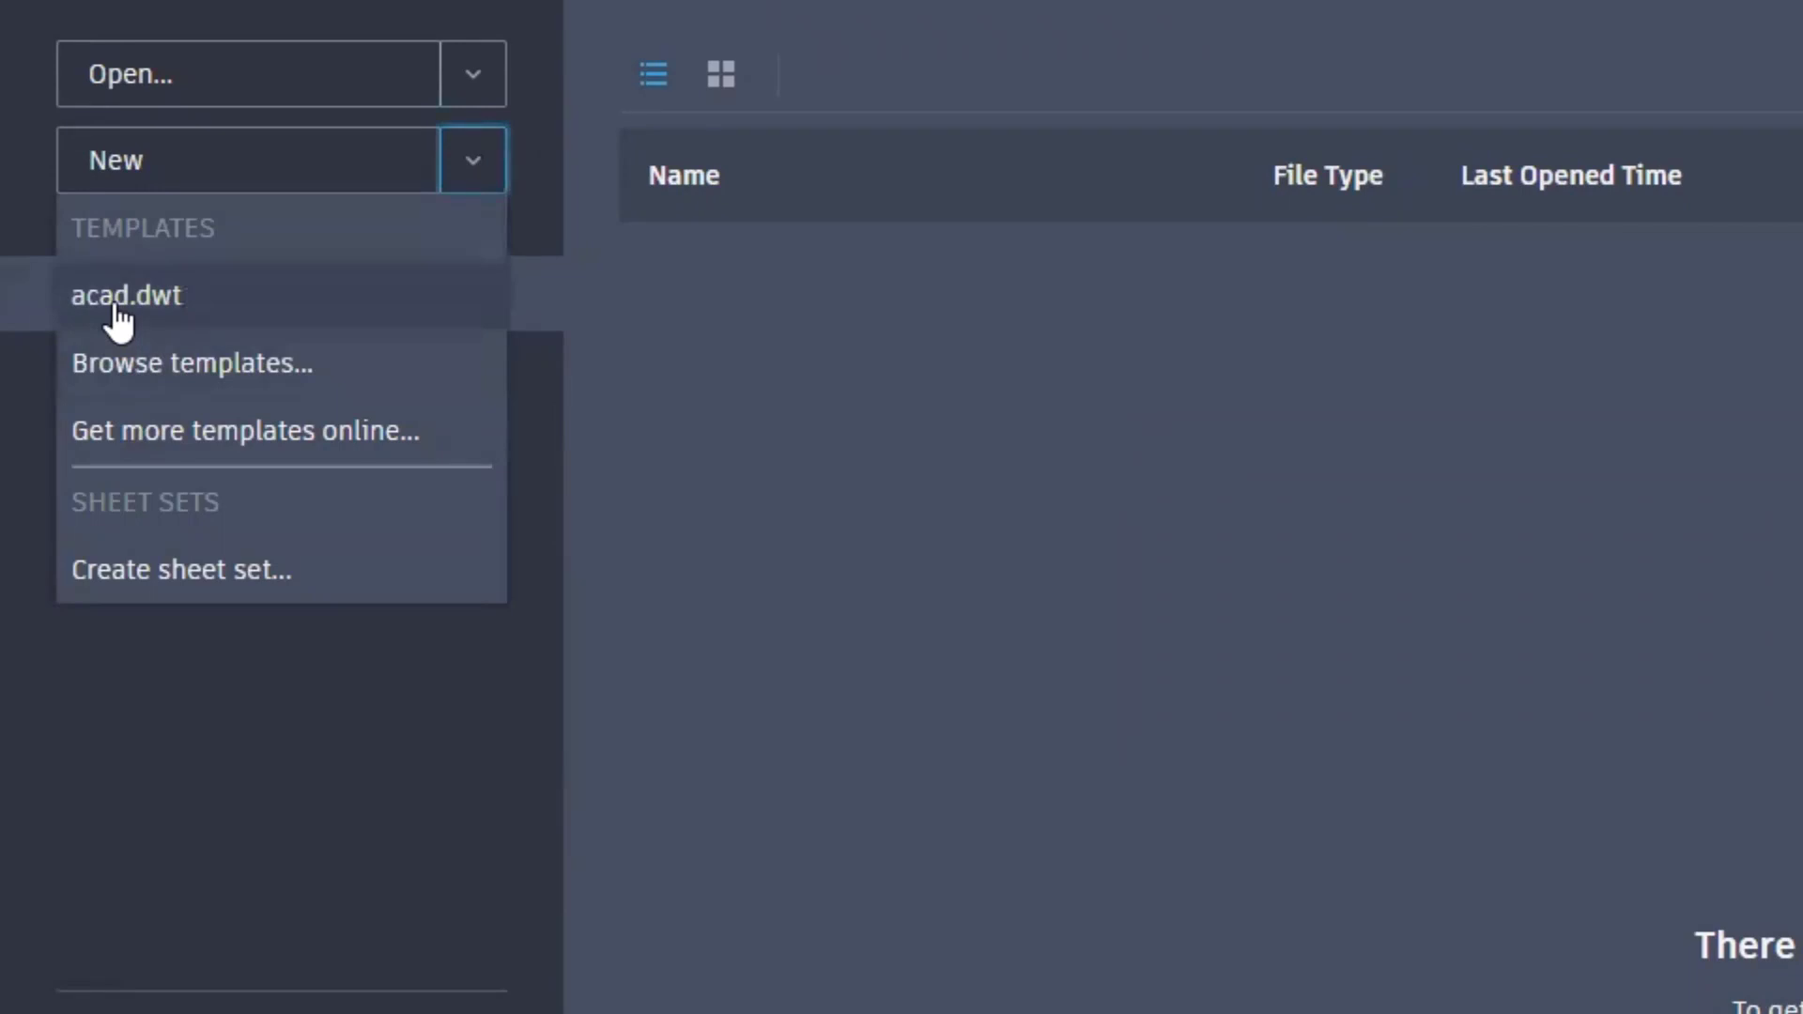
Start a drawing from the acad.dwt template and save it as a DWG named with the author's name followed by "Entourage".
{"action": "left_click", "coordinate": [124, 299]}
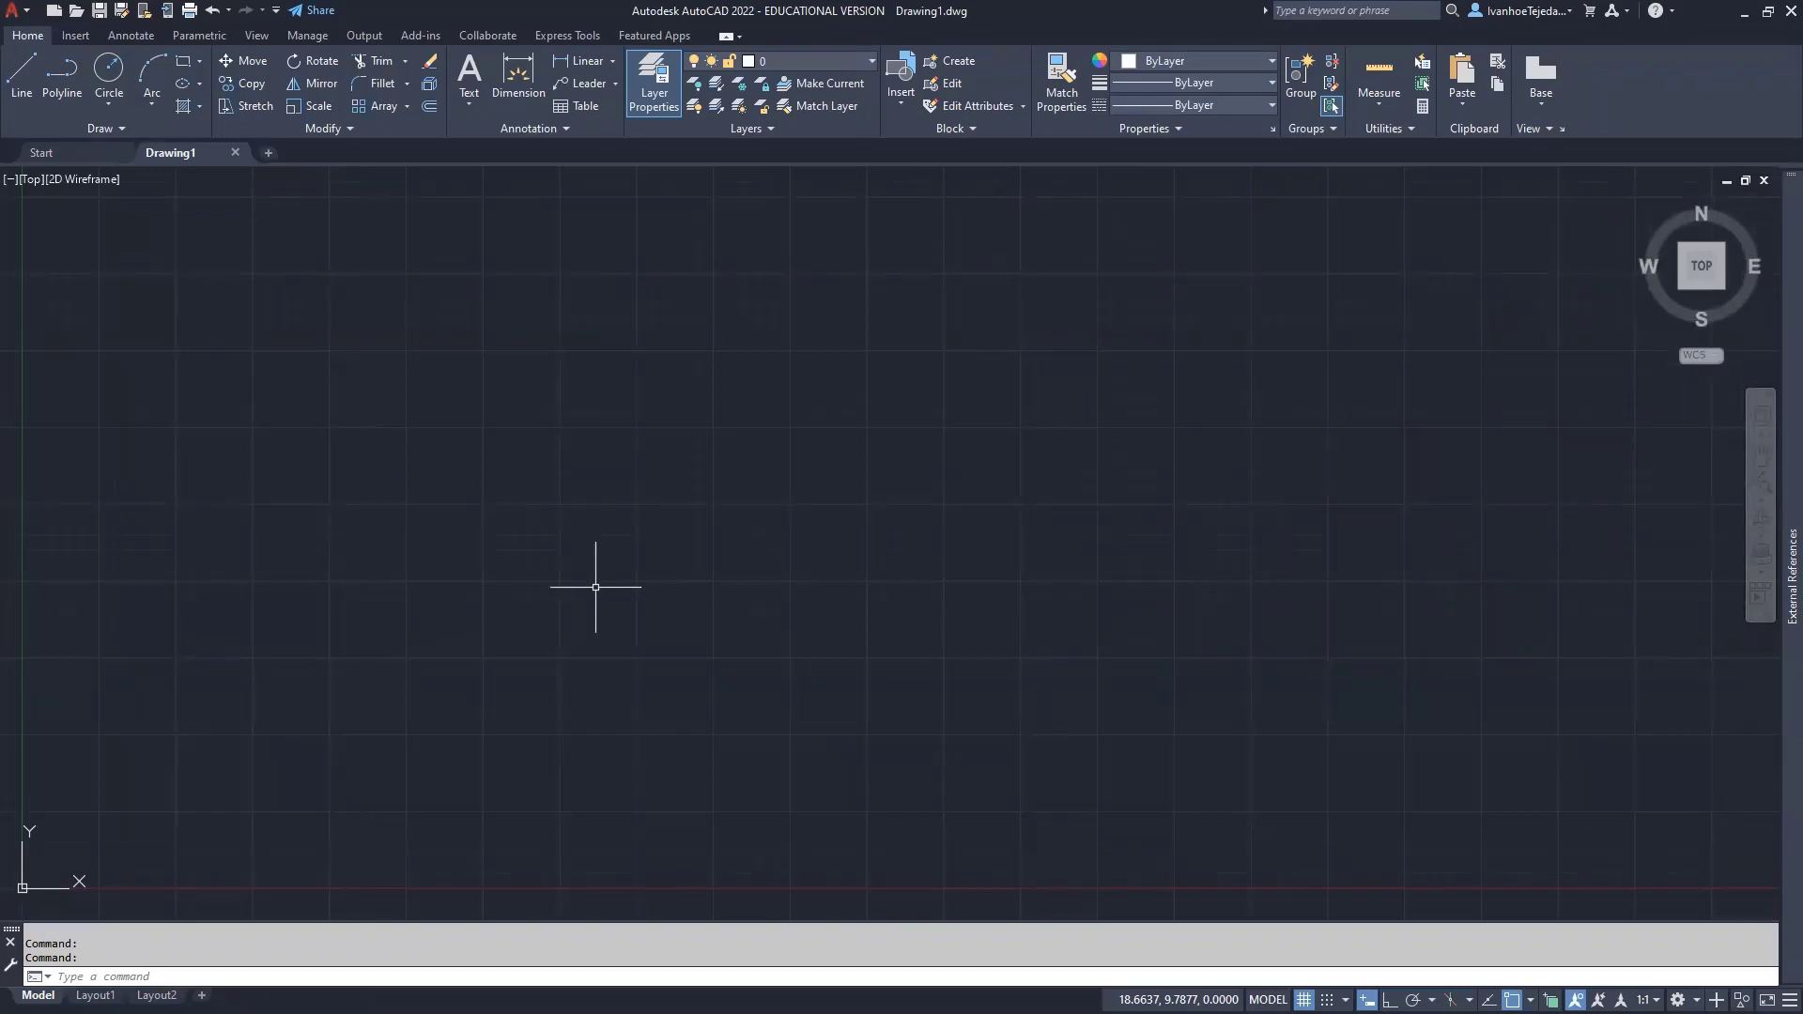
{"action": "type", "text": "saveas"}
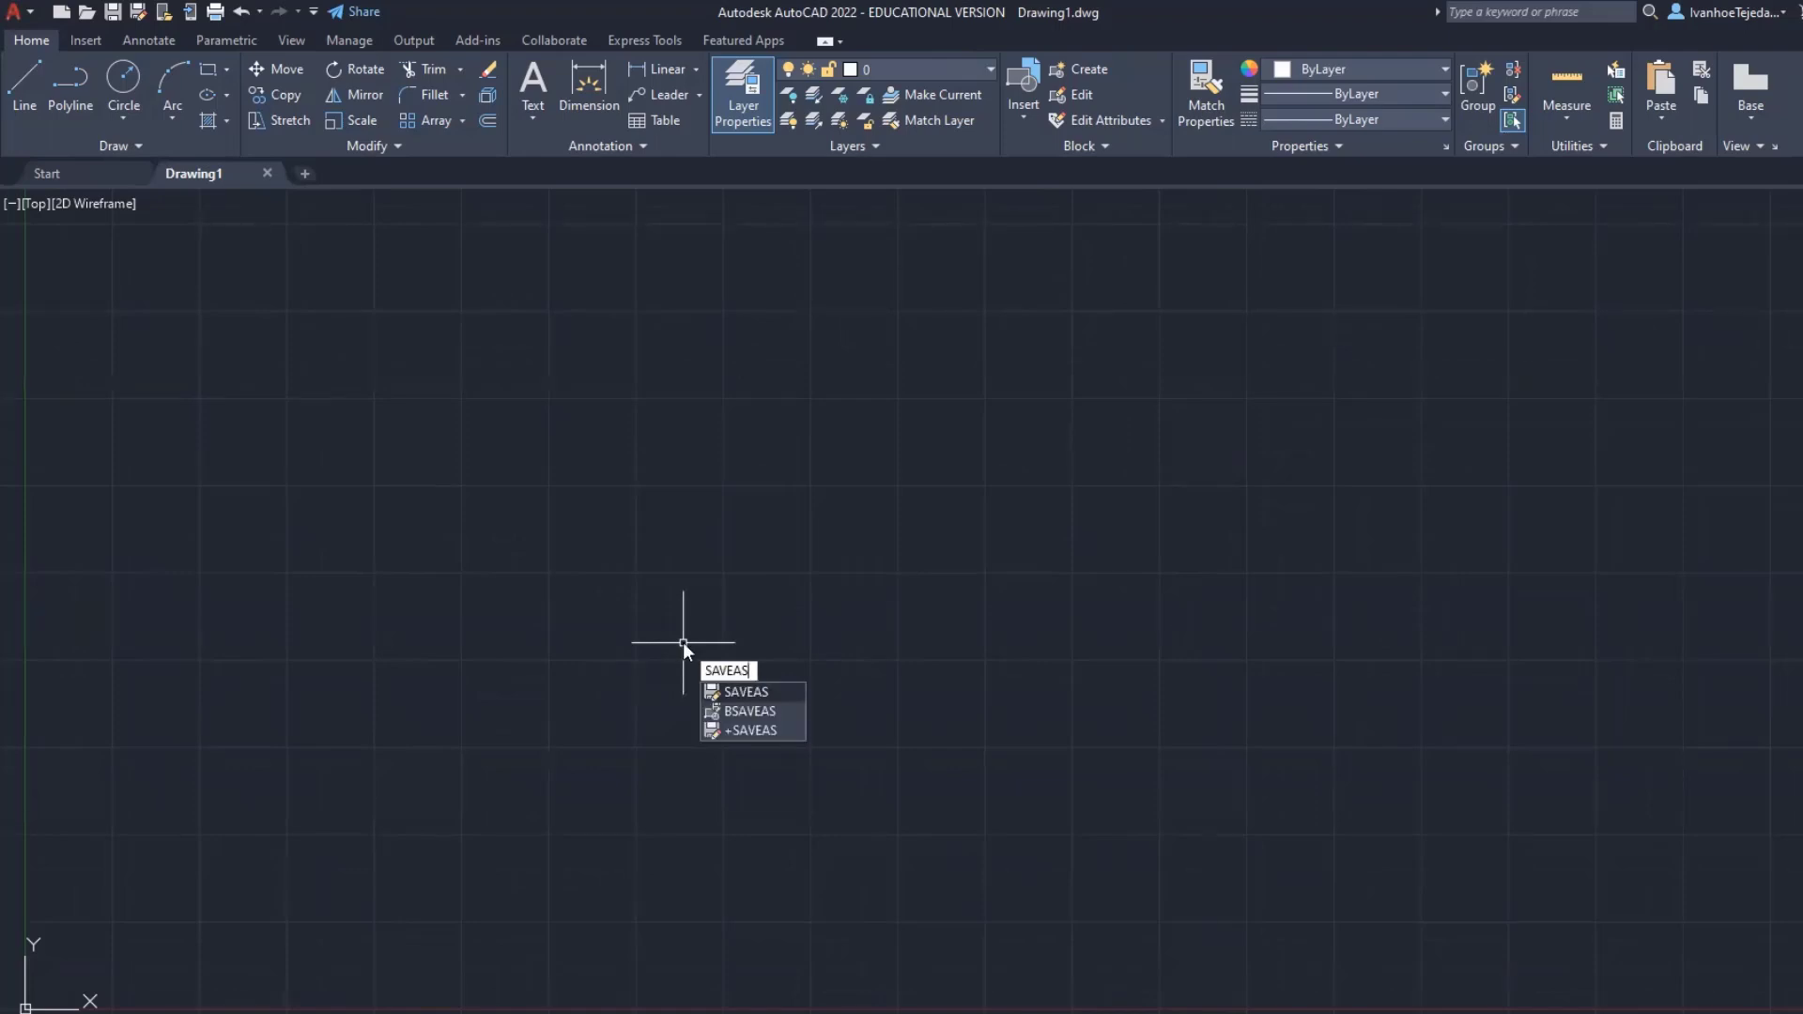
{"action": "key", "text": "Return"}
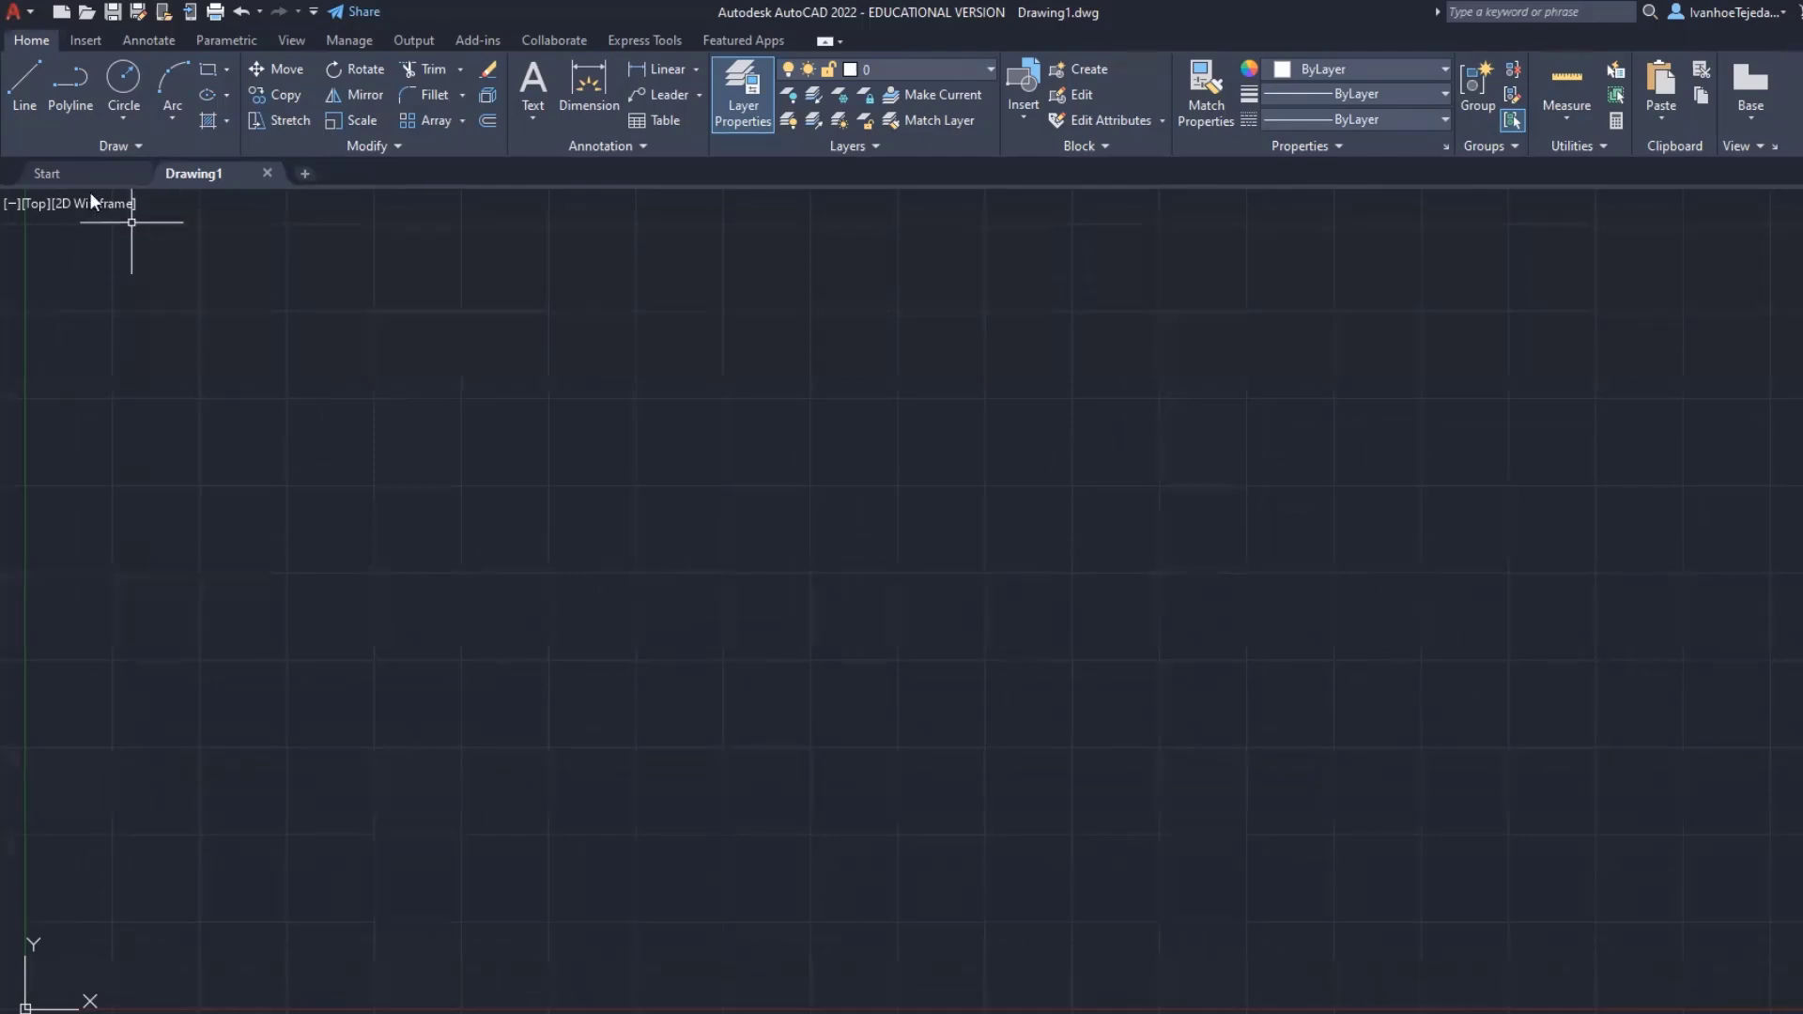
{"action": "left_click", "coordinate": [22, 17]}
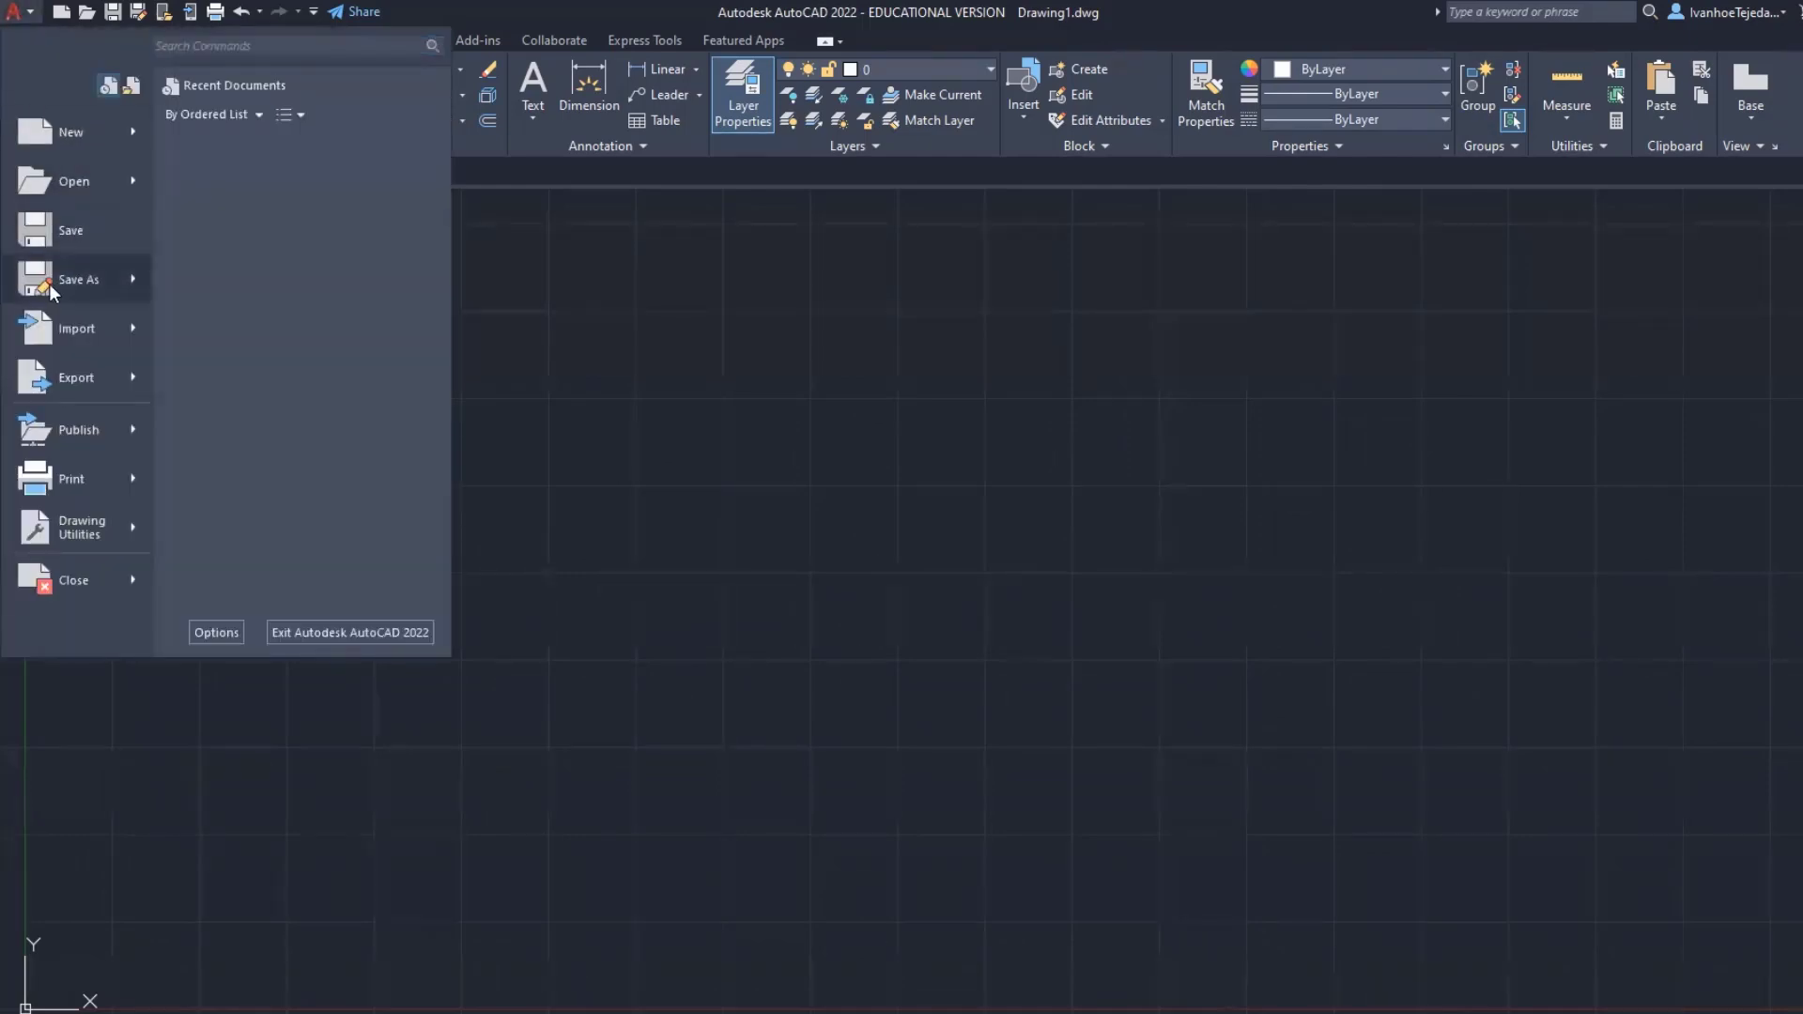
{"action": "mouse_move", "coordinate": [51, 293]}
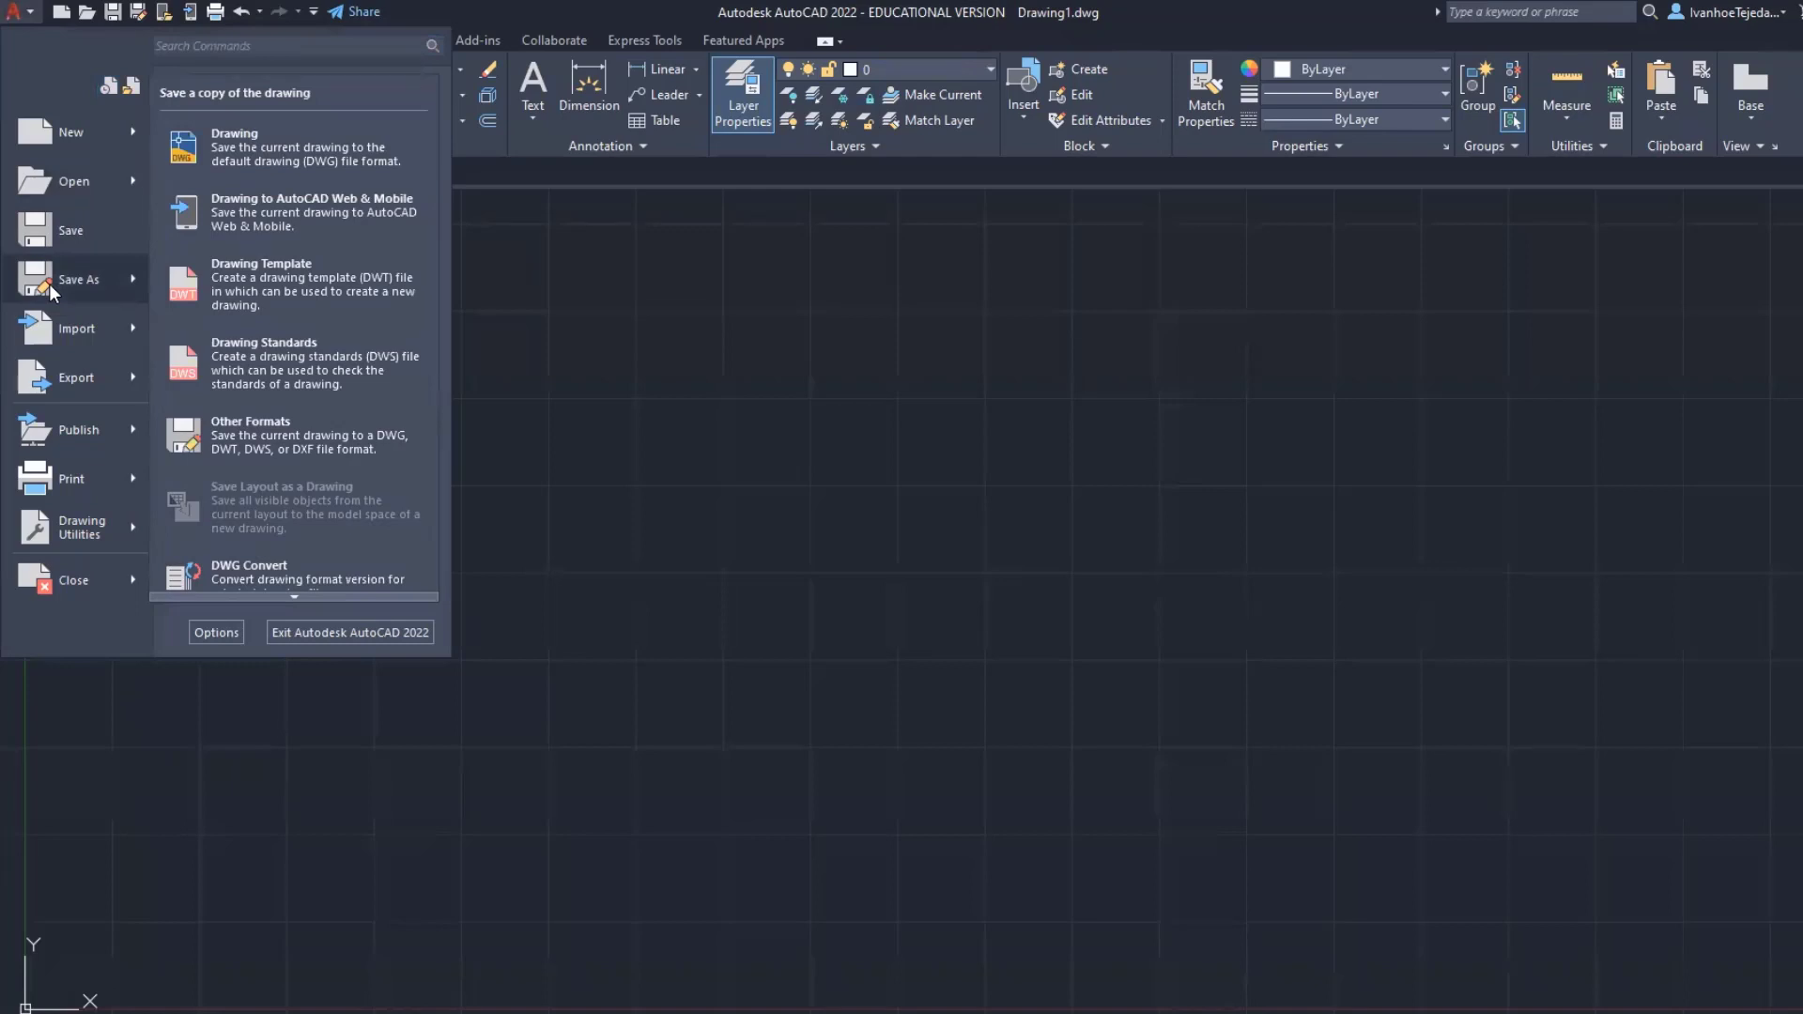
{"action": "left_click", "coordinate": [228, 137]}
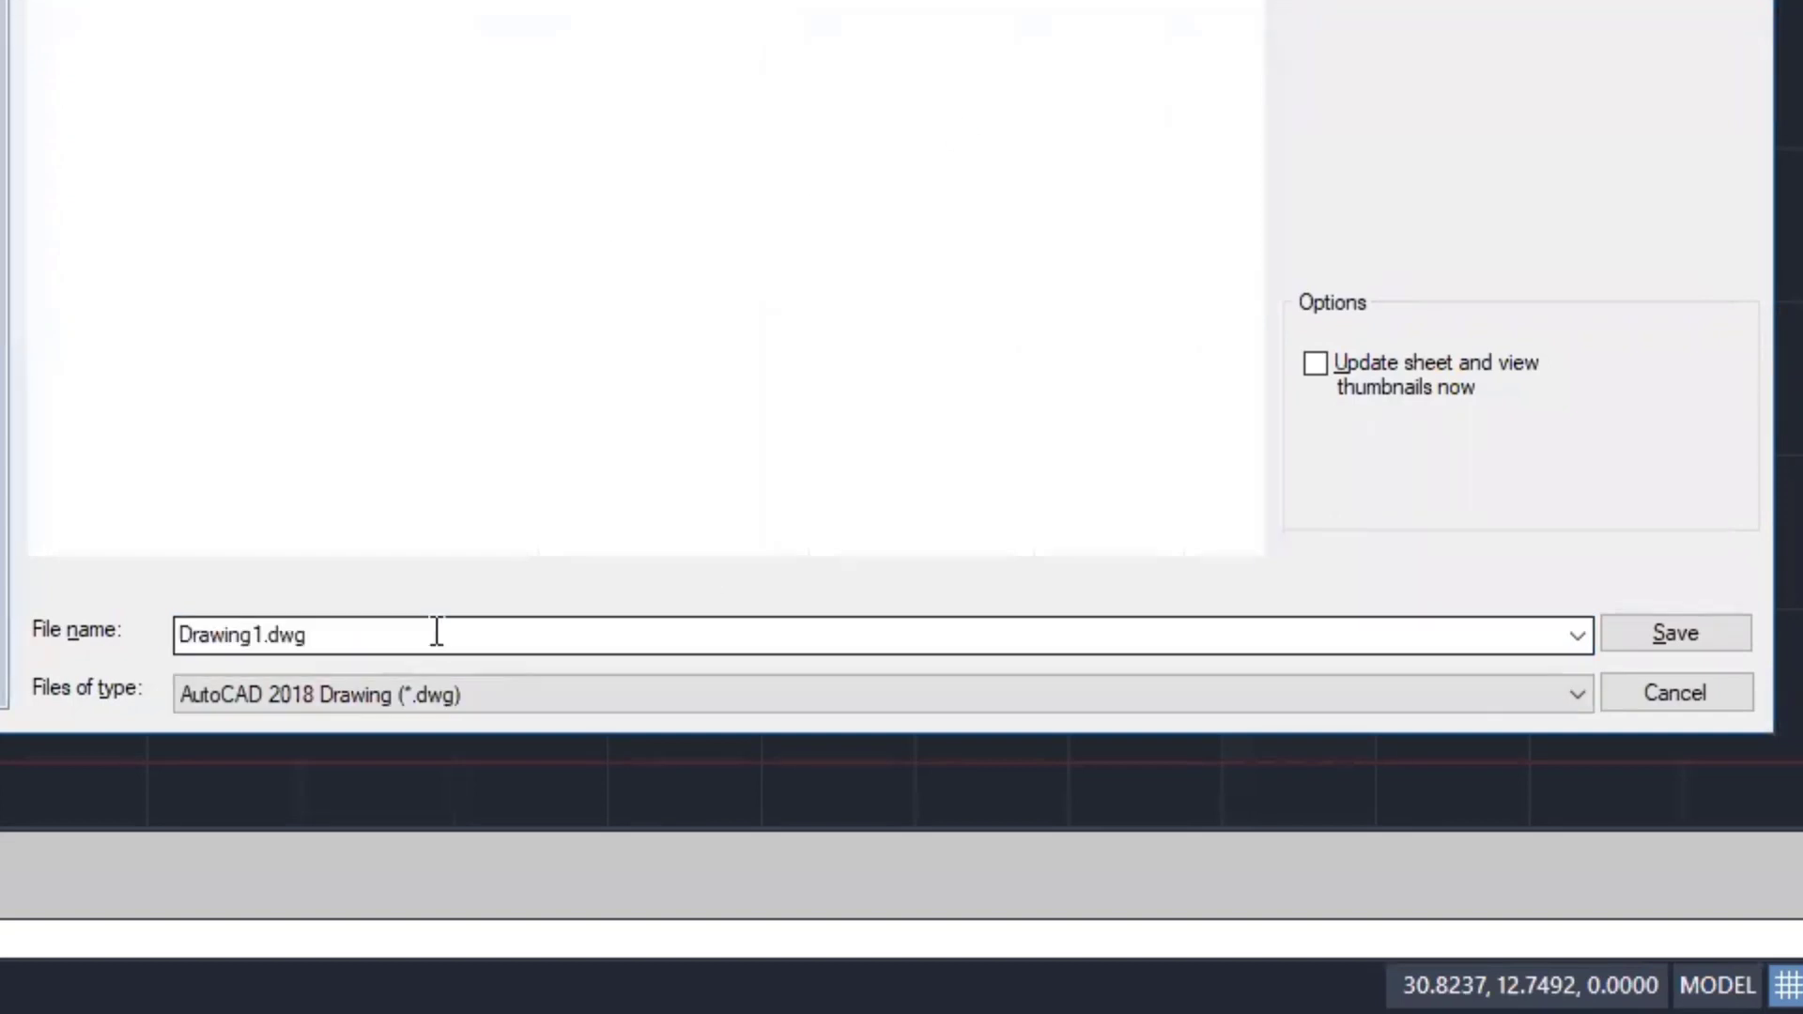
{"action": "type", "text": "I"}
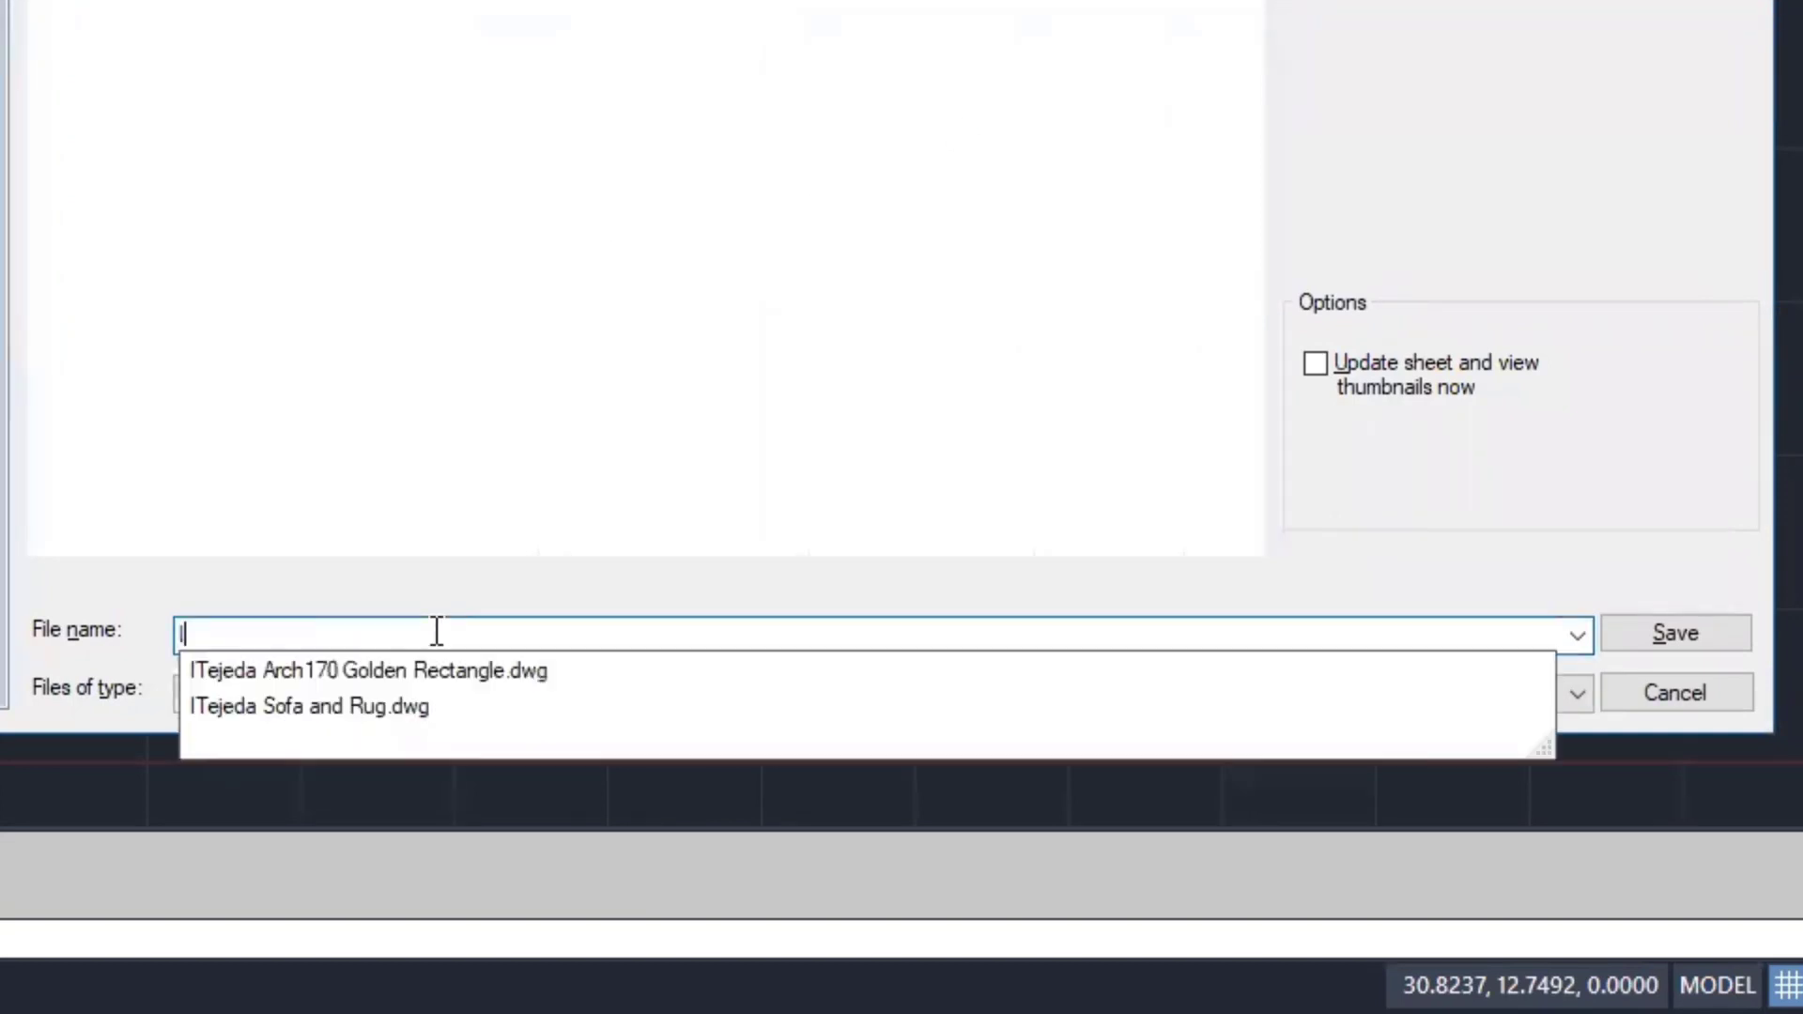
{"action": "type", "text": "Tejeda Entourage"}
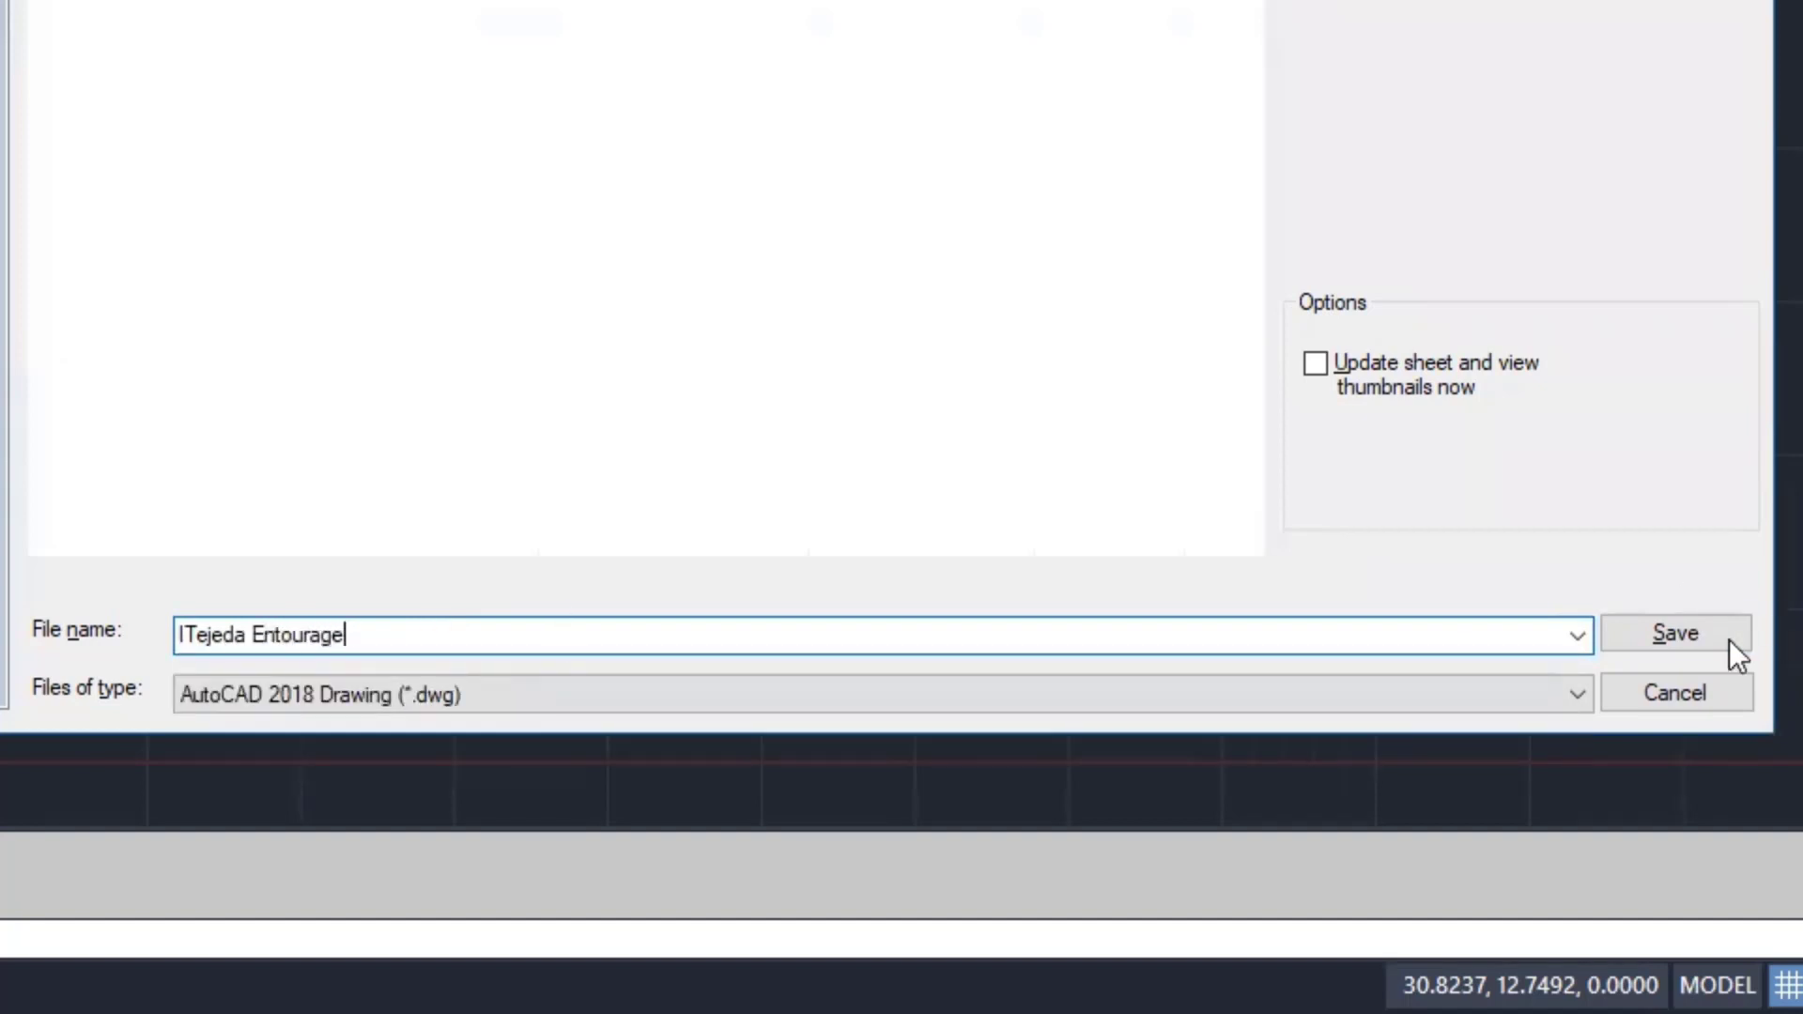
{"action": "left_click", "coordinate": [1704, 635]}
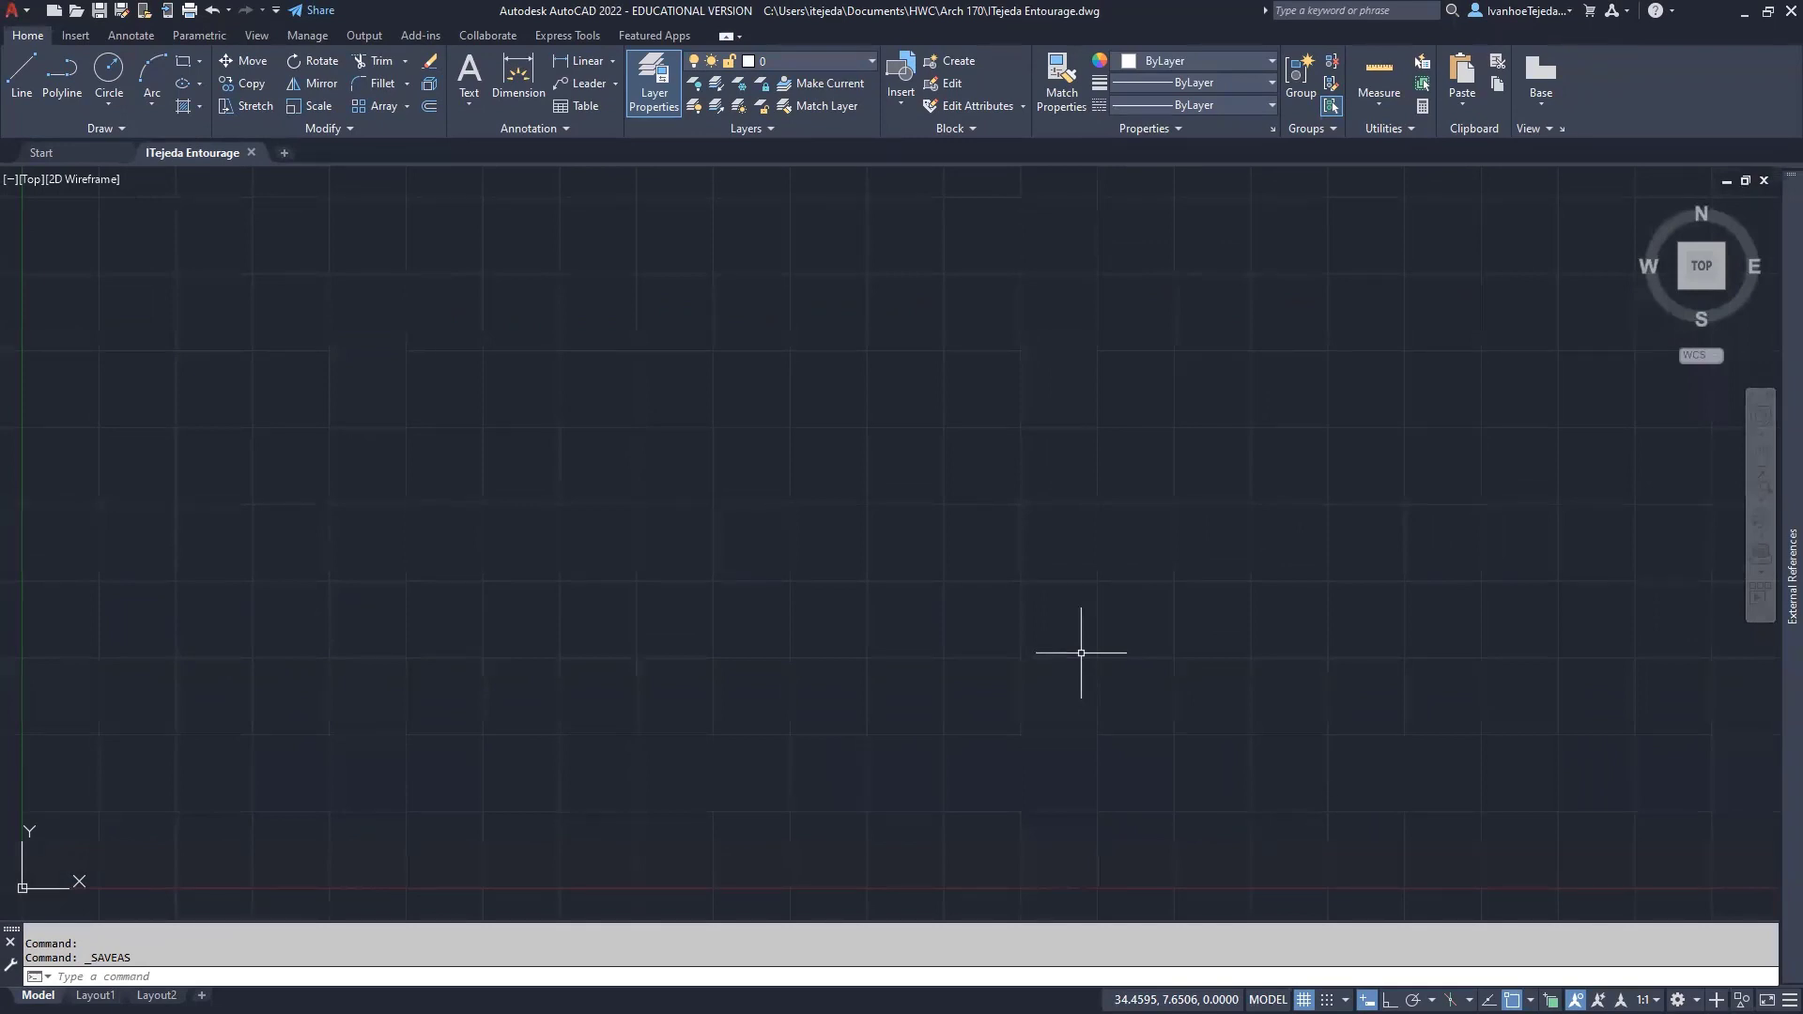
Set the drawing units to Architectural length with 0'-0 1/32" precision and an angle precision of 0.00.
{"action": "type", "text": "uni"}
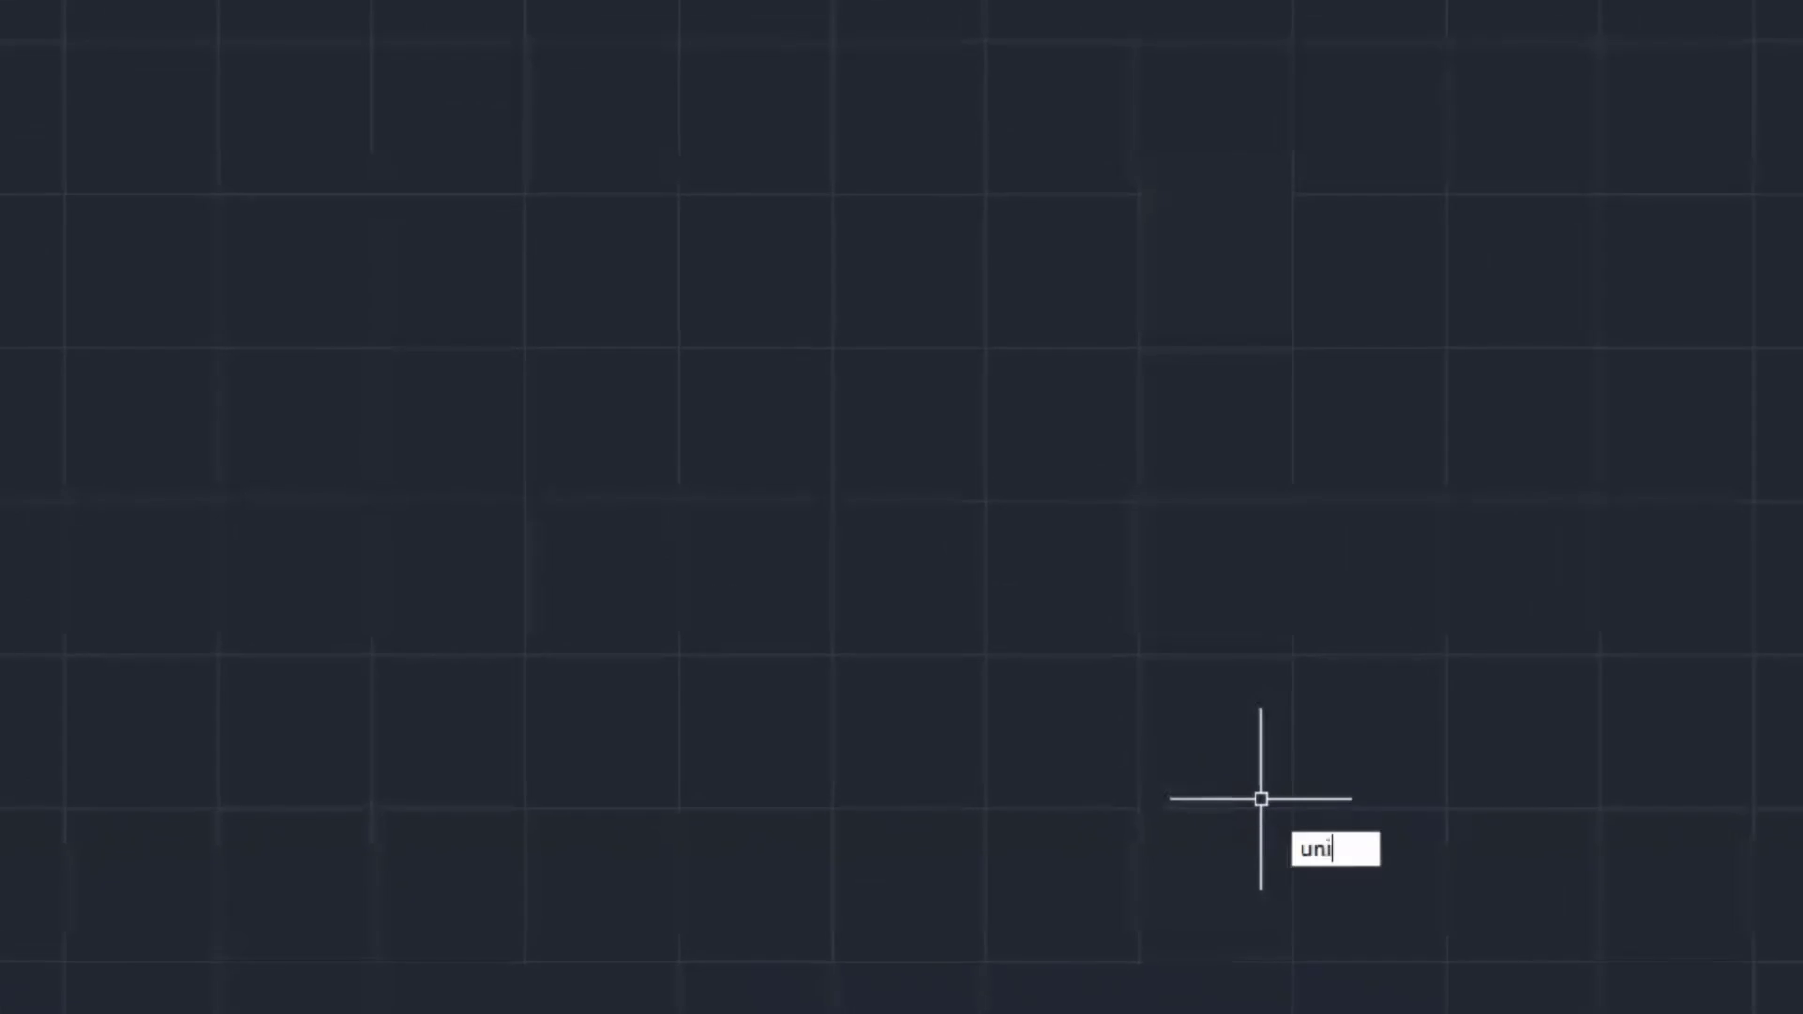
{"action": "type", "text": "ts"}
{"action": "key", "text": "Return"}
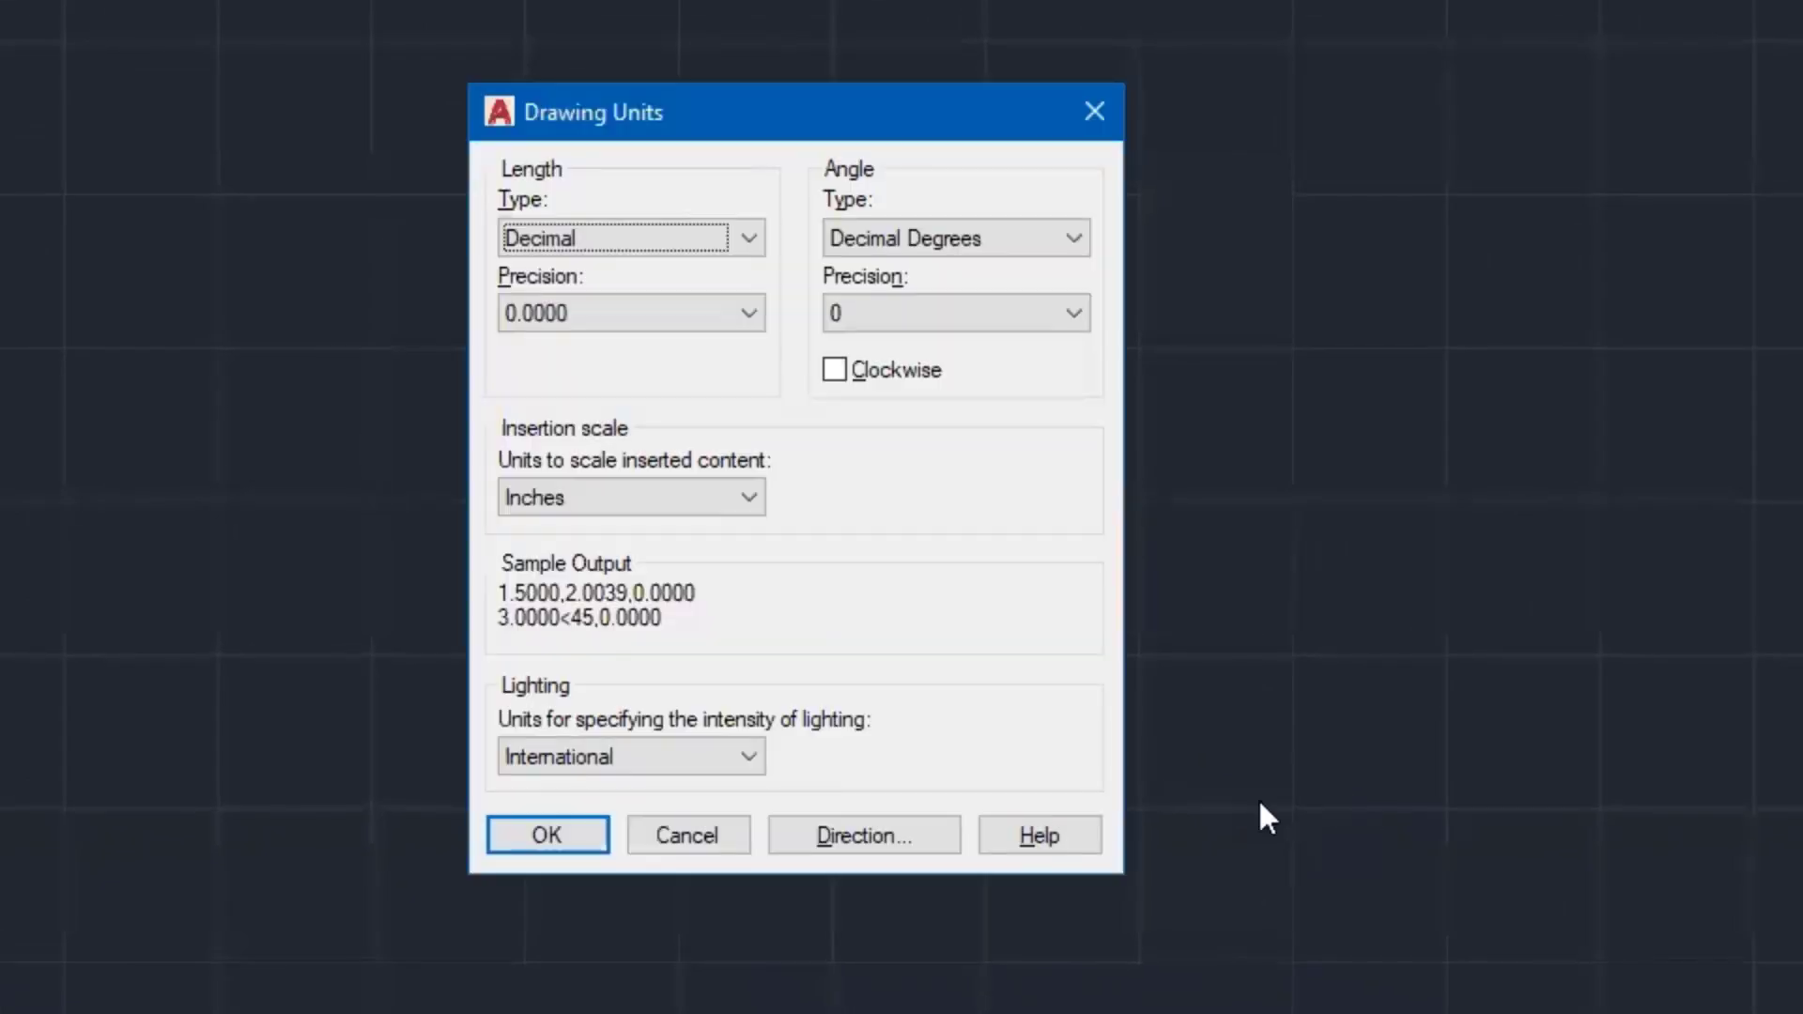
{"action": "left_click", "coordinate": [570, 239]}
{"action": "left_click", "coordinate": [584, 271]}
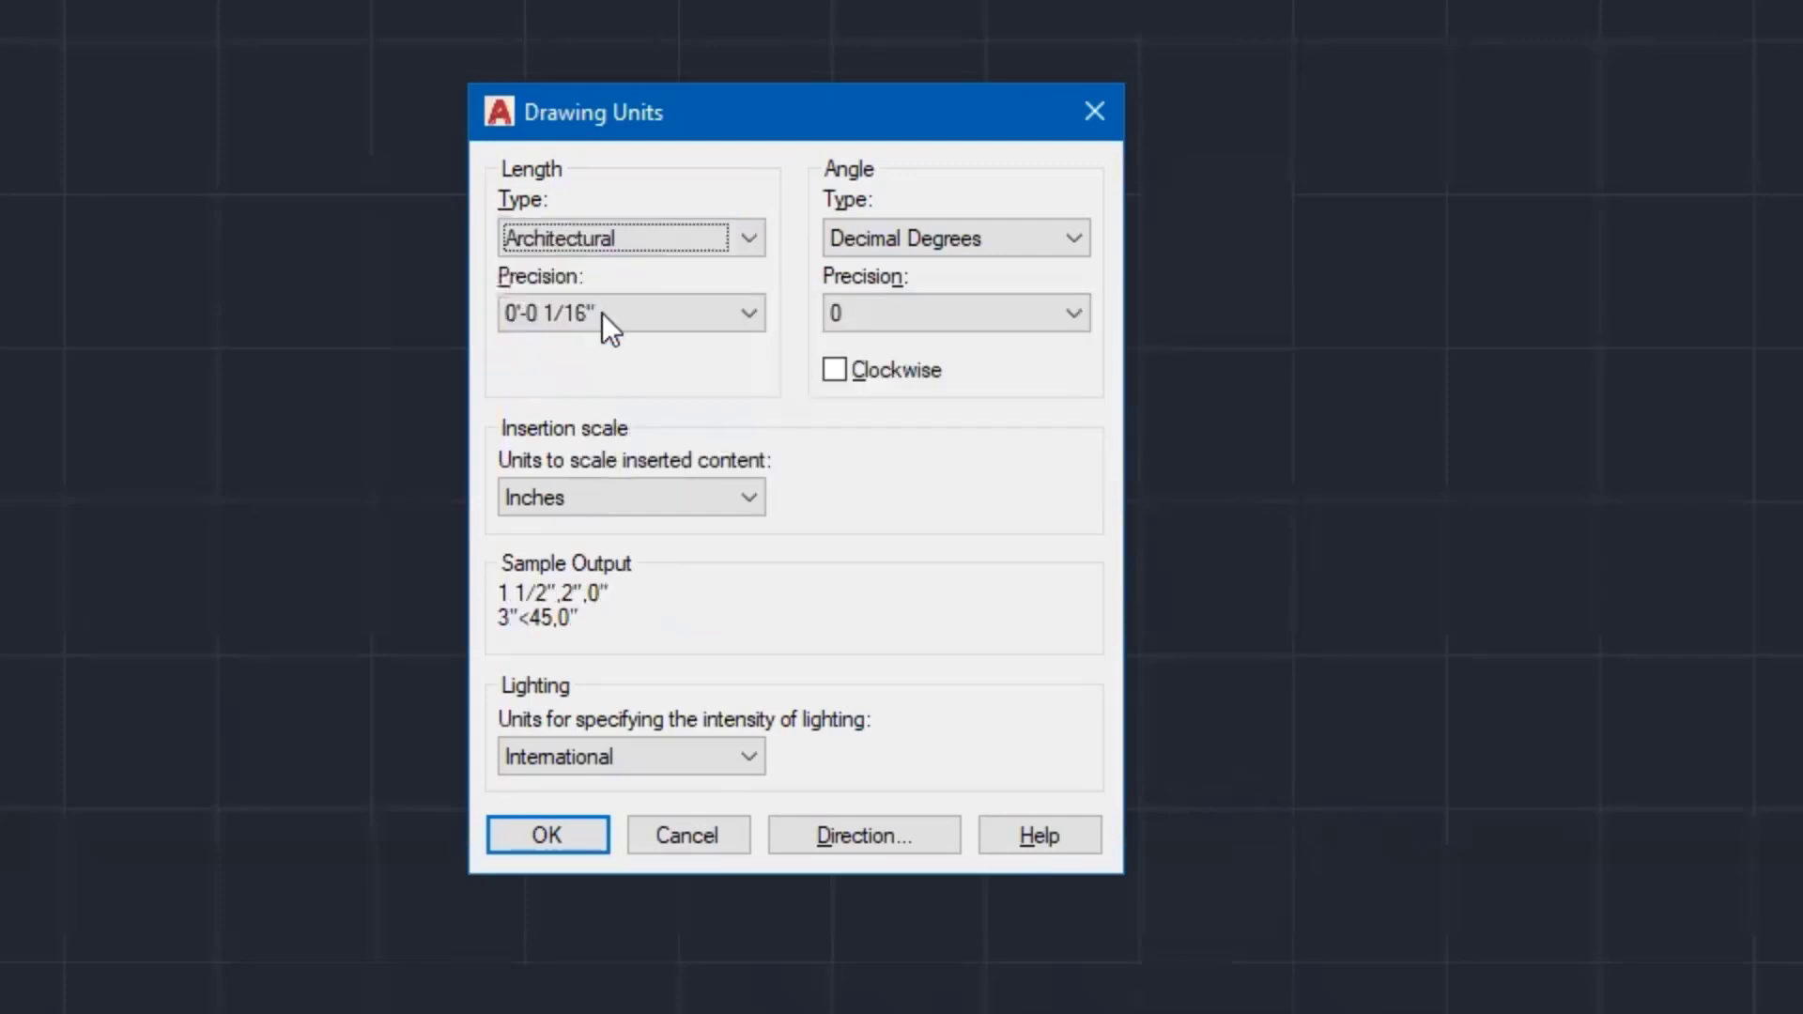
{"action": "left_click", "coordinate": [629, 313]}
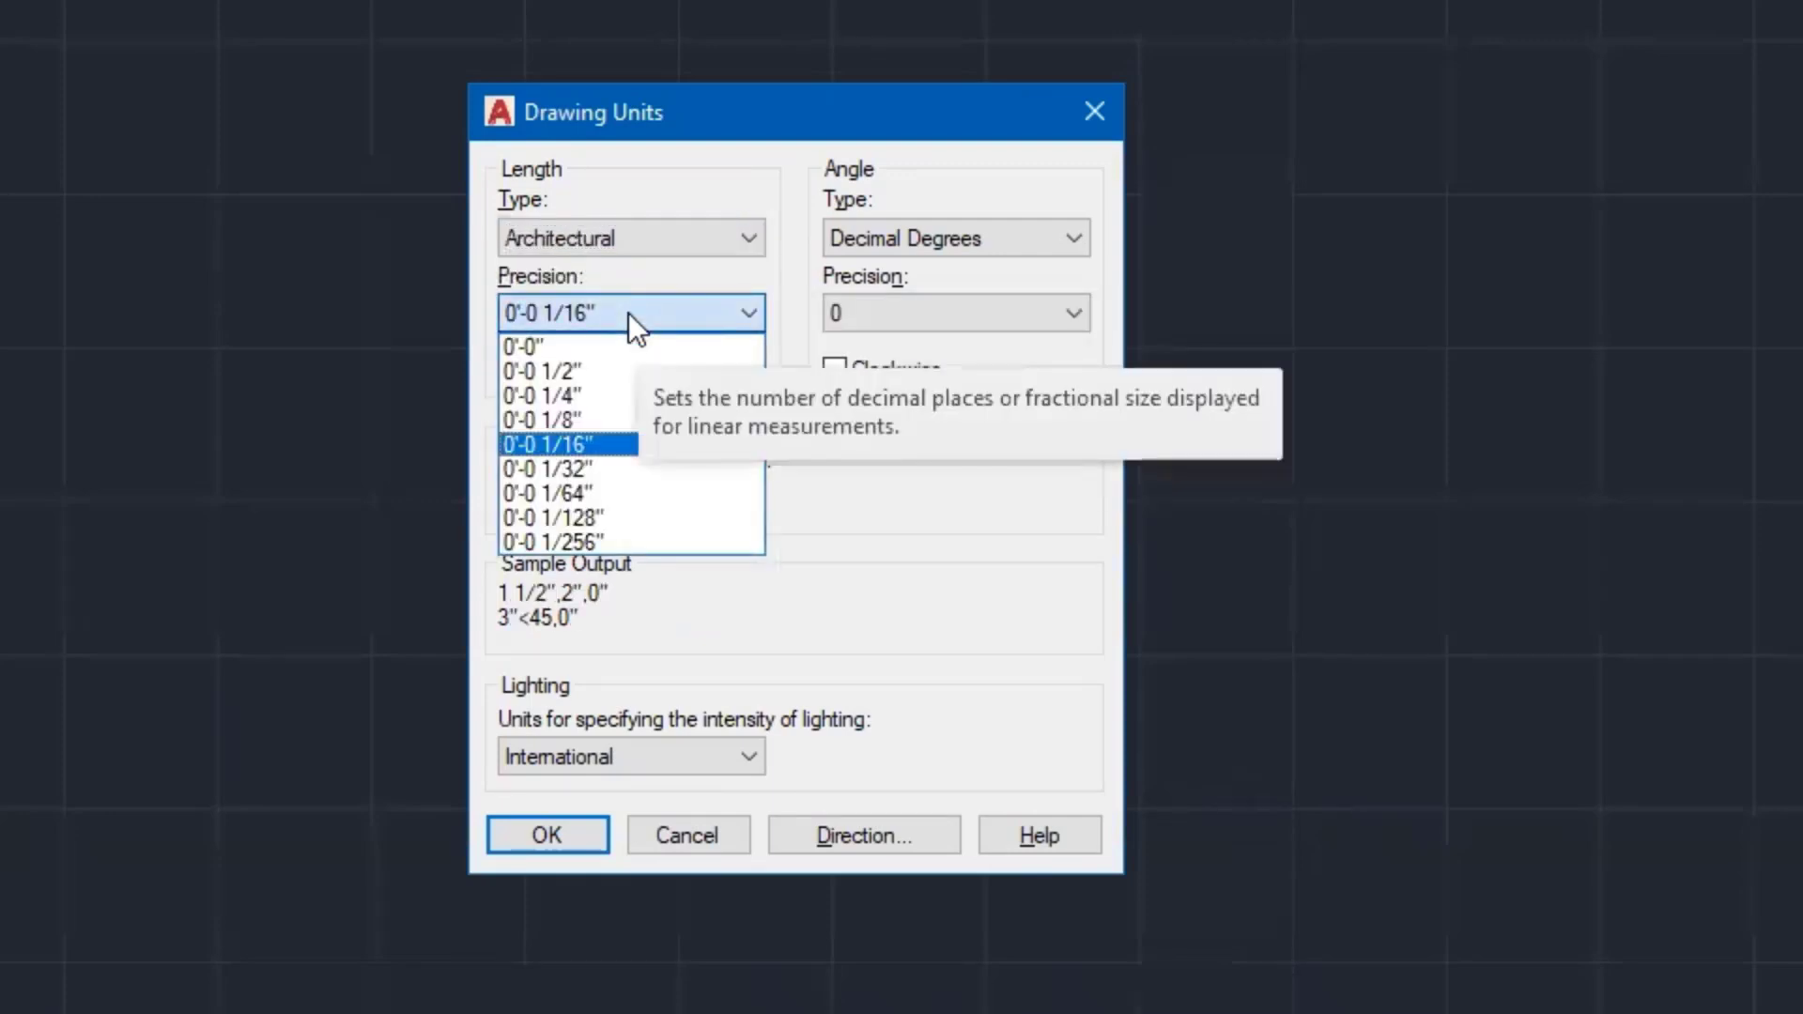
{"action": "left_click", "coordinate": [611, 467]}
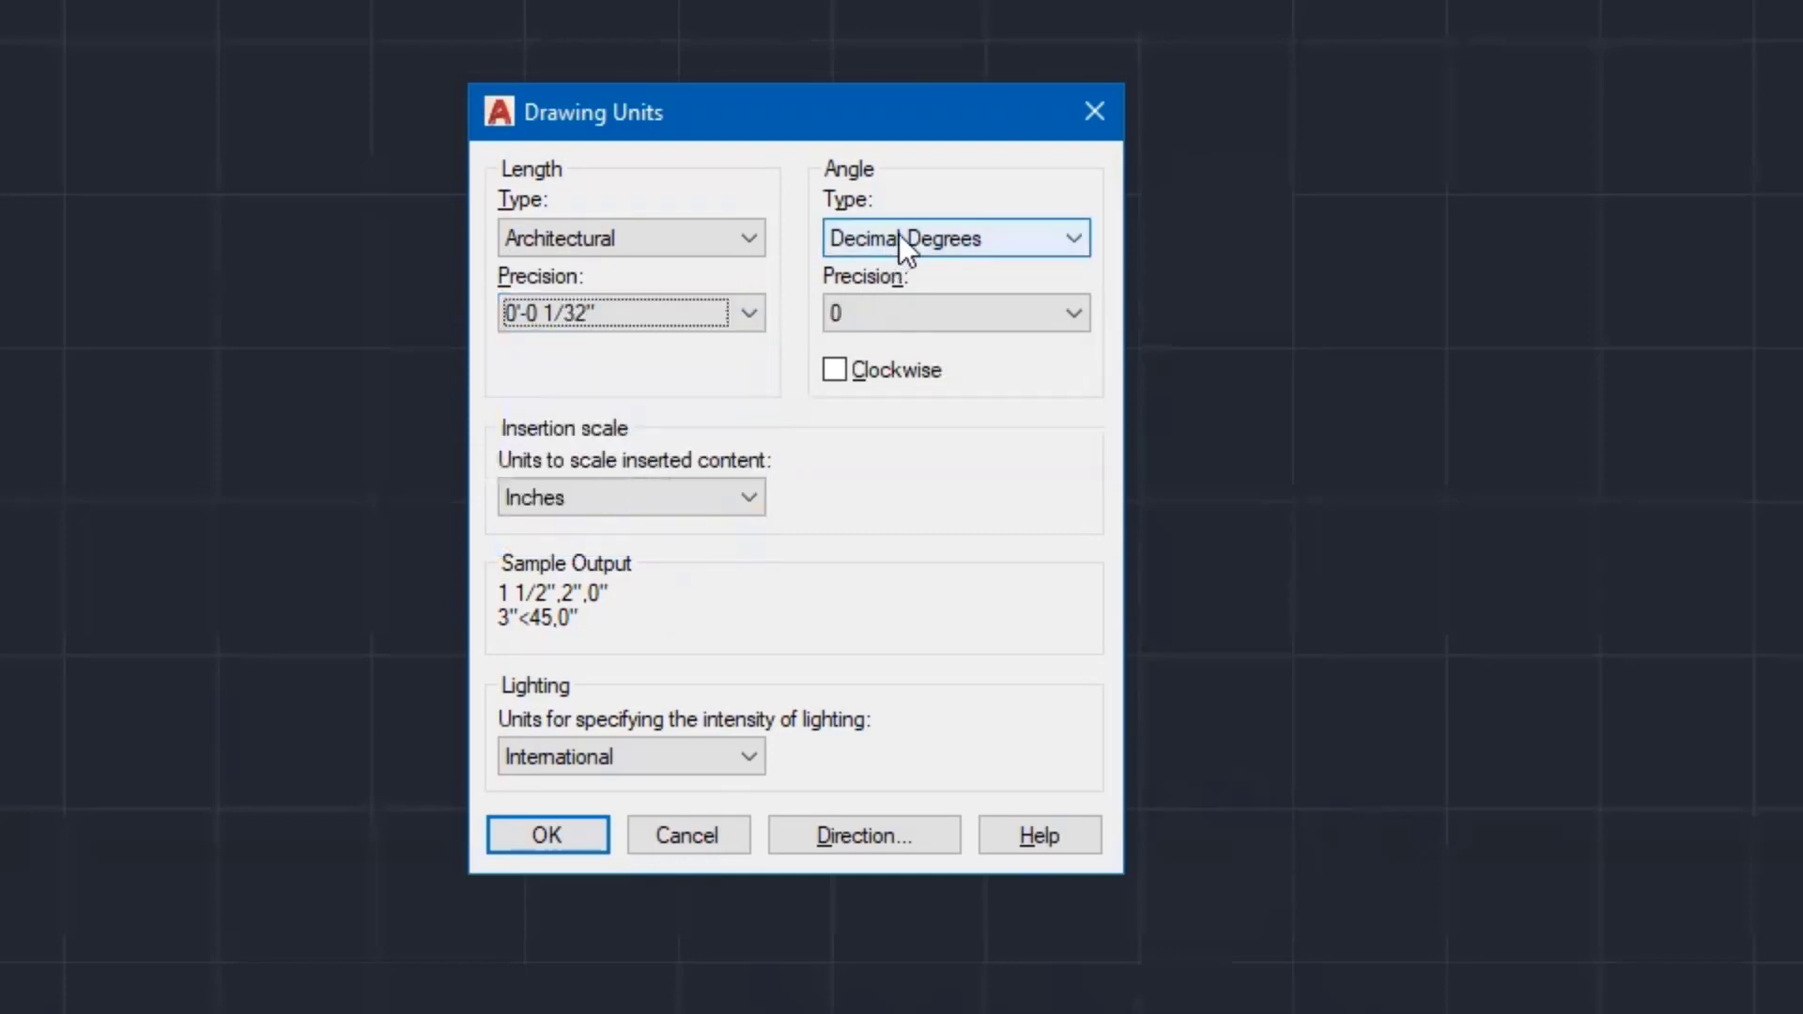
{"action": "left_click", "coordinate": [883, 316]}
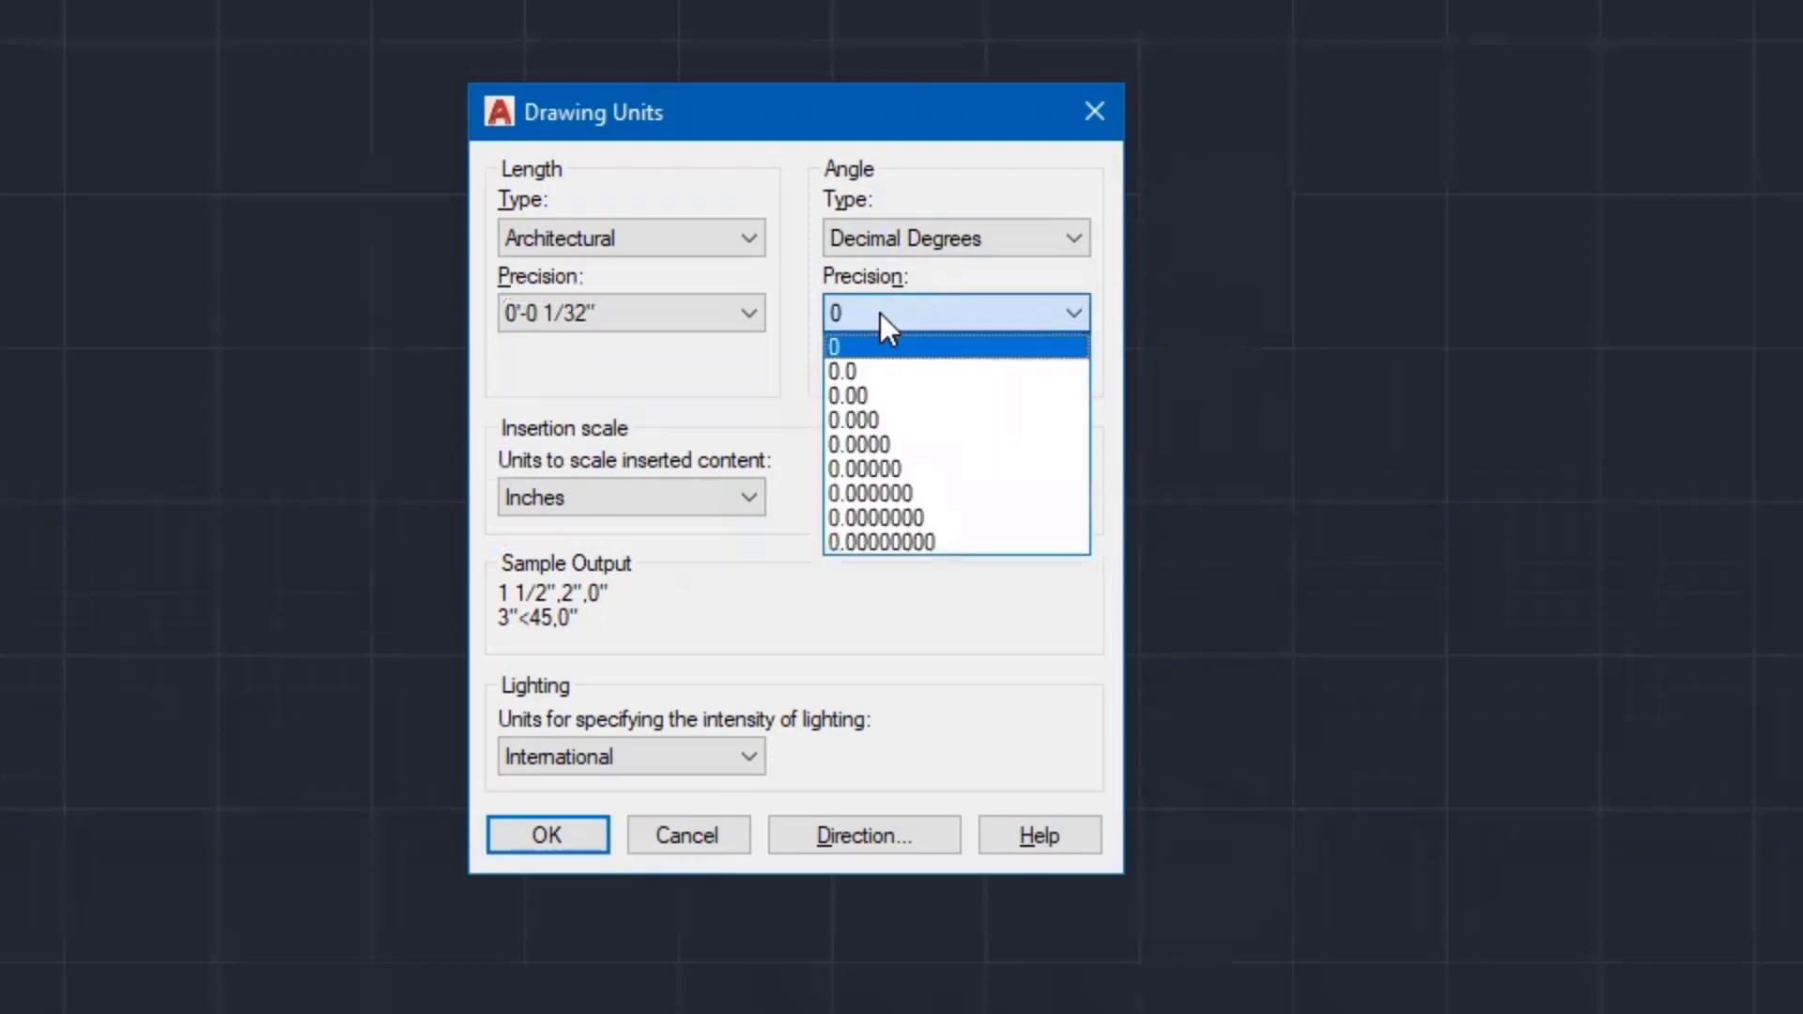
{"action": "left_click", "coordinate": [888, 394]}
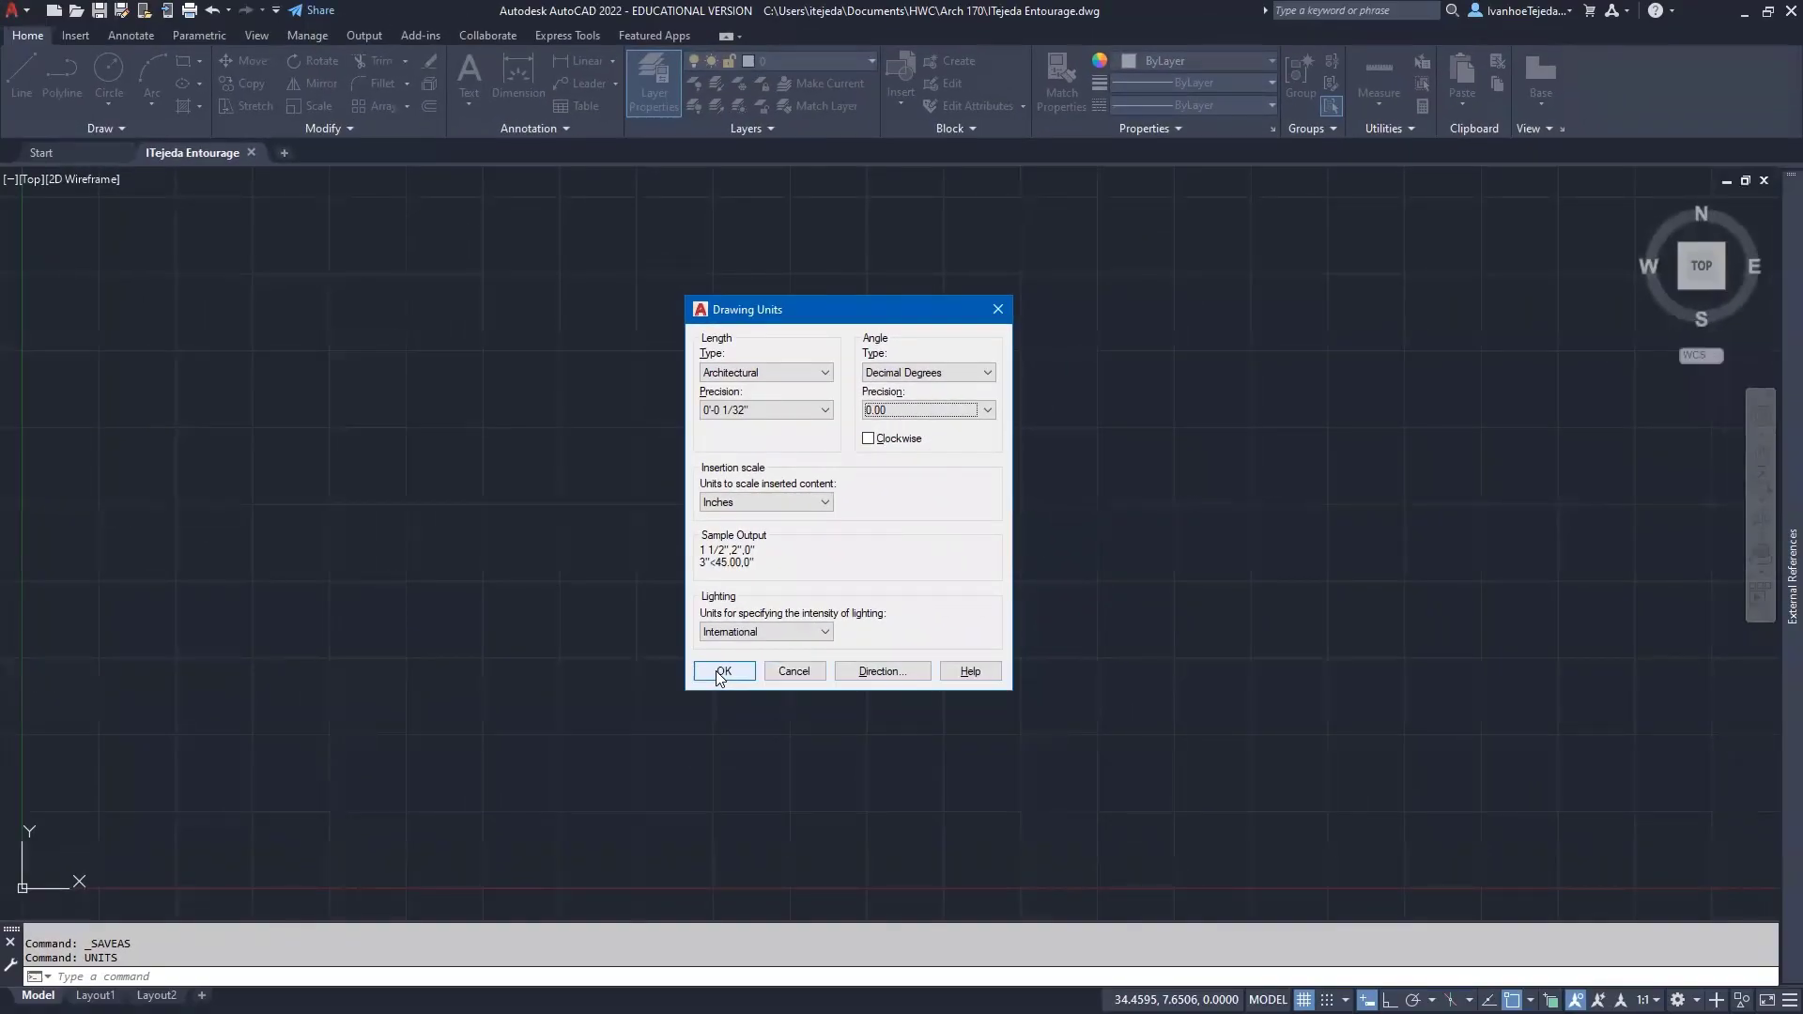
{"action": "left_click", "coordinate": [721, 673]}
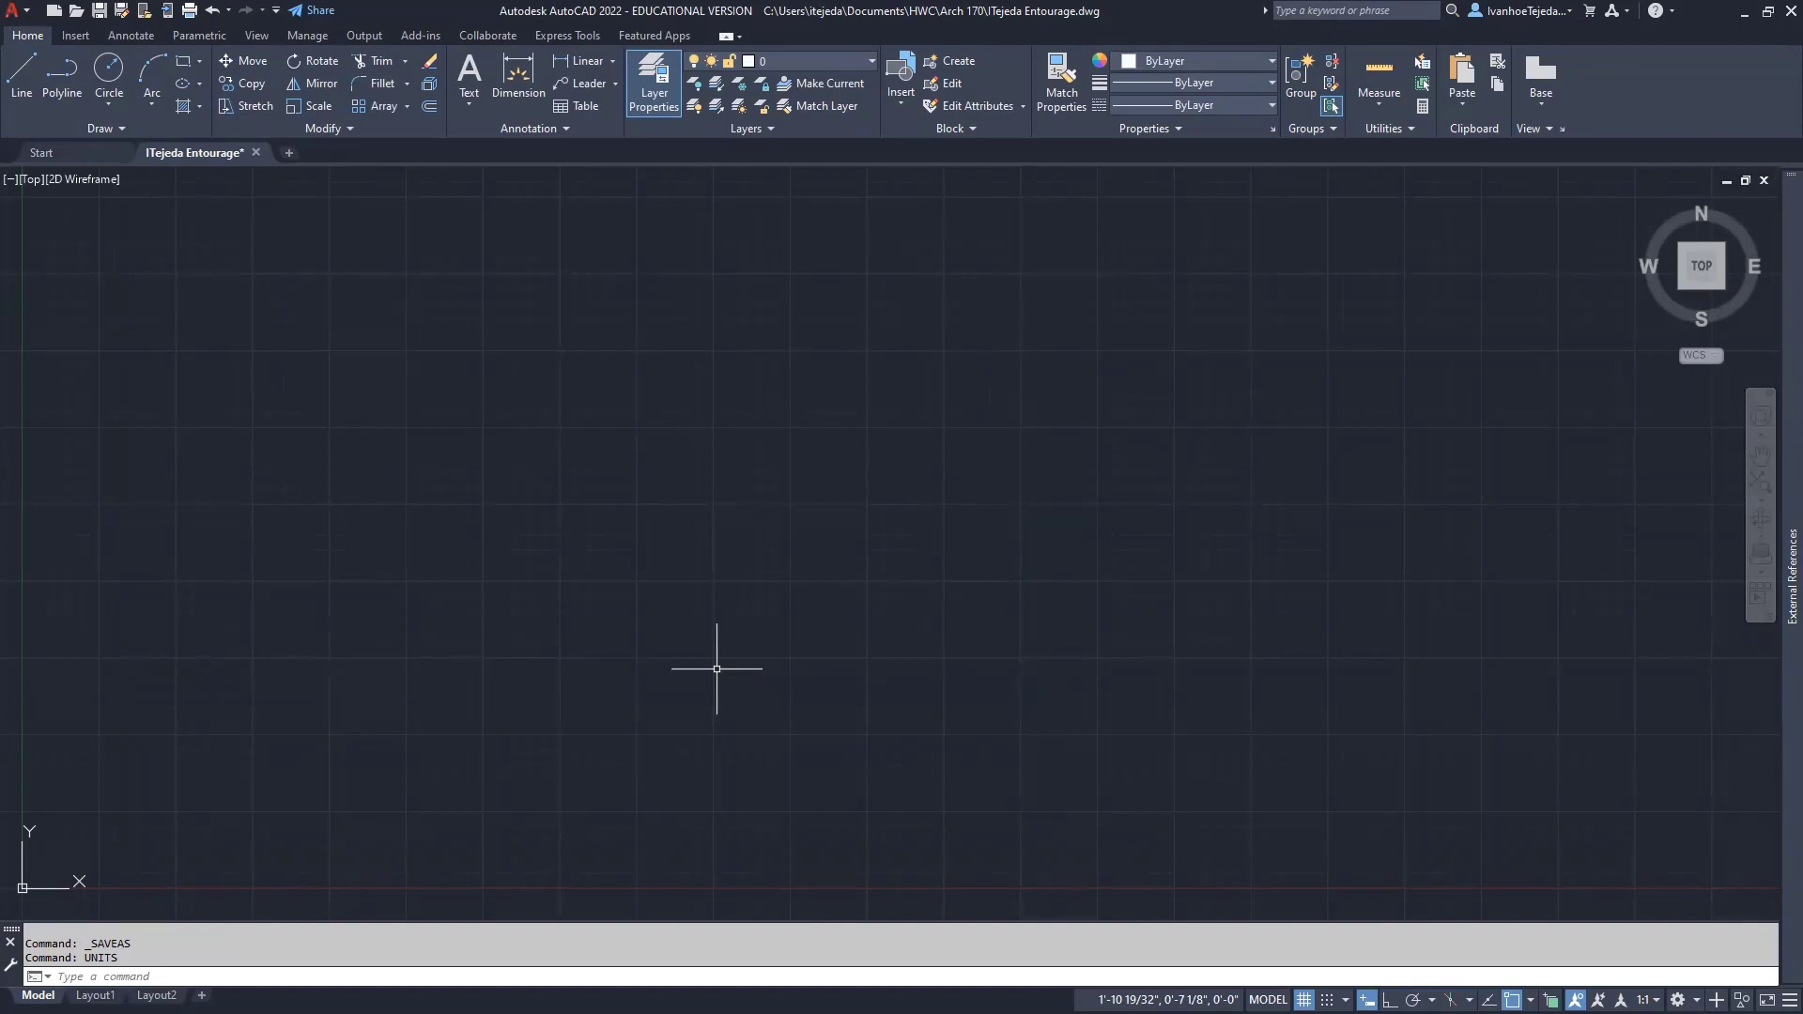
Switch to Entourage.pdf in Acrobat and examine the plan-view tree symbols and their dimensions at 200% magnification.
{"action": "scroll", "coordinate": [717, 668], "scroll_direction": "down", "scroll_amount": 4}
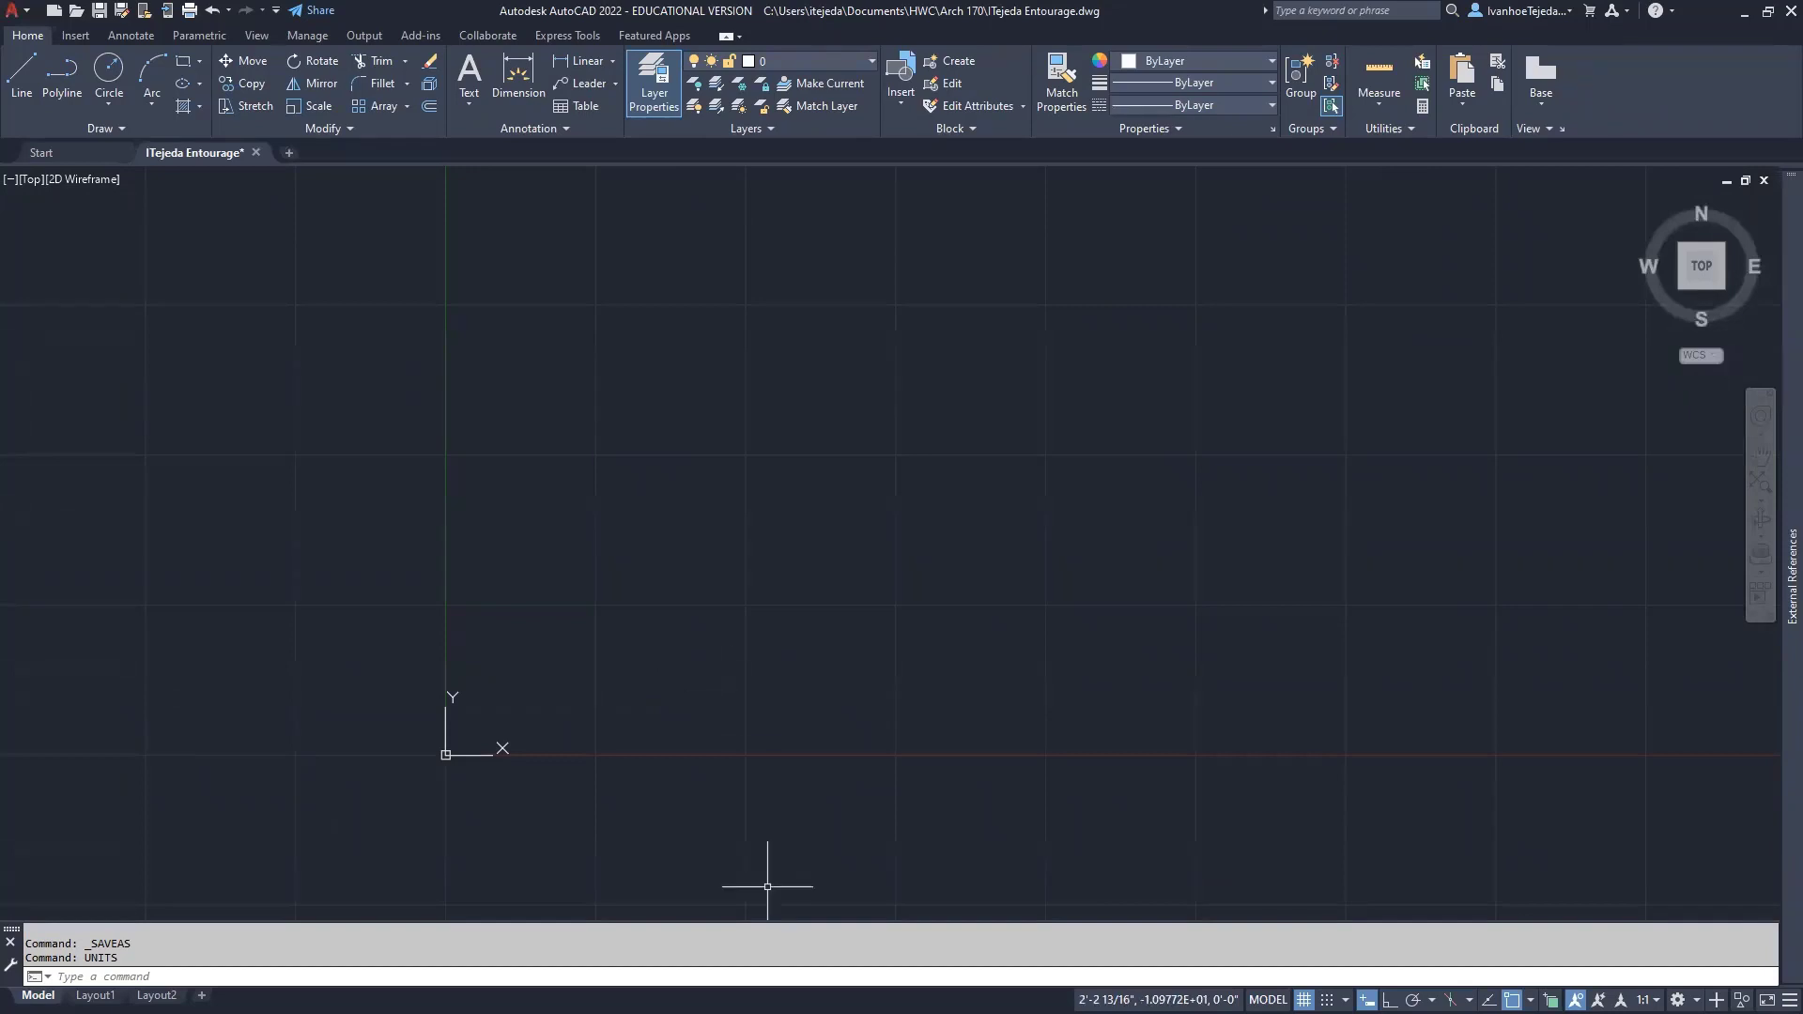
{"action": "key", "text": "alt+Tab"}
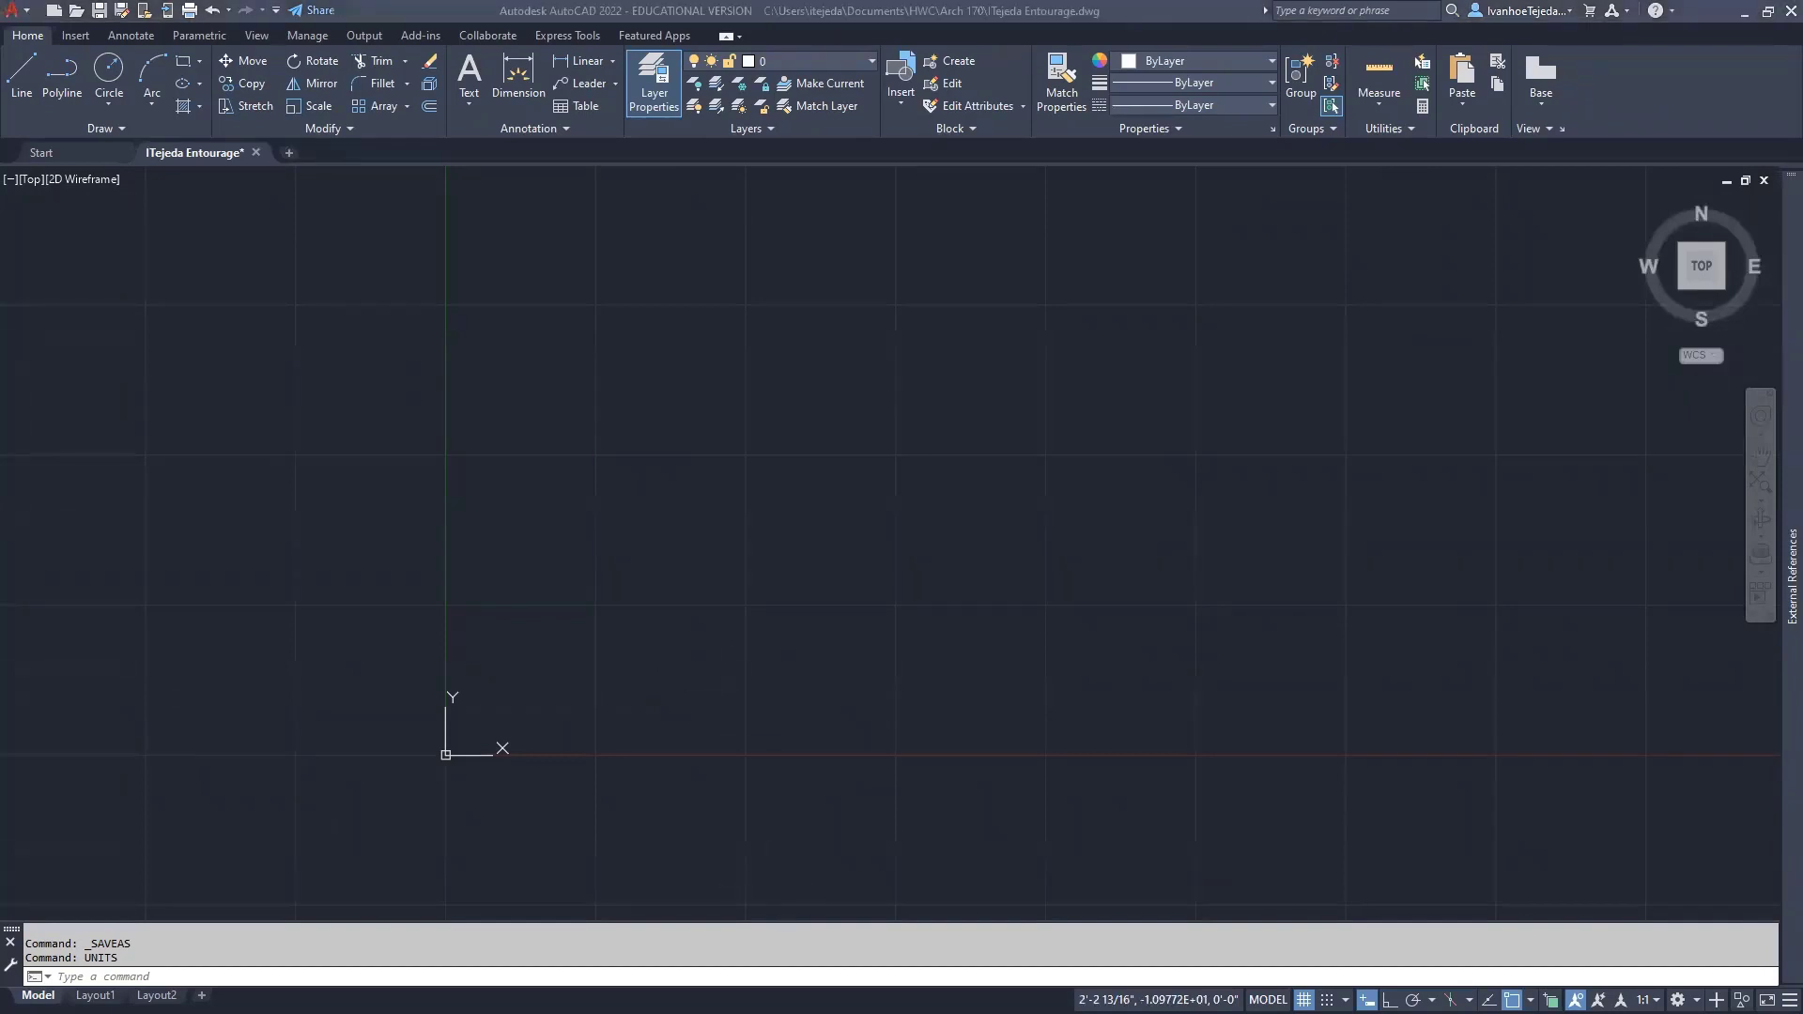
{"action": "key", "text": "alt+Tab"}
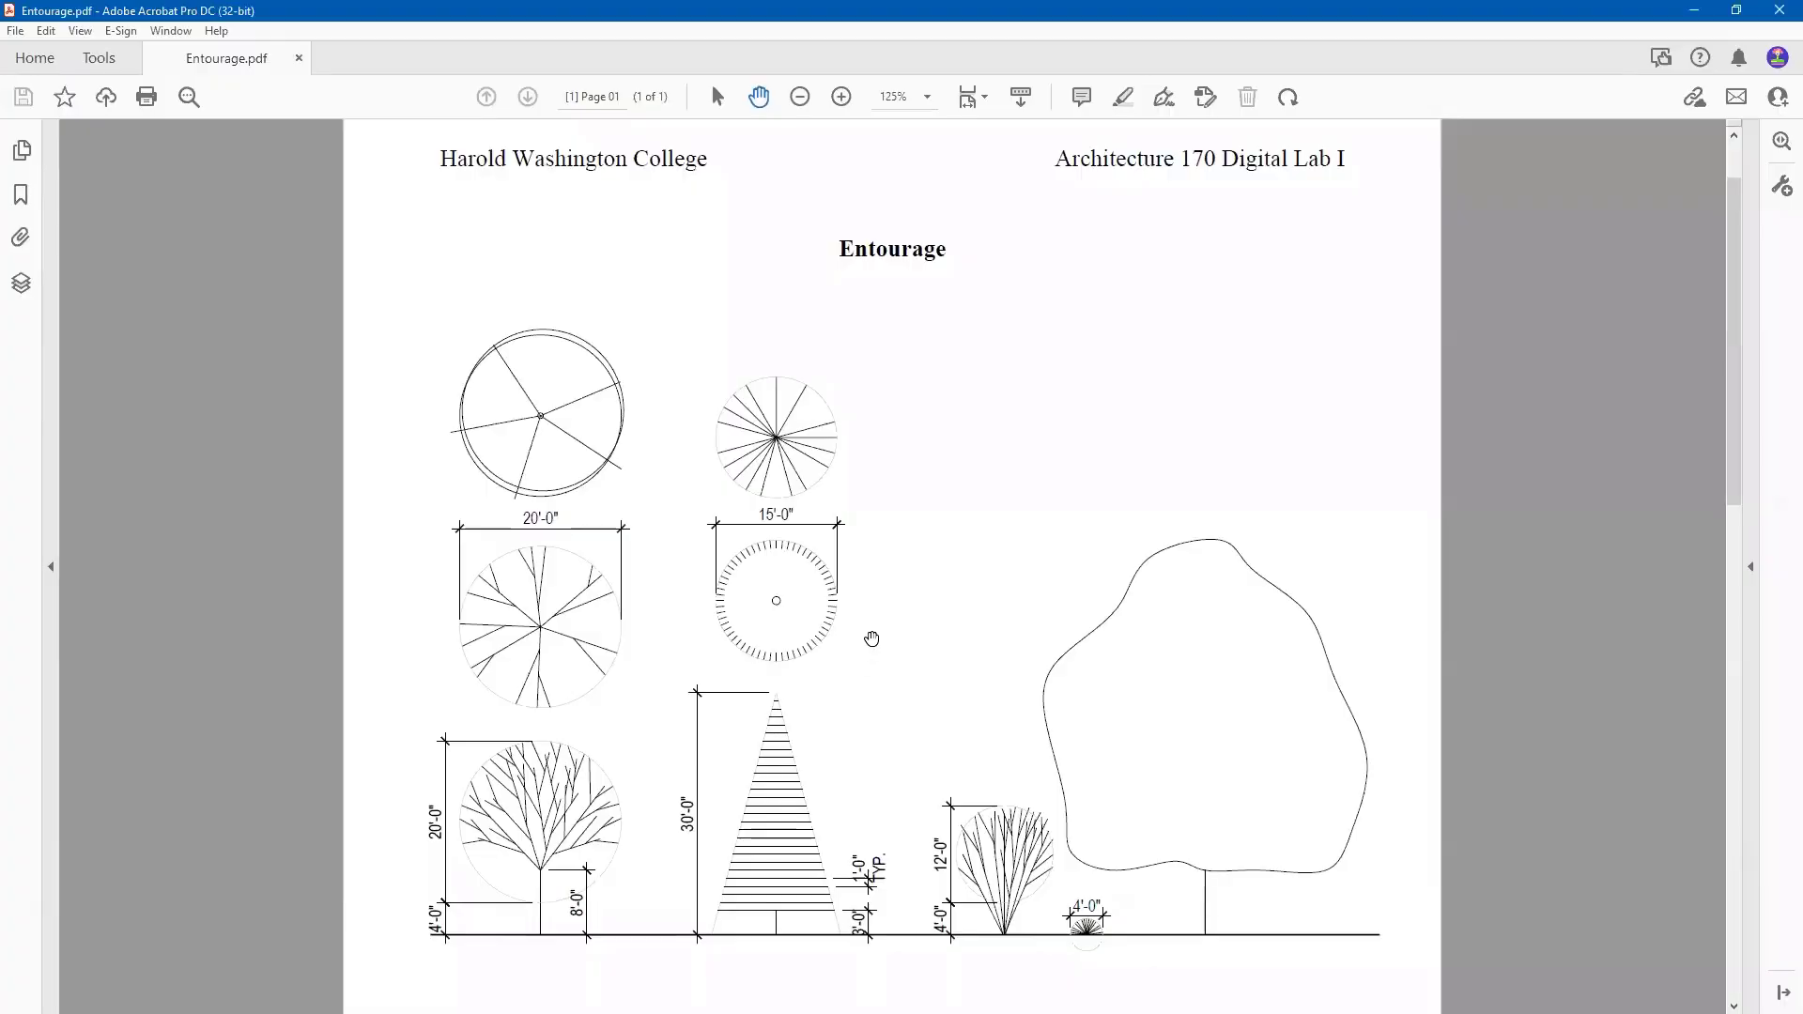
{"action": "left_click", "coordinate": [842, 98]}
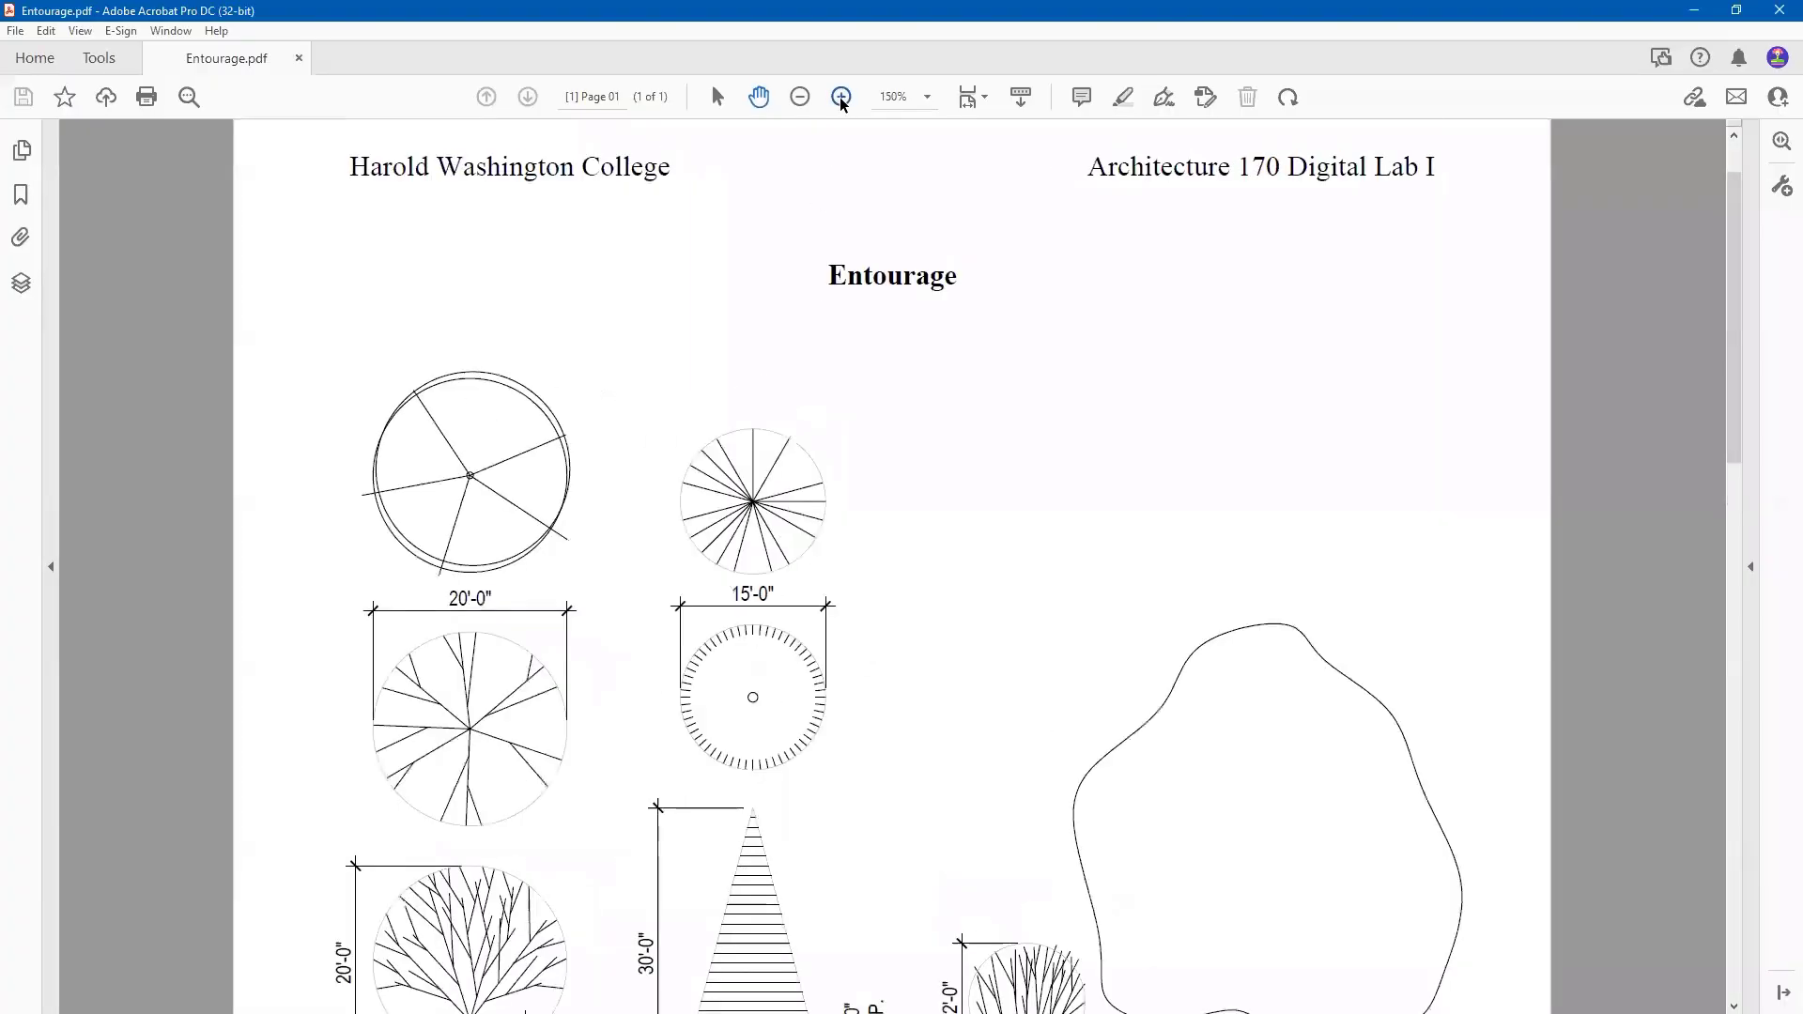
{"action": "left_click", "coordinate": [840, 97]}
{"action": "scroll", "coordinate": [583, 575], "scroll_direction": "down", "scroll_amount": 3}
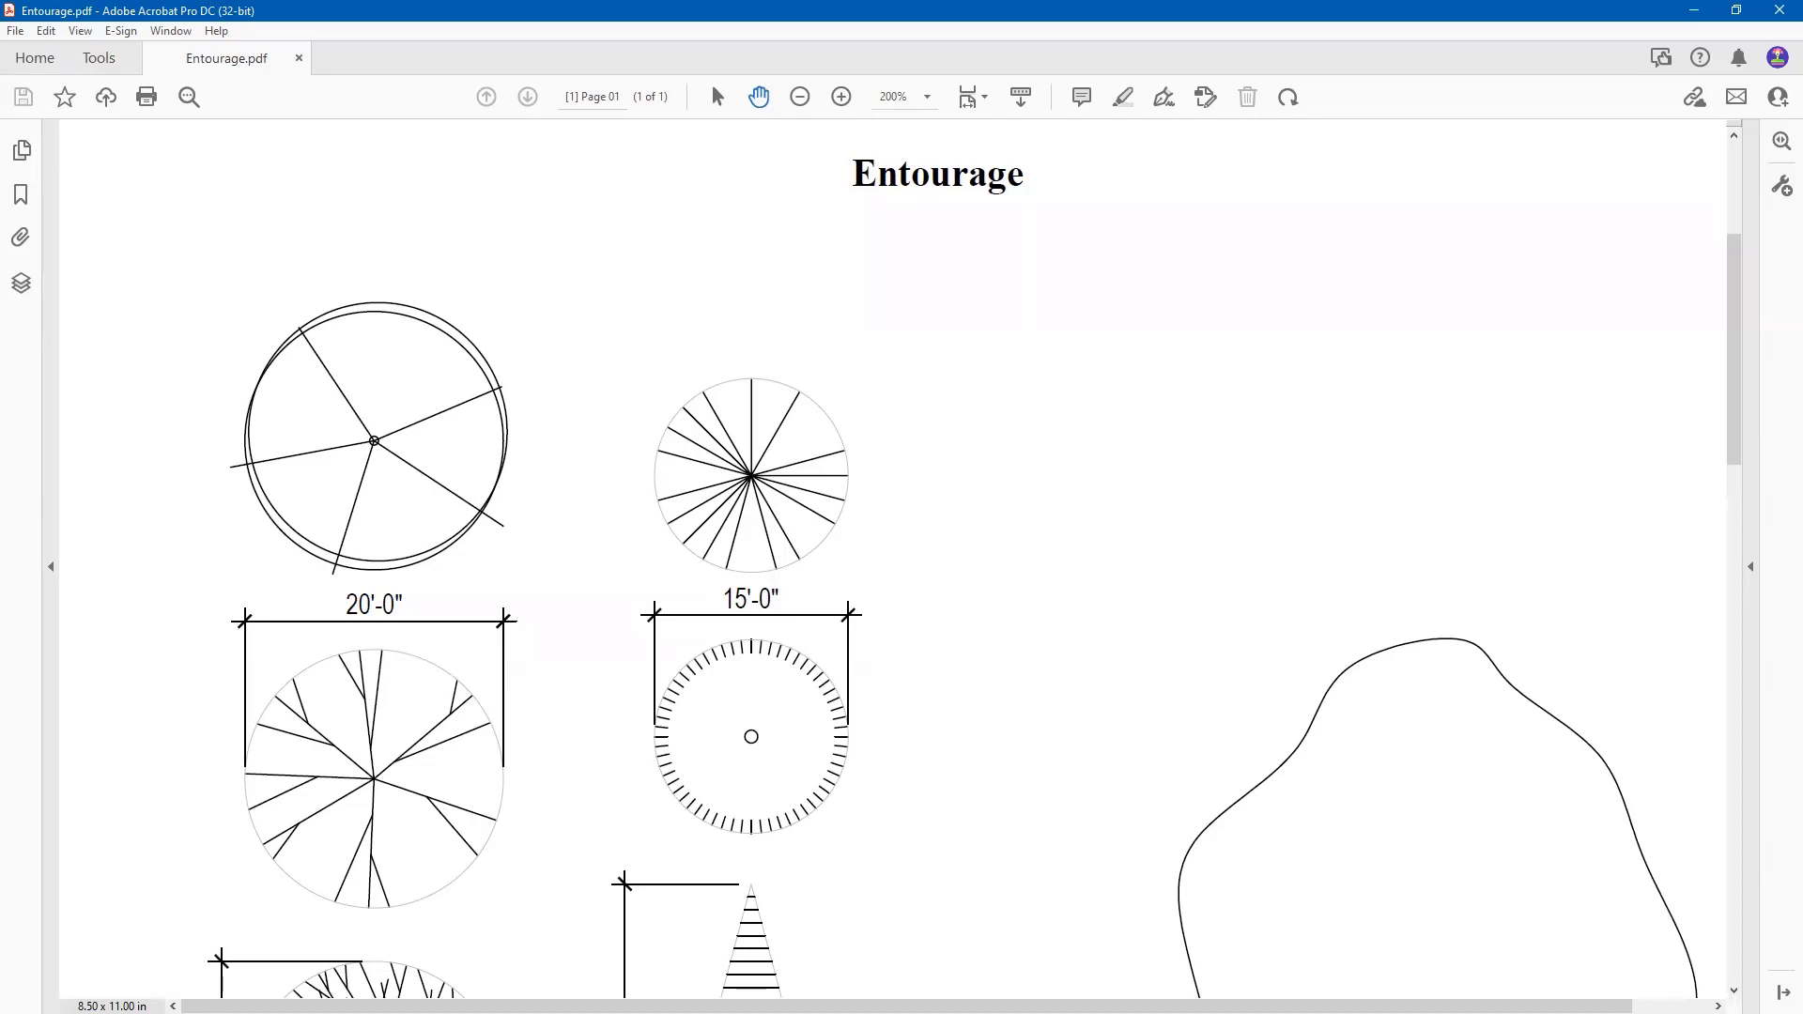
Switch back to AutoCAD and draw a circle by center and diameter near the origin, with a 20' diameter.
{"action": "key", "text": "alt+Tab"}
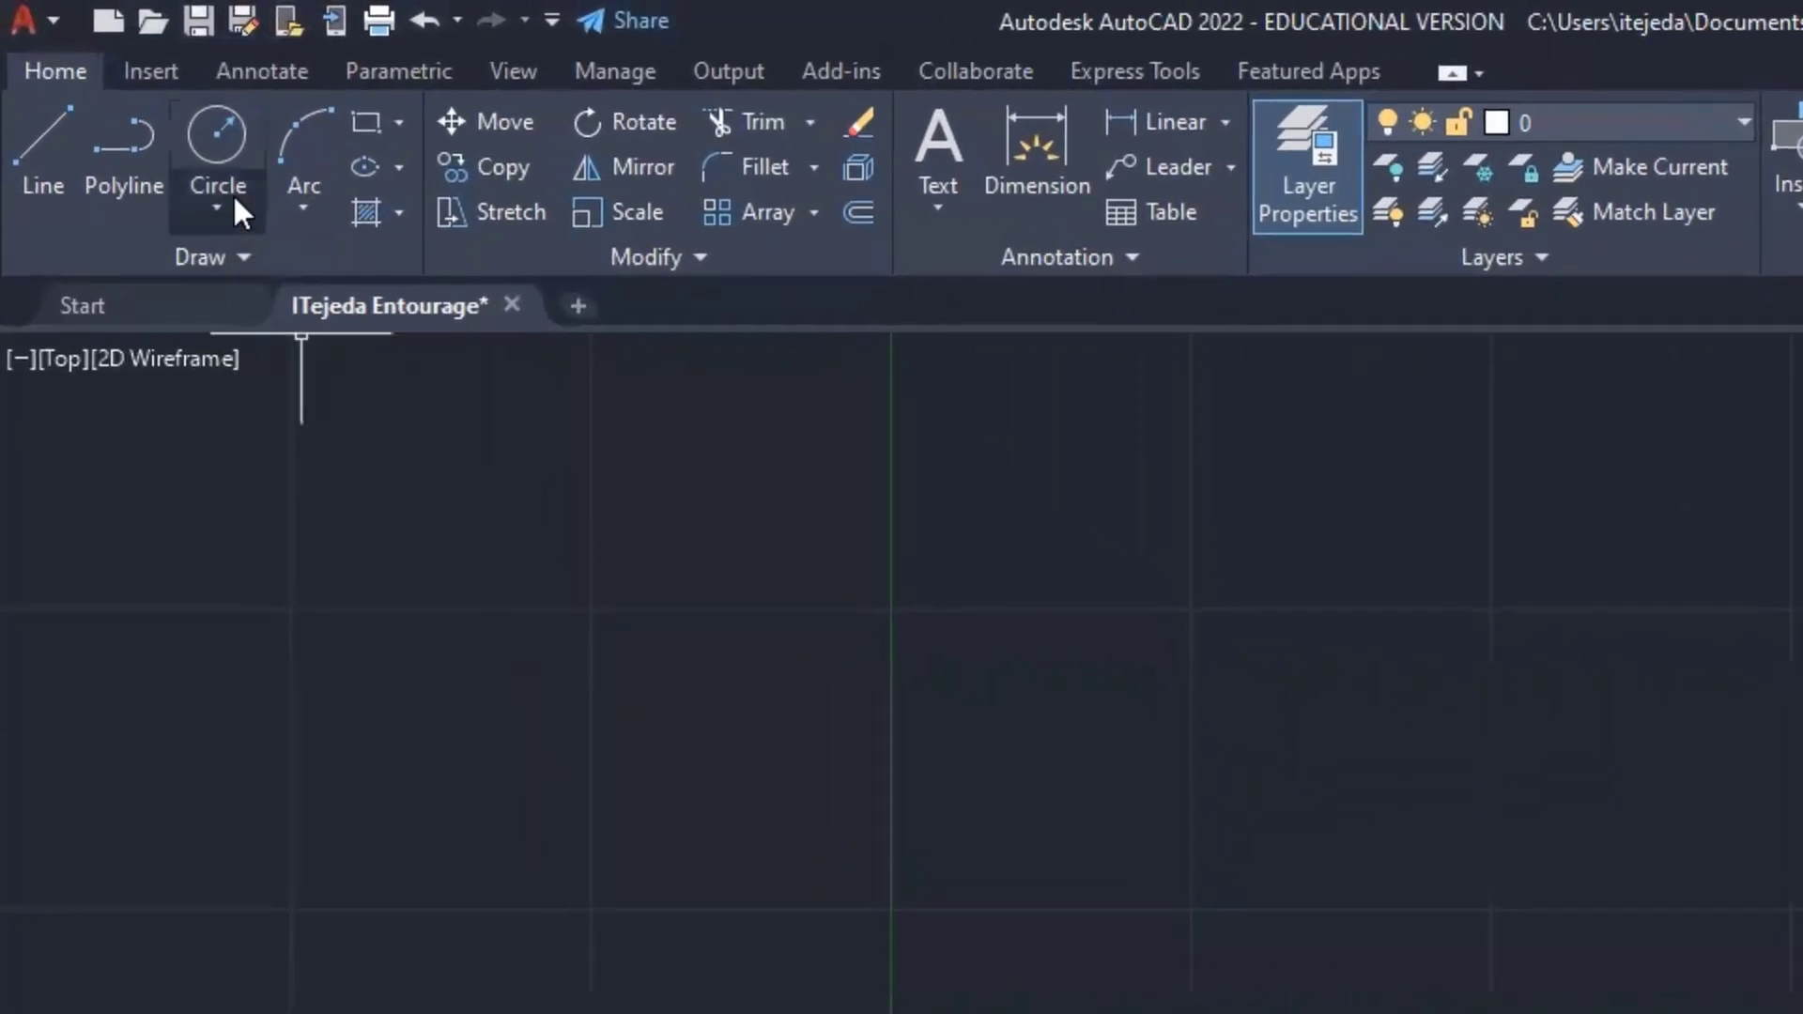
{"action": "left_click", "coordinate": [228, 202]}
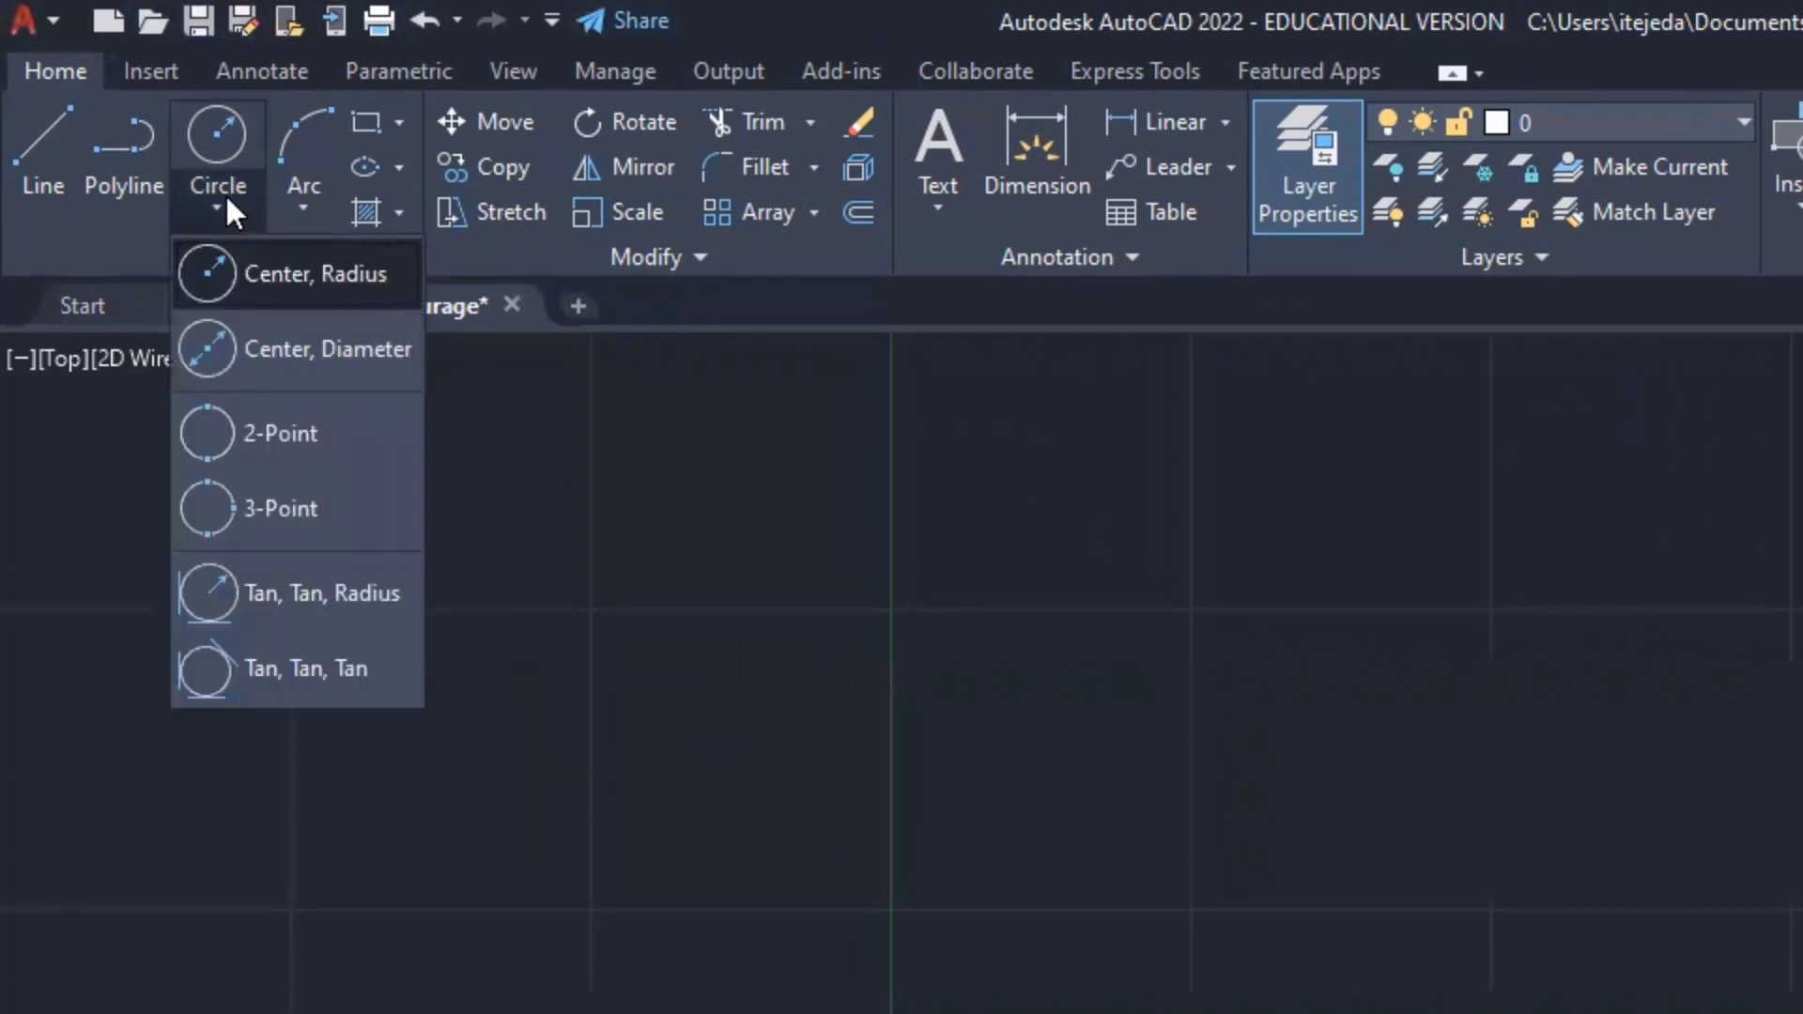
{"action": "left_click", "coordinate": [243, 346]}
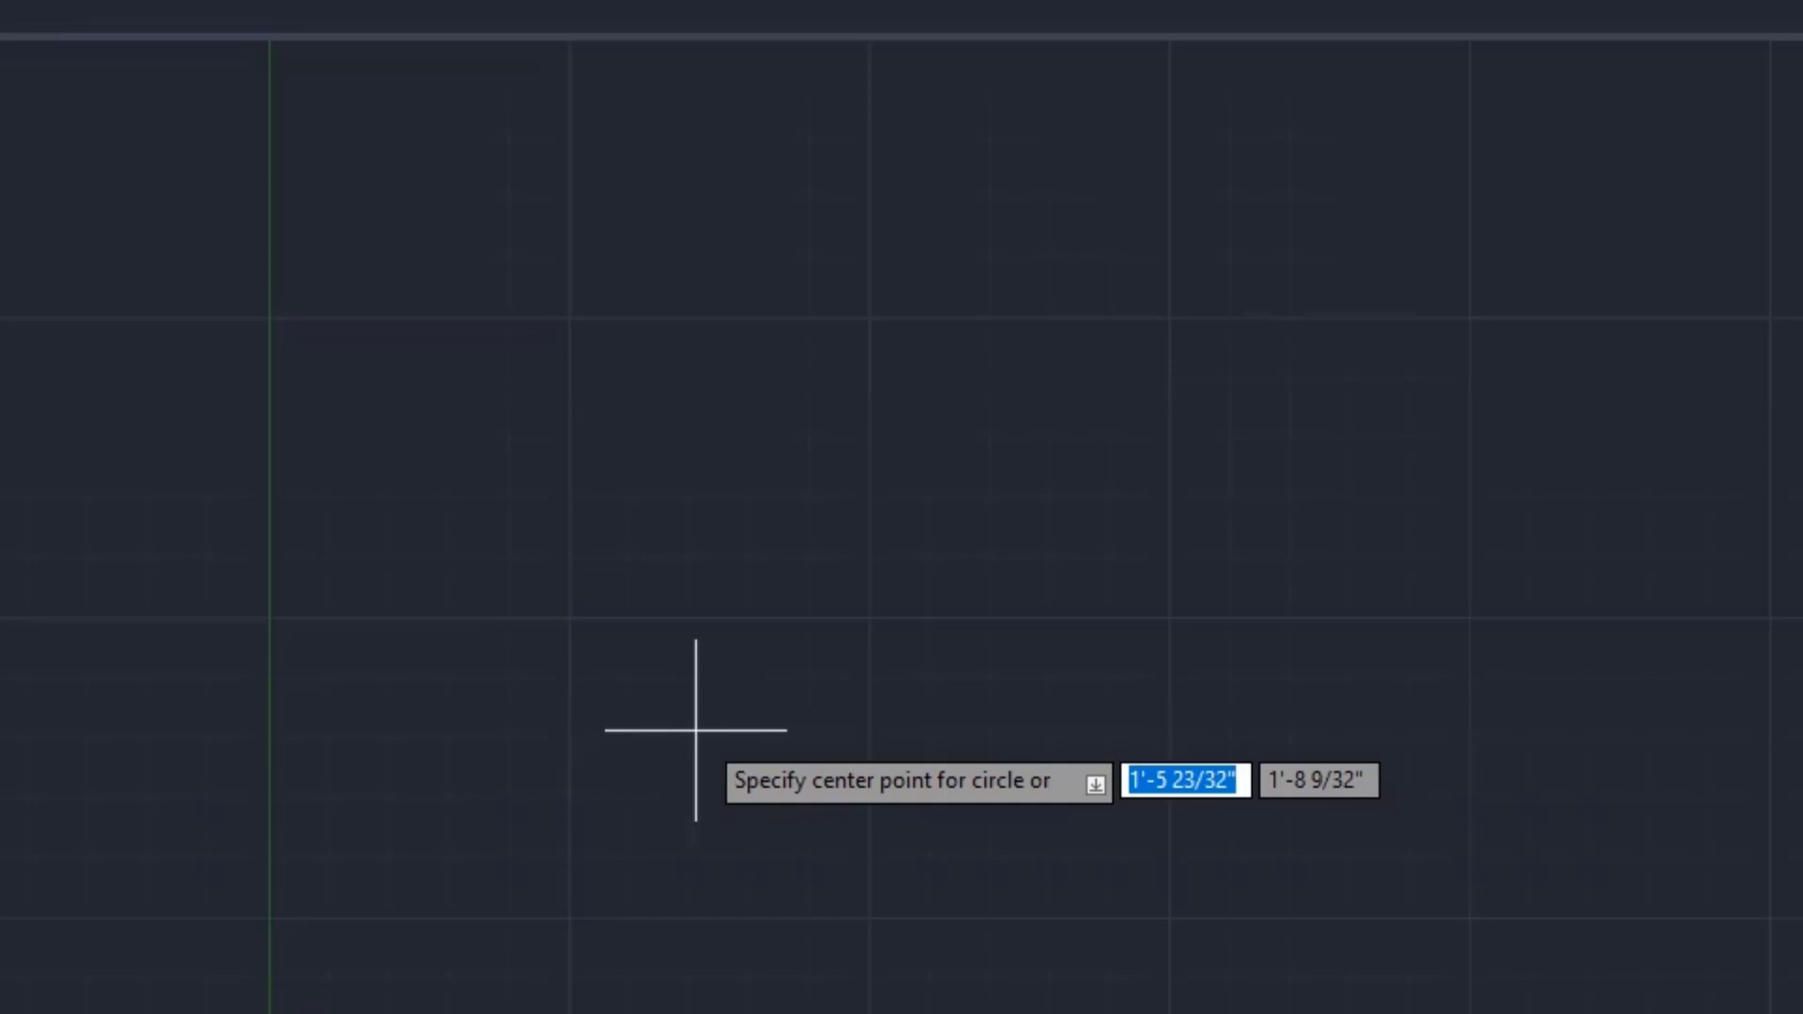
{"action": "left_click", "coordinate": [803, 493]}
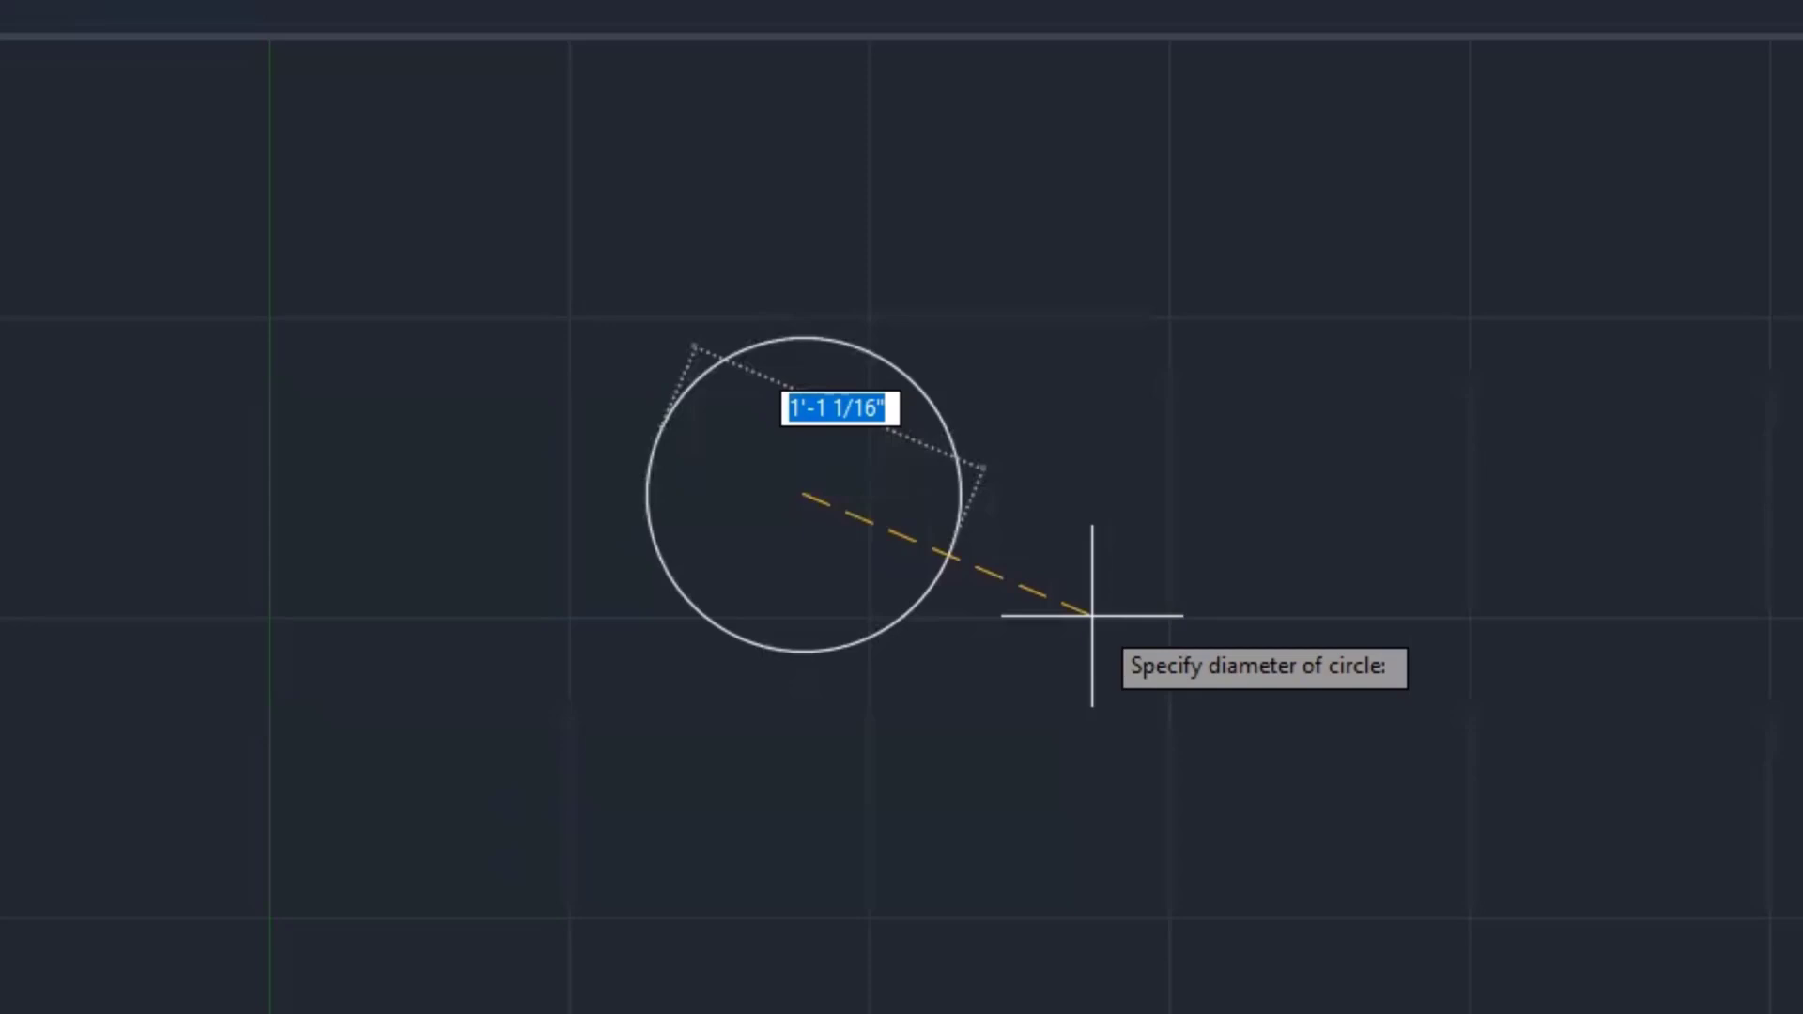
{"action": "type", "text": "20'"}
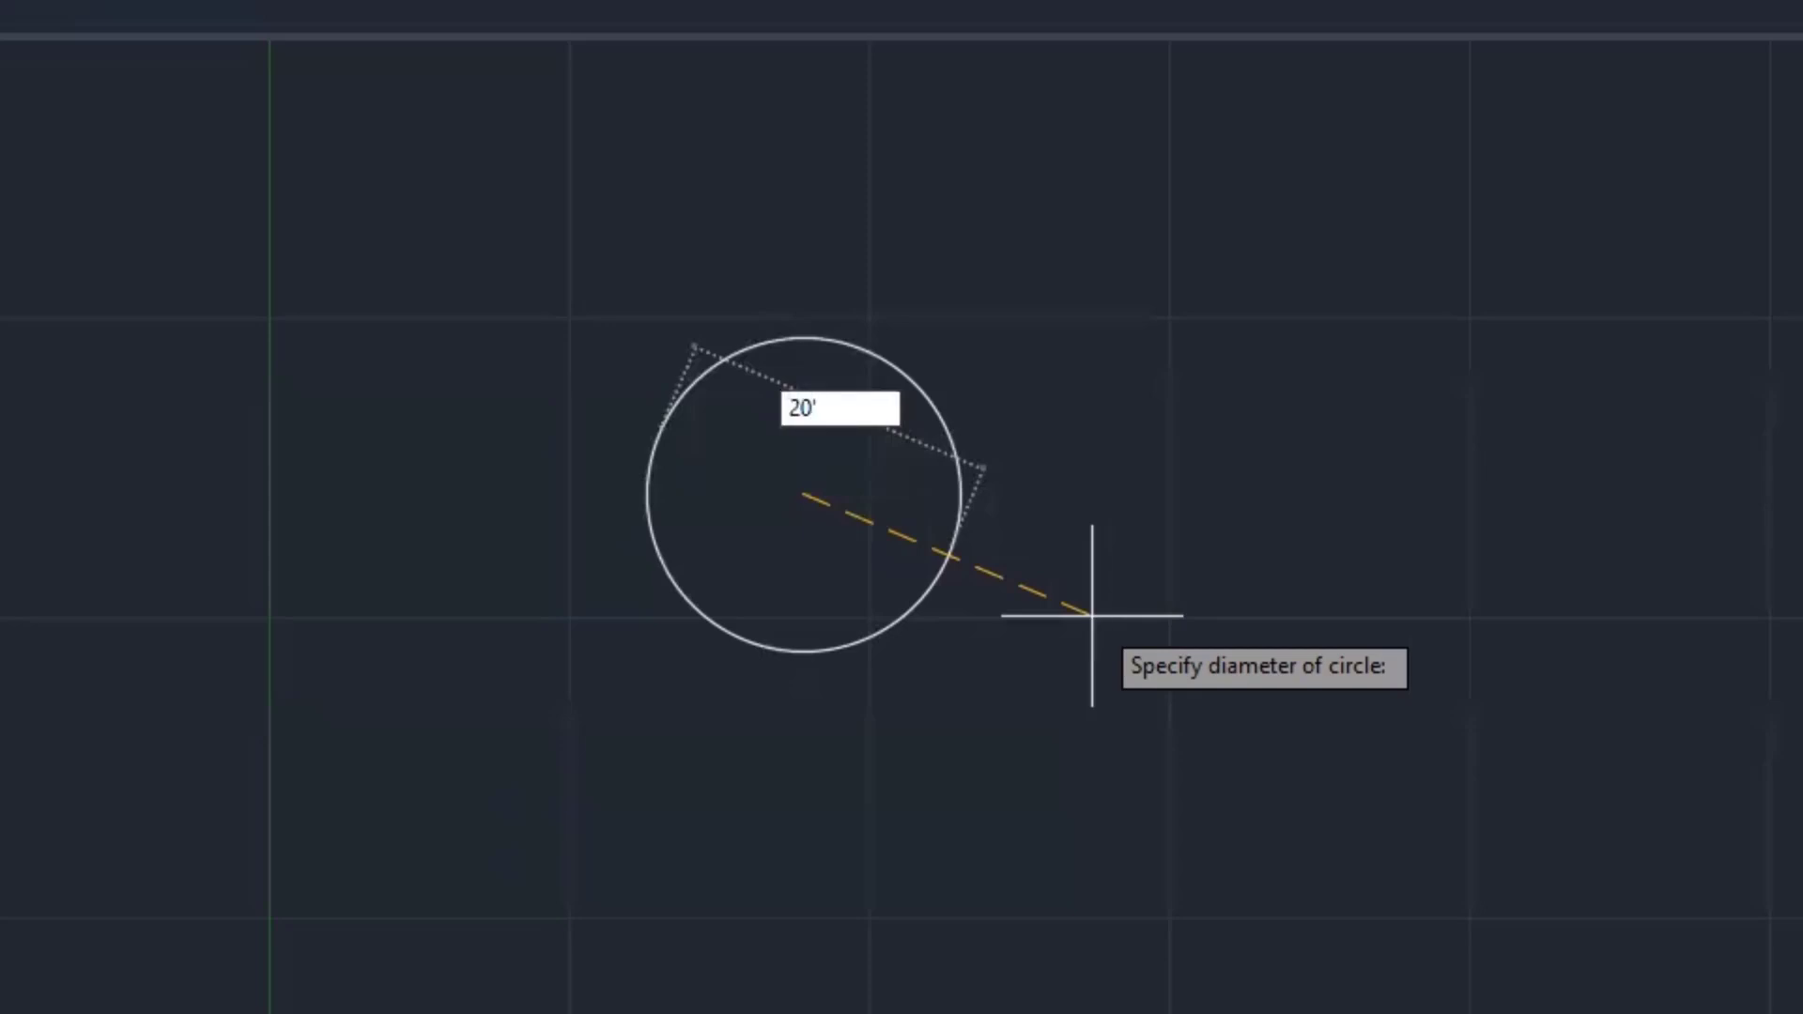
{"action": "key", "text": "Return"}
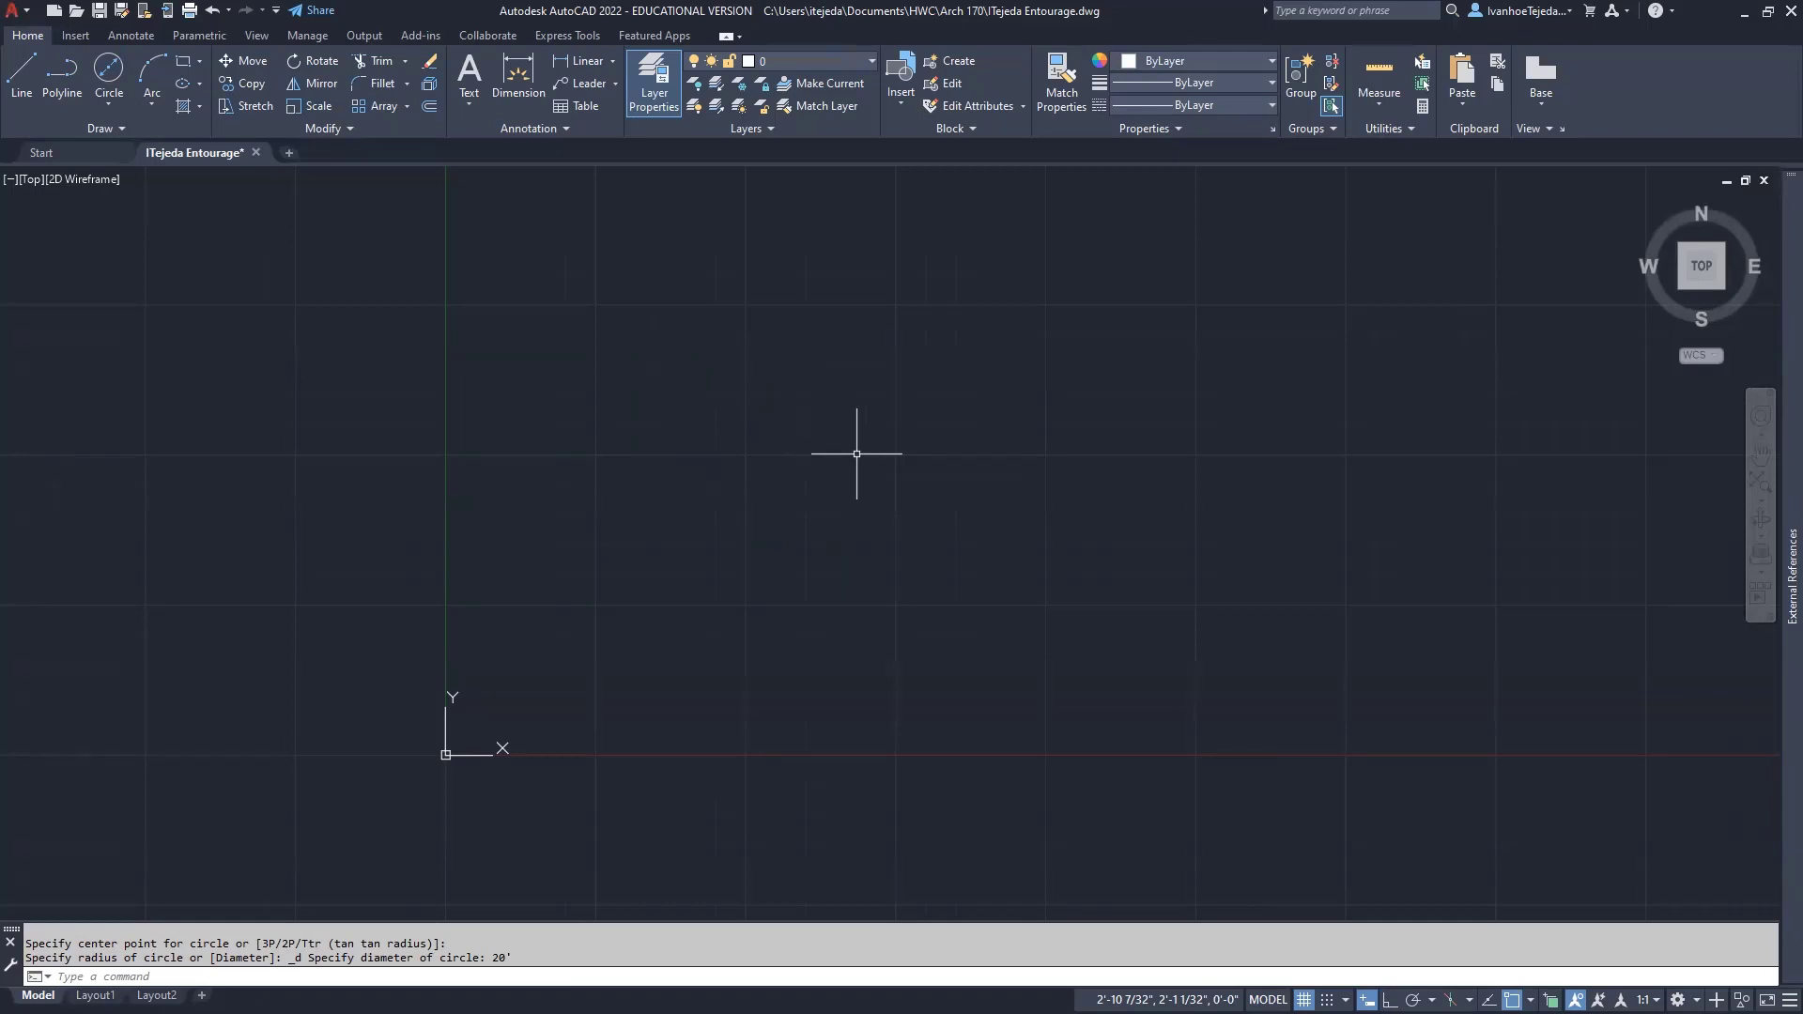
{"action": "scroll", "coordinate": [857, 453], "scroll_direction": "down", "scroll_amount": 8}
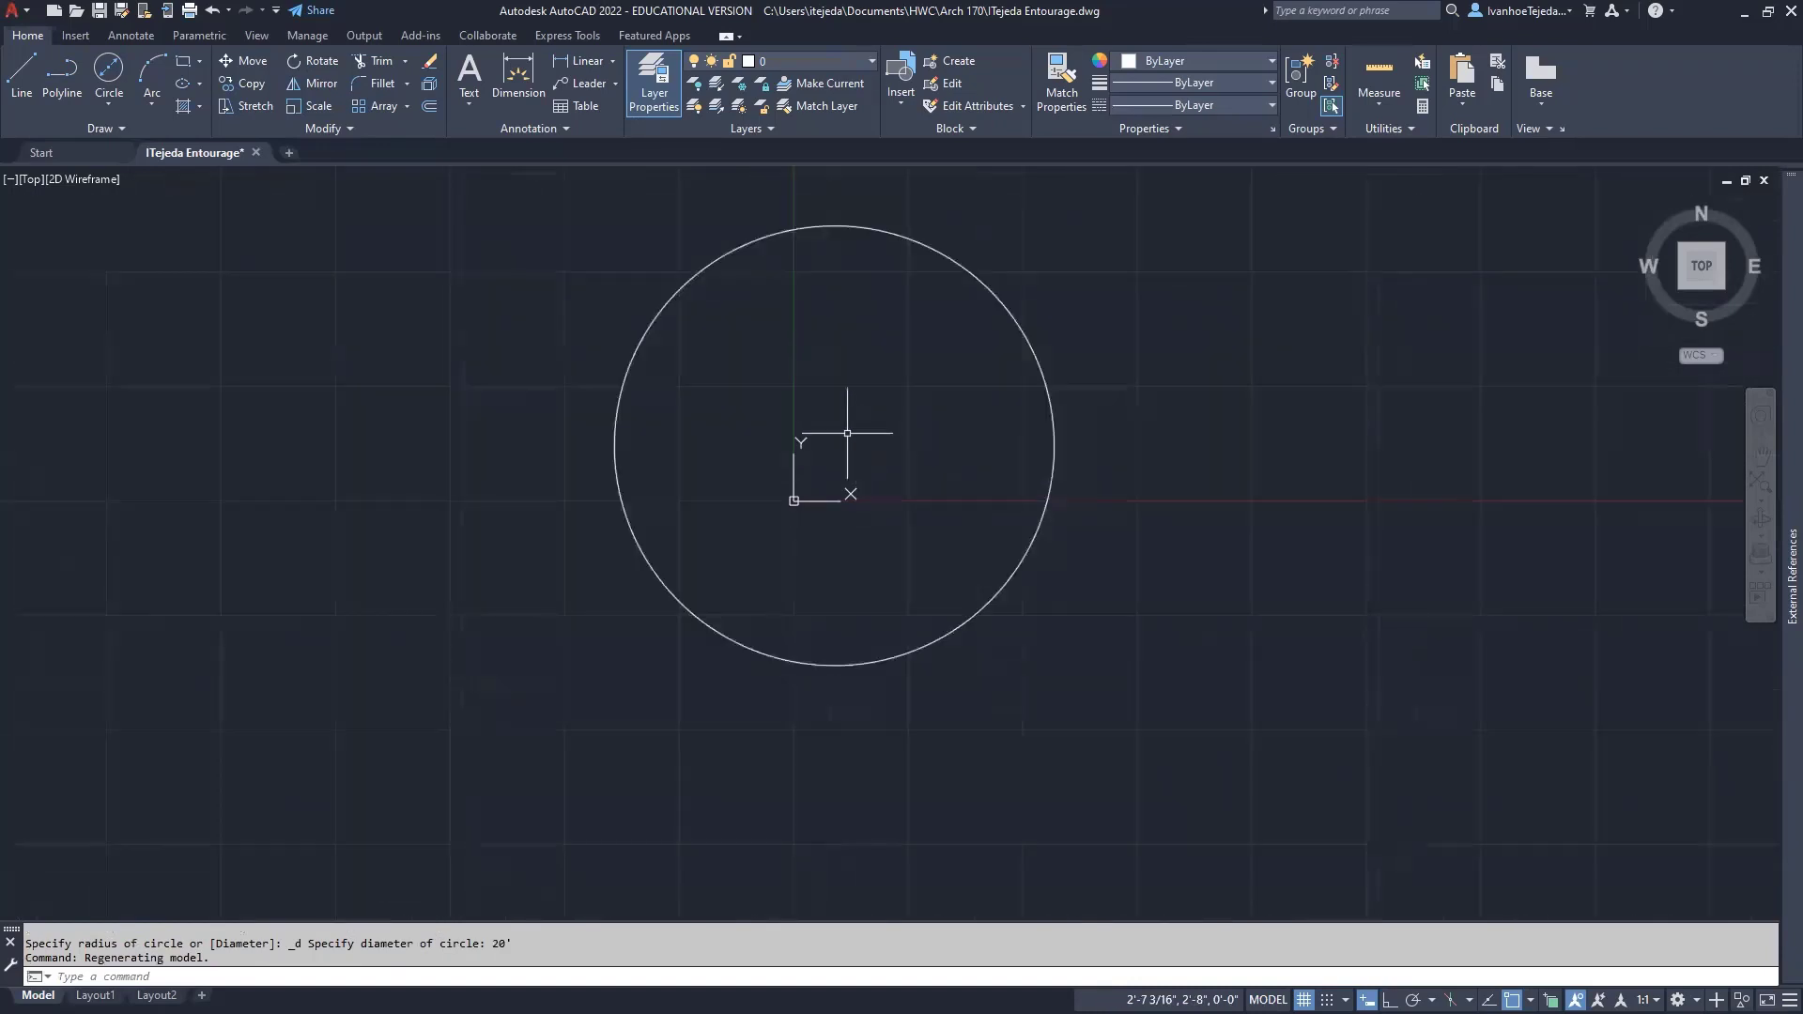
{"action": "scroll", "coordinate": [848, 433], "scroll_direction": "up", "scroll_amount": 2}
{"action": "middle_click_drag", "start_coordinate": [842, 416], "coordinate": [852, 540]}
{"action": "middle_click_drag", "start_coordinate": [851, 563], "coordinate": [852, 532]}
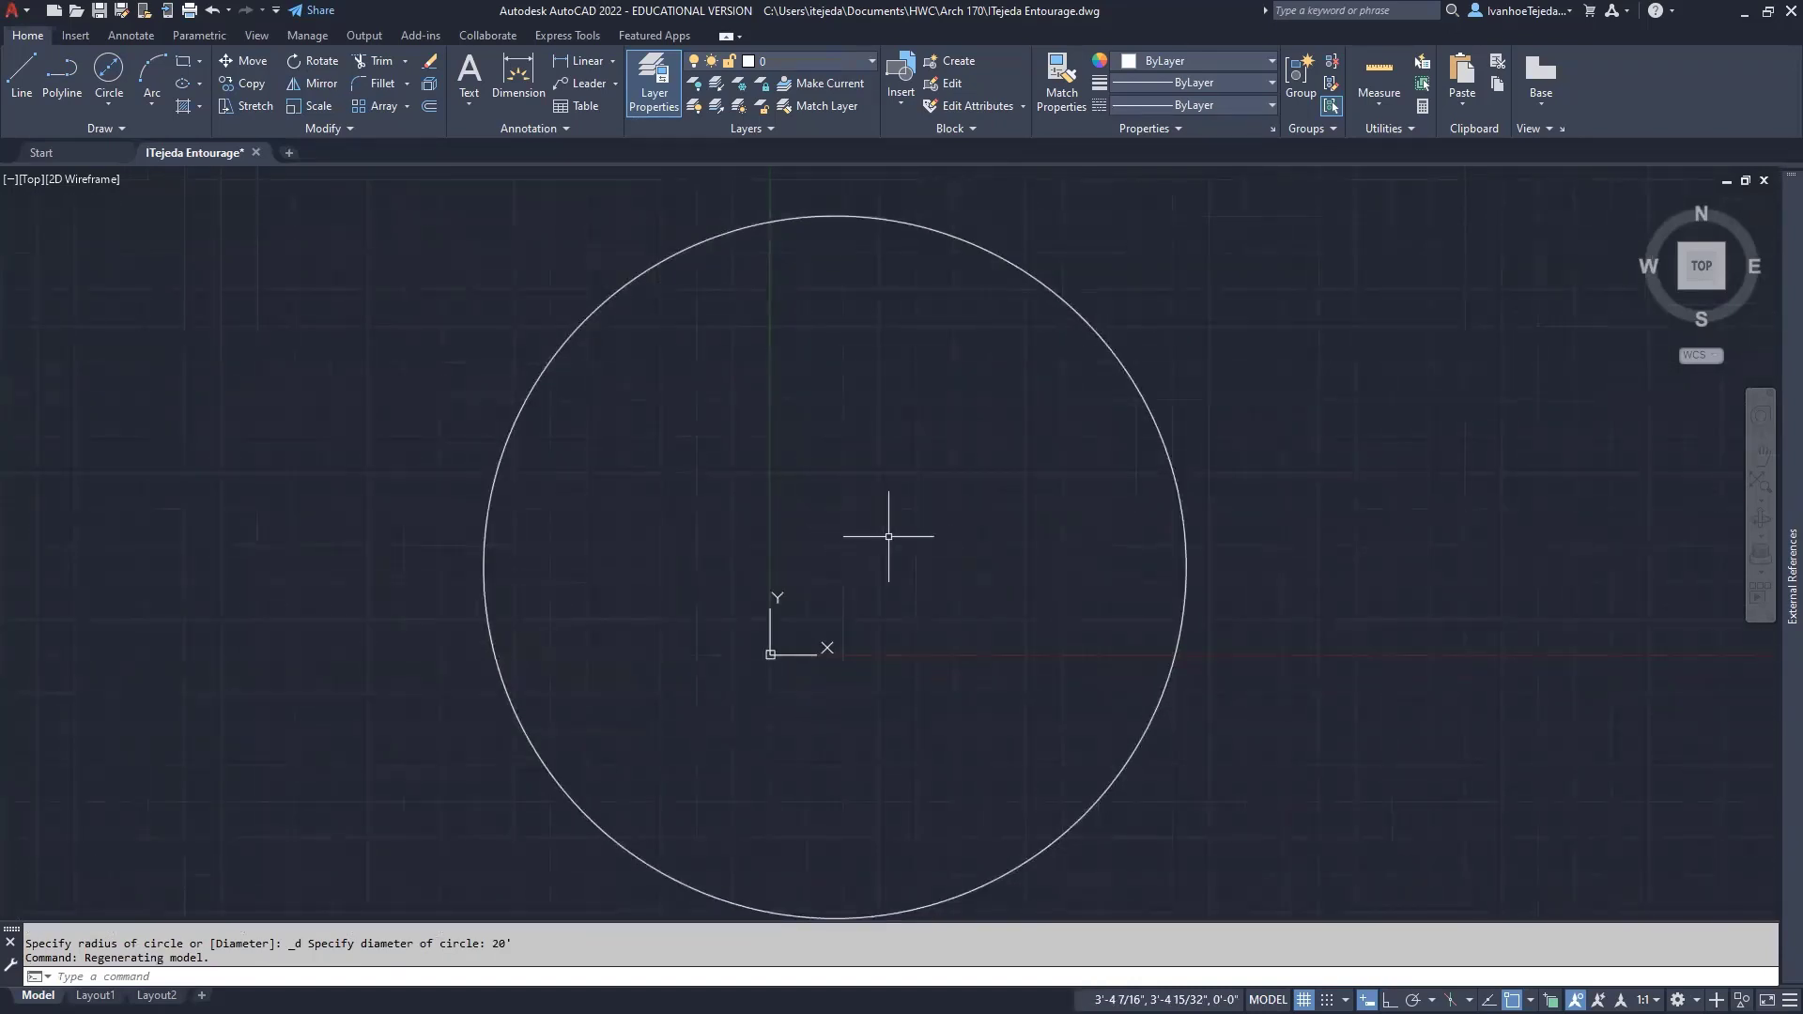
{"action": "middle_click_drag", "start_coordinate": [888, 536], "coordinate": [903, 518]}
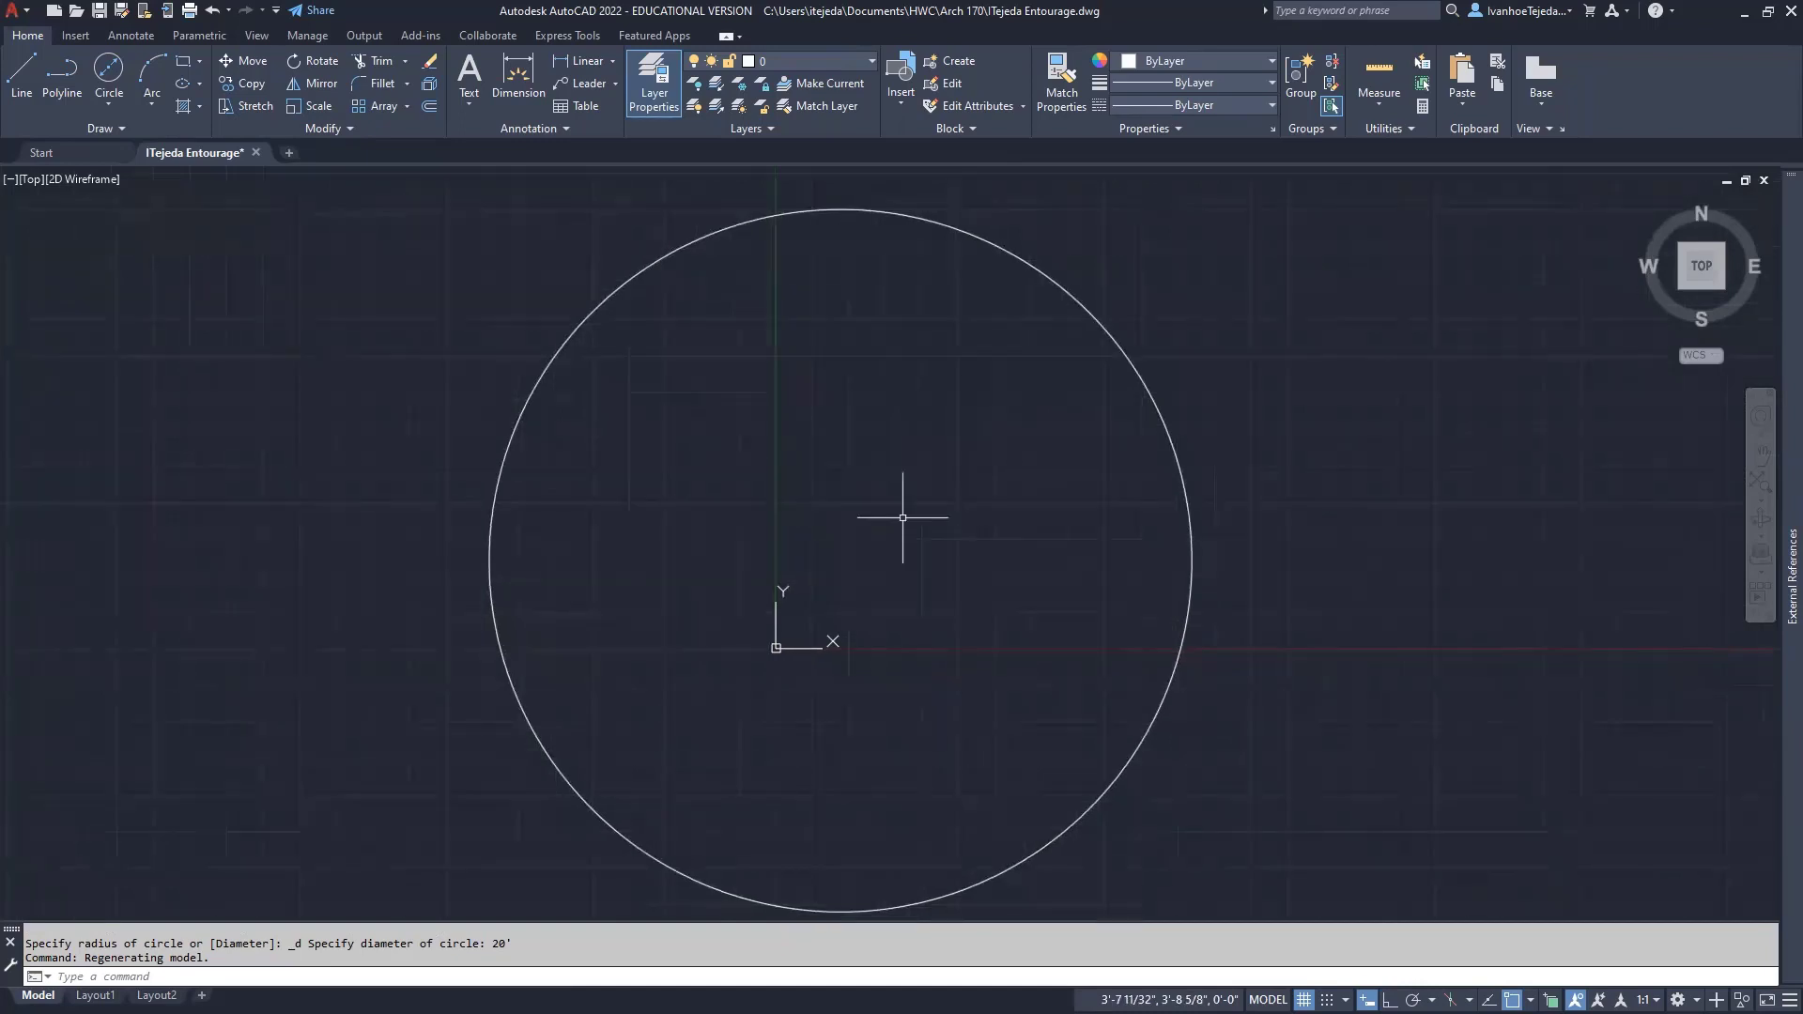
{"action": "scroll", "coordinate": [903, 517], "scroll_direction": "down", "scroll_amount": 8}
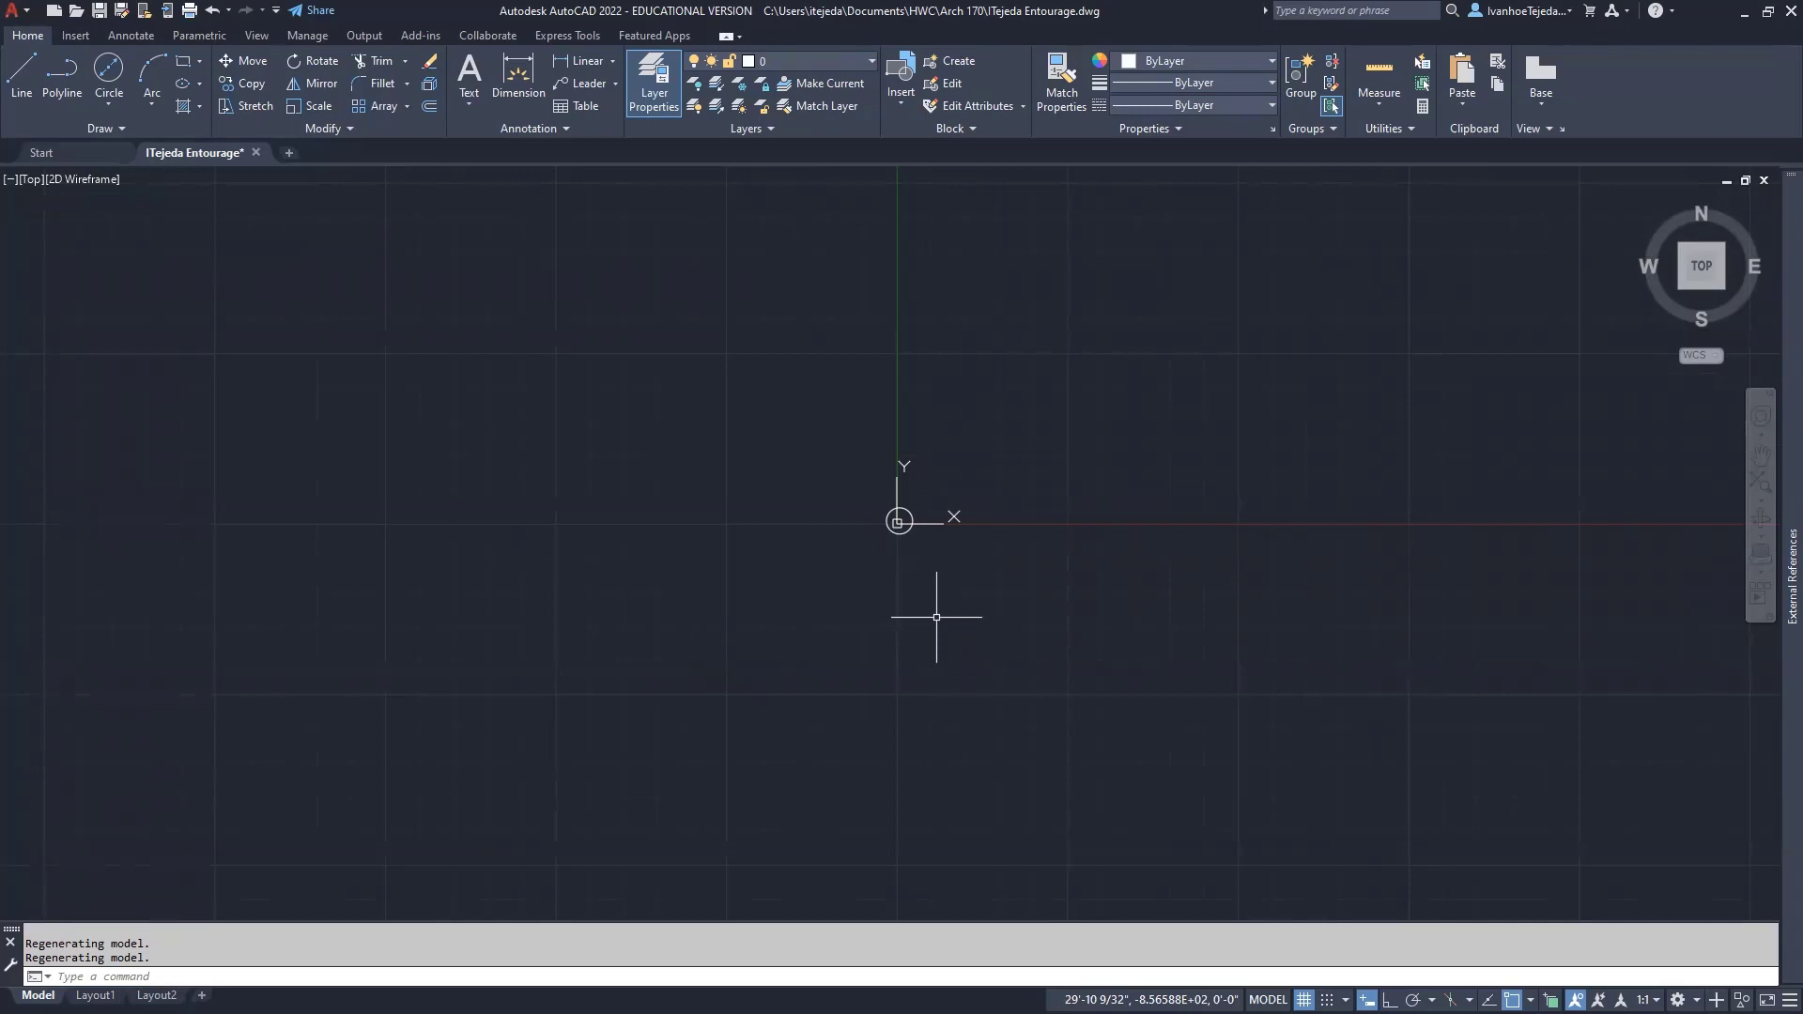
{"action": "scroll", "coordinate": [878, 559], "scroll_direction": "up", "scroll_amount": 1}
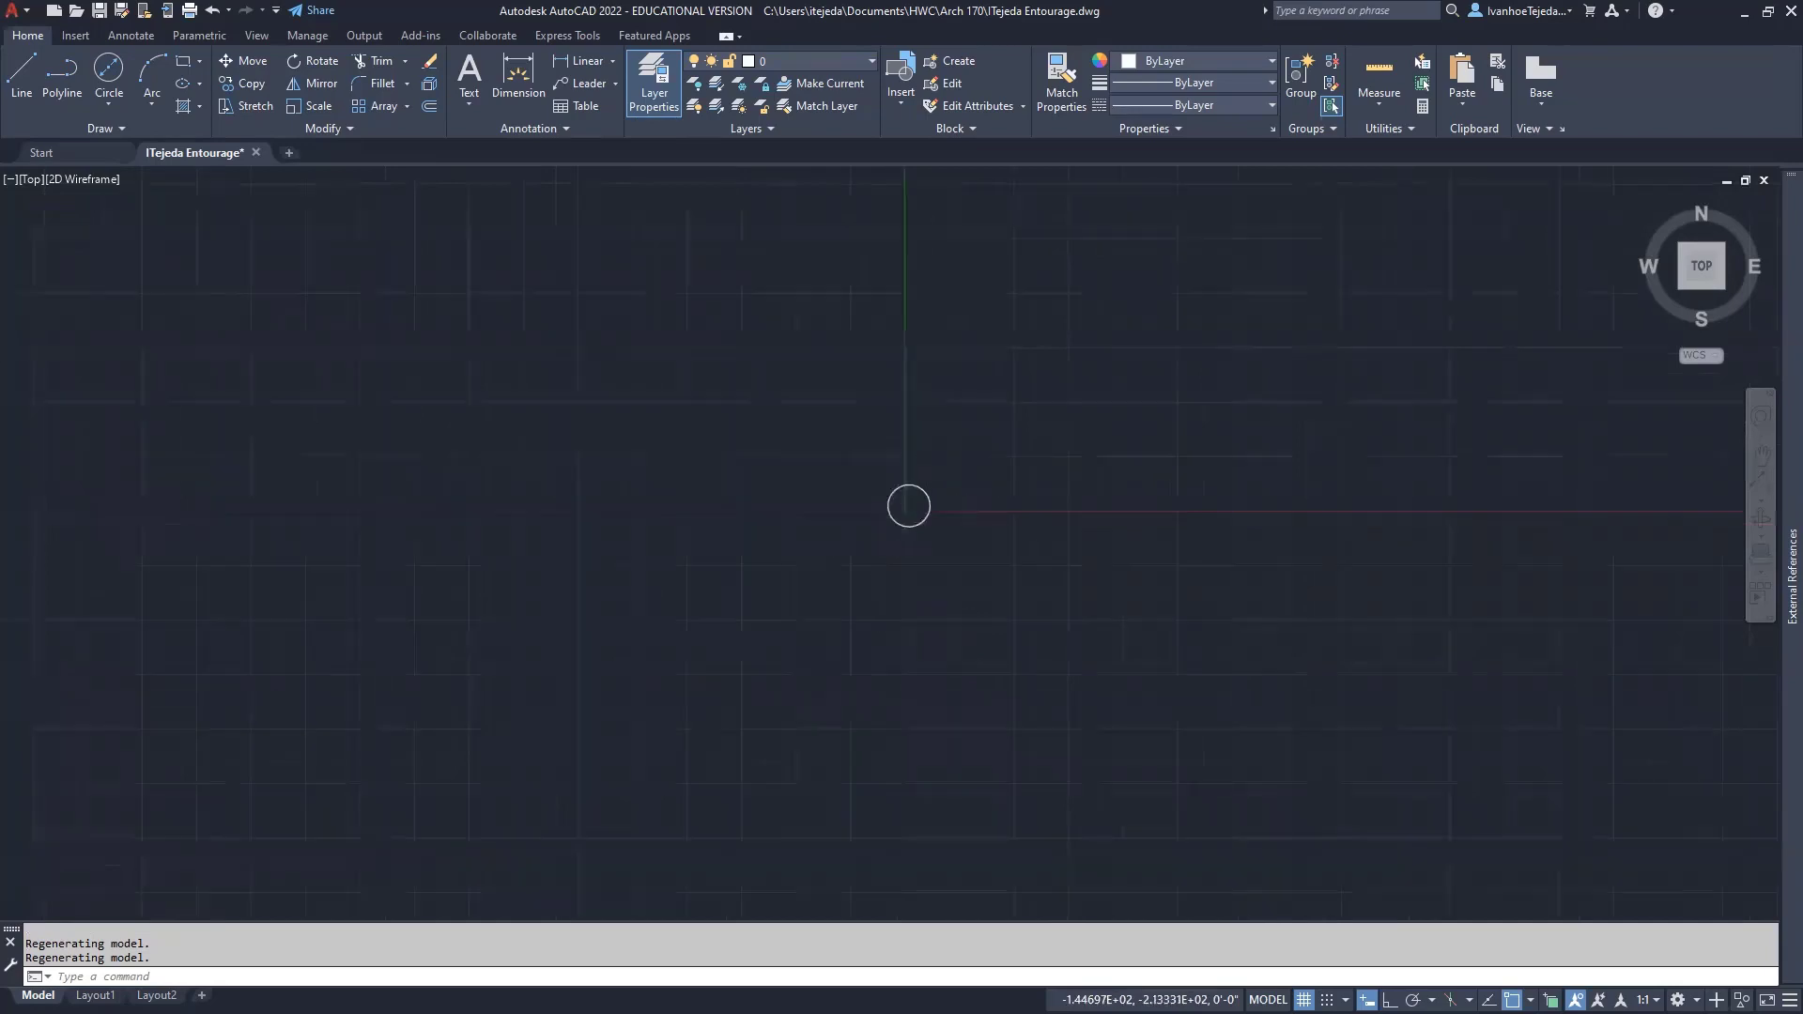
{"action": "scroll", "coordinate": [883, 548], "scroll_direction": "up", "scroll_amount": 6}
{"action": "middle_click_drag", "start_coordinate": [944, 513], "coordinate": [893, 776]}
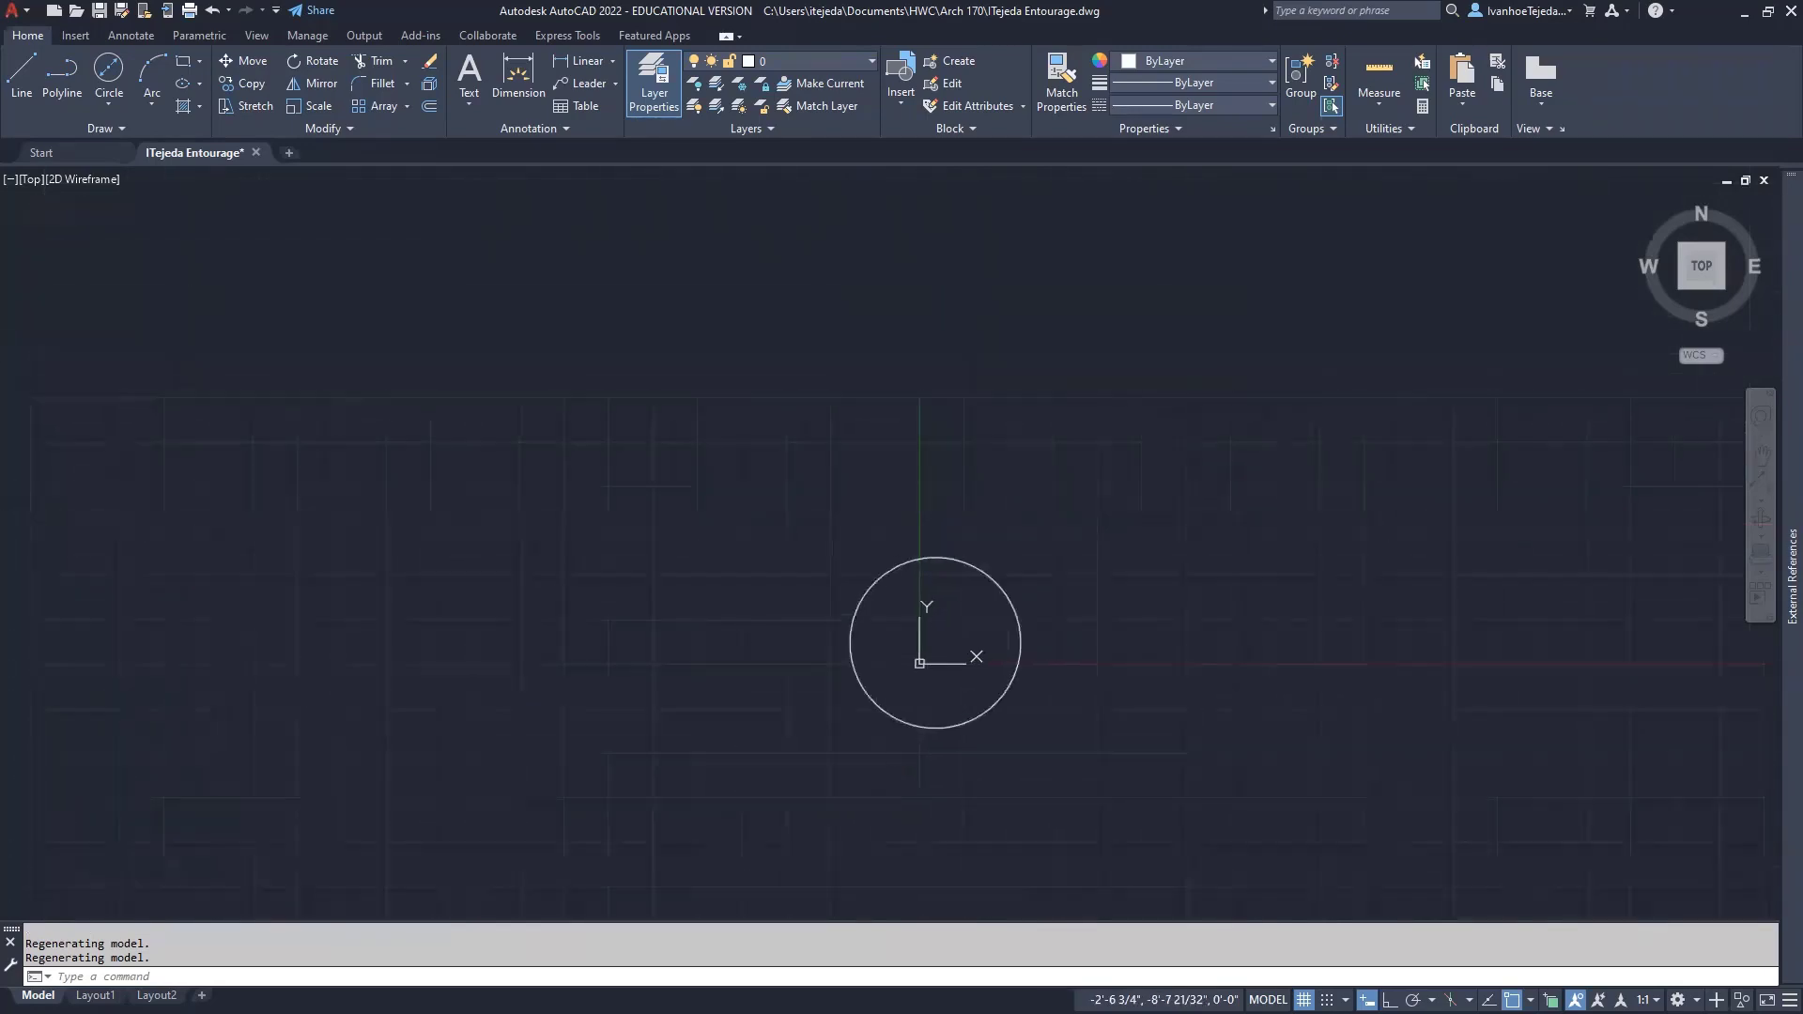
{"action": "scroll", "coordinate": [1013, 698], "scroll_direction": "up", "scroll_amount": 2}
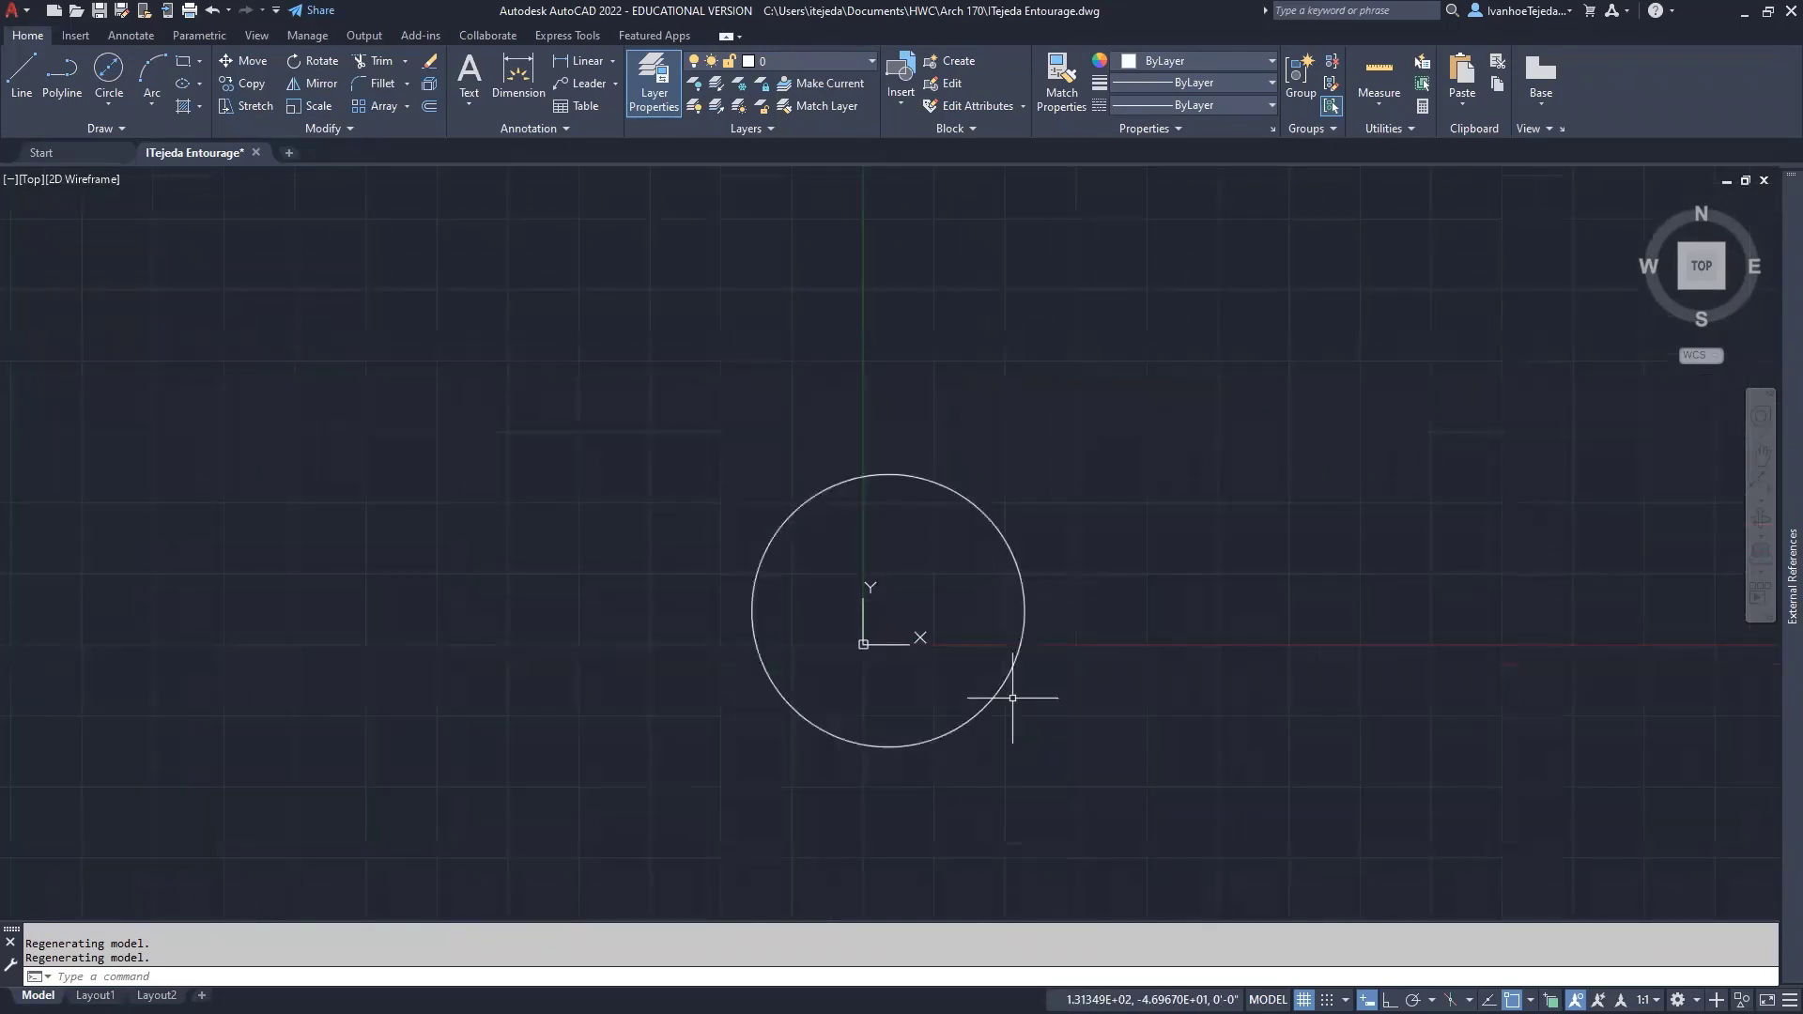
{"action": "left_click", "coordinate": [1382, 107]}
{"action": "left_click", "coordinate": [1375, 134]}
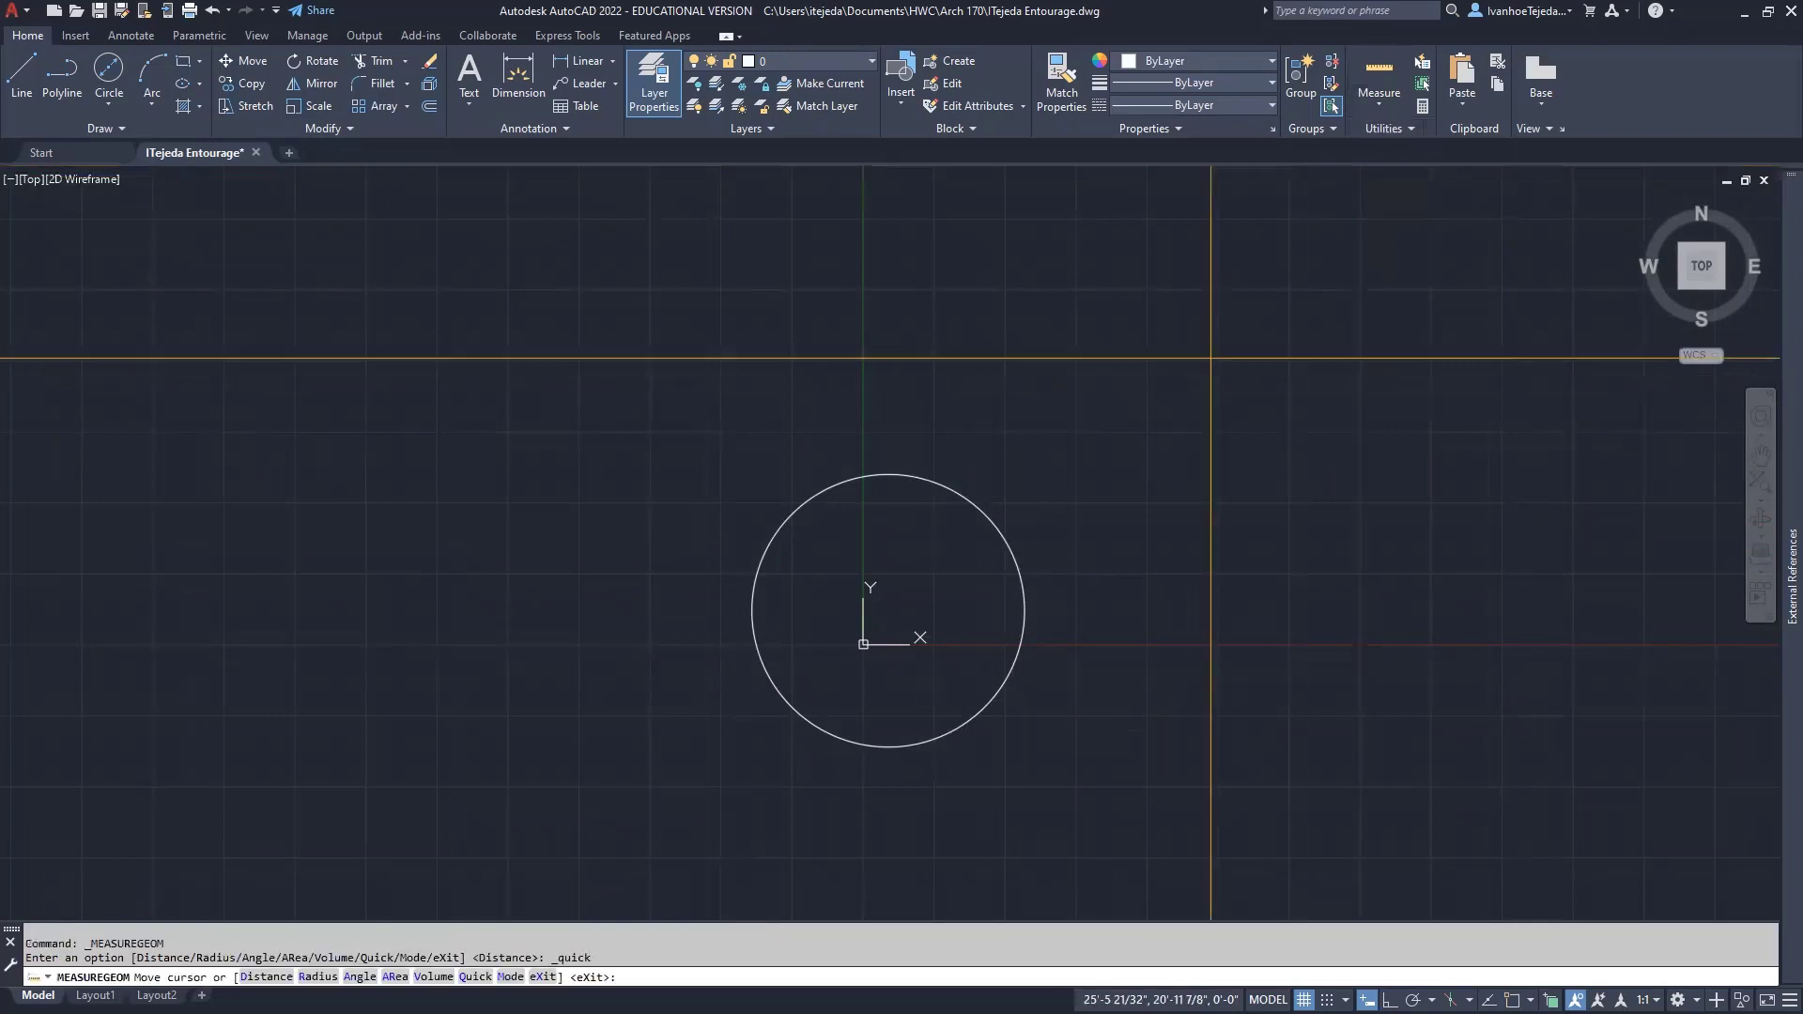
{"action": "key", "text": "Escape"}
Open the properties of the 20' circle, check its diameter, and move the palette clear of the geometry.
{"action": "scroll", "coordinate": [816, 588], "scroll_direction": "up", "scroll_amount": 4}
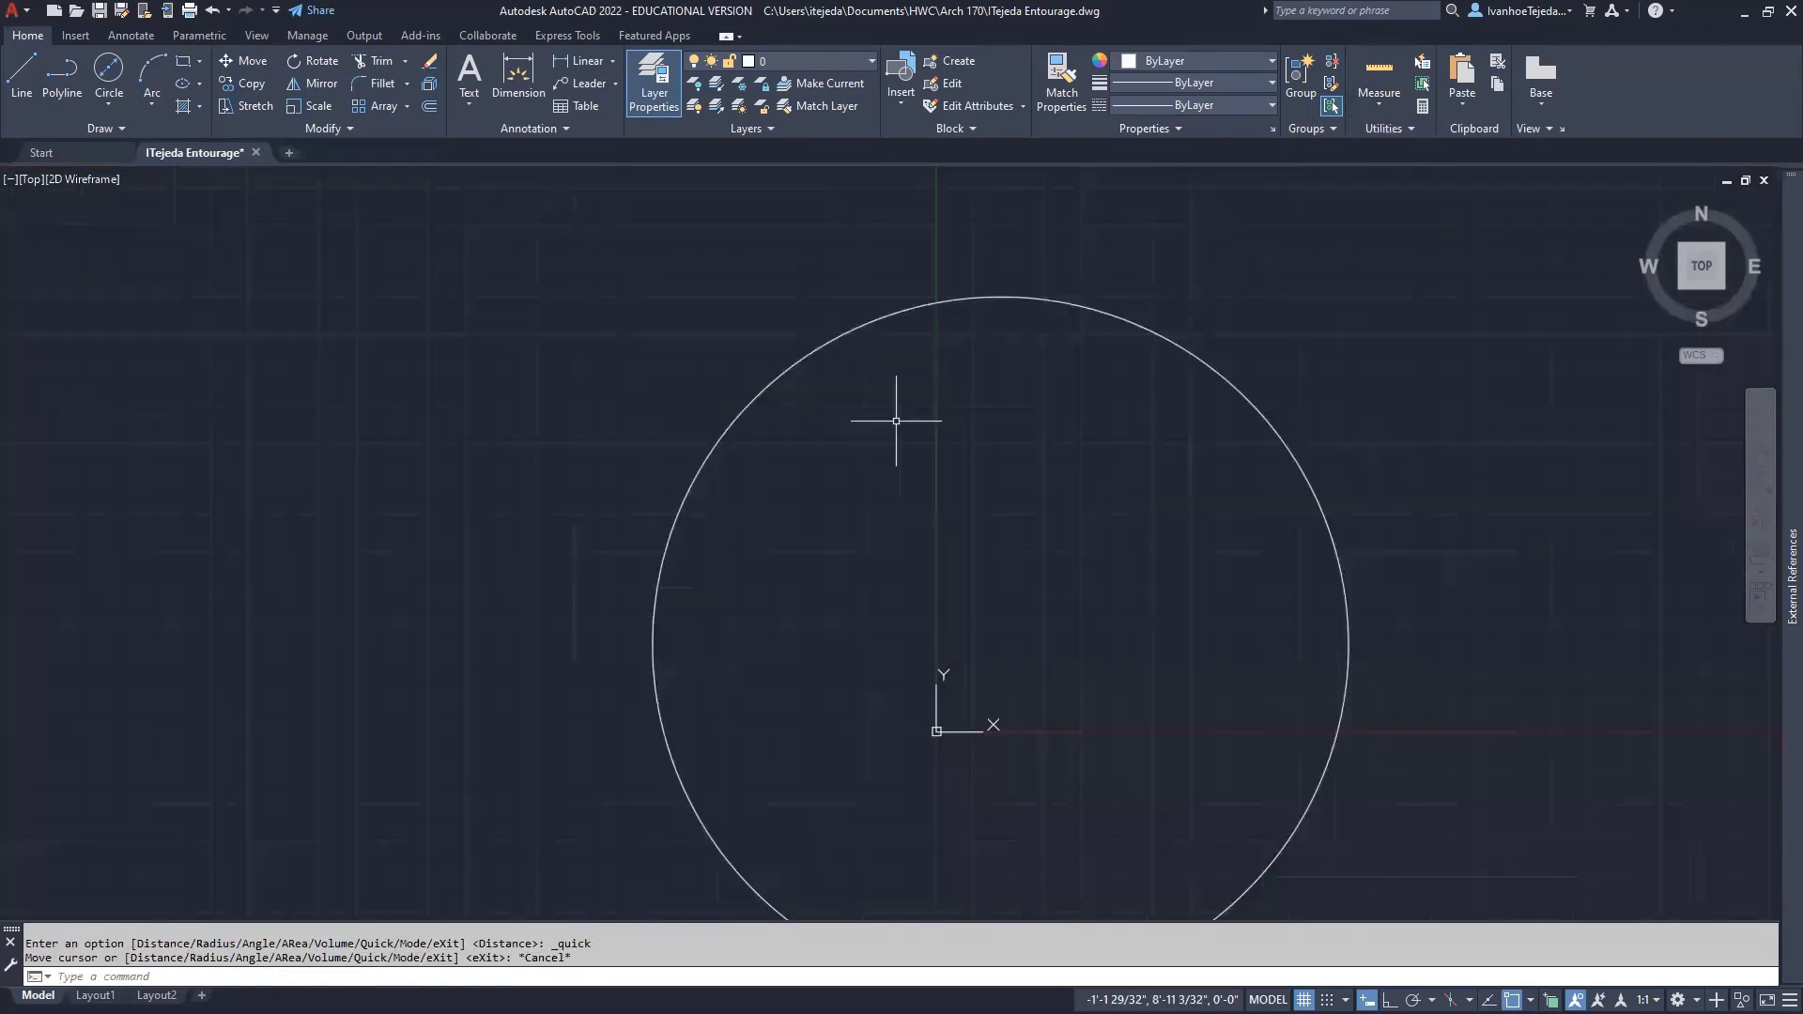
{"action": "middle_click_drag", "start_coordinate": [959, 450], "coordinate": [899, 354]}
{"action": "left_click", "coordinate": [1206, 322]}
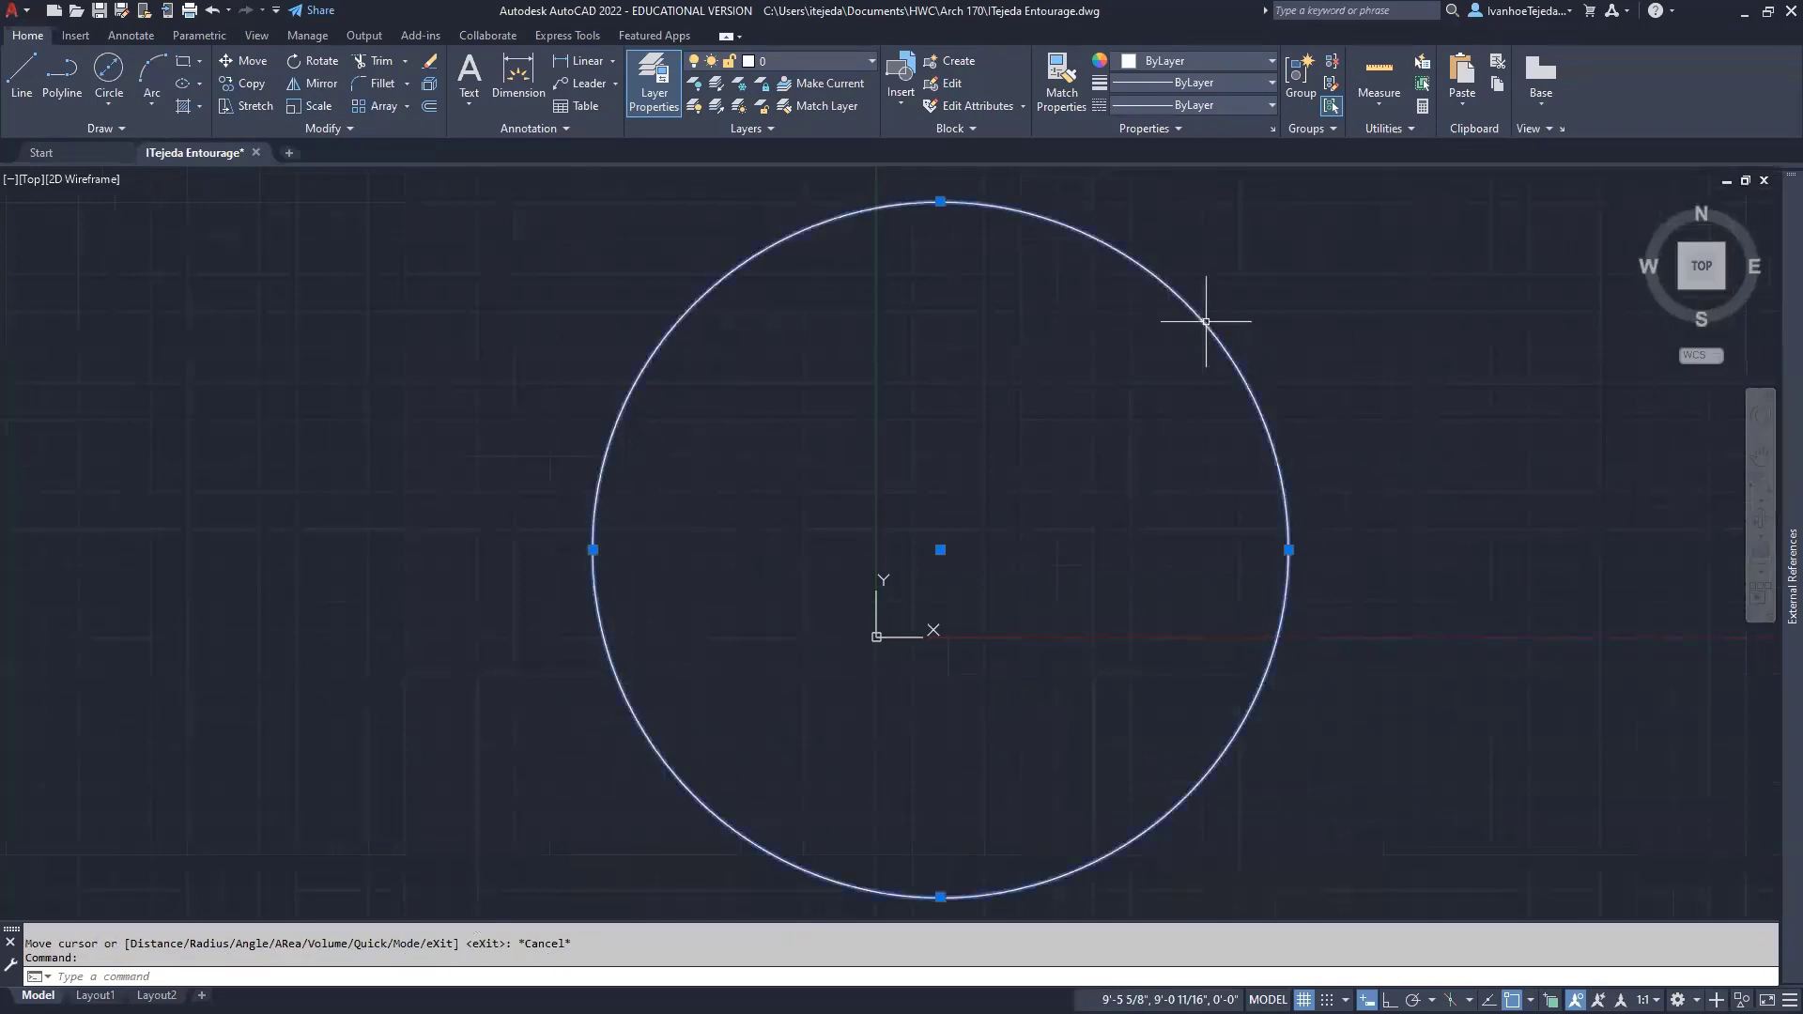
{"action": "right_click", "coordinate": [1206, 321]}
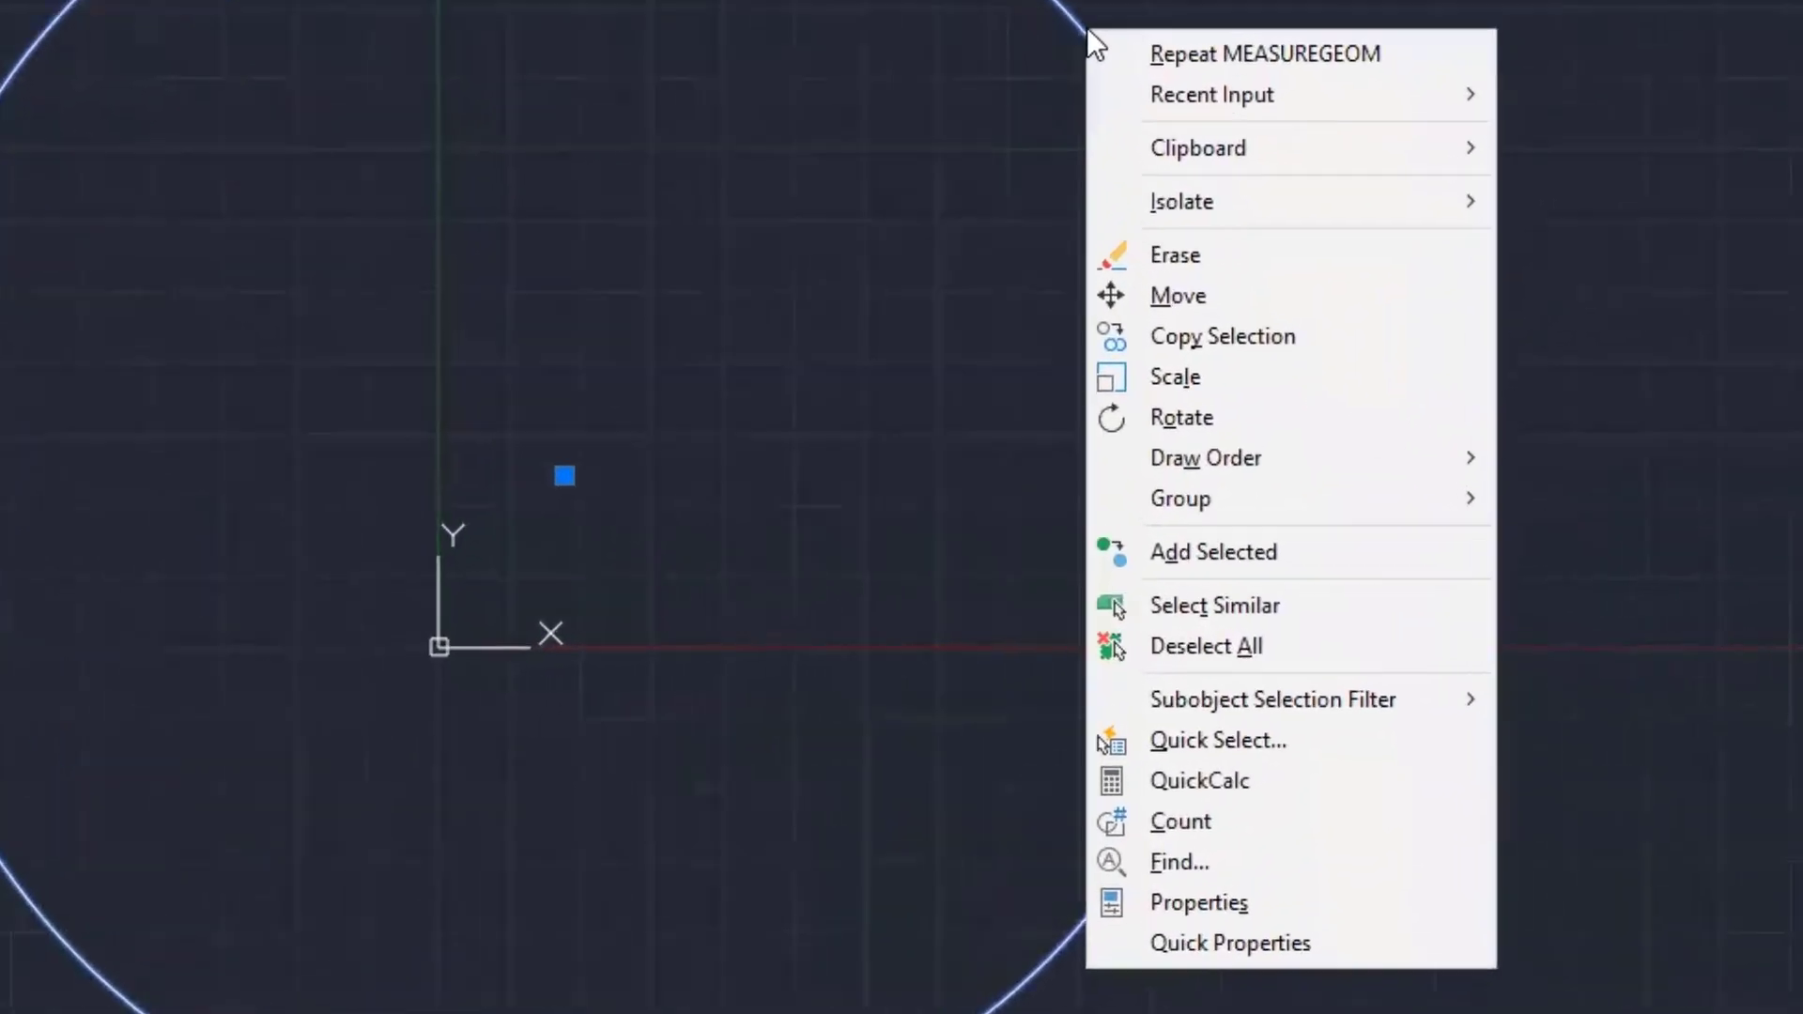
{"action": "left_click", "coordinate": [1221, 907]}
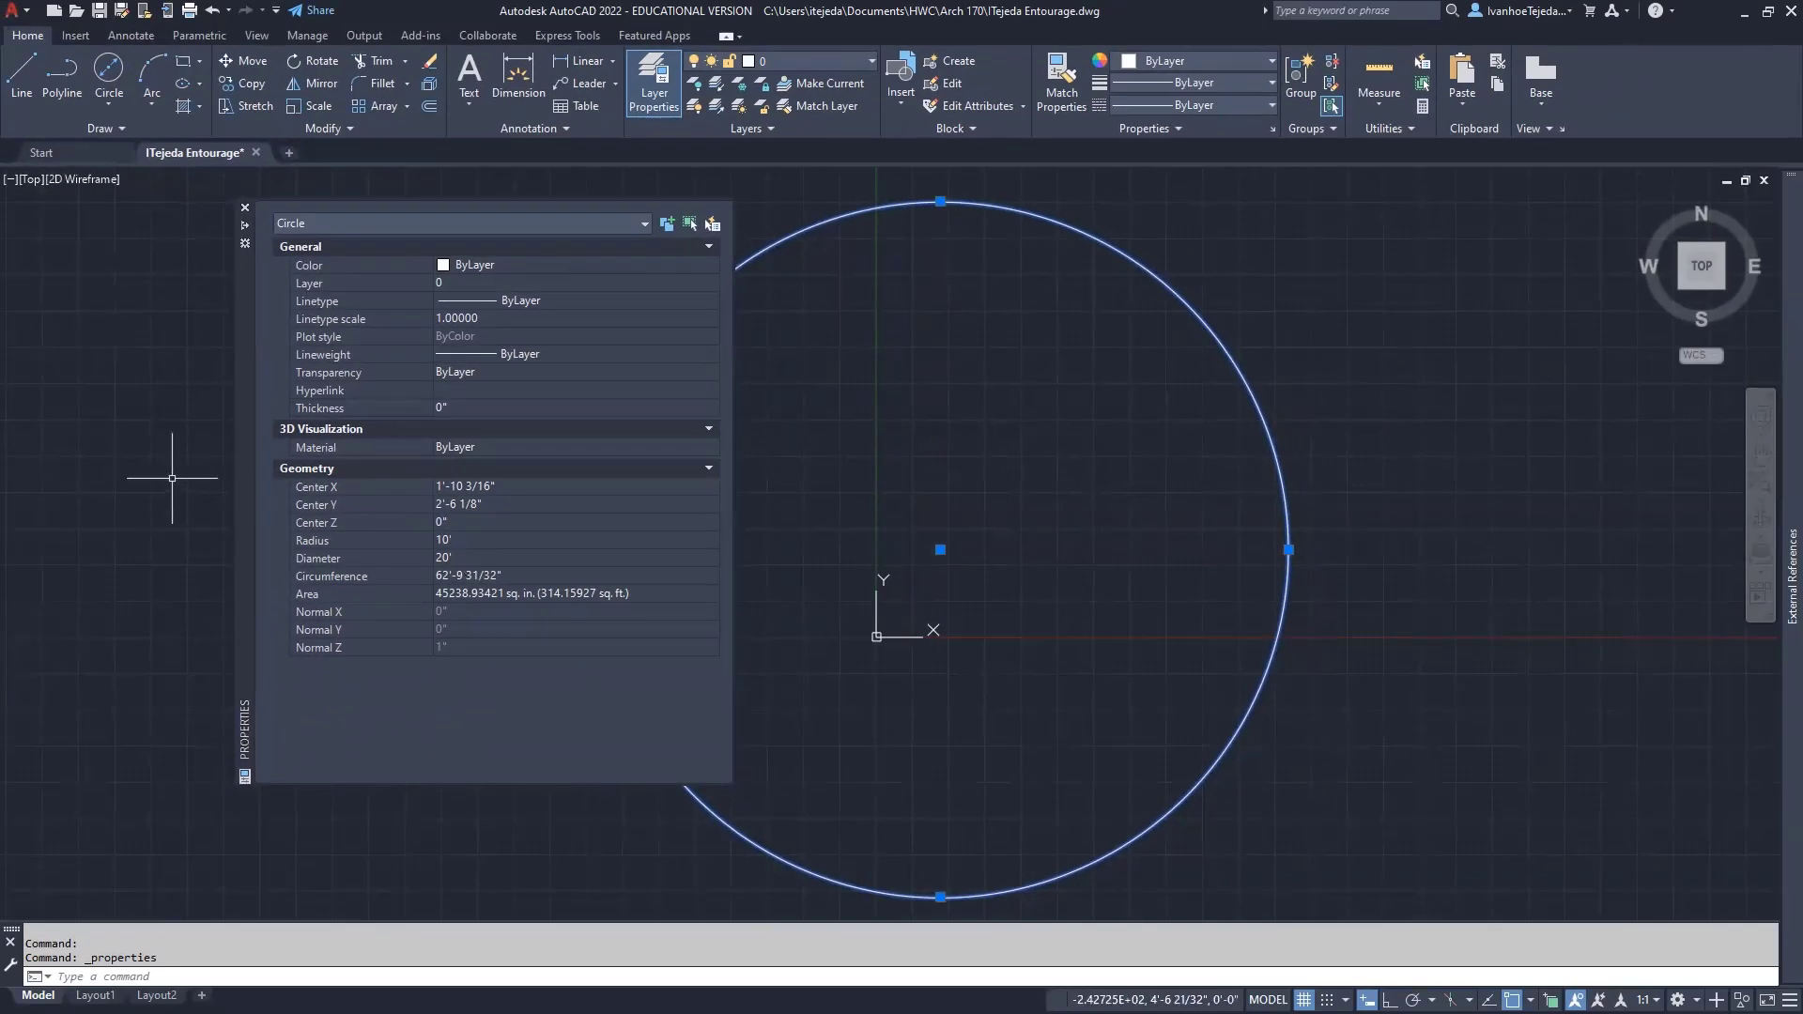
{"action": "left_click_drag", "start_coordinate": [209, 440], "coordinate": [65, 431]}
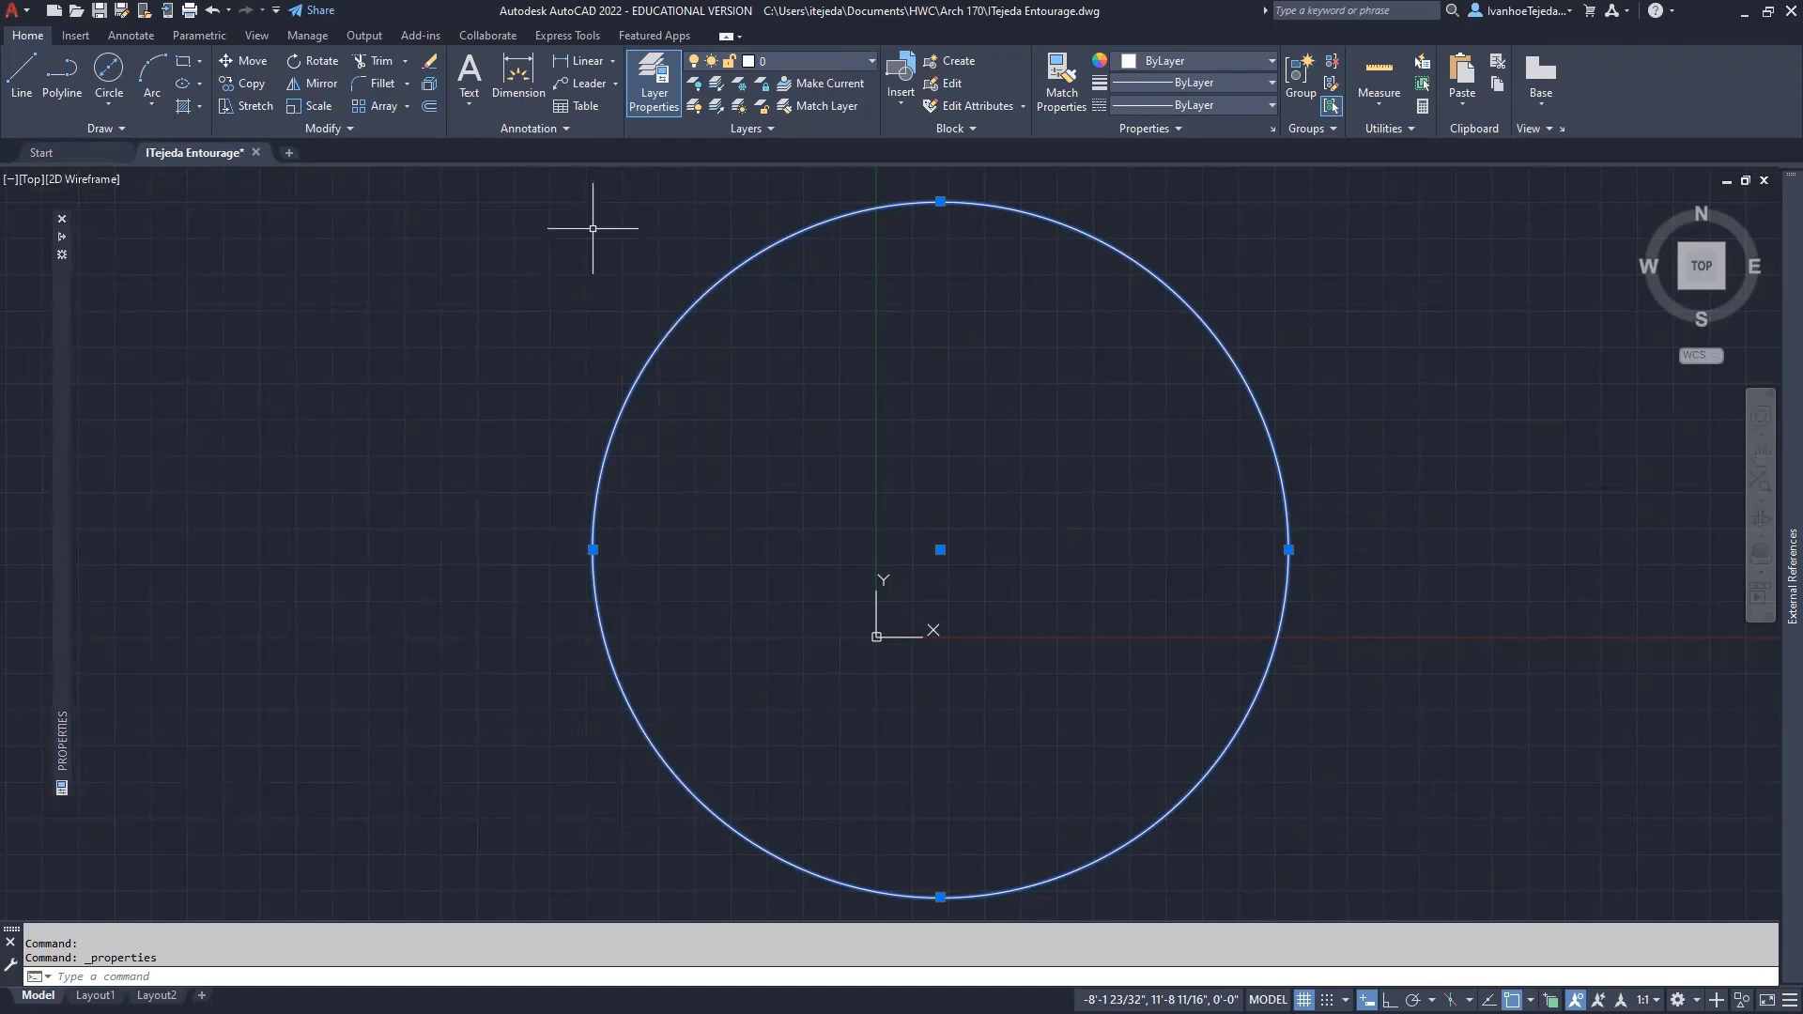
{"action": "key", "text": "Escape"}
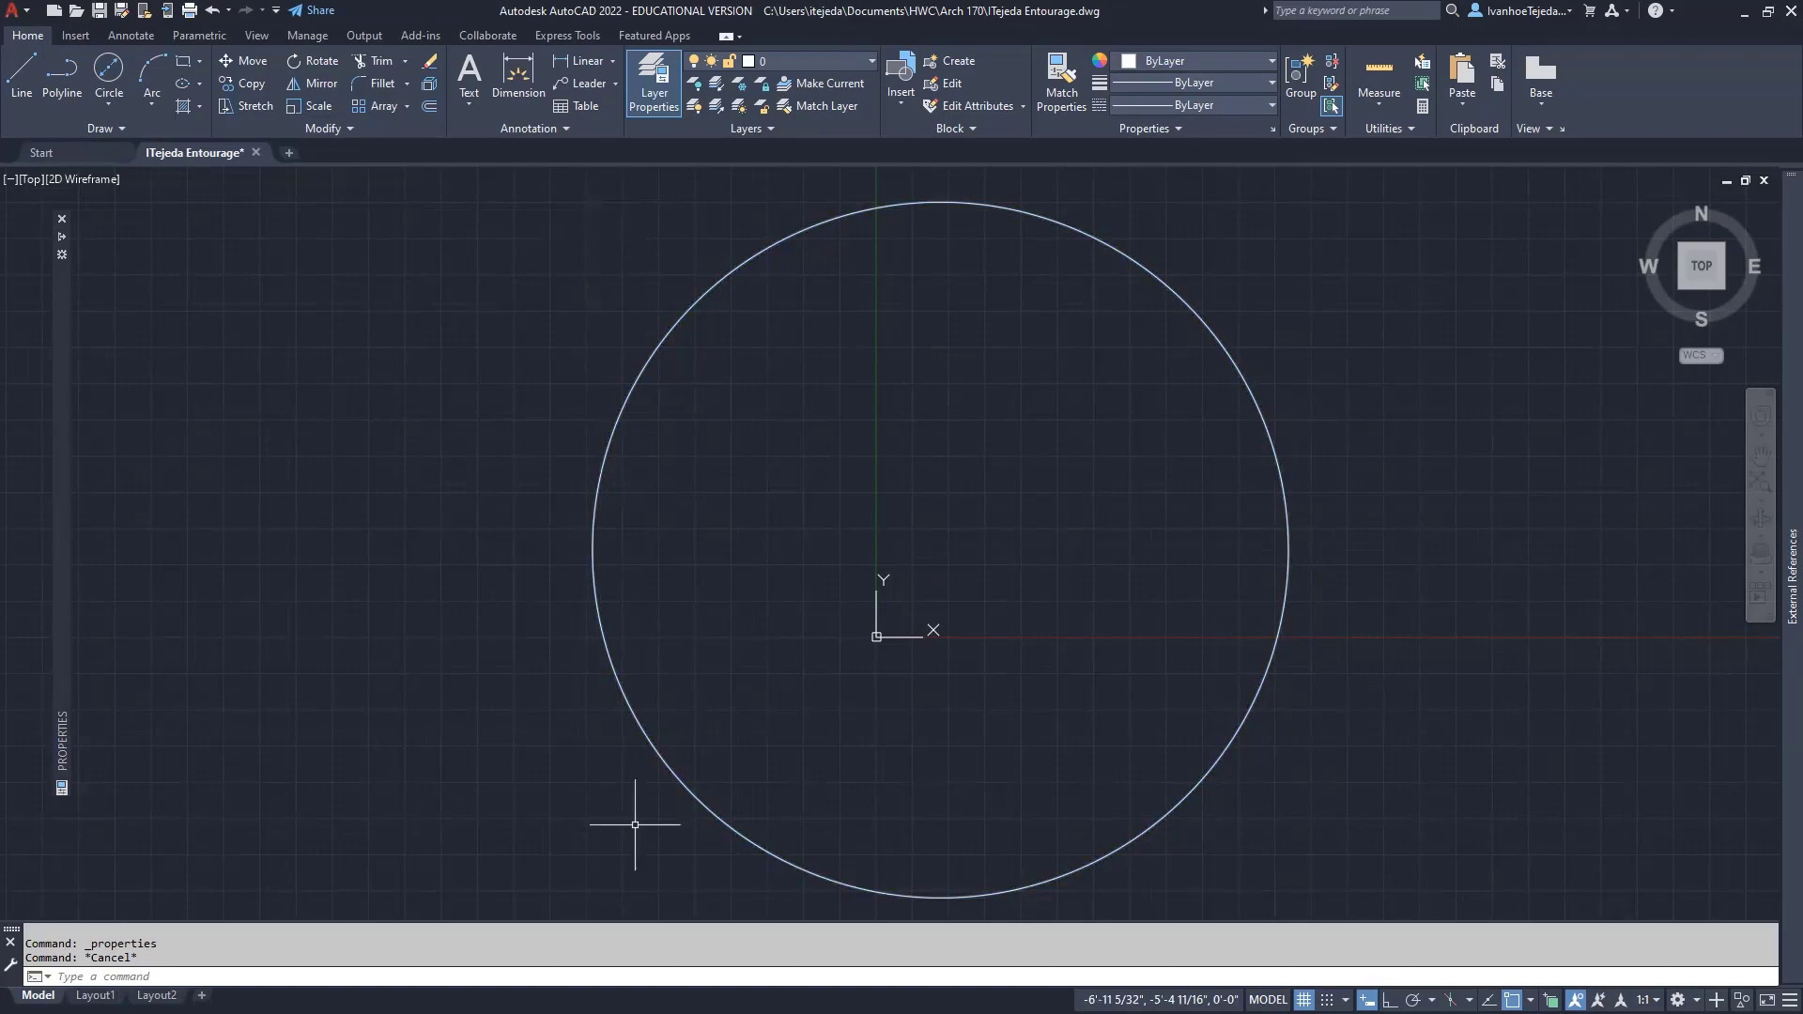
Consult the first tree symbol in Entourage.pdf and draw its trunk in AutoCAD as a 6" radius circle, snapped to the large circle's center.
{"action": "key", "text": "alt+Tab"}
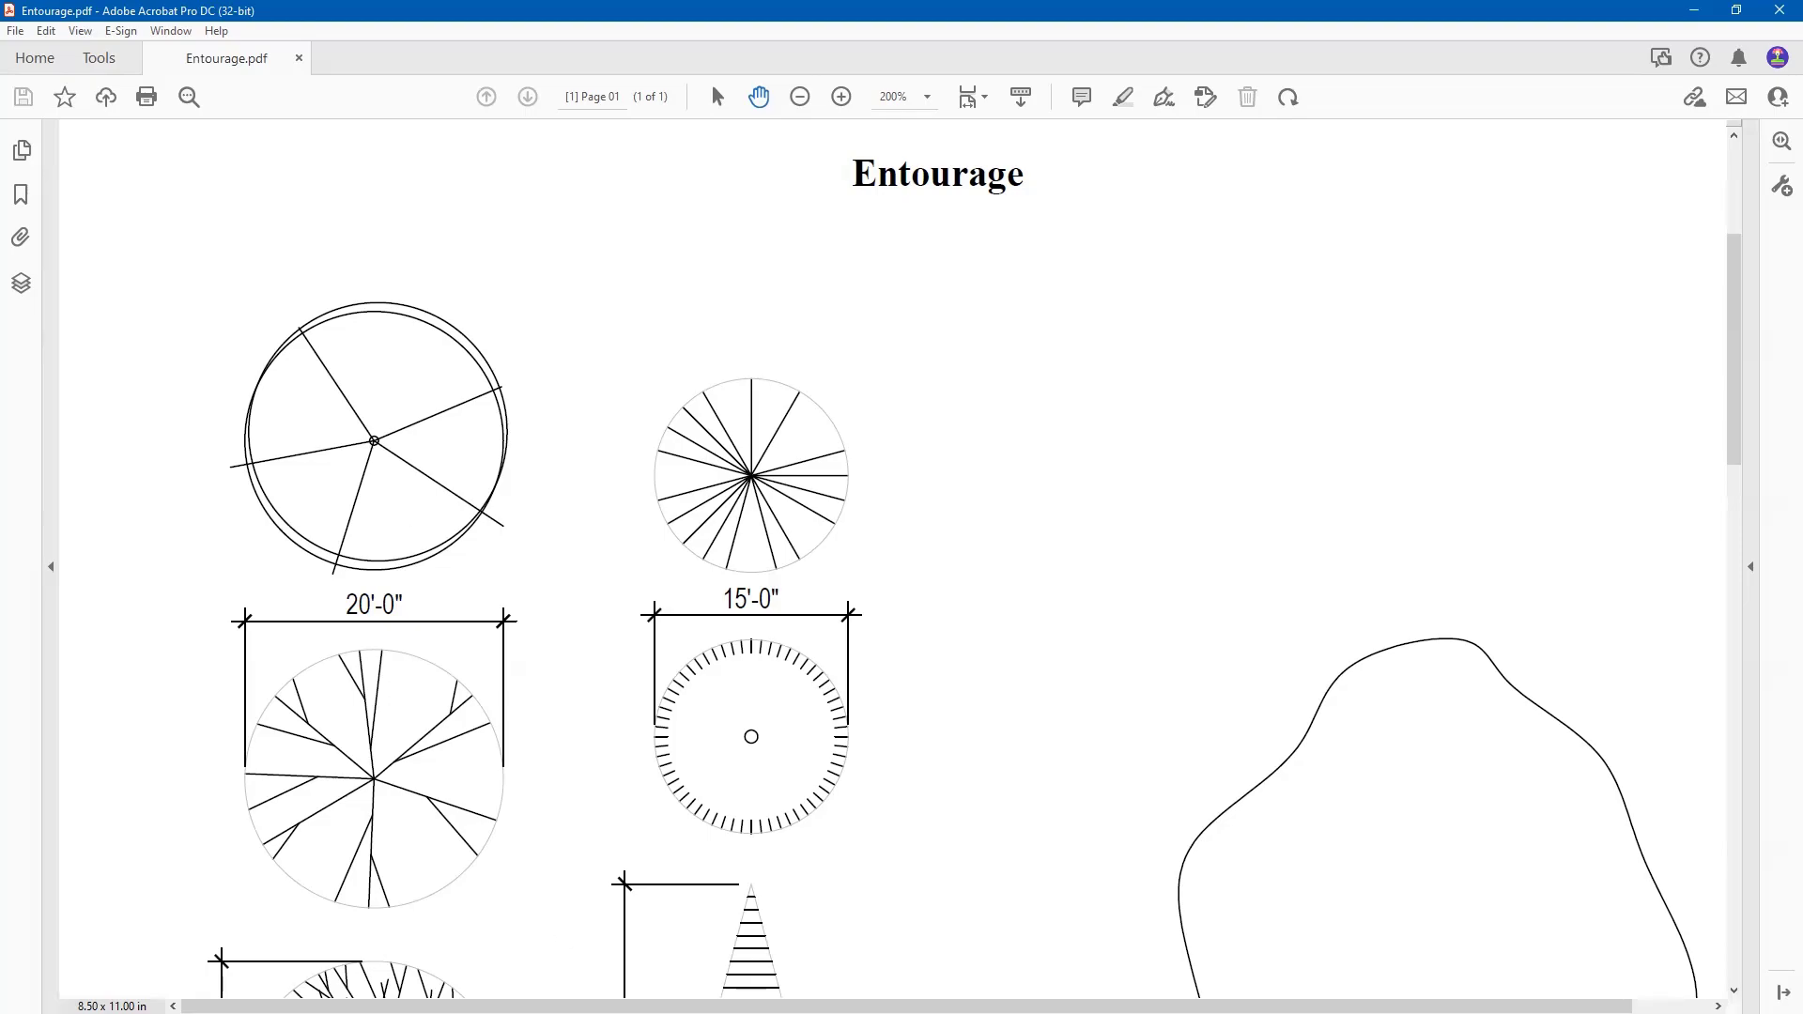
{"action": "key", "text": "alt+Tab"}
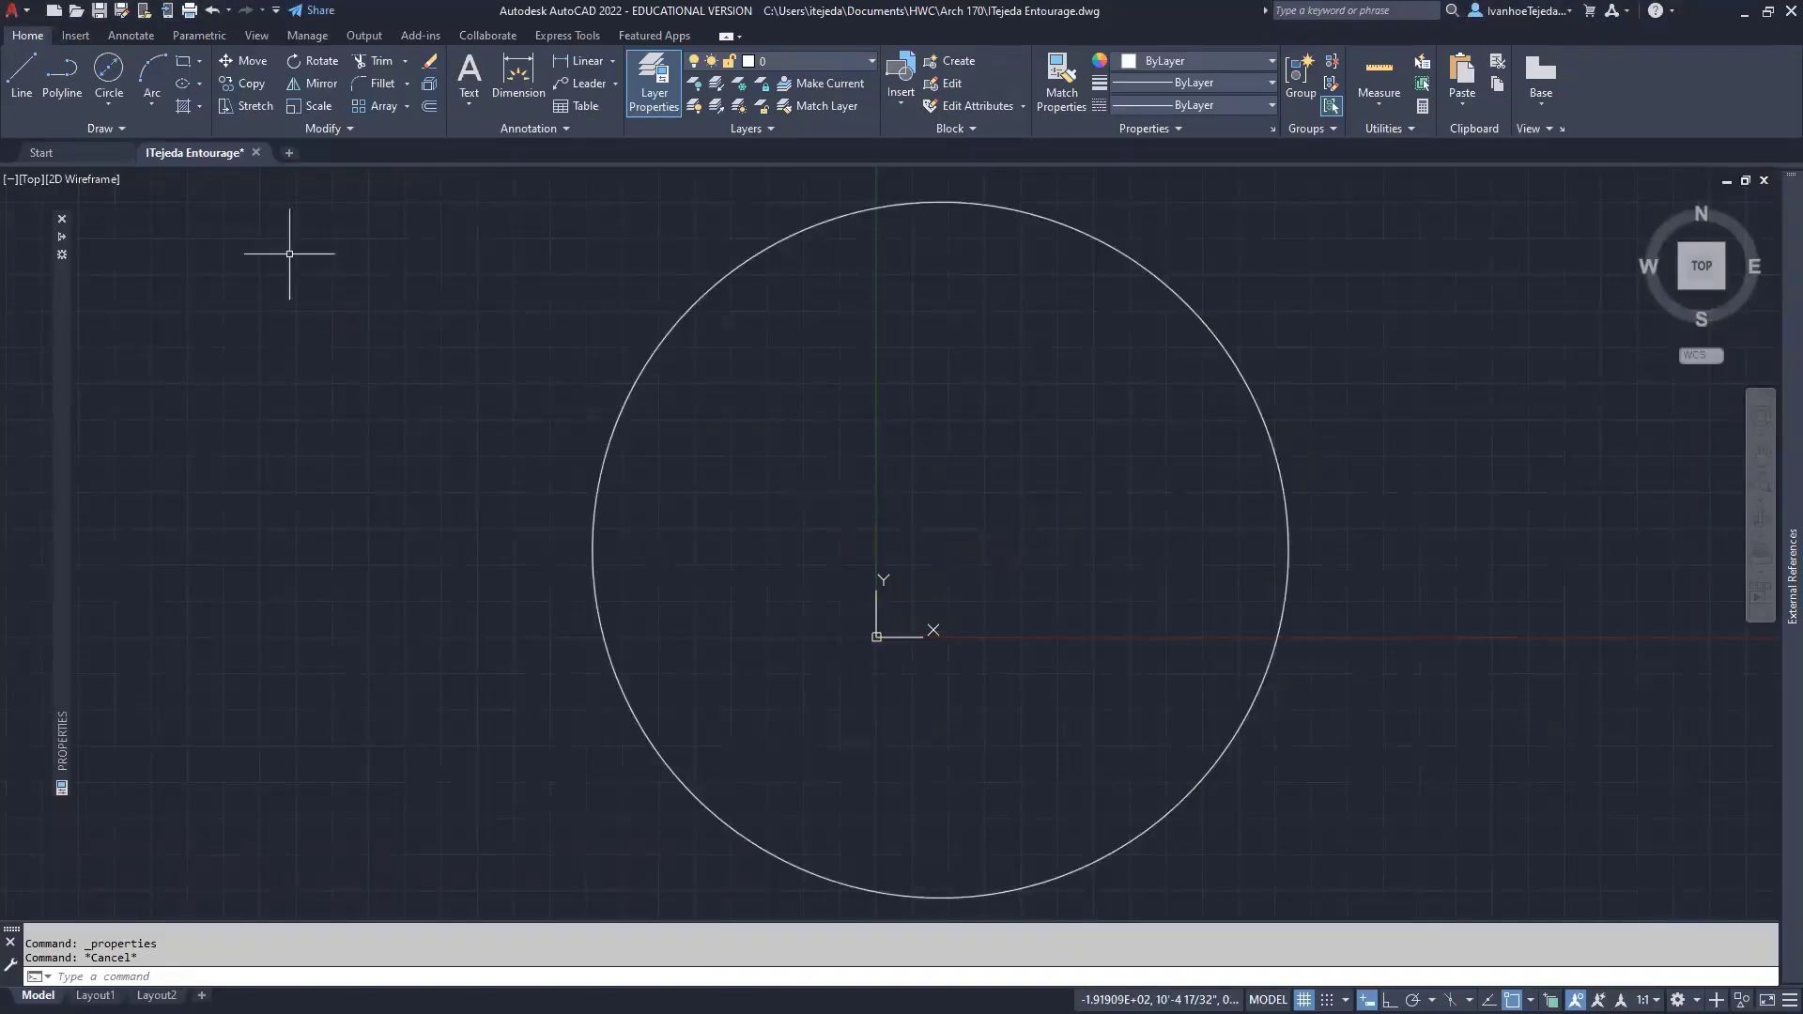
{"action": "left_click", "coordinate": [107, 98]}
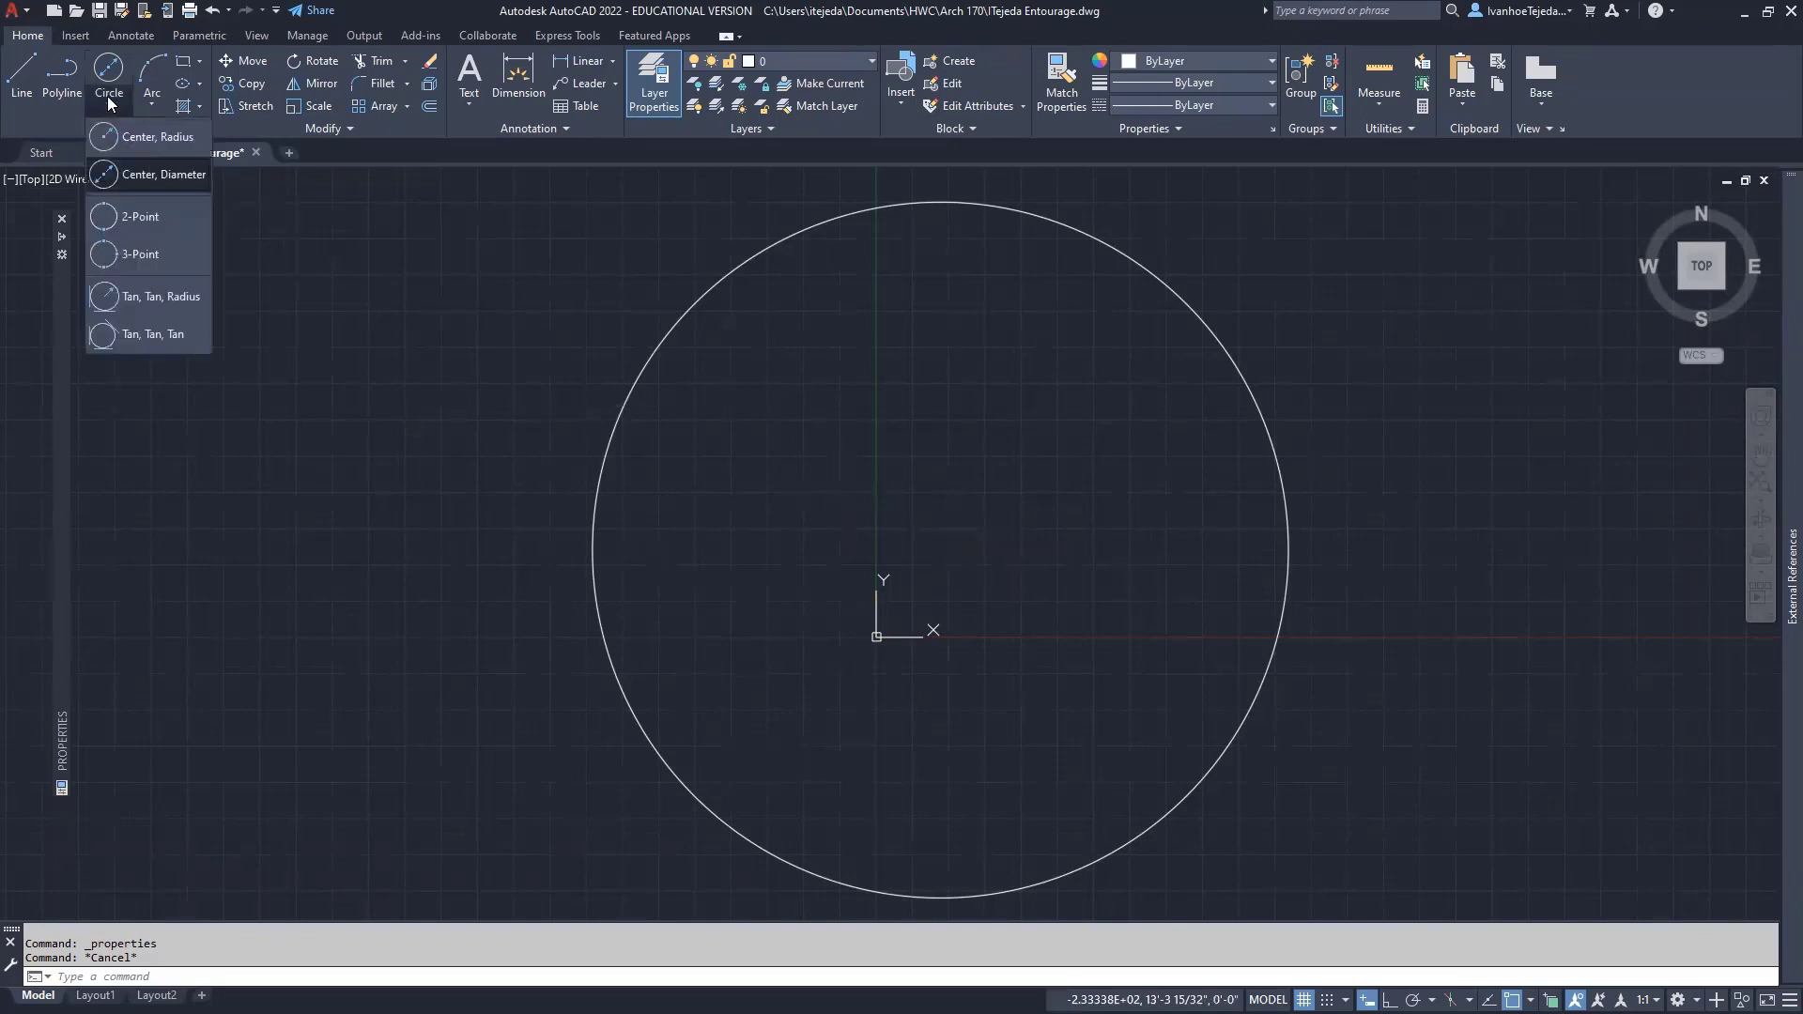
{"action": "left_click", "coordinate": [146, 140]}
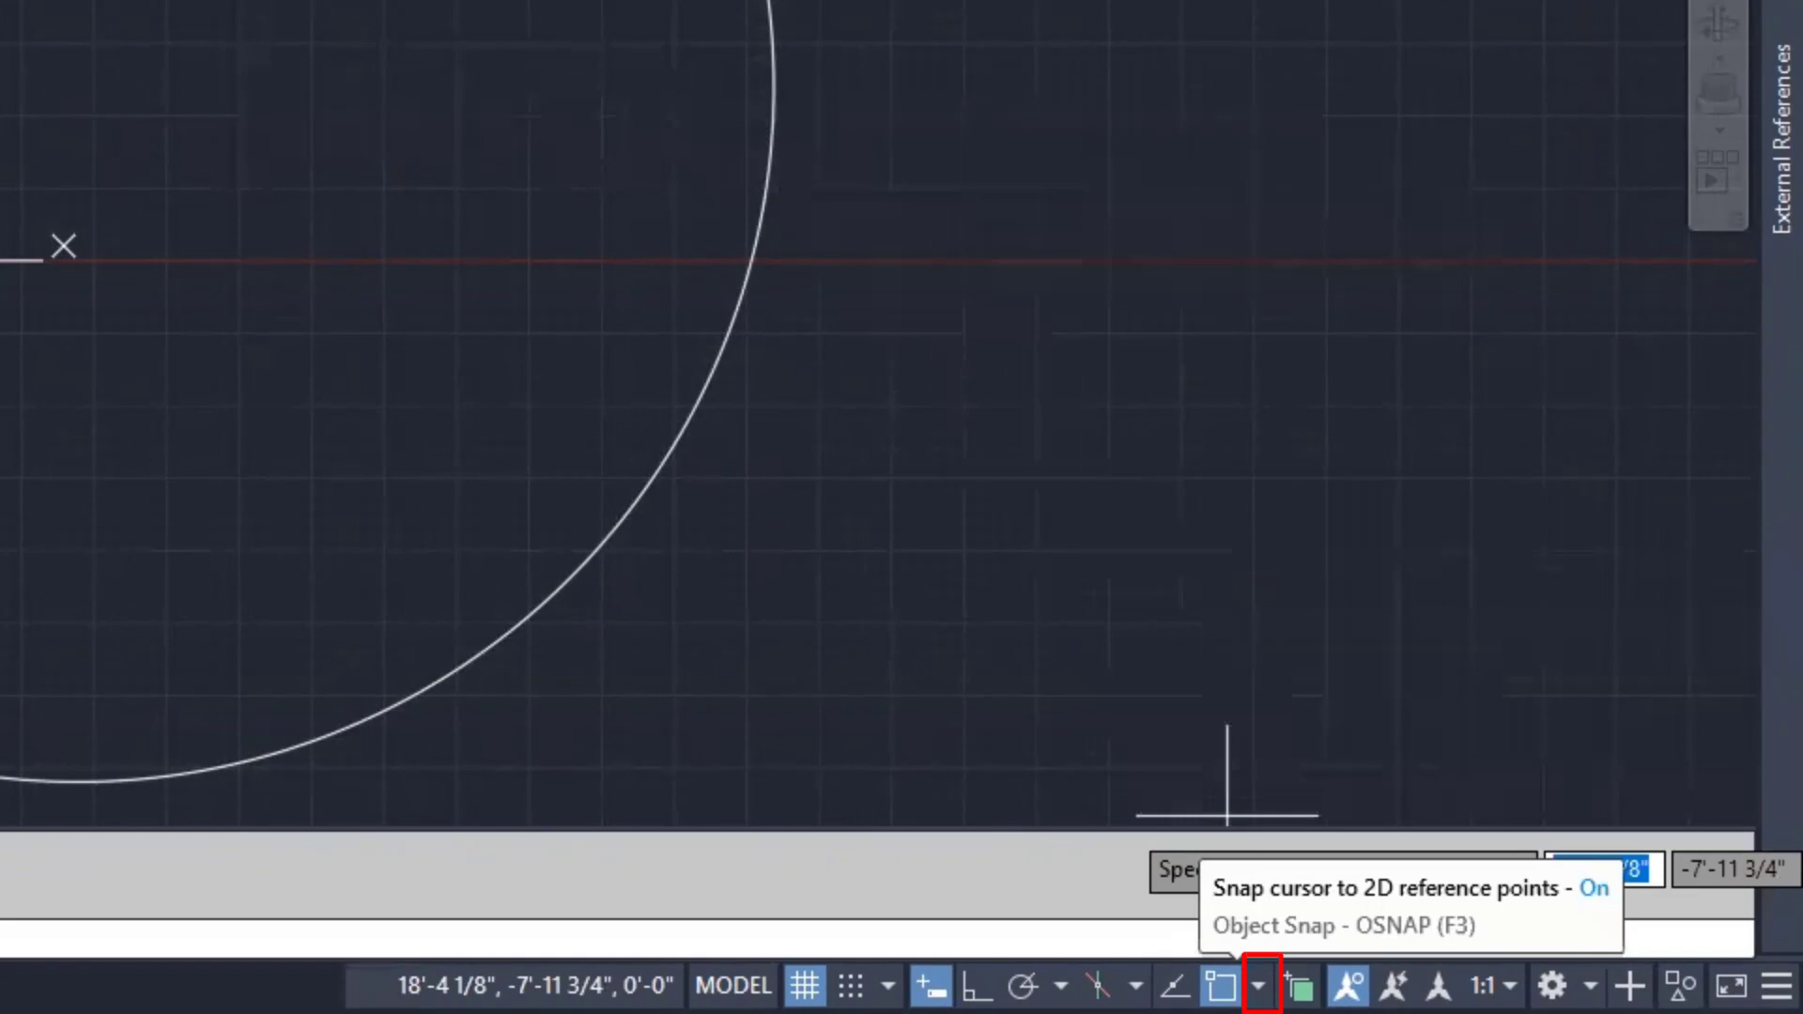
{"action": "left_click", "coordinate": [1259, 986]}
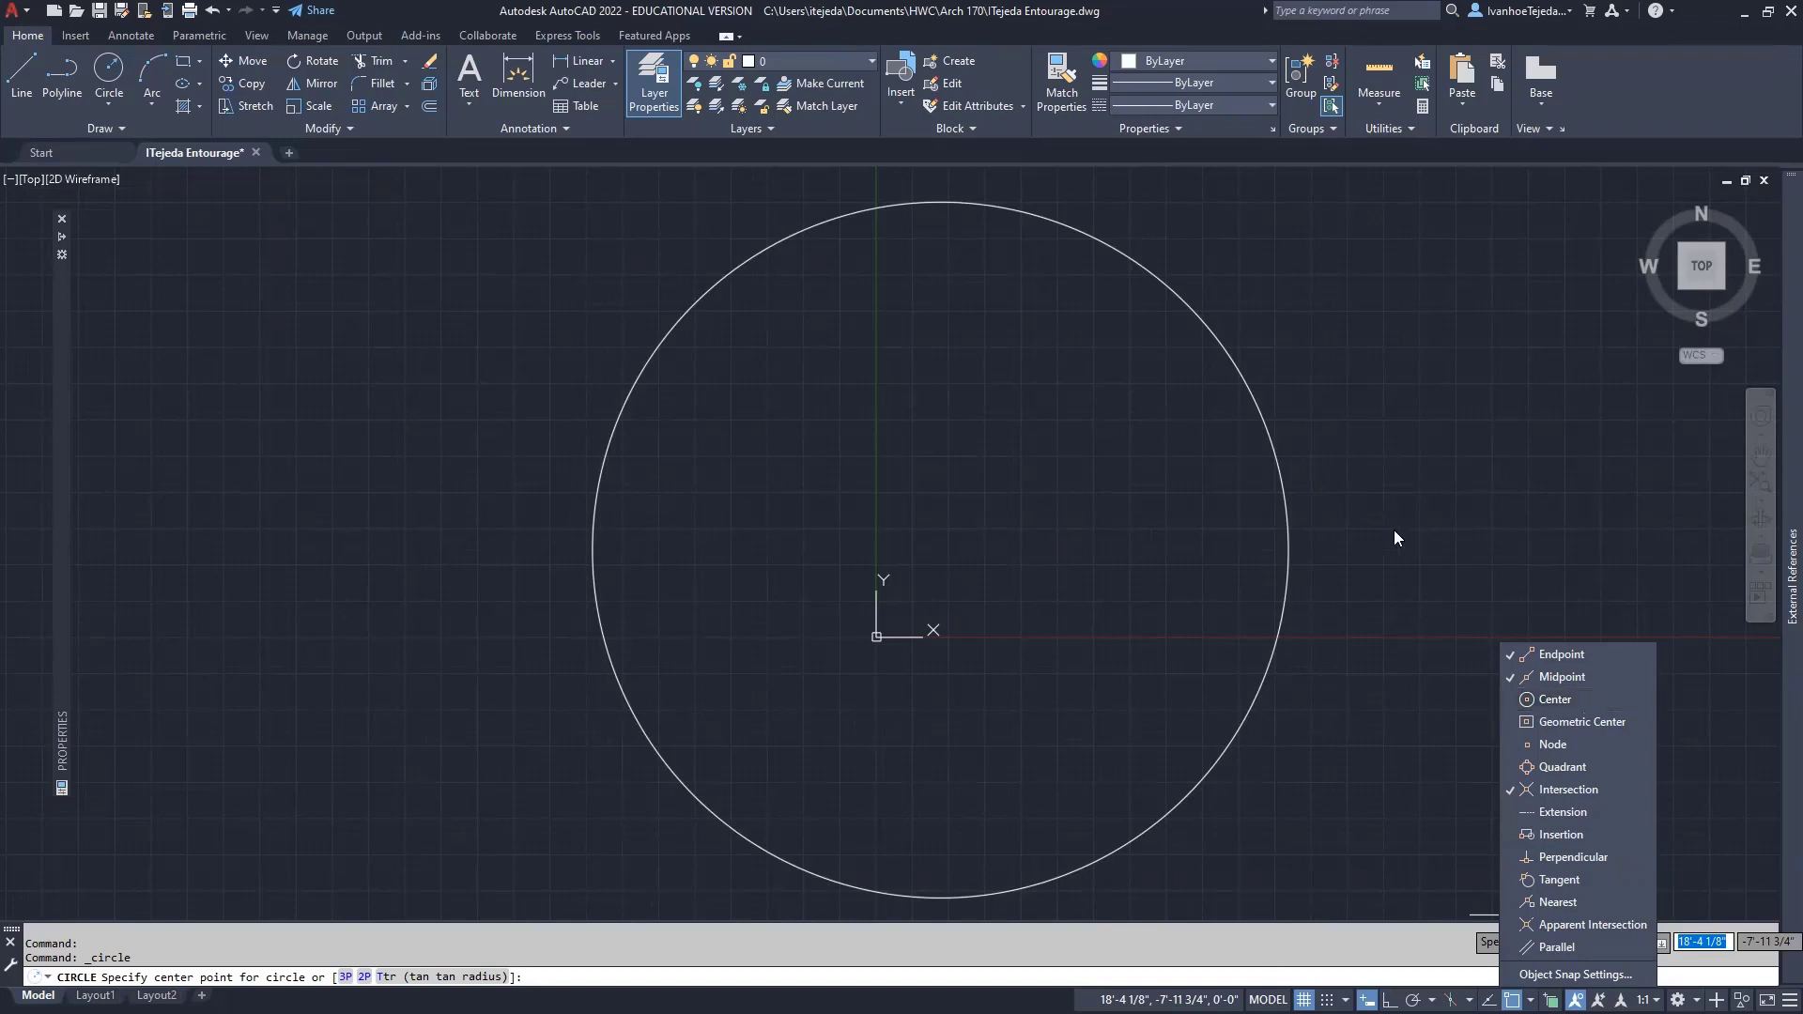
{"action": "left_click", "coordinate": [1367, 532]}
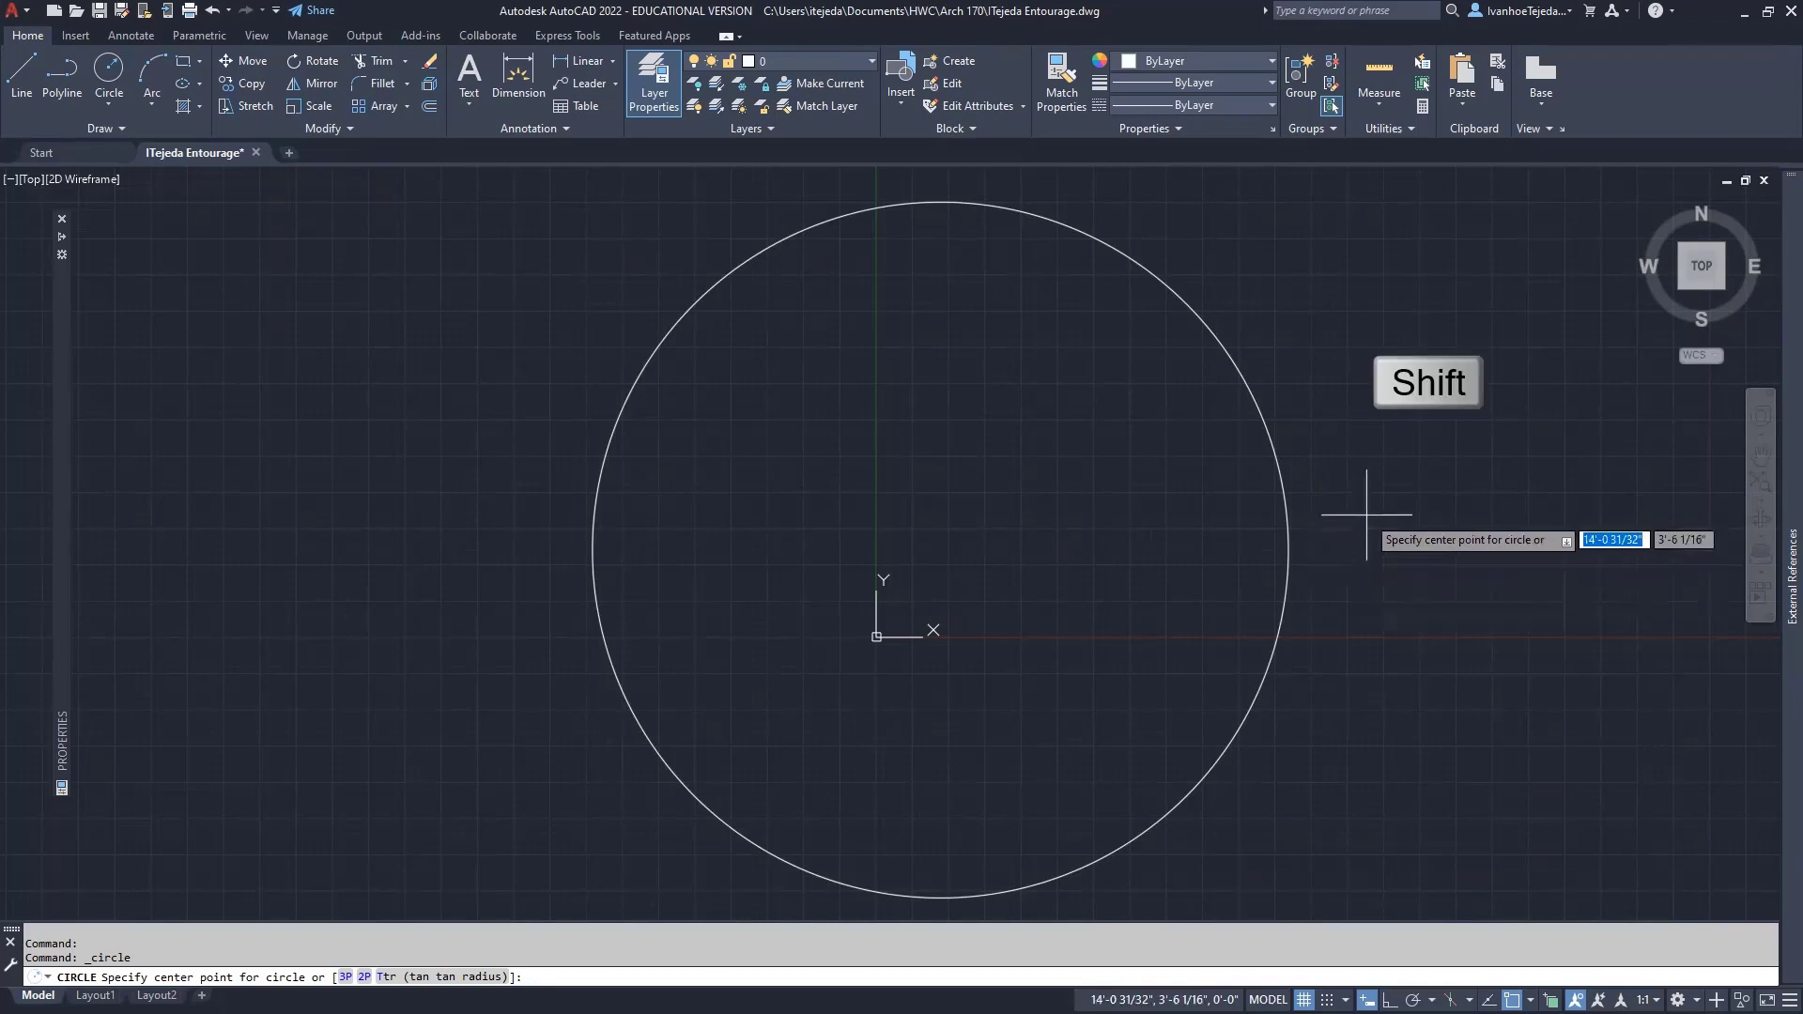
{"action": "key", "text": "shift"}
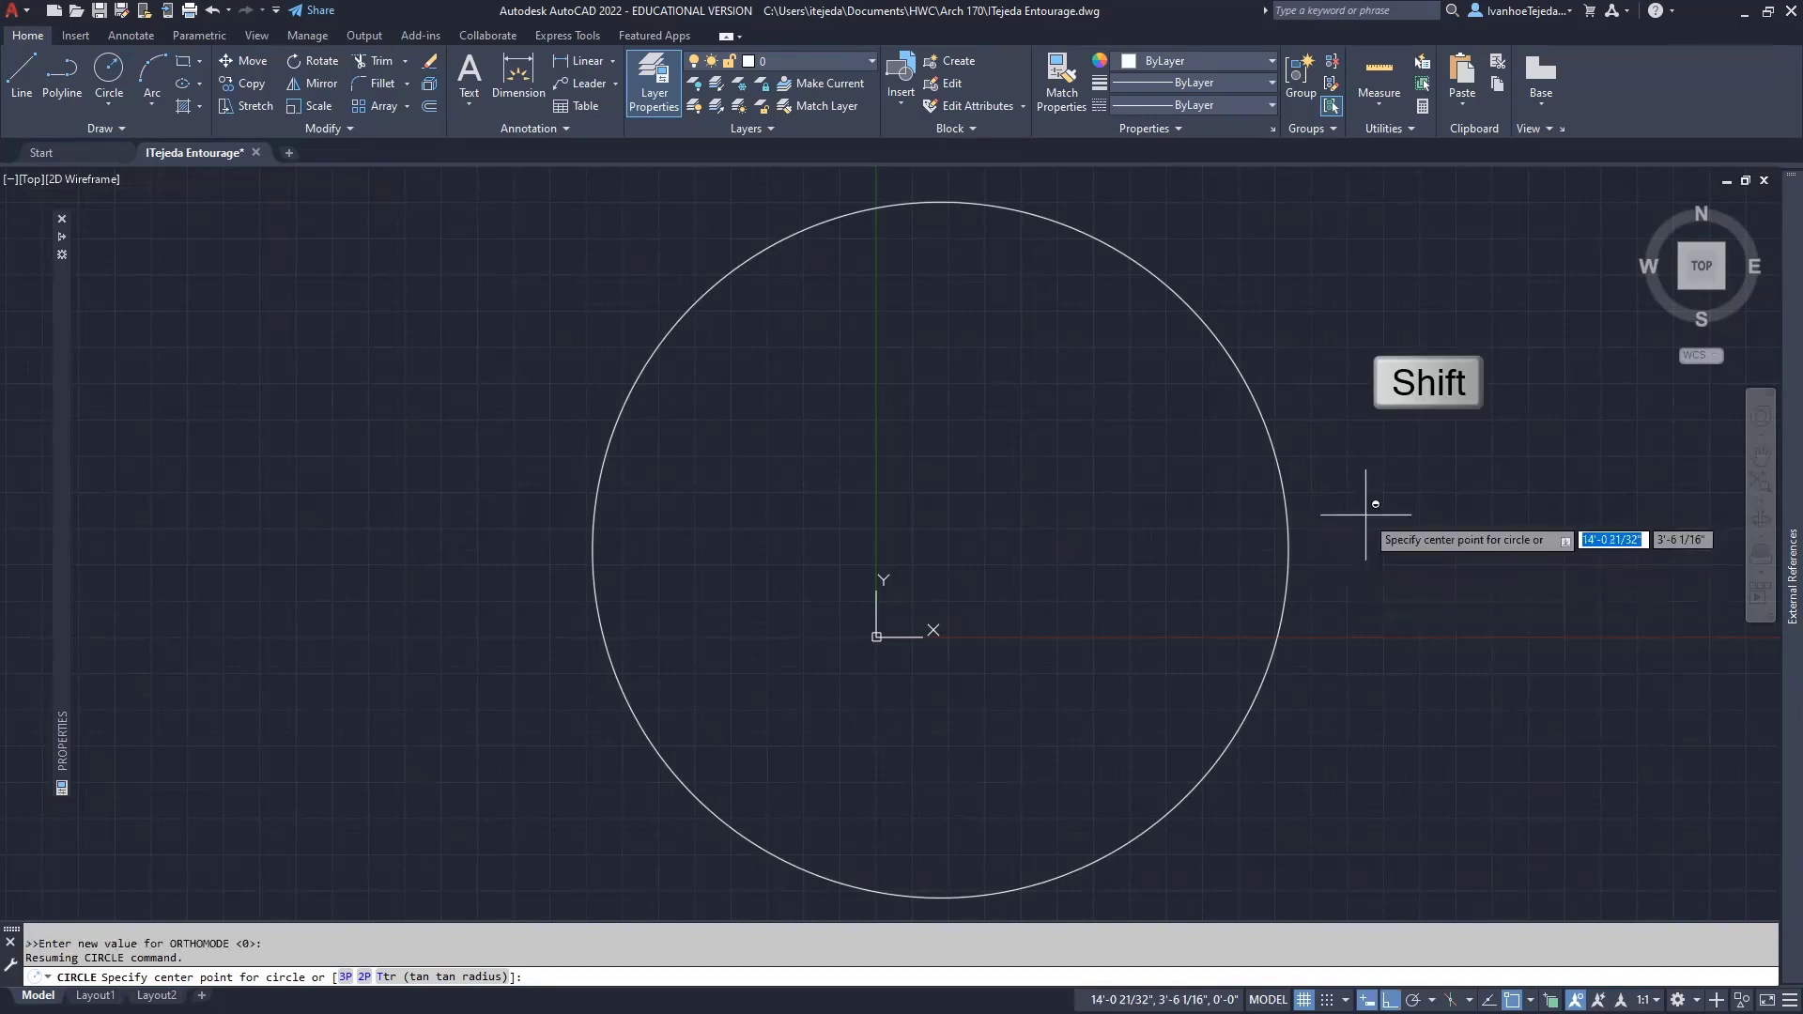
{"action": "right_click", "coordinate": [1367, 515], "text": "shift"}
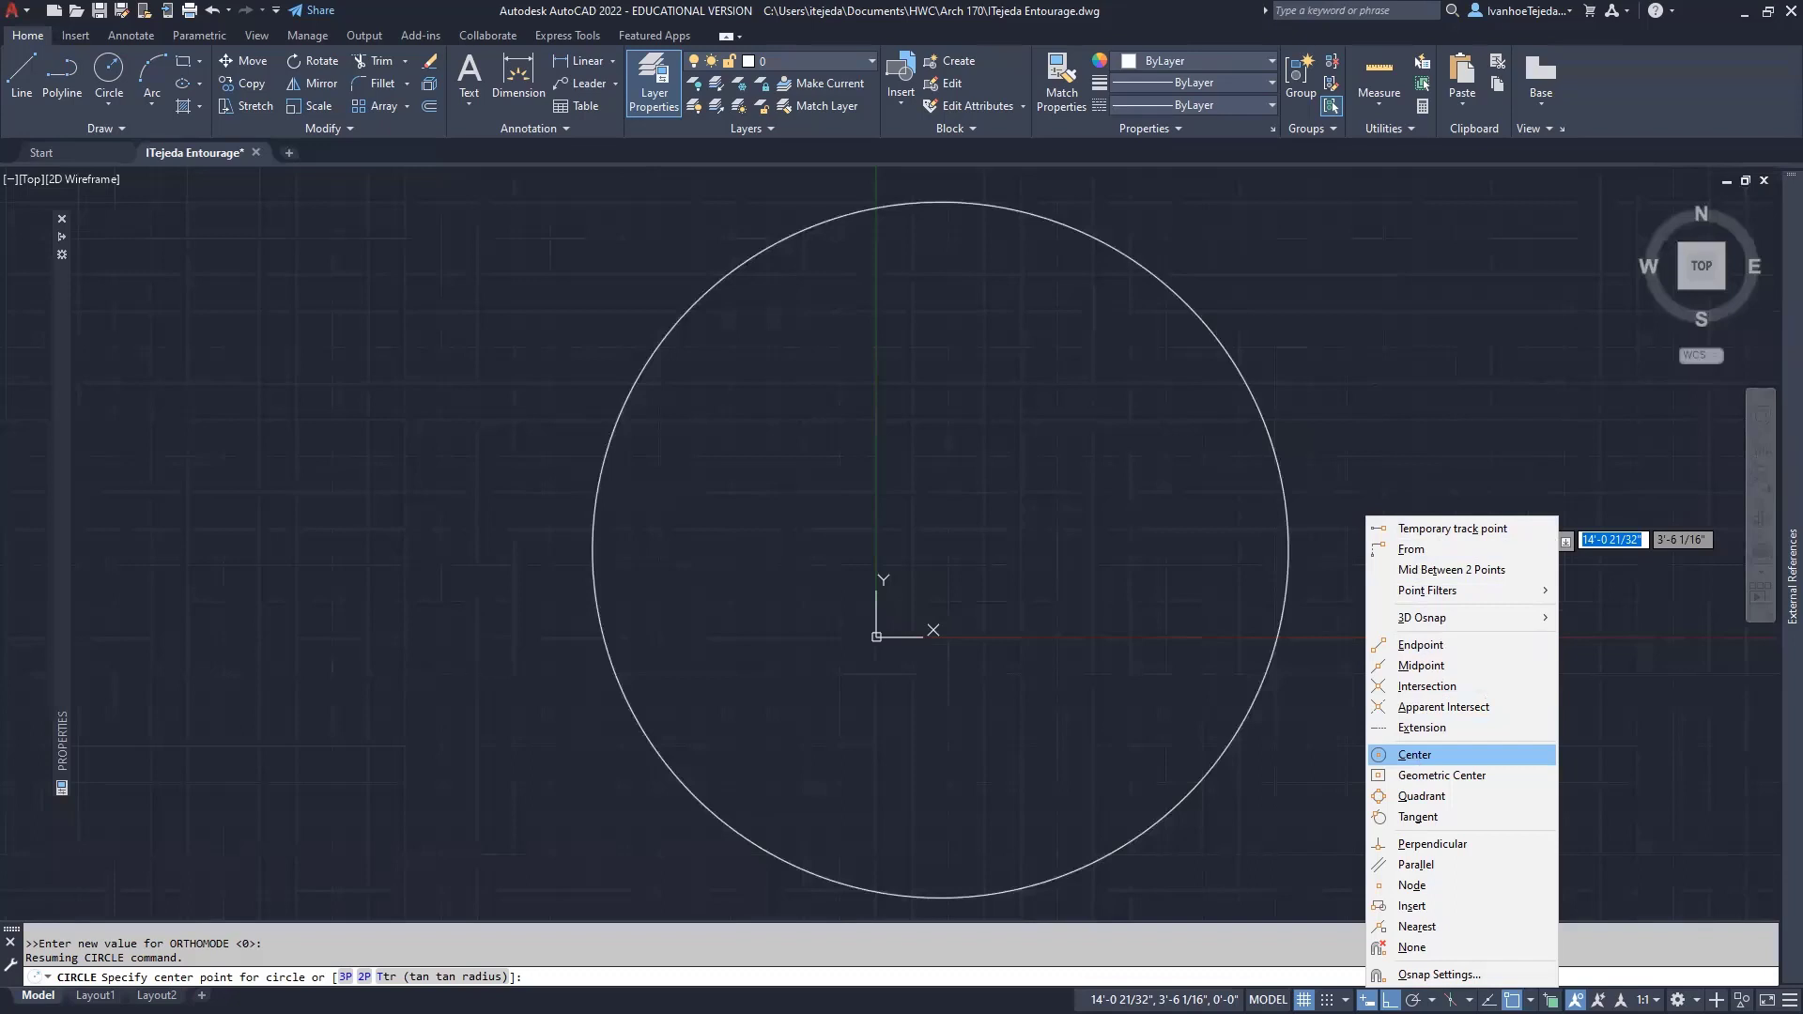
{"action": "left_click", "coordinate": [1416, 757]}
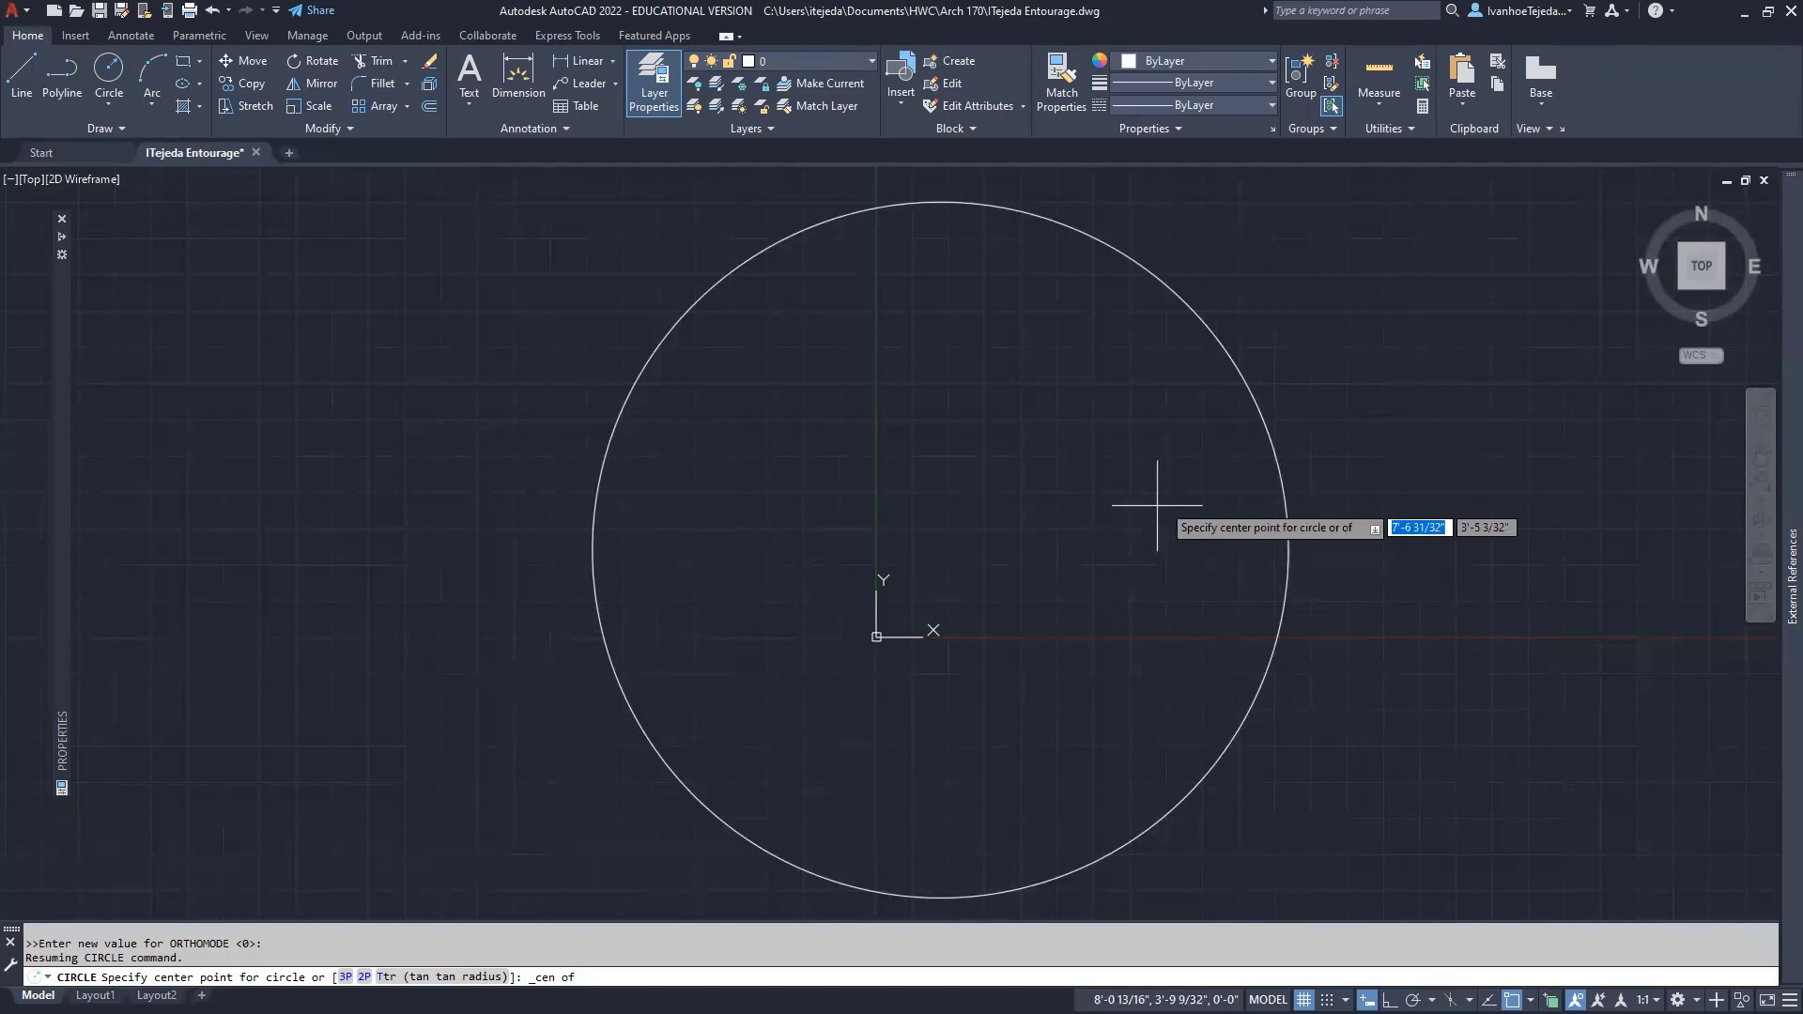
{"action": "left_click", "coordinate": [1236, 366]}
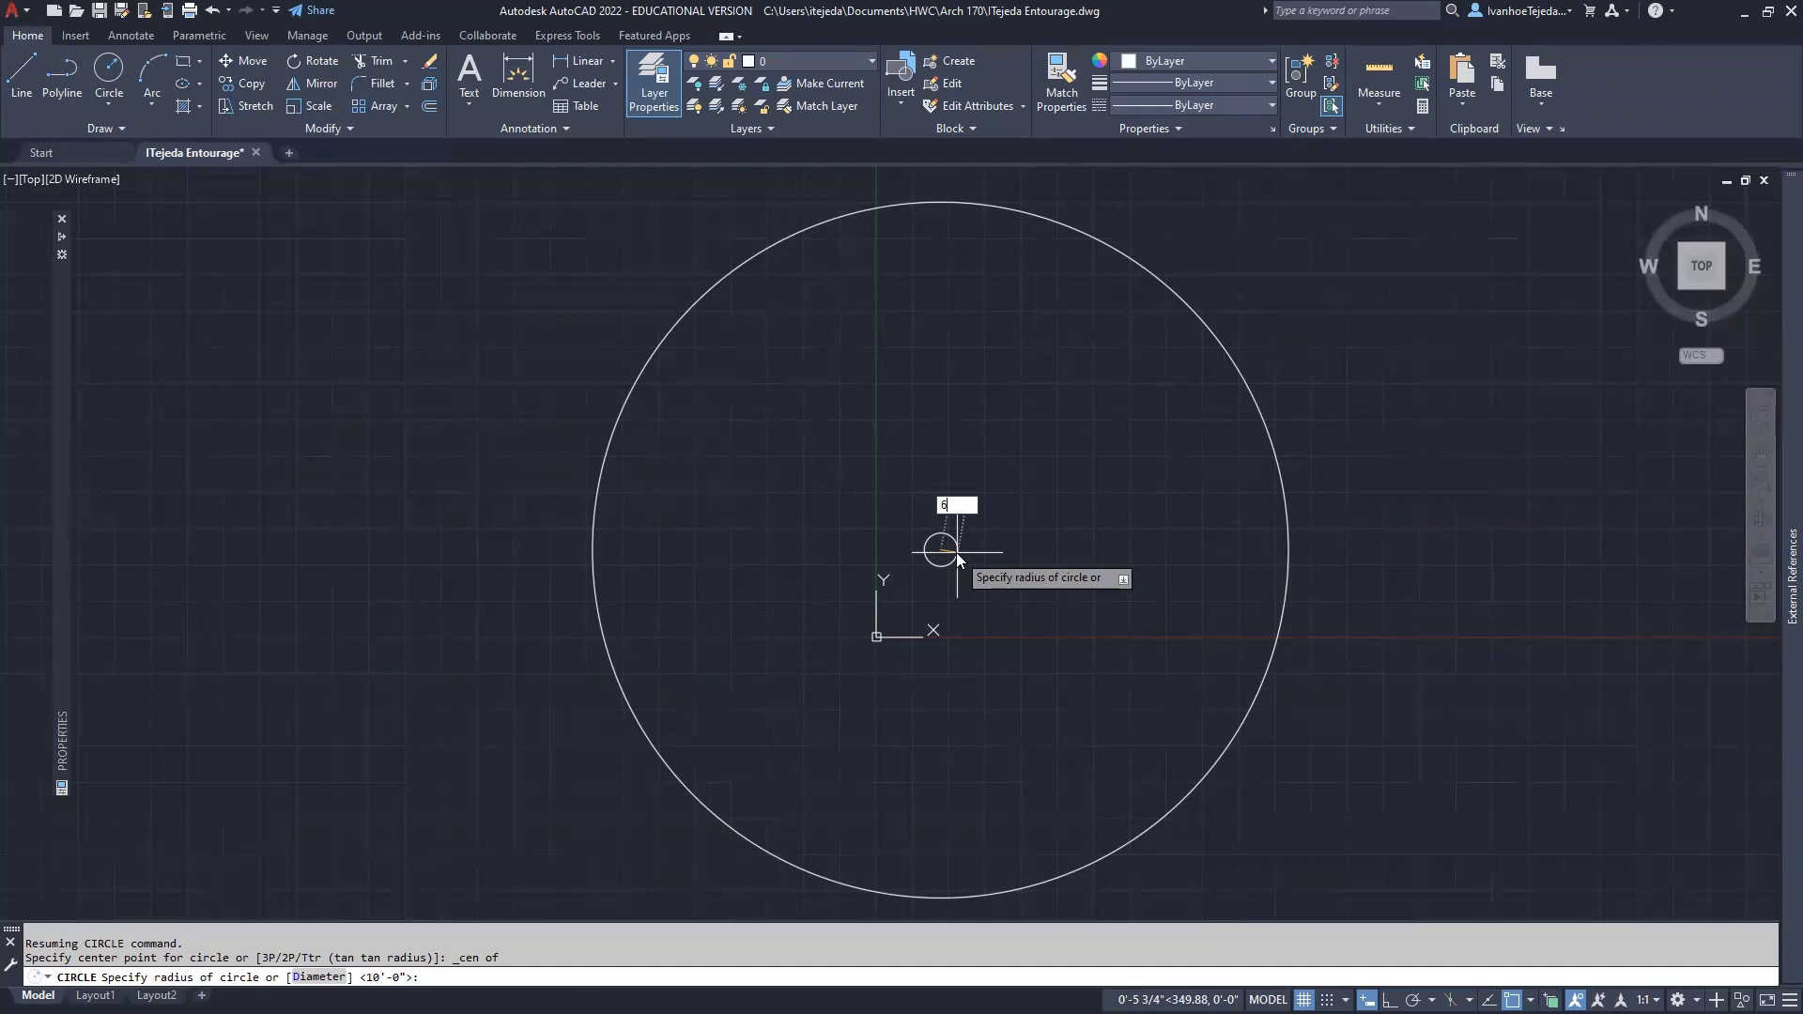
{"action": "key", "text": "Return"}
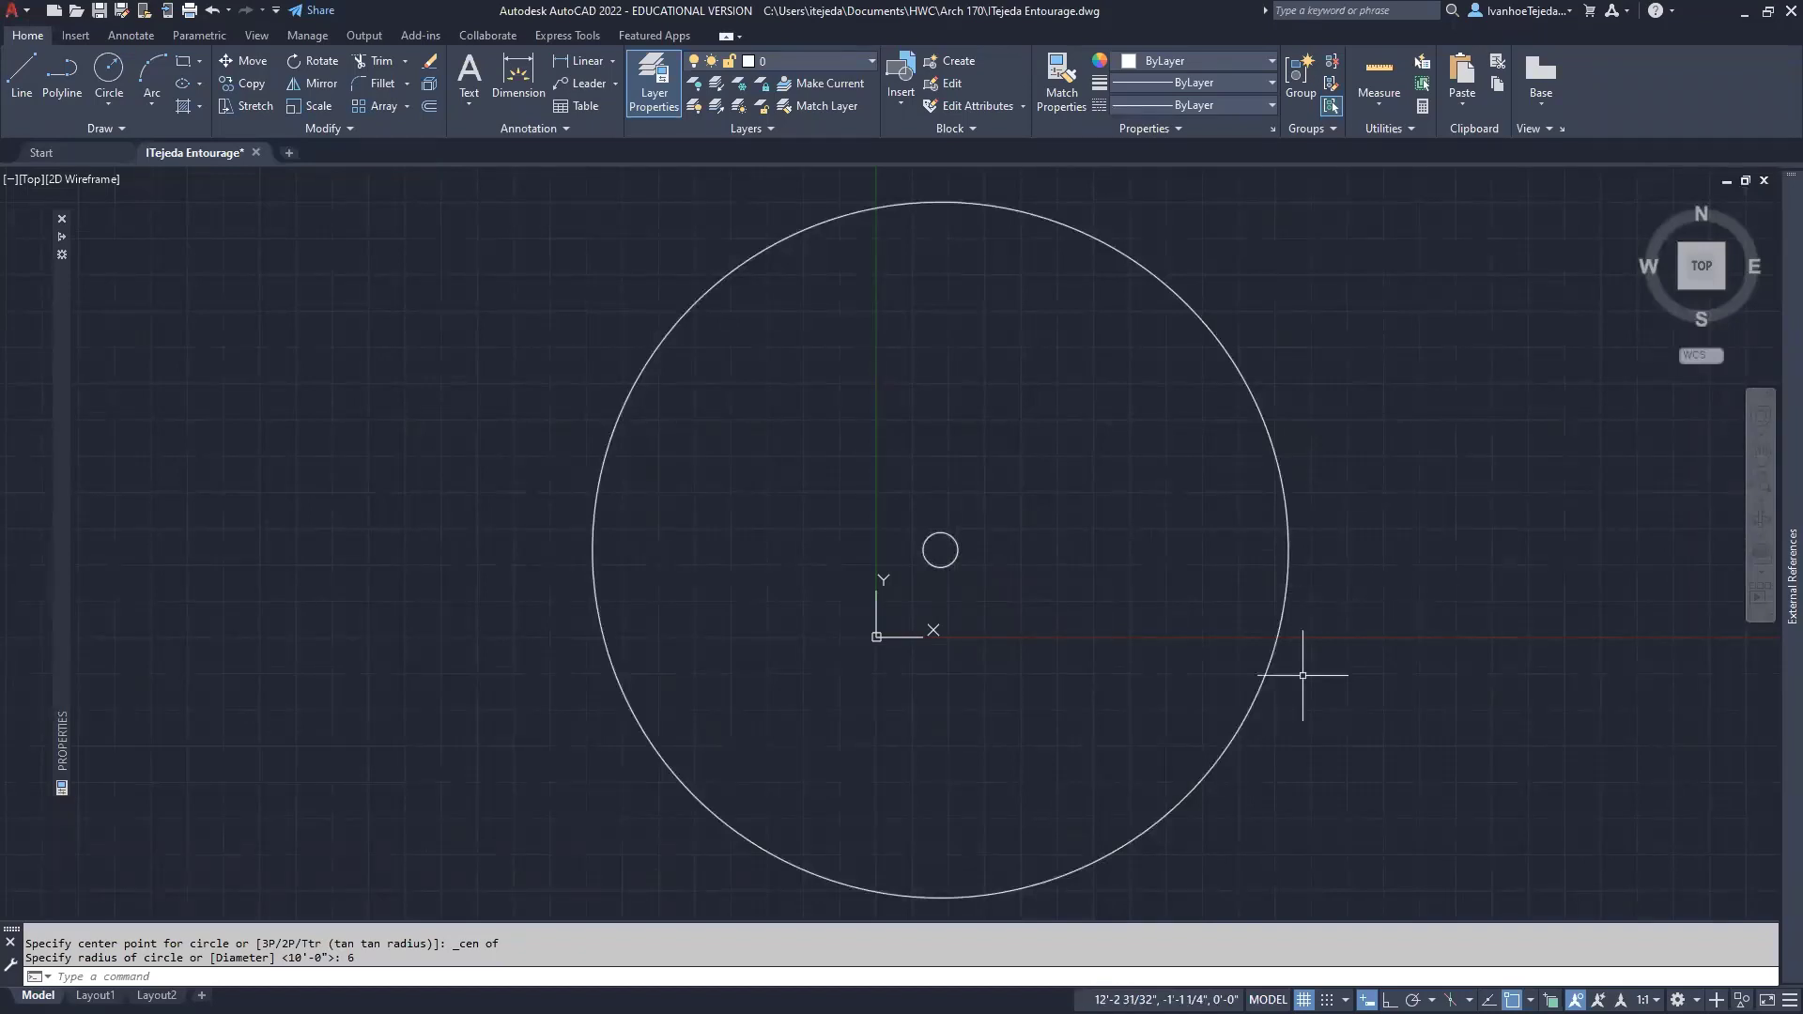
Consult the PDF symbol and draw the first branch line in AutoCAD from the trunk circle's center to just beyond the outer circle's upper-right edge.
{"action": "key", "text": "alt+Tab"}
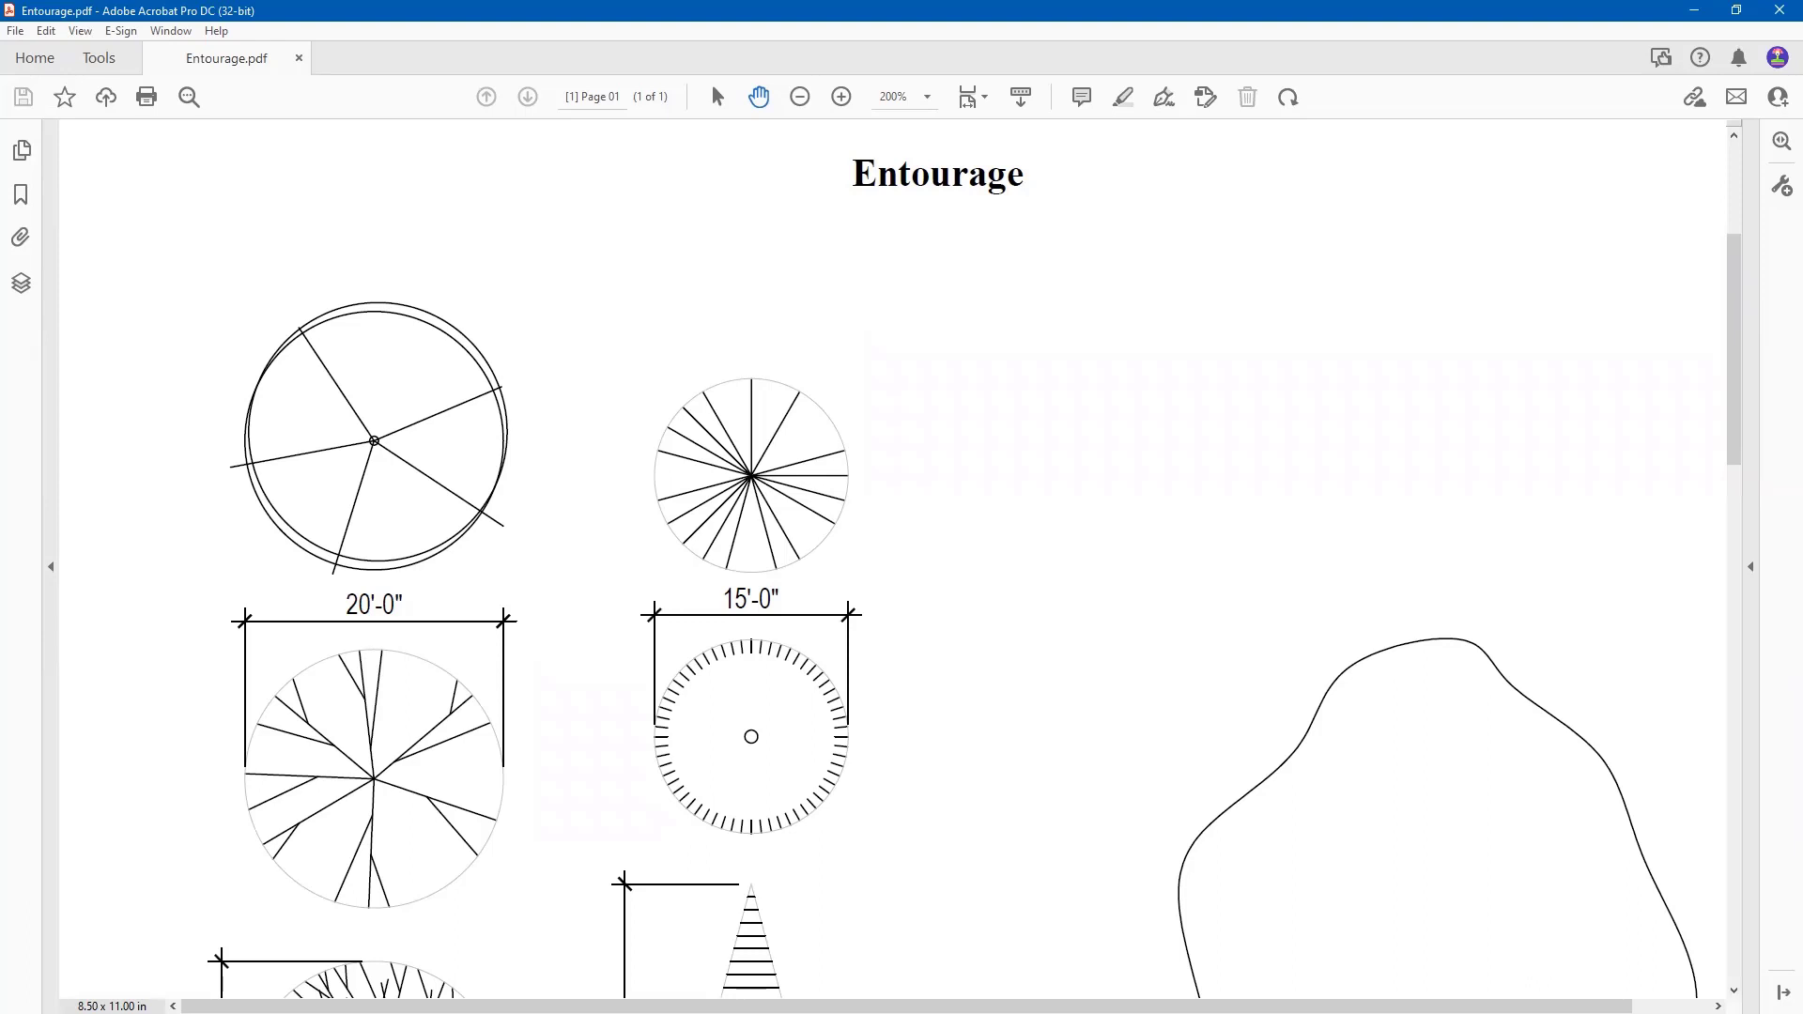
{"action": "key", "text": "alt+Tab"}
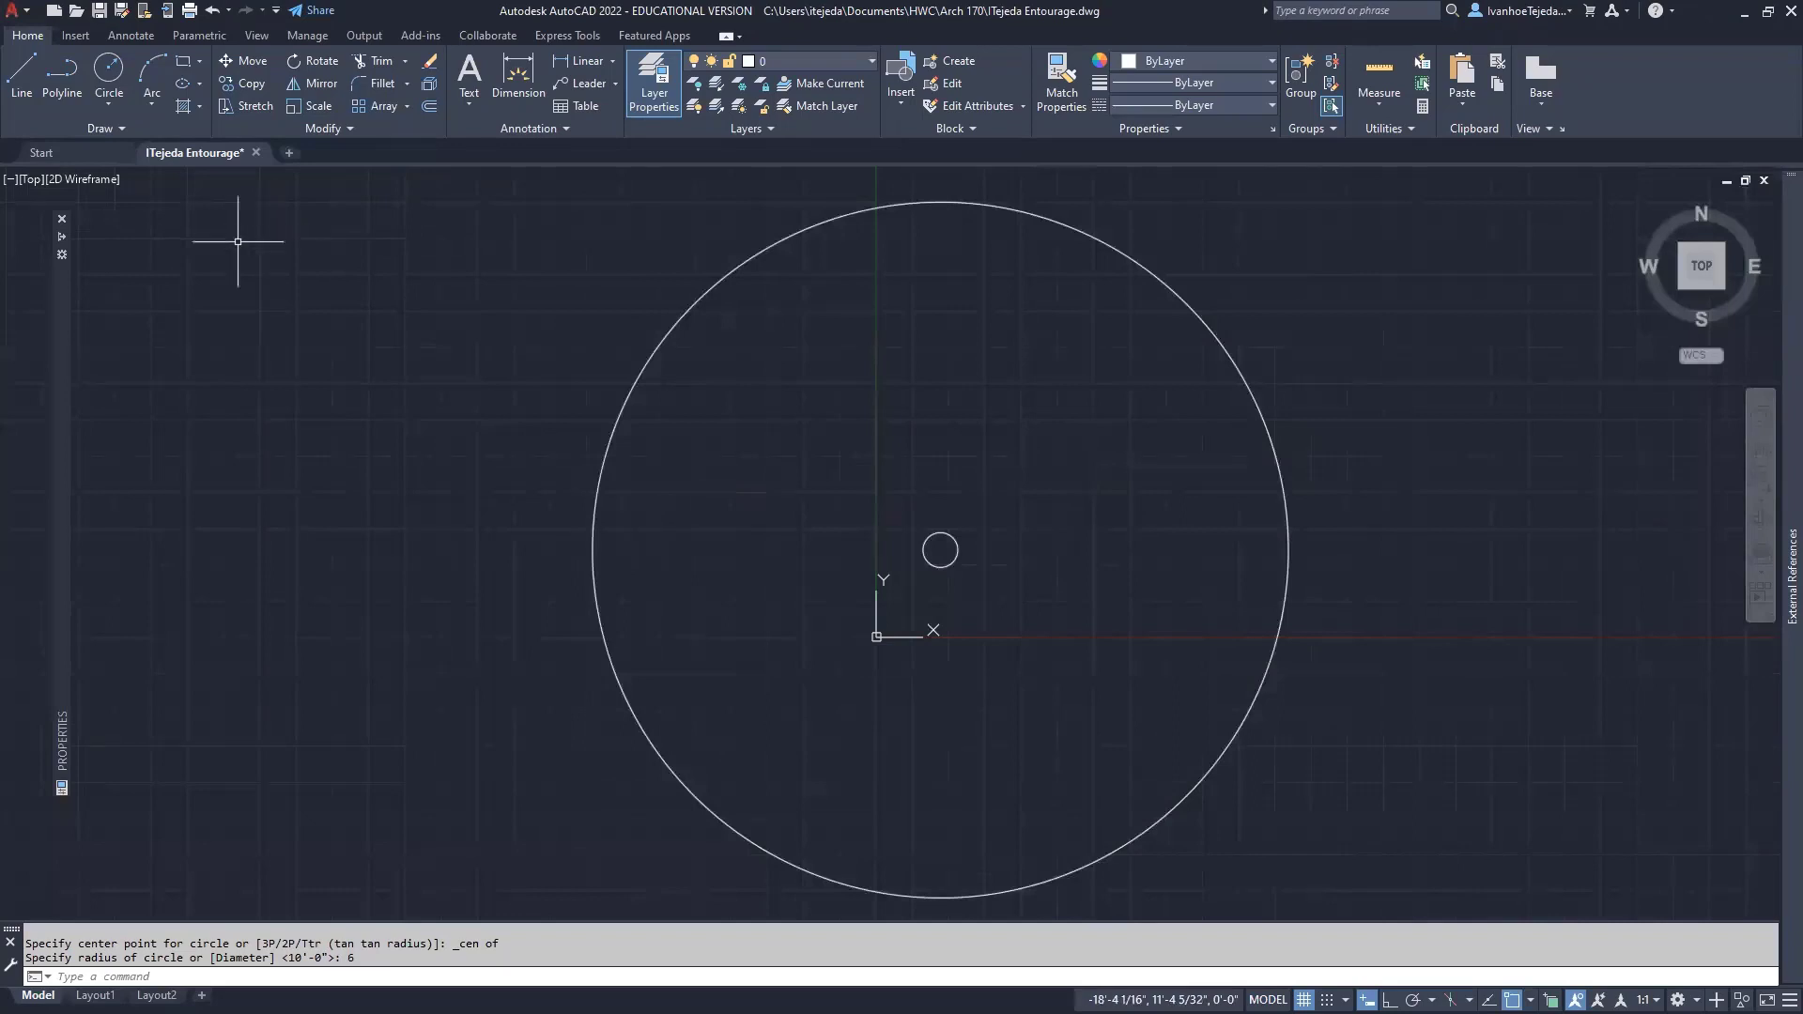
{"action": "left_click", "coordinate": [12, 78]}
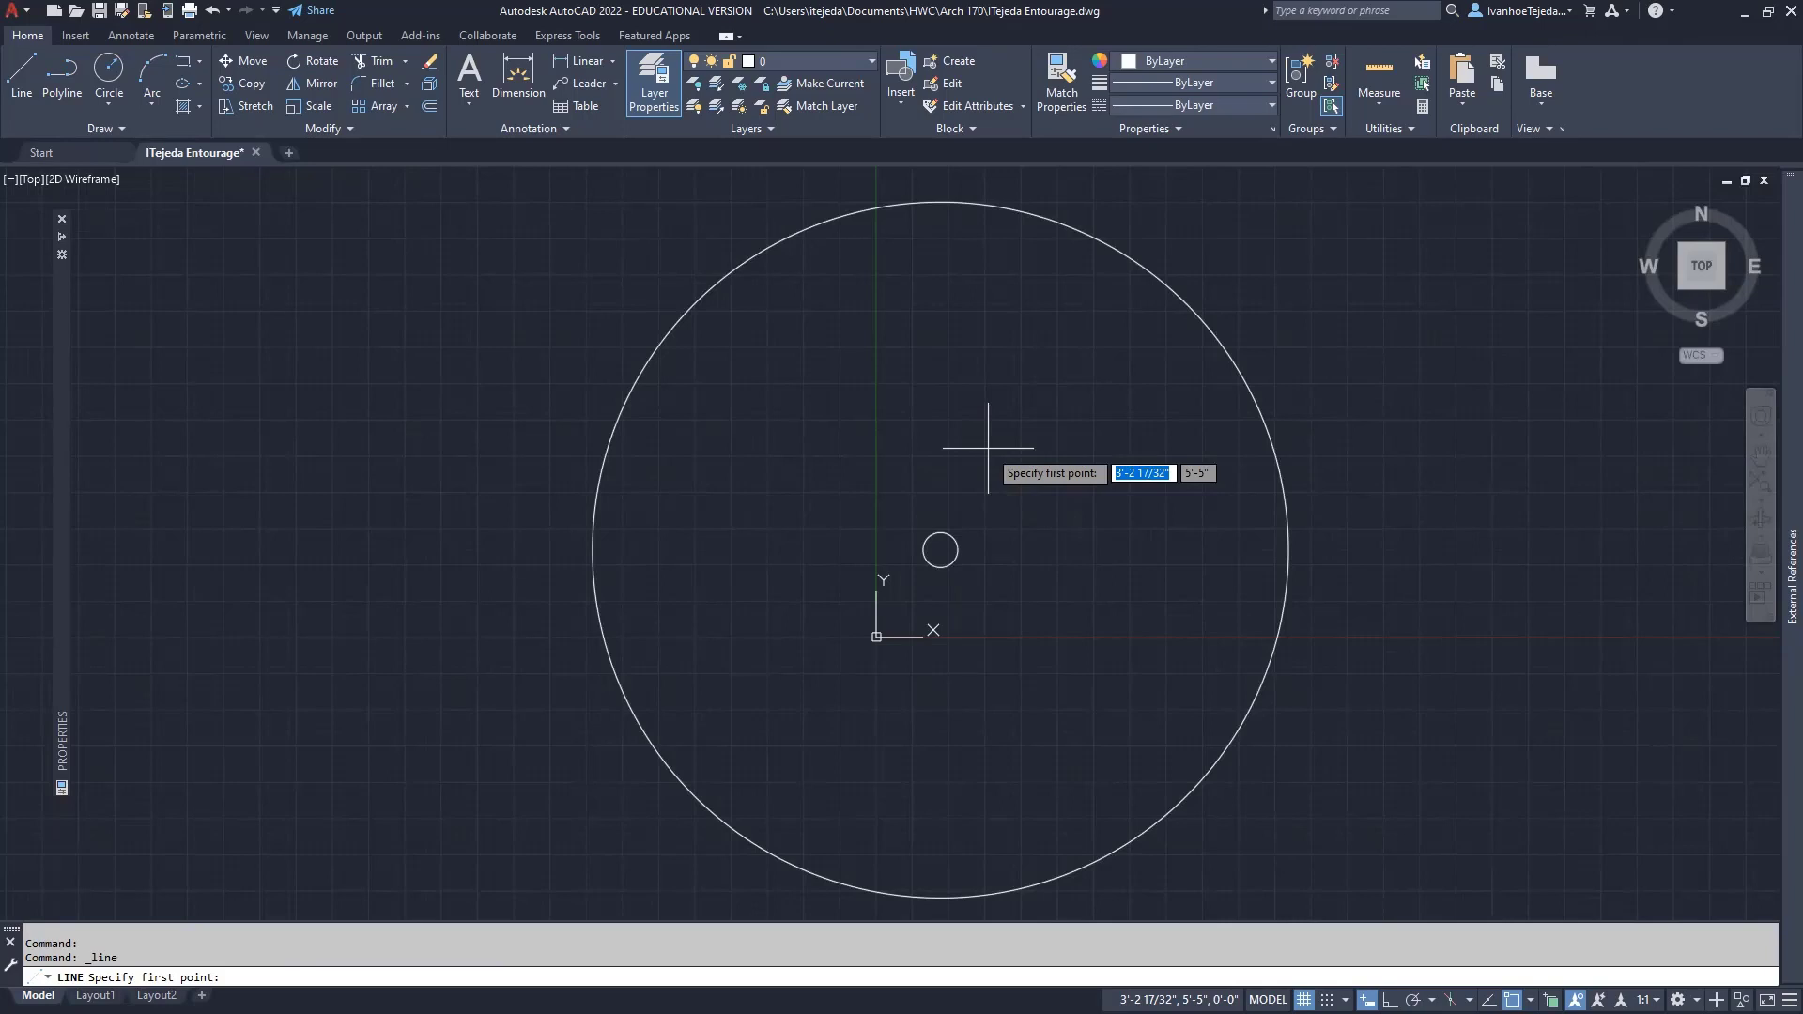
{"action": "key", "text": "shift"}
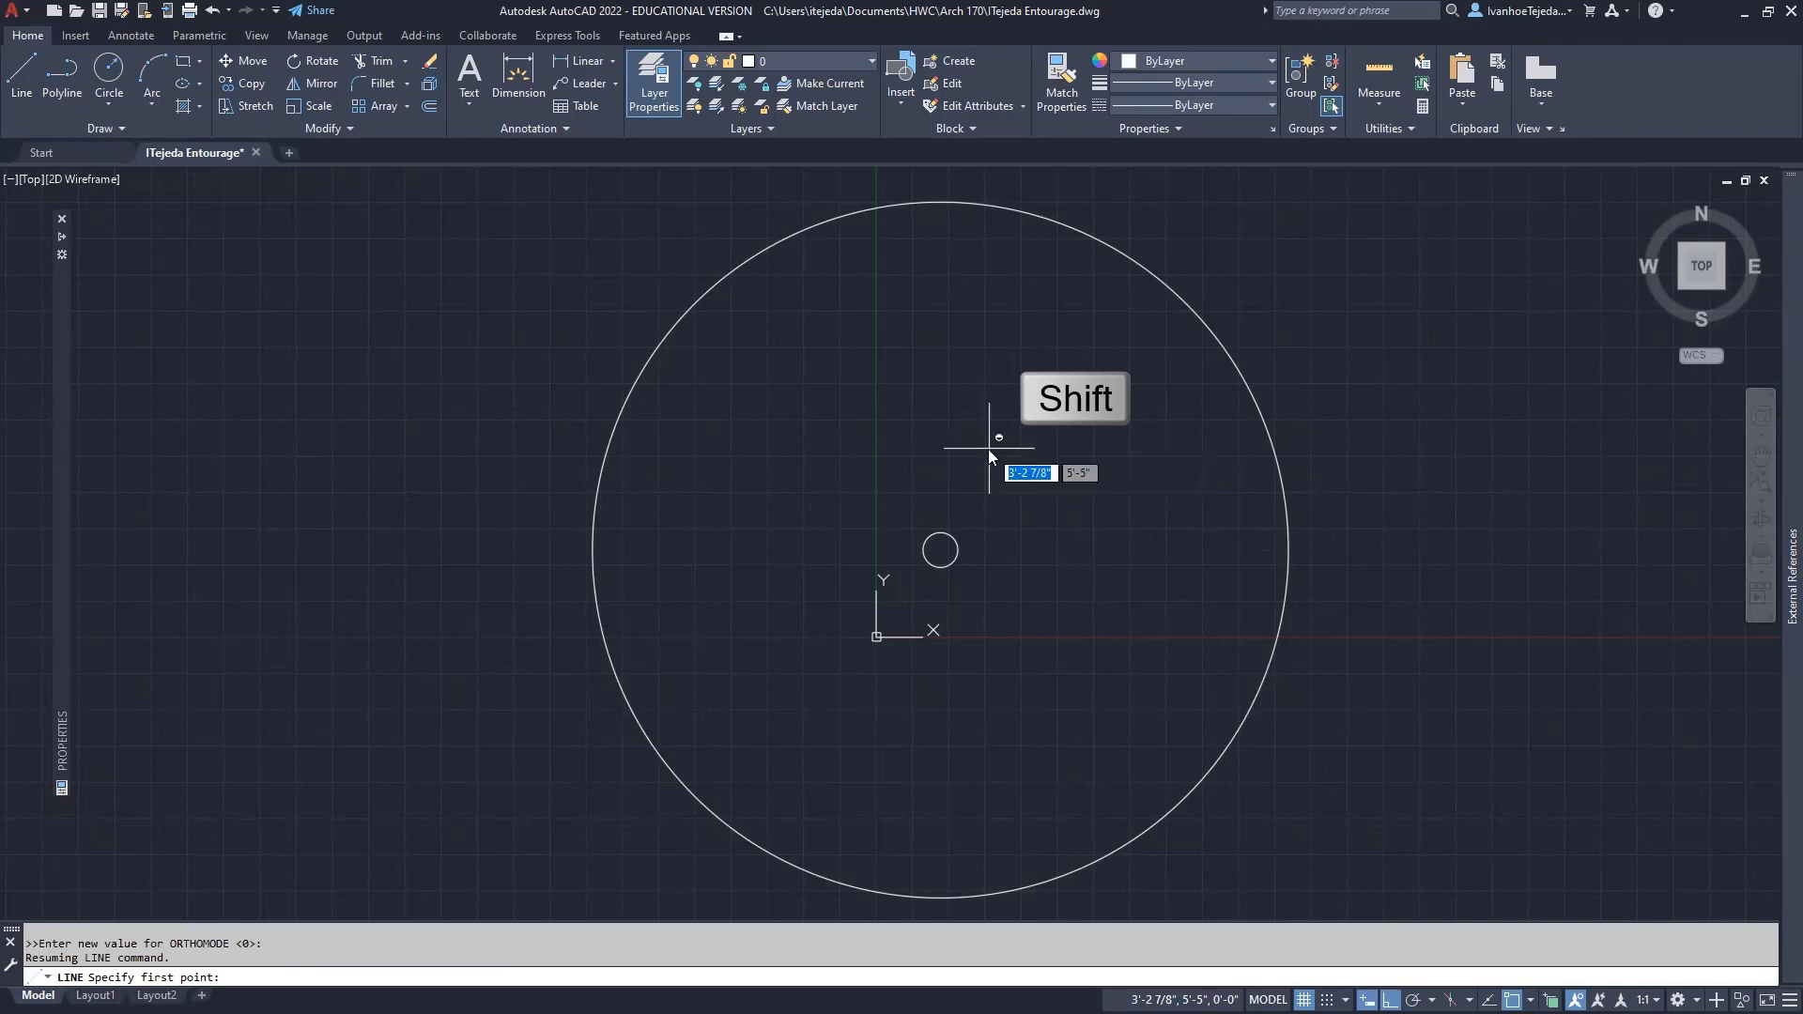
{"action": "right_click", "coordinate": [989, 452], "text": "shift"}
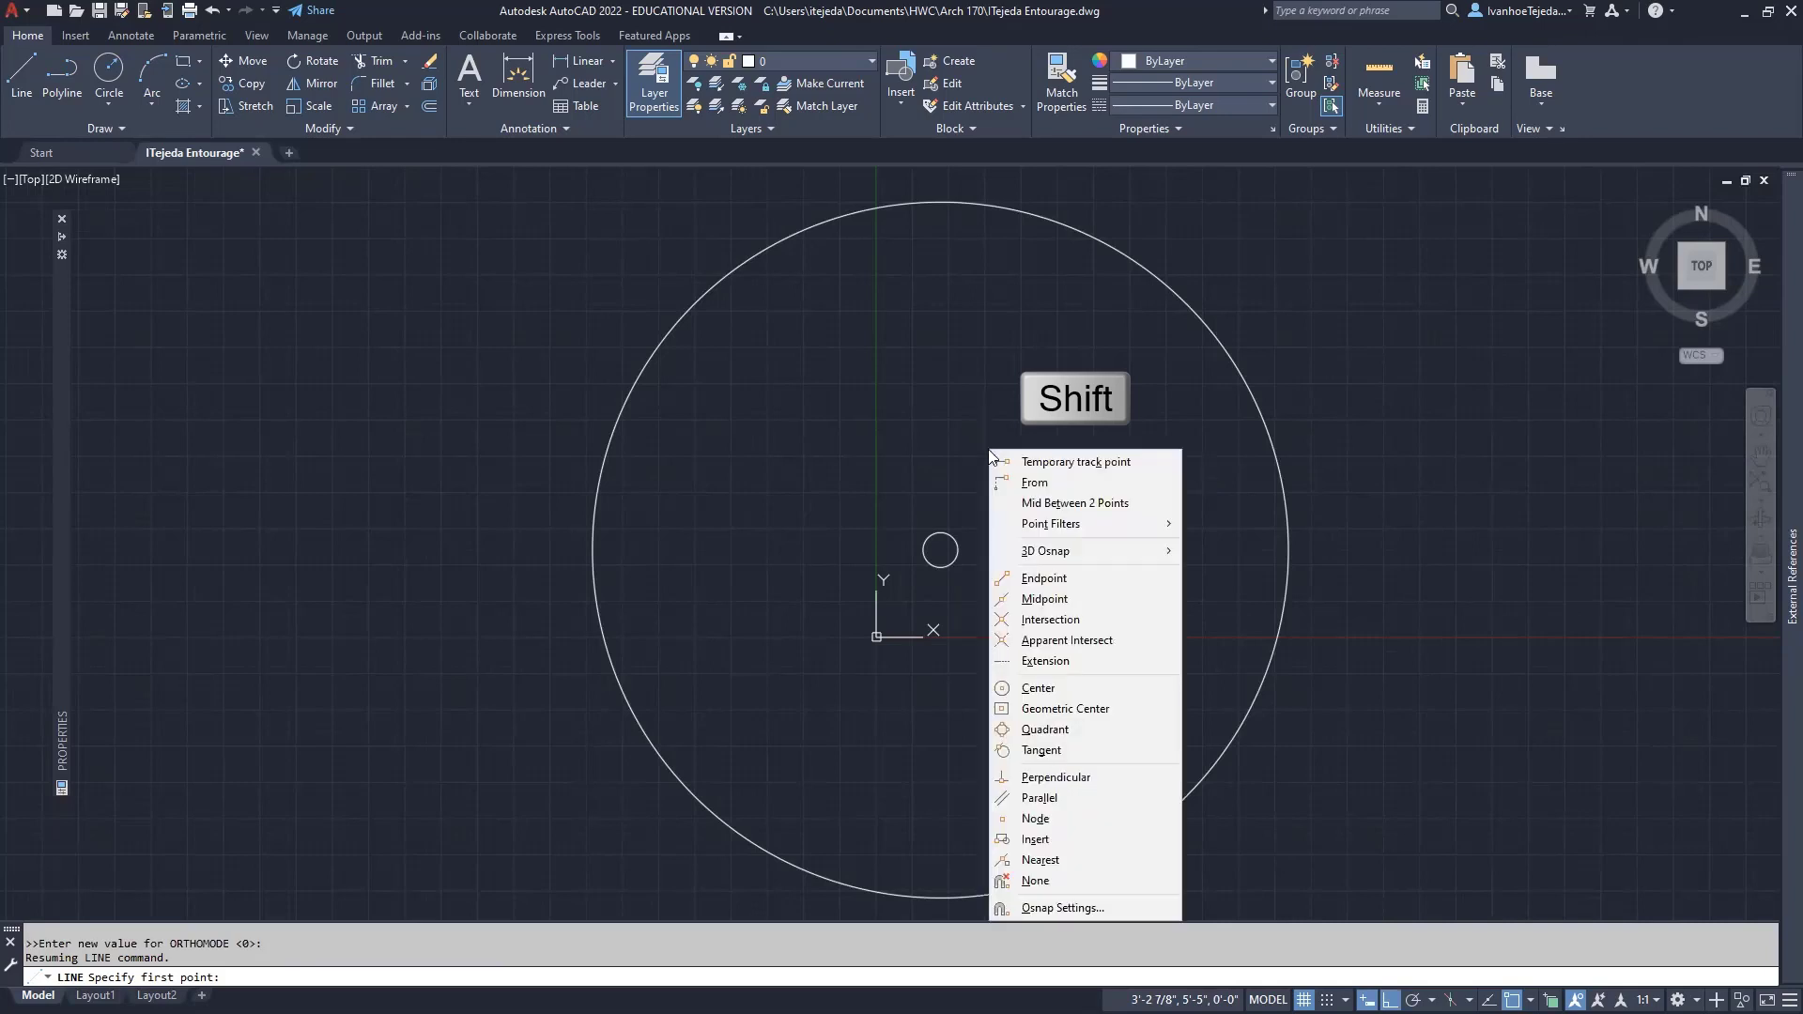
{"action": "left_click", "coordinate": [1040, 688]}
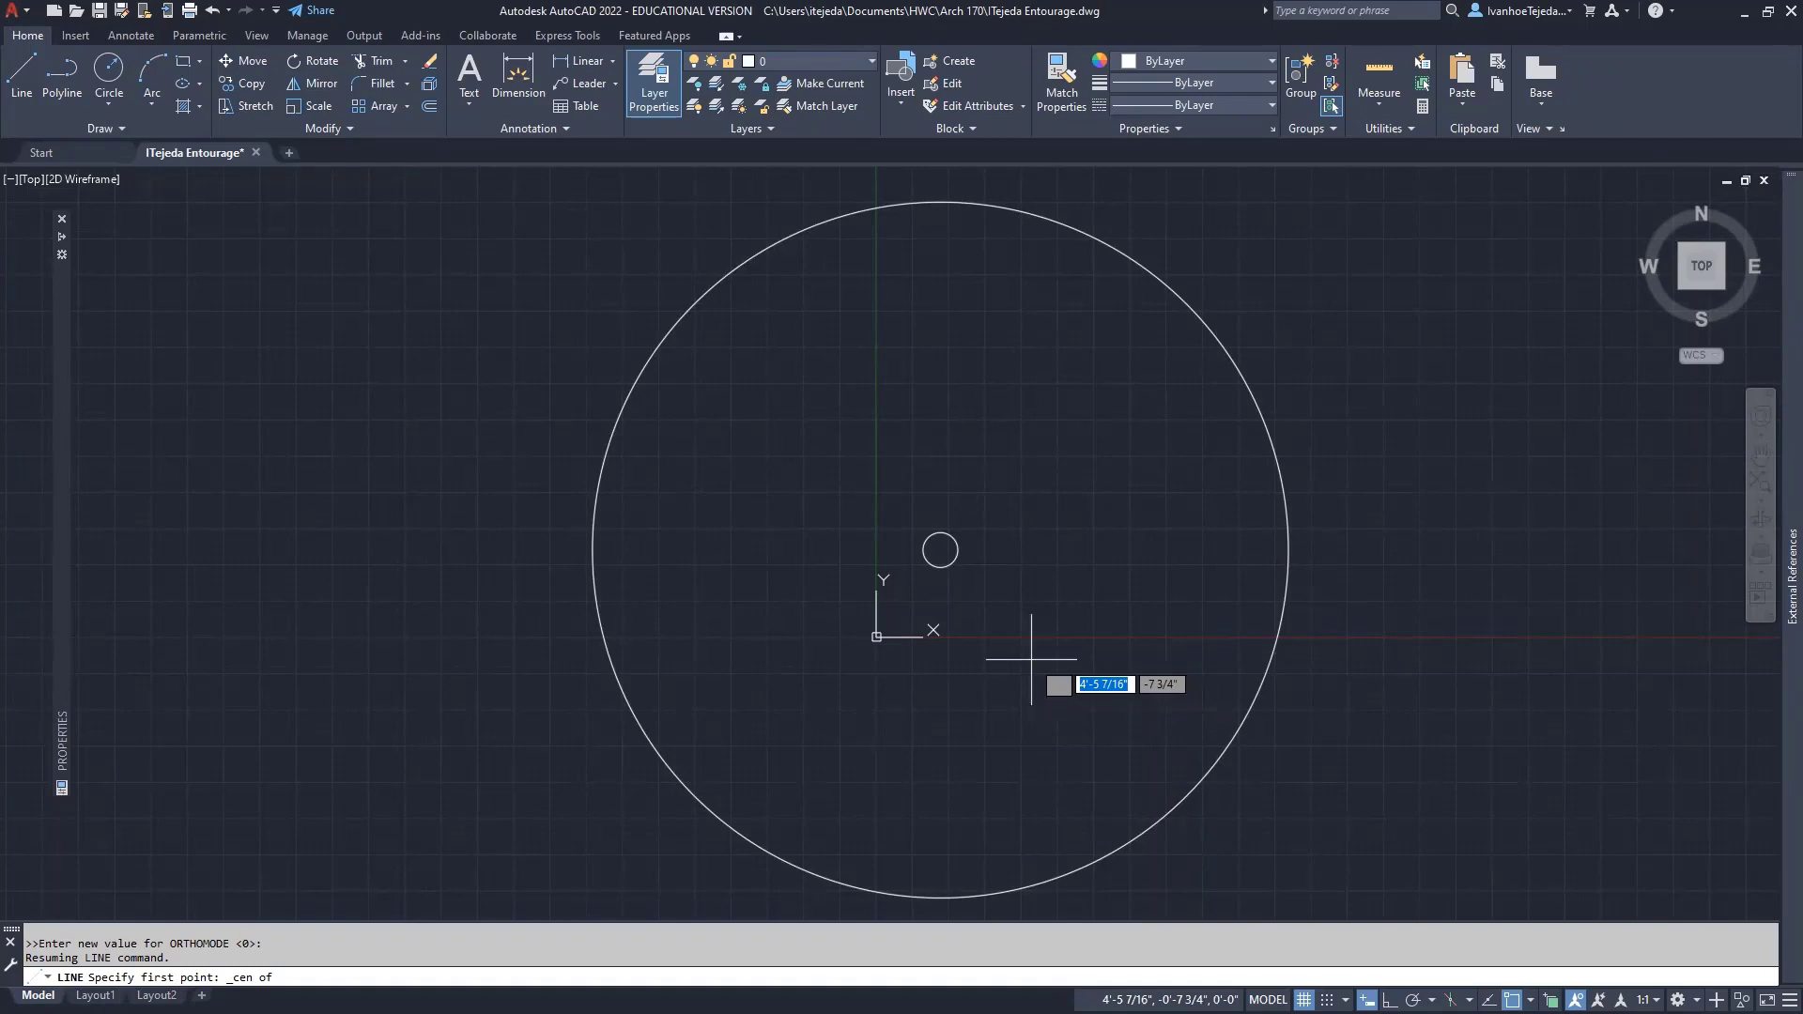
{"action": "left_click", "coordinate": [955, 564]}
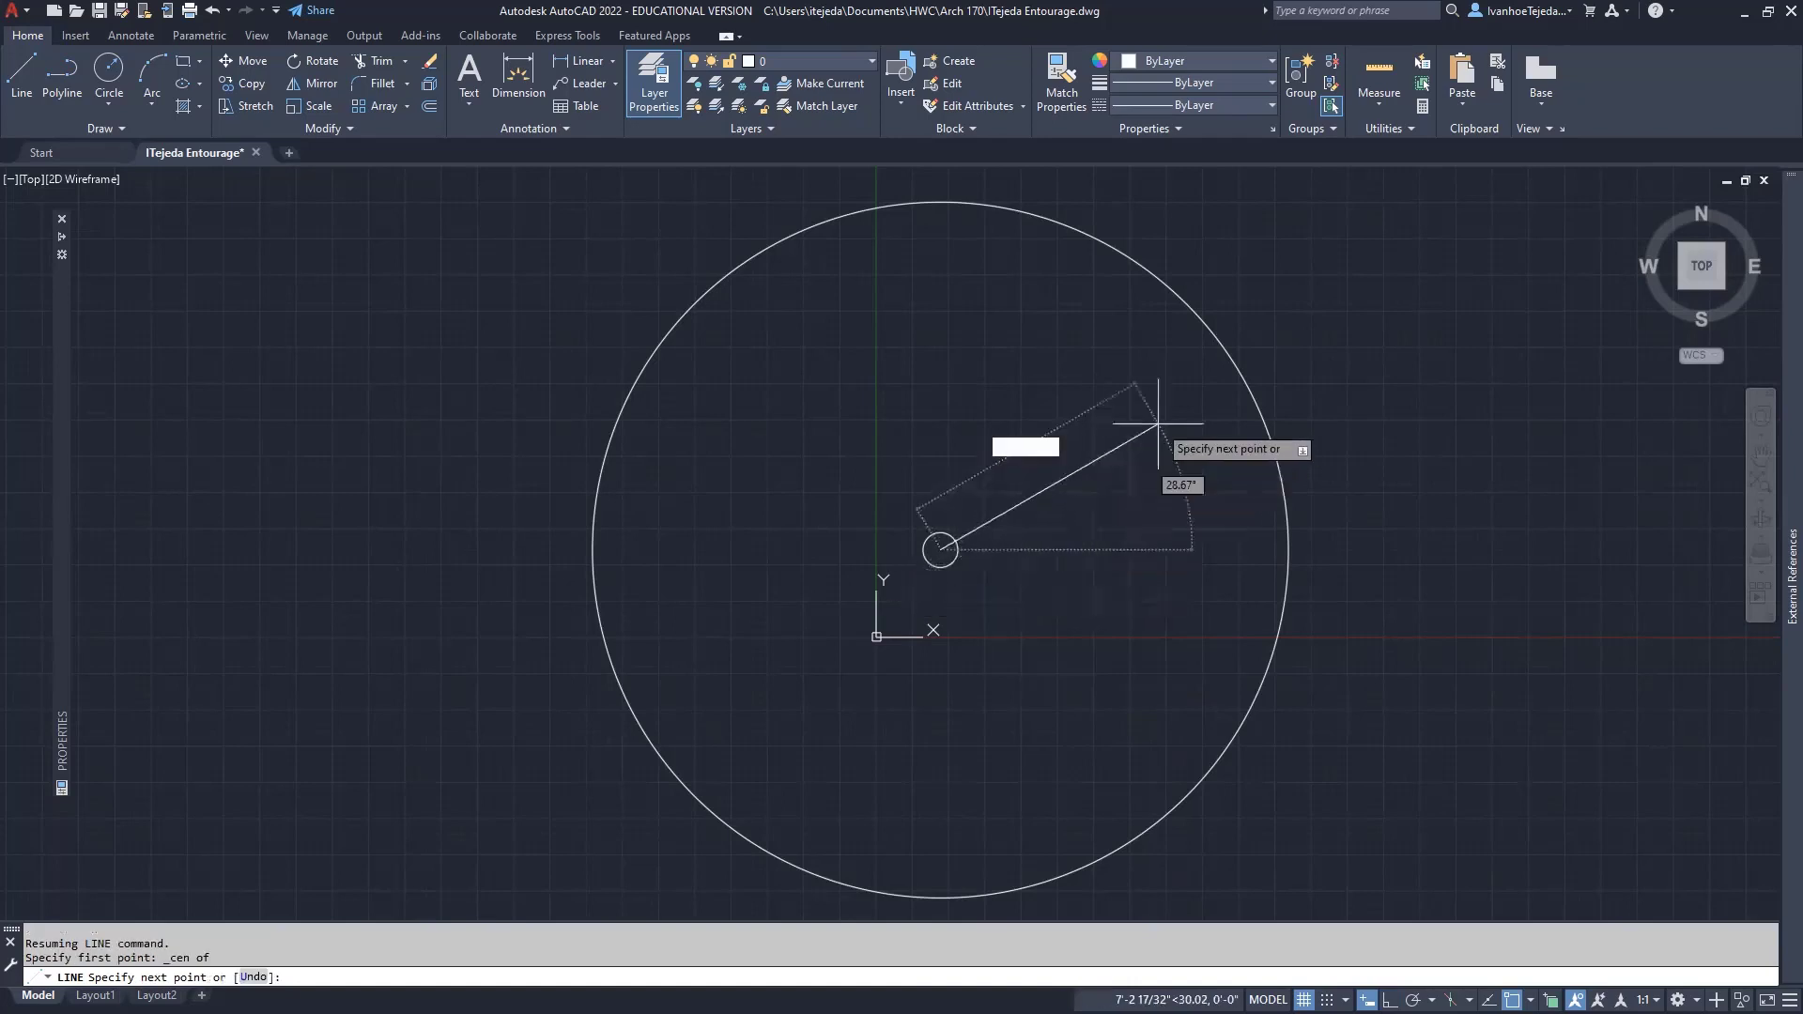
{"action": "left_click", "coordinate": [1222, 320]}
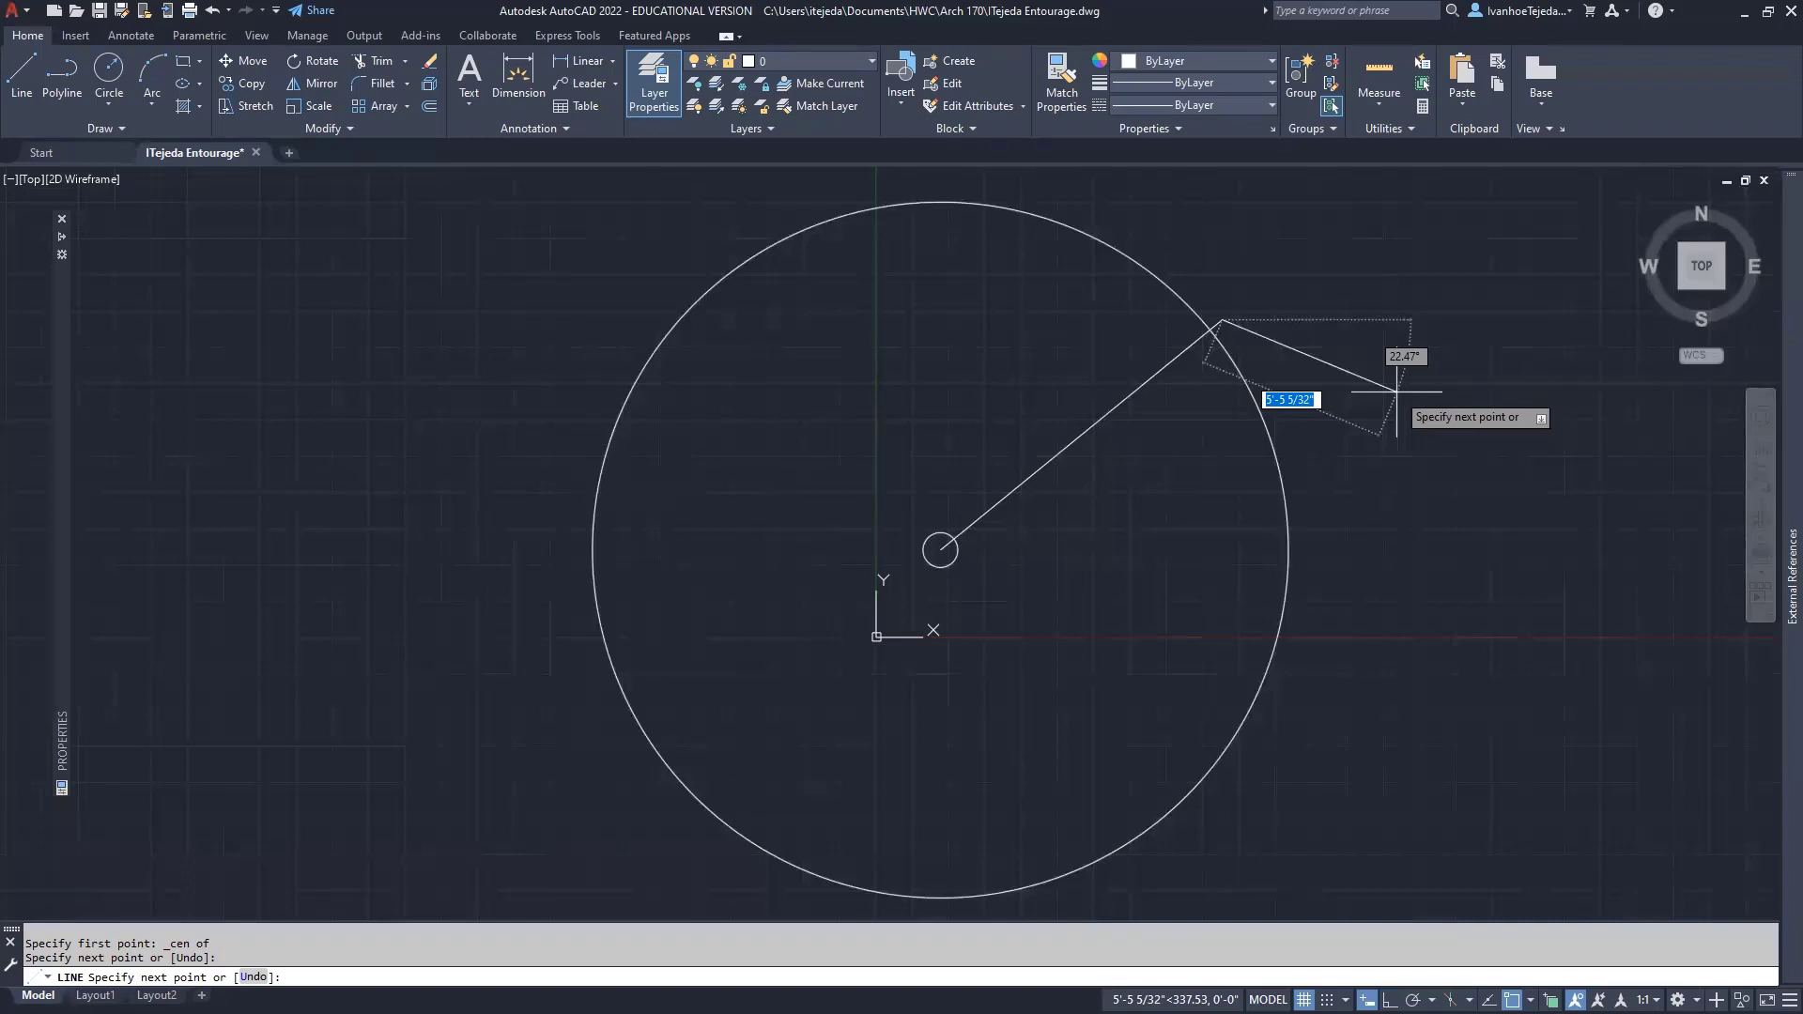
{"action": "key", "text": "Return"}
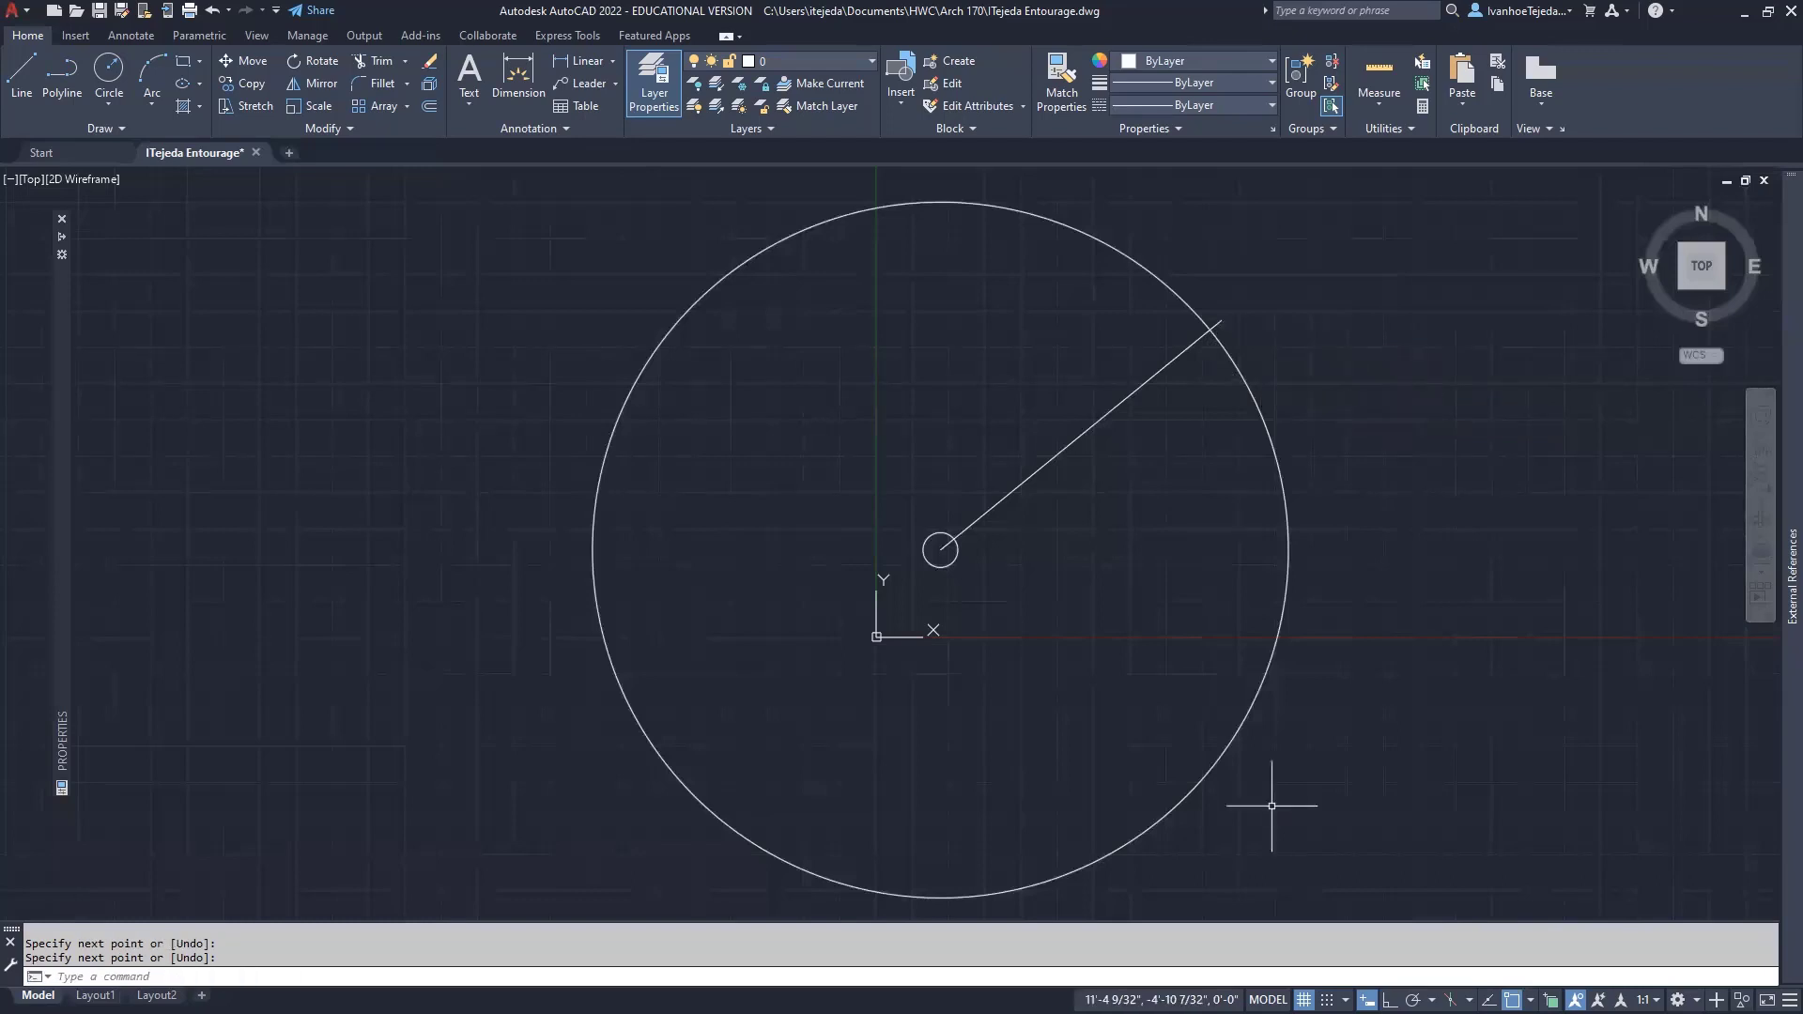
Recheck the branches in Entourage.pdf and draw a second line in AutoCAD from the trunk center to just past the outer circle's lower-right edge.
{"action": "key", "text": "alt+Tab"}
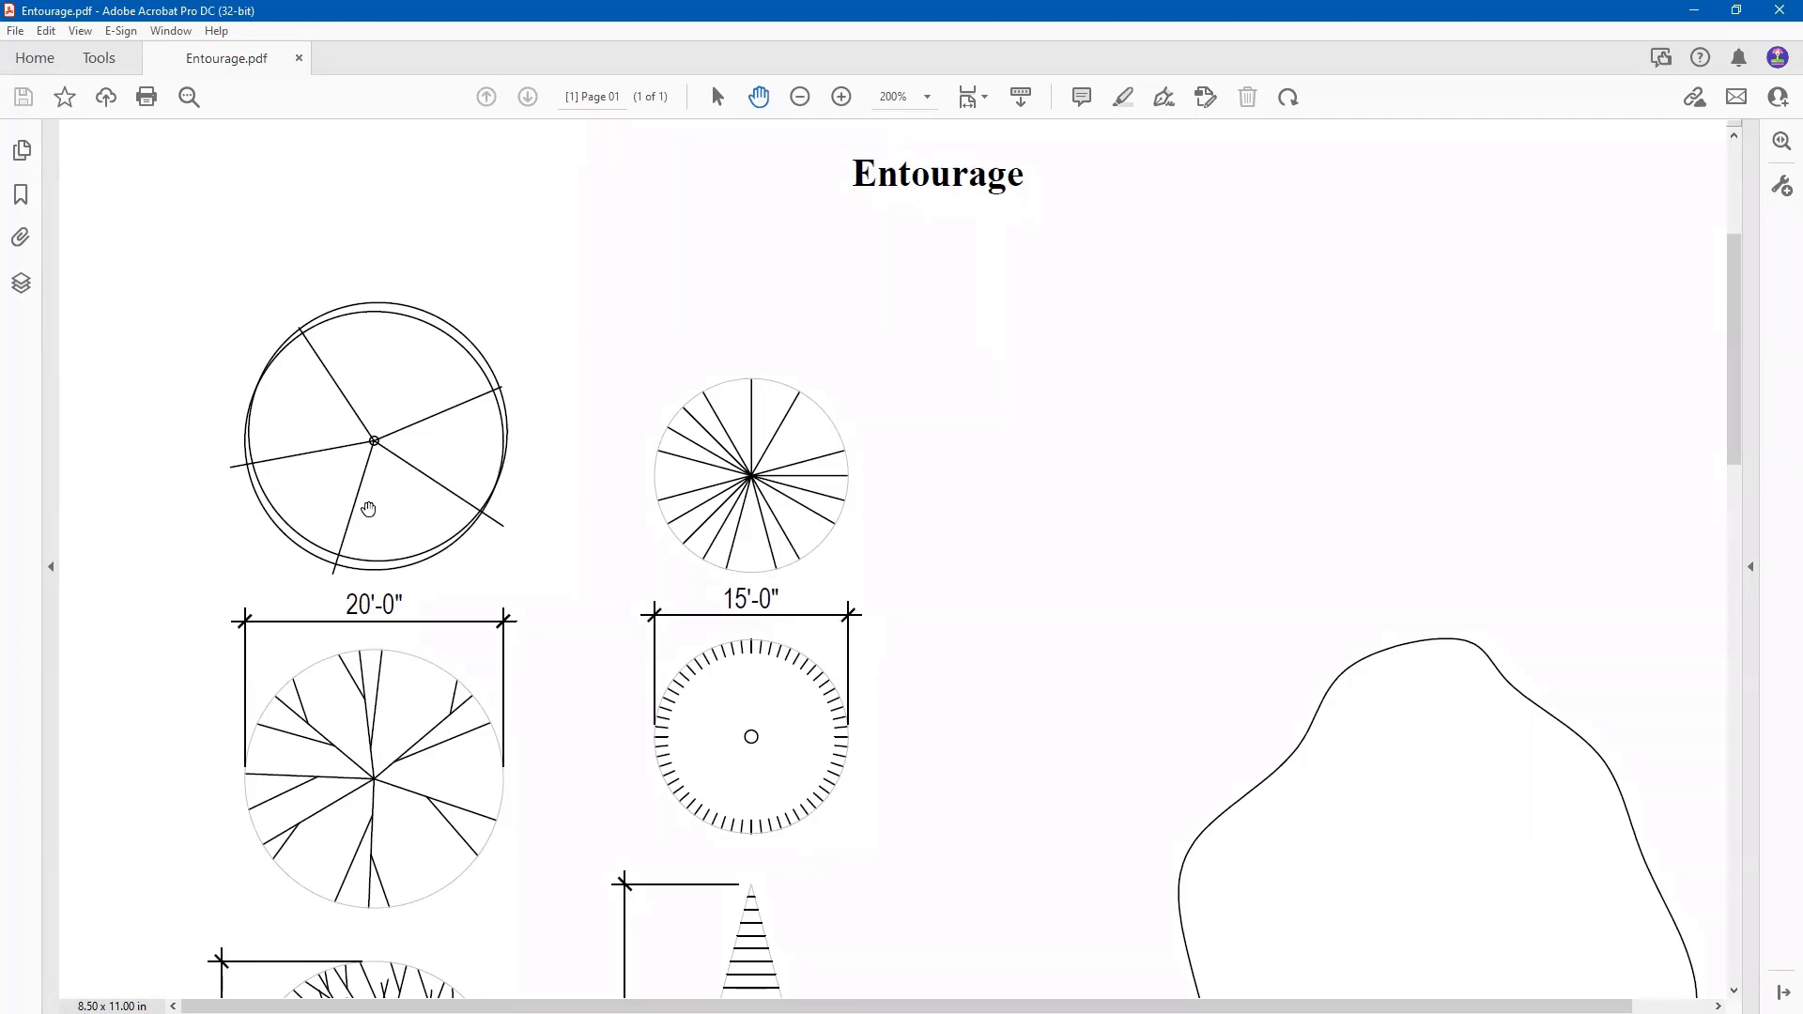
{"action": "key", "text": "alt+Tab"}
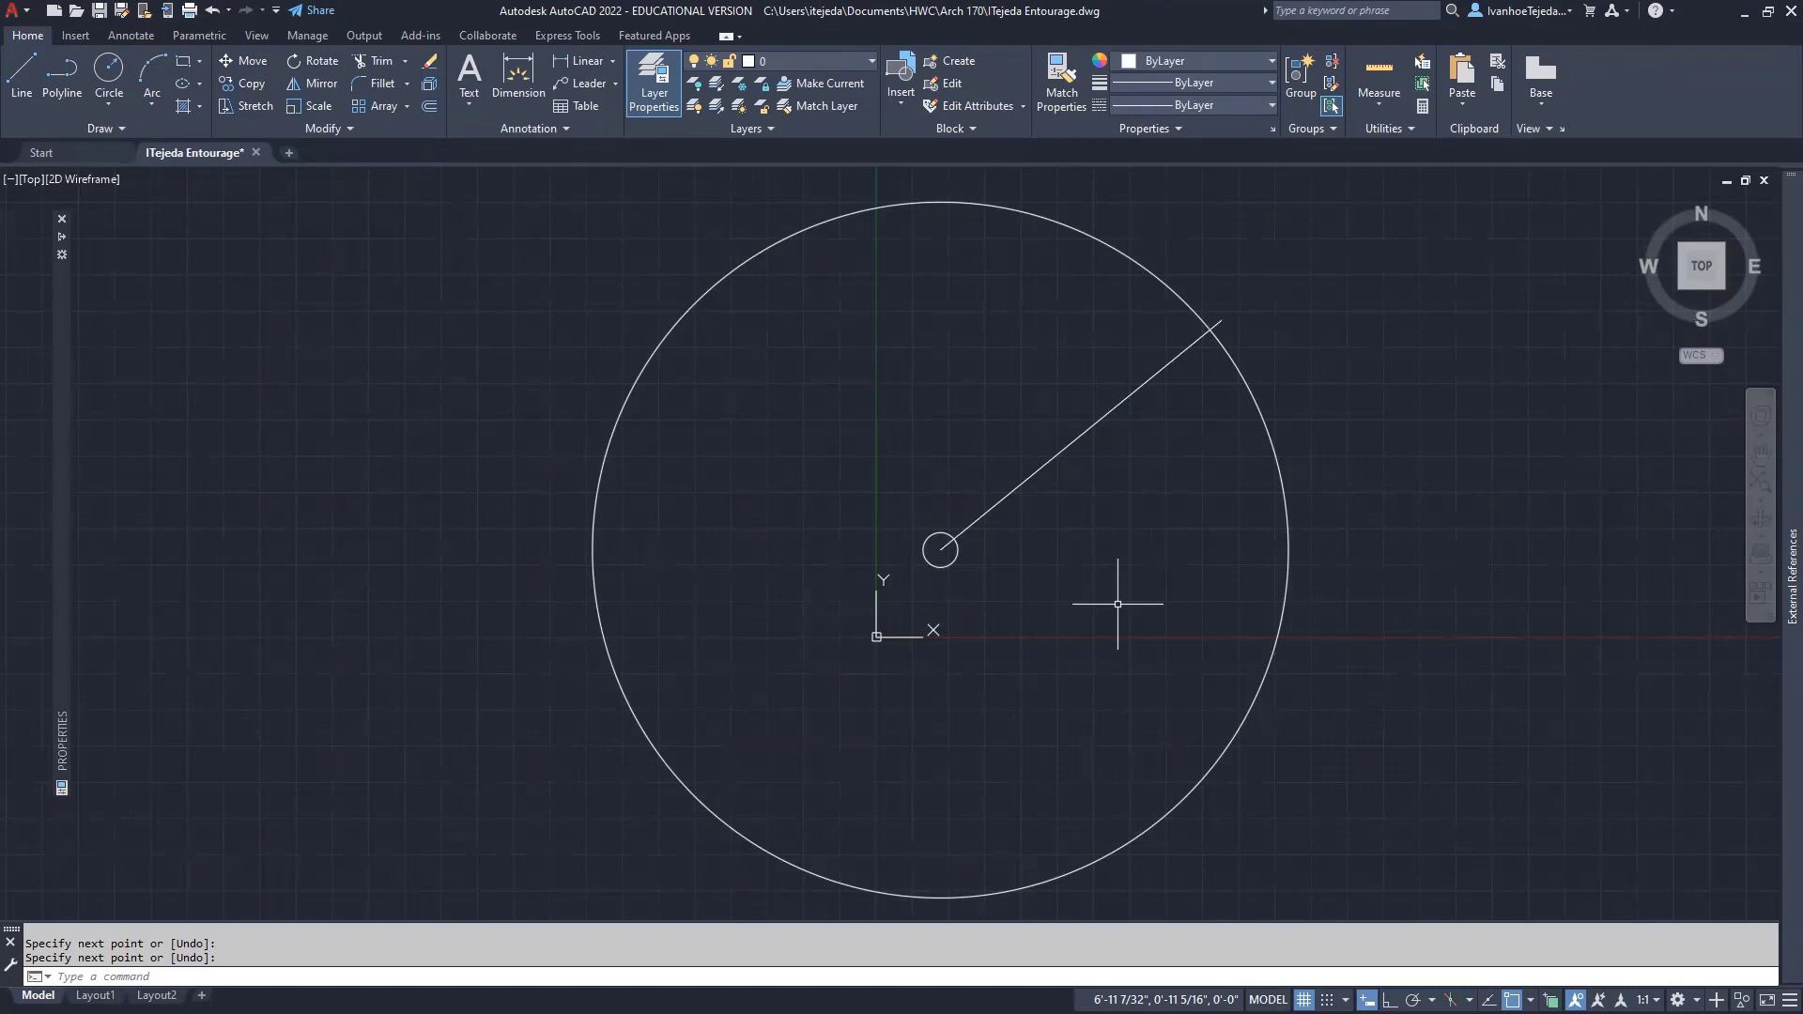
{"action": "left_click", "coordinate": [19, 71]}
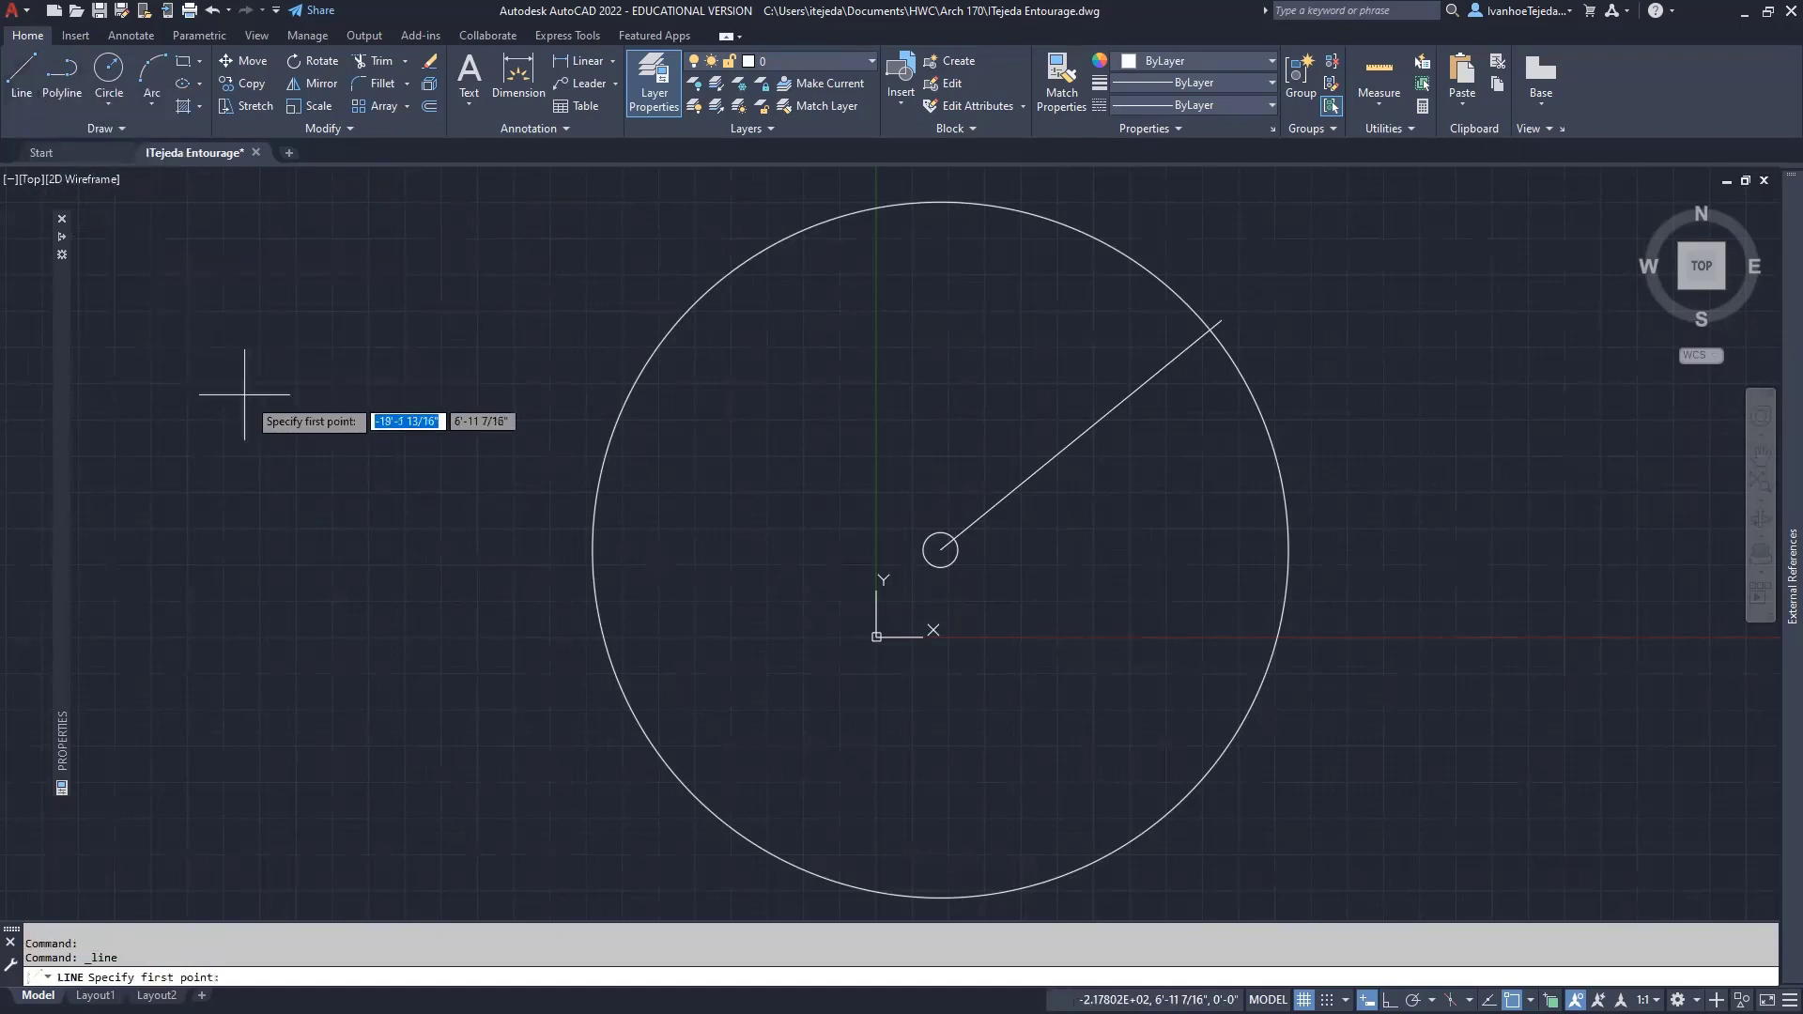
{"action": "left_click", "coordinate": [941, 550]}
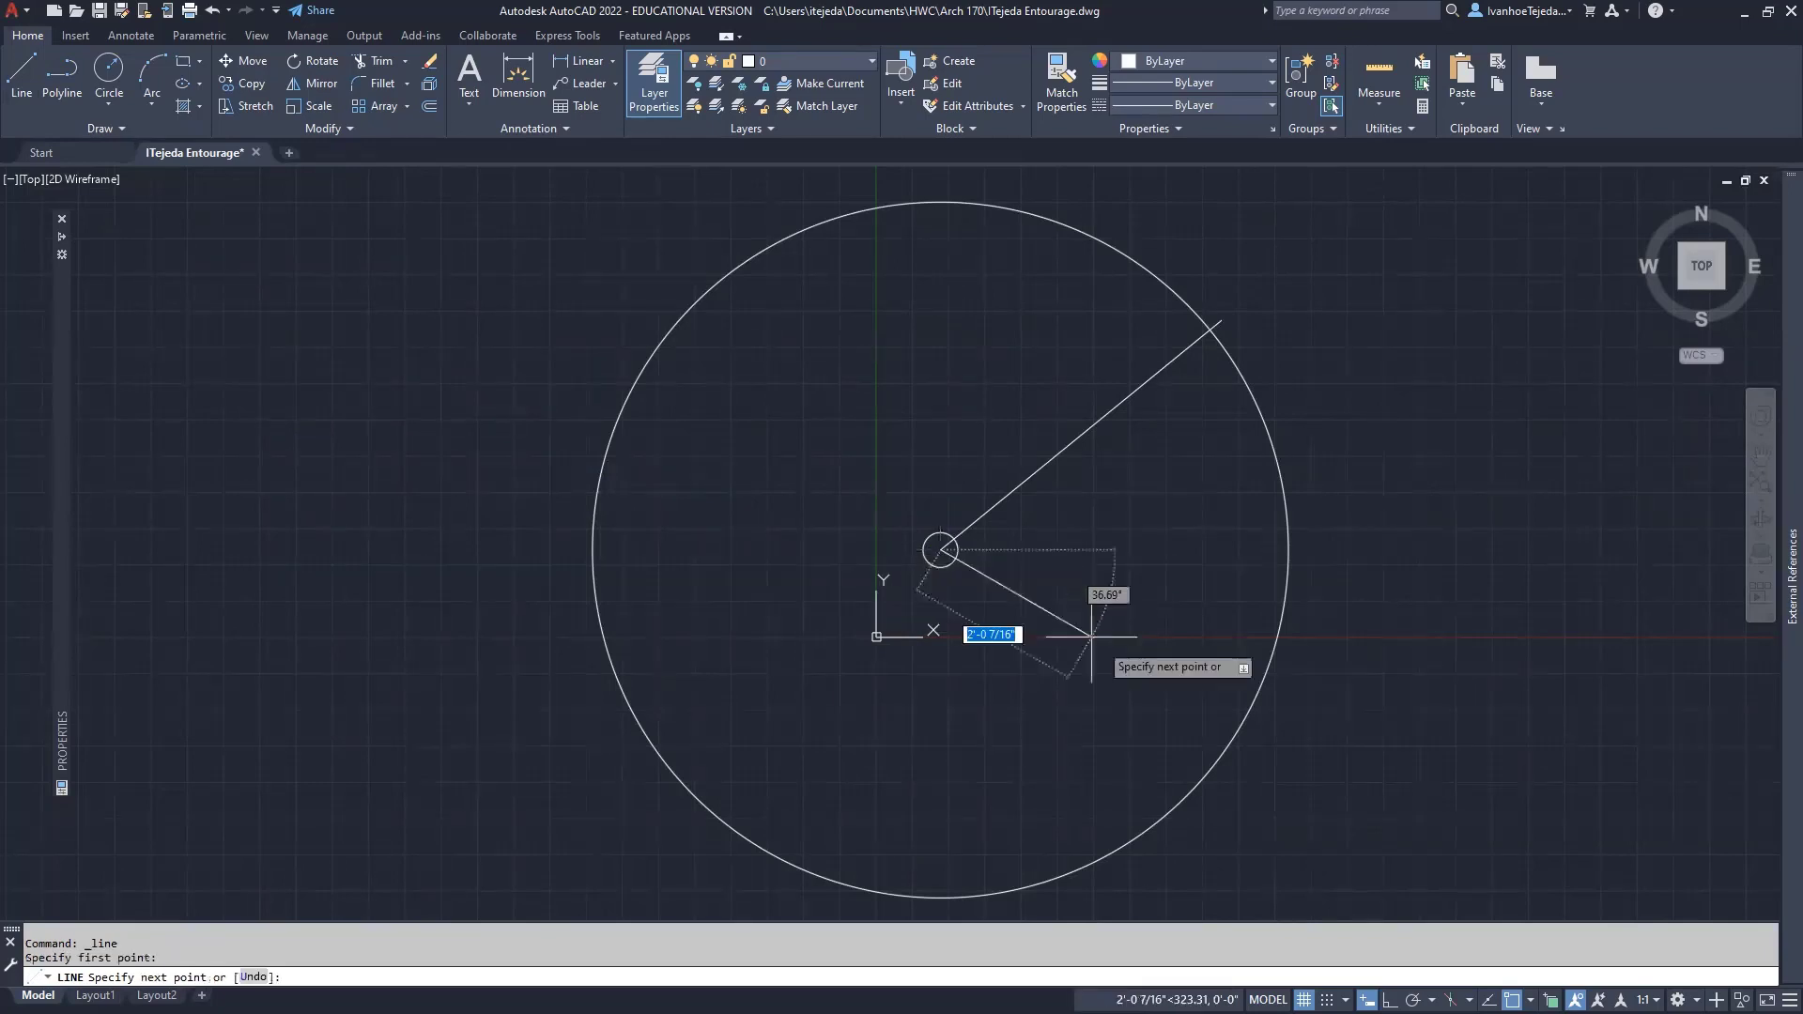
{"action": "left_click", "coordinate": [1217, 801]}
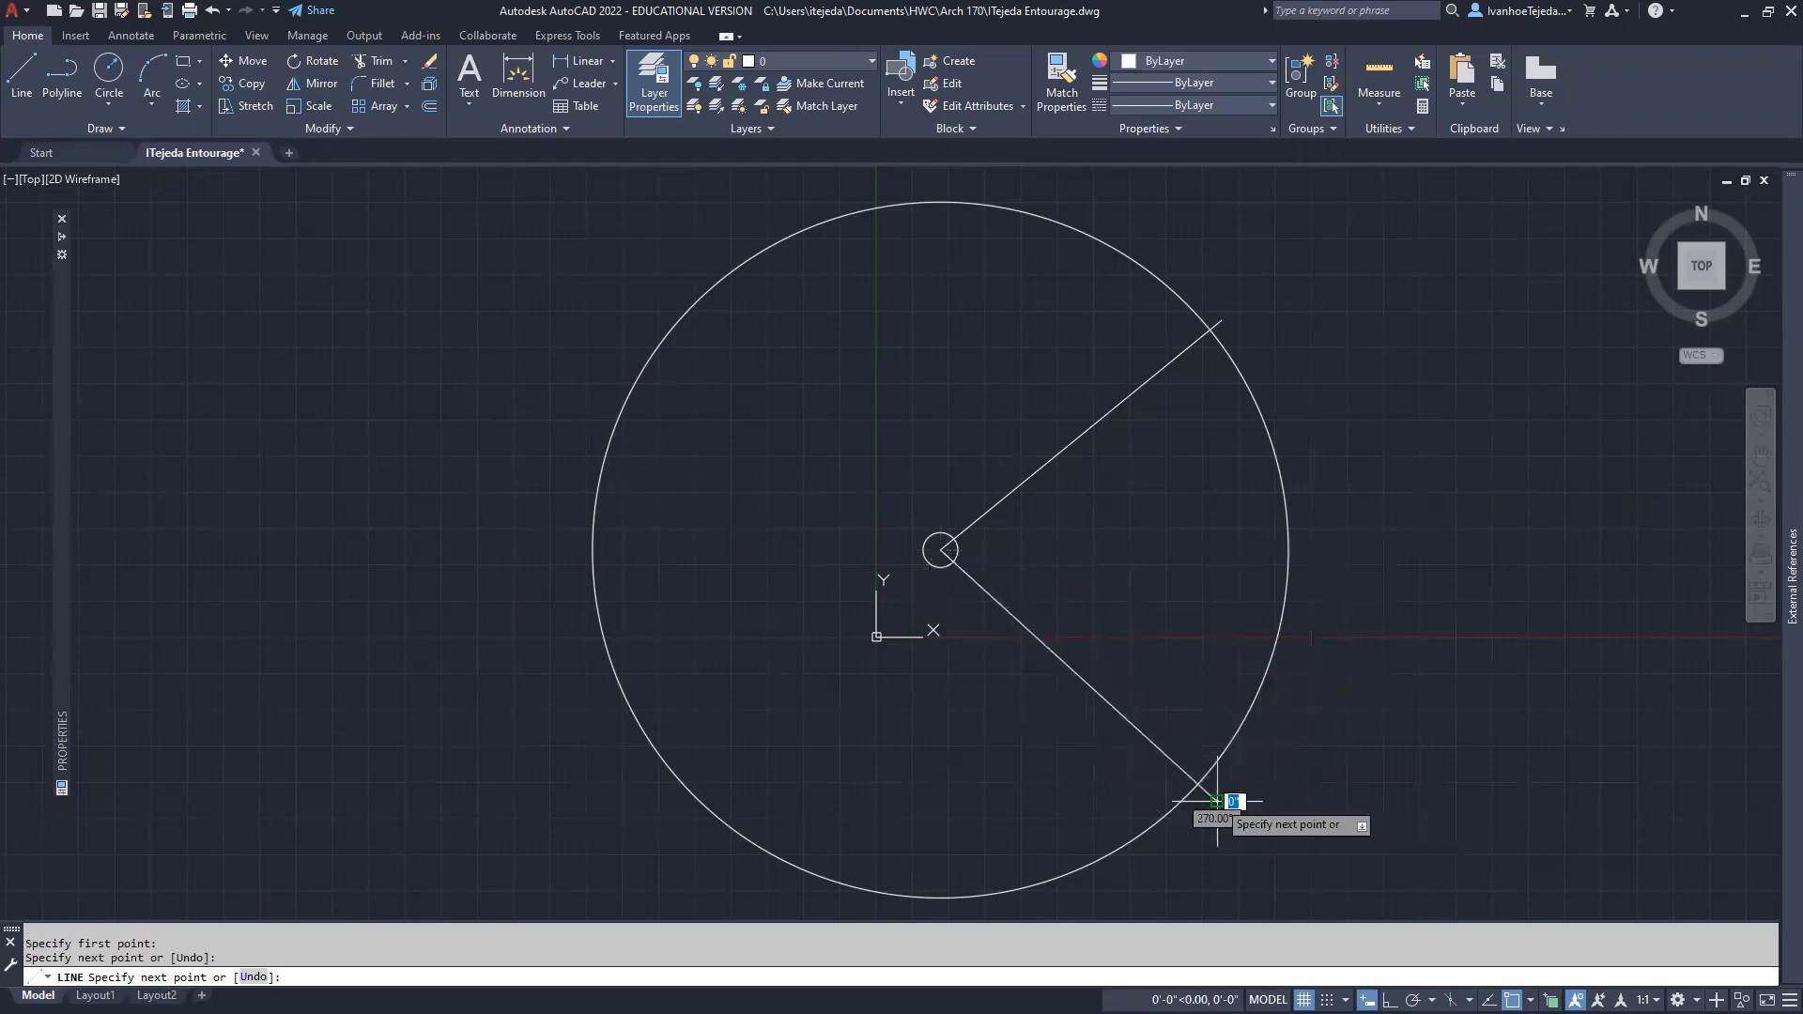
{"action": "right_click", "coordinate": [1323, 667]}
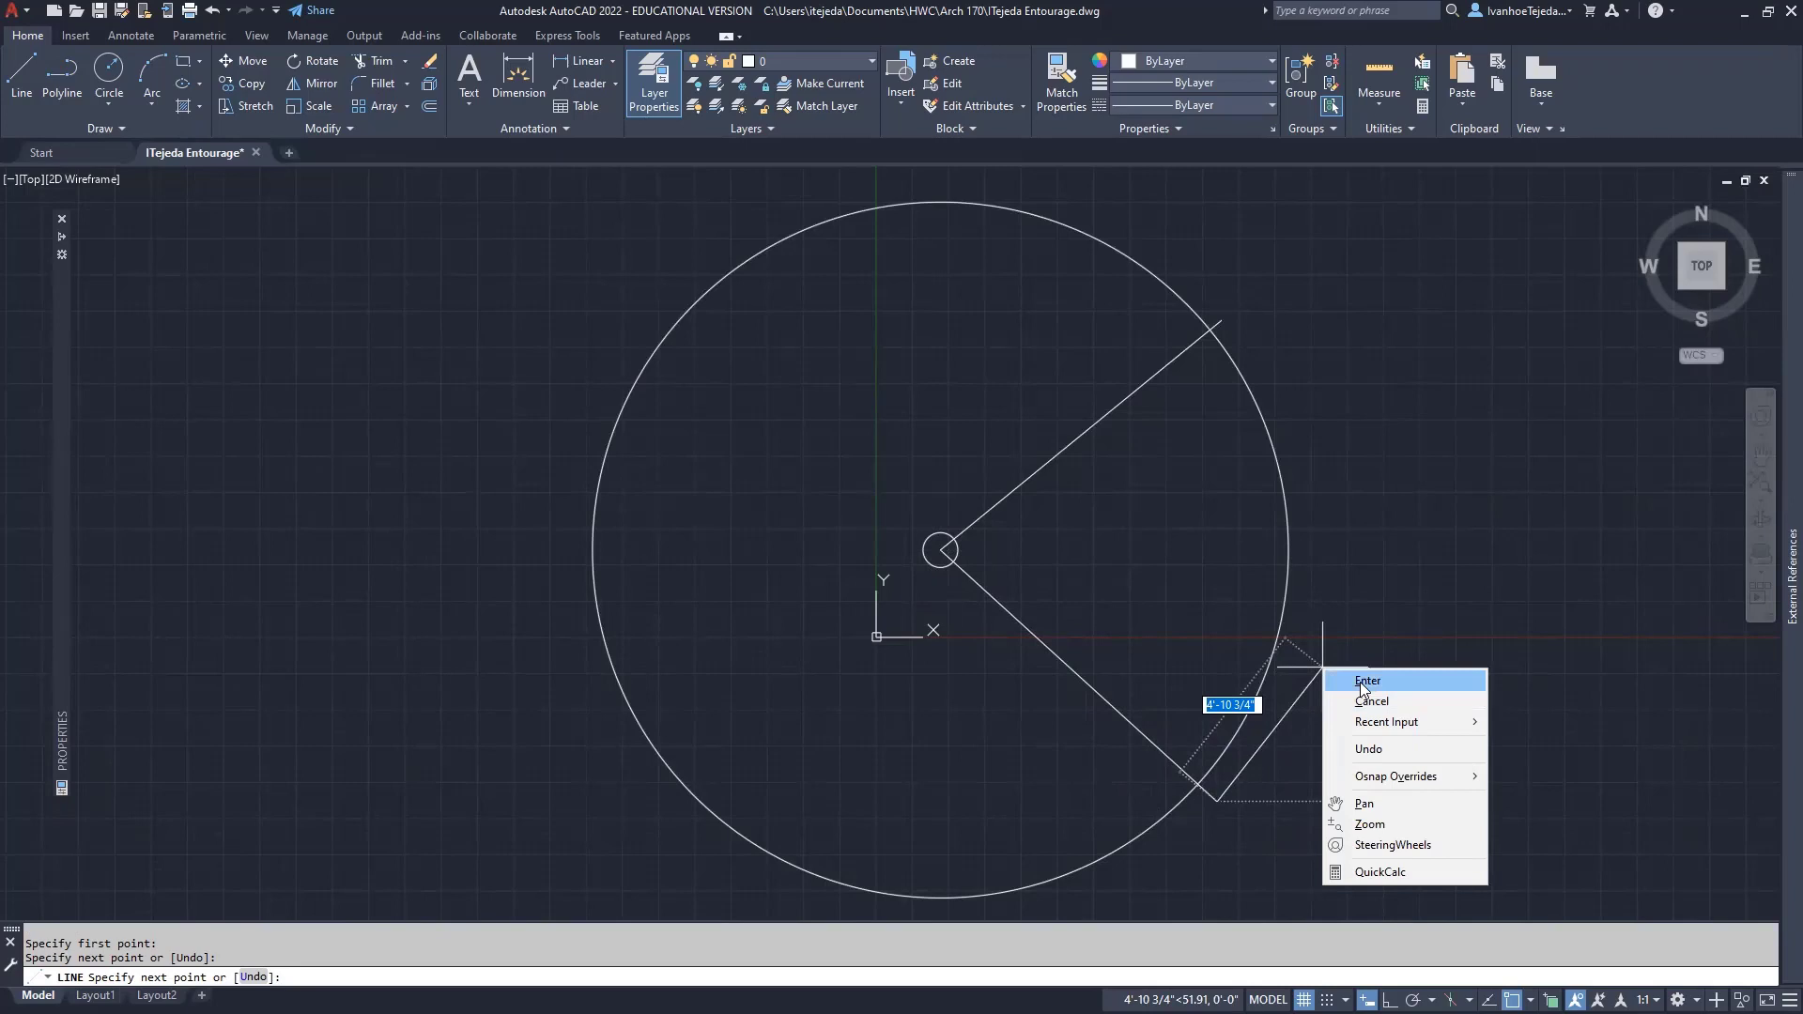
{"action": "left_click", "coordinate": [1363, 687]}
Draw a third branch line from the trunk circle's center to just past the outer circle's lower-left edge.
{"action": "right_click", "coordinate": [1346, 521]}
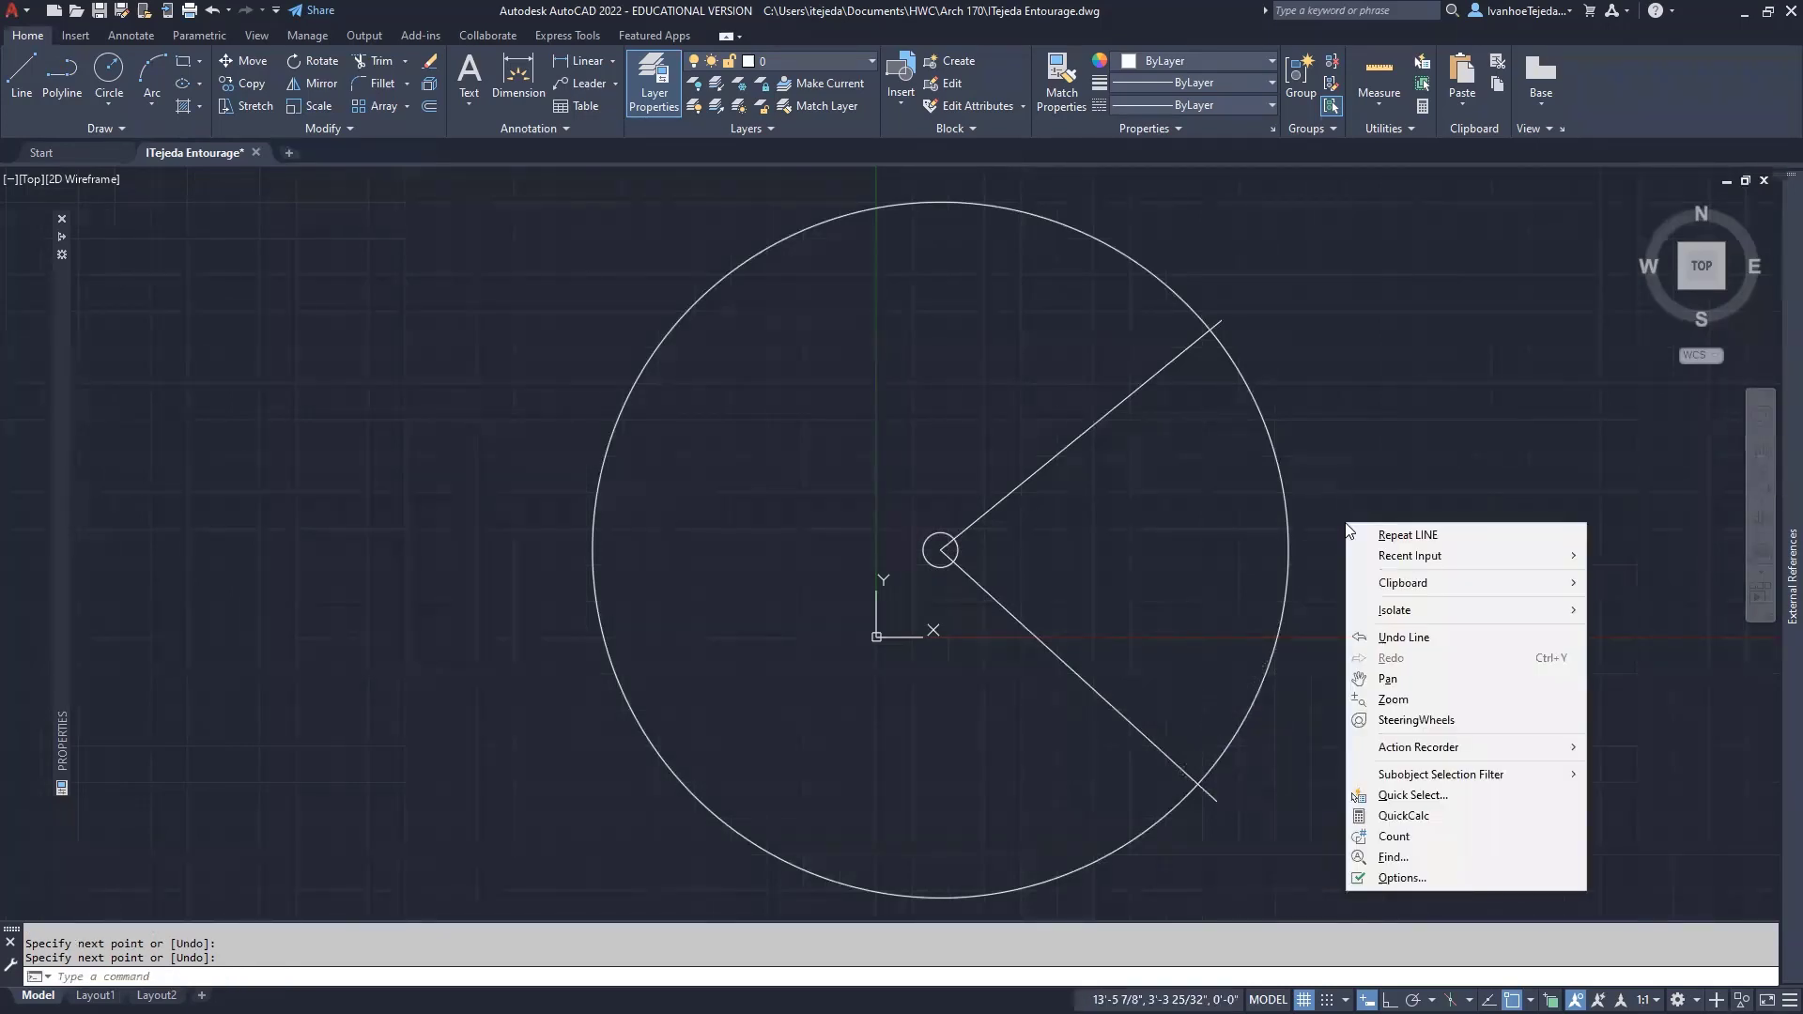
{"action": "left_click", "coordinate": [1399, 535]}
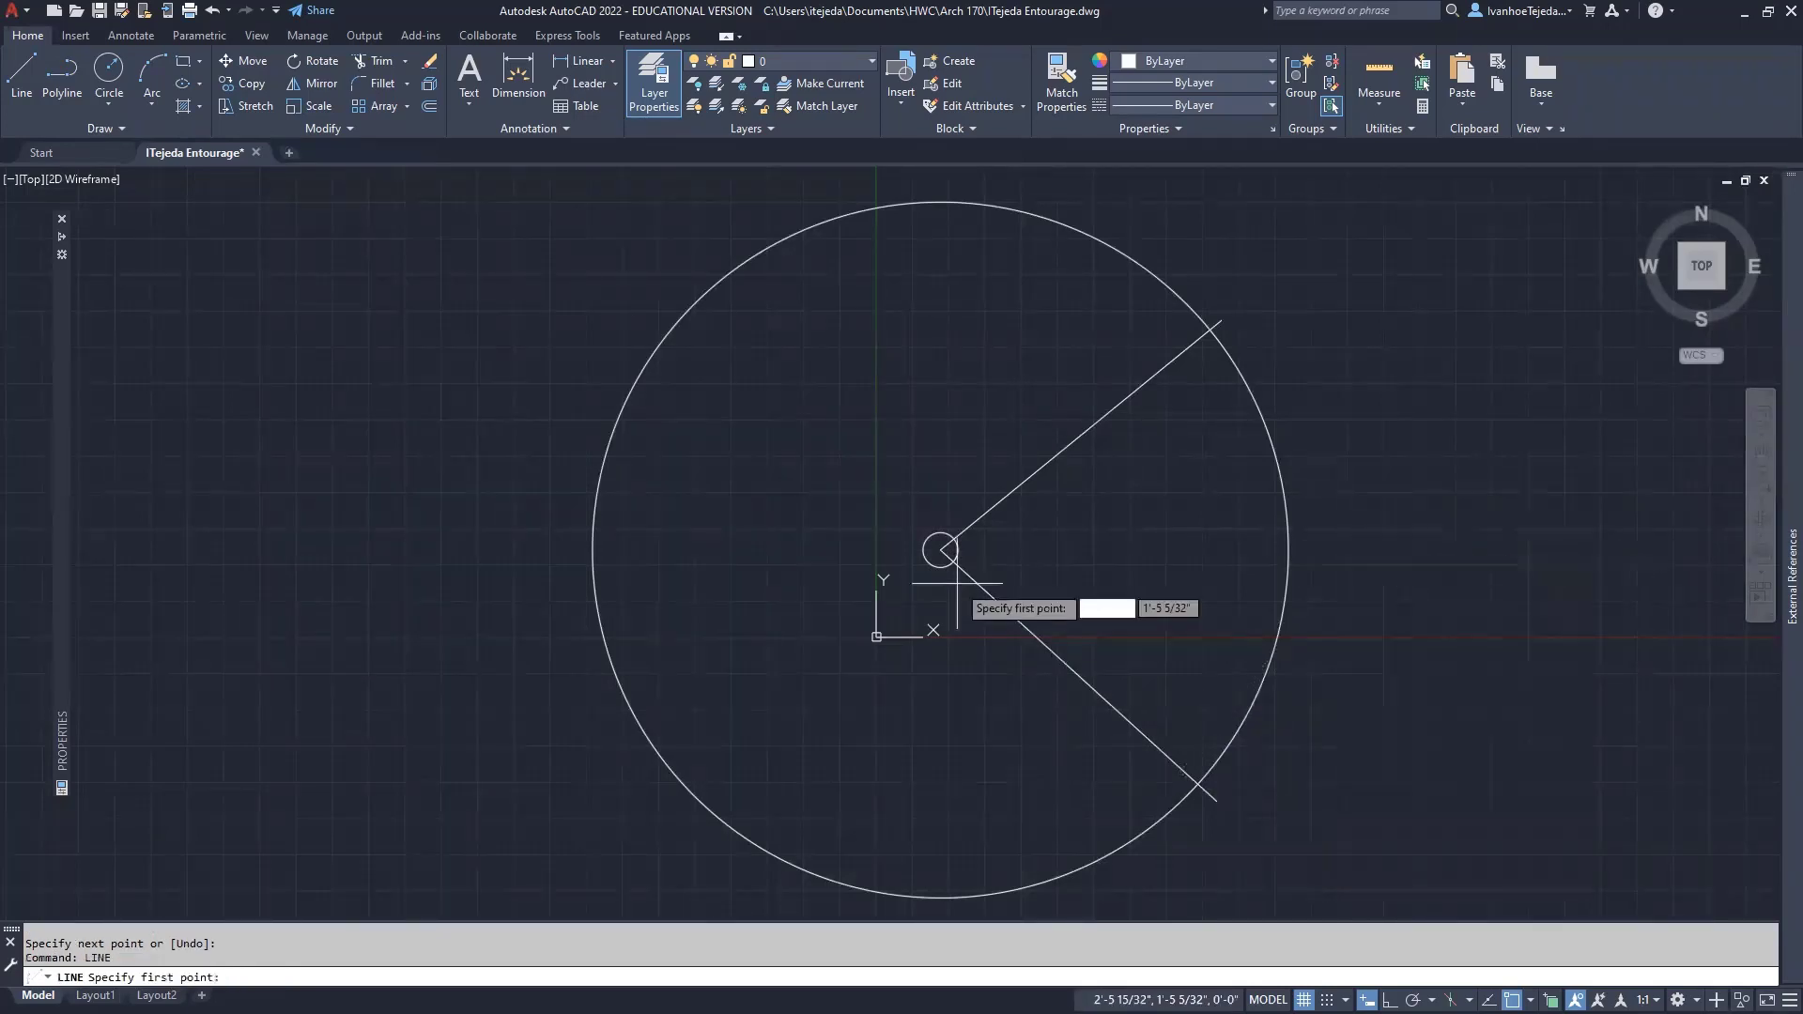
{"action": "left_click", "coordinate": [940, 549]}
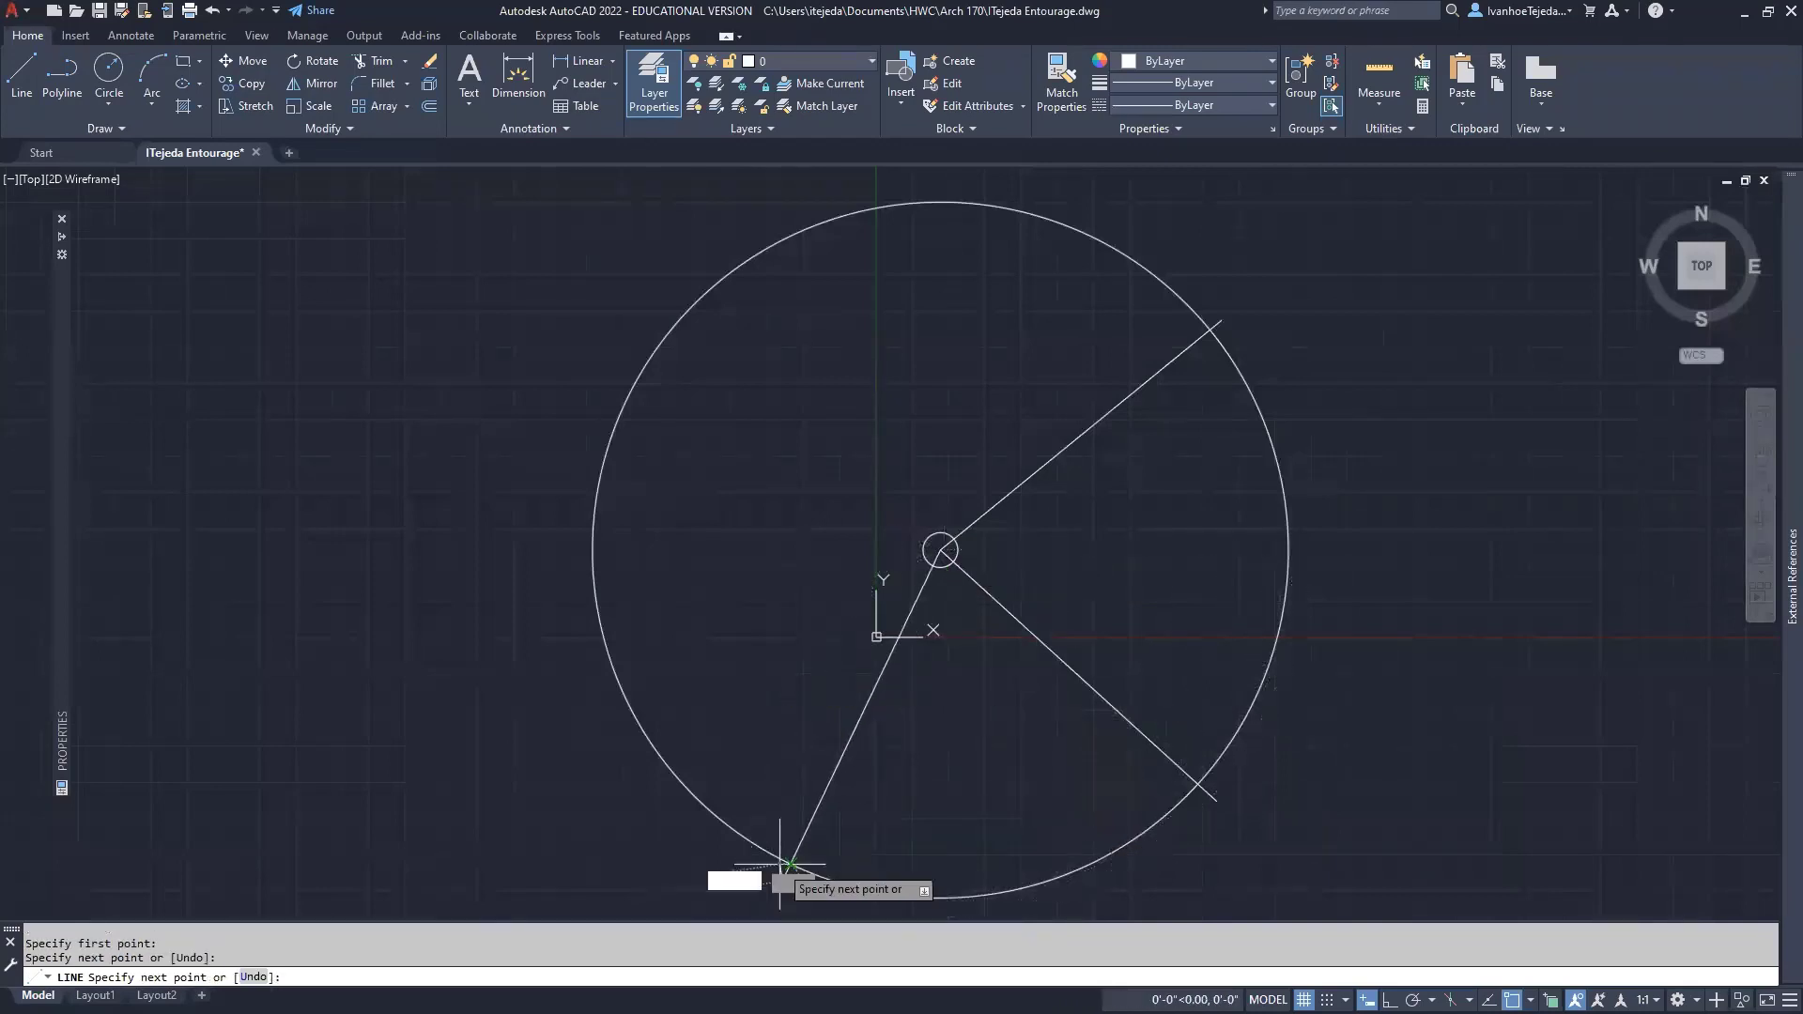
{"action": "right_click", "coordinate": [754, 660]}
{"action": "left_click", "coordinate": [800, 673]}
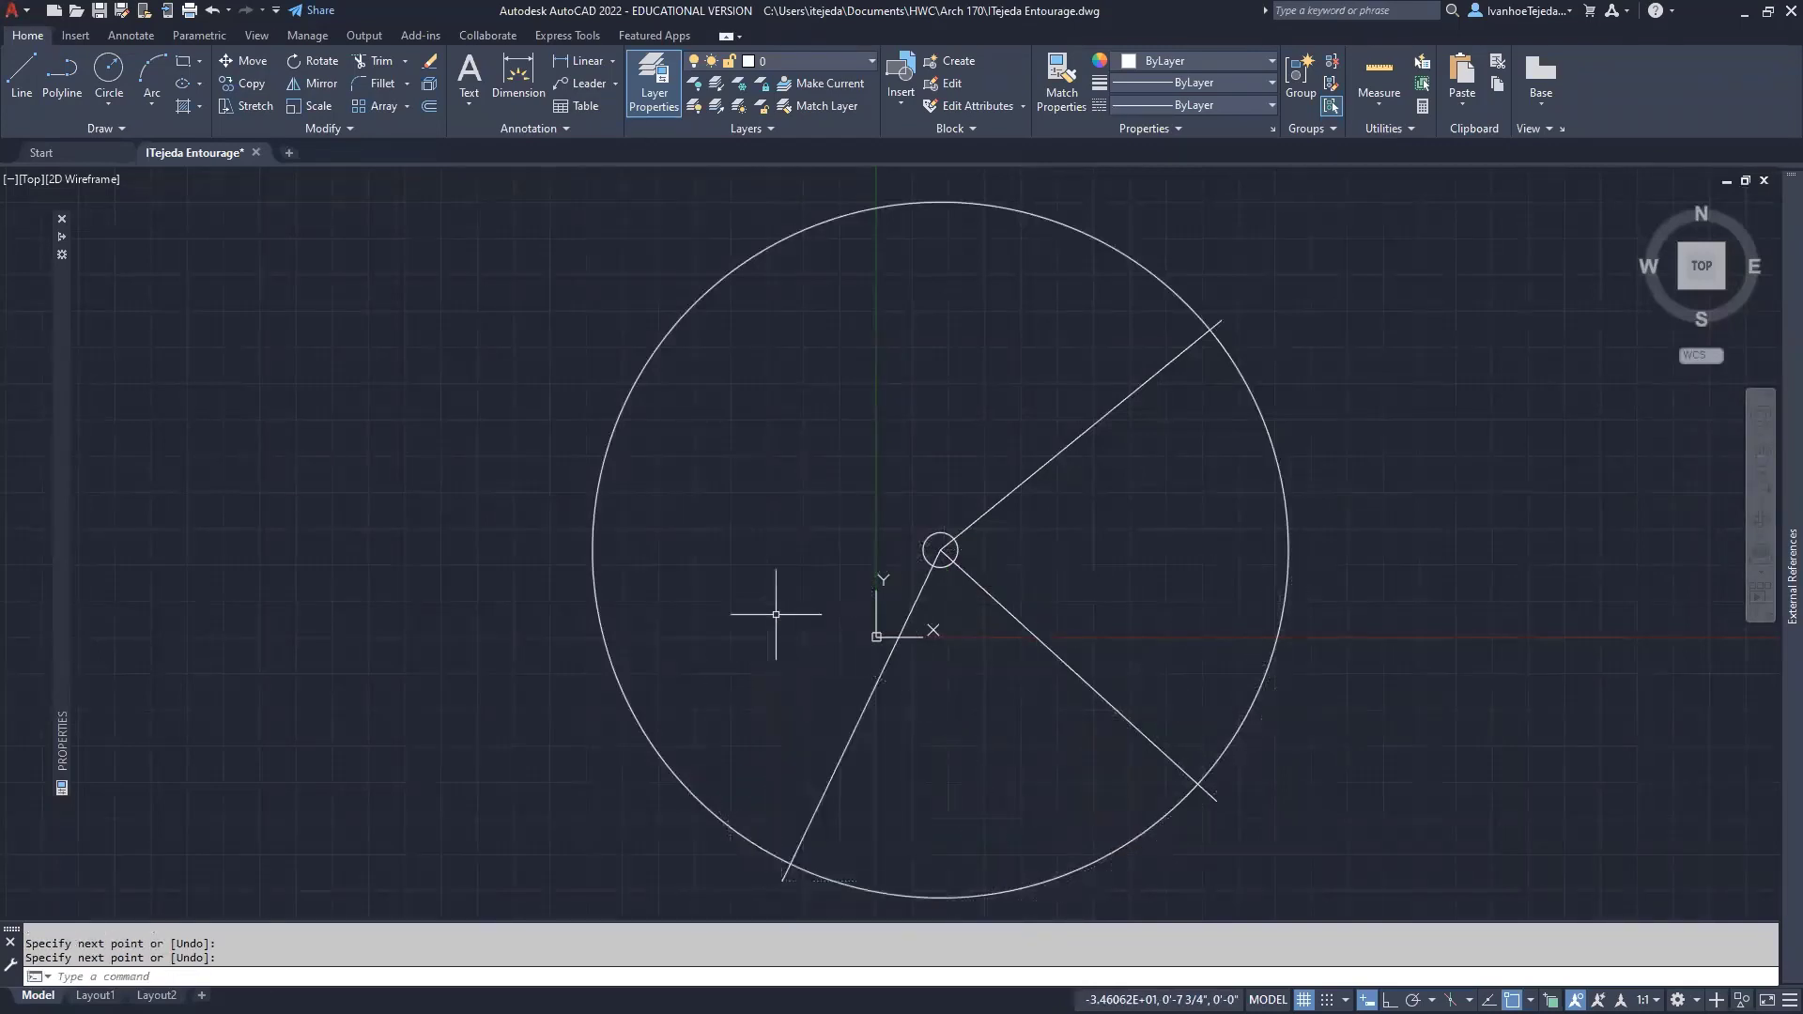
Undo the last two branch lines so only the upper-right branch is left.
{"action": "left_click", "coordinate": [214, 11]}
{"action": "left_click", "coordinate": [213, 12]}
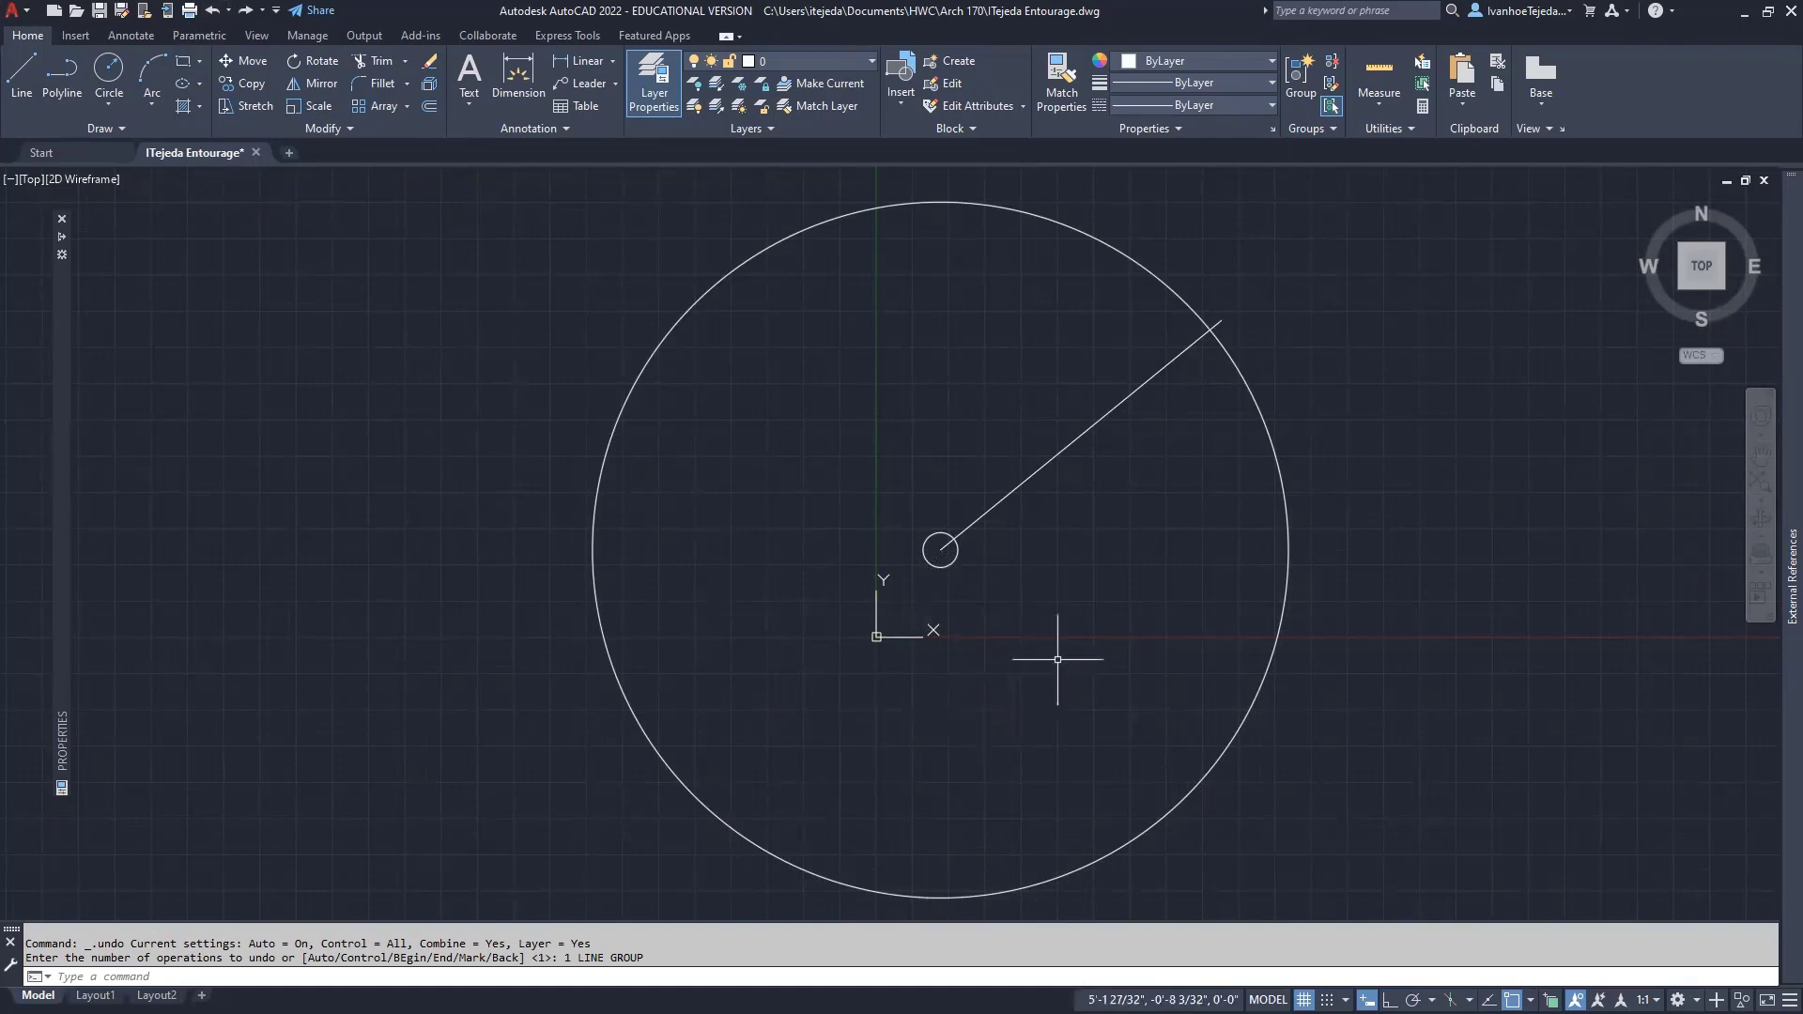
Make four stretched copies of the upper-right branch from its outer endpoint, ending just past the circle at lower right, bottom, lower left and upper left.
{"action": "left_click", "coordinate": [1041, 467]}
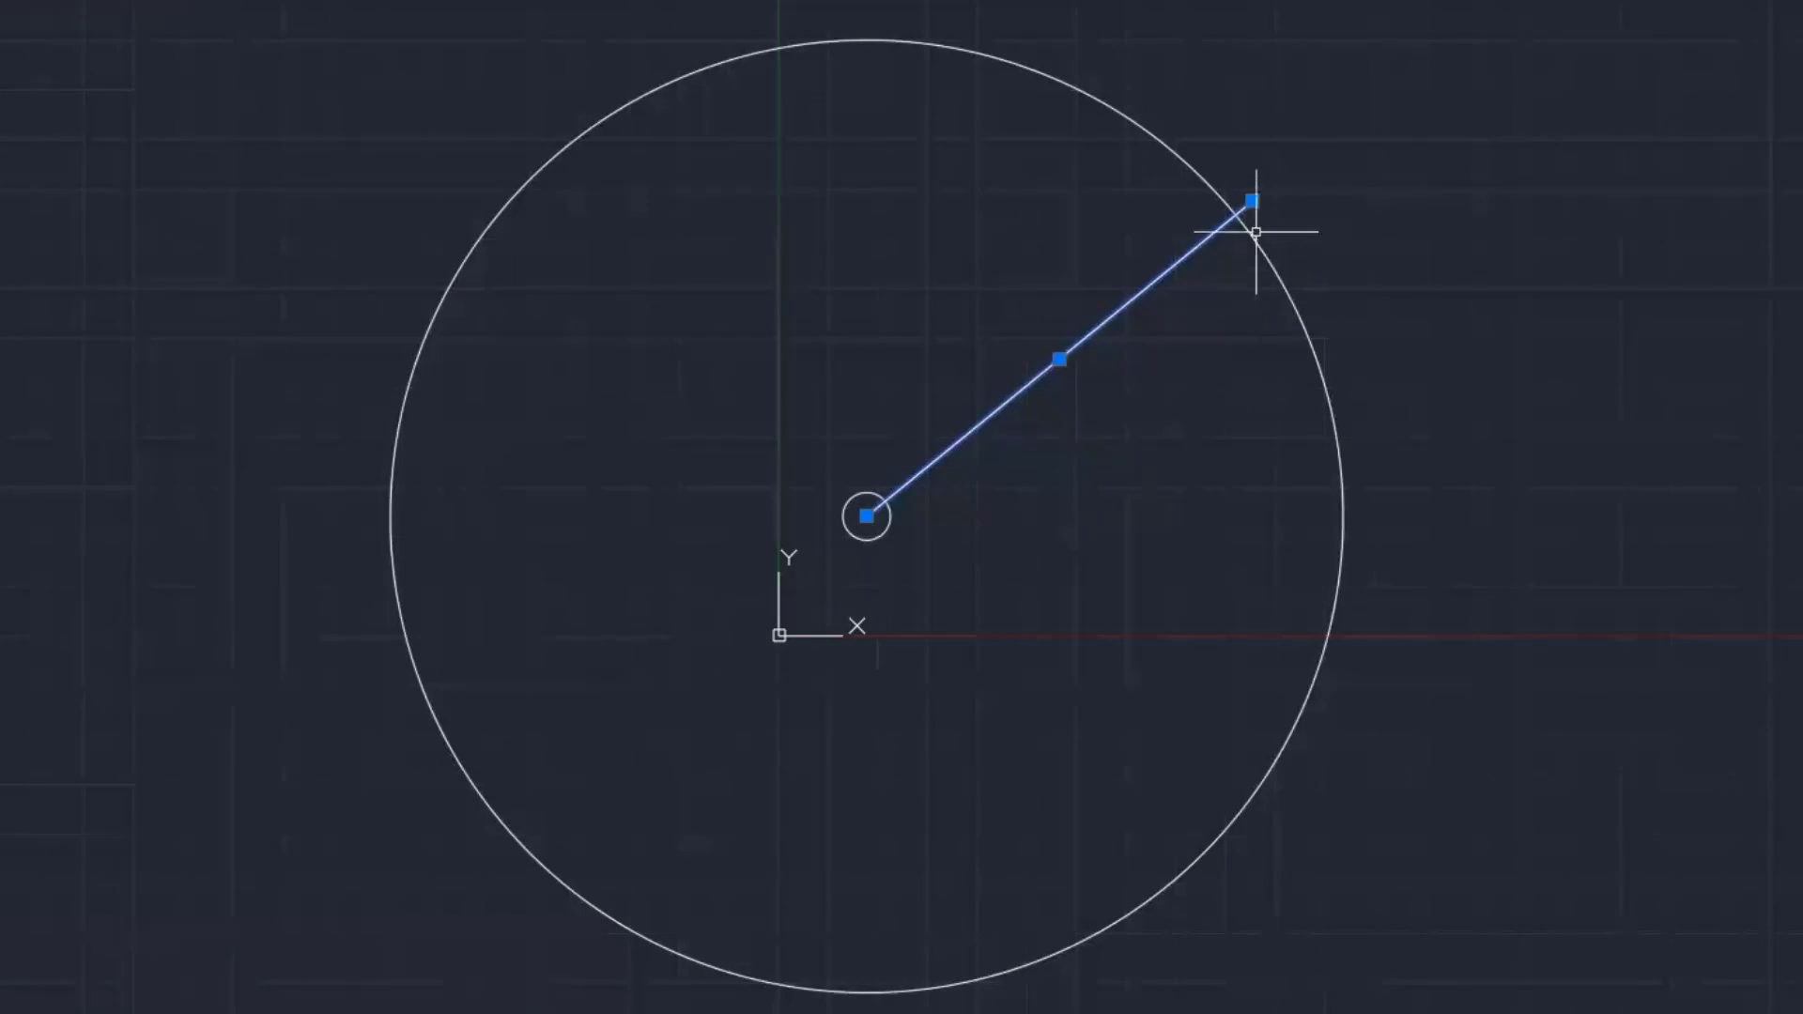
{"action": "mouse_move", "coordinate": [1253, 201]}
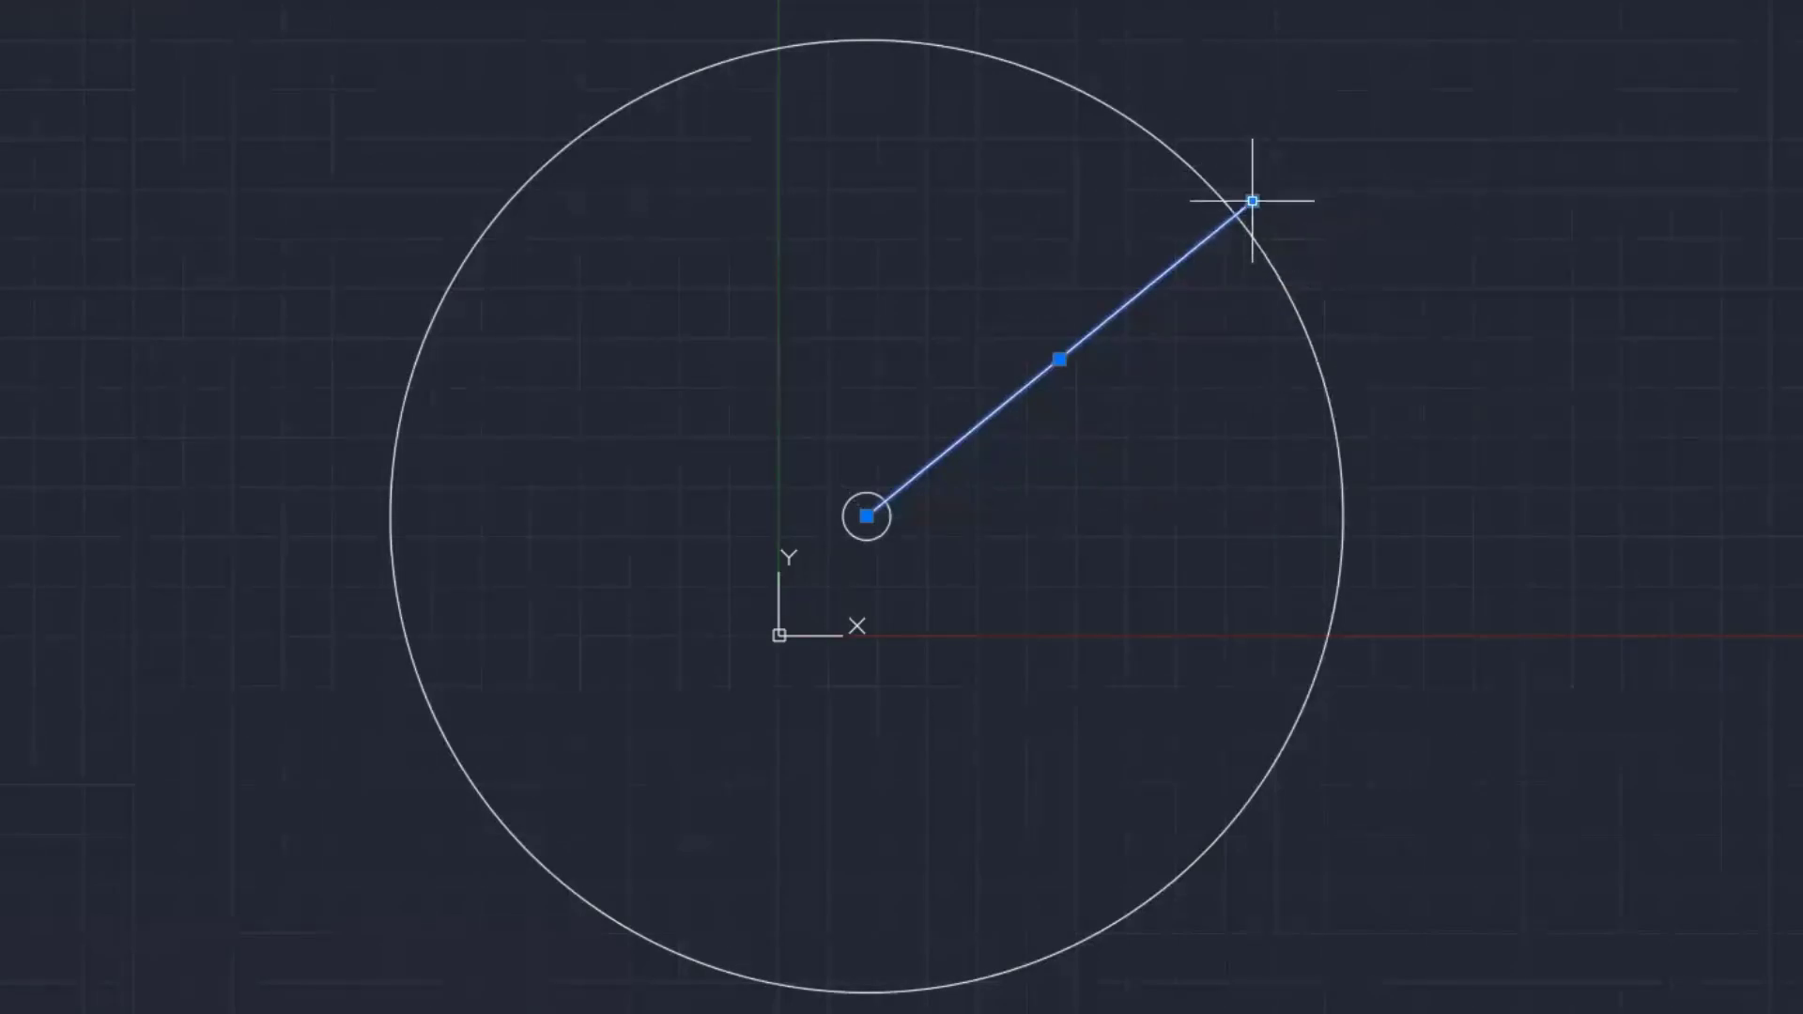
{"action": "left_click", "coordinate": [1253, 201]}
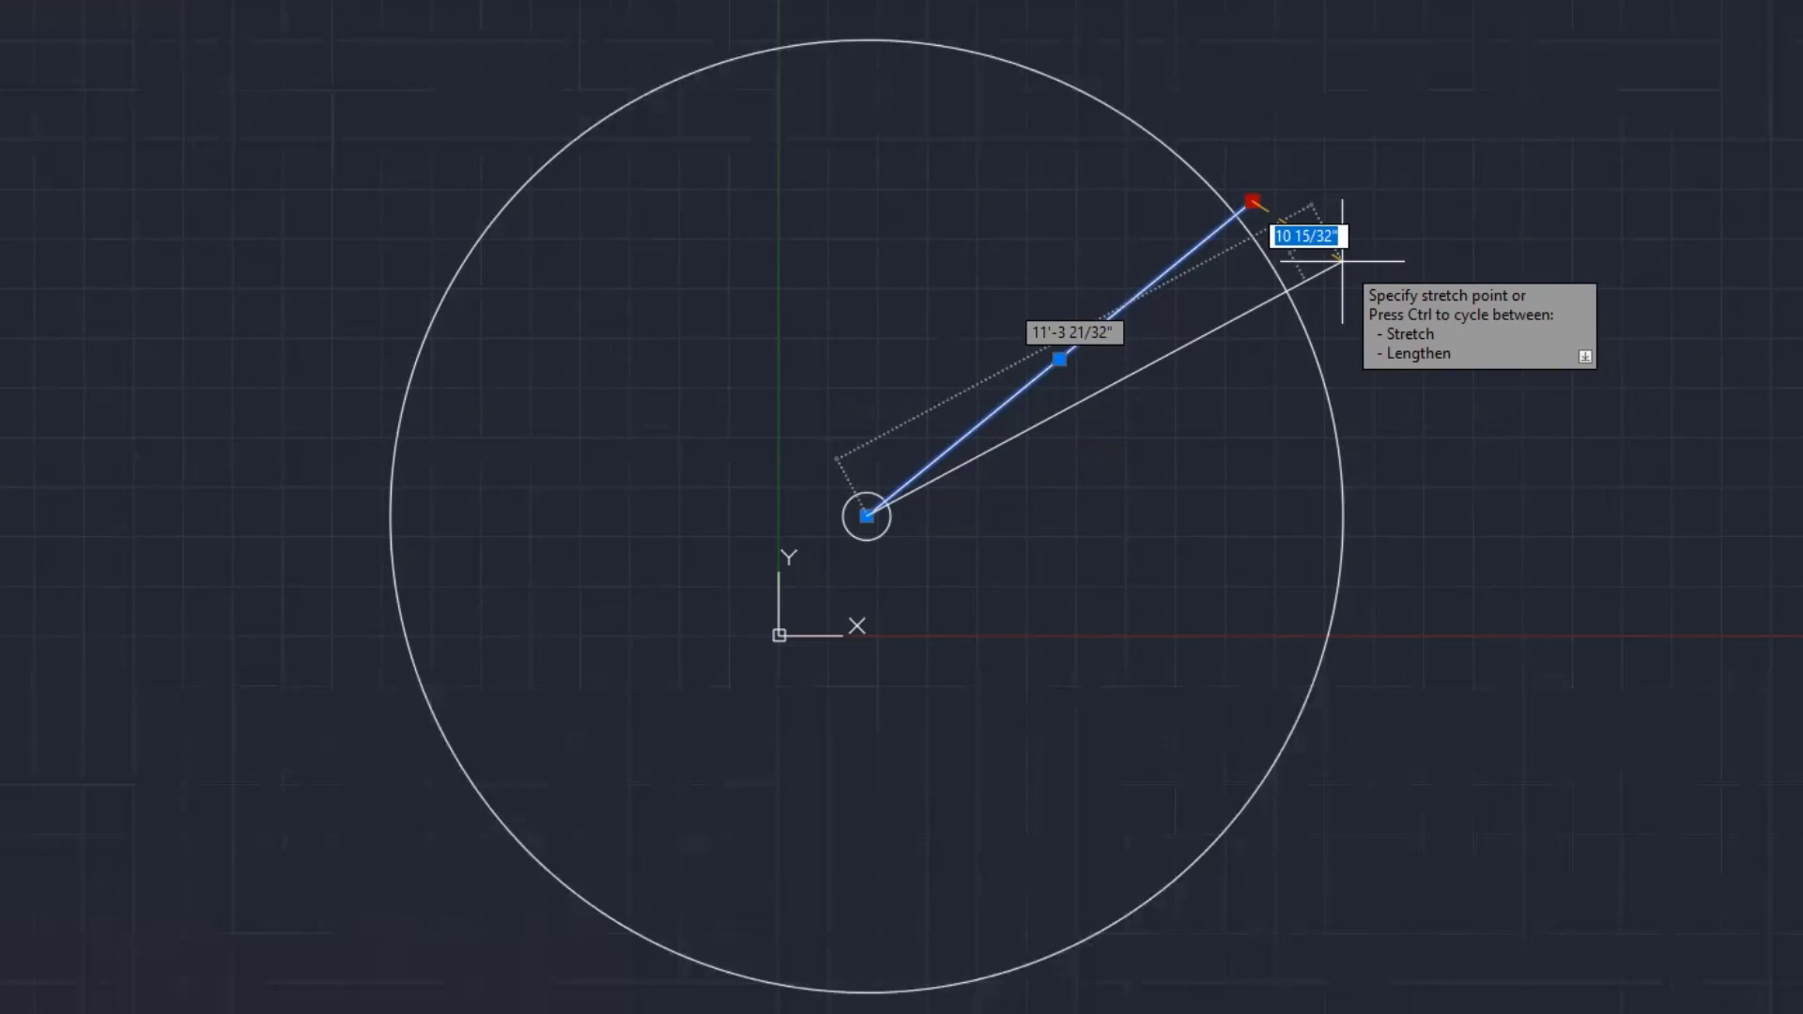
{"action": "key", "text": "Down"}
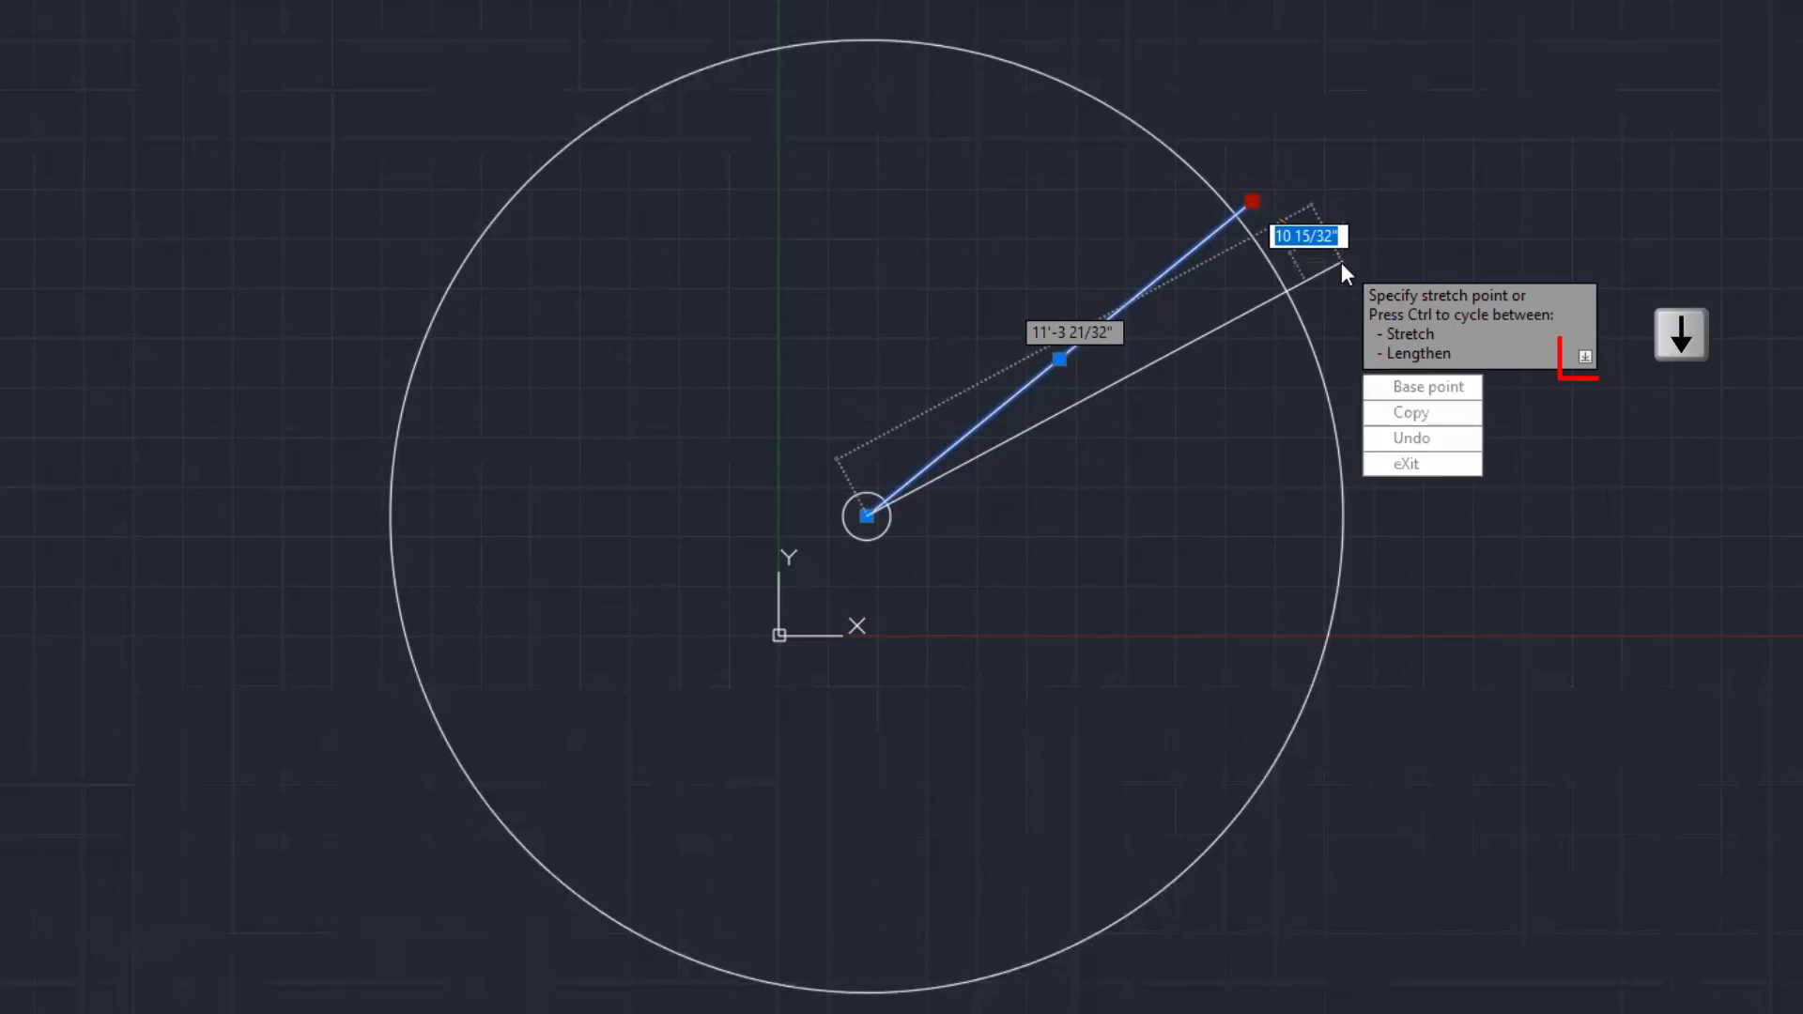
{"action": "left_click", "coordinate": [1423, 424]}
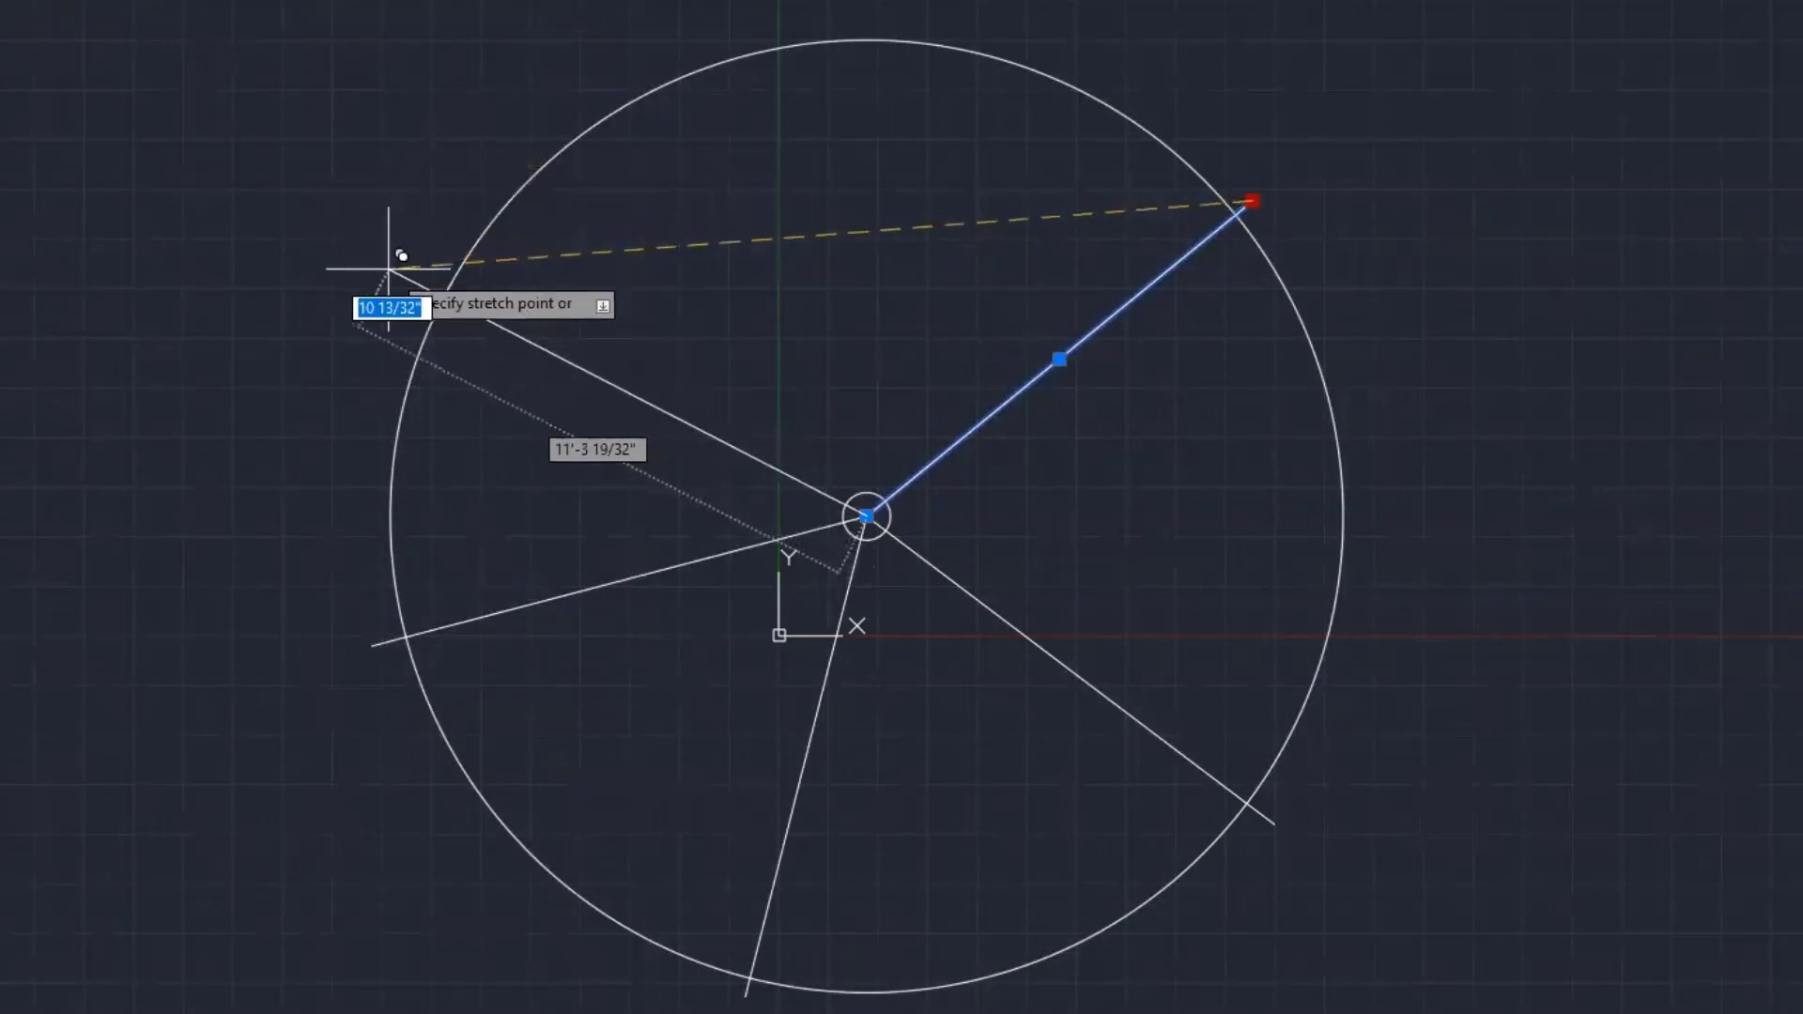
{"action": "right_click", "coordinate": [419, 182]}
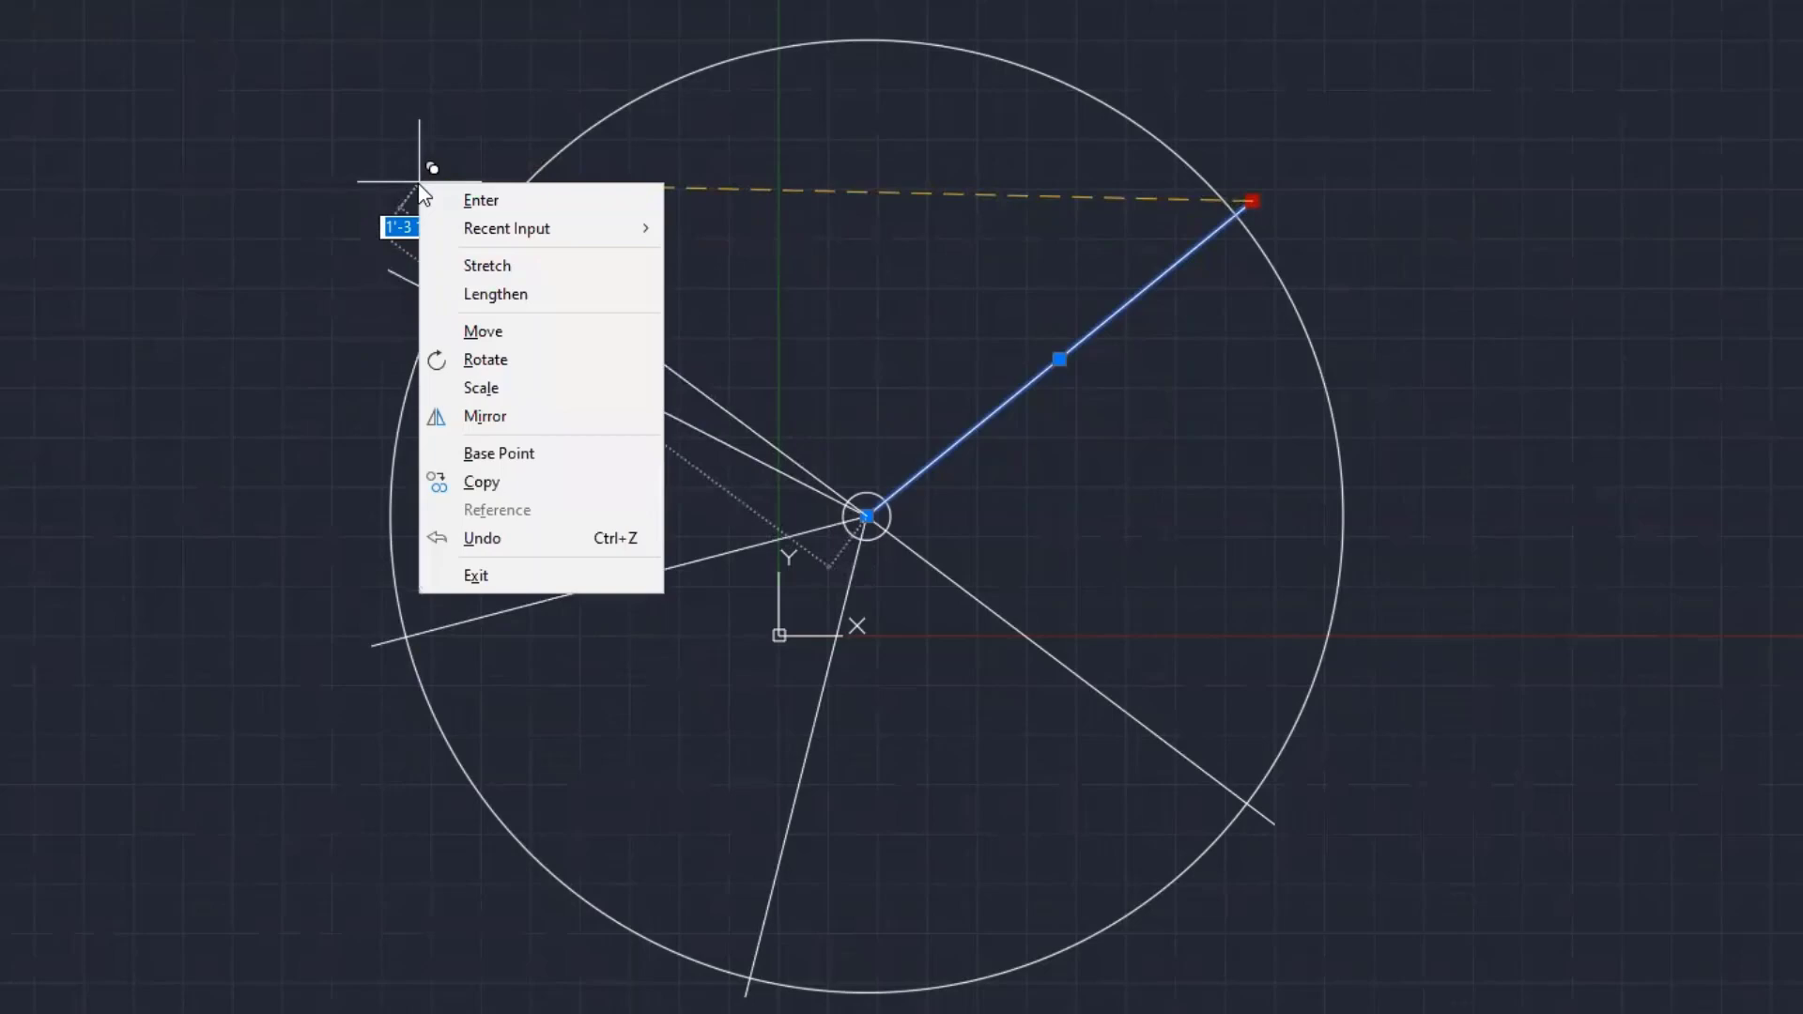
{"action": "left_click", "coordinate": [475, 198]}
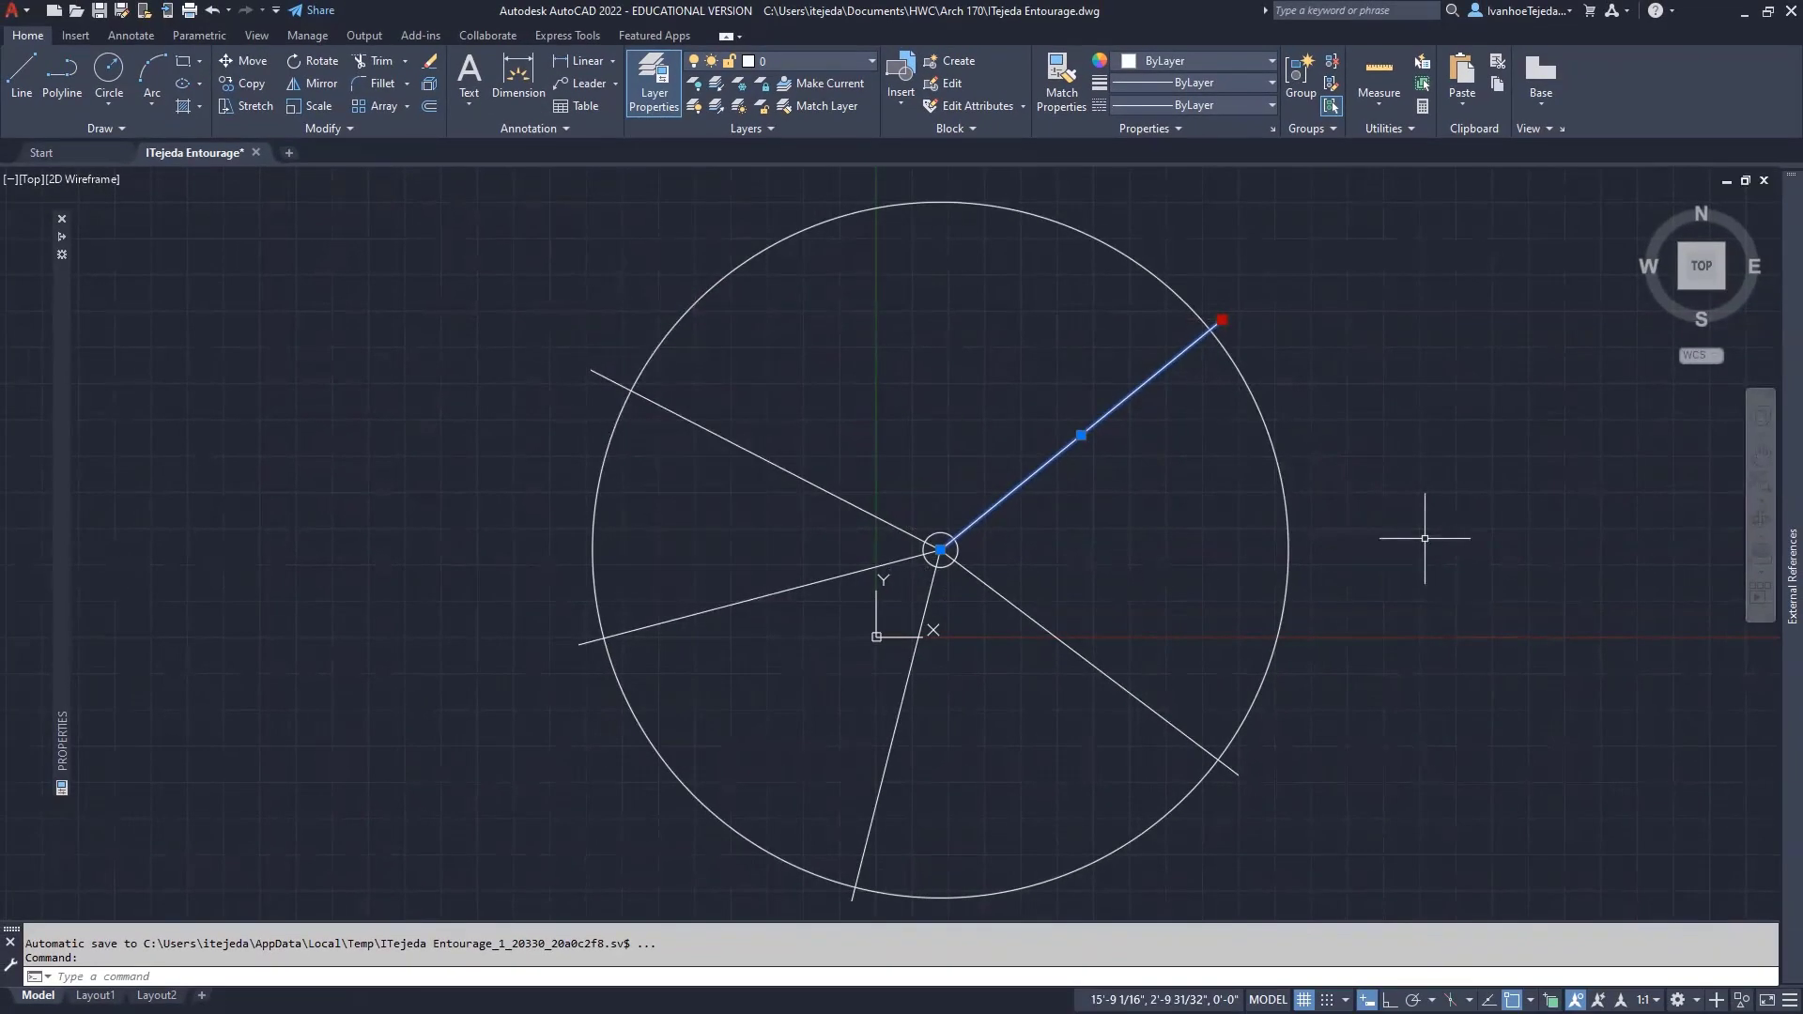
{"action": "key", "text": "Escape"}
{"action": "key", "text": "Escape"}
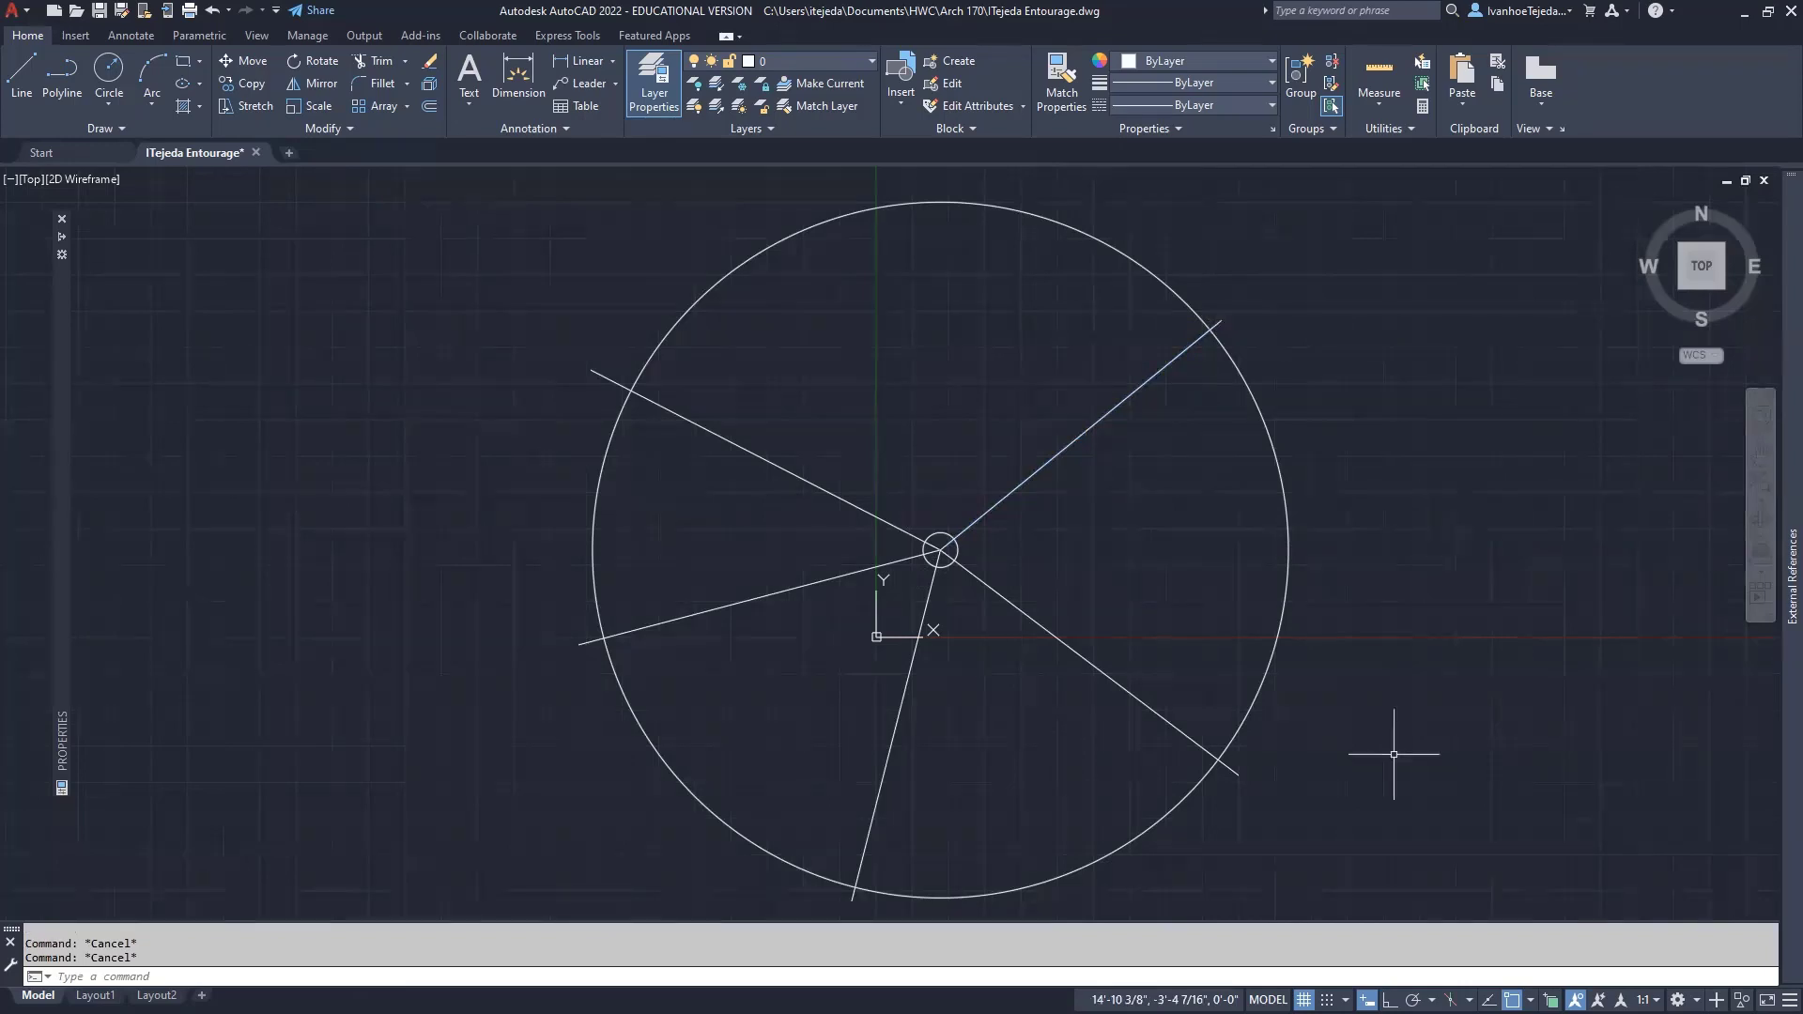
Check the double outline in Entourage.pdf and copy the 20' circle in AutoCAD about 6" up and to the right.
{"action": "key", "text": "alt+Tab"}
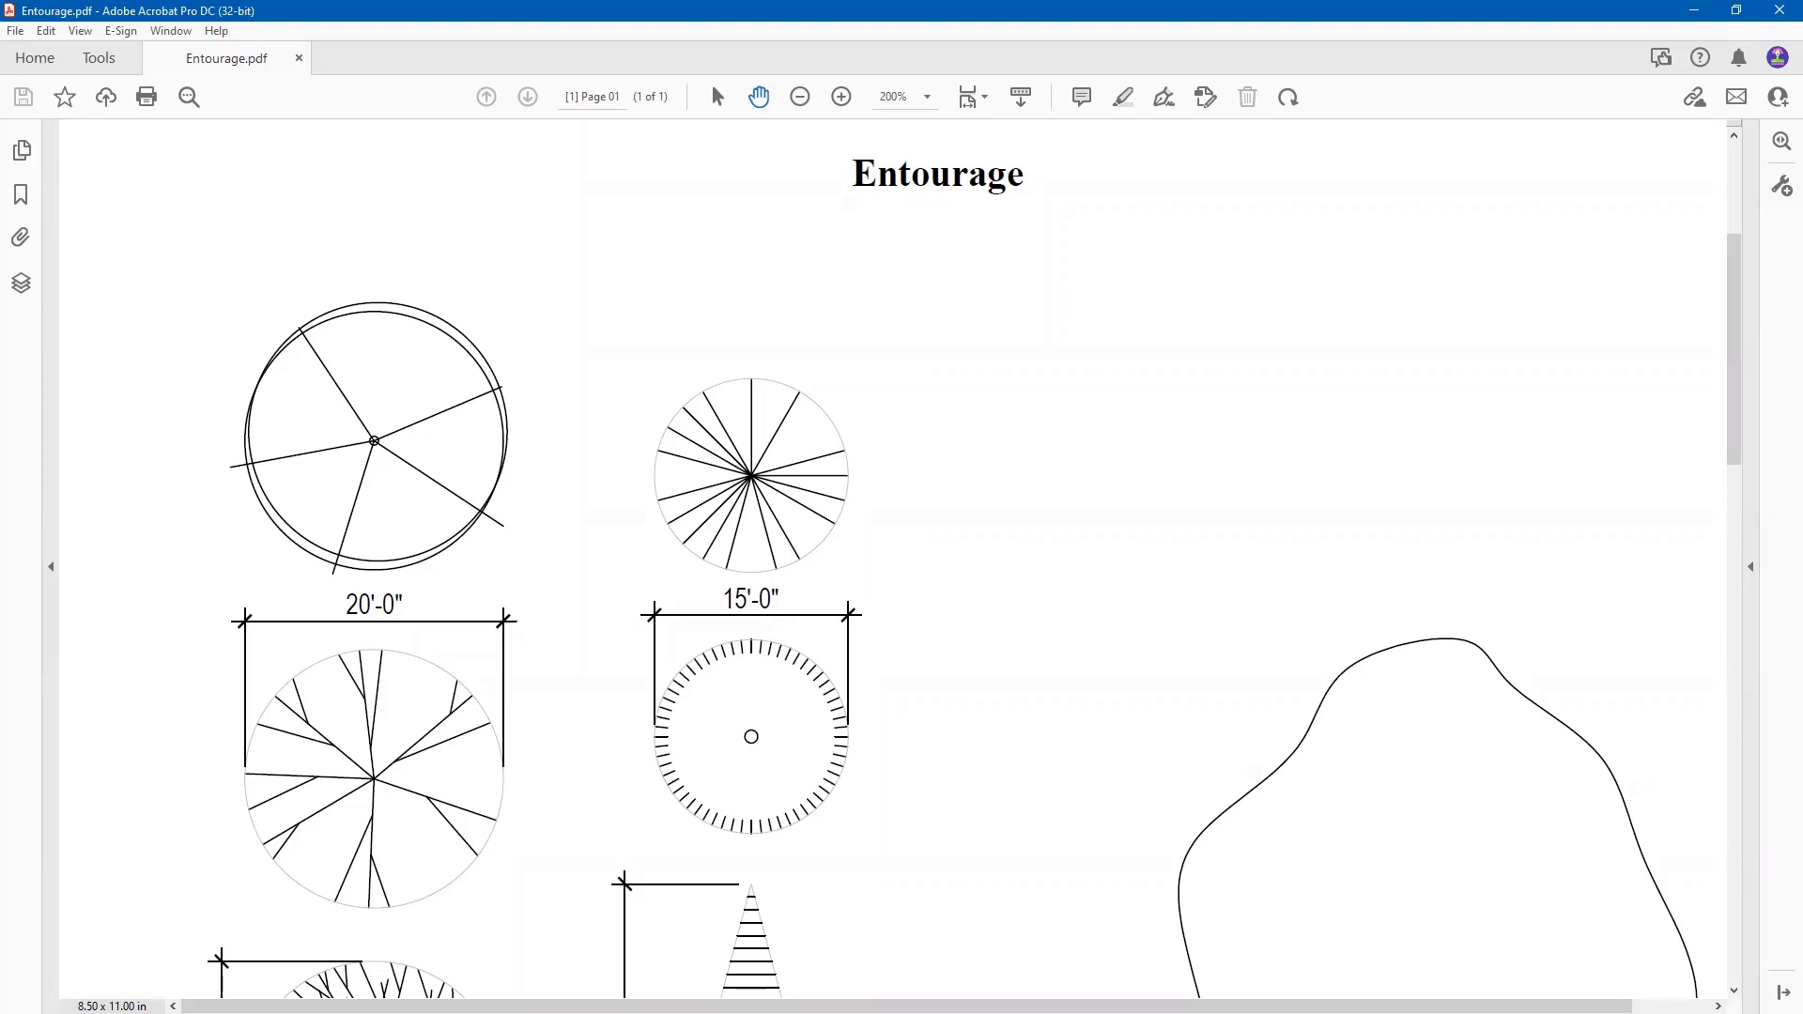
{"action": "key", "text": "alt+Tab"}
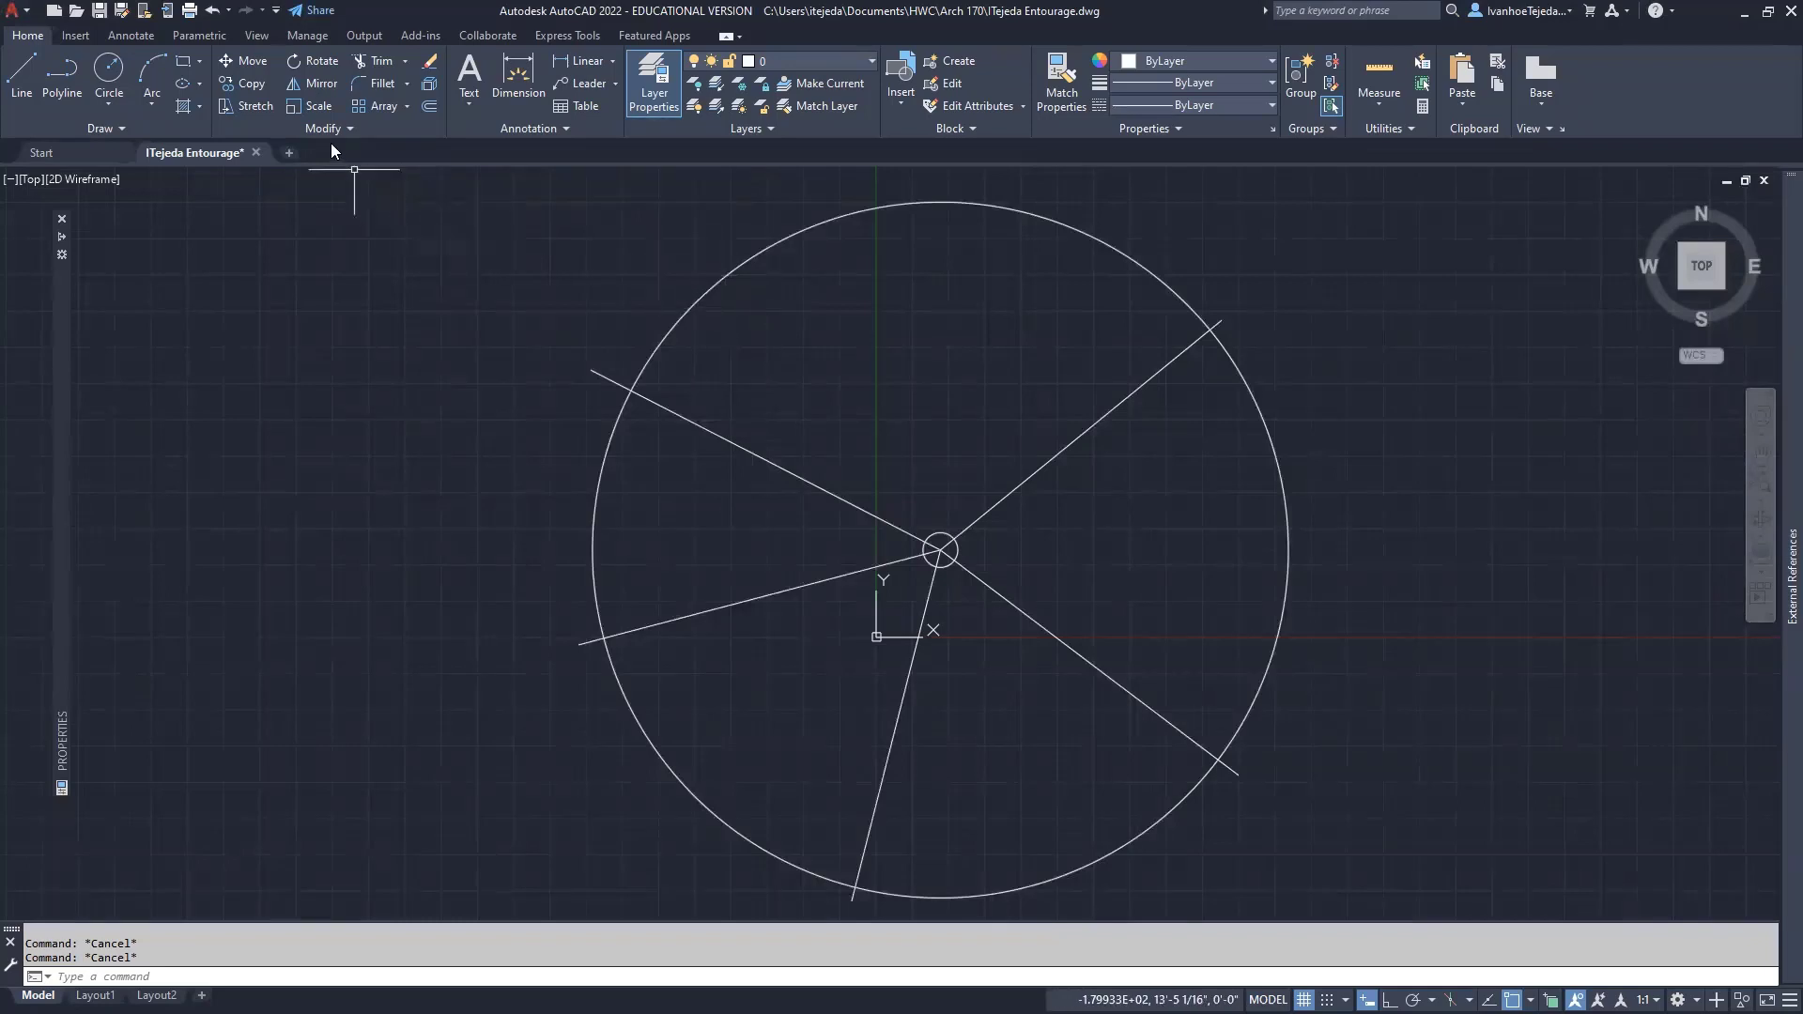
{"action": "left_click", "coordinate": [235, 82]}
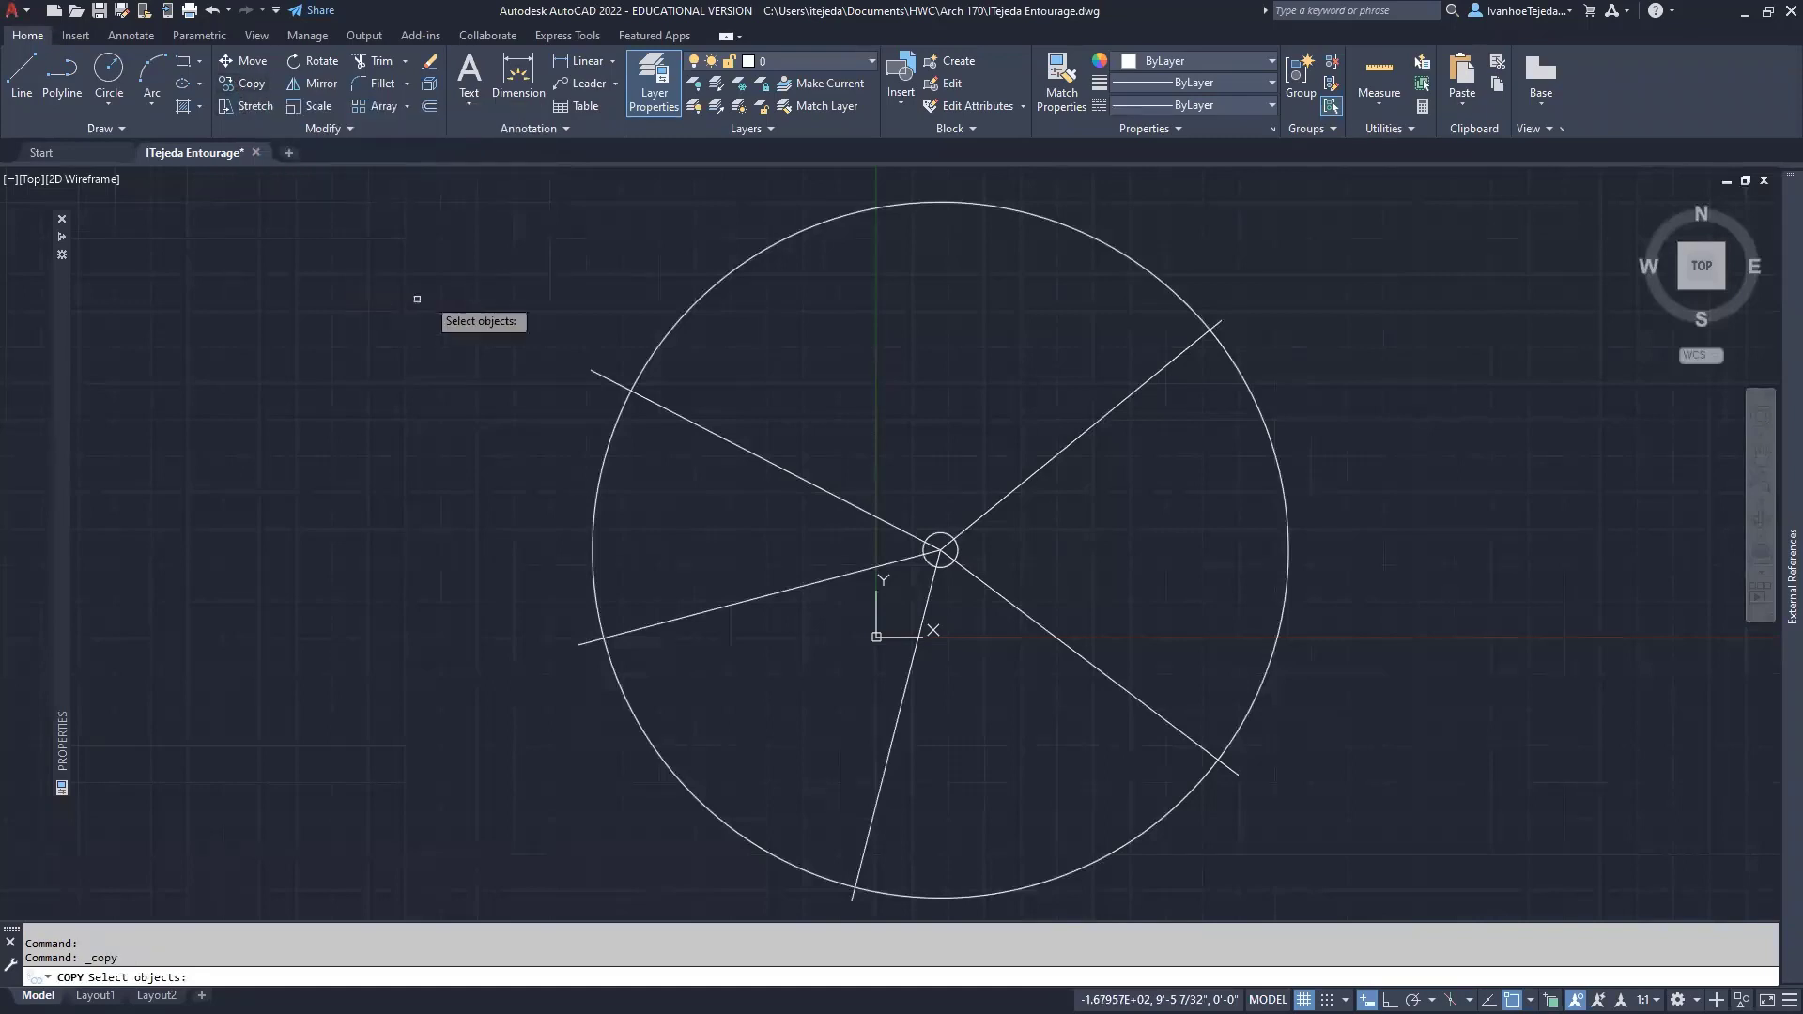
{"action": "left_click", "coordinate": [702, 295]}
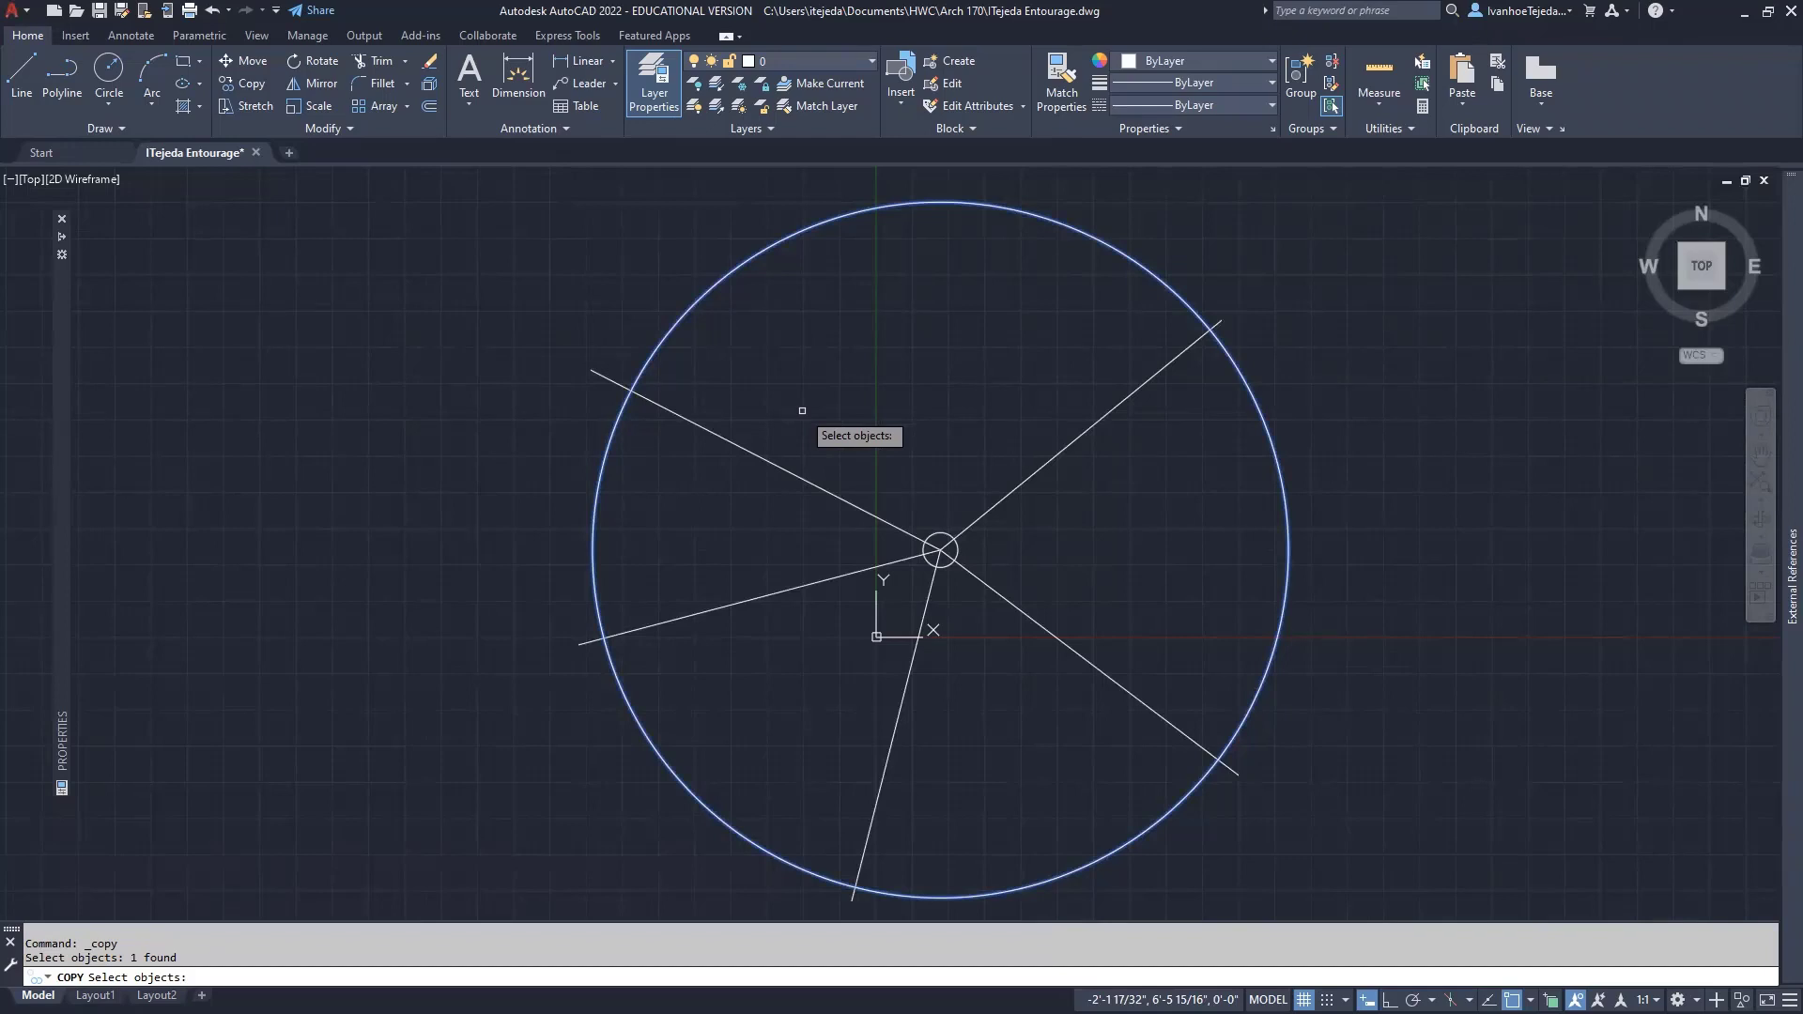
{"action": "key", "text": "Return"}
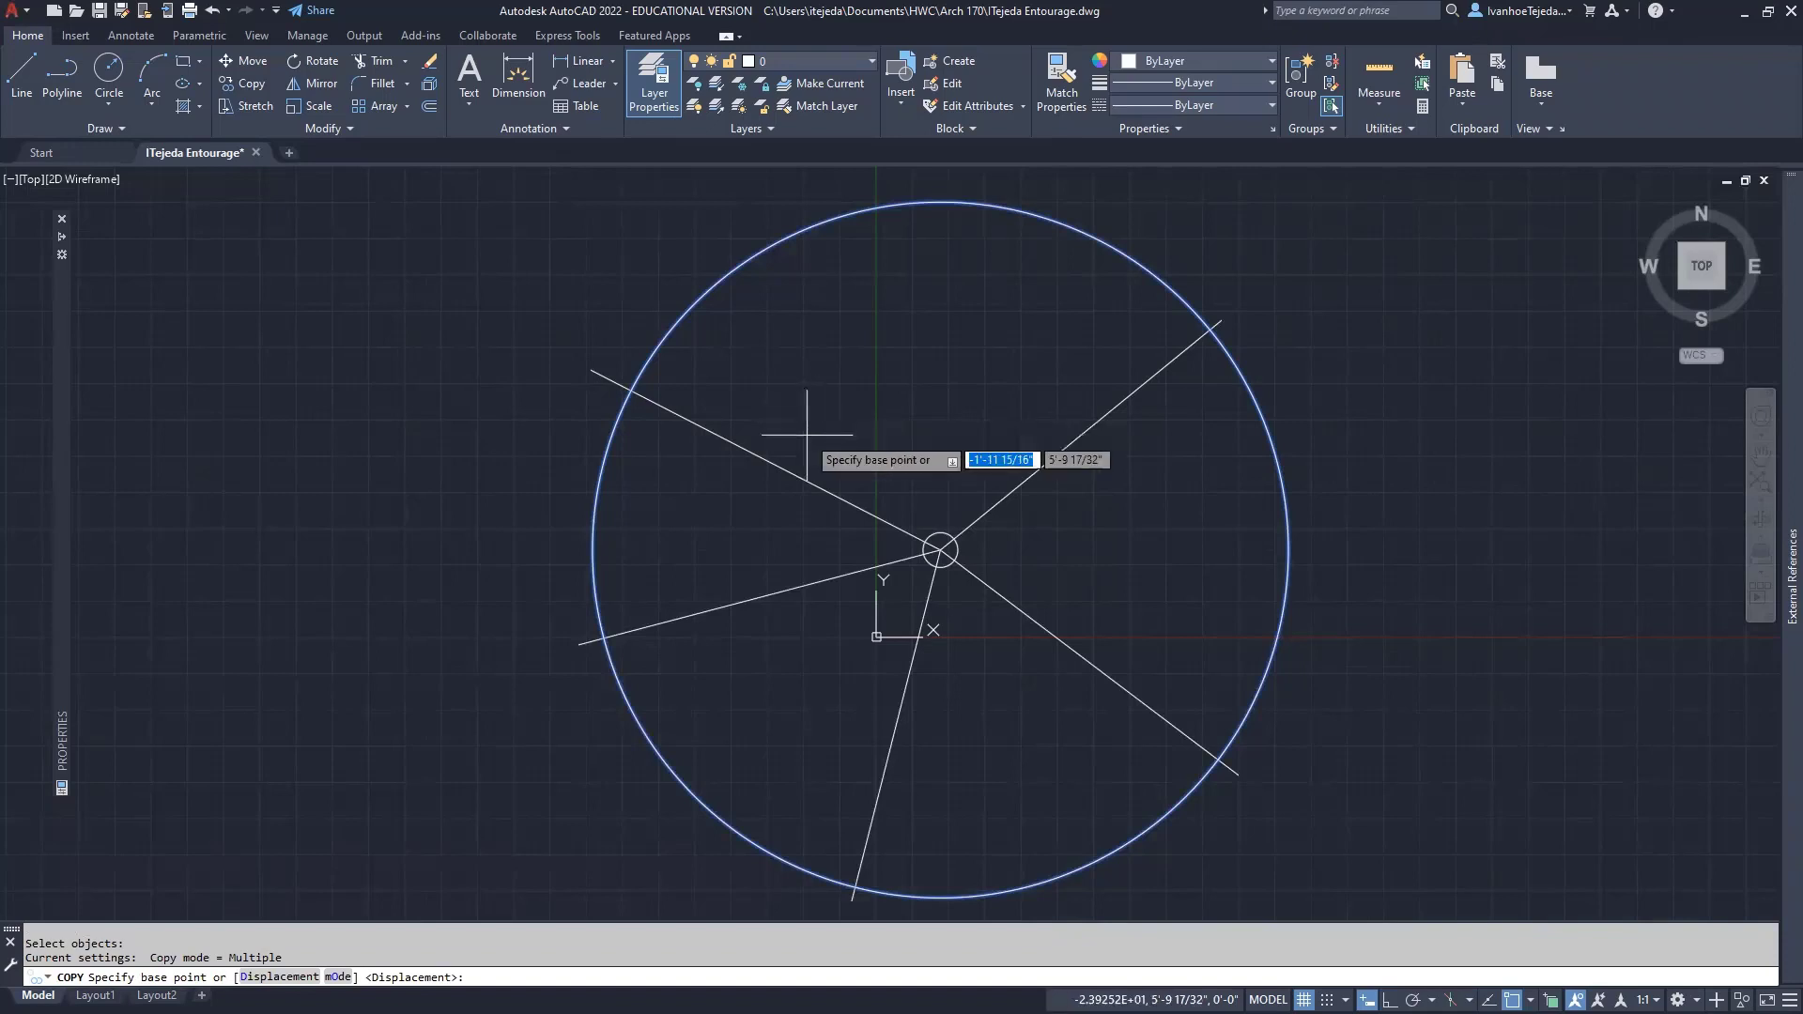
{"action": "left_click", "coordinate": [1451, 533]}
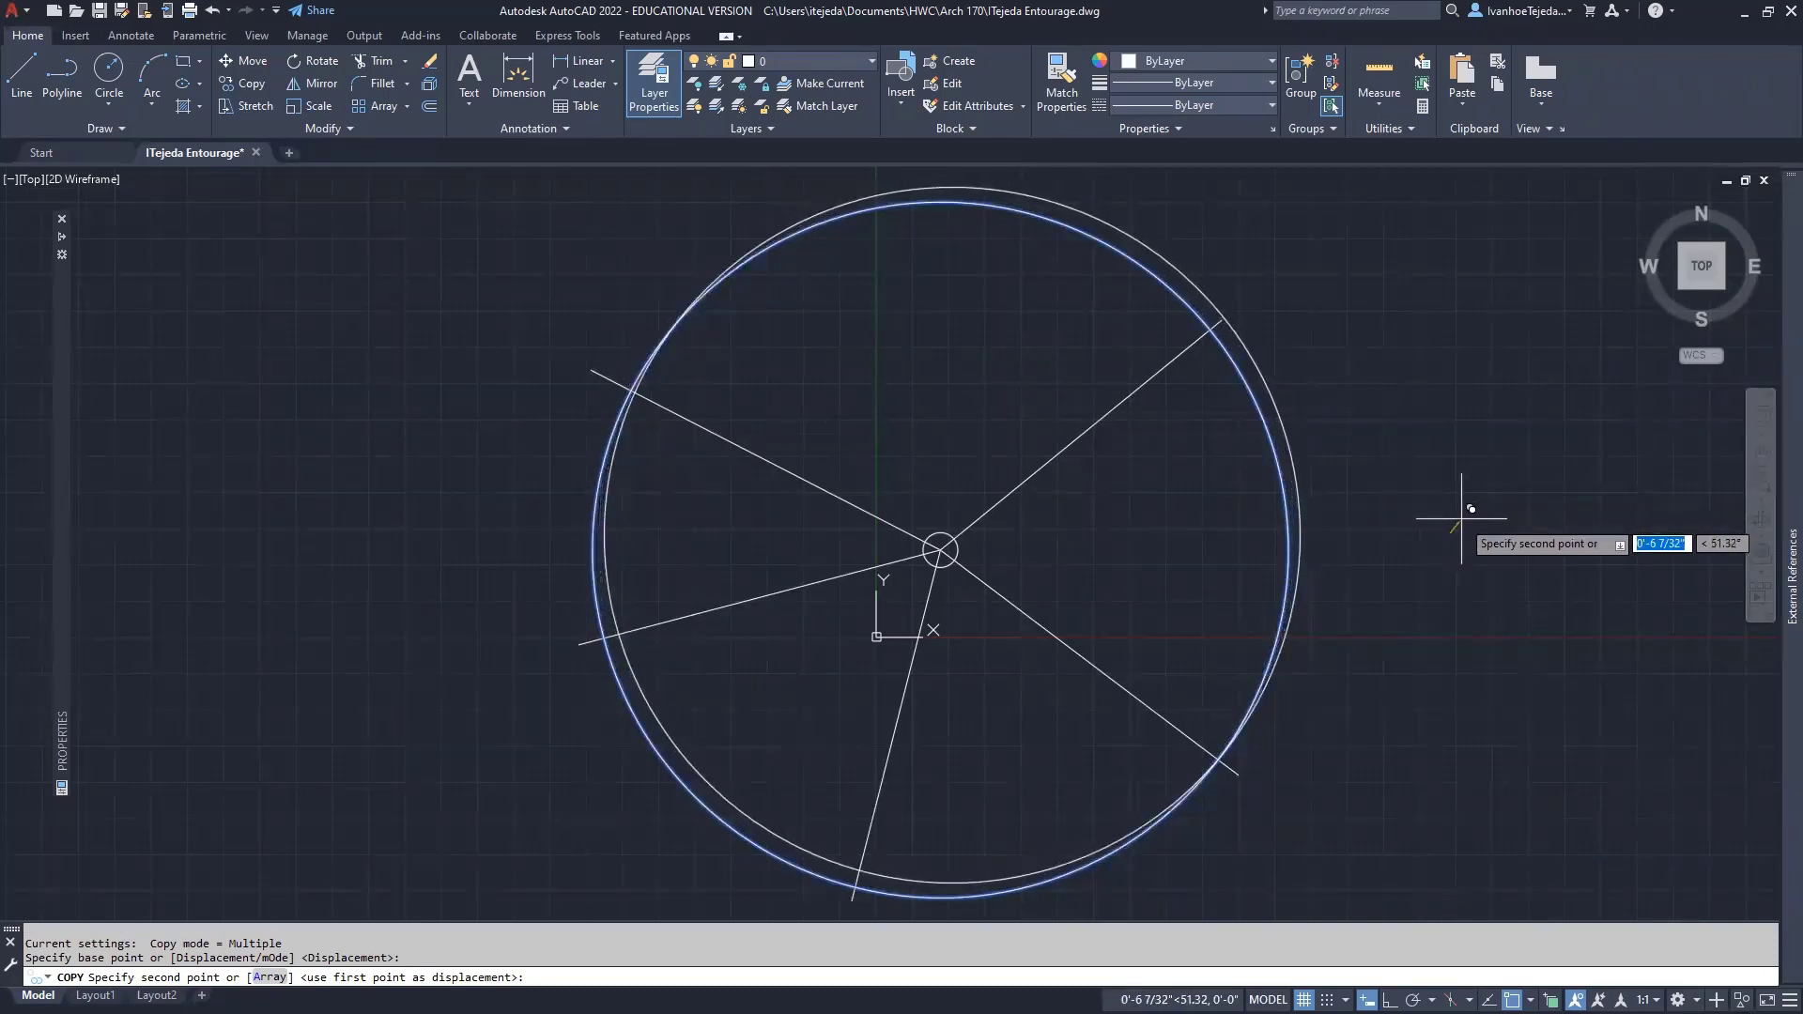
{"action": "left_click", "coordinate": [1462, 518]}
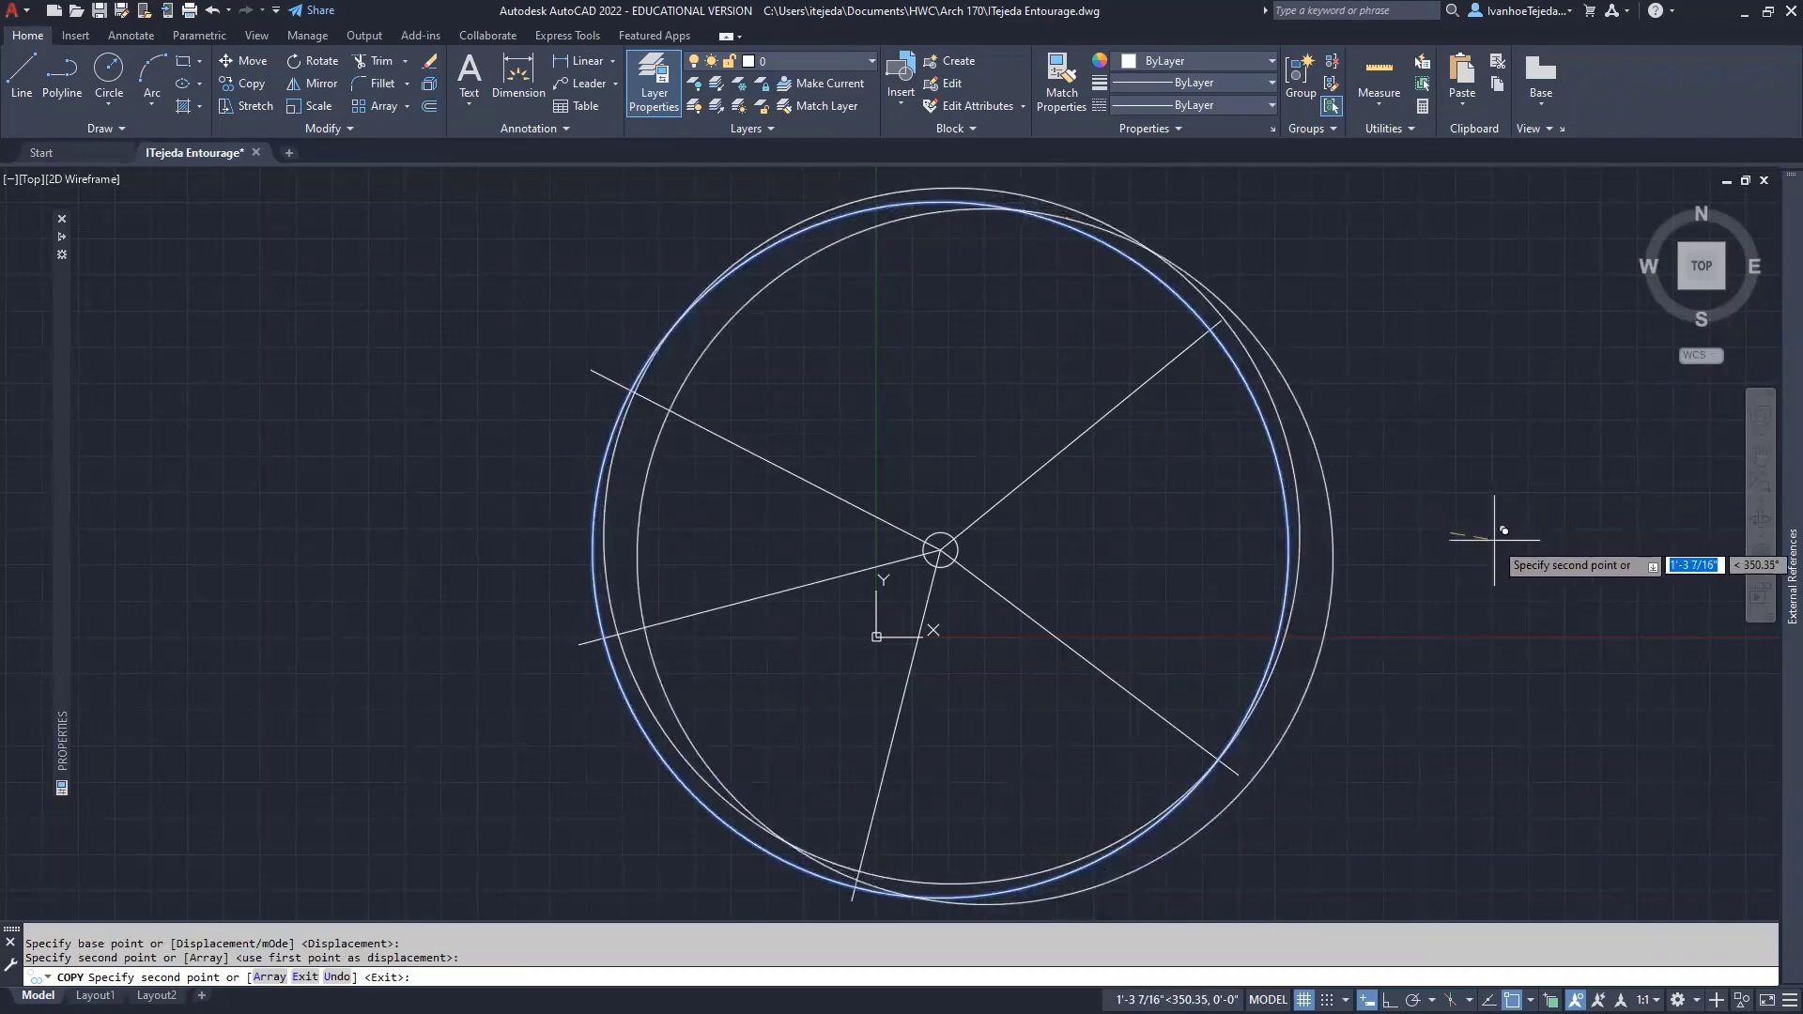
{"action": "right_click", "coordinate": [1465, 517]}
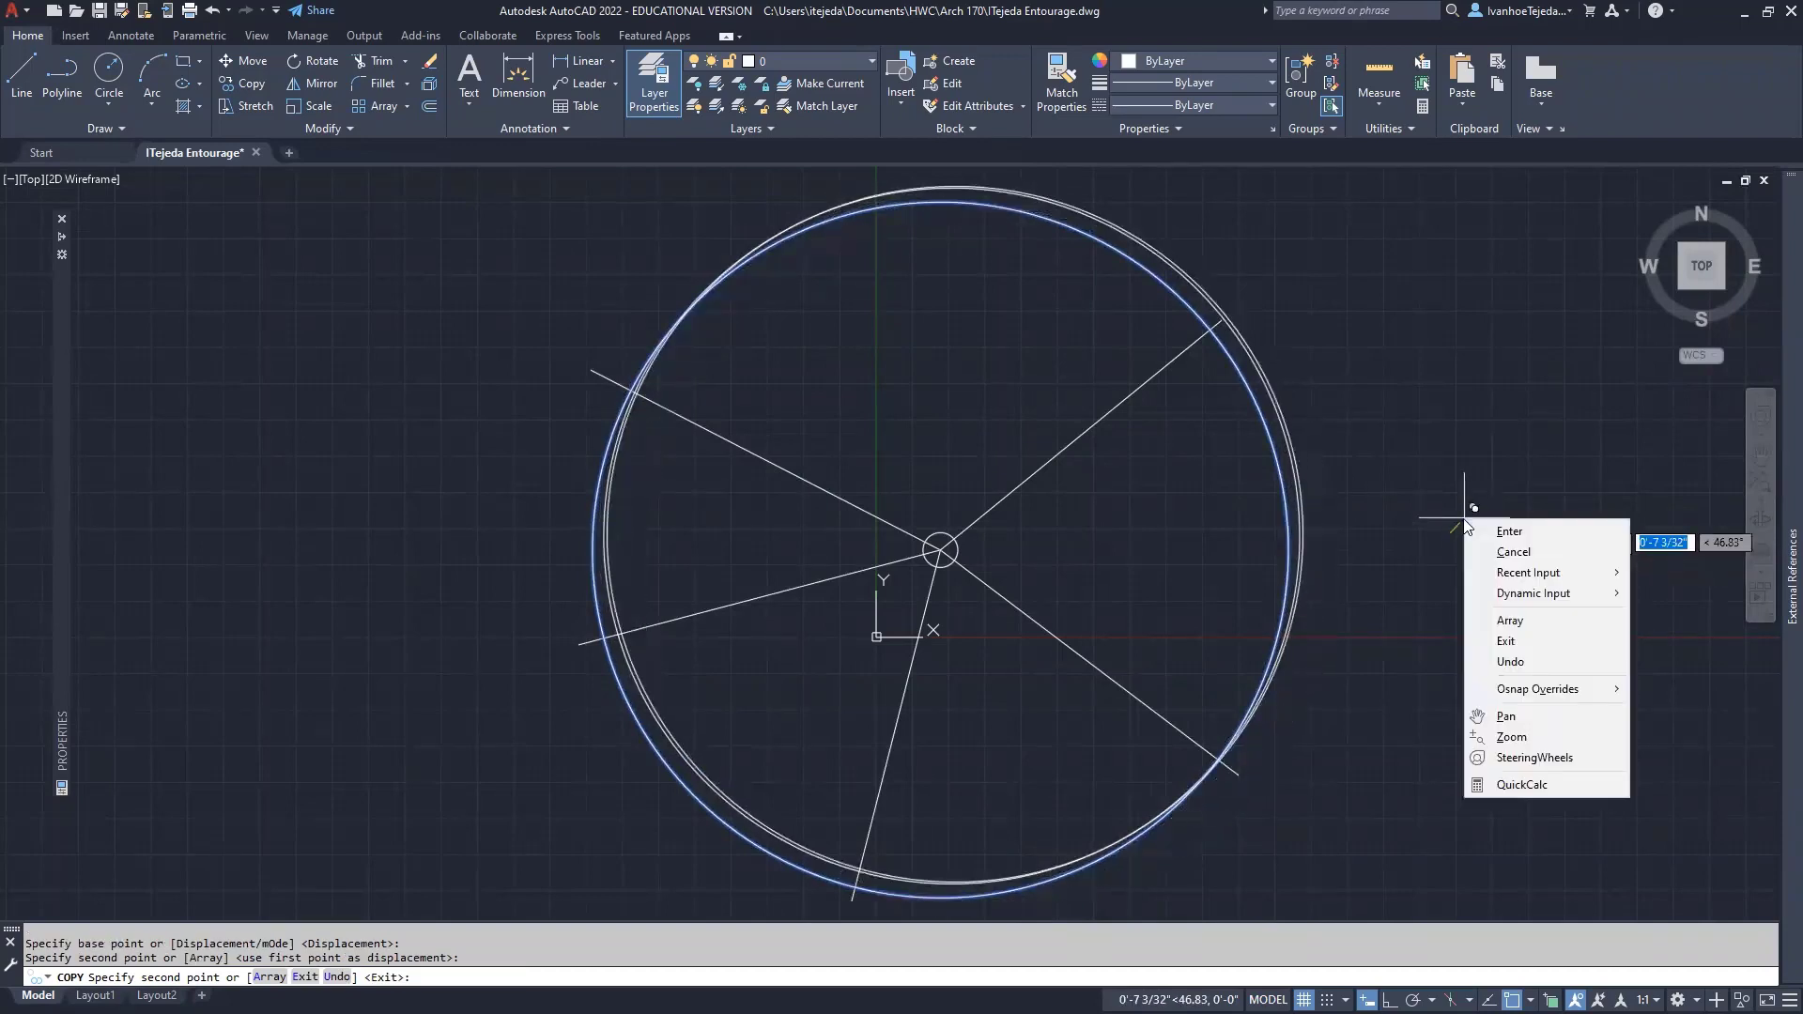
{"action": "left_click", "coordinate": [1494, 528]}
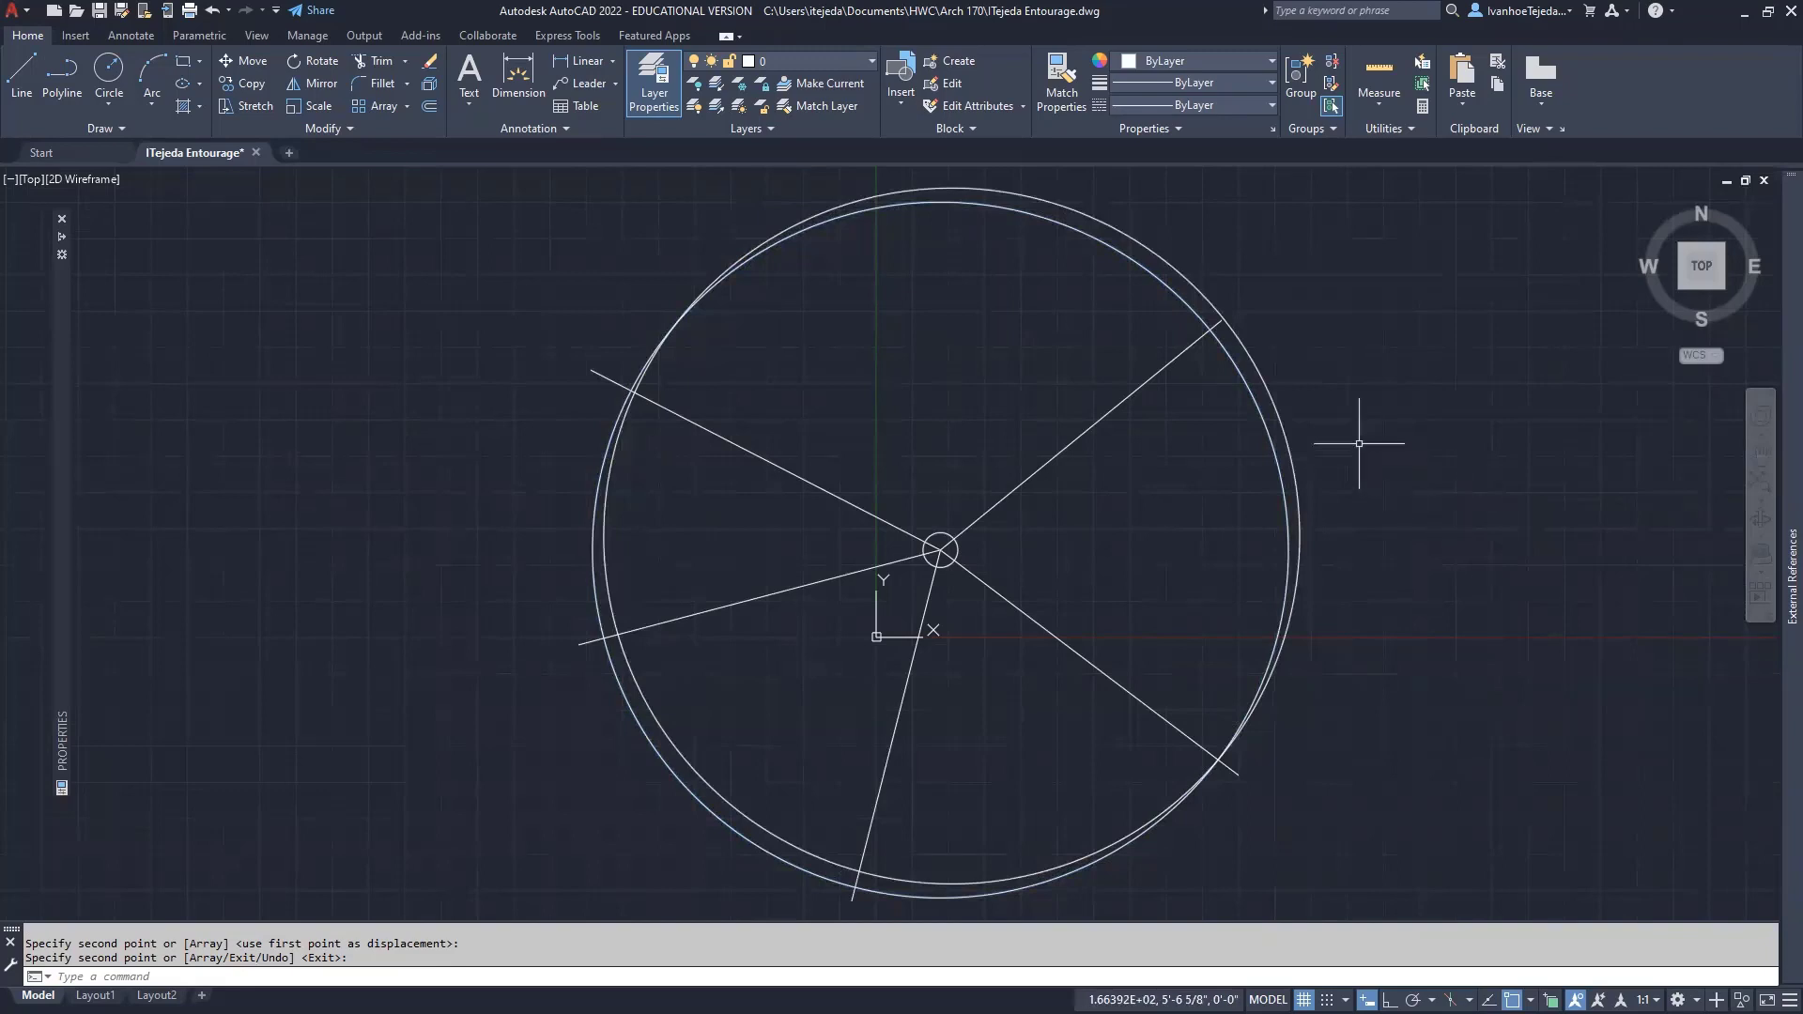
Examine the second 20'-0" plan tree symbol in Entourage.pdf and return to the finished tree in AutoCAD.
{"action": "scroll", "coordinate": [1351, 433], "scroll_direction": "down", "scroll_amount": 2}
{"action": "middle_click_drag", "start_coordinate": [1400, 515], "coordinate": [1252, 550]}
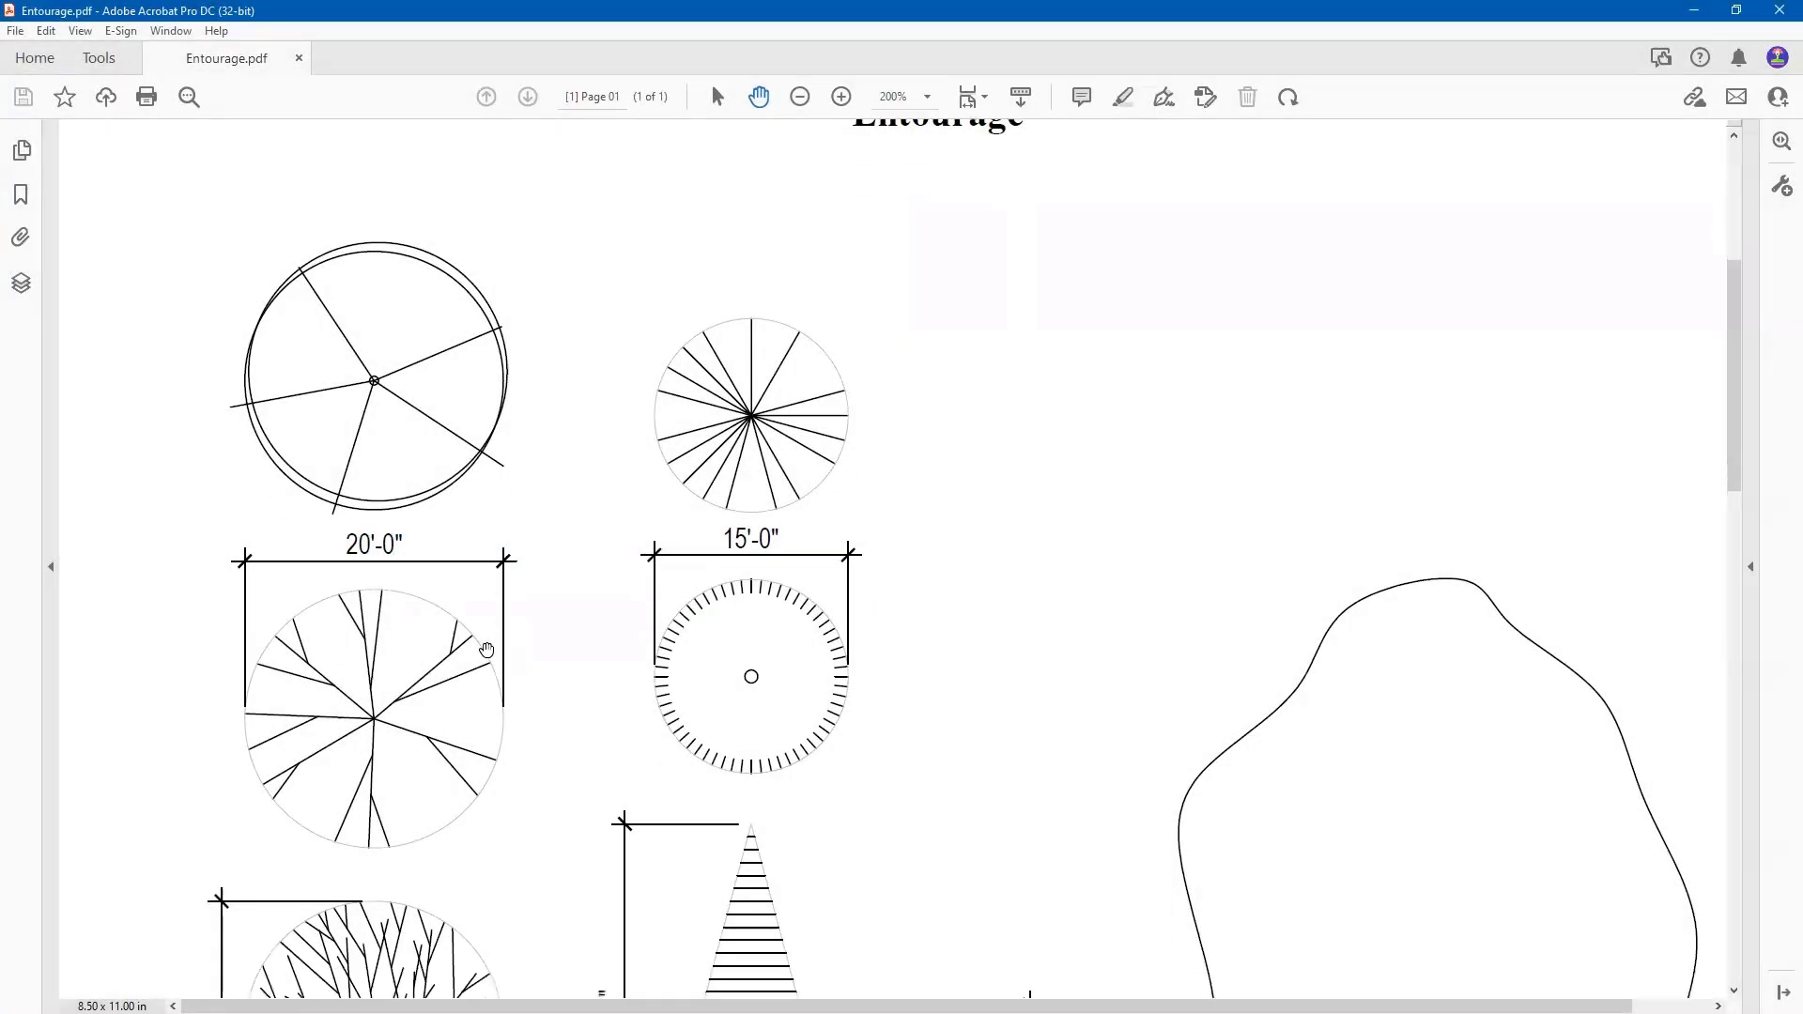
{"action": "scroll", "coordinate": [483, 645], "scroll_direction": "down", "scroll_amount": 3}
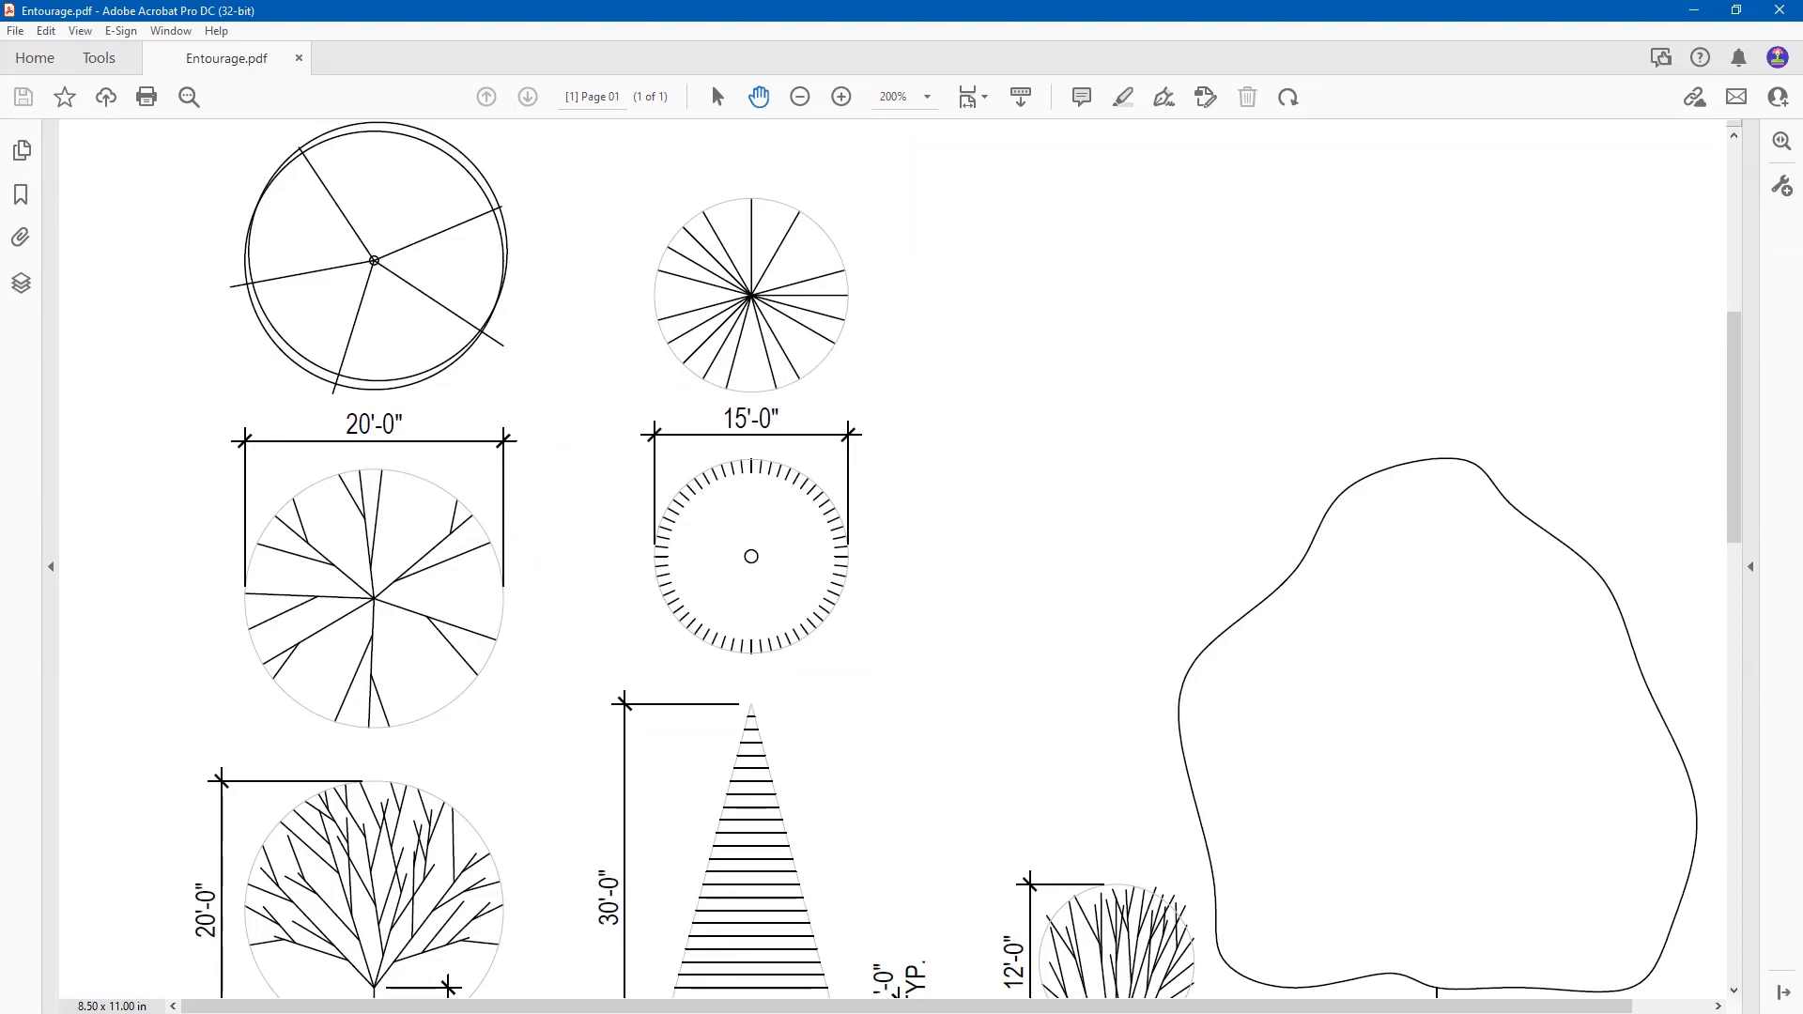
{"action": "key", "text": "alt+Tab"}
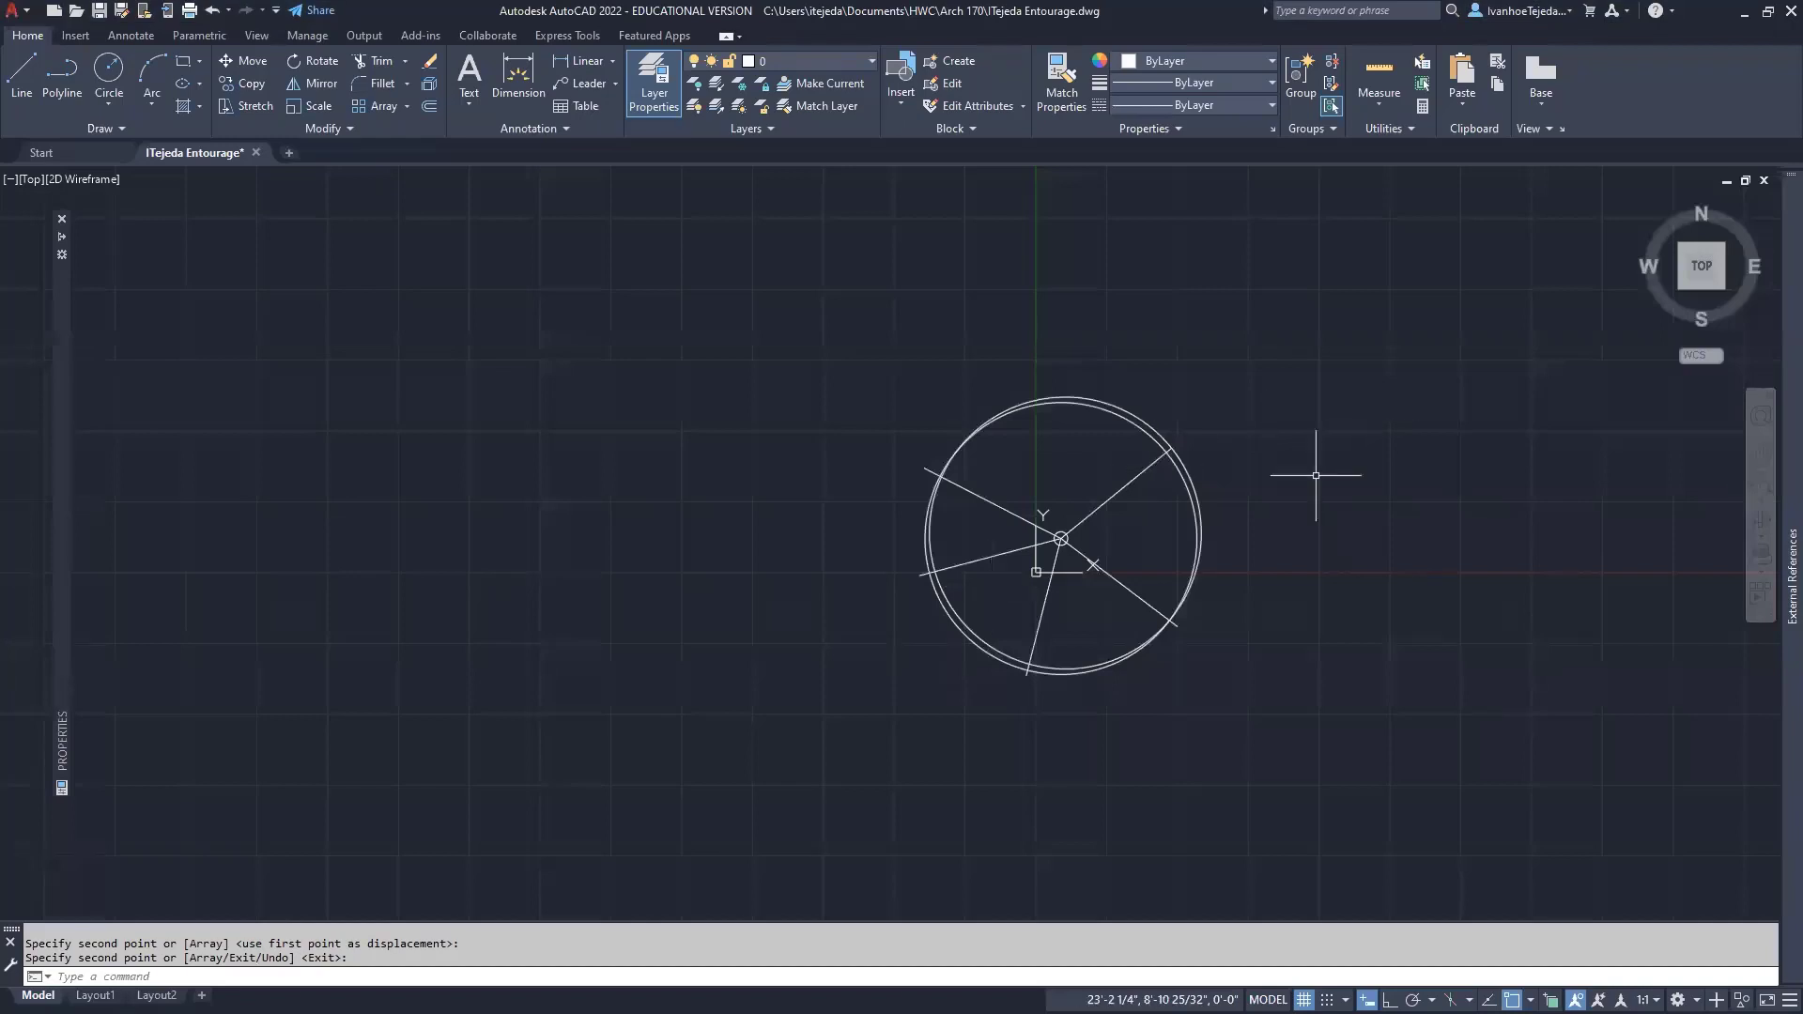
{"action": "mouse_move", "coordinate": [1282, 483]}
{"action": "middle_mouse_down"}
{"action": "mouse_move", "coordinate": [1212, 339]}
{"action": "mouse_move", "coordinate": [1151, 331]}
{"action": "middle_mouse_up"}
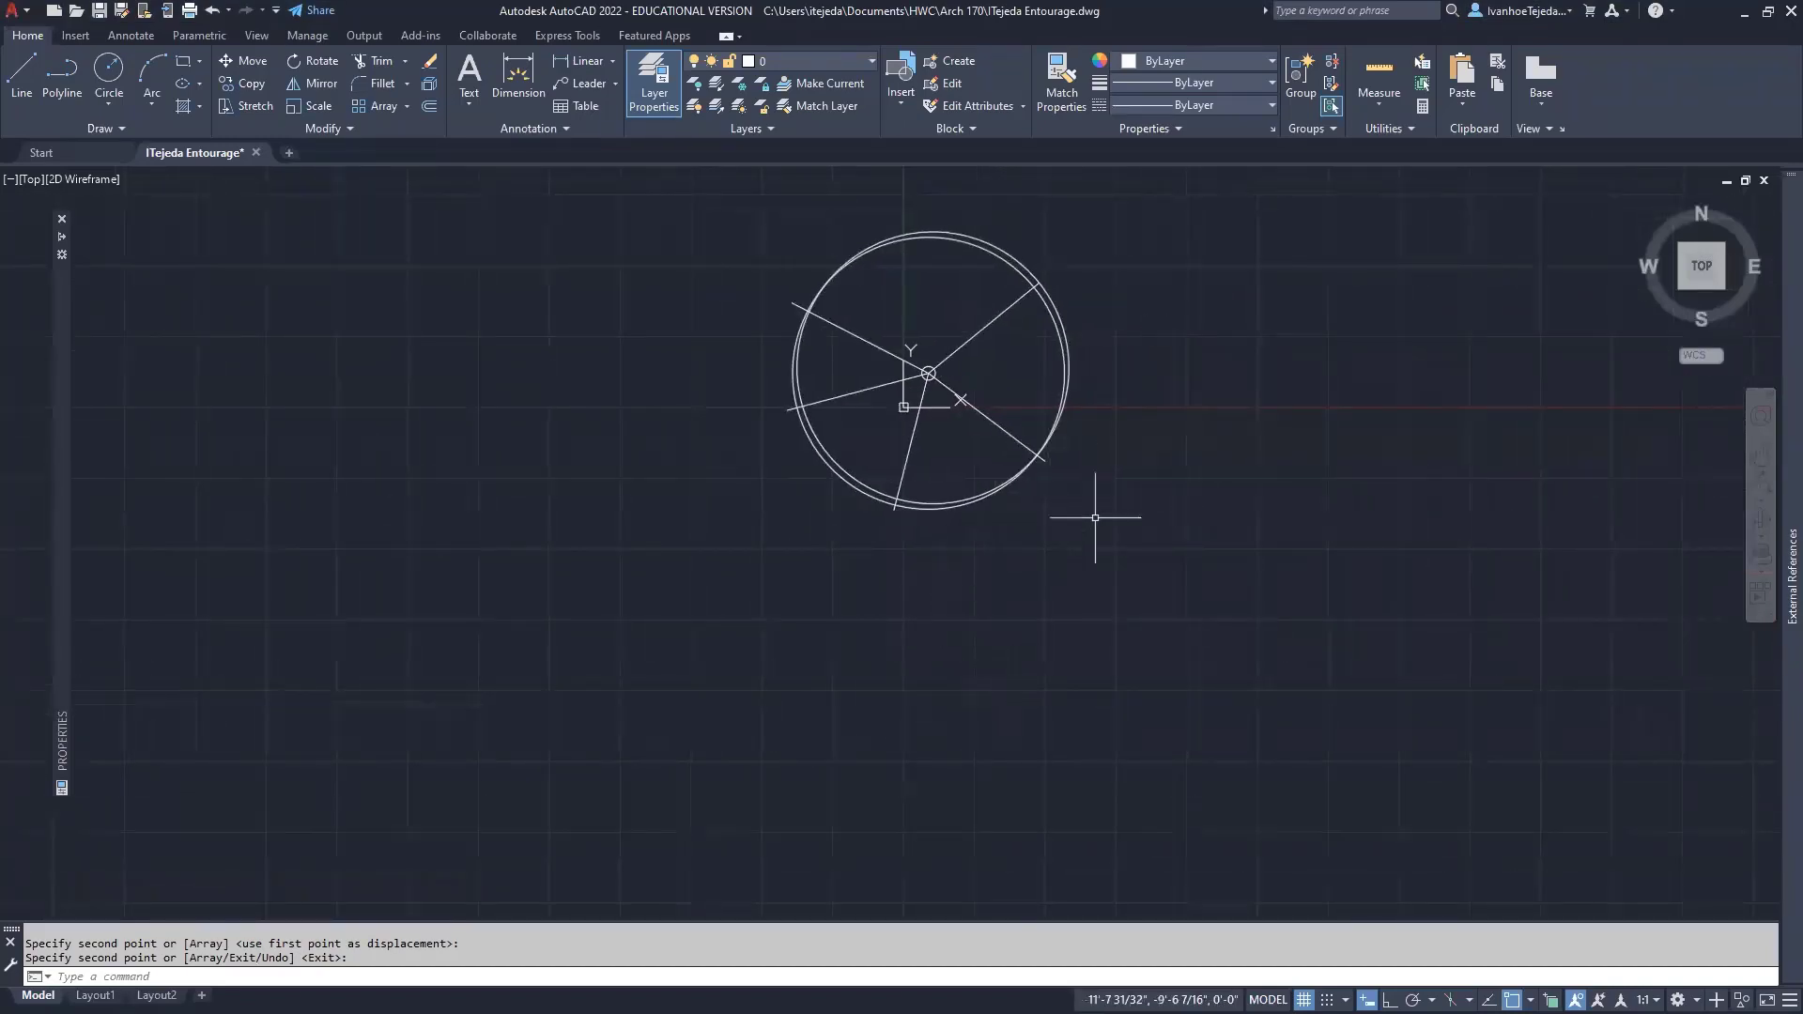
{"action": "scroll", "coordinate": [1078, 291], "scroll_direction": "up", "scroll_amount": 4}
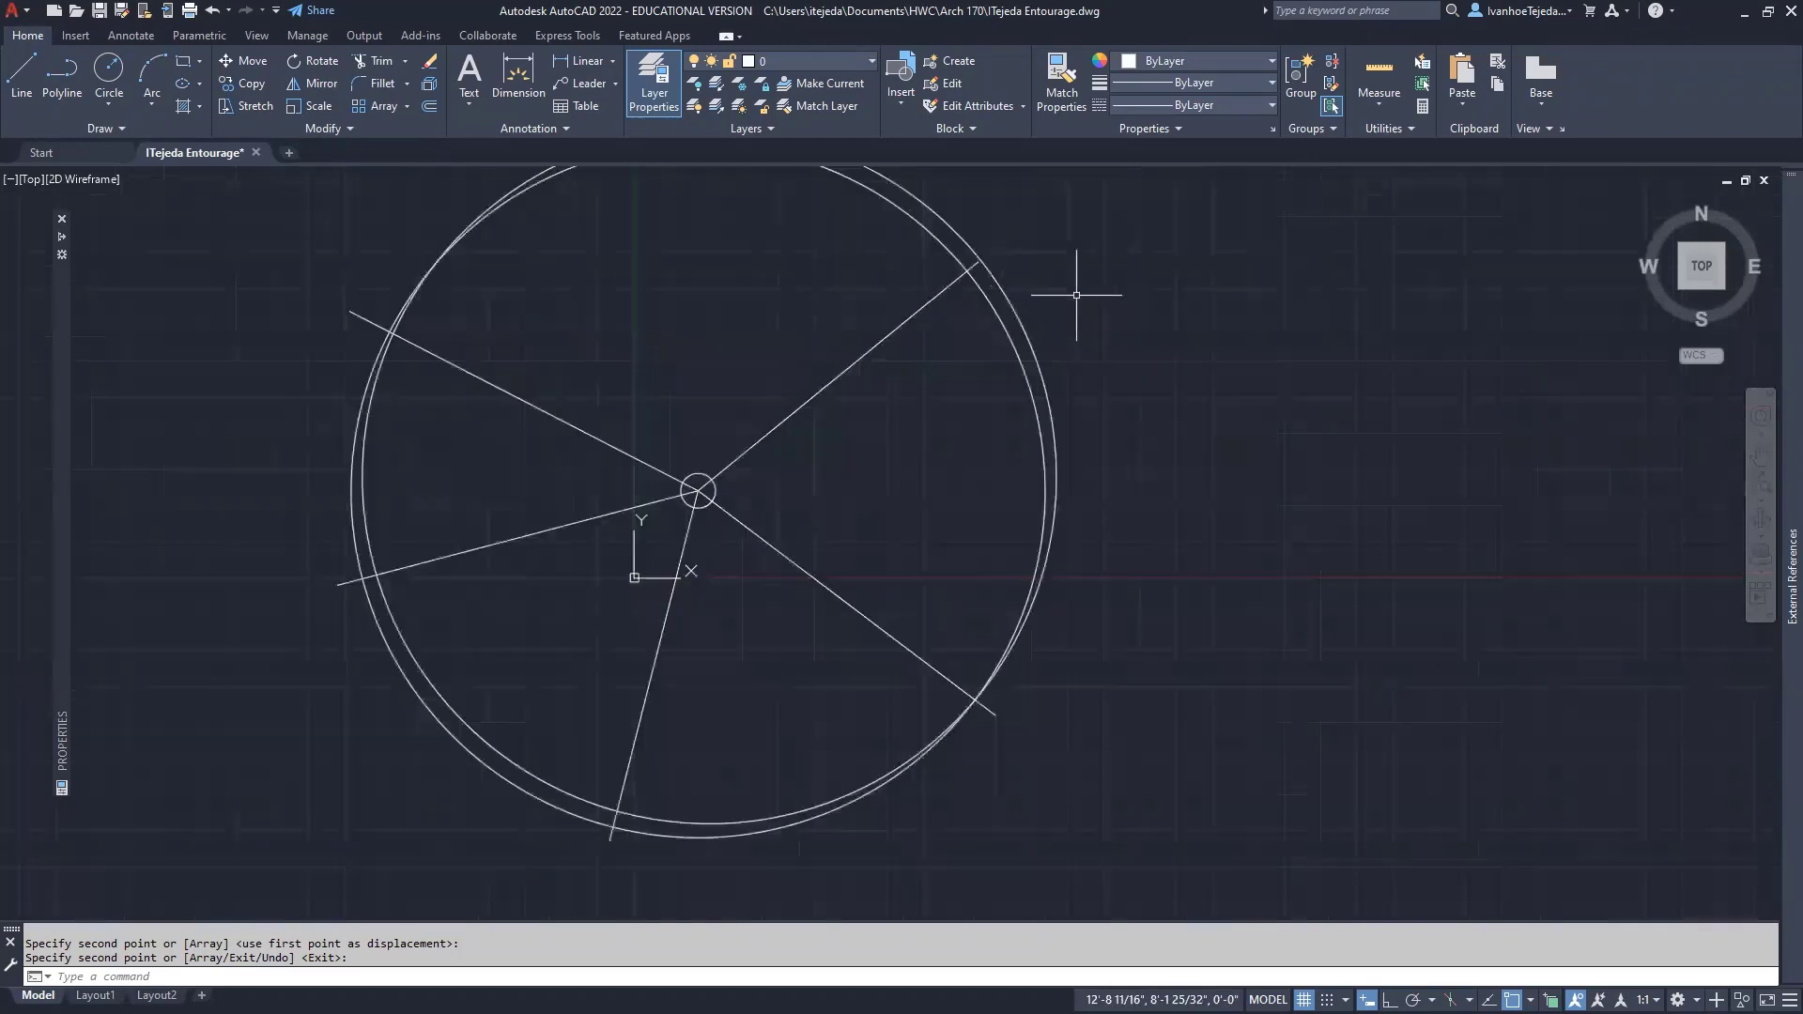
{"action": "mouse_move", "coordinate": [1135, 335]}
{"action": "middle_mouse_down"}
{"action": "mouse_move", "coordinate": [1203, 390]}
{"action": "mouse_move", "coordinate": [1268, 415]}
{"action": "mouse_move", "coordinate": [1286, 391]}
{"action": "middle_mouse_up"}
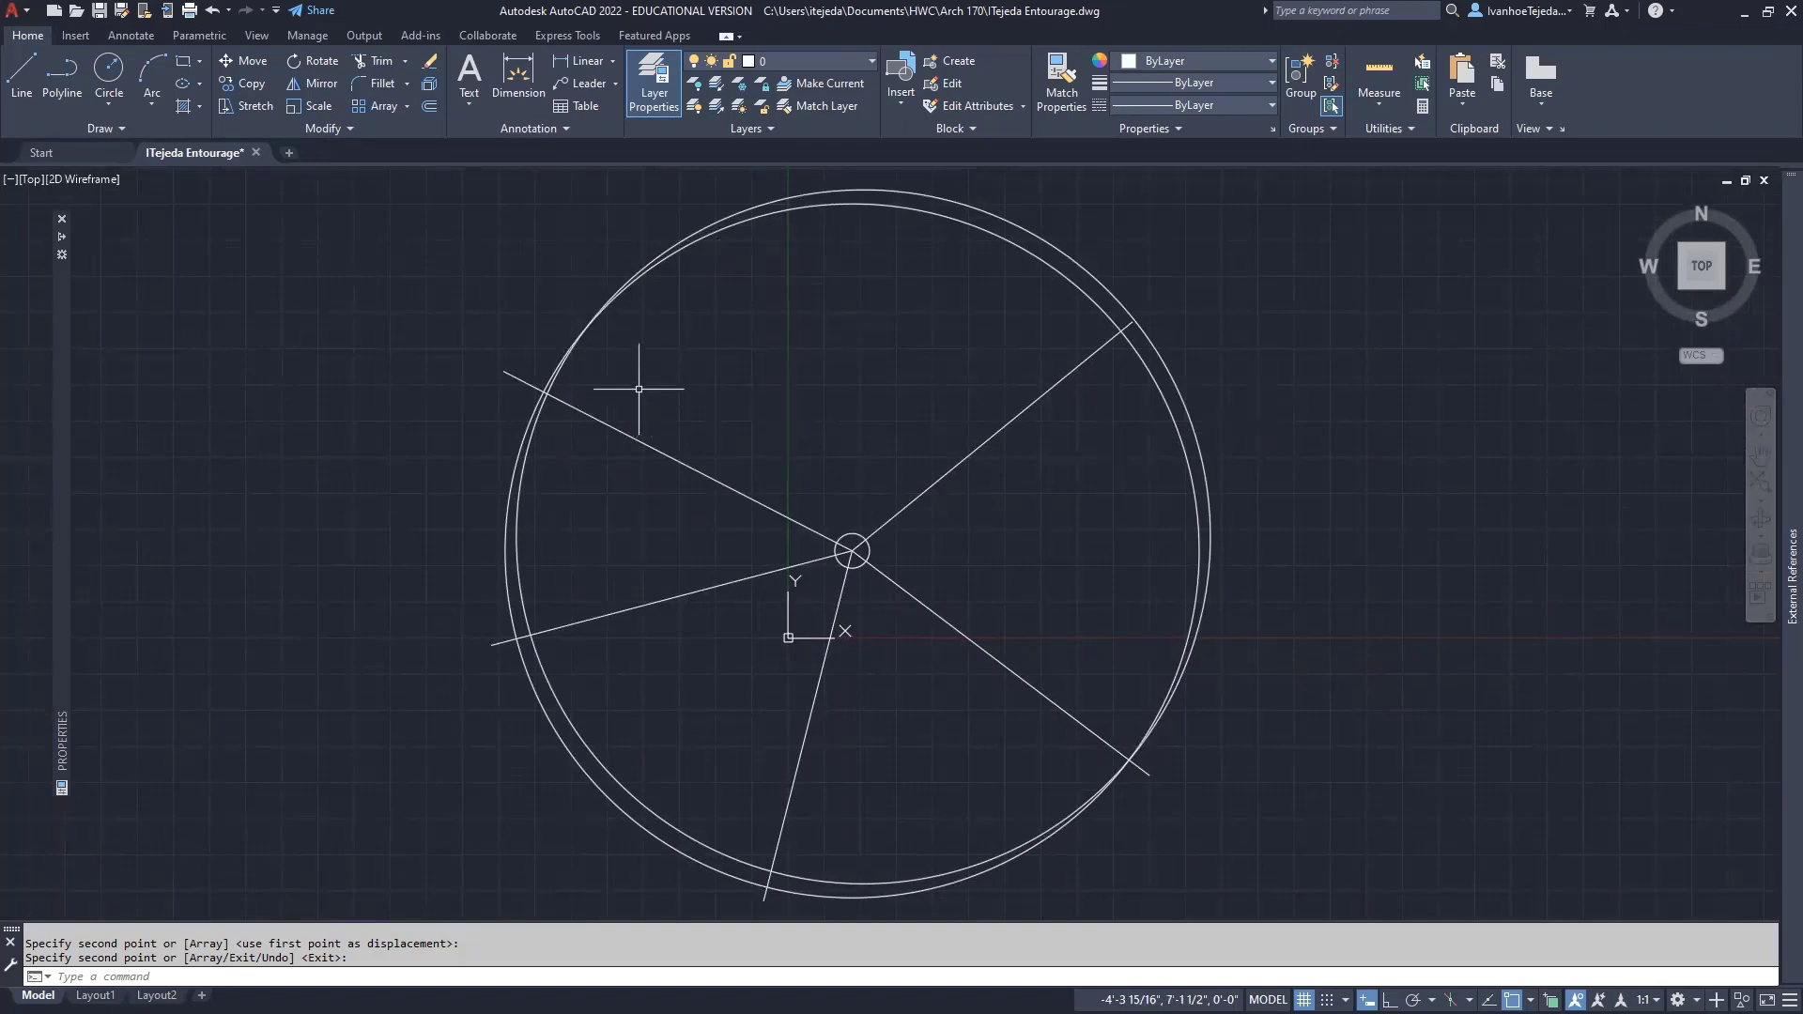
Copy the first tree's original 20' circle with its upper-right and upper-left branches from the centre to straight below the tree, with ortho on.
{"action": "left_click", "coordinate": [250, 82]}
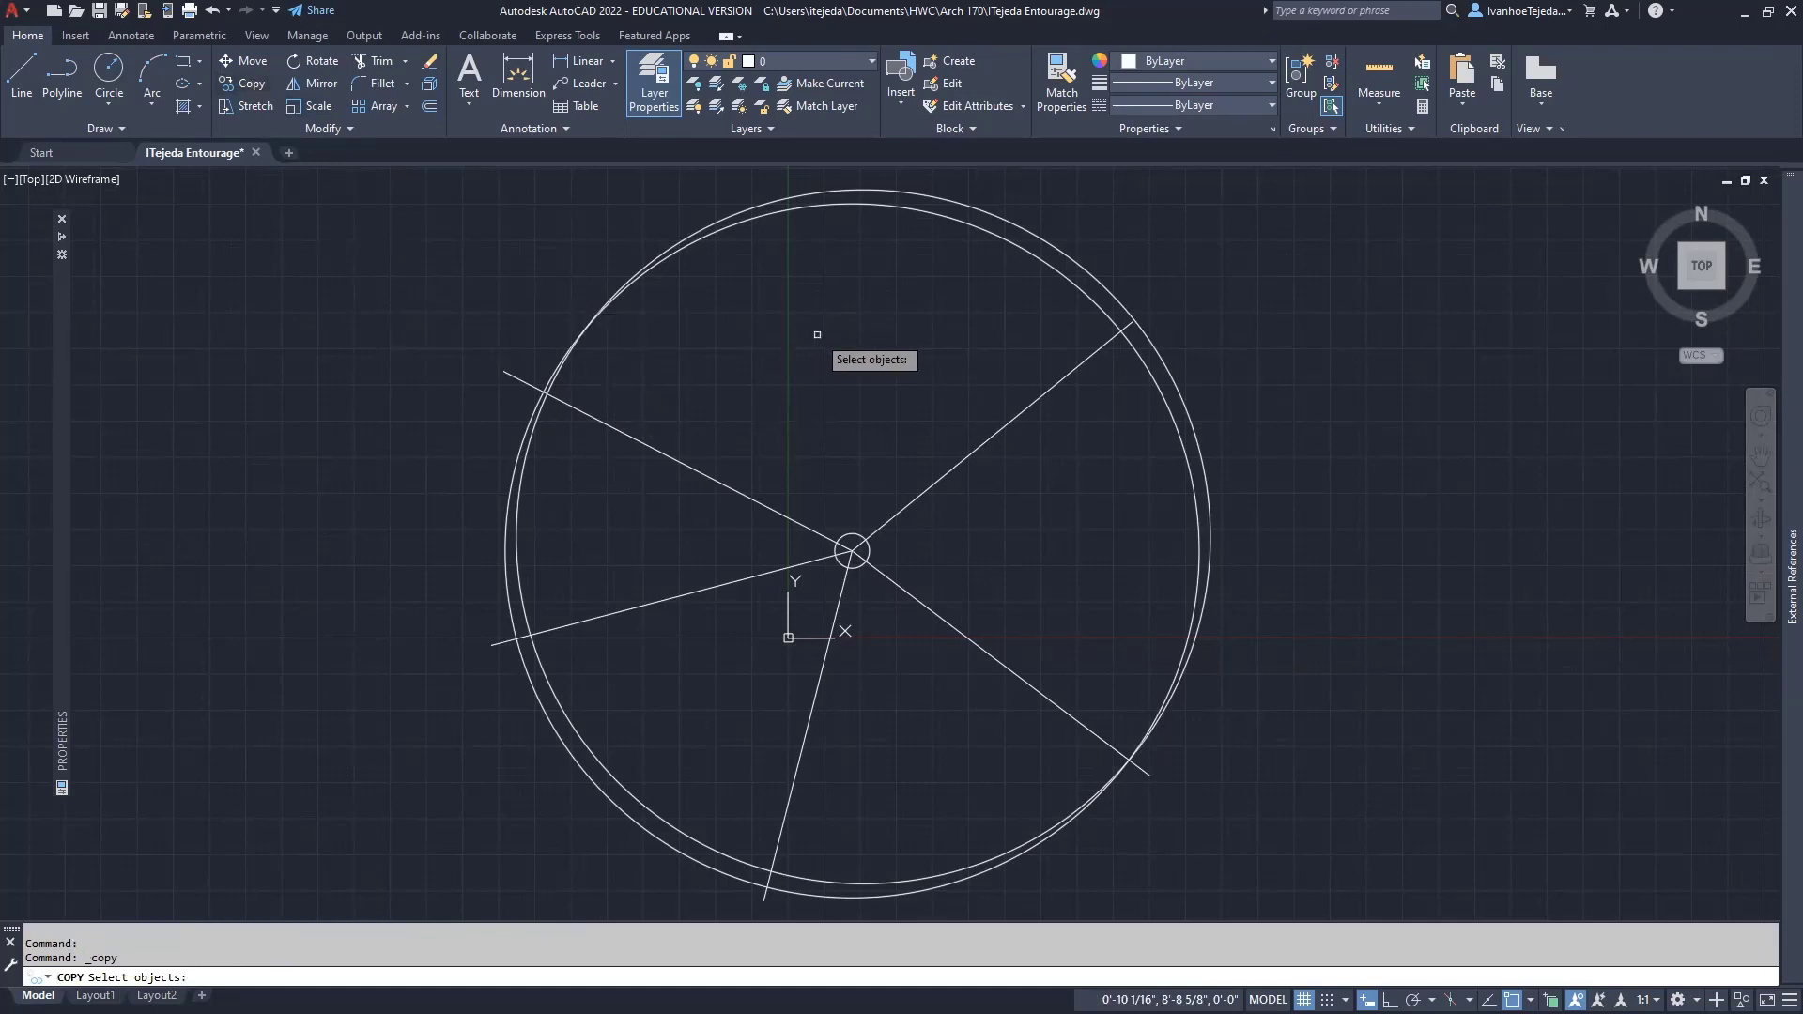
{"action": "left_click", "coordinate": [1093, 303]}
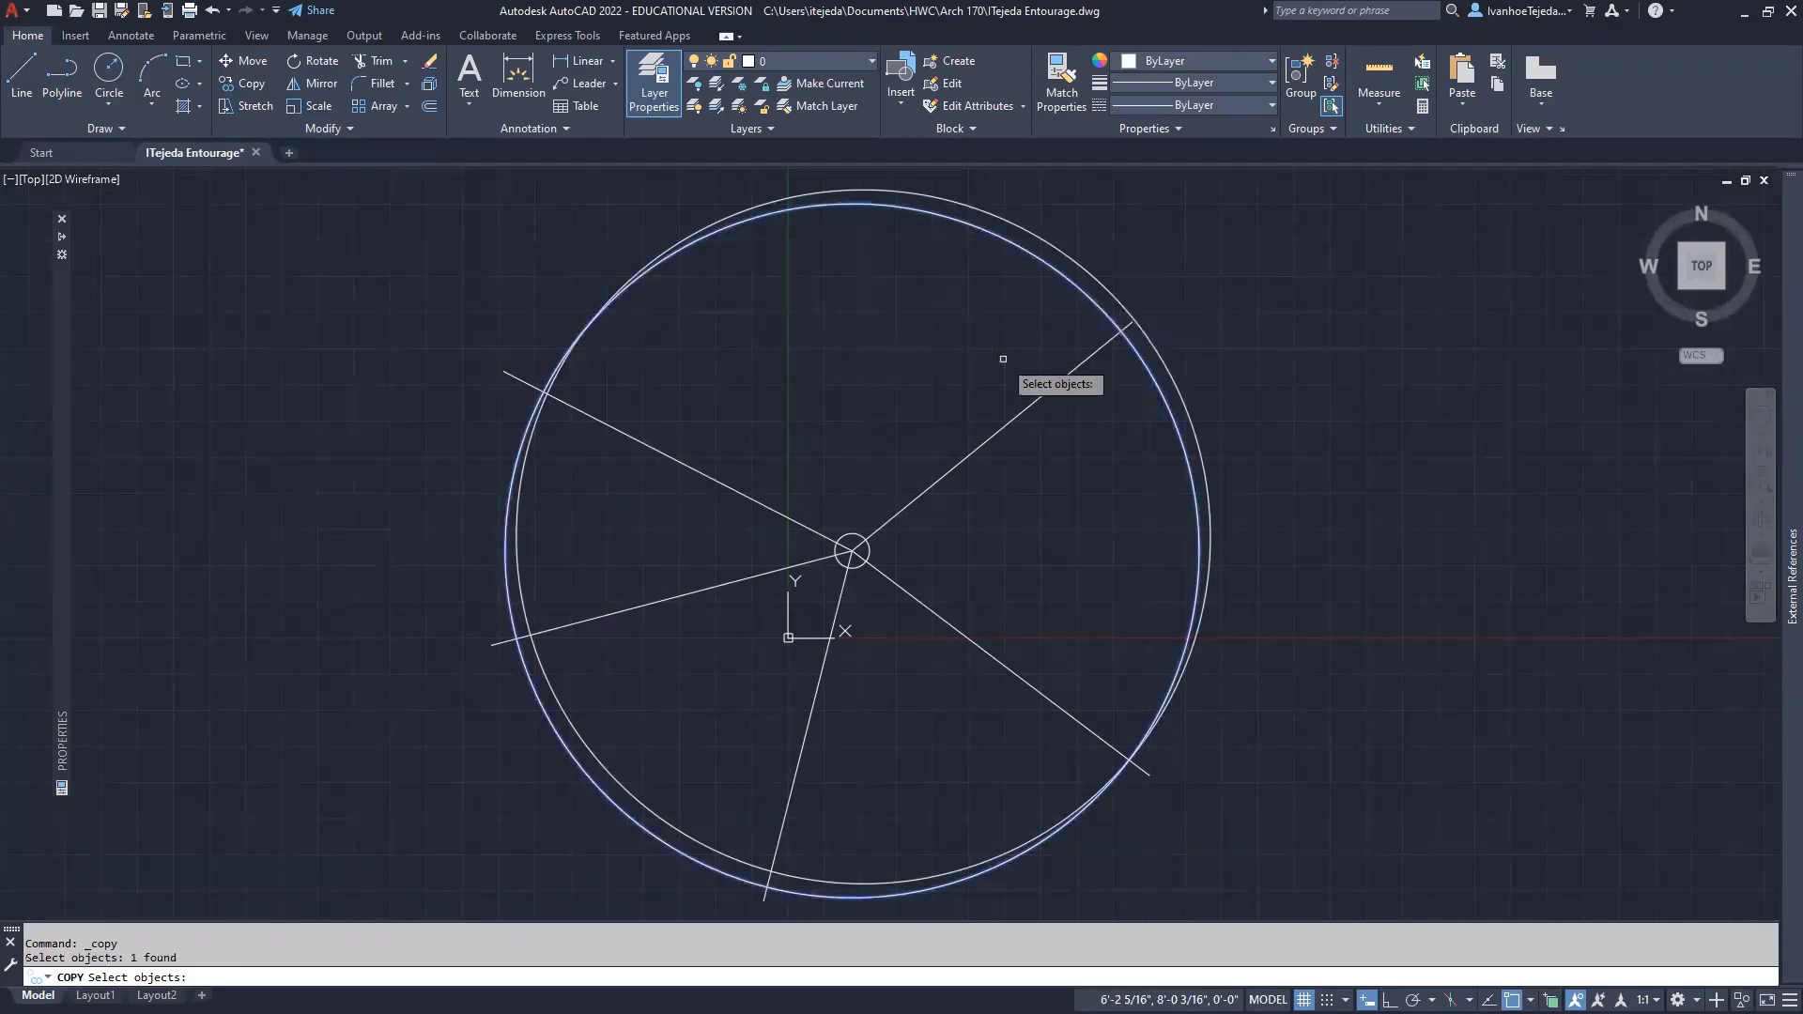
{"action": "left_click", "coordinate": [975, 448]}
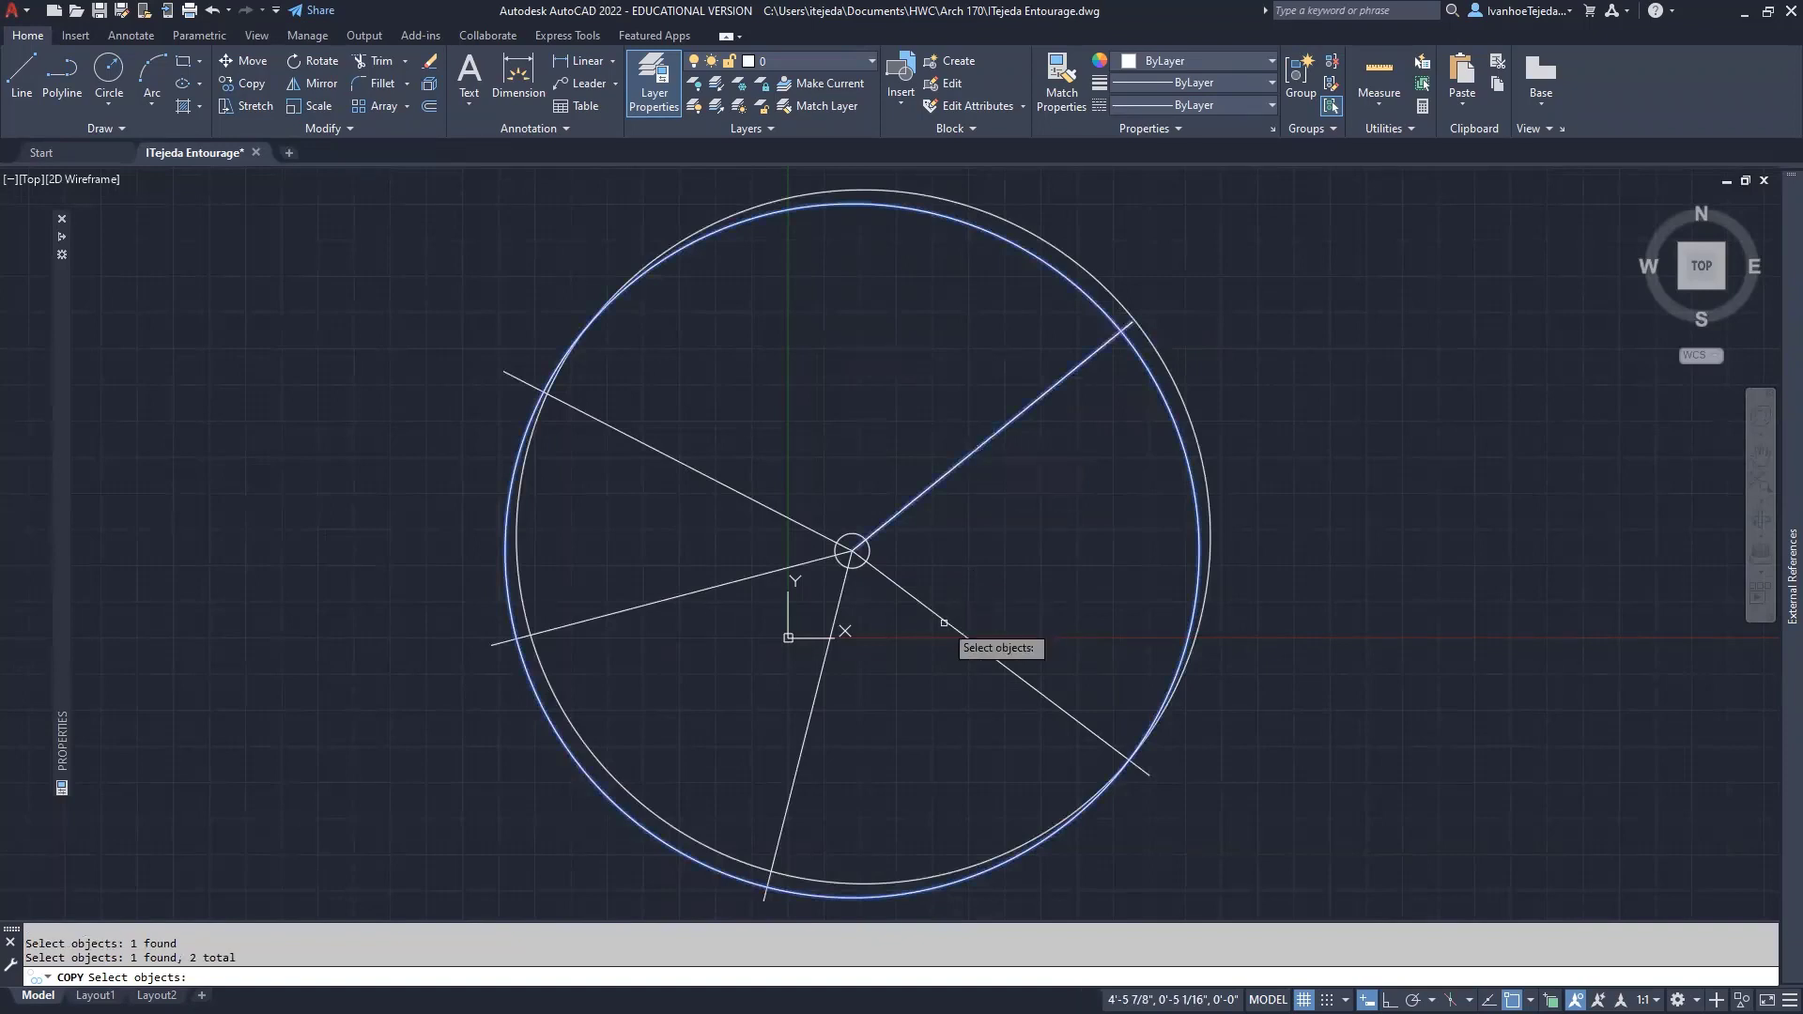
{"action": "left_click", "coordinate": [749, 498]}
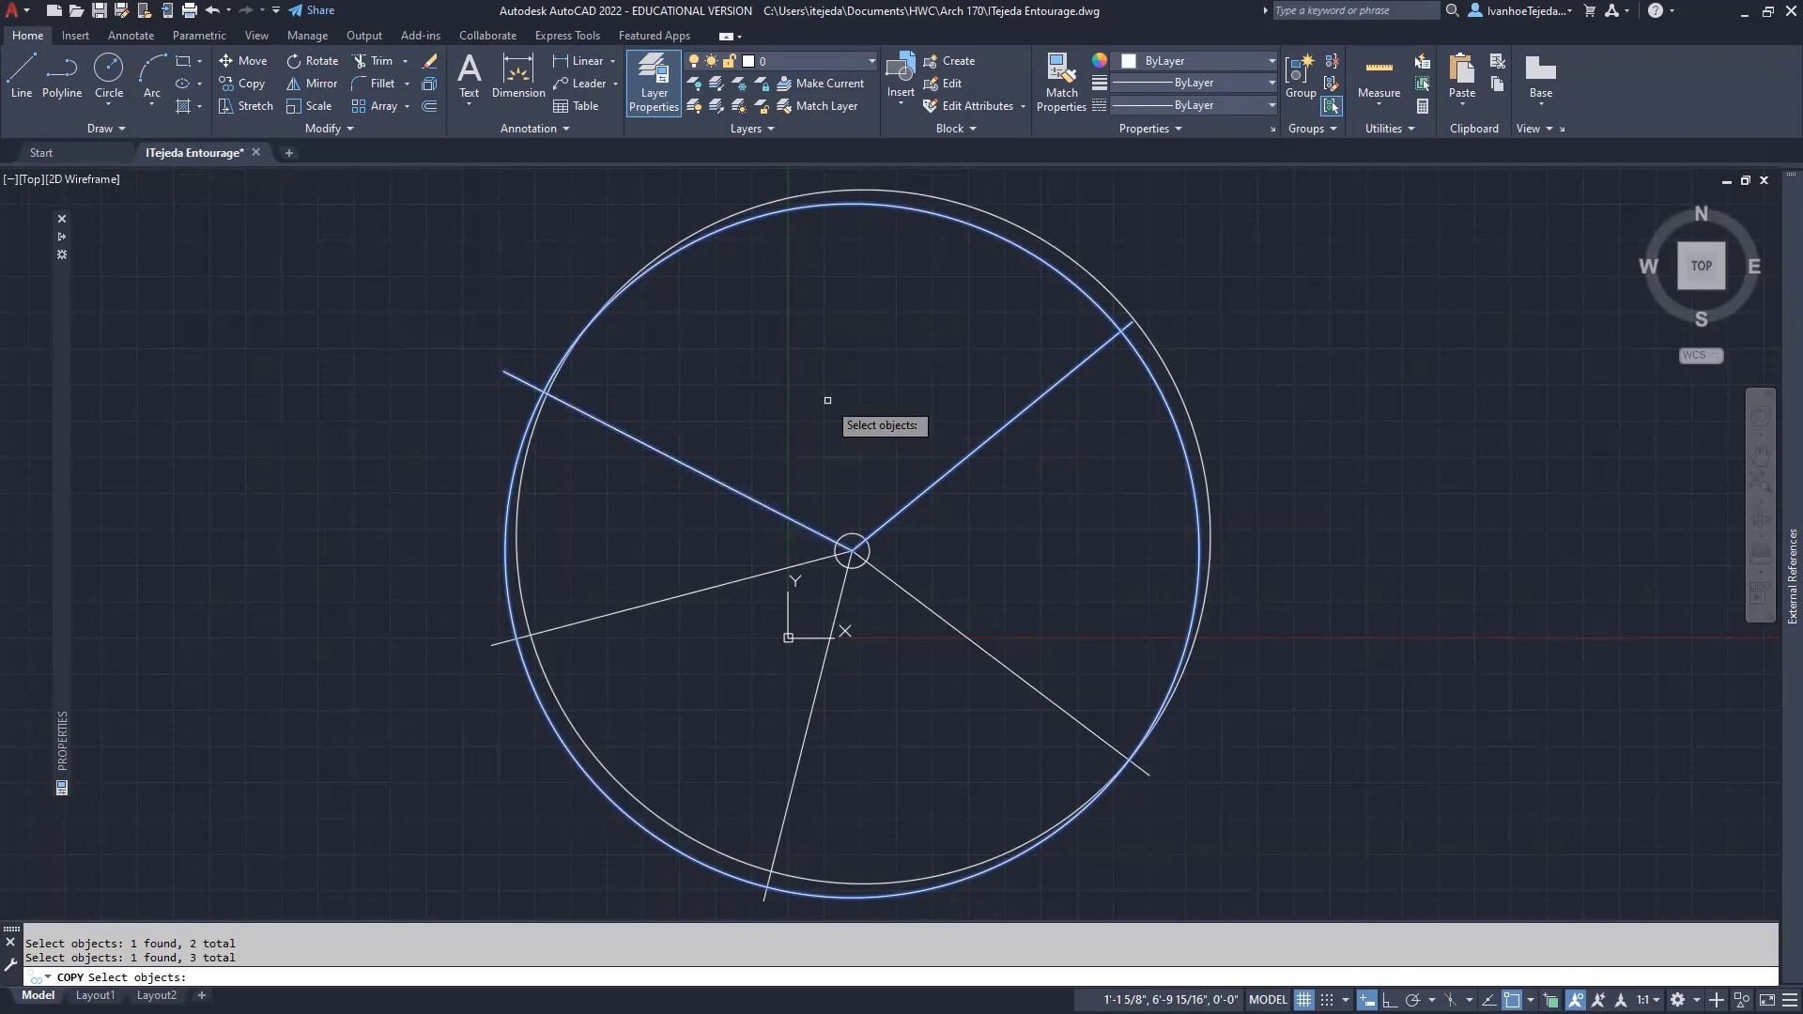
{"action": "key", "text": "Return"}
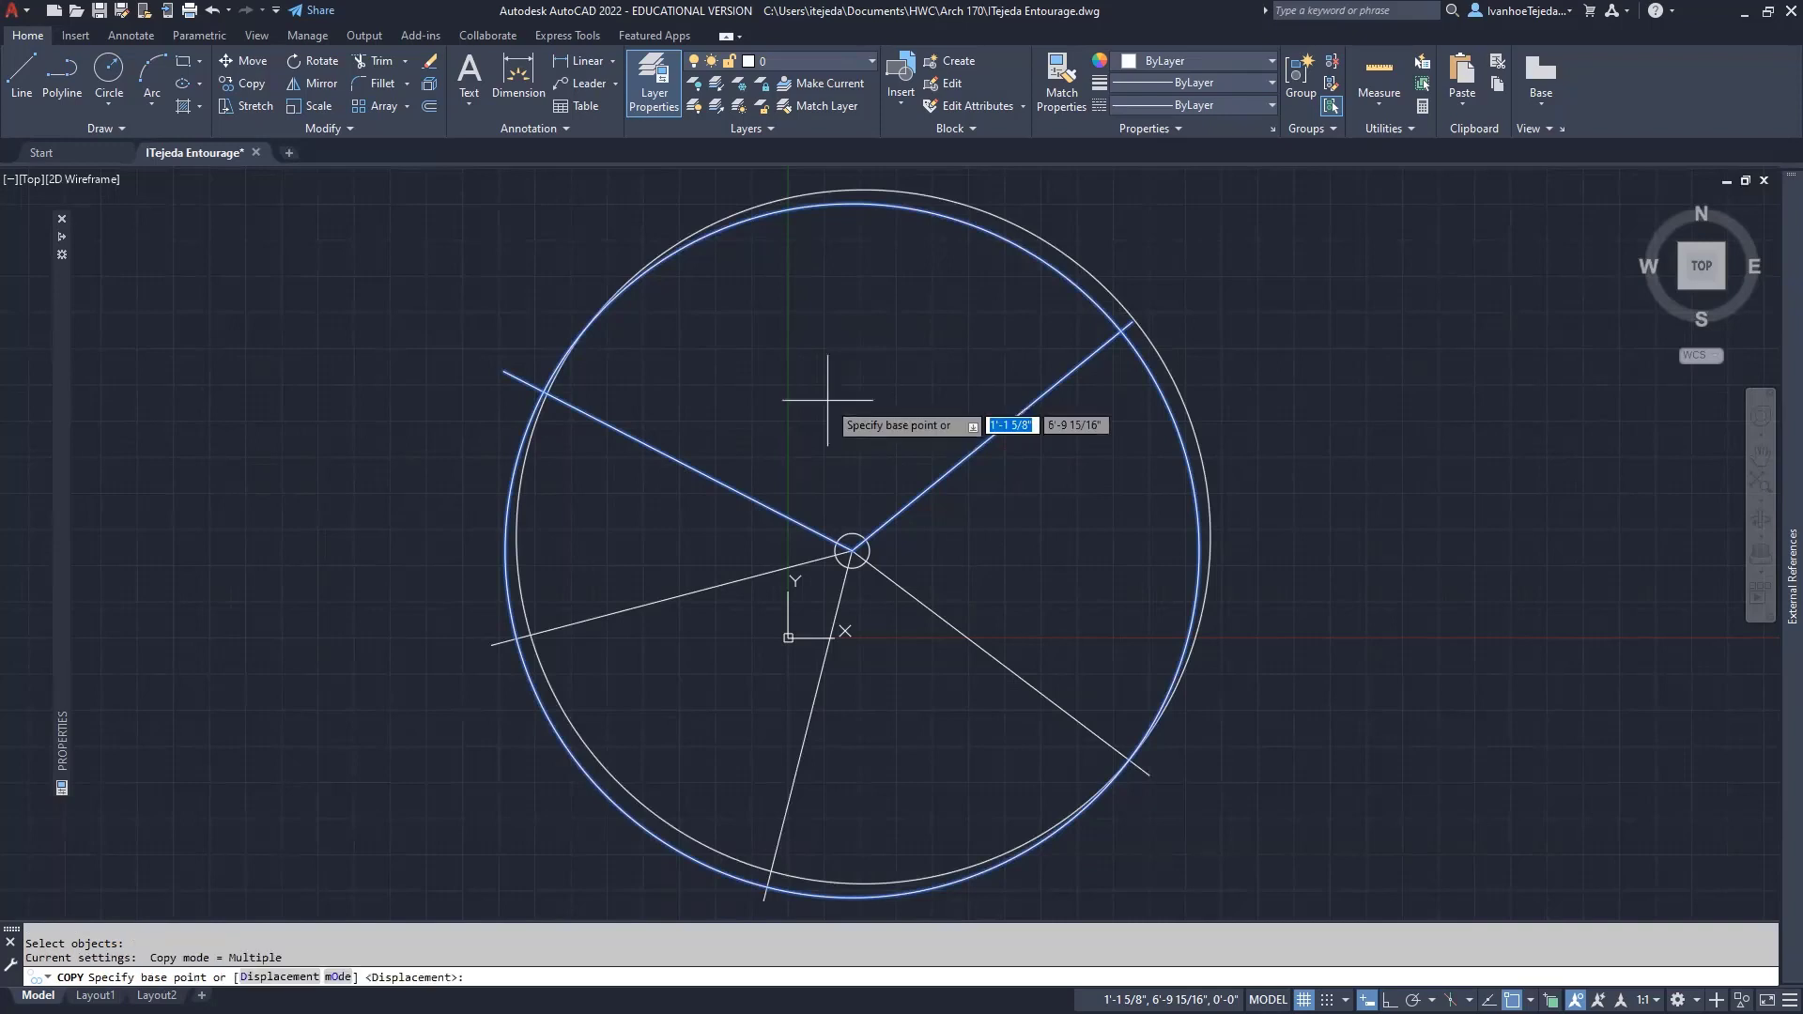
{"action": "left_click", "coordinate": [852, 550]}
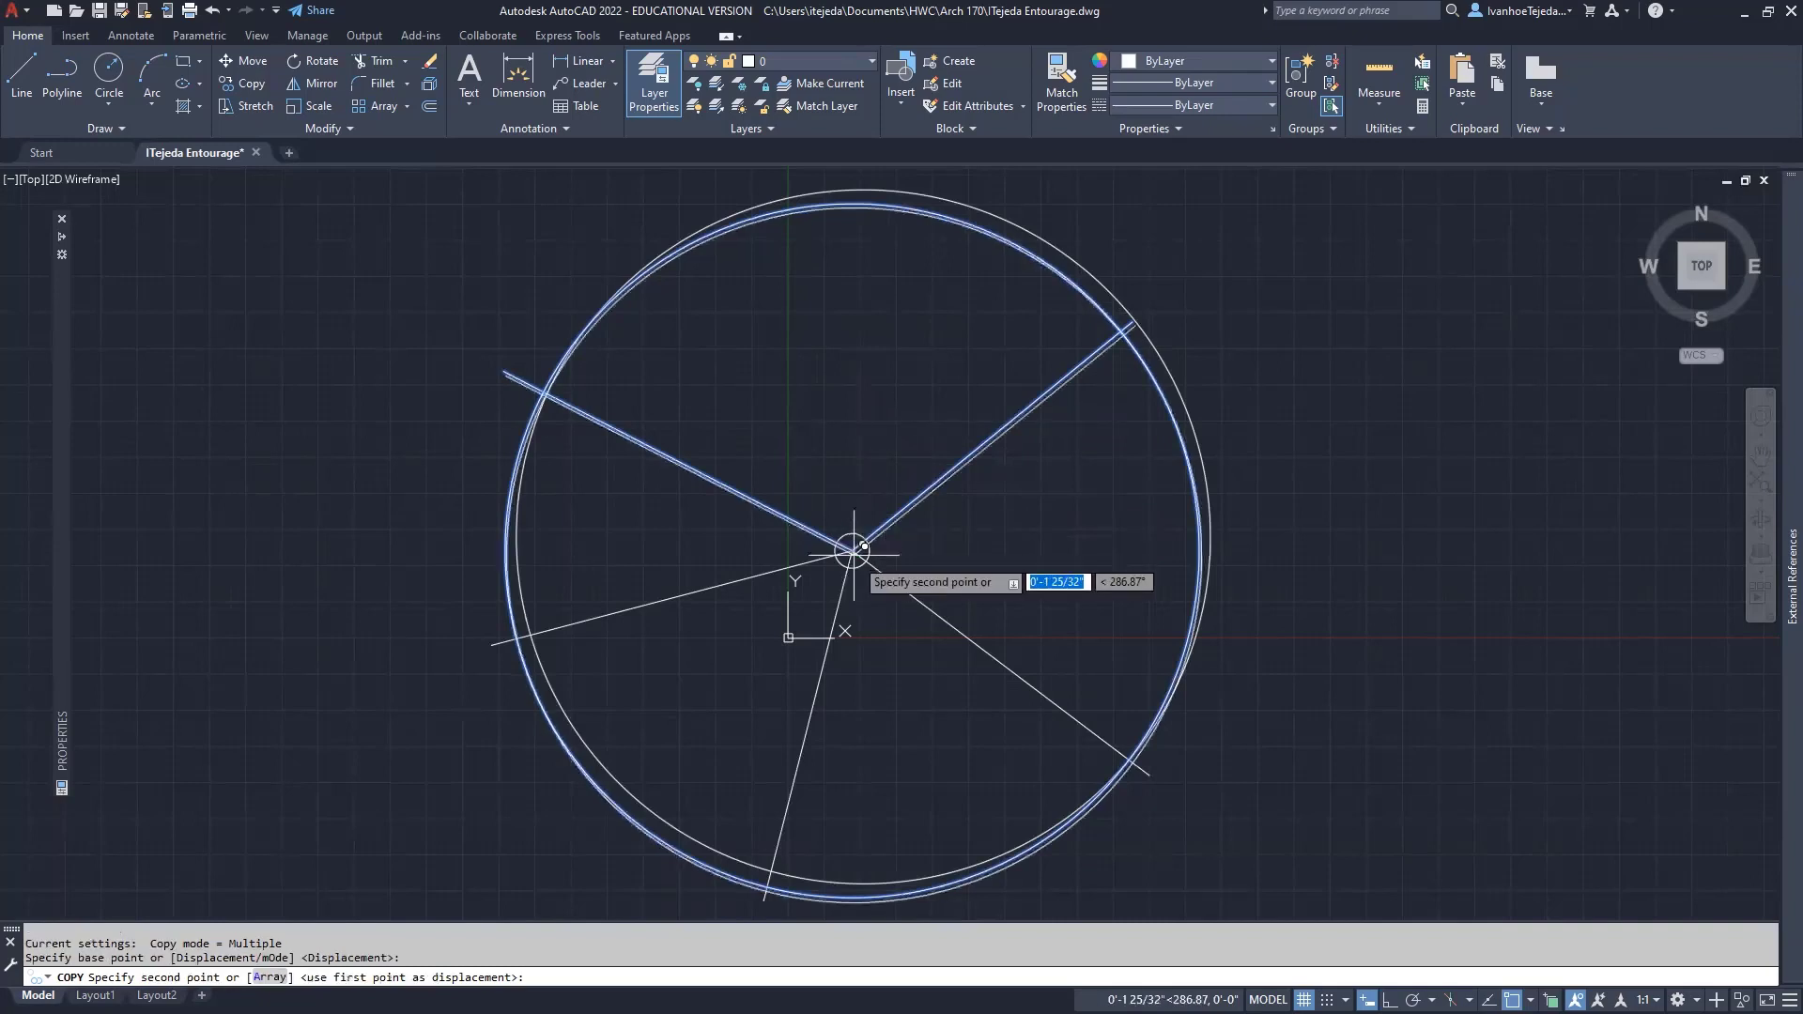
{"action": "scroll", "coordinate": [864, 562], "scroll_direction": "down", "scroll_amount": 6}
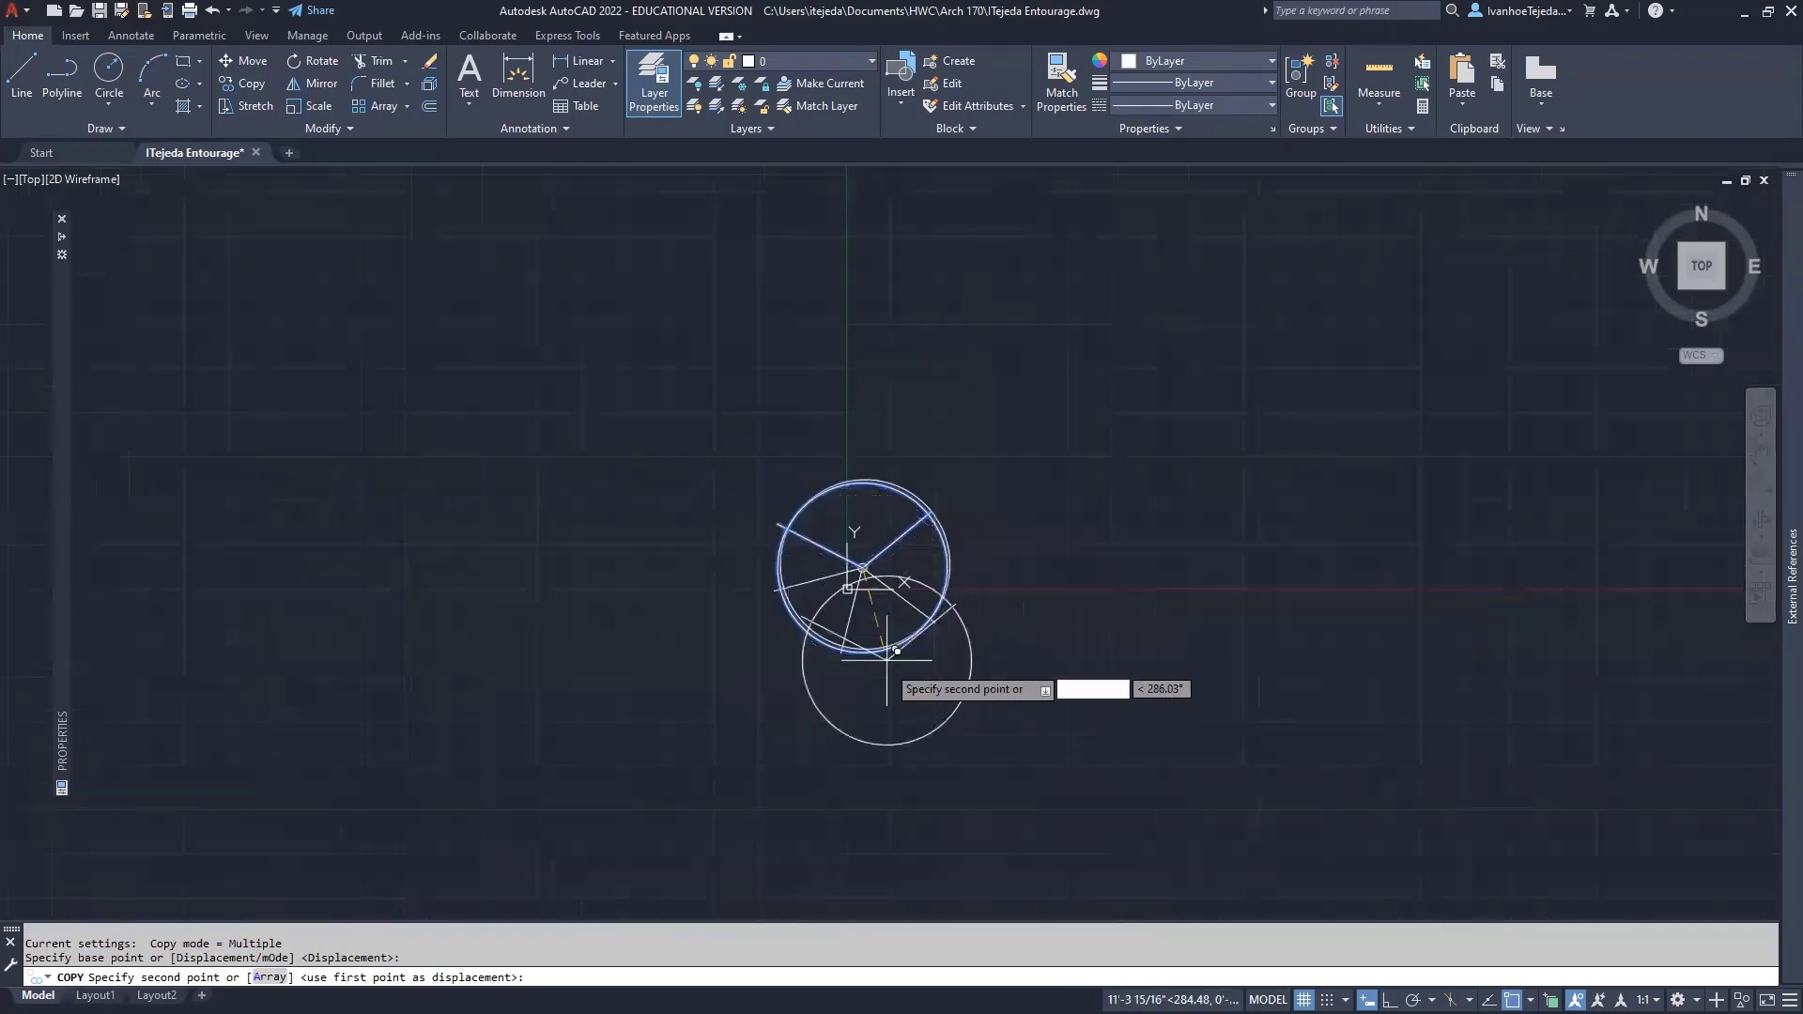
{"action": "middle_click_drag", "start_coordinate": [889, 647], "coordinate": [900, 447]}
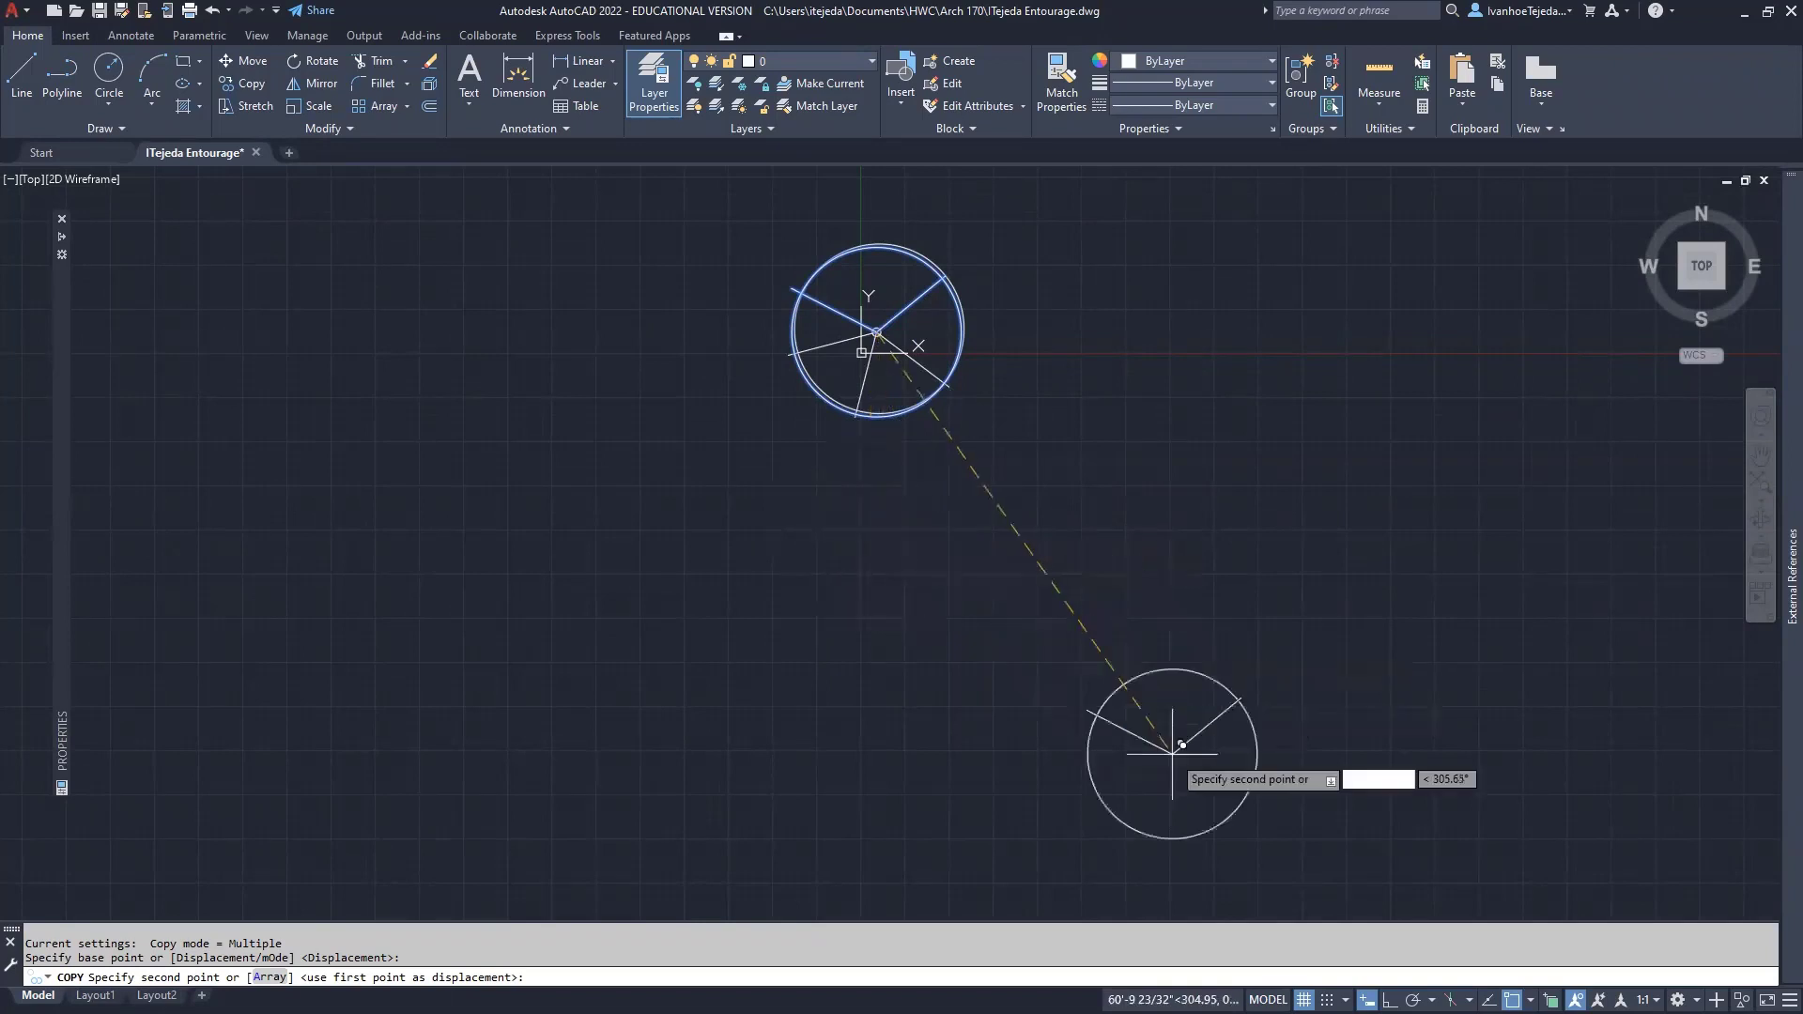
{"action": "key", "text": "F8"}
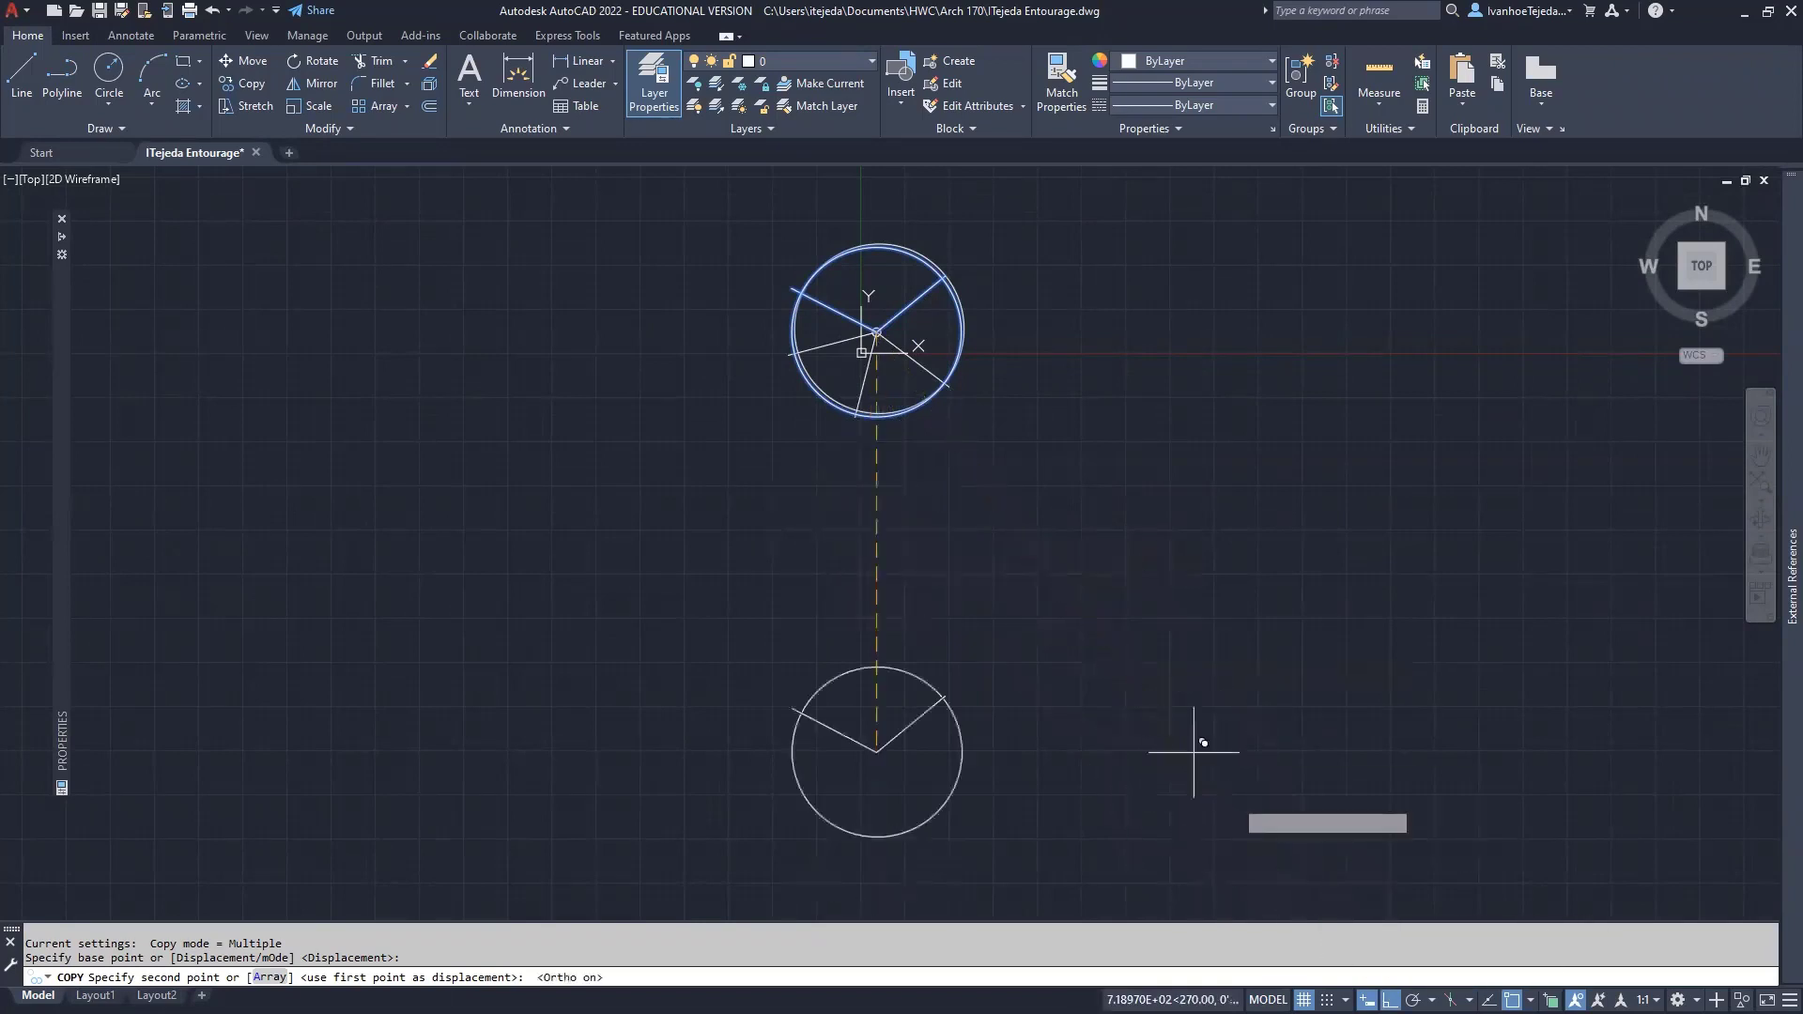
{"action": "left_click", "coordinate": [959, 528]}
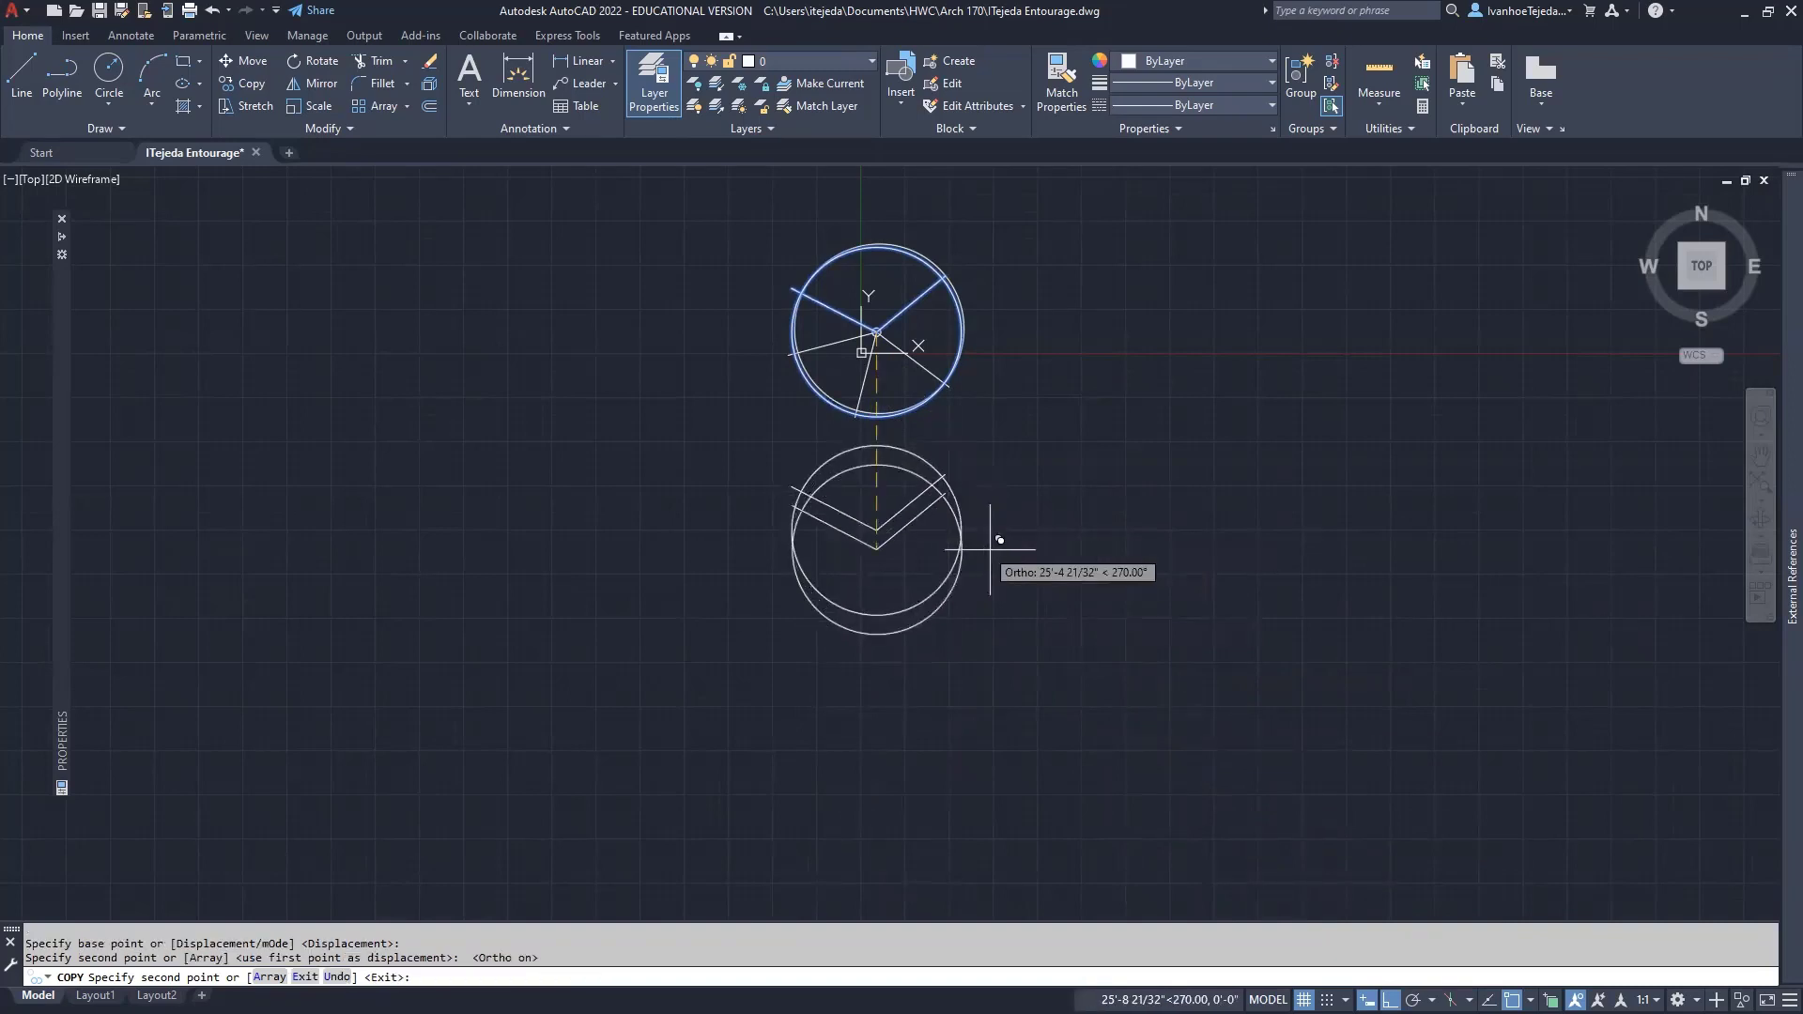
{"action": "right_click", "coordinate": [990, 549]}
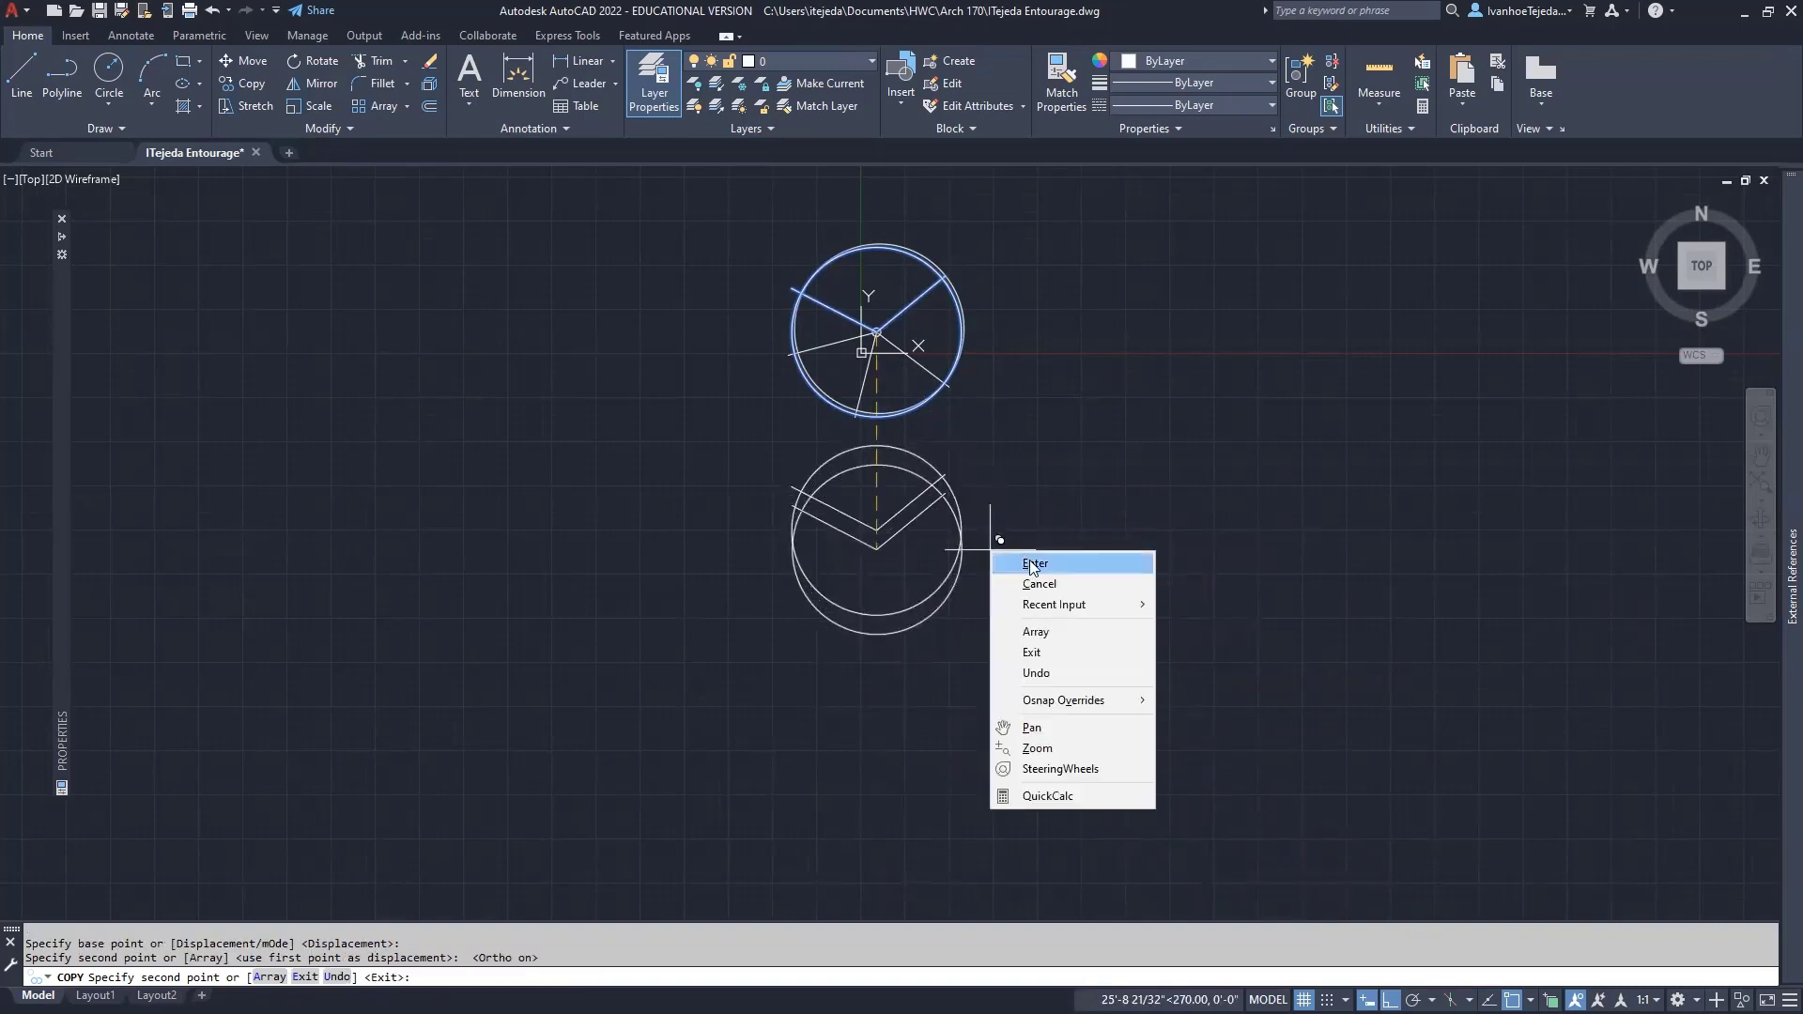
{"action": "left_click", "coordinate": [1030, 562]}
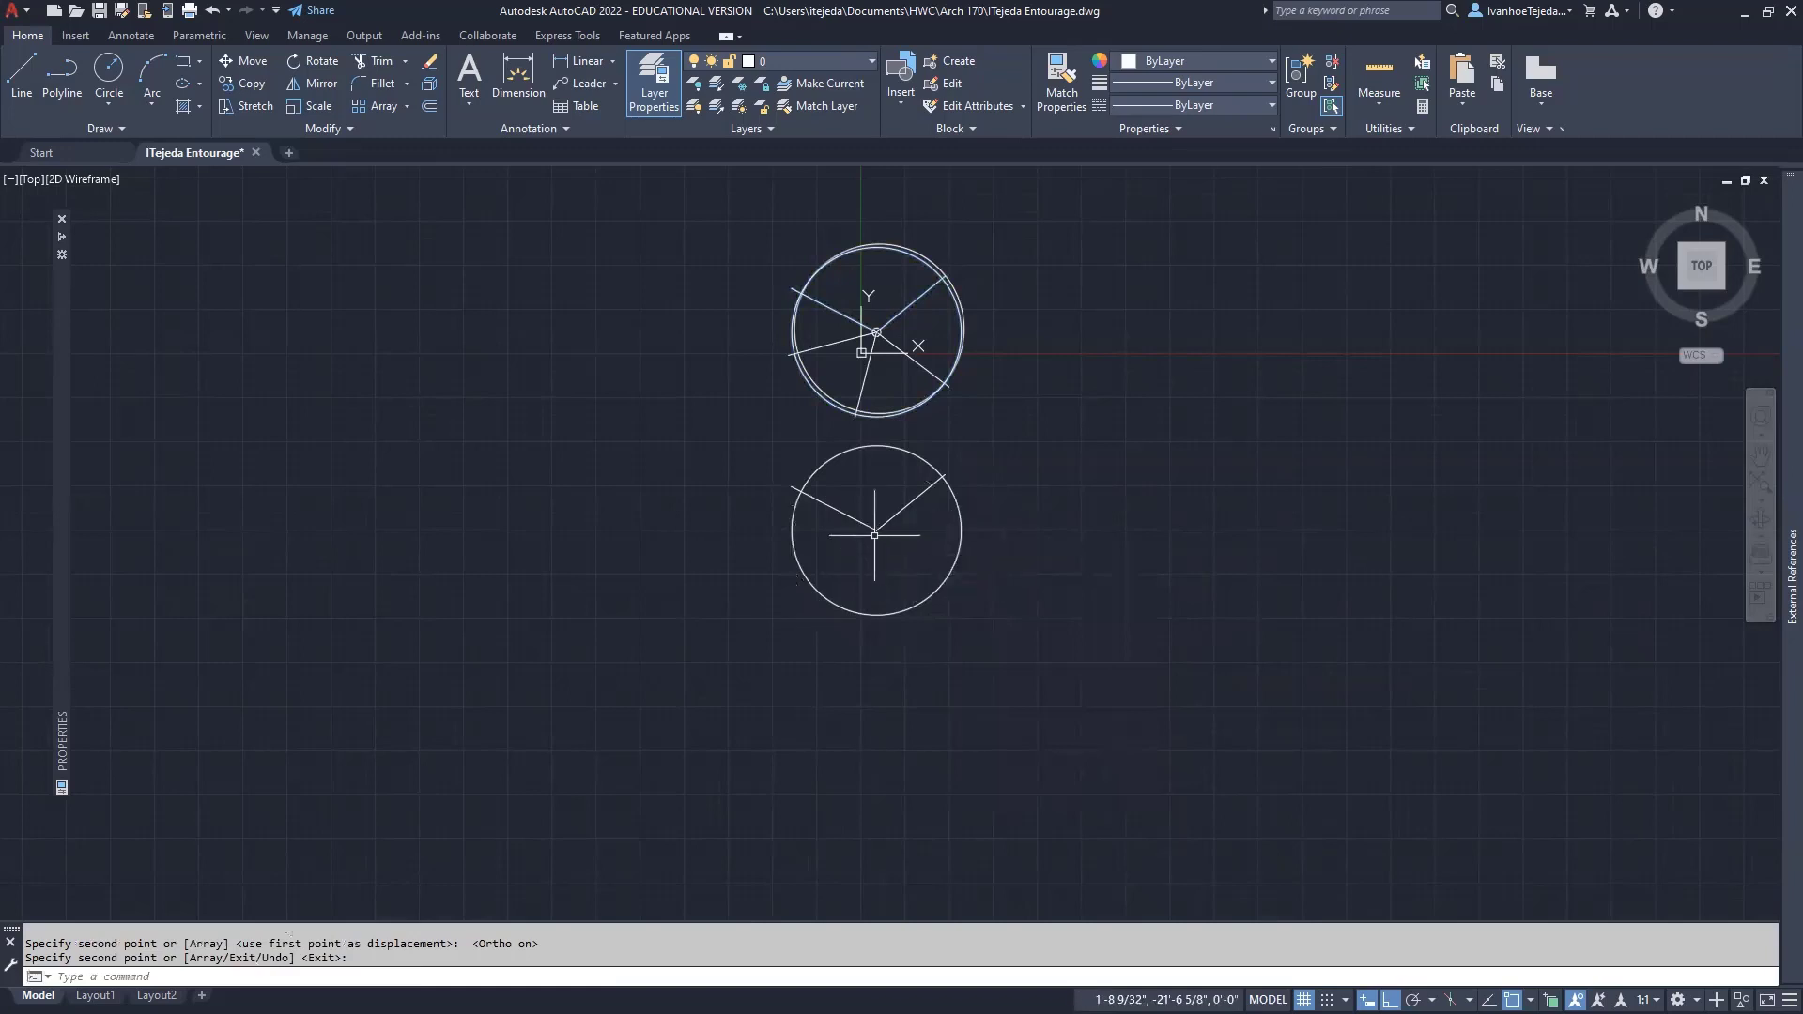
Check the reference symbol, then with ortho off make a stretched copy of the new tree's upper-right branch ending just past the circle, left of its top.
{"action": "scroll", "coordinate": [874, 535], "scroll_direction": "up", "scroll_amount": 6}
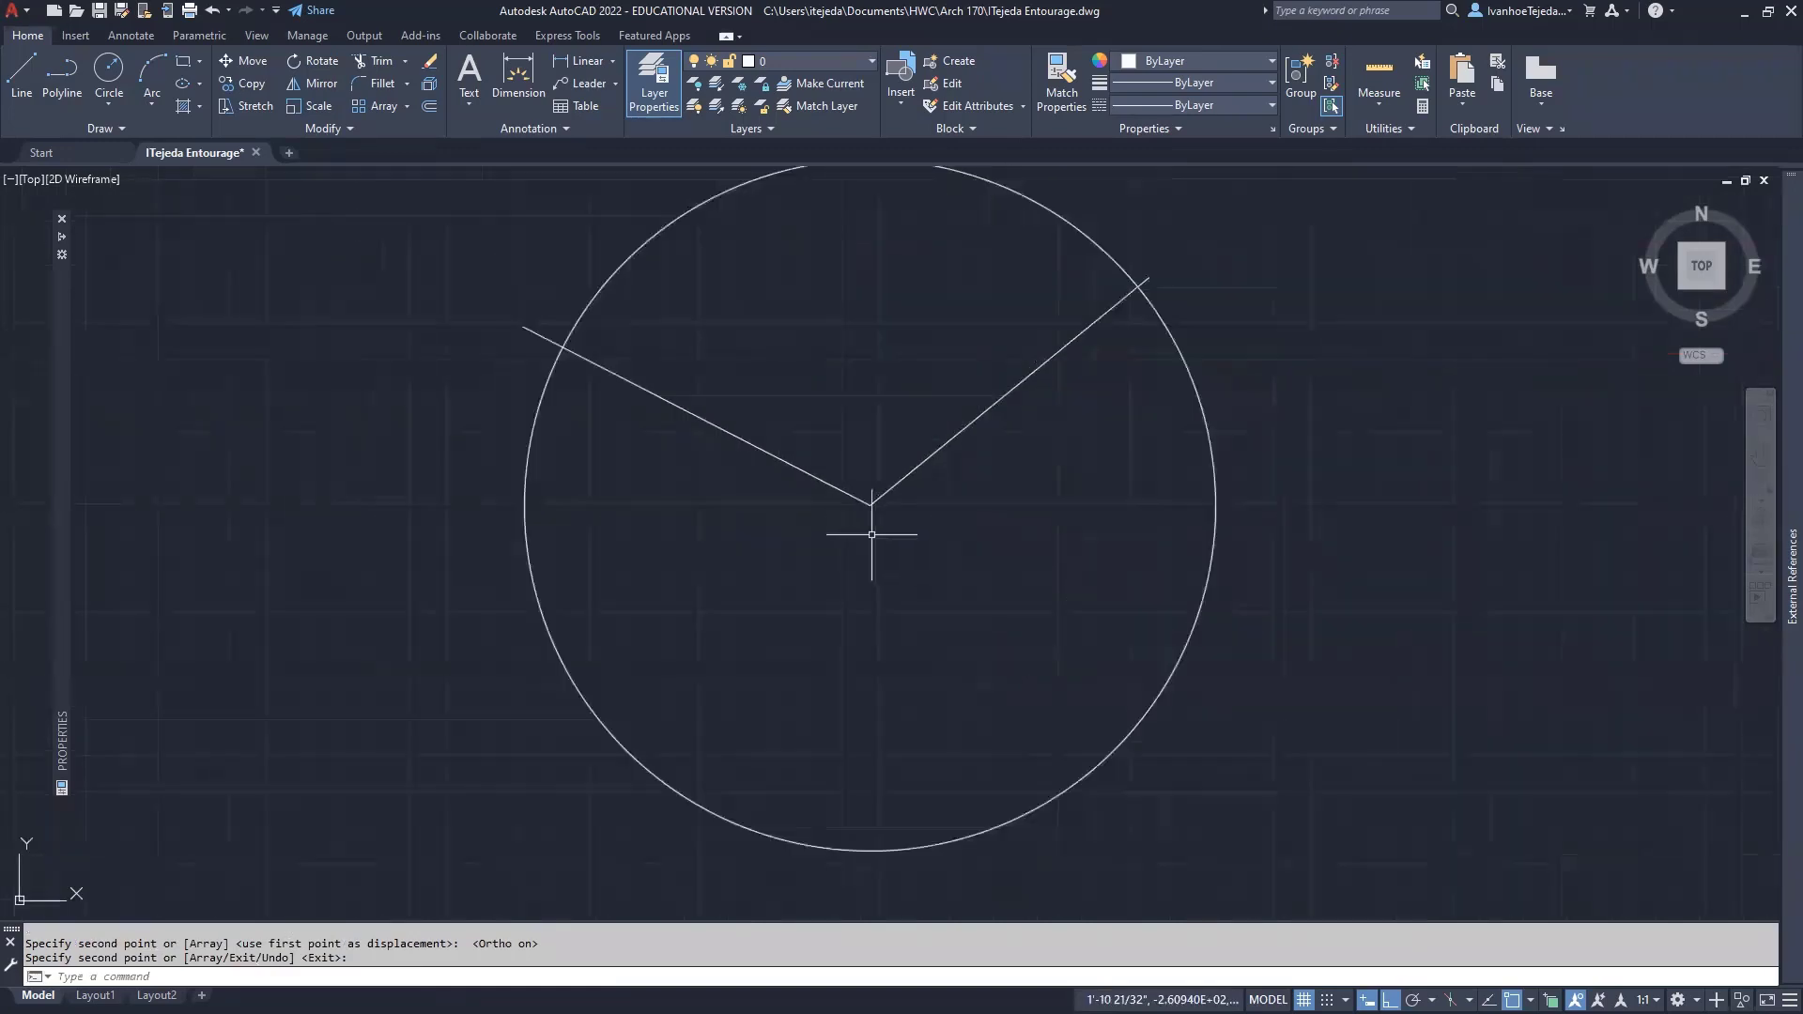
{"action": "middle_click_drag", "start_coordinate": [857, 503], "coordinate": [951, 549]}
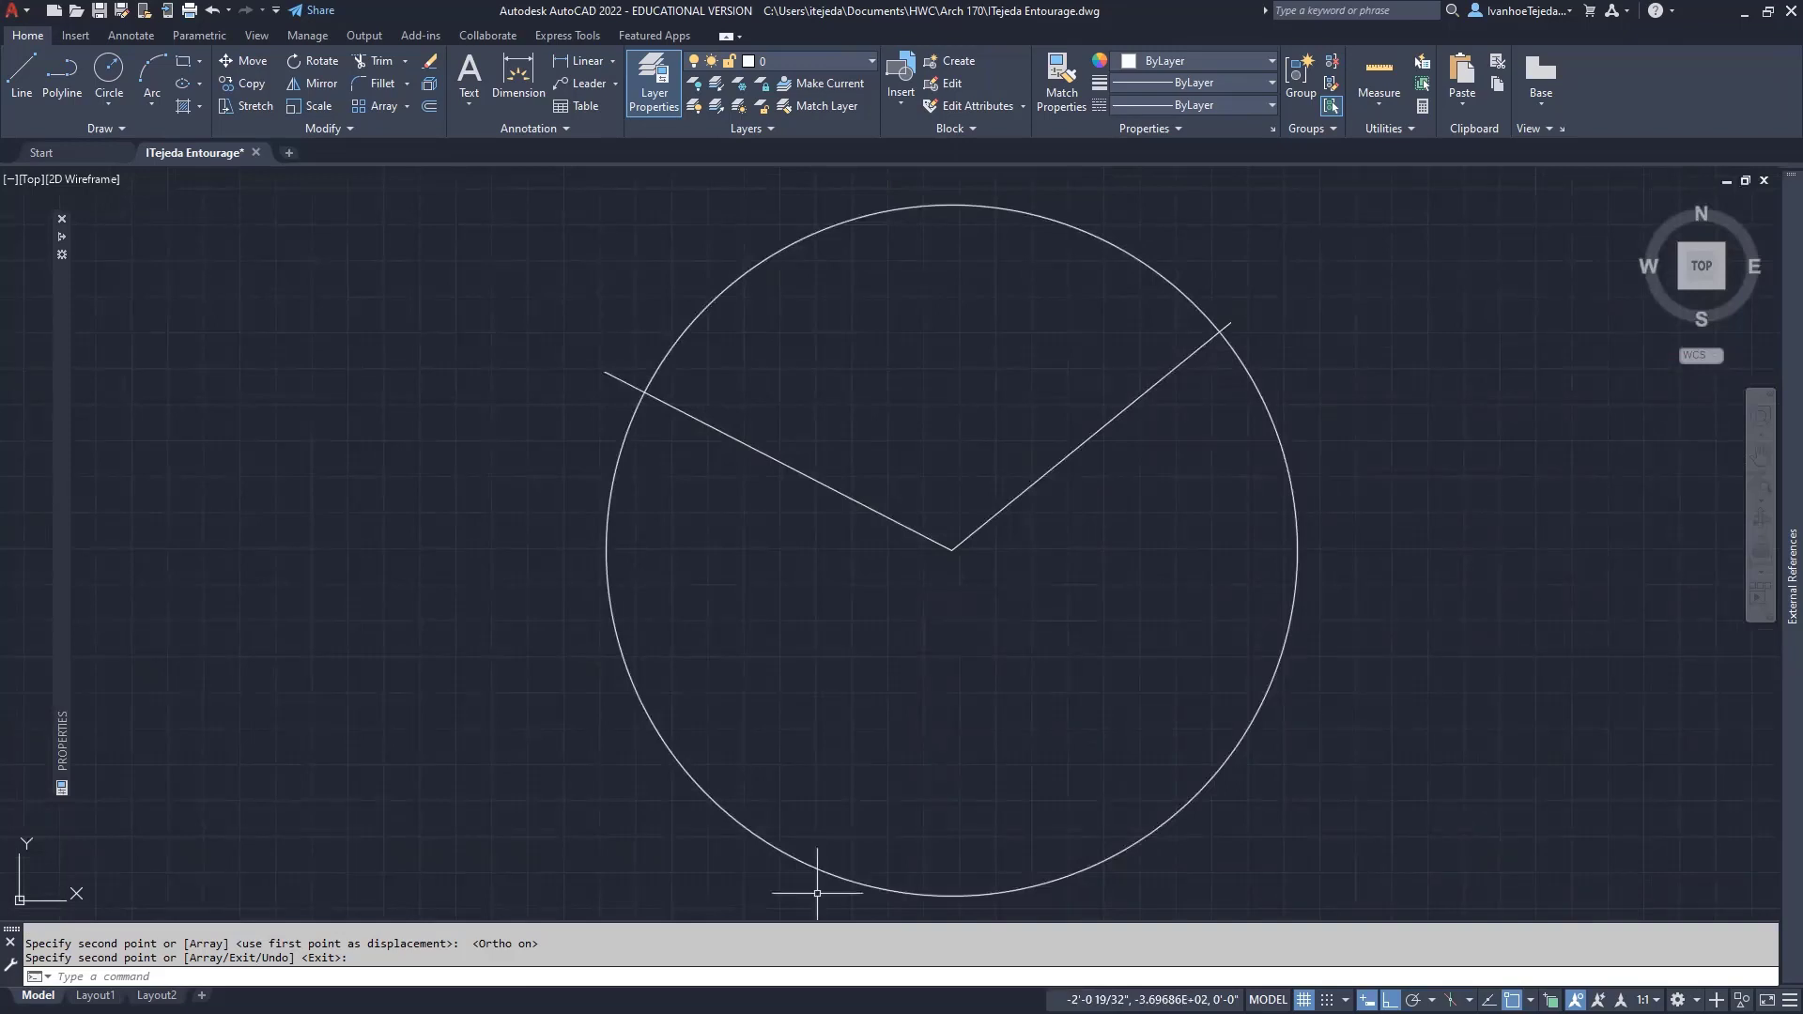
{"action": "key", "text": "alt+Tab"}
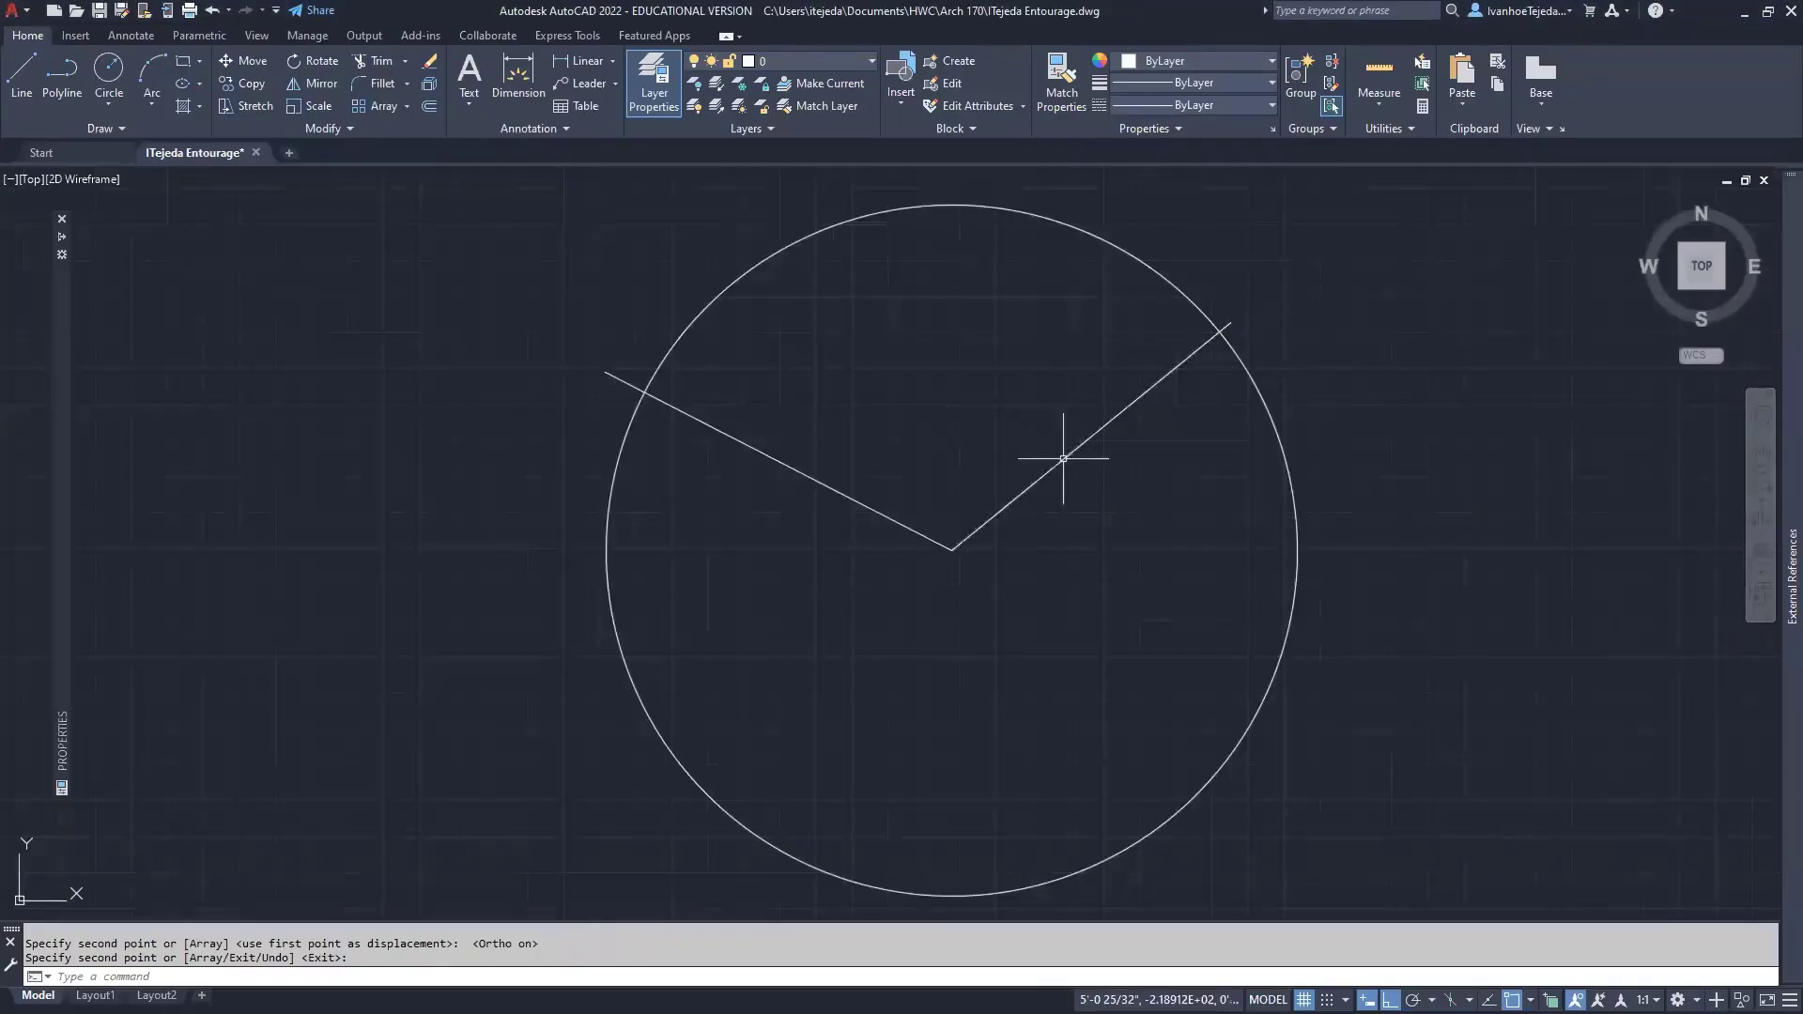
{"action": "left_click", "coordinate": [1064, 458]}
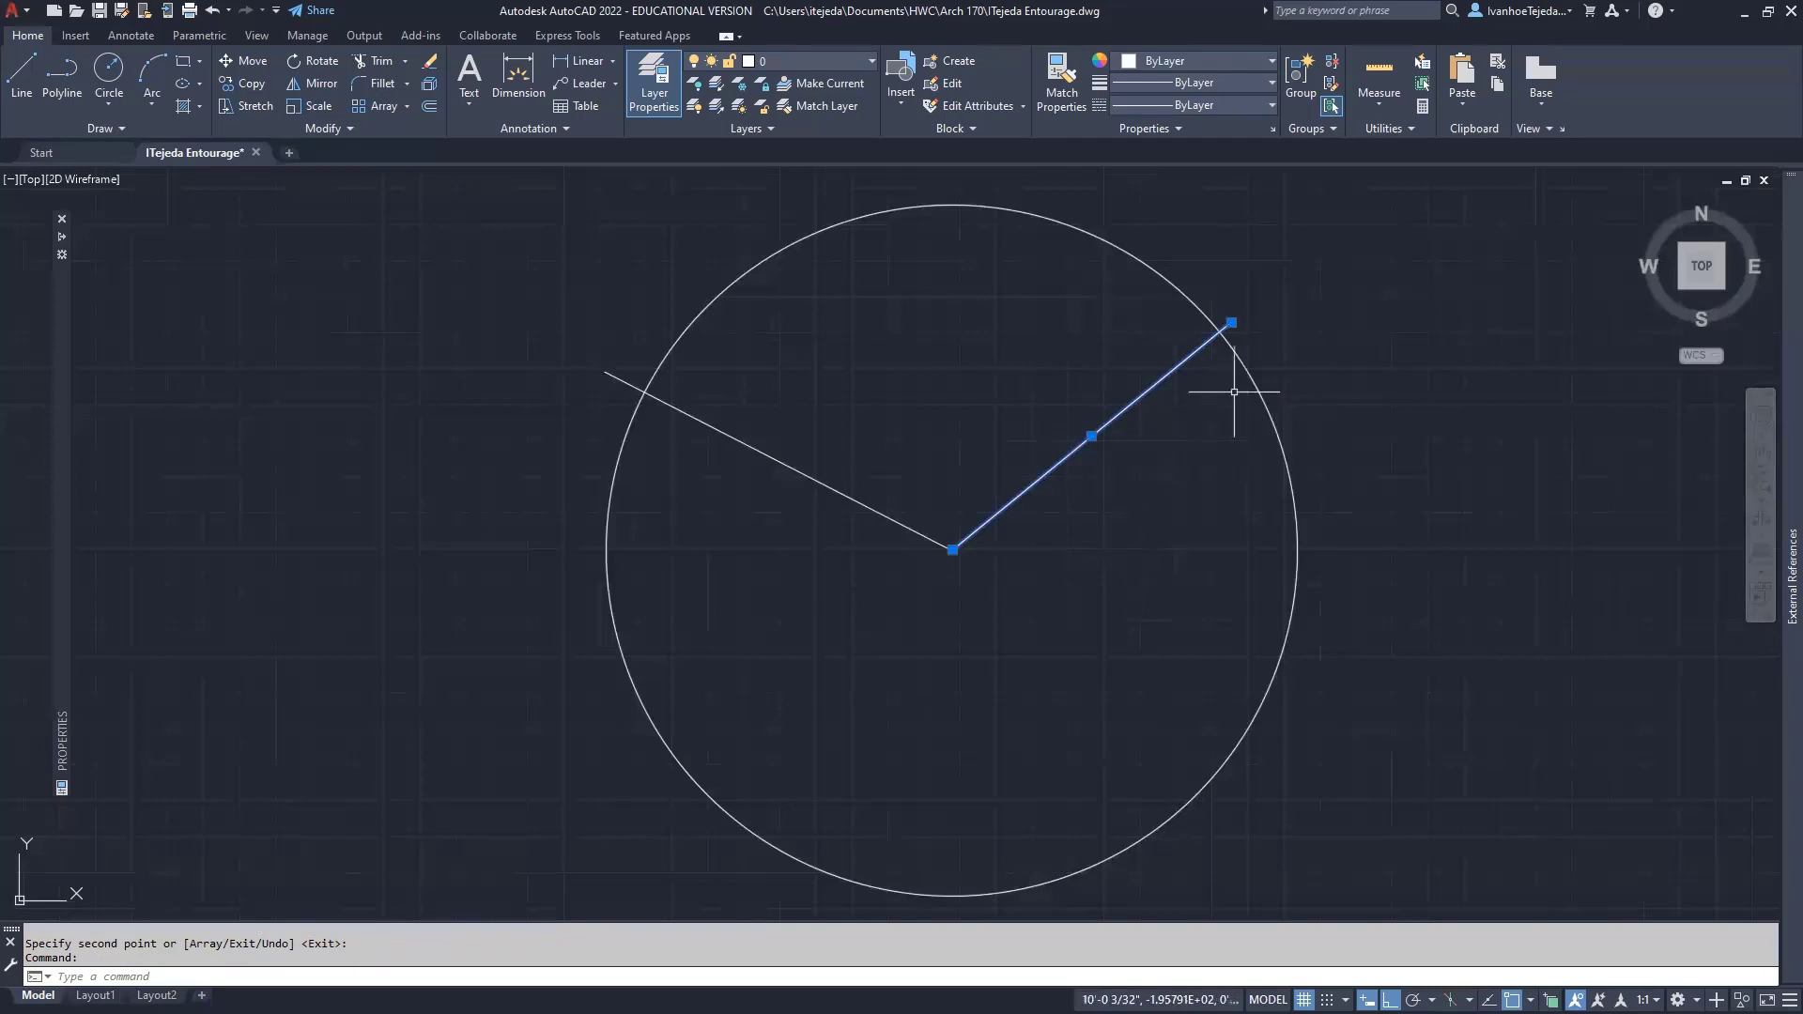
{"action": "mouse_move", "coordinate": [1232, 324]}
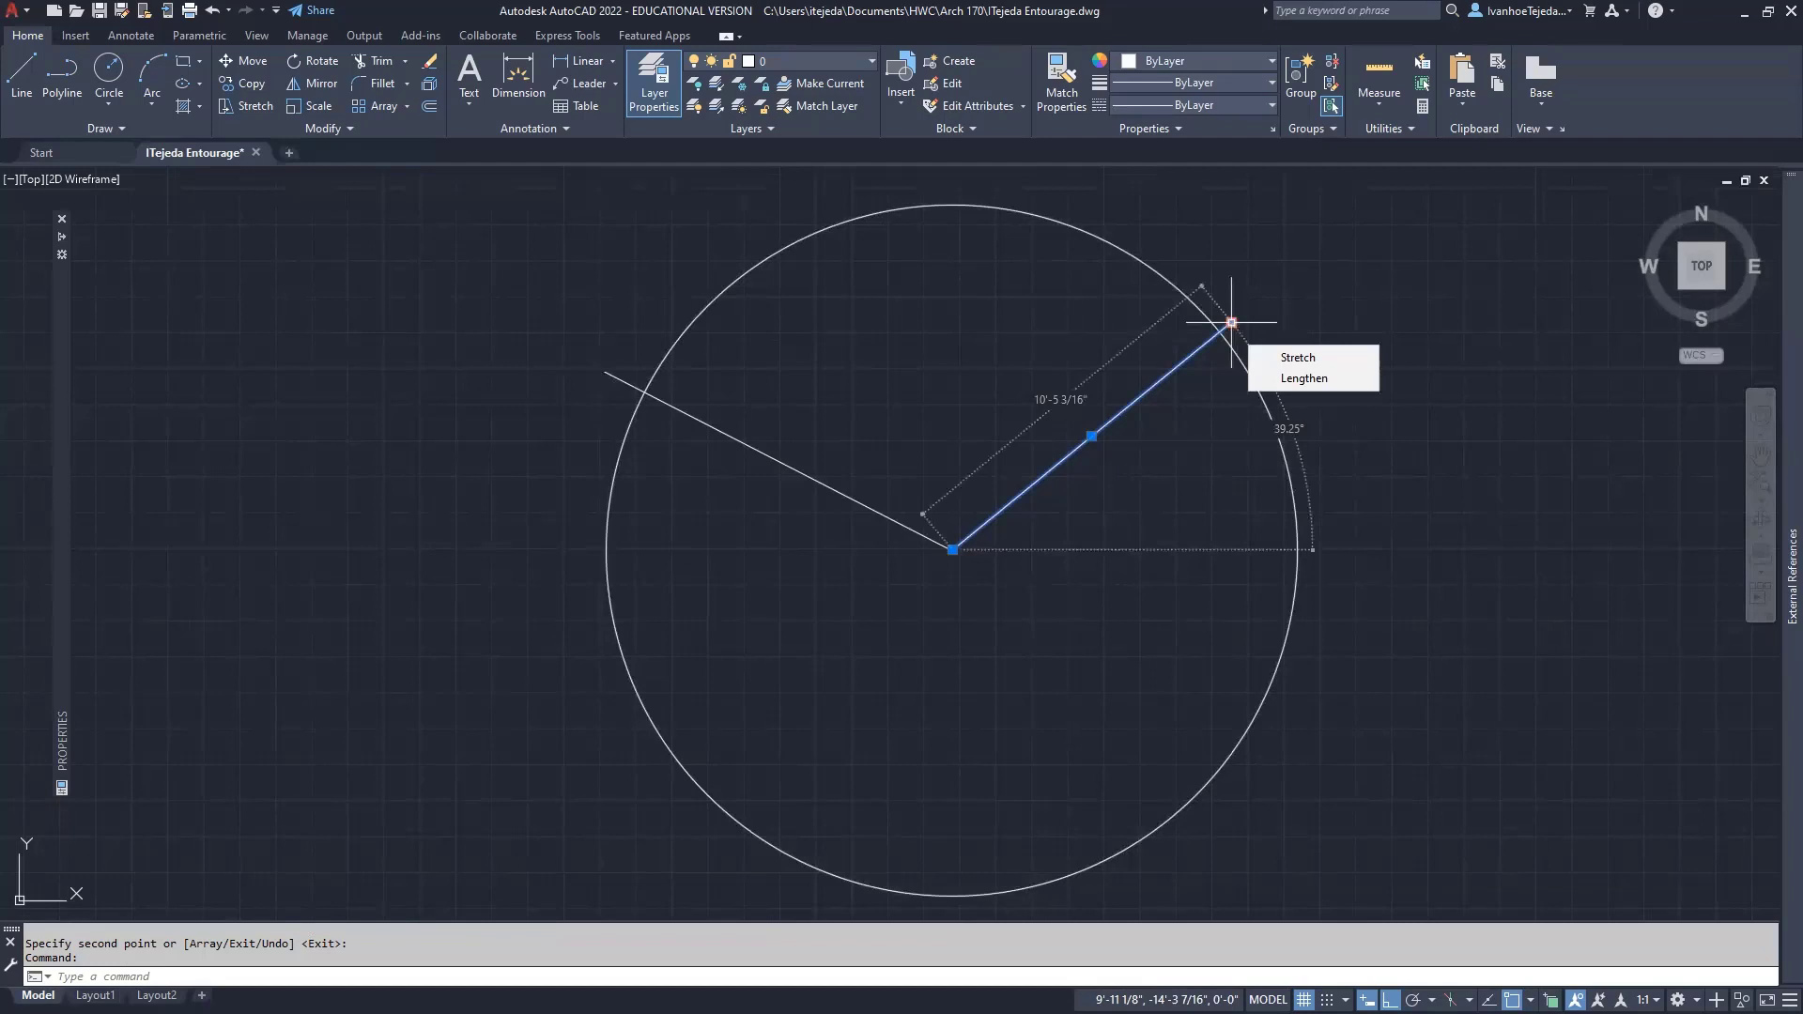
{"action": "left_click", "coordinate": [1233, 323]}
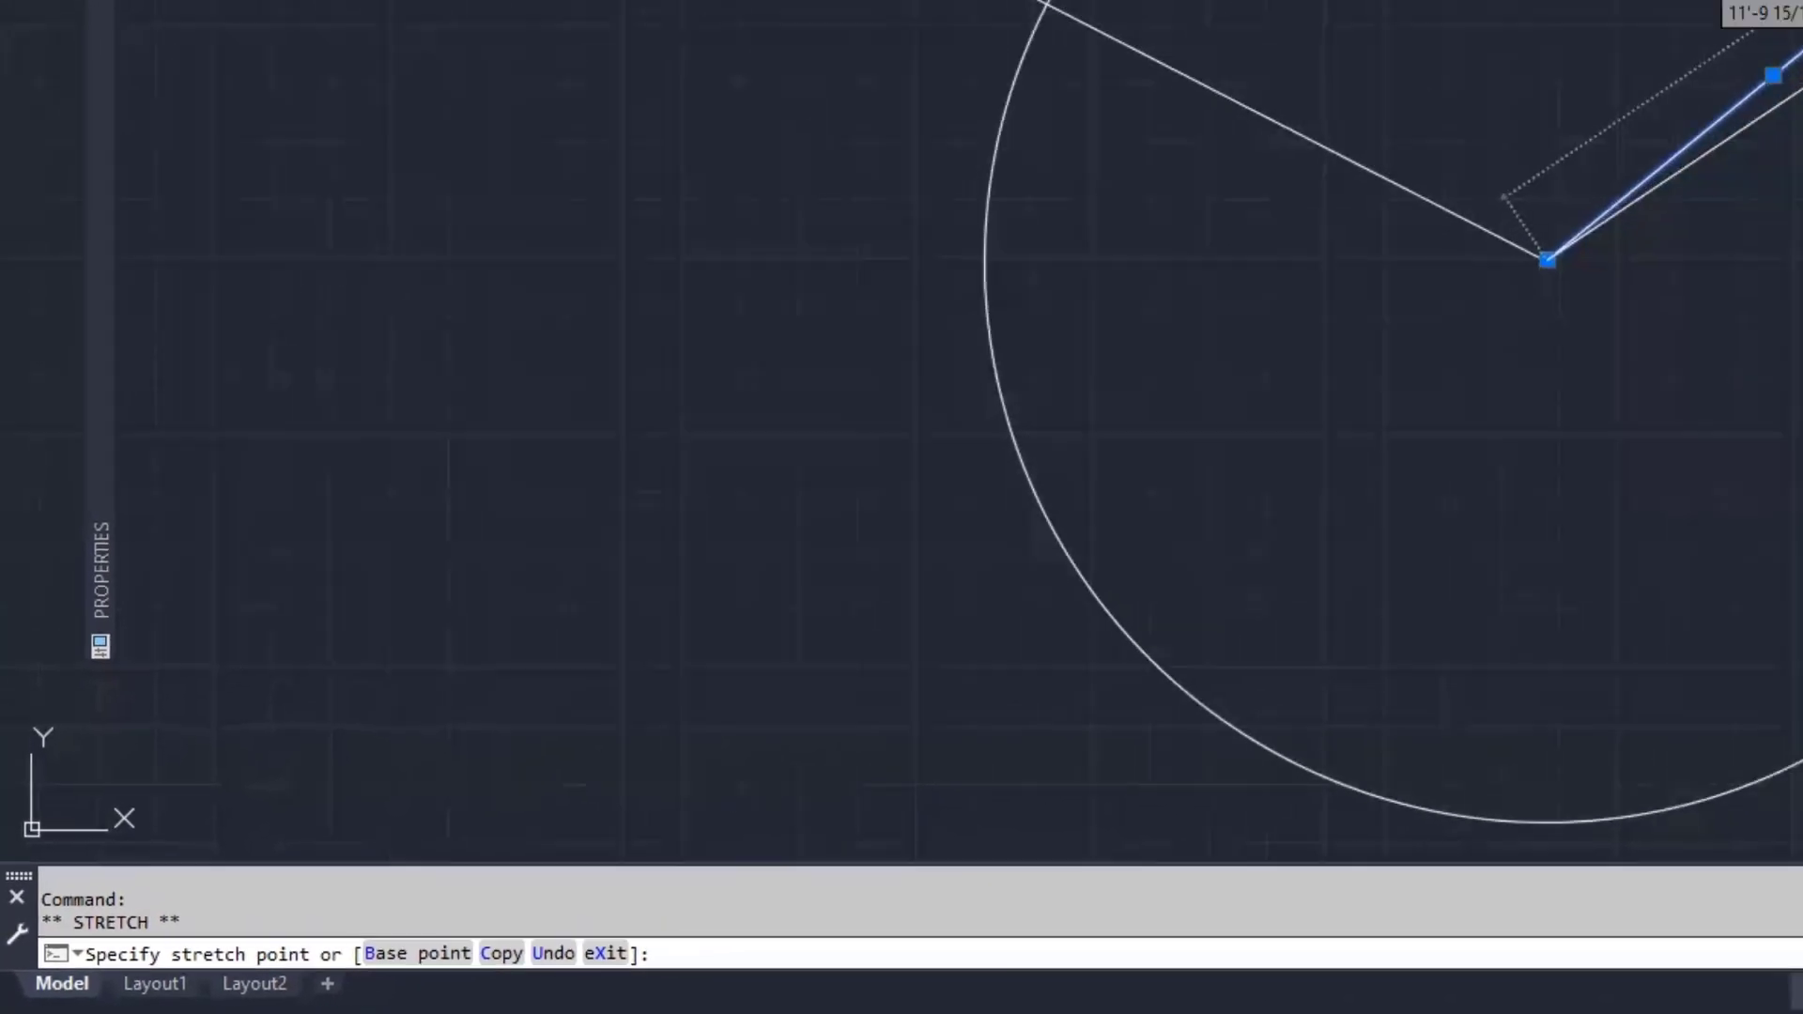
{"action": "type", "text": "c"}
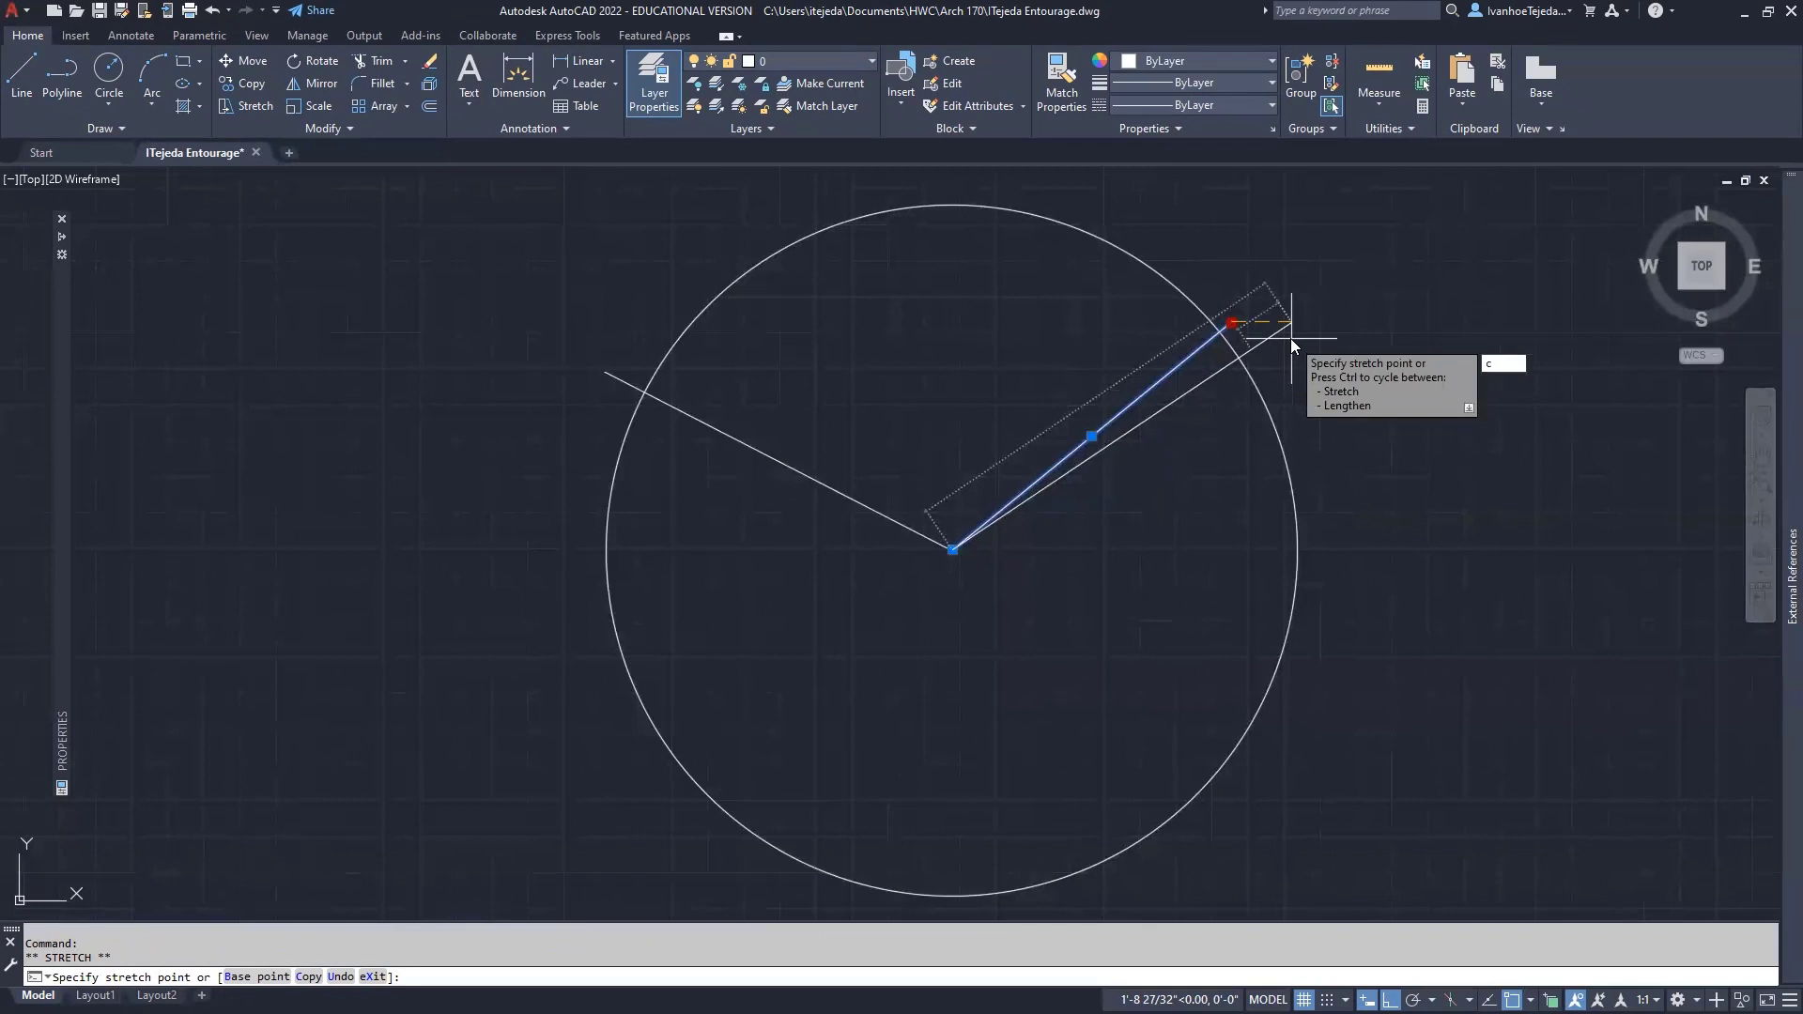
{"action": "key", "text": "Return"}
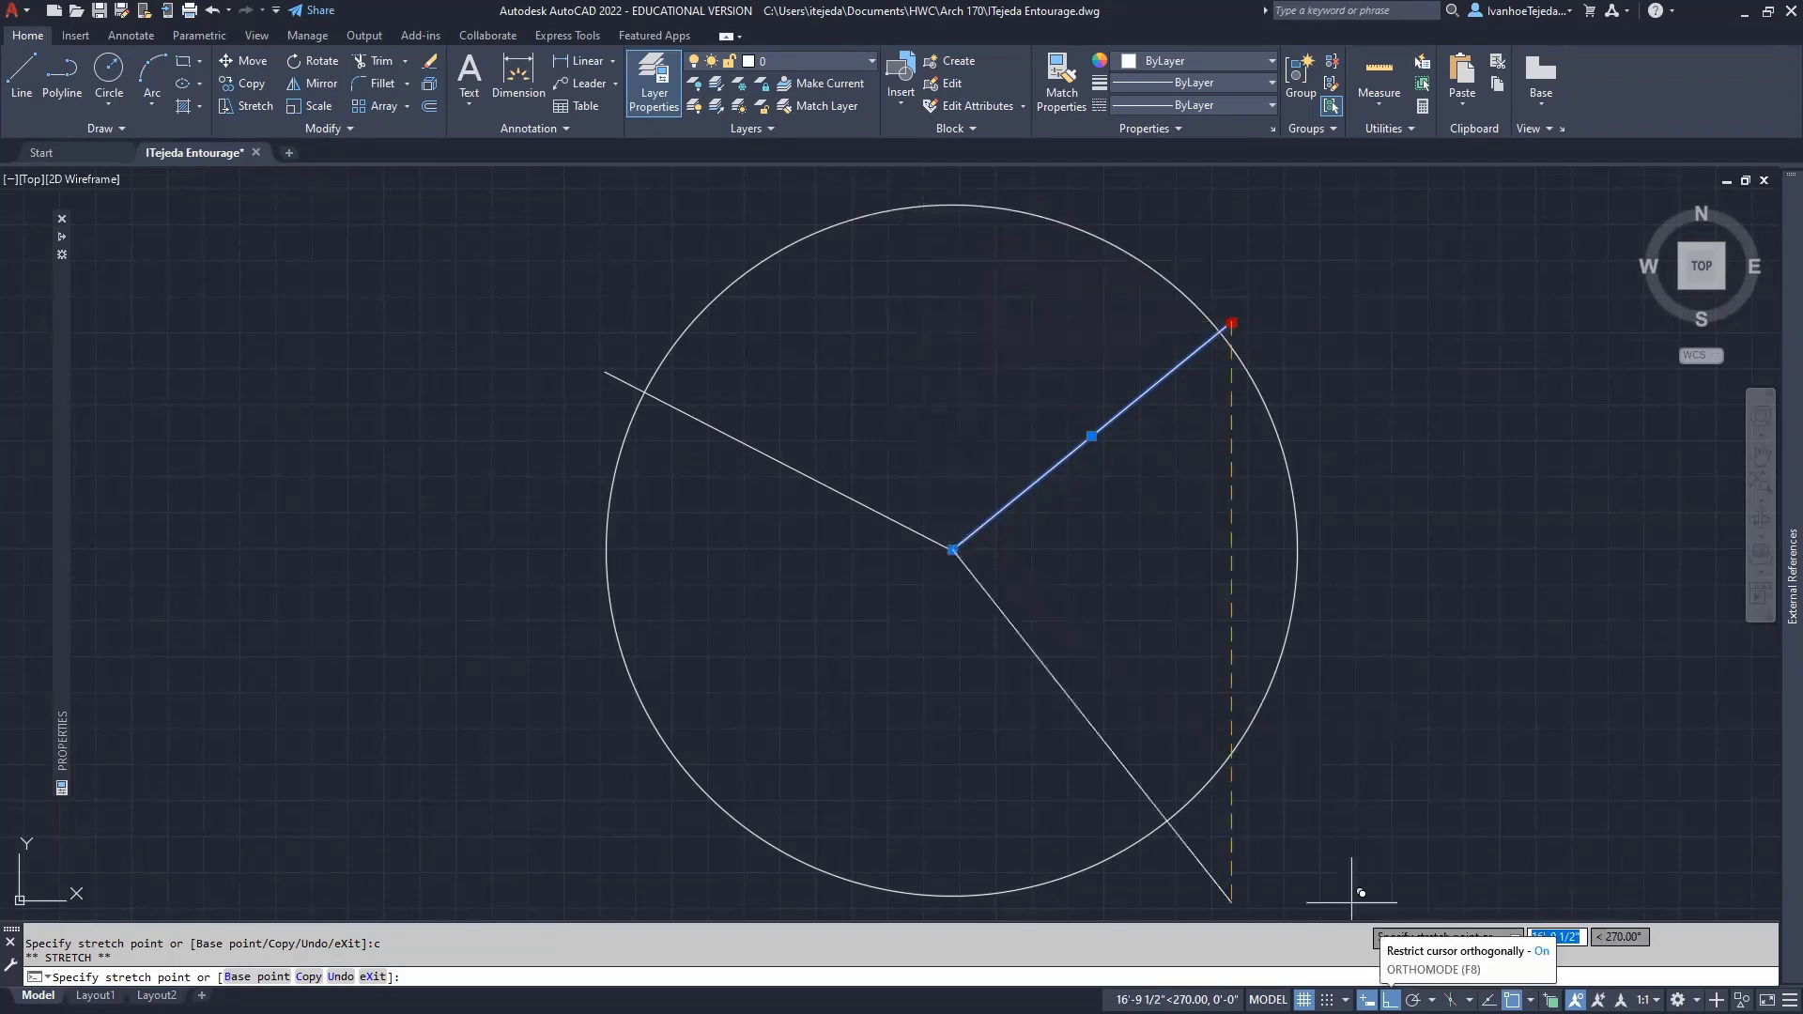
{"action": "key", "text": "F8"}
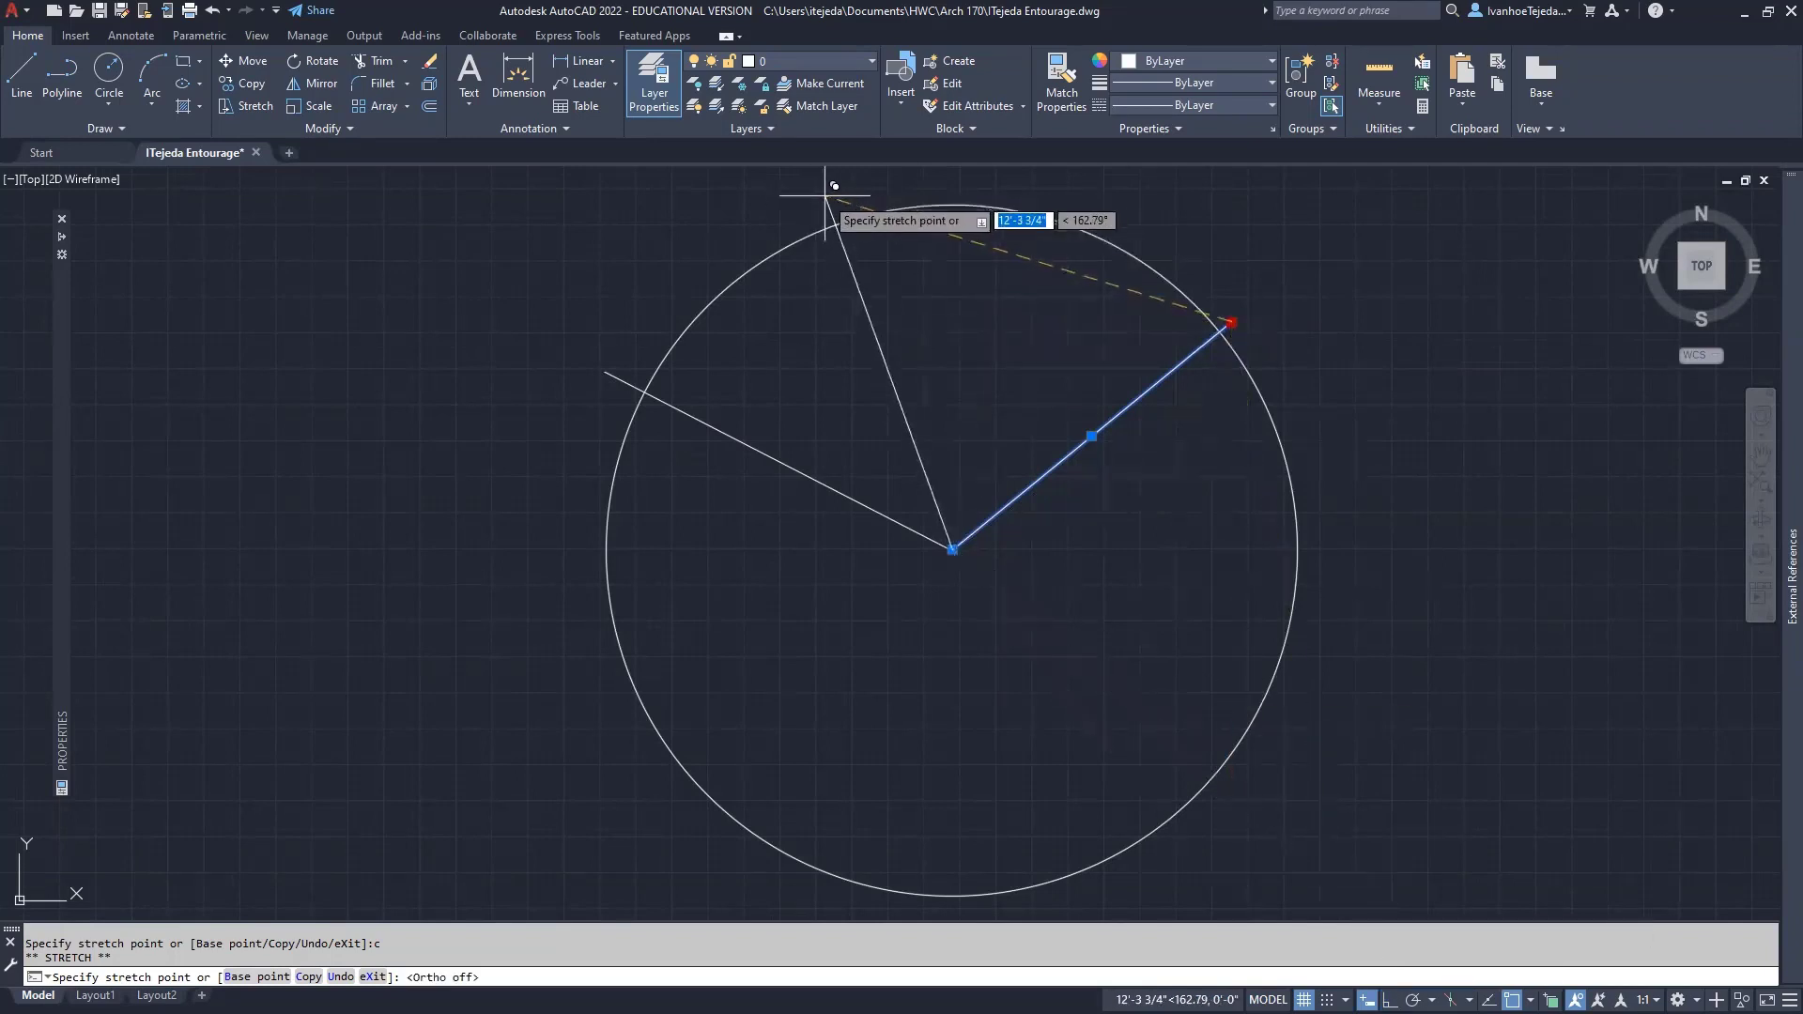
{"action": "left_click", "coordinate": [826, 196]}
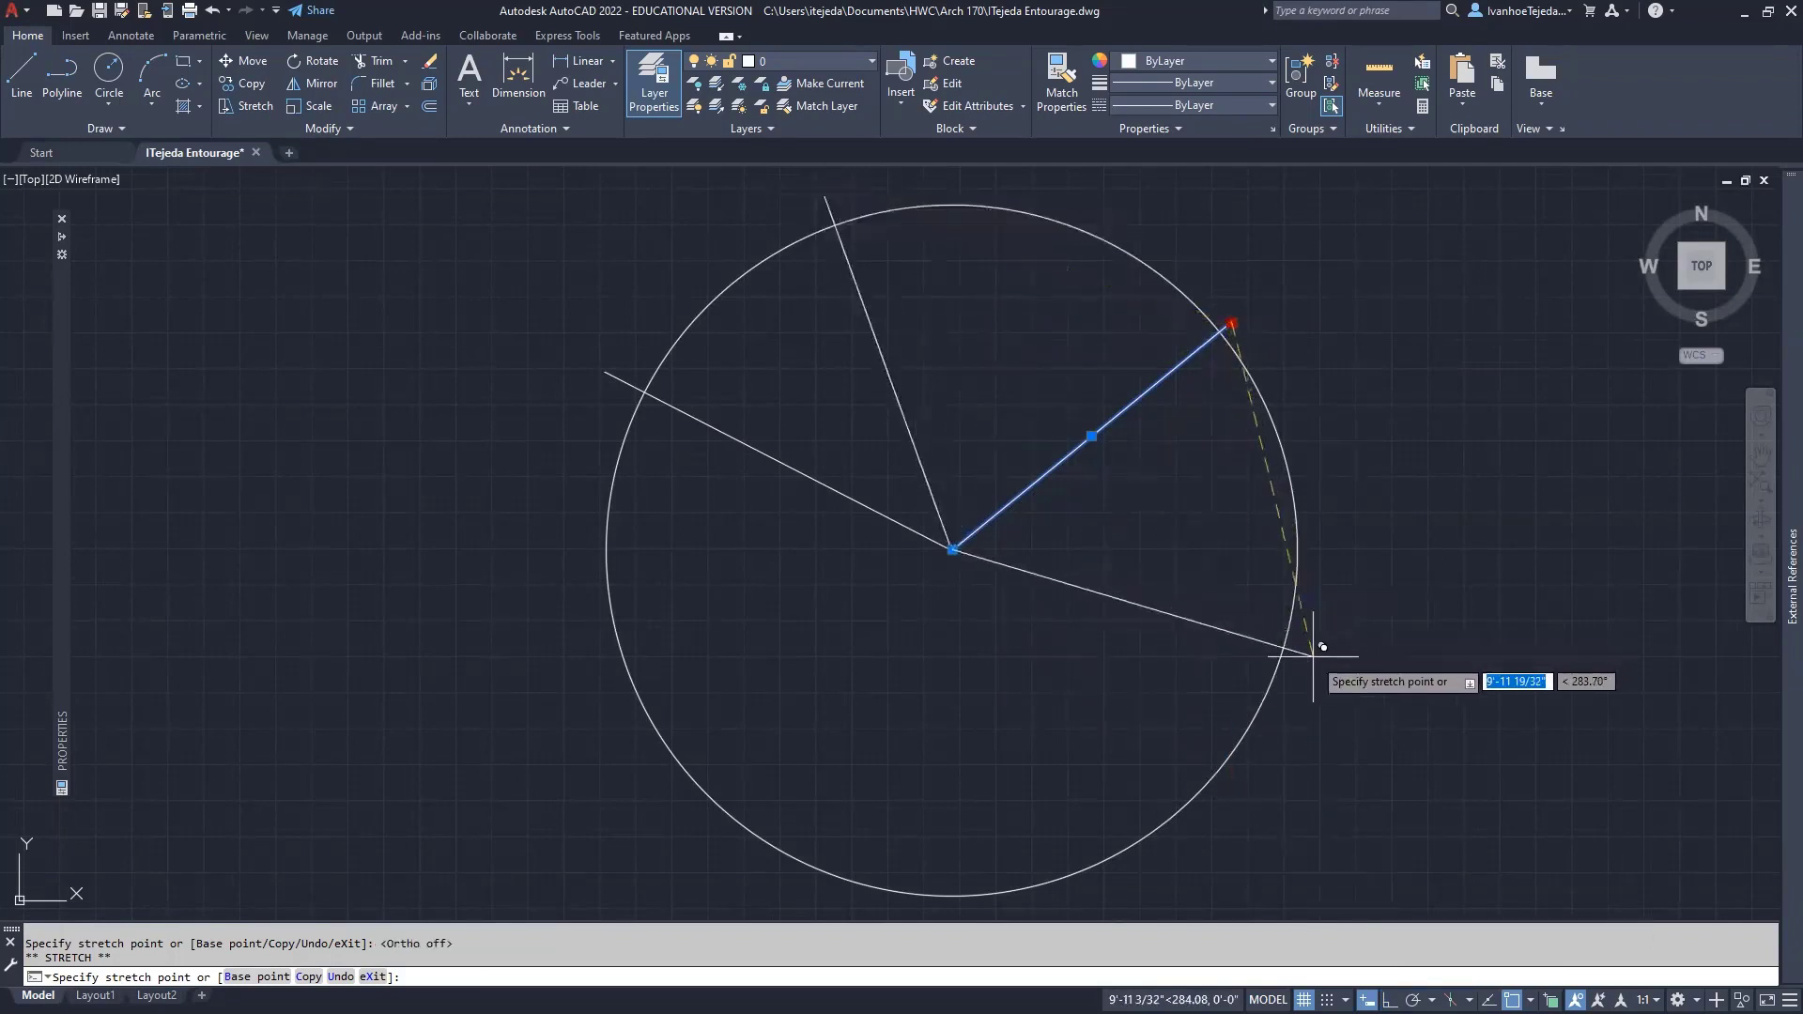
Add four more stretched branch copies from the same endpoint, ending just outside the circle at right, lower right, bottom and lower left.
{"action": "left_click", "coordinate": [1342, 592]}
{"action": "middle_click_drag", "start_coordinate": [1303, 670], "coordinate": [1393, 567]}
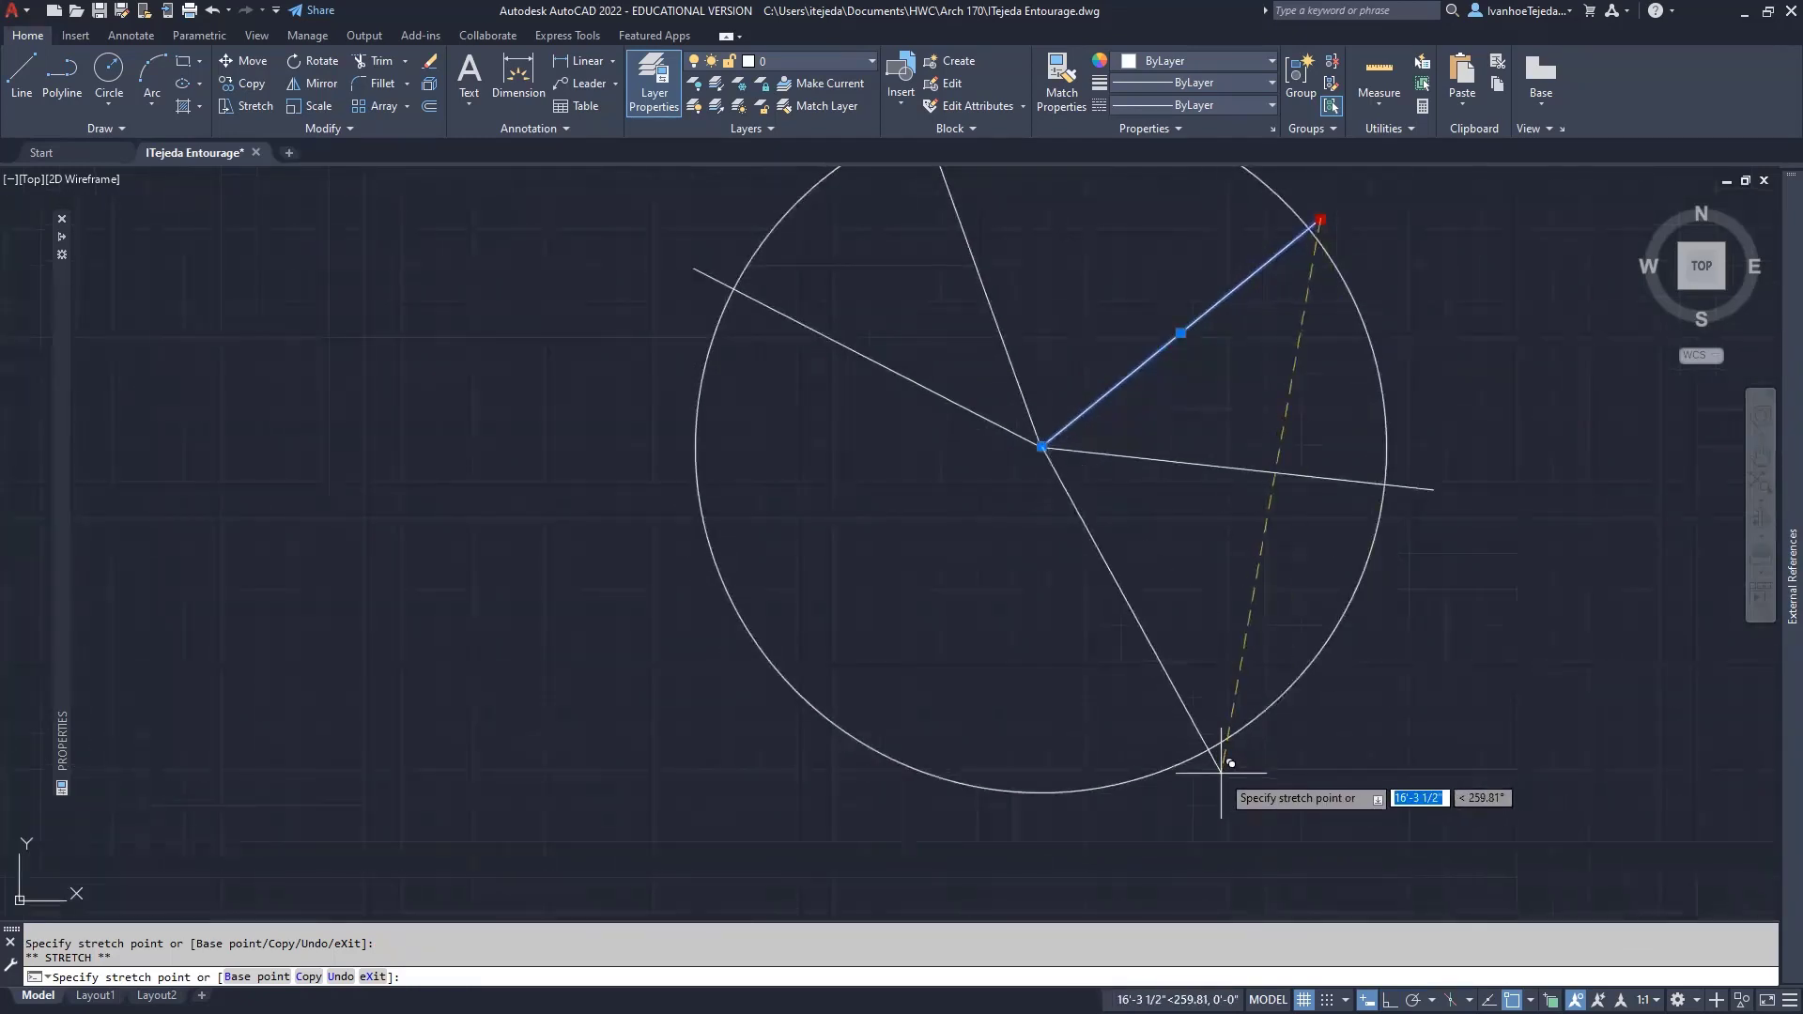
{"action": "left_click", "coordinate": [1221, 772]}
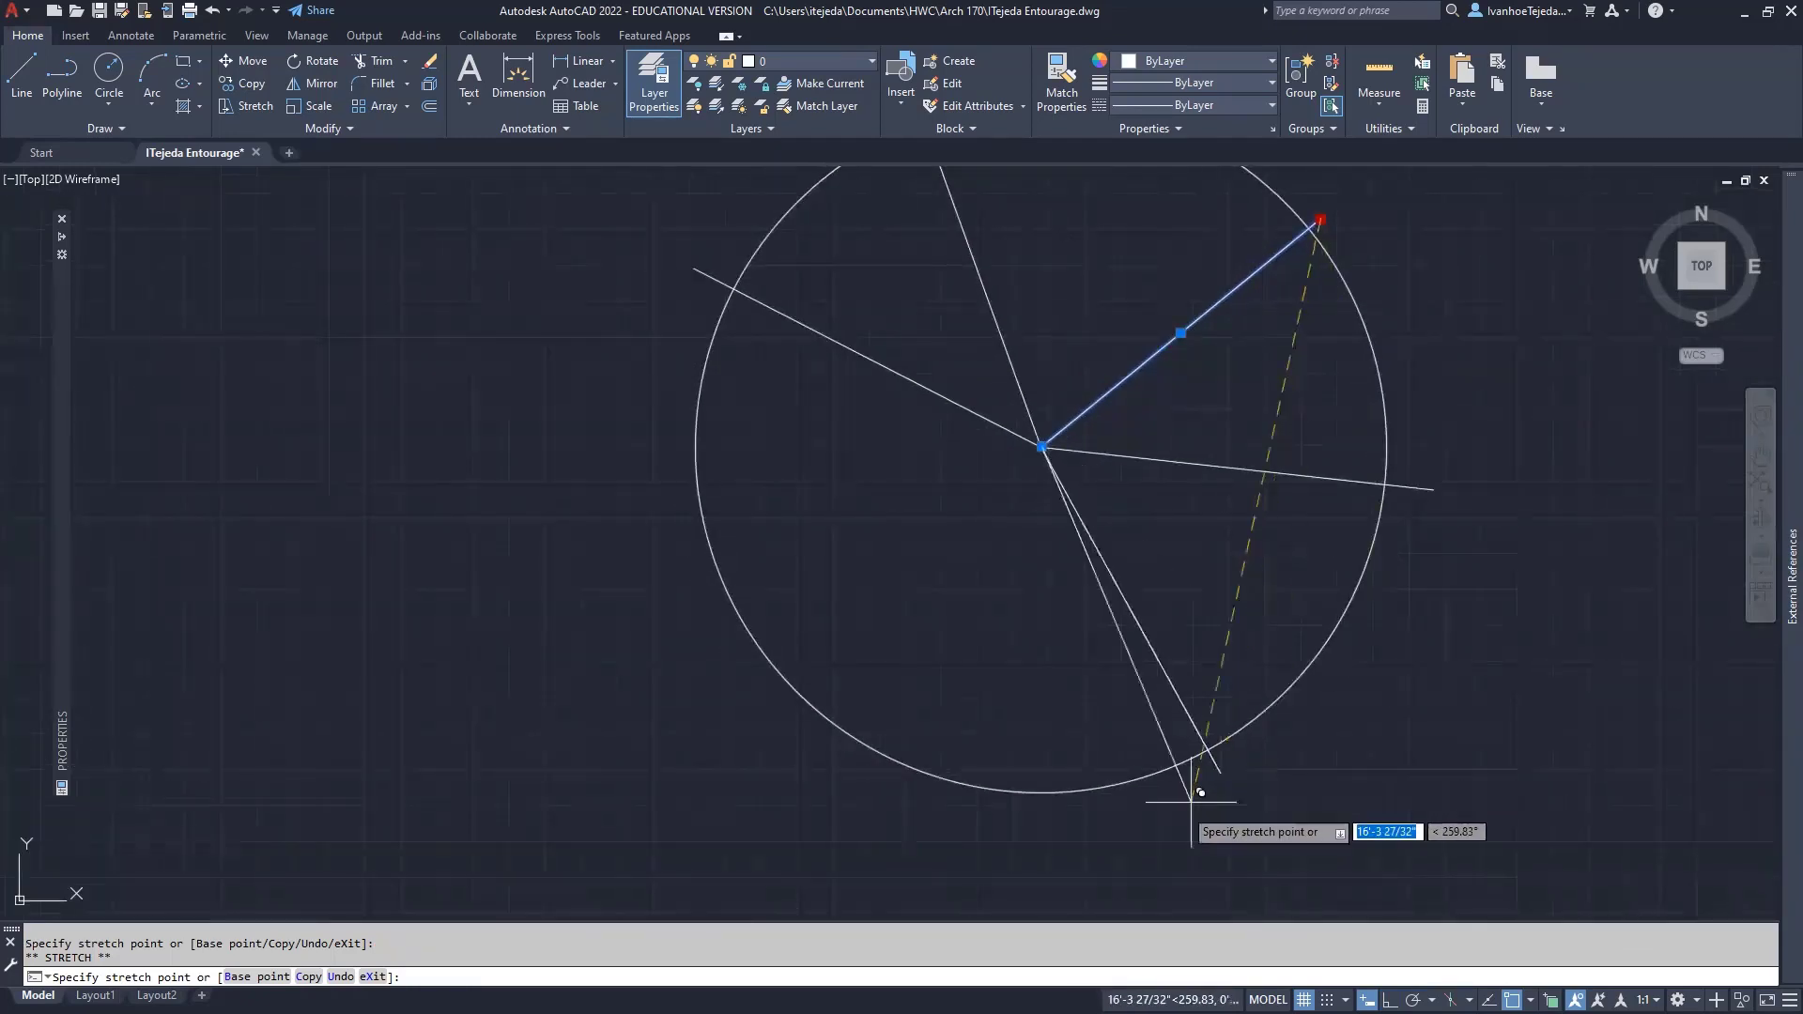
{"action": "left_click", "coordinate": [962, 803]}
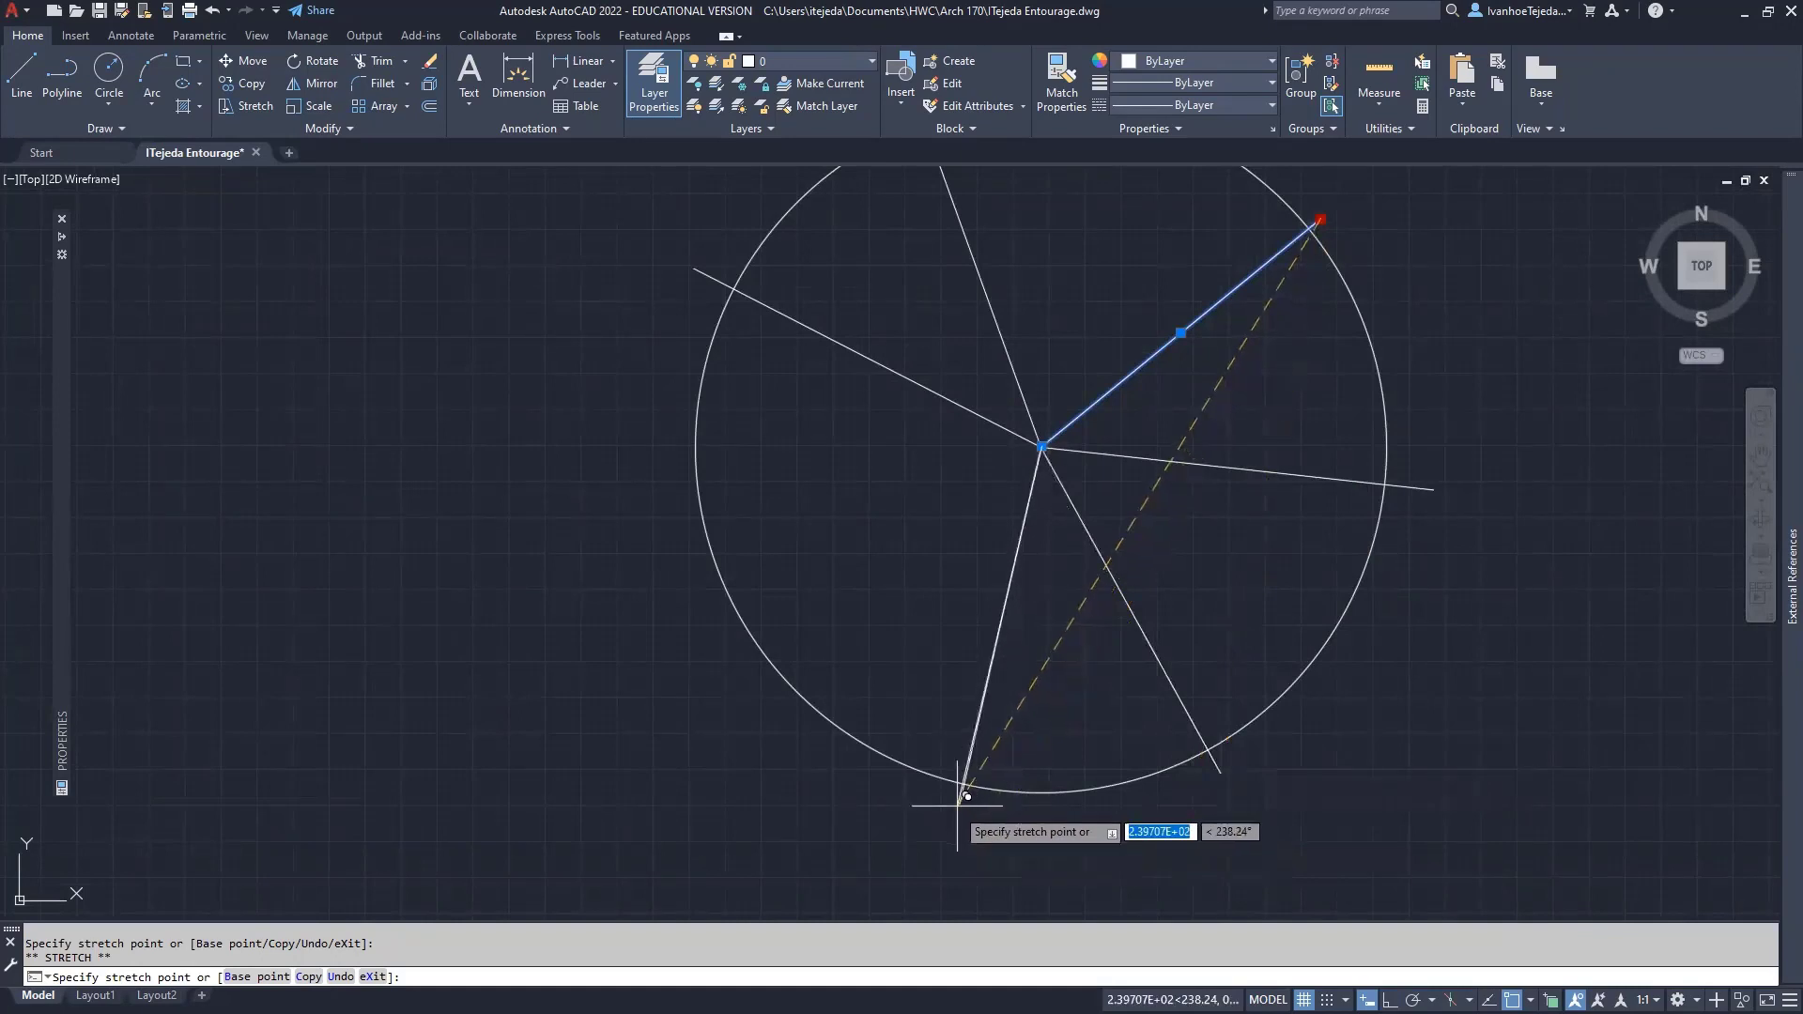
{"action": "left_click", "coordinate": [710, 624]}
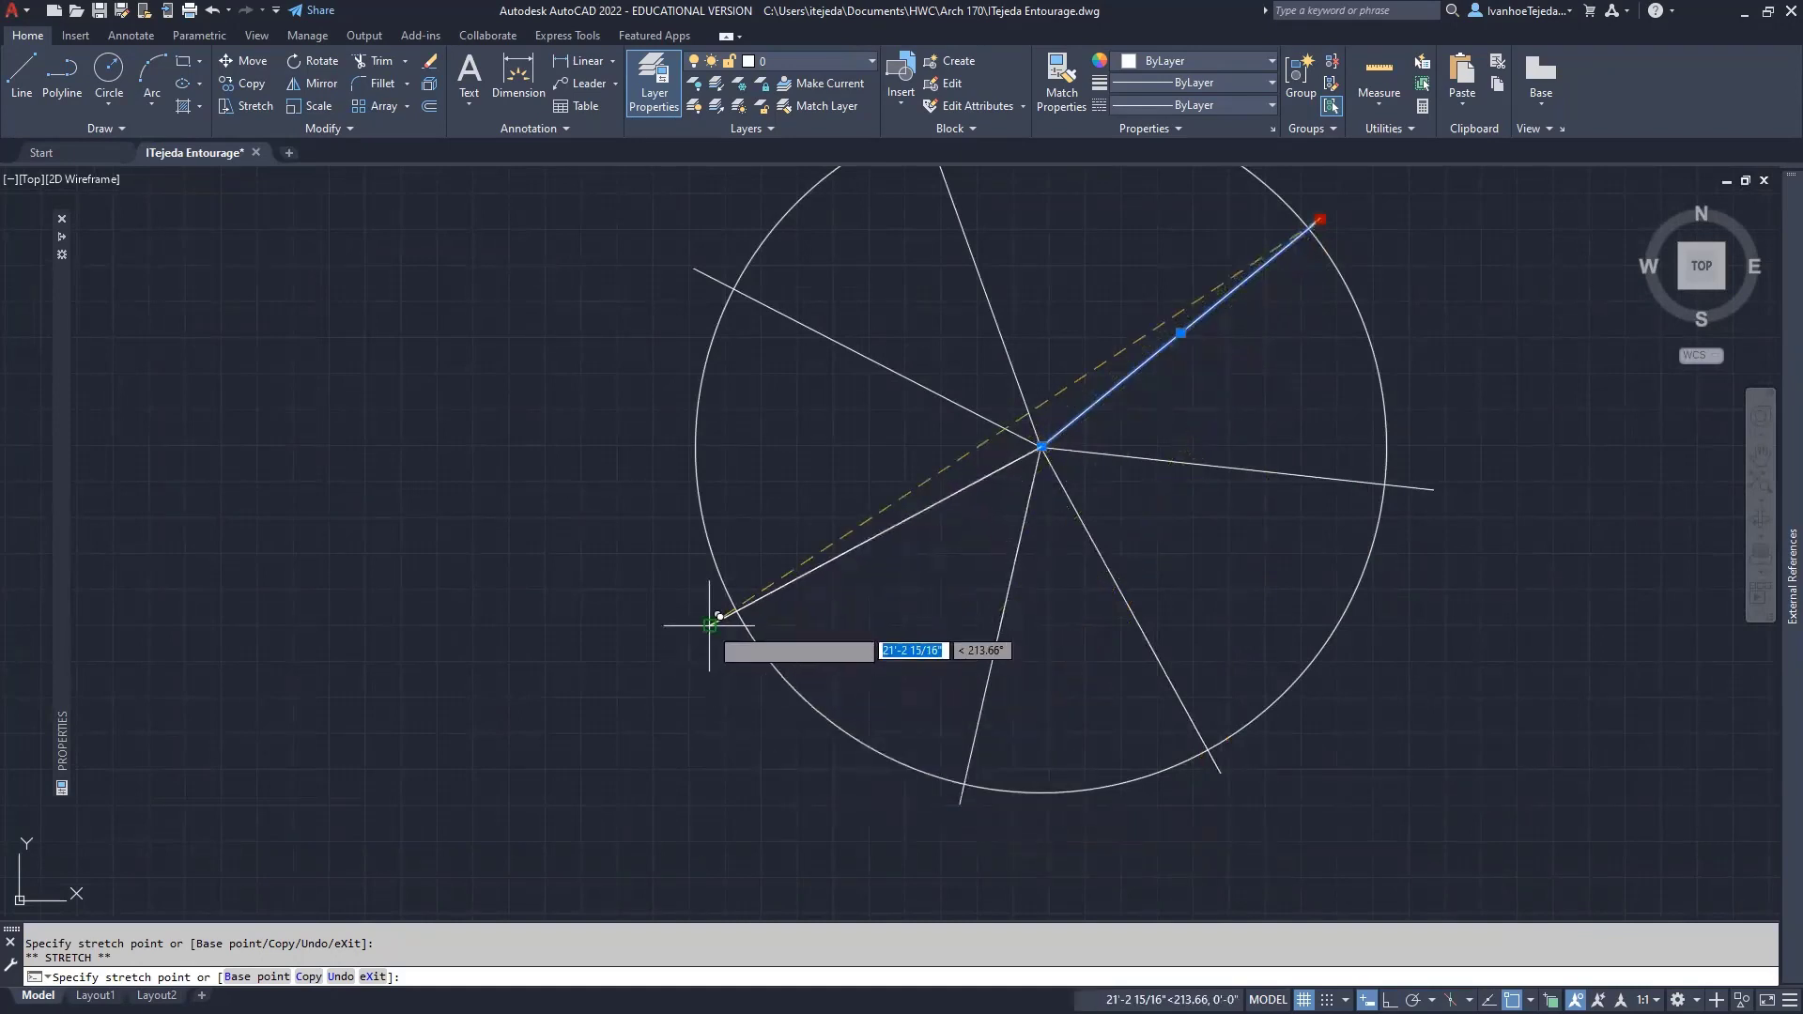
{"action": "right_click", "coordinate": [575, 564]}
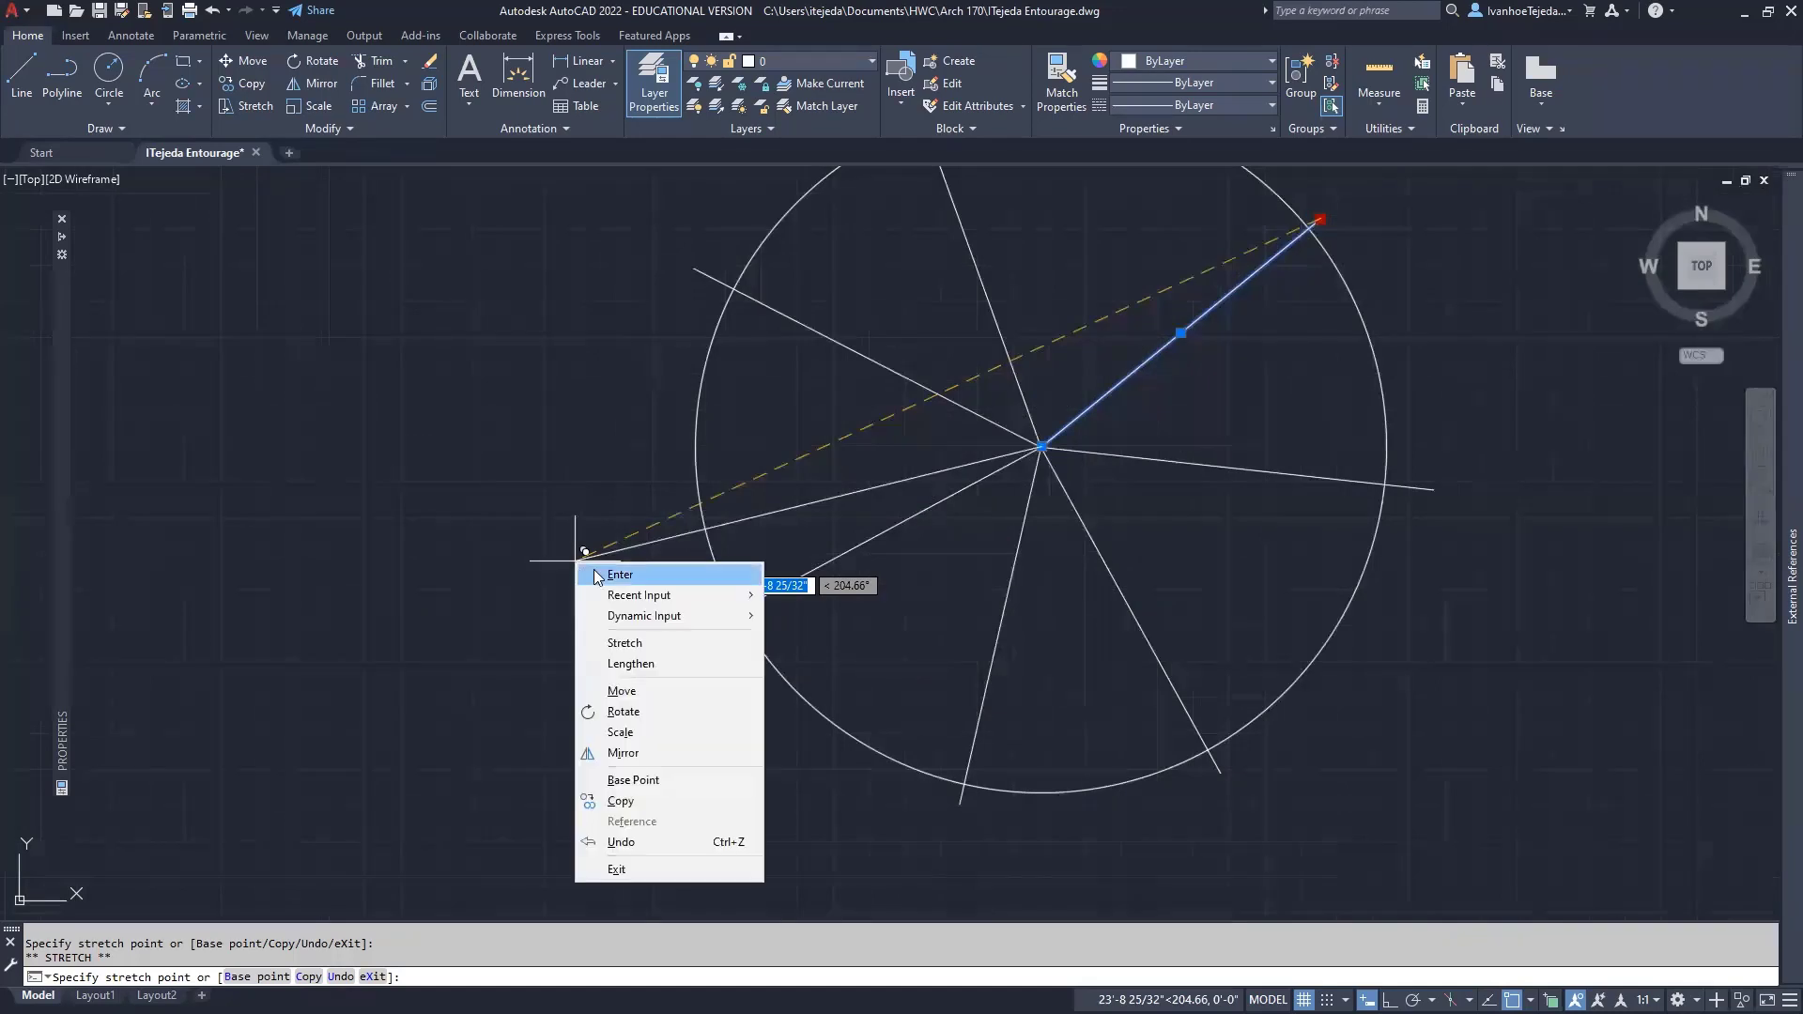
{"action": "left_click", "coordinate": [601, 576]}
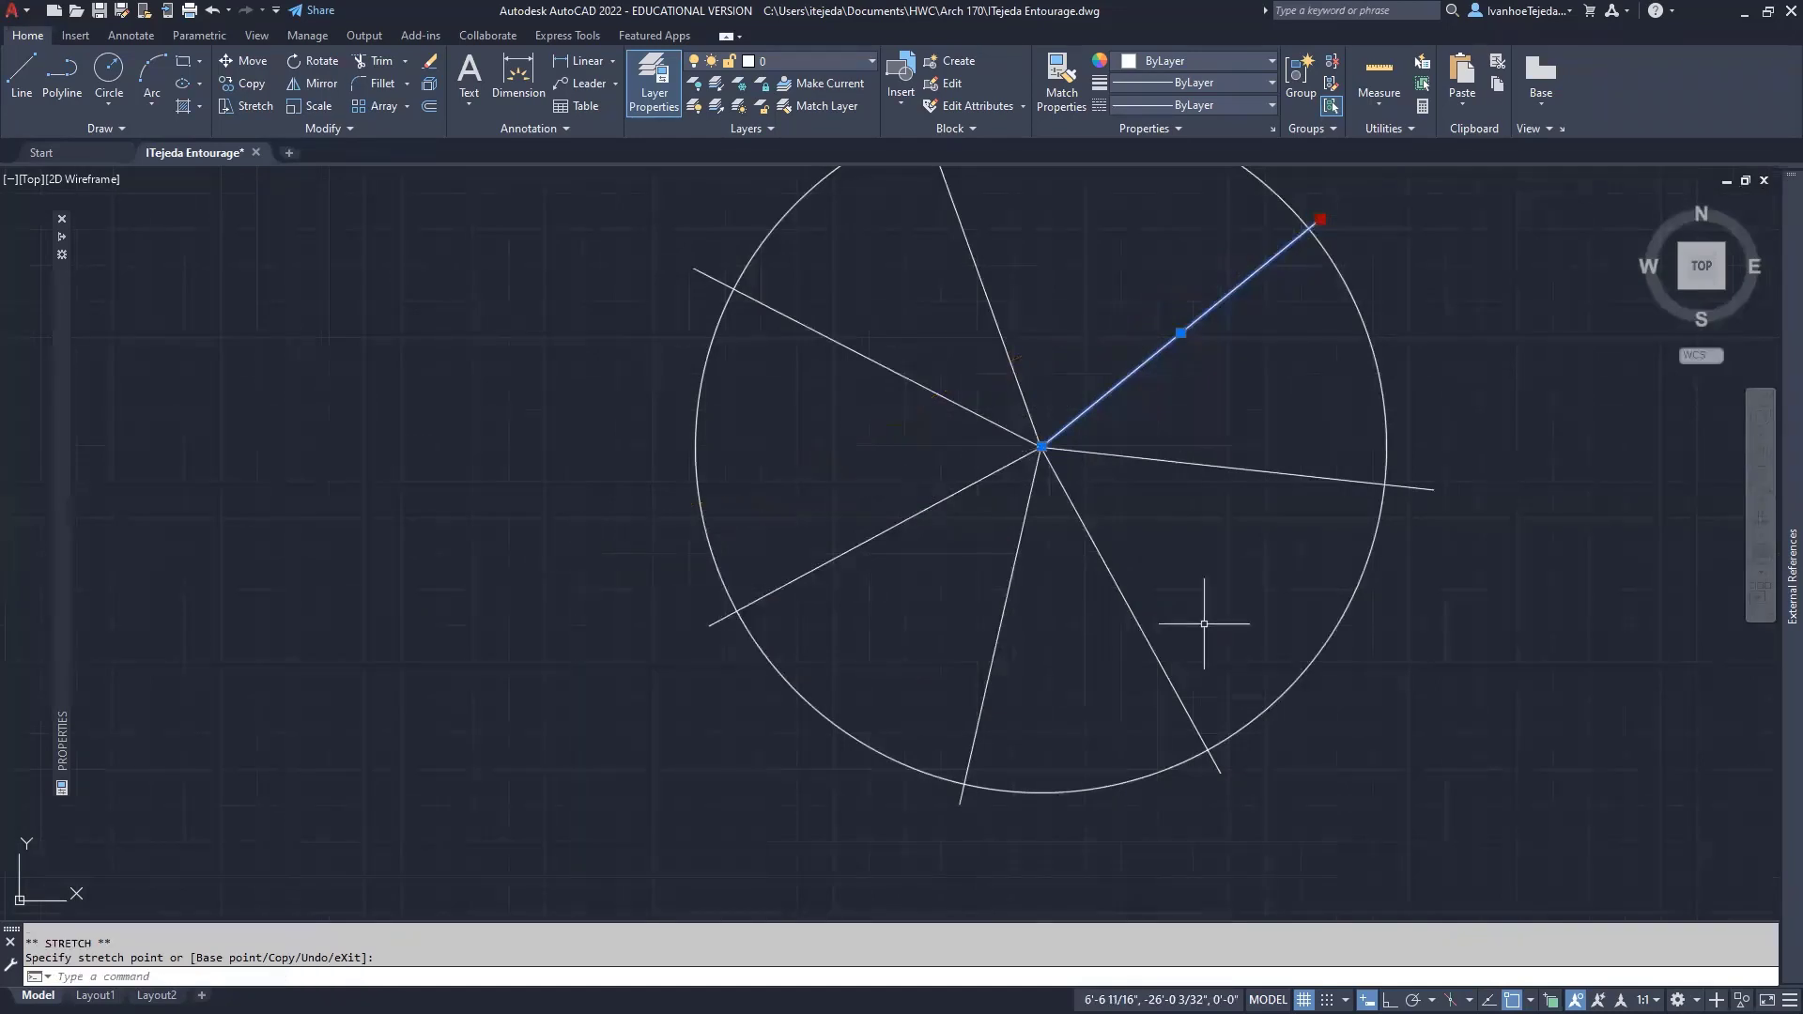
{"action": "key", "text": "Escape"}
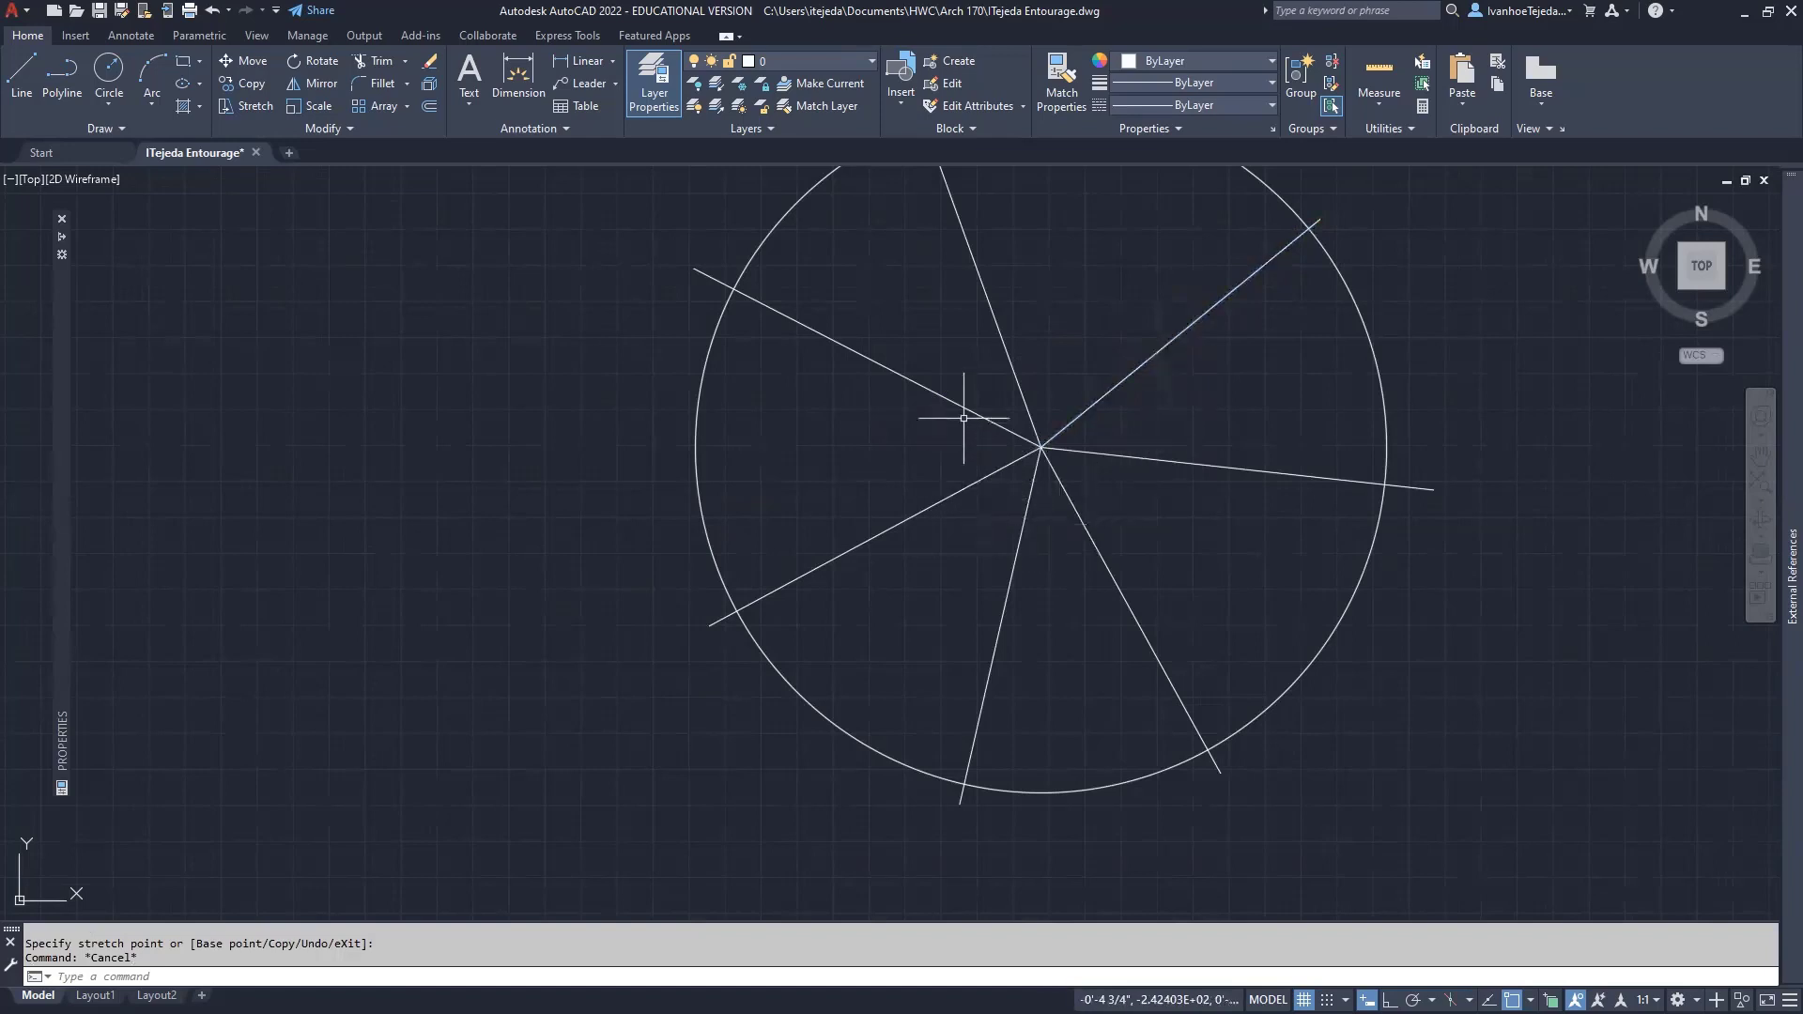
Trim the overhanging ends of the branch lines at the circle all around the second plan tree.
{"action": "middle_click_drag", "start_coordinate": [1421, 375], "coordinate": [1362, 475]}
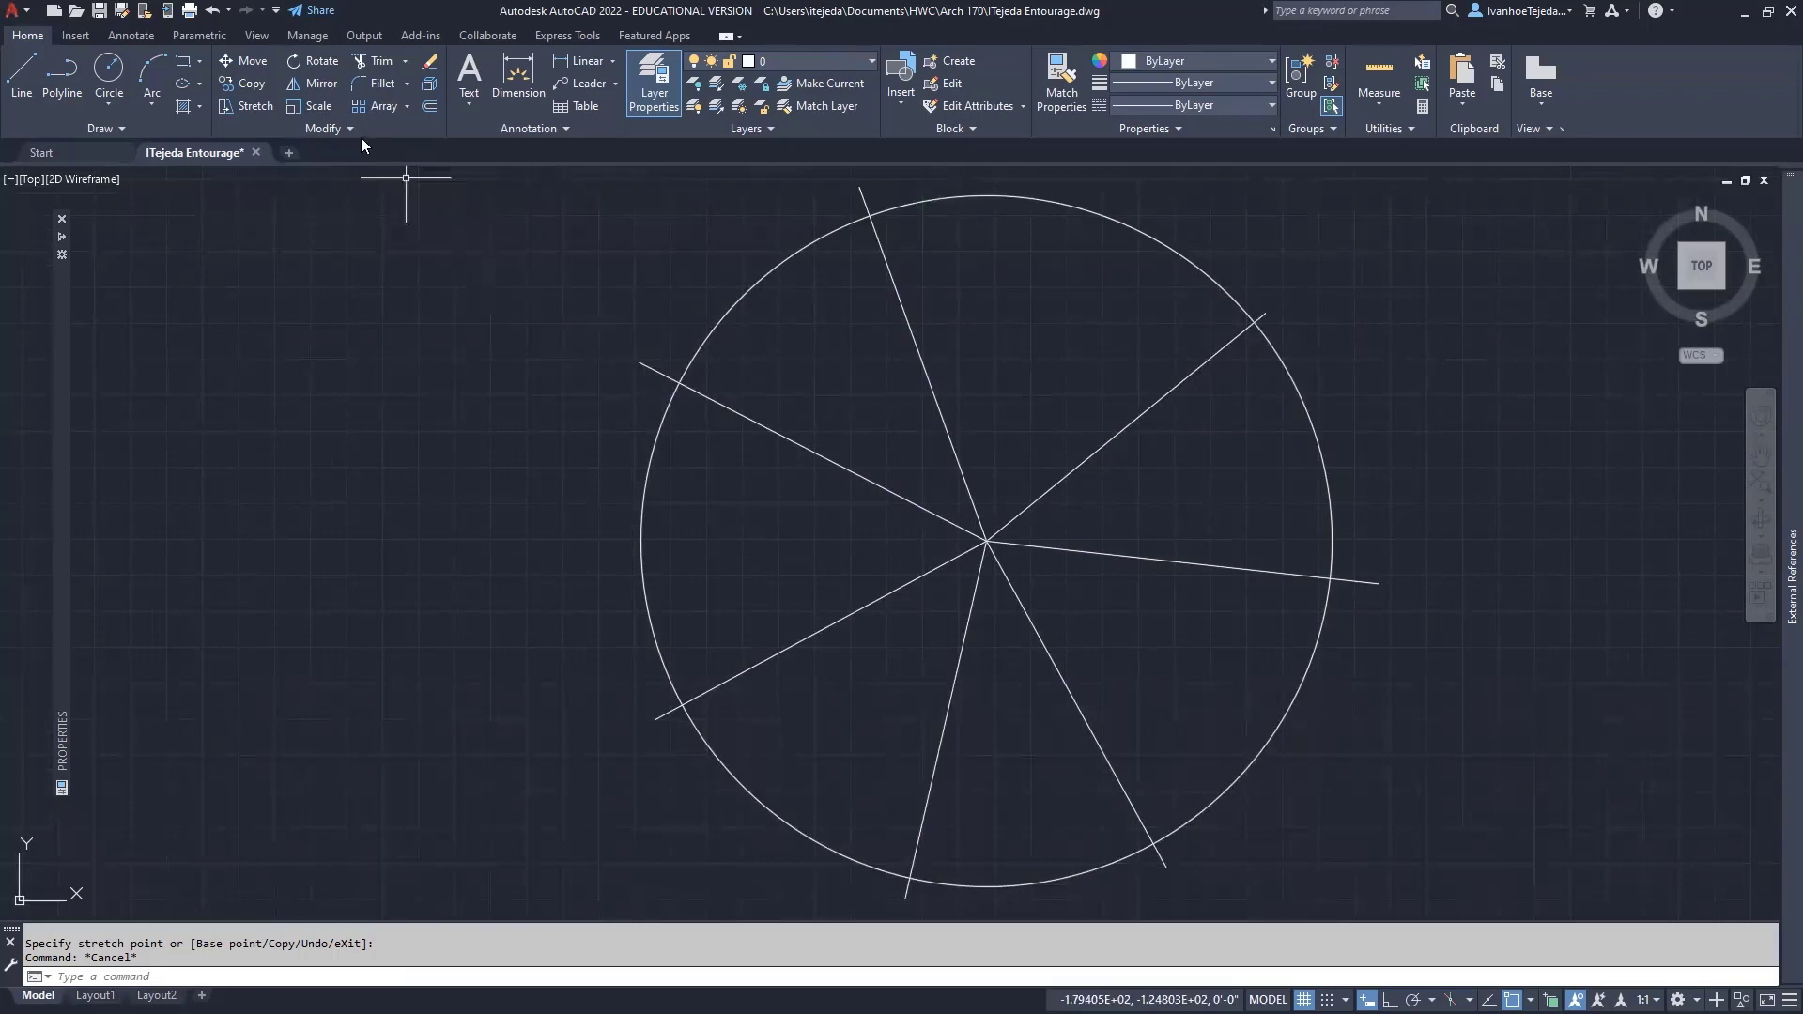
{"action": "left_click", "coordinate": [372, 63]}
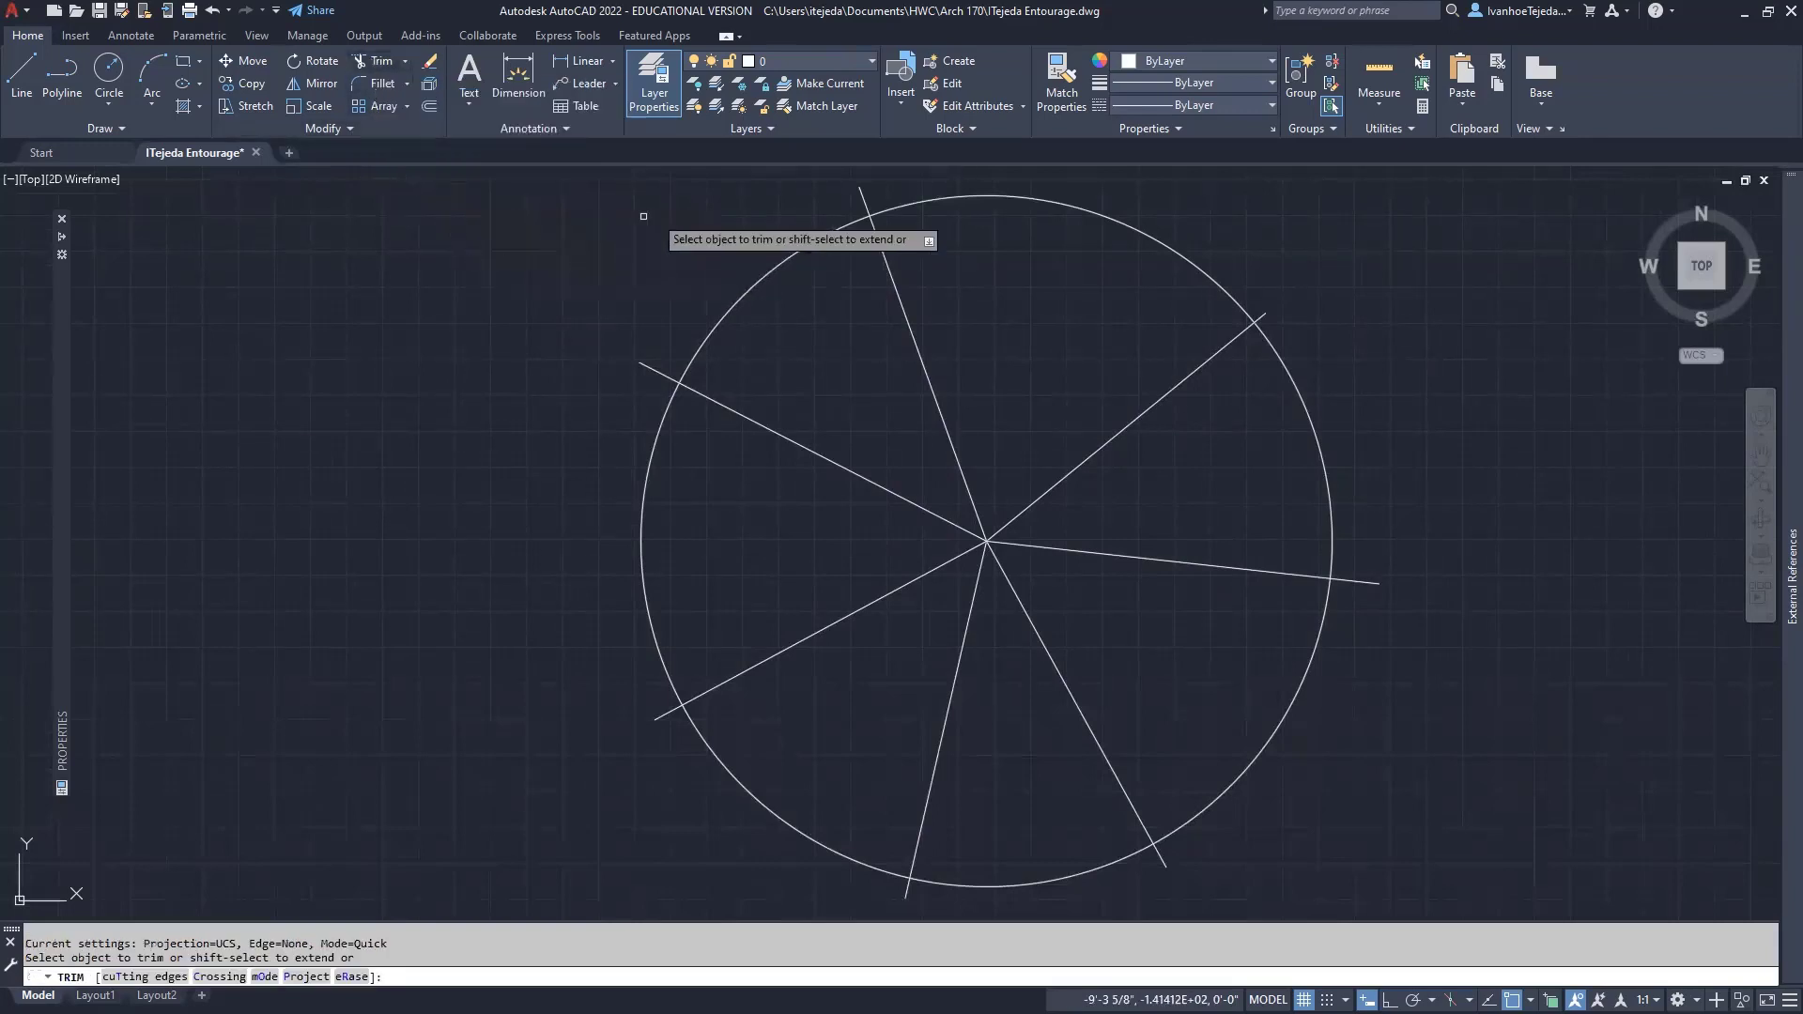
{"action": "left_click", "coordinate": [859, 191]}
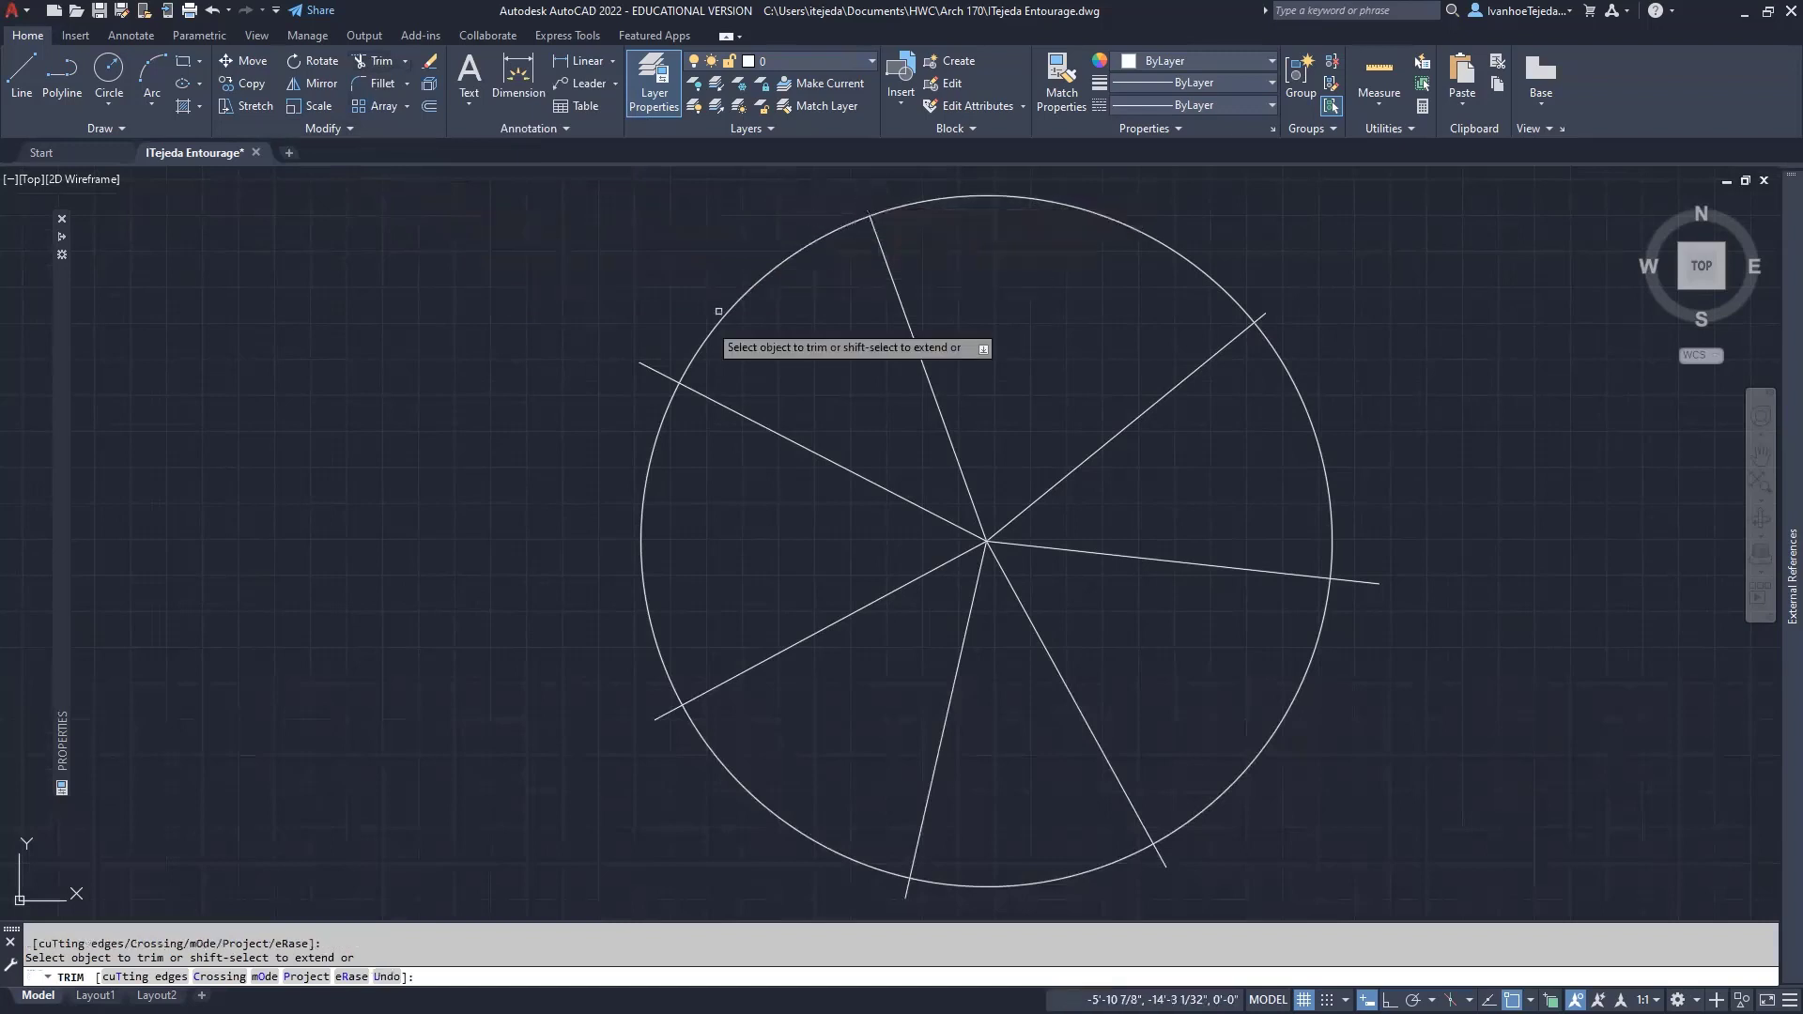
{"action": "left_click", "coordinate": [654, 371]}
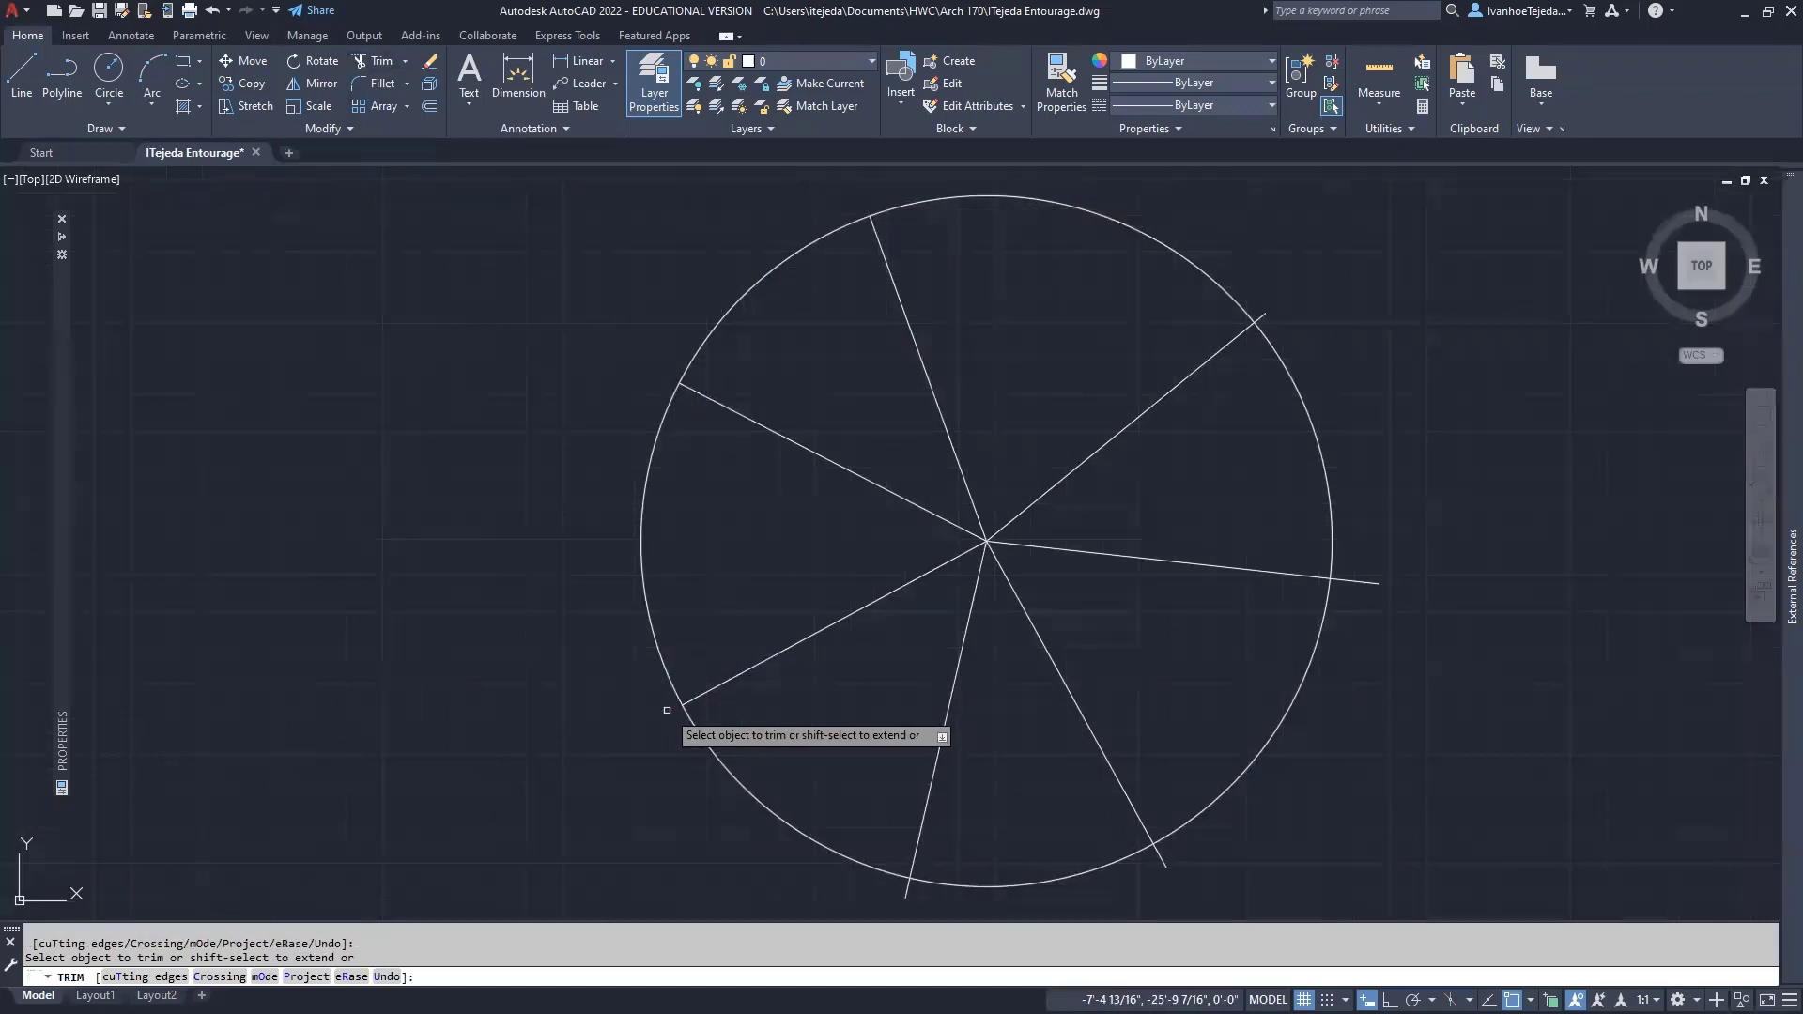
{"action": "left_click", "coordinate": [907, 892]}
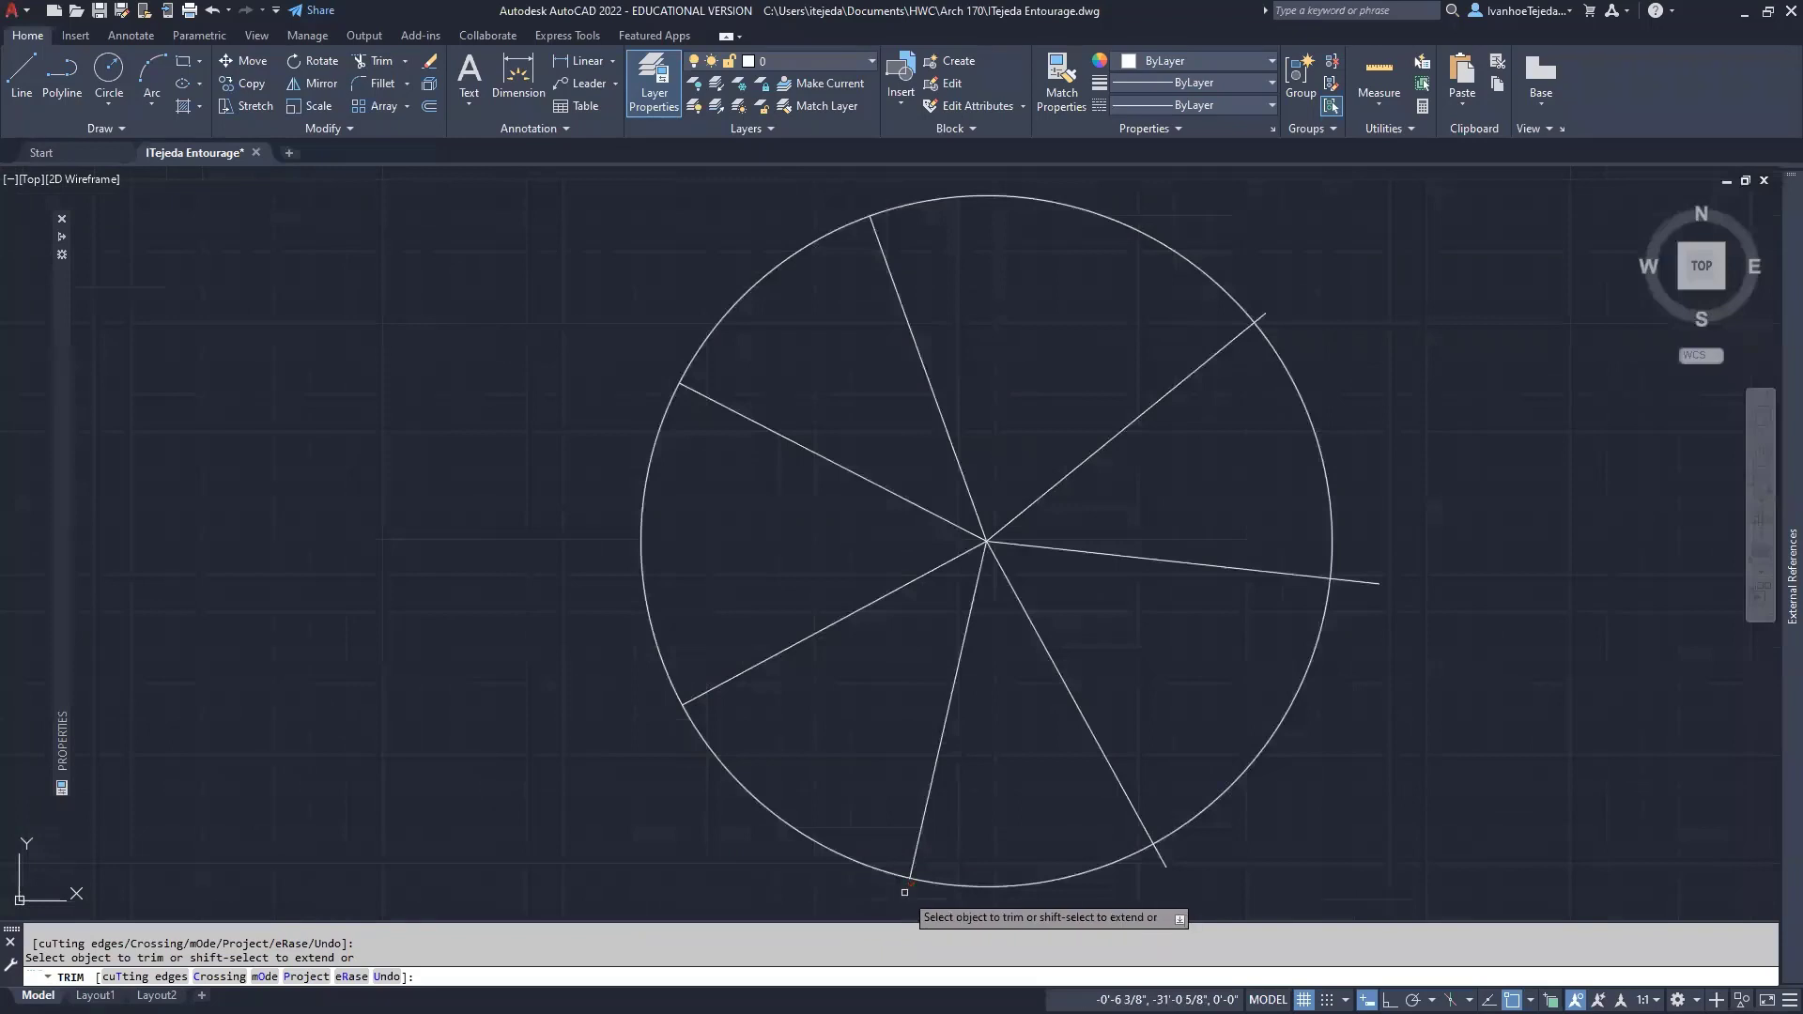
{"action": "left_click", "coordinate": [1161, 857]}
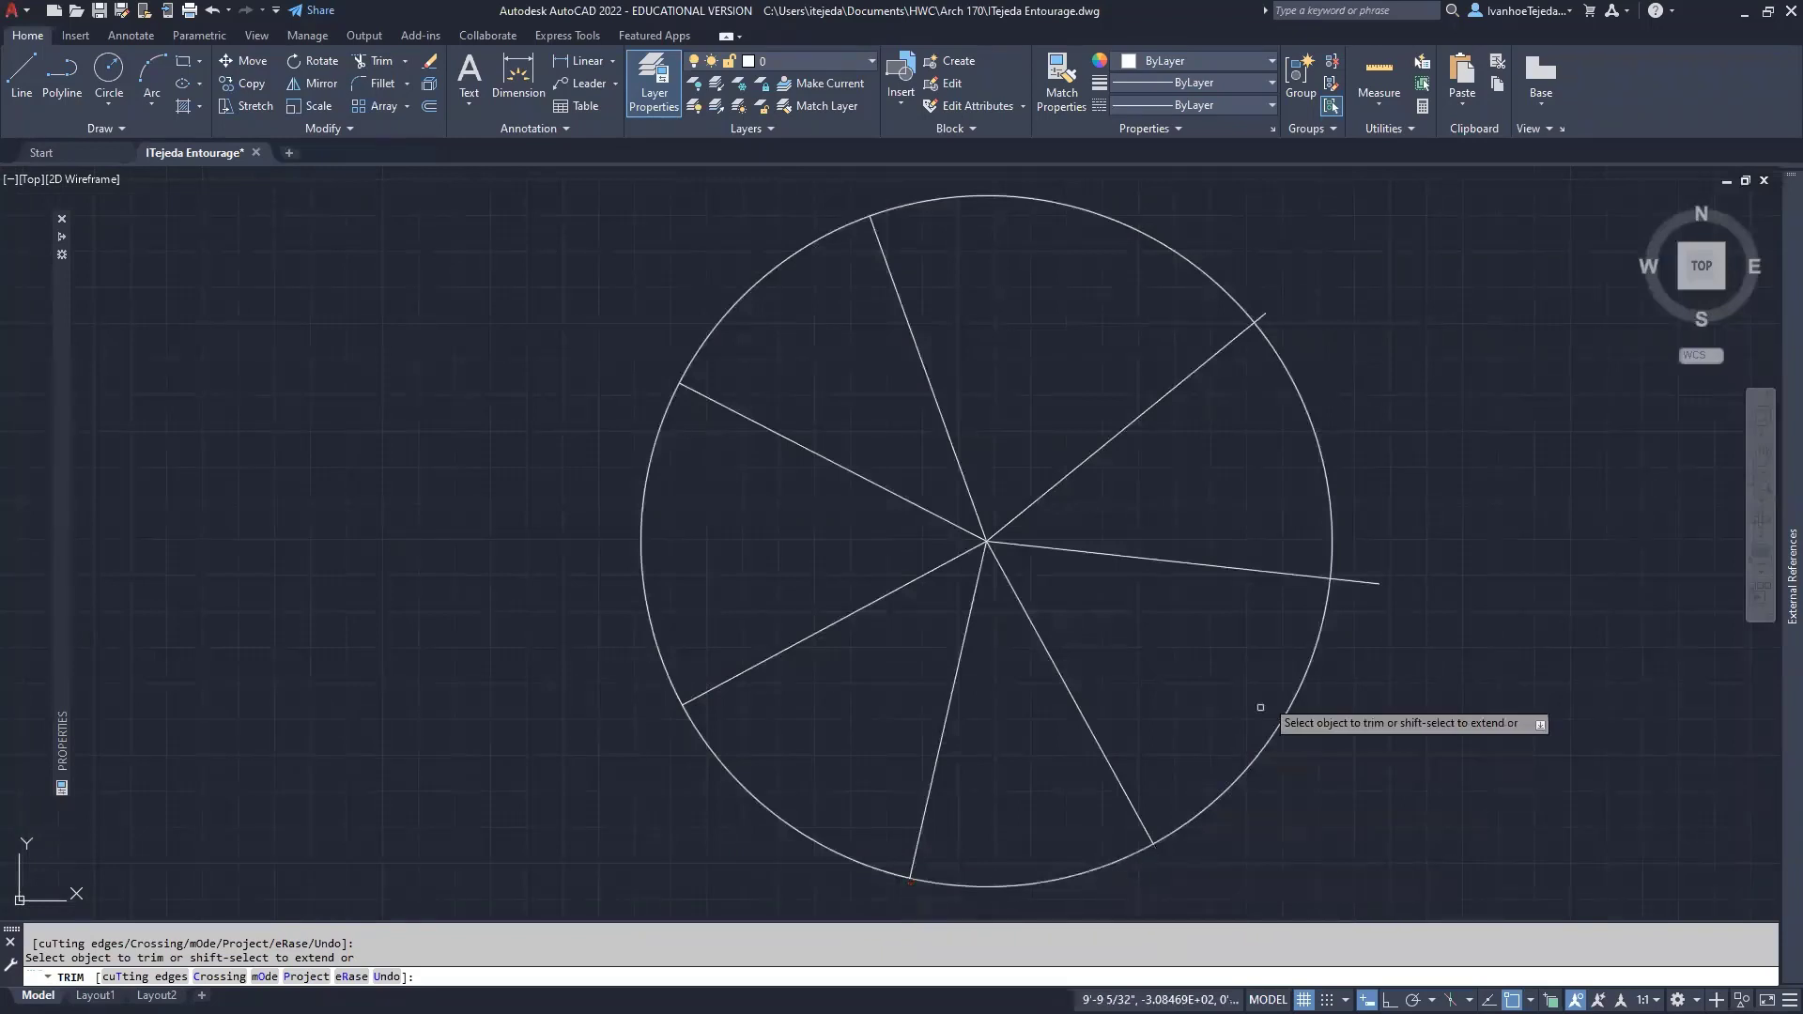
{"action": "left_click", "coordinate": [1356, 582]}
{"action": "left_click", "coordinate": [1262, 330]}
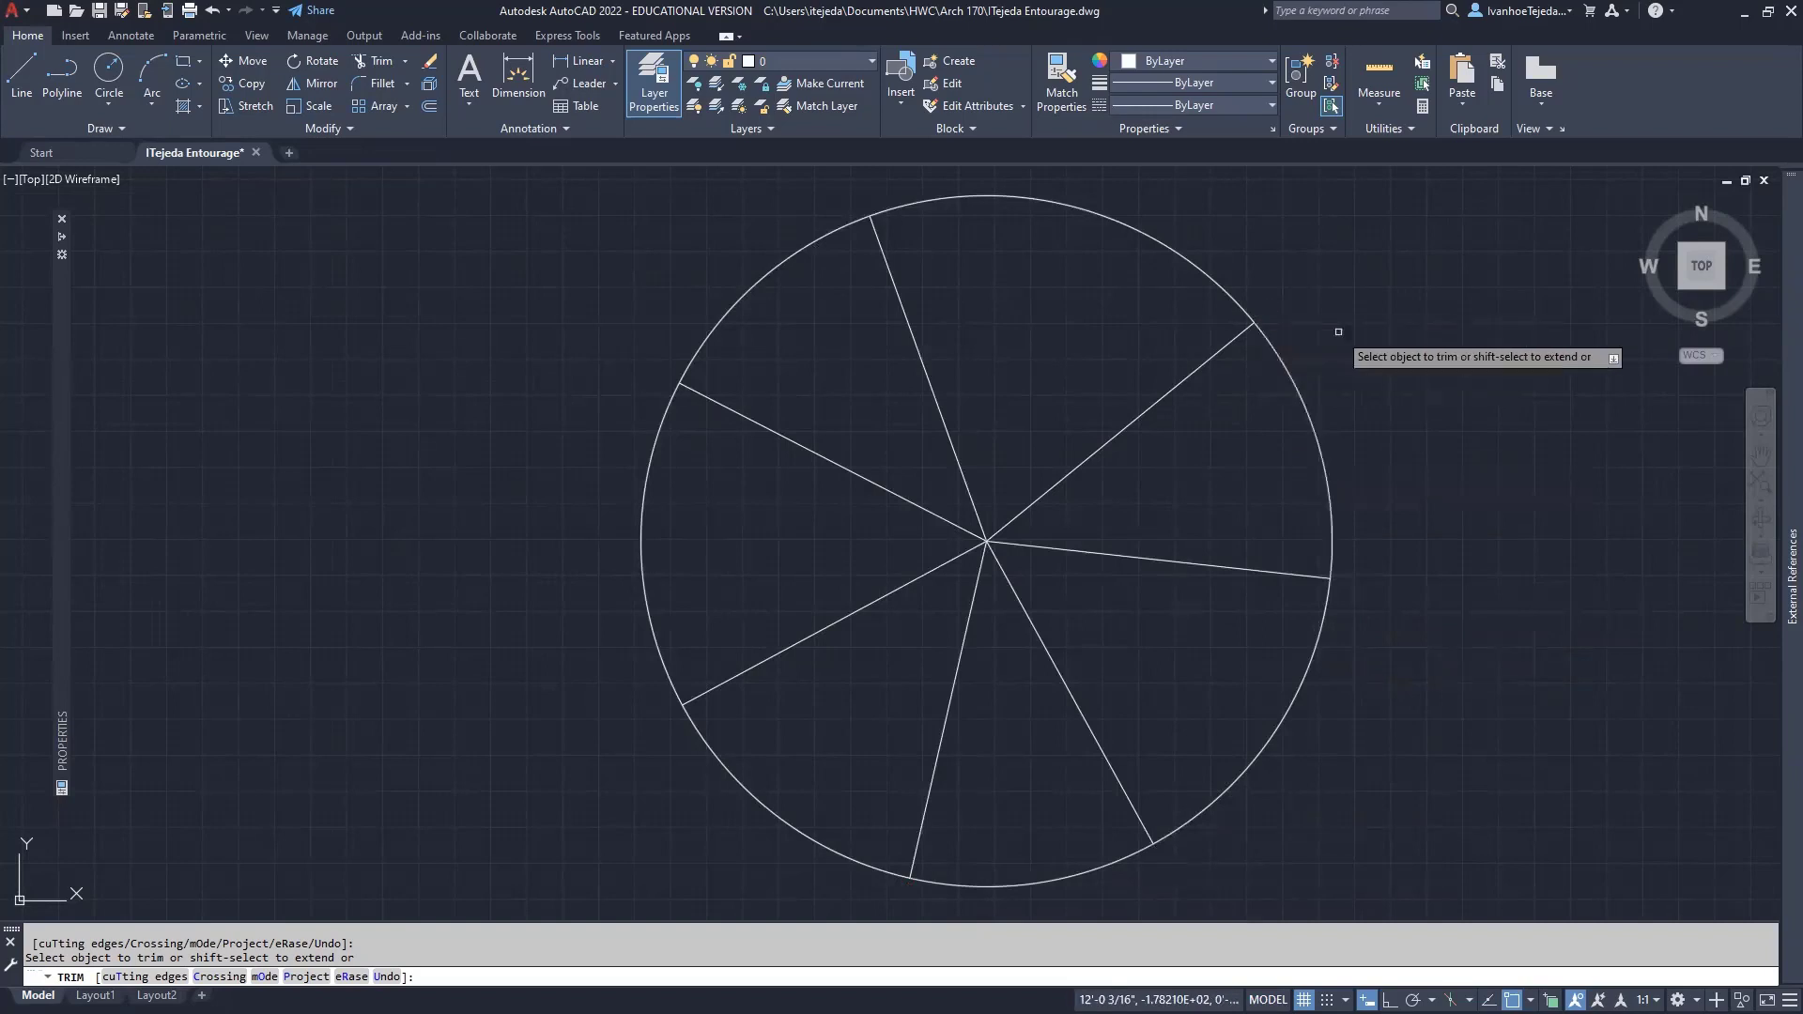
{"action": "right_click", "coordinate": [1340, 336]}
{"action": "left_click", "coordinate": [1356, 347]}
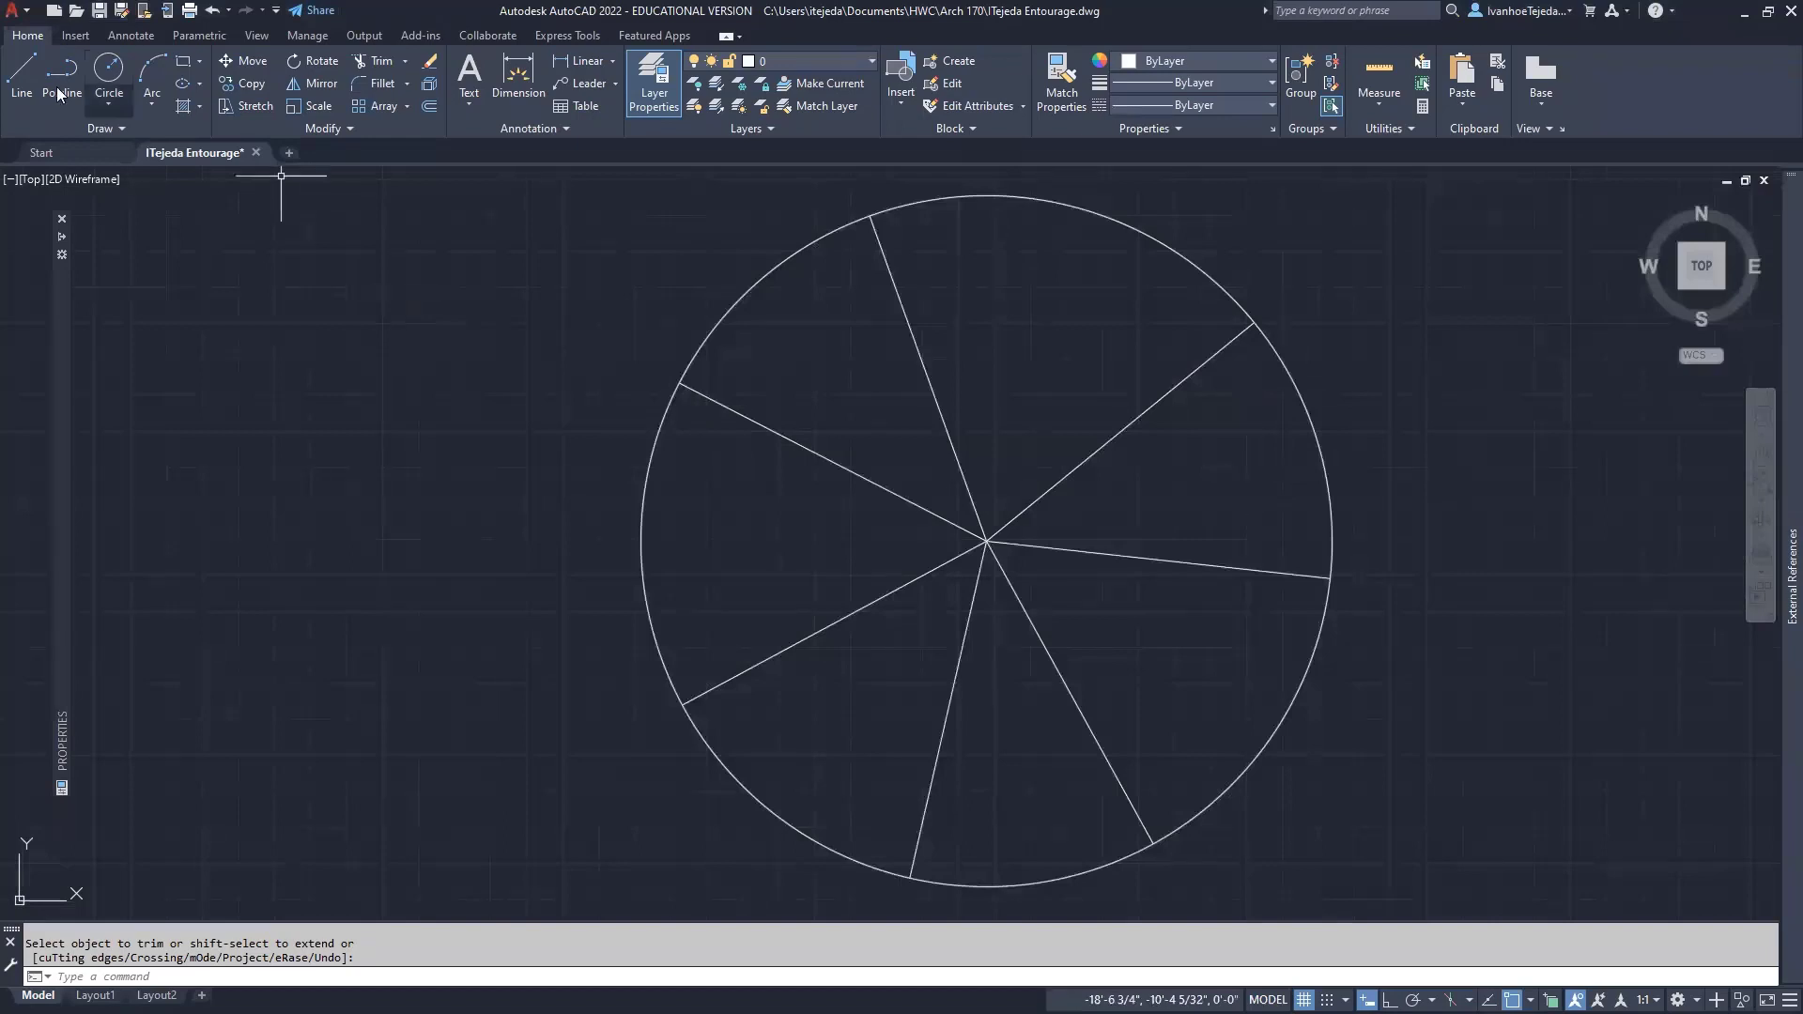
Draw a twig line from the inner part of the upper-right branch up to the circle, using a one-time Nearest snap for both ends.
{"action": "left_click", "coordinate": [20, 73]}
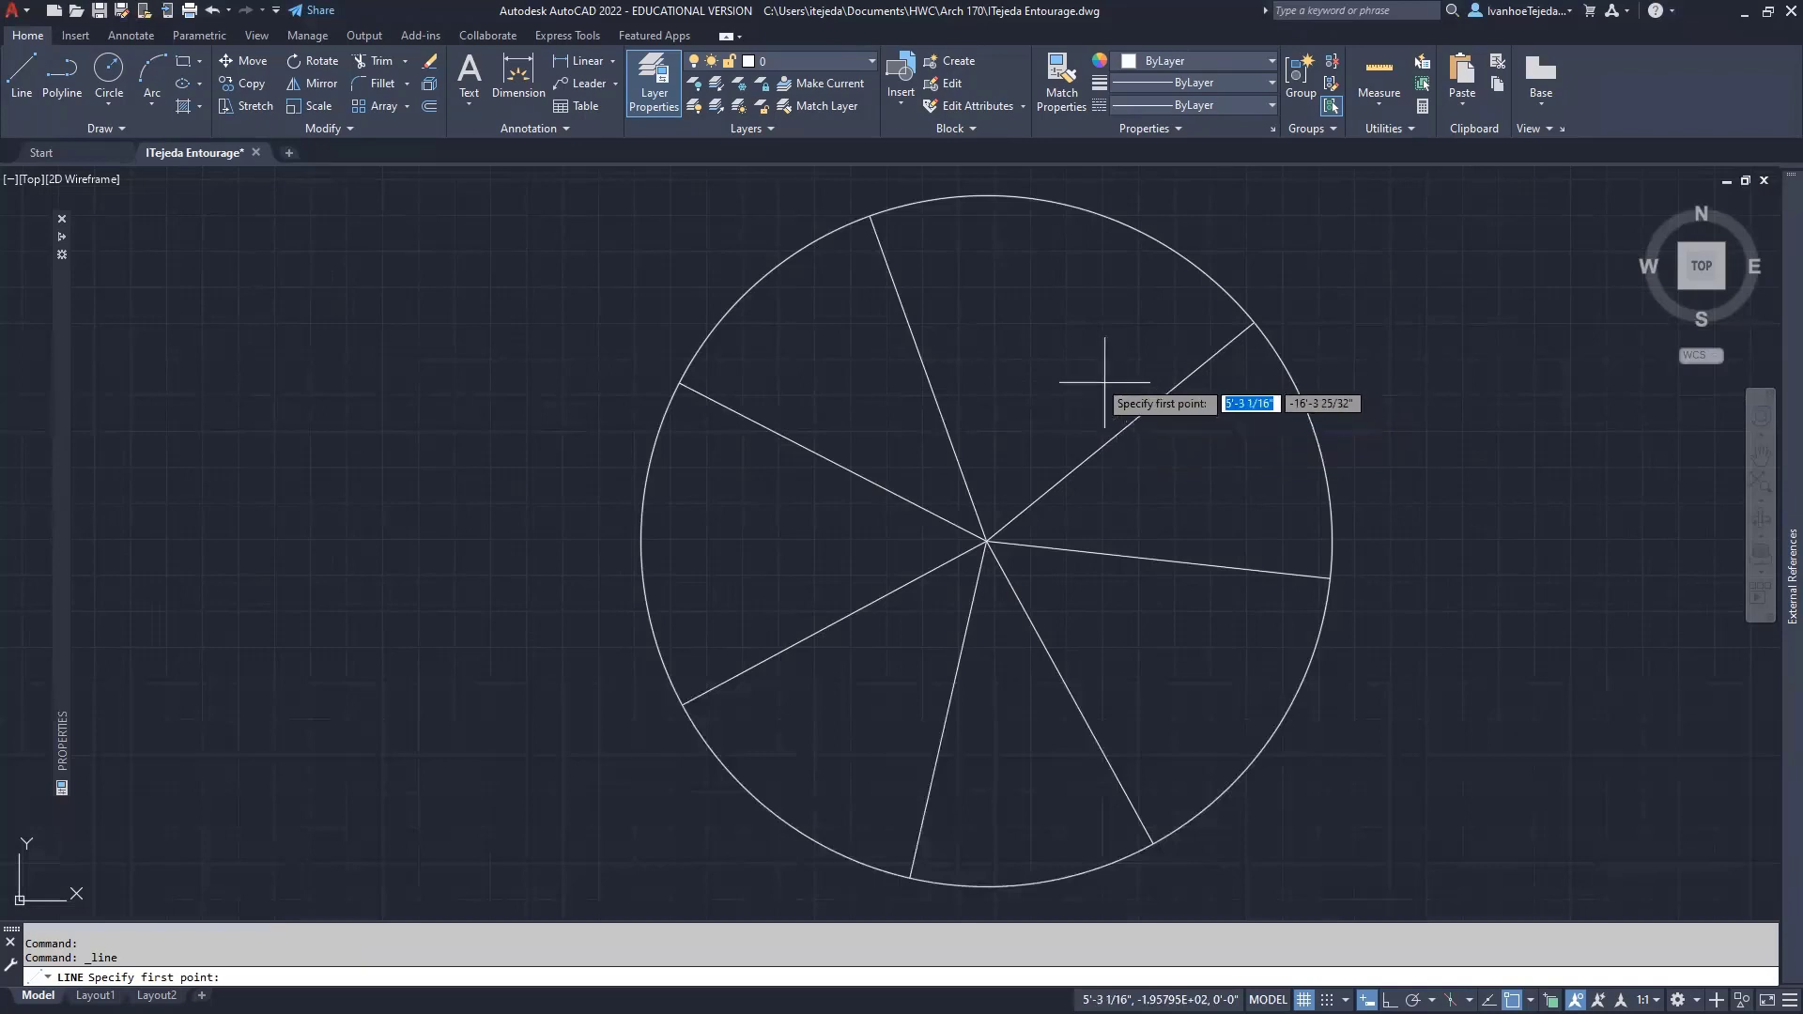
{"action": "key", "text": "F8"}
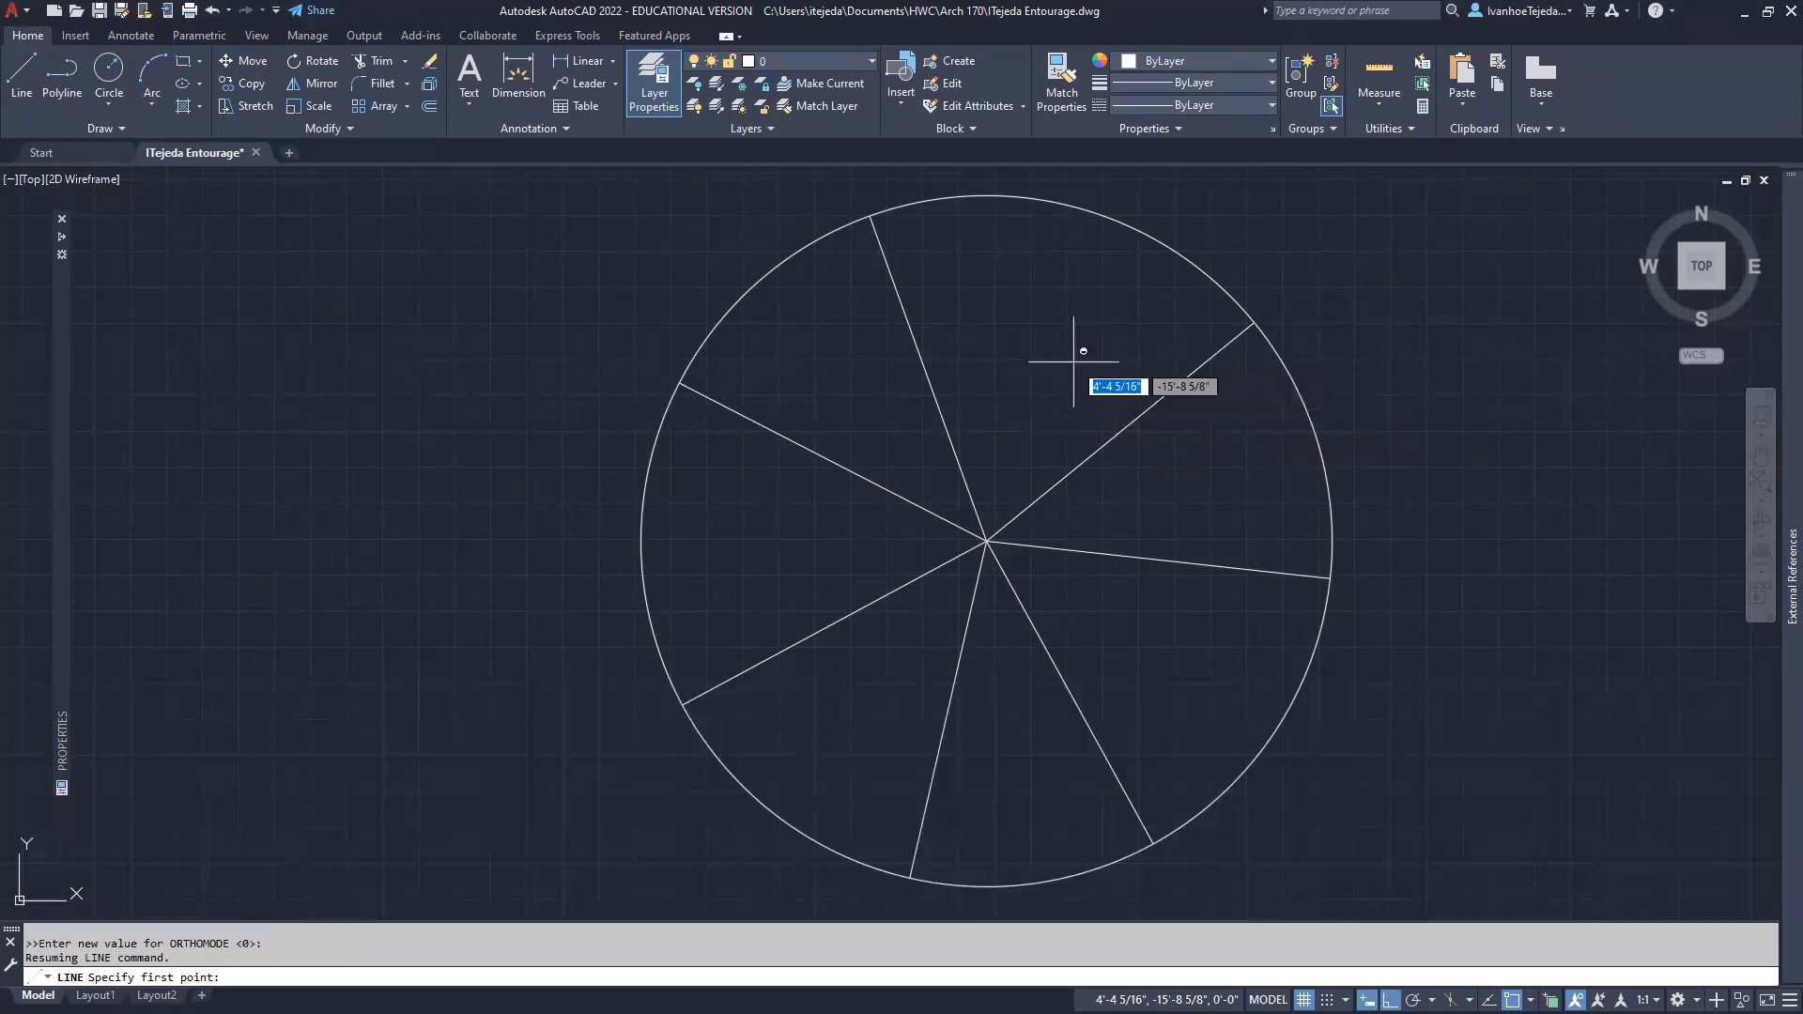
{"action": "right_click", "coordinate": [1074, 364], "text": "shift"}
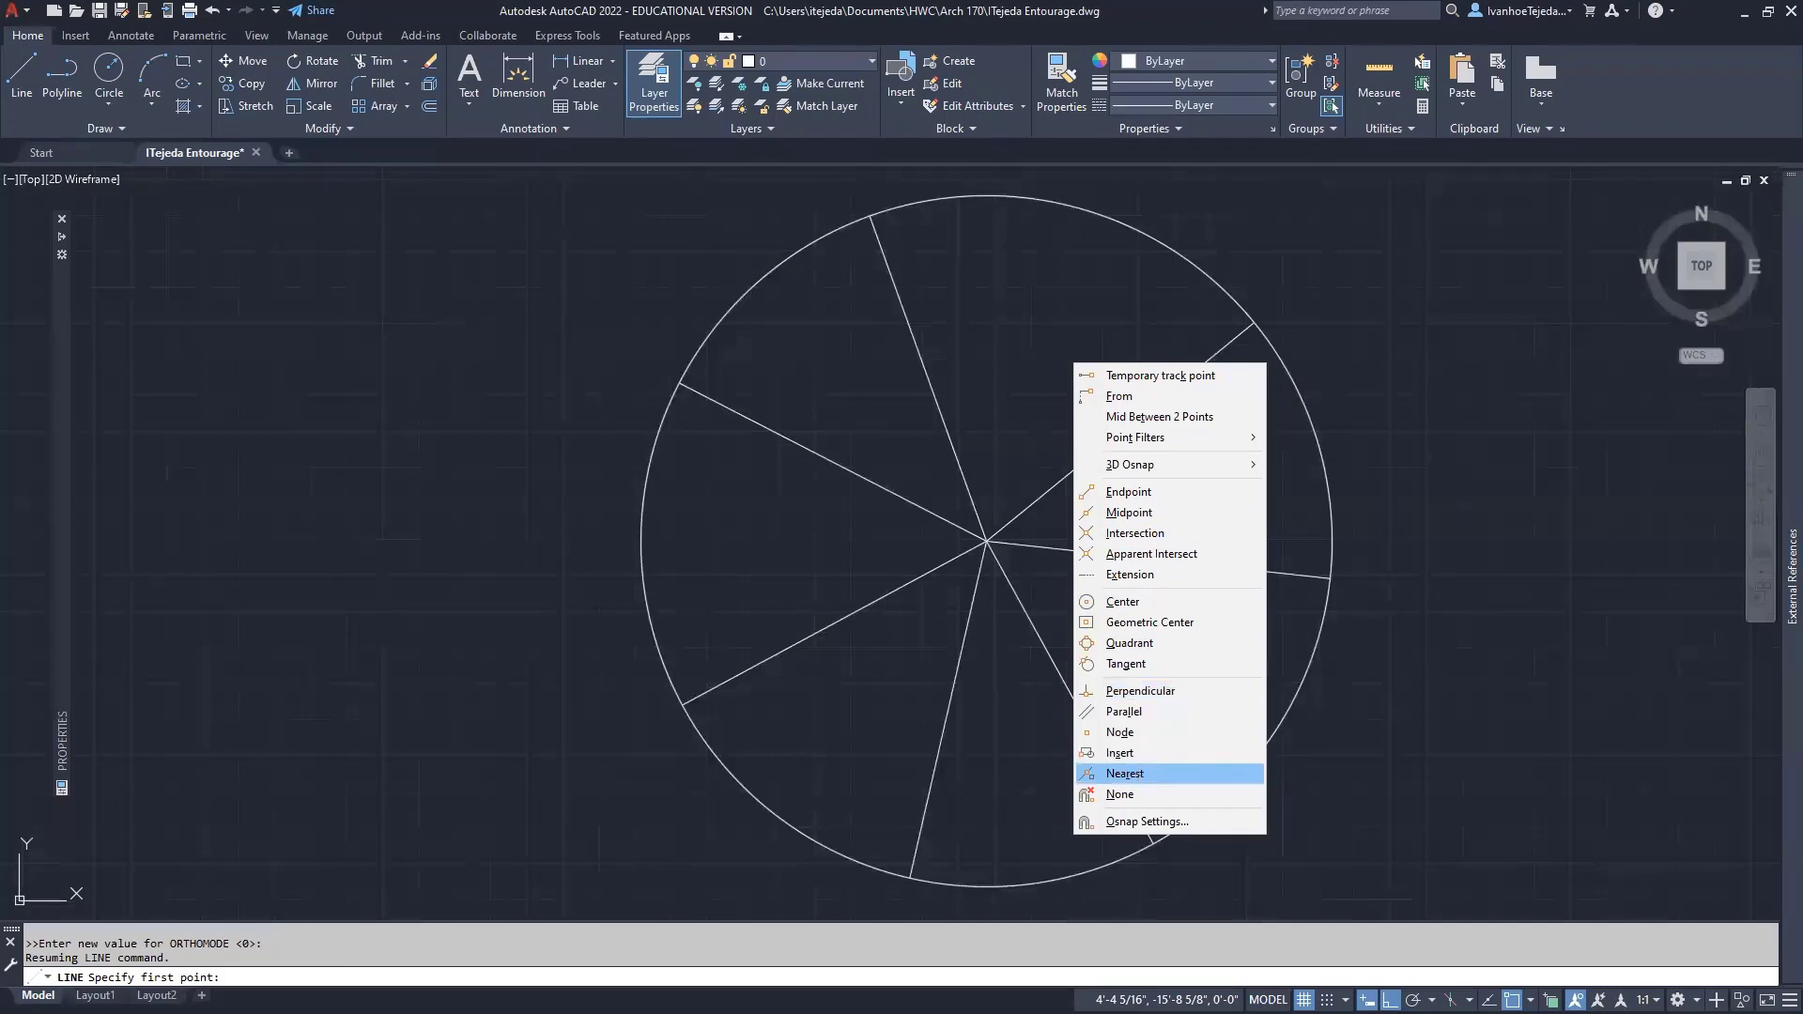
{"action": "left_click", "coordinate": [1124, 773]}
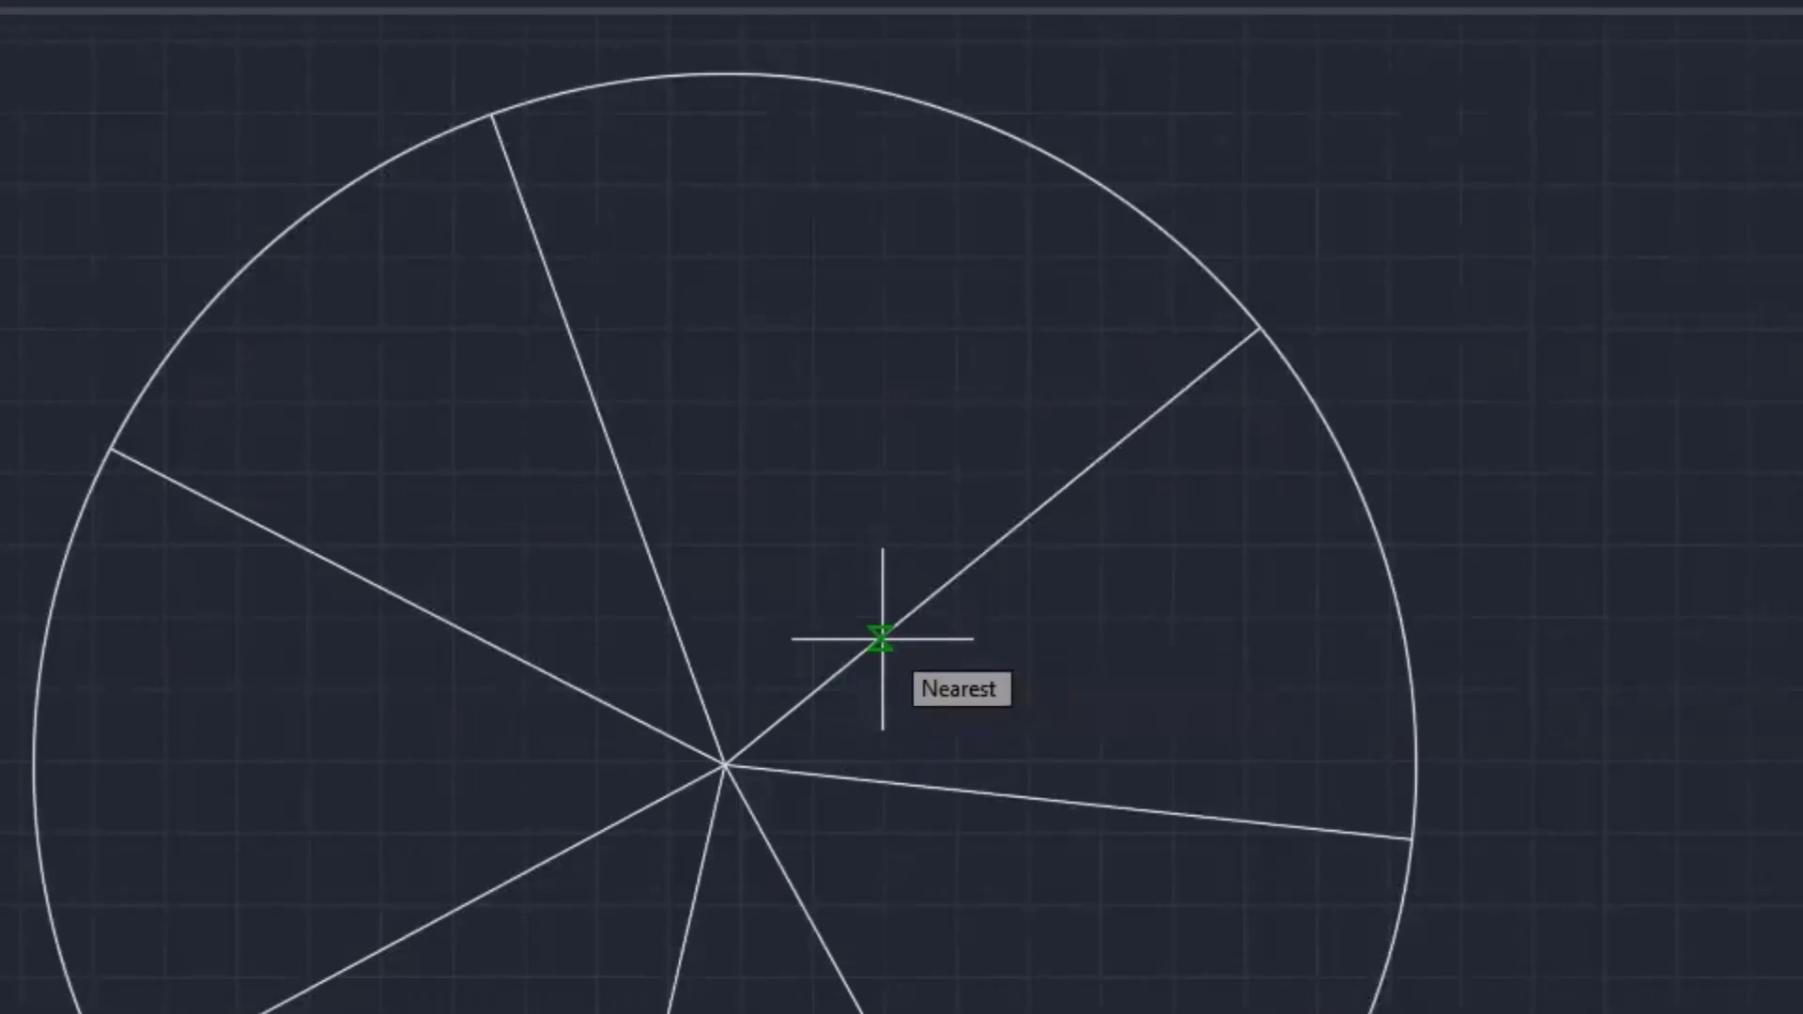
{"action": "left_click", "coordinate": [881, 640]}
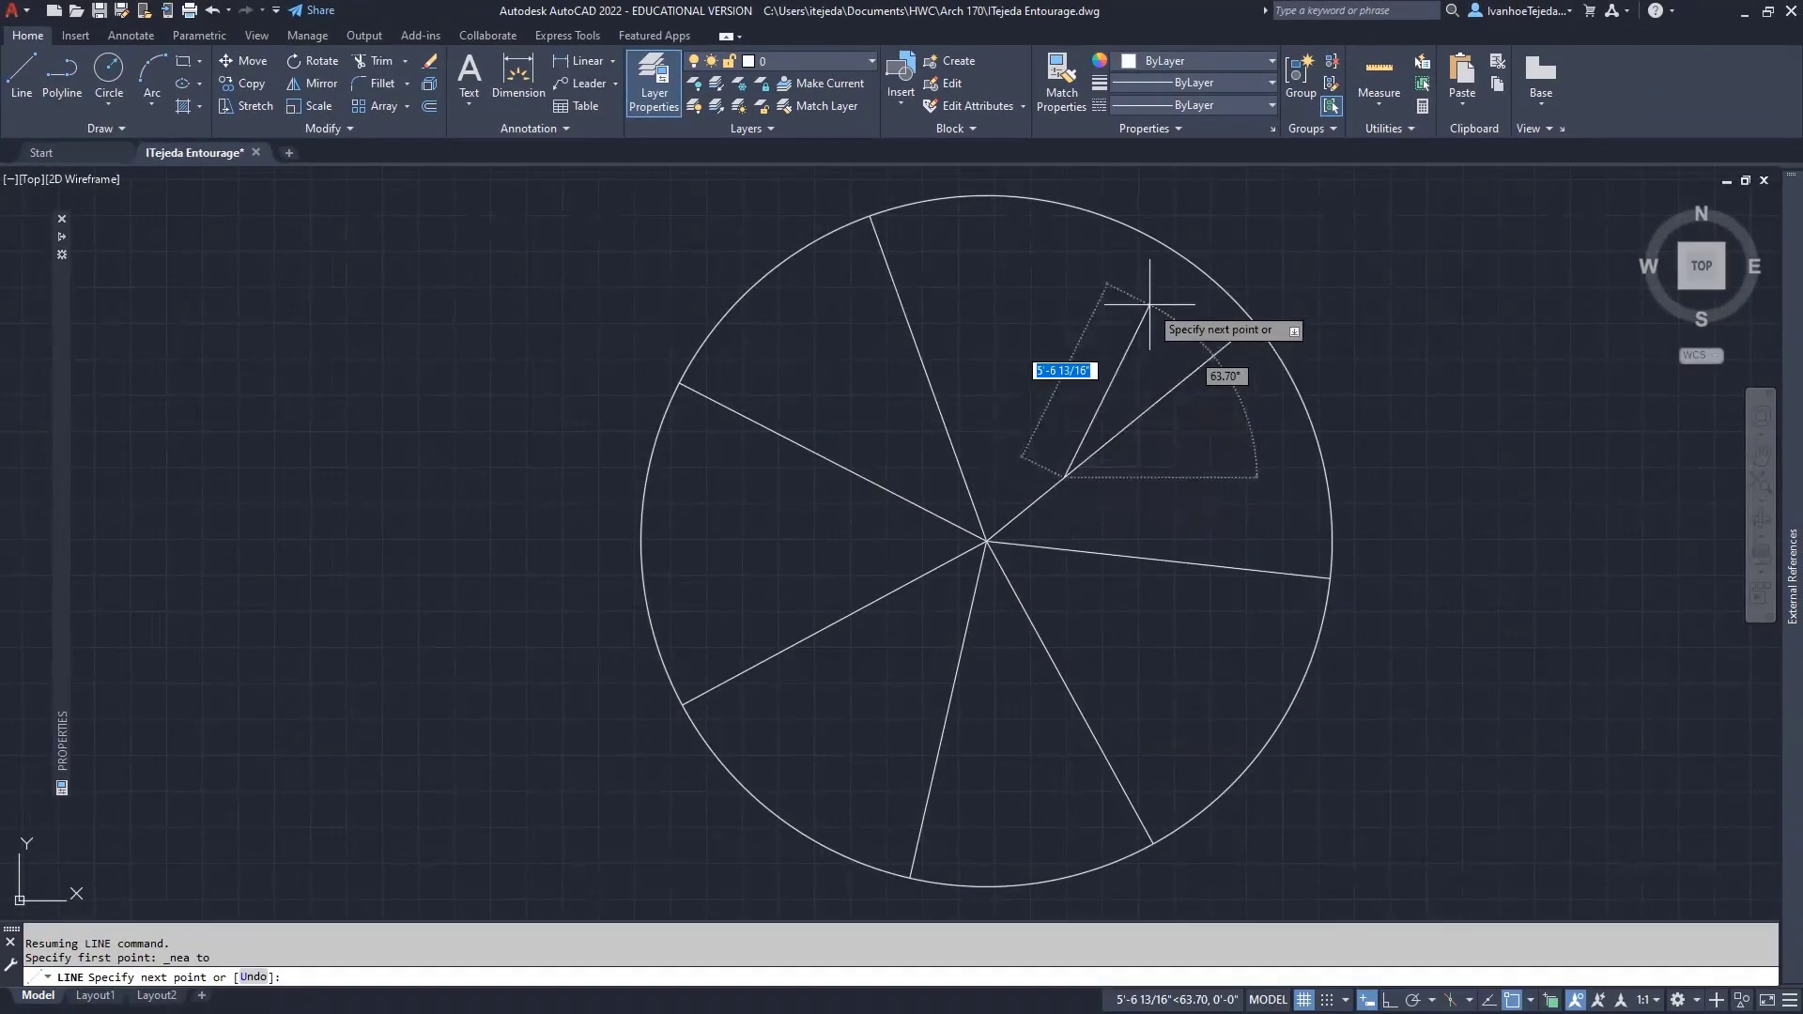
{"action": "right_click", "coordinate": [1151, 305], "text": "shift"}
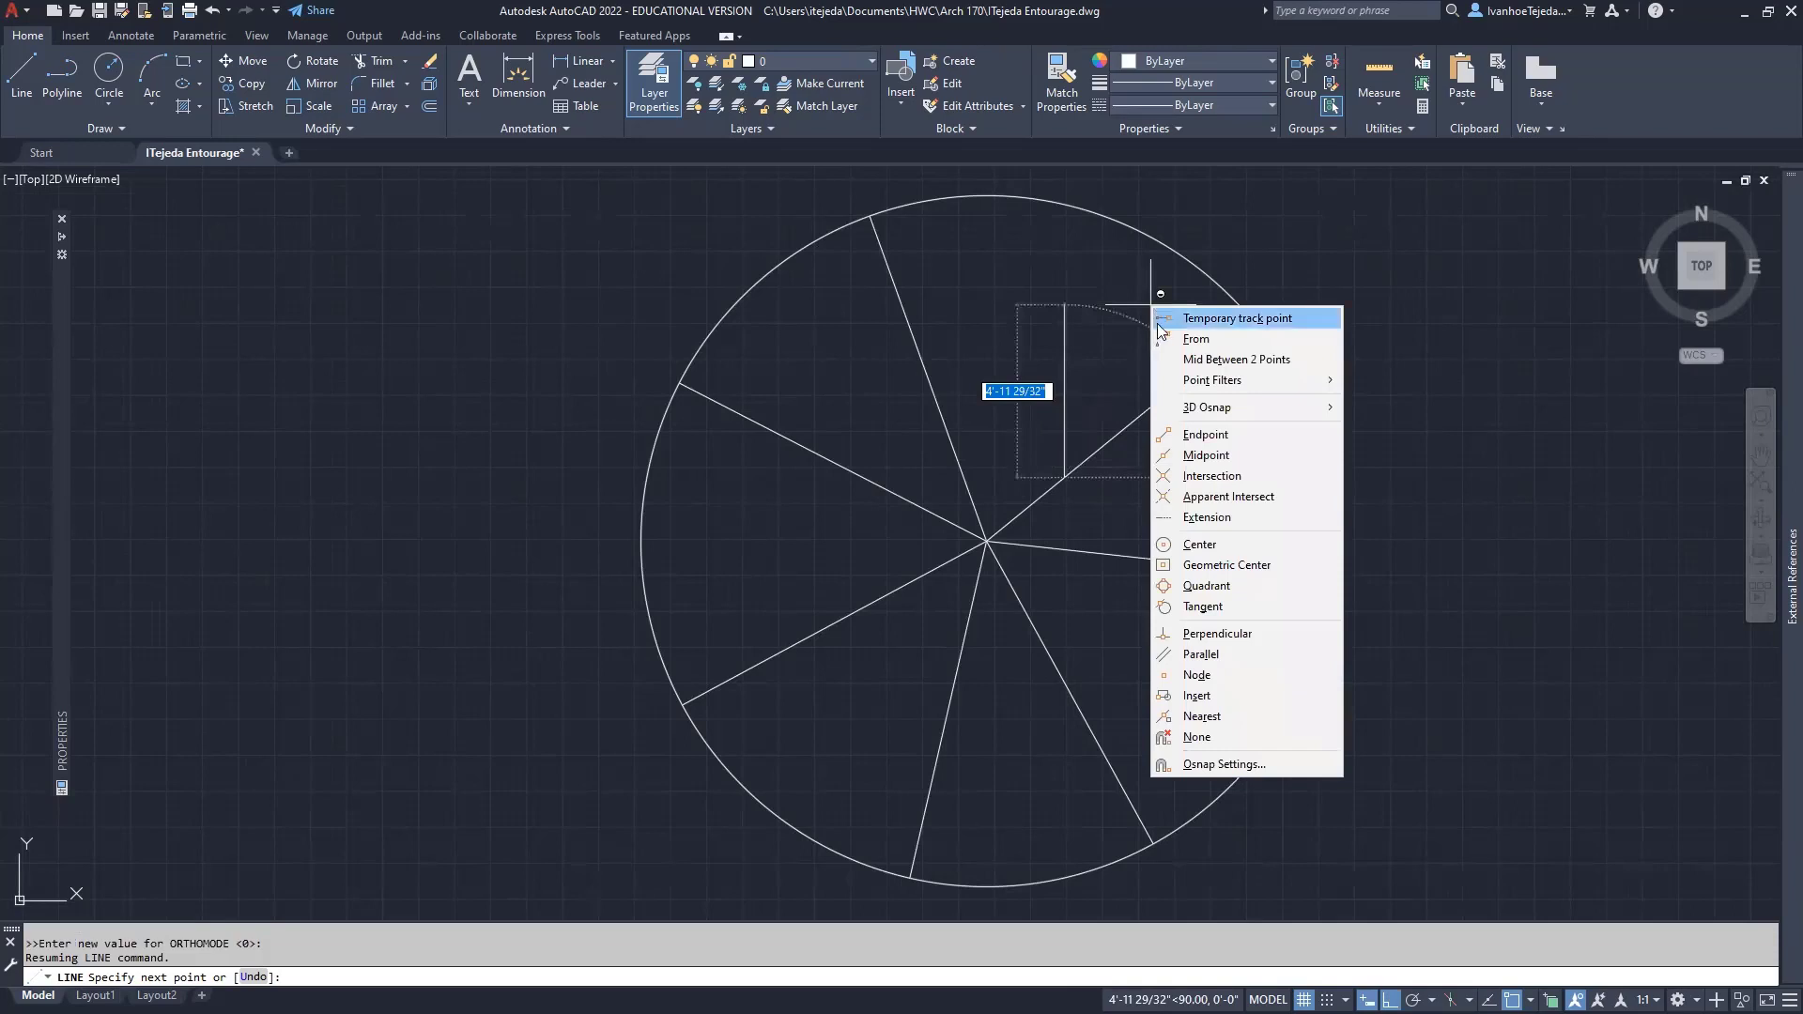
{"action": "left_click", "coordinate": [1212, 716]}
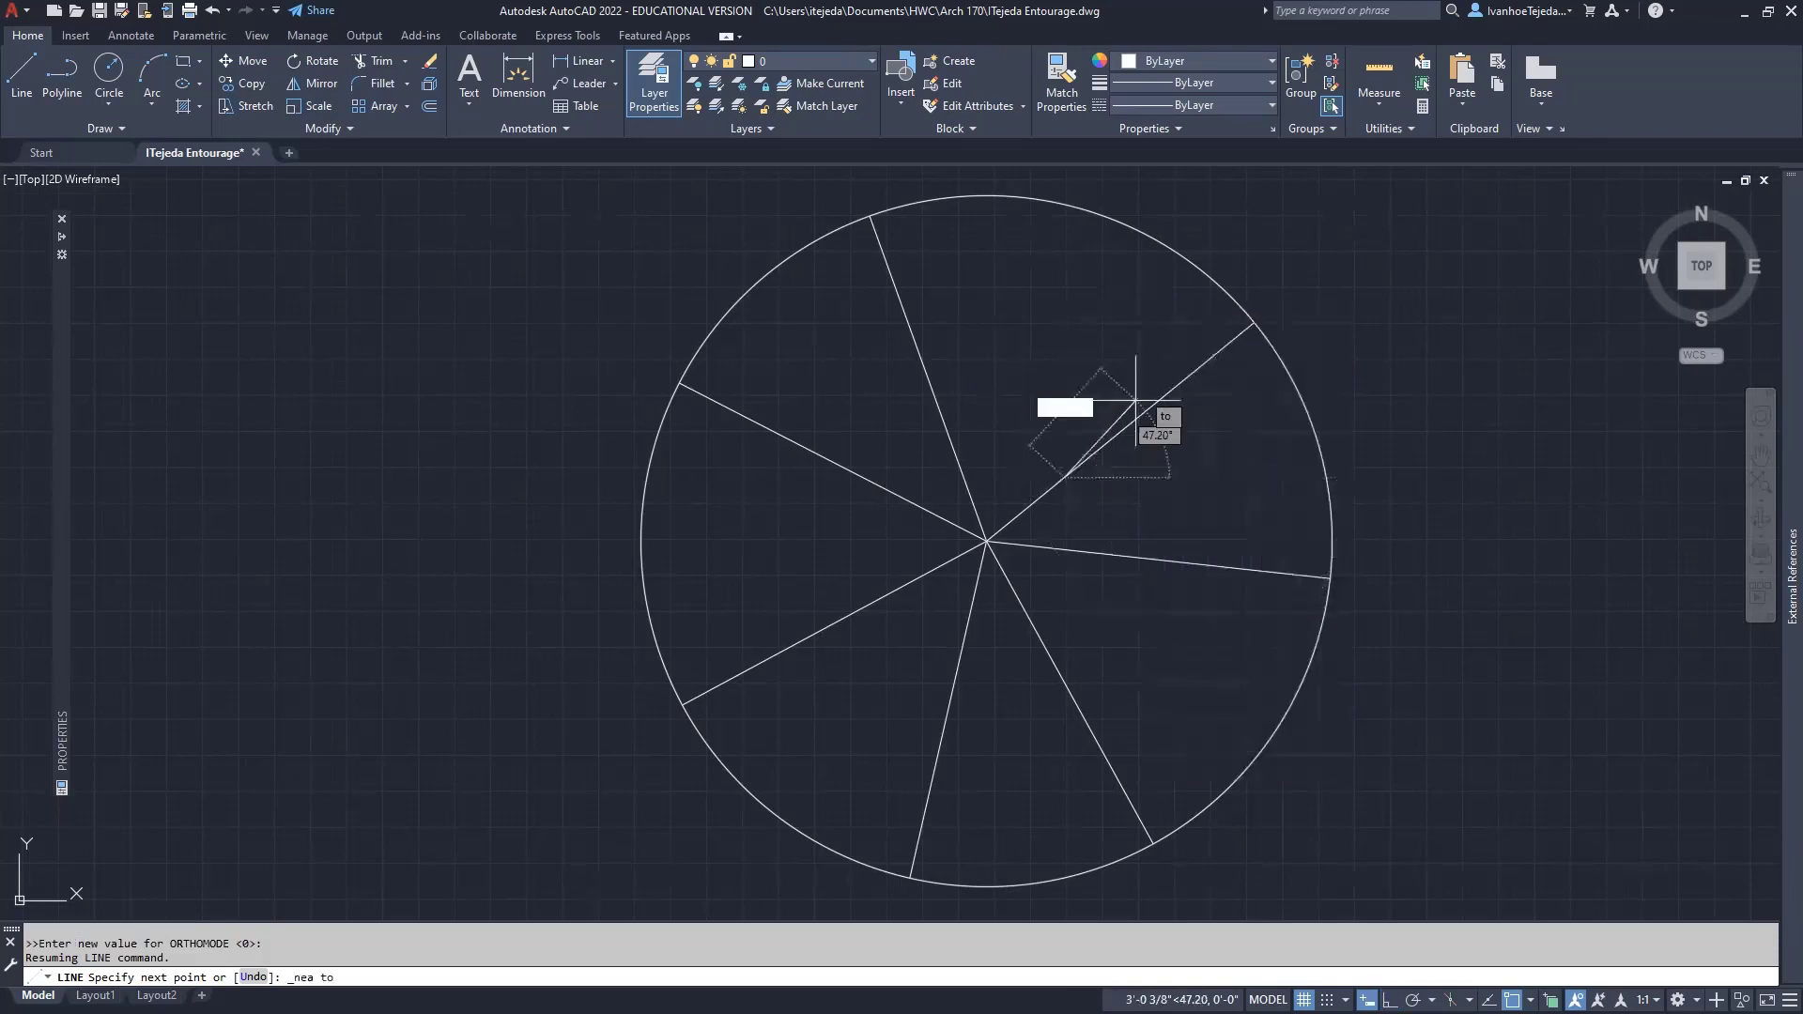
{"action": "left_click", "coordinate": [1173, 250]}
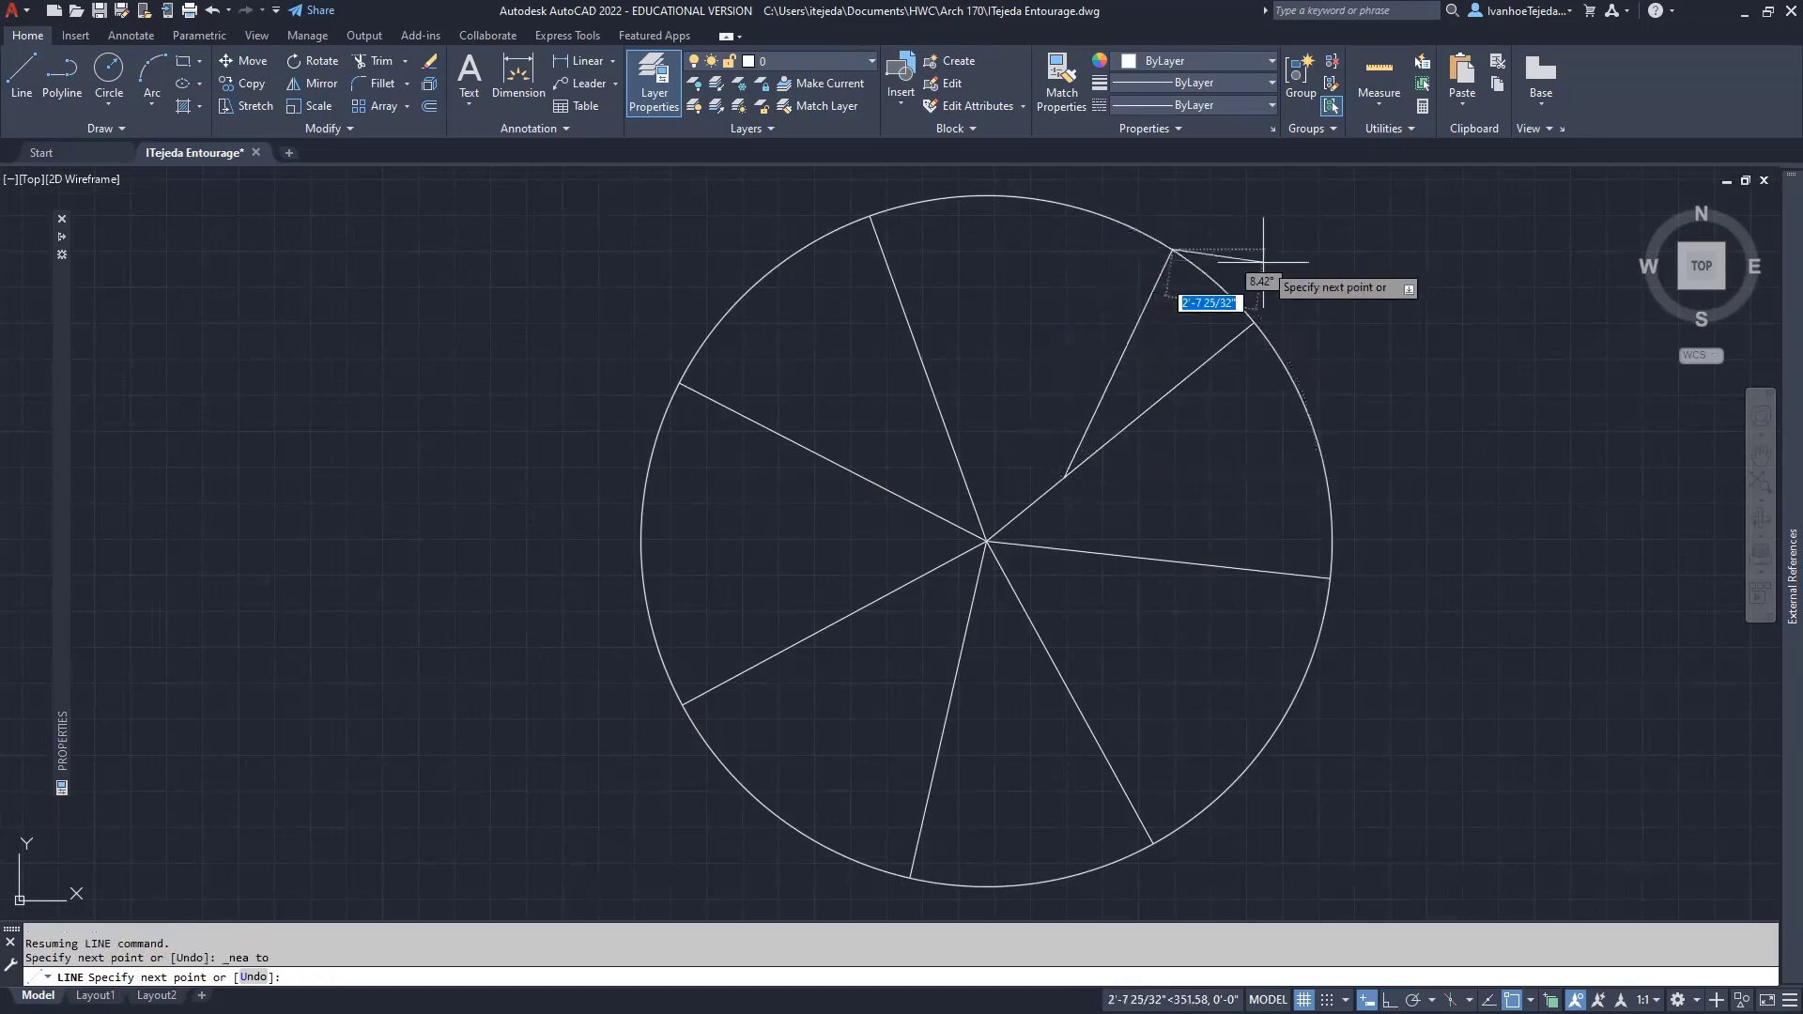
{"action": "right_click", "coordinate": [1281, 267]}
{"action": "left_click", "coordinate": [1326, 277]}
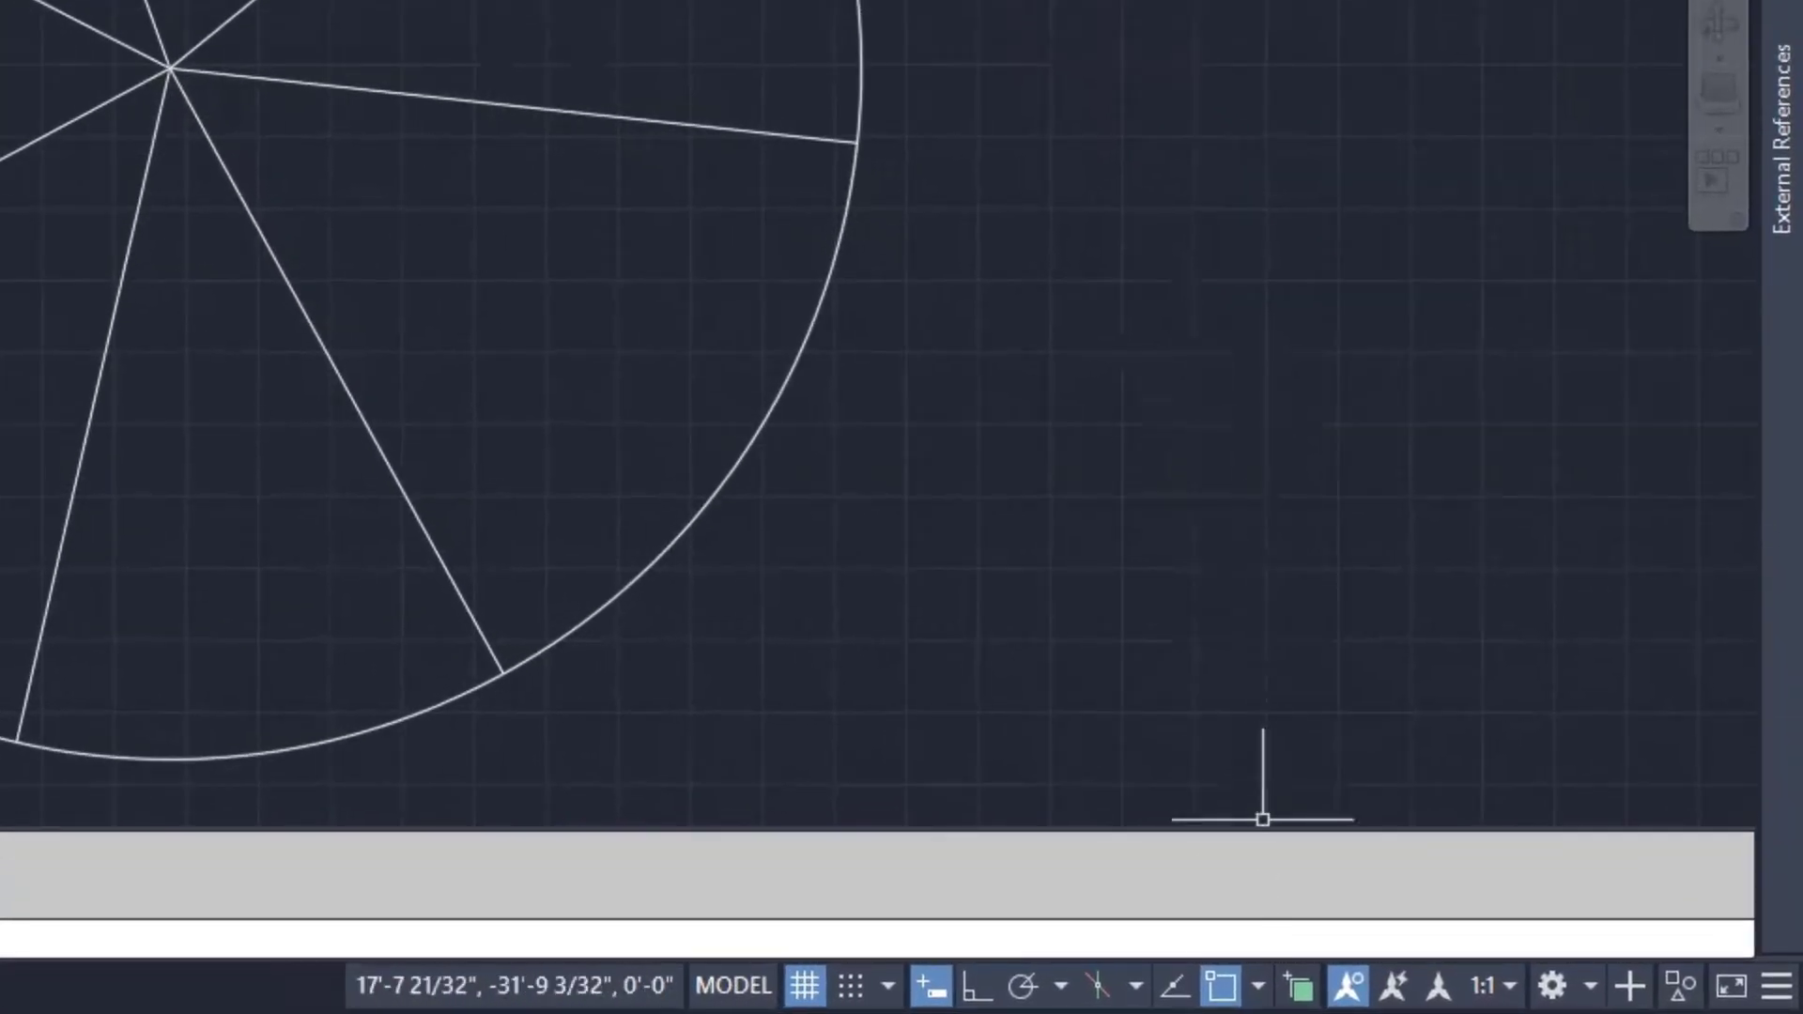
Turn on the Nearest running object snap and turn off Intersection, Midpoint and Endpoint.
{"action": "left_click", "coordinate": [1259, 985]}
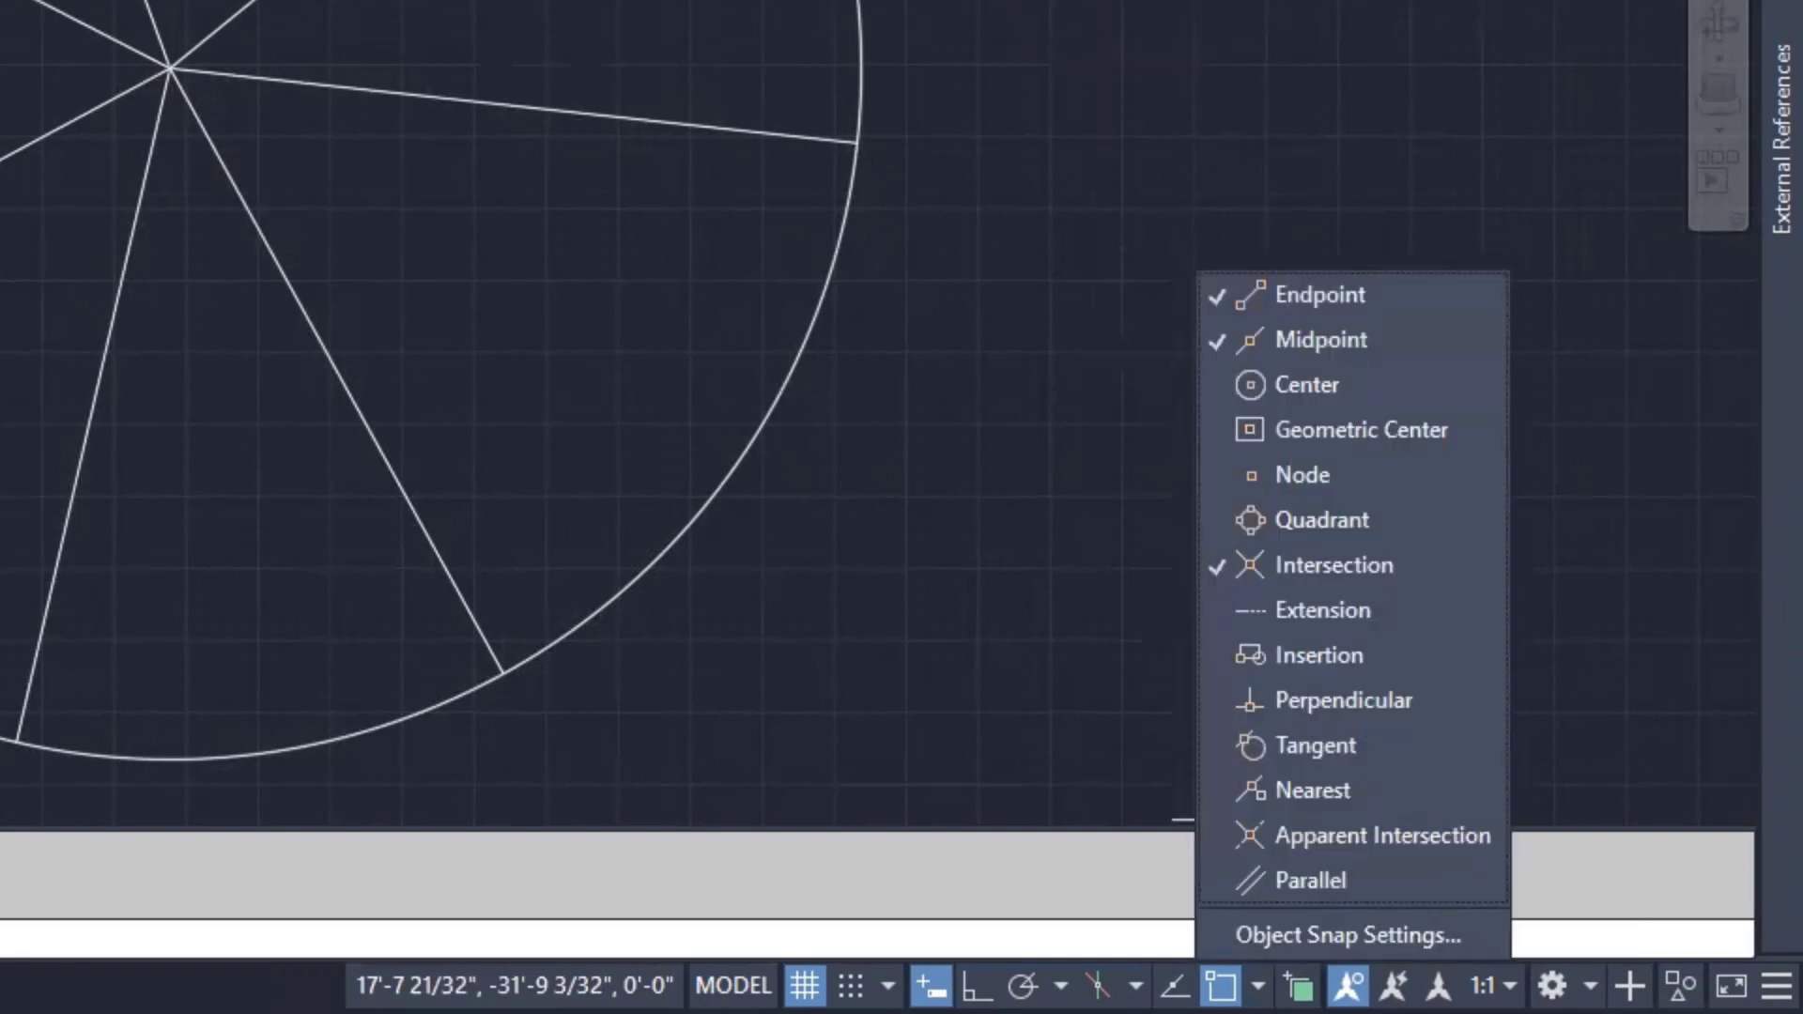
{"action": "left_click", "coordinate": [1304, 794]}
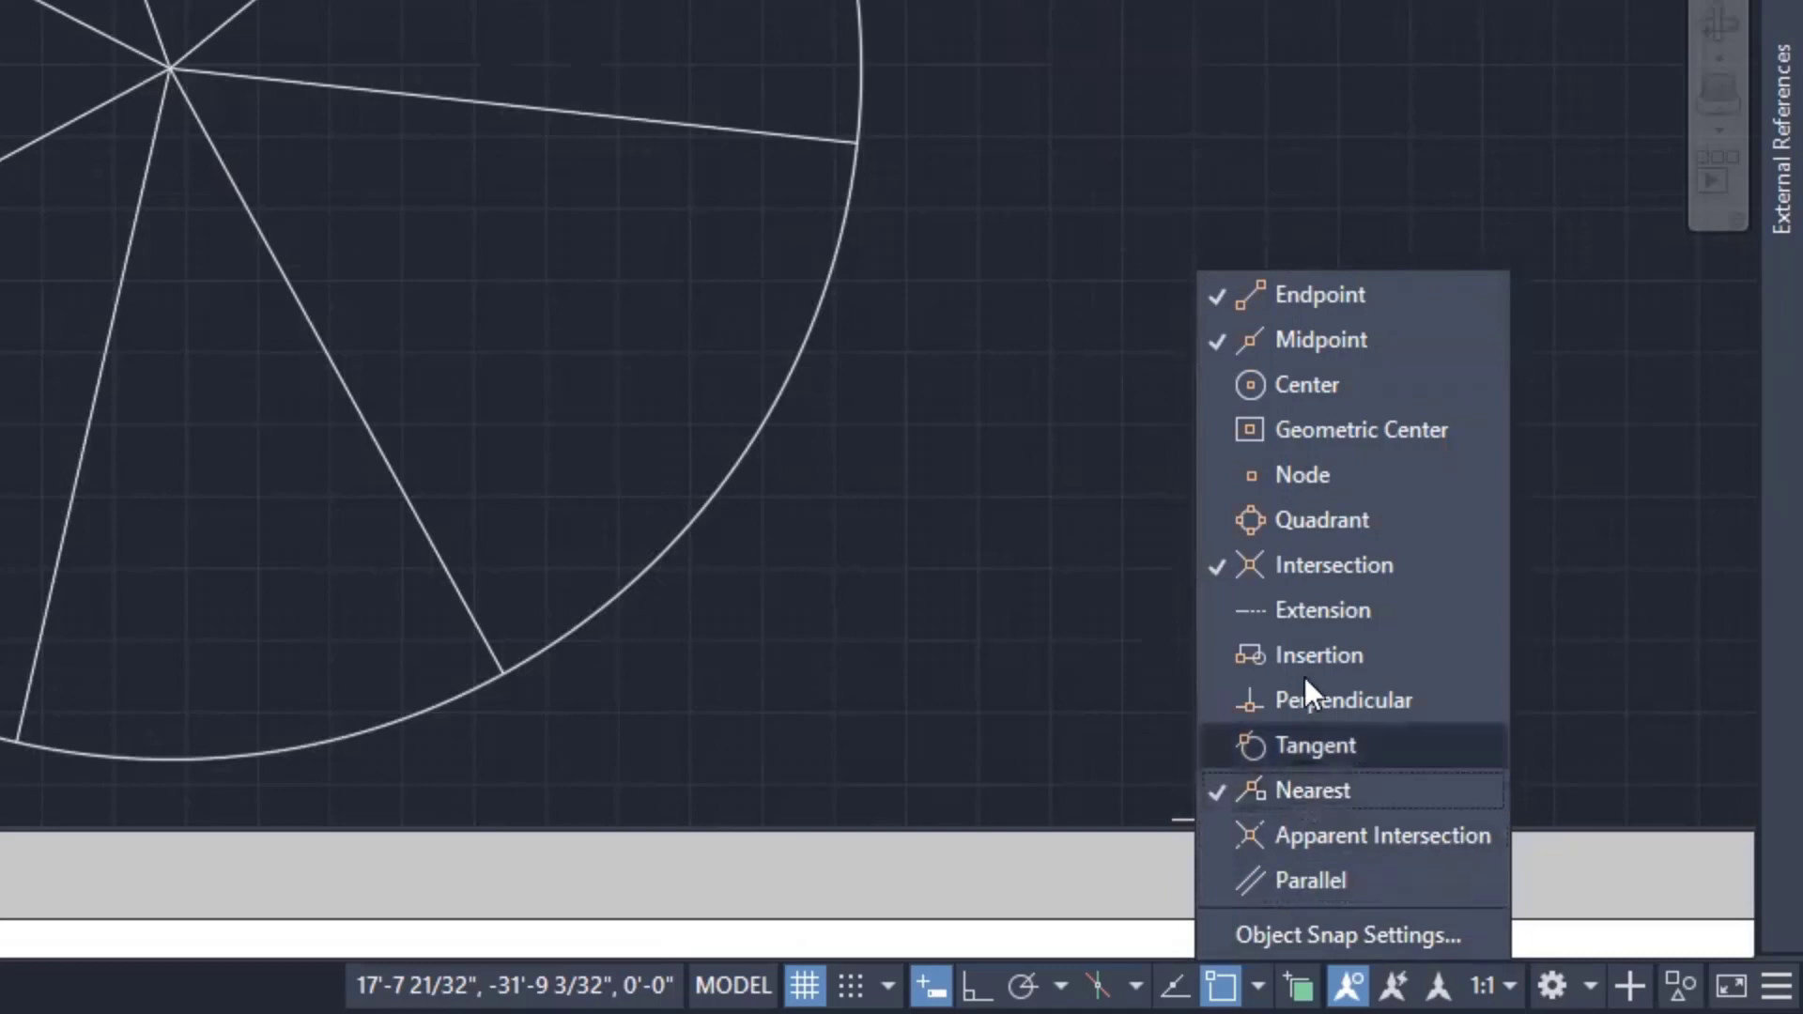
{"action": "left_click", "coordinate": [1305, 563]}
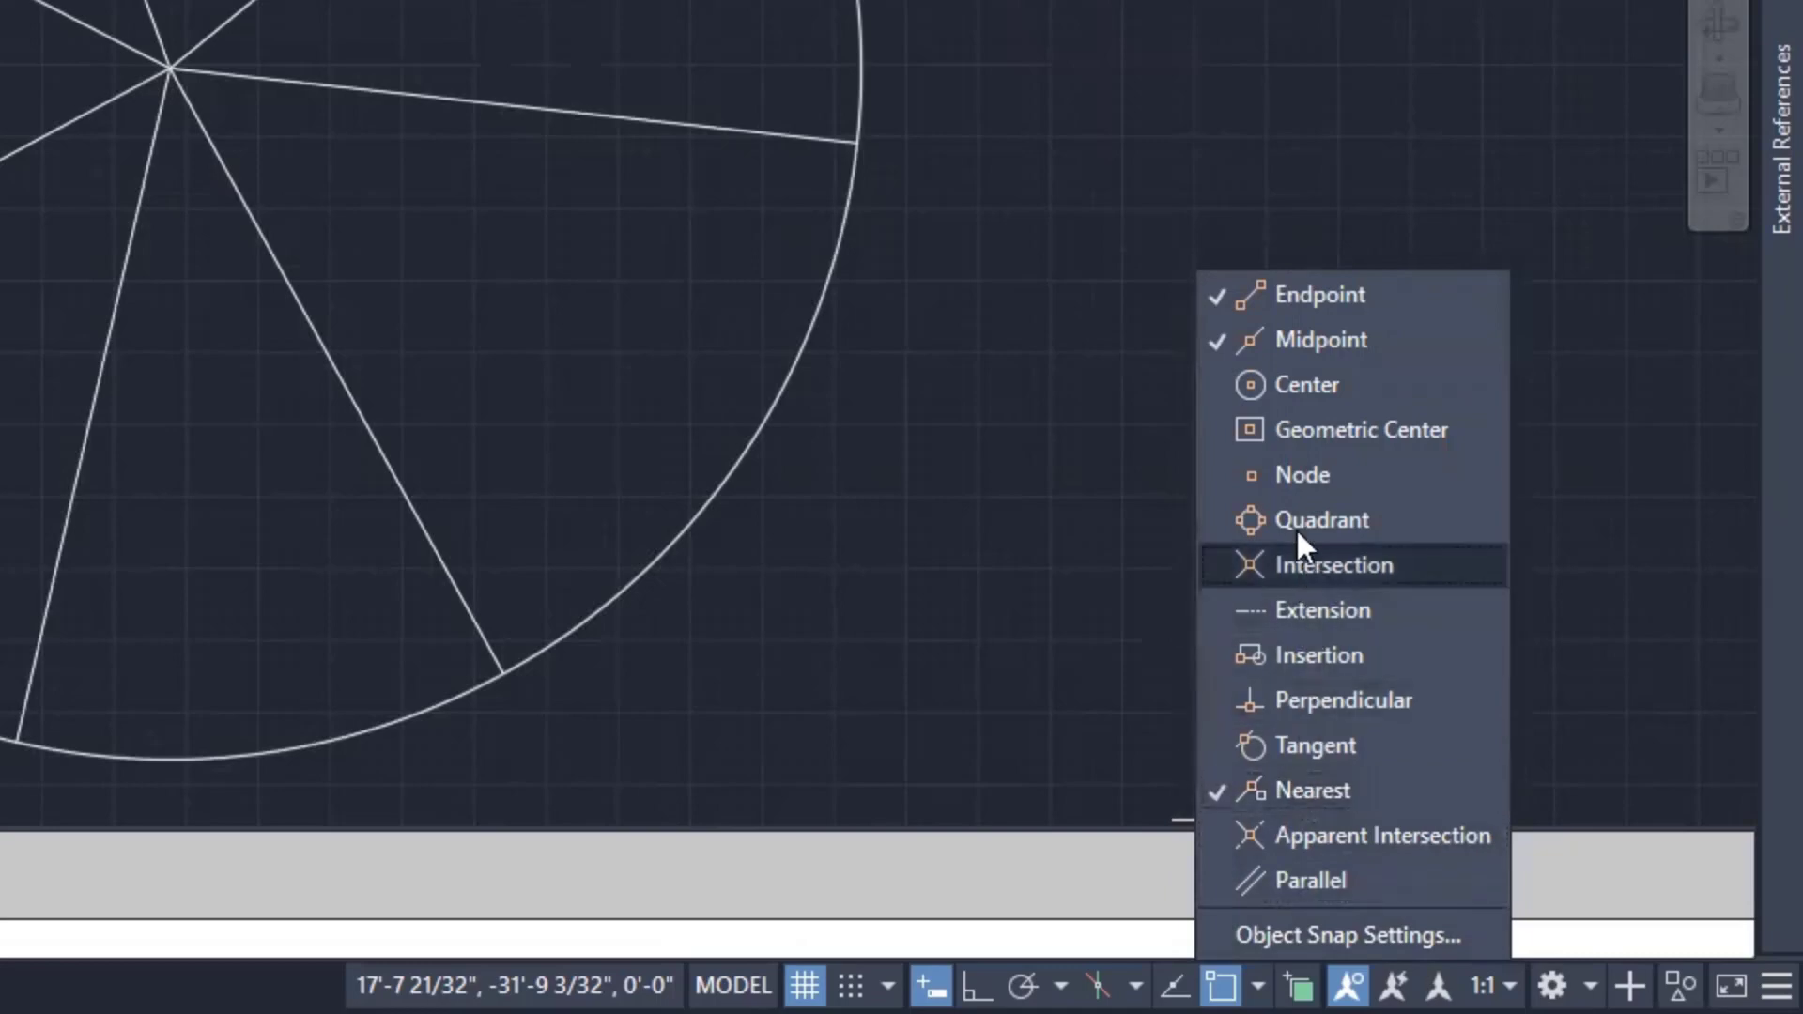
{"action": "left_click", "coordinate": [1293, 335]}
{"action": "left_click", "coordinate": [1294, 302]}
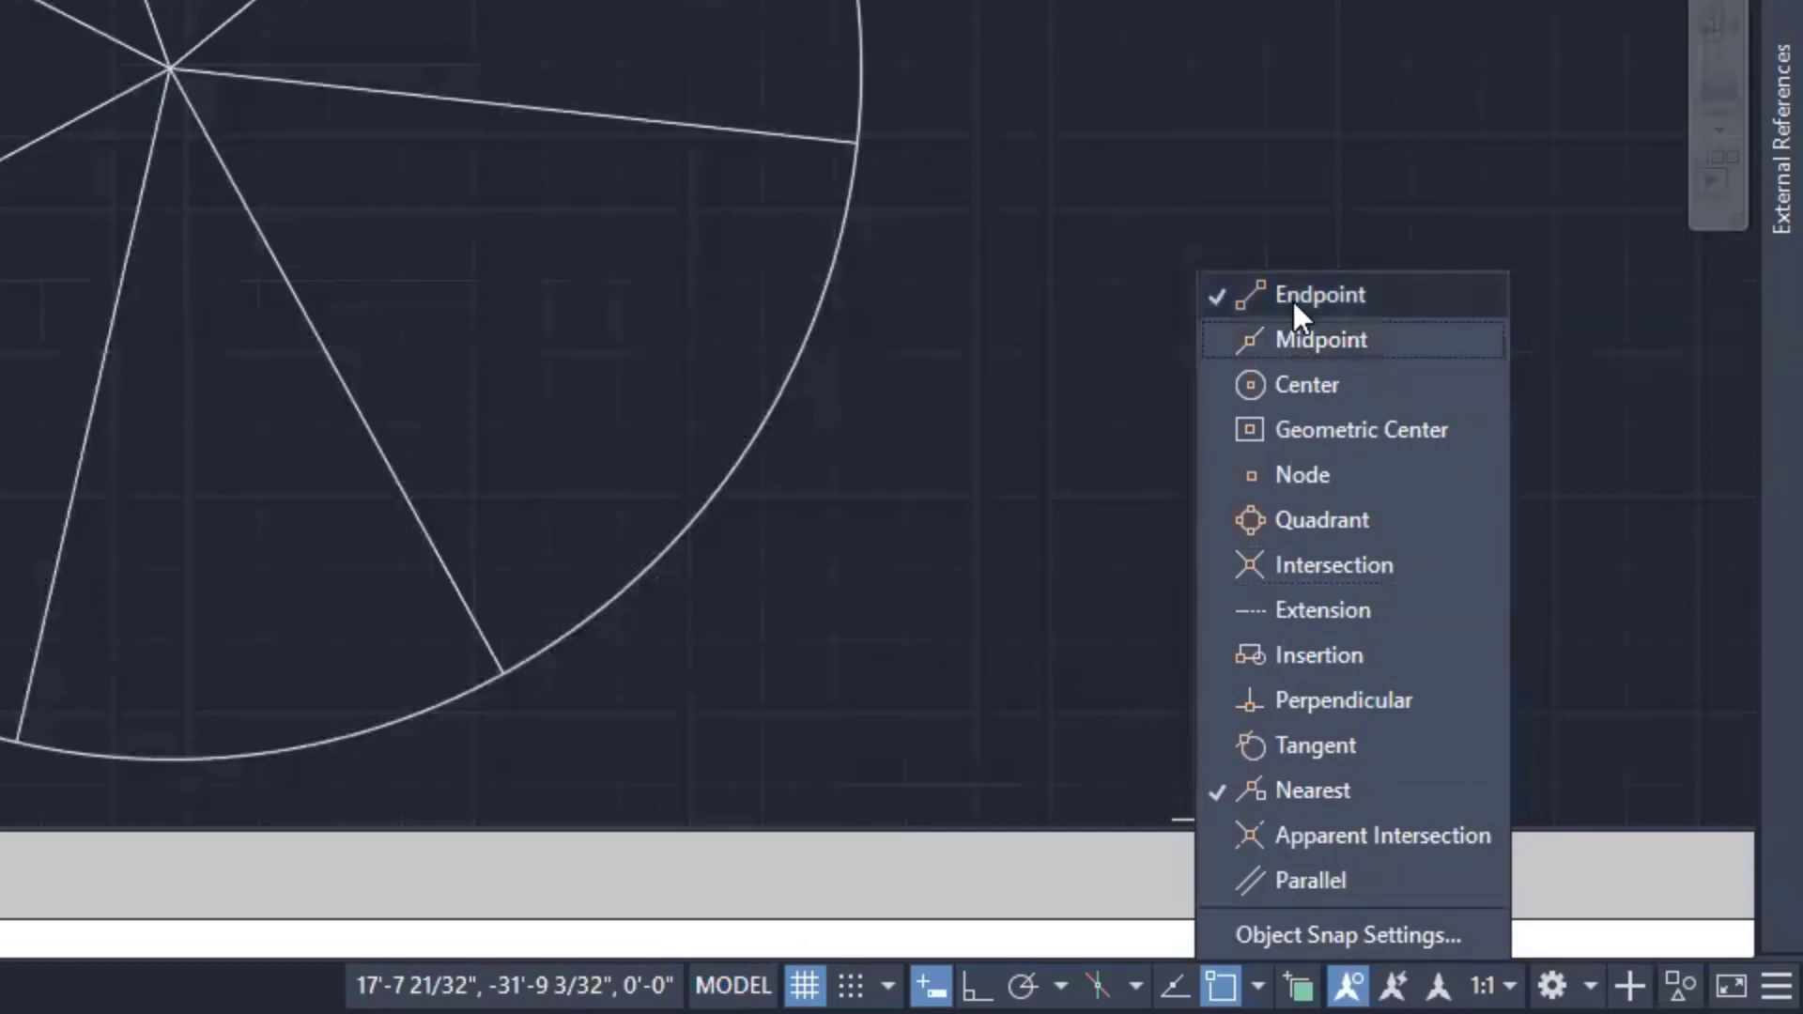
{"action": "left_click", "coordinate": [1159, 71]}
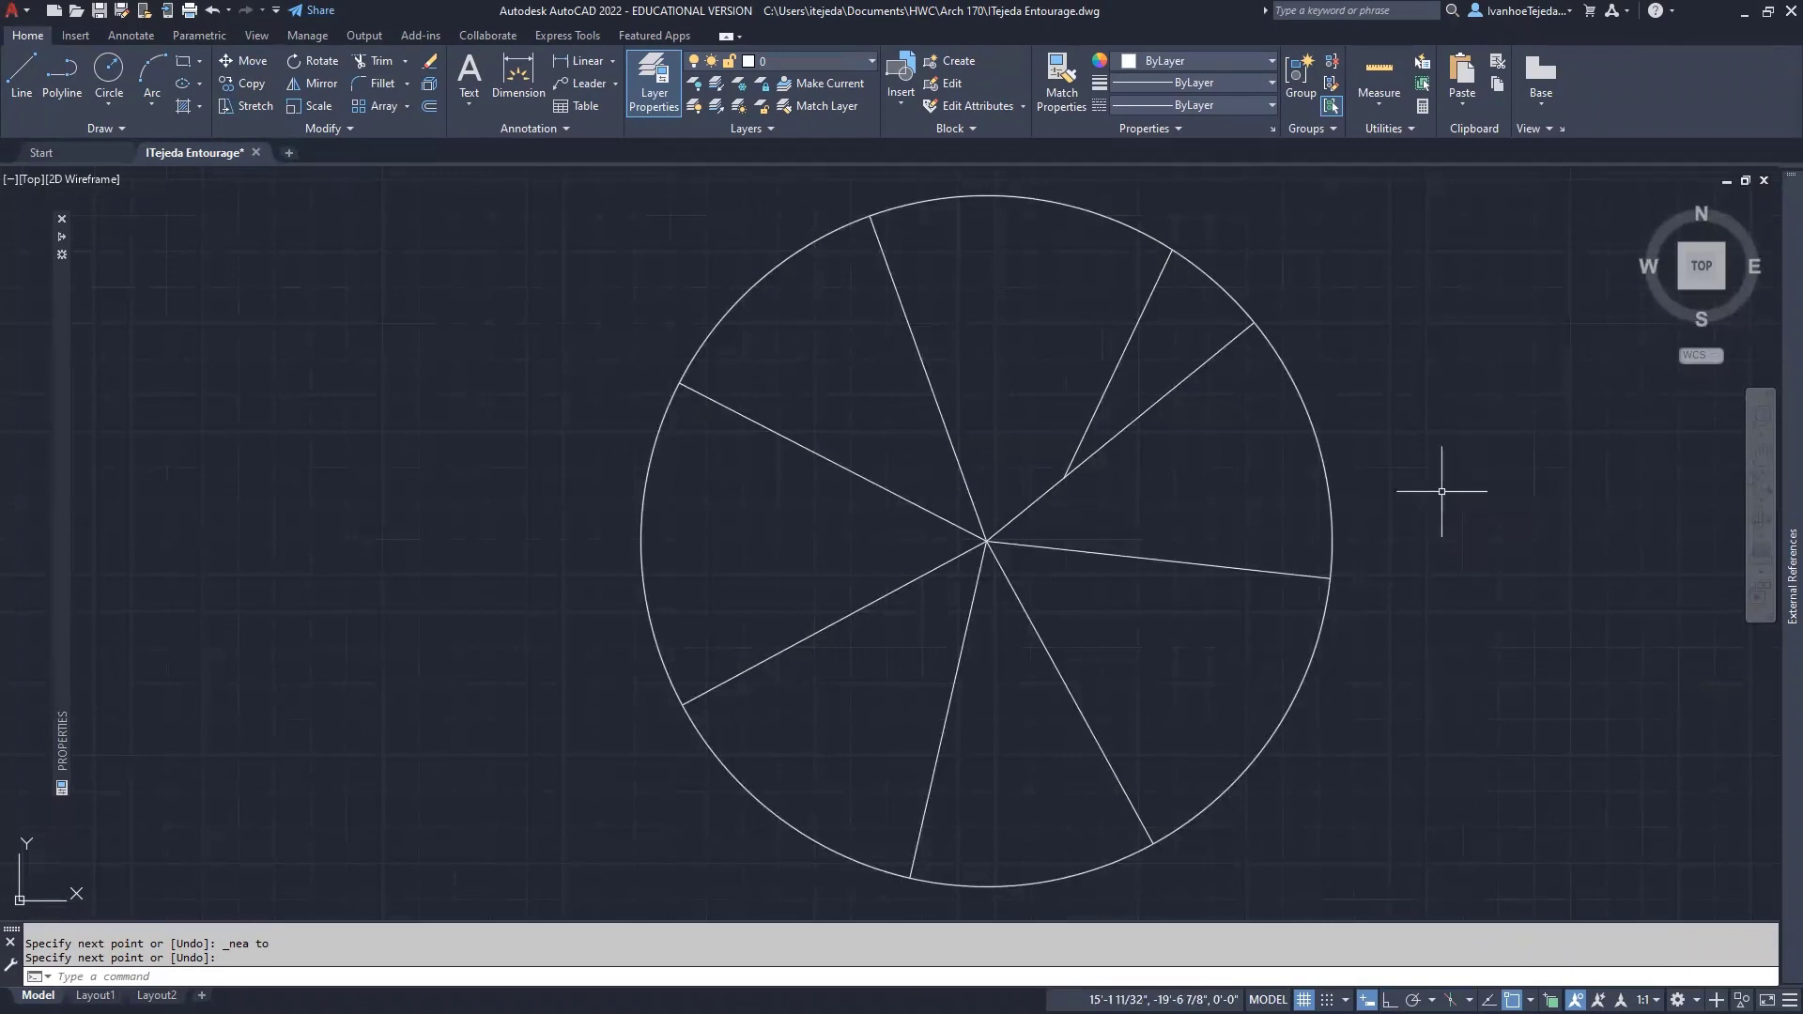
Draw a short twig line from the outer part of the upper-right branch to the circle just below that branch's end.
{"action": "right_click", "coordinate": [1399, 443]}
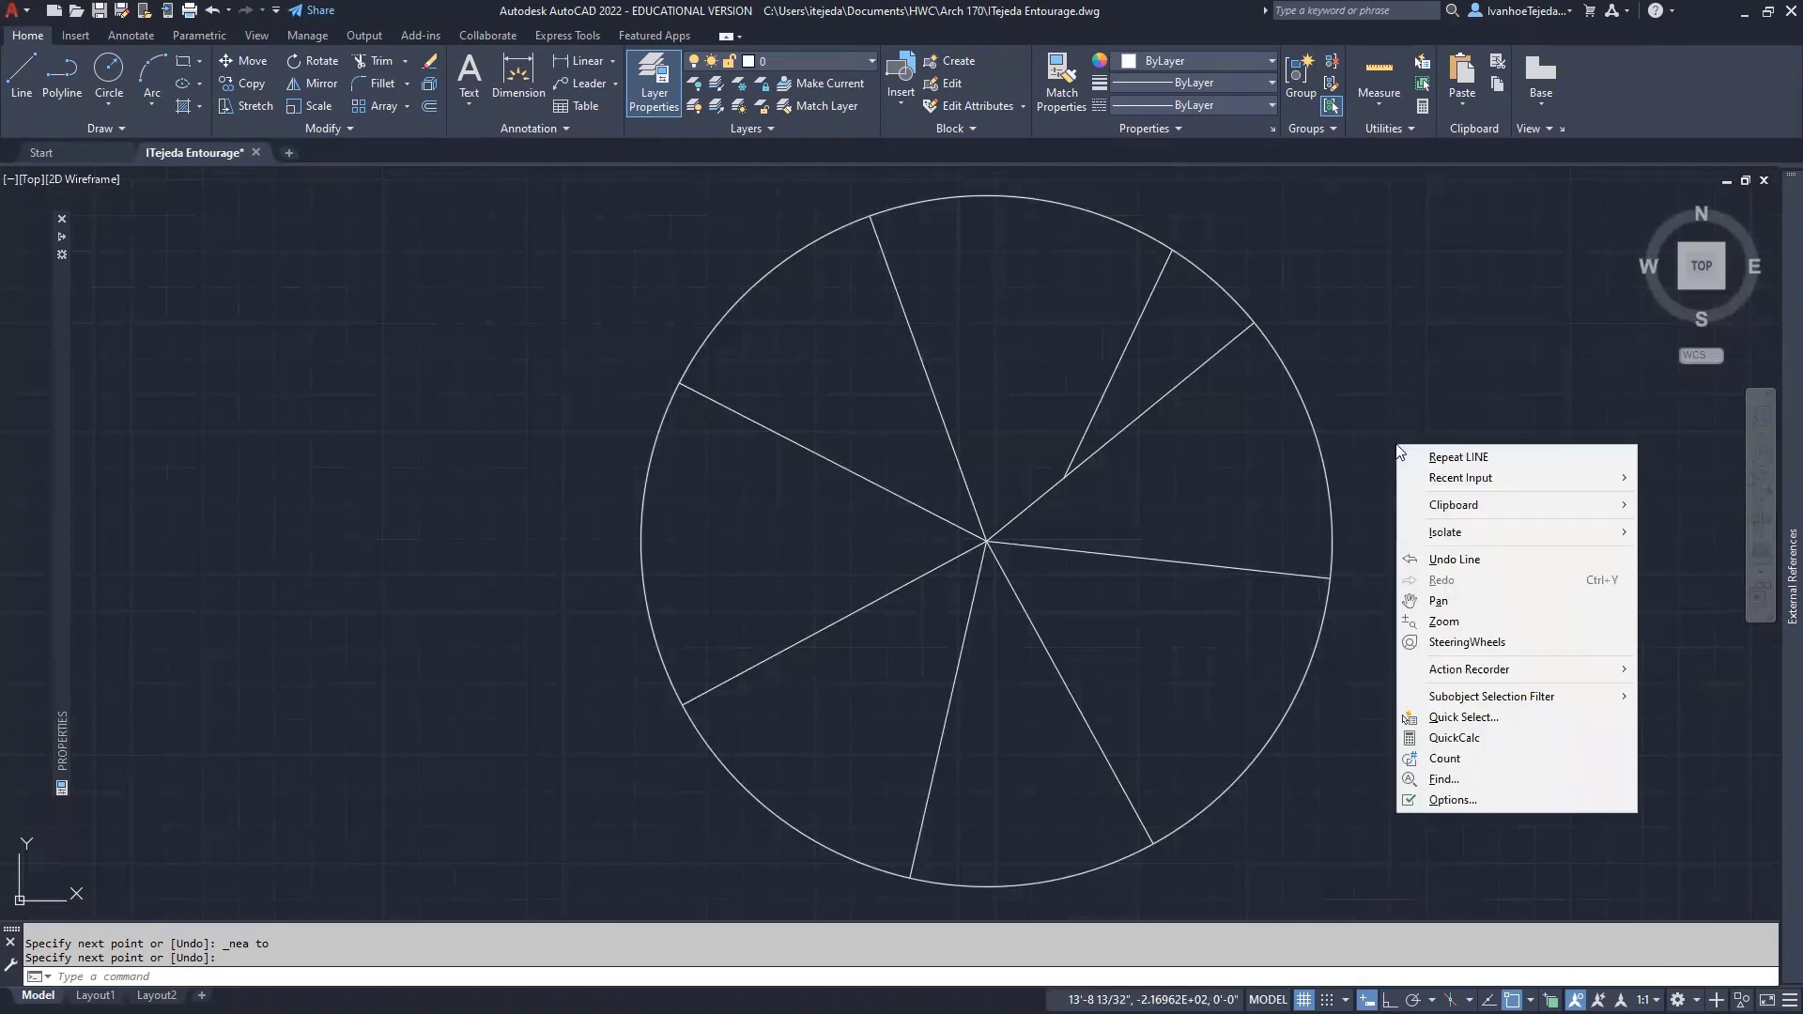
{"action": "left_click", "coordinate": [1448, 456]}
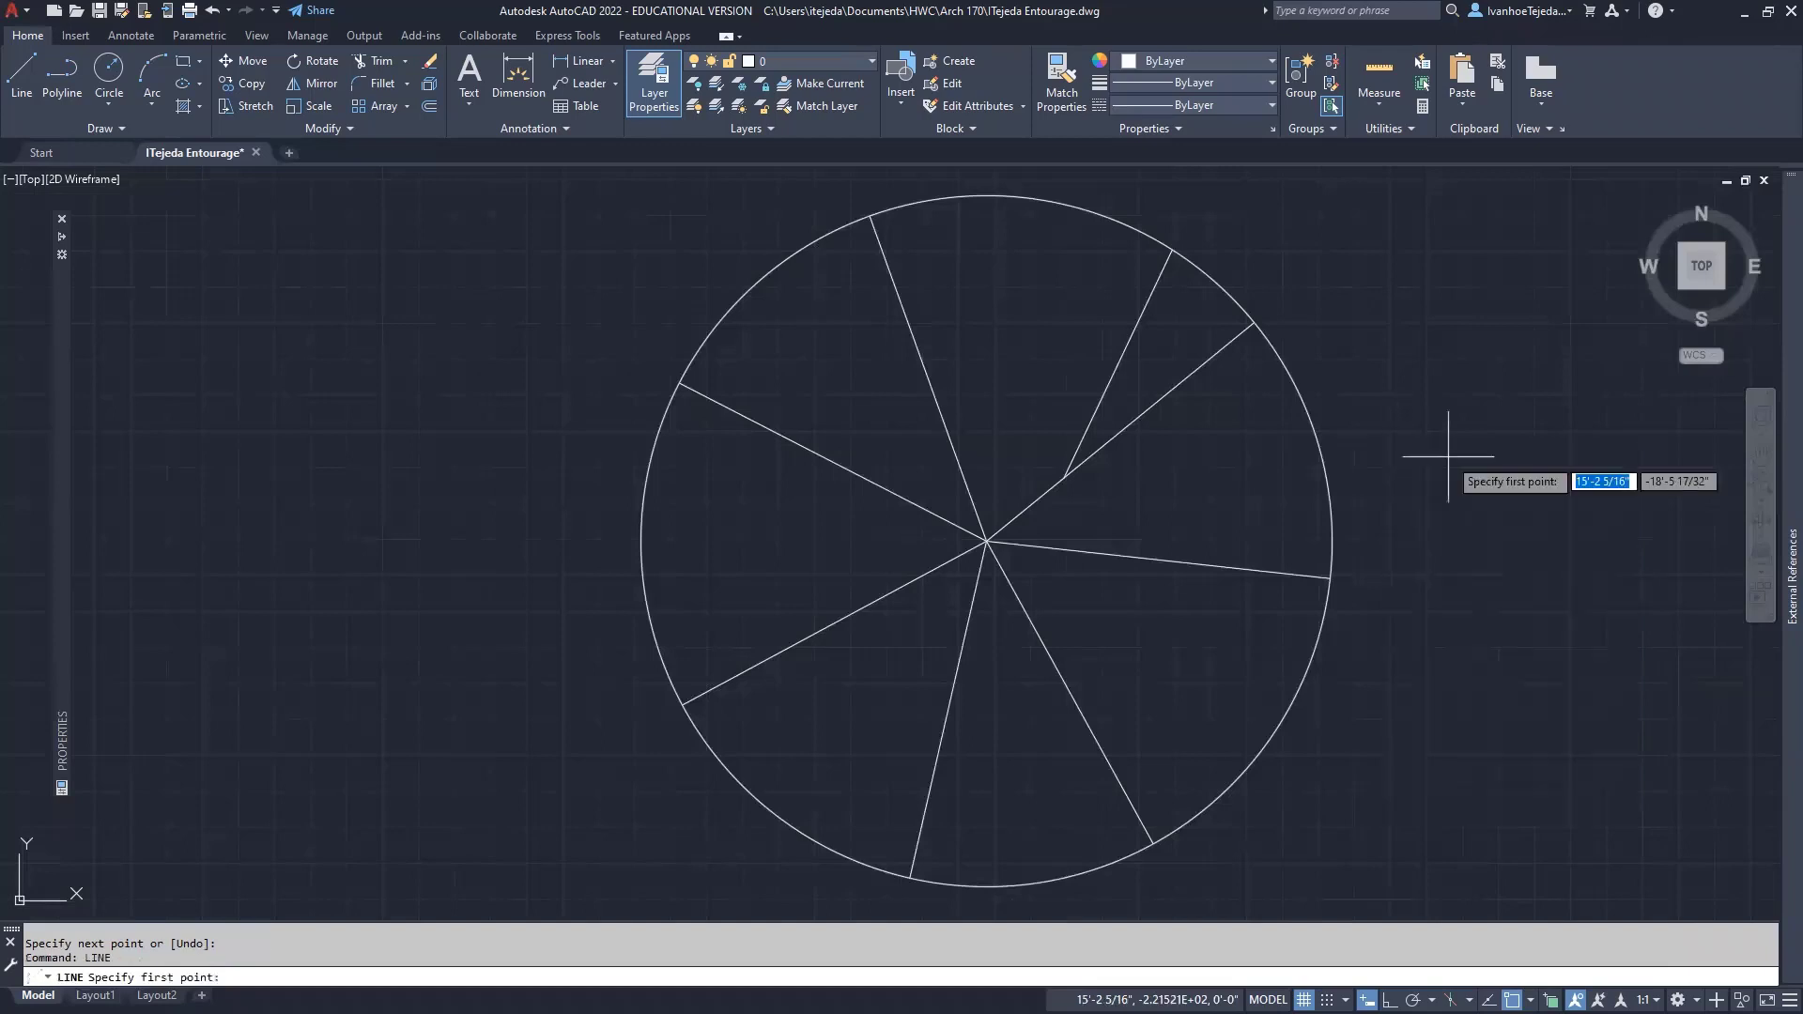
{"action": "left_click", "coordinate": [1171, 389]}
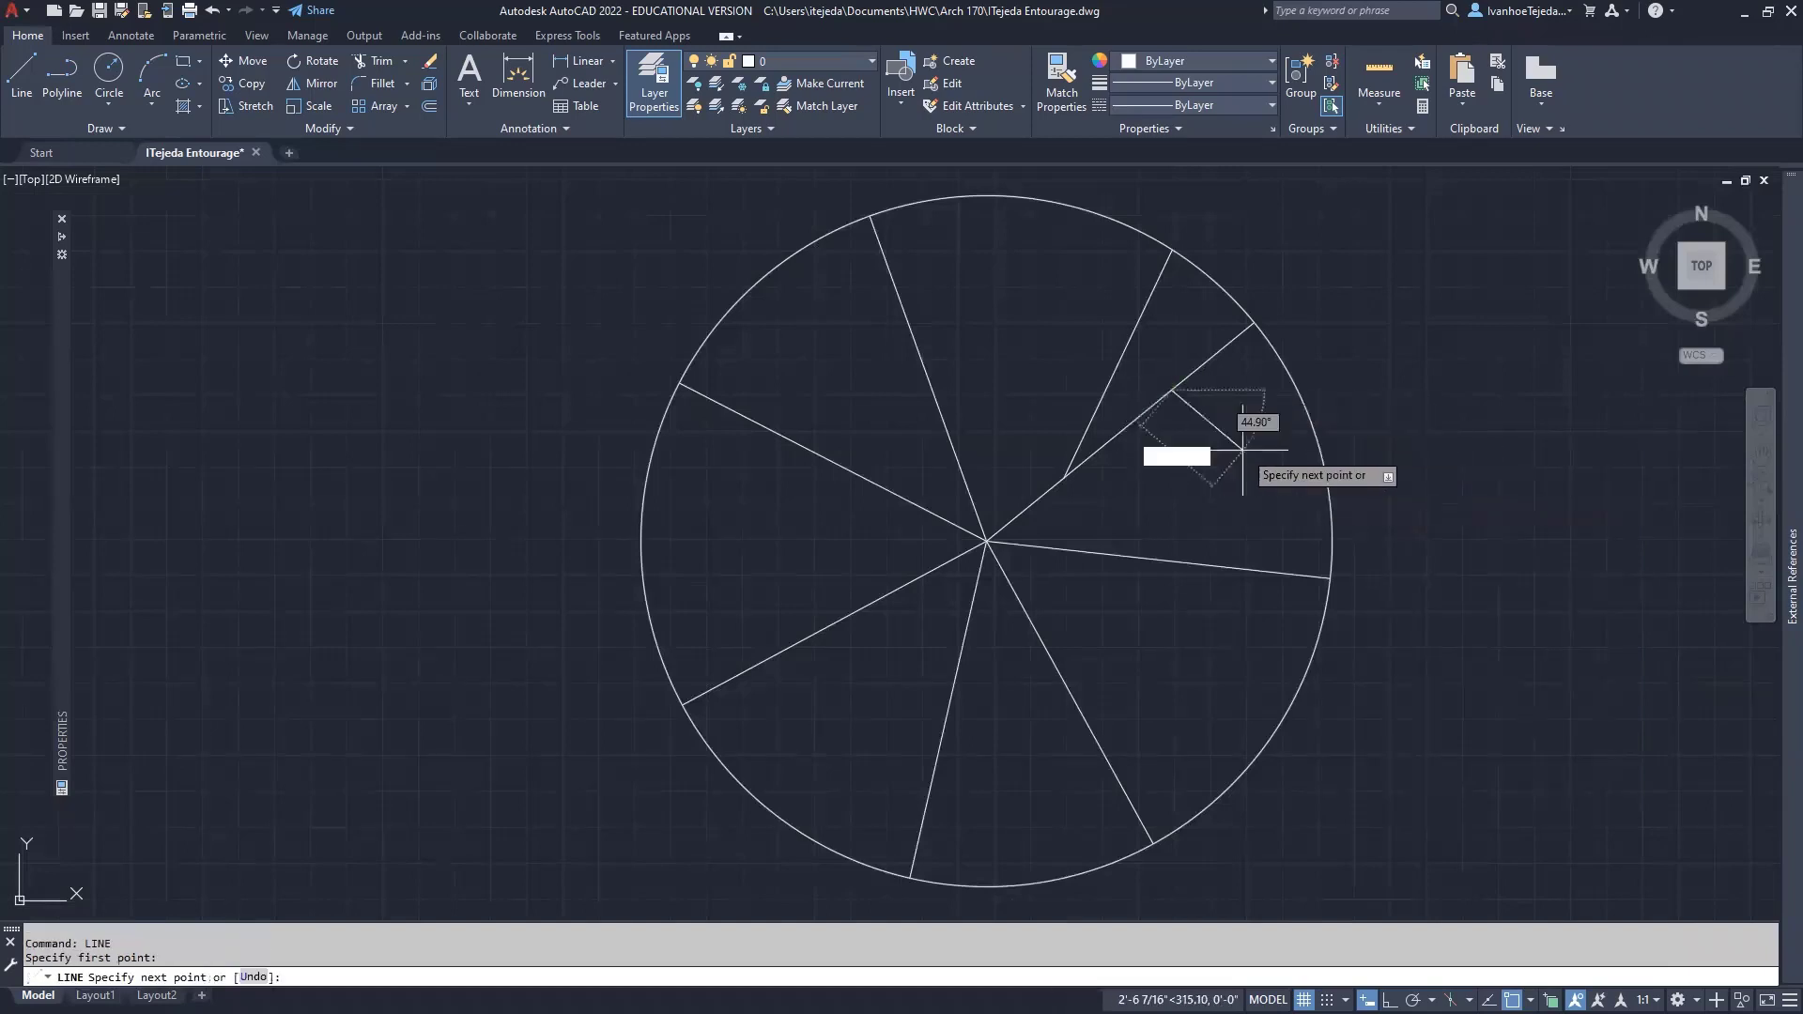
{"action": "left_click", "coordinate": [1286, 373]}
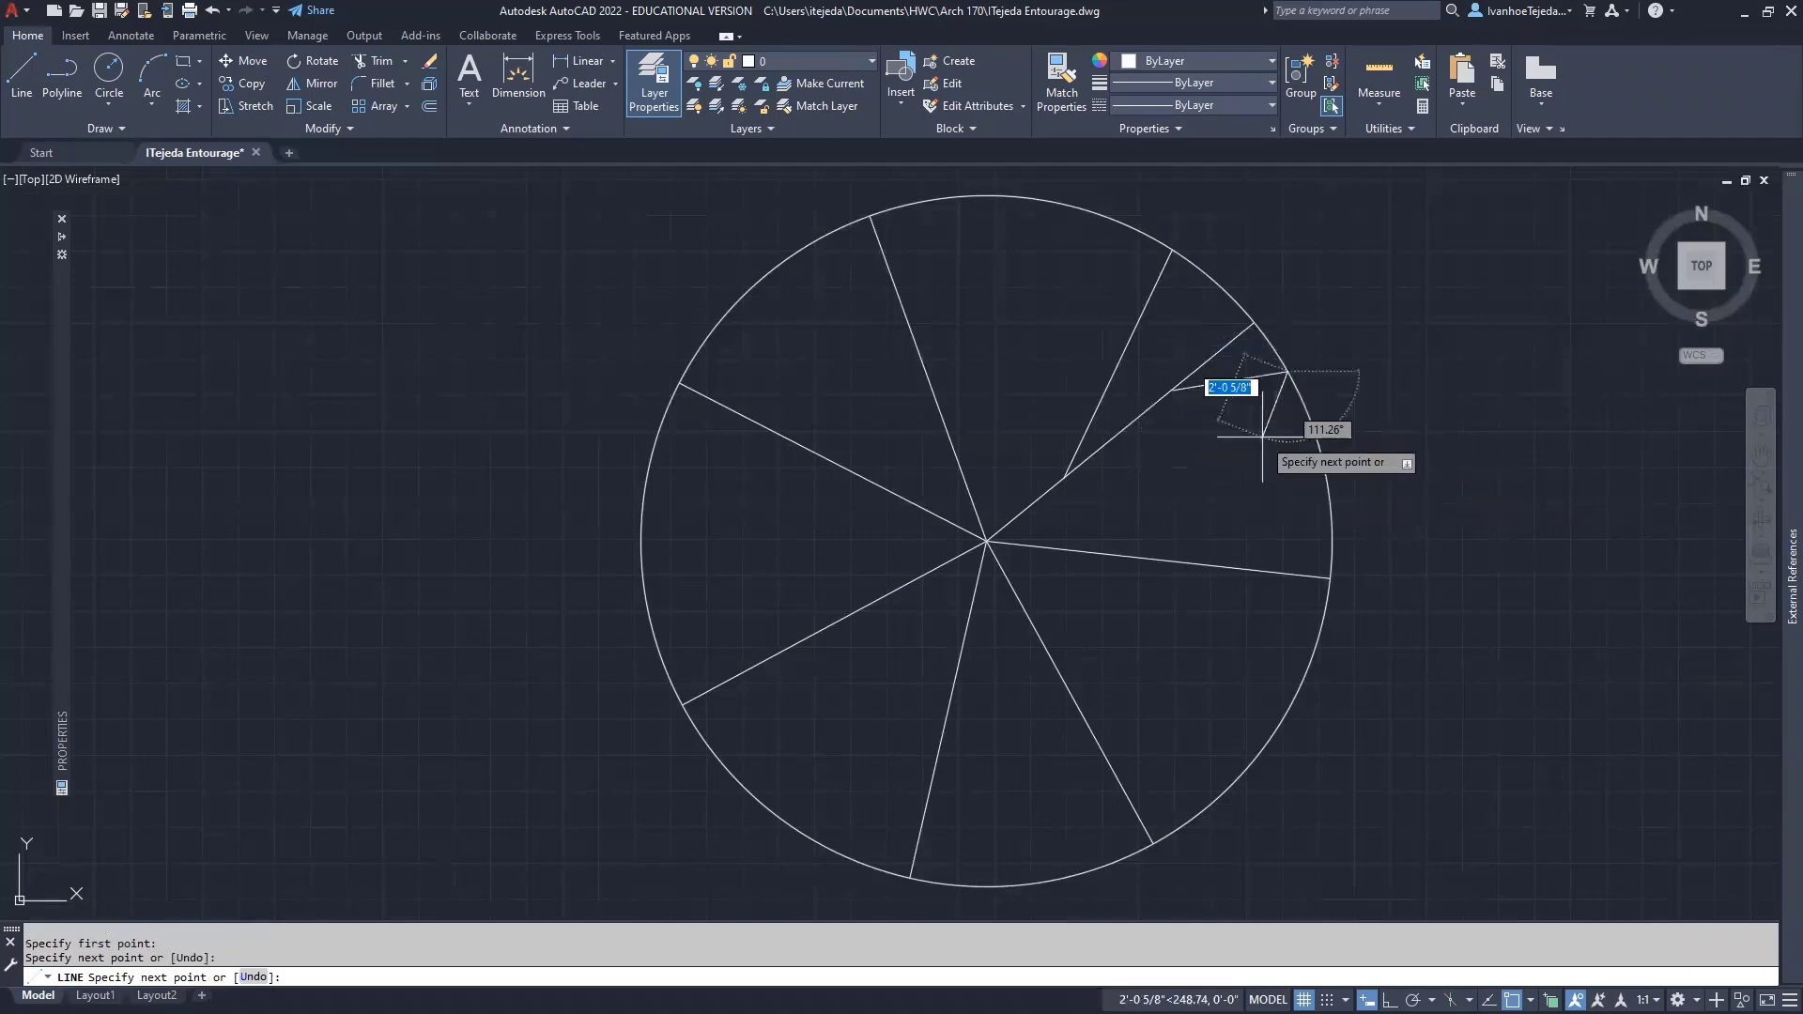
{"action": "right_click", "coordinate": [1261, 441]}
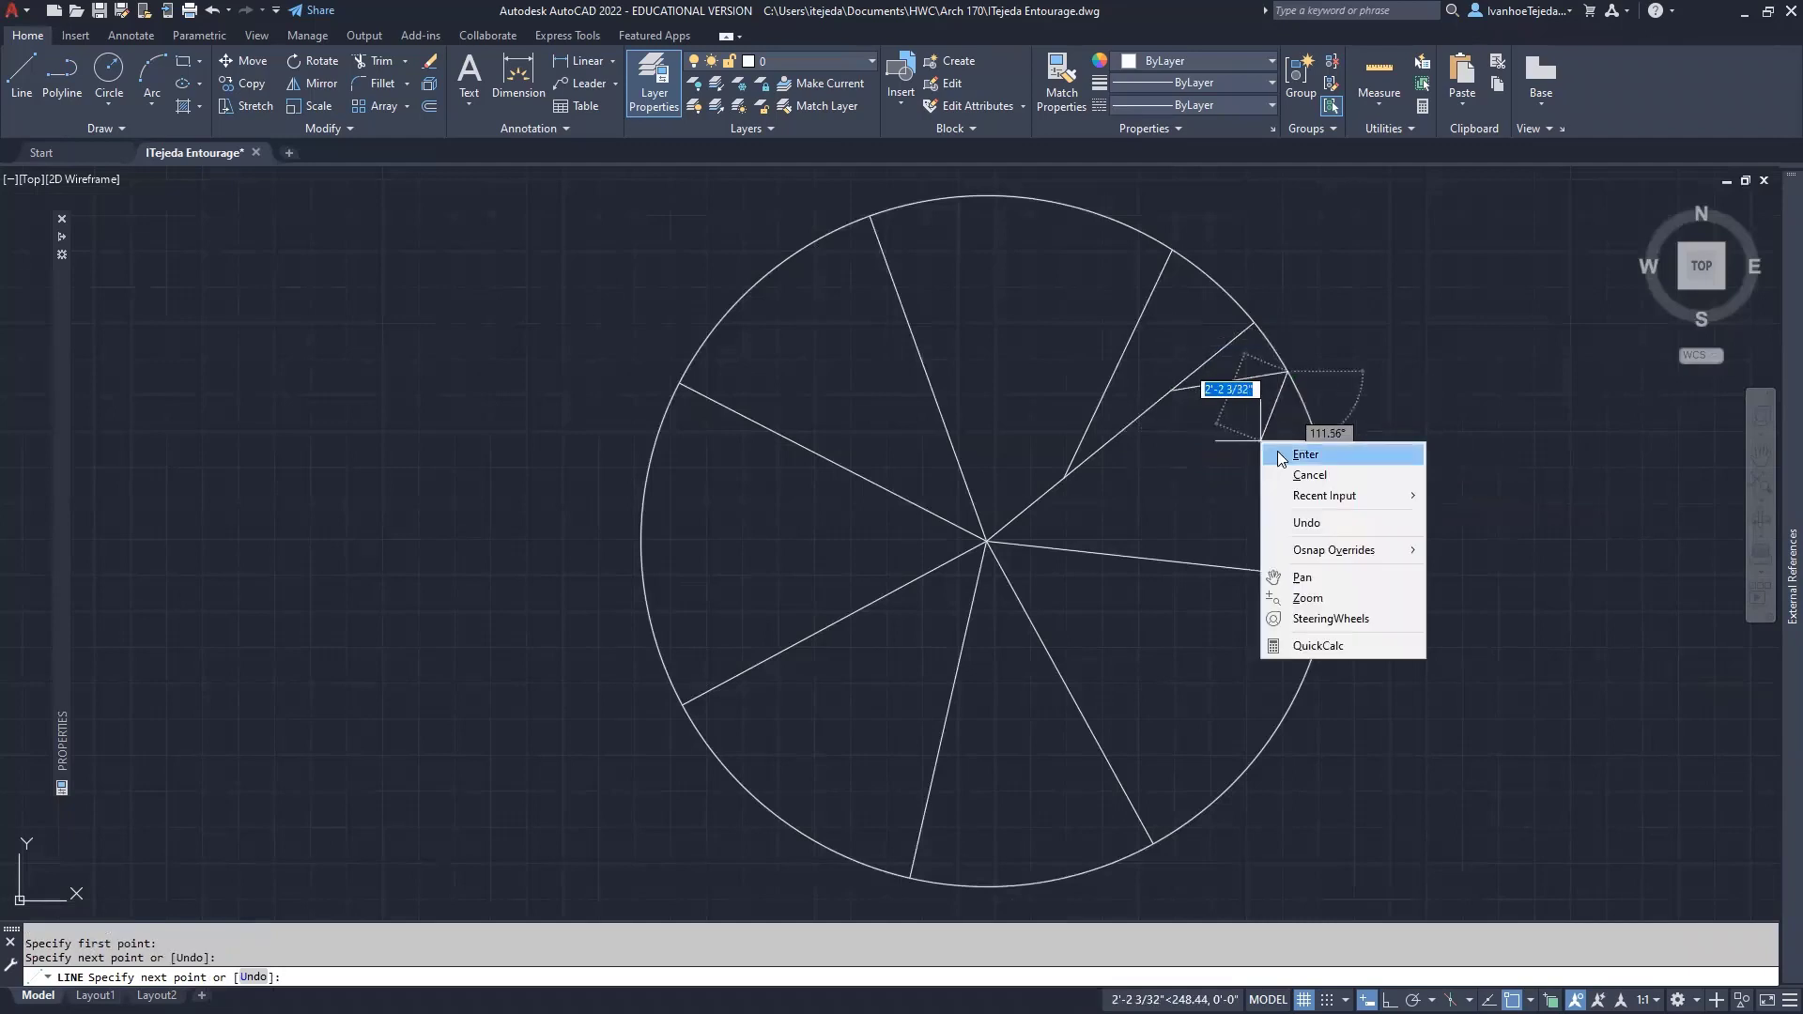
{"action": "left_click", "coordinate": [1289, 454]}
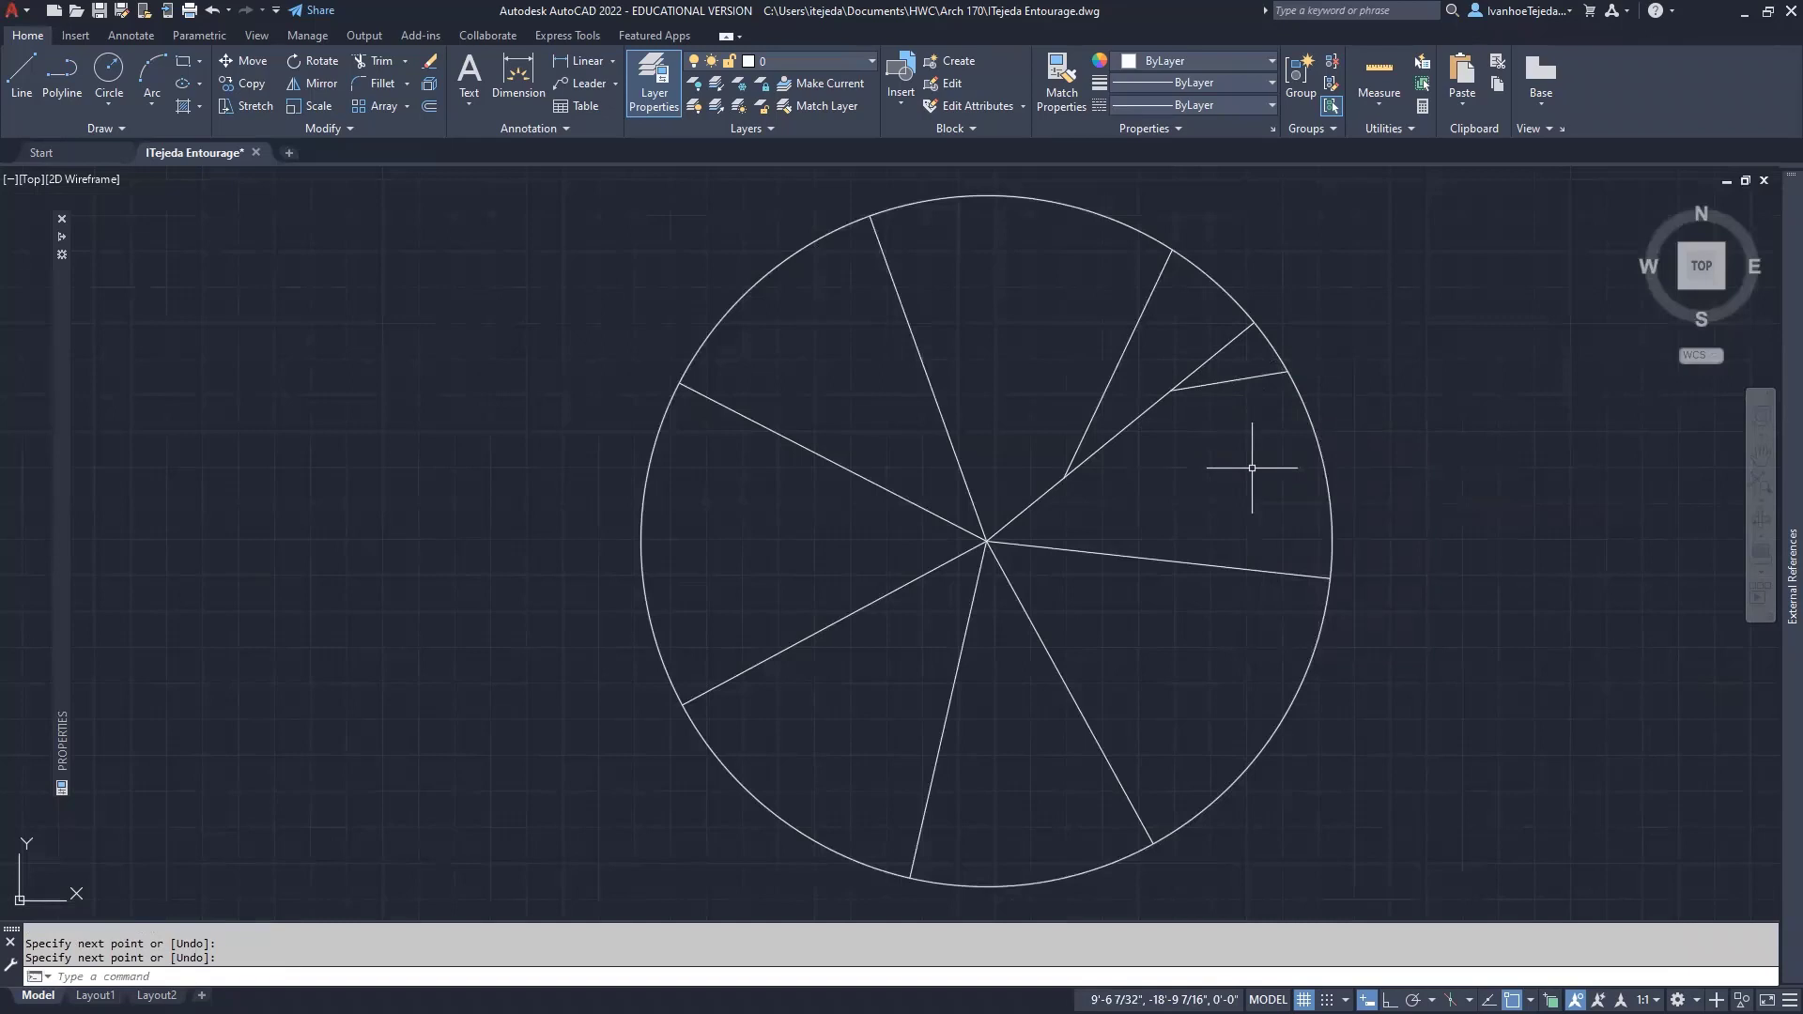
Draw a twig line about 7'-0" long from the inner part of the right branch up to the circle.
{"action": "right_click", "coordinate": [1214, 481]}
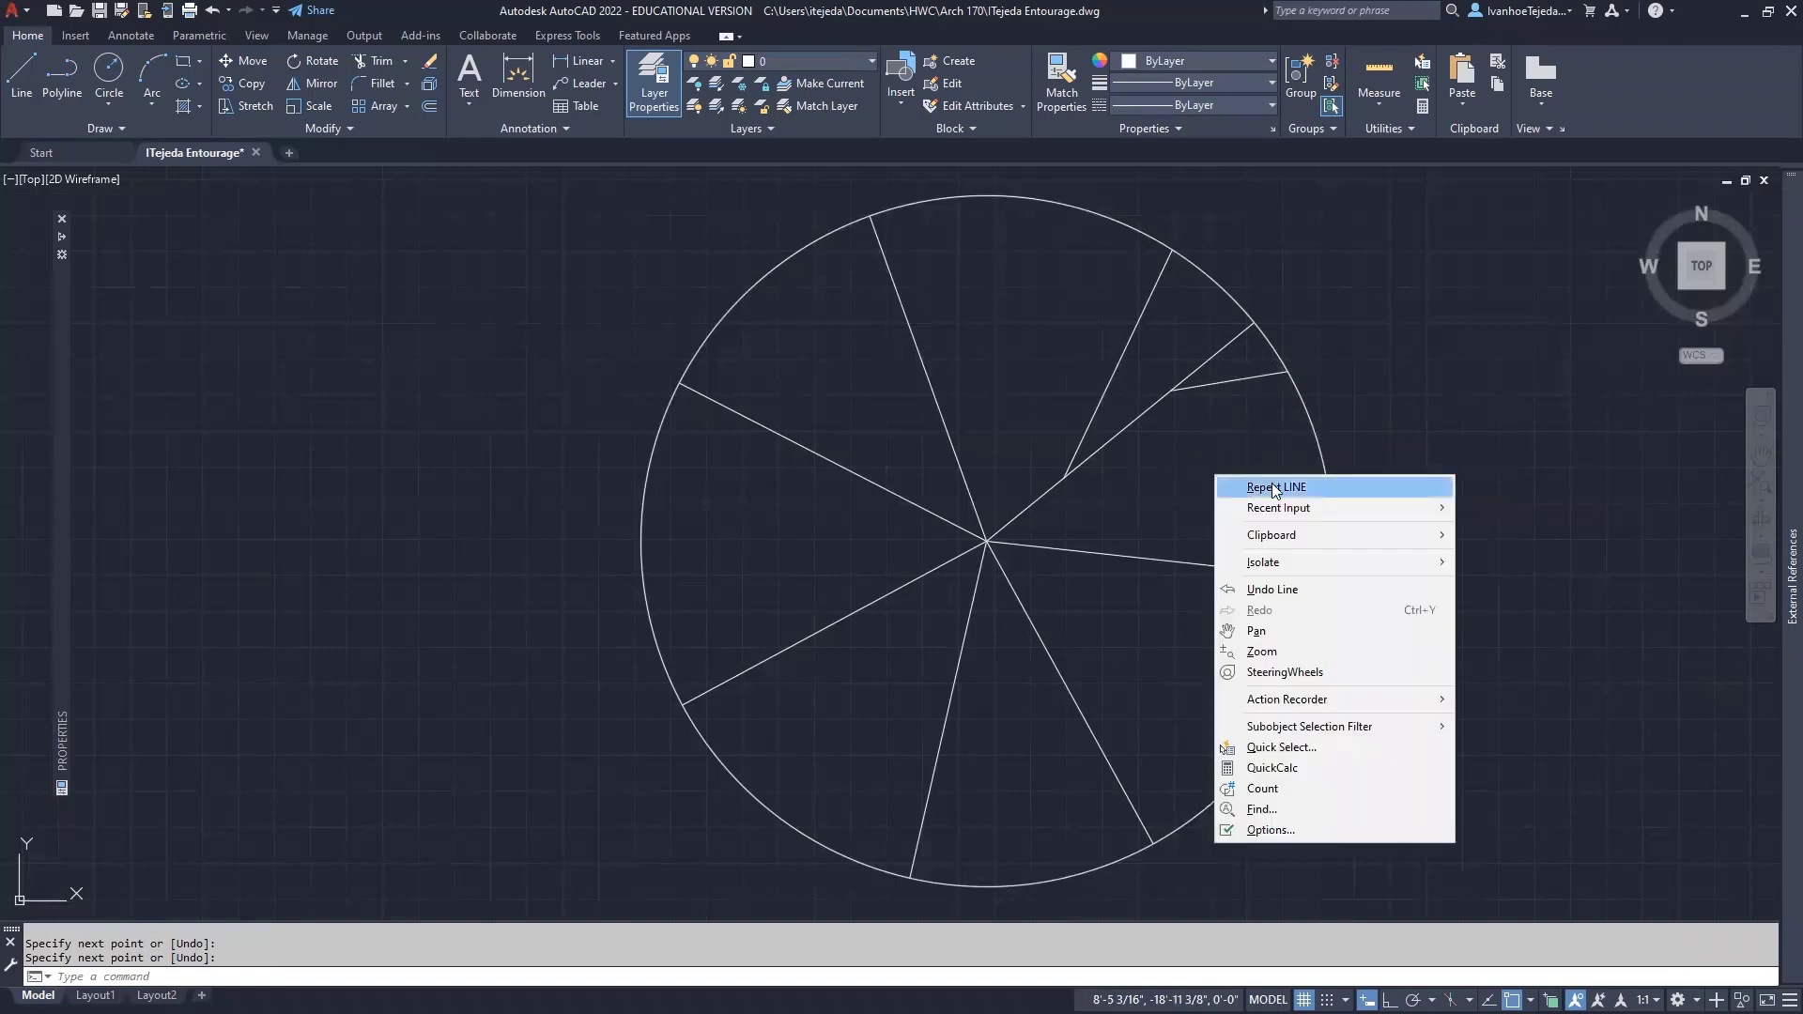
{"action": "left_click", "coordinate": [1270, 487]}
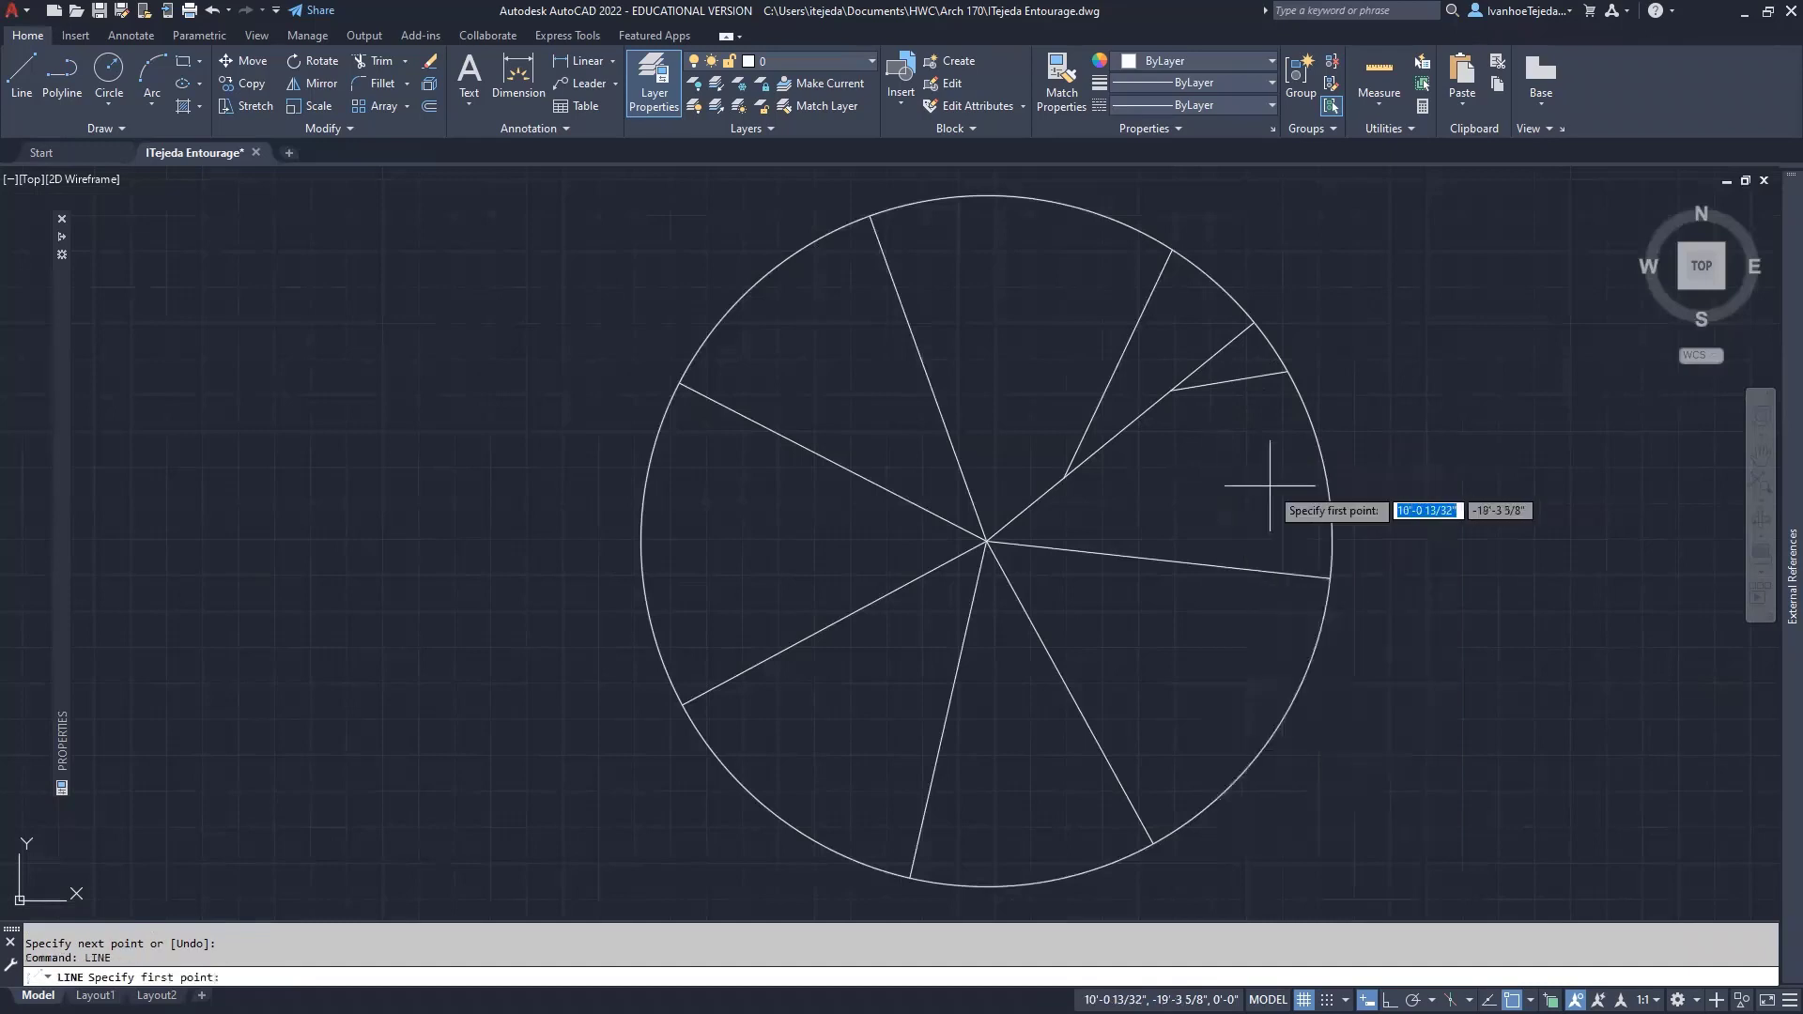
{"action": "left_click", "coordinate": [1095, 554]}
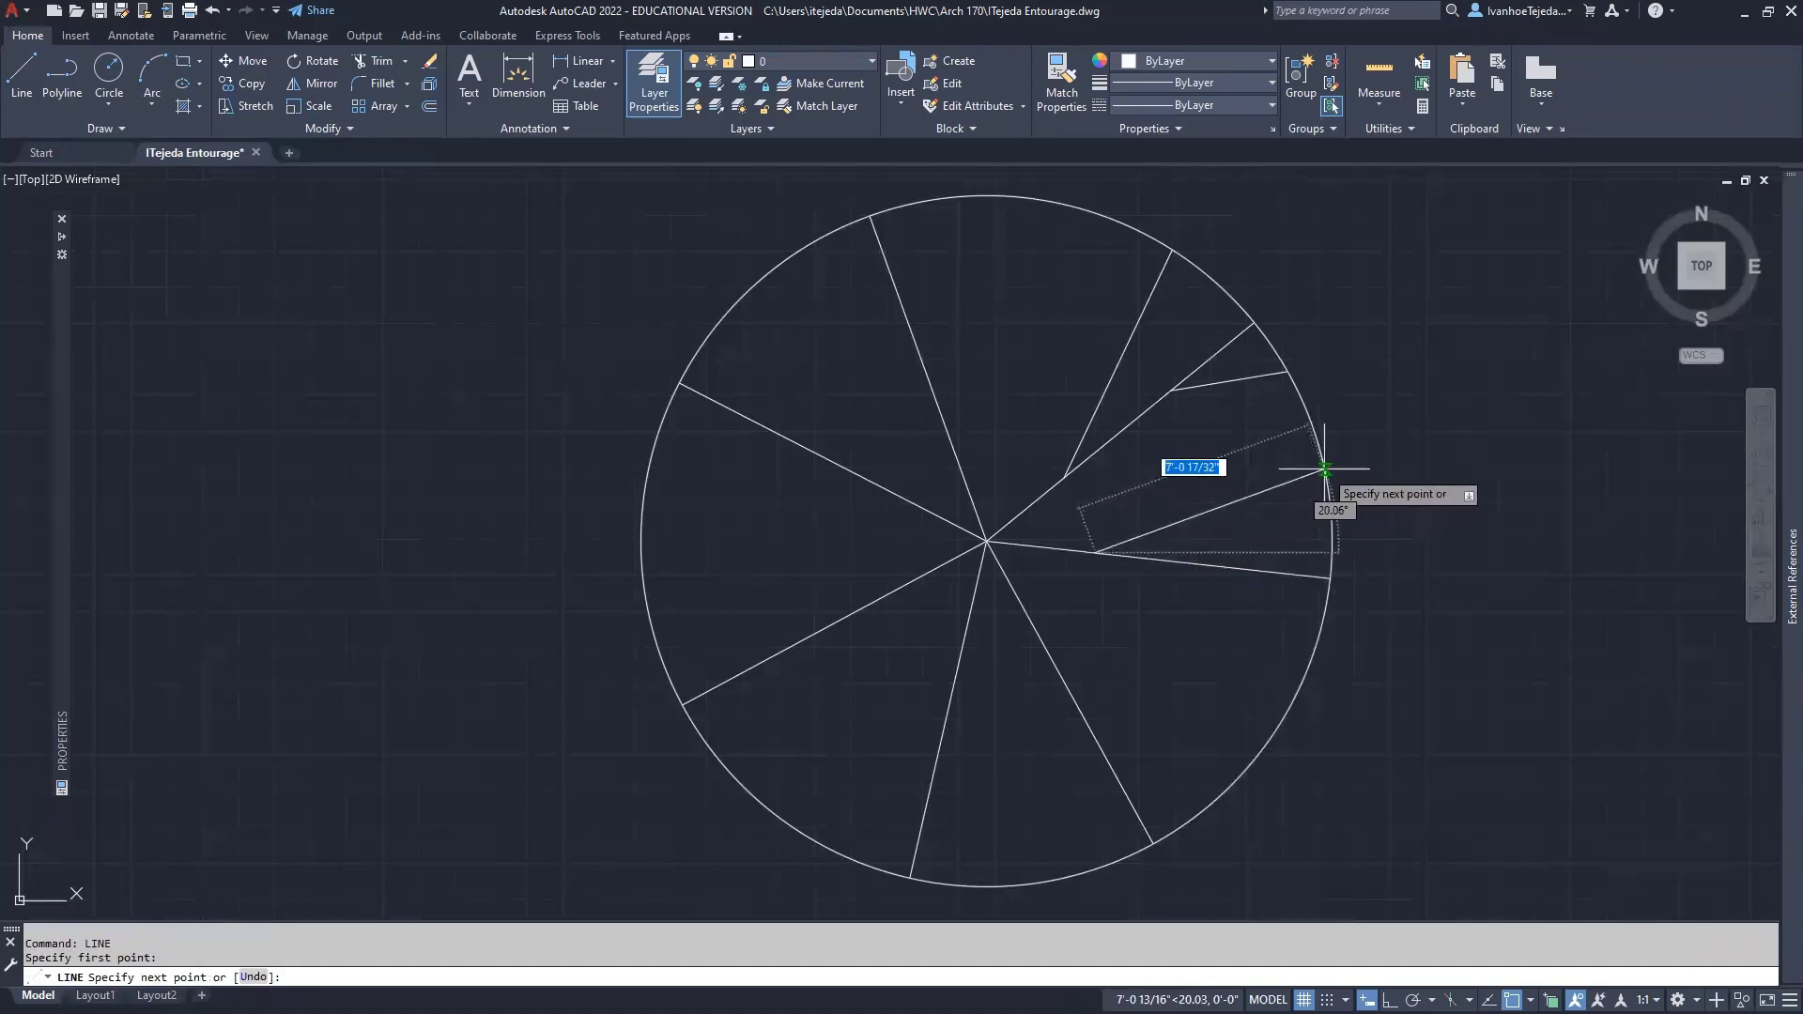
{"action": "left_click", "coordinate": [1324, 471]}
{"action": "right_click", "coordinate": [1415, 505]}
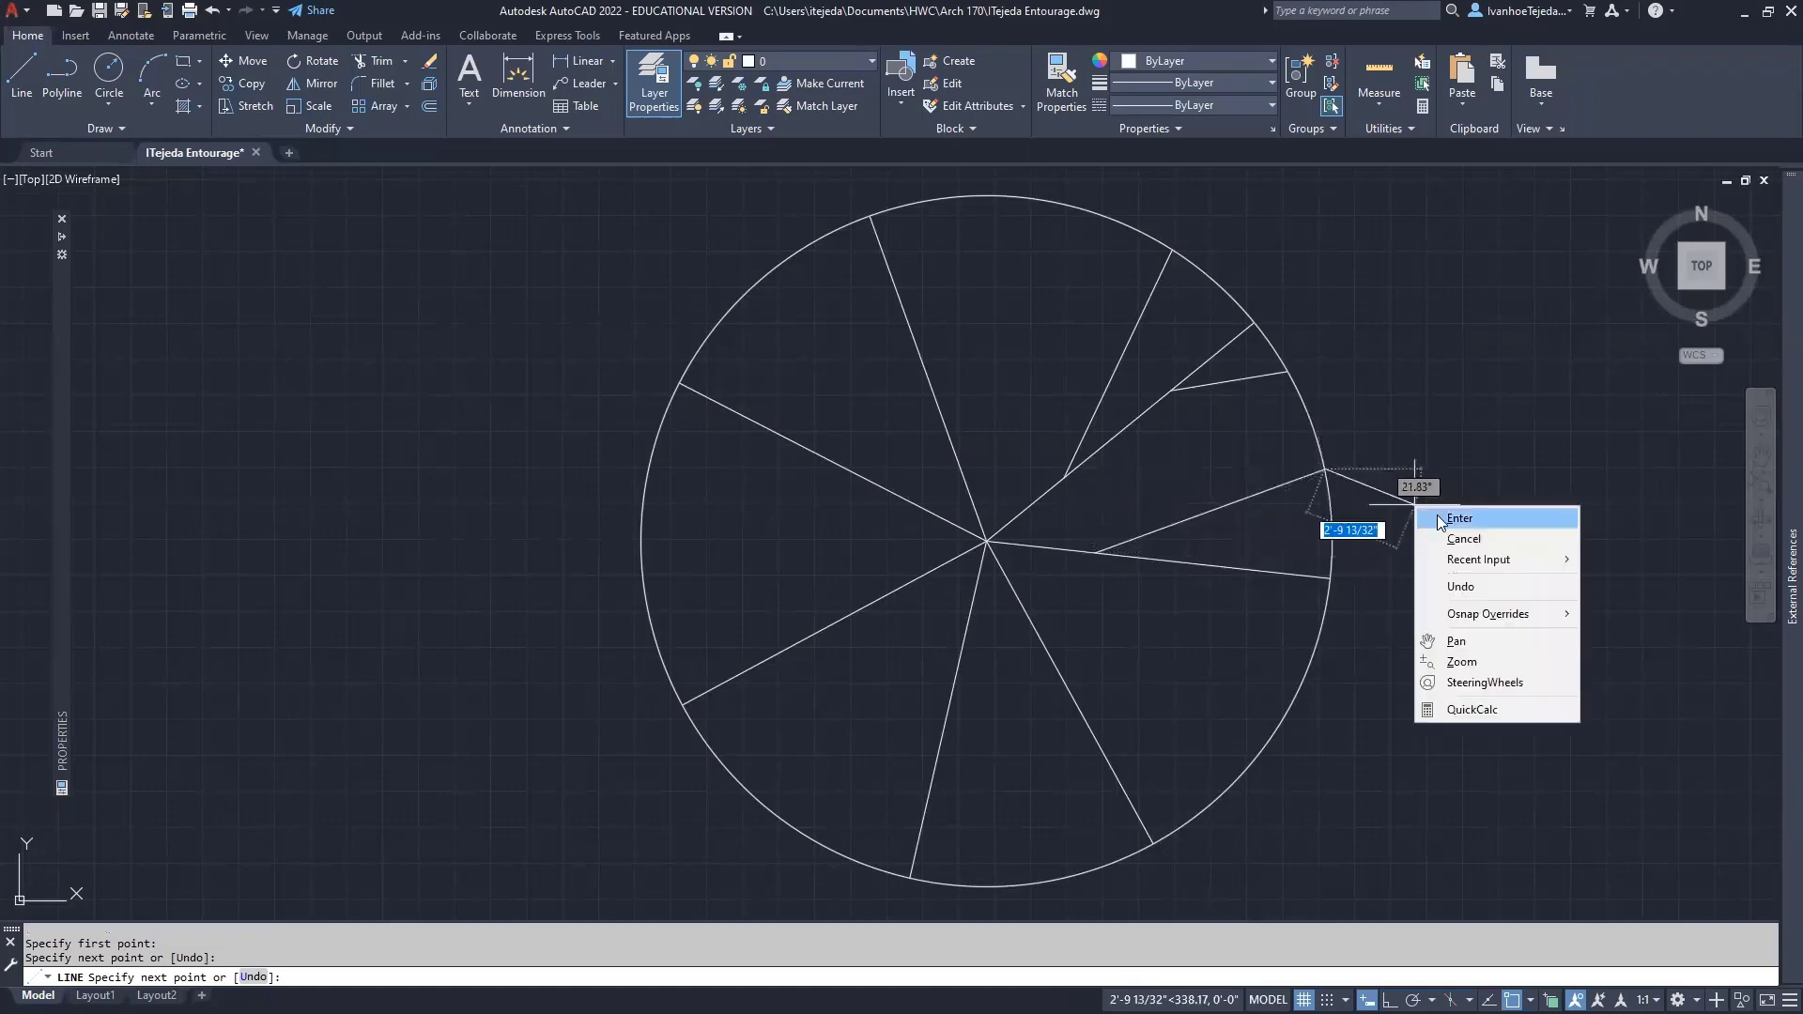
{"action": "left_click", "coordinate": [1423, 514]}
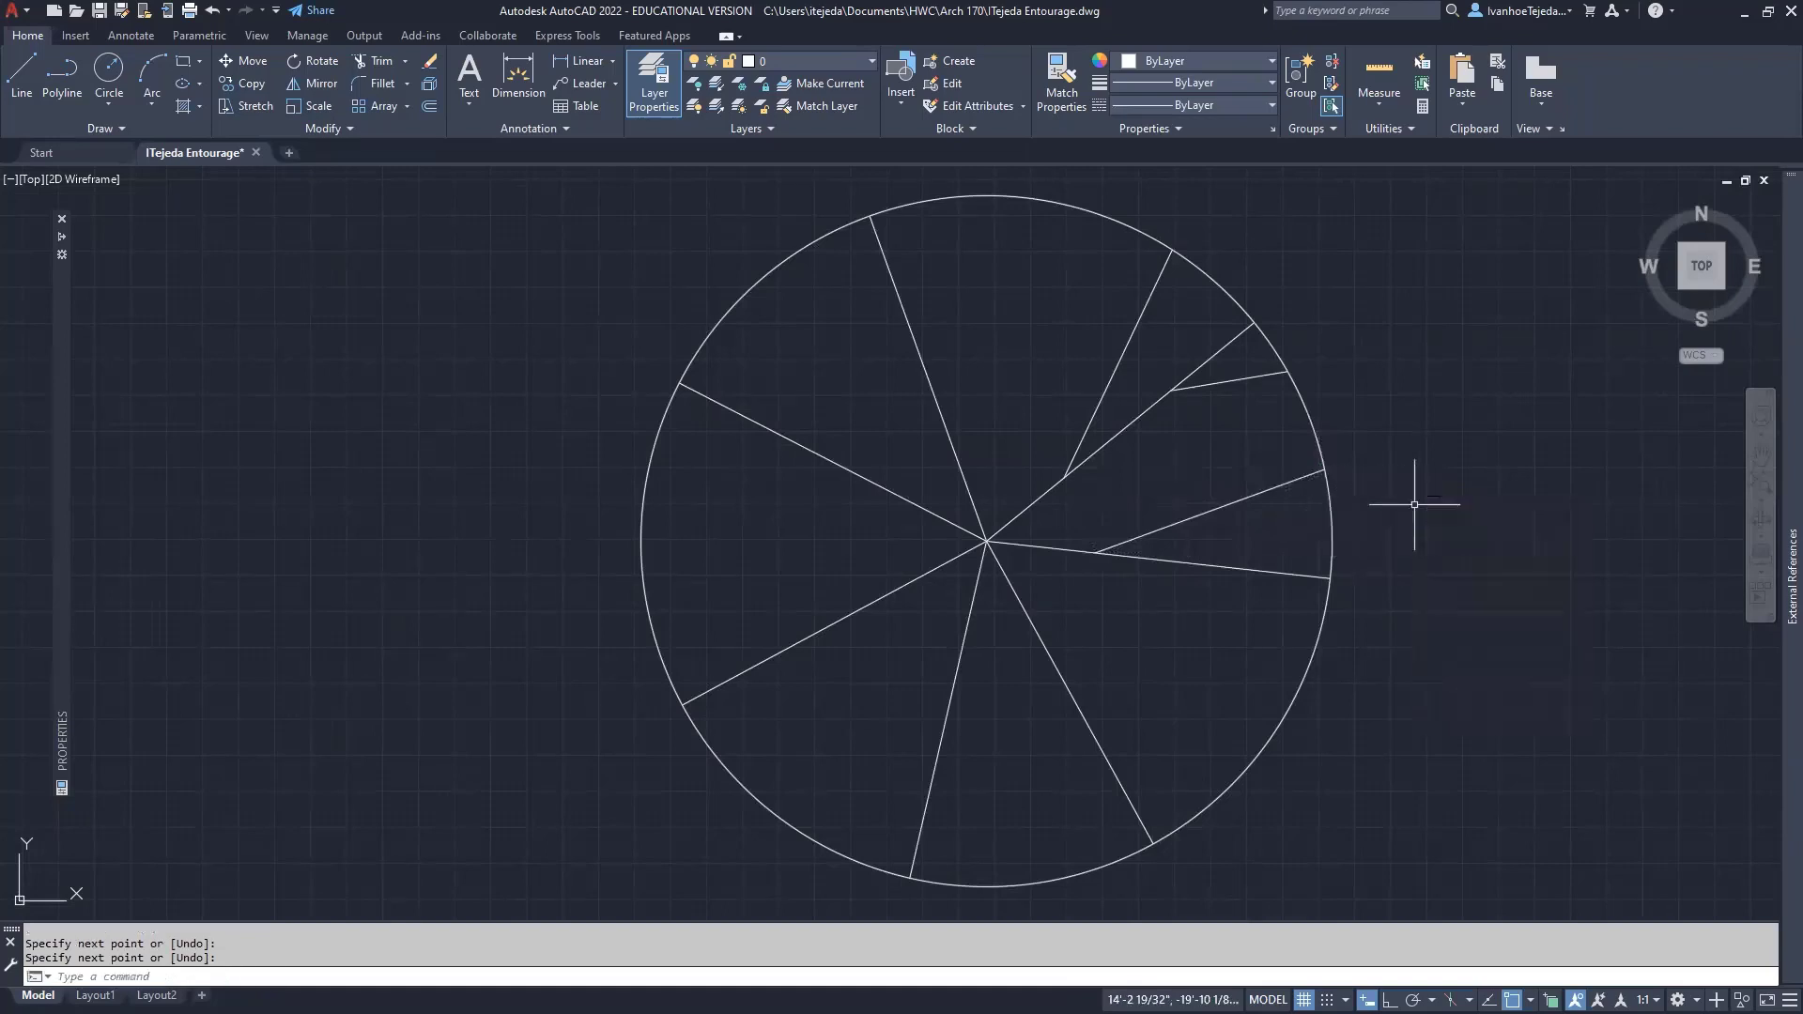
Draw a twig line from the middle of the right branch down to the circle below that branch's end.
{"action": "right_click", "coordinate": [1185, 590]}
{"action": "left_click", "coordinate": [1221, 599]}
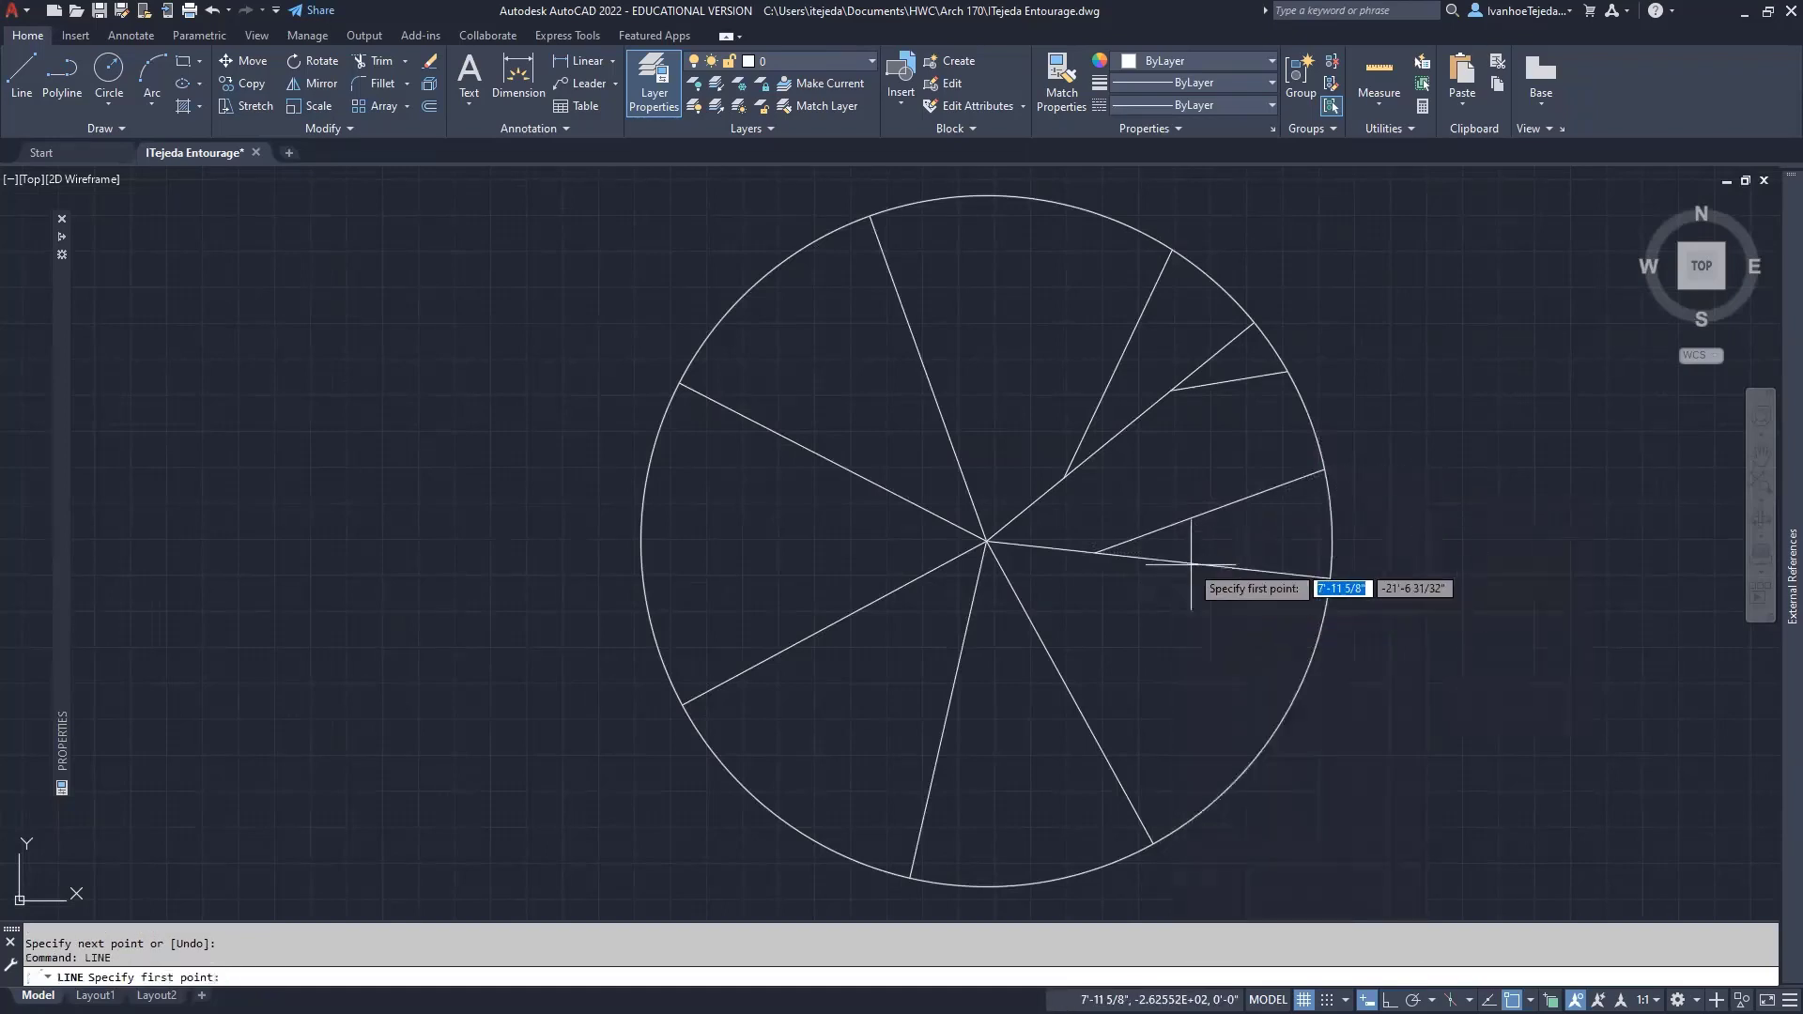
{"action": "left_click", "coordinate": [1189, 563]}
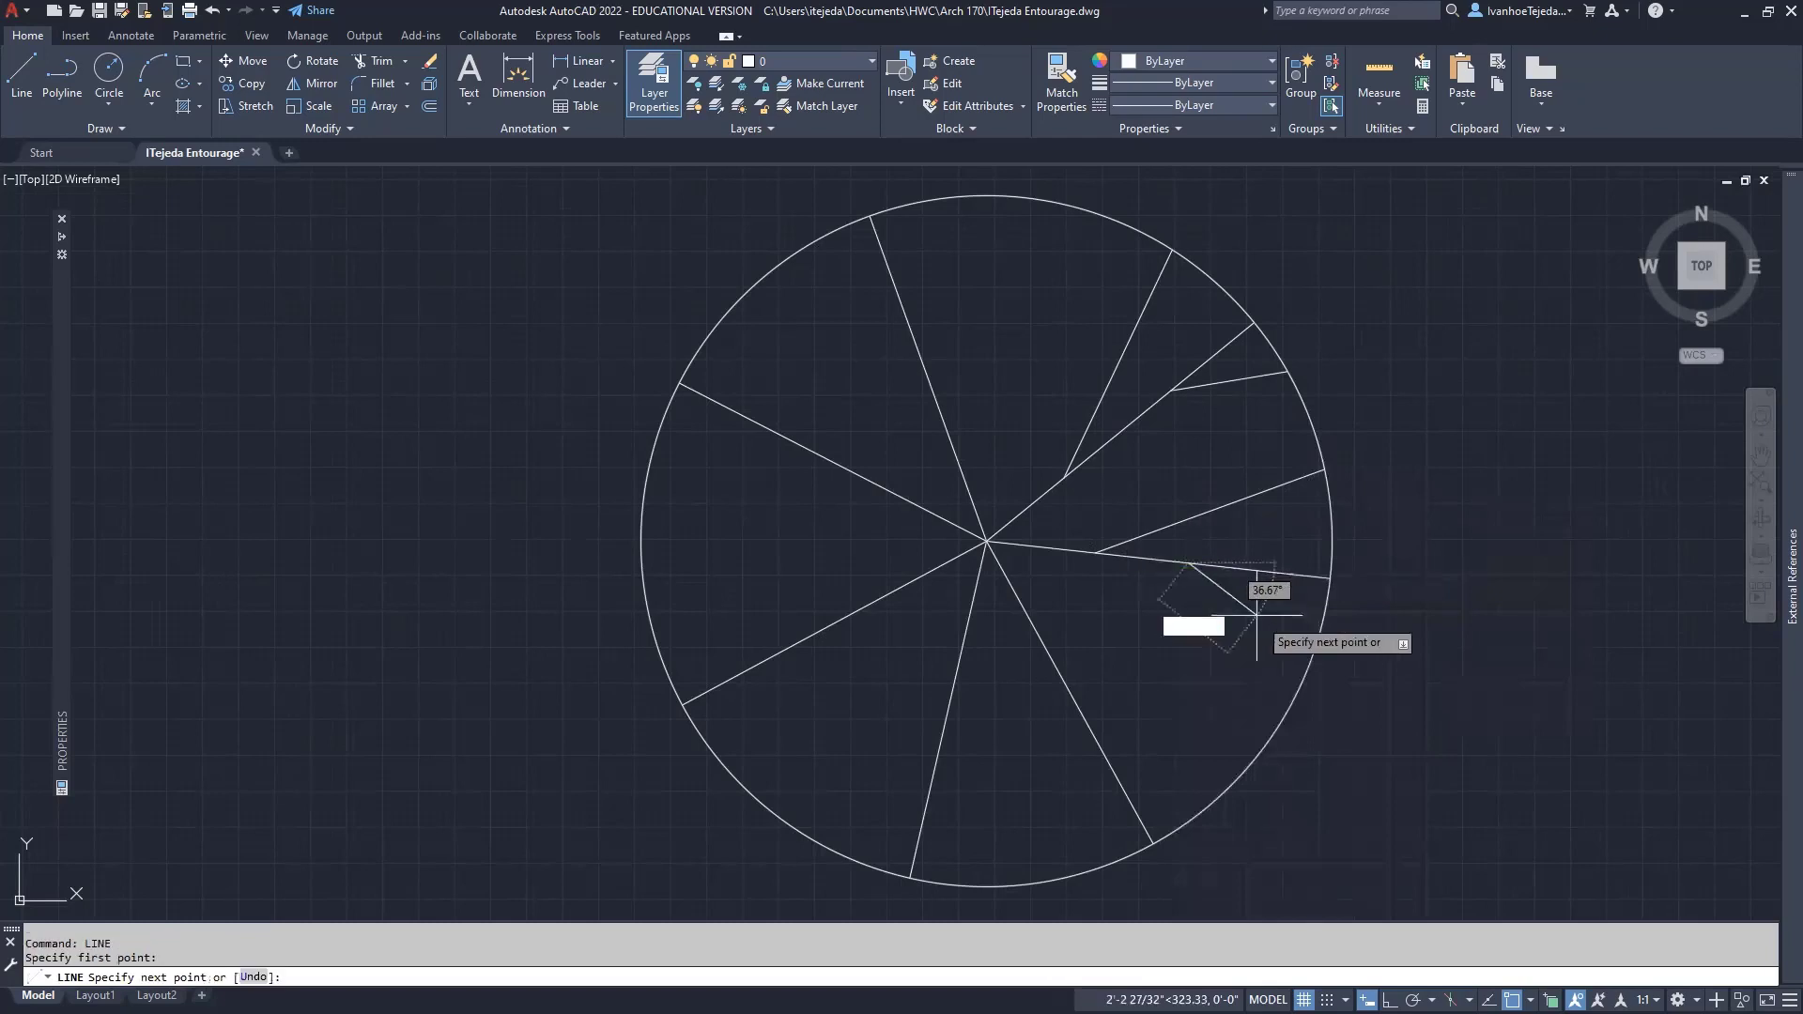
{"action": "left_click", "coordinate": [1321, 630]}
{"action": "right_click", "coordinate": [1360, 642]}
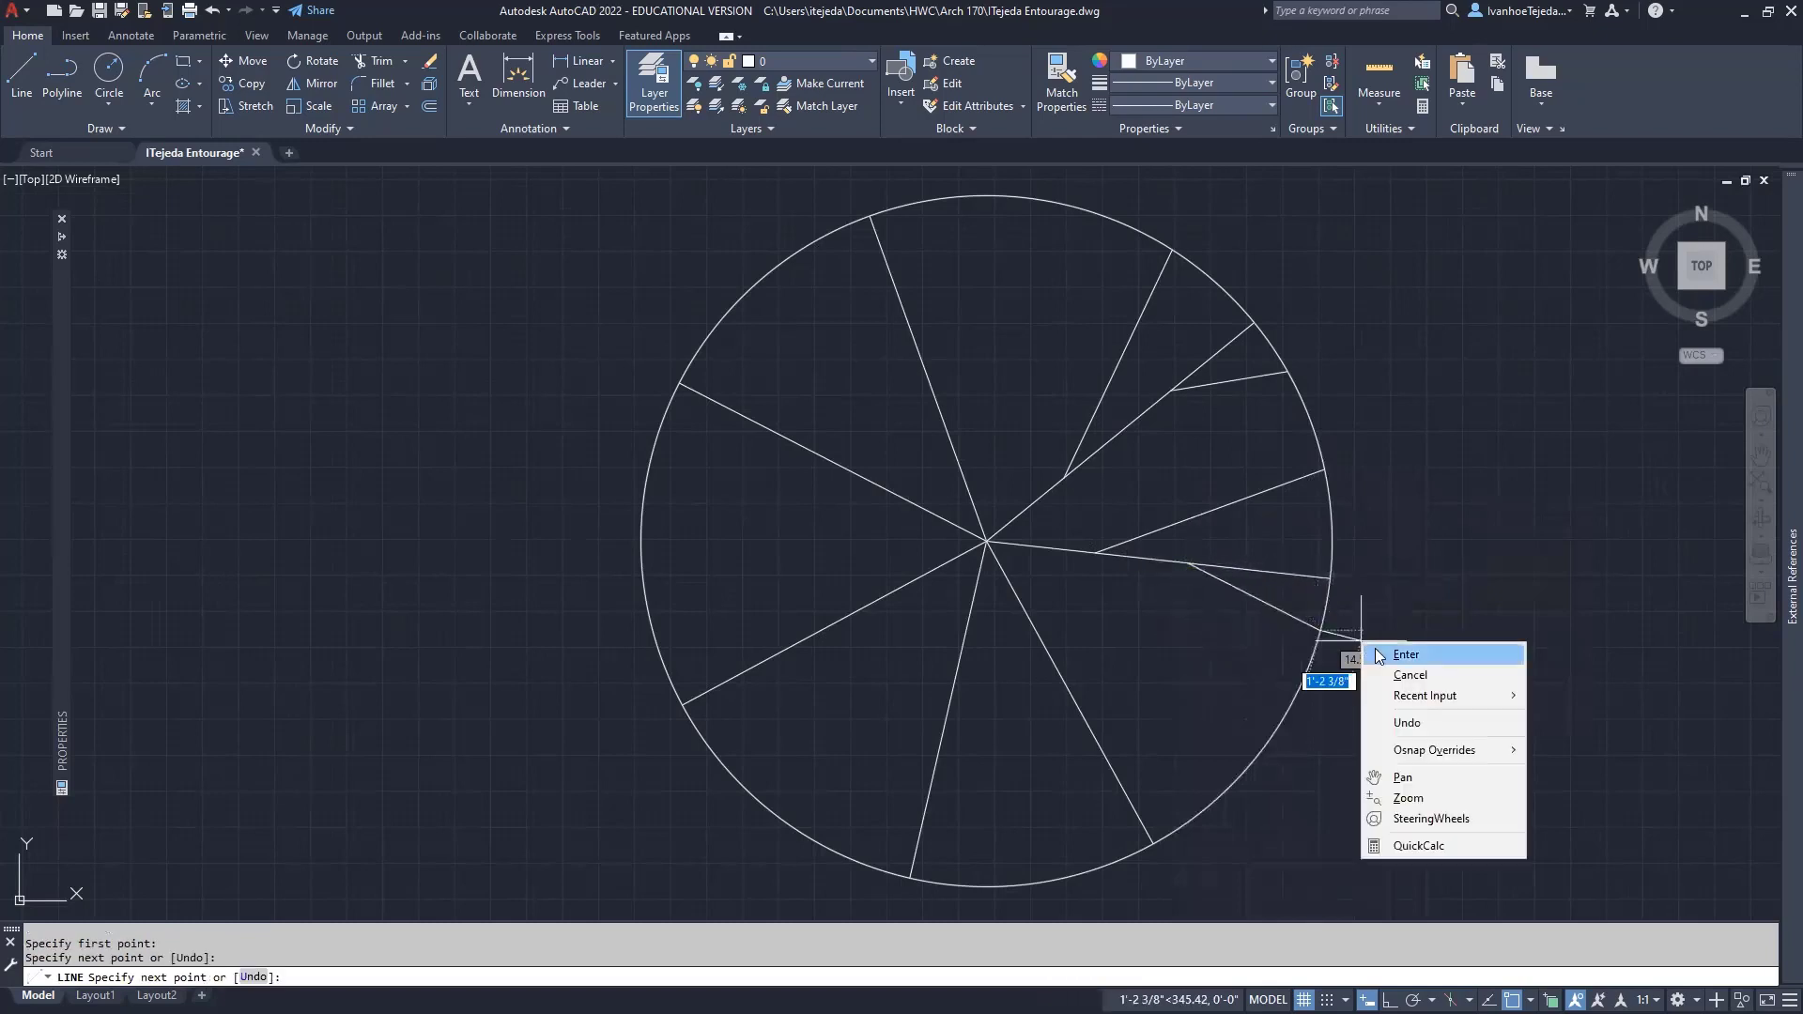
{"action": "left_click", "coordinate": [1388, 655]}
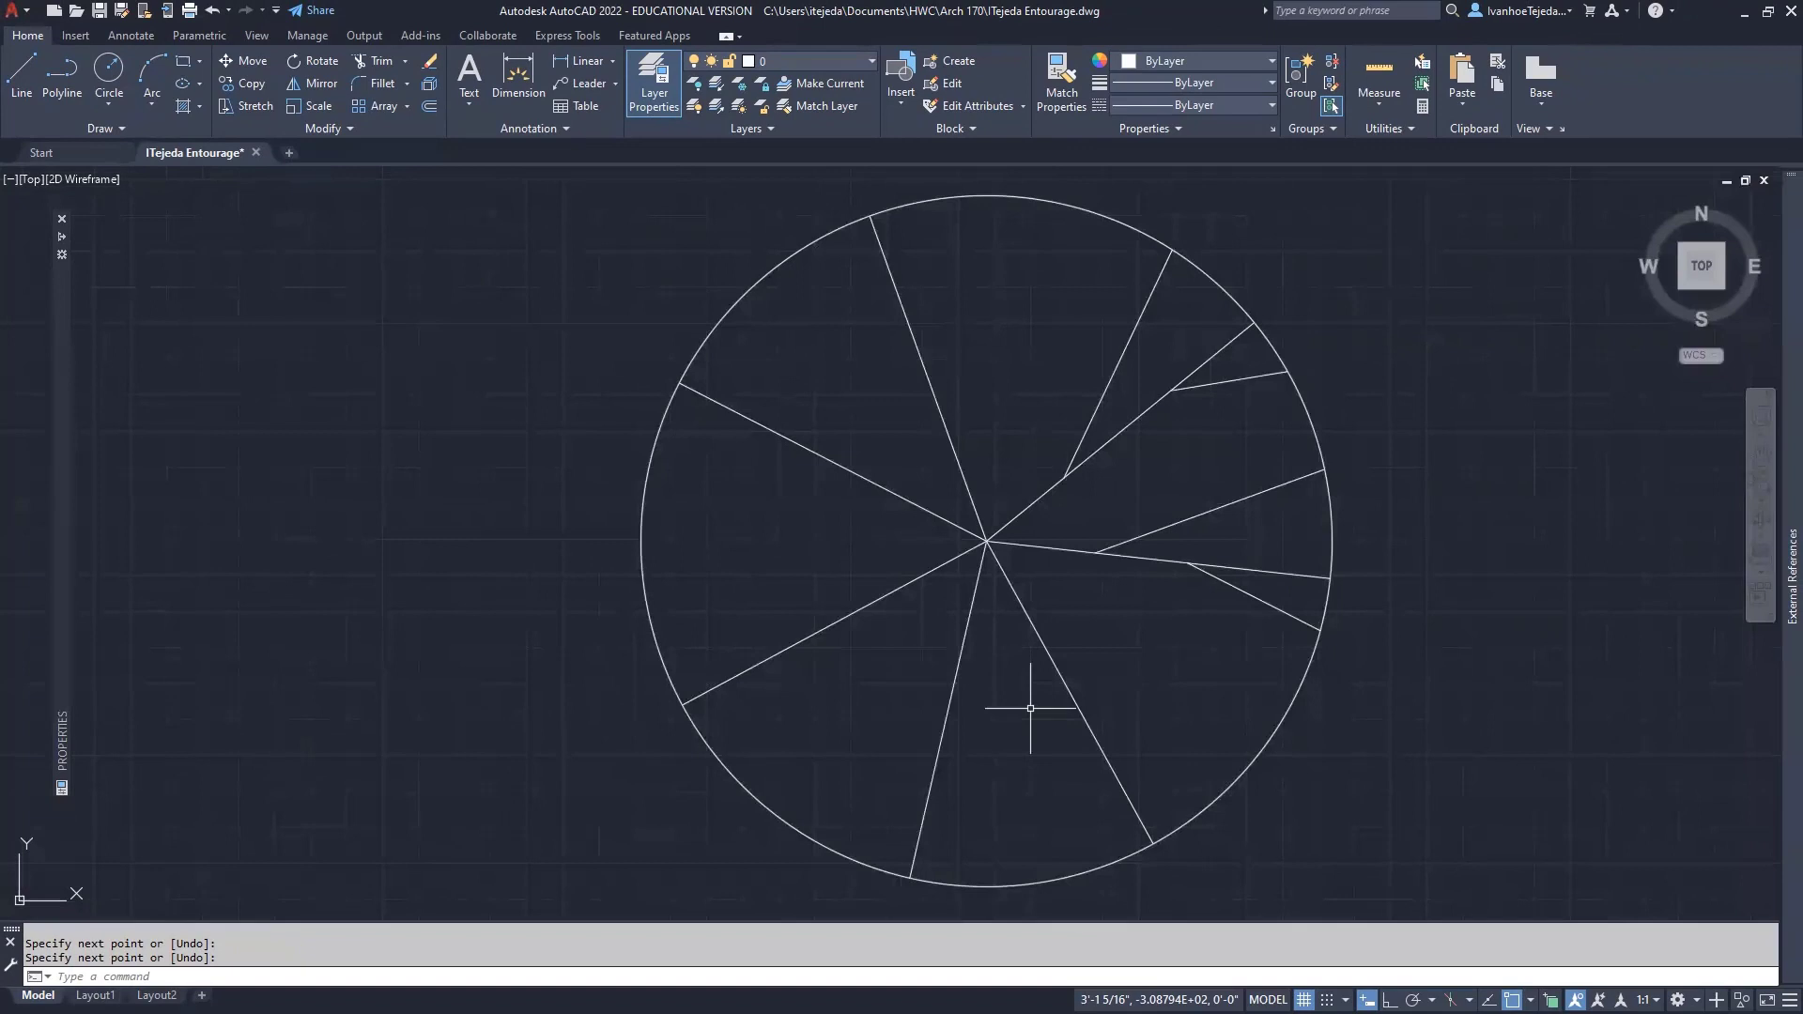
Draw two twig lines from the lower-right branch to the circle: a long inner one above the branch and a short outer one below it.
{"action": "key", "text": "Return"}
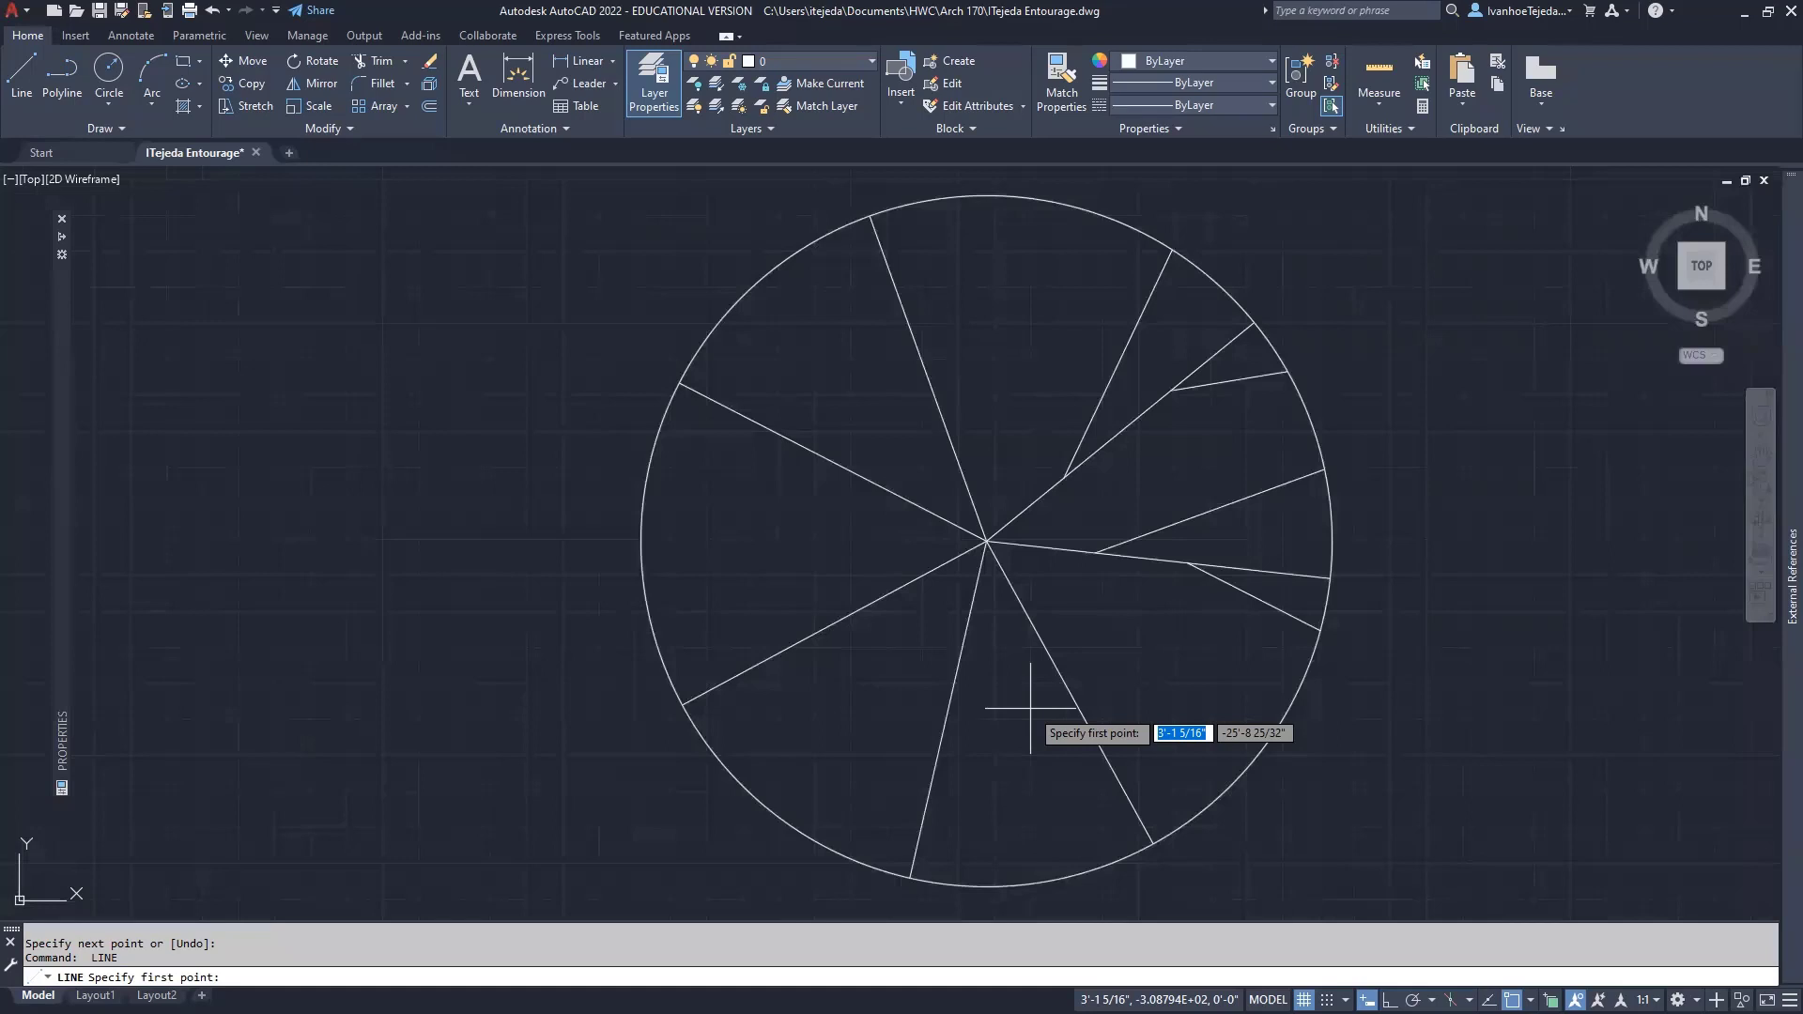
{"action": "left_click", "coordinate": [1047, 650]}
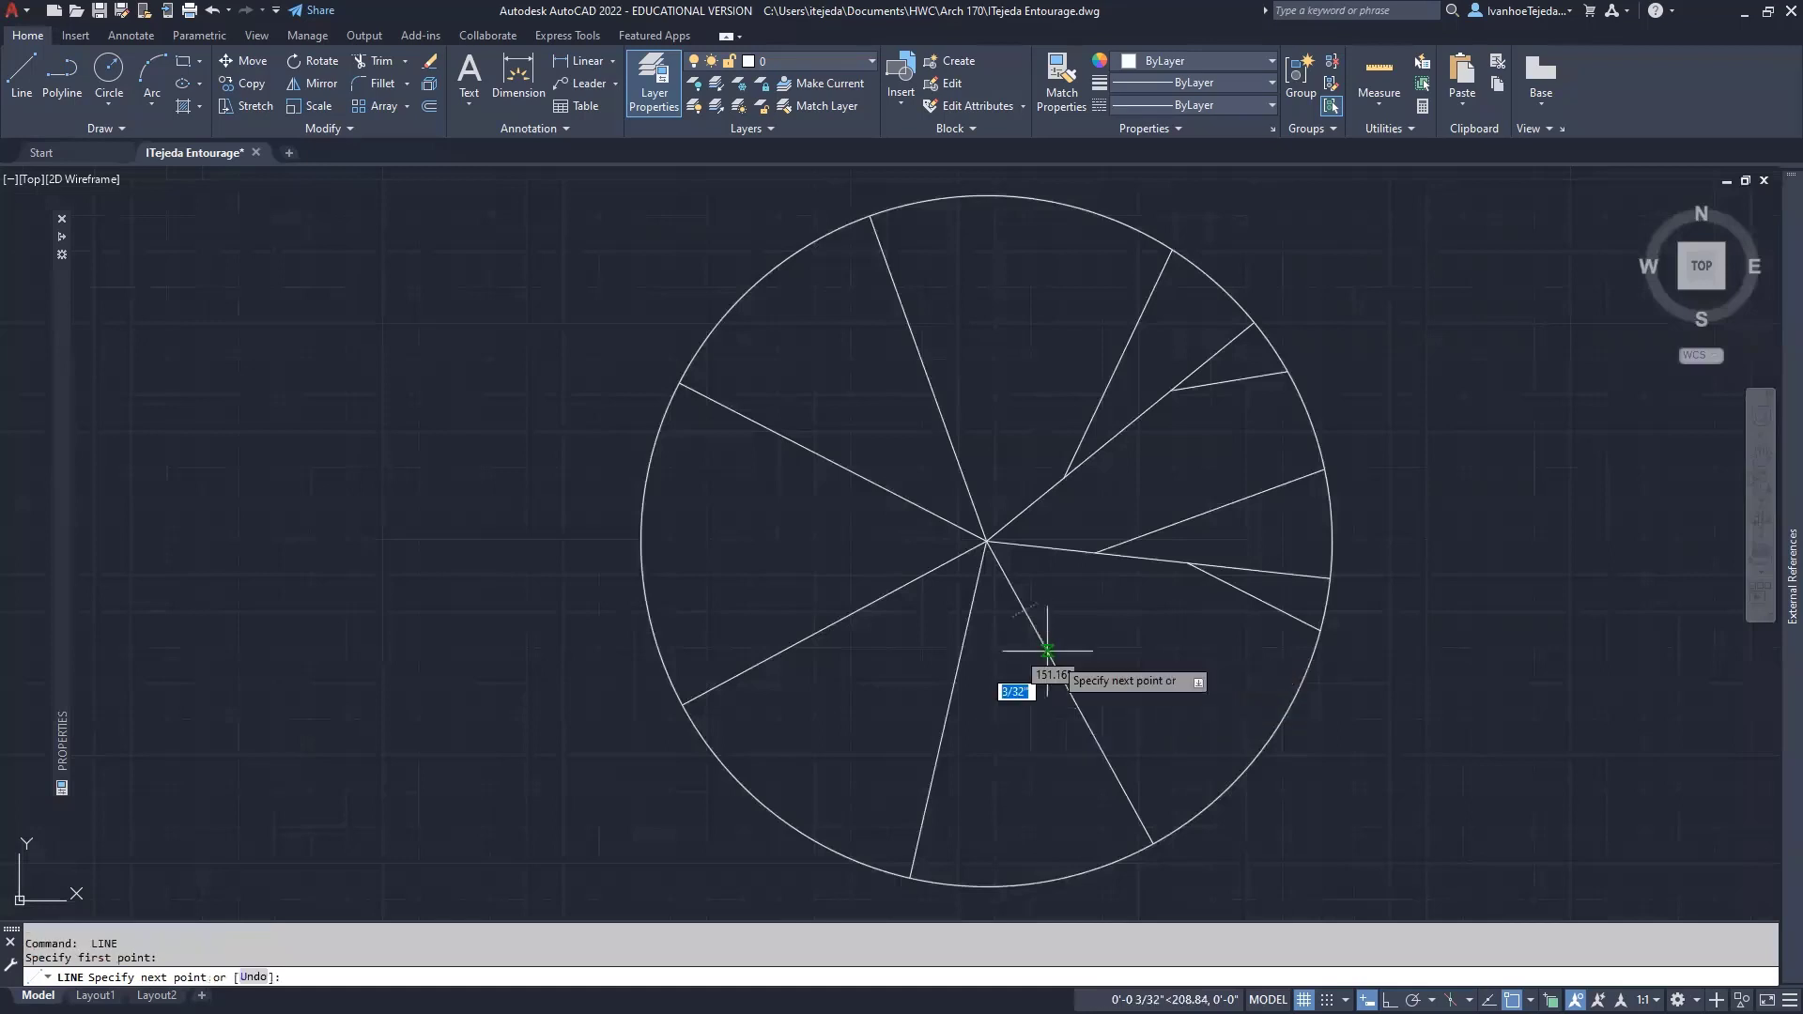
{"action": "left_click", "coordinate": [1234, 779]}
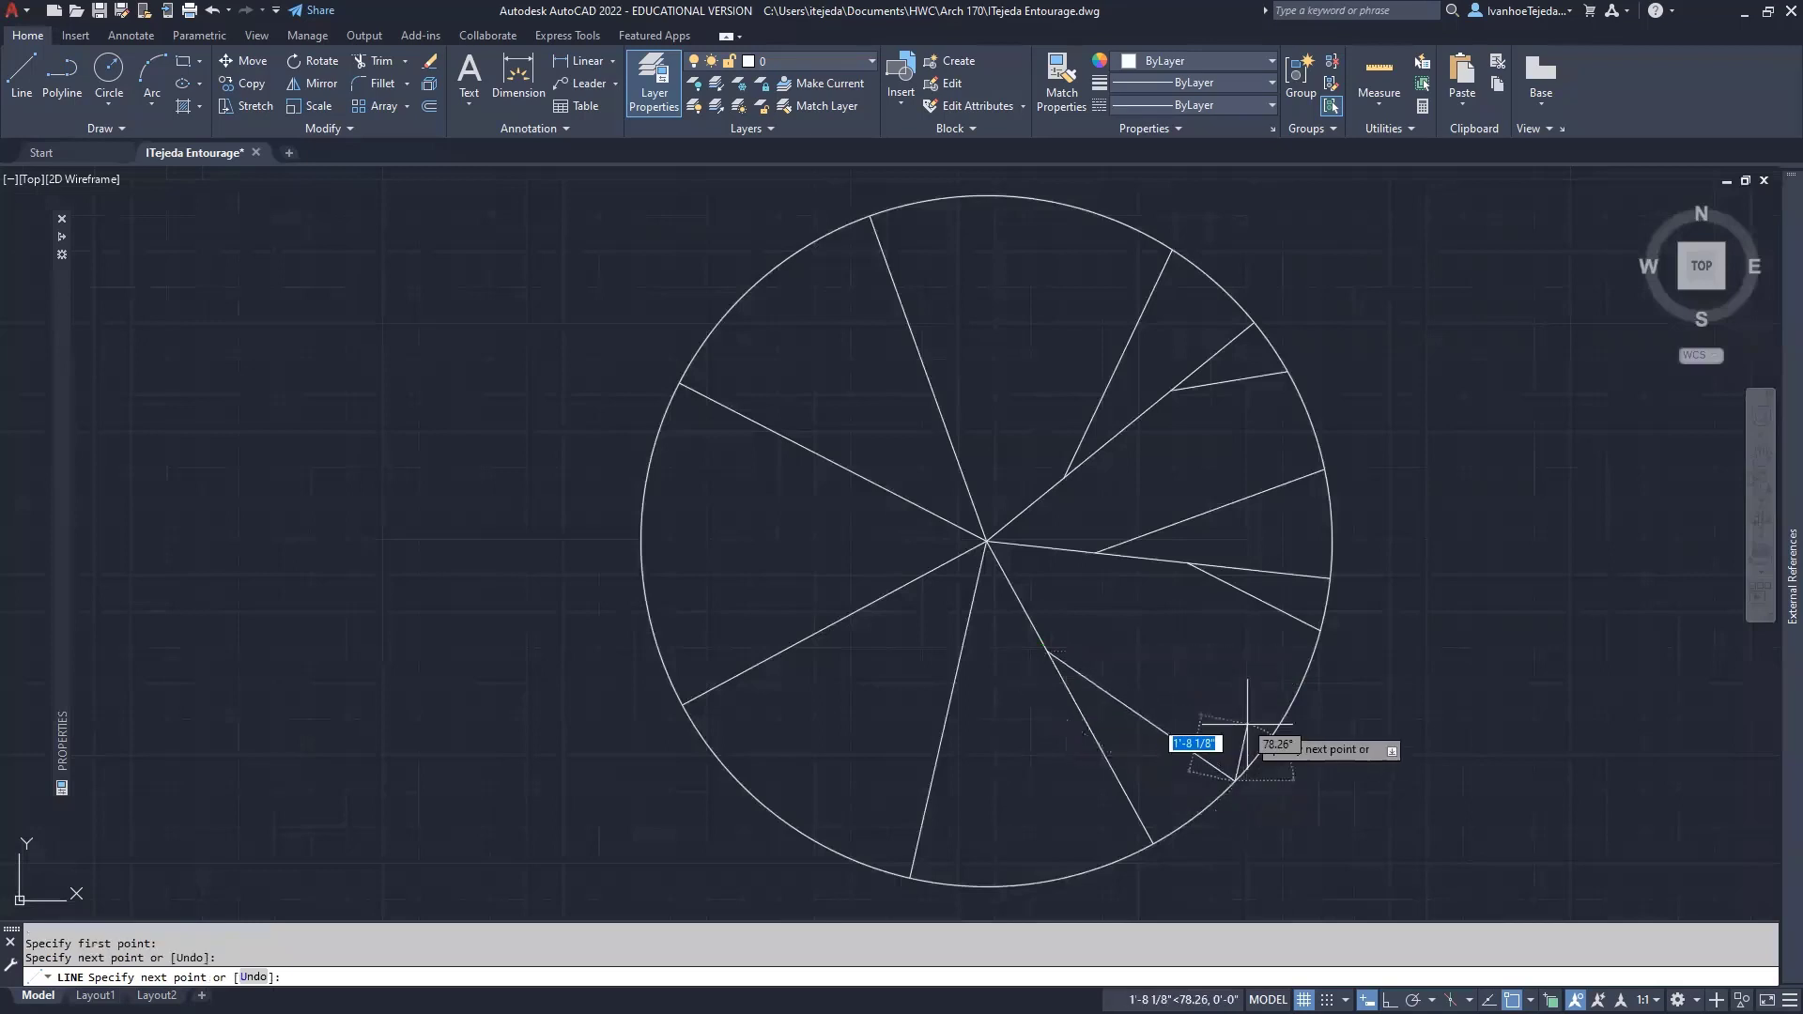
{"action": "key", "text": "Return"}
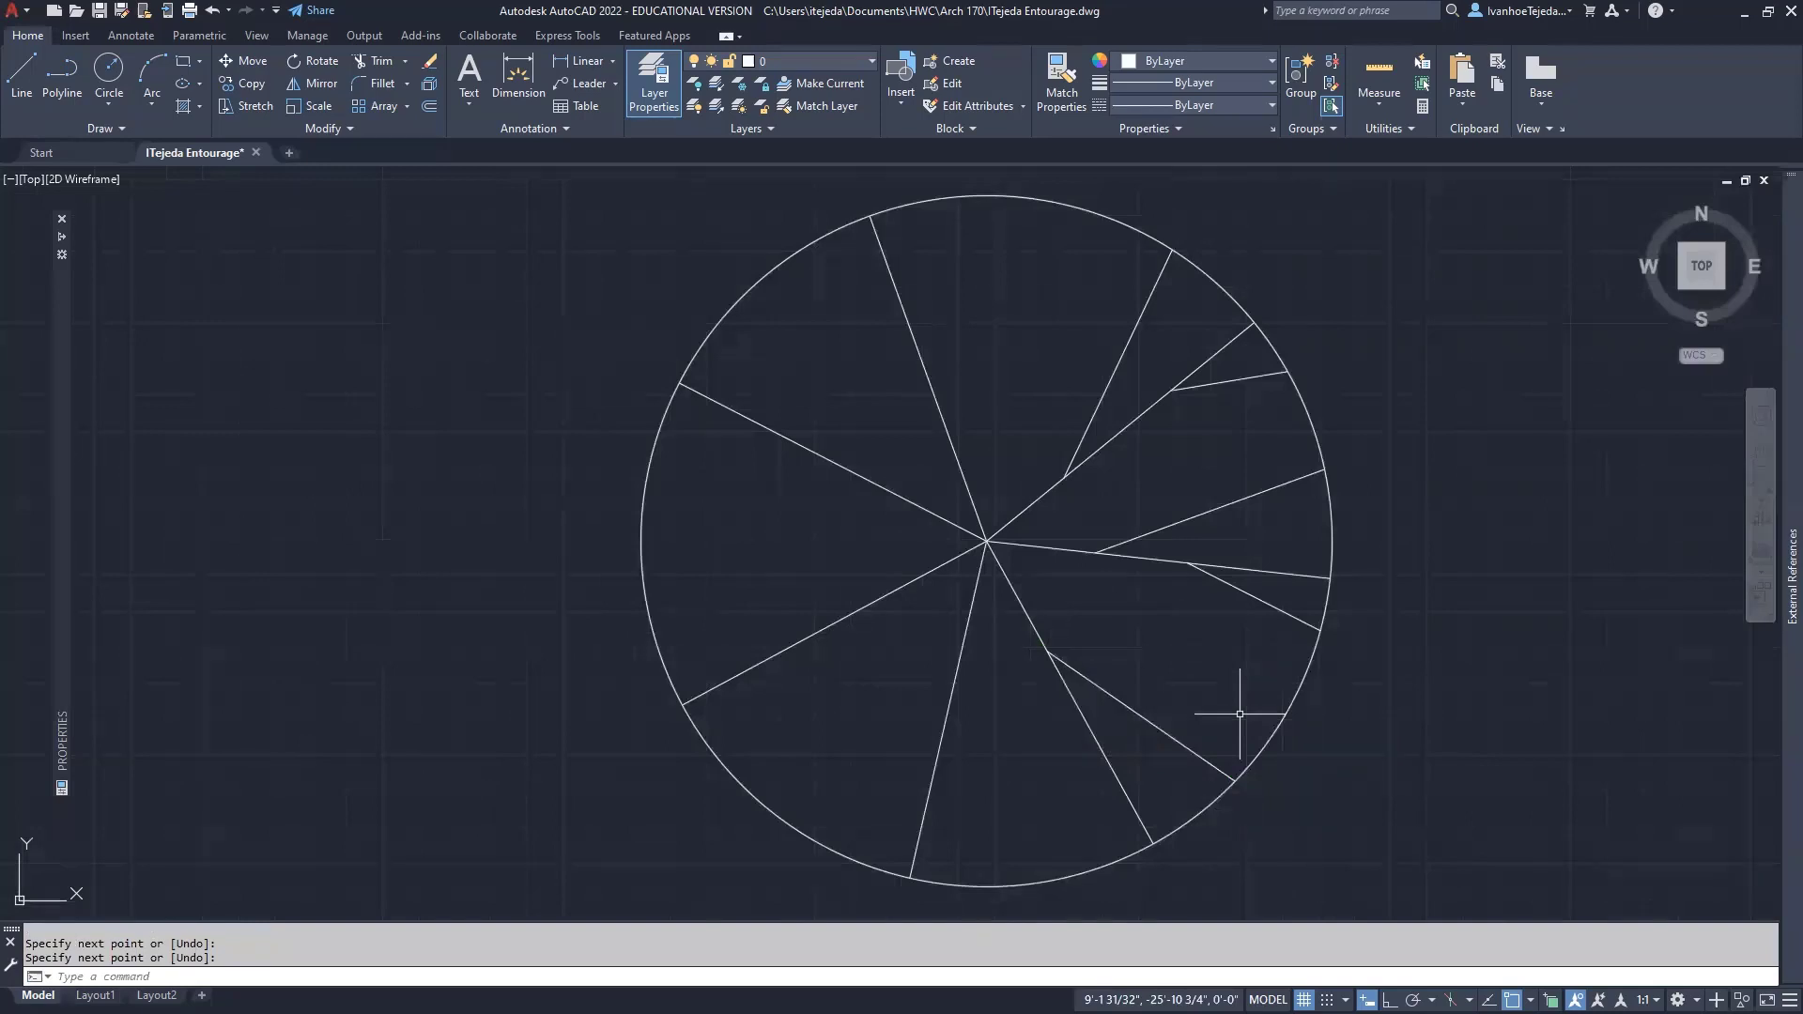
{"action": "key", "text": "Return"}
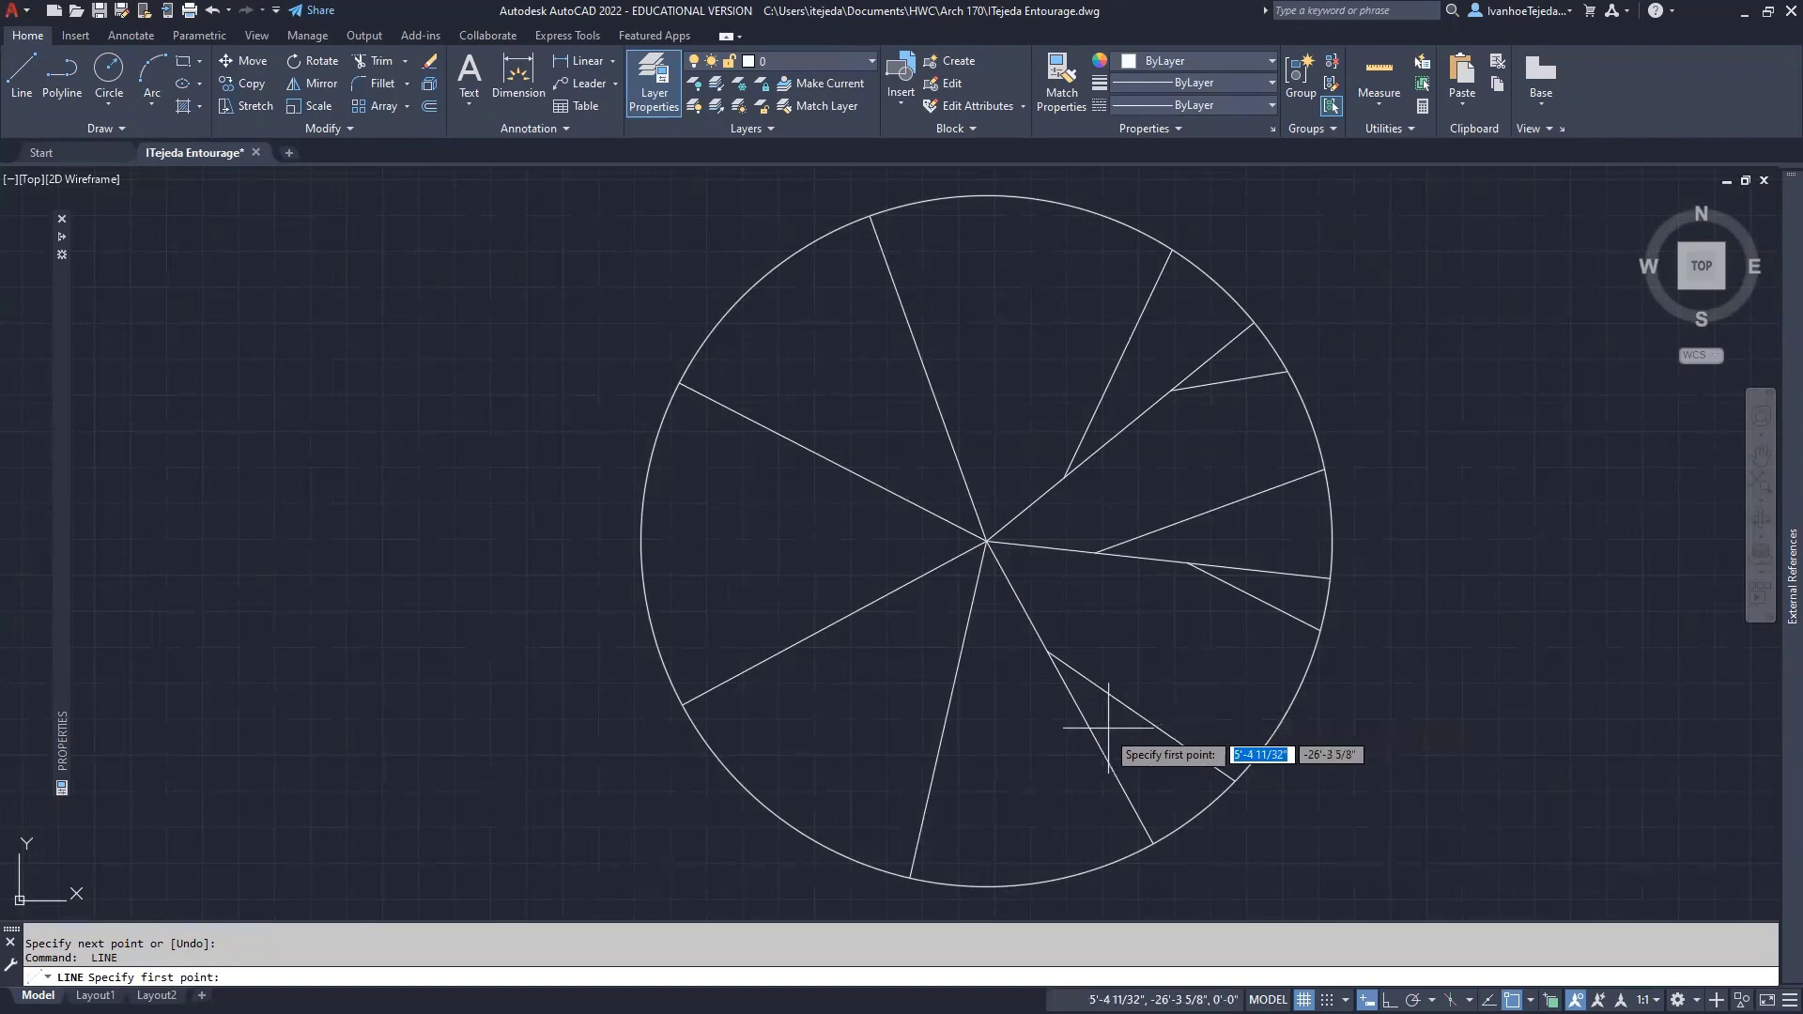
{"action": "left_click", "coordinate": [1048, 651]}
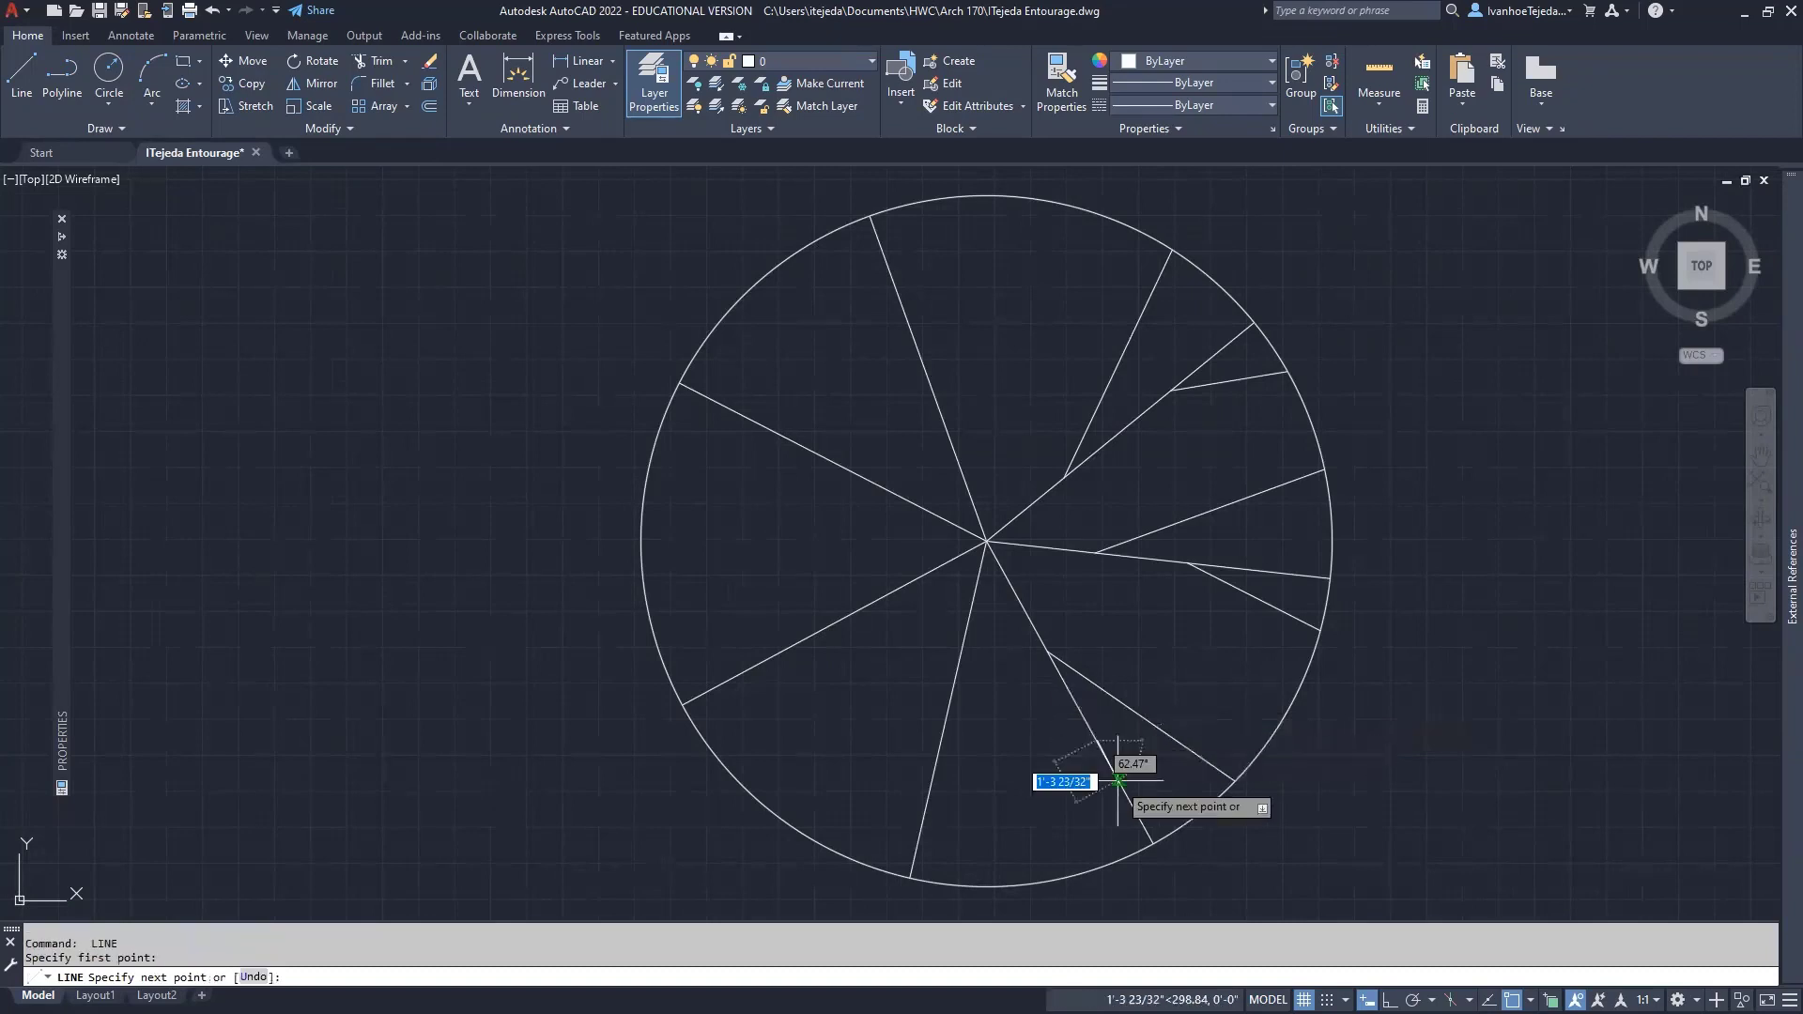
{"action": "left_click", "coordinate": [1110, 860]}
{"action": "key", "text": "Return"}
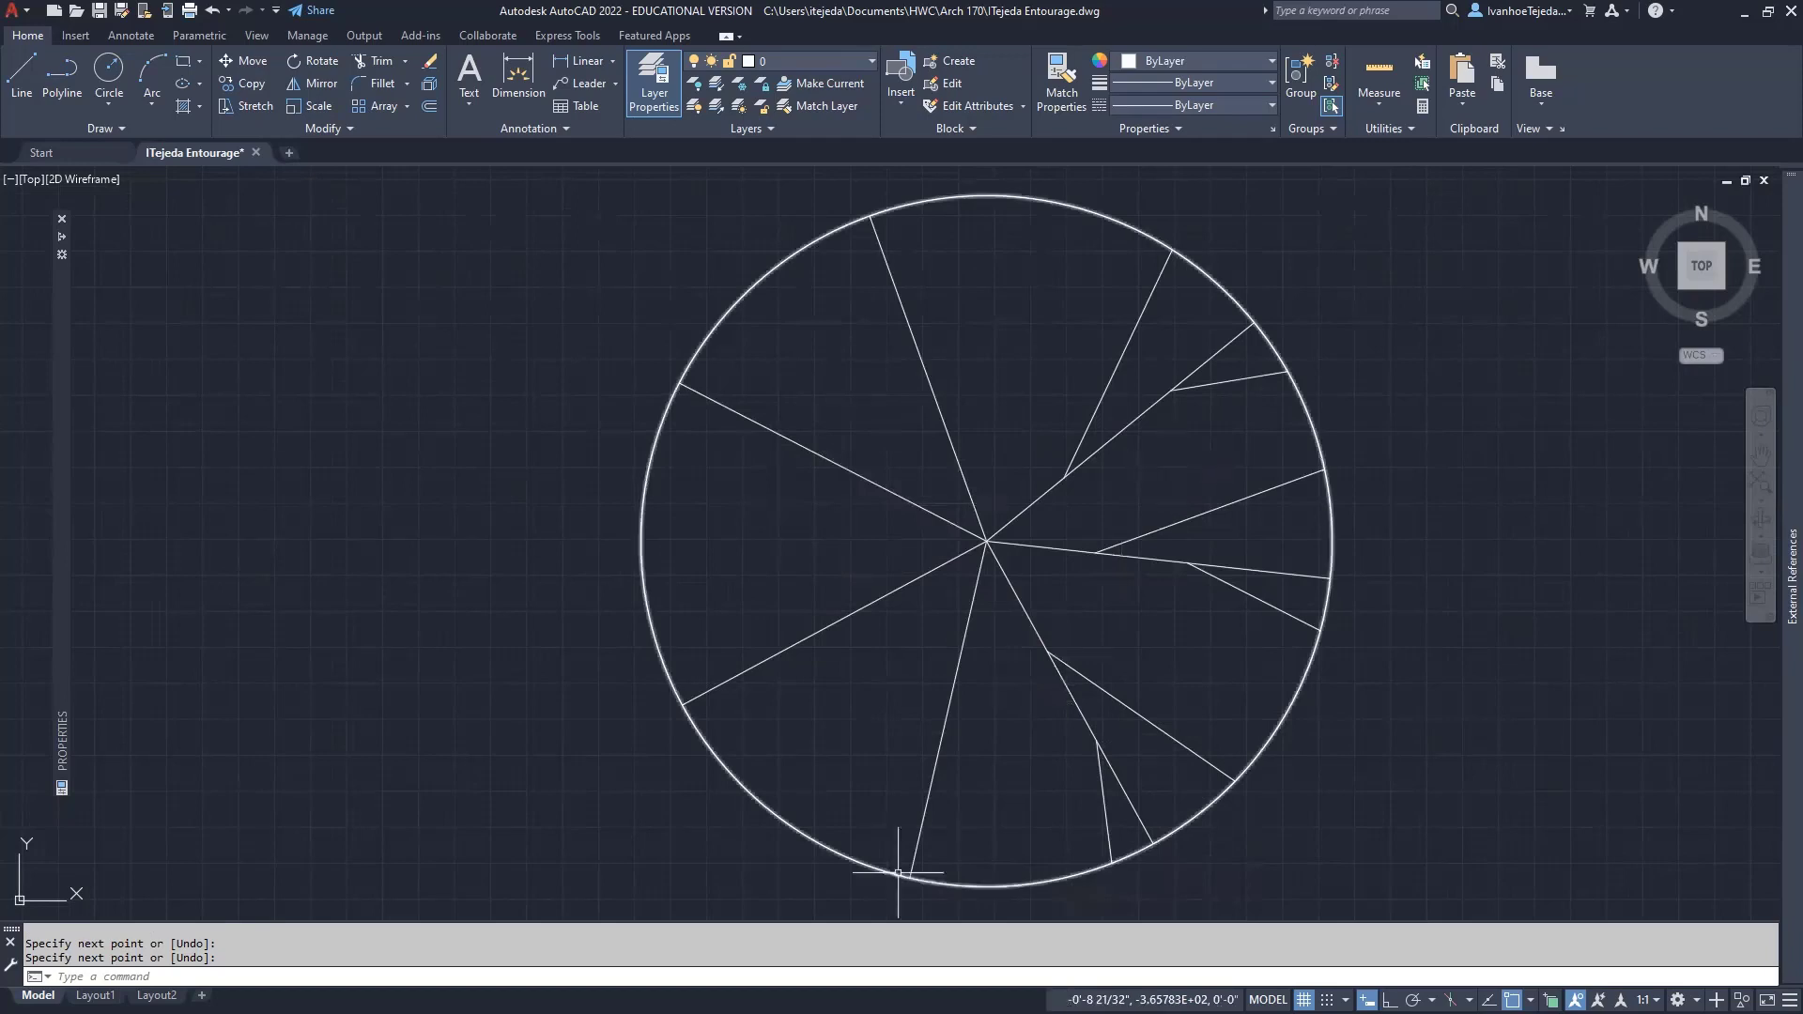
Check Entourage.pdf, then draw two bottom-branch twigs to the circle: a long inner one on the right and a 4'-2" outer one on the left.
{"action": "key", "text": "alt+Tab"}
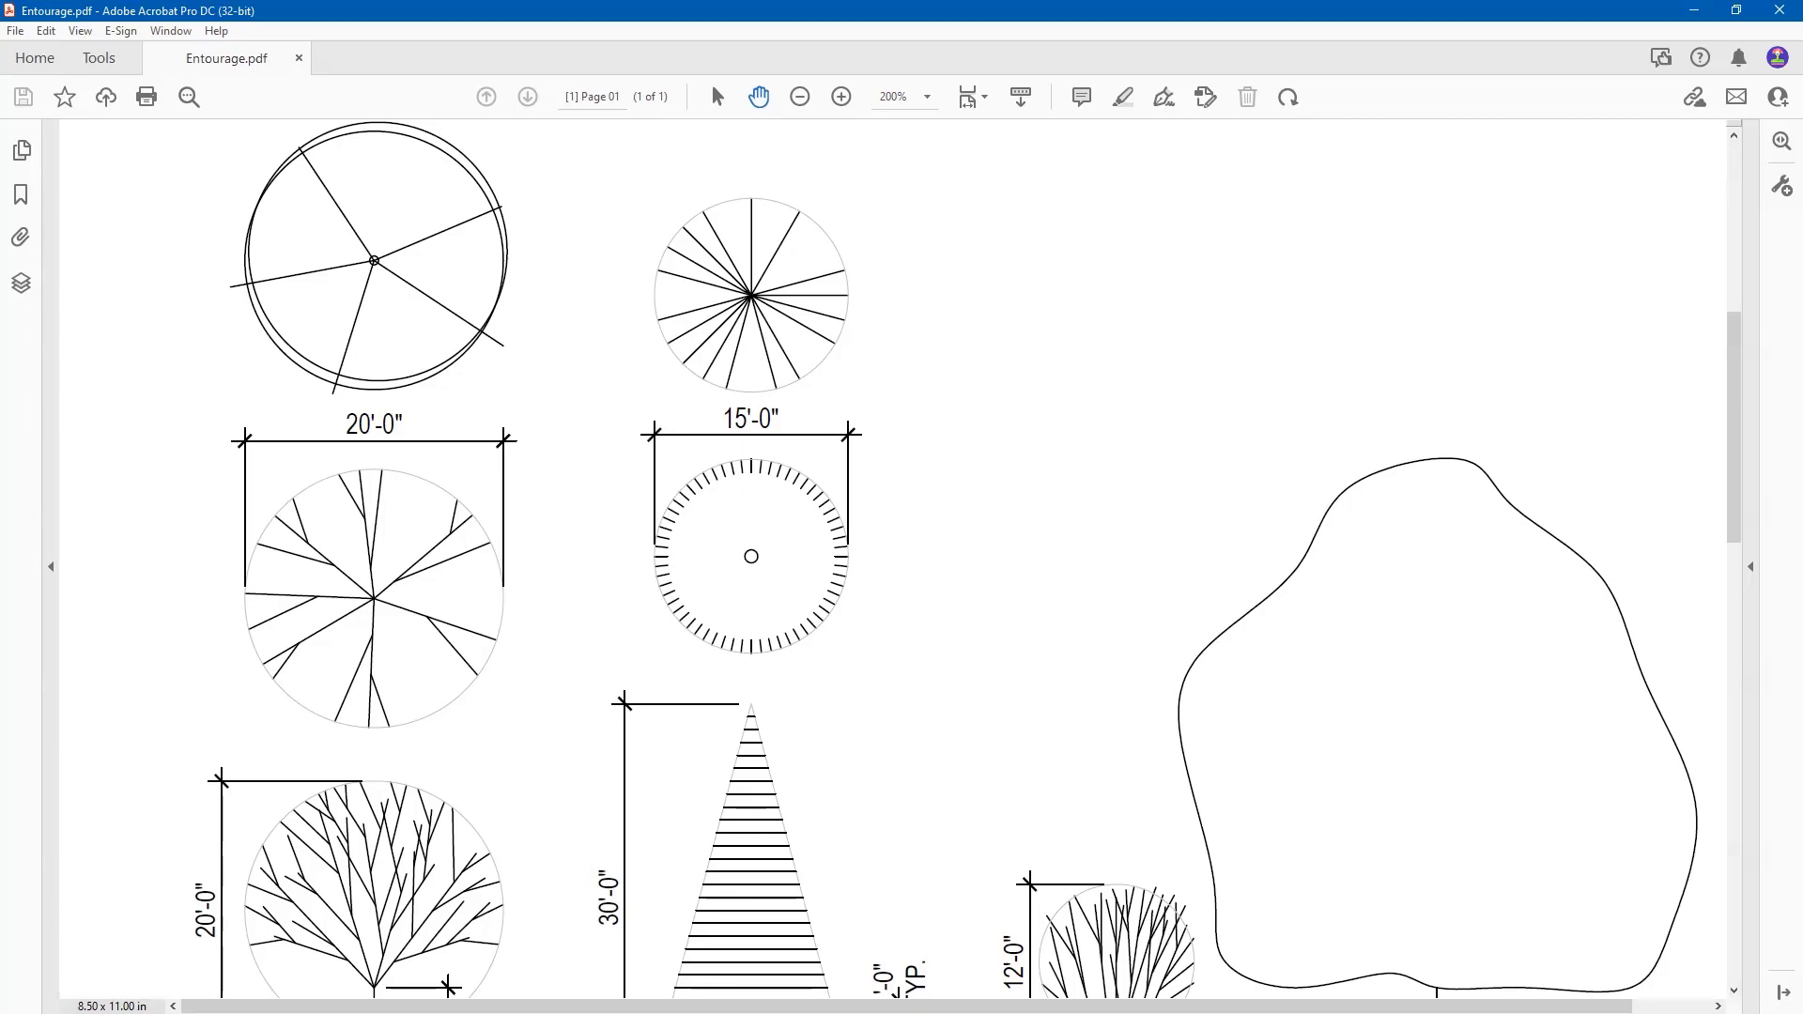
{"action": "key", "text": "alt+Tab"}
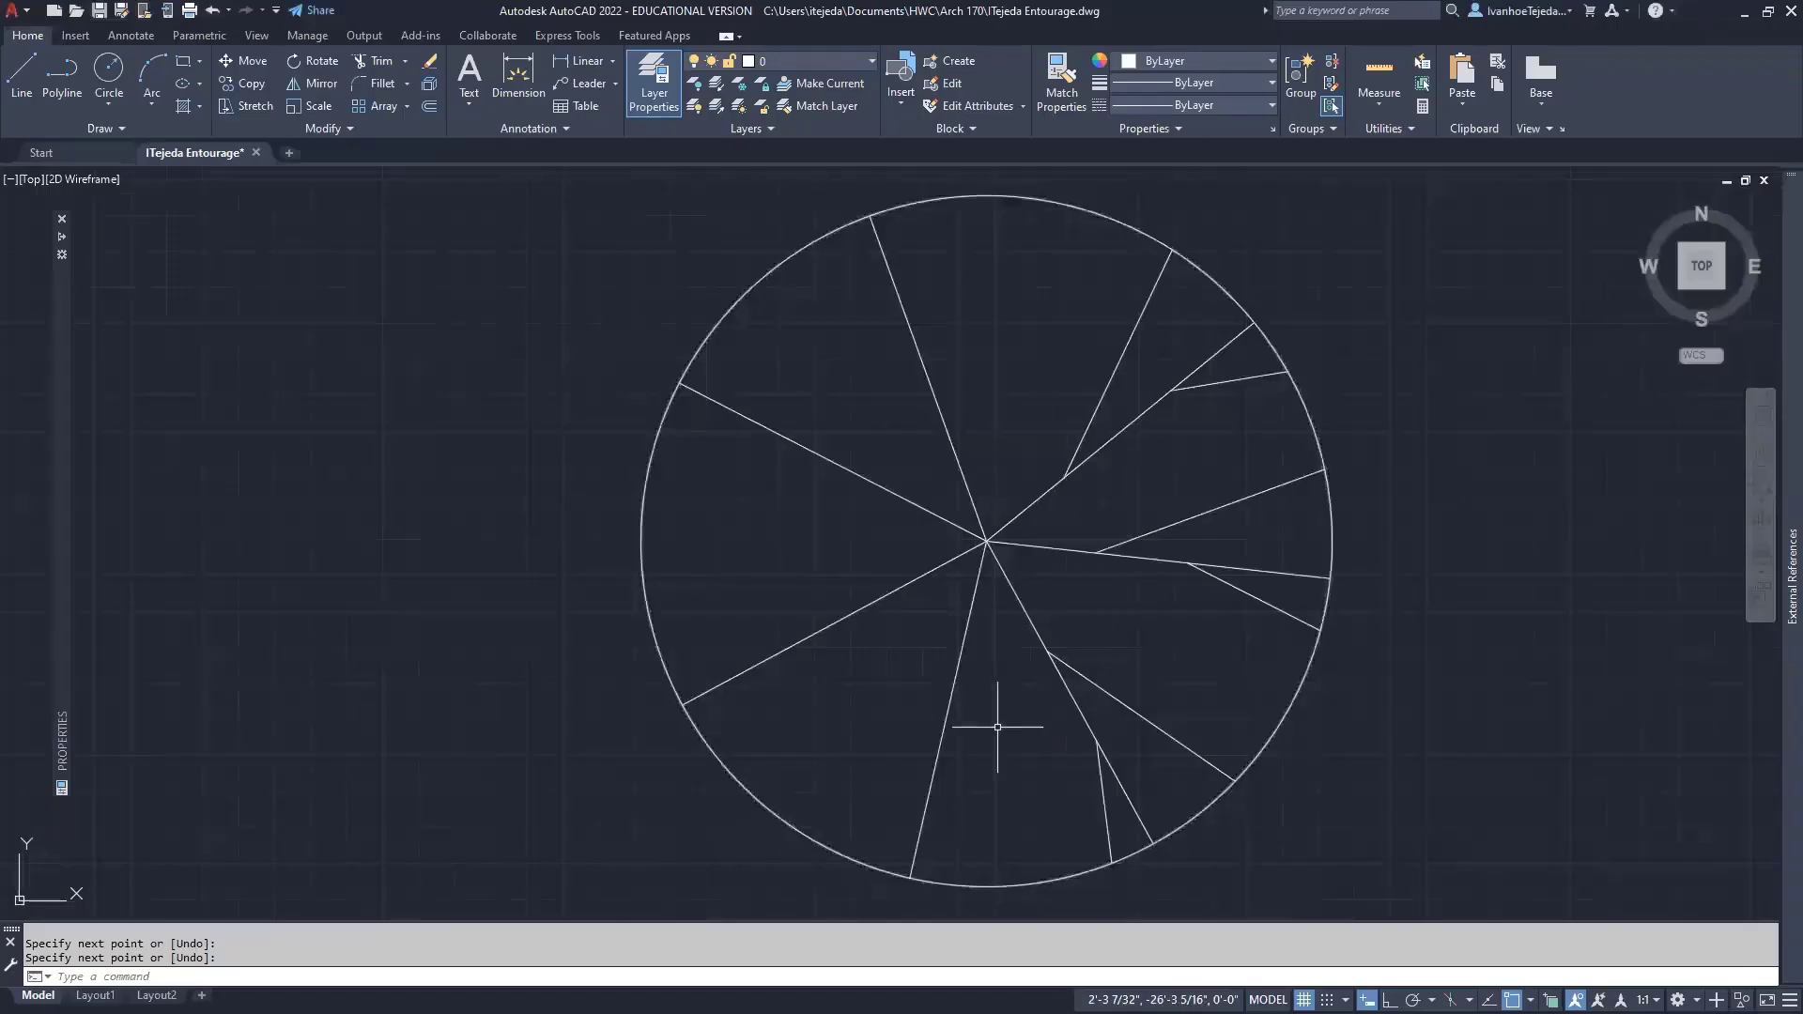
{"action": "key", "text": "Return"}
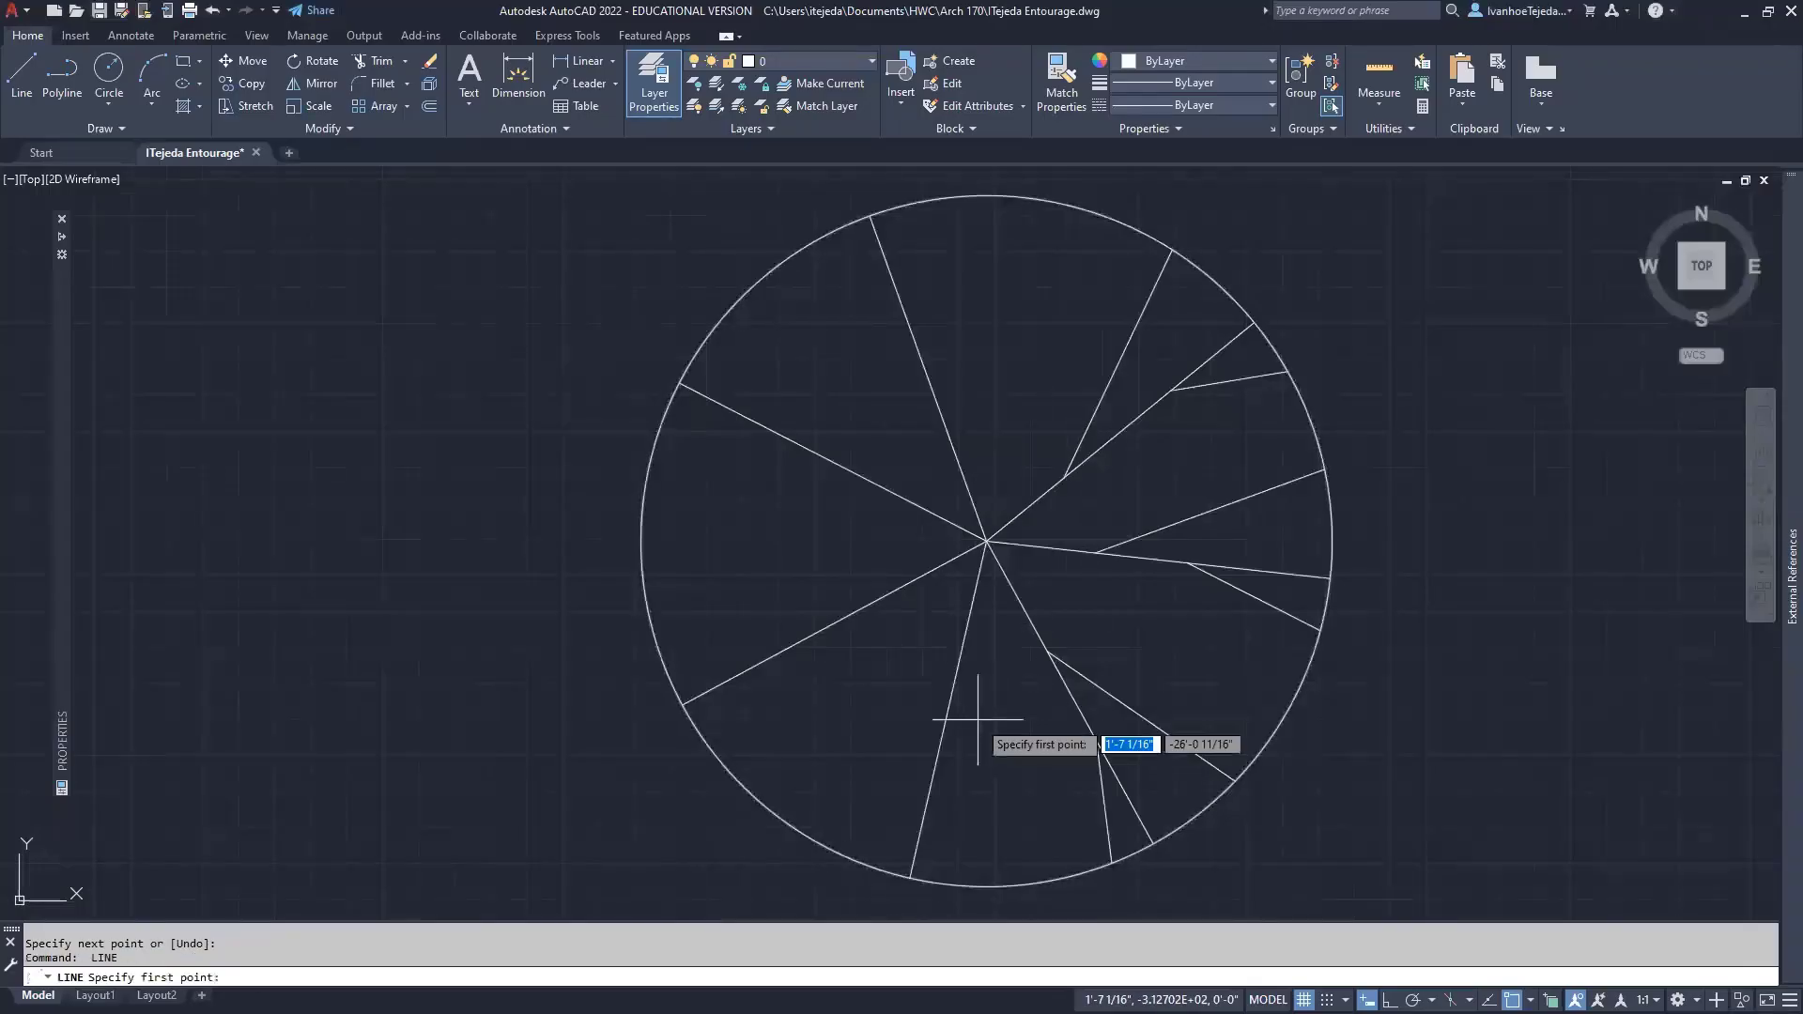
{"action": "left_click", "coordinate": [964, 641]}
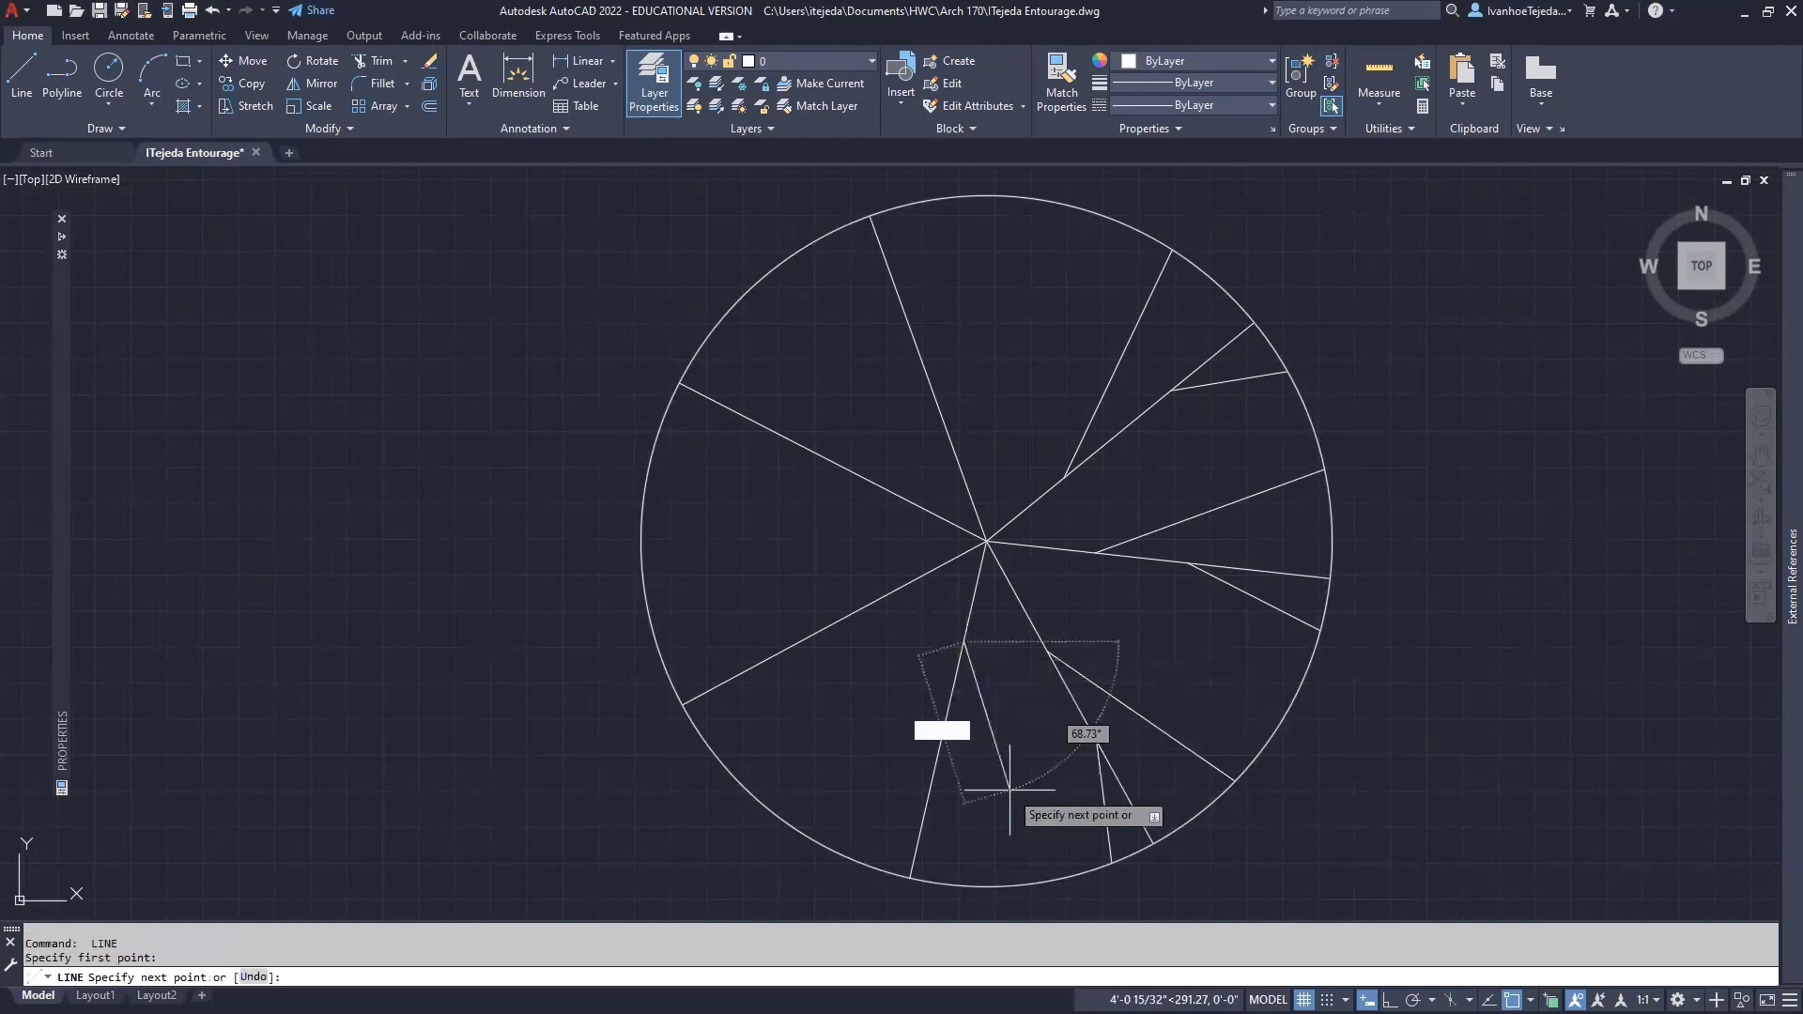
{"action": "left_click", "coordinate": [993, 885]}
{"action": "key", "text": "Return"}
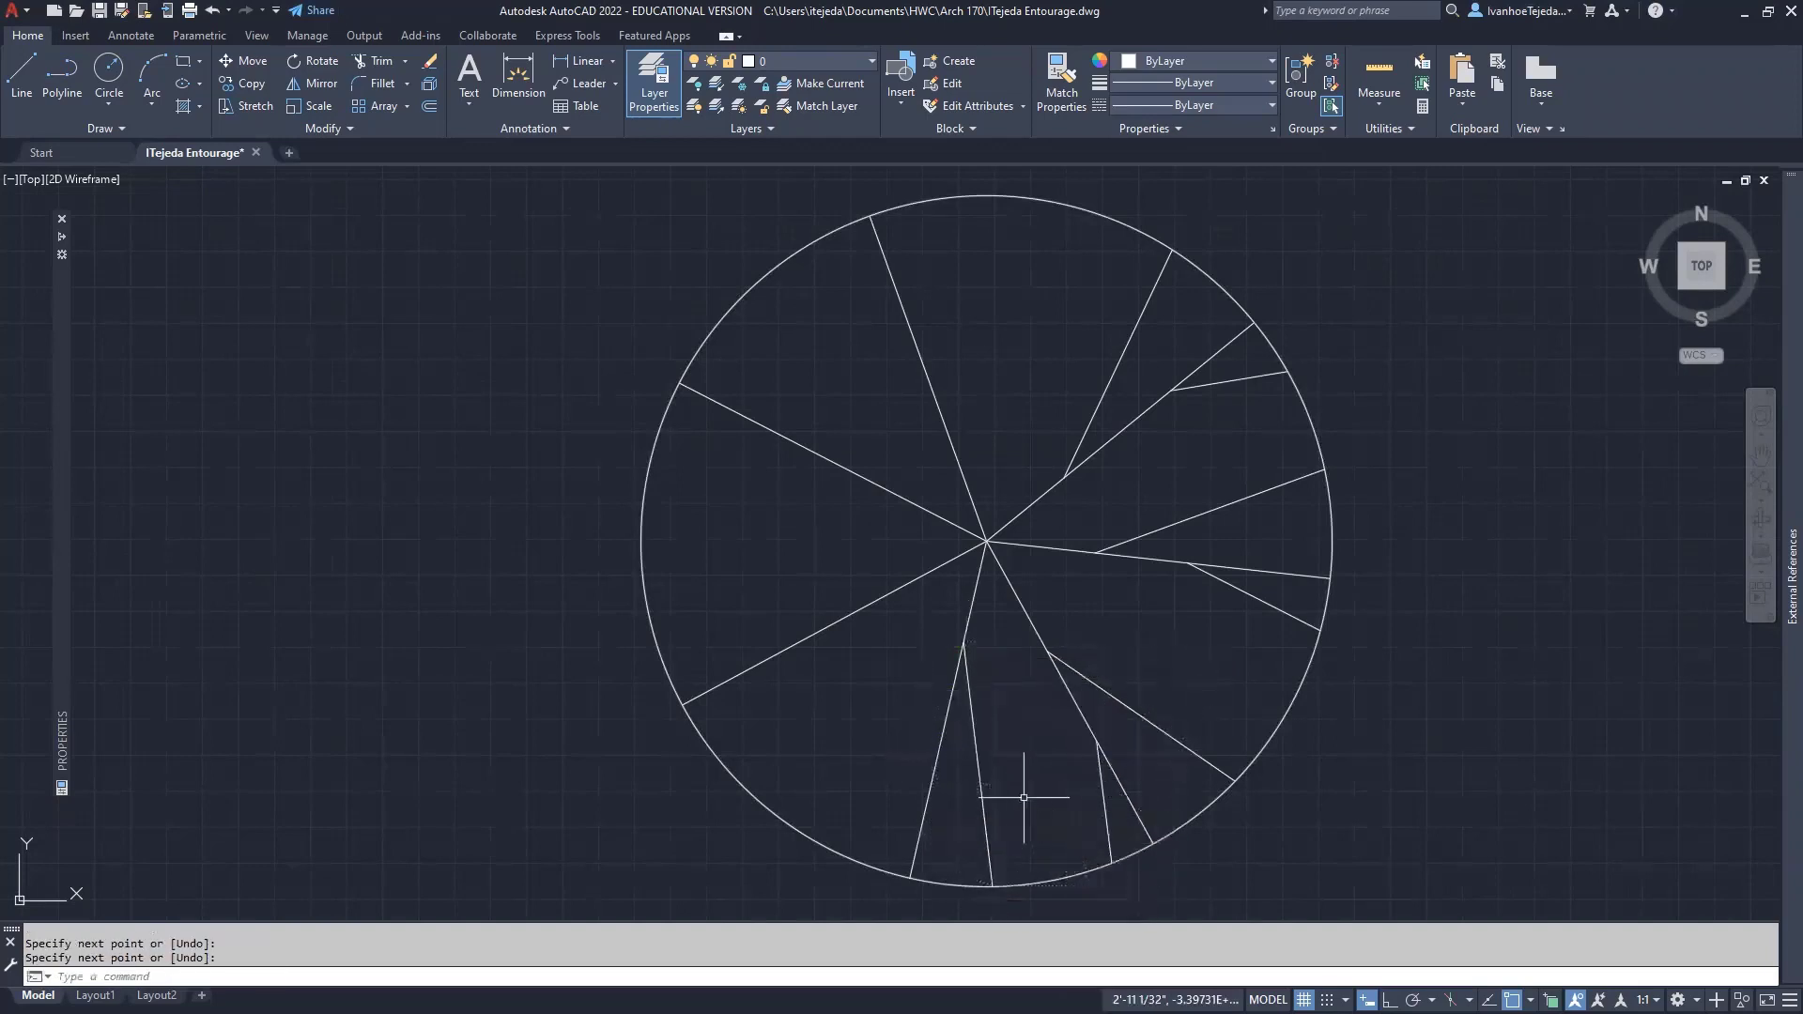
{"action": "key", "text": "Return"}
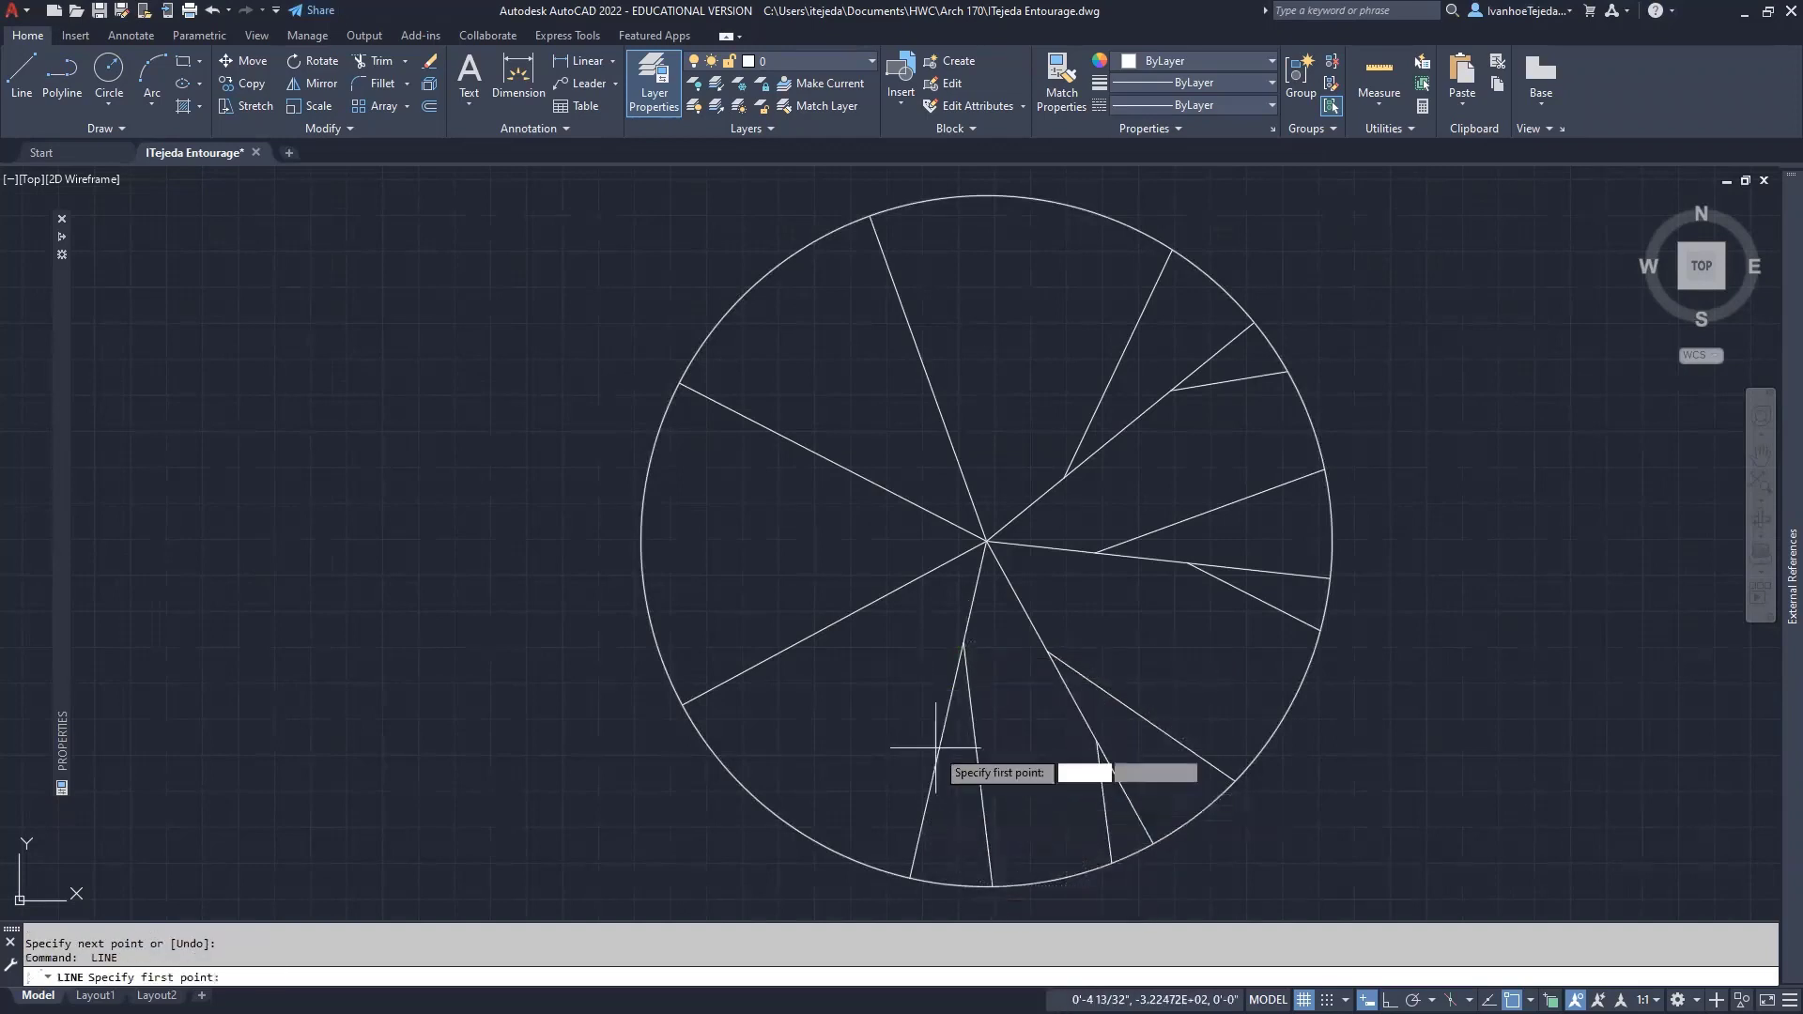
{"action": "left_click", "coordinate": [942, 740]}
{"action": "left_click", "coordinate": [871, 864]}
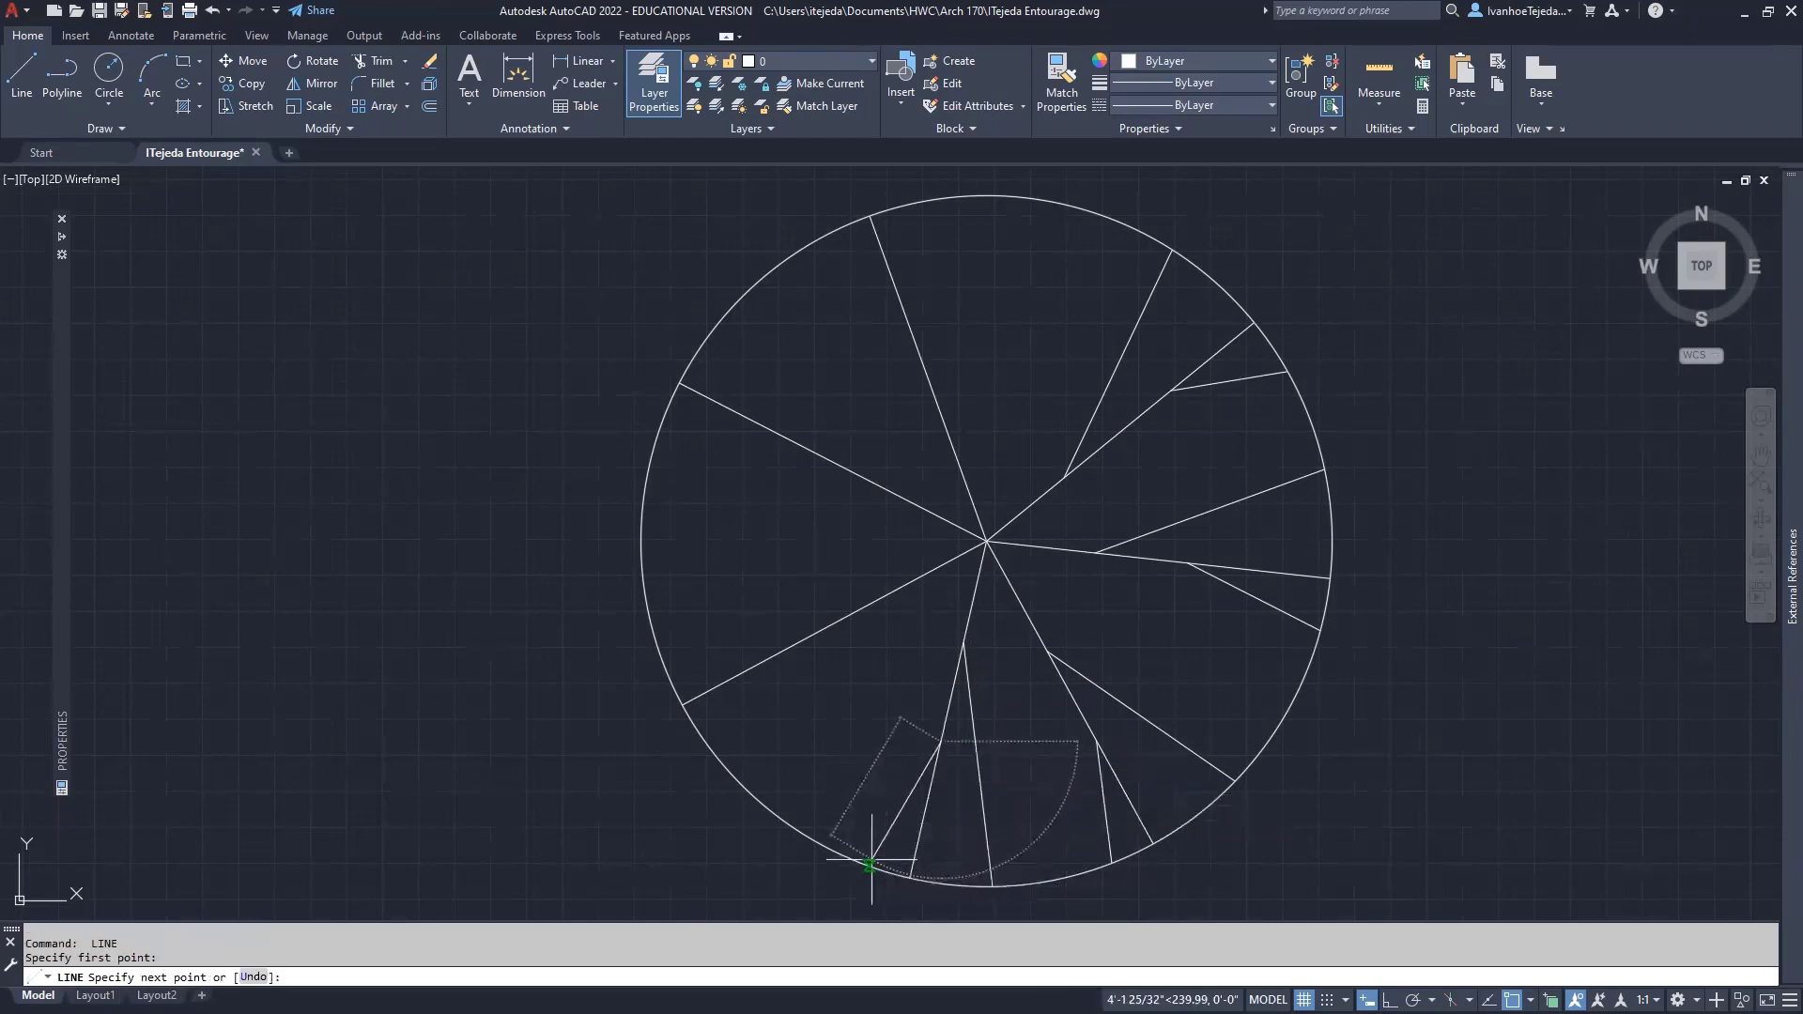
{"action": "key", "text": "Return"}
Draw two twig lines from the lower-left branch to the circle: a long inner one below the branch and a short outer one above it.
{"action": "key", "text": "Return"}
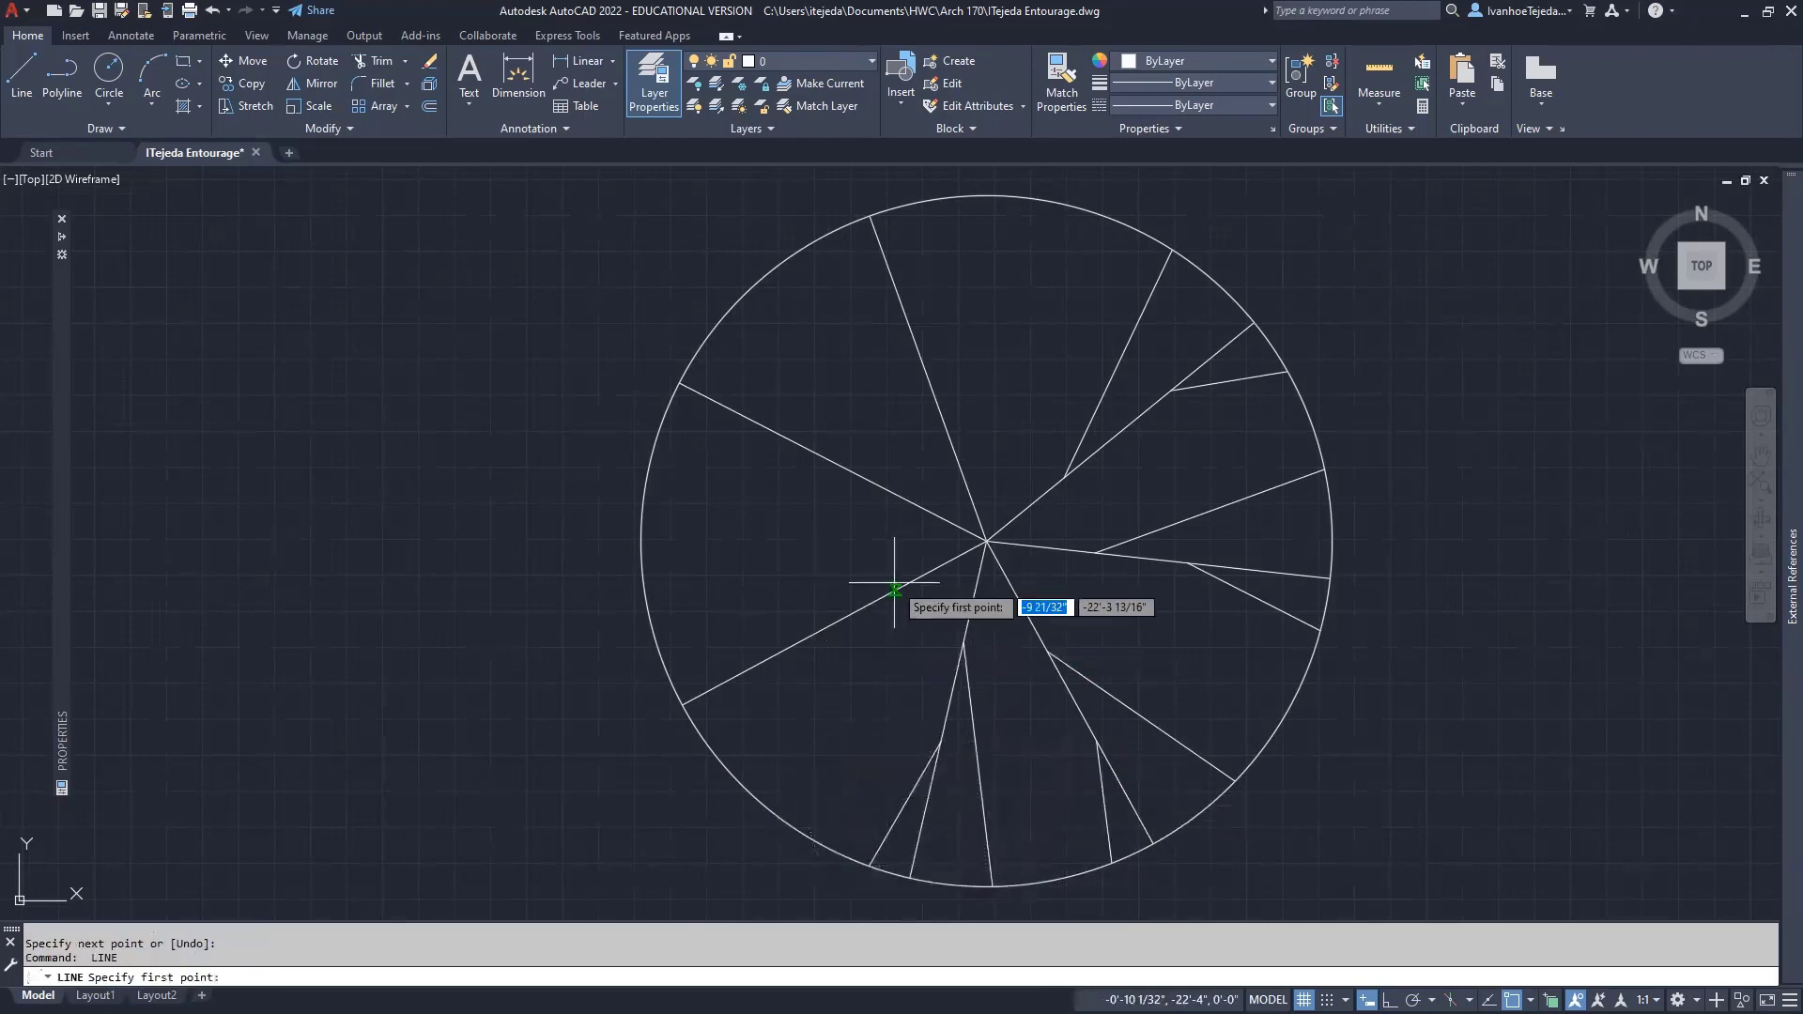
{"action": "left_click", "coordinate": [901, 587]}
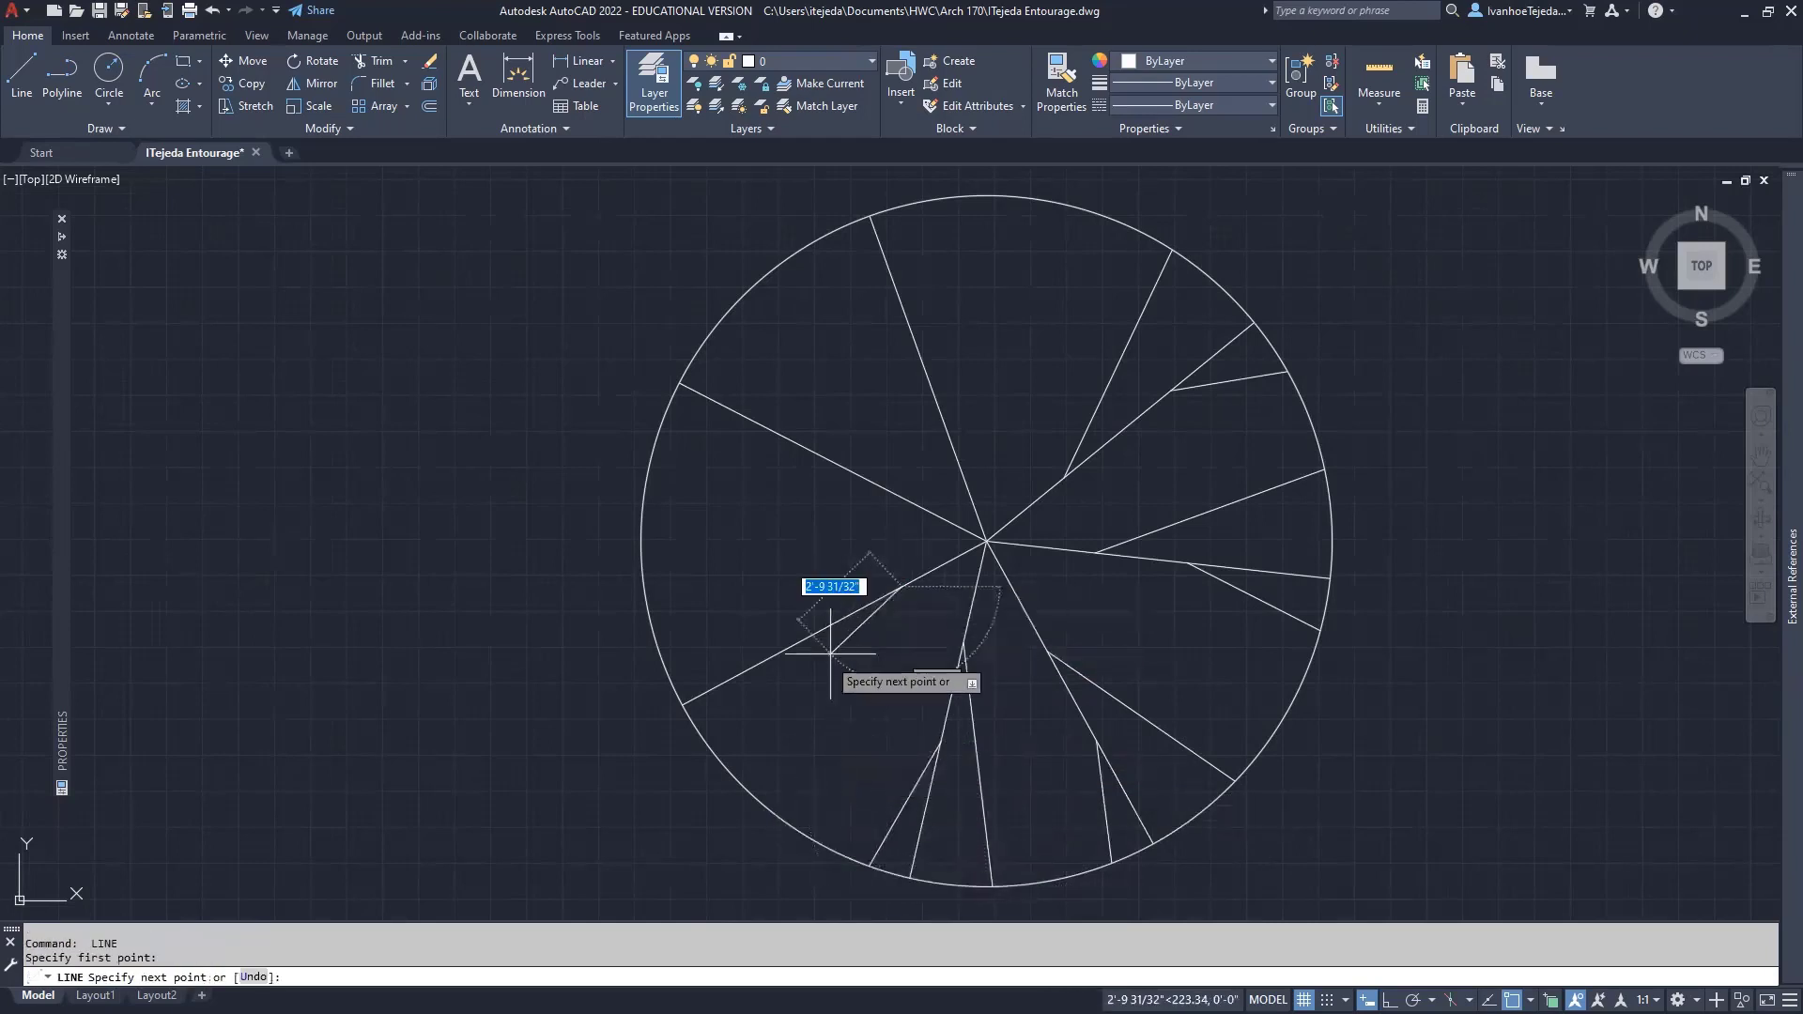
{"action": "left_click", "coordinate": [727, 768]}
{"action": "key", "text": "Return"}
{"action": "key", "text": "Return"}
{"action": "left_click", "coordinate": [788, 650]}
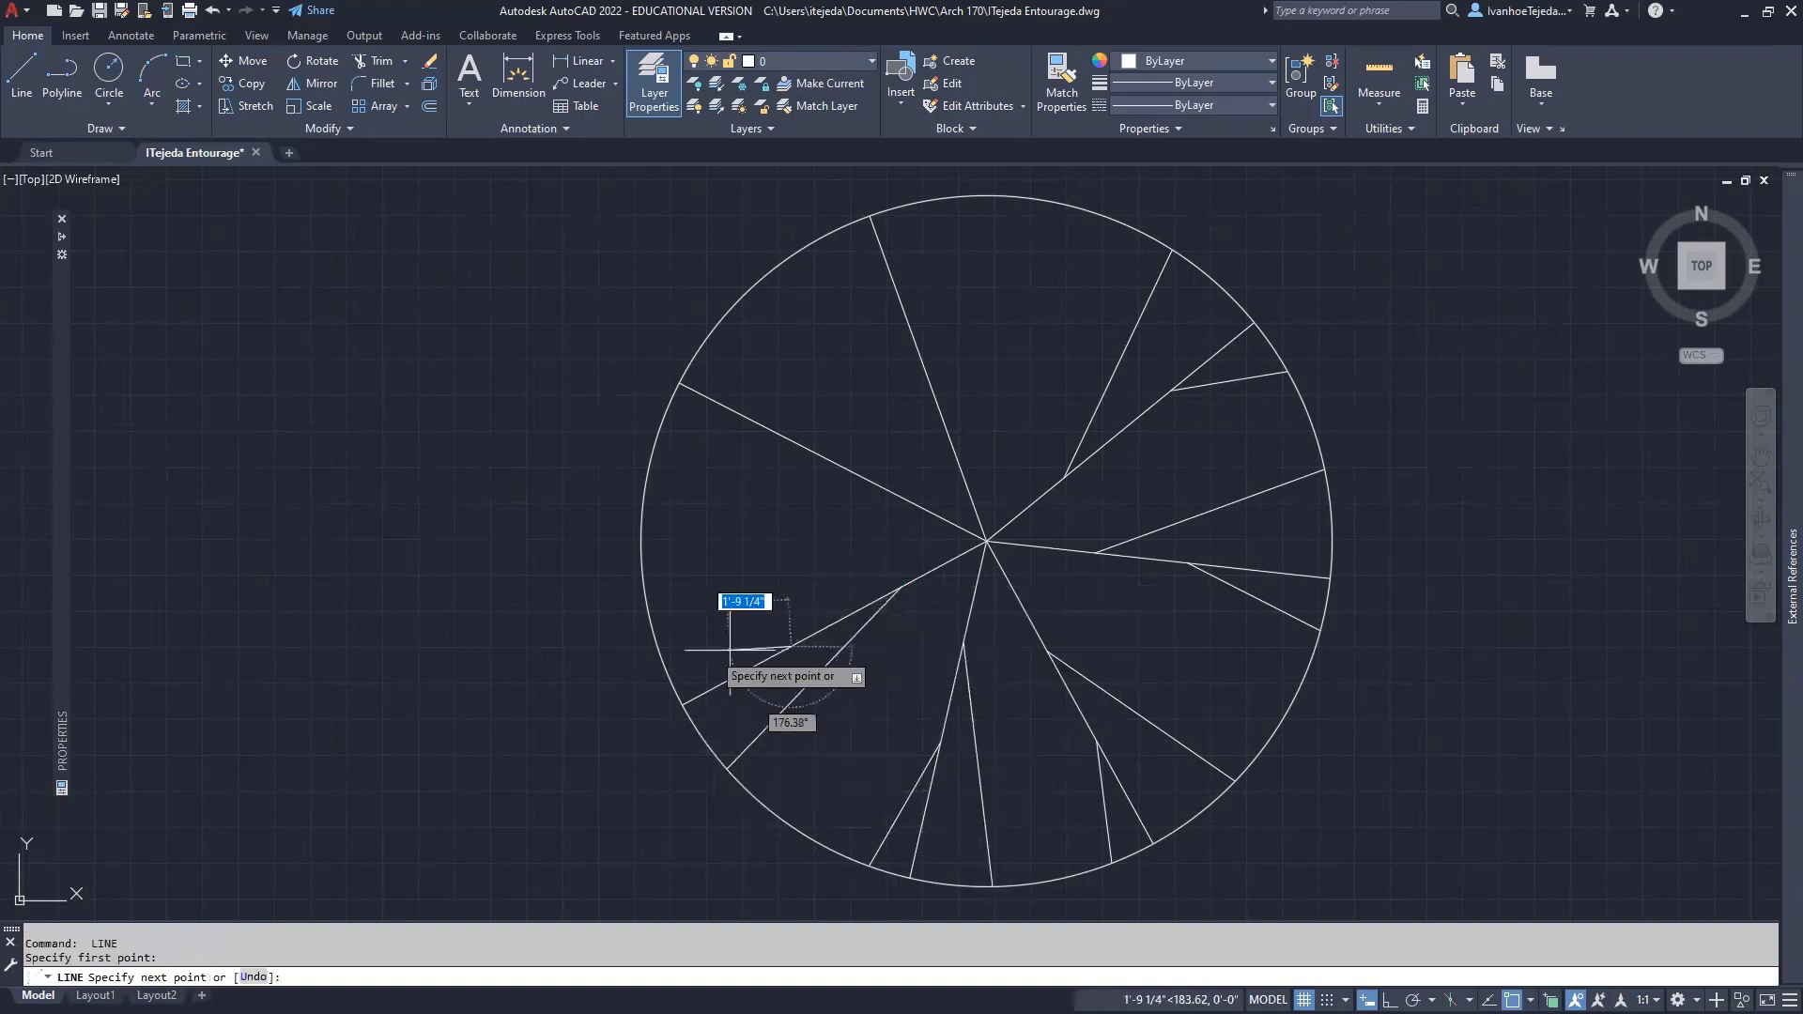
{"action": "left_click", "coordinate": [659, 650]}
{"action": "key", "text": "Return"}
Draw two twig lines from the upper-left branch to the circle: a long inner one below the branch and a short outer one above it.
{"action": "key", "text": "Return"}
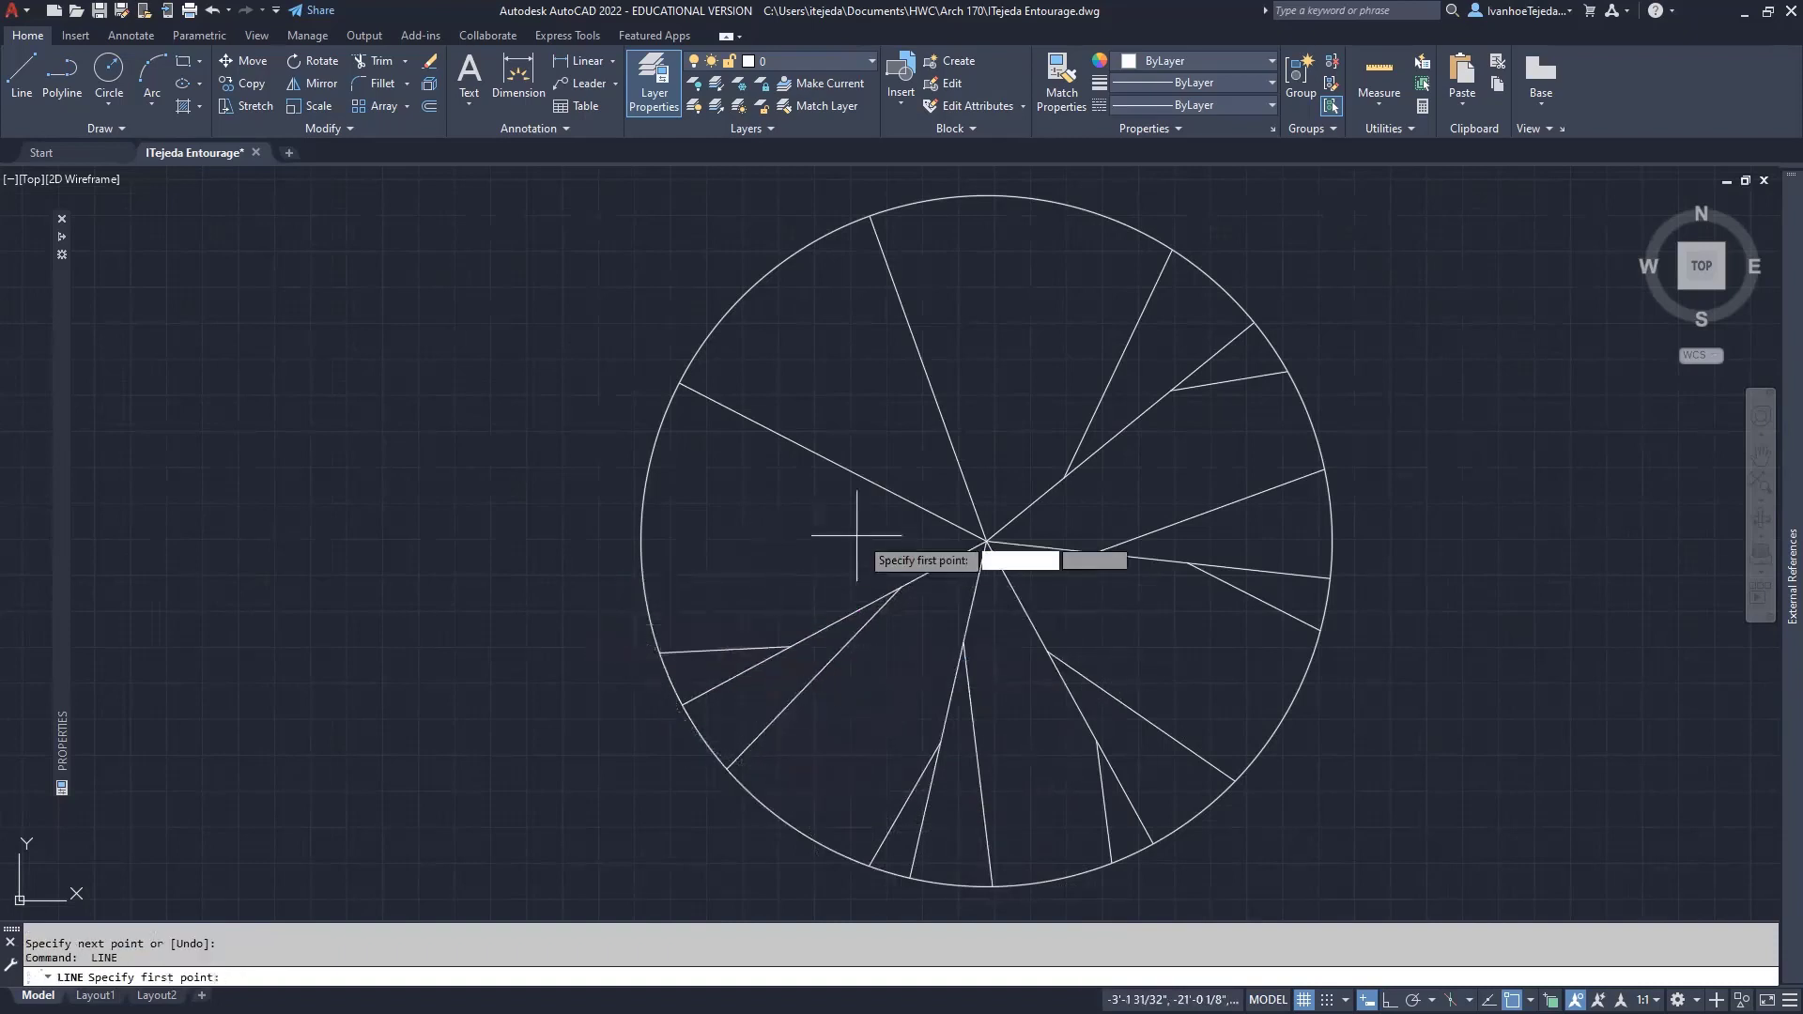
{"action": "left_click", "coordinate": [928, 512]}
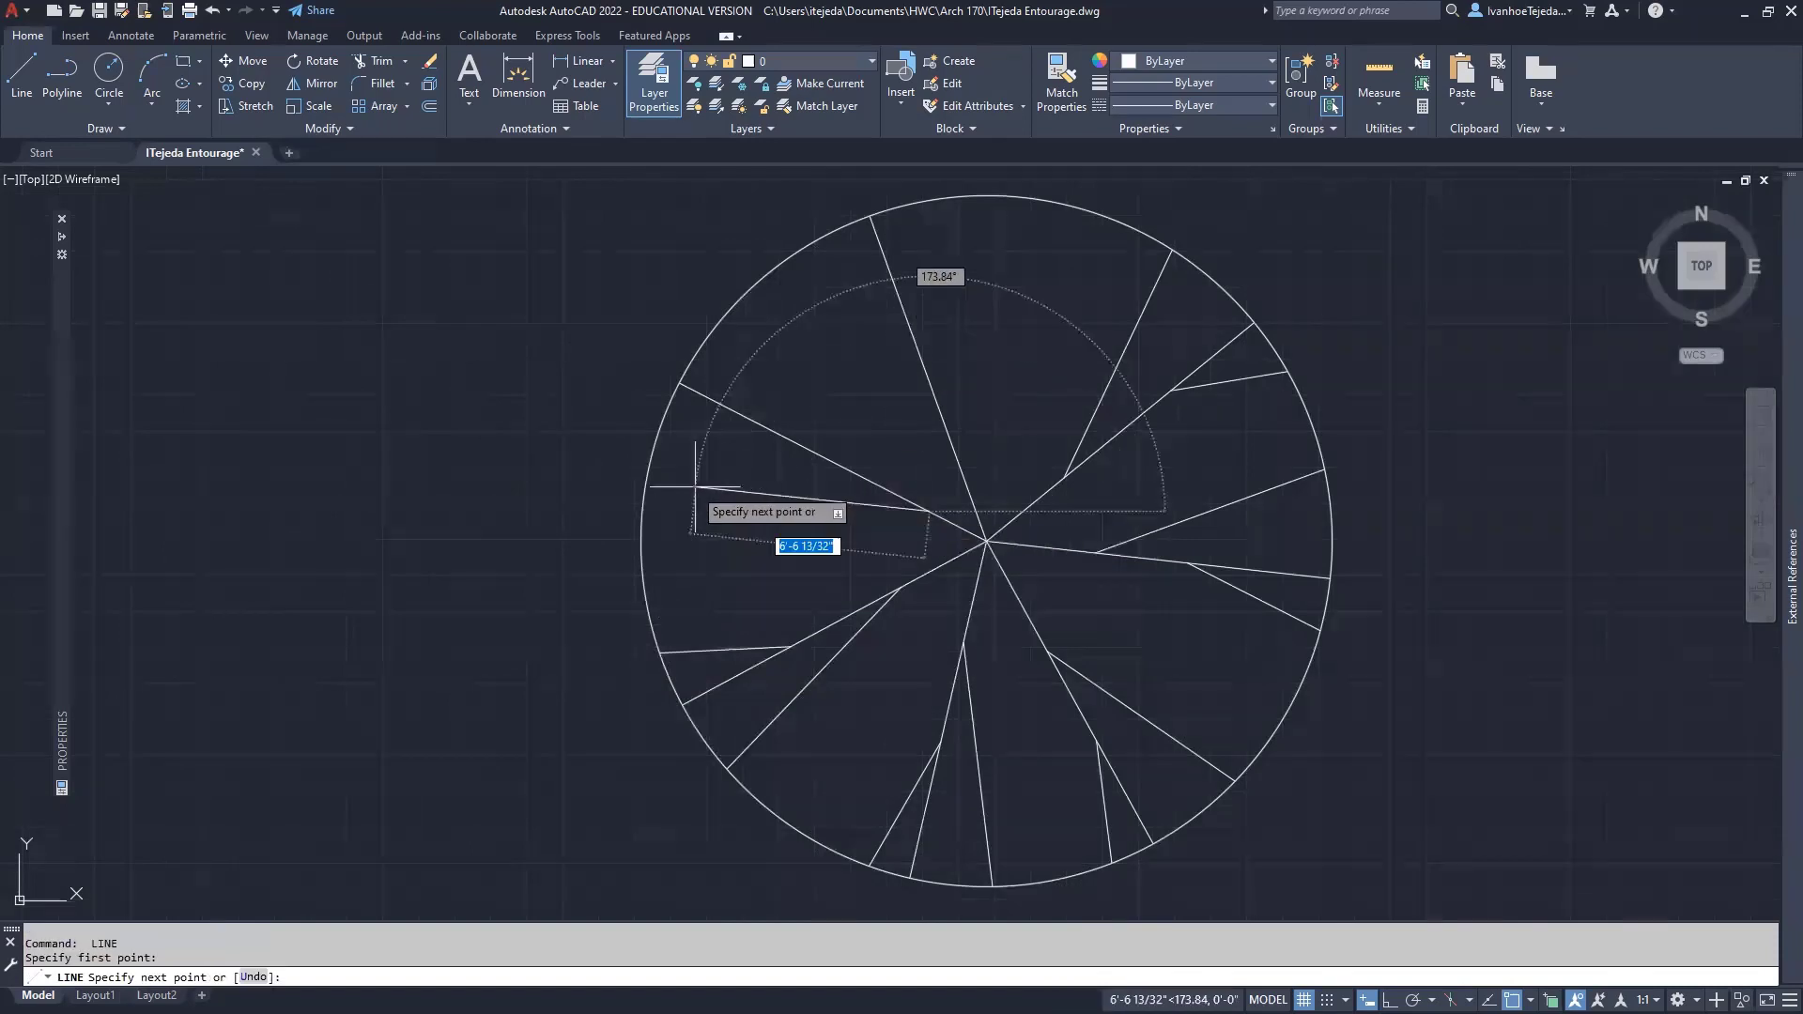
{"action": "left_click", "coordinate": [647, 483]}
{"action": "key", "text": "Return"}
{"action": "key", "text": "Return"}
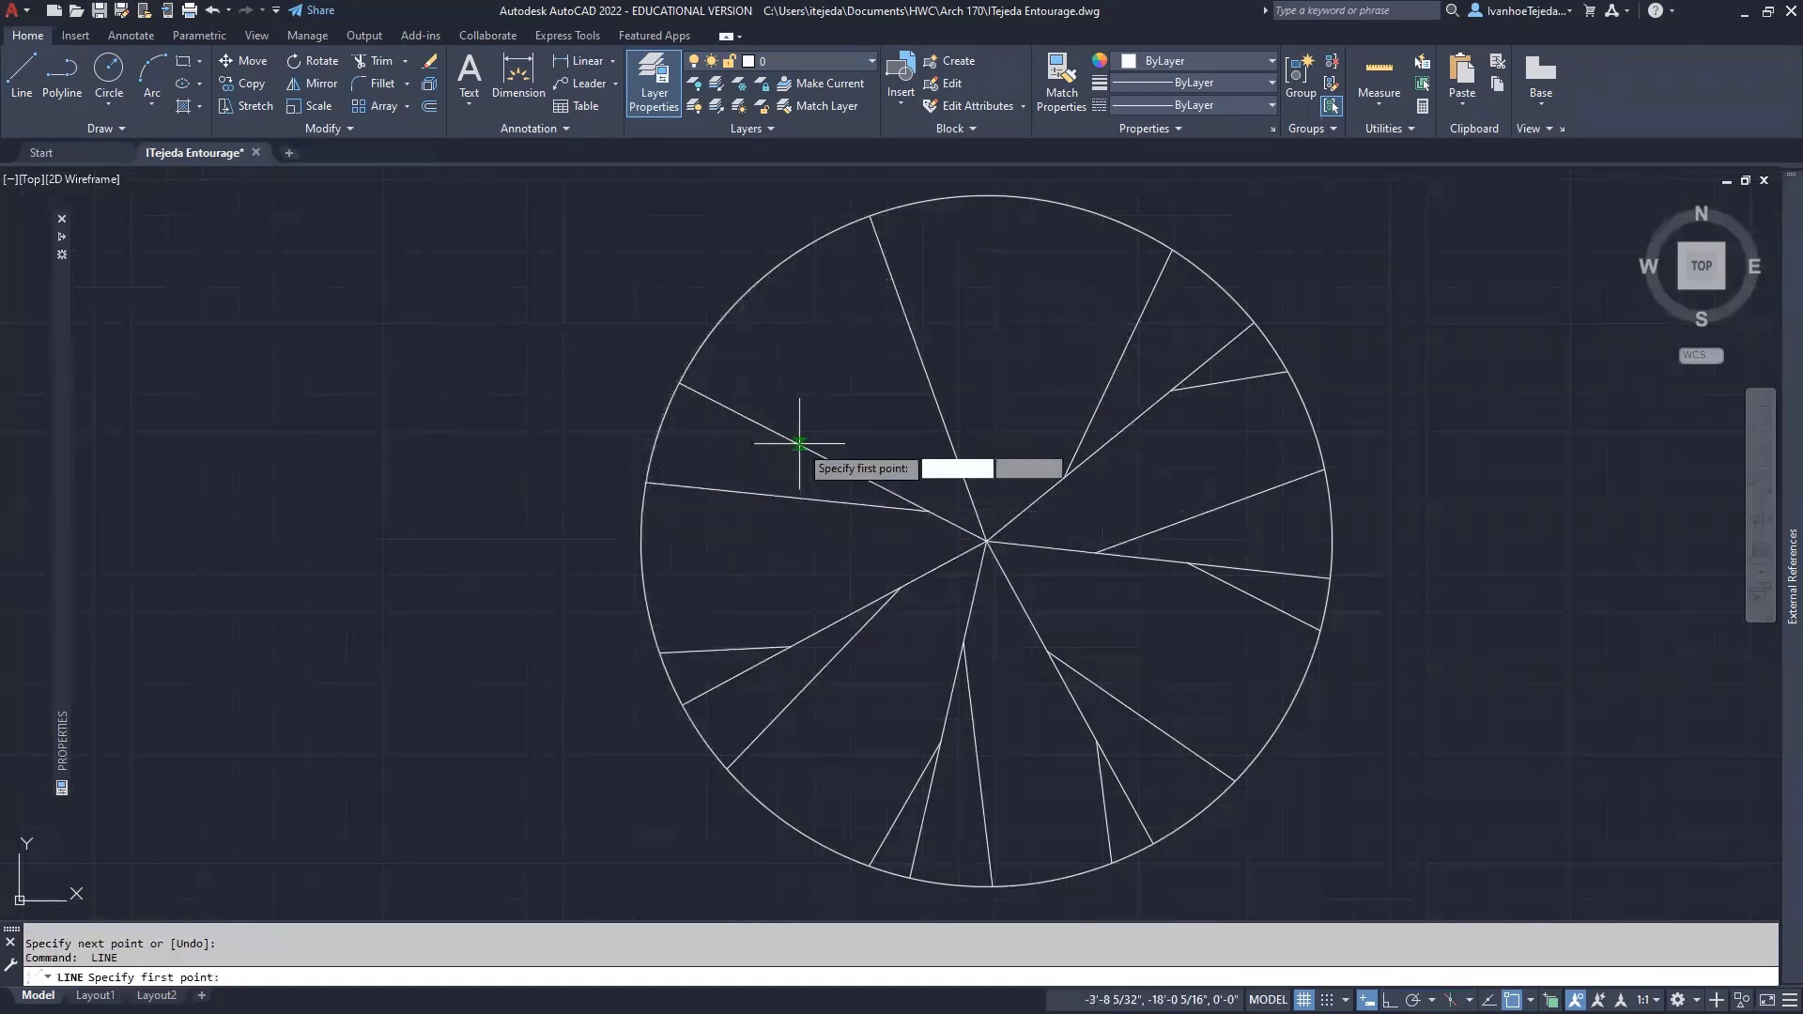
{"action": "left_click", "coordinate": [798, 444]}
{"action": "left_click", "coordinate": [721, 319]}
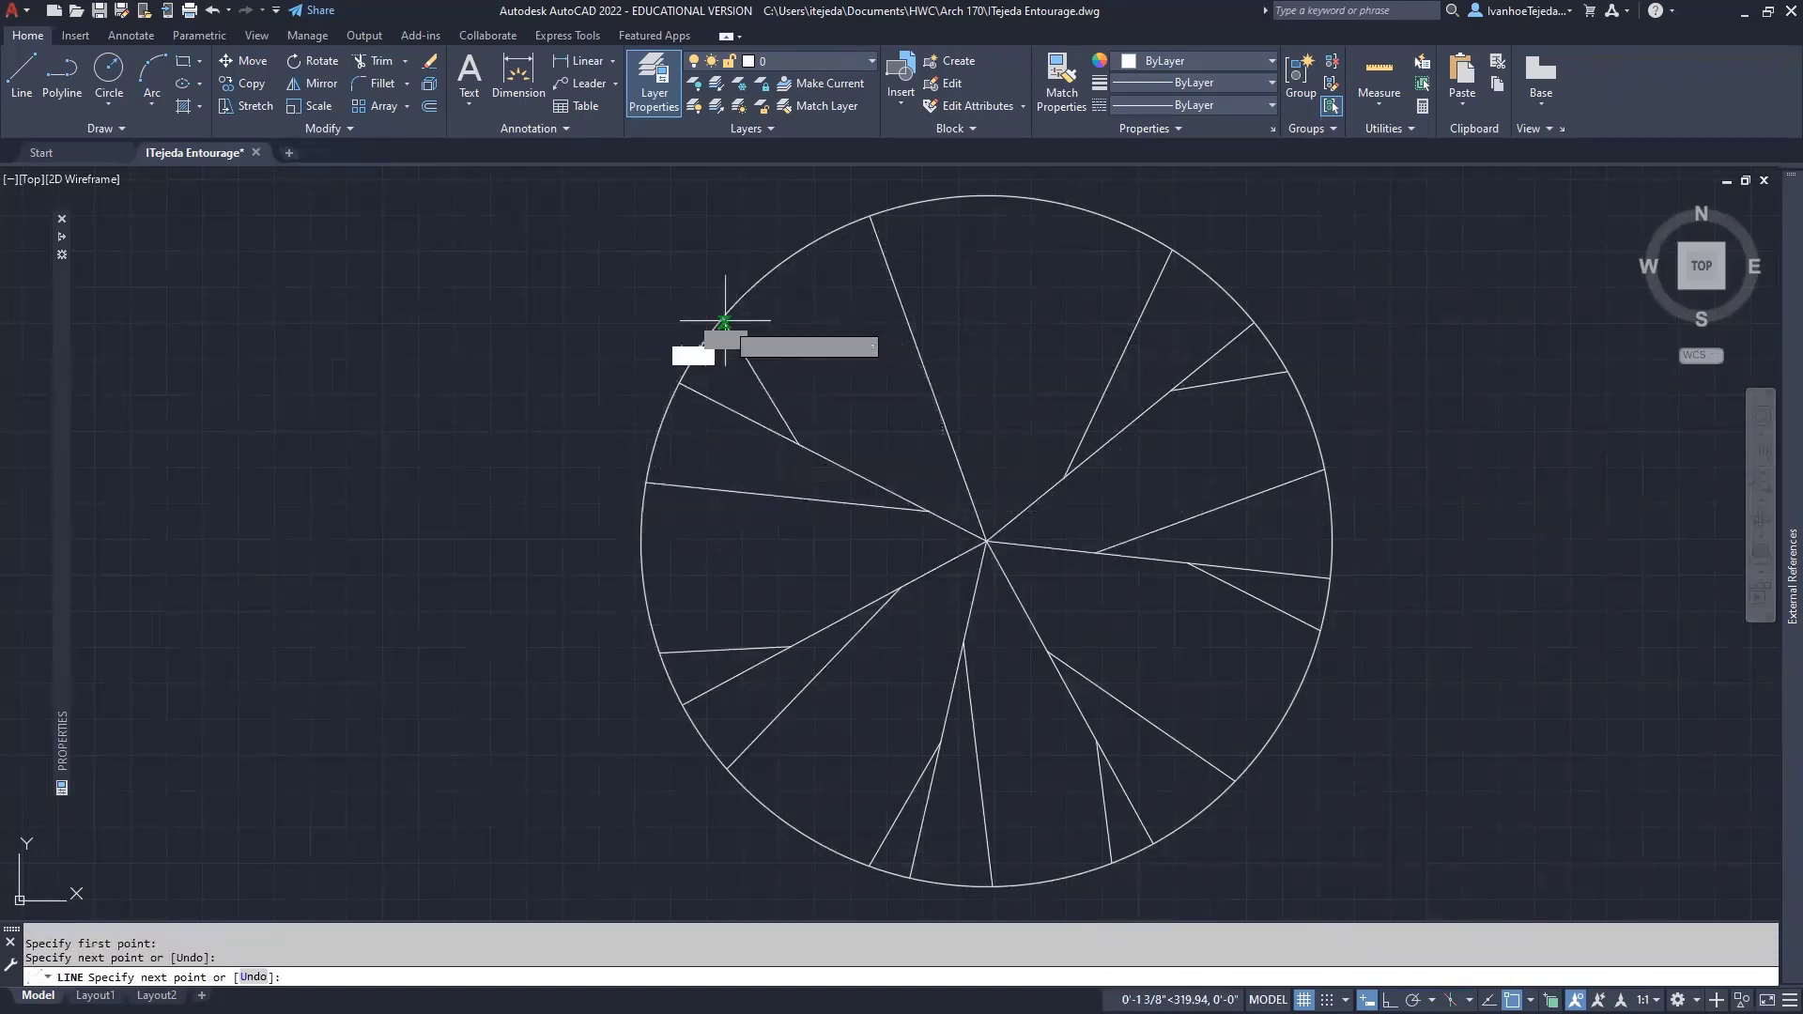
{"action": "key", "text": "Return"}
Draw two twig lines from the top branch to the circle: an inner one about 7'-9" long on its right and a shorter outer one on its left.
{"action": "key", "text": "Return"}
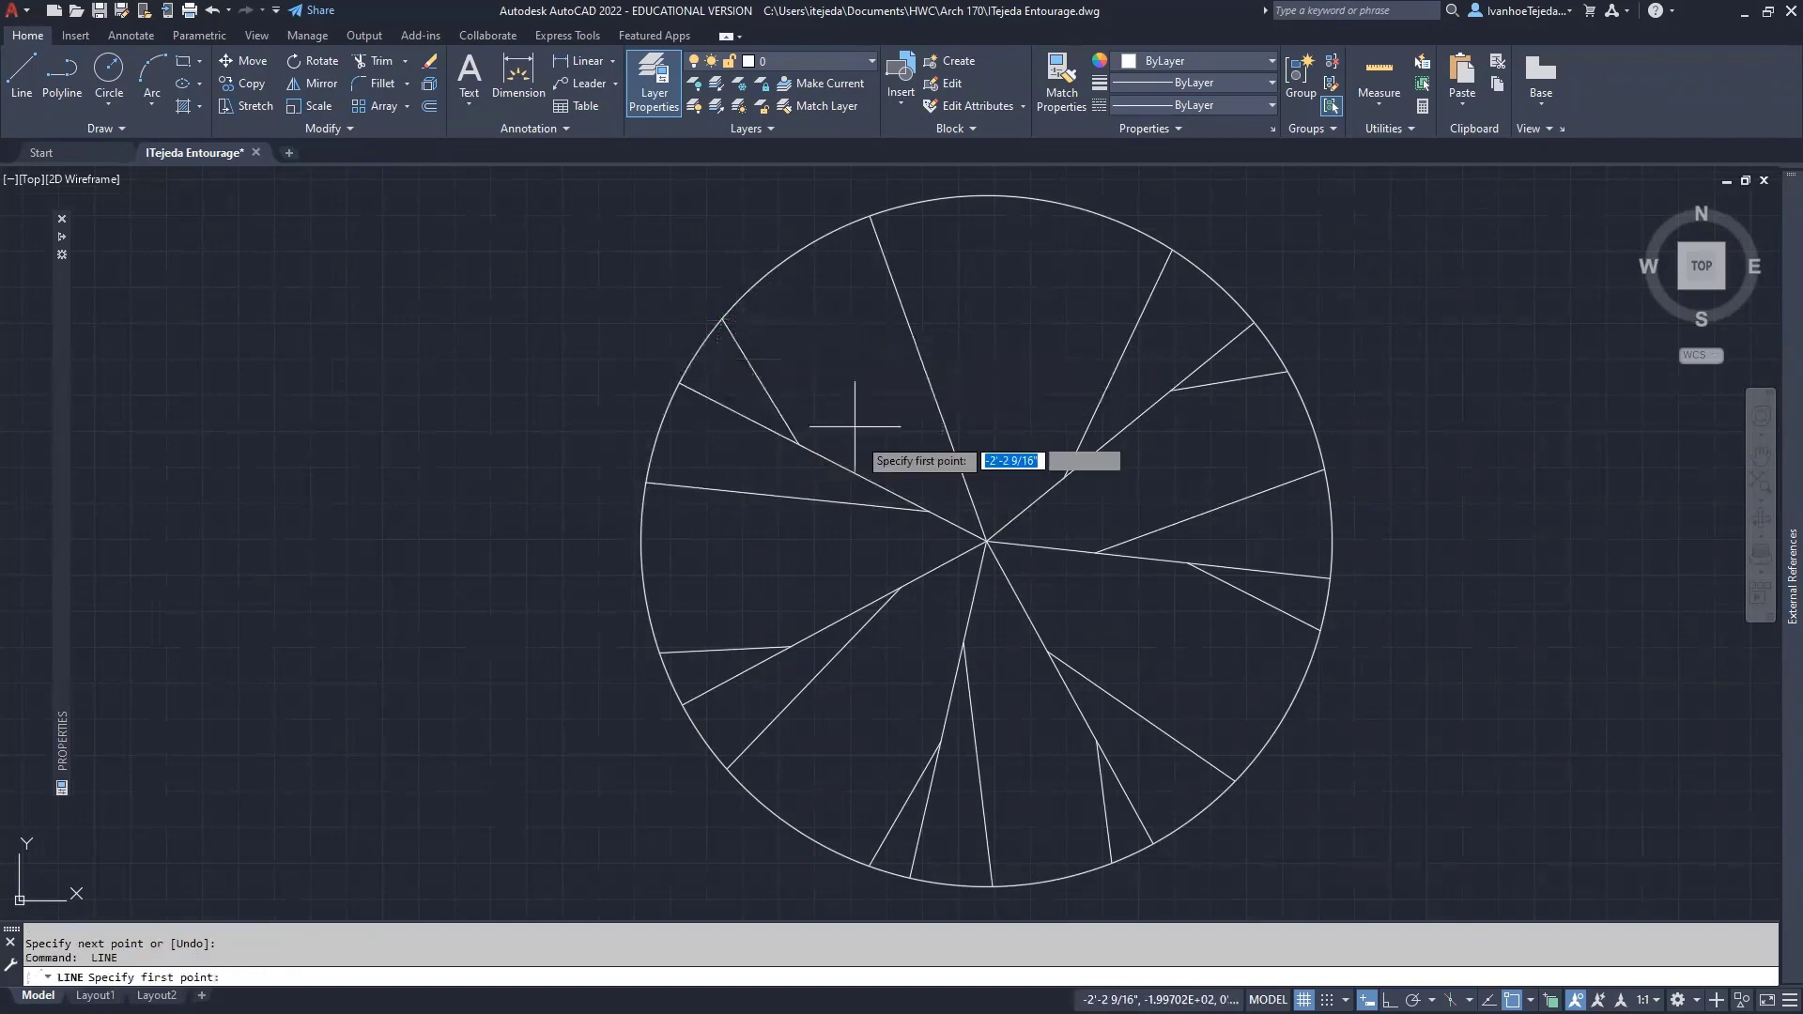
{"action": "left_click", "coordinate": [958, 461]}
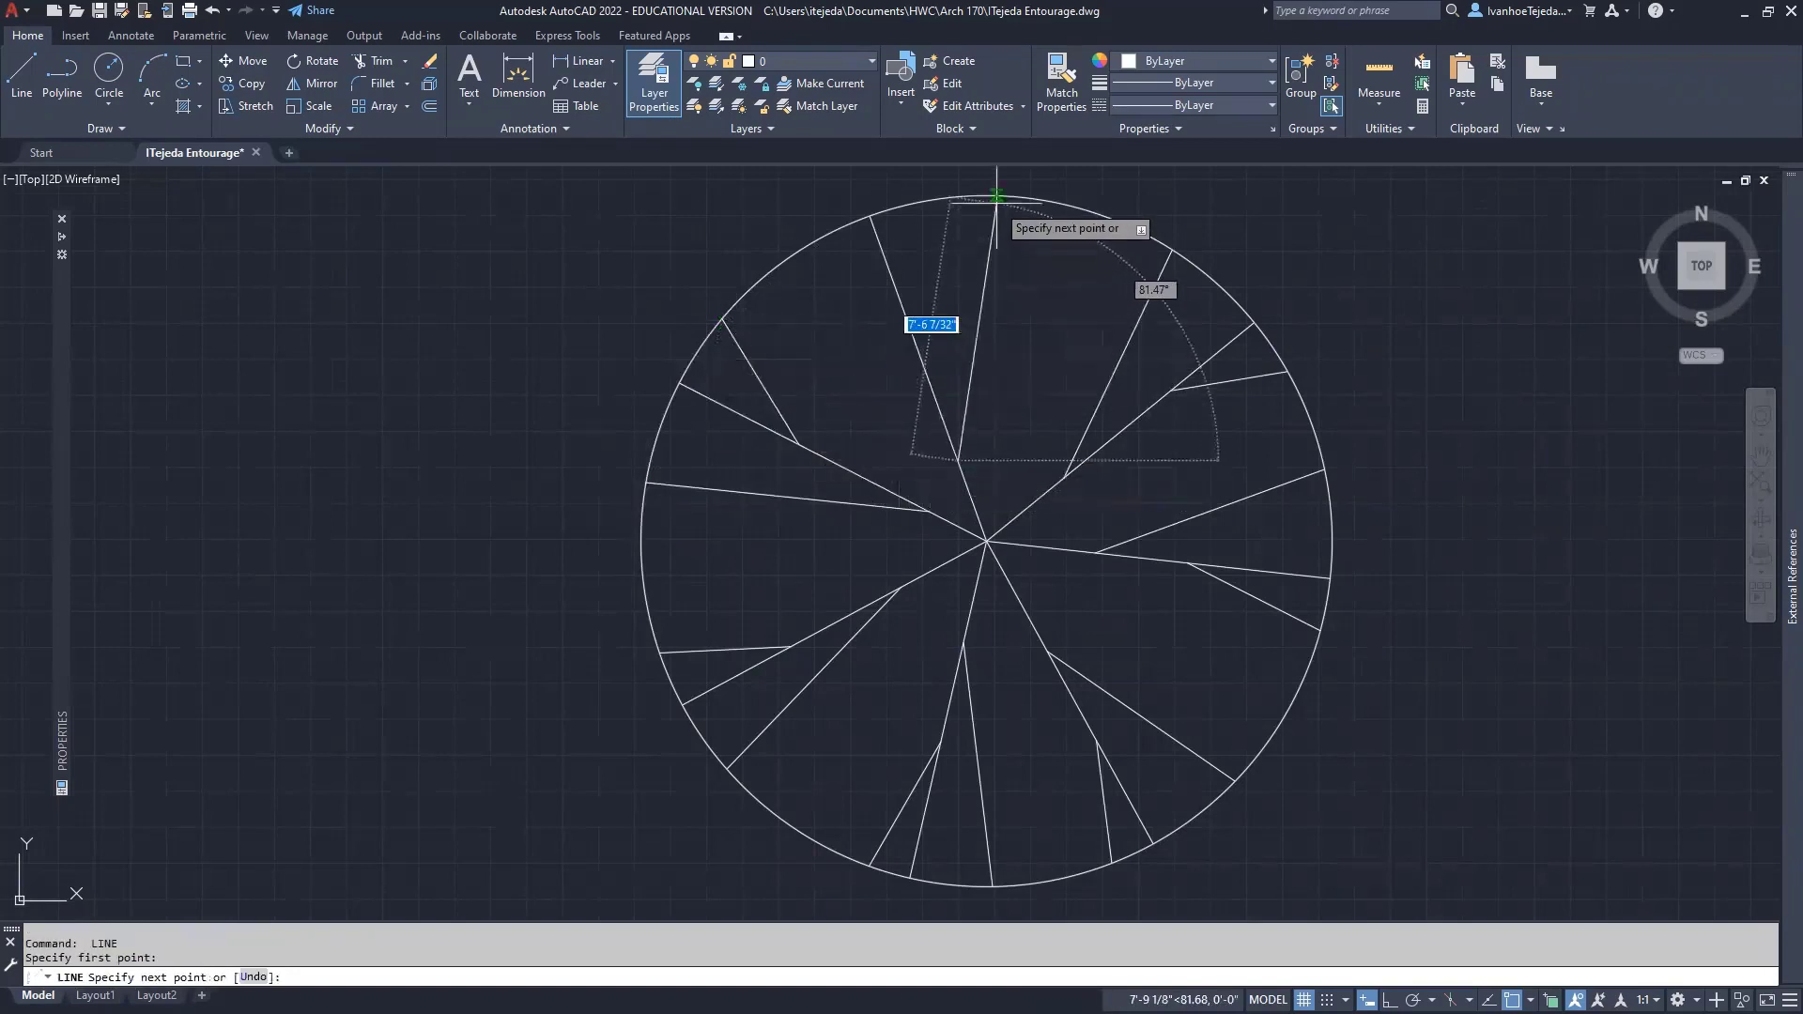
{"action": "left_click", "coordinate": [995, 195]}
{"action": "key", "text": "Return"}
{"action": "key", "text": "Return"}
{"action": "left_click", "coordinate": [918, 345]}
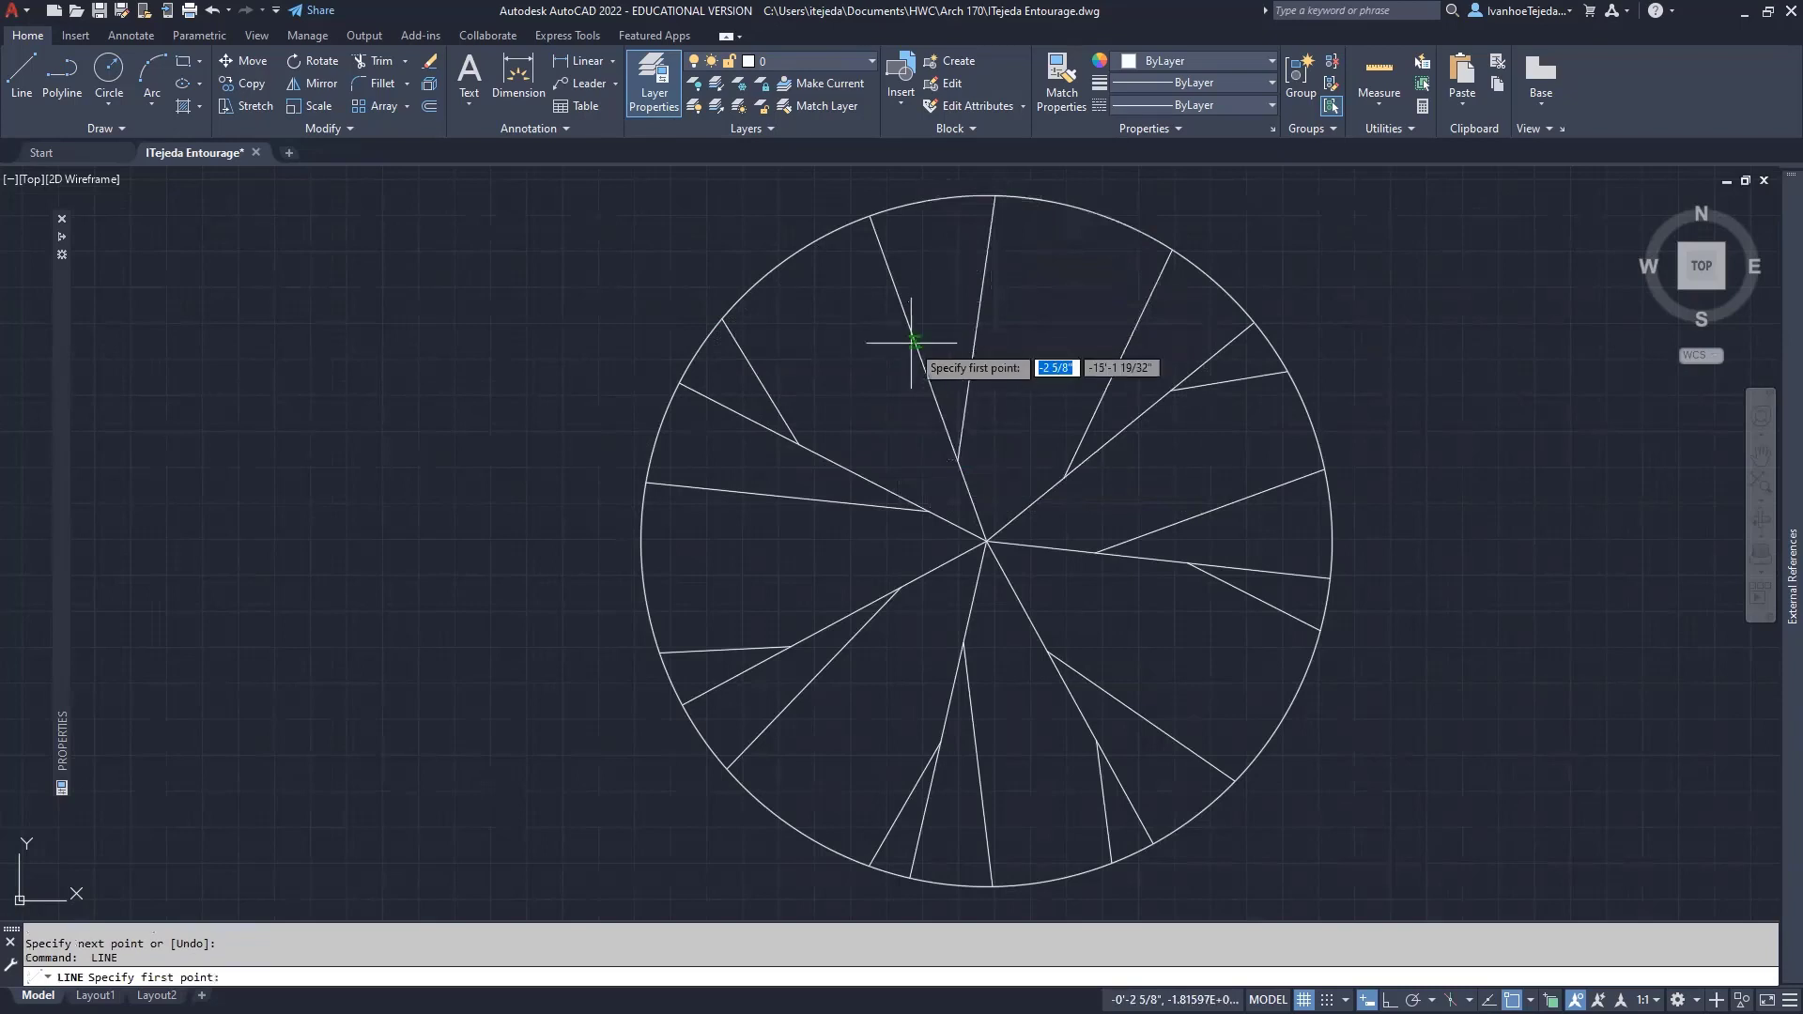
{"action": "left_click", "coordinate": [810, 246]}
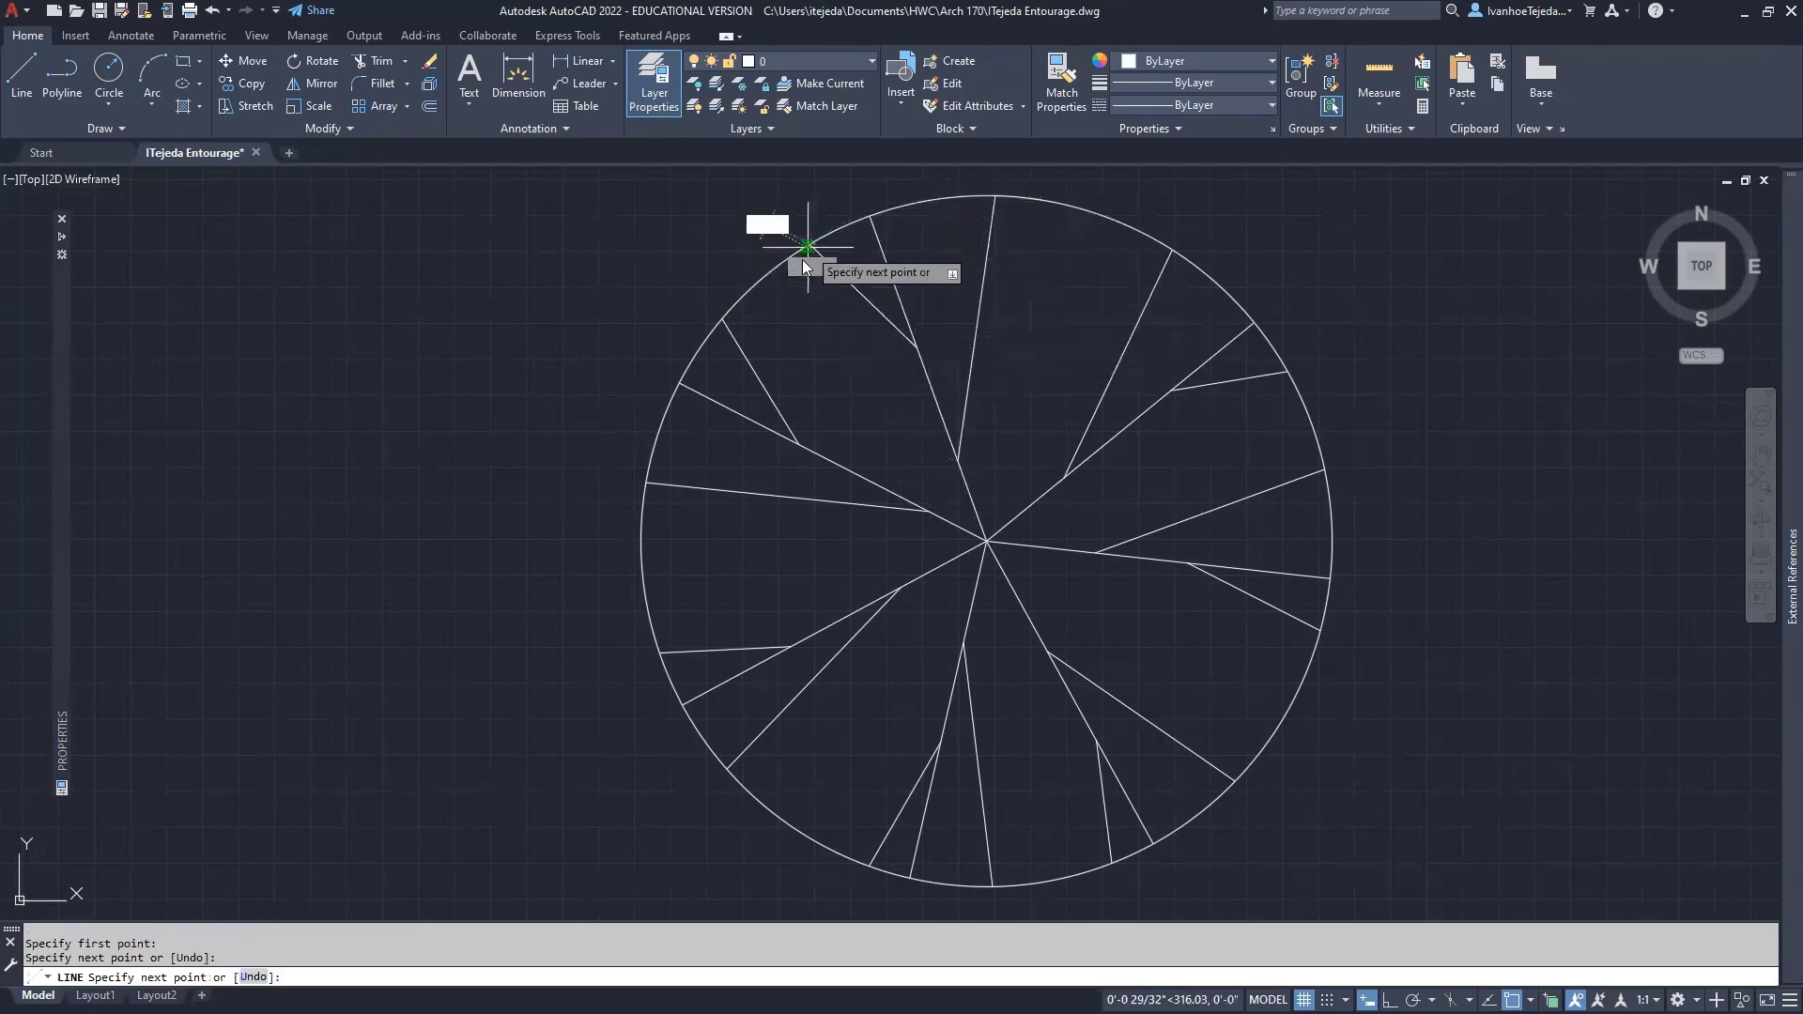
{"action": "key", "text": "Return"}
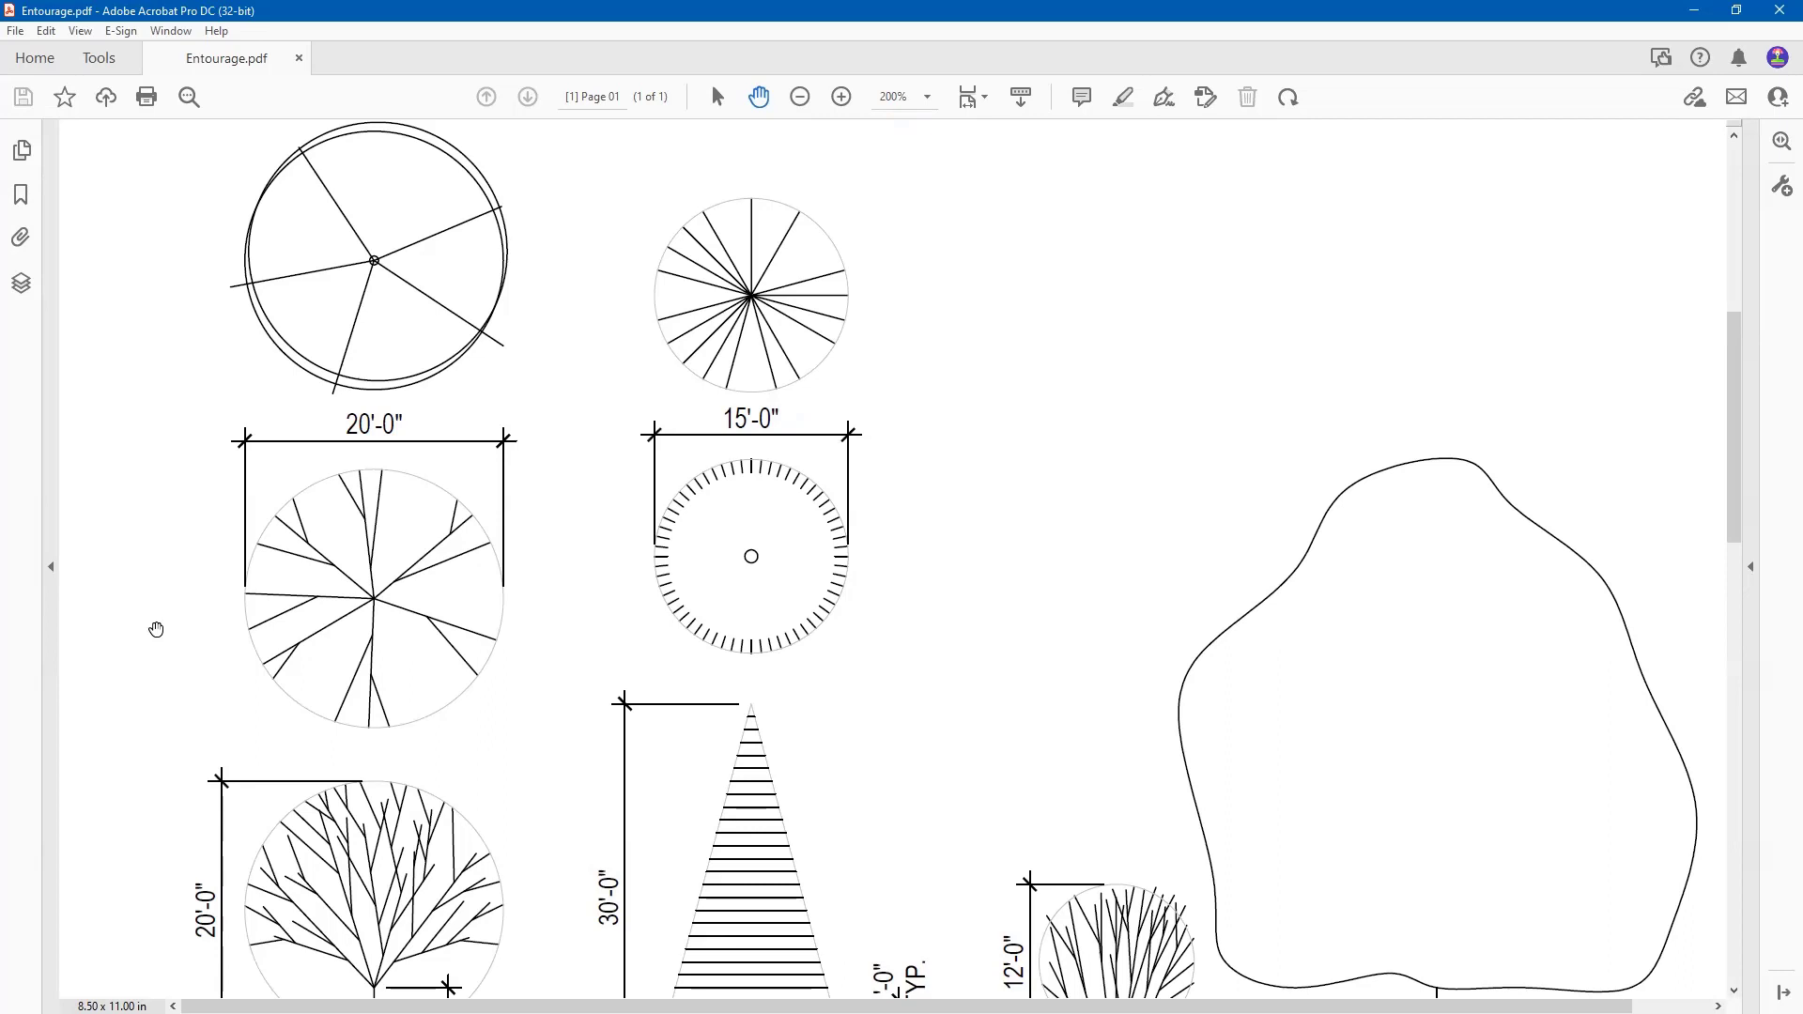
Look over the elevation symbols in Entourage.pdf, then return to AutoCAD and turn off the drawing grid display.
{"action": "scroll", "coordinate": [156, 629], "scroll_direction": "down", "scroll_amount": 5}
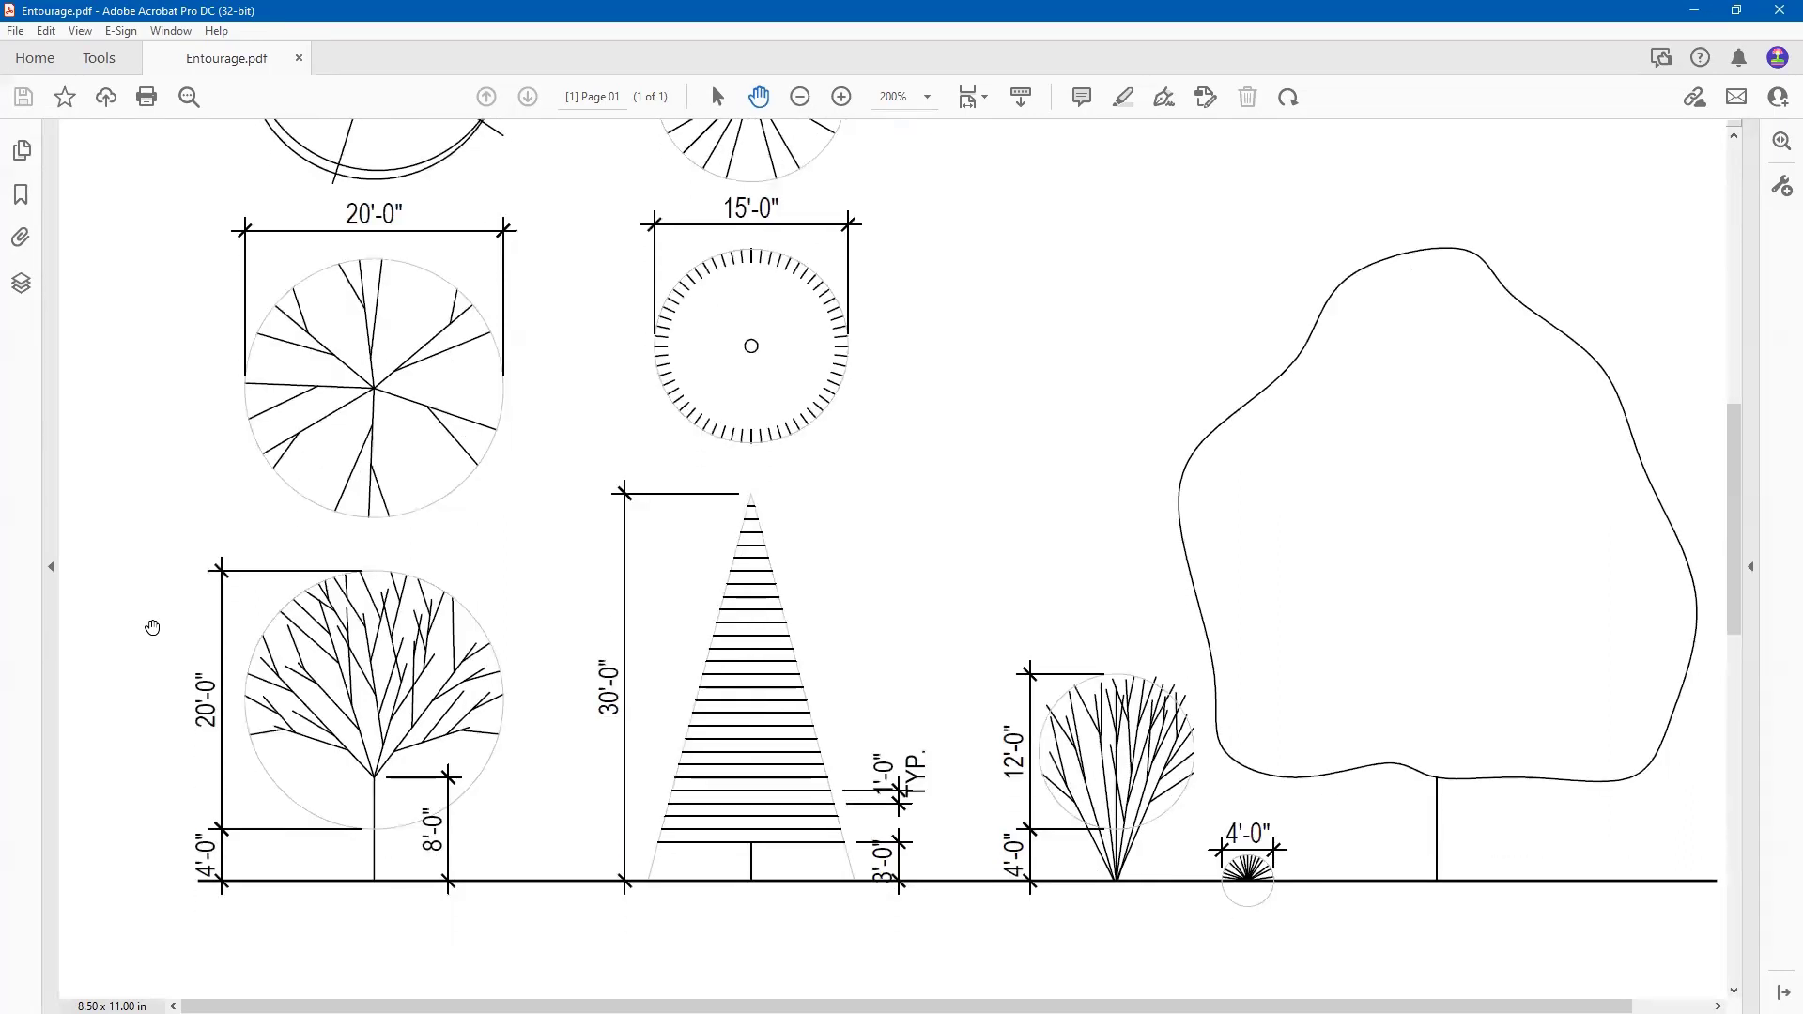
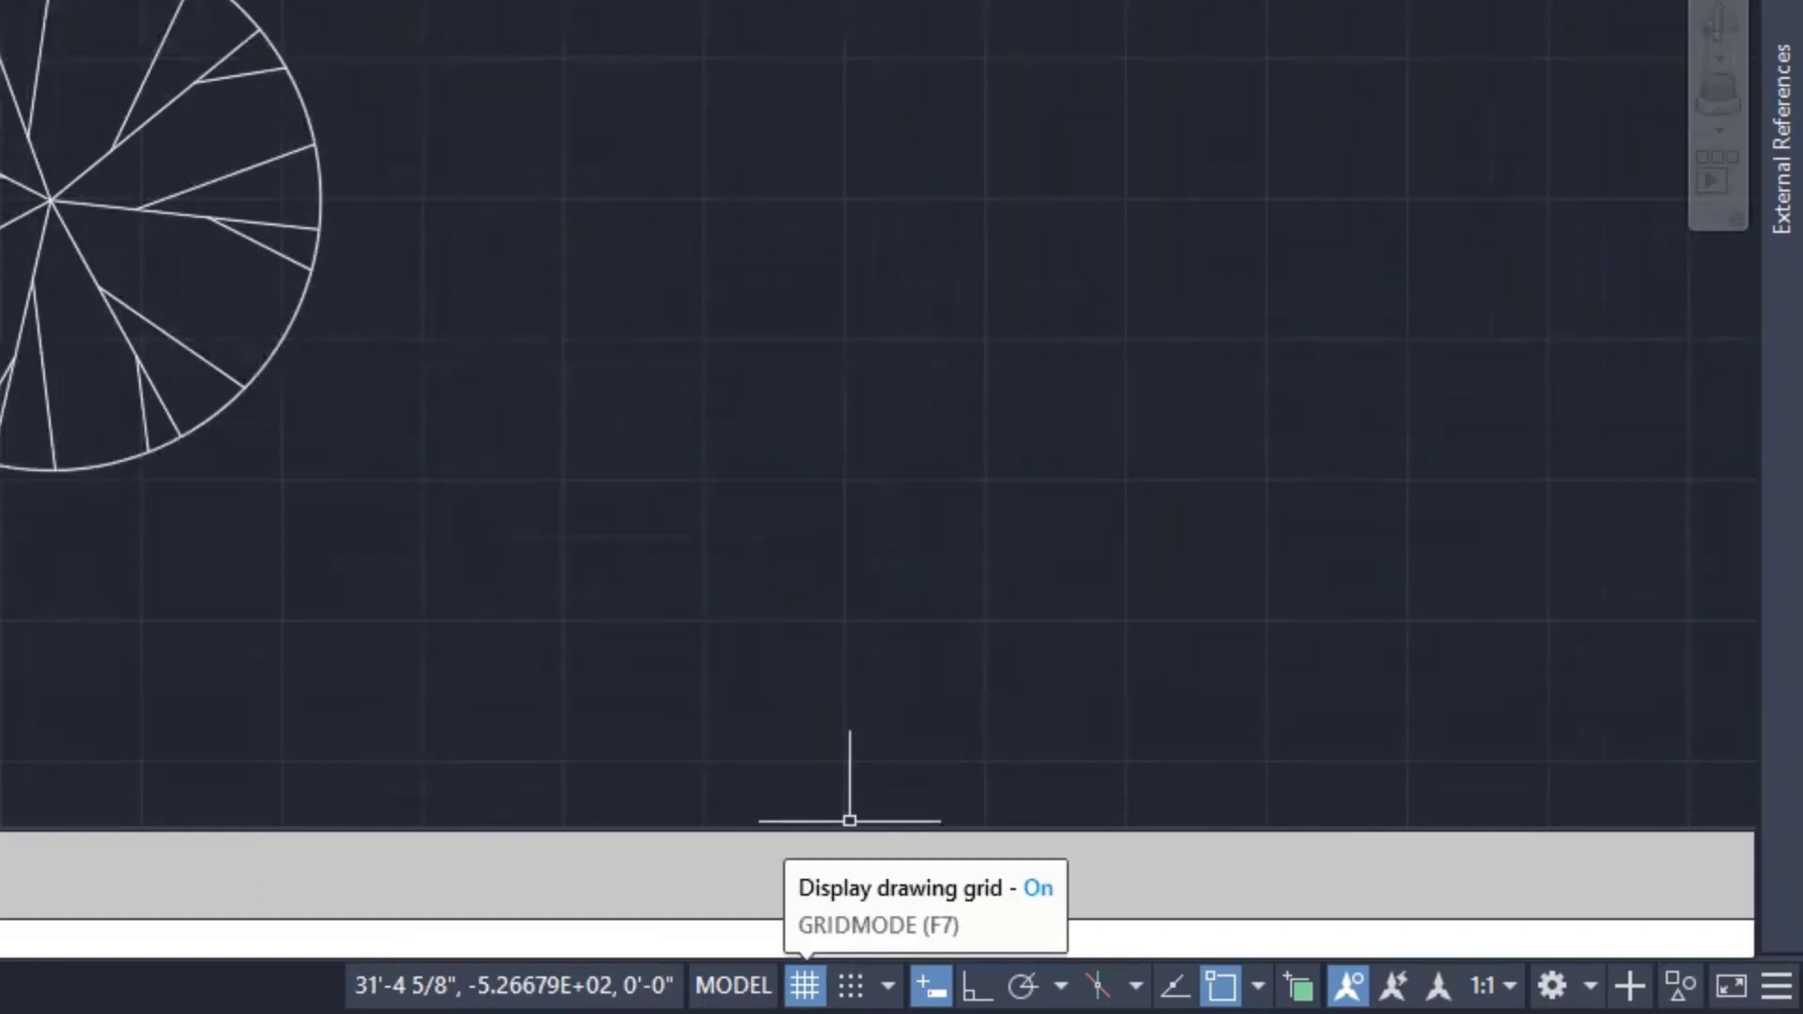
{"action": "left_click", "coordinate": [805, 985]}
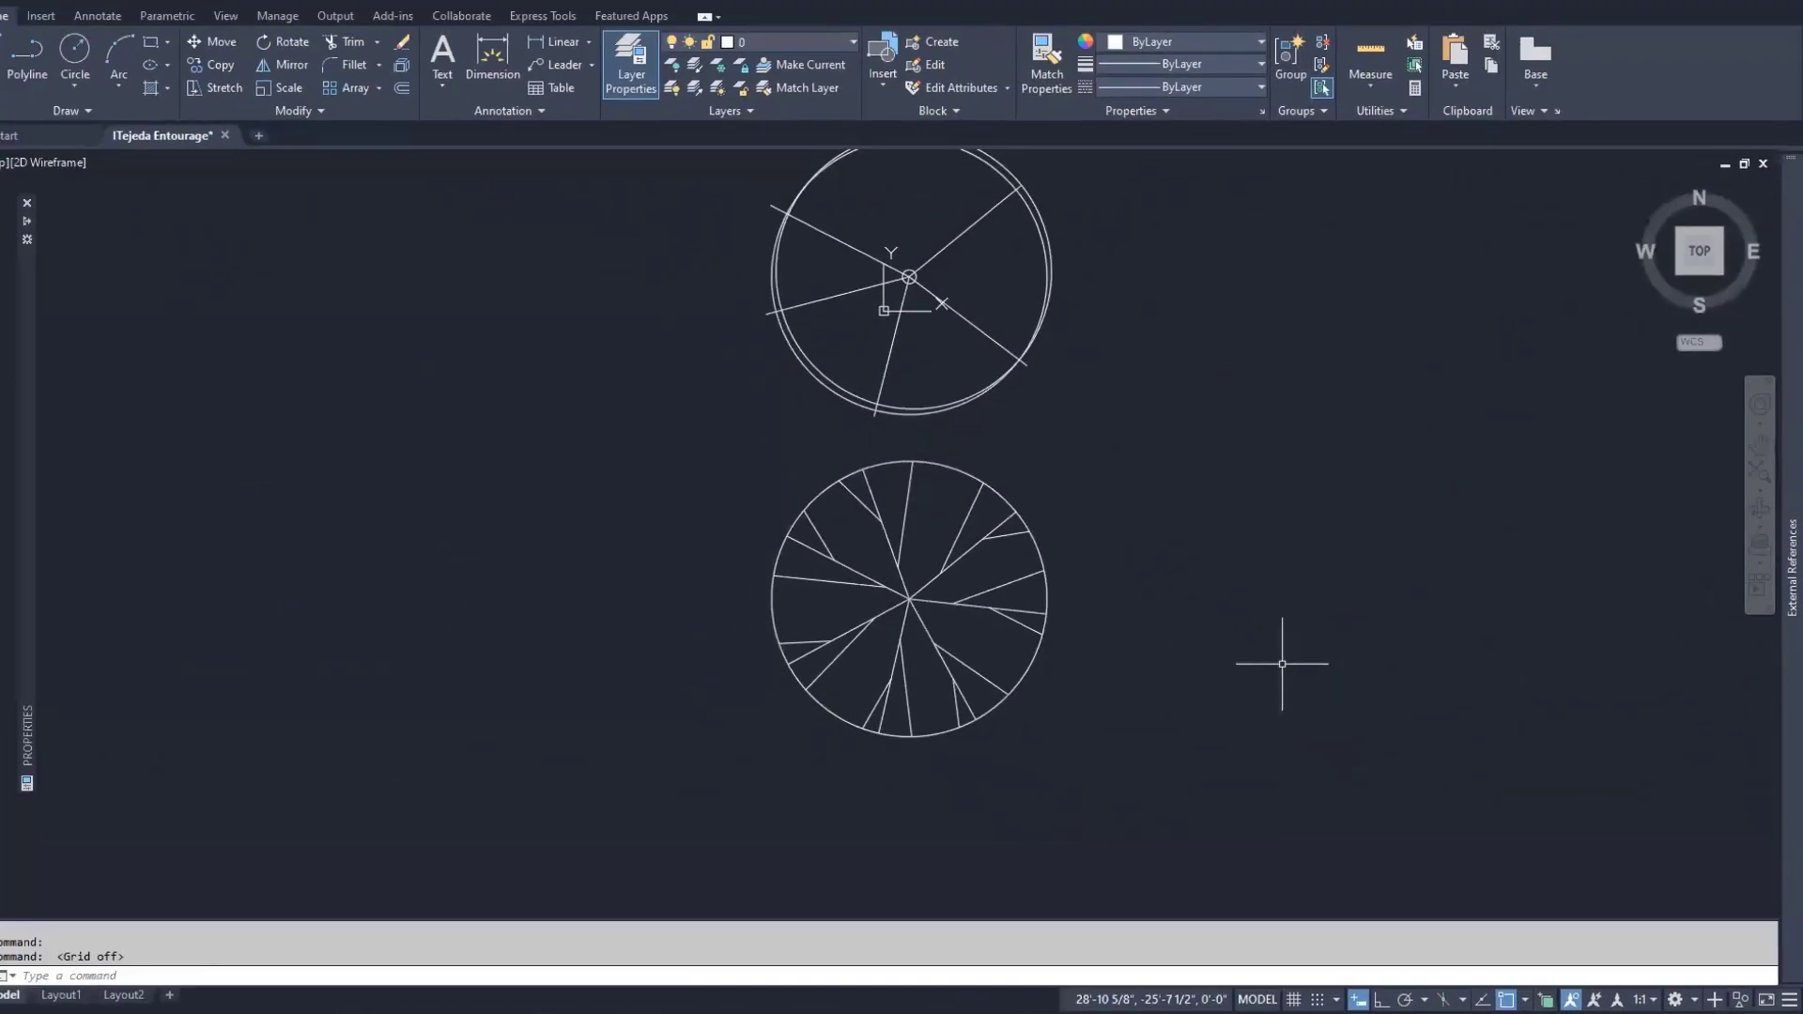
{"action": "scroll", "coordinate": [1057, 542], "scroll_direction": "down", "scroll_amount": 3}
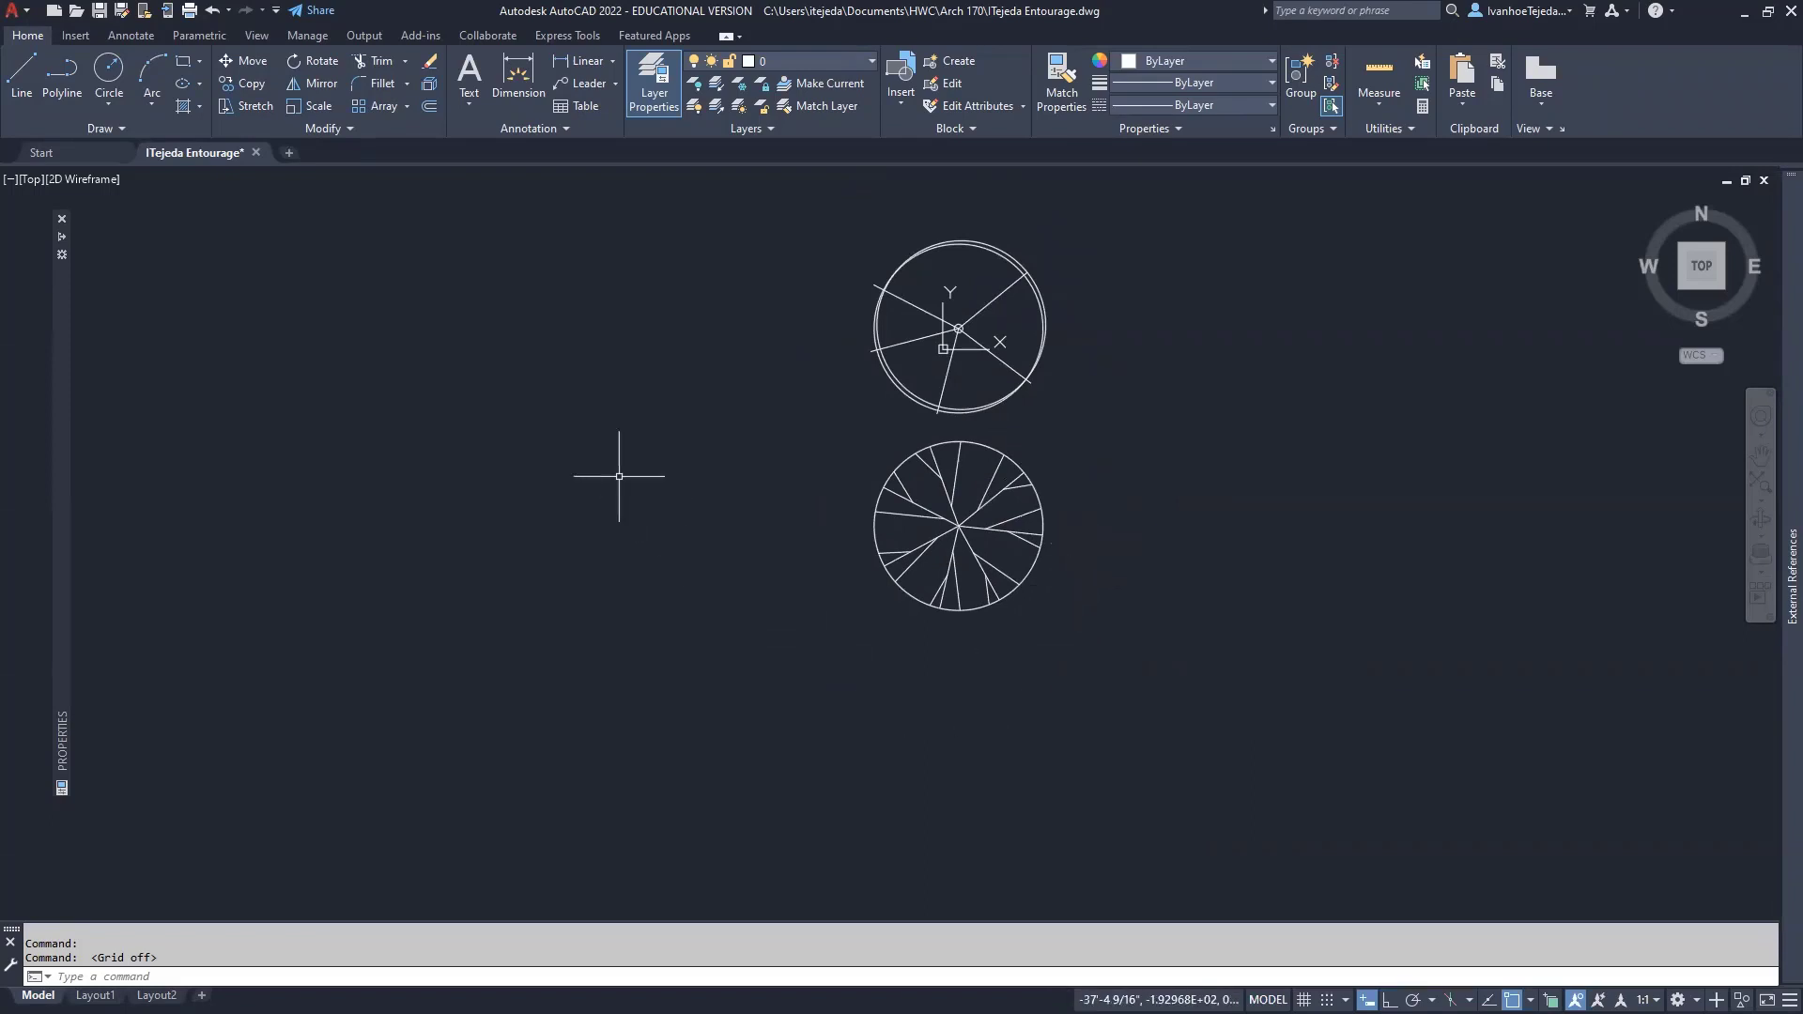
Copy the second tree's outer circle straight down with Ortho on, placing one copy just below that tree.
{"action": "left_click", "coordinate": [254, 83]}
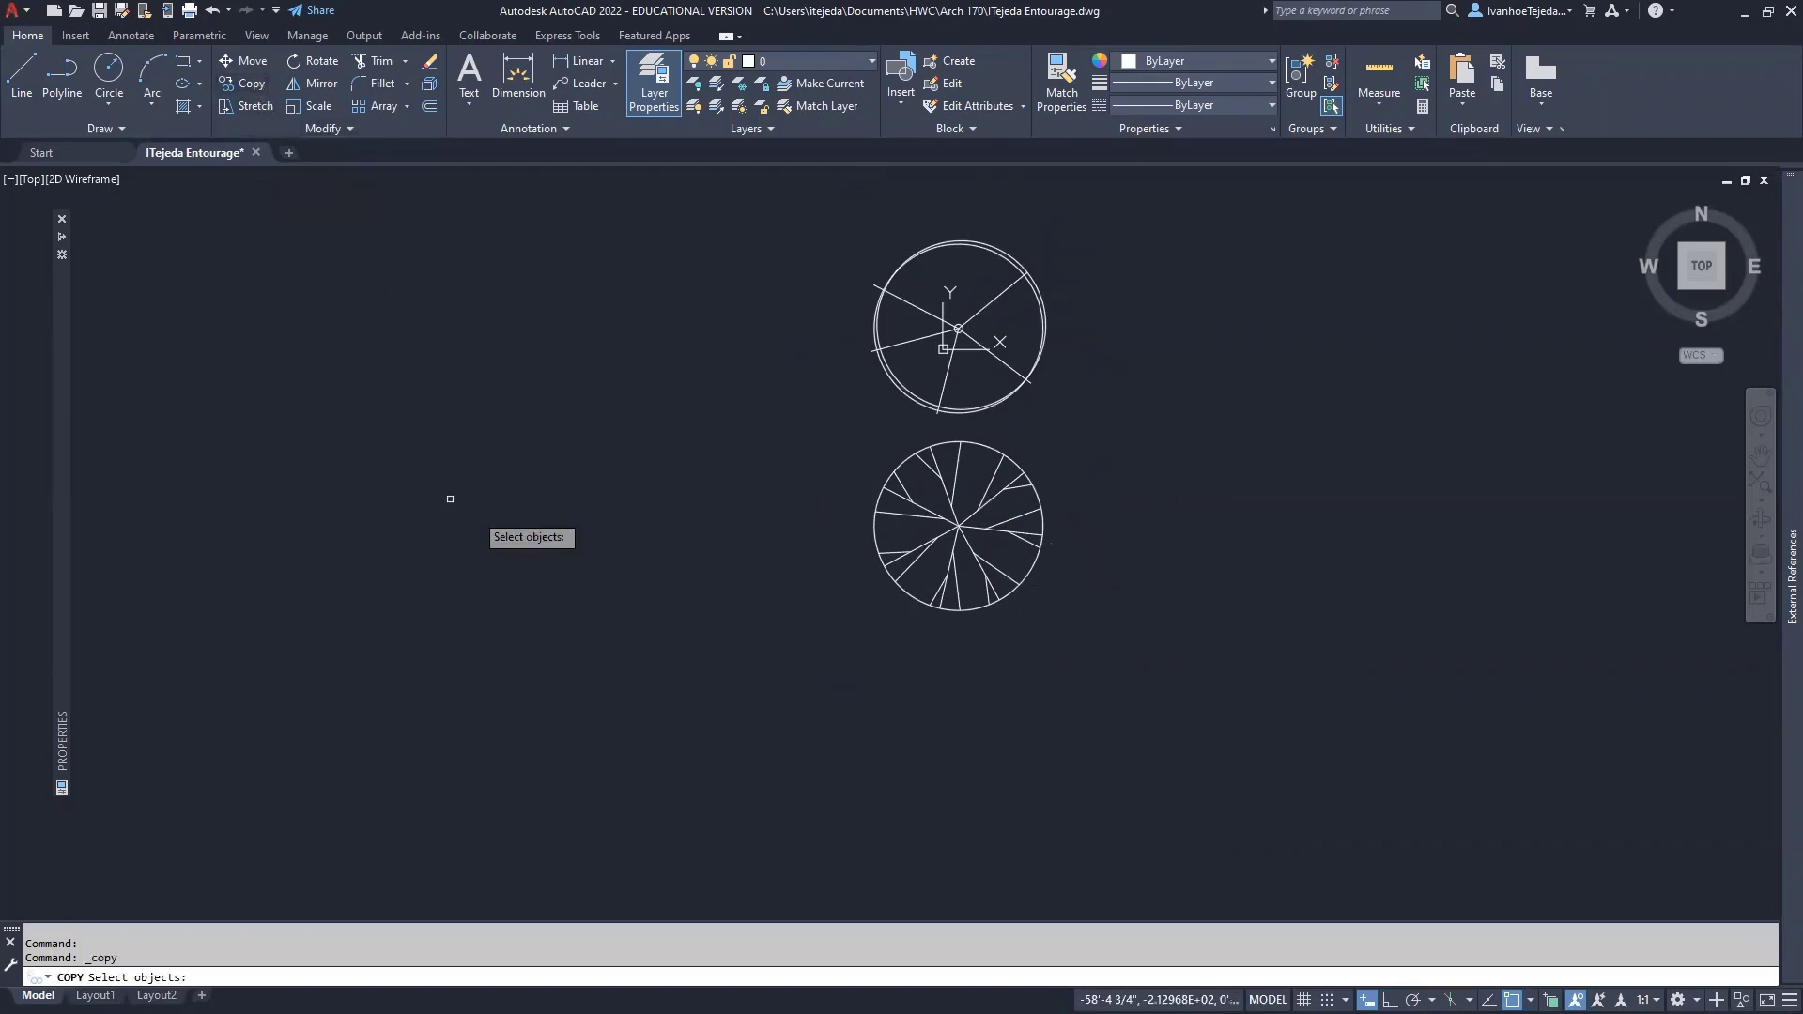
{"action": "left_click", "coordinate": [907, 593]}
{"action": "key", "text": "Return"}
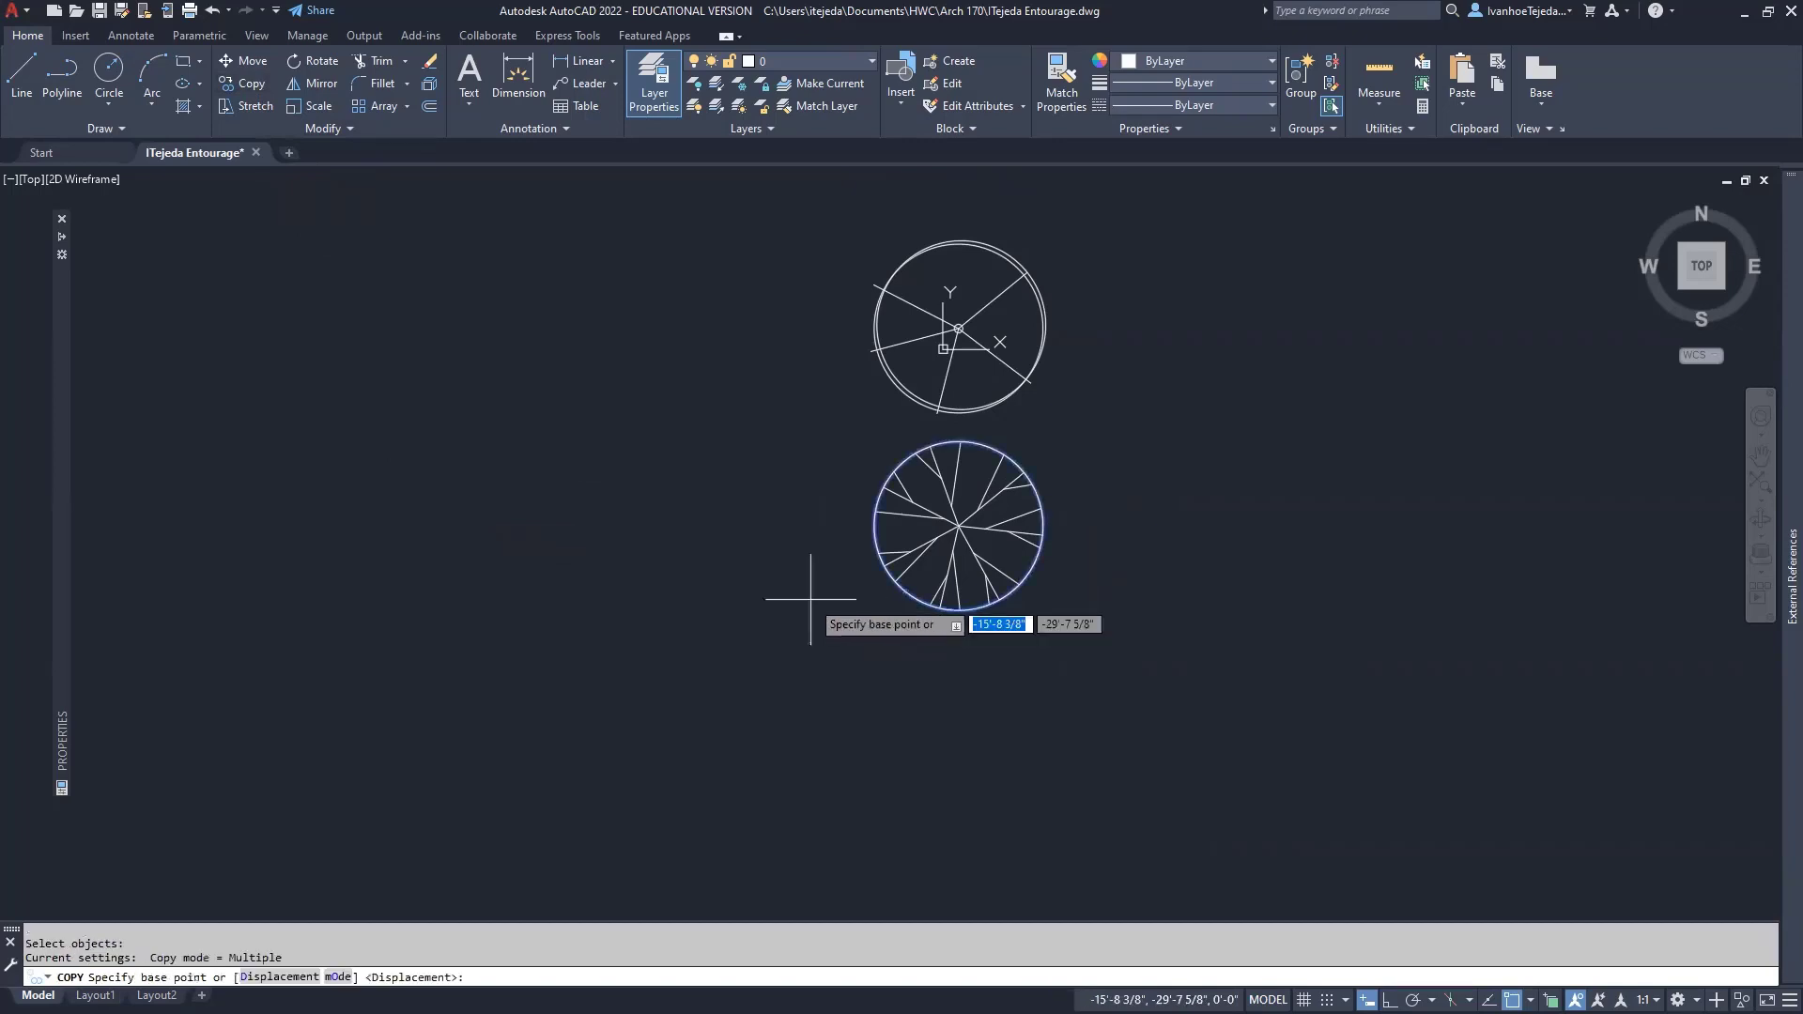
{"action": "left_click", "coordinate": [787, 514]}
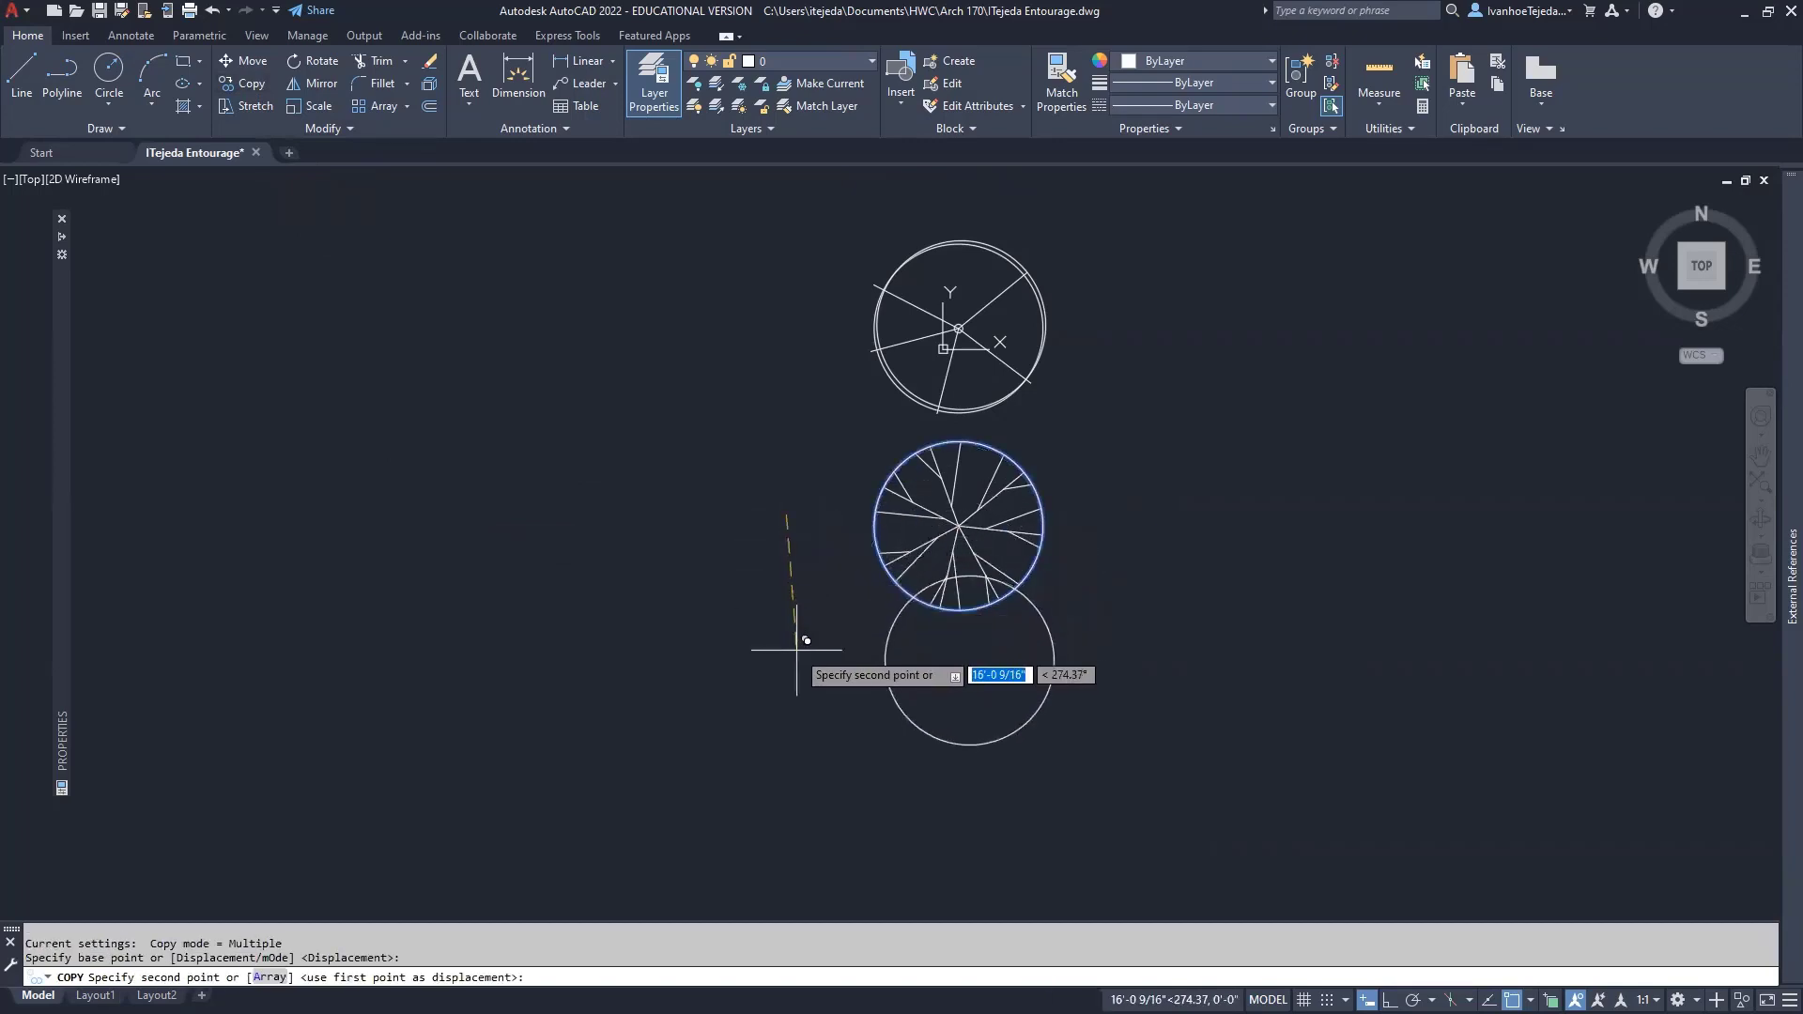
{"action": "key", "text": "F8"}
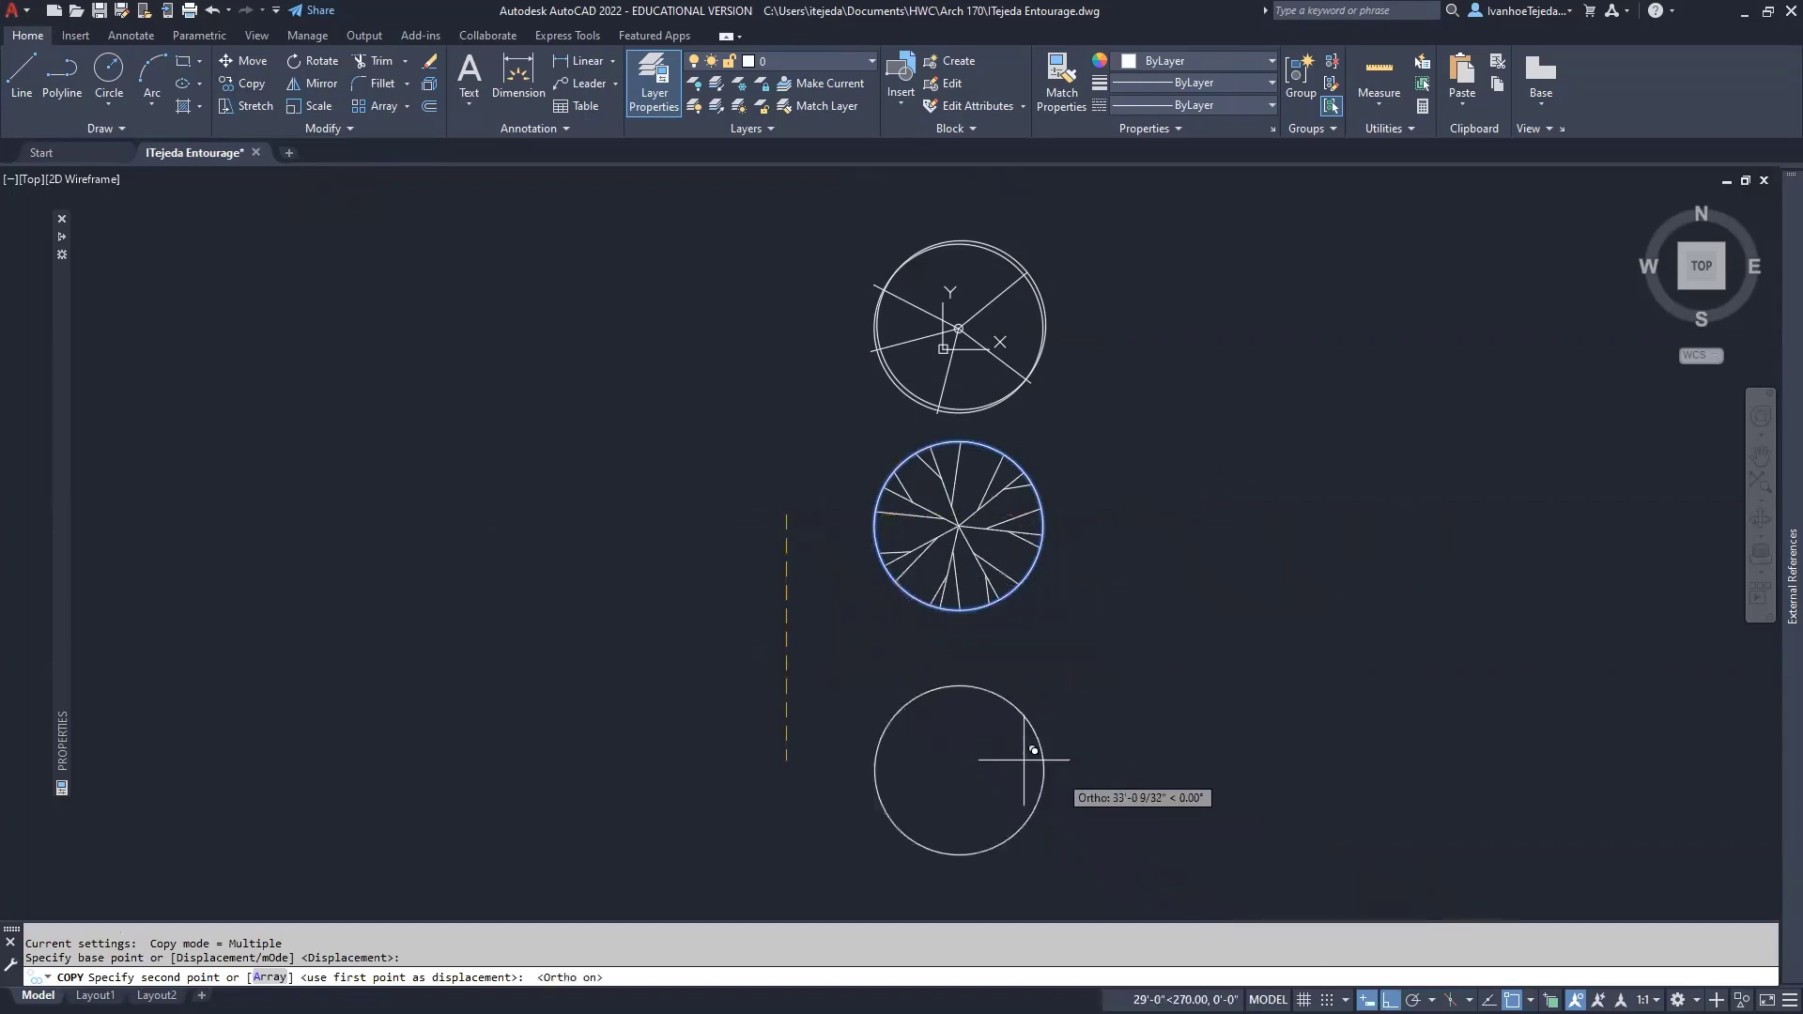
{"action": "middle_click_drag", "start_coordinate": [944, 667], "coordinate": [969, 559]}
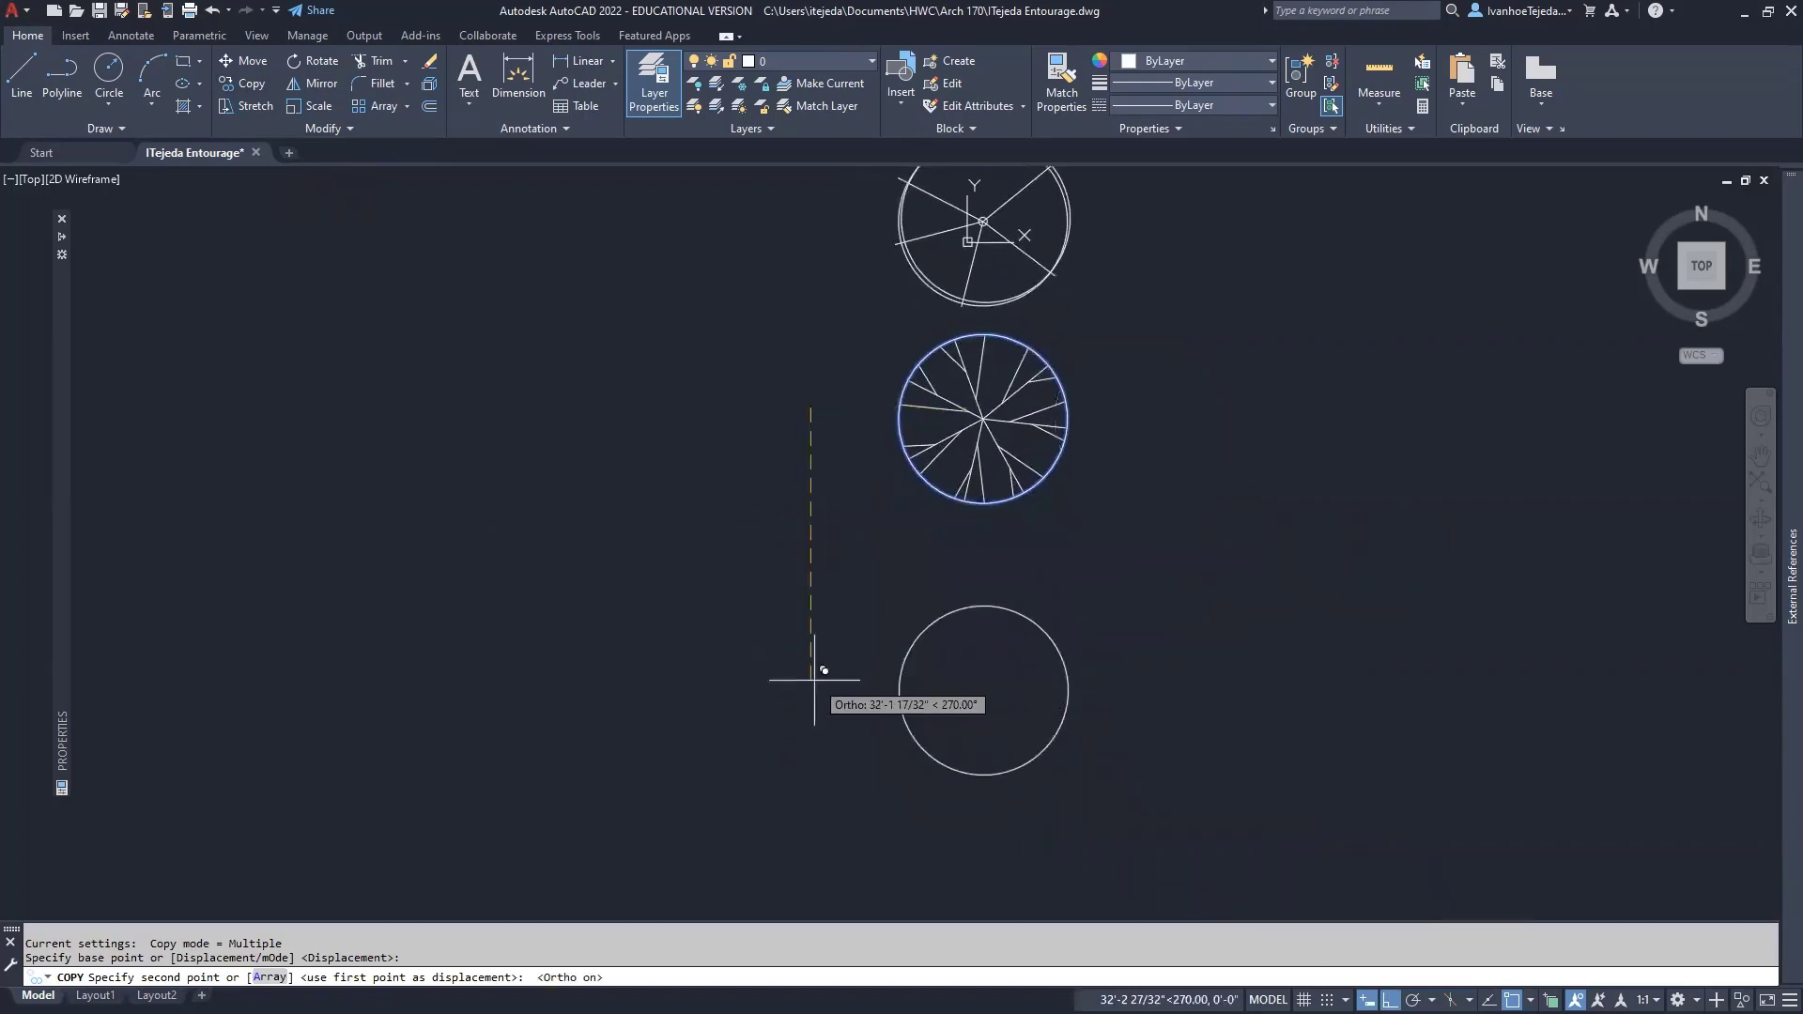
{"action": "left_click", "coordinate": [811, 617]}
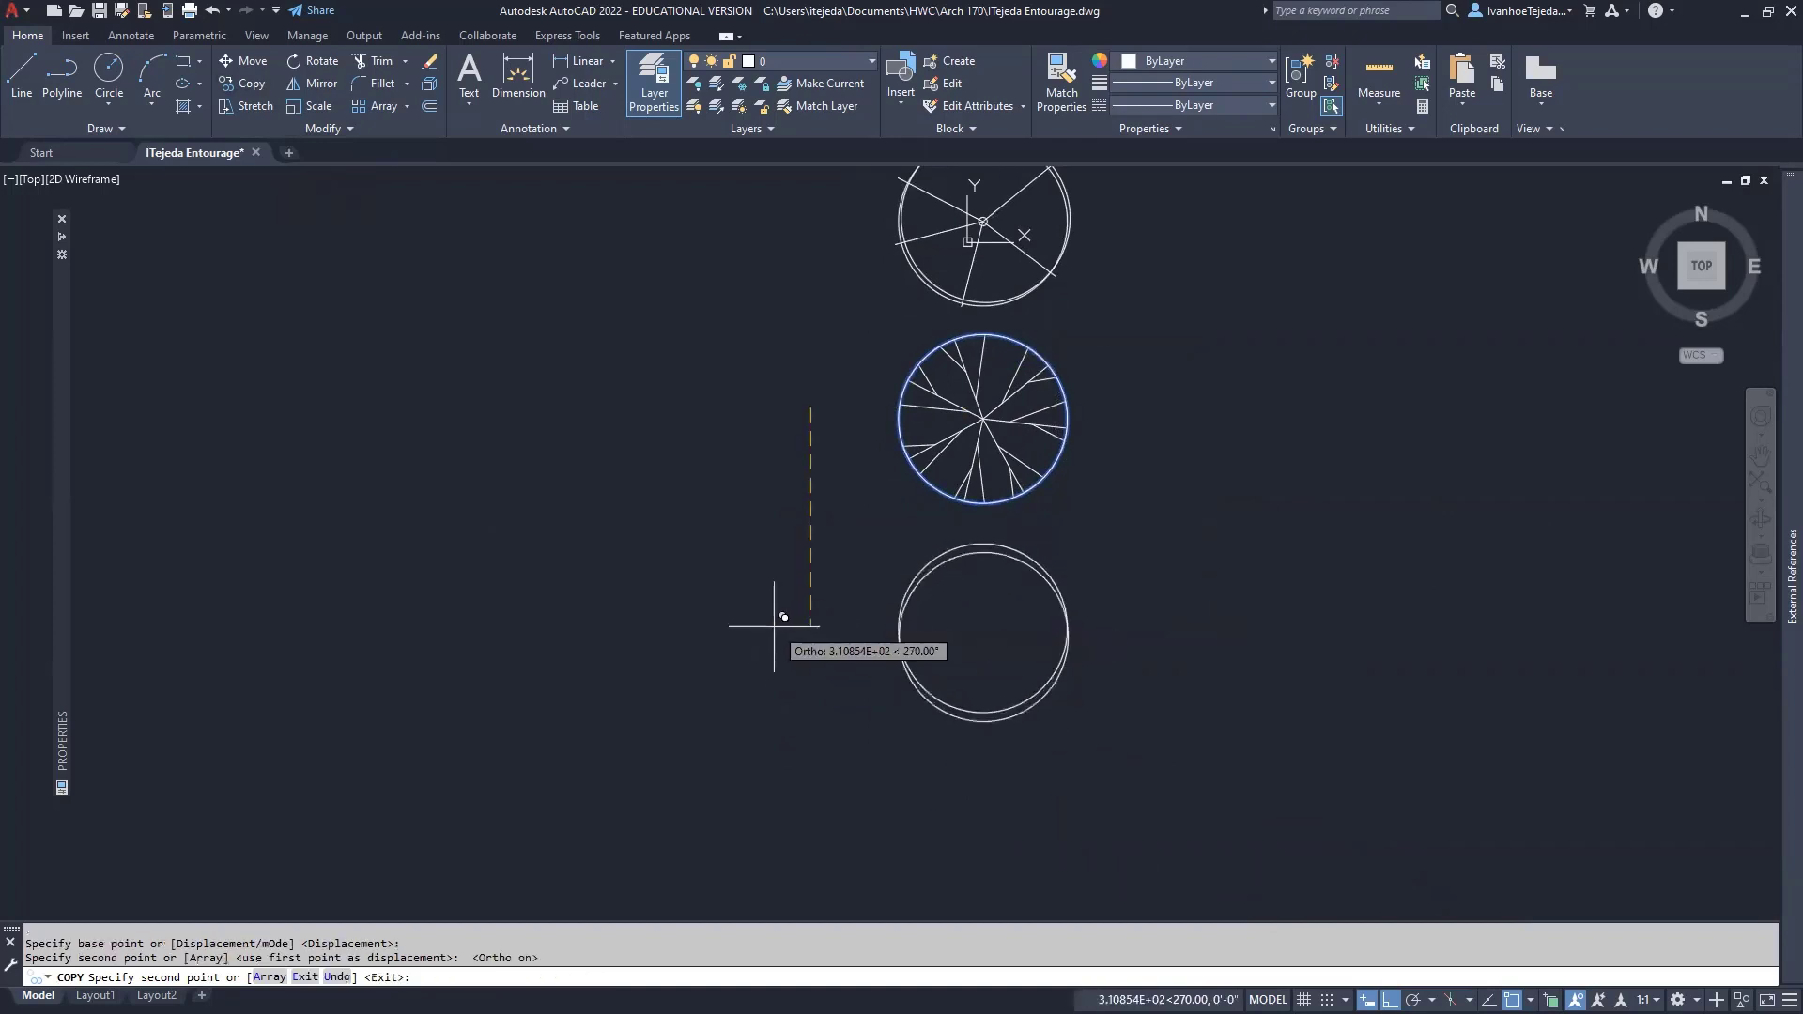
{"action": "right_click", "coordinate": [773, 626]}
{"action": "left_click", "coordinate": [822, 640]}
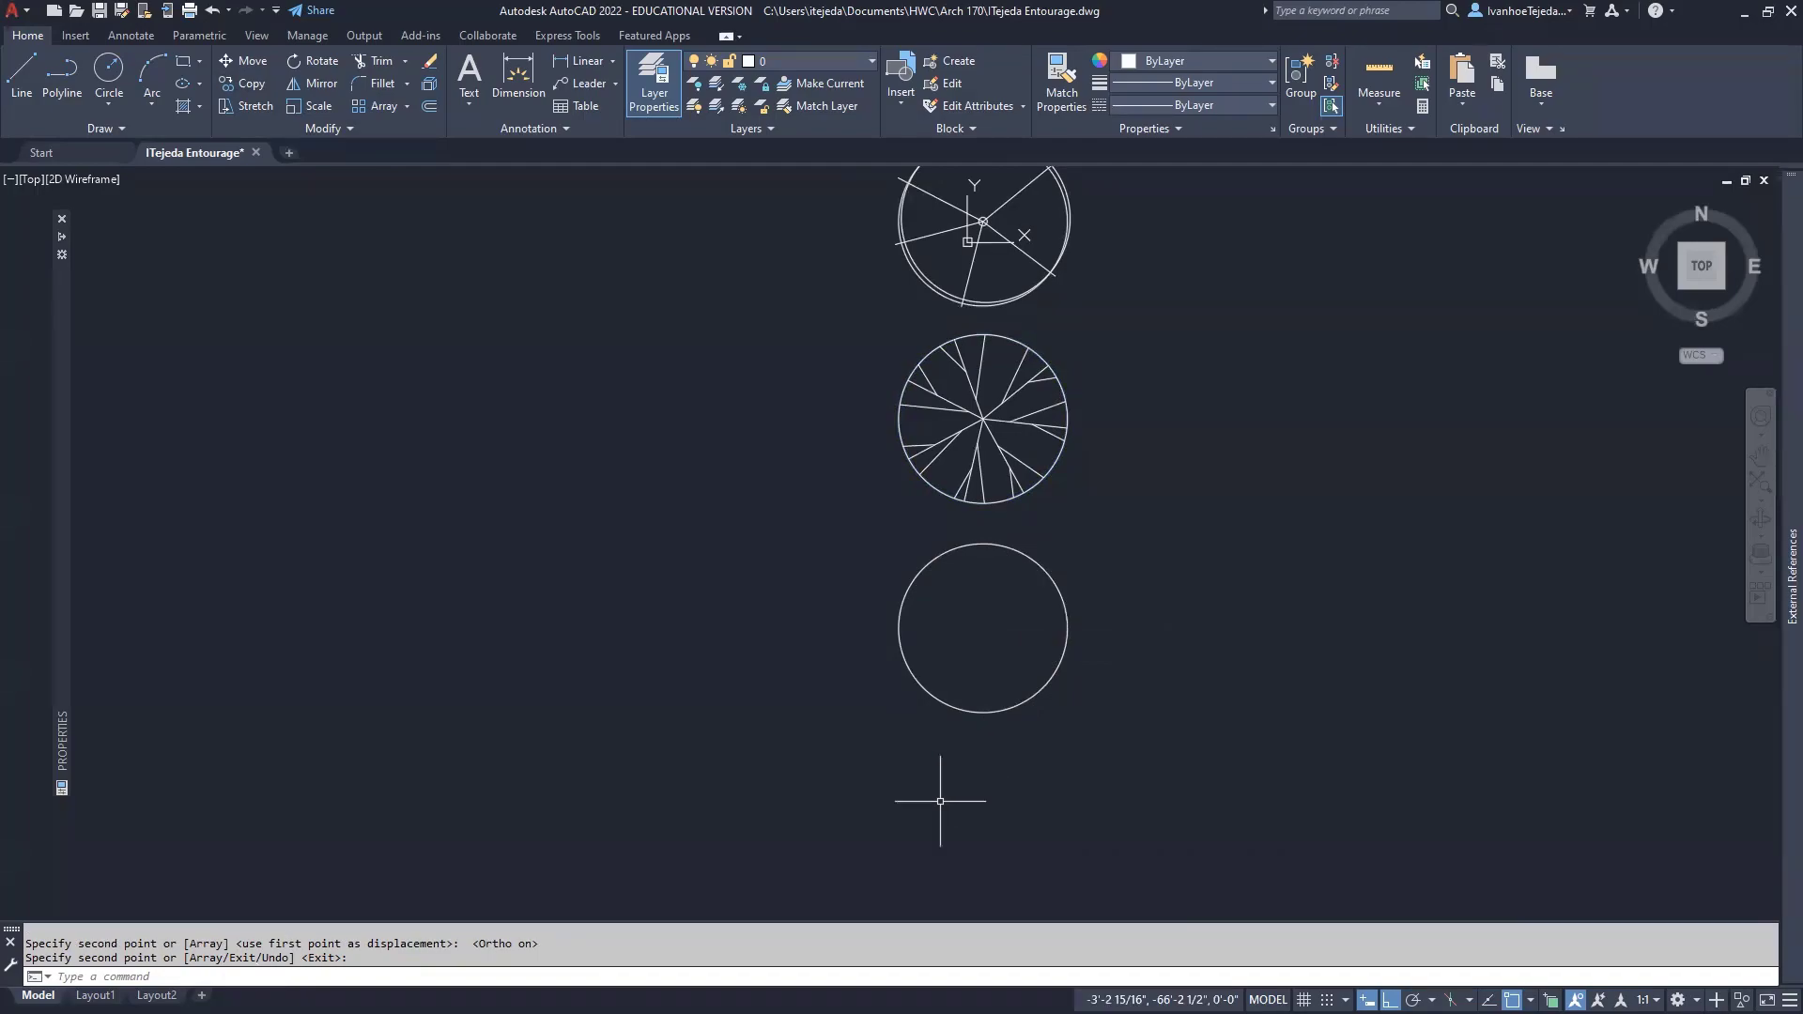
Draw a 4' vertical trunk line straight down from the bottom quadrant of the copied circle.
{"action": "key", "text": "alt+Tab"}
{"action": "scroll", "coordinate": [975, 766], "scroll_direction": "up", "scroll_amount": 3}
{"action": "scroll", "coordinate": [975, 767], "scroll_direction": "up", "scroll_amount": 2}
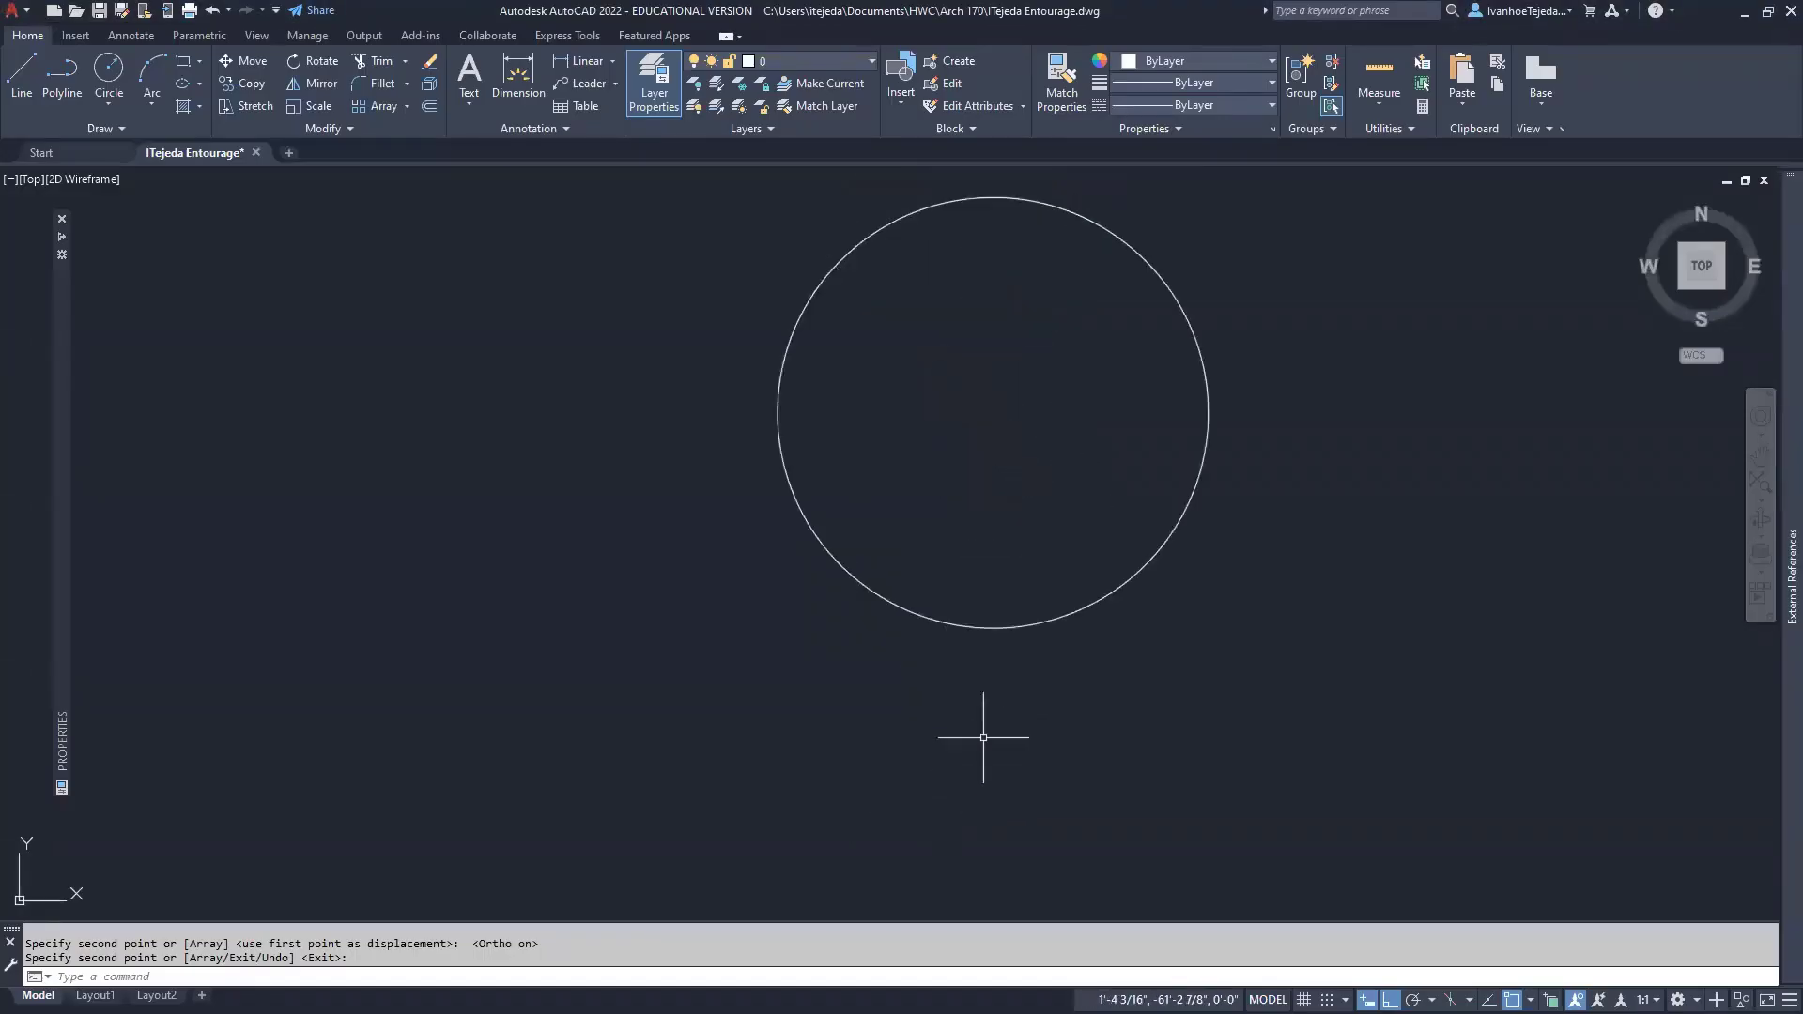
{"action": "middle_click_drag", "start_coordinate": [982, 728], "coordinate": [986, 637]}
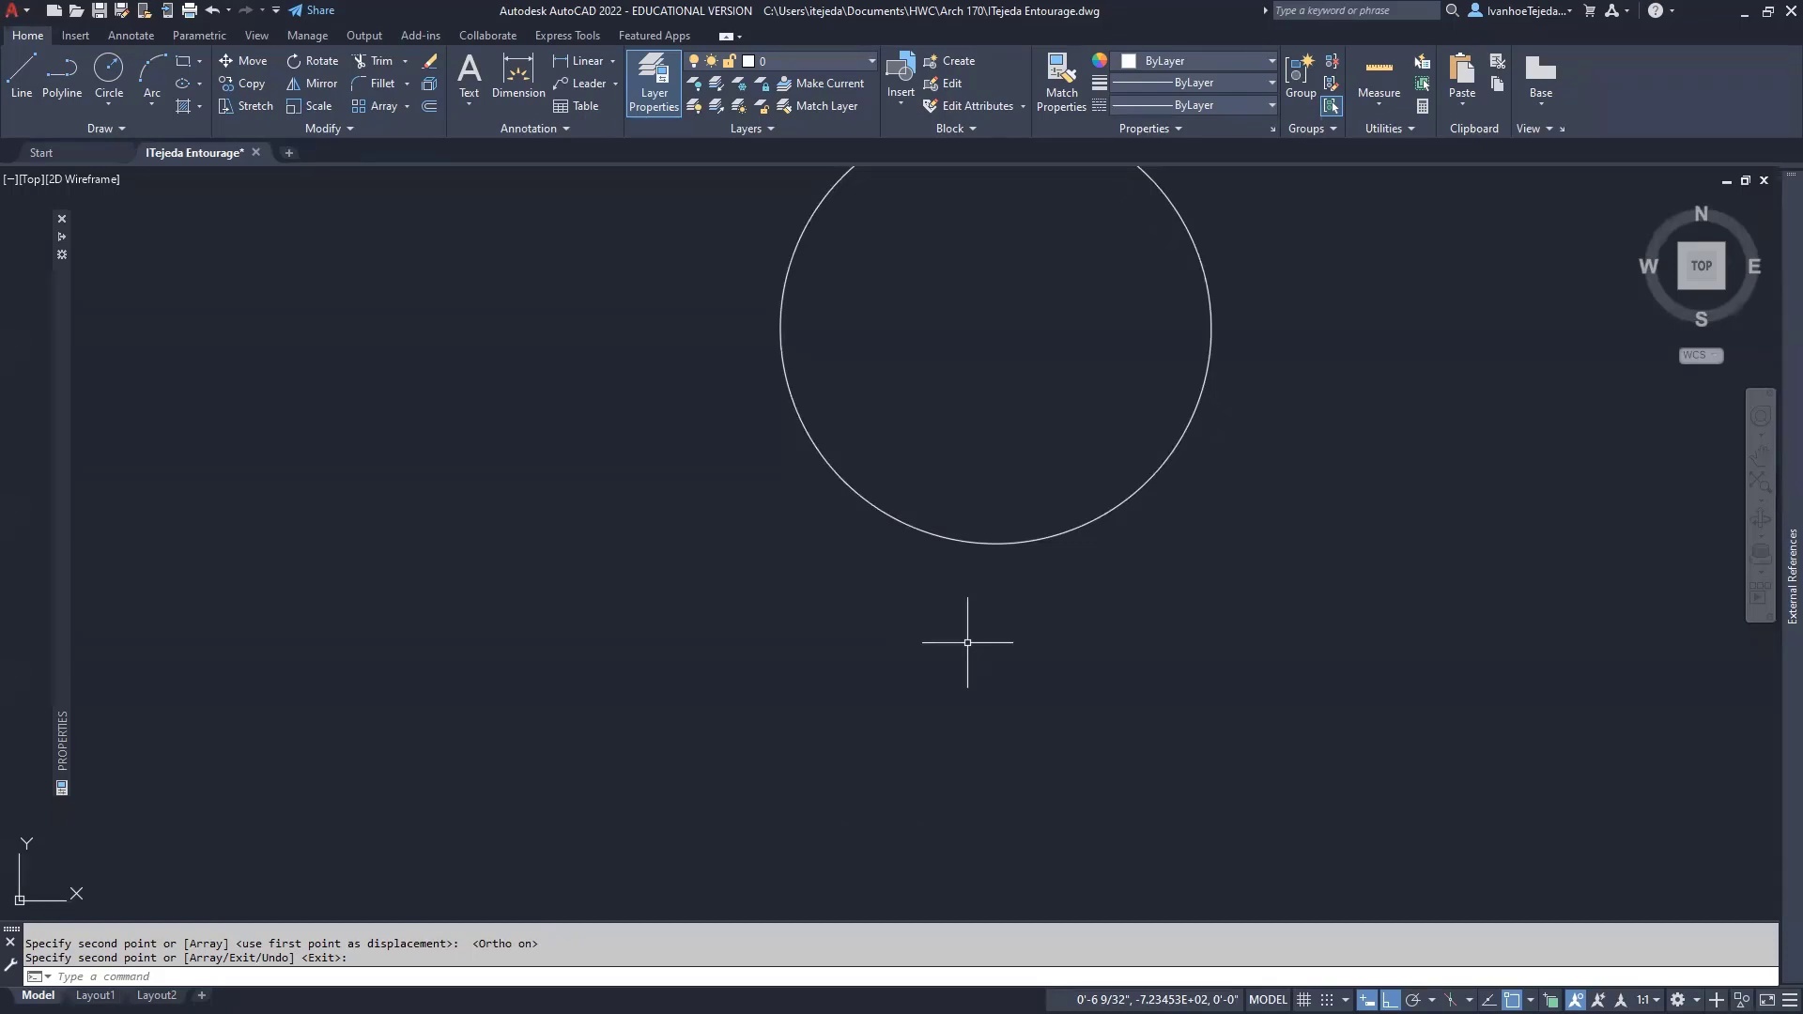
{"action": "type", "text": "L"}
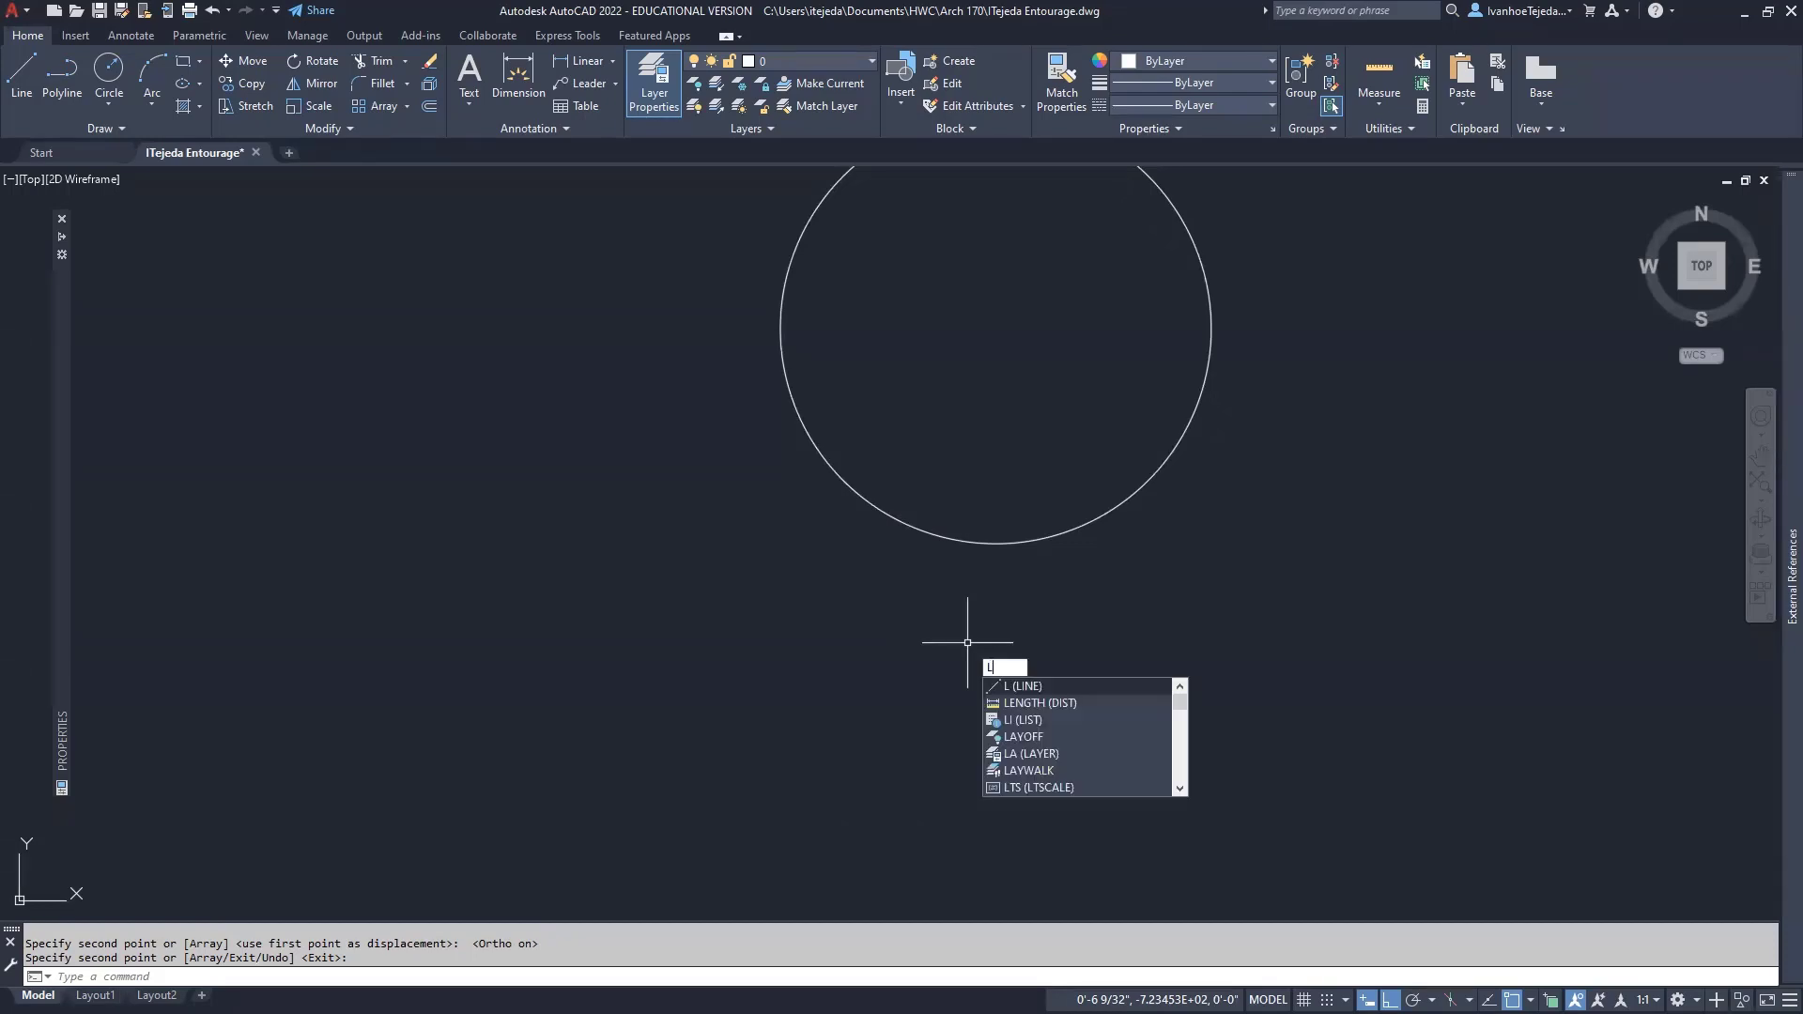
{"action": "key", "text": "Return"}
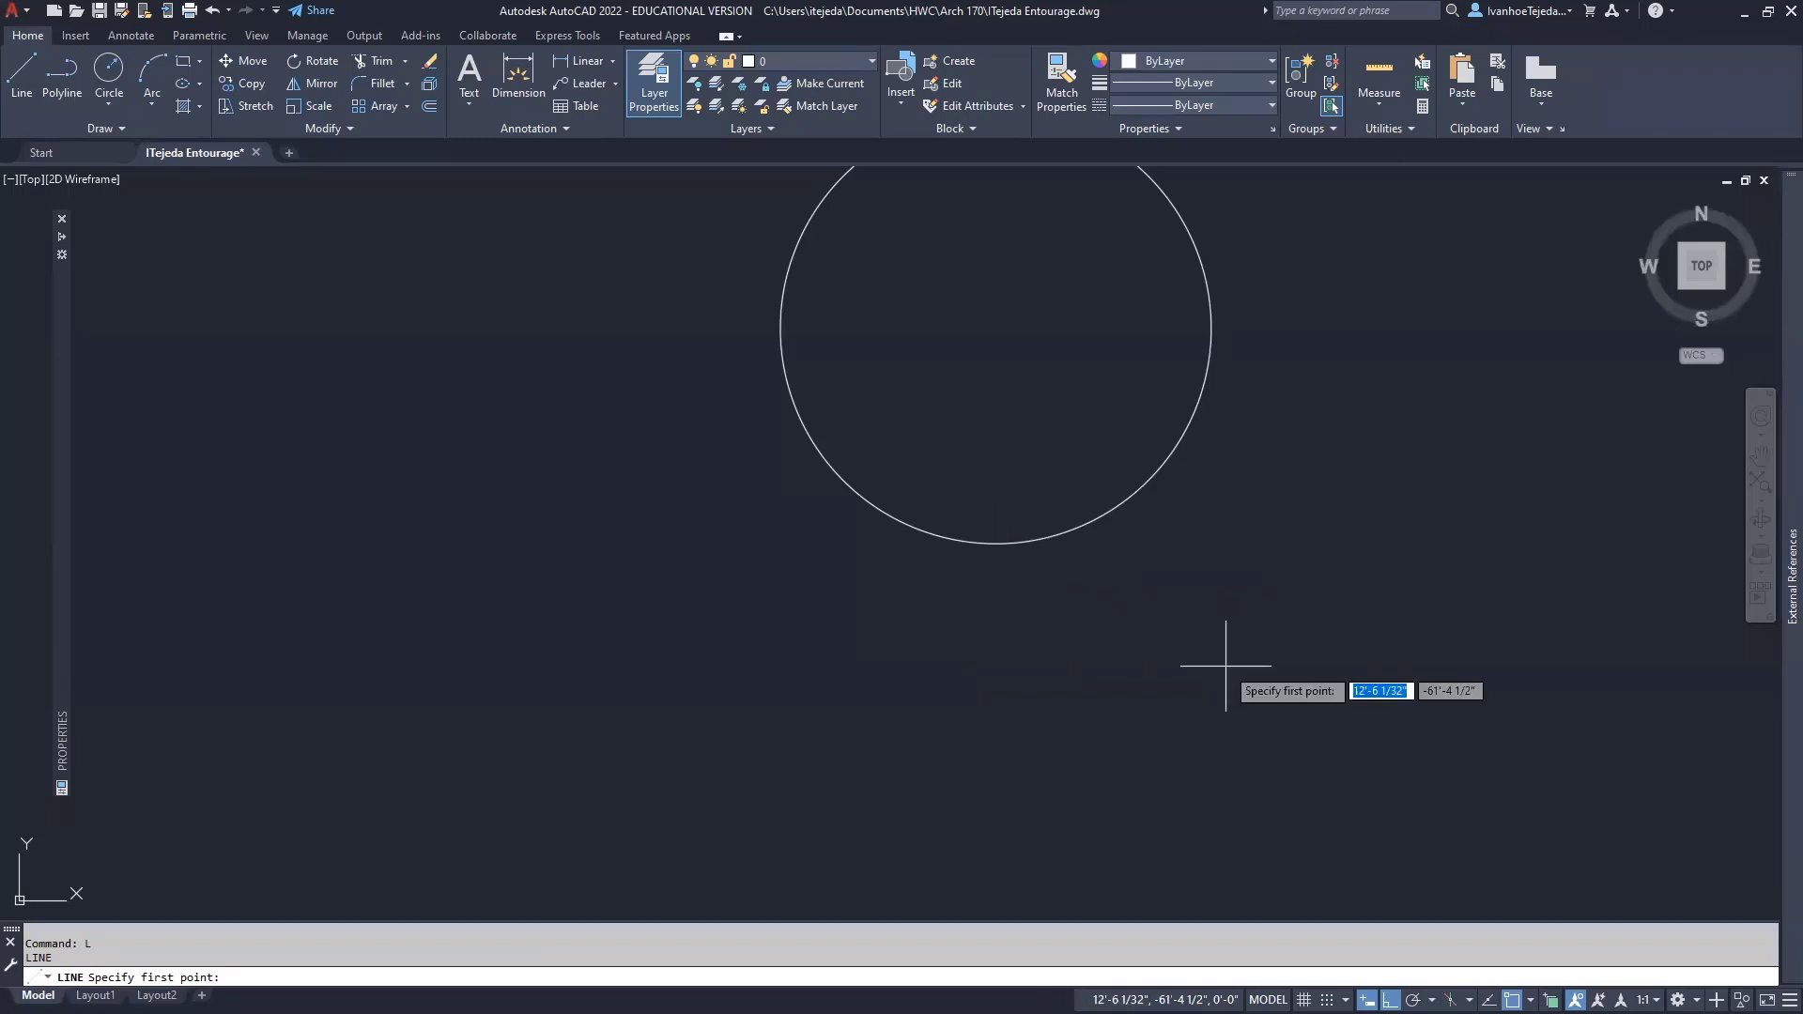
{"action": "right_click", "coordinate": [1031, 624], "text": "shift"}
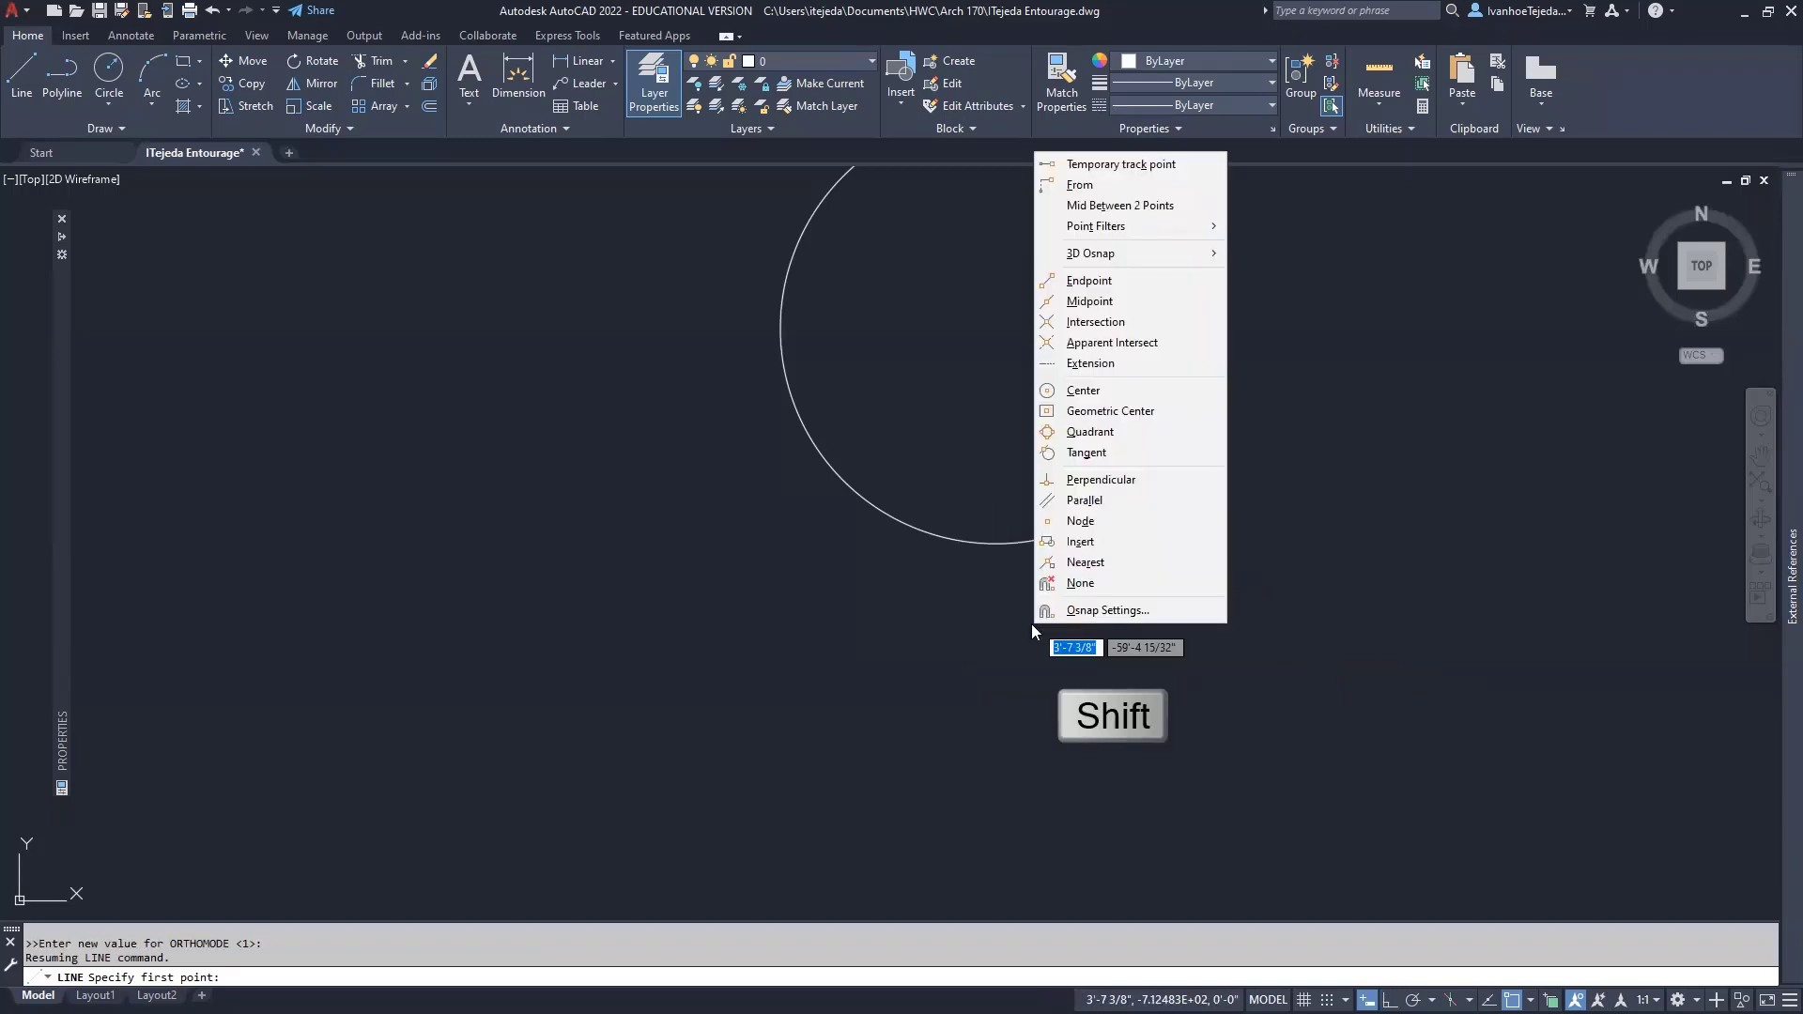
{"action": "left_click", "coordinate": [1099, 433]}
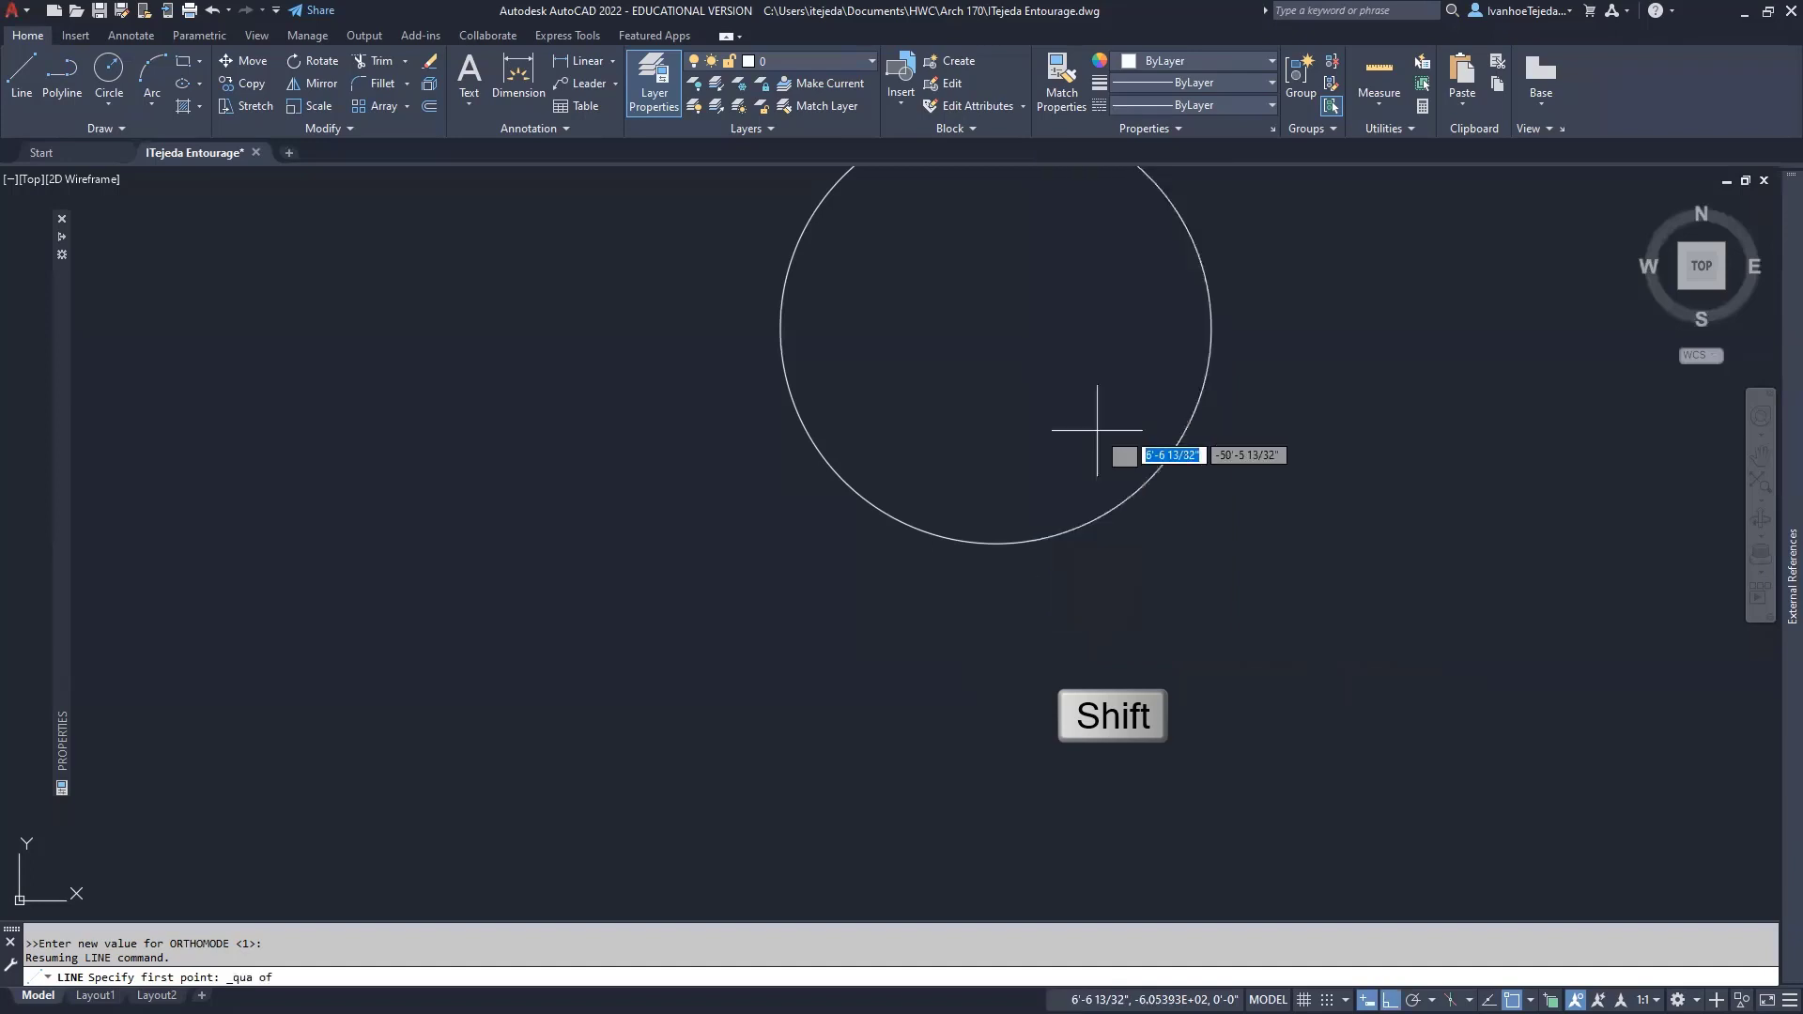
{"action": "left_click", "coordinate": [996, 543]}
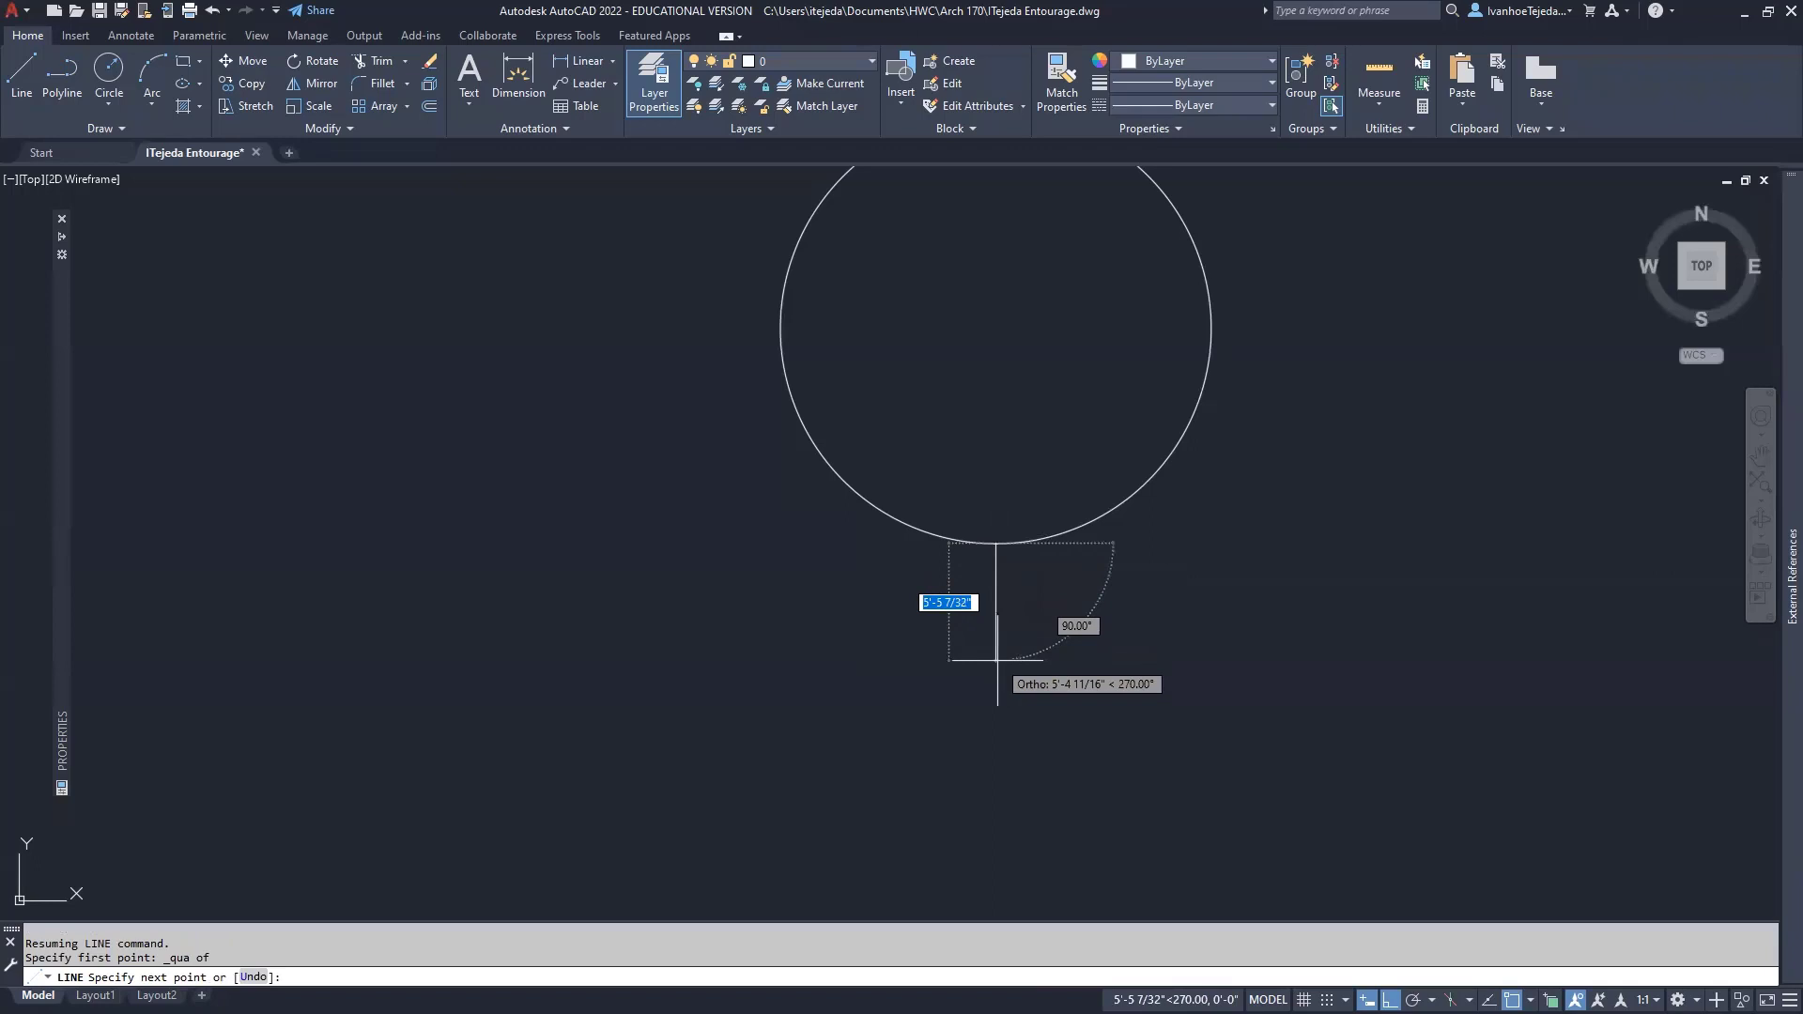
{"action": "type", "text": "4'"}
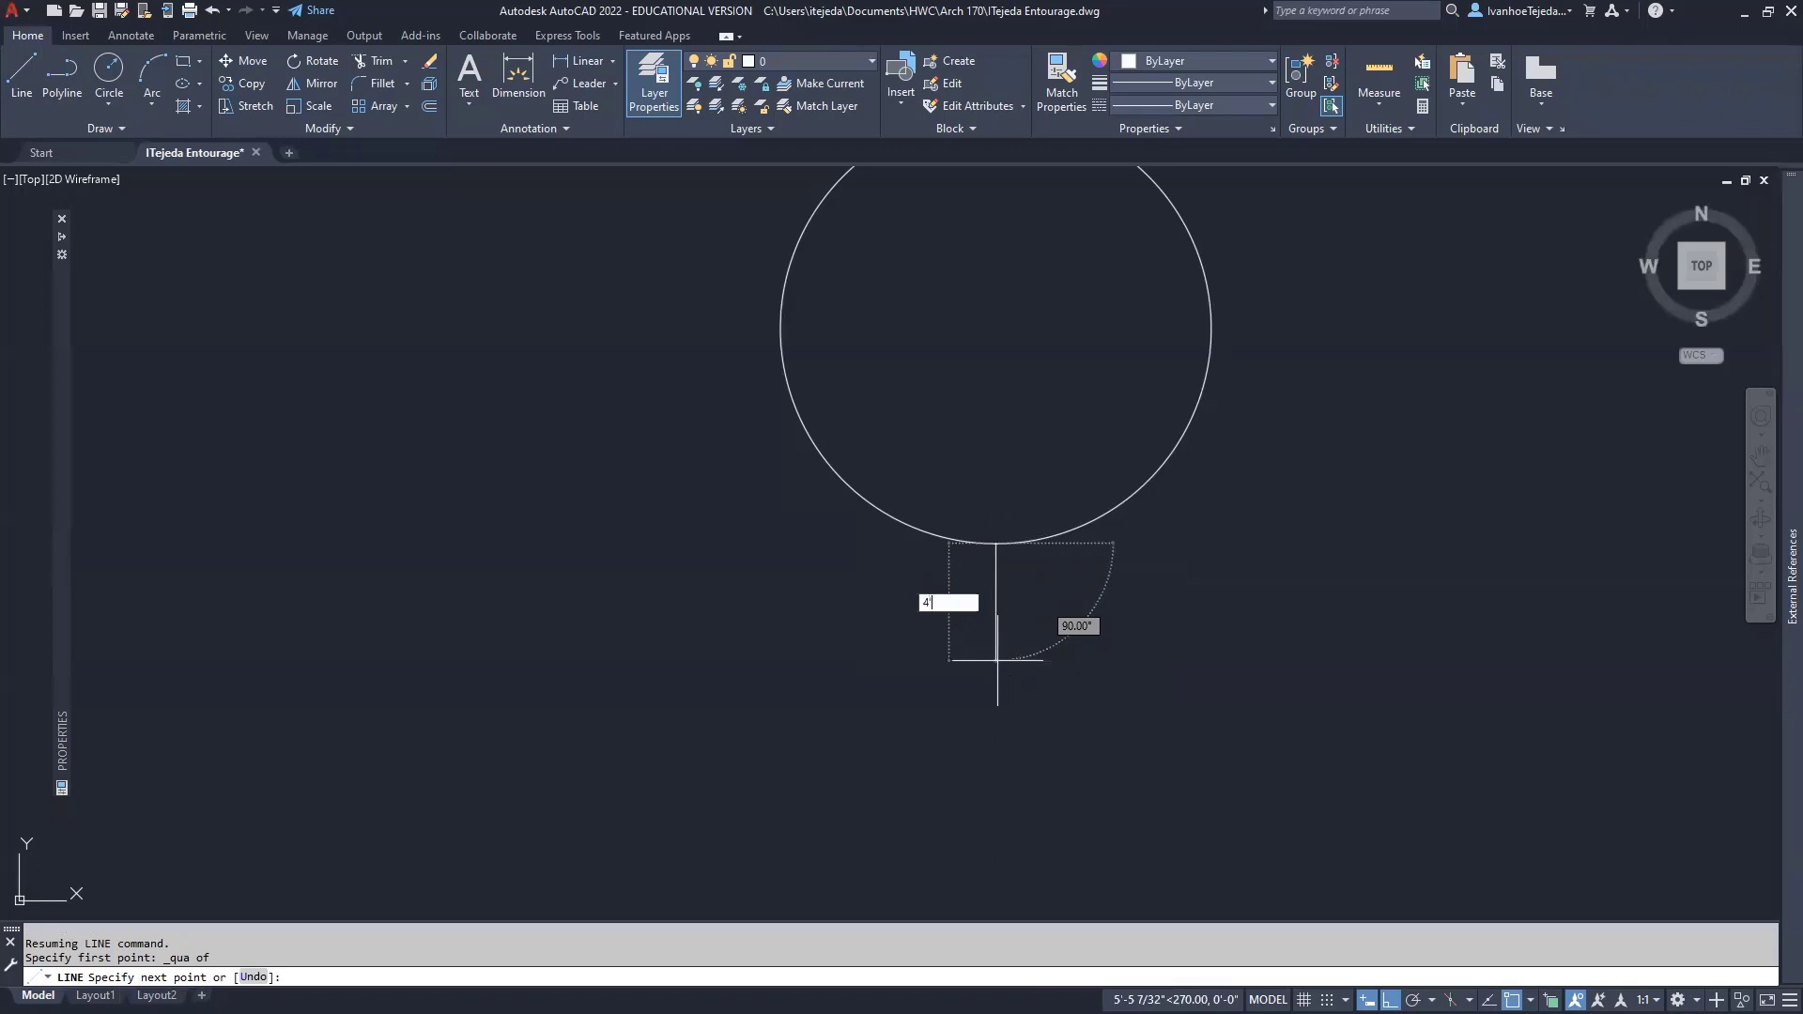
{"action": "key", "text": "Return"}
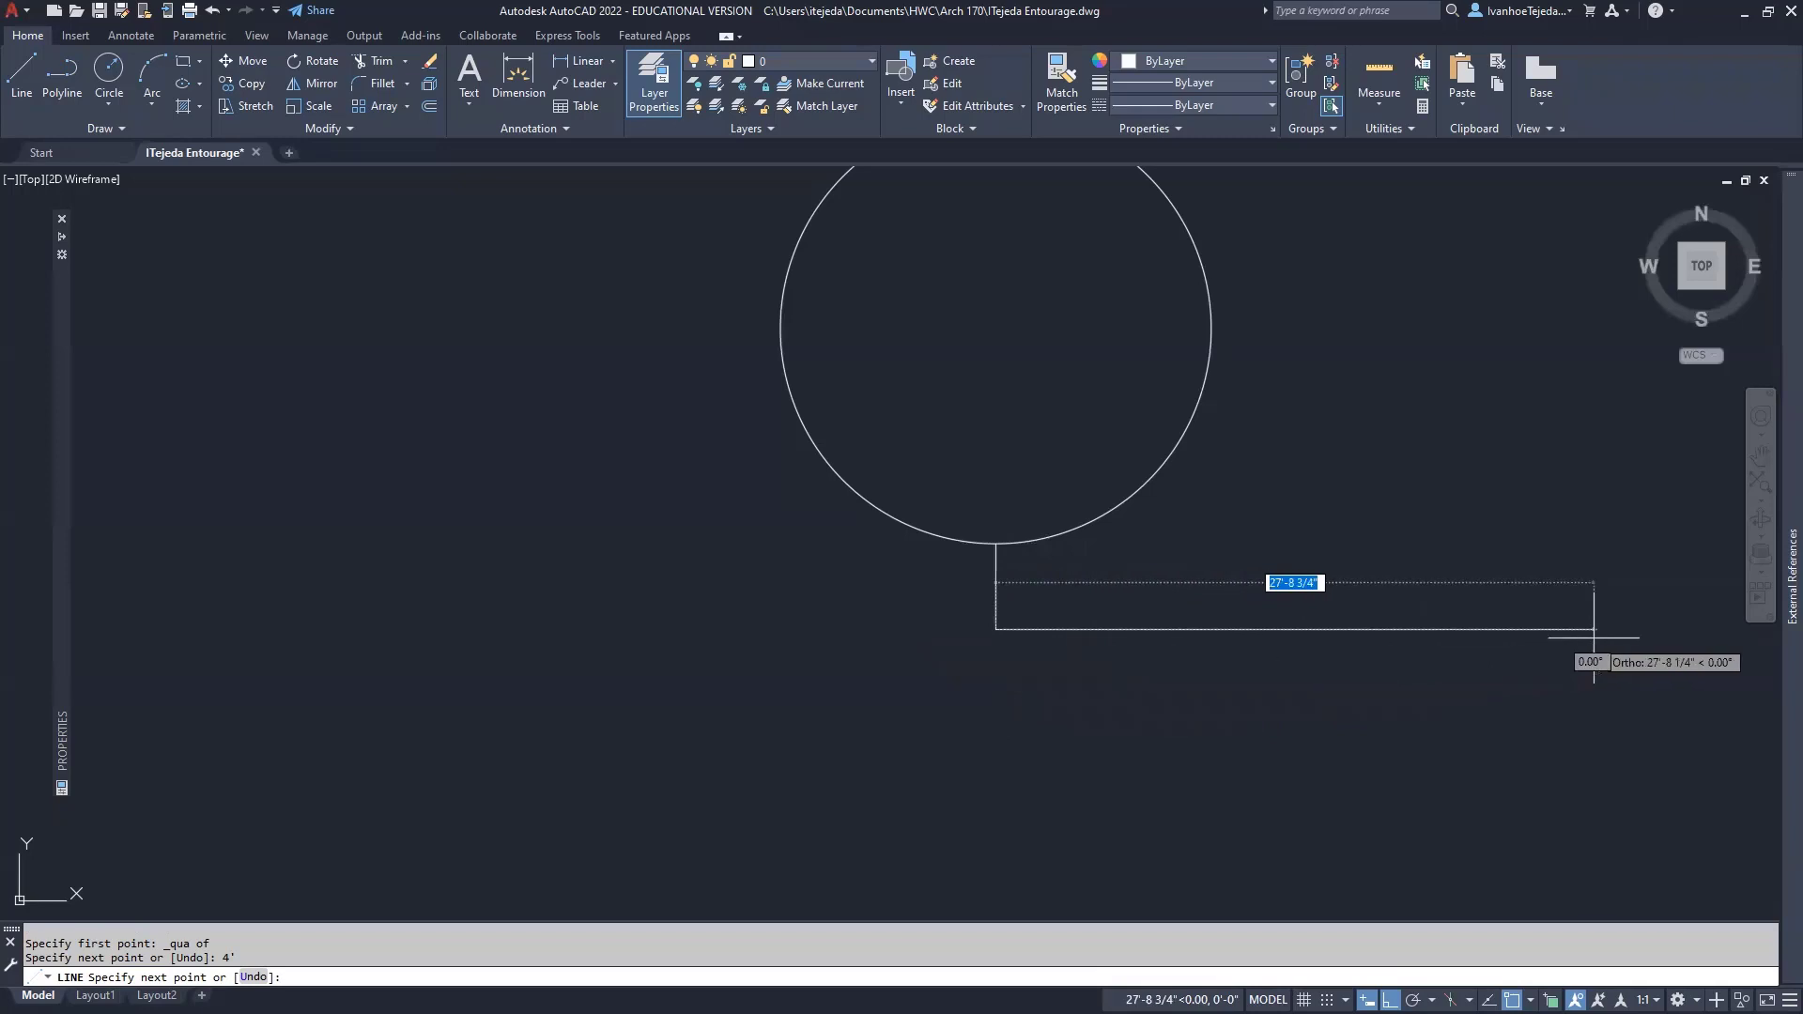
Continue from the trunk's lower end with a horizontal ground line about 27'-8" long to the right, then finish the line.
{"action": "left_click", "coordinate": [1594, 638]}
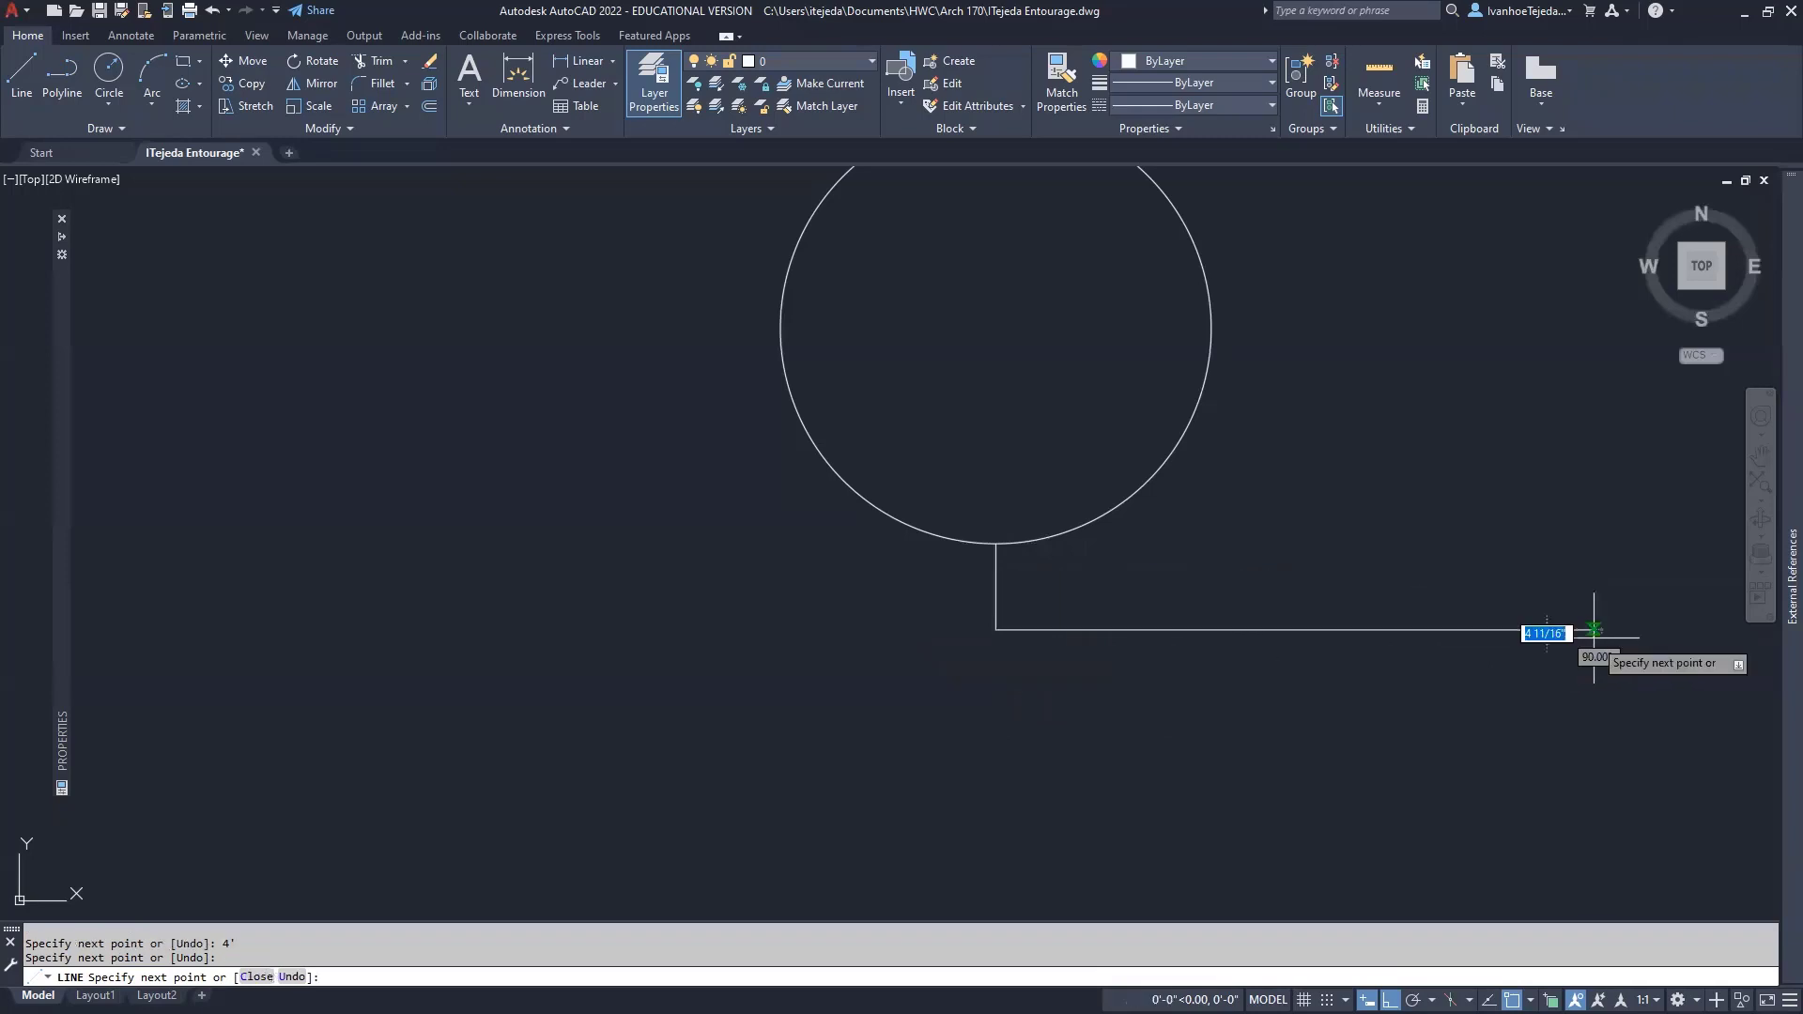
{"action": "right_click", "coordinate": [1351, 707]}
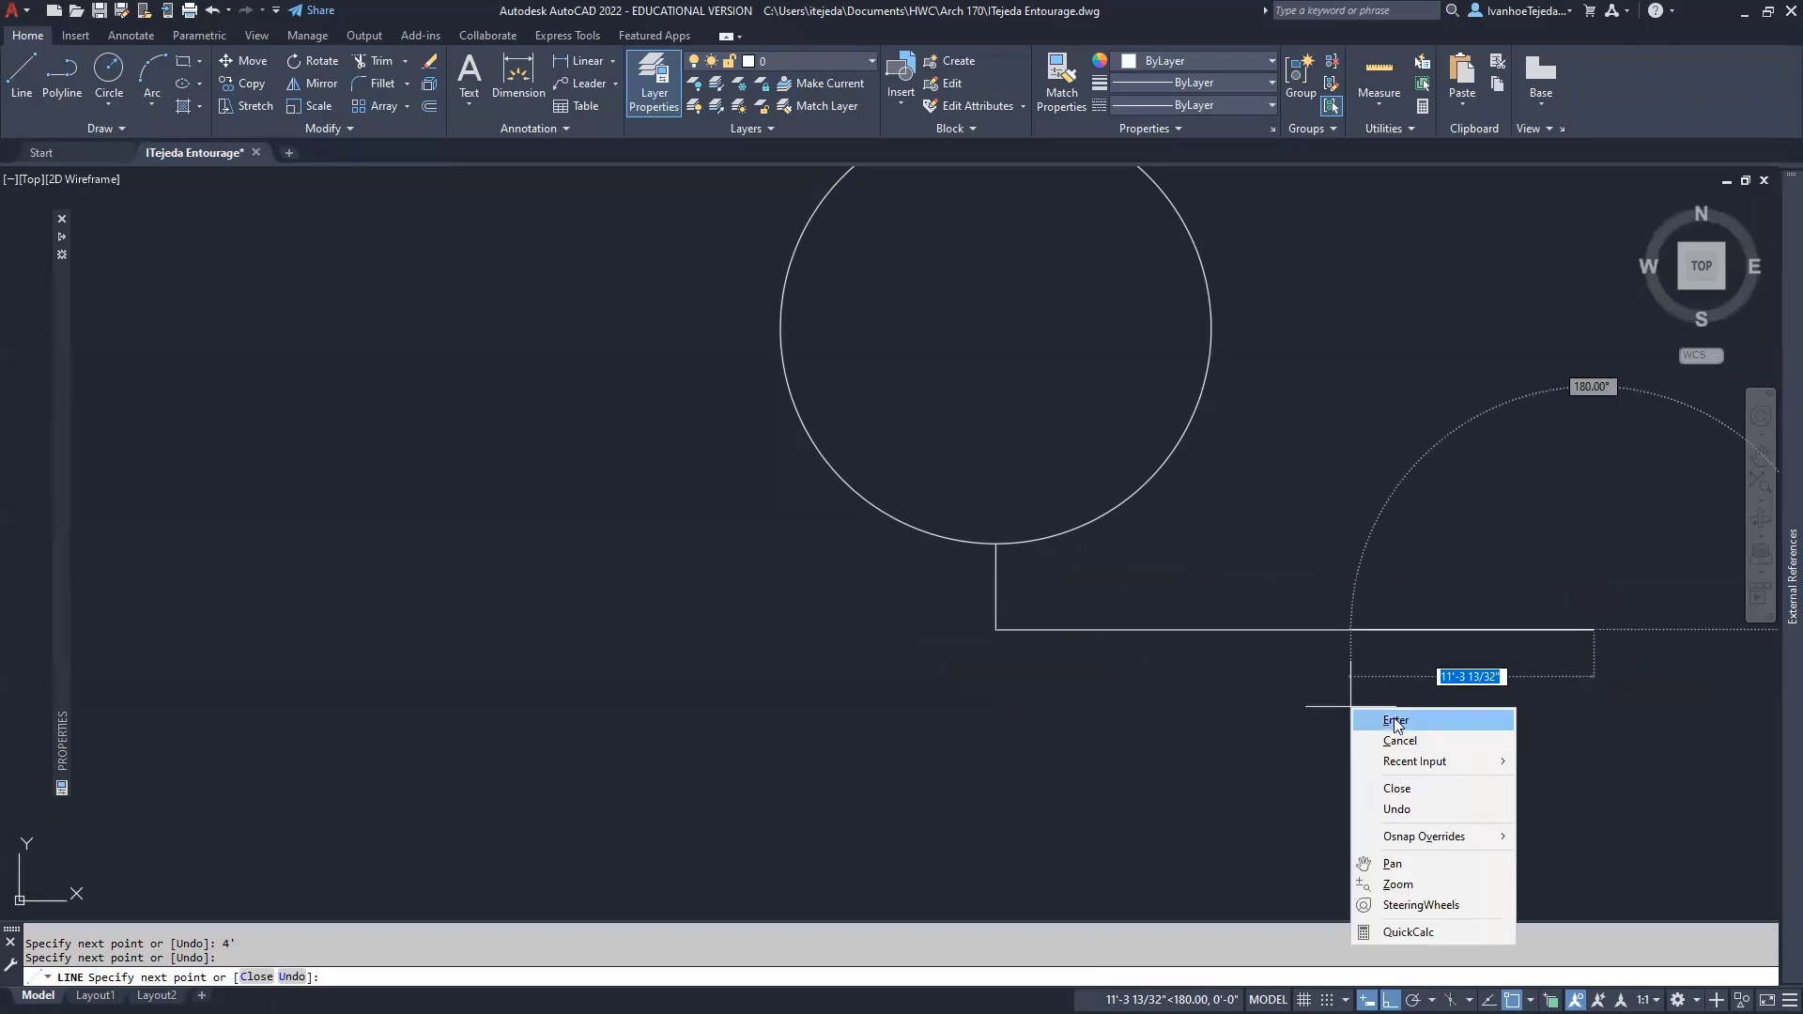
{"action": "left_click", "coordinate": [1382, 716]}
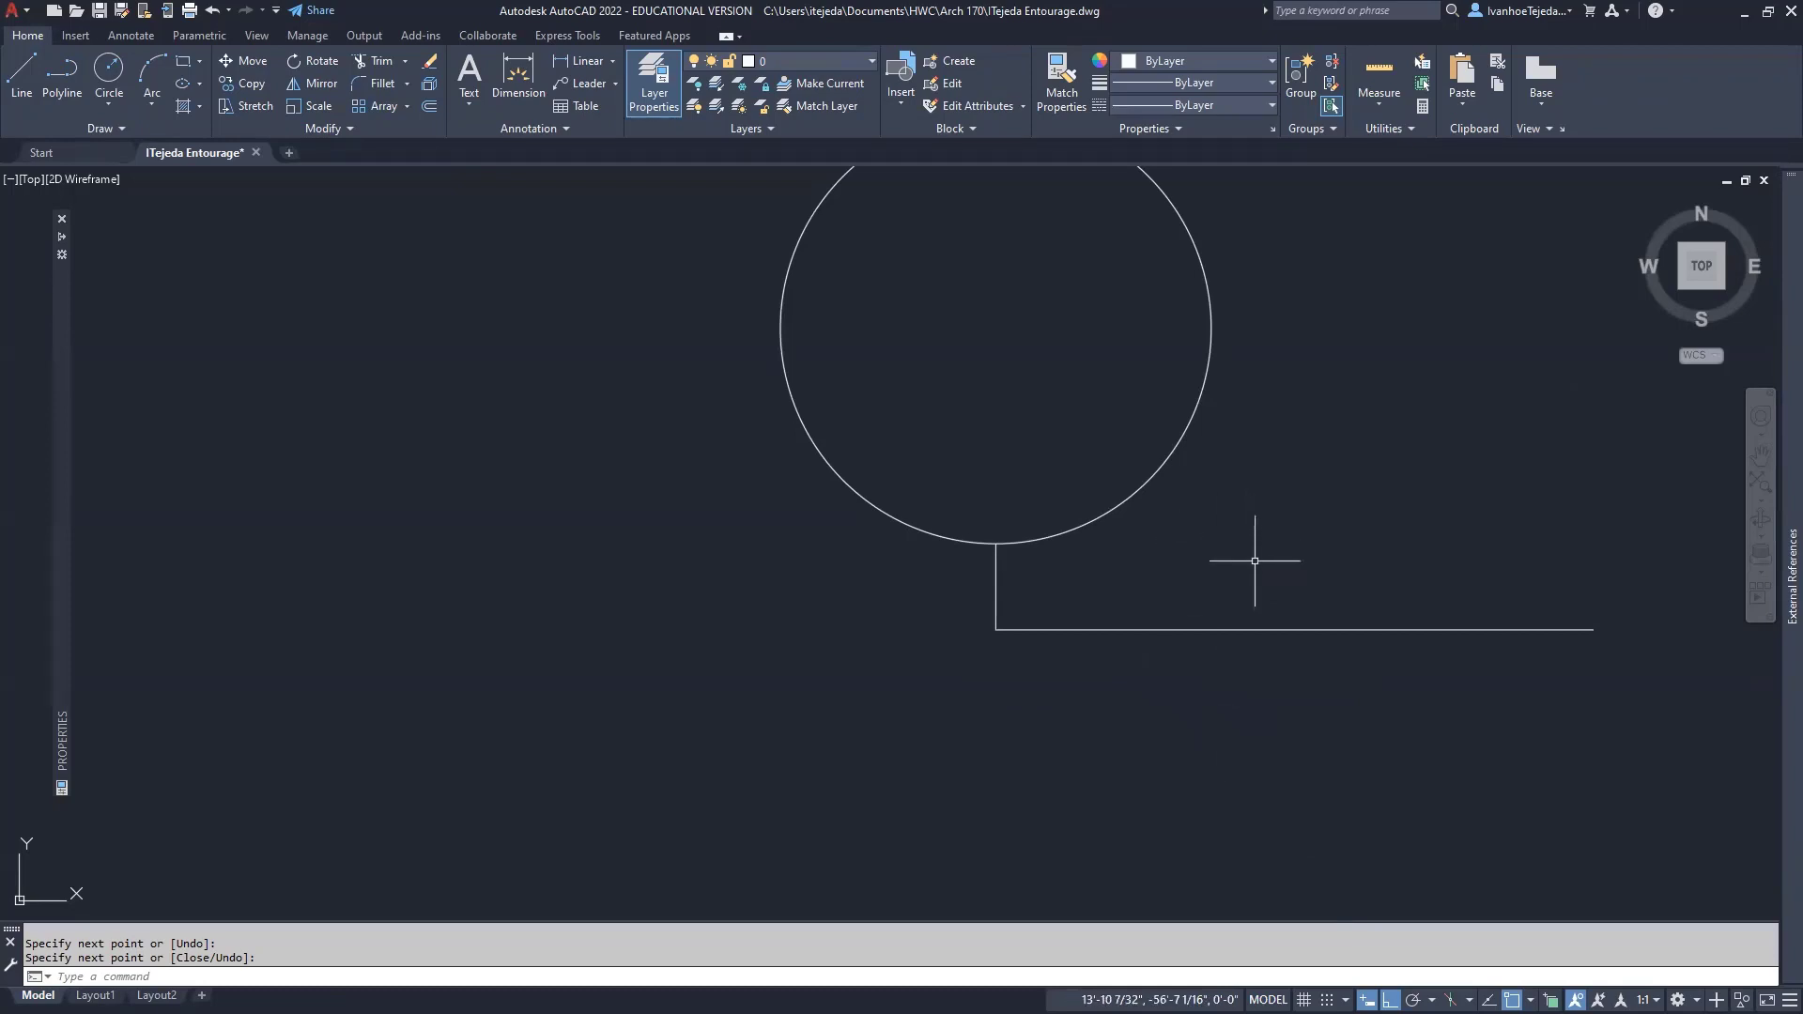
Stretch the ground line's left endpoint horizontally from the trunk to beyond the circle's left side.
{"action": "left_click", "coordinate": [1202, 628]}
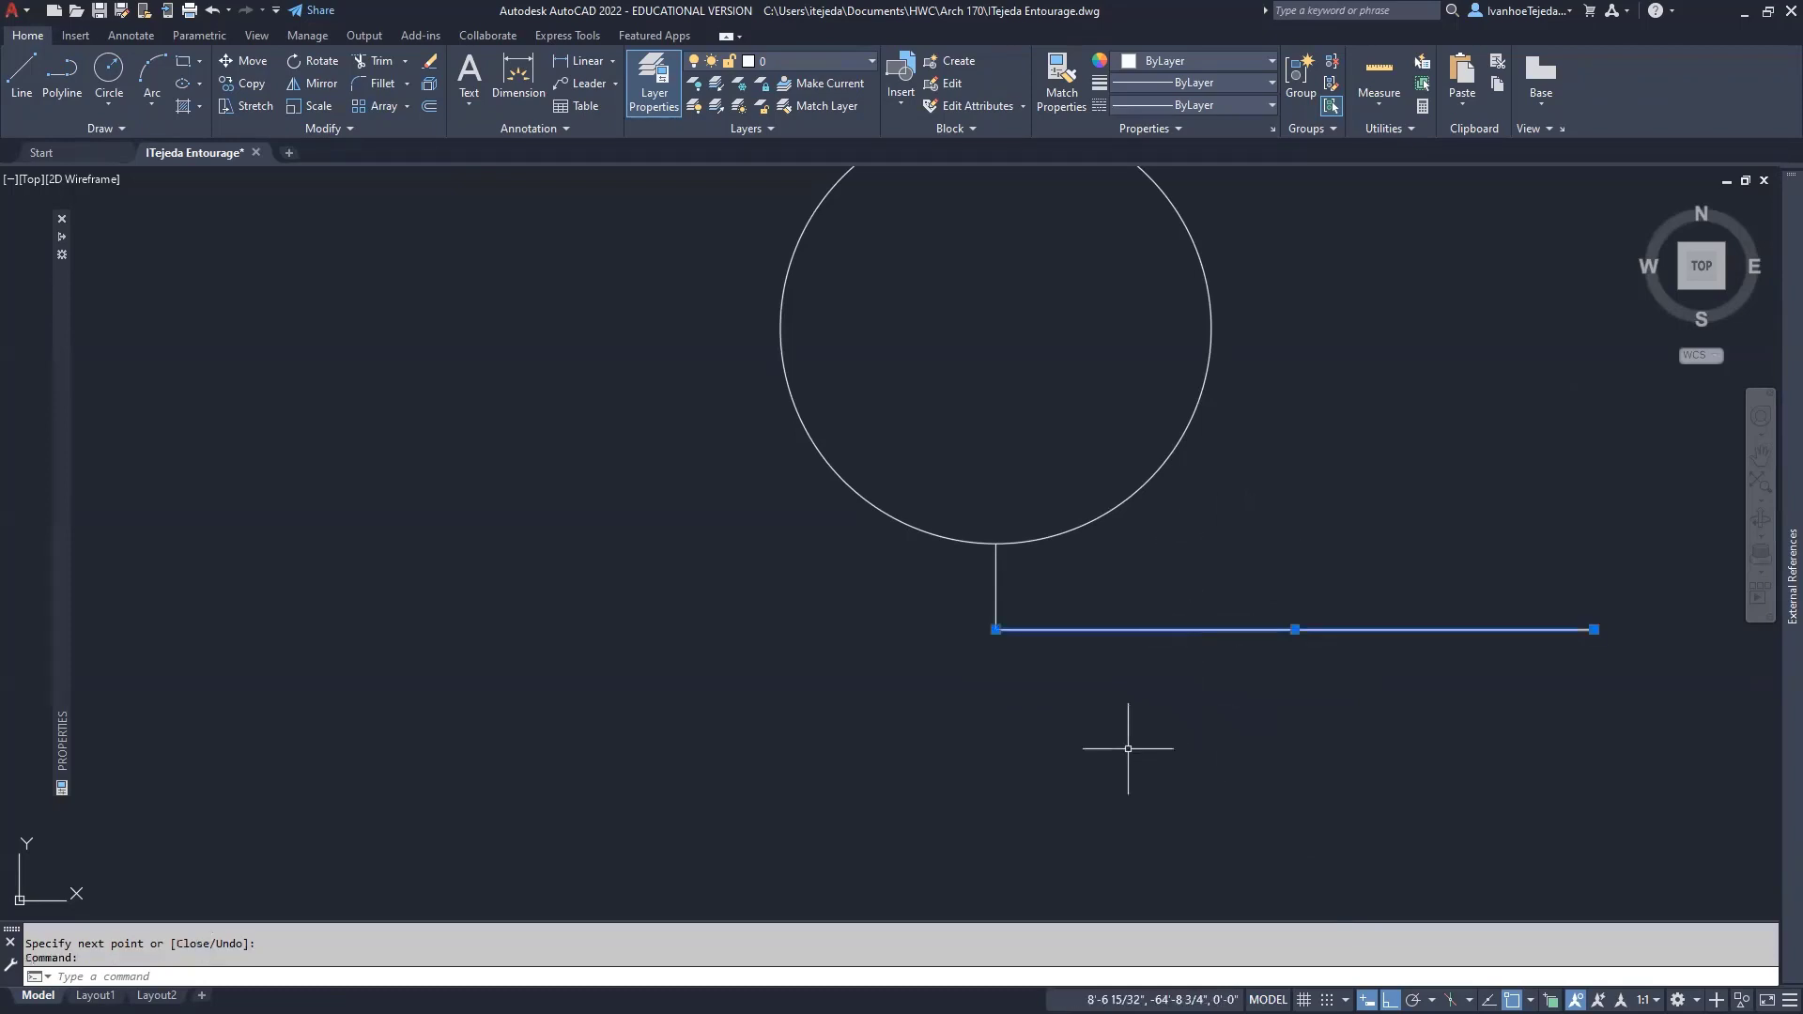
{"action": "left_click", "coordinate": [997, 629]}
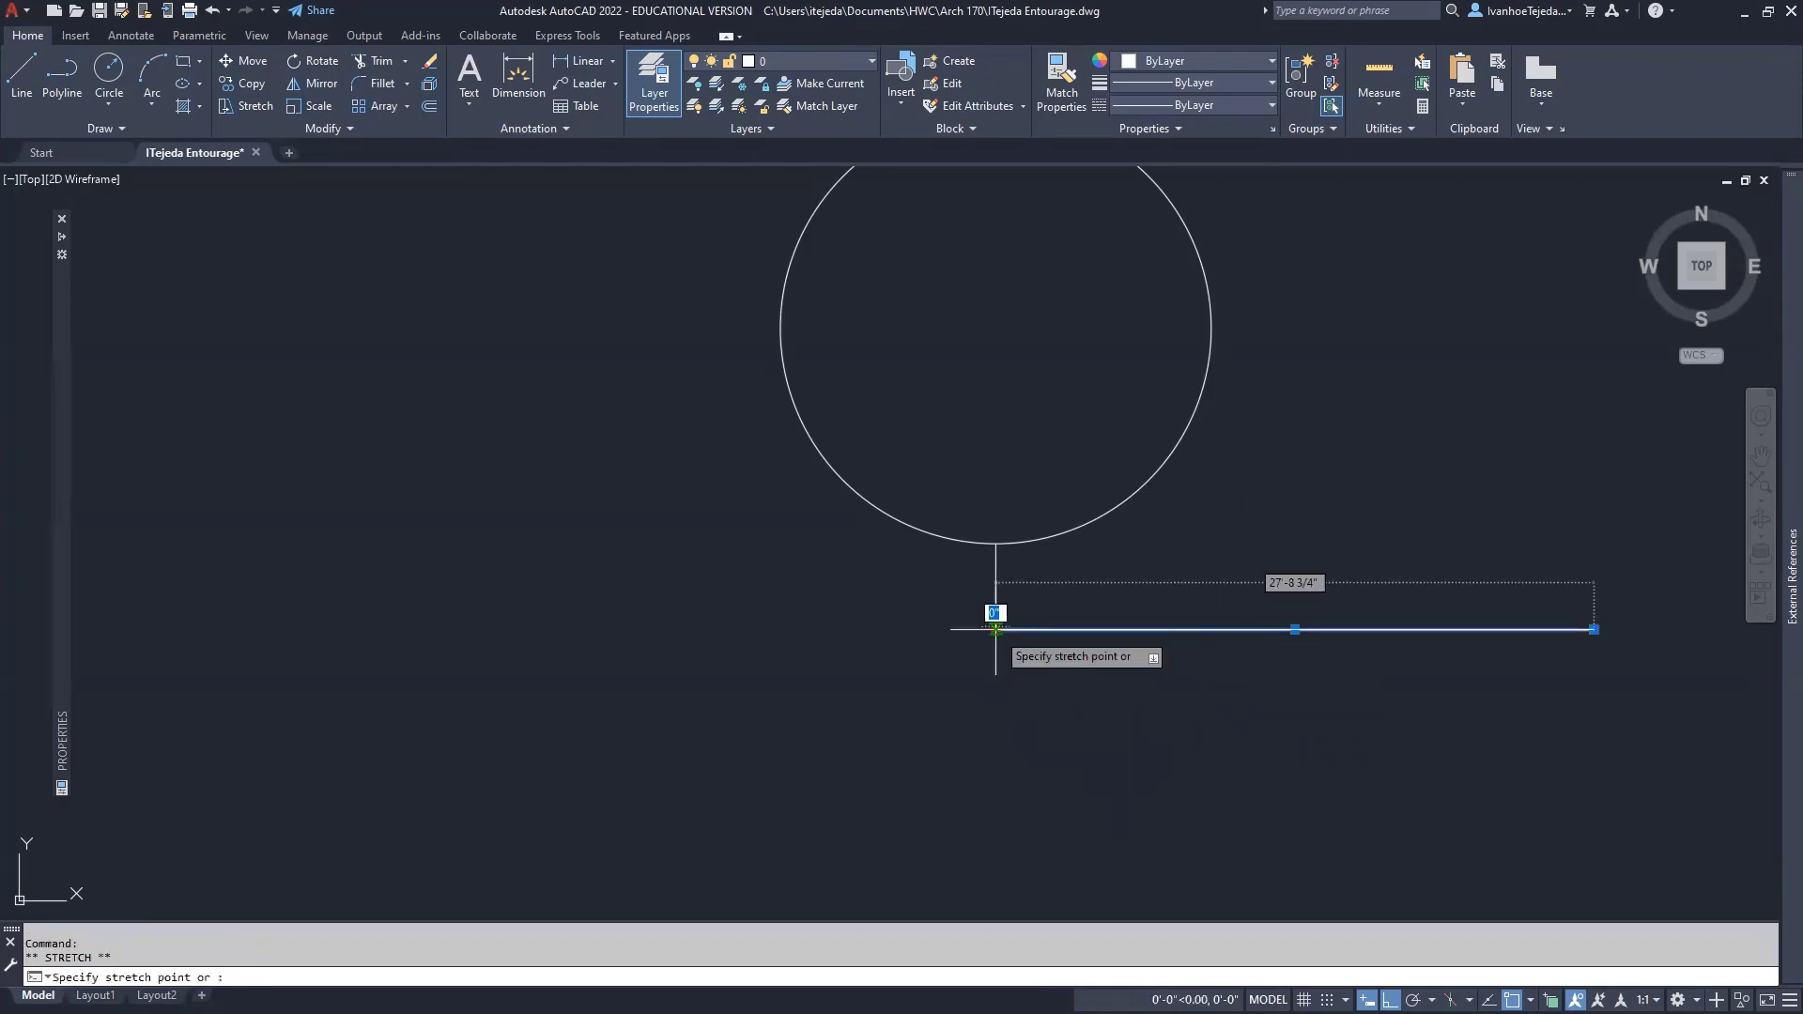
{"action": "left_click", "coordinate": [645, 641]}
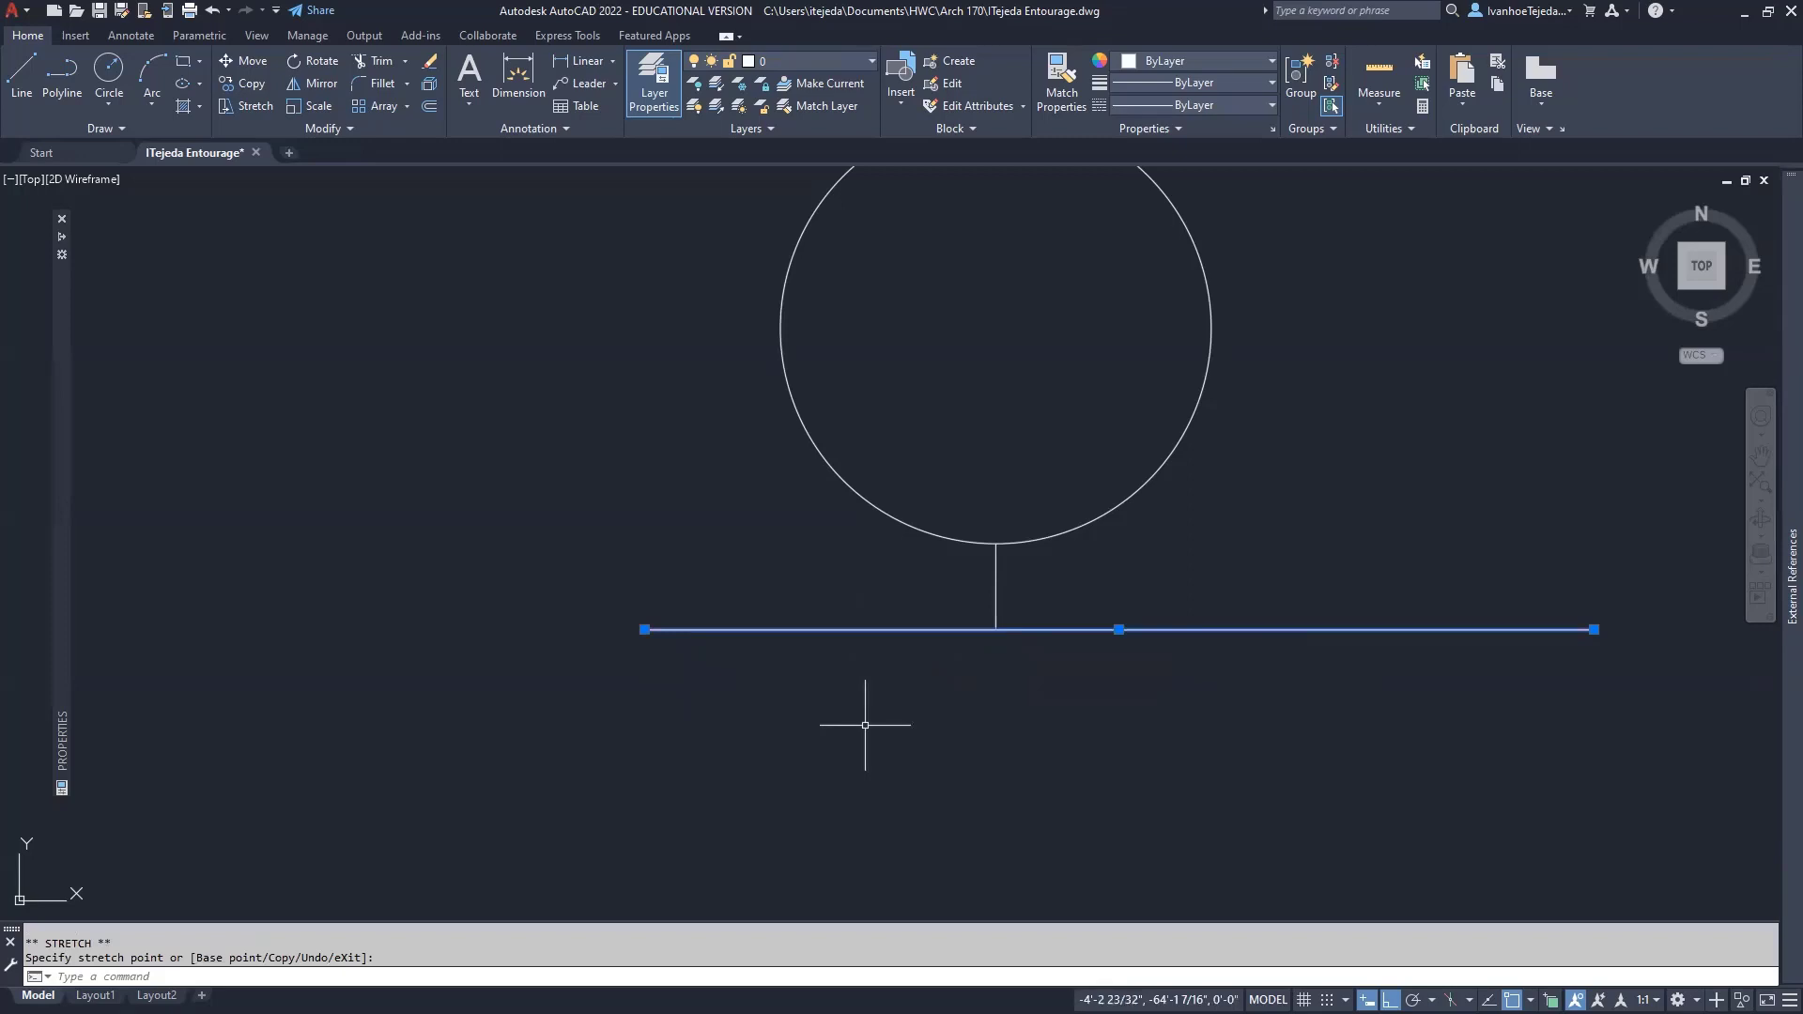
{"action": "key", "text": "Escape"}
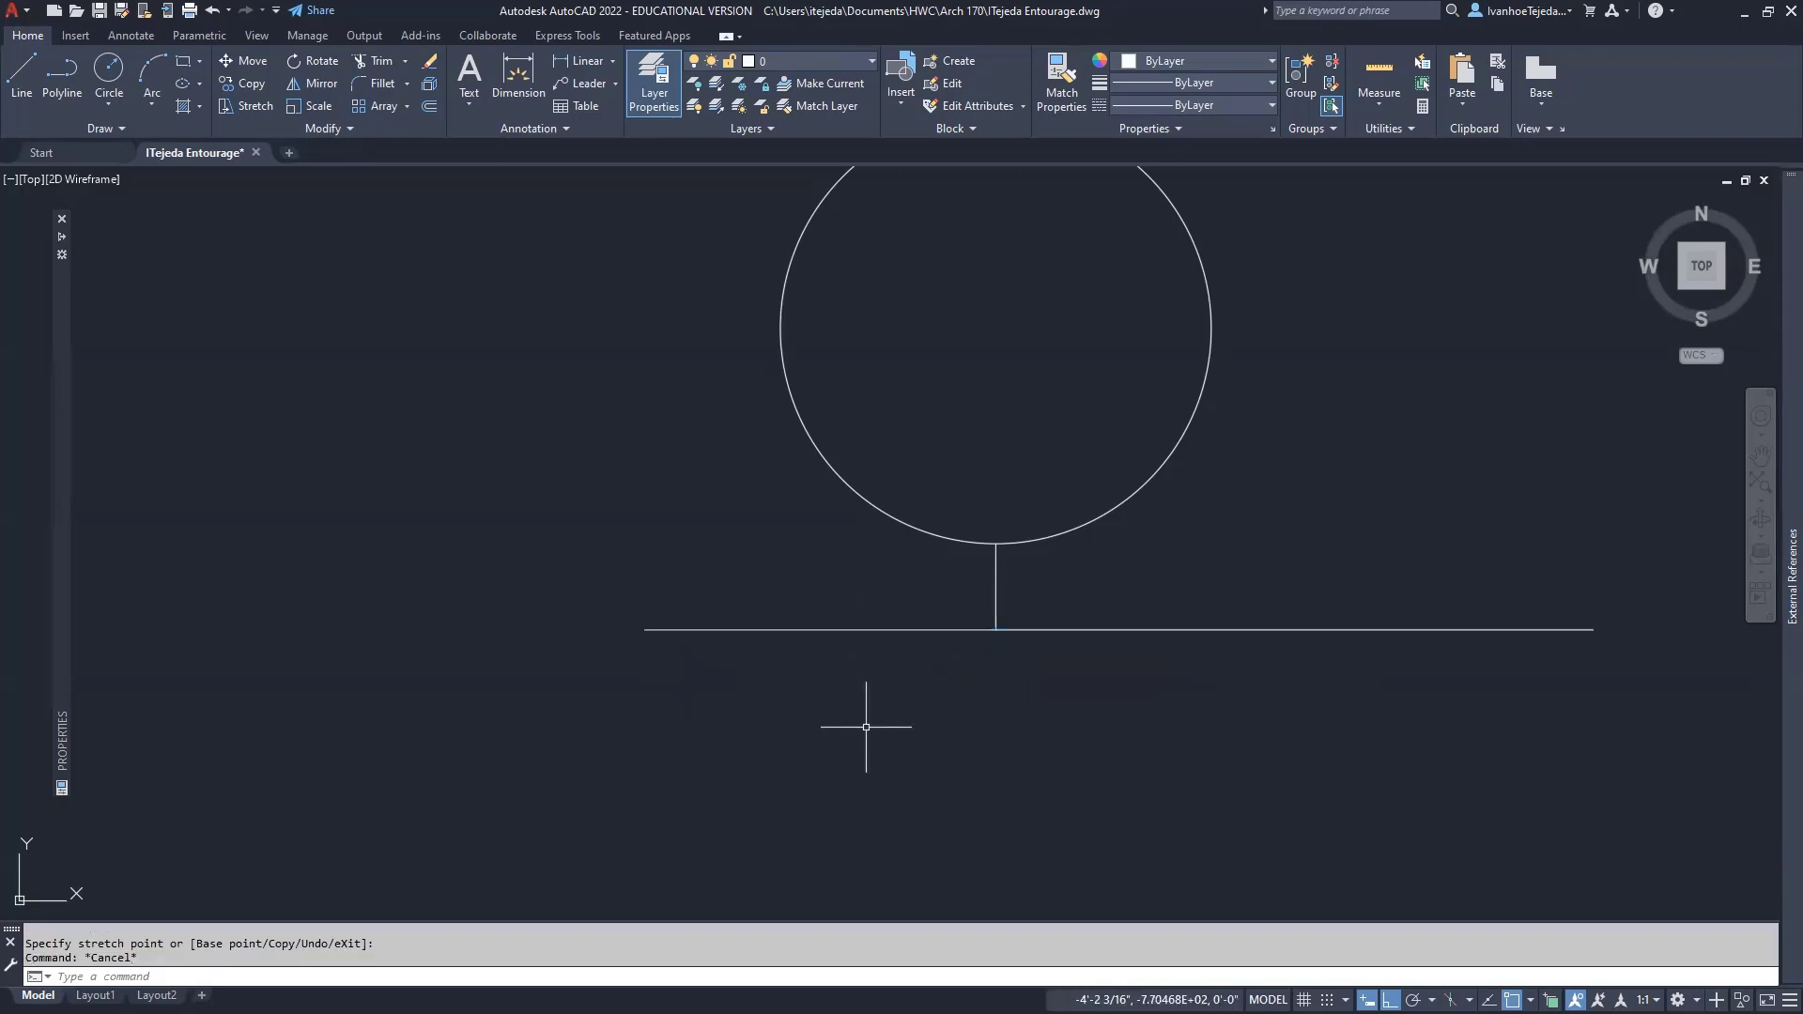
Offset the ground line 8' upward so the new line crosses the lower part of the circle.
{"action": "middle_click_drag", "start_coordinate": [1027, 385], "coordinate": [976, 538]}
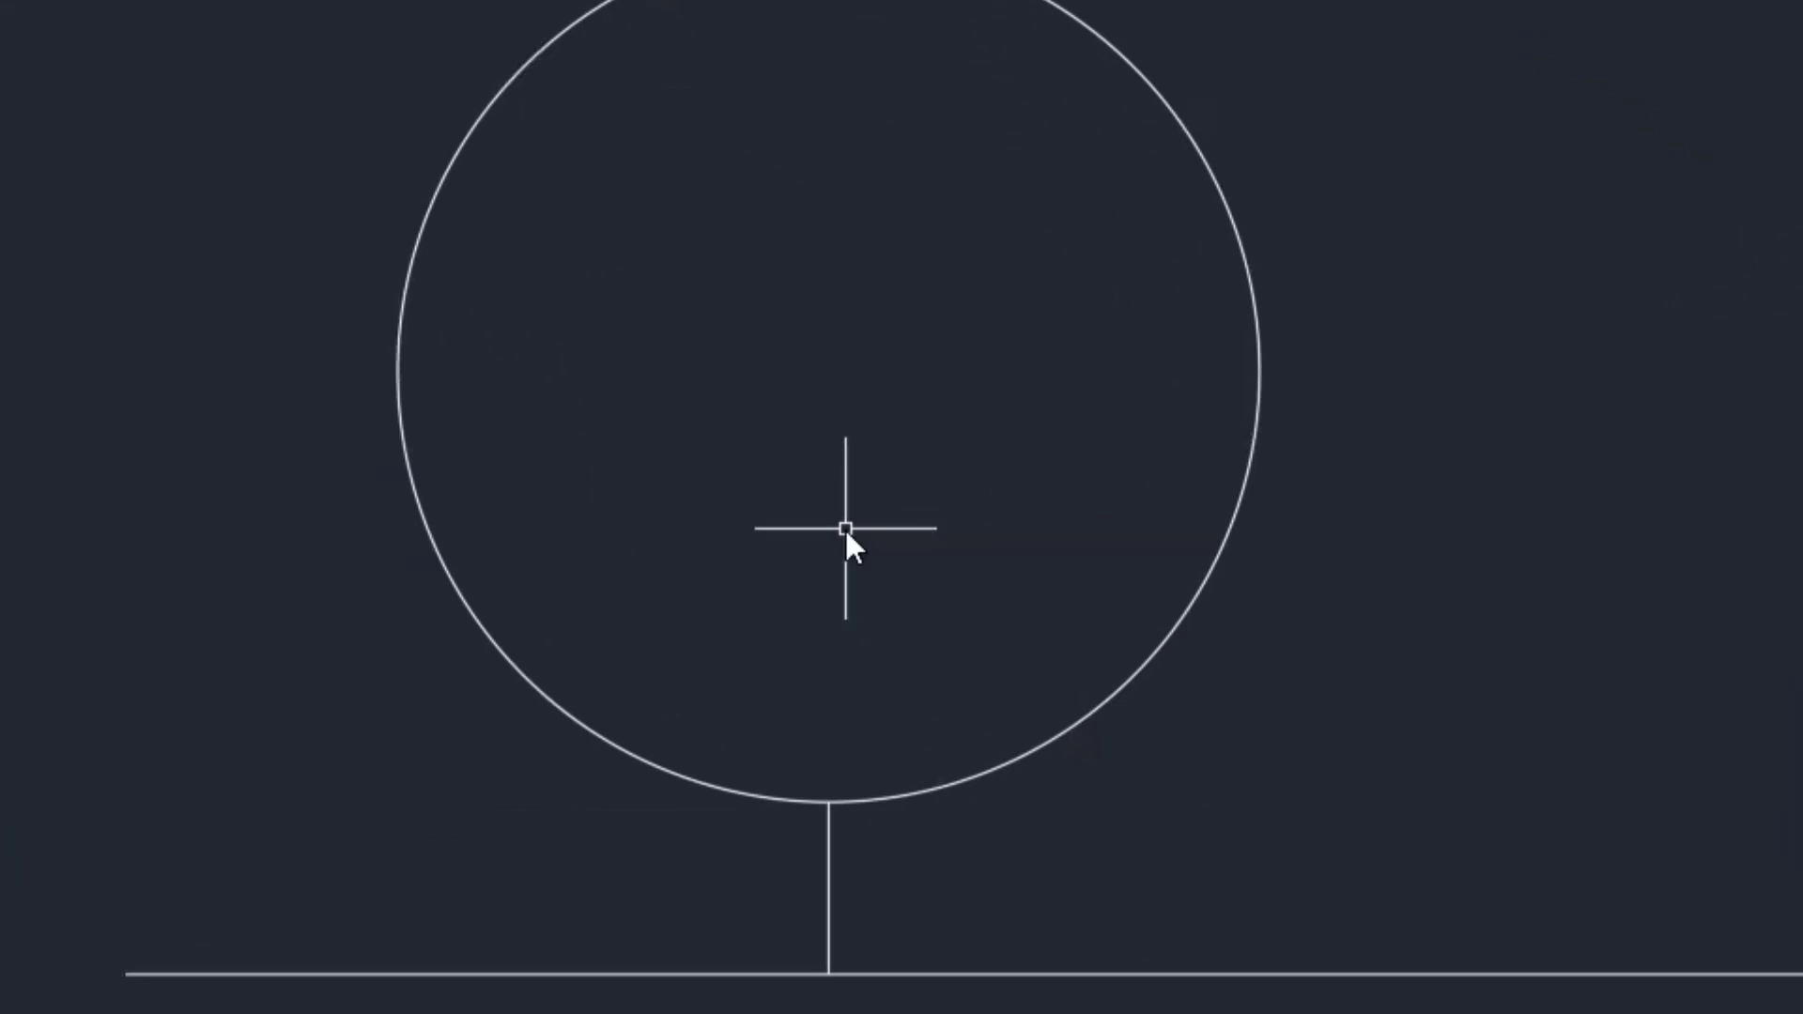
{"action": "type", "text": "O"}
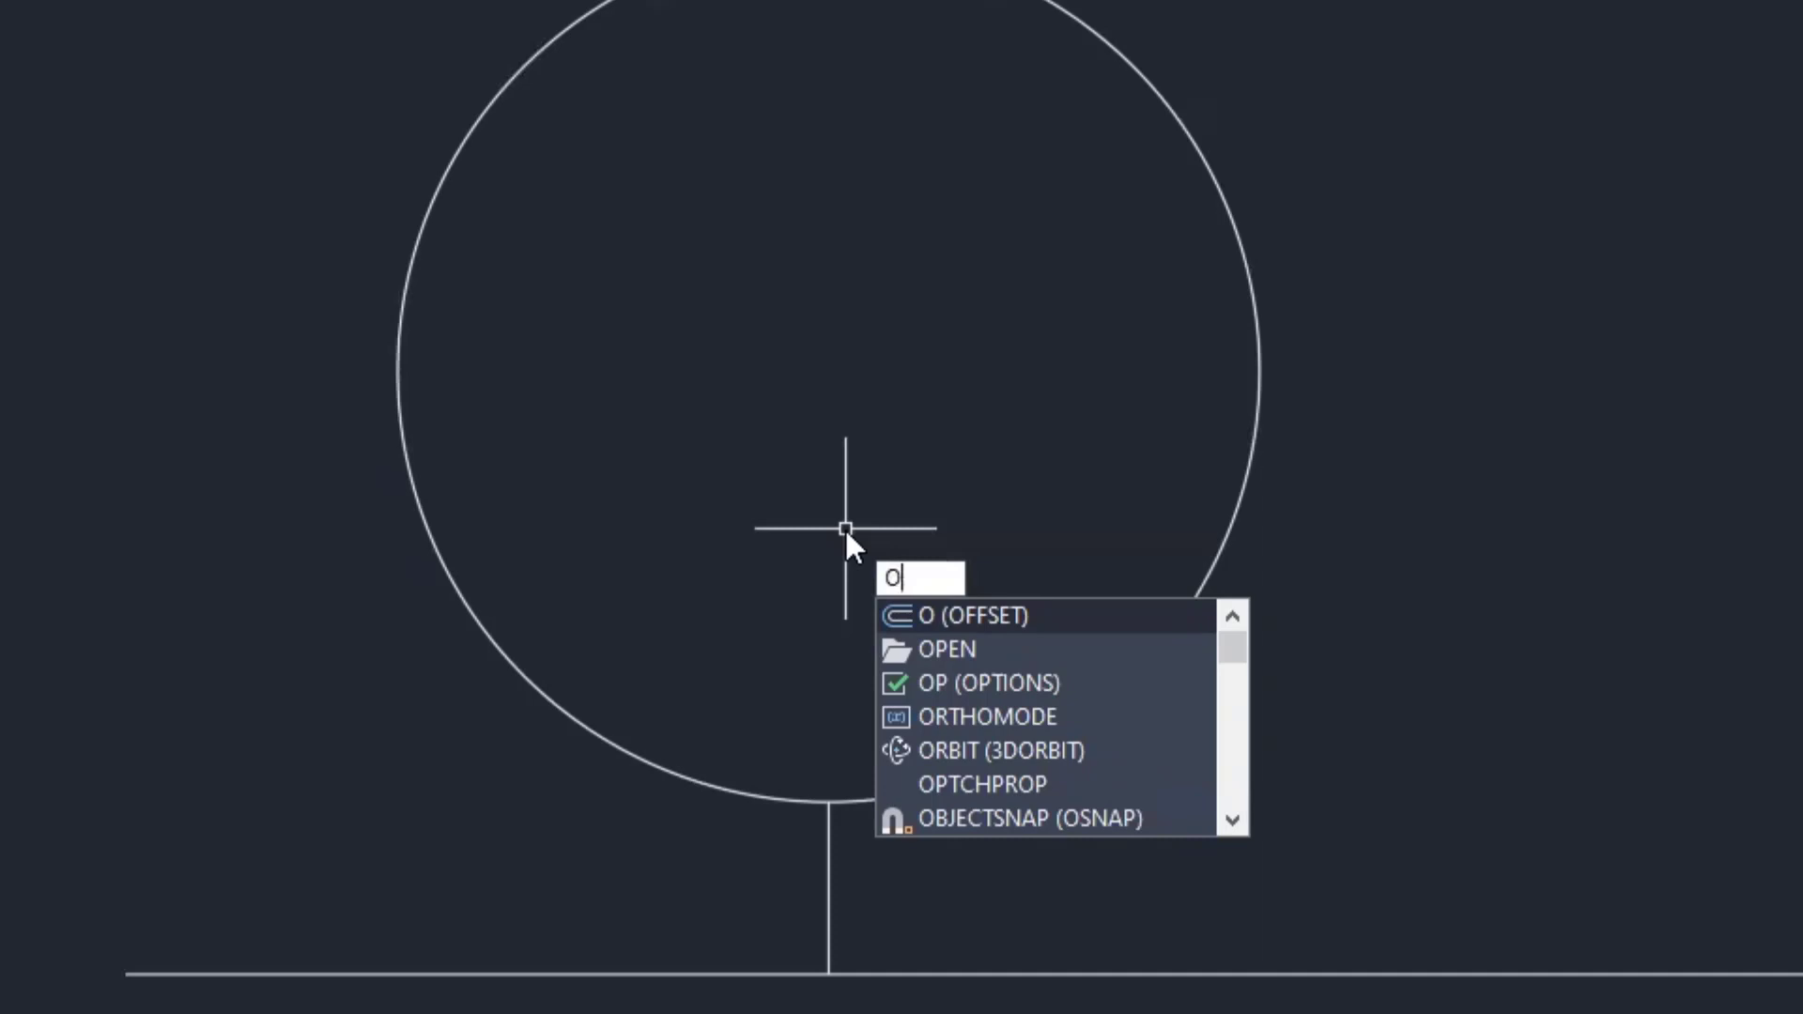
{"action": "key", "text": "Return"}
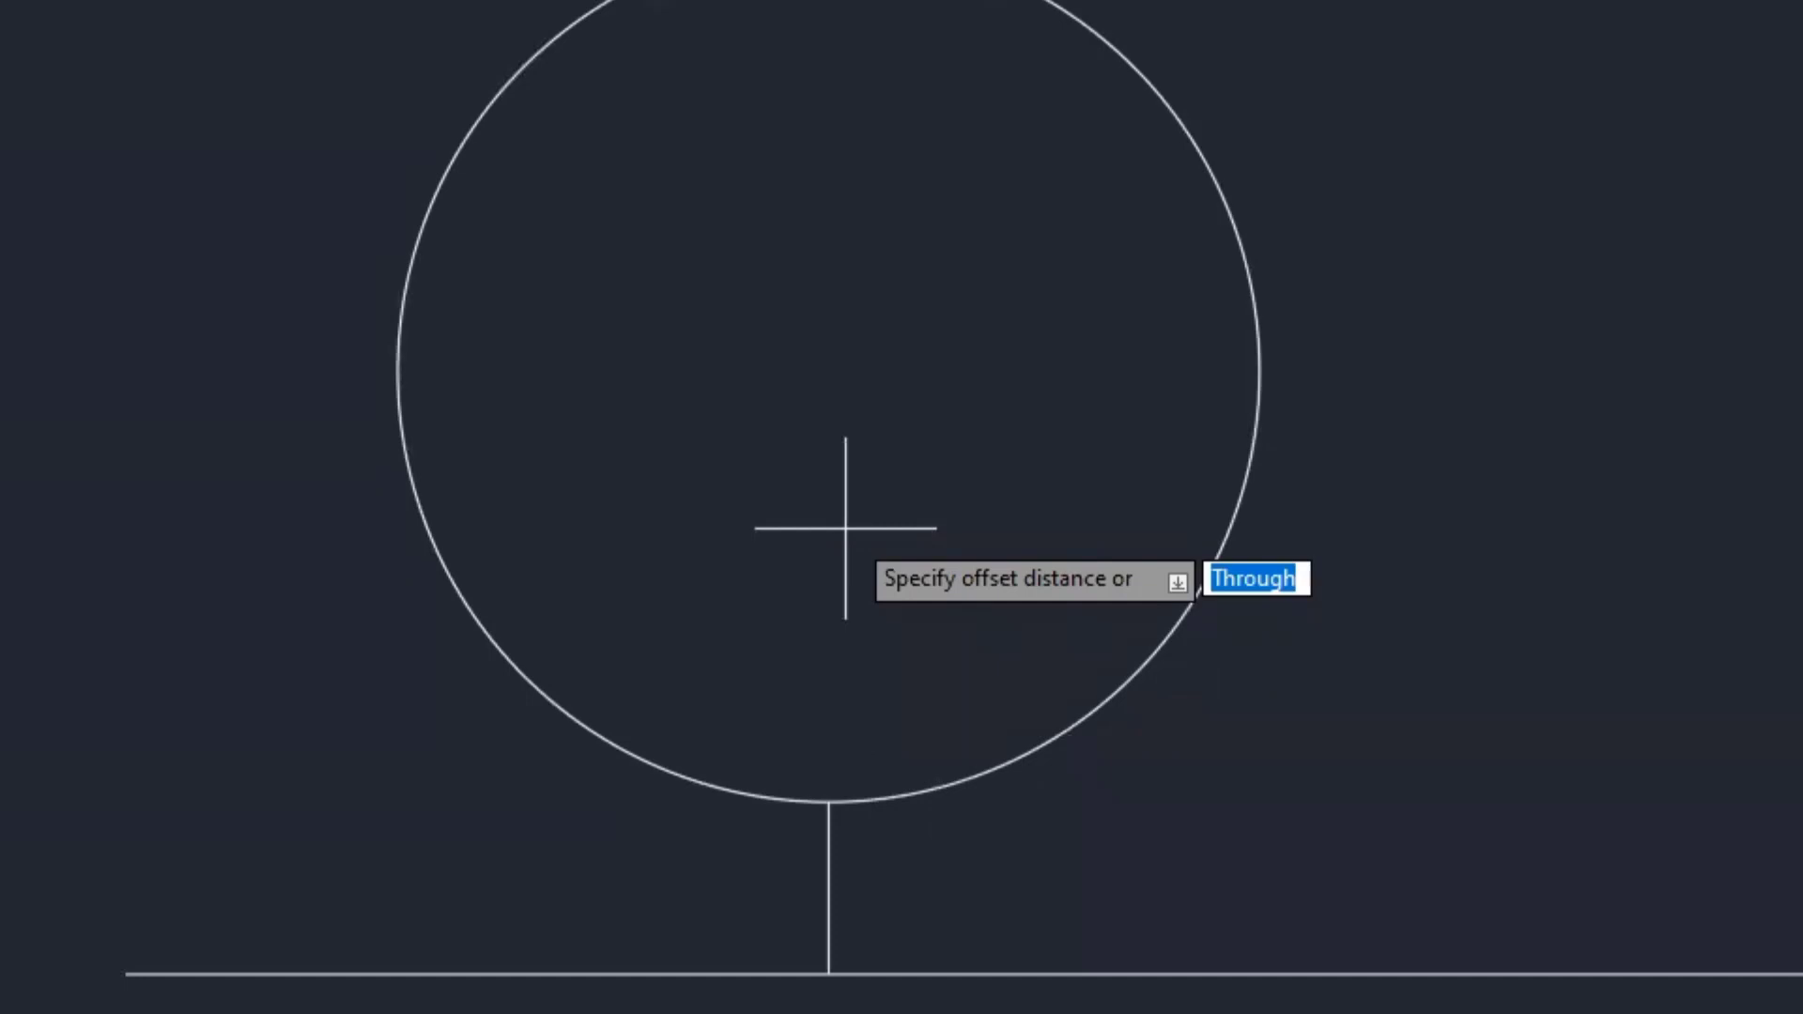
{"action": "type", "text": "8'"}
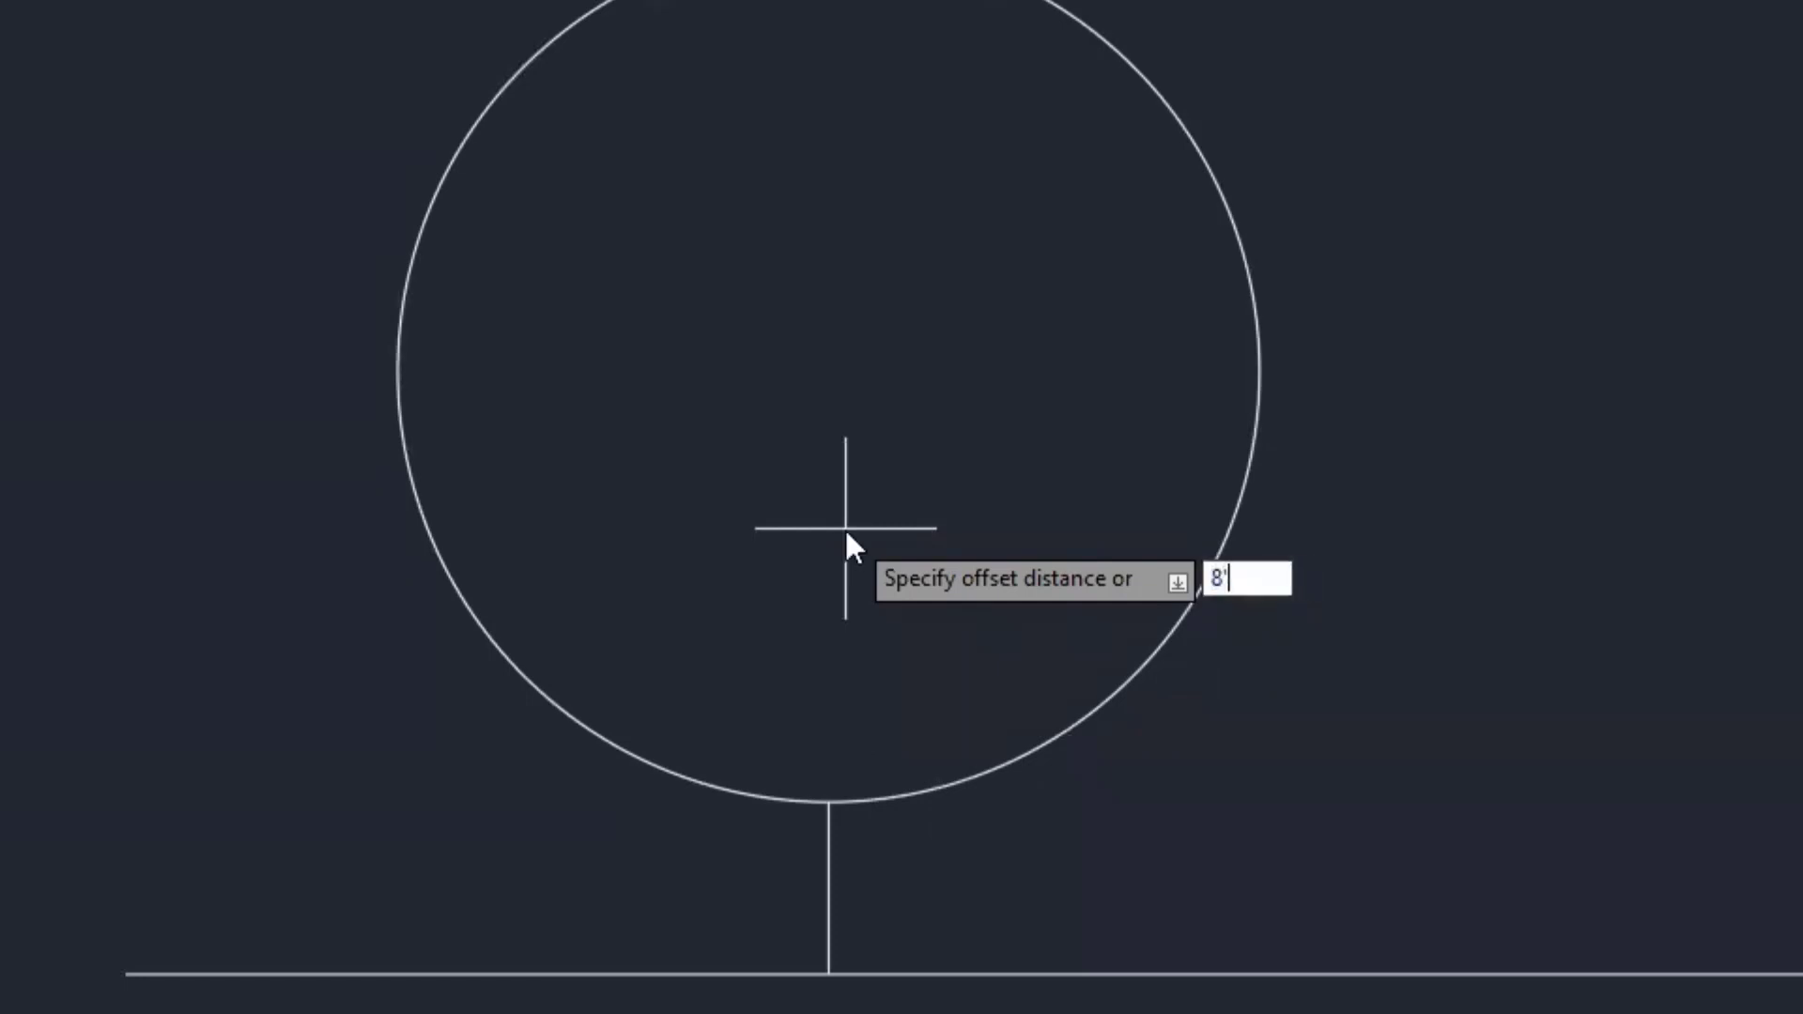
{"action": "key", "text": "Return"}
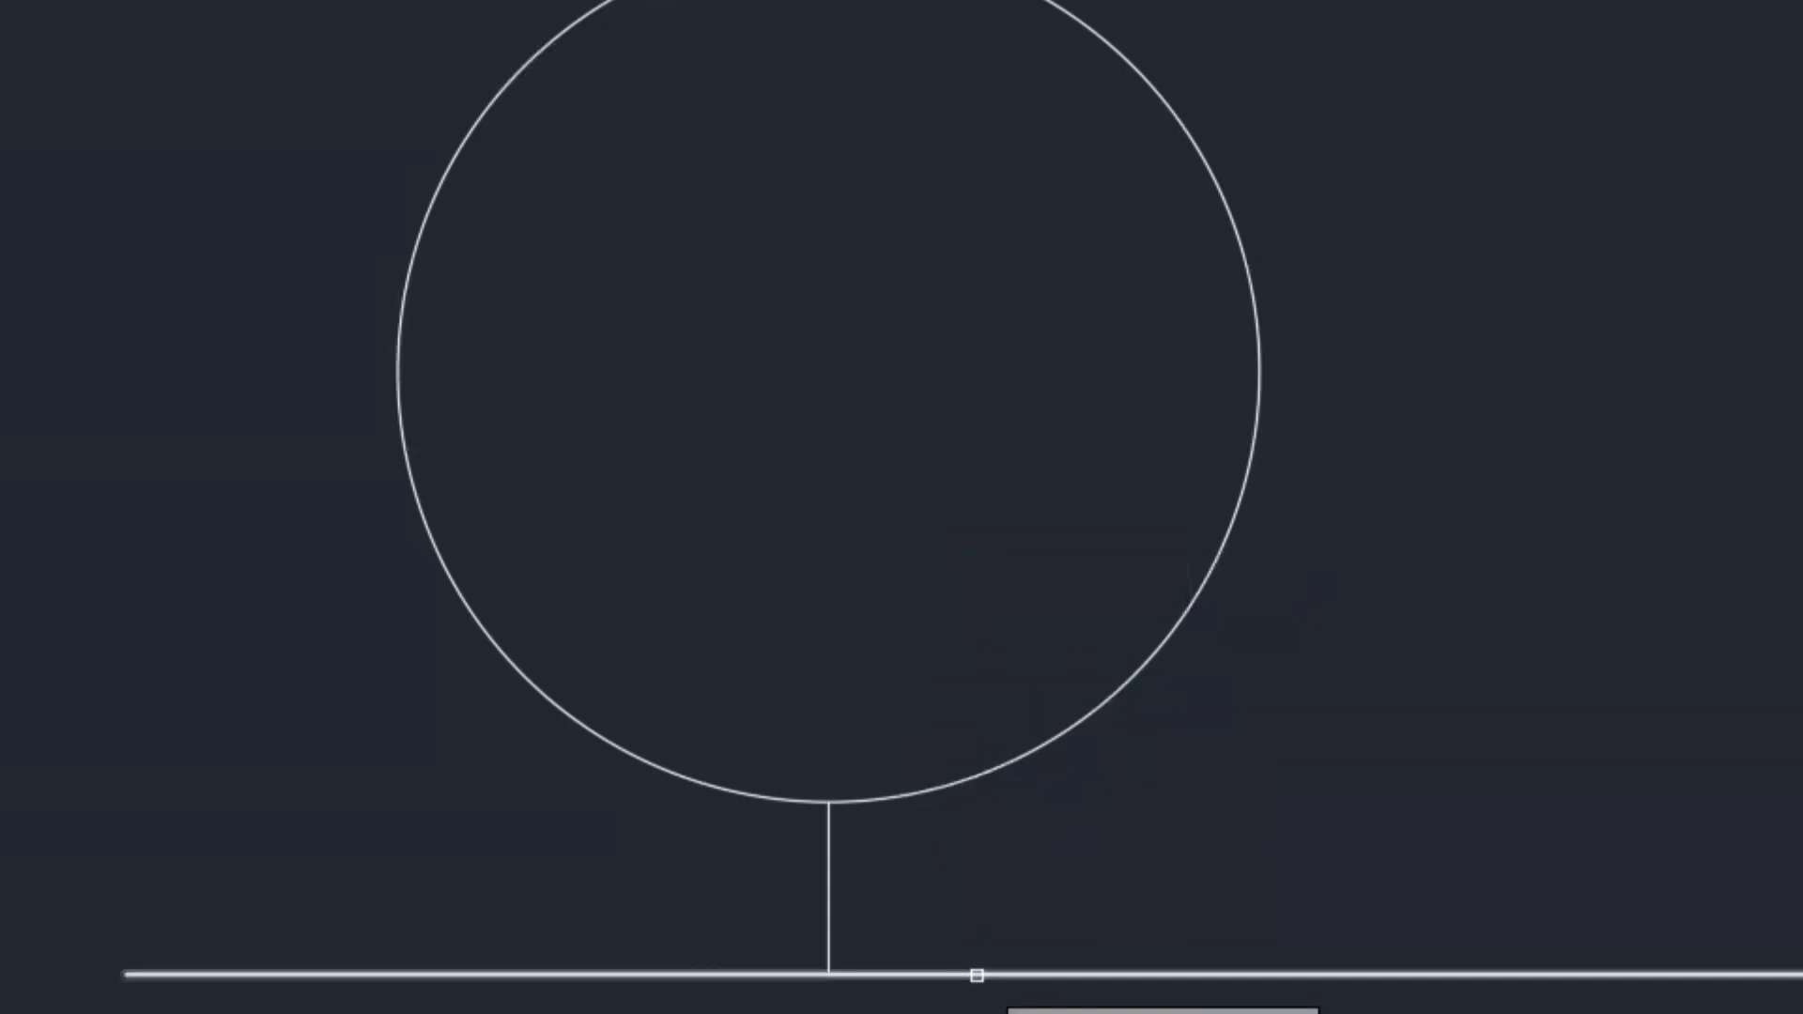
{"action": "left_click", "coordinate": [976, 976]}
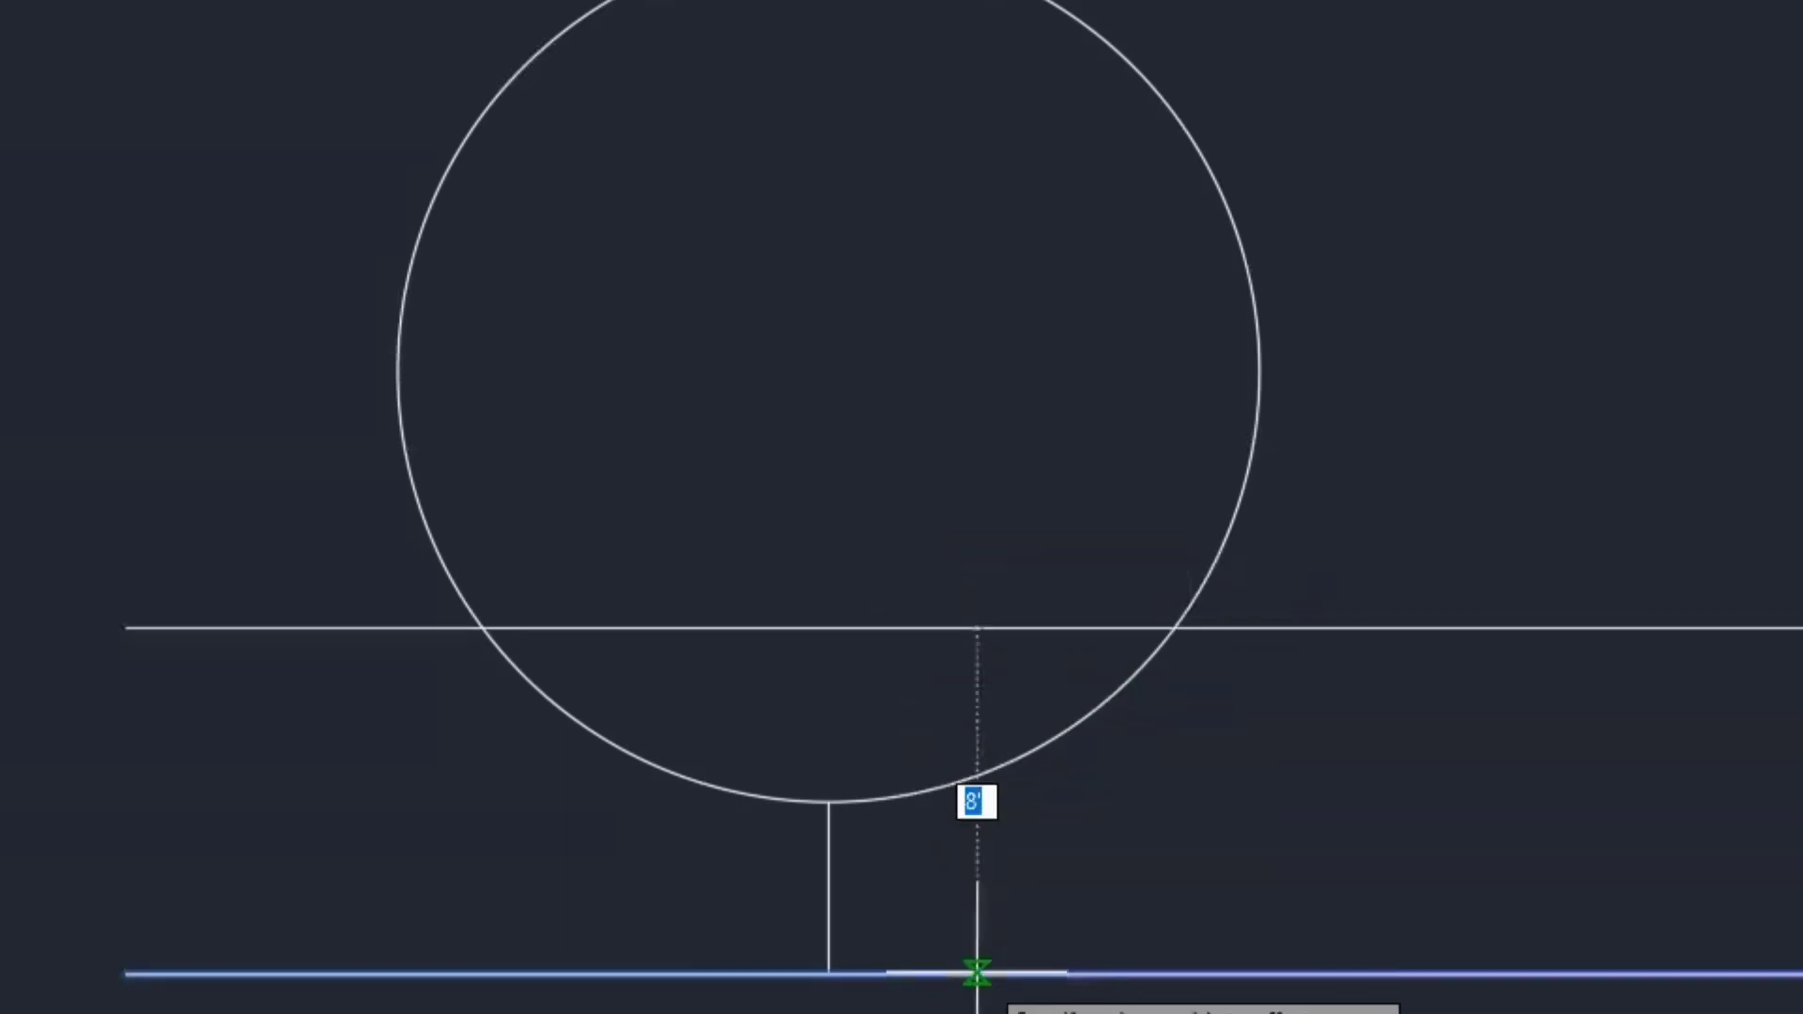
{"action": "left_click", "coordinate": [906, 533]}
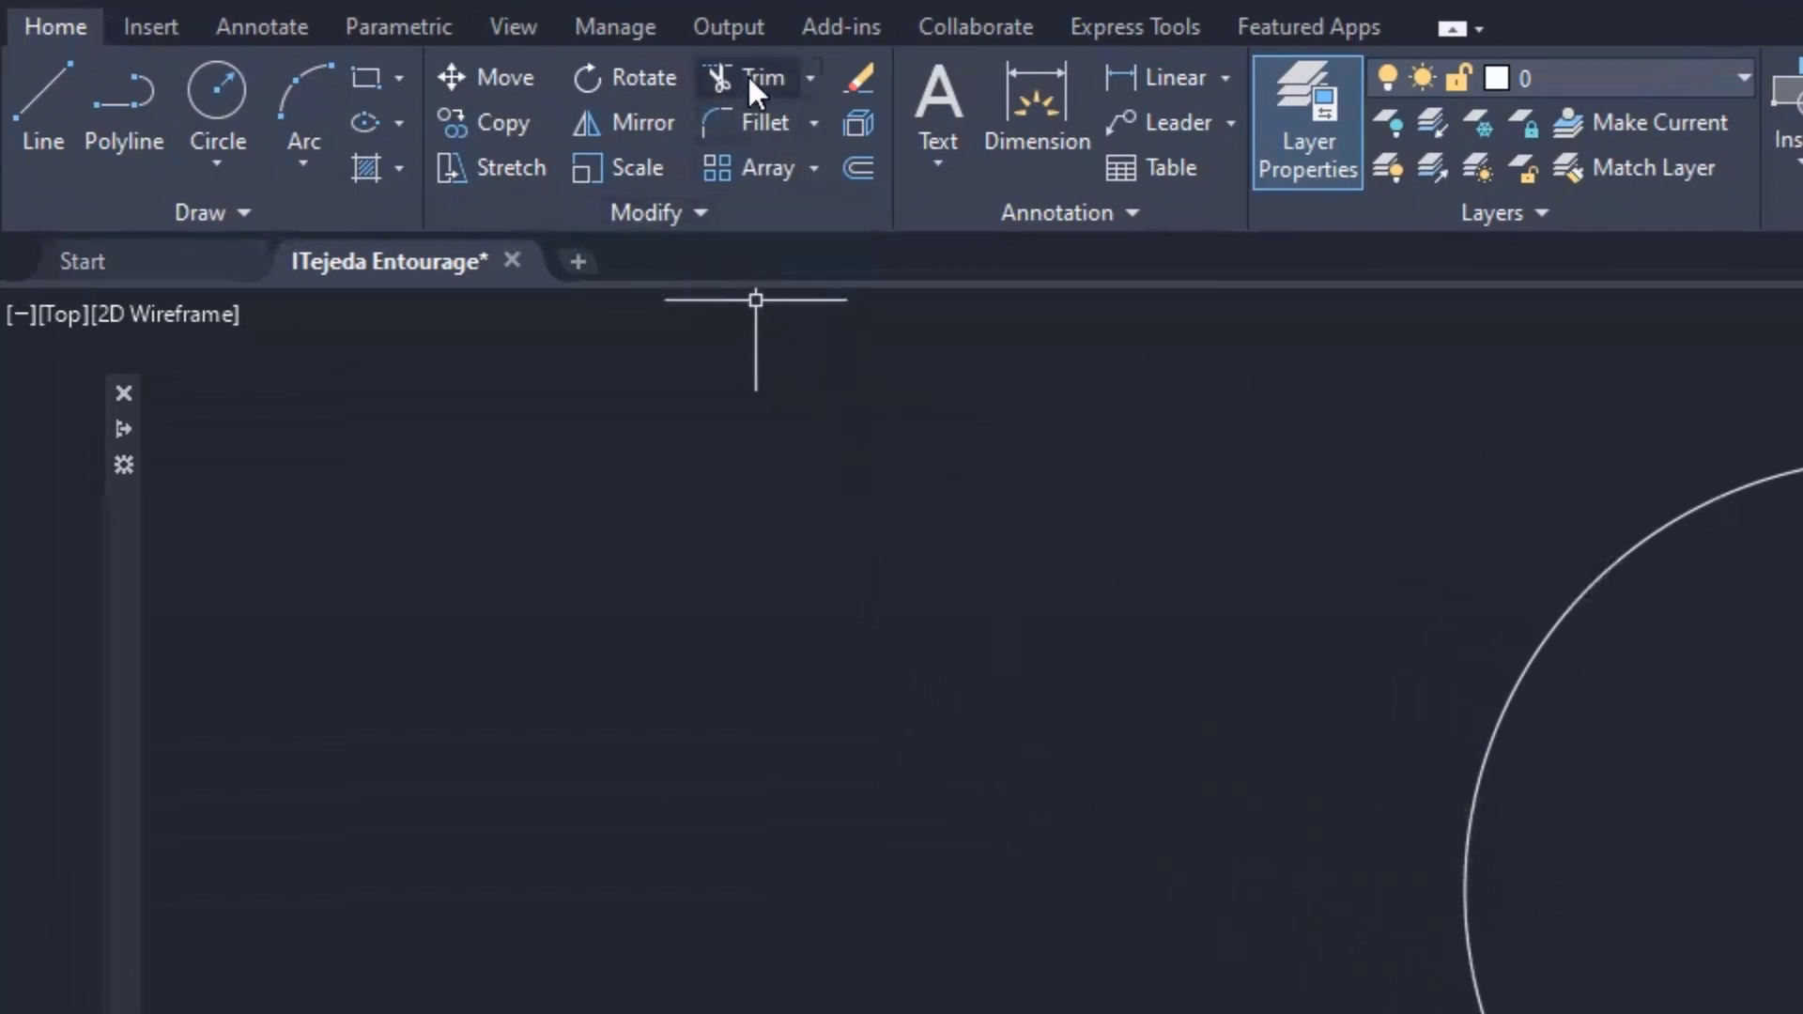
Extend the upper end of the trunk line to meet the offset horizontal line inside the circle.
{"action": "left_click", "coordinate": [809, 77]}
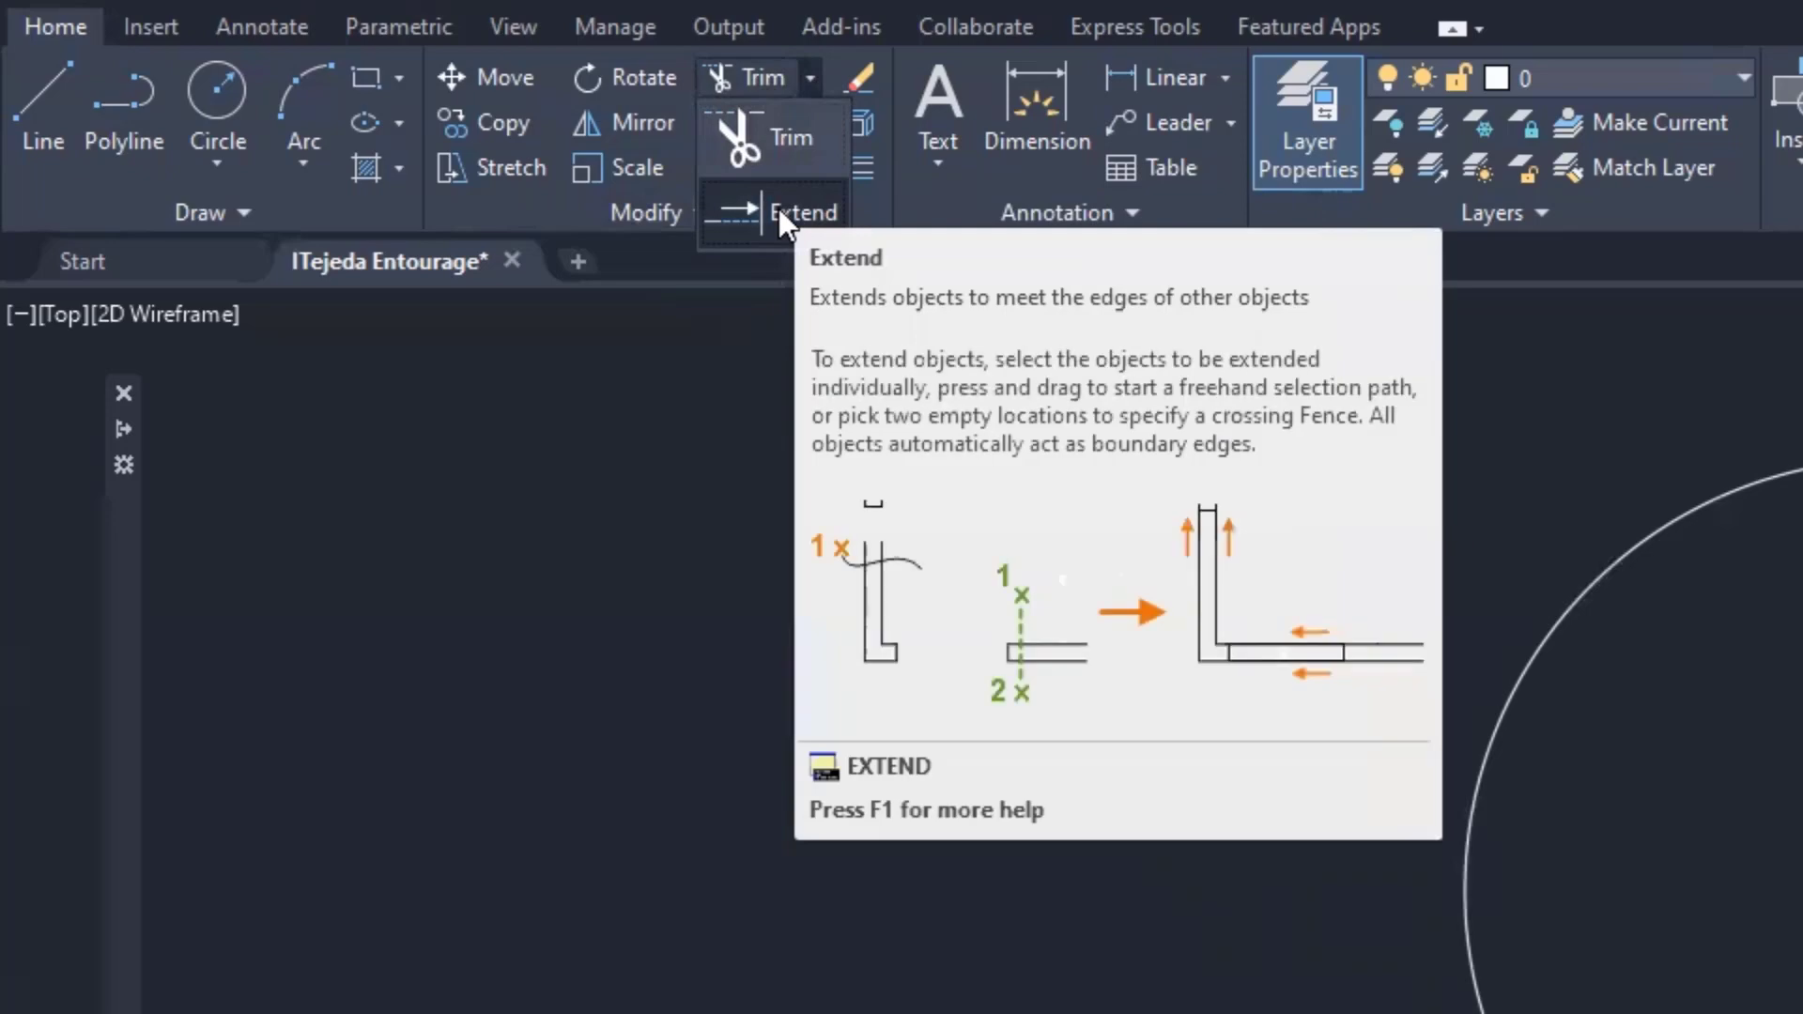
{"action": "left_click", "coordinate": [780, 211]}
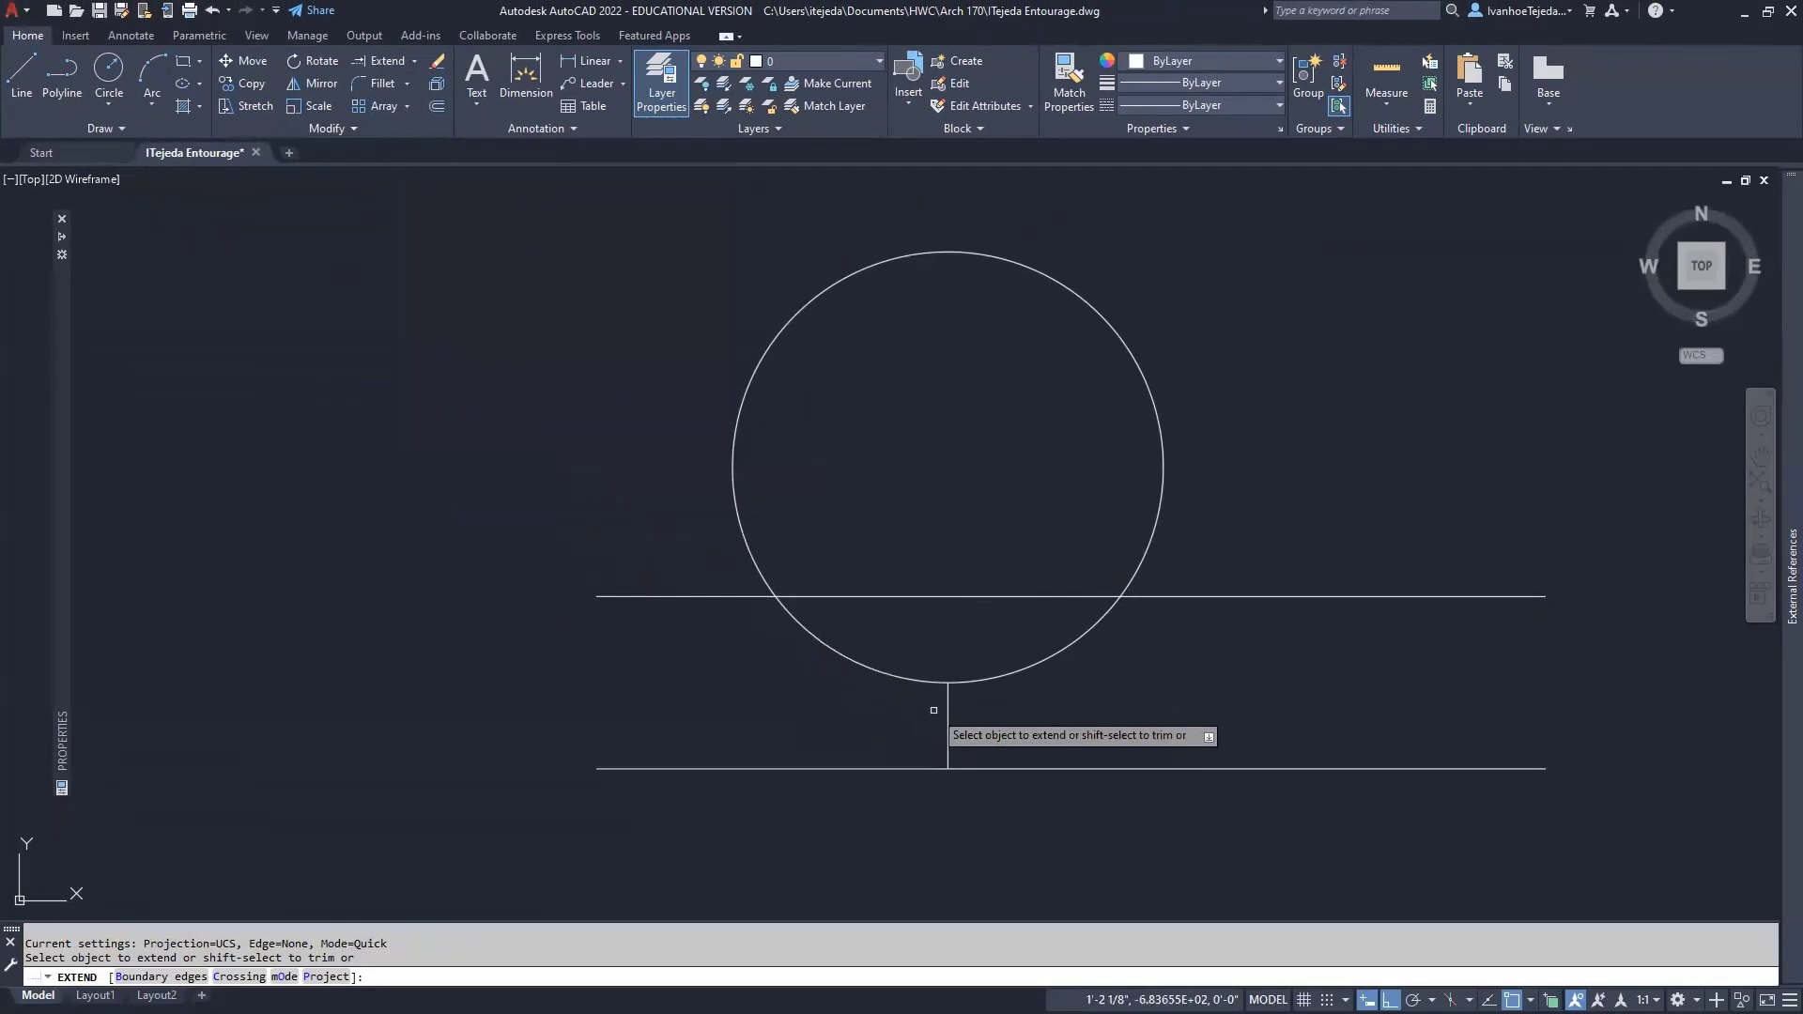
{"action": "left_click", "coordinate": [946, 695]}
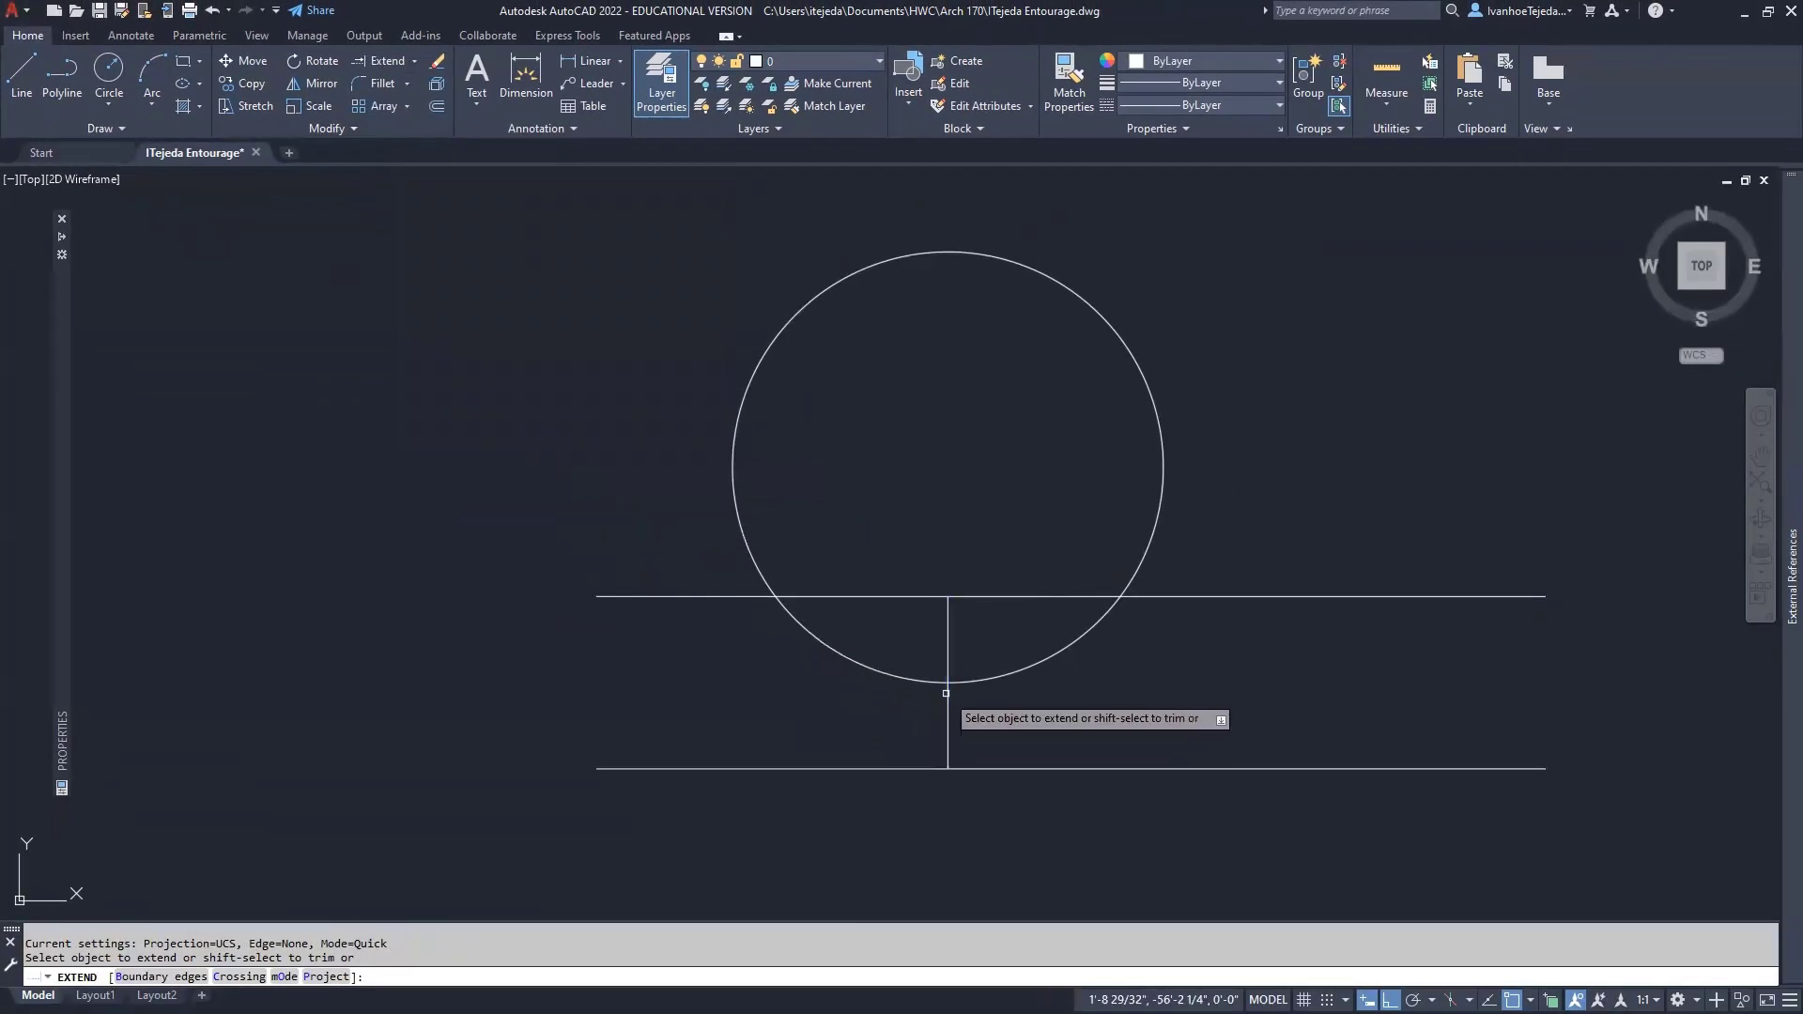
{"action": "right_click", "coordinate": [875, 482]}
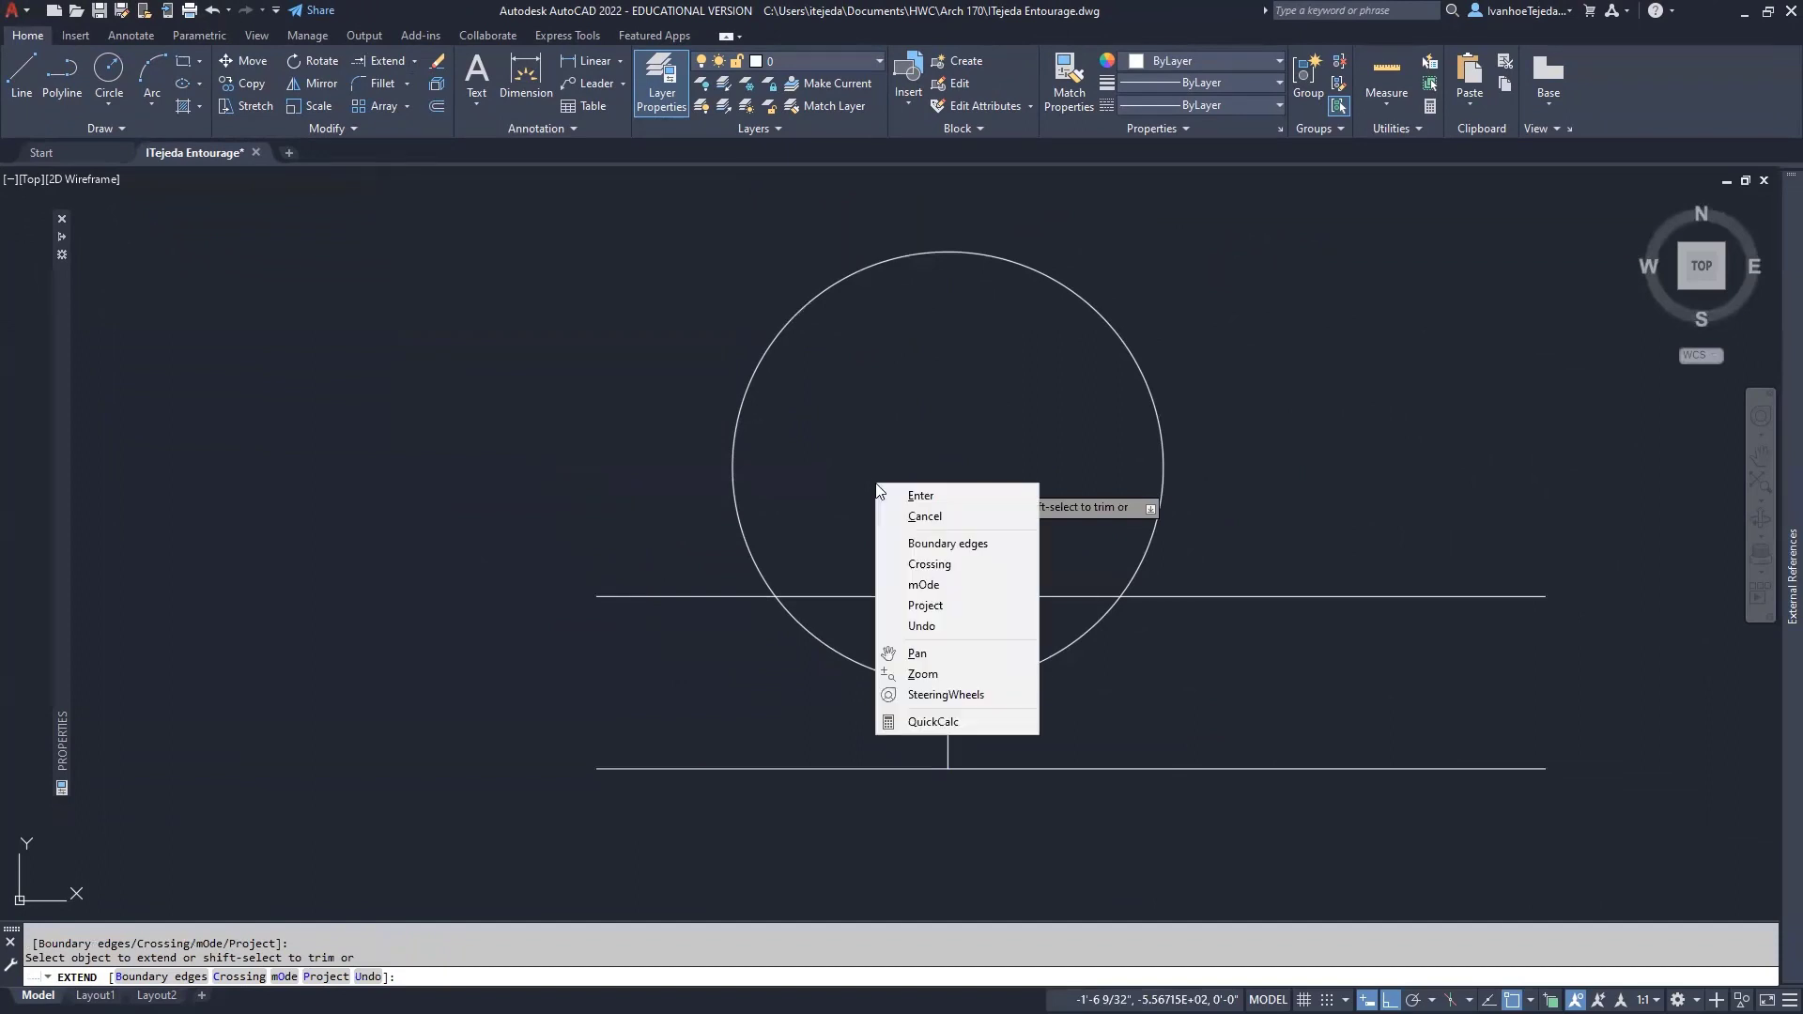
{"action": "left_click", "coordinate": [890, 485]}
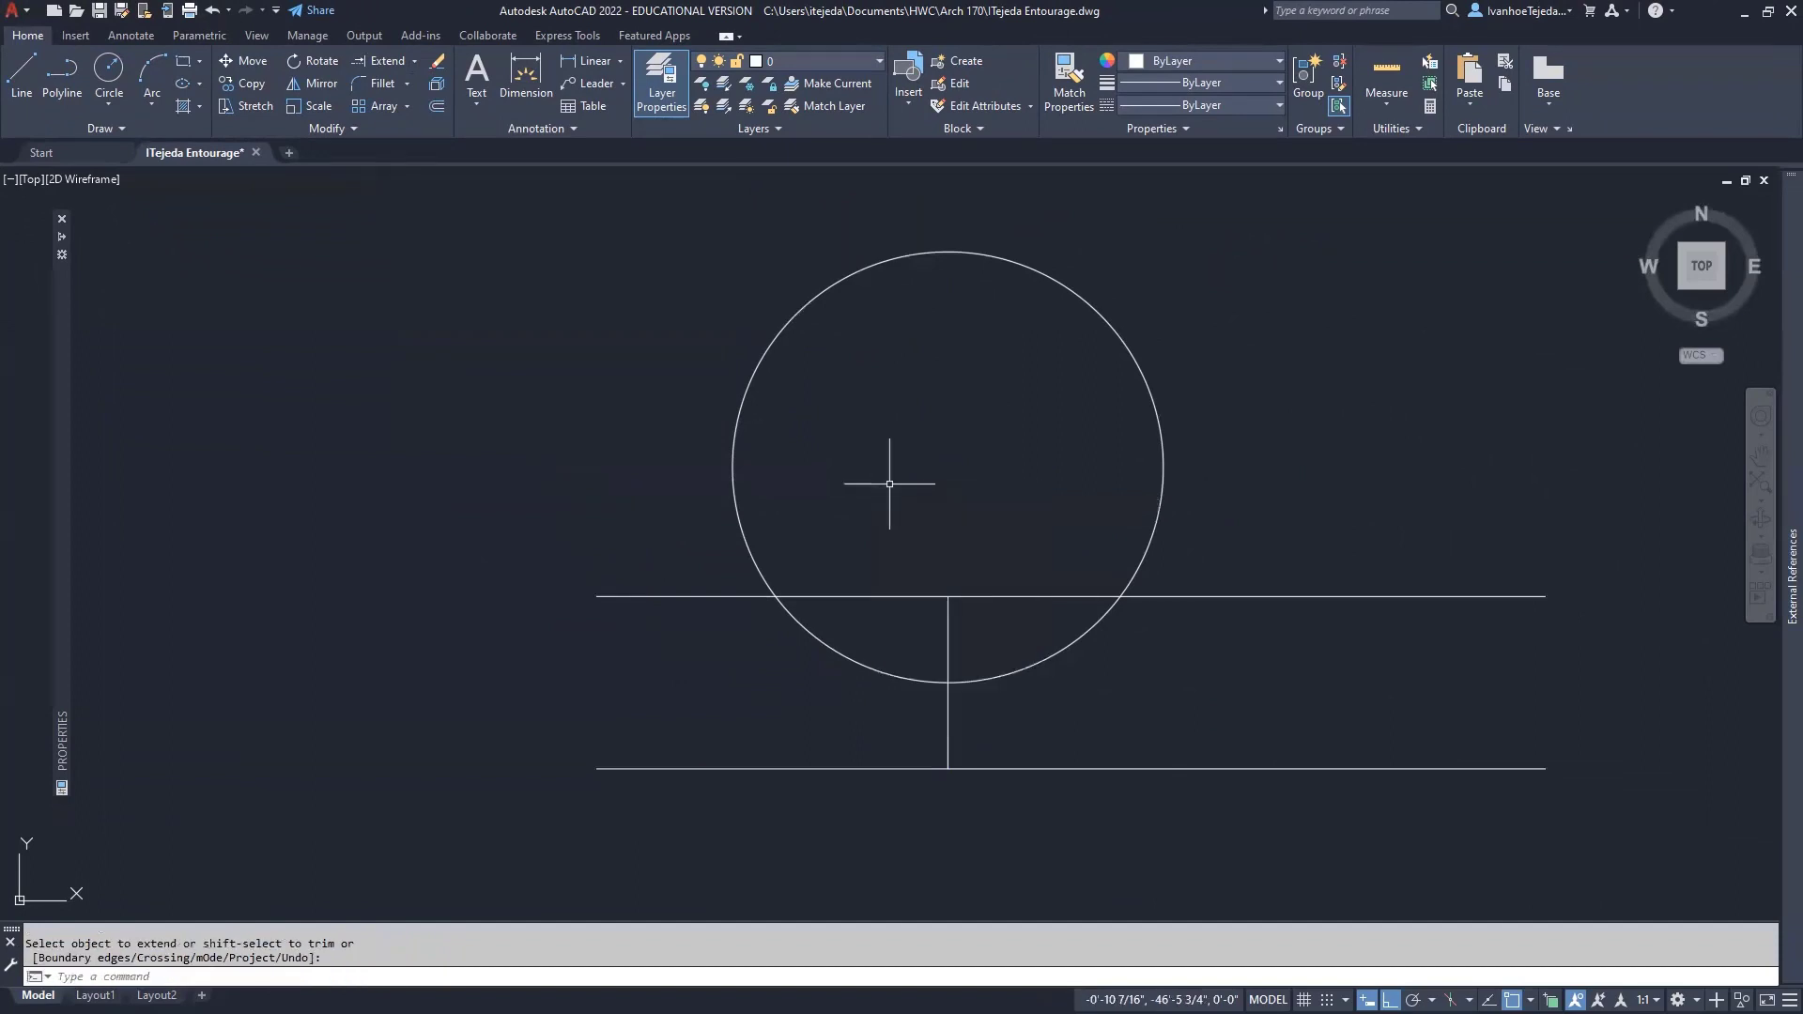
End the Extend command and delete the offset horizontal line crossing the lower part of the circle.
{"action": "key", "text": "Return"}
{"action": "left_click", "coordinate": [983, 597]}
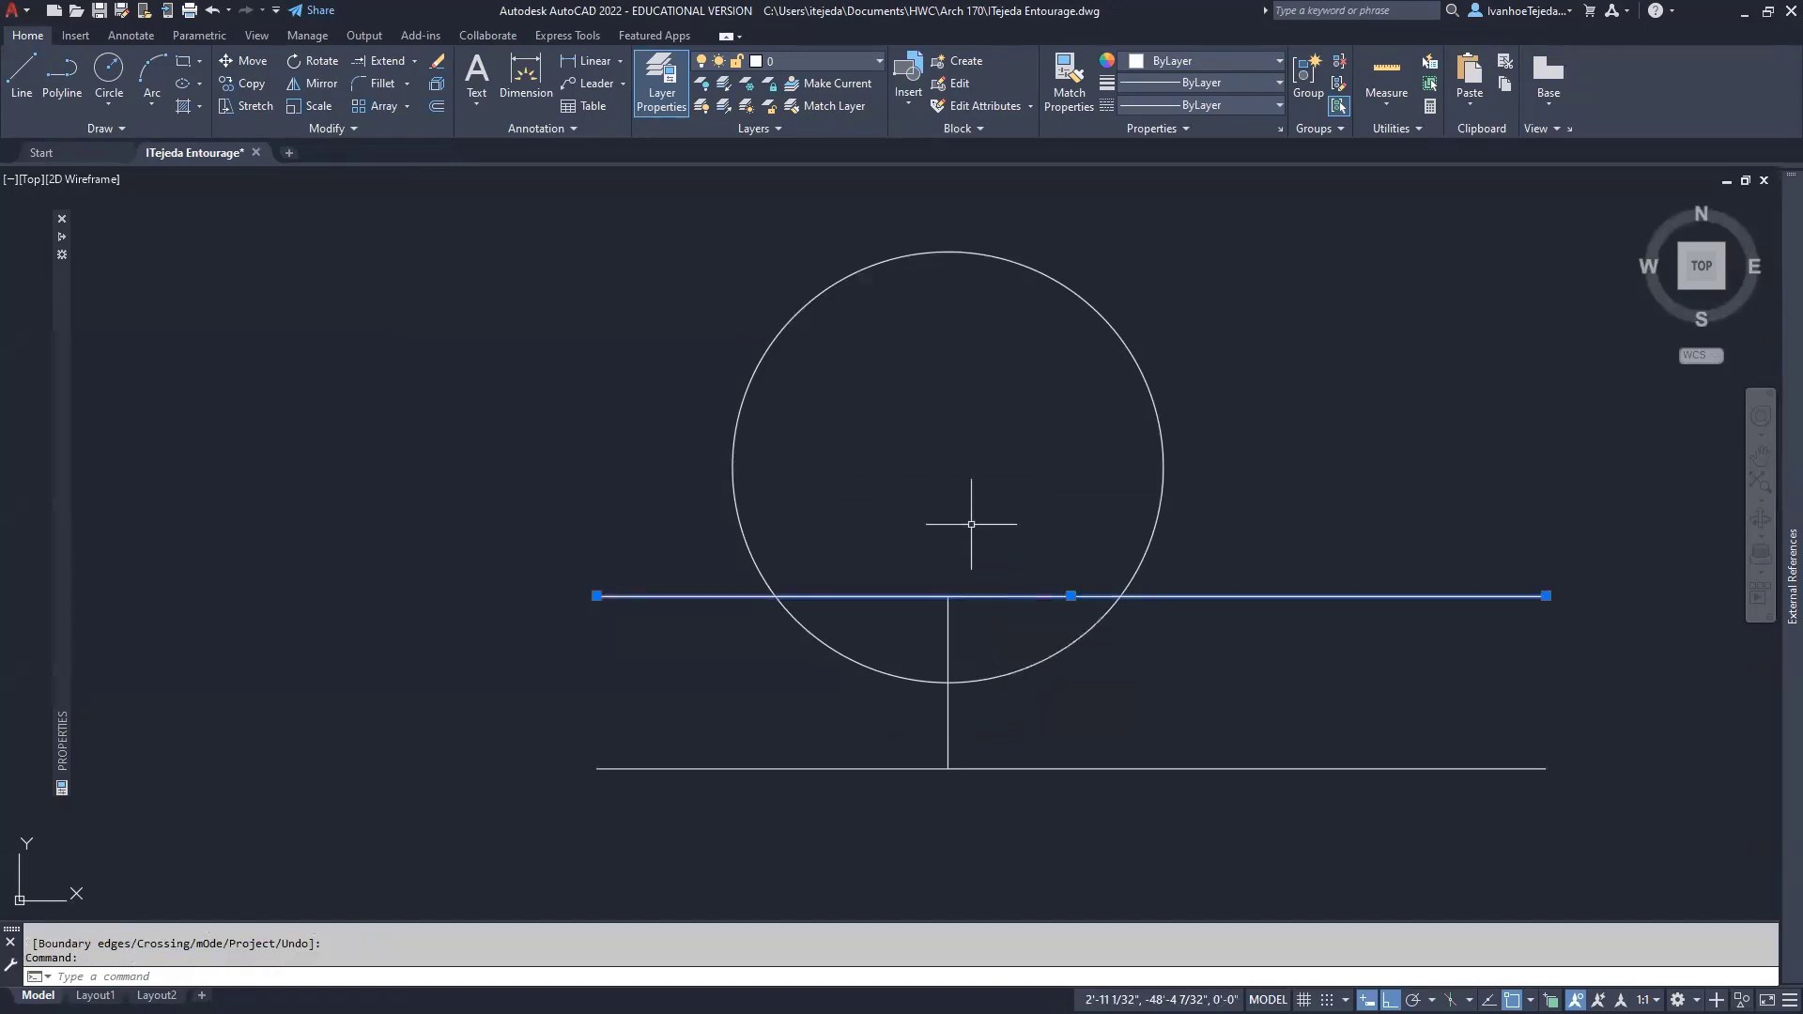
{"action": "key", "text": "Delete"}
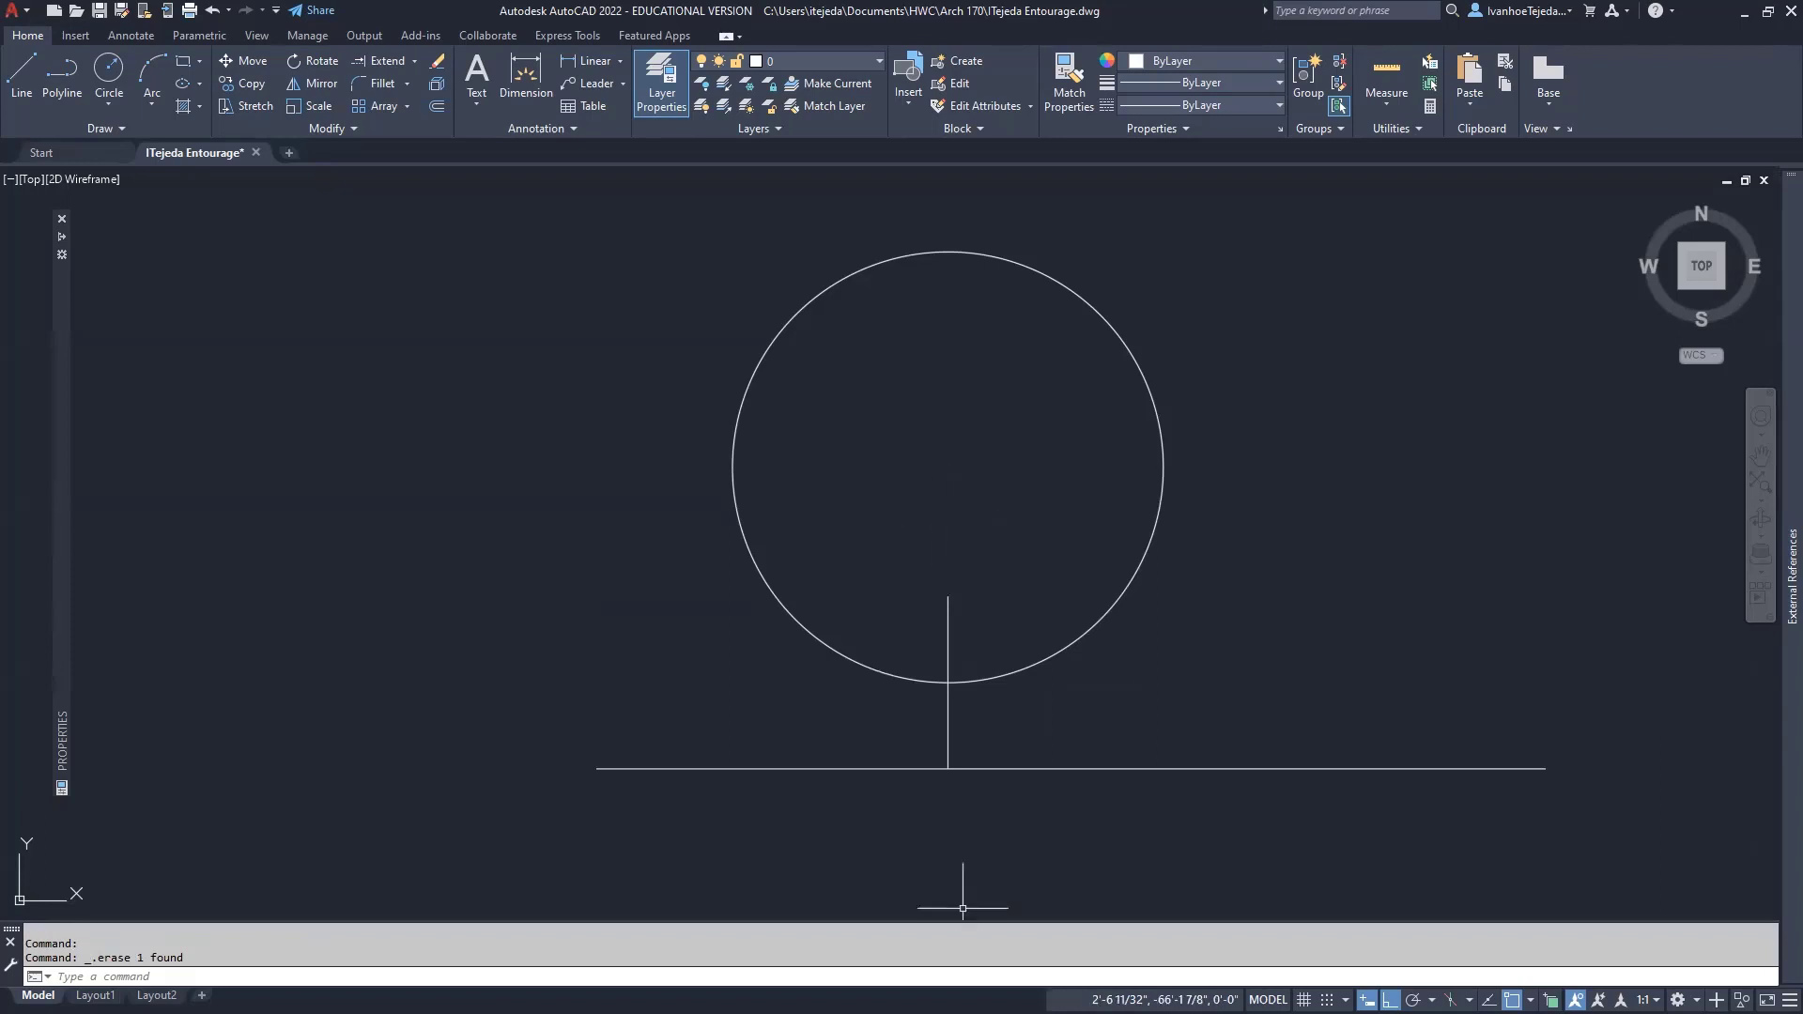
Switch to Entourage.pdf, examine the elevation tree's branching enlarged to 600%, and return to the AutoCAD drawing.
{"action": "left_click", "coordinate": [601, 1011]}
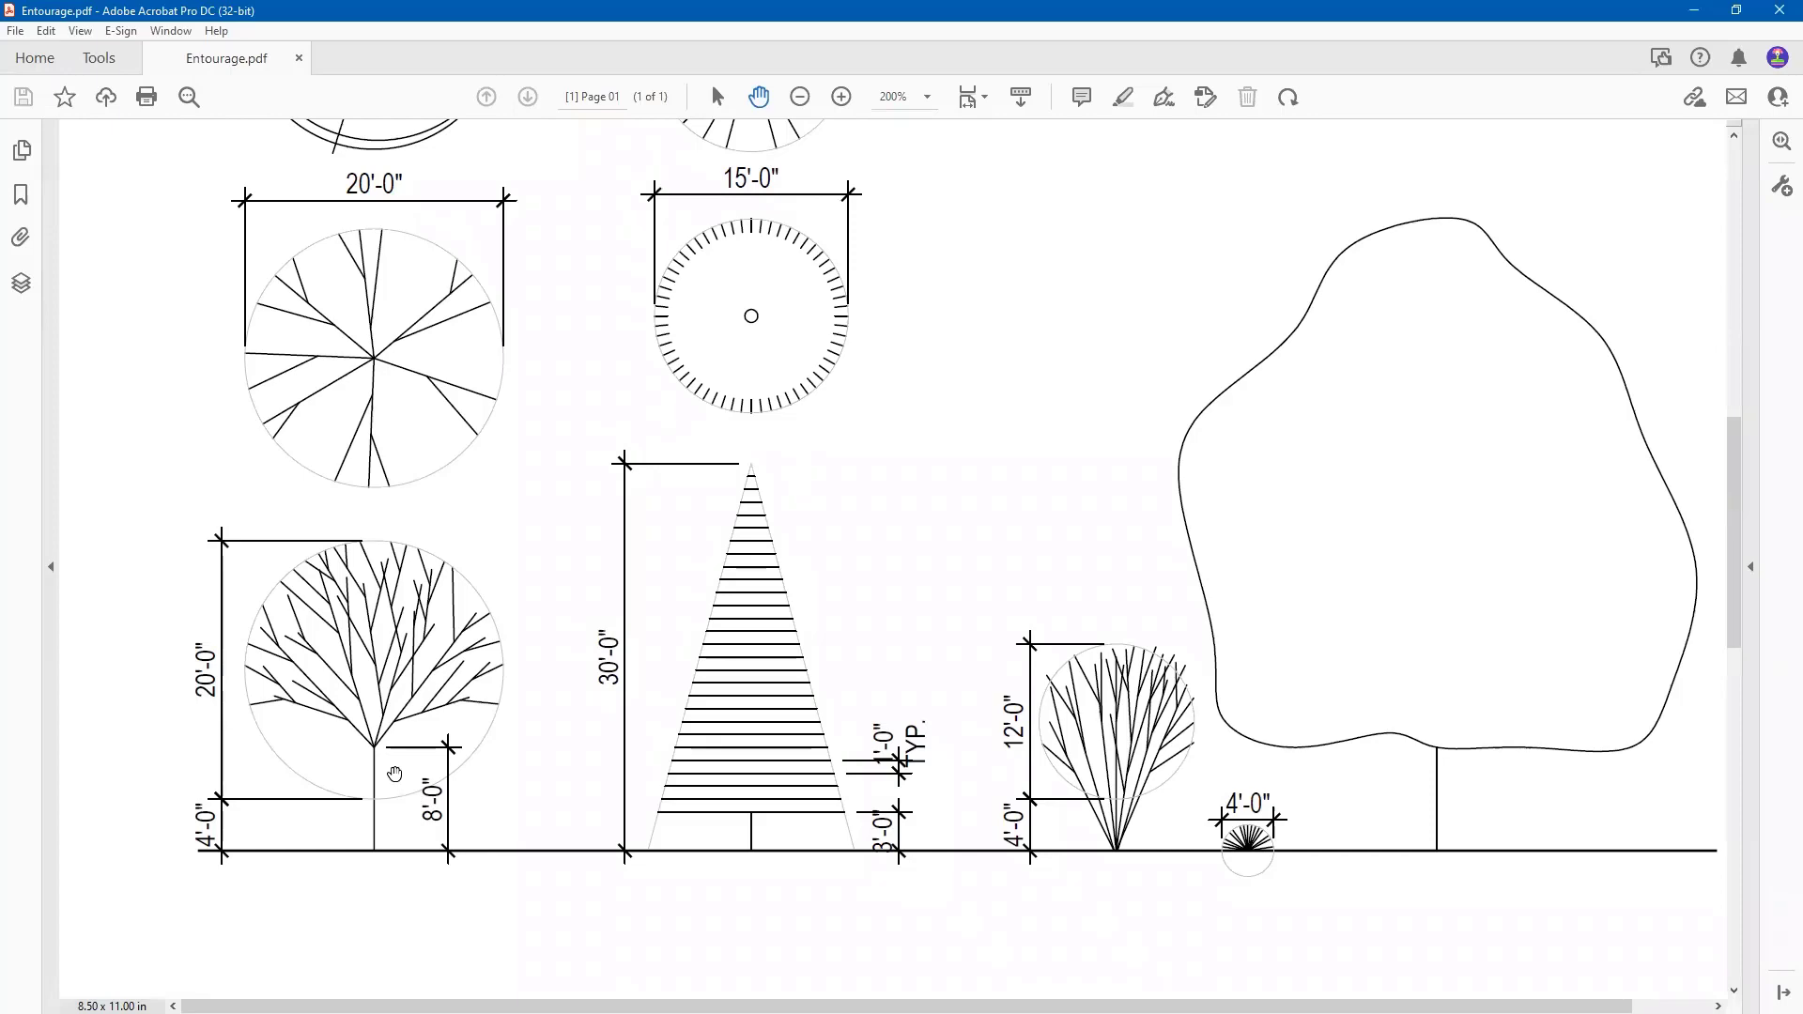
{"action": "left_click", "coordinate": [842, 97]}
{"action": "double_click", "coordinate": [842, 96]}
{"action": "scroll", "coordinate": [947, 639], "scroll_direction": "down", "scroll_amount": 4}
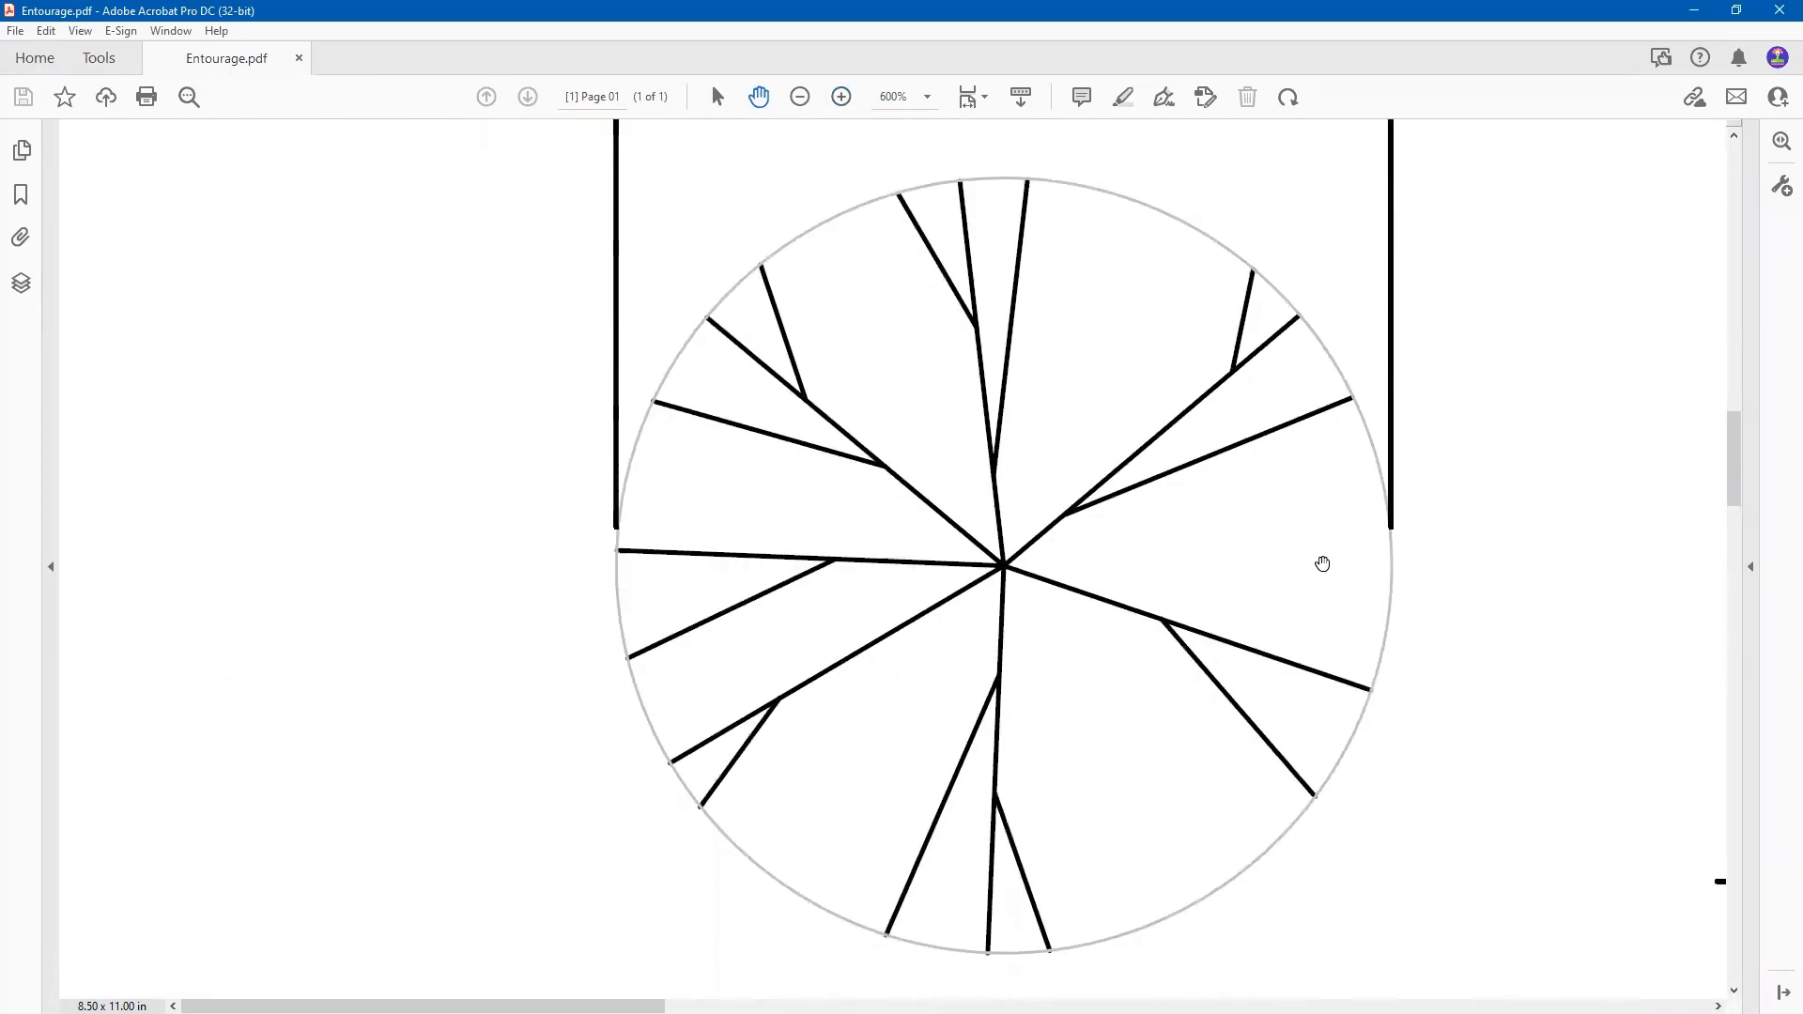
{"action": "left_click_drag", "start_coordinate": [1738, 468], "coordinate": [1751, 581]}
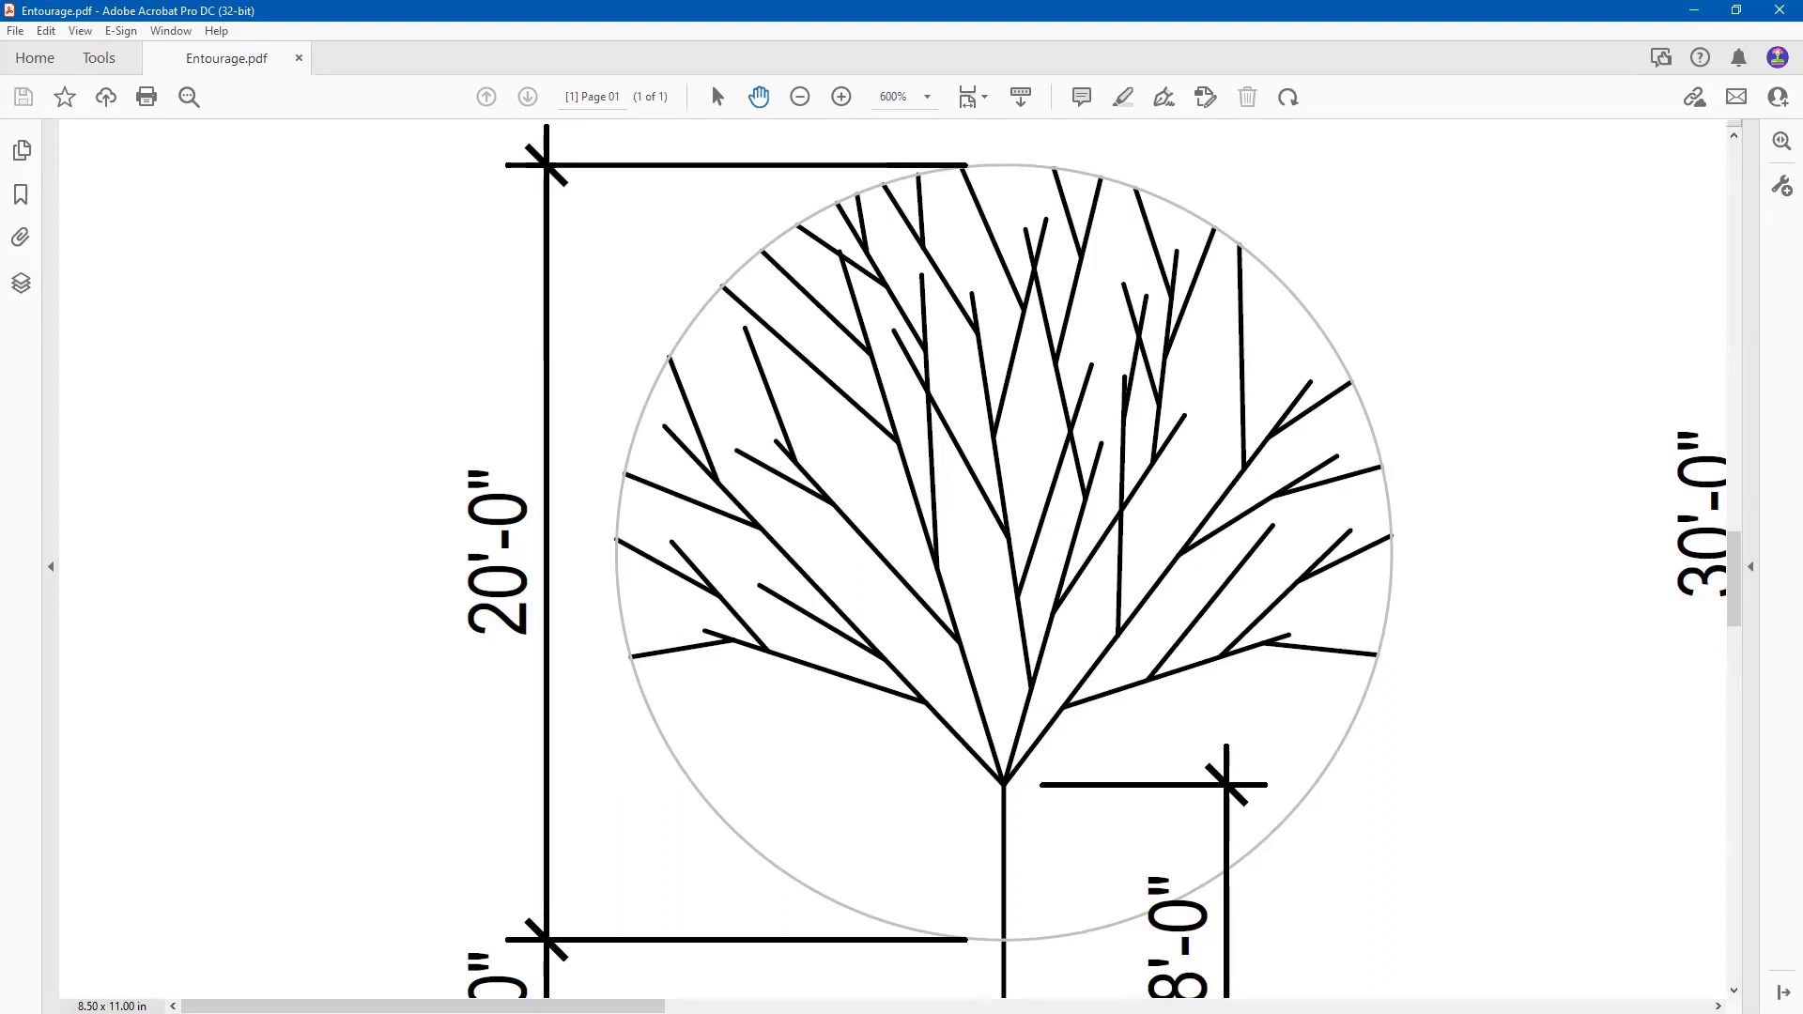
{"action": "key", "text": "alt+Tab"}
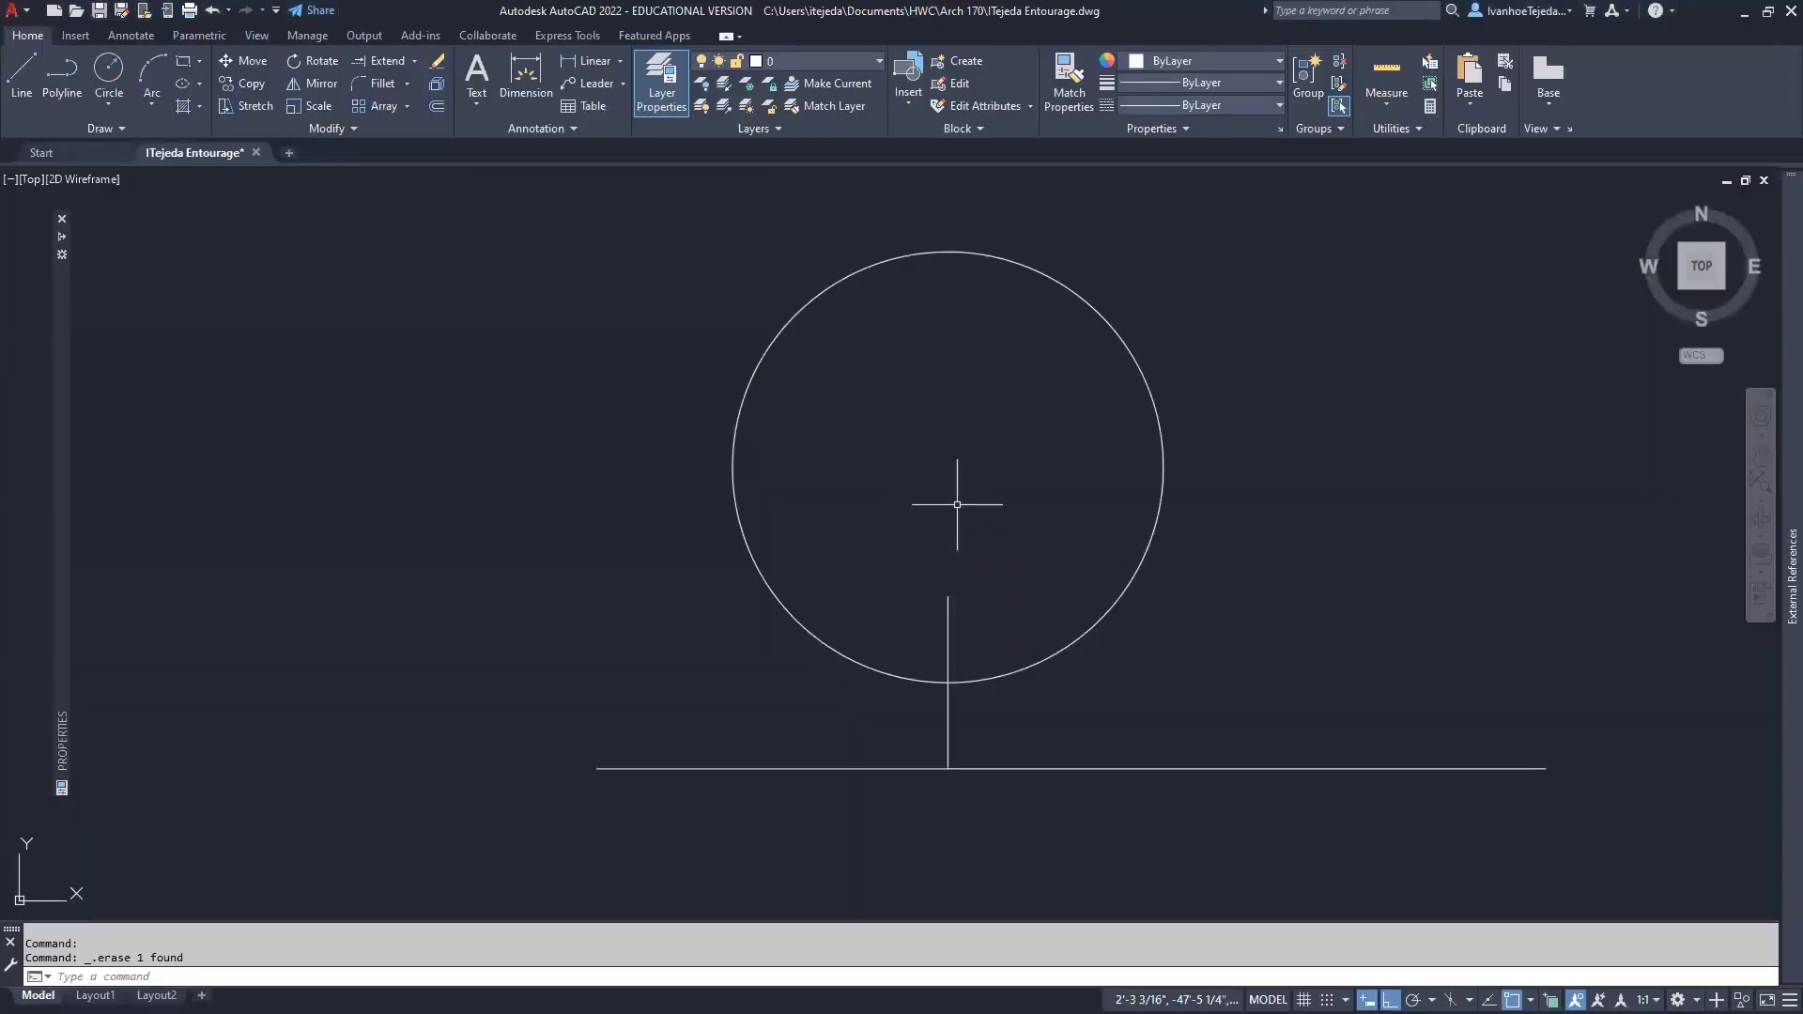
Draw the first main branch from the trunk's upper endpoint up to the right, about 10'-11 1/2" long at about 56°.
{"action": "type", "text": "l"}
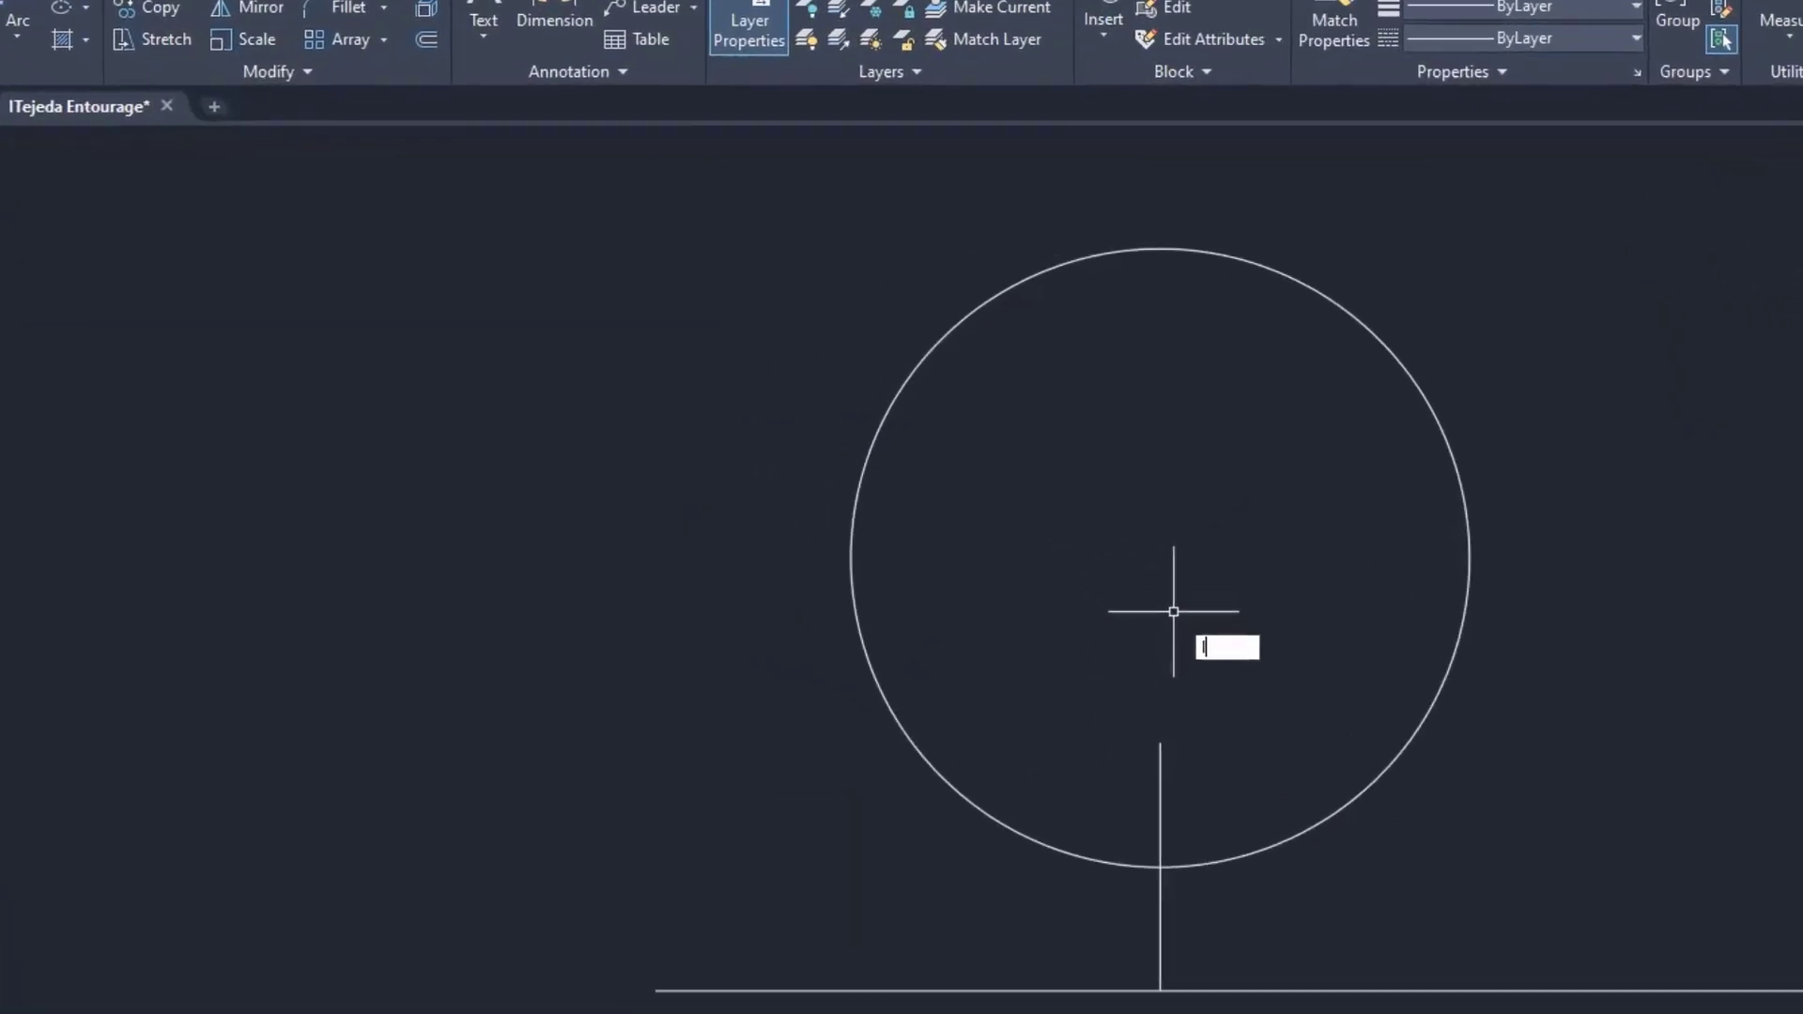
{"action": "key", "text": "Return"}
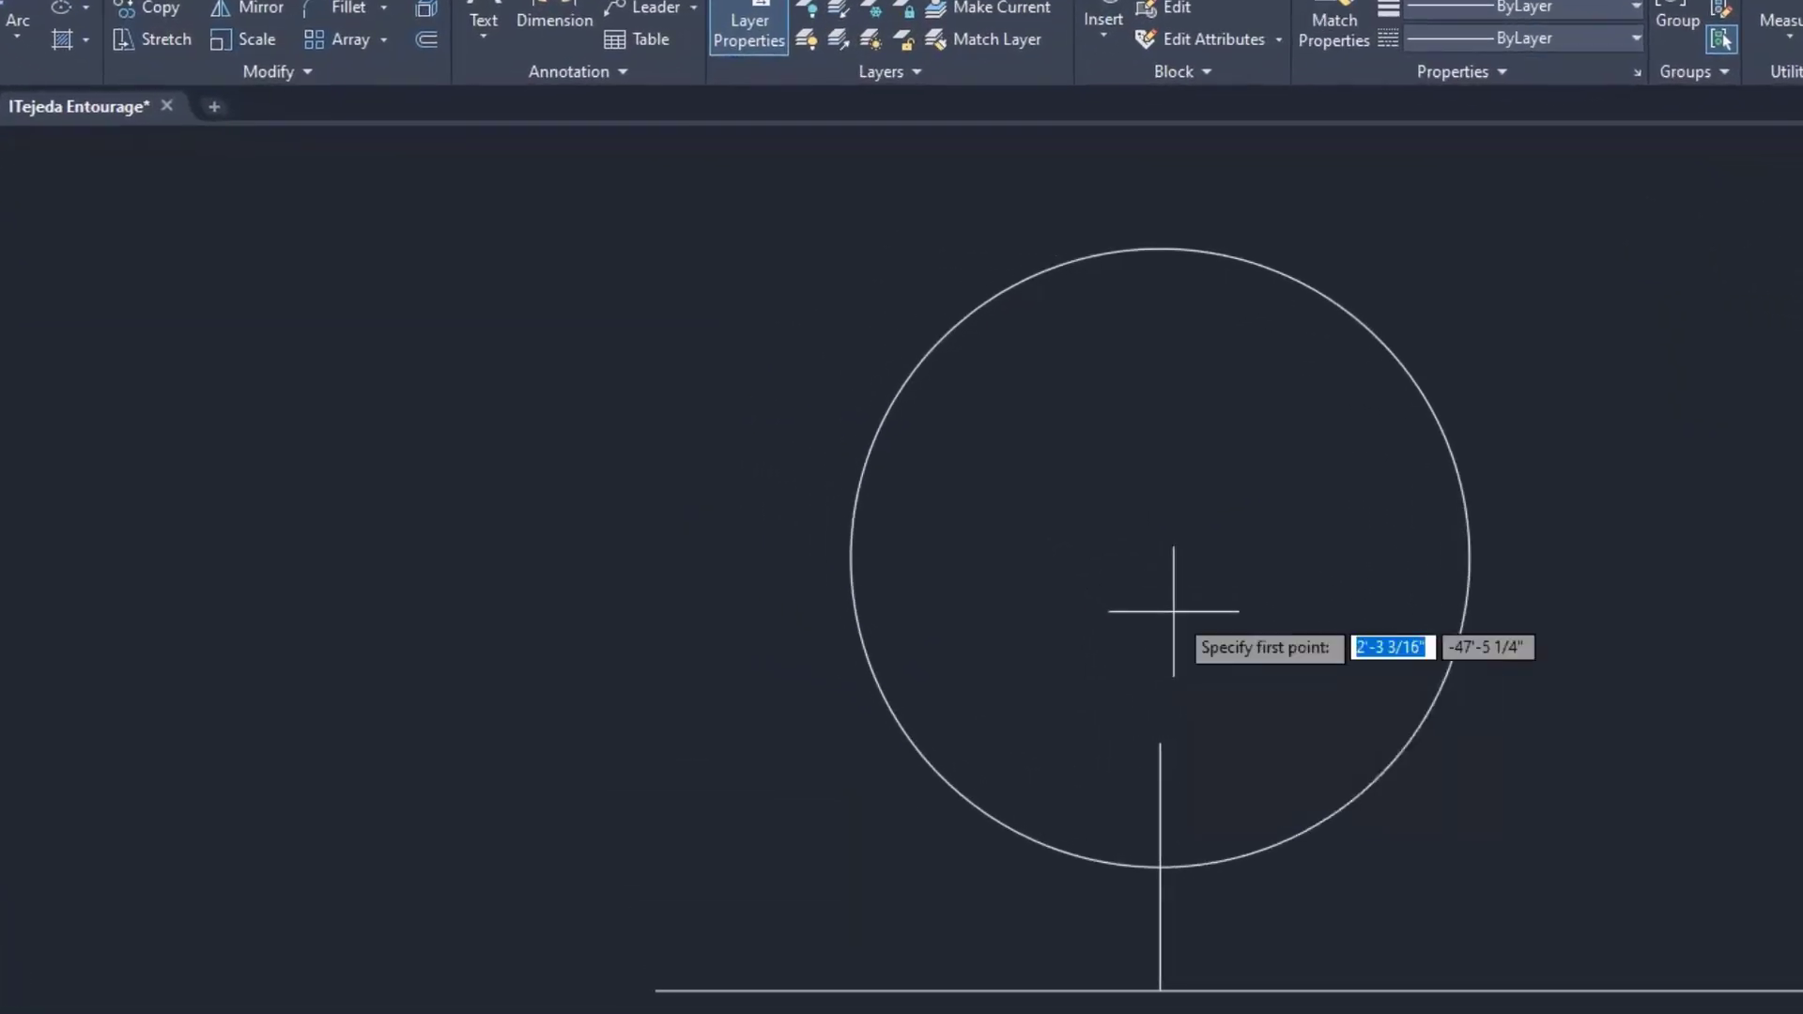
{"action": "right_click", "coordinate": [1166, 707], "text": "shift"}
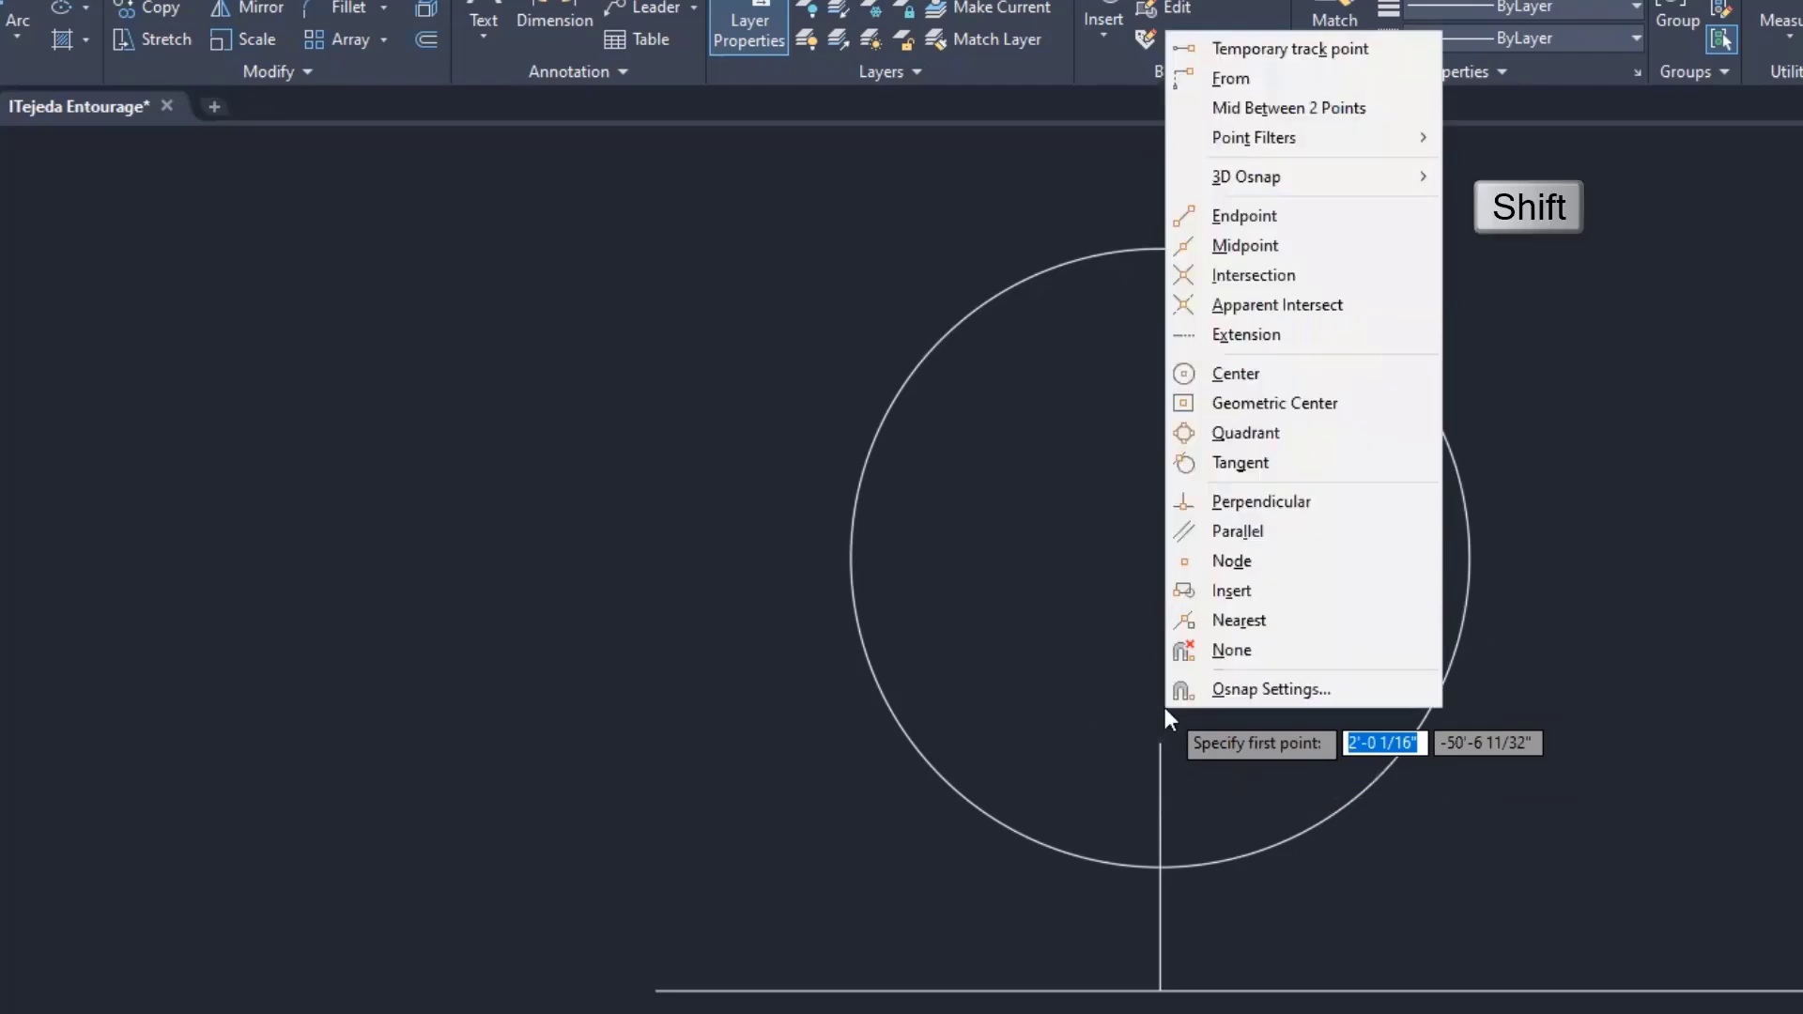
{"action": "left_click", "coordinate": [1231, 216]}
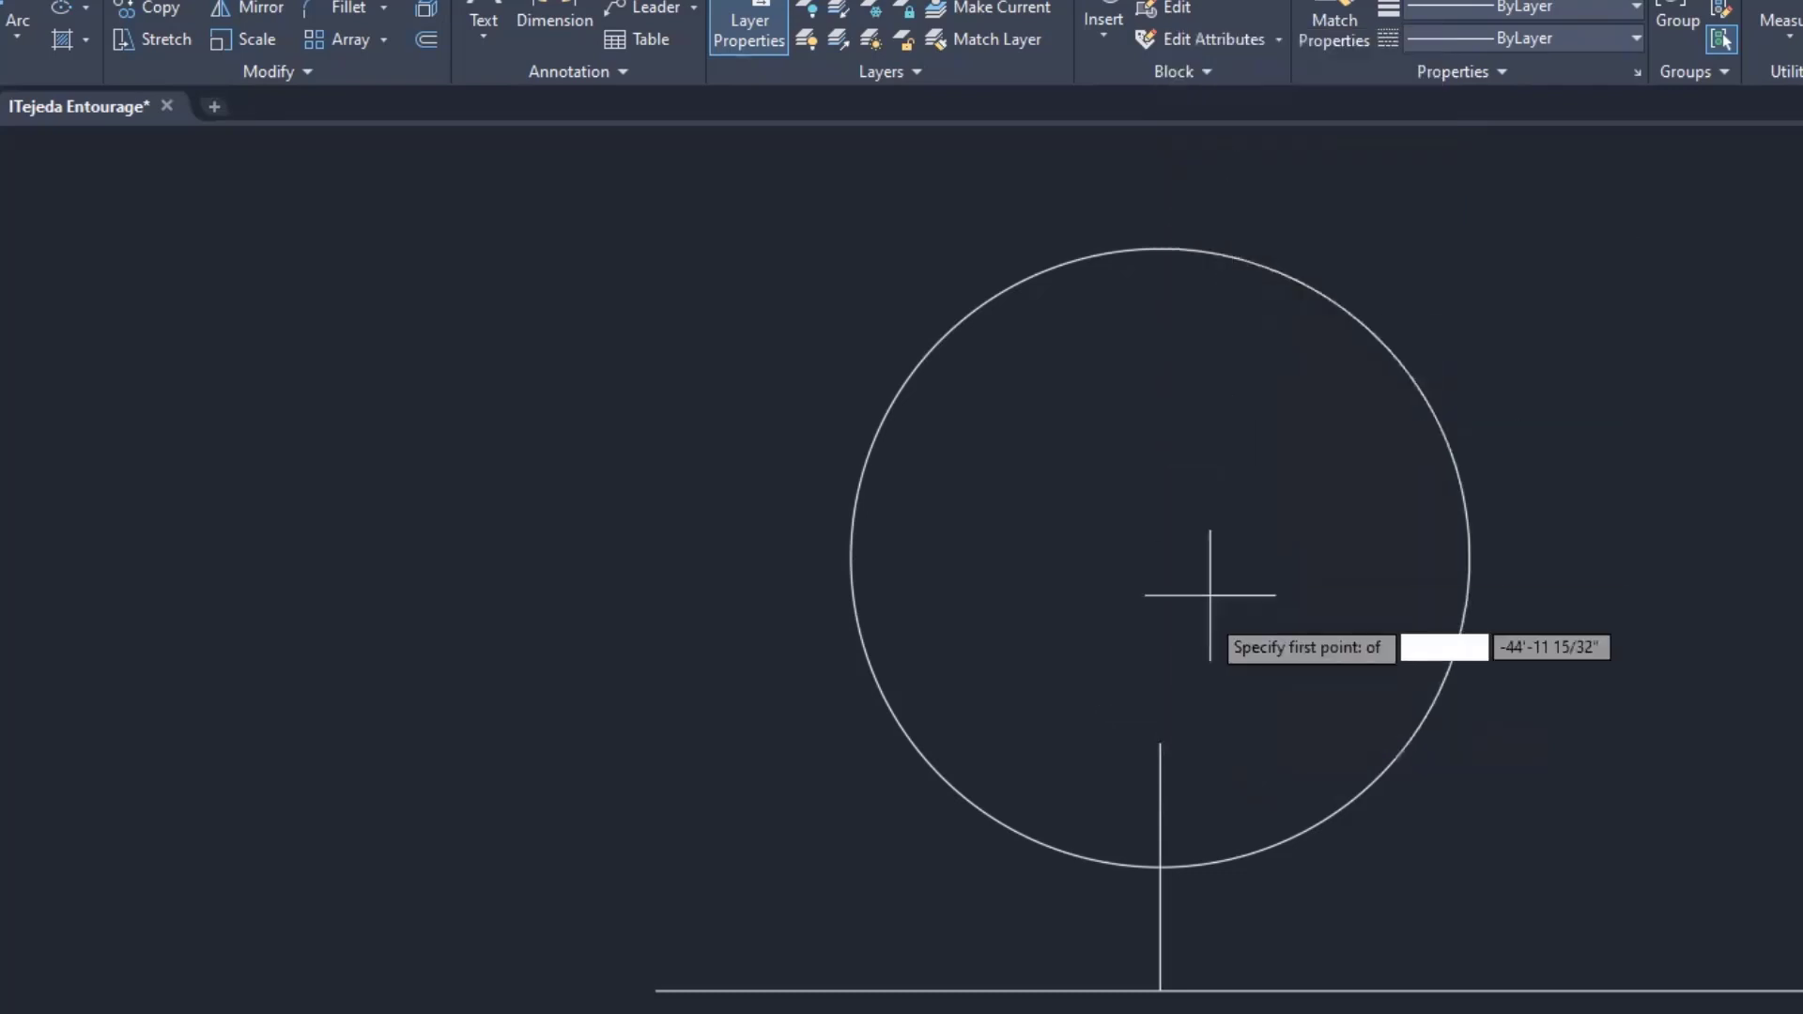
{"action": "left_click", "coordinate": [1161, 742]}
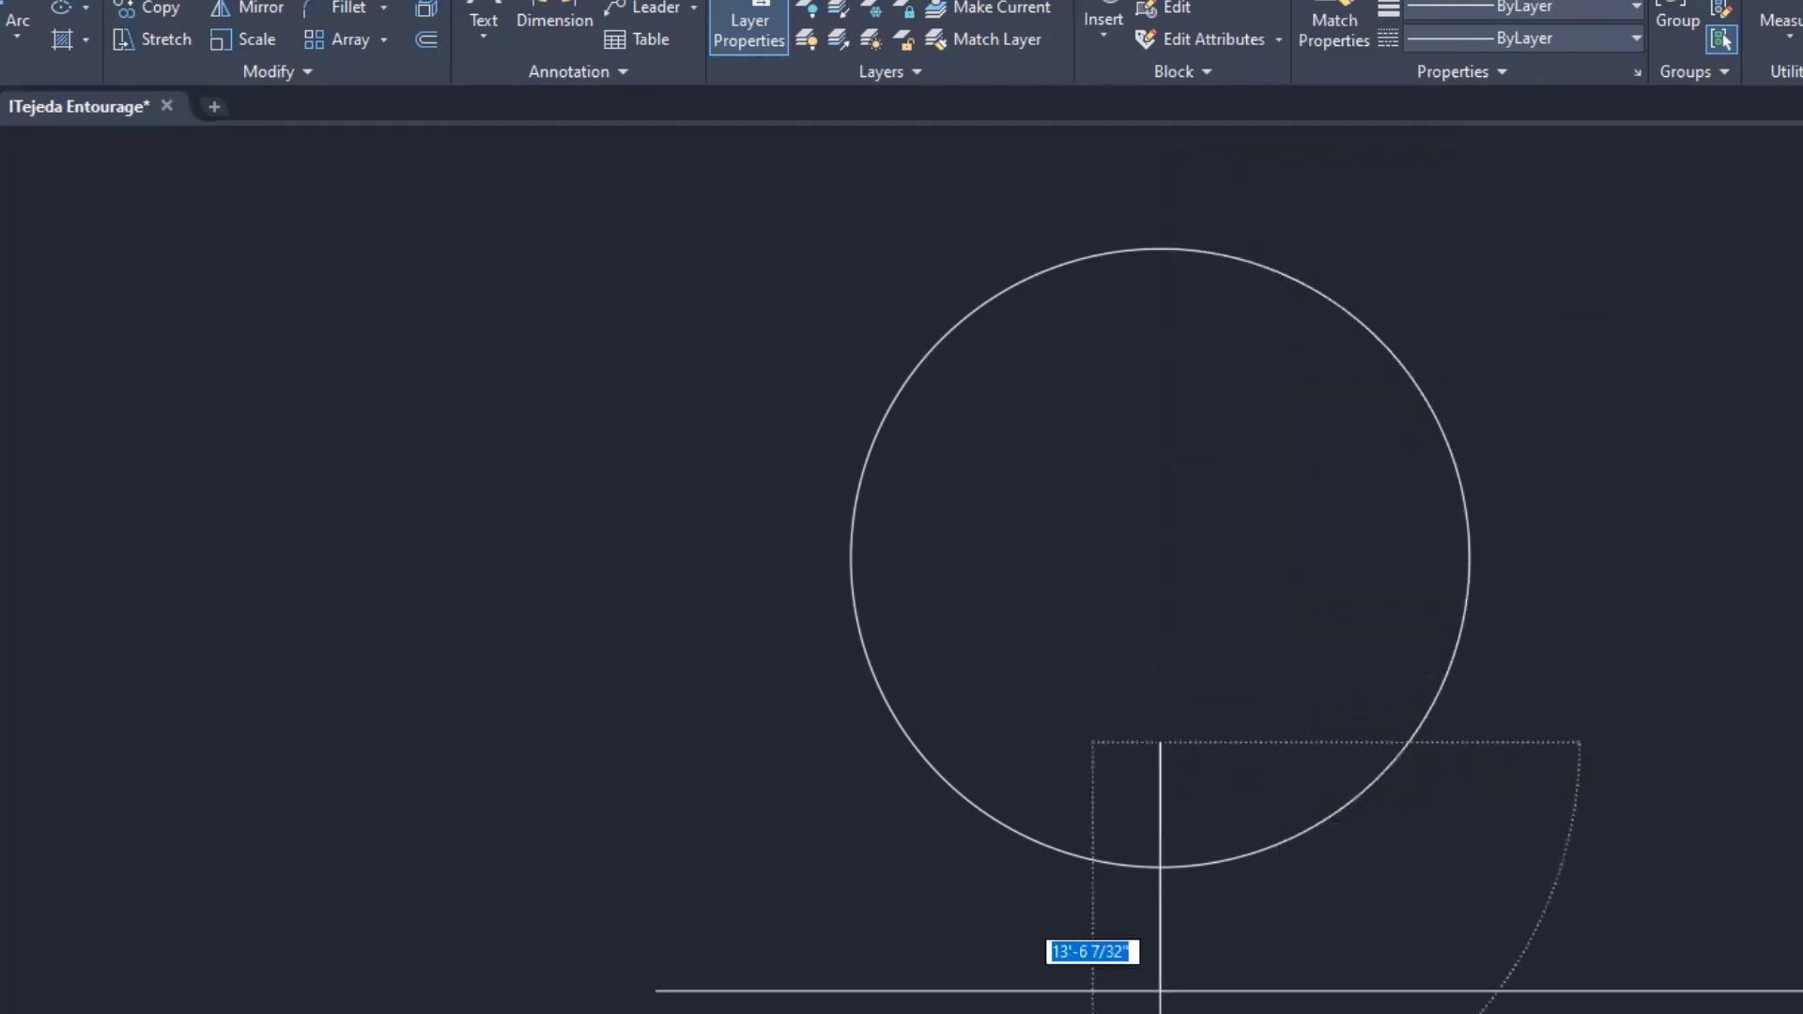
{"action": "left_click", "coordinate": [1349, 461]}
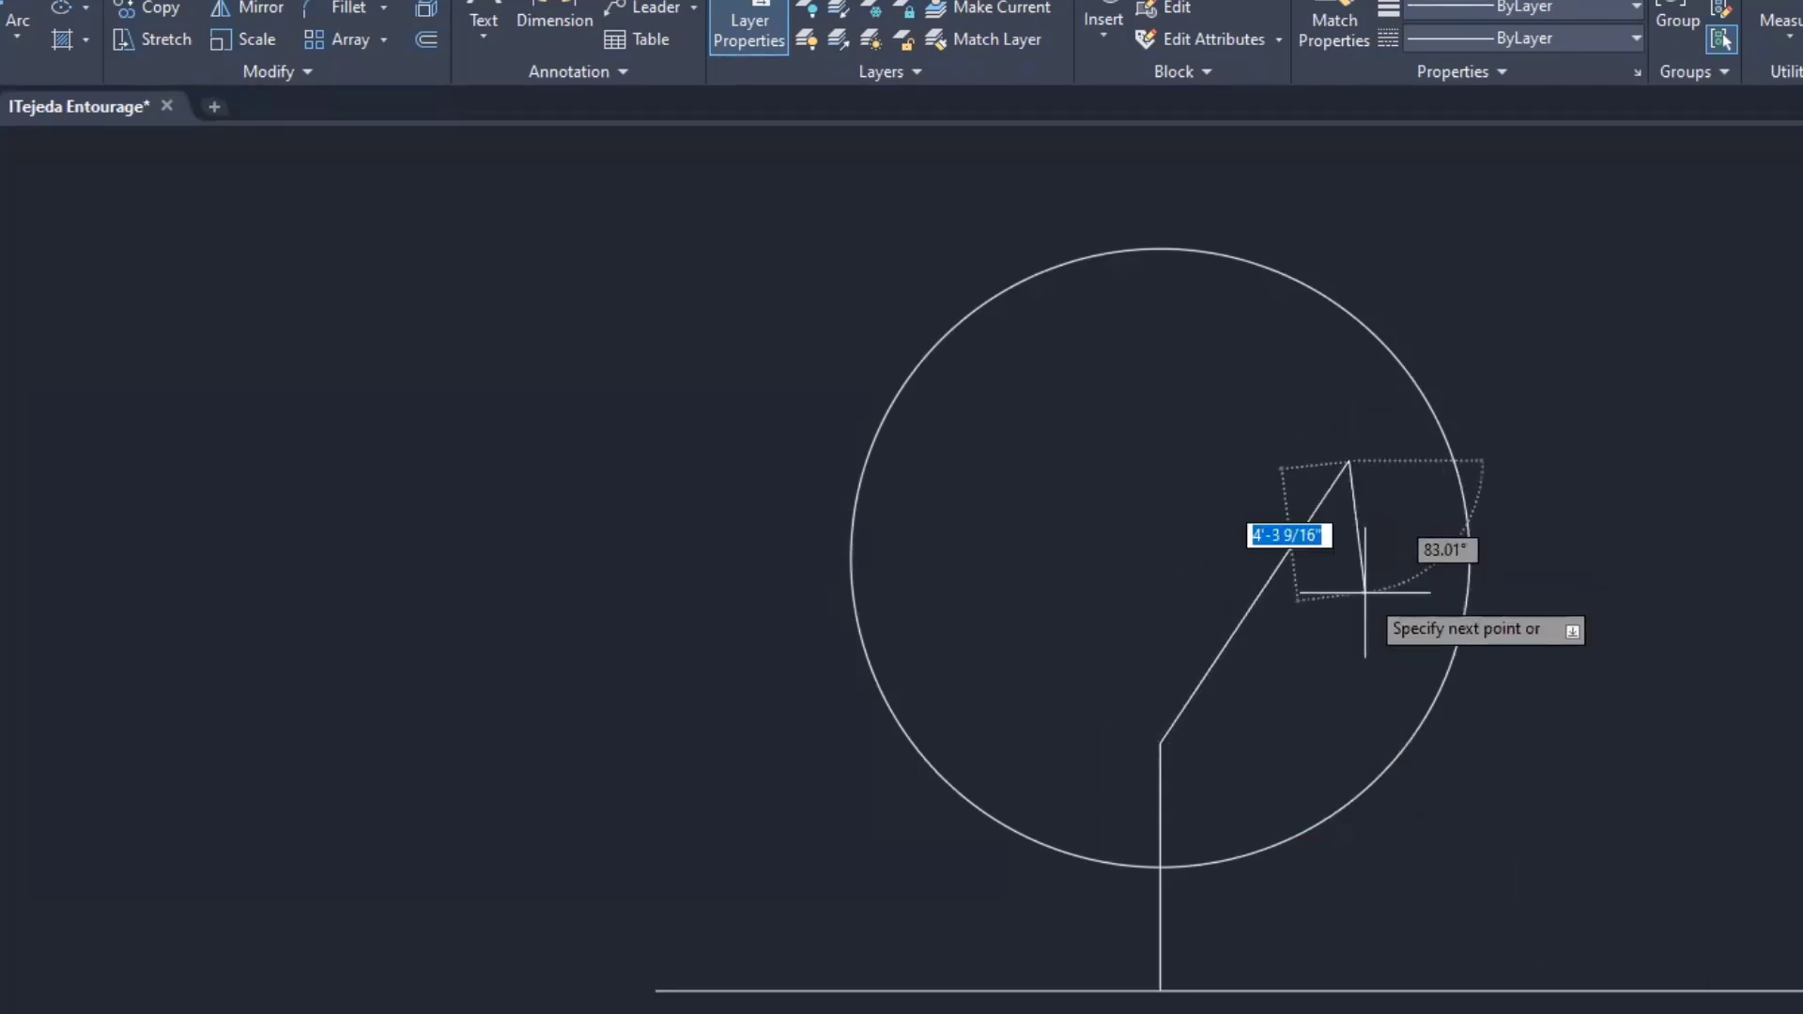
{"action": "key", "text": "Return"}
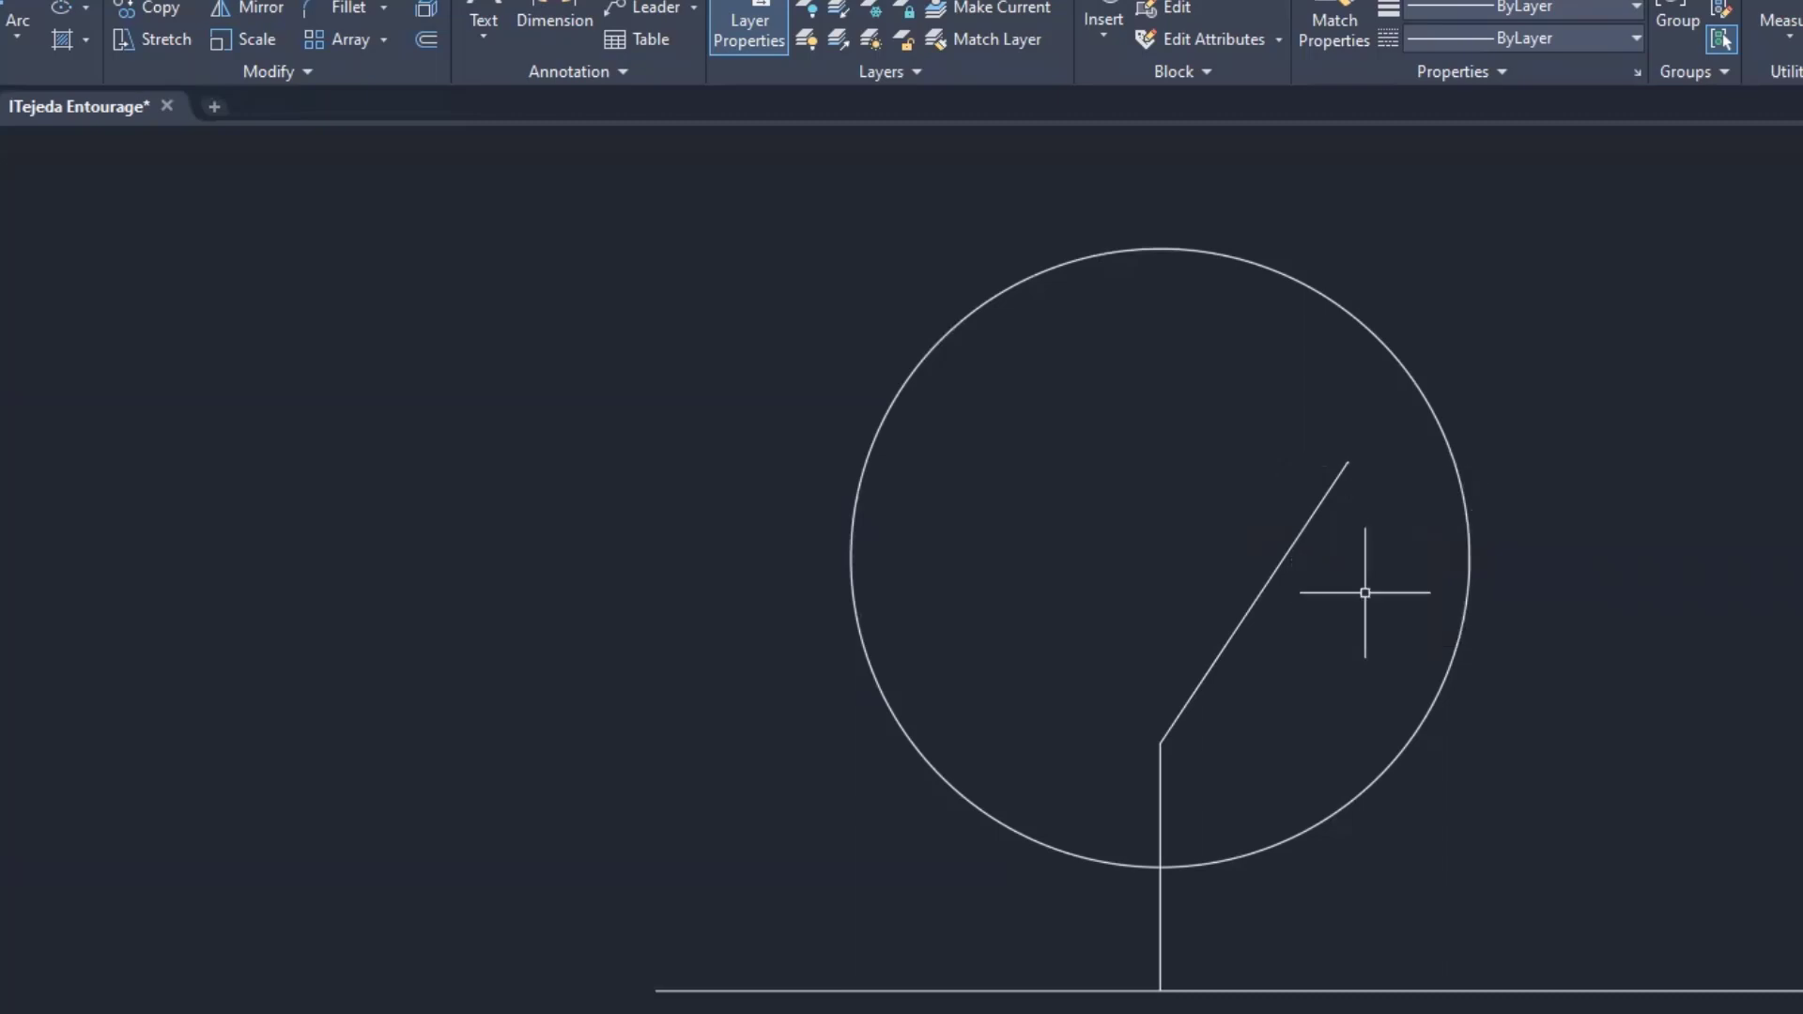
Stretch-copy the branch's outer endpoint to create three more main branches from the trunk top, one slightly right of vertical and two leaning left.
{"action": "left_click", "coordinate": [1295, 547]}
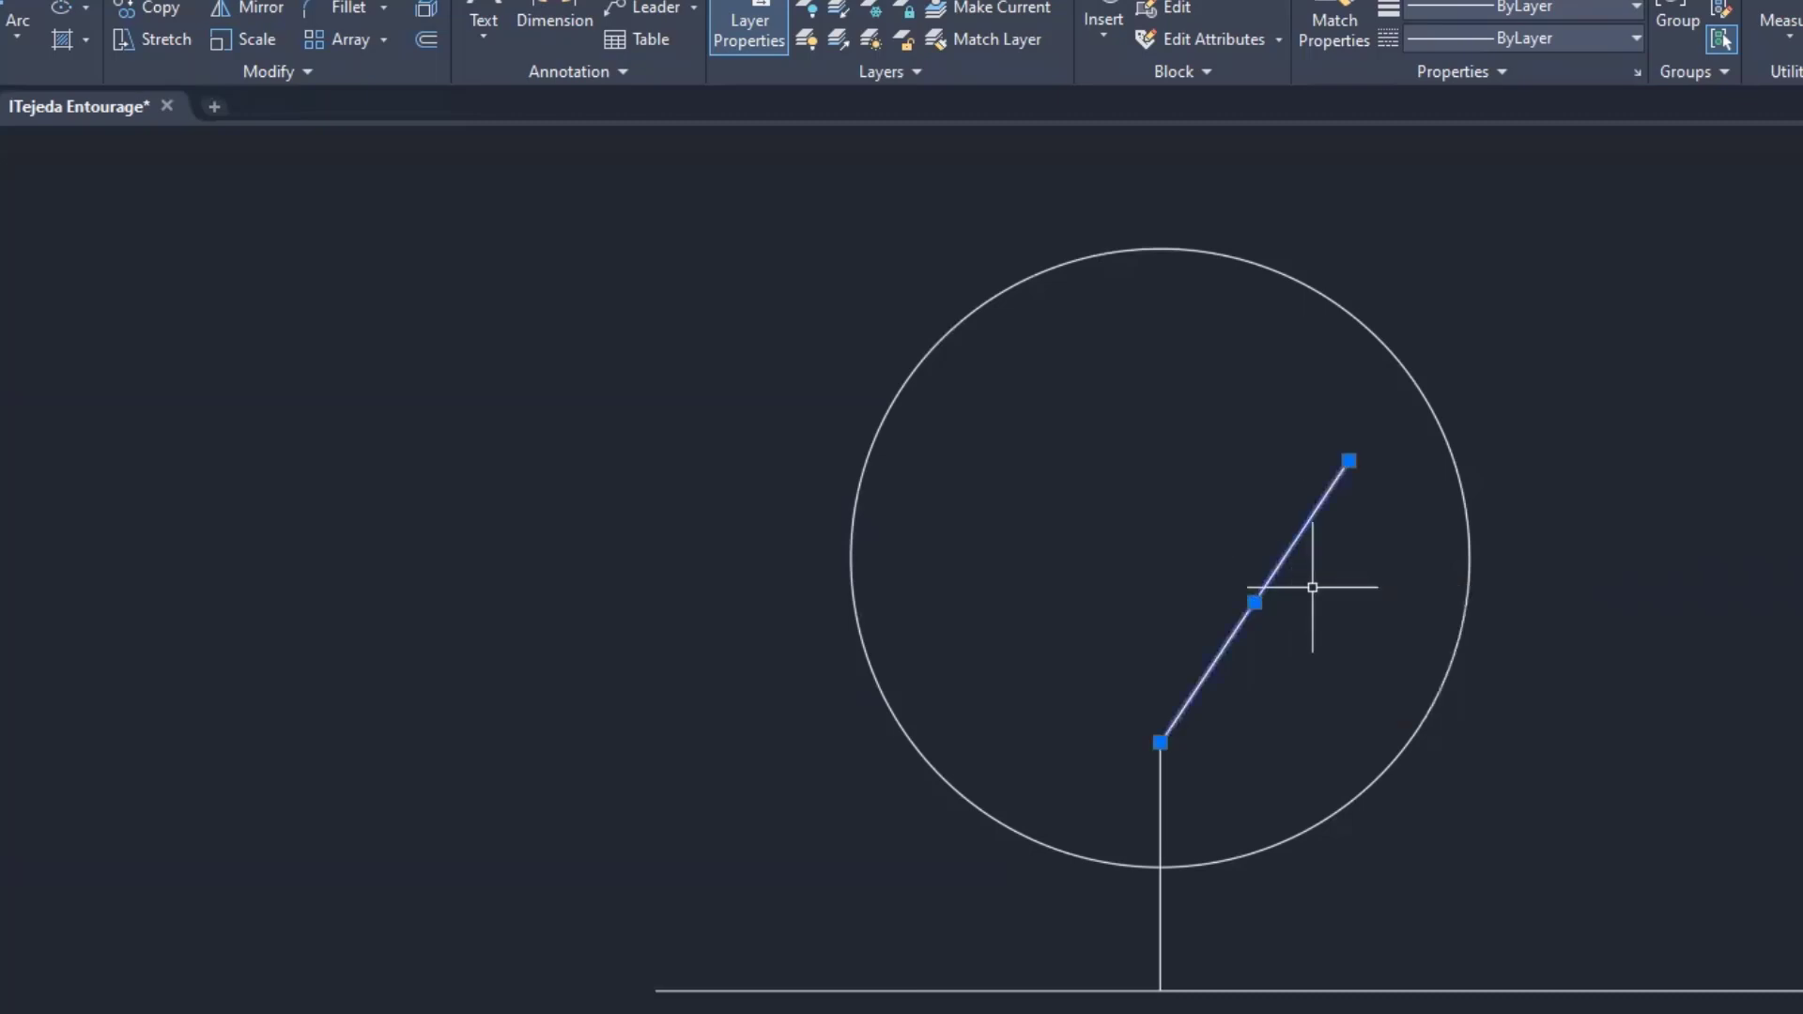
{"action": "mouse_move", "coordinate": [1348, 461]}
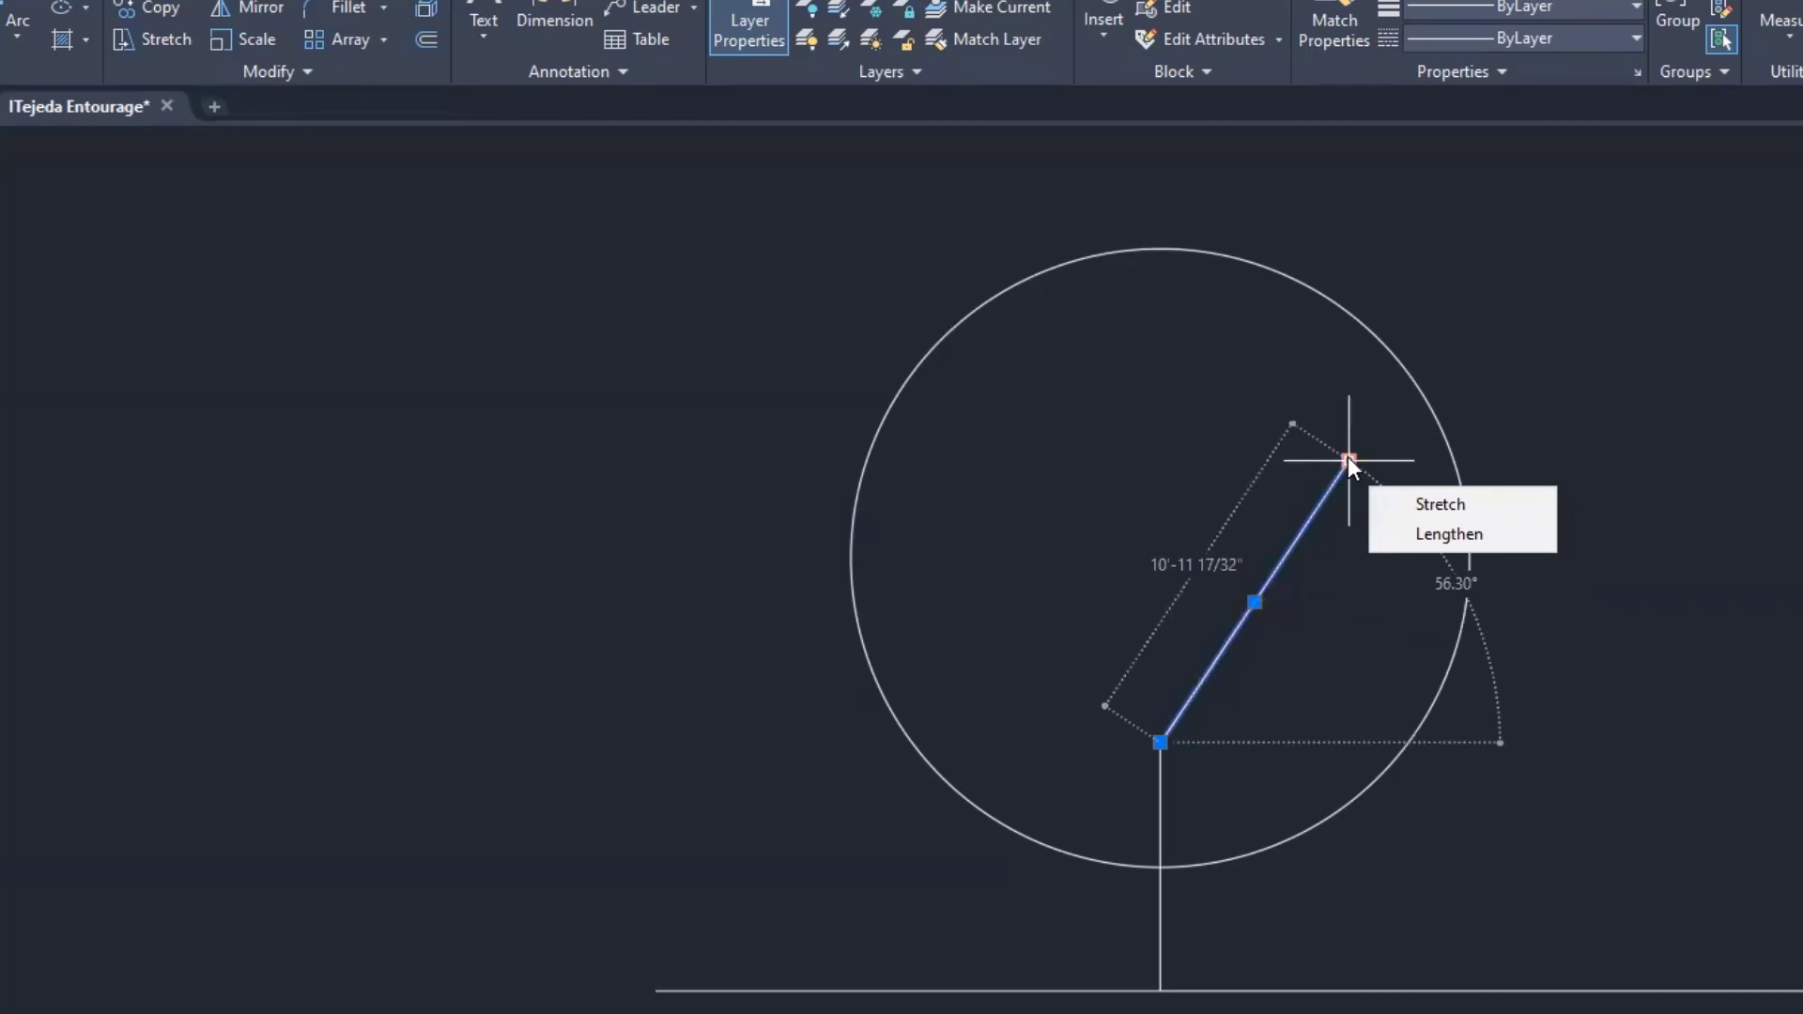
{"action": "left_click", "coordinate": [1349, 461]}
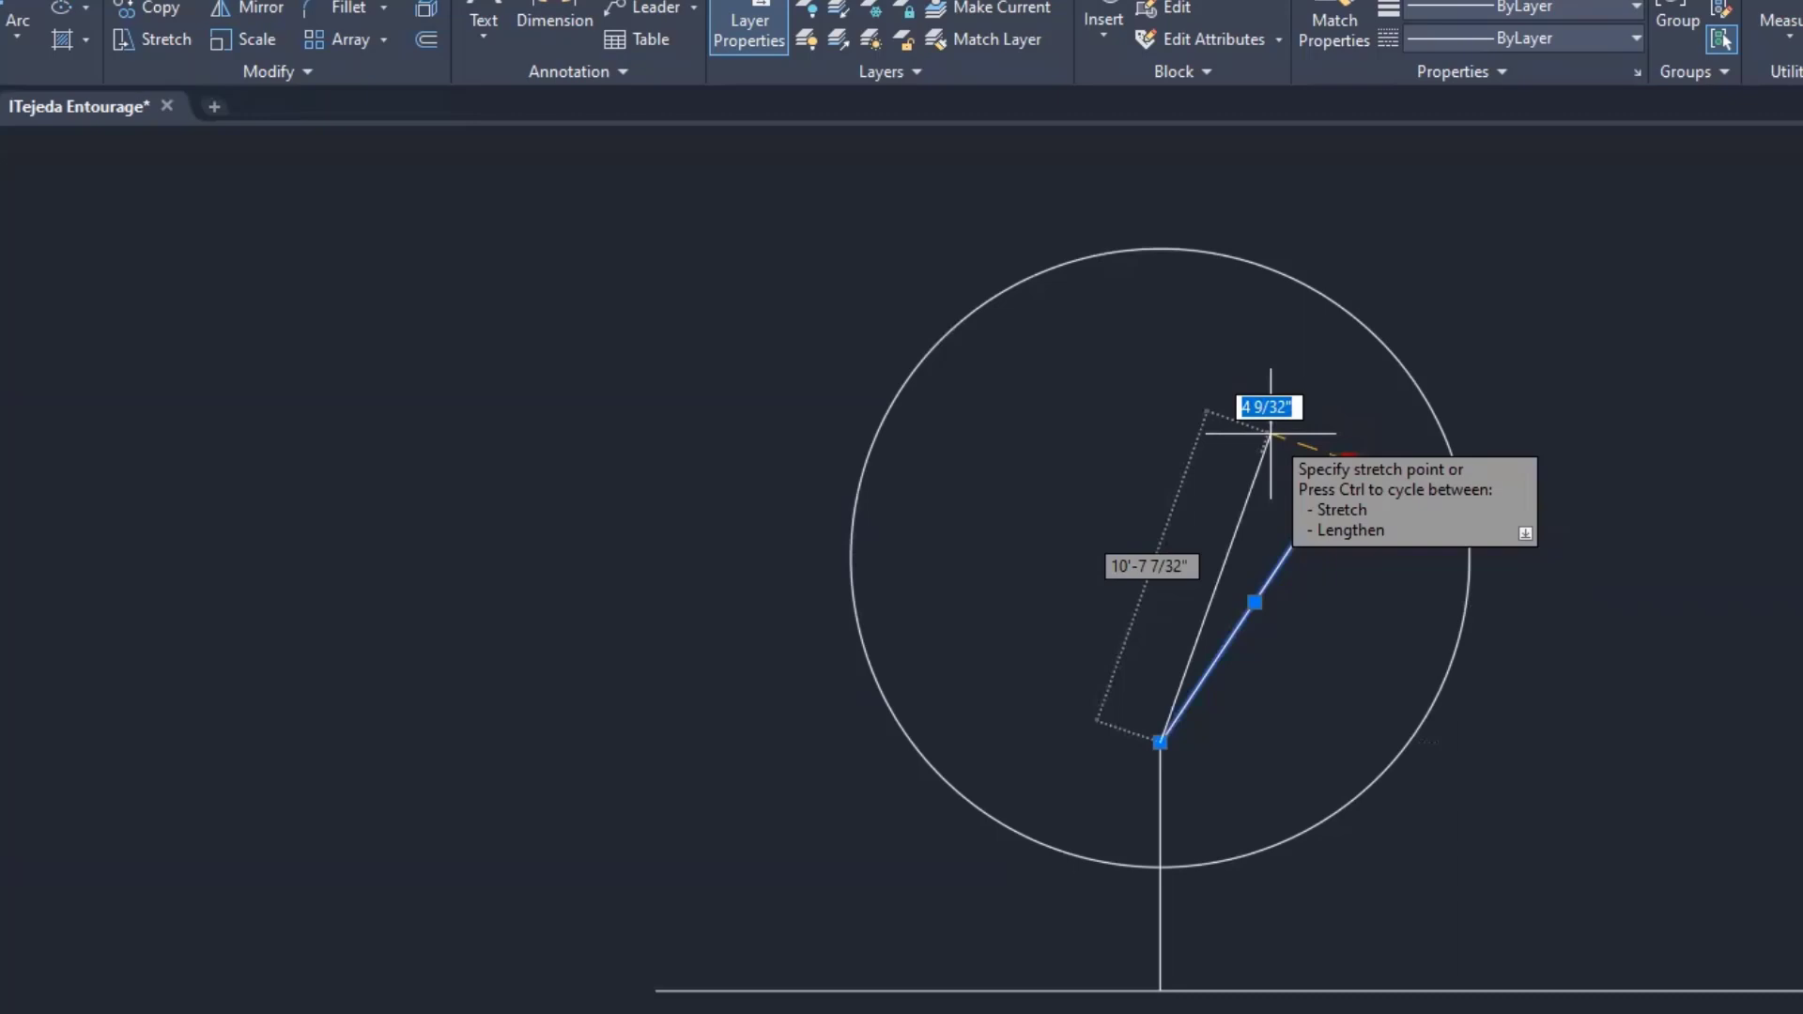
{"action": "type", "text": "c"}
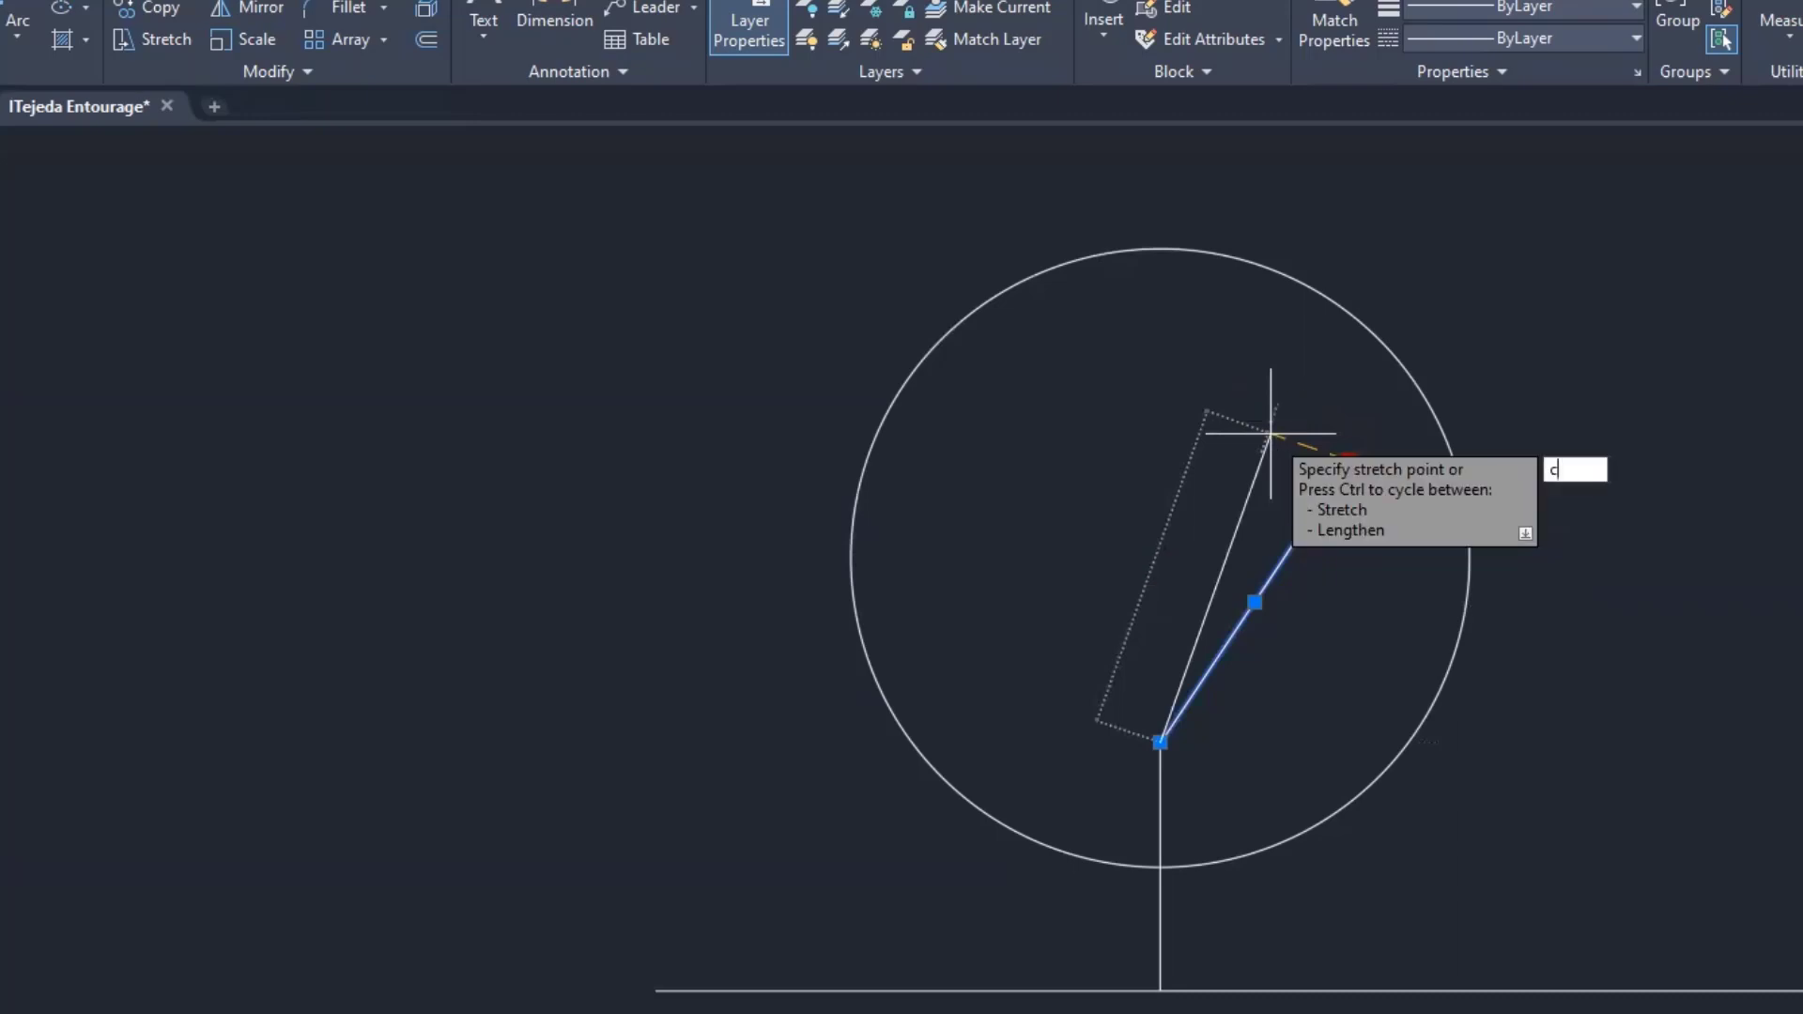
{"action": "key", "text": "Return"}
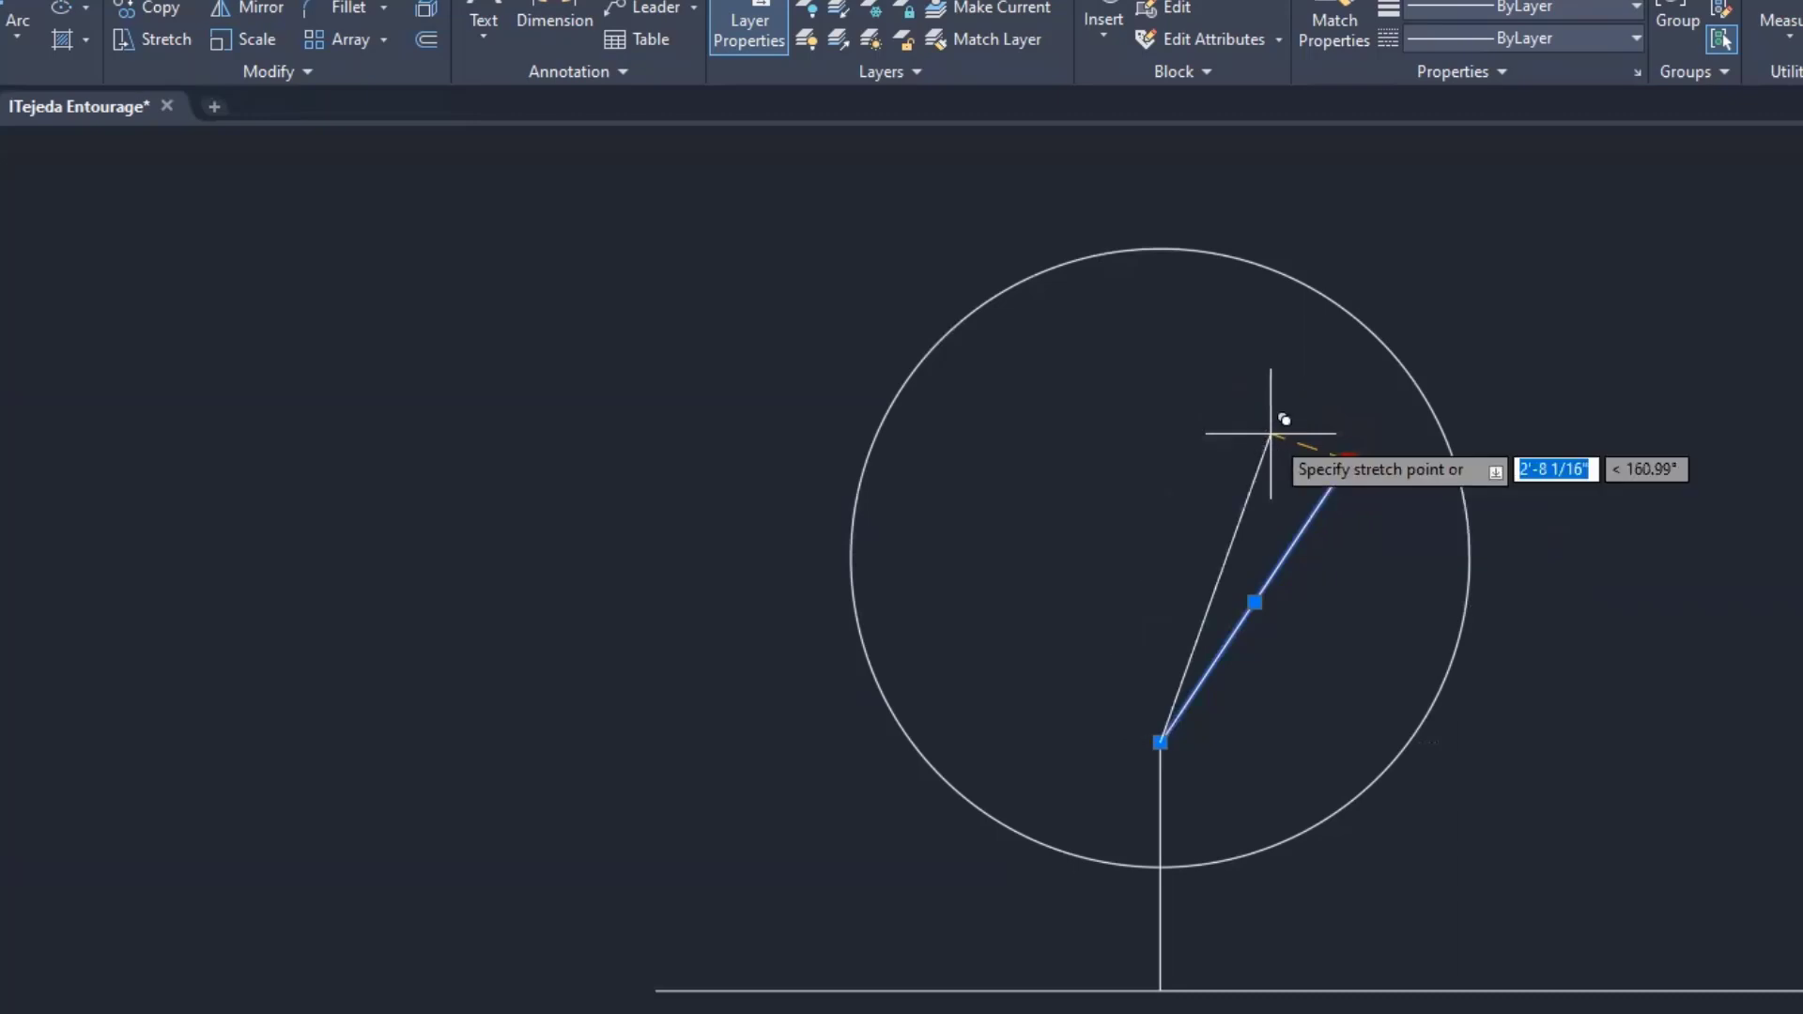
{"action": "left_click", "coordinate": [1230, 356]}
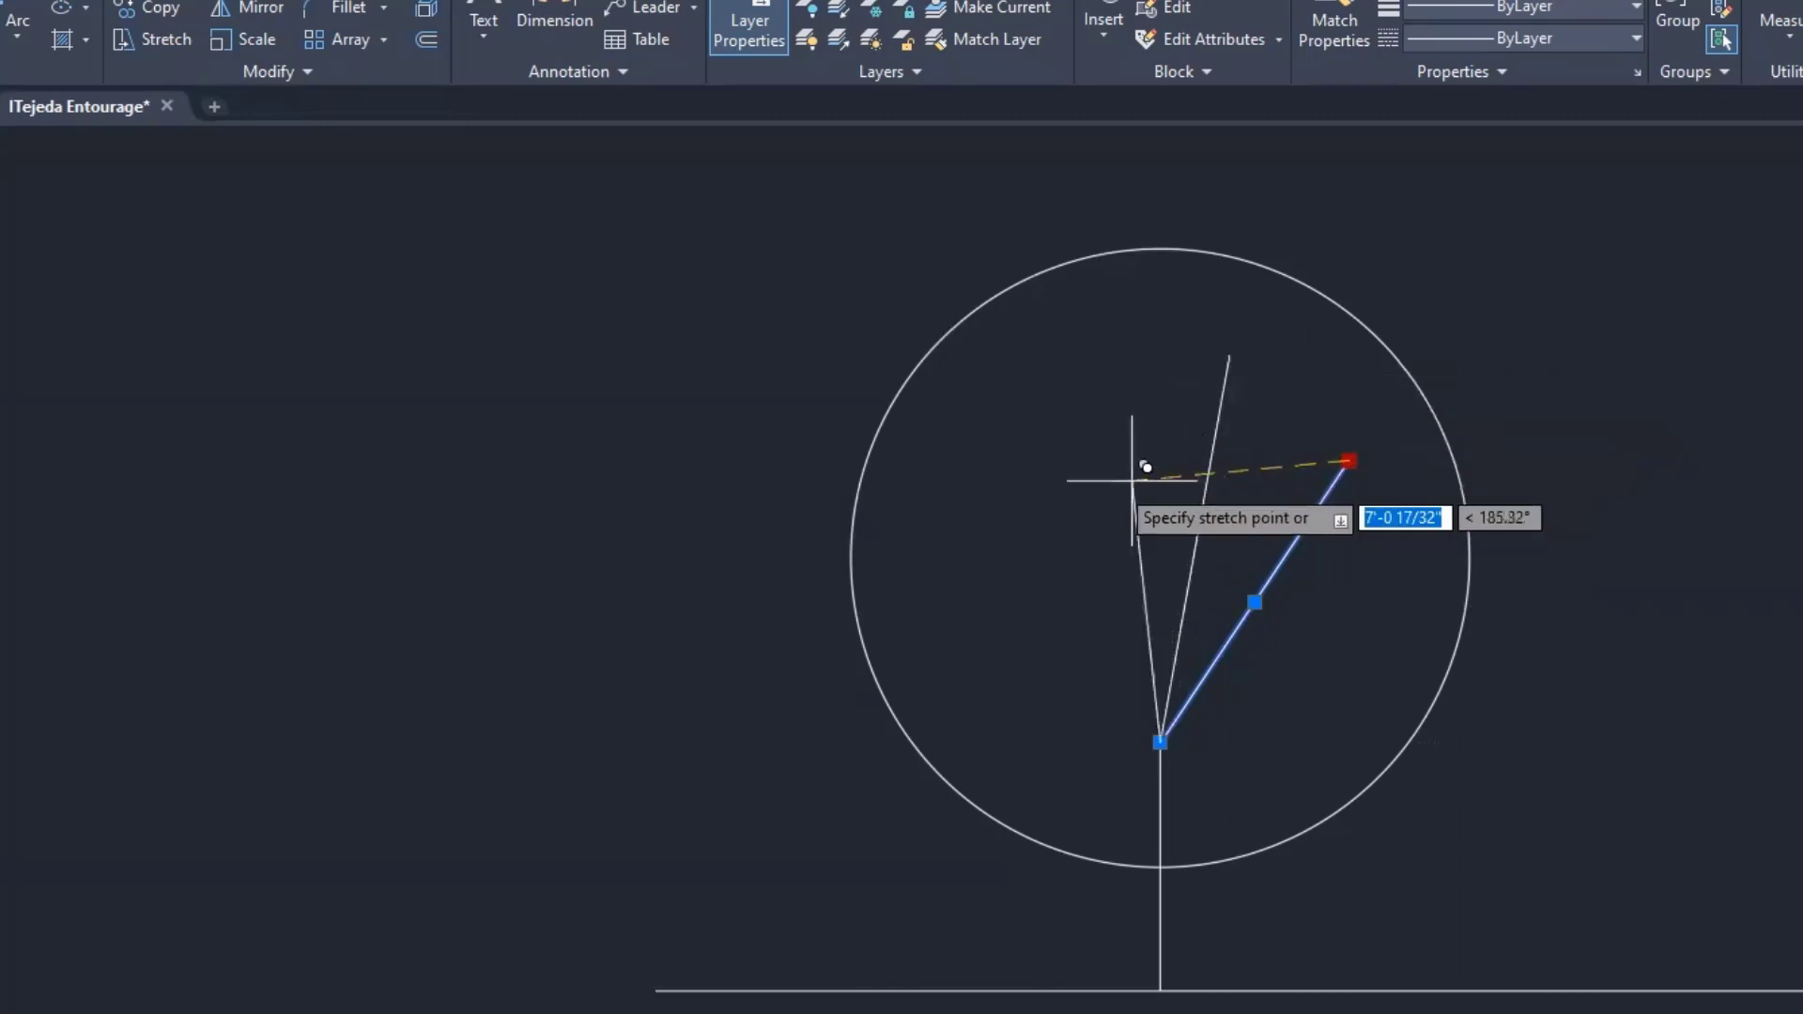
{"action": "left_click", "coordinate": [1016, 386]}
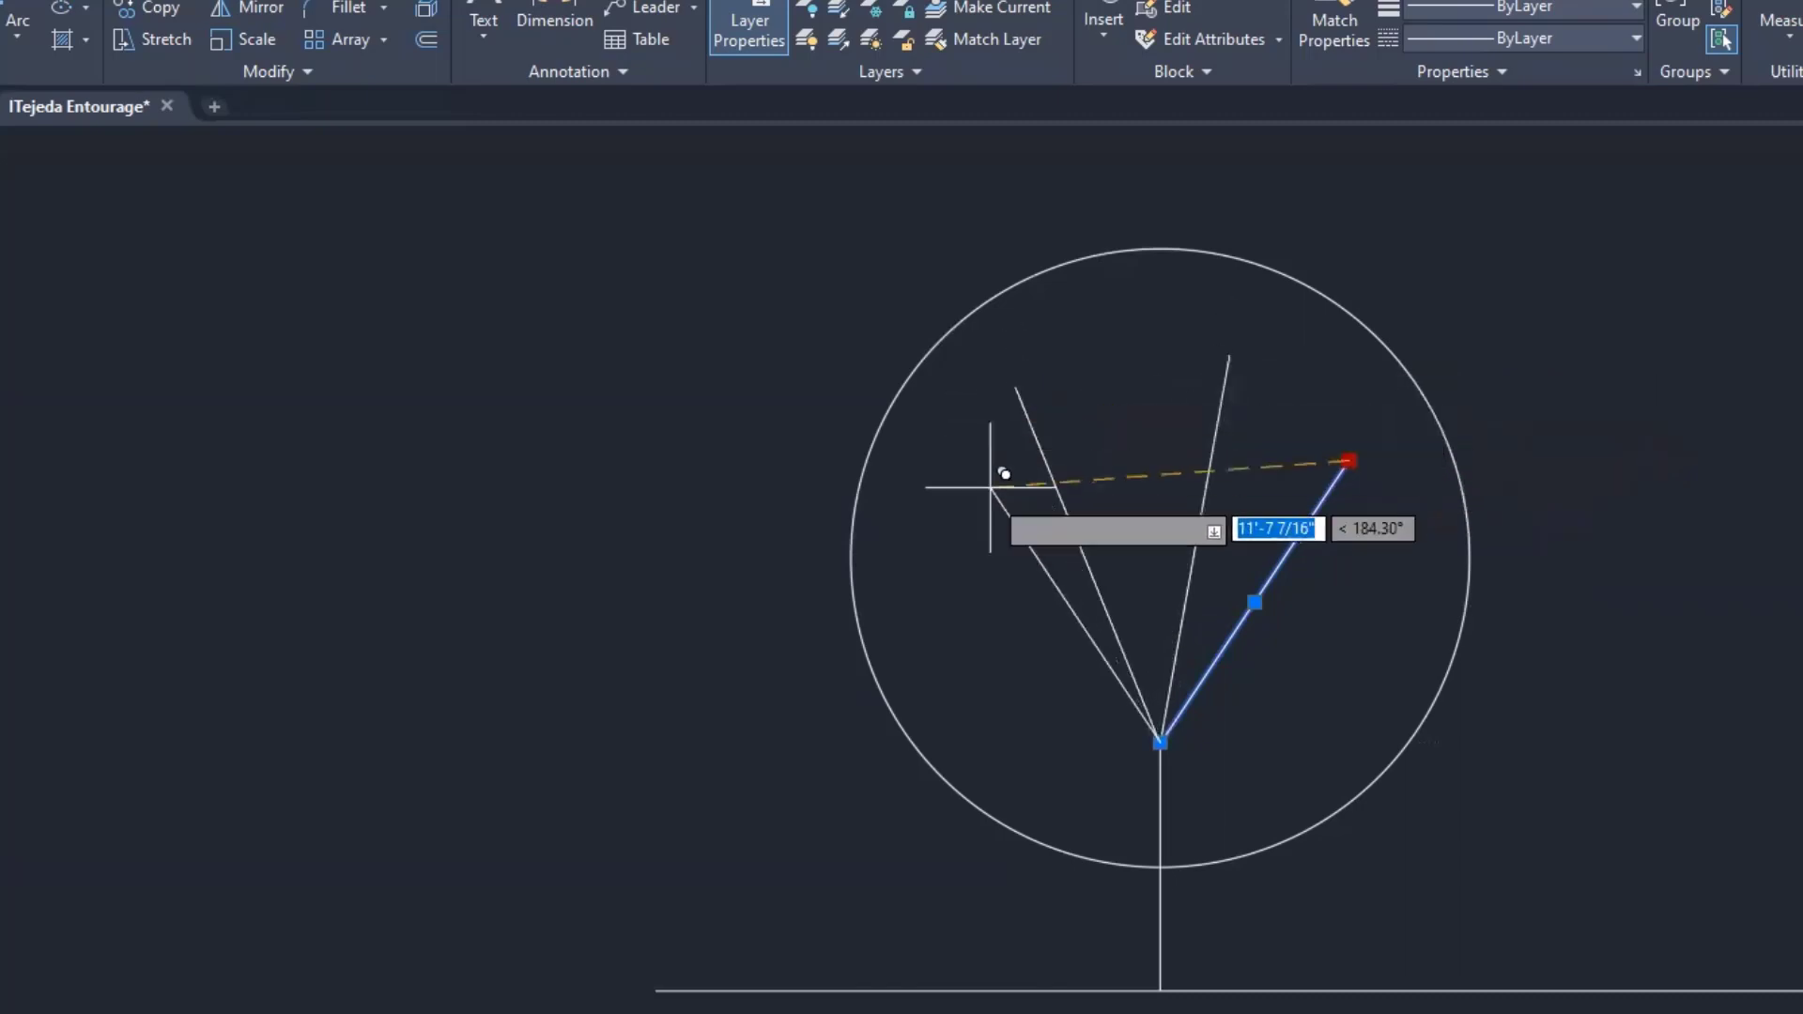
{"action": "left_click", "coordinate": [911, 517]}
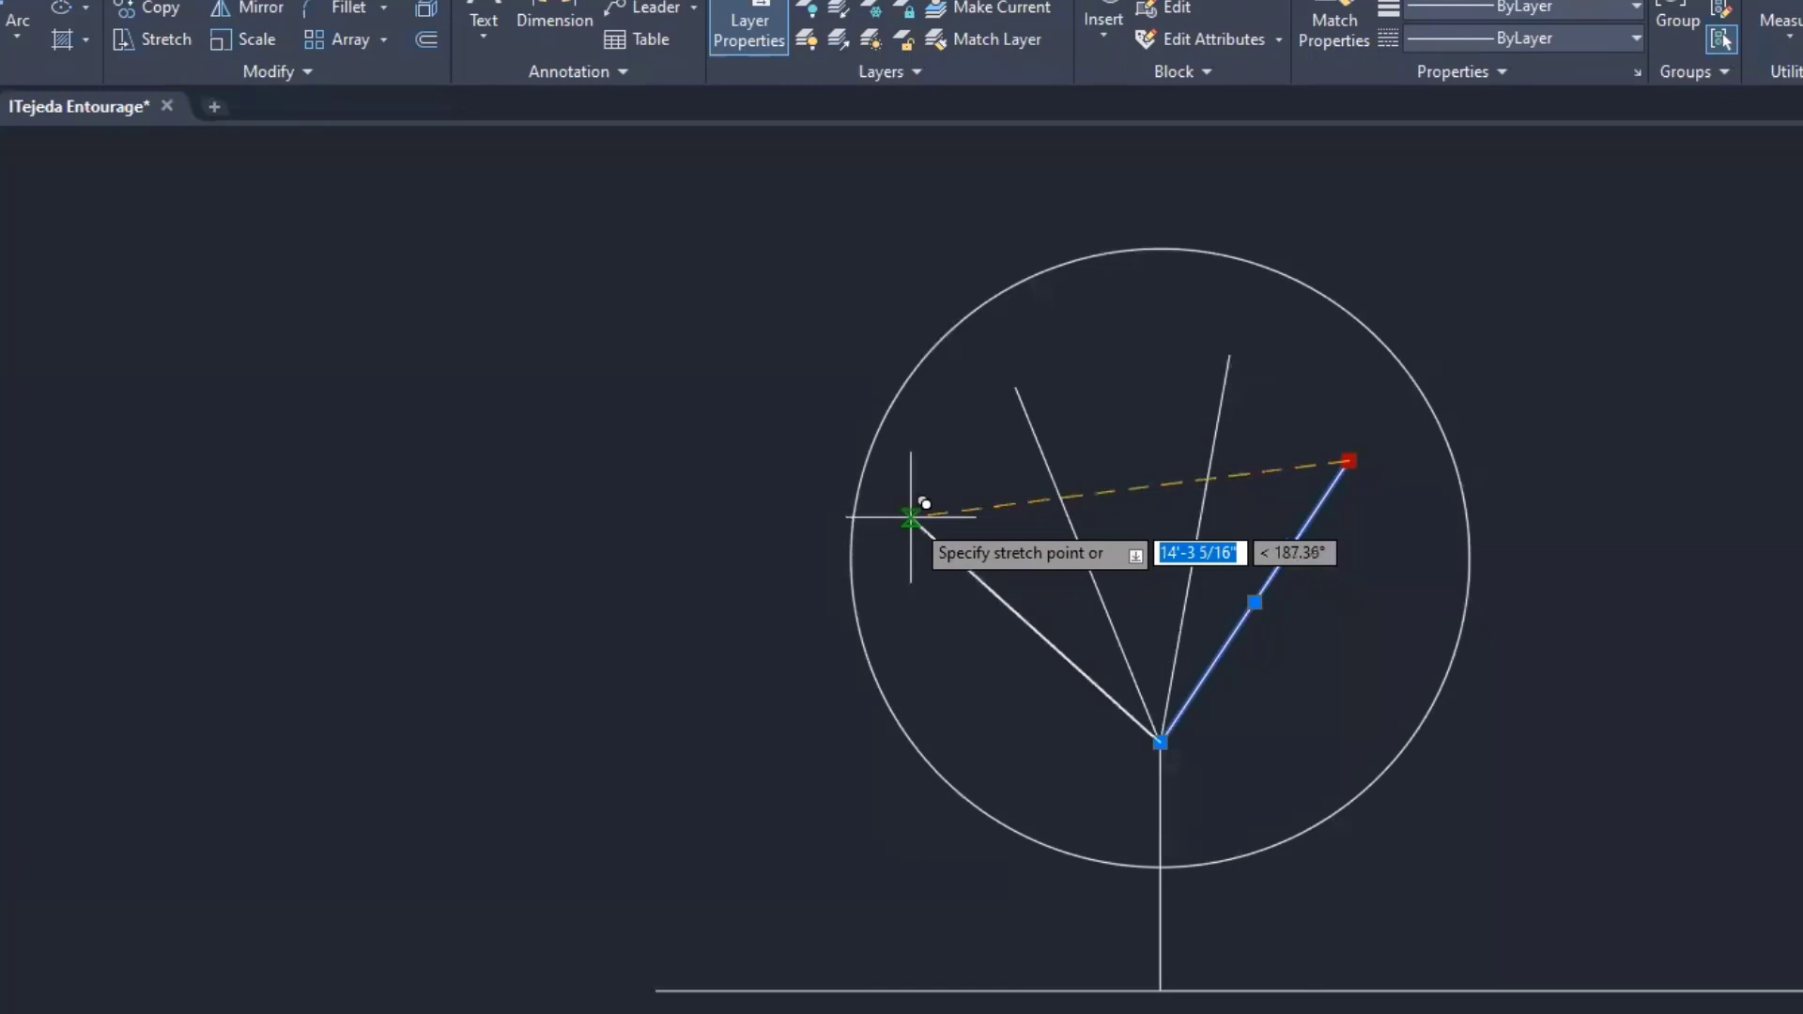
{"action": "right_click", "coordinate": [995, 513]}
{"action": "left_click", "coordinate": [1032, 528]}
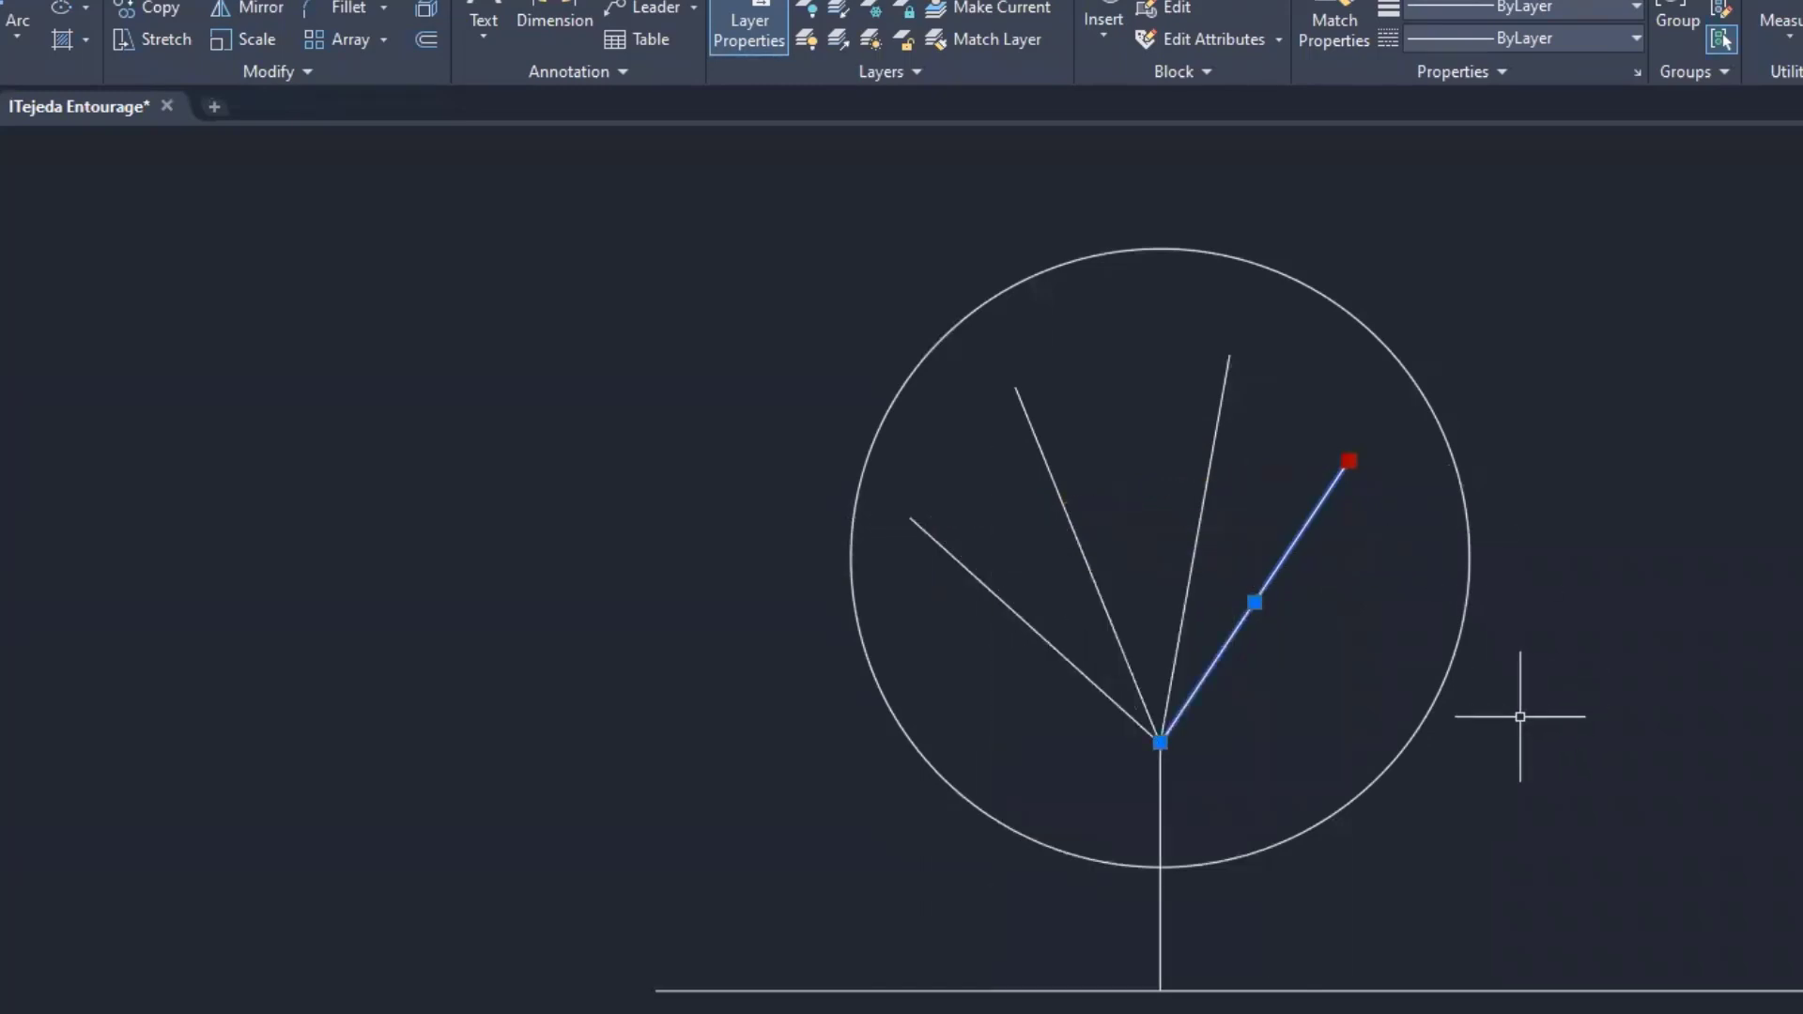
{"action": "key", "text": "Escape"}
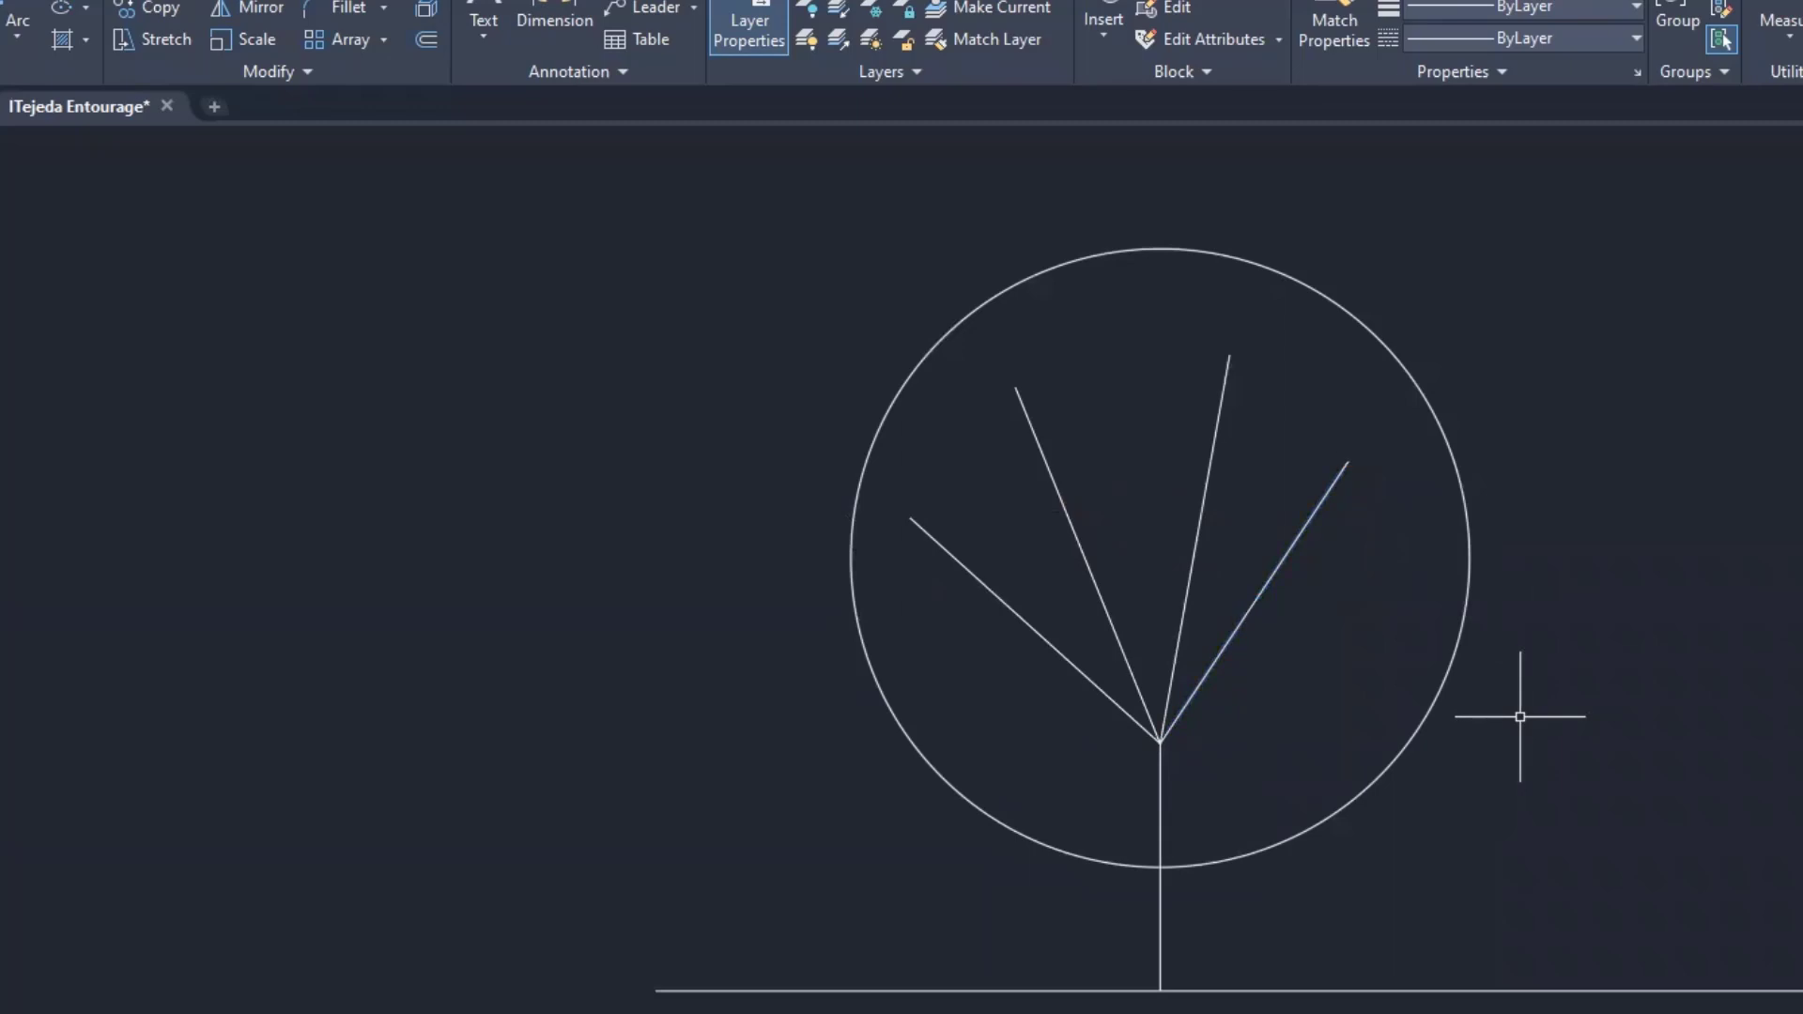
Stretch the rightmost branch's outer endpoint slightly down and to the right, keeping it inside the circle, and clear the selection.
{"action": "left_click", "coordinate": [1335, 482]}
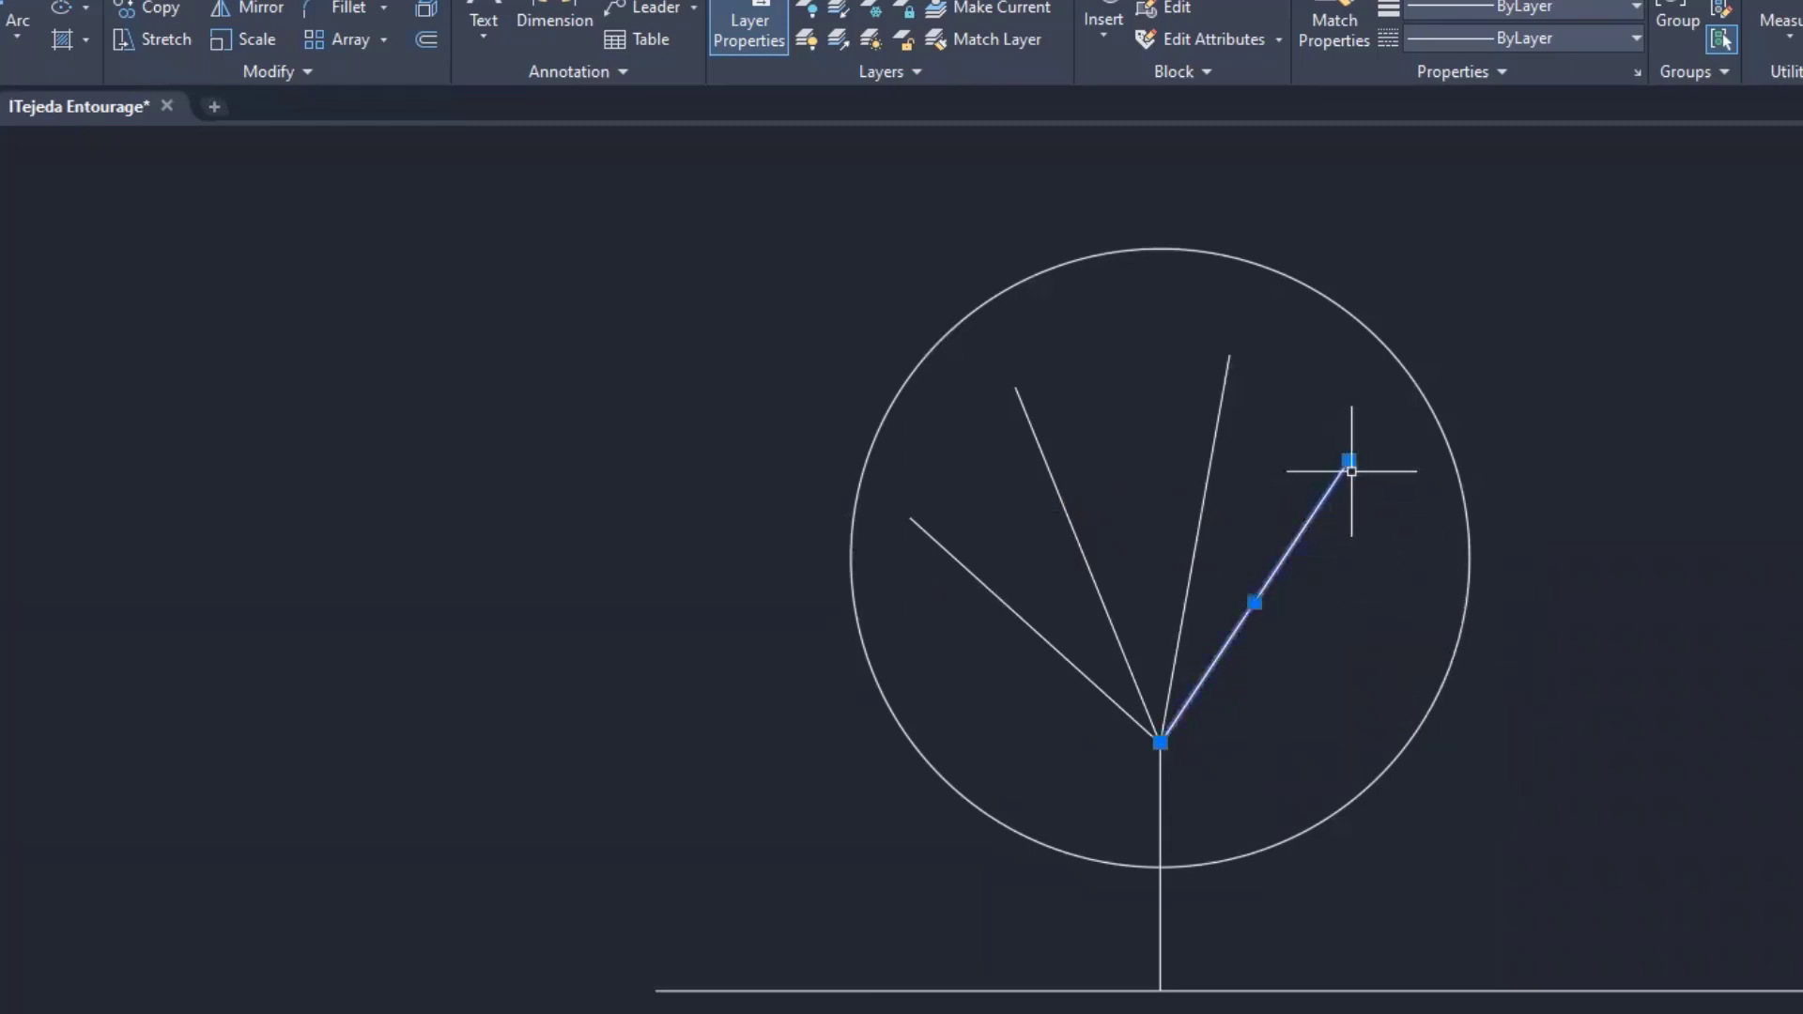
{"action": "left_click", "coordinate": [1350, 464]}
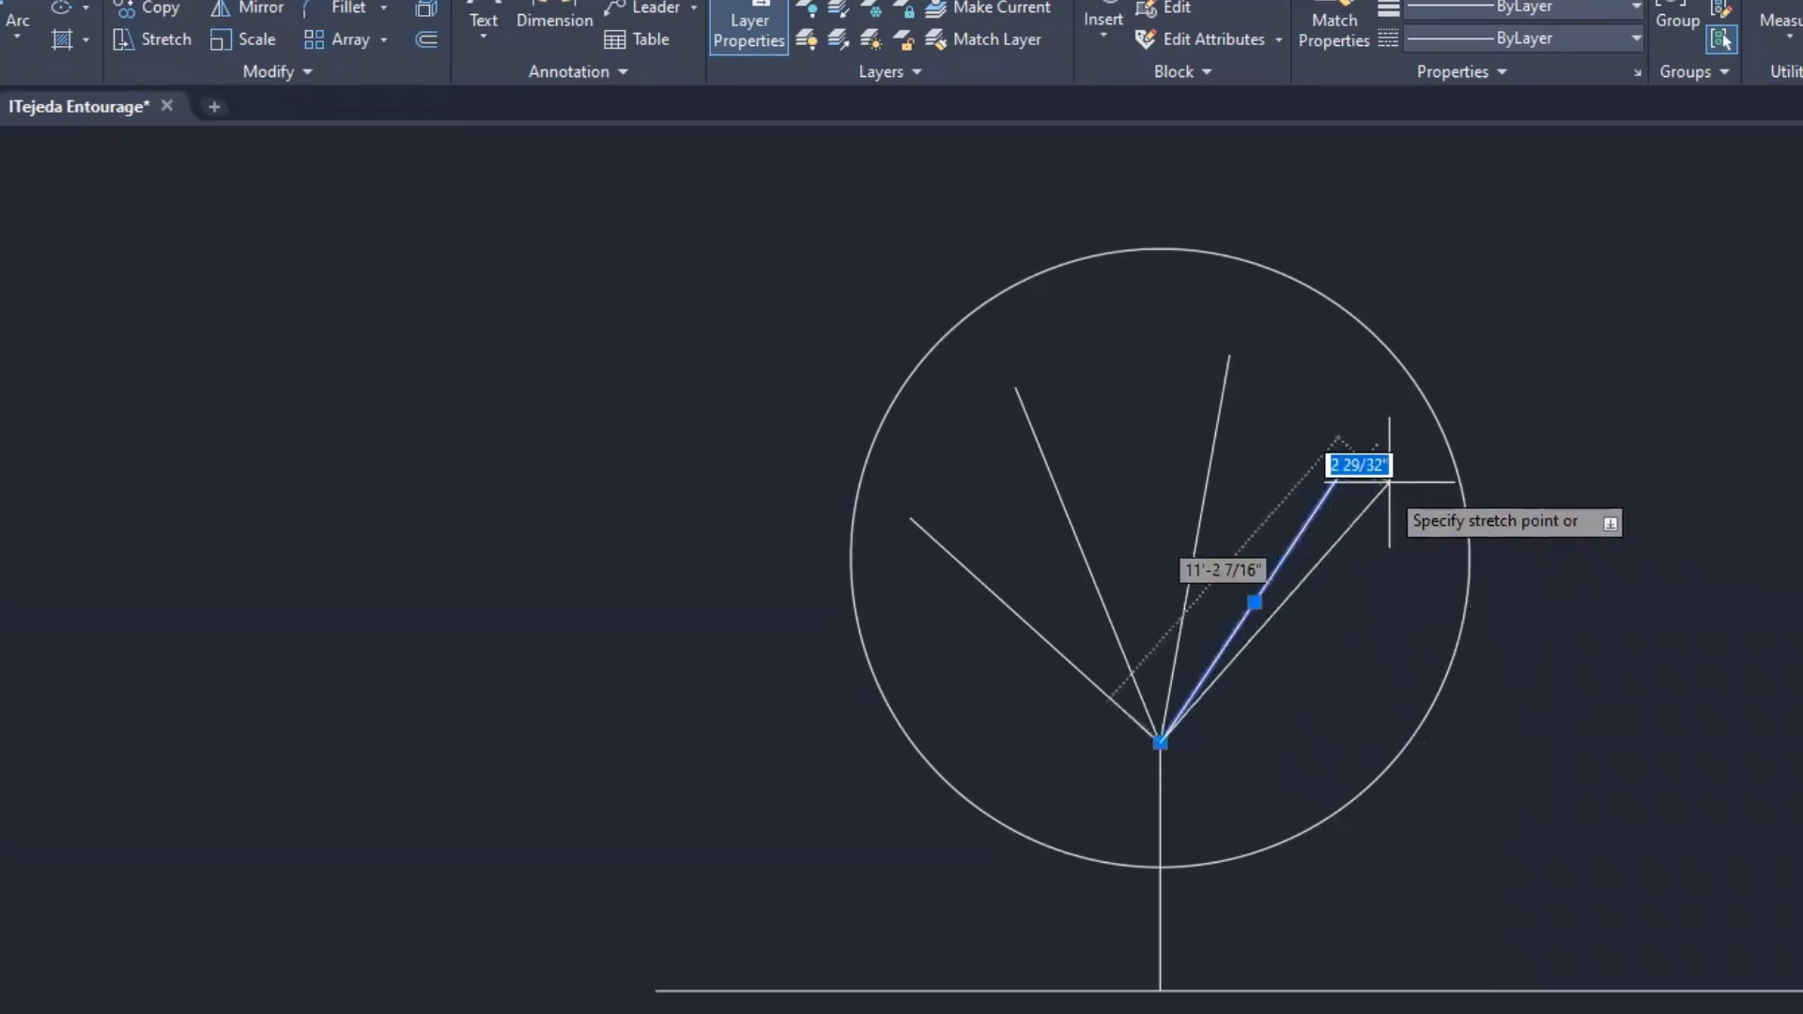
{"action": "left_click", "coordinate": [1372, 496]}
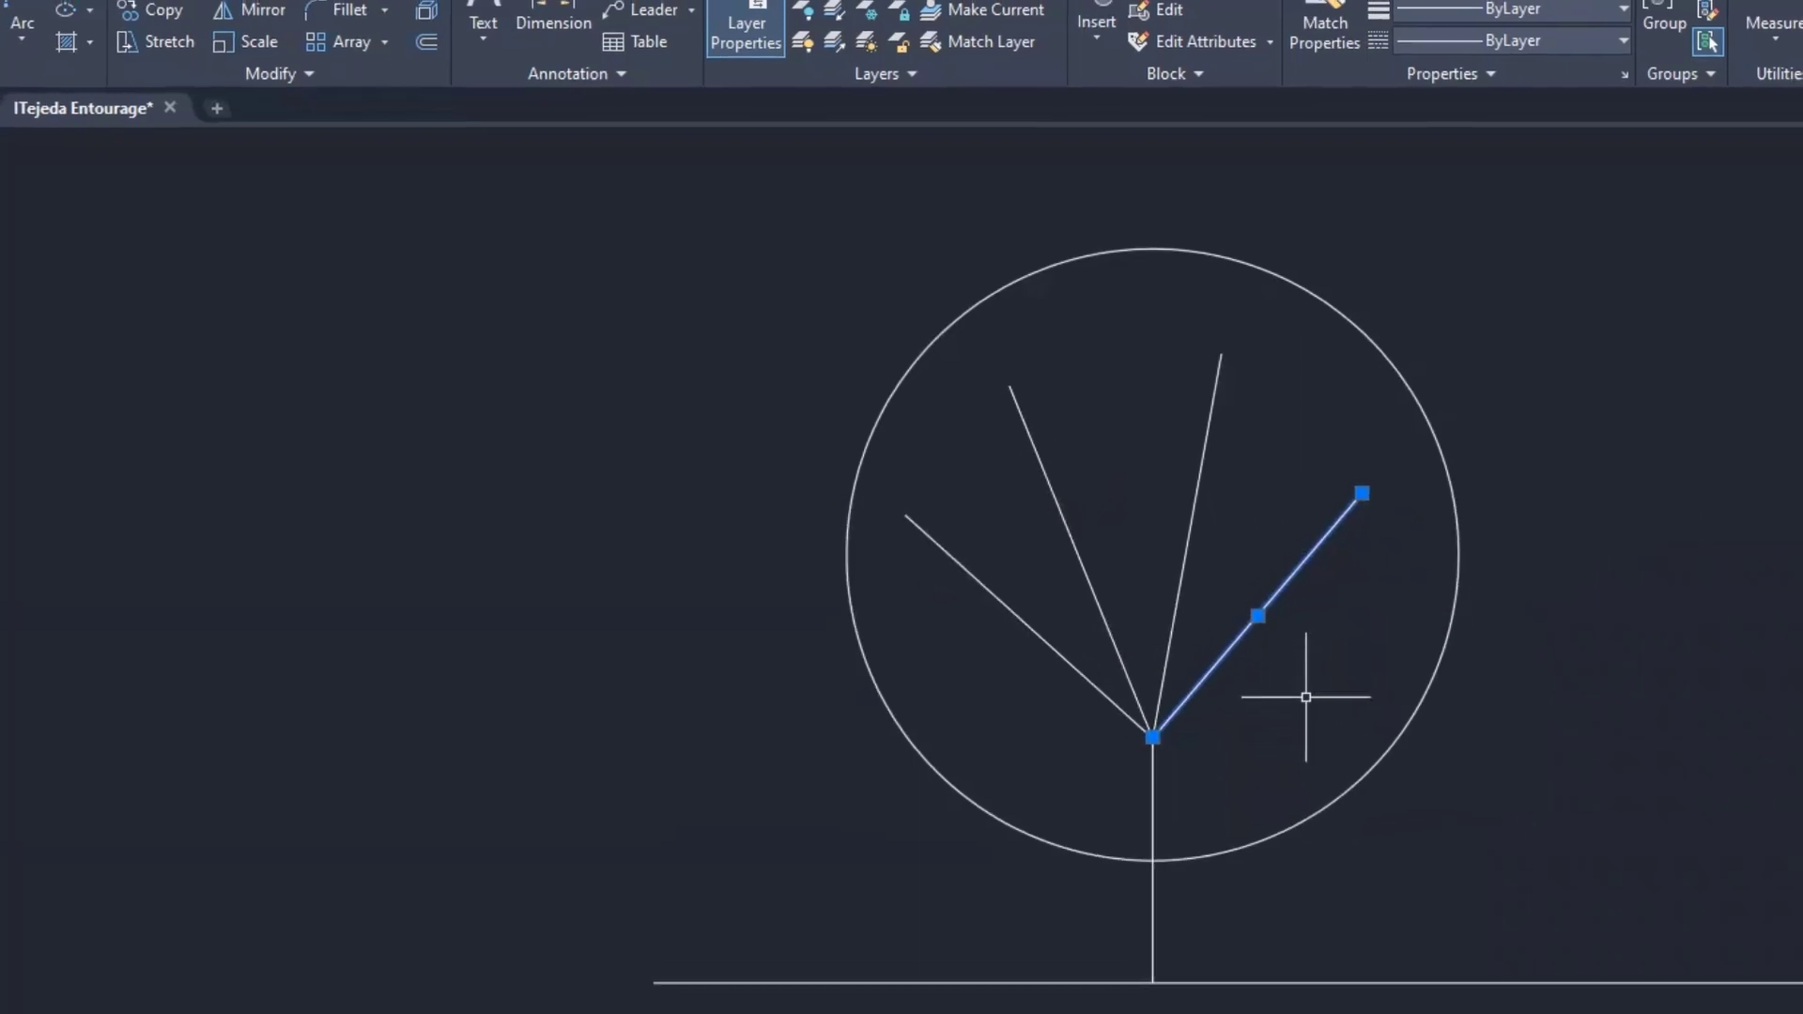
{"action": "key", "text": "Escape"}
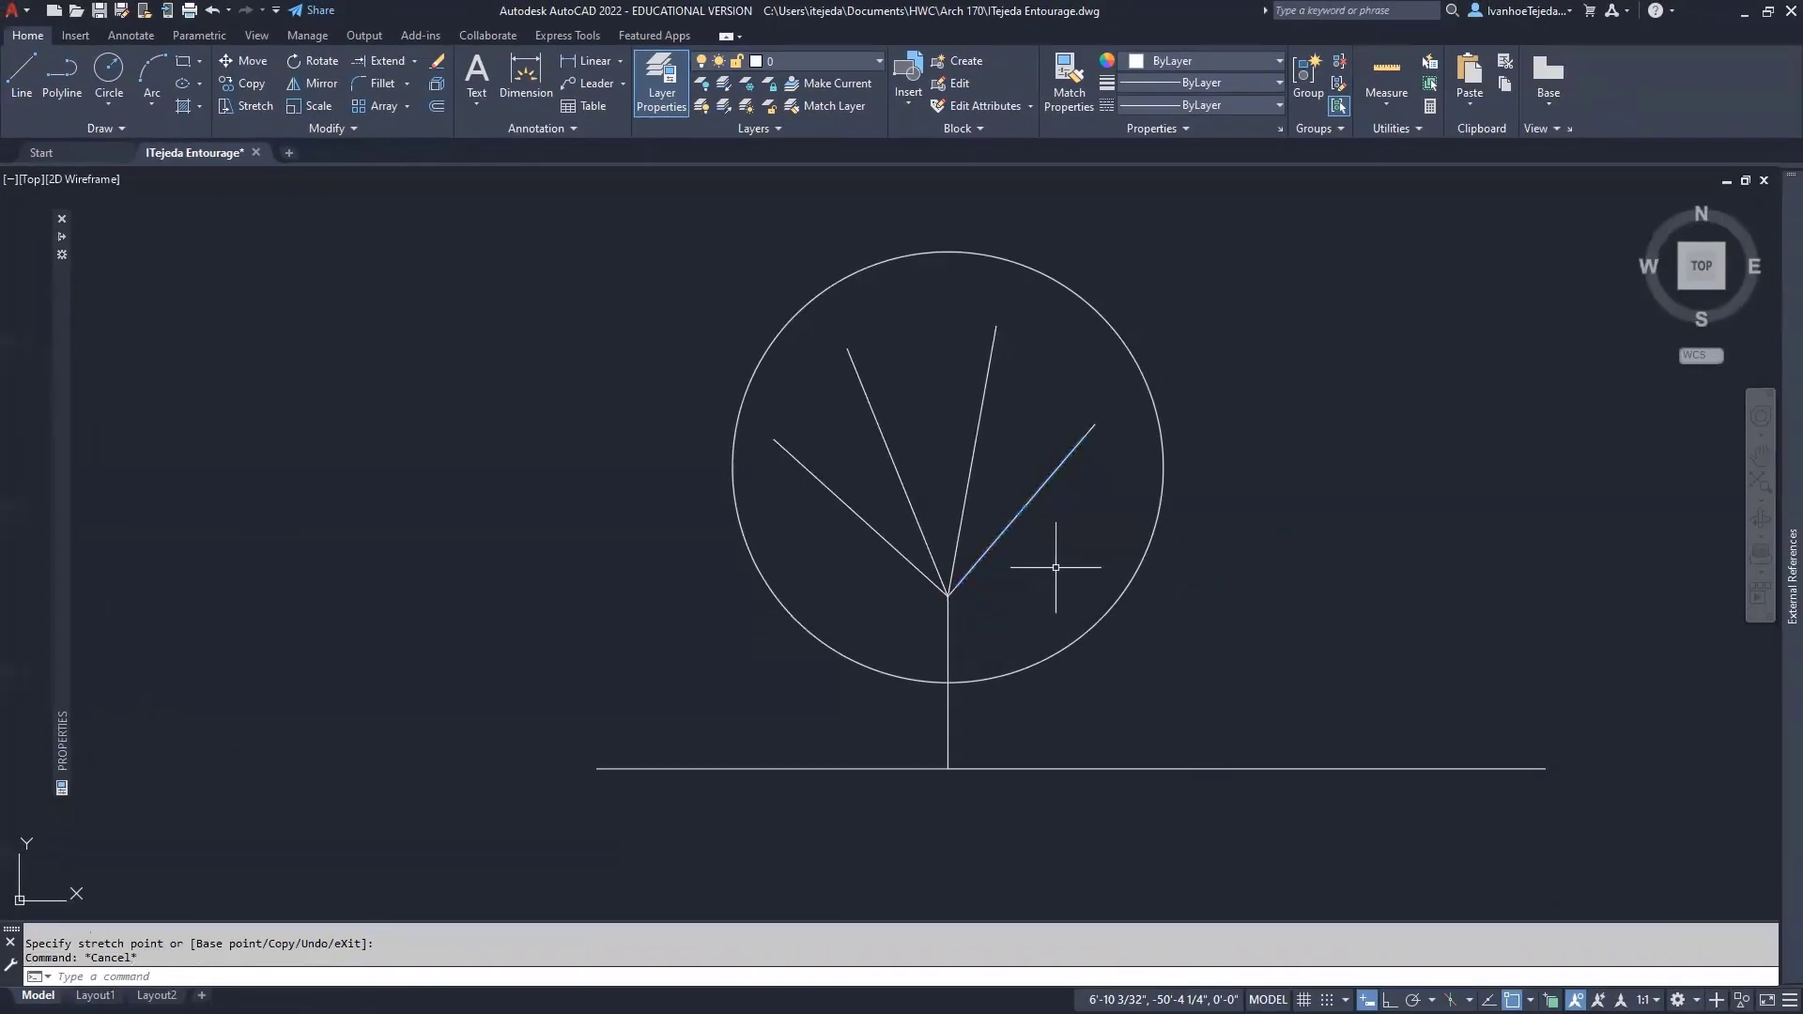
Consult the tree's branching in Entourage.pdf, return to AutoCAD, and draw a steep side branch upward from the middle of the rightmost main branch.
{"action": "key", "text": "alt+Tab"}
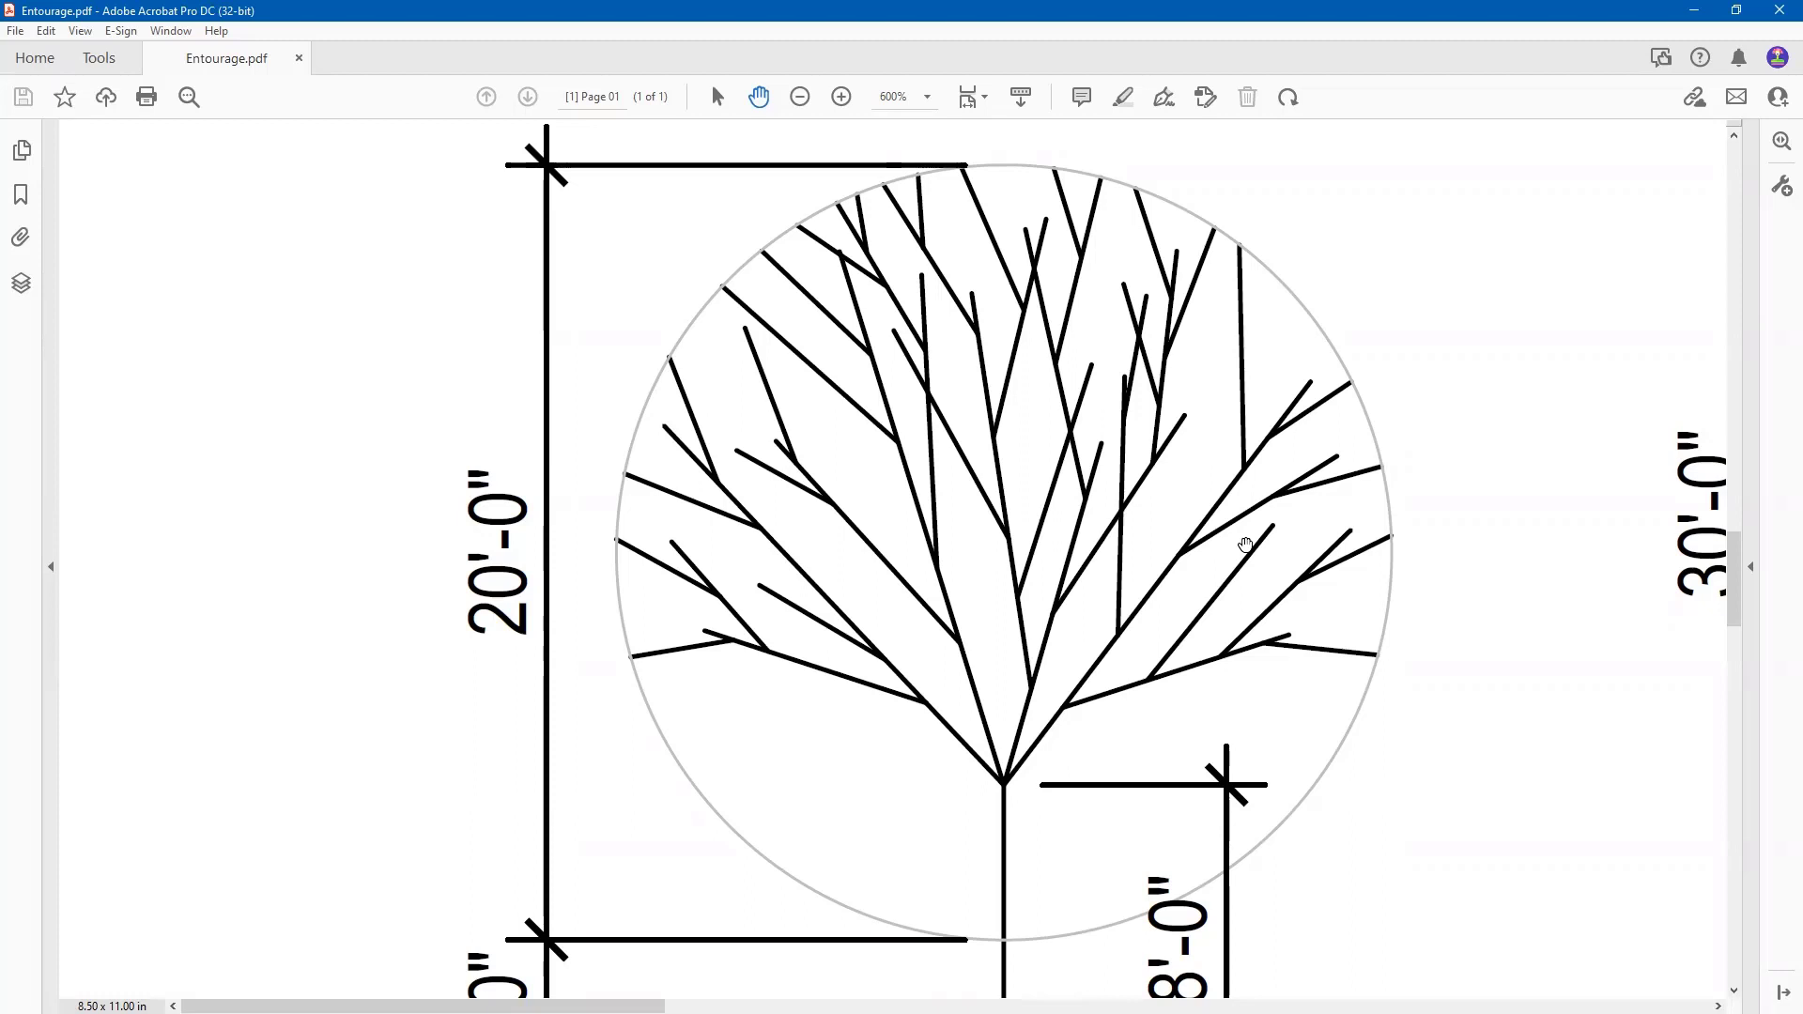
{"action": "key", "text": "alt+Tab"}
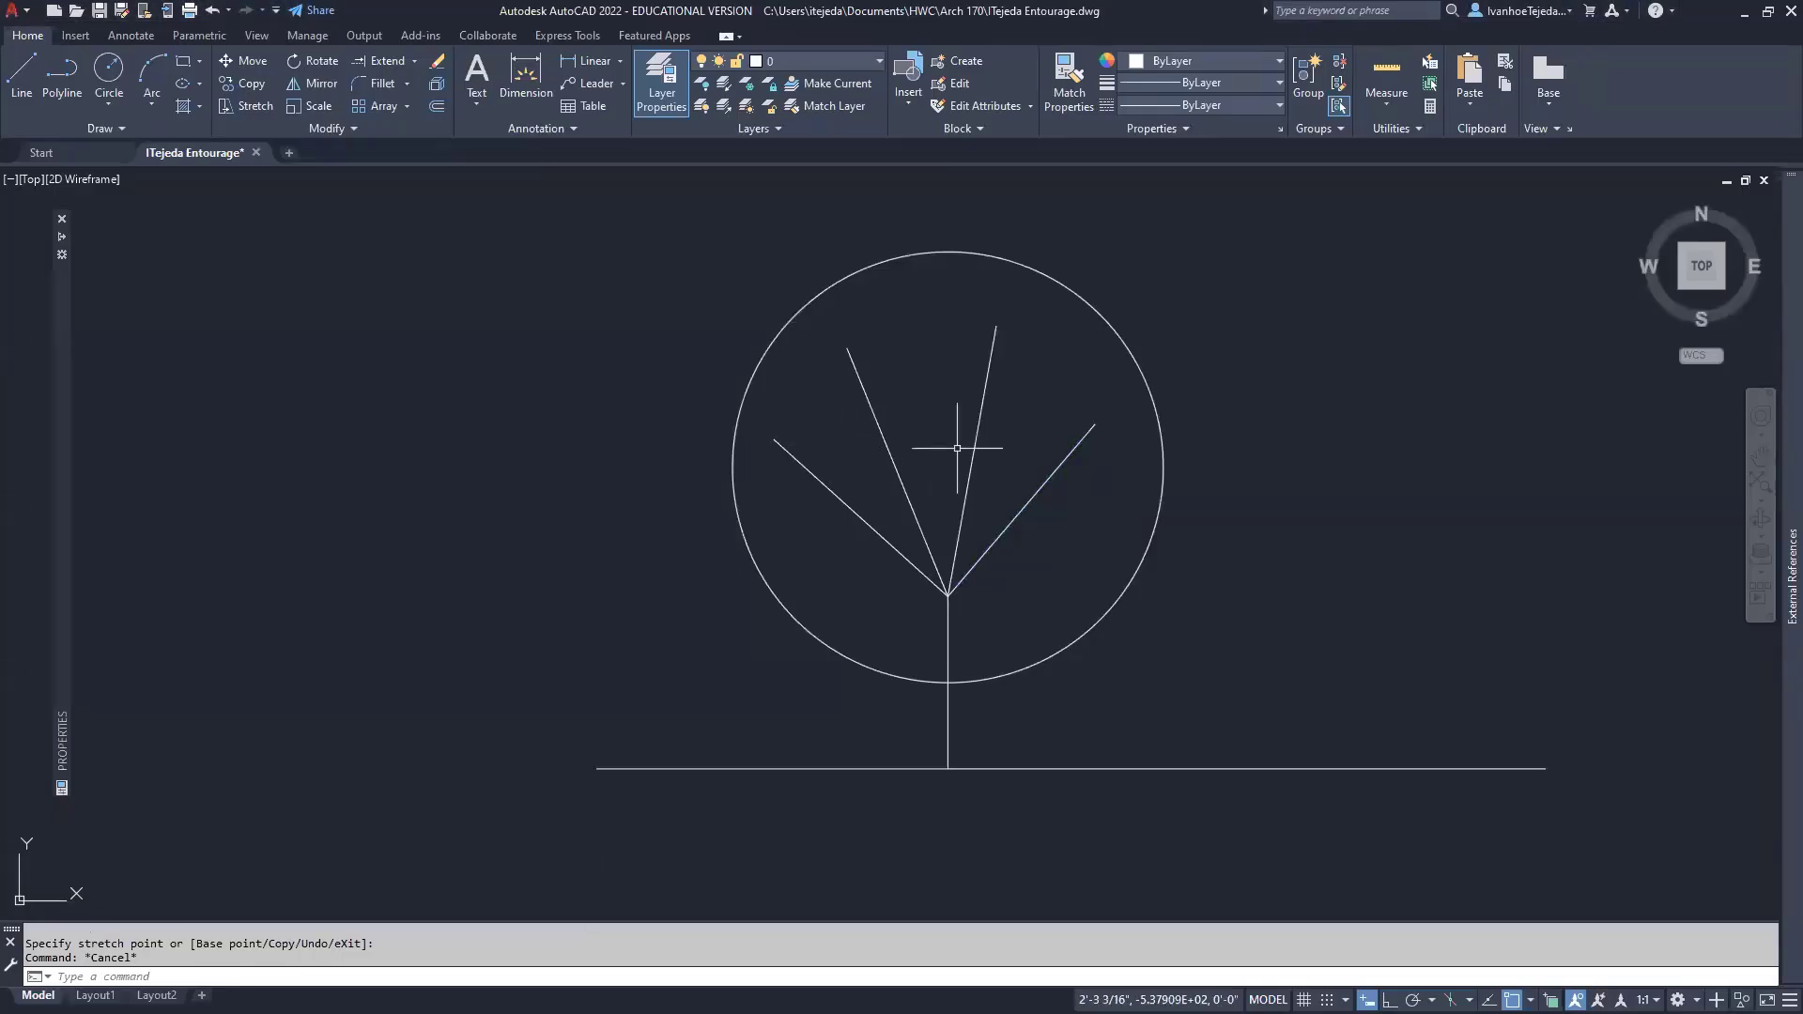
{"action": "scroll", "coordinate": [939, 457], "scroll_direction": "up", "scroll_amount": 2}
{"action": "middle_click_drag", "start_coordinate": [991, 513], "coordinate": [1132, 549]}
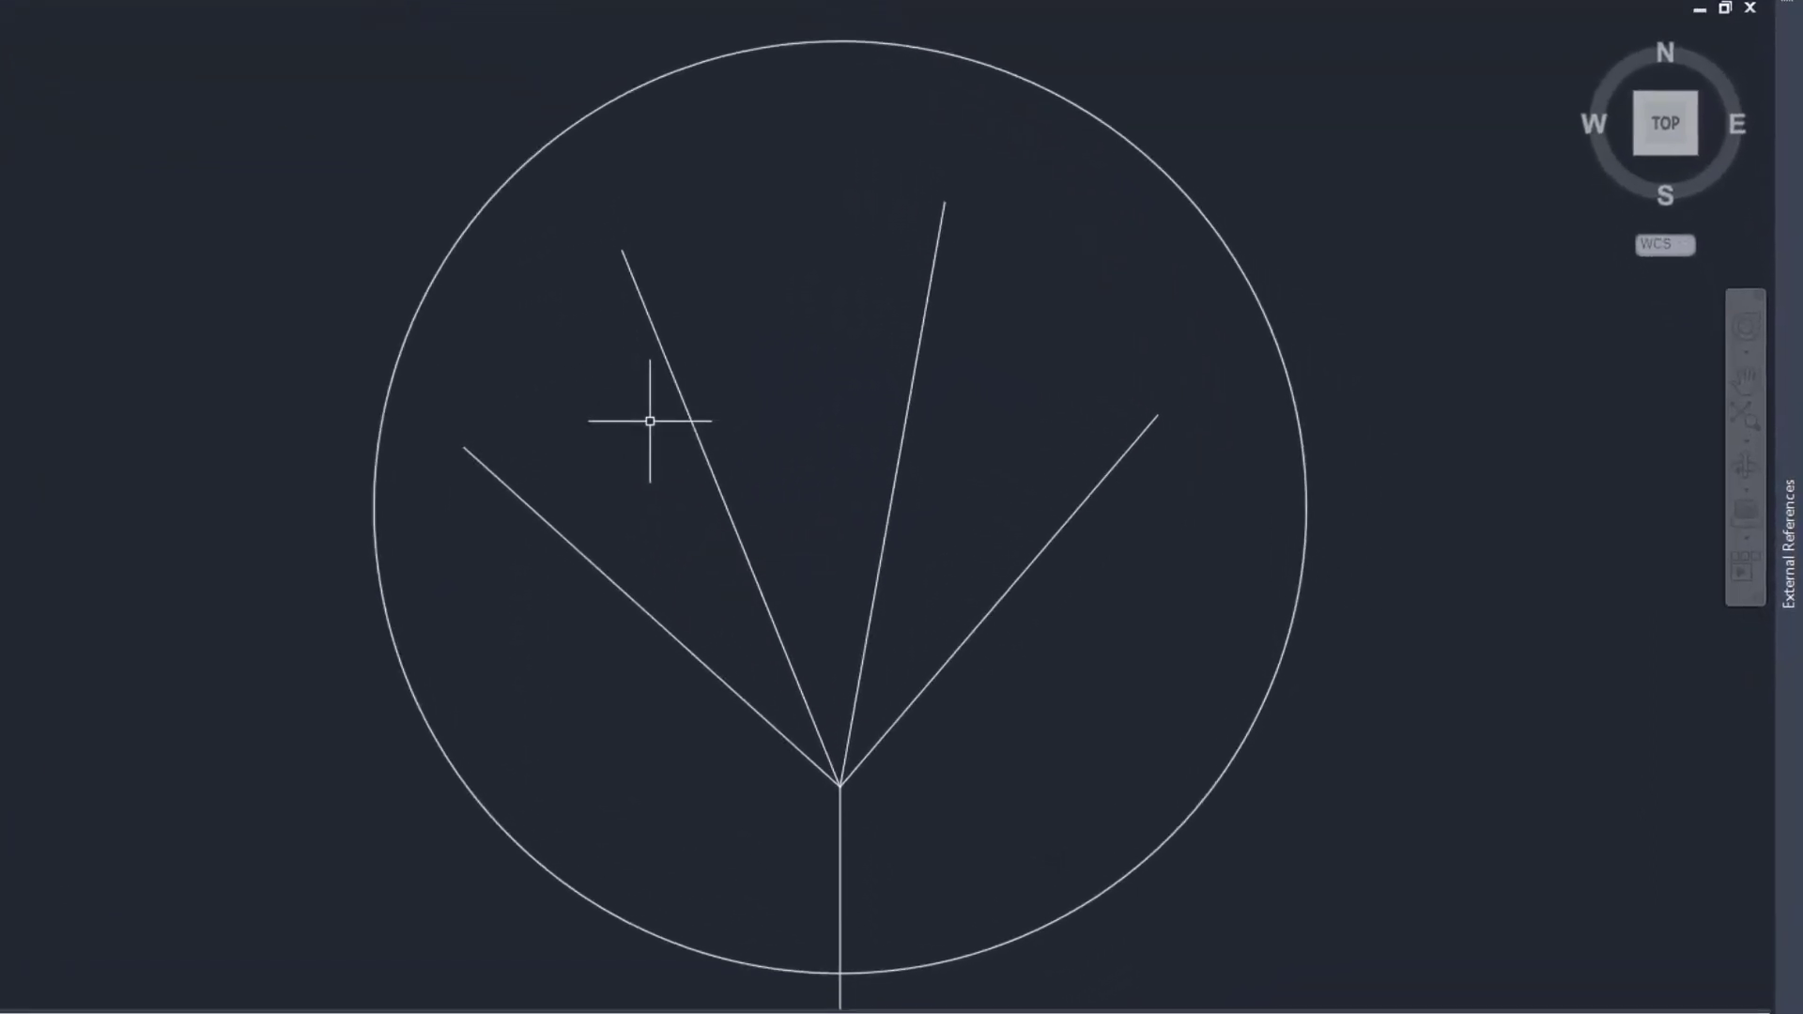
{"action": "type", "text": "l"}
{"action": "key", "text": "Return"}
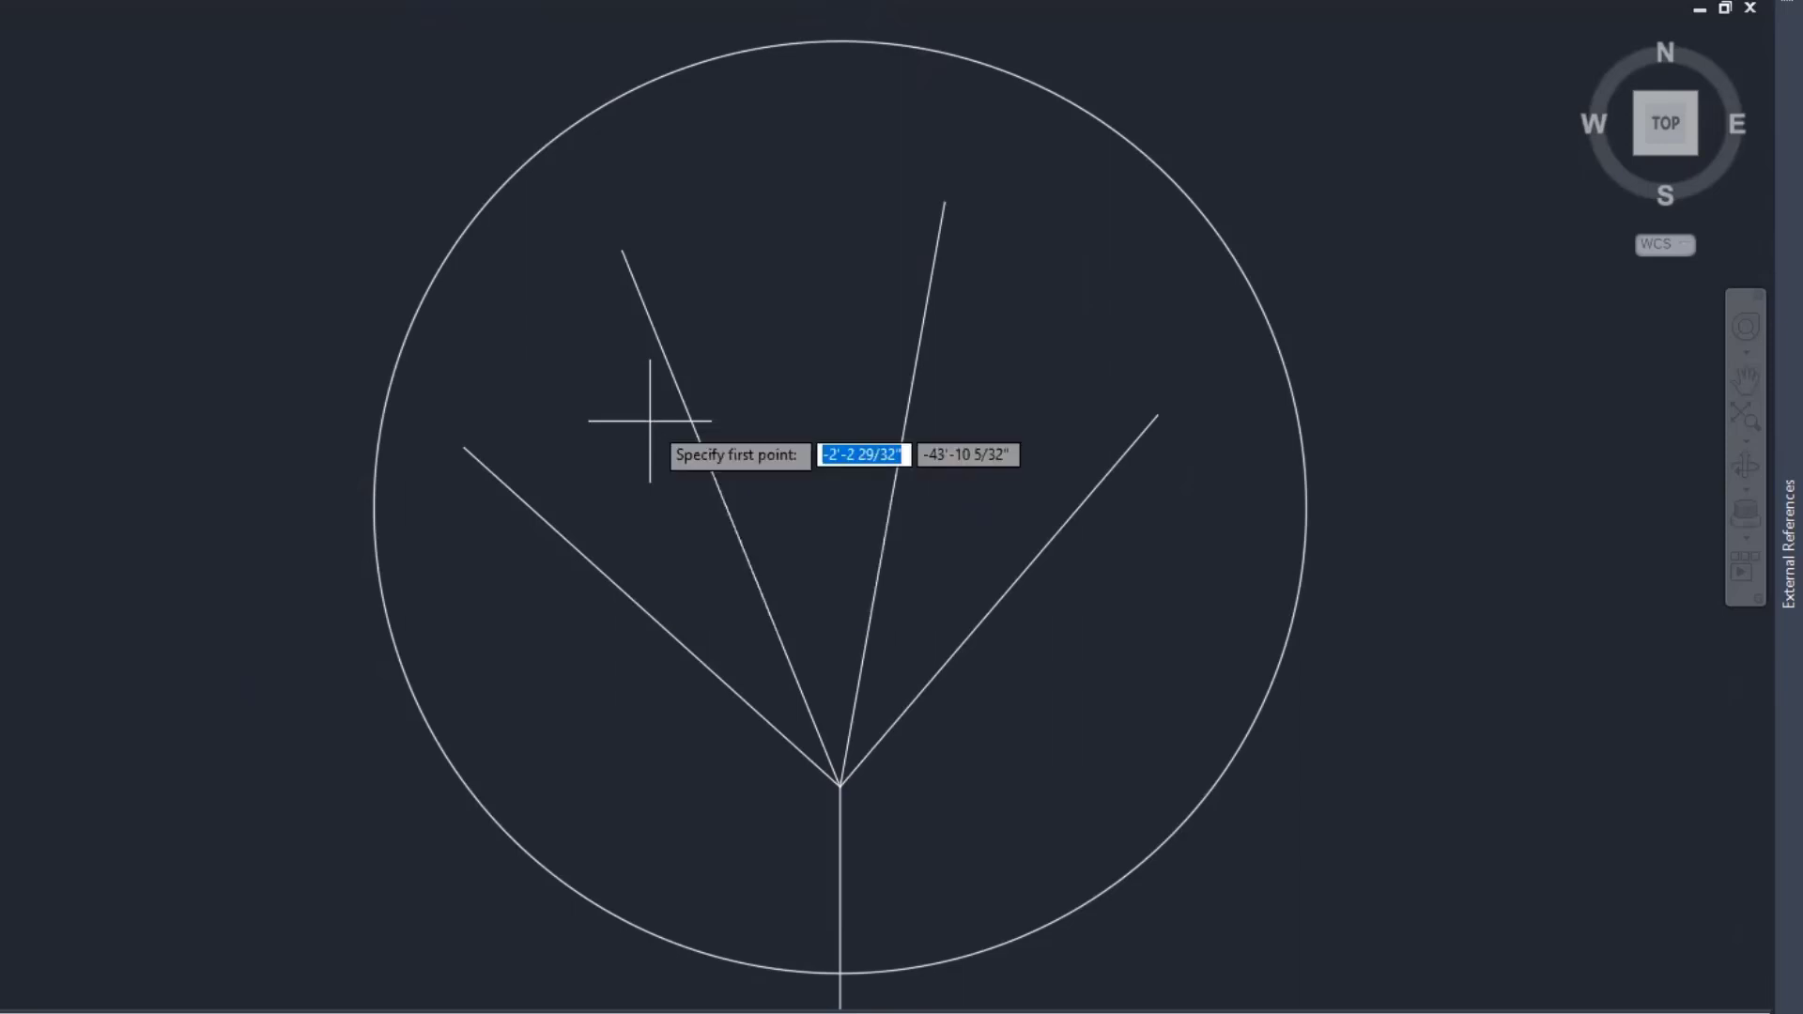
{"action": "left_click", "coordinate": [1007, 588]}
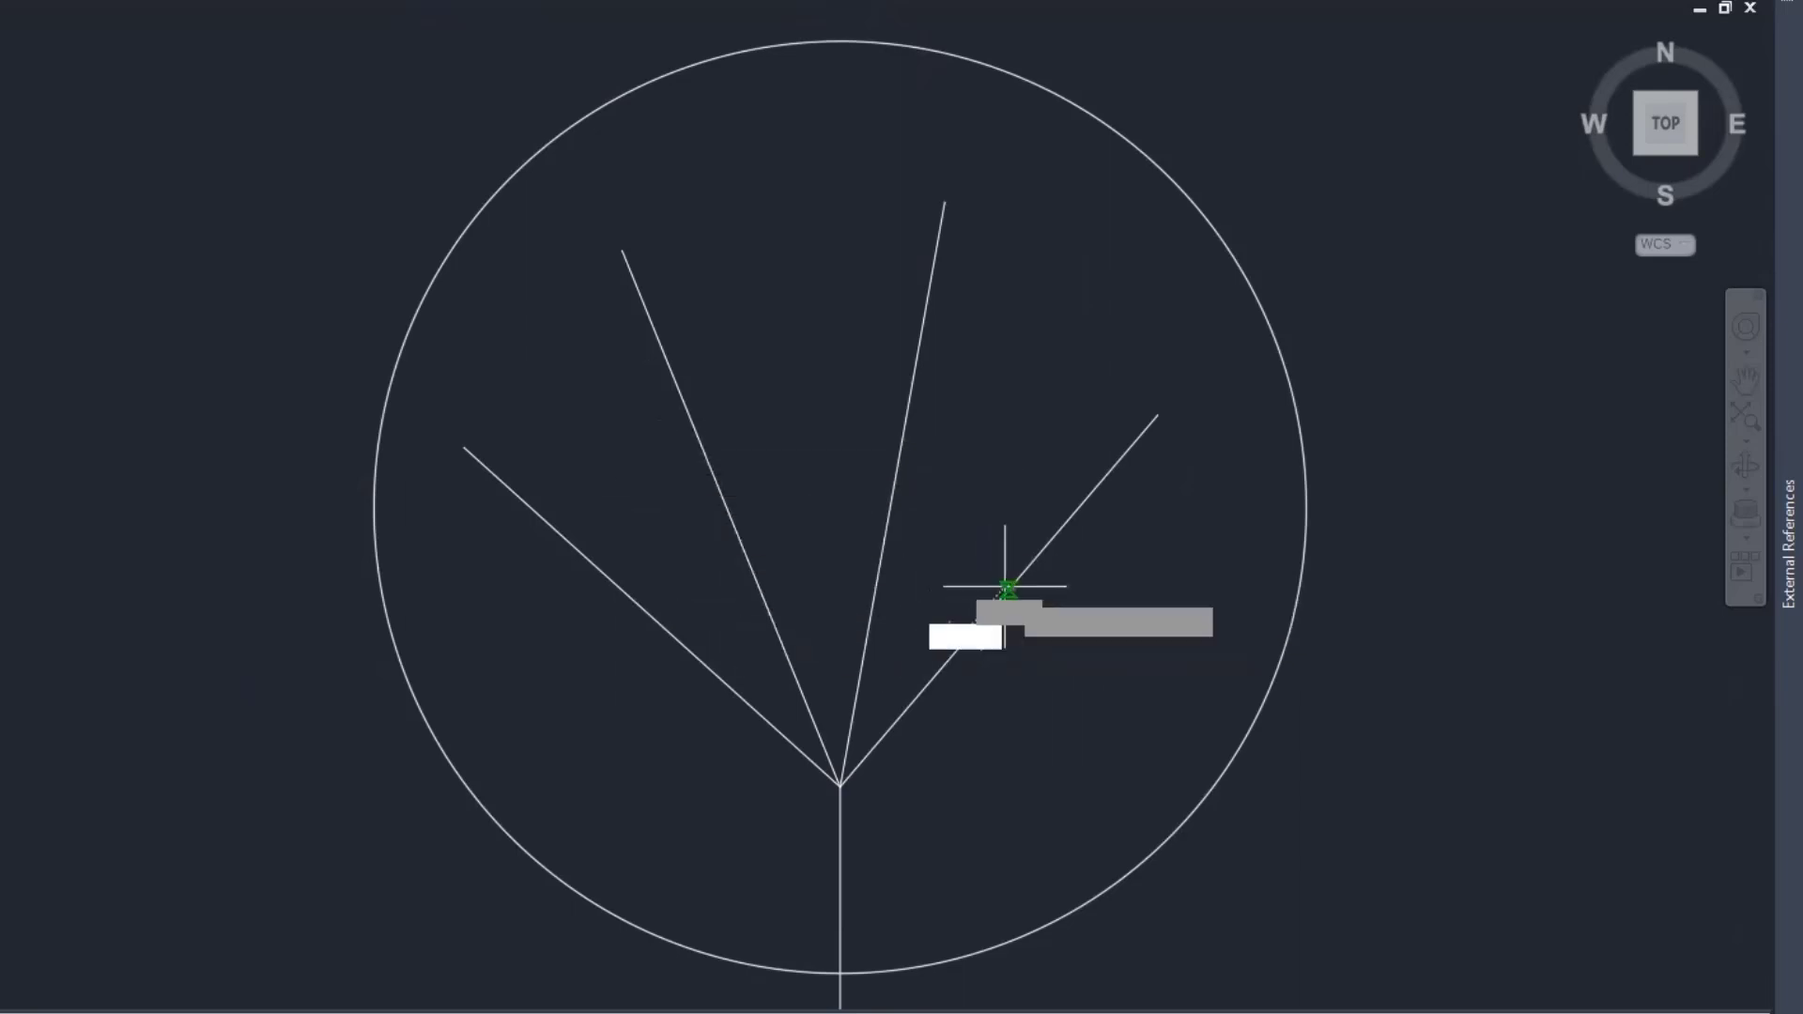
{"action": "left_click", "coordinate": [1070, 230]}
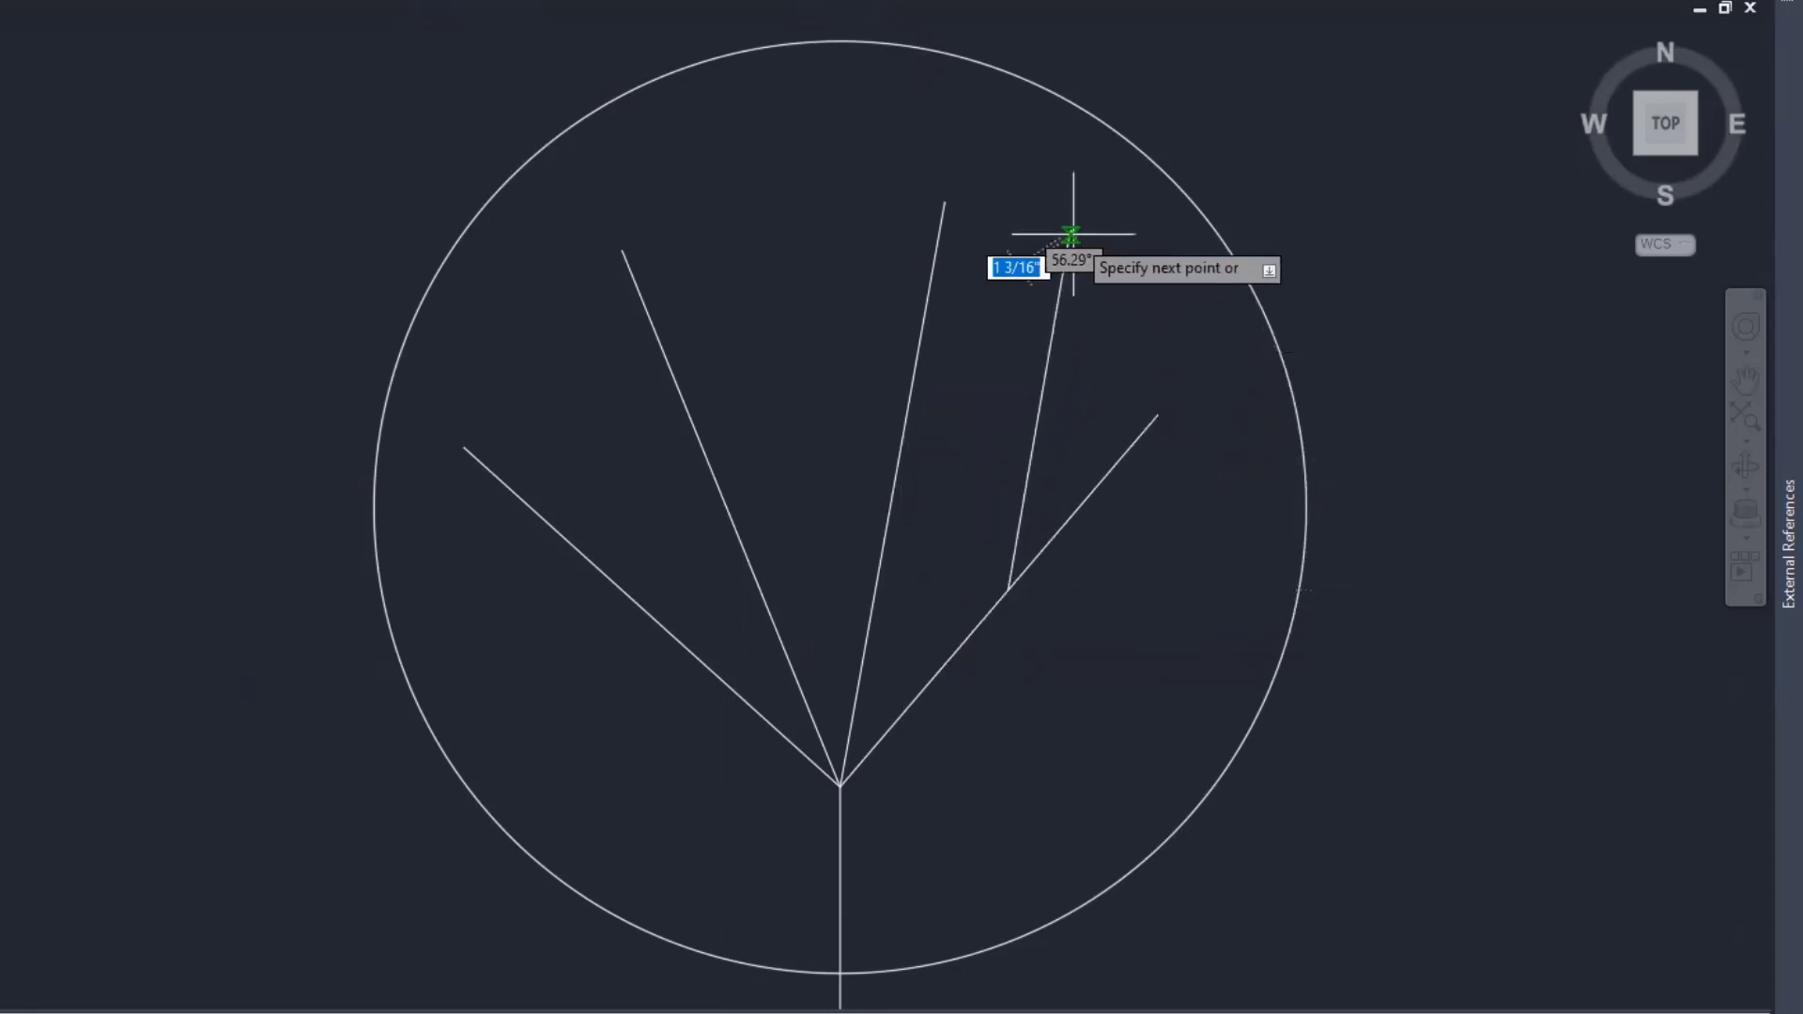
{"action": "key", "text": "Return"}
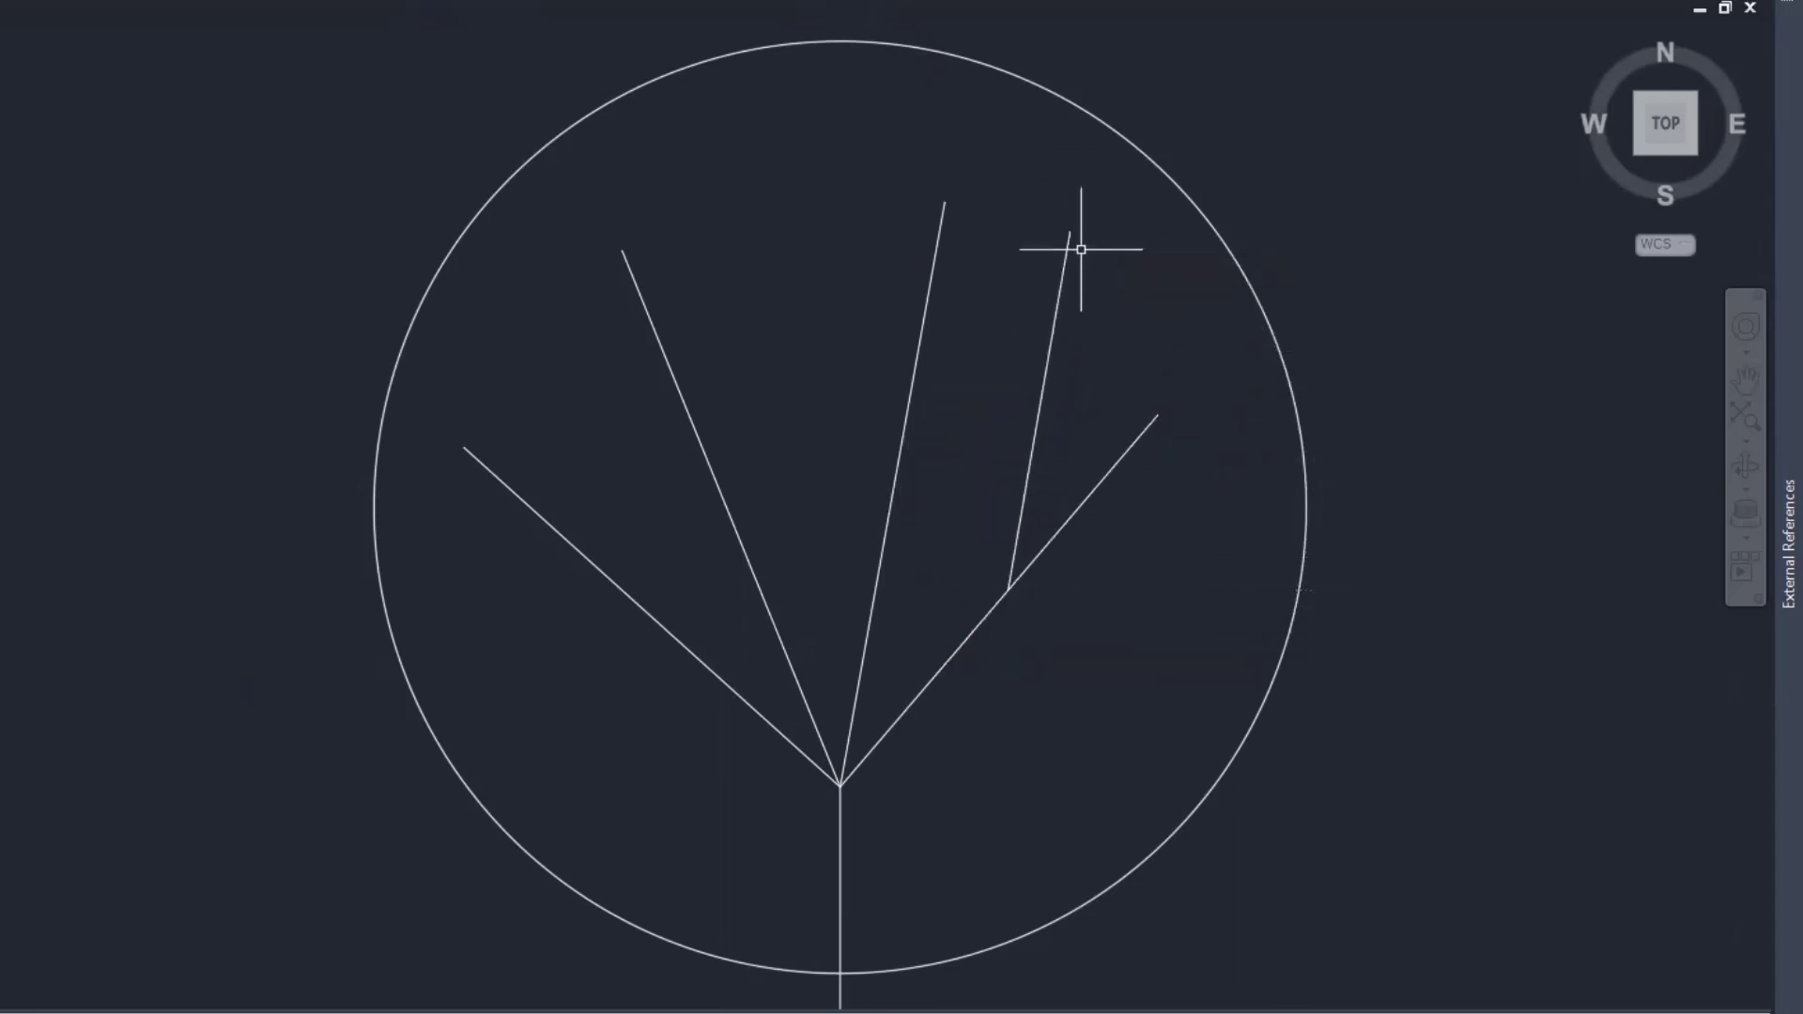
Draw a side branch from the upper part of the rightmost main branch up to the right, ending on the circle.
{"action": "key", "text": "Return"}
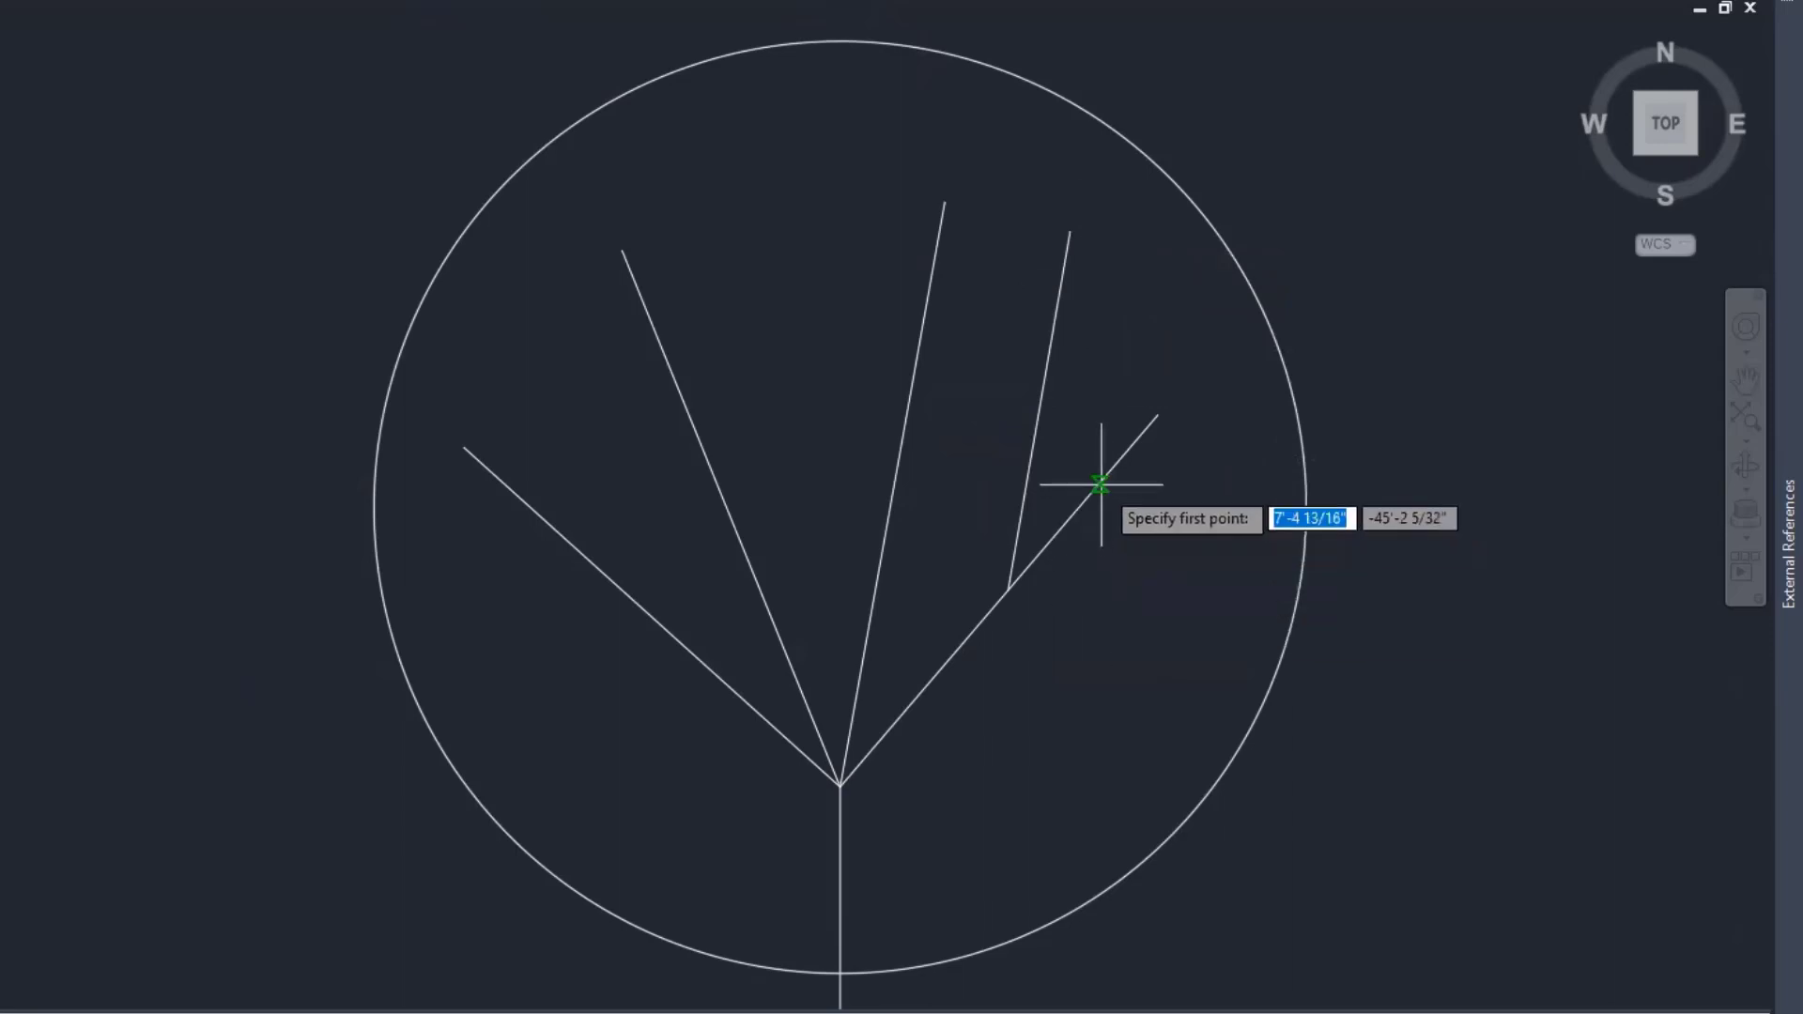
{"action": "left_click", "coordinate": [1099, 483]}
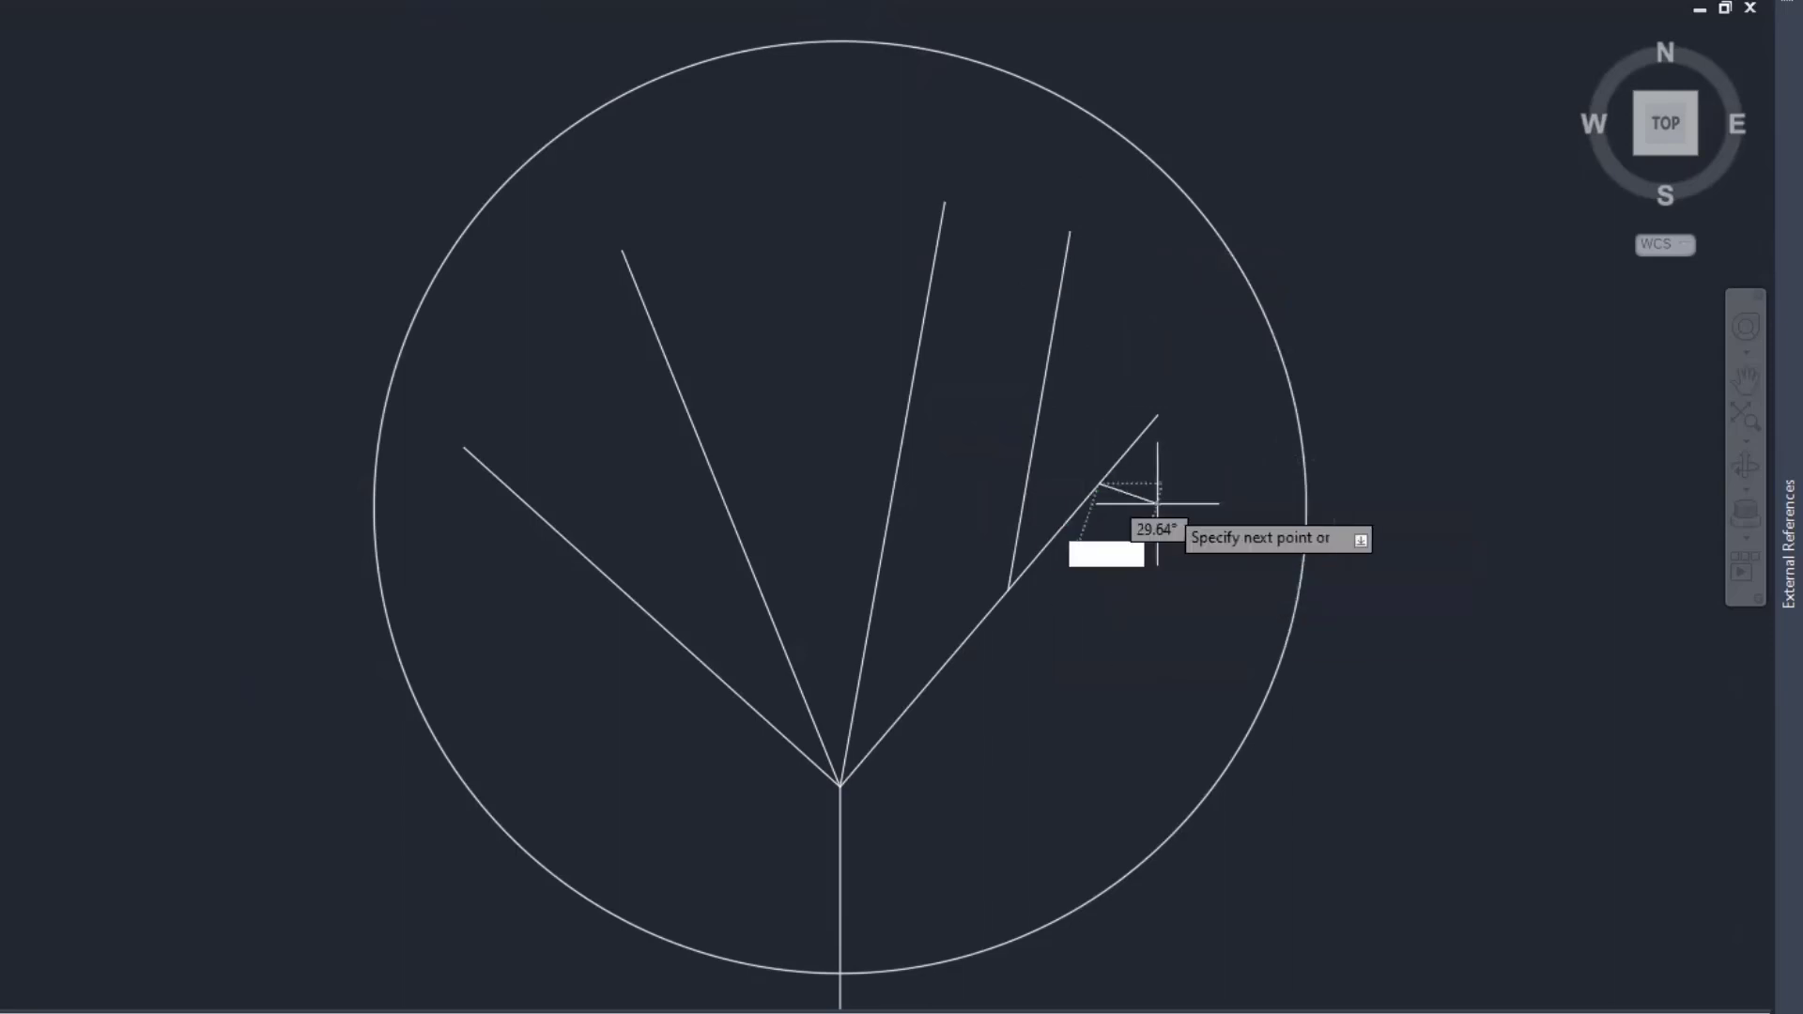
{"action": "left_click", "coordinate": [1293, 396]}
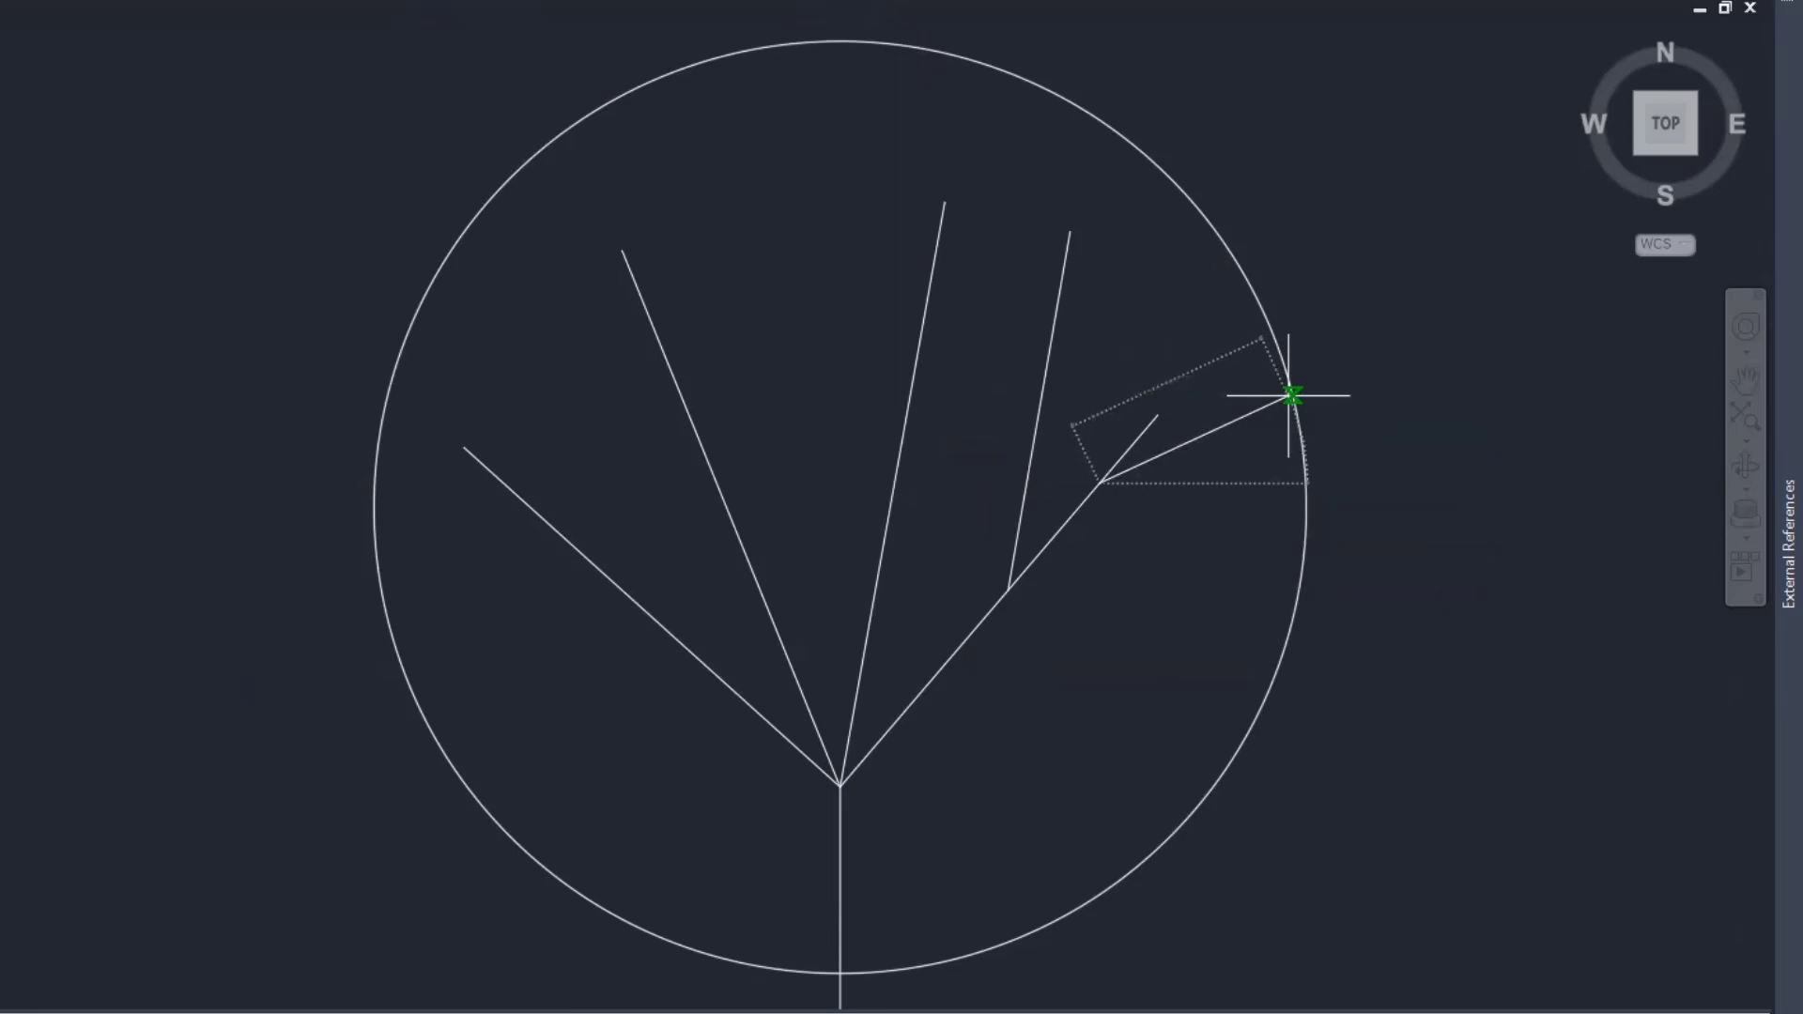
{"action": "key", "text": "Escape"}
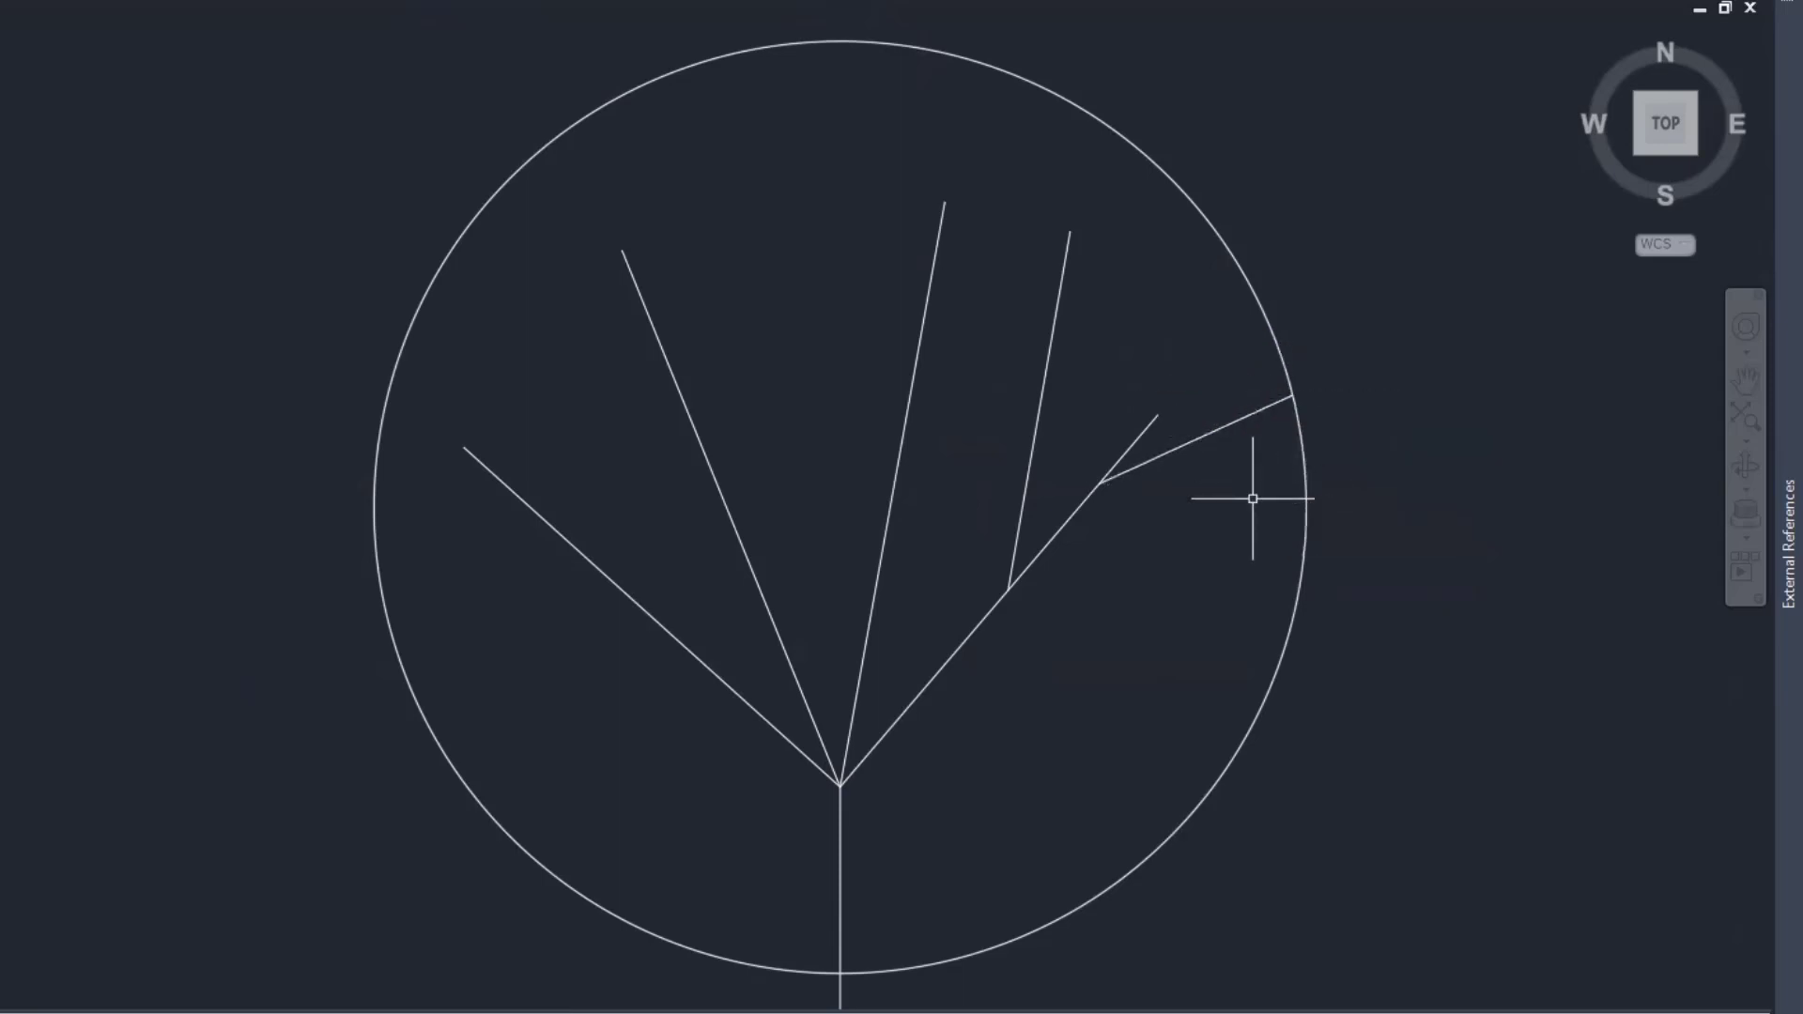
Draw two side branches on the near-vertical main branch: one from its middle leaning left, one from lower down leaning right.
{"action": "key", "text": "space"}
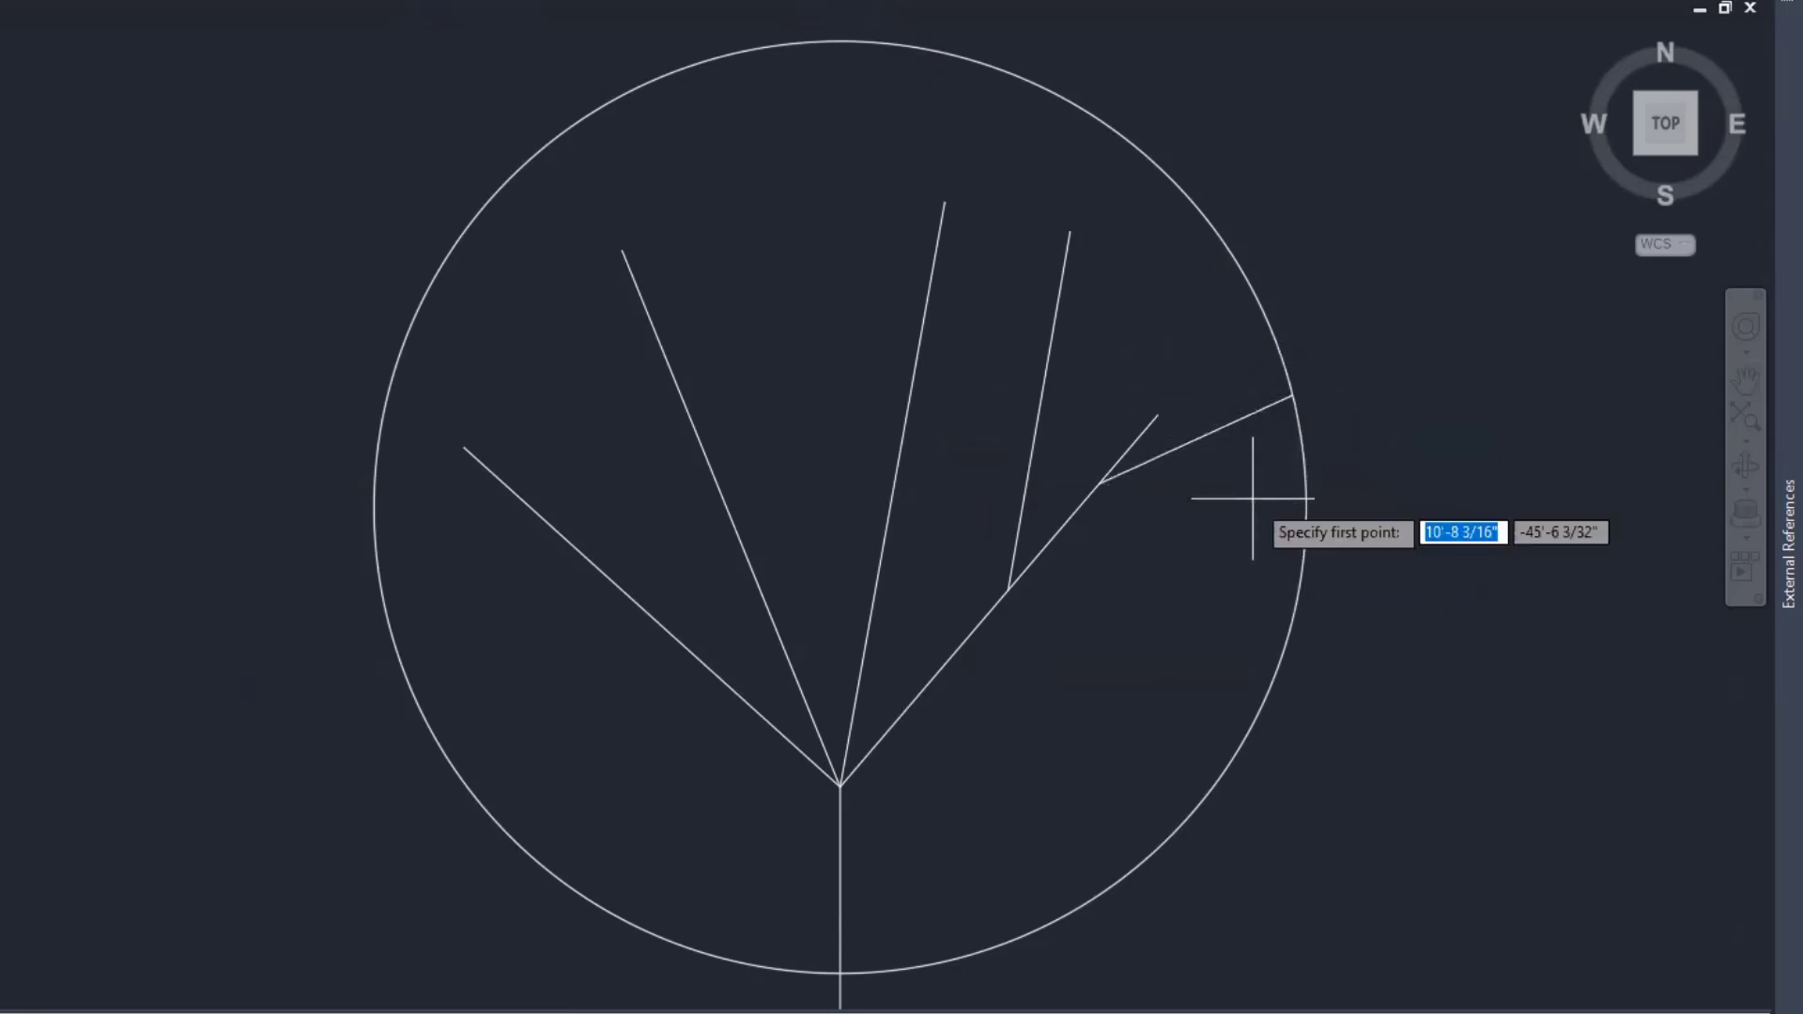
{"action": "left_click", "coordinate": [898, 476]}
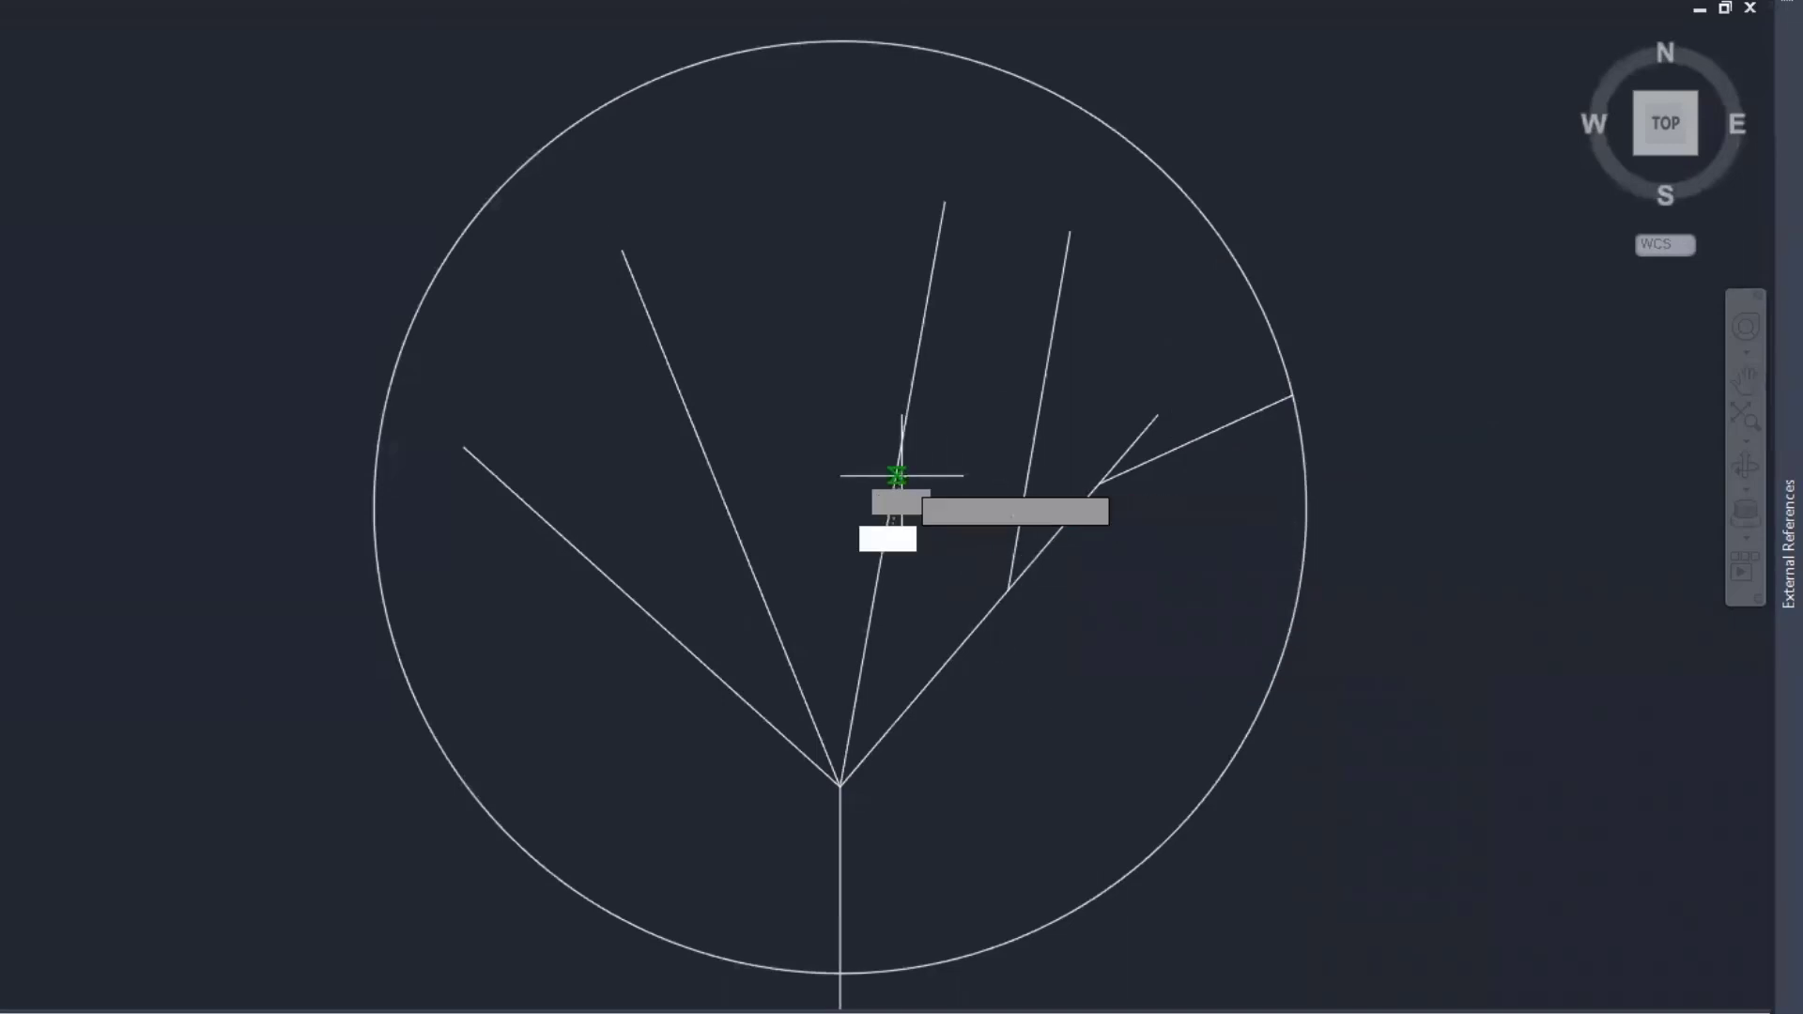
{"action": "left_click", "coordinate": [816, 143]}
{"action": "key", "text": "Escape"}
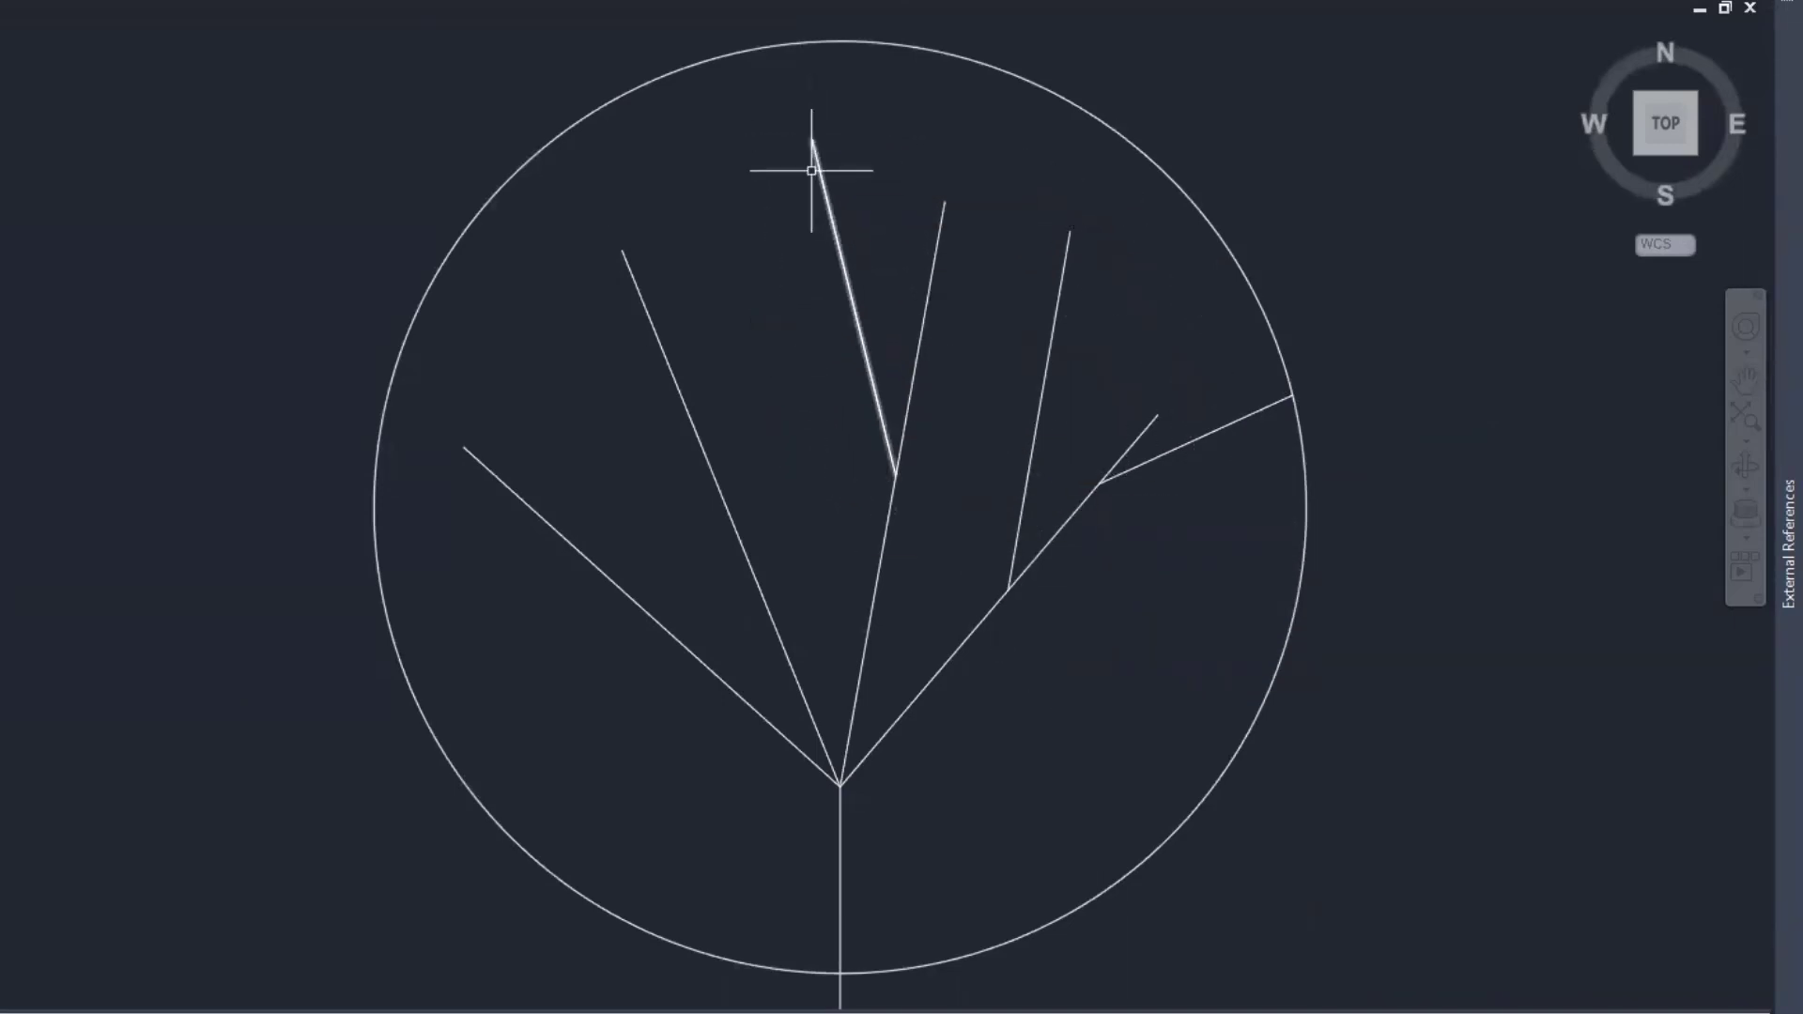
{"action": "key", "text": "space"}
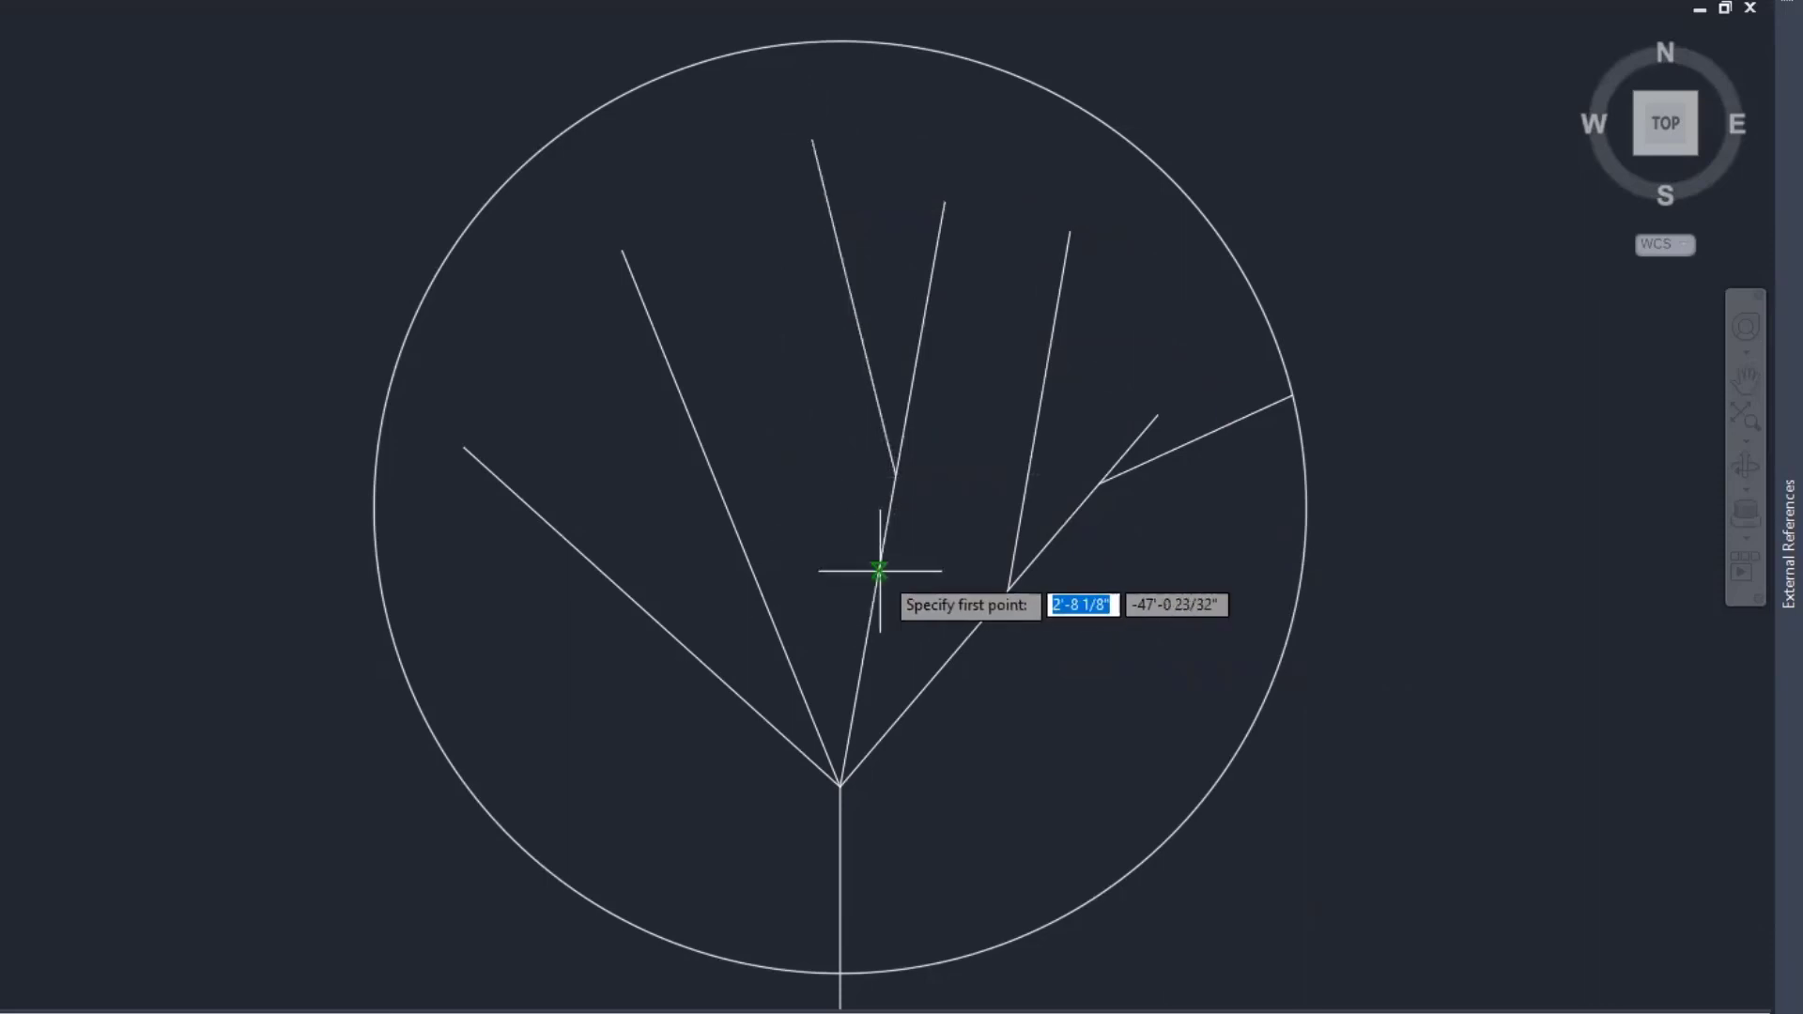
{"action": "left_click", "coordinate": [879, 570]}
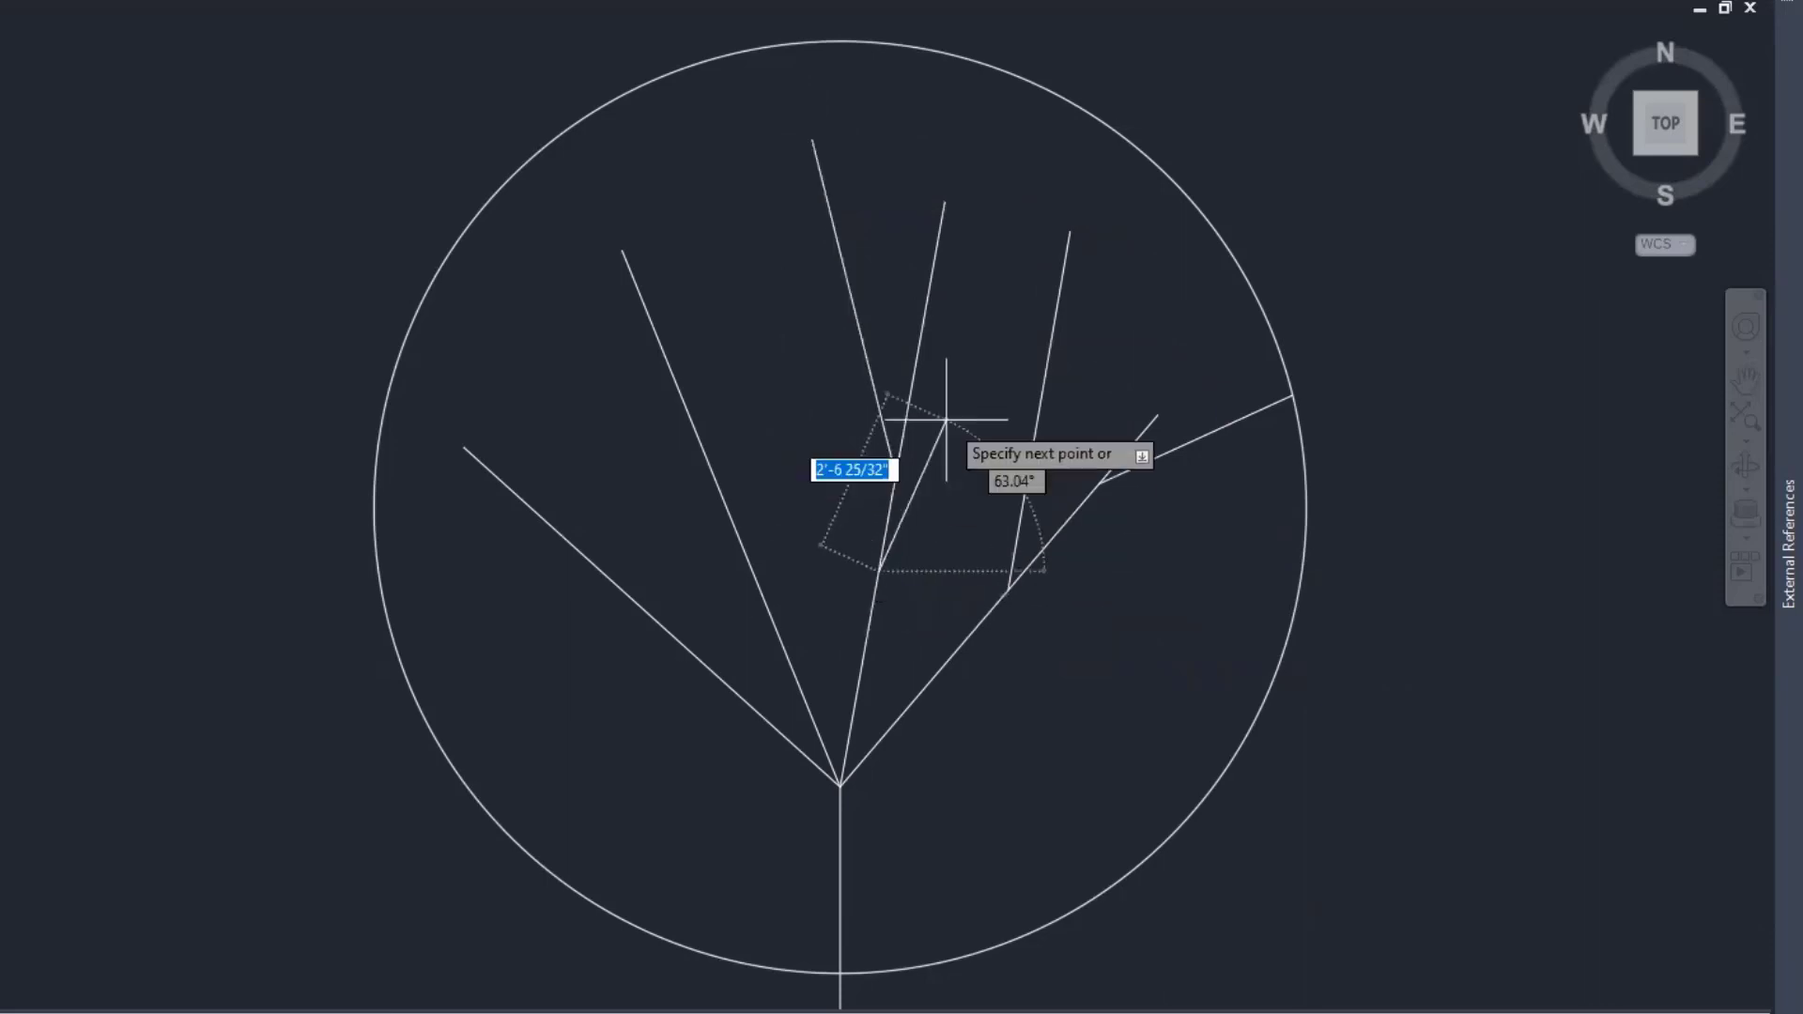
{"action": "left_click", "coordinate": [1021, 226]}
{"action": "key", "text": "Escape"}
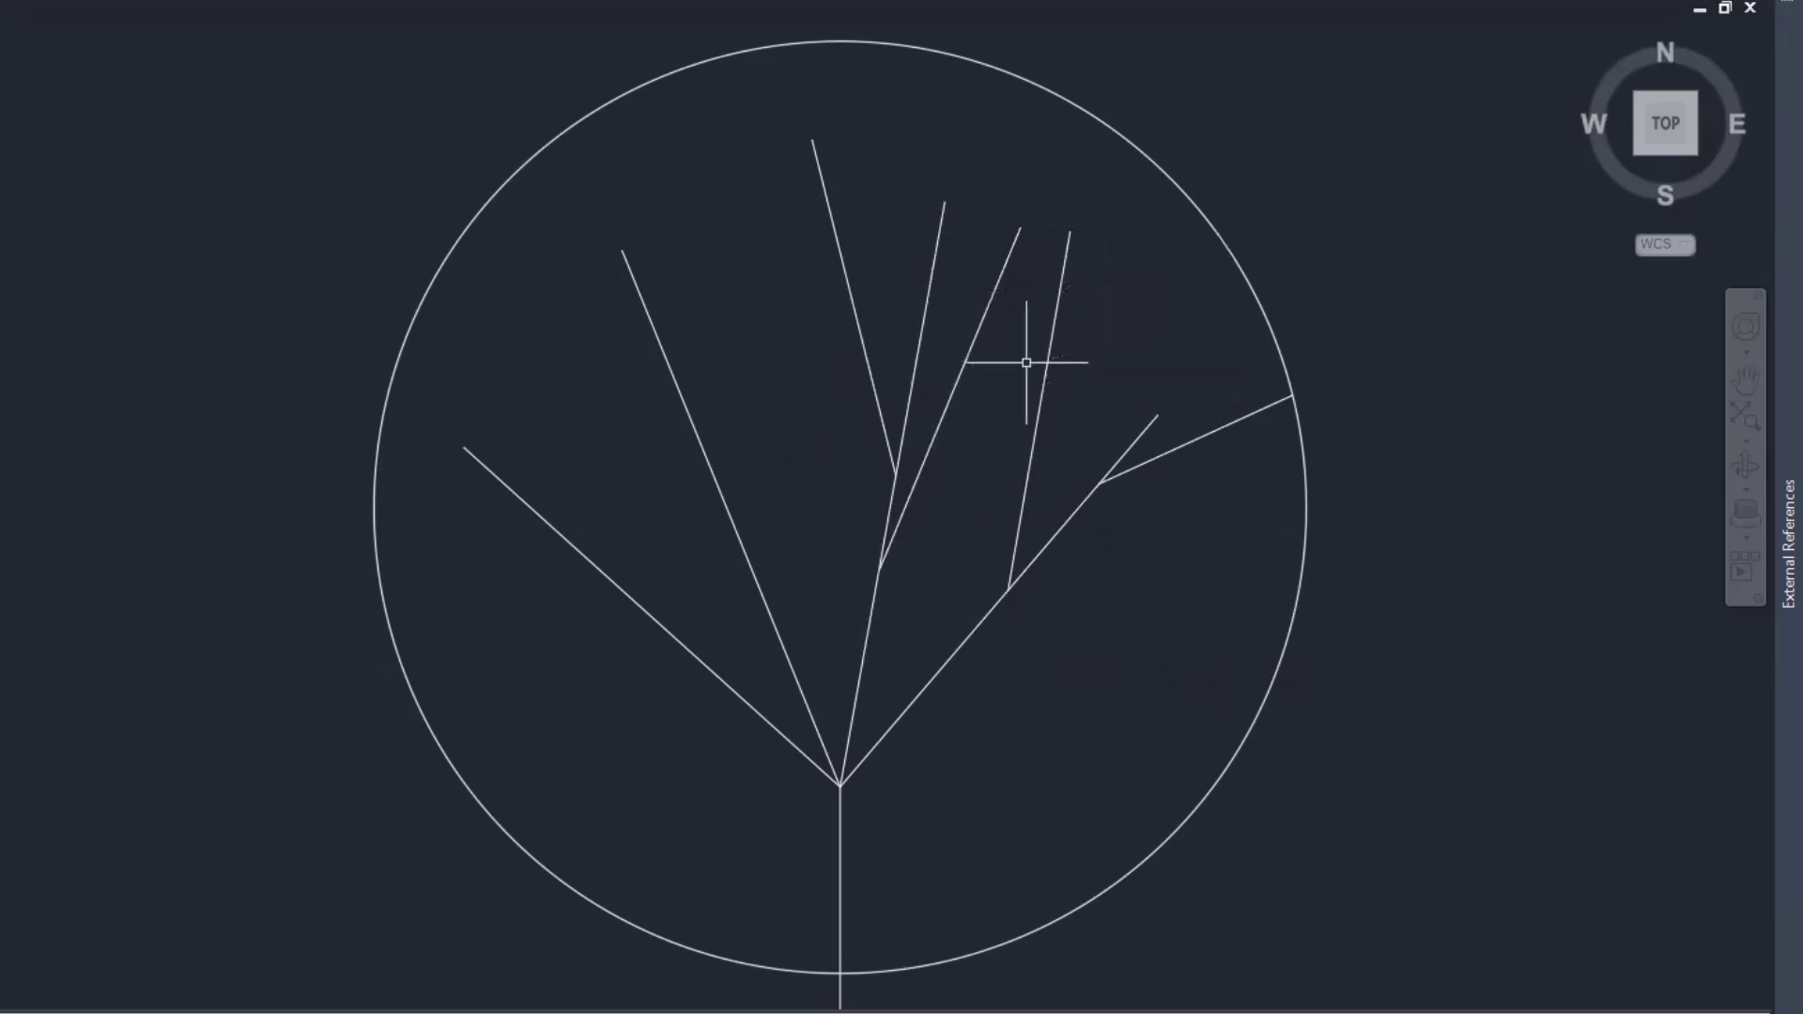
Draw a short, steep side branch upward from the lower part of the rightmost main branch.
{"action": "key", "text": "space"}
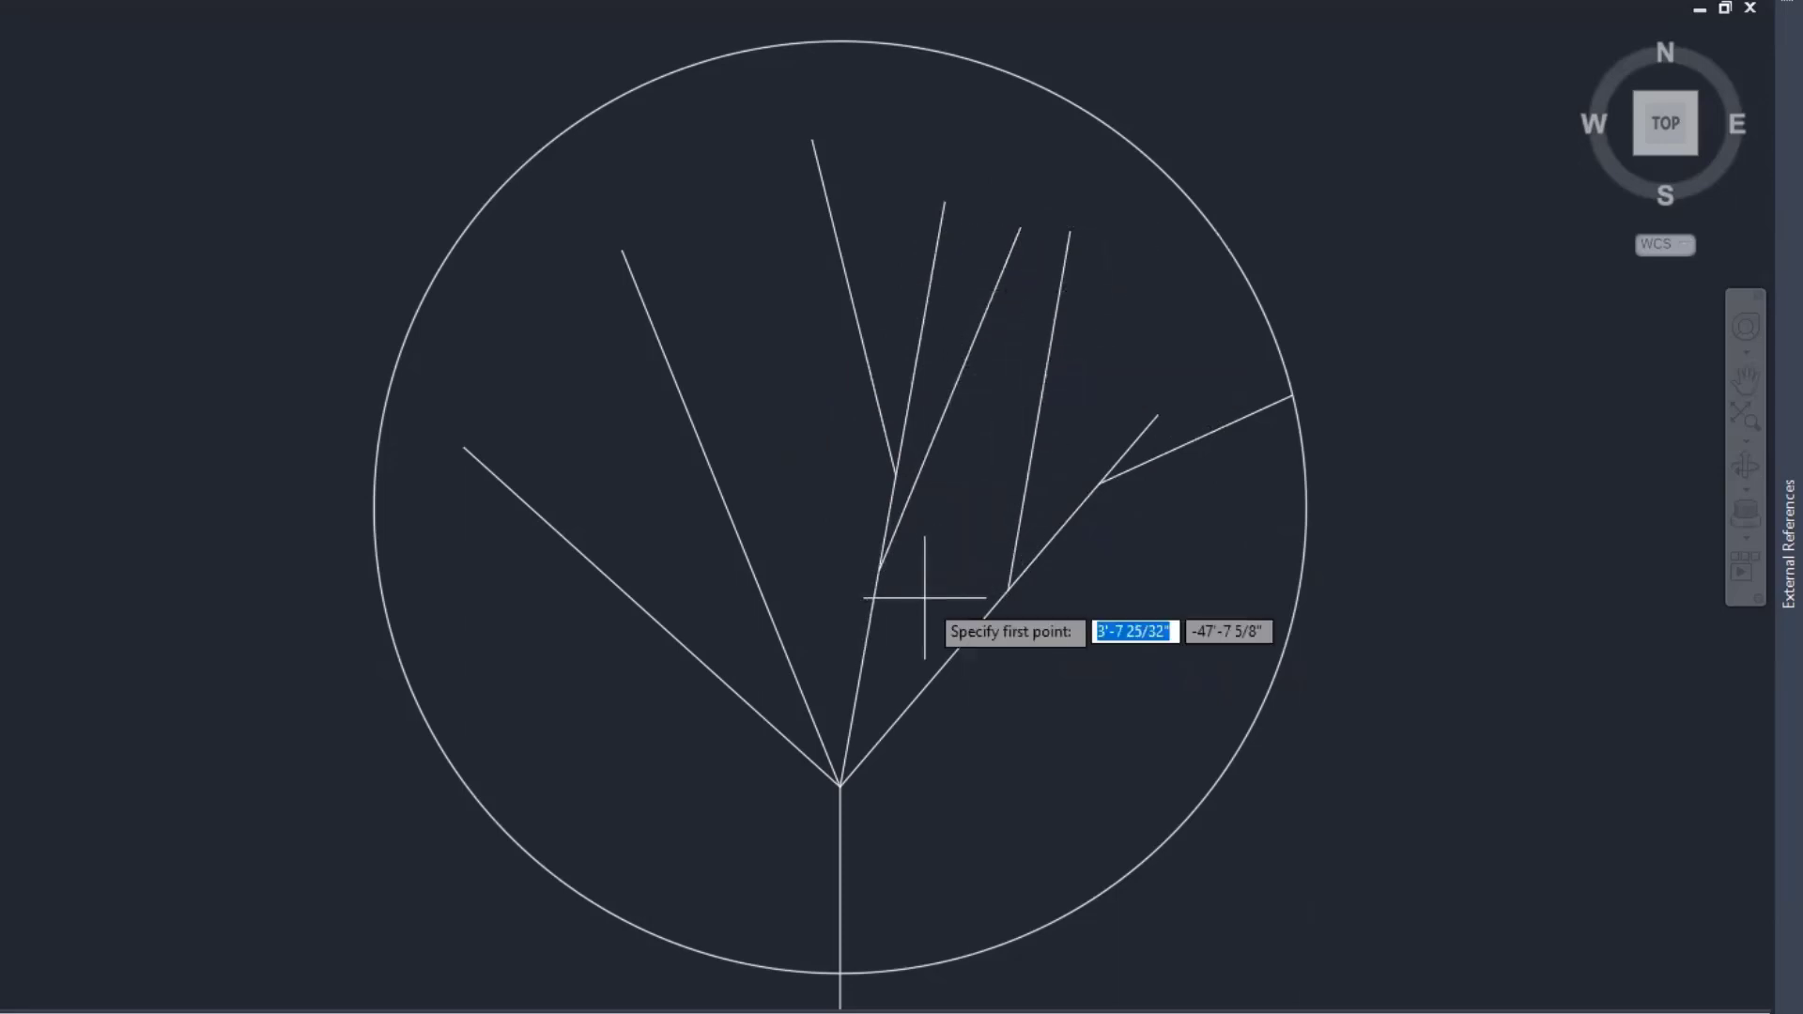
{"action": "left_click", "coordinate": [911, 701]}
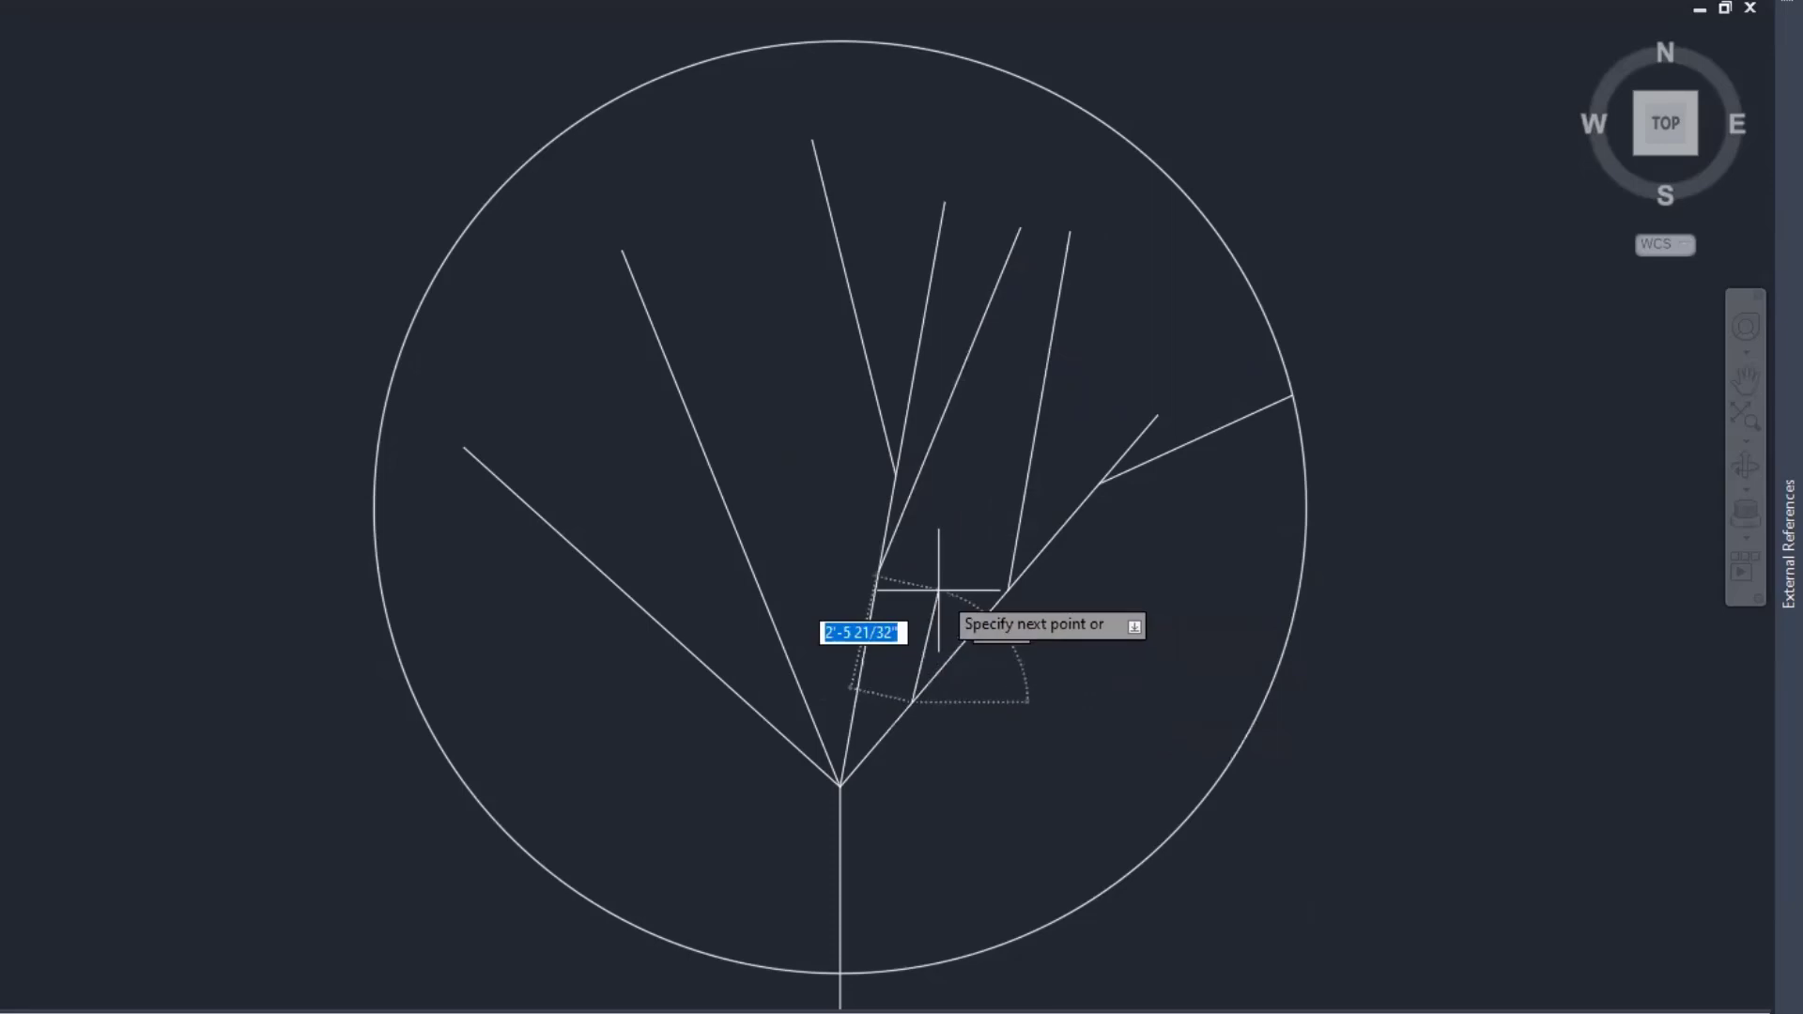
{"action": "left_click", "coordinate": [944, 533]}
{"action": "key", "text": "space"}
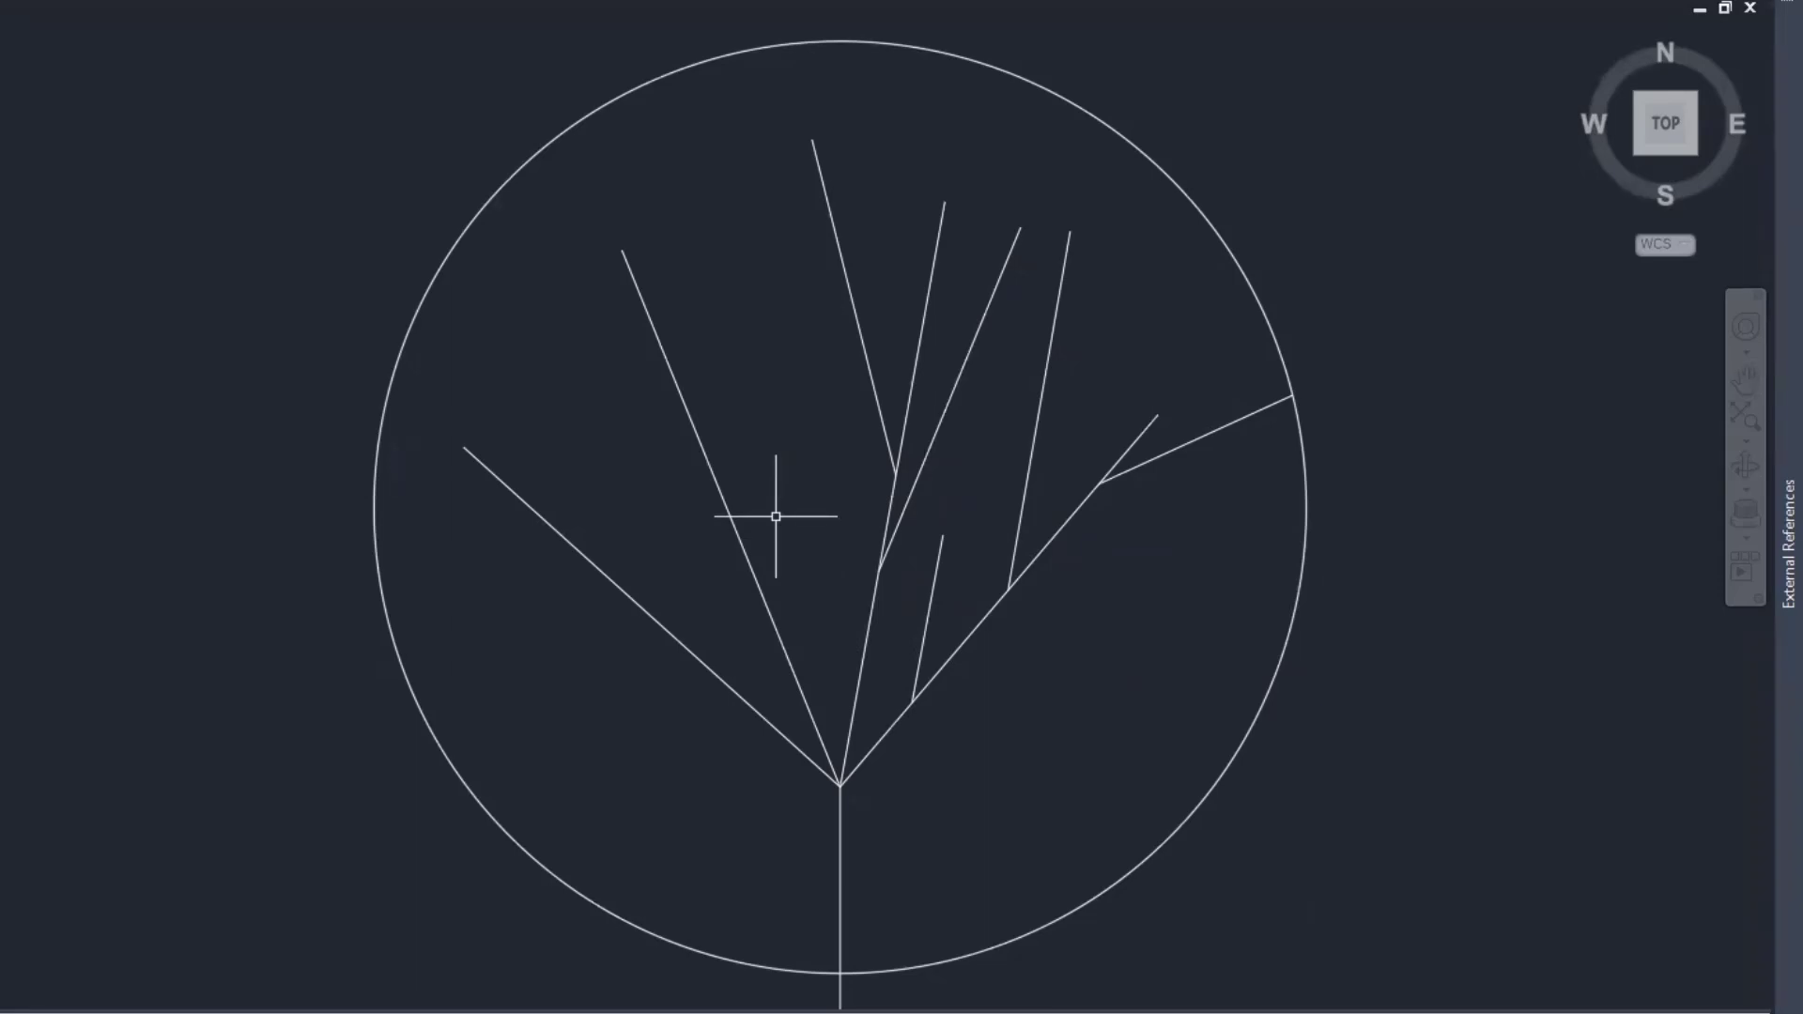
Draw two side branches on the inner left main branch: a nearly vertical one from mid-length and a shorter one leaning left near its tip.
{"action": "key", "text": "space"}
{"action": "left_click", "coordinate": [742, 543]}
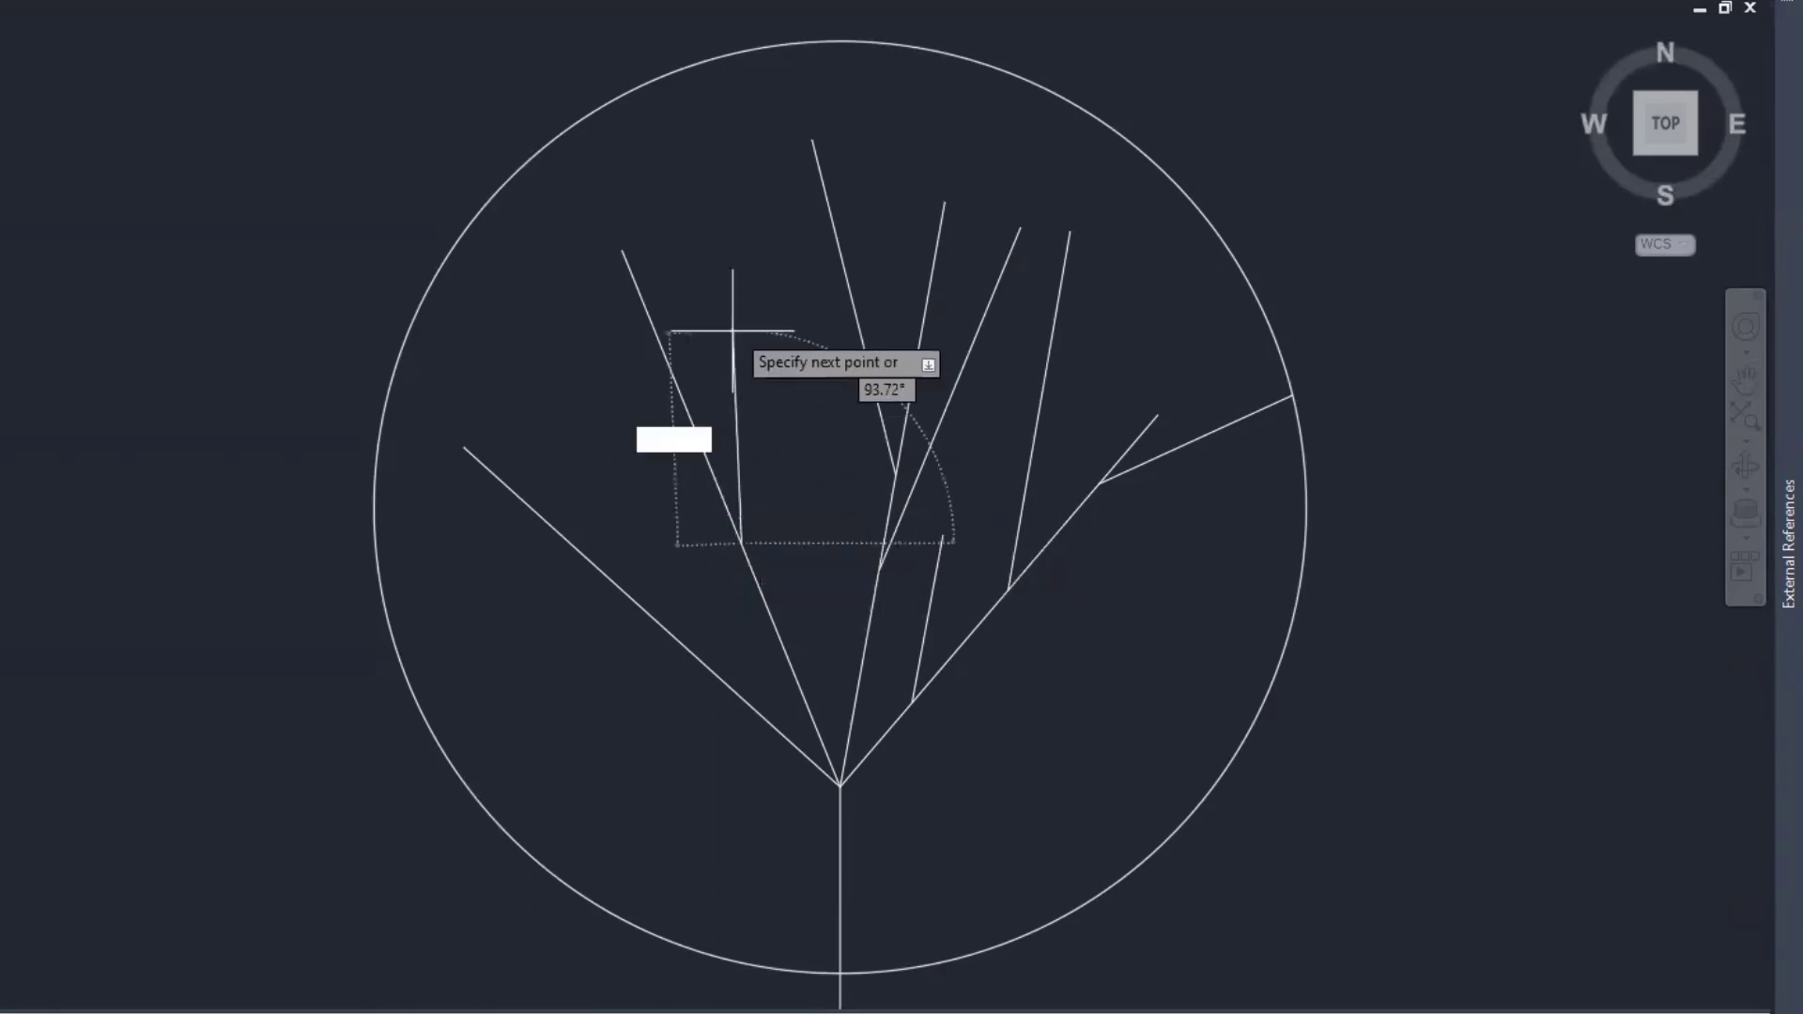
{"action": "left_click", "coordinate": [701, 185]}
{"action": "key", "text": "space"}
{"action": "key", "text": "space"}
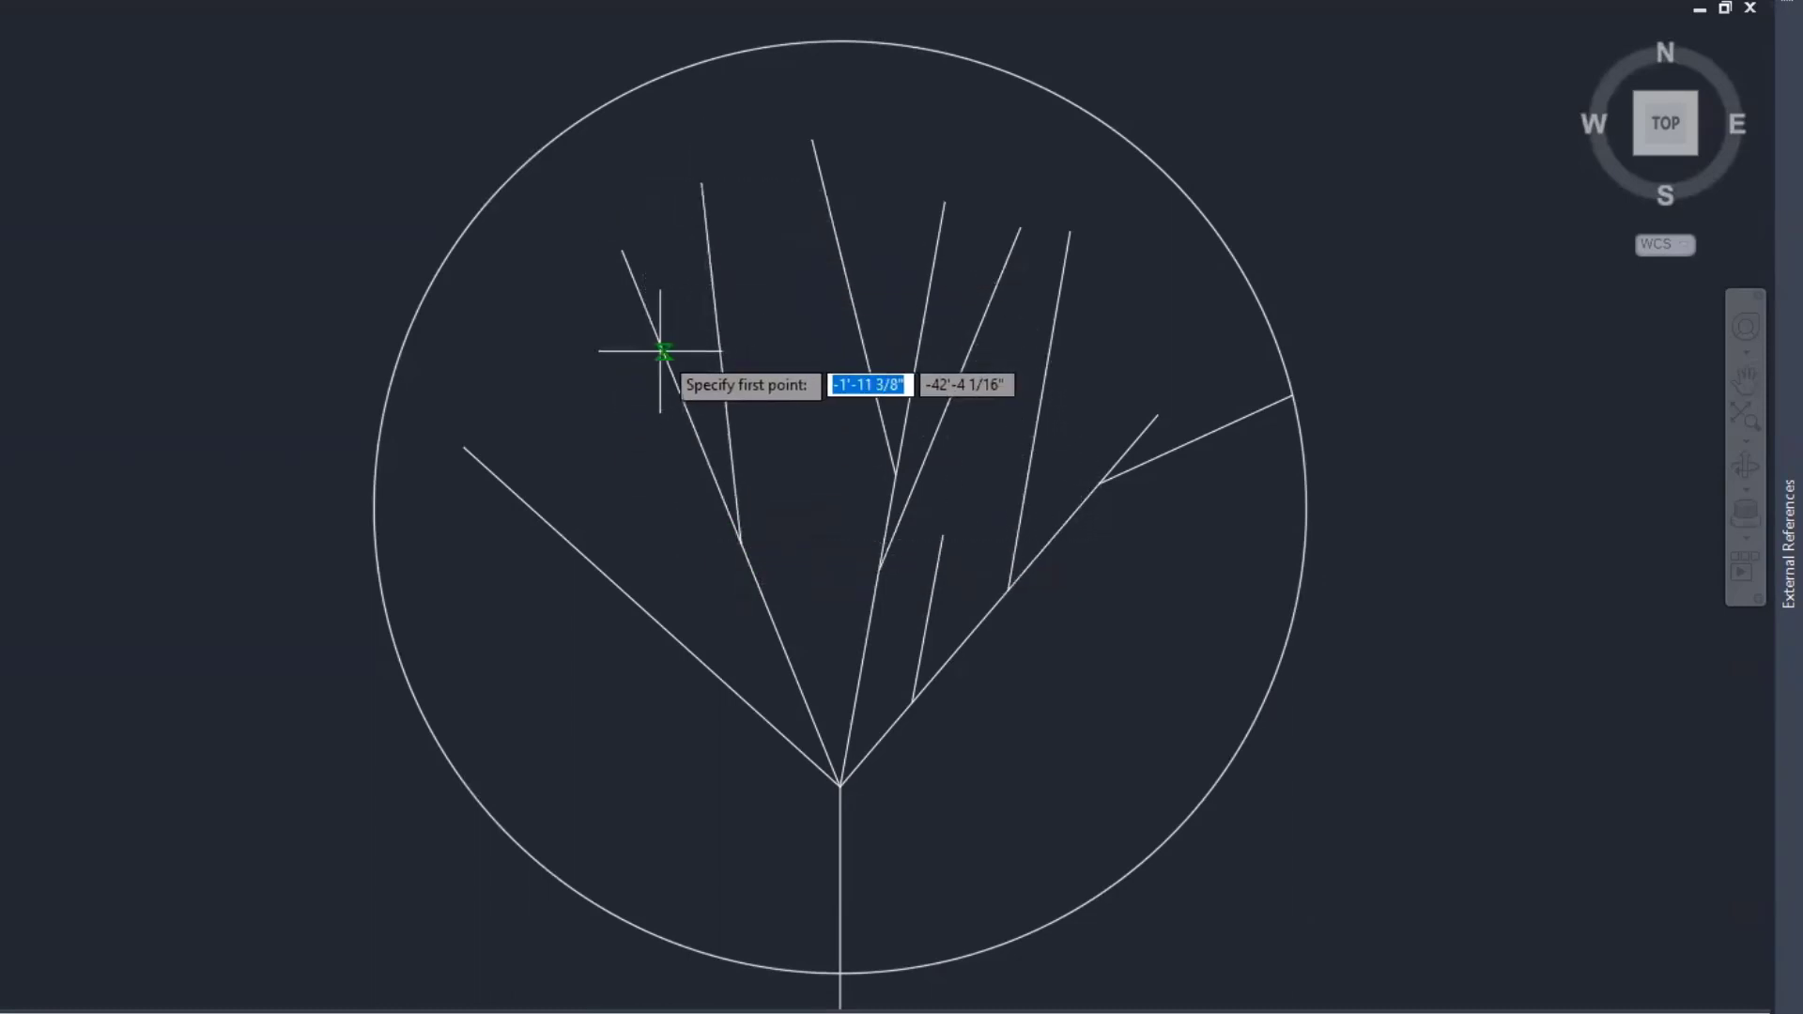
{"action": "left_click", "coordinate": [662, 351]}
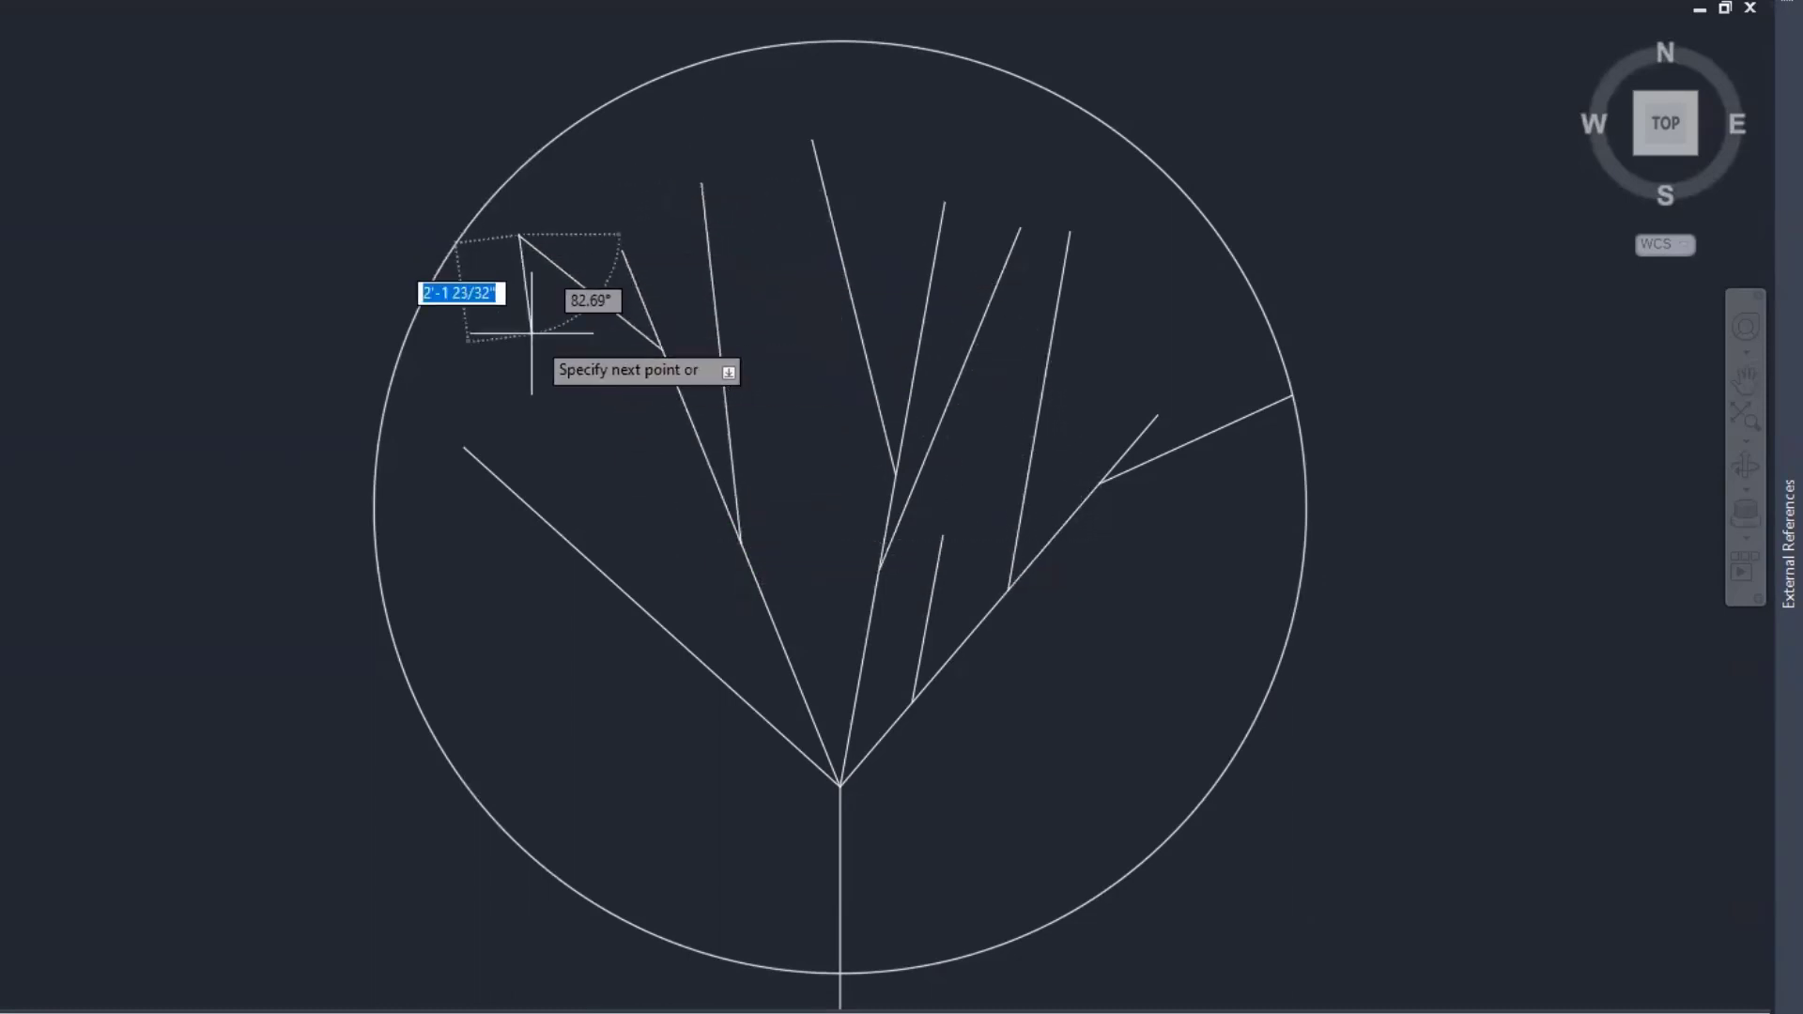
{"action": "key", "text": "space"}
Draw two side branches on the leftmost main branch, a steep one rising from its outer part and a flatter one leftward from its middle.
{"action": "key", "text": "space"}
{"action": "left_click", "coordinate": [592, 561]}
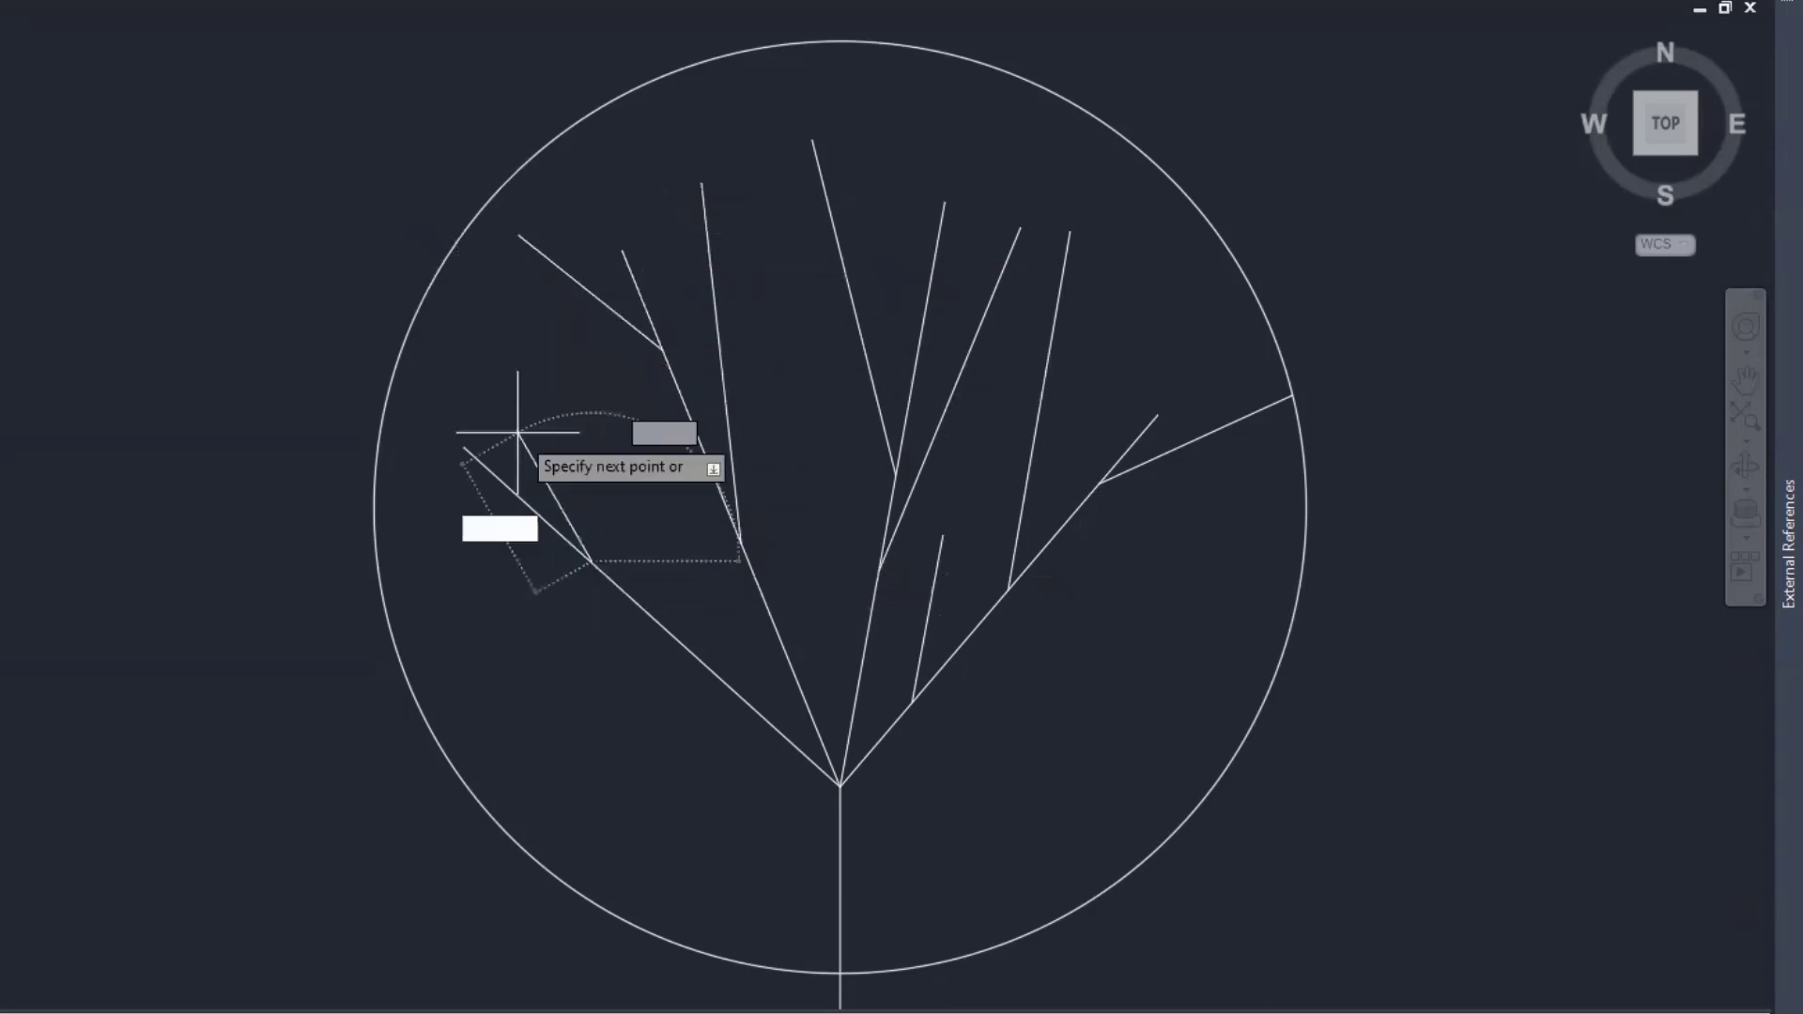
{"action": "left_click", "coordinate": [469, 316]}
{"action": "key", "text": "space"}
{"action": "key", "text": "space"}
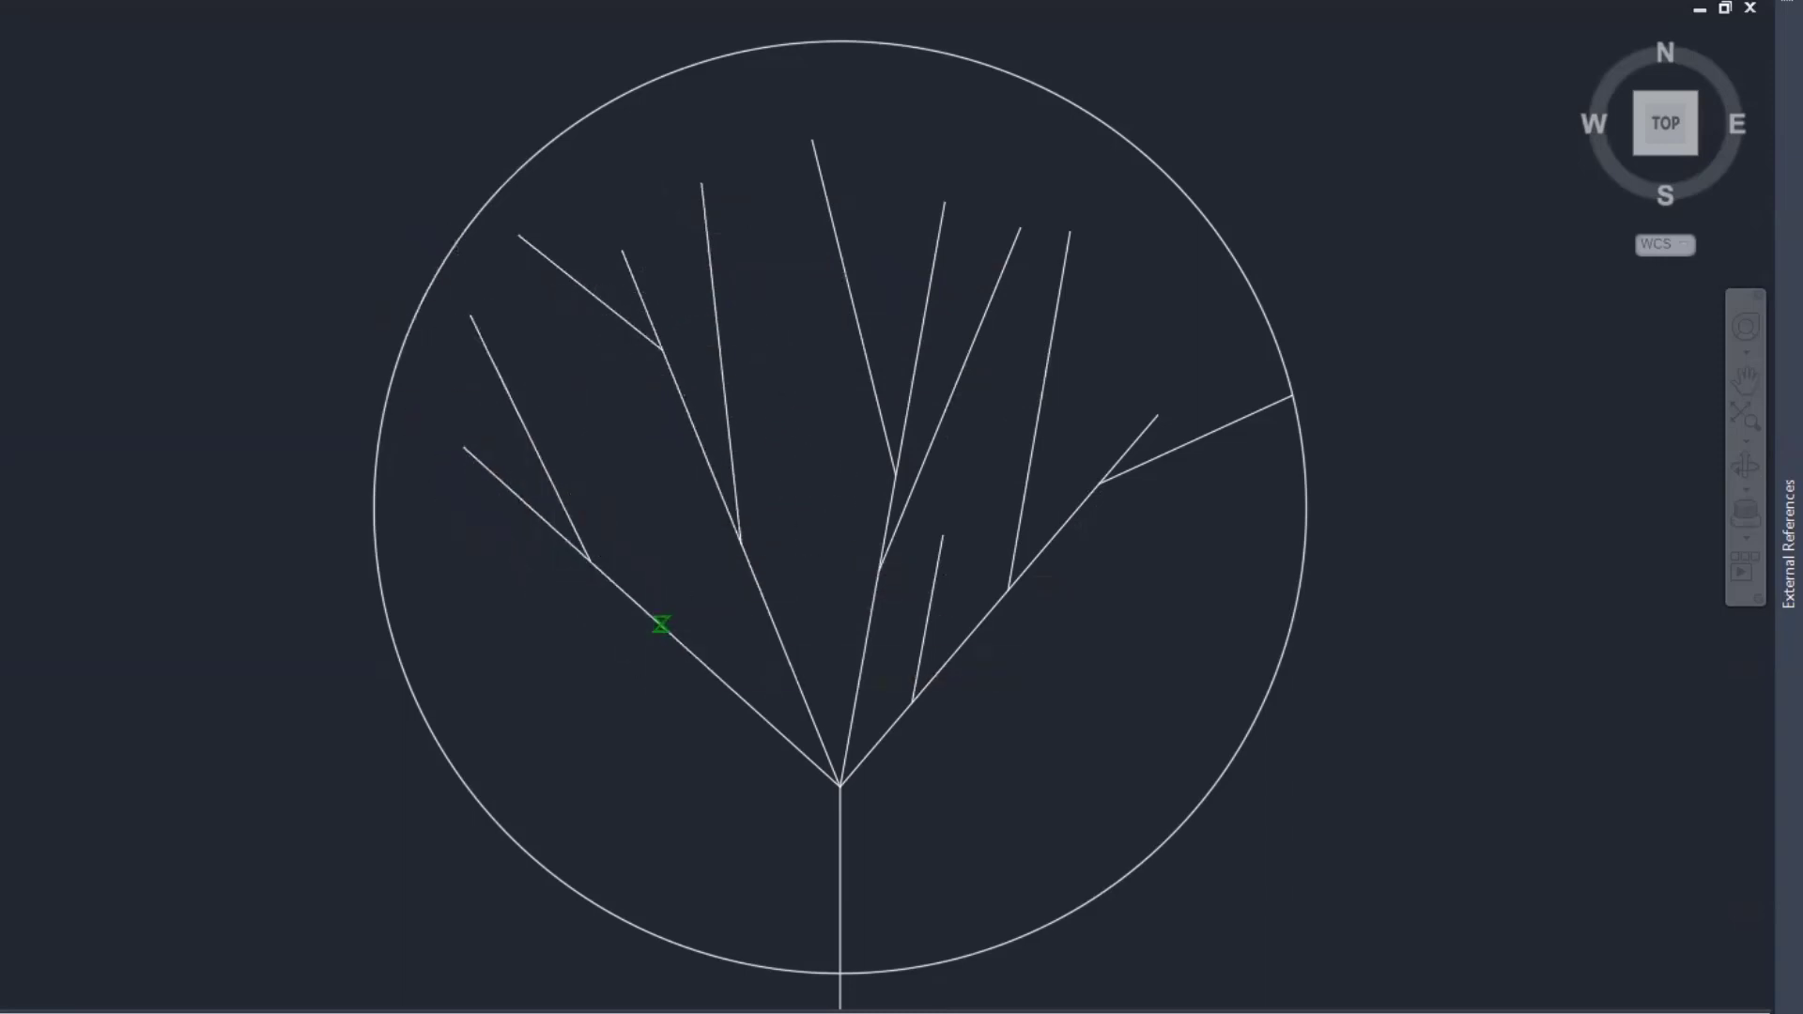
{"action": "left_click", "coordinate": [662, 624]}
{"action": "left_click", "coordinate": [446, 557]}
{"action": "key", "text": "space"}
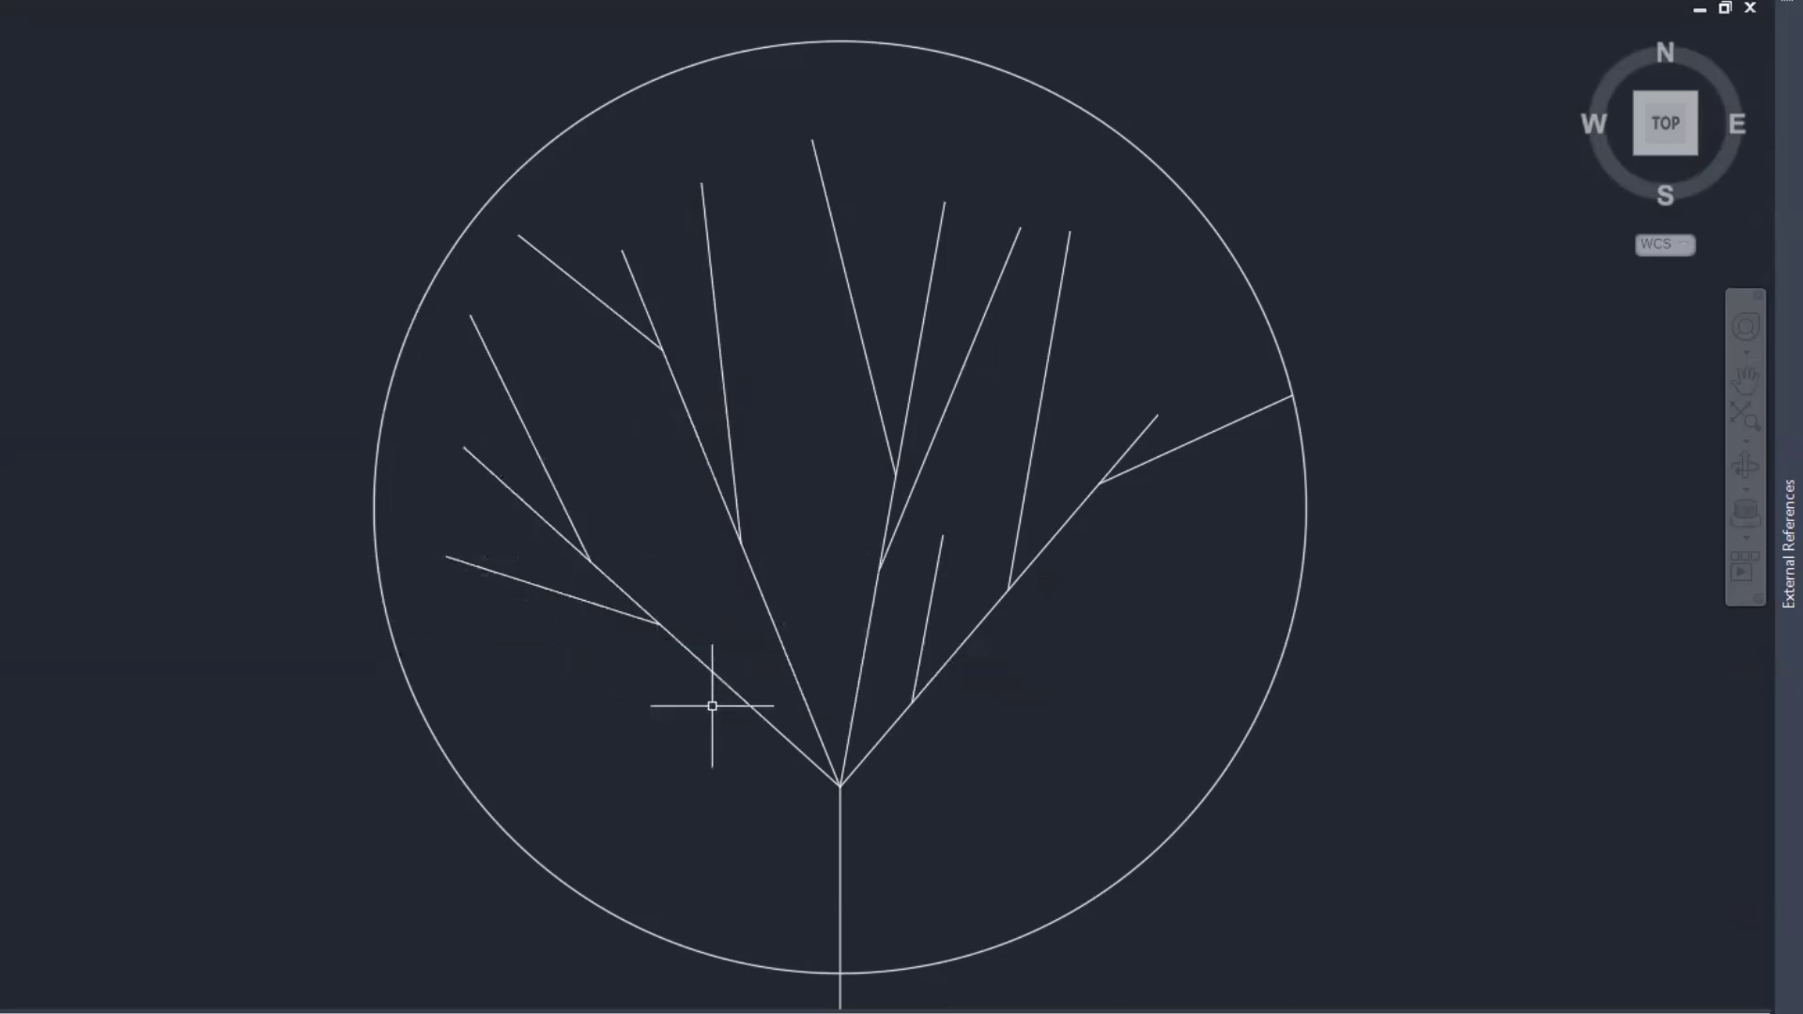
Draw a short, nearly vertical side branch upward from the lower part of the inner left main branch.
{"action": "key", "text": "space"}
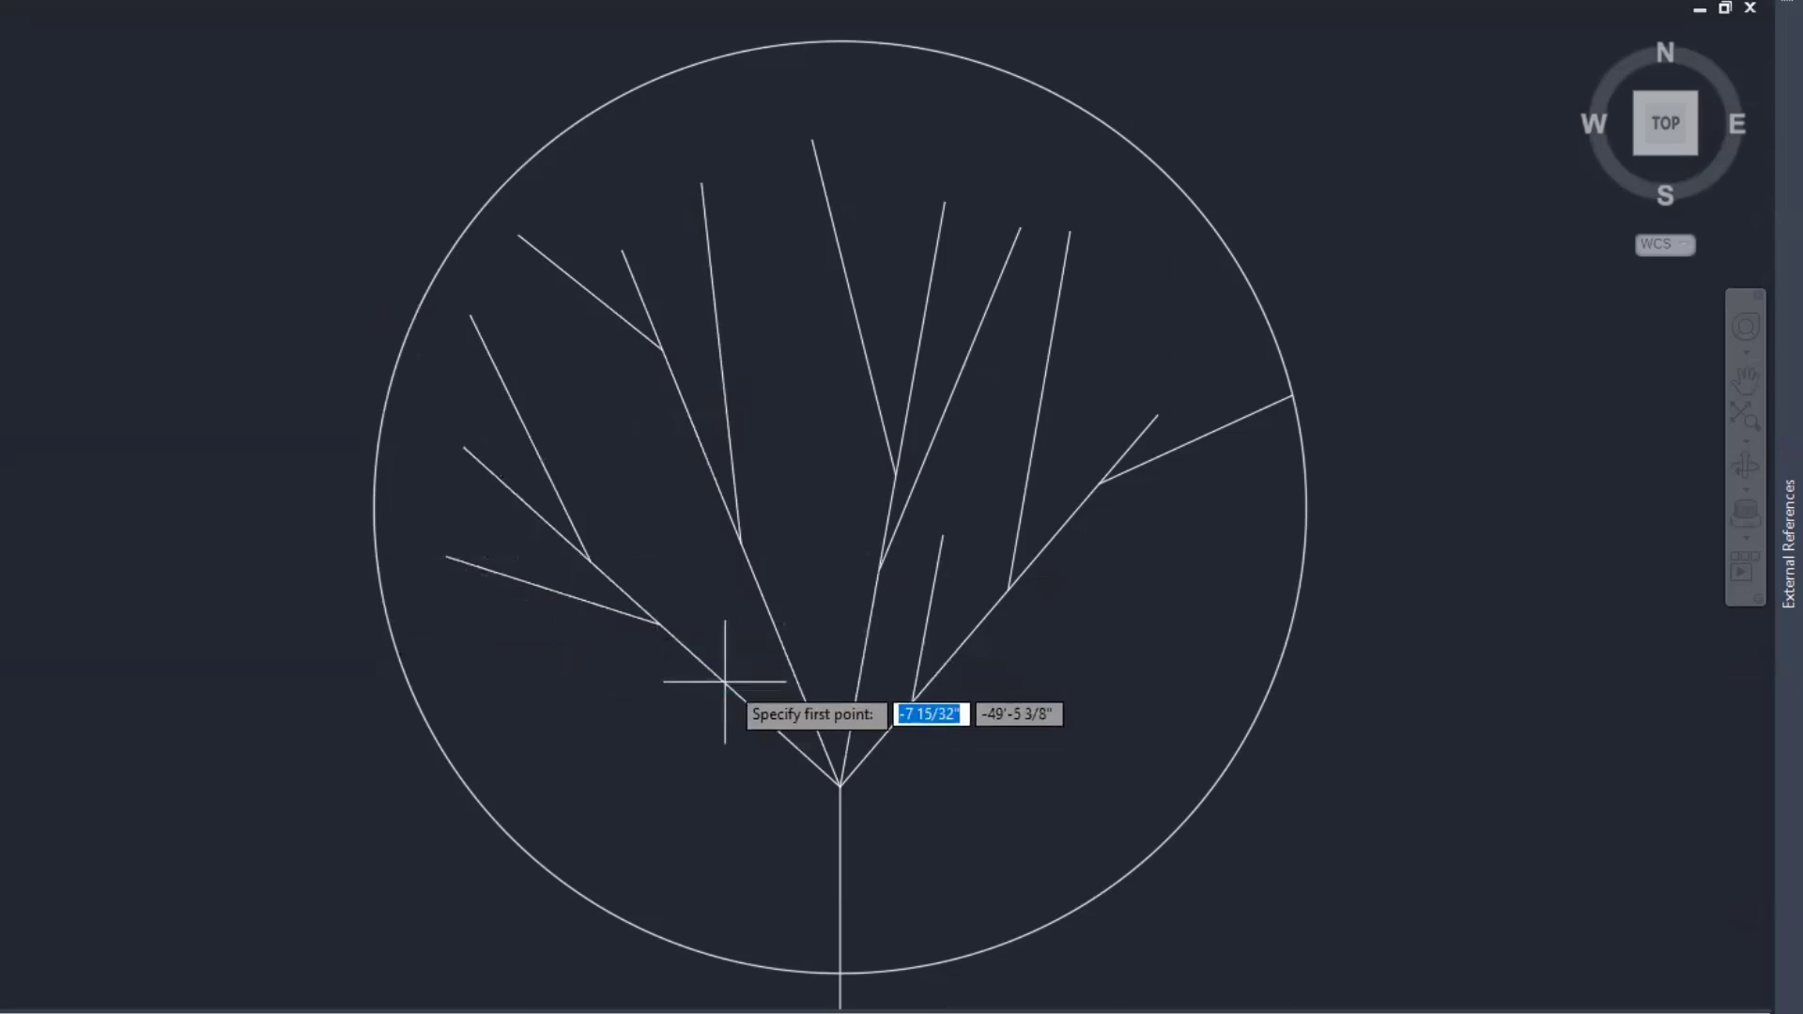
{"action": "left_click", "coordinate": [772, 617]}
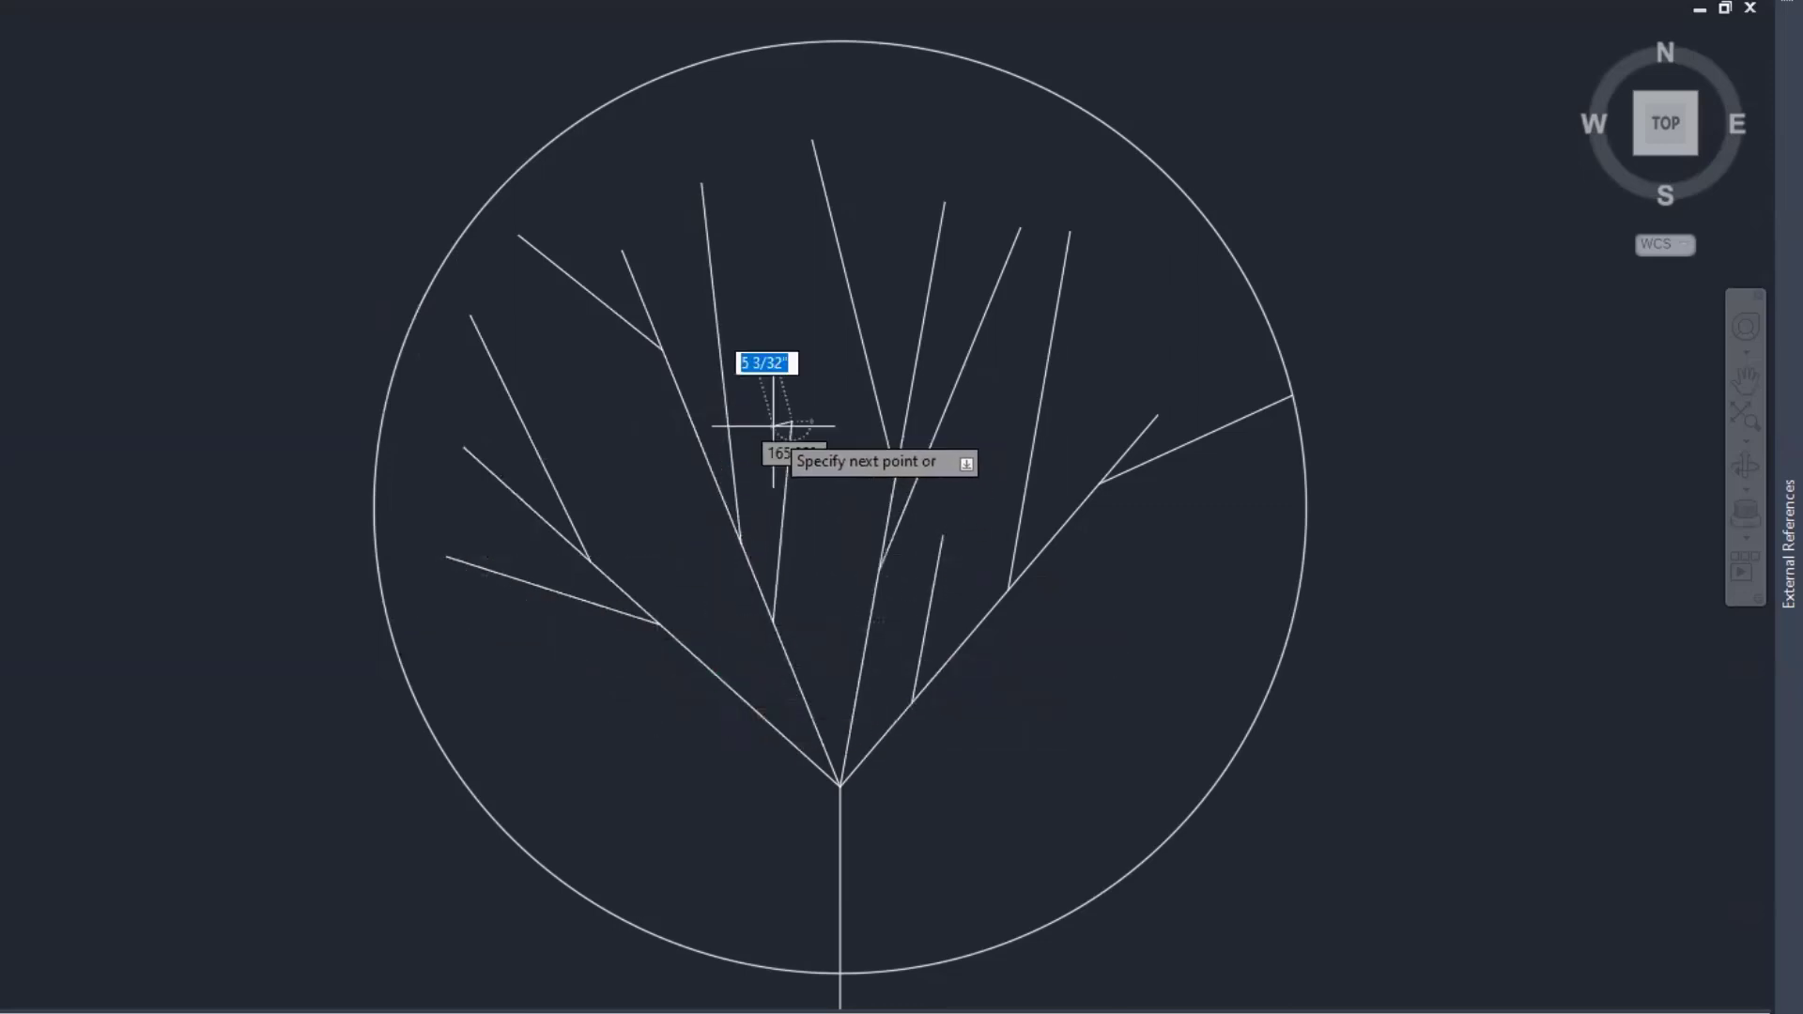
{"action": "left_click", "coordinate": [774, 426]}
{"action": "key", "text": "space"}
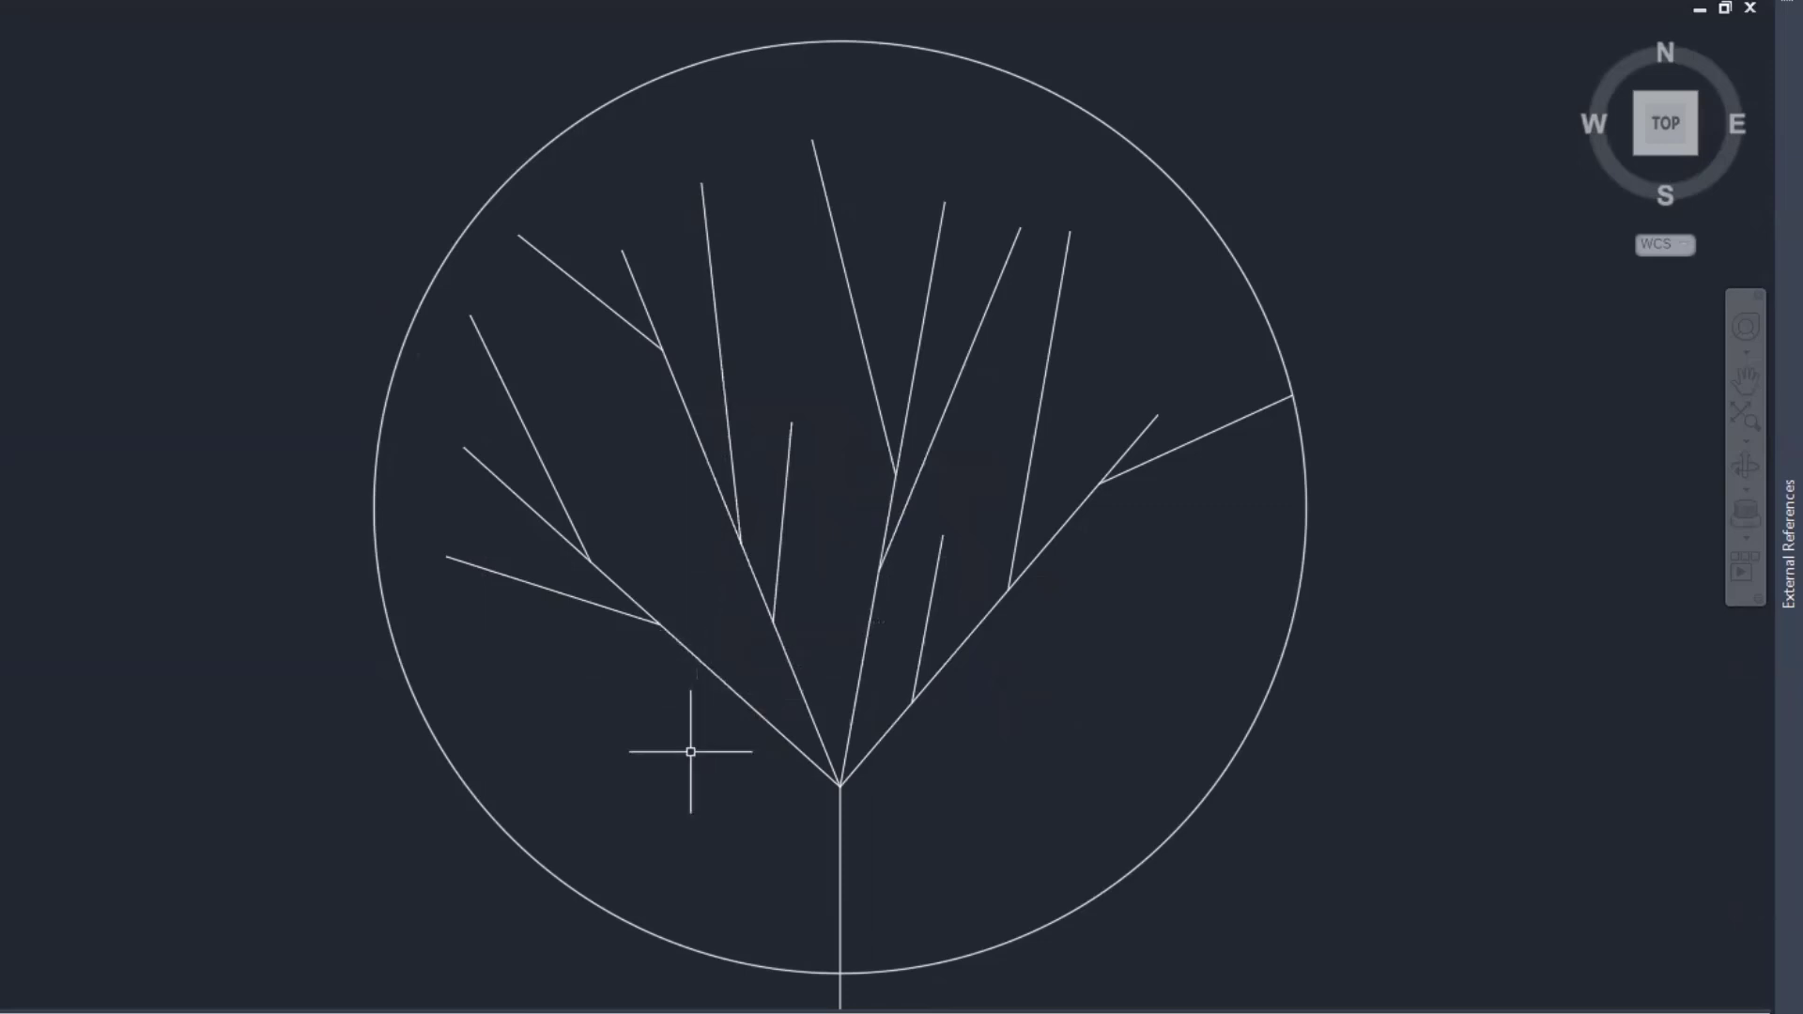
Draw a short, shallow side branch to the right from the rightmost main branch, just below its steep middle side branch.
{"action": "key", "text": "space"}
{"action": "left_click", "coordinate": [970, 636]}
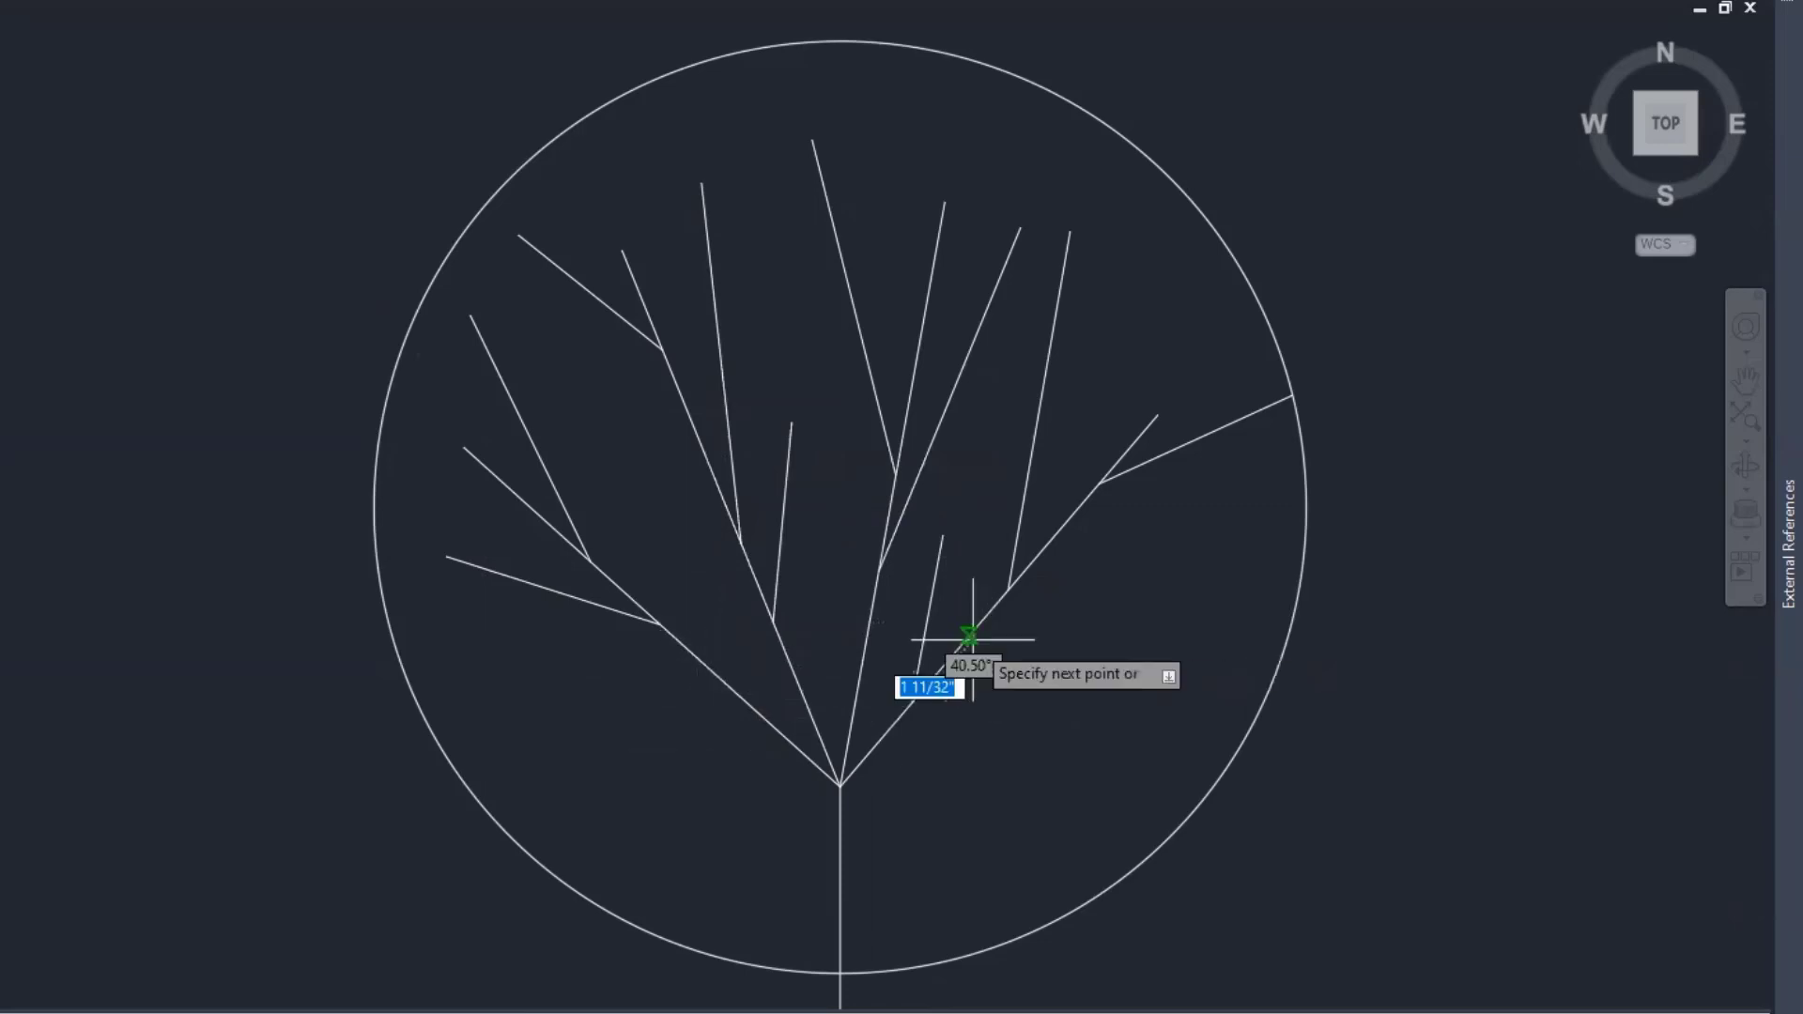
{"action": "left_click", "coordinate": [1130, 558]}
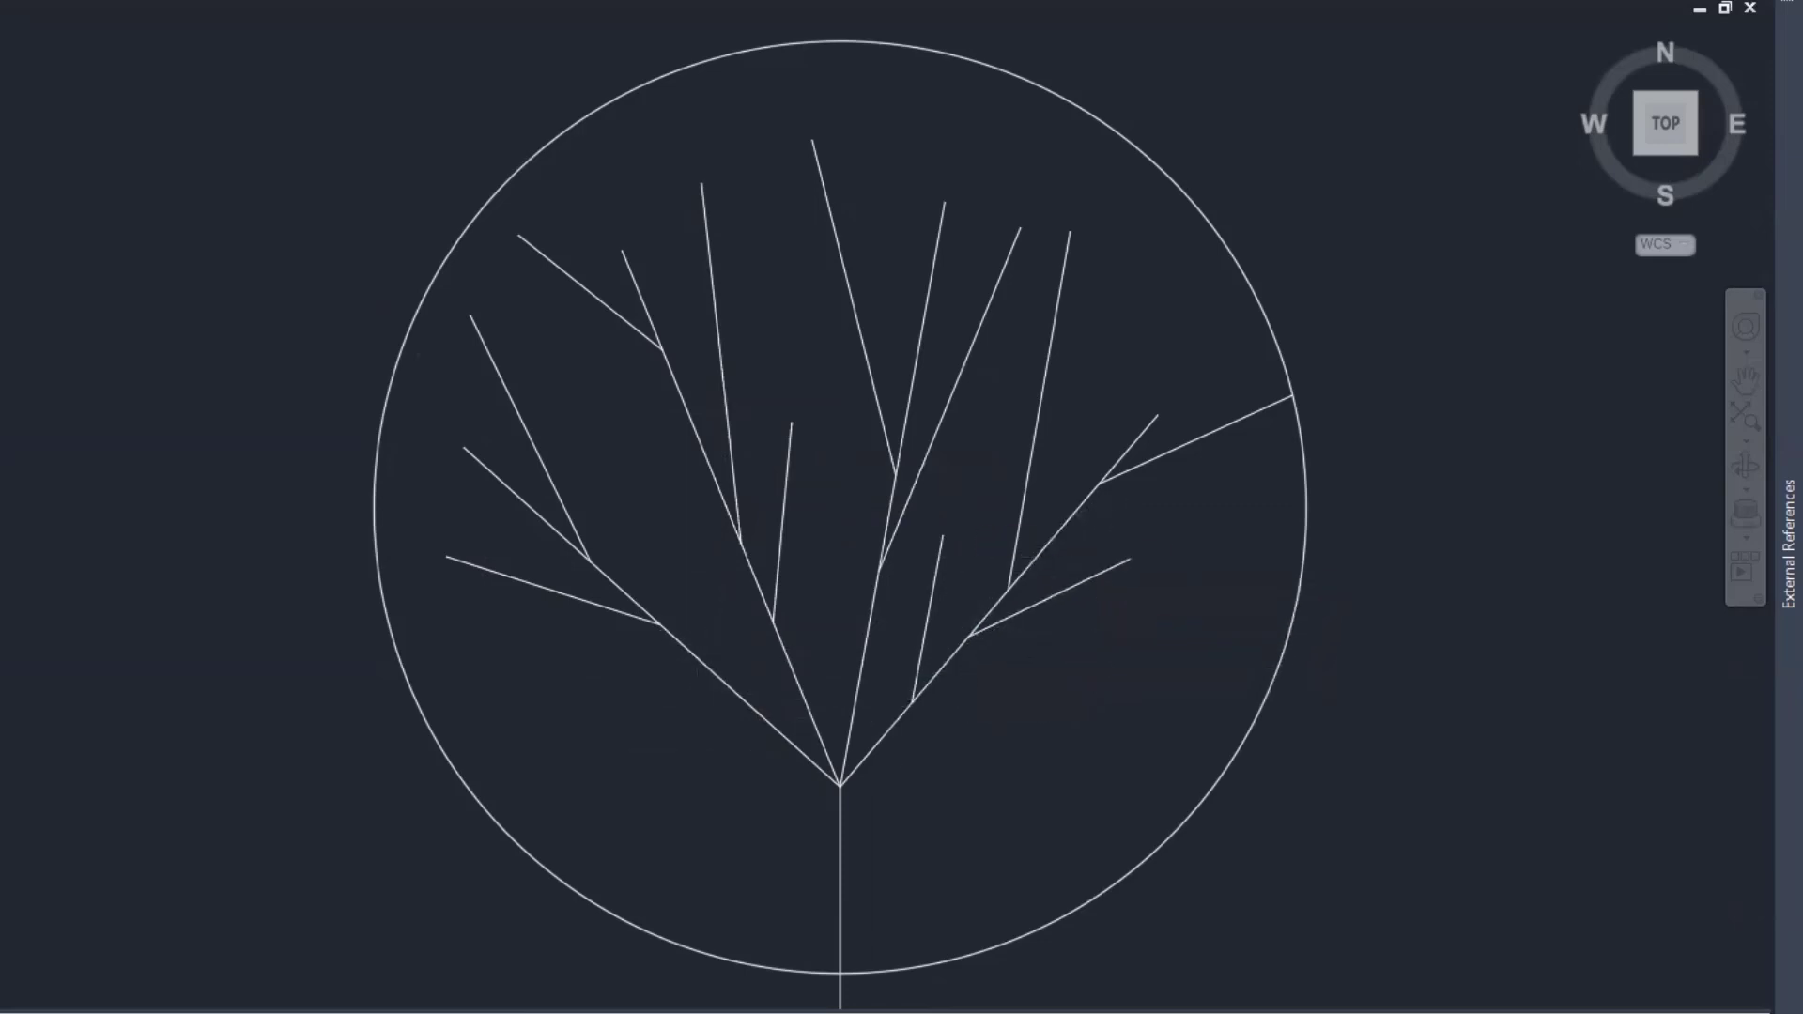
{"action": "key", "text": "space"}
Draw two twigs ending on the circle, one up-right from the rightmost steep side branch and one nearly vertical from the neighbouring side branch.
{"action": "type", "text": "l"}
{"action": "key", "text": "Return"}
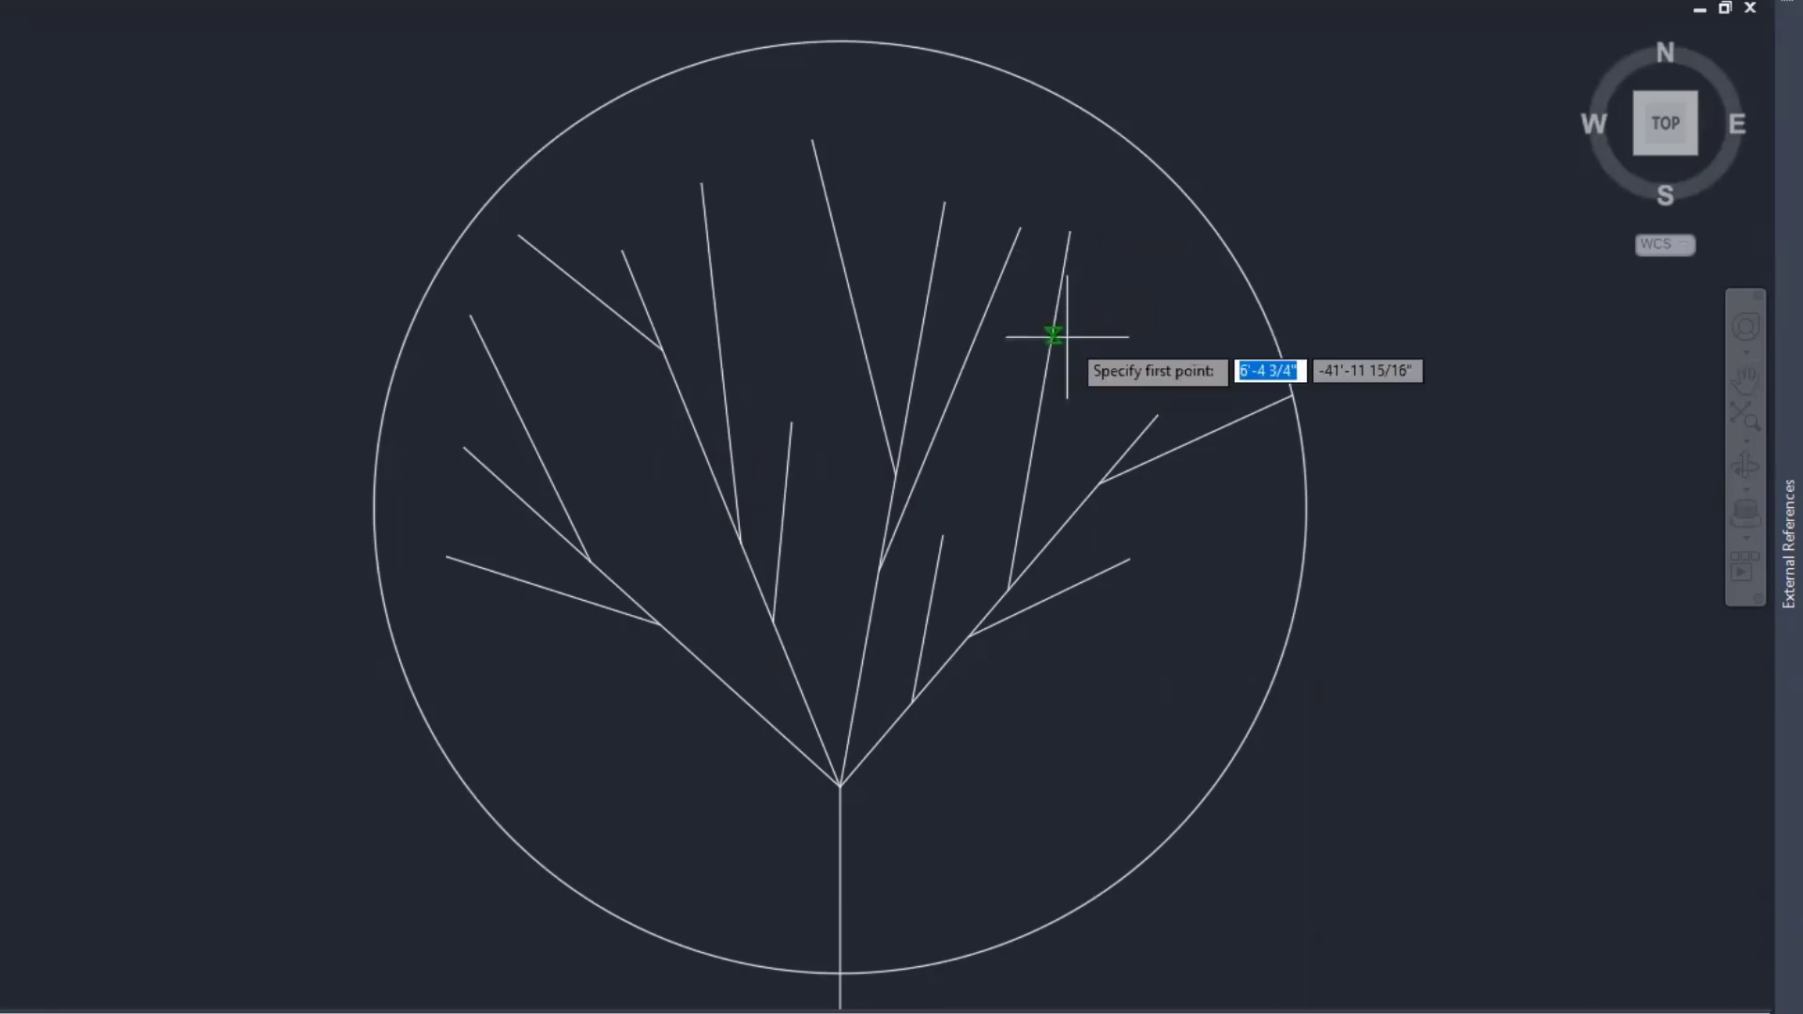
{"action": "left_click", "coordinate": [1054, 333]}
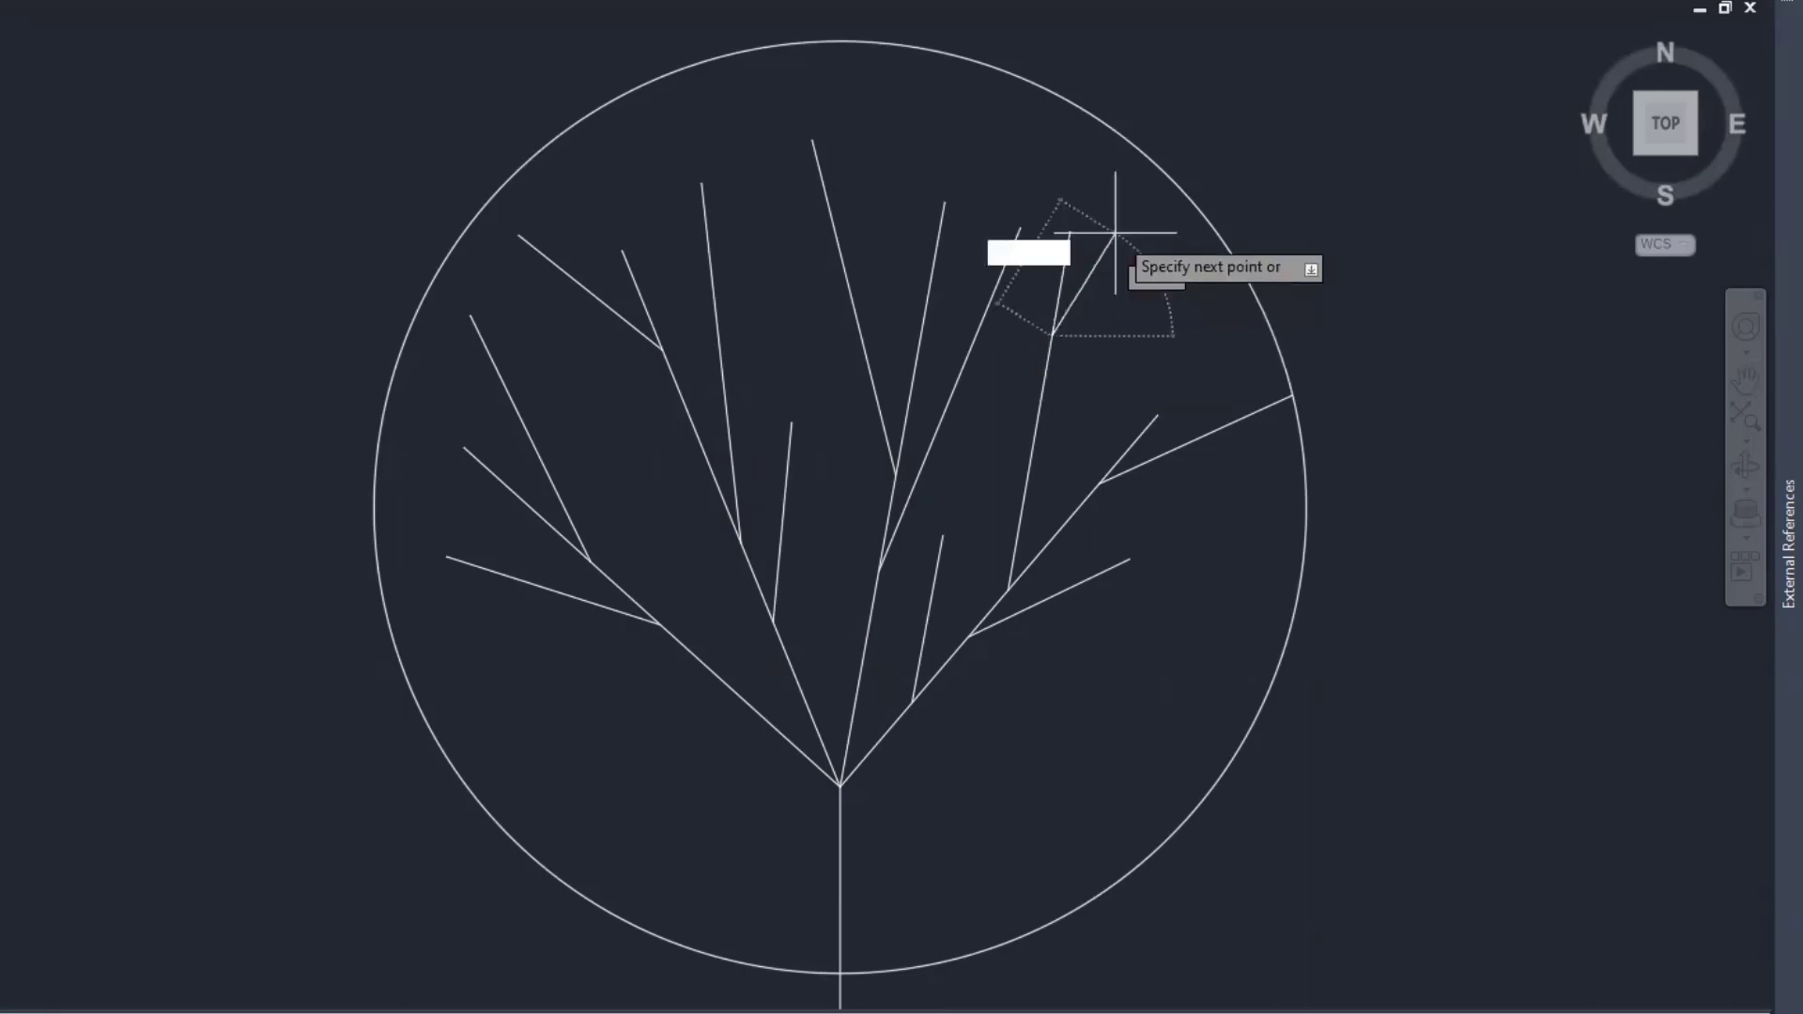
{"action": "left_click", "coordinate": [1161, 176]}
{"action": "key", "text": "Return"}
{"action": "key", "text": "Return"}
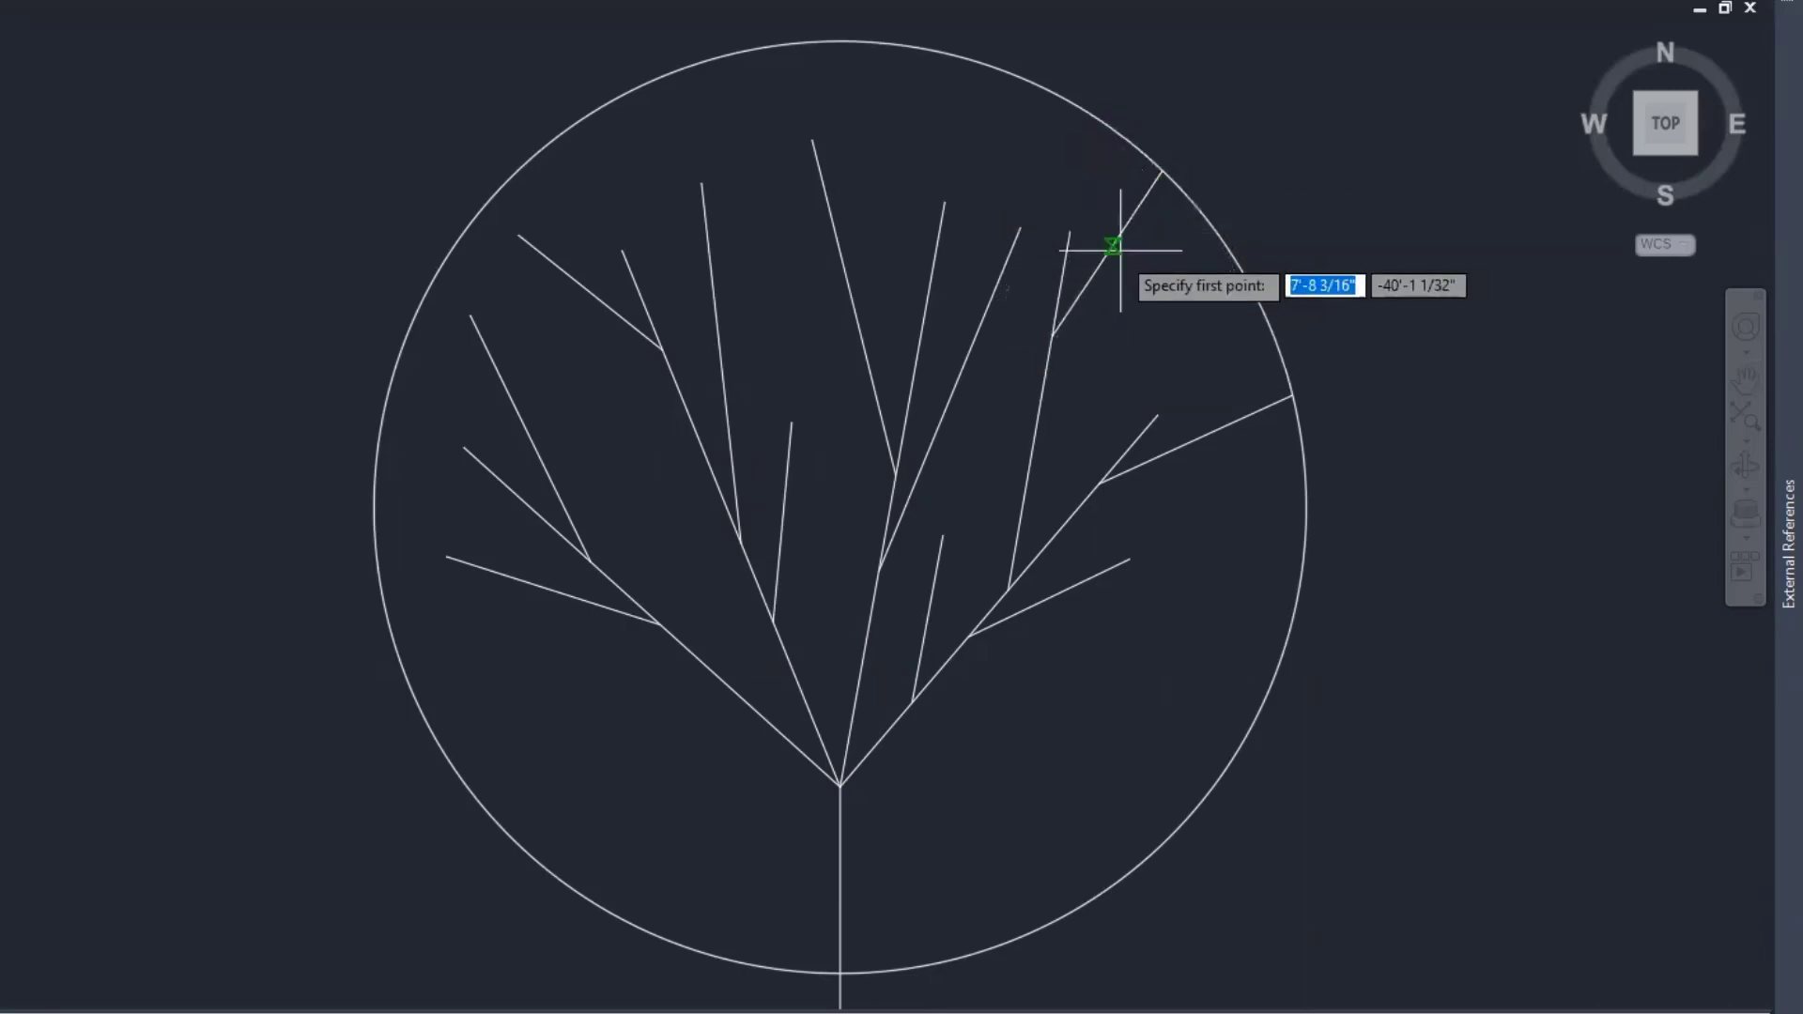
{"action": "left_click", "coordinate": [998, 286]}
{"action": "left_click", "coordinate": [982, 64]}
{"action": "key", "text": "Return"}
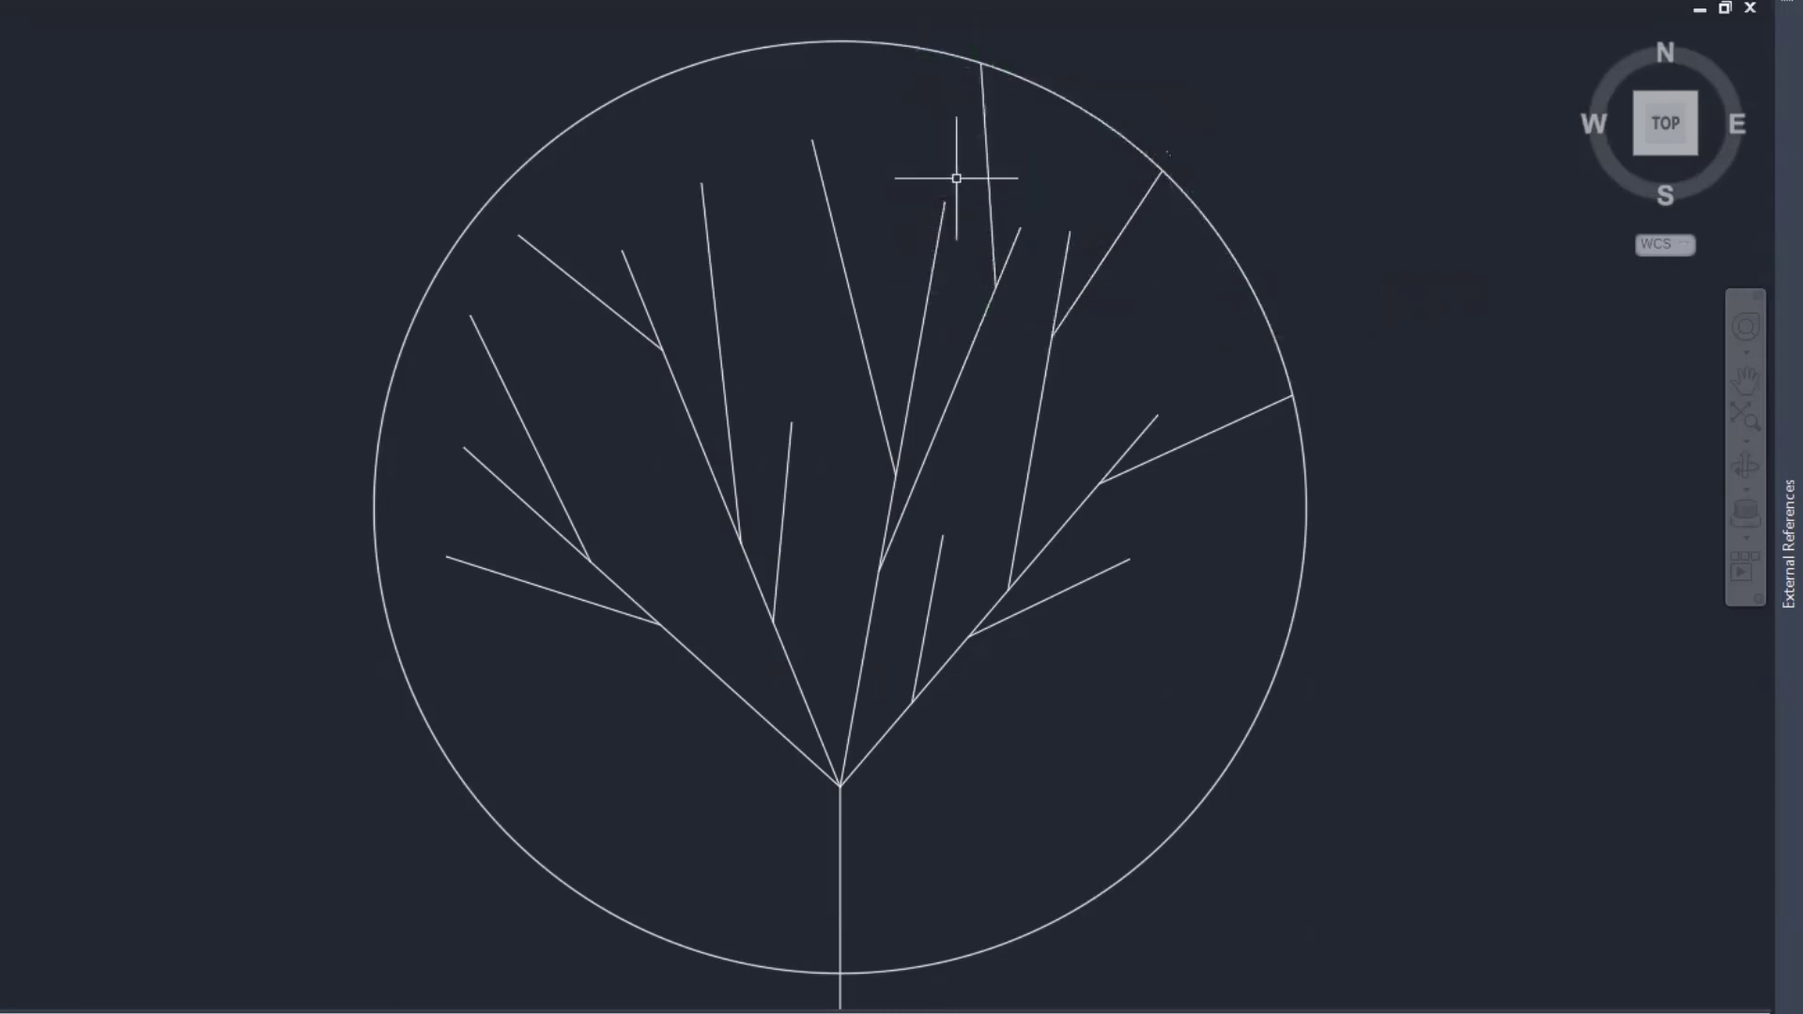
Draw two steep twigs ending on the circle, one from the upper central main branch and one from its left-leaning side branch.
{"action": "key", "text": "Return"}
{"action": "left_click", "coordinate": [927, 298]}
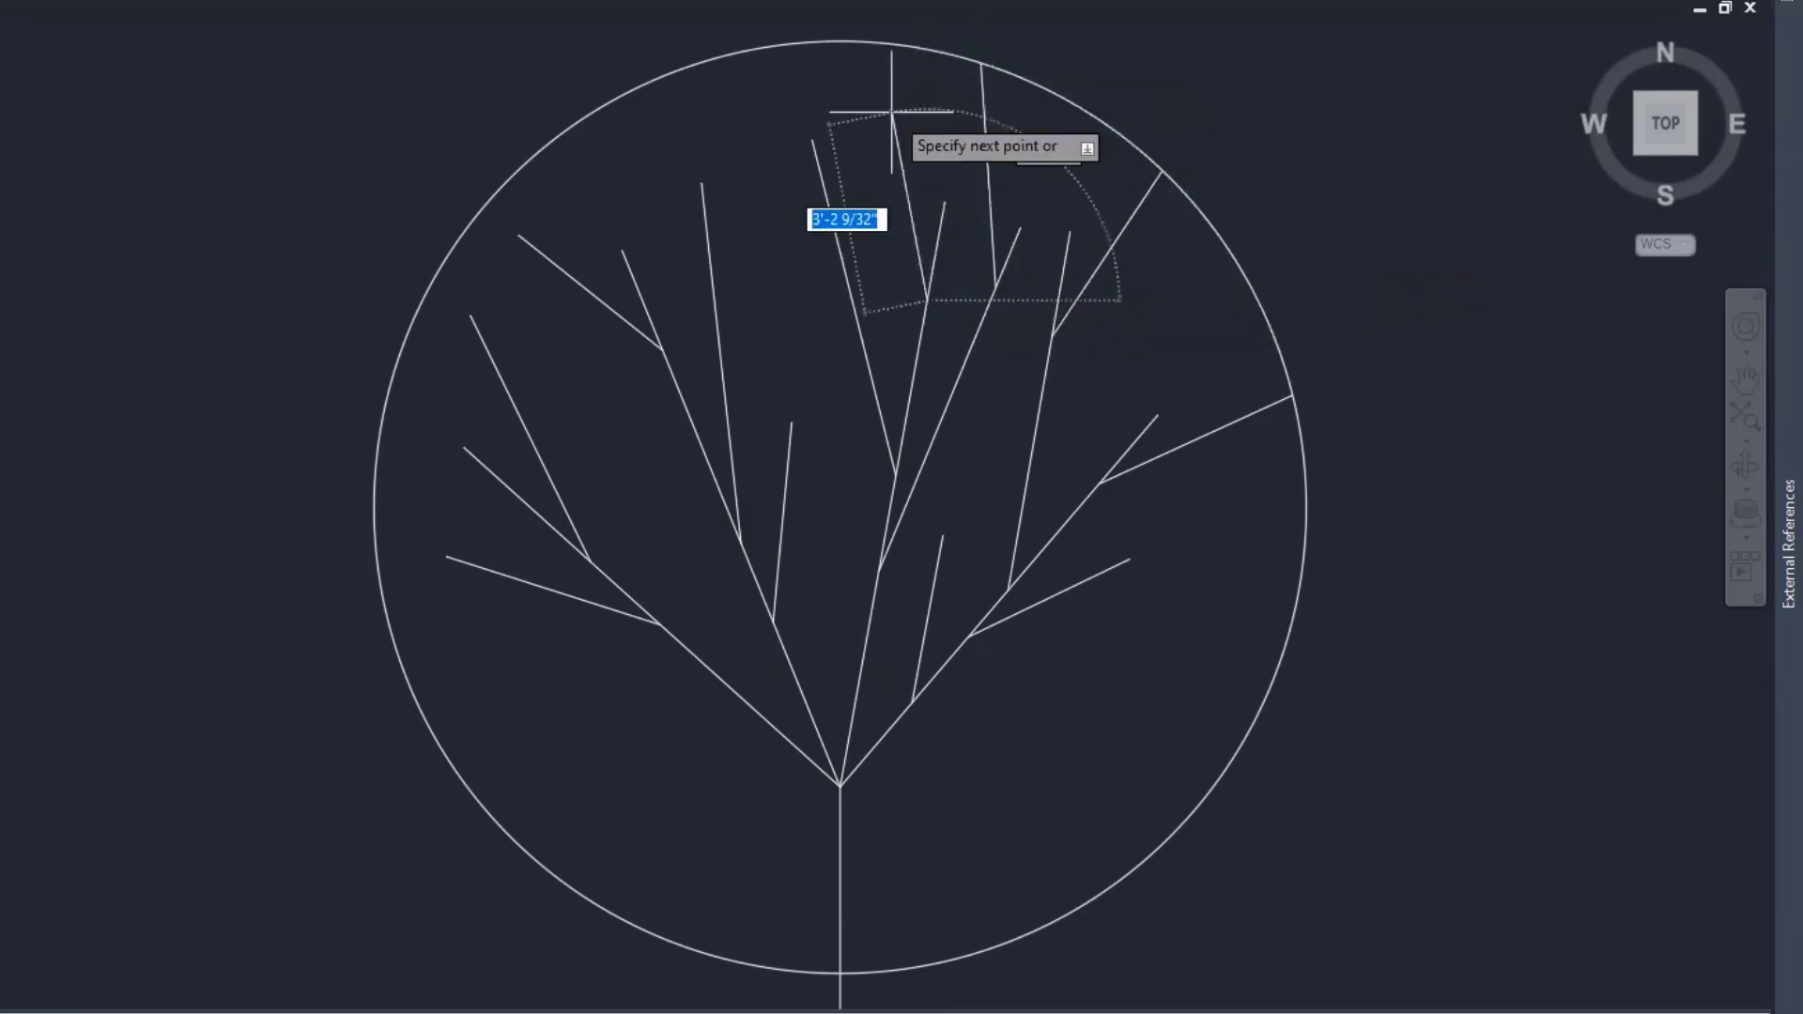
{"action": "left_click", "coordinate": [879, 43]}
{"action": "key", "text": "Return"}
{"action": "key", "text": "Return"}
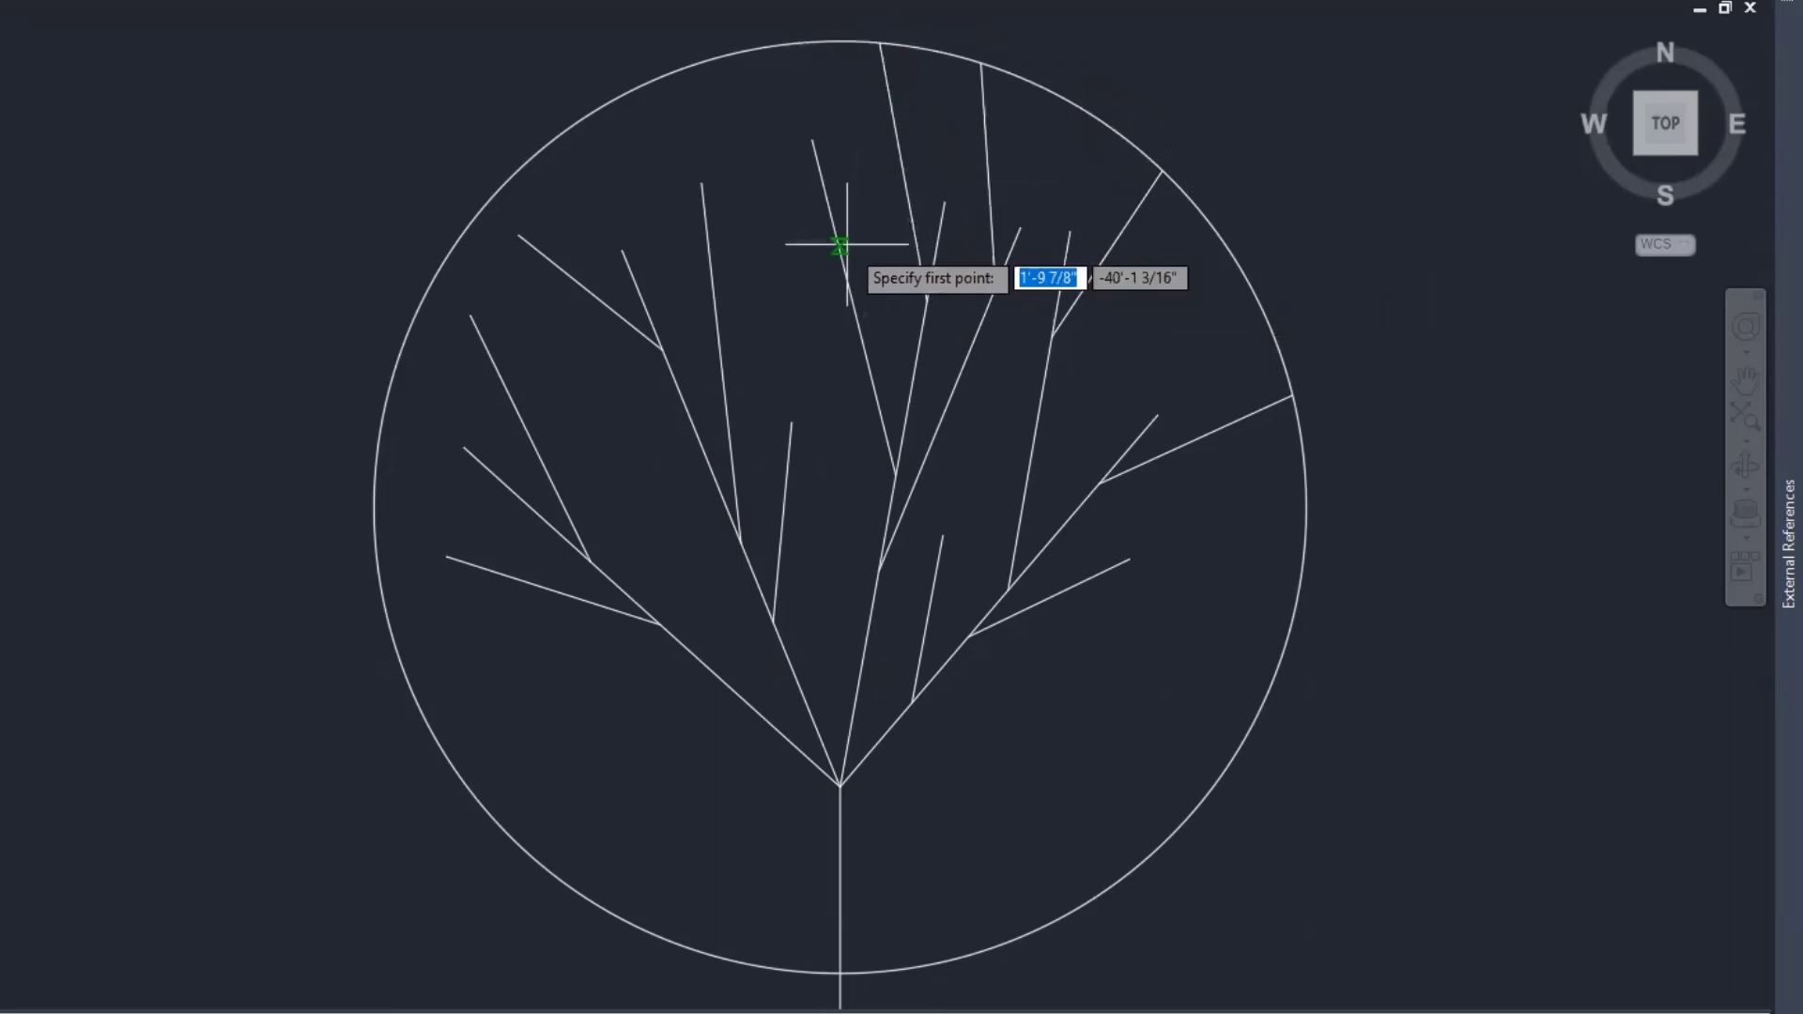
{"action": "left_click", "coordinate": [839, 247]}
{"action": "left_click", "coordinate": [834, 42]}
{"action": "key", "text": "Return"}
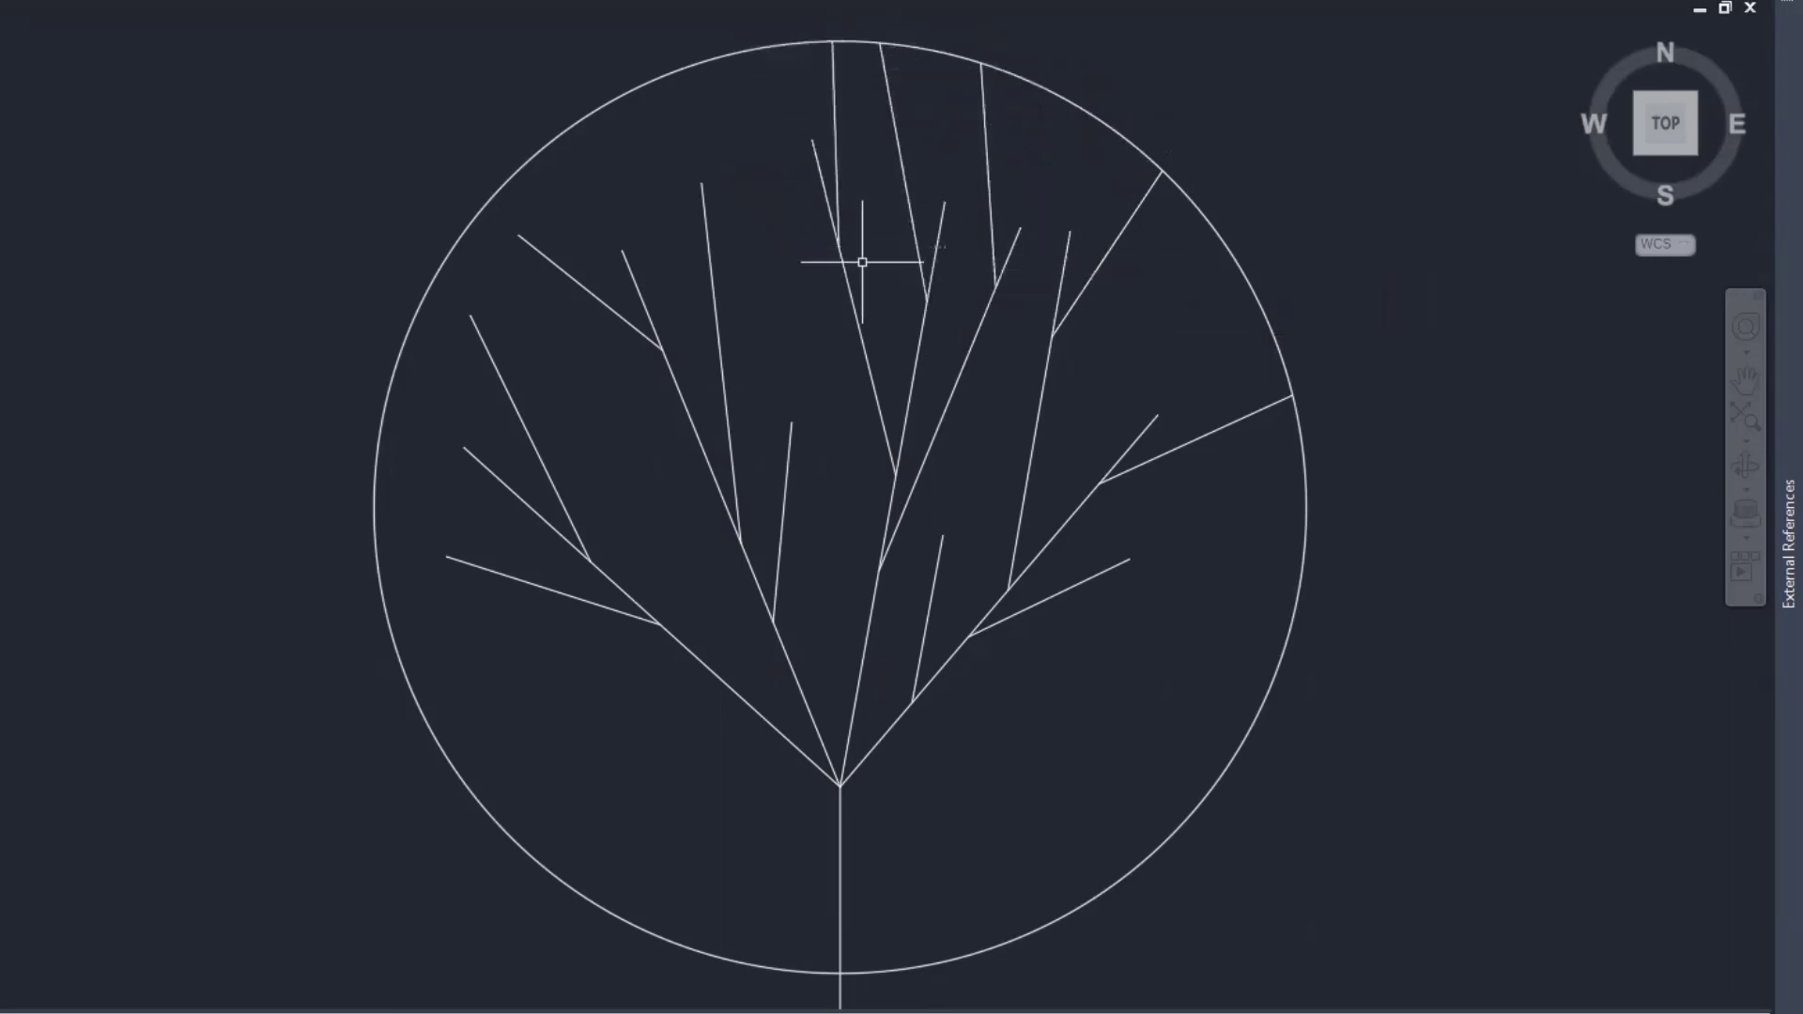
Draw two up-left twigs to the circle, one from the central branch's left-leaning side branch and one from the inner left branch's steep side branch.
{"action": "key", "text": "Return"}
{"action": "left_click", "coordinate": [854, 308]}
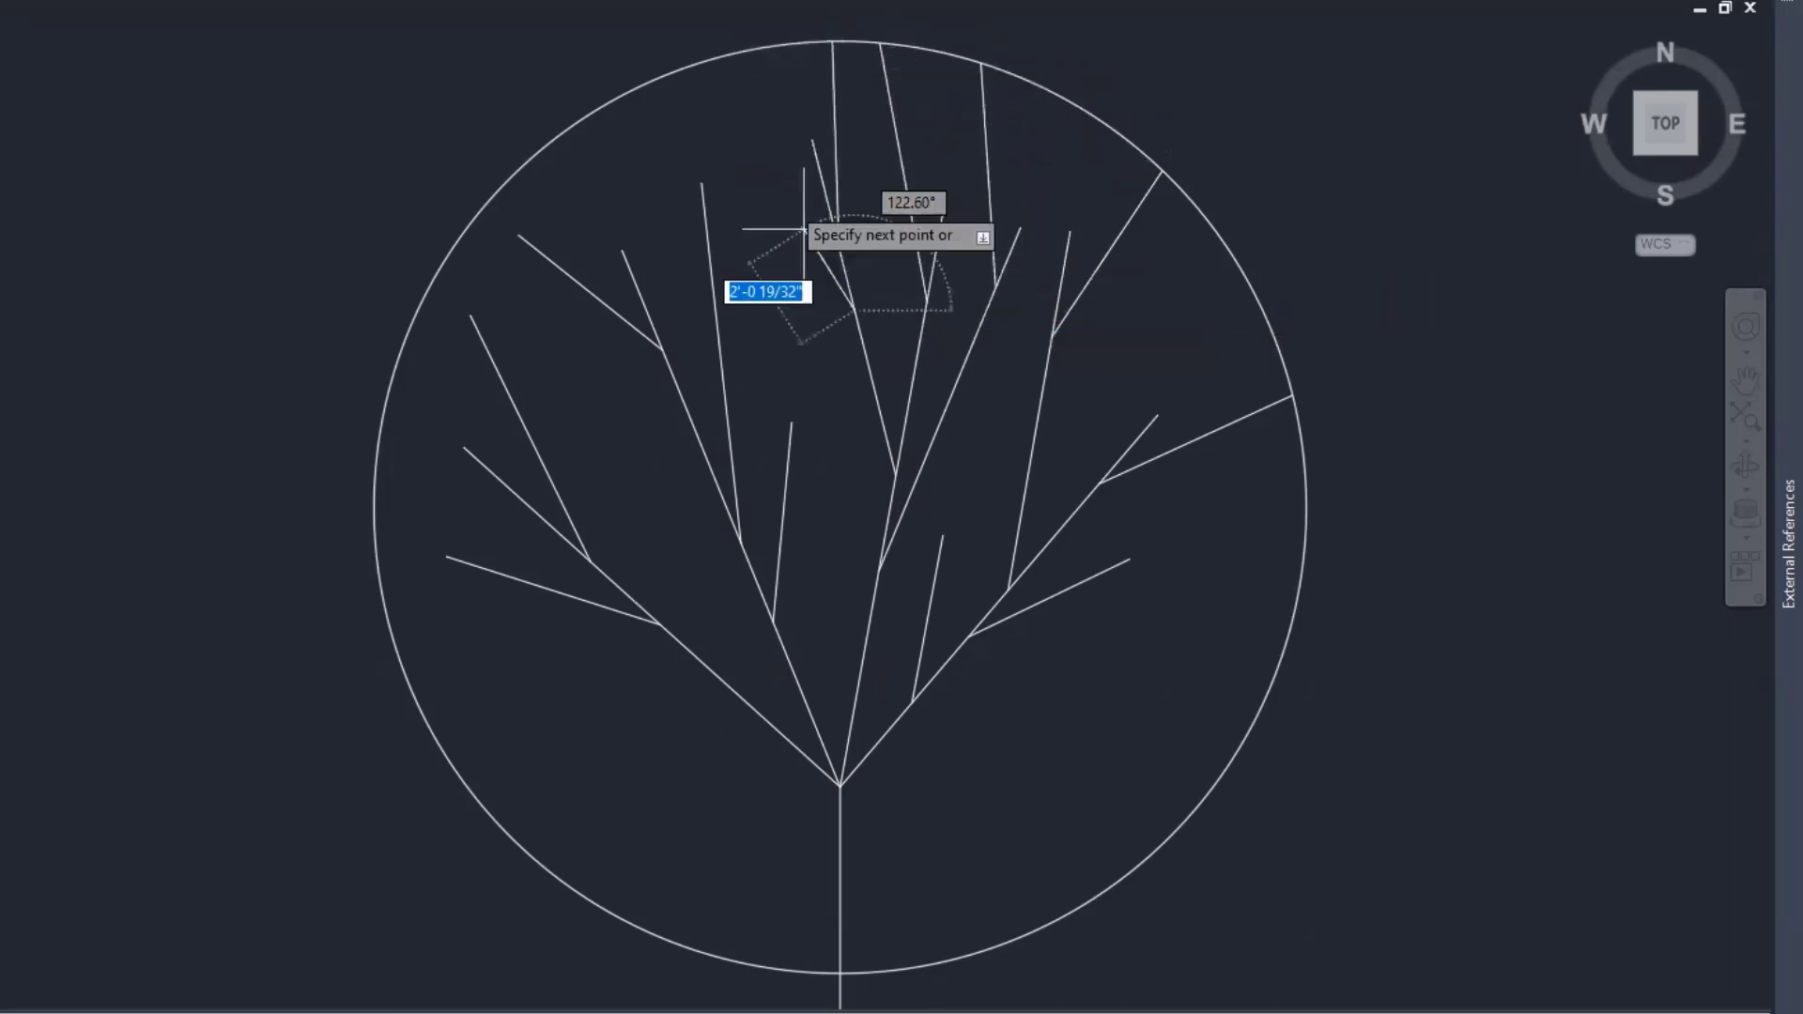
{"action": "left_click", "coordinate": [706, 62]}
{"action": "key", "text": "Return"}
{"action": "key", "text": "Return"}
{"action": "left_click", "coordinate": [720, 340]}
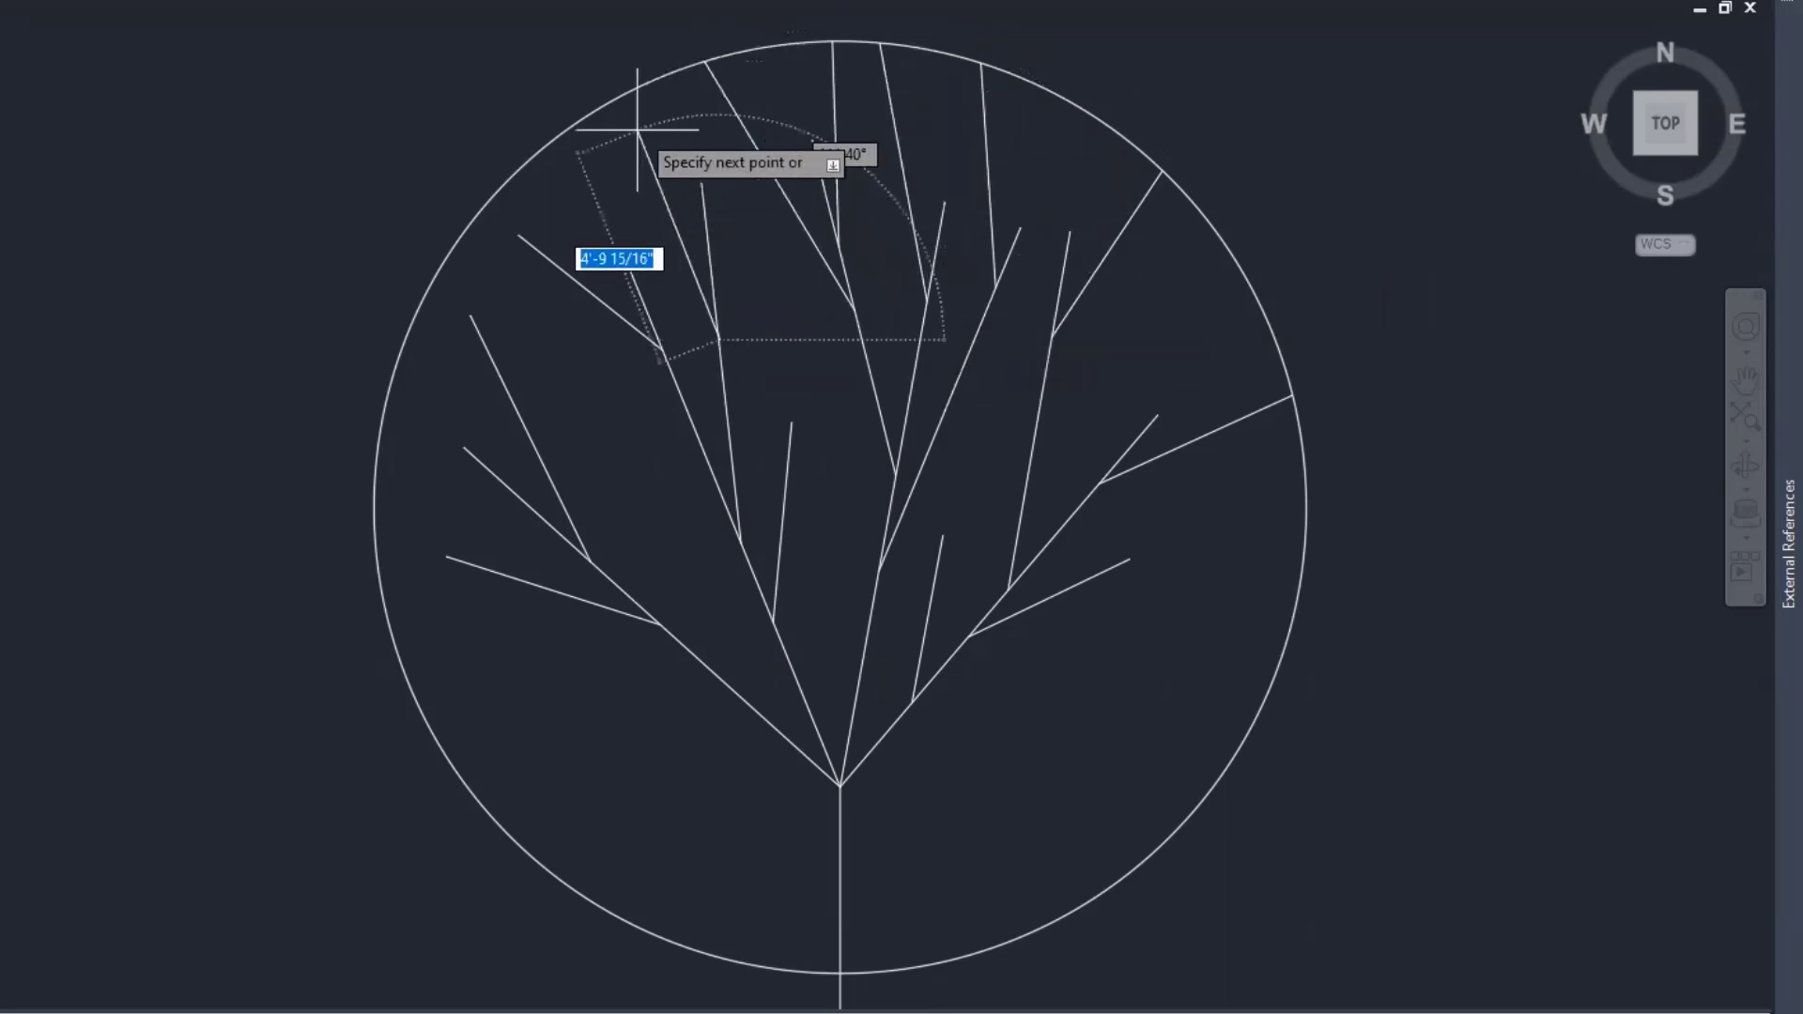
{"action": "left_click", "coordinate": [618, 98]}
{"action": "key", "text": "Return"}
Draw a long twig from the upper part of the inner left main branch up-left to the circle, below its existing outer twig.
{"action": "key", "text": "Return"}
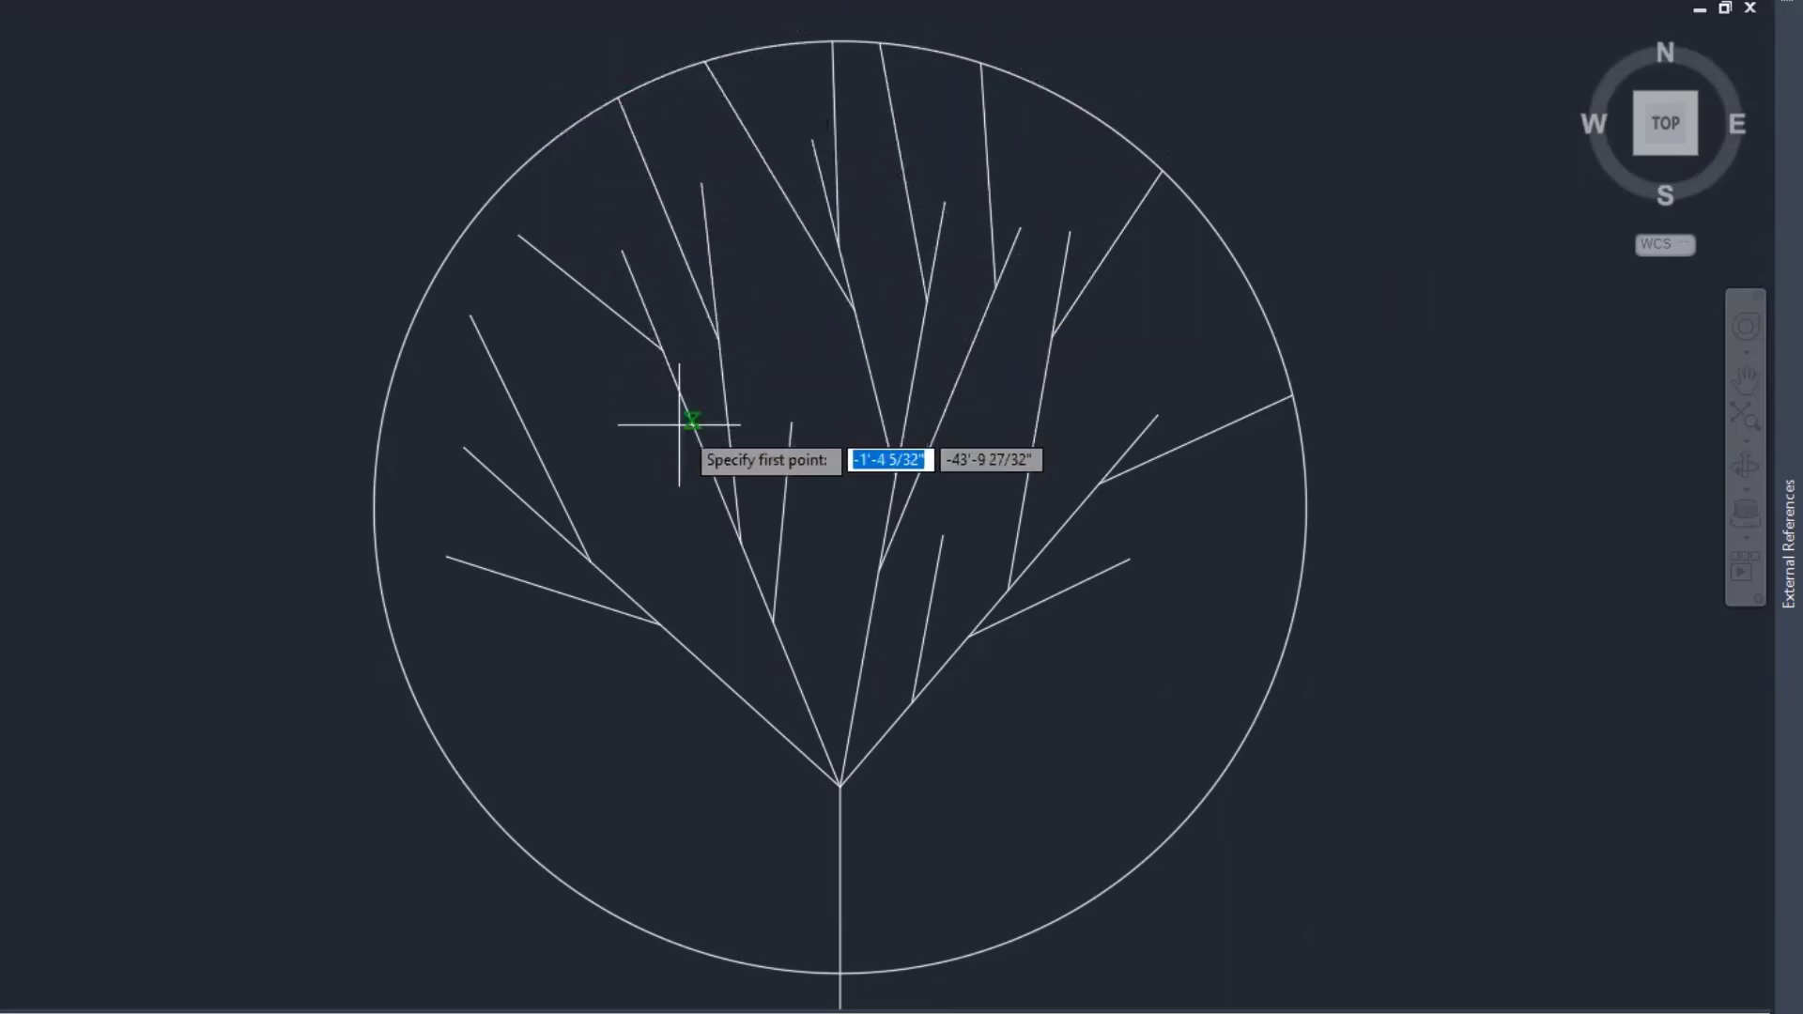
{"action": "left_click", "coordinate": [693, 425]}
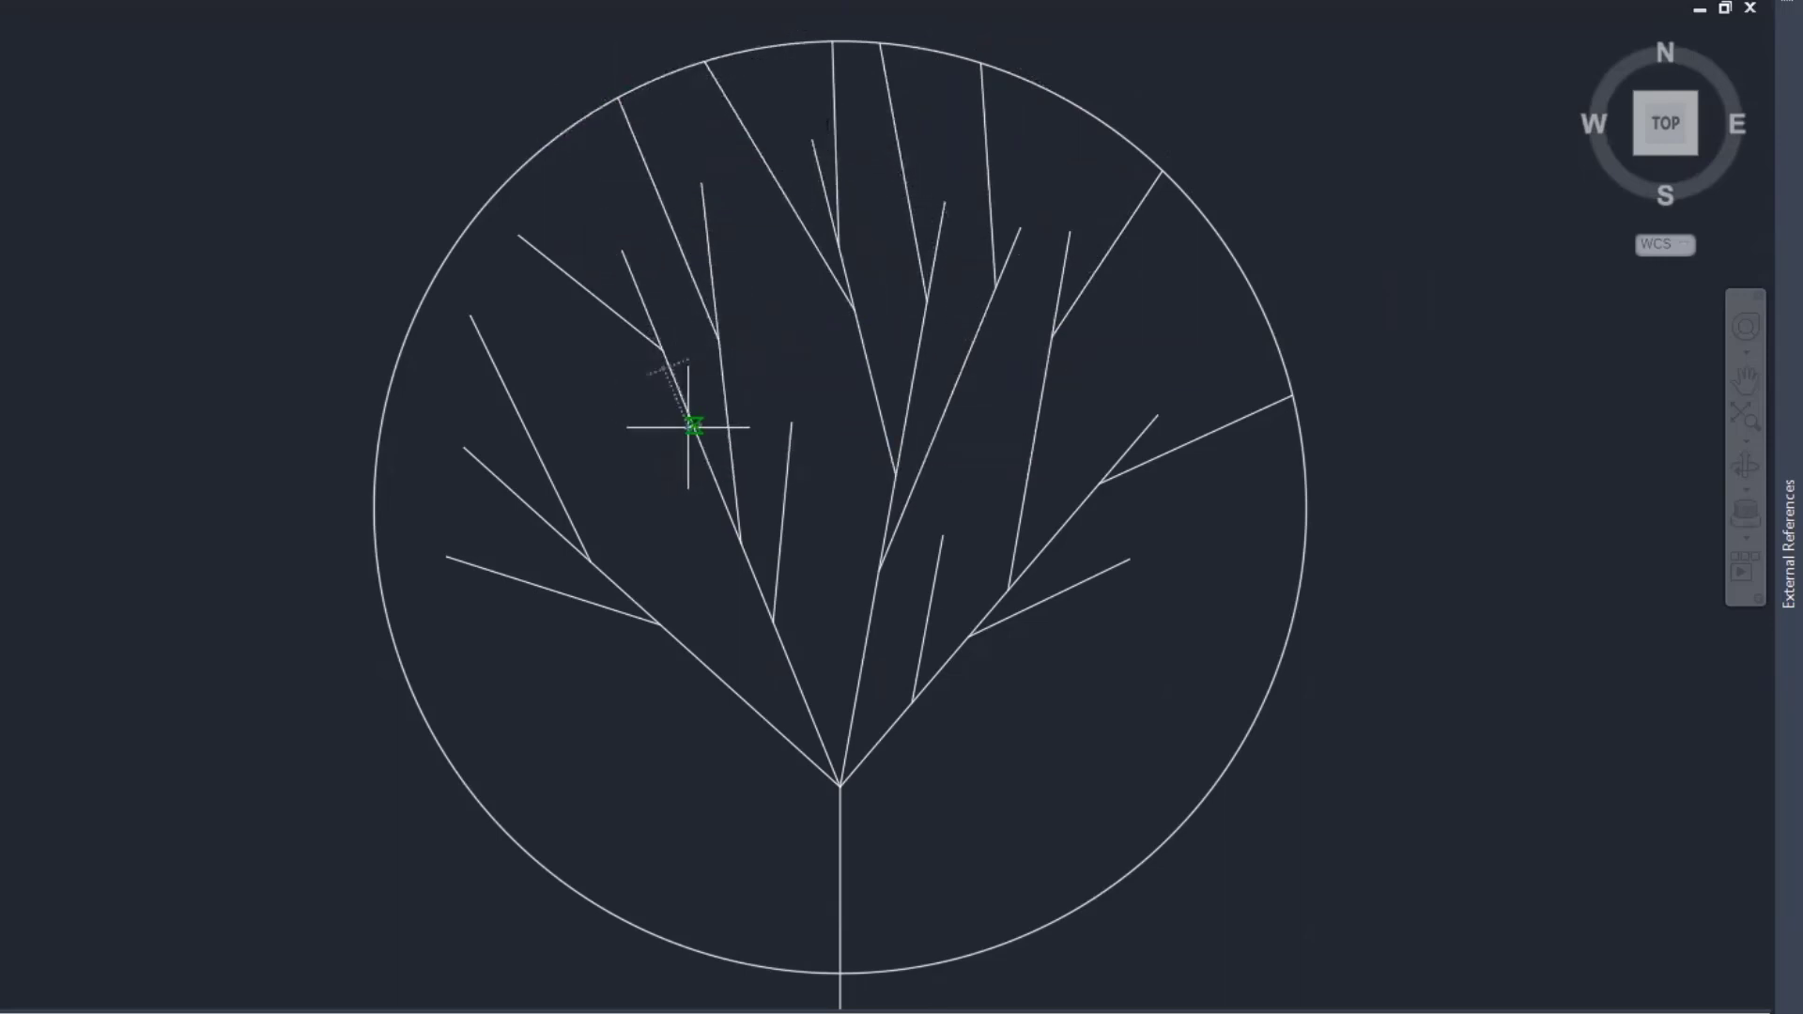
{"action": "left_click", "coordinate": [457, 246]}
{"action": "key", "text": "Return"}
Draw two twigs leftward to the circle, one from the flat left side branch and one from the outer part of the leftmost main branch.
{"action": "key", "text": "Return"}
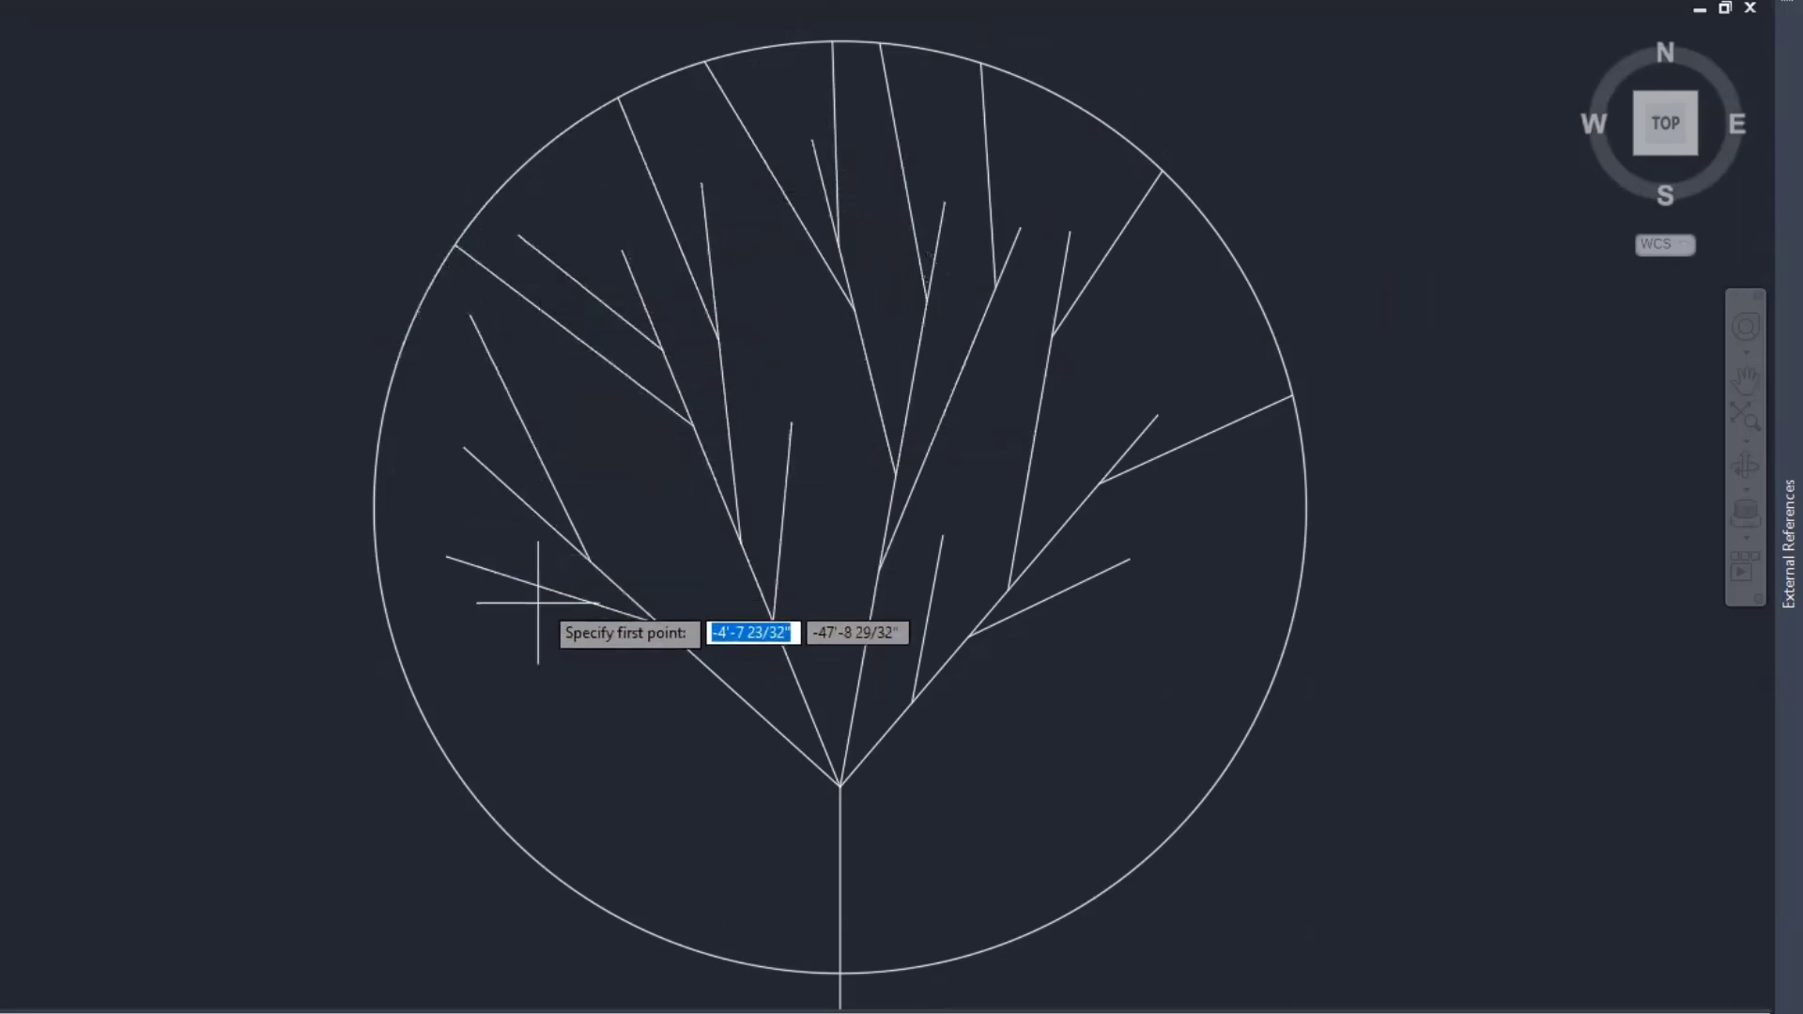
{"action": "left_click", "coordinate": [543, 586]}
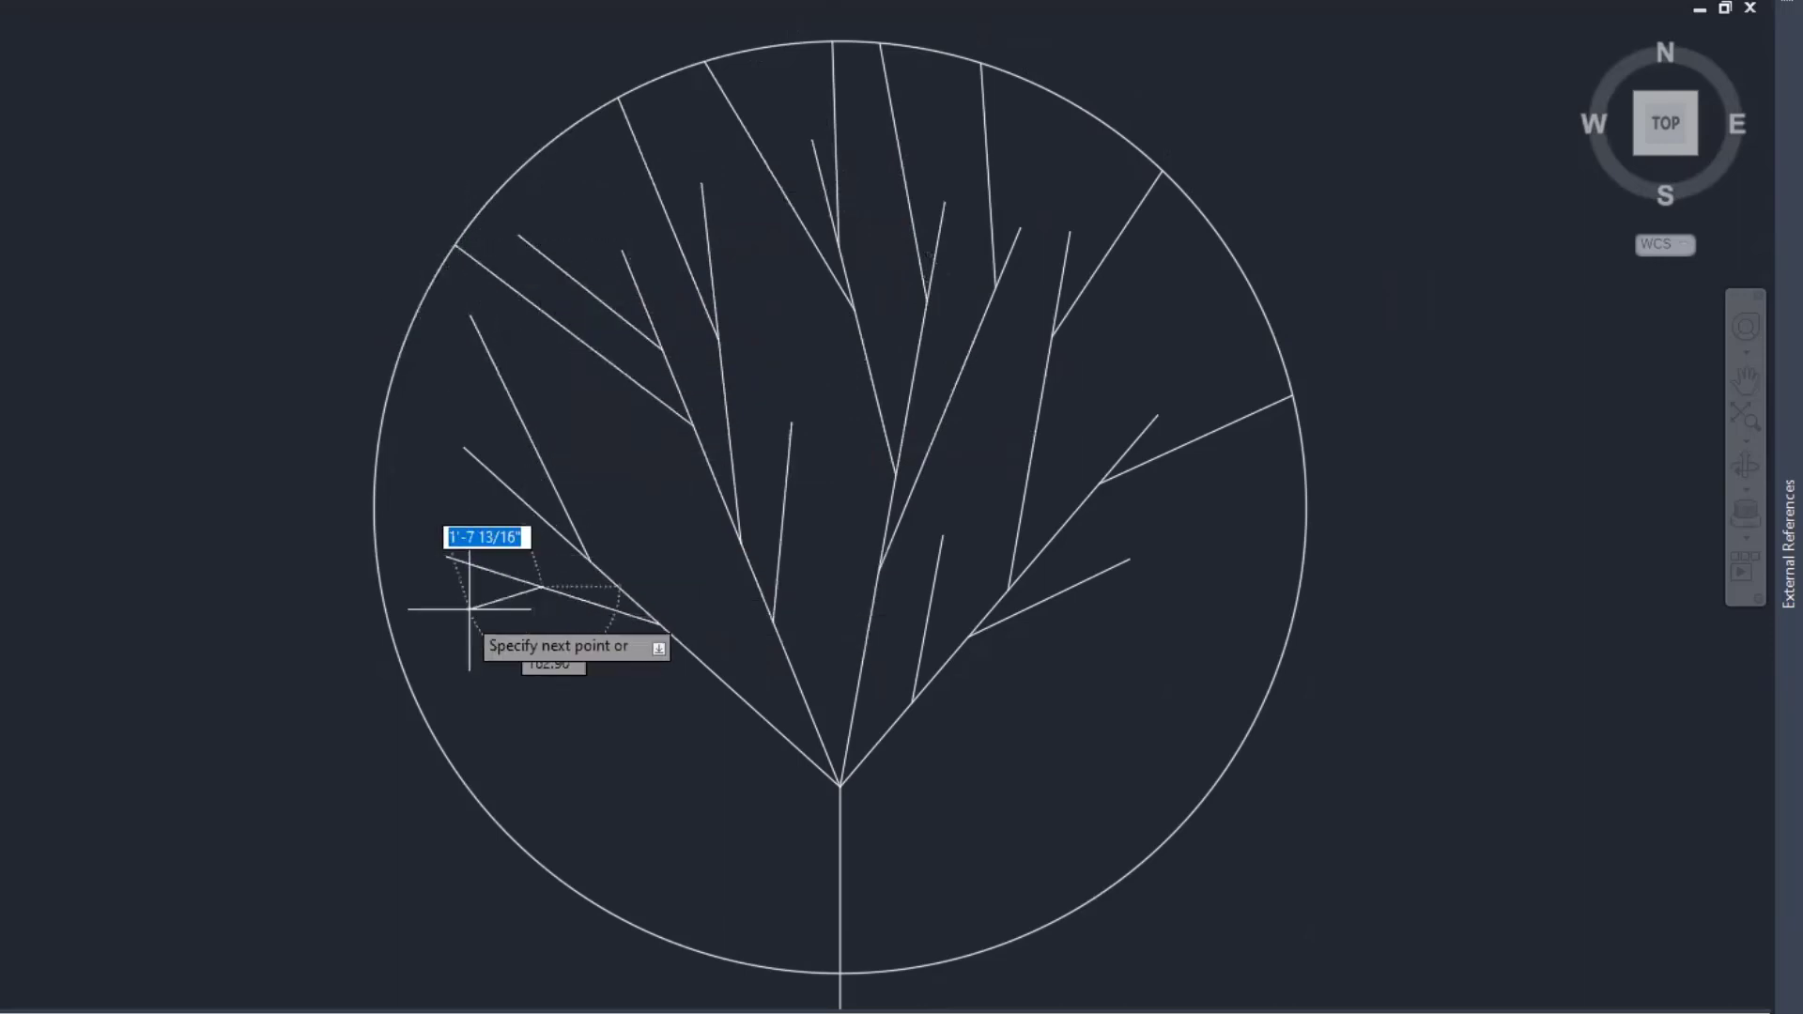
{"action": "left_click", "coordinate": [383, 597]}
{"action": "key", "text": "Return"}
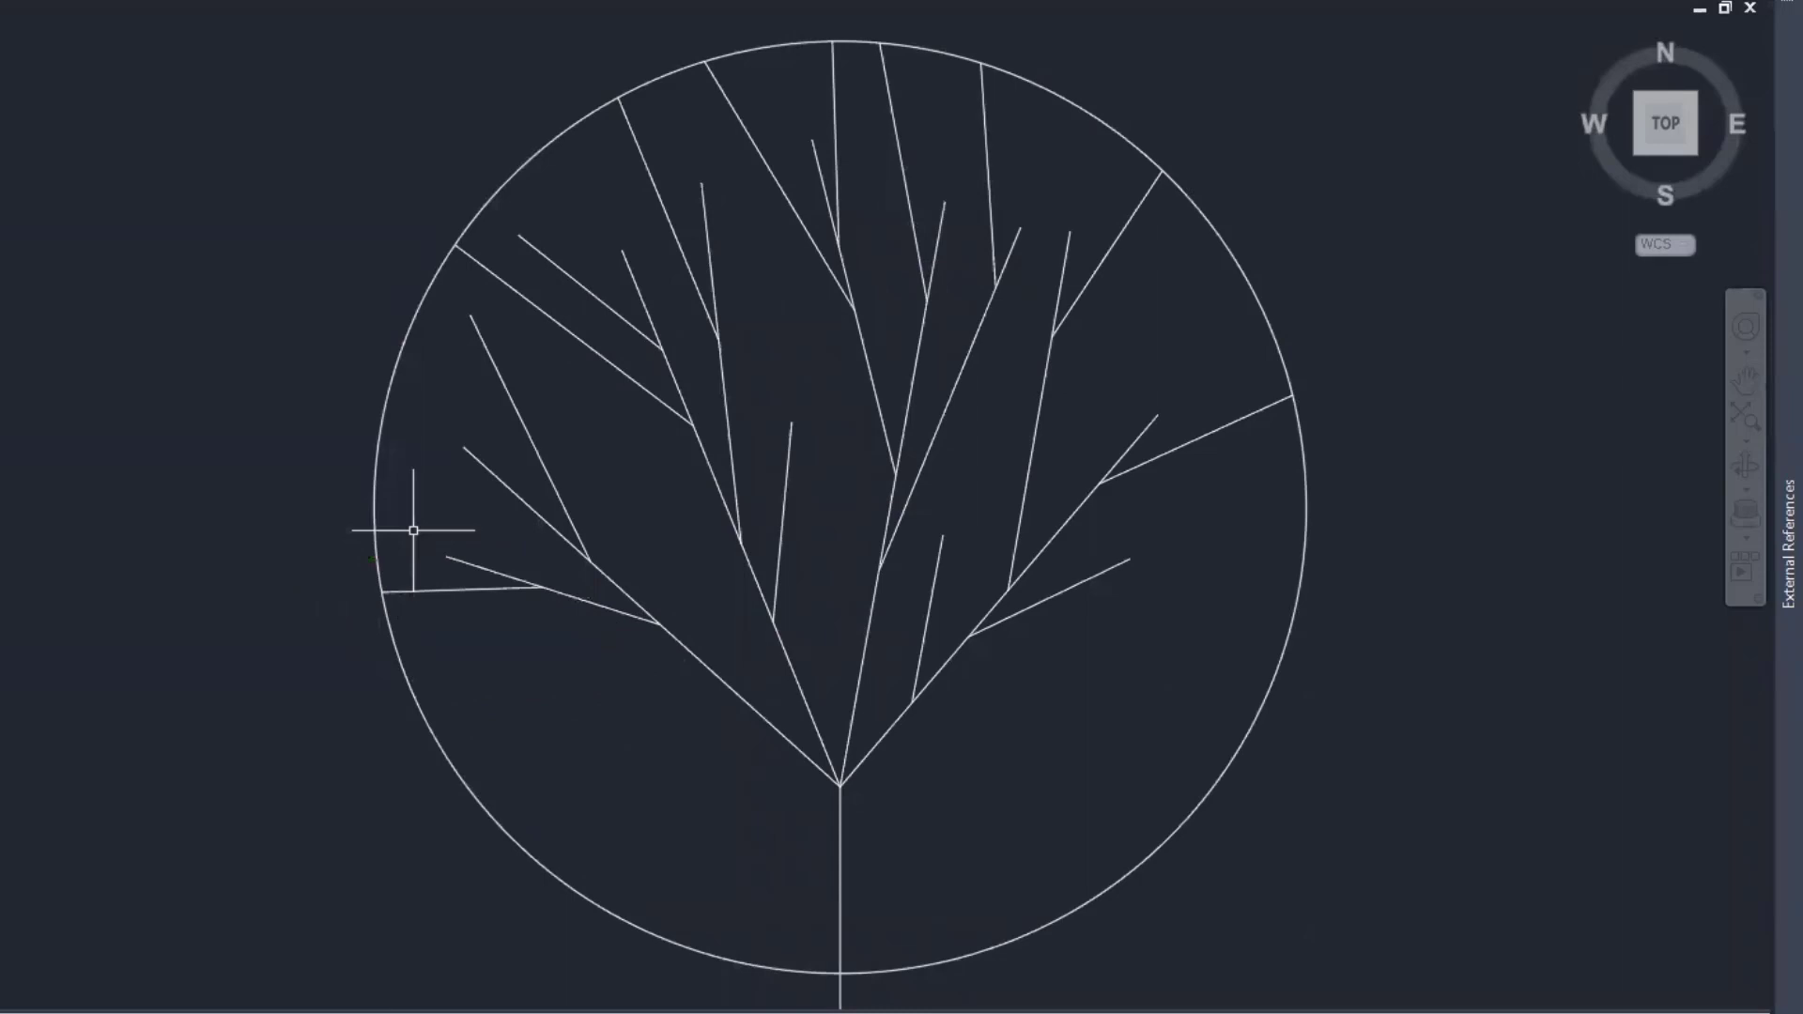
{"action": "key", "text": "Return"}
{"action": "left_click", "coordinate": [537, 515]}
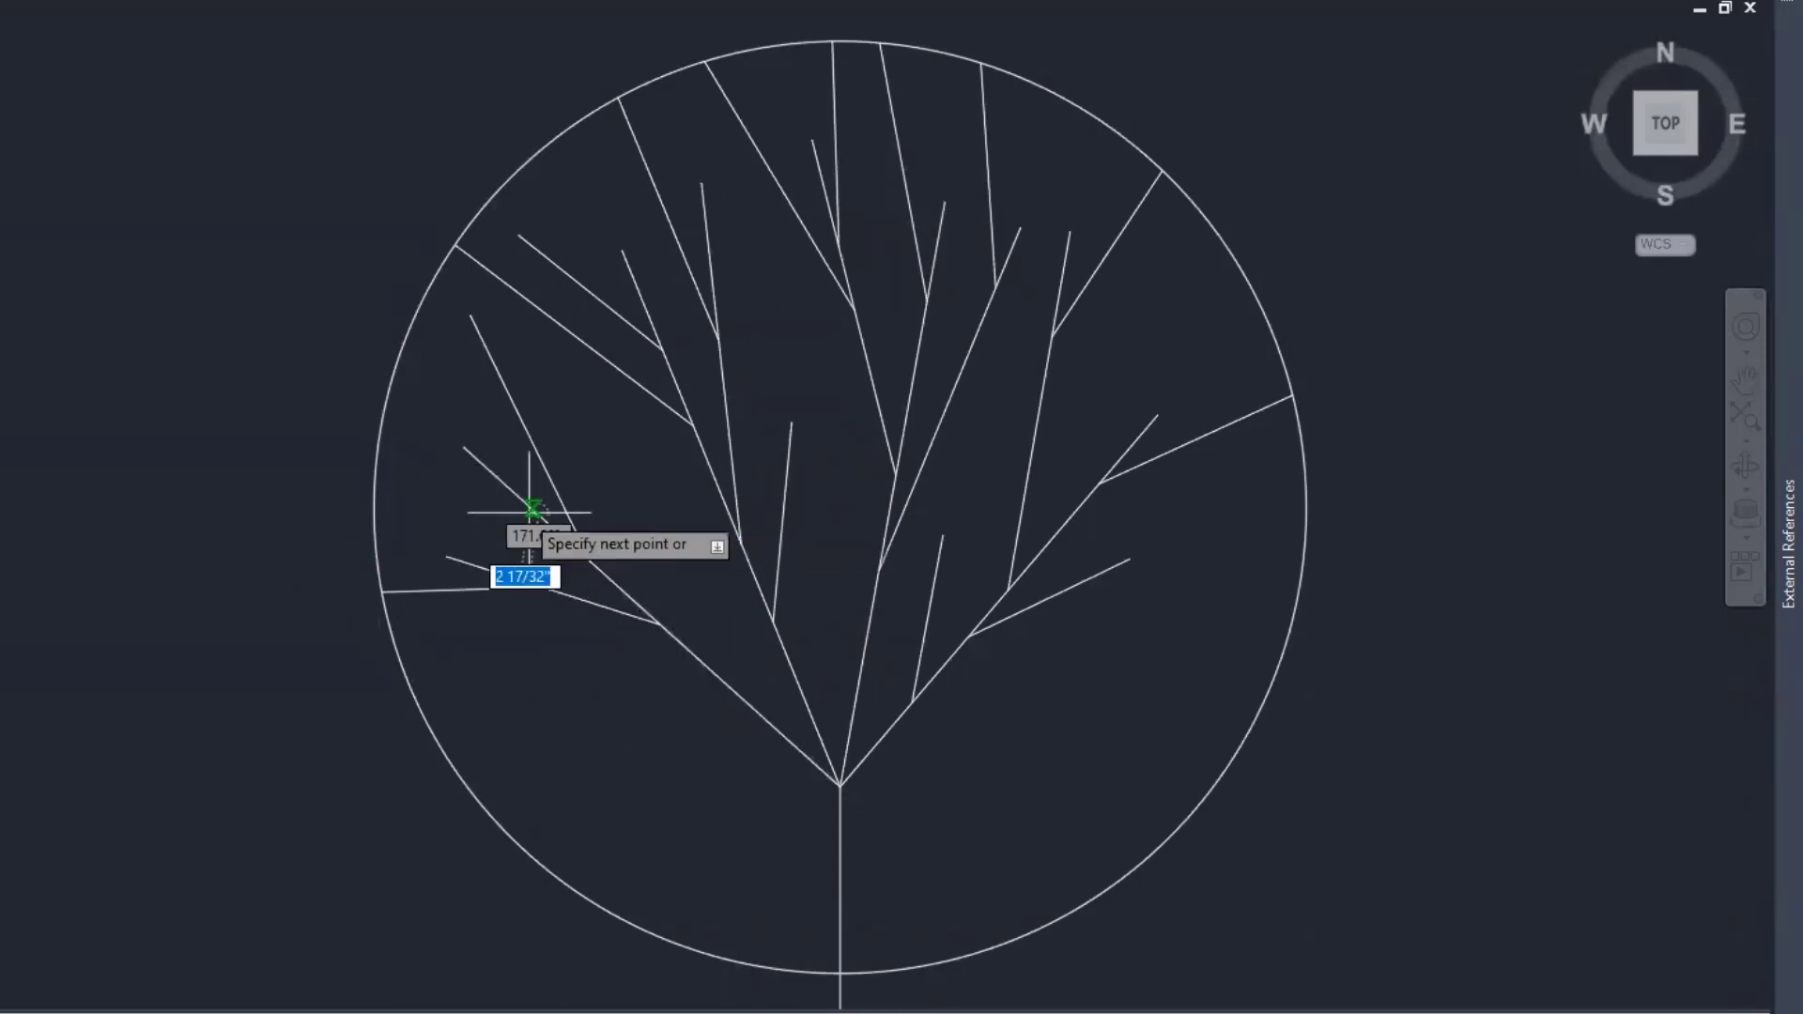
{"action": "left_click", "coordinate": [375, 456]}
{"action": "key", "text": "Return"}
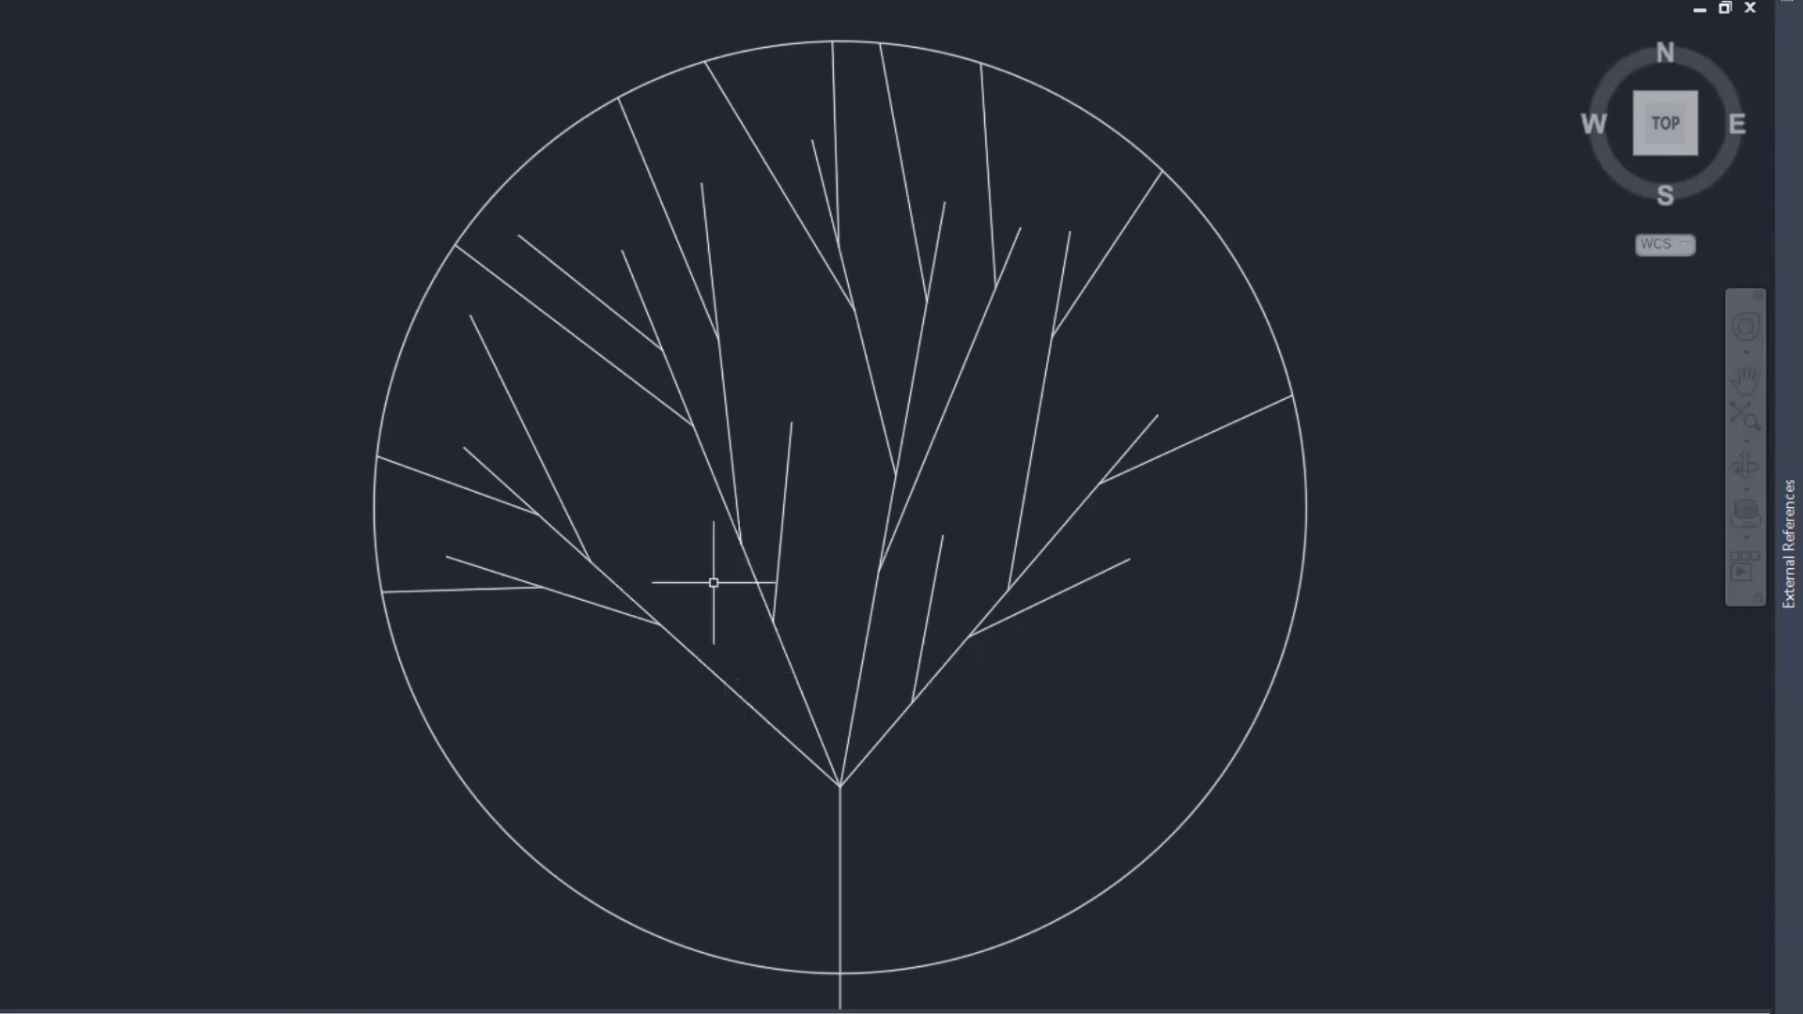
Draw a steep side branch up-left from the lower part of the leftmost main branch, ending inside the crown.
{"action": "key", "text": "space"}
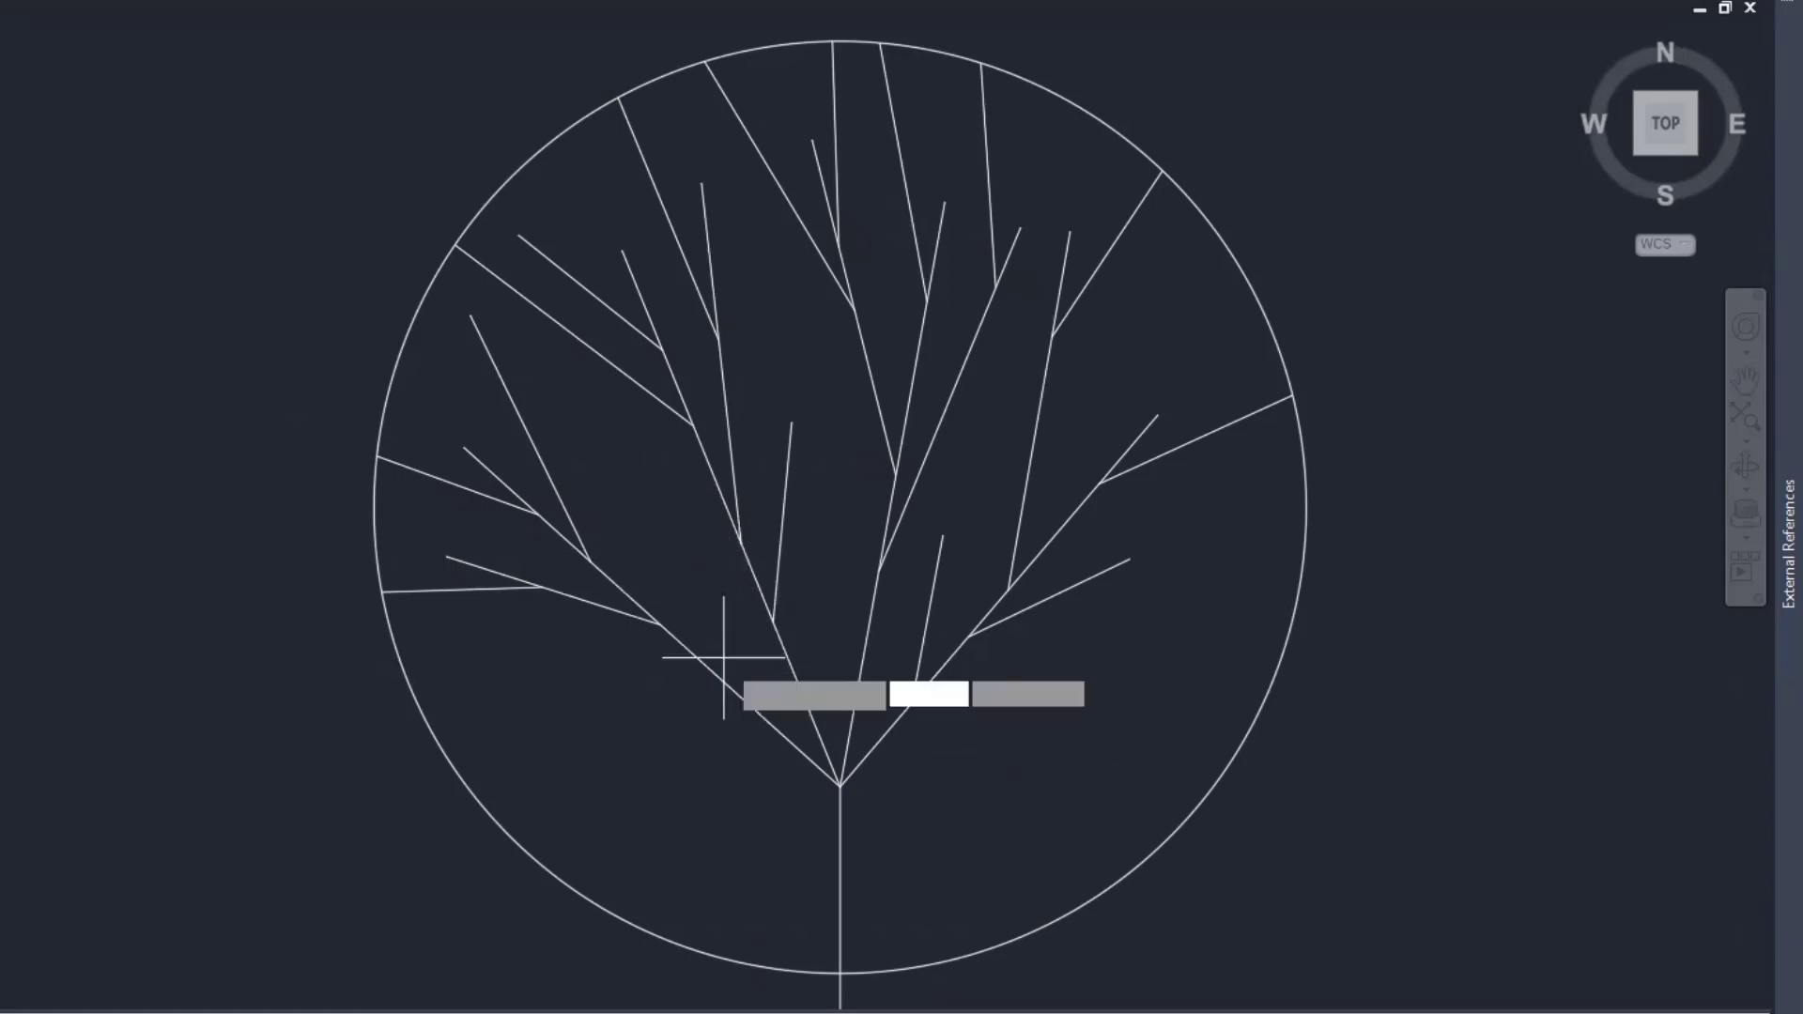
{"action": "left_click", "coordinate": [721, 678]}
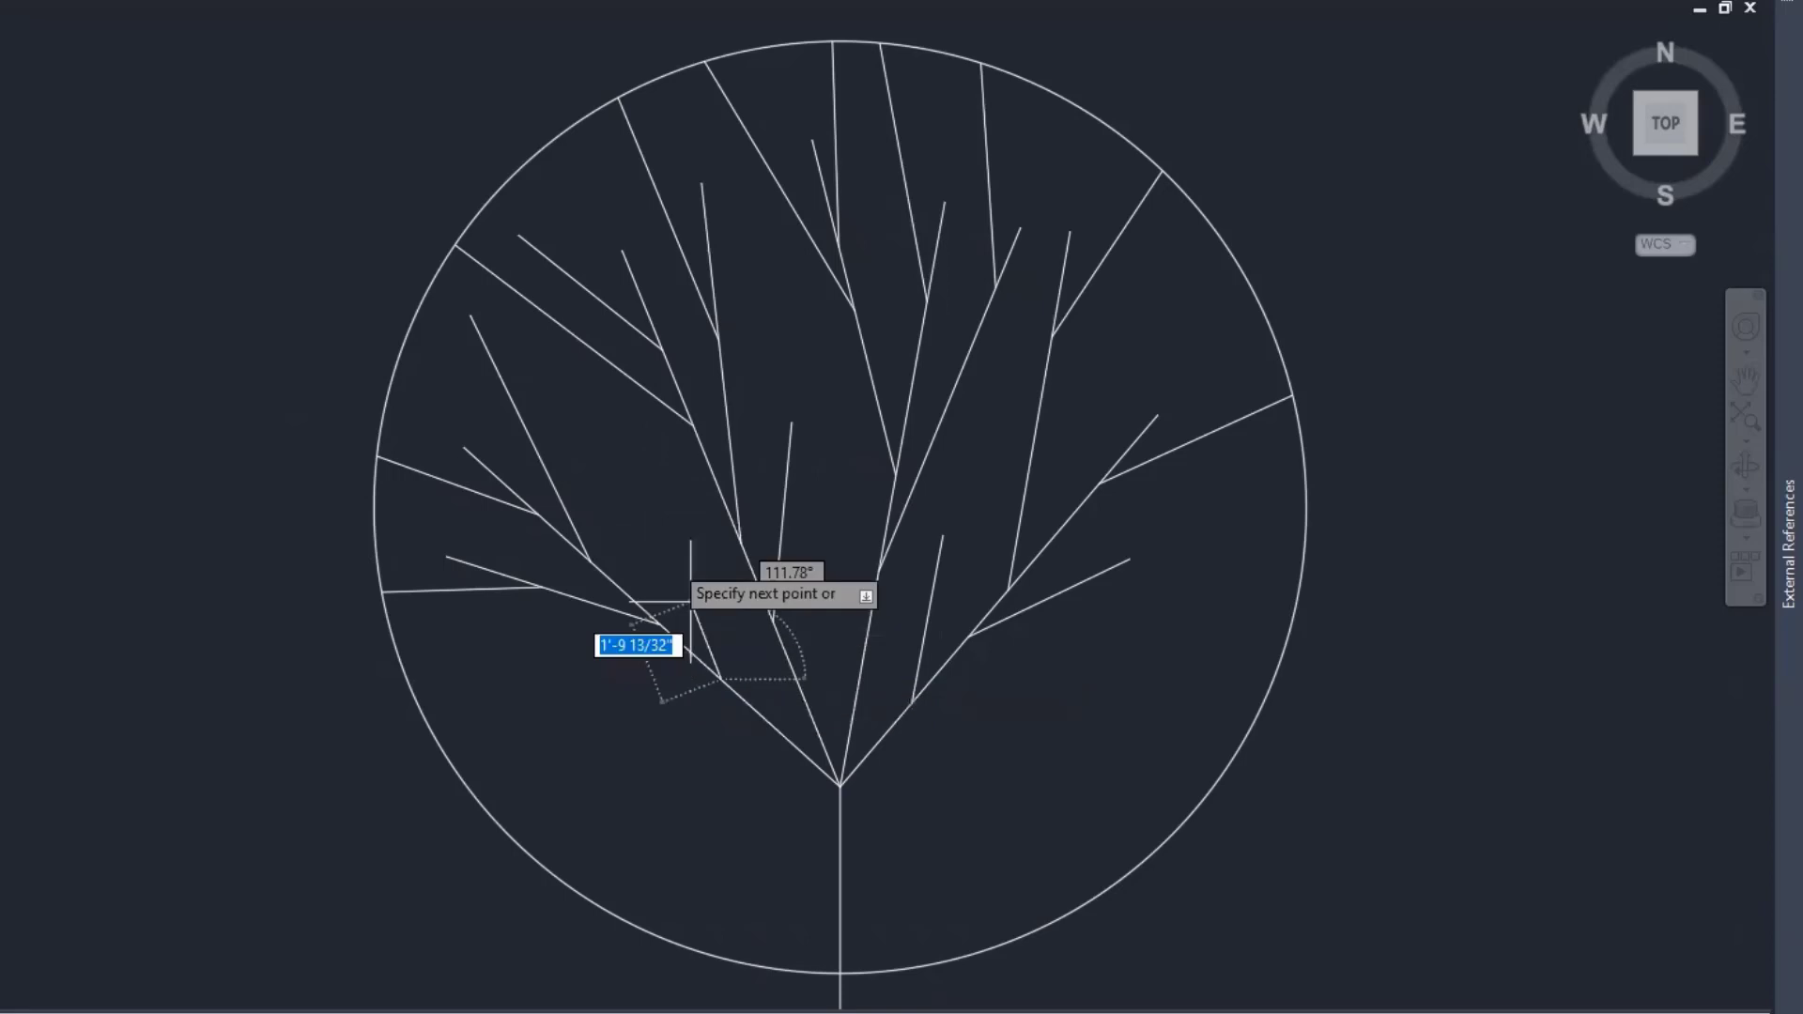
{"action": "left_click", "coordinate": [635, 481]}
{"action": "key", "text": "Return"}
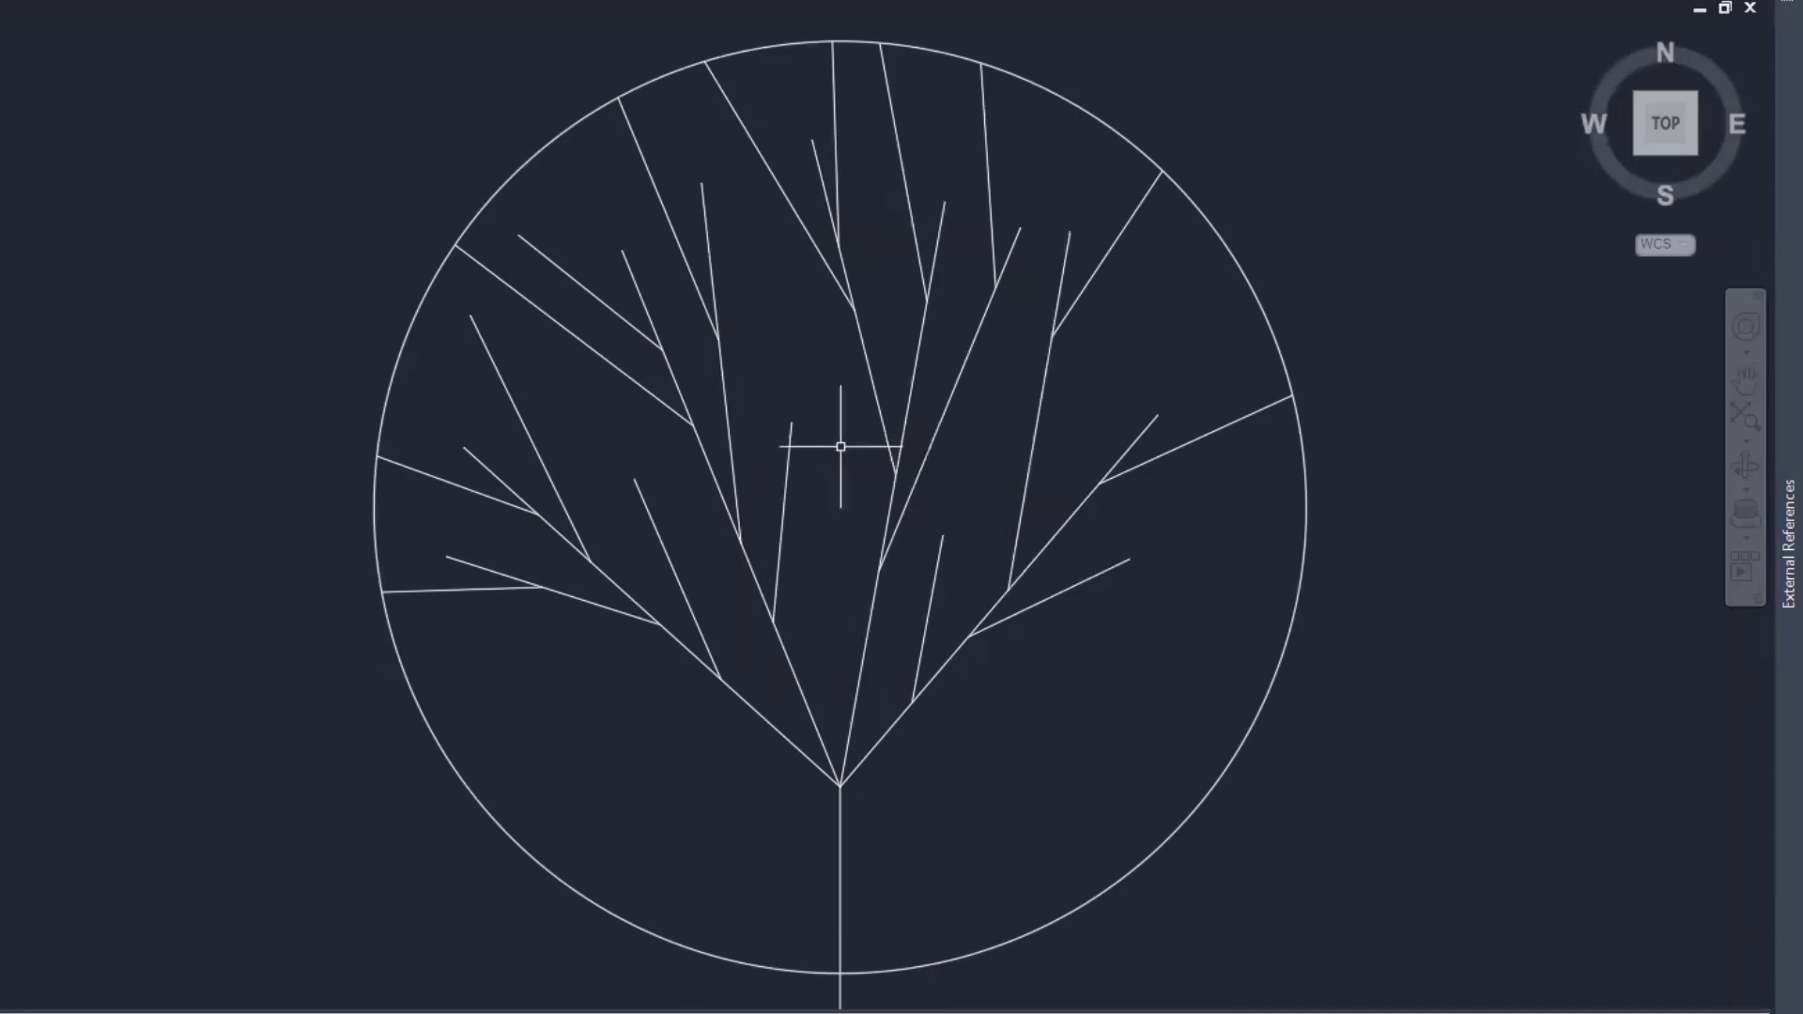
Draw a long twig up-right from the short, steep side branch low on the rightmost main branch, crossing the neighbouring side branch.
{"action": "type", "text": "l"}
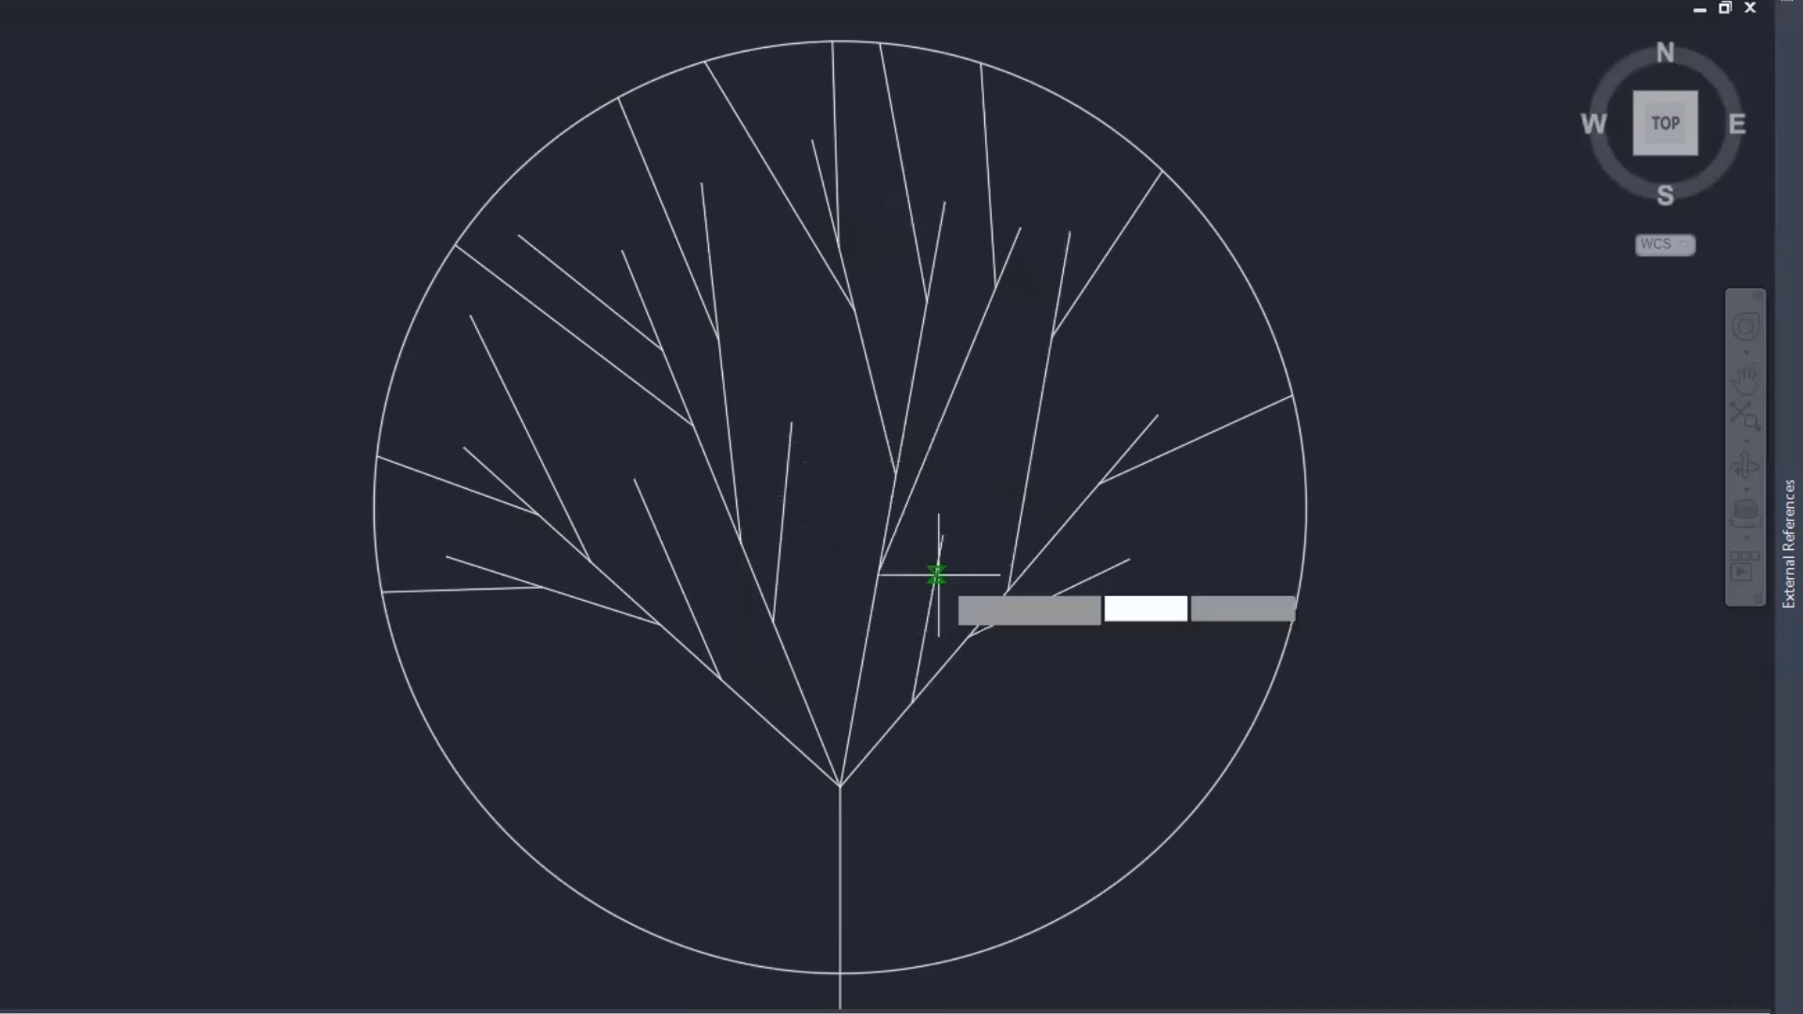
{"action": "key", "text": "Return"}
{"action": "left_click", "coordinate": [933, 586]}
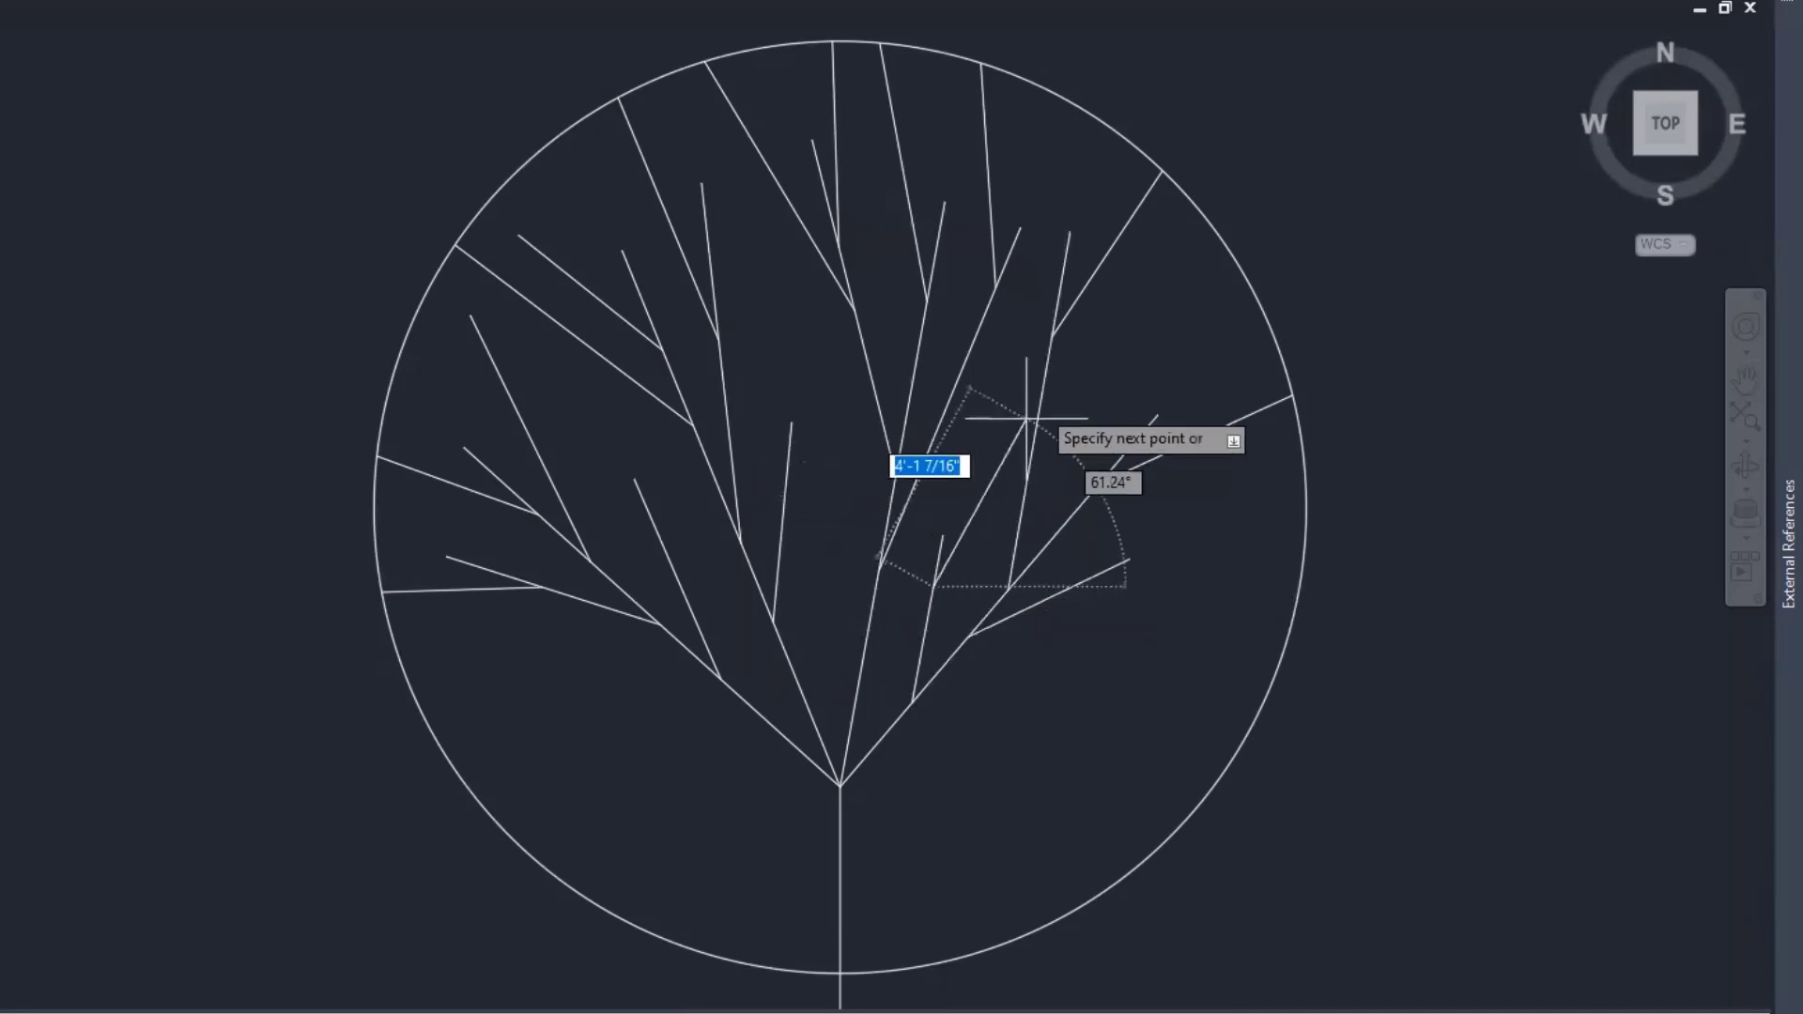
{"action": "left_click", "coordinate": [1098, 351]}
{"action": "key", "text": "Escape"}
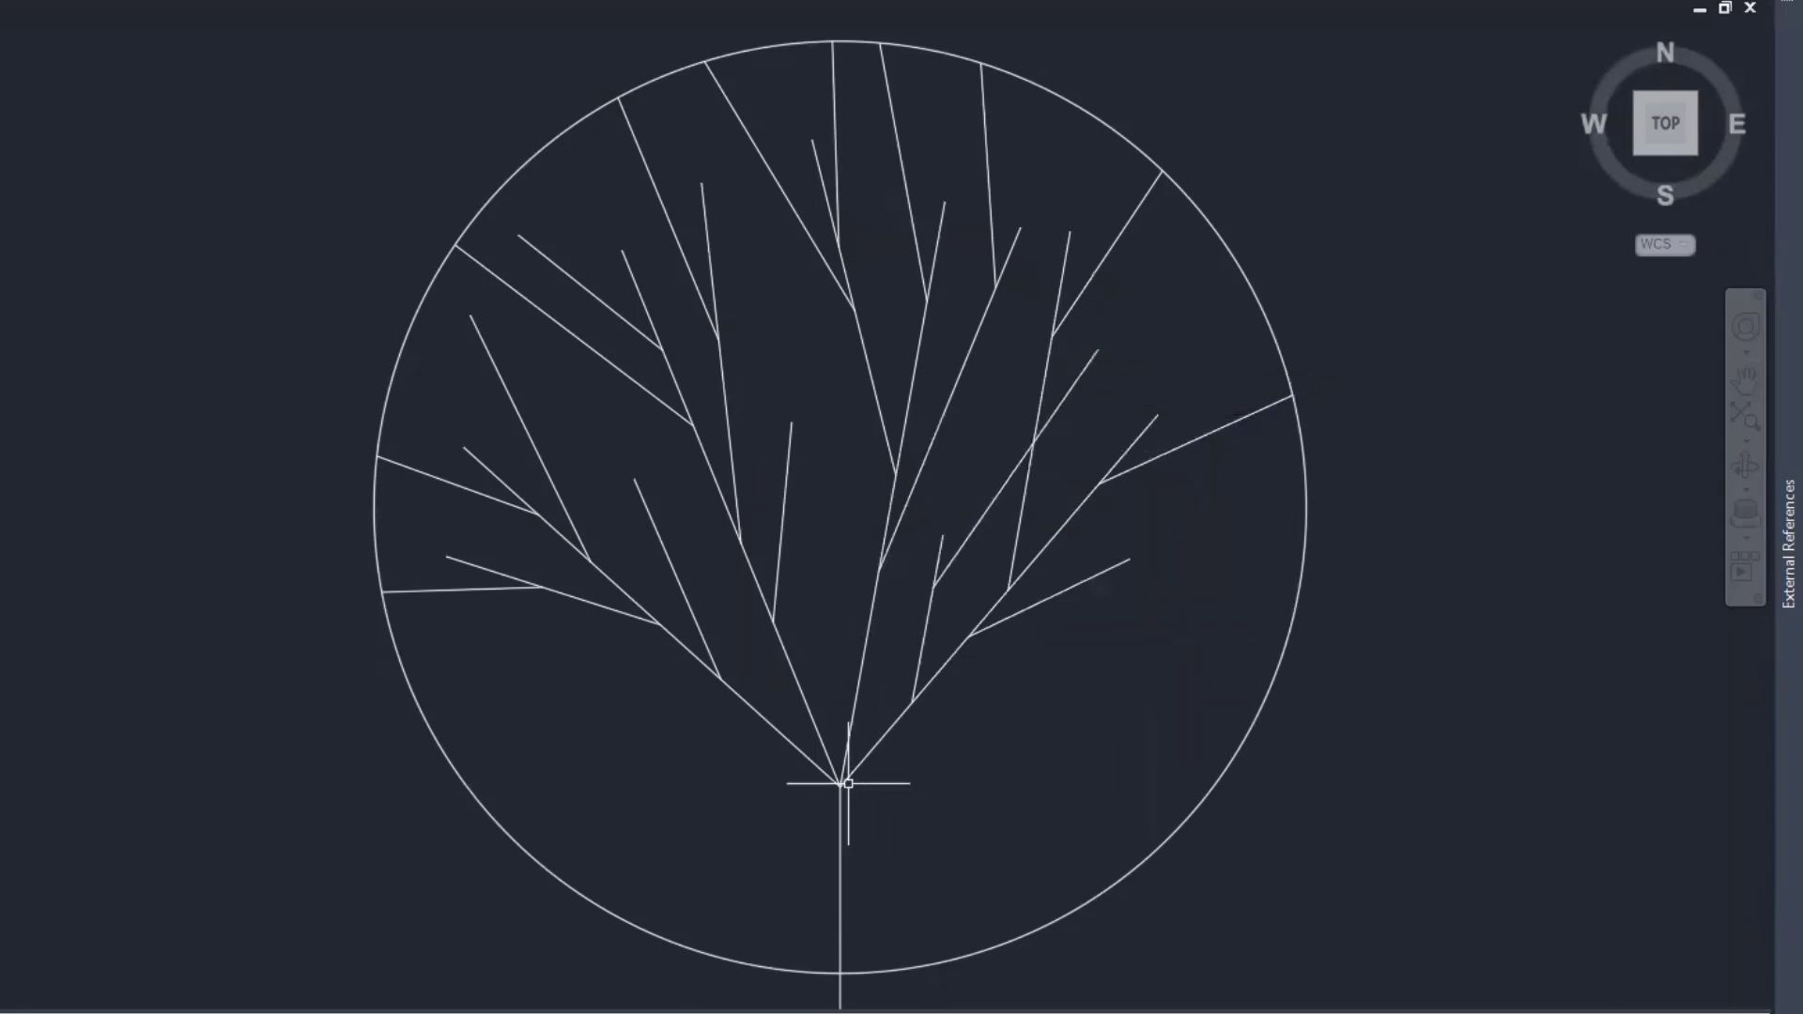
Draw two up-left side branches, one from the lower inner left main branch and a long, steep one from the lower central main branch.
{"action": "type", "text": "l"}
{"action": "key", "text": "Return"}
{"action": "left_click", "coordinate": [800, 680]}
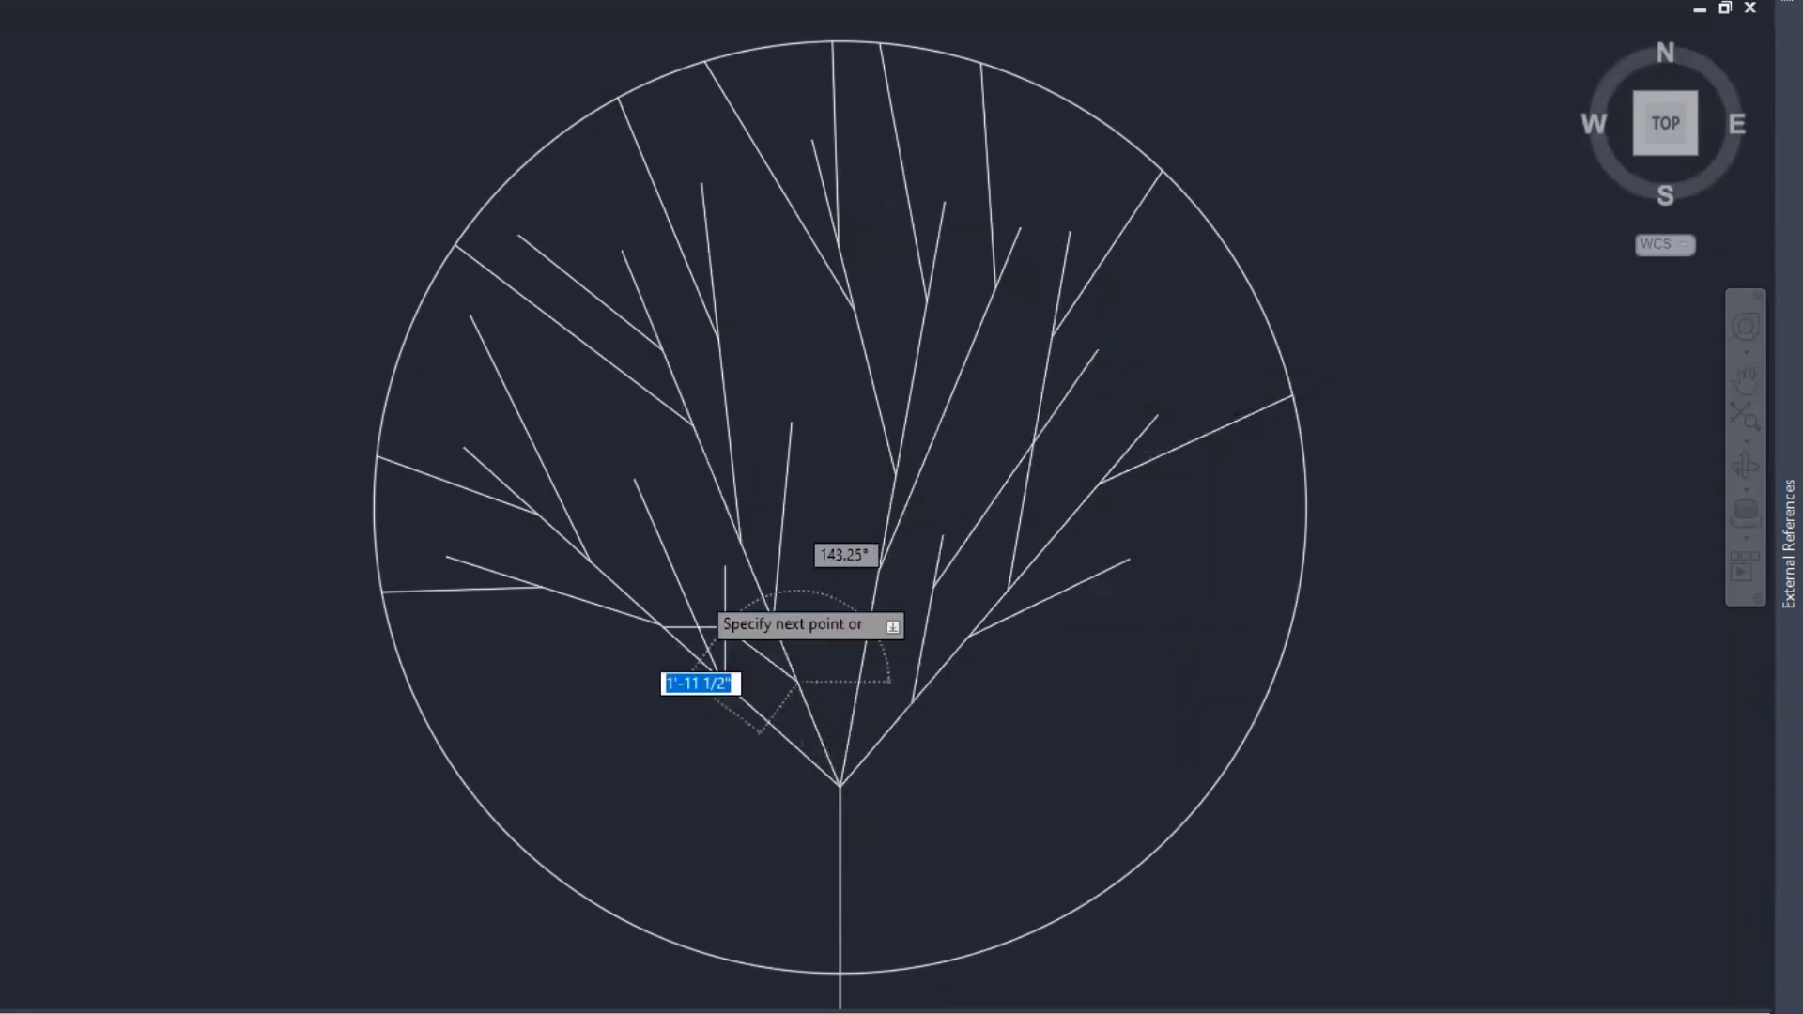
{"action": "left_click", "coordinate": [616, 507]}
{"action": "key", "text": "Escape"}
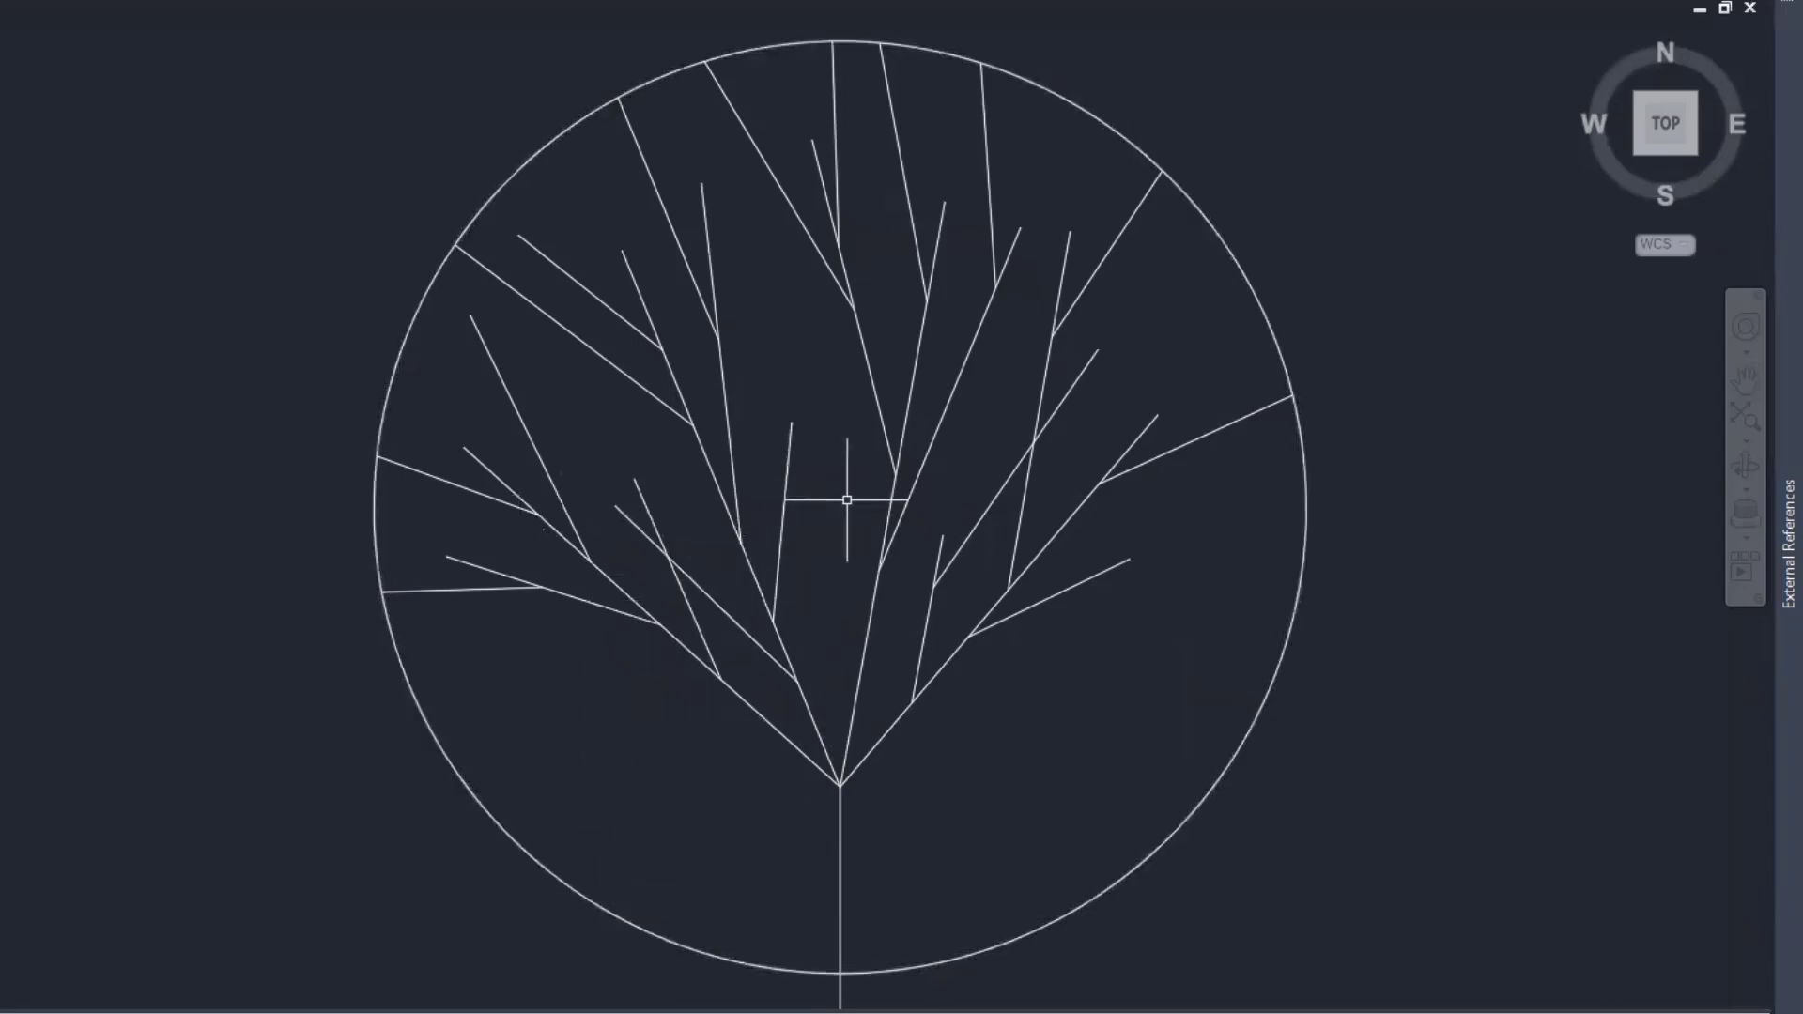
{"action": "key", "text": "Return"}
{"action": "left_click", "coordinate": [868, 619]}
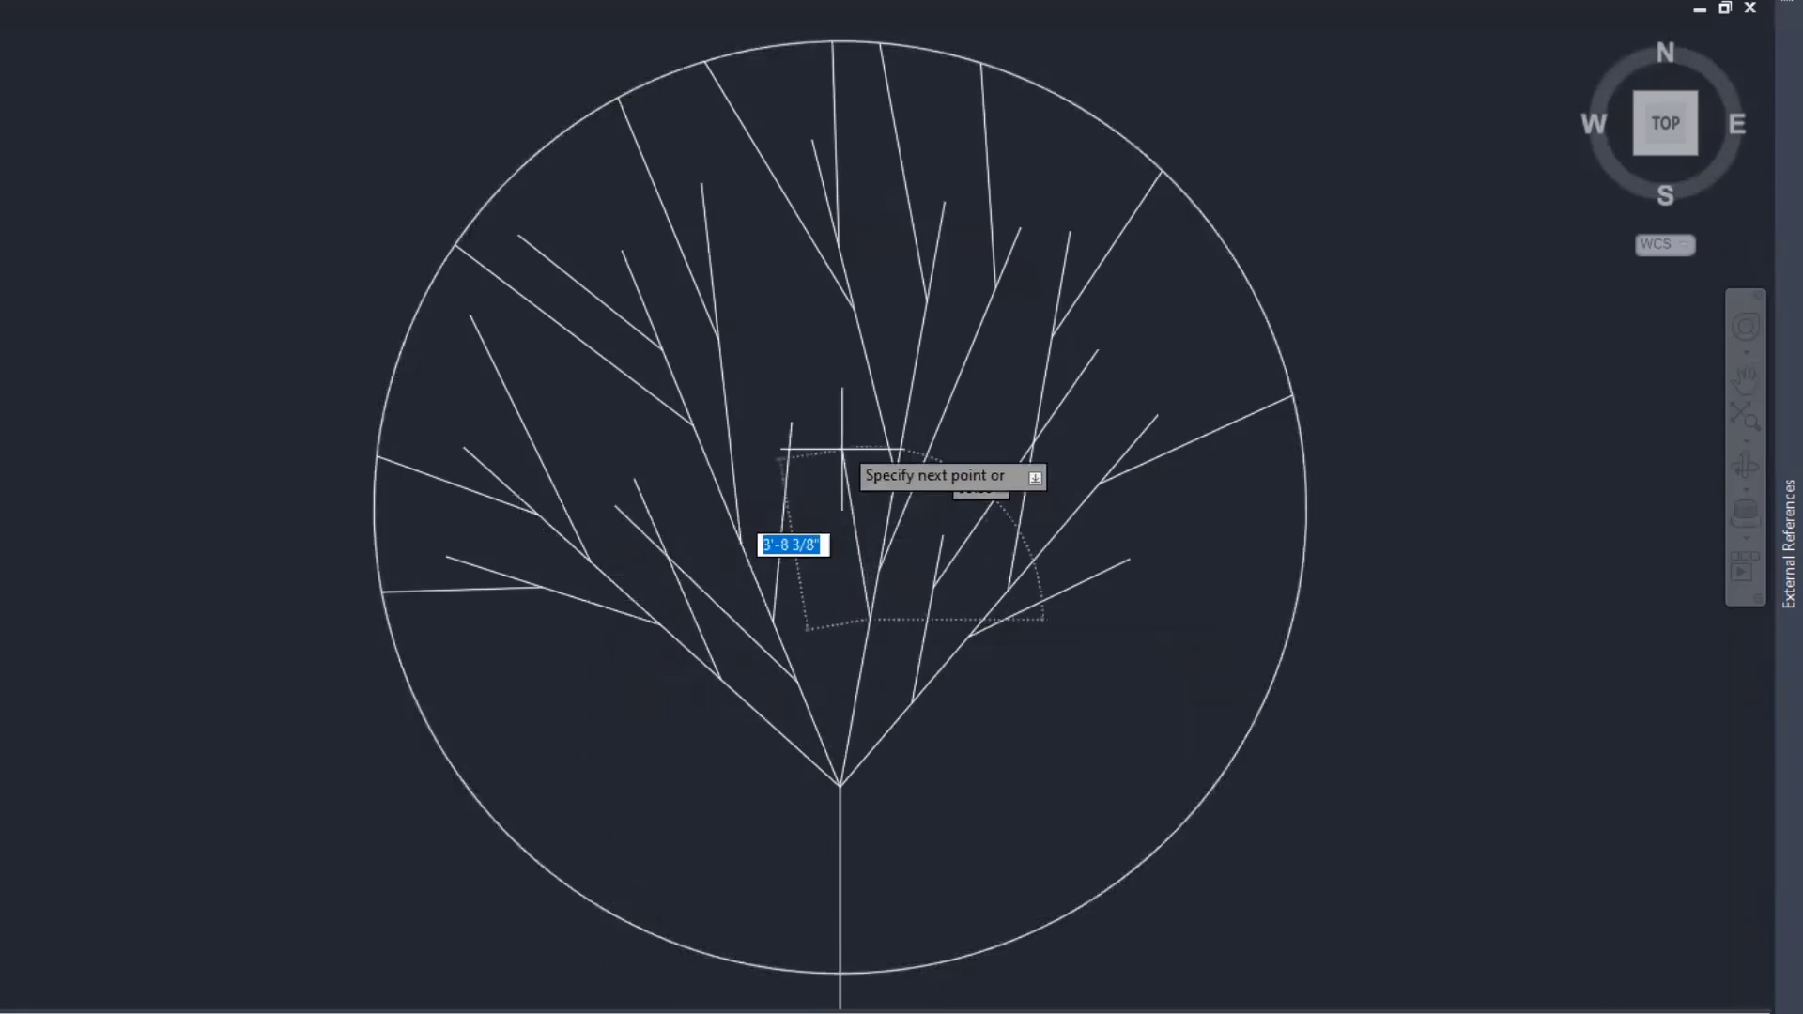
{"action": "left_click", "coordinate": [773, 277]}
{"action": "key", "text": "Return"}
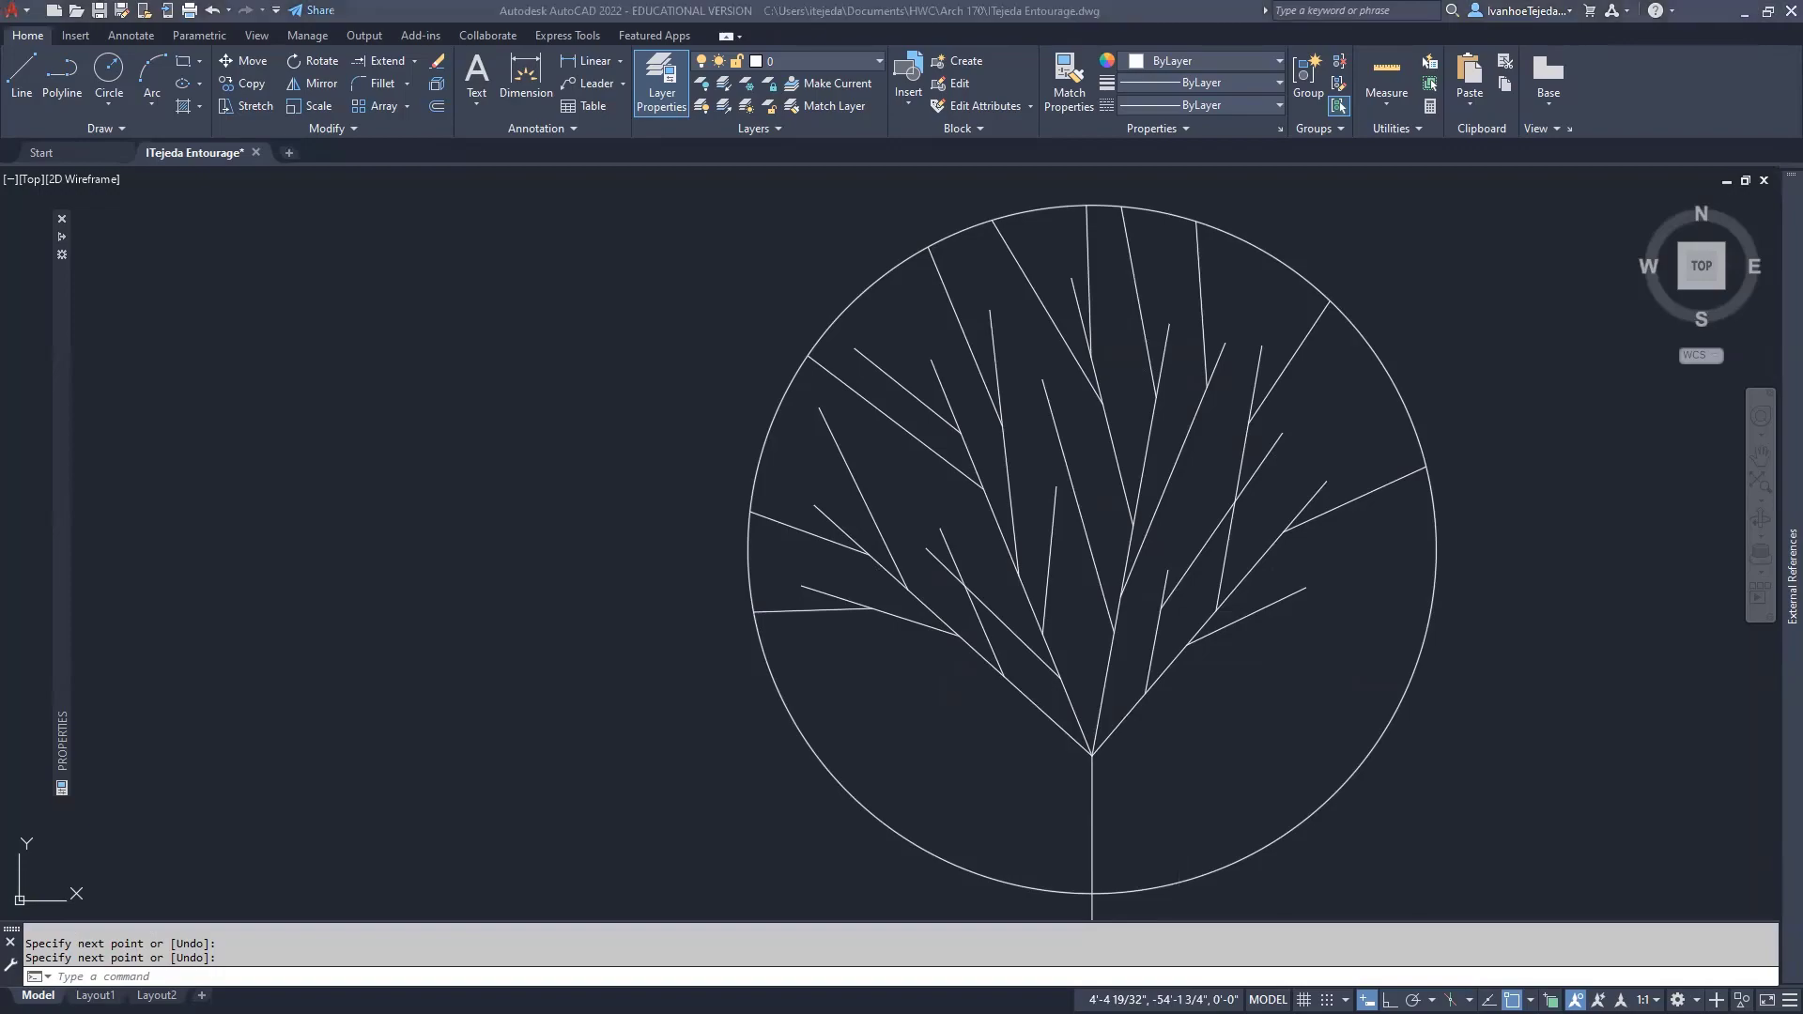
Check the 20'-0" tree in Entourage.pdf in Acrobat, return to AutoCAD and erase the guide circle around the elevation tree's crown.
{"action": "key", "text": "alt+Tab"}
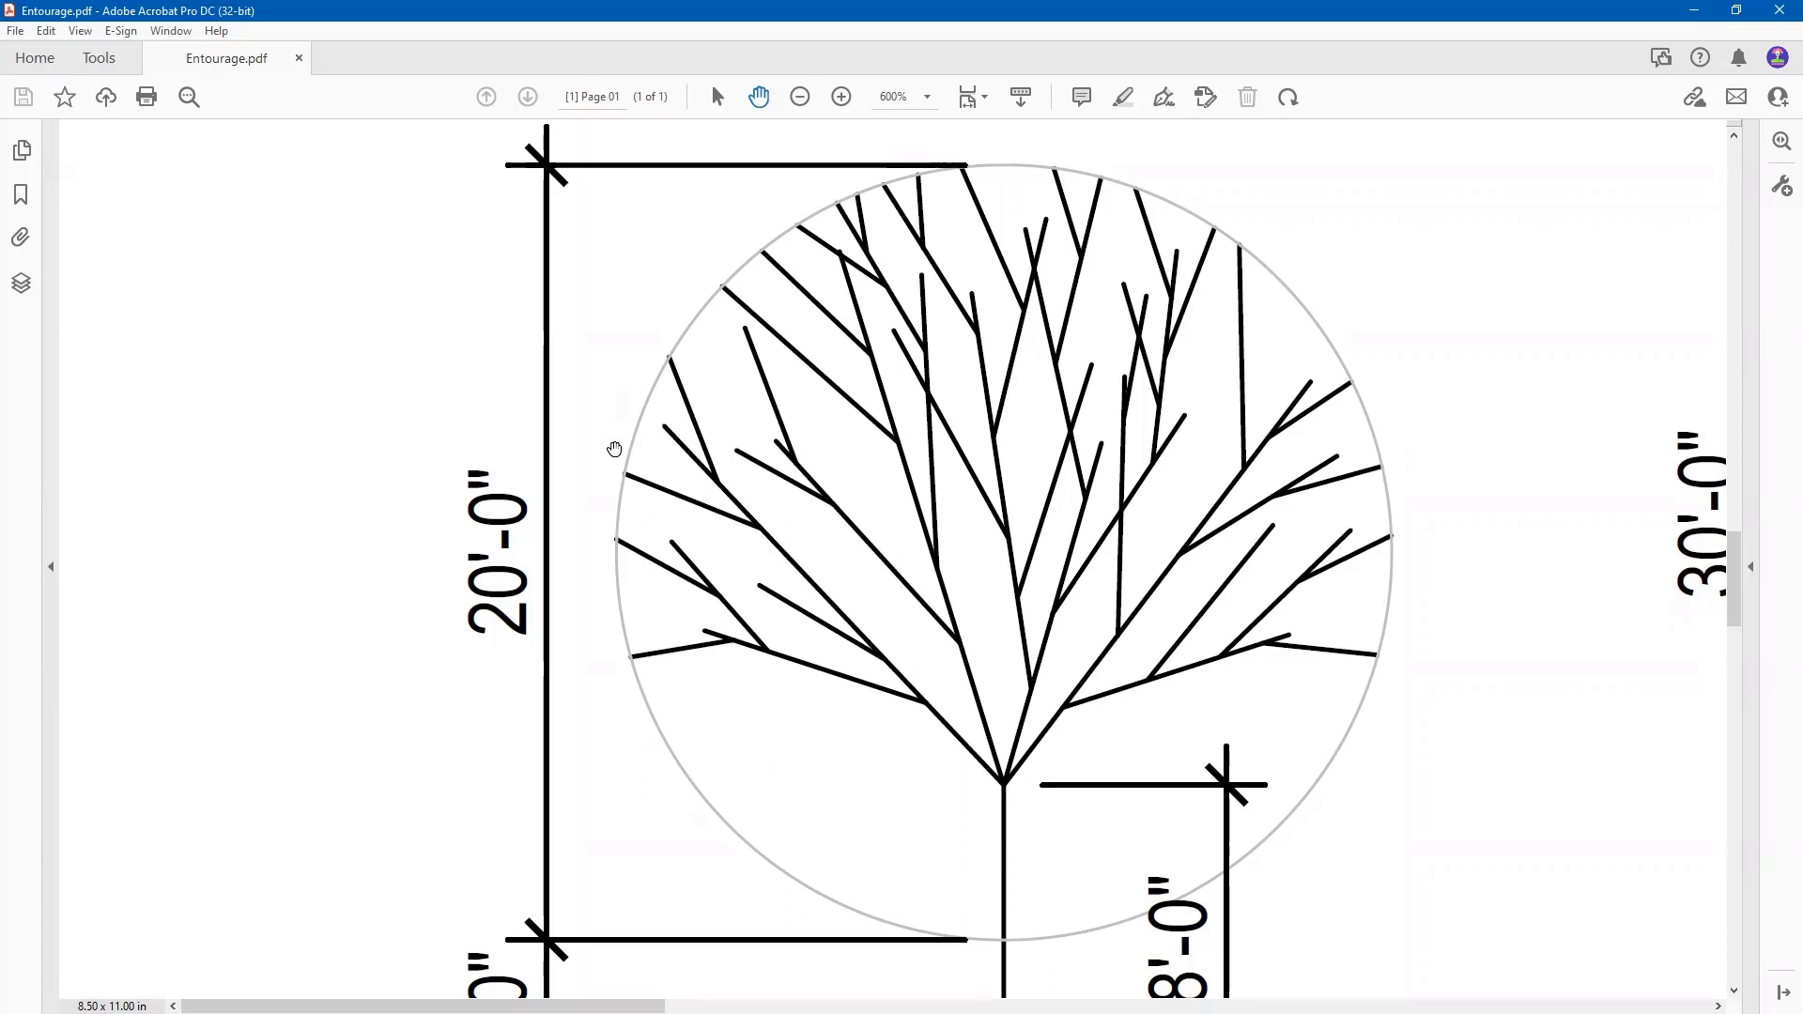
{"action": "key", "text": "alt+Tab"}
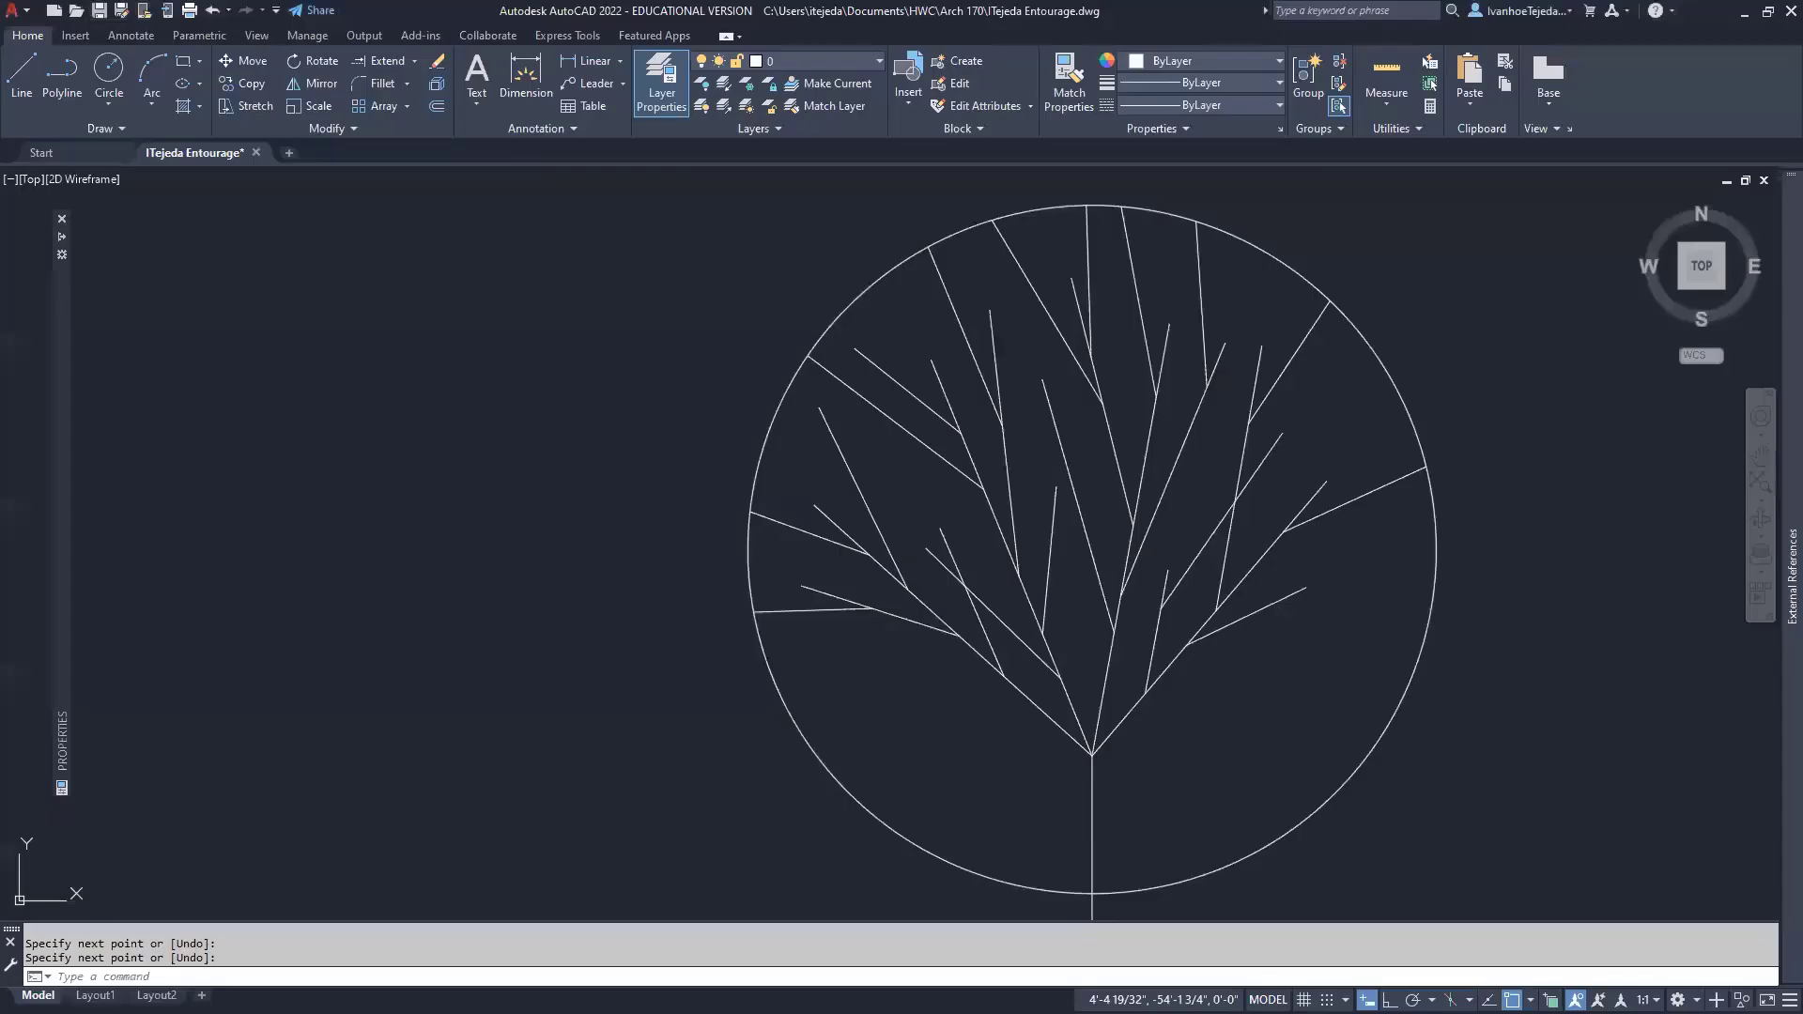
{"action": "left_click", "coordinate": [791, 707]}
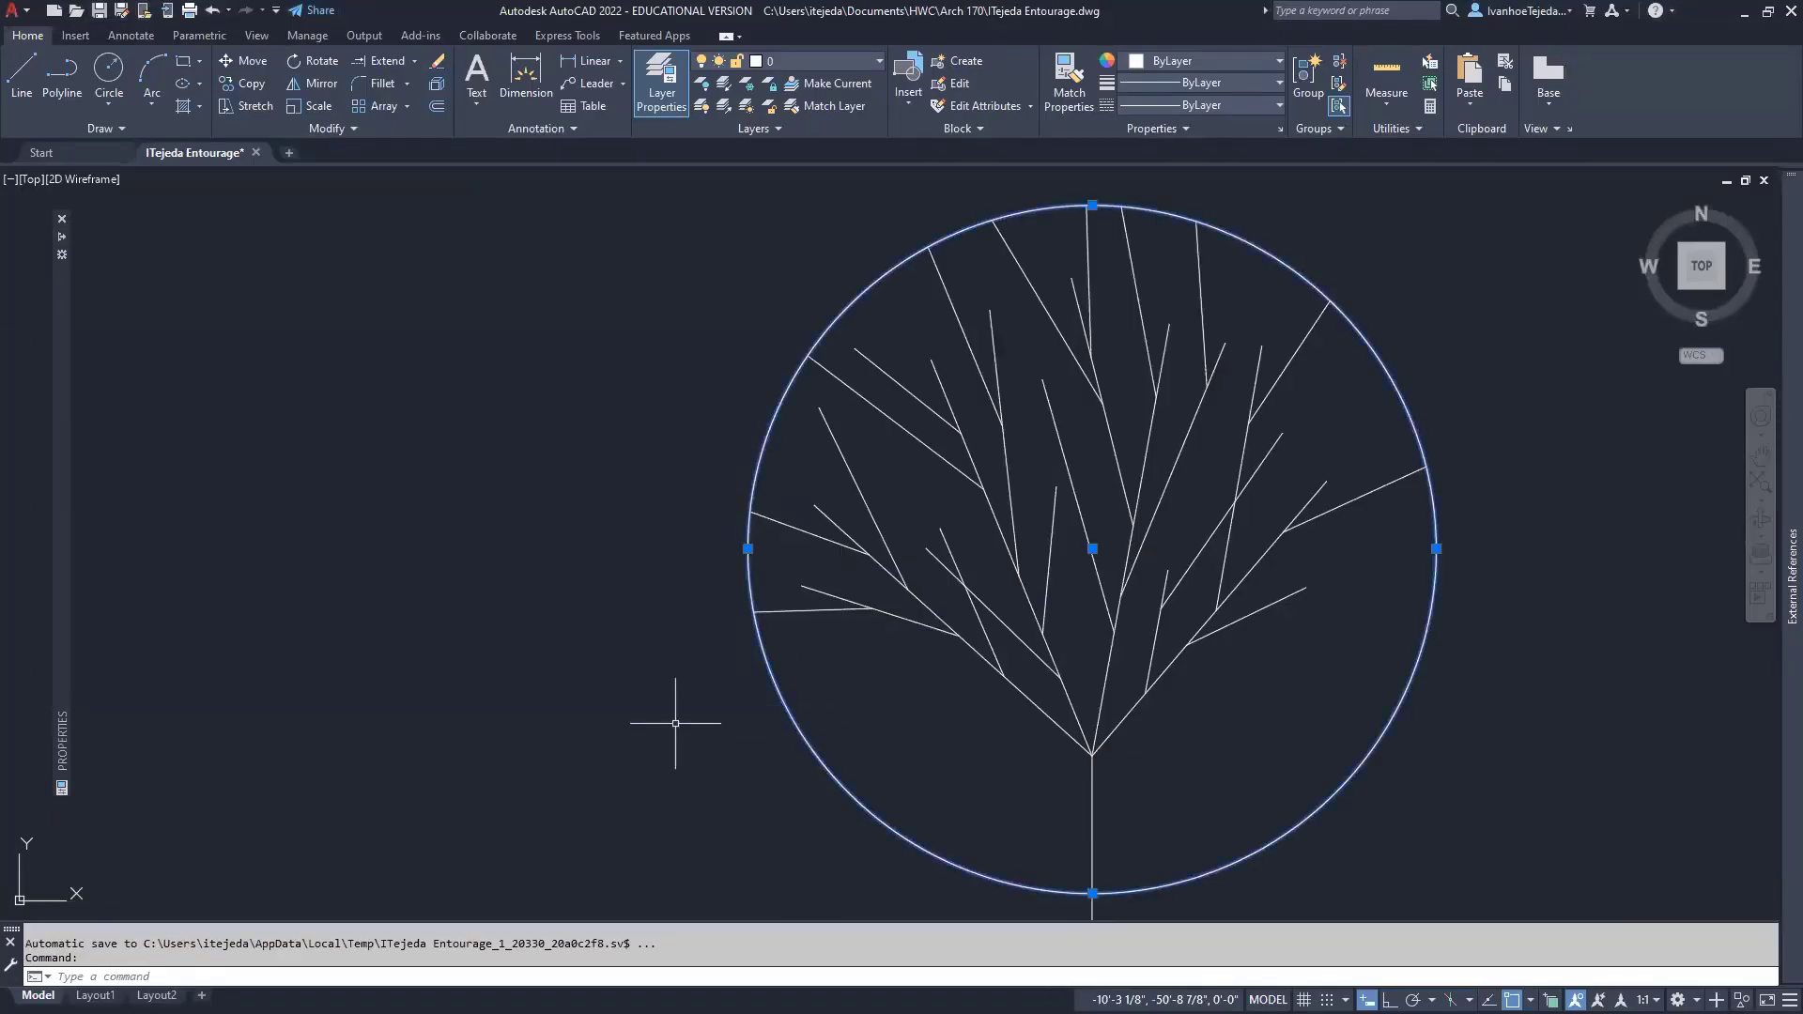
{"action": "key", "text": "Delete"}
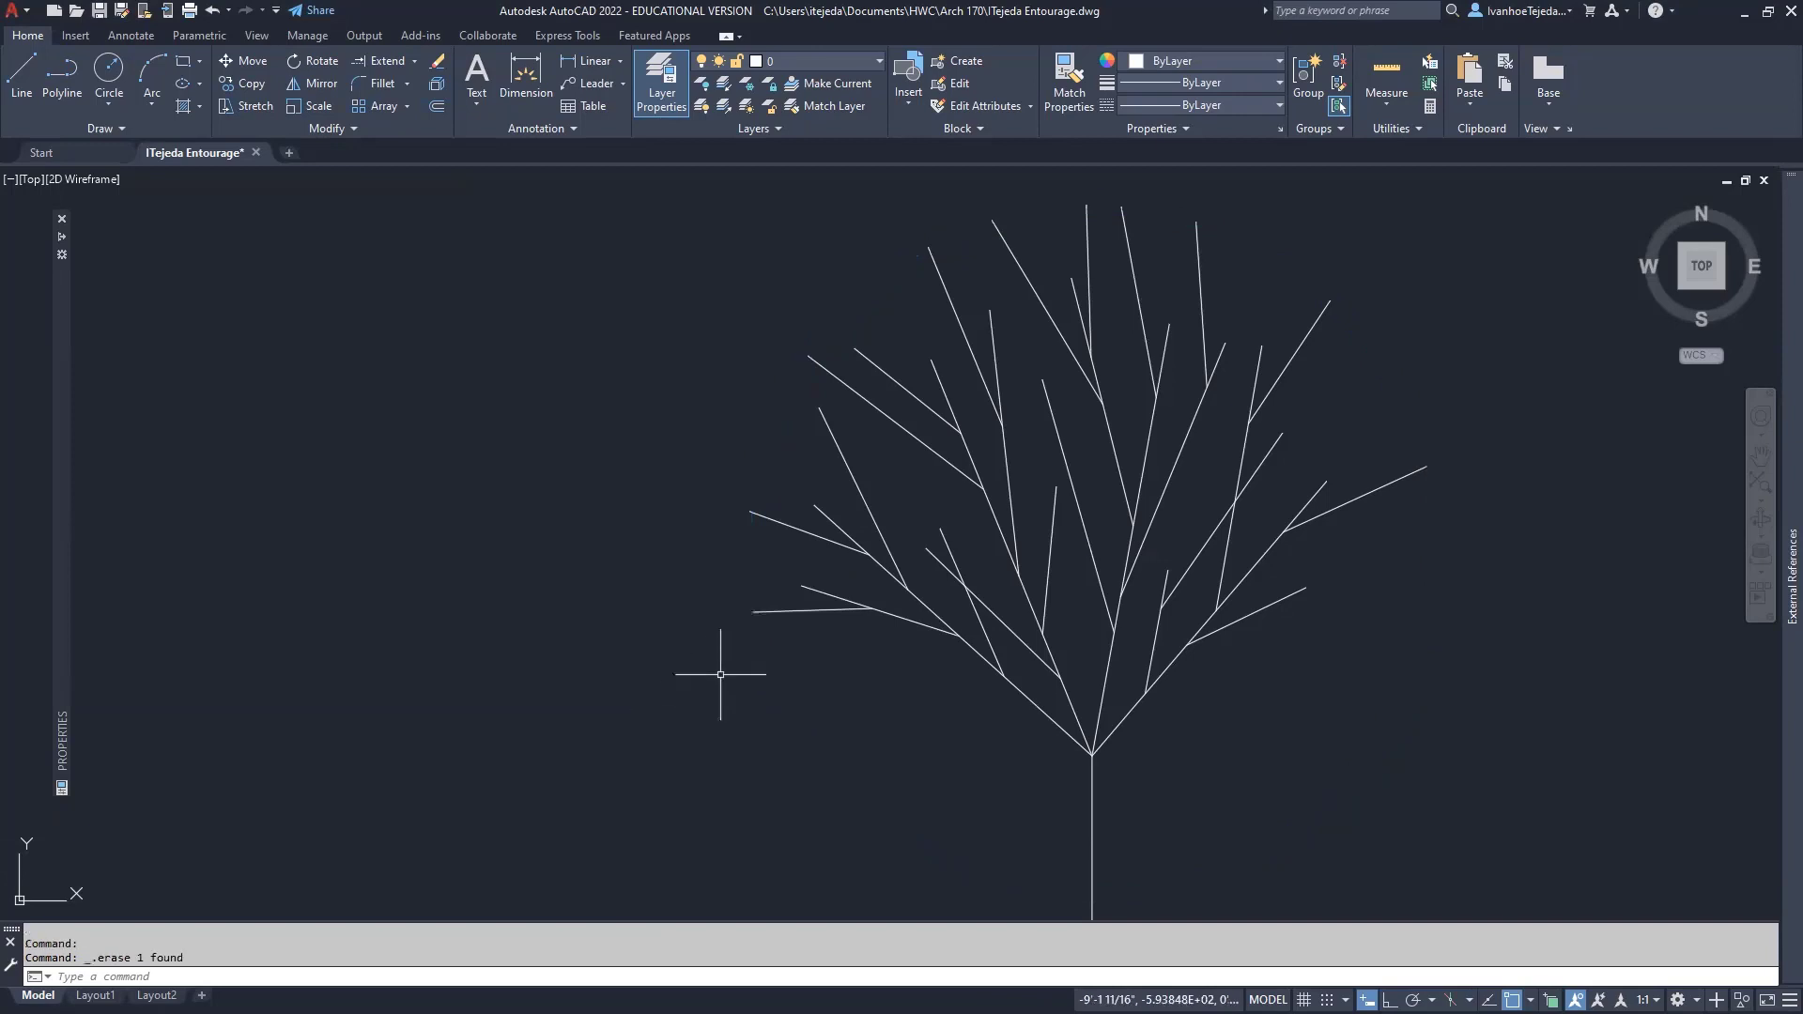
{"action": "scroll", "coordinate": [719, 675], "scroll_direction": "down", "scroll_amount": 2}
{"action": "scroll", "coordinate": [728, 674], "scroll_direction": "down", "scroll_amount": 2}
{"action": "middle_click_drag", "start_coordinate": [1015, 587], "coordinate": [1091, 656]}
{"action": "scroll", "coordinate": [1091, 656], "scroll_direction": "down", "scroll_amount": 2}
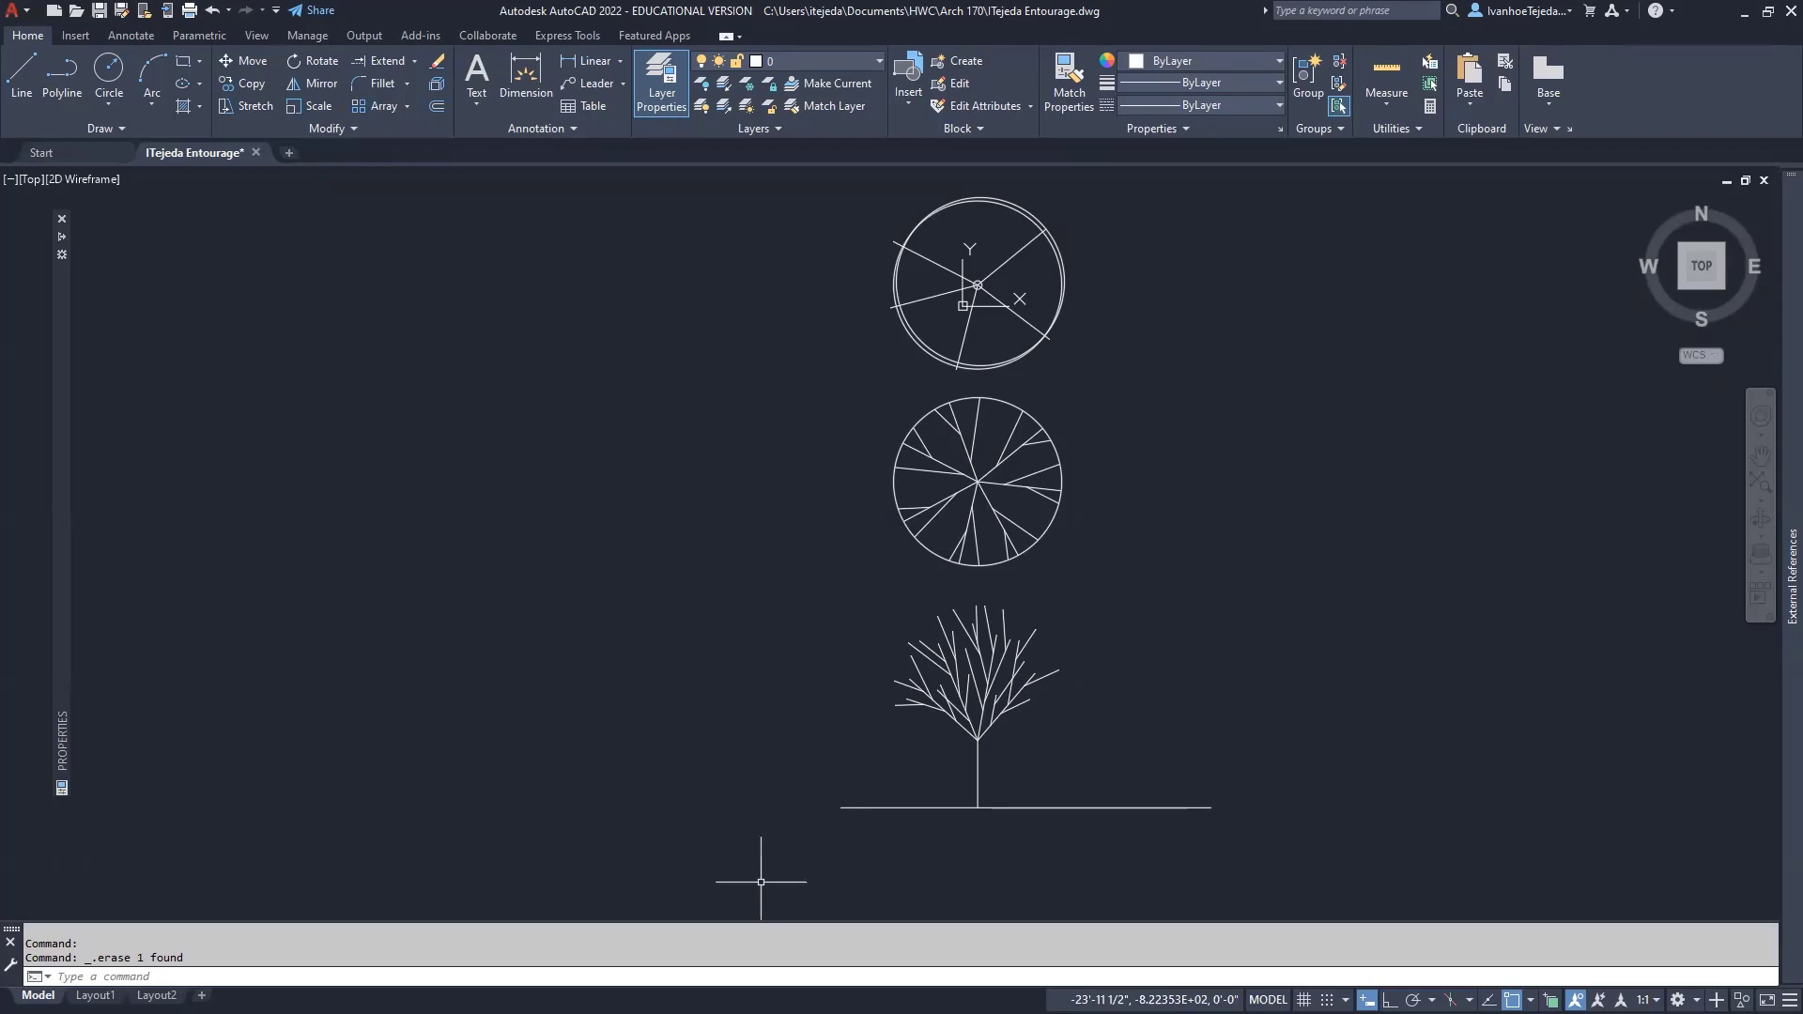
Switch to Entourage.pdf in Acrobat and examine the 20' elevation tree and the neighbouring 15'-0" and 30'-0" tree symbols.
{"action": "key", "text": "alt+Tab"}
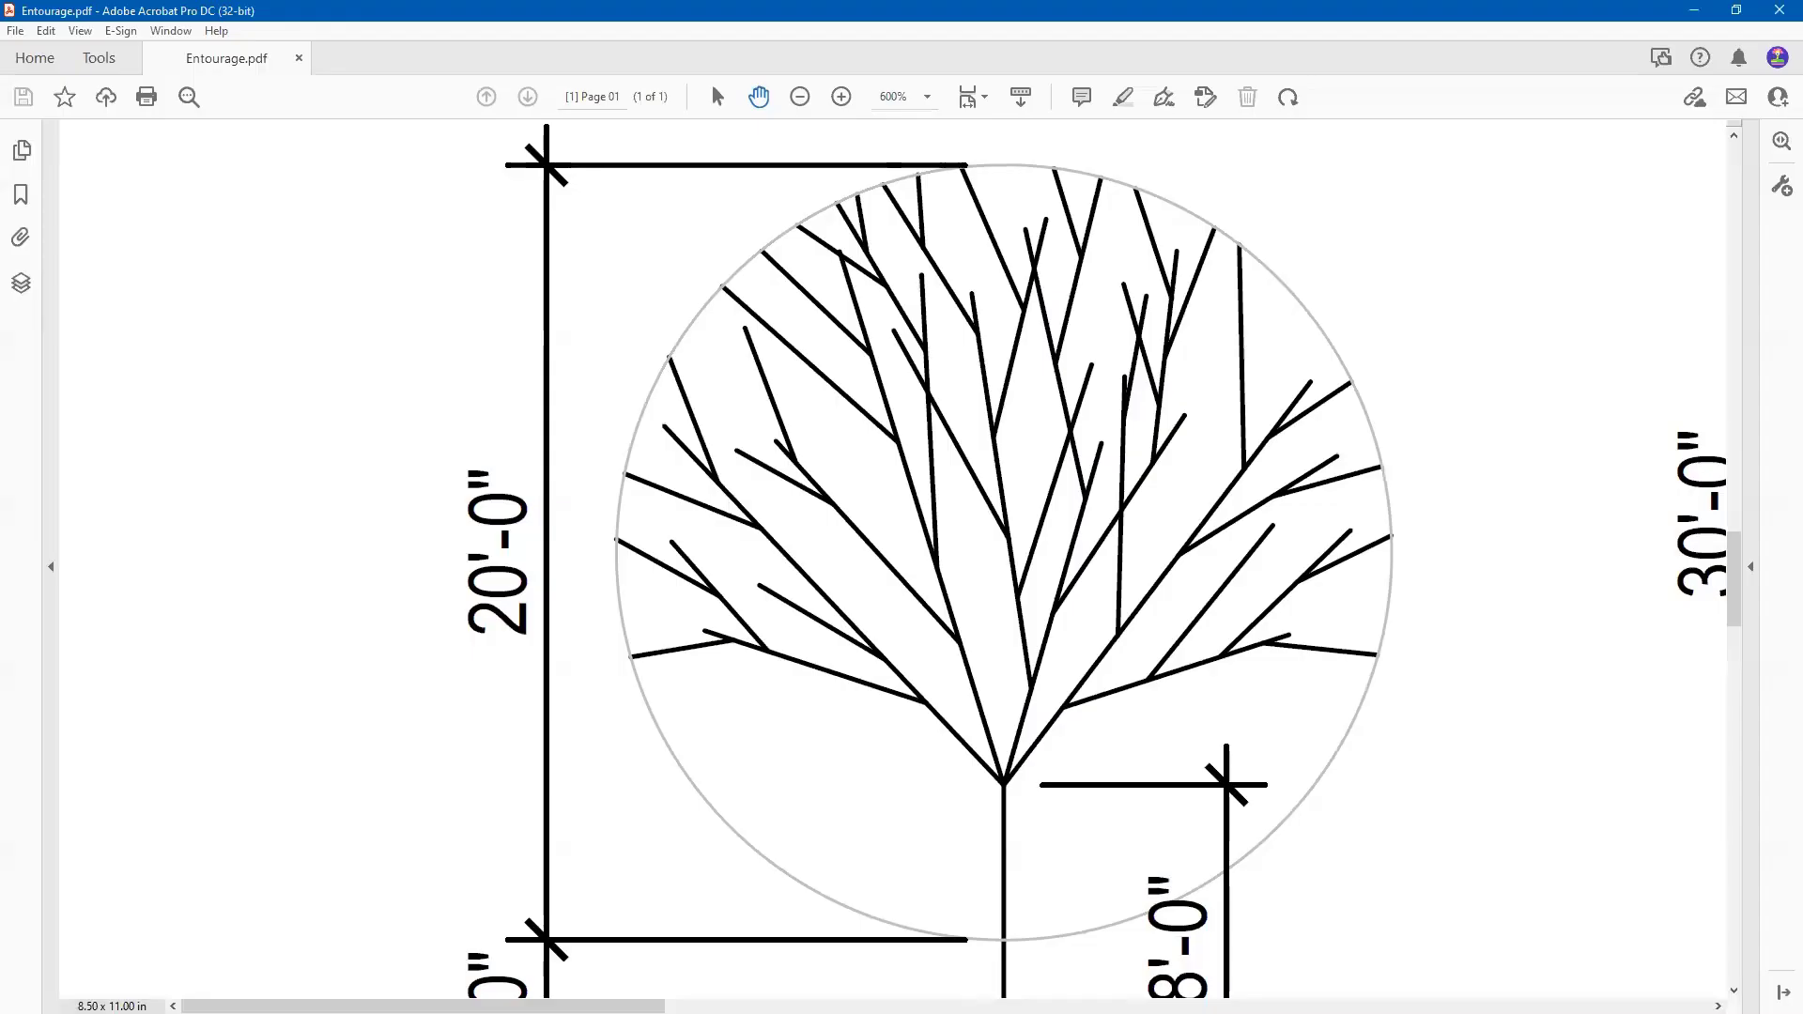
{"action": "left_click", "coordinate": [841, 96]}
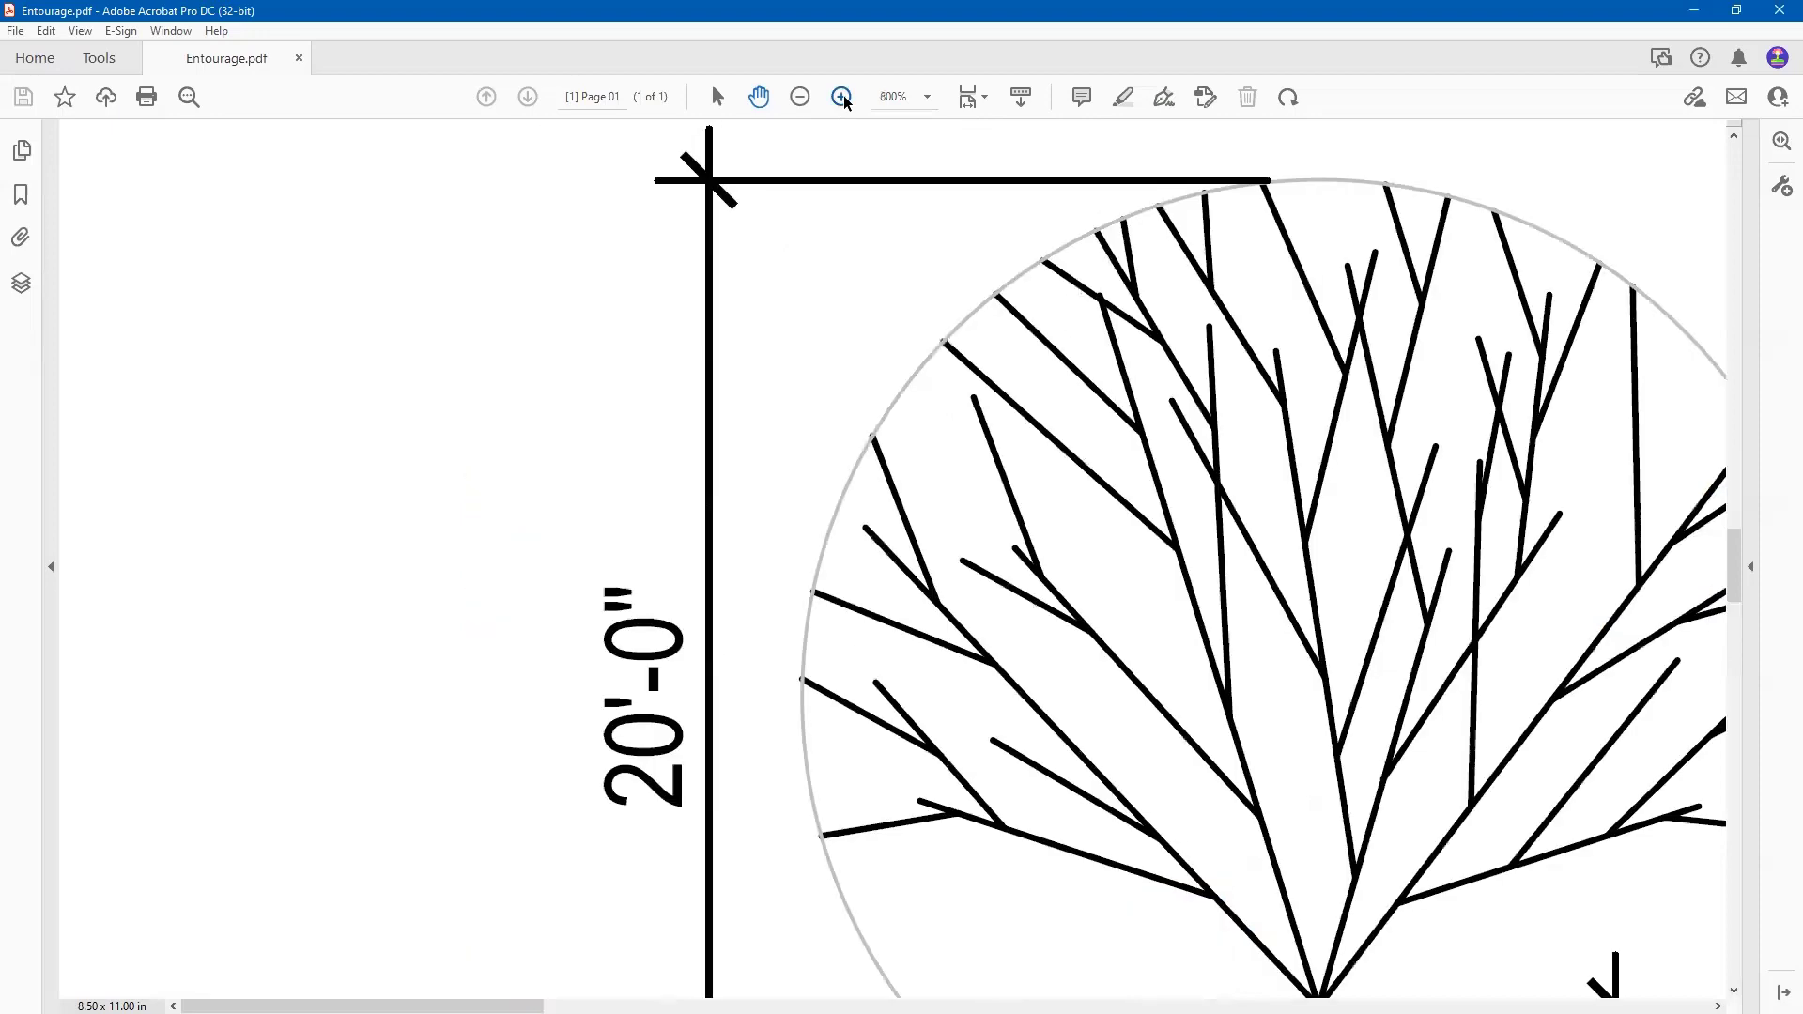
{"action": "left_click", "coordinate": [841, 97]}
{"action": "left_click", "coordinate": [799, 96]}
{"action": "left_click", "coordinate": [799, 97]}
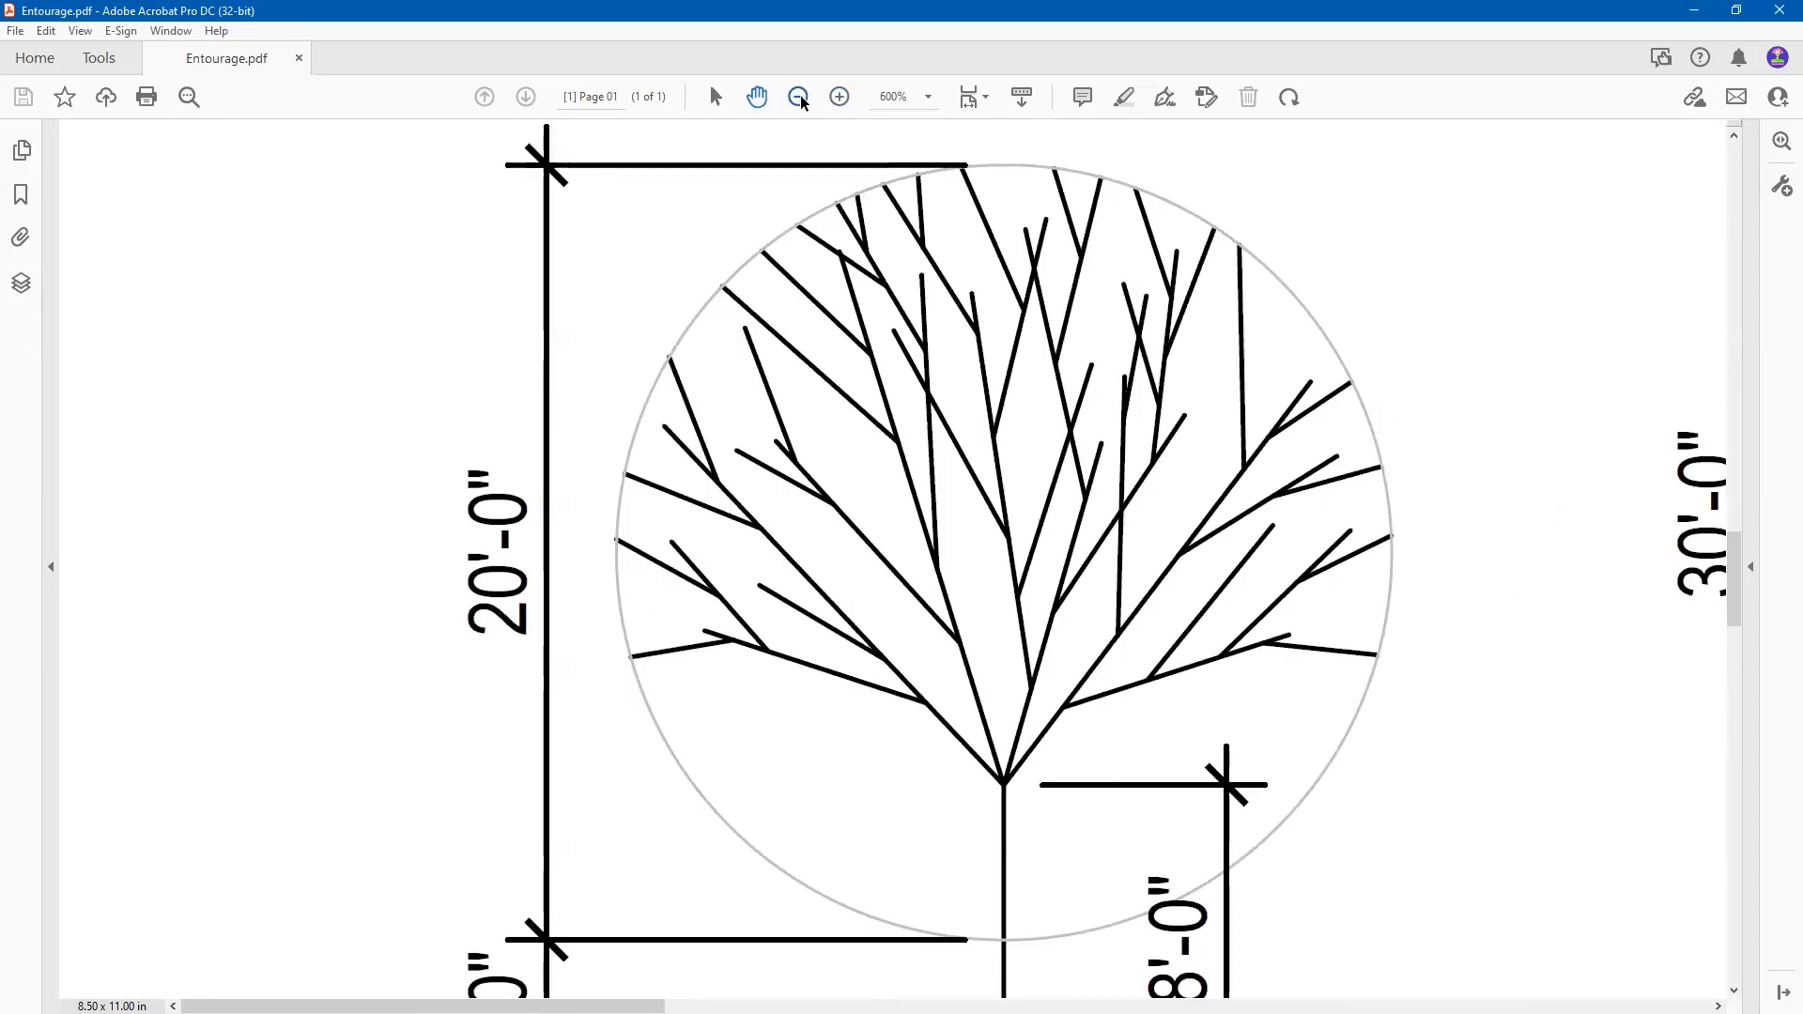
{"action": "left_click", "coordinate": [798, 96]}
{"action": "left_click", "coordinate": [798, 97]}
{"action": "left_click_drag", "start_coordinate": [1119, 336], "coordinate": [1103, 874]}
{"action": "scroll", "coordinate": [1108, 846], "scroll_direction": "up", "scroll_amount": 5}
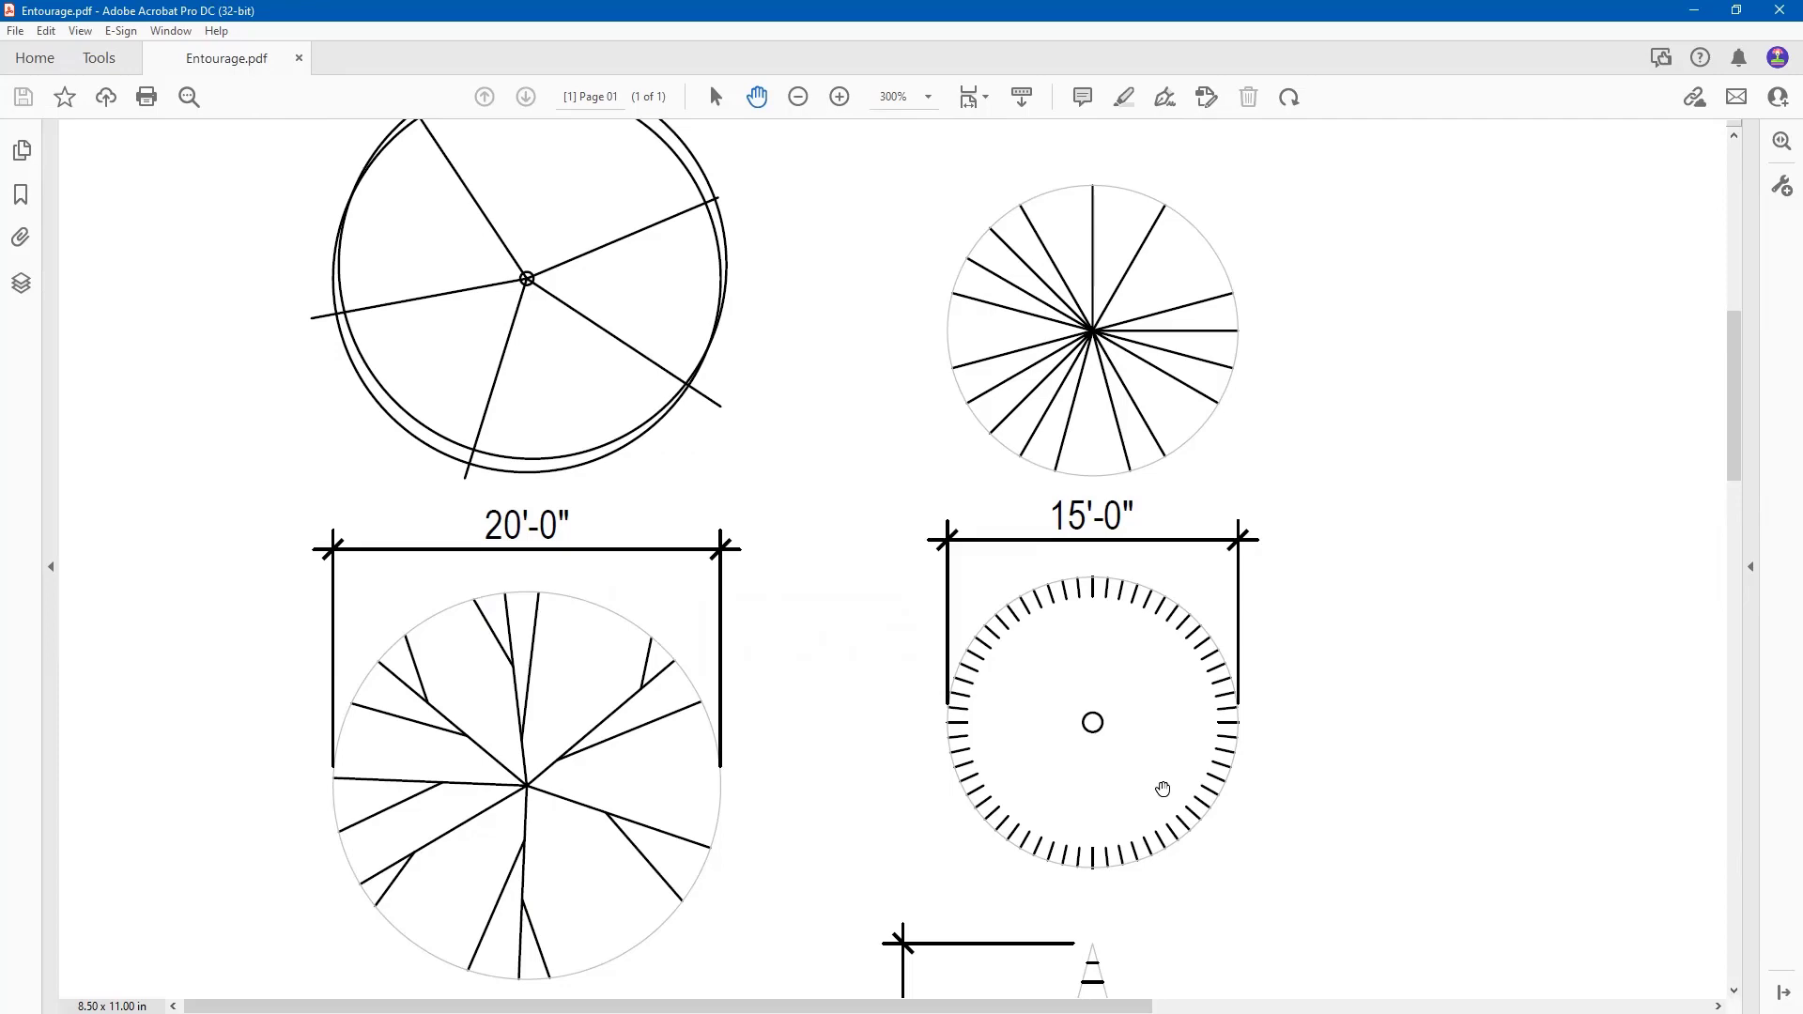
{"action": "left_click", "coordinate": [798, 105]}
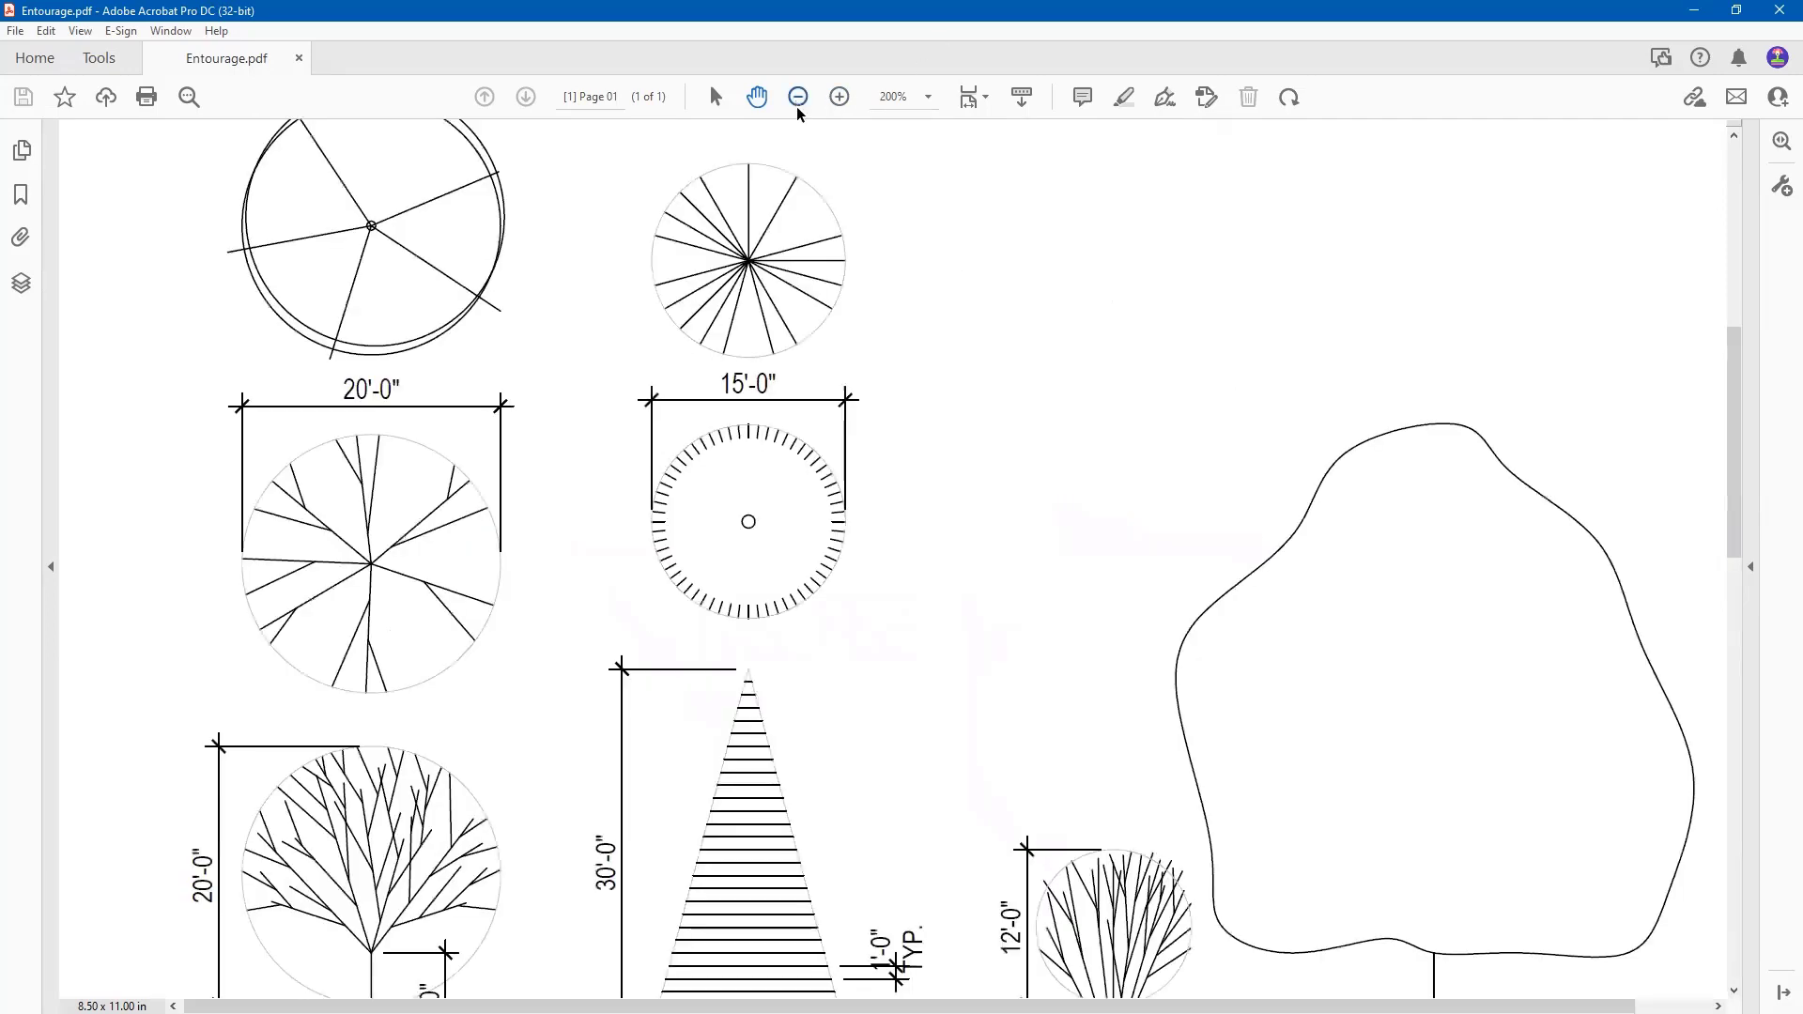
{"action": "left_click", "coordinate": [798, 107]}
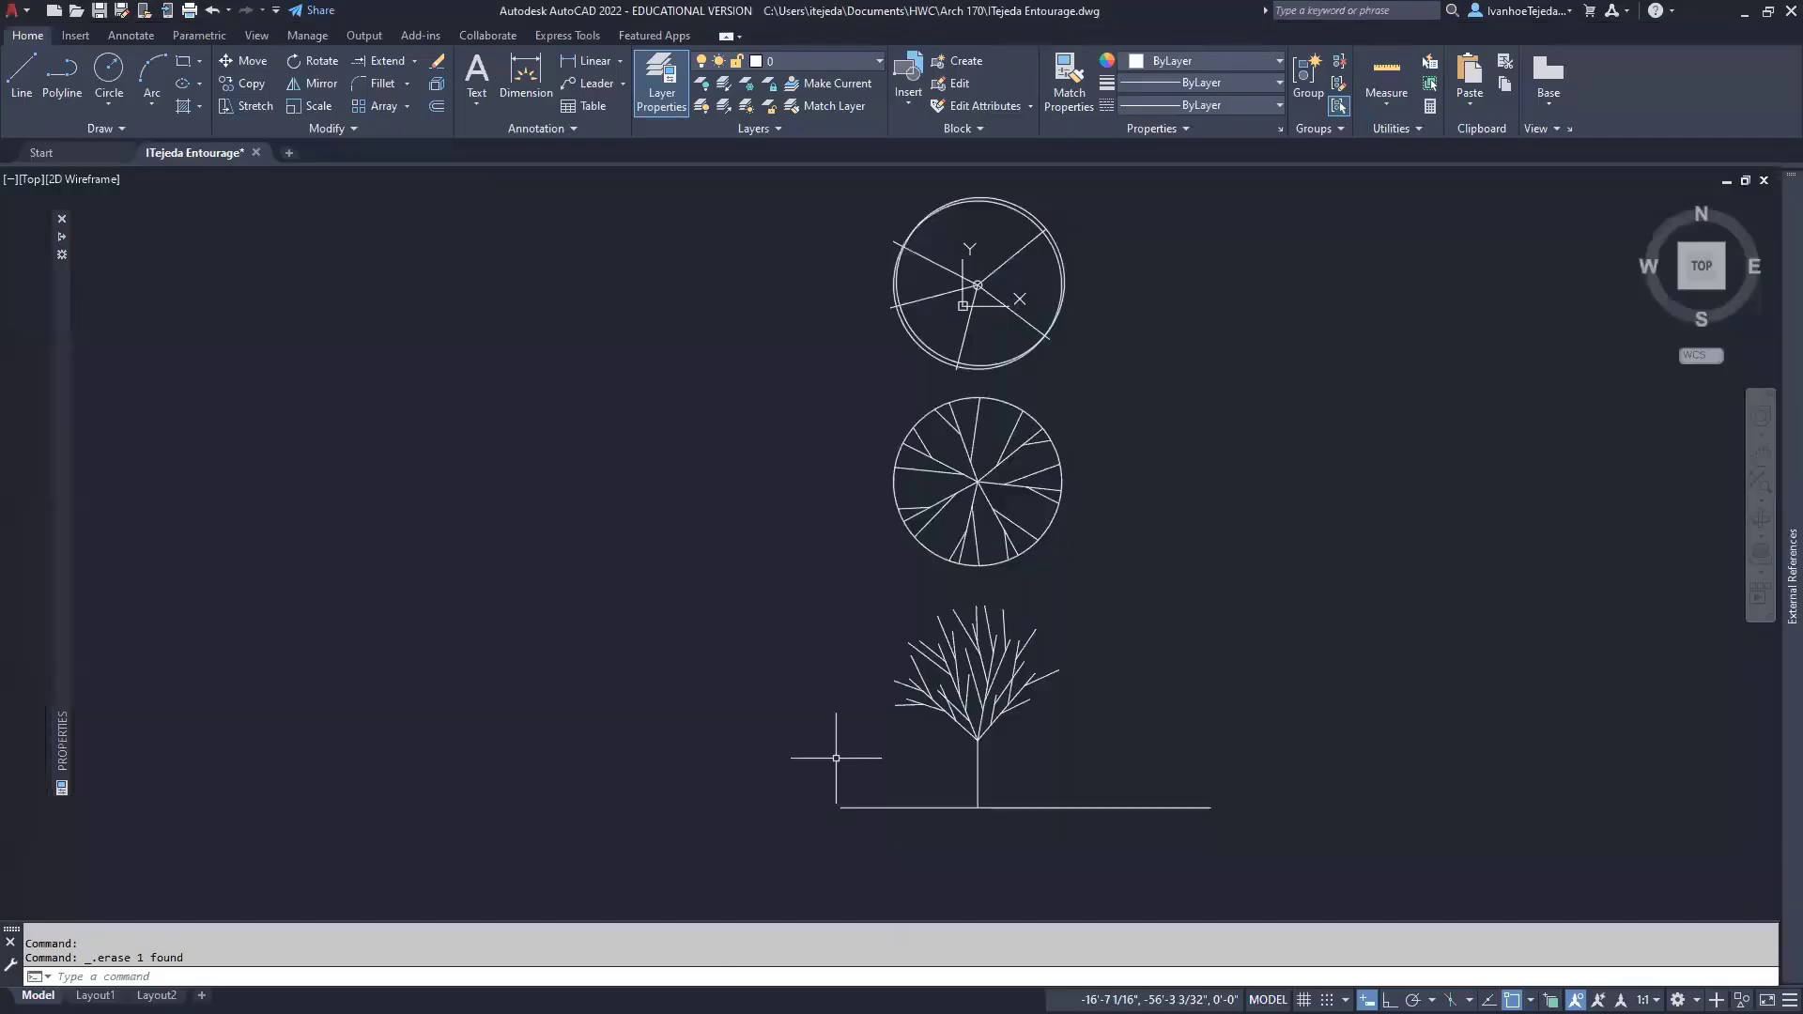
In AutoCAD, stretch the ground line's right end horizontally far past the elevation tree with Ortho mode on, and clear the selection.
{"action": "middle_click_drag", "start_coordinate": [1159, 632], "coordinate": [981, 673]}
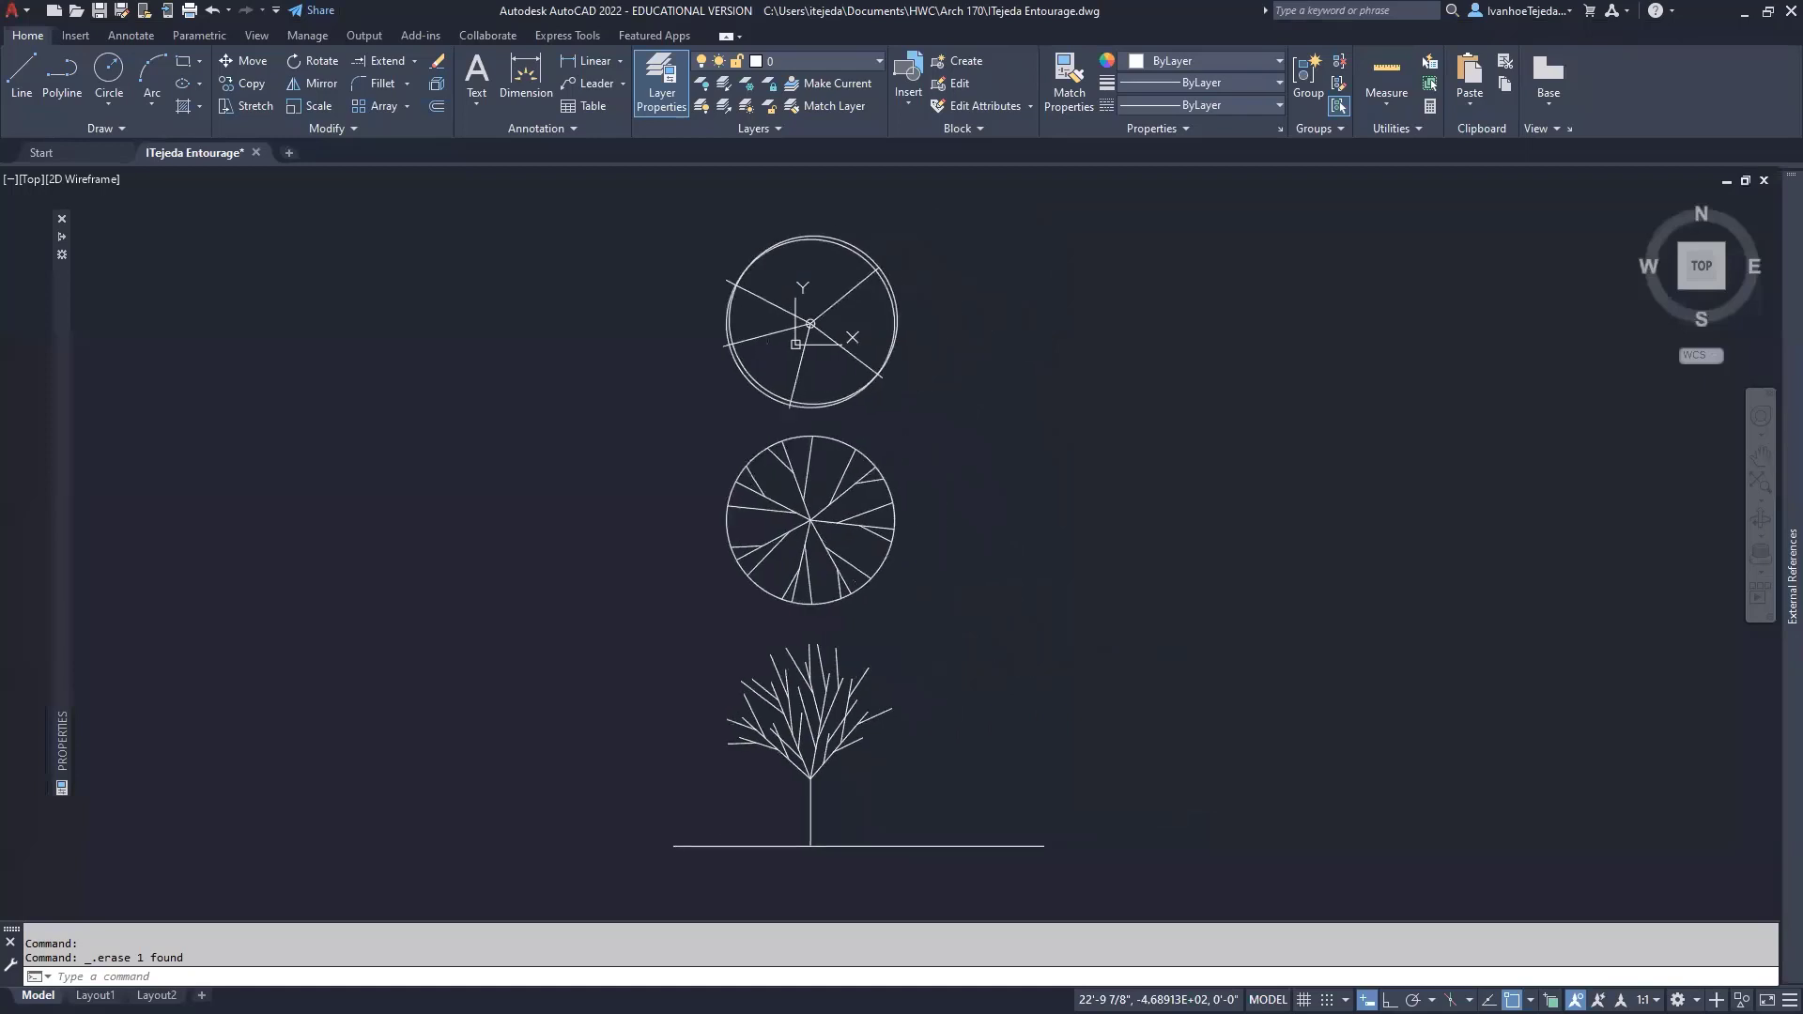
{"action": "left_click", "coordinate": [1022, 842]}
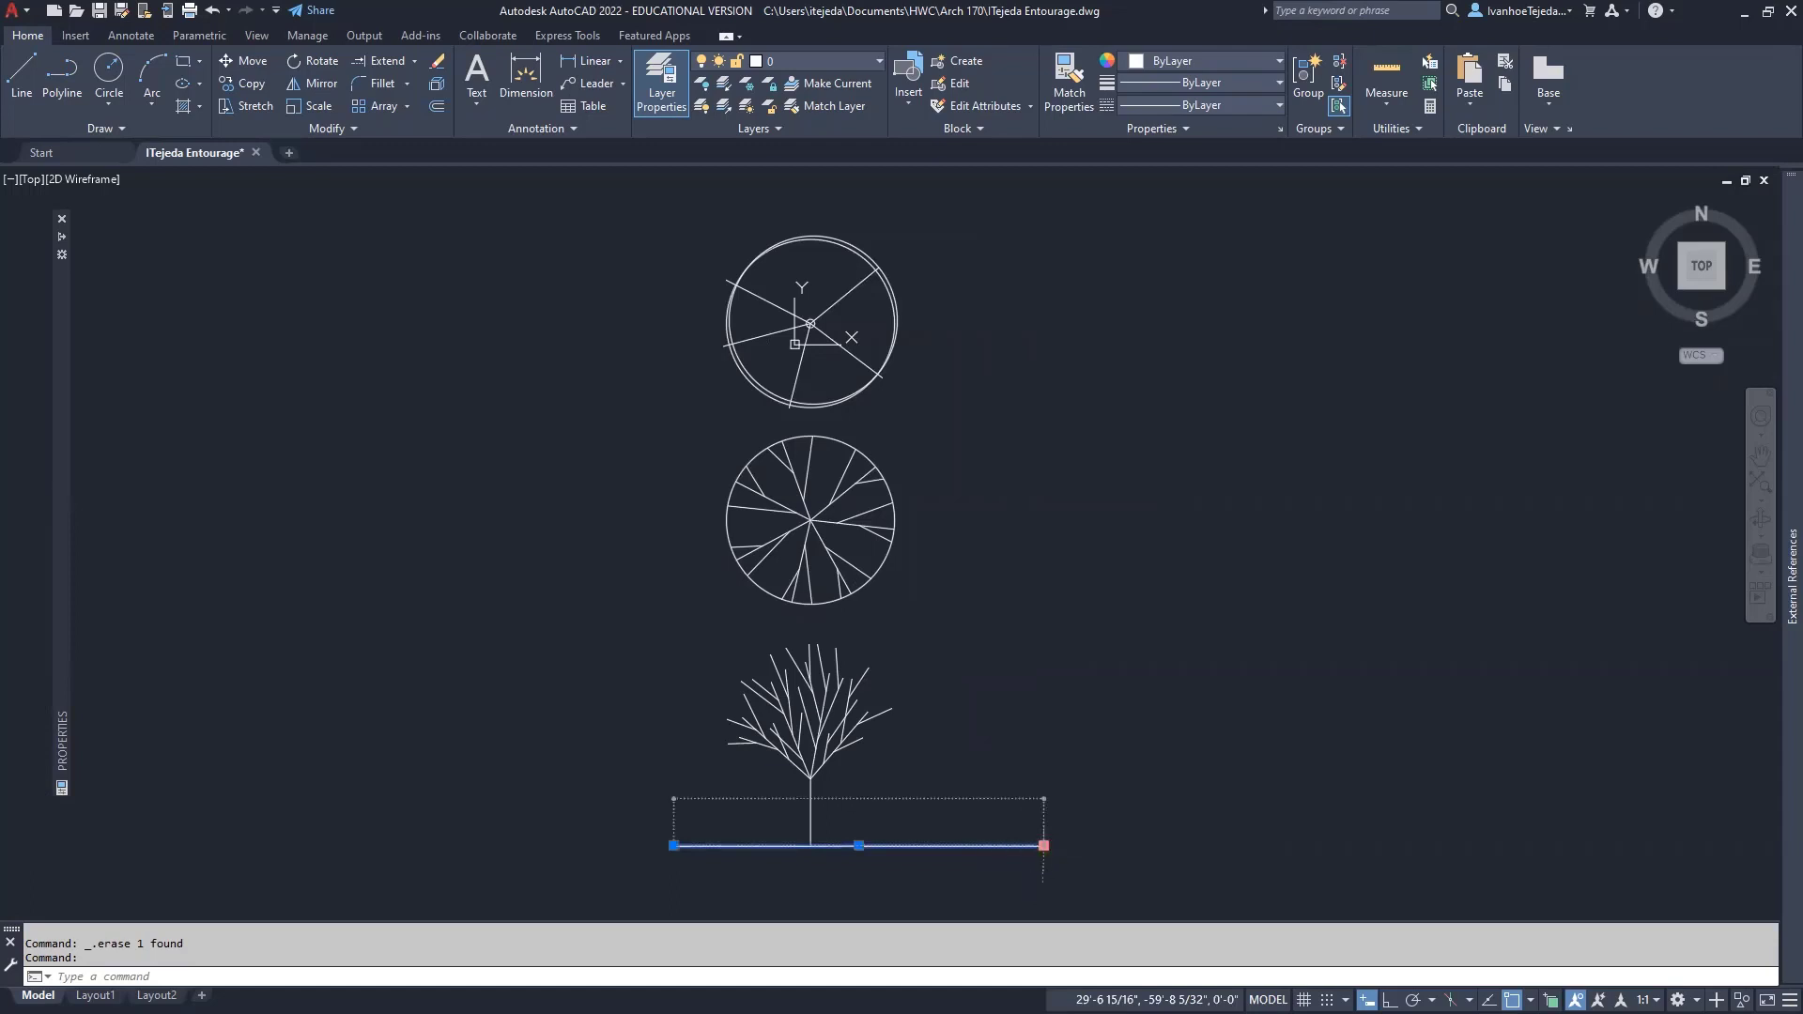
{"action": "left_click", "coordinate": [1044, 846]}
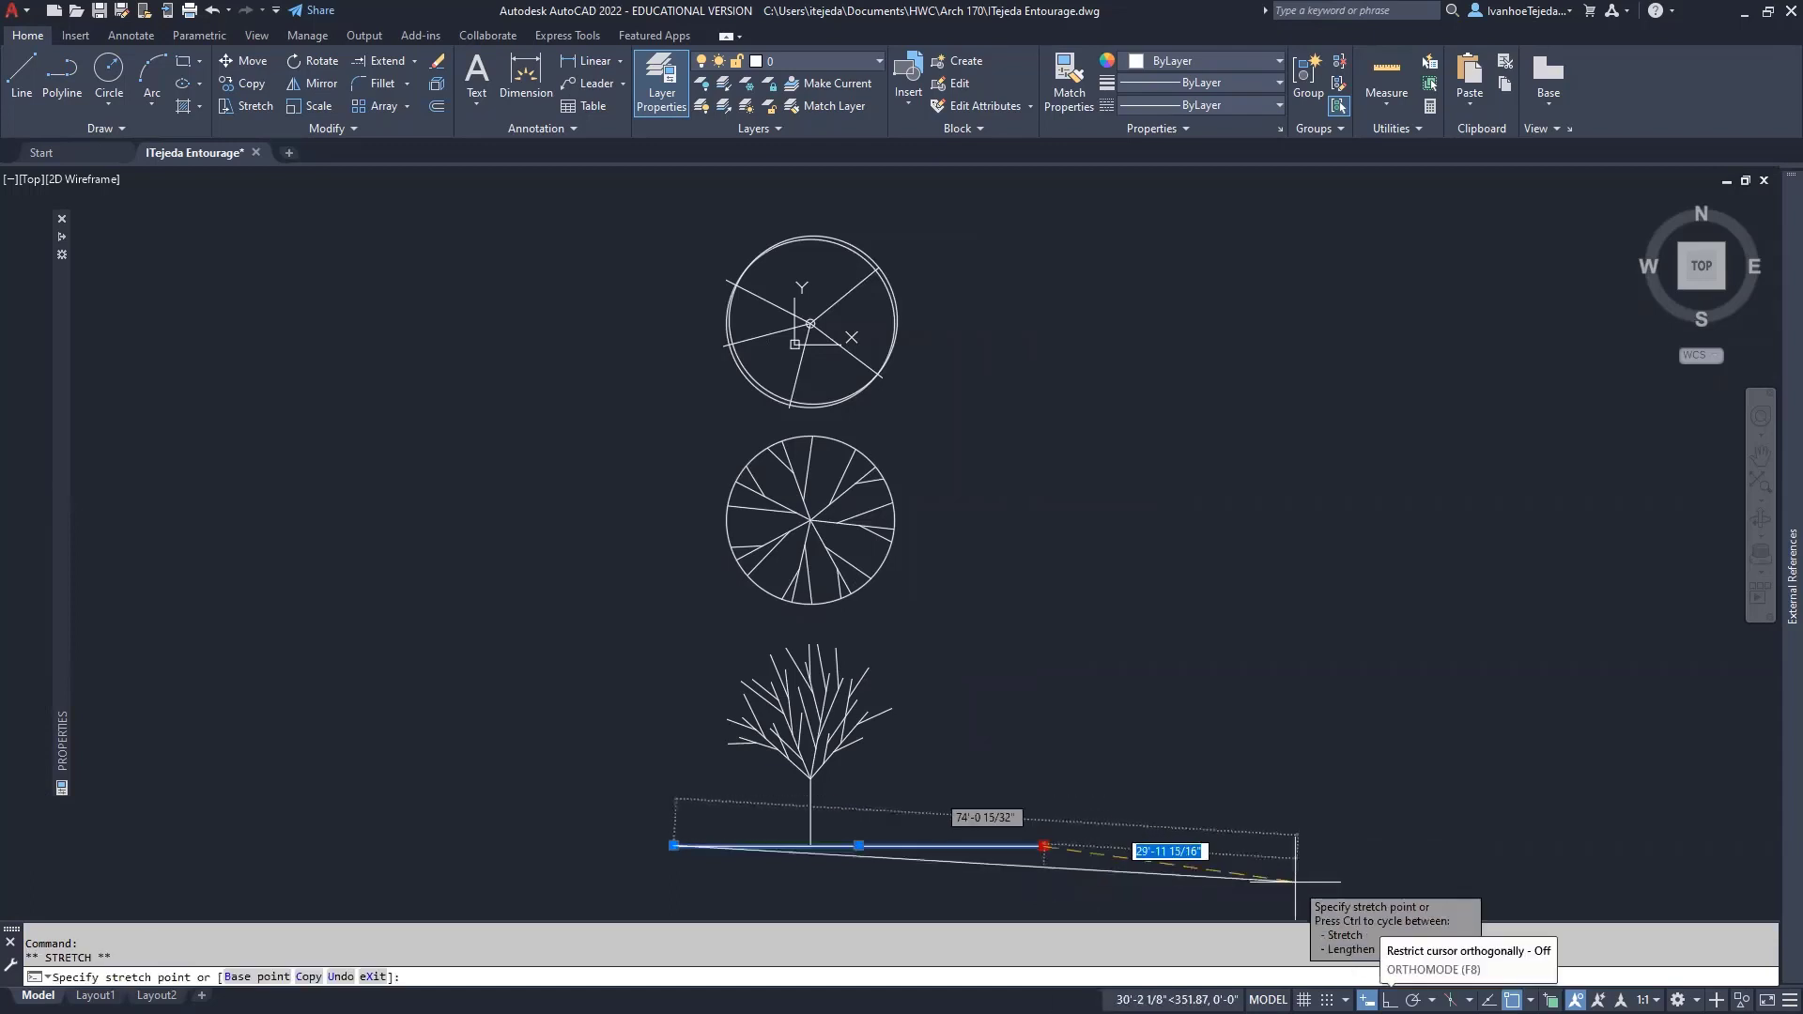
{"action": "key", "text": "F8"}
{"action": "left_click", "coordinate": [1562, 845]}
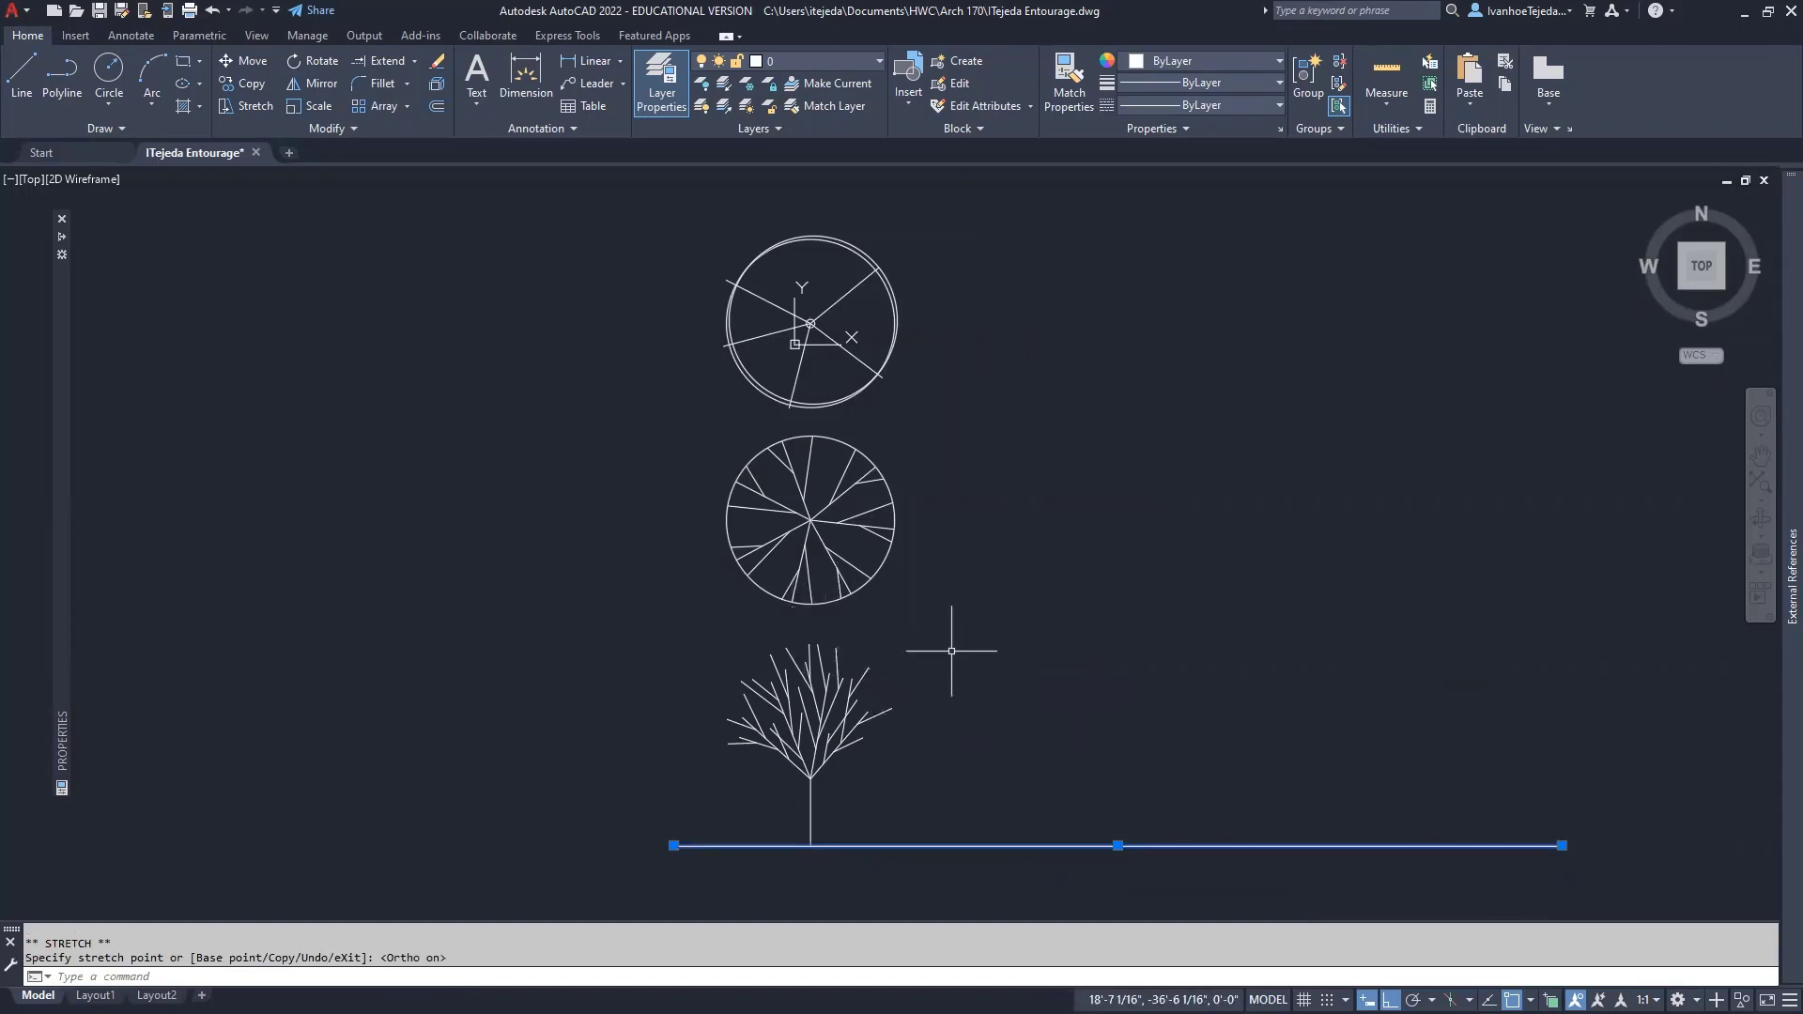
{"action": "key", "text": "Escape"}
{"action": "key", "text": "Escape"}
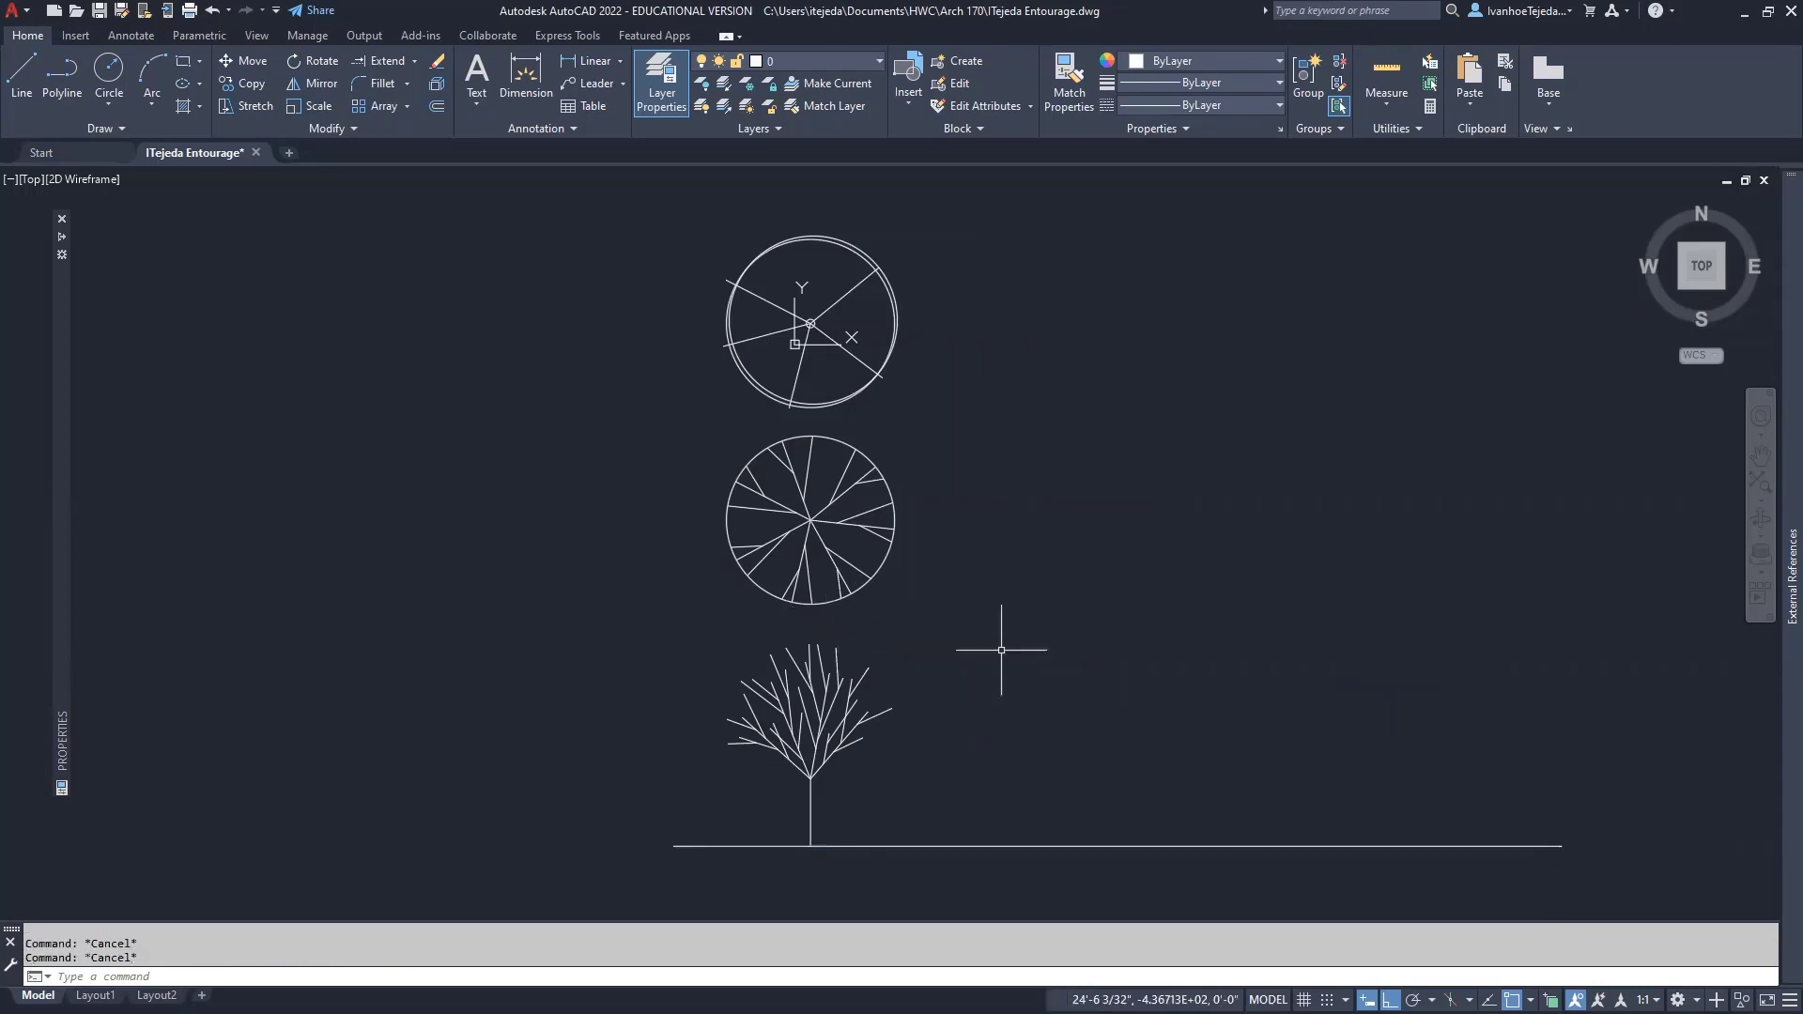
Start the Copy command on the existing drawing geometry.
{"action": "left_click", "coordinate": [261, 84]}
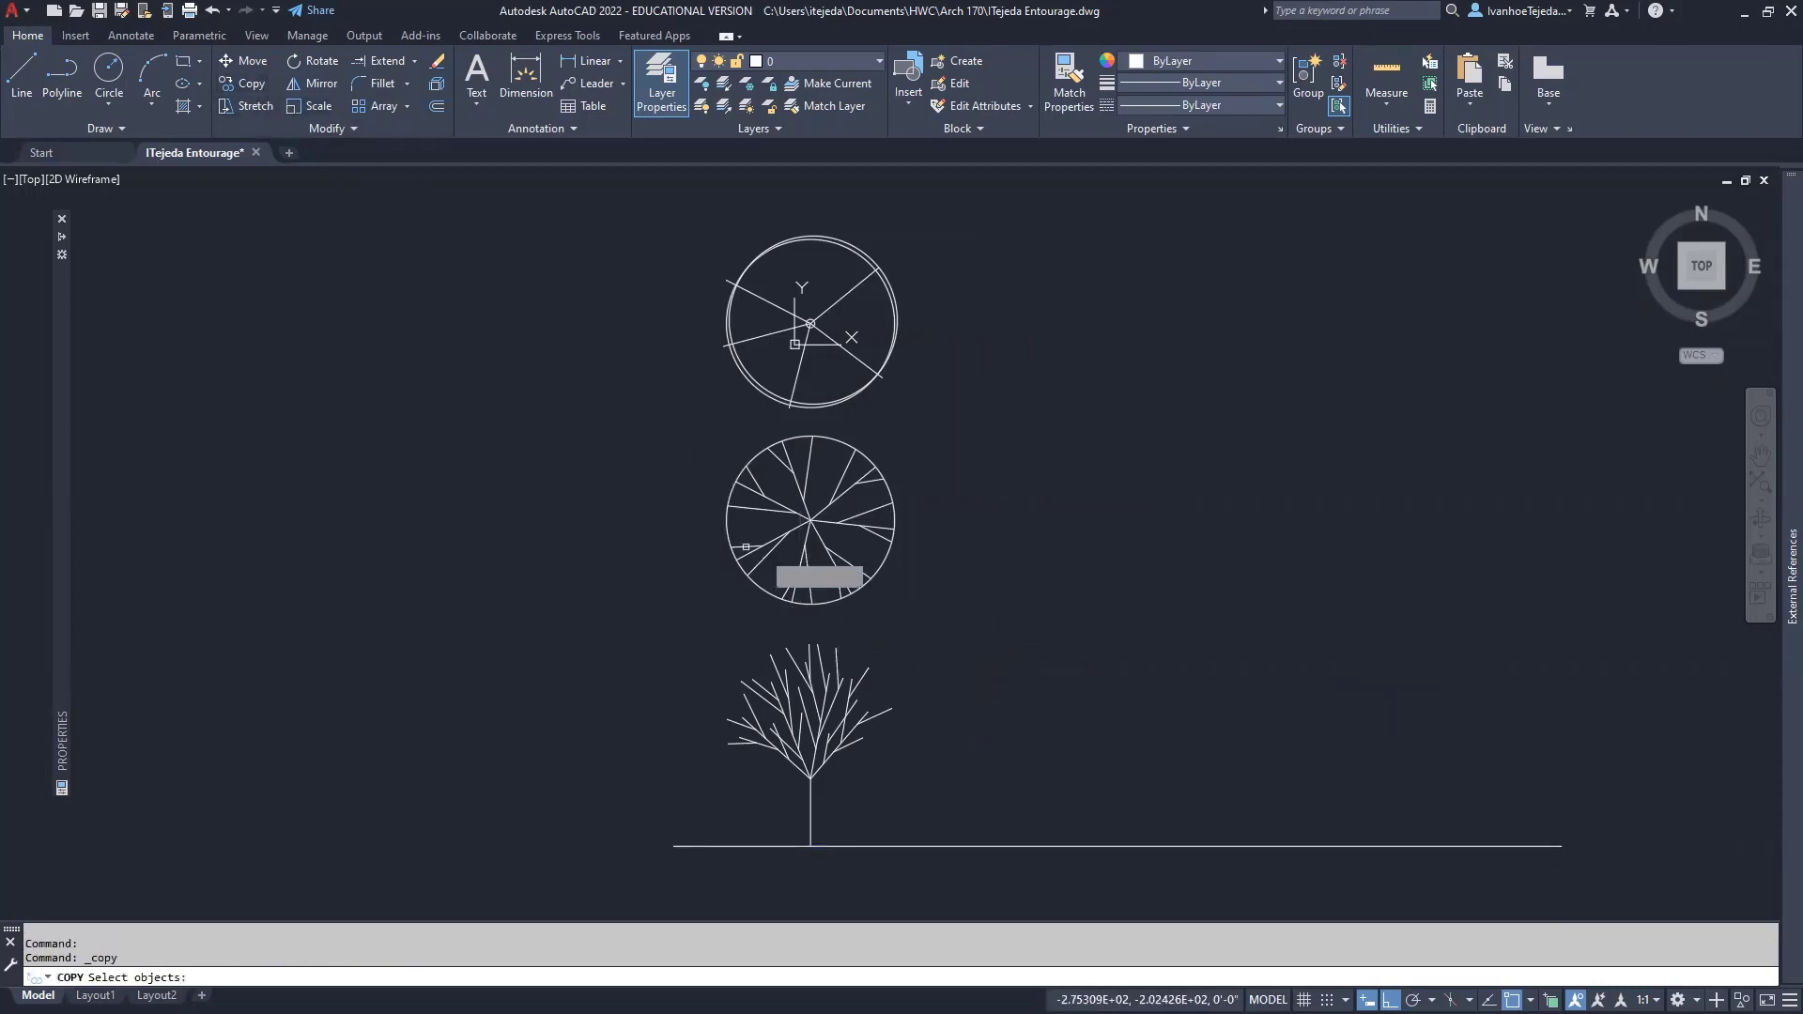
Copy the outer circle of the middle tree plan symbol about 30' horizontally to its right.
{"action": "left_click", "coordinate": [883, 560]}
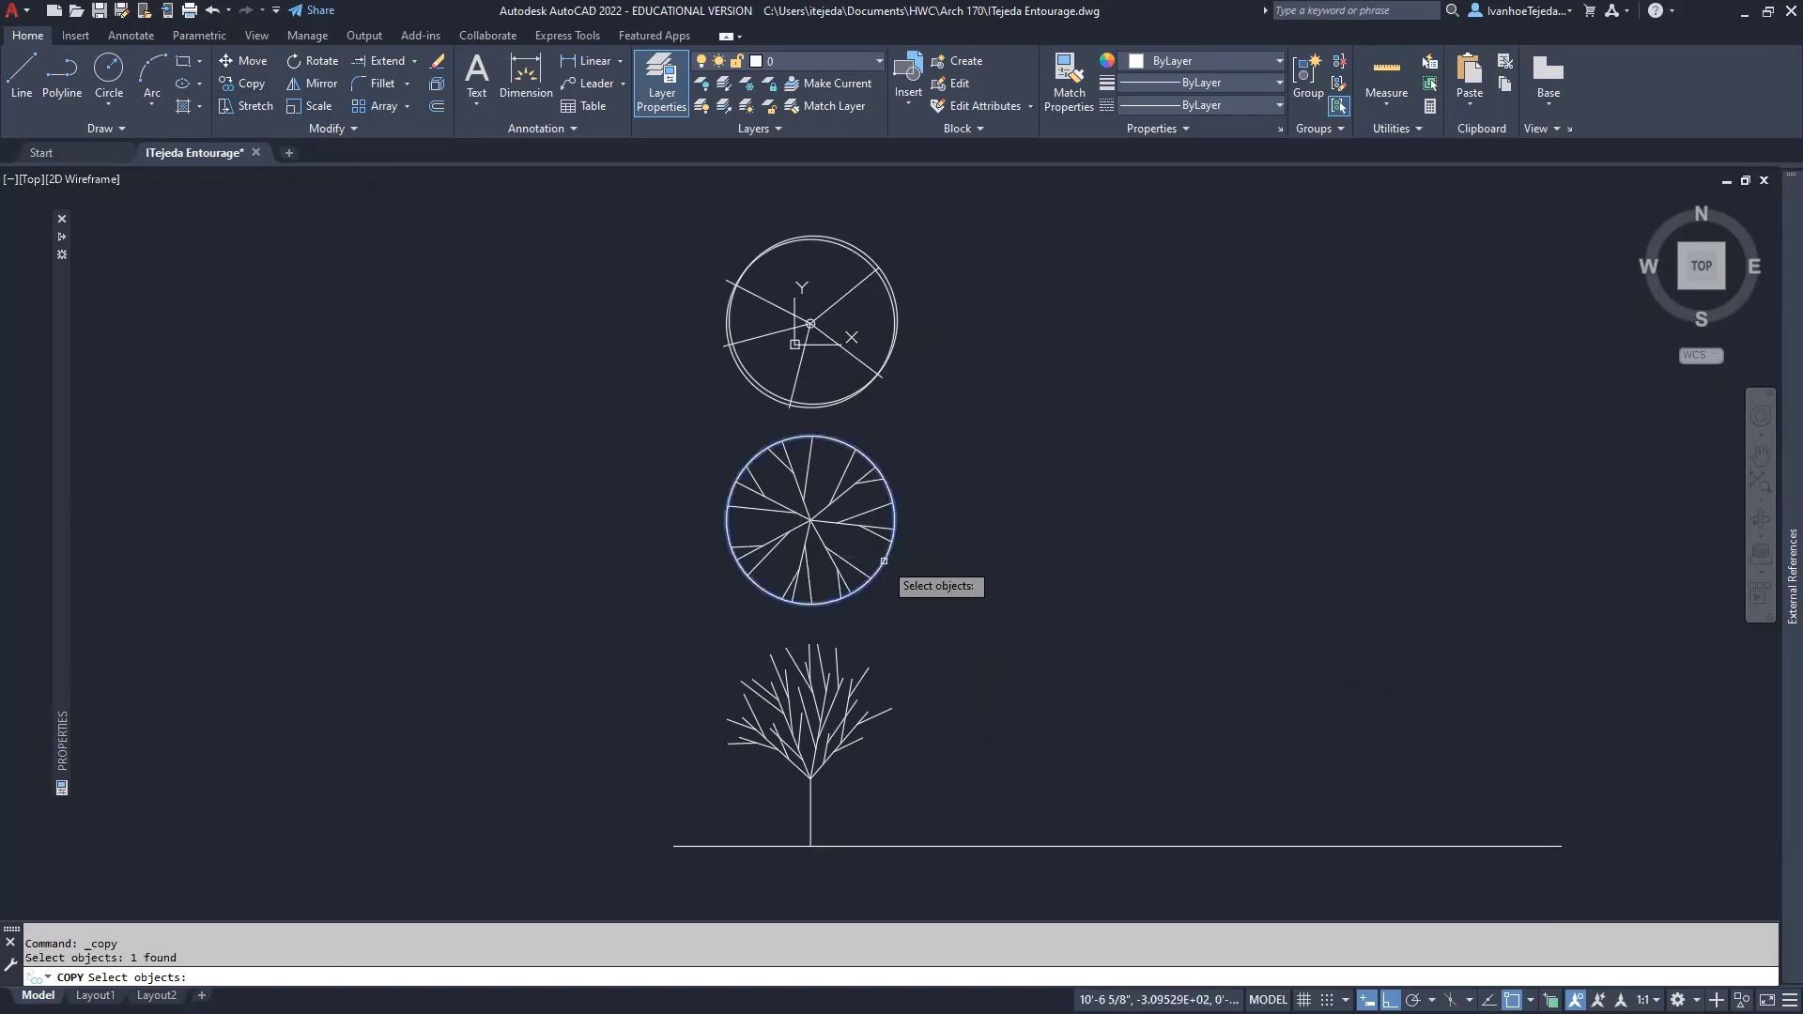
{"action": "key", "text": "Return"}
{"action": "left_click", "coordinate": [967, 579]}
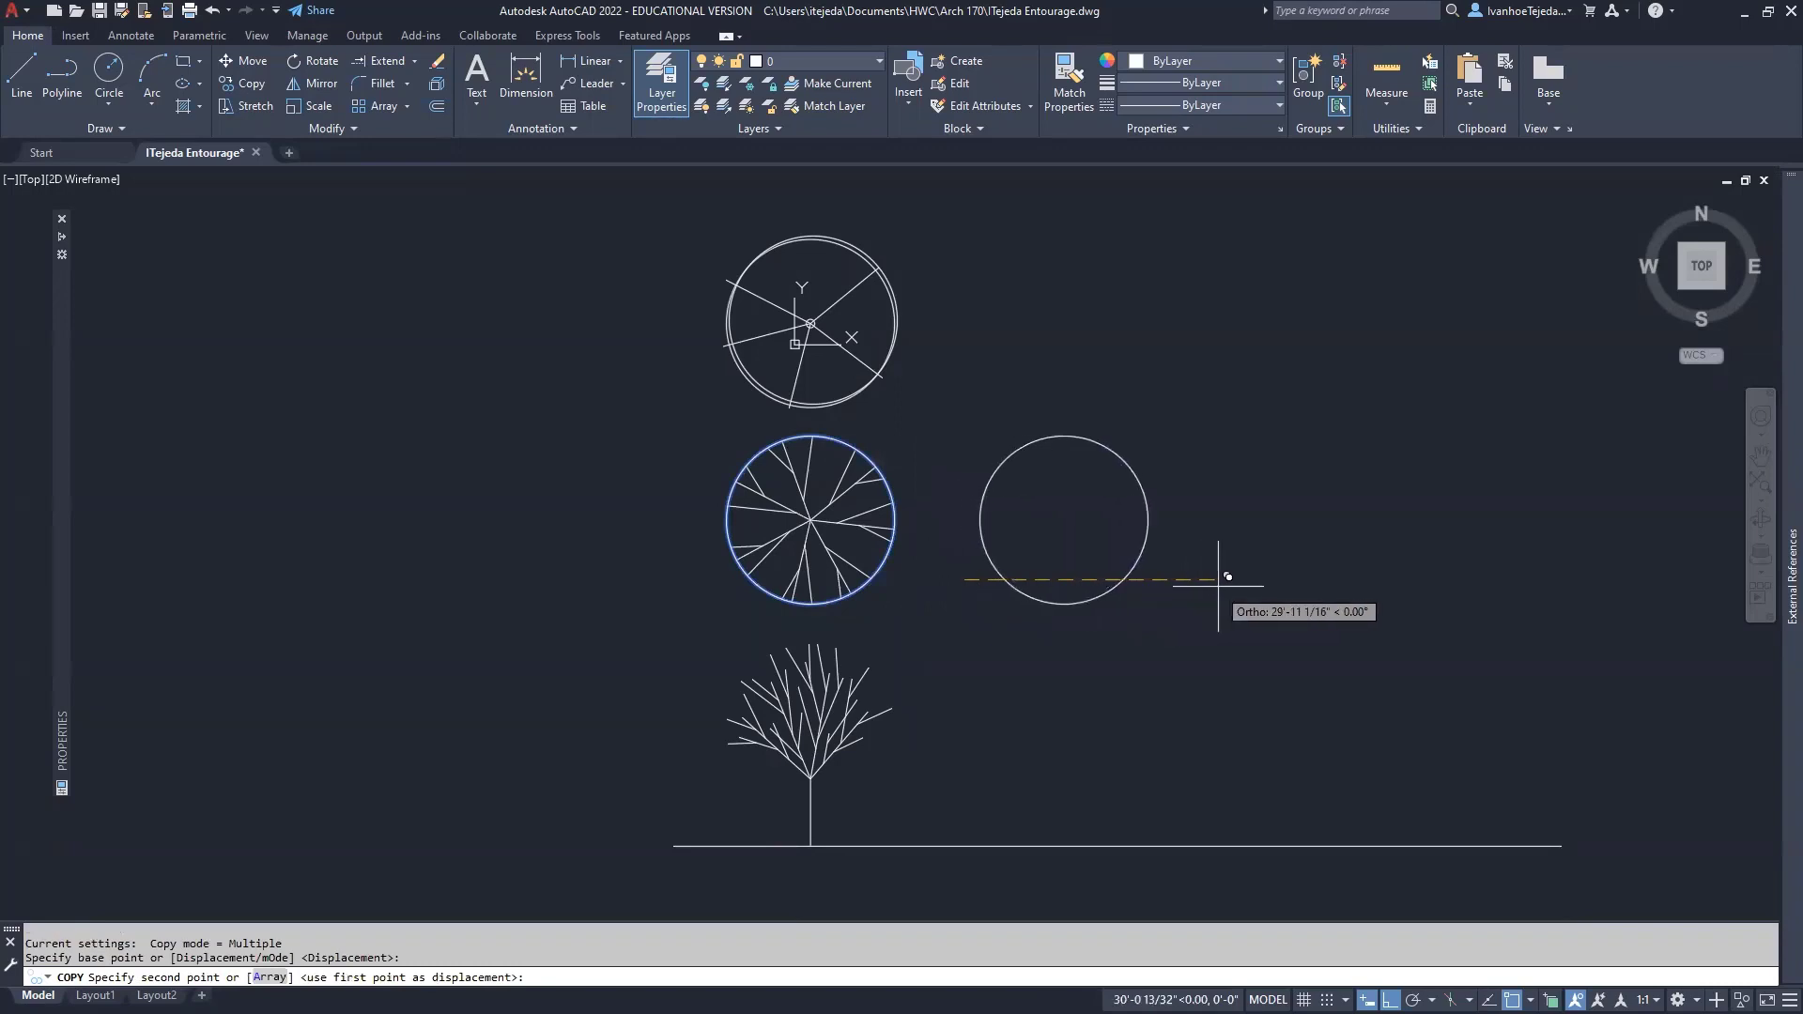
{"action": "left_click", "coordinate": [1220, 586]}
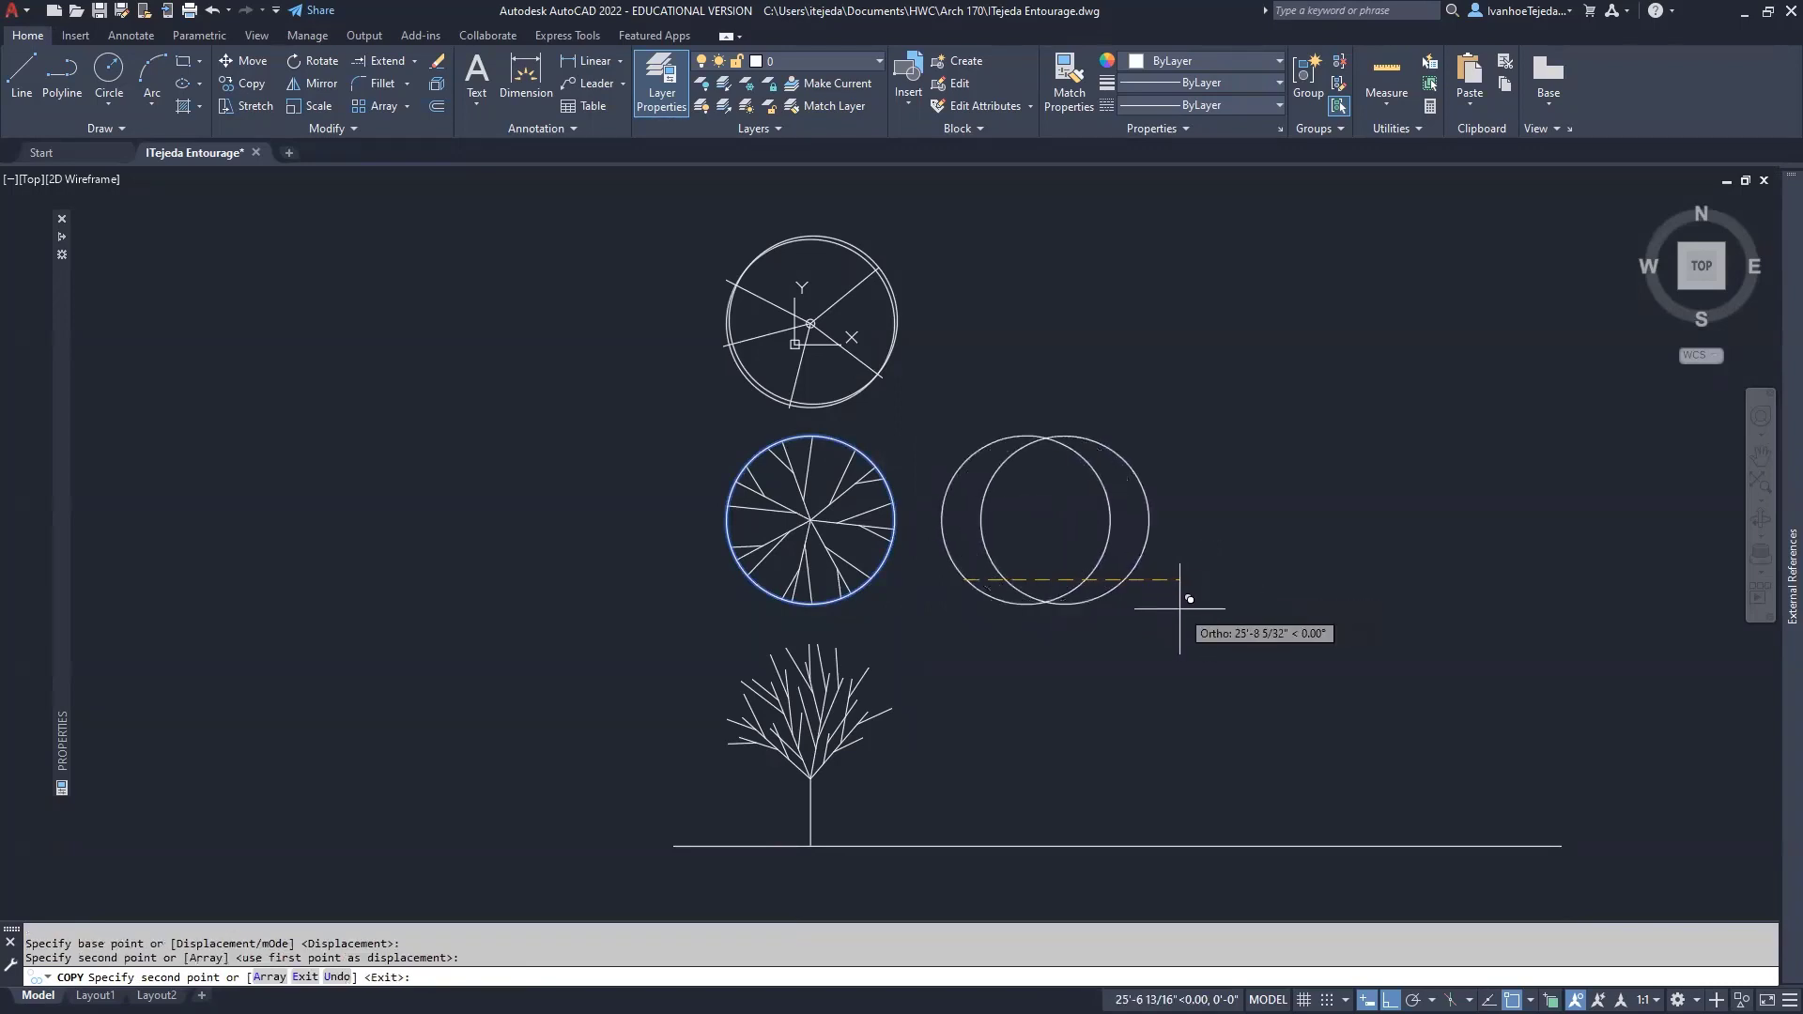
{"action": "key", "text": "Escape"}
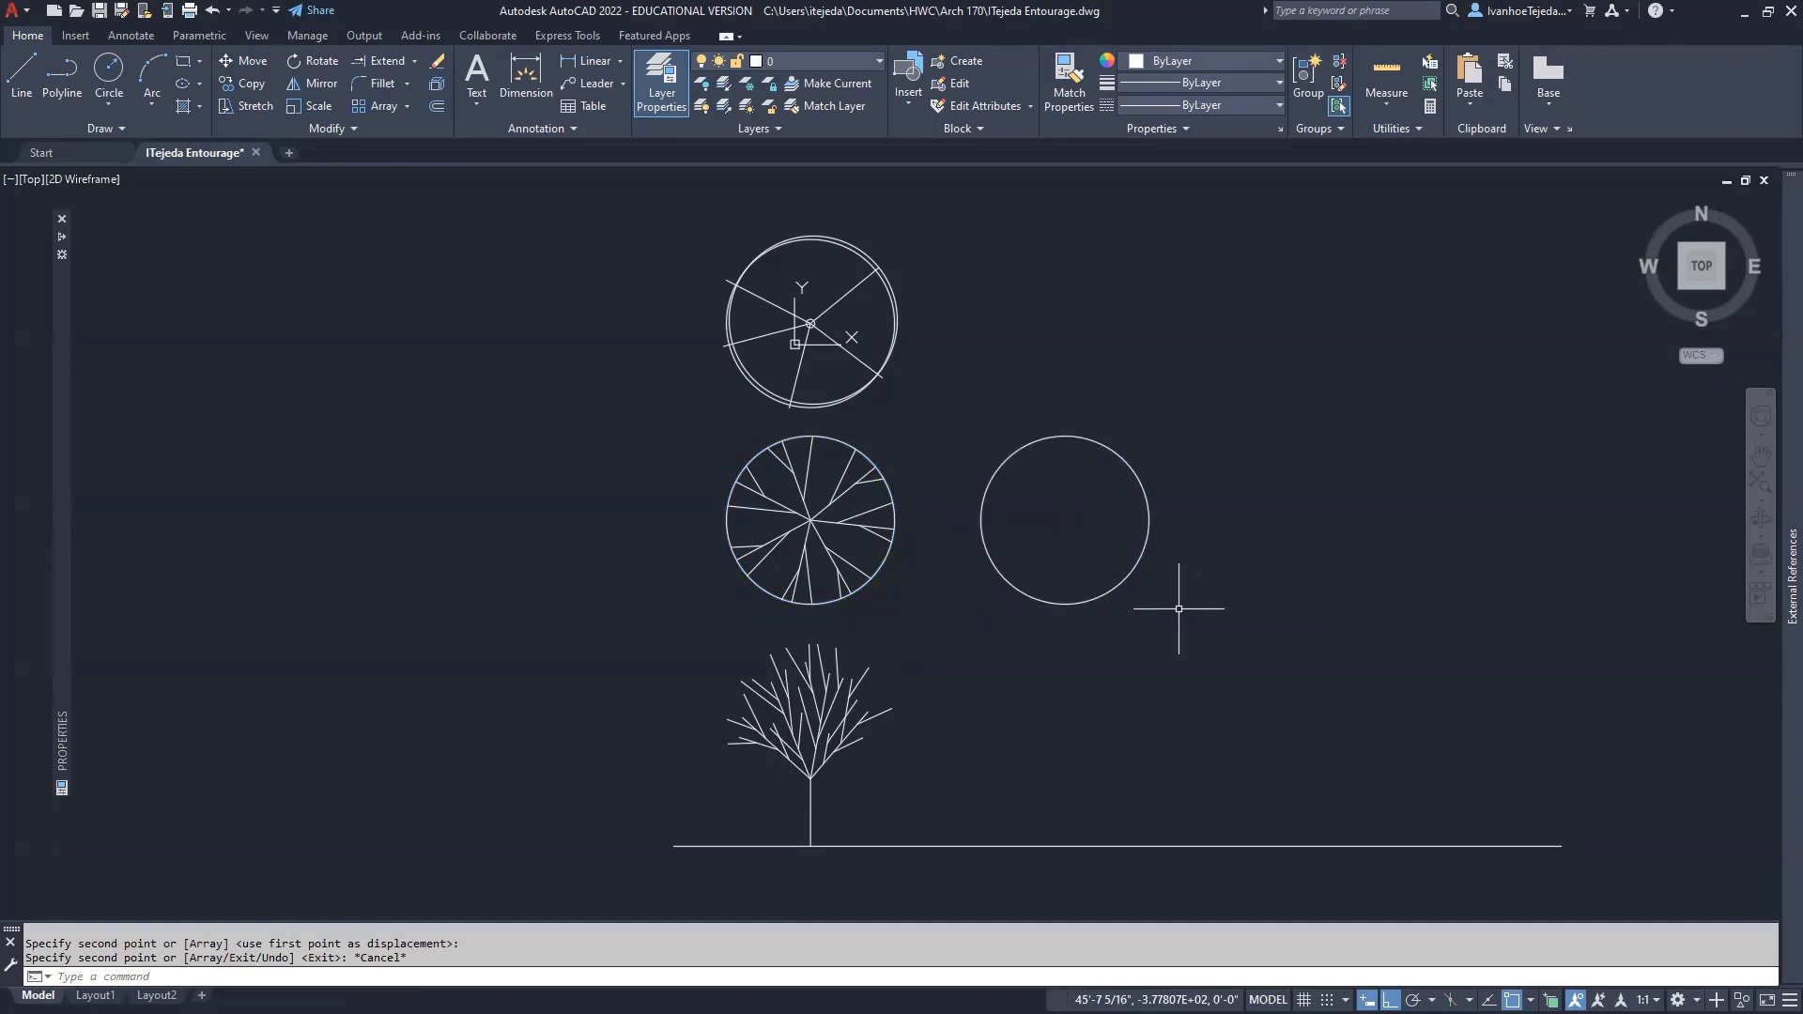
Set the copied circle's diameter to 15'.
{"action": "left_click", "coordinate": [1126, 580]}
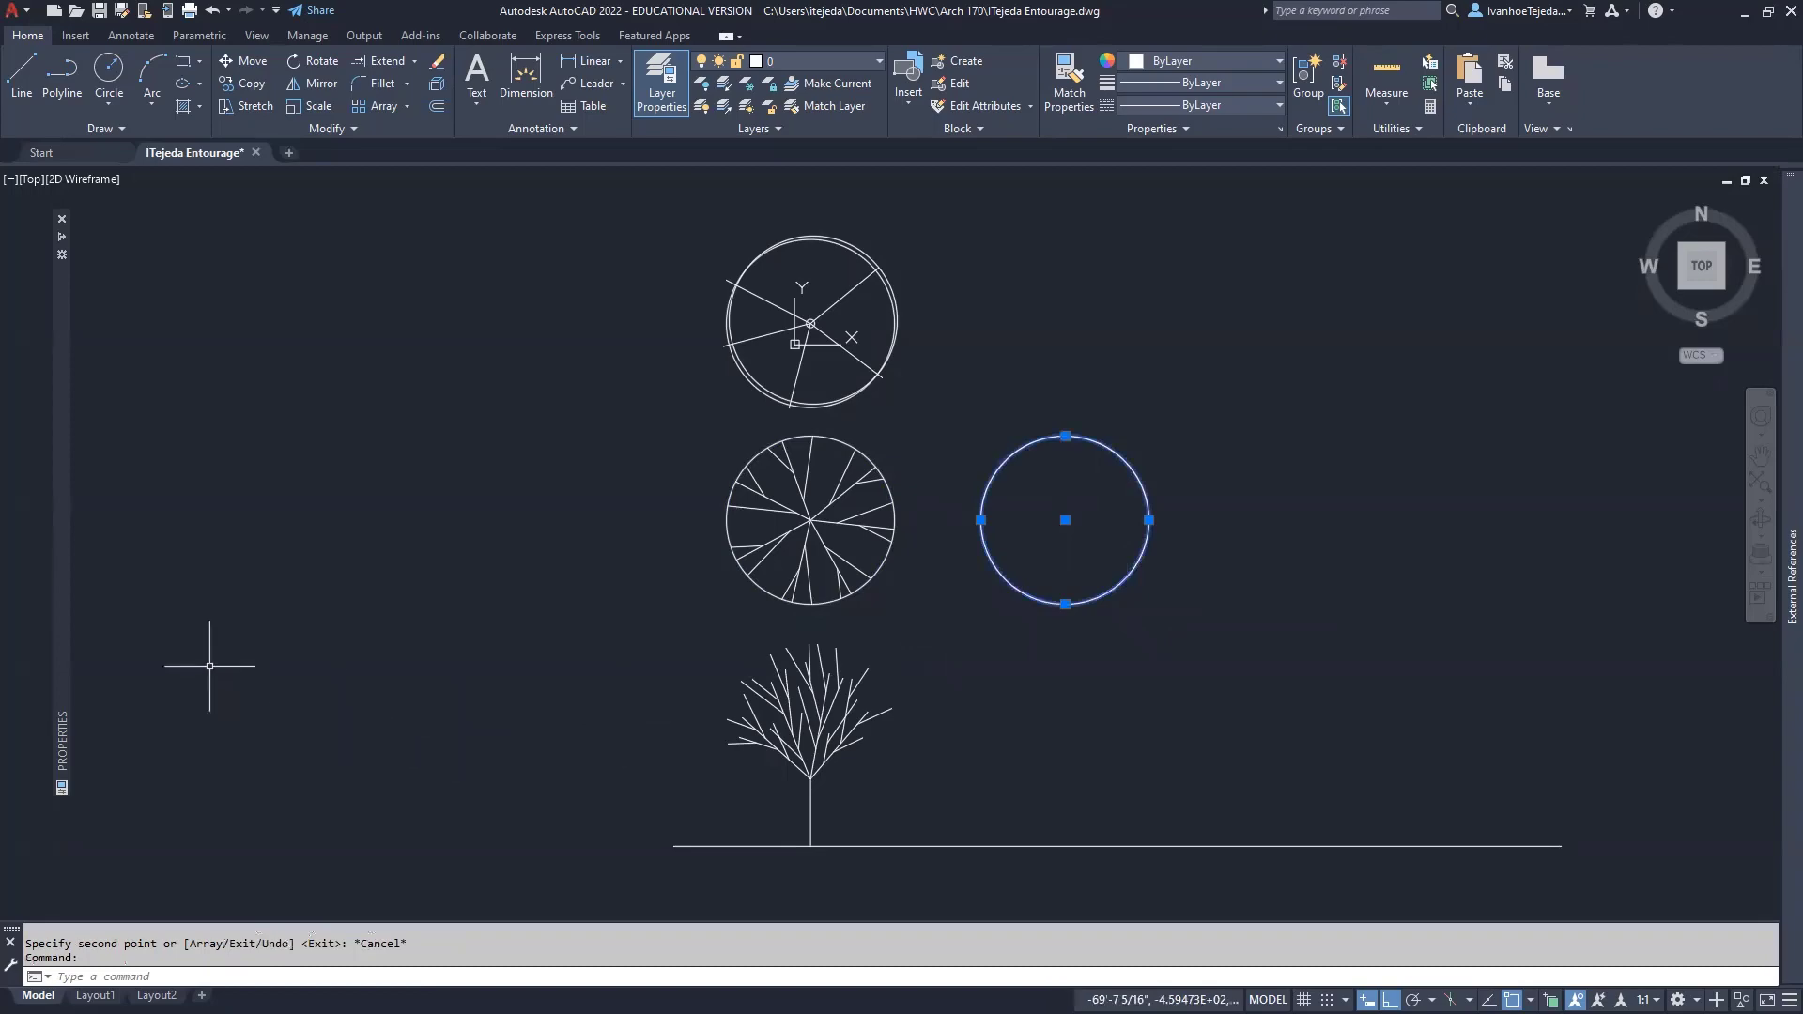
{"action": "mouse_move", "coordinate": [63, 581]}
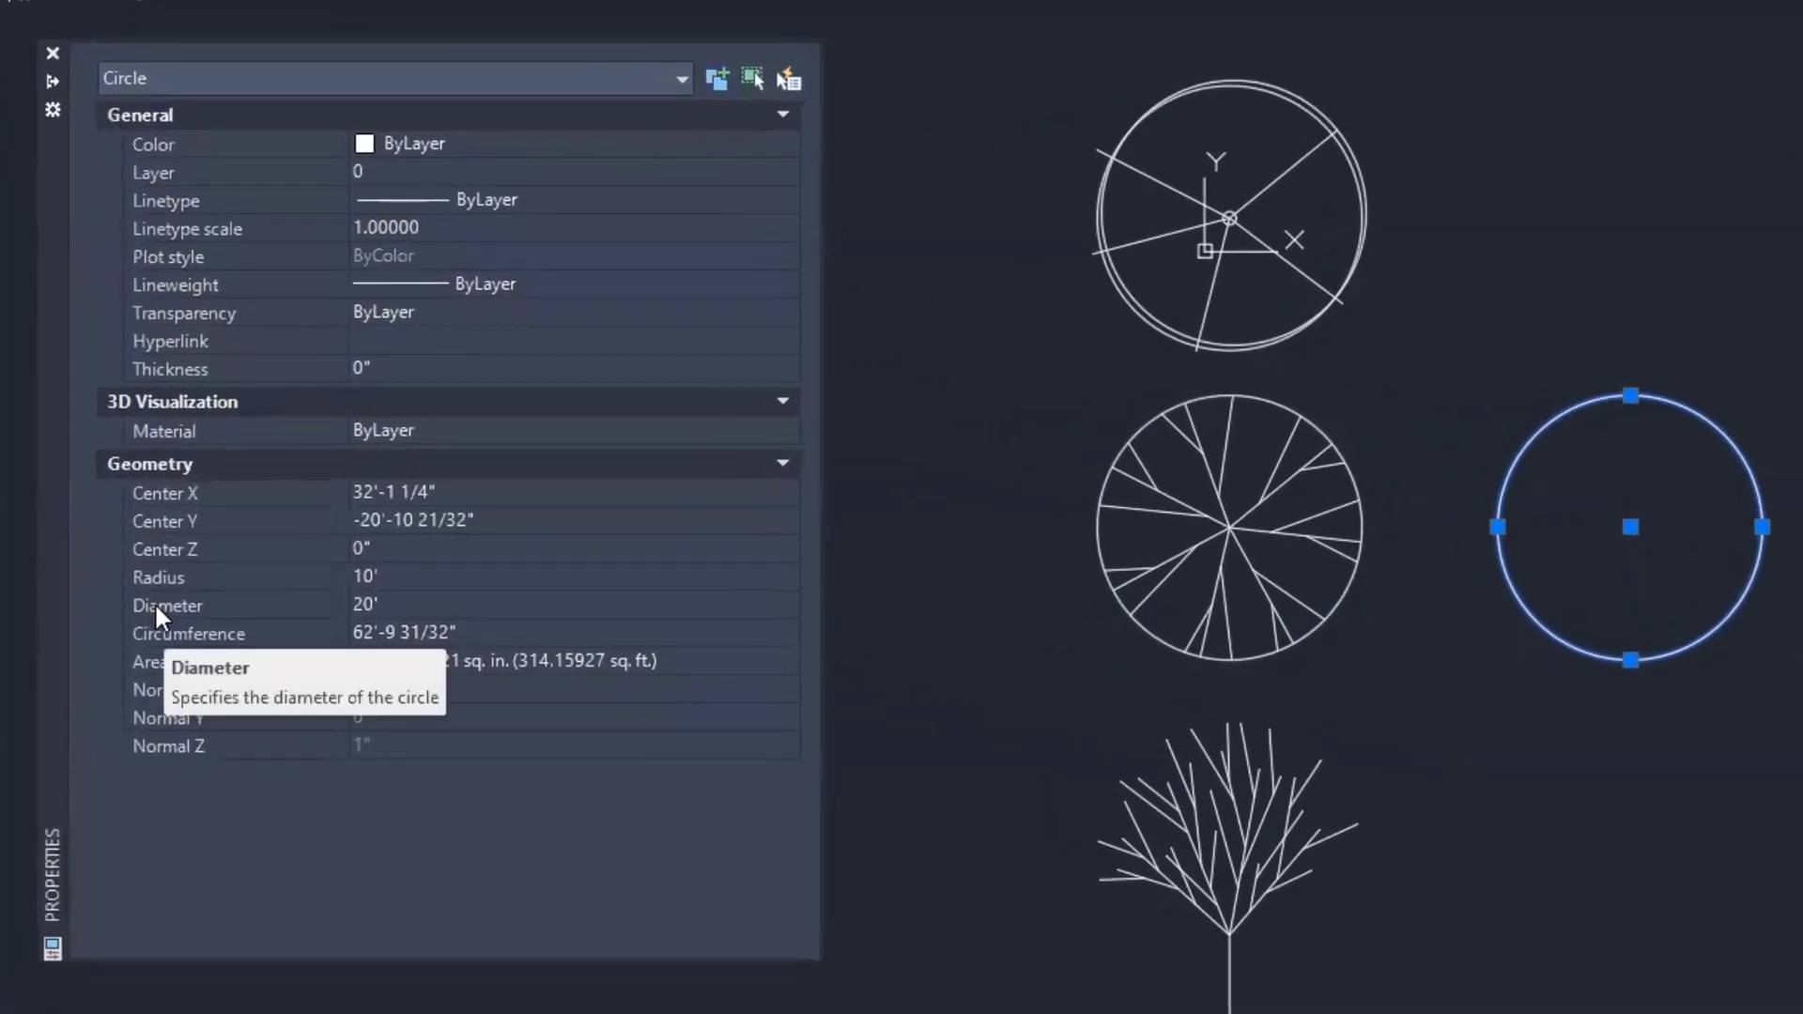
{"action": "left_click", "coordinate": [381, 601]}
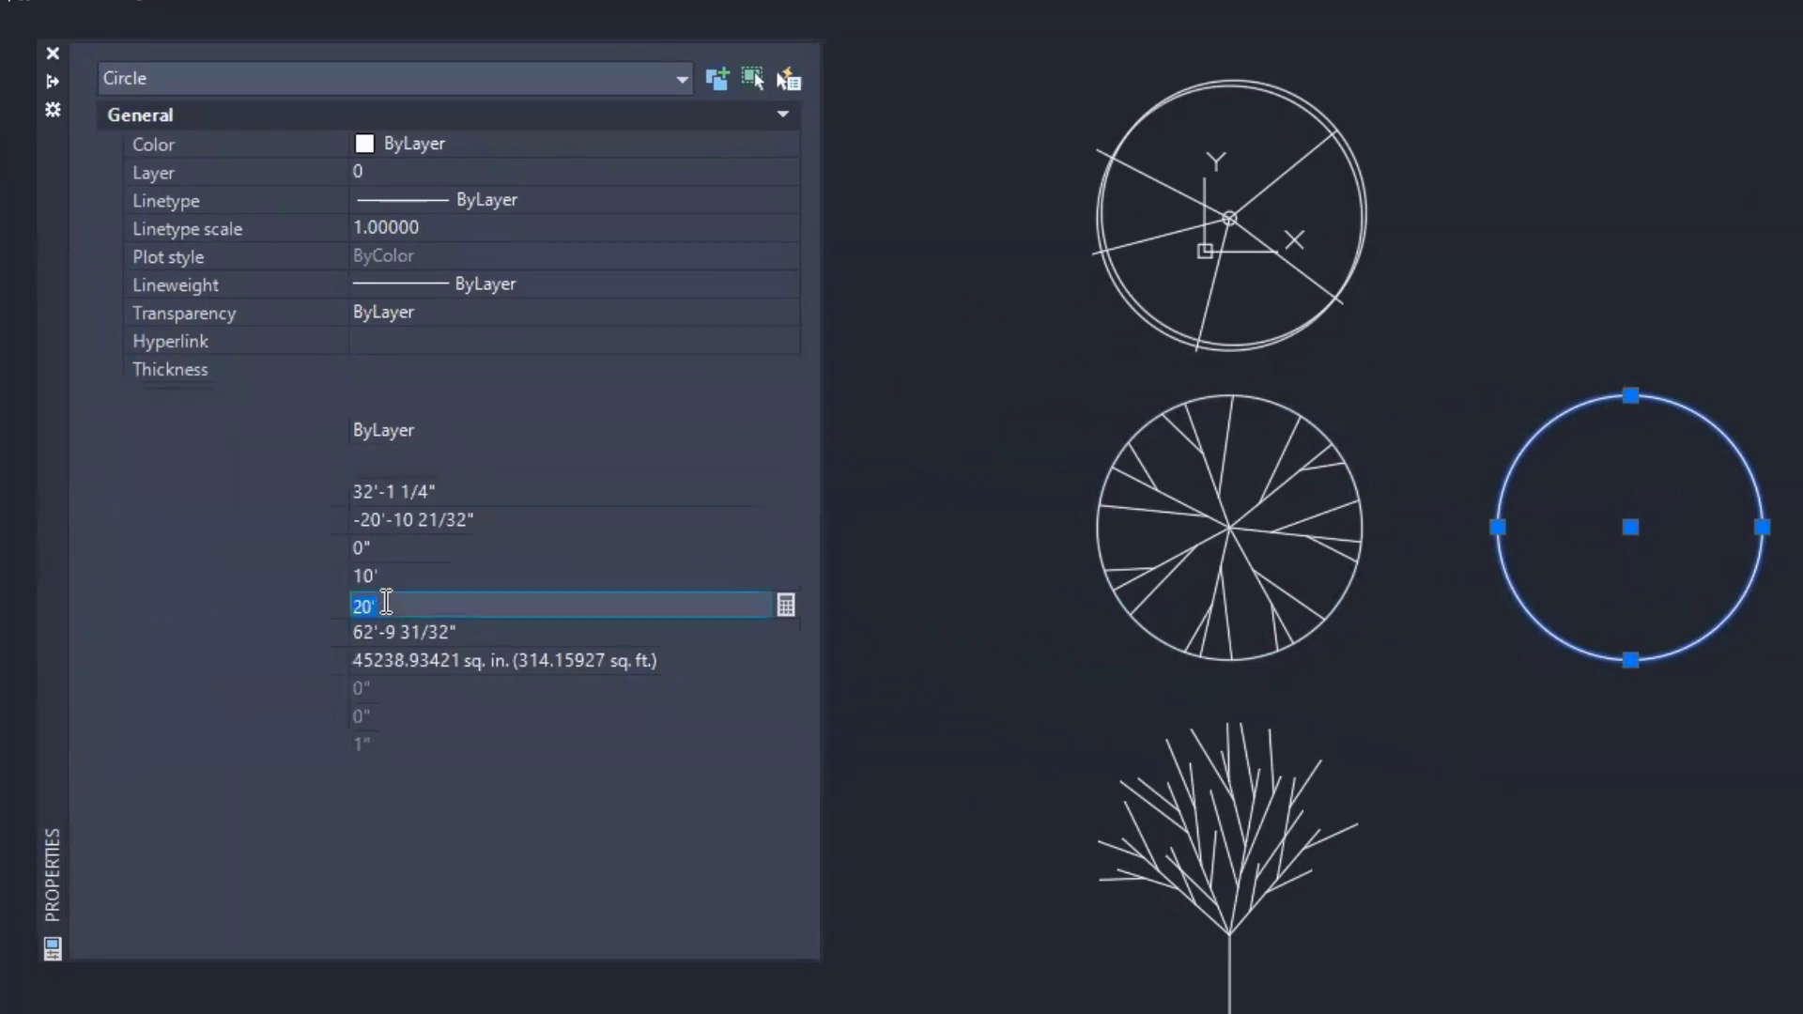
{"action": "type", "text": "15'"}
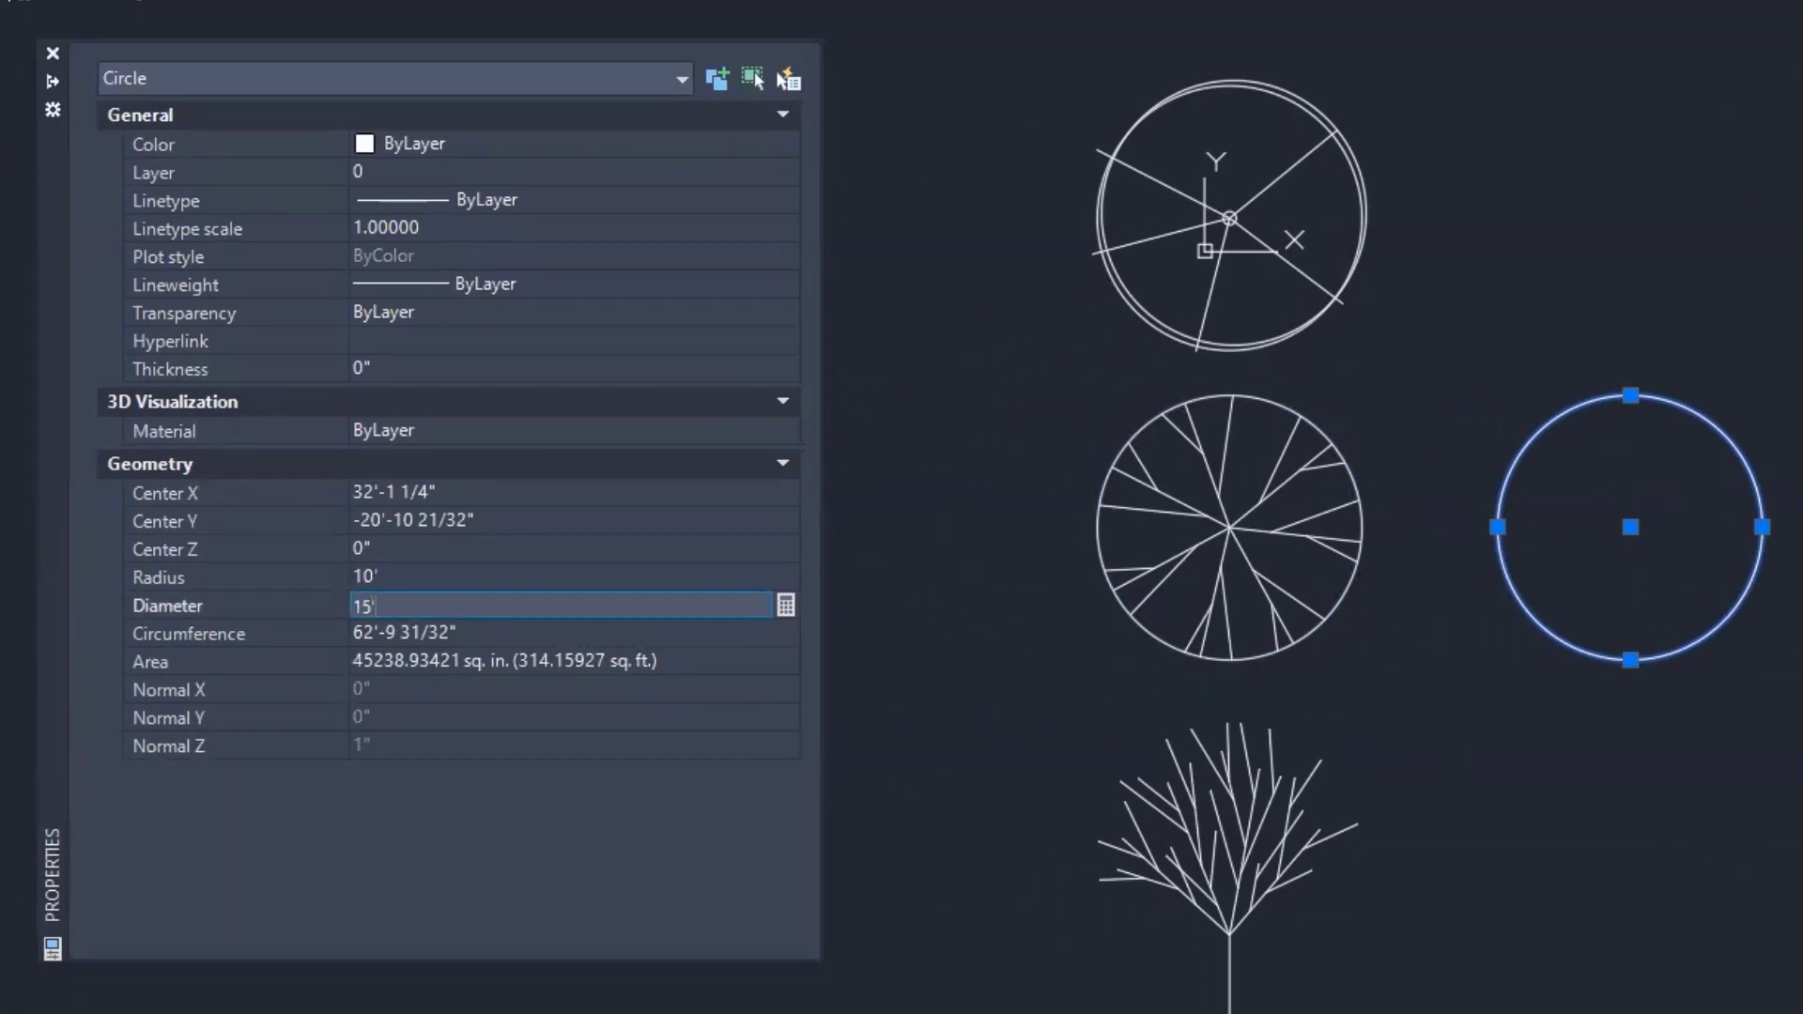
{"action": "key", "text": "Tab"}
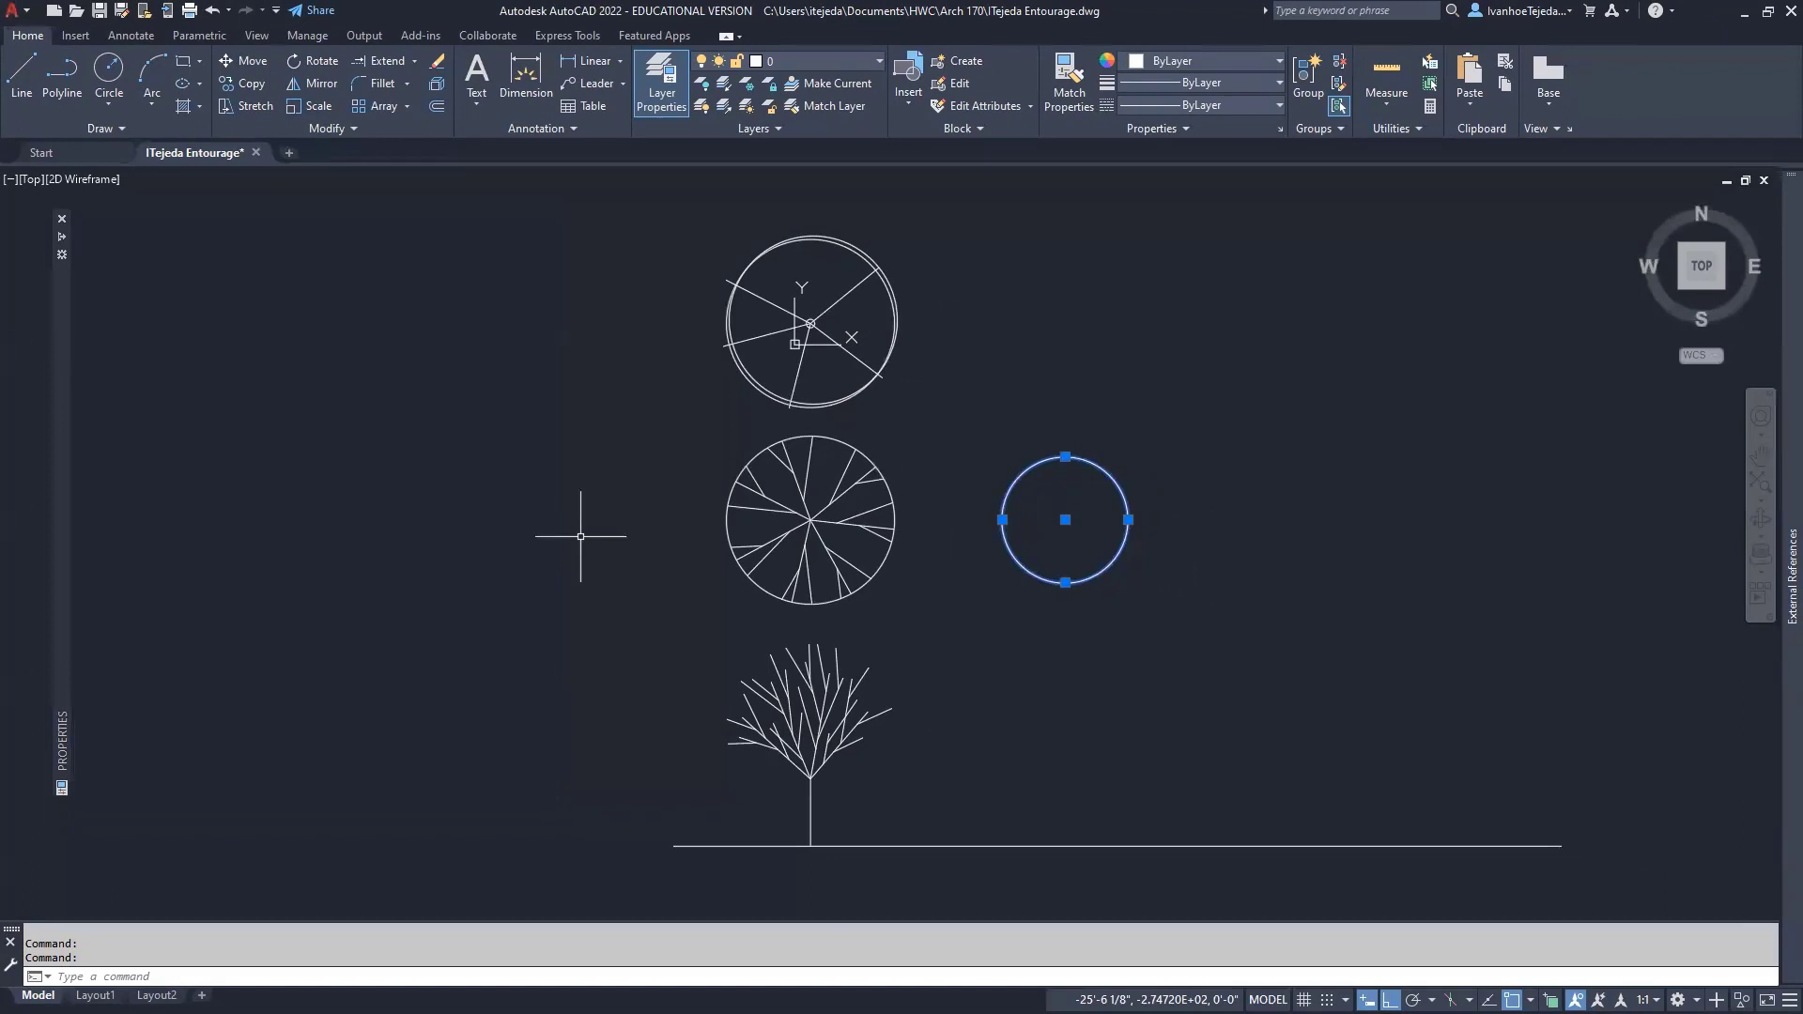
{"action": "key", "text": "Escape"}
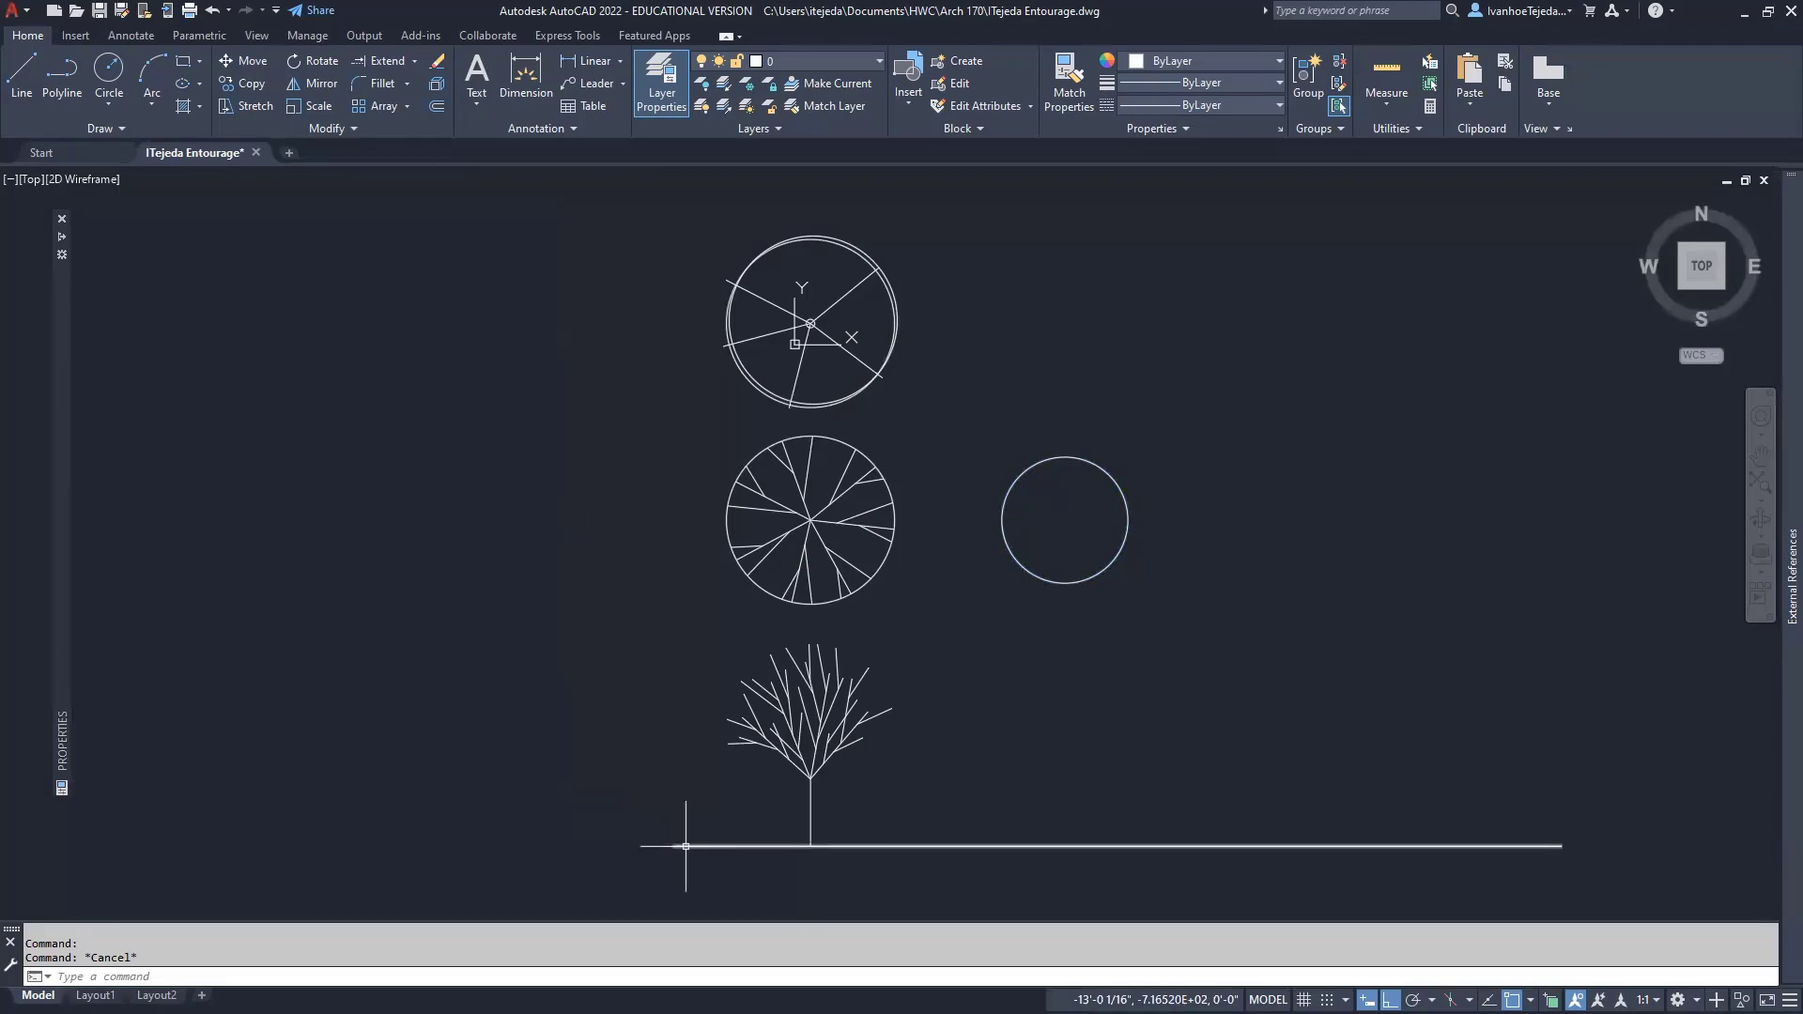
Check the second column of tree symbols in Entourage.pdf, and copy the 15' circle straight up beside the top tree symbol.
{"action": "key", "text": "alt+Tab"}
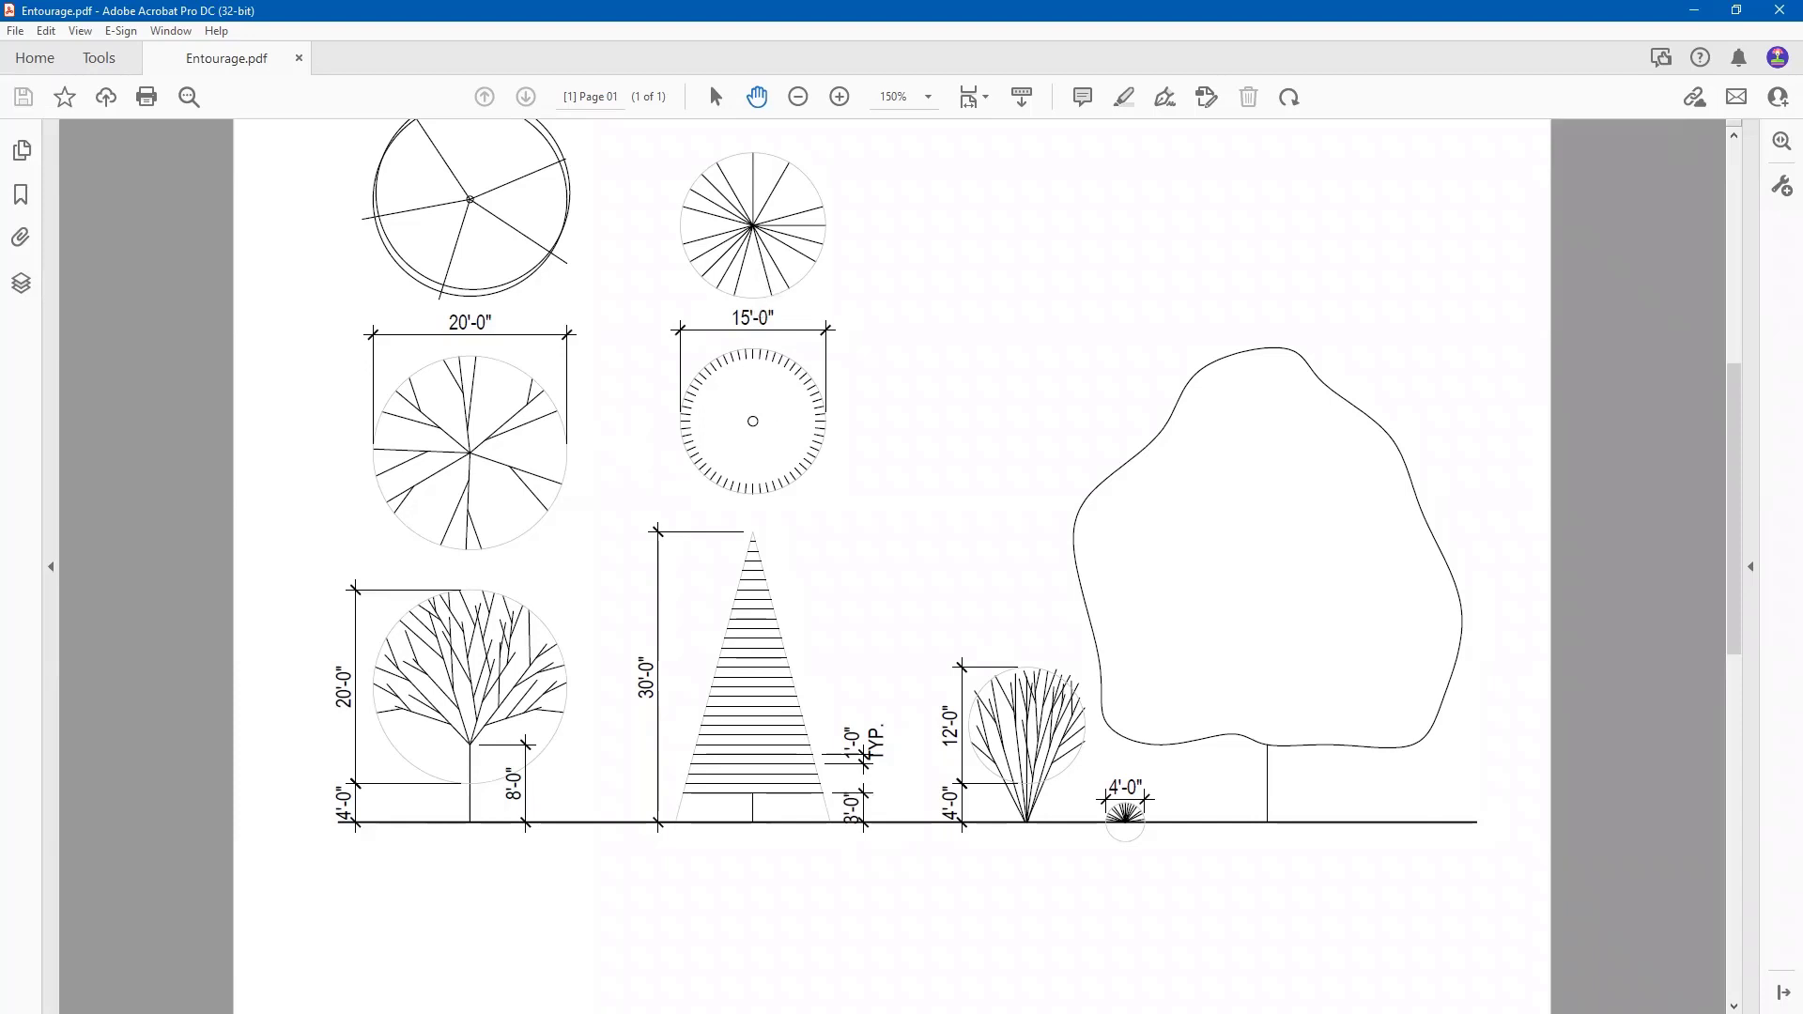
{"action": "left_click", "coordinate": [902, 1013]}
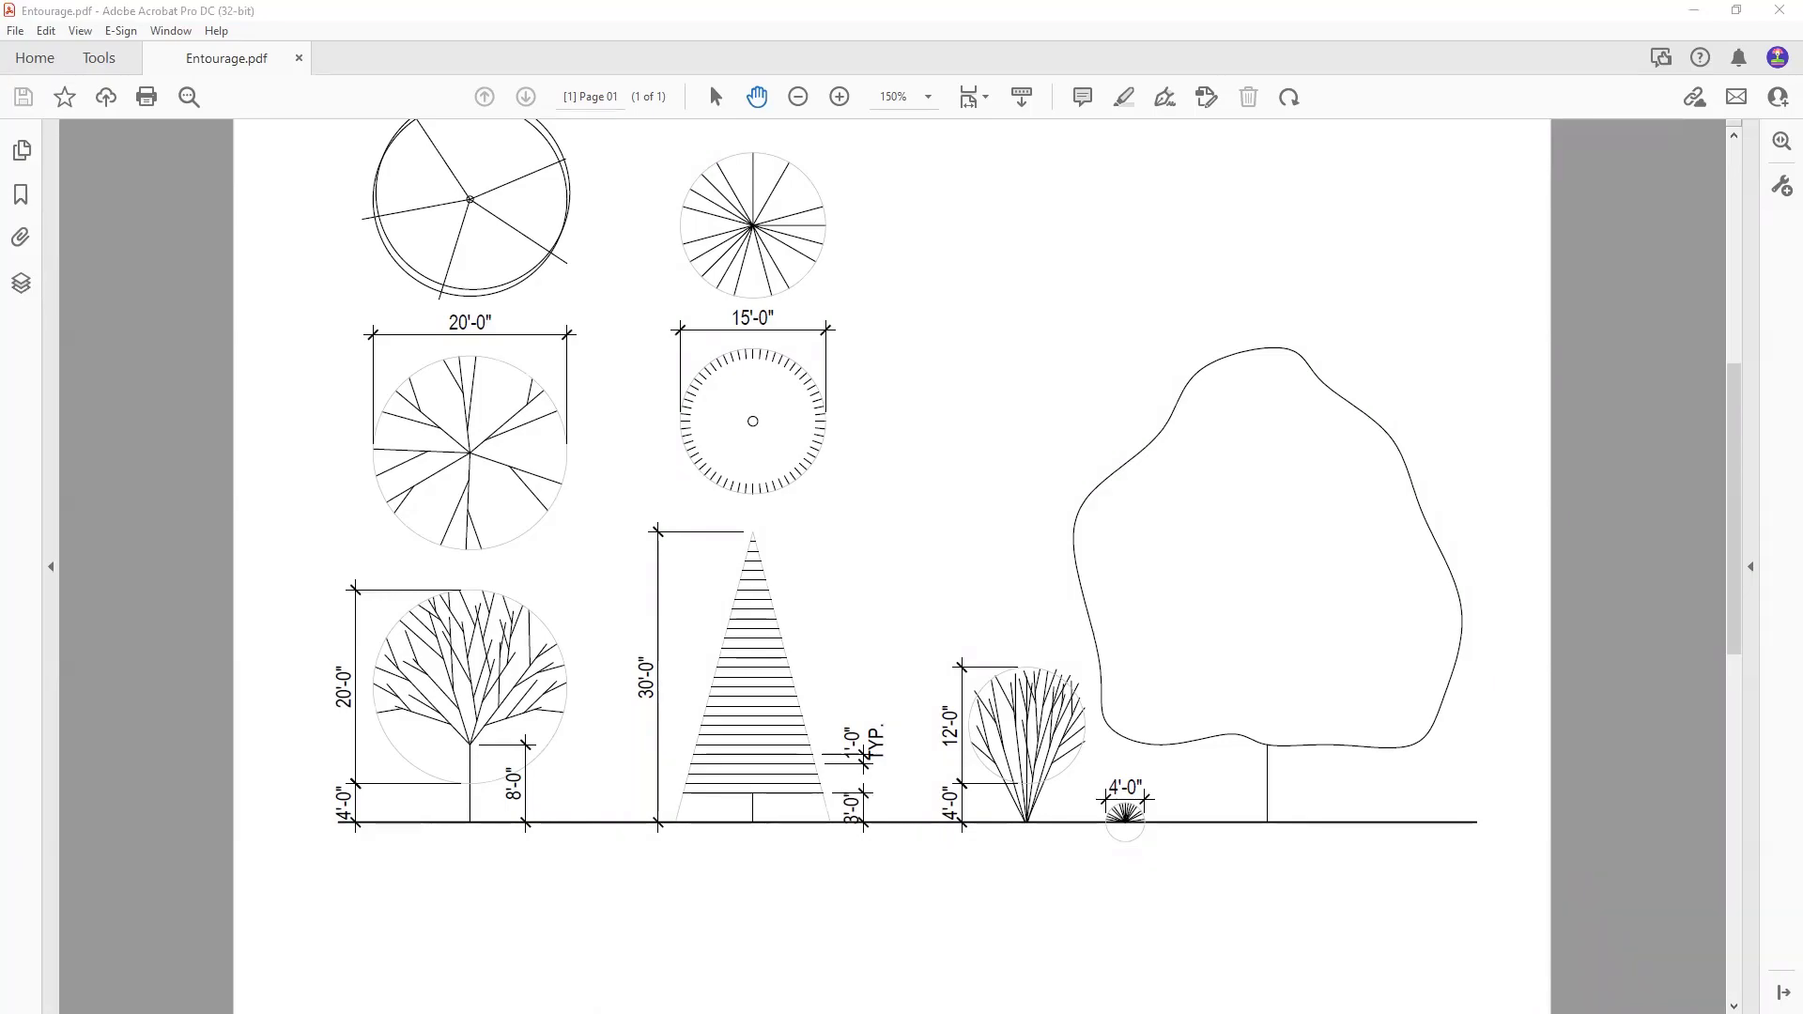
{"action": "key", "text": "alt+Tab"}
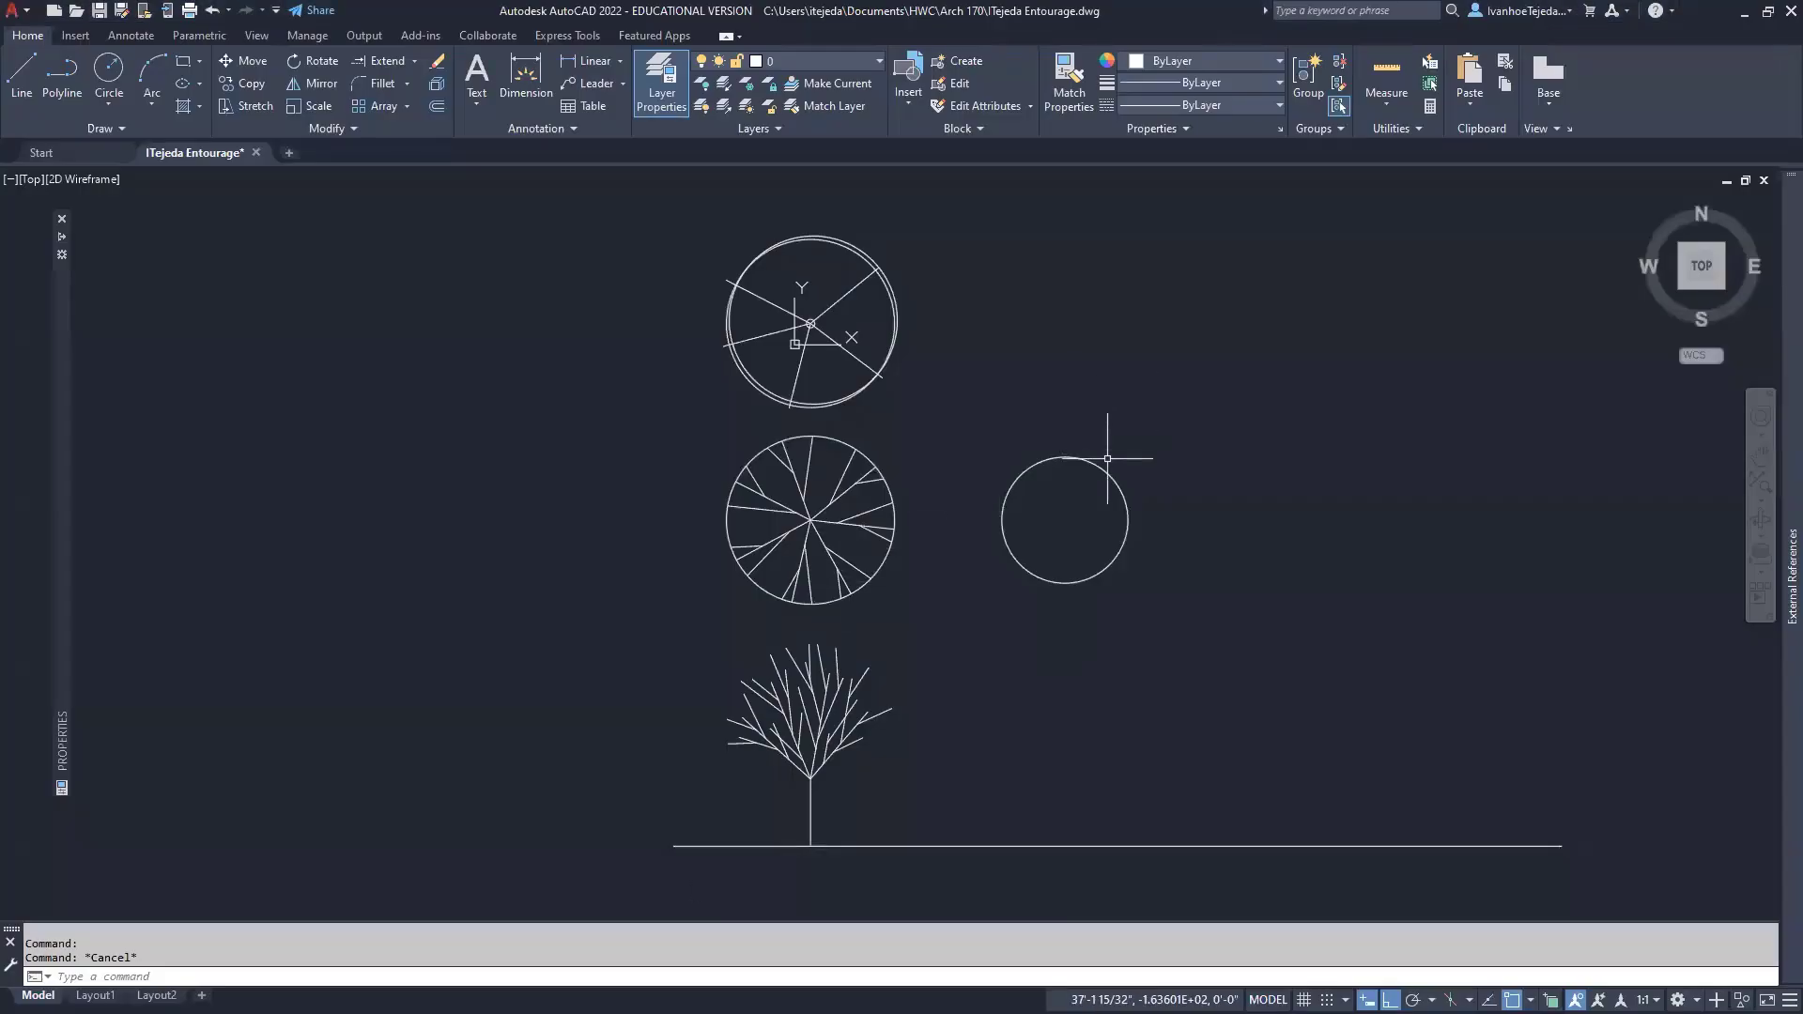
{"action": "right_click", "coordinate": [1054, 371]}
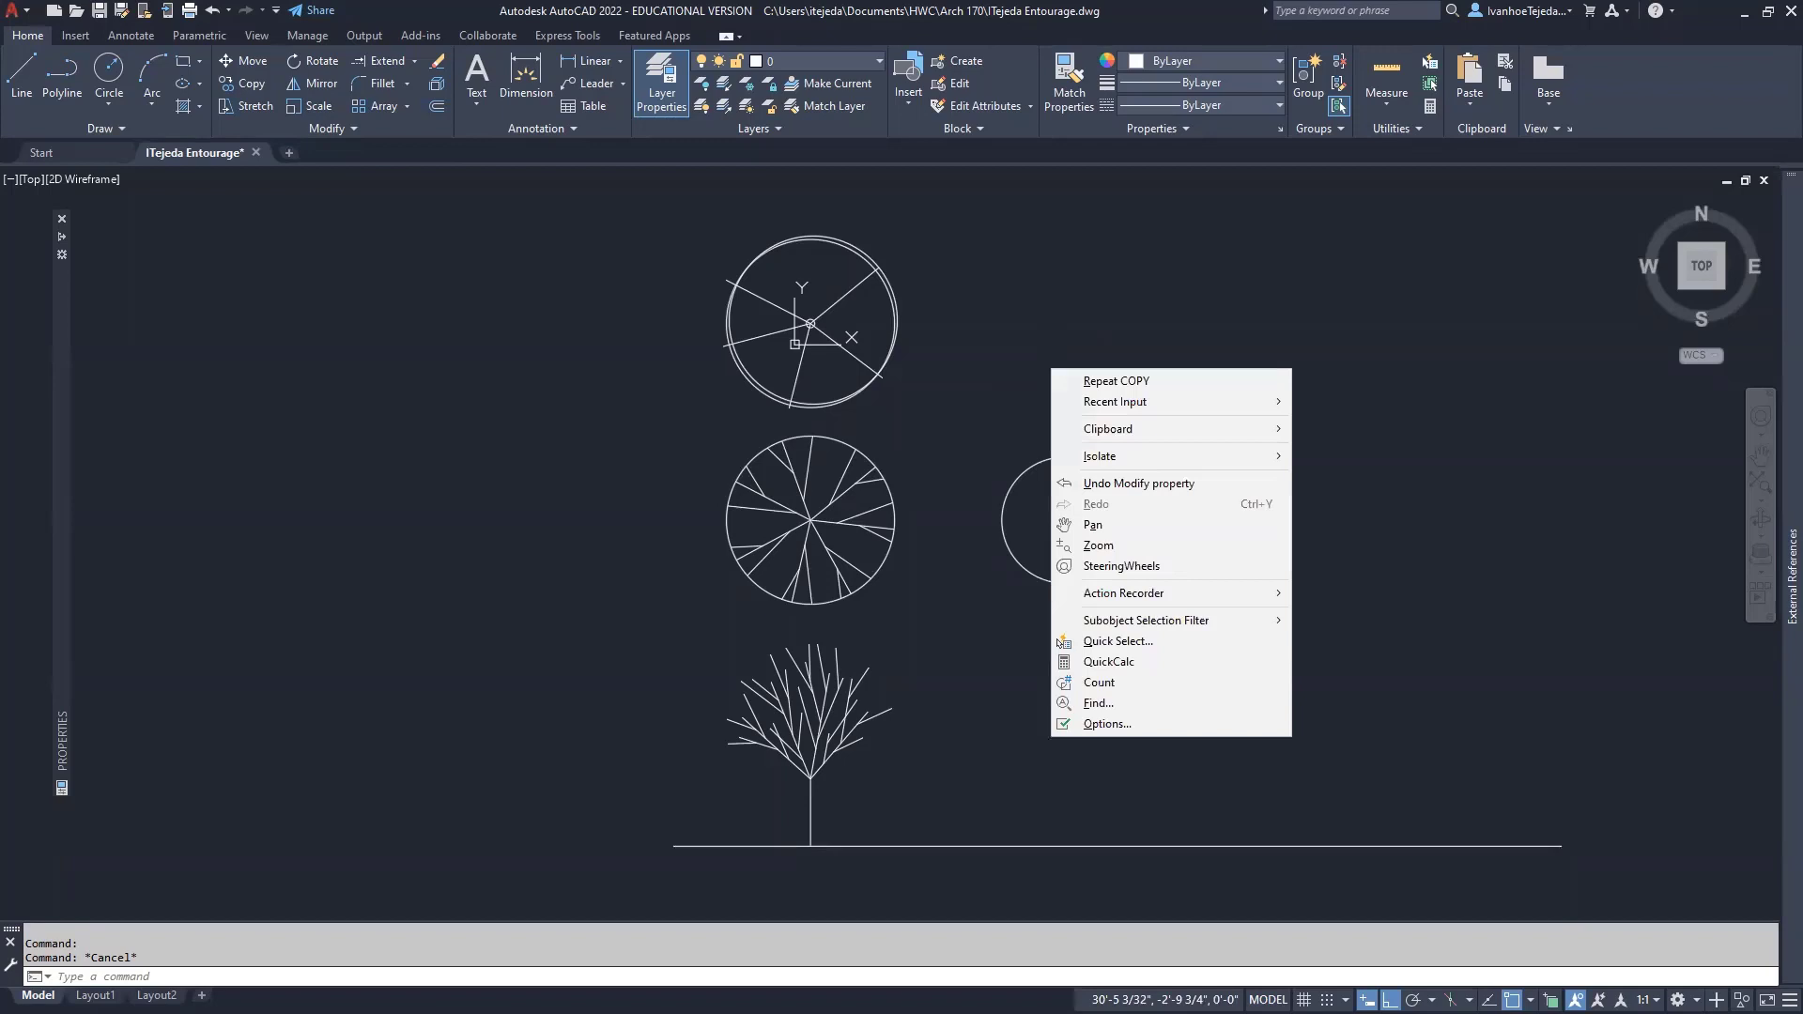
{"action": "left_click", "coordinate": [1113, 380]}
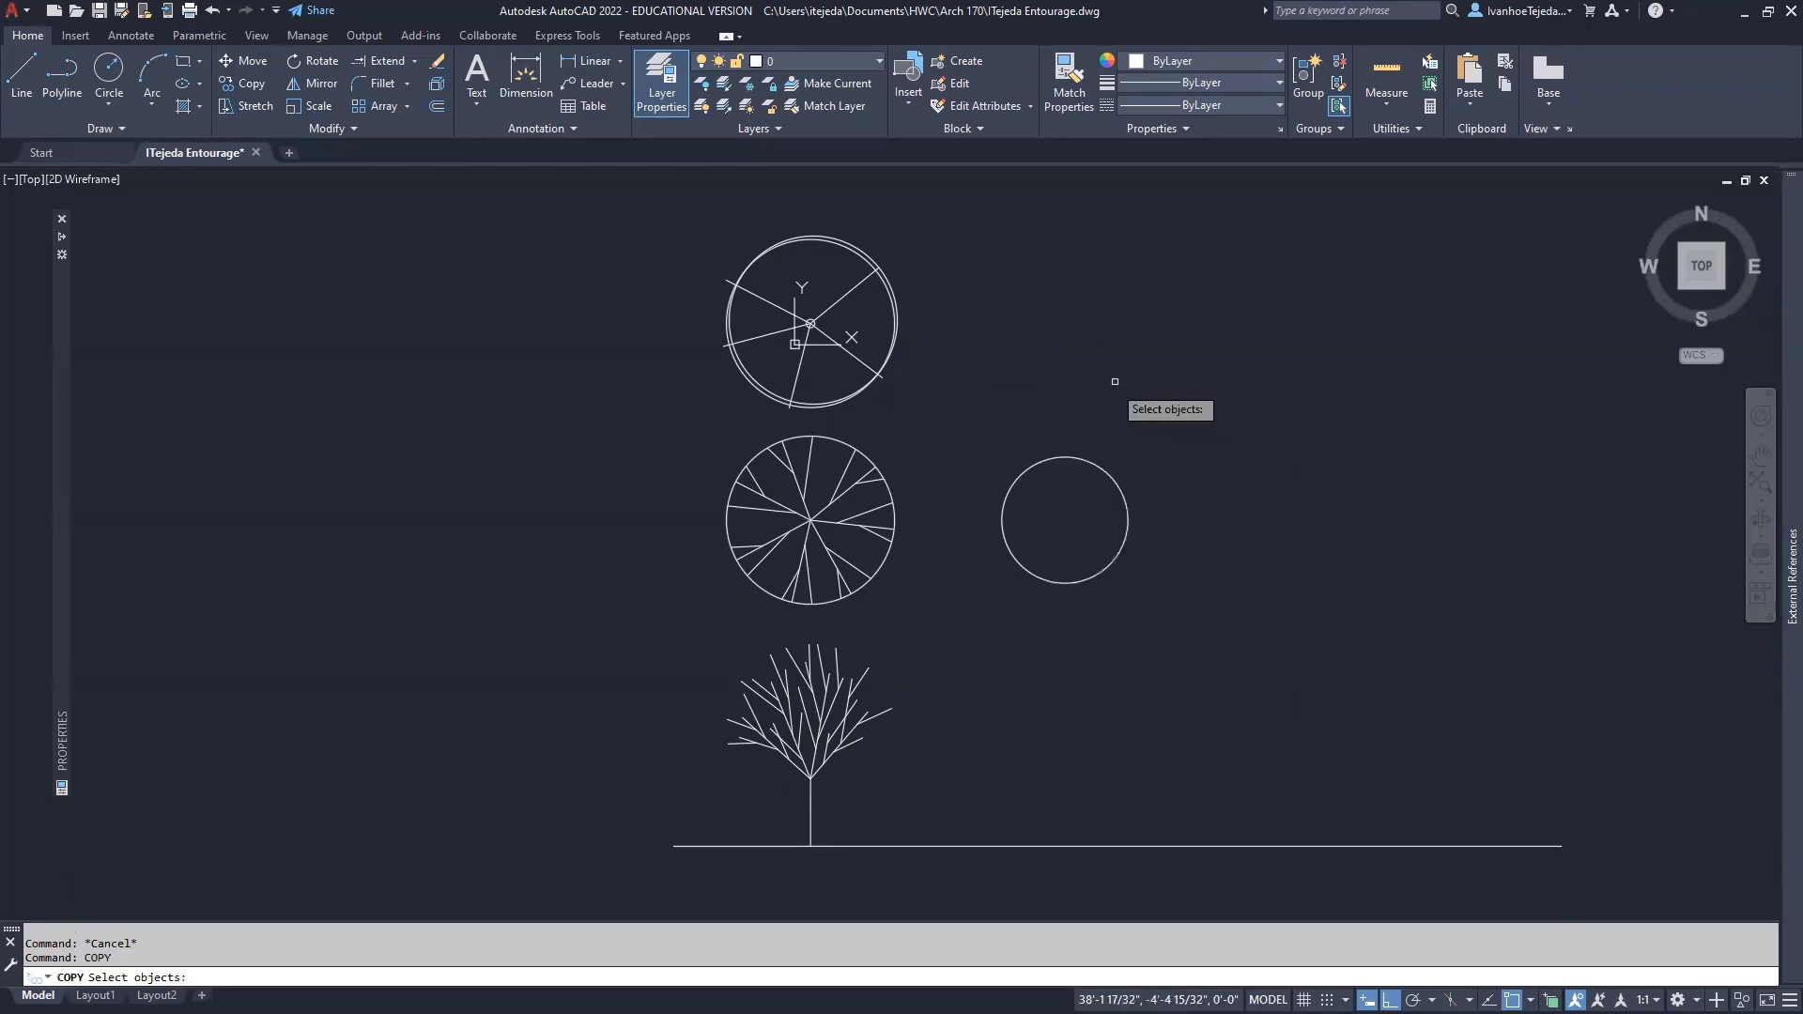
{"action": "left_click", "coordinate": [1103, 471]}
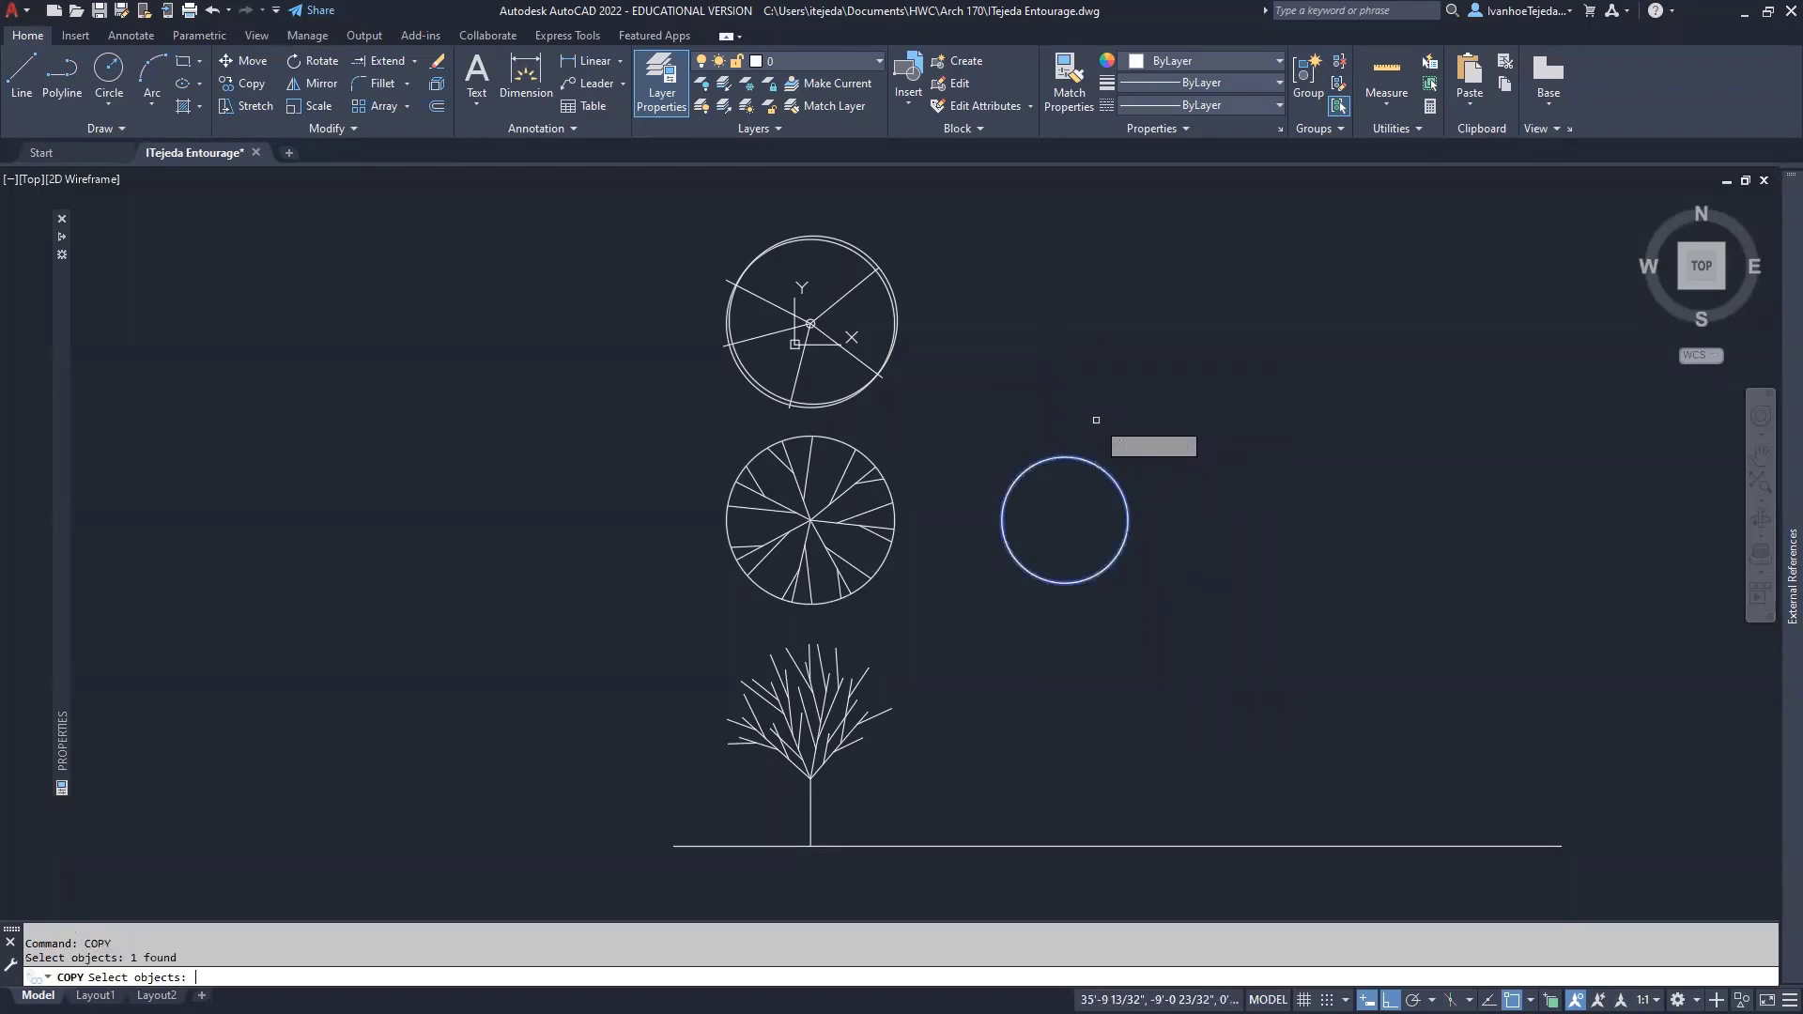
{"action": "key", "text": "Return"}
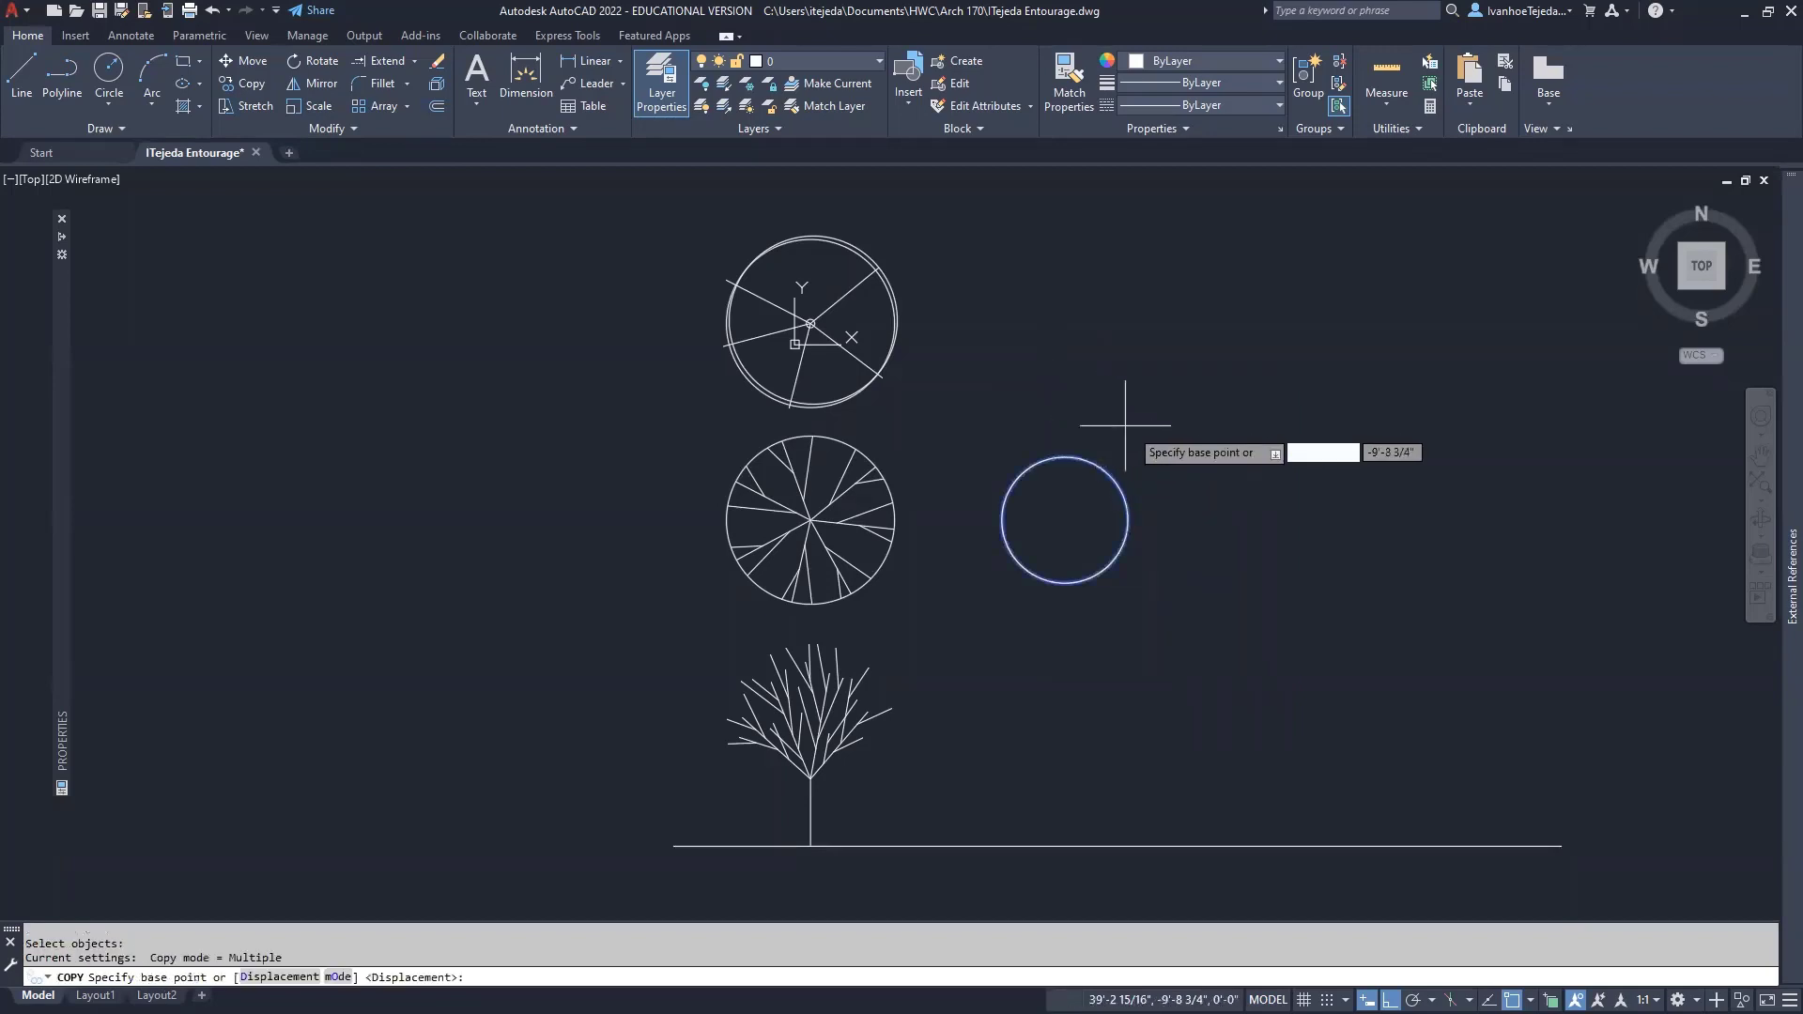
{"action": "left_click", "coordinate": [1180, 523]}
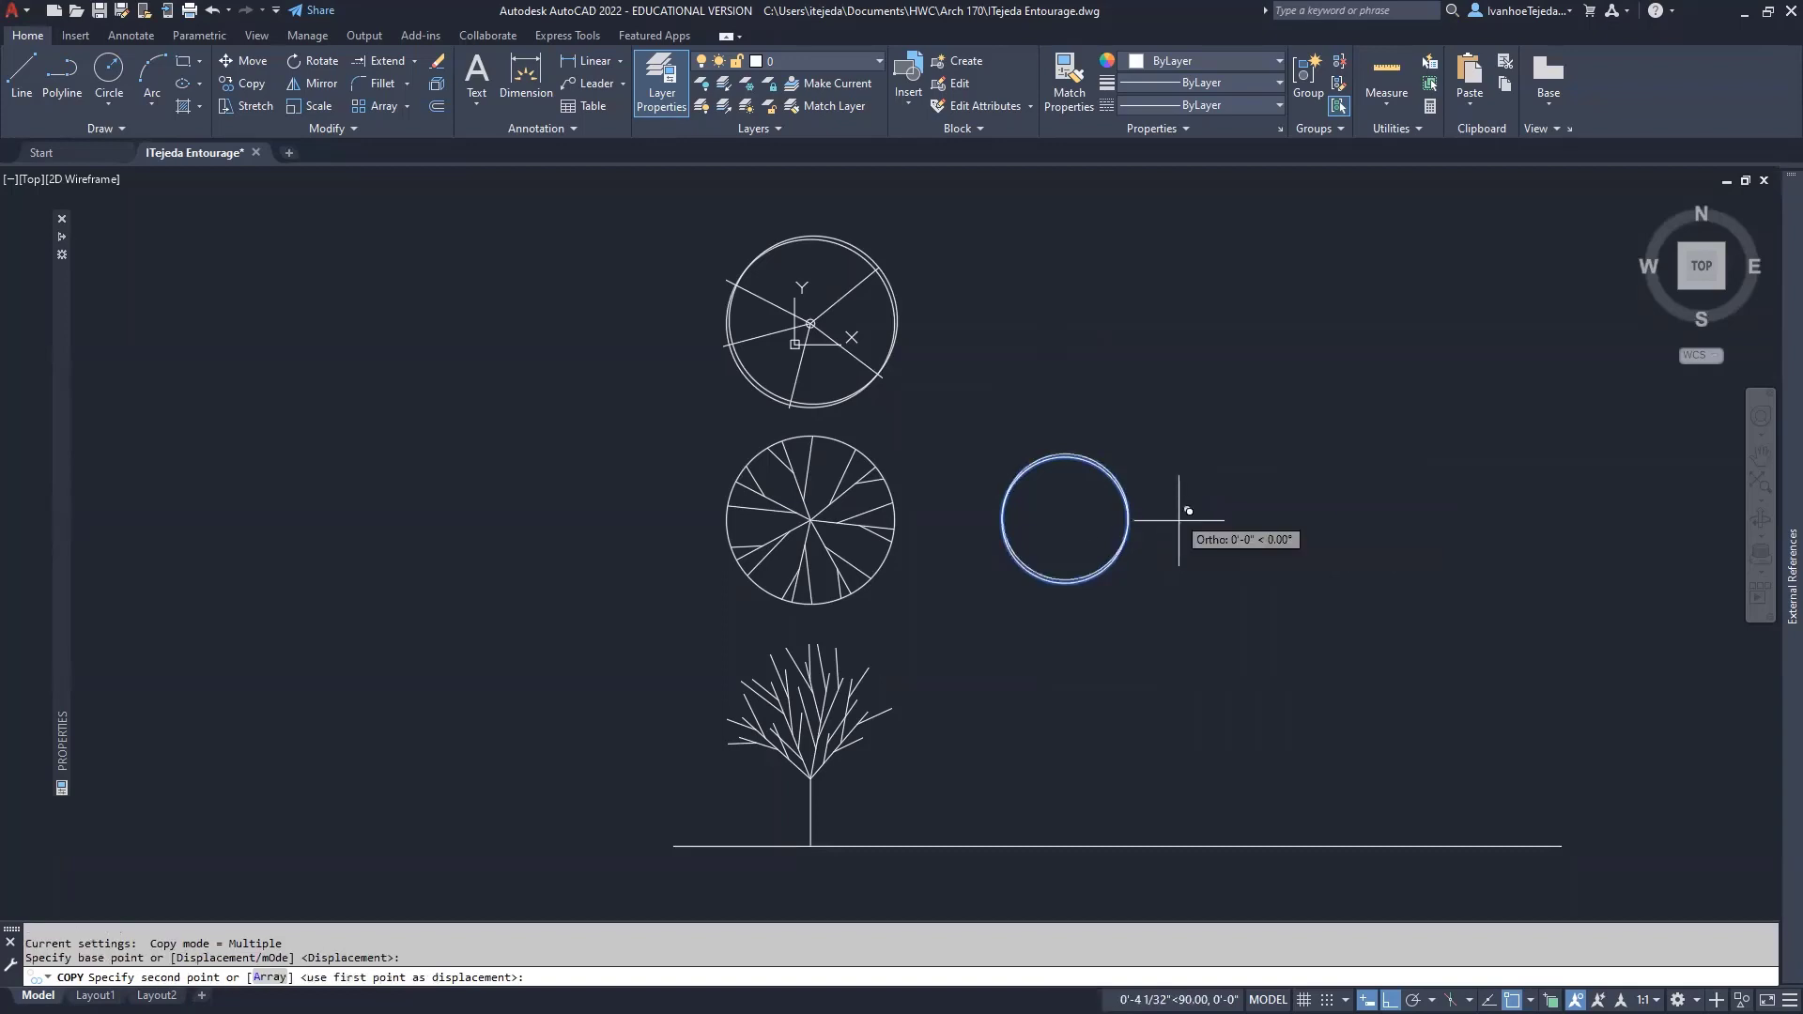
{"action": "left_click", "coordinate": [1193, 340]}
{"action": "right_click", "coordinate": [1273, 358]}
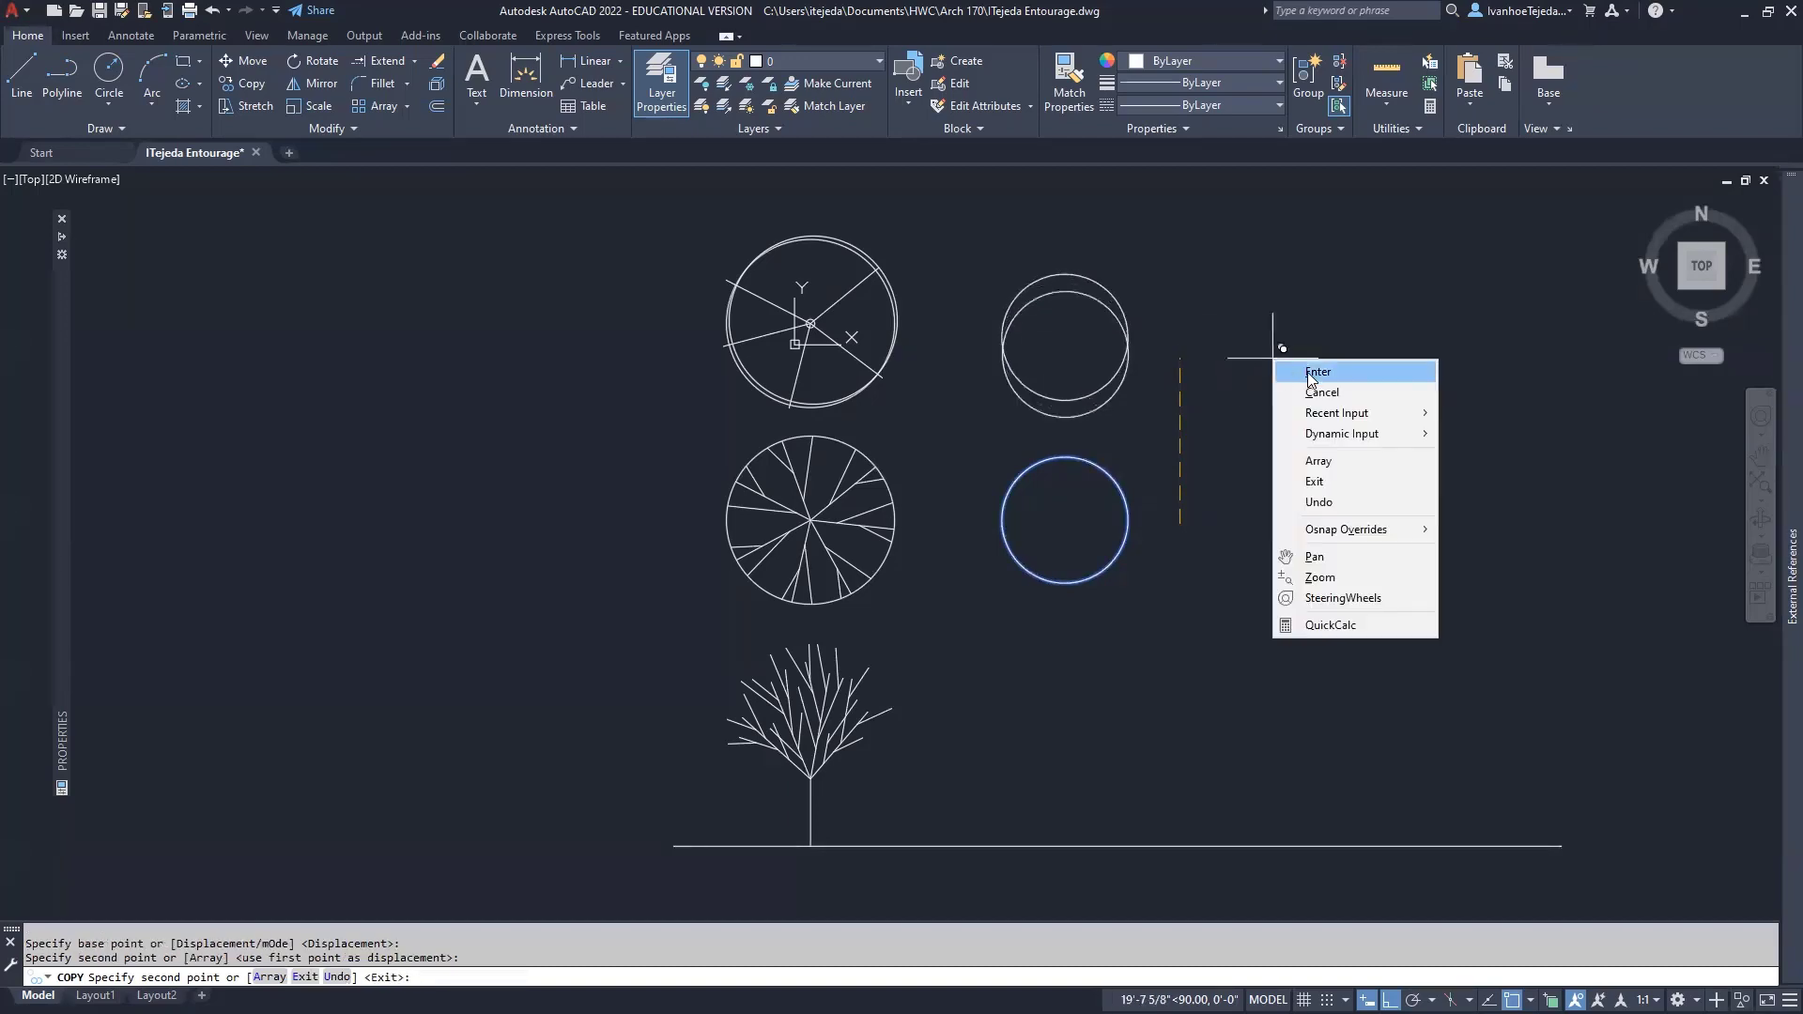
{"action": "left_click", "coordinate": [1315, 368]}
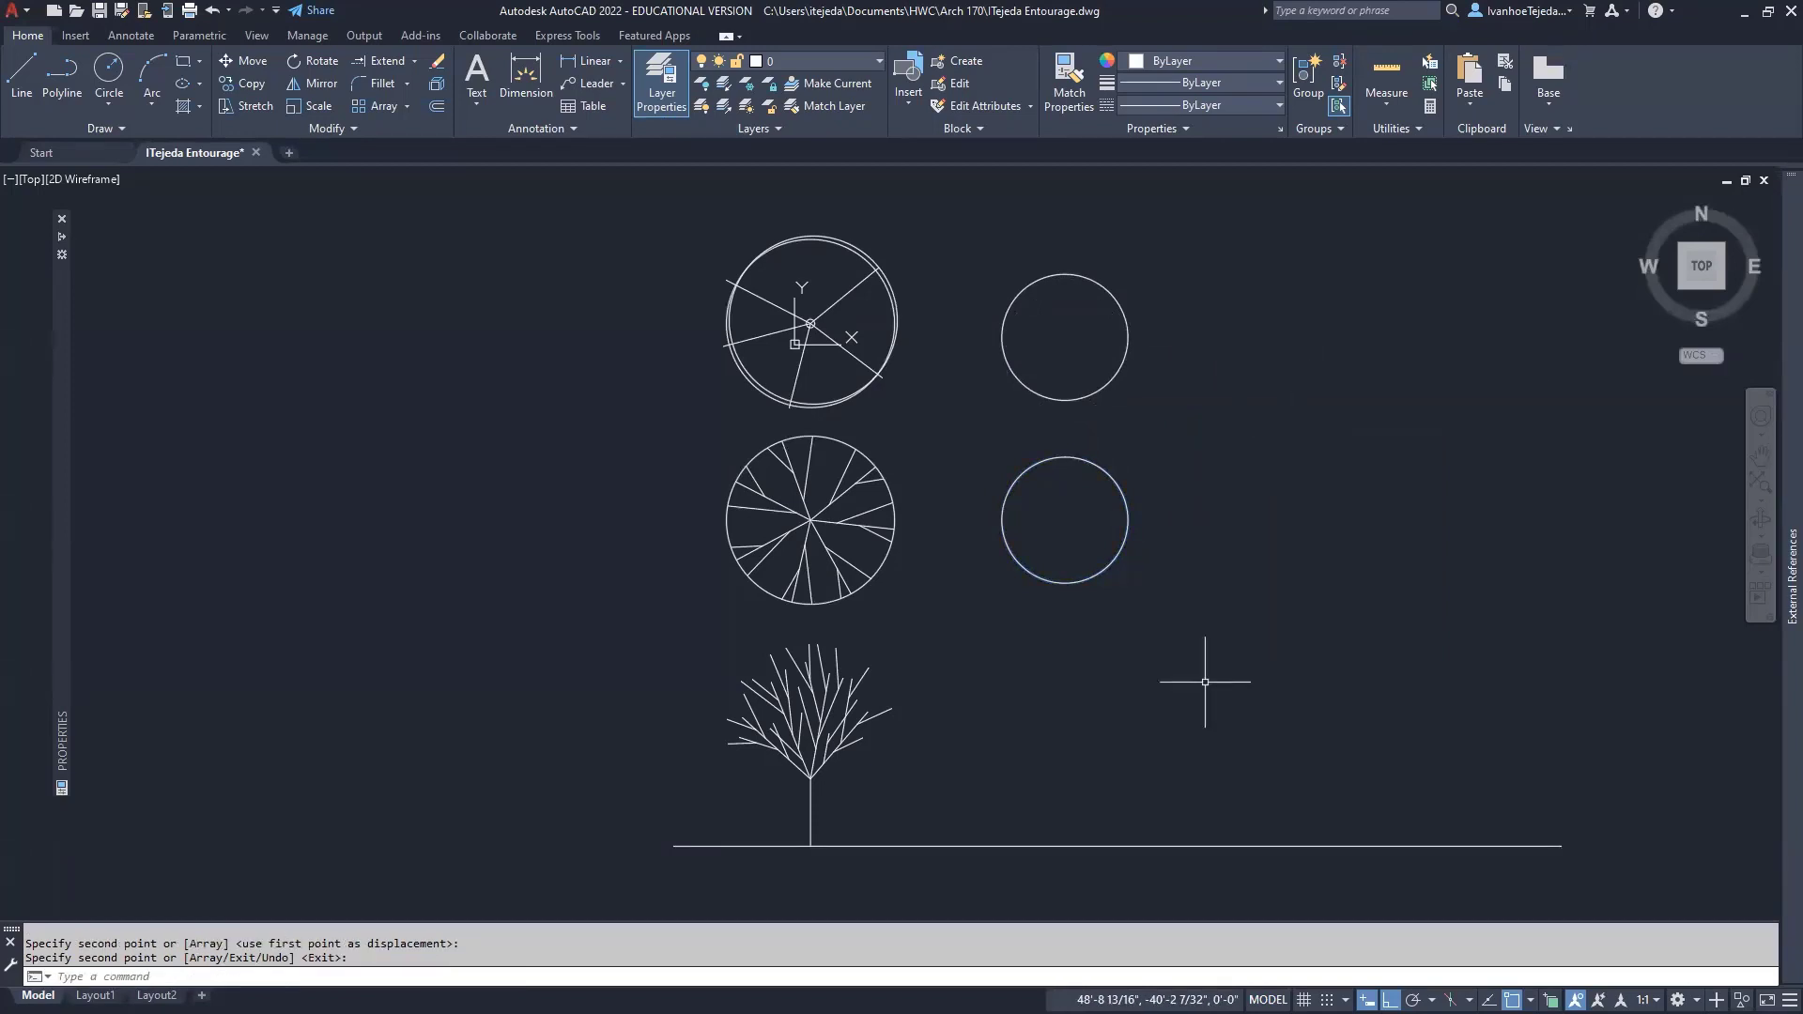
Switch to Entourage.pdf in Acrobat and examine the radial lines of the upper 15'-0" tree symbol at 400% zoom.
{"action": "key", "text": "alt+Tab"}
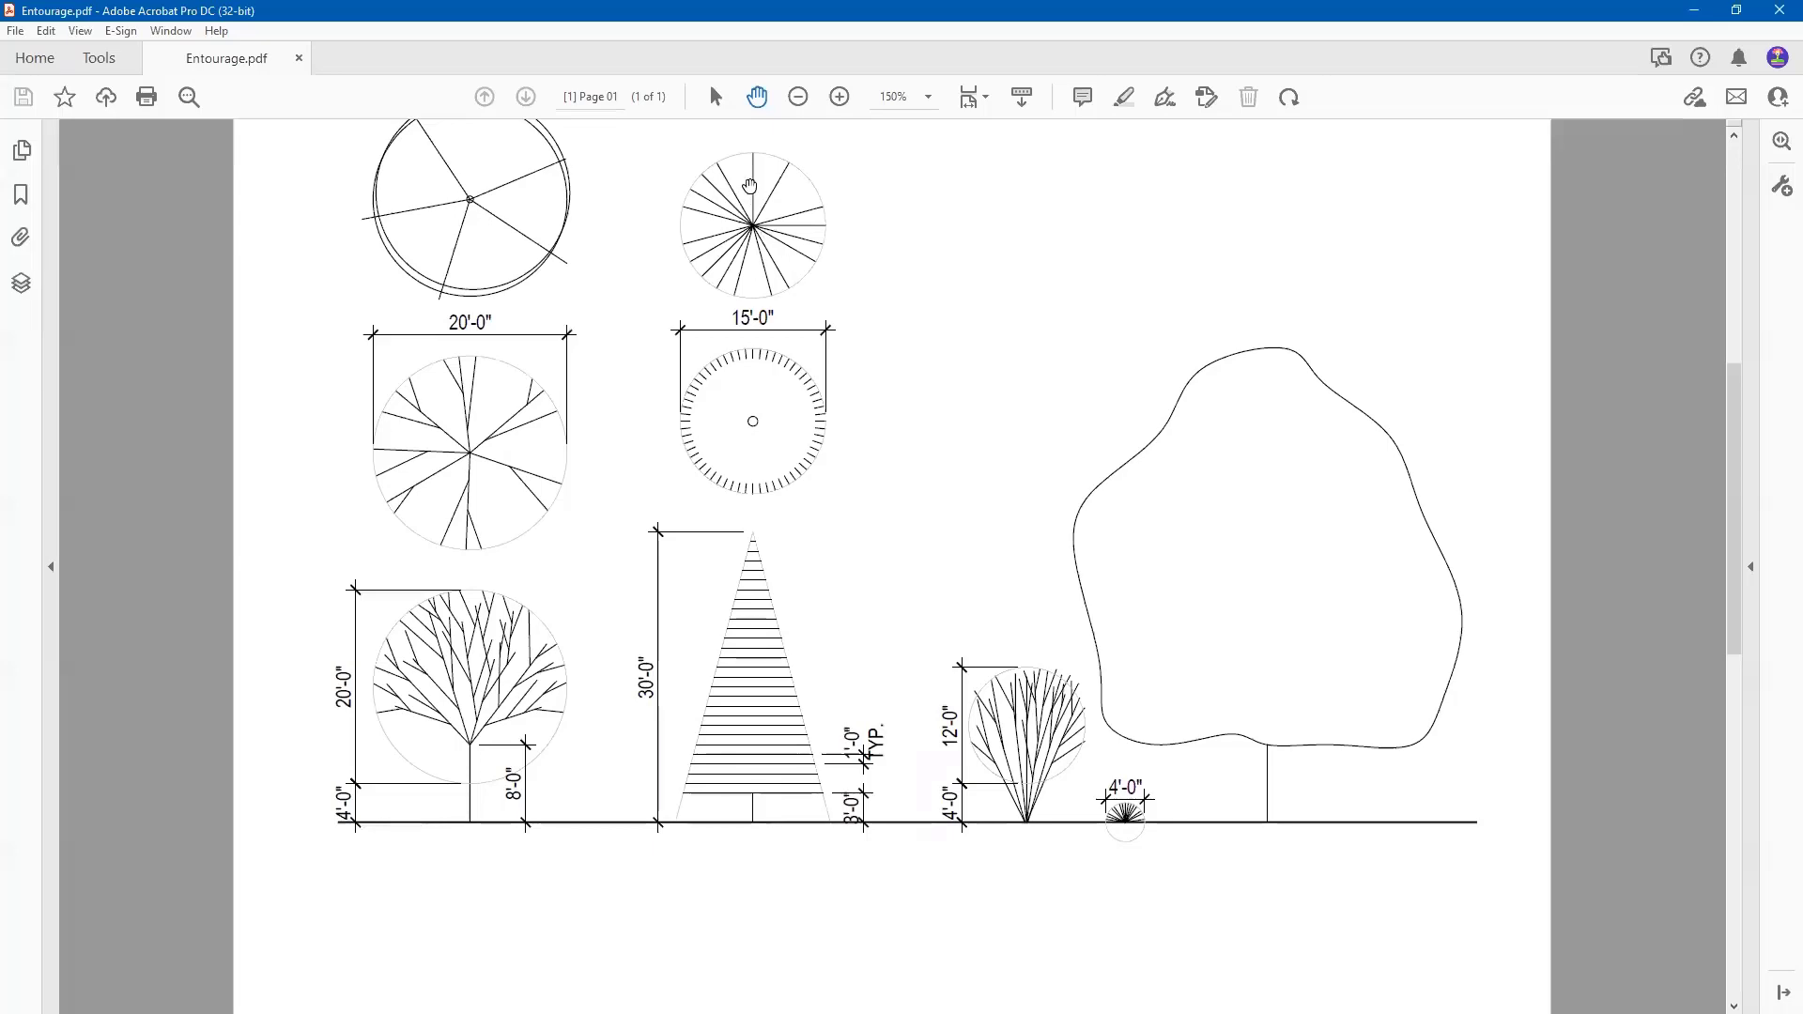
{"action": "left_click", "coordinate": [839, 97]}
{"action": "left_click", "coordinate": [836, 95]}
{"action": "left_click", "coordinate": [836, 95]}
{"action": "left_click", "coordinate": [836, 95]}
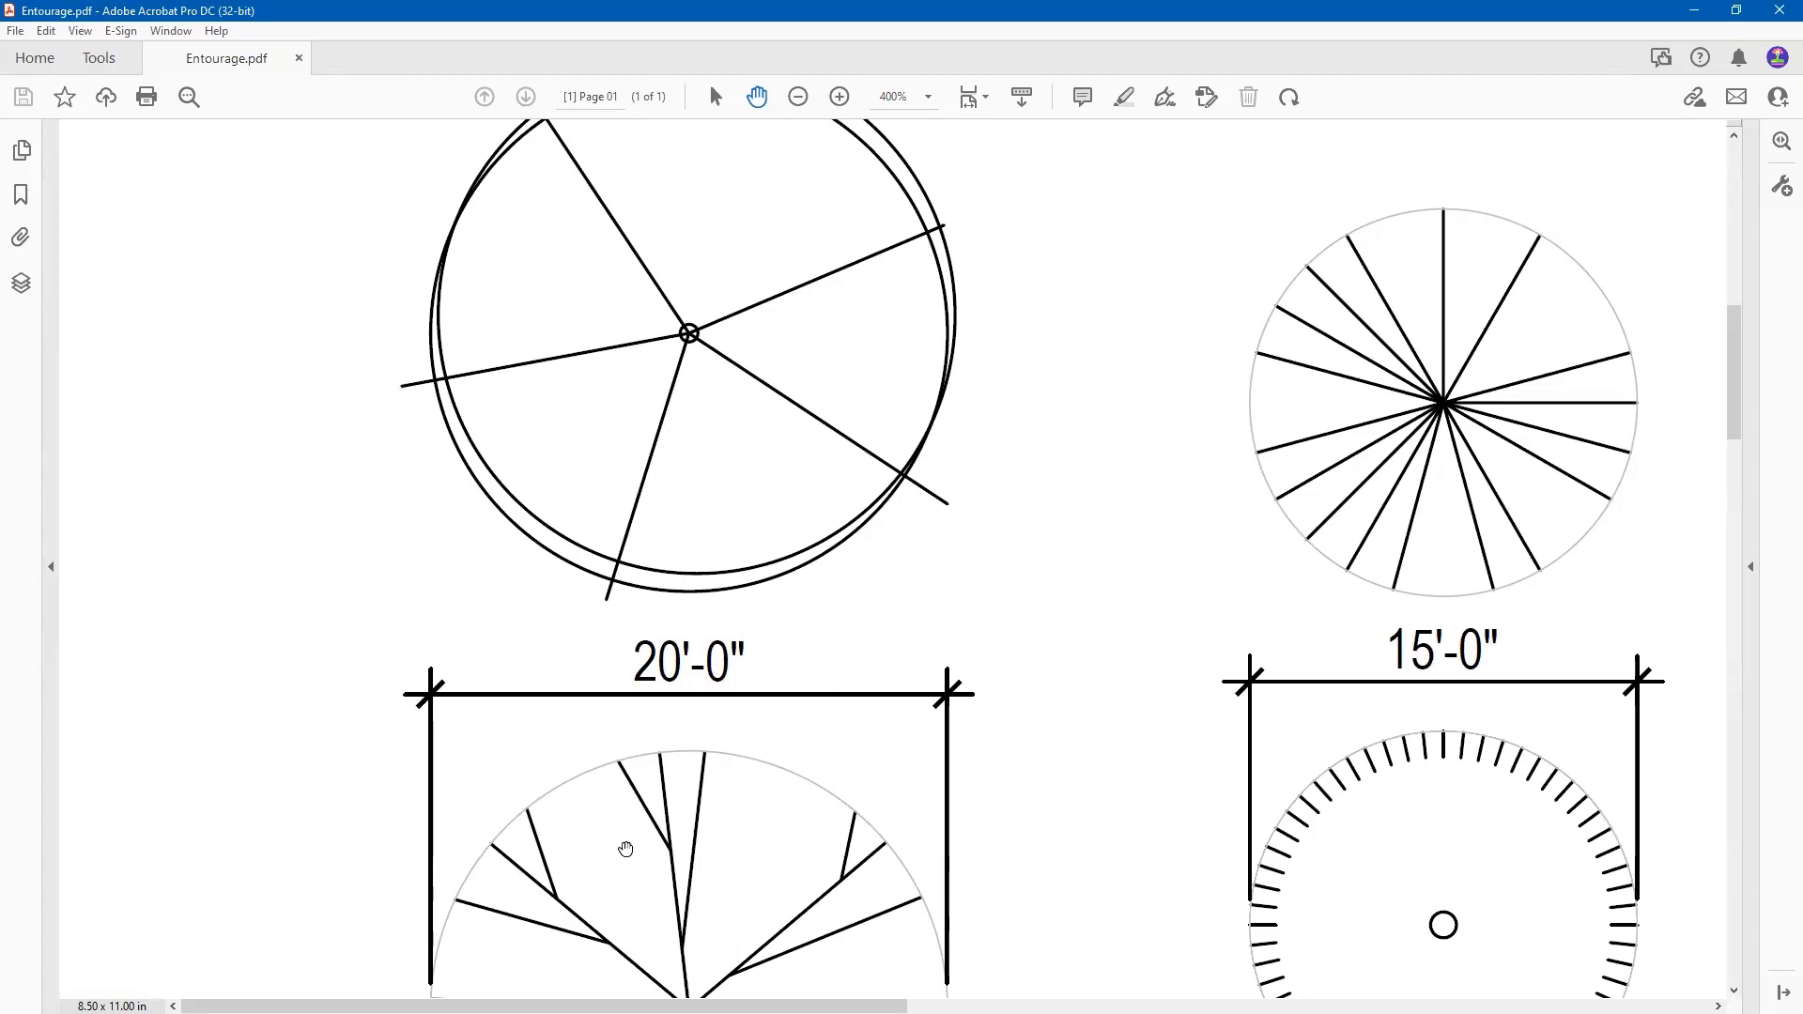
{"action": "key", "text": "alt+Tab"}
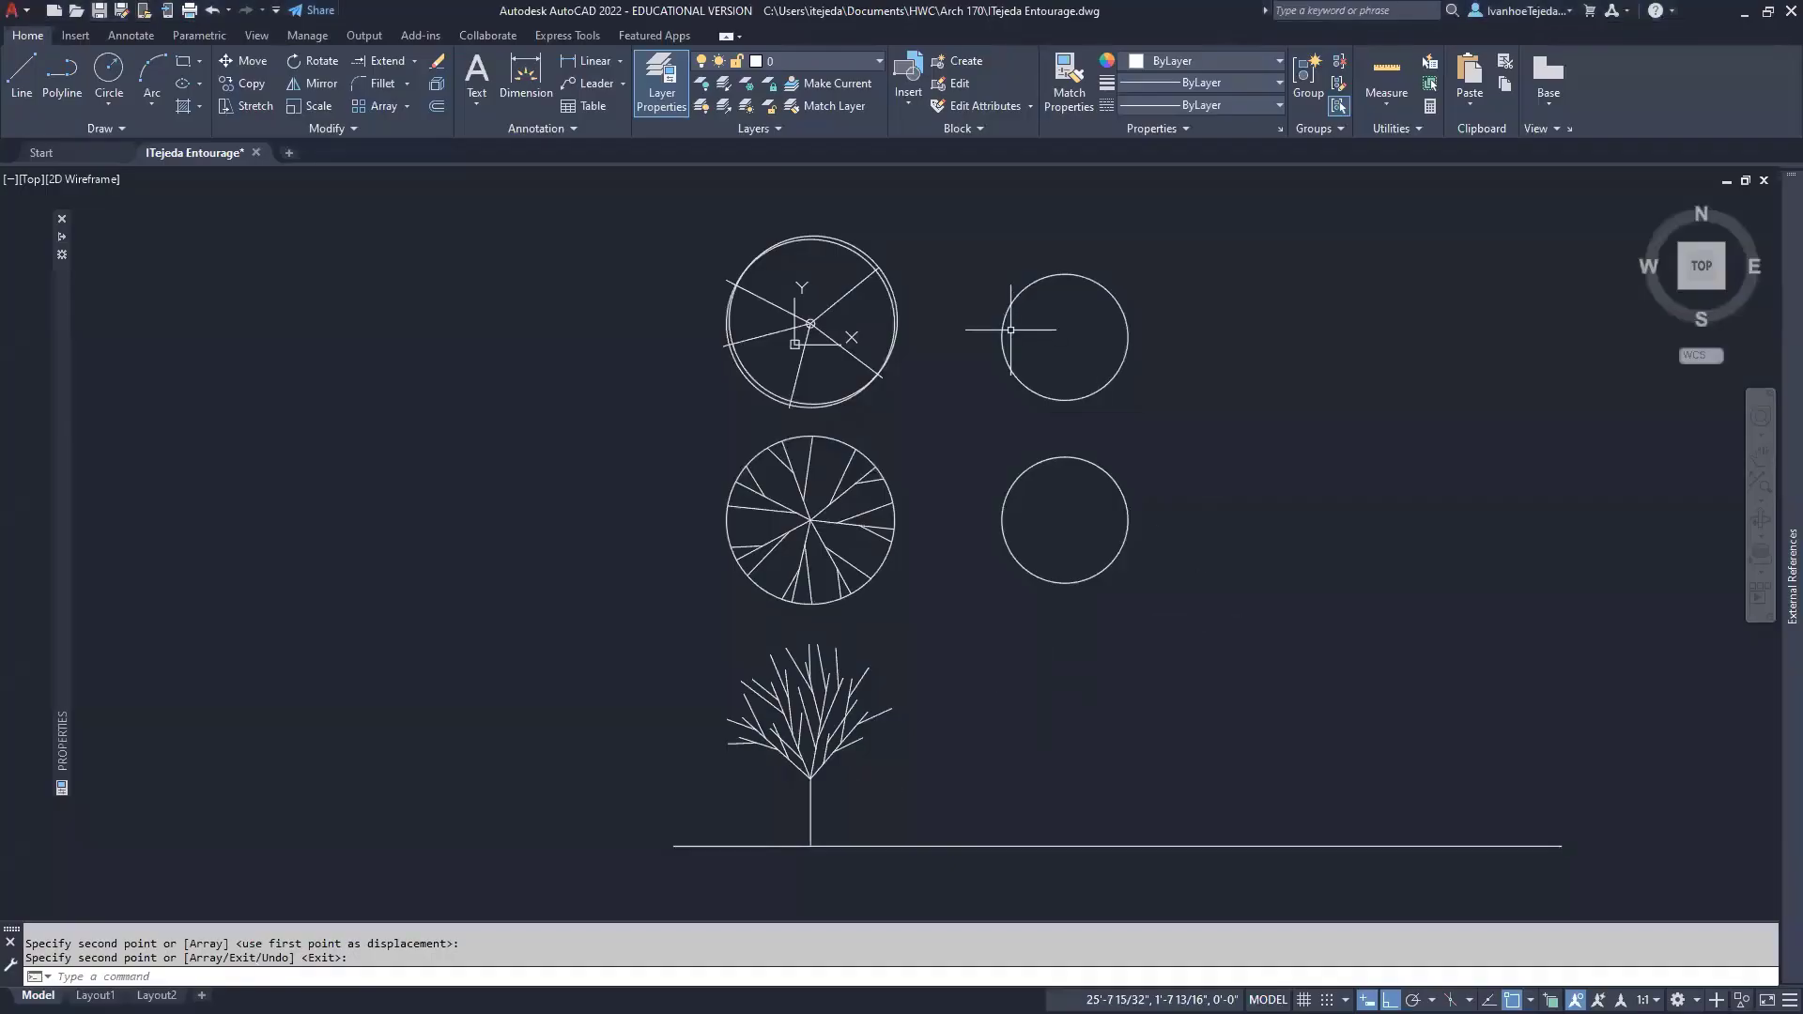
Draw a vertical line in the upper 15' circle from its center to its top quadrant, using Center and Quadrant object snaps.
{"action": "scroll", "coordinate": [1066, 325], "scroll_direction": "up", "scroll_amount": 6}
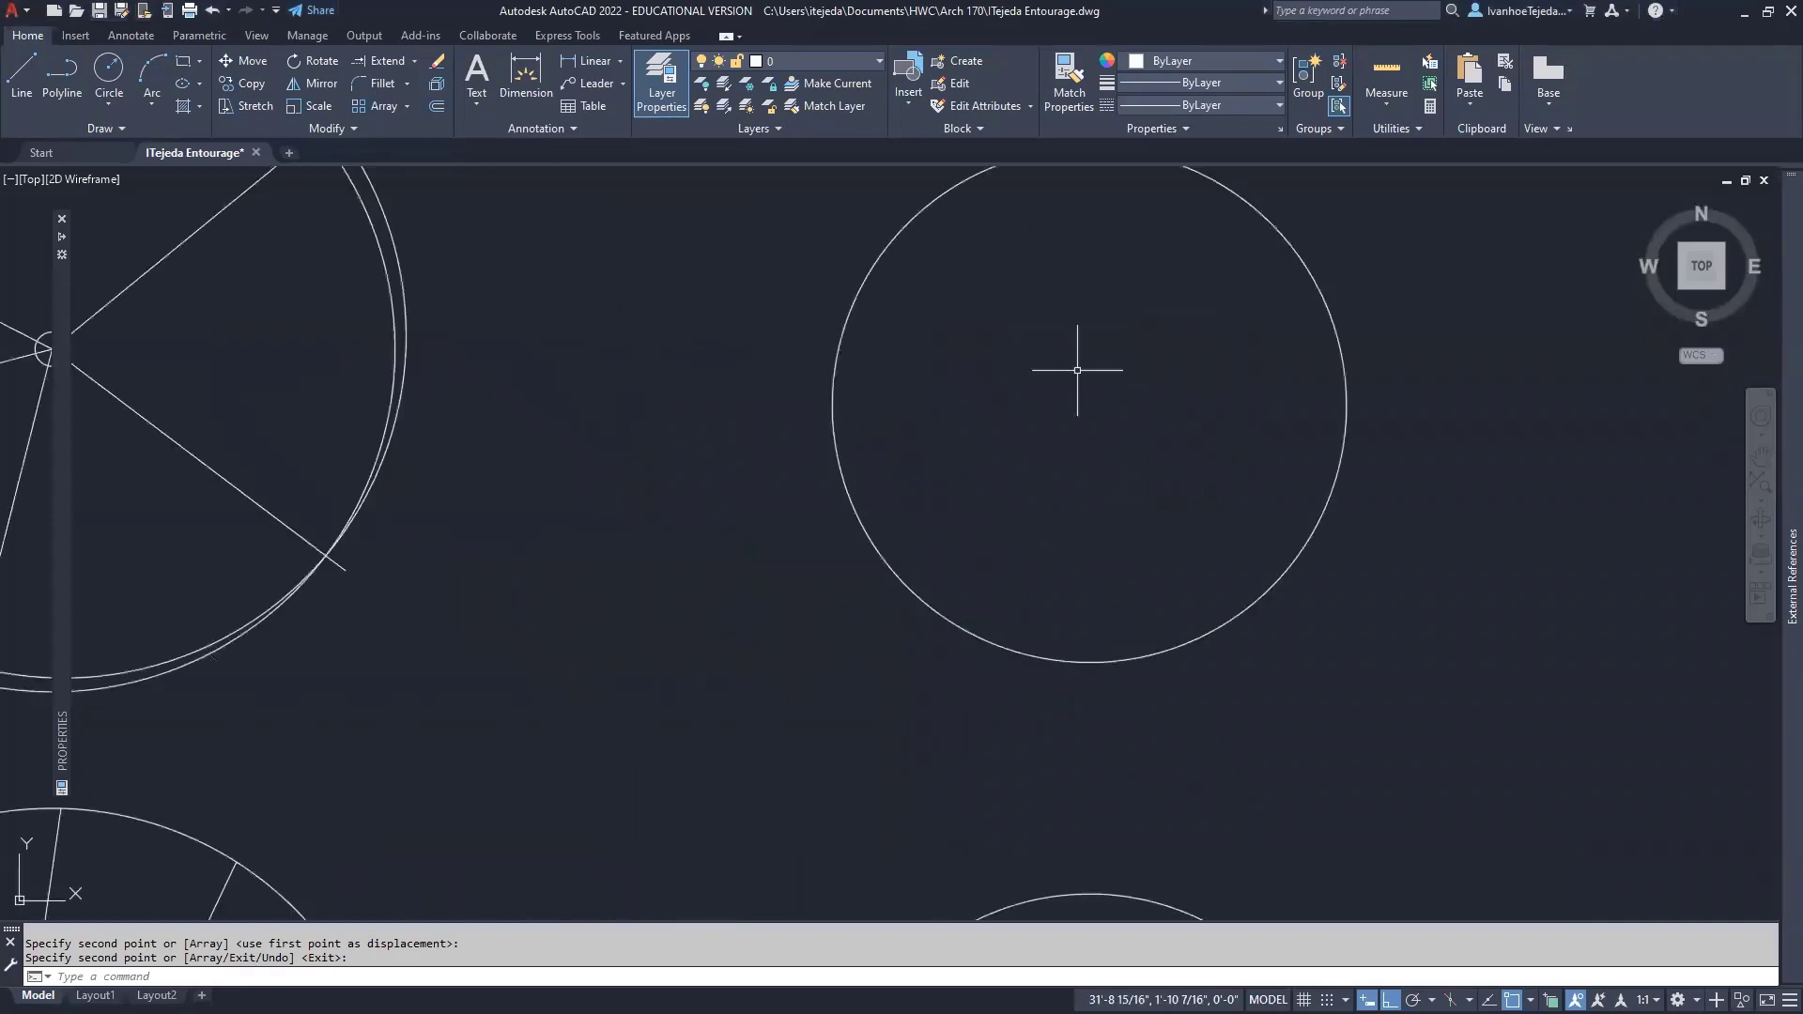
{"action": "middle_click_drag", "start_coordinate": [1079, 370], "coordinate": [1062, 523]}
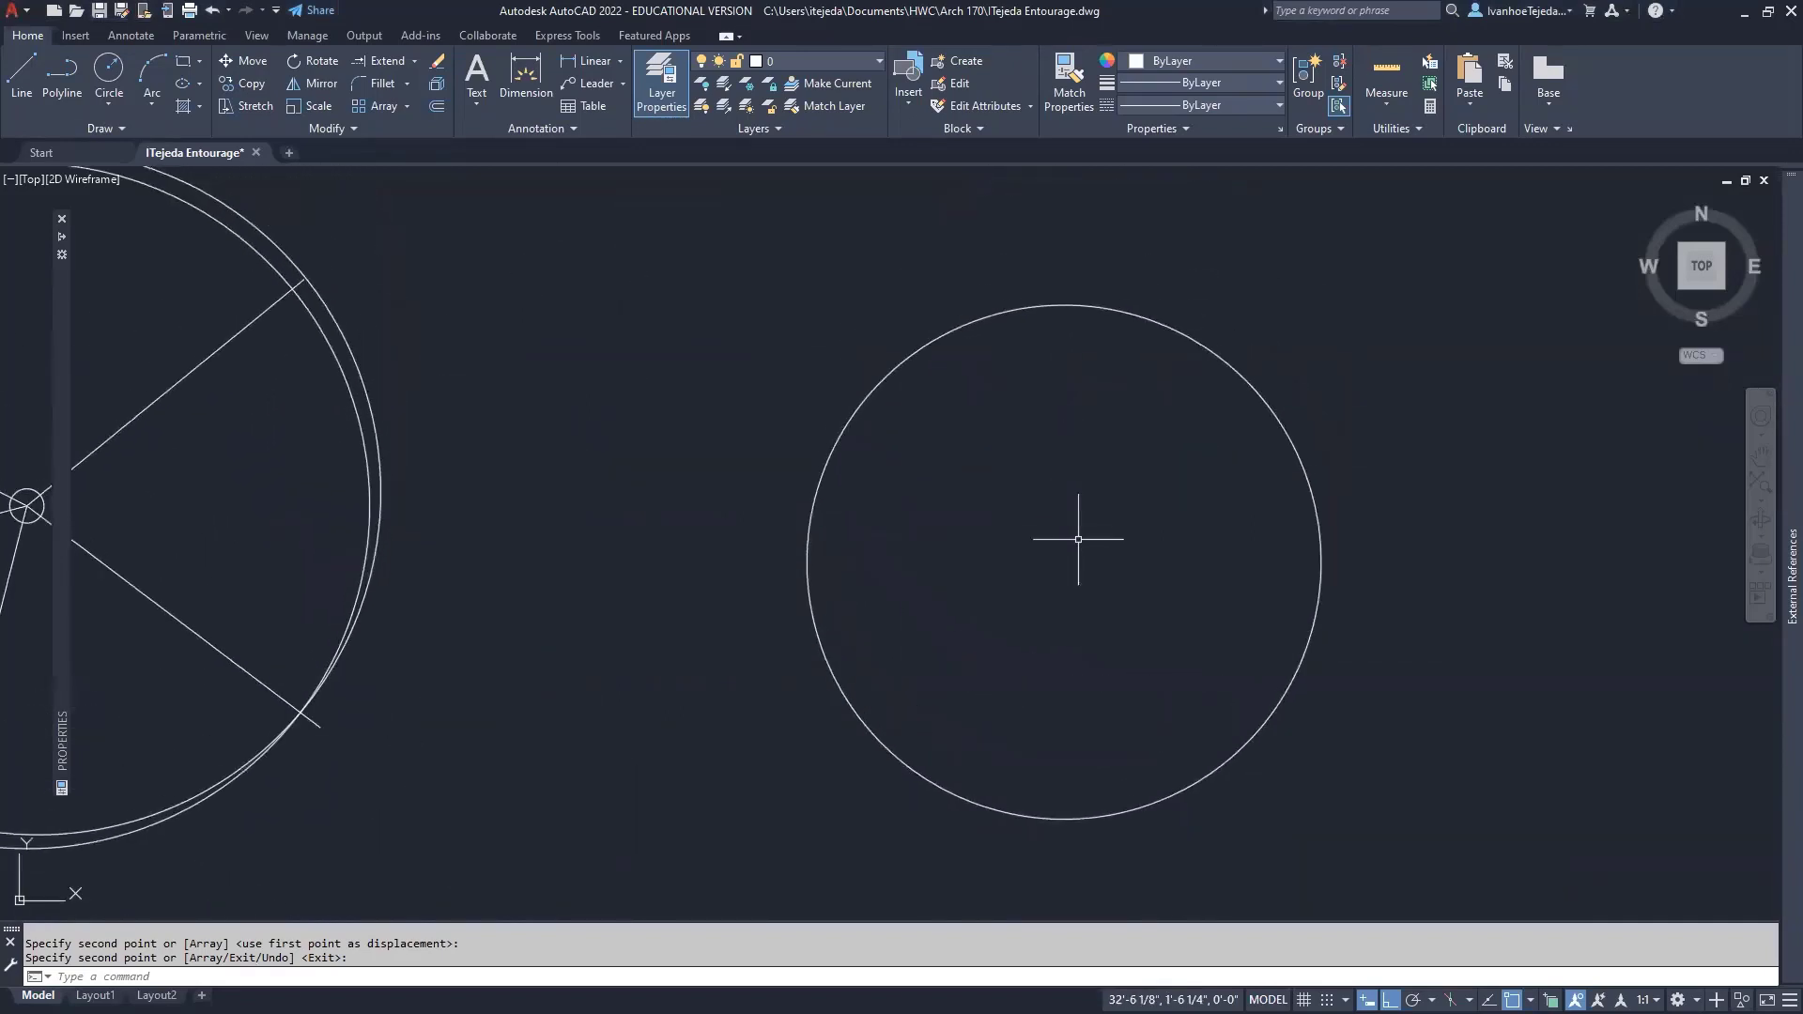
{"action": "type", "text": "L"}
{"action": "key", "text": "Return"}
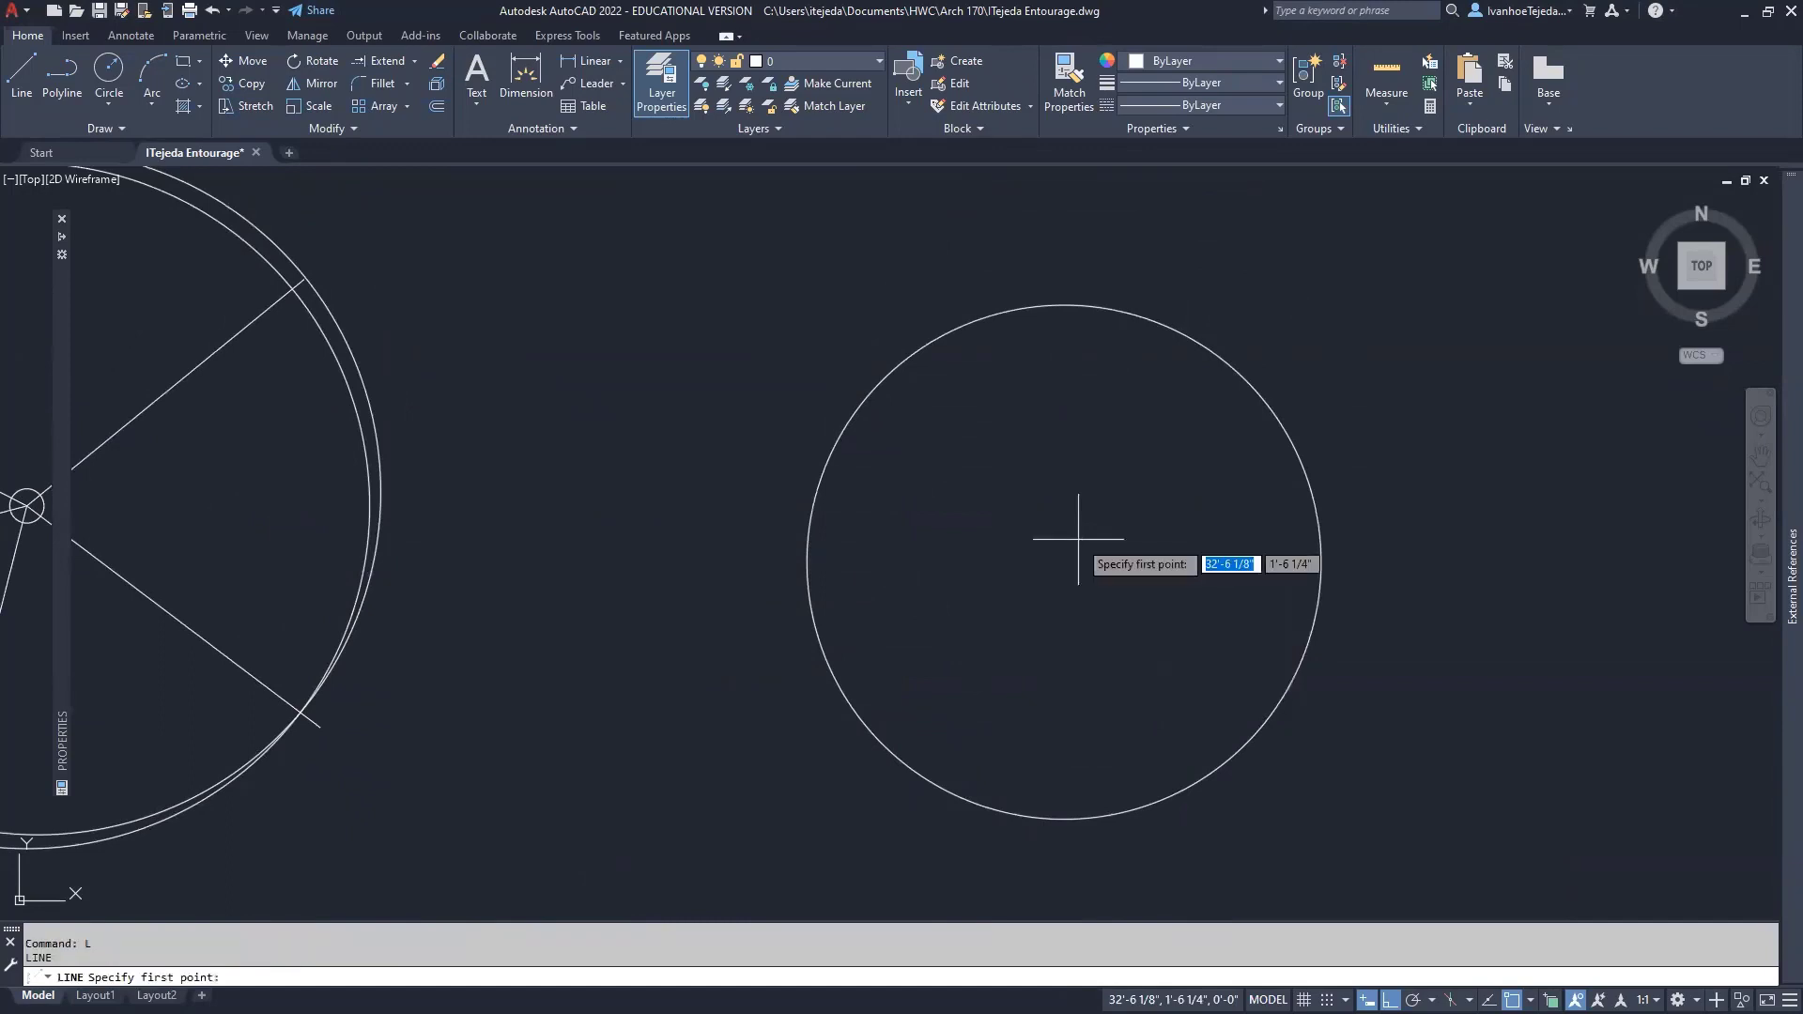
{"action": "right_click", "coordinate": [1186, 497], "text": "shift"}
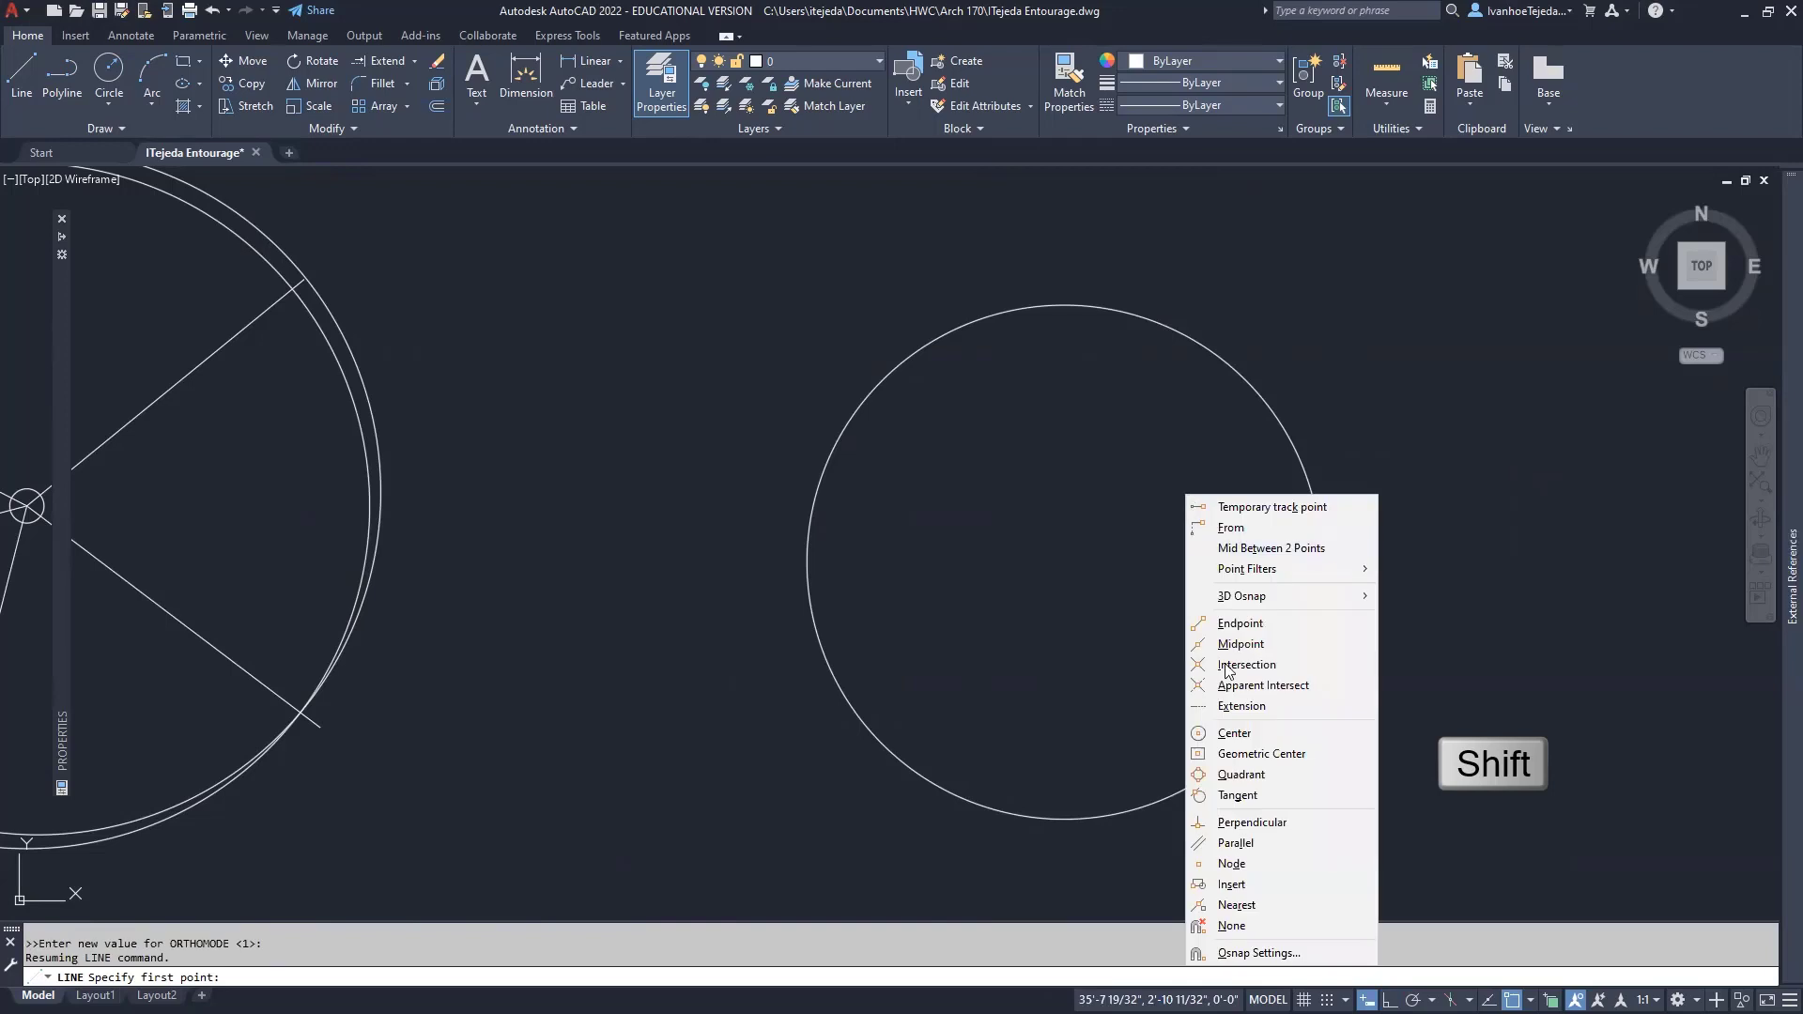
{"action": "left_click", "coordinate": [1228, 735]}
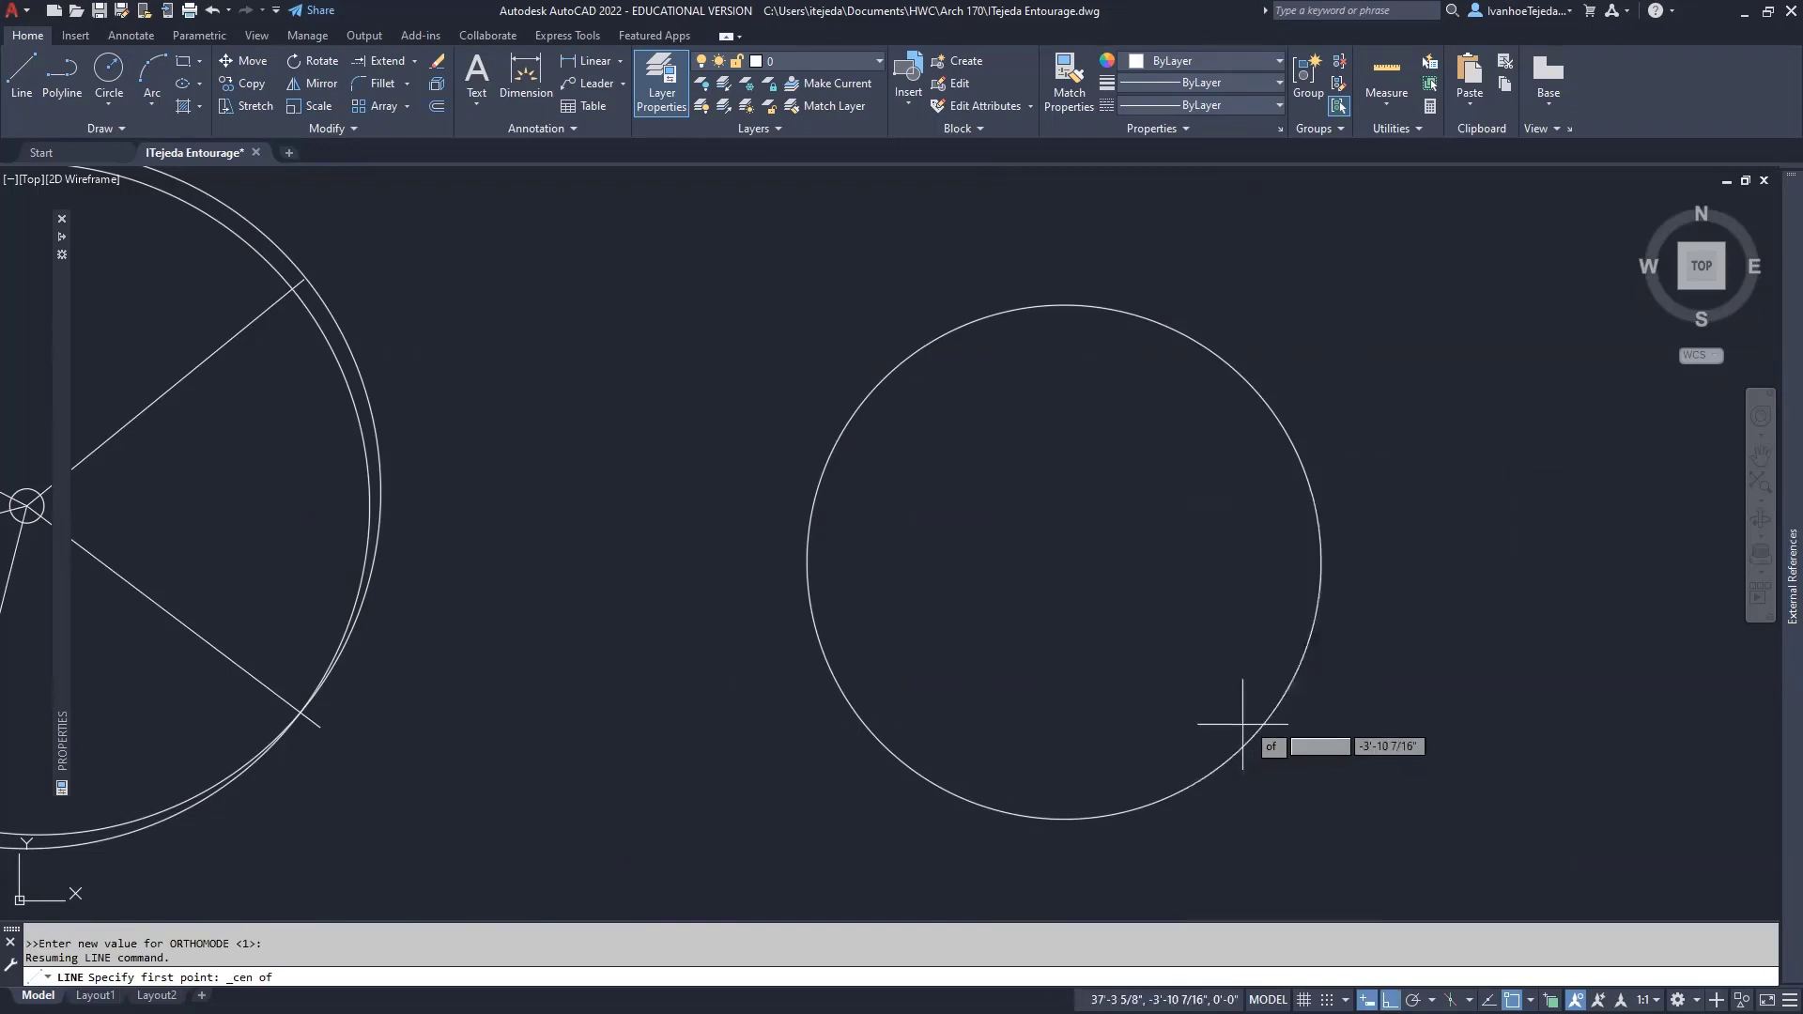
{"action": "left_click", "coordinate": [1288, 696]}
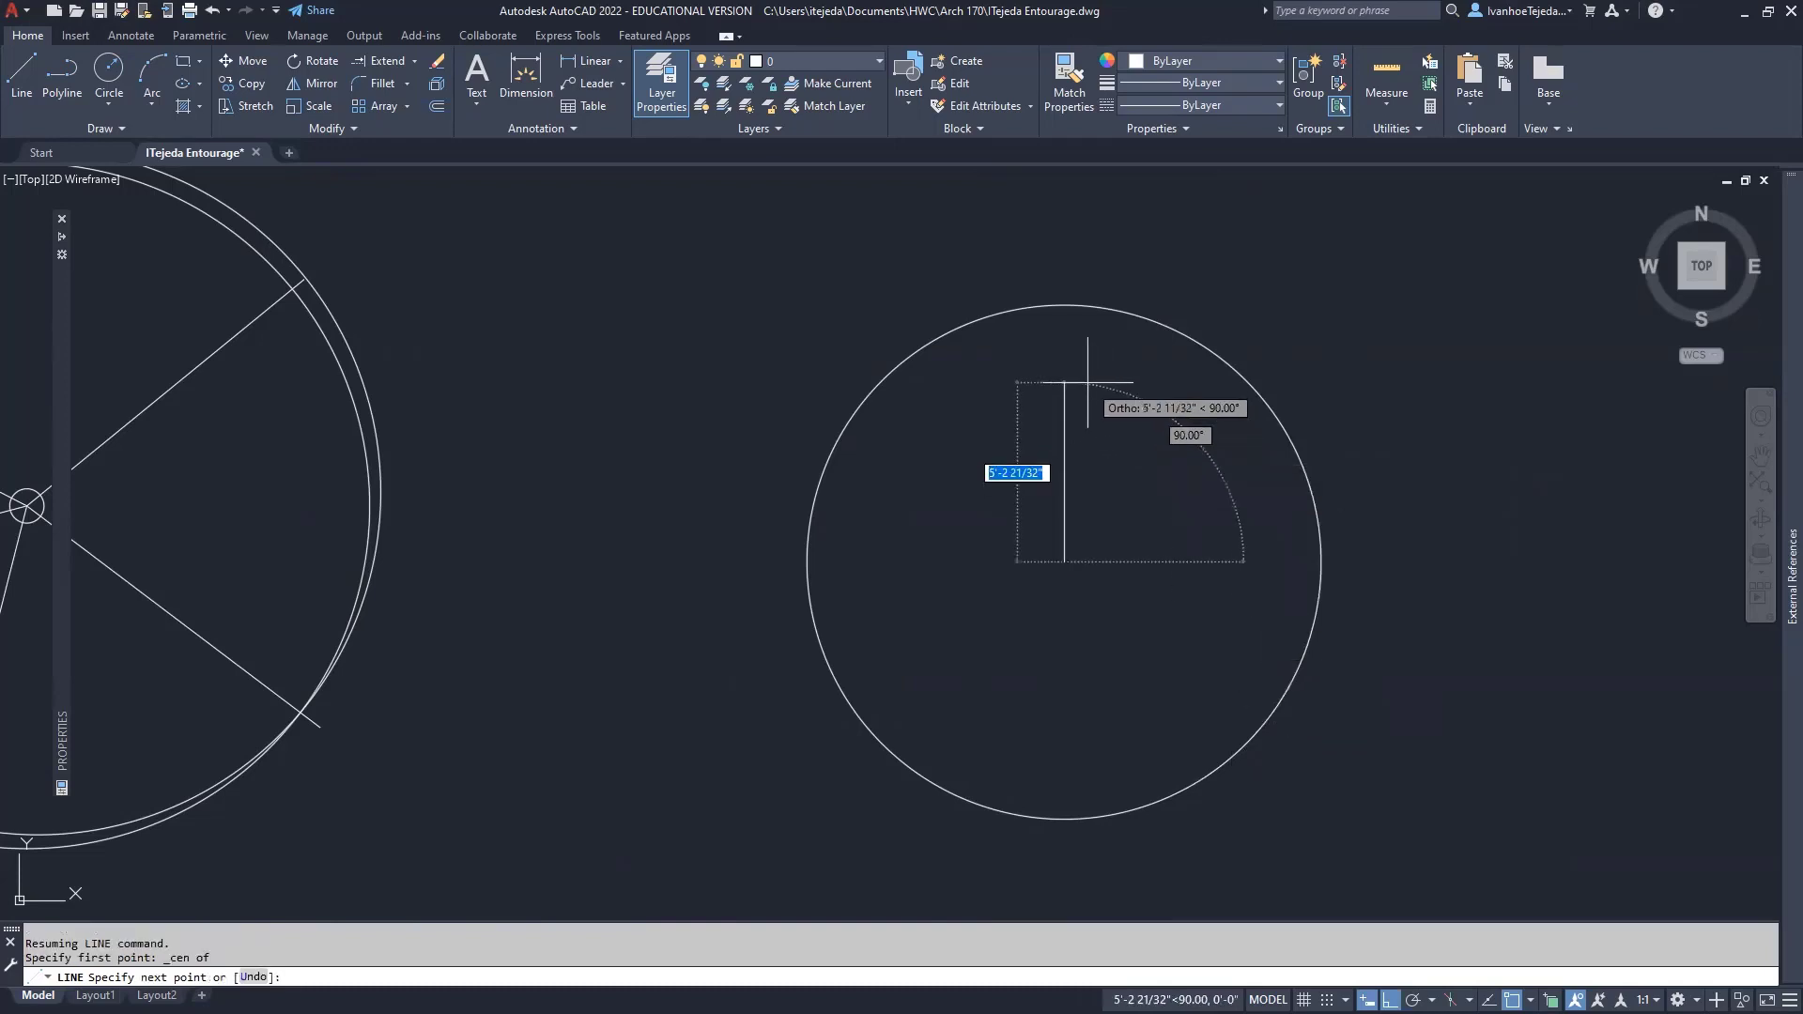
{"action": "key", "text": "shift"}
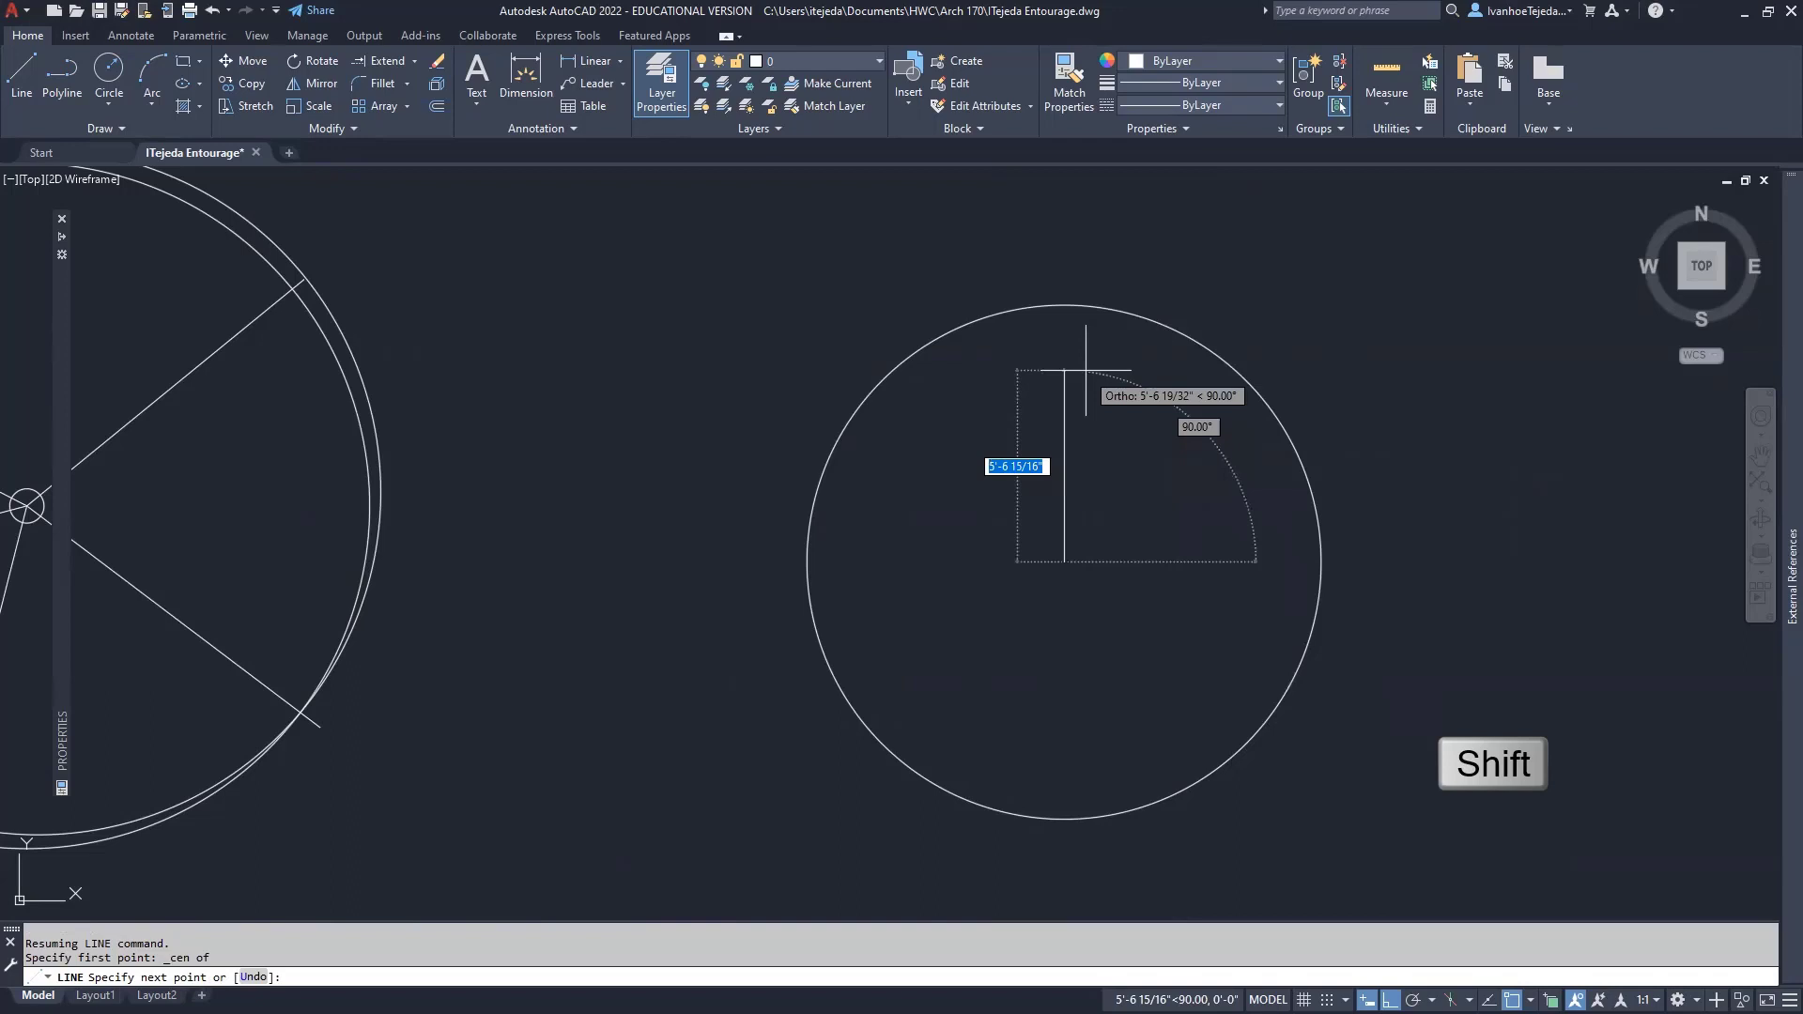
{"action": "right_click", "coordinate": [1086, 371], "text": "shift"}
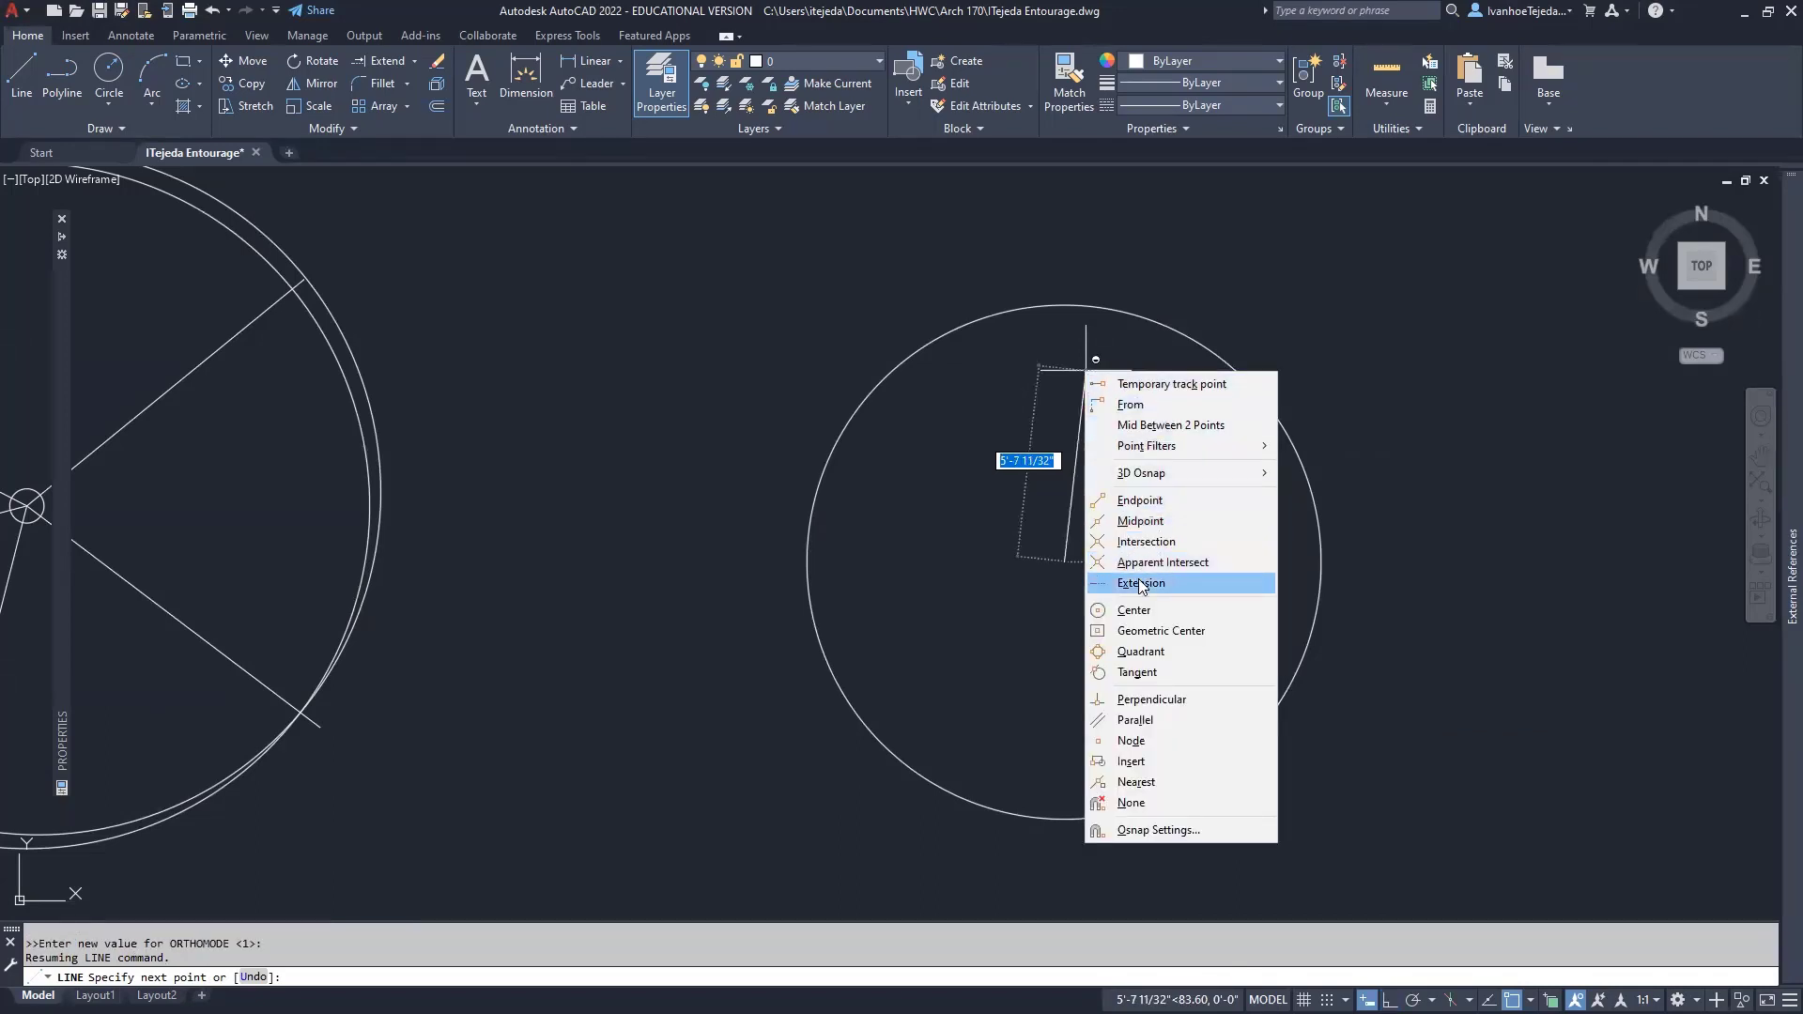
{"action": "left_click", "coordinate": [1142, 652]}
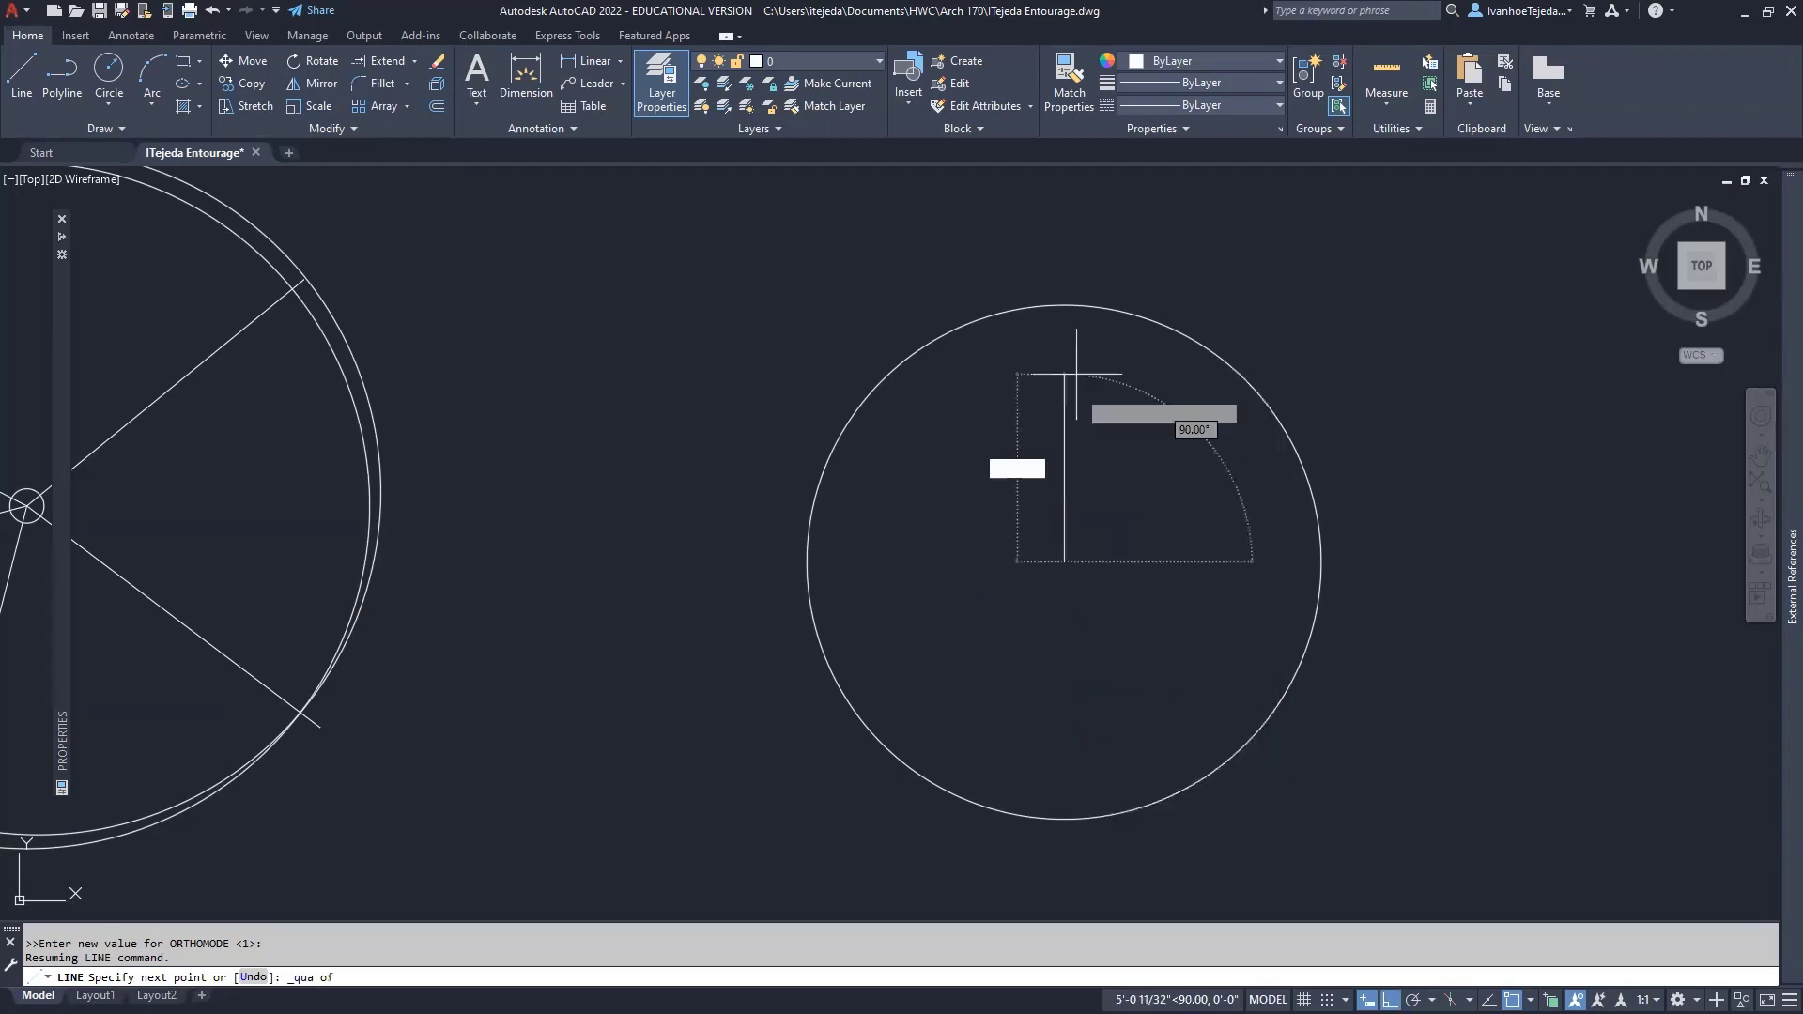
{"action": "left_click", "coordinate": [1065, 305]}
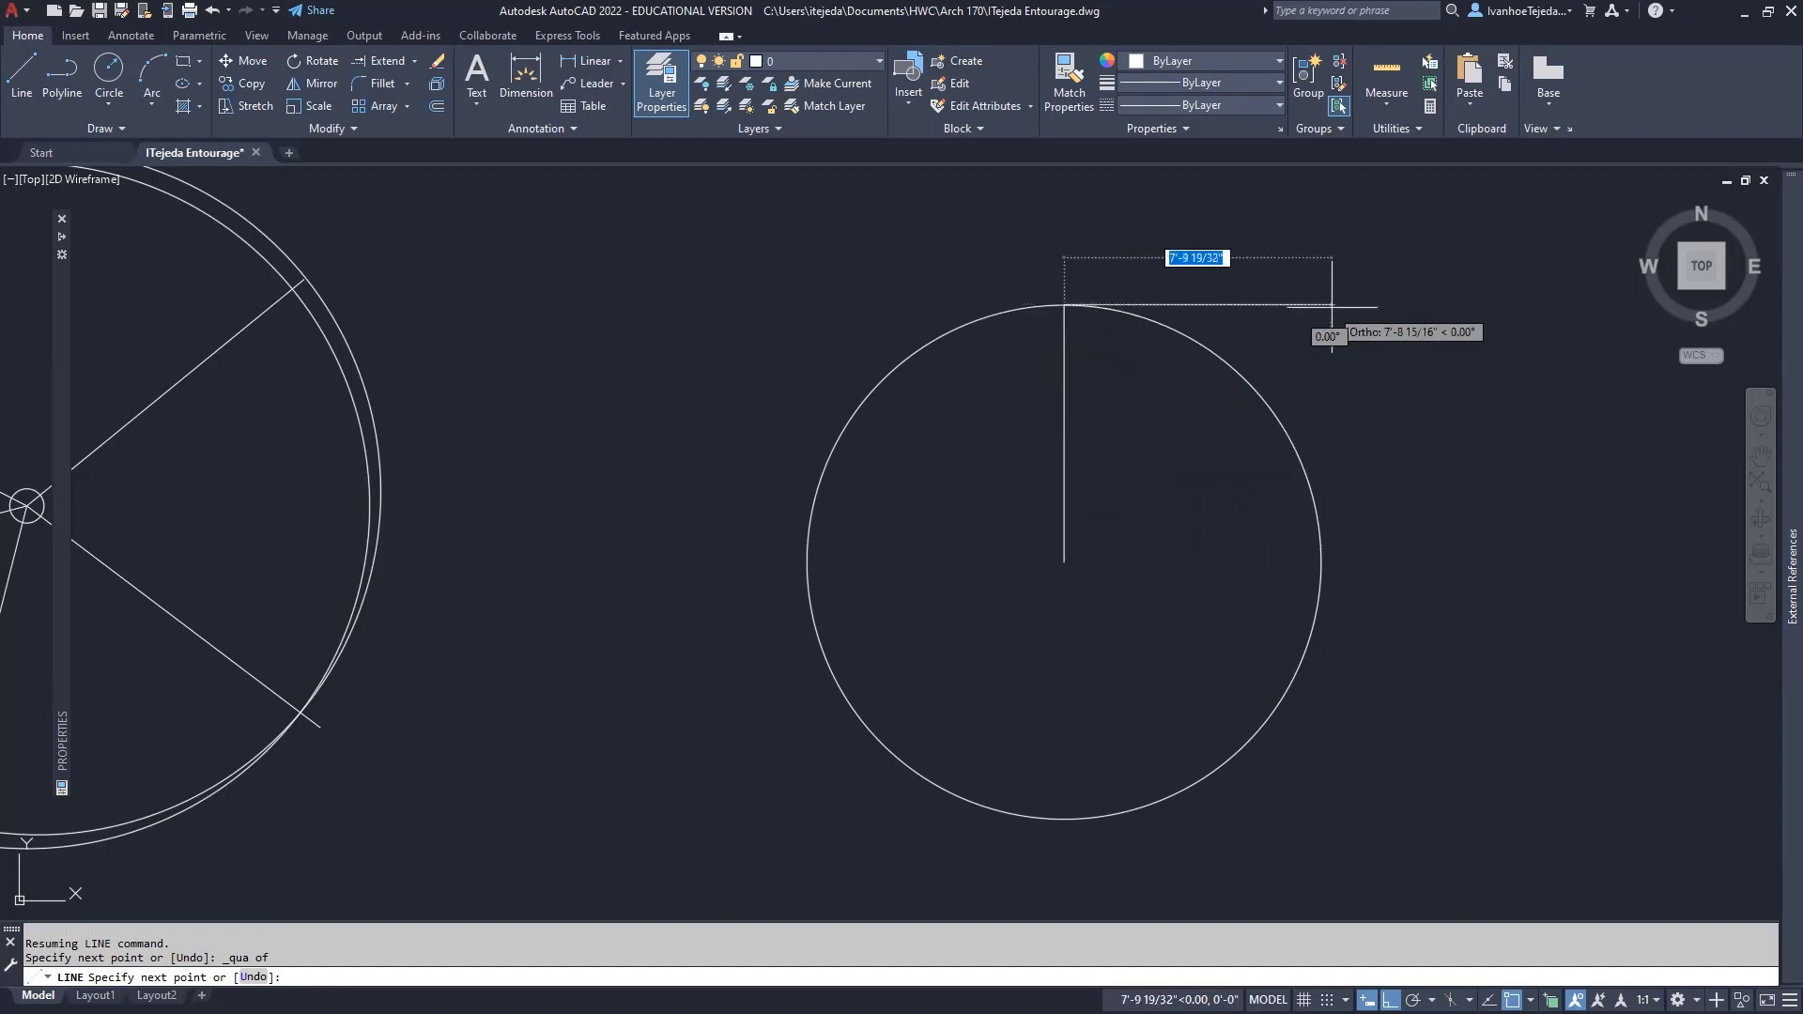
{"action": "key", "text": "Return"}
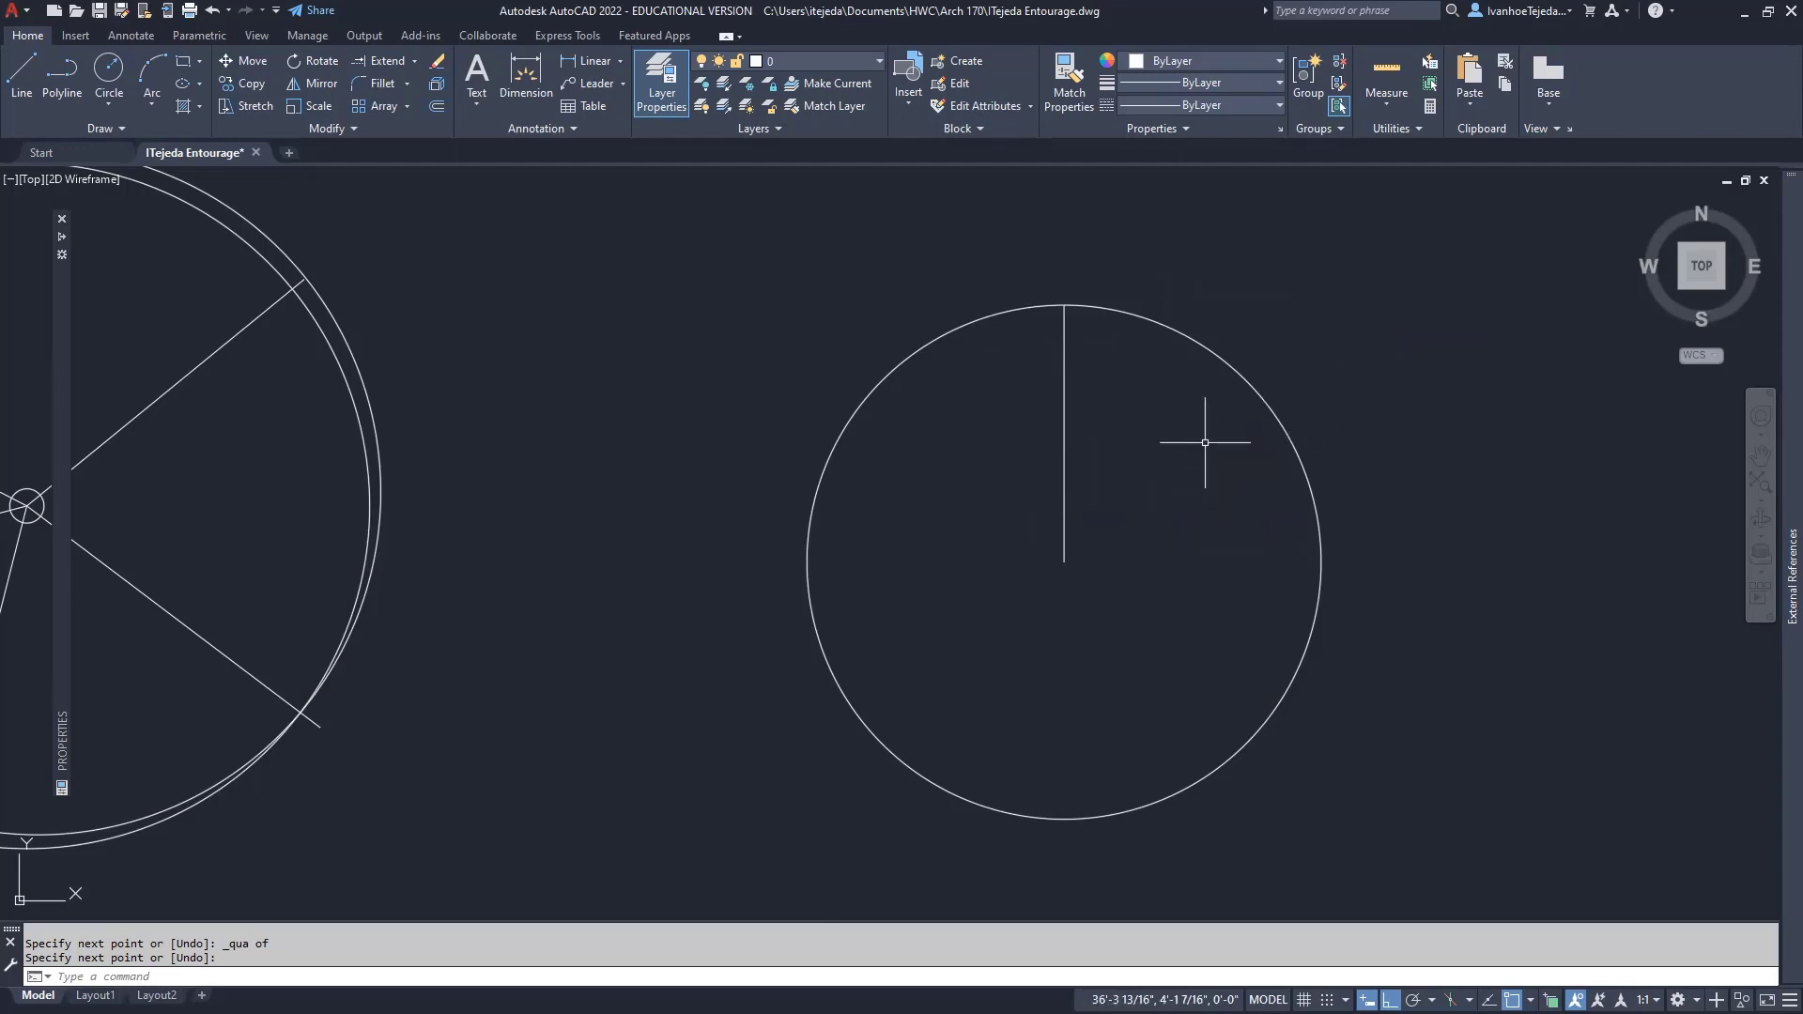
{"action": "middle_click_drag", "start_coordinate": [1208, 443], "coordinate": [1137, 397]}
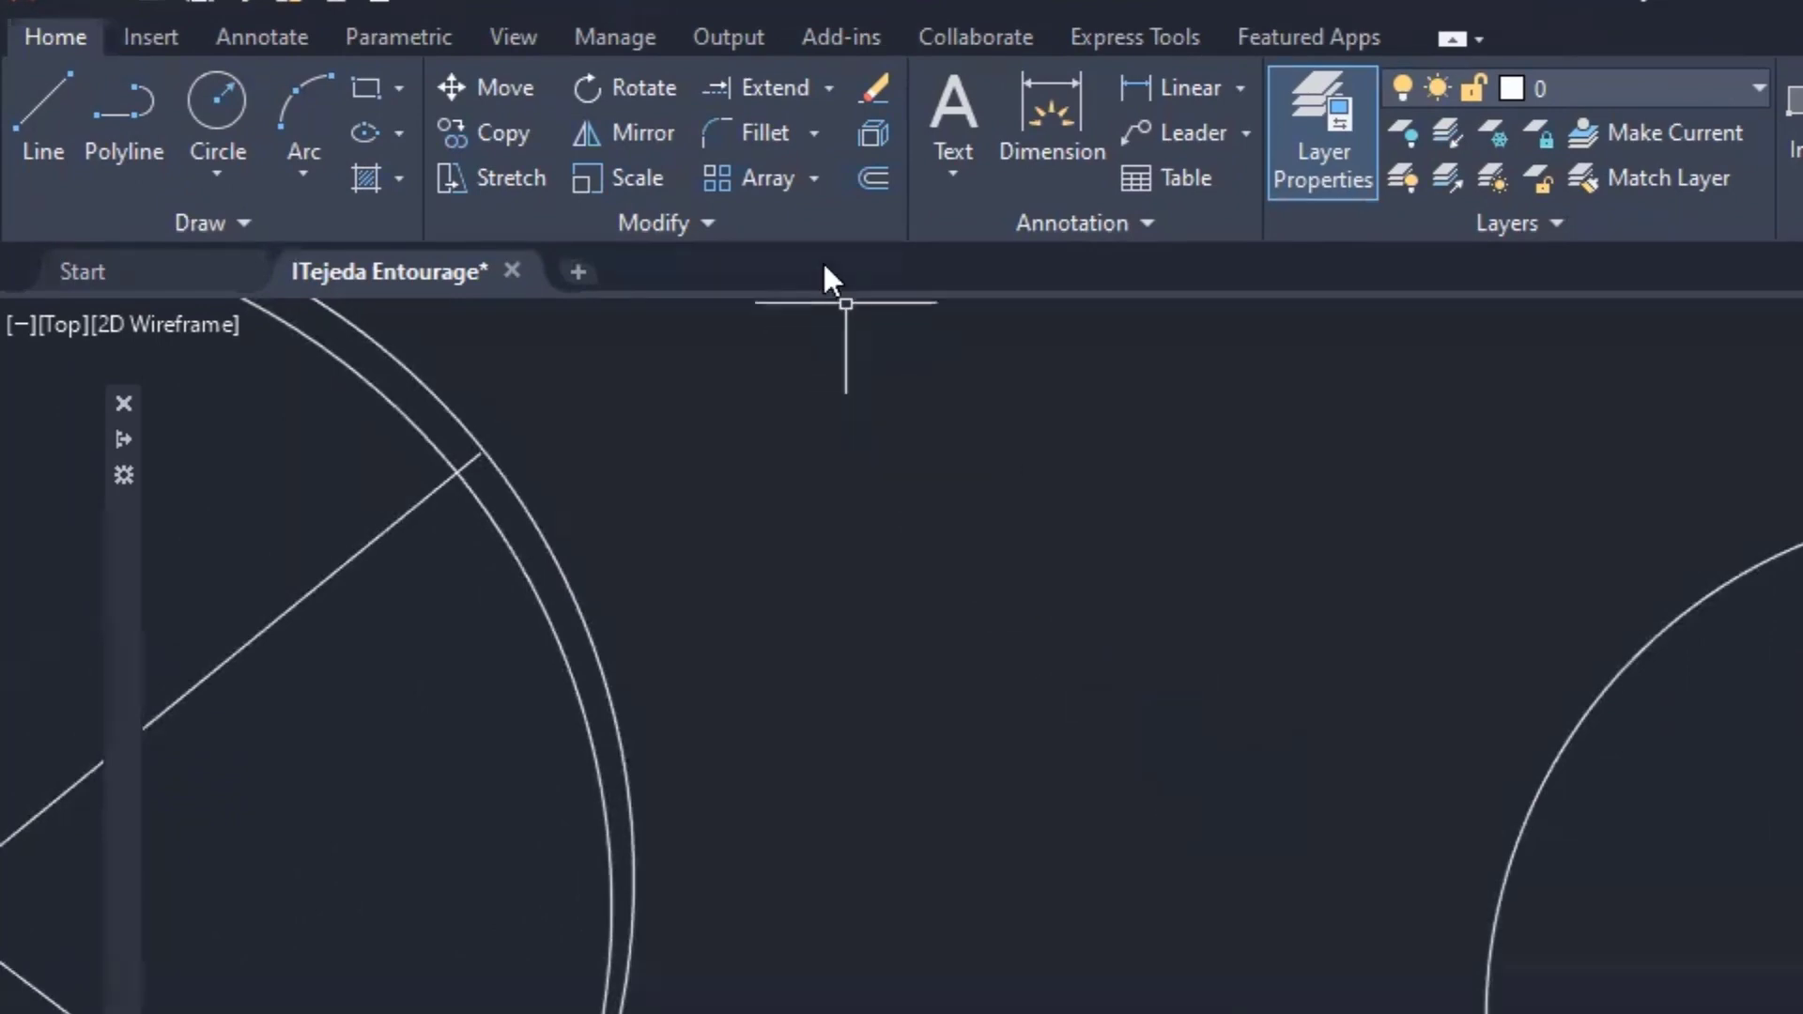
Create a polar array of the vertical line in the upper 15' circle, centered on the circle with the Center object snap.
{"action": "left_click", "coordinate": [815, 178]}
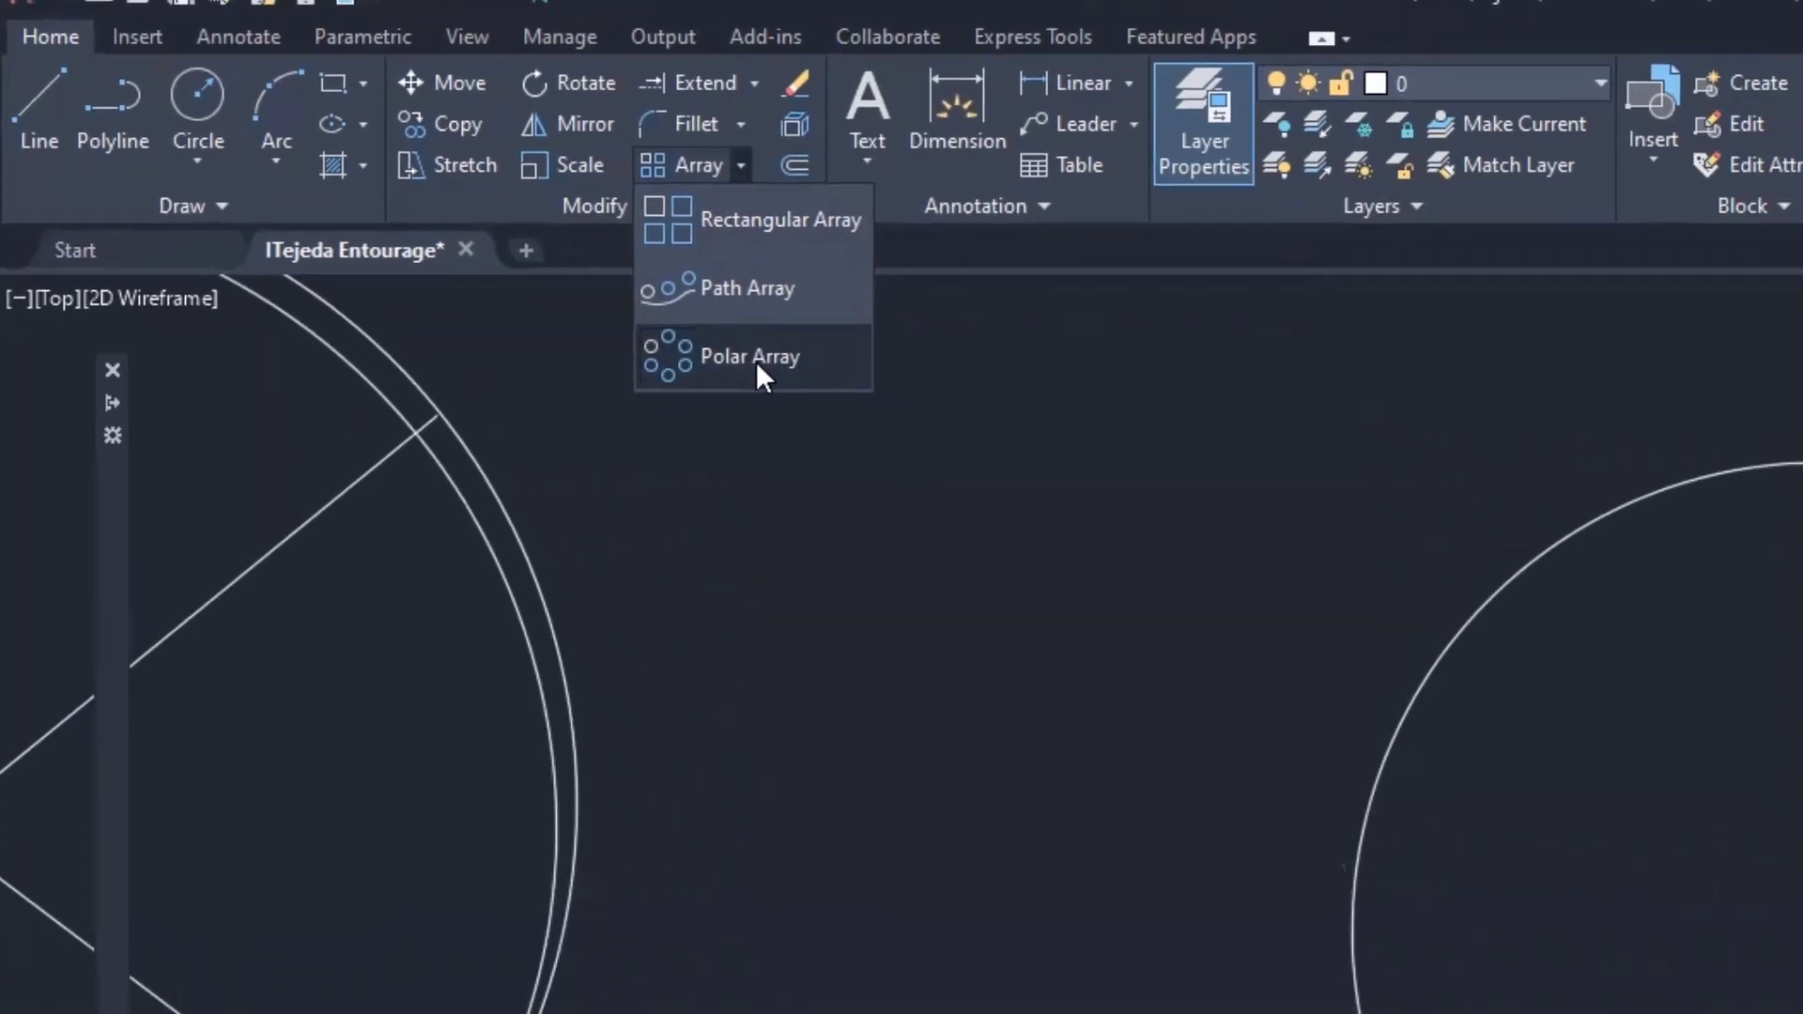
{"action": "left_click", "coordinate": [831, 392]}
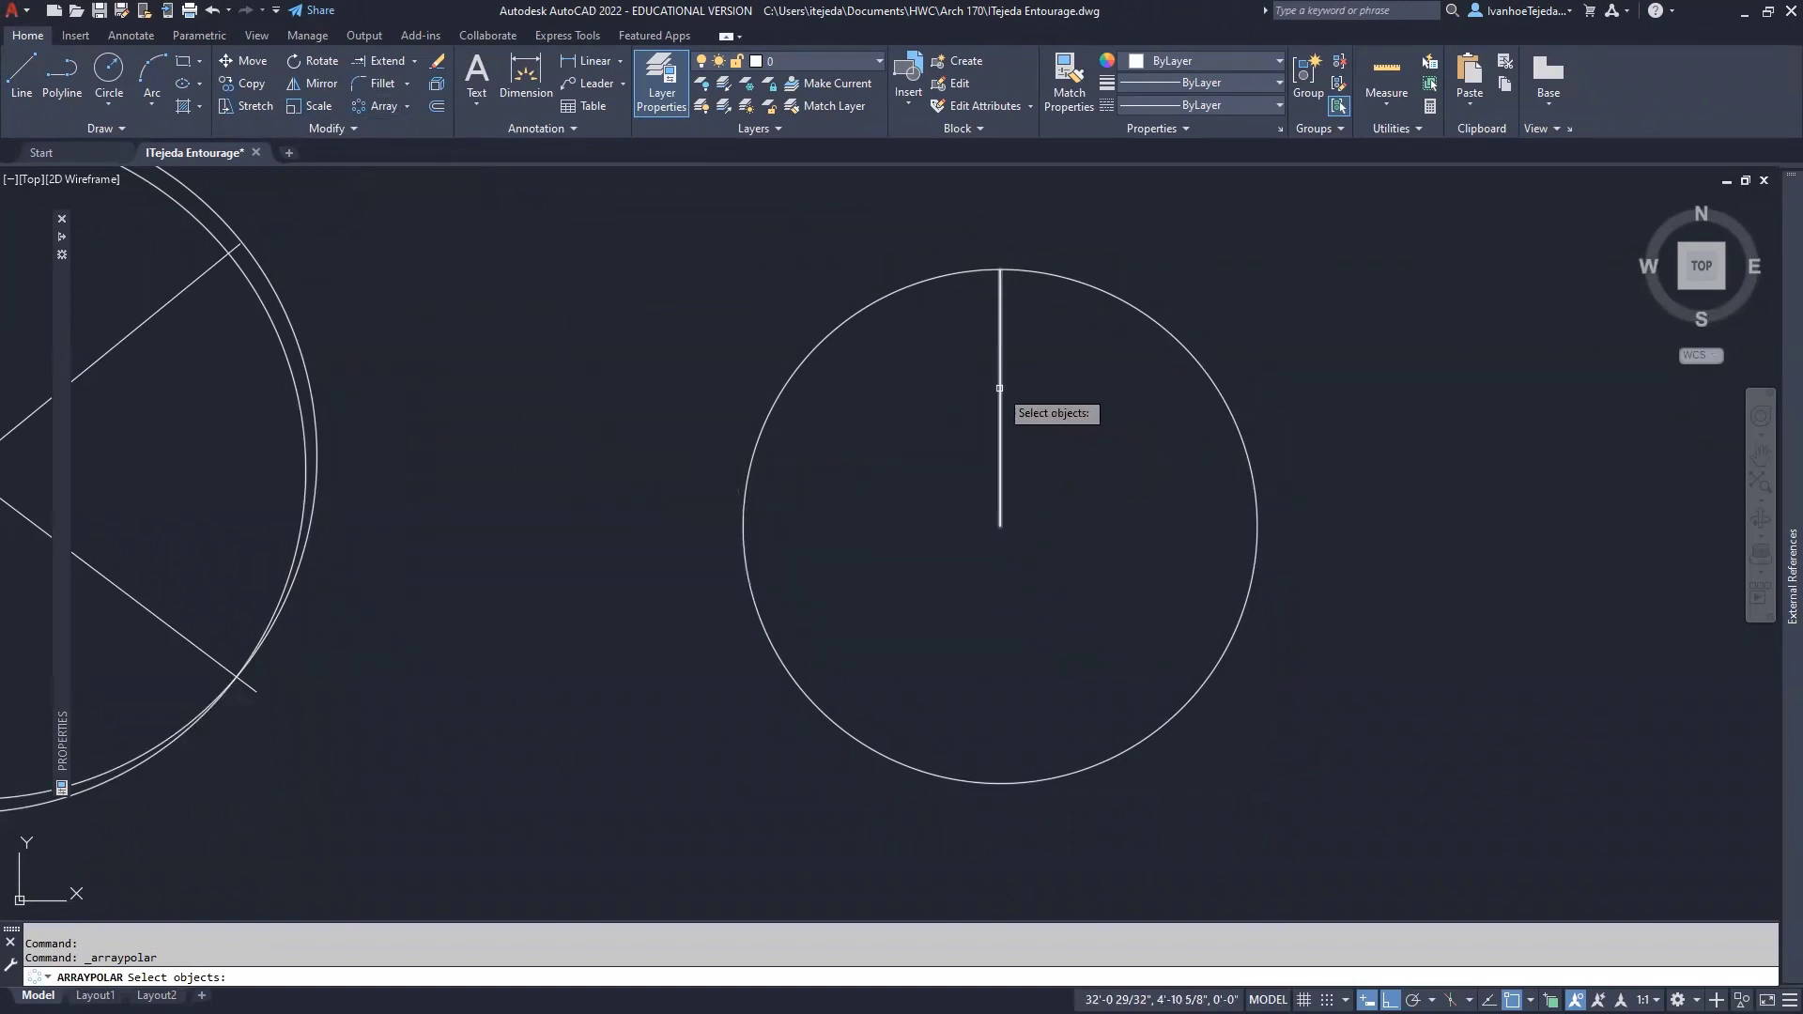
{"action": "left_click", "coordinate": [999, 387]}
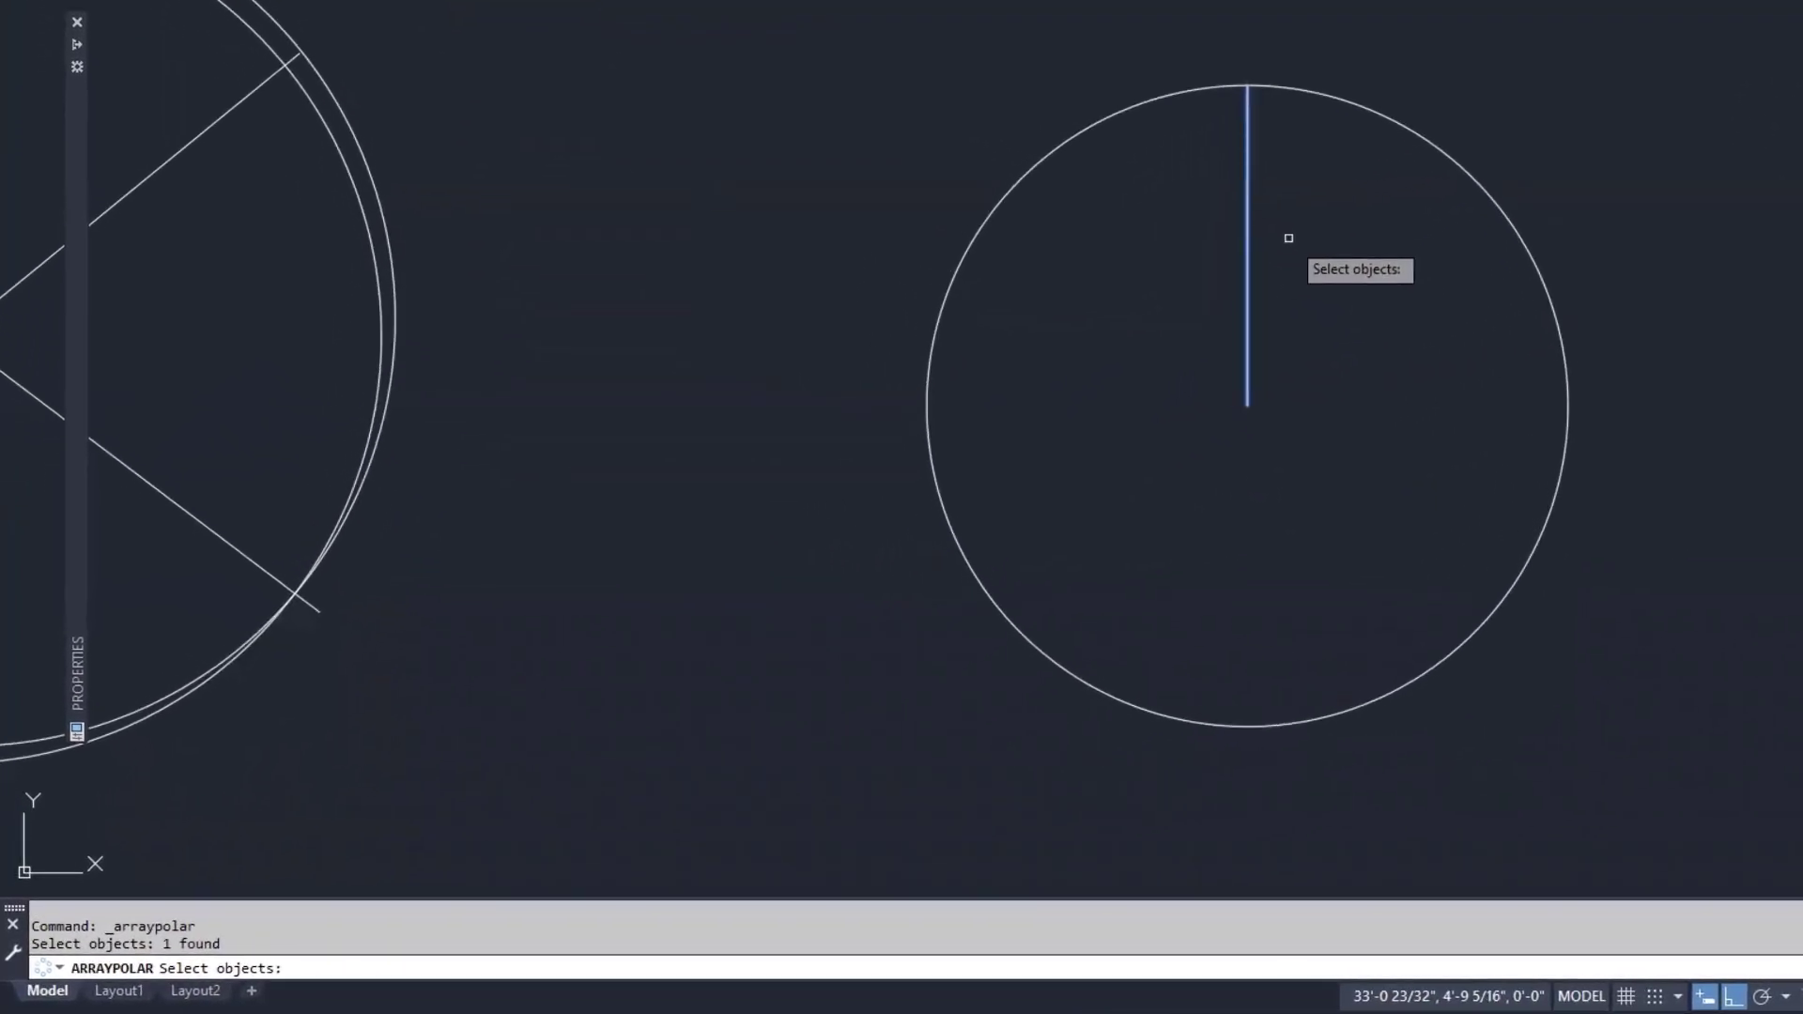
{"action": "key", "text": "Return"}
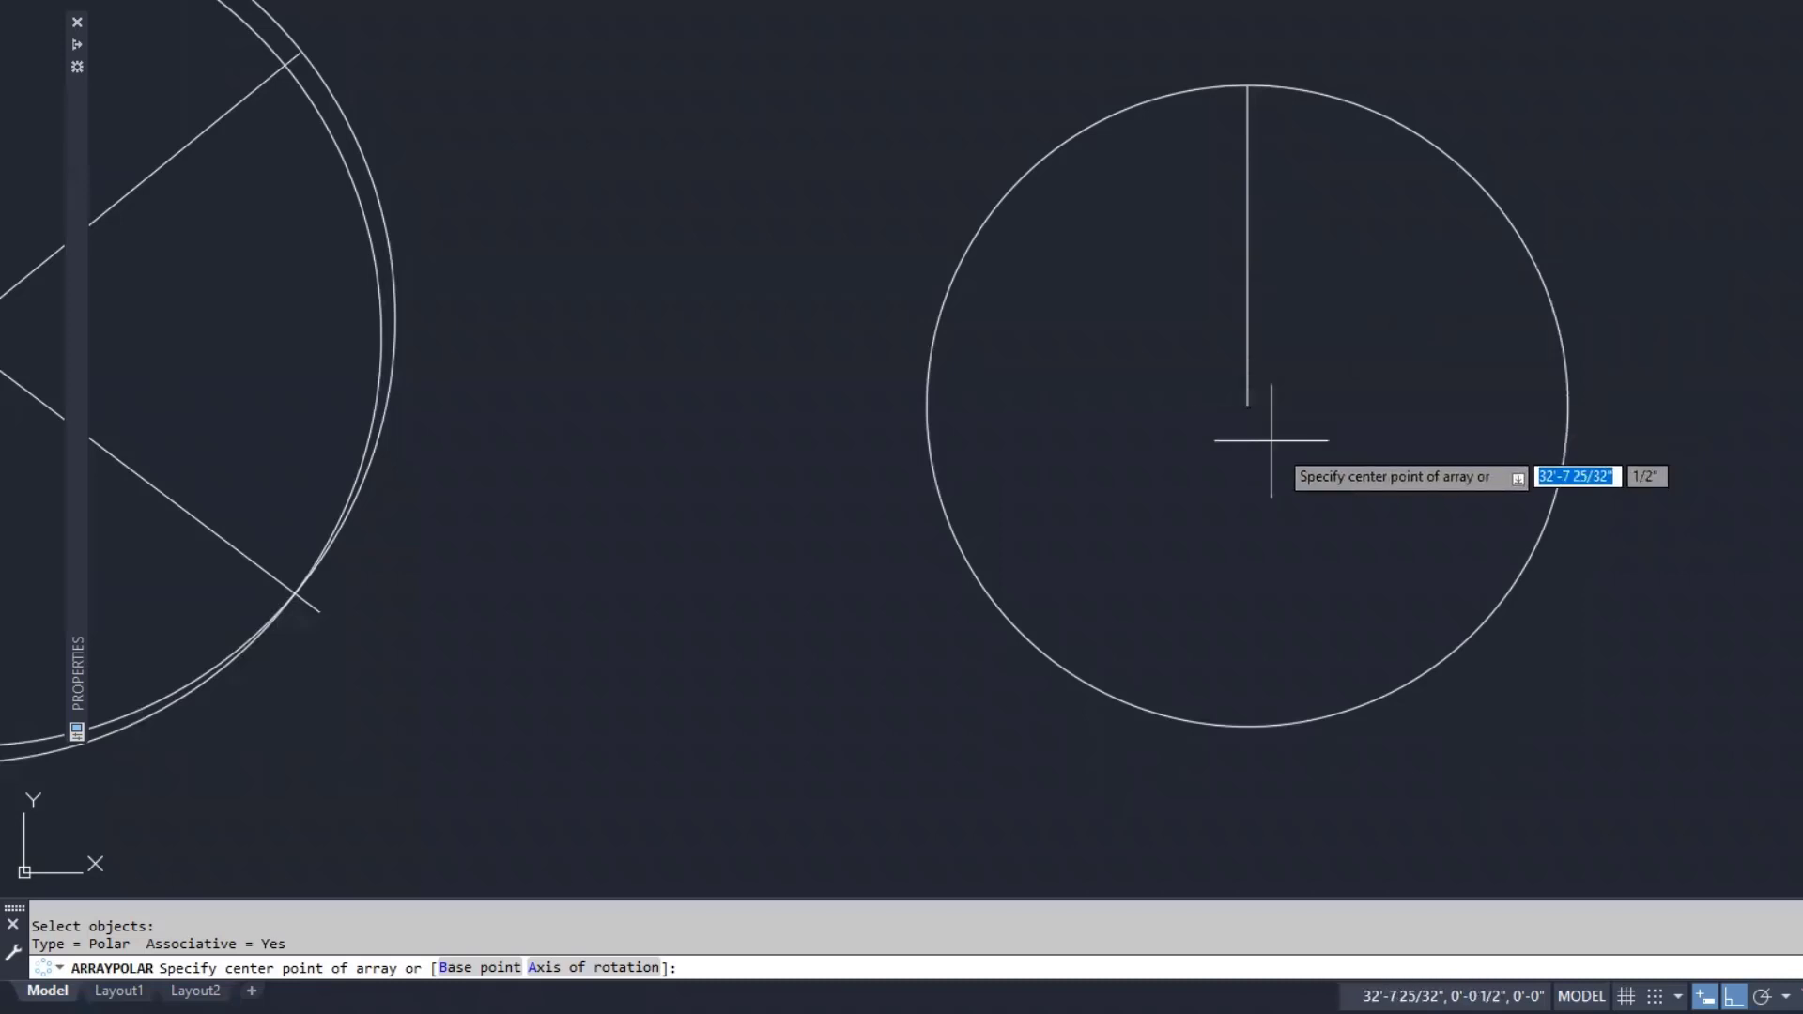
{"action": "right_click", "coordinate": [1446, 395], "text": "shift"}
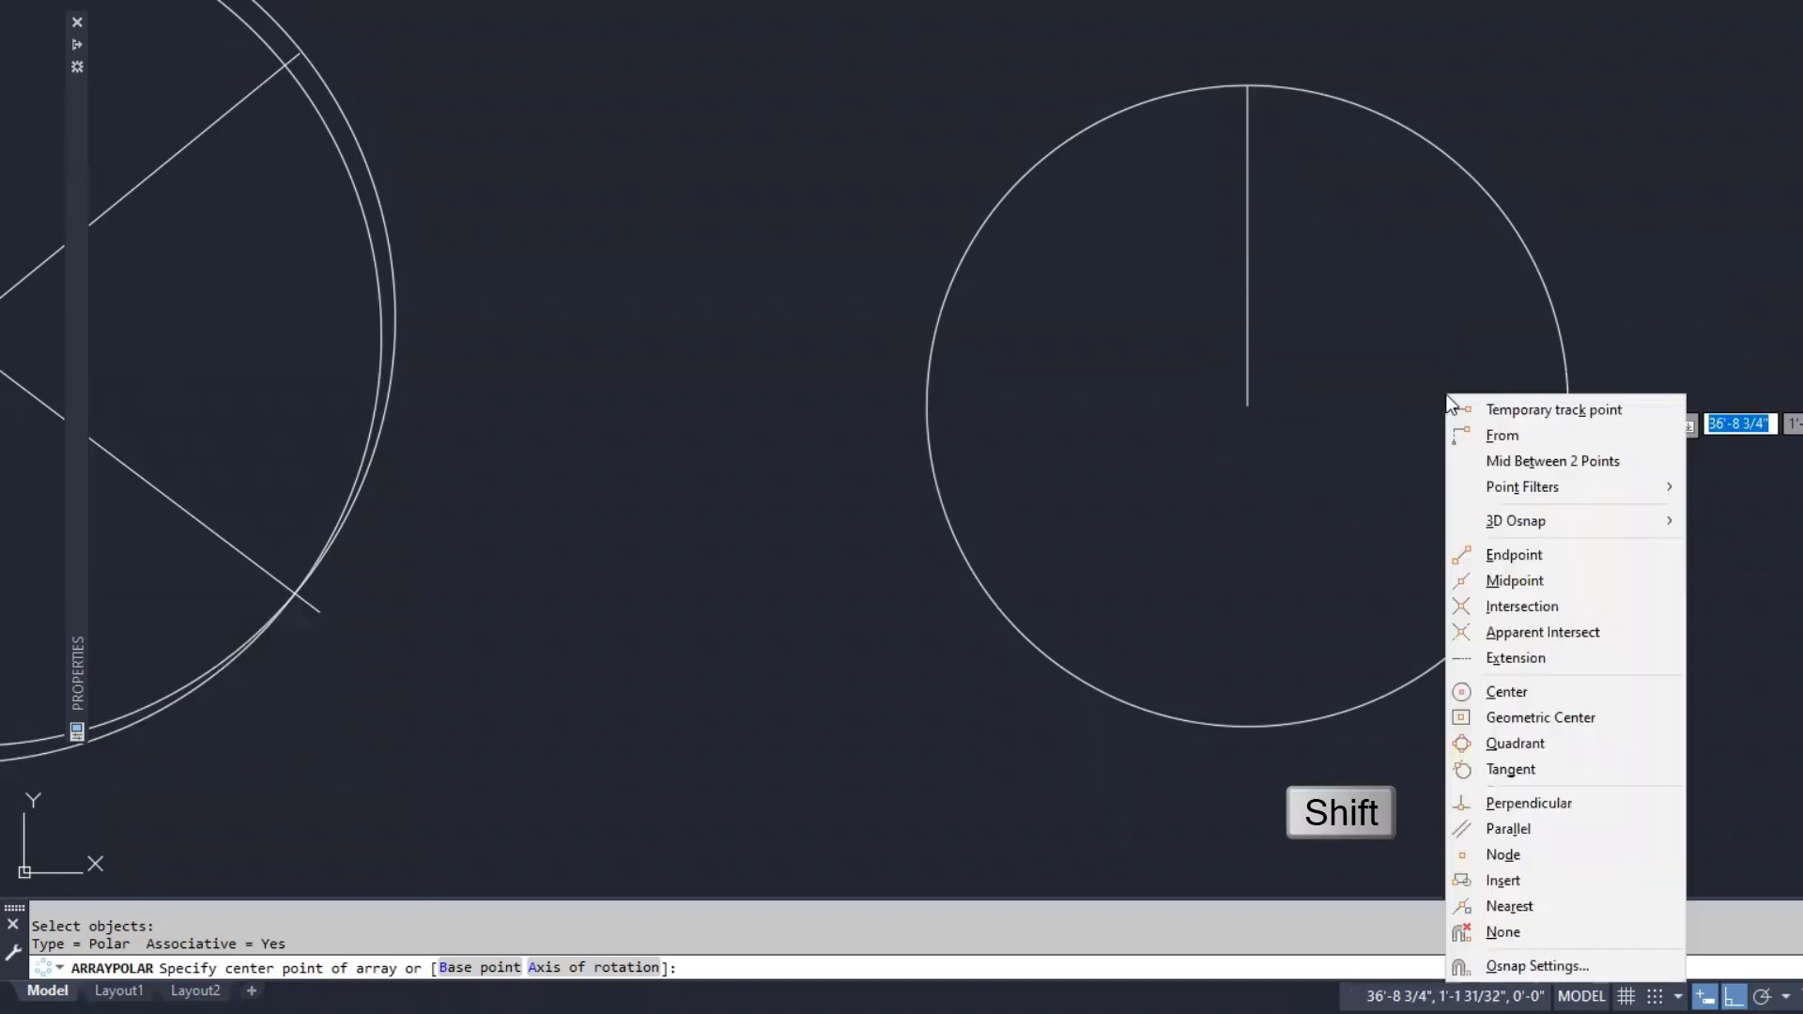
{"action": "left_click", "coordinate": [1493, 691]}
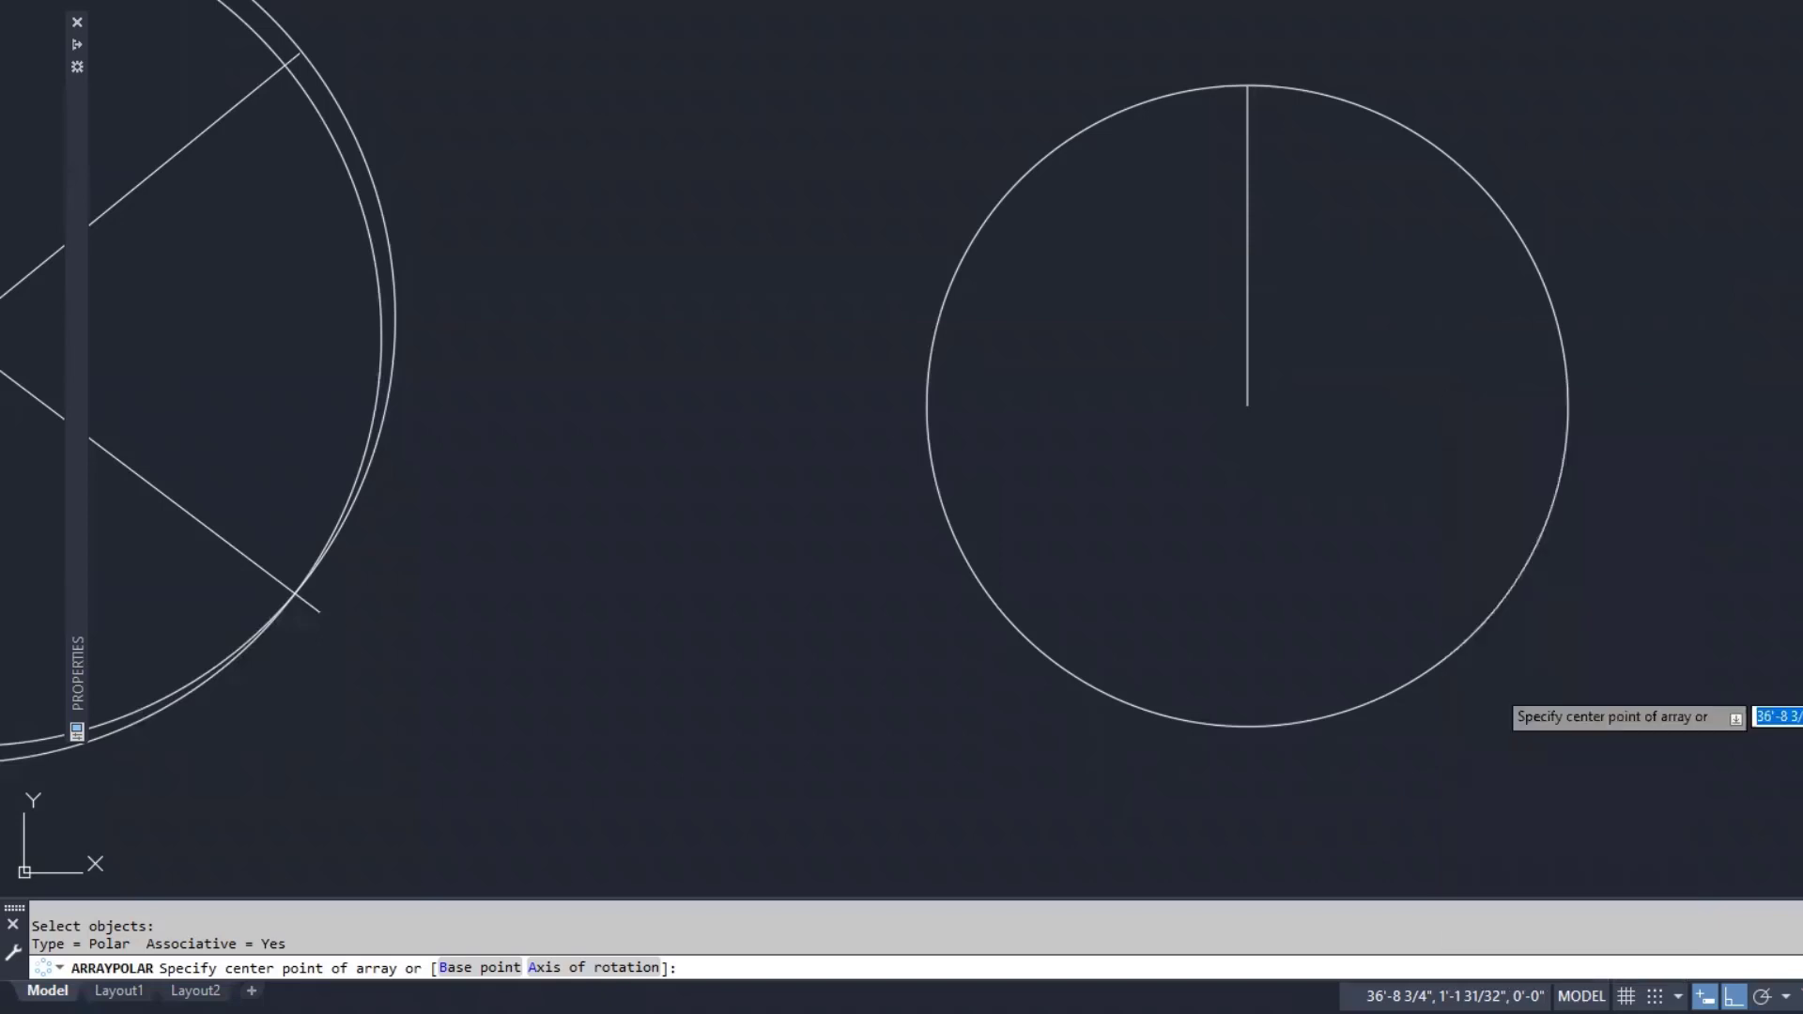
{"action": "left_click", "coordinate": [1488, 627]}
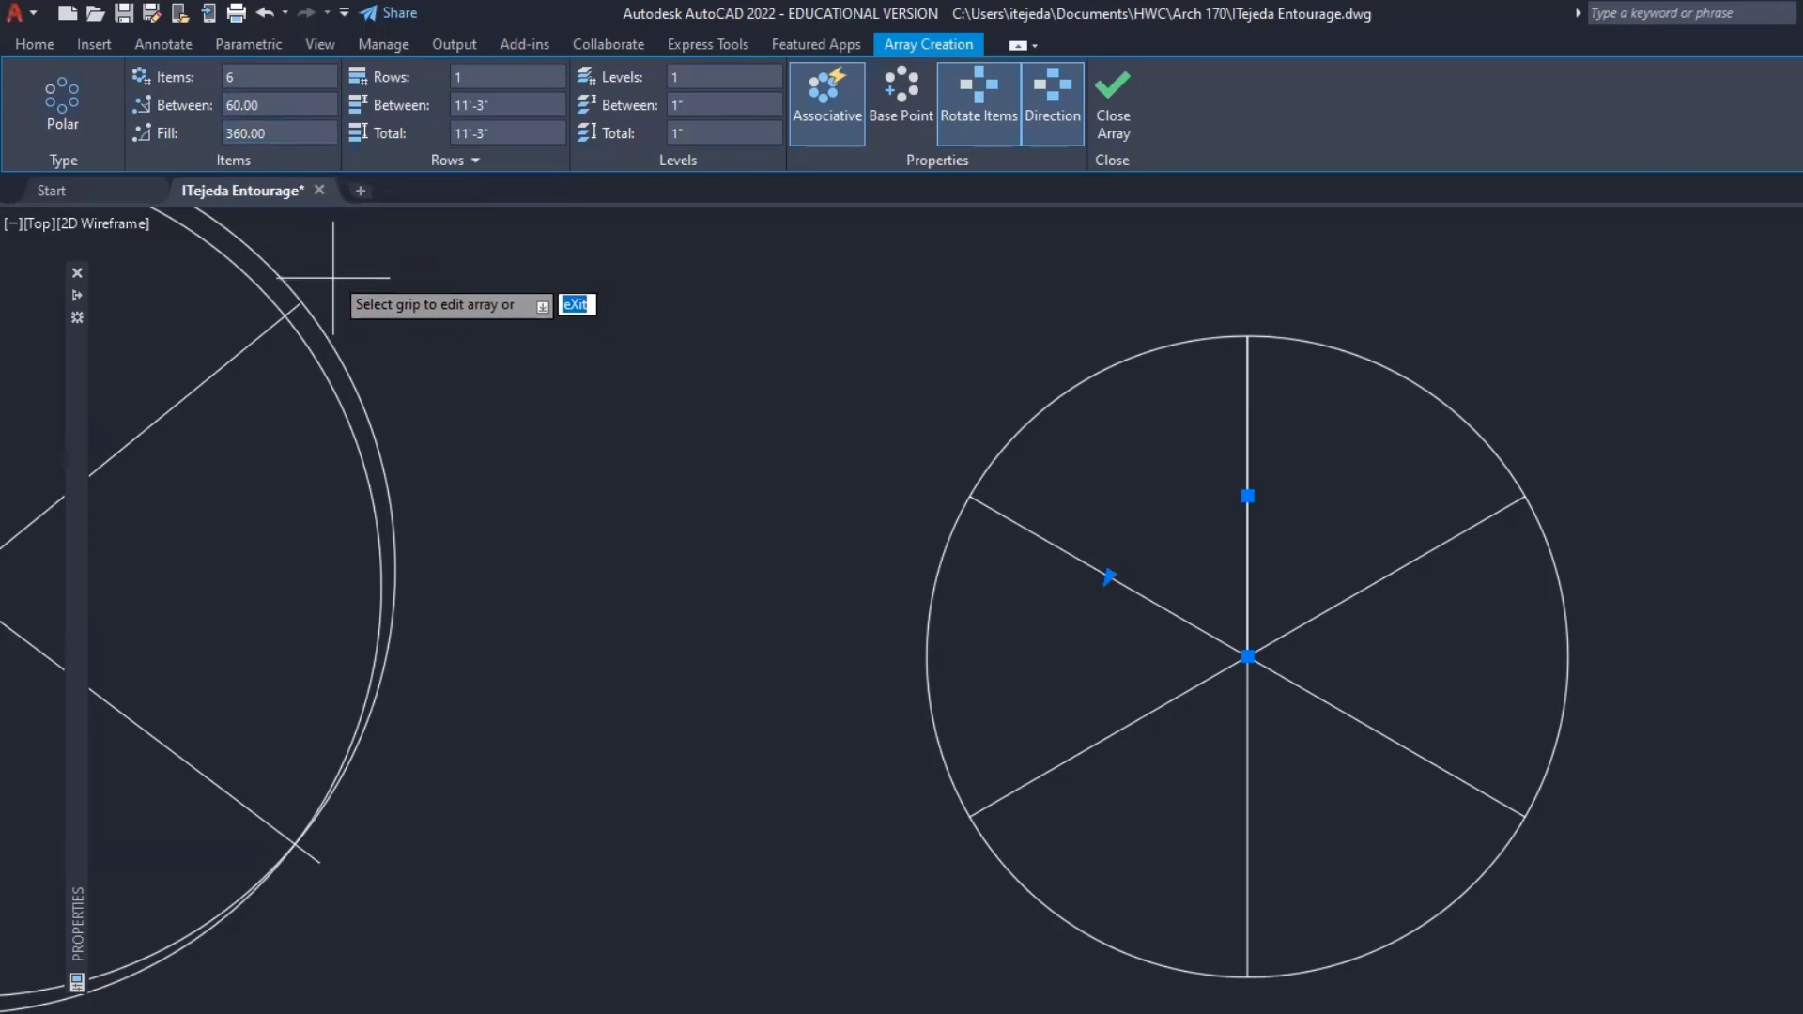
Try an item count of 12 for the polar array of radial lines.
{"action": "left_click", "coordinate": [245, 77]}
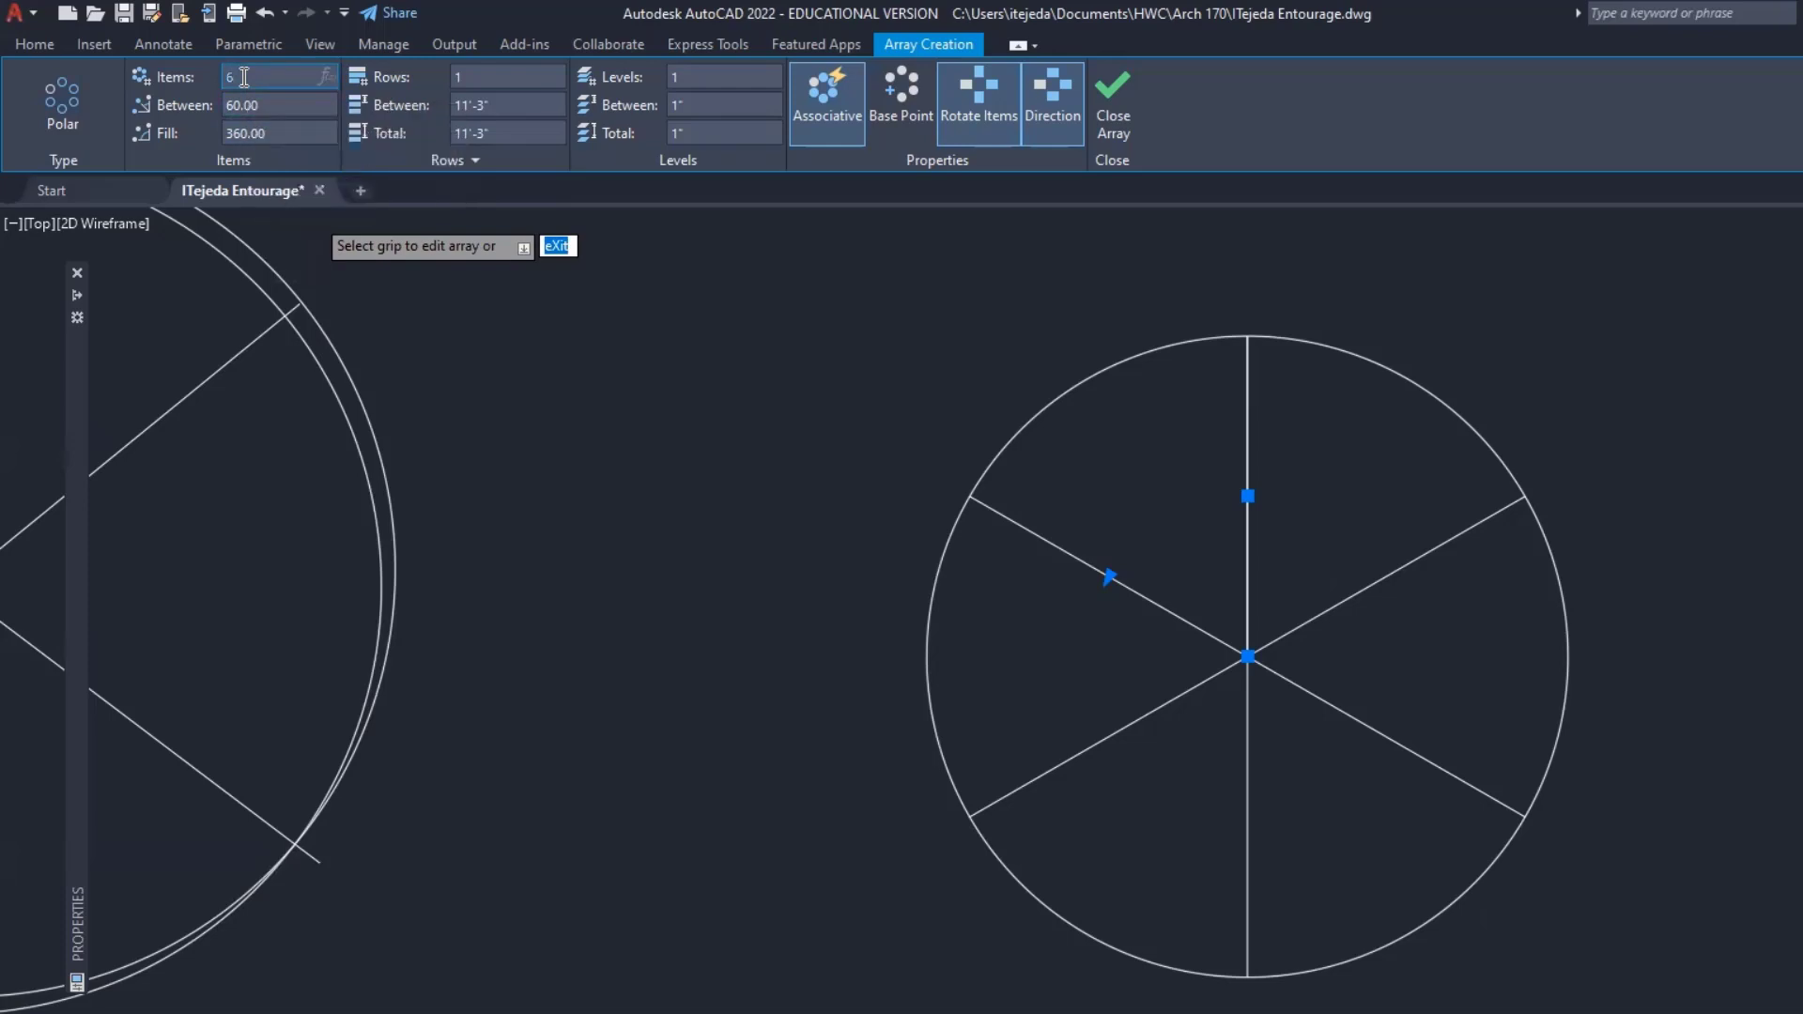
{"action": "key", "text": "BackSpace"}
{"action": "type", "text": "12"}
{"action": "key", "text": "Return"}
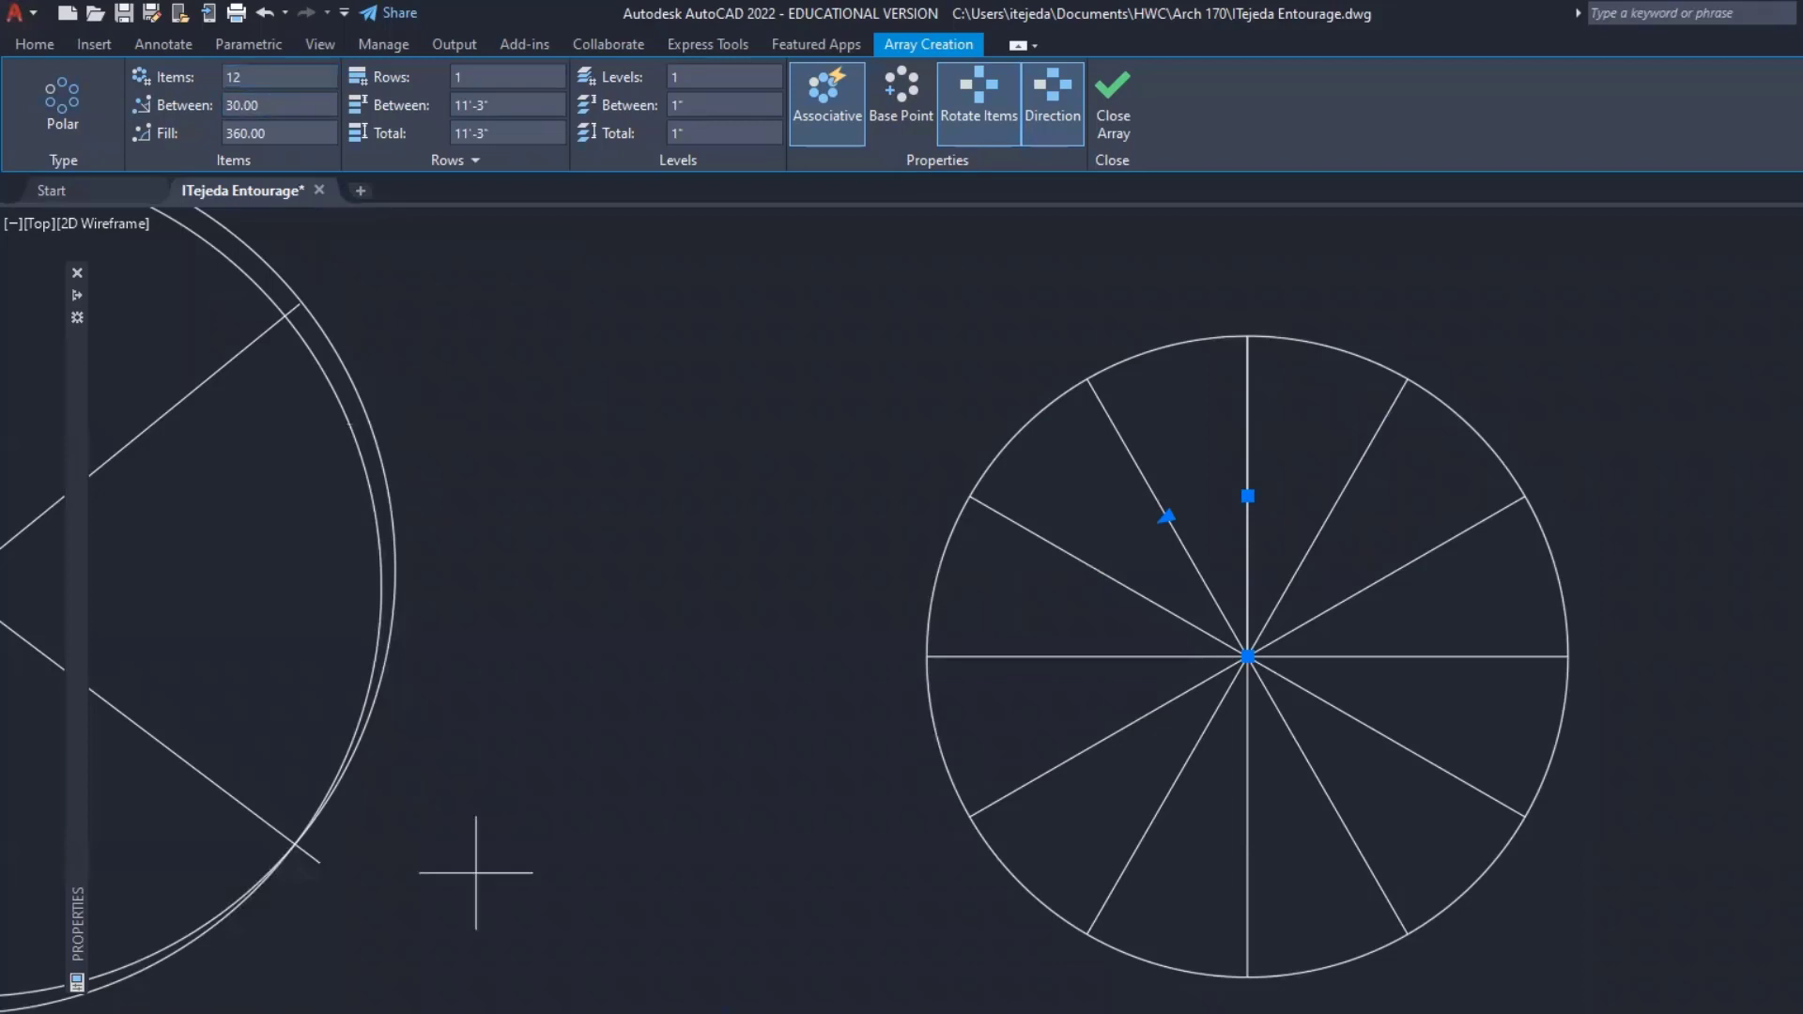
Set the polar array to 20 items, turn off its Associative property and finish the array.
{"action": "middle_click_drag", "start_coordinate": [476, 872], "coordinate": [395, 866]}
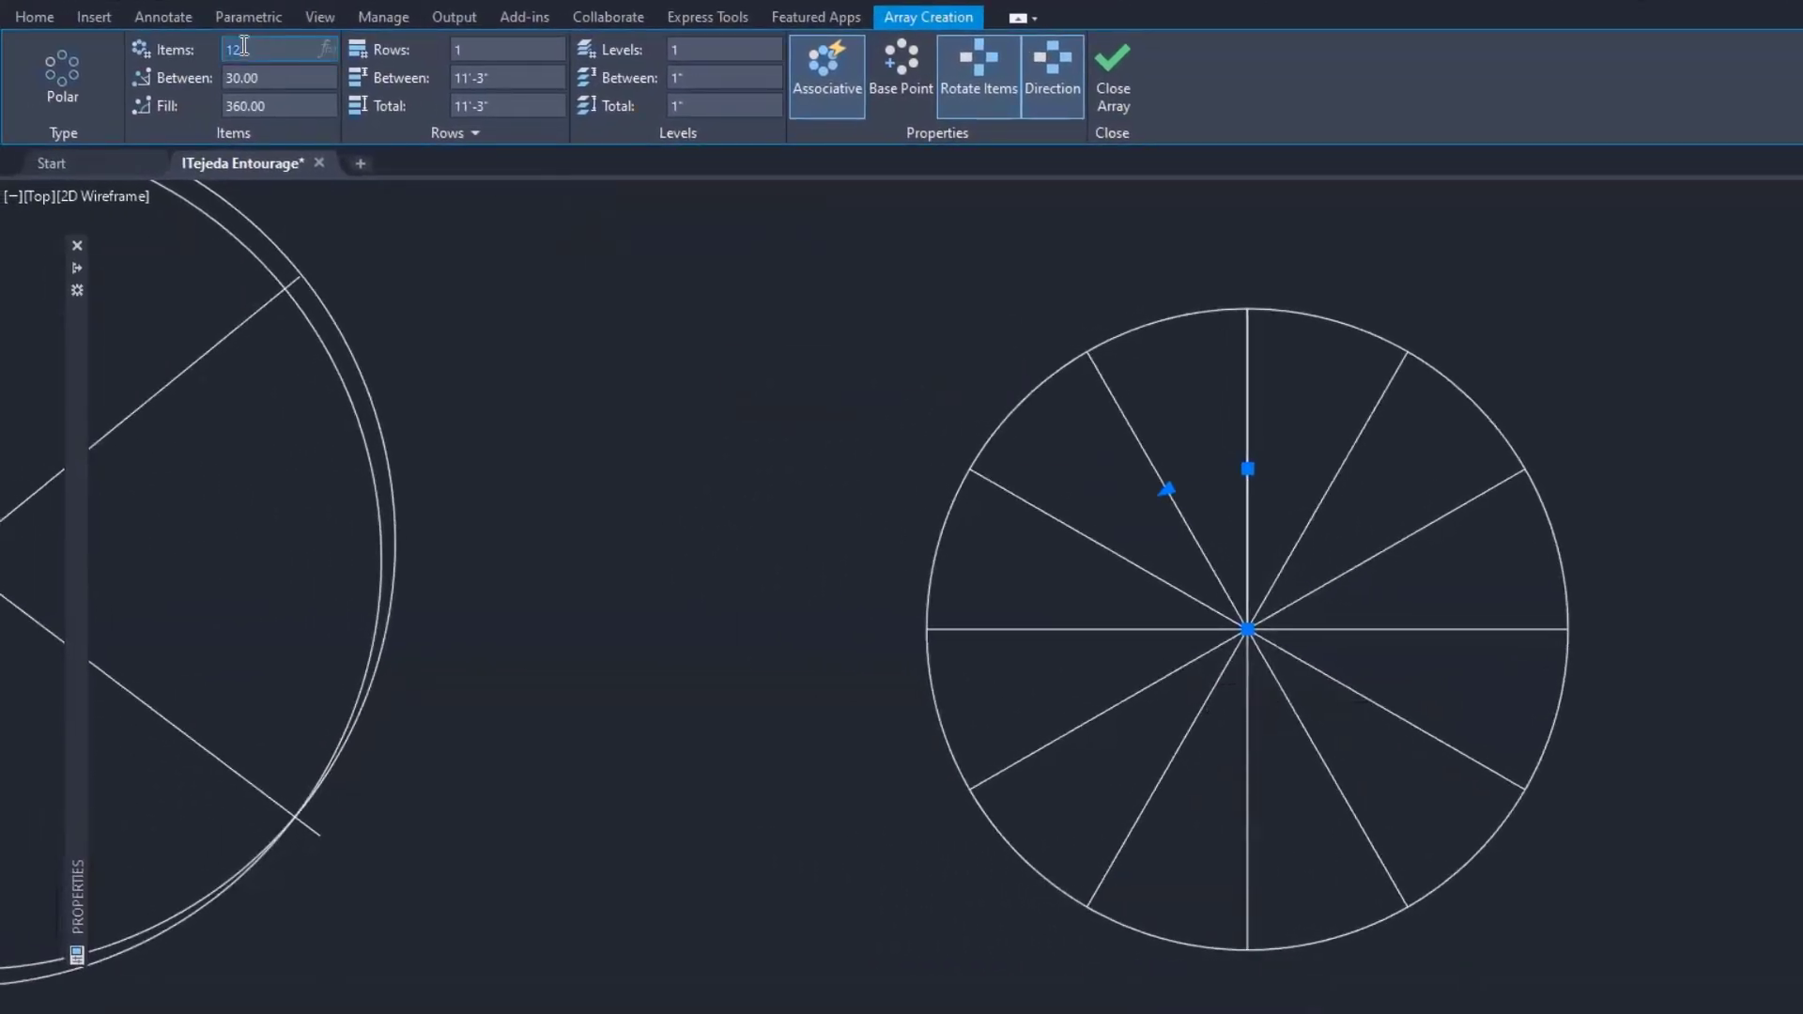
{"action": "type", "text": "20"}
{"action": "key", "text": "Return"}
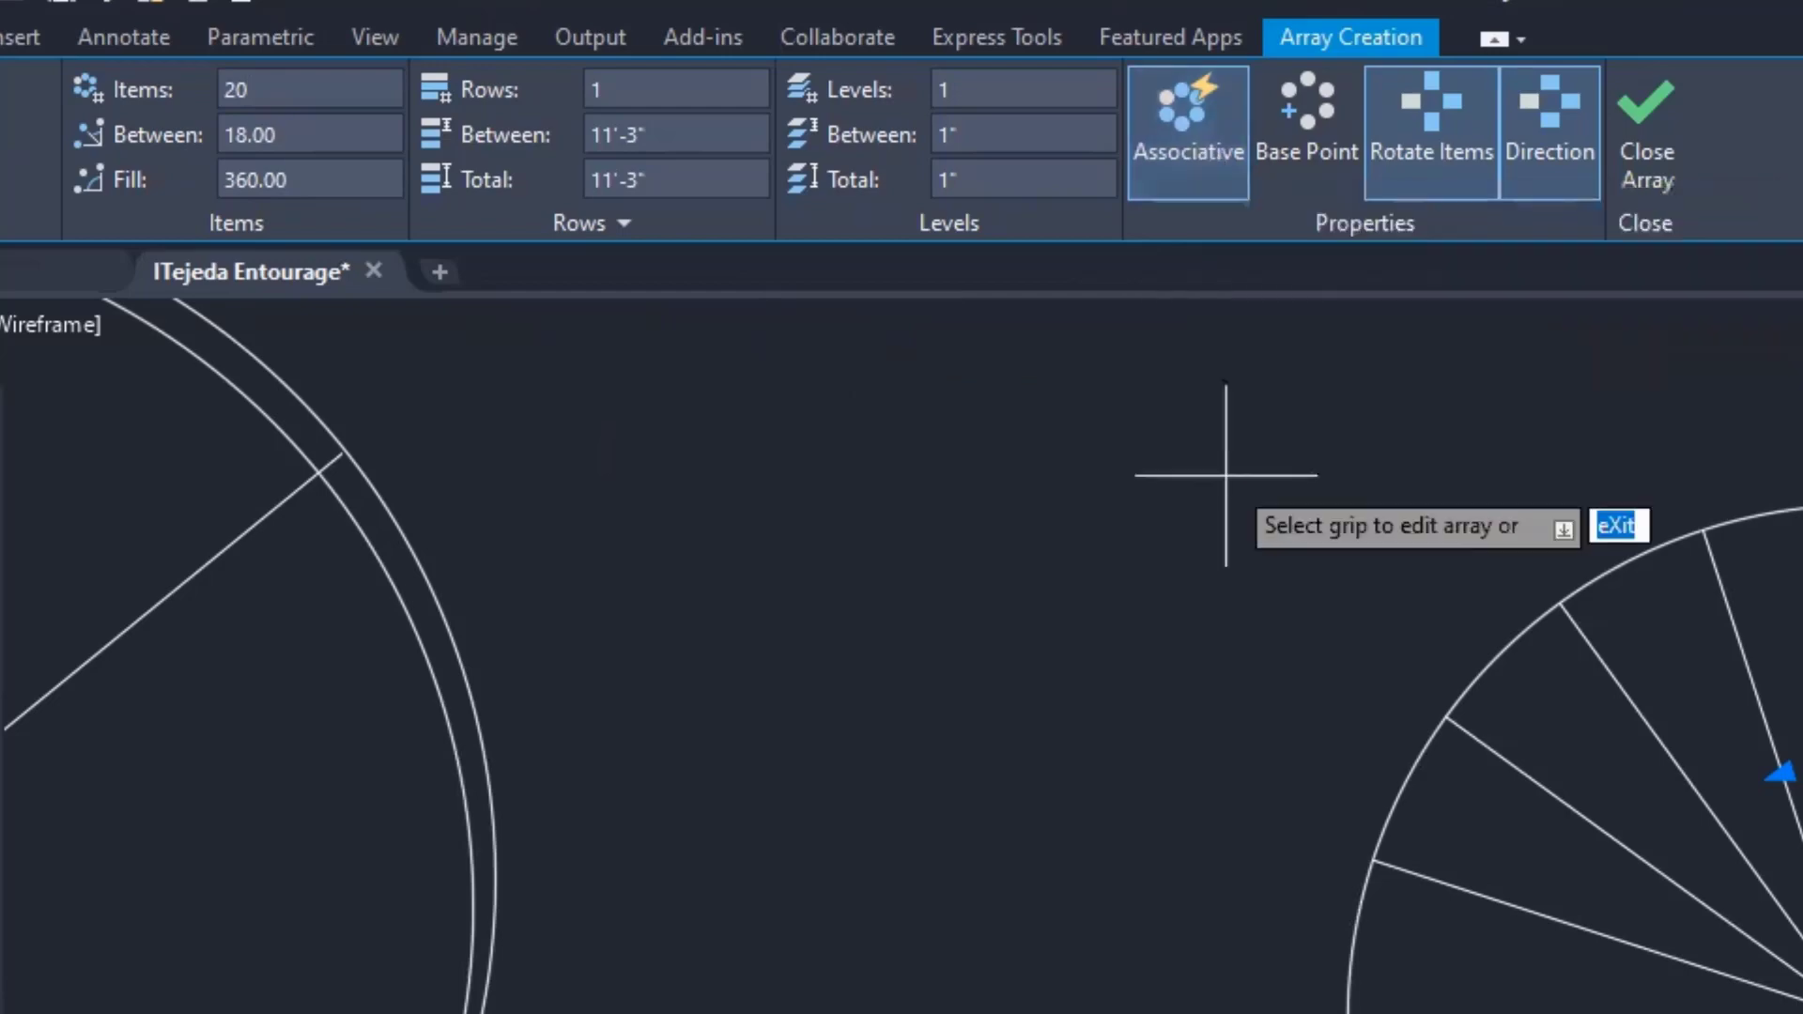
{"action": "left_click", "coordinate": [1189, 161]}
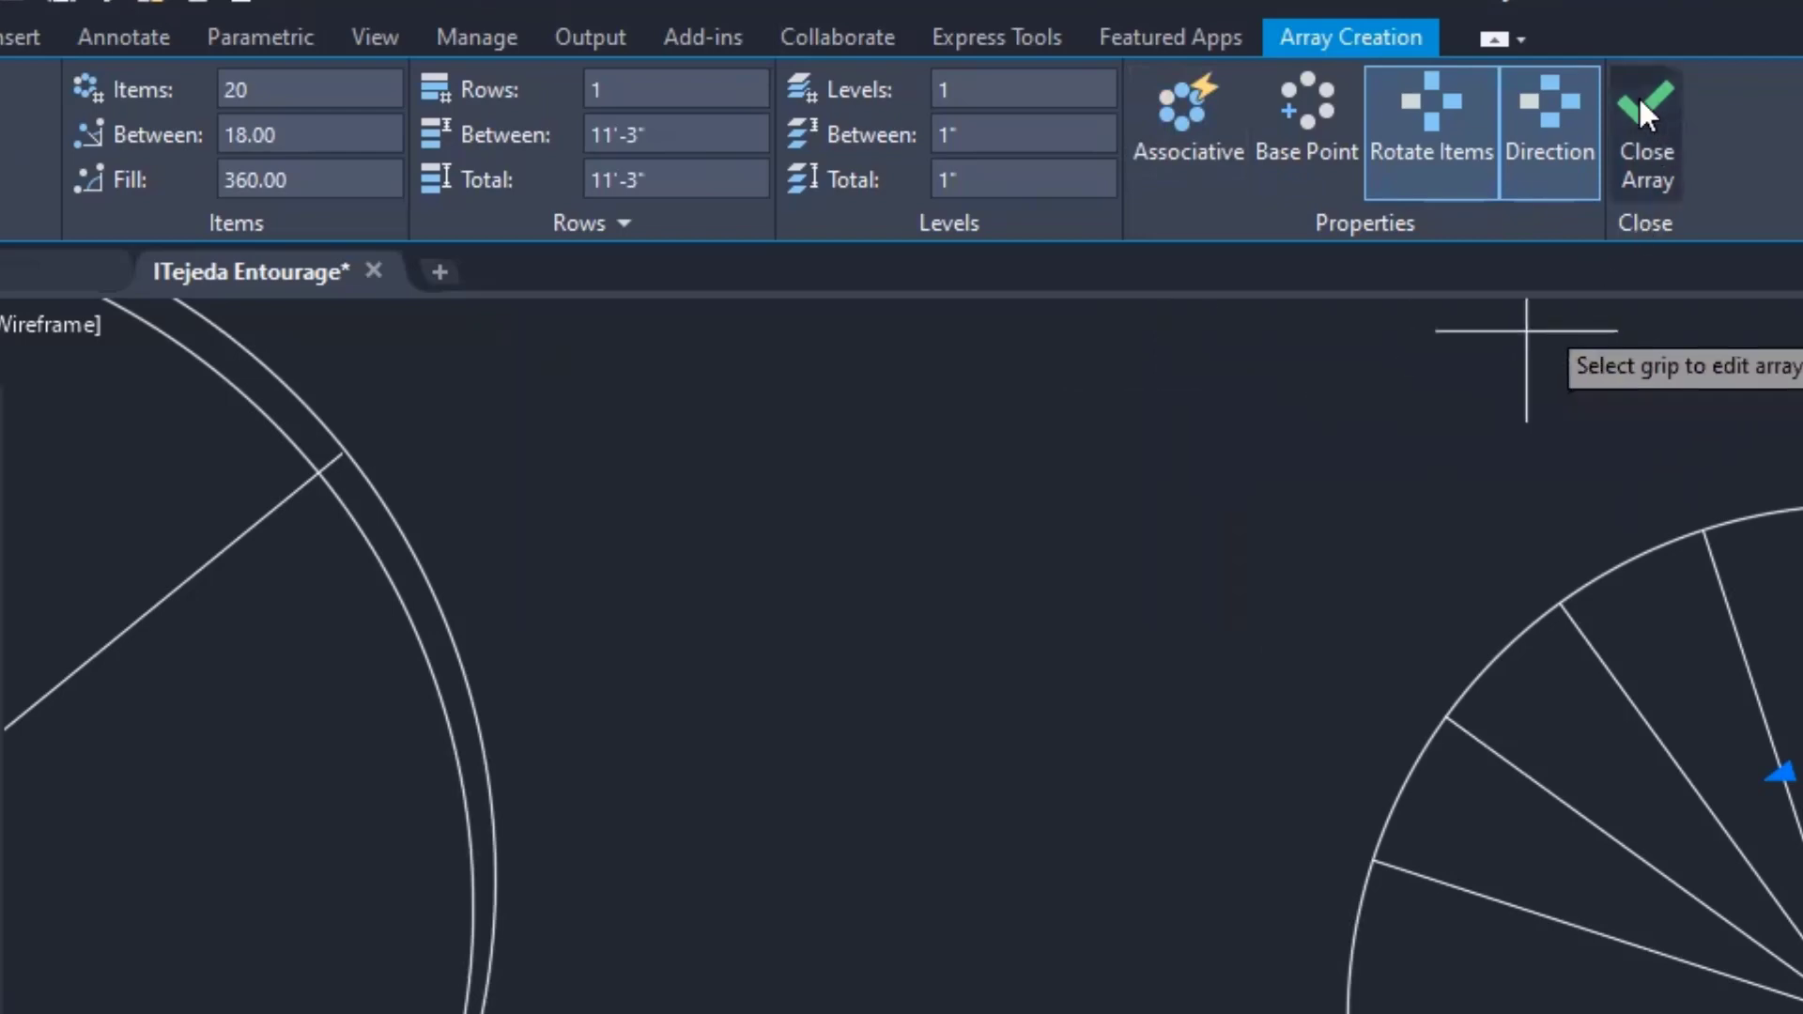
{"action": "left_click", "coordinate": [1638, 93]}
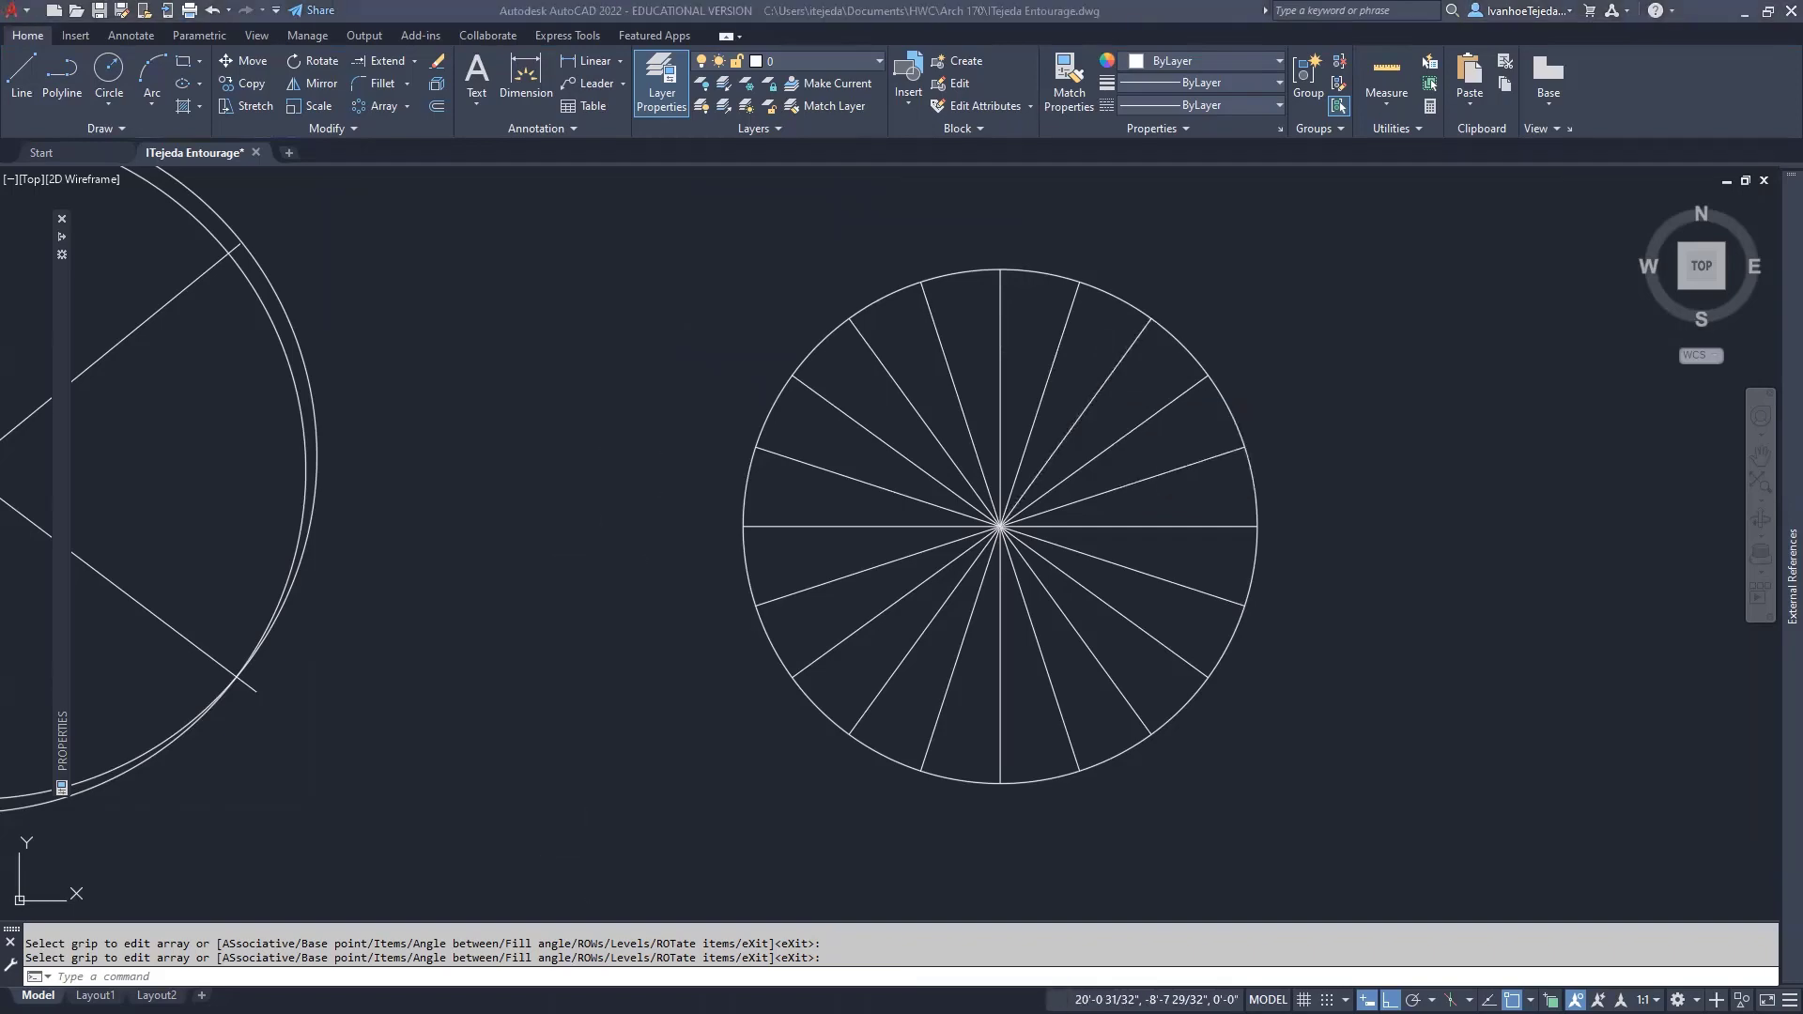
Check the upper 15'-0" symbol in Entourage.pdf, then erase four scattered radial lines in AutoCAD: due east, one lower right and two upper left.
{"action": "key", "text": "alt+Tab"}
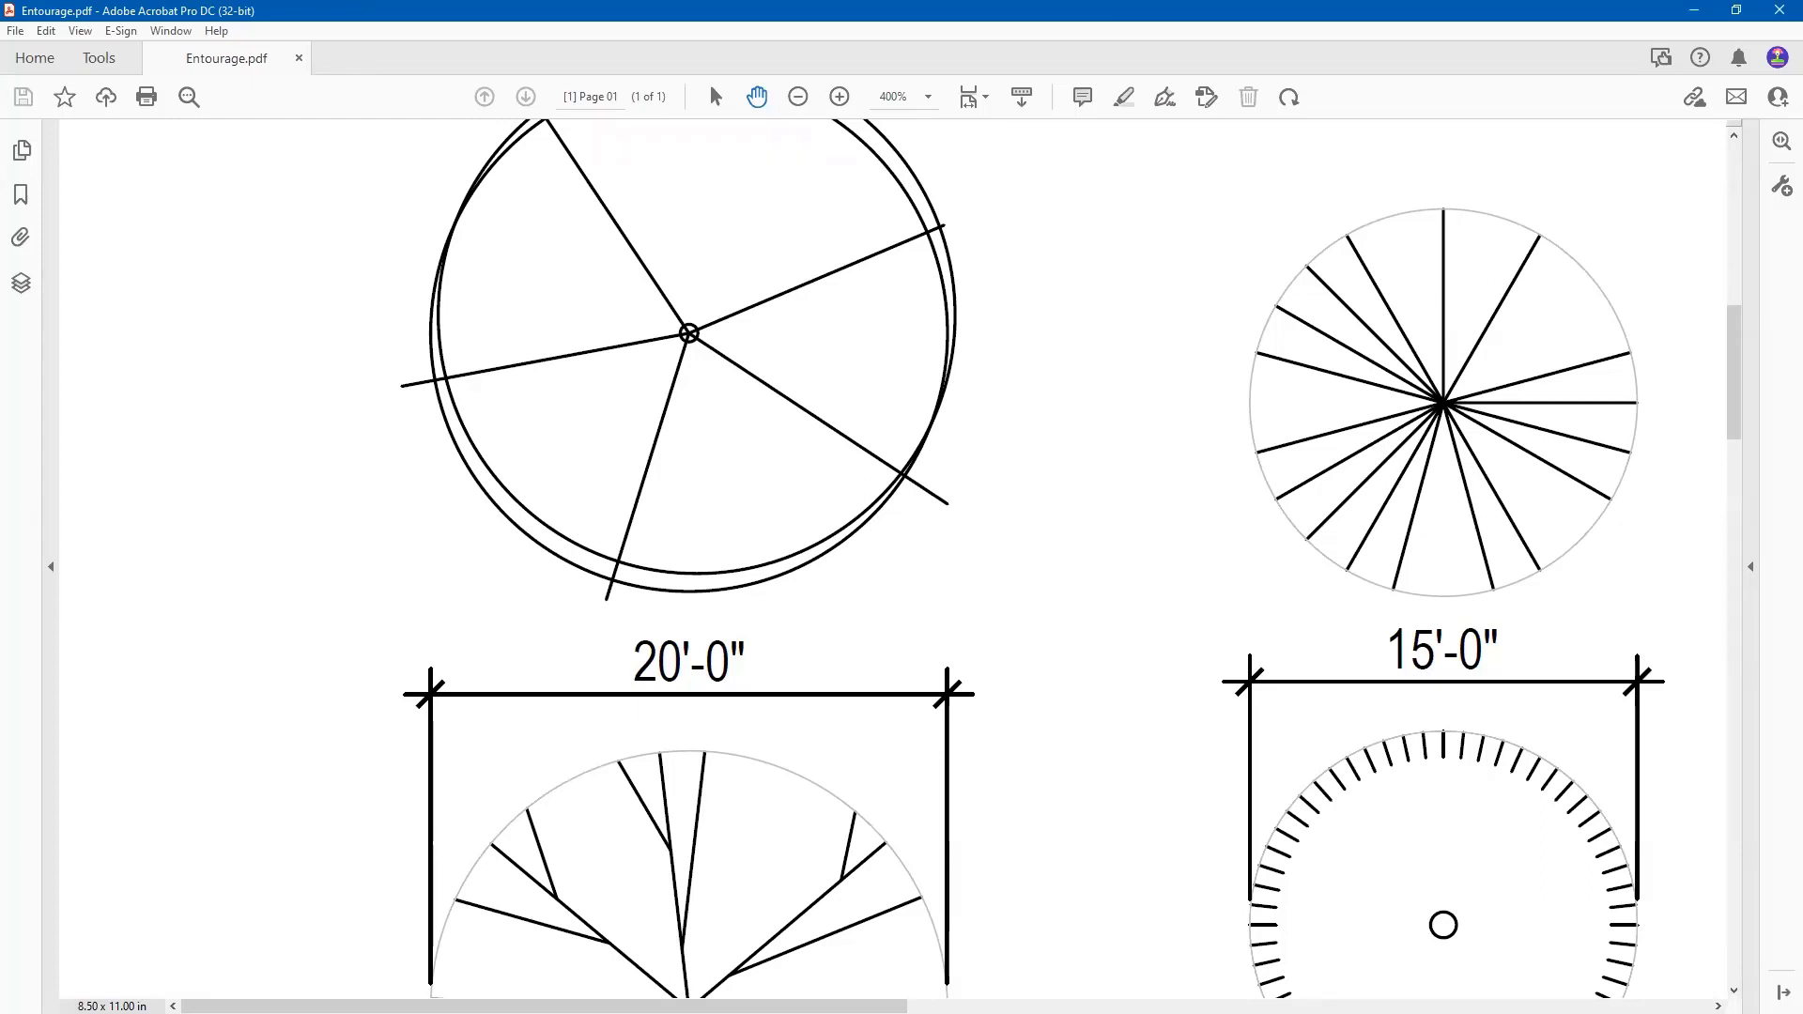
{"action": "key", "text": "alt+Tab"}
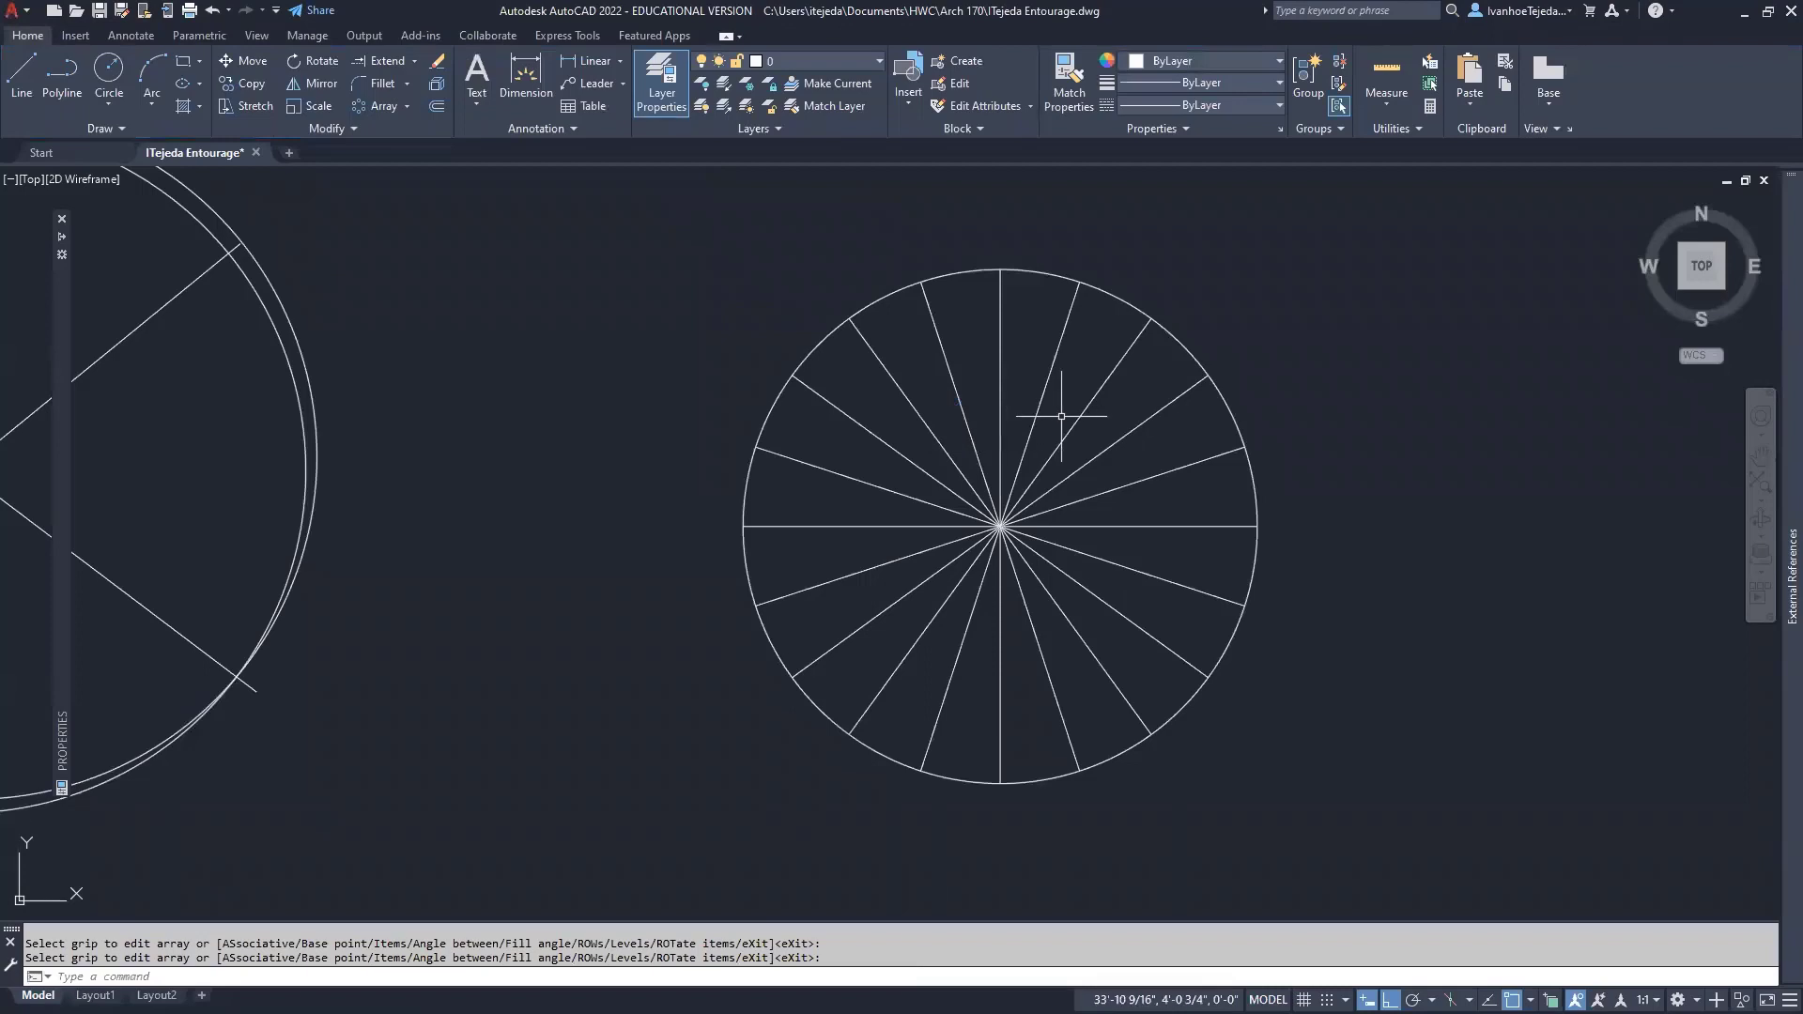
{"action": "left_click", "coordinate": [1126, 526]}
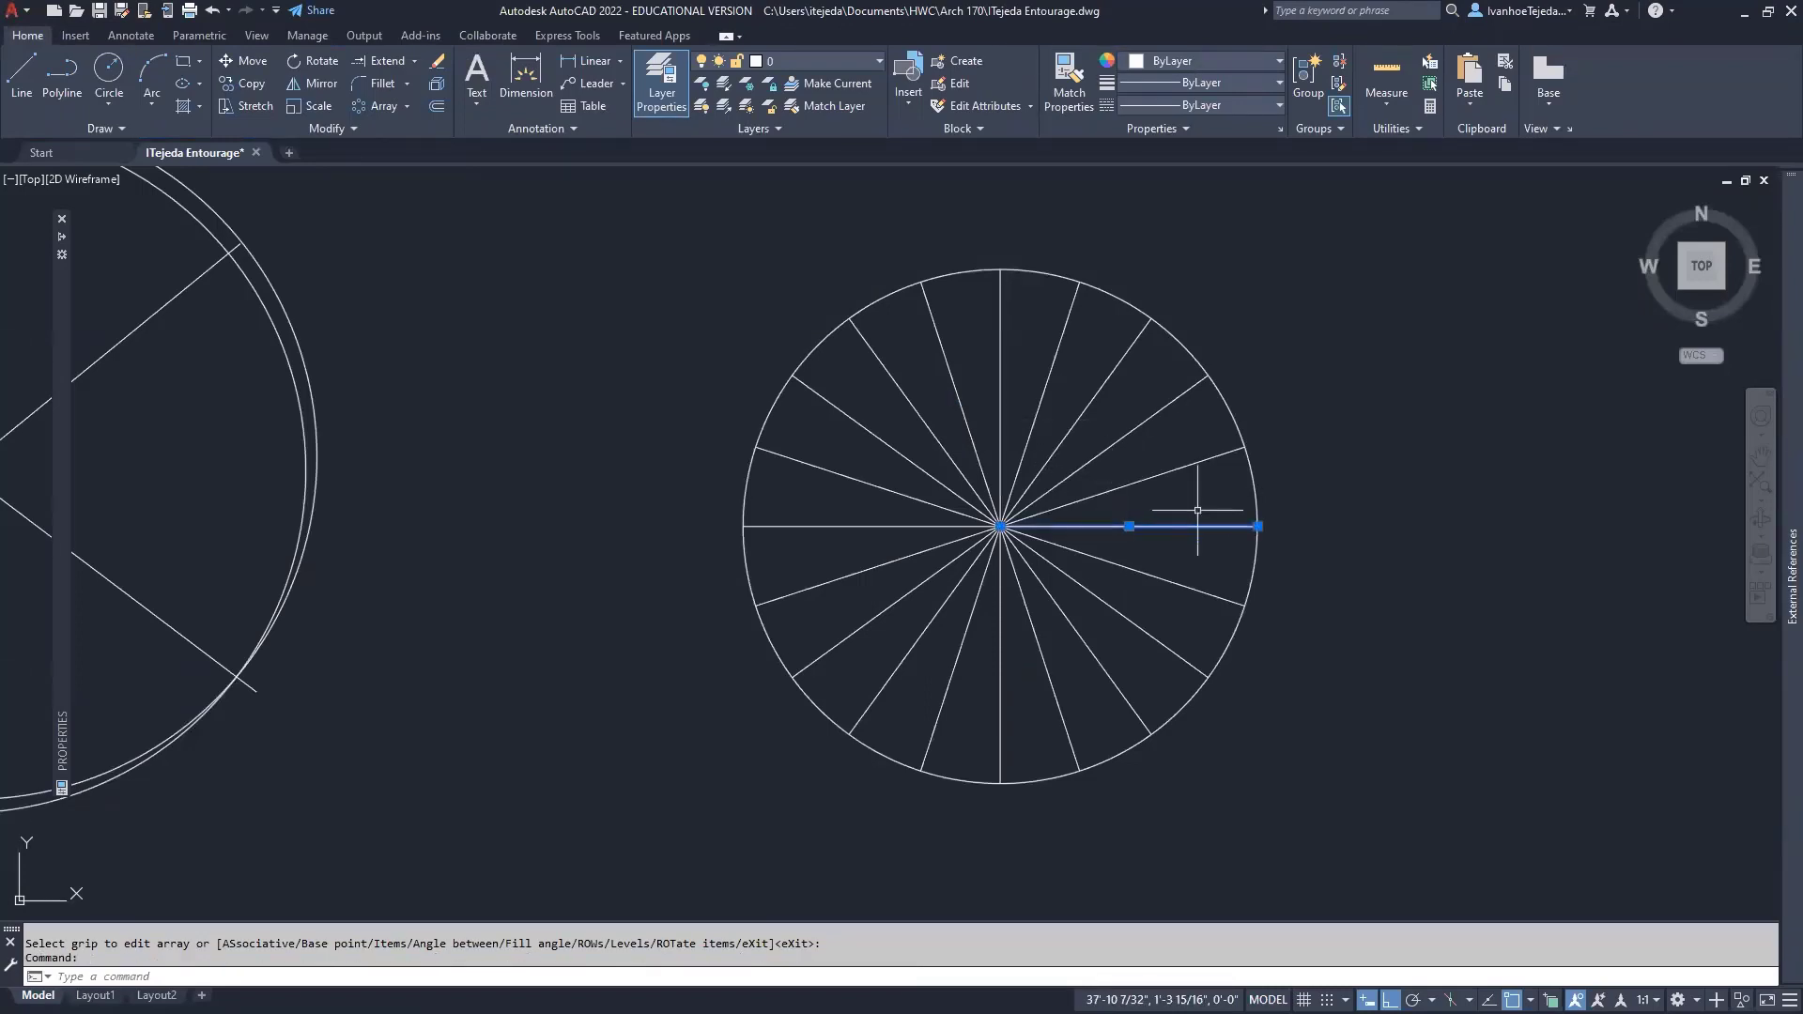
{"action": "key", "text": "Delete"}
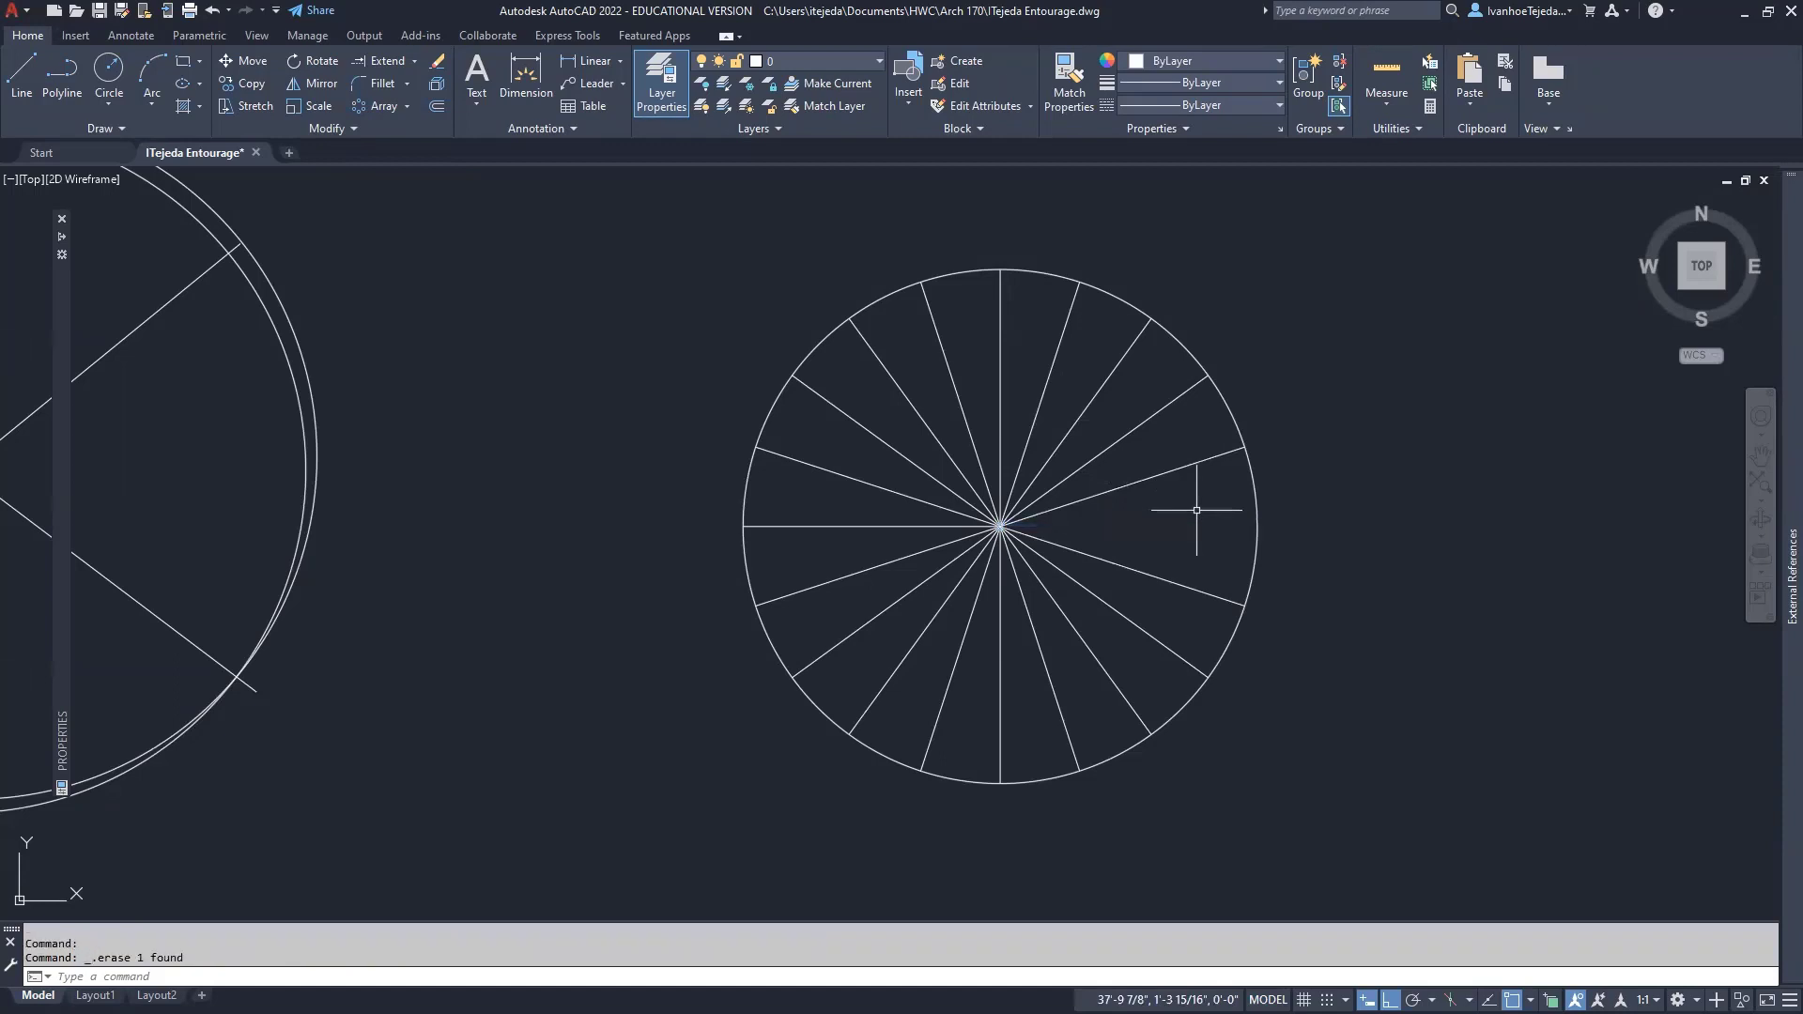
{"action": "left_click", "coordinate": [1040, 648]}
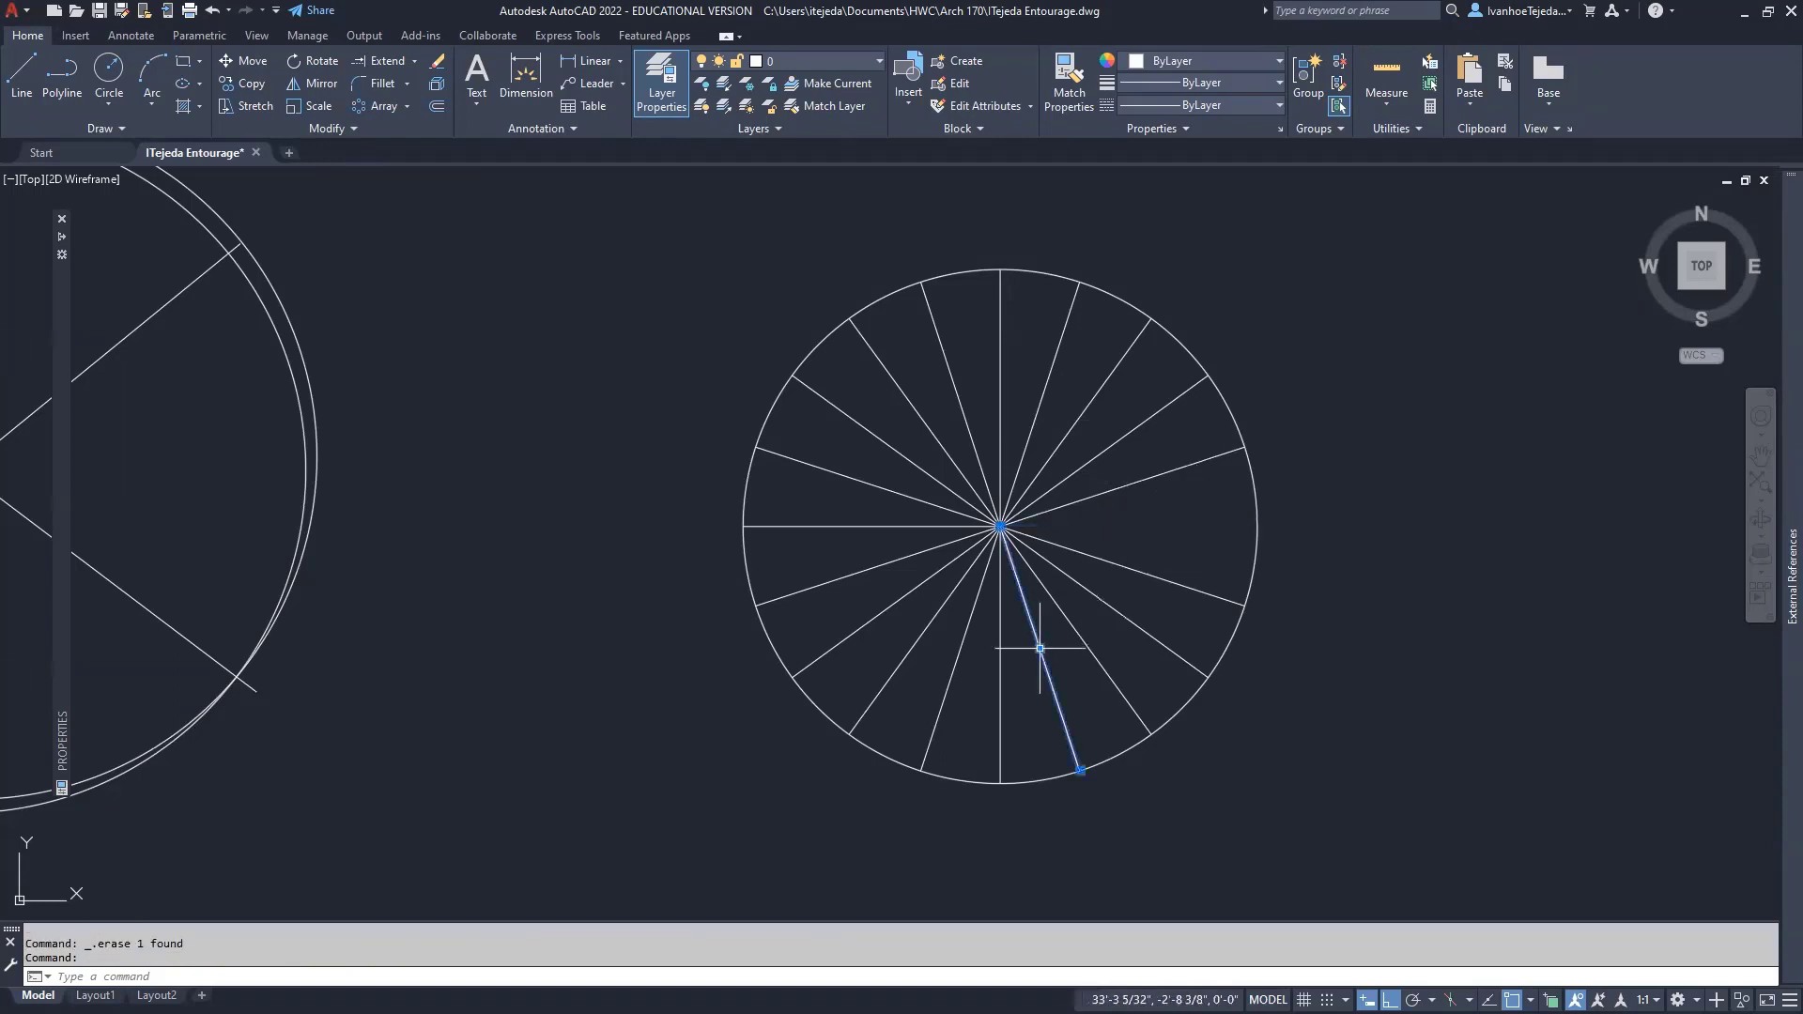
{"action": "key", "text": "Delete"}
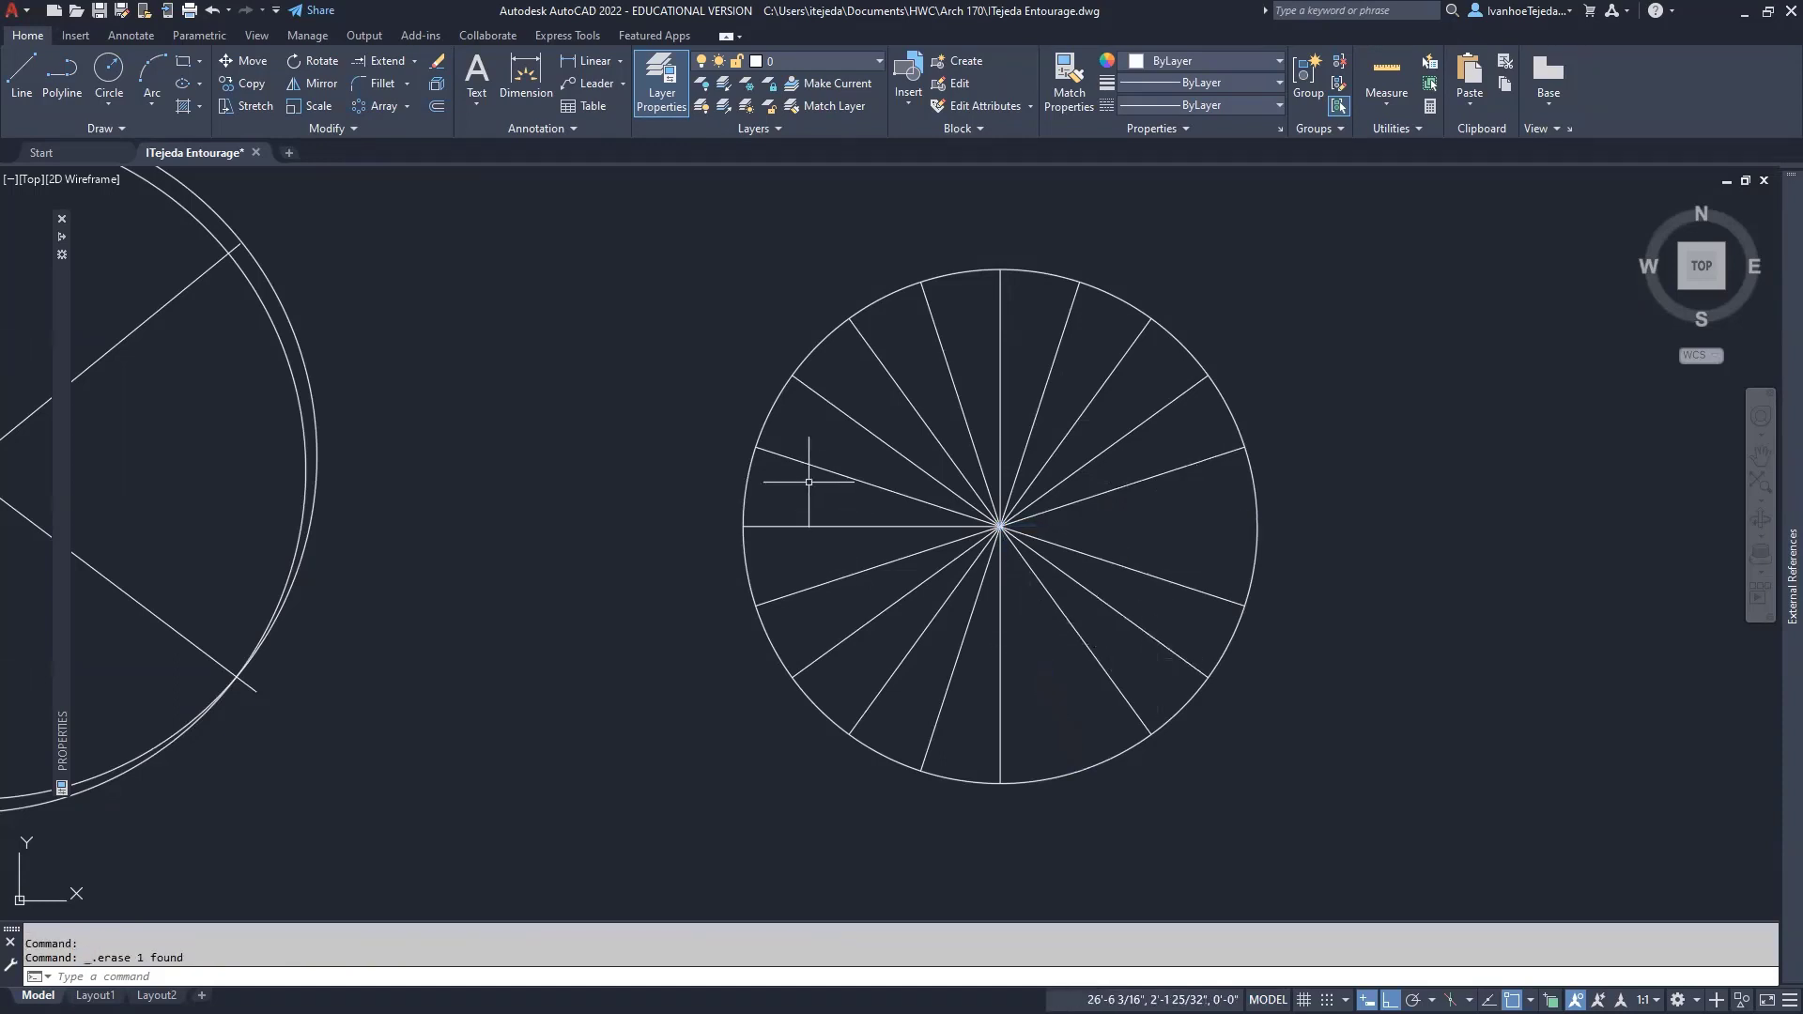
{"action": "left_click", "coordinate": [812, 466]}
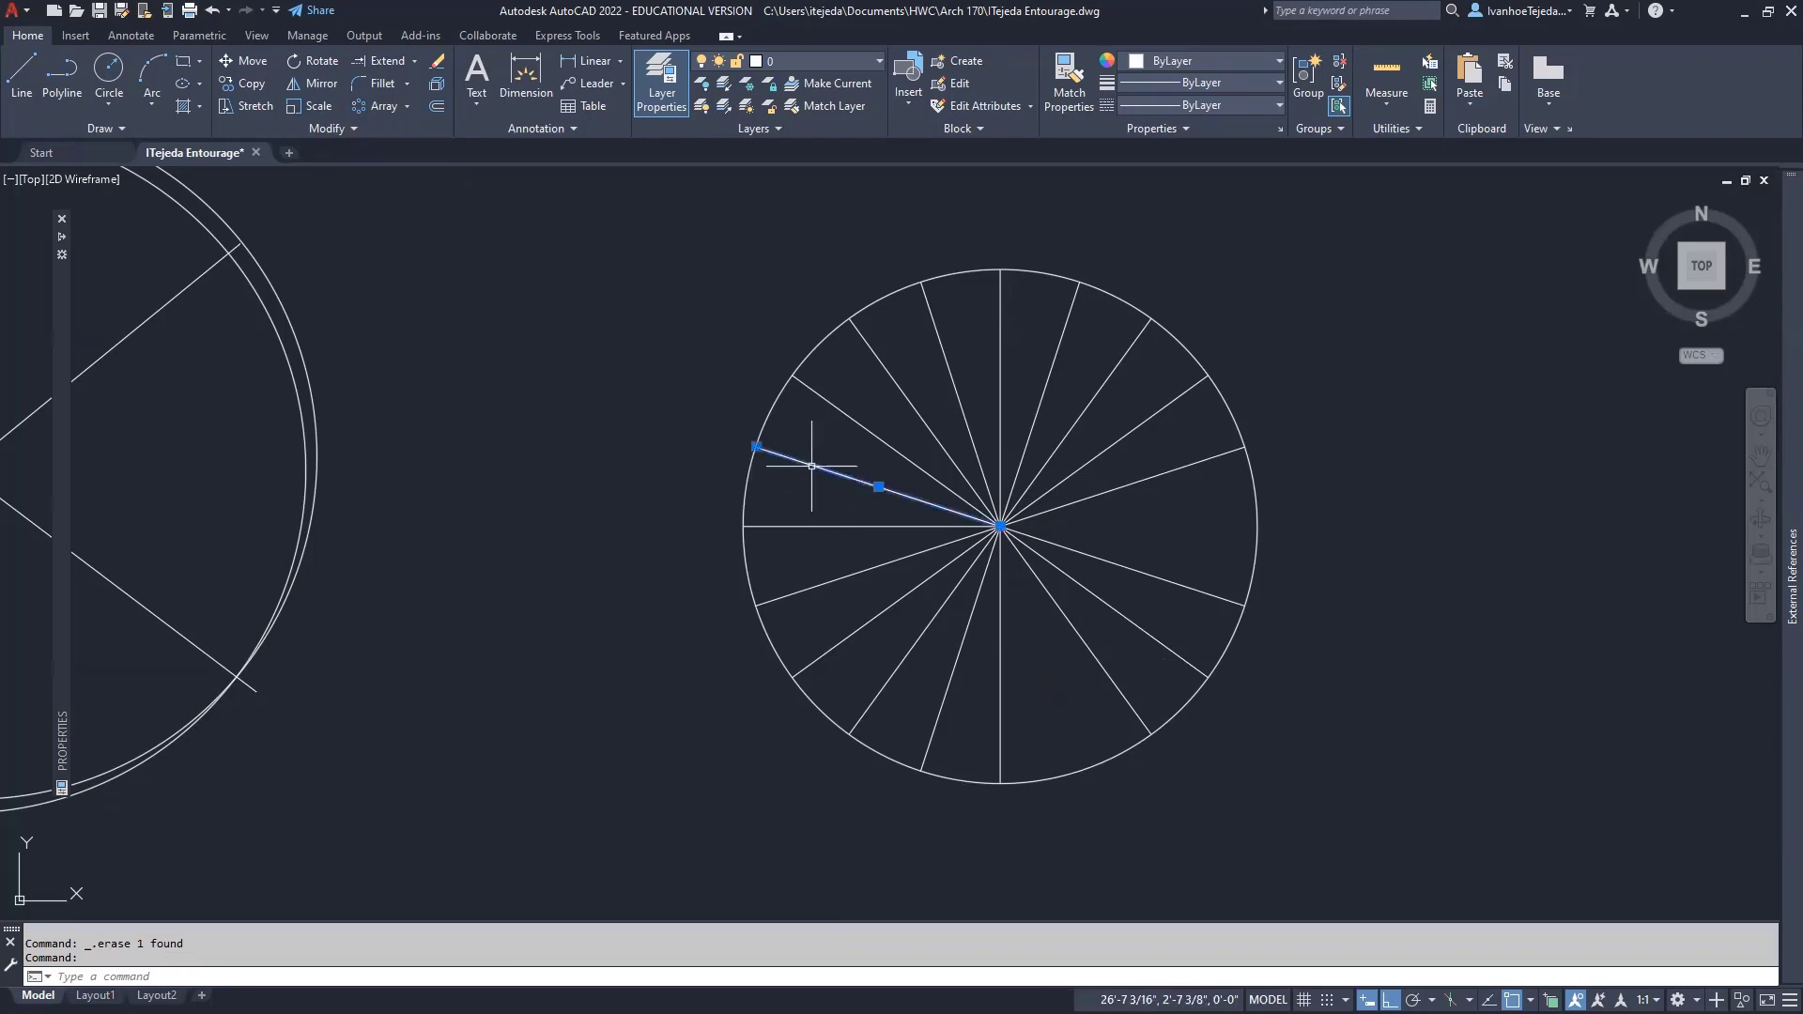
{"action": "key", "text": "Delete"}
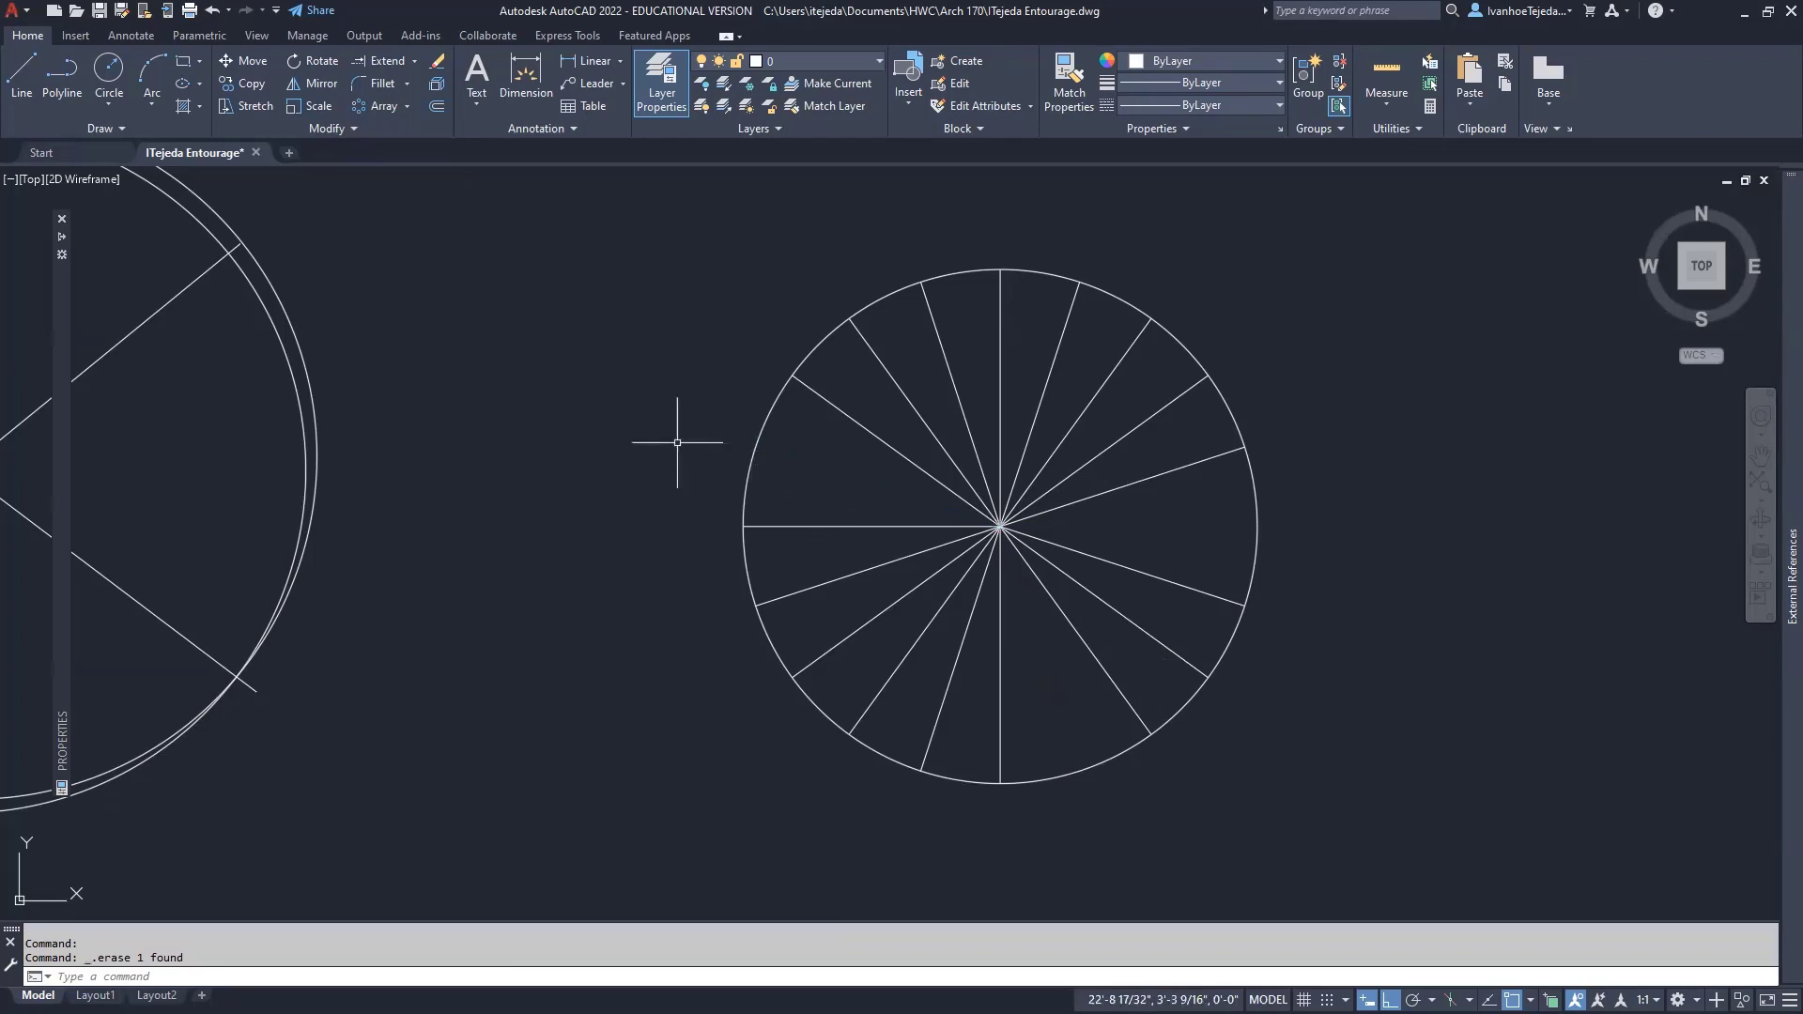
{"action": "left_click", "coordinate": [906, 390]}
{"action": "key", "text": "Delete"}
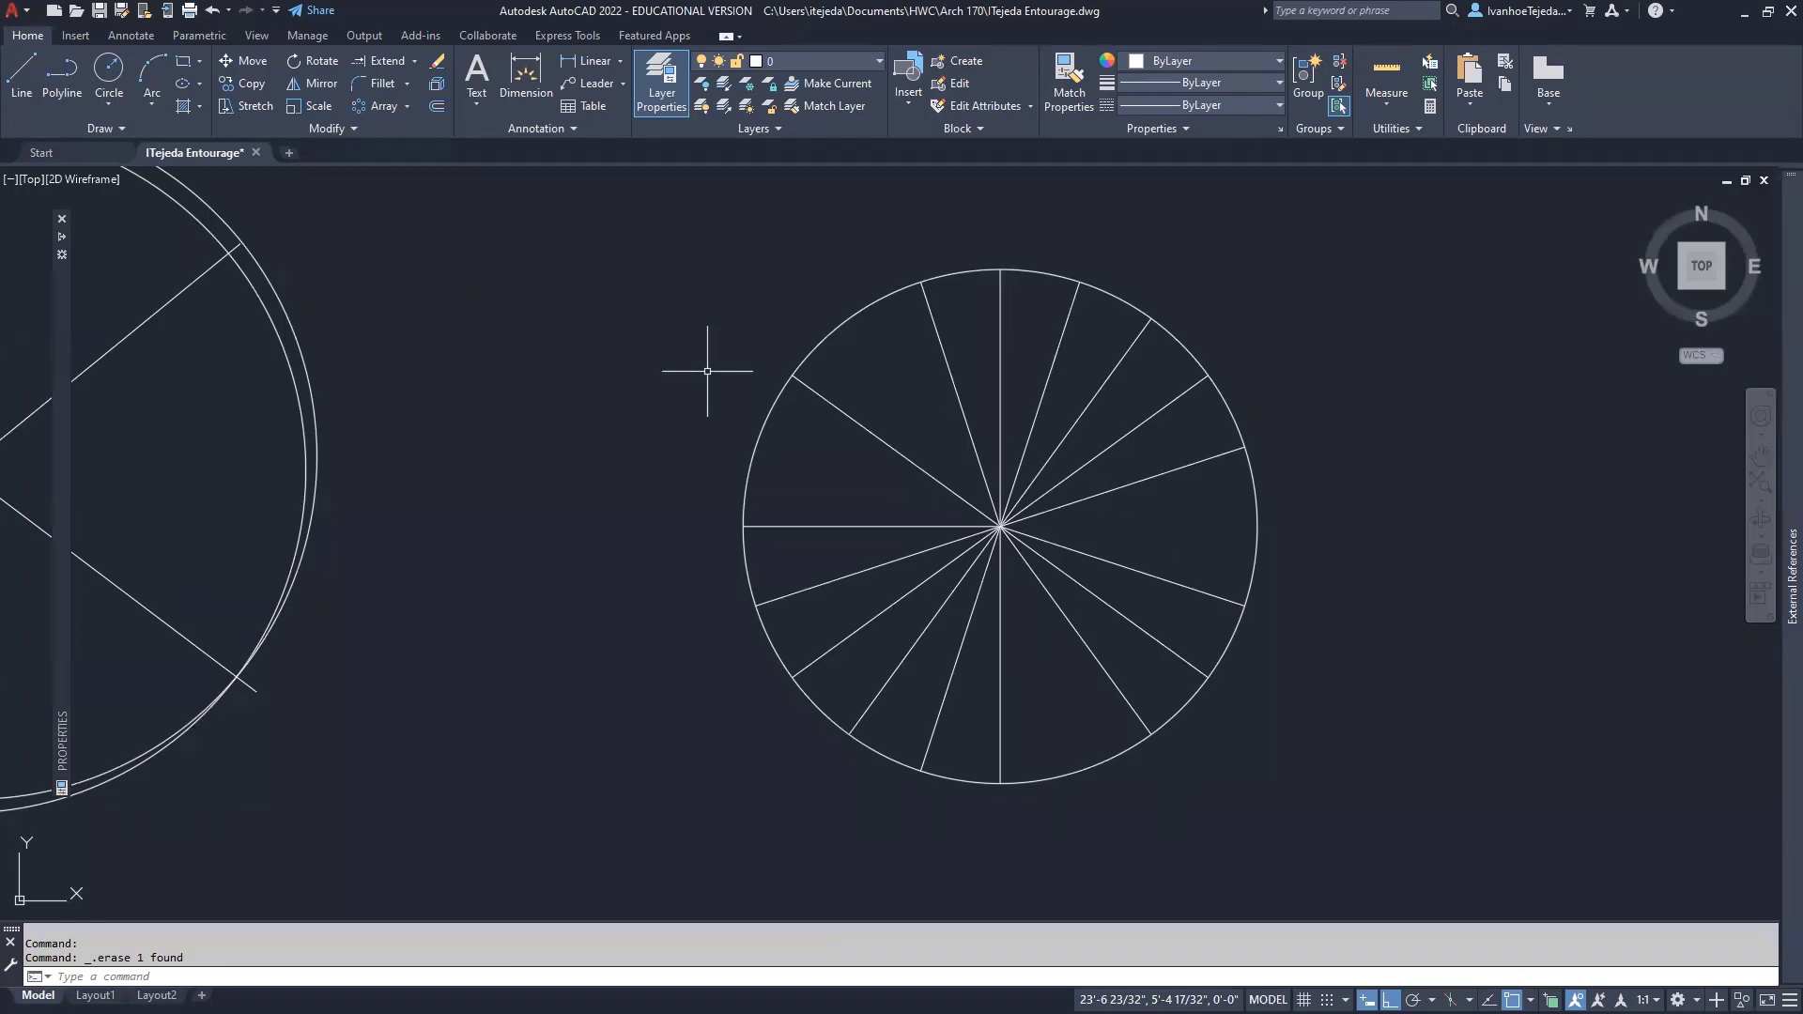
Erase the outer 15' circle around the radial lines of the upper tree symbol.
{"action": "left_click", "coordinate": [738, 430]}
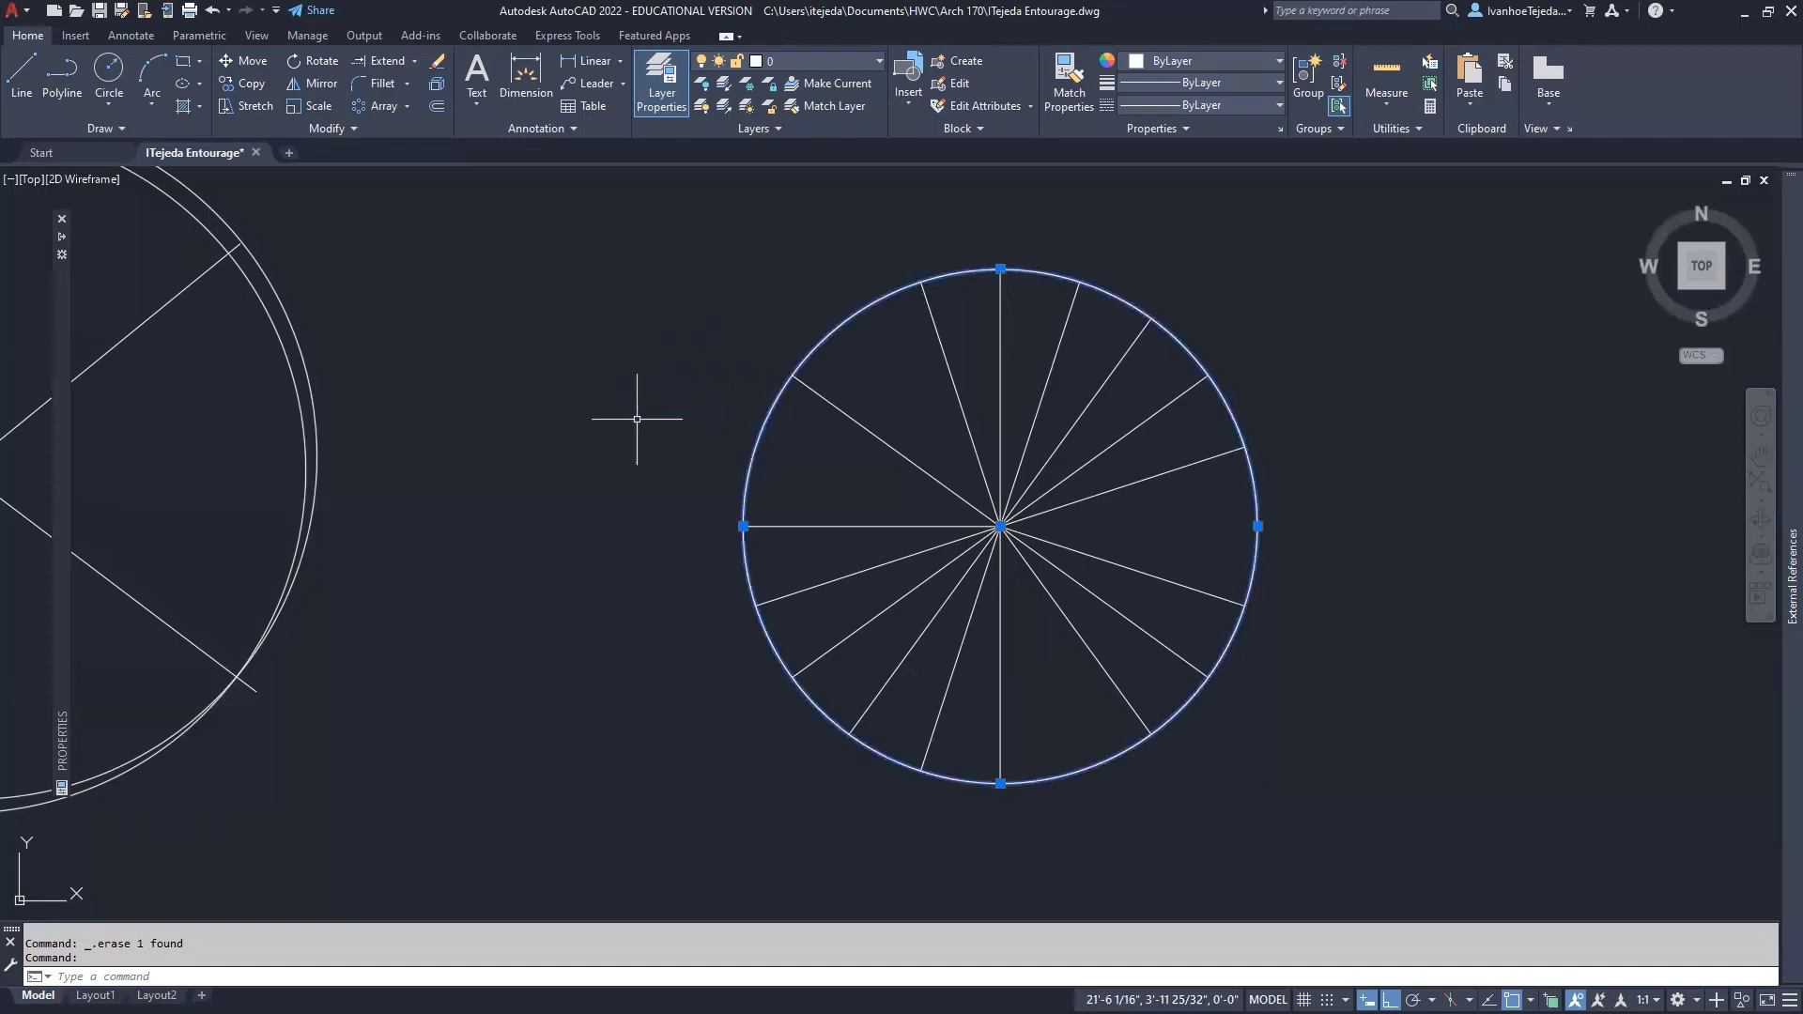
{"action": "key", "text": "Delete"}
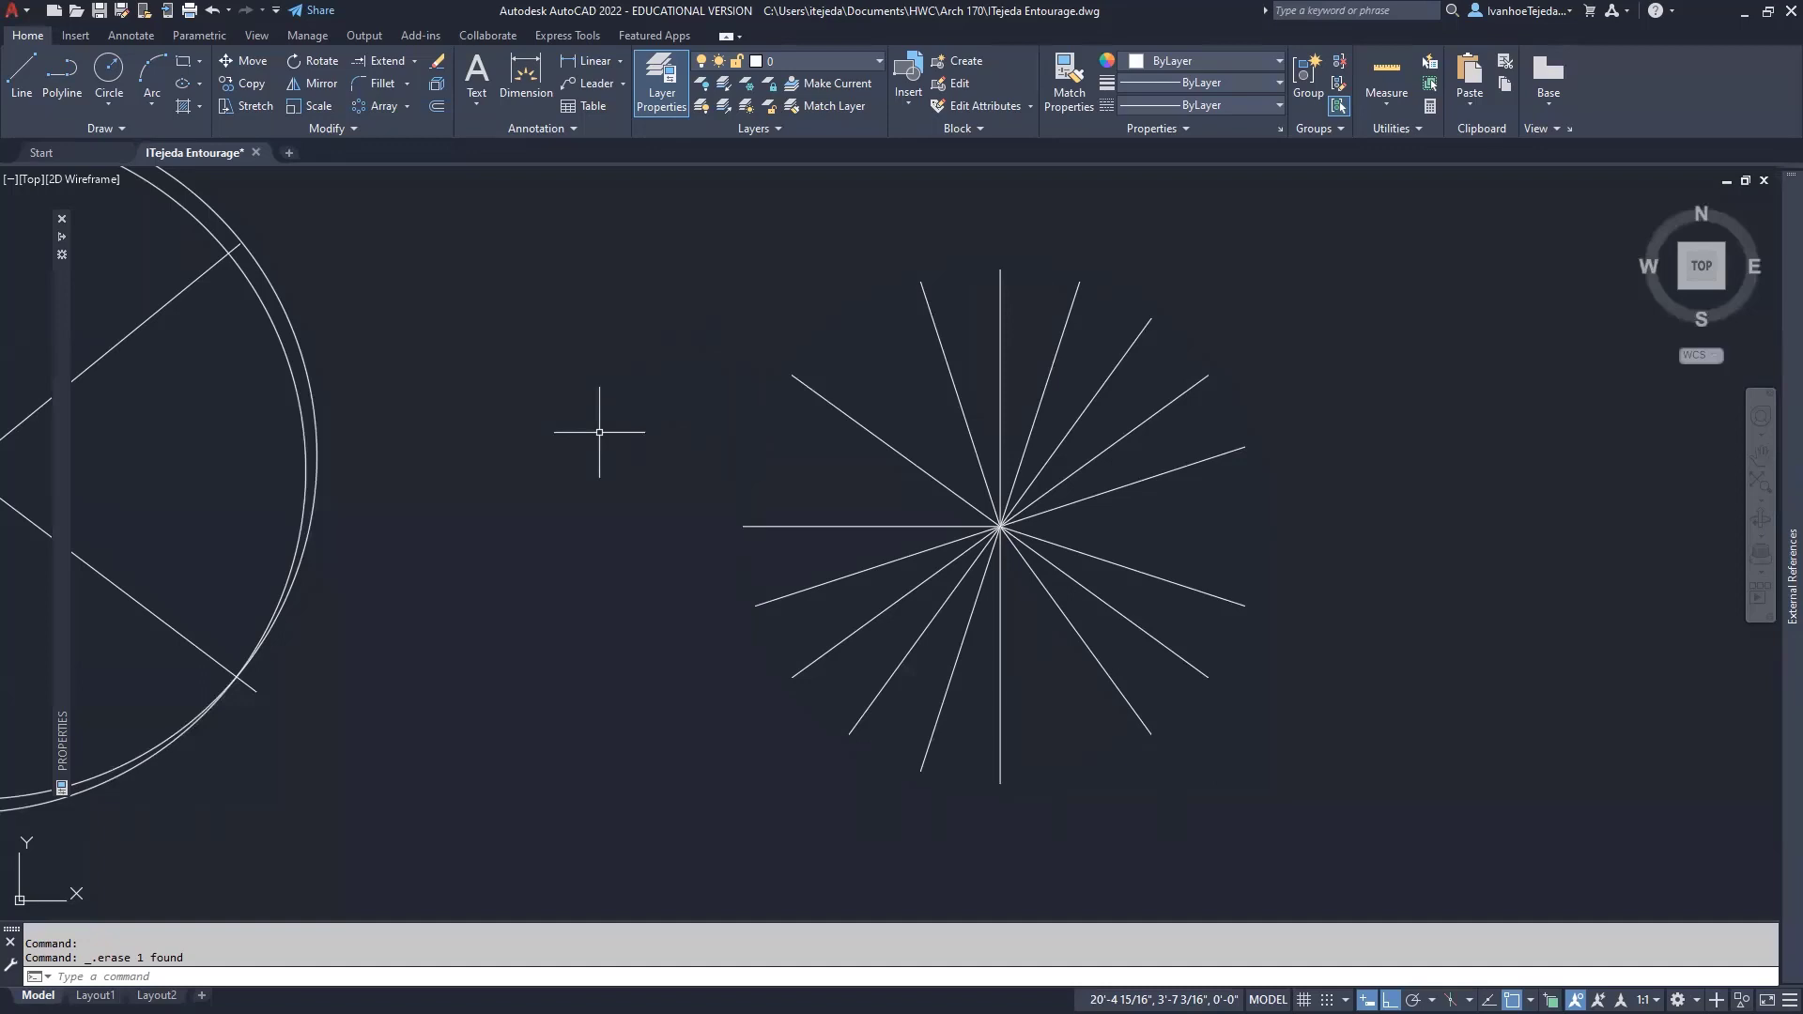
{"action": "scroll", "coordinate": [658, 470], "scroll_direction": "down", "scroll_amount": 3}
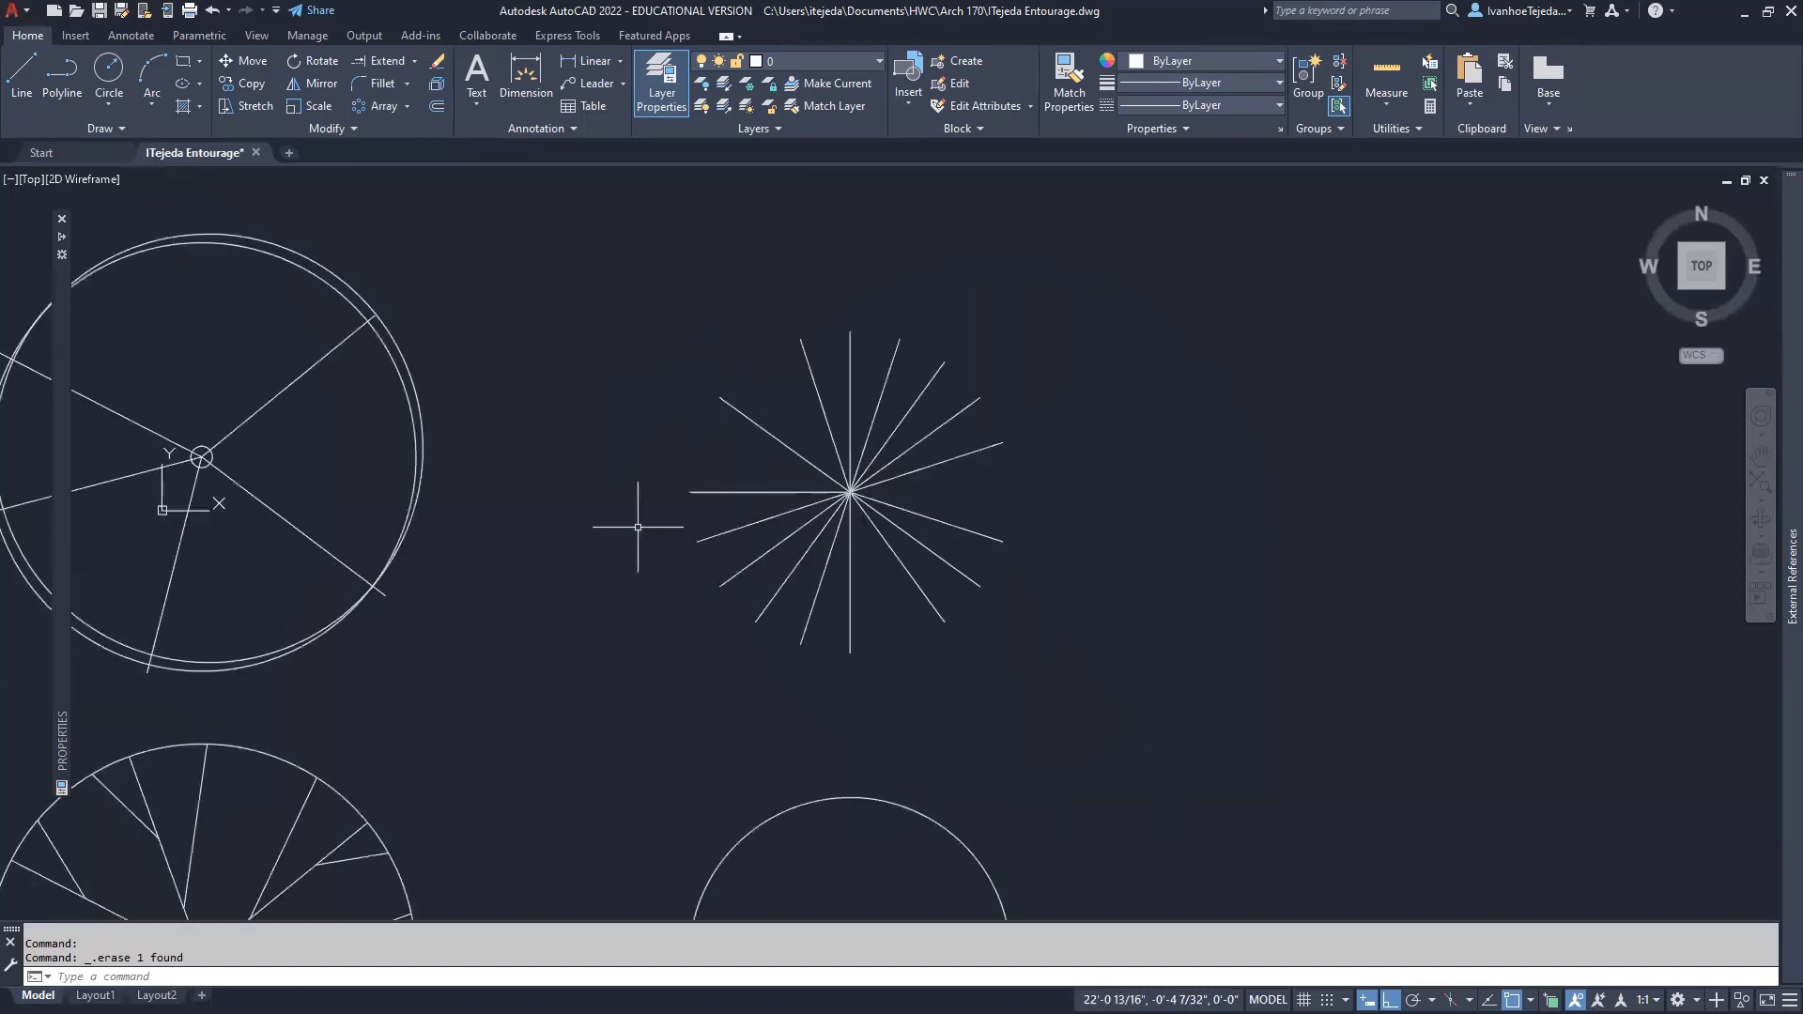
{"action": "mouse_move", "coordinate": [688, 567]}
{"action": "middle_mouse_down"}
{"action": "mouse_move", "coordinate": [1165, 475]}
{"action": "mouse_move", "coordinate": [1029, 413]}
{"action": "middle_mouse_up"}
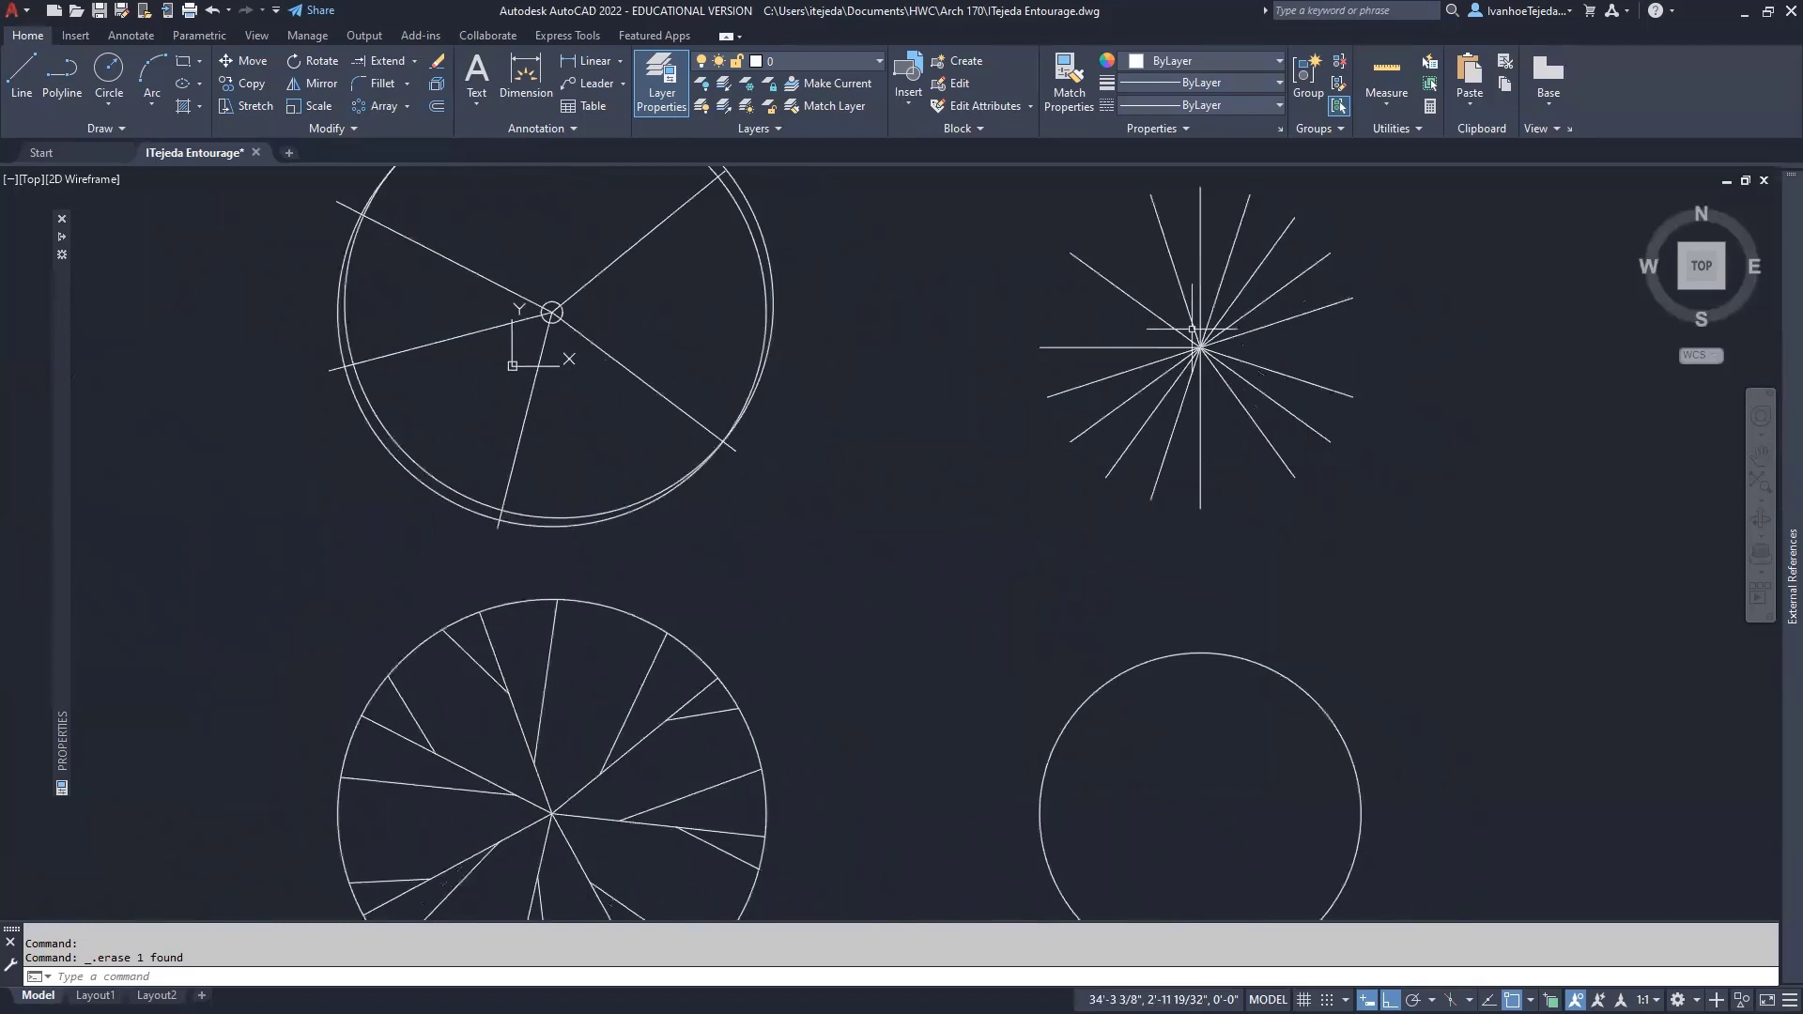
{"action": "scroll", "coordinate": [1018, 519], "scroll_direction": "down", "scroll_amount": 2}
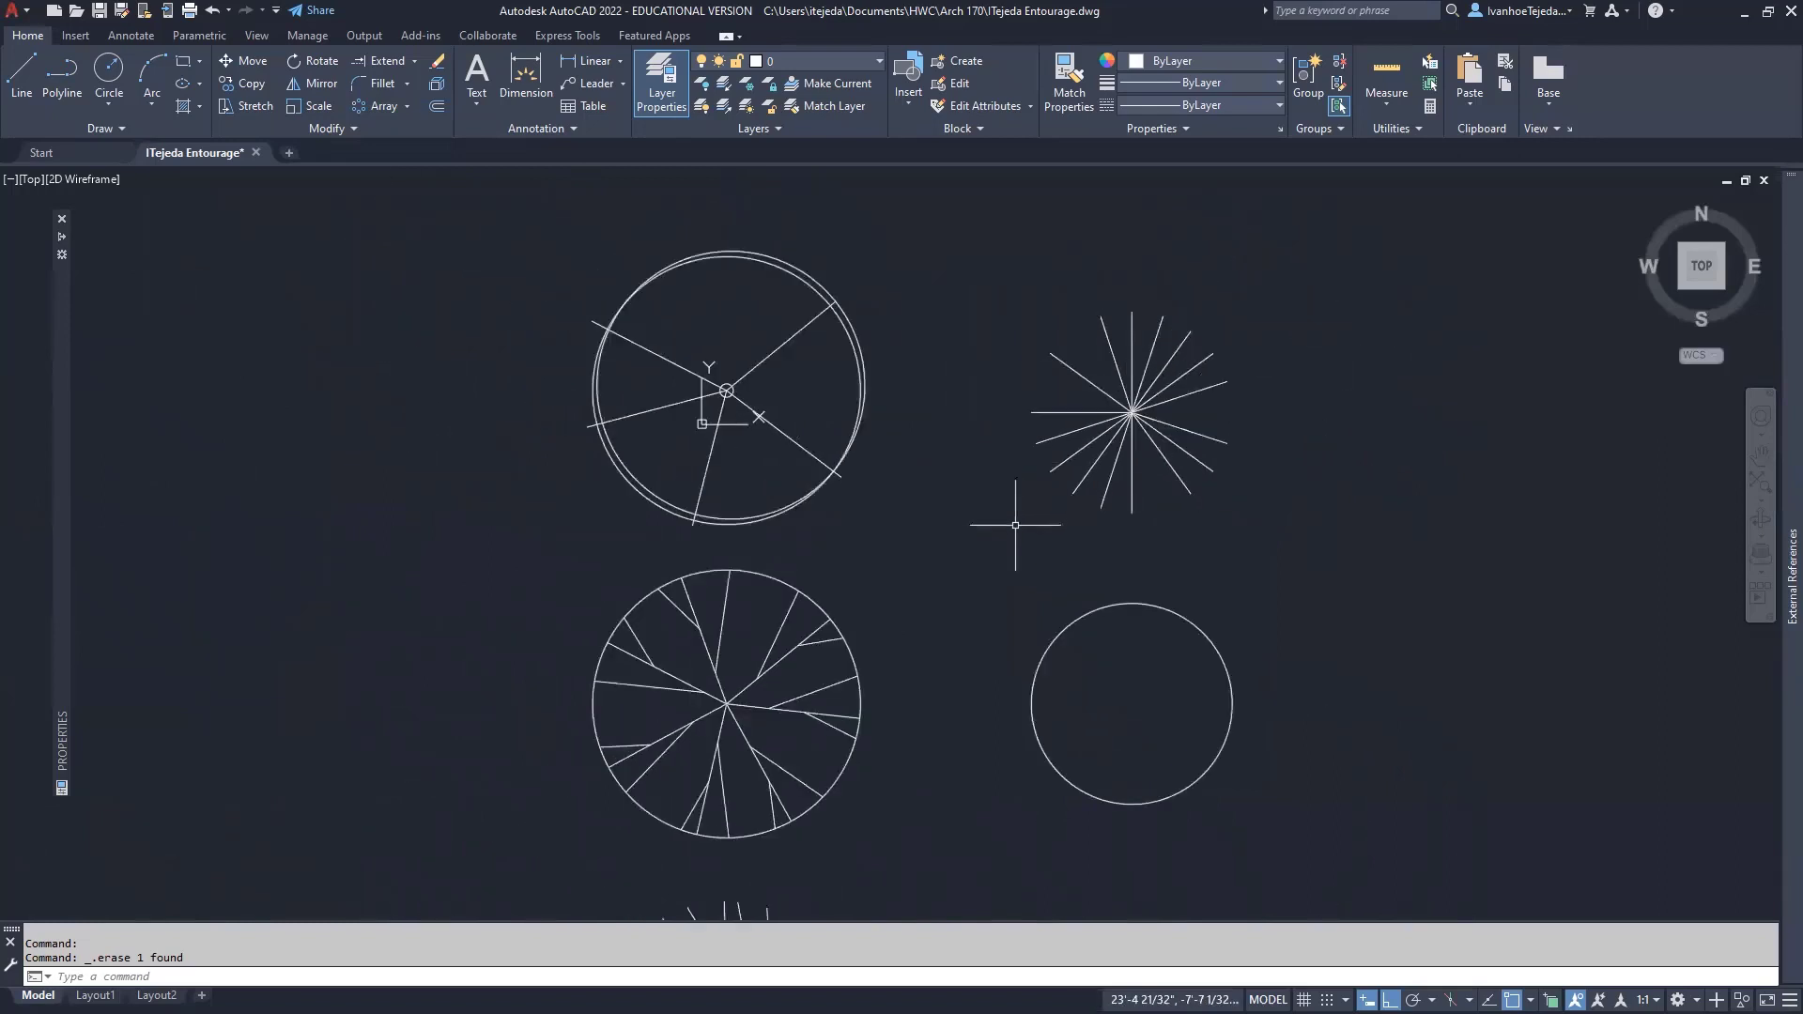
{"action": "middle_click_drag", "start_coordinate": [1018, 518], "coordinate": [954, 432]}
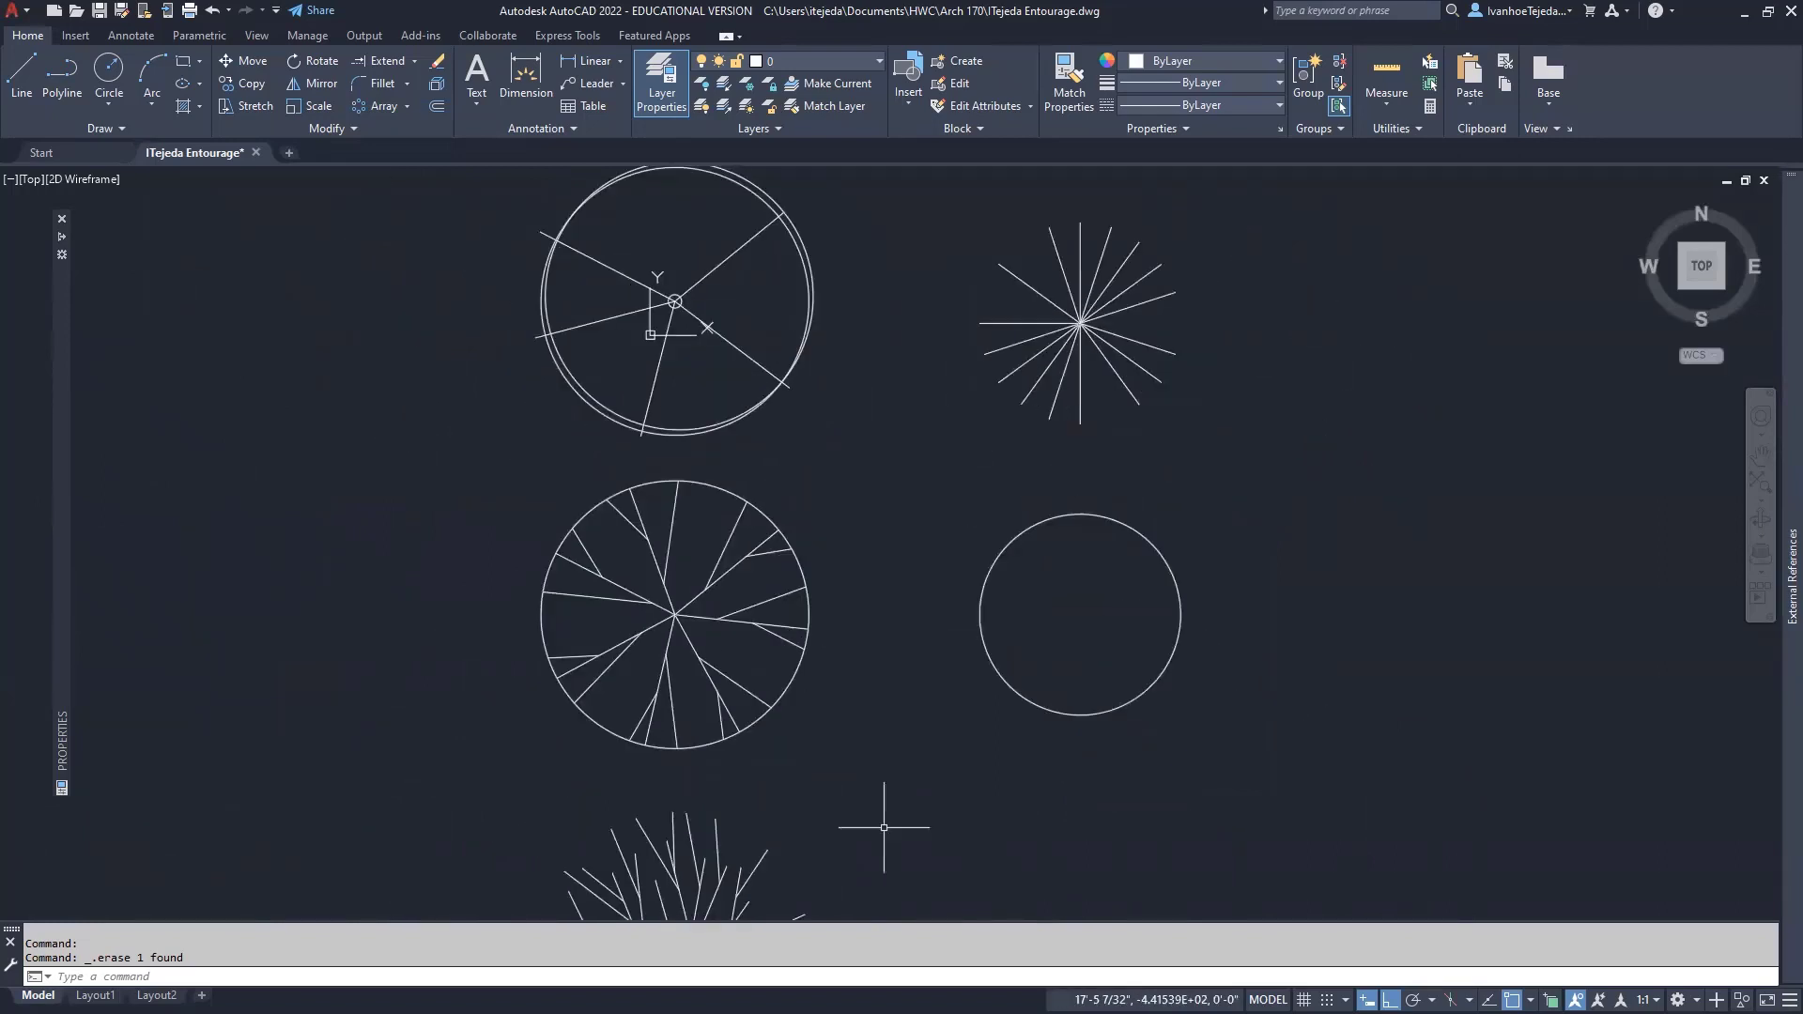
Switch to Entourage.pdf in Acrobat and examine the edge marks and center of the lower 15'-0" tree symbol.
{"action": "key", "text": "alt+Tab"}
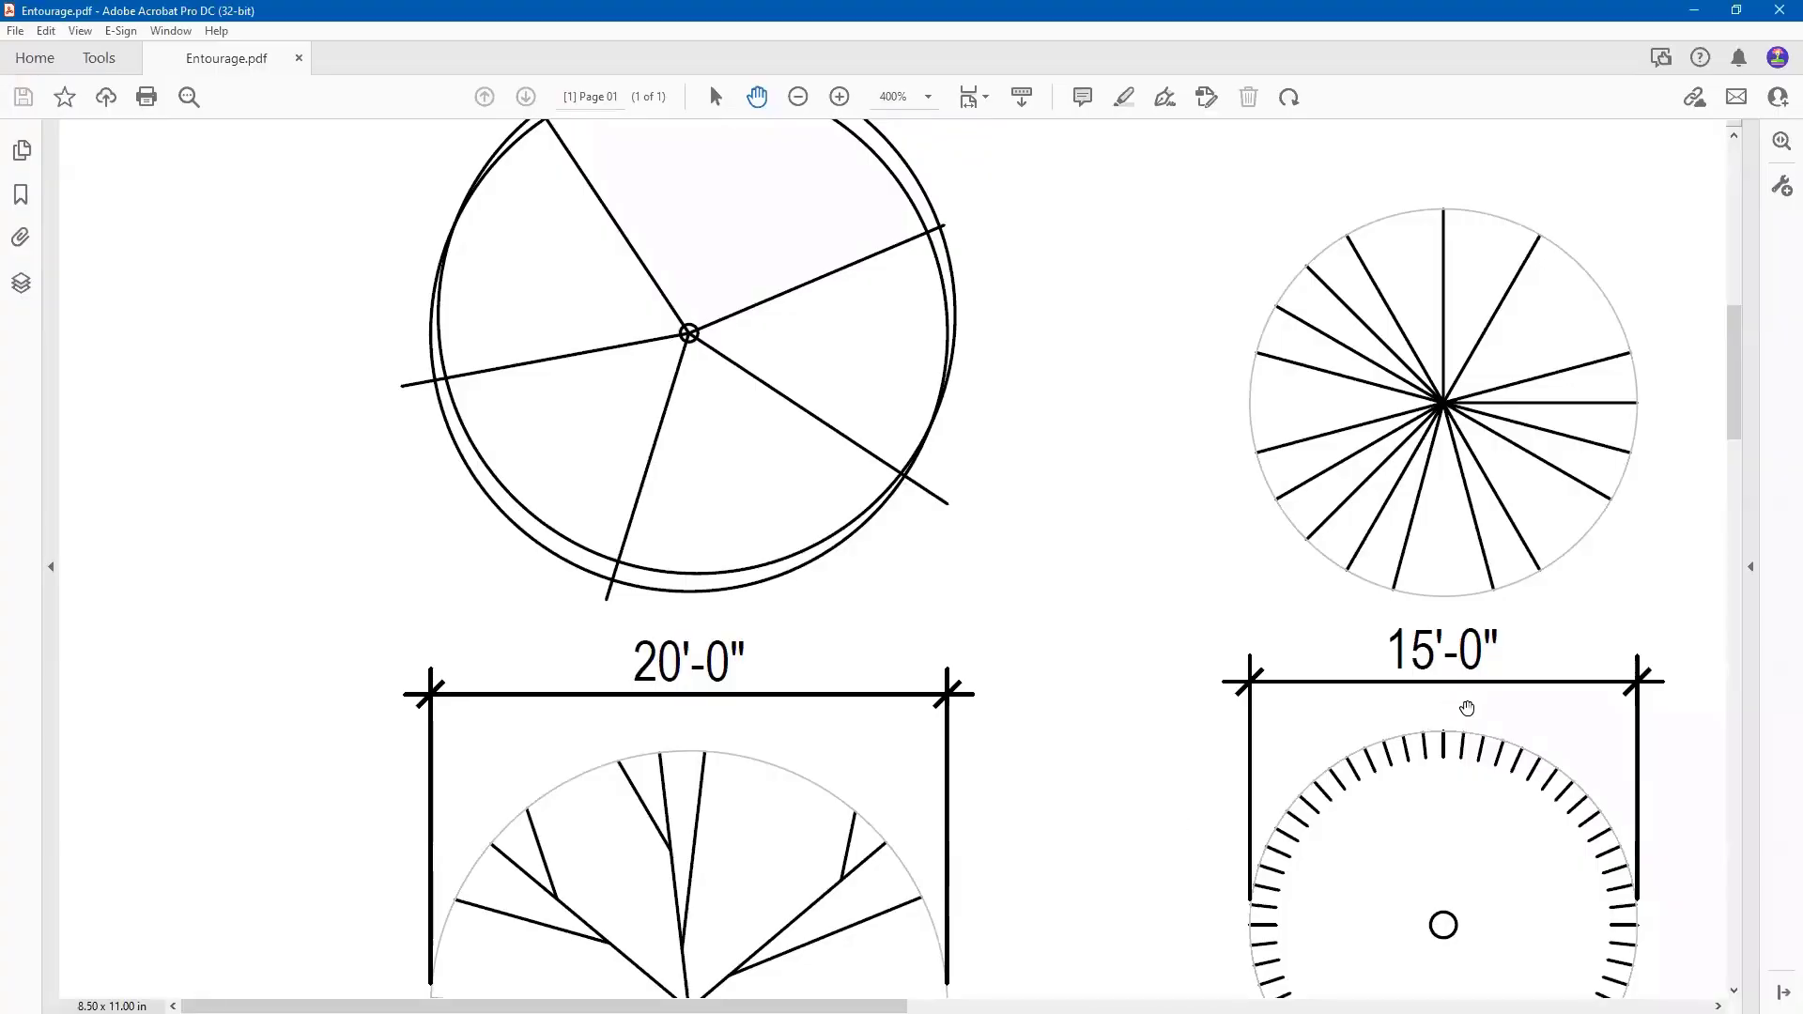
{"action": "scroll", "coordinate": [1466, 710], "scroll_direction": "down", "scroll_amount": 3}
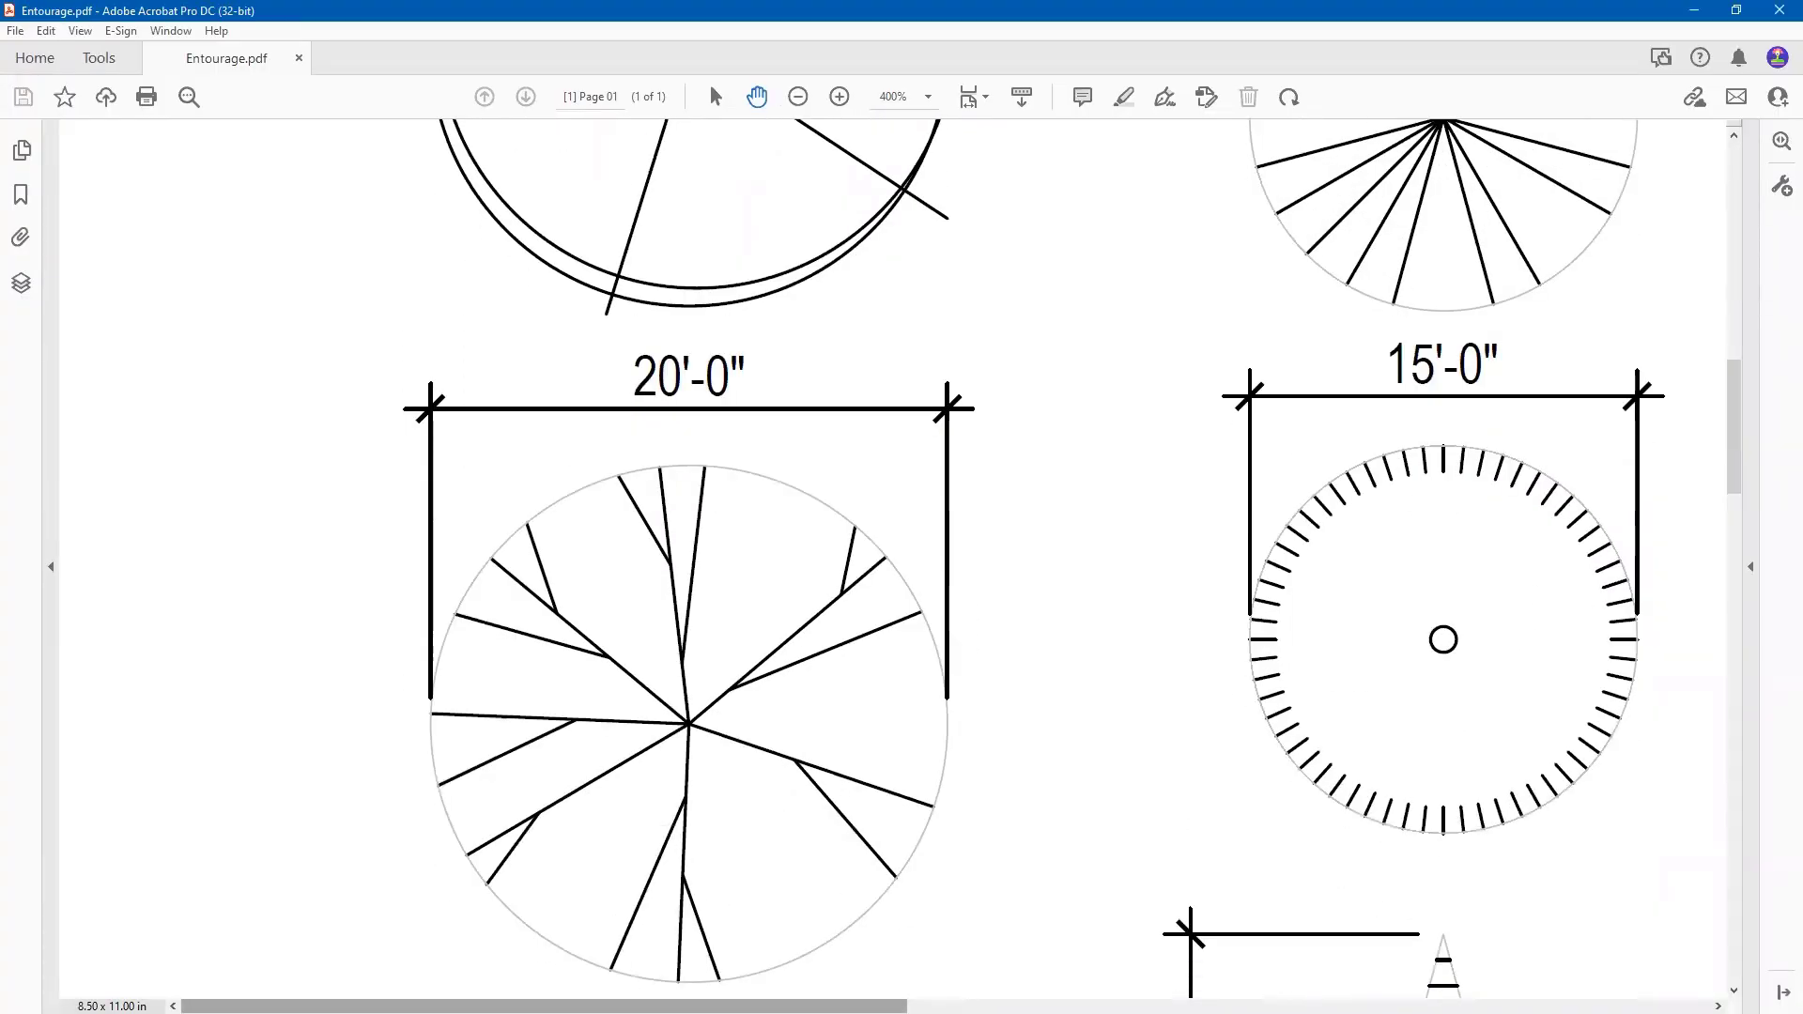
{"action": "scroll", "coordinate": [1367, 676], "scroll_direction": "right", "scroll_amount": 1}
{"action": "scroll", "coordinate": [1122, 837], "scroll_direction": "right", "scroll_amount": 4}
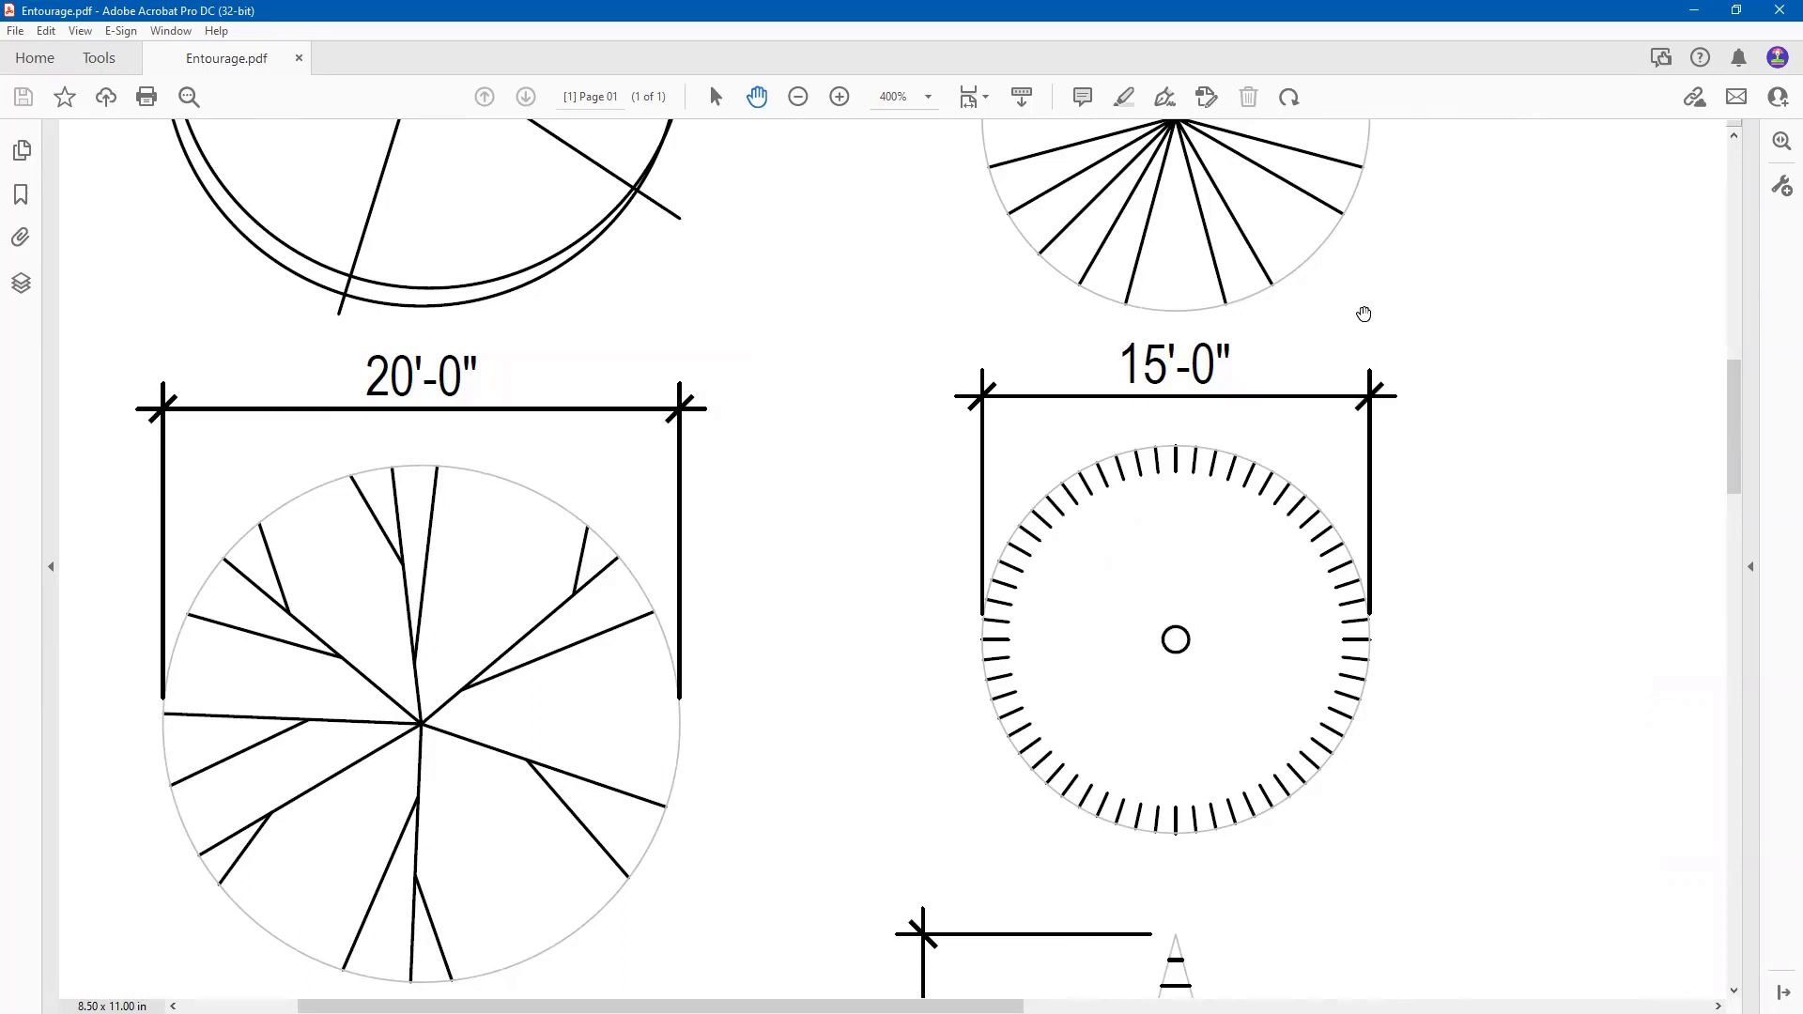
Return to AutoCAD and turn off the running Nearest object snap, enabling Endpoint, Midpoint, Intersection and Center instead.
{"action": "key", "text": "alt+Tab"}
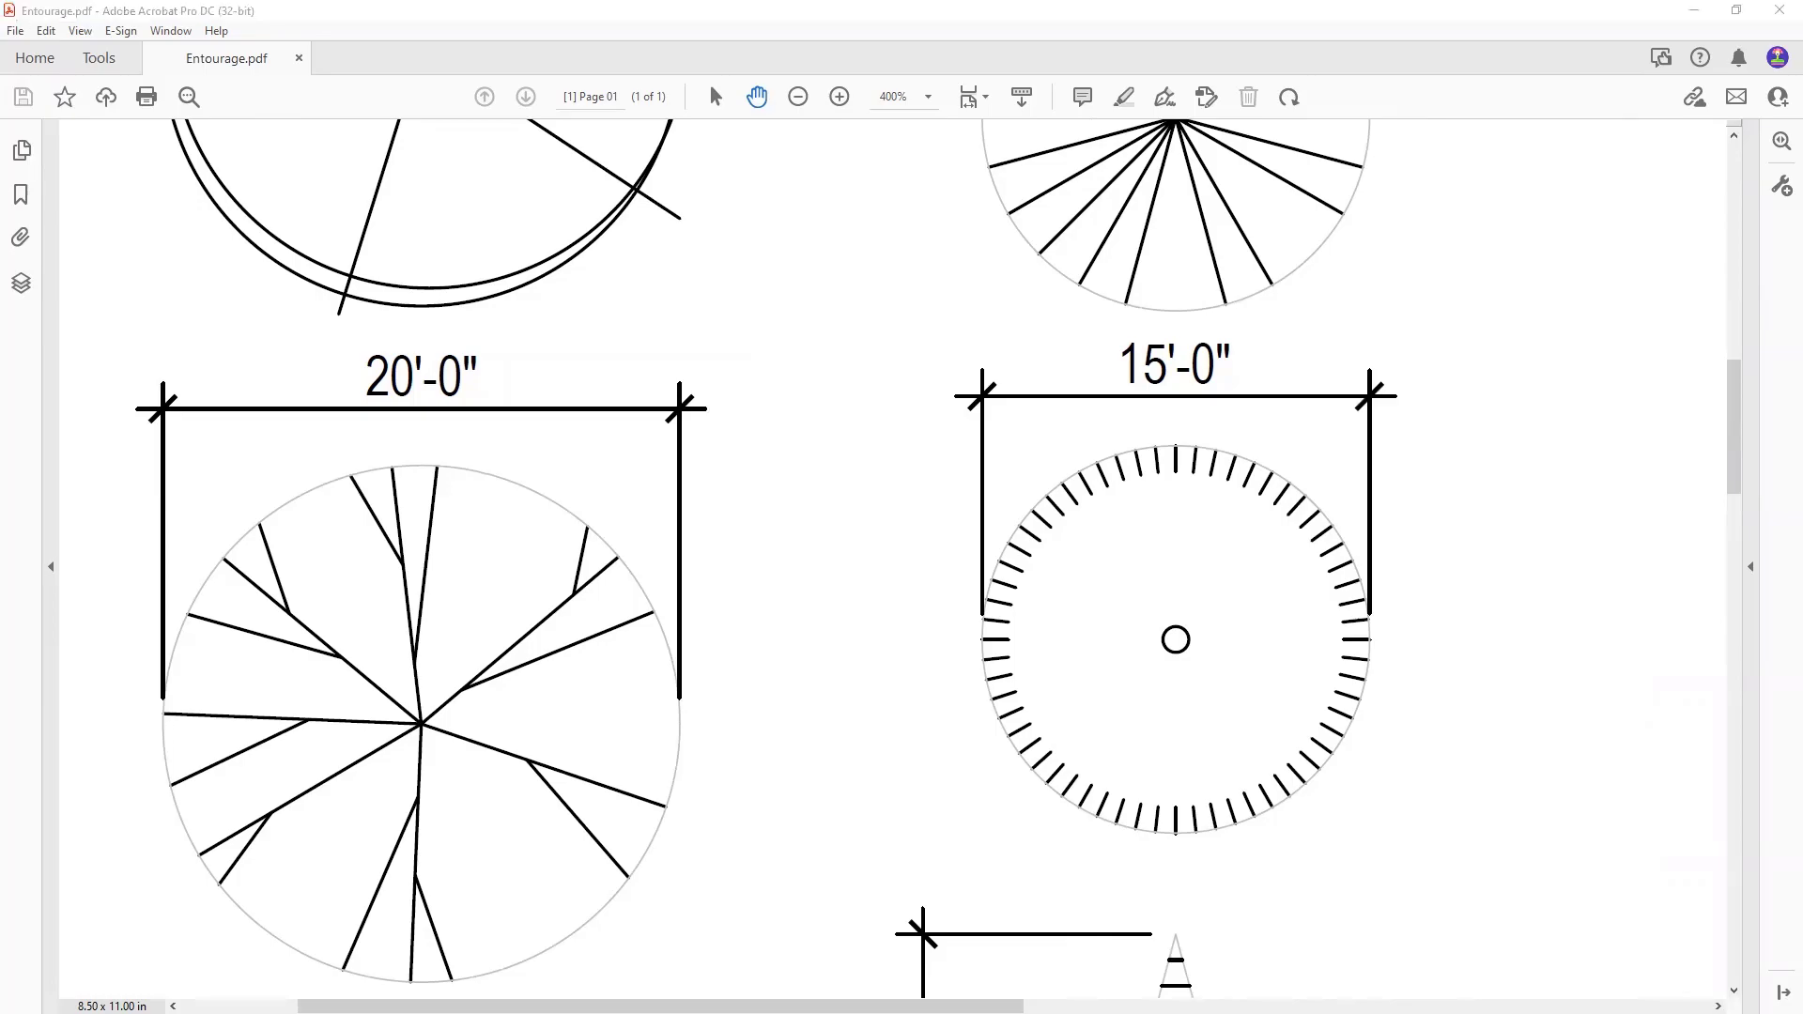
{"action": "scroll", "coordinate": [1142, 622], "scroll_direction": "up", "scroll_amount": 5}
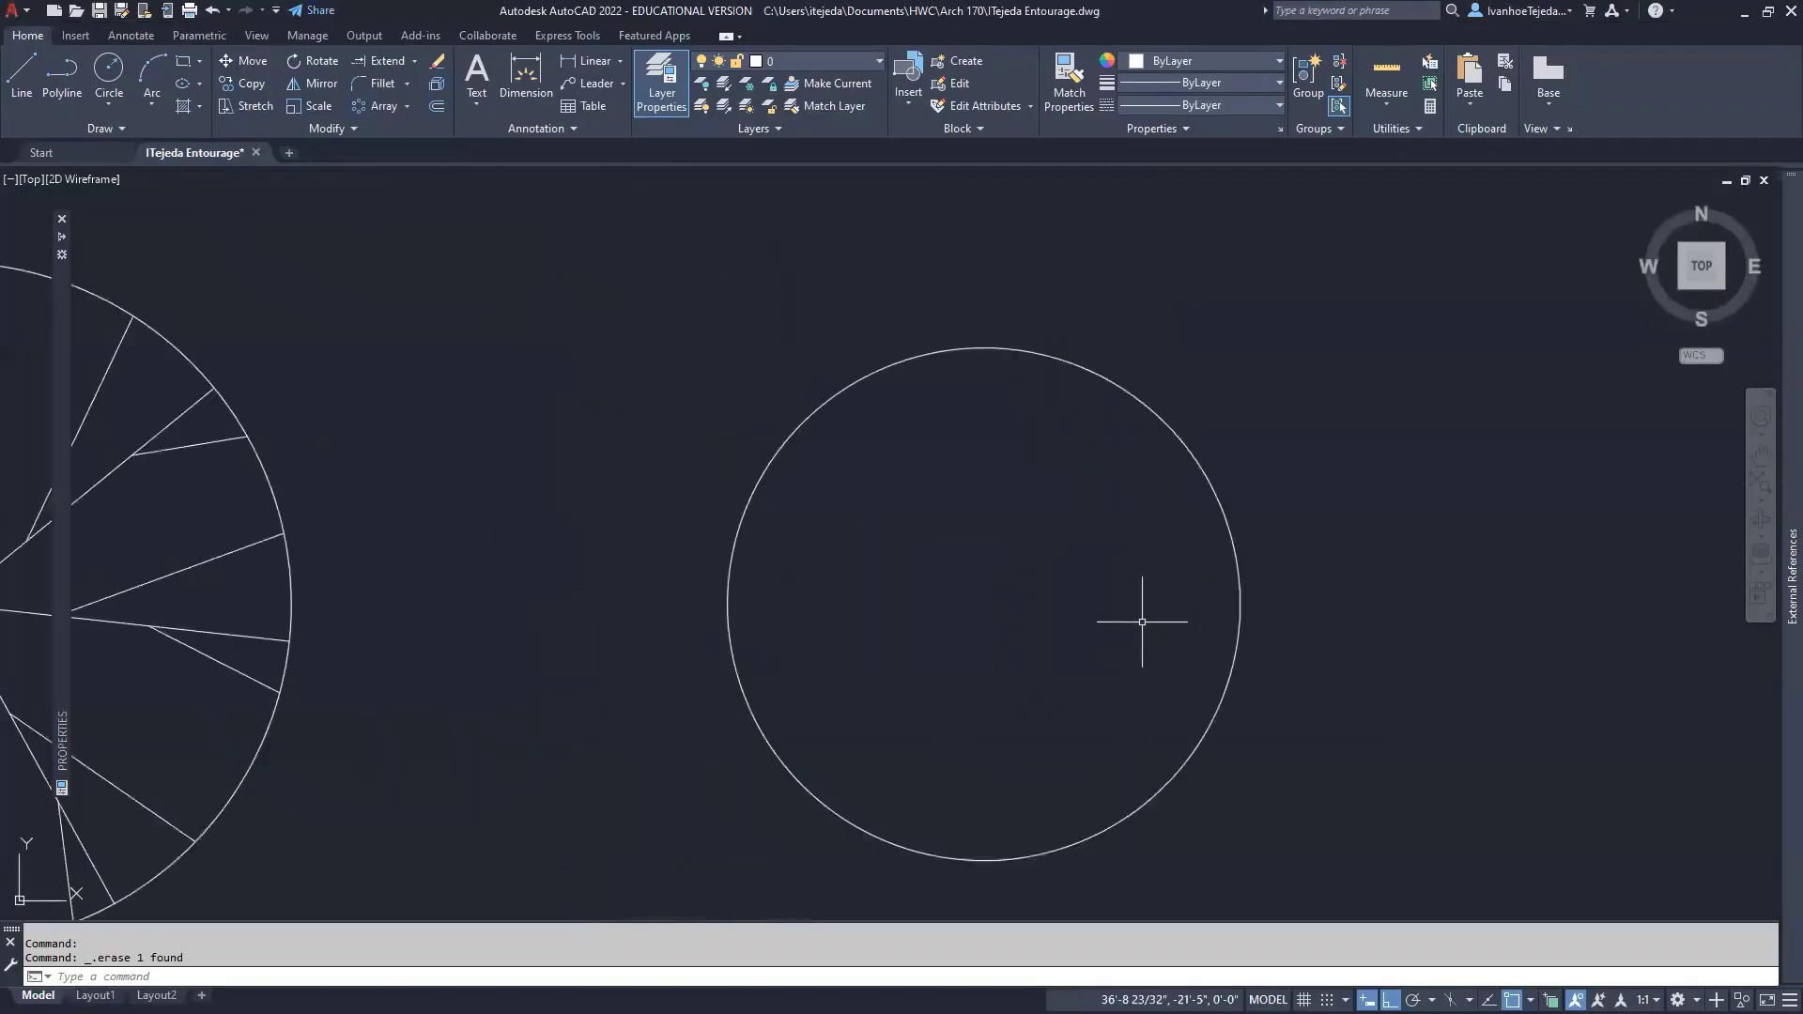
{"action": "mouse_move", "coordinate": [1080, 577]}
{"action": "middle_mouse_down"}
{"action": "mouse_move", "coordinate": [1036, 562]}
{"action": "mouse_move", "coordinate": [1064, 495]}
{"action": "middle_mouse_up"}
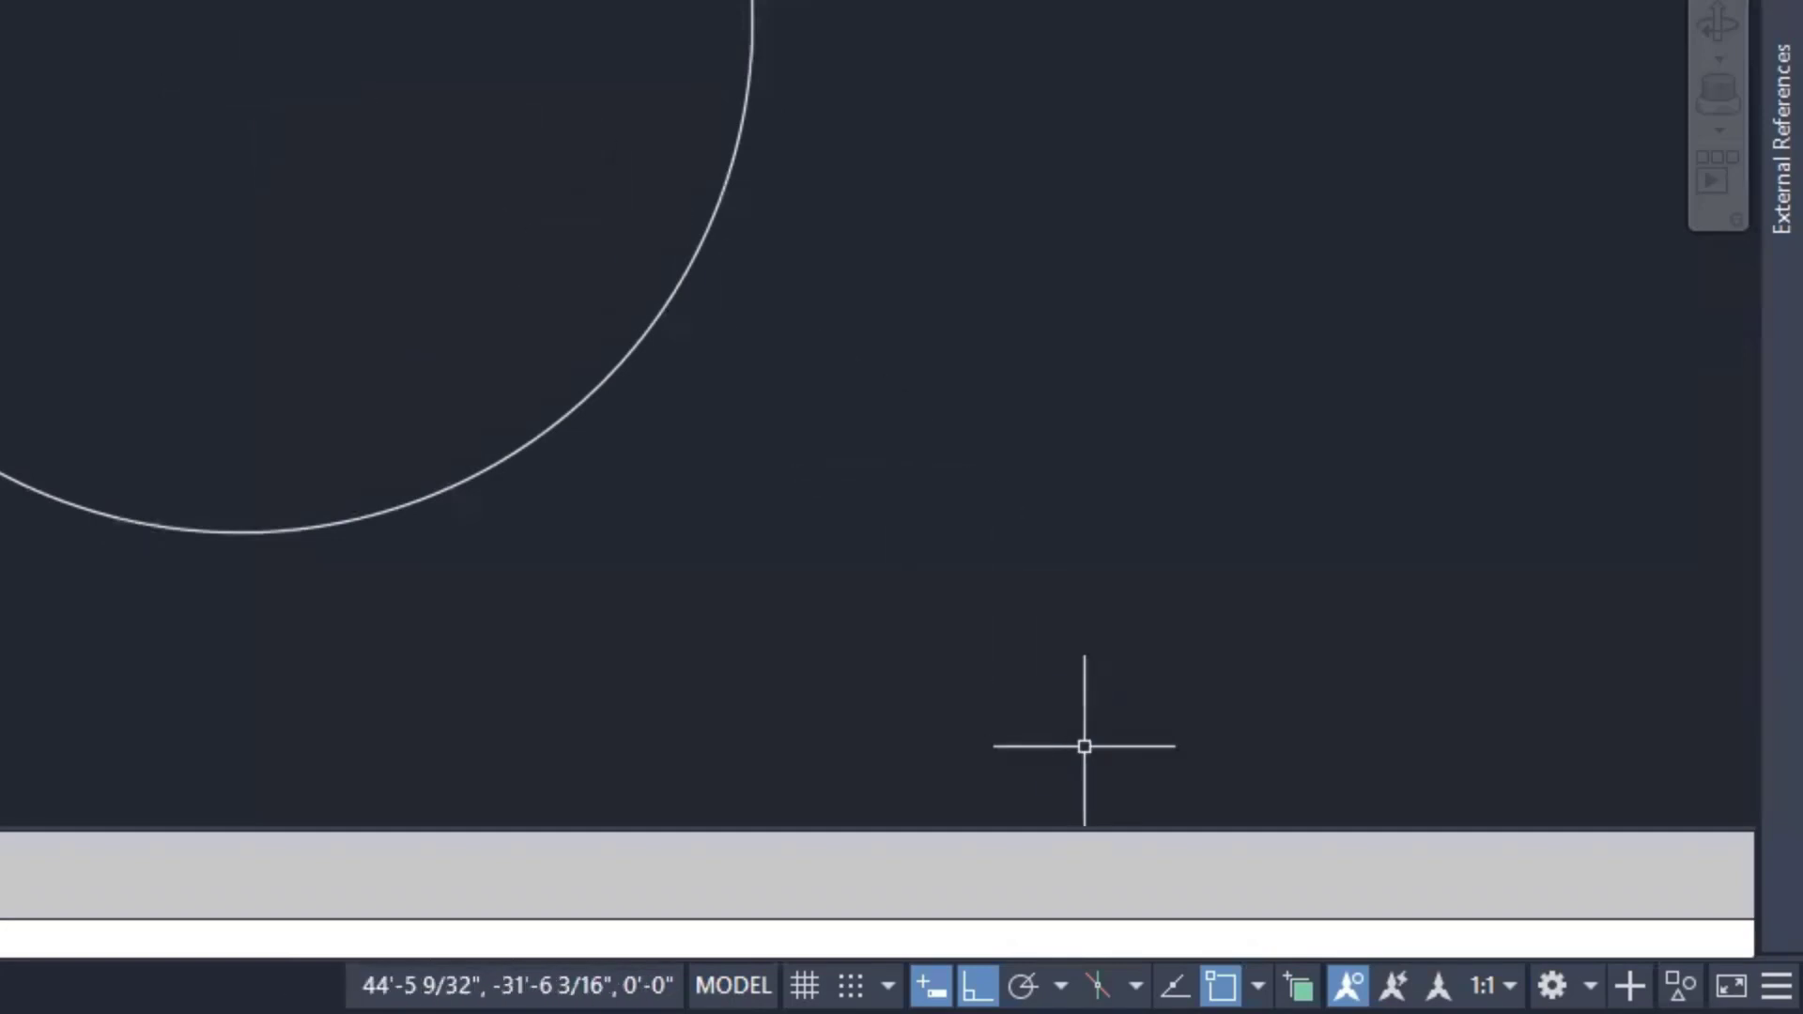
{"action": "right_click", "coordinate": [1215, 801], "text": "shift"}
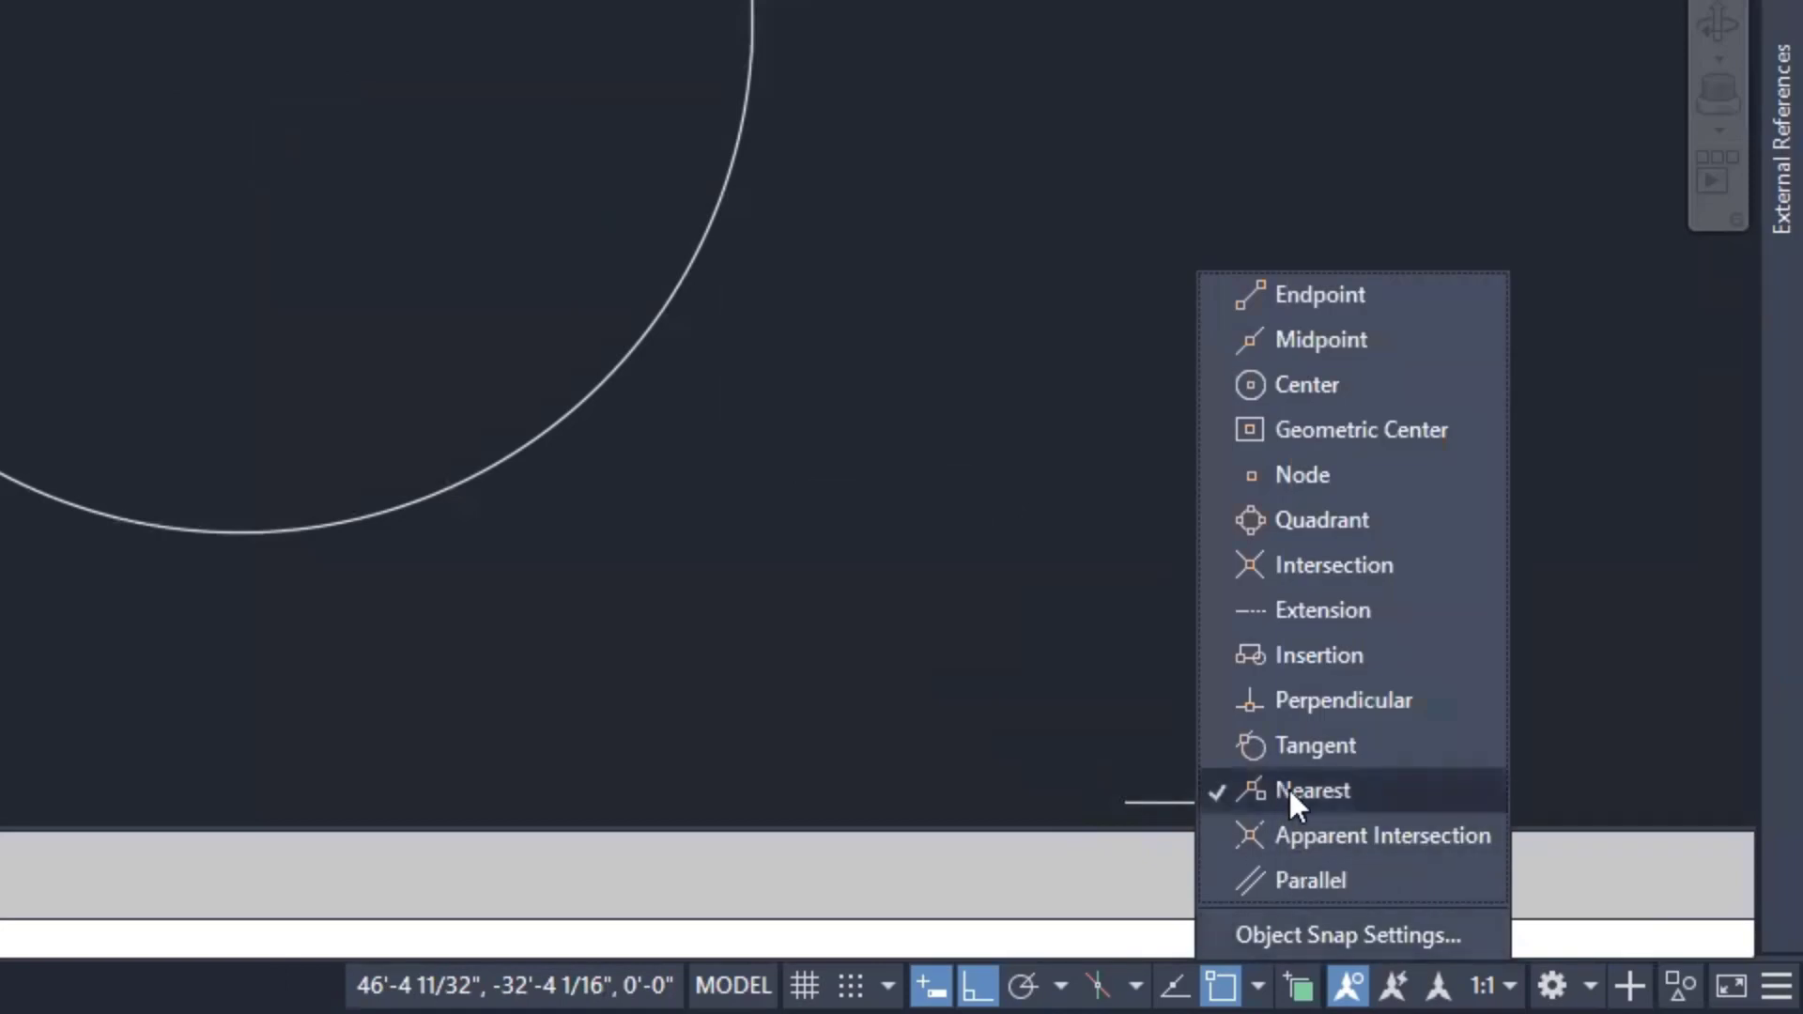
{"action": "left_click", "coordinate": [1298, 791]}
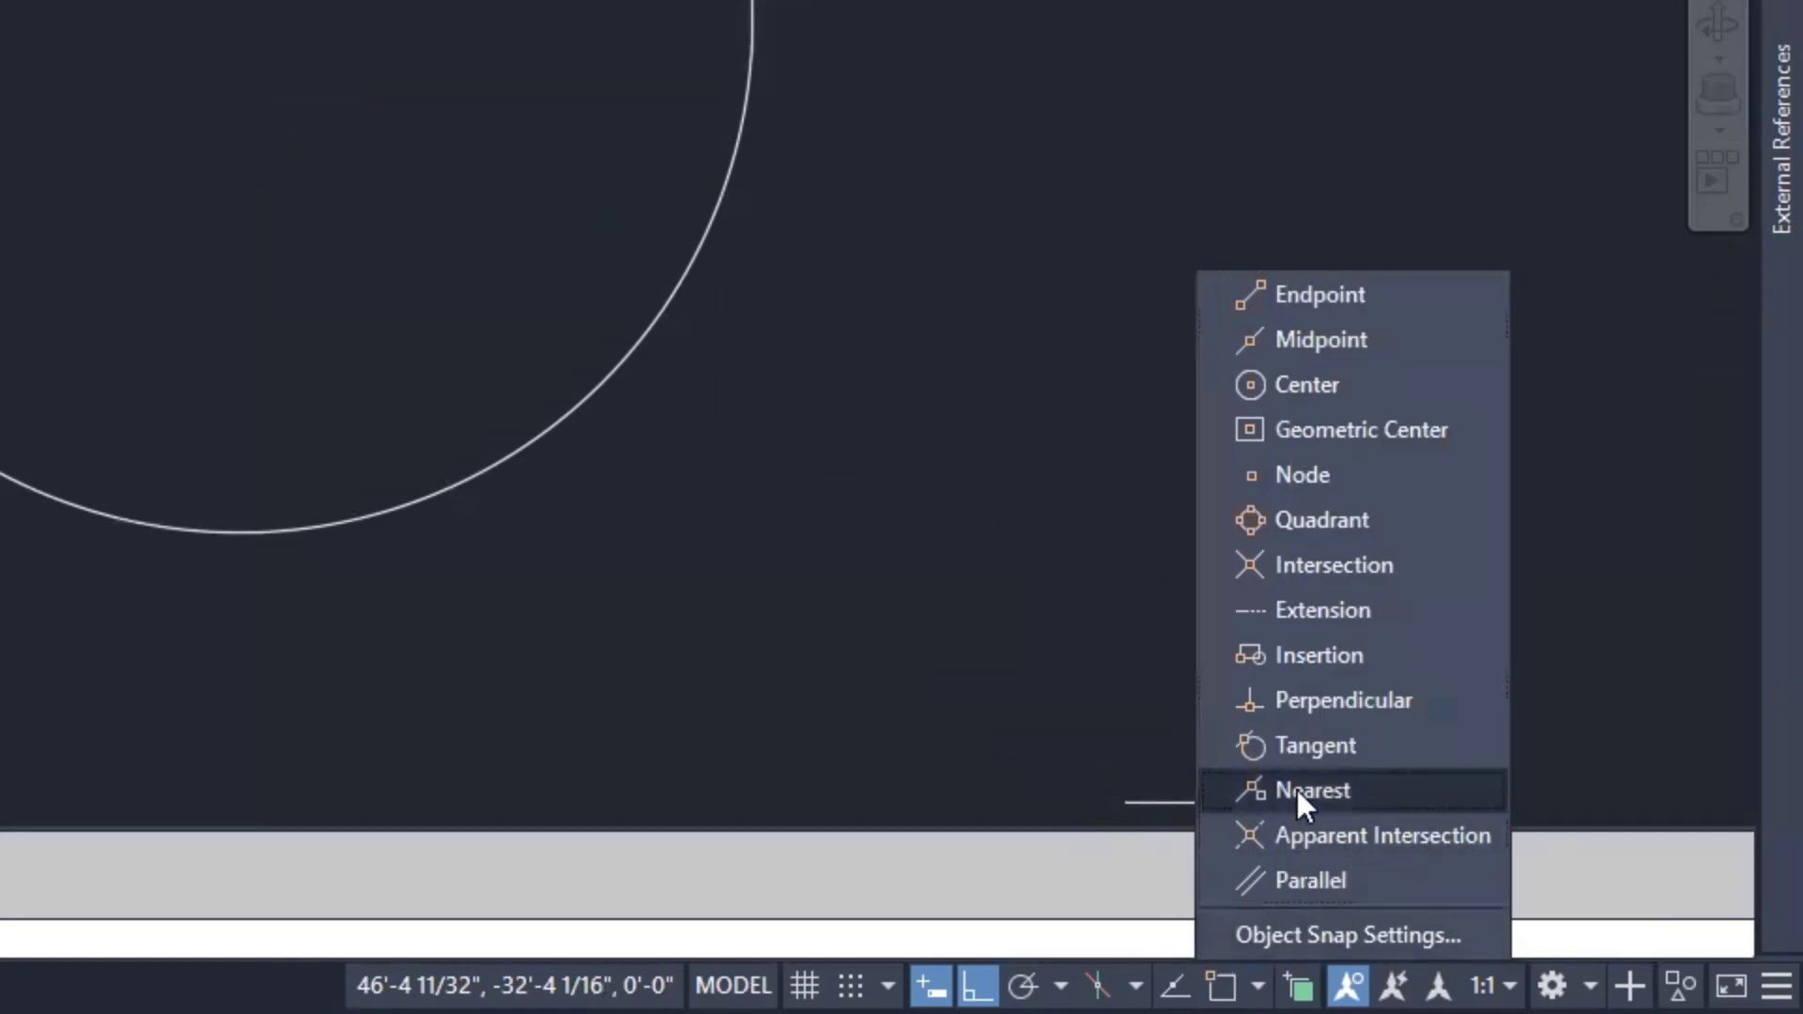
{"action": "left_click", "coordinate": [1334, 297]}
{"action": "left_click", "coordinate": [1324, 341]}
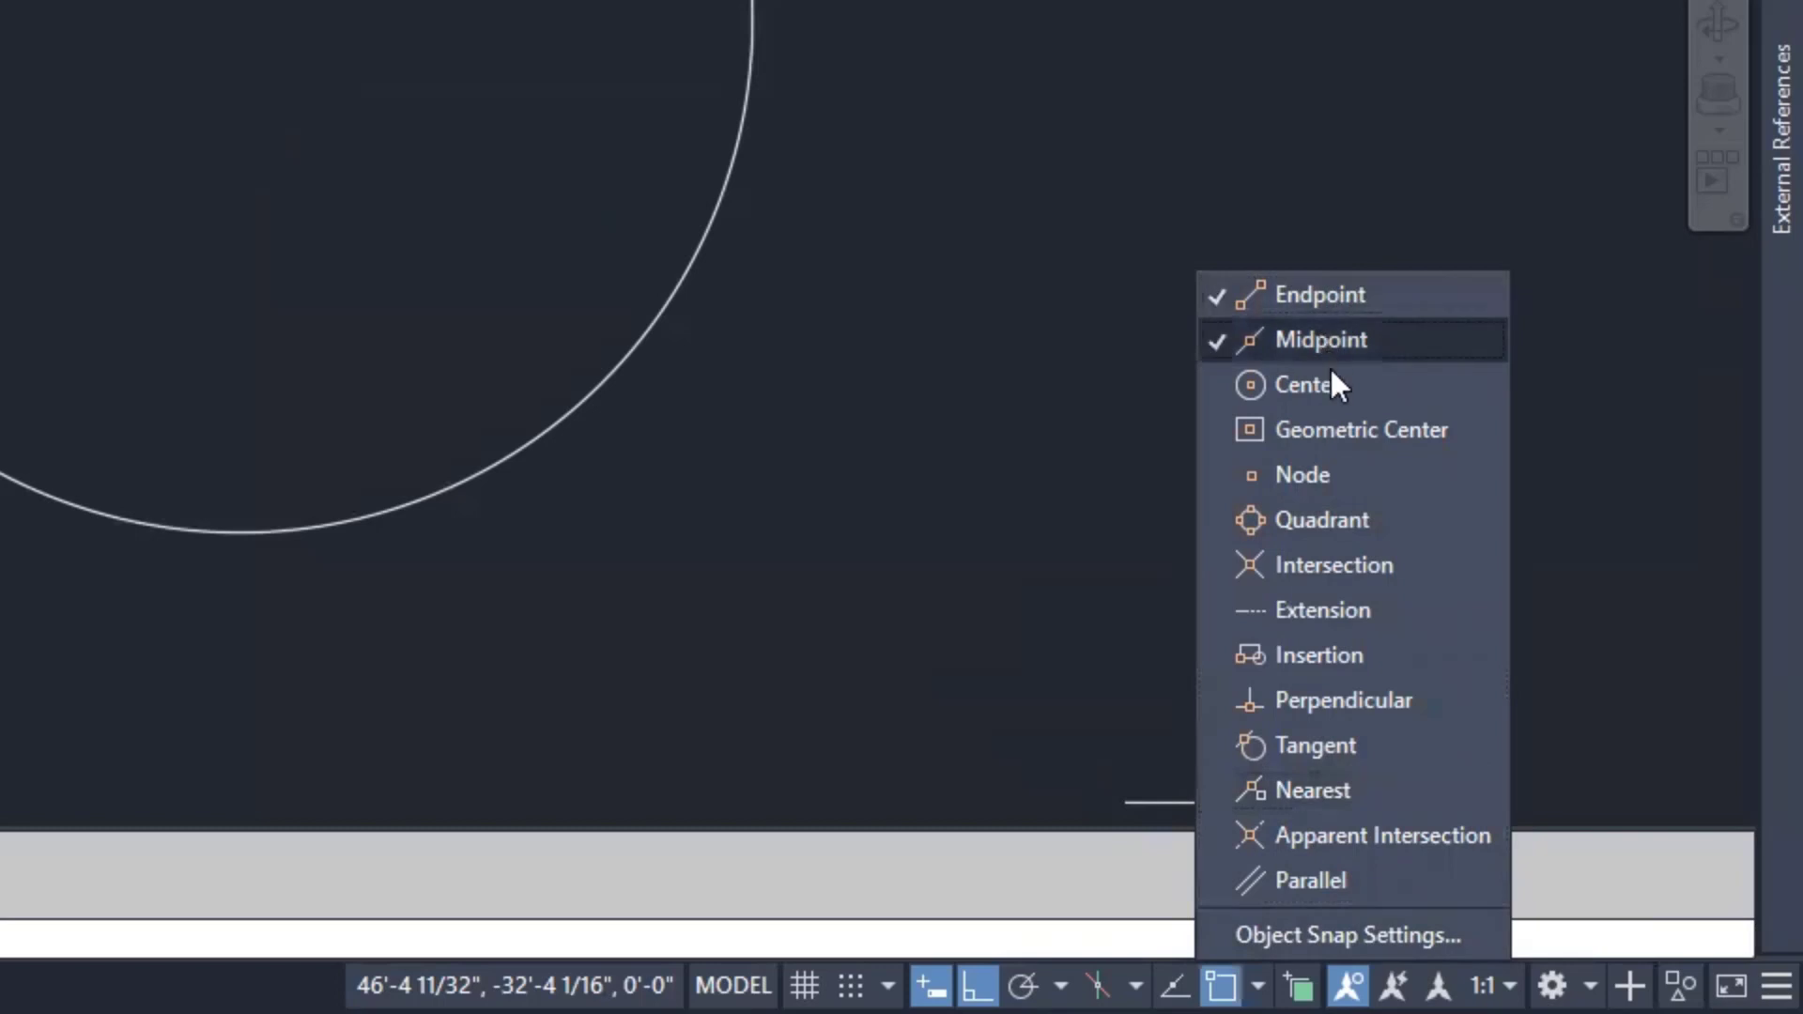
{"action": "left_click", "coordinate": [1329, 580]}
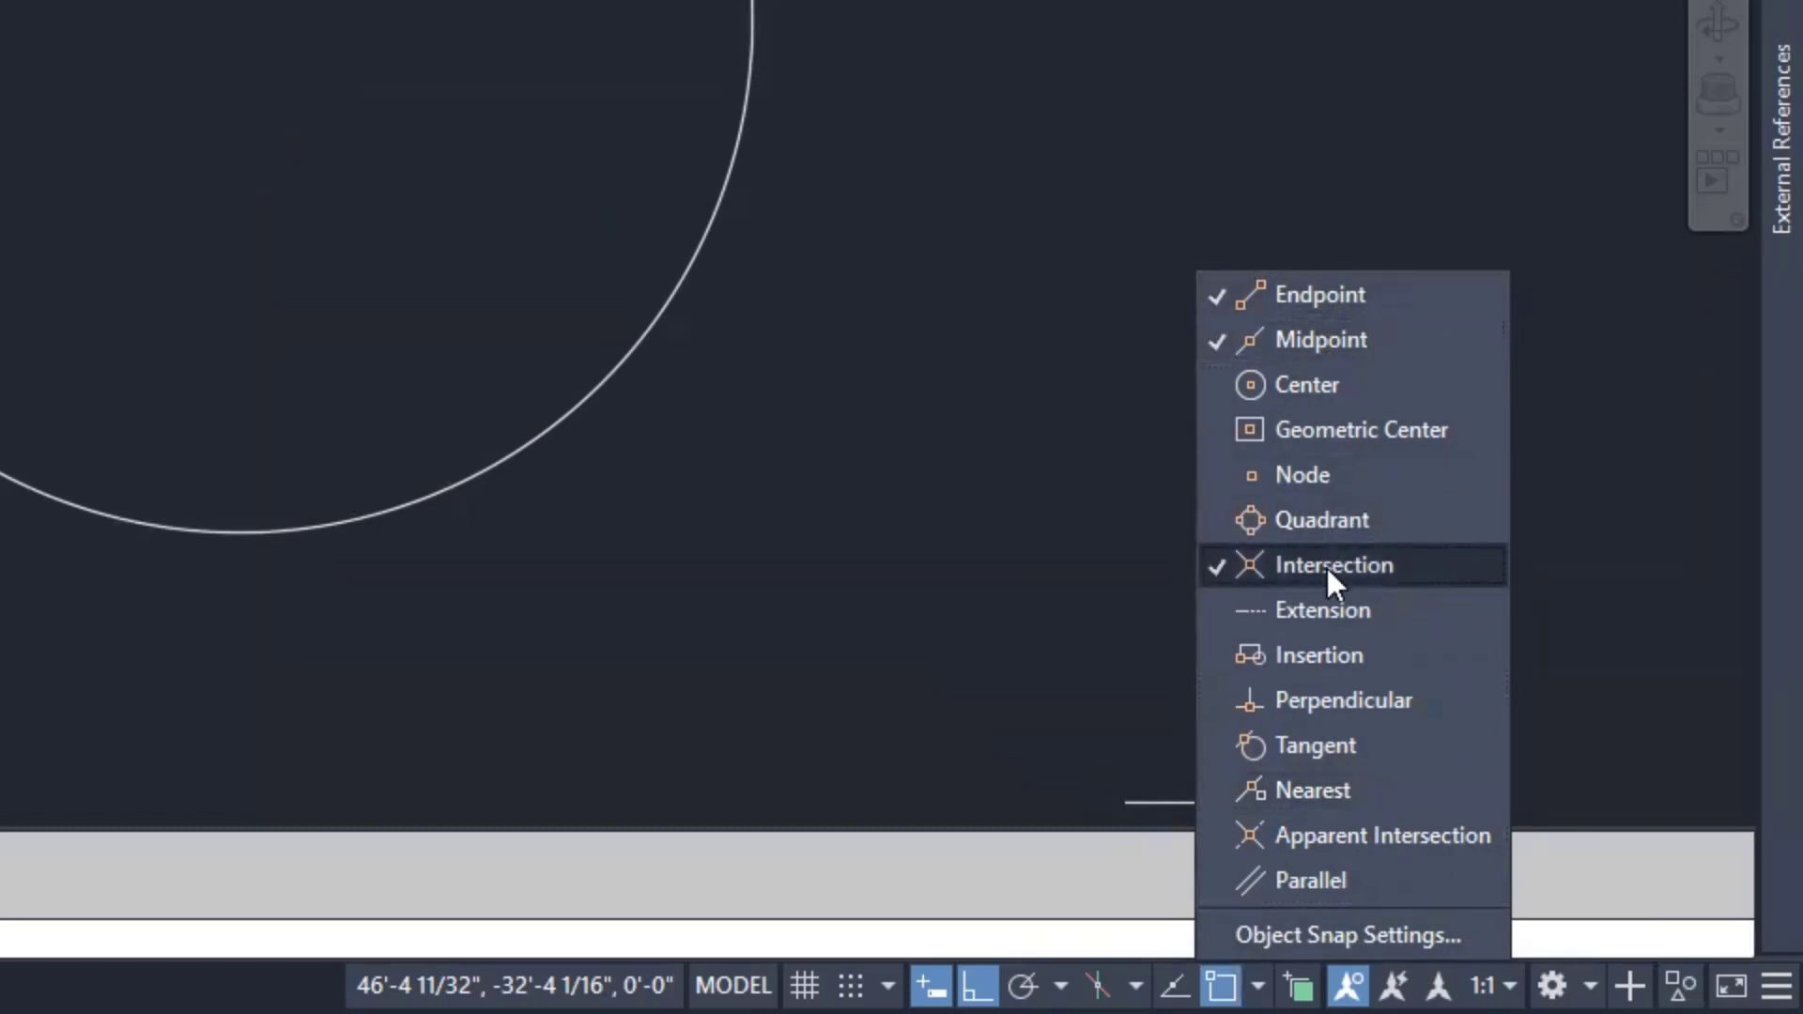
{"action": "left_click", "coordinate": [1300, 385]}
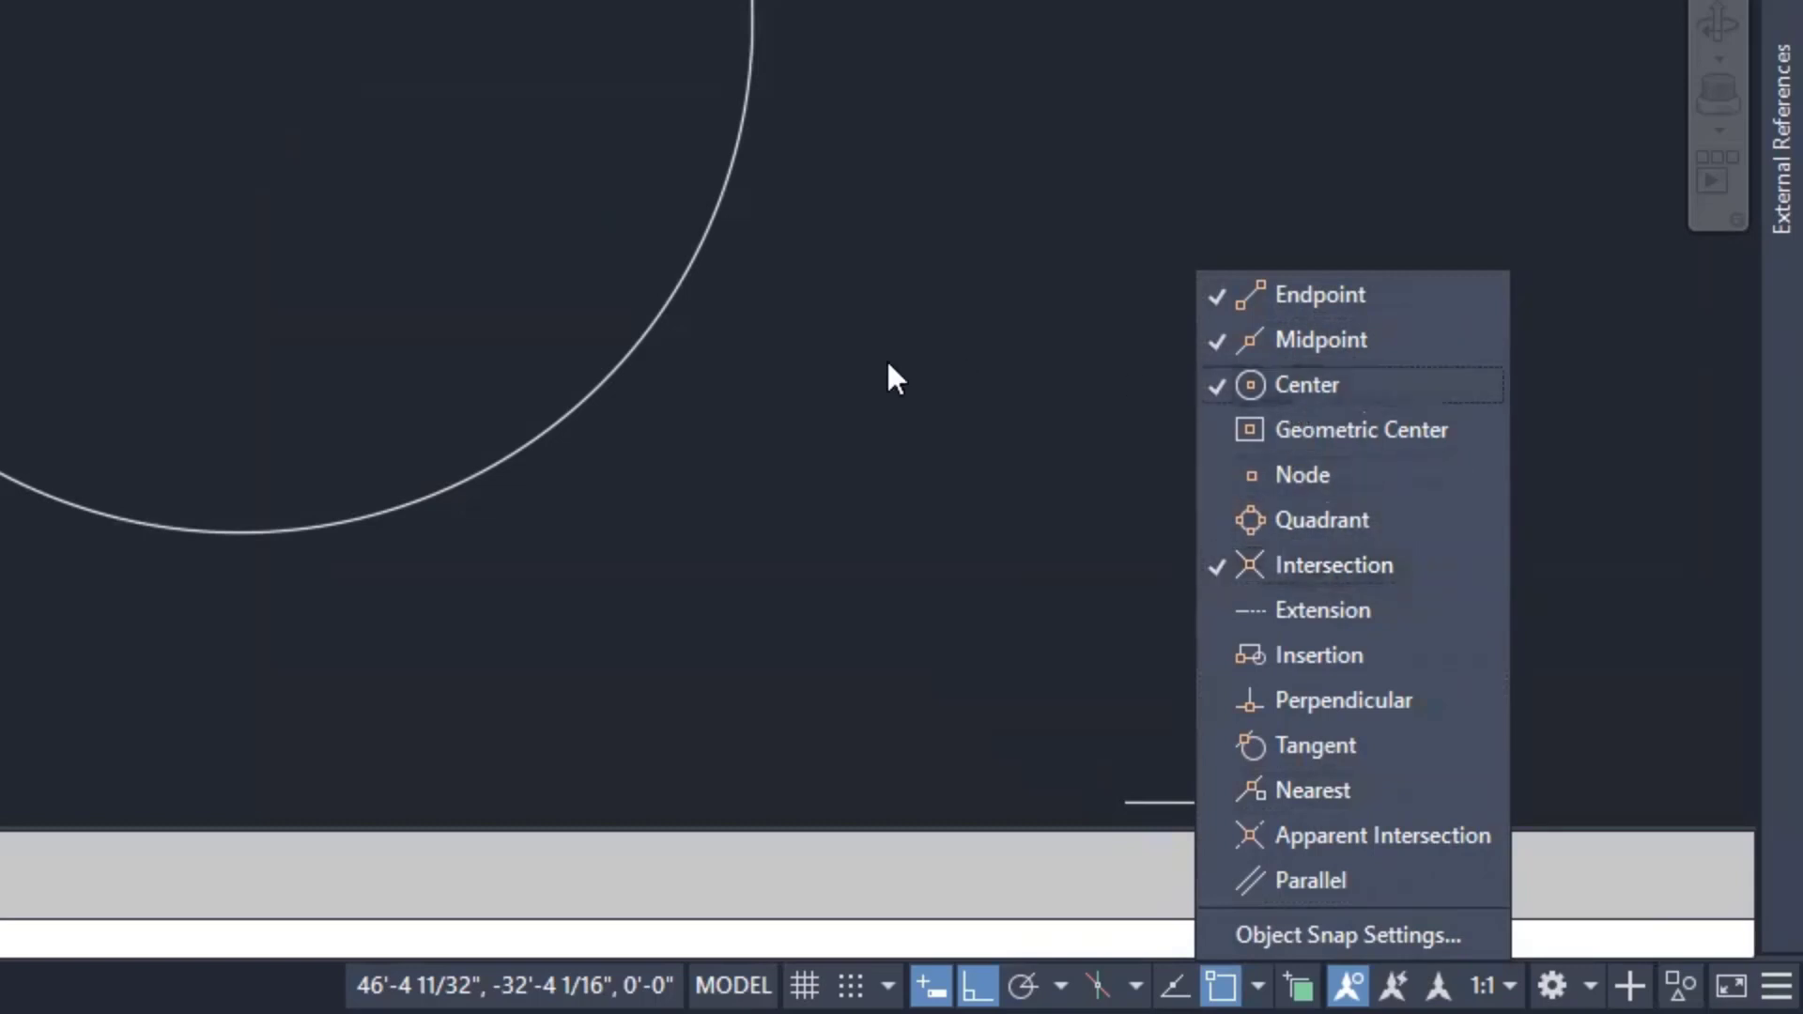
{"action": "left_click", "coordinate": [1022, 53]}
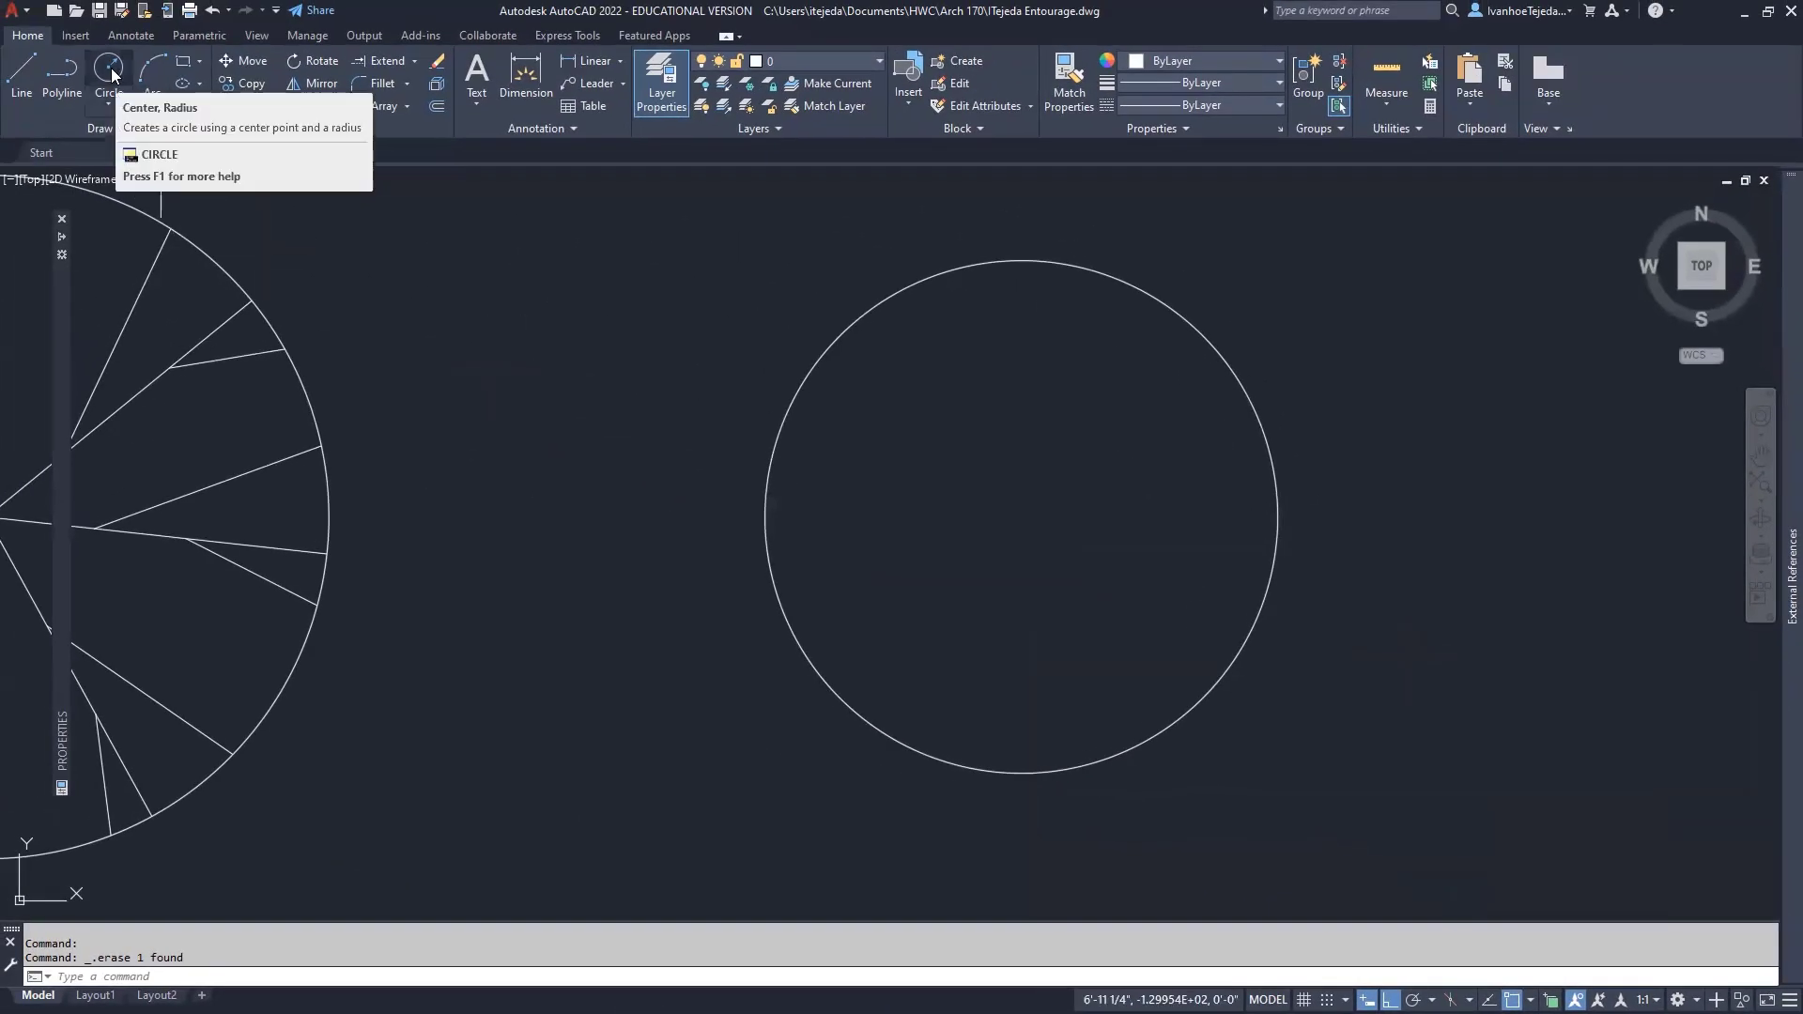
Draw a circle with a 6" radius at the center of the remaining 15' circle.
{"action": "left_click", "coordinate": [109, 71]}
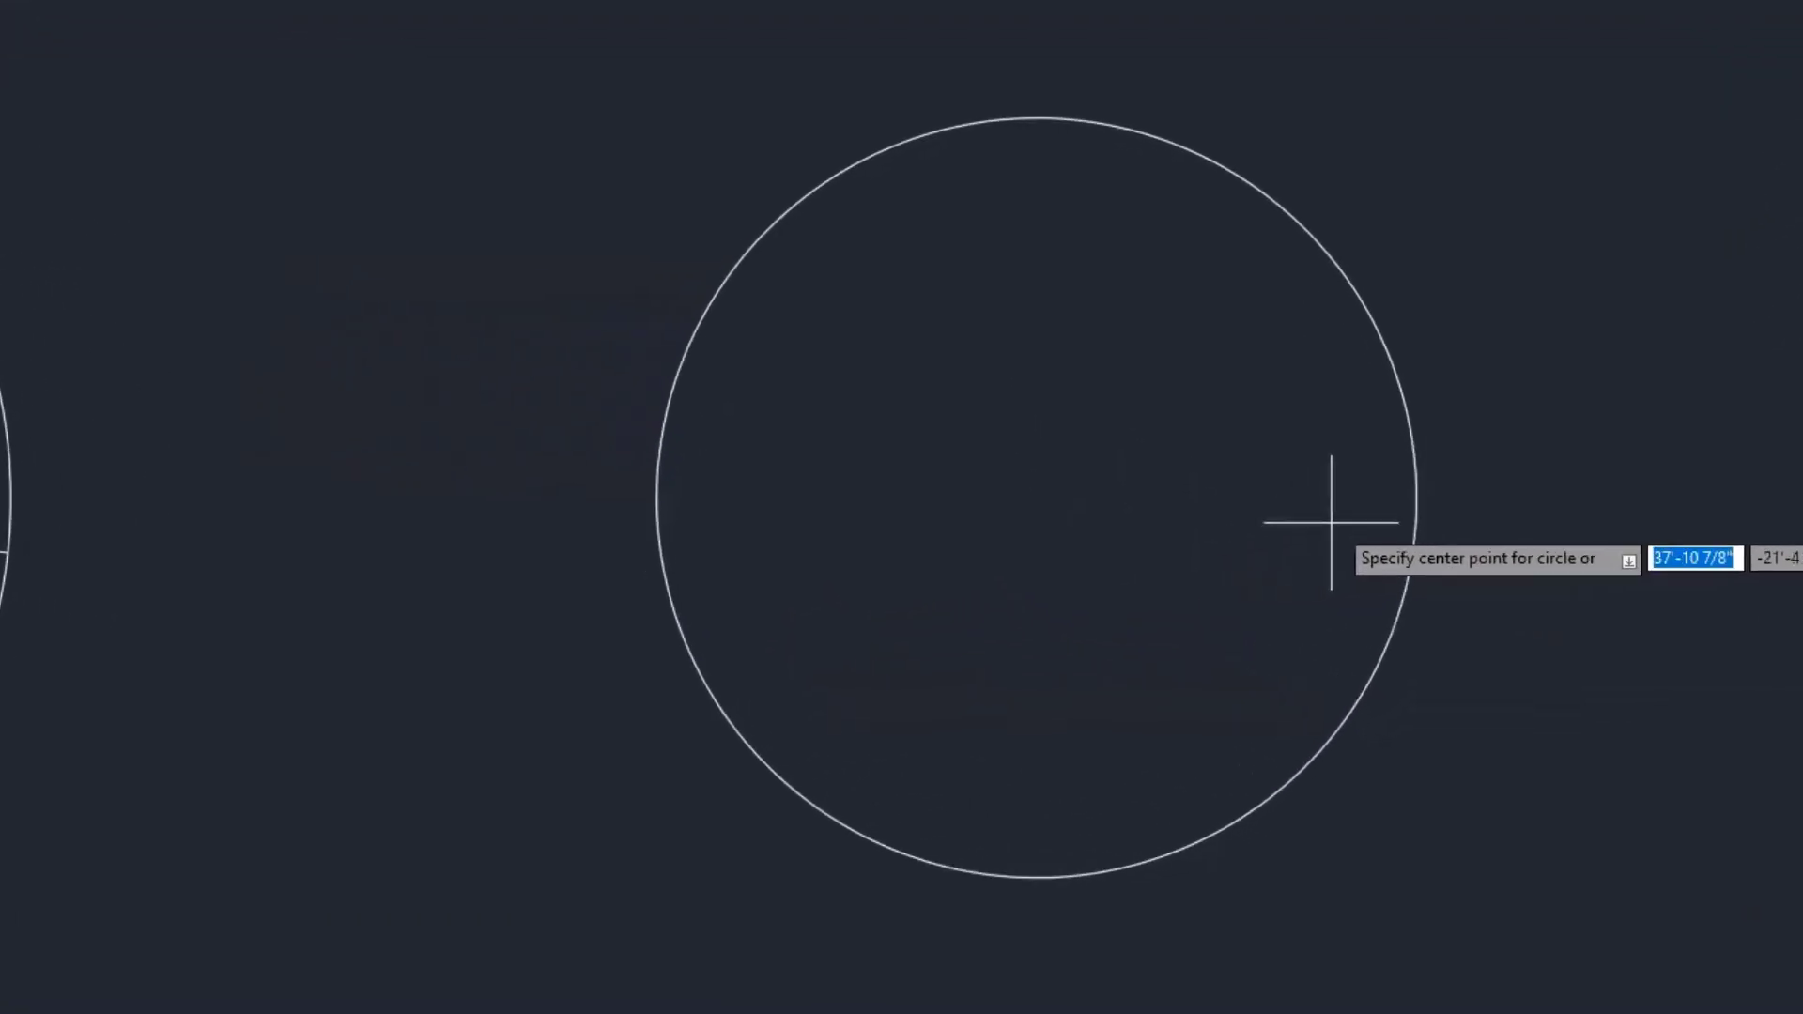
{"action": "left_click", "coordinate": [1415, 486]}
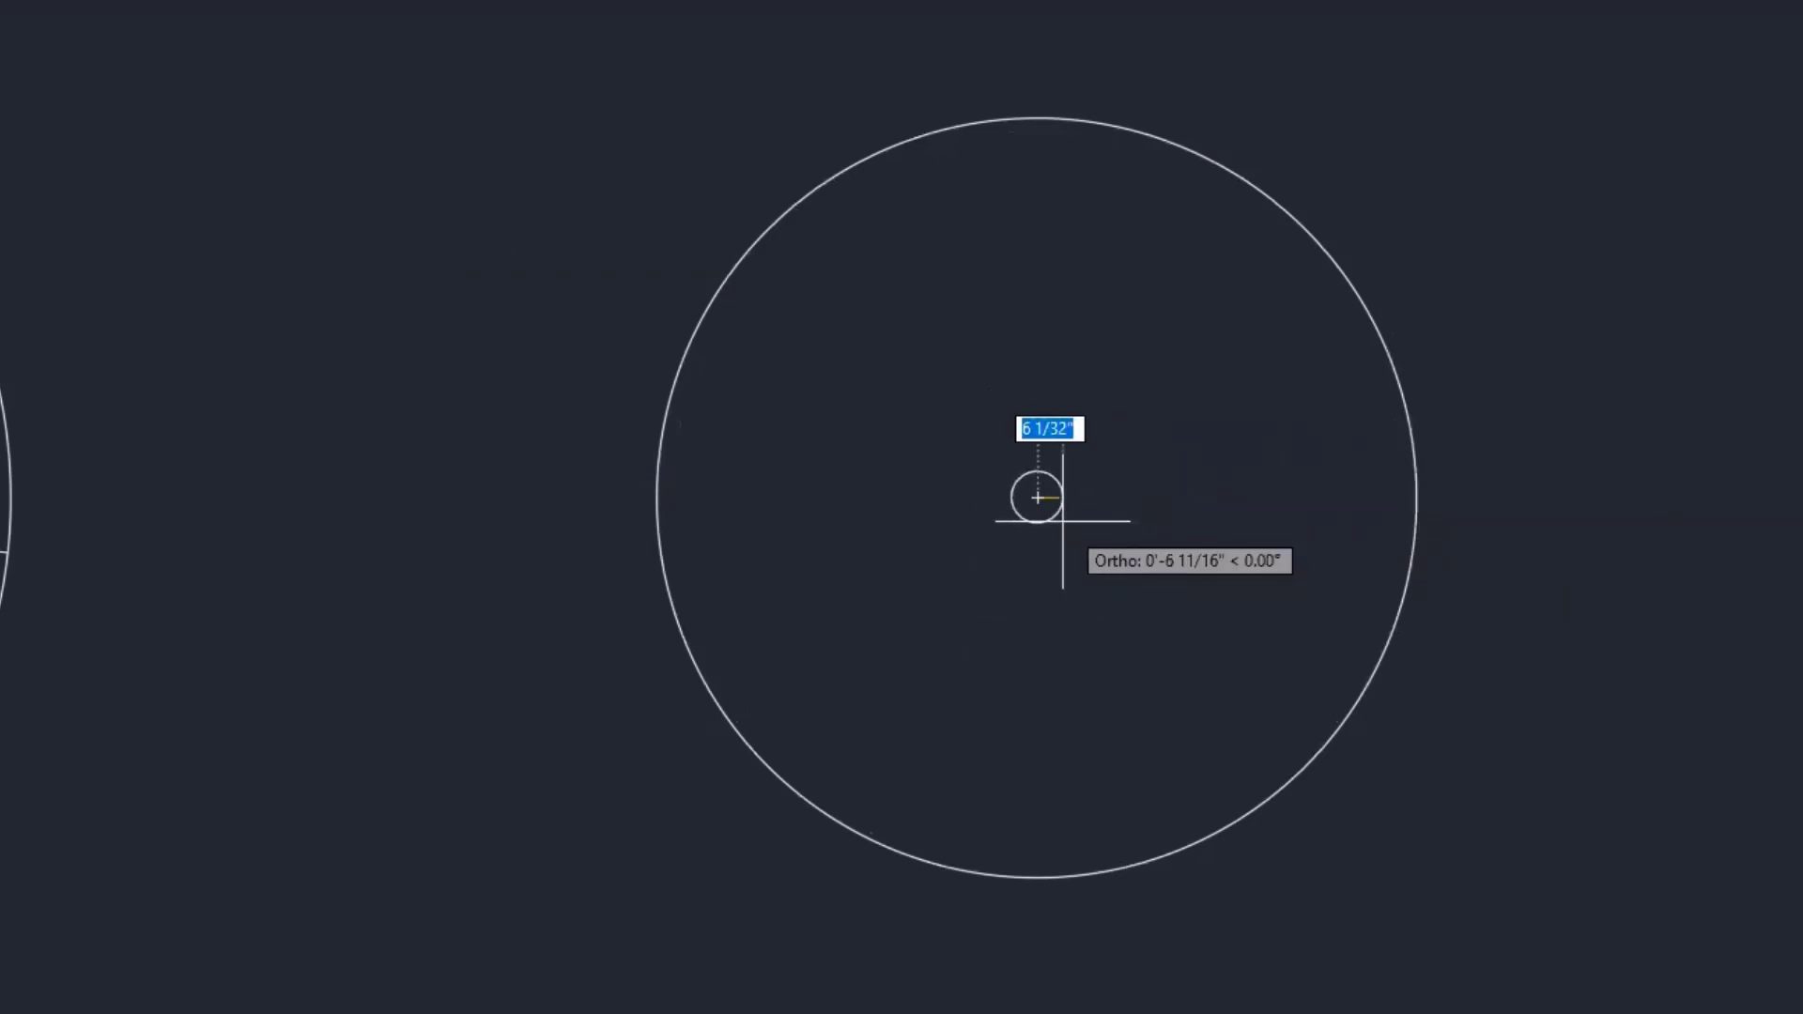
{"action": "type", "text": "6"}
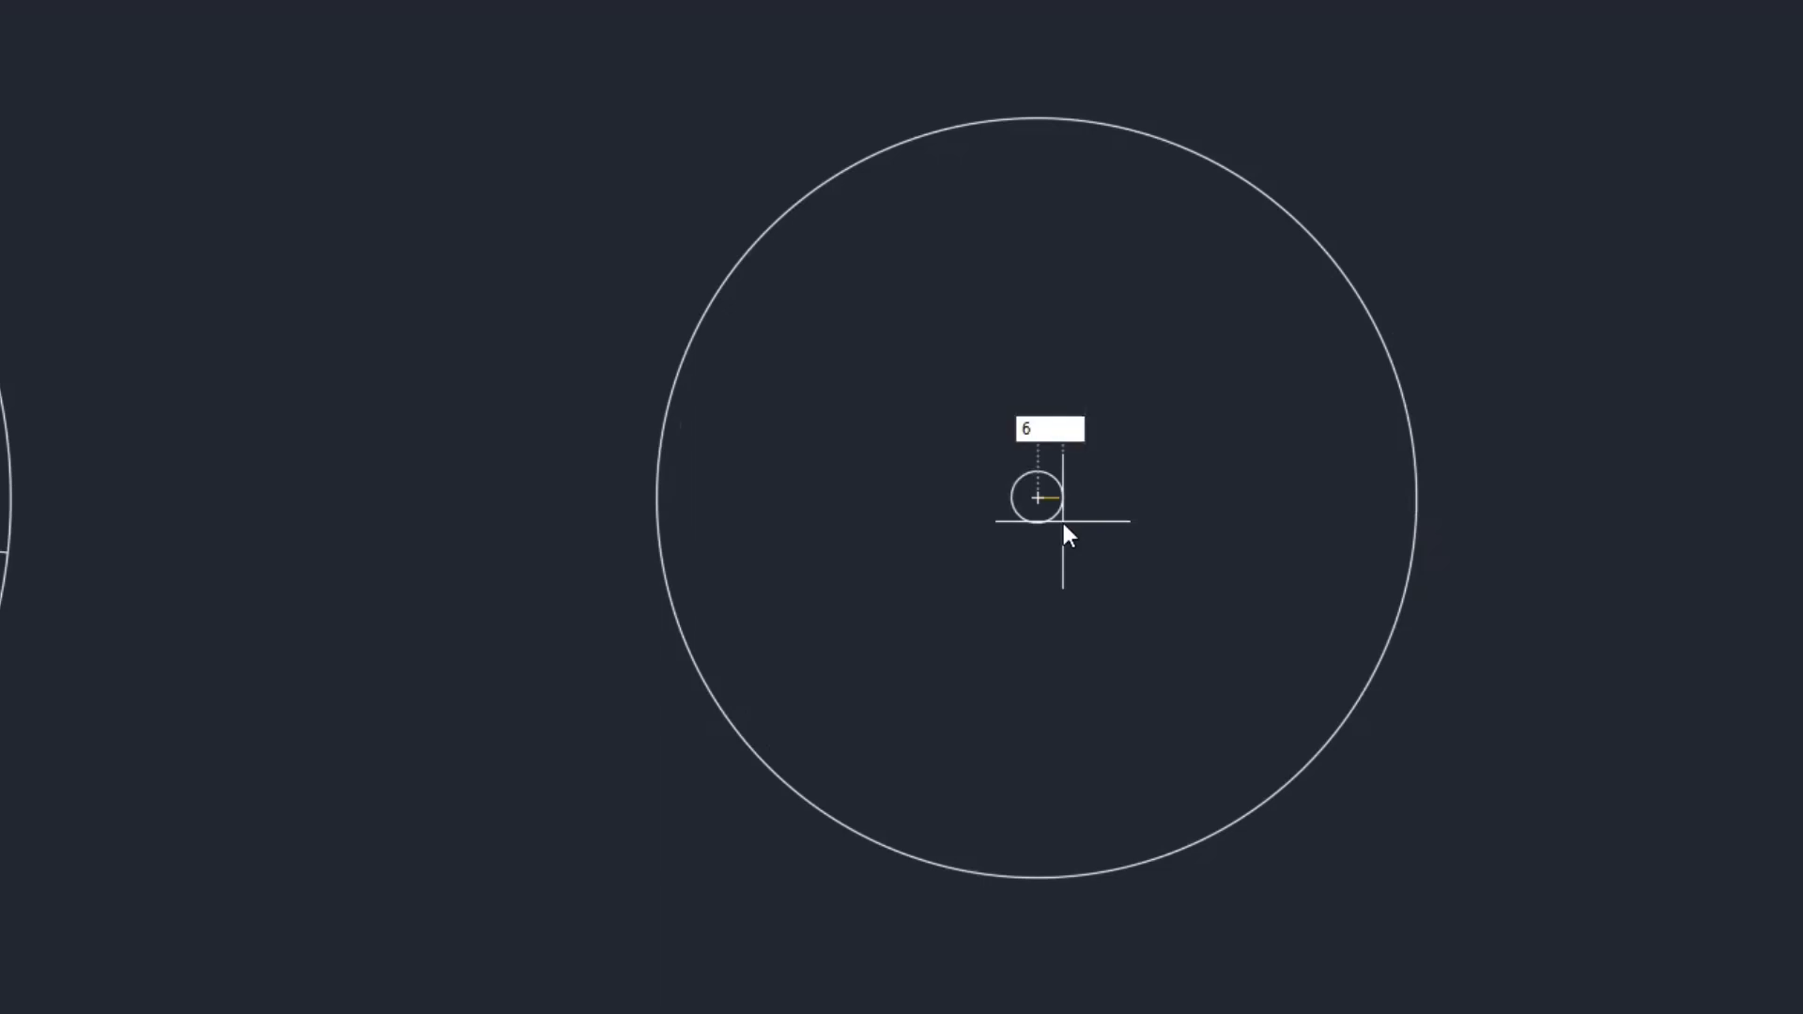
{"action": "key", "text": "Return"}
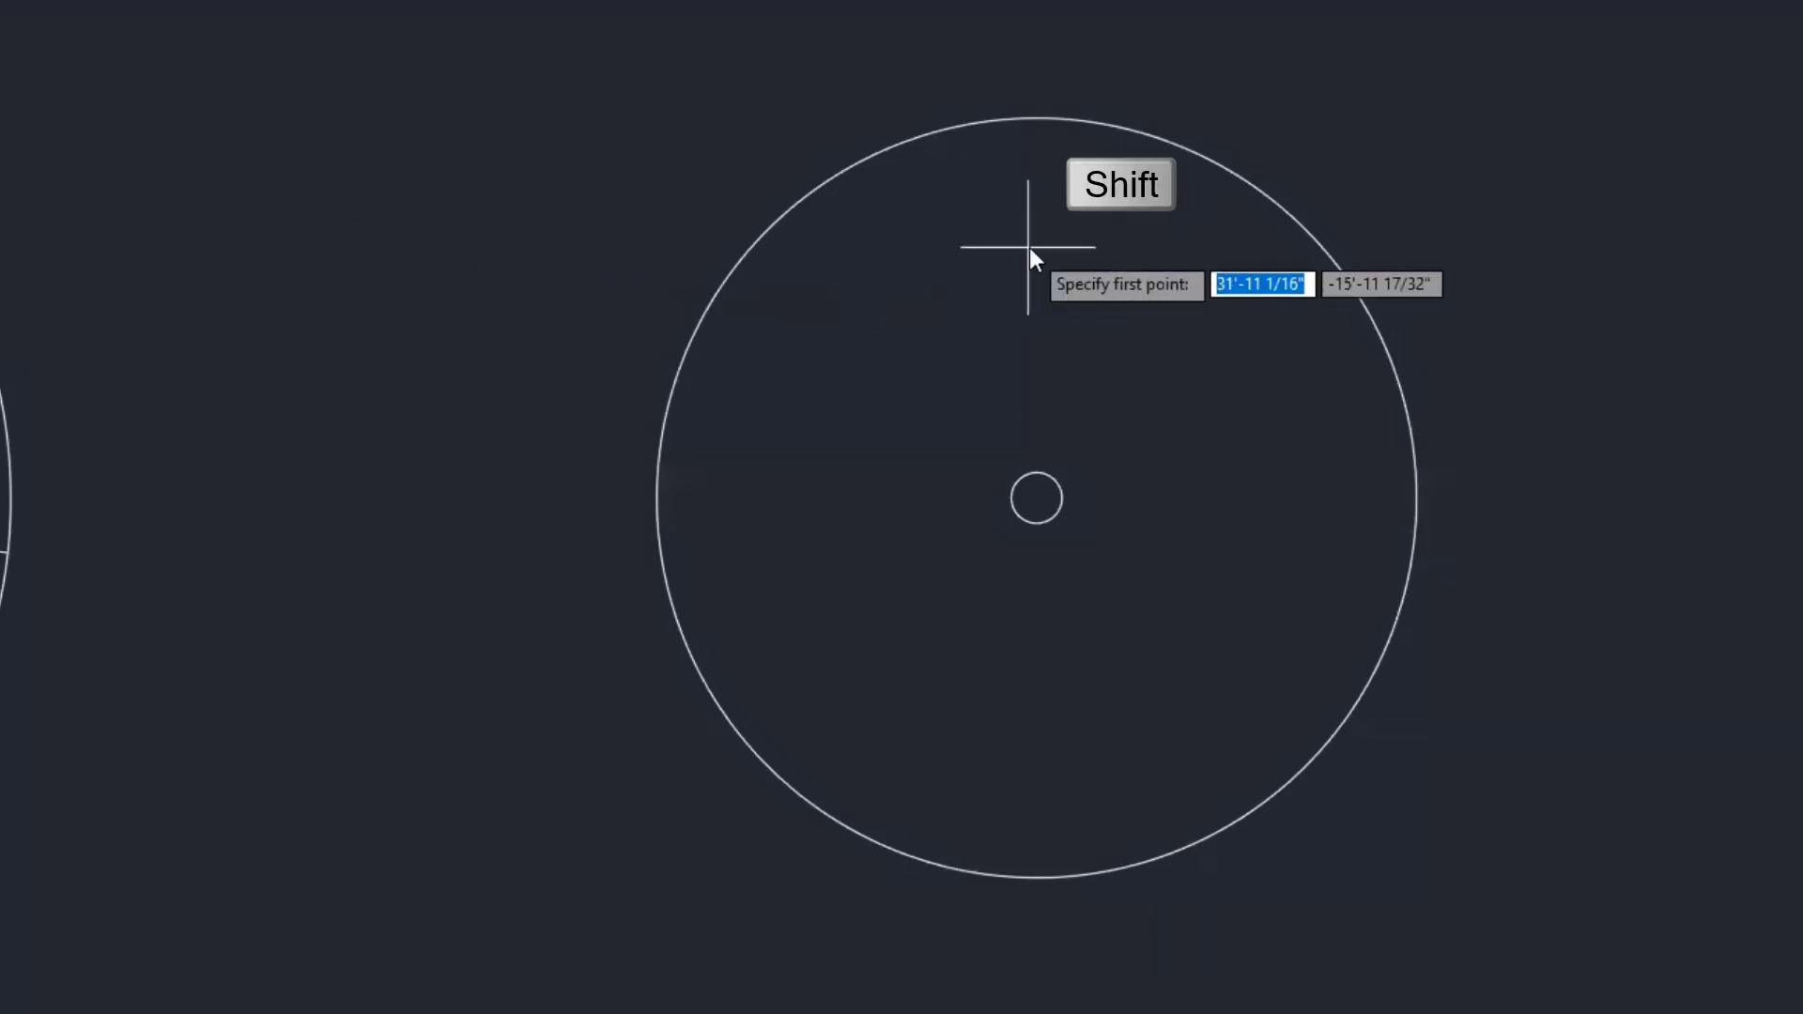
Draw a 12" line straight down from the top quadrant of the 15' circle.
{"action": "right_click", "coordinate": [1029, 247], "text": "shift"}
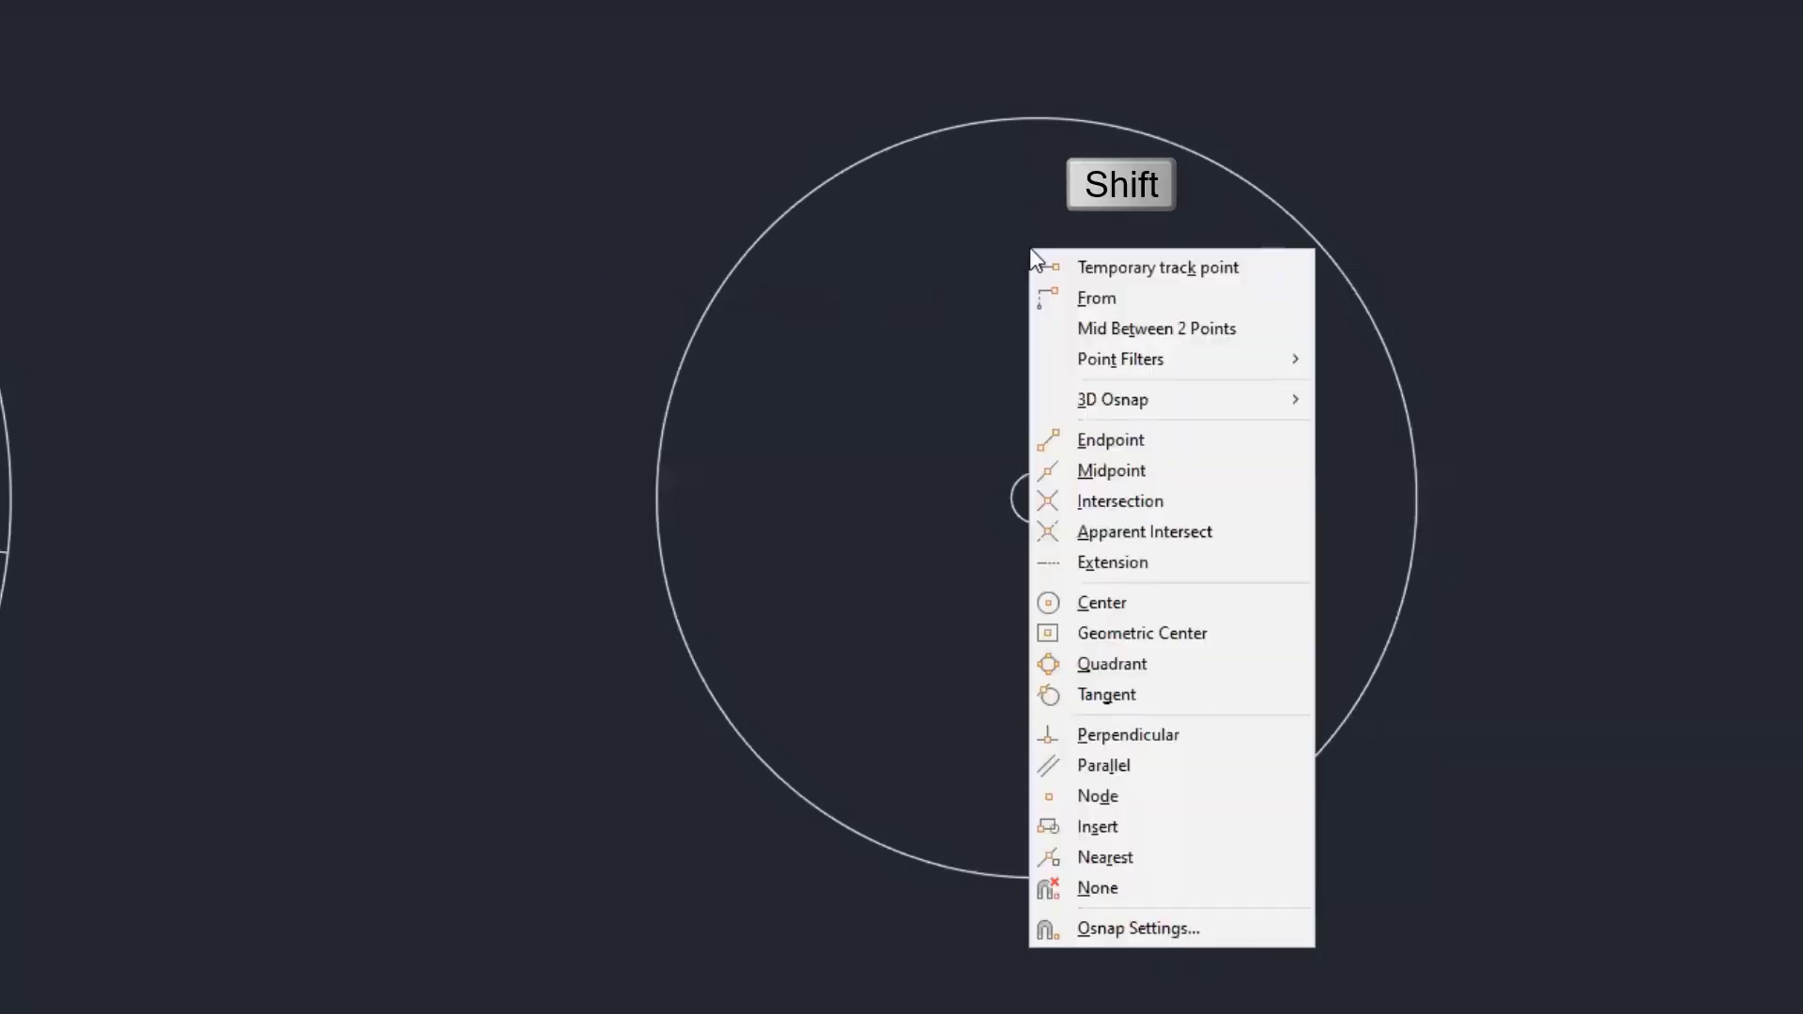
{"action": "left_click", "coordinate": [1138, 662]}
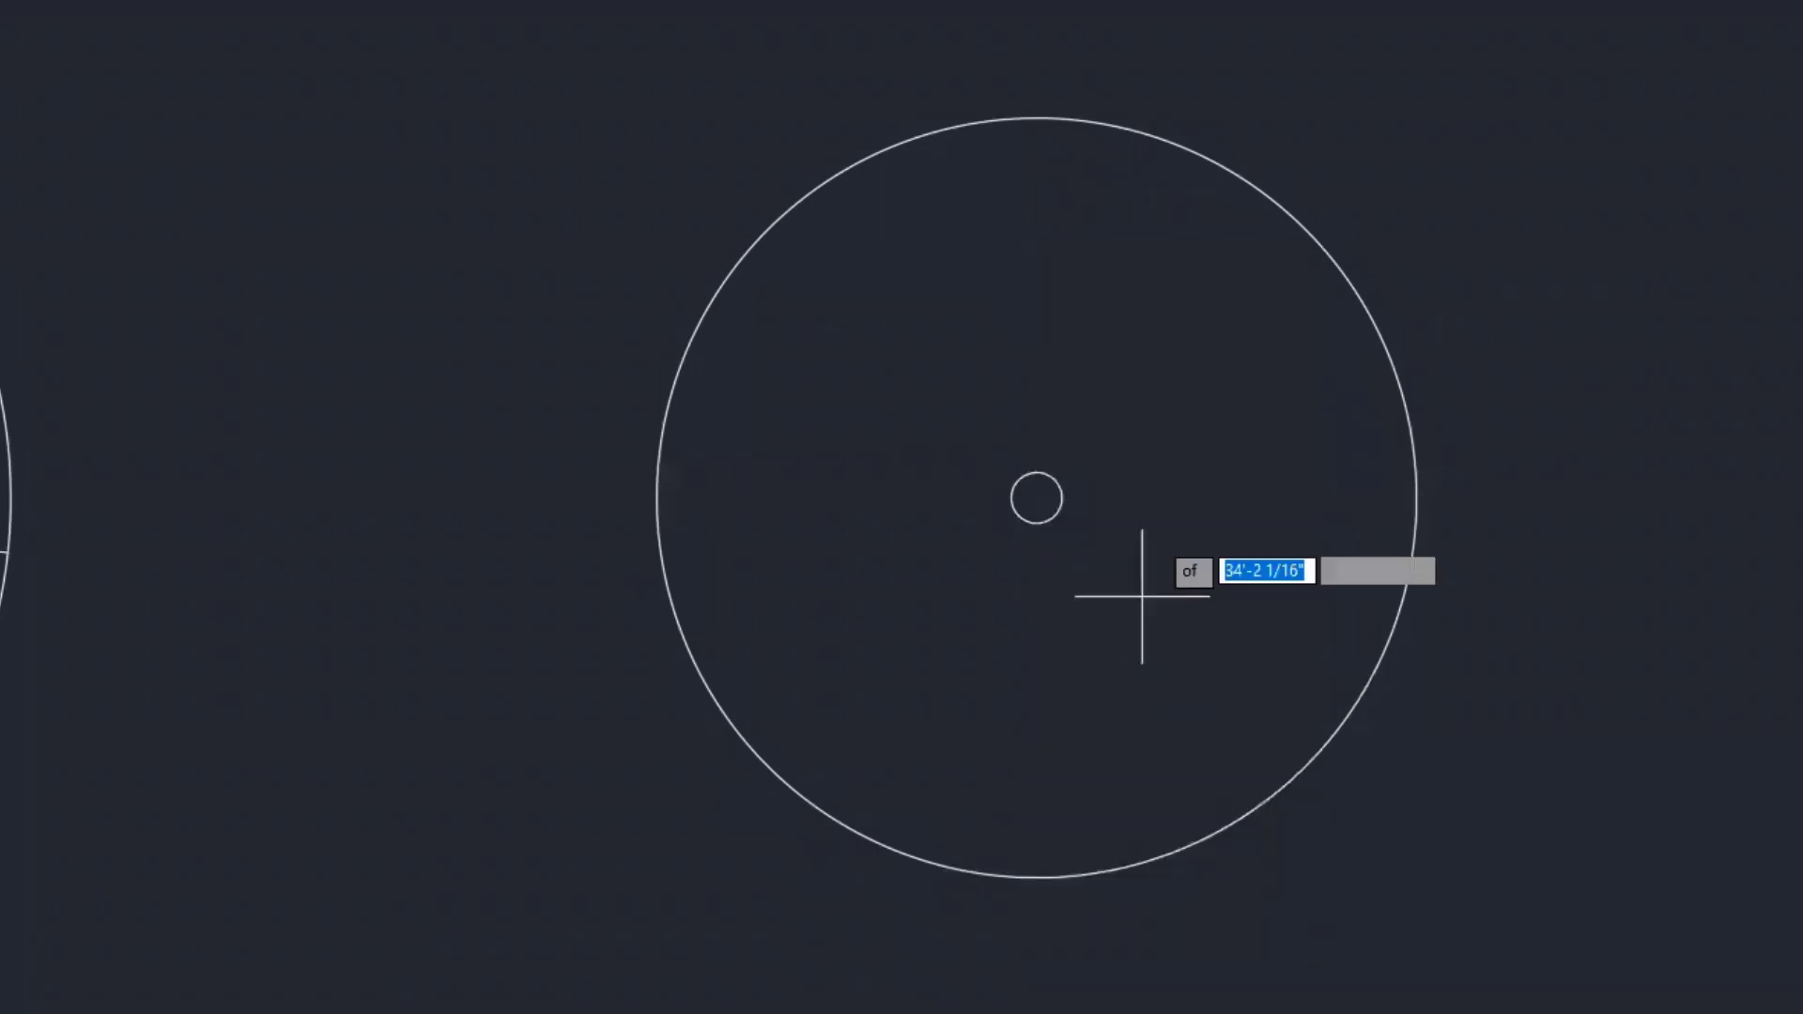
{"action": "left_click", "coordinate": [1038, 118]}
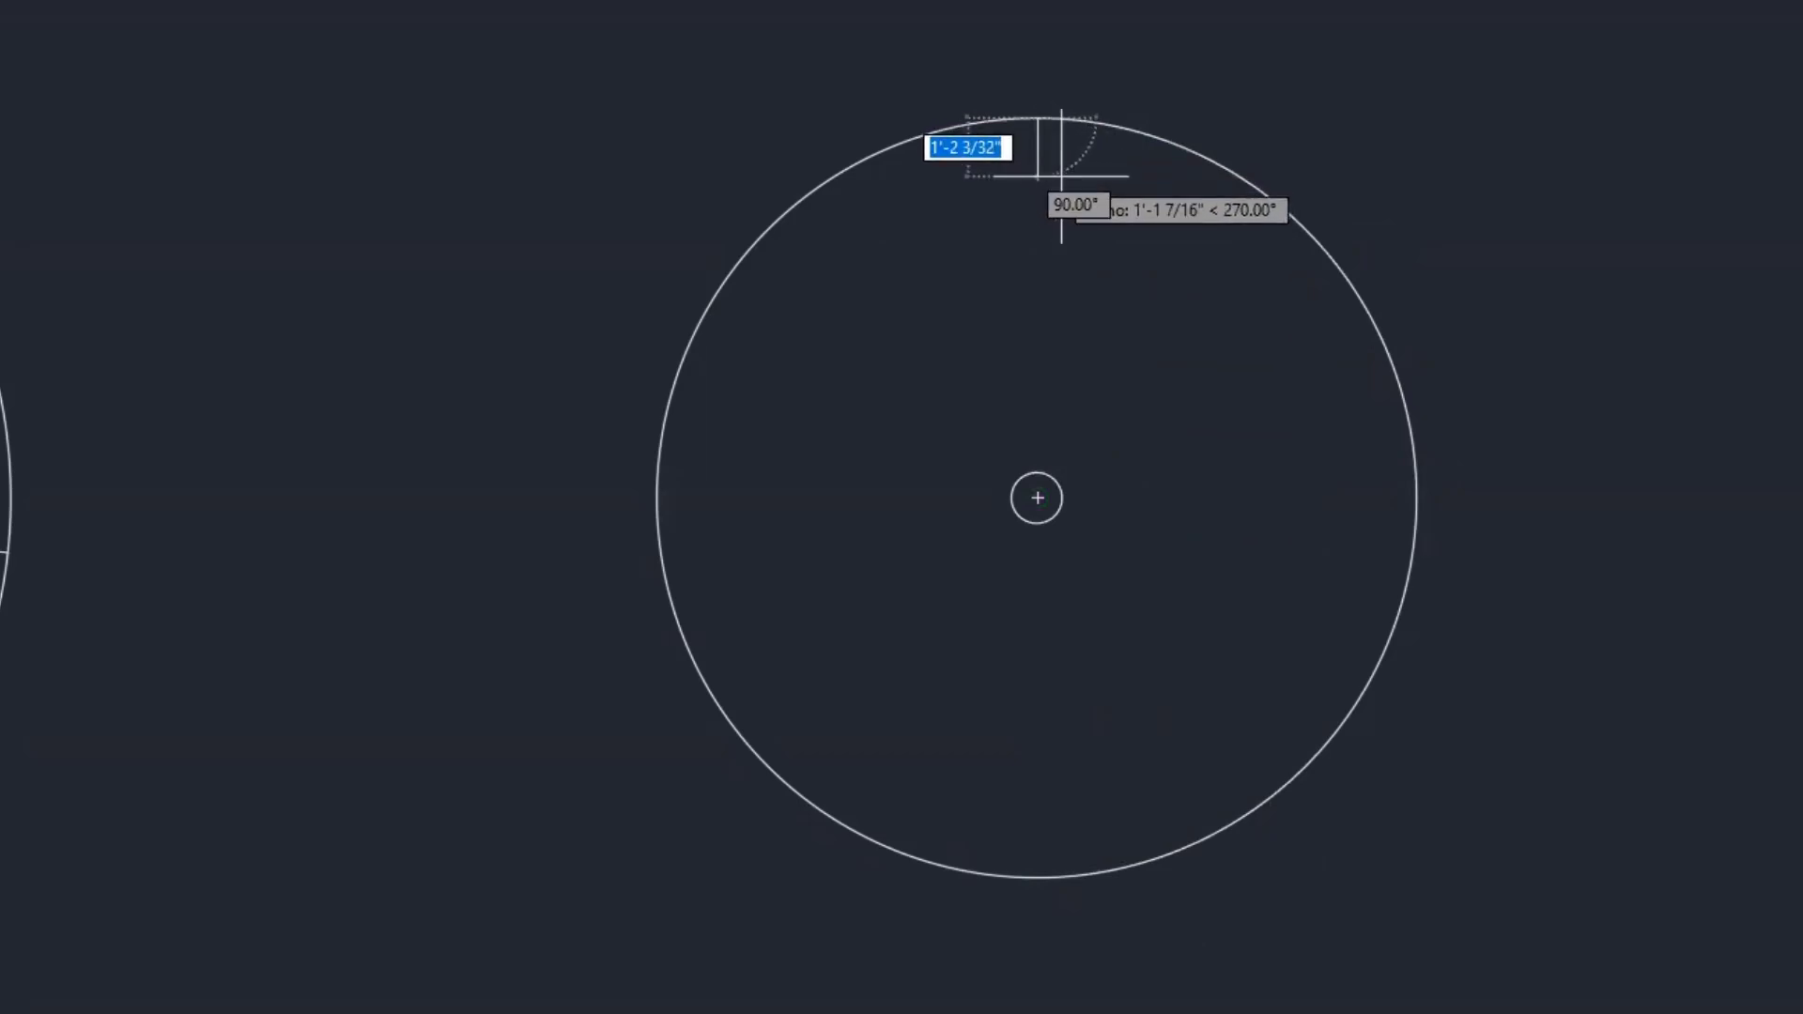
{"action": "type", "text": "12"}
{"action": "key", "text": "Return"}
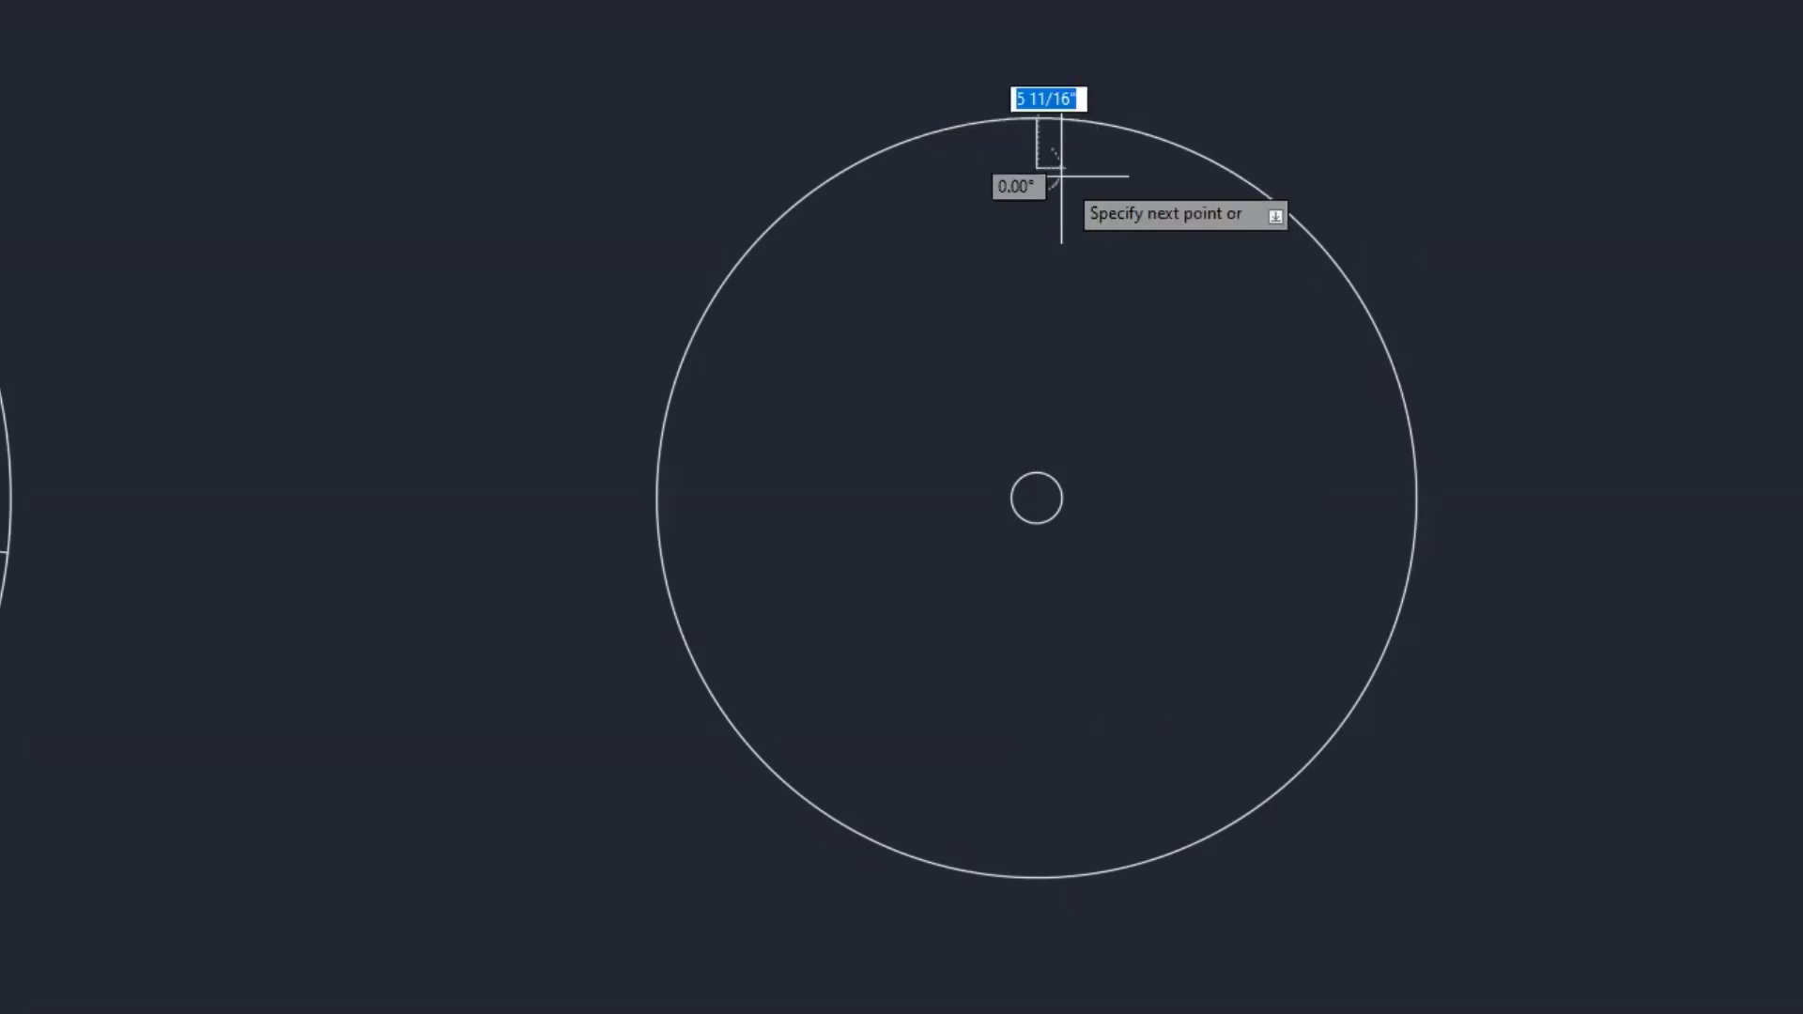
{"action": "key", "text": "Return"}
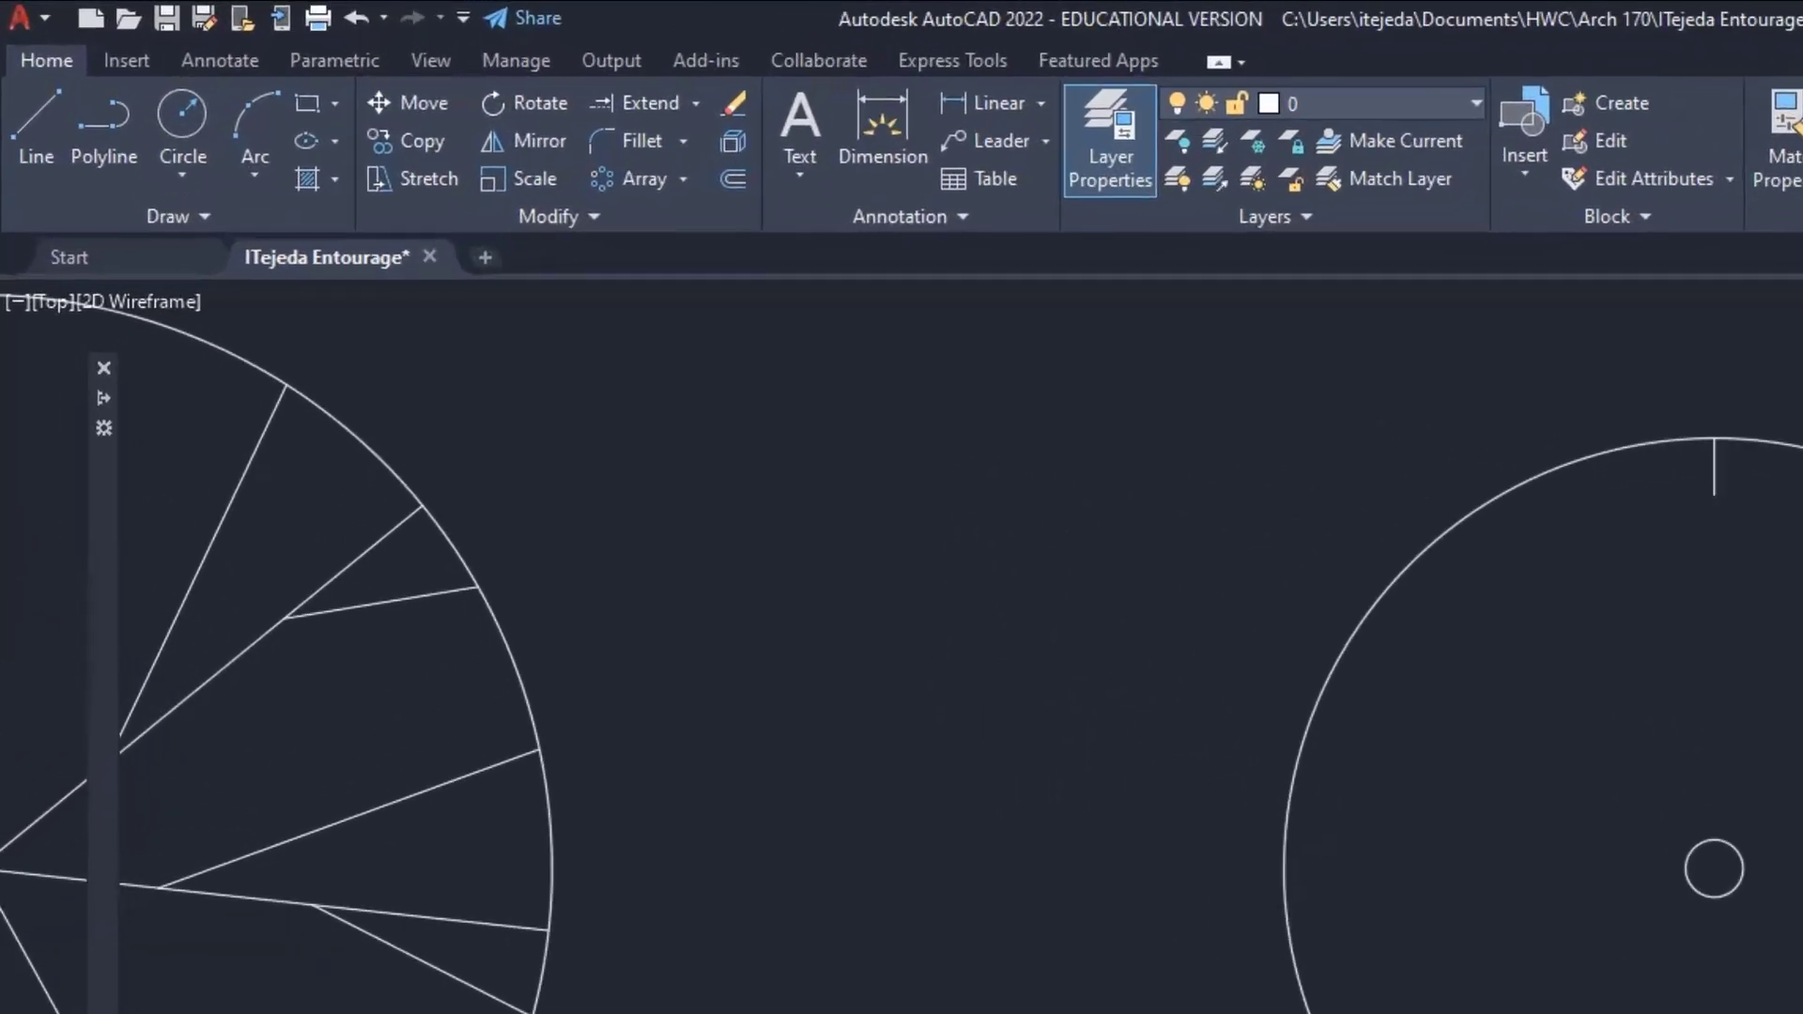
Create a polar array of the short top line around the center of the small circle.
{"action": "left_click", "coordinate": [814, 213]}
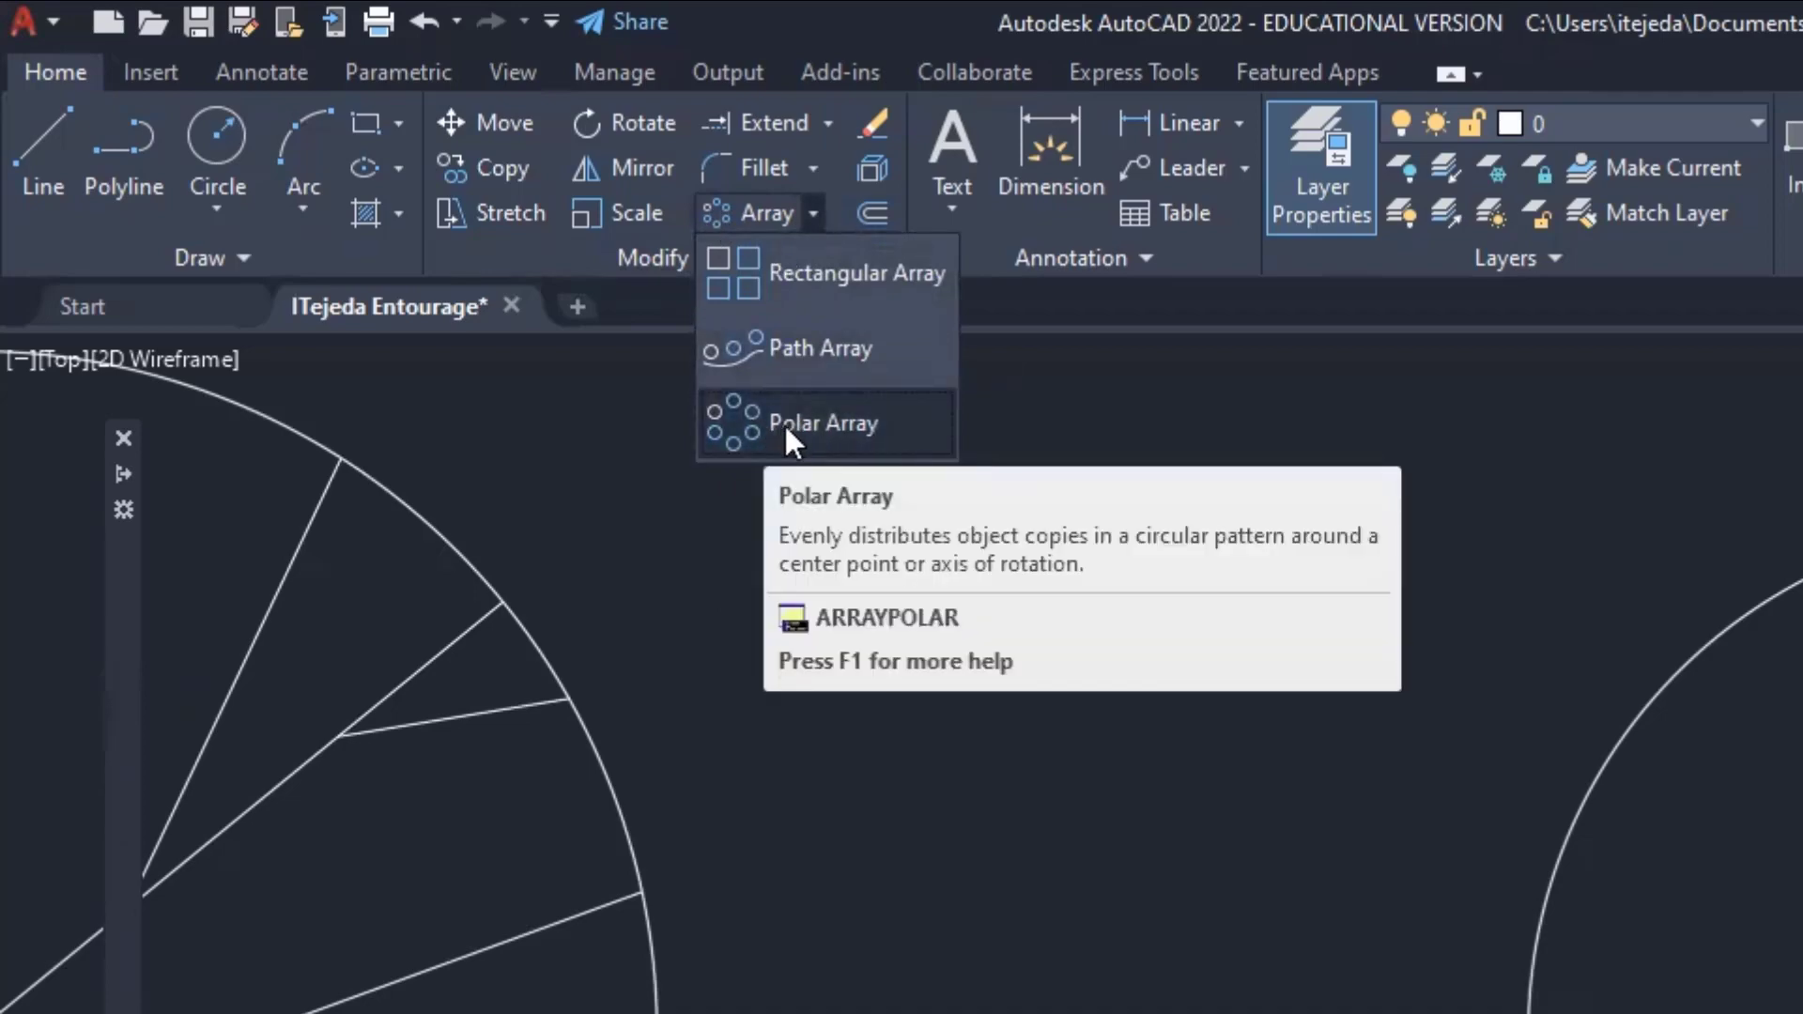
{"action": "left_click", "coordinate": [785, 422]}
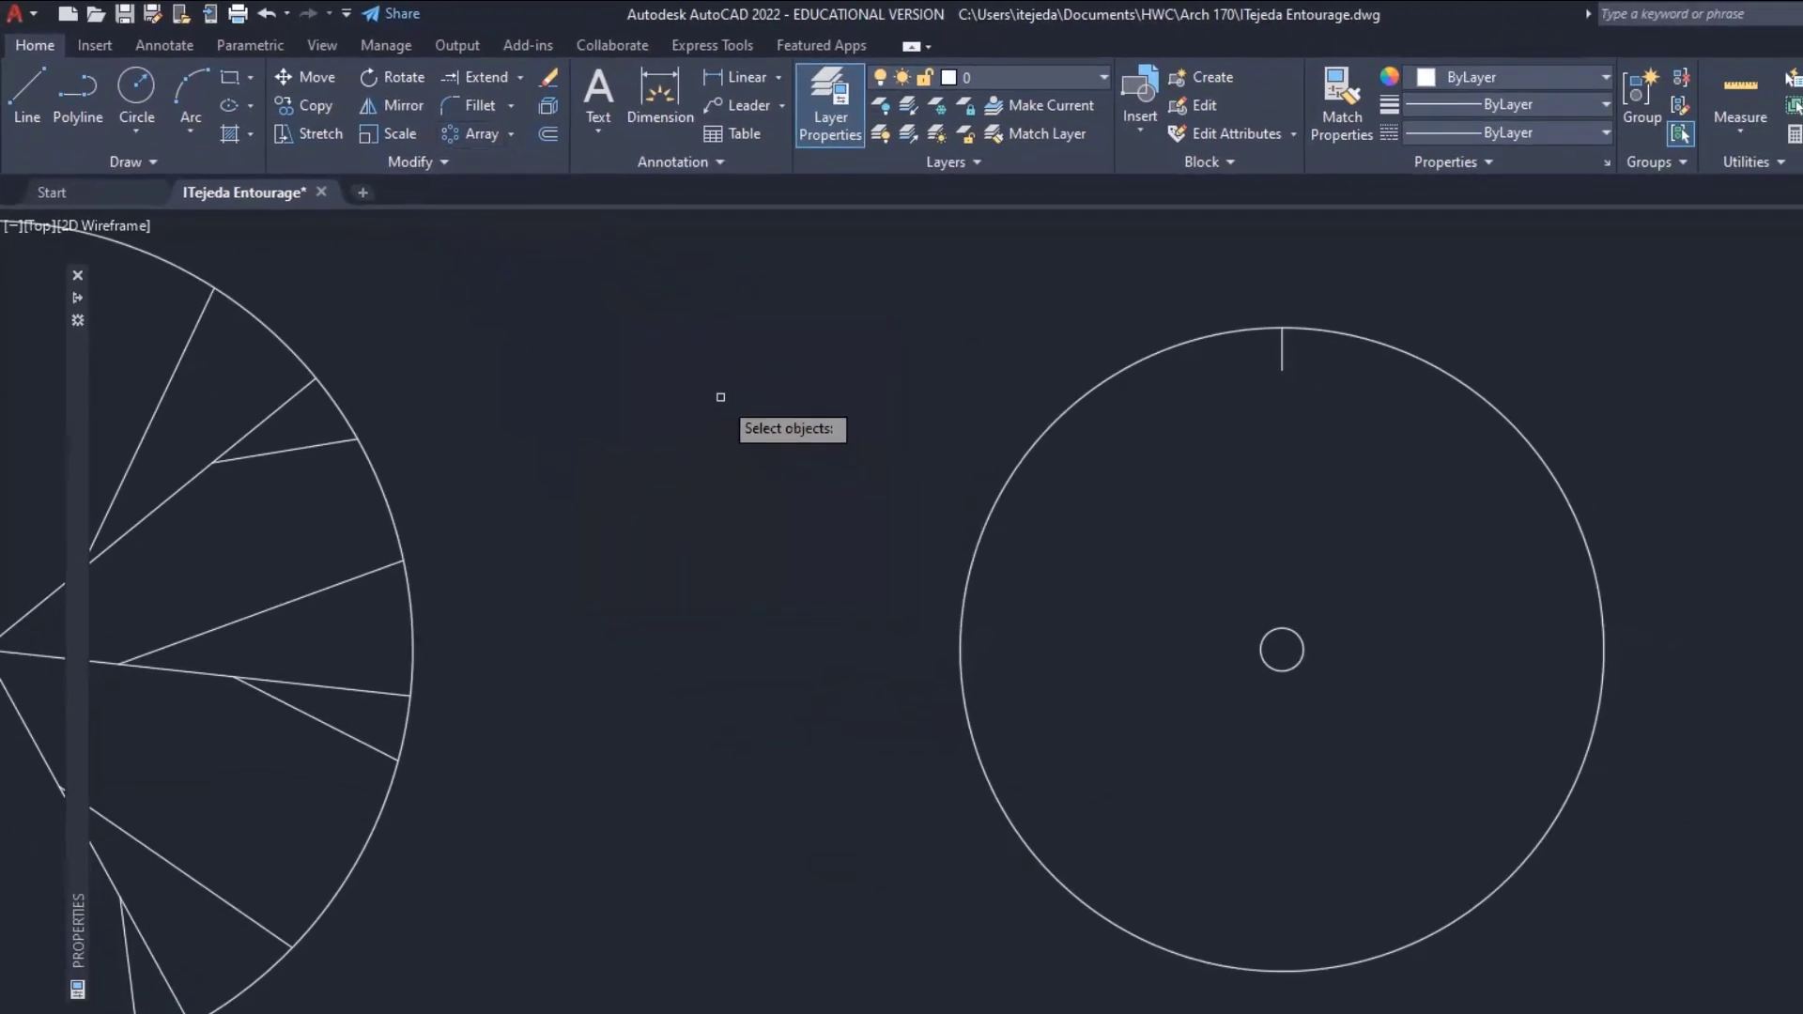
{"action": "left_click", "coordinate": [1282, 361]}
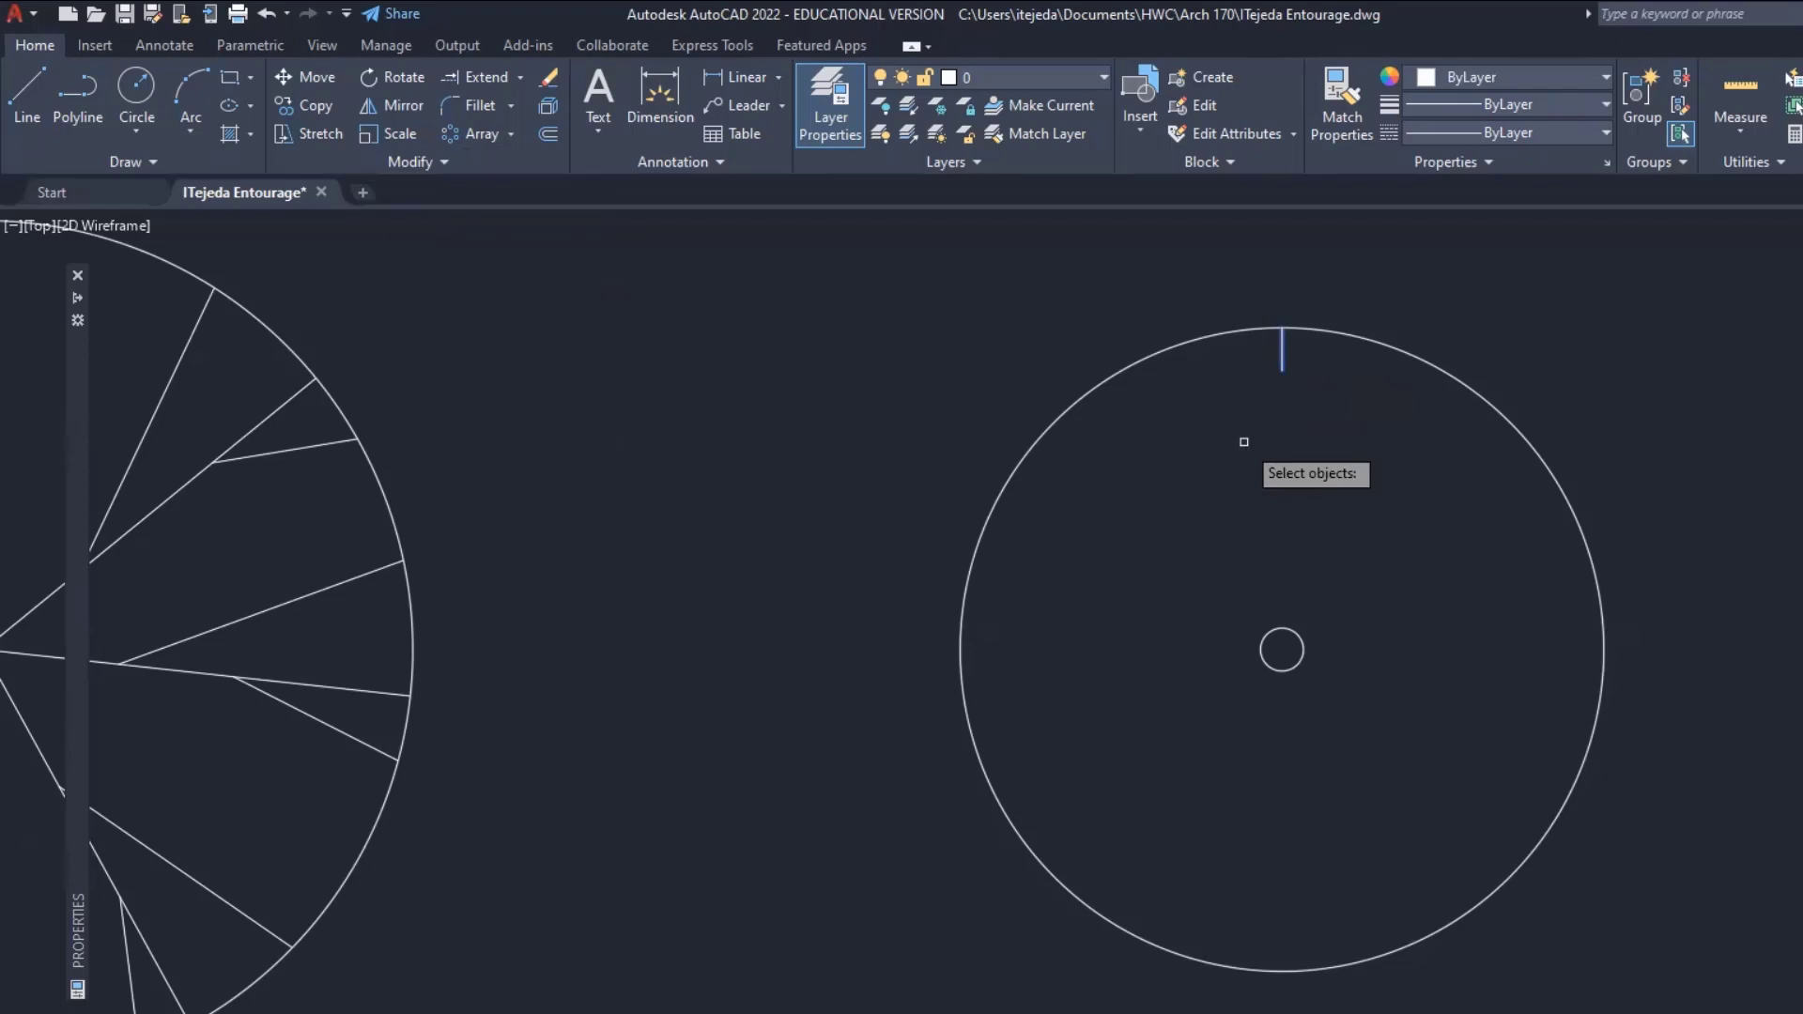
{"action": "key", "text": "Return"}
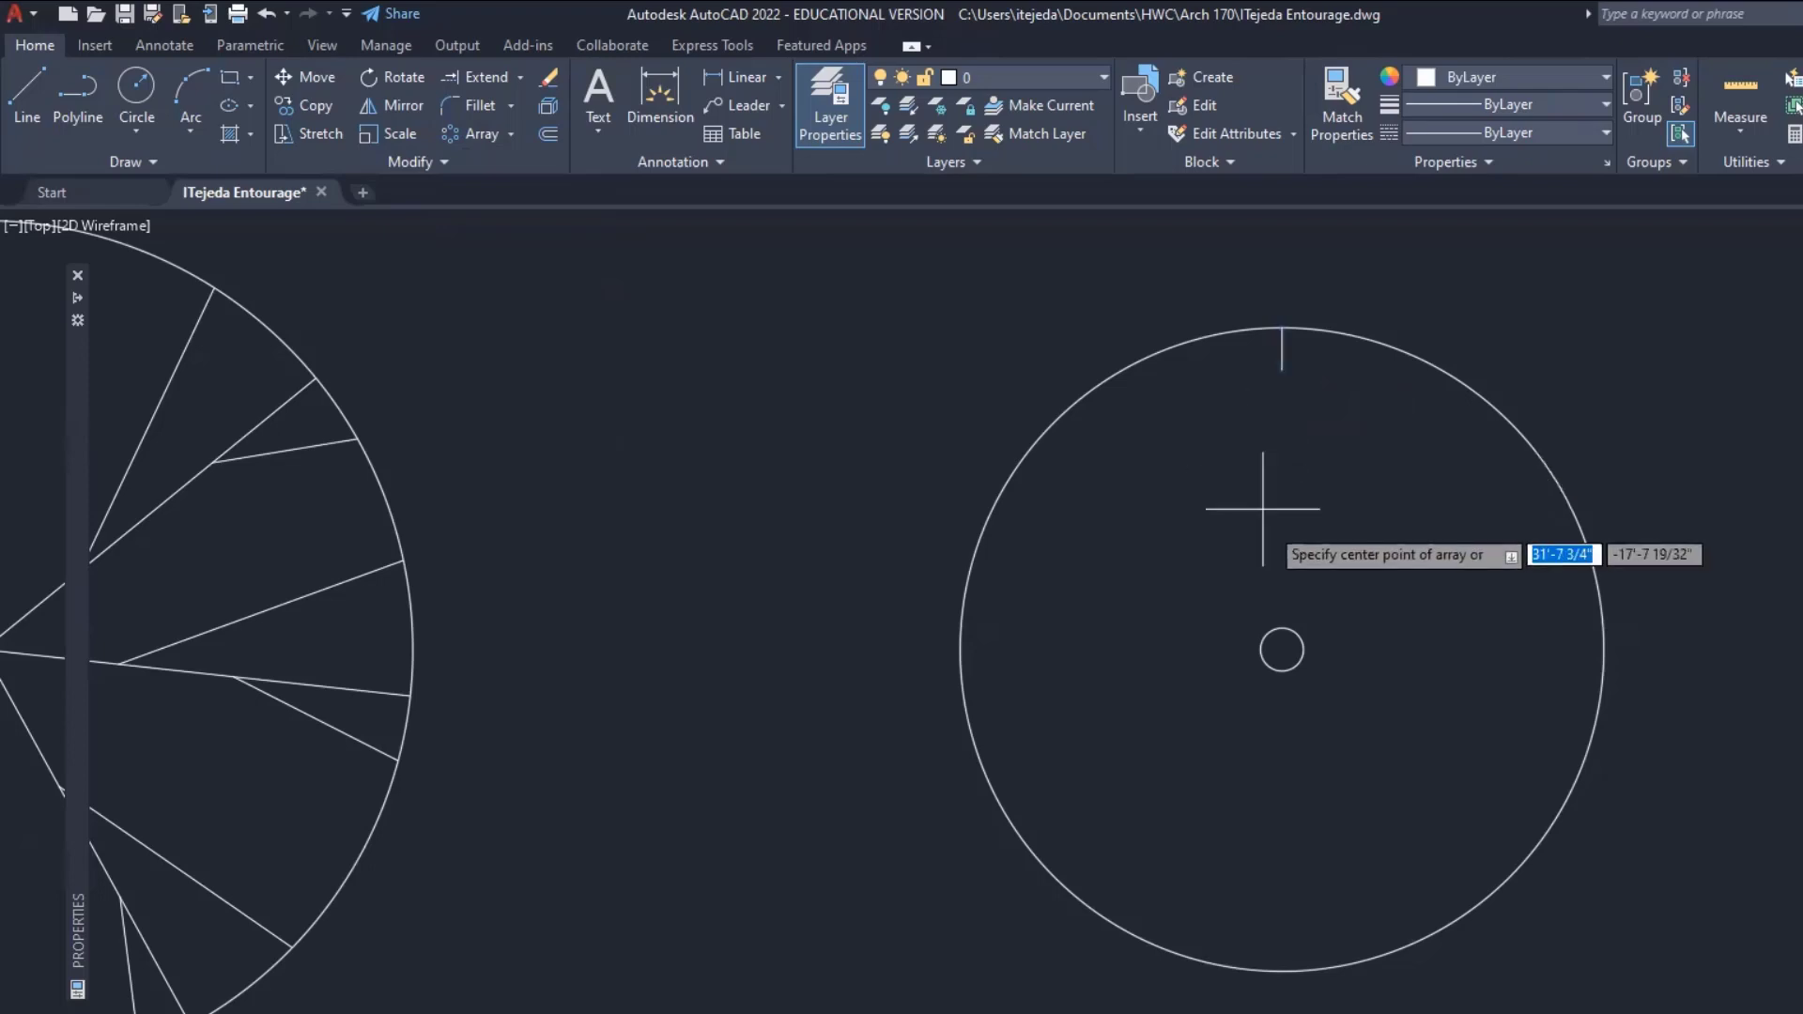
{"action": "left_click", "coordinate": [1291, 629]}
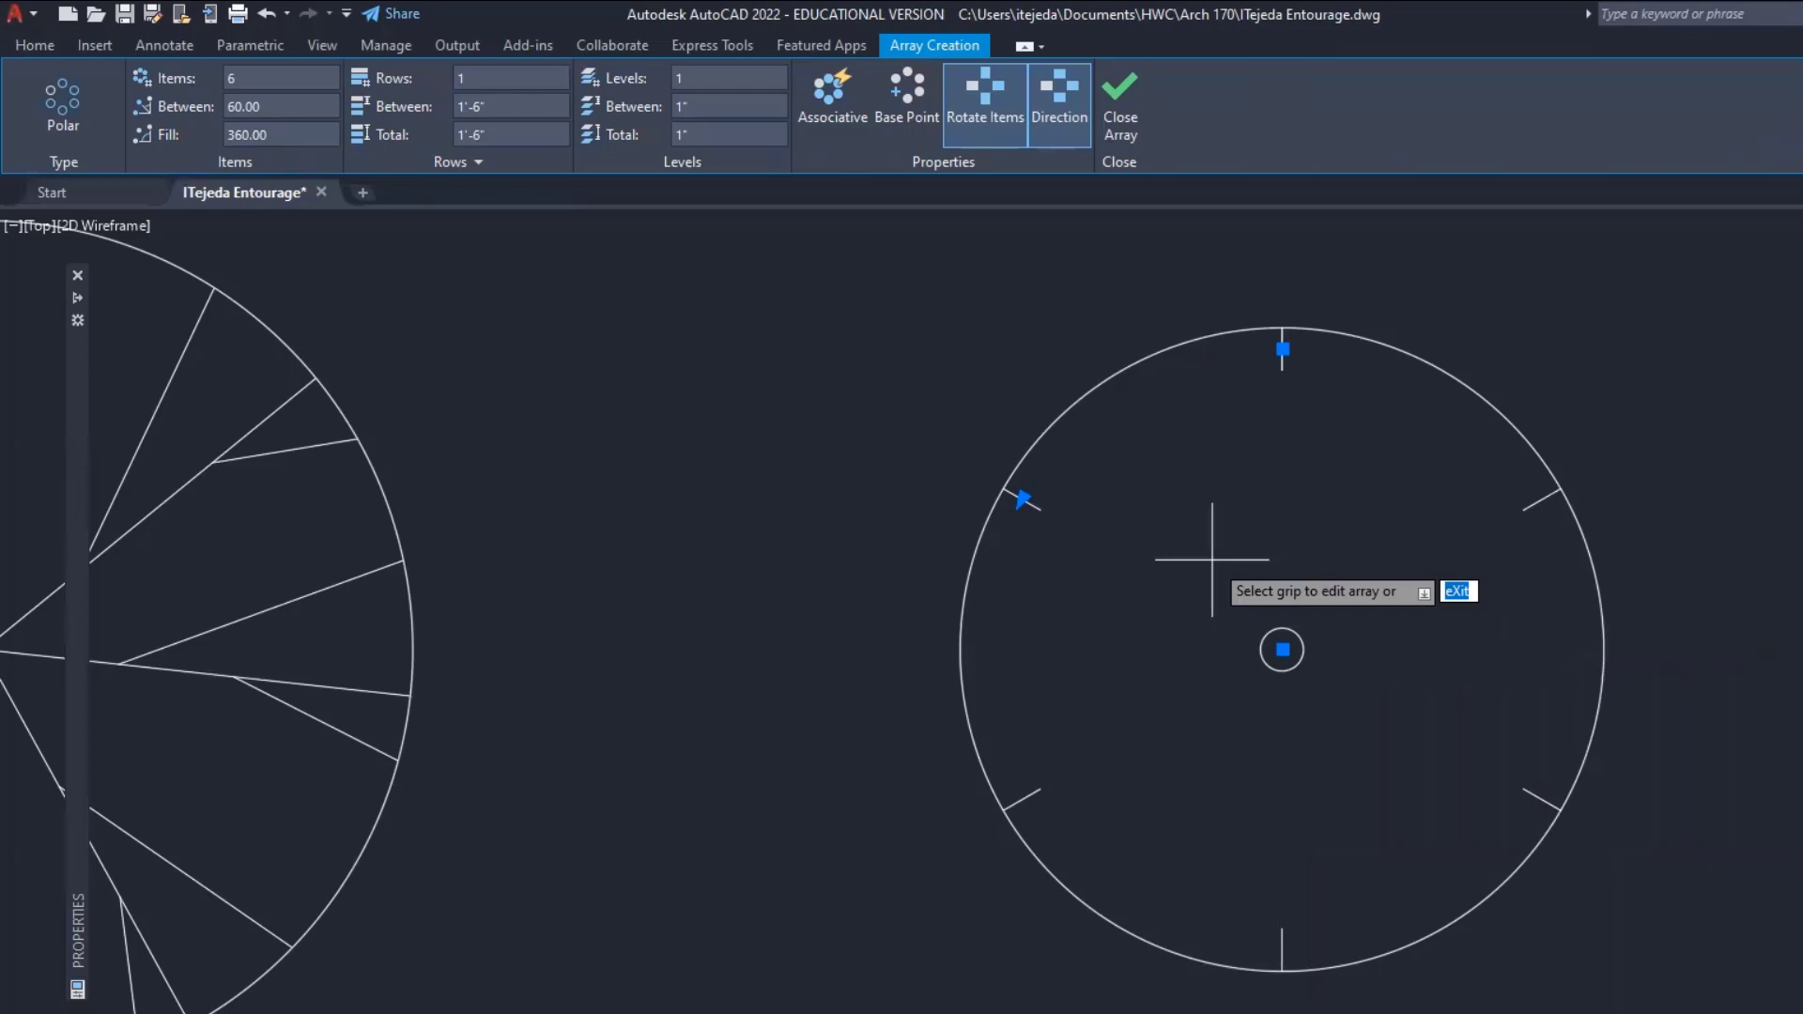
Make the polar array associative, set it to 40 items and finish it.
{"action": "left_click", "coordinate": [832, 103]}
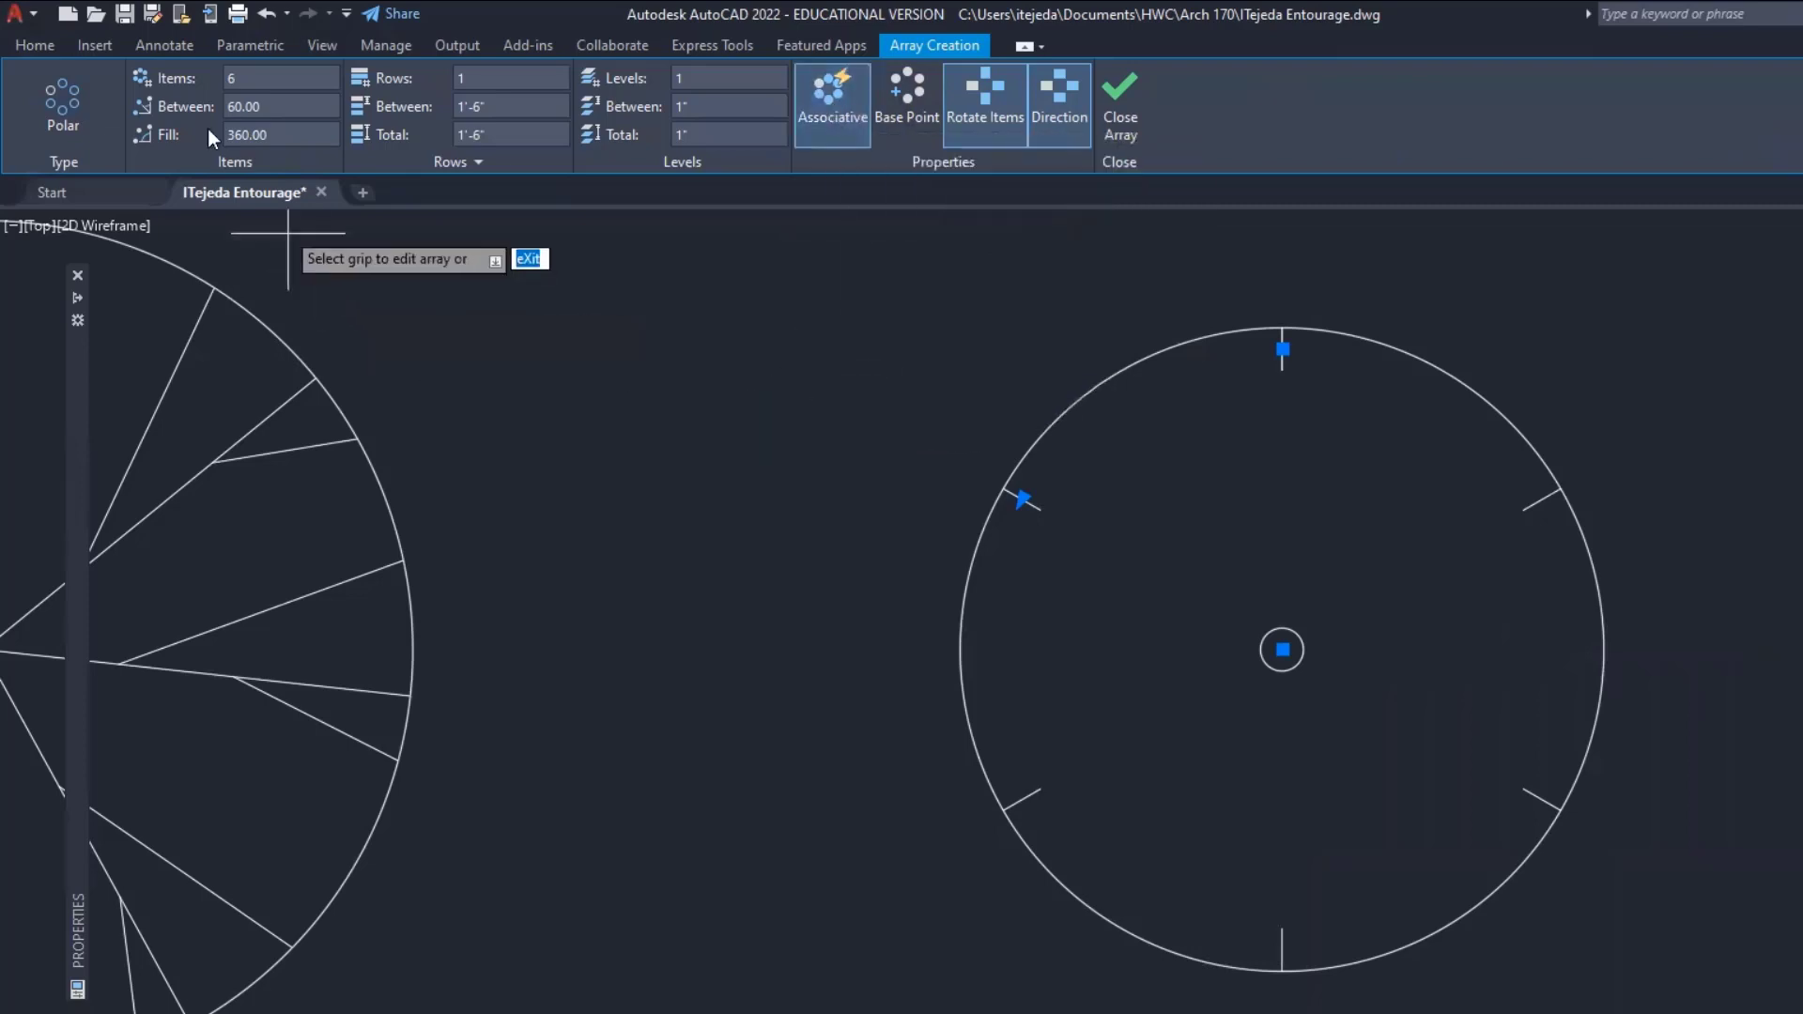
{"action": "double_click", "coordinate": [255, 78]}
{"action": "type", "text": "40"}
{"action": "key", "text": "Return"}
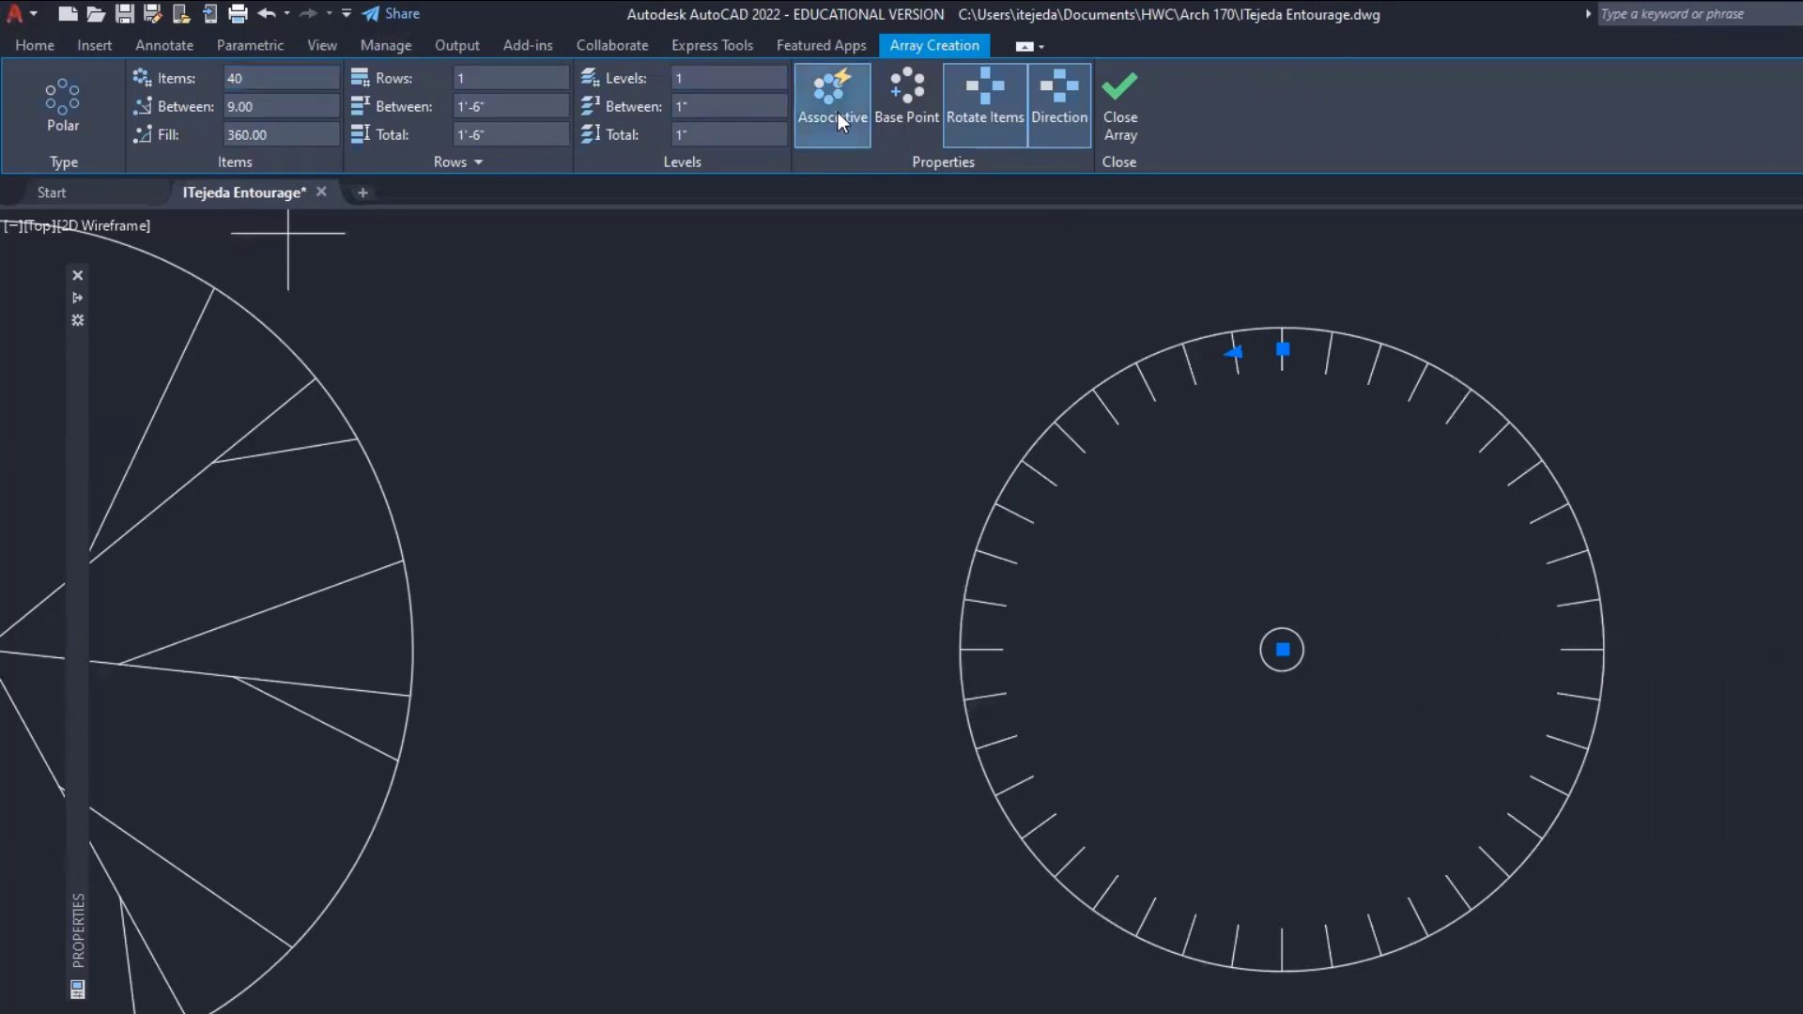
{"action": "left_click", "coordinate": [1118, 87]}
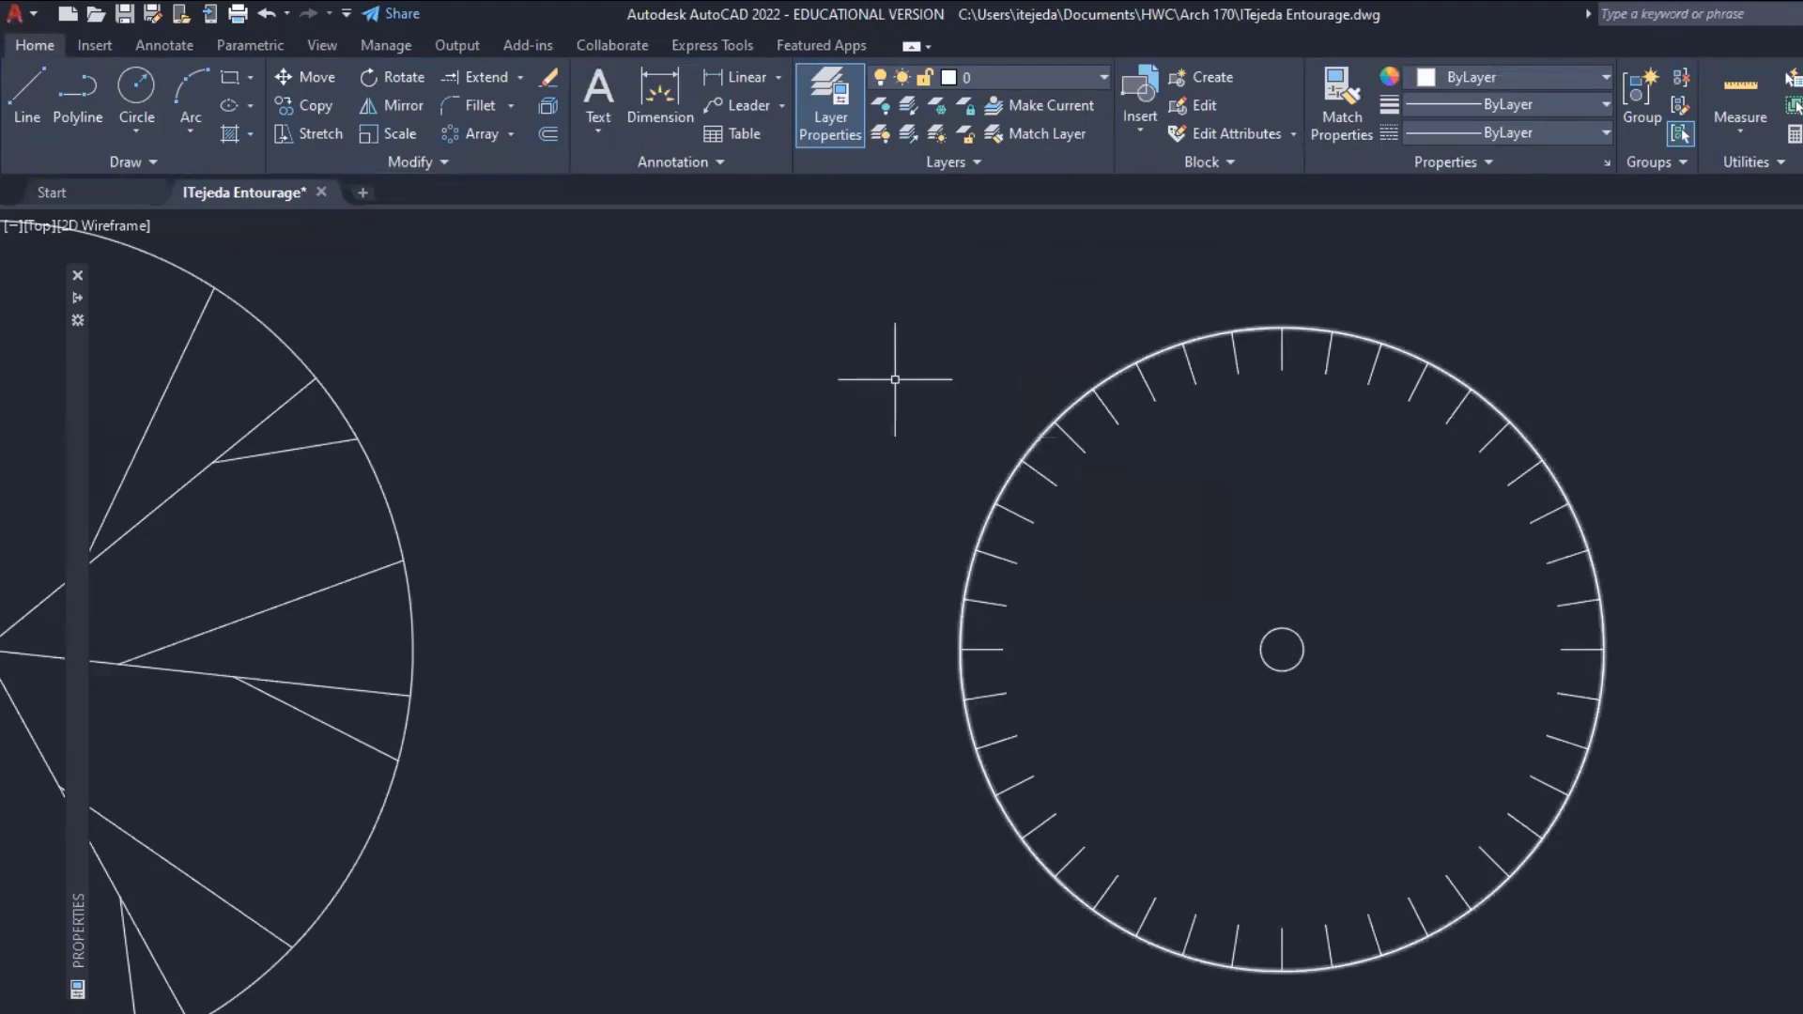
Erase the outer 15' circle around the arrayed tick marks.
{"action": "left_click", "coordinate": [1030, 441]}
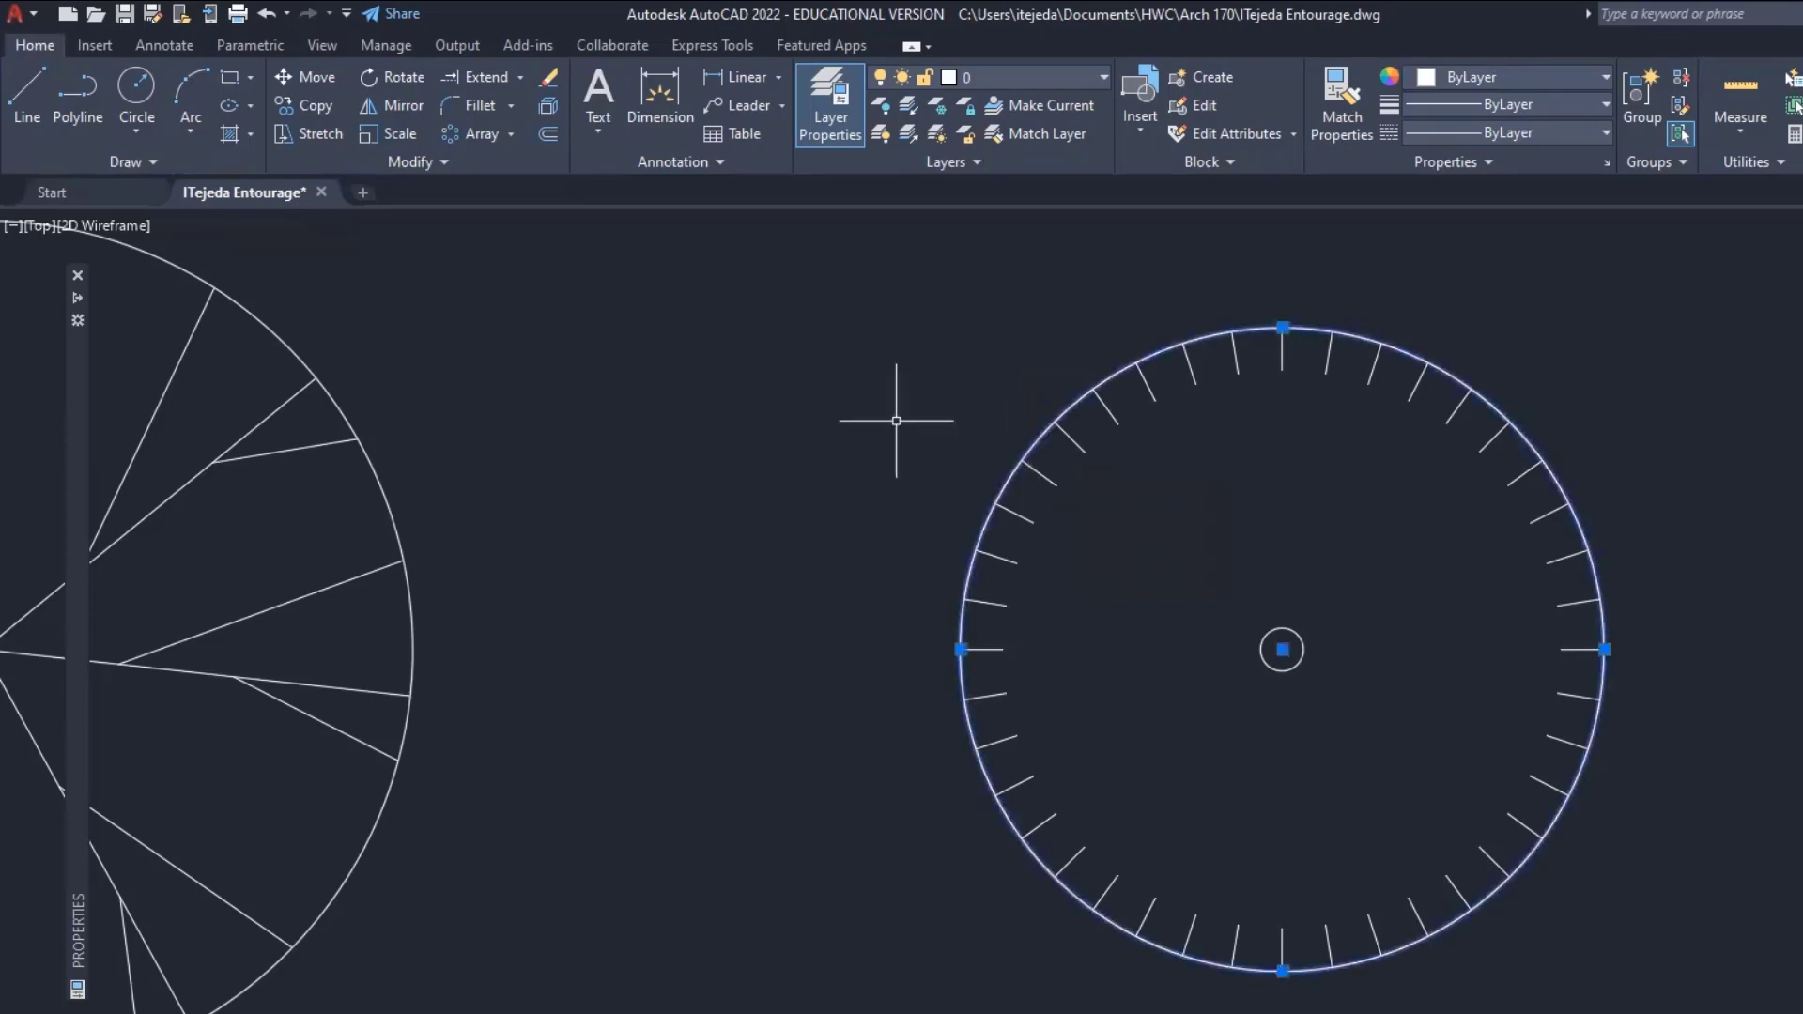
{"action": "key", "text": "Delete"}
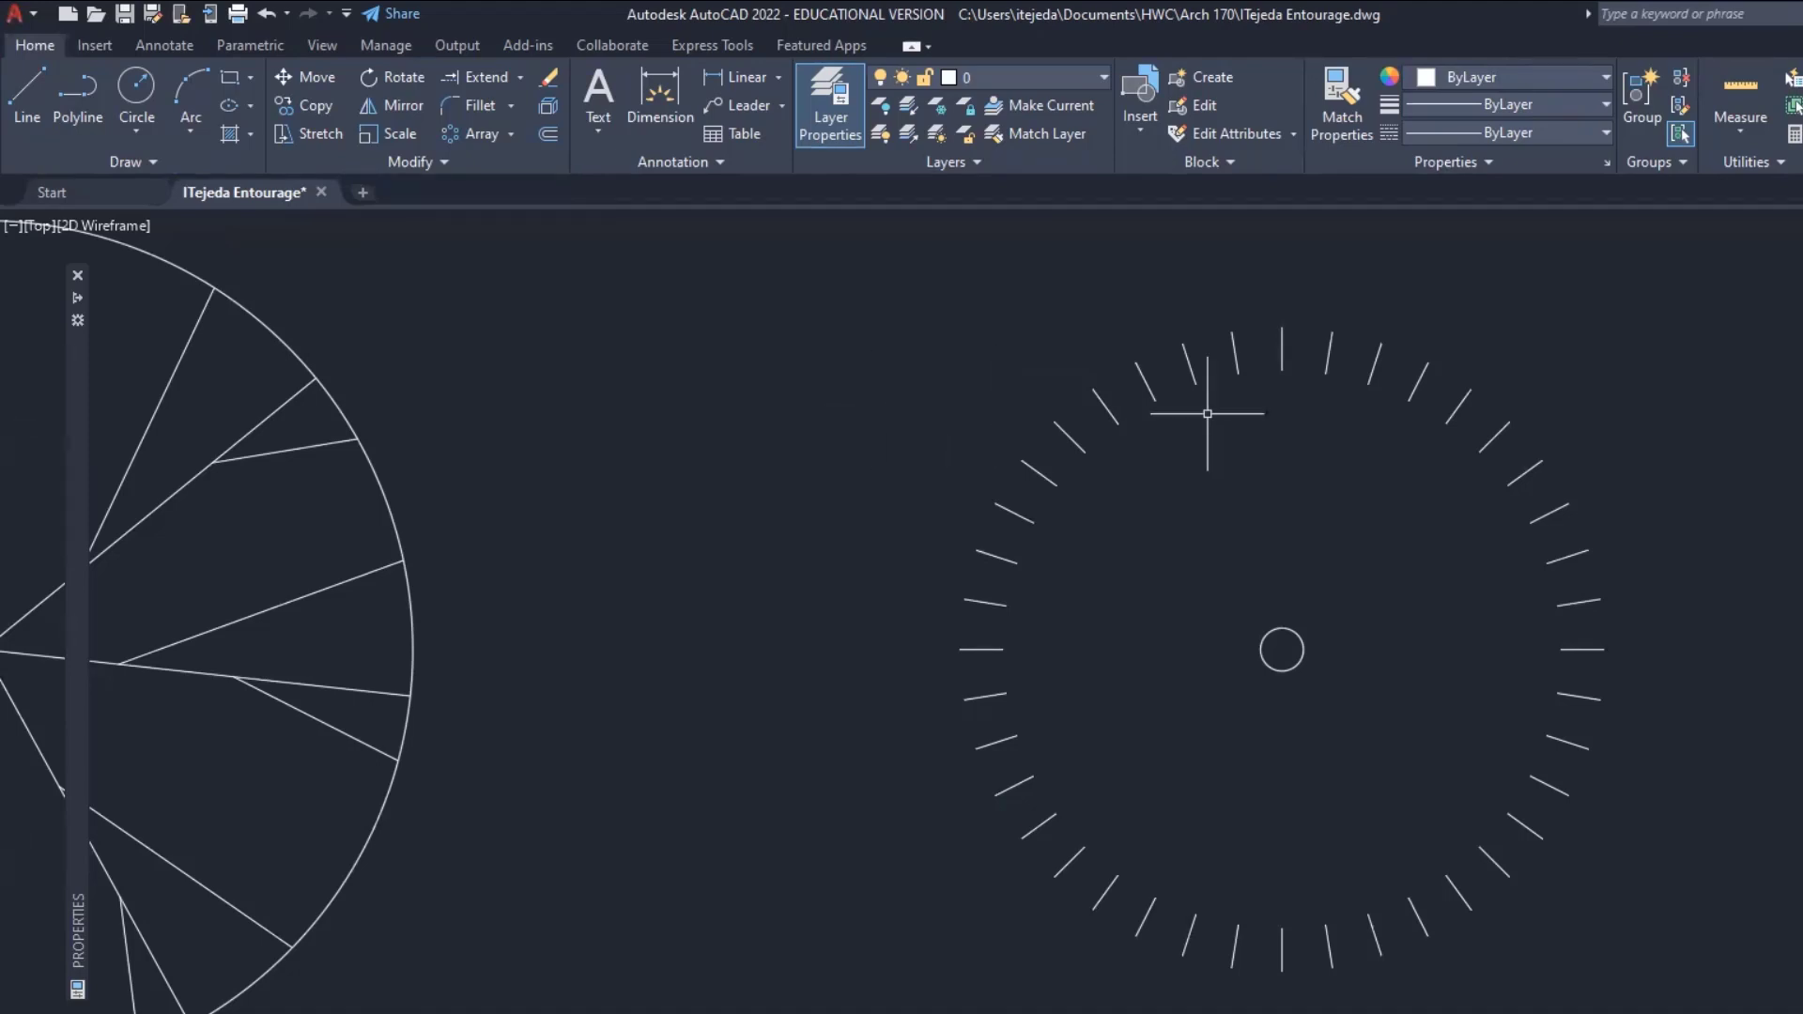
Open the source object of the tick-mark array for editing, using the top tick as the item.
{"action": "left_click", "coordinate": [1281, 364]}
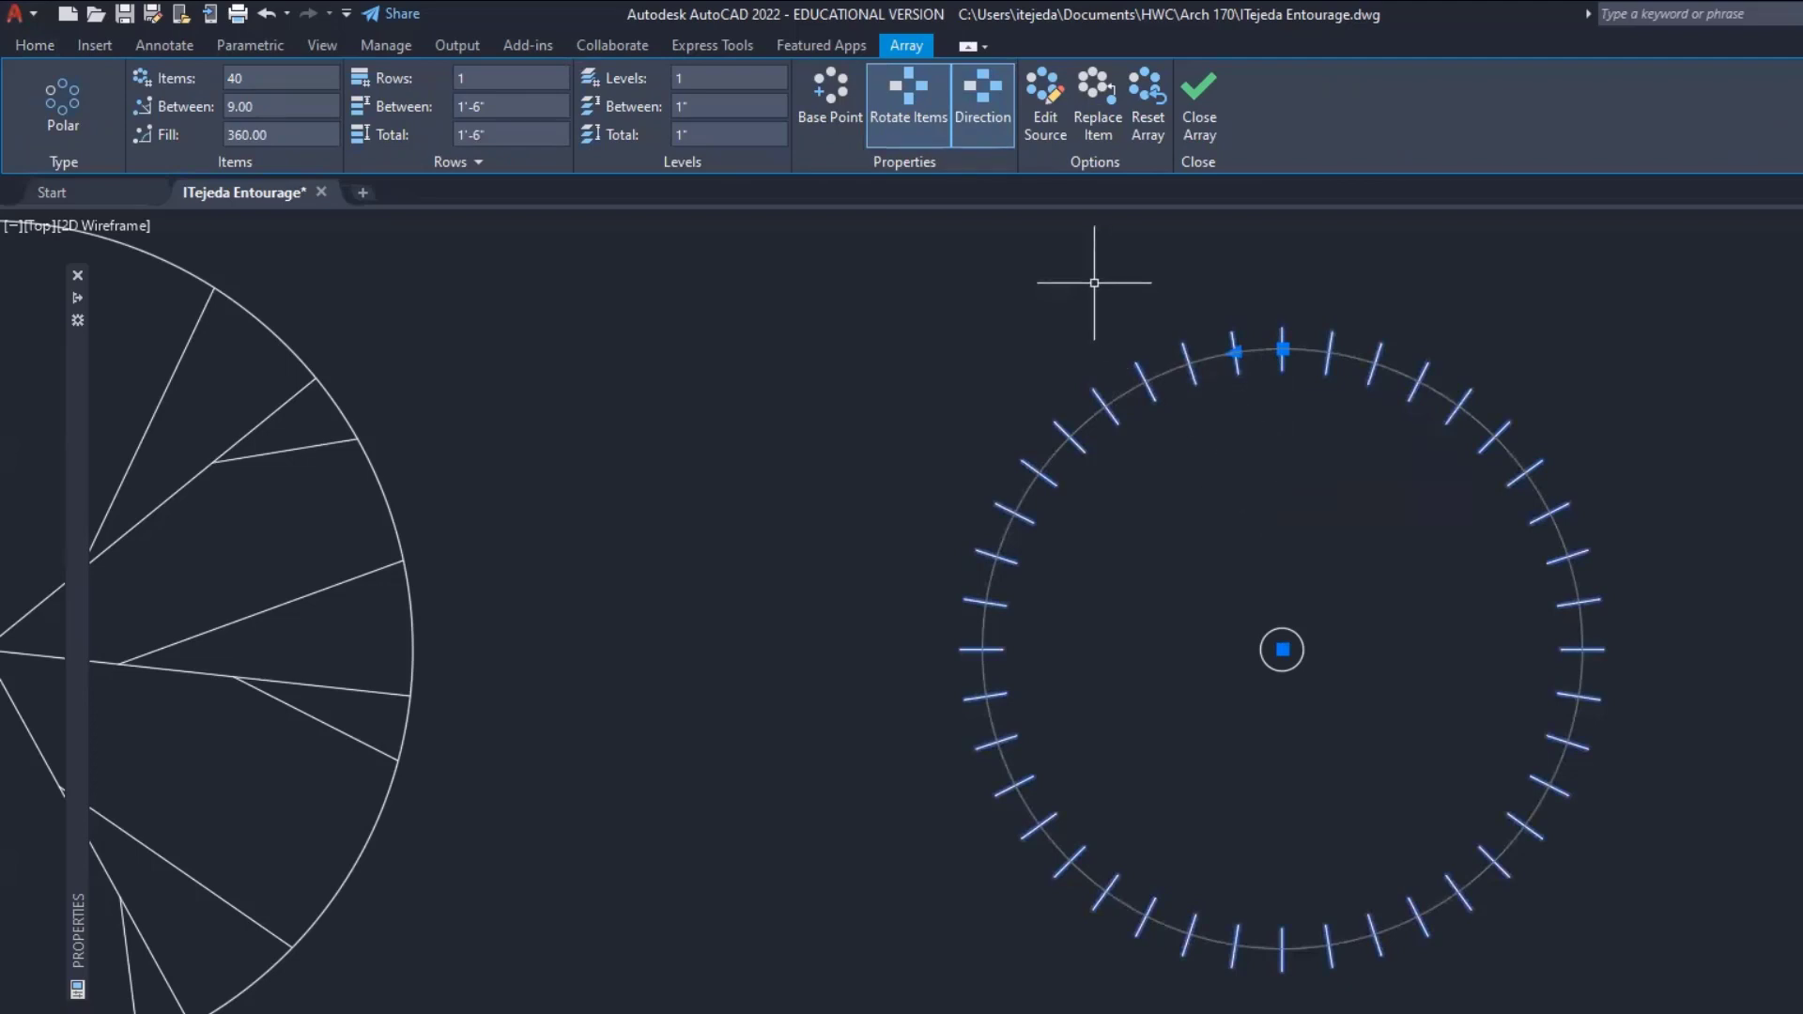
{"action": "left_click", "coordinate": [1050, 105]}
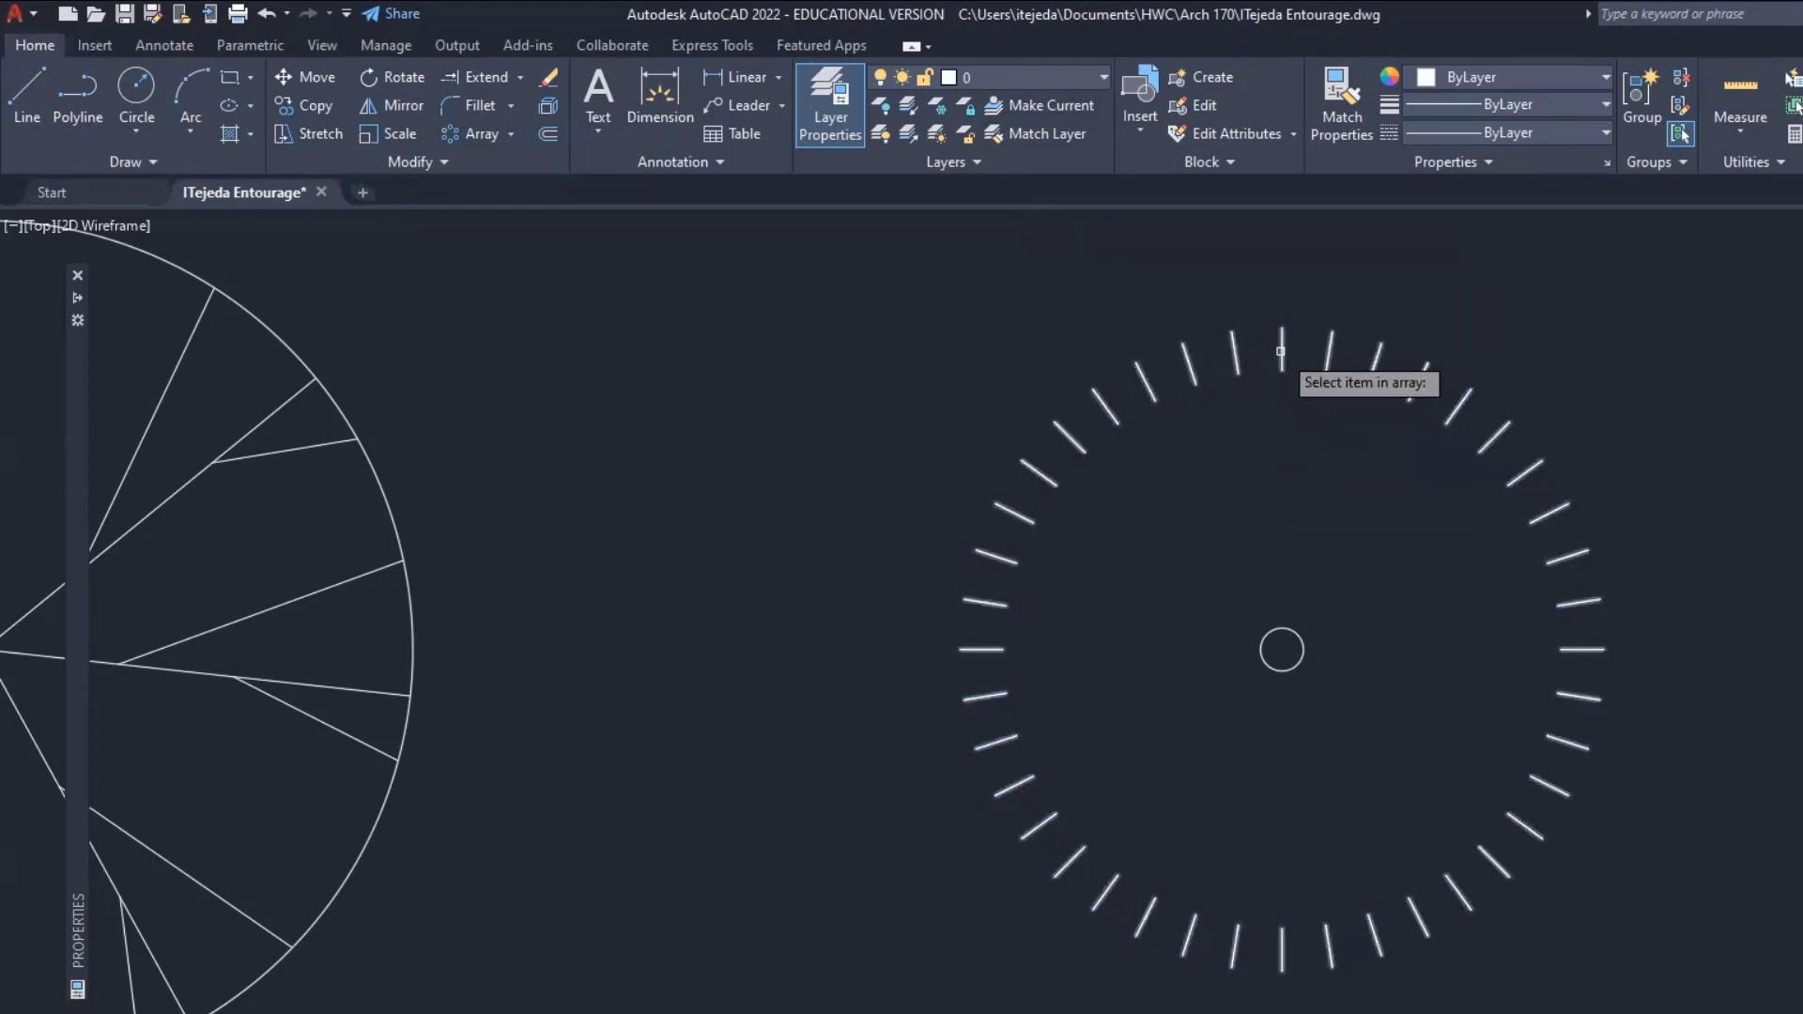
{"action": "left_click", "coordinate": [1280, 352]}
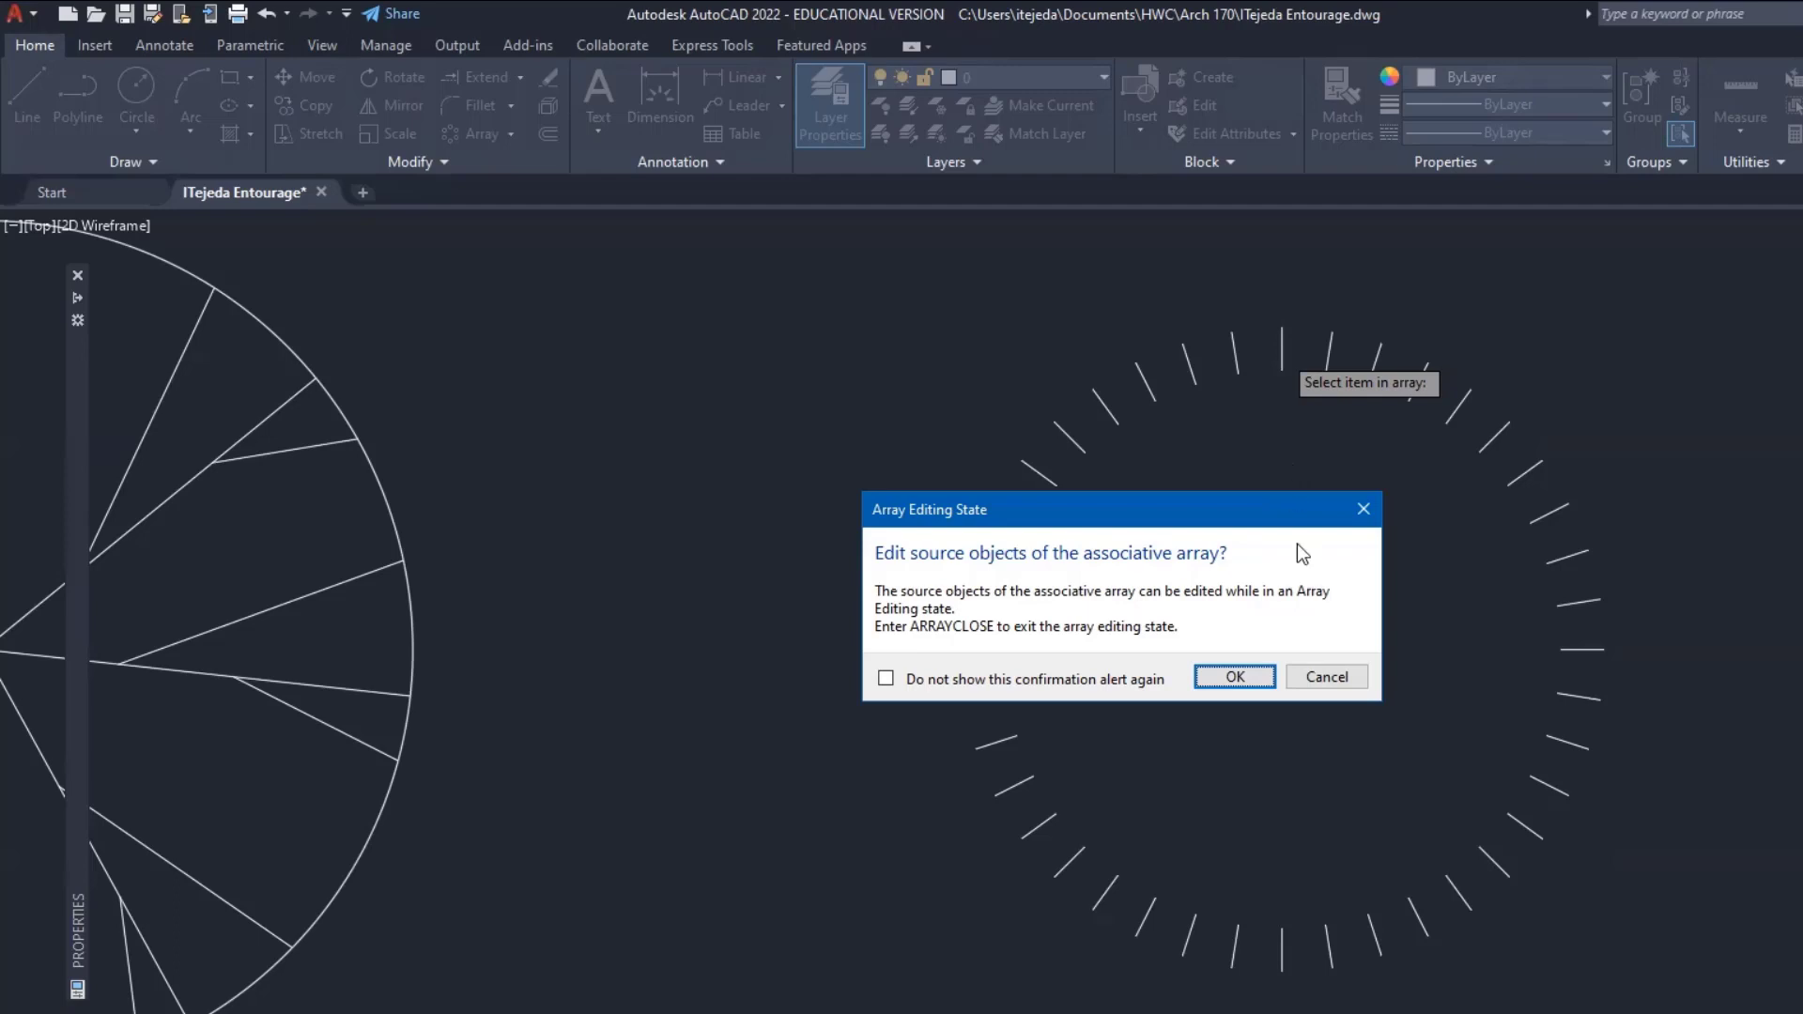
{"action": "left_click", "coordinate": [1238, 676]}
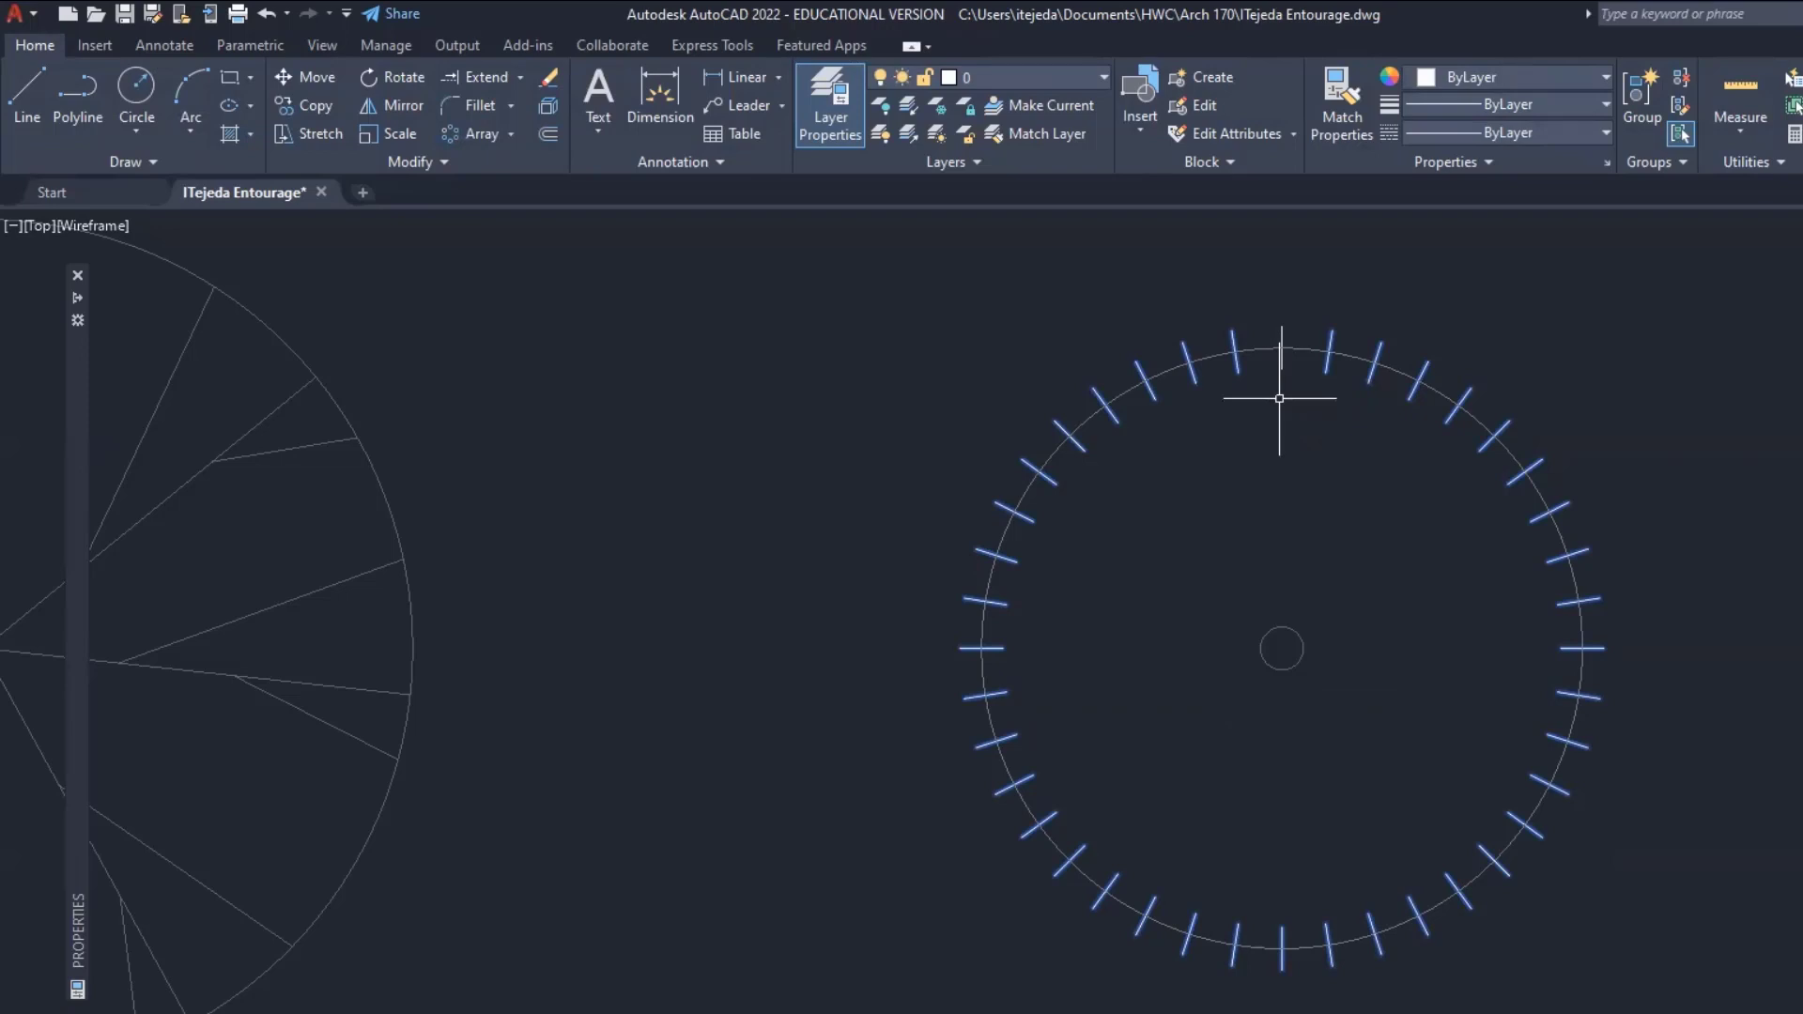
{"action": "key", "text": "ctrl+z"}
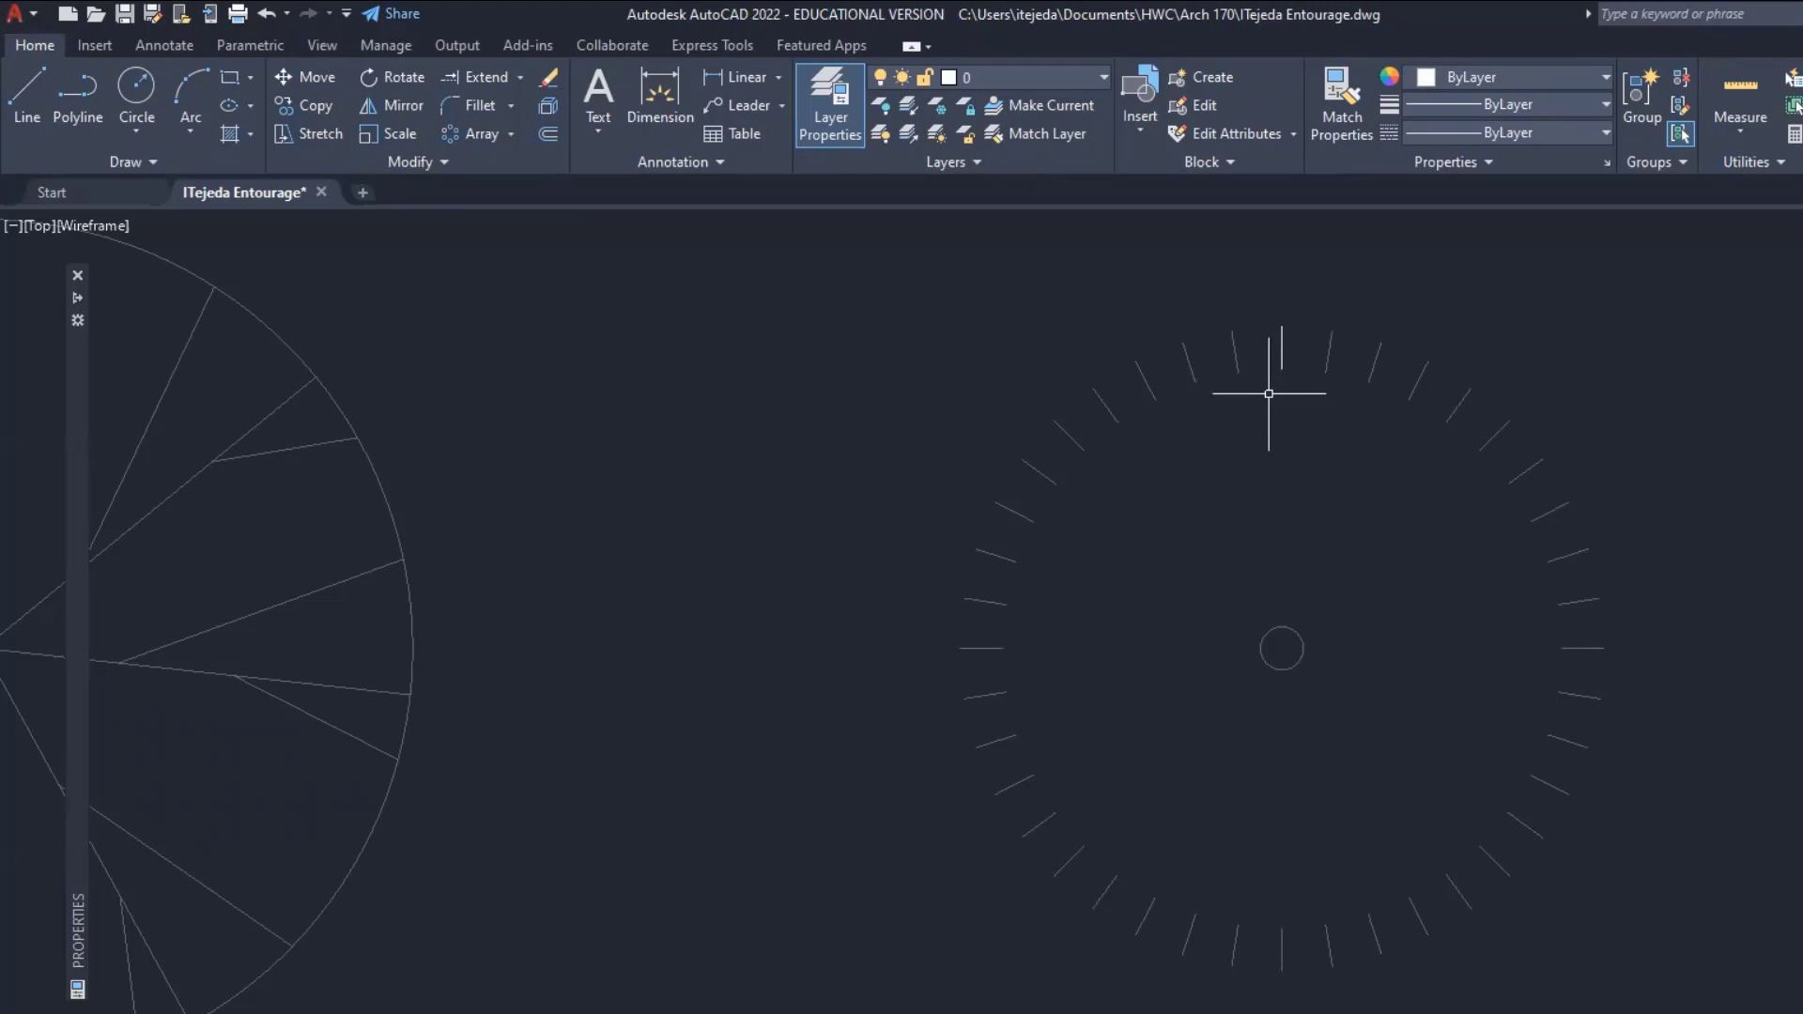
{"action": "scroll", "coordinate": [1269, 393], "scroll_direction": "up", "scroll_amount": 1}
{"action": "scroll", "coordinate": [1275, 392], "scroll_direction": "up", "scroll_amount": 1}
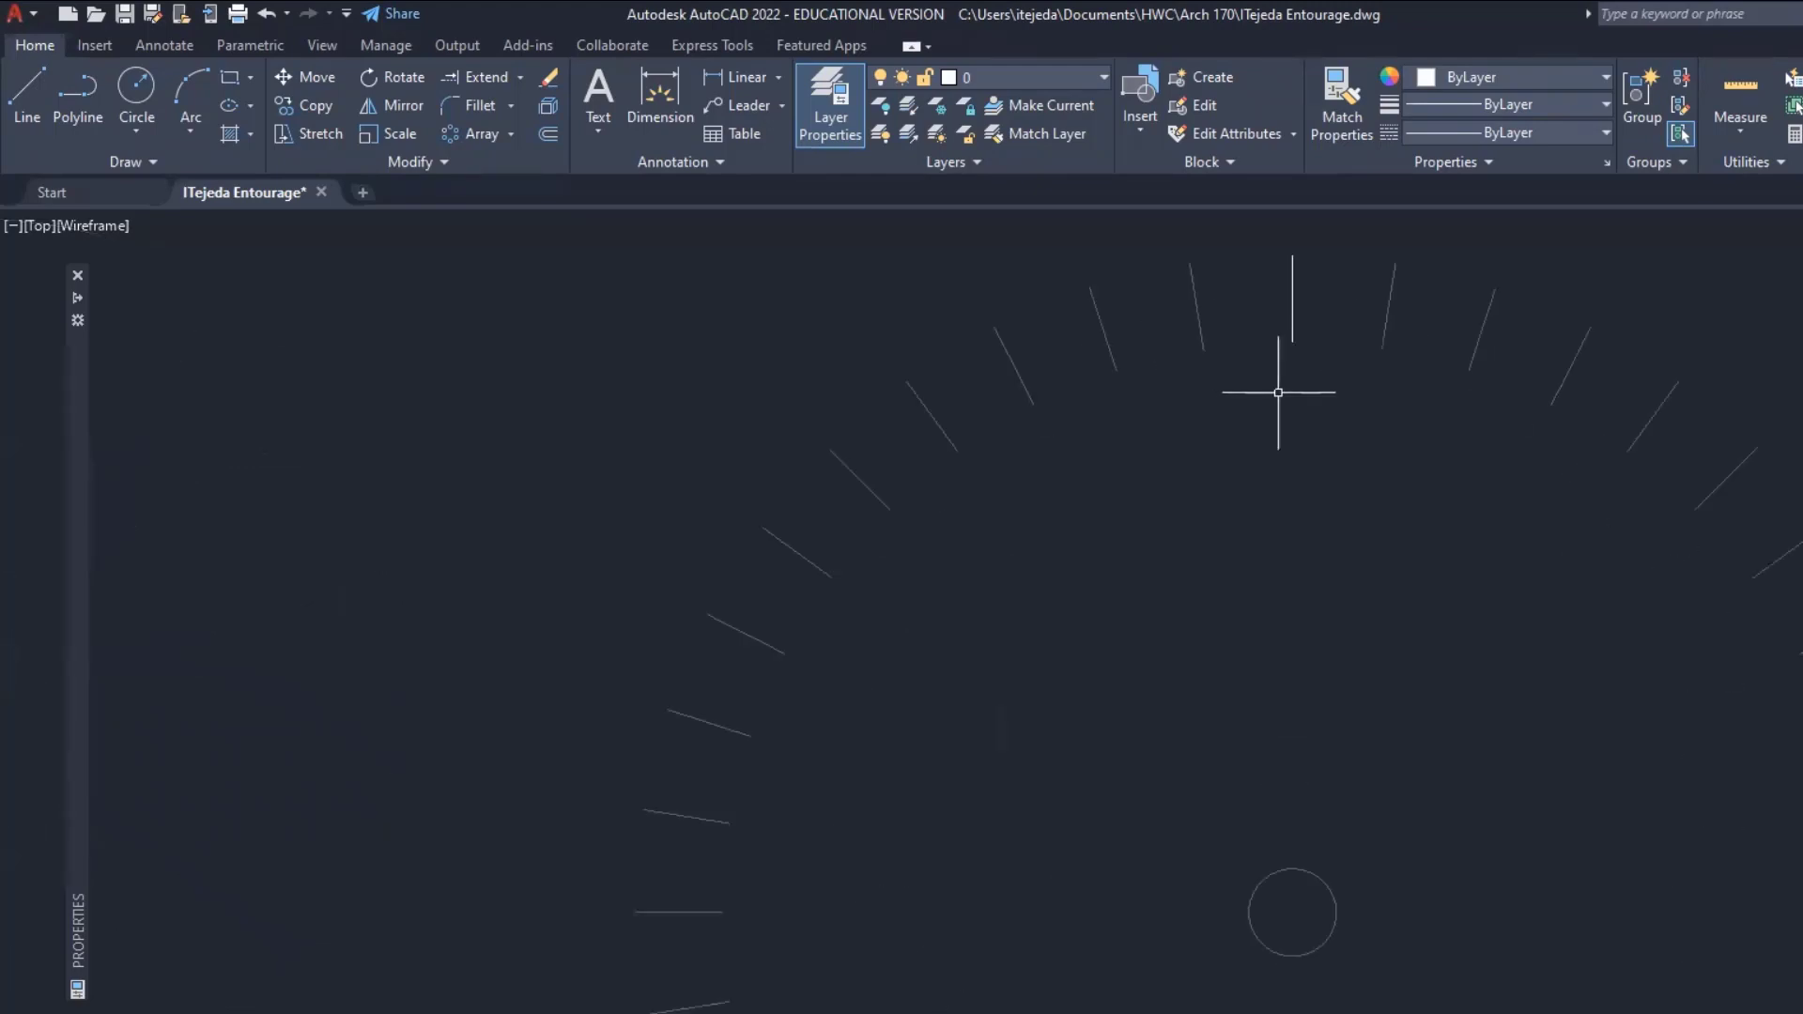
{"action": "middle_click_drag", "start_coordinate": [1278, 393], "coordinate": [1274, 467]}
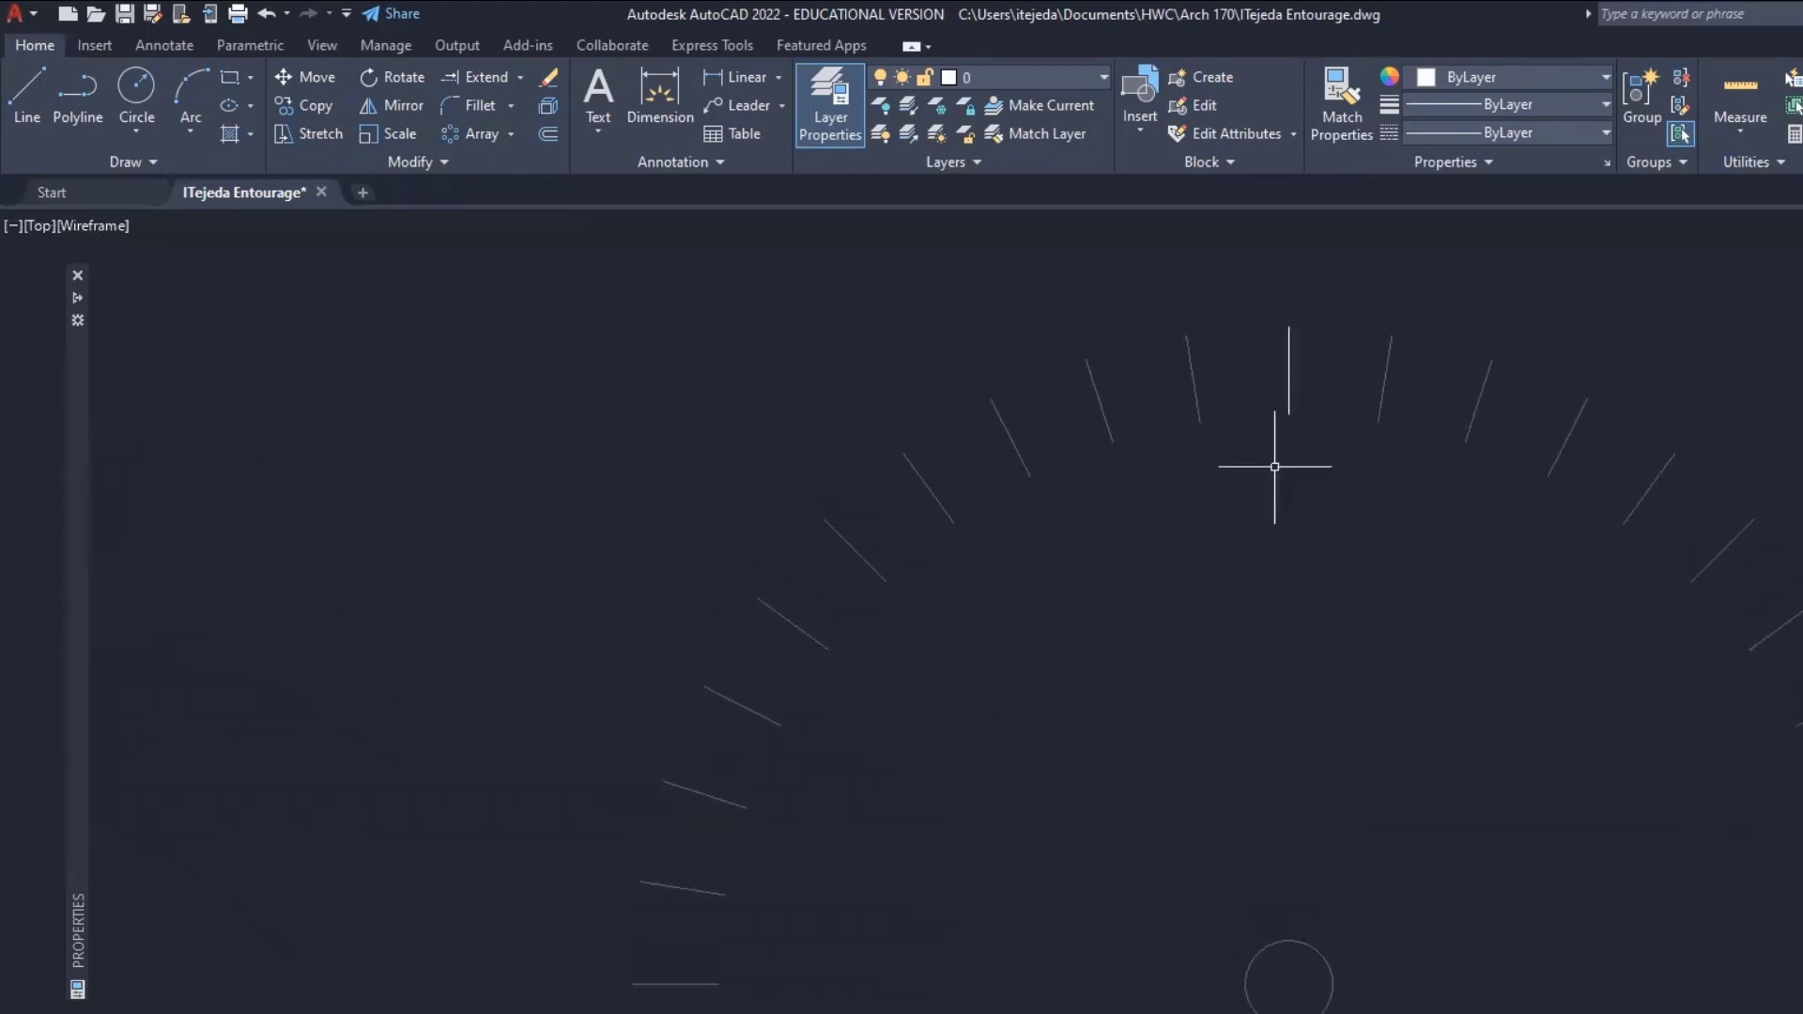
Stretch the lower end of the source tick 6" straight down toward the small circle.
{"action": "left_click", "coordinate": [1289, 385]}
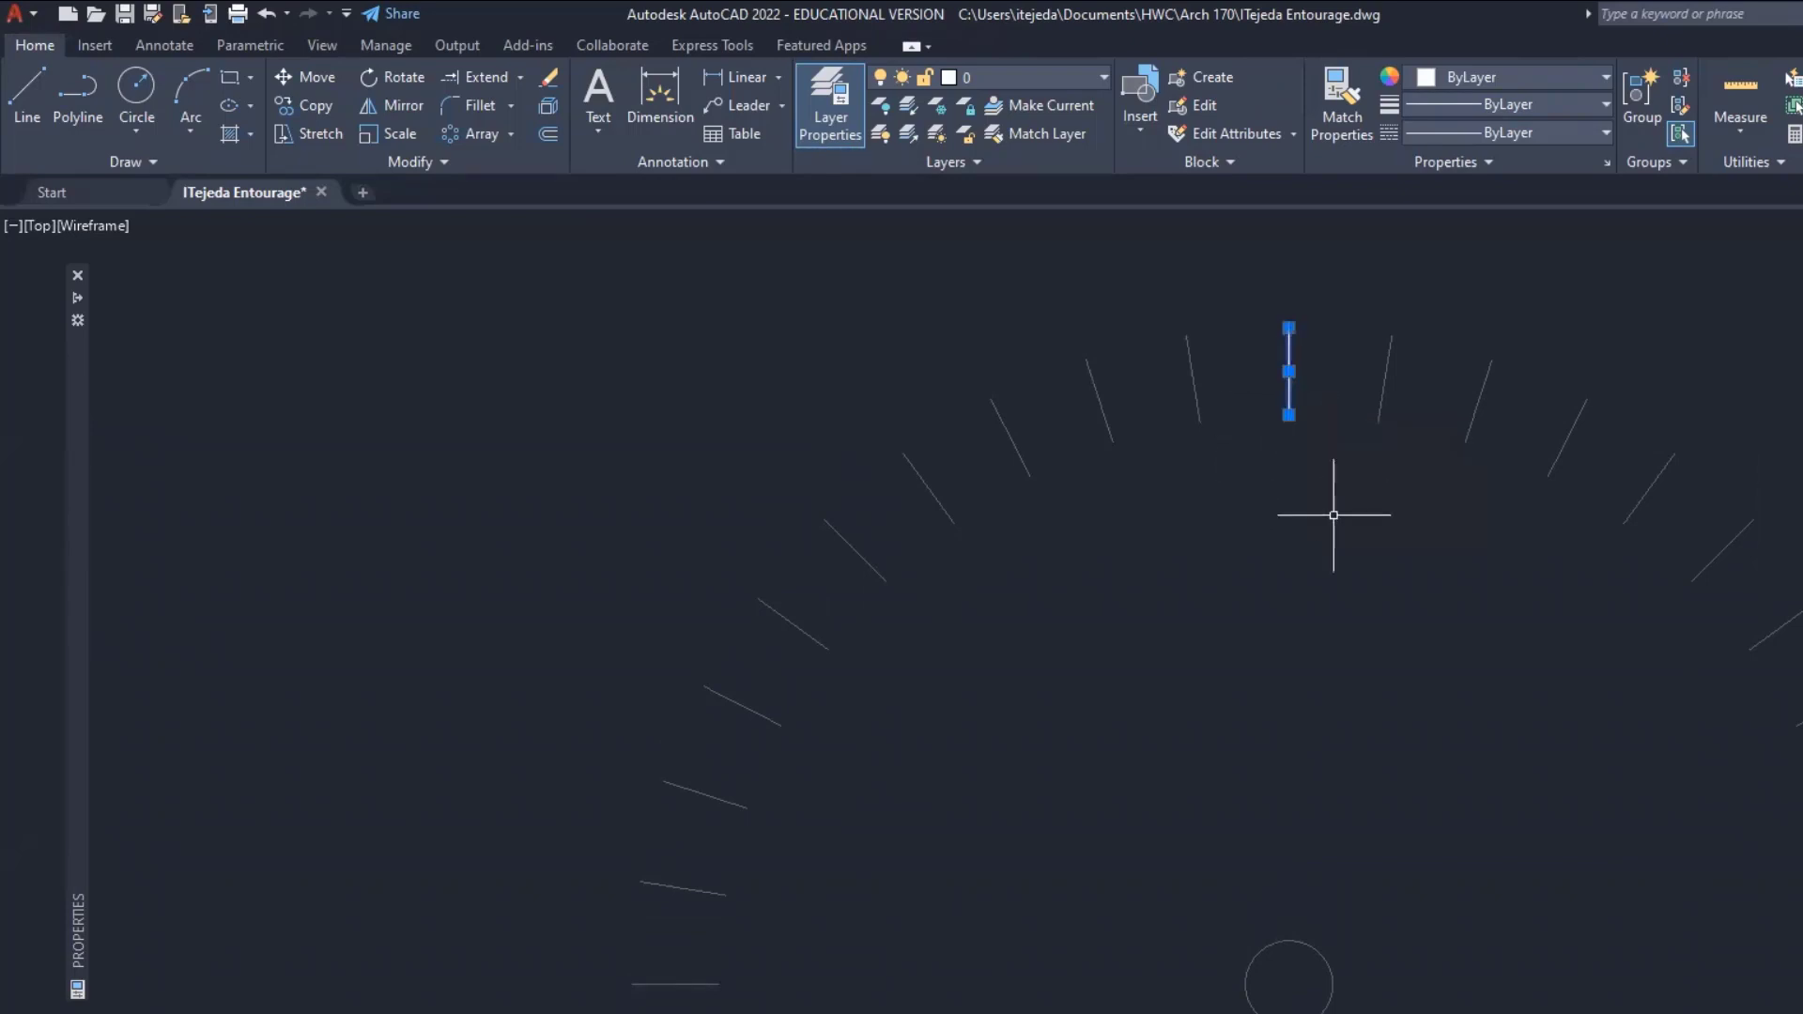
{"action": "mouse_move", "coordinate": [1291, 420]}
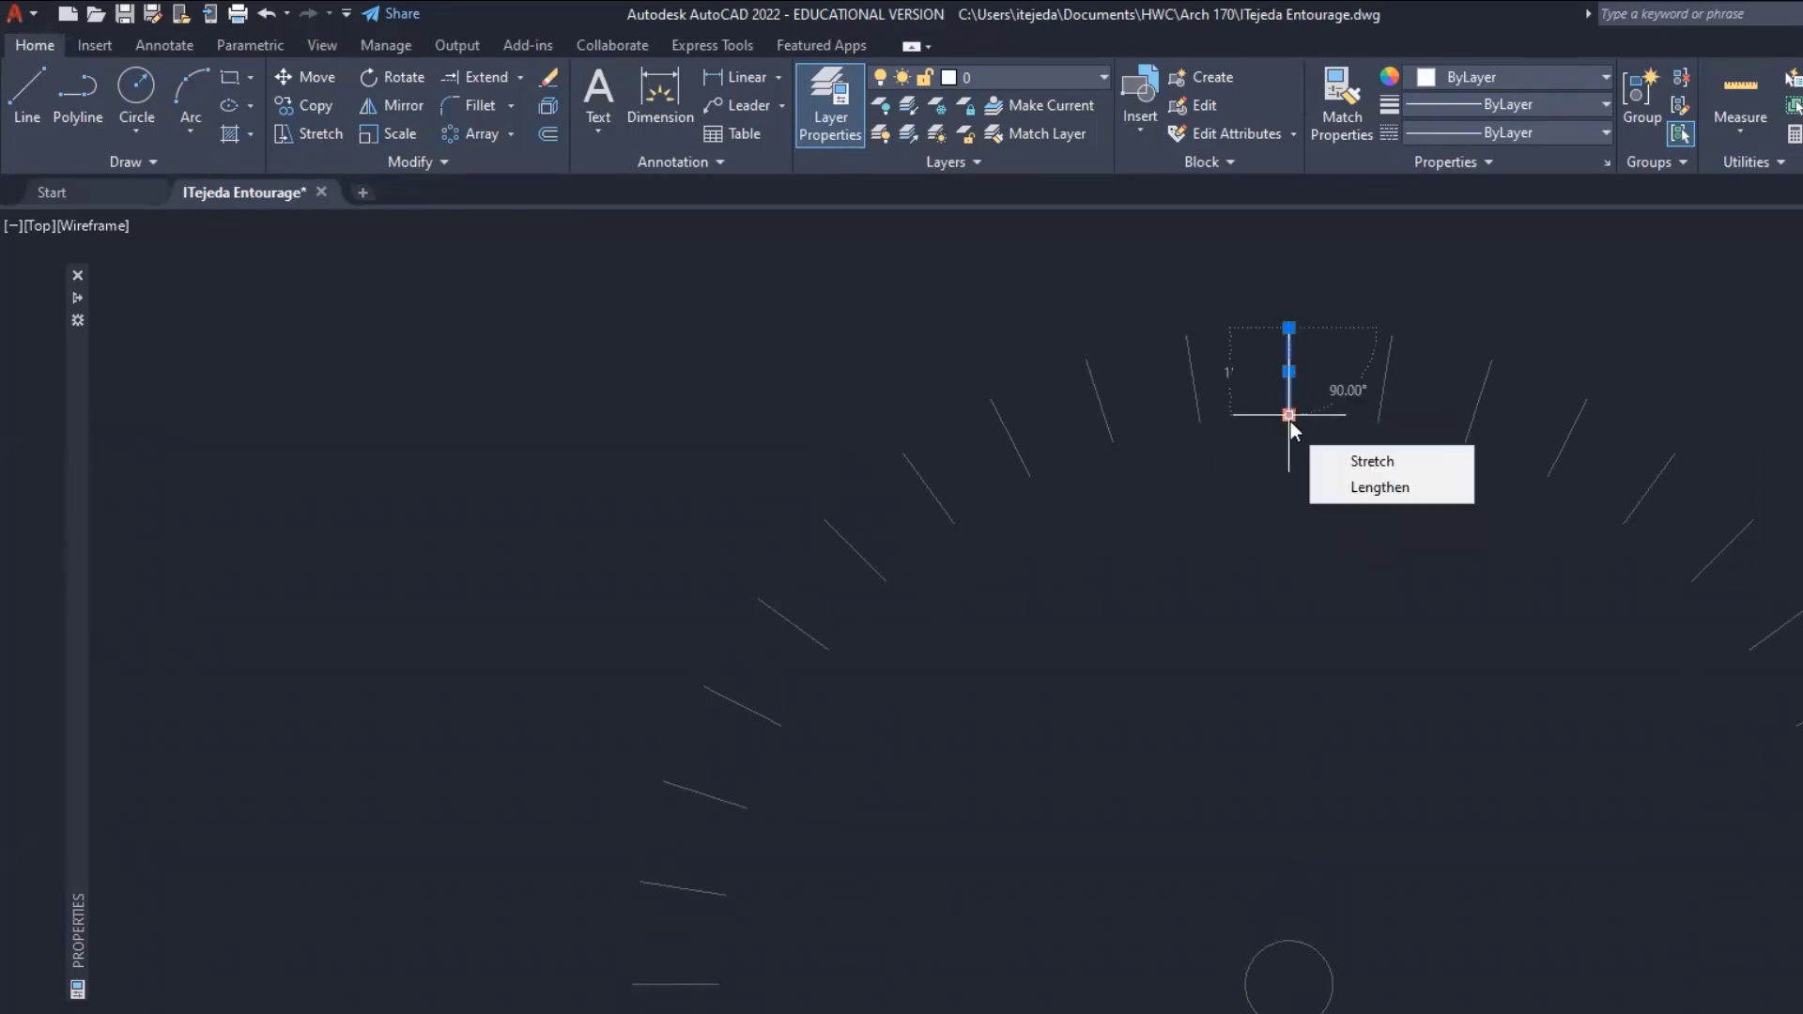
{"action": "left_click", "coordinate": [1289, 416]}
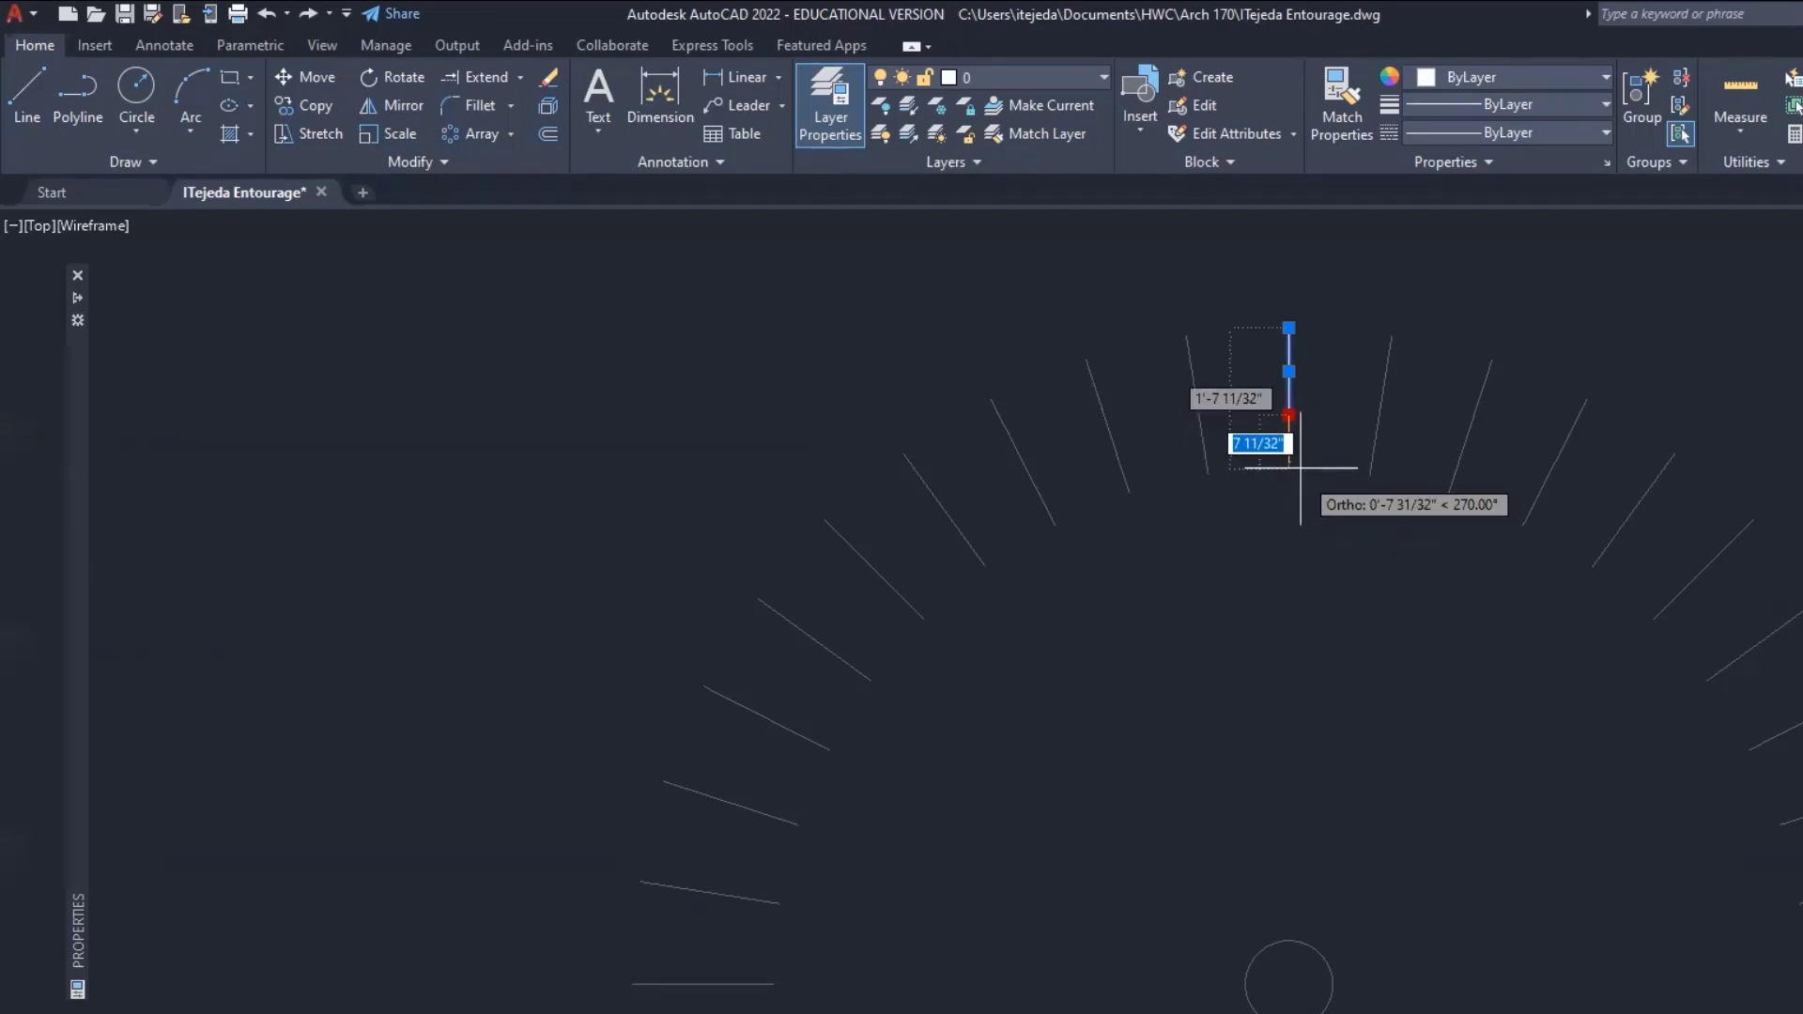
{"action": "type", "text": "6"}
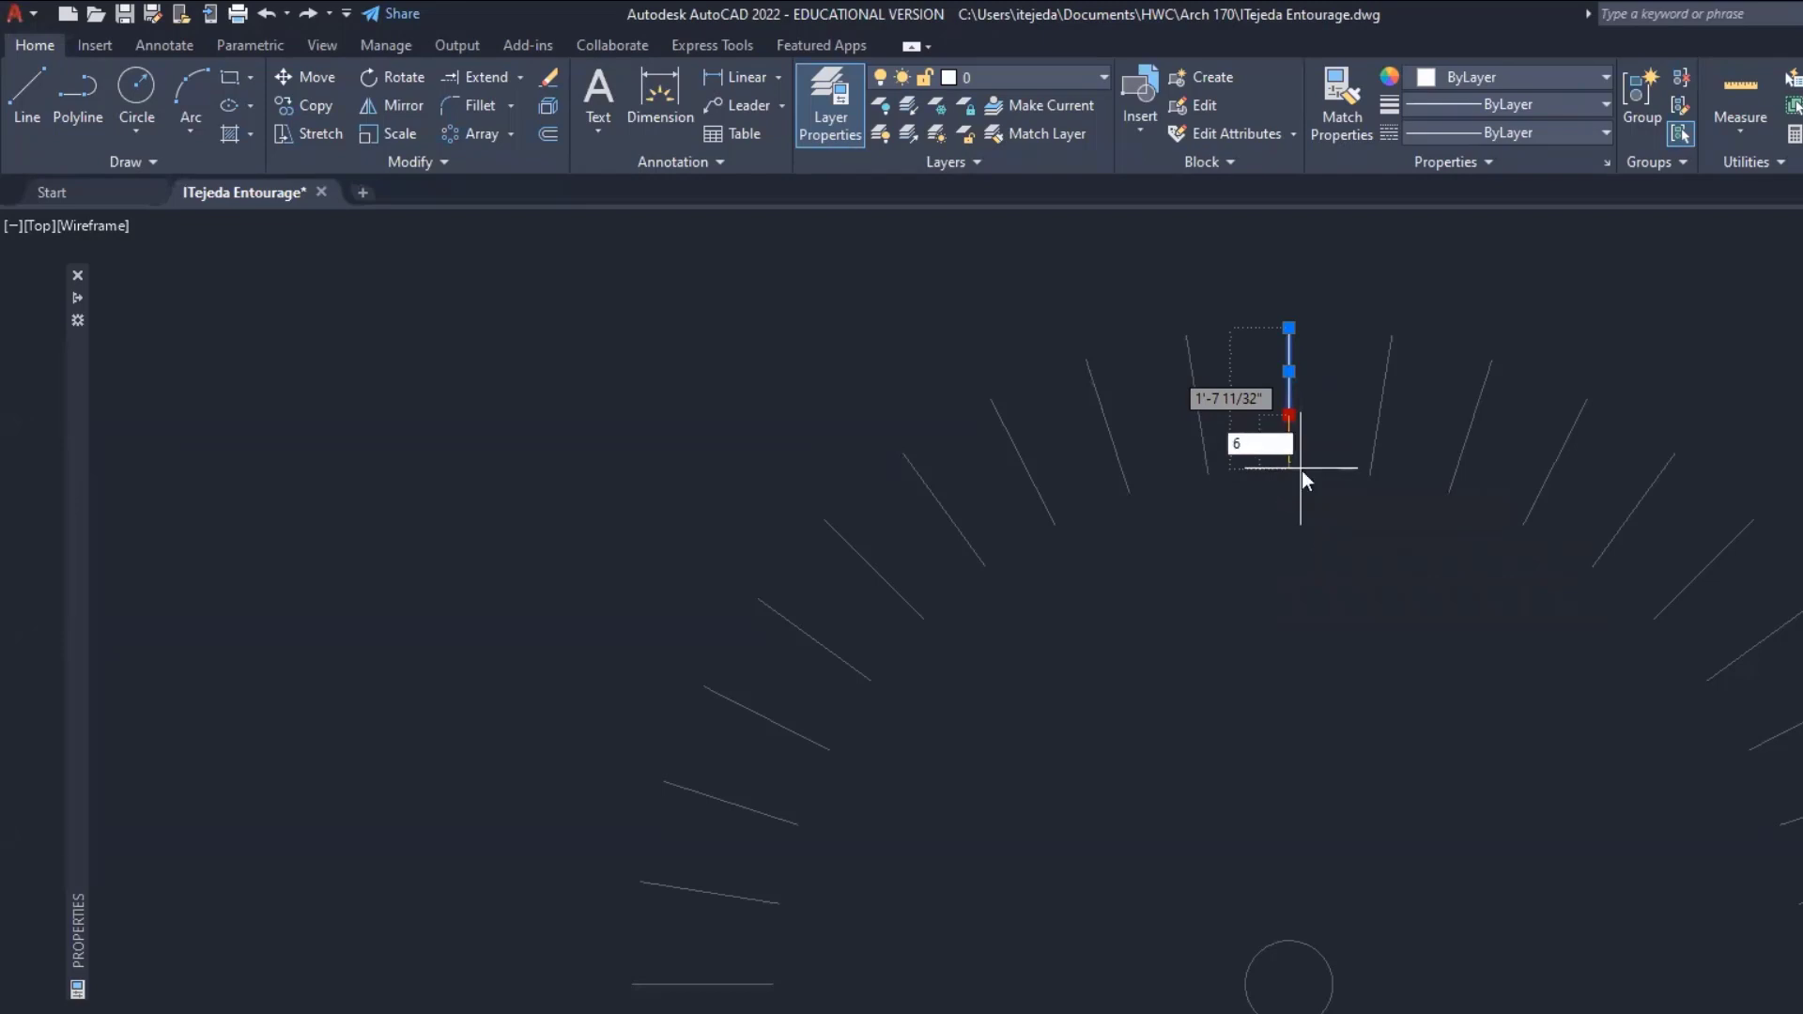
{"action": "key", "text": "Return"}
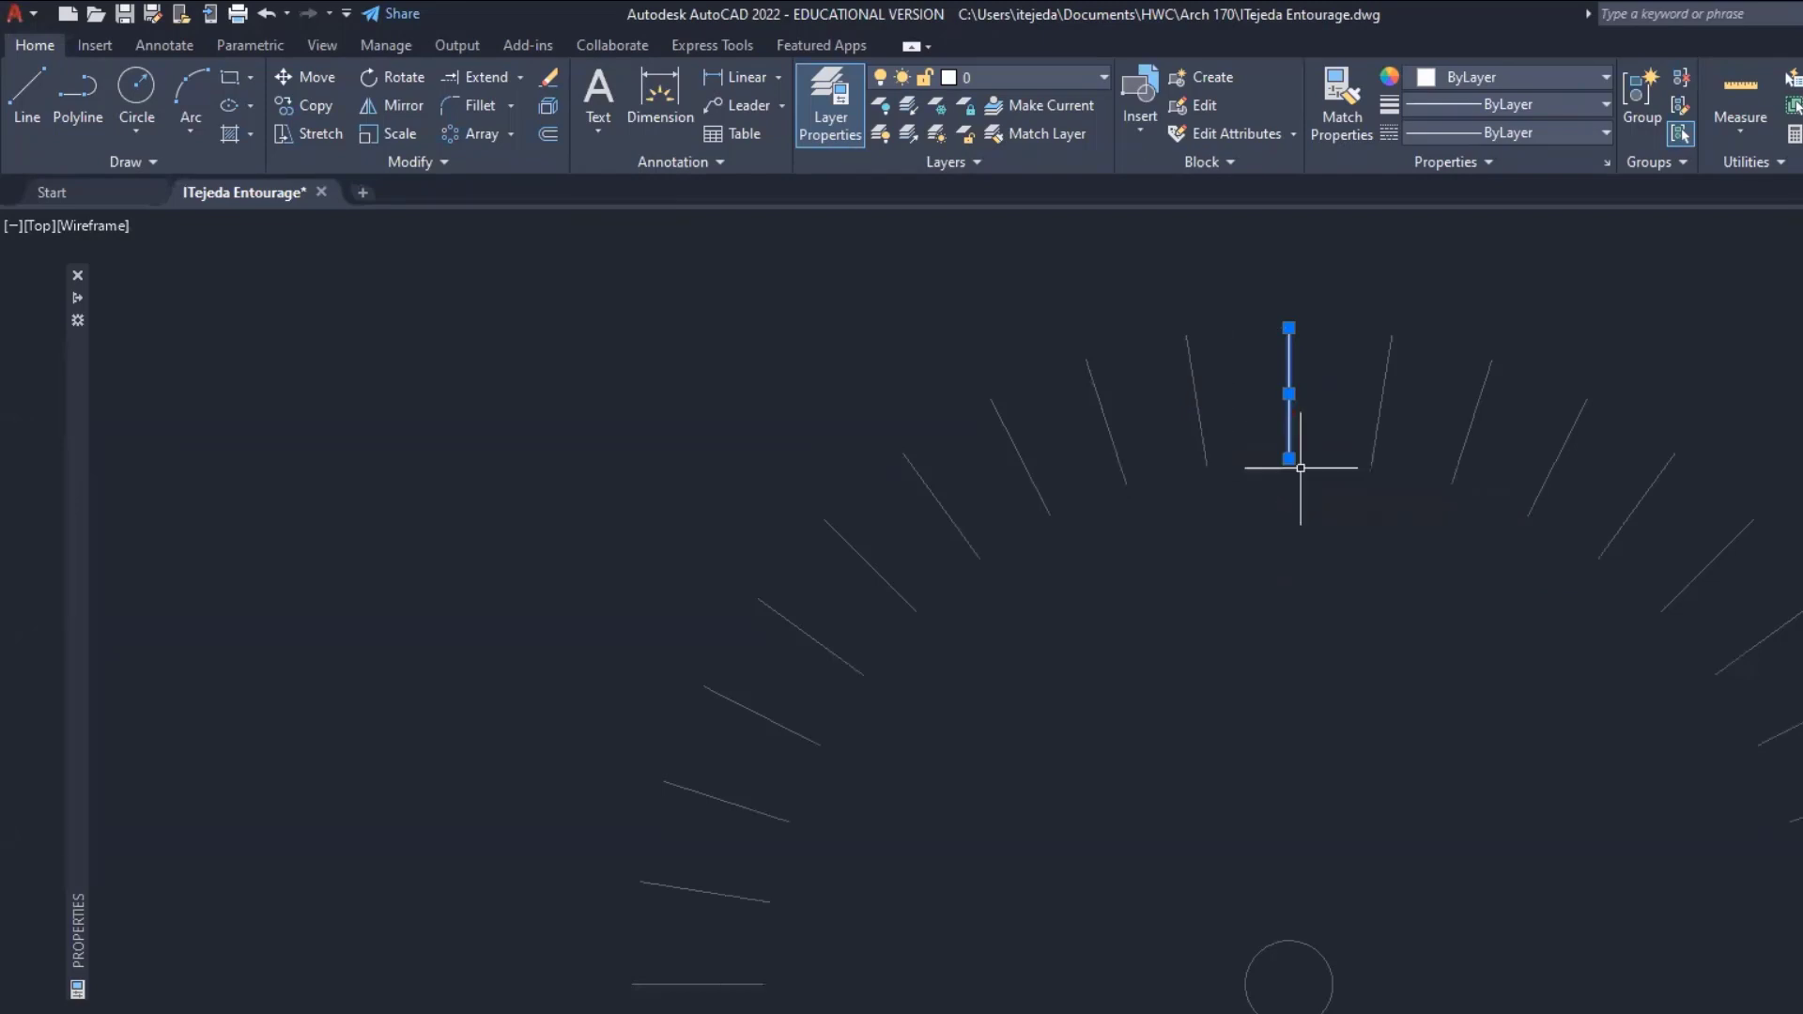
Slant the source tick by stretching its lower end horizontally about 4" to the right.
{"action": "scroll", "coordinate": [1405, 645], "scroll_direction": "down", "scroll_amount": 3}
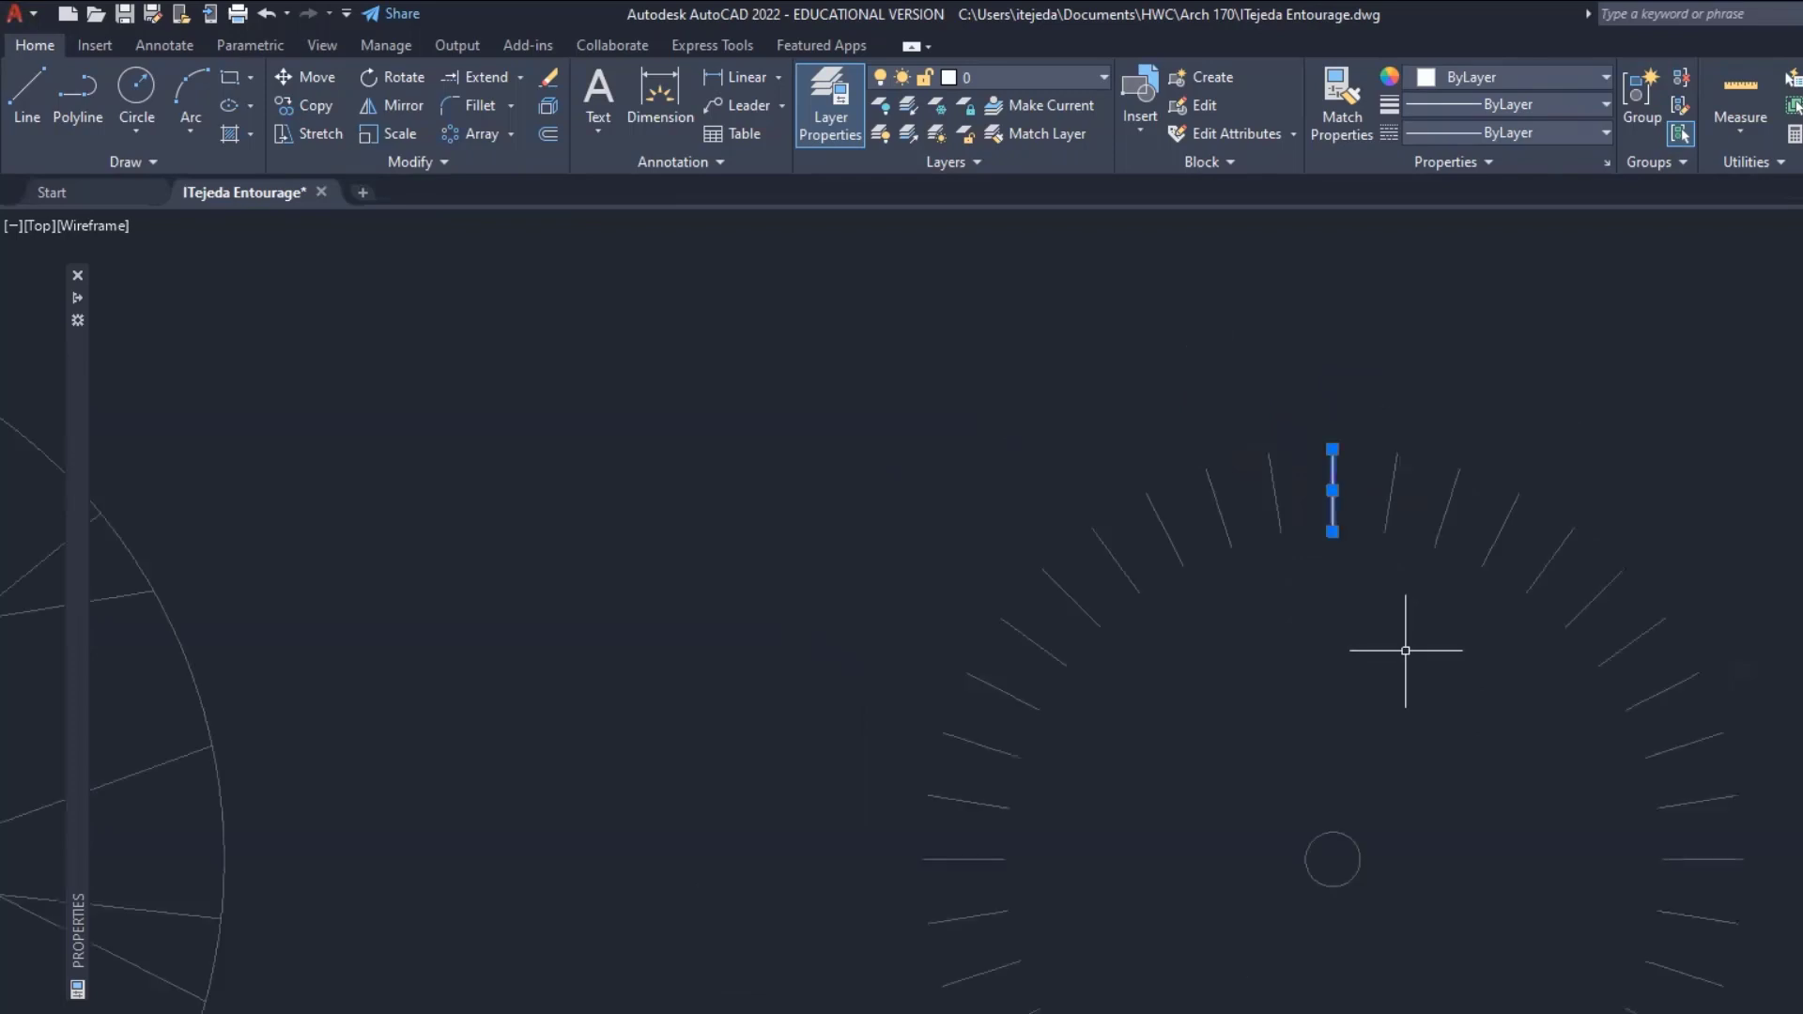
{"action": "middle_click_drag", "start_coordinate": [1427, 747], "coordinate": [1421, 713]}
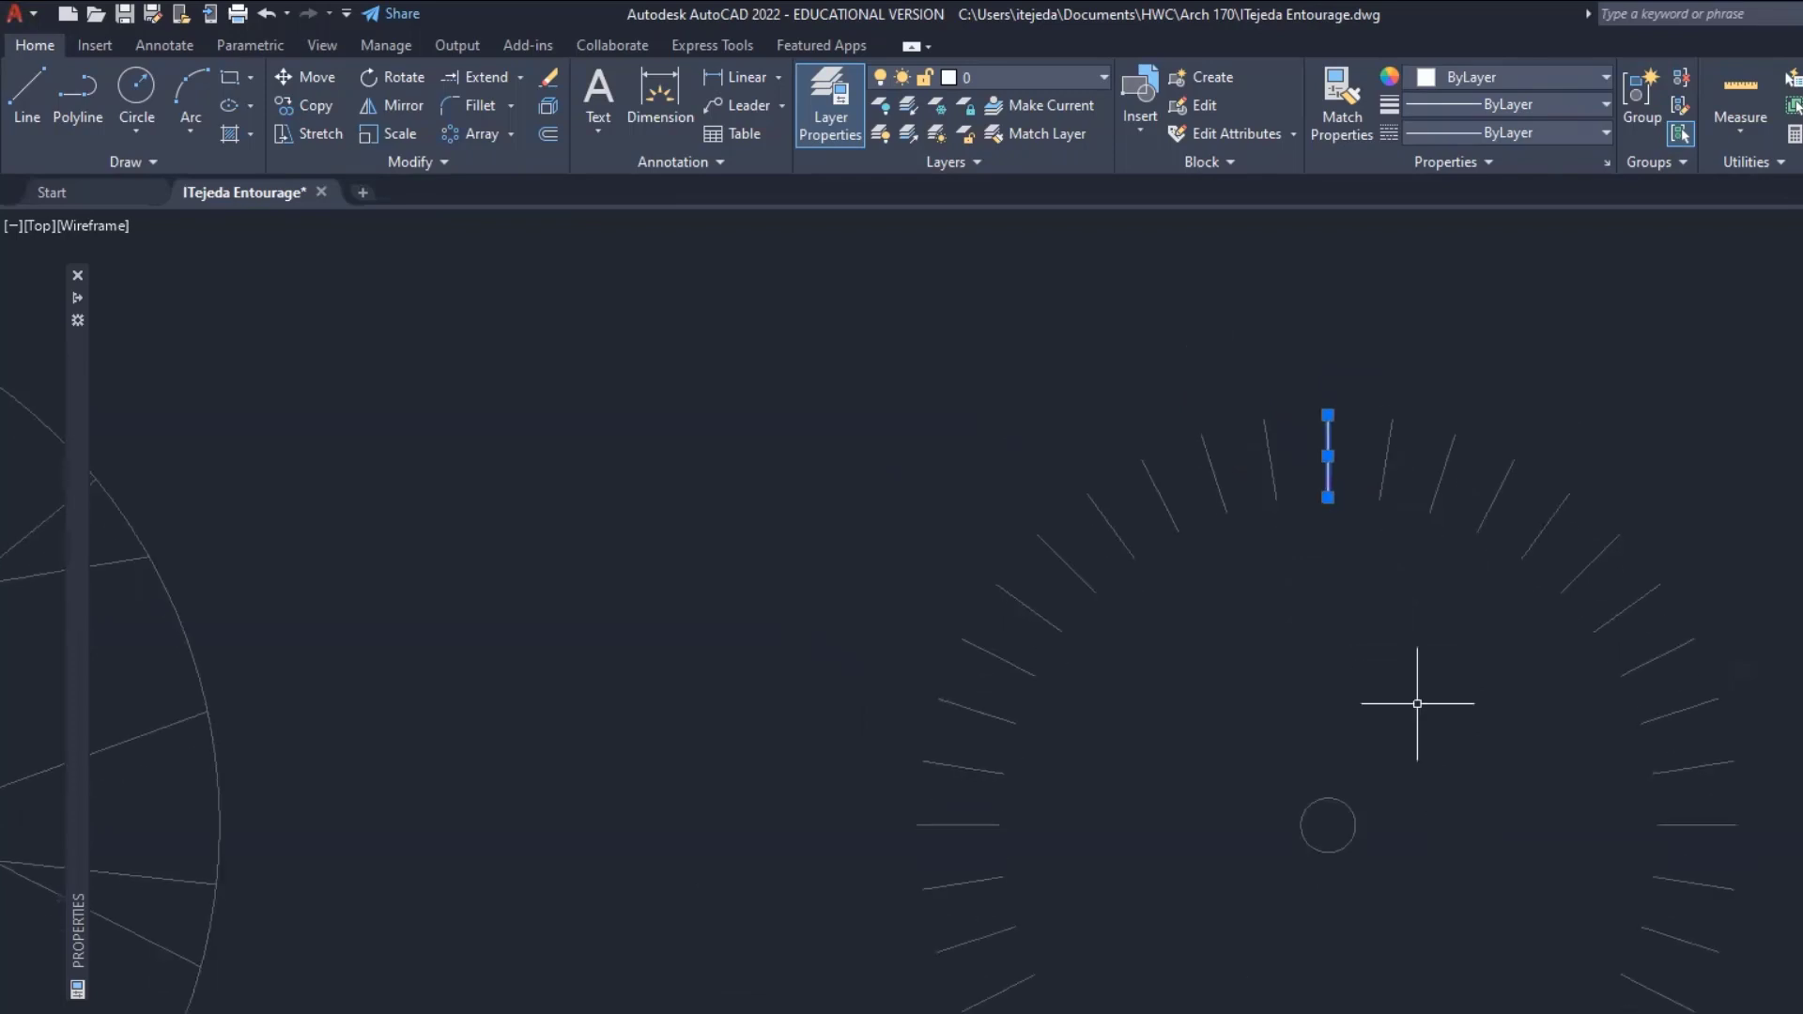
{"action": "scroll", "coordinate": [1343, 464], "scroll_direction": "up", "scroll_amount": 3}
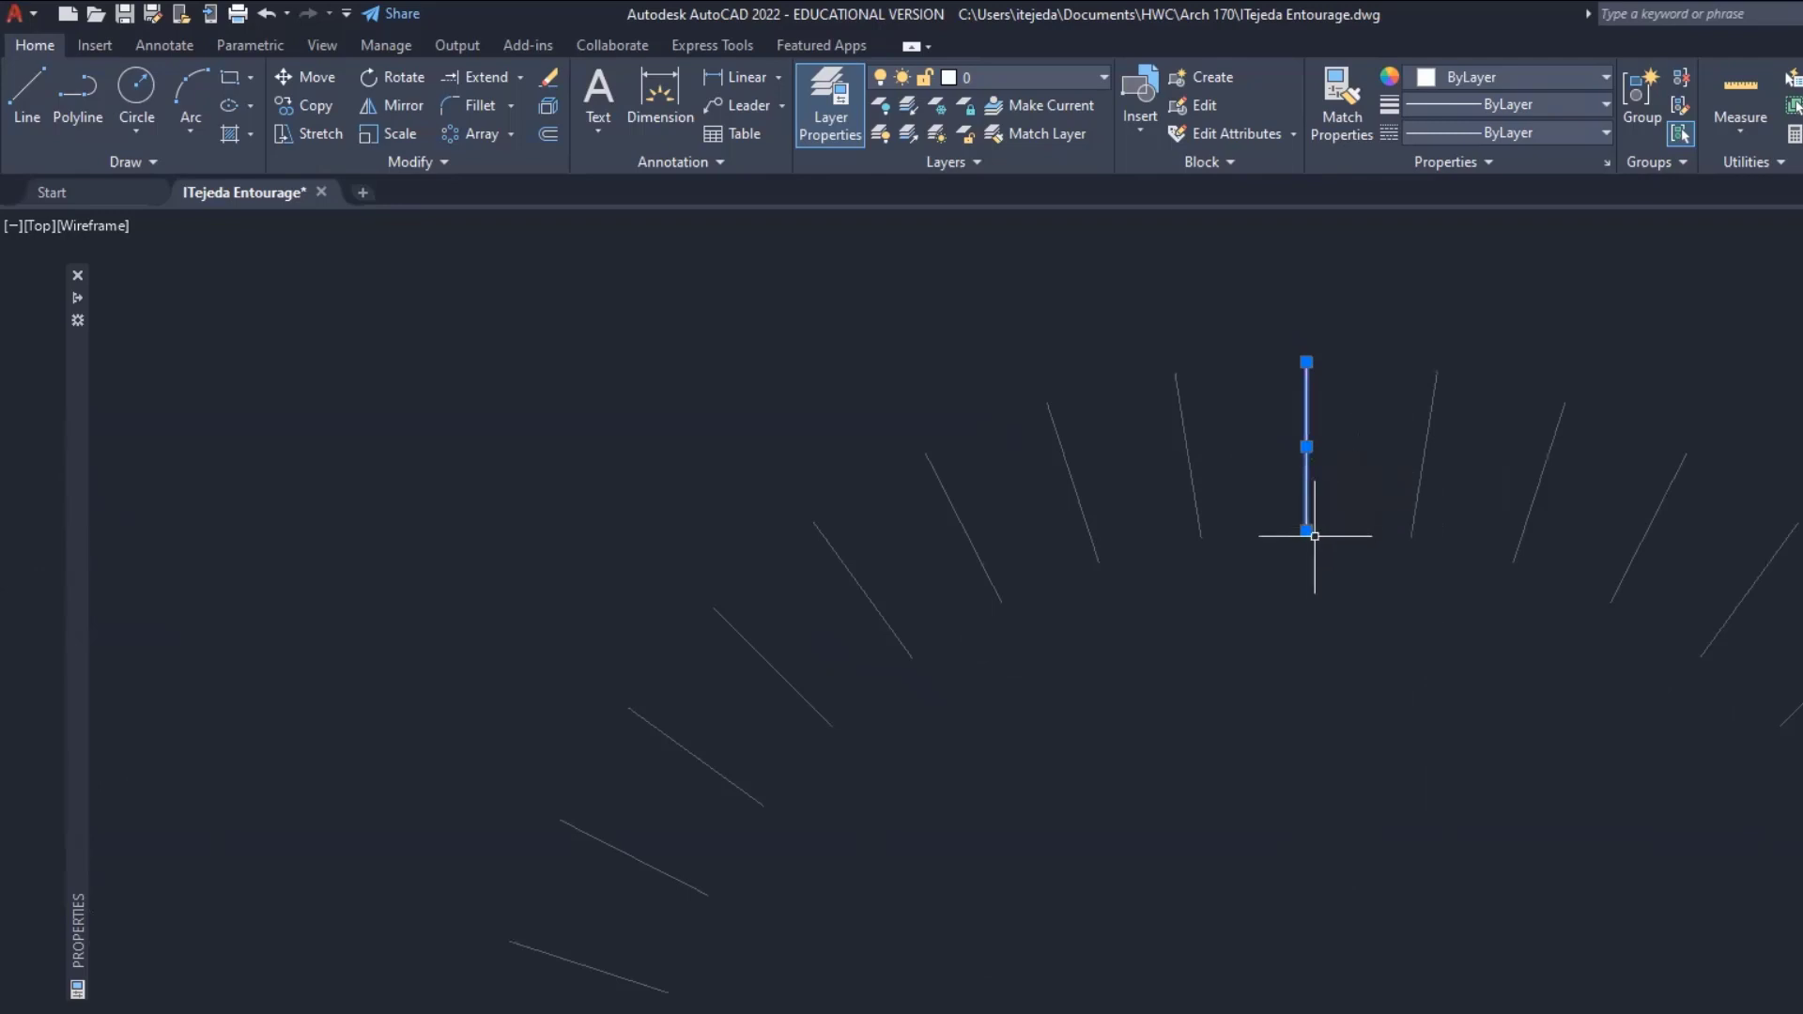
{"action": "mouse_move", "coordinate": [1308, 533]}
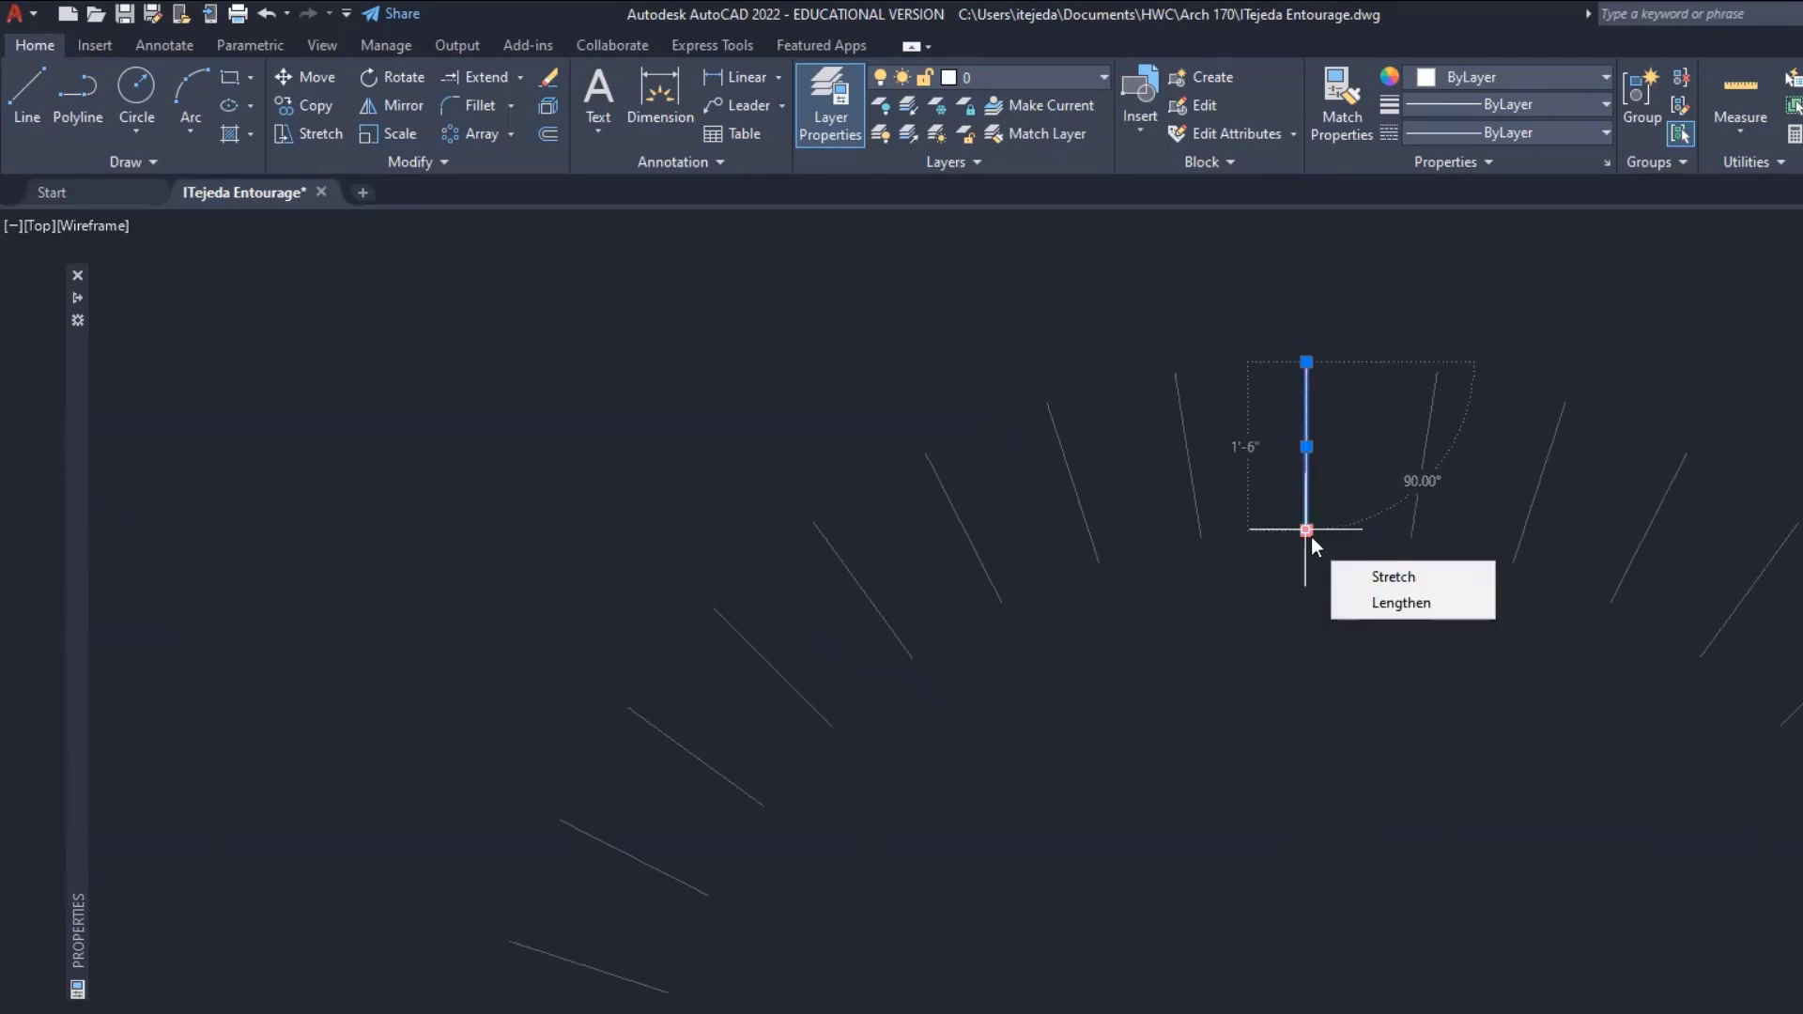
{"action": "left_click", "coordinate": [1312, 537]}
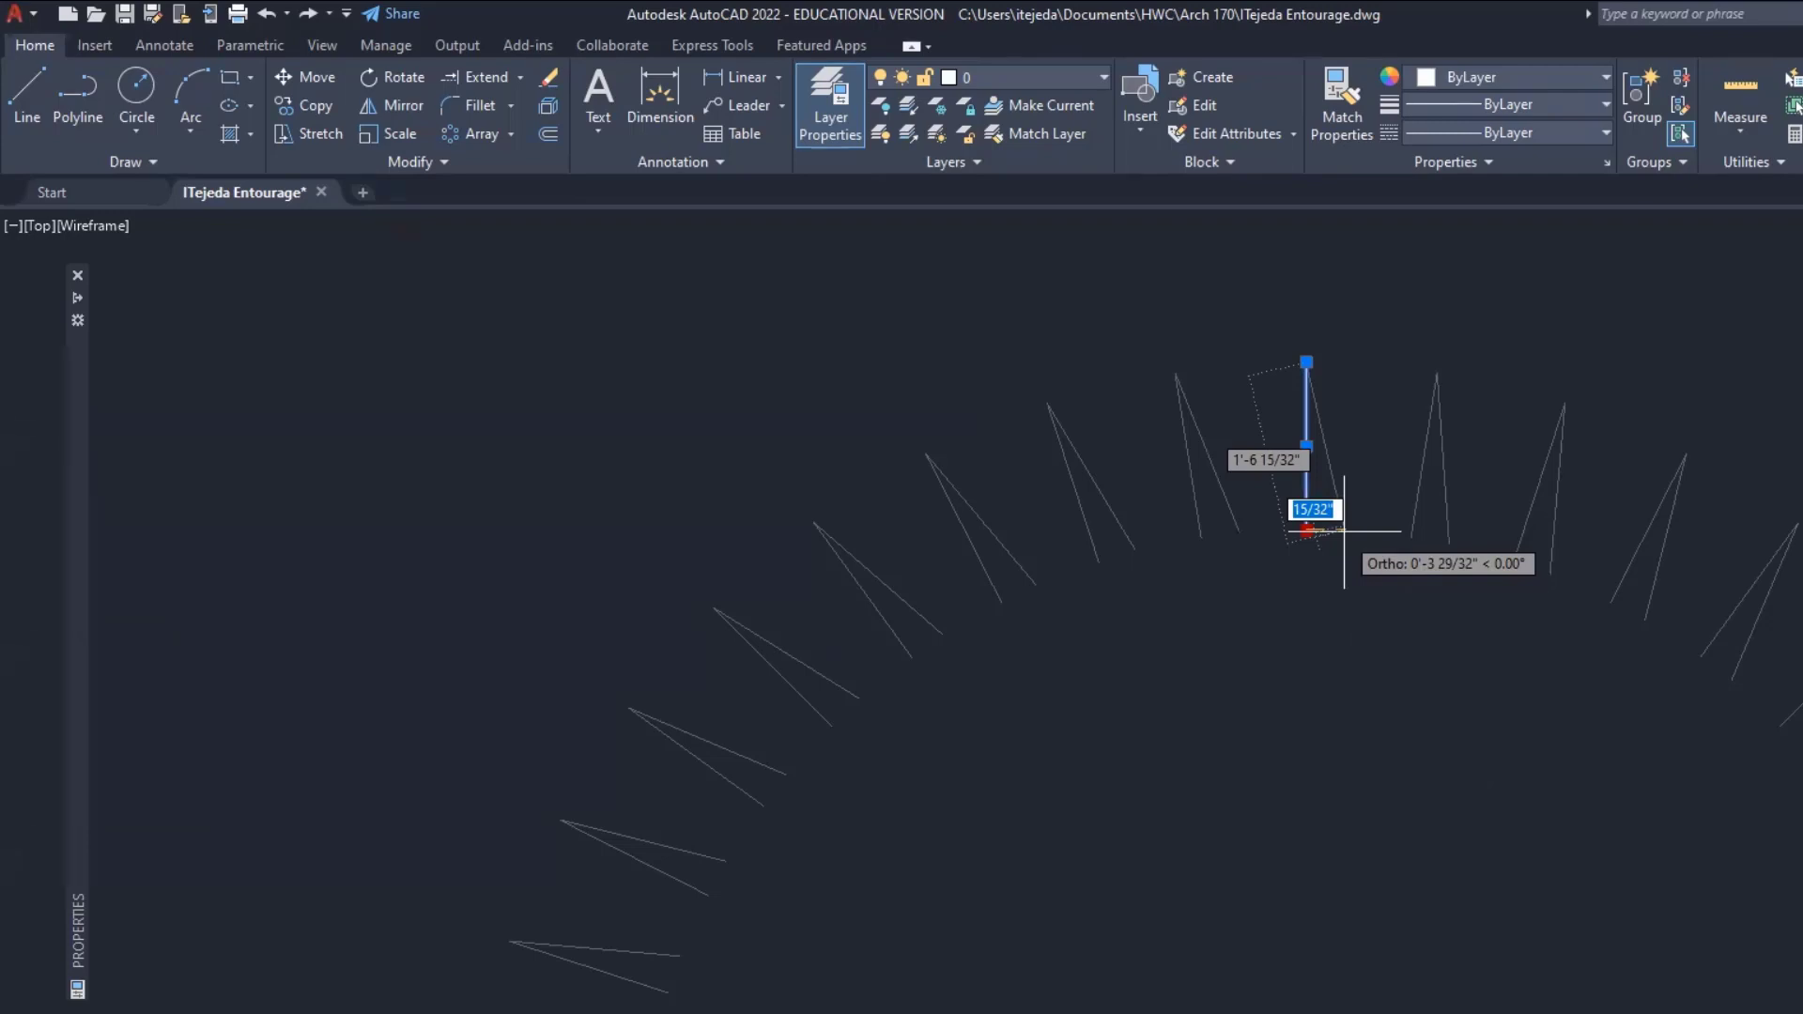
{"action": "left_click", "coordinate": [1342, 526]}
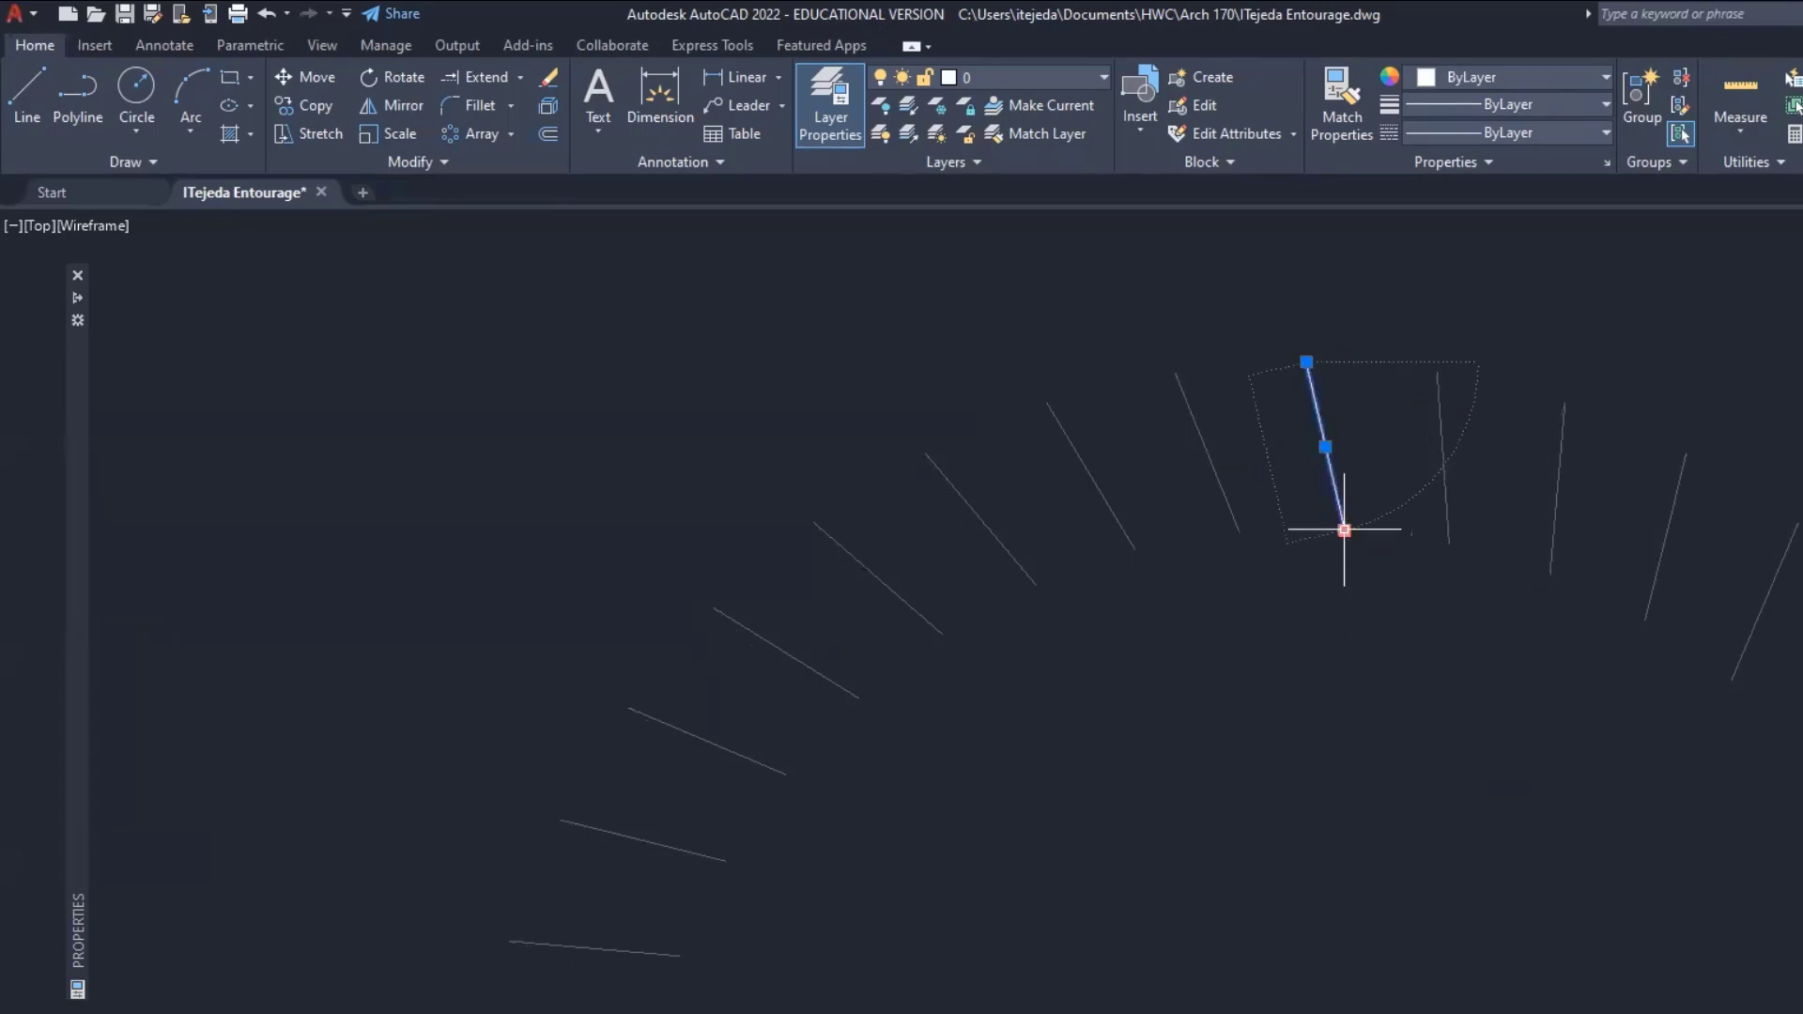
Save the changes to the tick-mark array and close its editing mode.
{"action": "scroll", "coordinate": [1309, 676], "scroll_direction": "down", "scroll_amount": 2}
{"action": "scroll", "coordinate": [1308, 678], "scroll_direction": "down", "scroll_amount": 2}
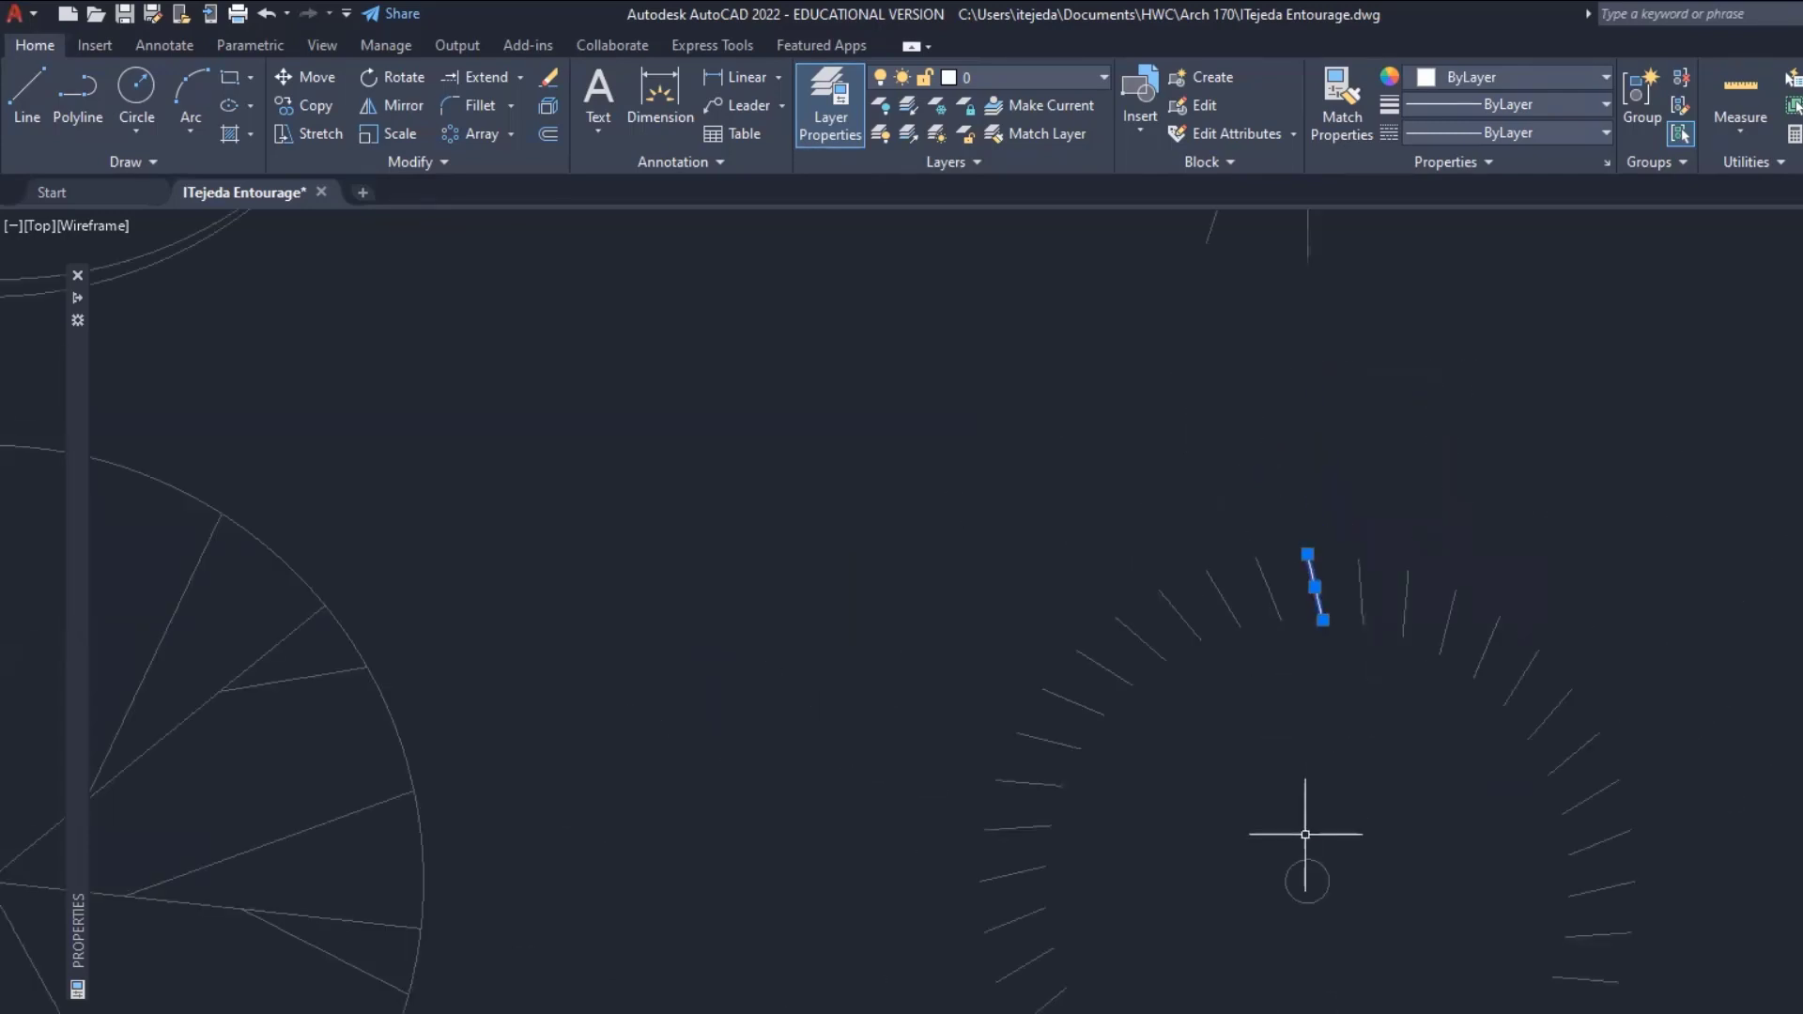
{"action": "middle_click_drag", "start_coordinate": [1305, 836], "coordinate": [1300, 663]}
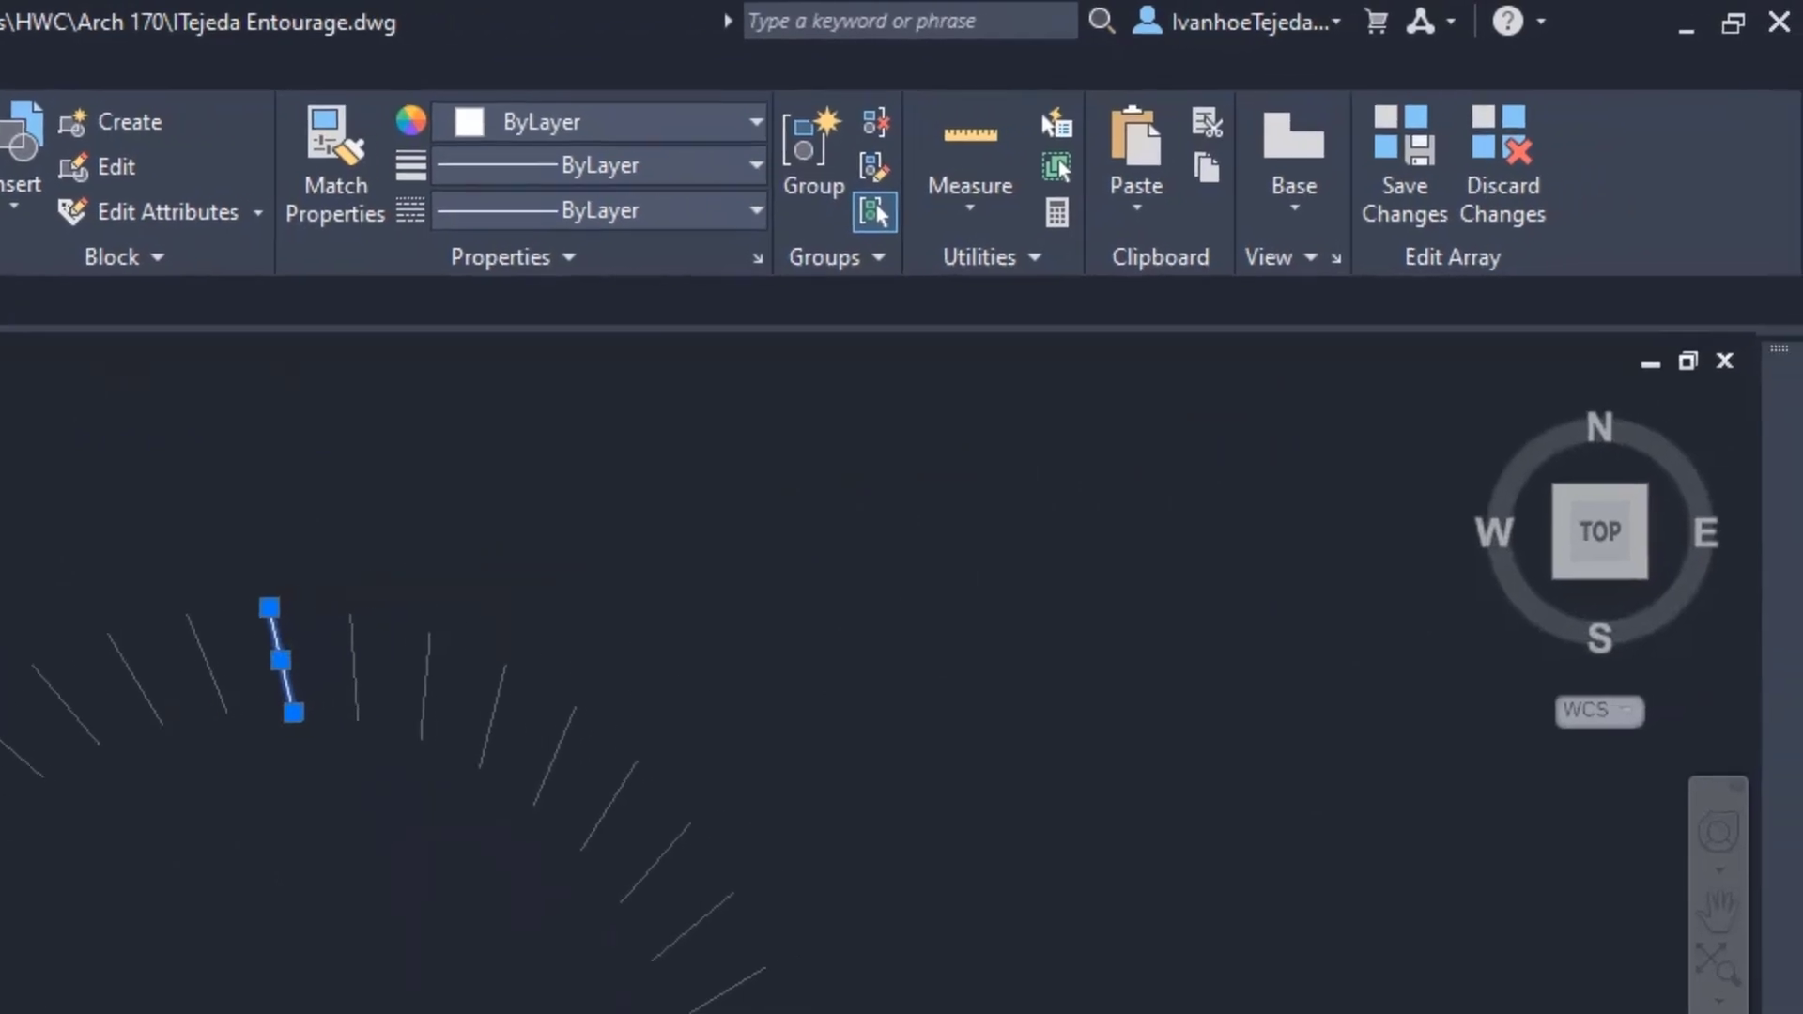
{"action": "left_click", "coordinate": [1402, 179]}
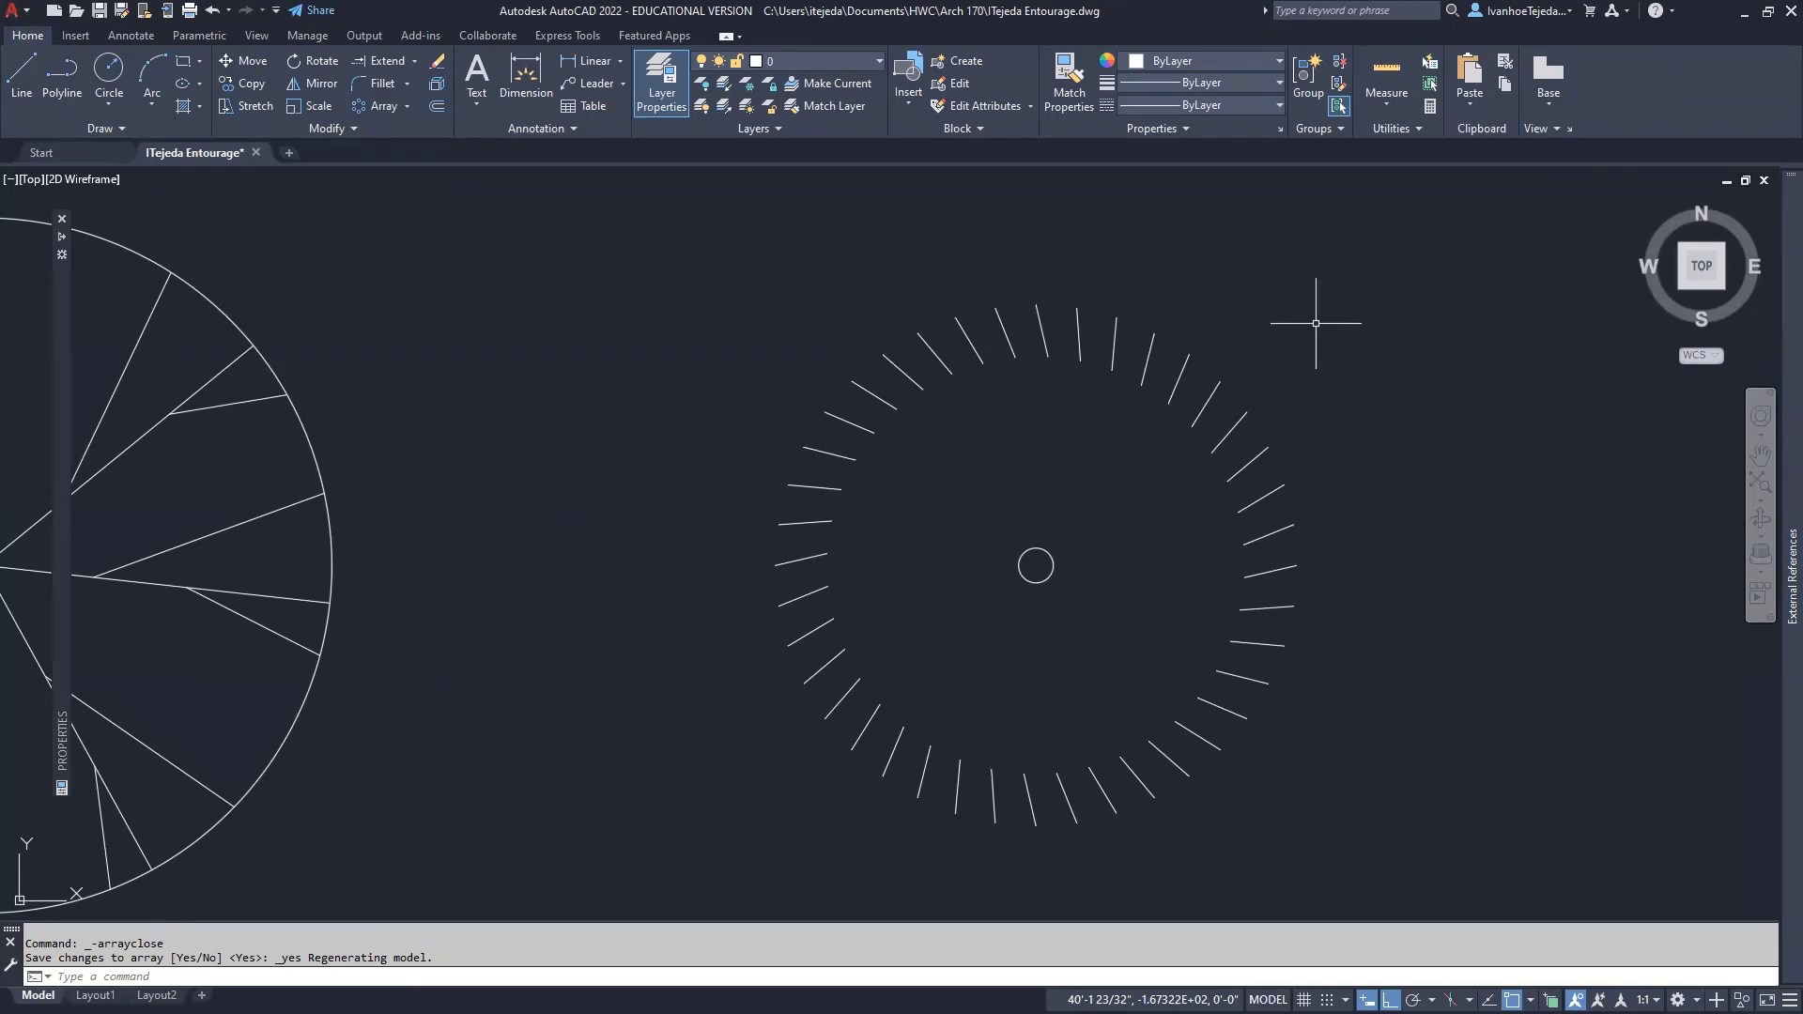
{"action": "scroll", "coordinate": [1316, 323], "scroll_direction": "down", "scroll_amount": 5}
{"action": "middle_click_drag", "start_coordinate": [1381, 273], "coordinate": [1282, 603]}
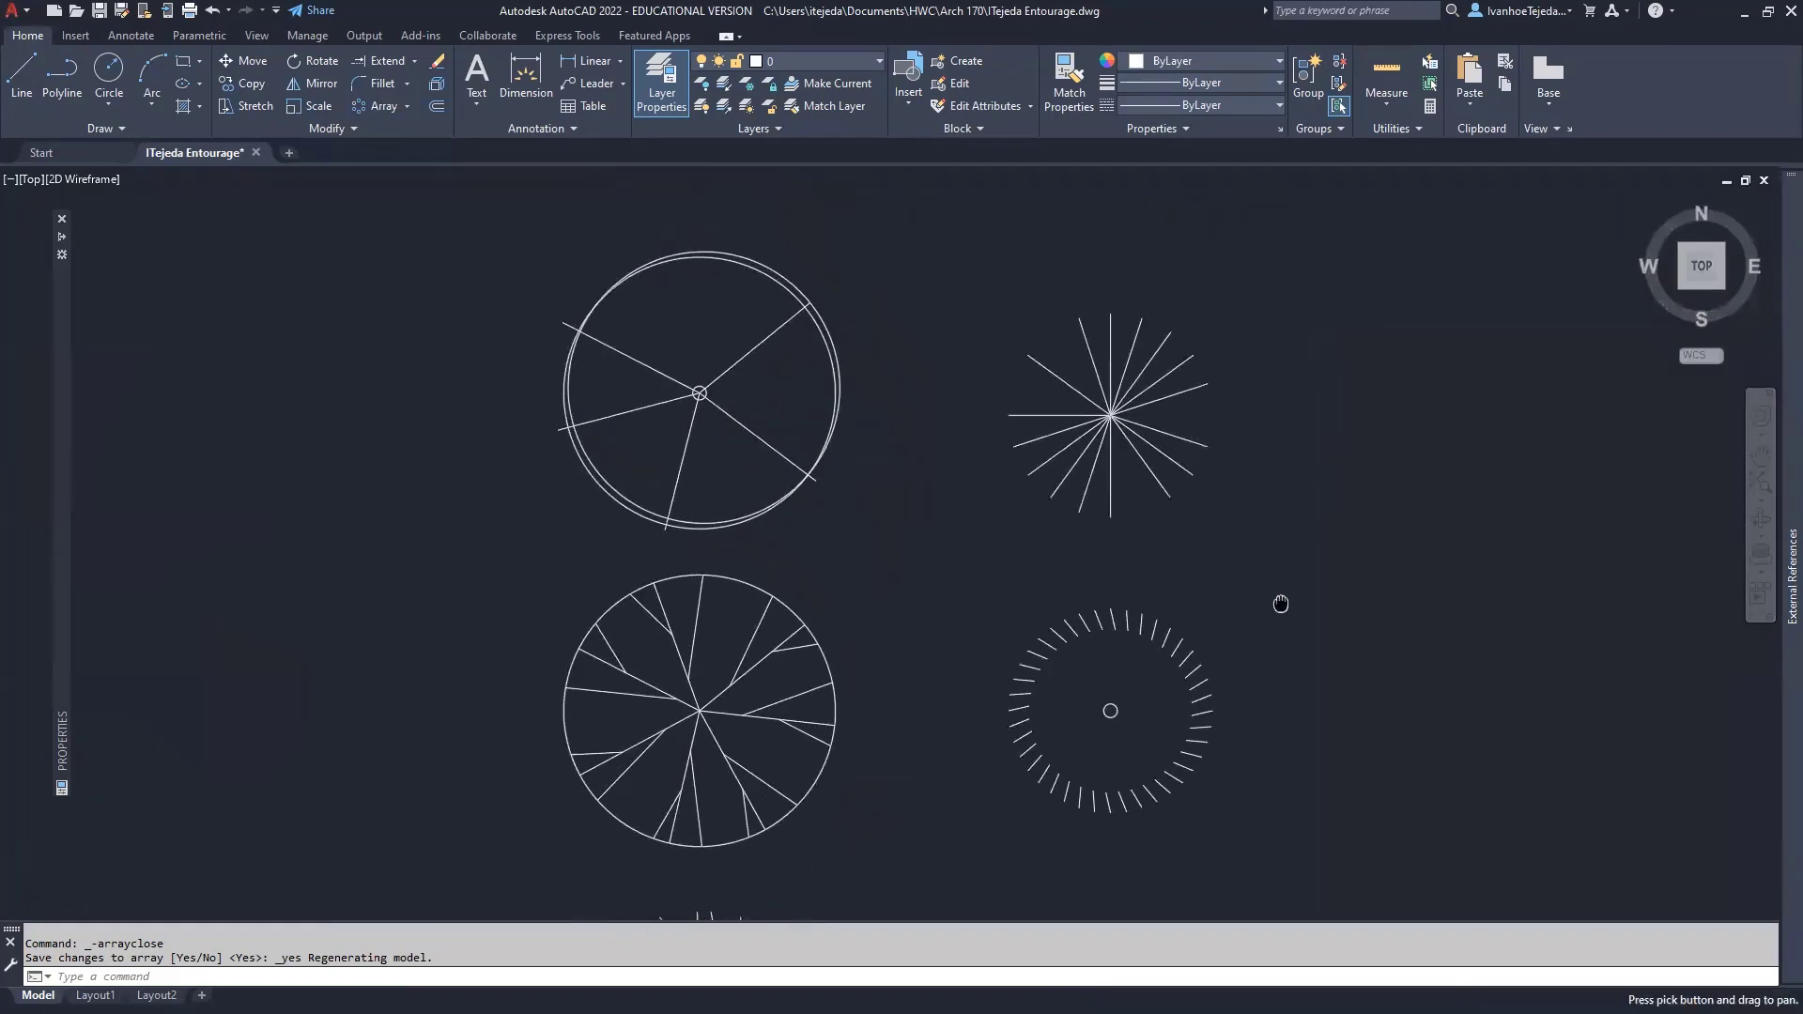
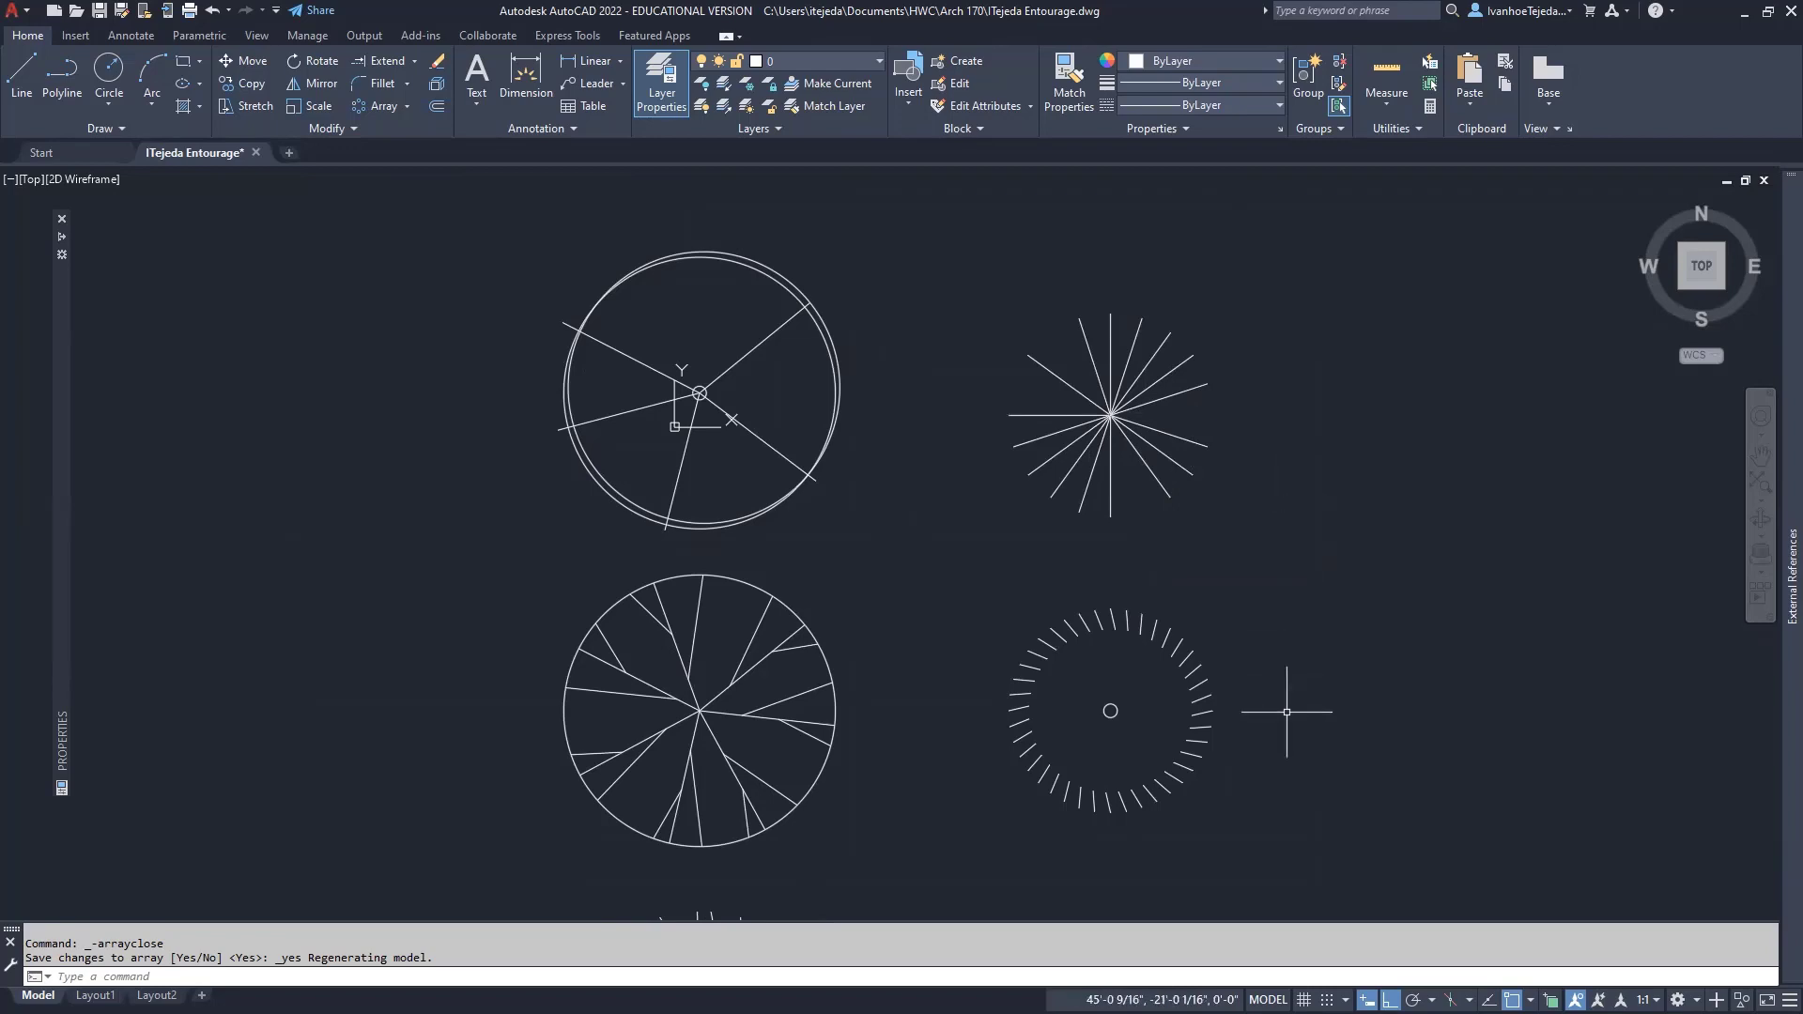
Consult the 30' conical tree elevation in Entourage.pdf, and in AutoCAD draw a line from the small circle's center perpendicular to the ground line.
{"action": "middle_click_drag", "start_coordinate": [1287, 712], "coordinate": [1275, 310]}
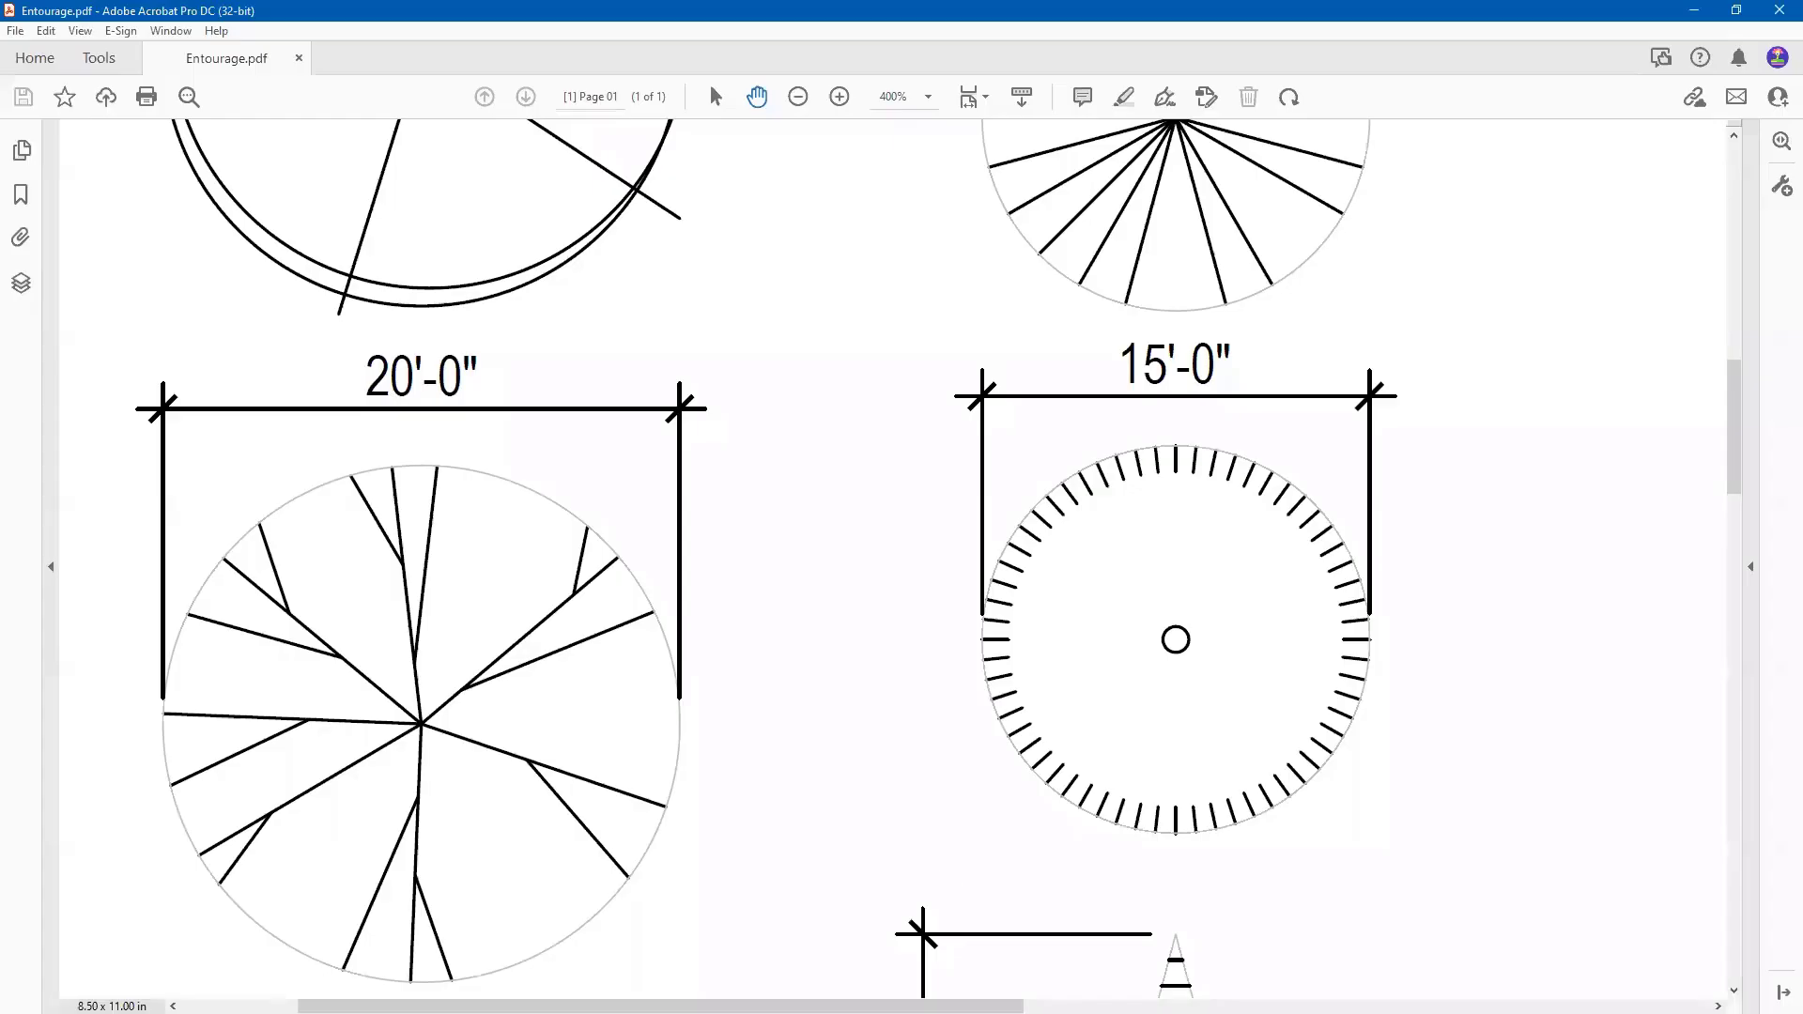
{"action": "scroll", "coordinate": [1081, 759], "scroll_direction": "down", "scroll_amount": 5}
{"action": "scroll", "coordinate": [1080, 758], "scroll_direction": "down", "scroll_amount": 5}
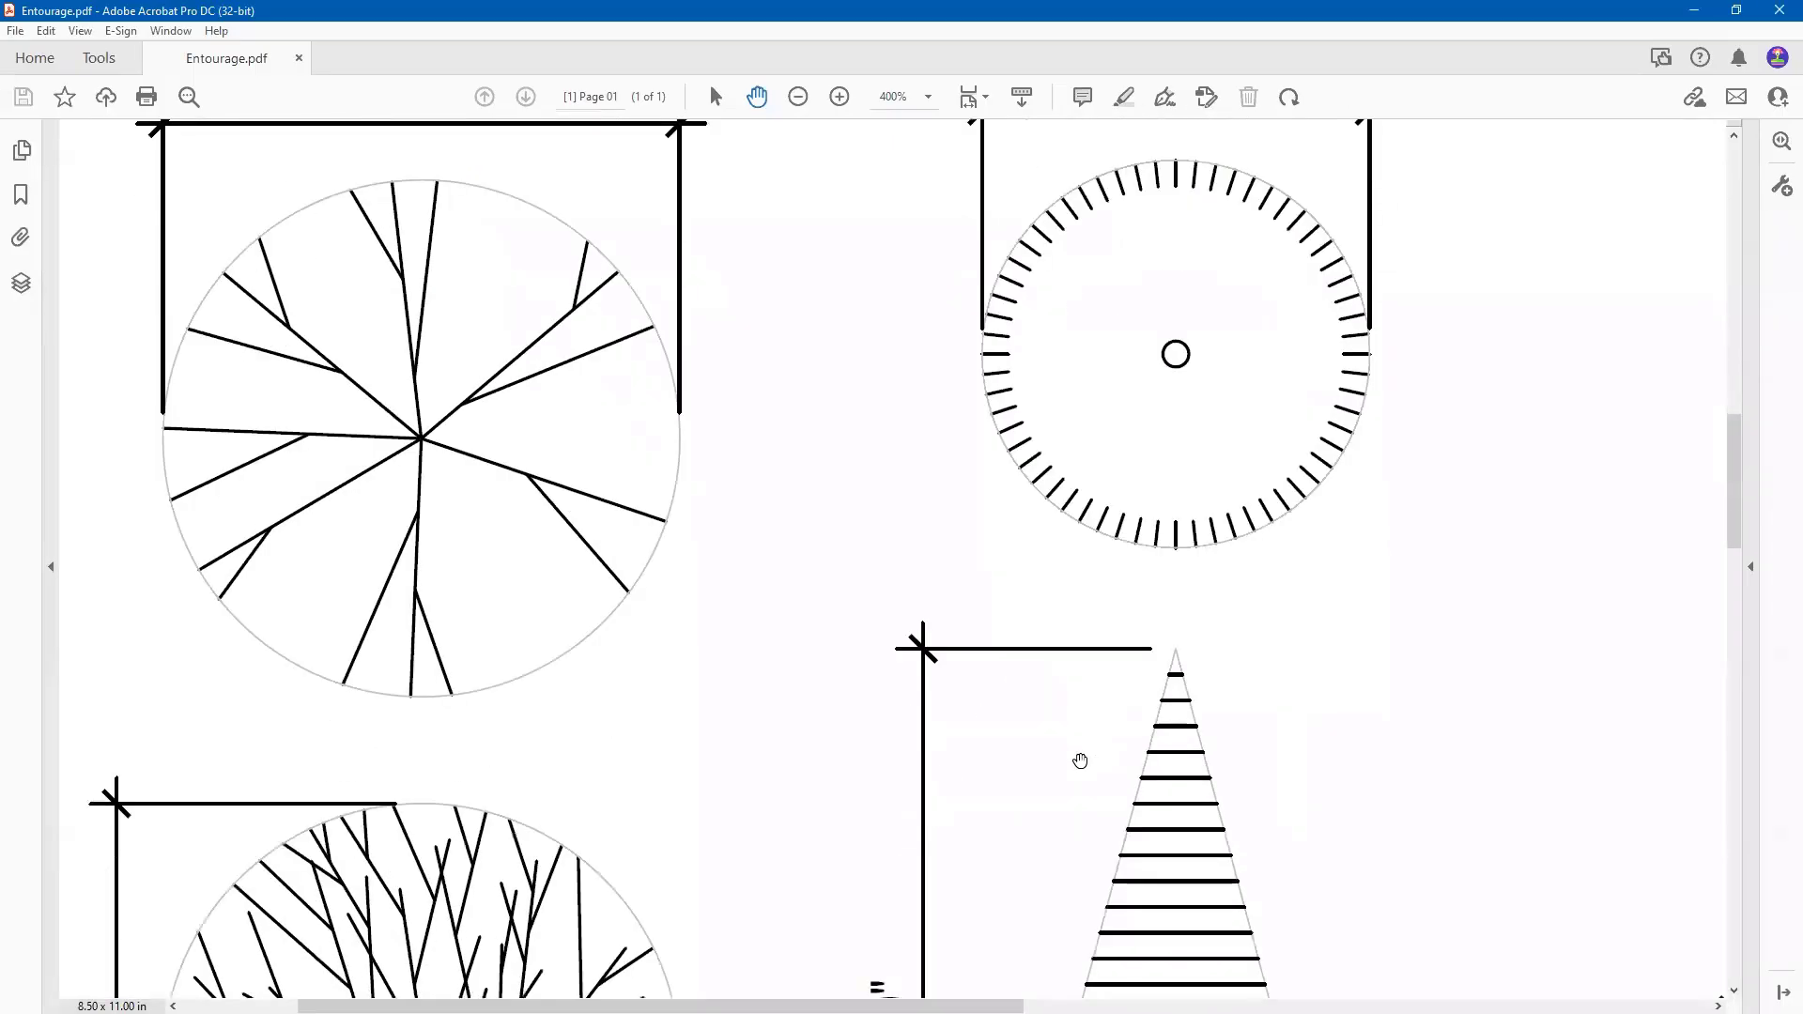
{"action": "scroll", "coordinate": [1081, 759], "scroll_direction": "down", "scroll_amount": 3}
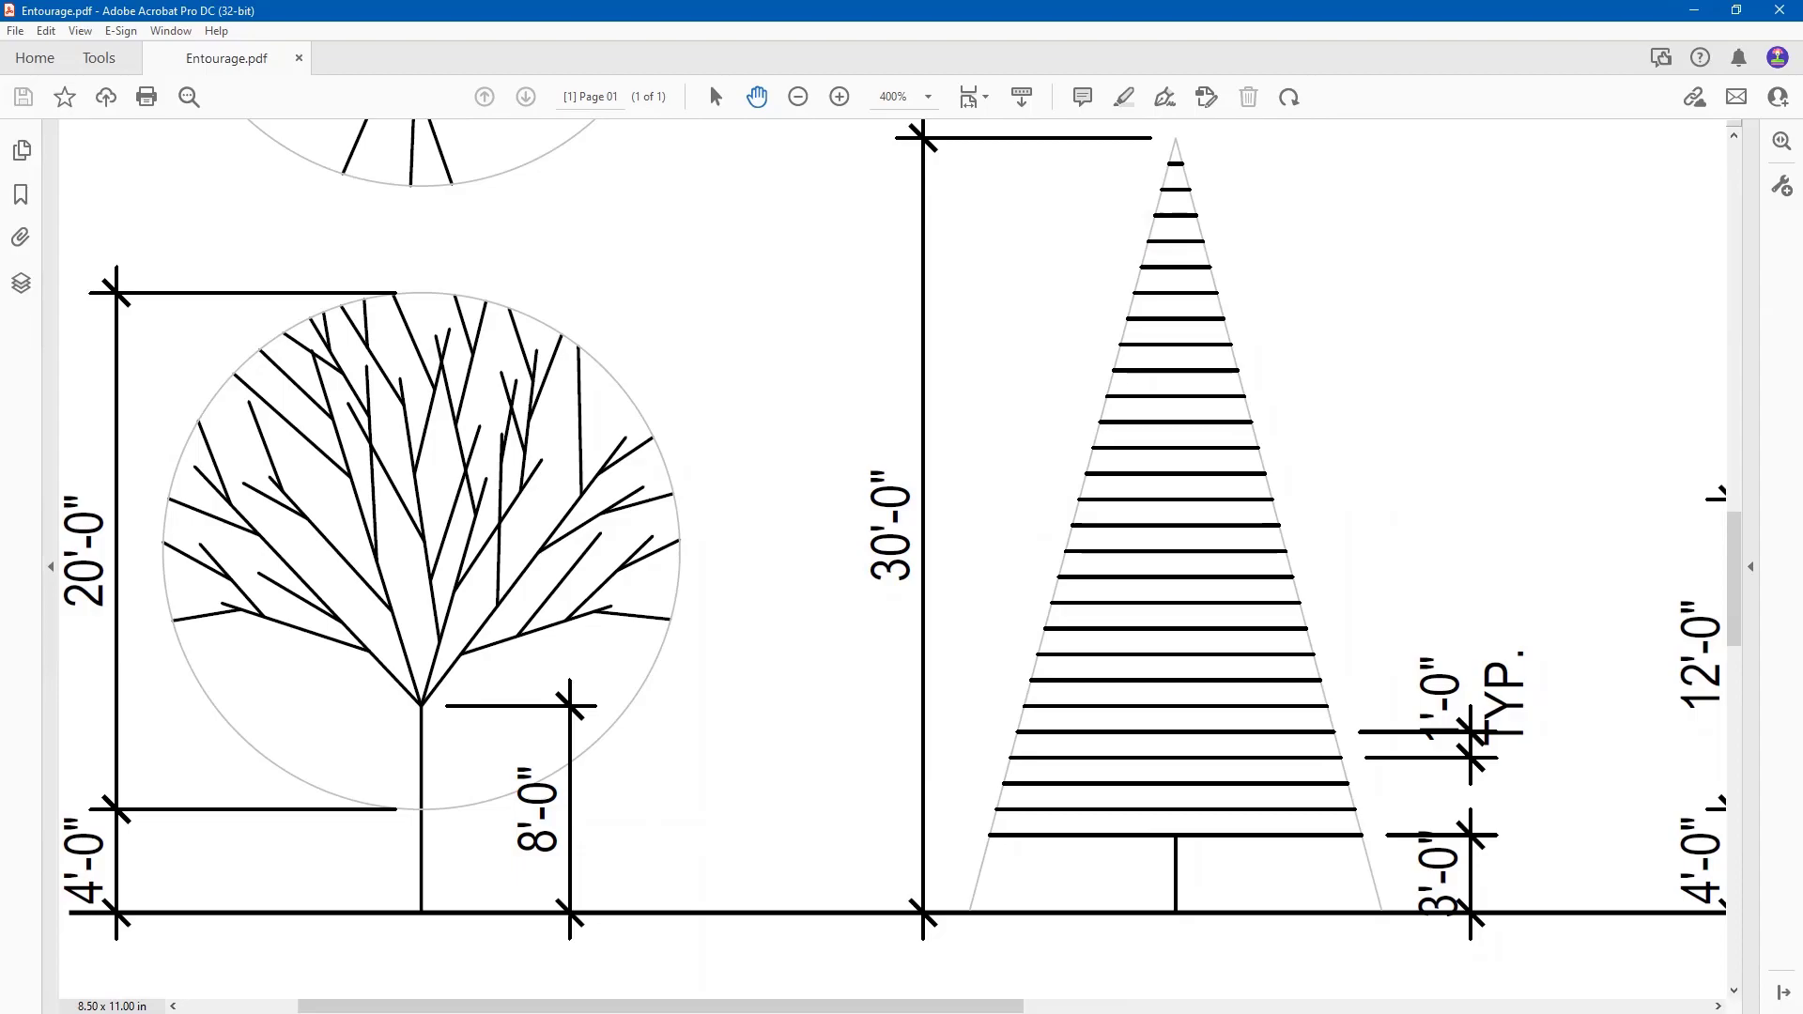
{"action": "key", "text": "alt+Tab"}
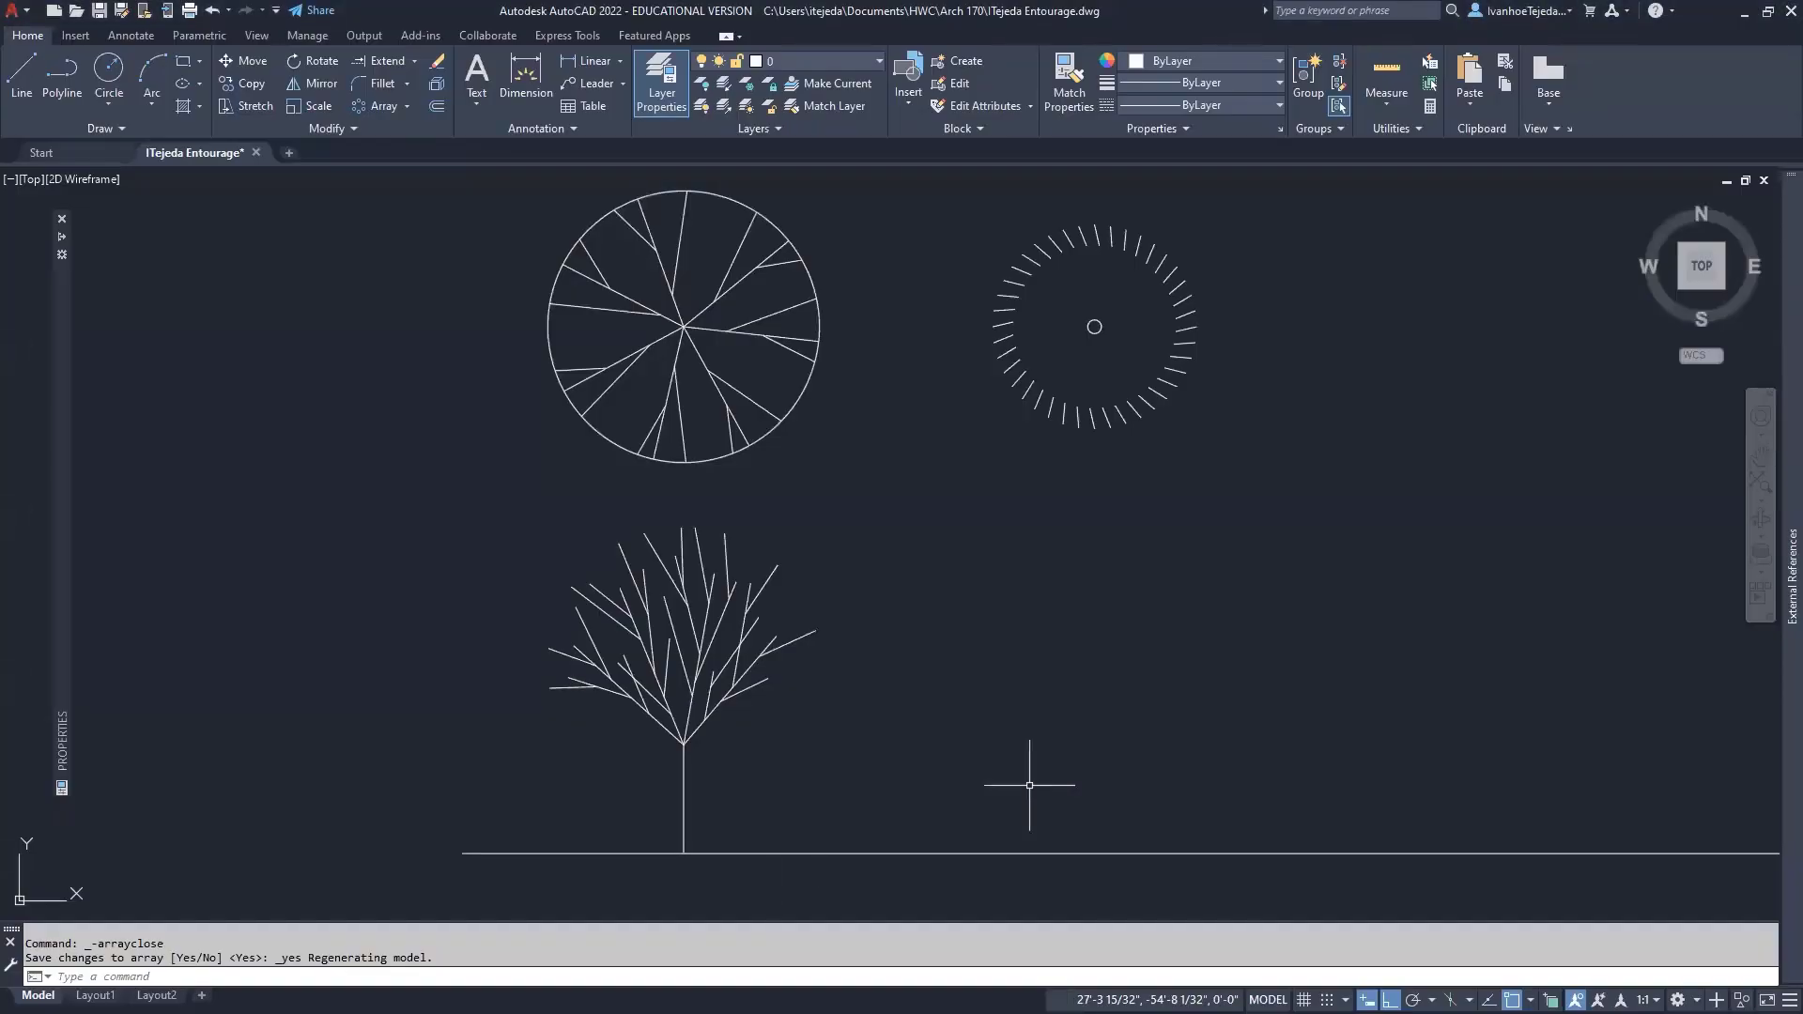
{"action": "type", "text": "L"}
{"action": "key", "text": "Return"}
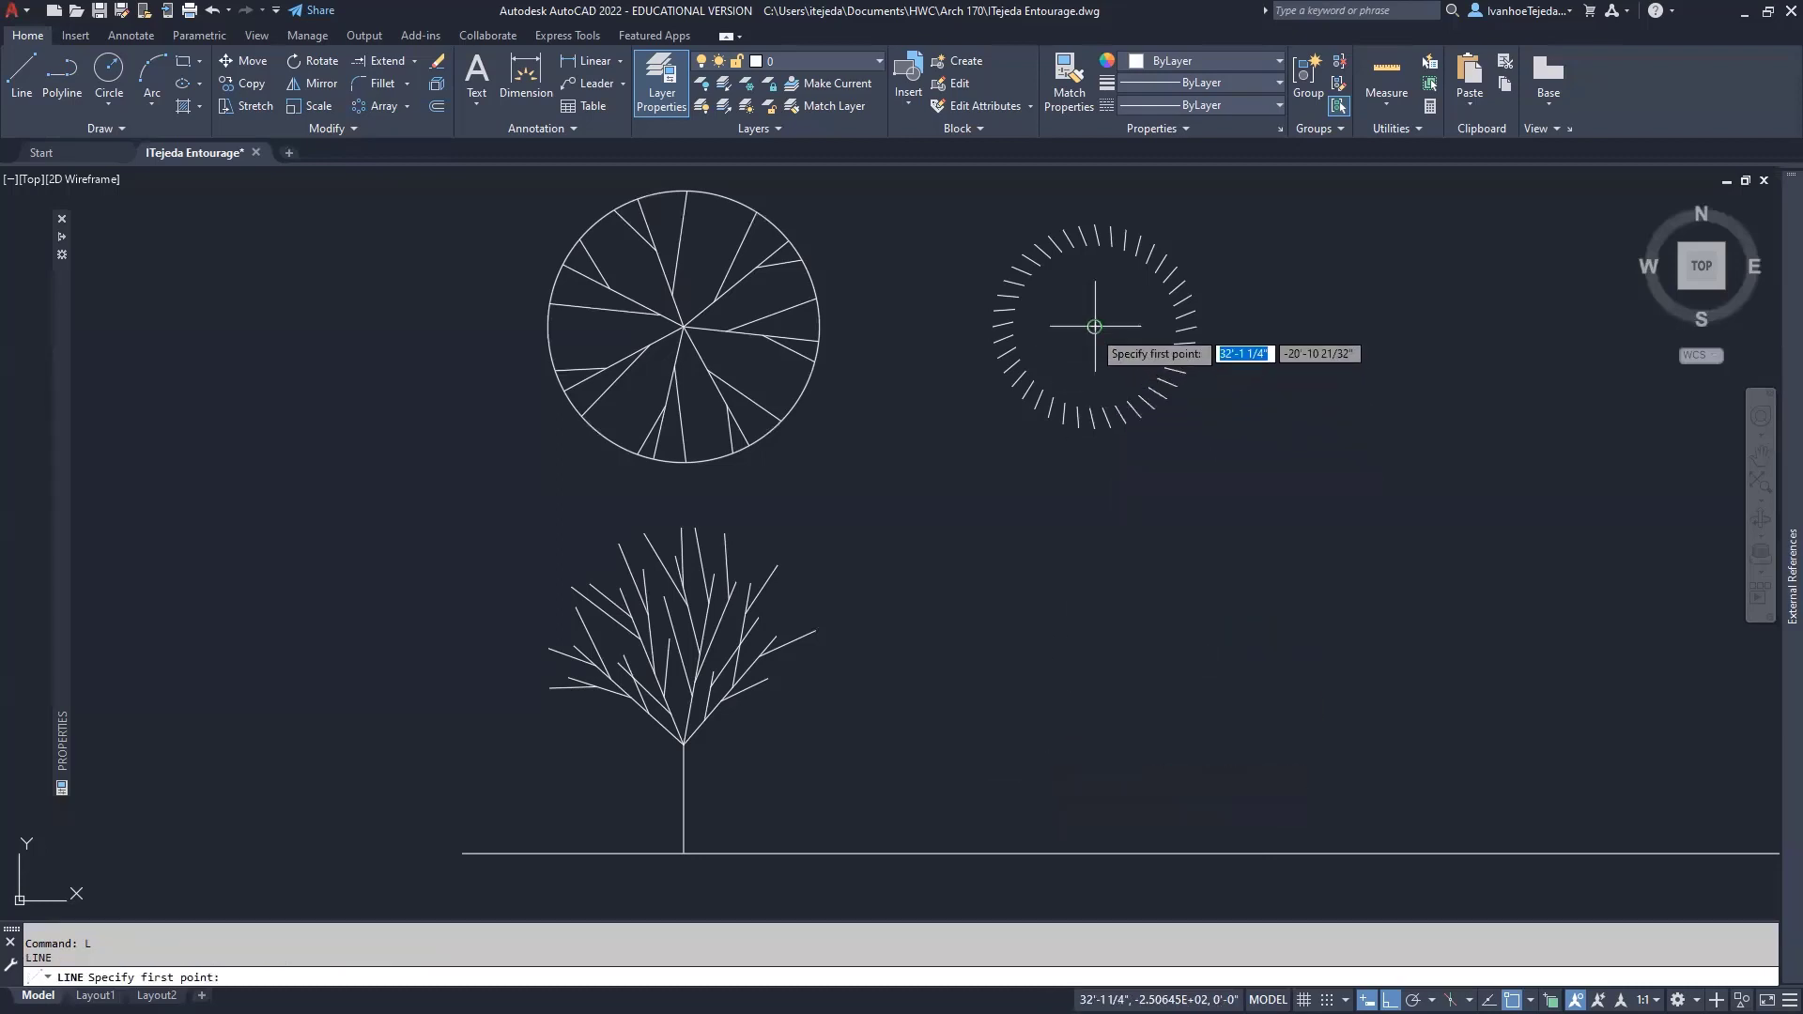
{"action": "left_click", "coordinate": [1094, 326]}
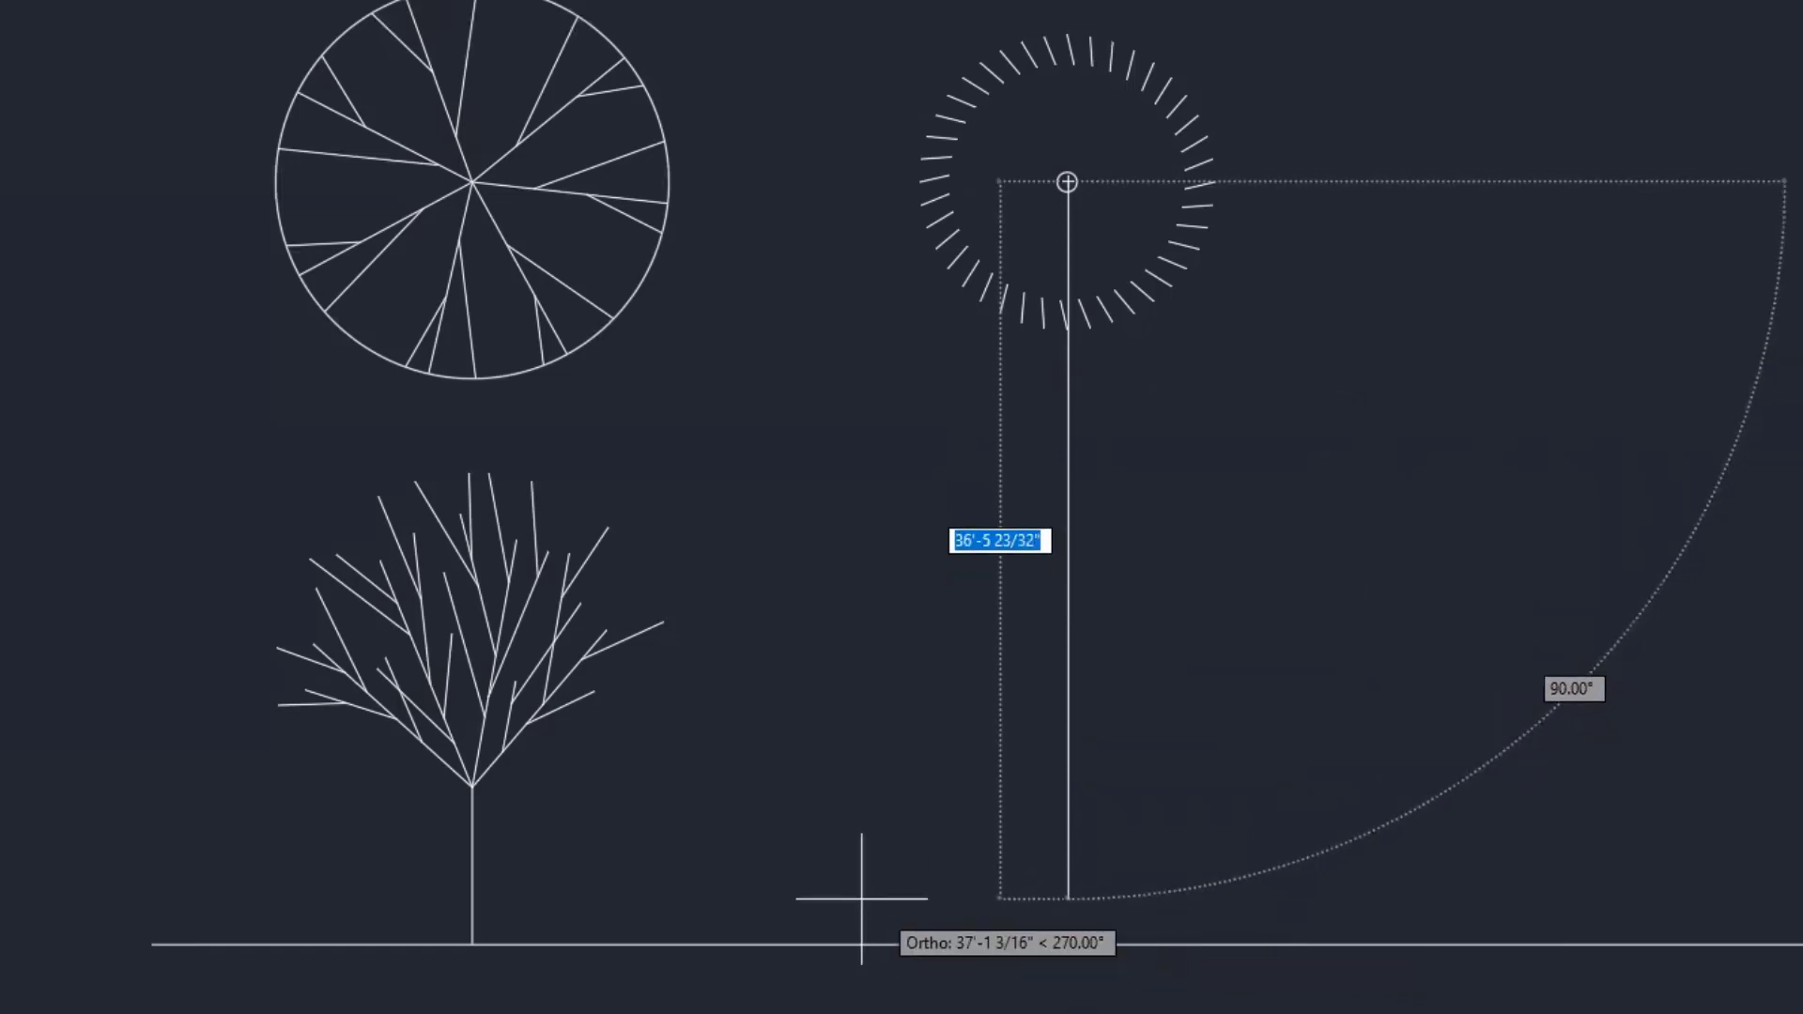
{"action": "right_click", "coordinate": [834, 797], "text": "shift"}
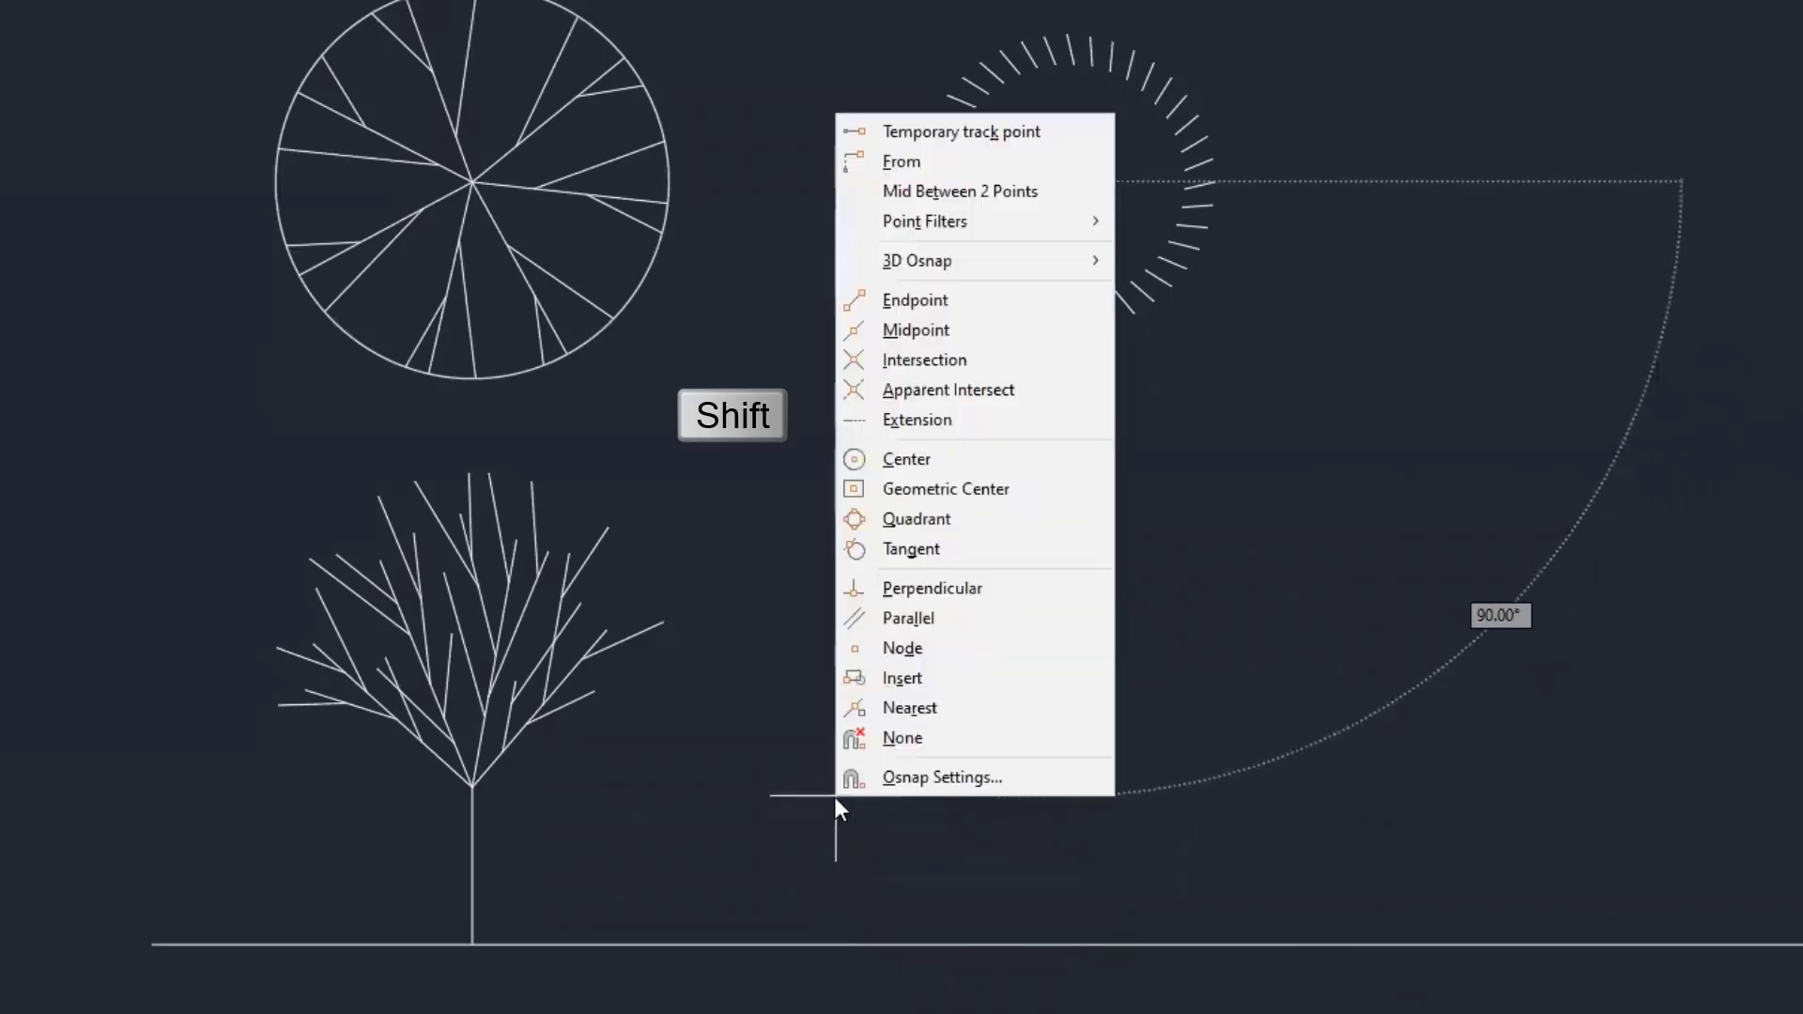
{"action": "left_click", "coordinate": [927, 588]}
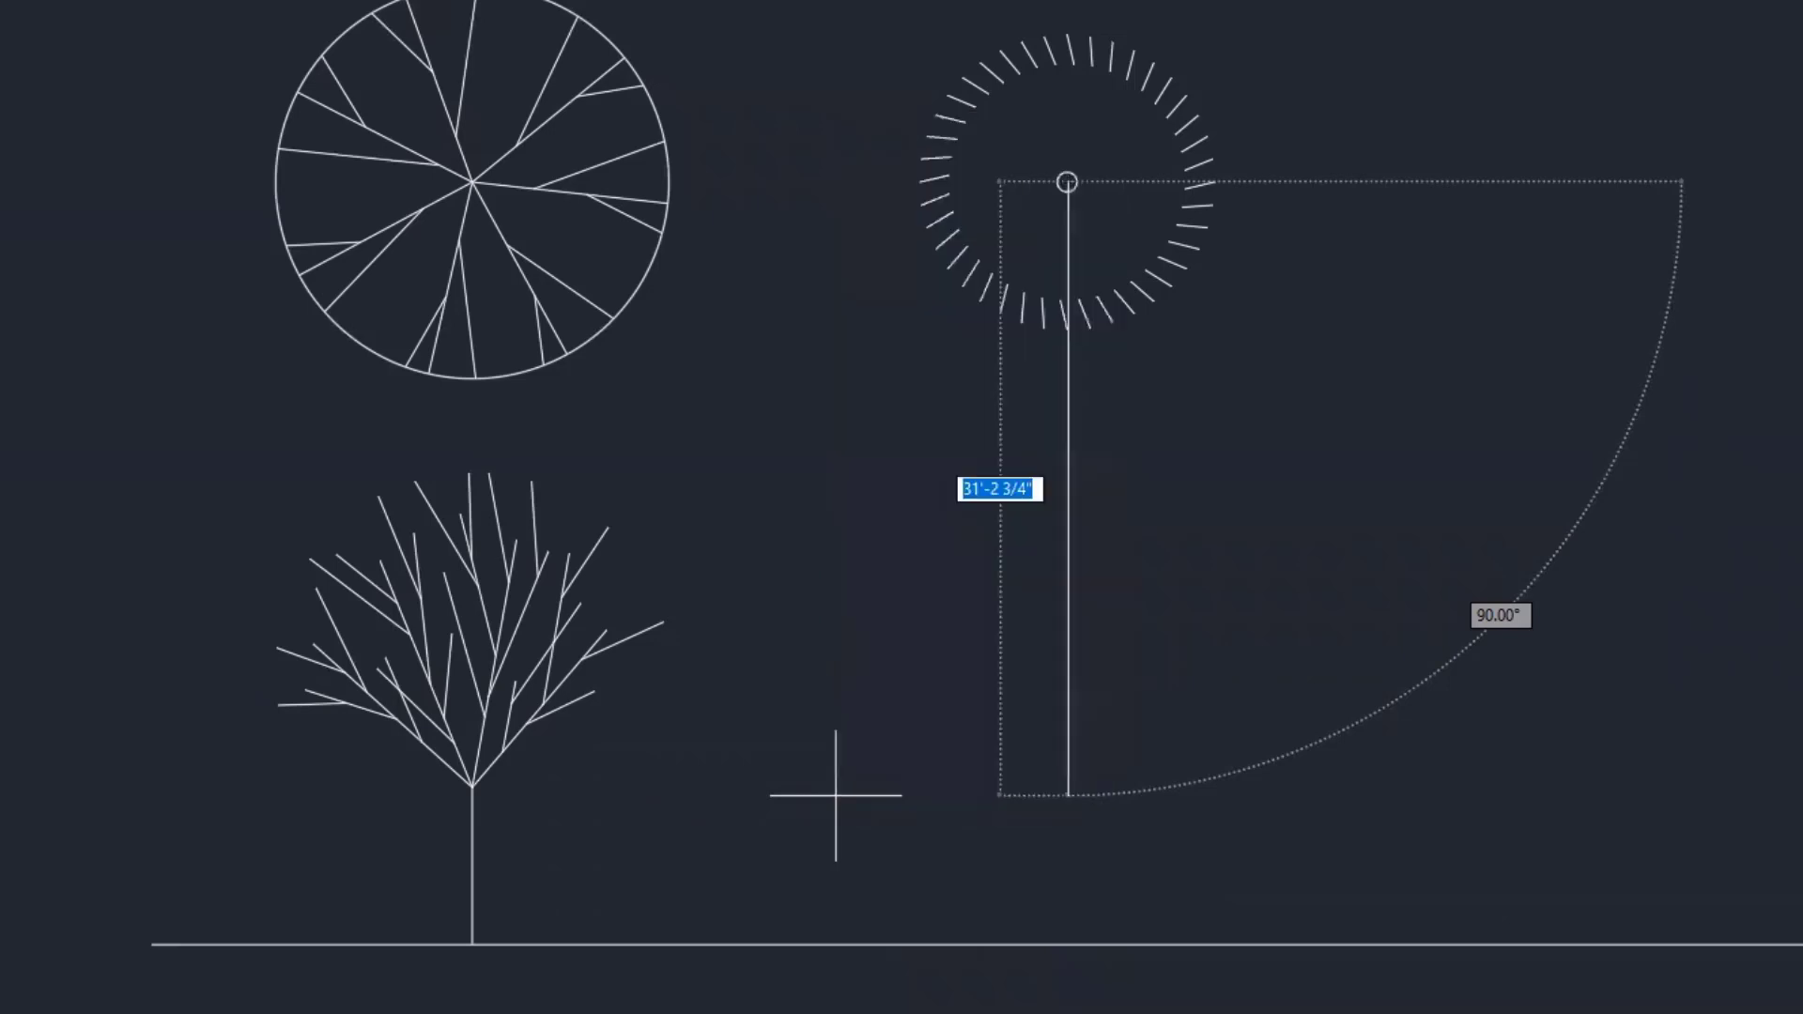
{"action": "left_click", "coordinate": [1014, 942]}
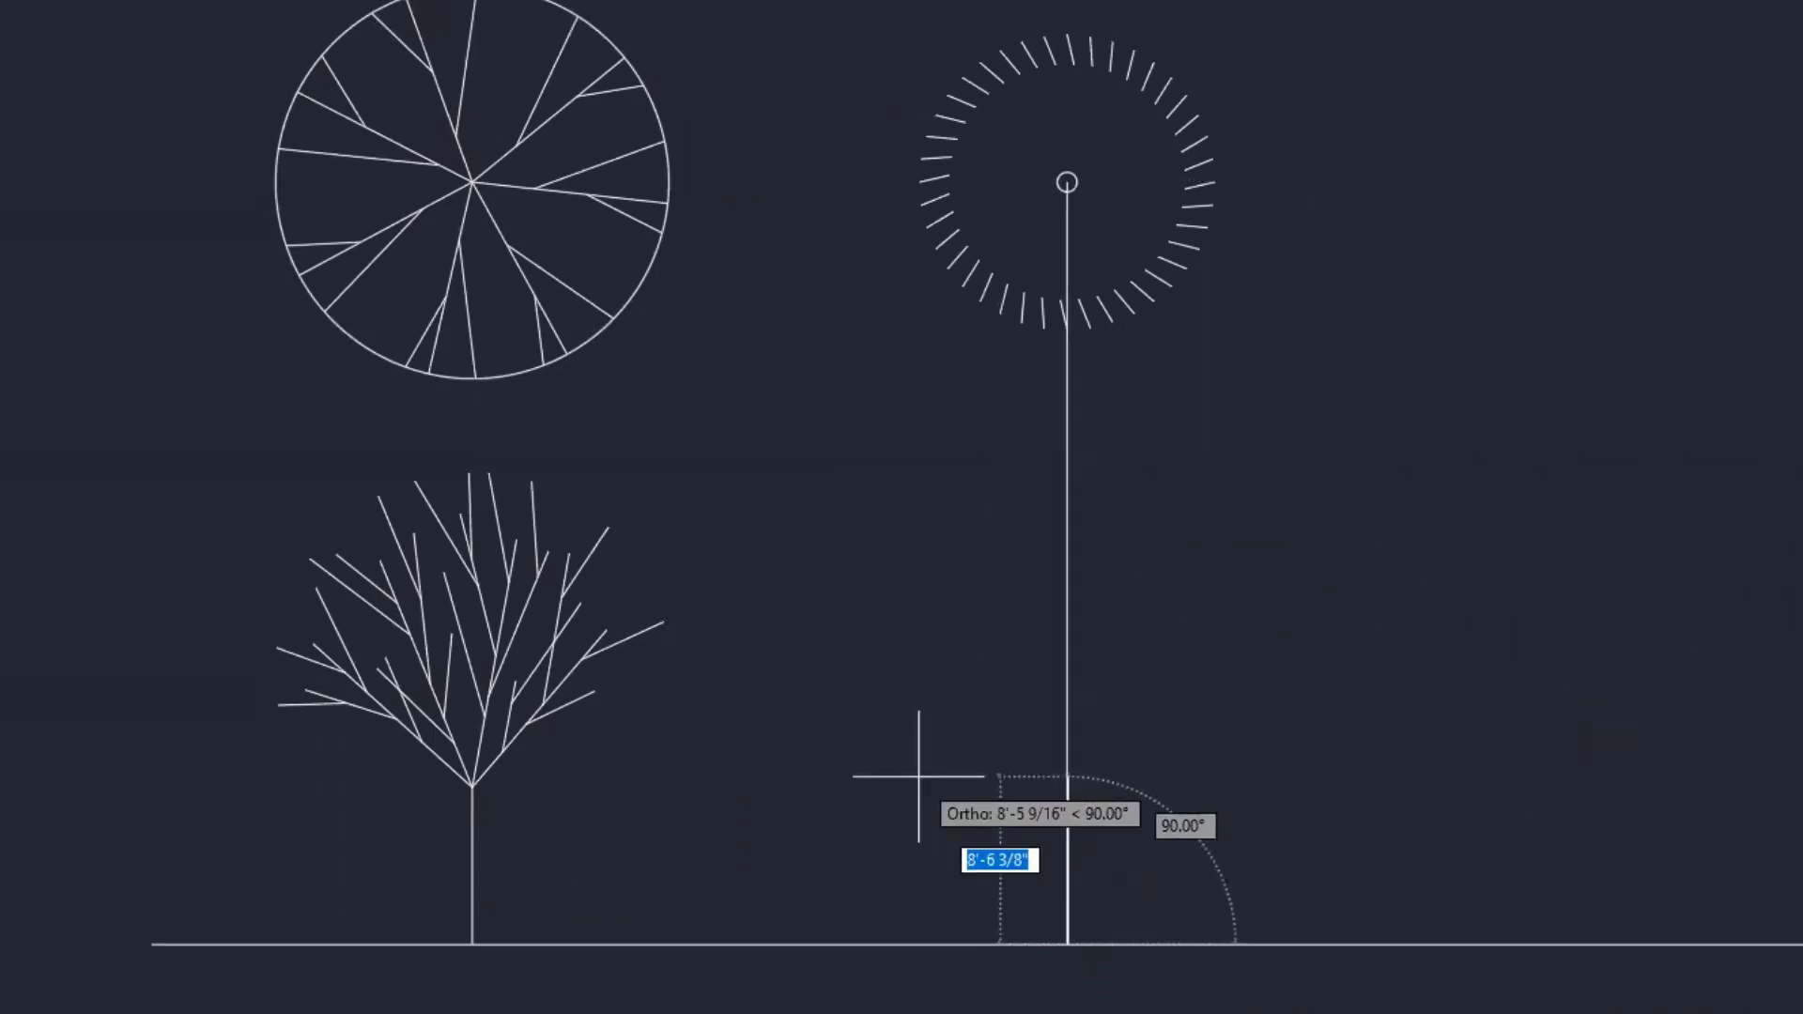
{"action": "key", "text": "Escape"}
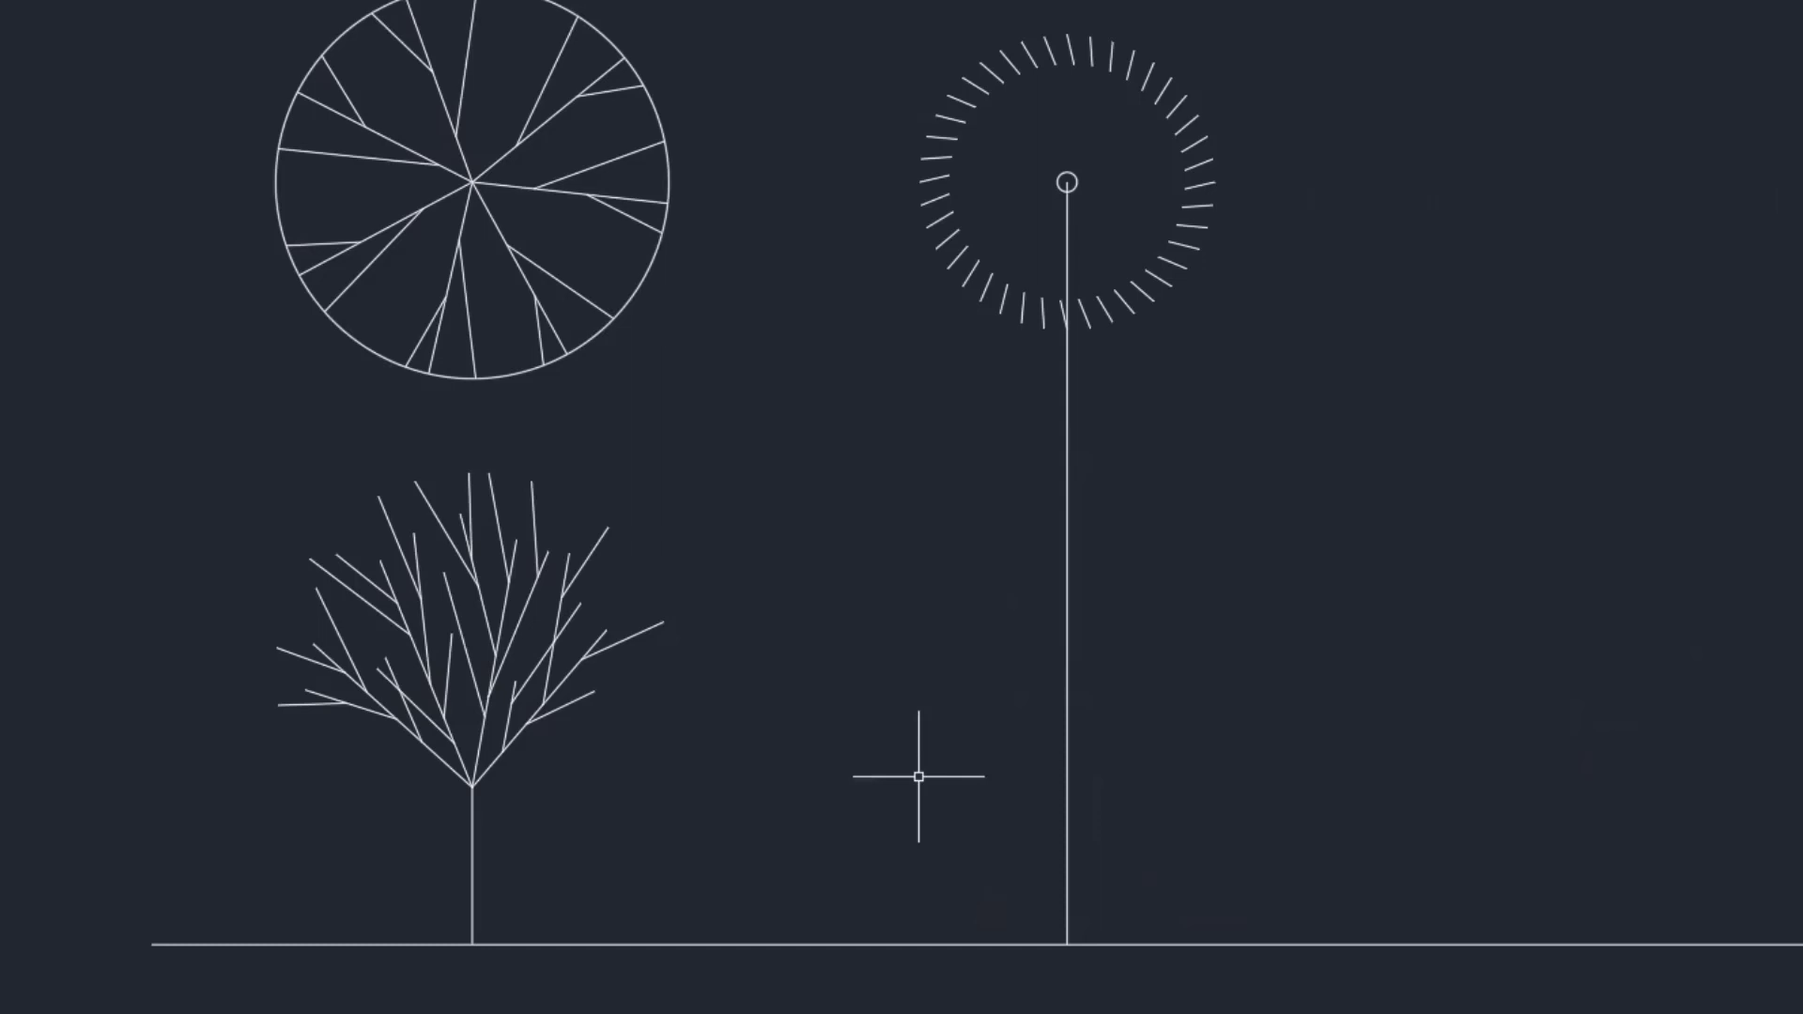
Offset the ground line 30' upward to mark the conical tree's height.
{"action": "type", "text": "O"}
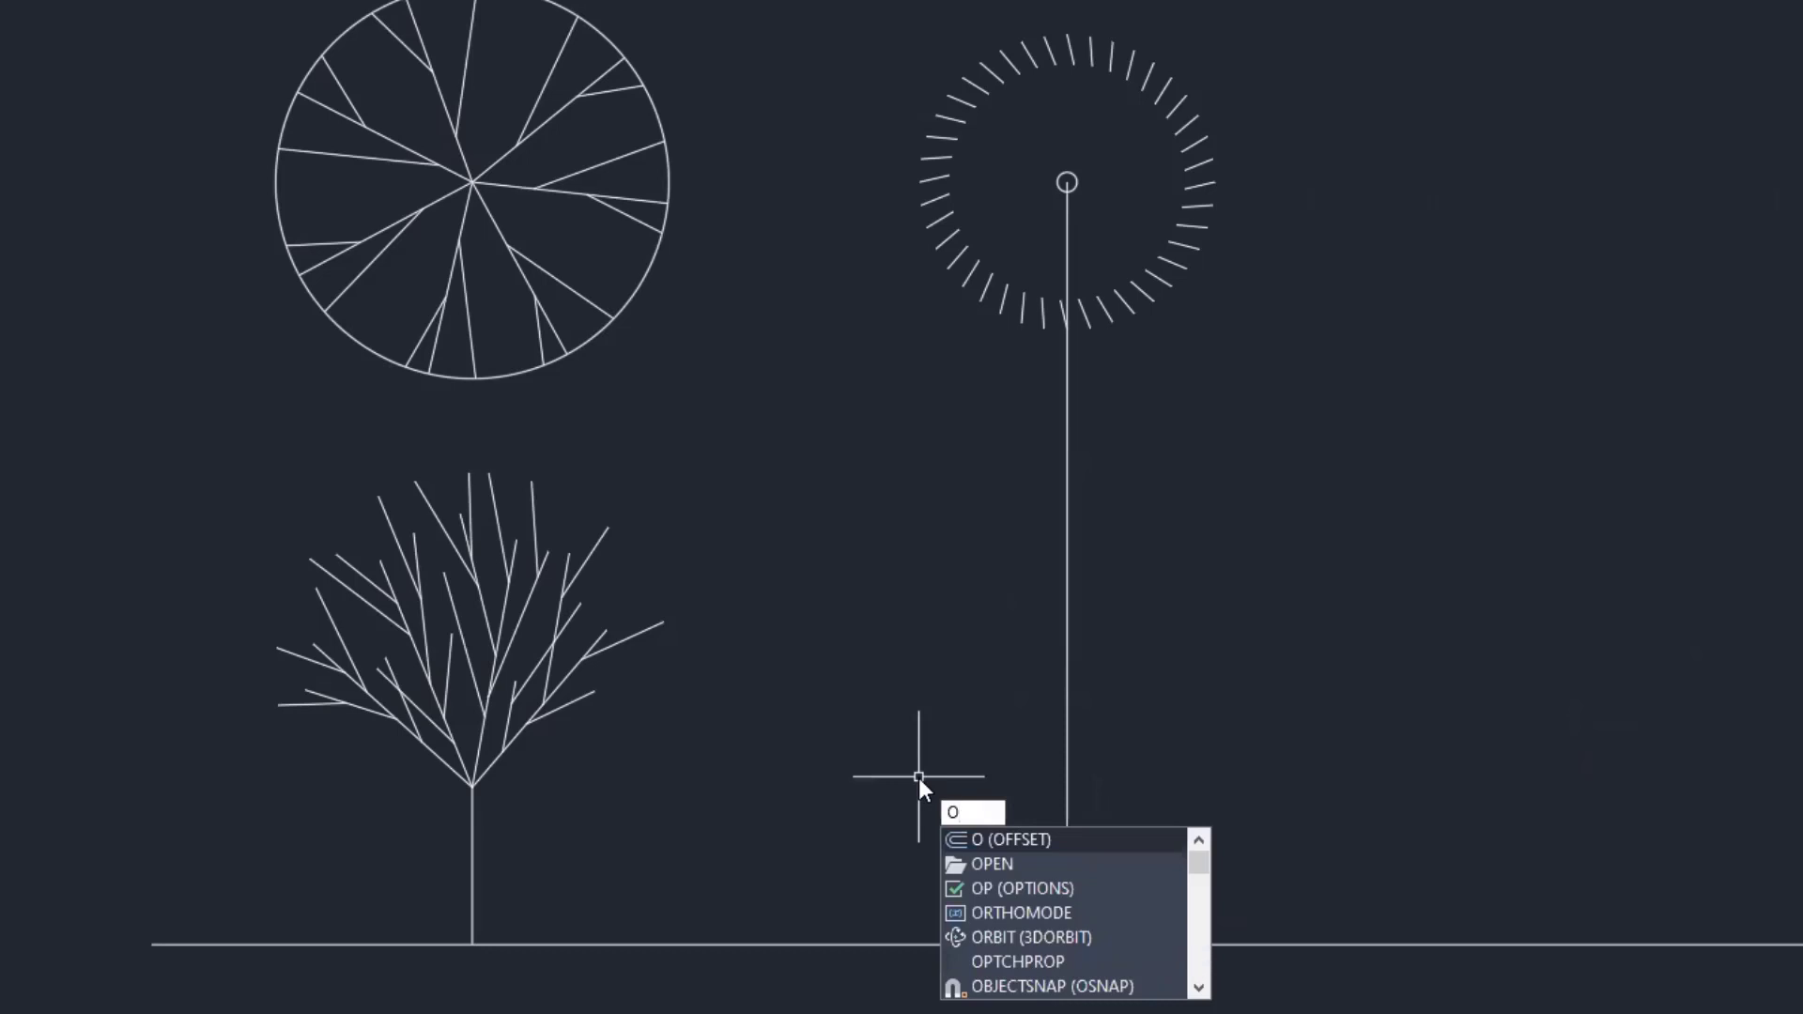
{"action": "key", "text": "Return"}
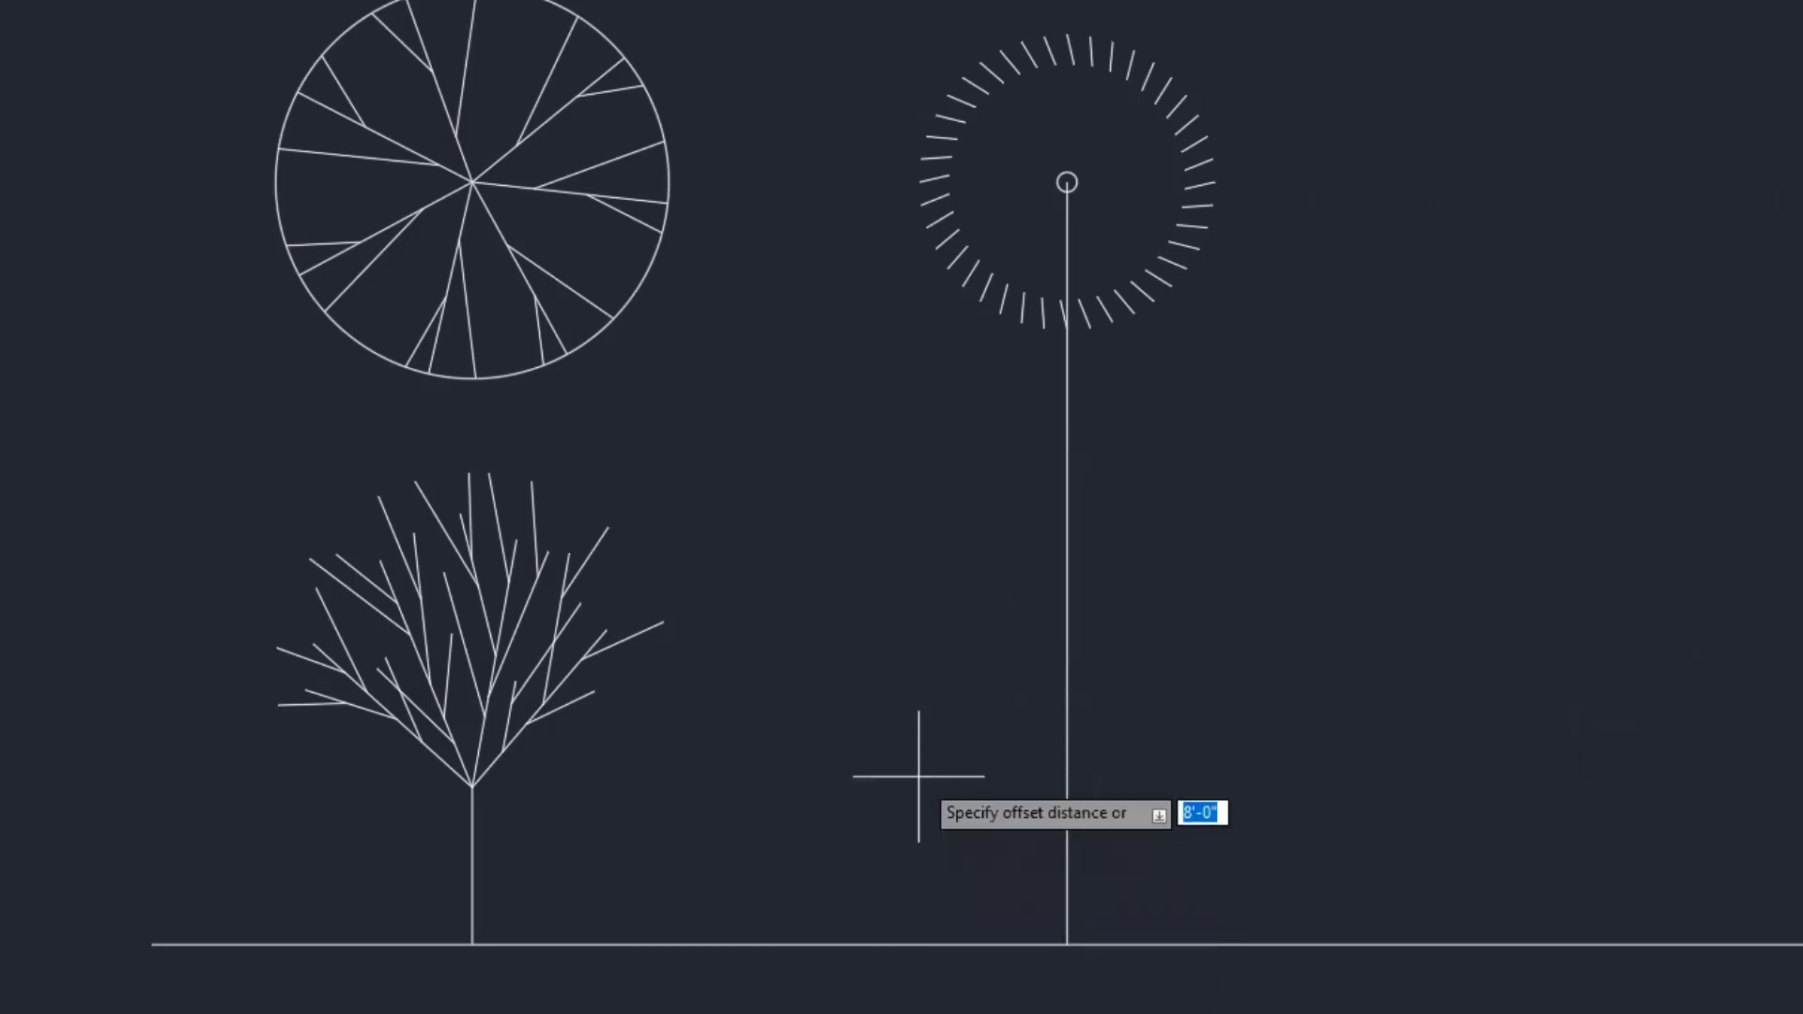
{"action": "type", "text": "30'"}
{"action": "key", "text": "Return"}
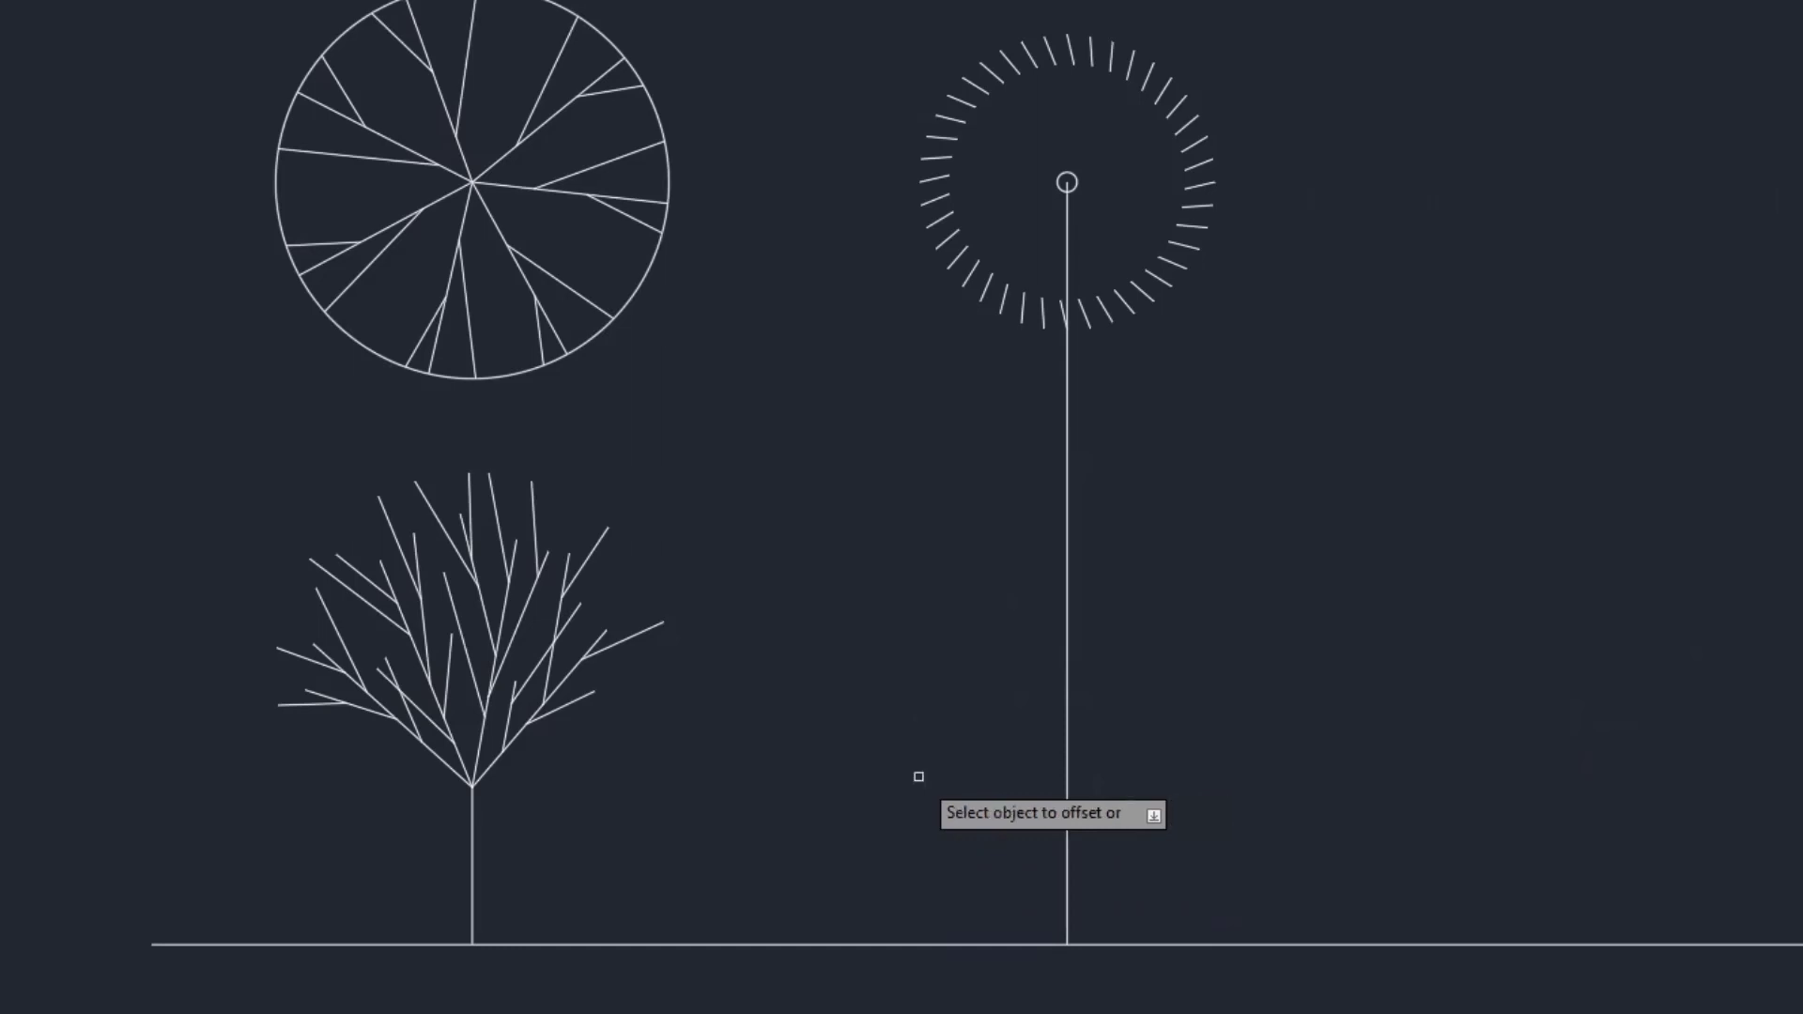
{"action": "left_click", "coordinate": [997, 942]}
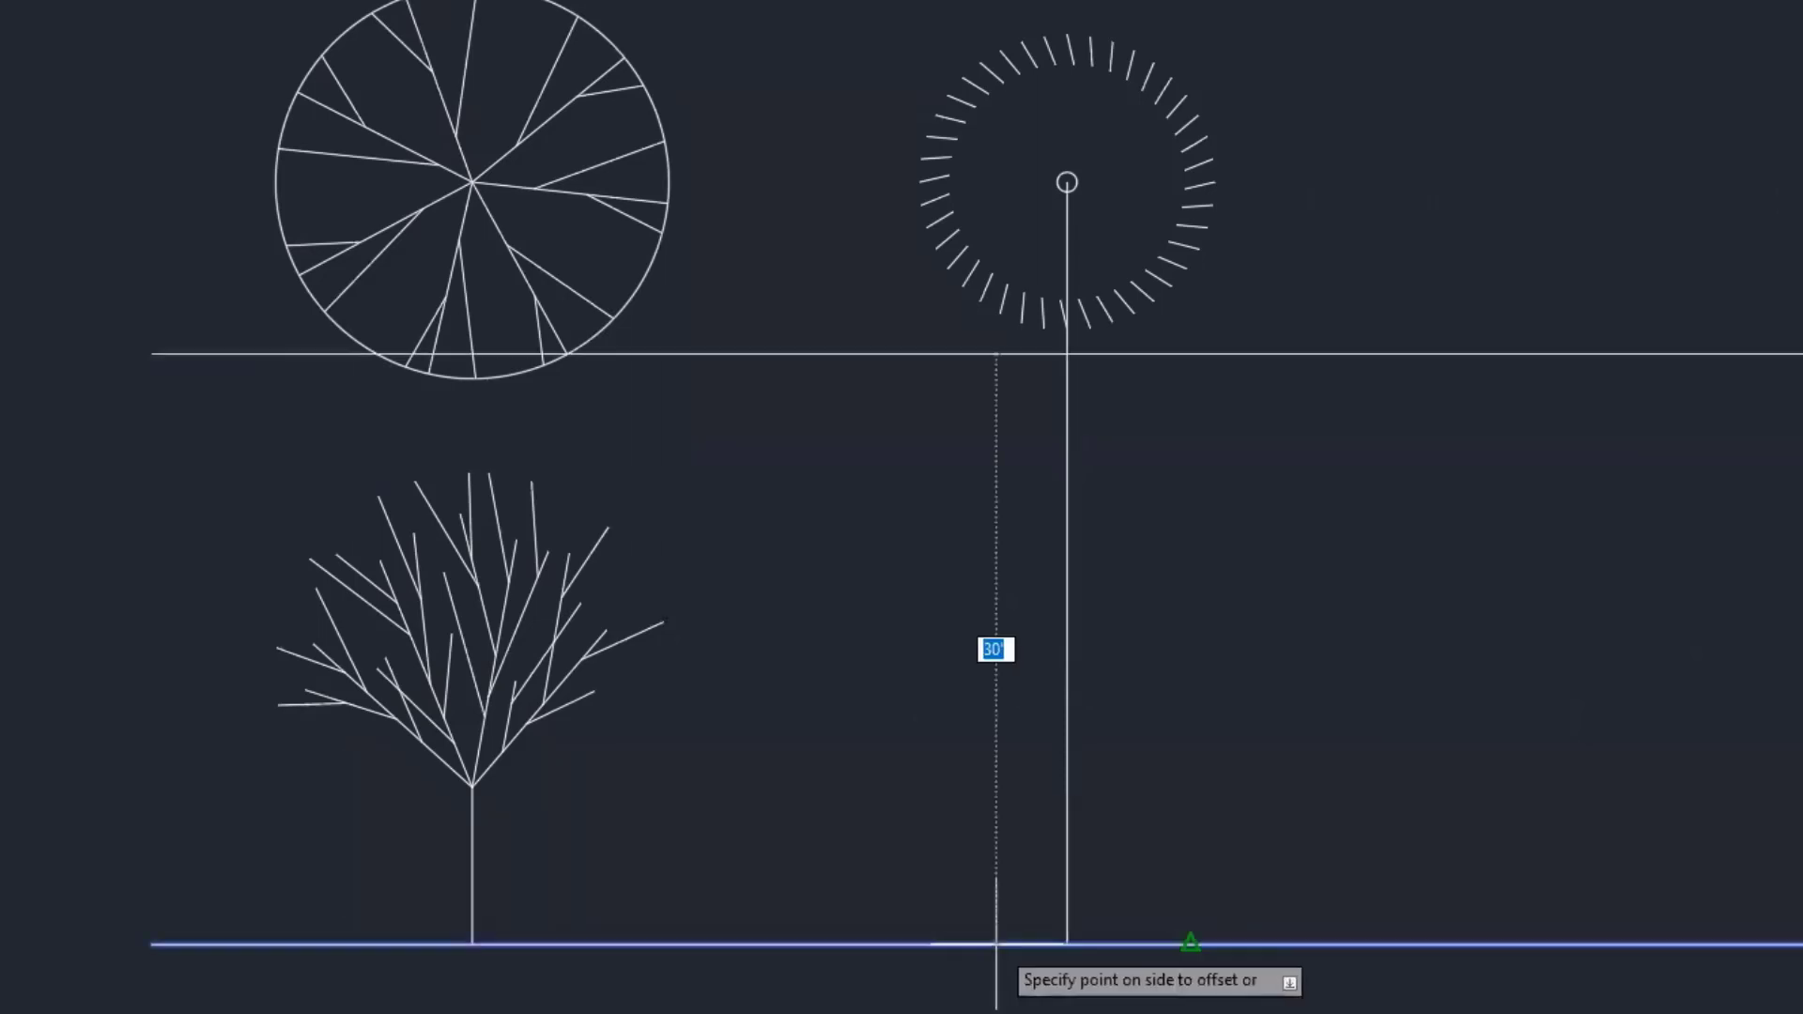
{"action": "left_click", "coordinate": [959, 641]}
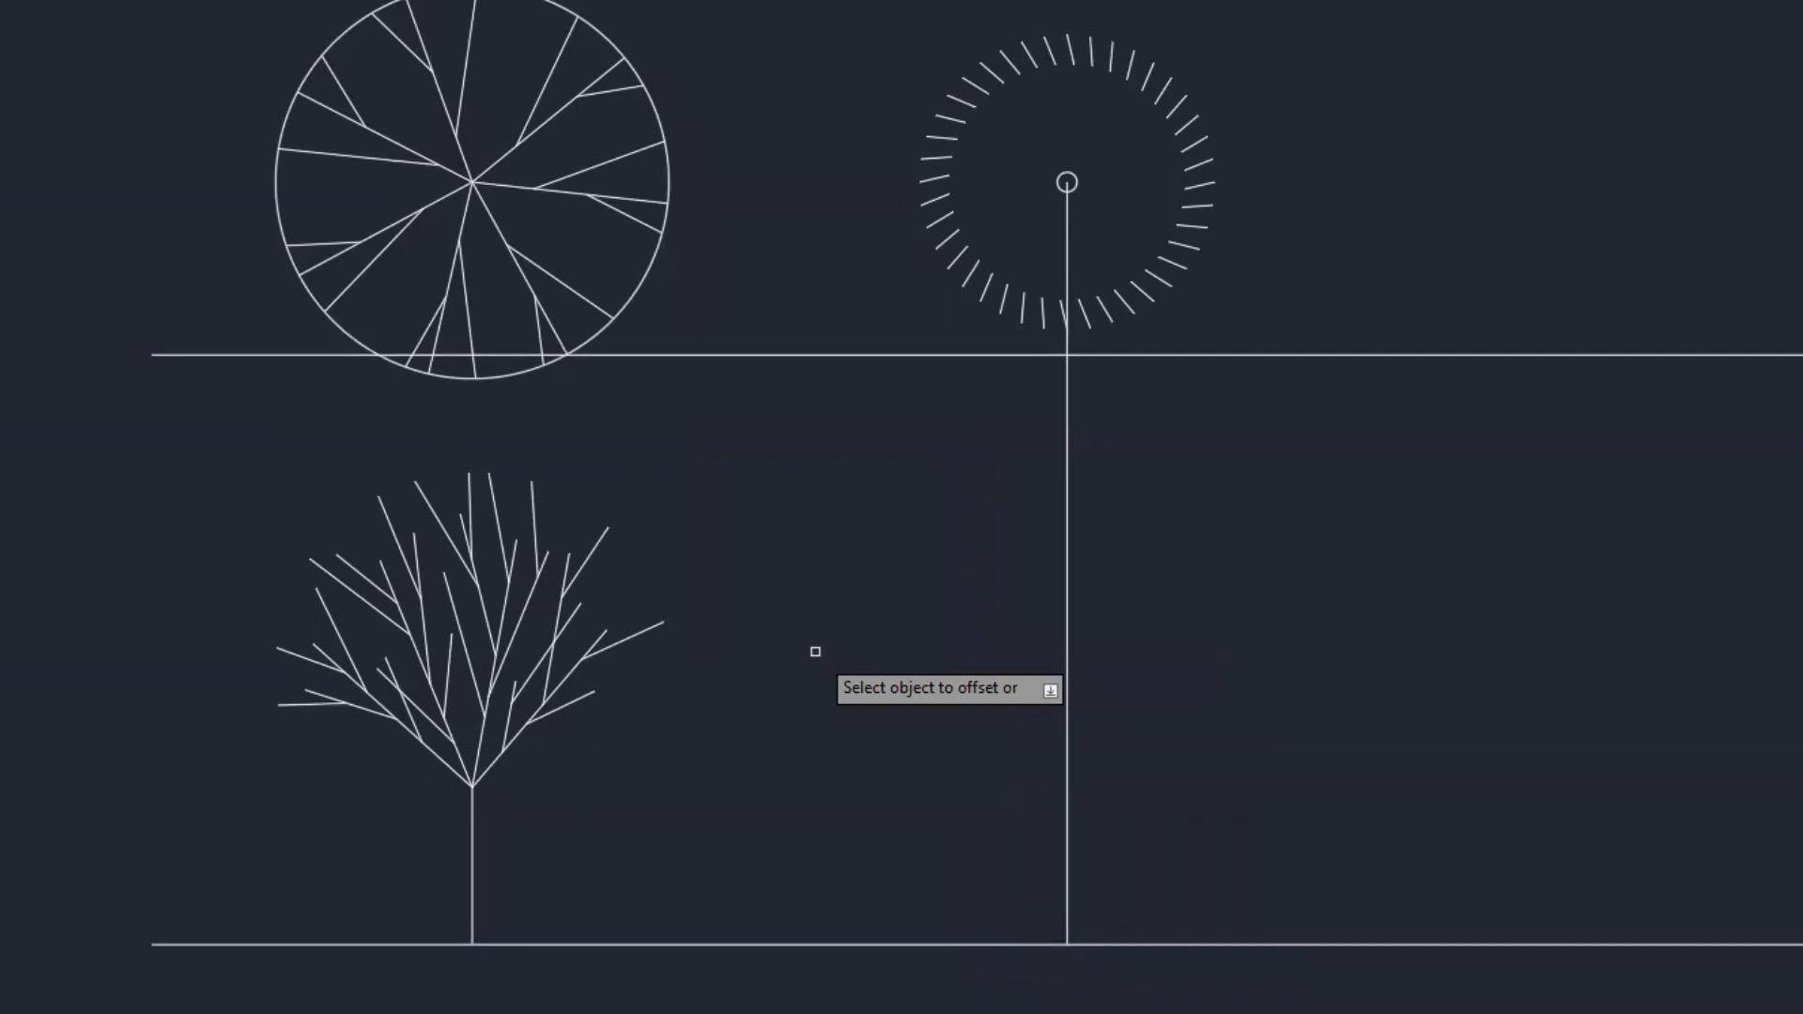
{"action": "key", "text": "Escape"}
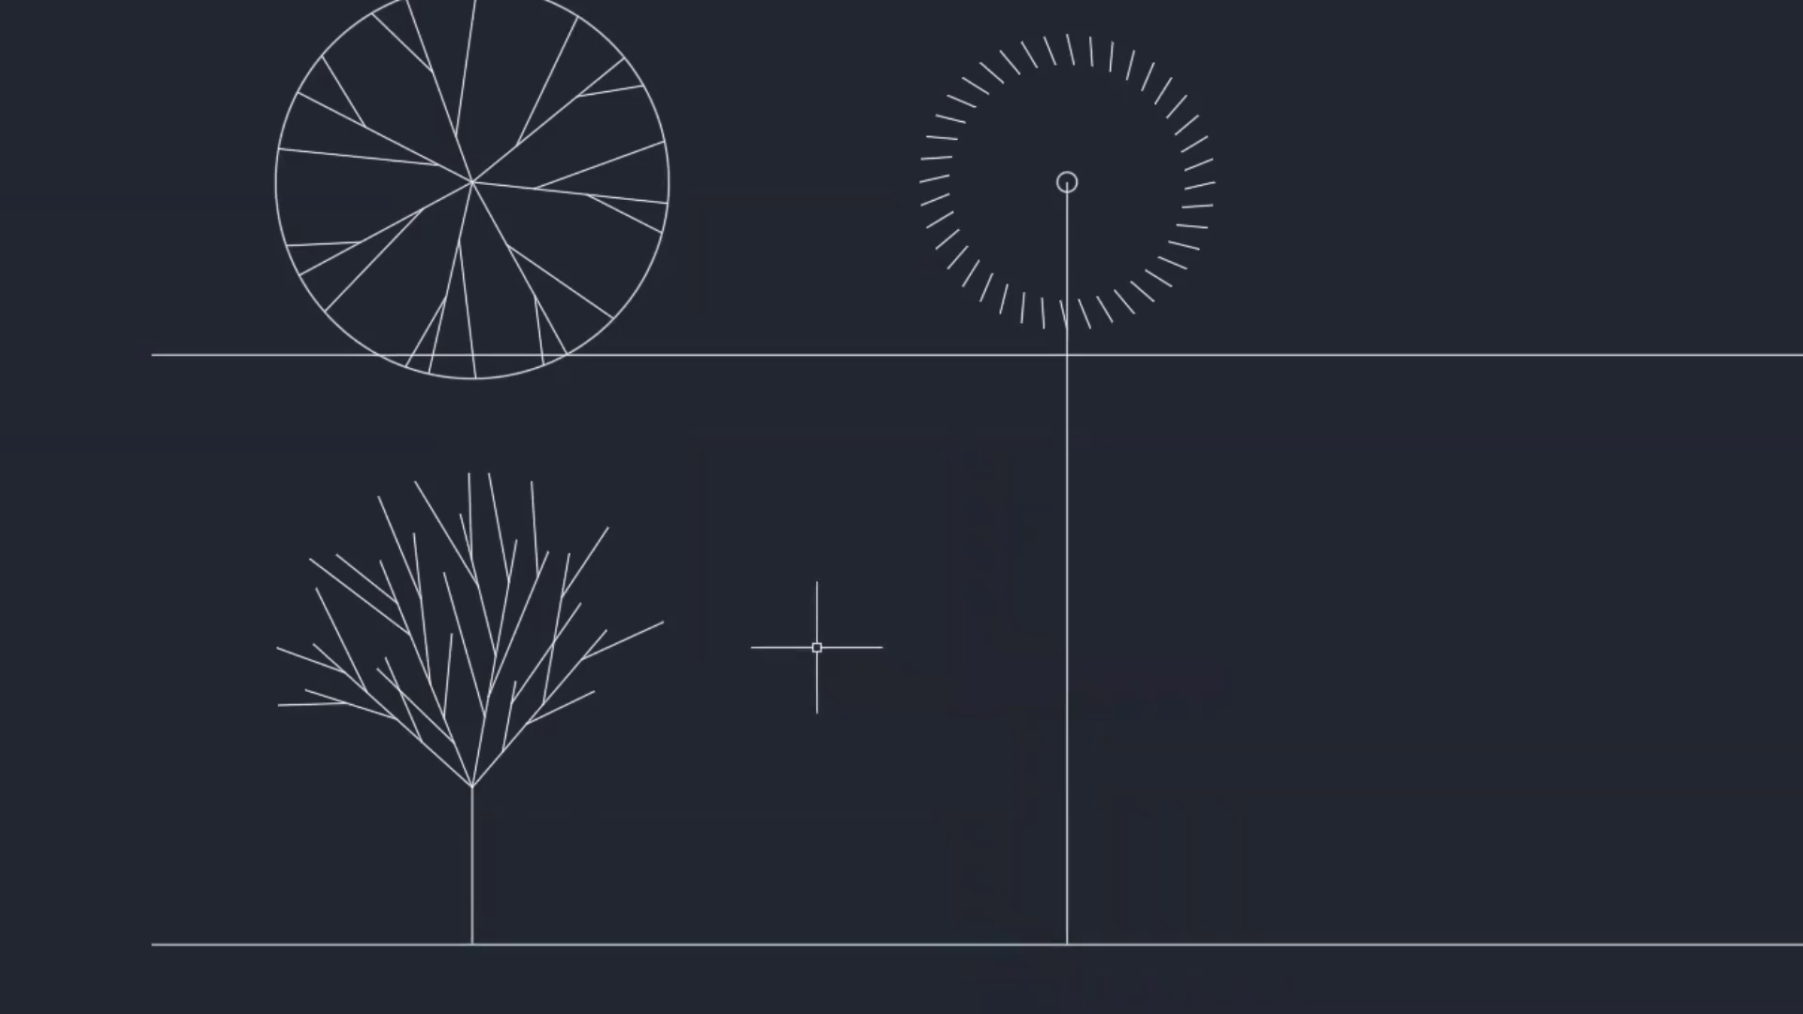
Move the tick-mark tree plan together with its small center circle straight up, slightly away from the elevation area.
{"action": "middle_click_drag", "start_coordinate": [1159, 465], "coordinate": [1146, 861]}
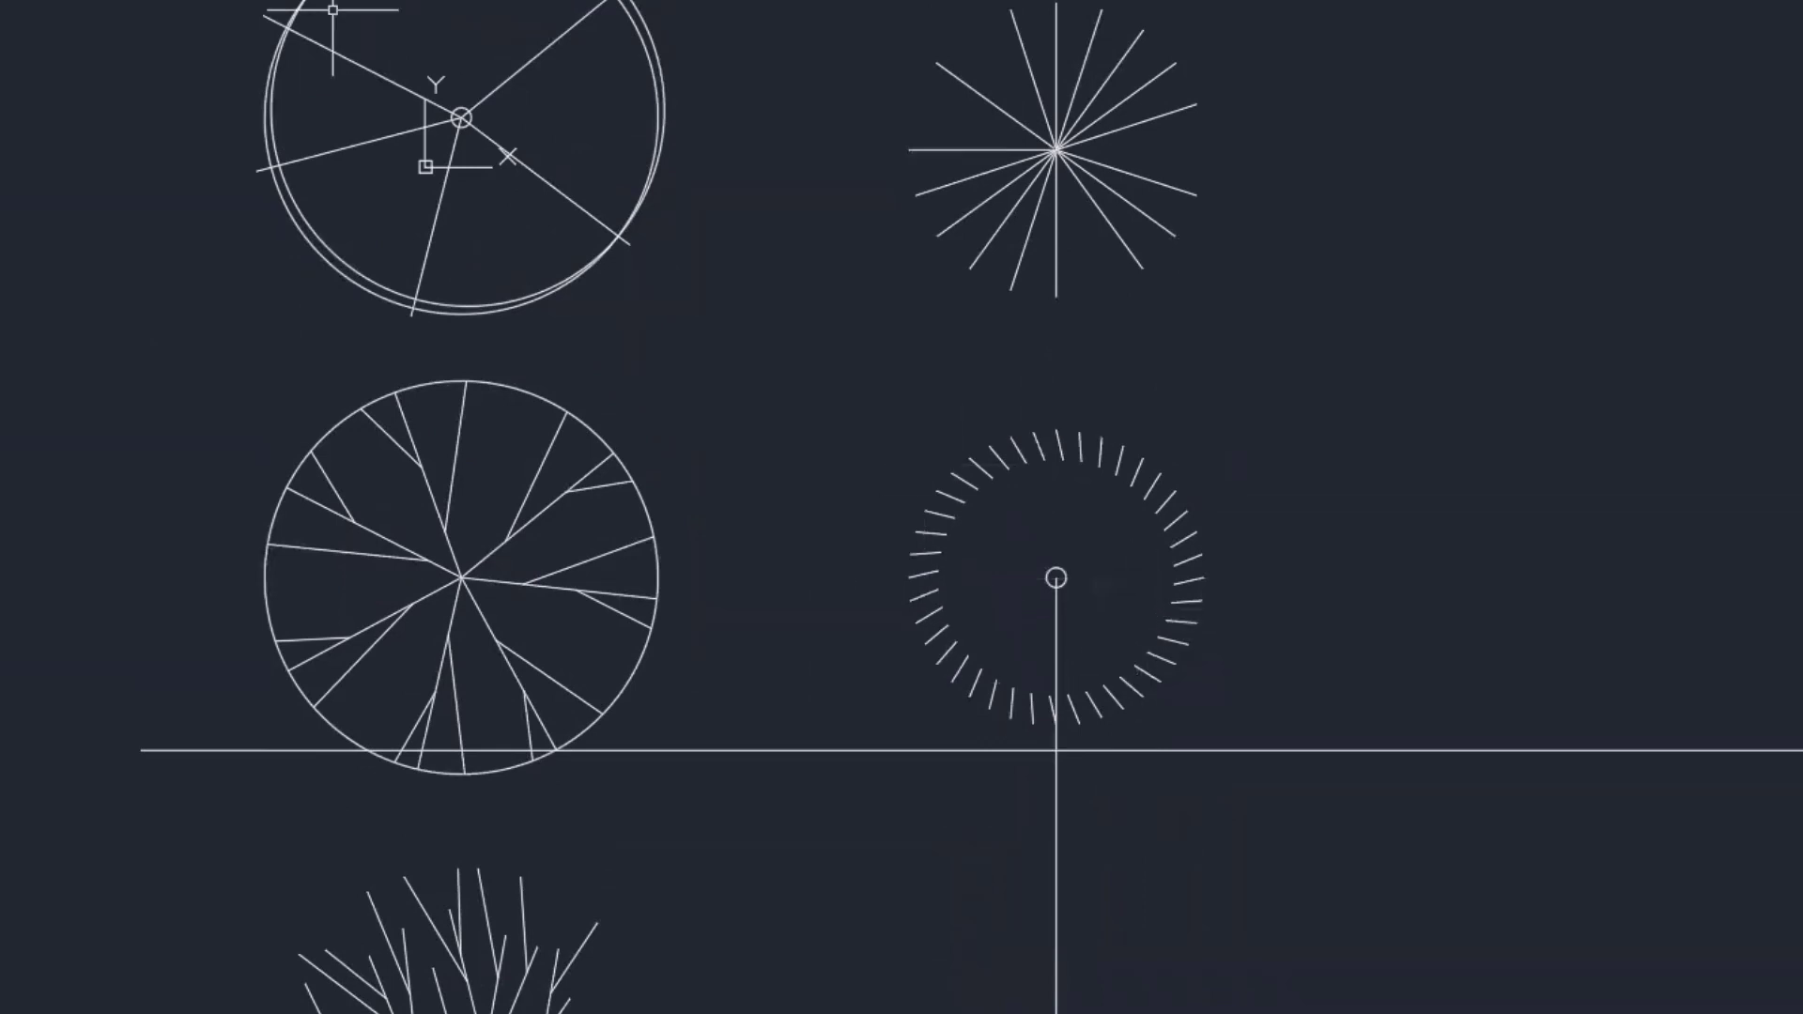
{"action": "left_click", "coordinate": [823, 383]}
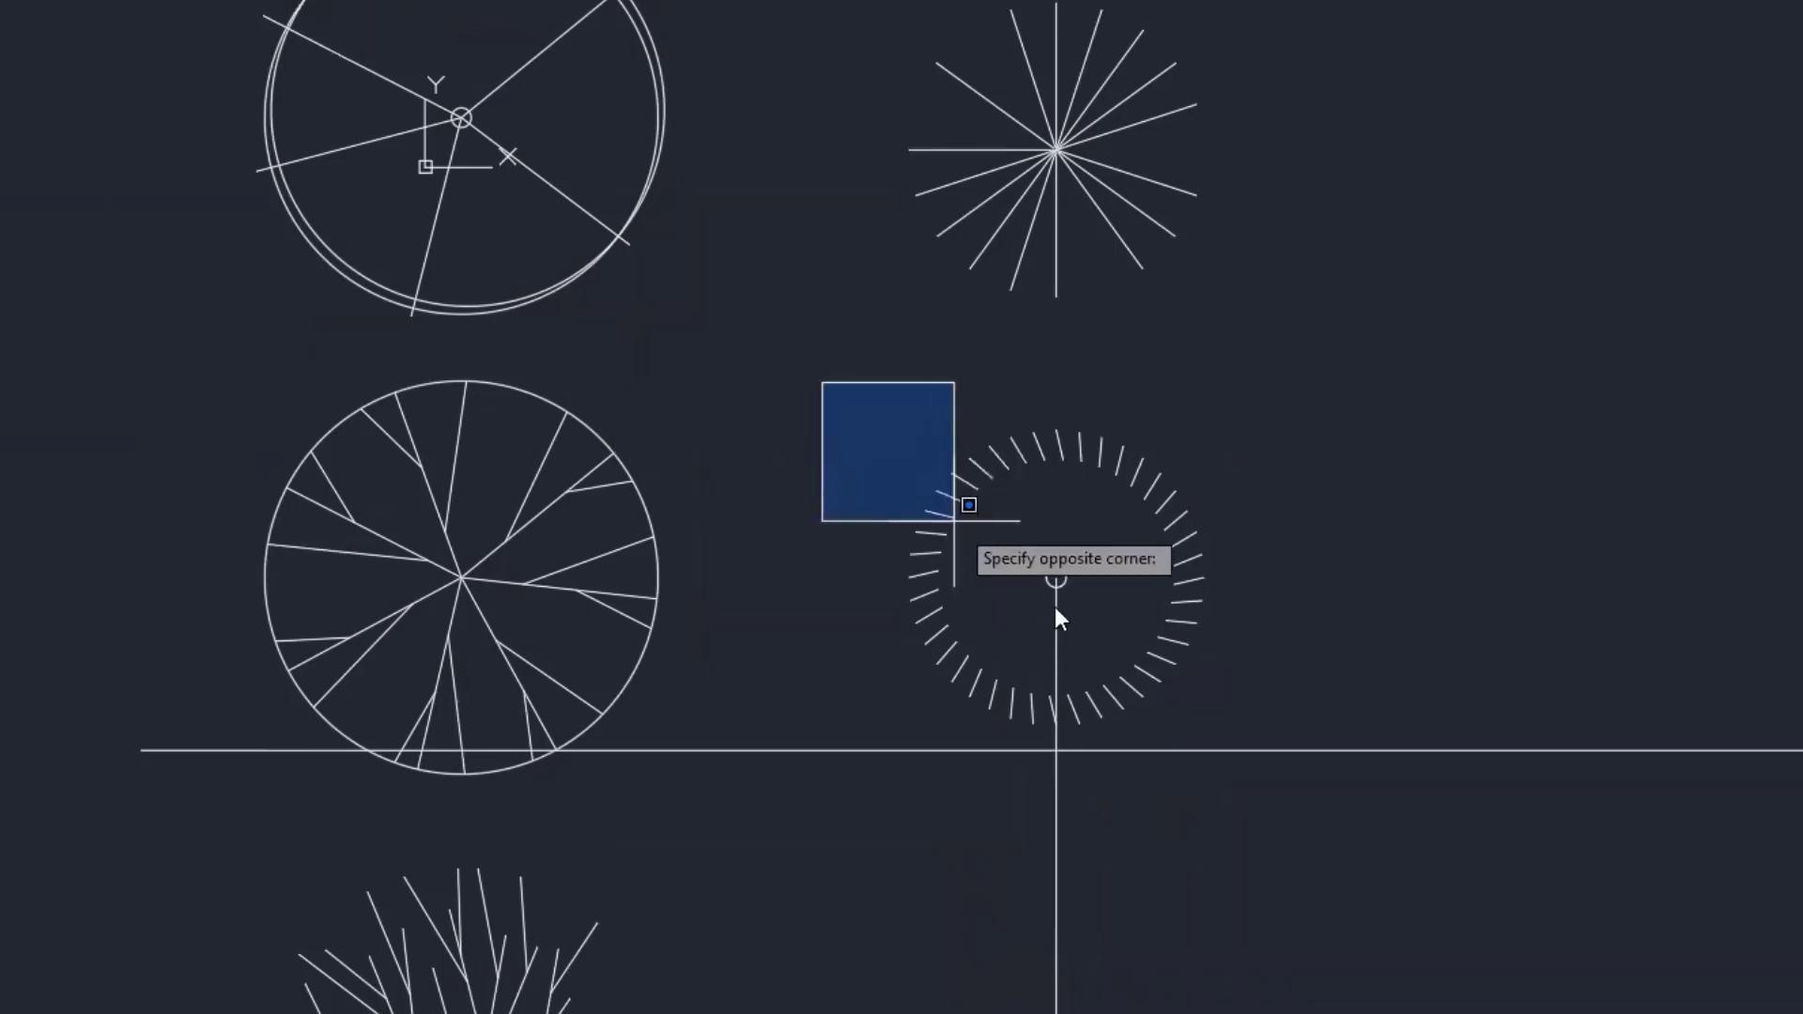
{"action": "left_click", "coordinate": [1341, 744]}
{"action": "key", "text": "Return"}
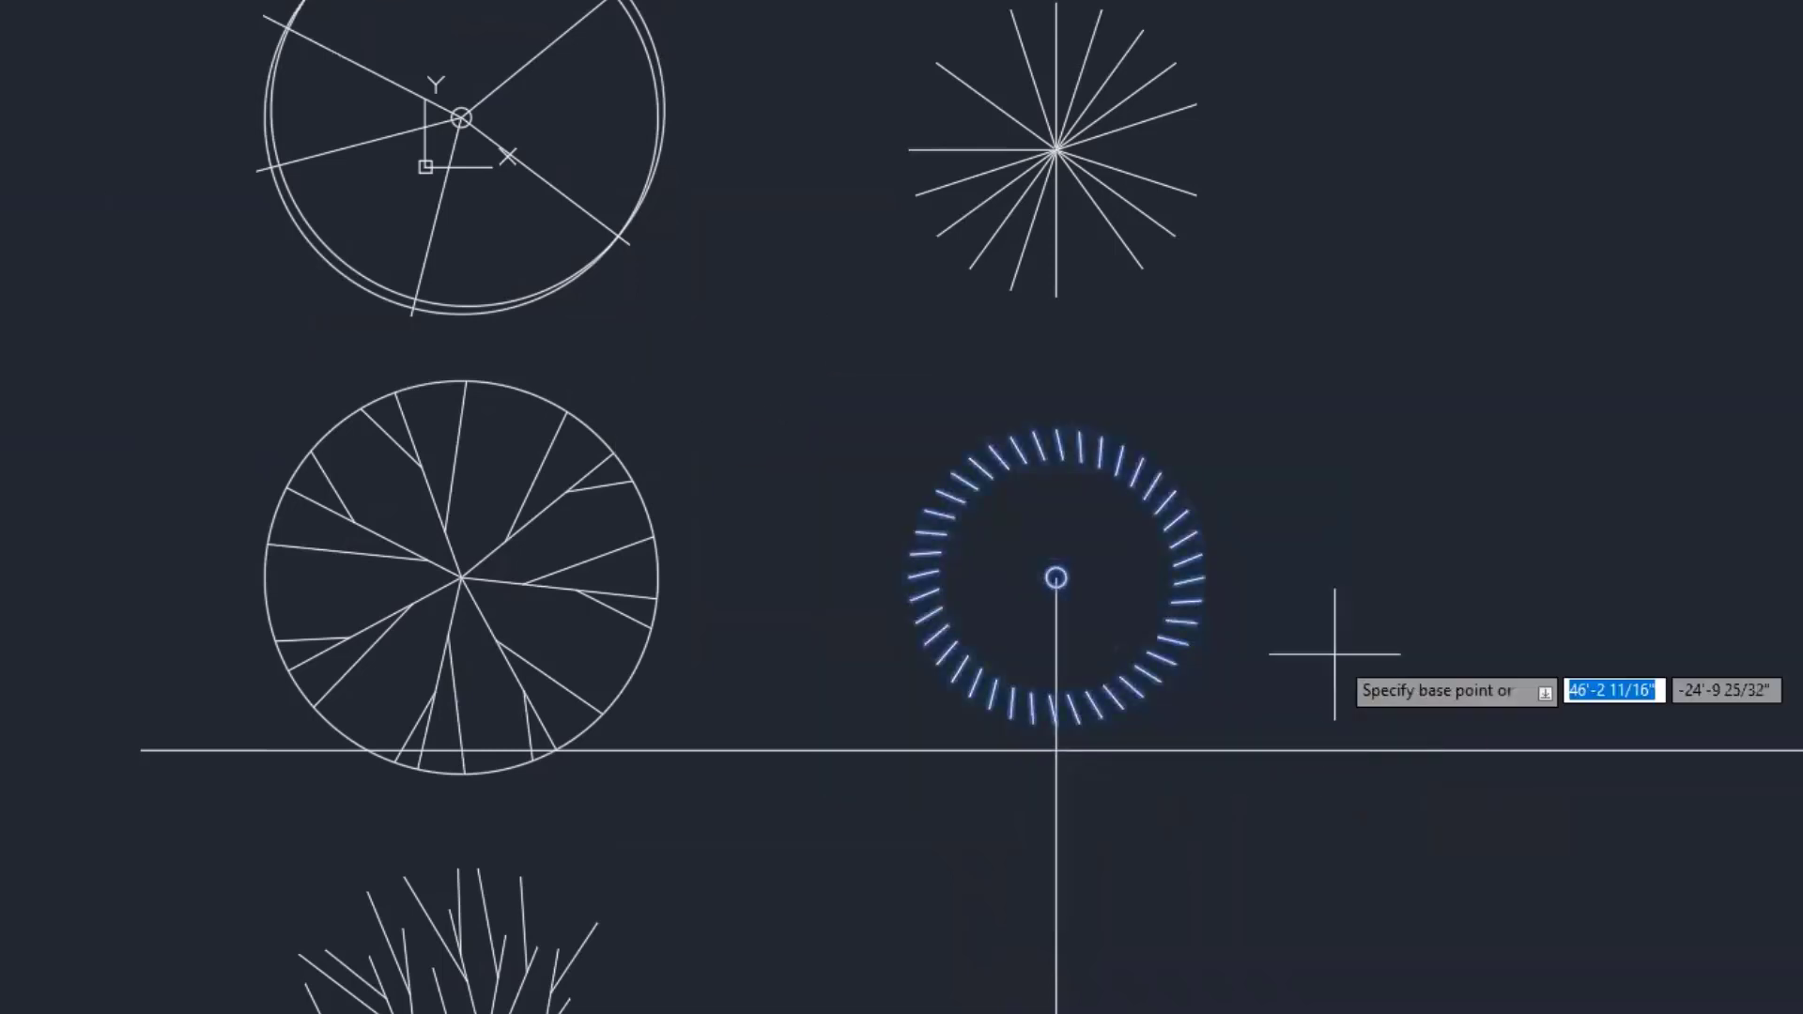
{"action": "left_click", "coordinate": [1335, 655]}
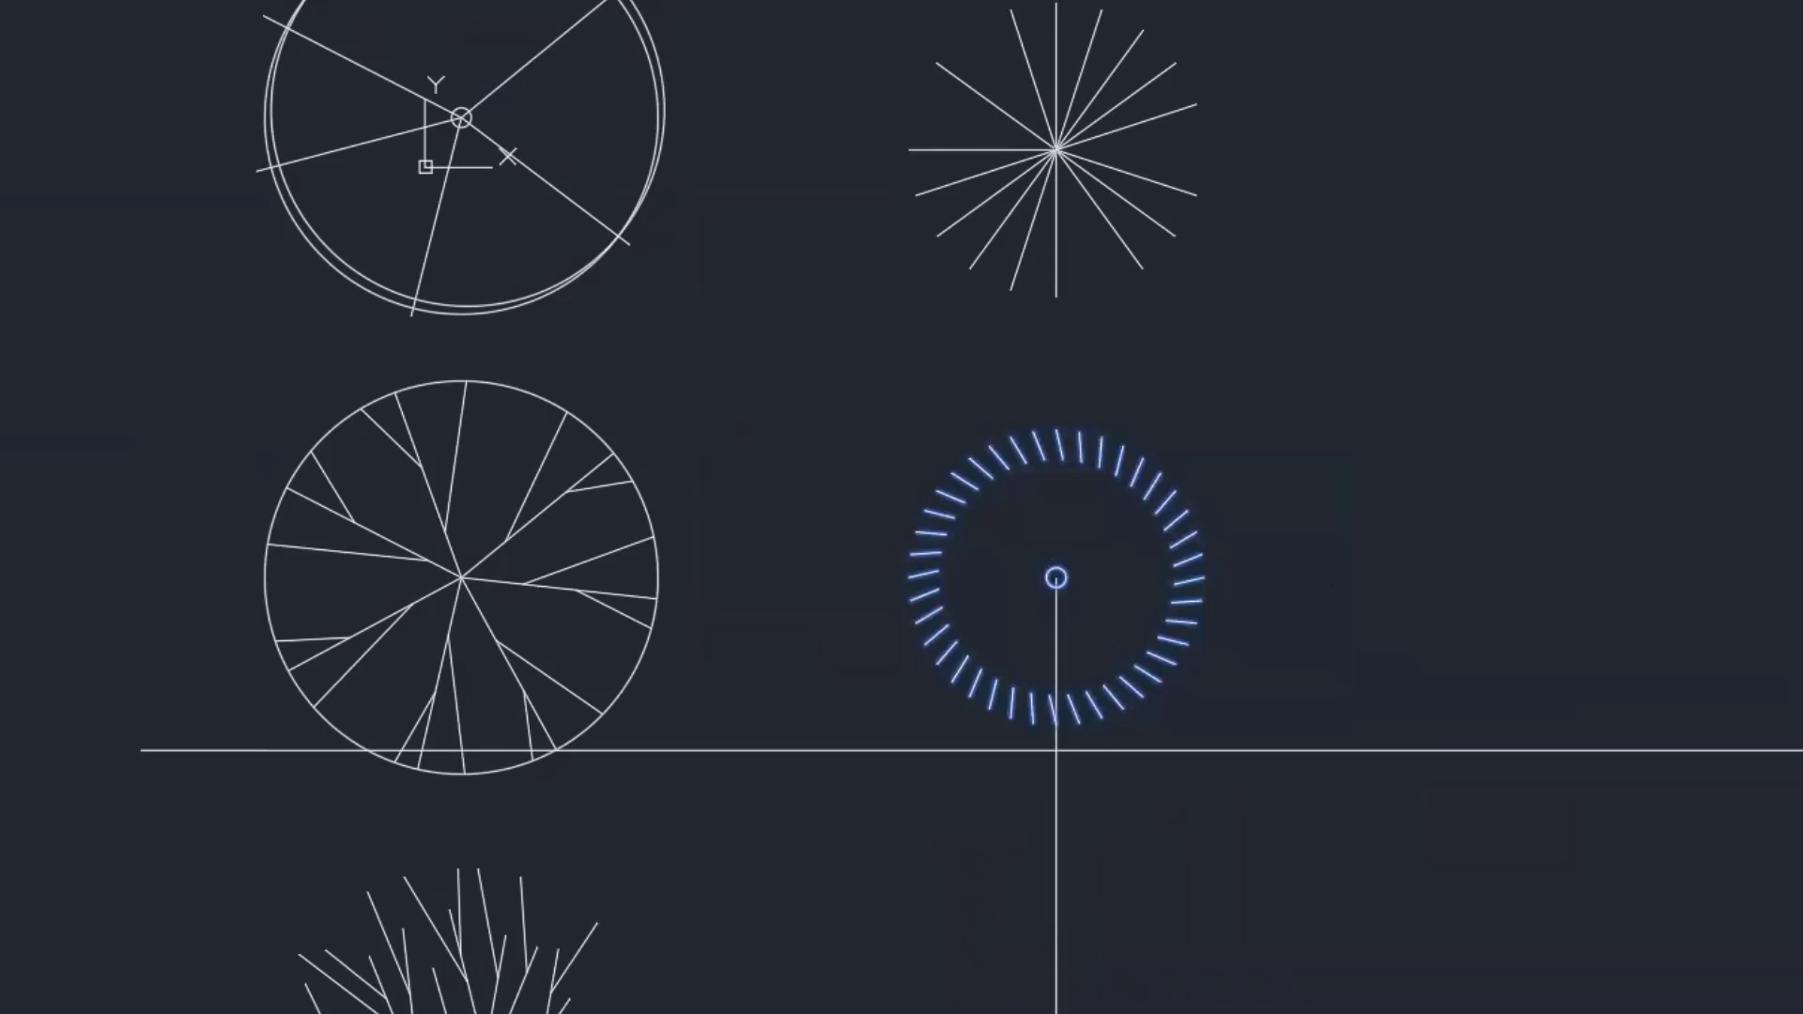
{"action": "left_click", "coordinate": [1346, 594]}
{"action": "middle_click_drag", "start_coordinate": [1340, 616], "coordinate": [1334, 99]}
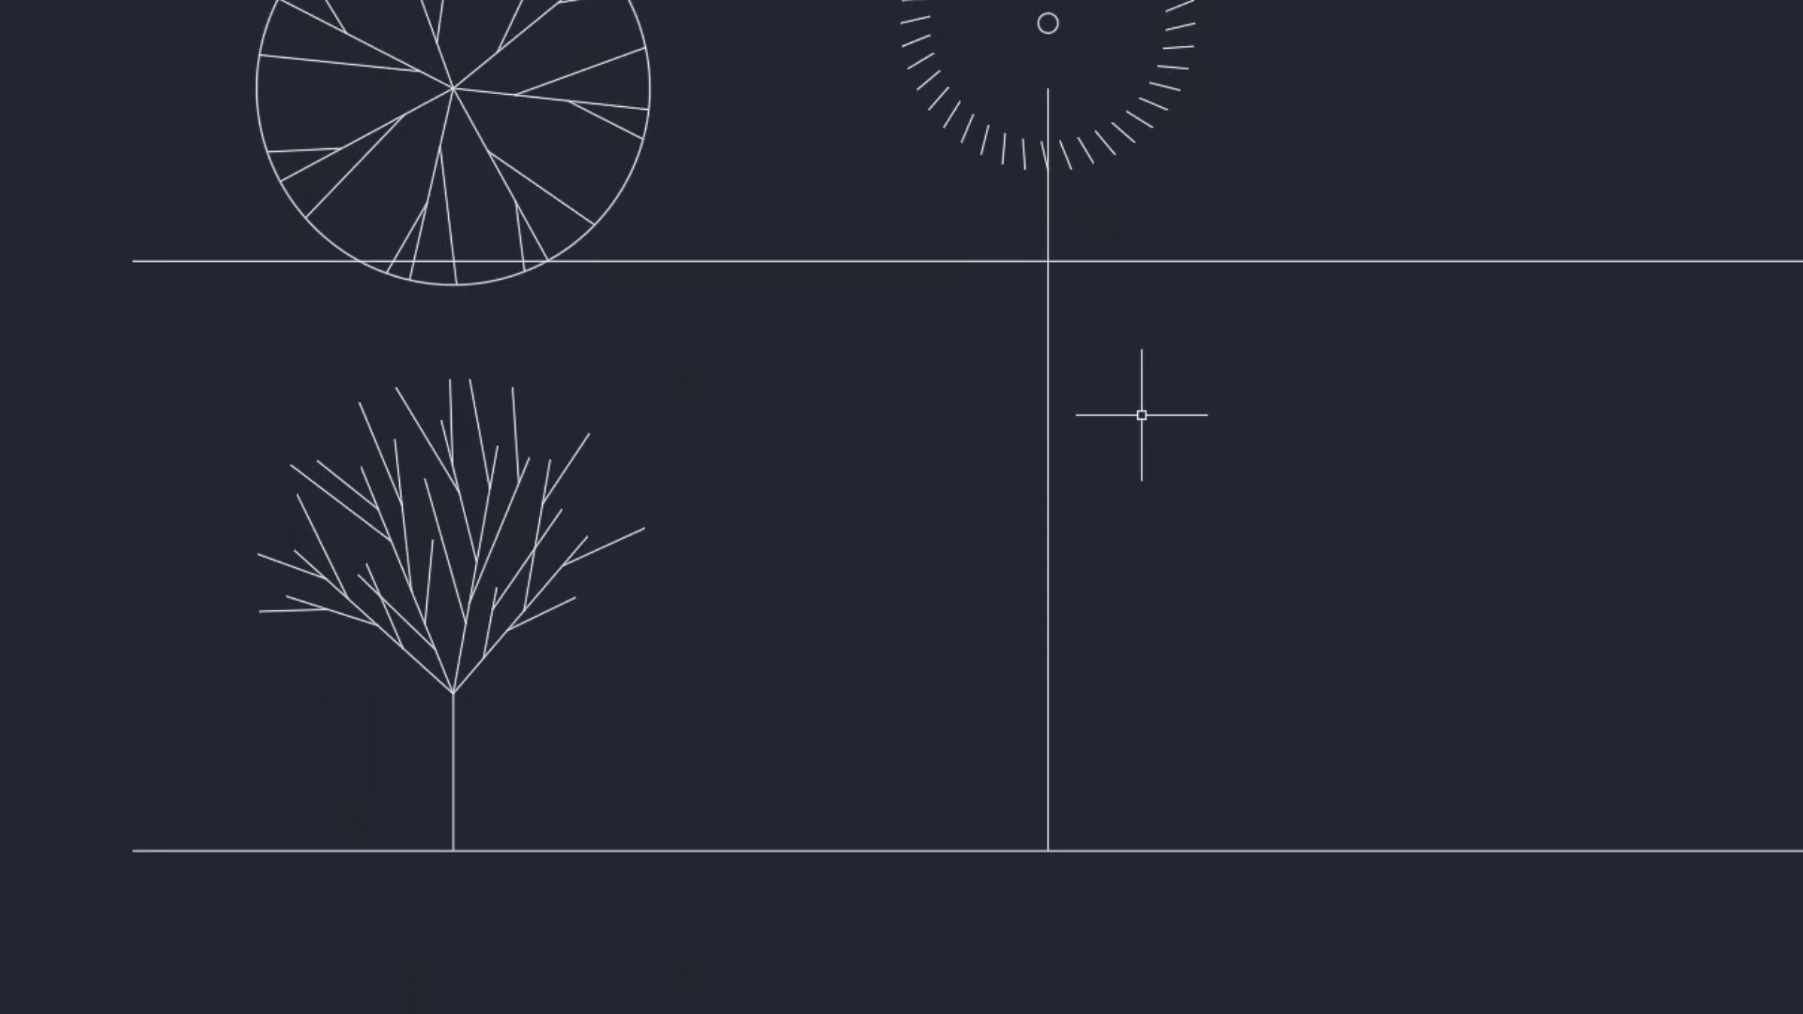
Offset the conical tree's vertical centerline 7.5' to both sides.
{"action": "type", "text": "o"}
{"action": "key", "text": "Return"}
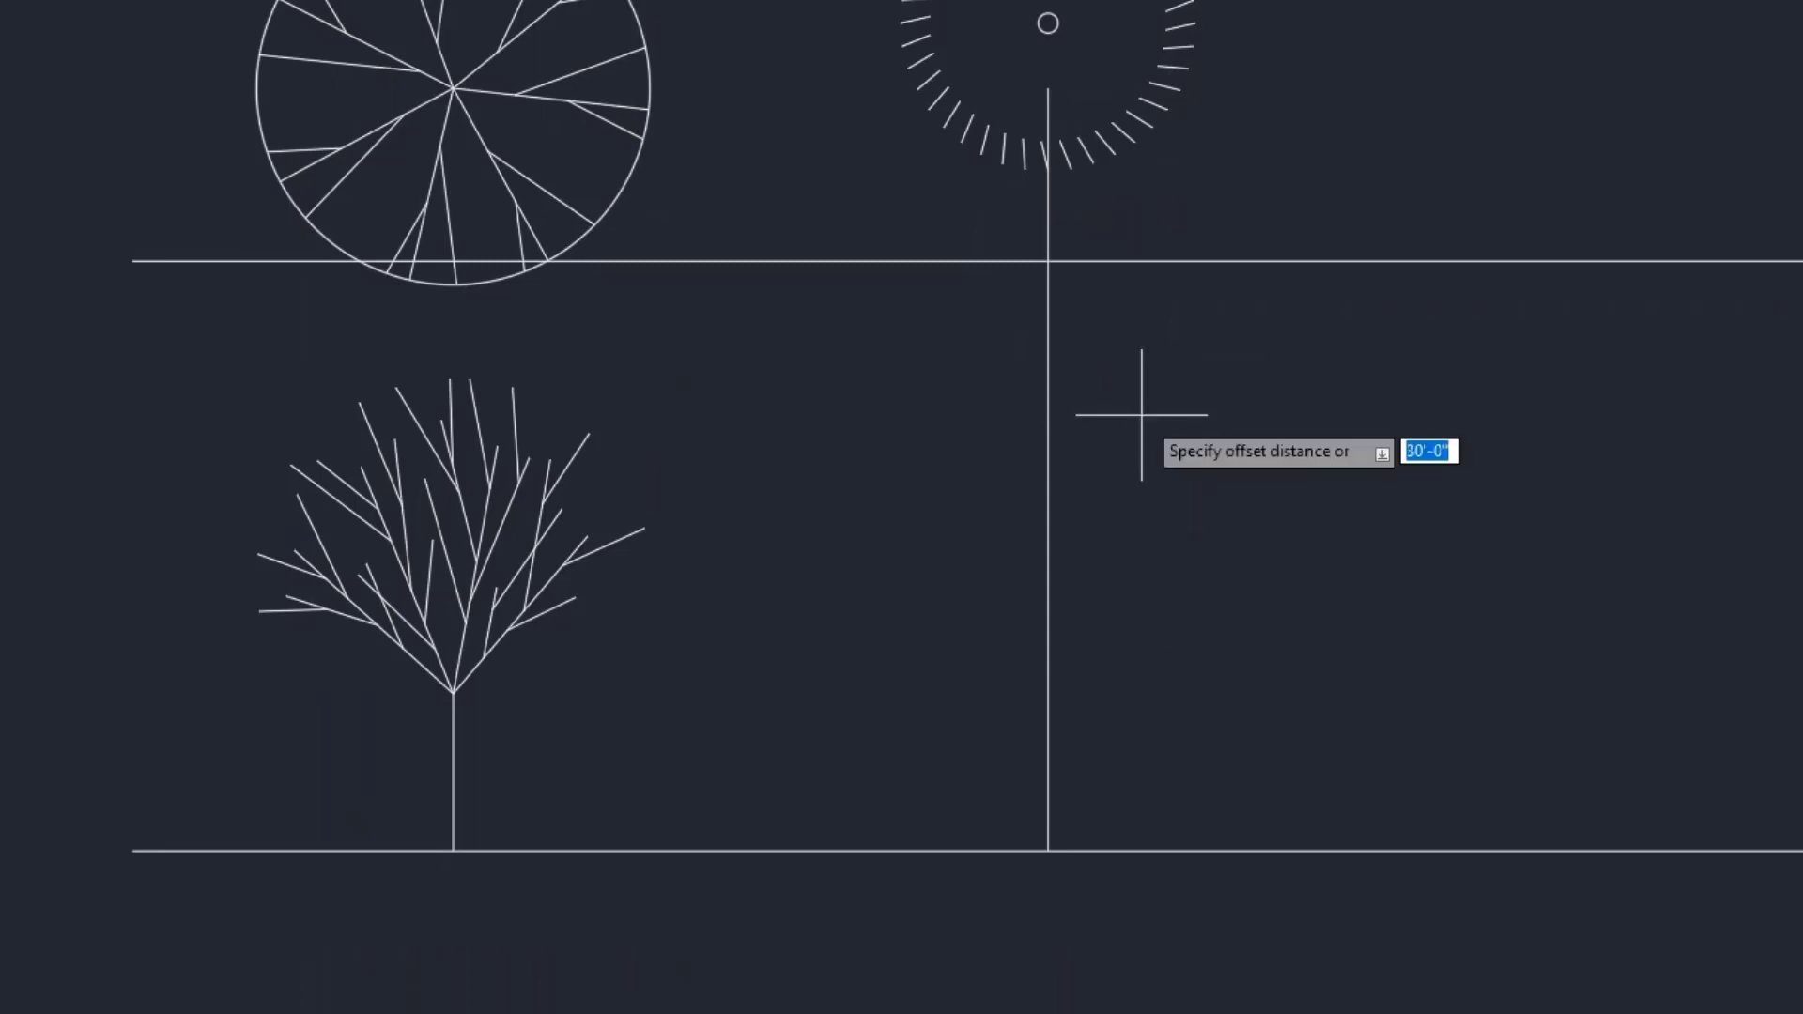
{"action": "type", "text": "7.5'"}
{"action": "key", "text": "Return"}
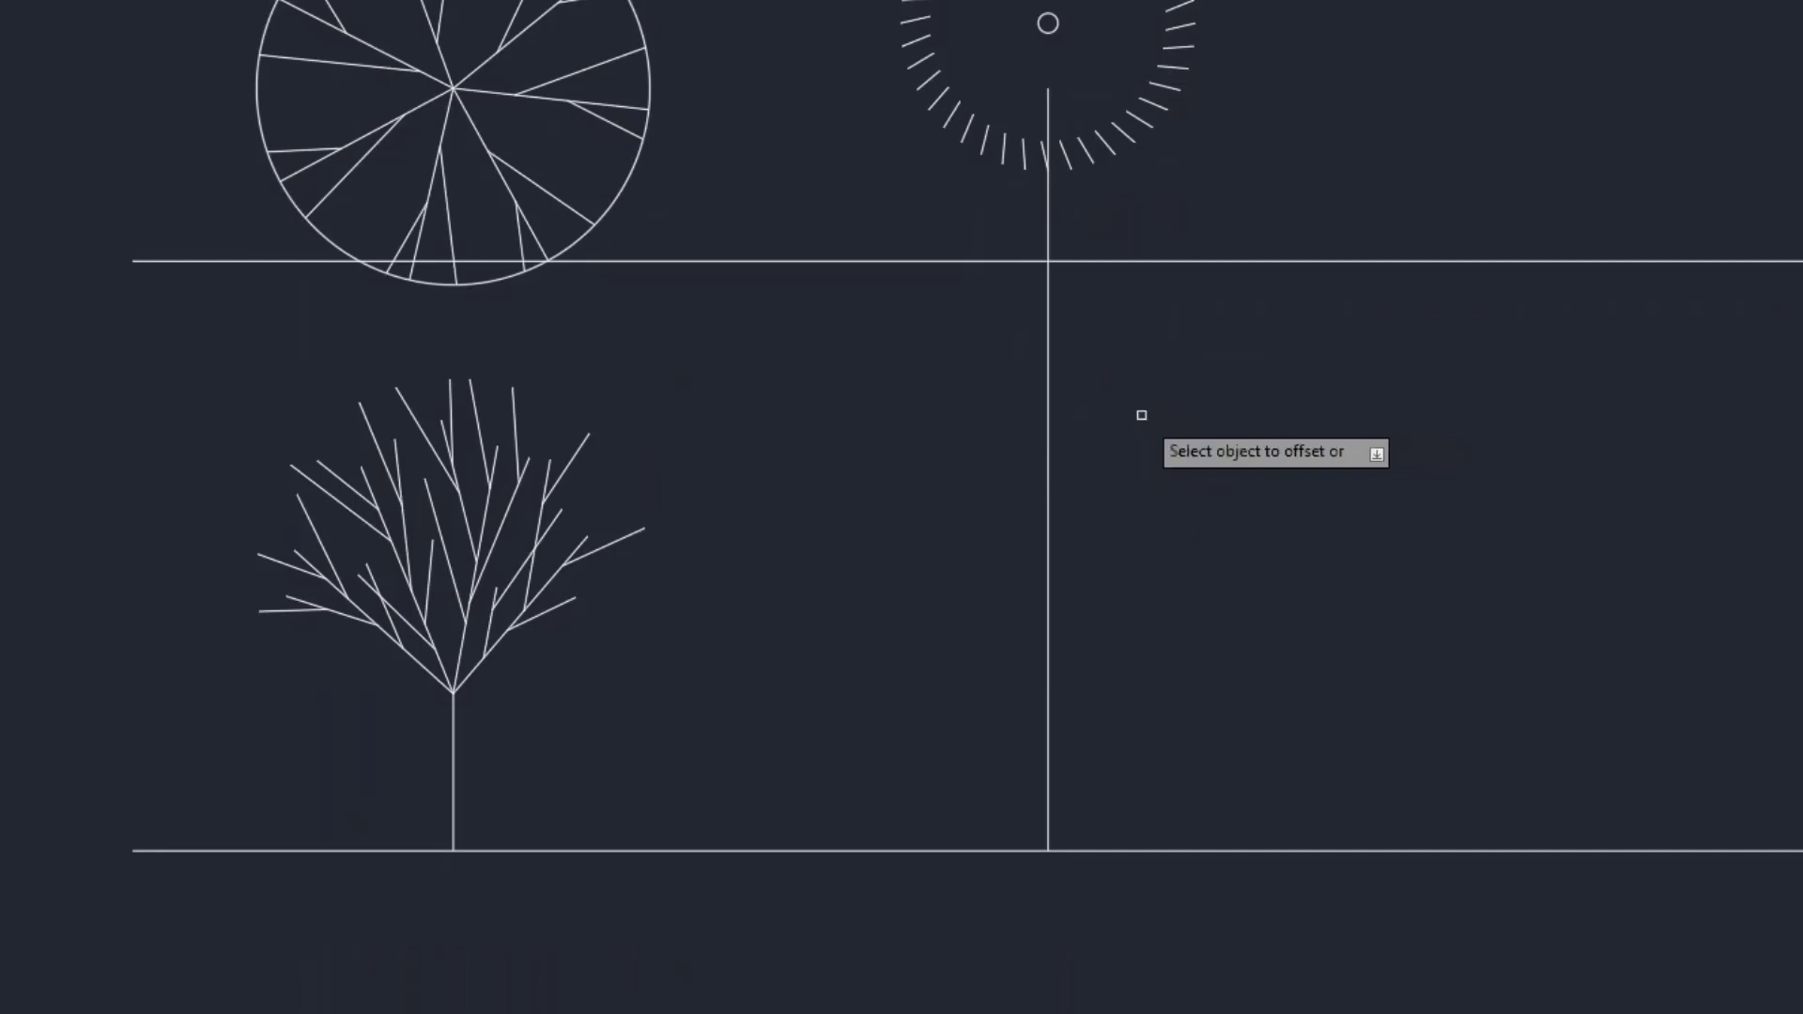
{"action": "left_click", "coordinate": [1048, 476]}
{"action": "left_click", "coordinate": [1151, 485]}
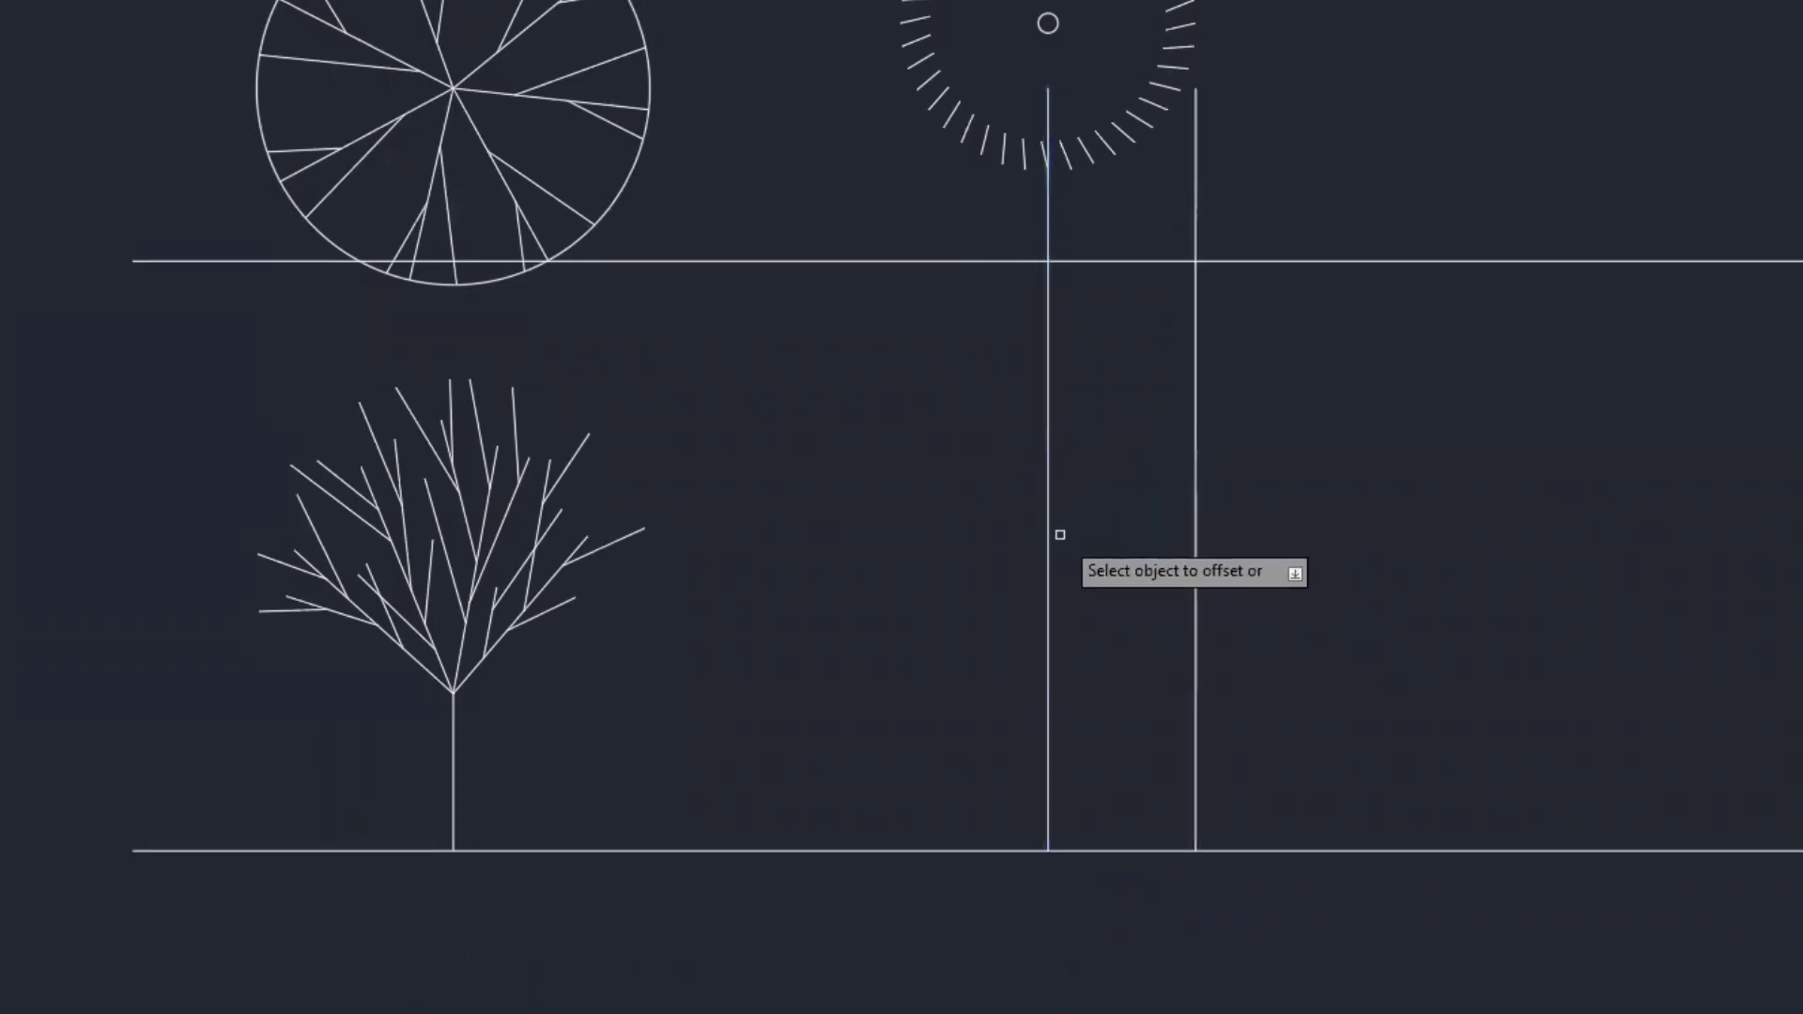
{"action": "left_click", "coordinate": [1048, 530]}
{"action": "left_click", "coordinate": [963, 530]}
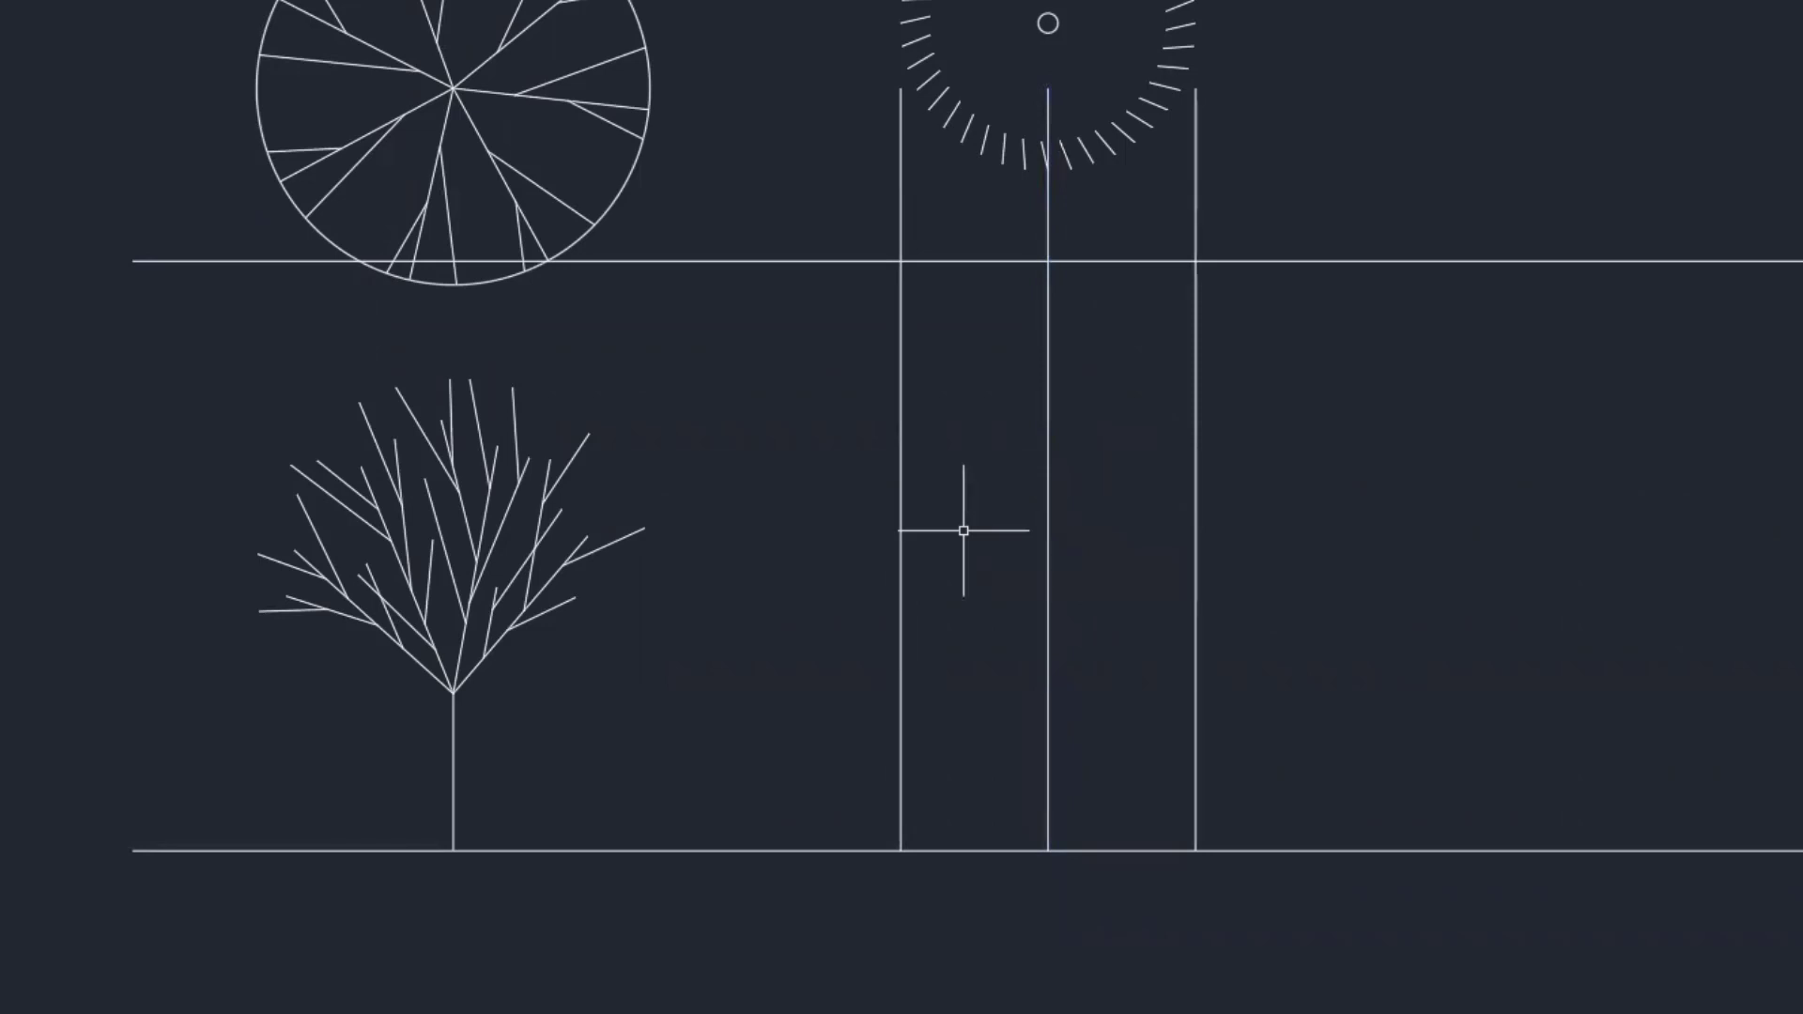
Slant both offset lines by moving their upper endpoints to the intersection of the centerline and the 30' height line.
{"action": "left_click", "coordinate": [1195, 155]}
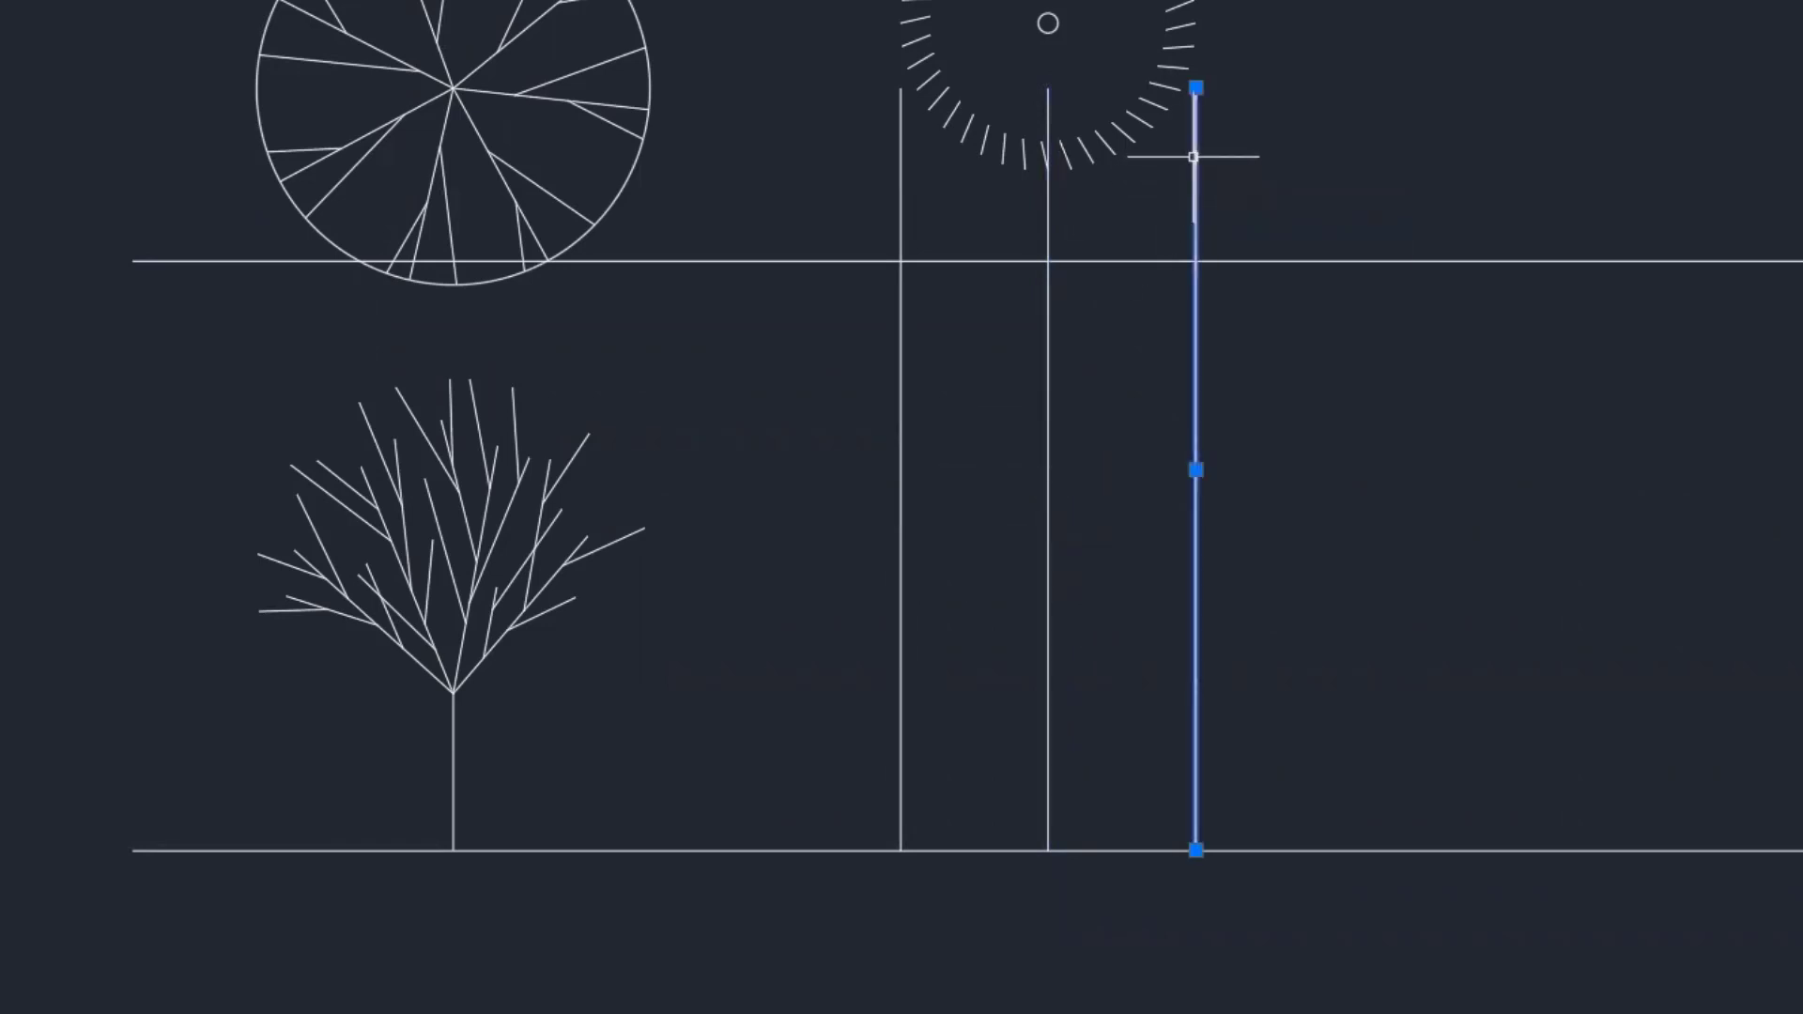
{"action": "left_click", "coordinate": [1196, 88]}
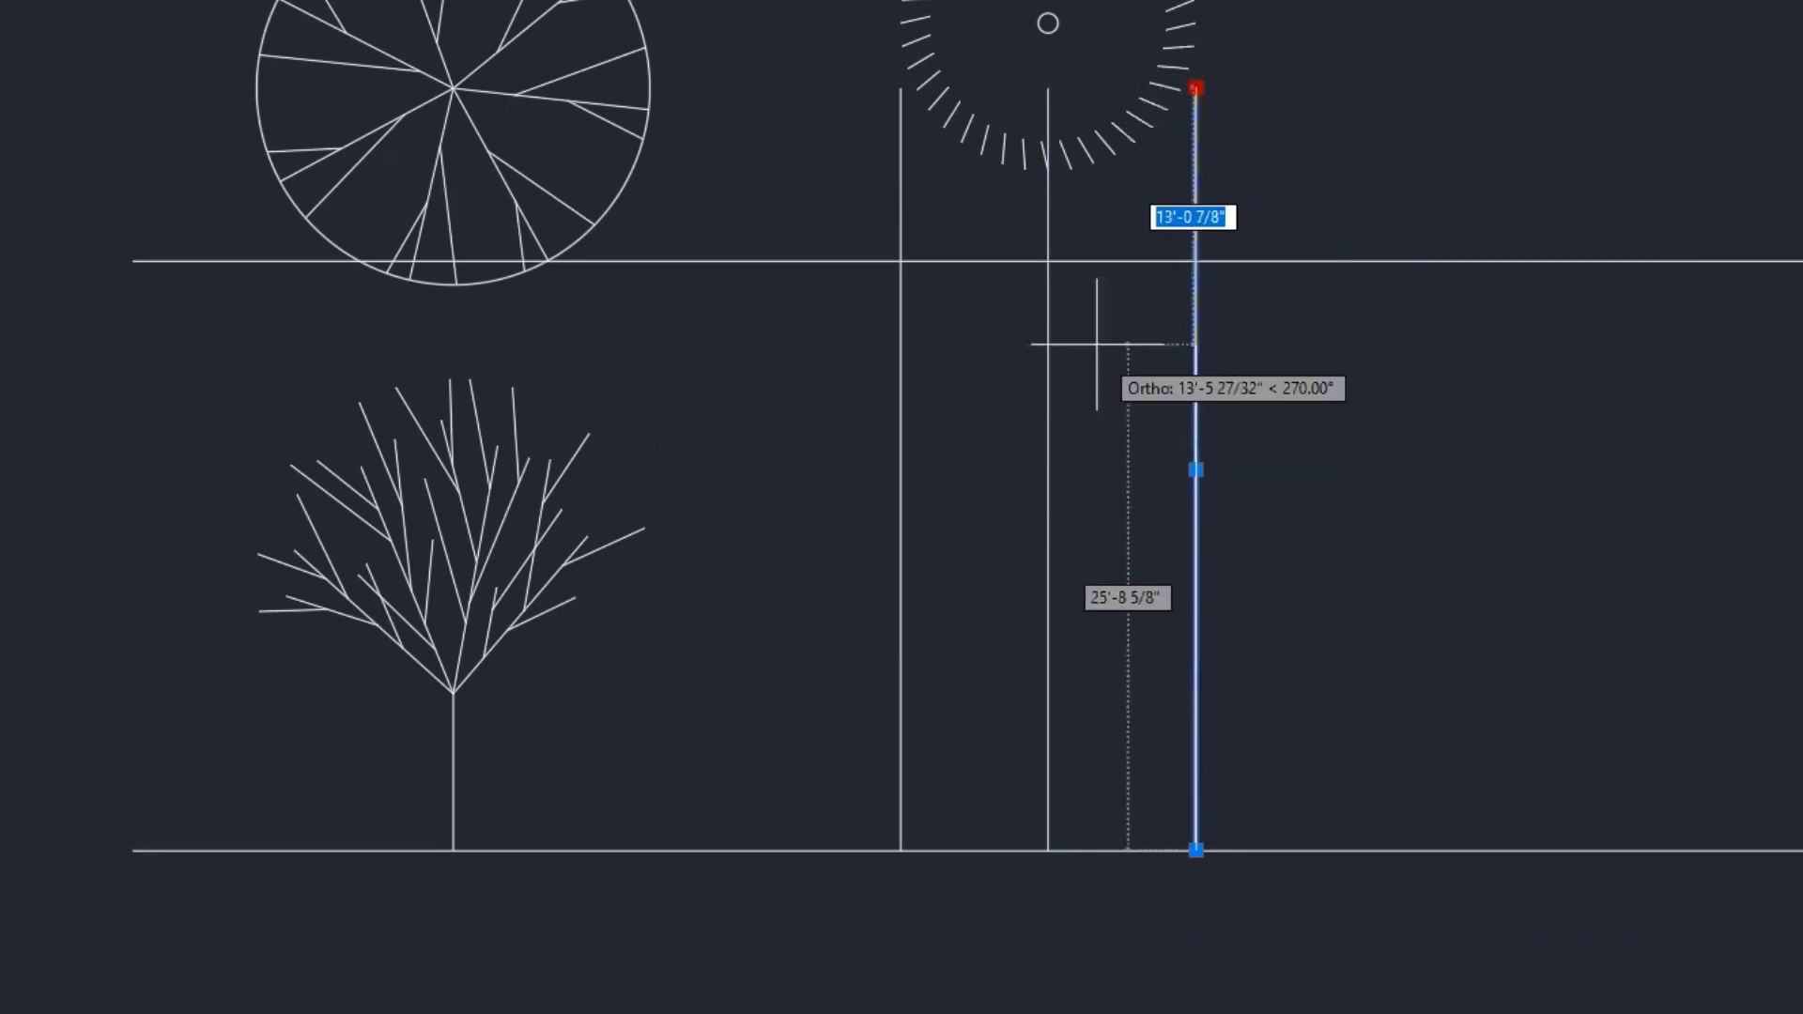
{"action": "left_click", "coordinate": [1049, 260]}
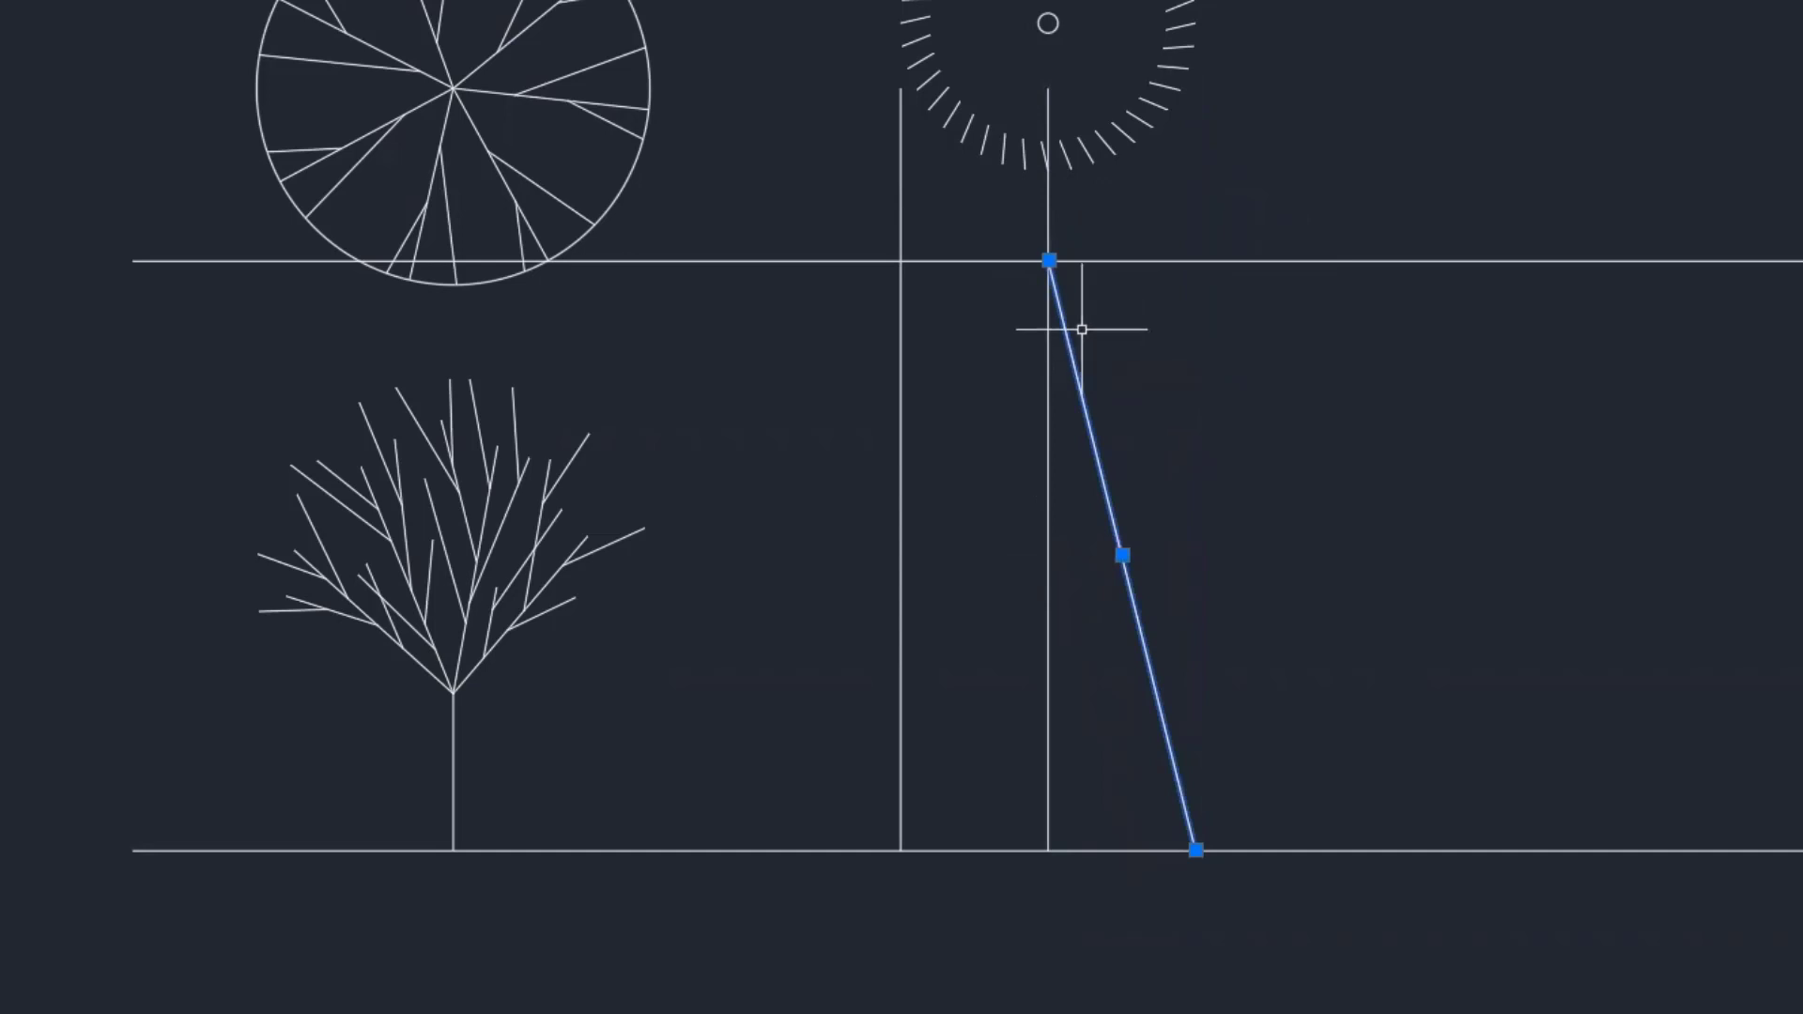
{"action": "key", "text": "Escape"}
{"action": "left_click", "coordinate": [900, 169]}
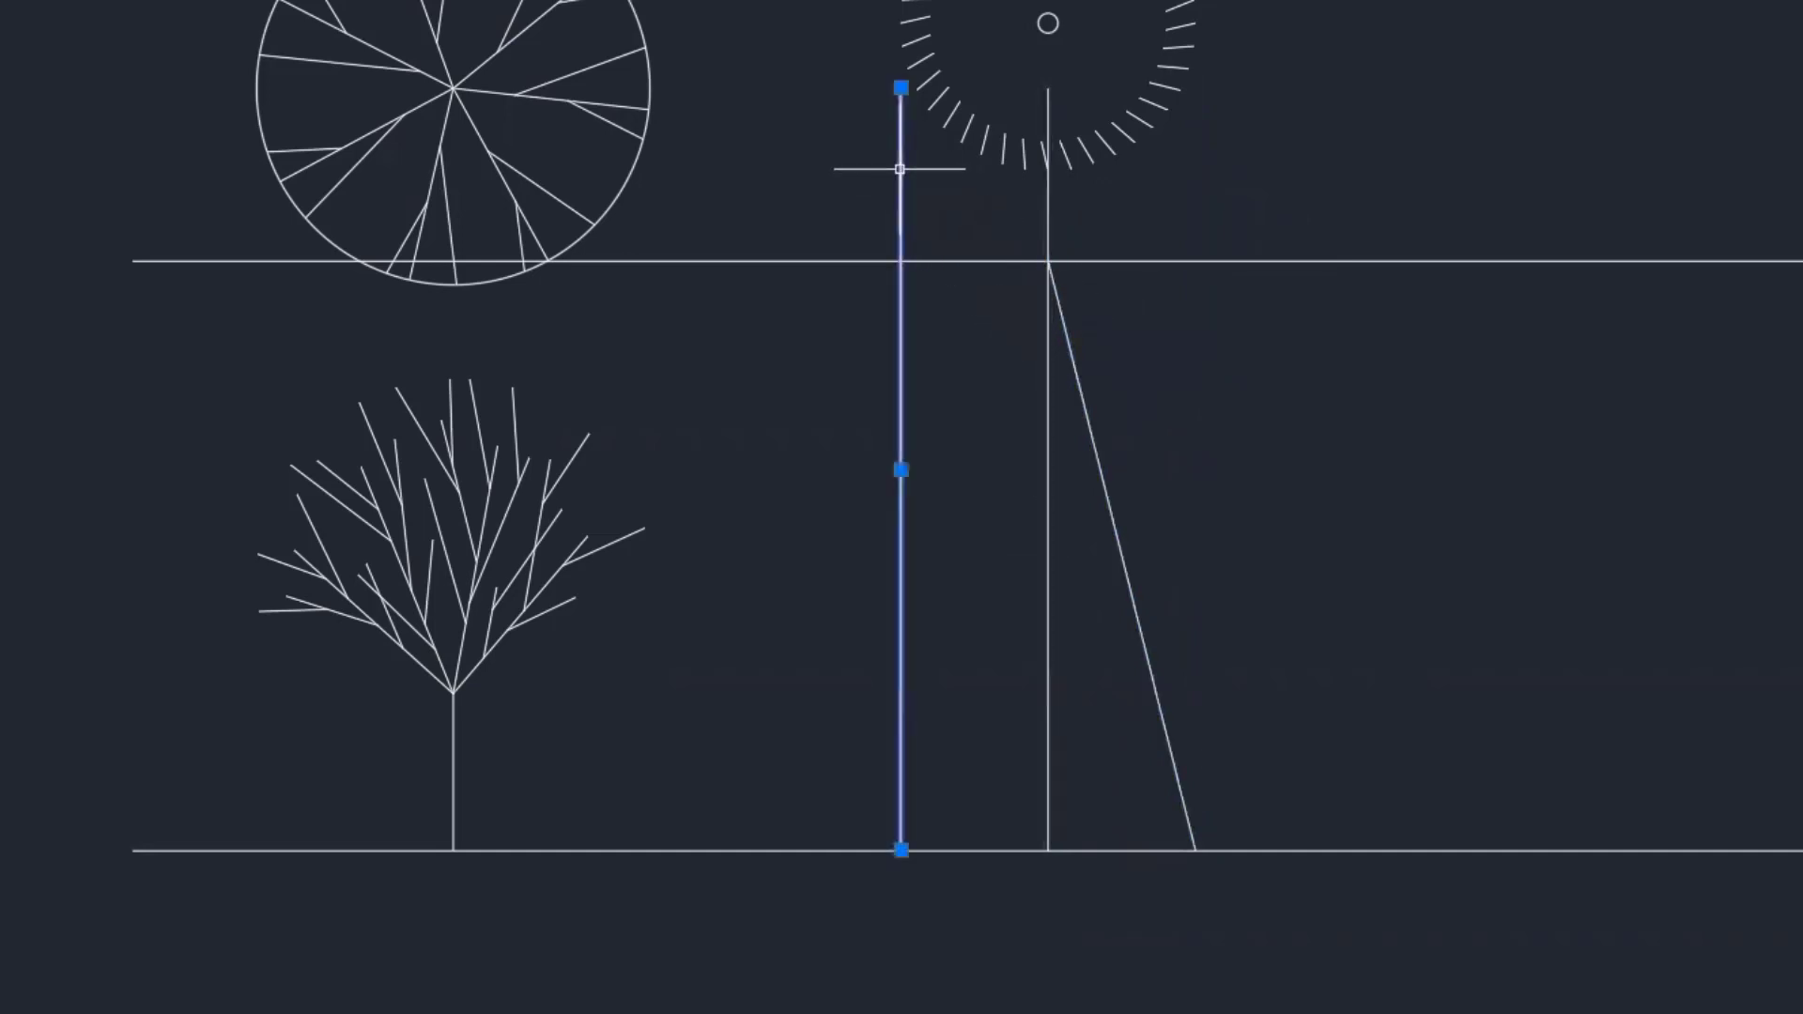
{"action": "left_click", "coordinate": [899, 87]}
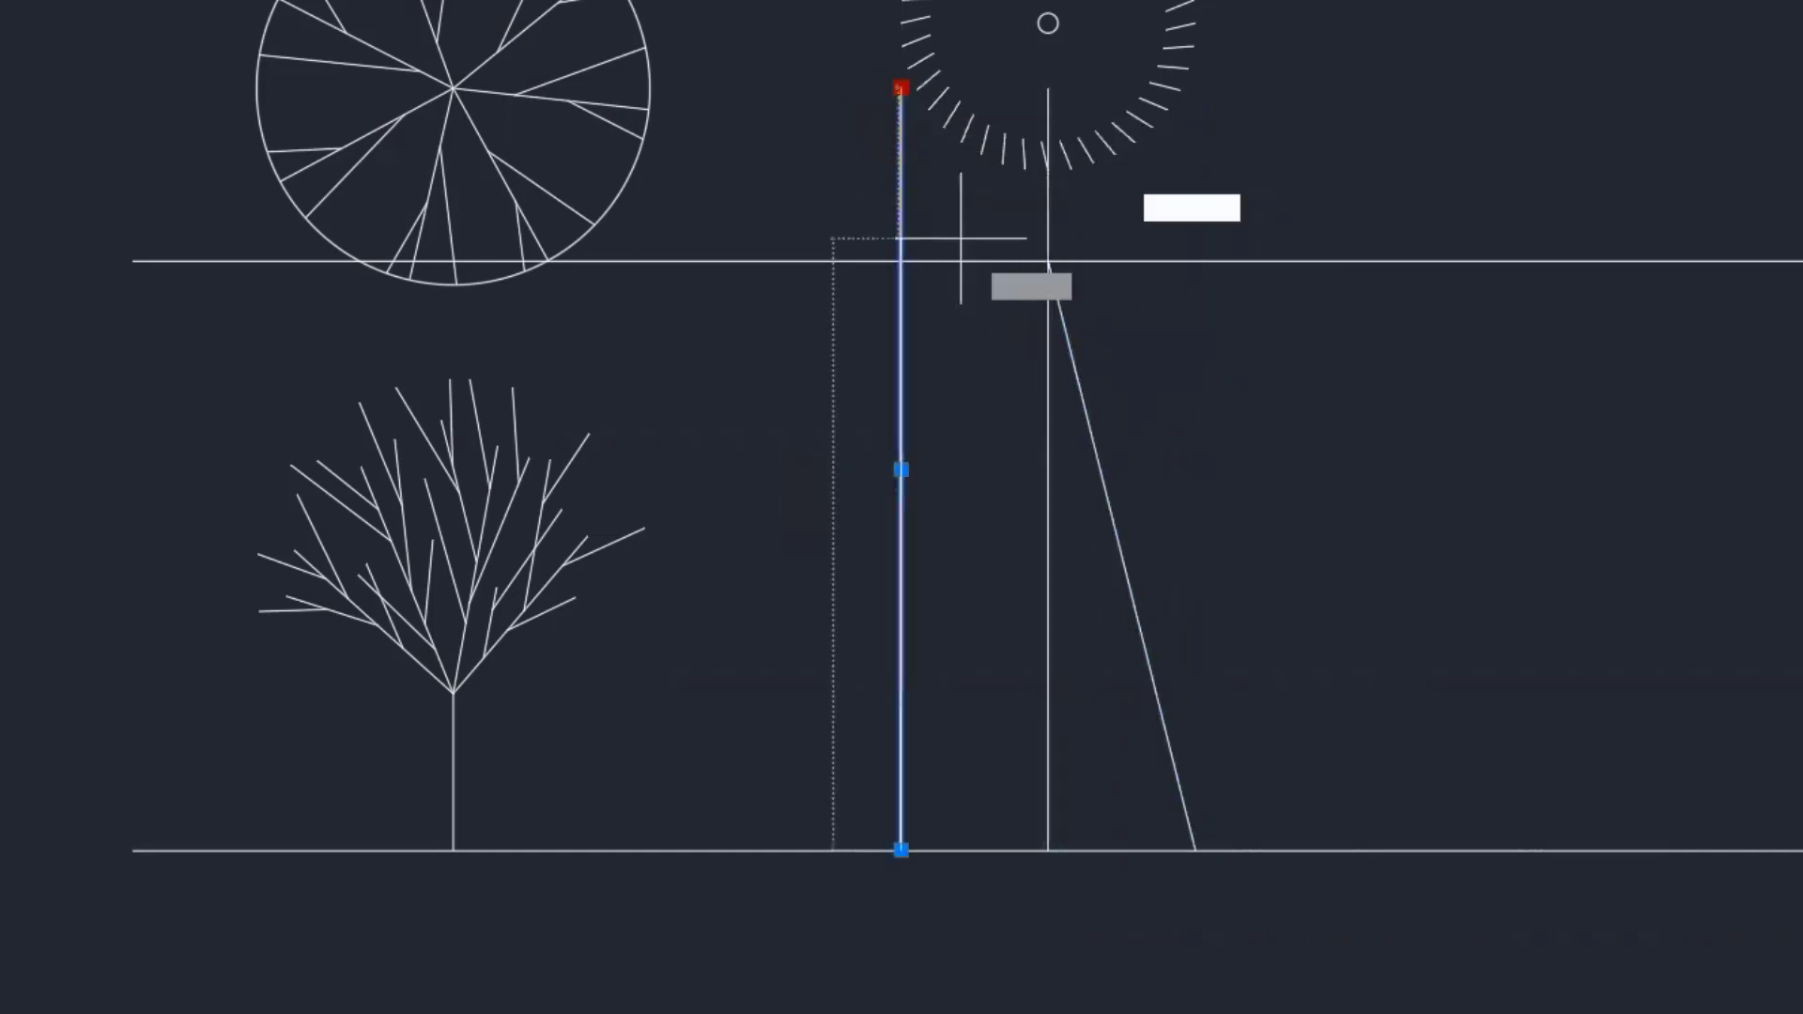
{"action": "left_click", "coordinate": [1048, 260]}
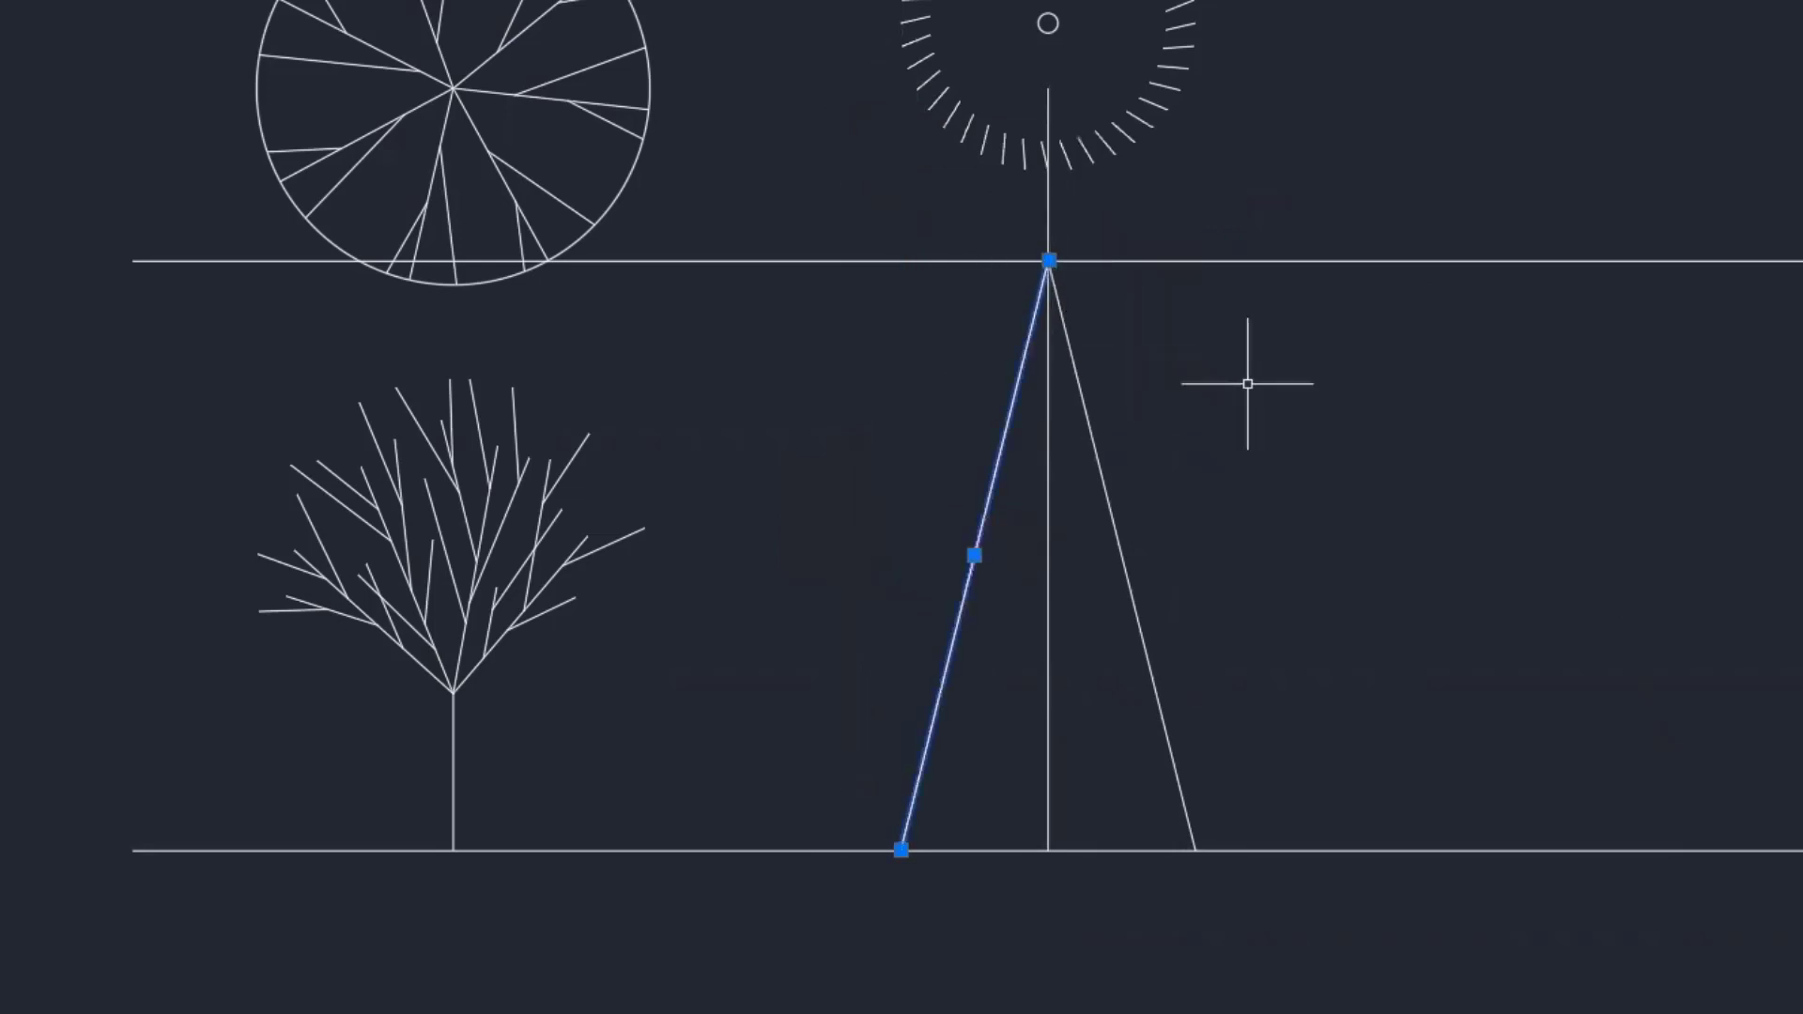
{"action": "key", "text": "Escape"}
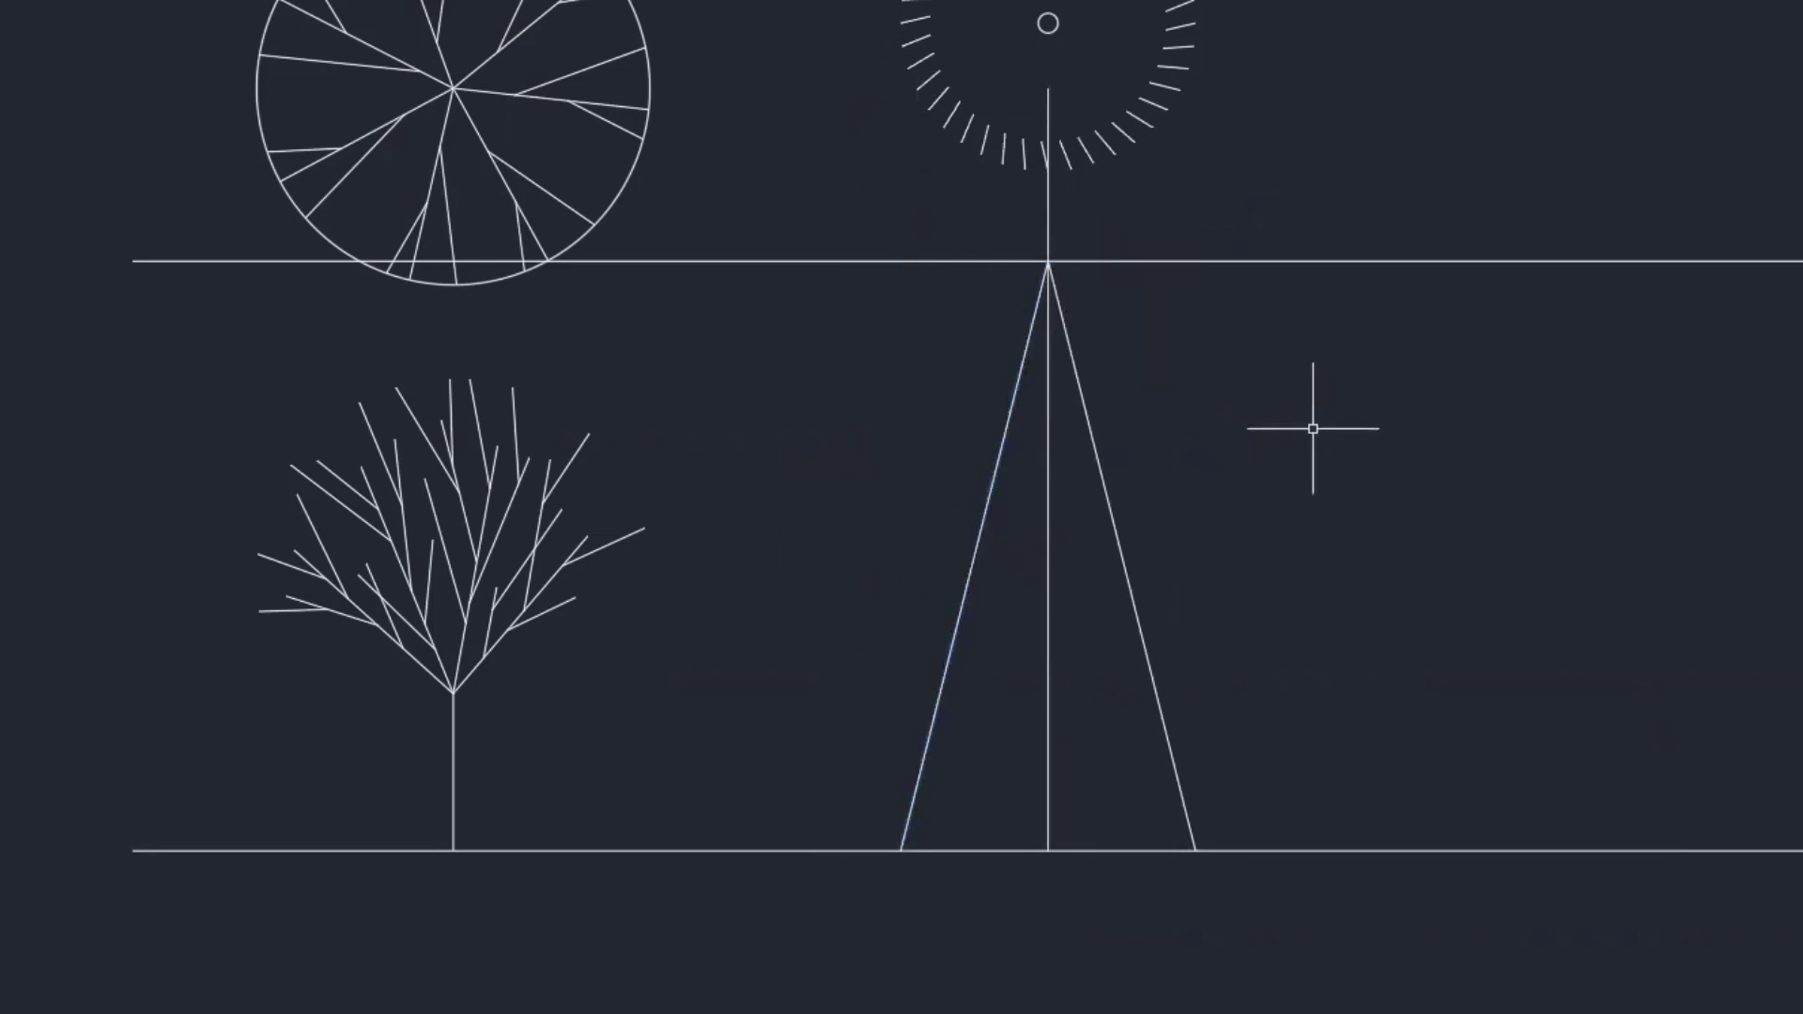
Undo the slanted side lines and the two 7.5' offsets of the centerline.
{"action": "key", "text": "ctrl+z"}
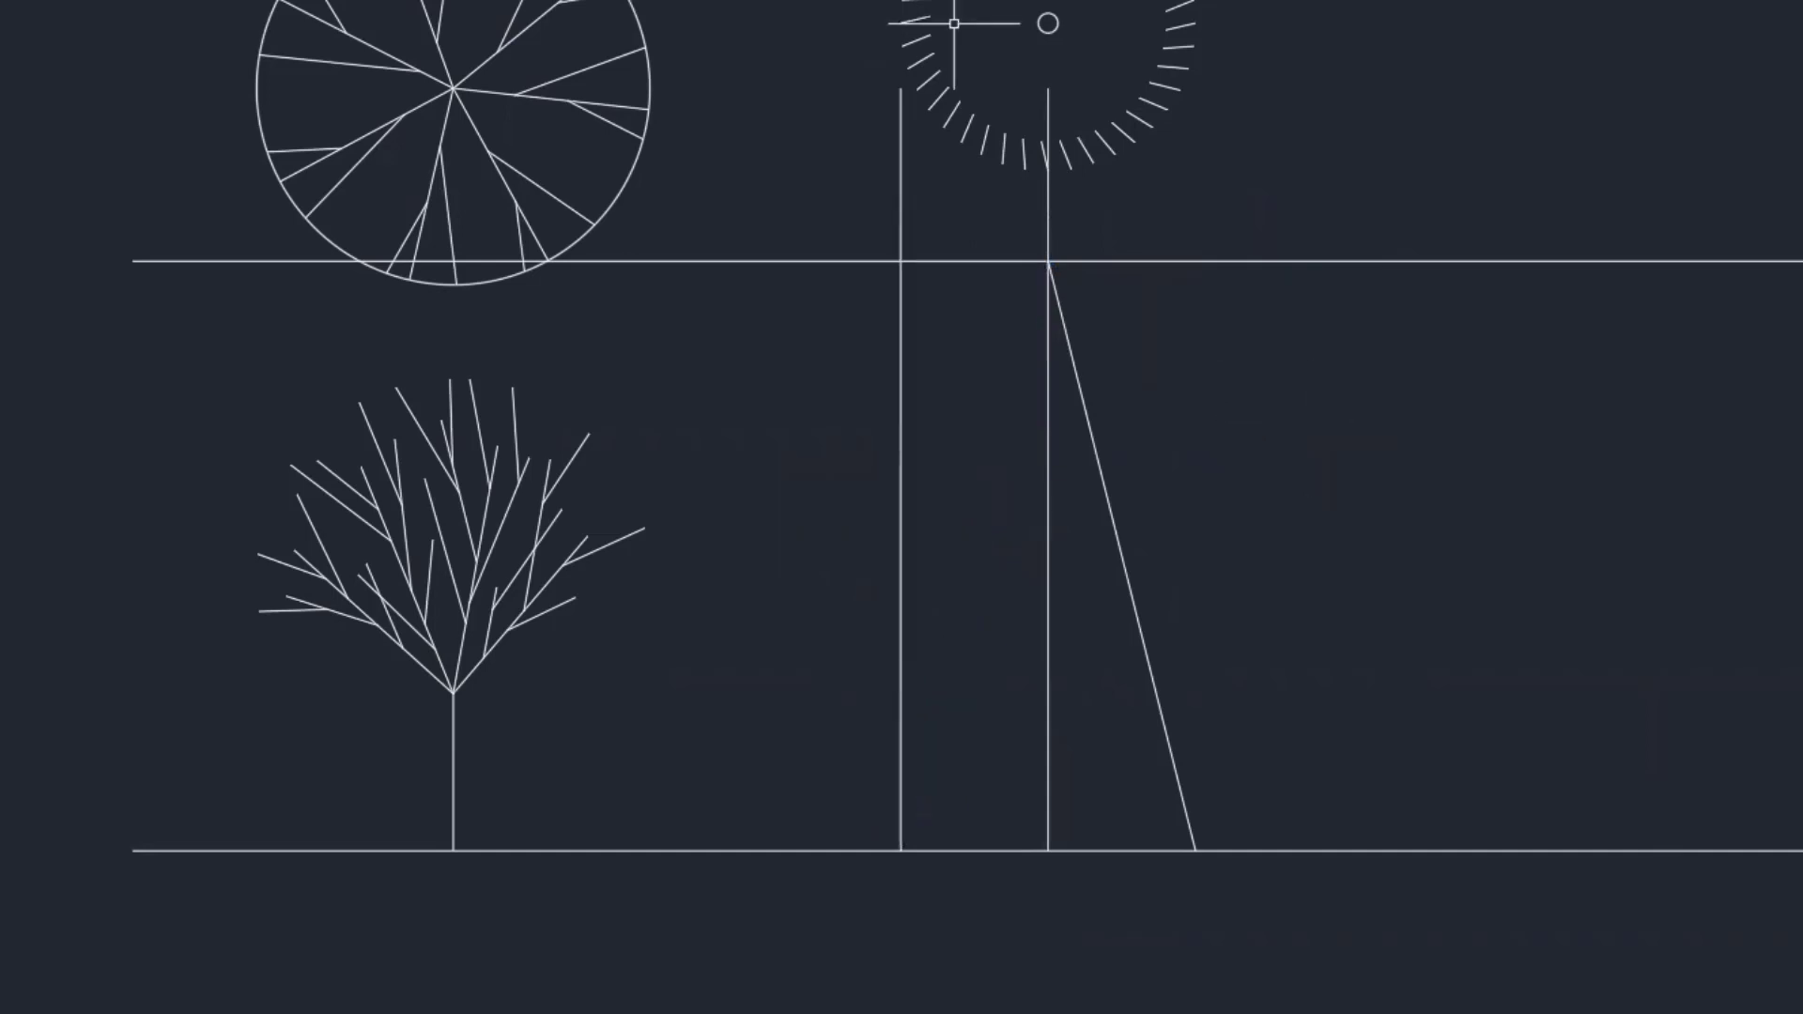
{"action": "key", "text": "ctrl+z"}
{"action": "key", "text": "ctrl+z"}
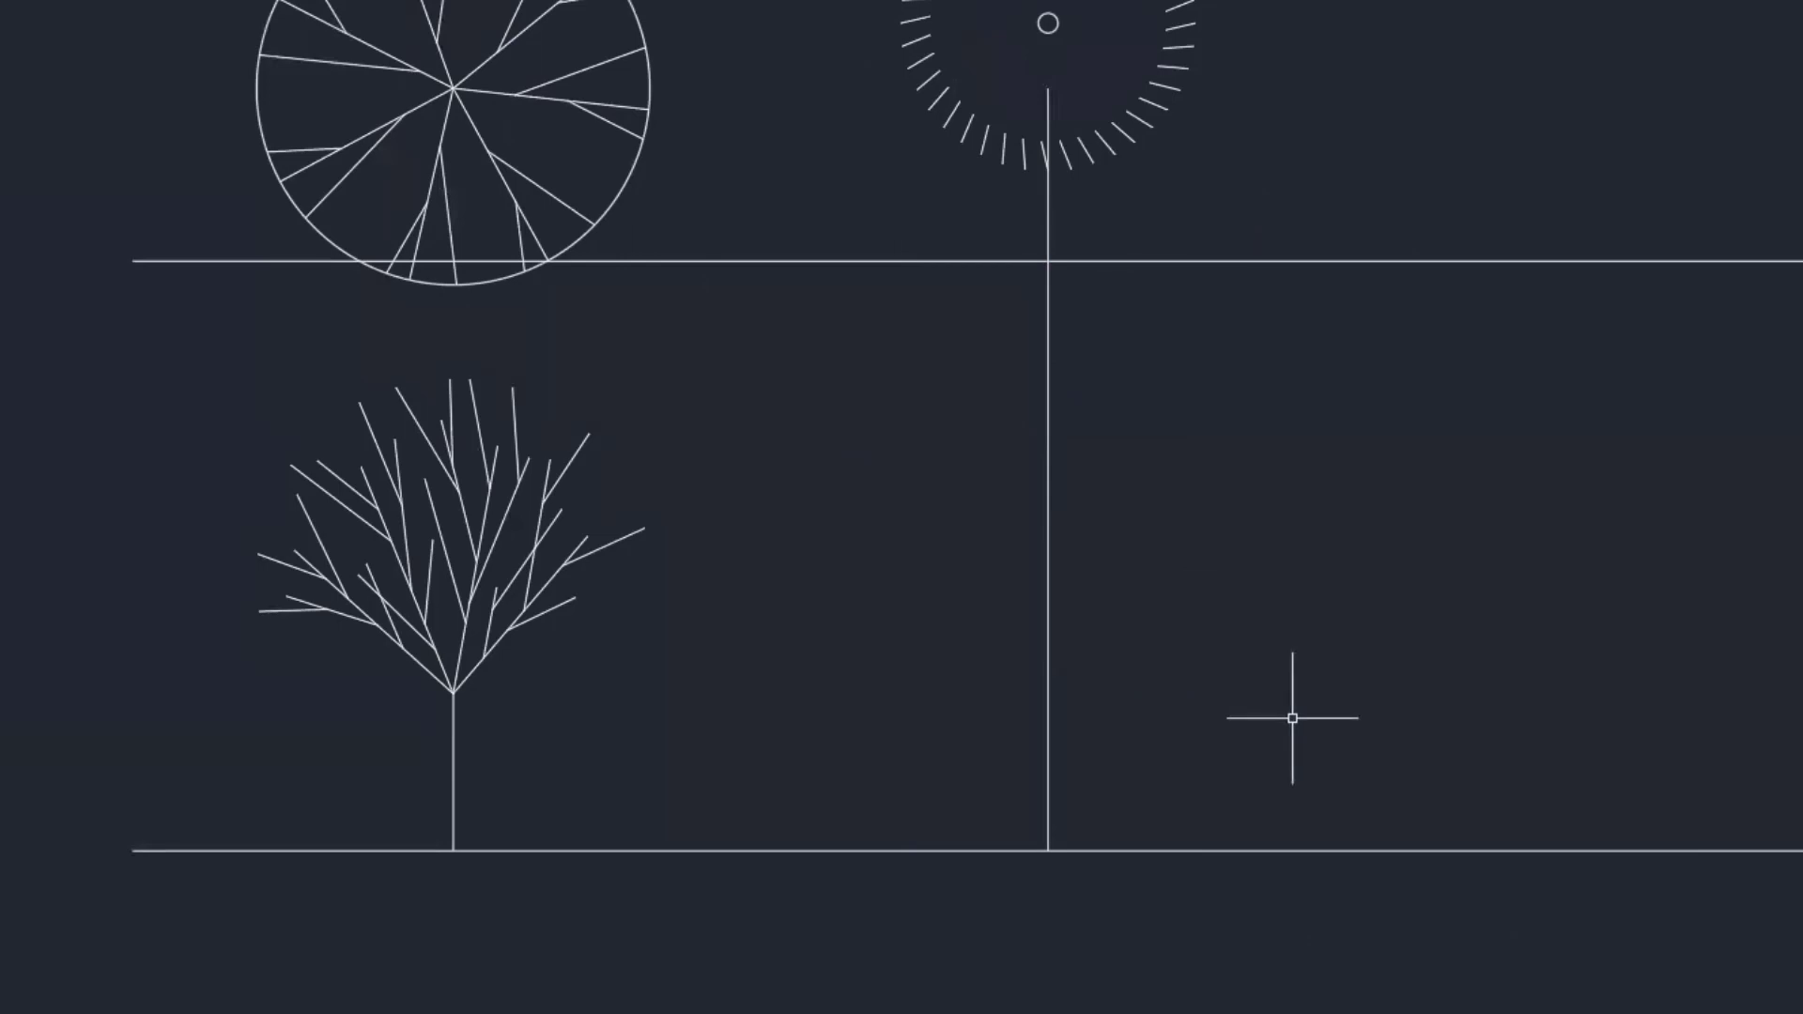
Draw a circle with a 7.5' radius centered where the vertical centerline meets the ground line.
{"action": "type", "text": "C"}
{"action": "key", "text": "Return"}
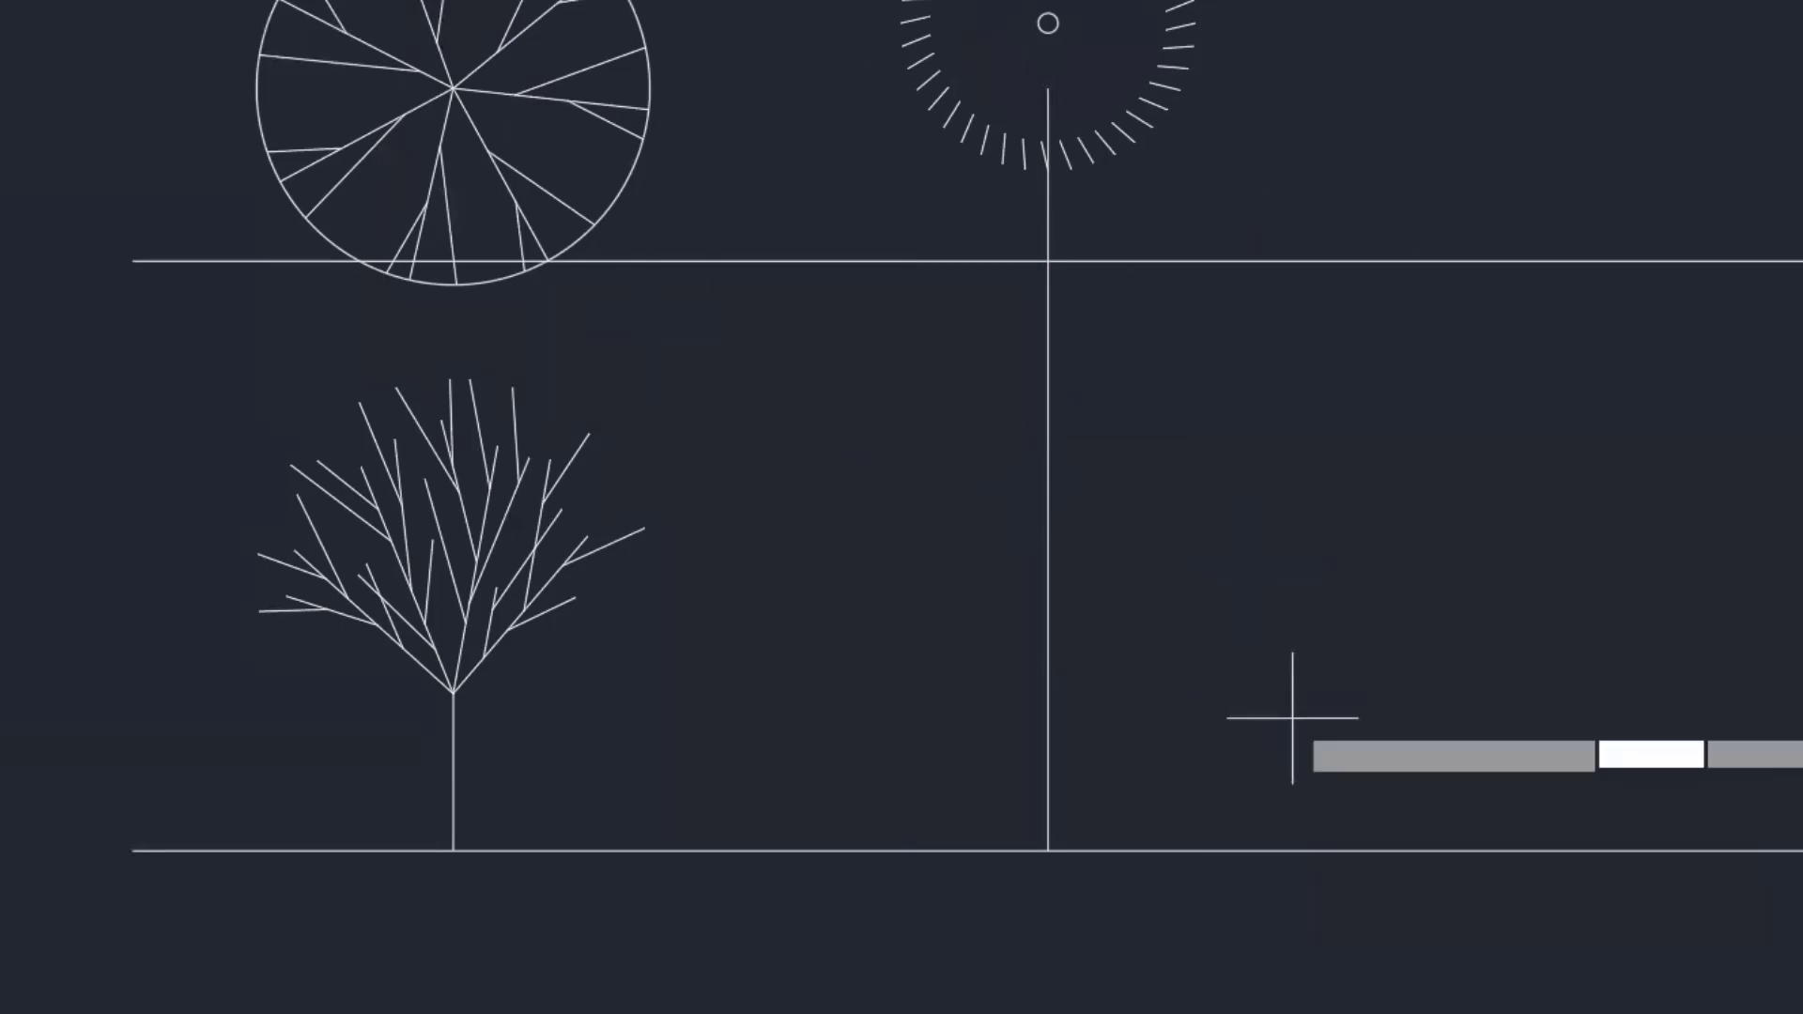
{"action": "left_click", "coordinate": [1048, 850]}
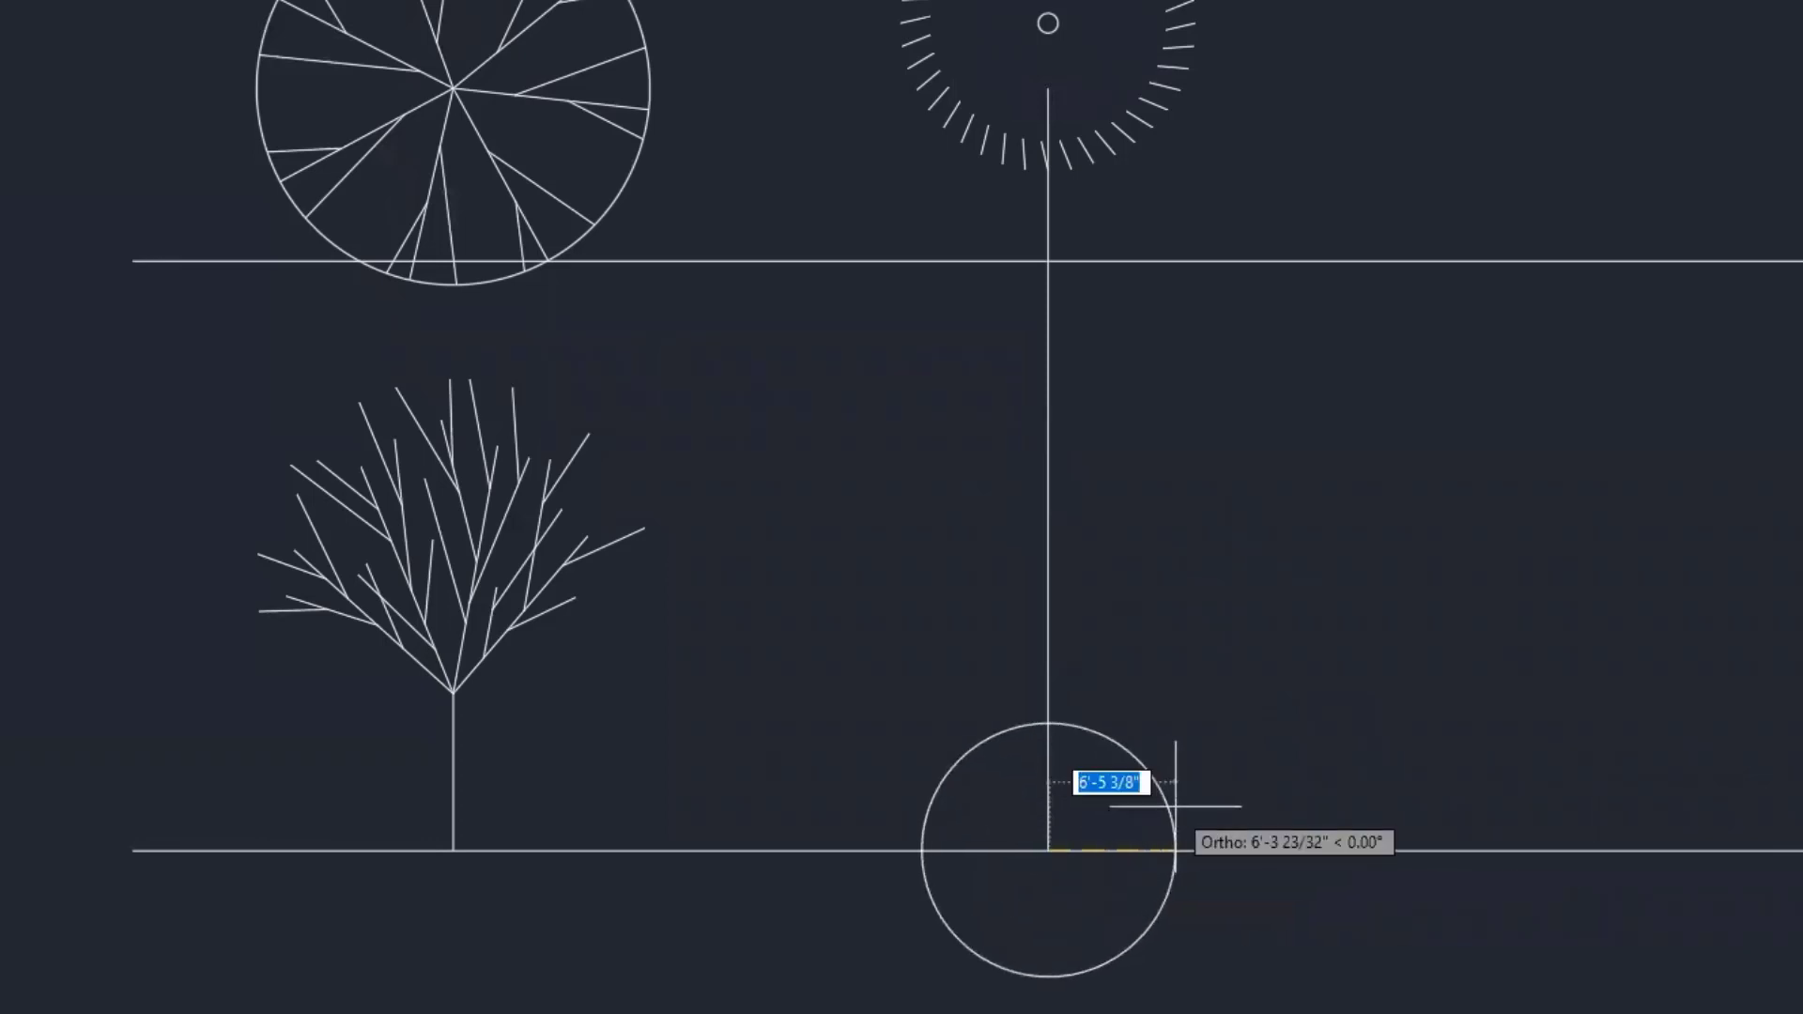
{"action": "type", "text": "7.5'"}
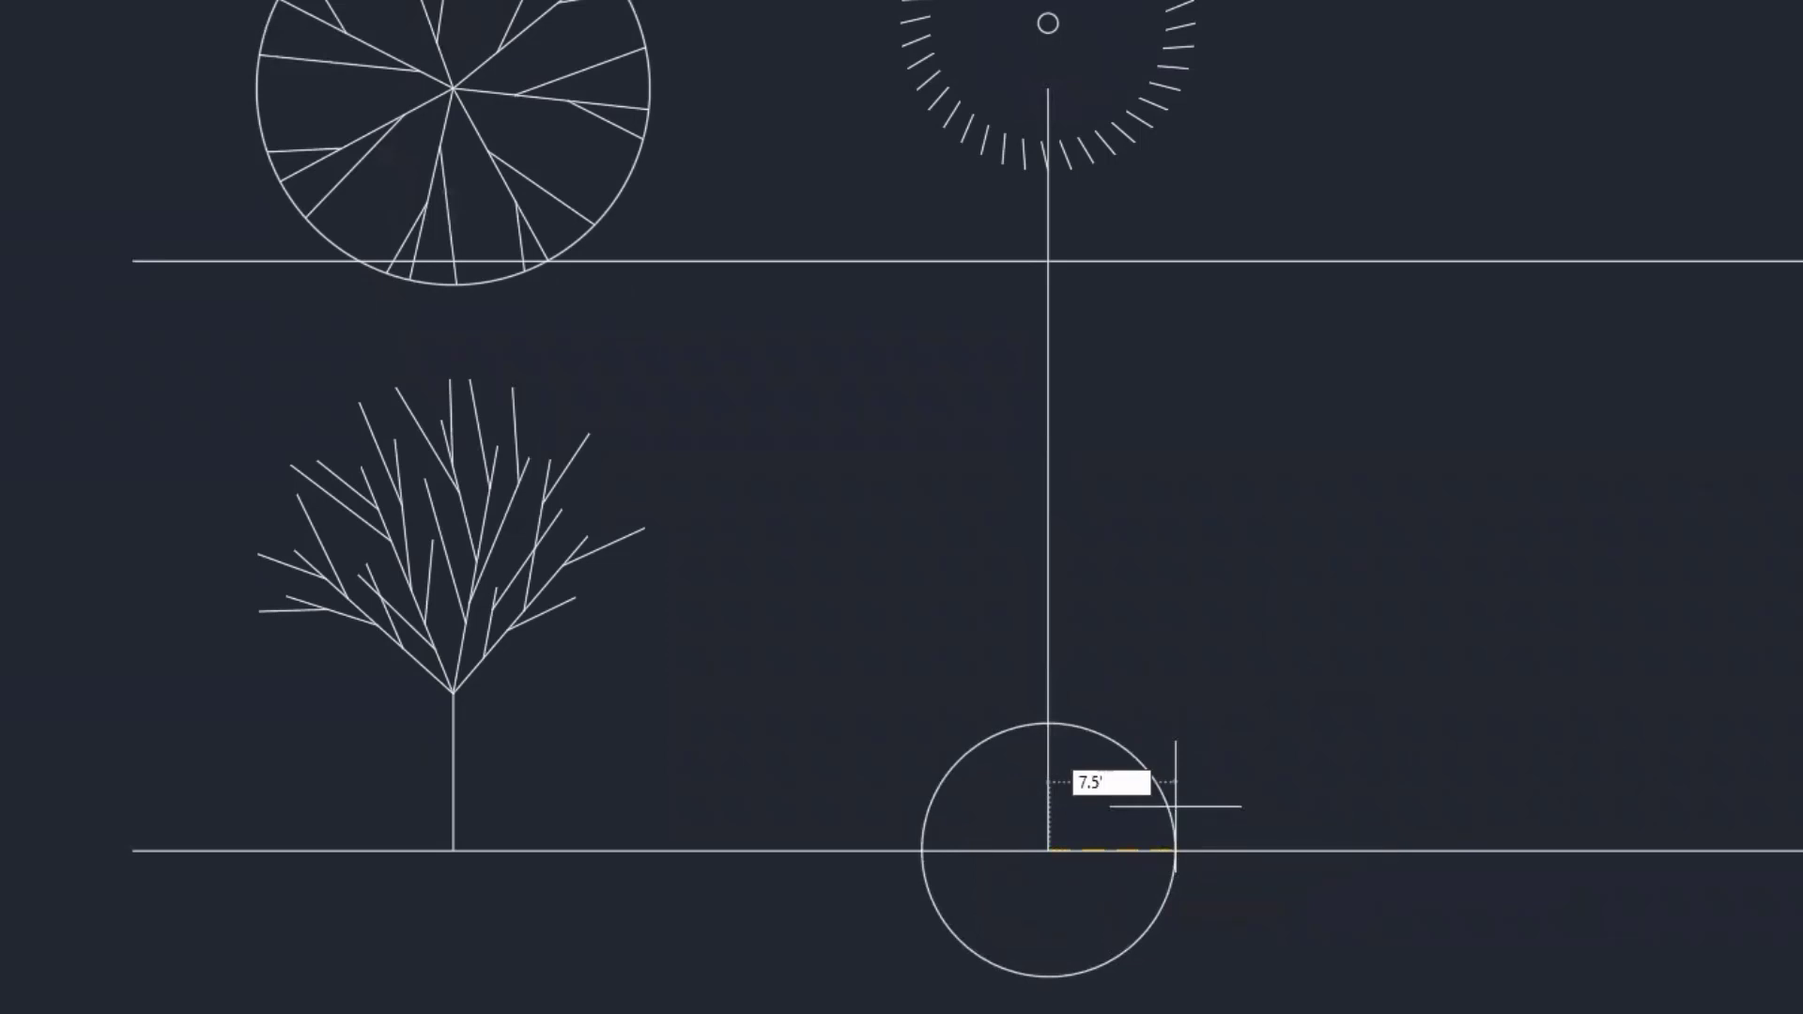
{"action": "key", "text": "Return"}
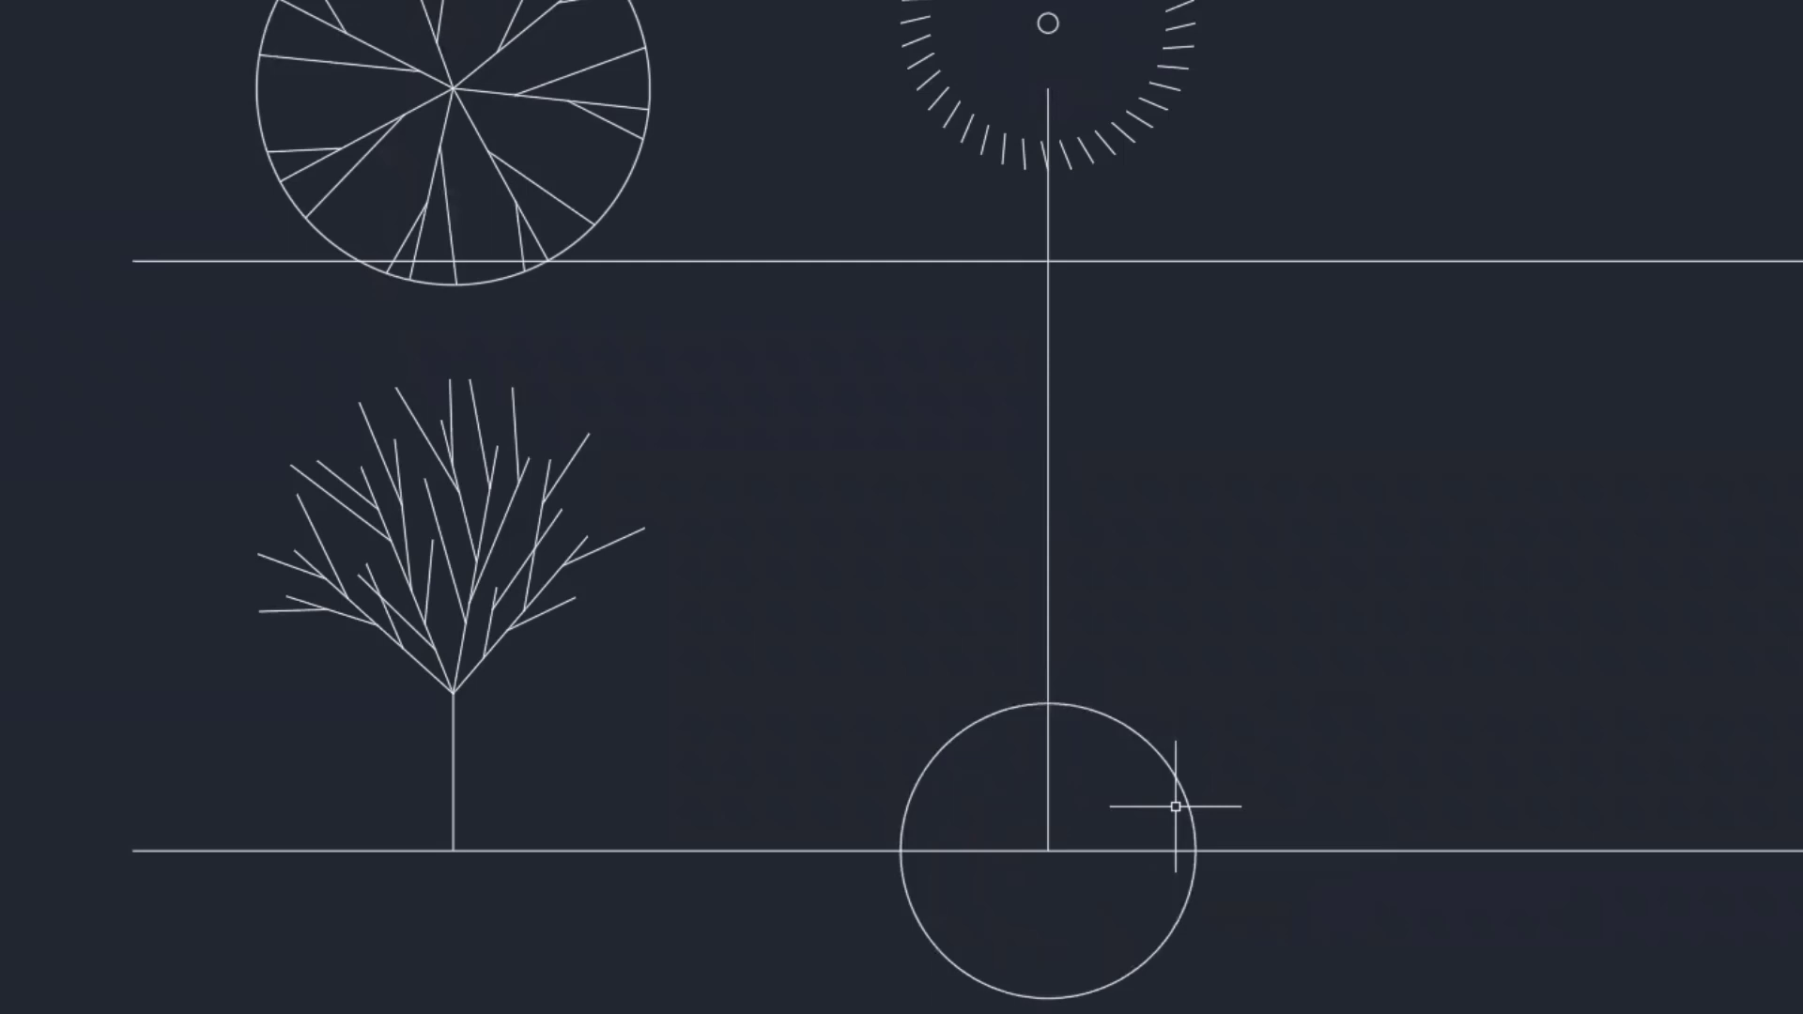
Draw the cone's sides from the circle's right ground-line intersection to the 30' apex and down to the left intersection, and erase the circle.
{"action": "type", "text": "l"}
{"action": "key", "text": "Return"}
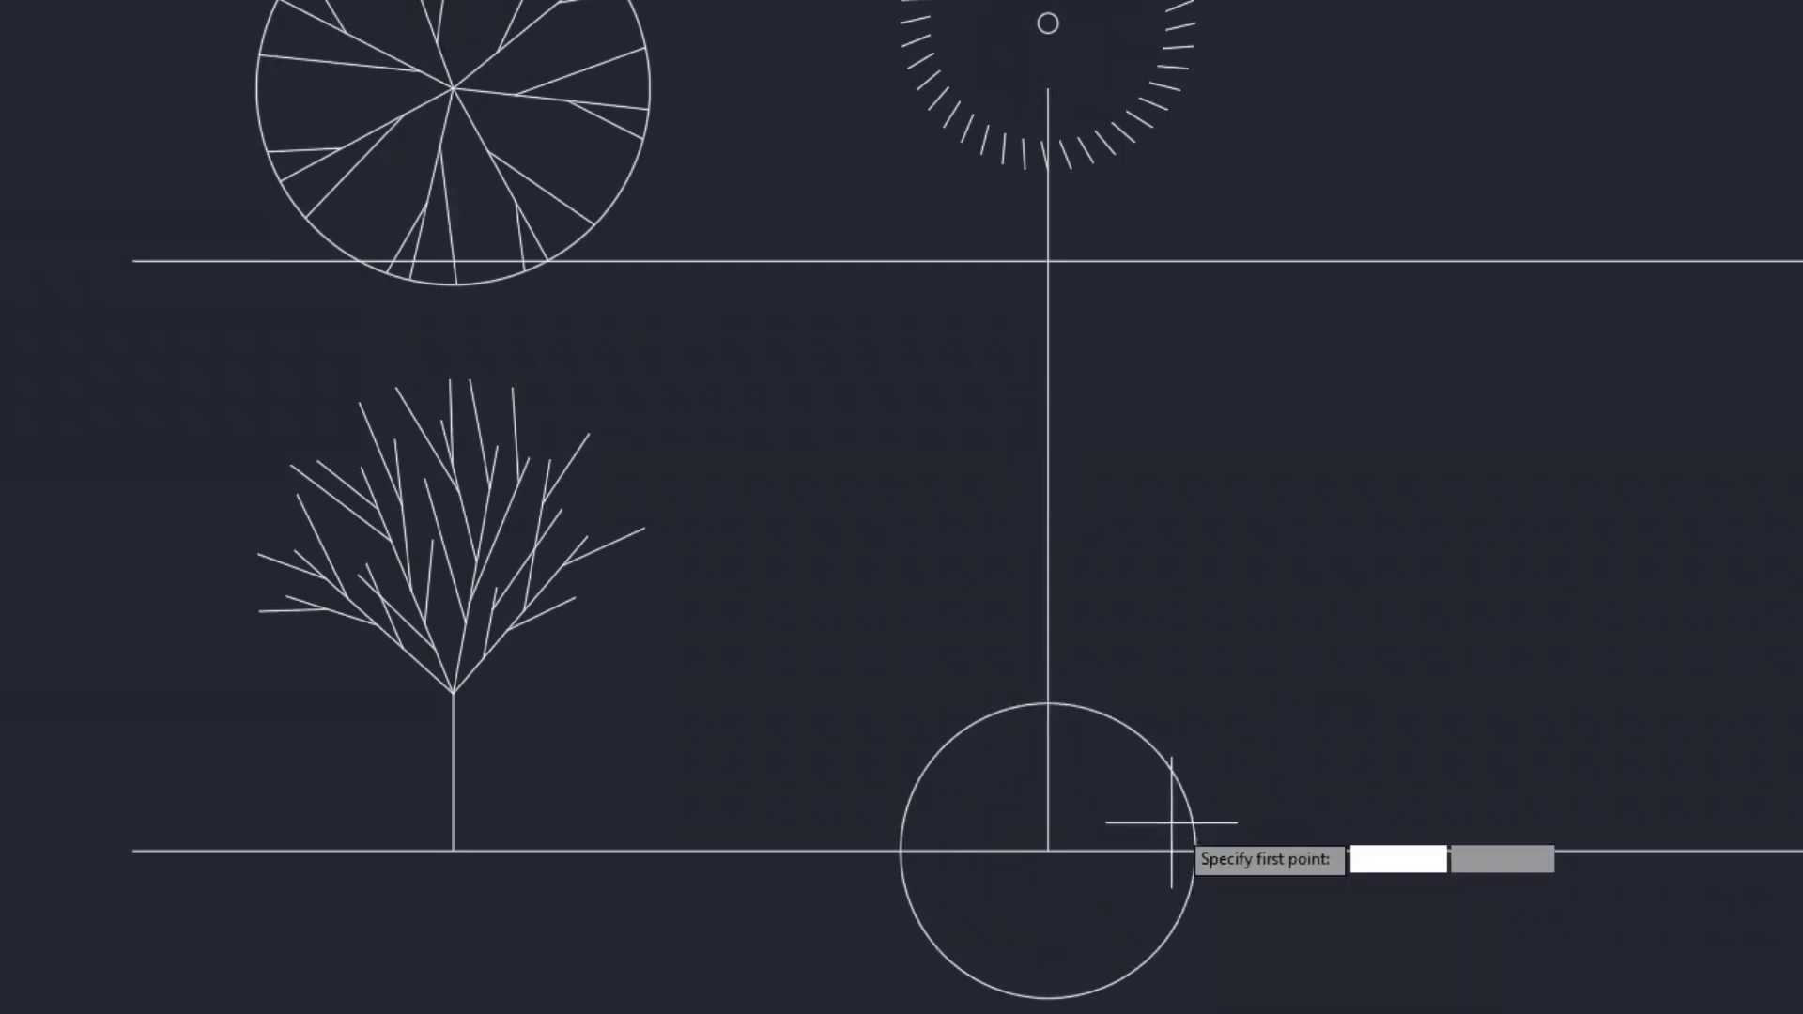
{"action": "left_click", "coordinate": [1049, 851]}
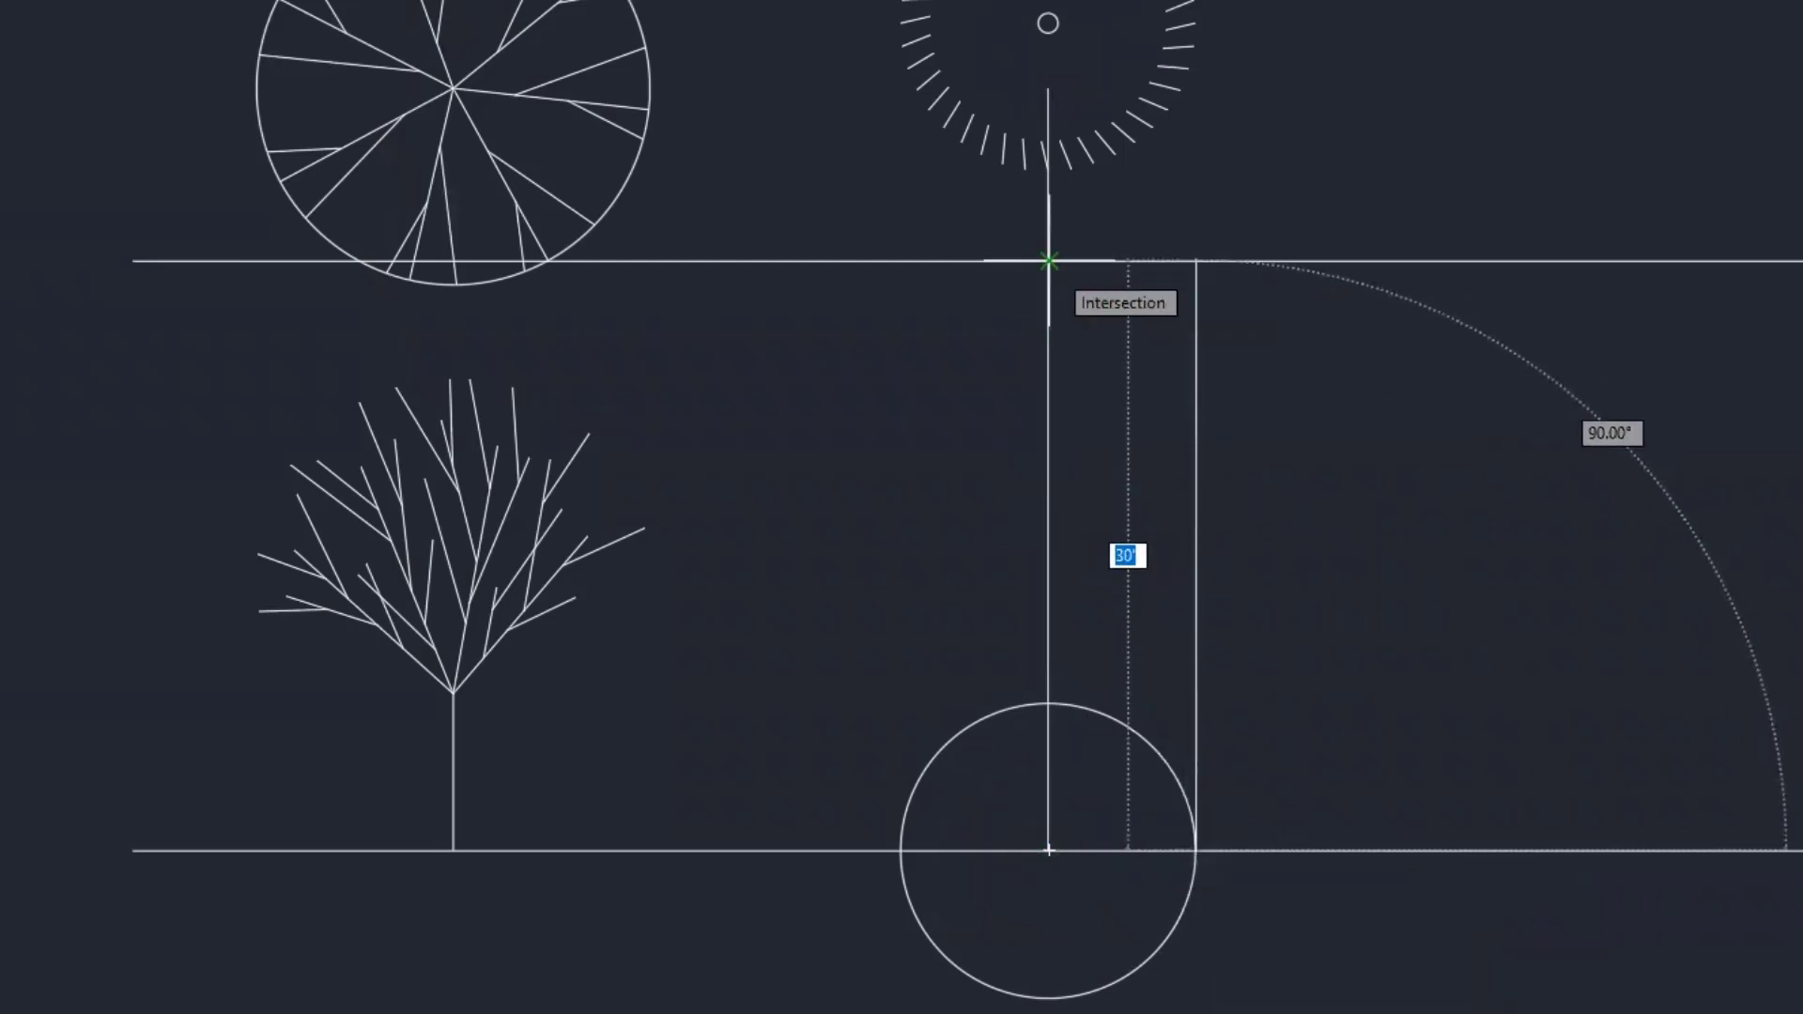
{"action": "left_click", "coordinate": [1049, 261]}
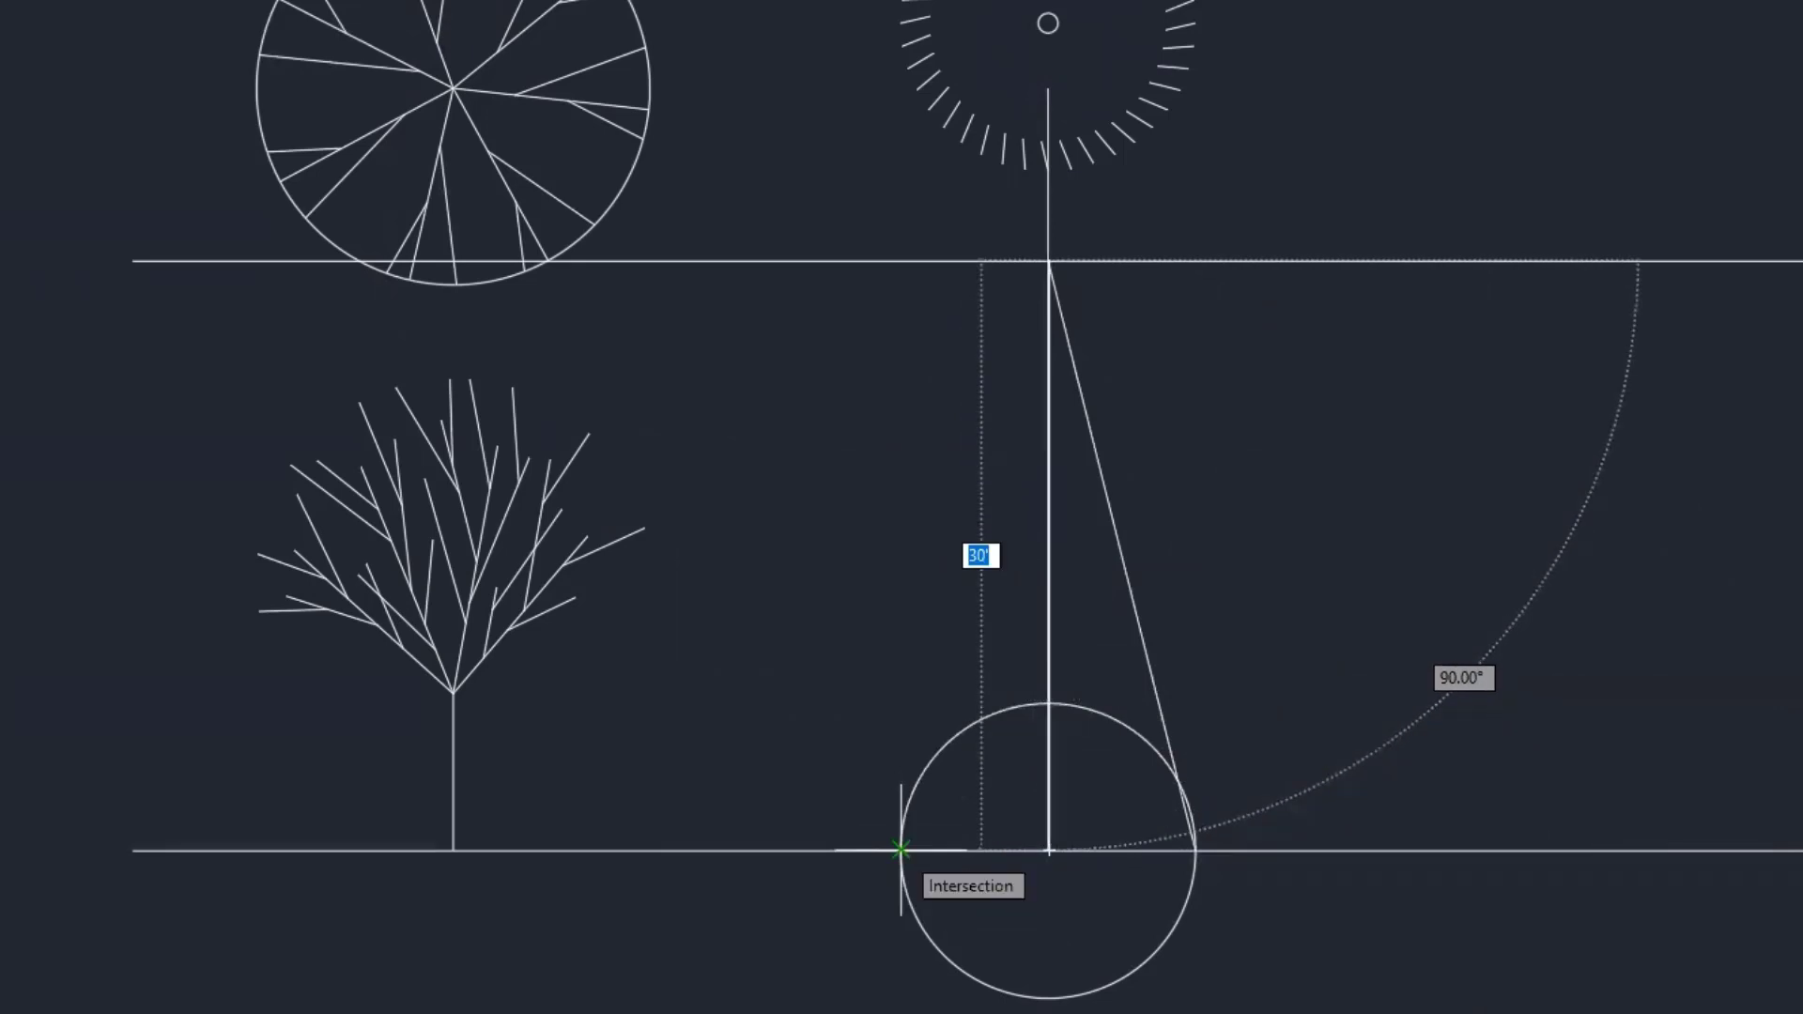
{"action": "left_click", "coordinate": [901, 850]}
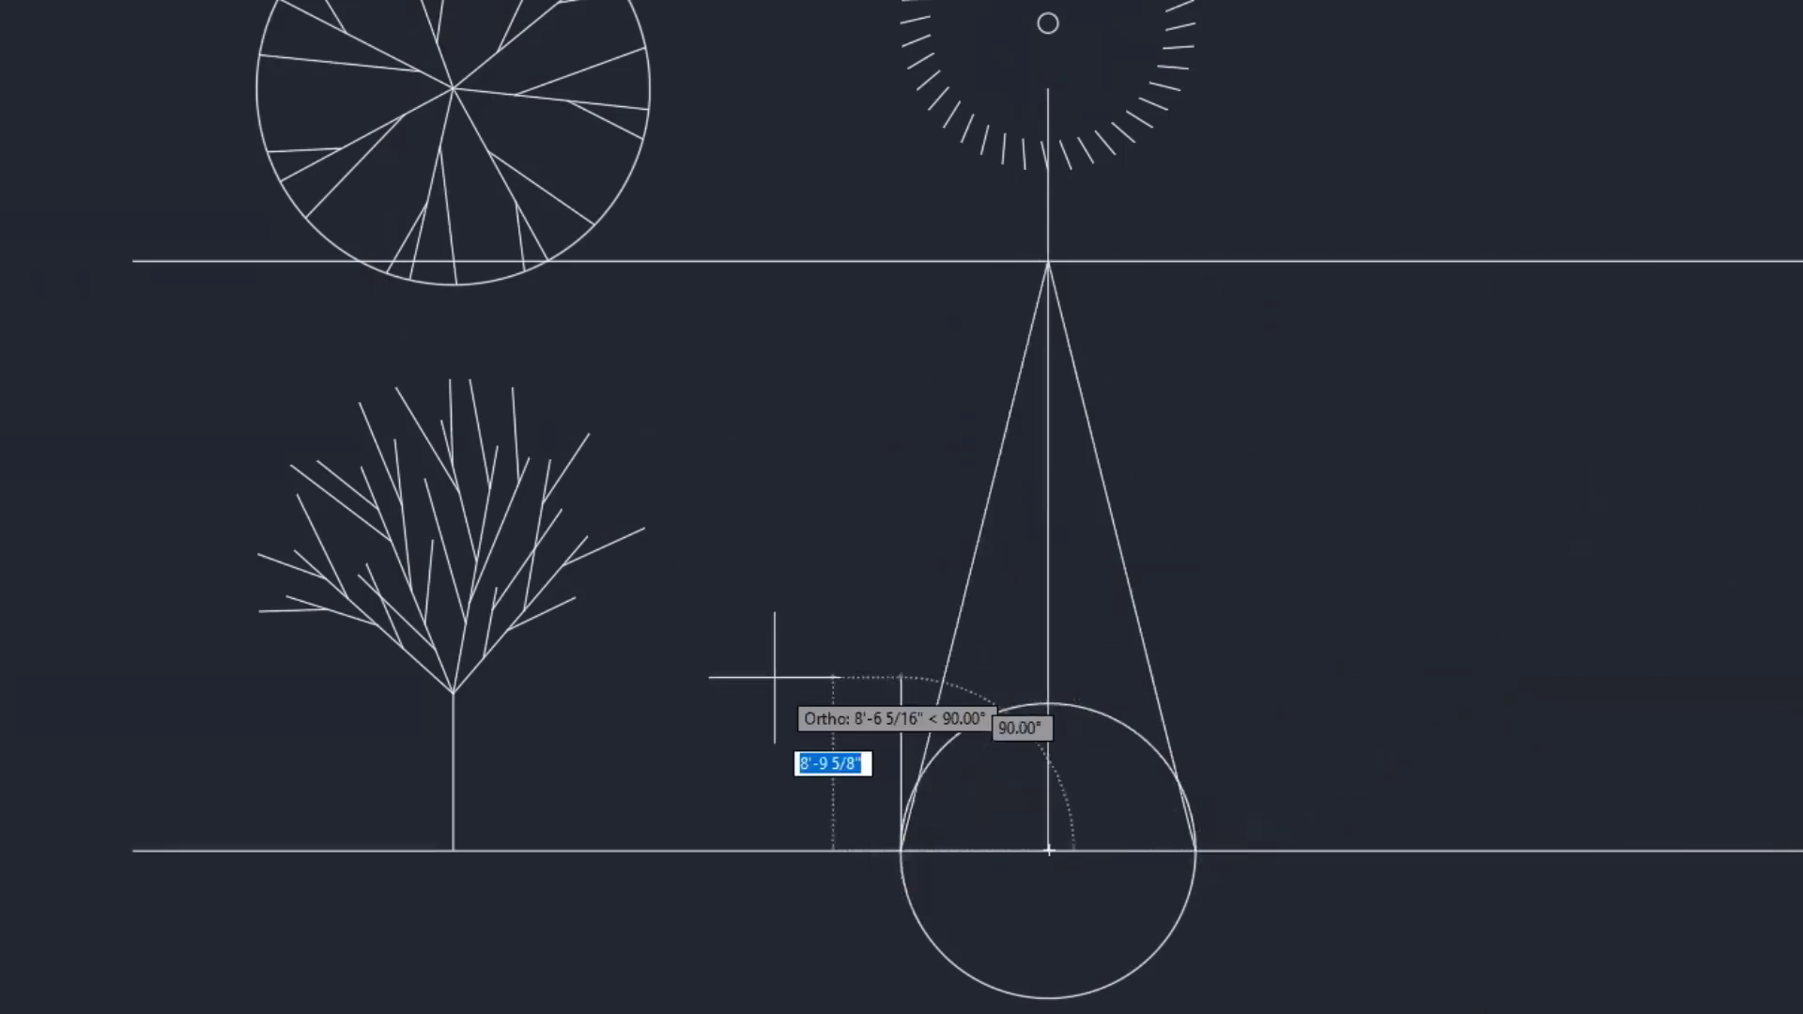
{"action": "key", "text": "Escape"}
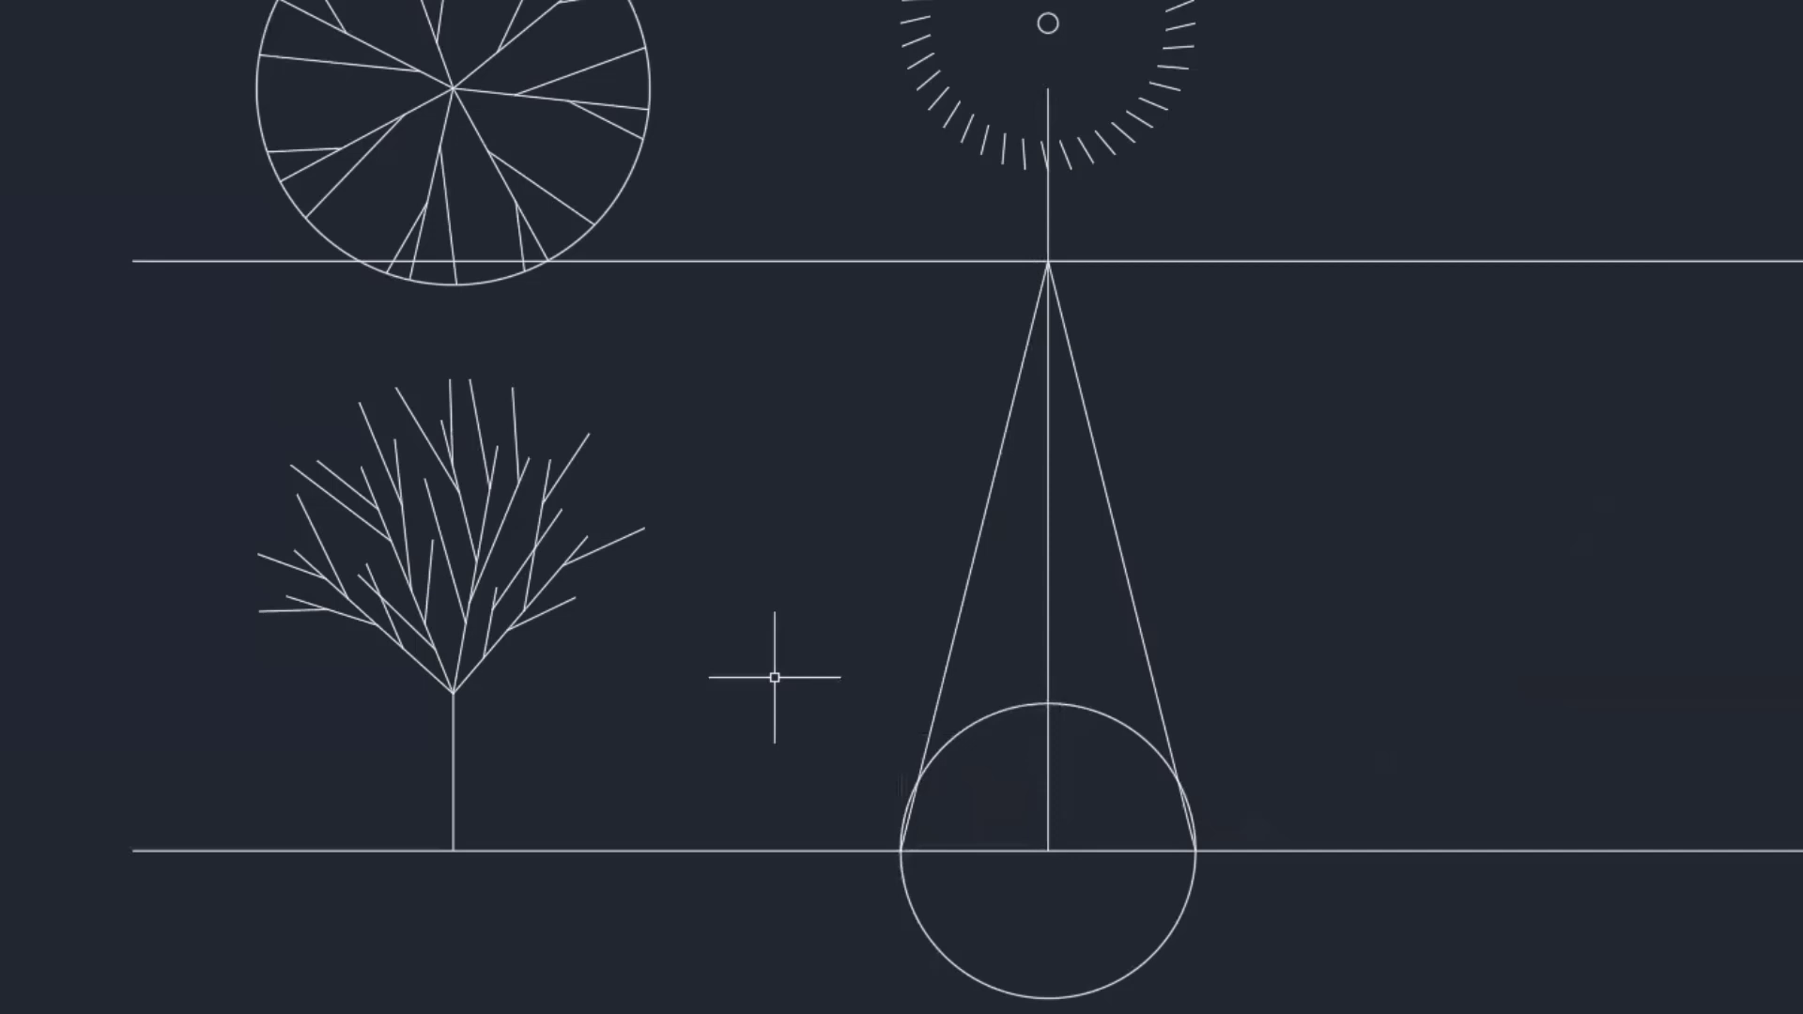
{"action": "left_click", "coordinate": [1121, 733]}
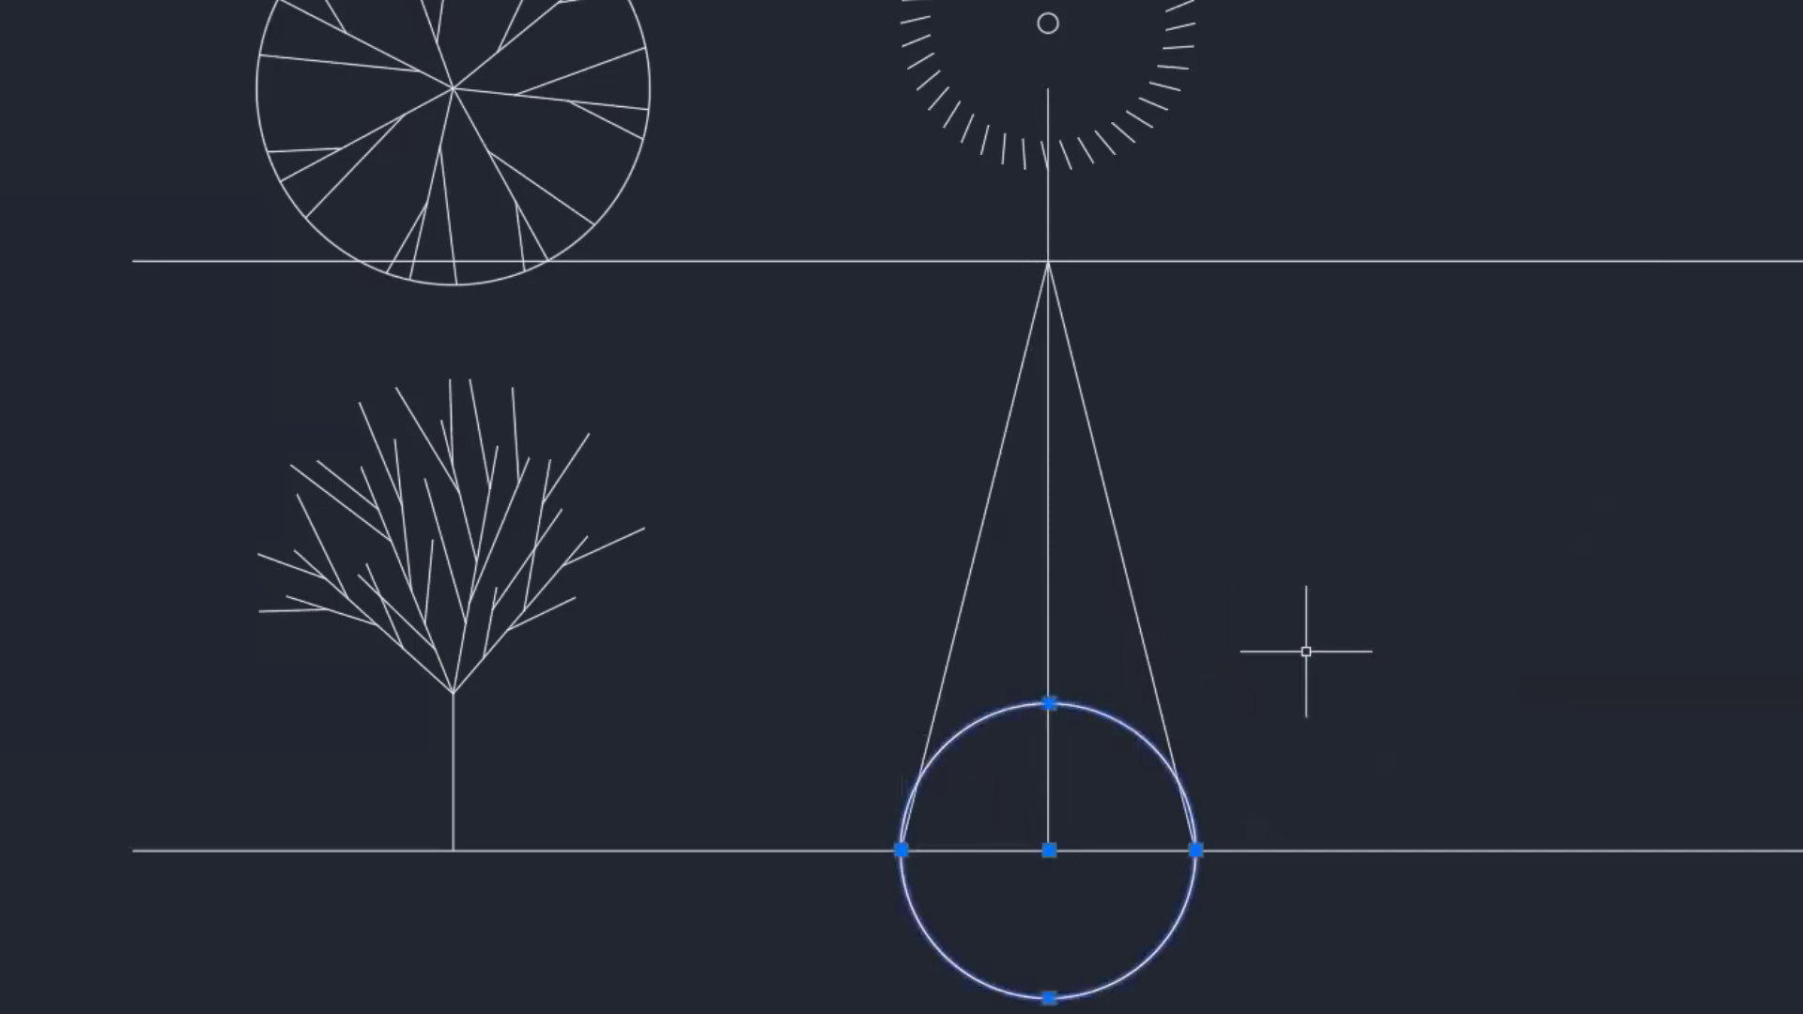
{"action": "key", "text": "Delete"}
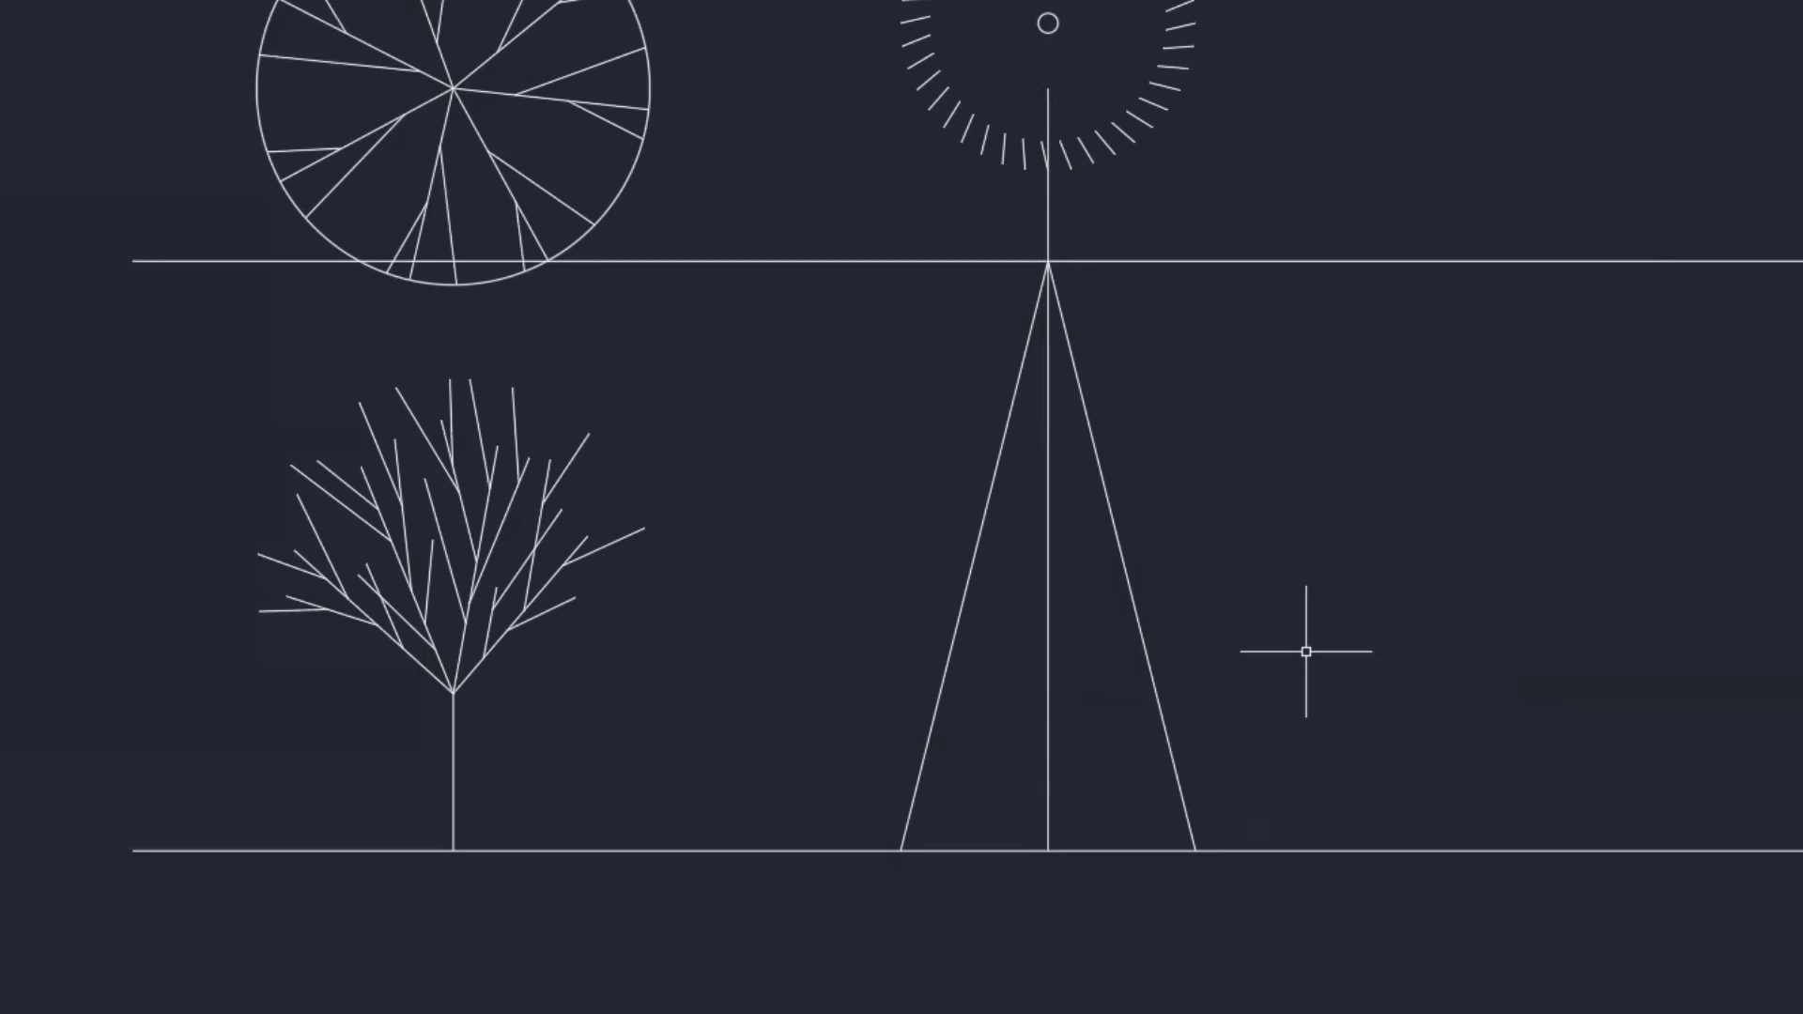
Erase the vertical centerline and the 30' height line around the cone.
{"action": "left_click", "coordinate": [1050, 209]}
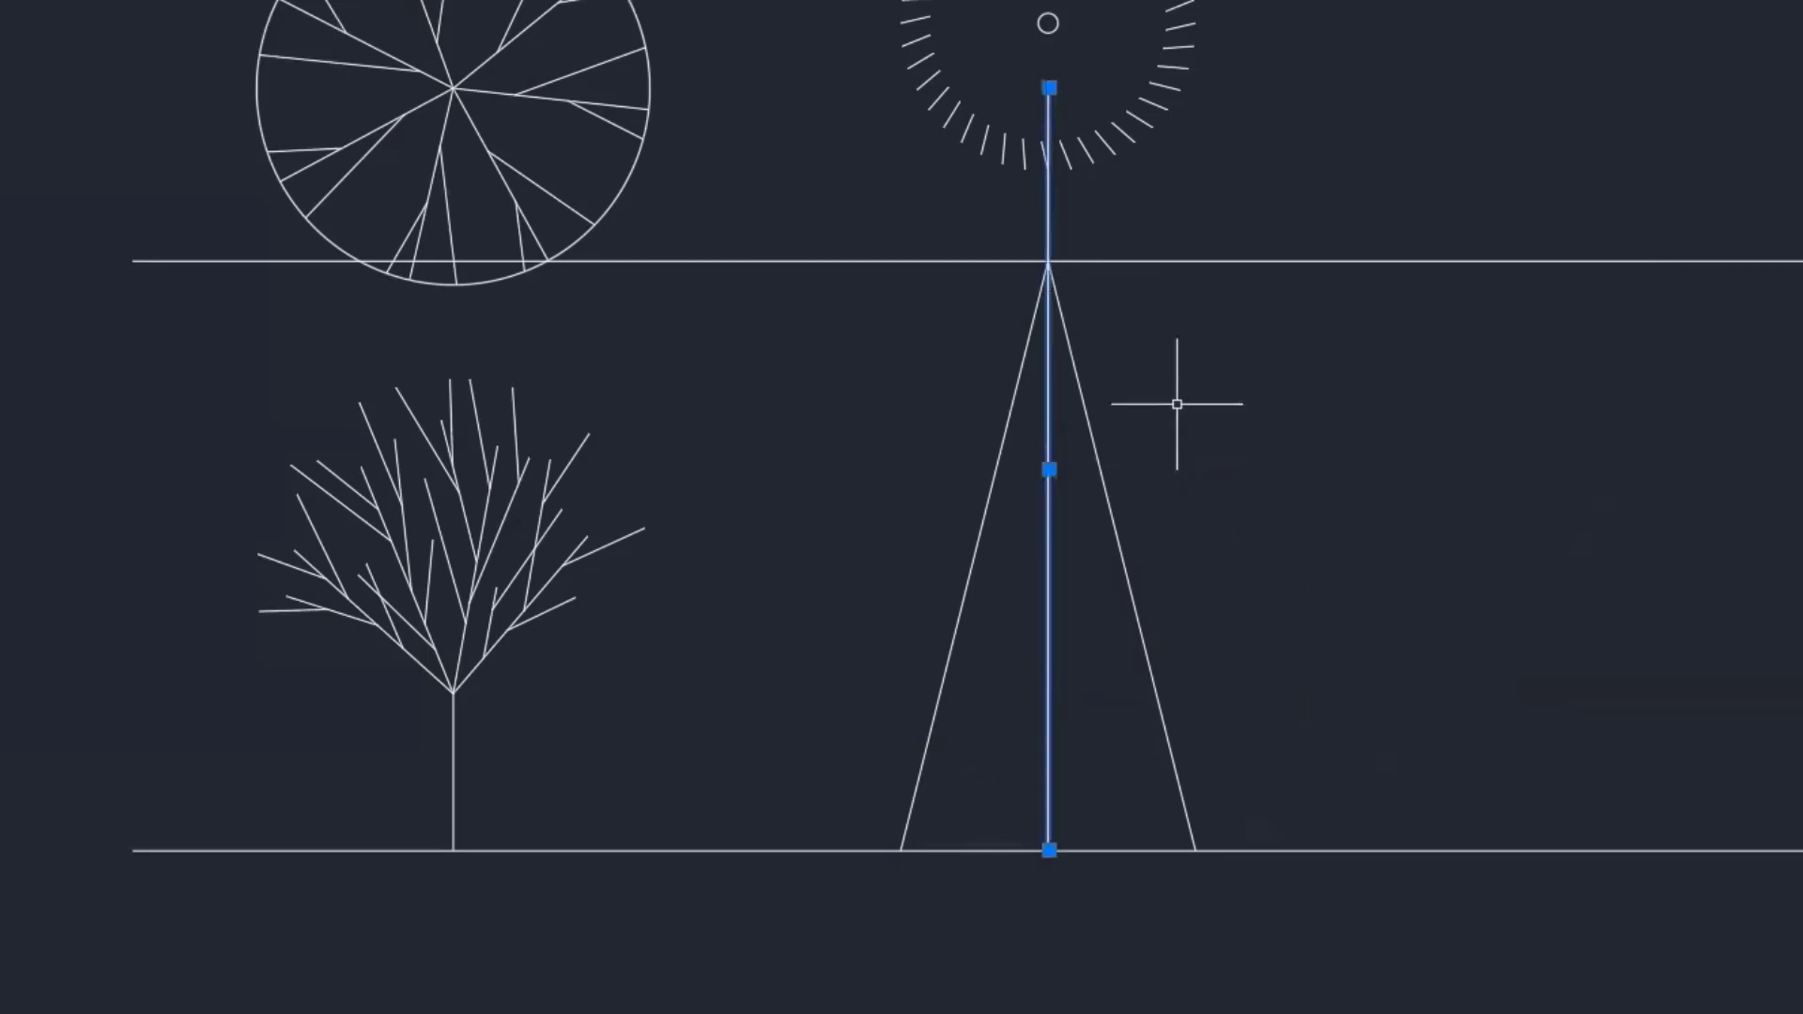
{"action": "key", "text": "Delete"}
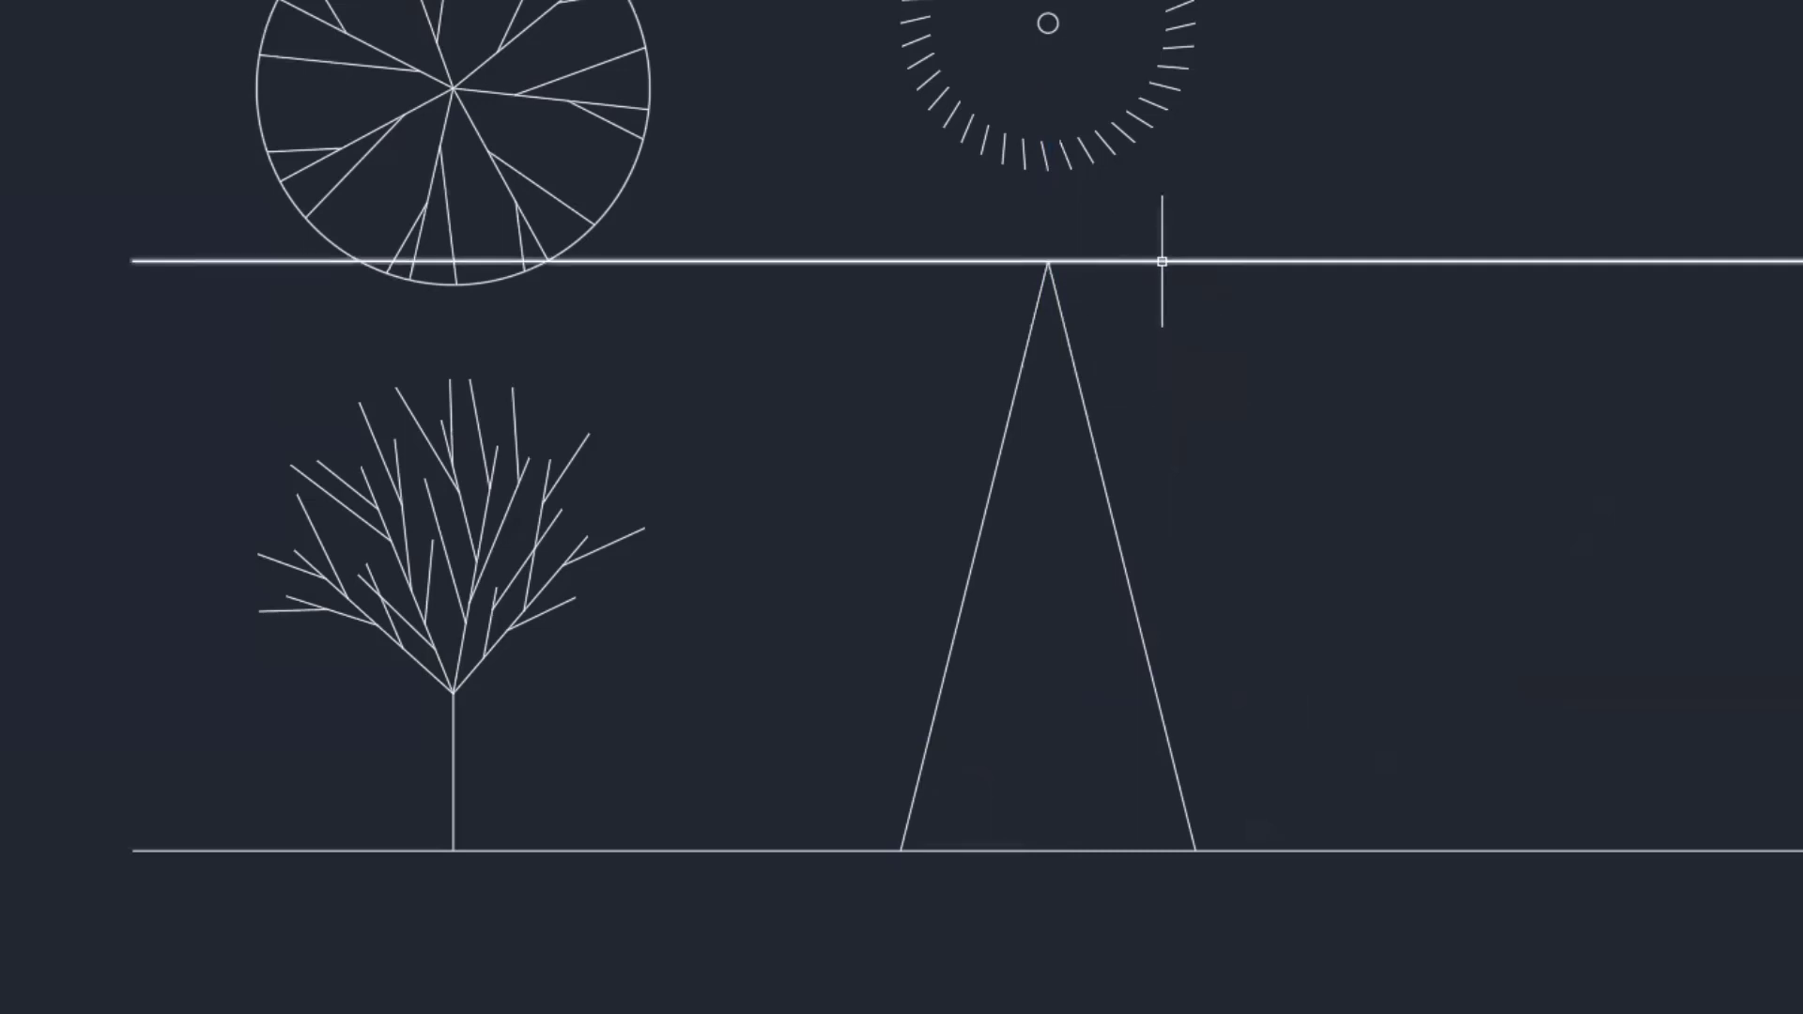
{"action": "left_click", "coordinate": [1161, 262]}
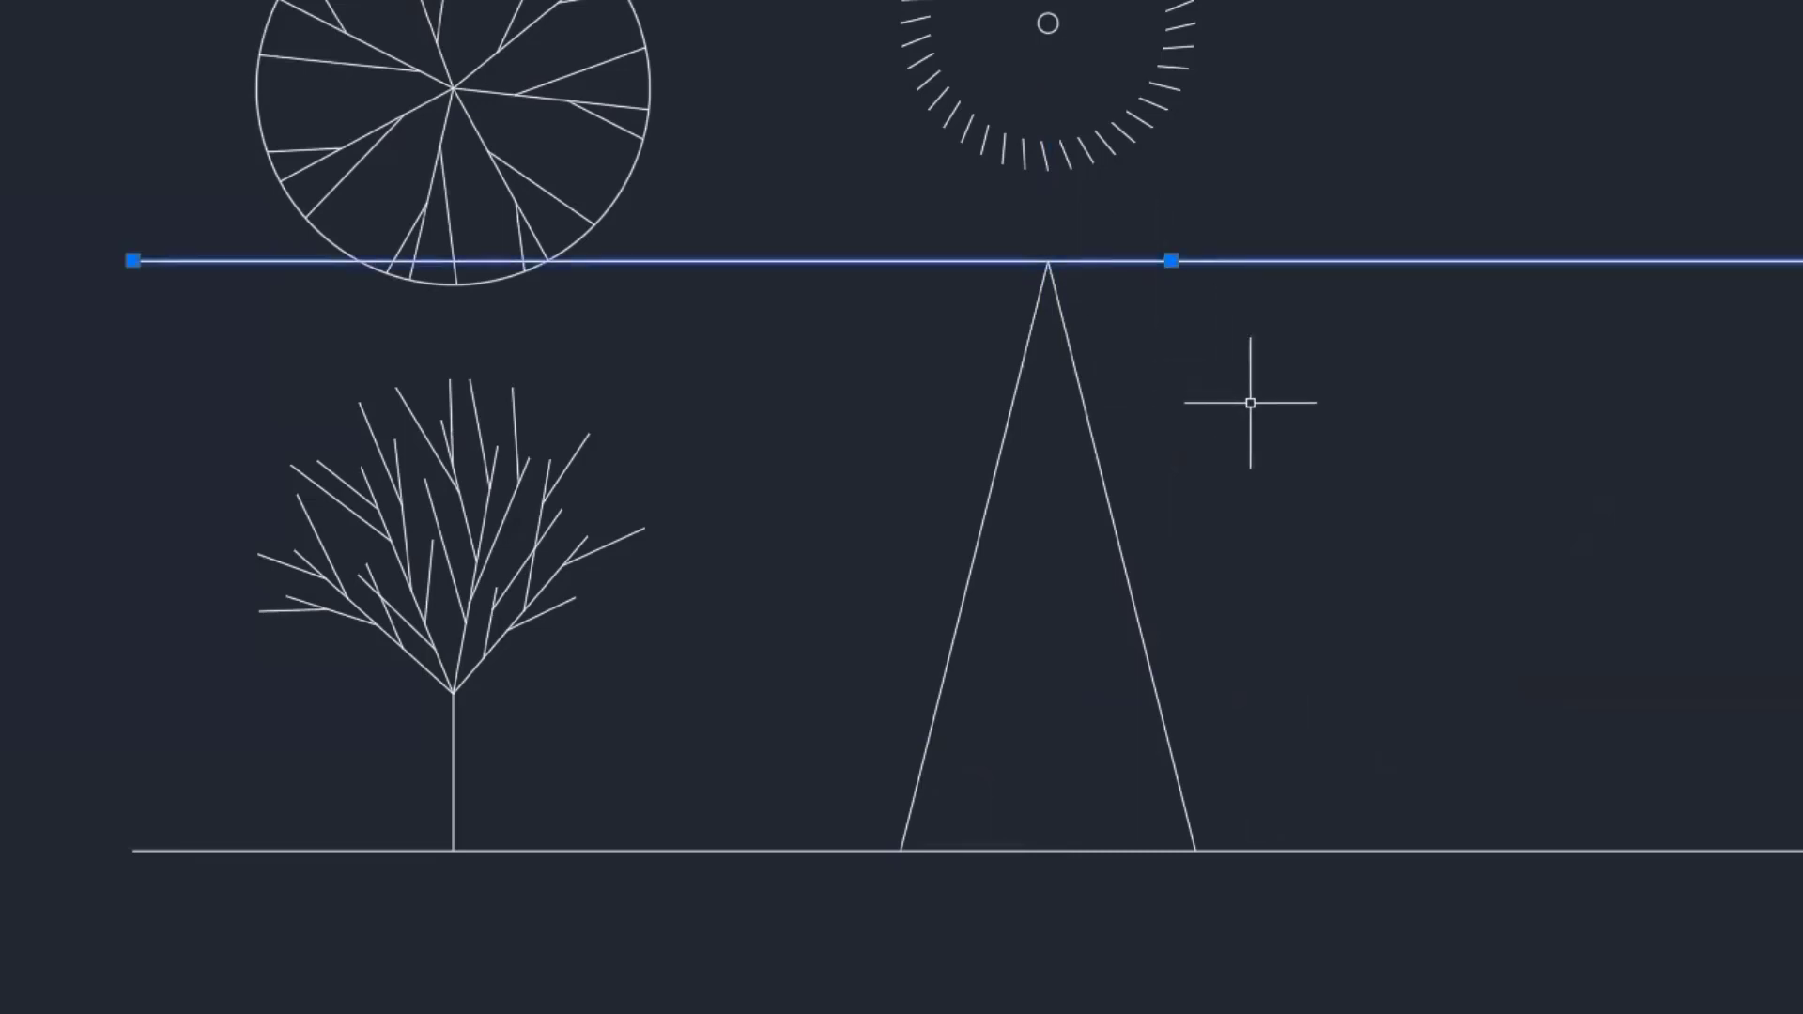
{"action": "key", "text": "Delete"}
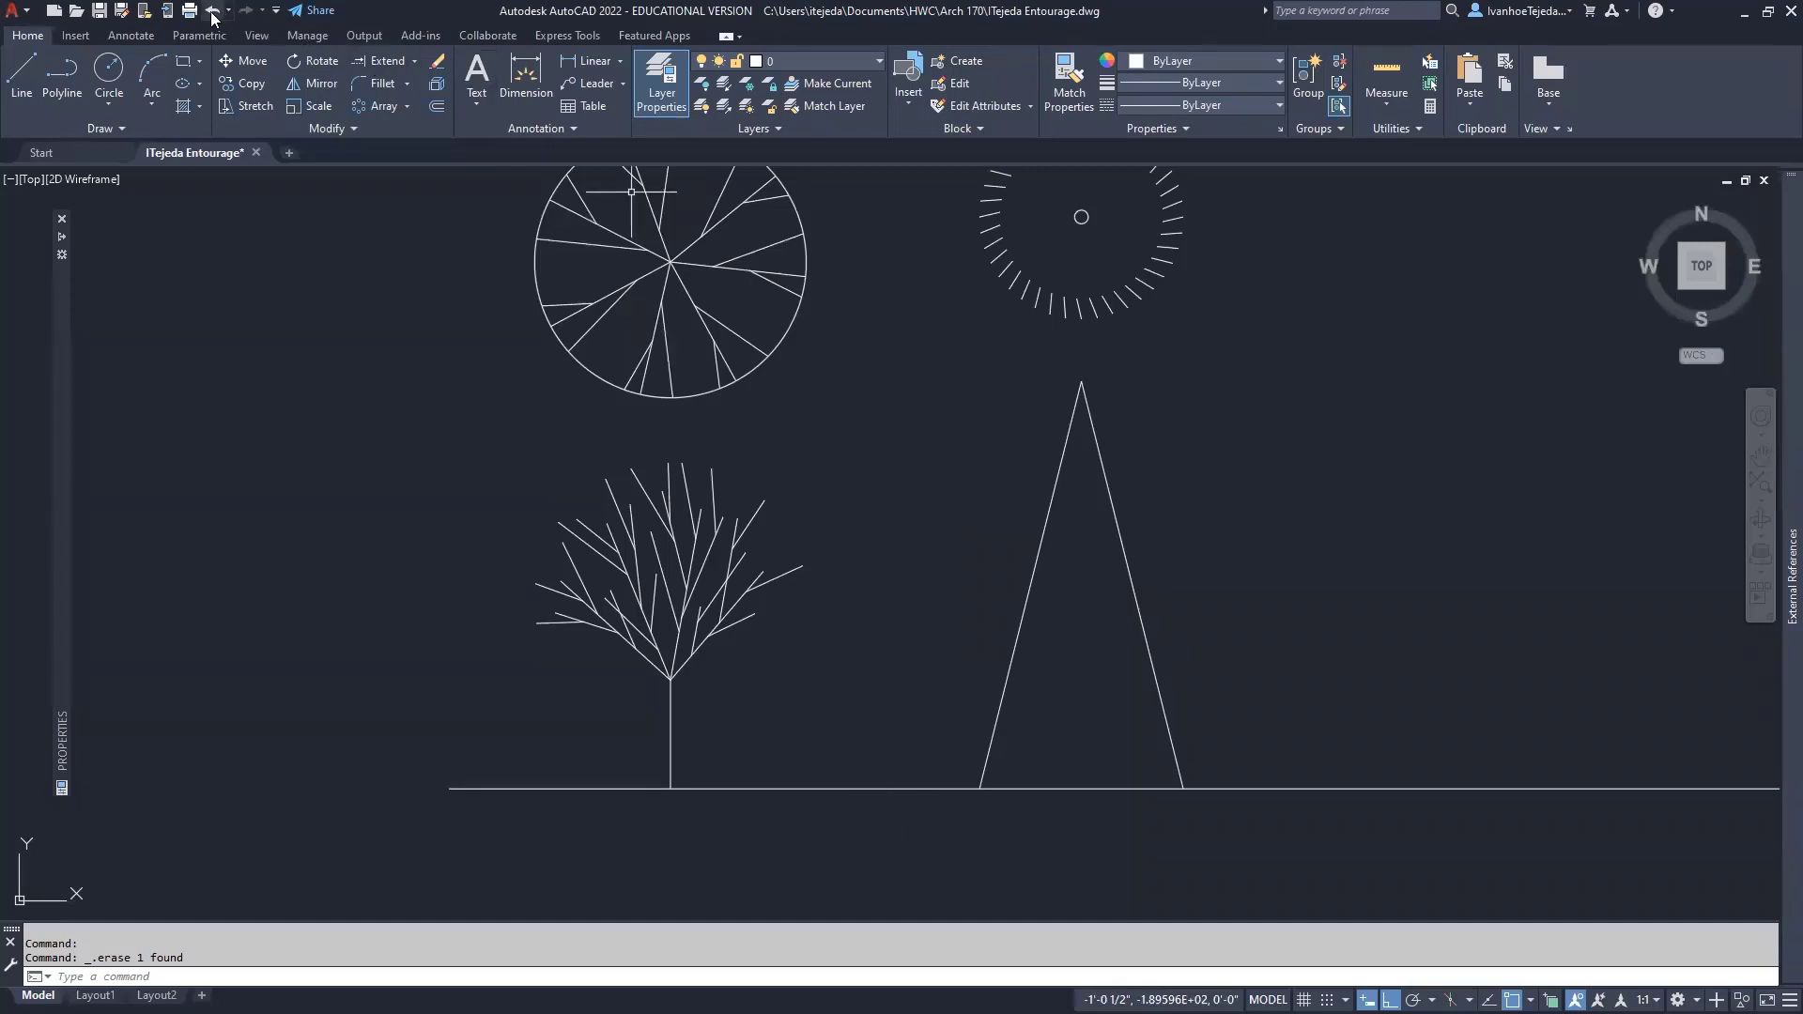
Undo the erasing of the vertical centerline and the 30' height line, and erase only the height line again.
{"action": "left_click", "coordinate": [213, 12]}
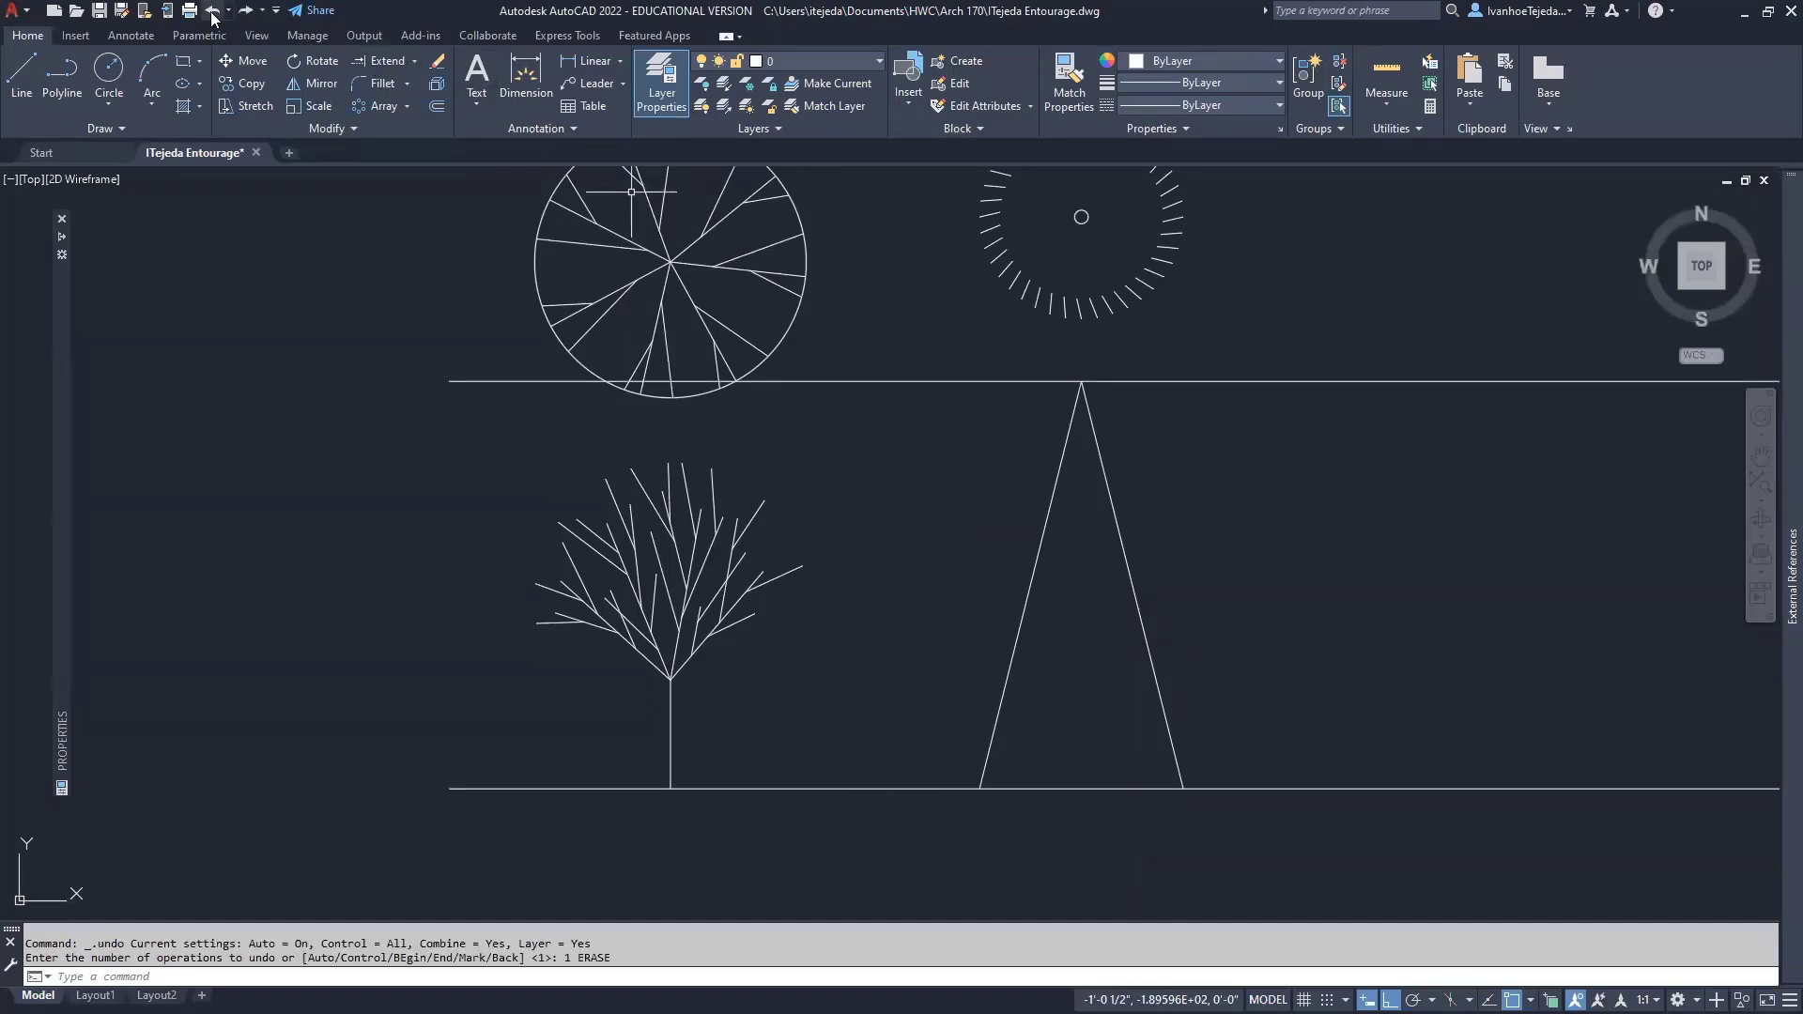
{"action": "left_click", "coordinate": [928, 383]}
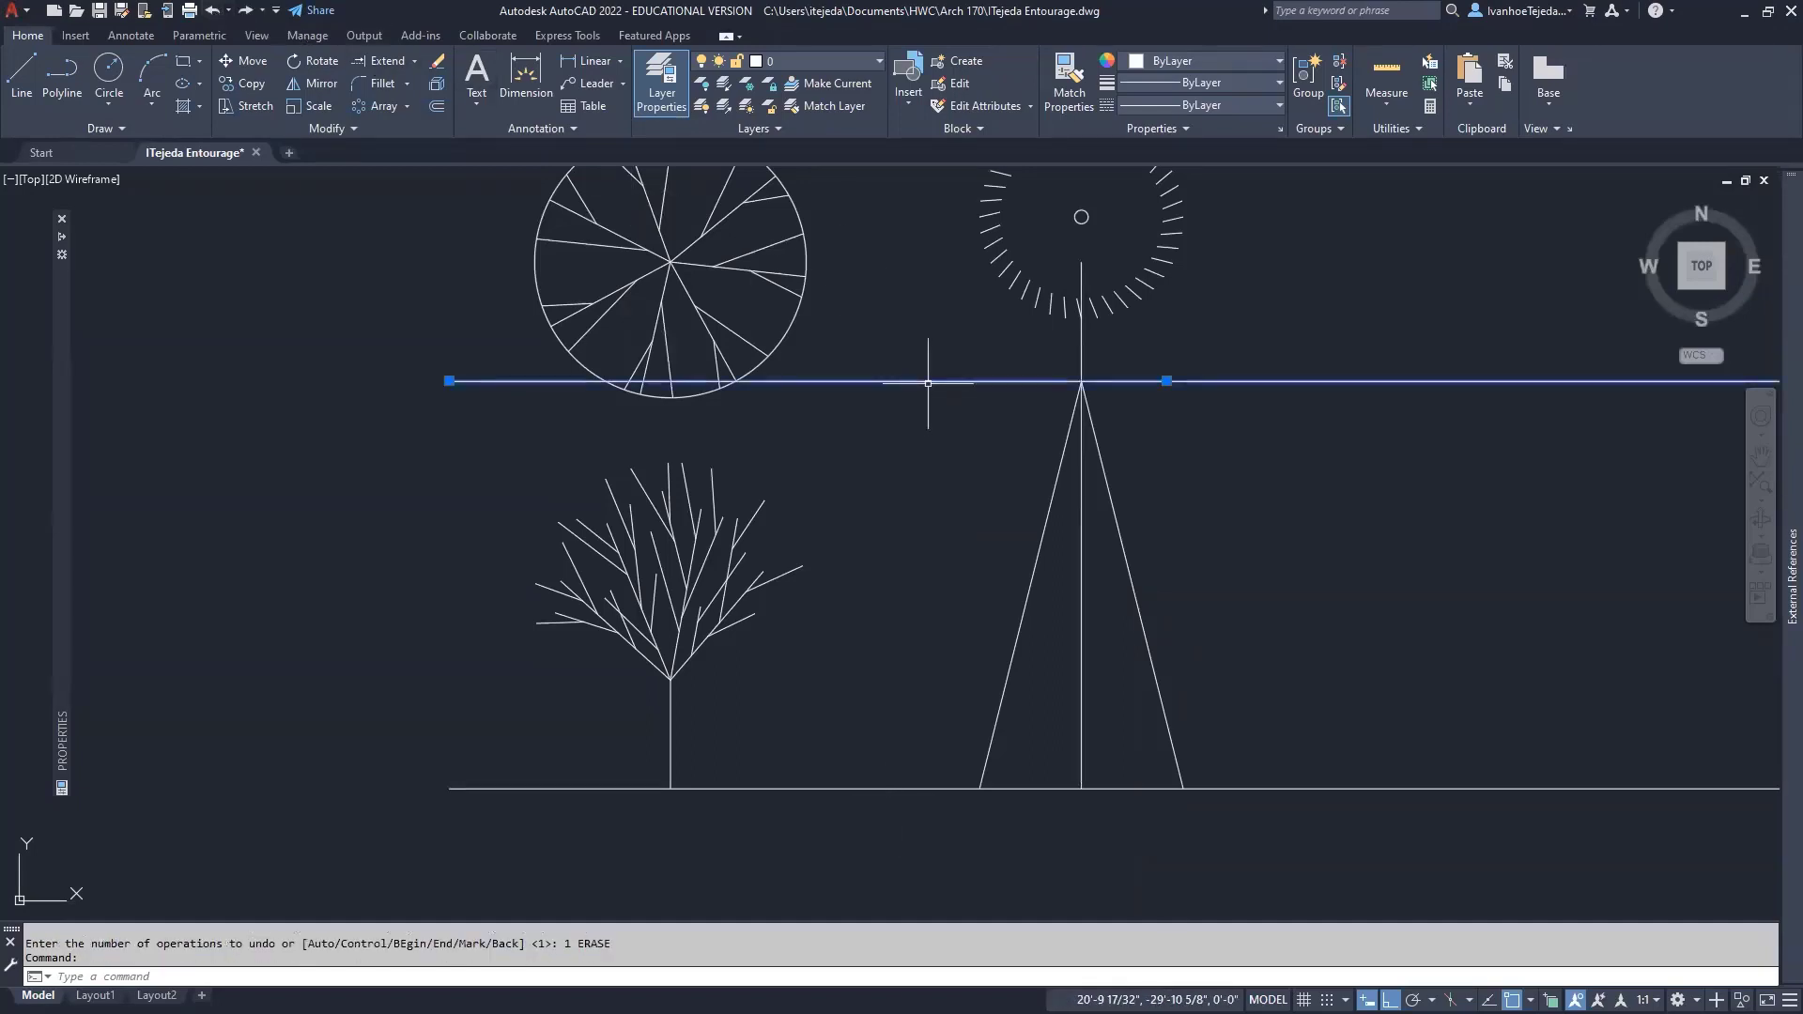
{"action": "key", "text": "Delete"}
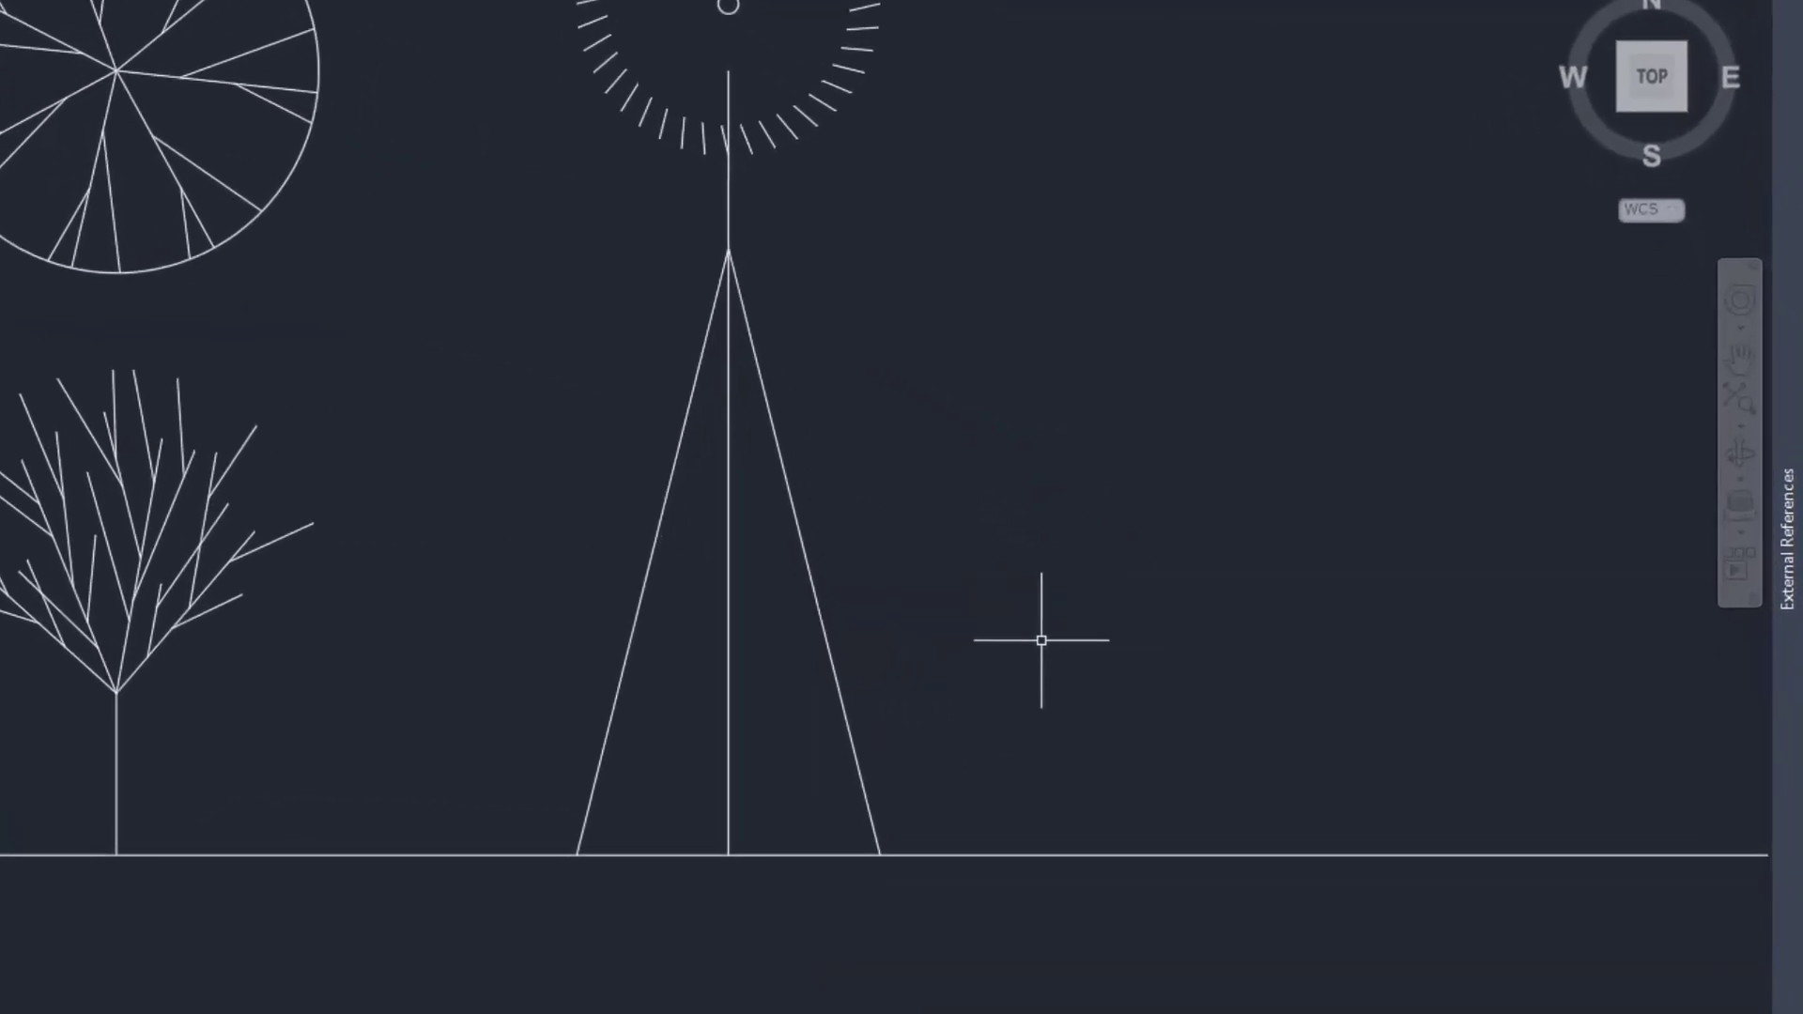
Offset the ground line 3' upward across the cone.
{"action": "type", "text": "O"}
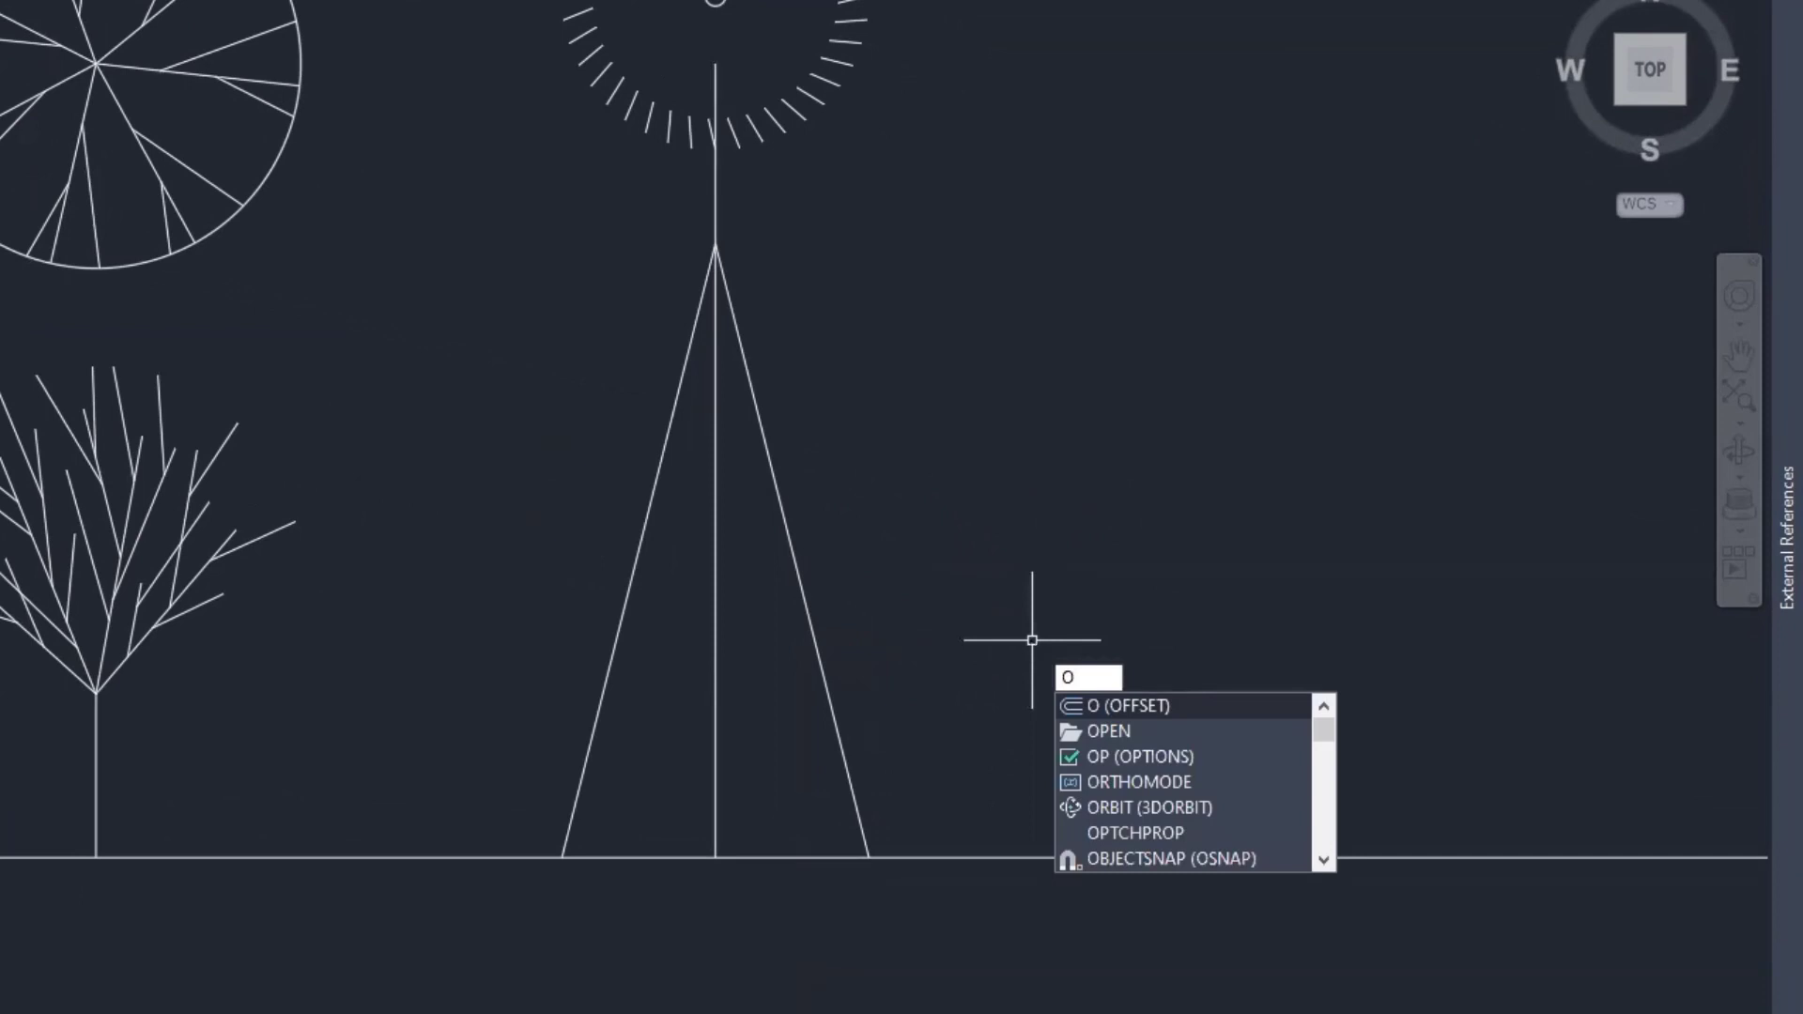
{"action": "key", "text": "Return"}
{"action": "type", "text": "3'"}
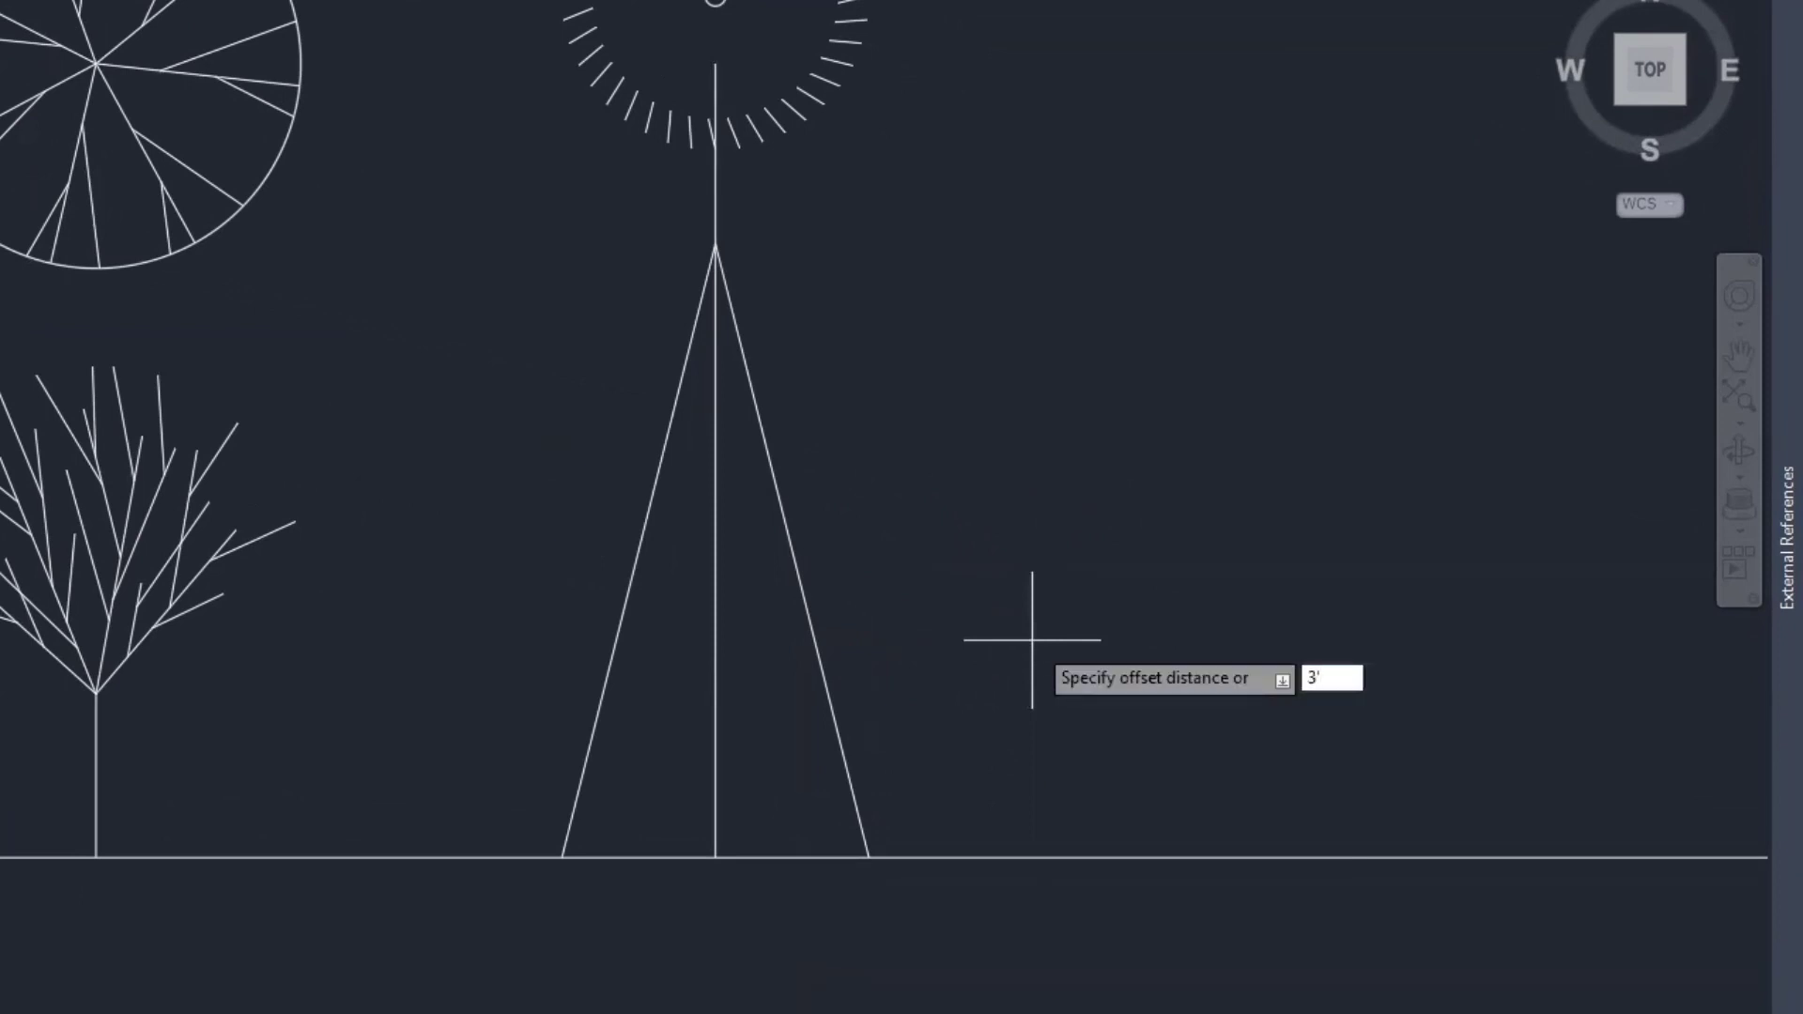
{"action": "key", "text": "Return"}
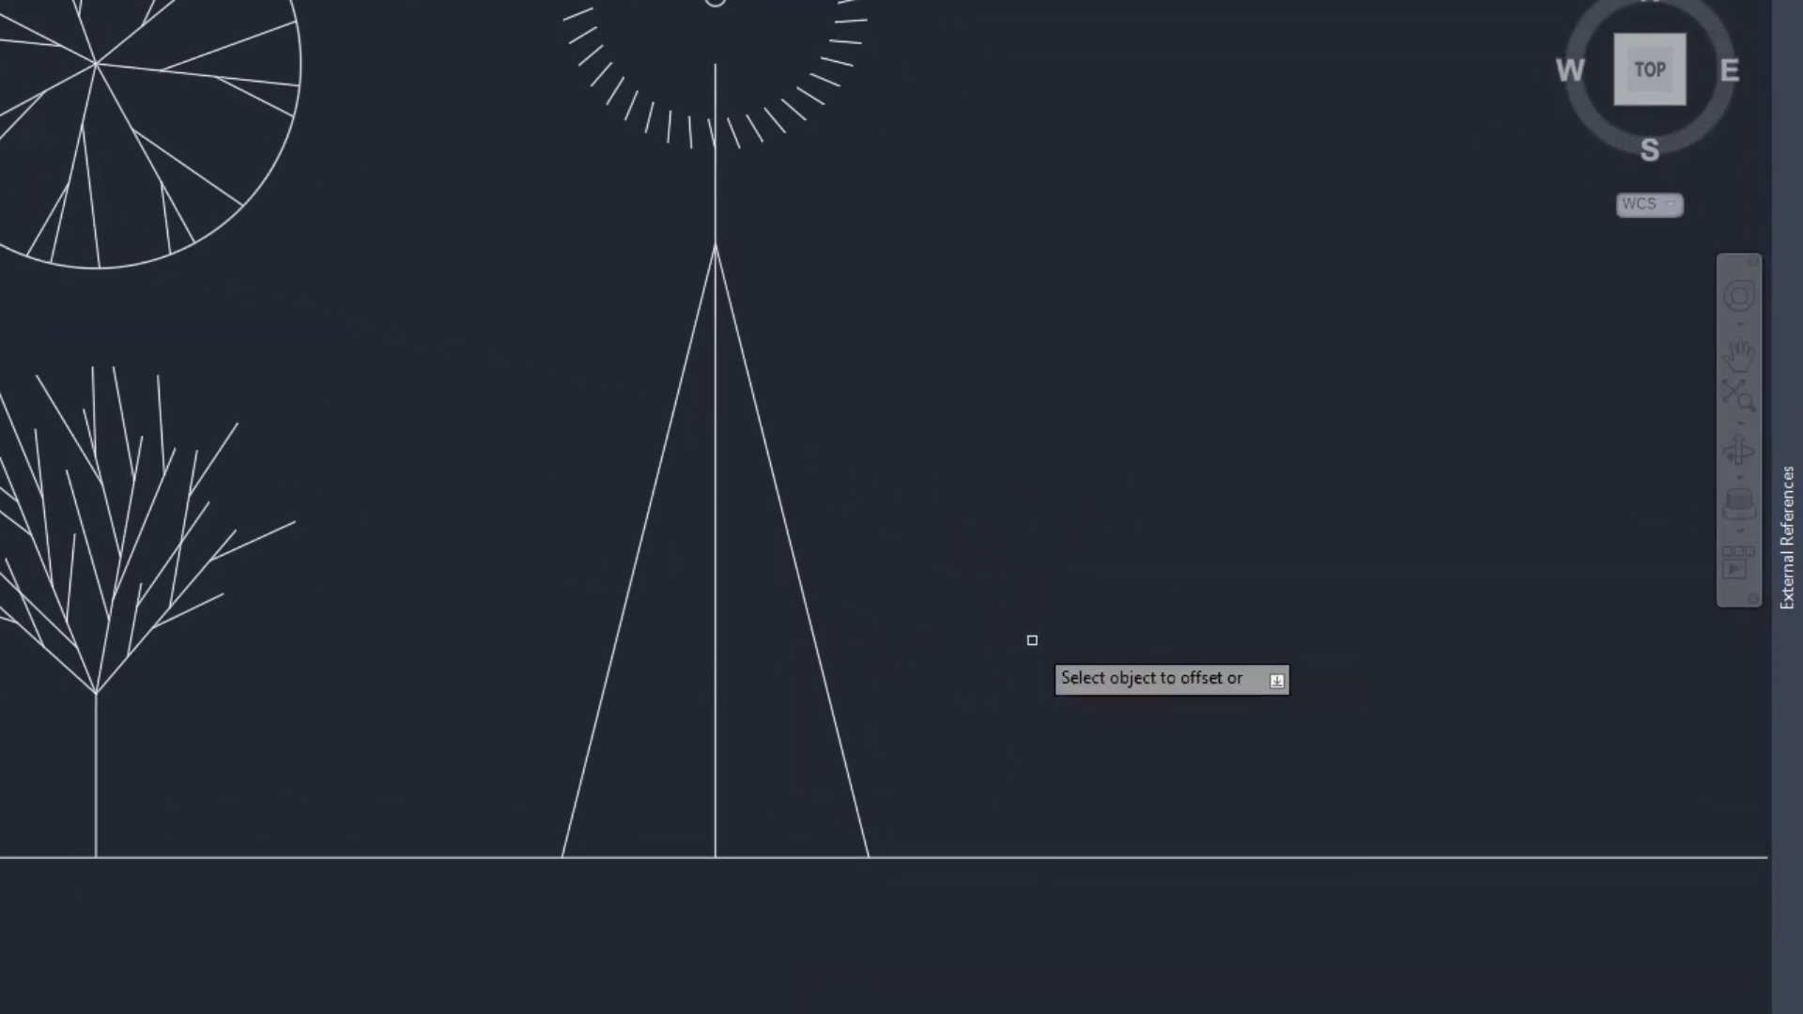
{"action": "left_click", "coordinate": [774, 859]}
{"action": "left_click", "coordinate": [773, 754]}
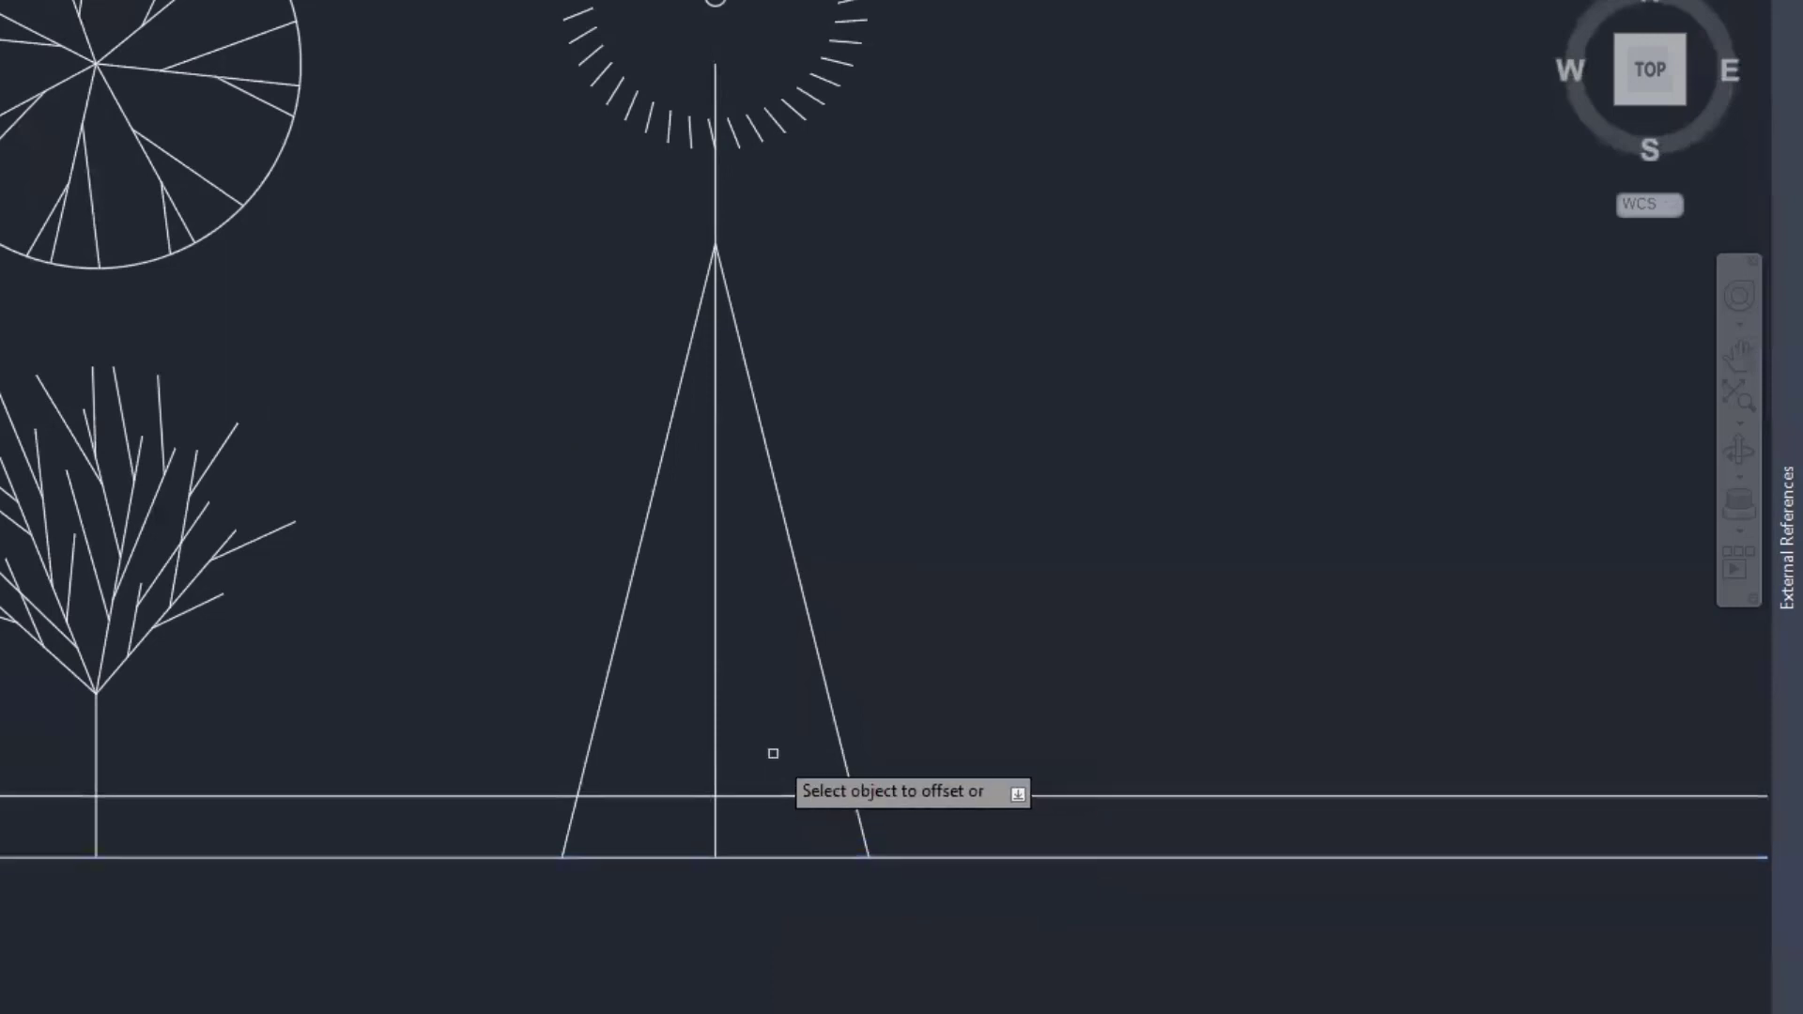
{"action": "key", "text": "Return"}
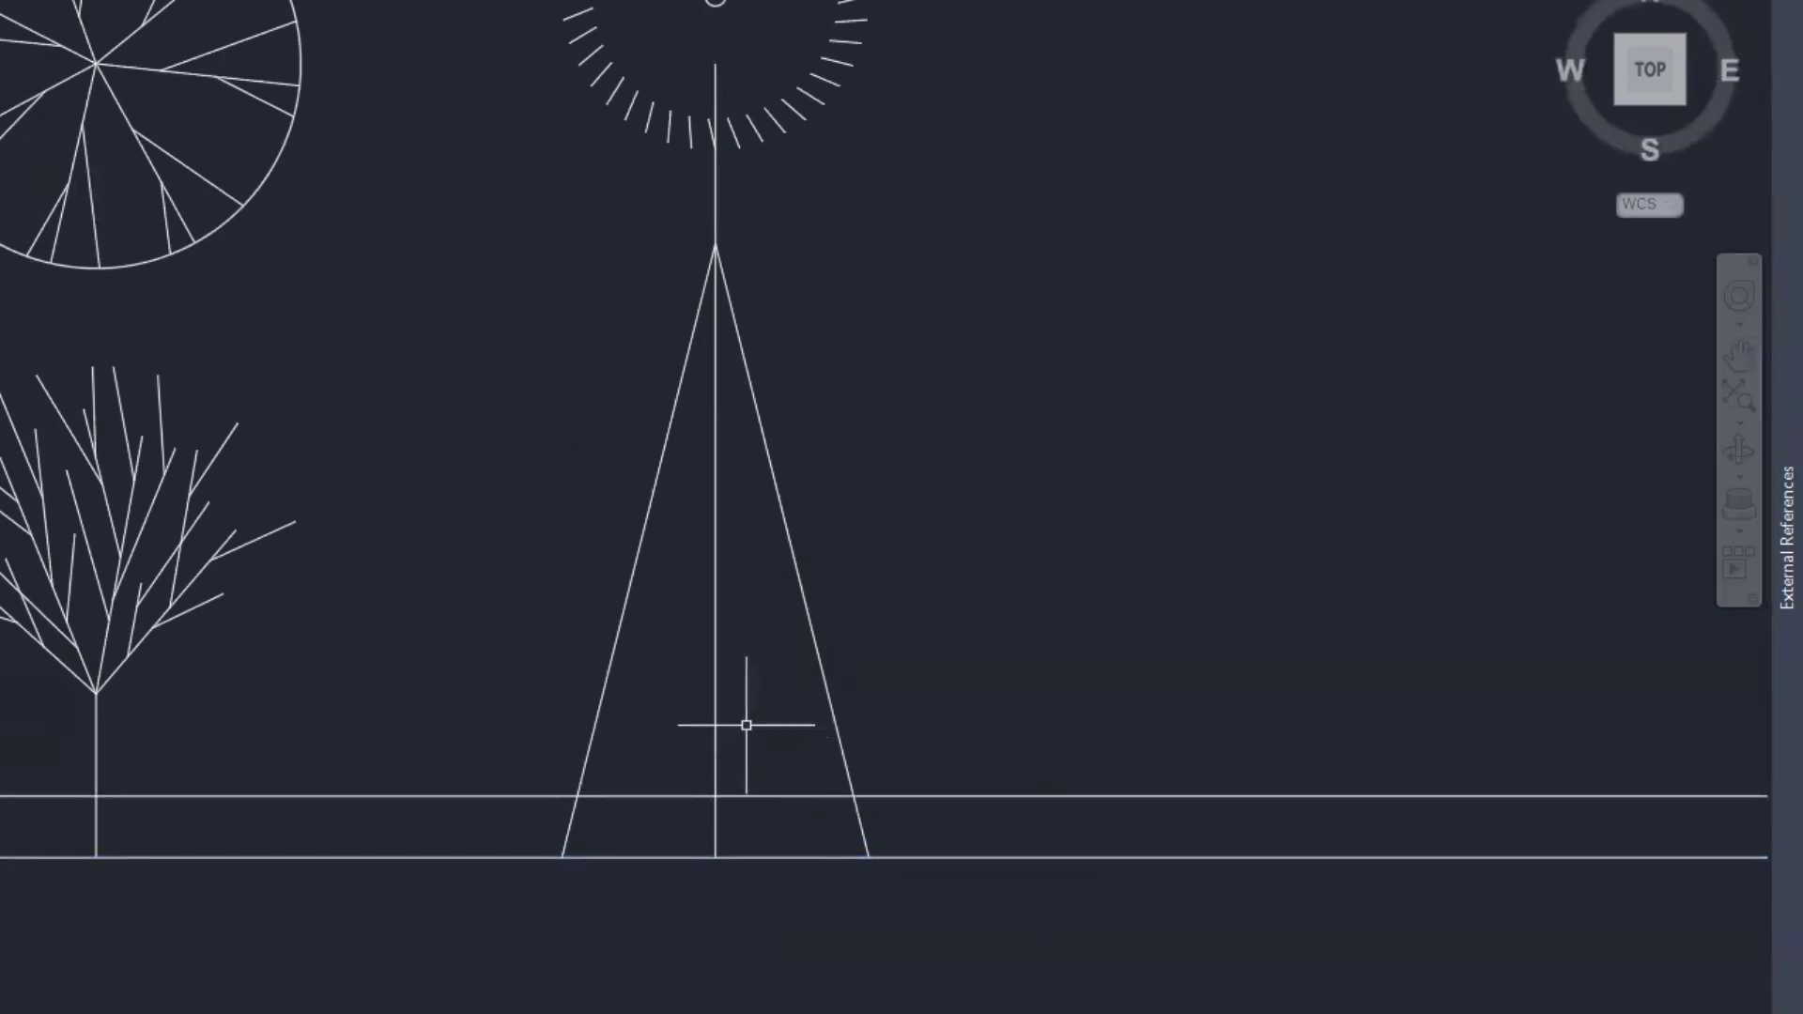
Trim the vertical centerline inside the cone above the 3' line and erase its leftover piece above the apex.
{"action": "type", "text": "TR"}
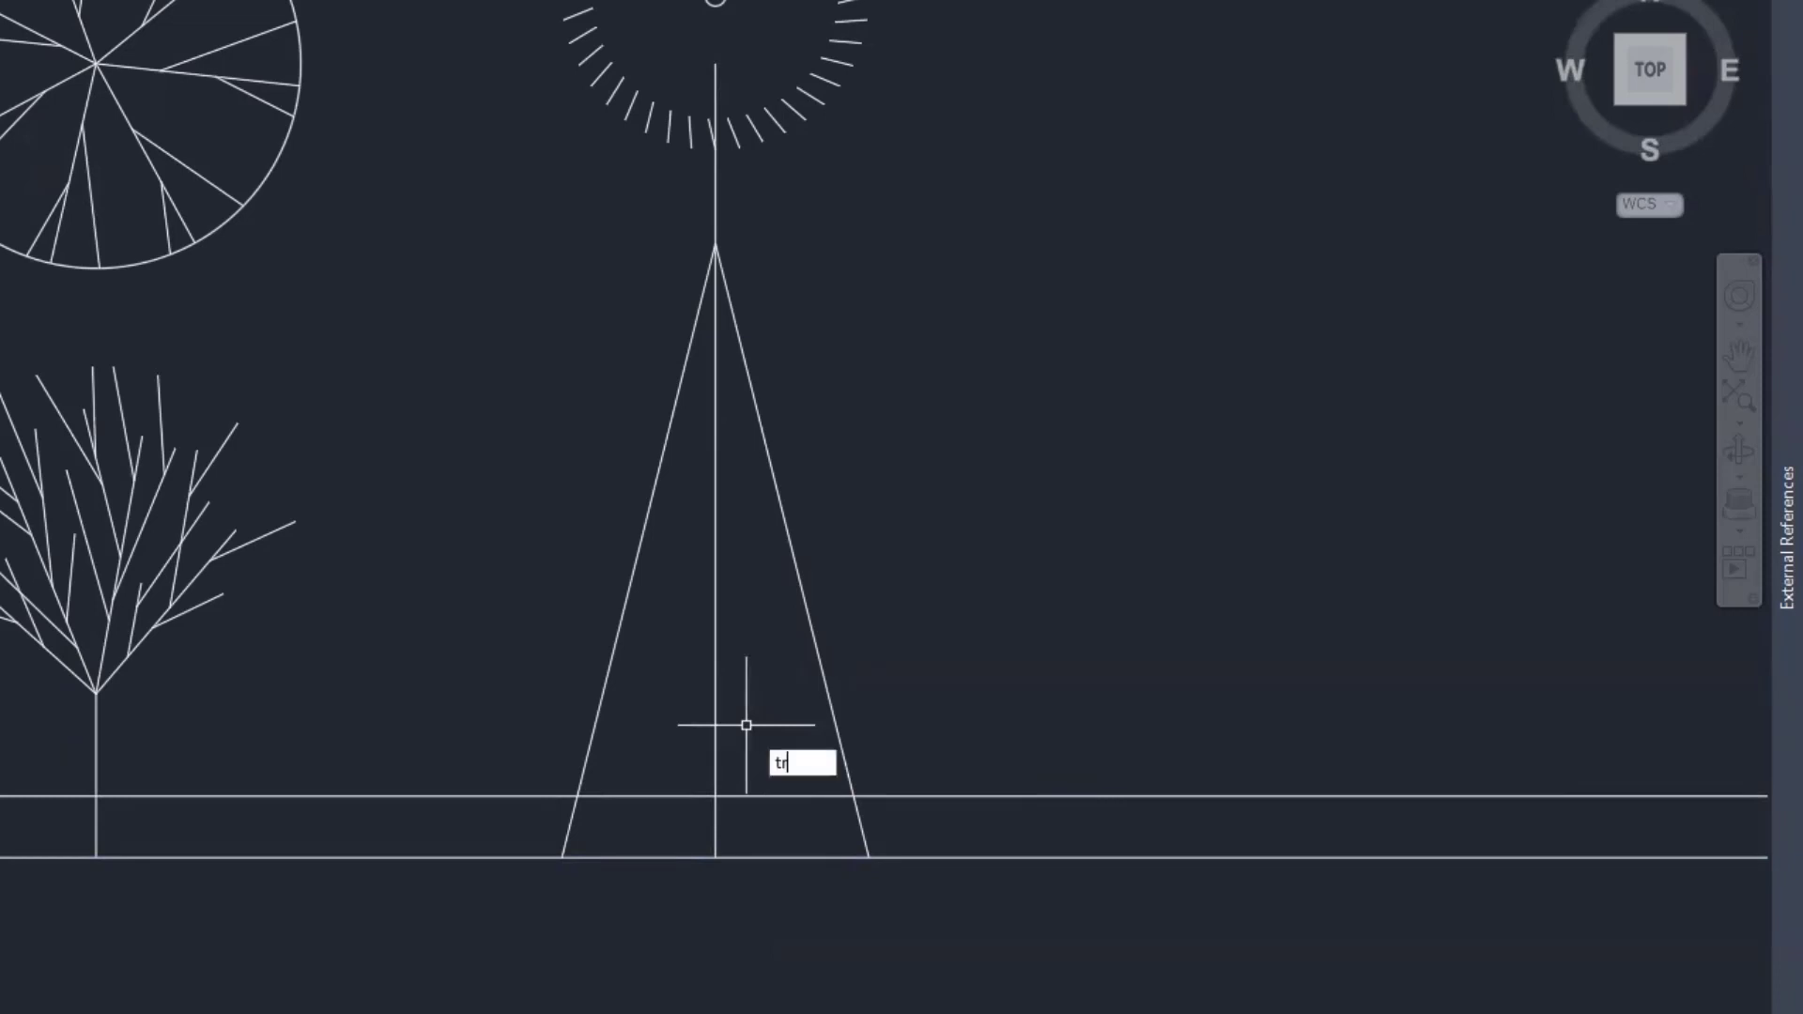
{"action": "key", "text": "Return"}
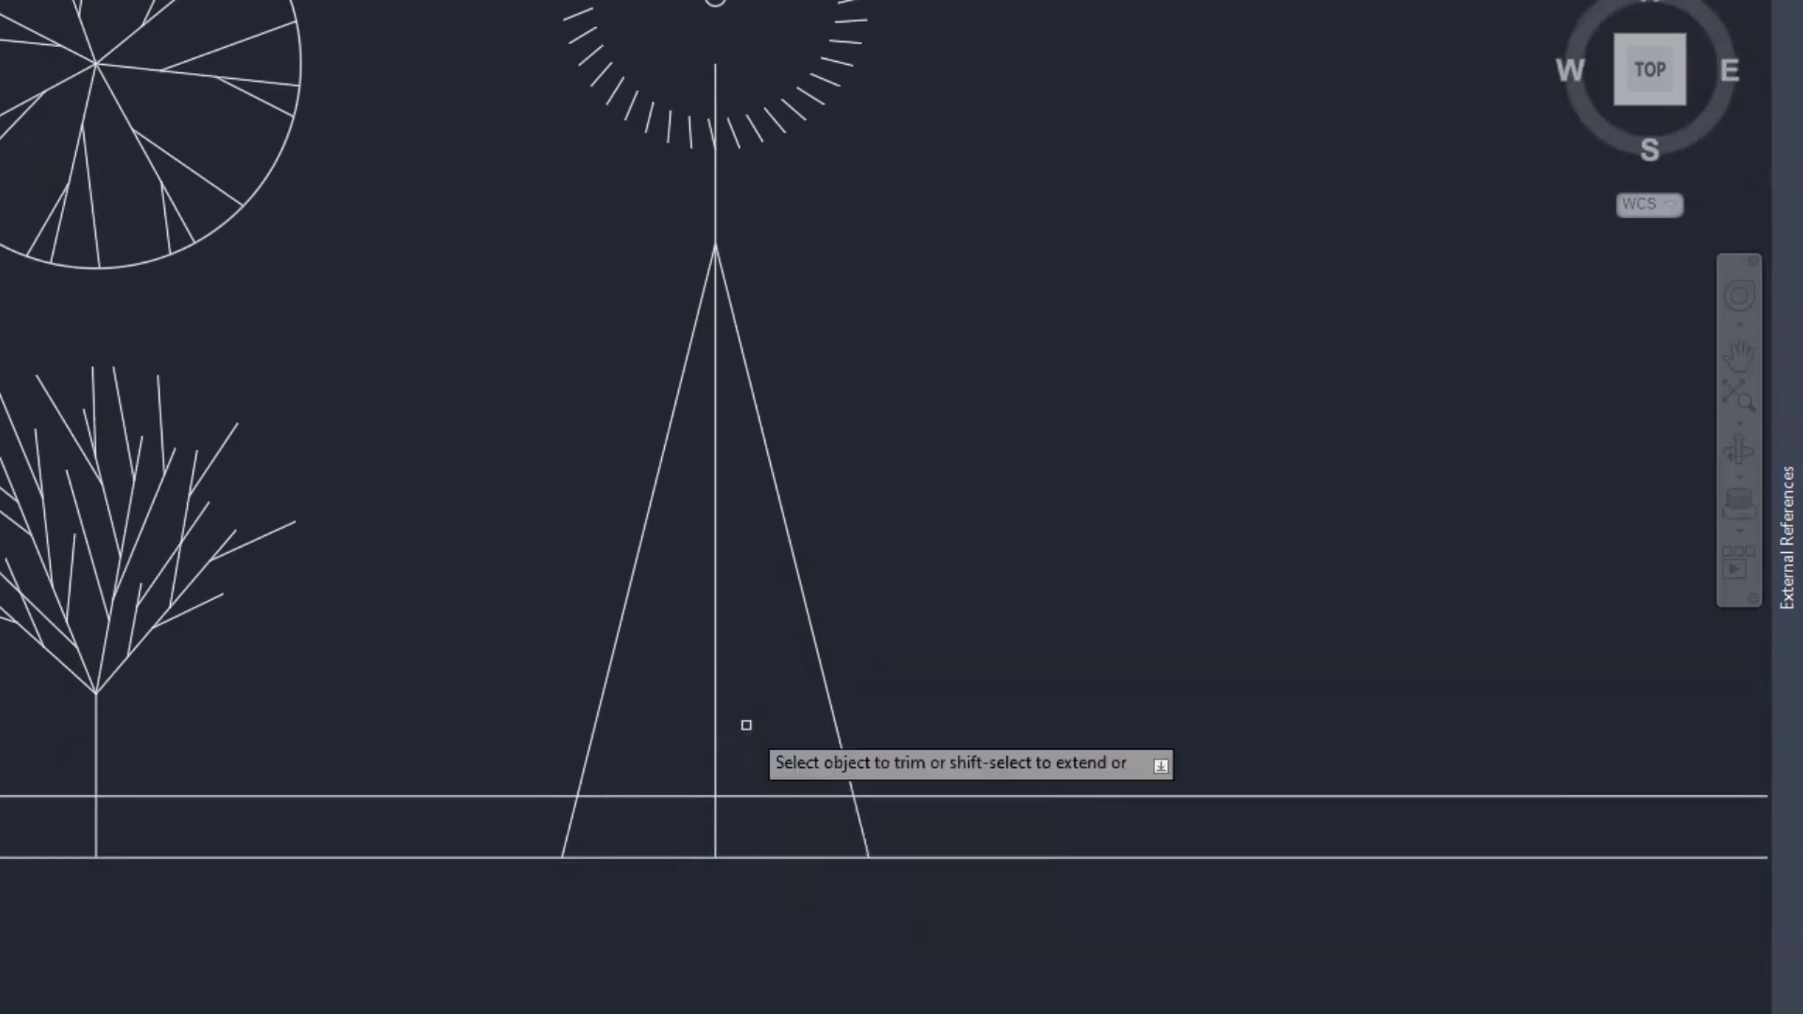
{"action": "left_click", "coordinate": [714, 726]}
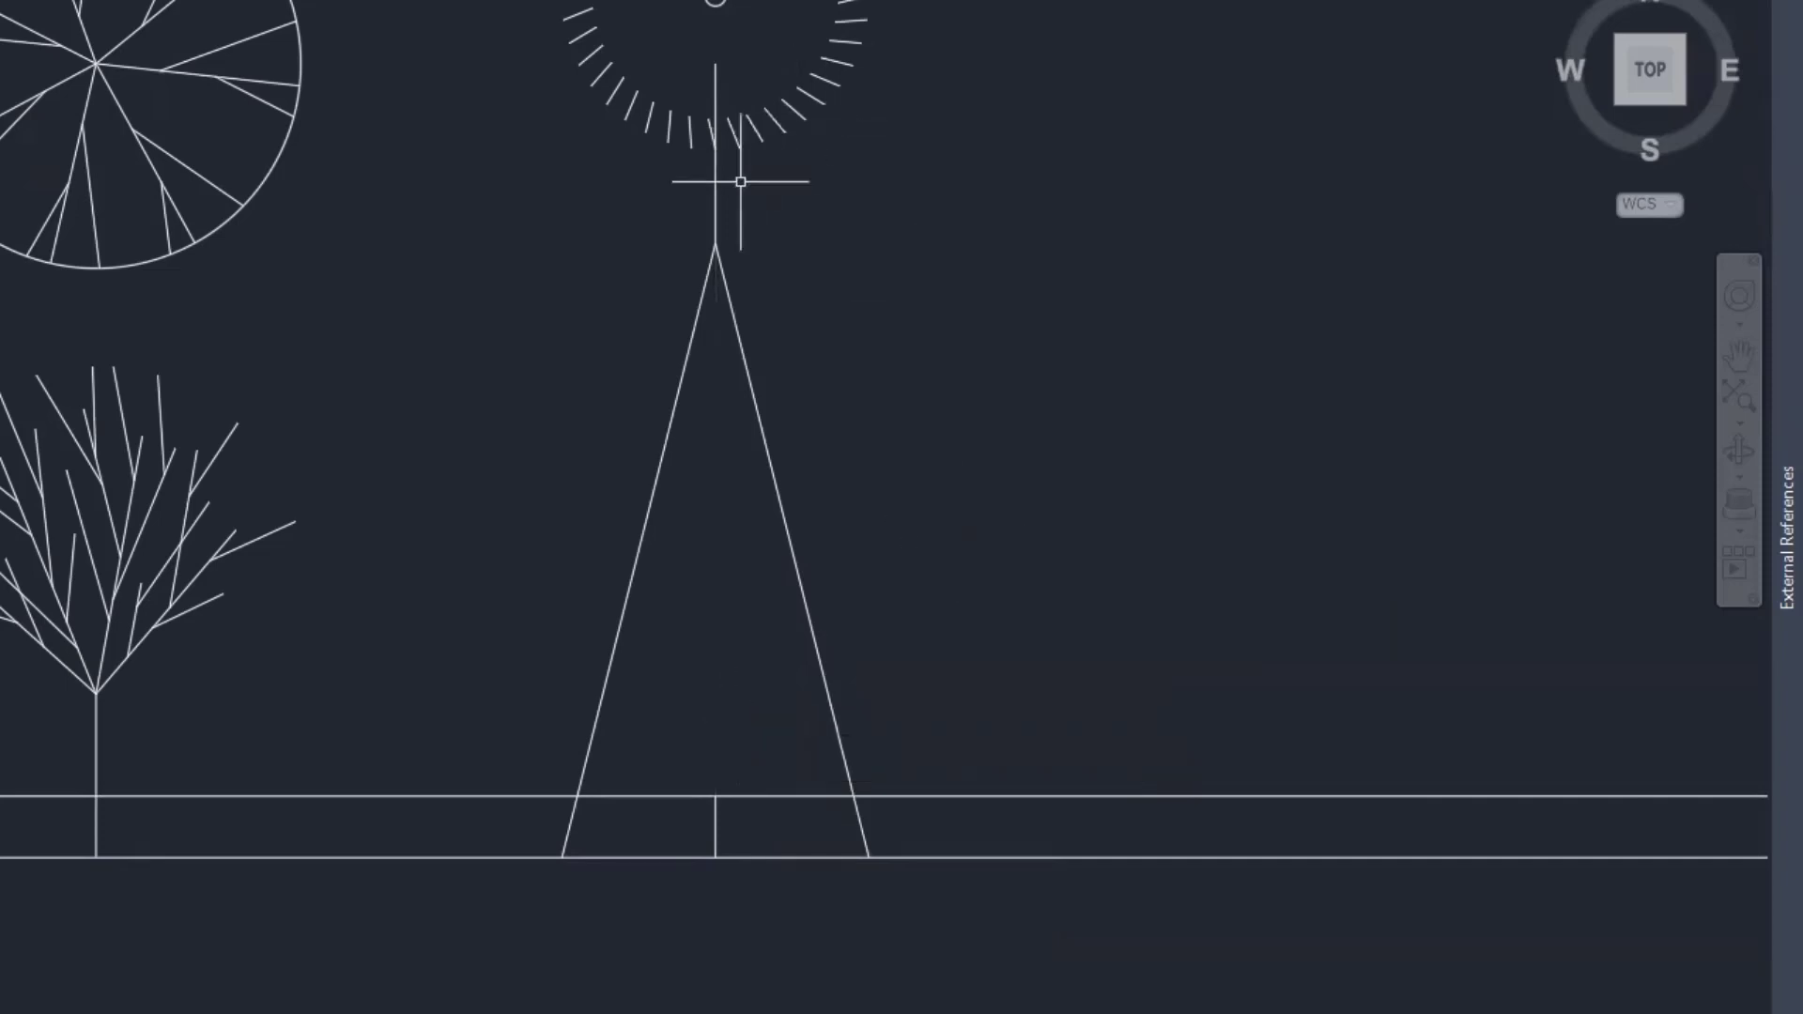
{"action": "left_click", "coordinate": [717, 212]}
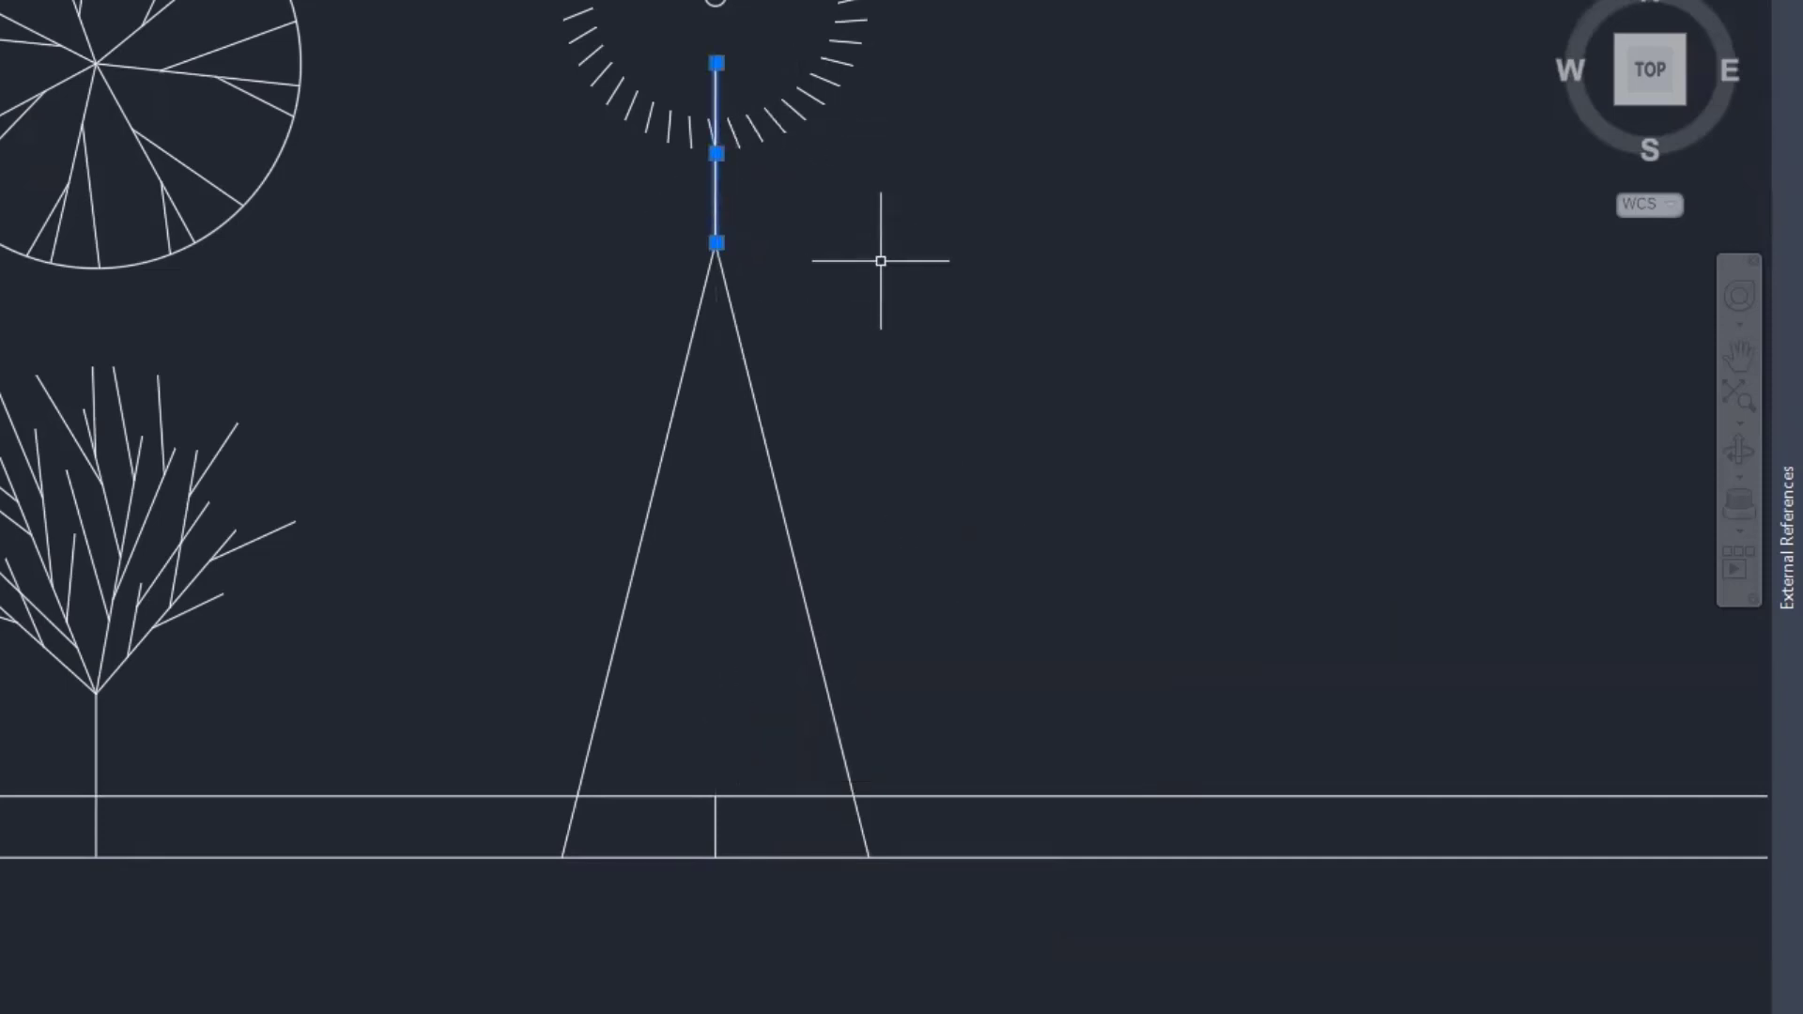
{"action": "key", "text": "Delete"}
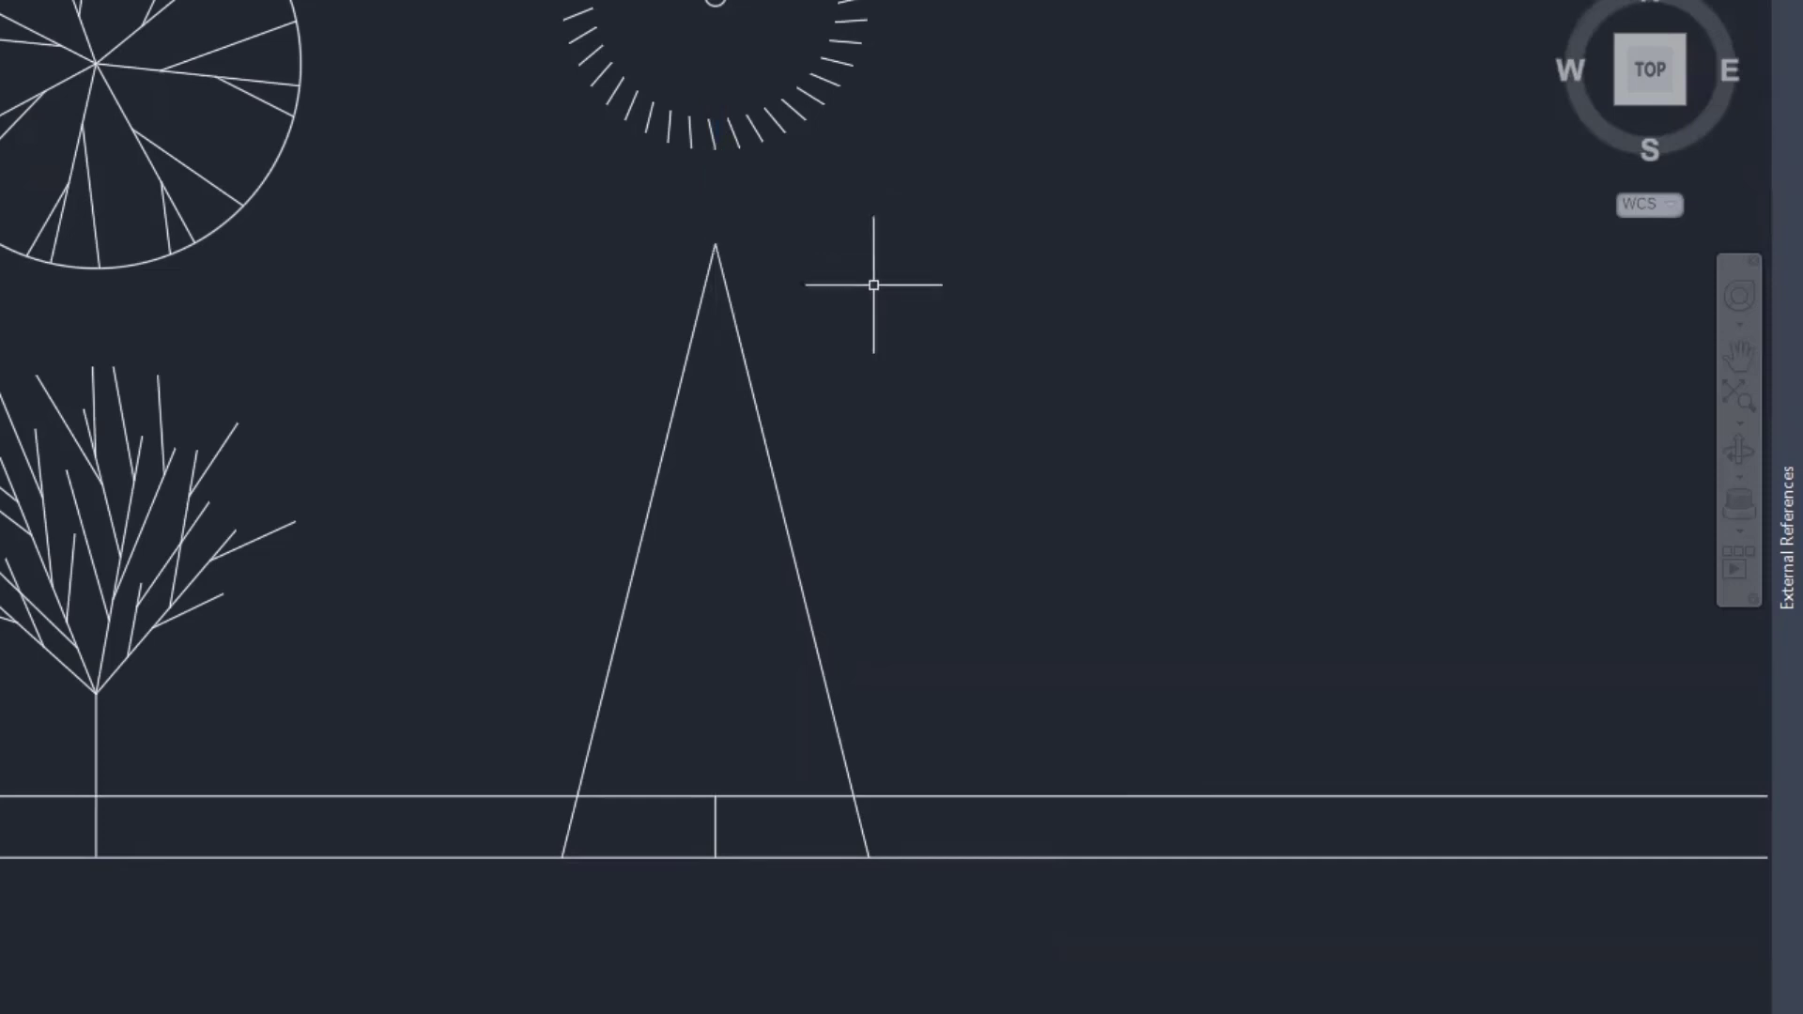
Trim the 3' line outside the cone on both sides and trim the cone's two sides below that line.
{"action": "right_click", "coordinate": [759, 757]}
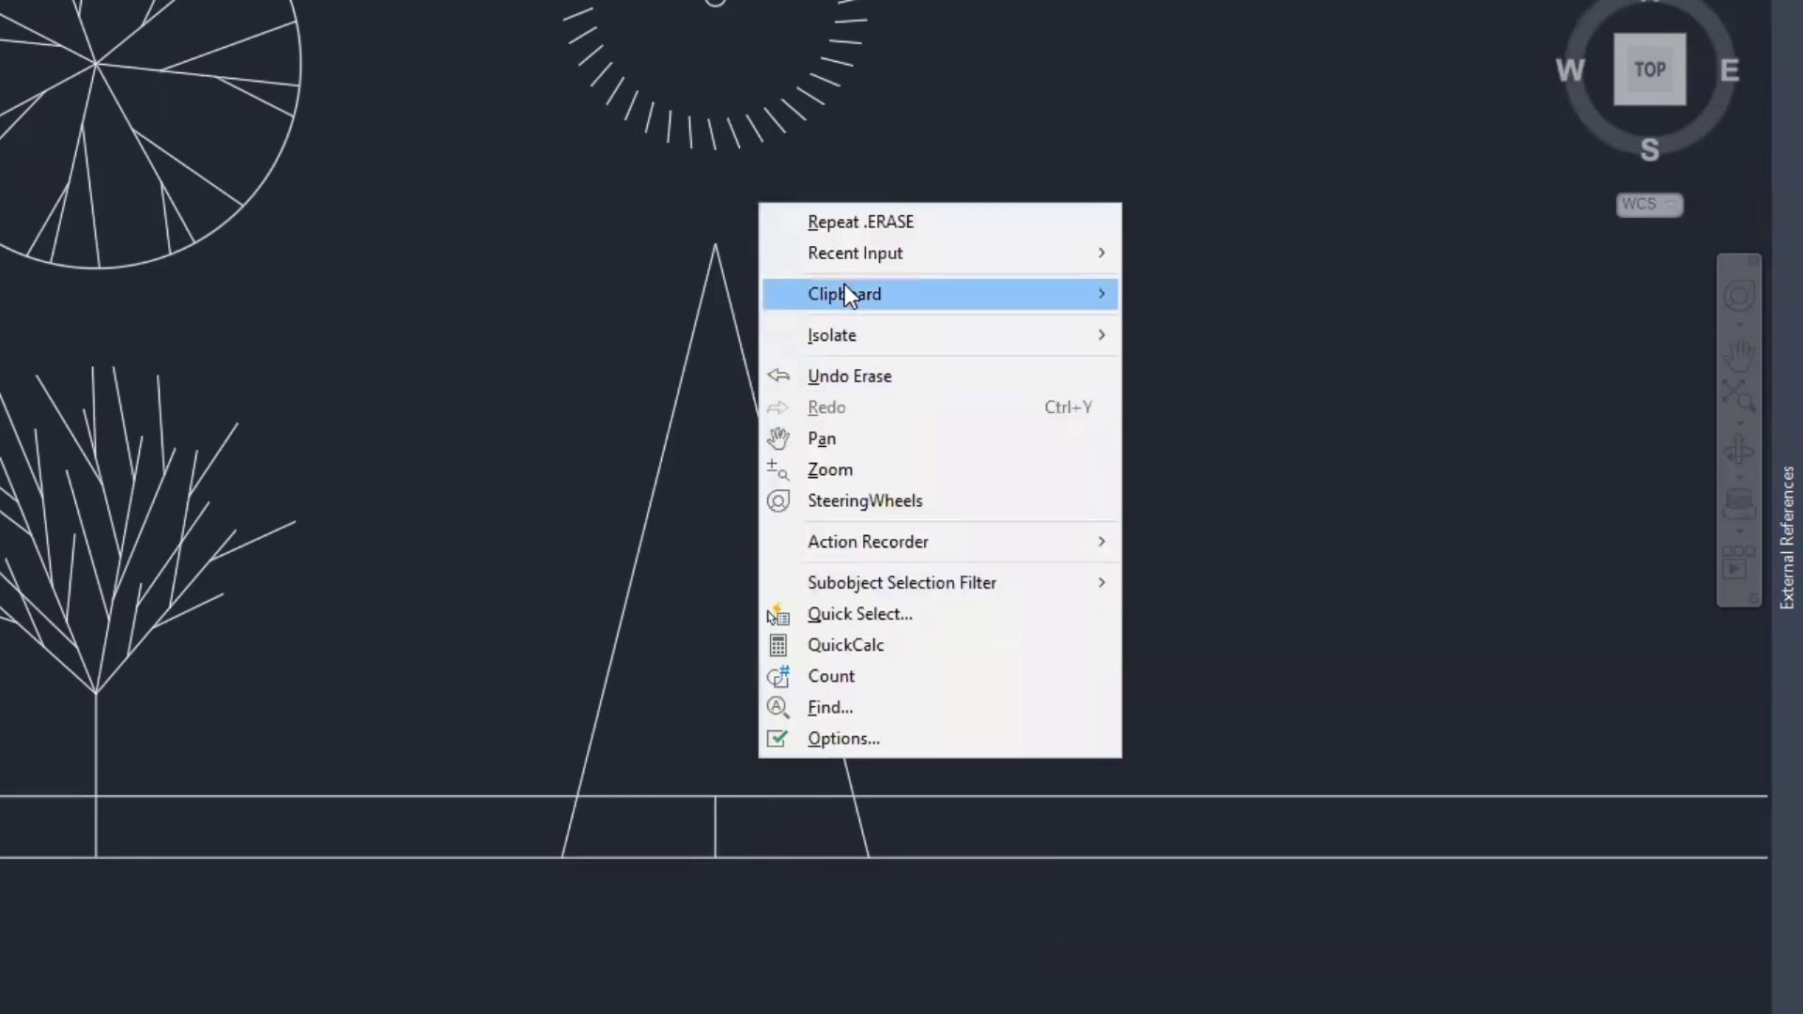
{"action": "mouse_move", "coordinate": [849, 252]}
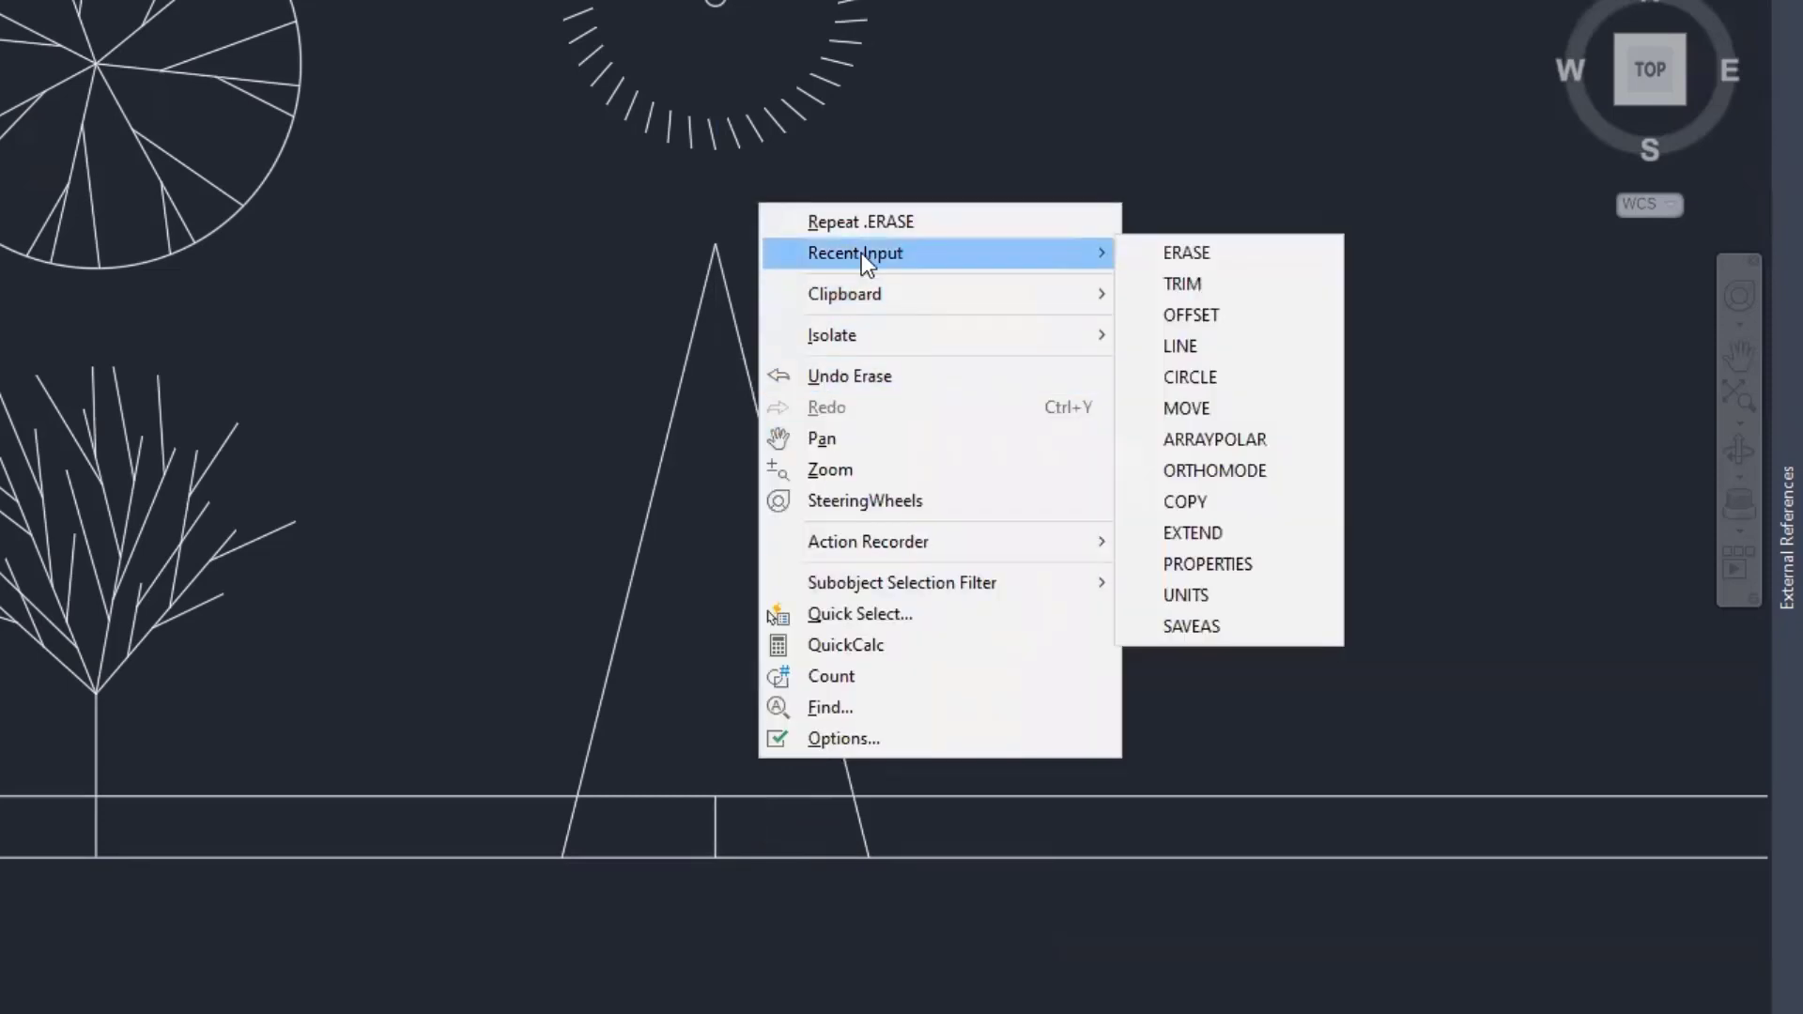
{"action": "left_click", "coordinate": [1166, 282]}
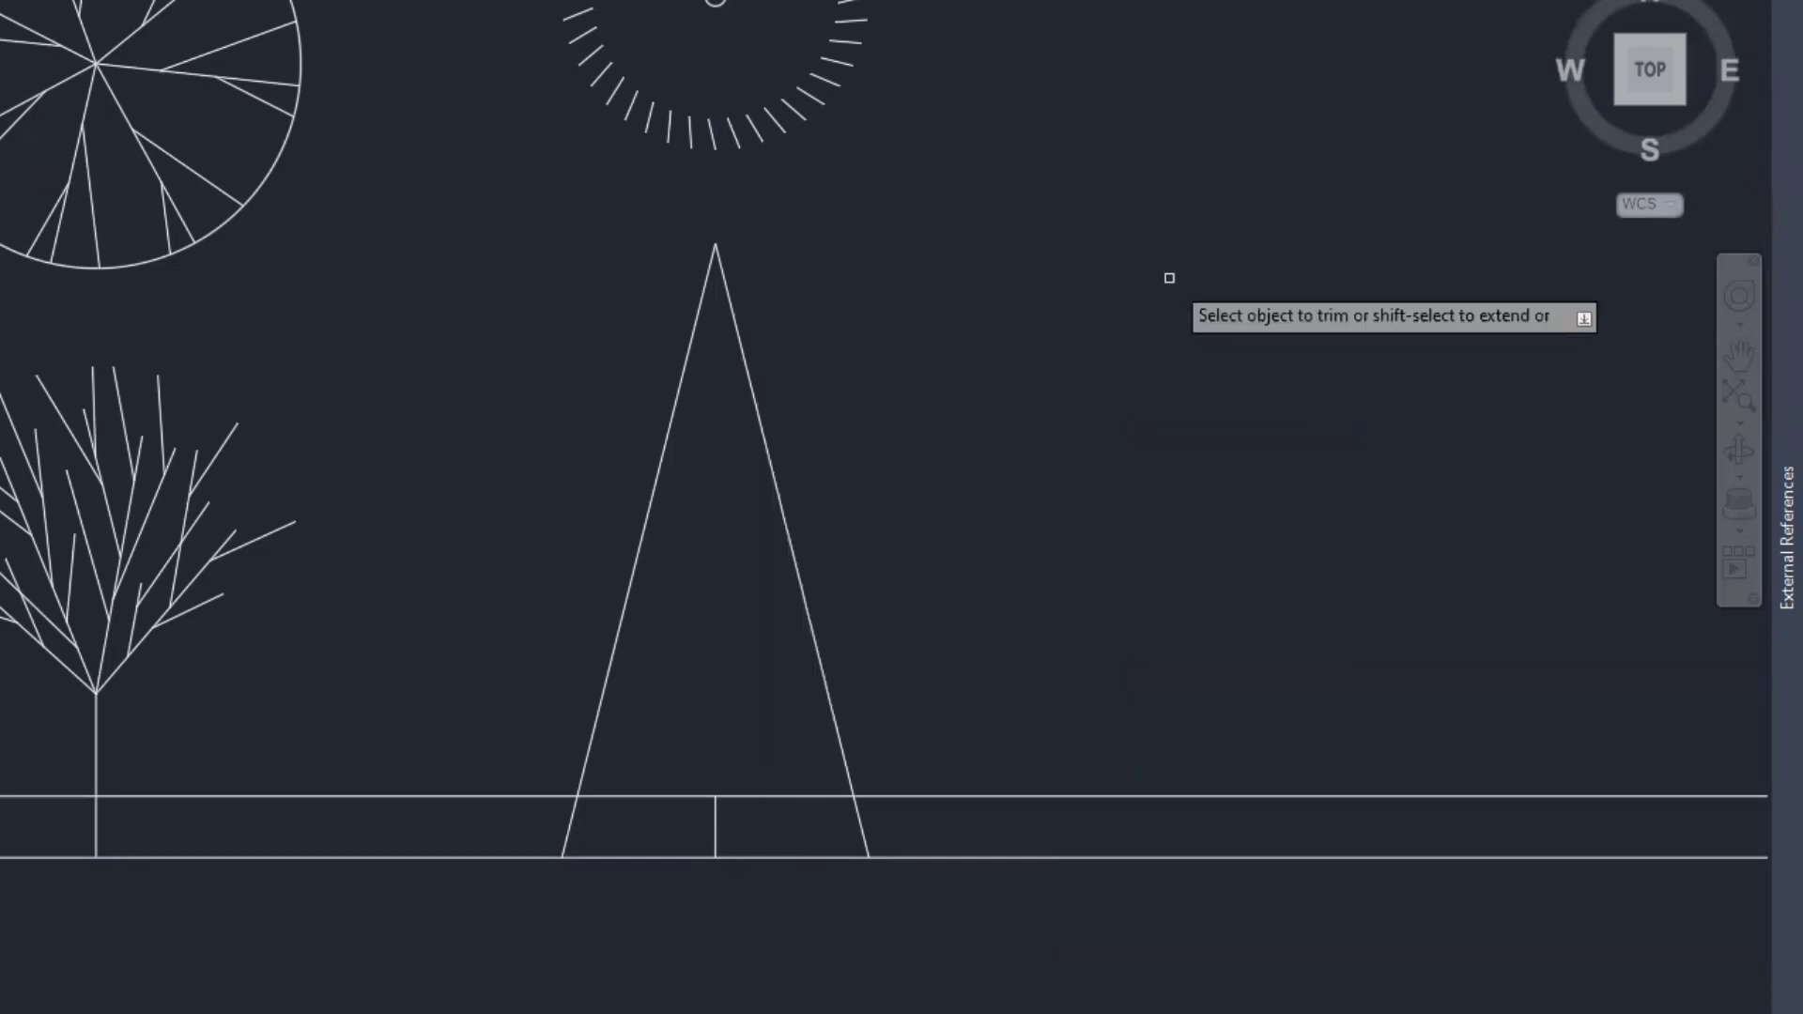
{"action": "left_click", "coordinate": [944, 796]}
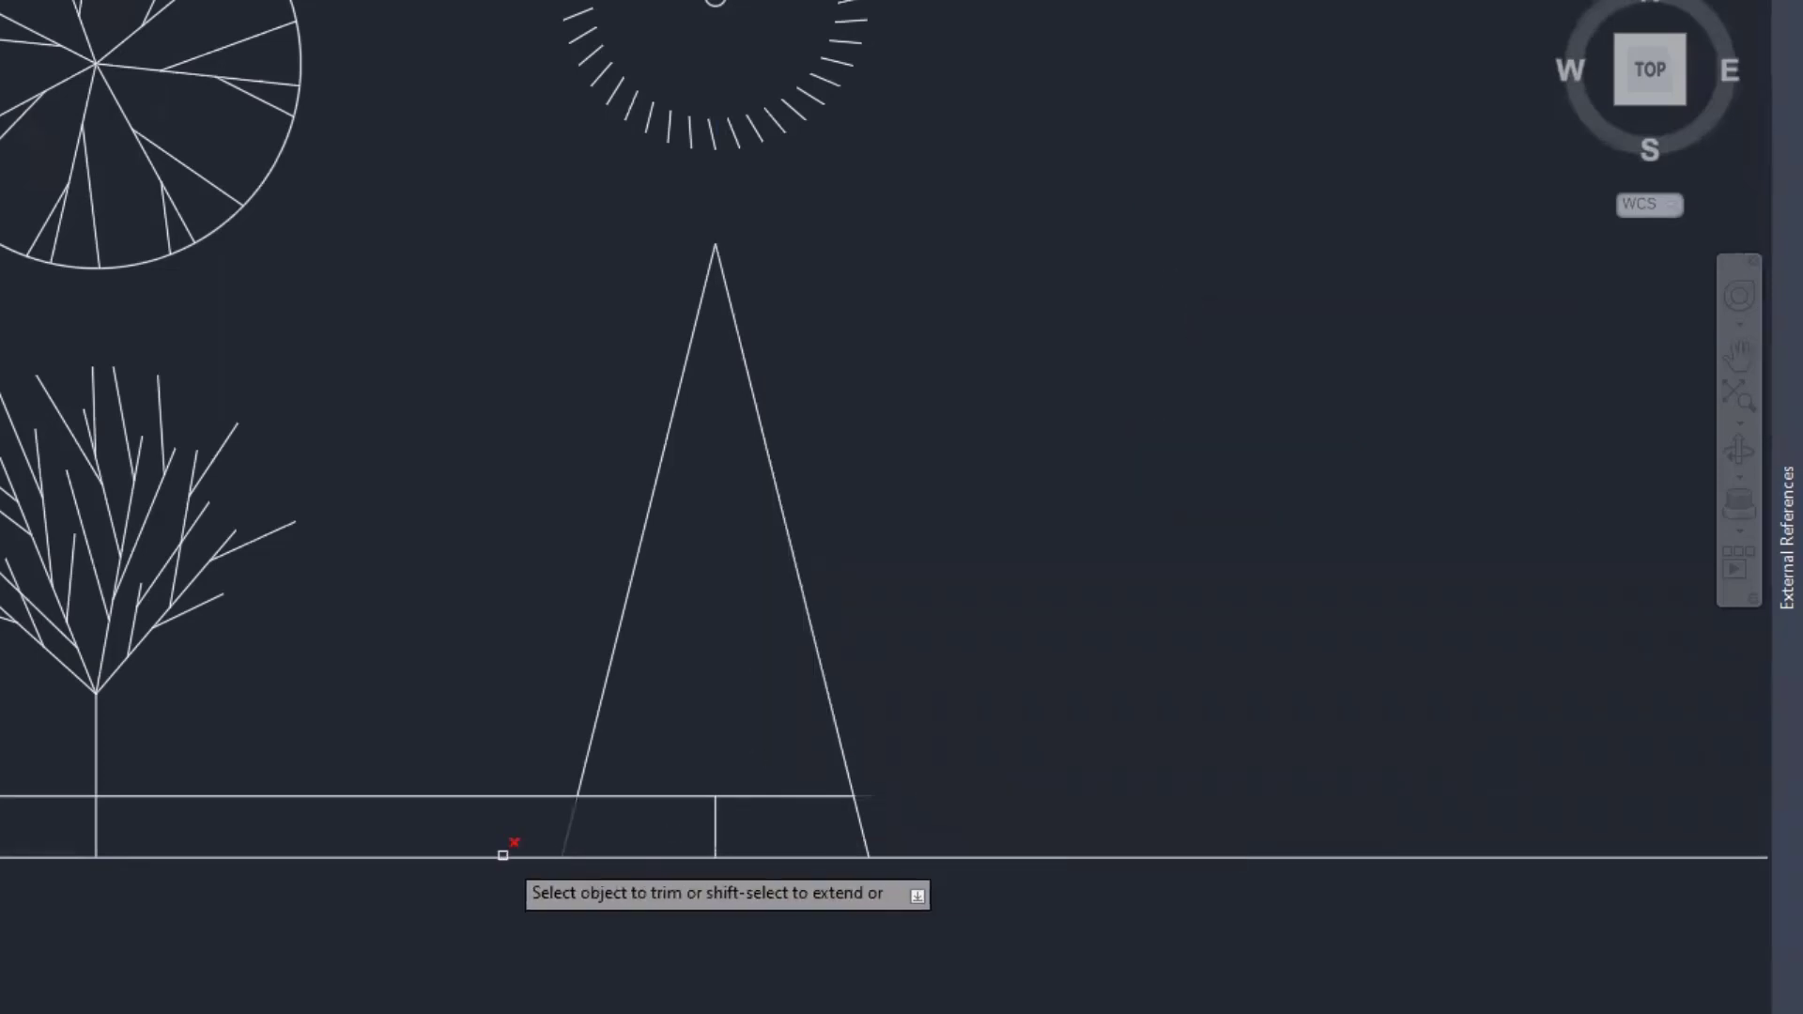
{"action": "left_click", "coordinate": [523, 799]}
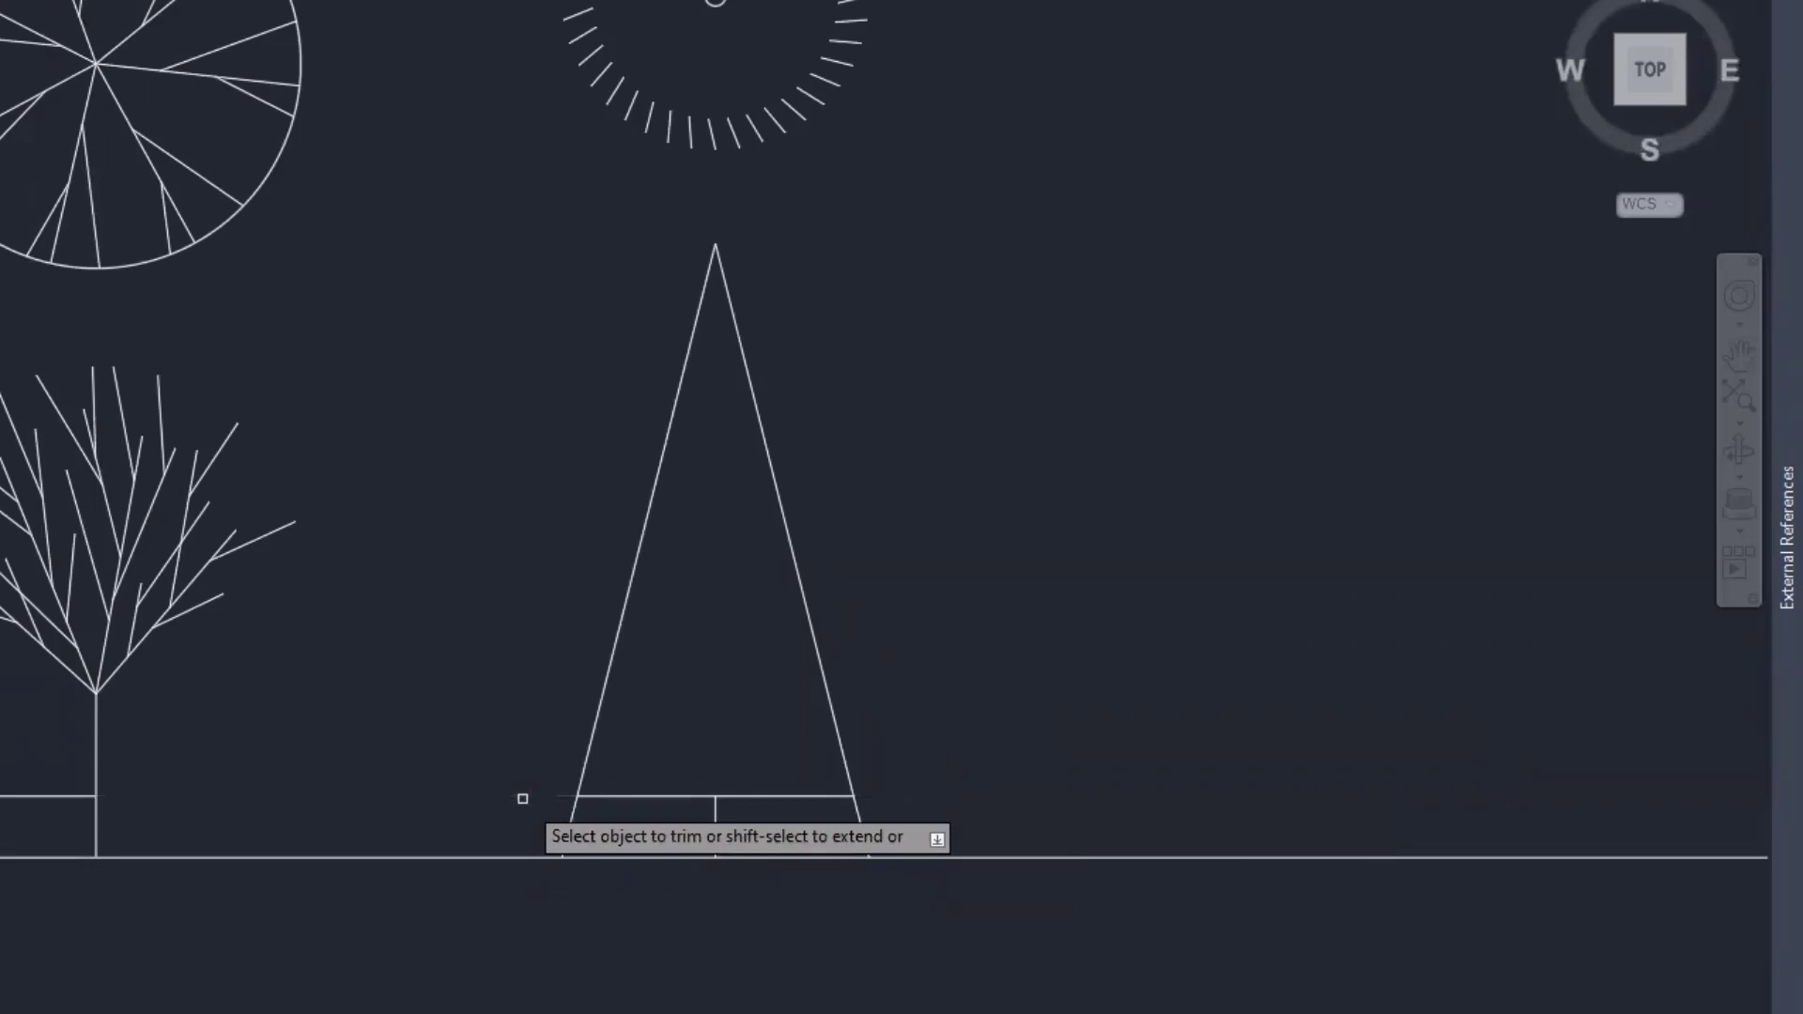
{"action": "left_click", "coordinate": [56, 794]}
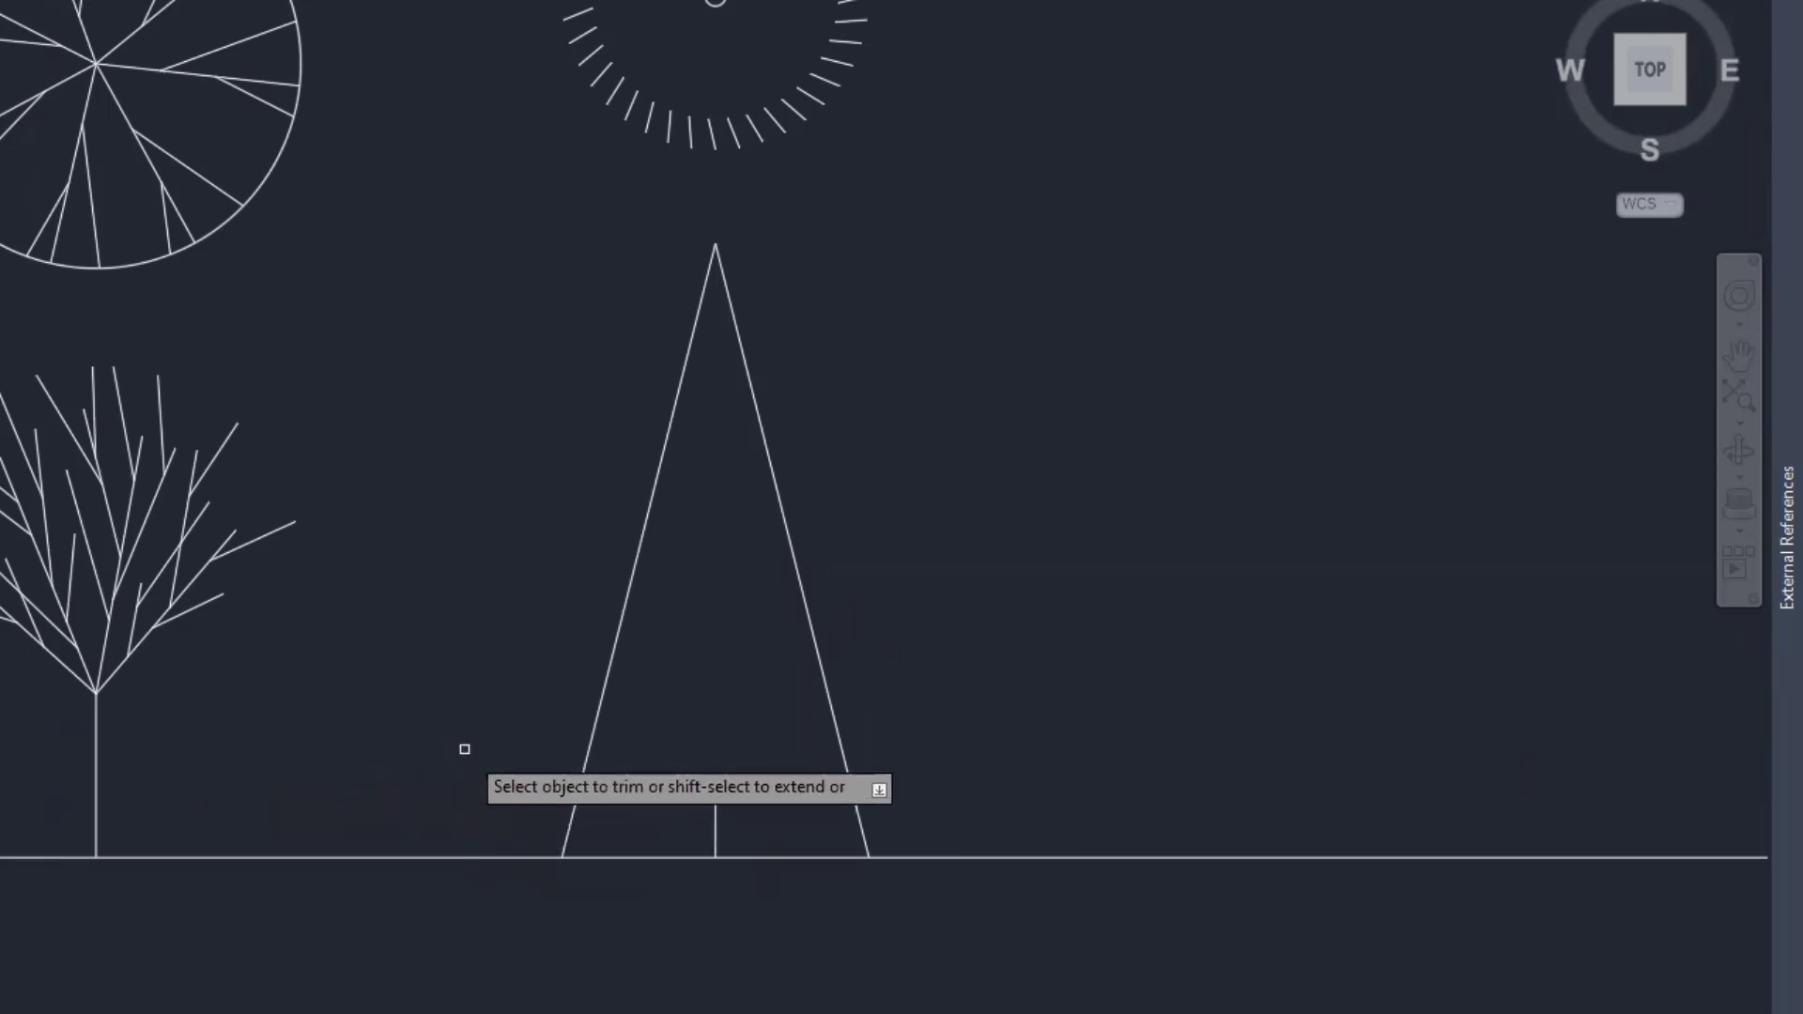
{"action": "left_click", "coordinate": [575, 811]}
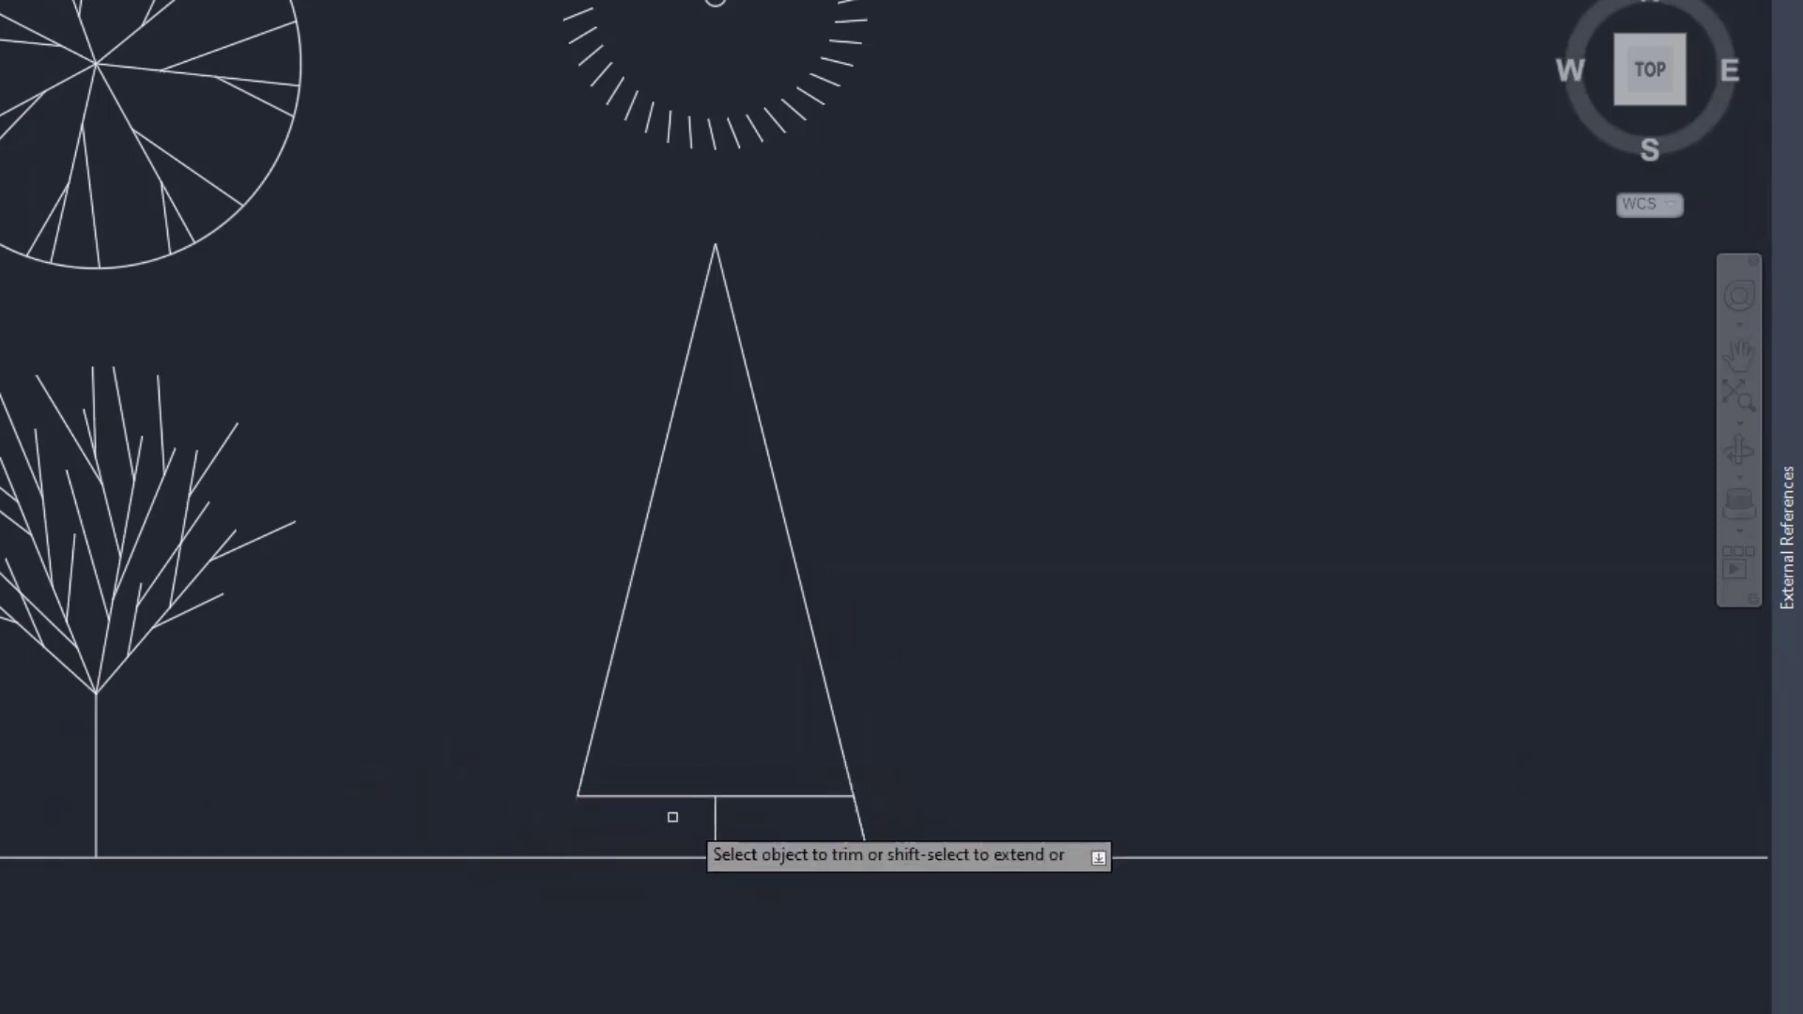
{"action": "left_click", "coordinate": [856, 814]}
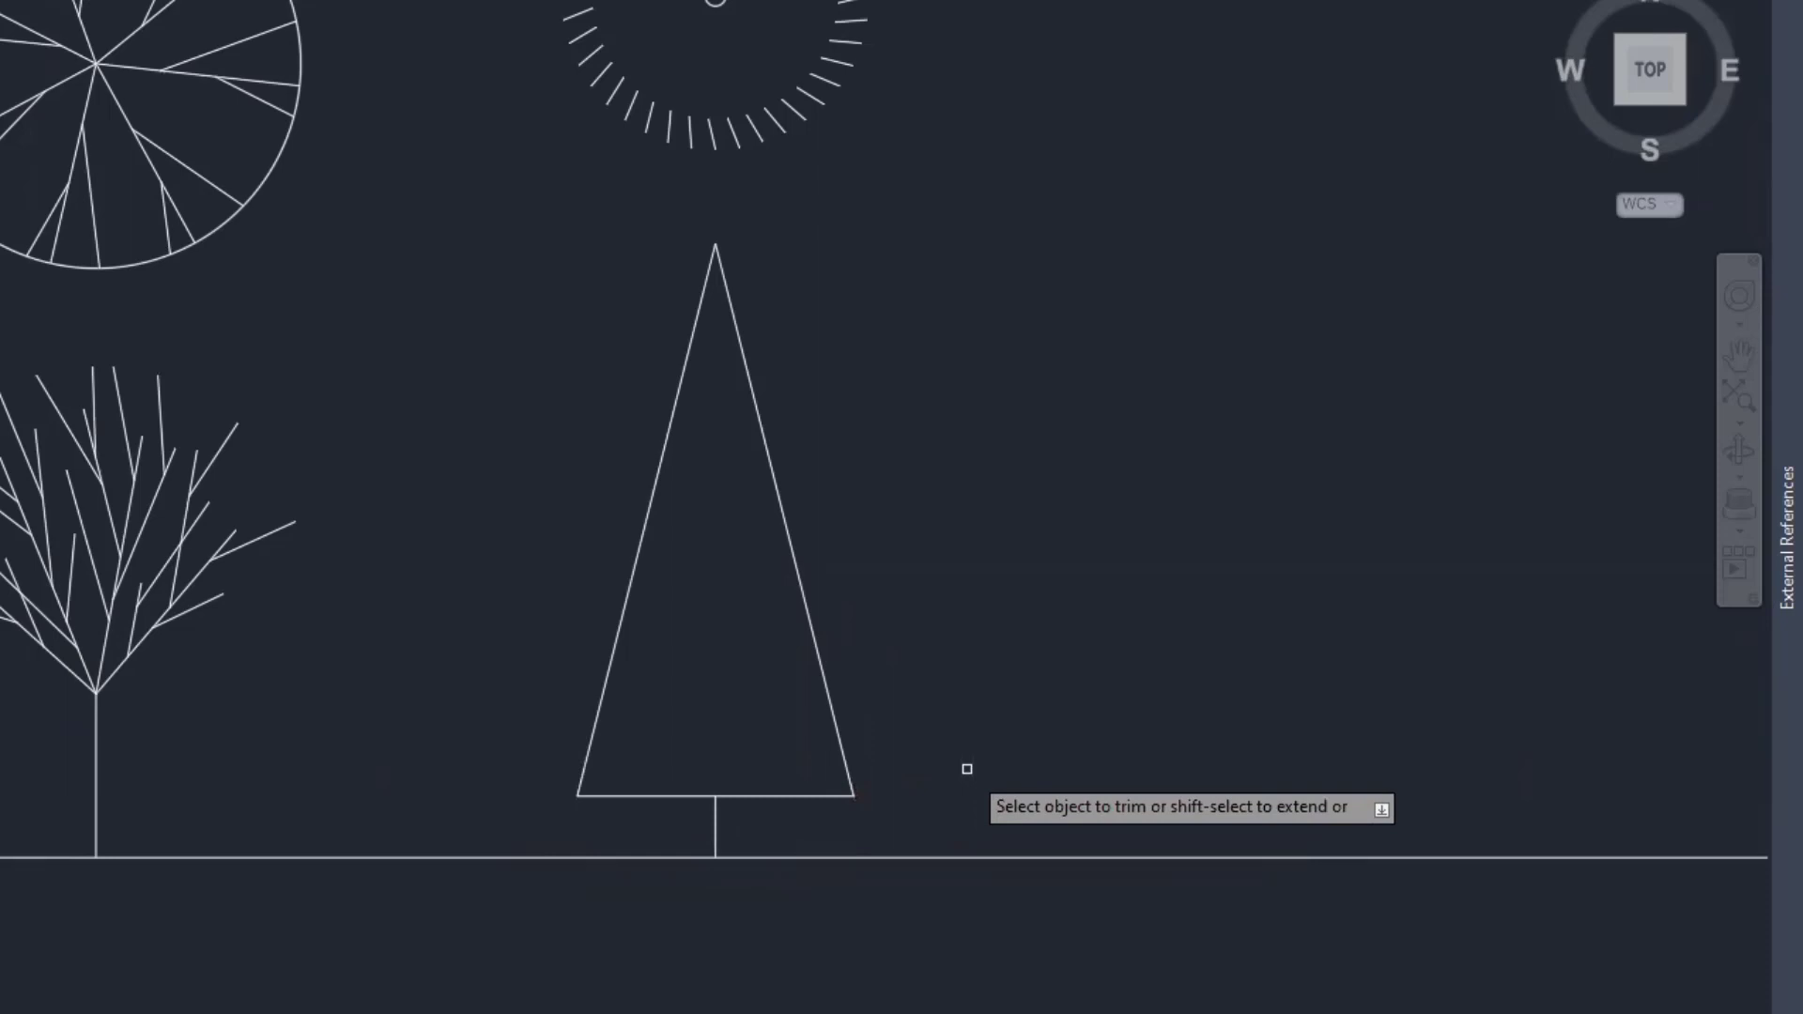
{"action": "key", "text": "Escape"}
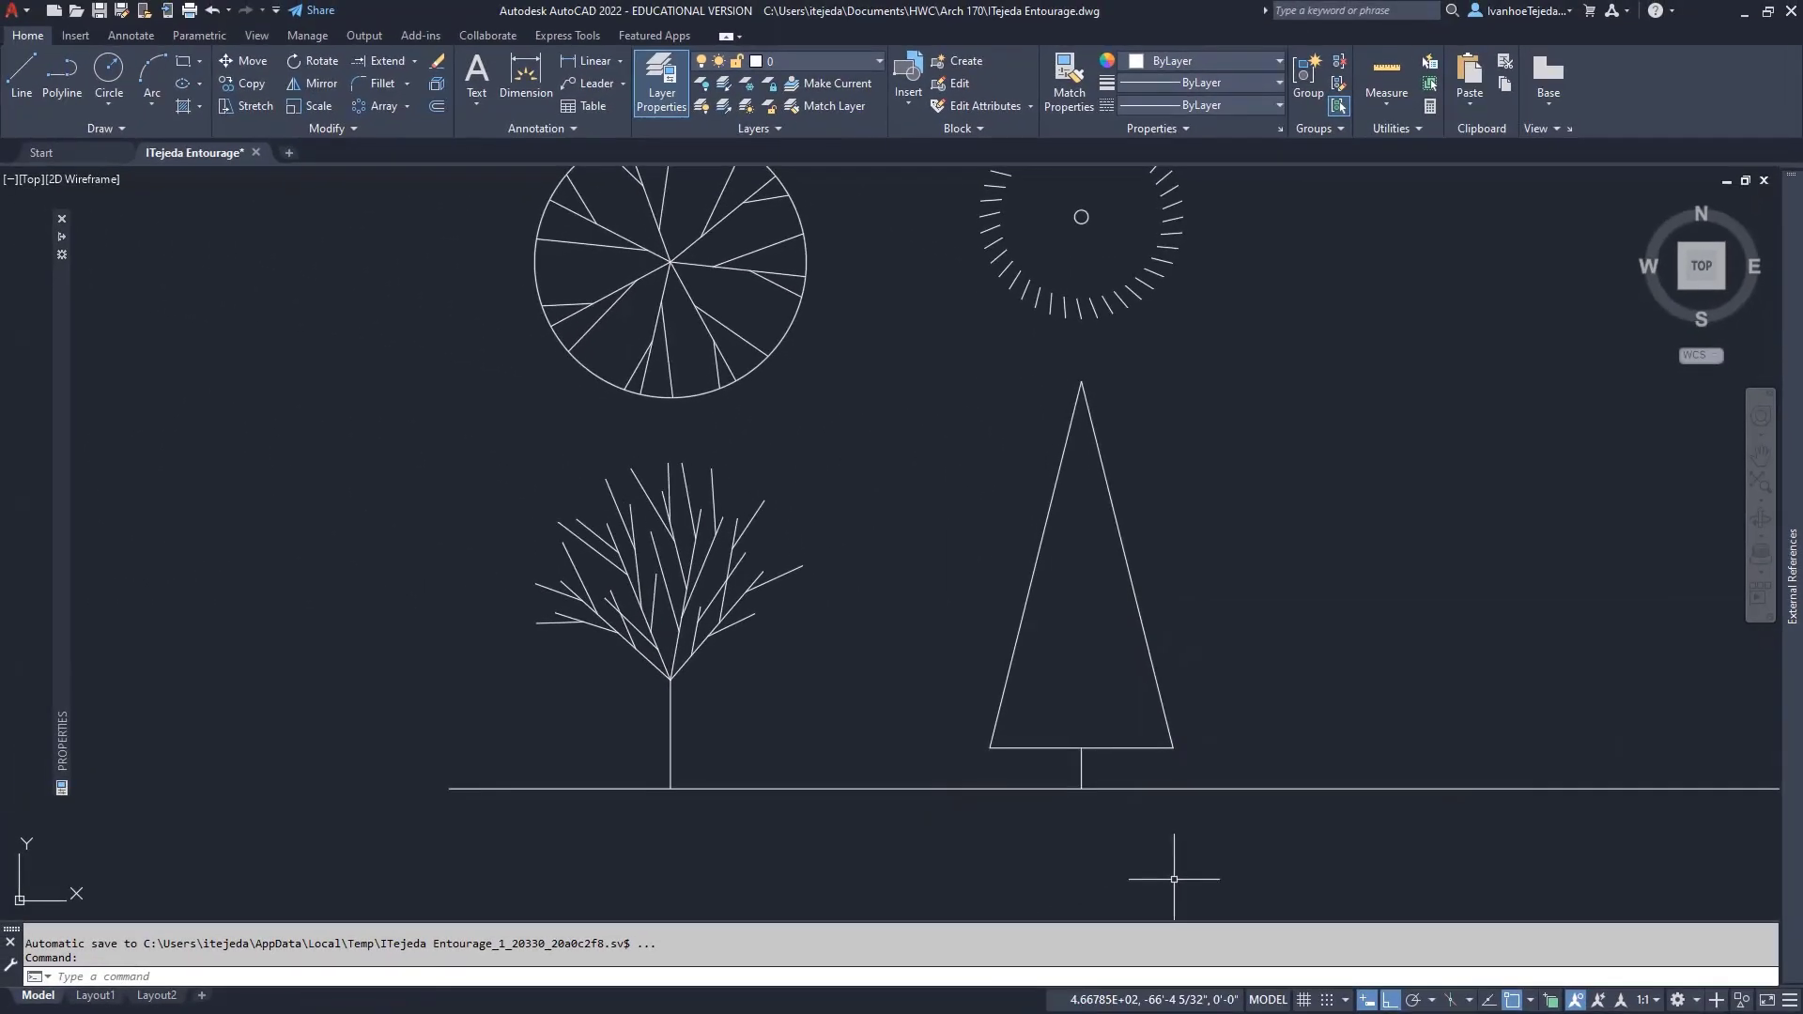
Check the cone's line spacing in Entourage.pdf, then return to AutoCAD and start a rectangular array of the cone's base line.
{"action": "key", "text": "alt+Tab"}
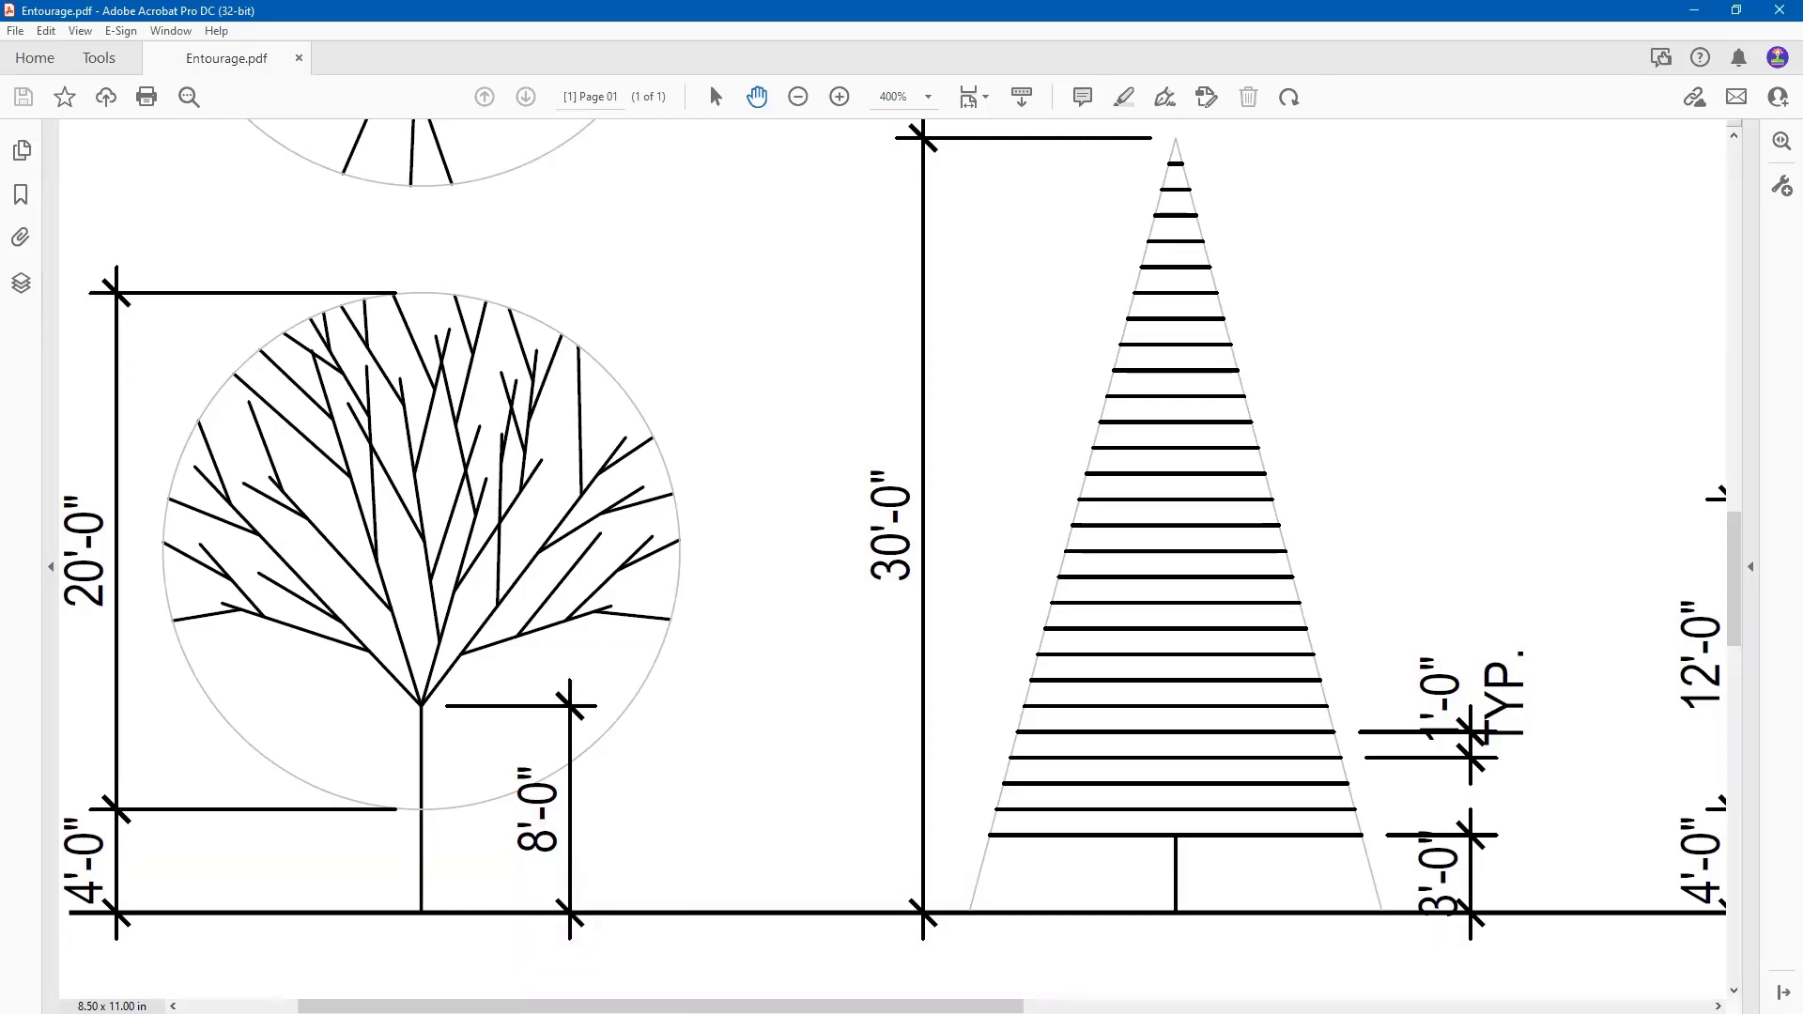
{"action": "key", "text": "alt+Tab"}
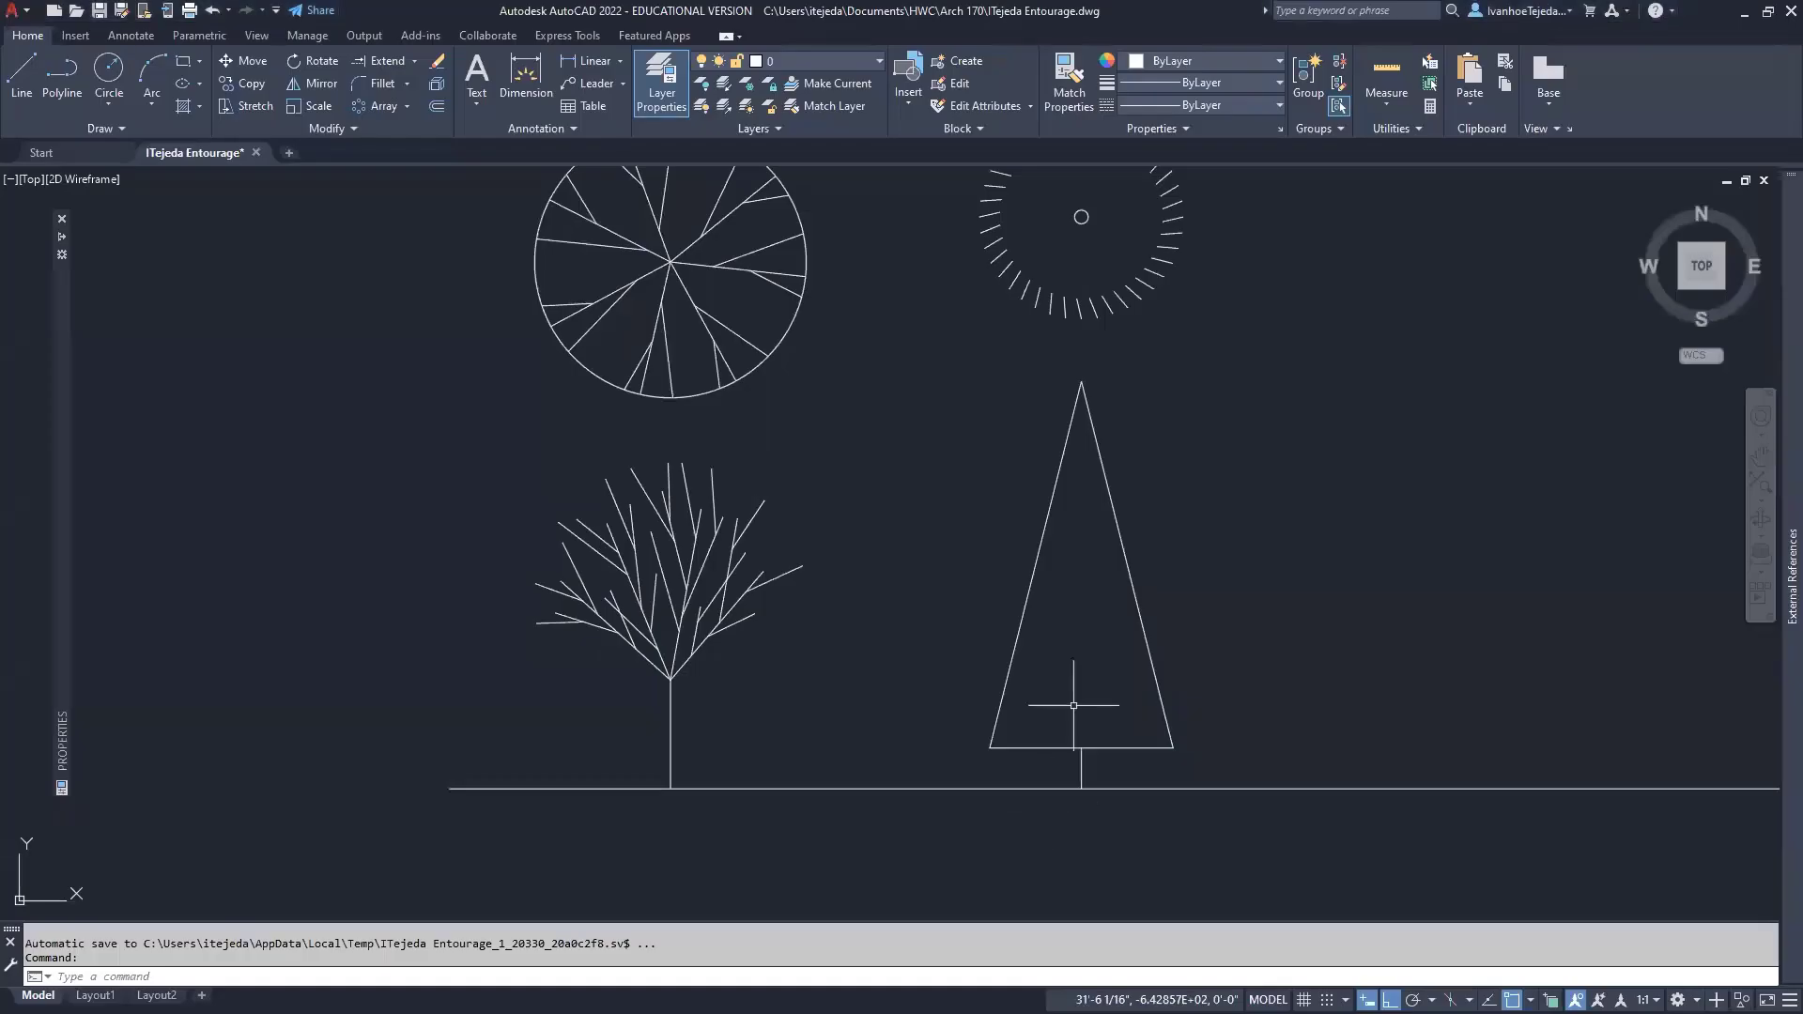
{"action": "scroll", "coordinate": [1084, 698], "scroll_direction": "up", "scroll_amount": 2}
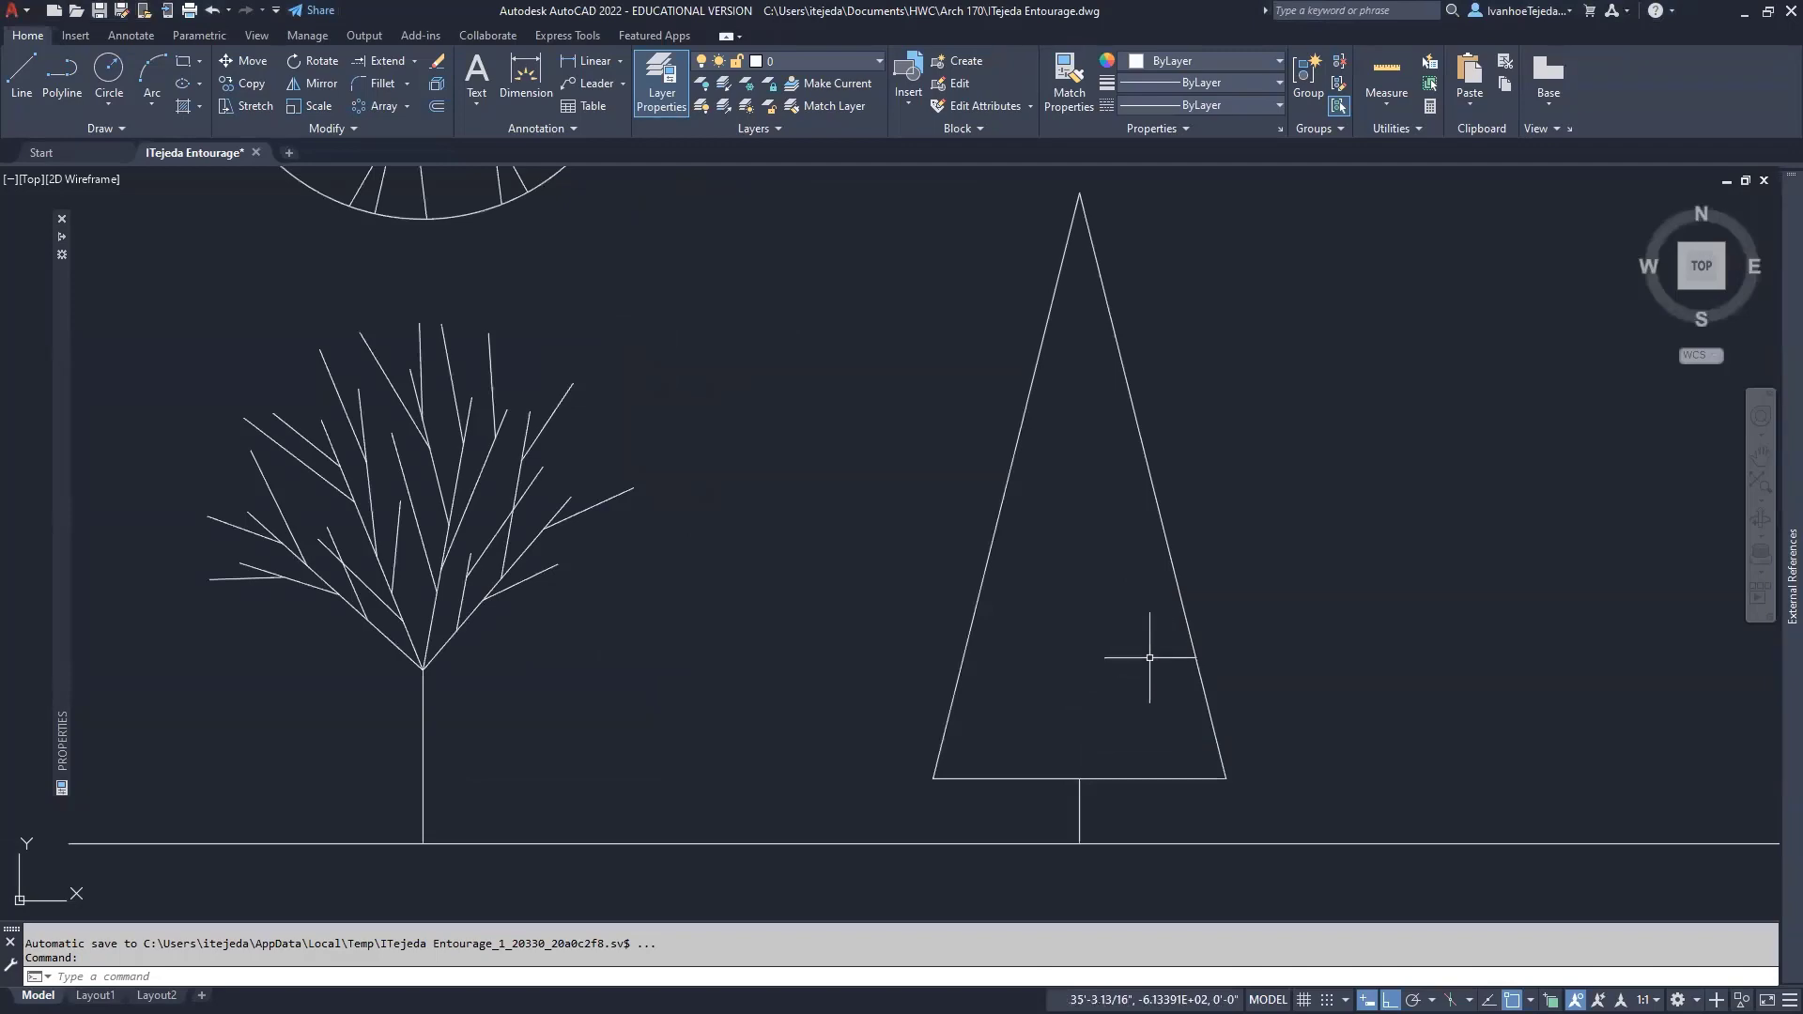
{"action": "middle_click_drag", "start_coordinate": [1150, 678], "coordinate": [1154, 722]}
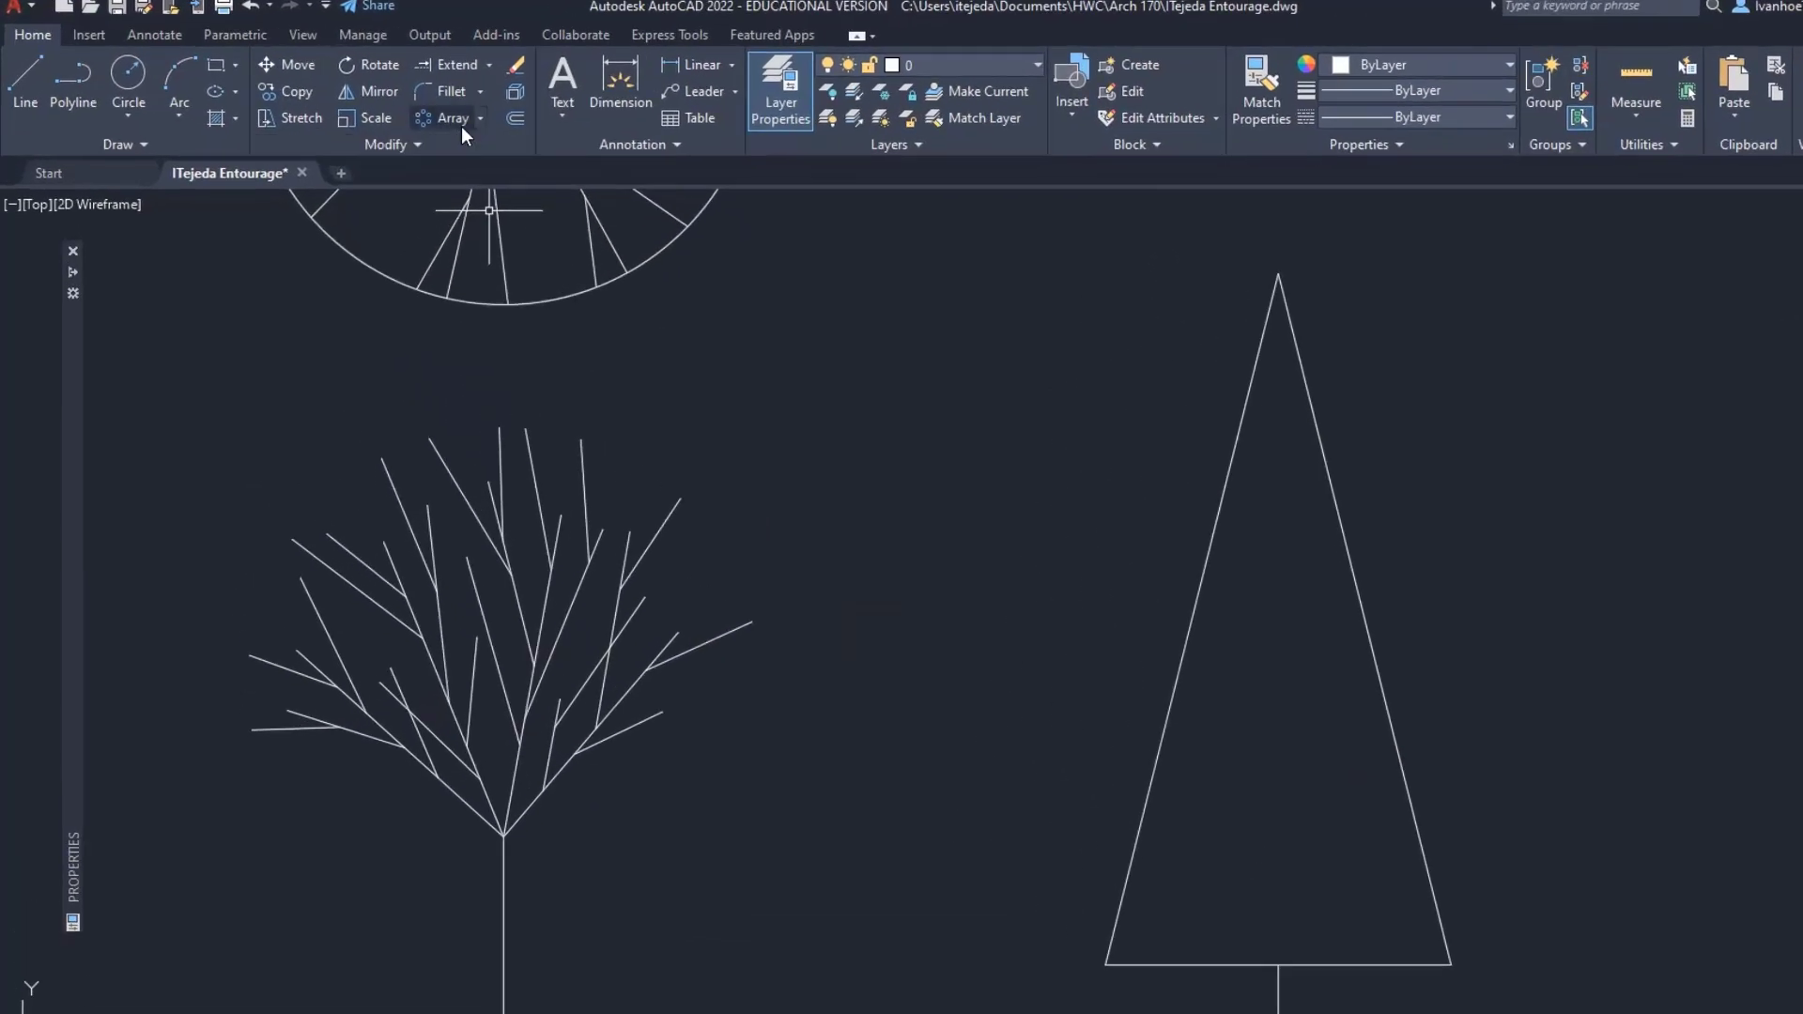
{"action": "left_click", "coordinate": [814, 174]}
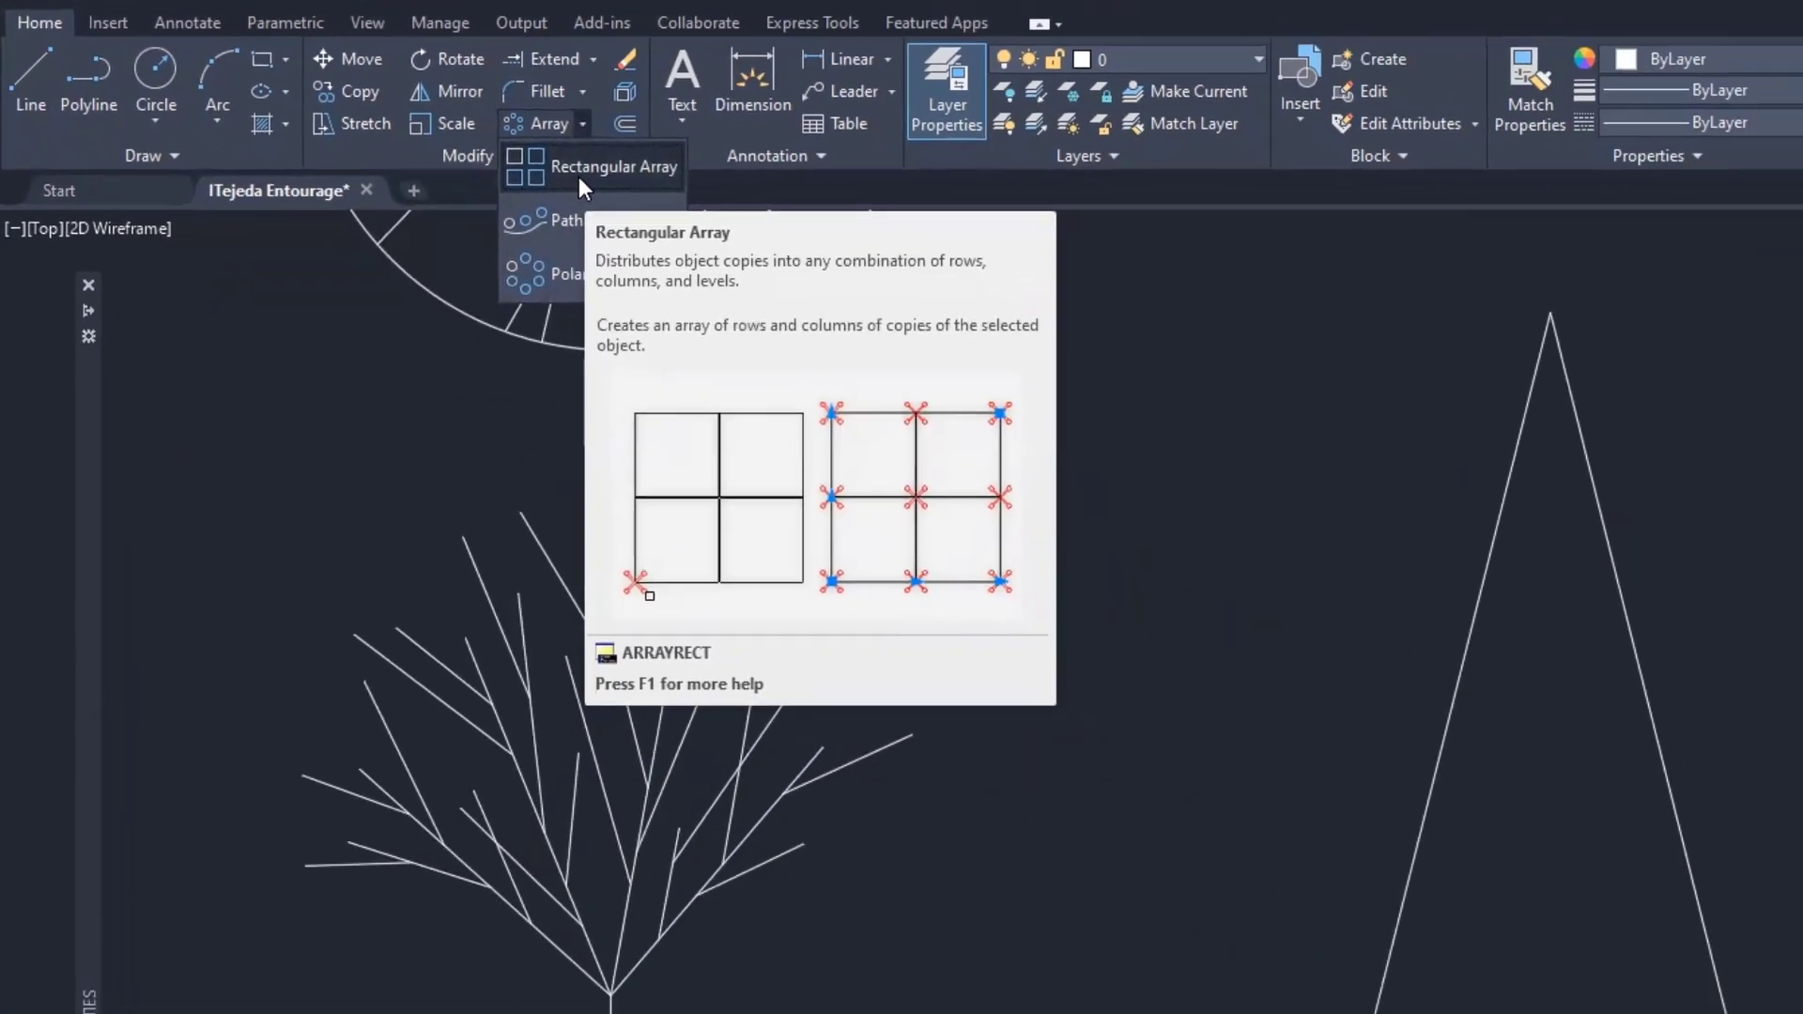
{"action": "left_click", "coordinate": [811, 249]}
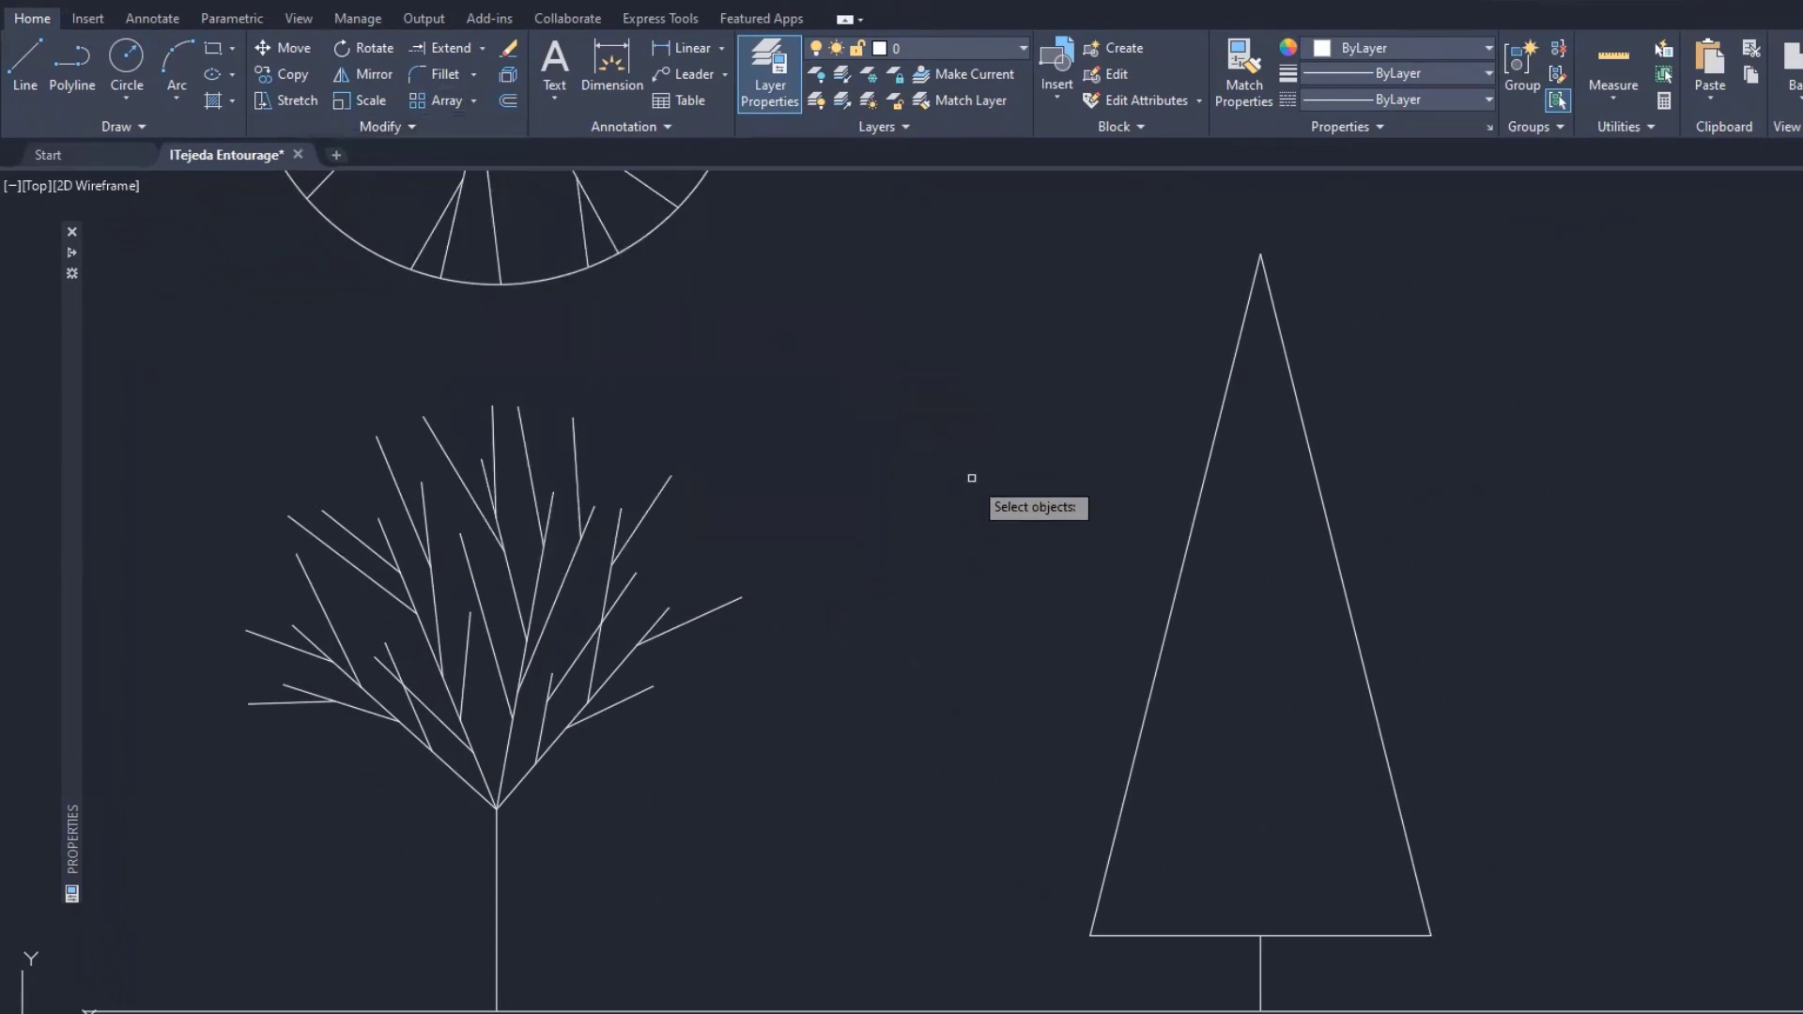
{"action": "scroll", "coordinate": [972, 478], "scroll_direction": "down", "scroll_amount": 2}
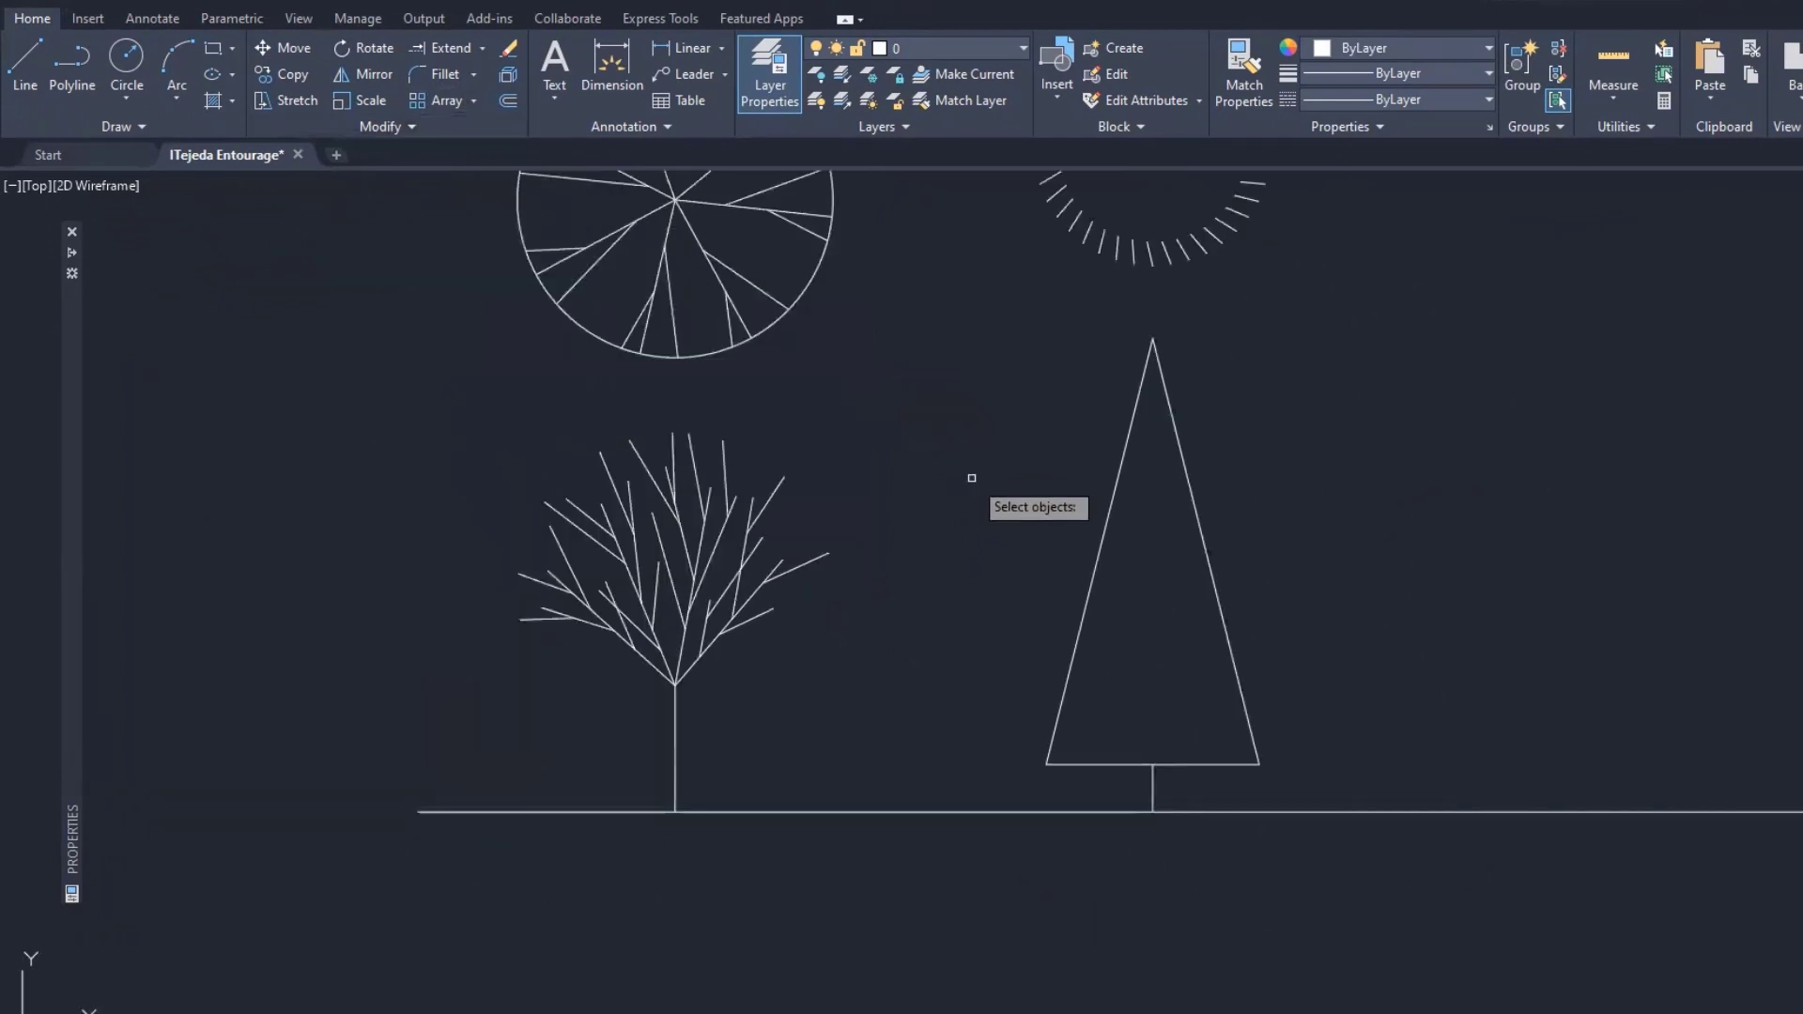
{"action": "left_click", "coordinate": [1211, 766]}
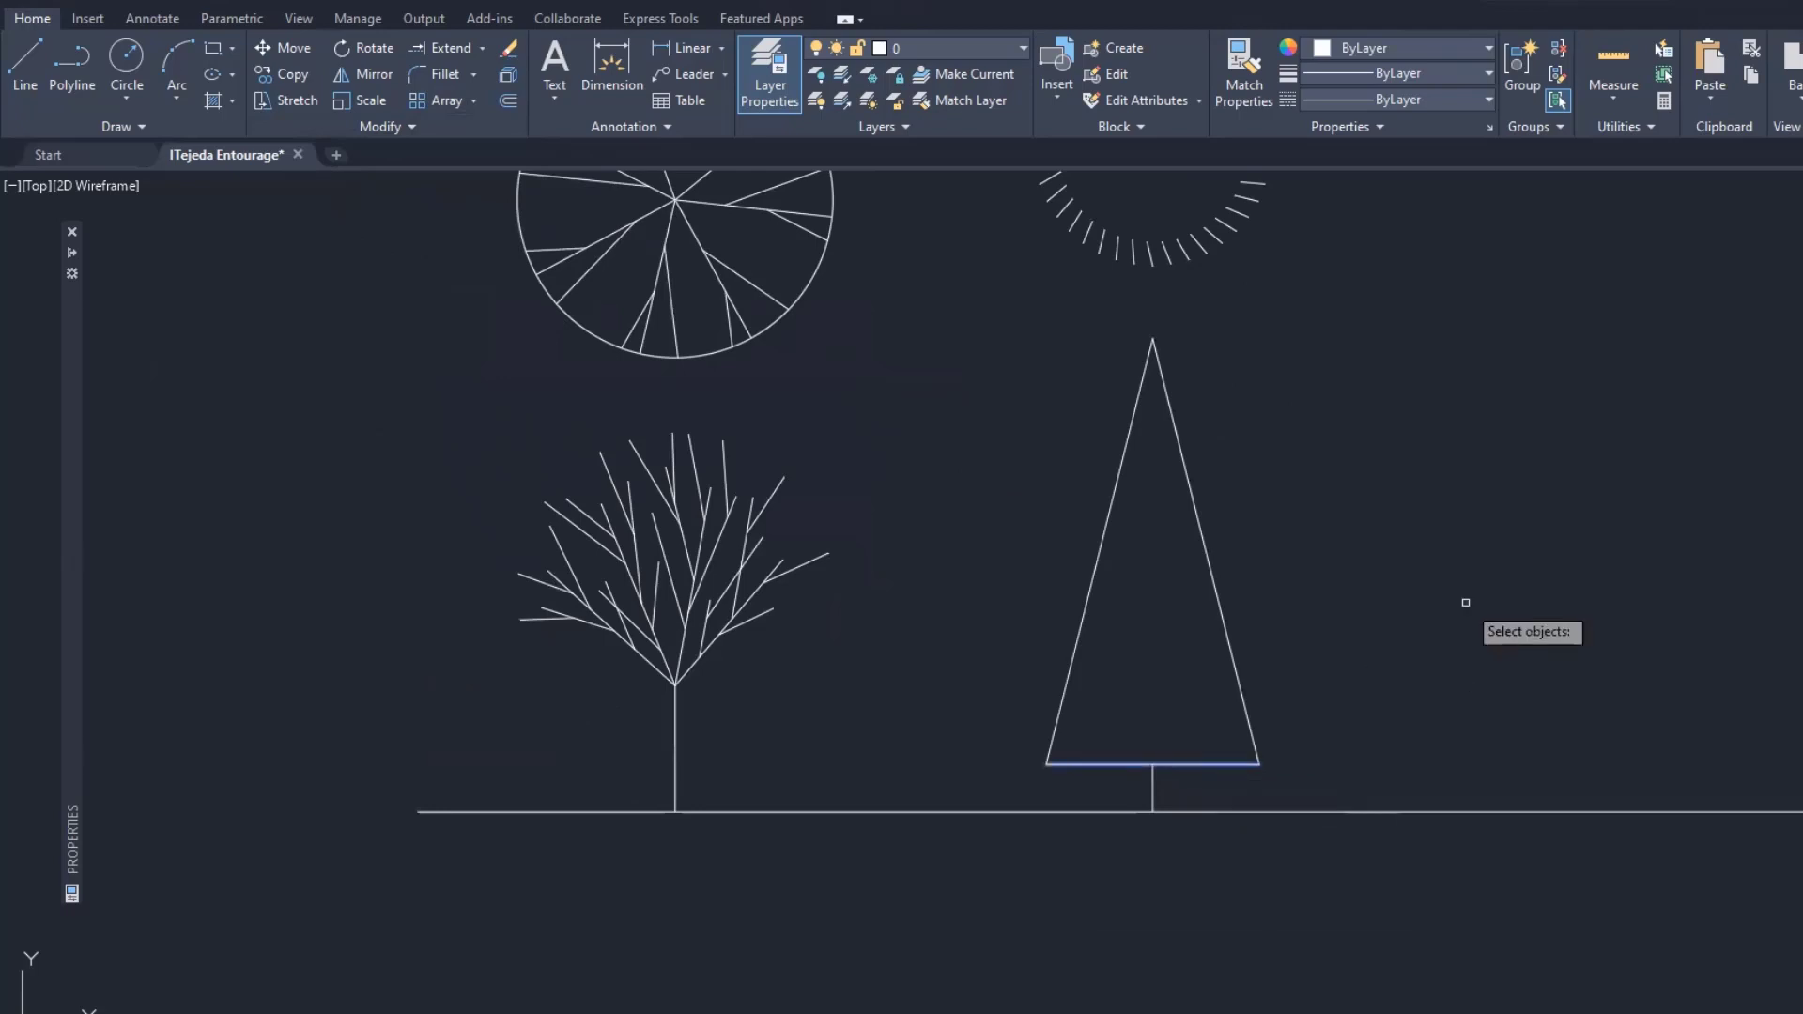
{"action": "key", "text": "Return"}
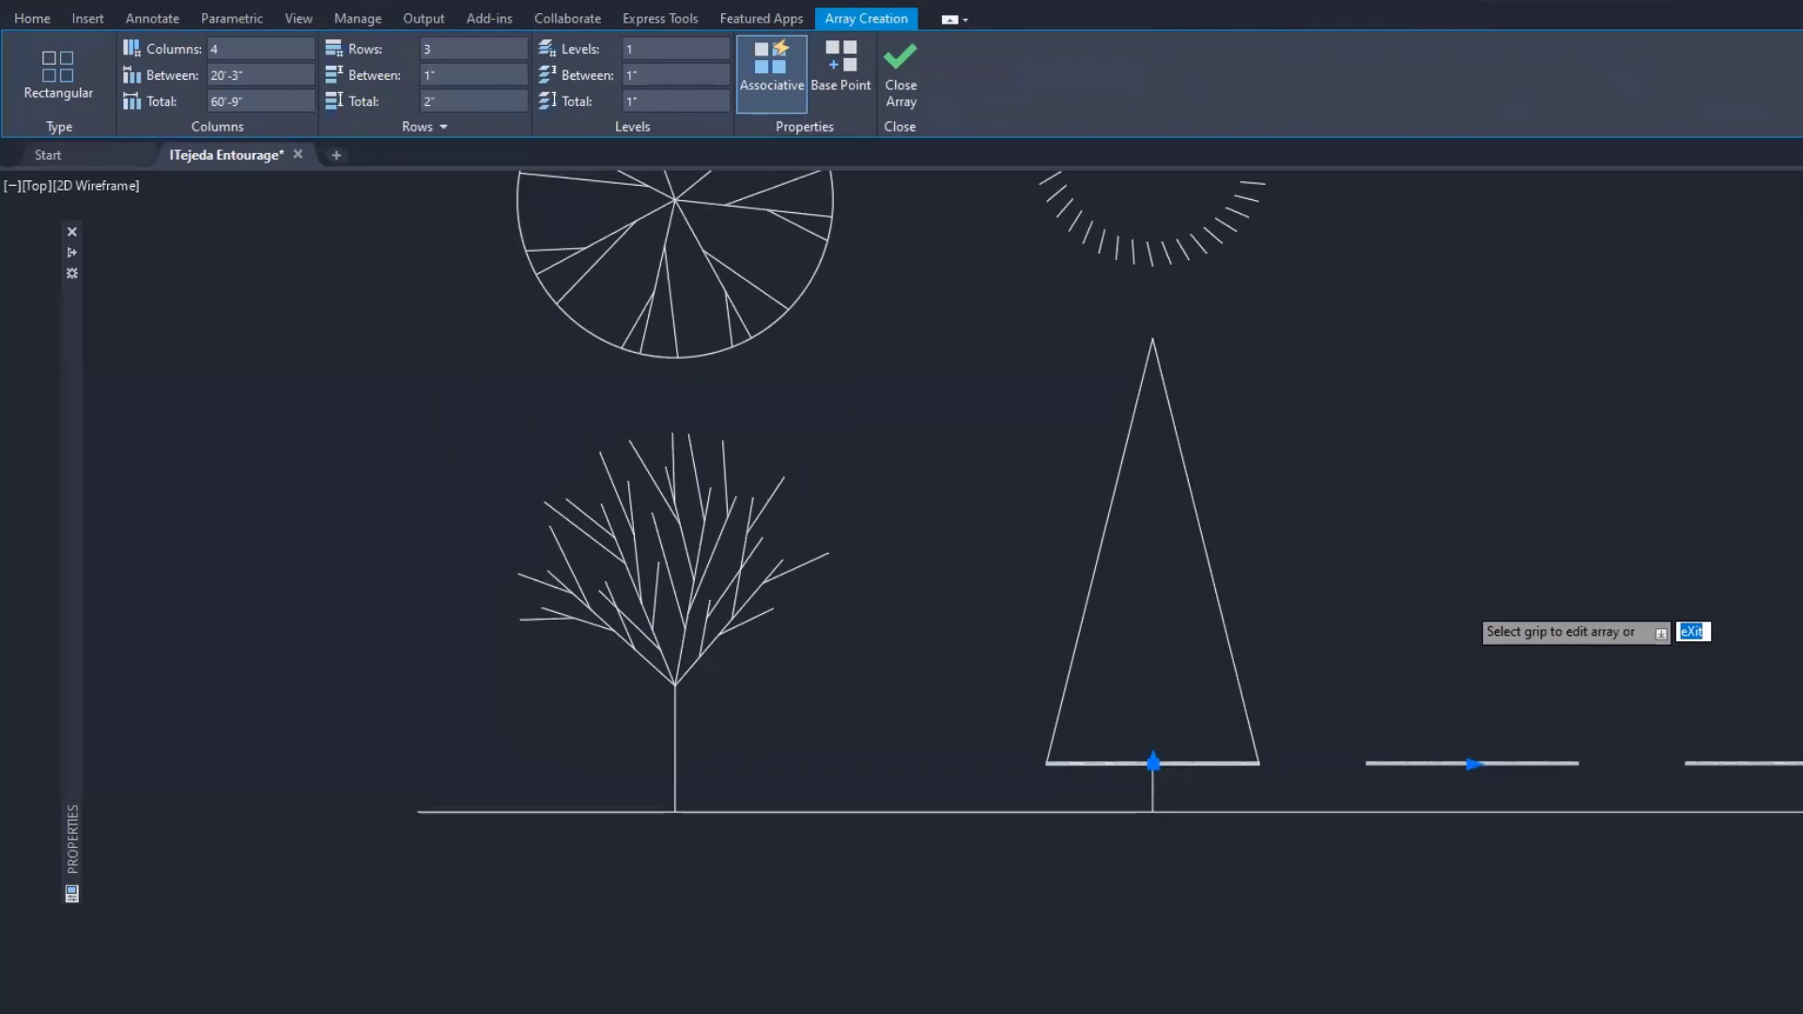
Set the rectangular array of the cone's base line to 1 column.
{"action": "scroll", "coordinate": [1465, 602], "scroll_direction": "down", "scroll_amount": 4}
{"action": "mouse_move", "coordinate": [1503, 626]}
{"action": "middle_mouse_down"}
{"action": "mouse_move", "coordinate": [1413, 651]}
{"action": "mouse_move", "coordinate": [1329, 644]}
{"action": "middle_mouse_up"}
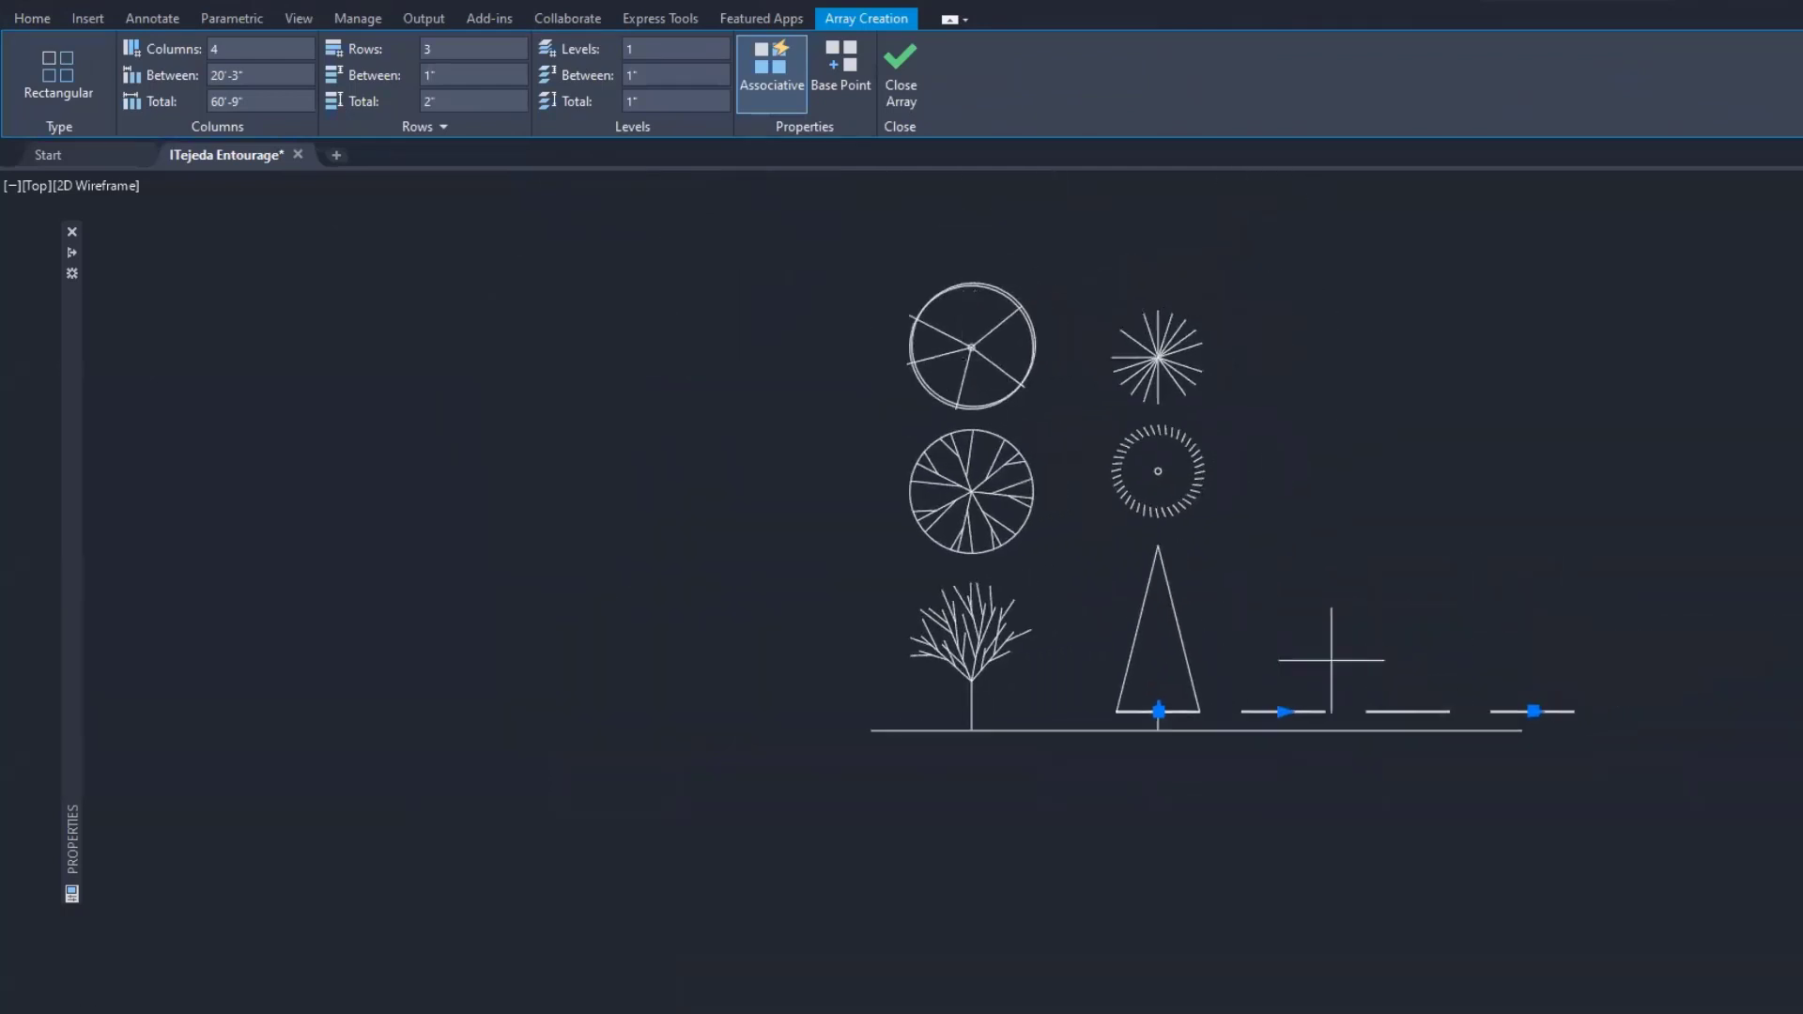
{"action": "scroll", "coordinate": [1341, 645], "scroll_direction": "up", "scroll_amount": 2}
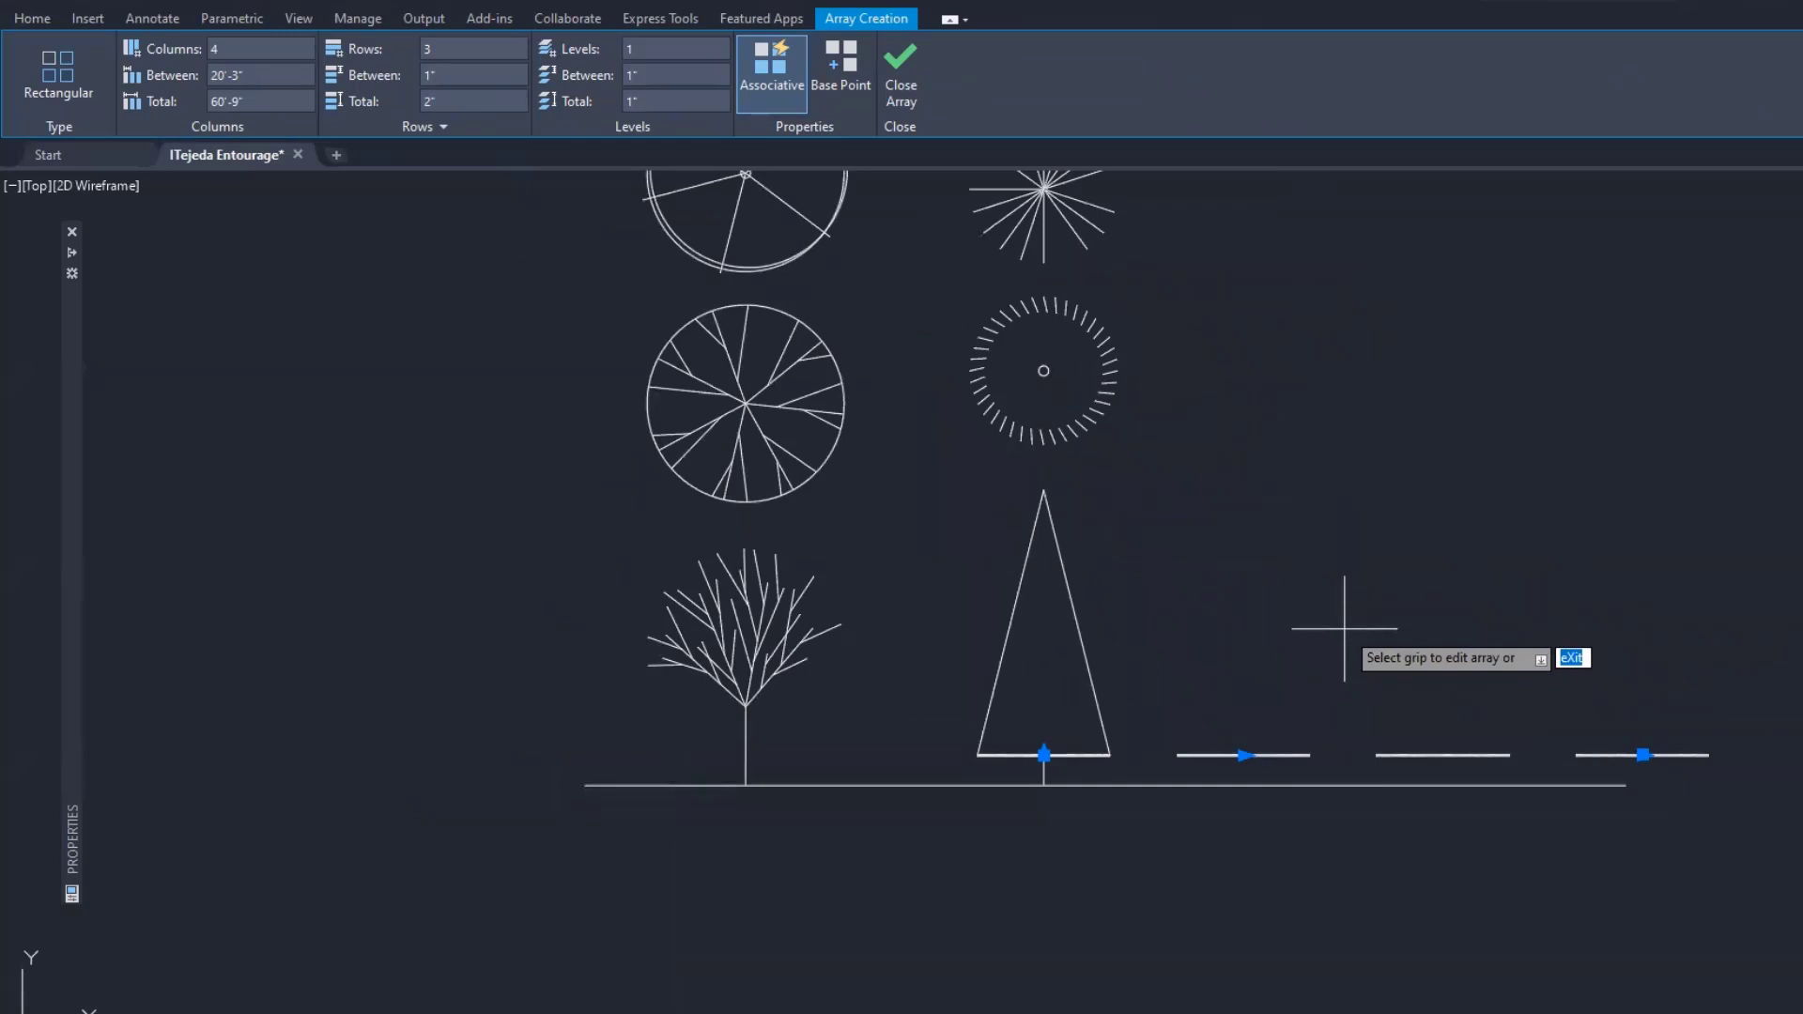
{"action": "scroll", "coordinate": [1048, 758], "scroll_direction": "up", "scroll_amount": 3}
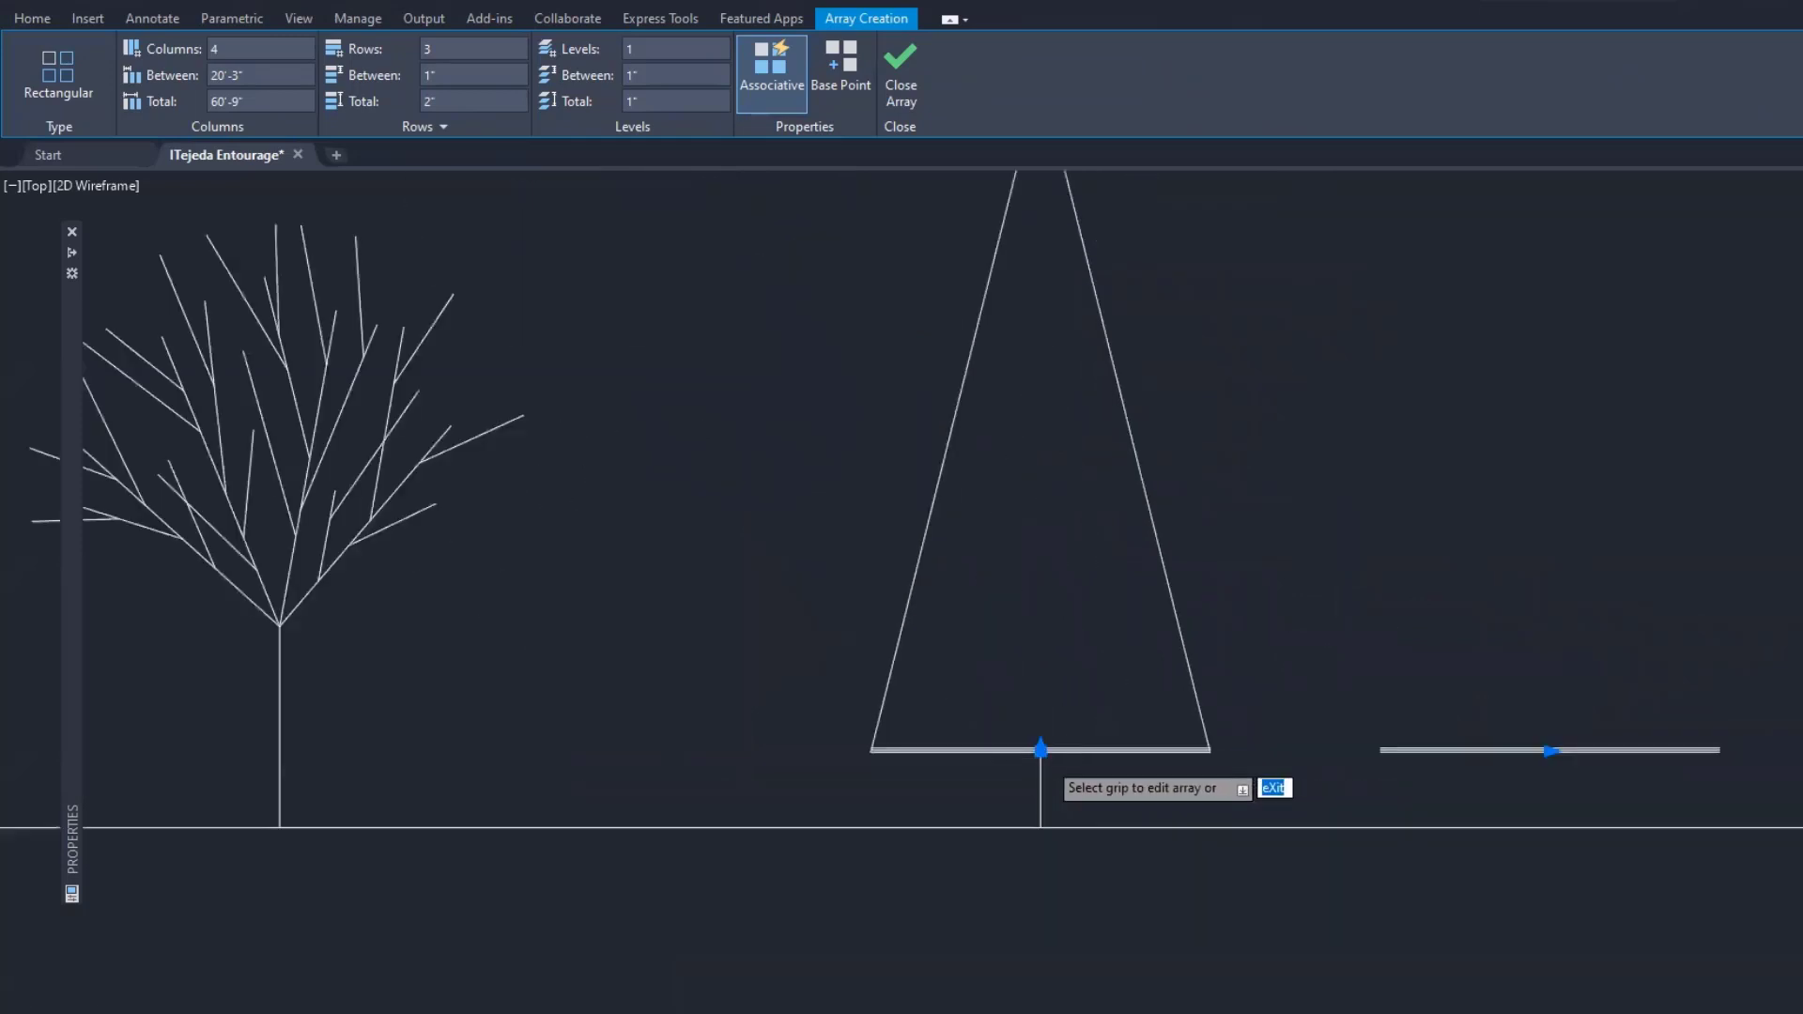
{"action": "scroll", "coordinate": [1043, 756], "scroll_direction": "up", "scroll_amount": 4}
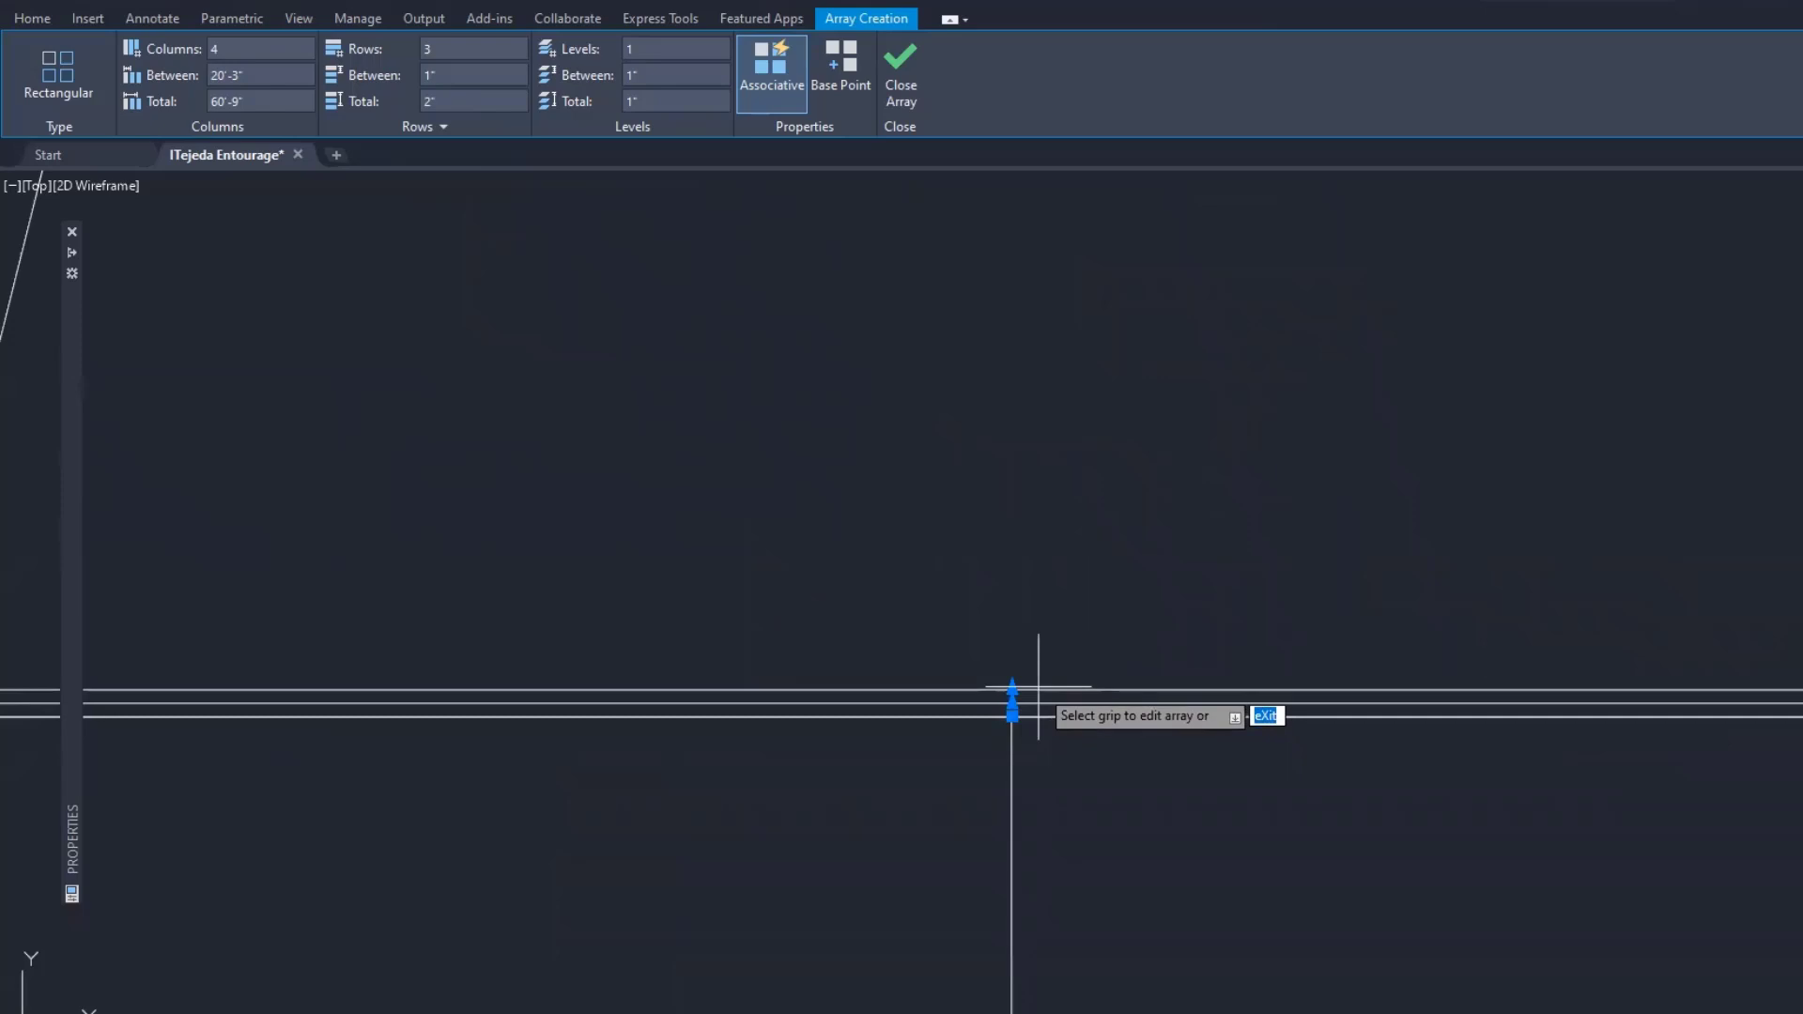
{"action": "scroll", "coordinate": [1038, 686], "scroll_direction": "down", "scroll_amount": 5}
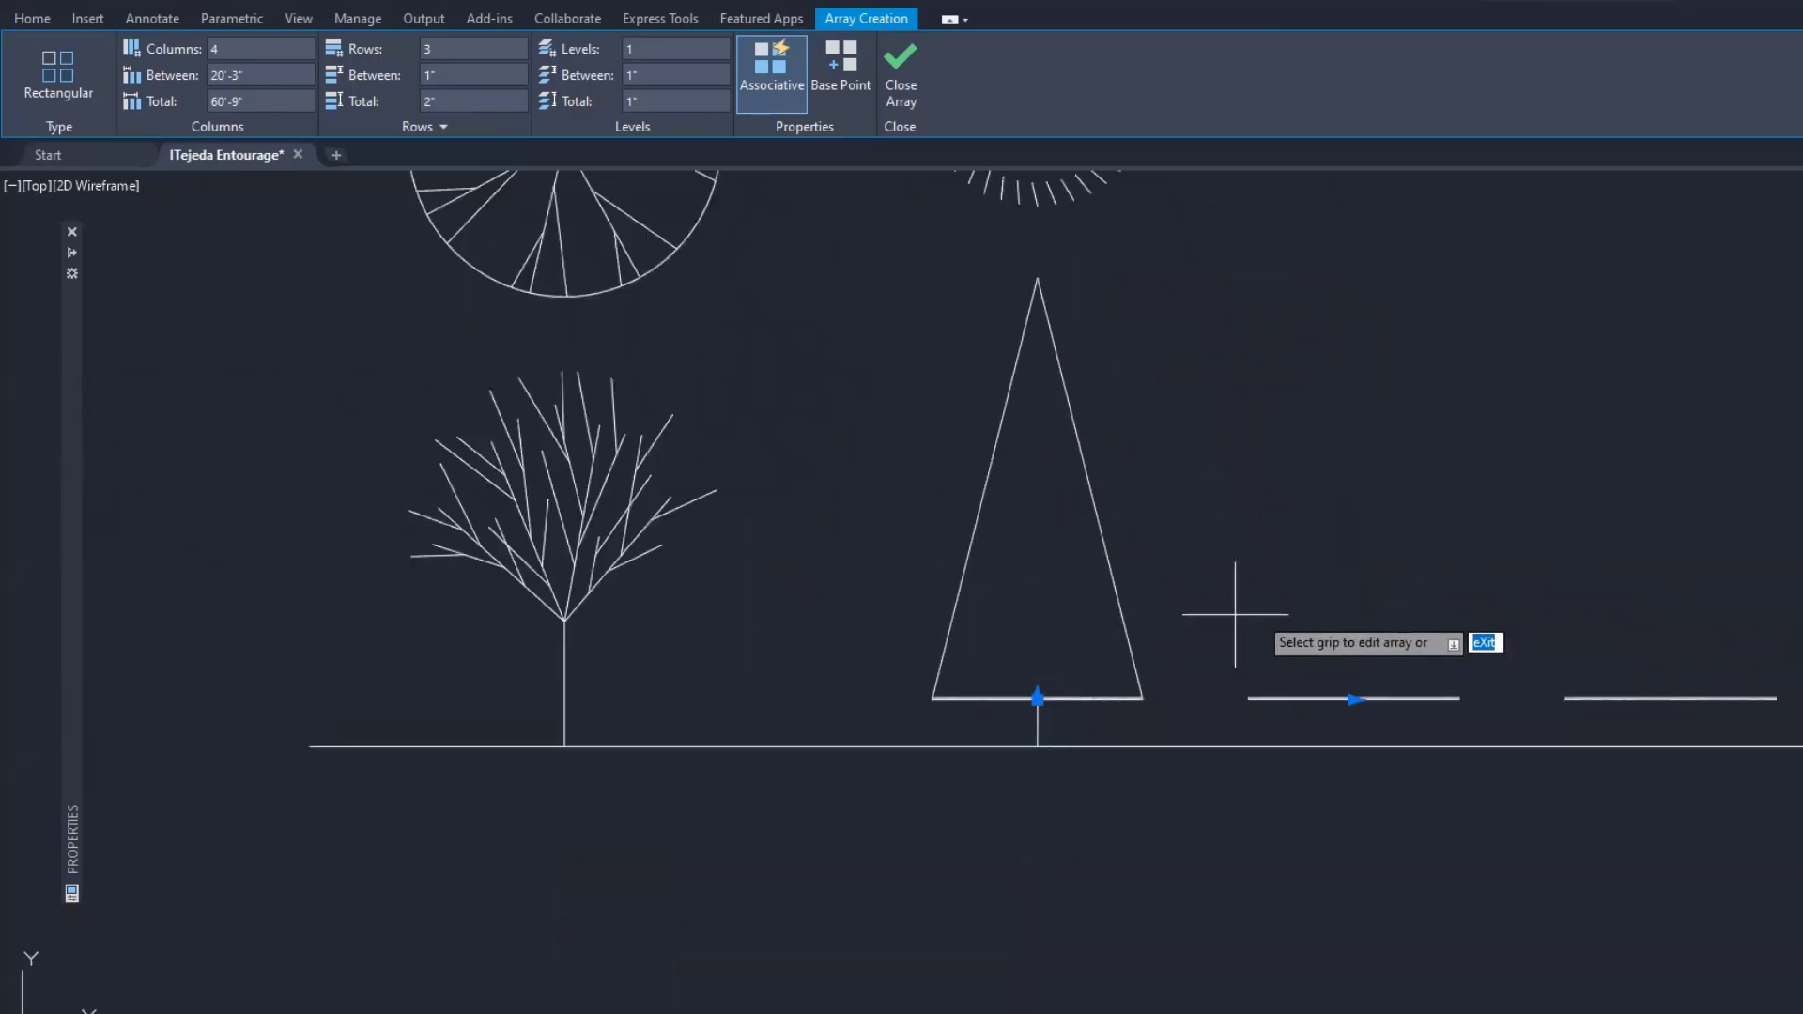
{"action": "middle_click_drag", "start_coordinate": [1341, 612], "coordinate": [1008, 702]}
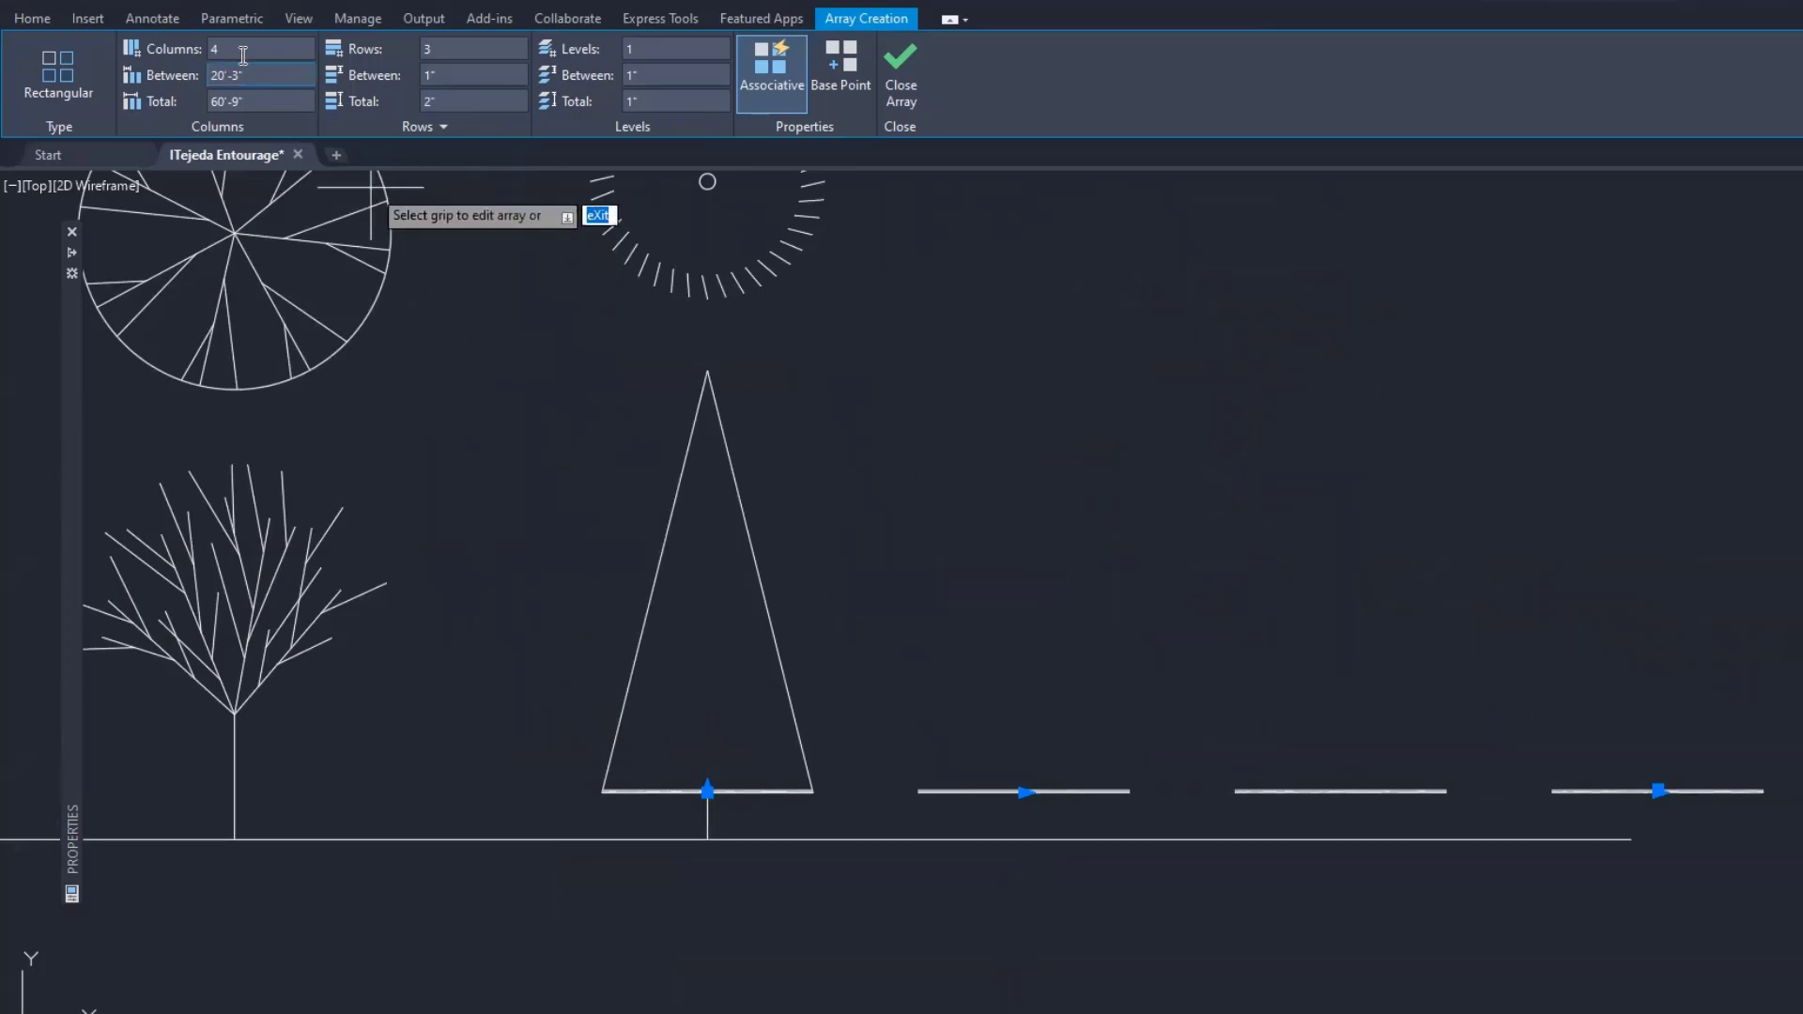
{"action": "left_click", "coordinate": [281, 56]}
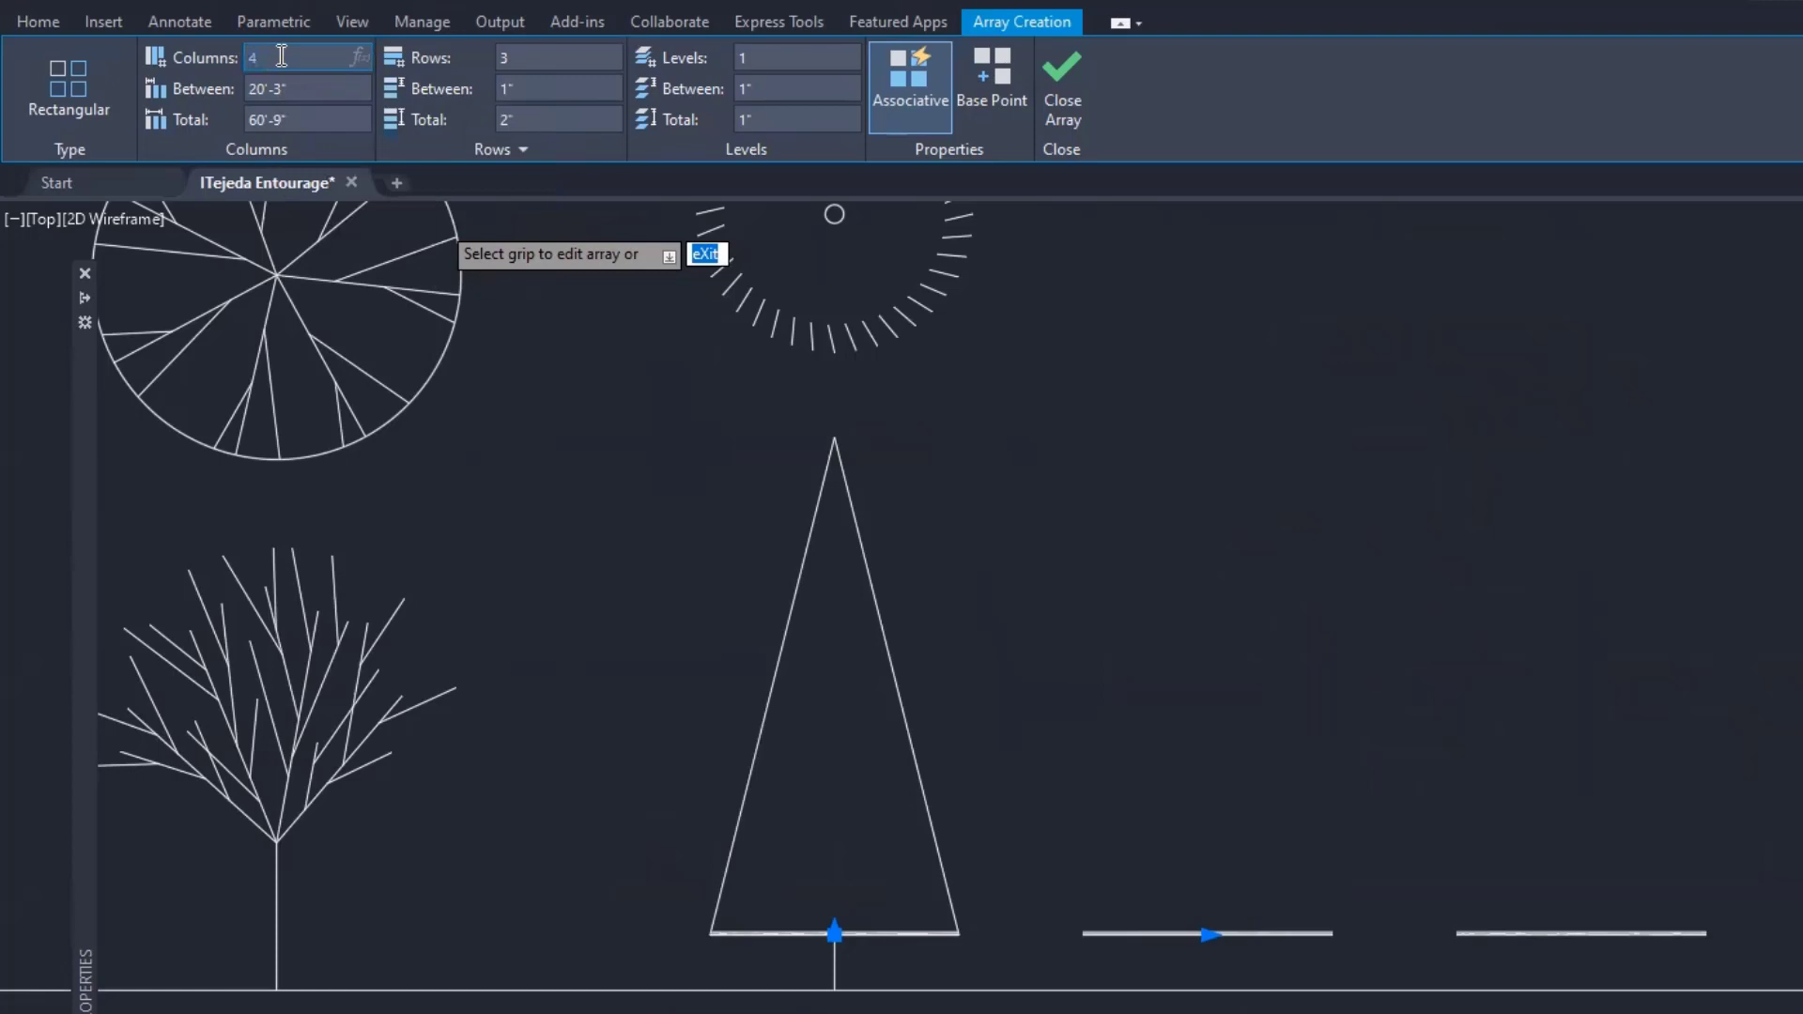
{"action": "type", "text": "1"}
{"action": "key", "text": "Return"}
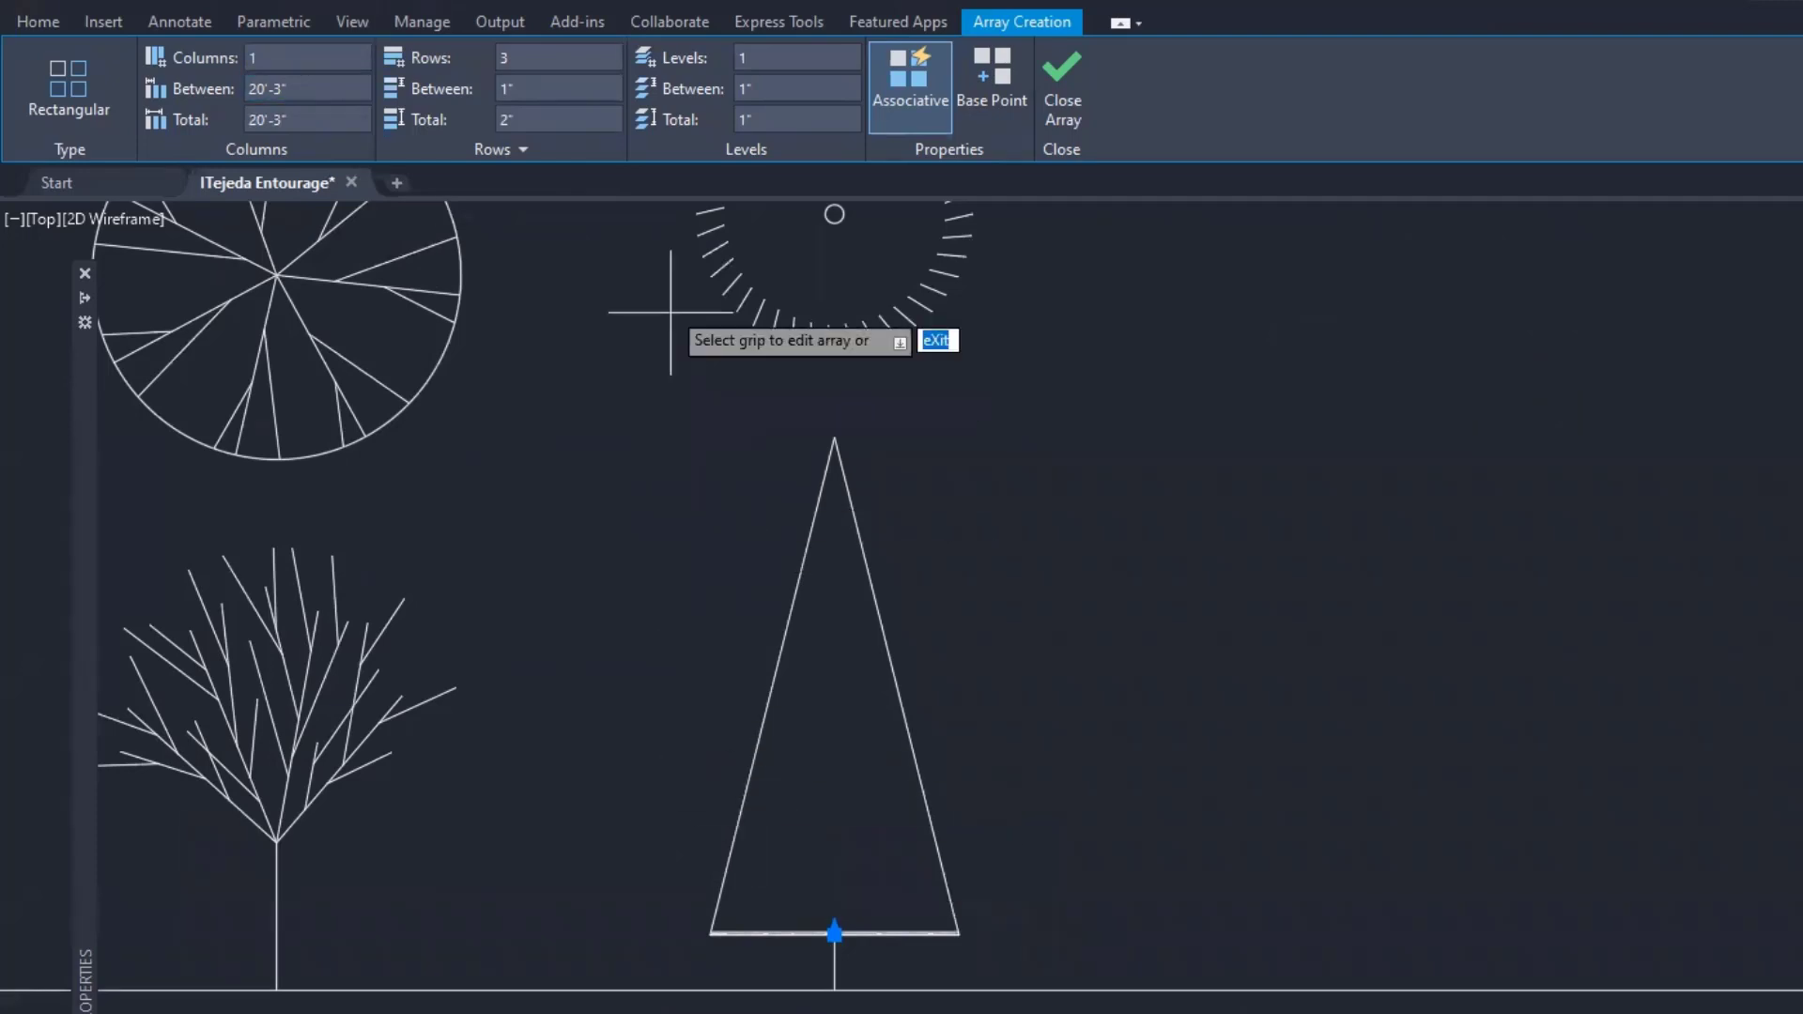
Set the spacing between the array's rows to 12 inches.
{"action": "left_click", "coordinate": [531, 88]}
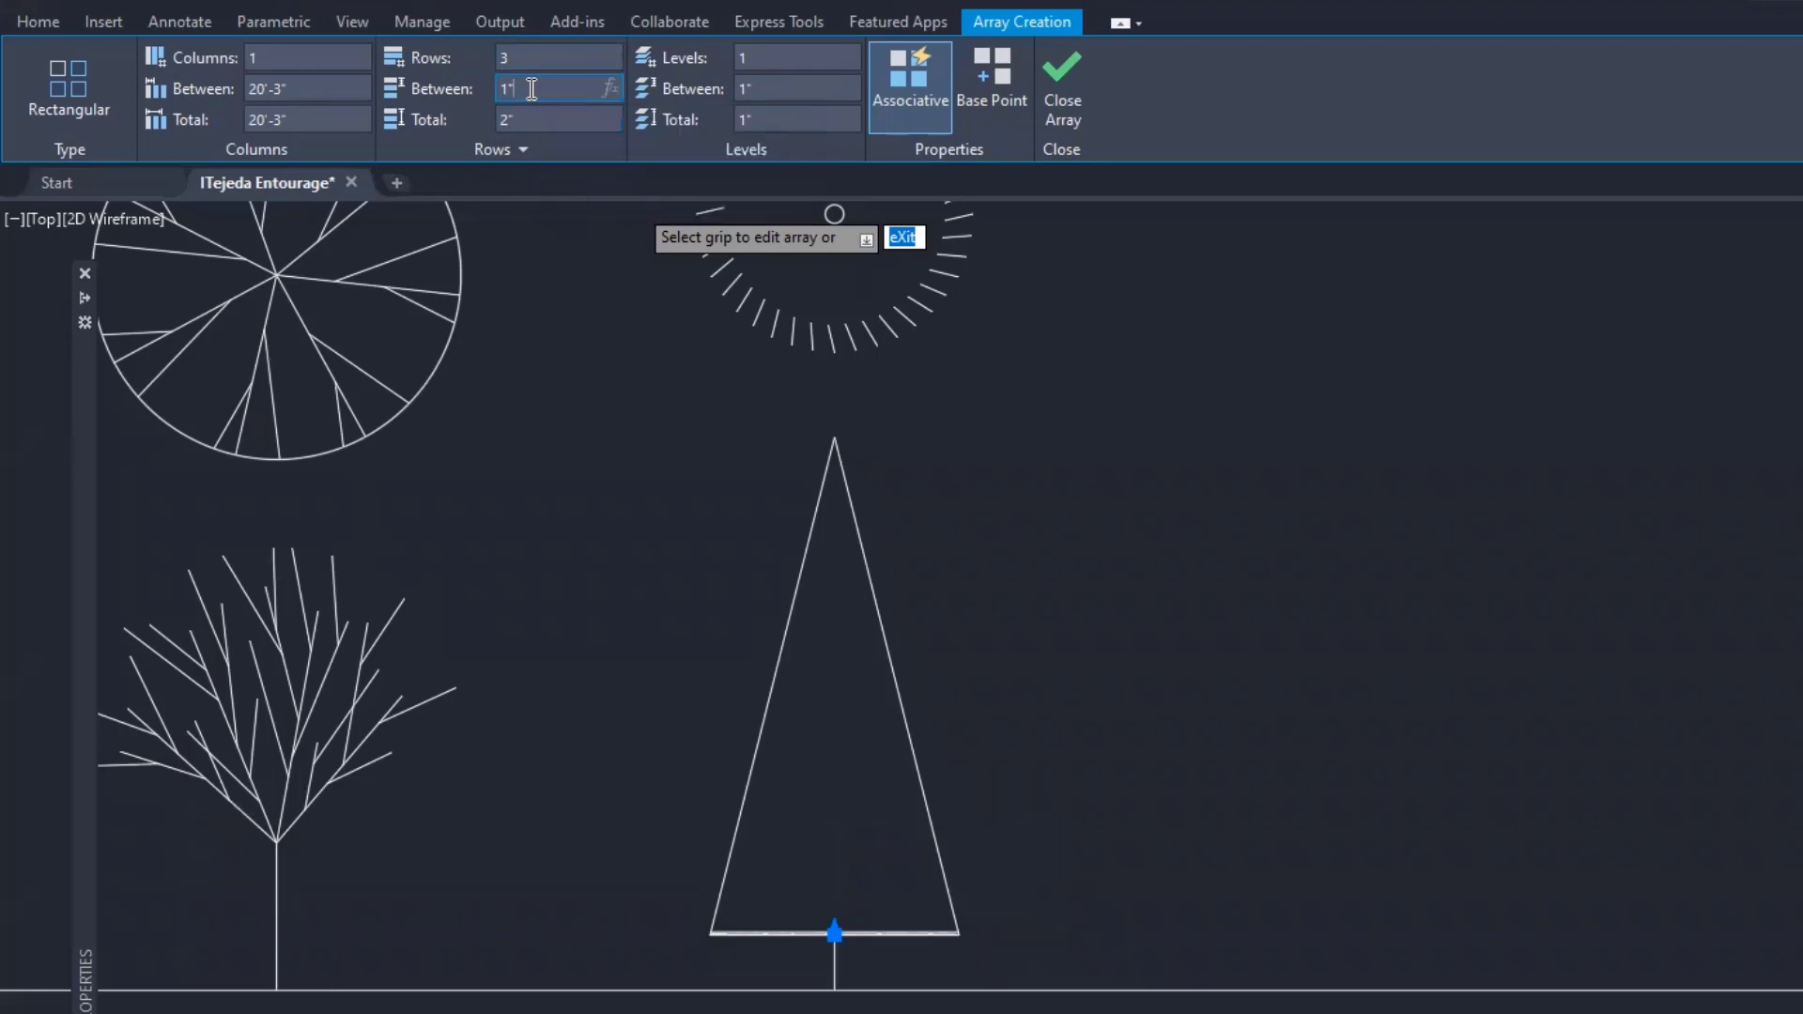
{"action": "type", "text": "12"}
{"action": "key", "text": "Return"}
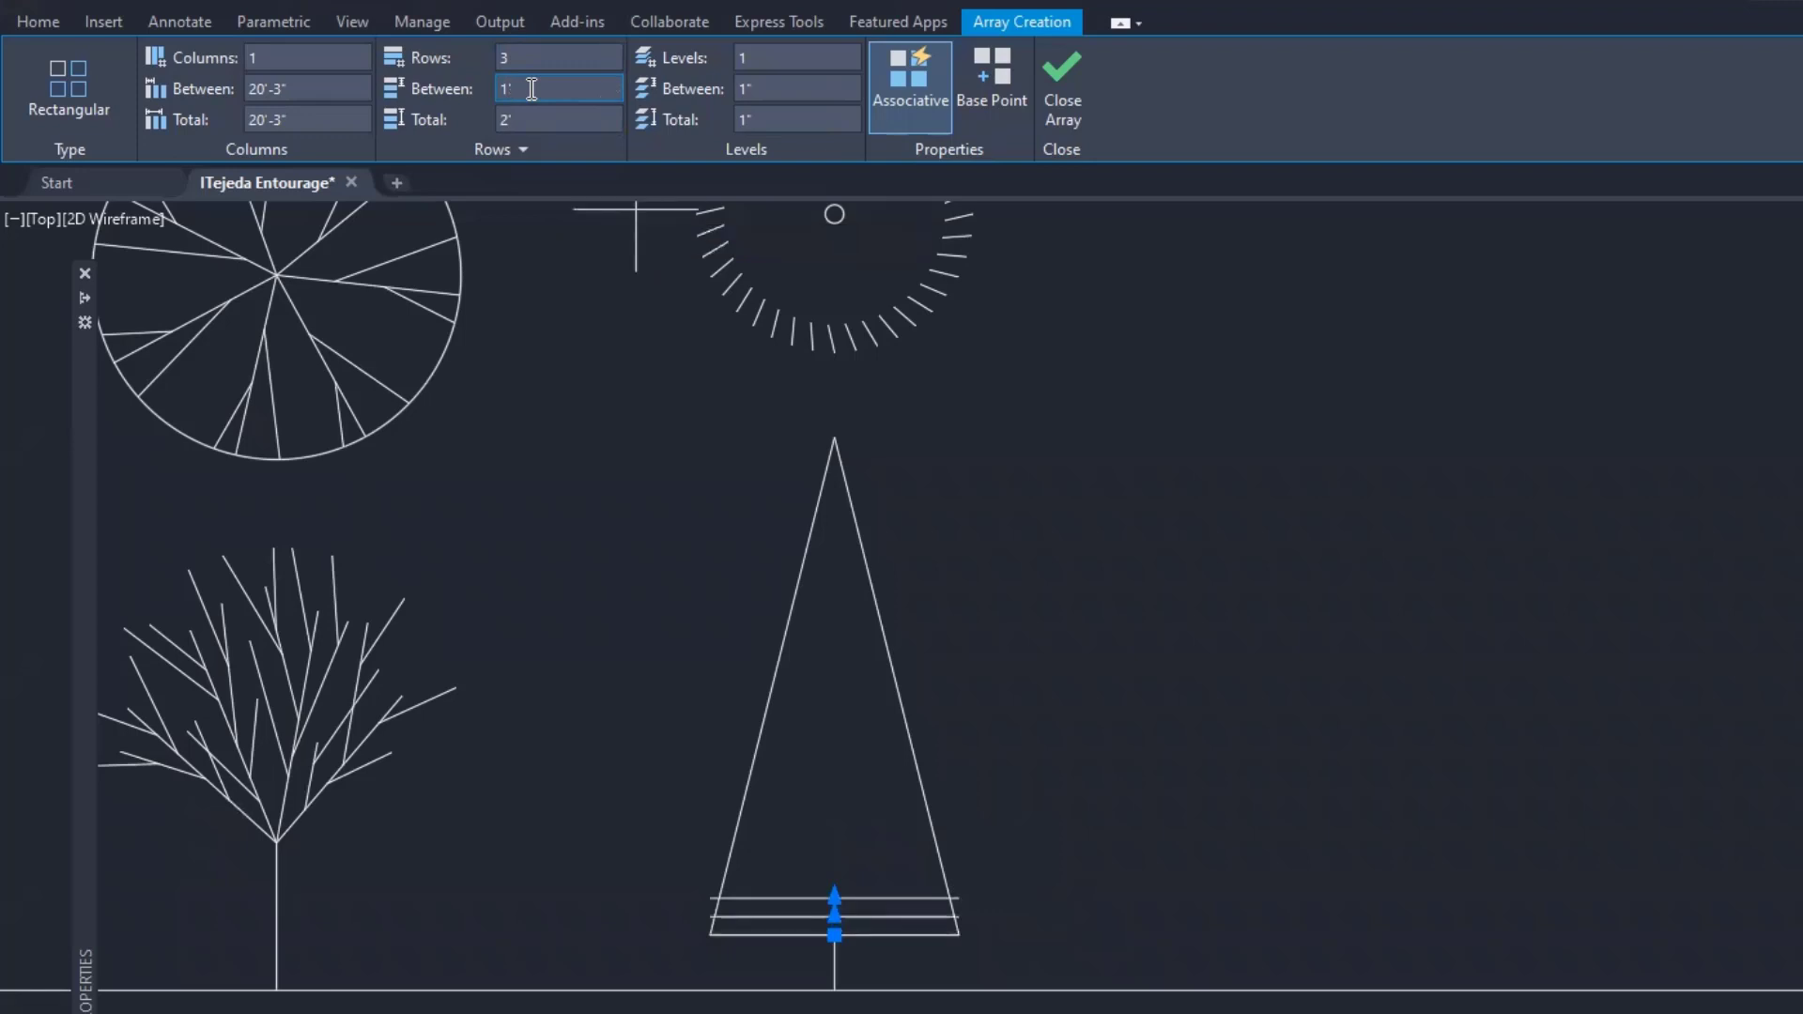
Extend the array's row count to the cone's apex for 28 rows, and finish the array as non-associative.
{"action": "left_click", "coordinate": [508, 57]}
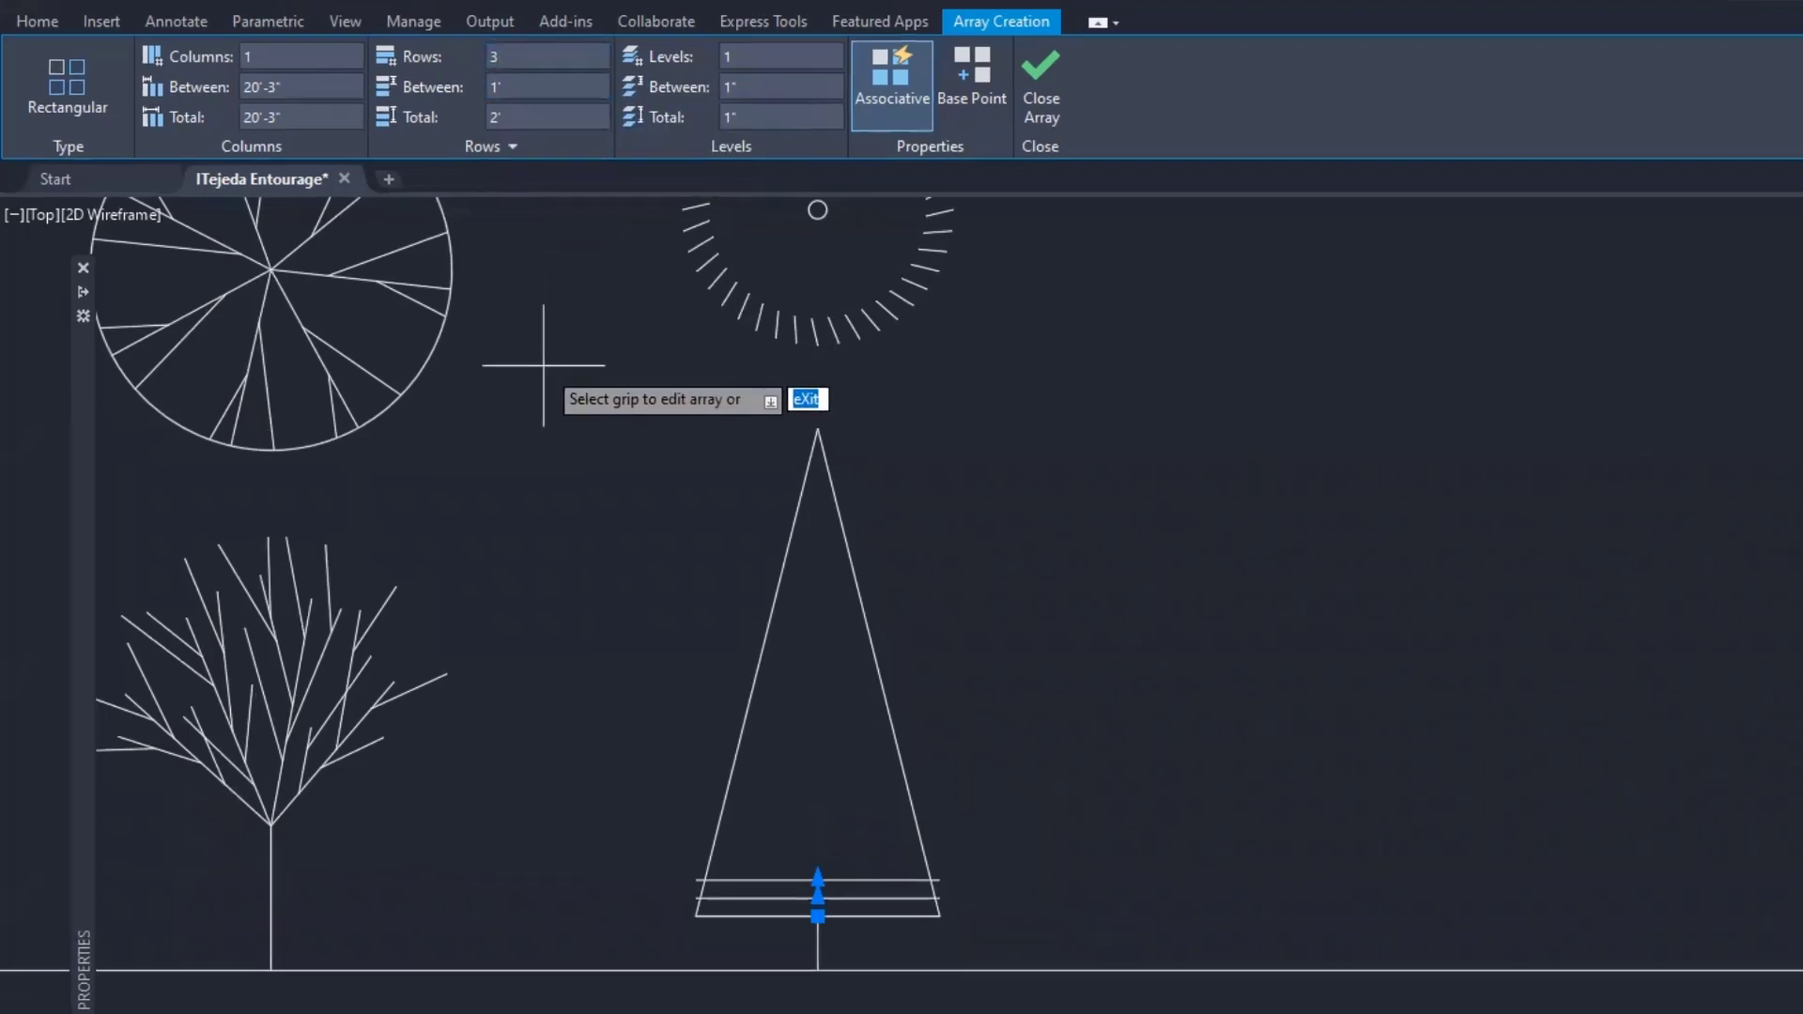
{"action": "middle_click_drag", "start_coordinate": [675, 534], "coordinate": [1008, 593]}
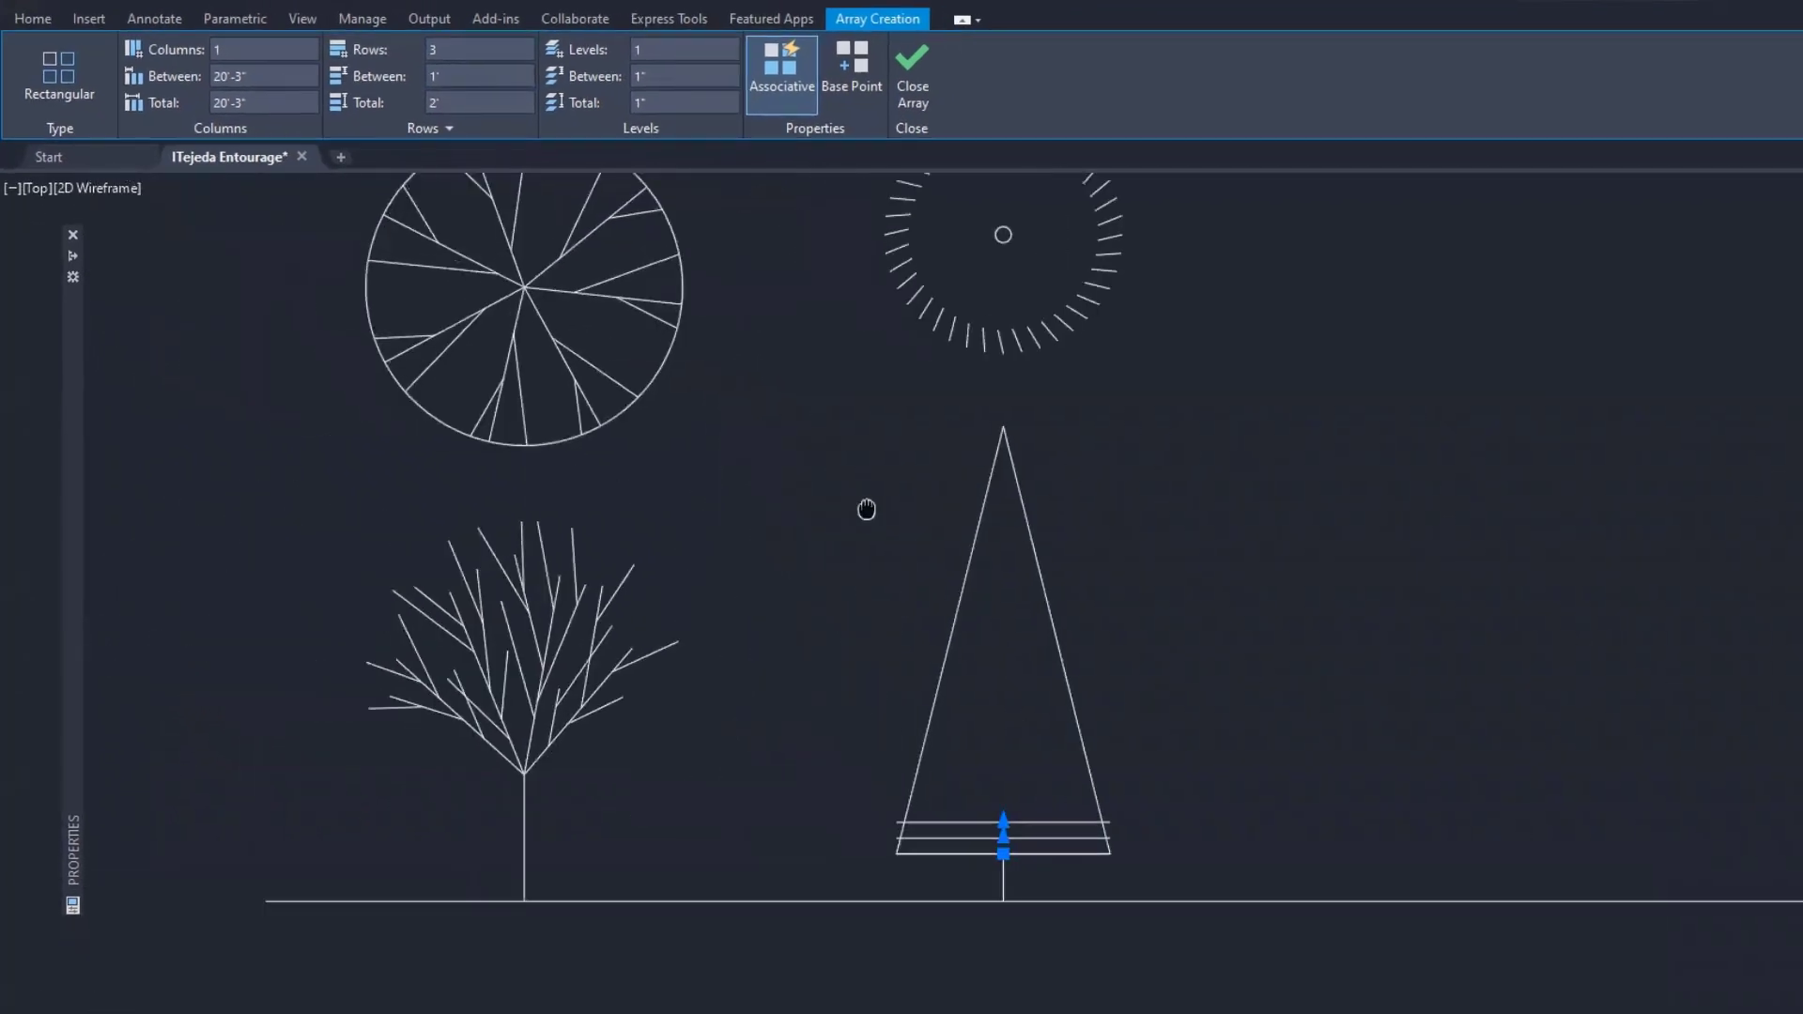
{"action": "middle_click_drag", "start_coordinate": [866, 509], "coordinate": [1115, 487]}
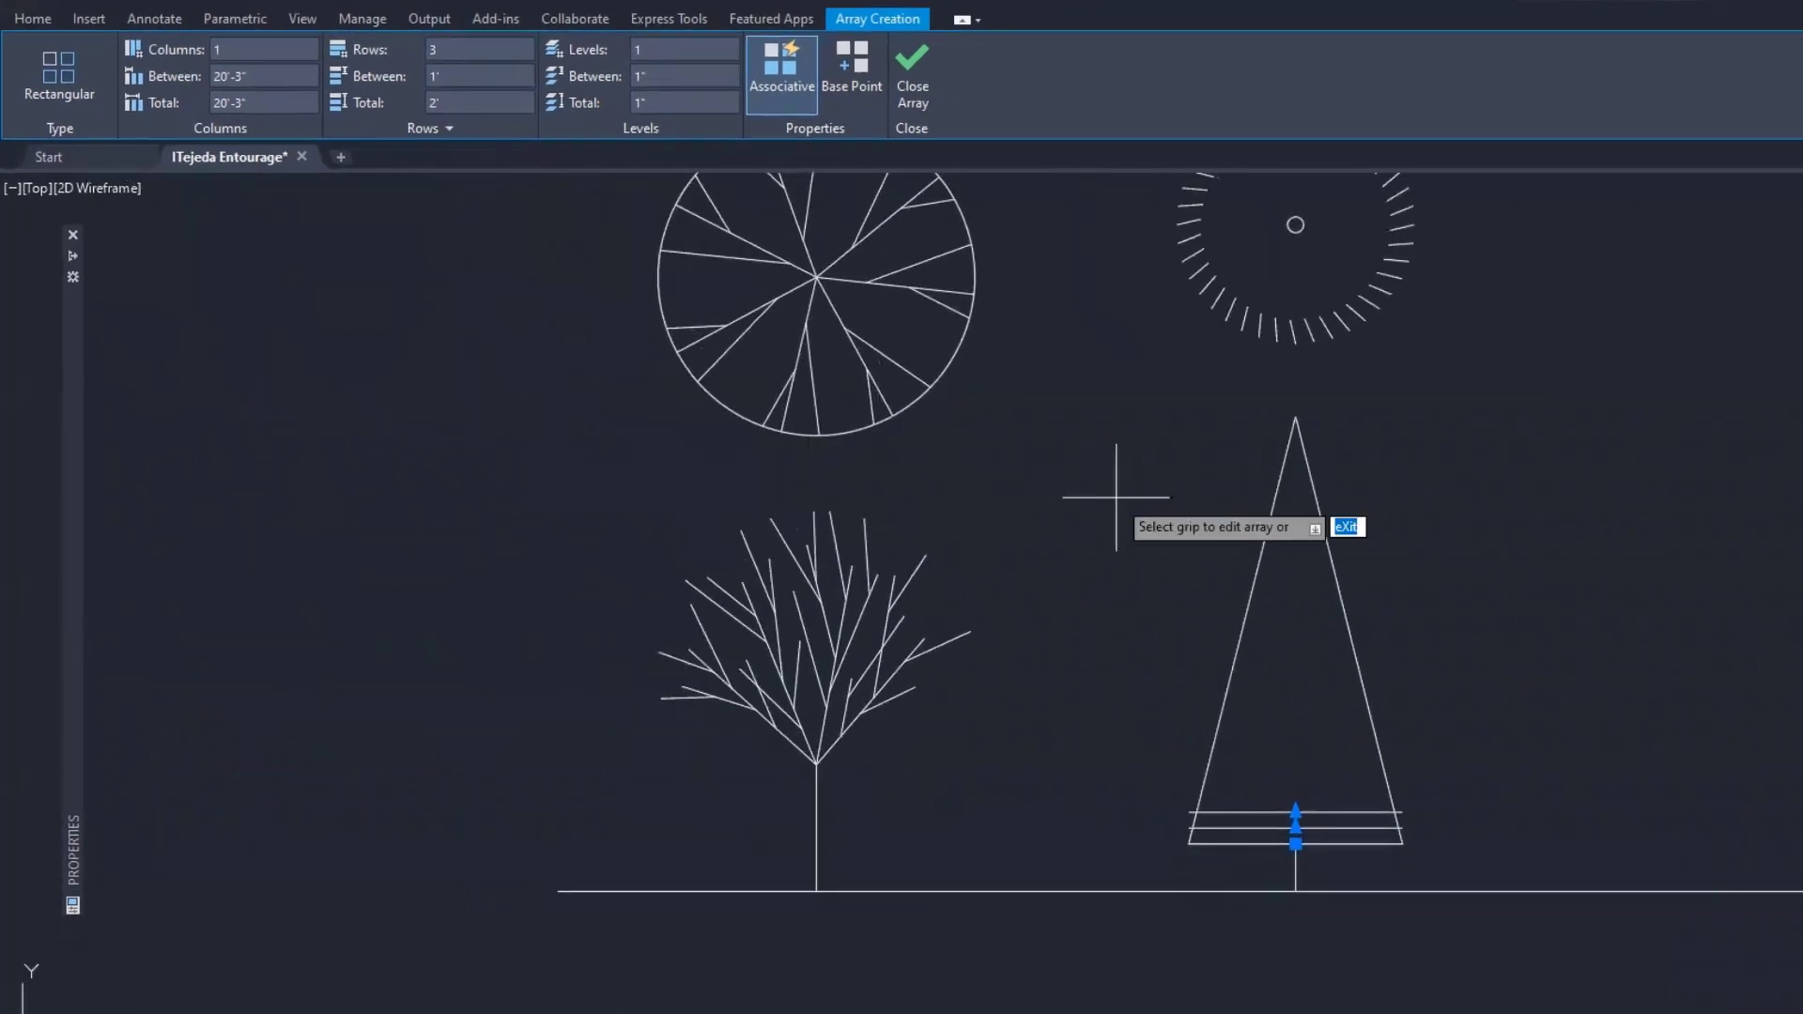
{"action": "scroll", "coordinate": [1115, 487], "scroll_direction": "up", "scroll_amount": 2}
{"action": "middle_click_drag", "start_coordinate": [1195, 536], "coordinate": [1115, 418]}
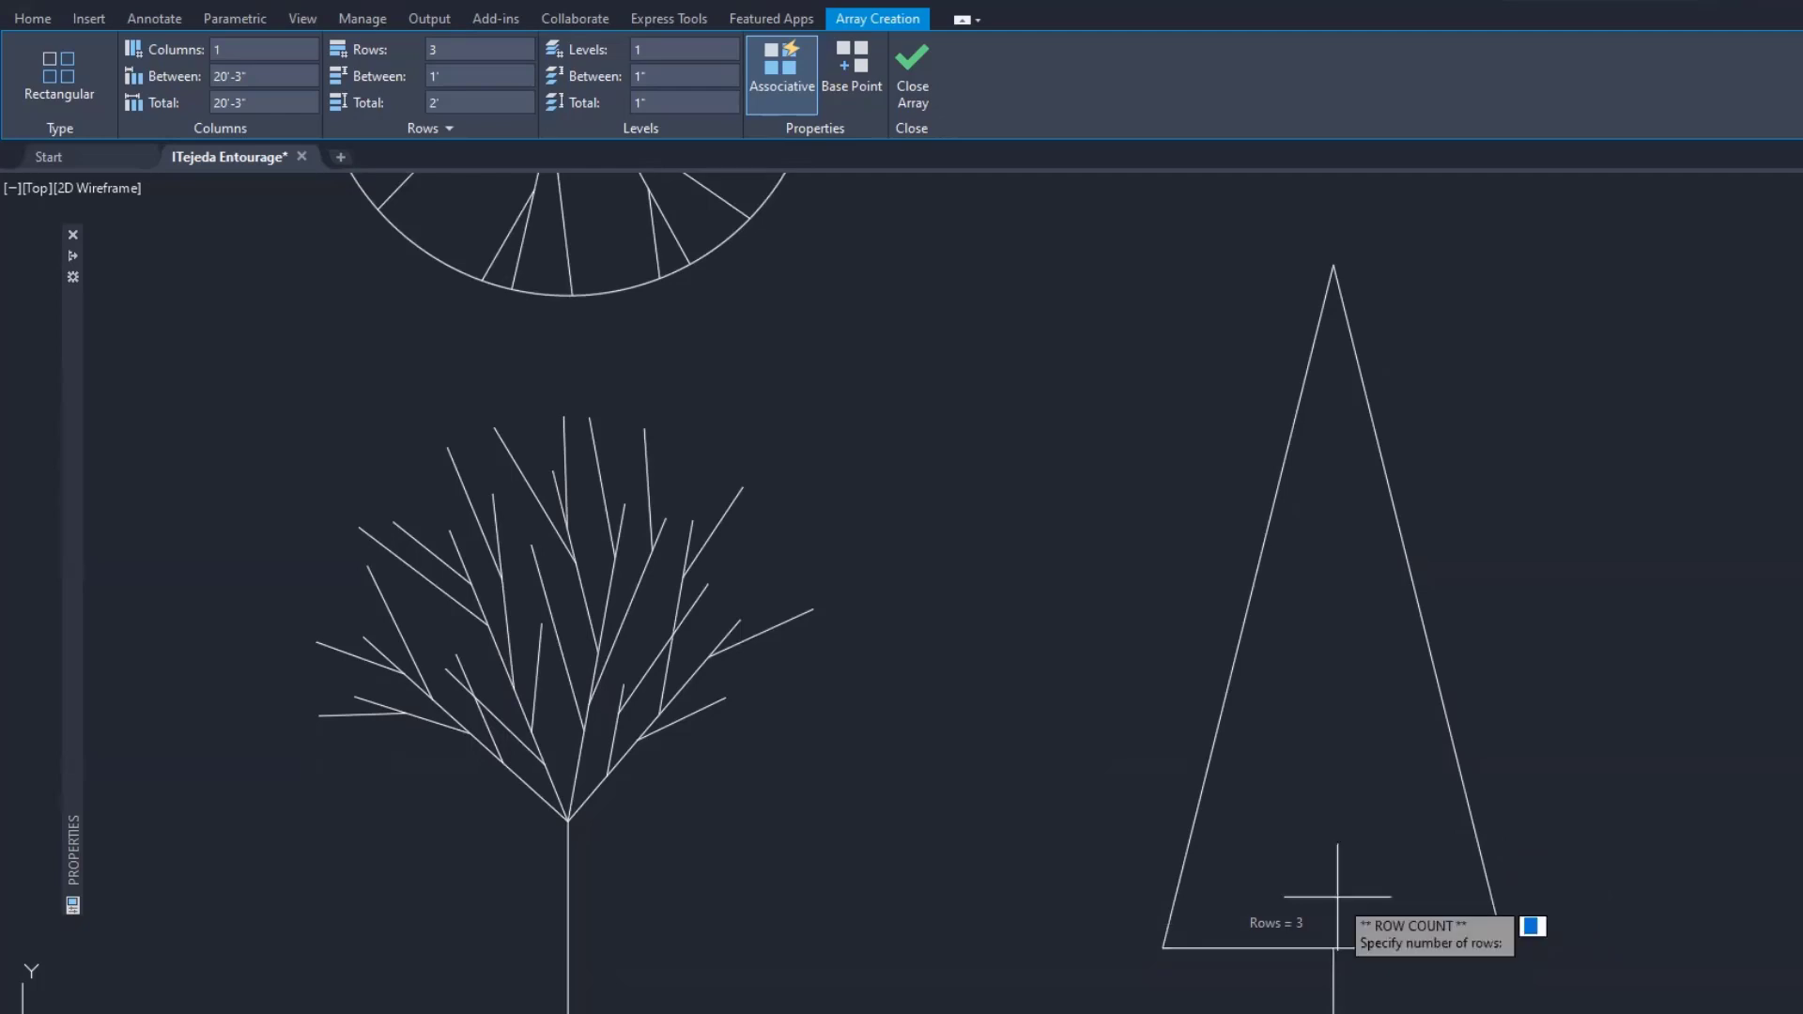
{"action": "left_click", "coordinate": [1335, 897]}
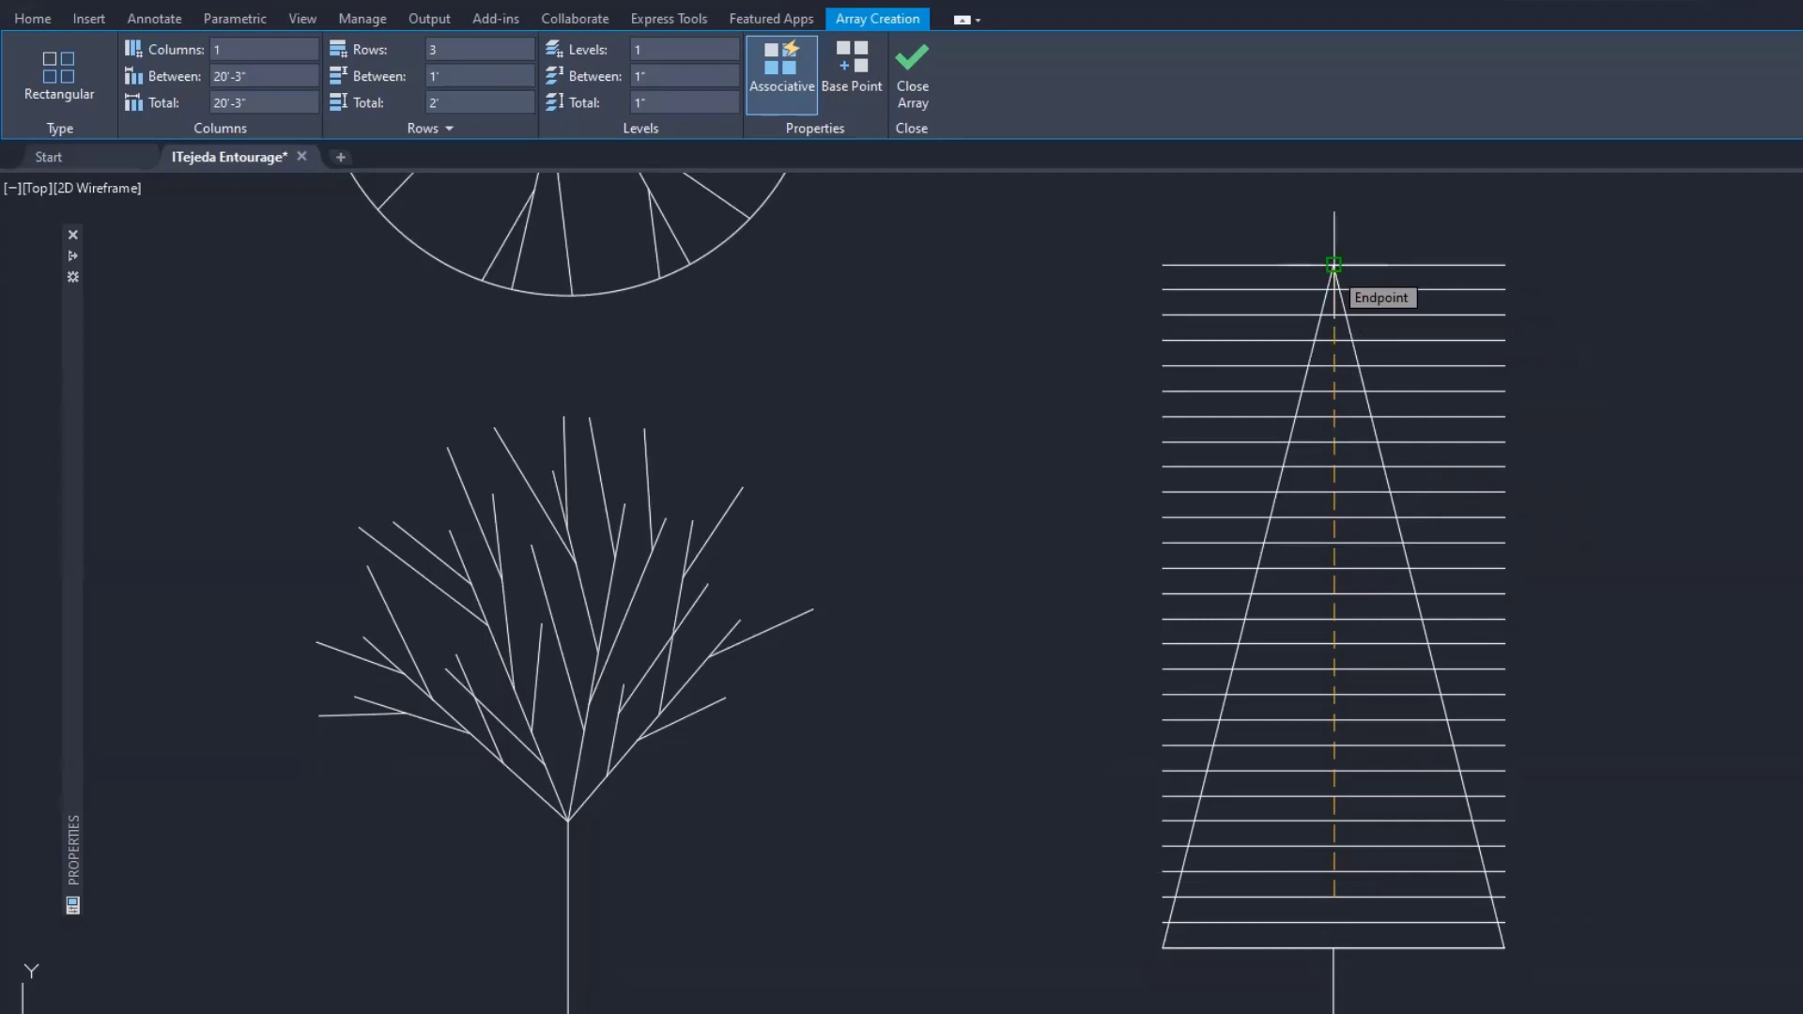
{"action": "left_click", "coordinate": [1334, 265]}
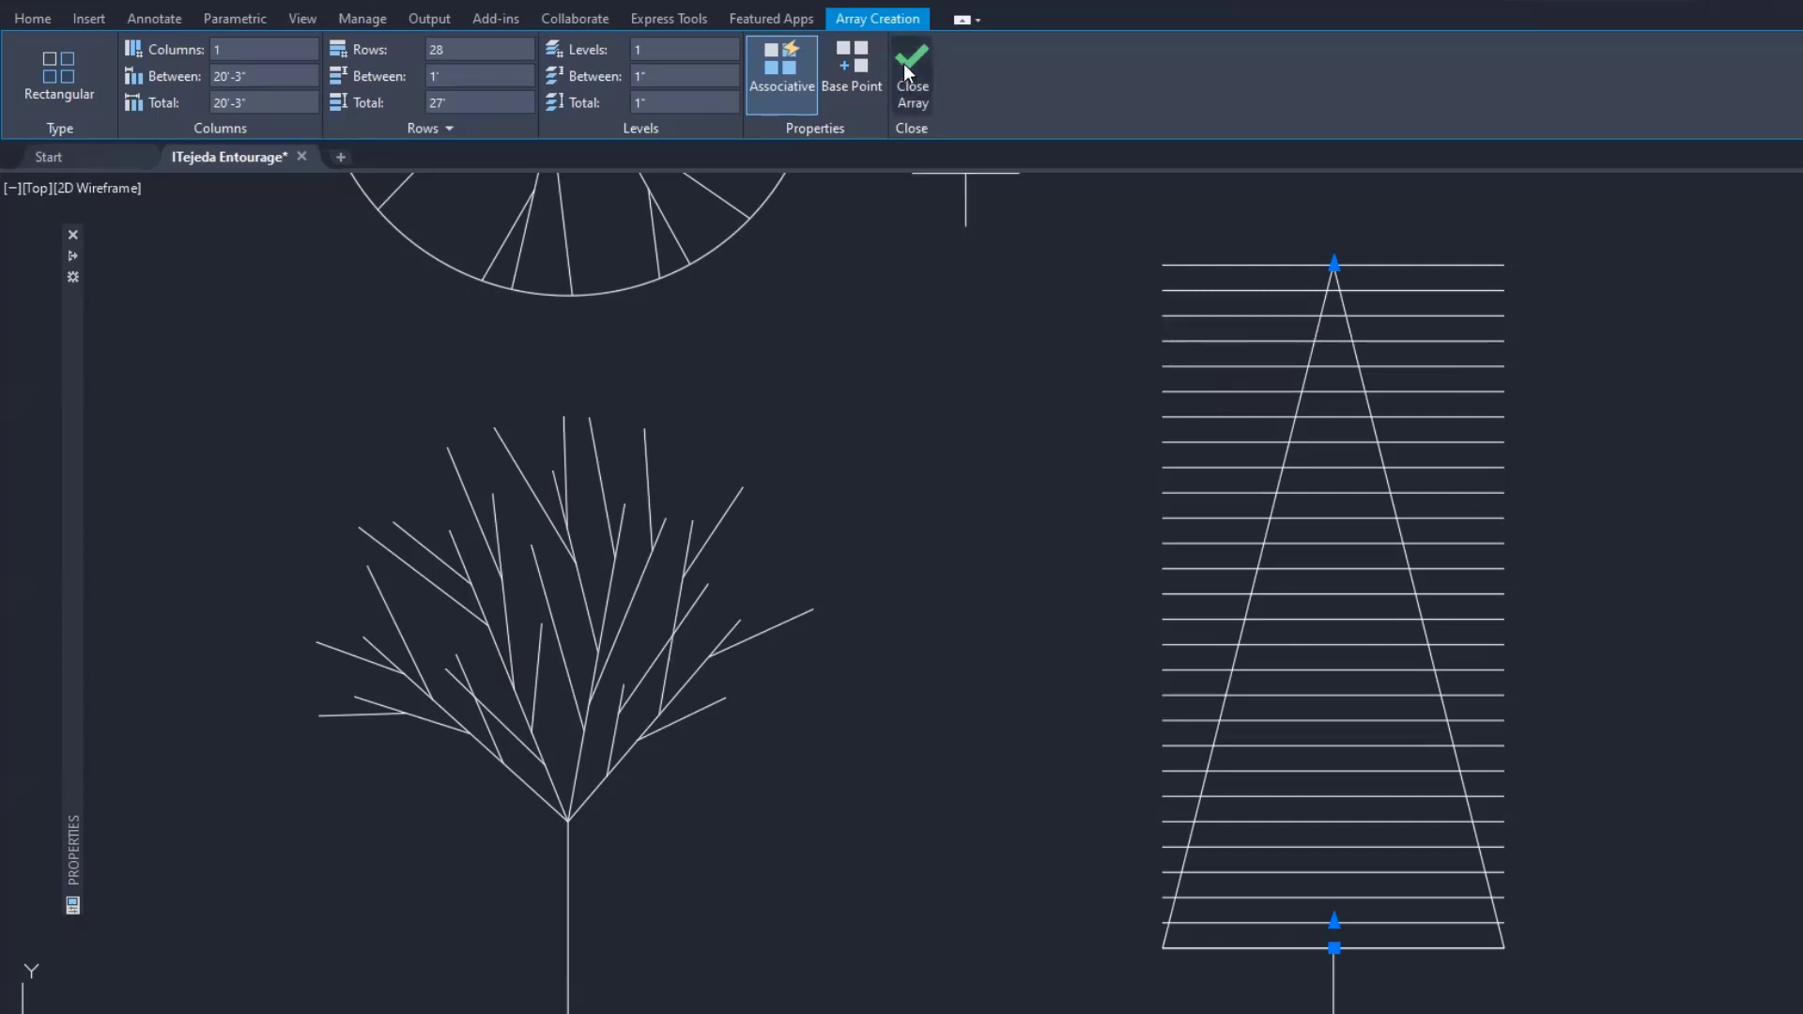
{"action": "left_click", "coordinate": [786, 71]}
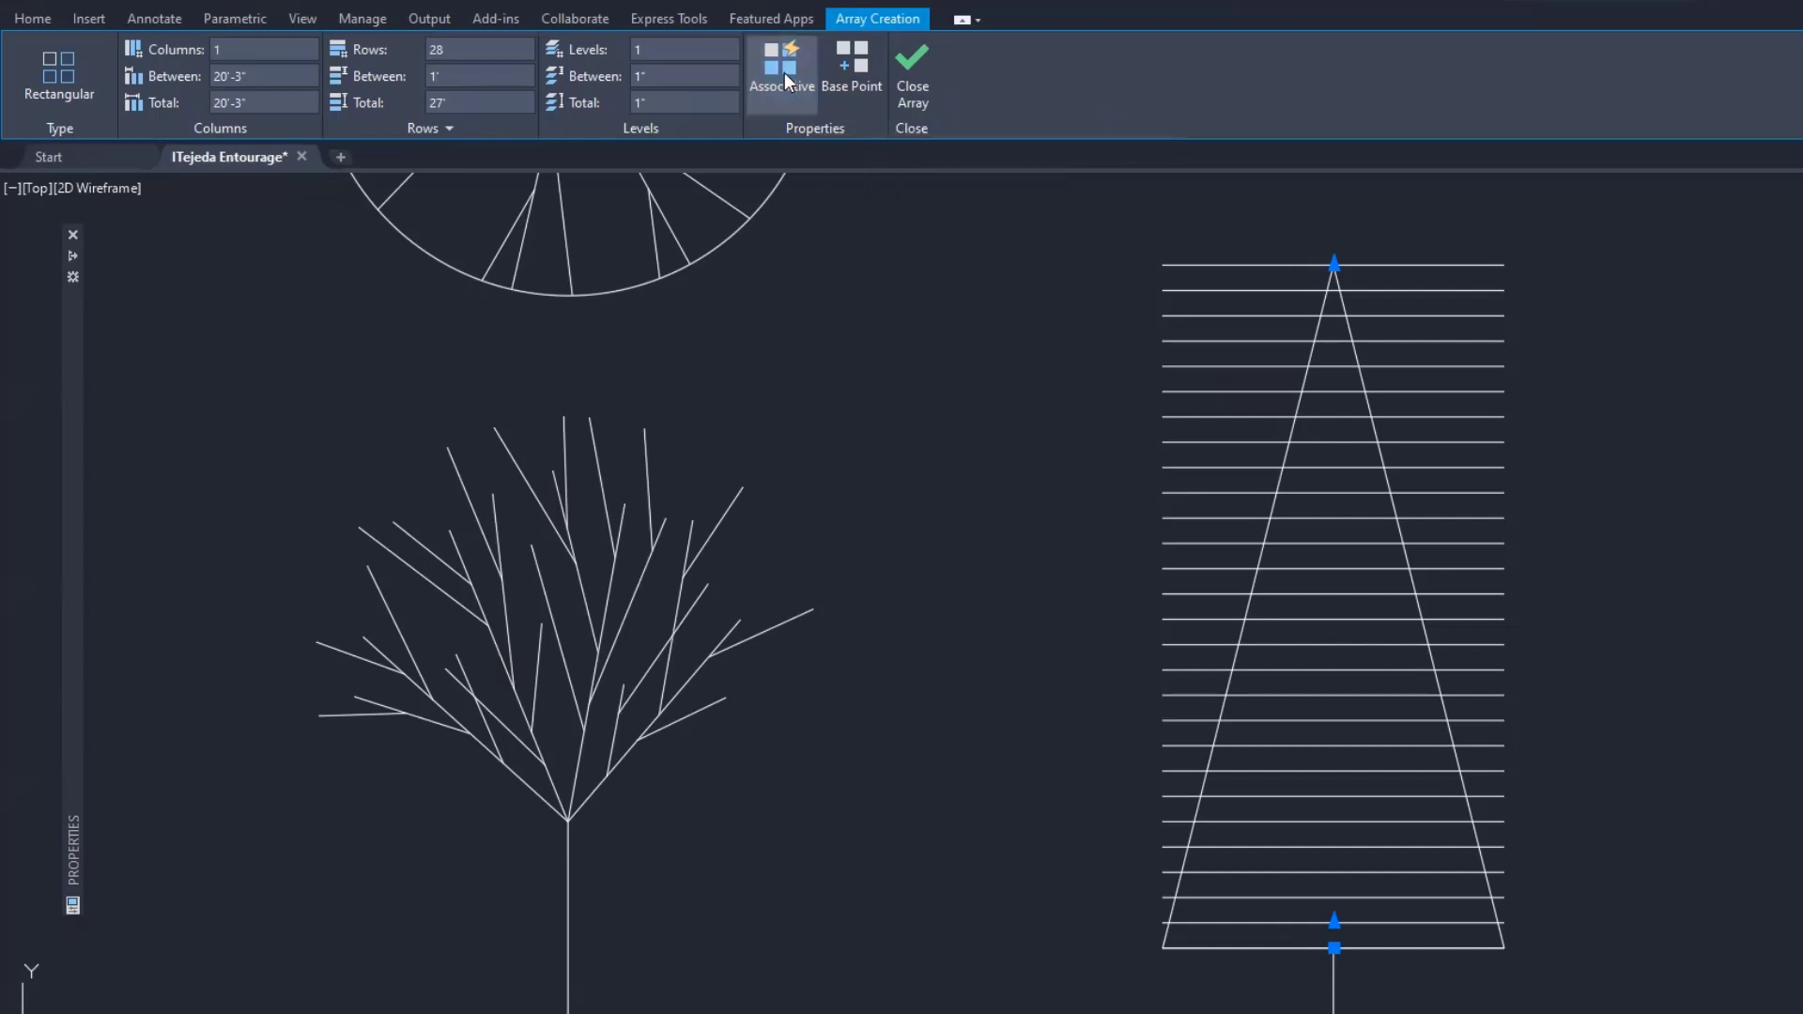
{"action": "left_click", "coordinate": [917, 60]}
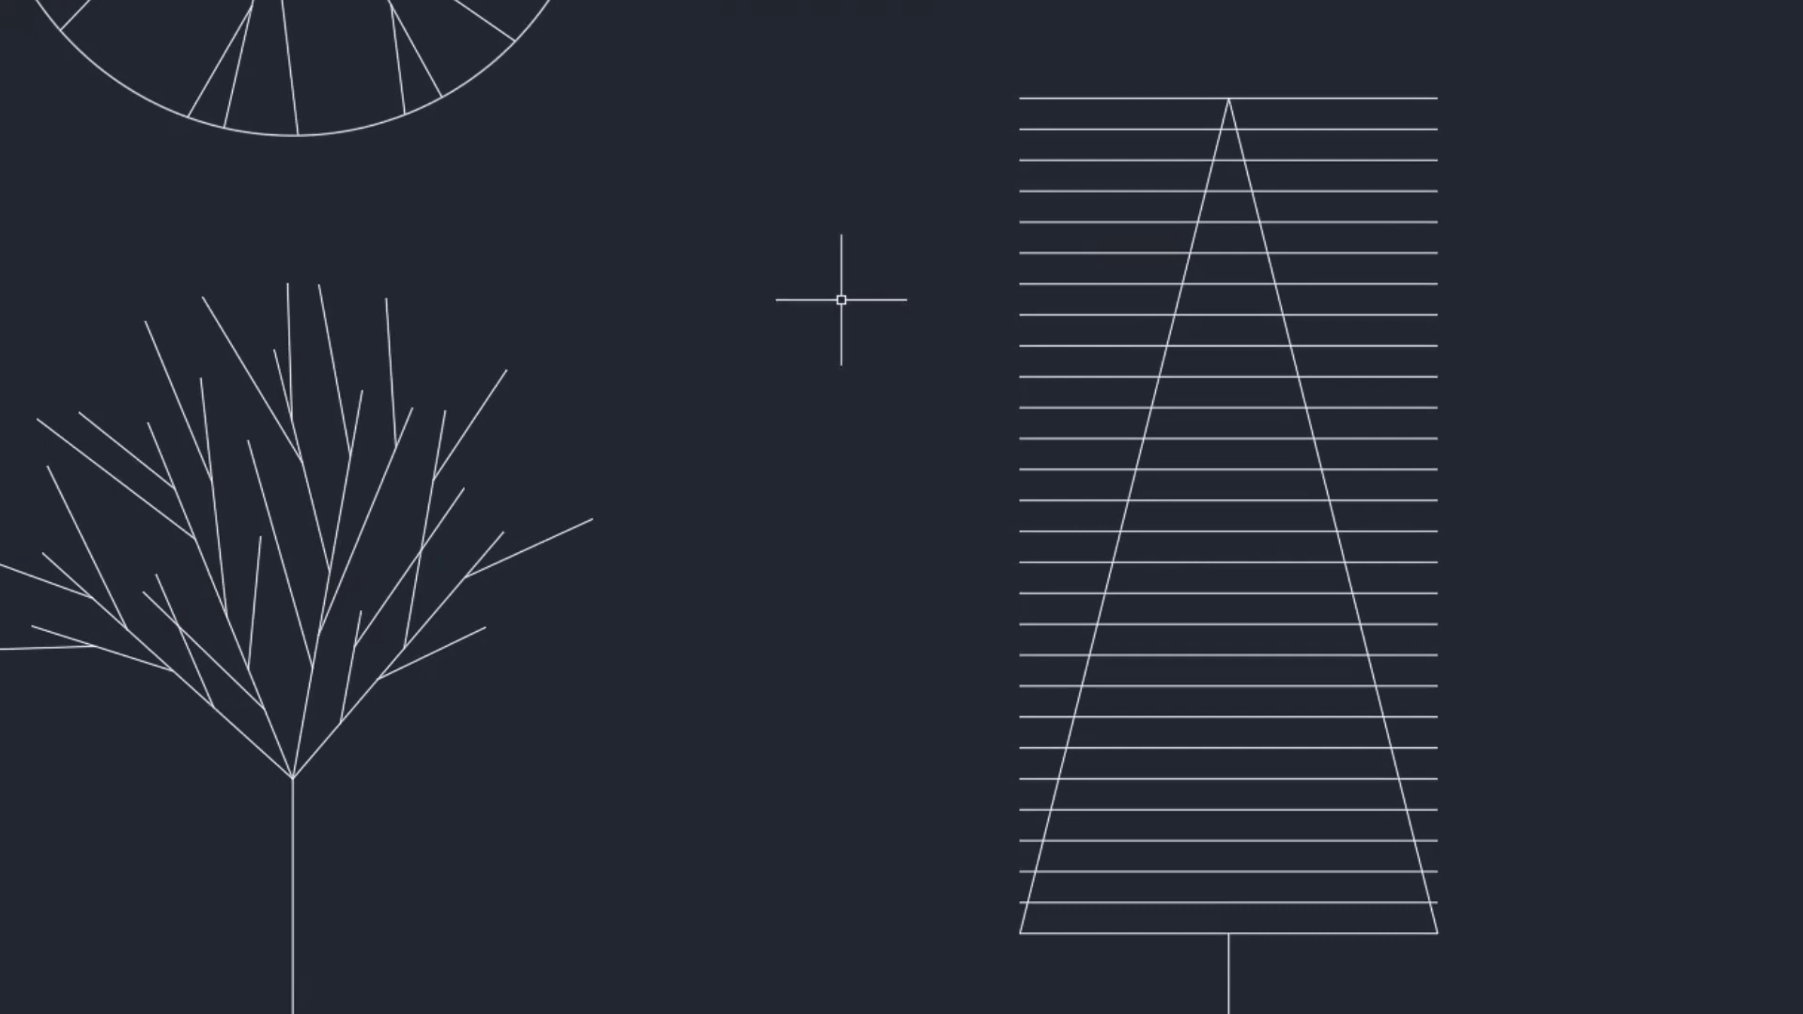
Trim the ends of the three lowest branch lines above the base outside the cone's right side, and start a trim fence above the top line.
{"action": "type", "text": "TR"}
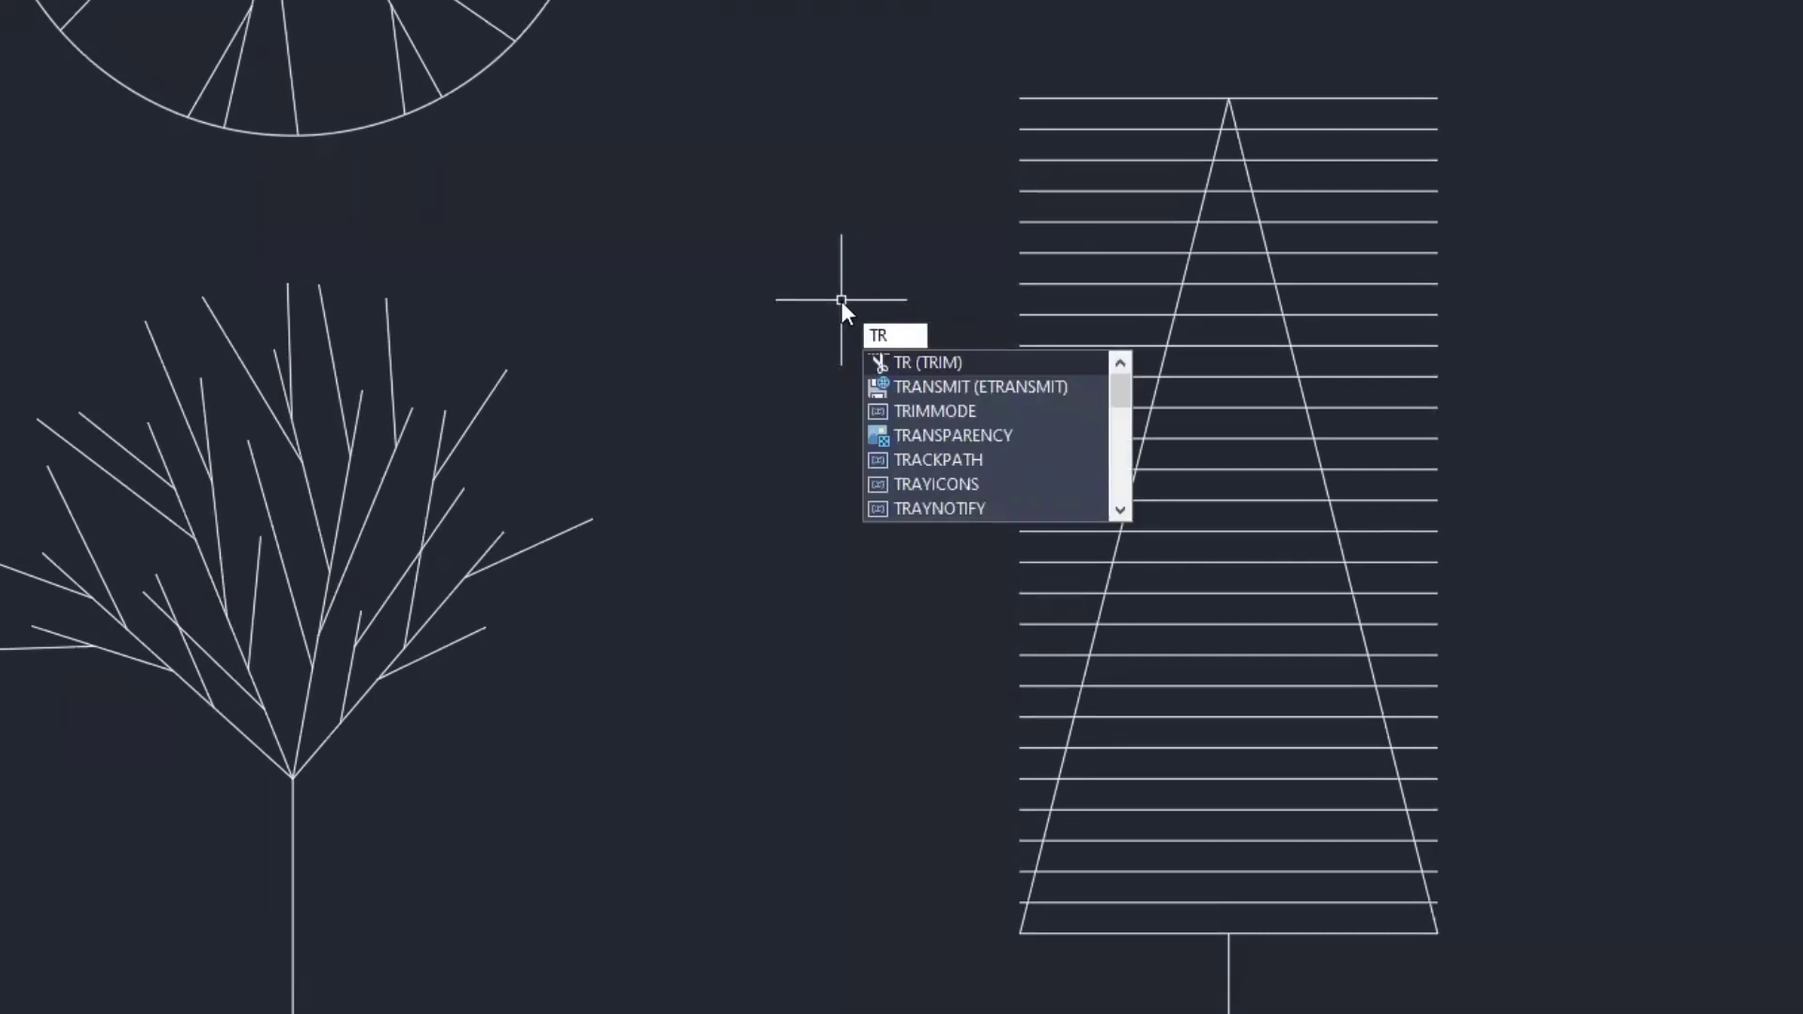
{"action": "key", "text": "Return"}
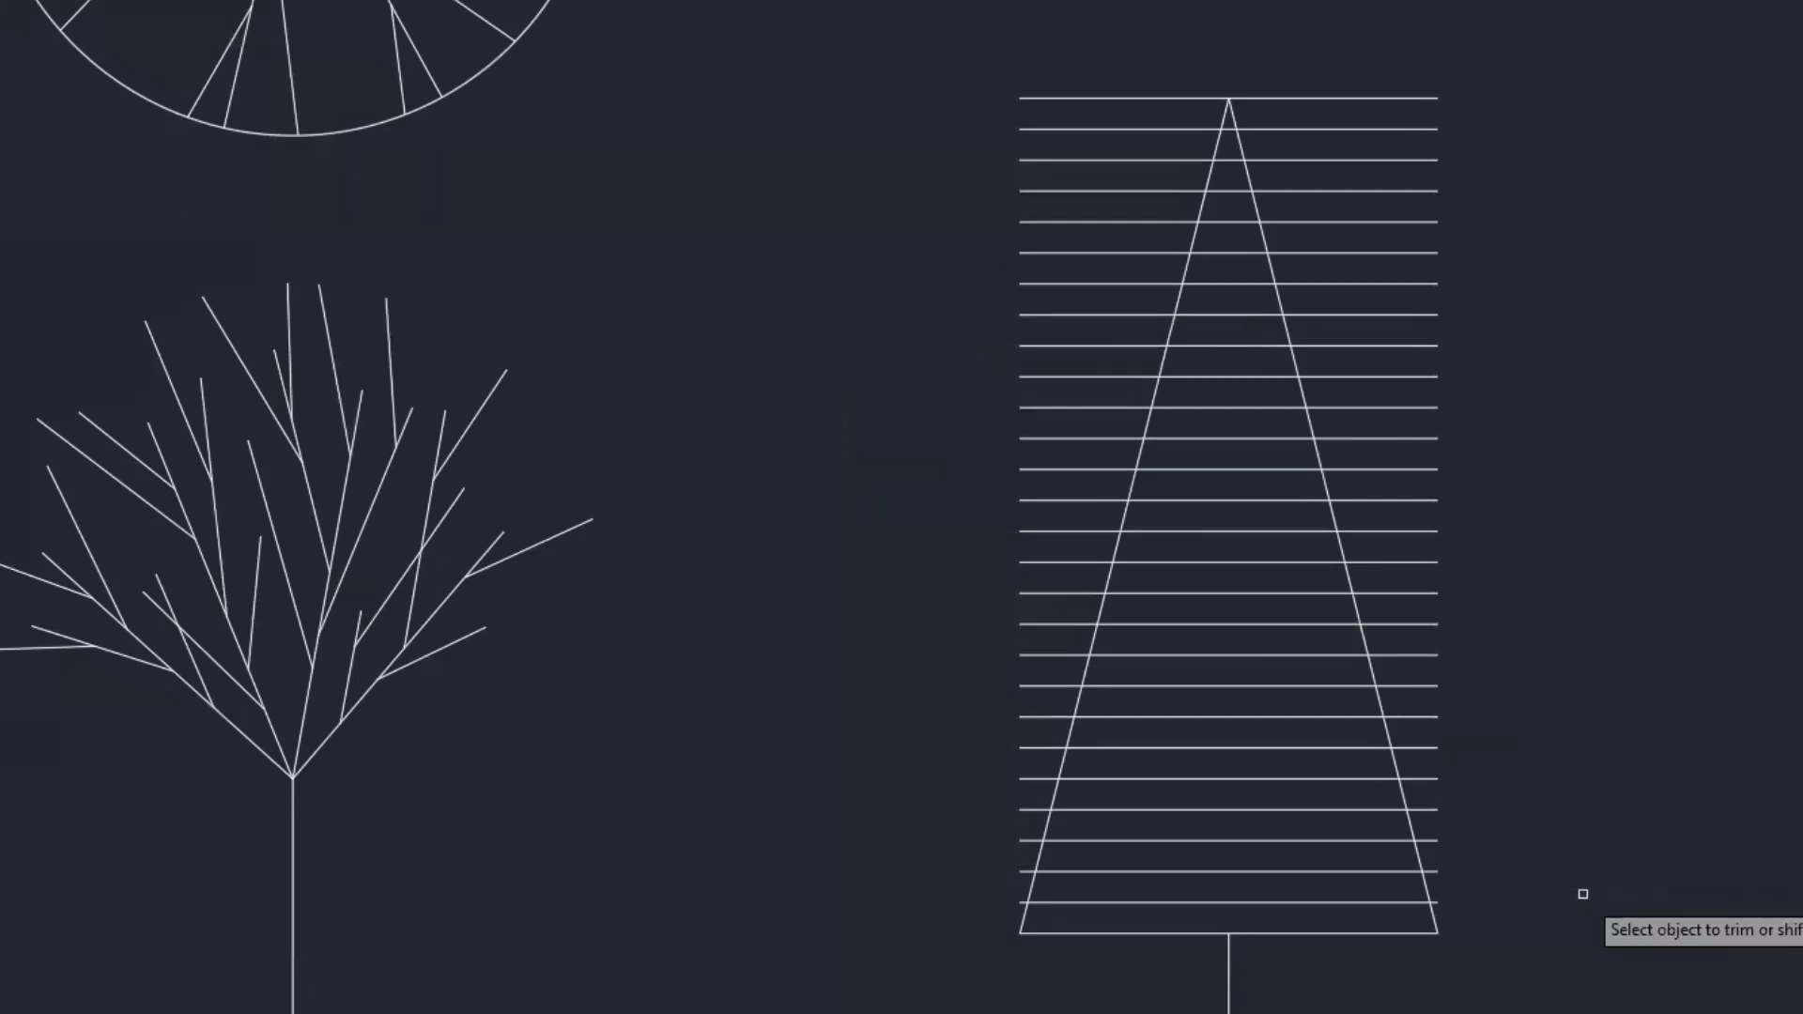
{"action": "left_click", "coordinate": [1435, 902]}
{"action": "left_click", "coordinate": [1438, 873]}
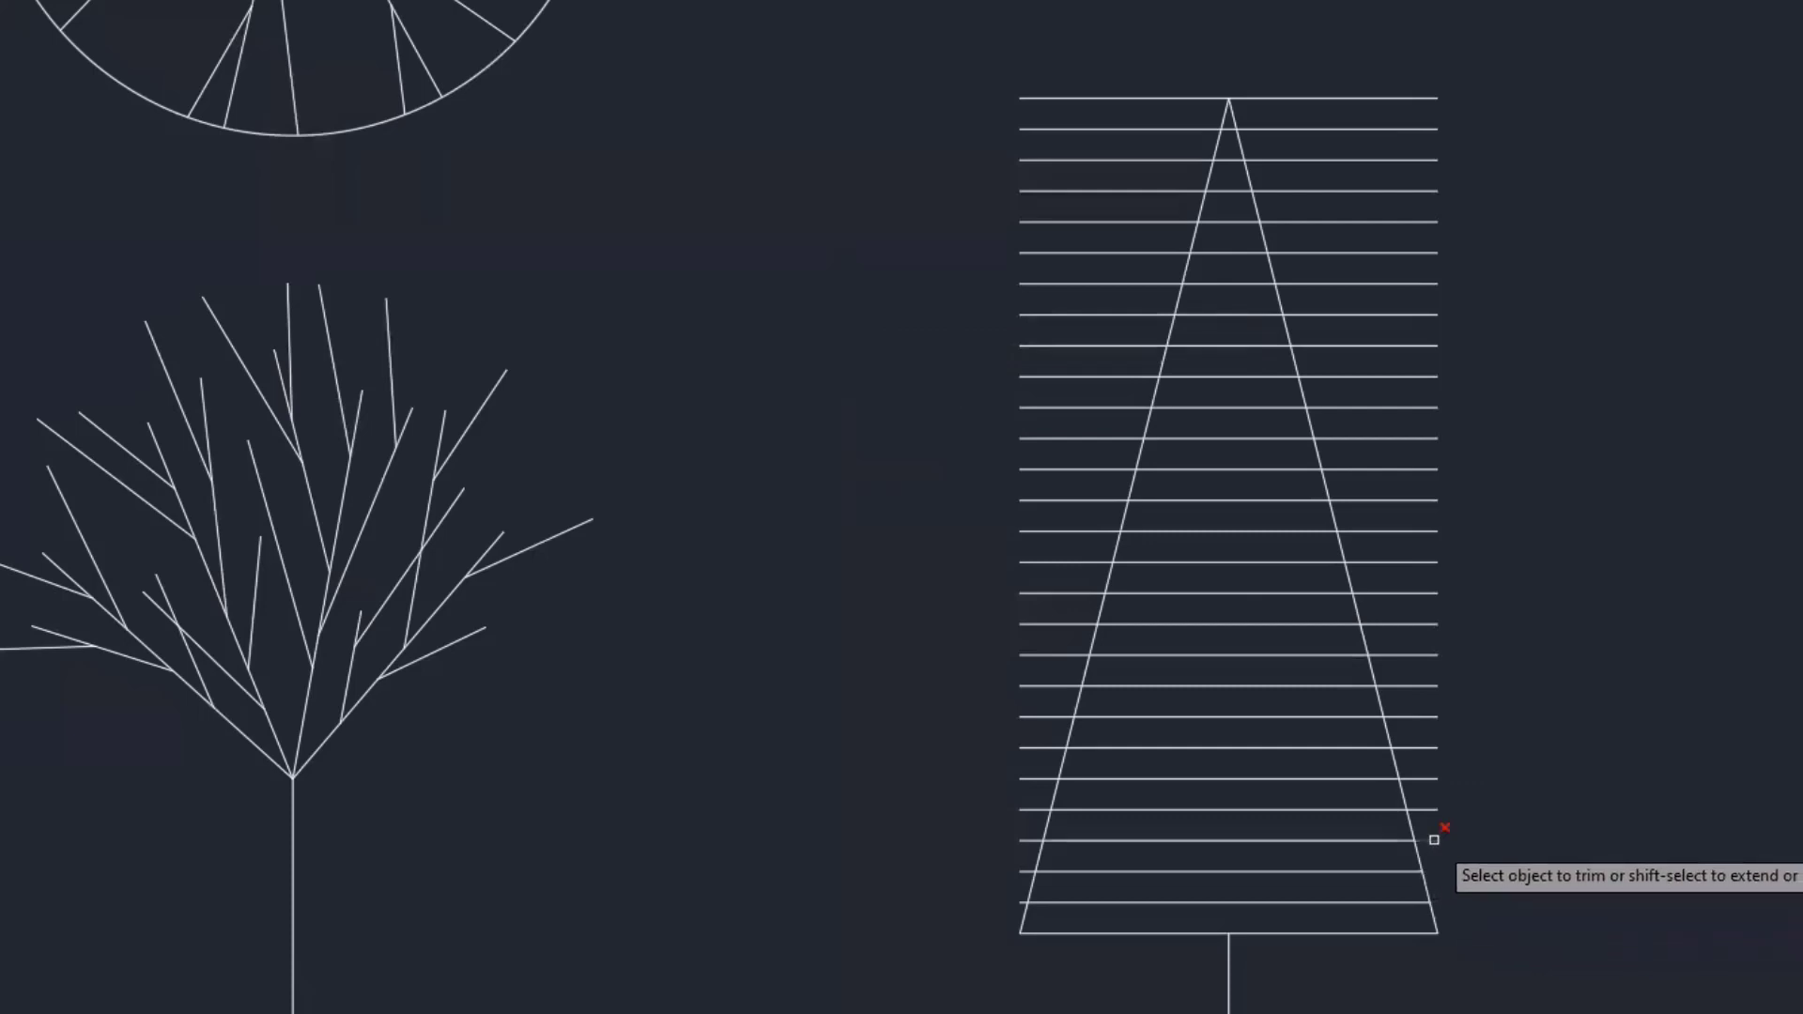
{"action": "left_click", "coordinate": [1434, 840]}
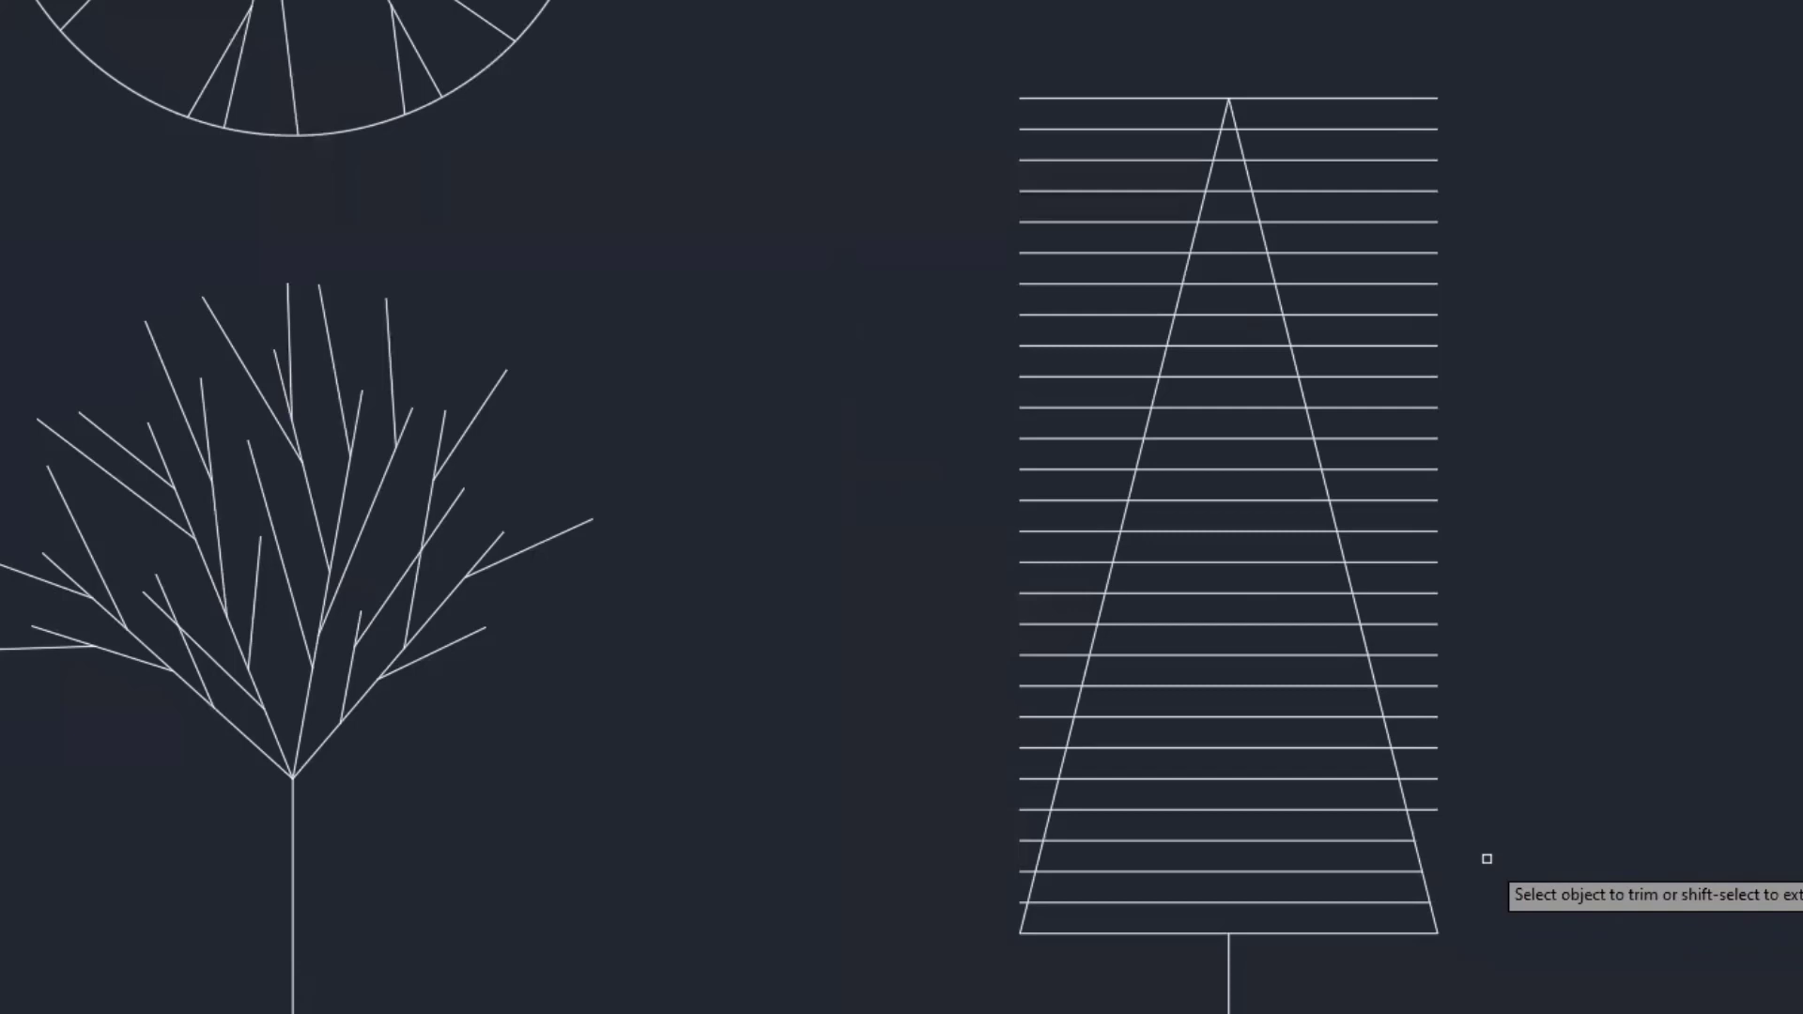
{"action": "left_click", "coordinate": [1256, 57]}
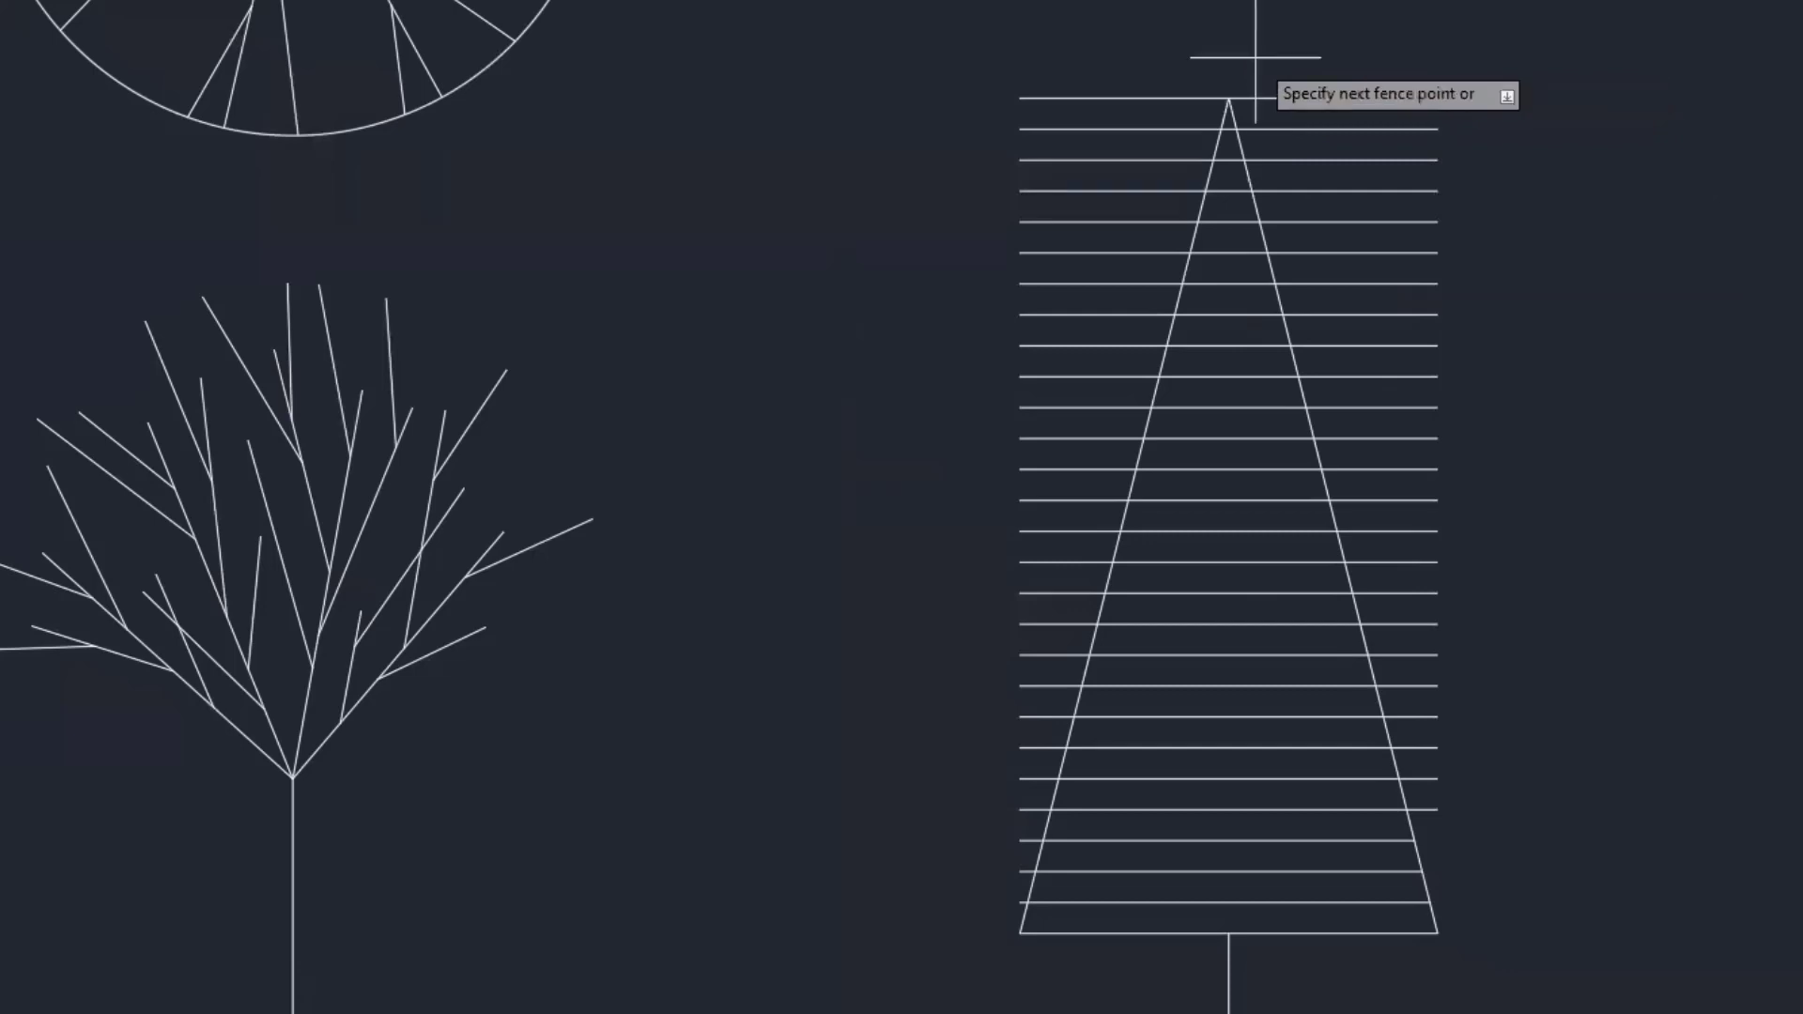
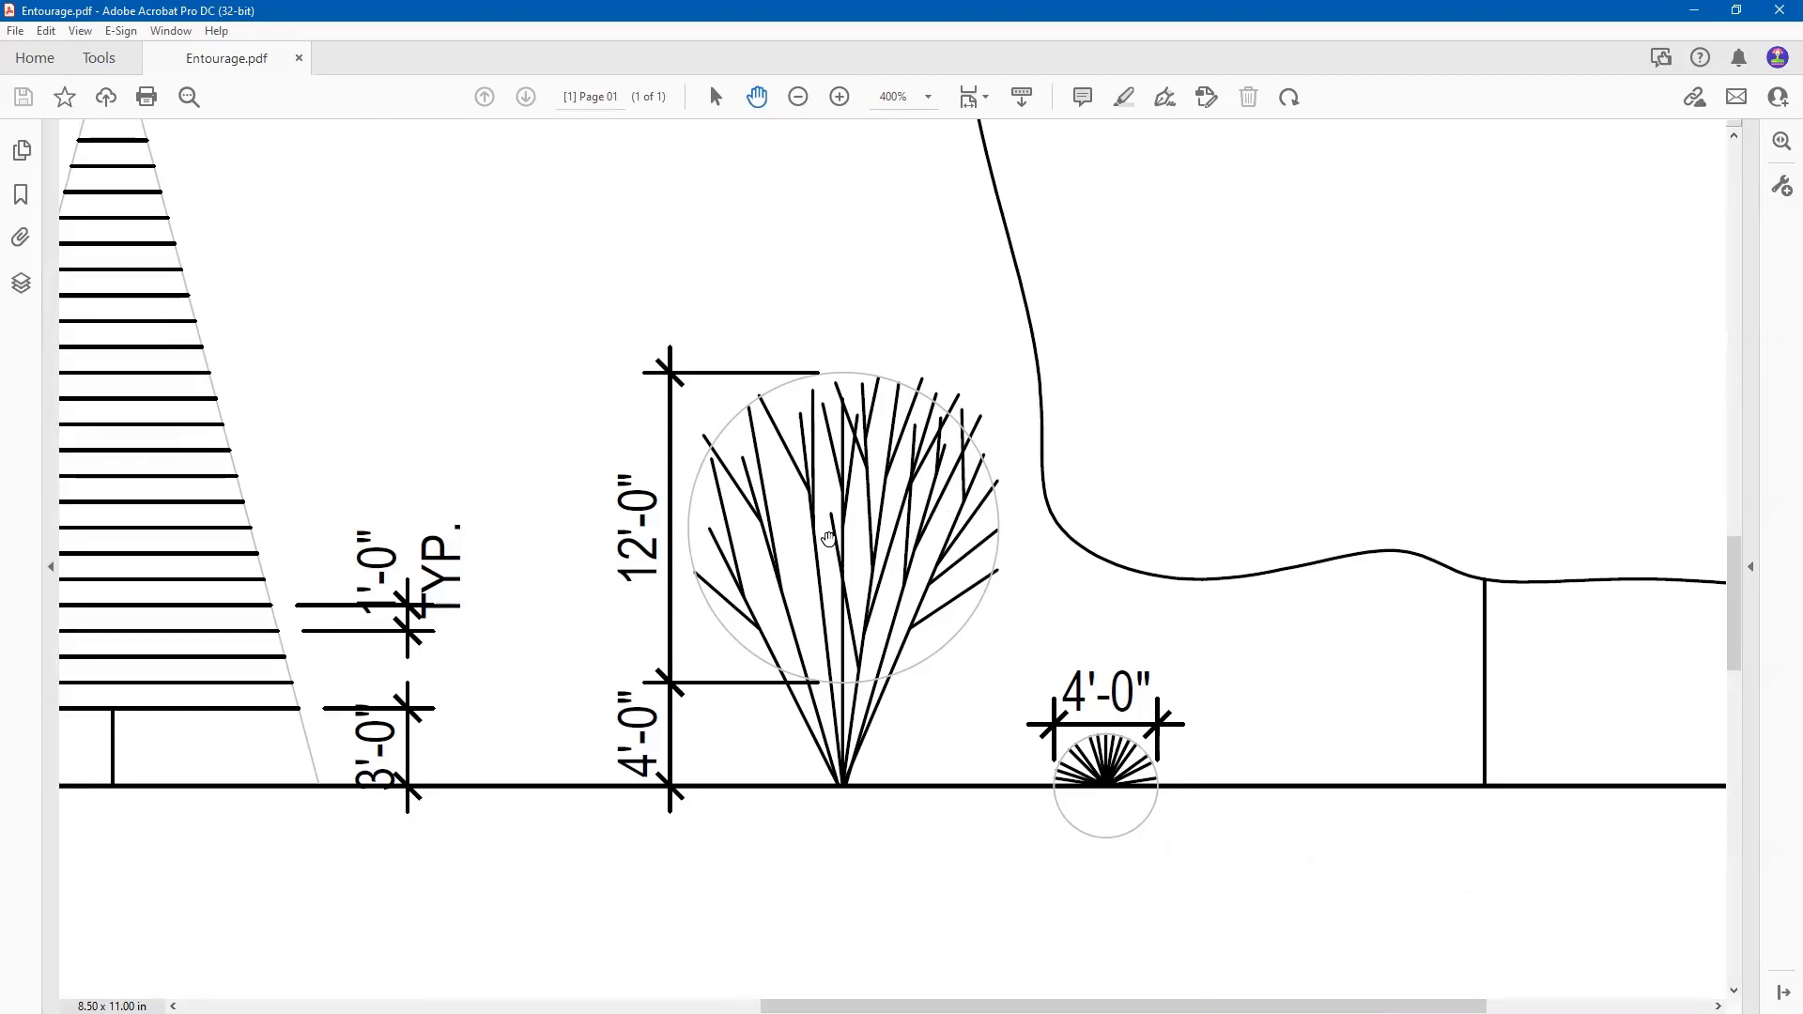
Examine the multi-stem shrub and the large outlined tree elevations in Entourage.pdf in Acrobat, then return to the AutoCAD drawing.
{"action": "left_click_drag", "start_coordinate": [830, 538], "coordinate": [832, 524]}
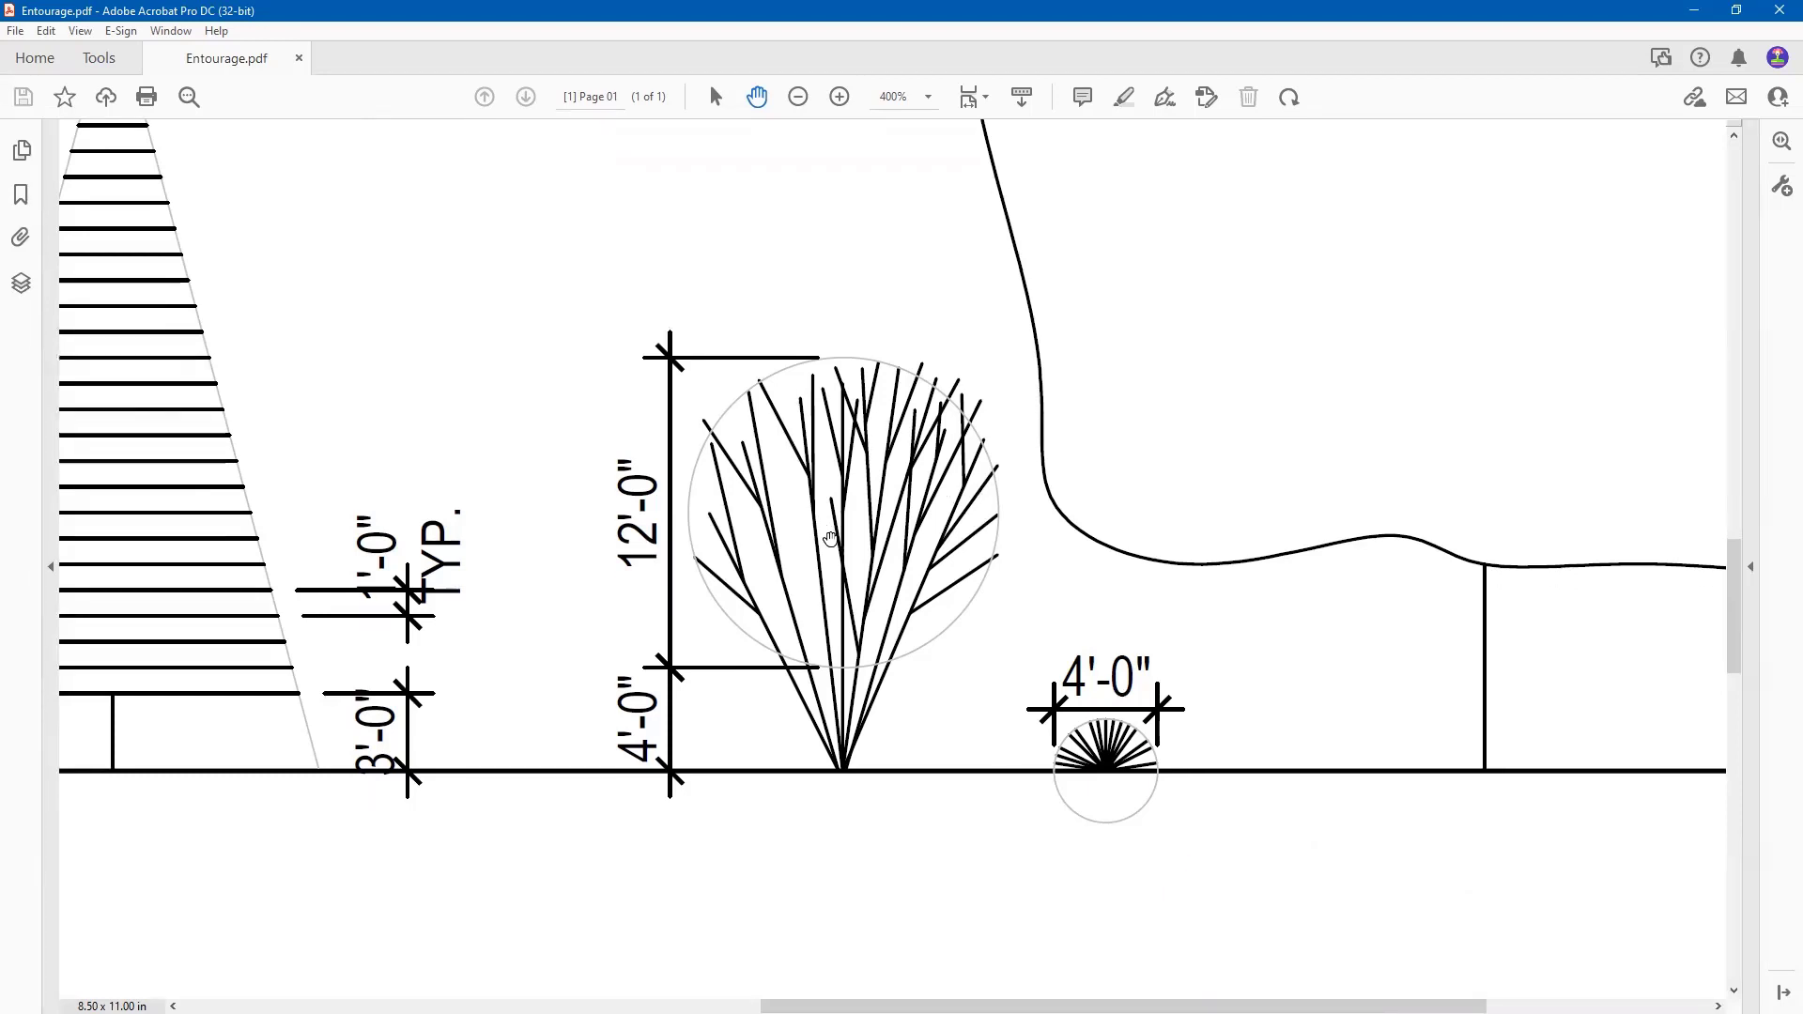
{"action": "left_click", "coordinate": [843, 101]}
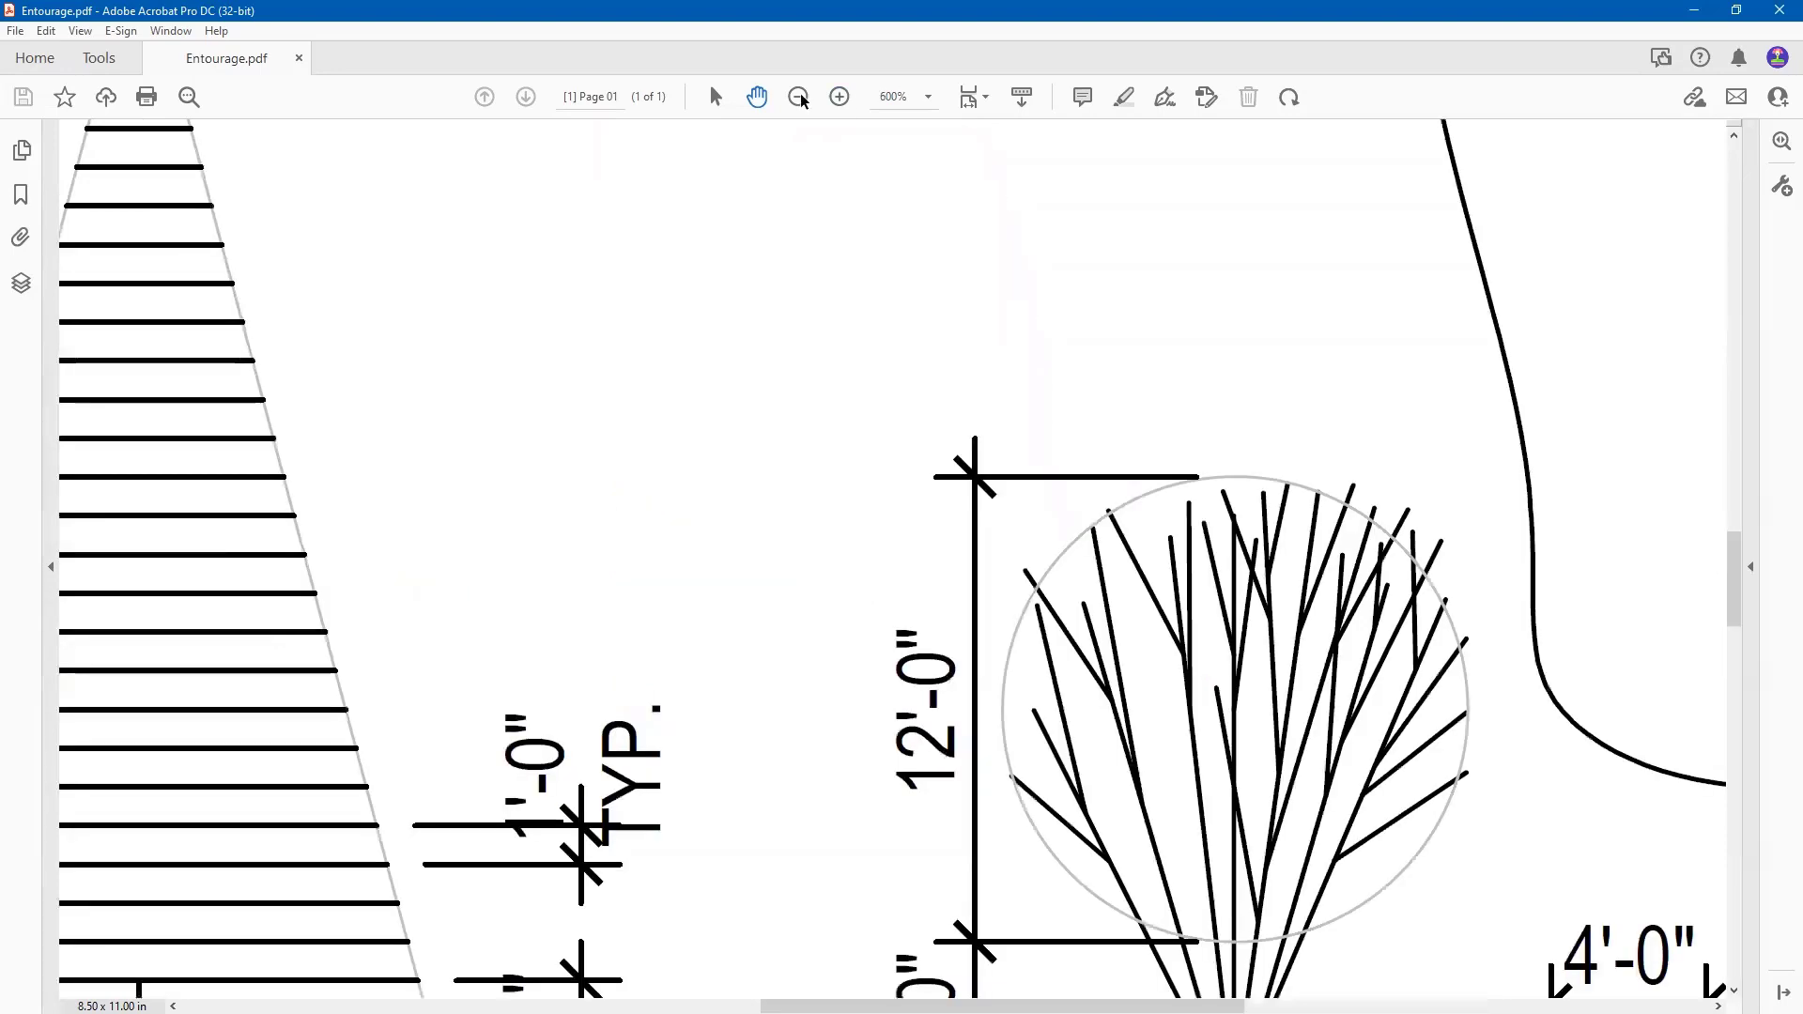
{"action": "left_click", "coordinate": [800, 100]}
{"action": "left_click", "coordinate": [801, 100]}
{"action": "scroll", "coordinate": [1145, 297], "scroll_direction": "up", "scroll_amount": 5}
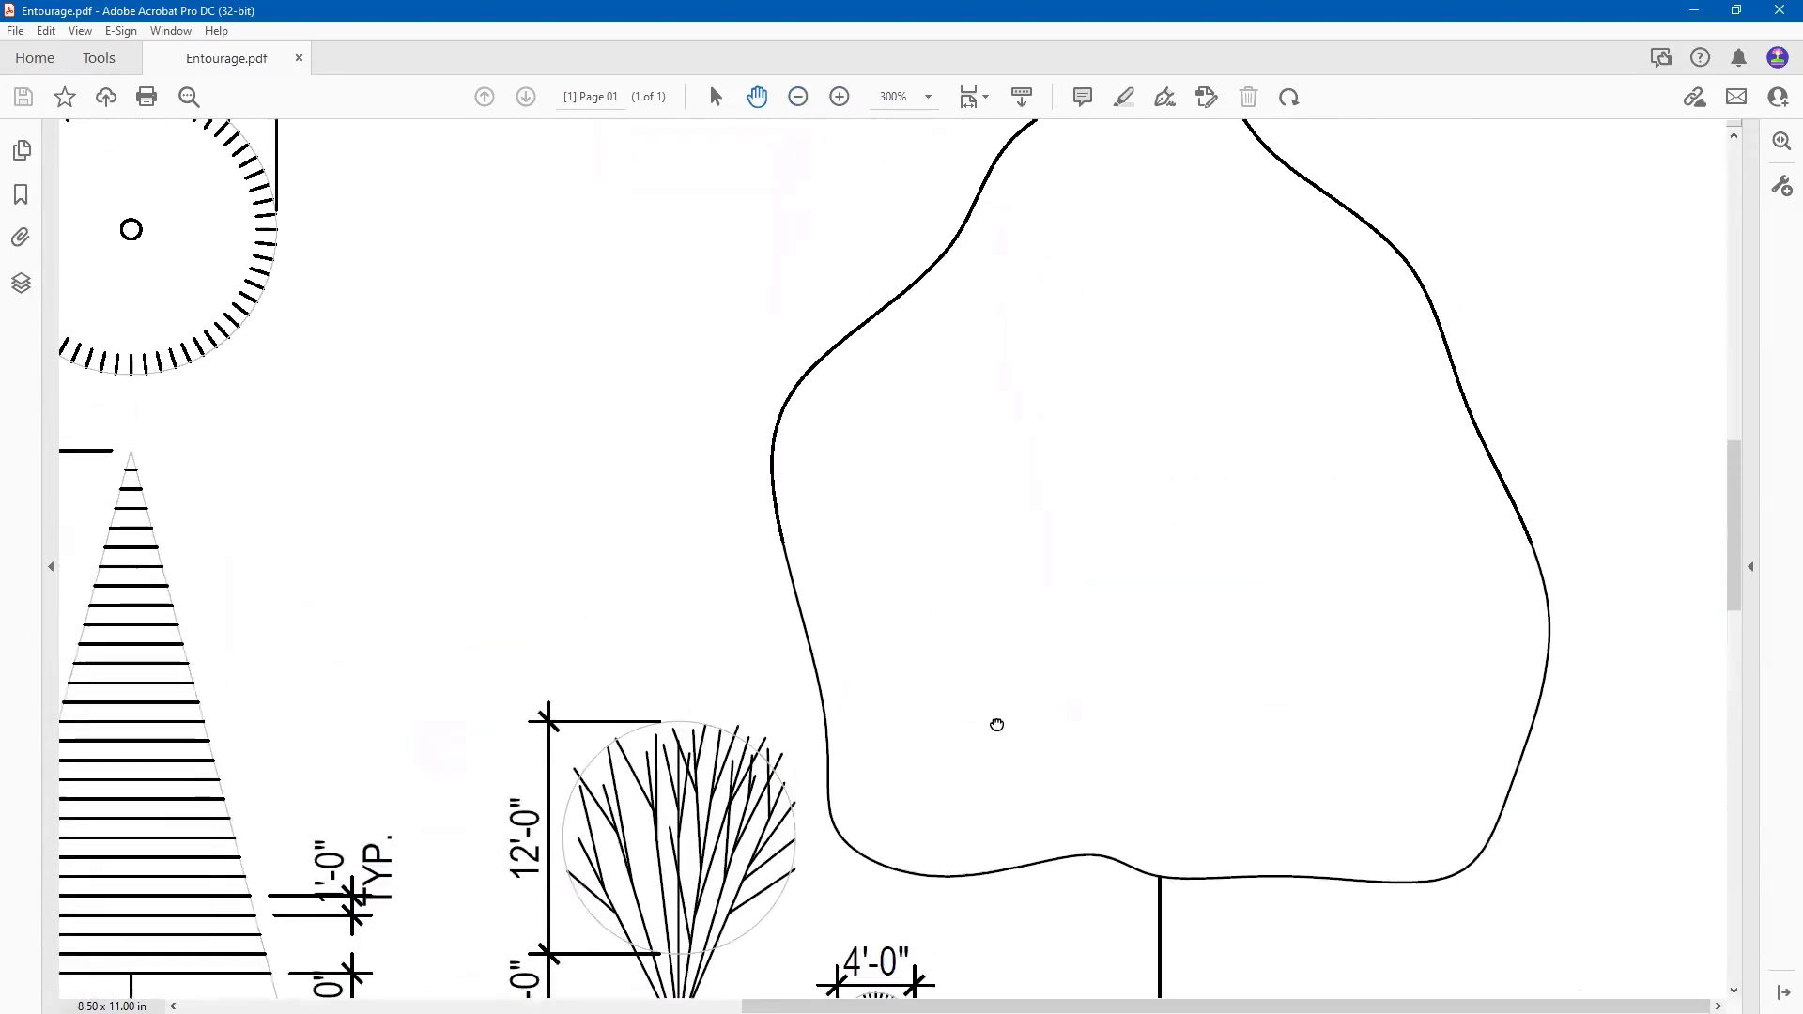
{"action": "scroll", "coordinate": [1199, 414], "scroll_direction": "down", "scroll_amount": 1}
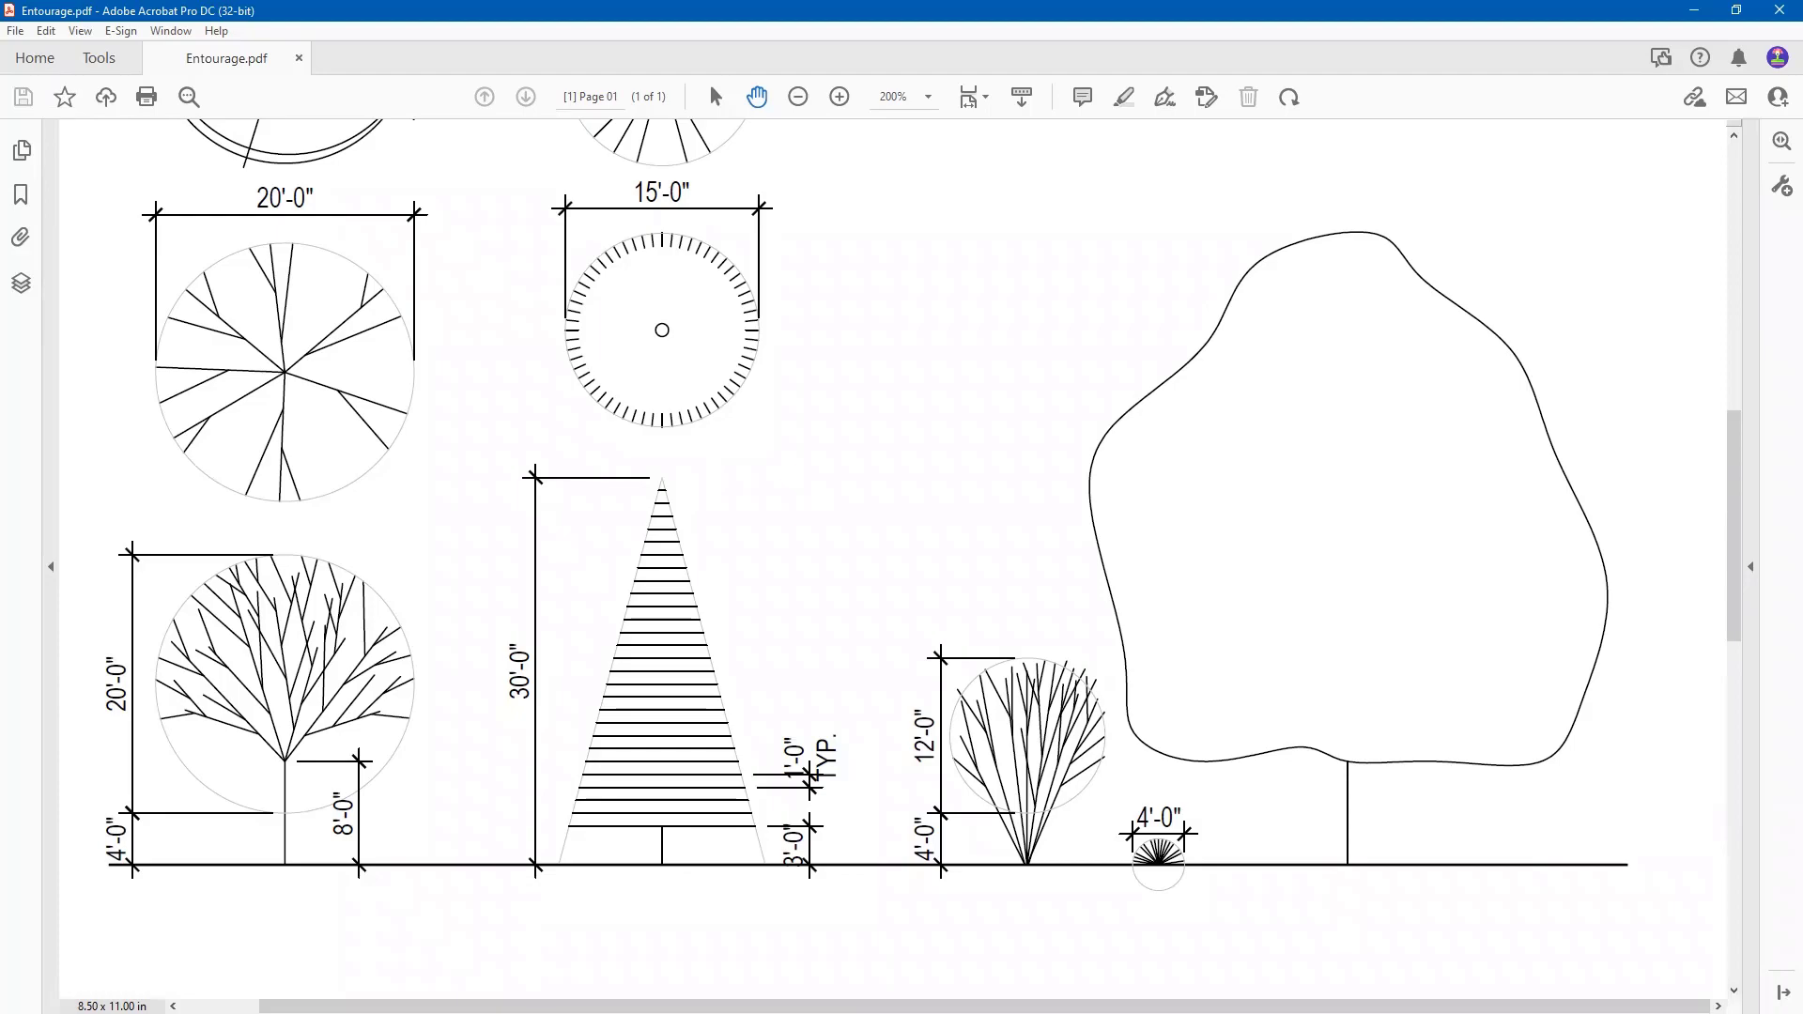
{"action": "key", "text": "alt+Tab"}
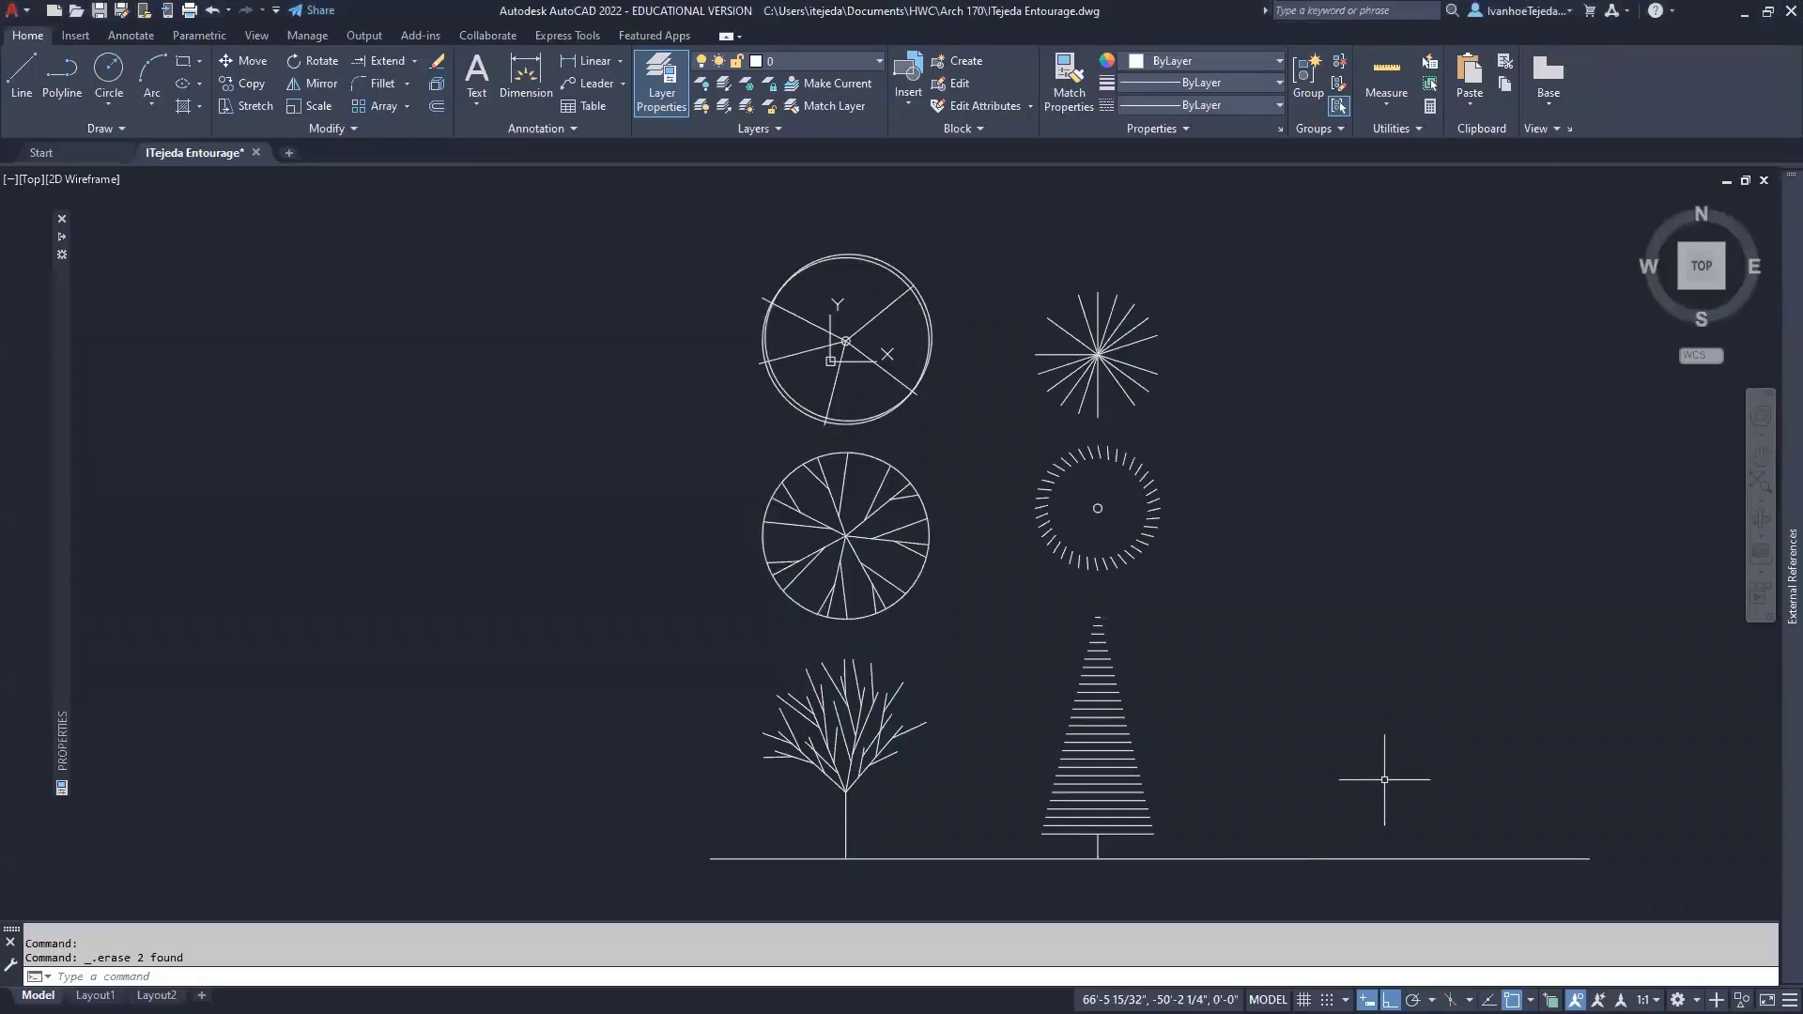
{"action": "middle_click_drag", "start_coordinate": [1384, 780], "coordinate": [1067, 753]}
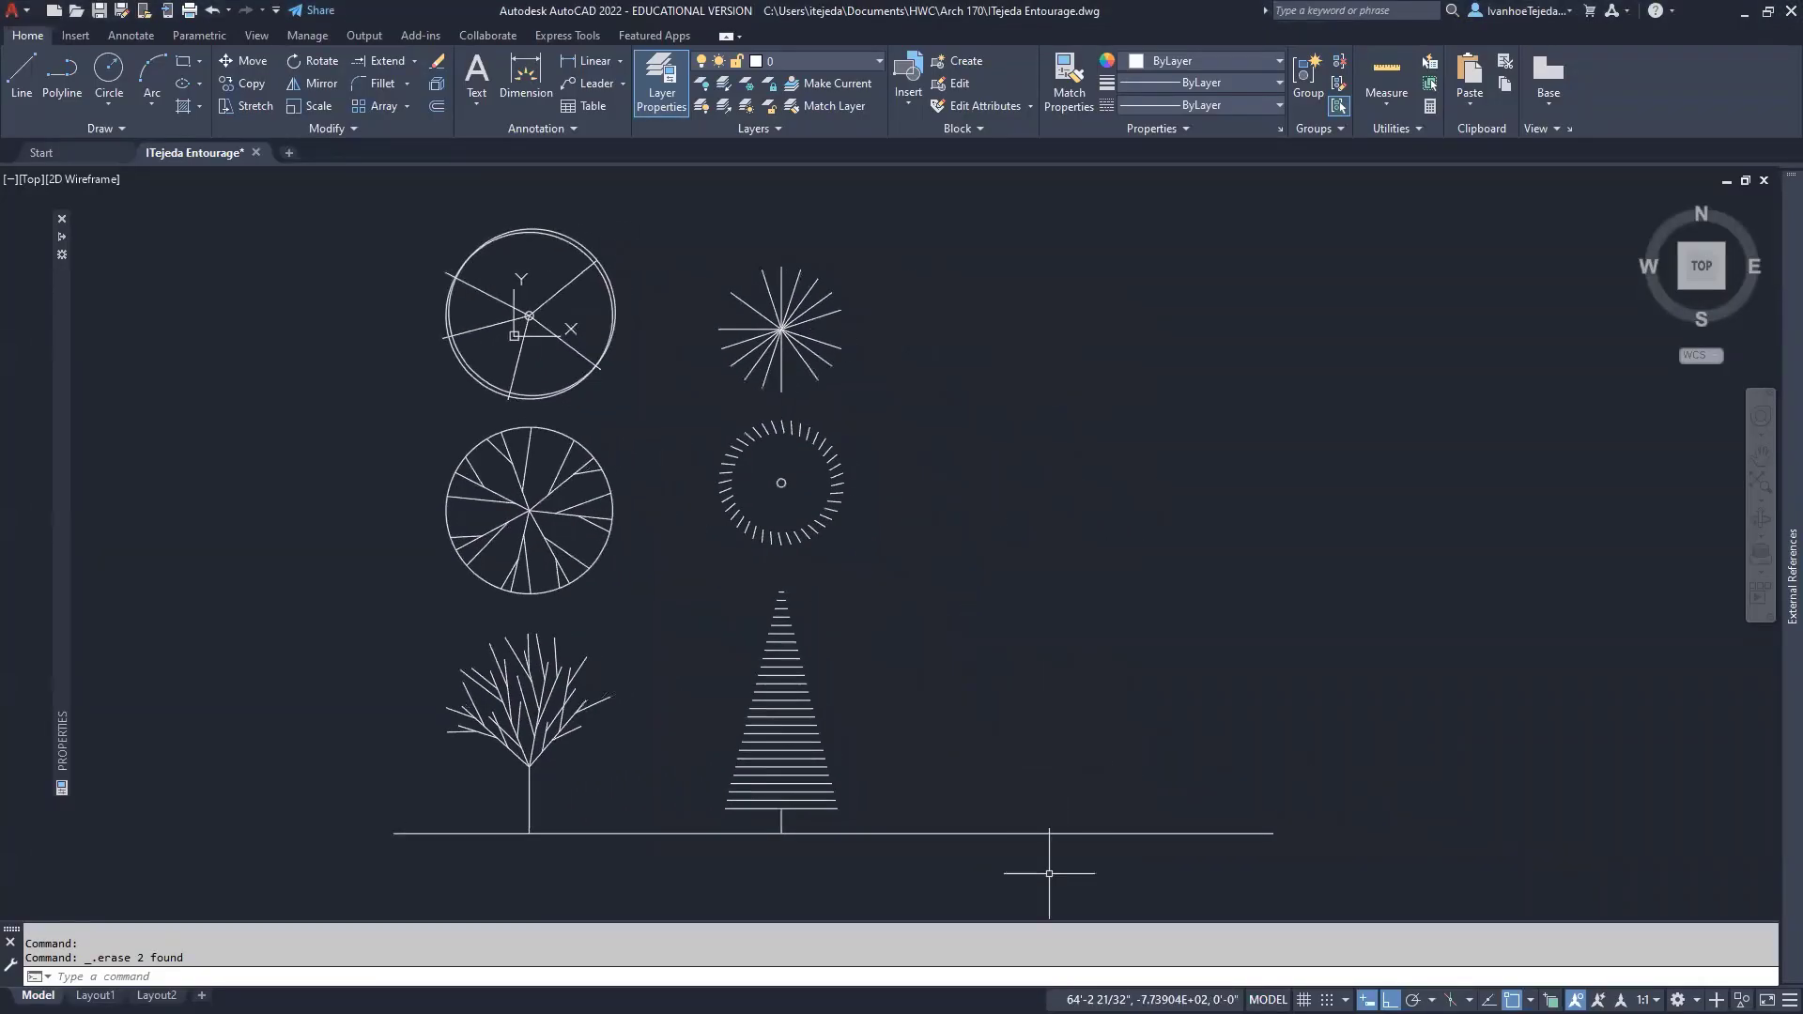
{"action": "key", "text": "alt+Tab"}
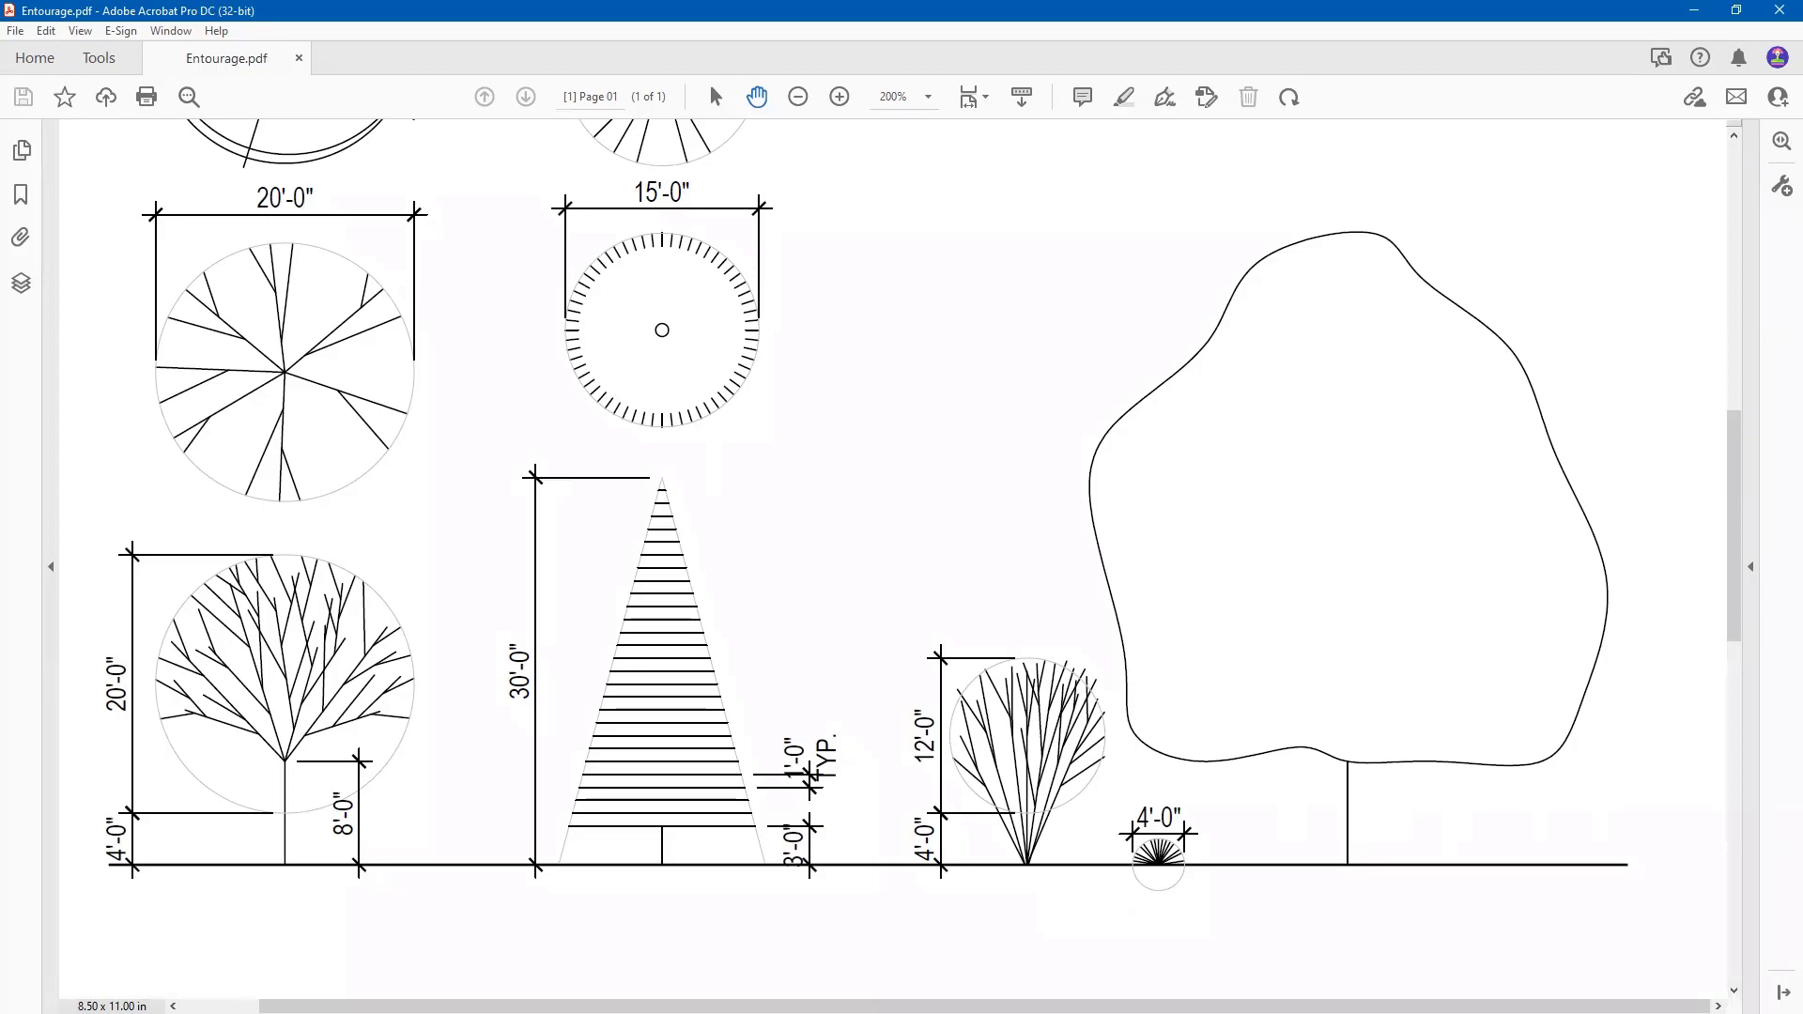
{"action": "key", "text": "alt+Tab"}
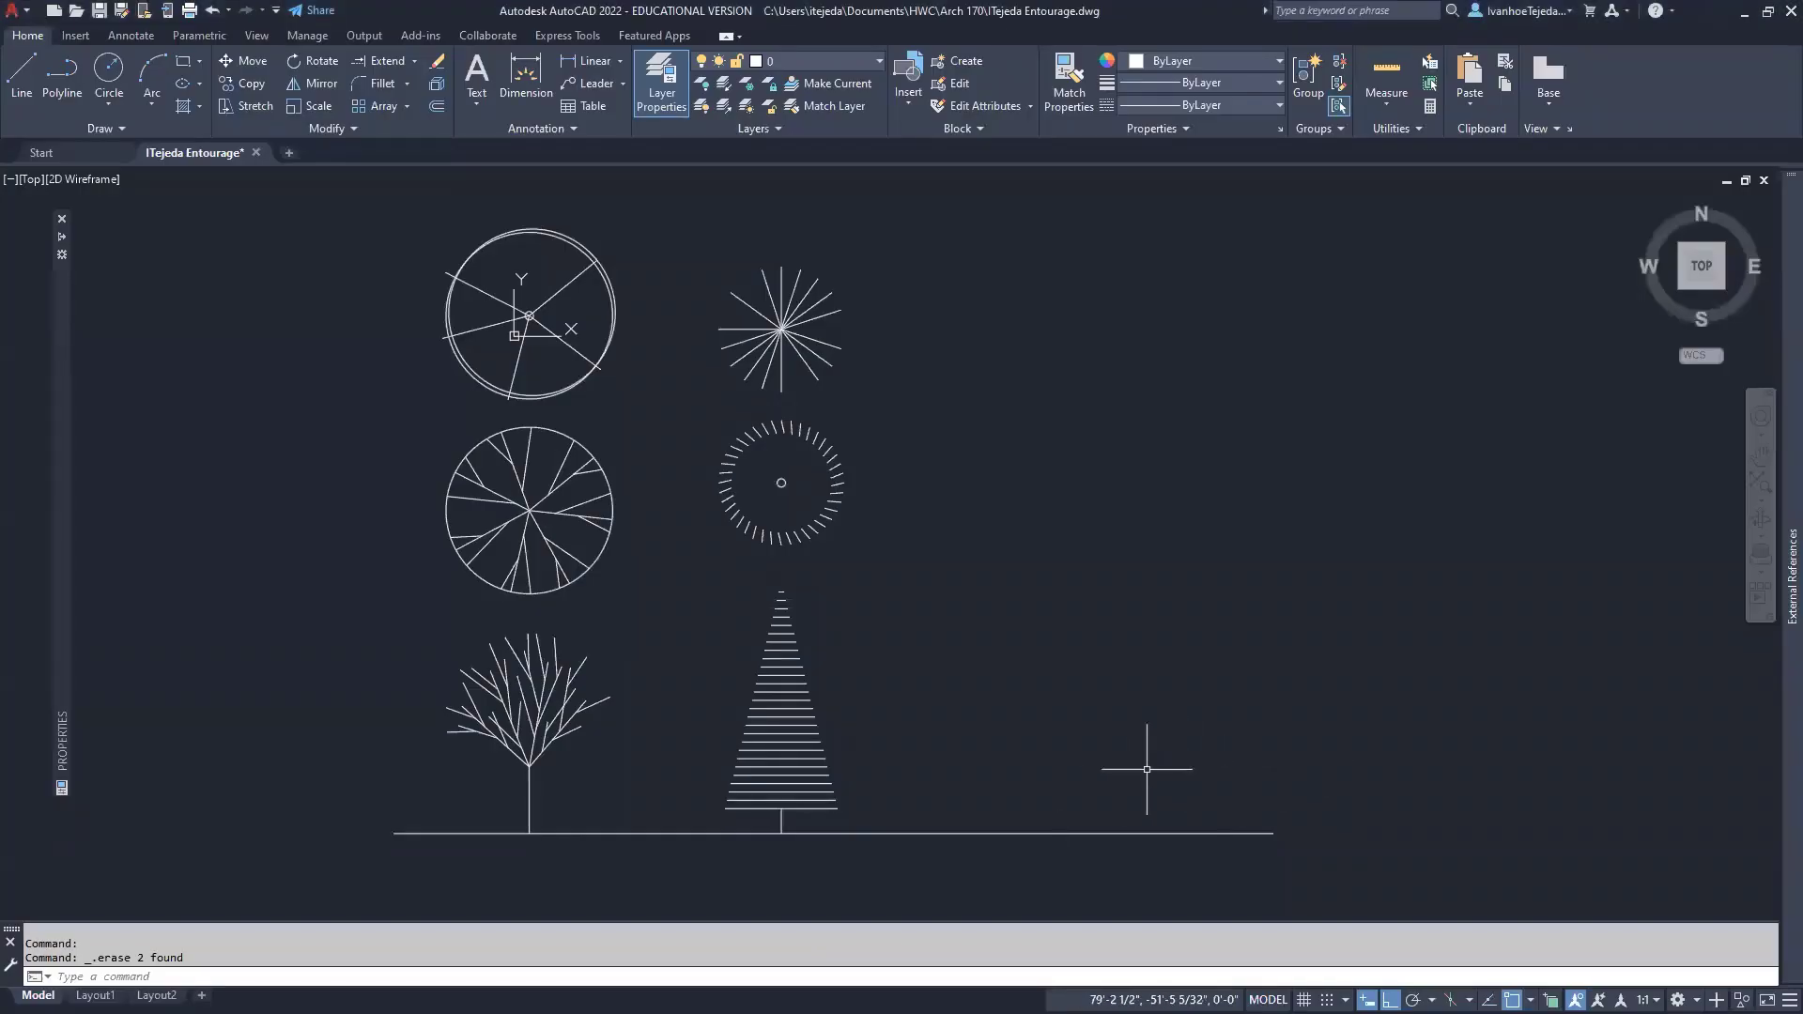
Offset the ground line 50' upward as a height guide for the large tree.
{"action": "type", "text": "o"}
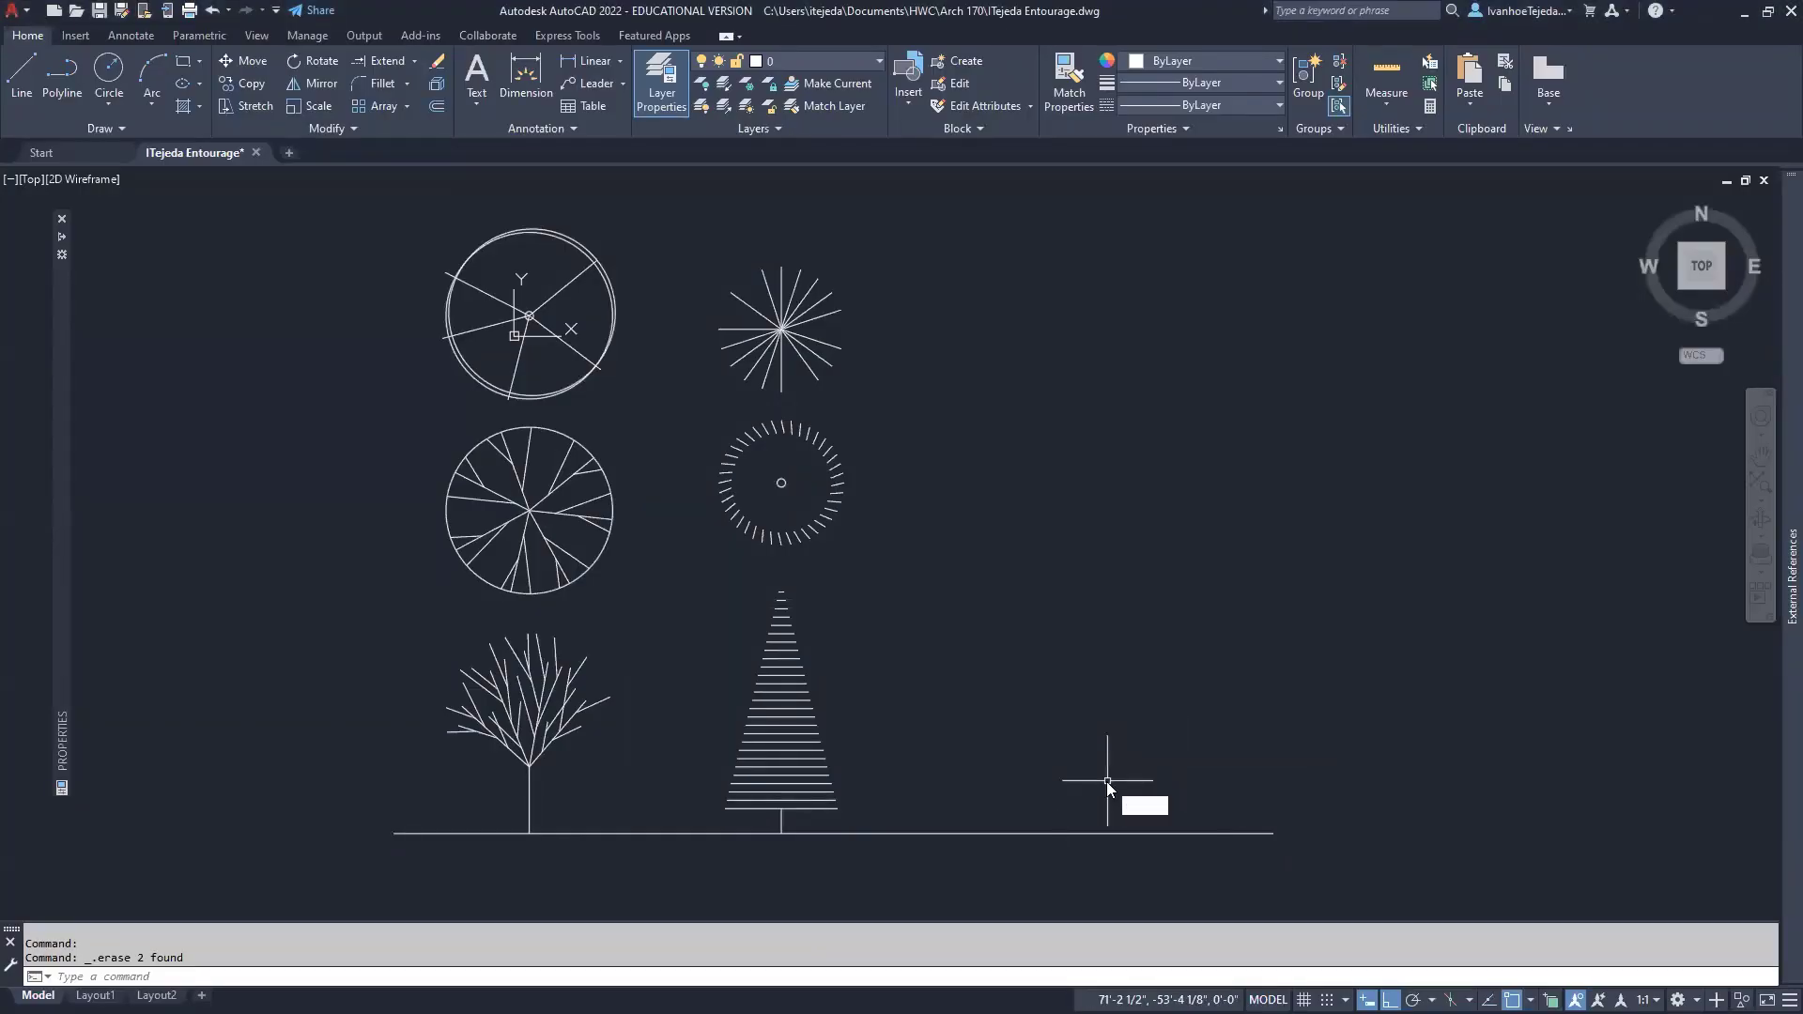
{"action": "key", "text": "Return"}
{"action": "type", "text": "50"}
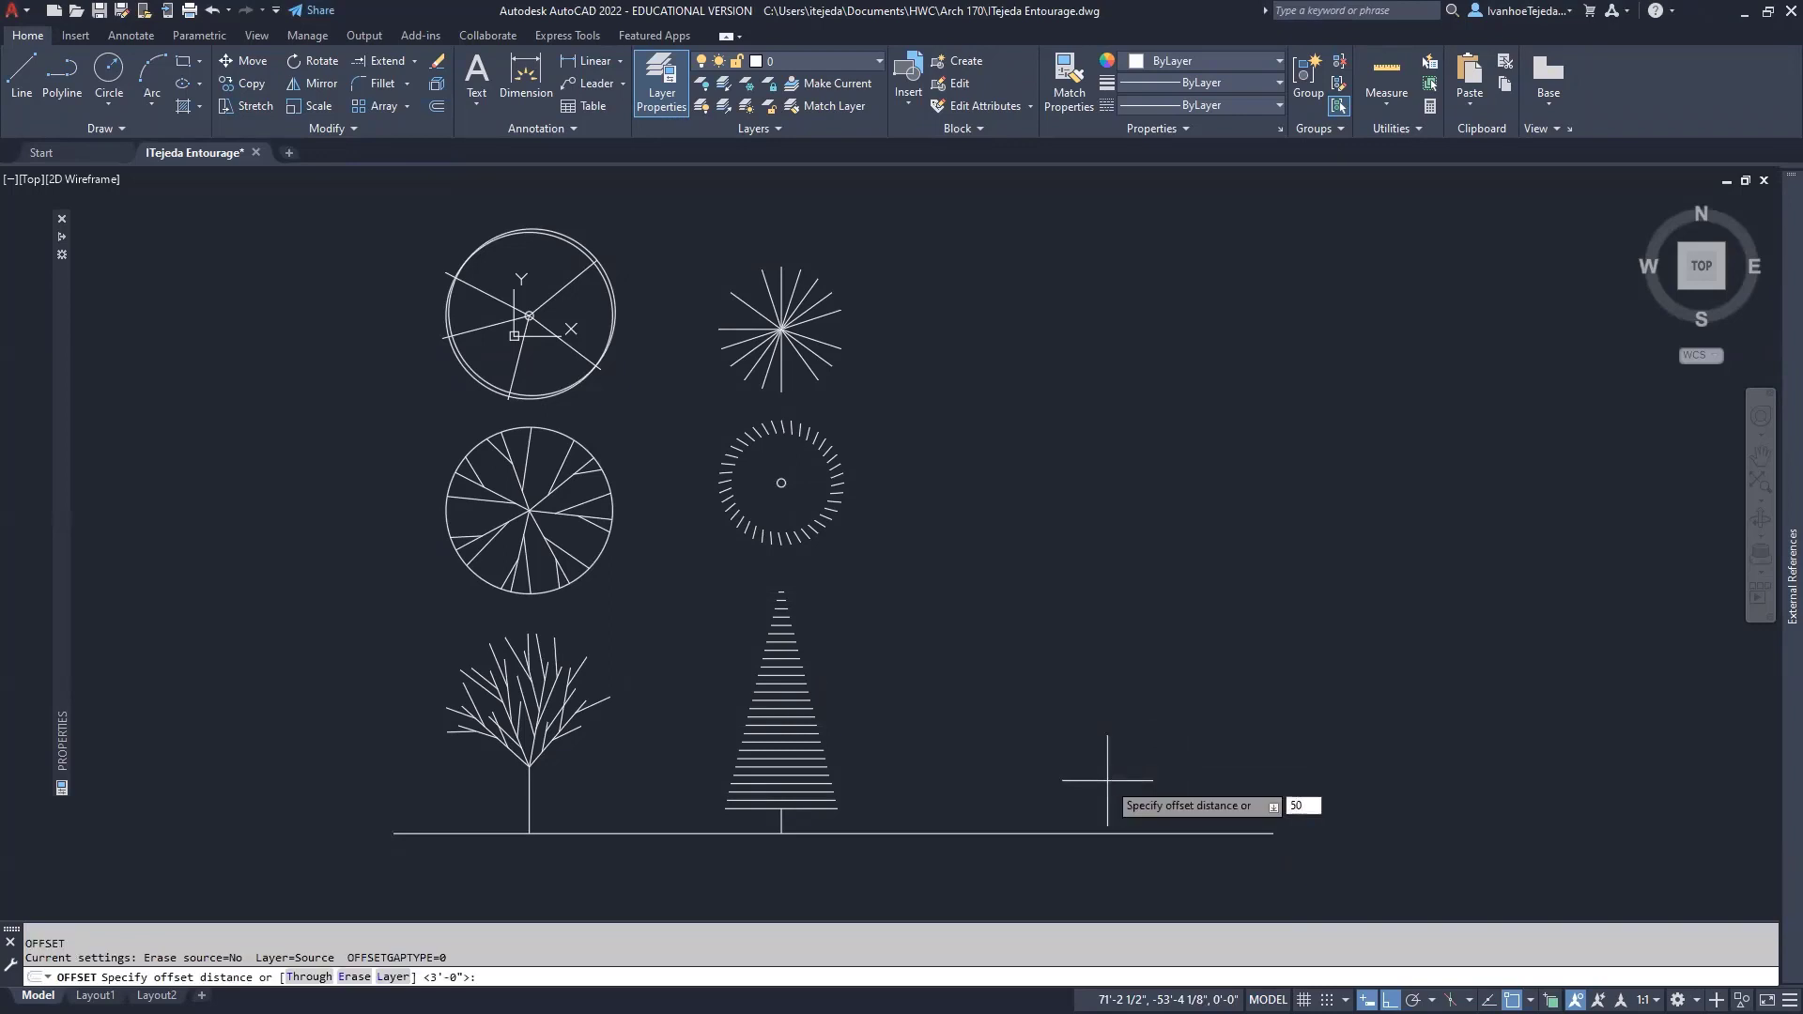
{"action": "key", "text": "Return"}
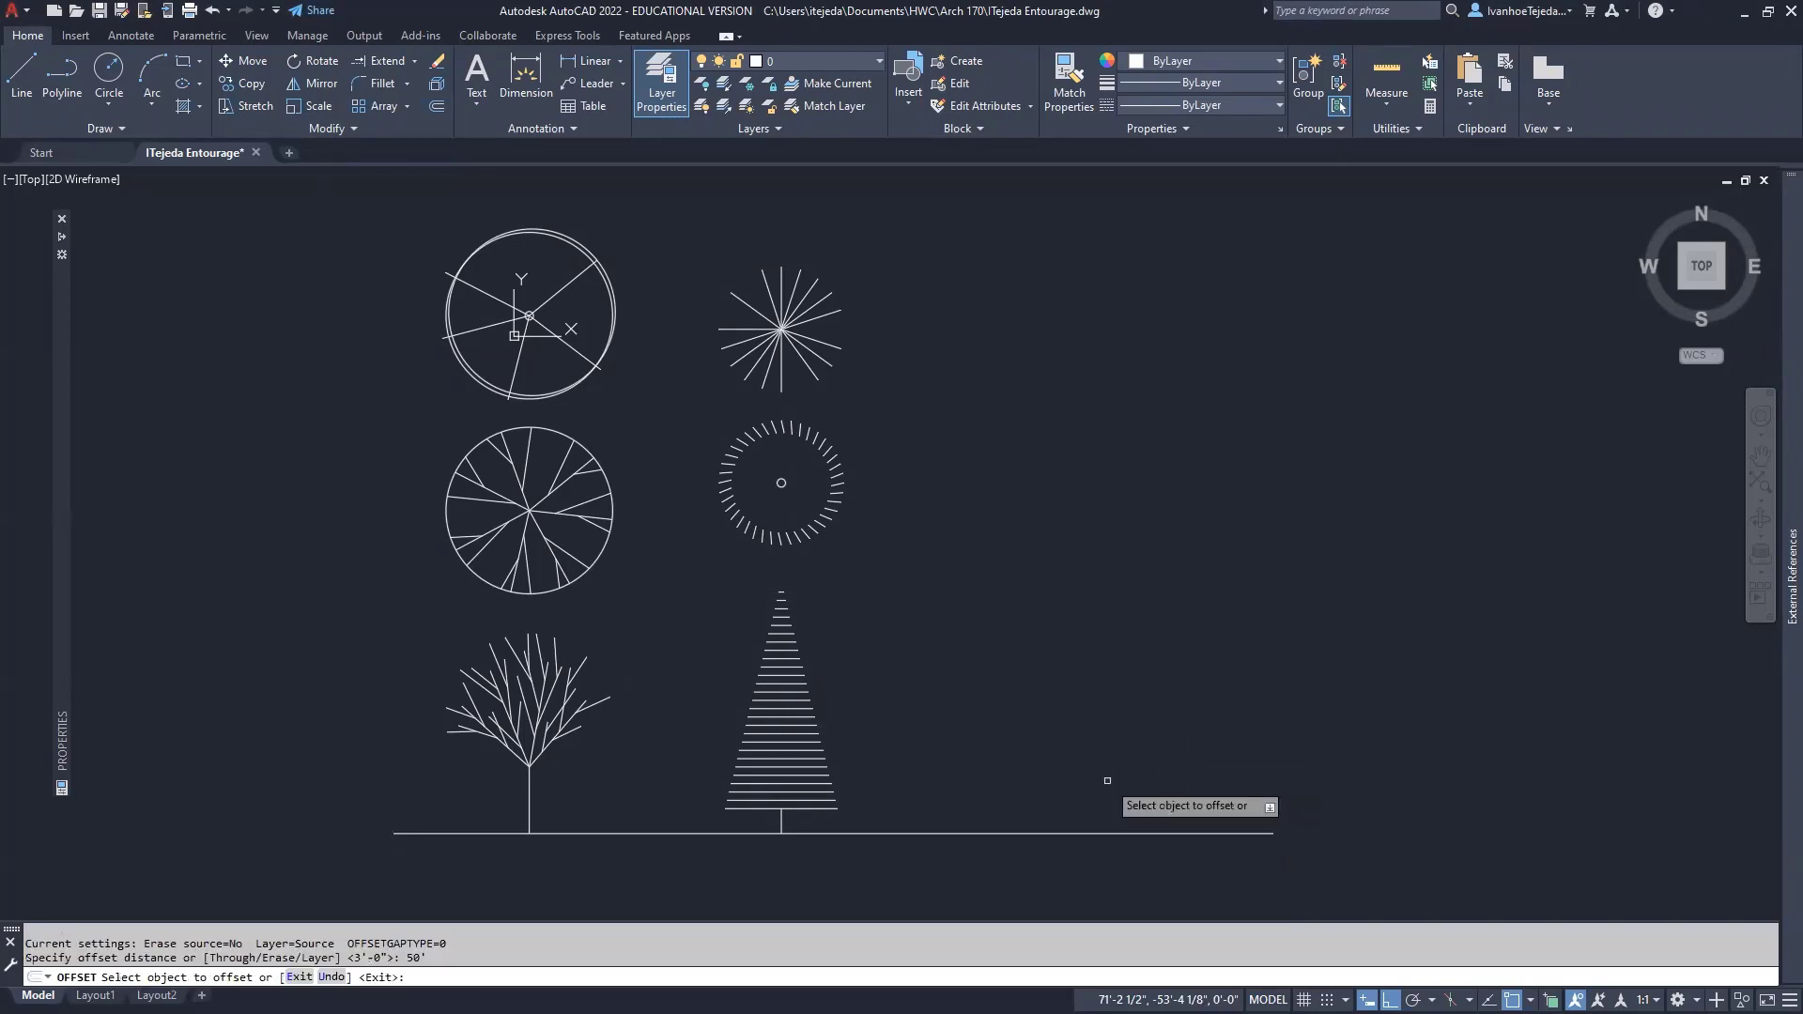
{"action": "left_click", "coordinate": [1107, 835]}
{"action": "left_click", "coordinate": [1101, 628]}
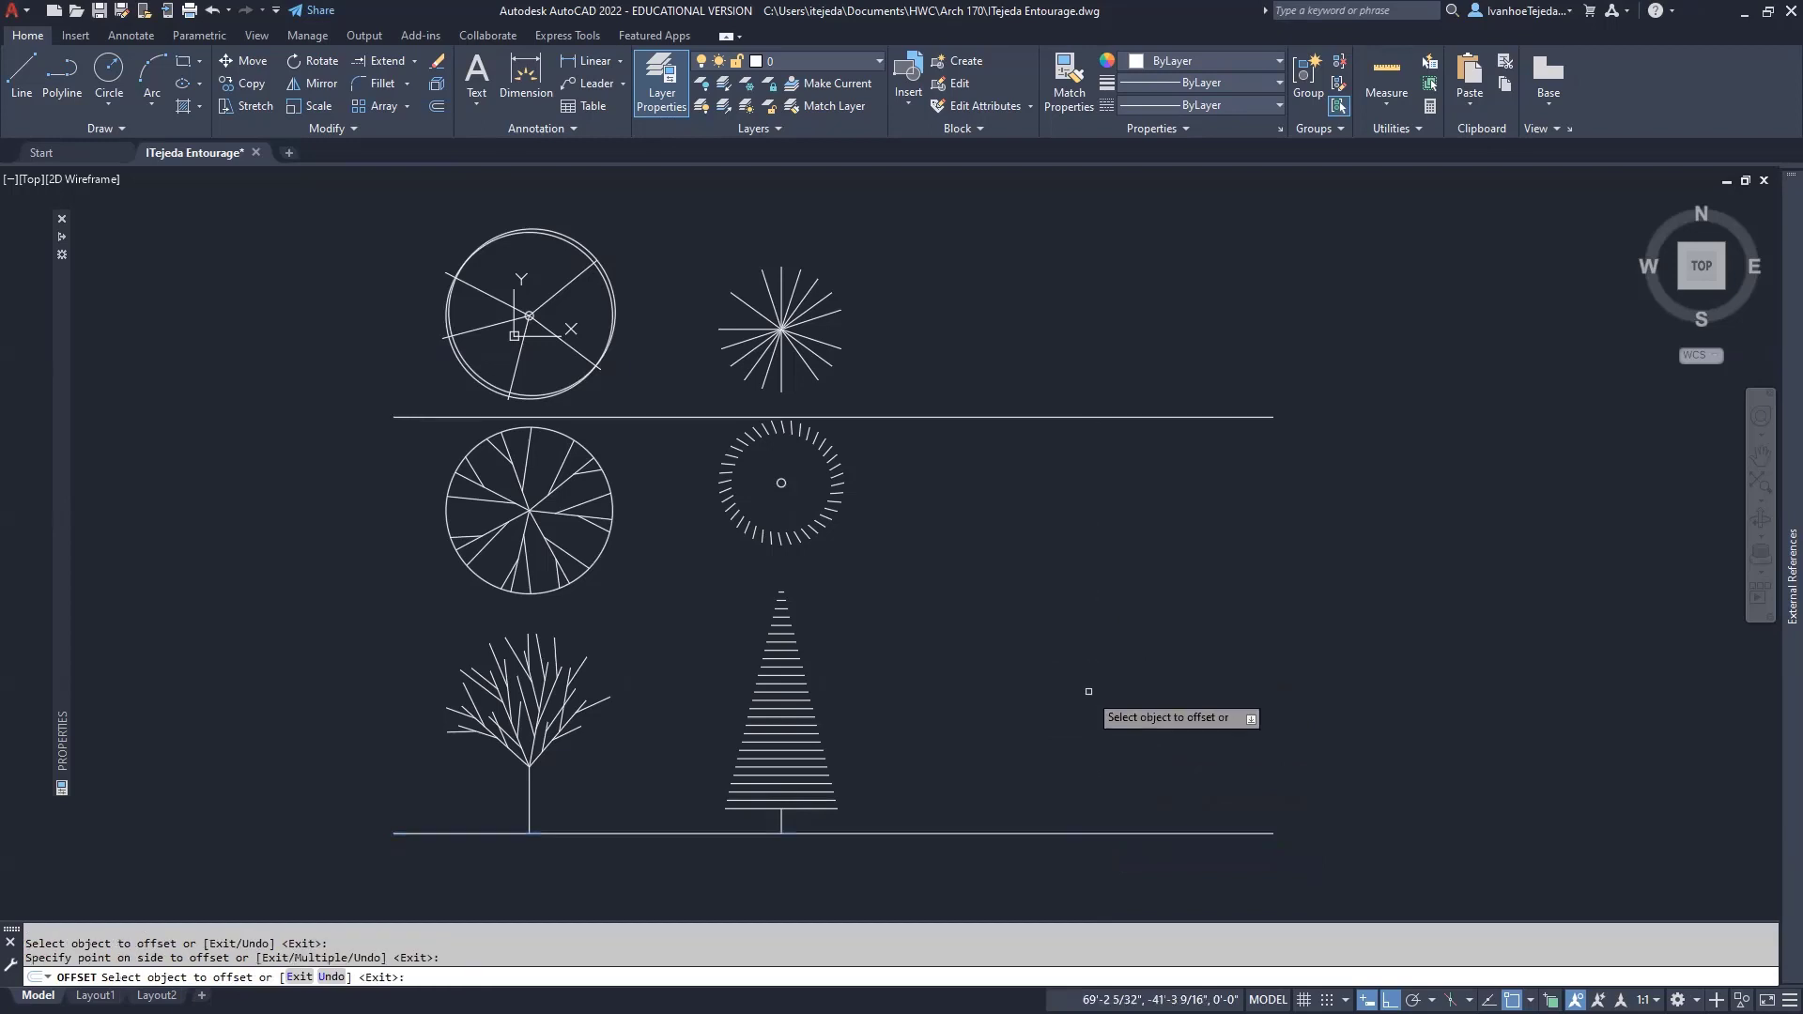
{"action": "key", "text": "Return"}
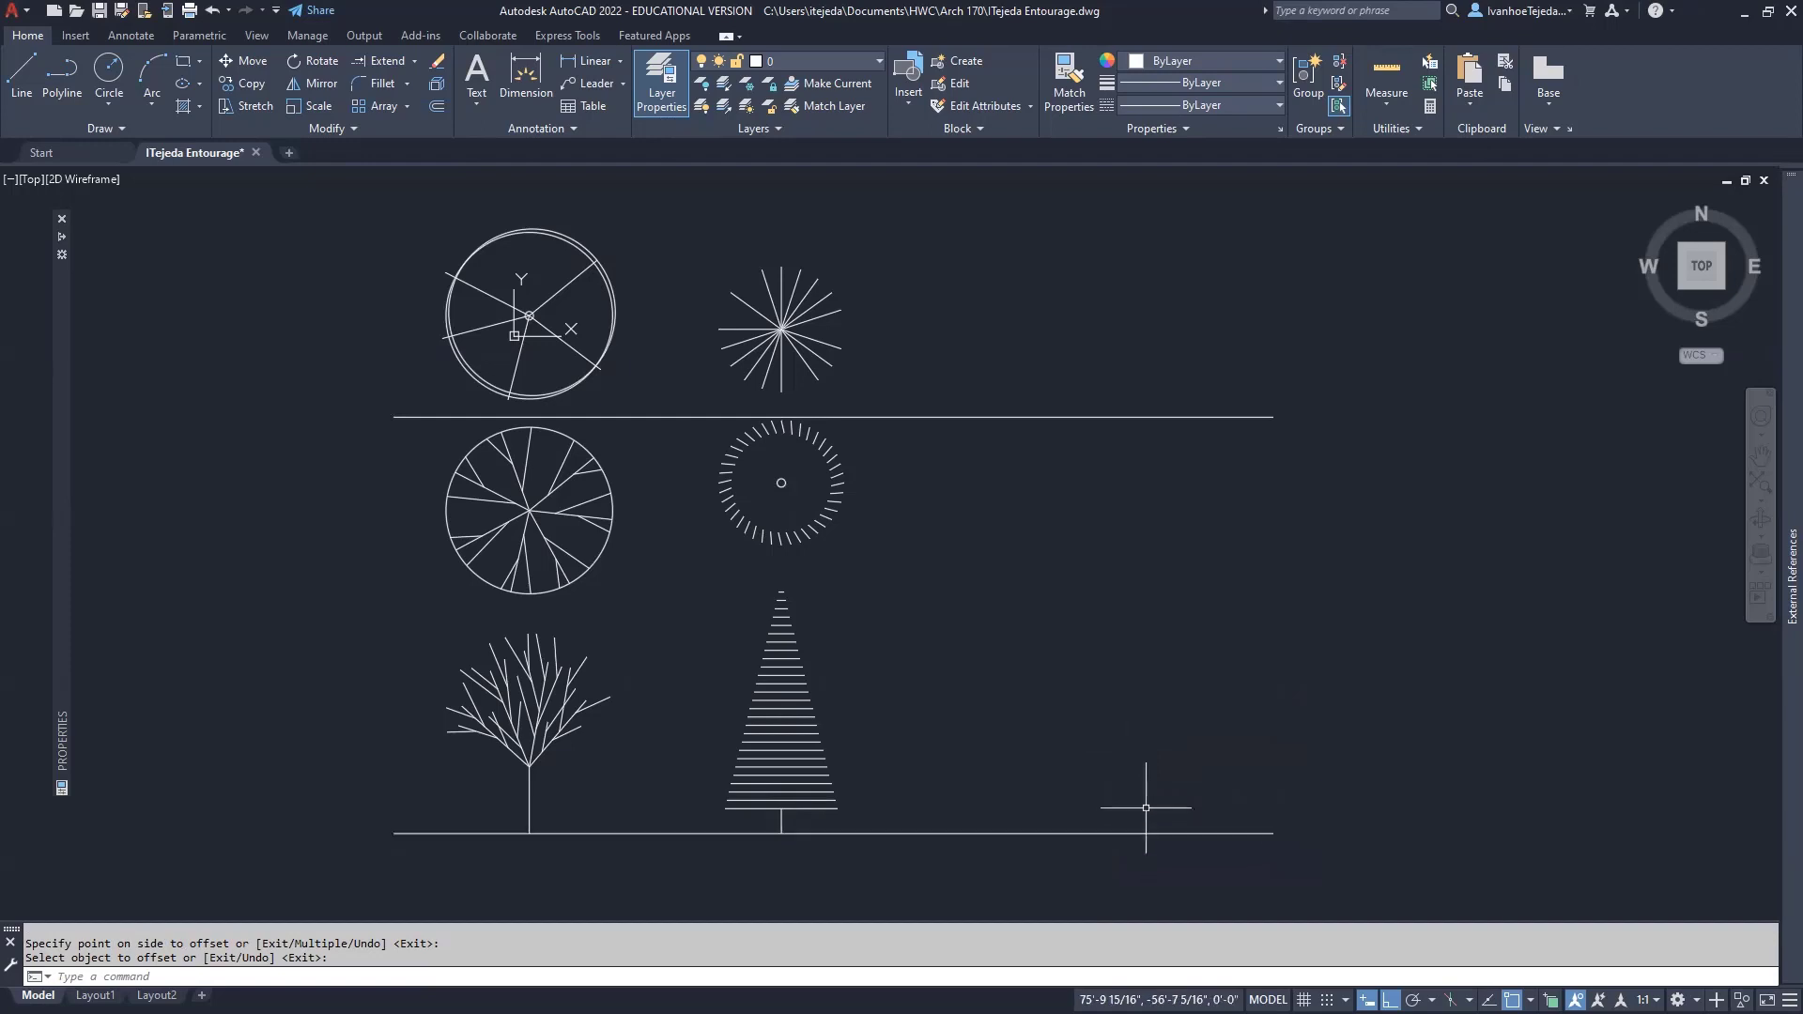
Draw an 8' vertical trunk line up from a nearest point on the ground line, to the right of the conical tree.
{"action": "type", "text": "l"}
{"action": "key", "text": "Return"}
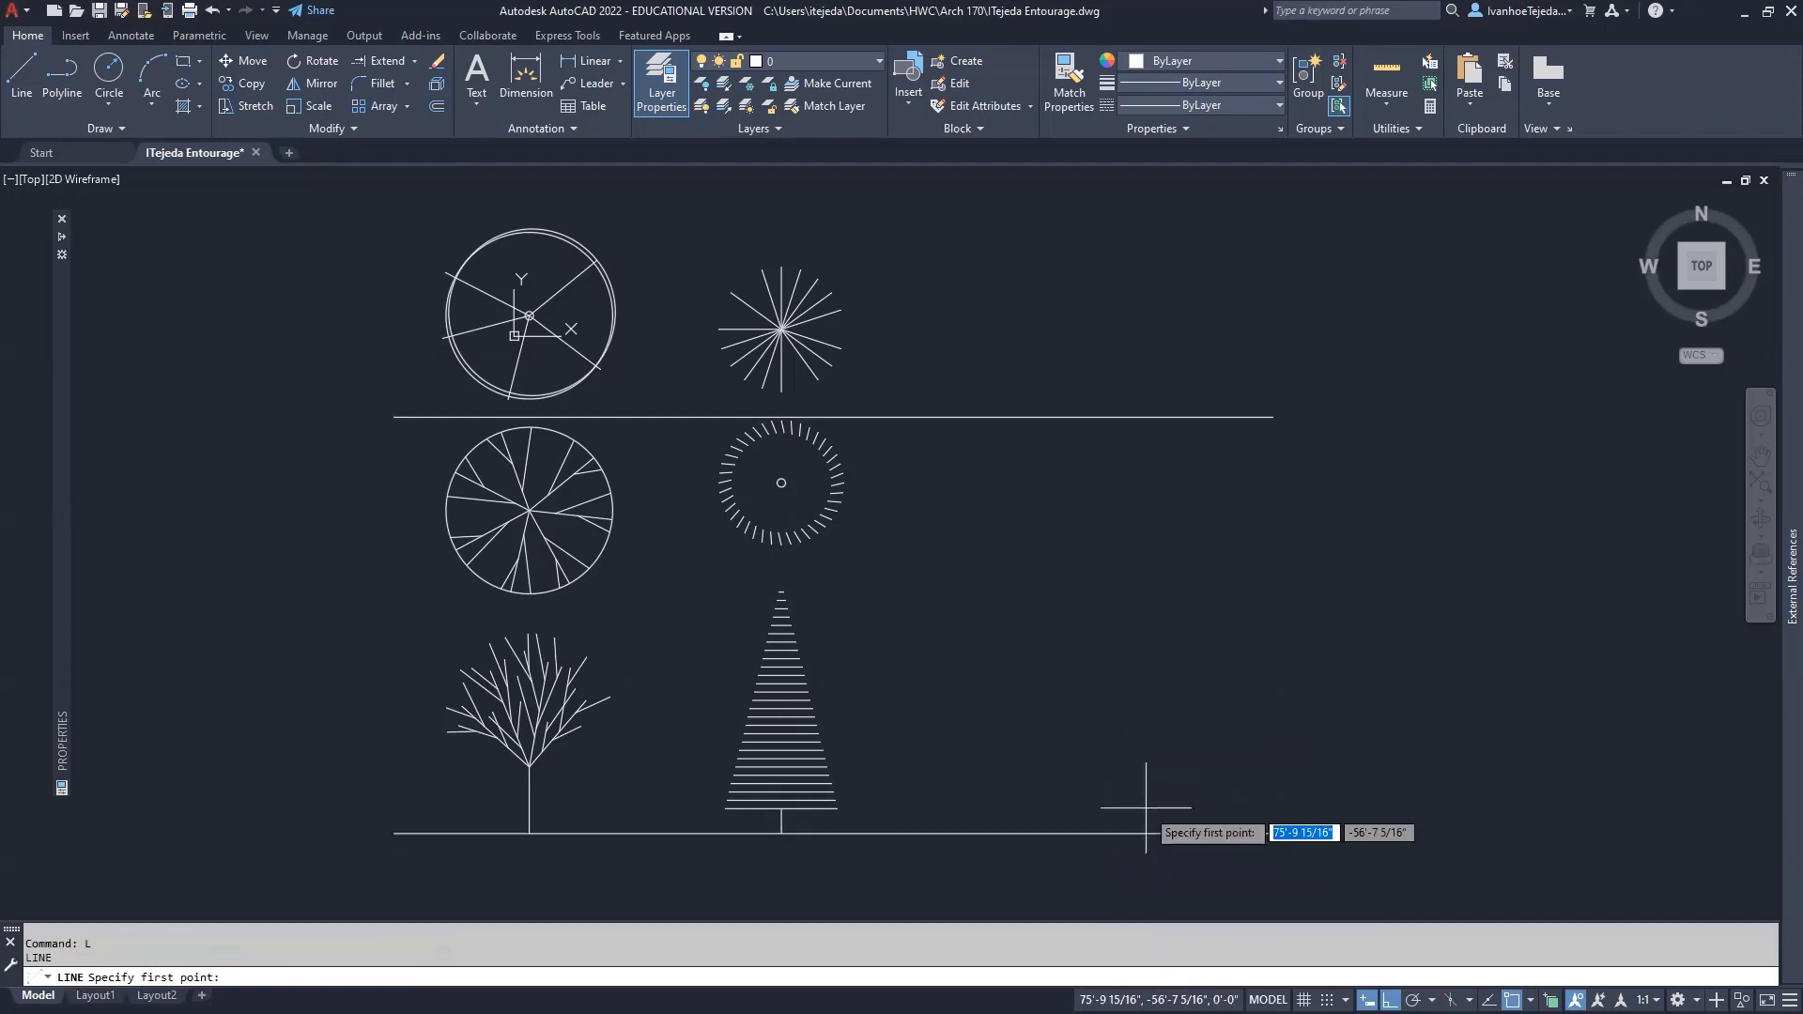
{"action": "right_click", "coordinate": [1143, 772], "text": "shift"}
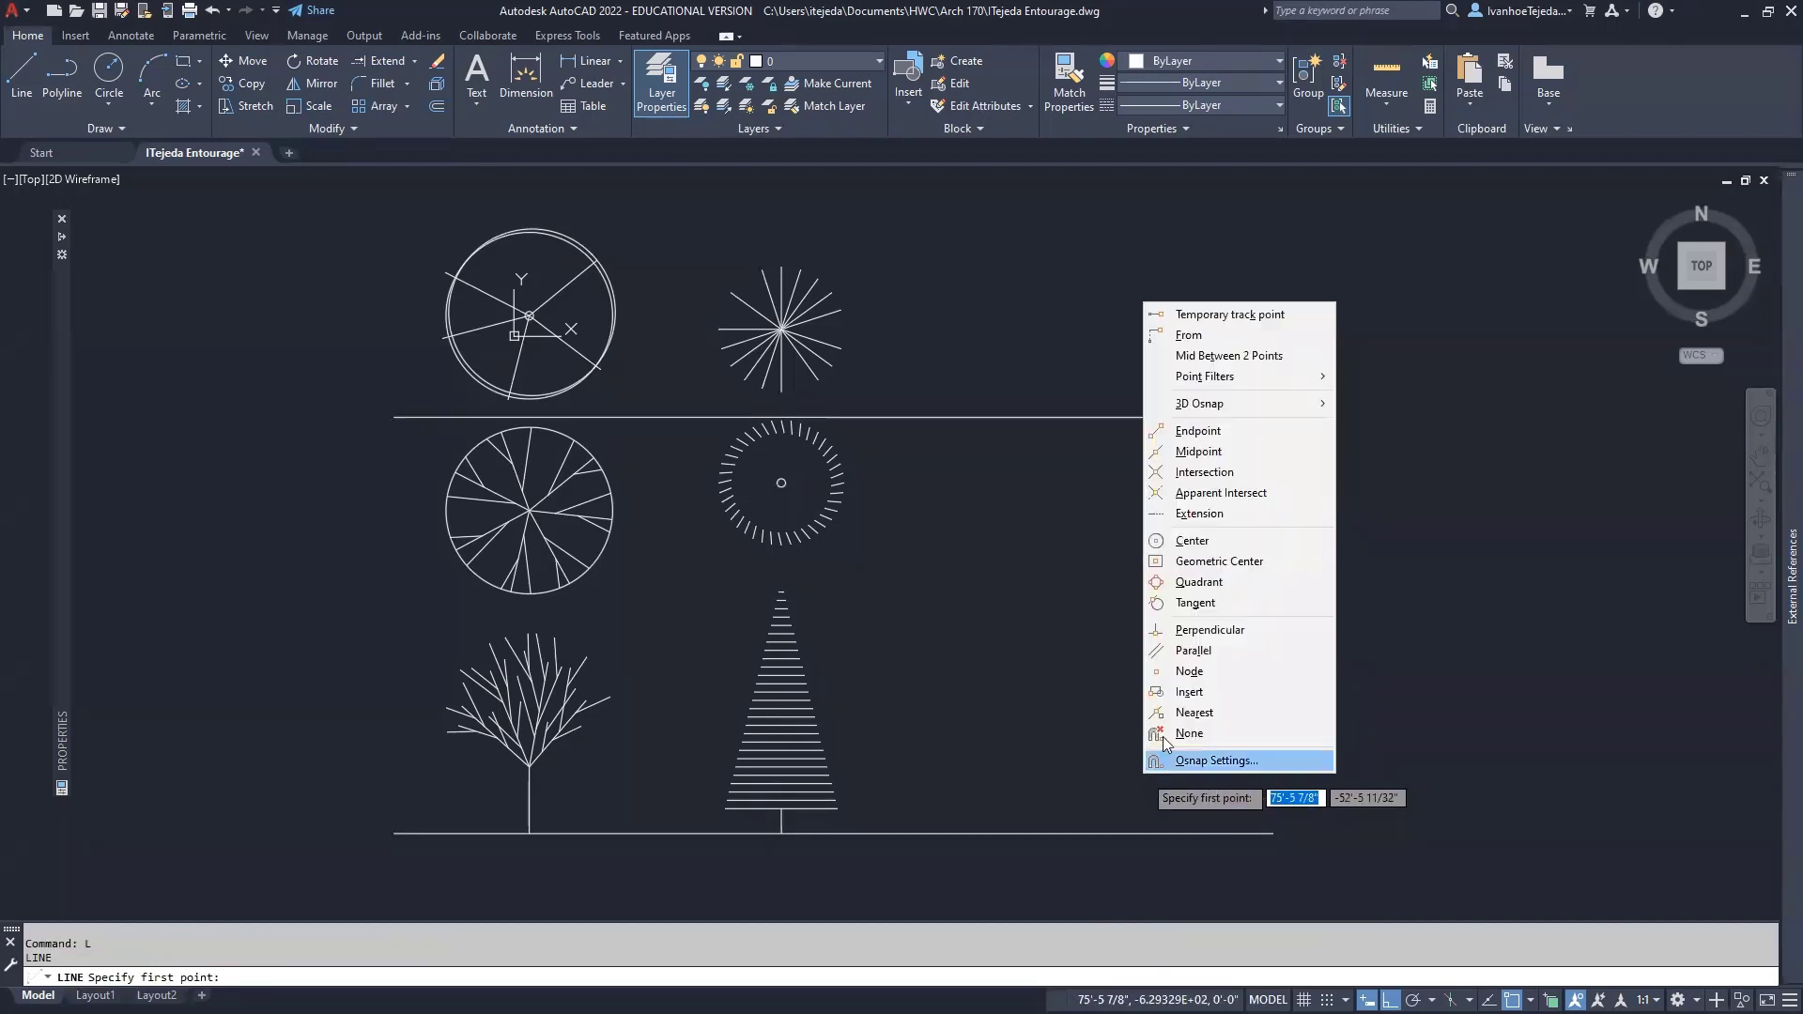
{"action": "left_click", "coordinate": [1191, 713]}
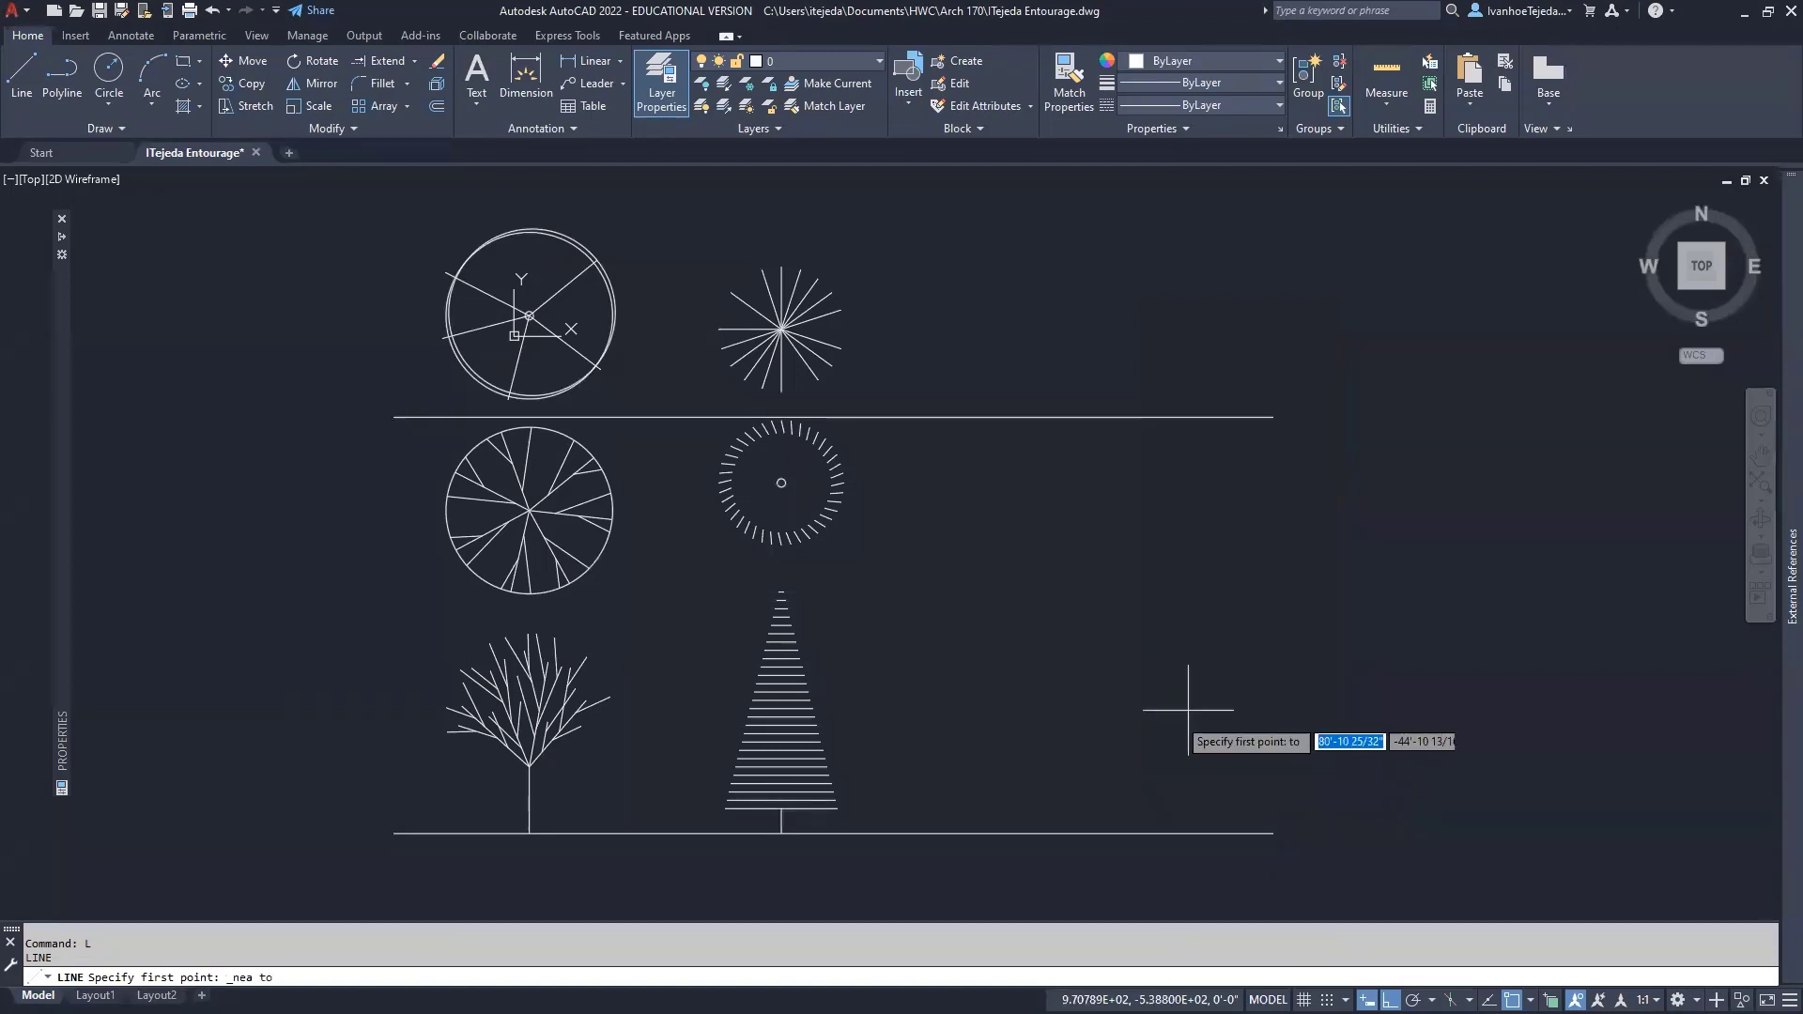
{"action": "left_click", "coordinate": [1144, 832]}
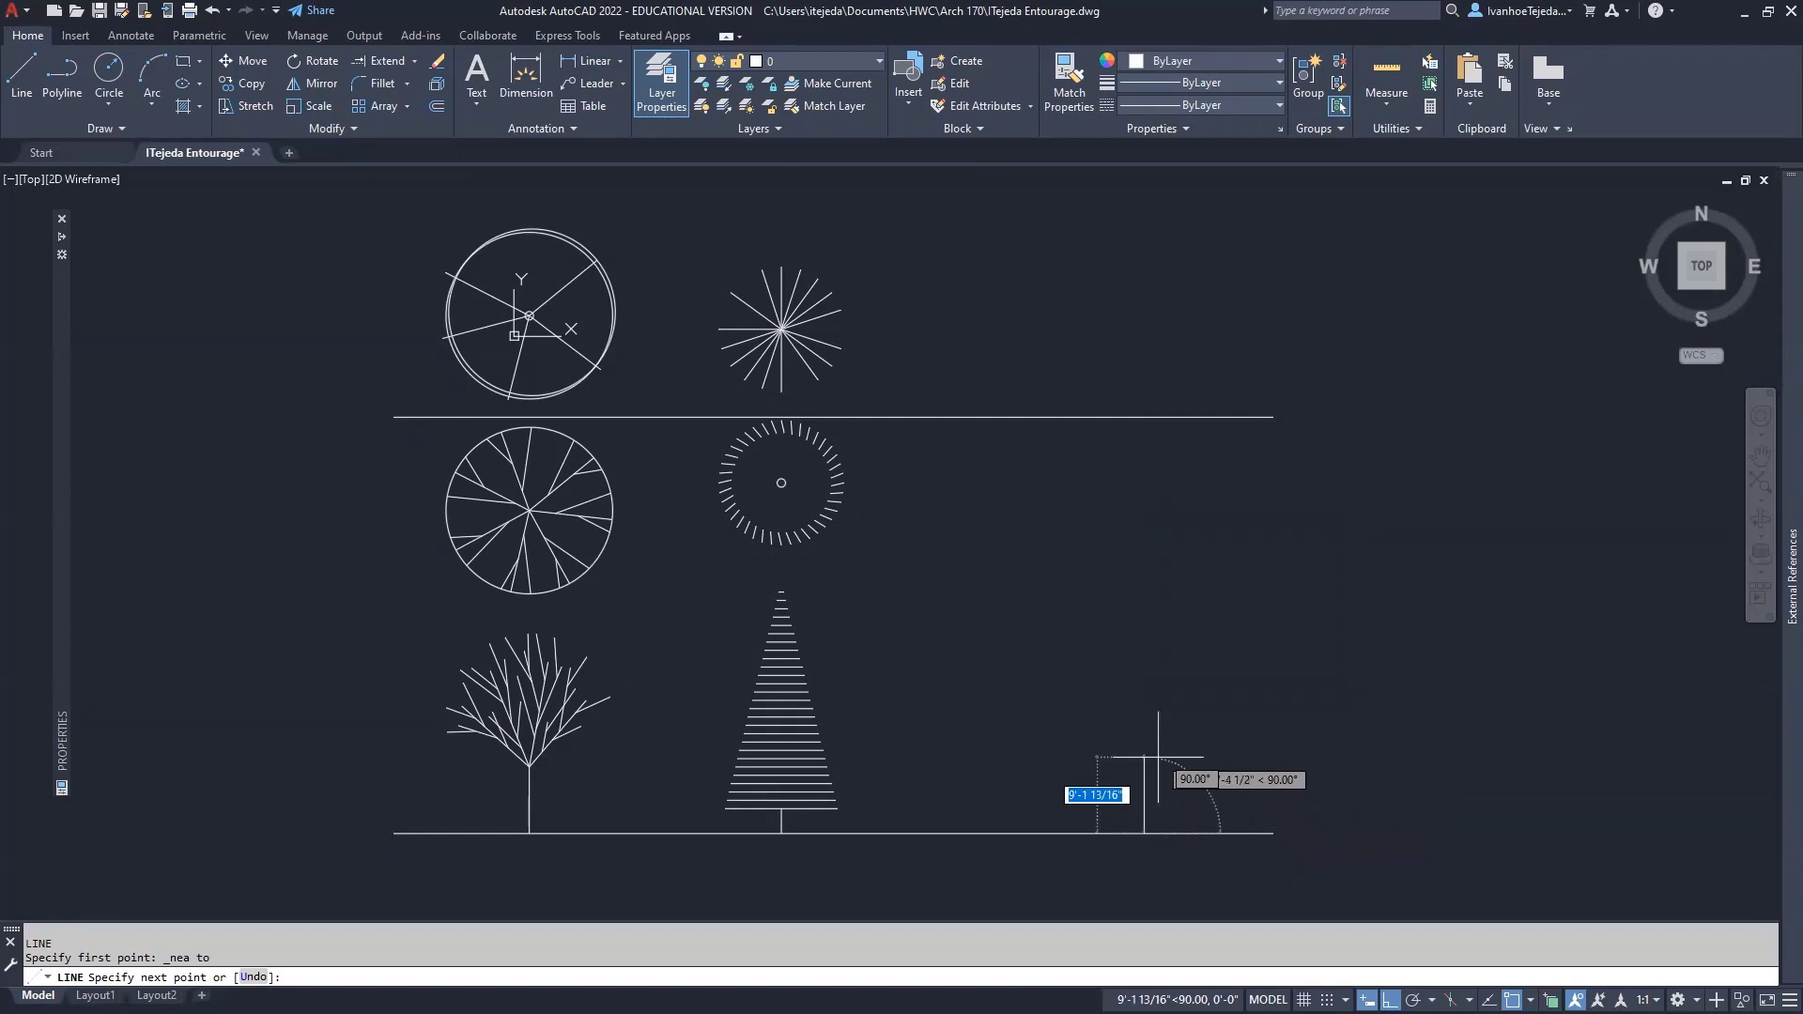
{"action": "type", "text": "8'"}
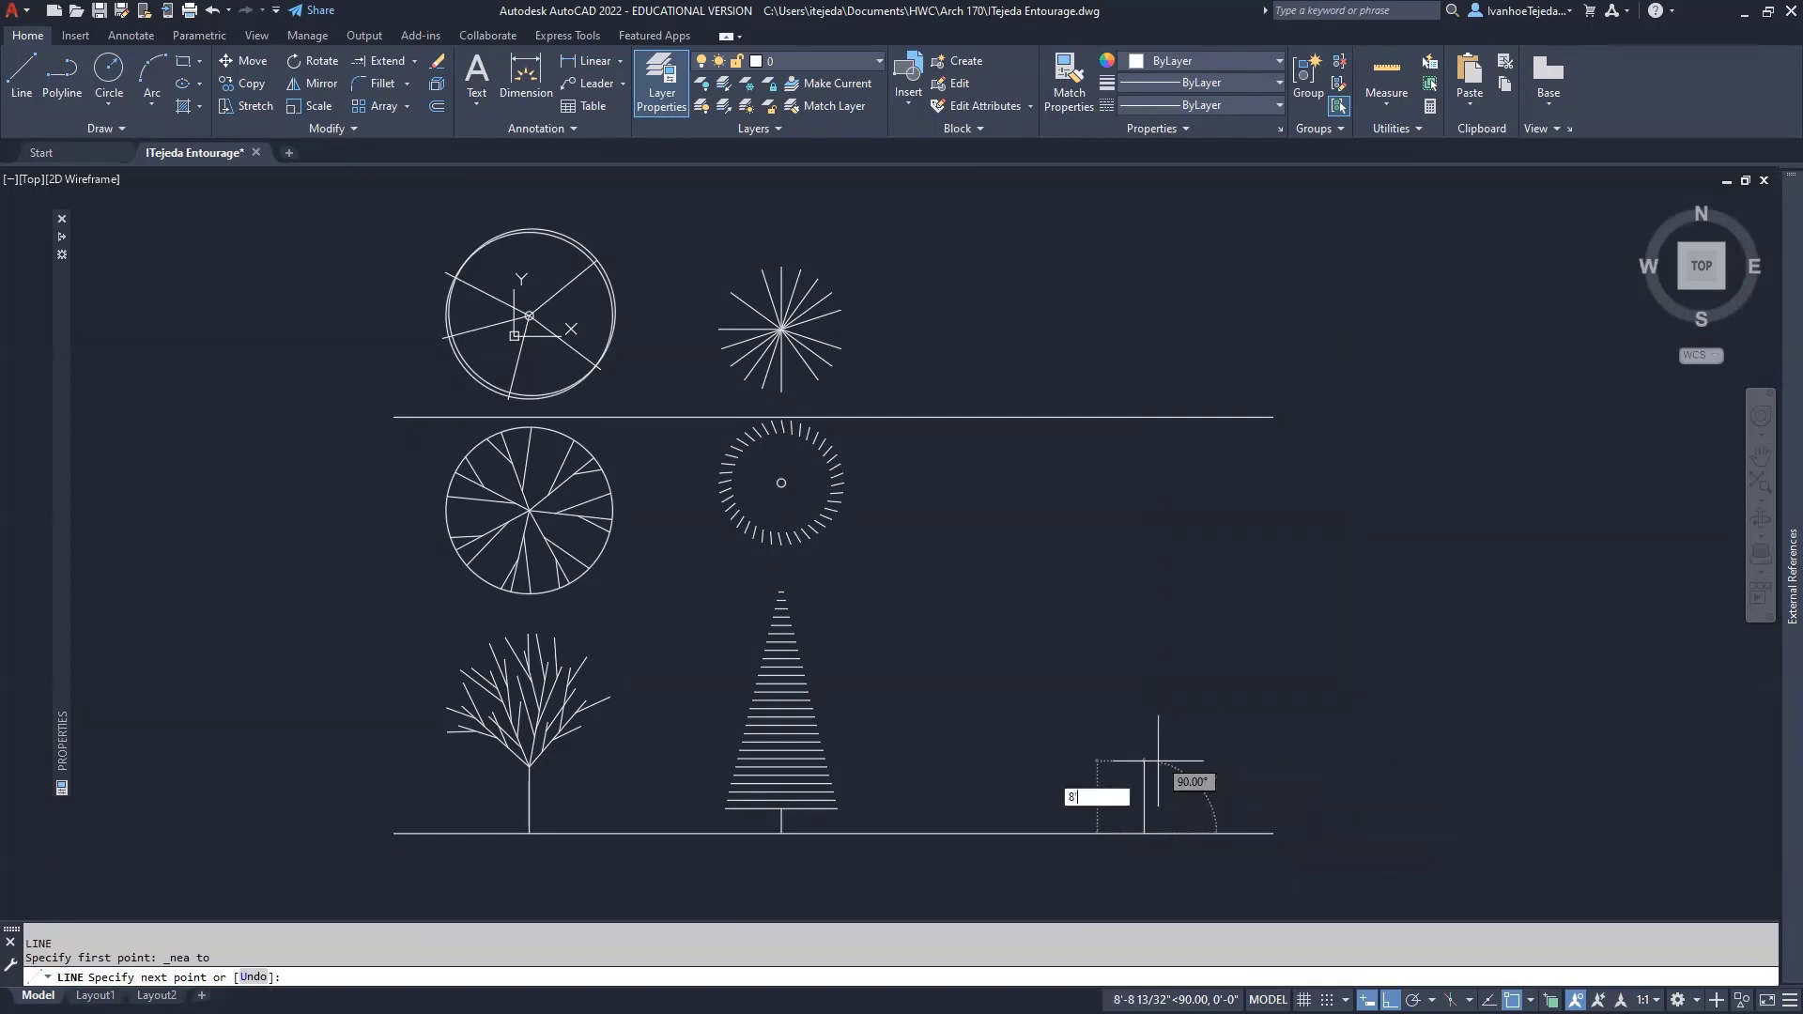
{"action": "key", "text": "Return"}
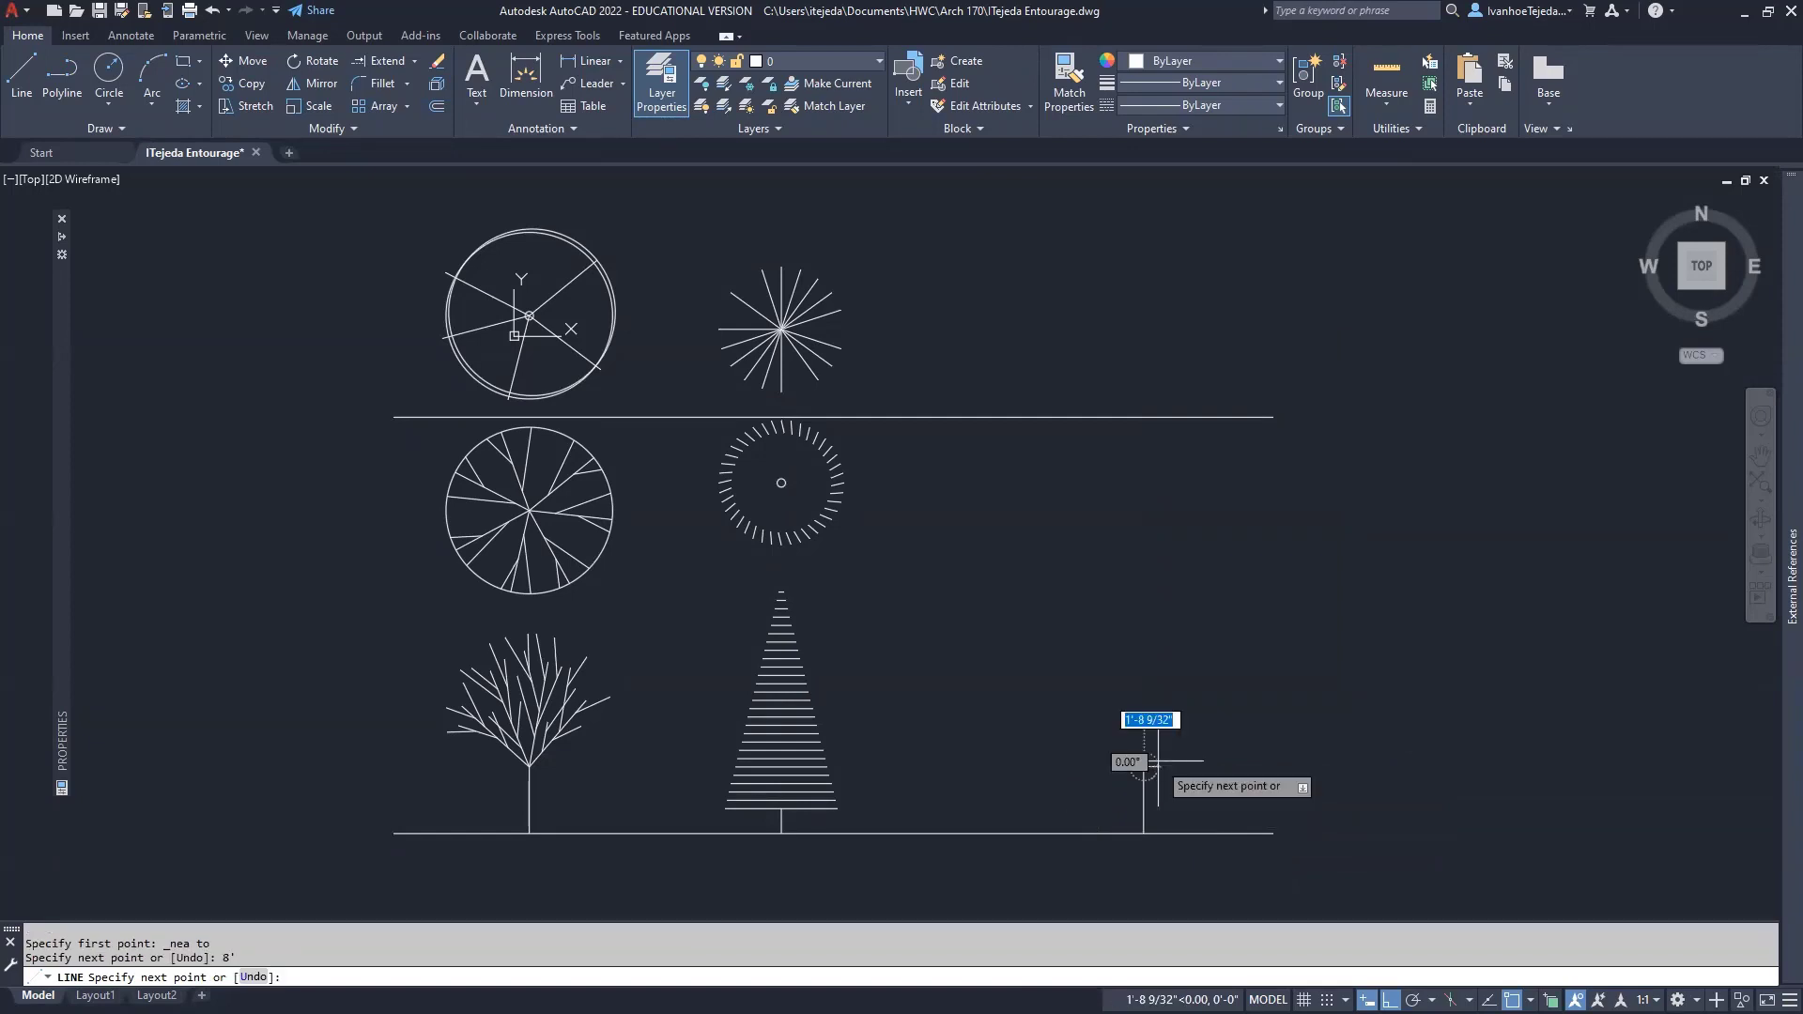
{"action": "key", "text": "Return"}
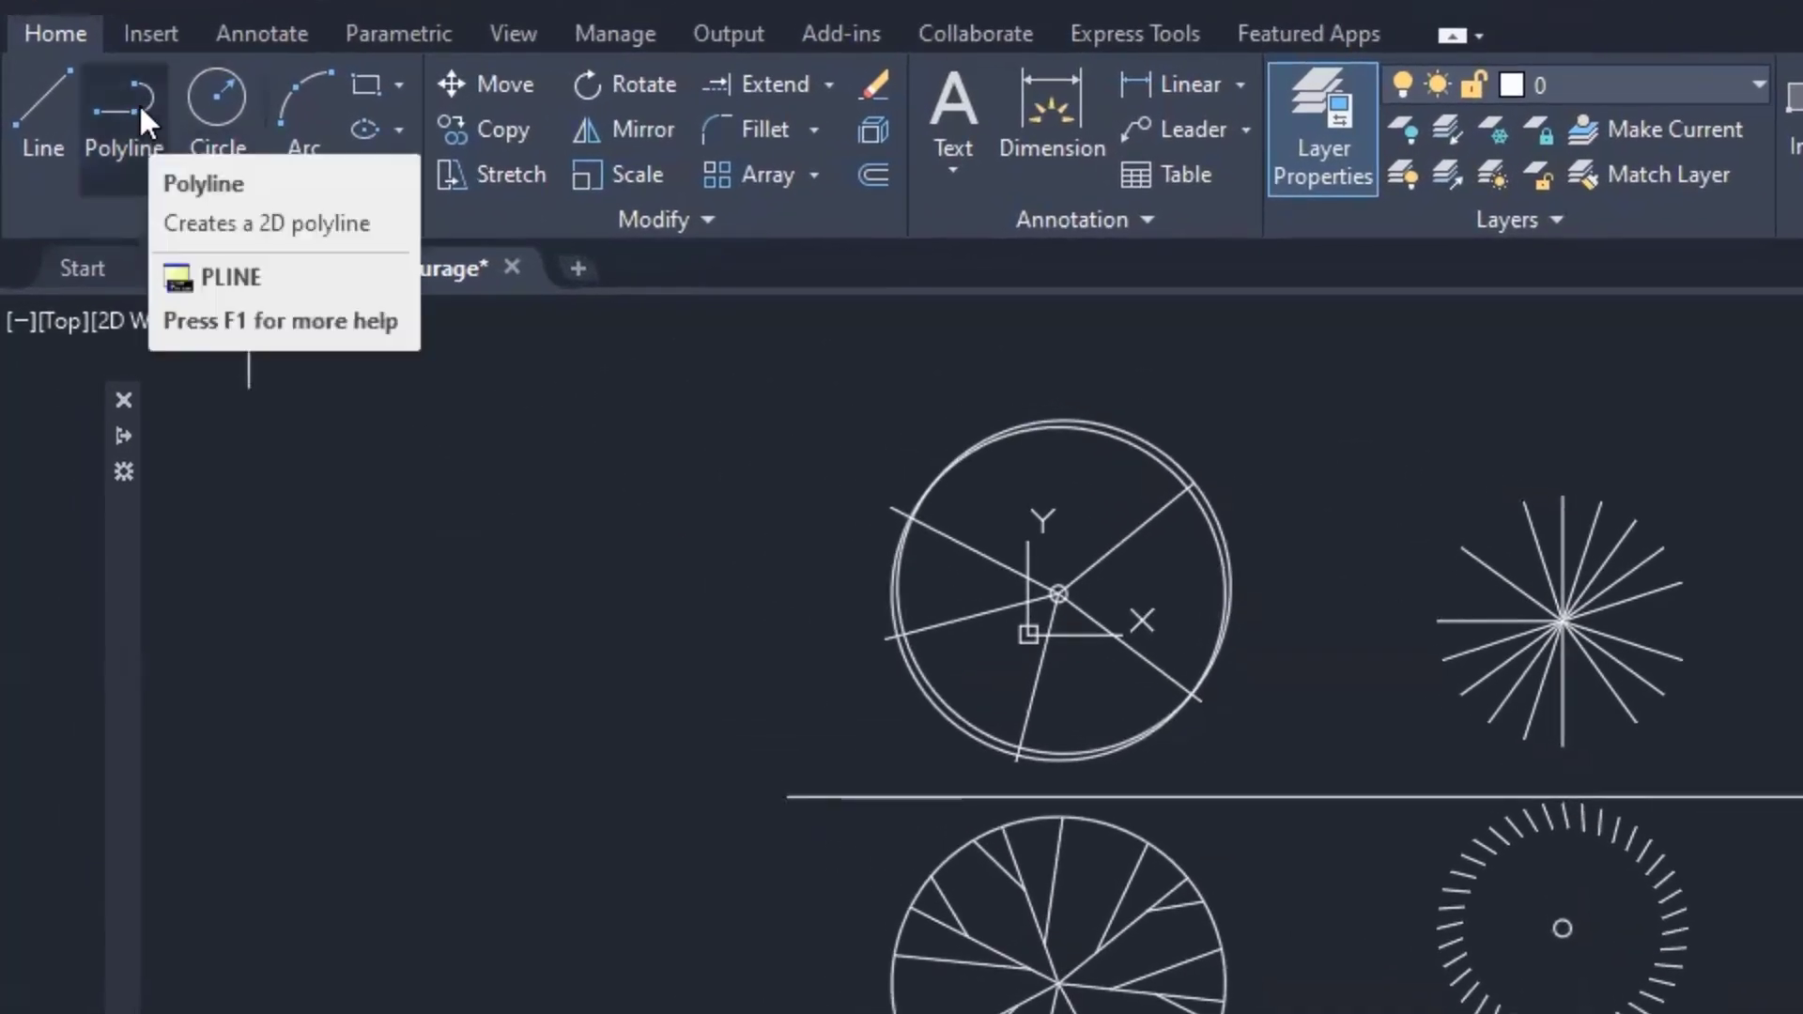
Start a fit spline at the trunk's top with Ortho off and curve it up the canopy's right side to just below the guide line.
{"action": "left_click", "coordinate": [213, 219]}
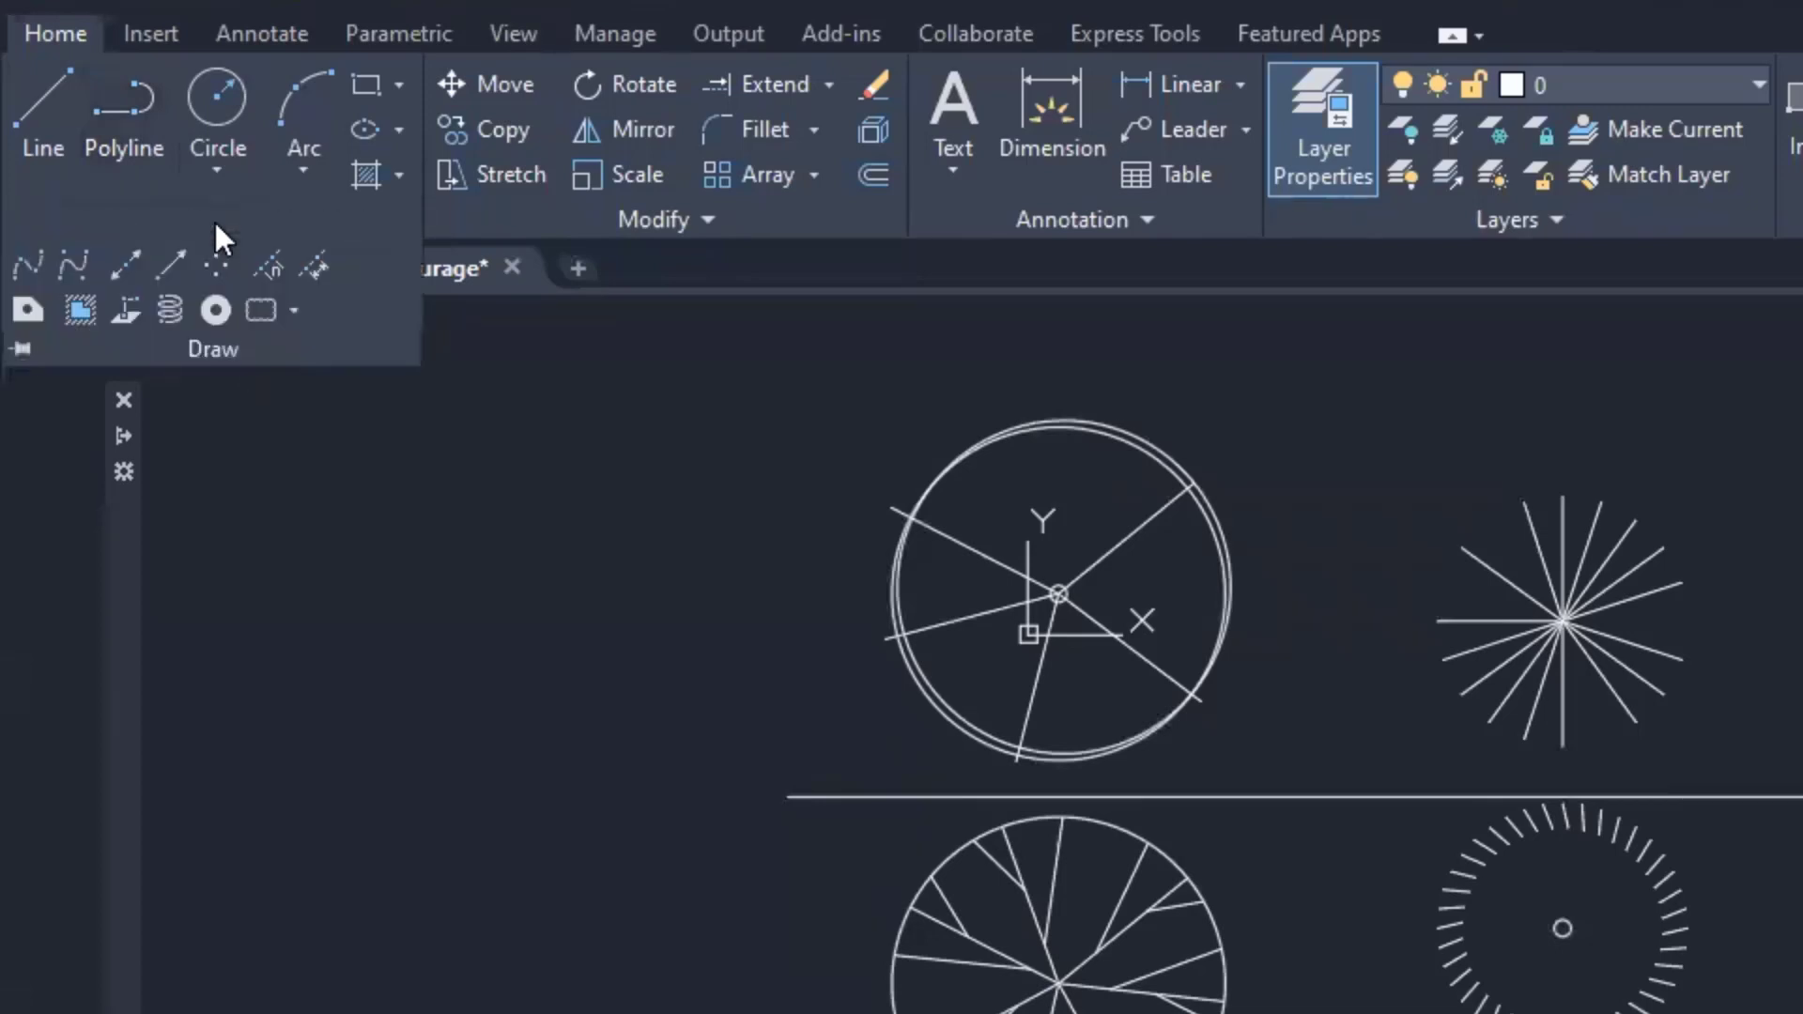
{"action": "left_click", "coordinate": [24, 263]}
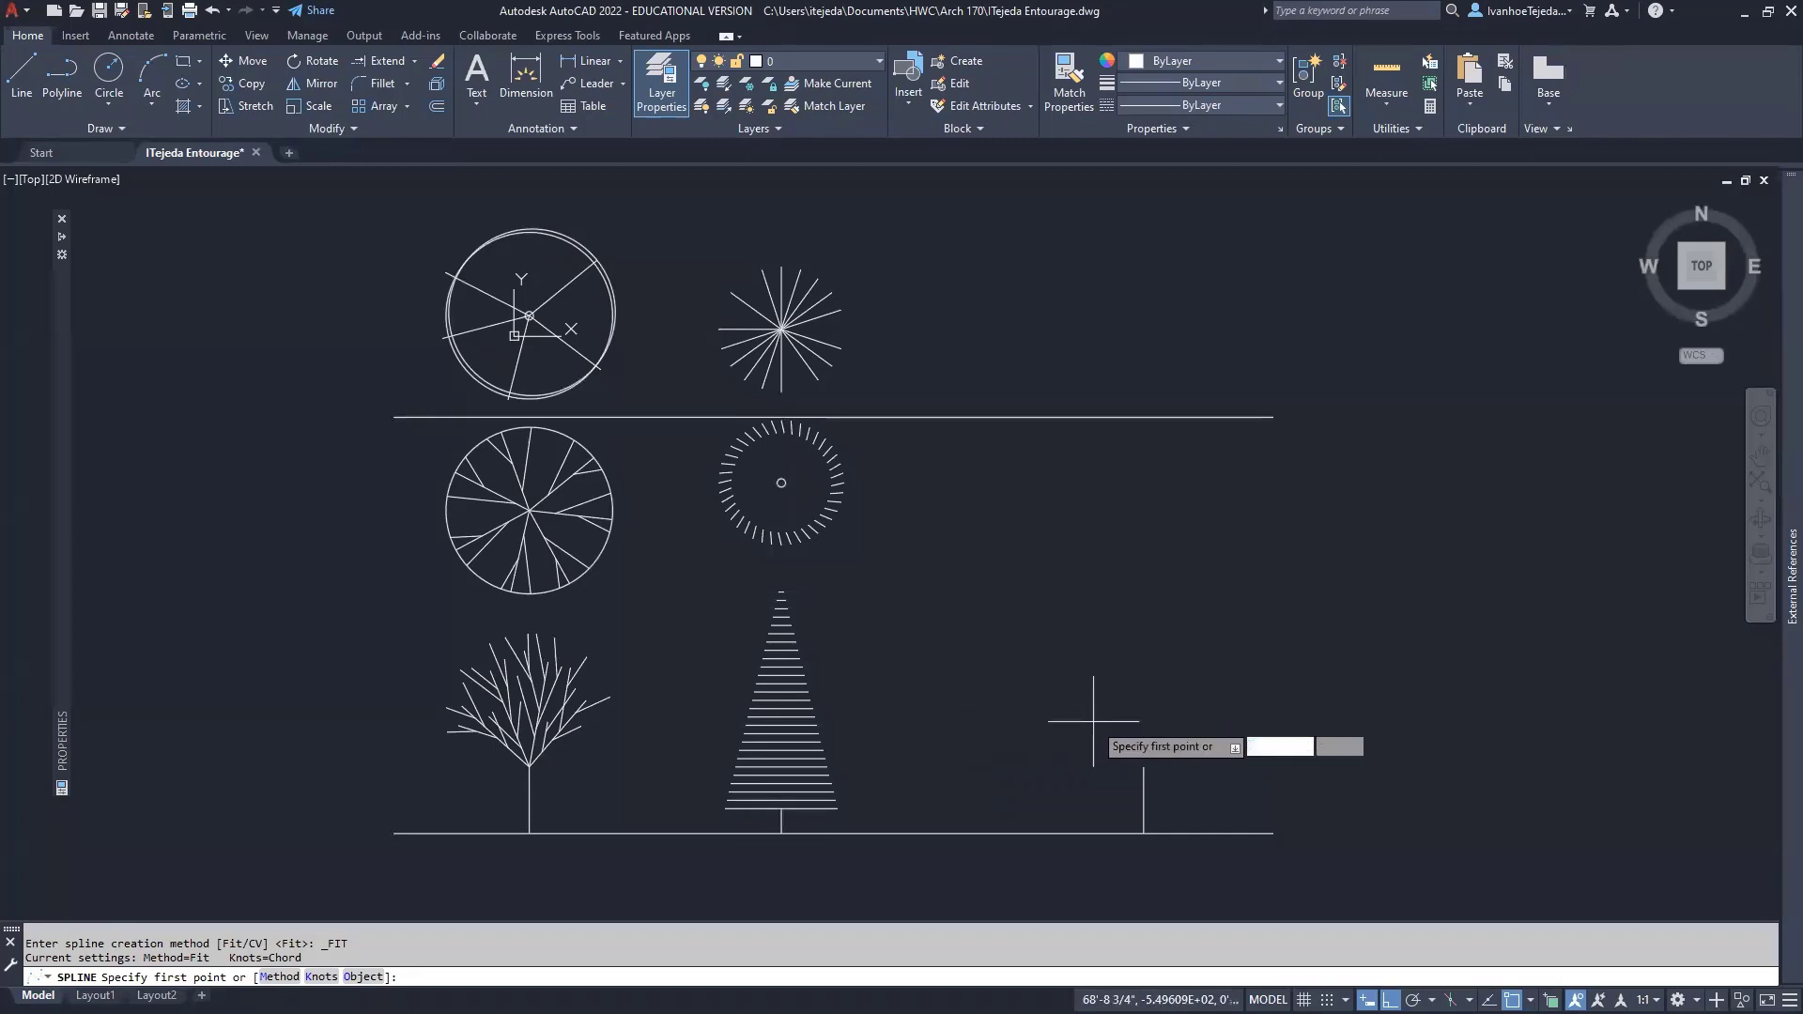
{"action": "left_click", "coordinate": [1144, 767]}
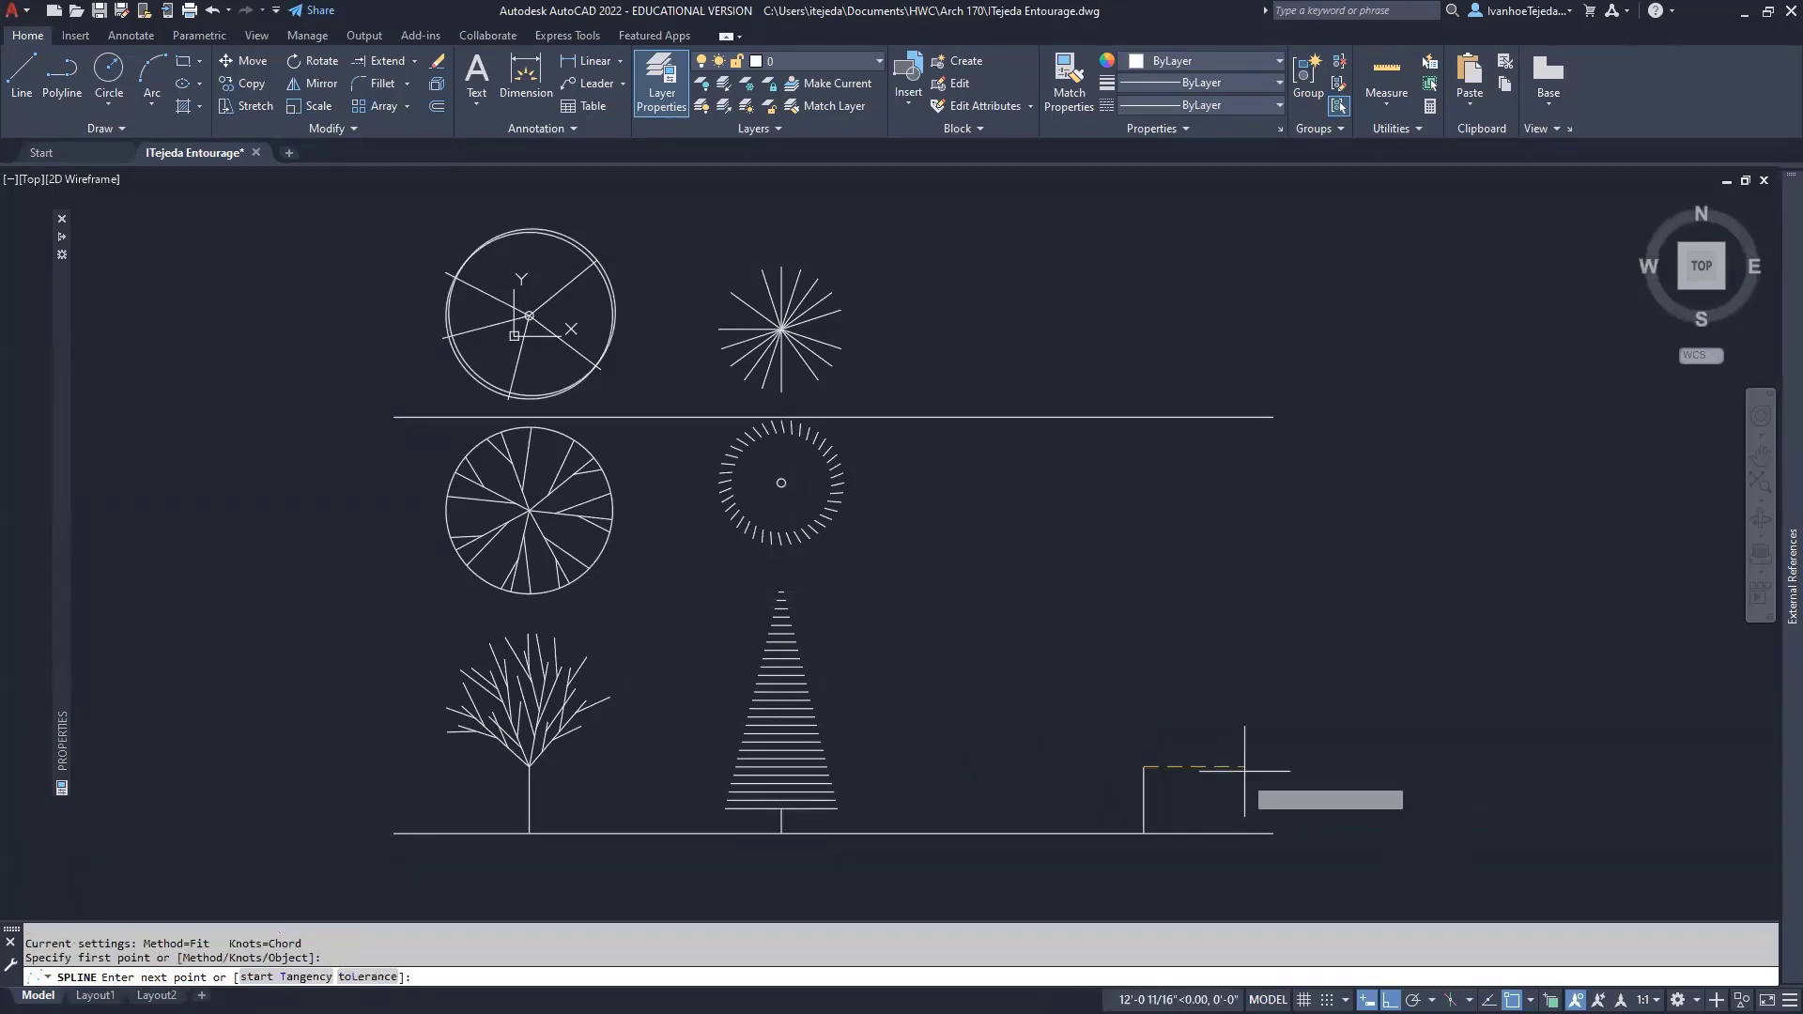
{"action": "key", "text": "F8"}
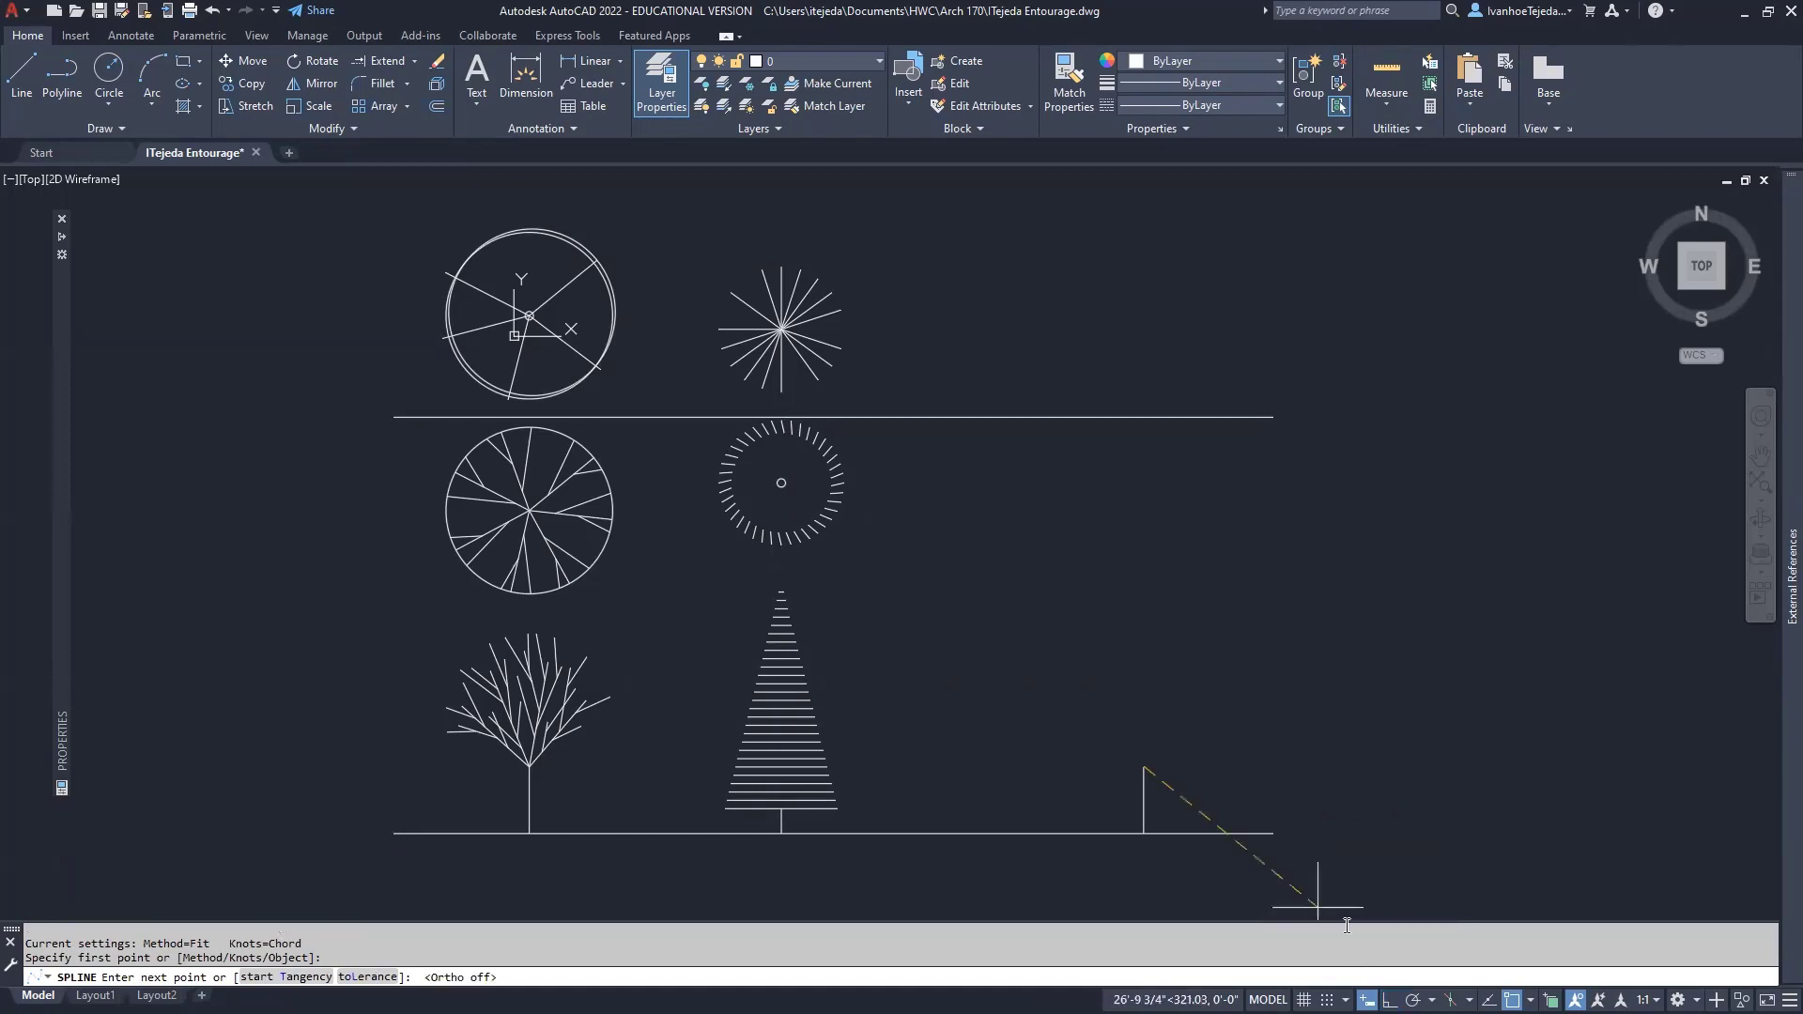
{"action": "left_click", "coordinate": [1212, 759]}
{"action": "left_click", "coordinate": [1257, 711]}
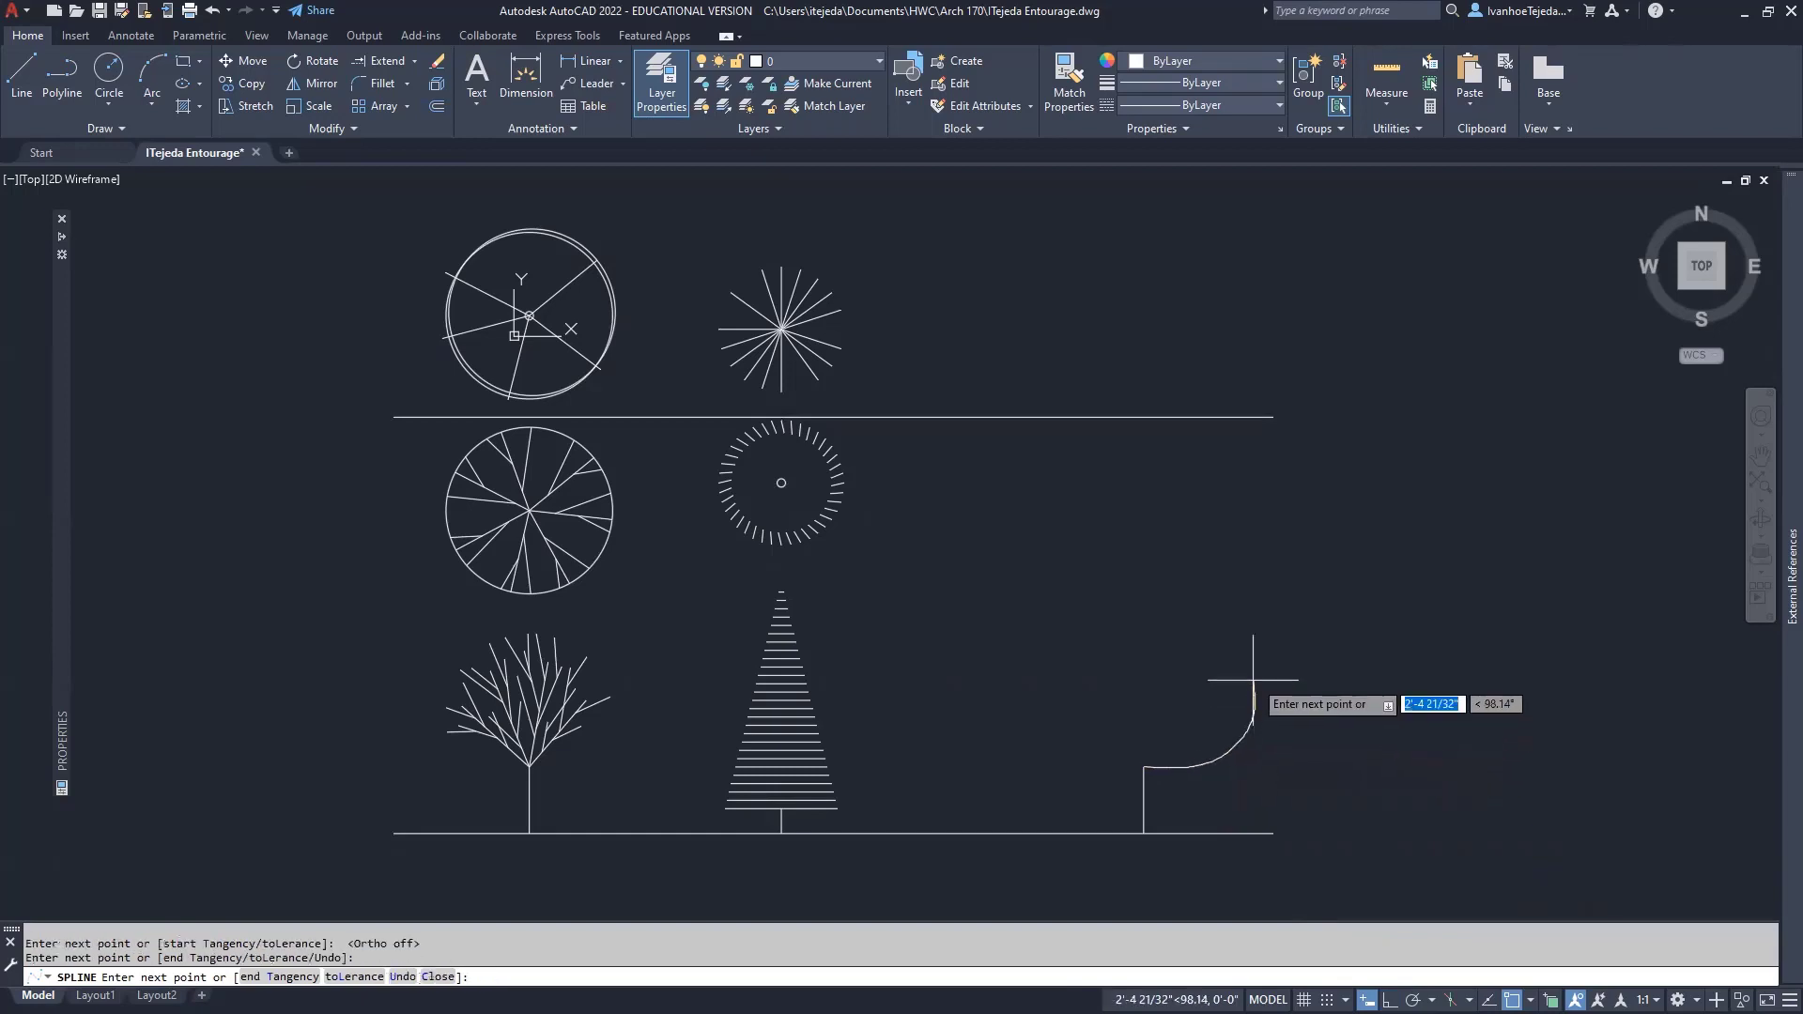
{"action": "left_click", "coordinate": [1266, 645]}
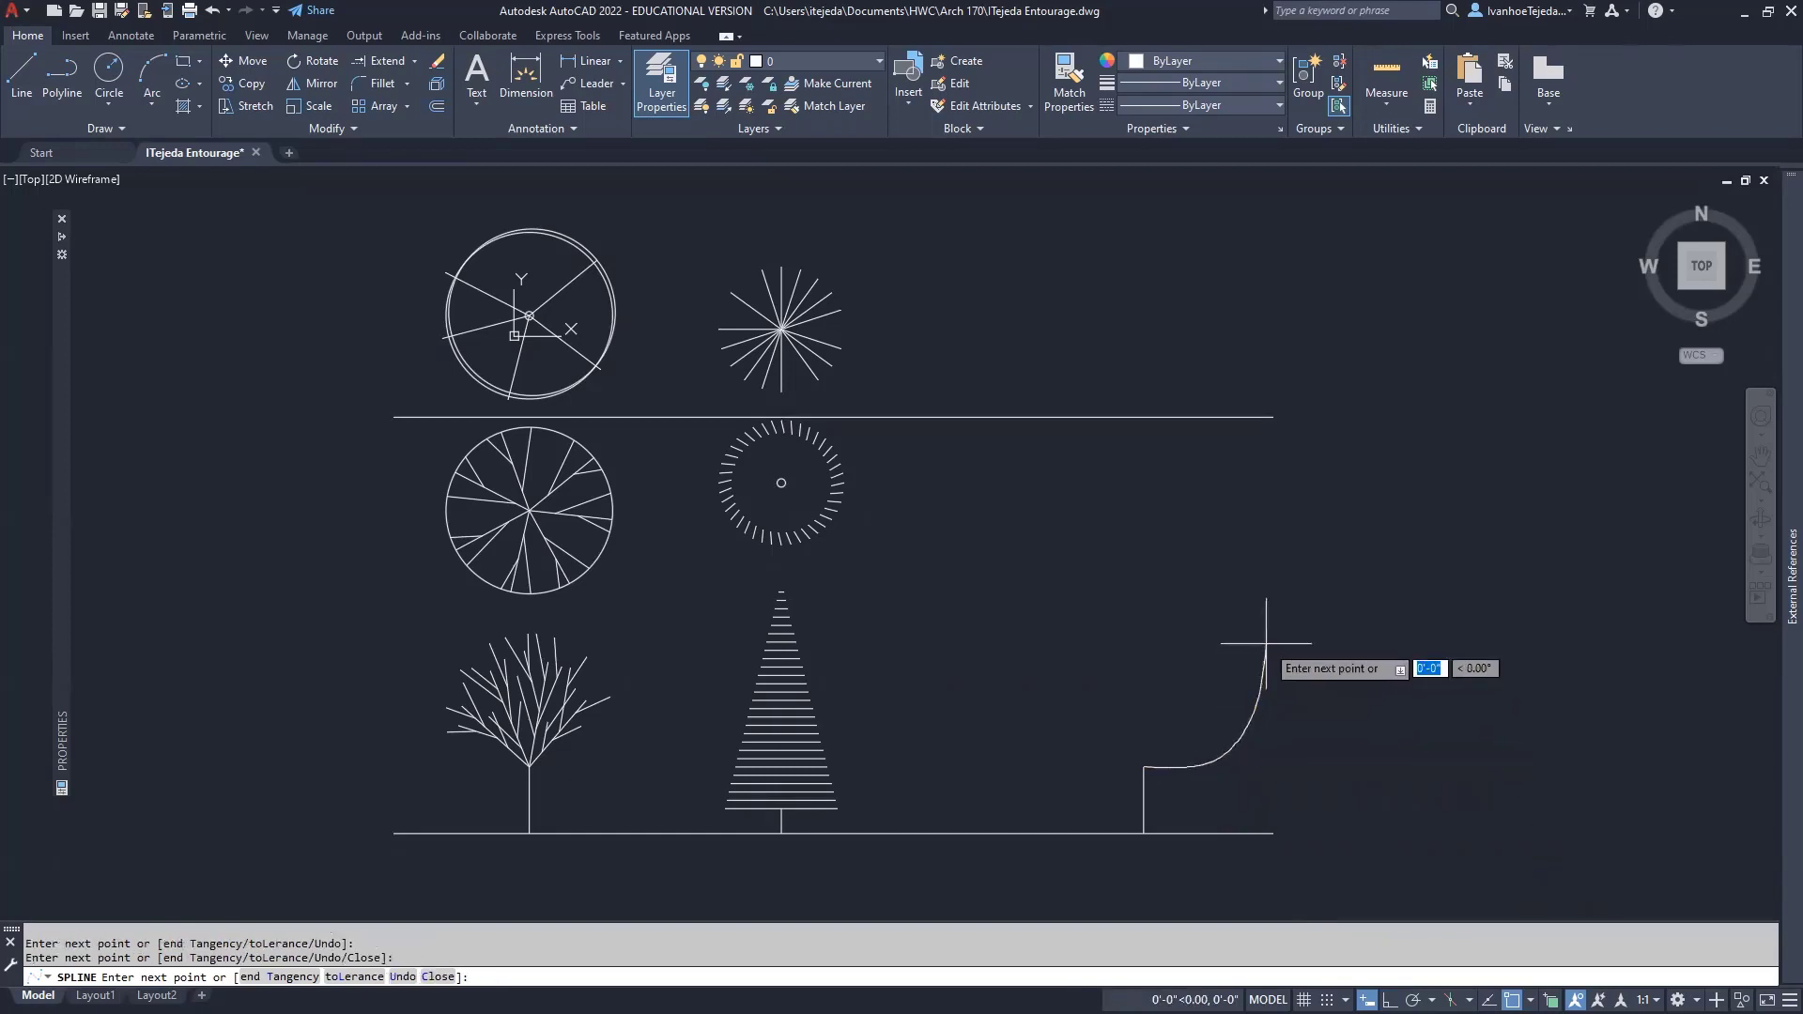
{"action": "left_click", "coordinate": [1268, 568]}
{"action": "left_click", "coordinate": [1240, 492]}
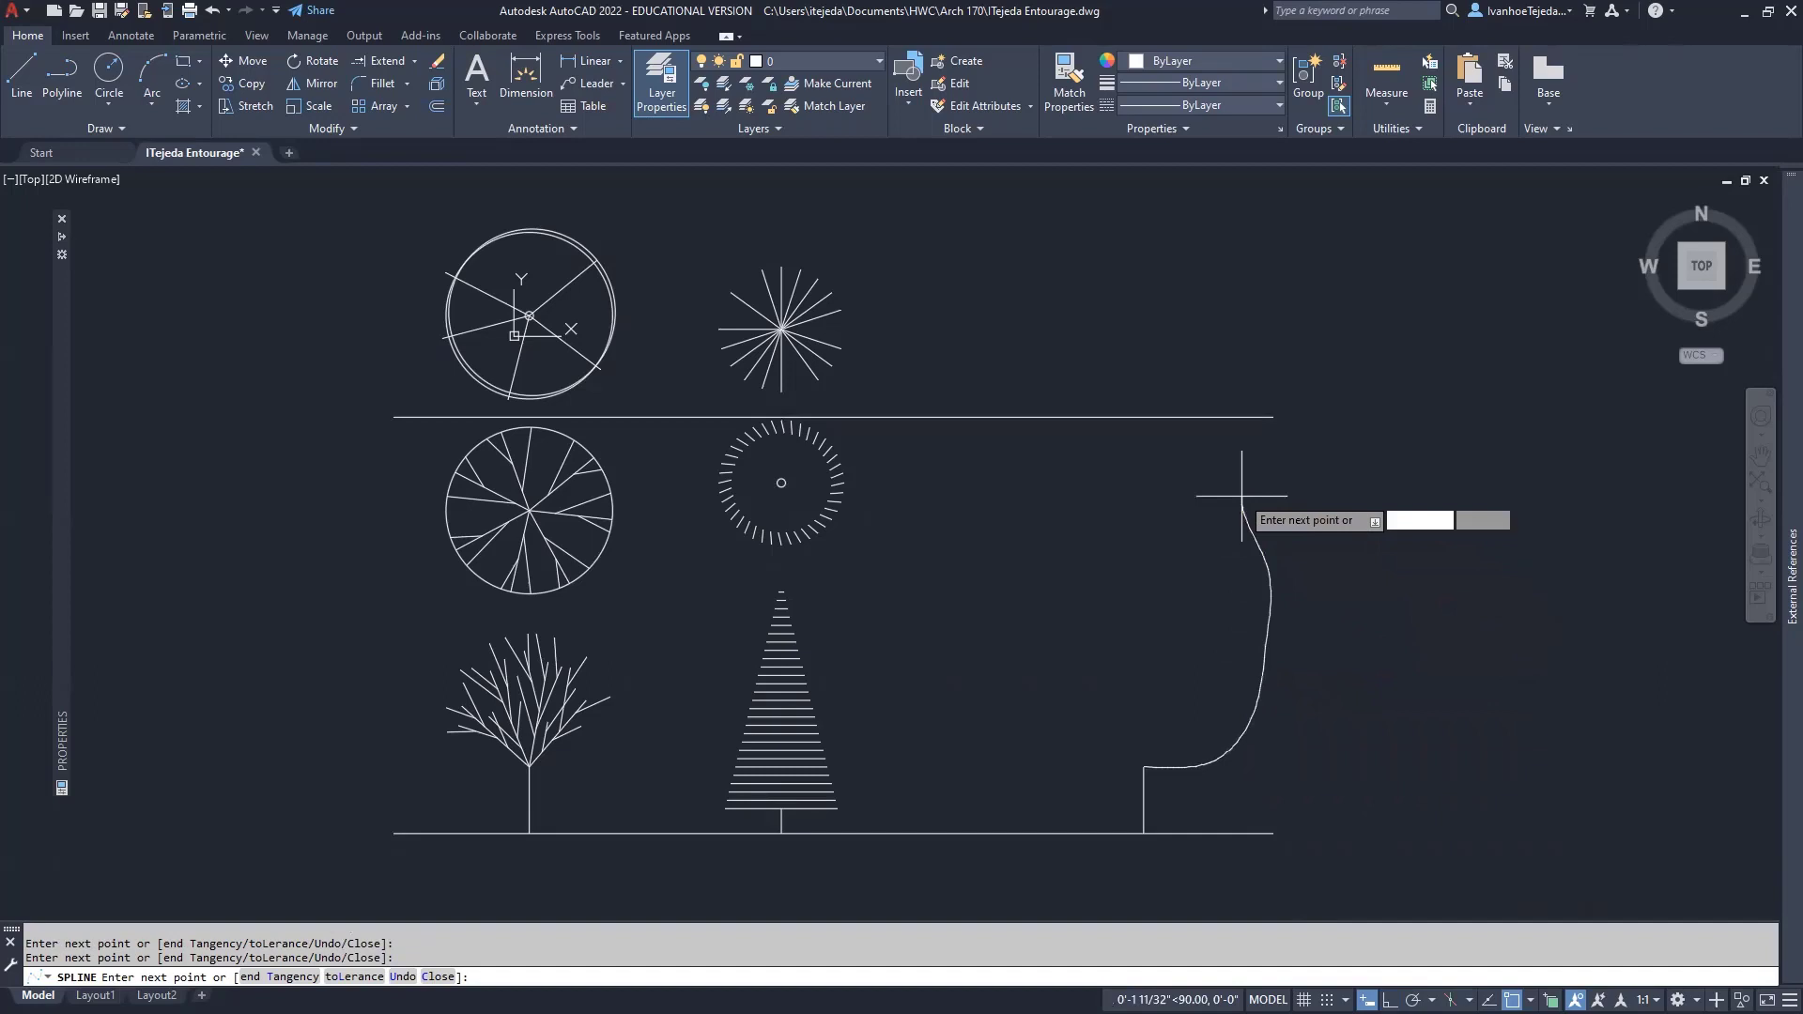
{"action": "left_click", "coordinate": [1203, 438]}
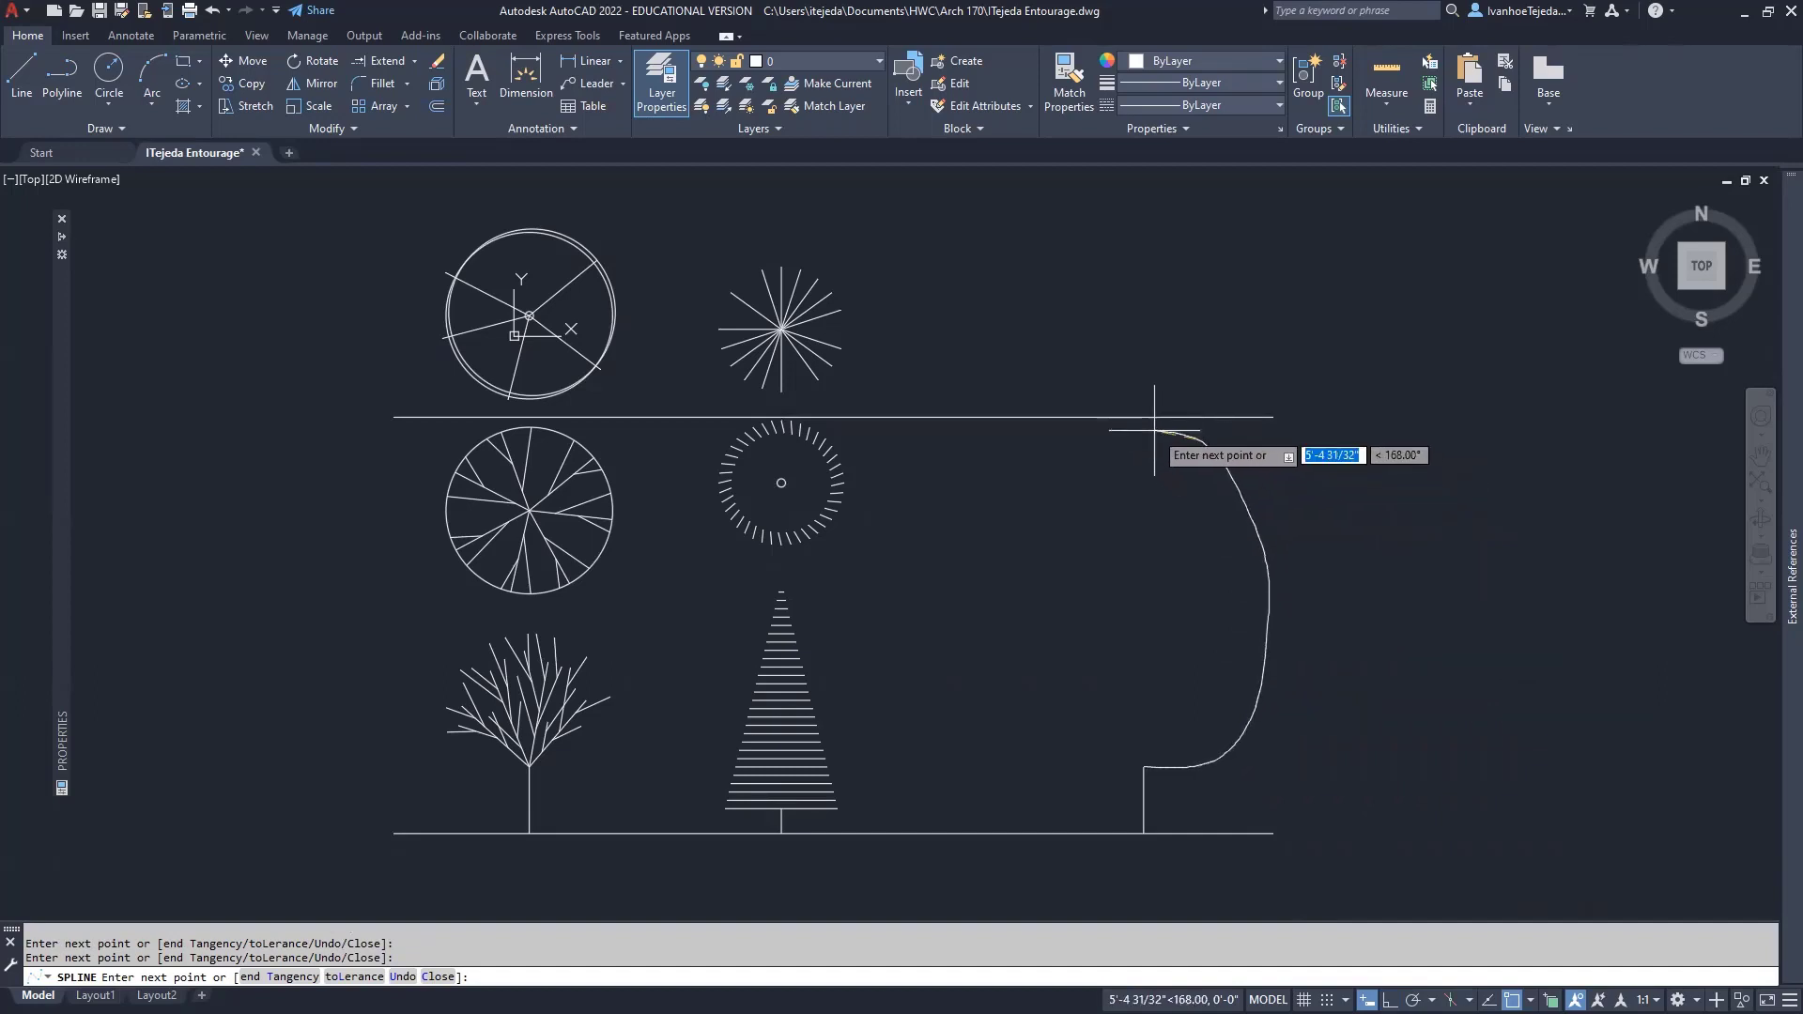
Continue the fit spline beneath the guide line and down the canopy's left side, then close it at the trunk's top.
{"action": "left_click", "coordinate": [1154, 430]}
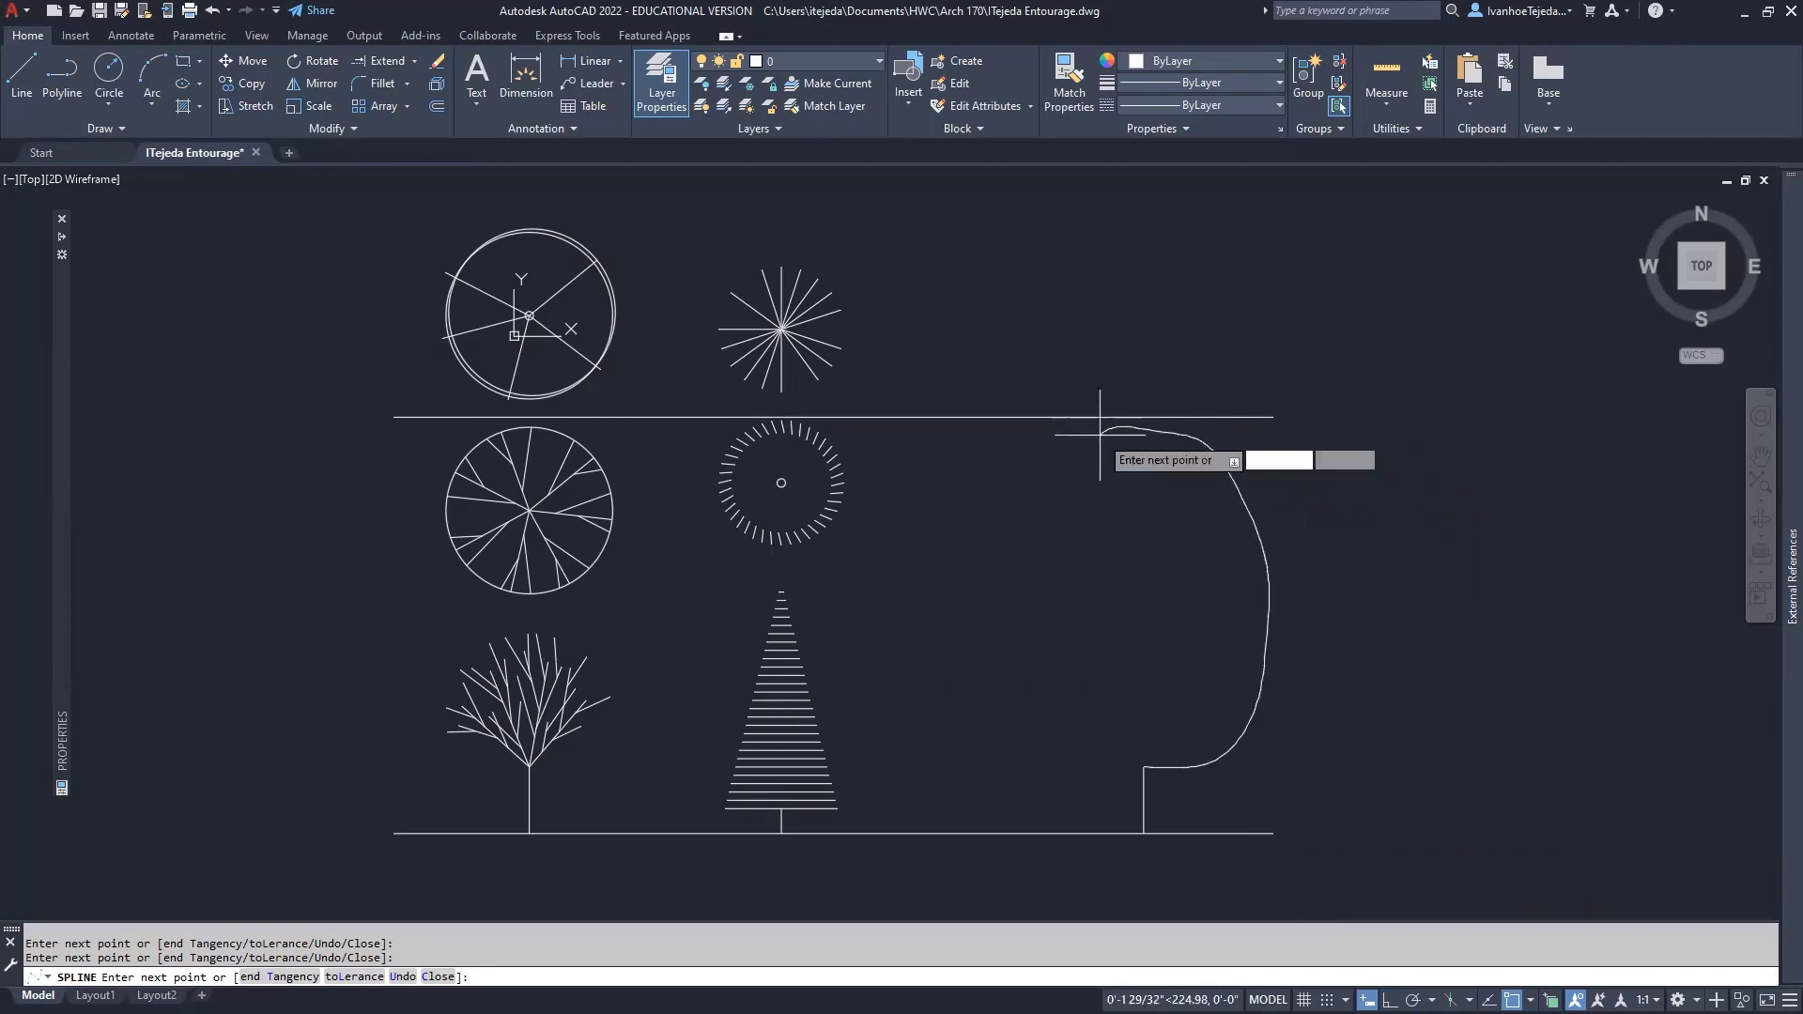
{"action": "left_click", "coordinate": [1052, 490]}
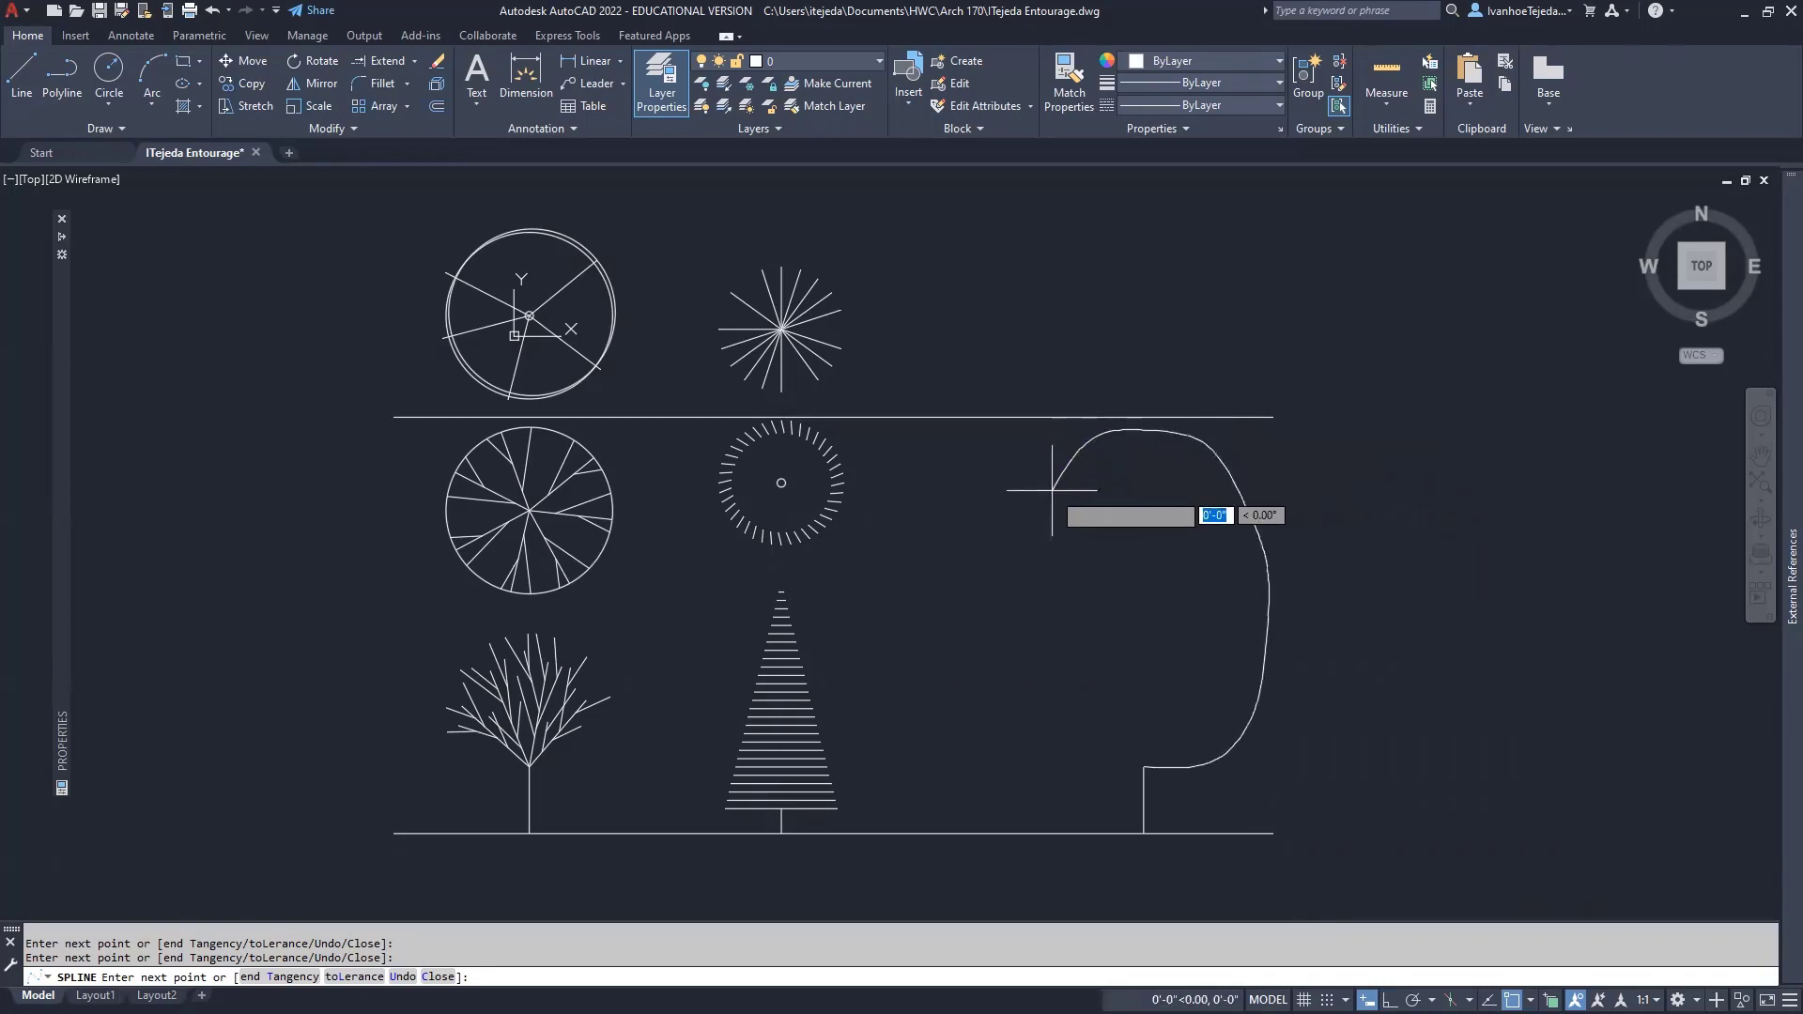
{"action": "left_click", "coordinate": [1015, 573]}
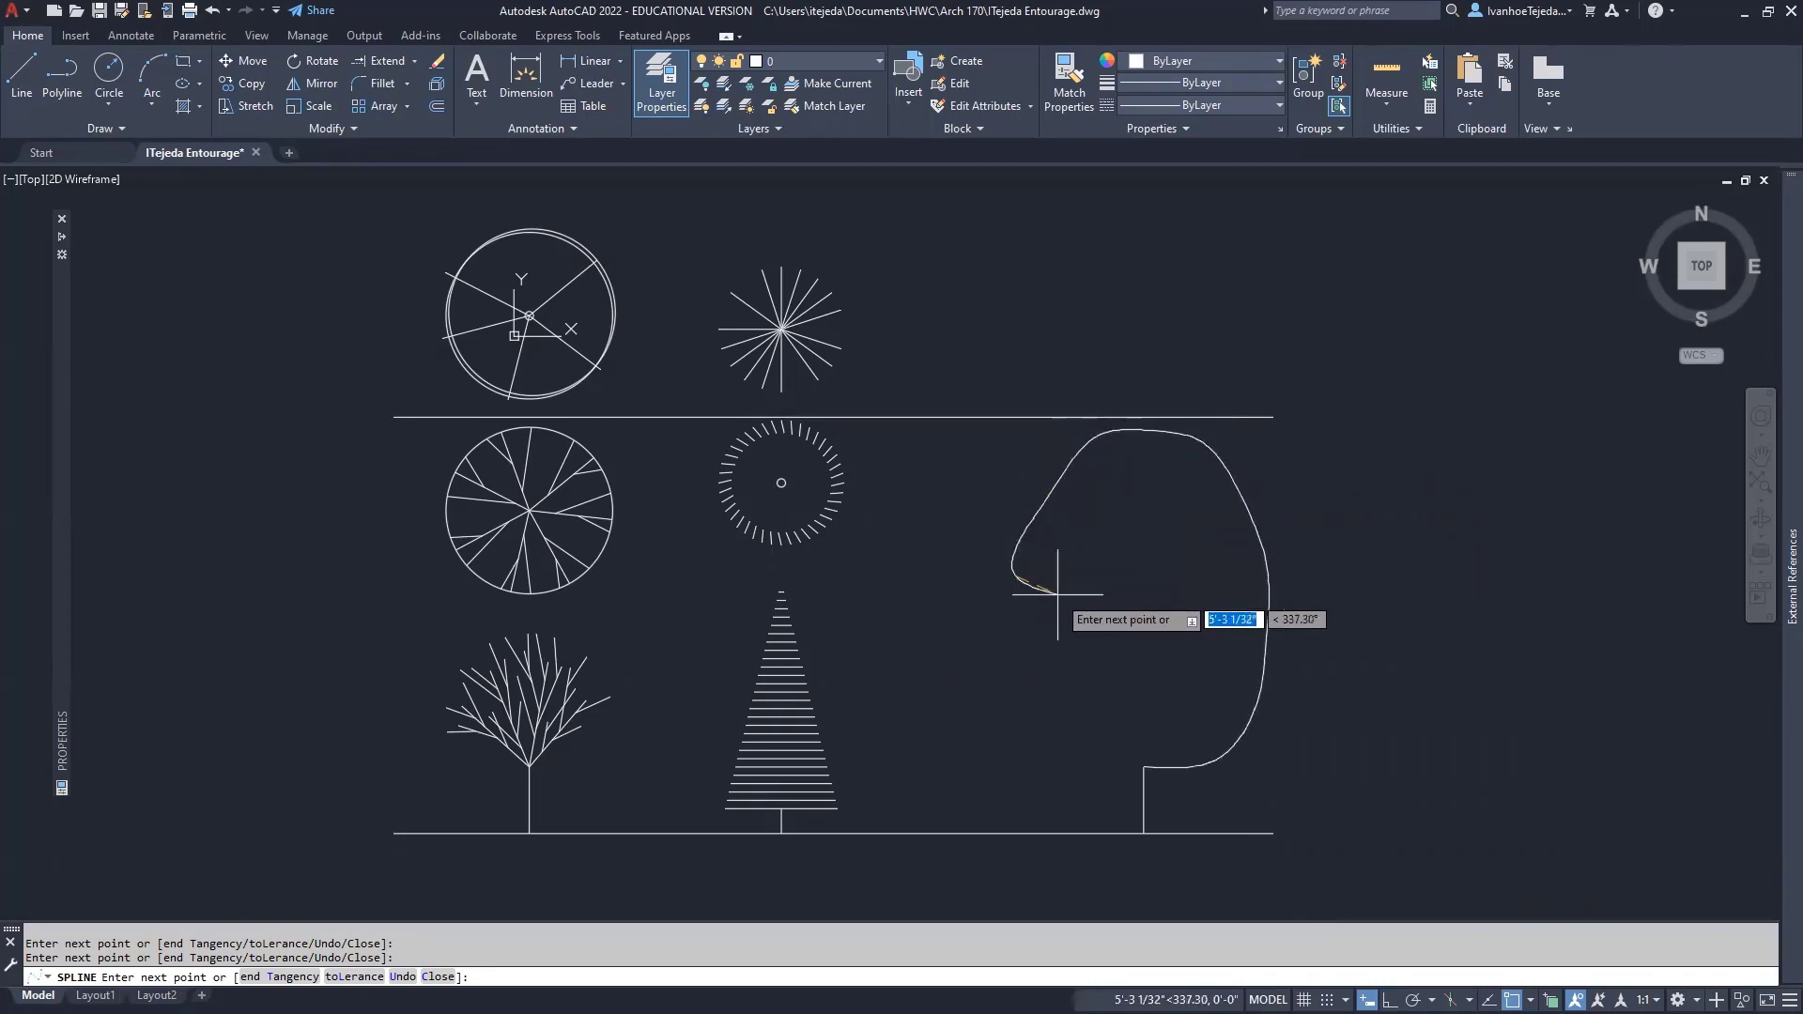
{"action": "left_click", "coordinate": [1018, 632]}
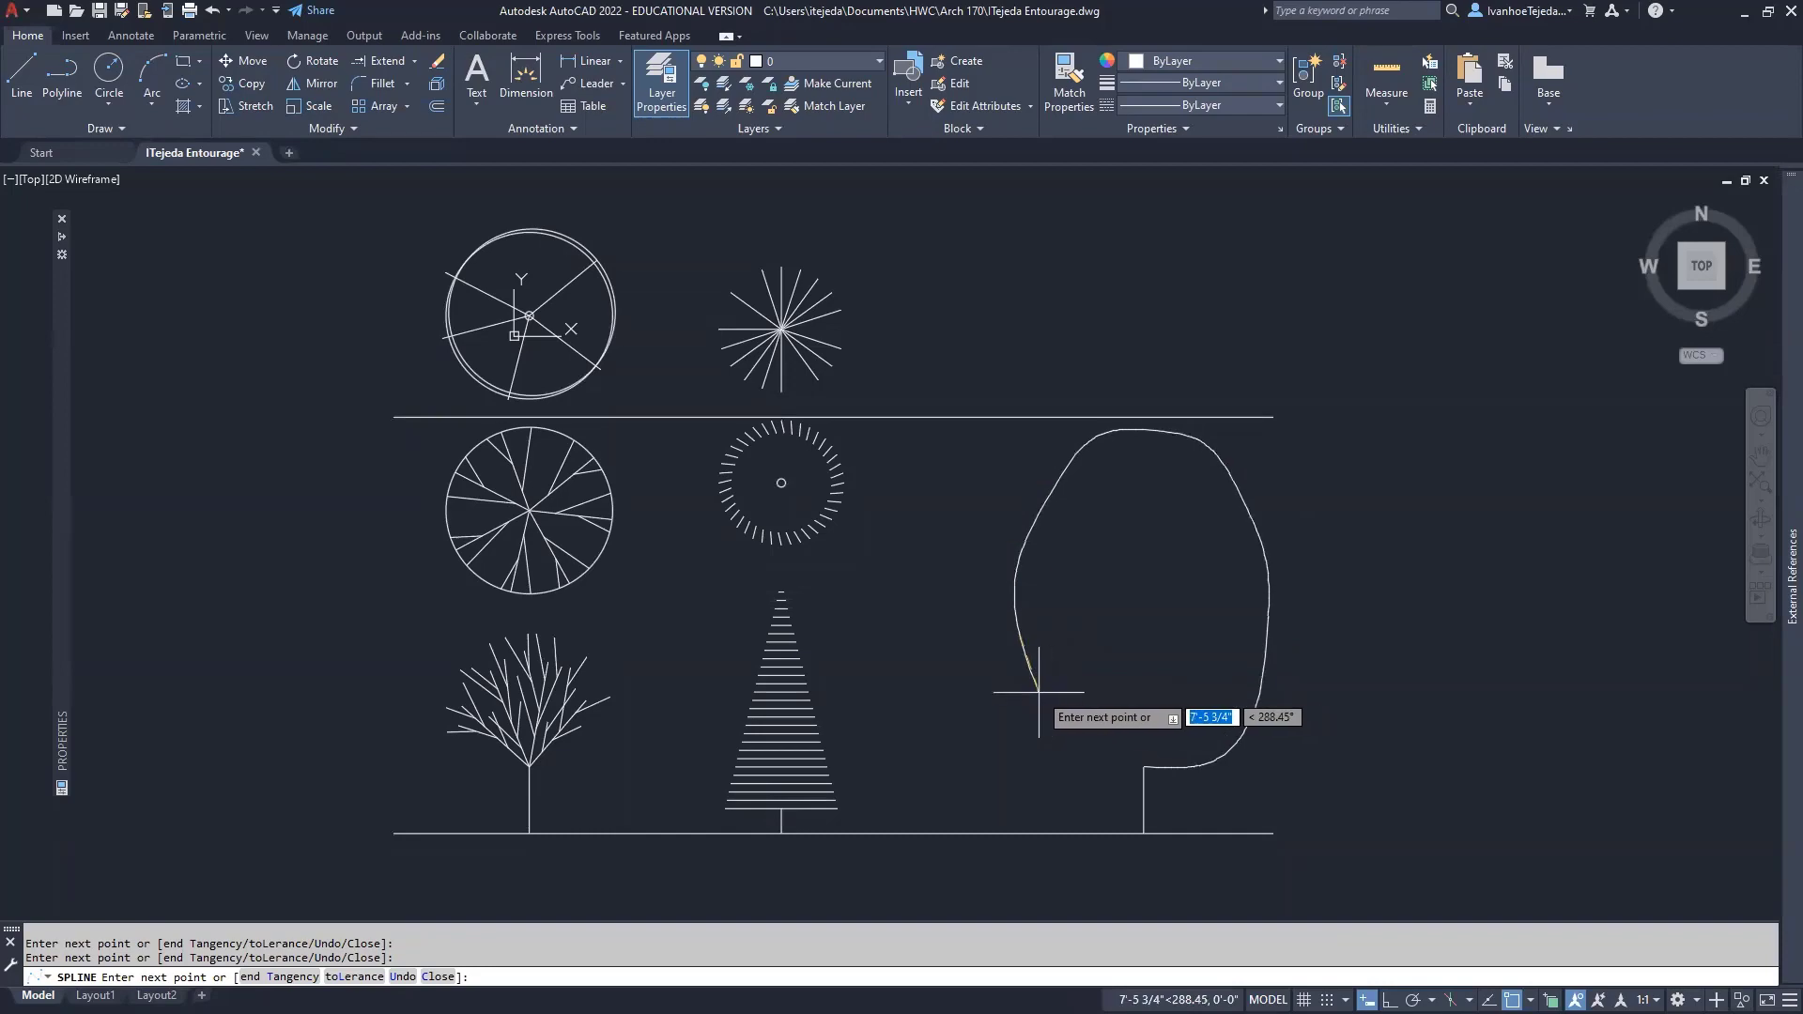
{"action": "left_click", "coordinate": [1039, 692]}
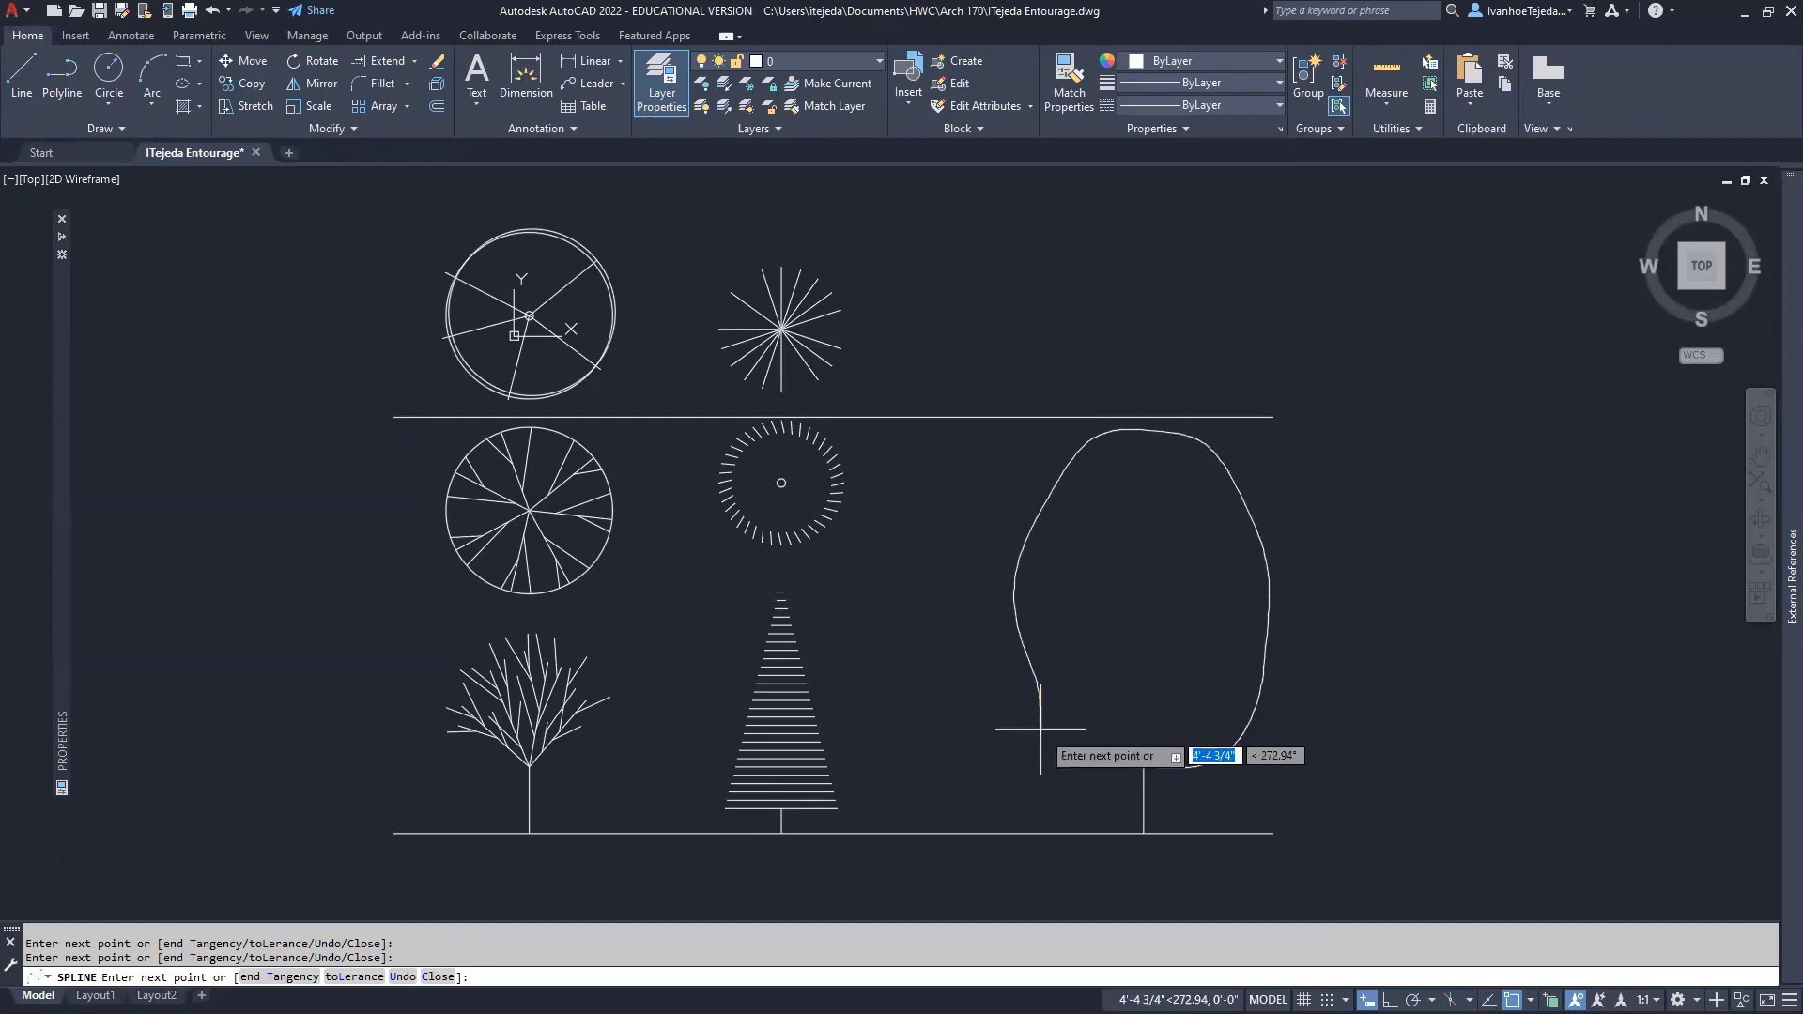
{"action": "left_click", "coordinate": [1081, 767]}
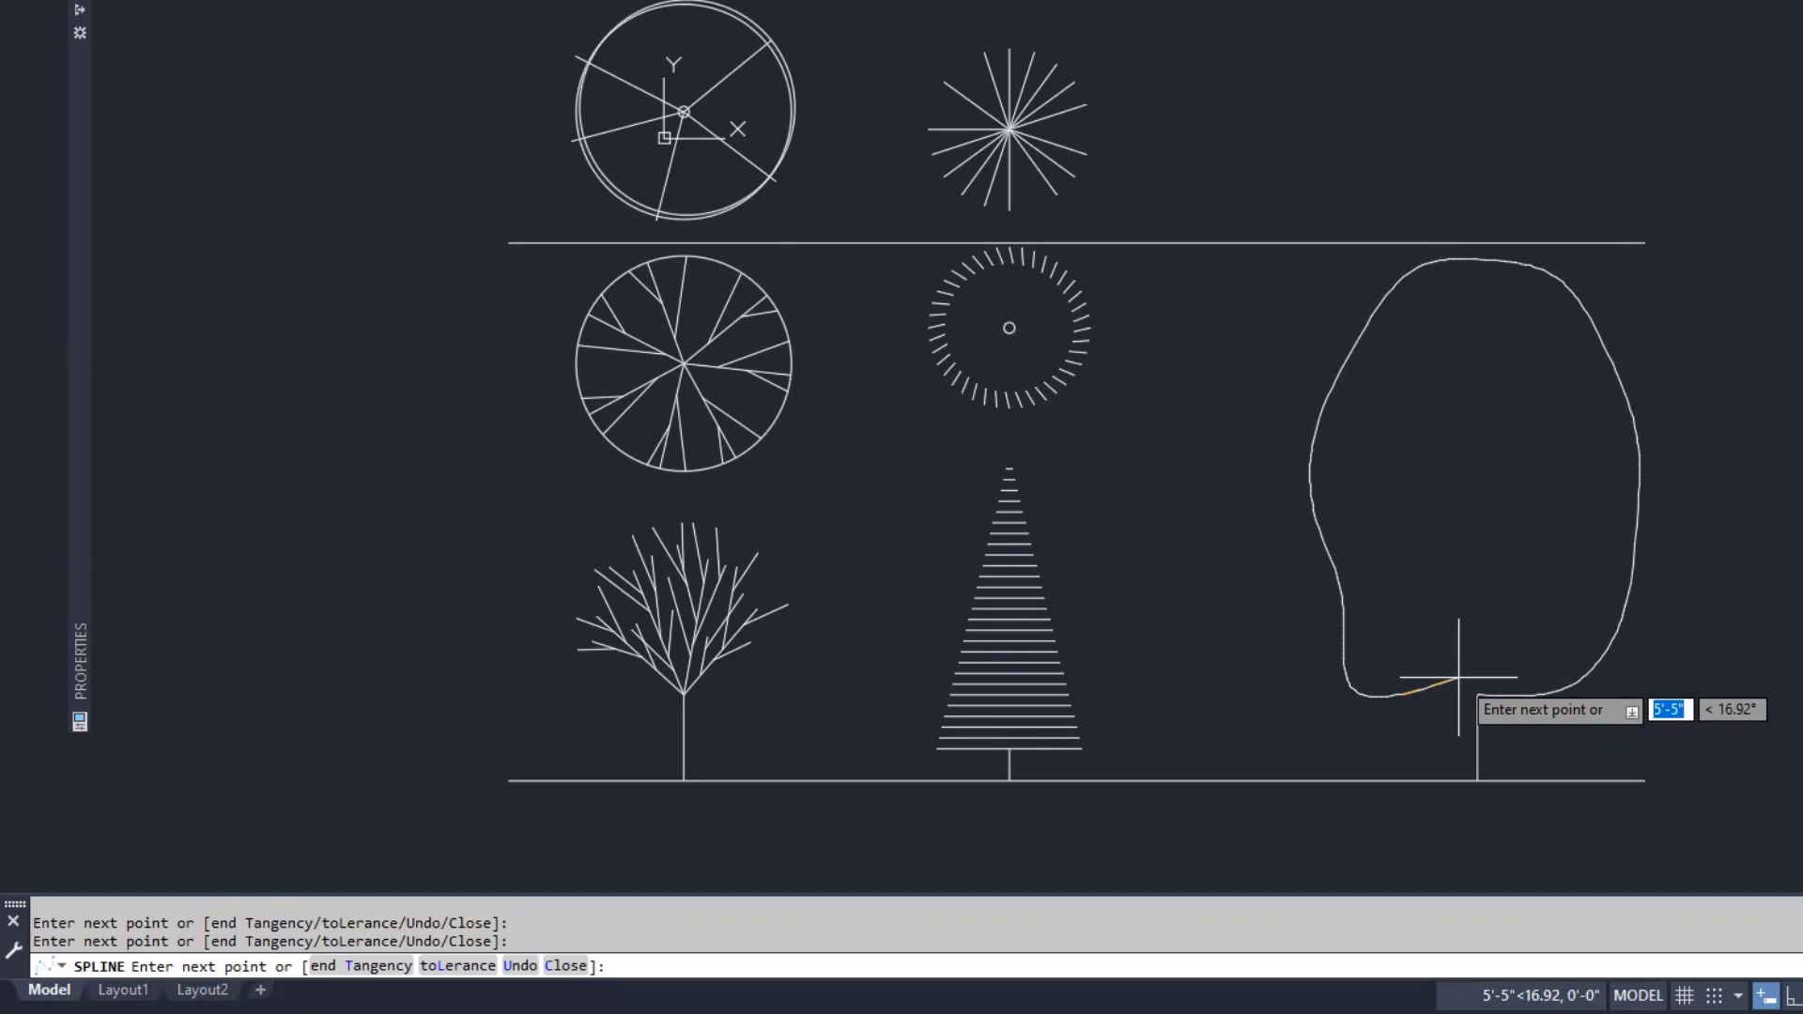
{"action": "type", "text": "c"}
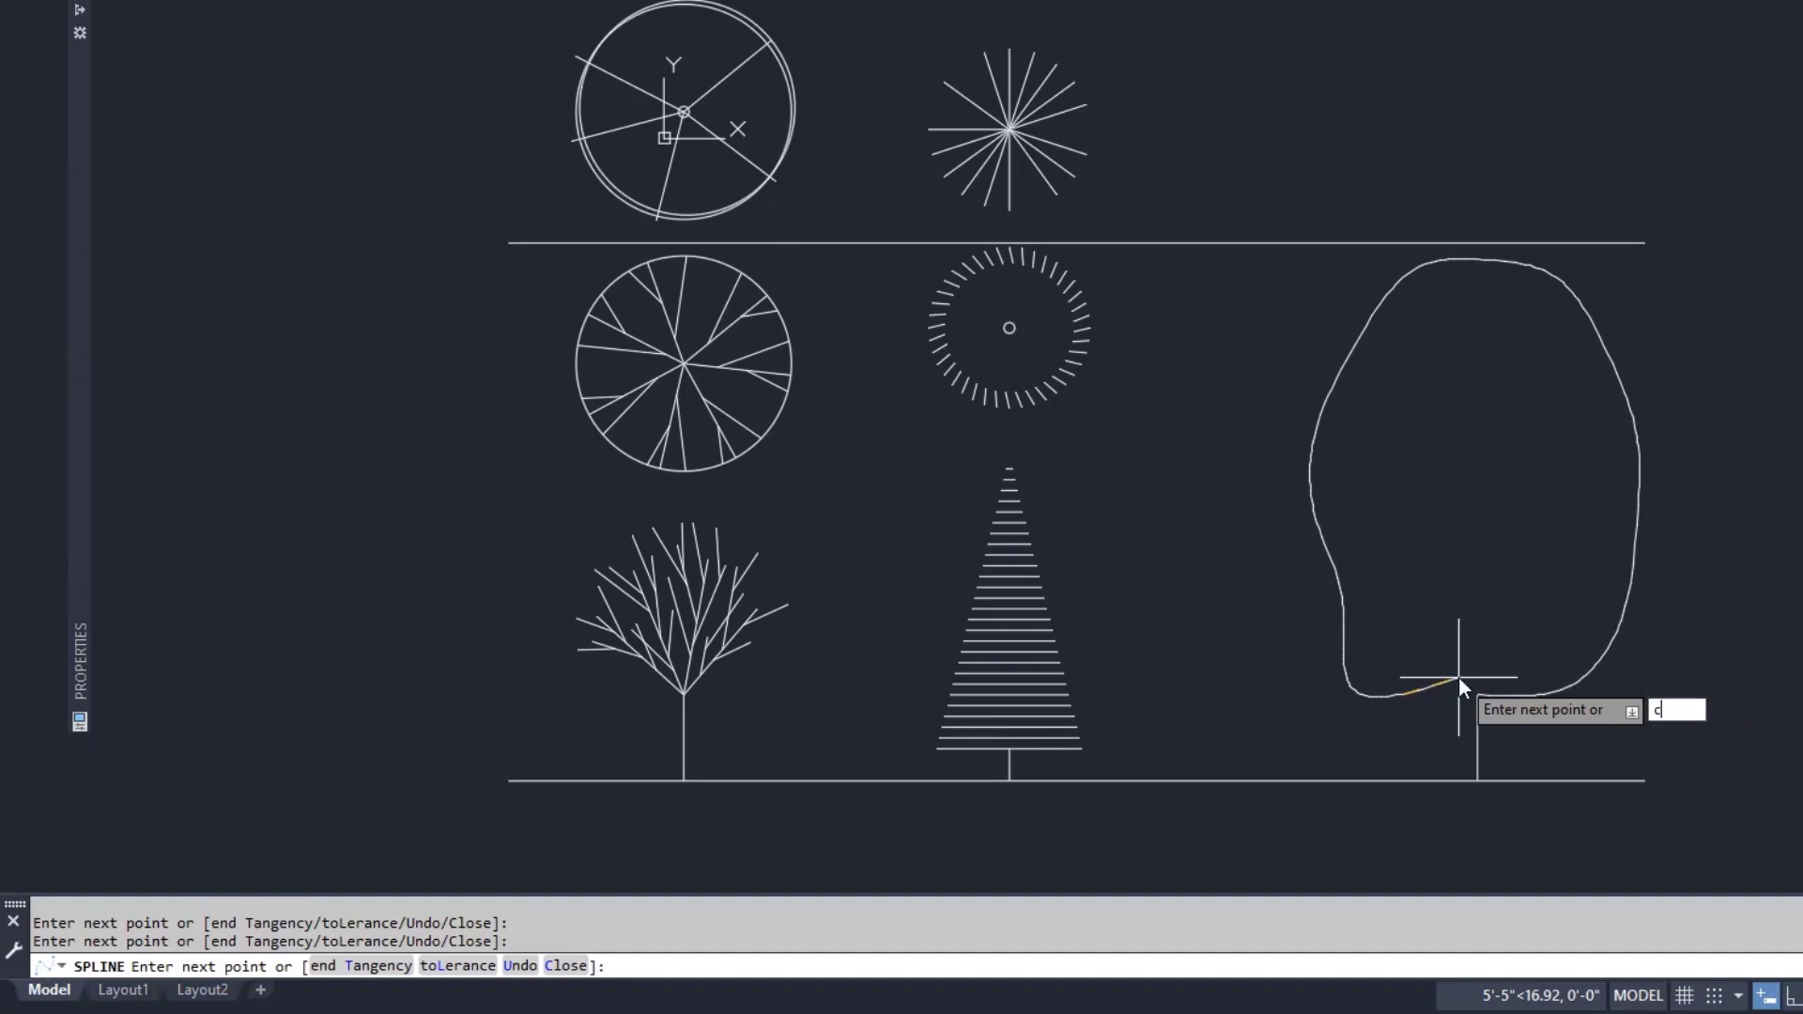
{"action": "key", "text": "Return"}
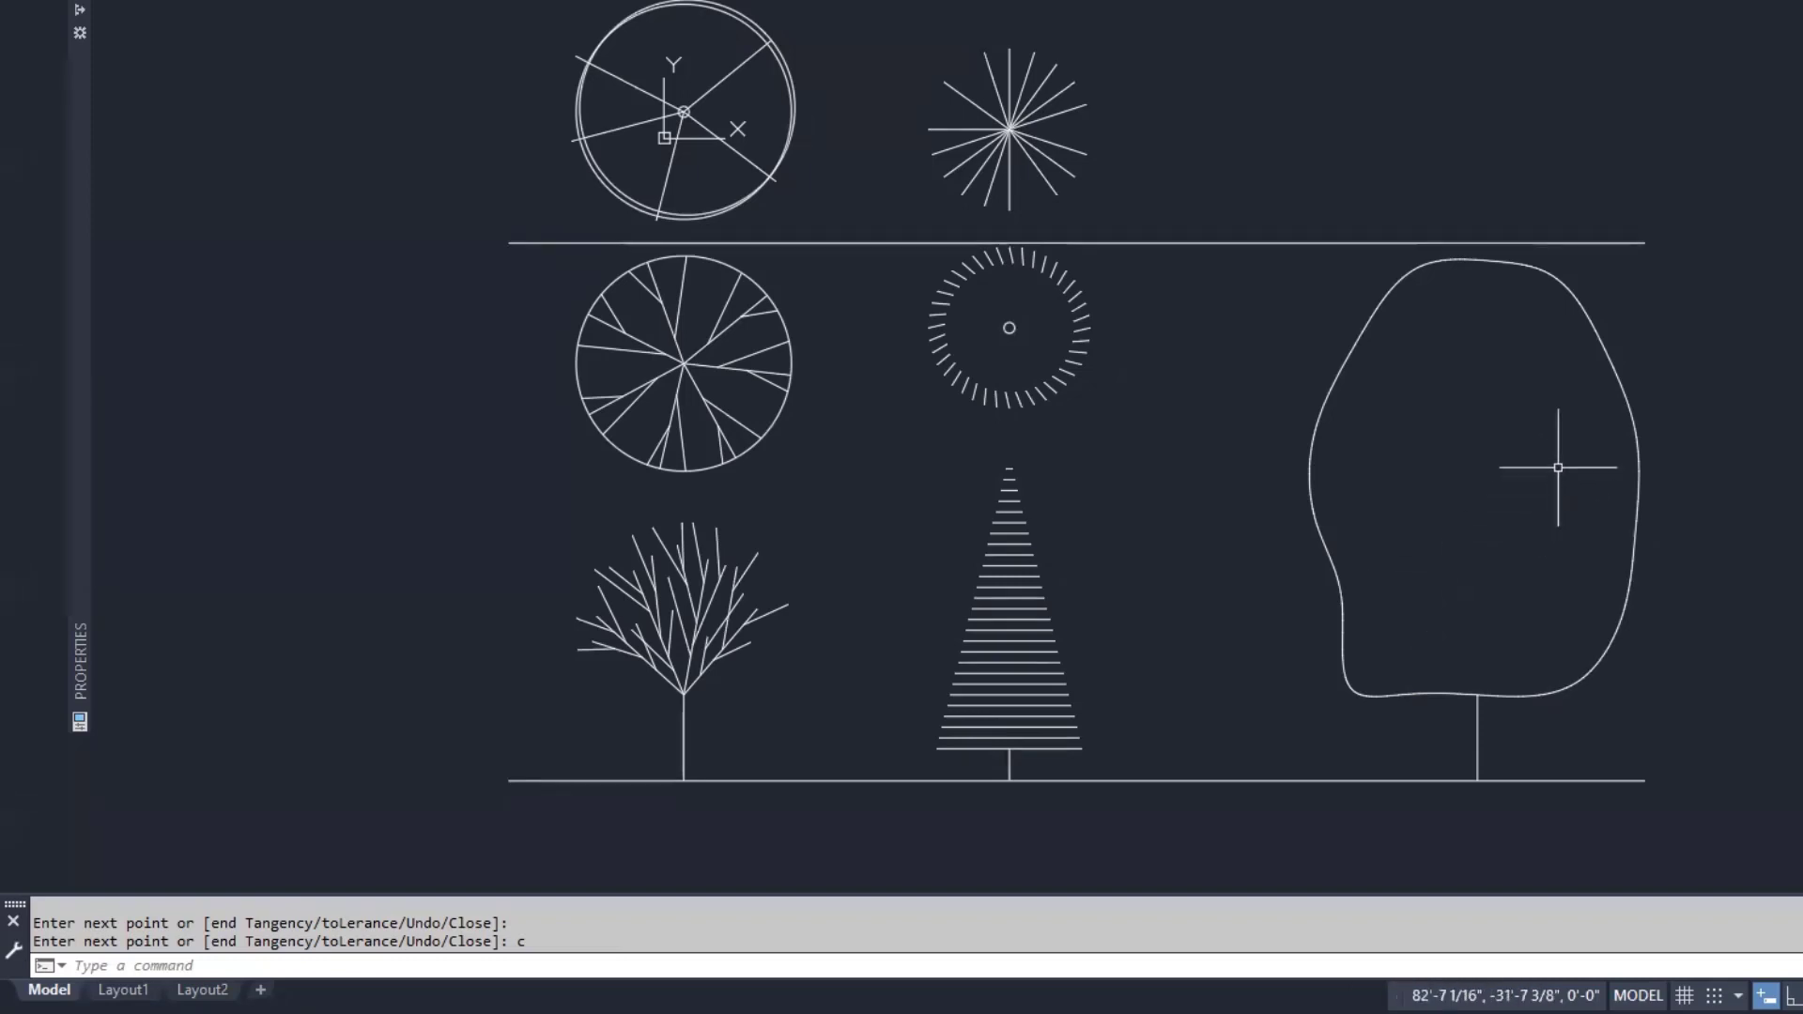
Stretch a fit point on the right side of the canopy spline outward by about 2'.
{"action": "left_click", "coordinate": [1608, 362]}
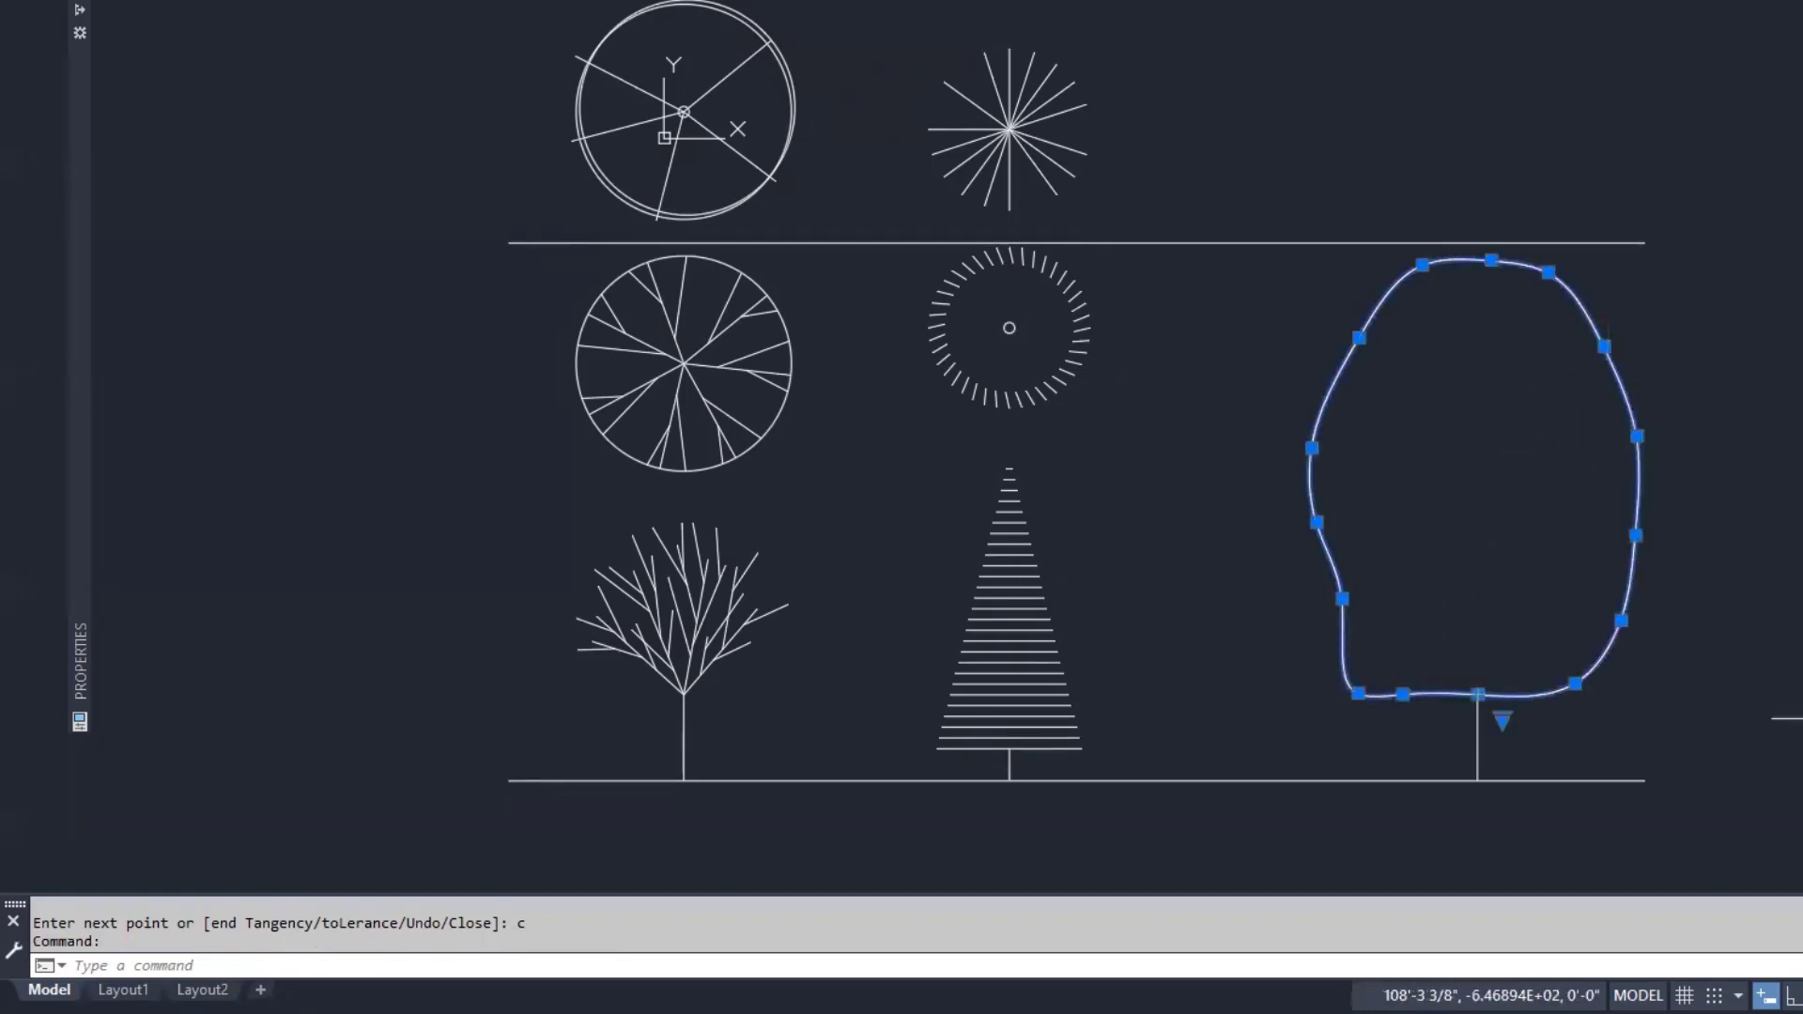
{"action": "scroll", "coordinate": [1794, 718], "scroll_direction": "up", "scroll_amount": 2}
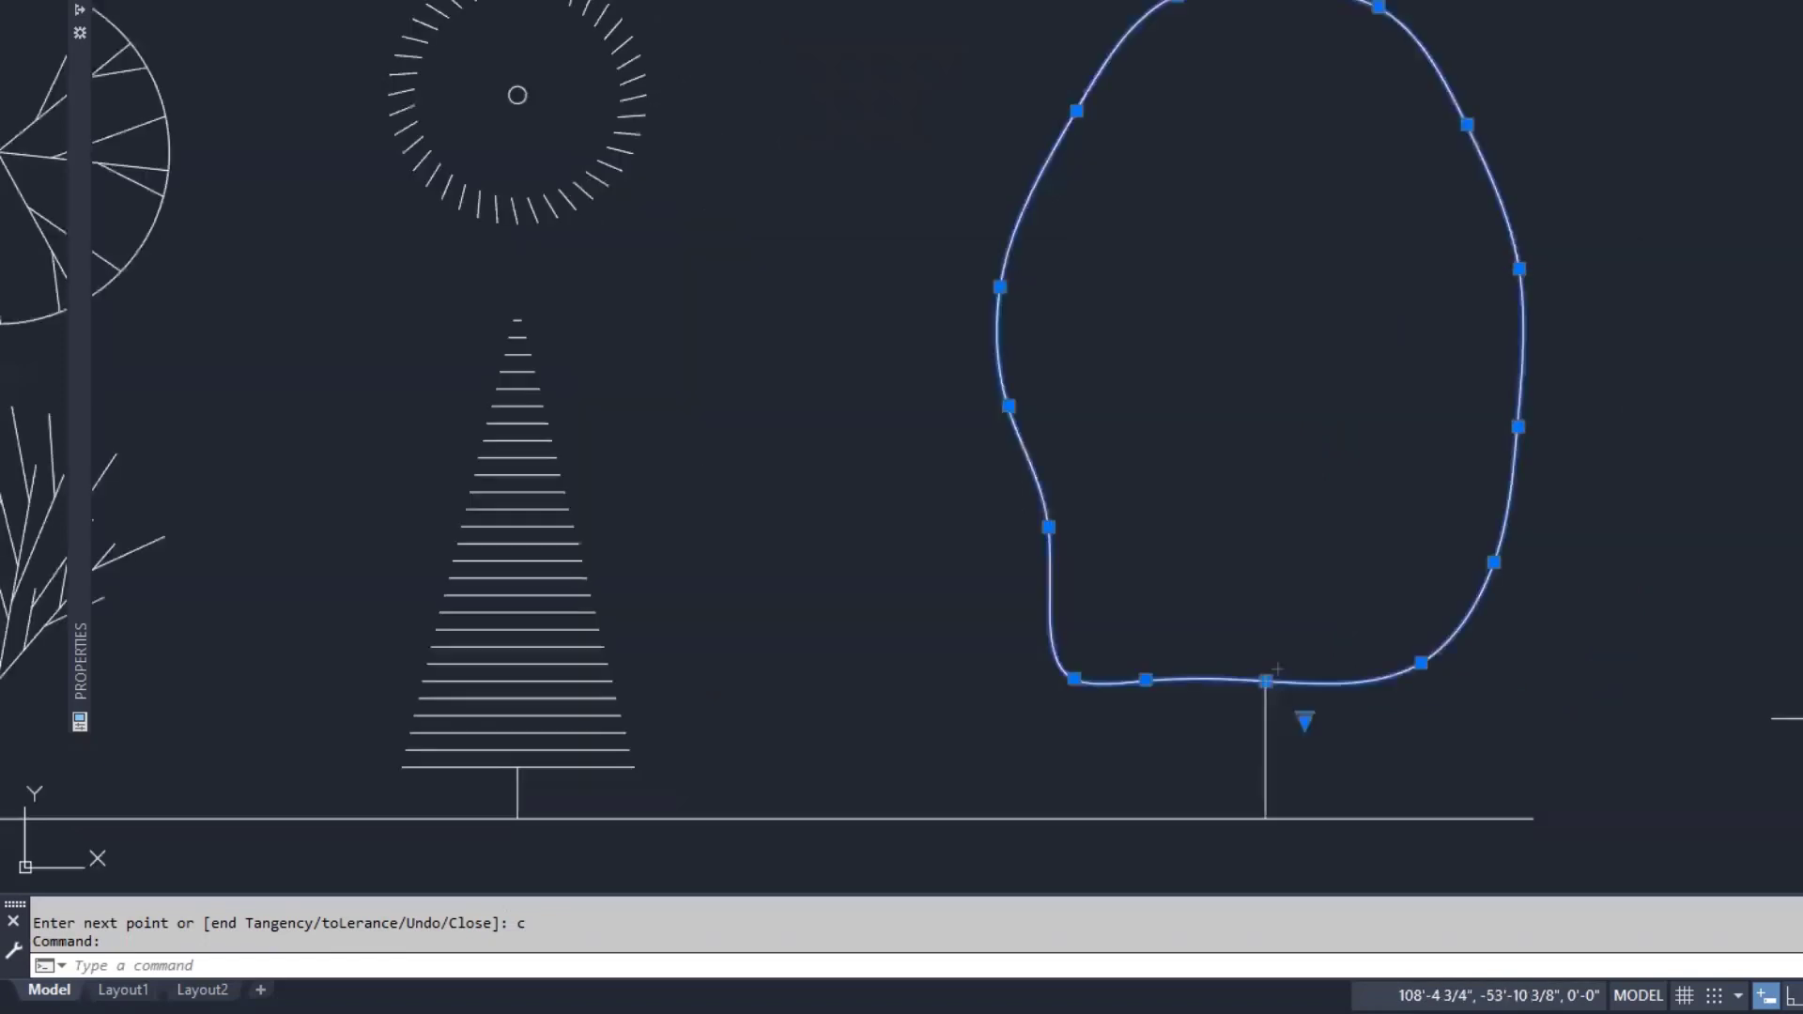
{"action": "left_click", "coordinate": [1519, 269]}
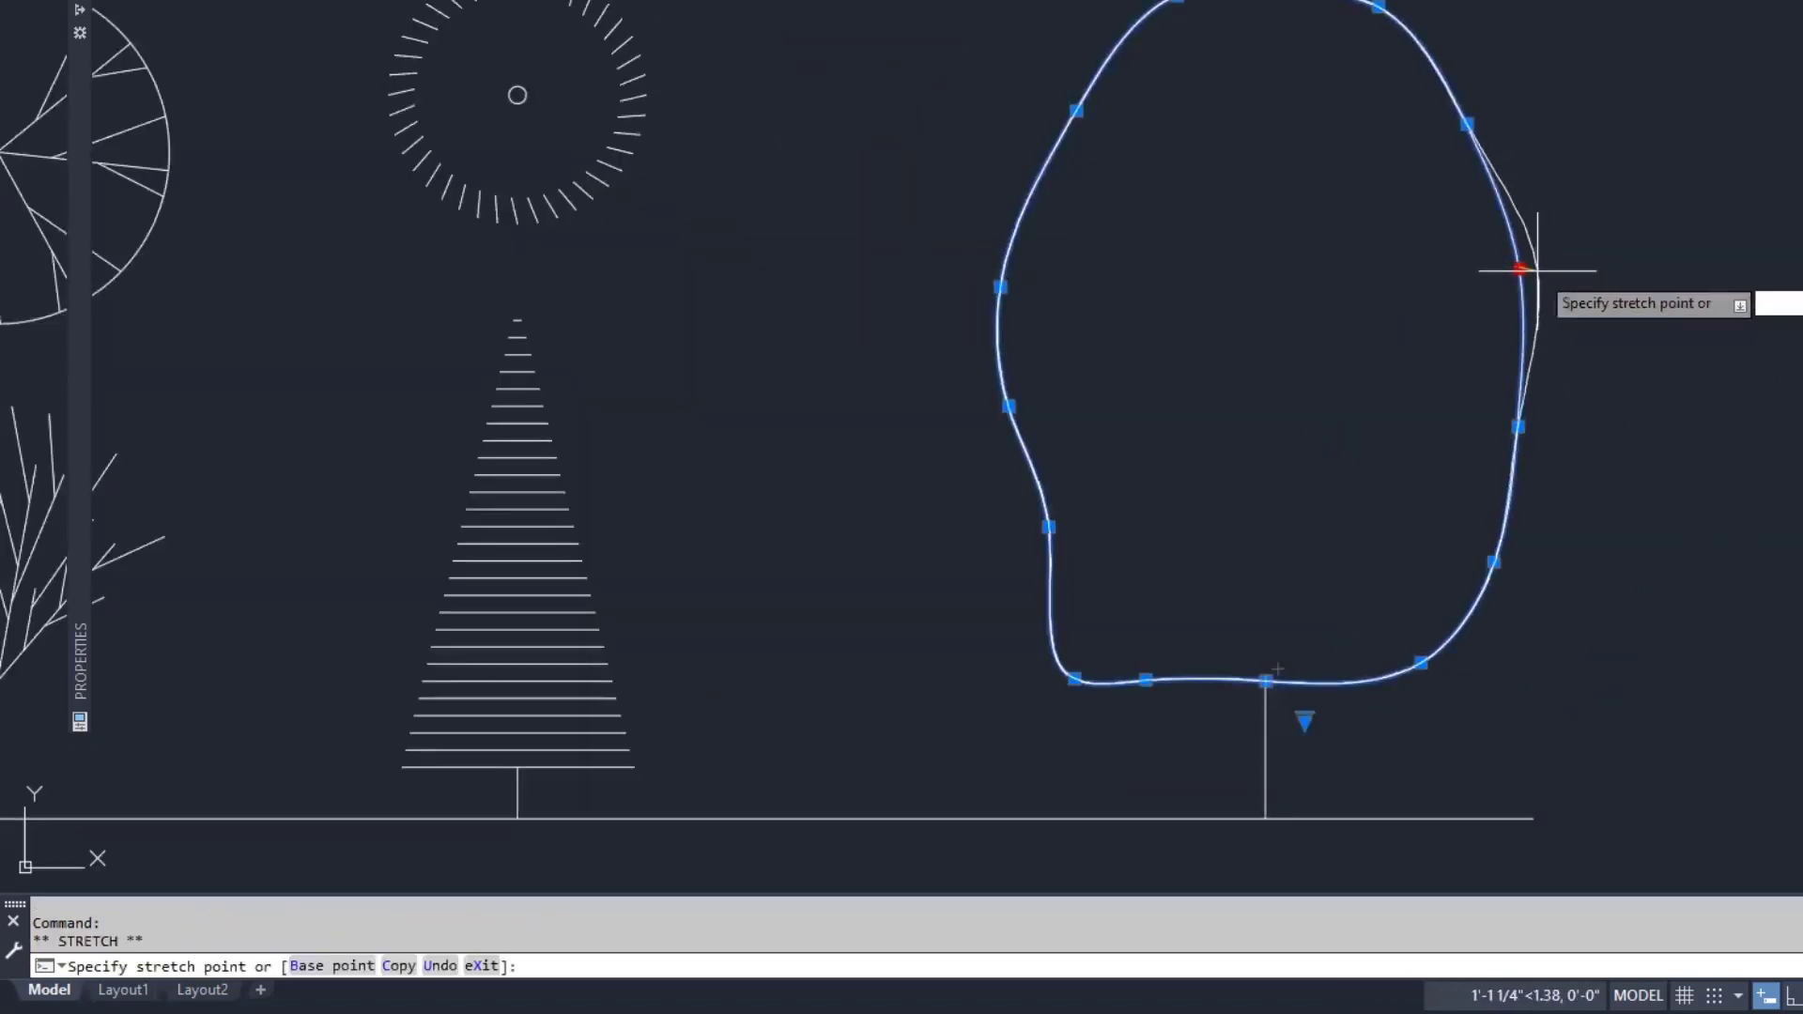
{"action": "left_click", "coordinate": [1537, 276]}
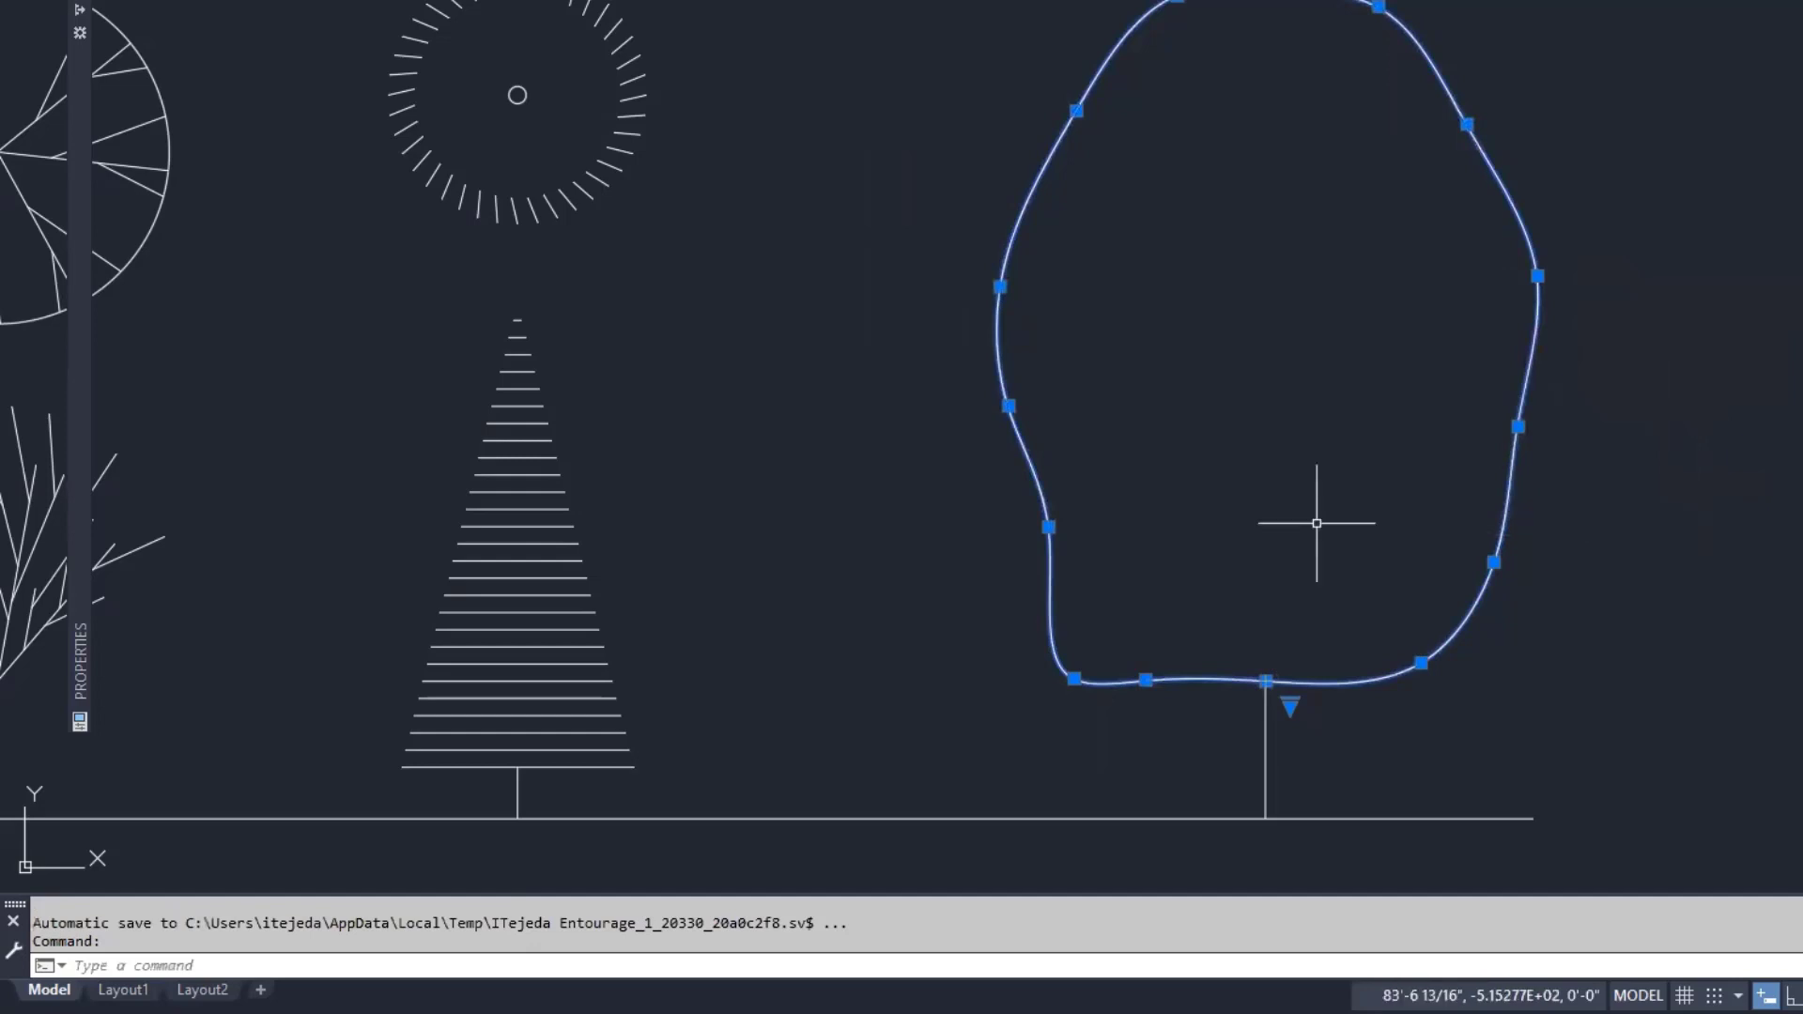
Show the canopy spline's control vertices and reshape its right side, pulling the upper vertex outward and the one below it inward.
{"action": "left_click", "coordinate": [1291, 704]}
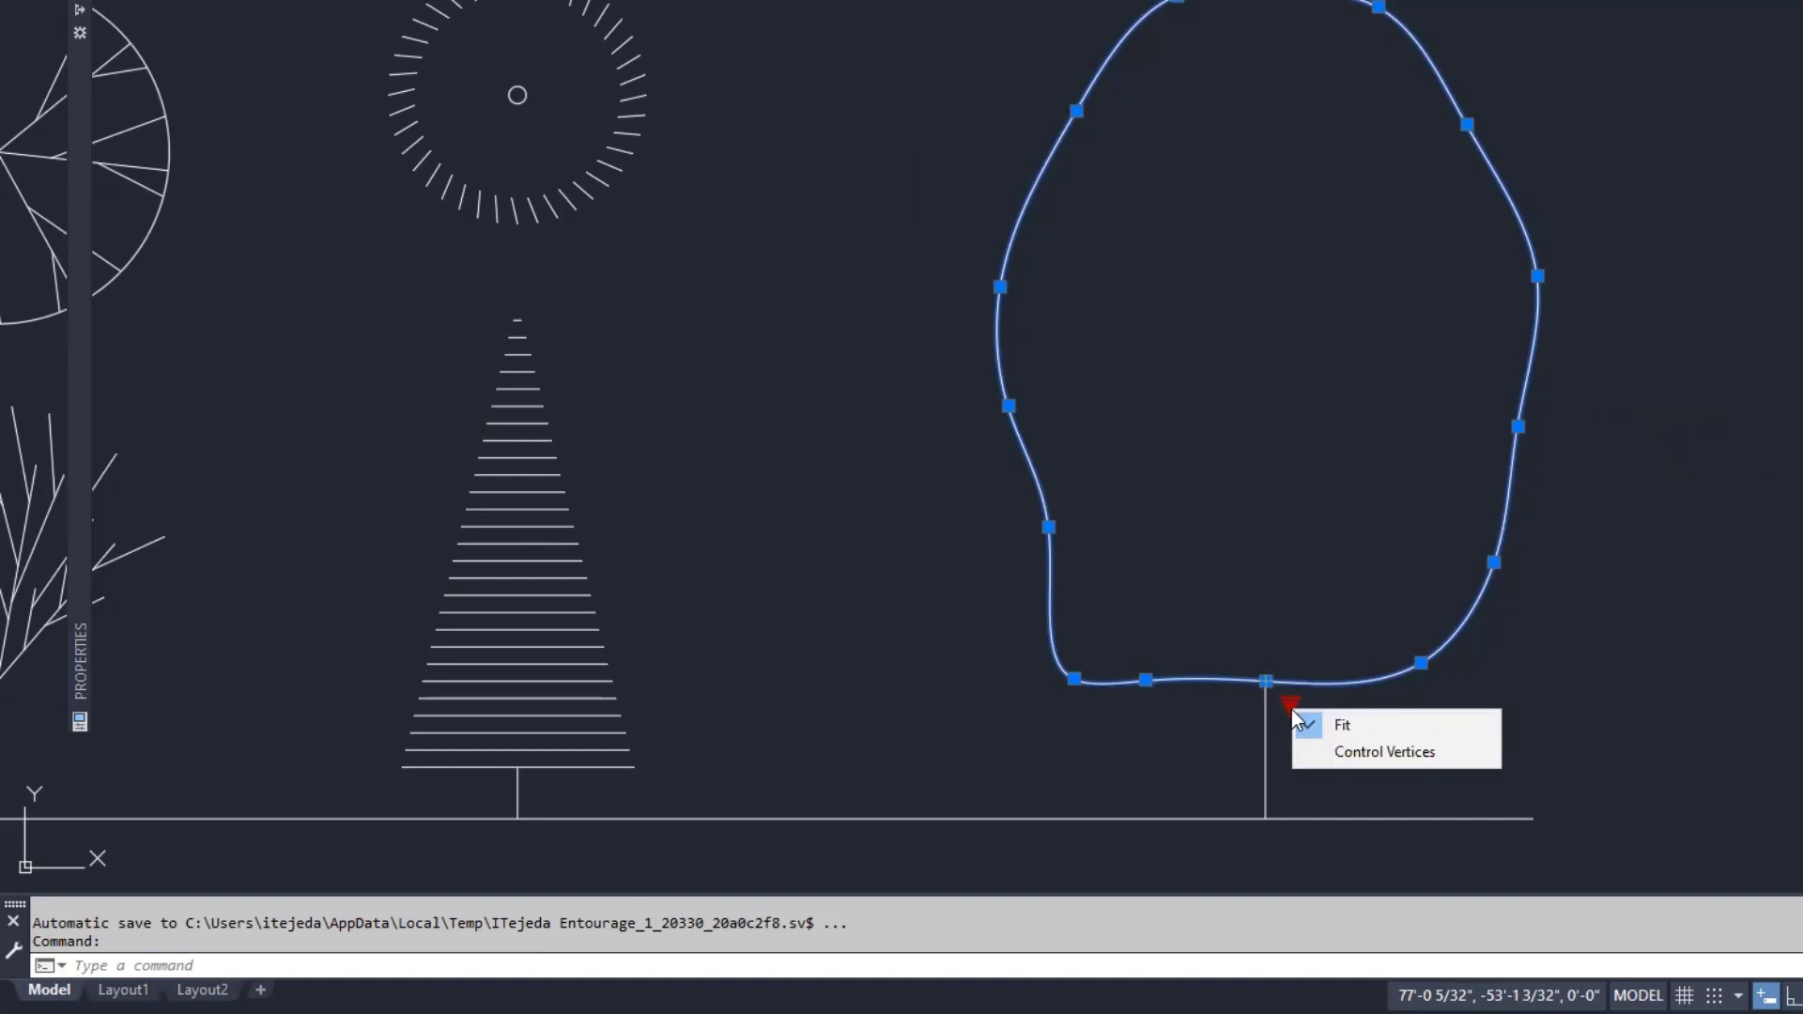
{"action": "left_click", "coordinate": [1367, 751]}
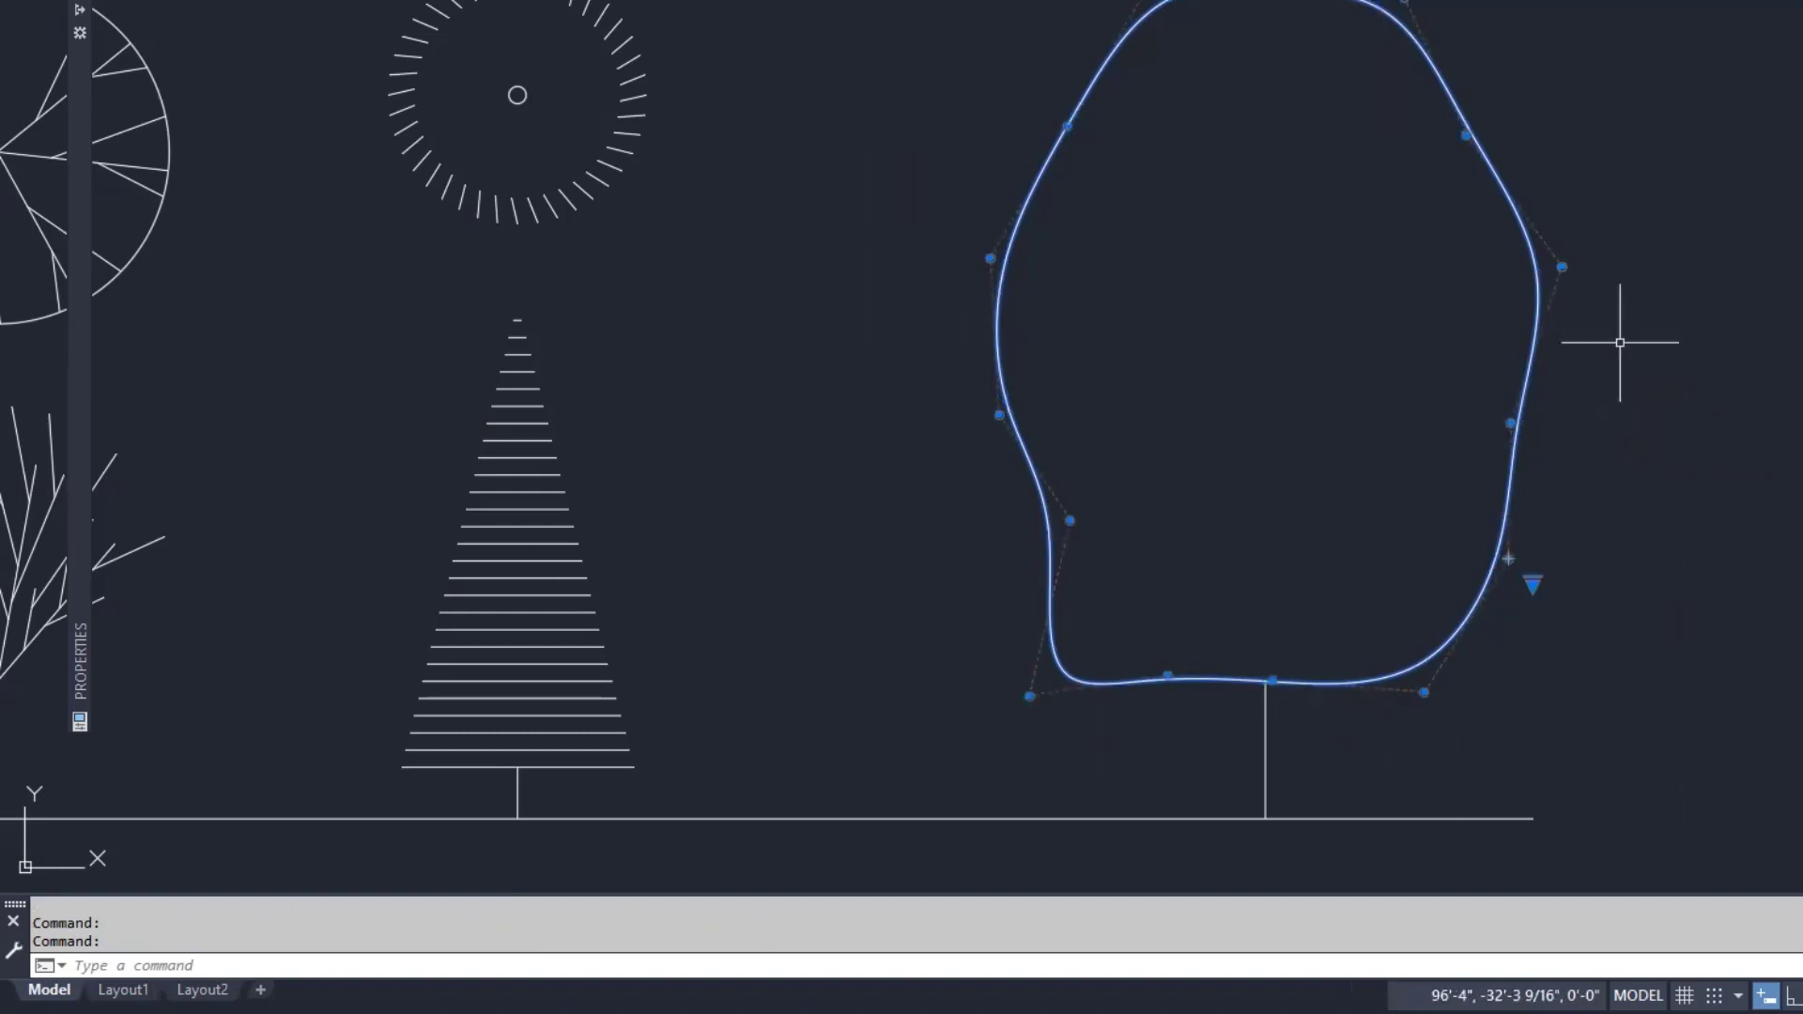
{"action": "left_click", "coordinate": [1562, 267]}
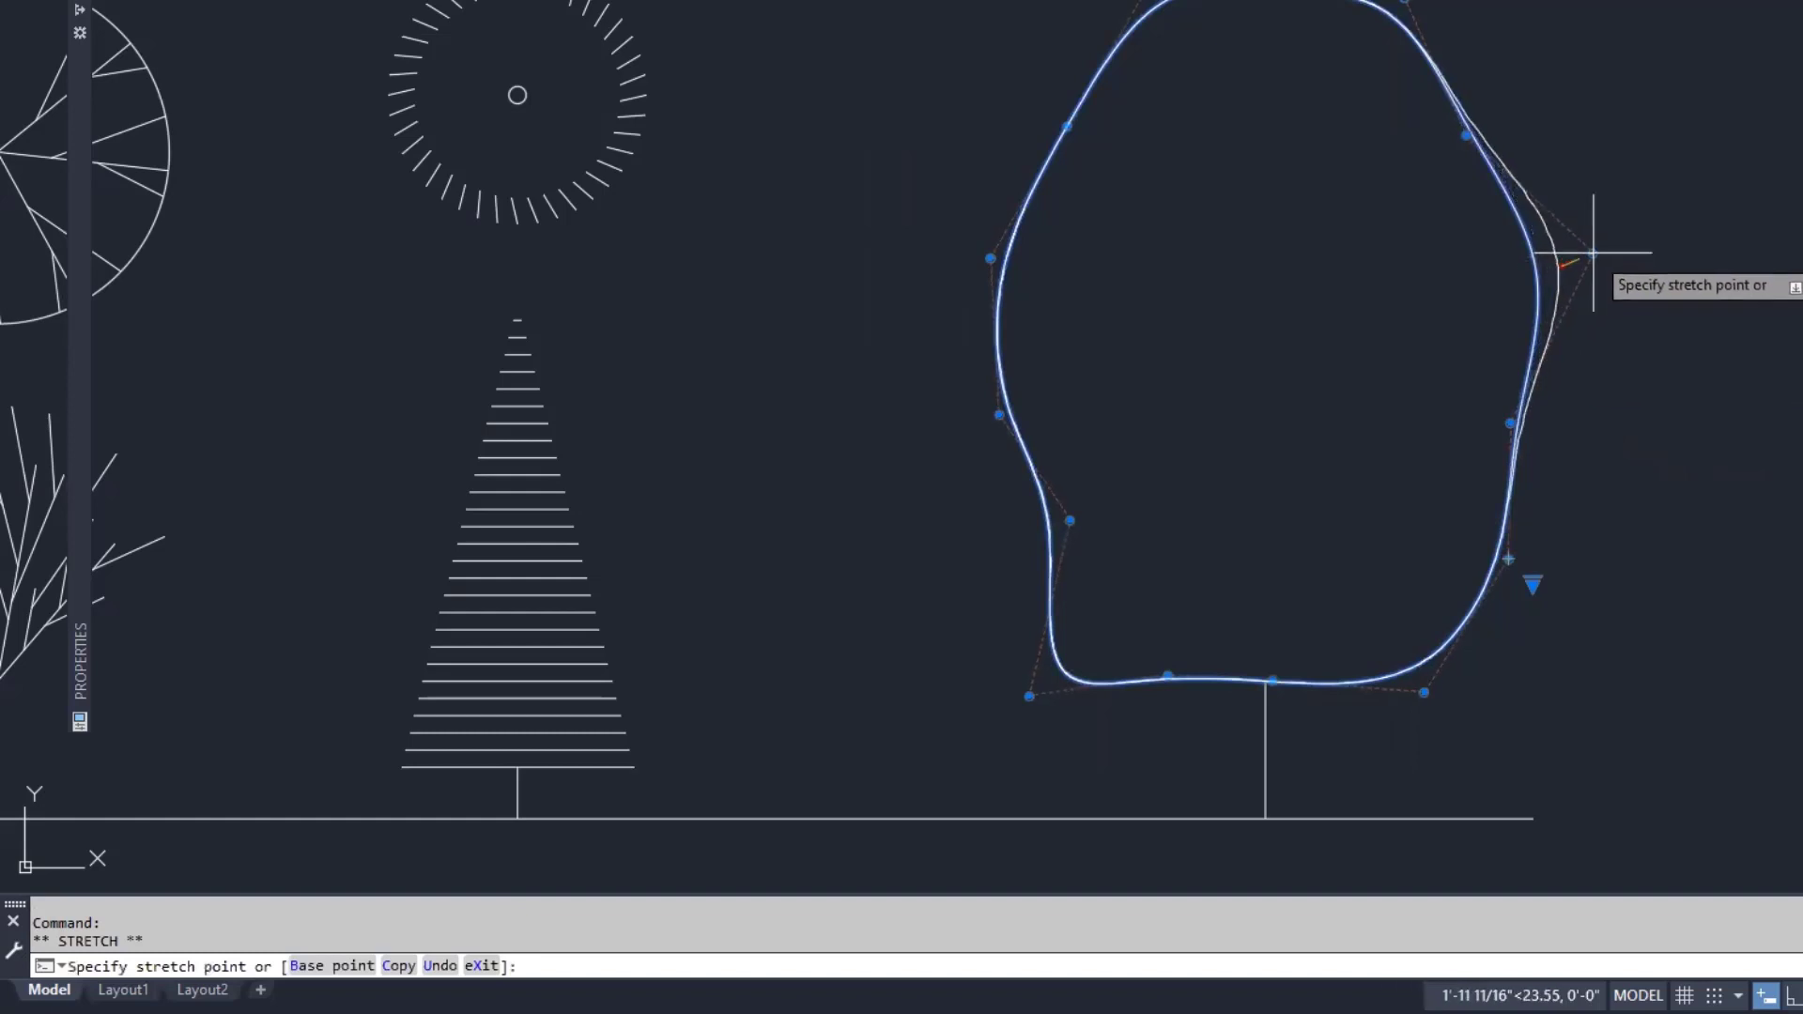
{"action": "left_click", "coordinate": [1511, 423]}
{"action": "left_click", "coordinate": [1447, 413]}
{"action": "left_click", "coordinate": [1447, 414]}
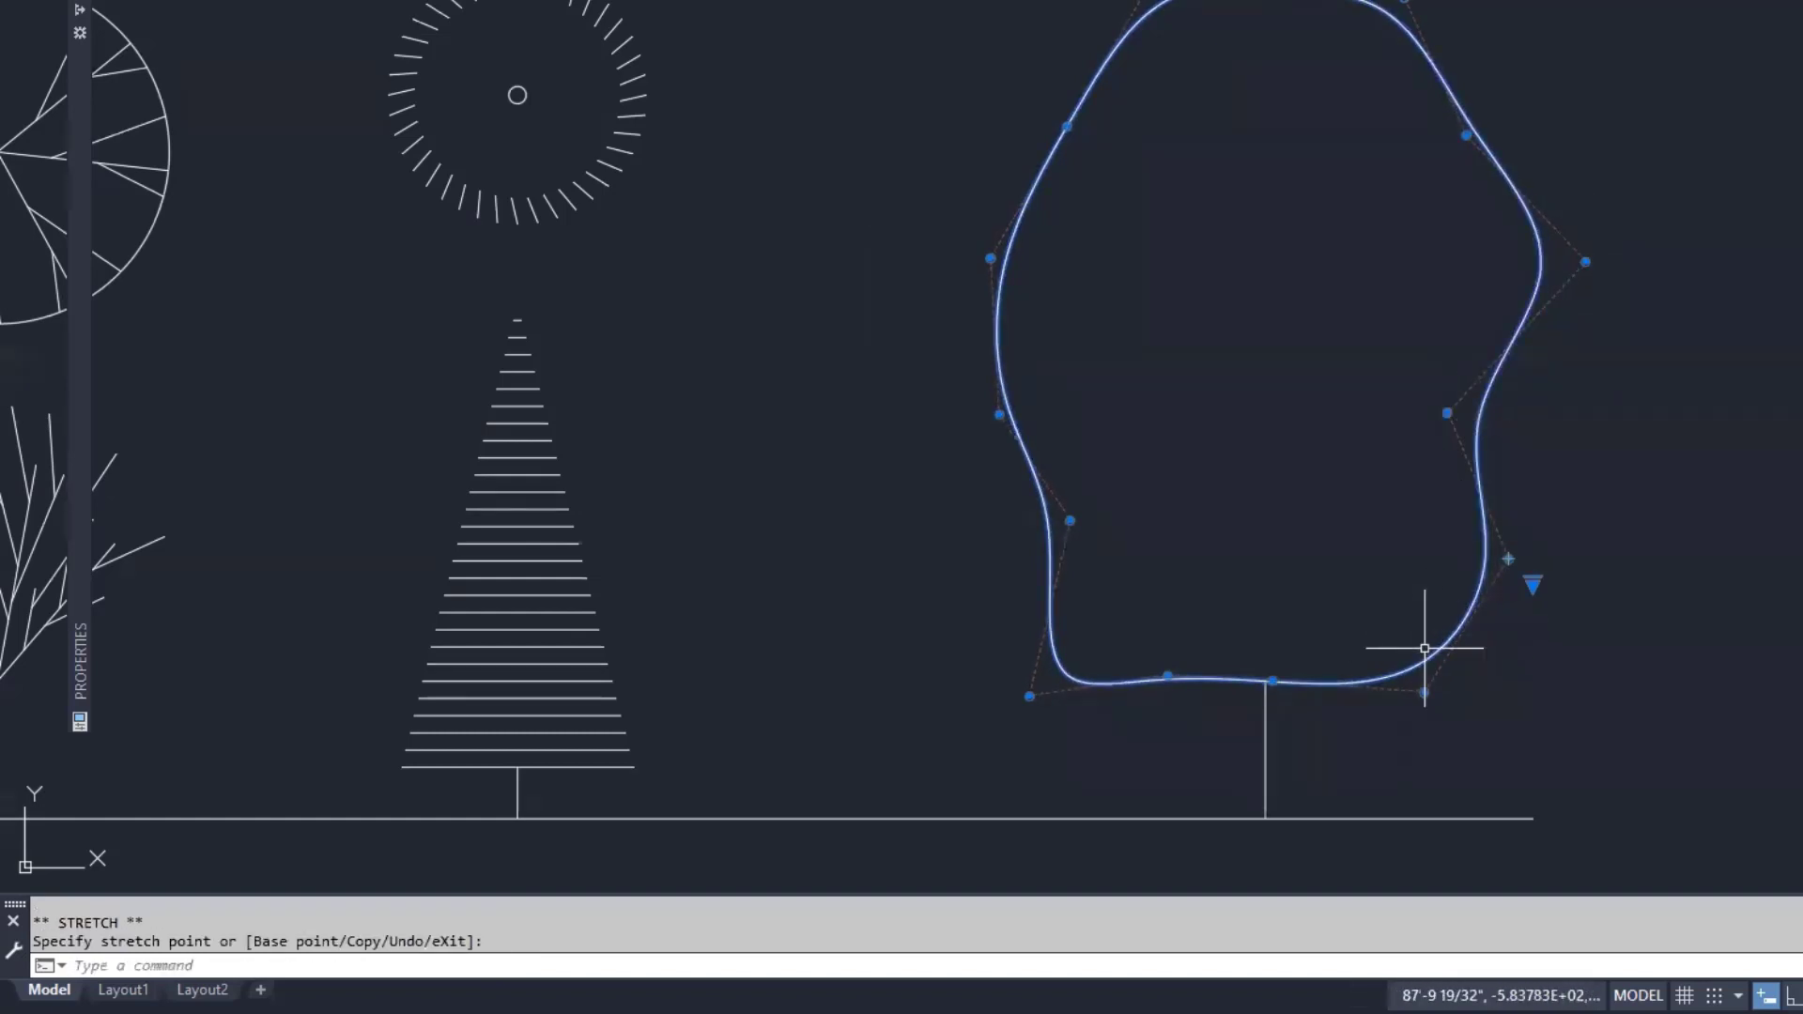
Stretch three control vertices on the canopy's left side outward to widen it, then deselect the spline.
{"action": "left_click", "coordinate": [1030, 696]}
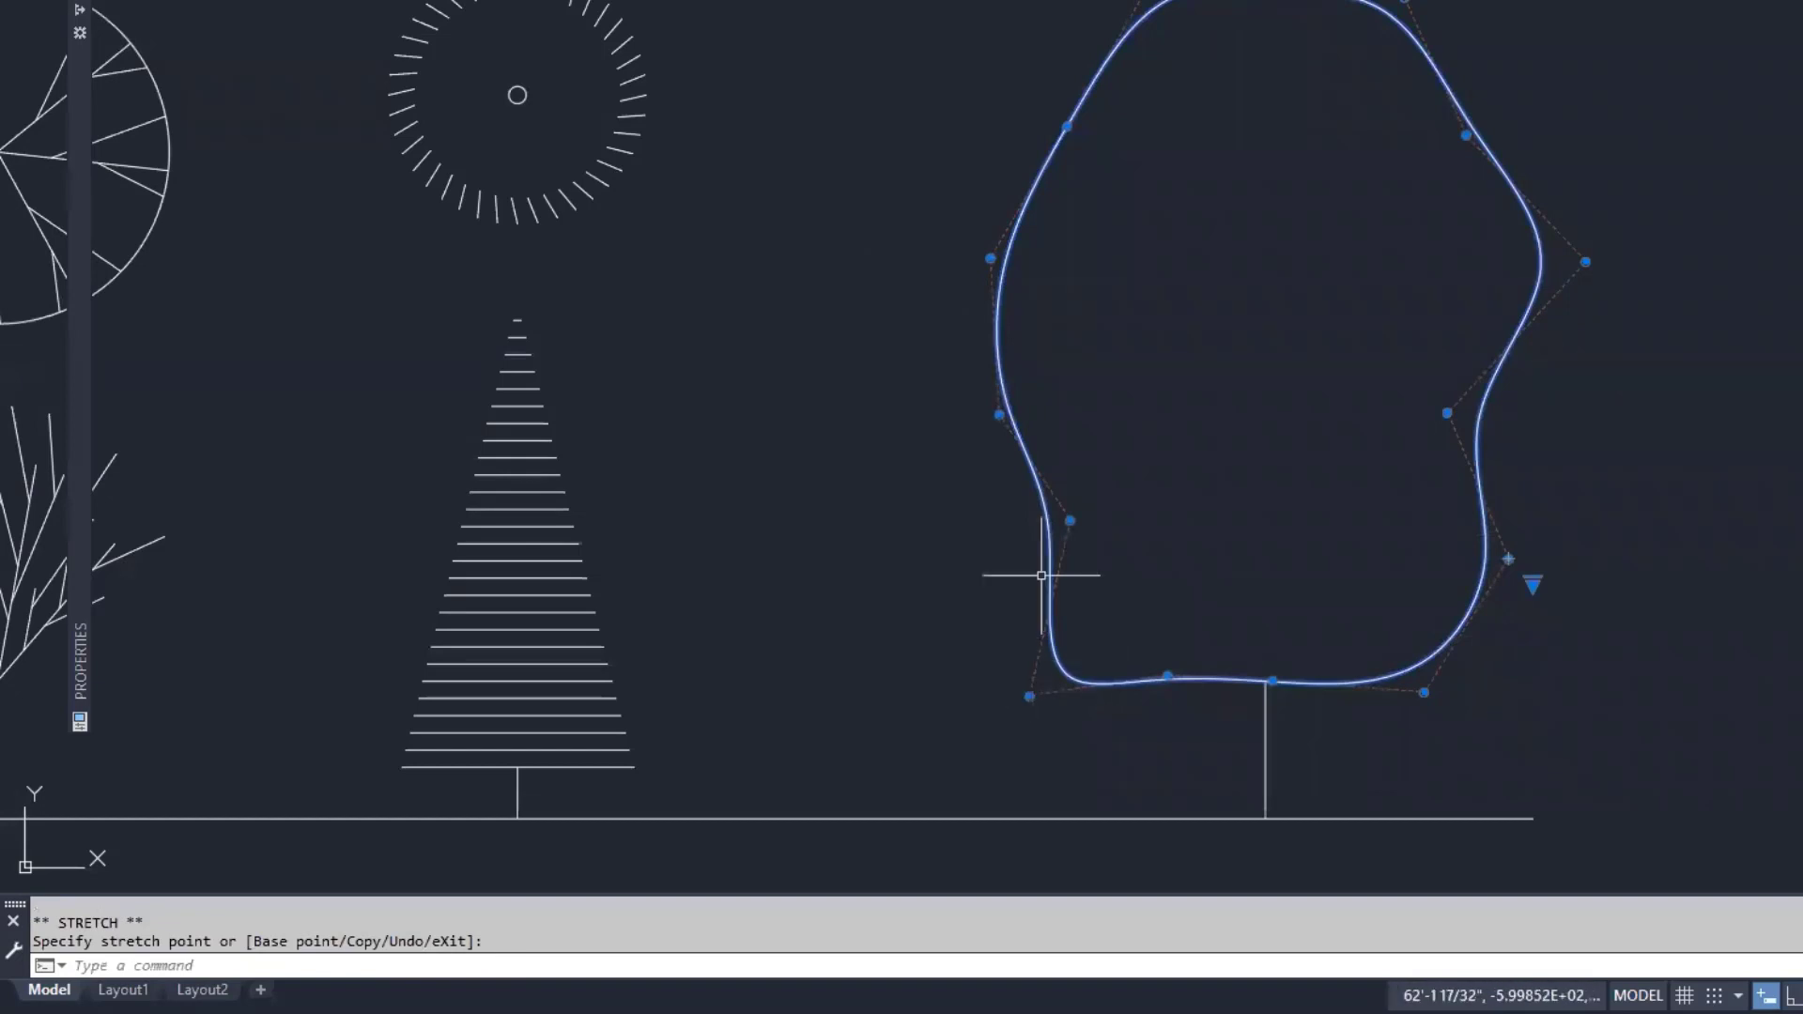
{"action": "left_click", "coordinate": [1000, 414]}
{"action": "left_click", "coordinate": [946, 411]}
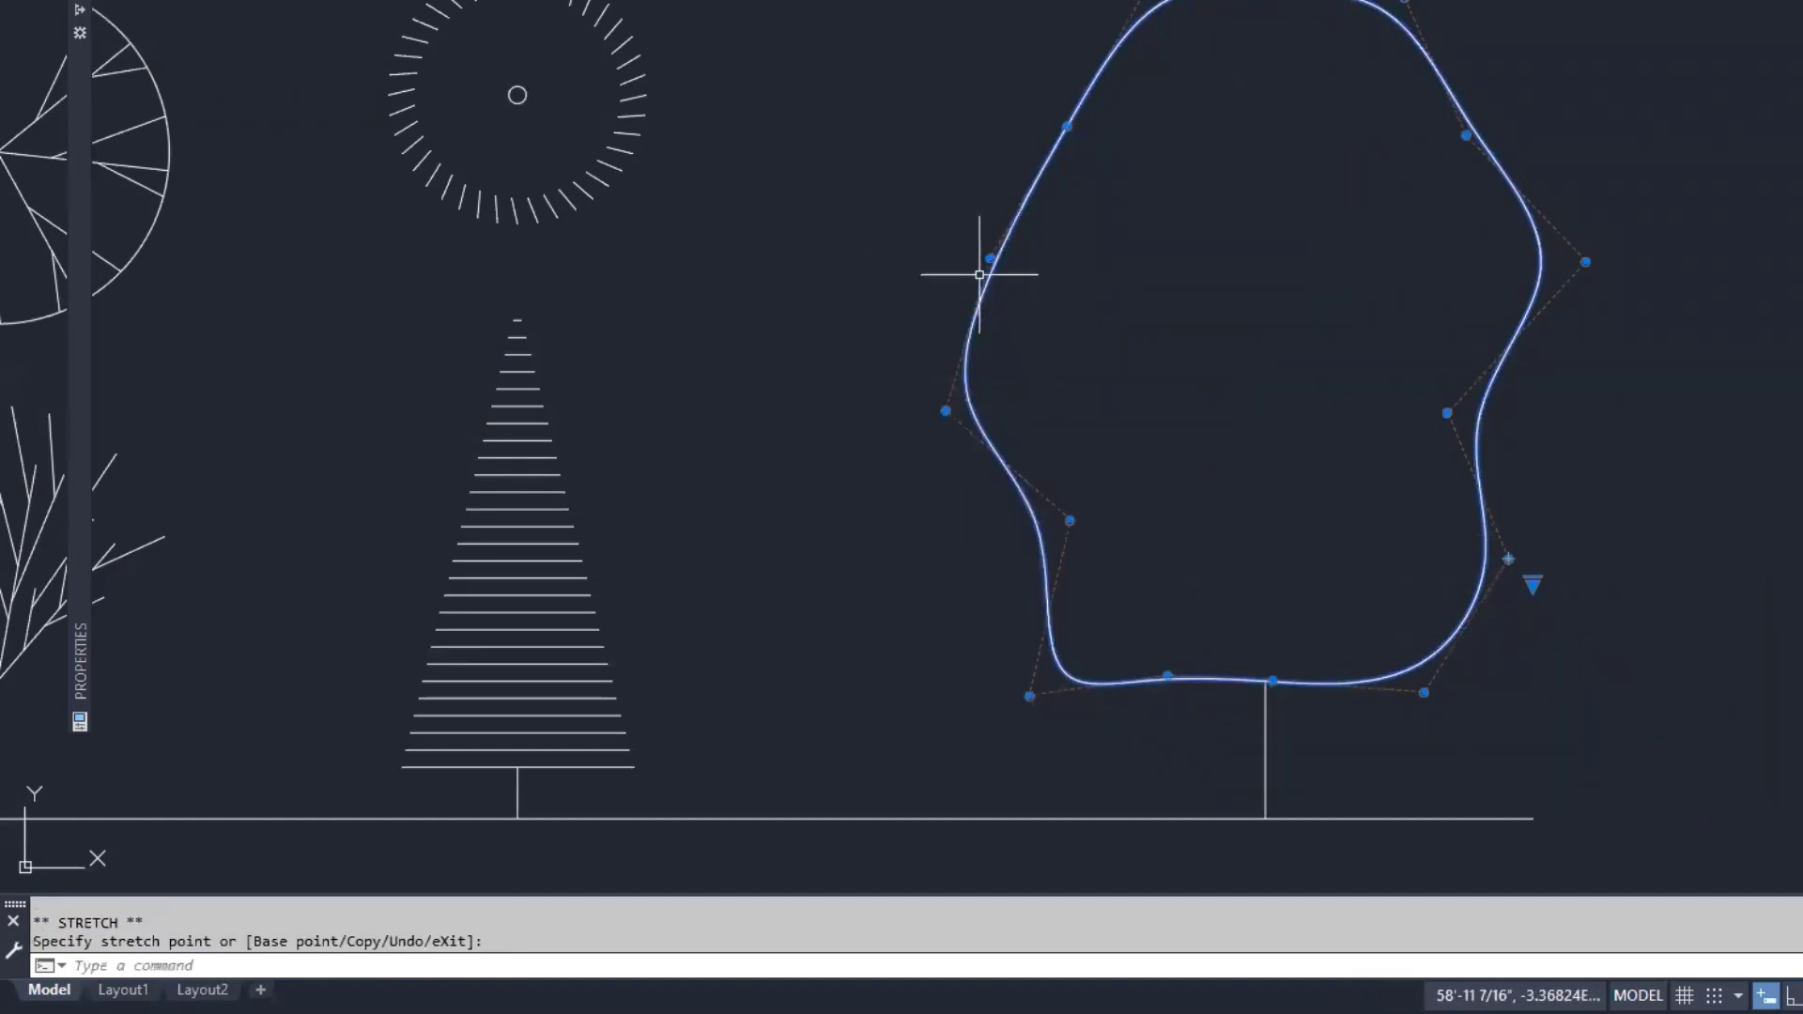
{"action": "left_click", "coordinate": [991, 259]}
{"action": "left_click", "coordinate": [968, 231]}
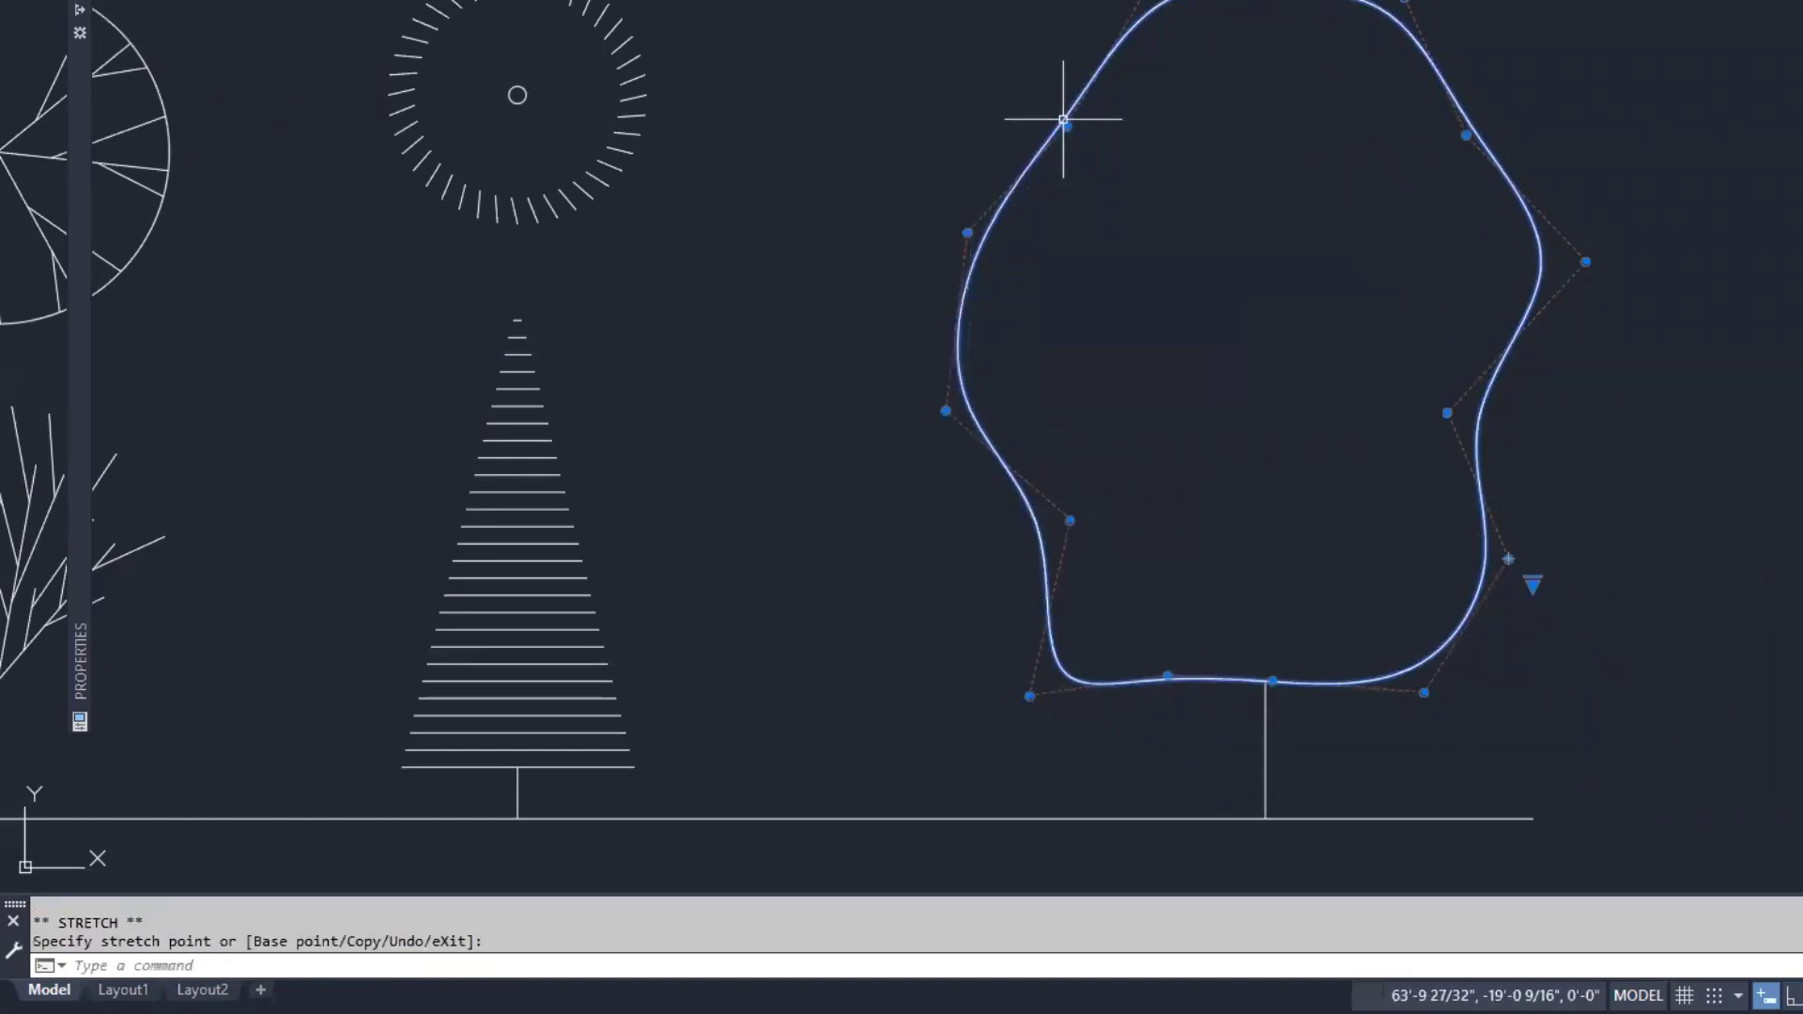
{"action": "left_click", "coordinate": [1067, 126]}
{"action": "left_click", "coordinate": [1024, 103]}
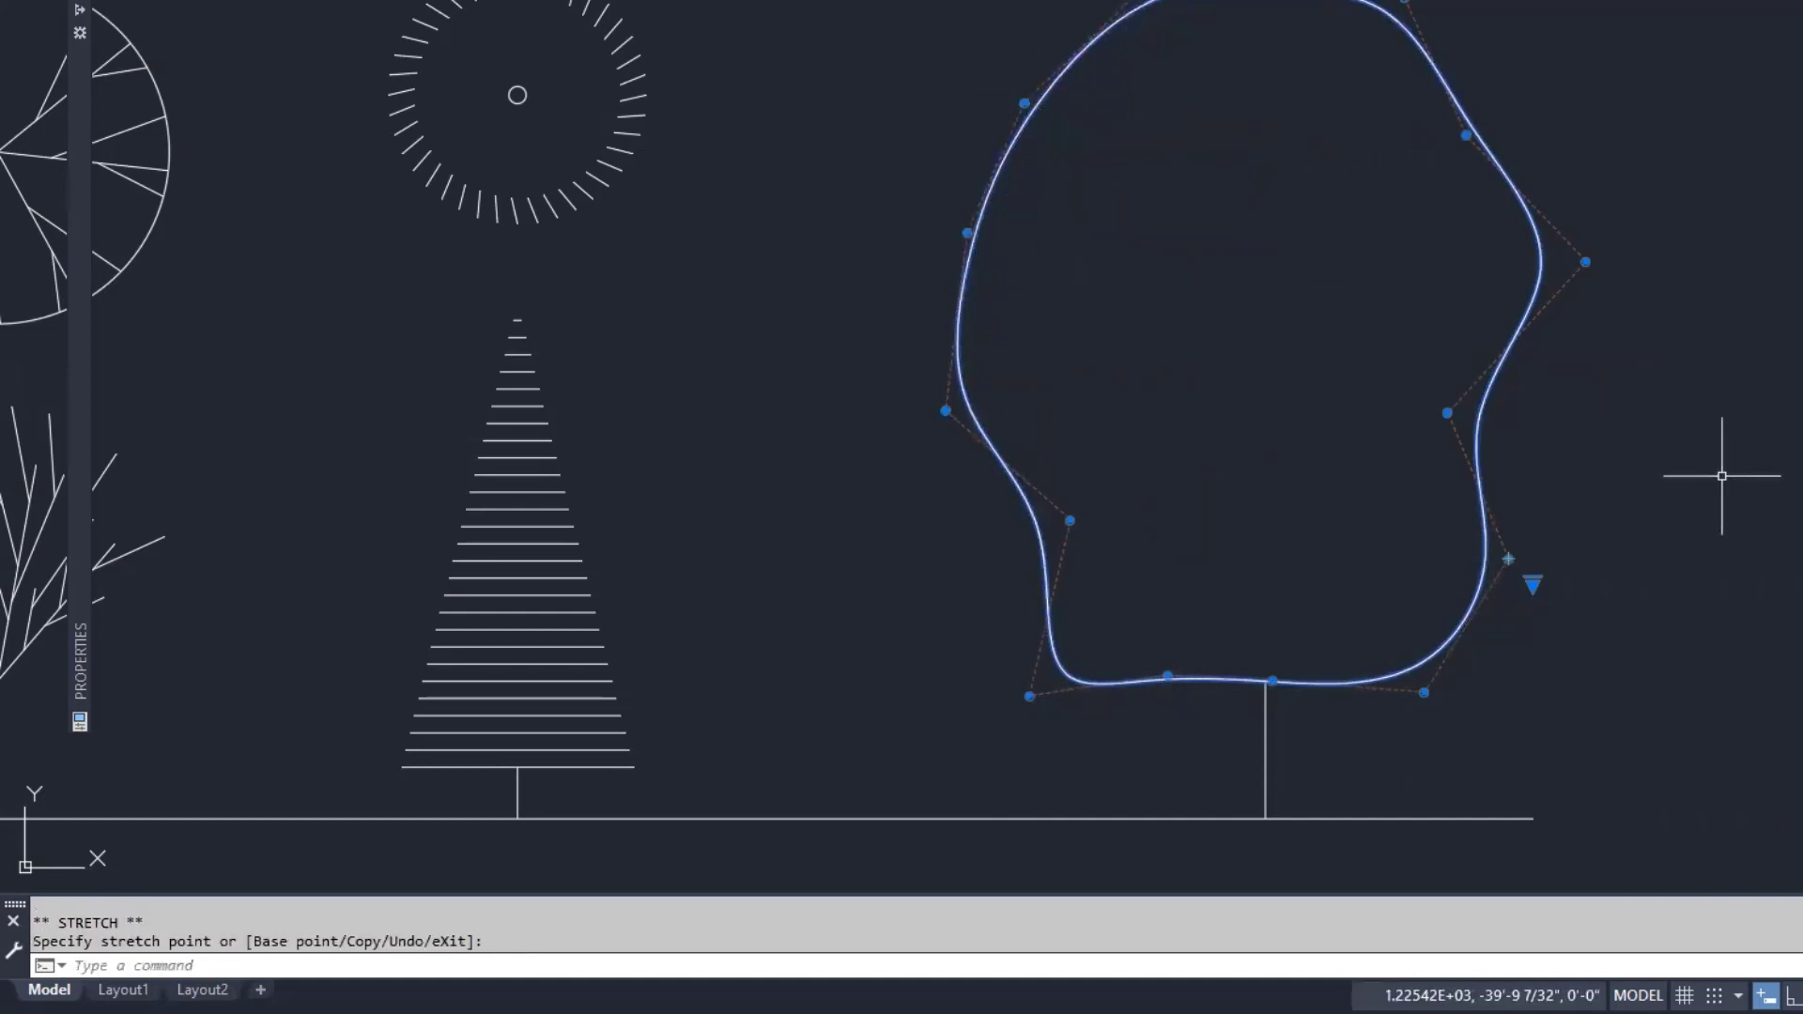
{"action": "key", "text": "Escape"}
{"action": "key", "text": "Escape"}
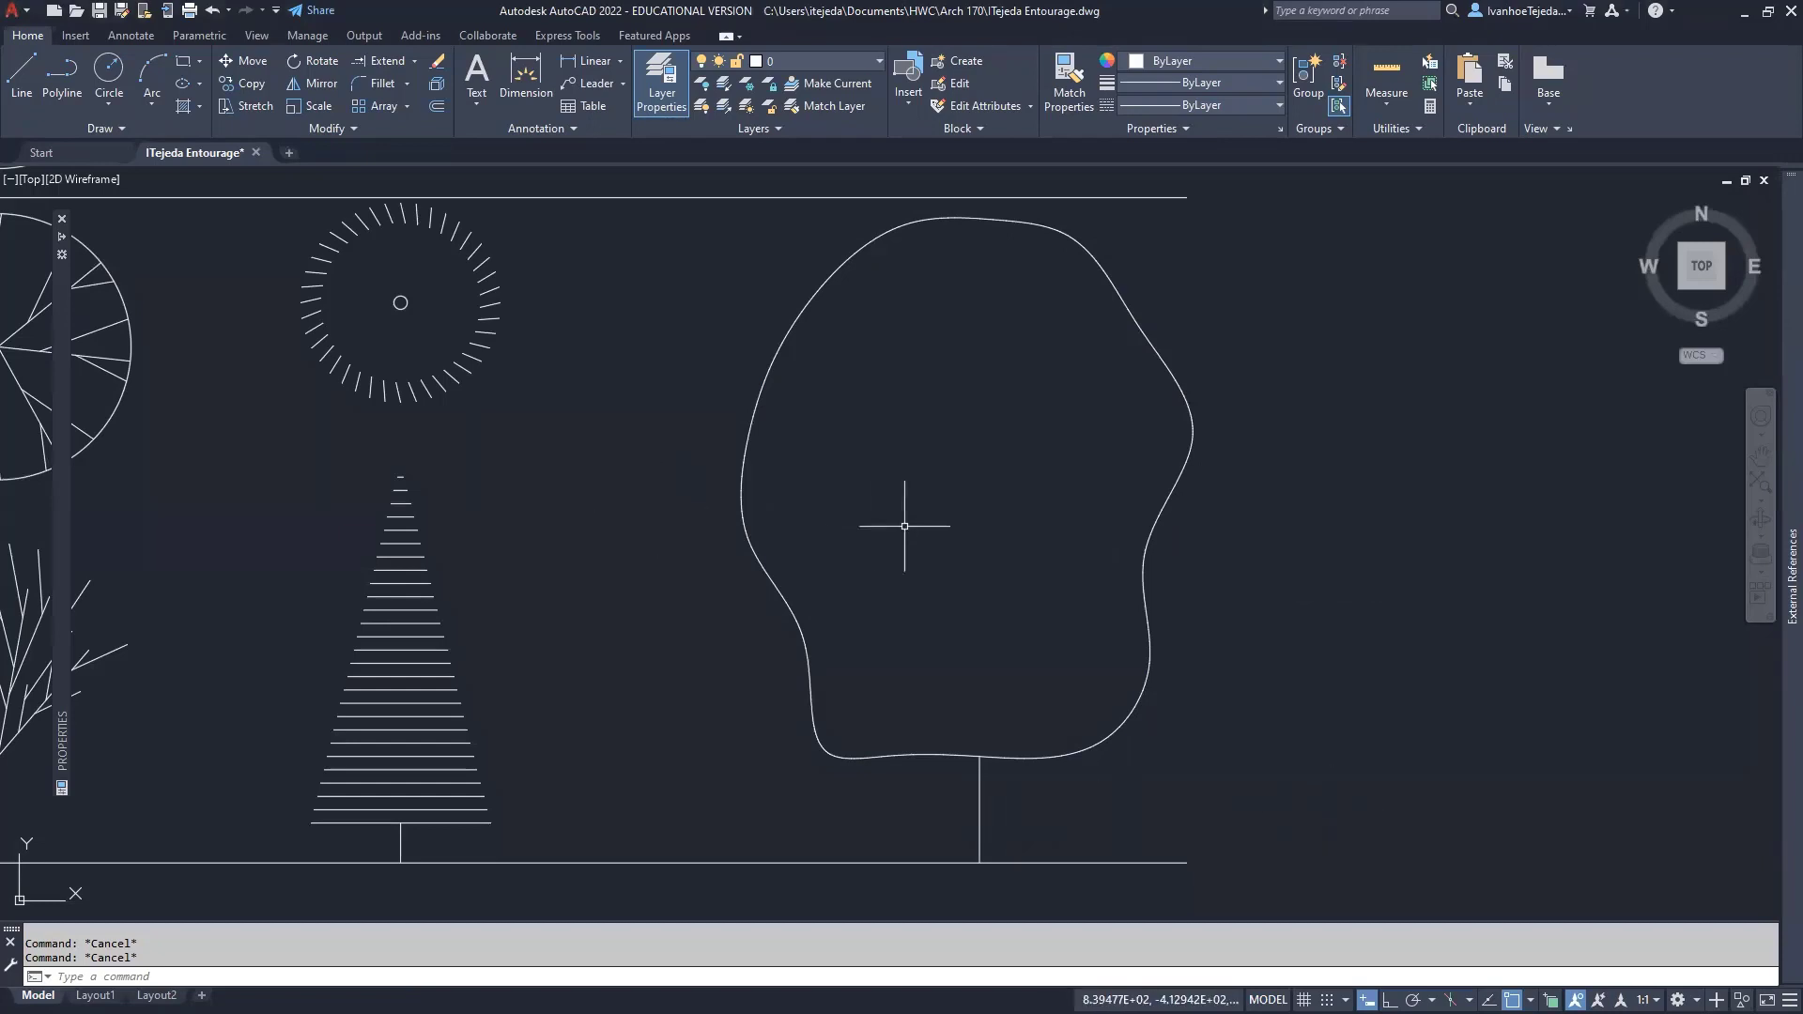
Erase the canopy spline and start a control-vertex spline at the trunk's top, curving it up the right side to just below the guide line.
{"action": "middle_click_drag", "start_coordinate": [919, 531], "coordinate": [1046, 544]}
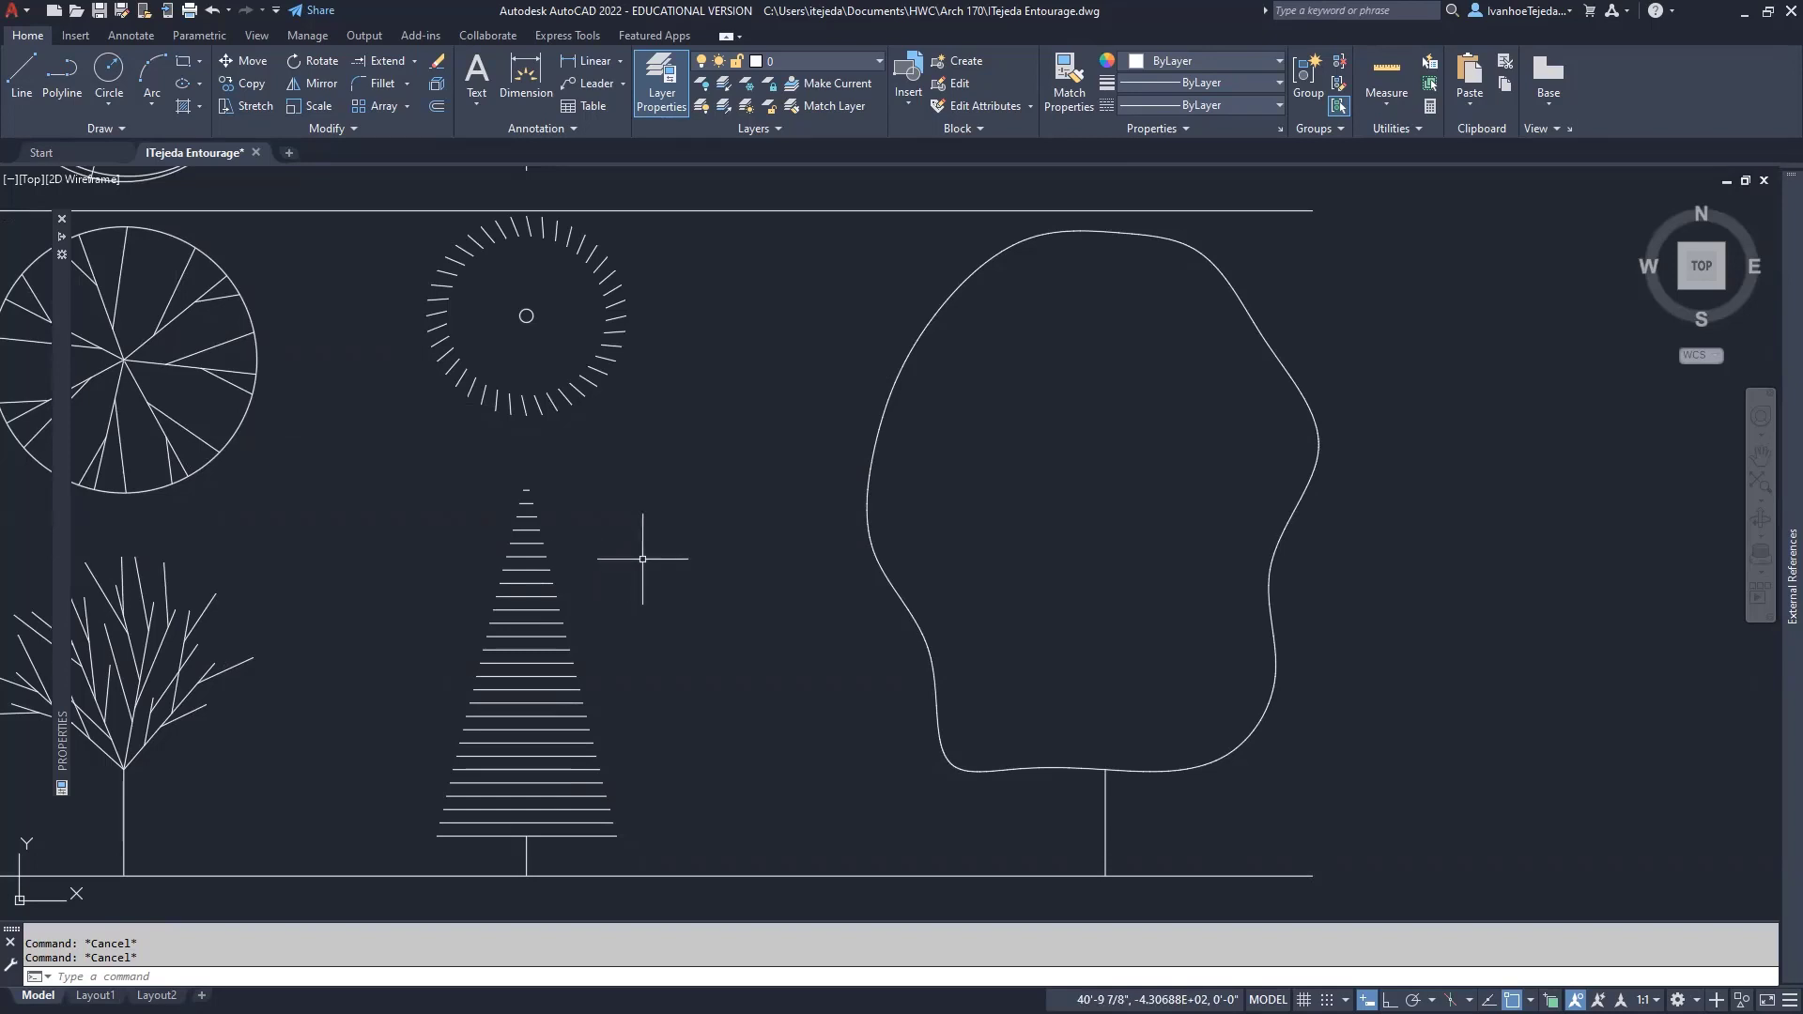
{"action": "left_click", "coordinate": [865, 497]}
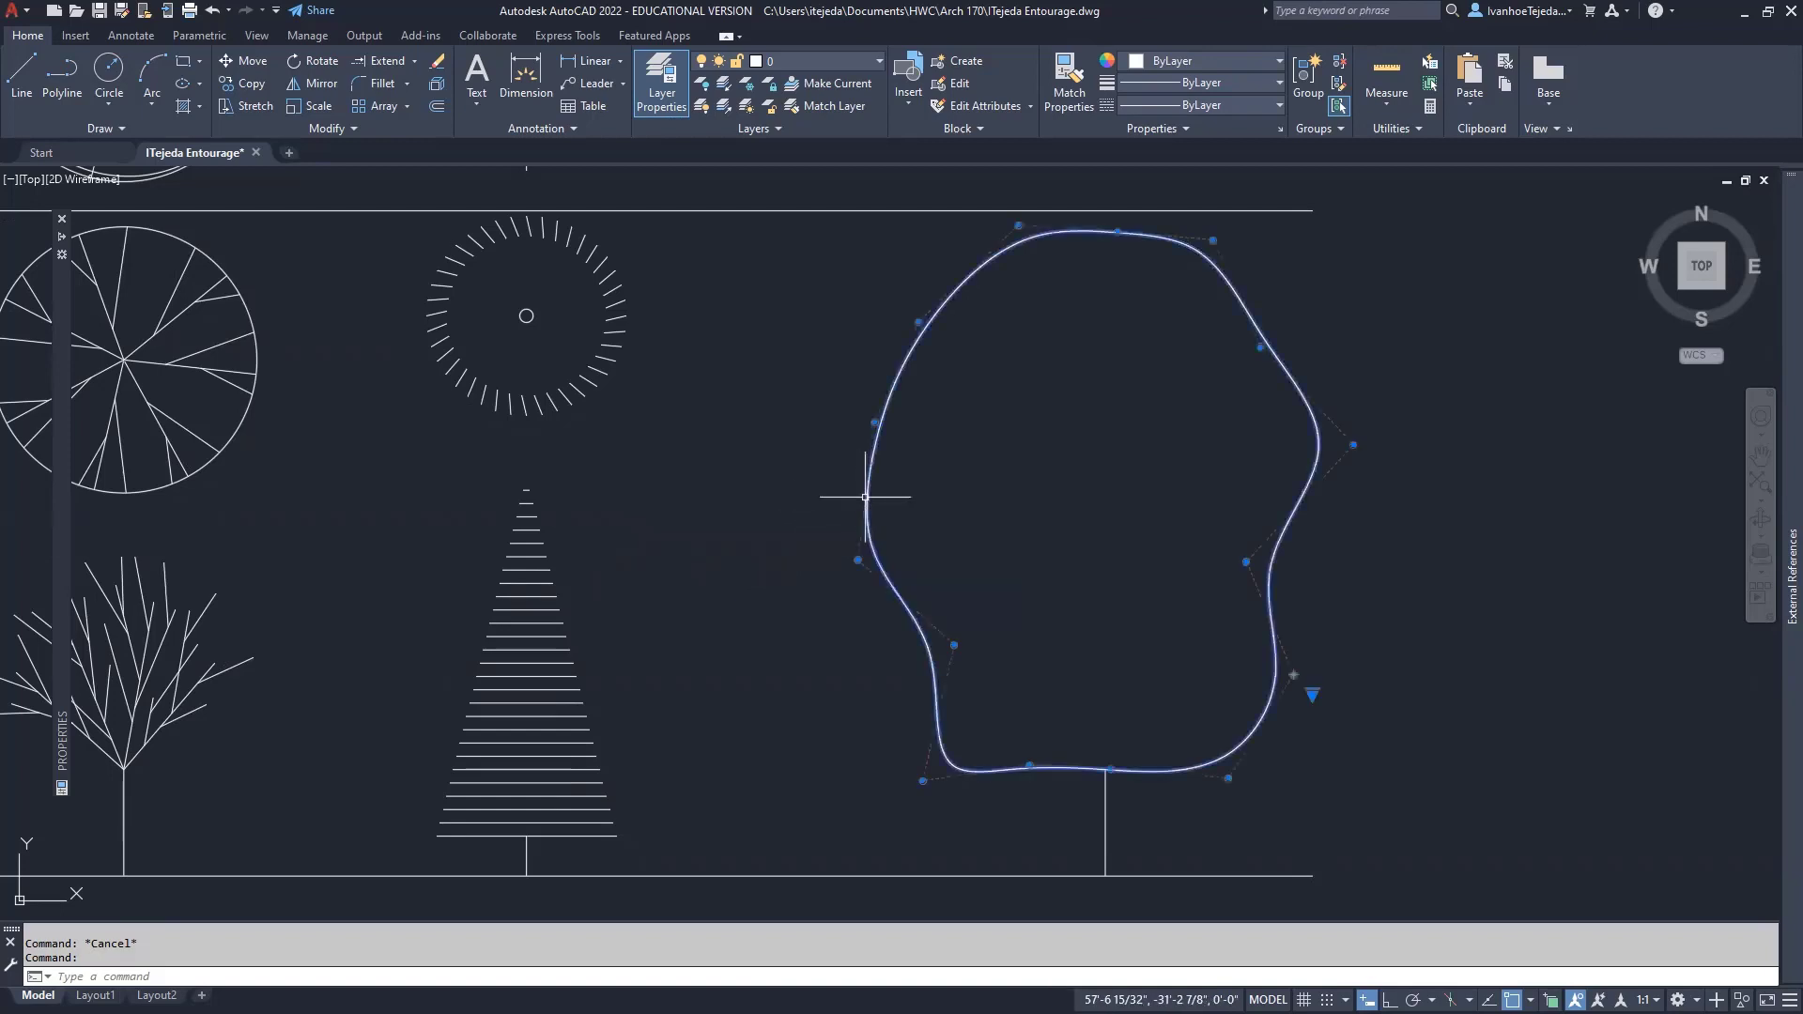
{"action": "key", "text": "Delete"}
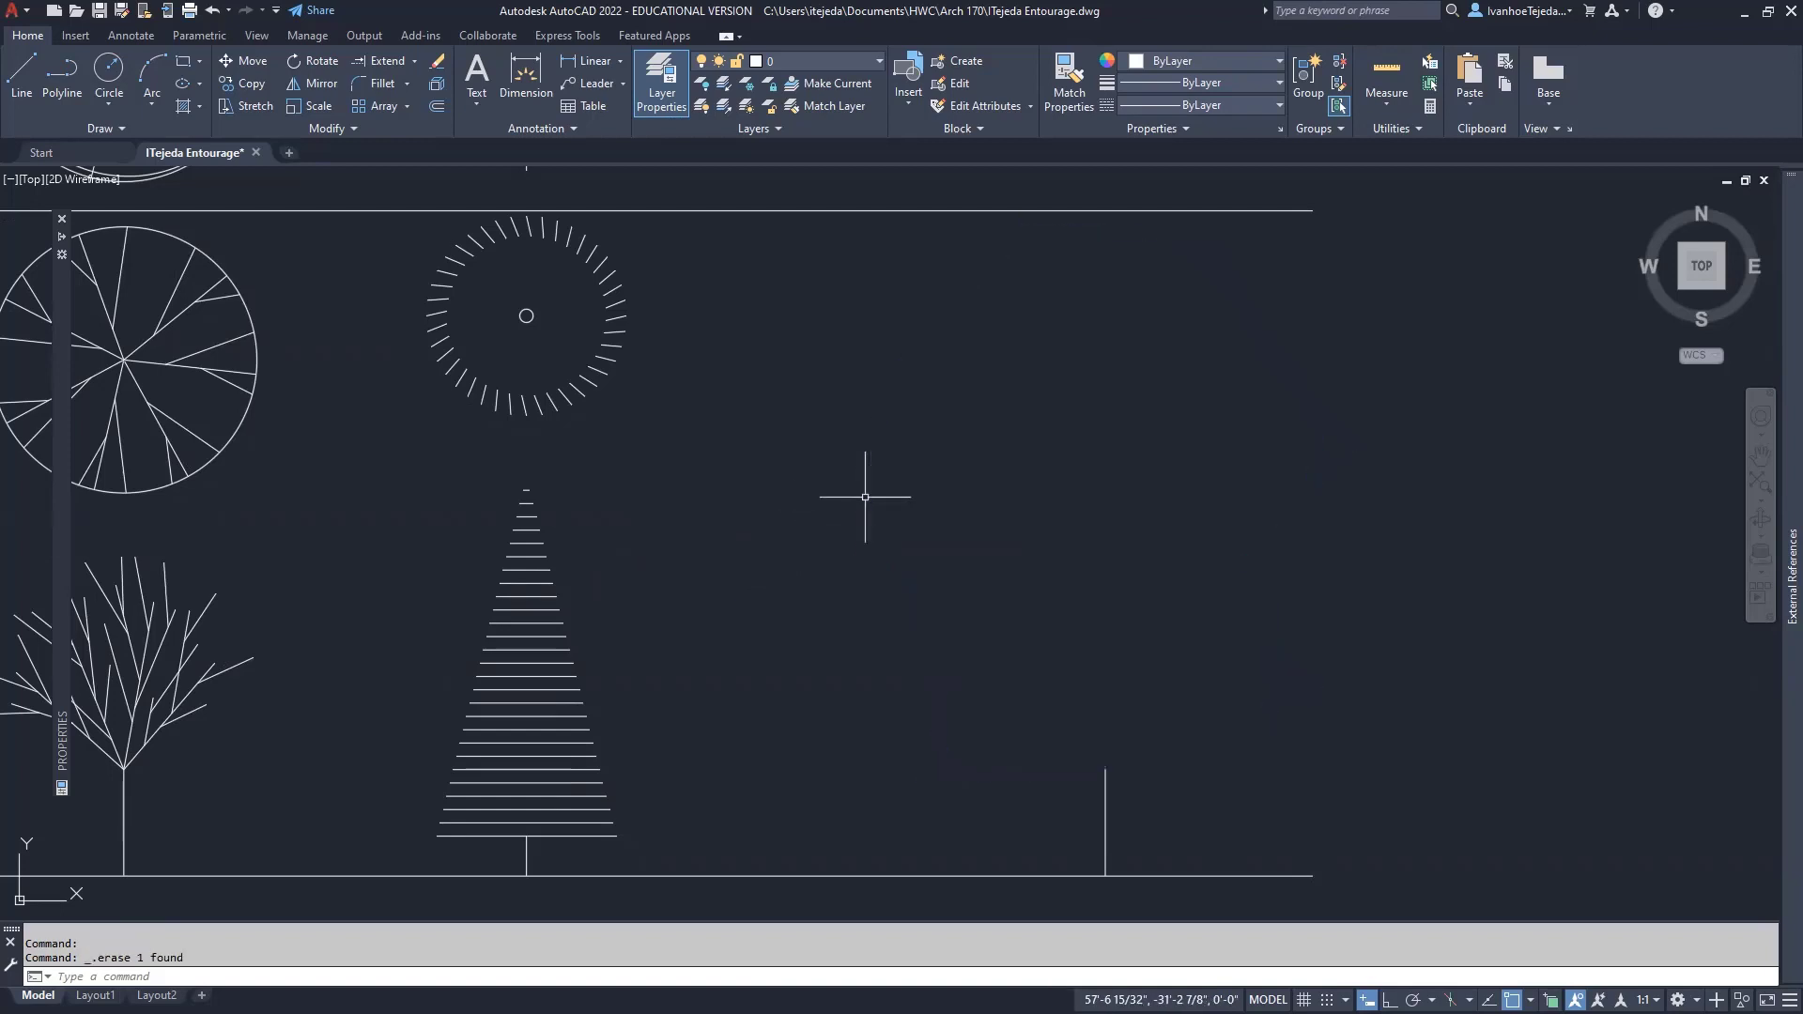
{"action": "left_click", "coordinate": [108, 129]}
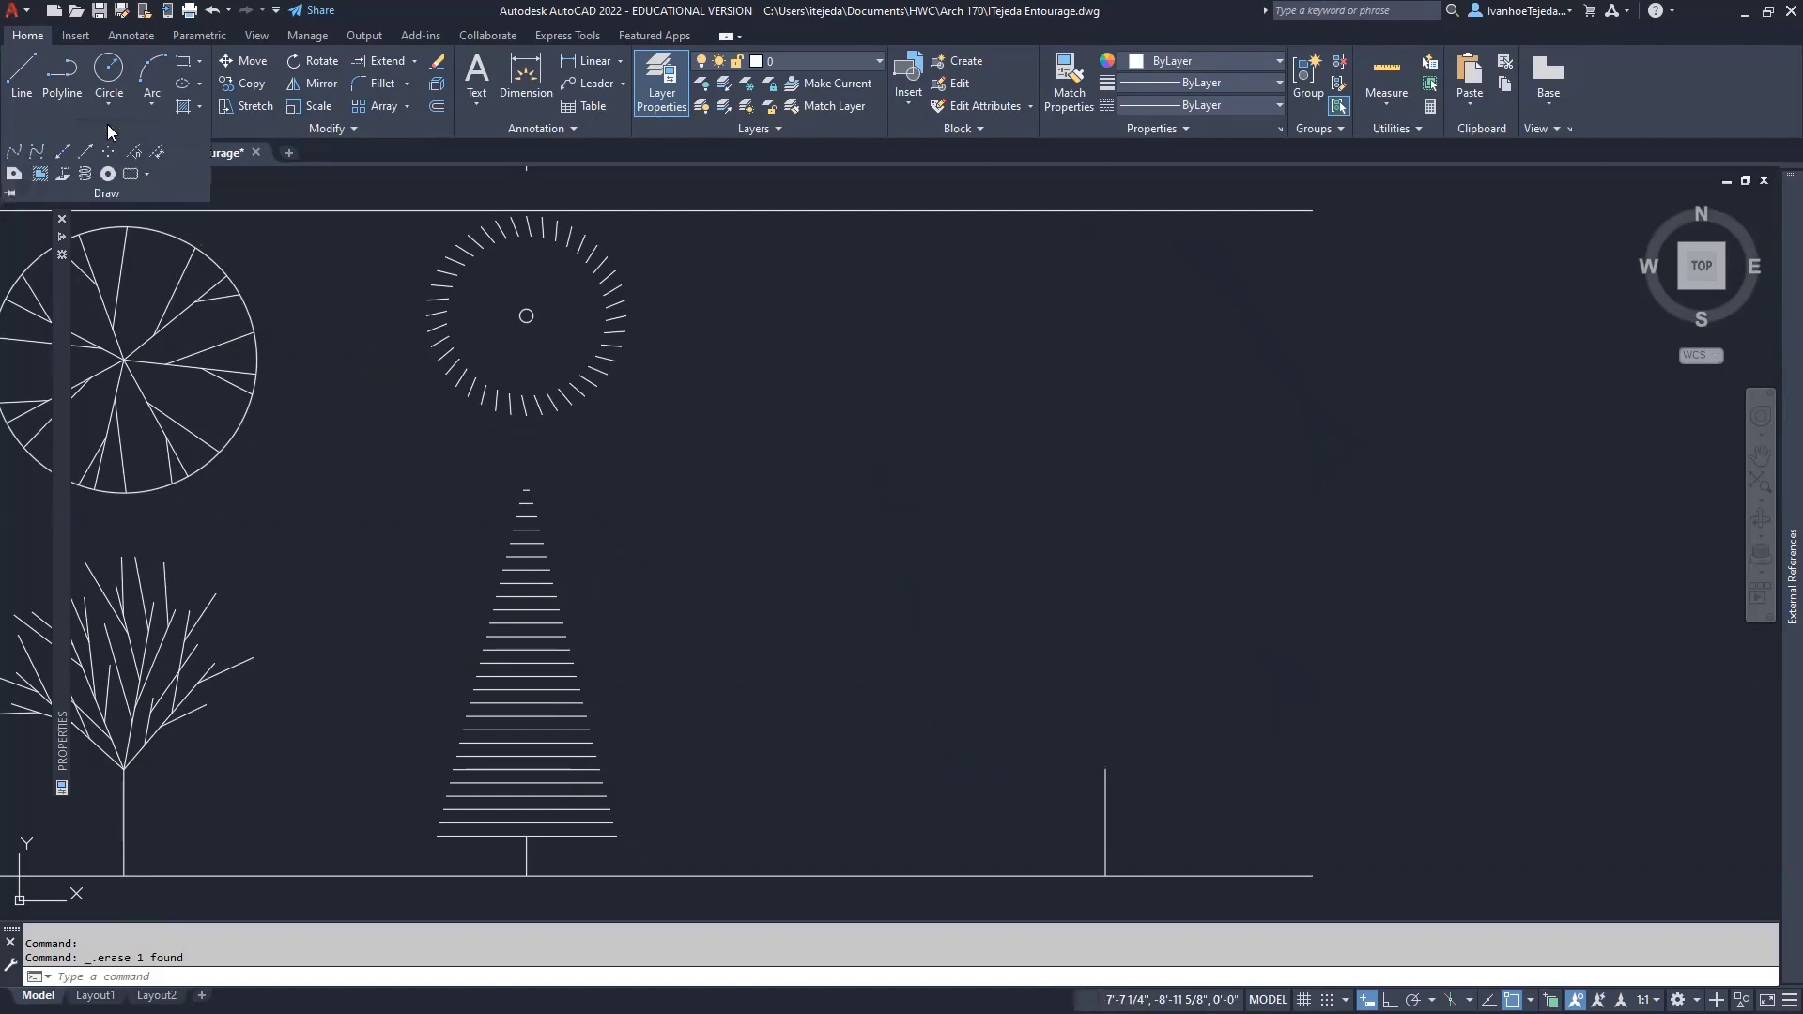
{"action": "left_click", "coordinate": [38, 156]}
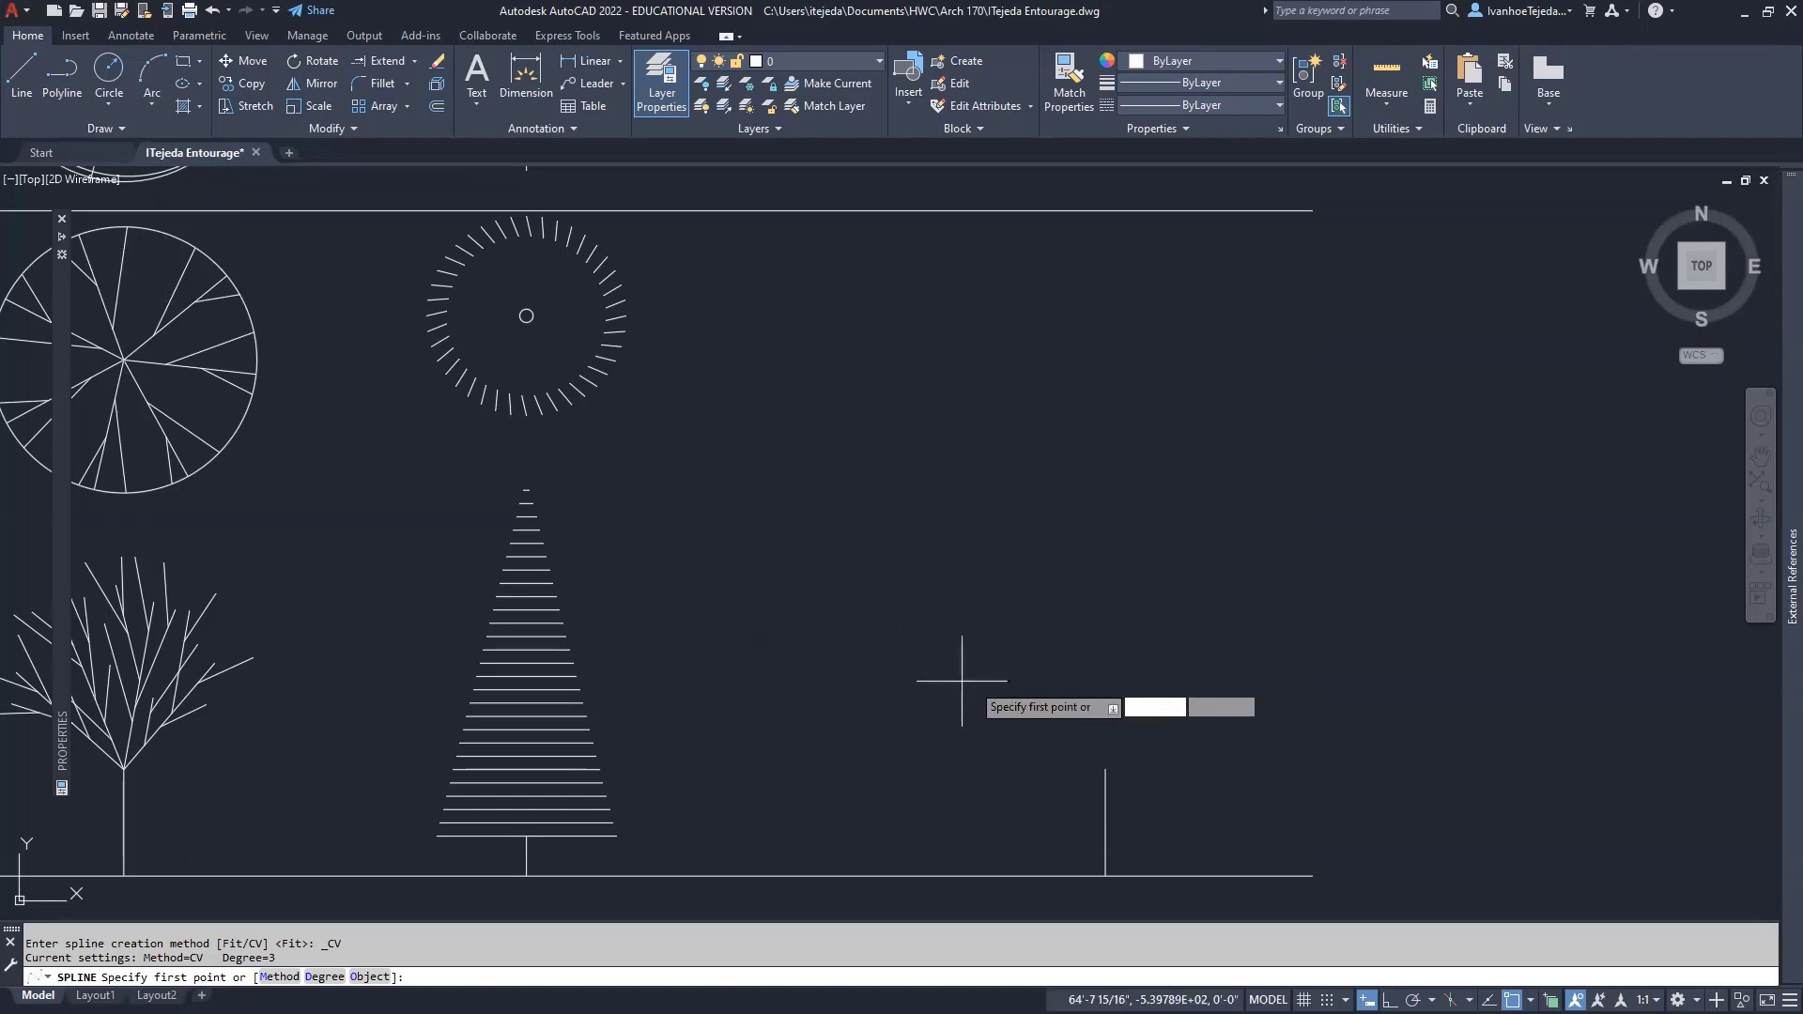
{"action": "left_click", "coordinate": [1105, 769]}
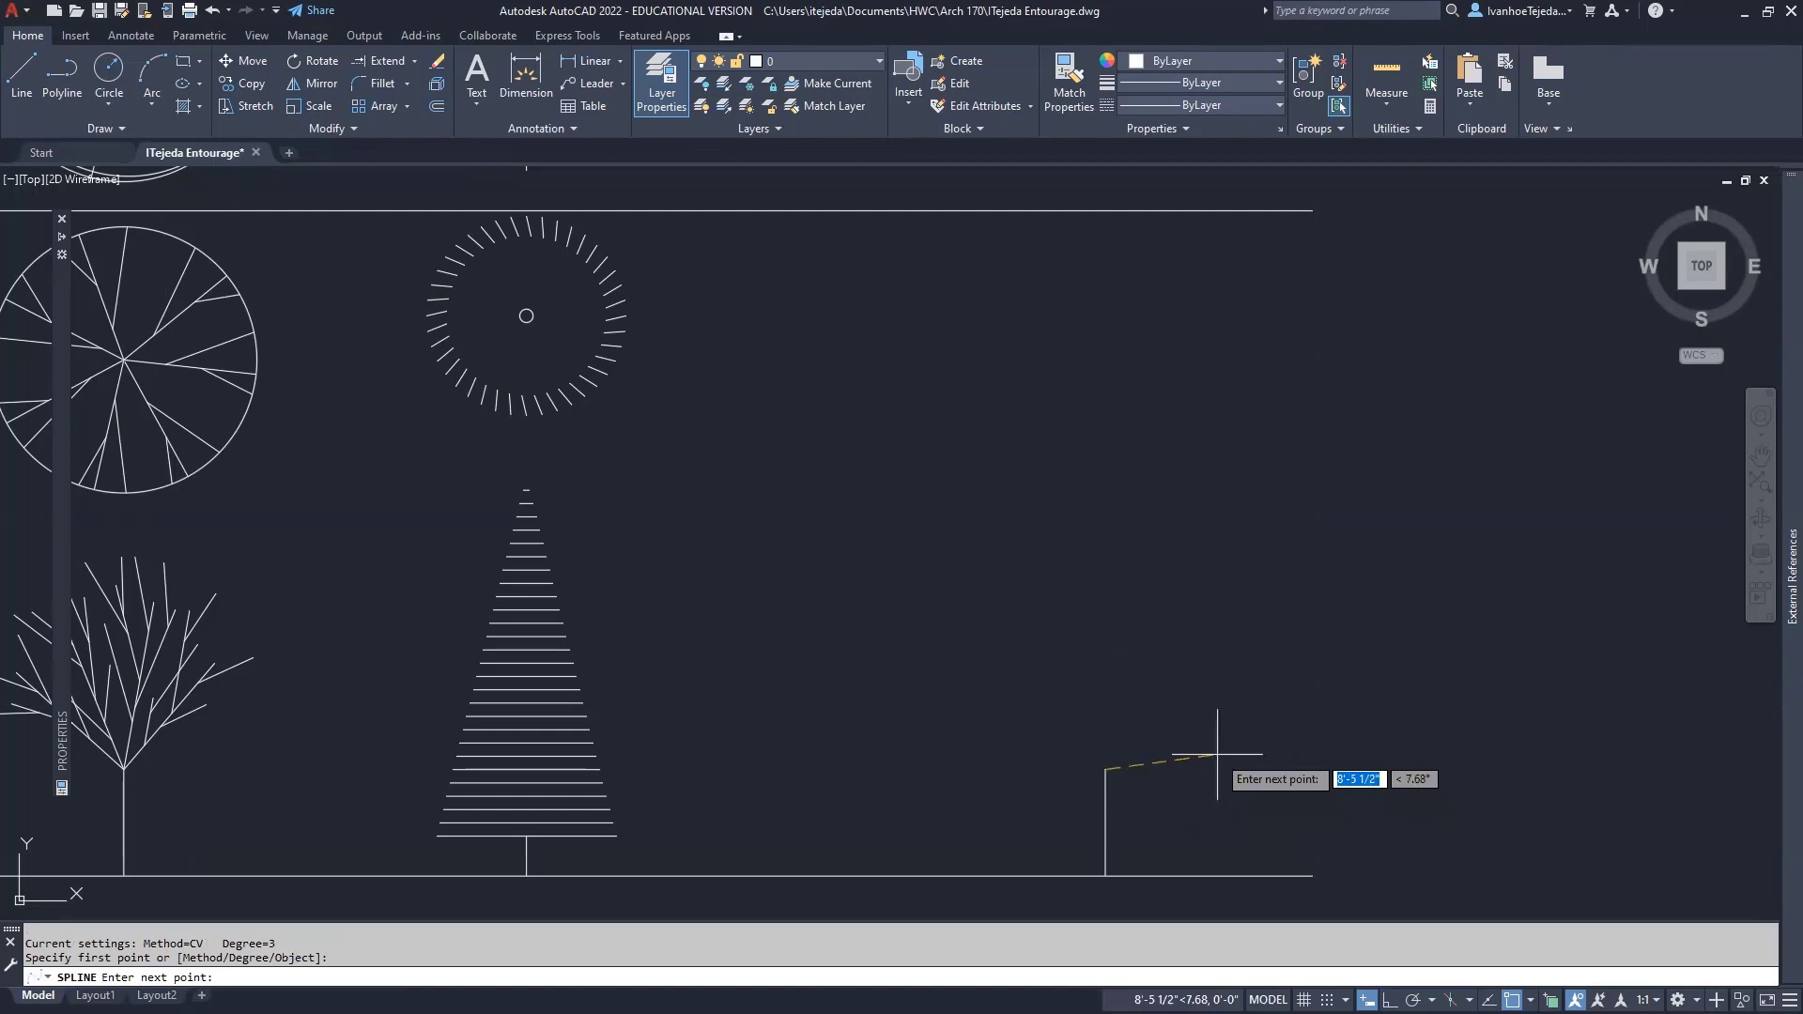
{"action": "left_click", "coordinate": [1219, 753]}
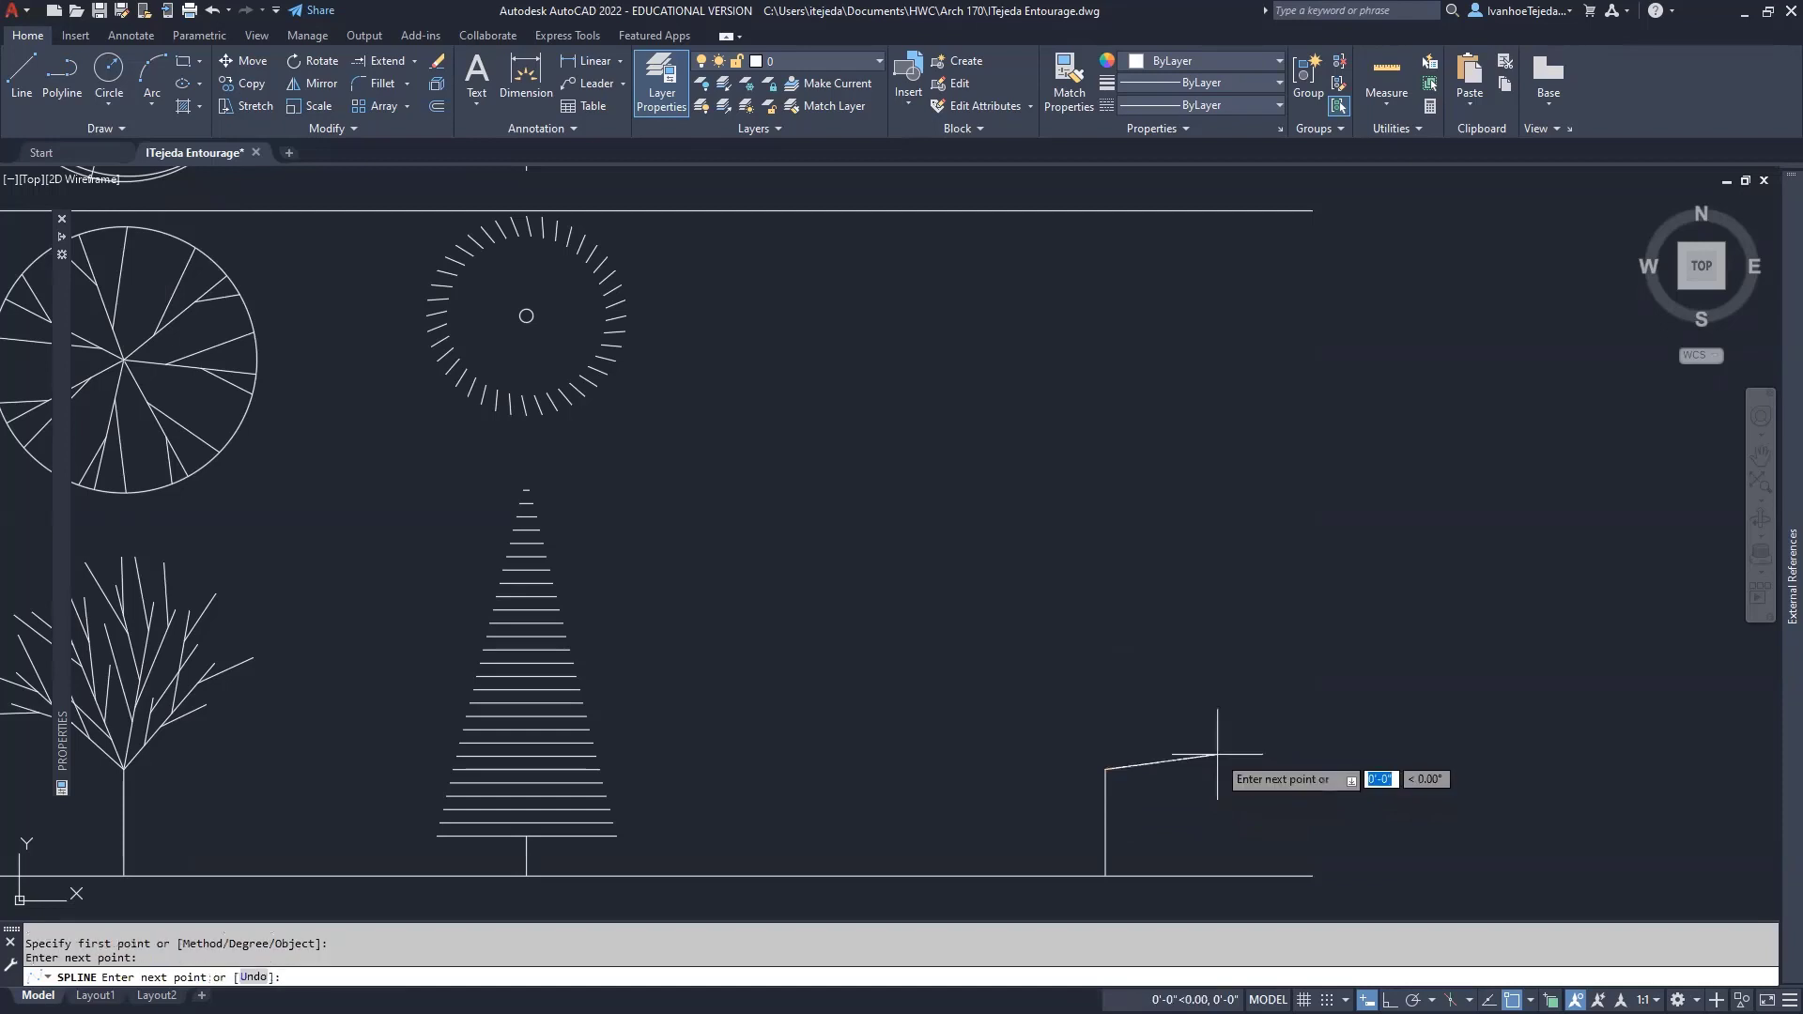
{"action": "left_click", "coordinate": [1244, 693]}
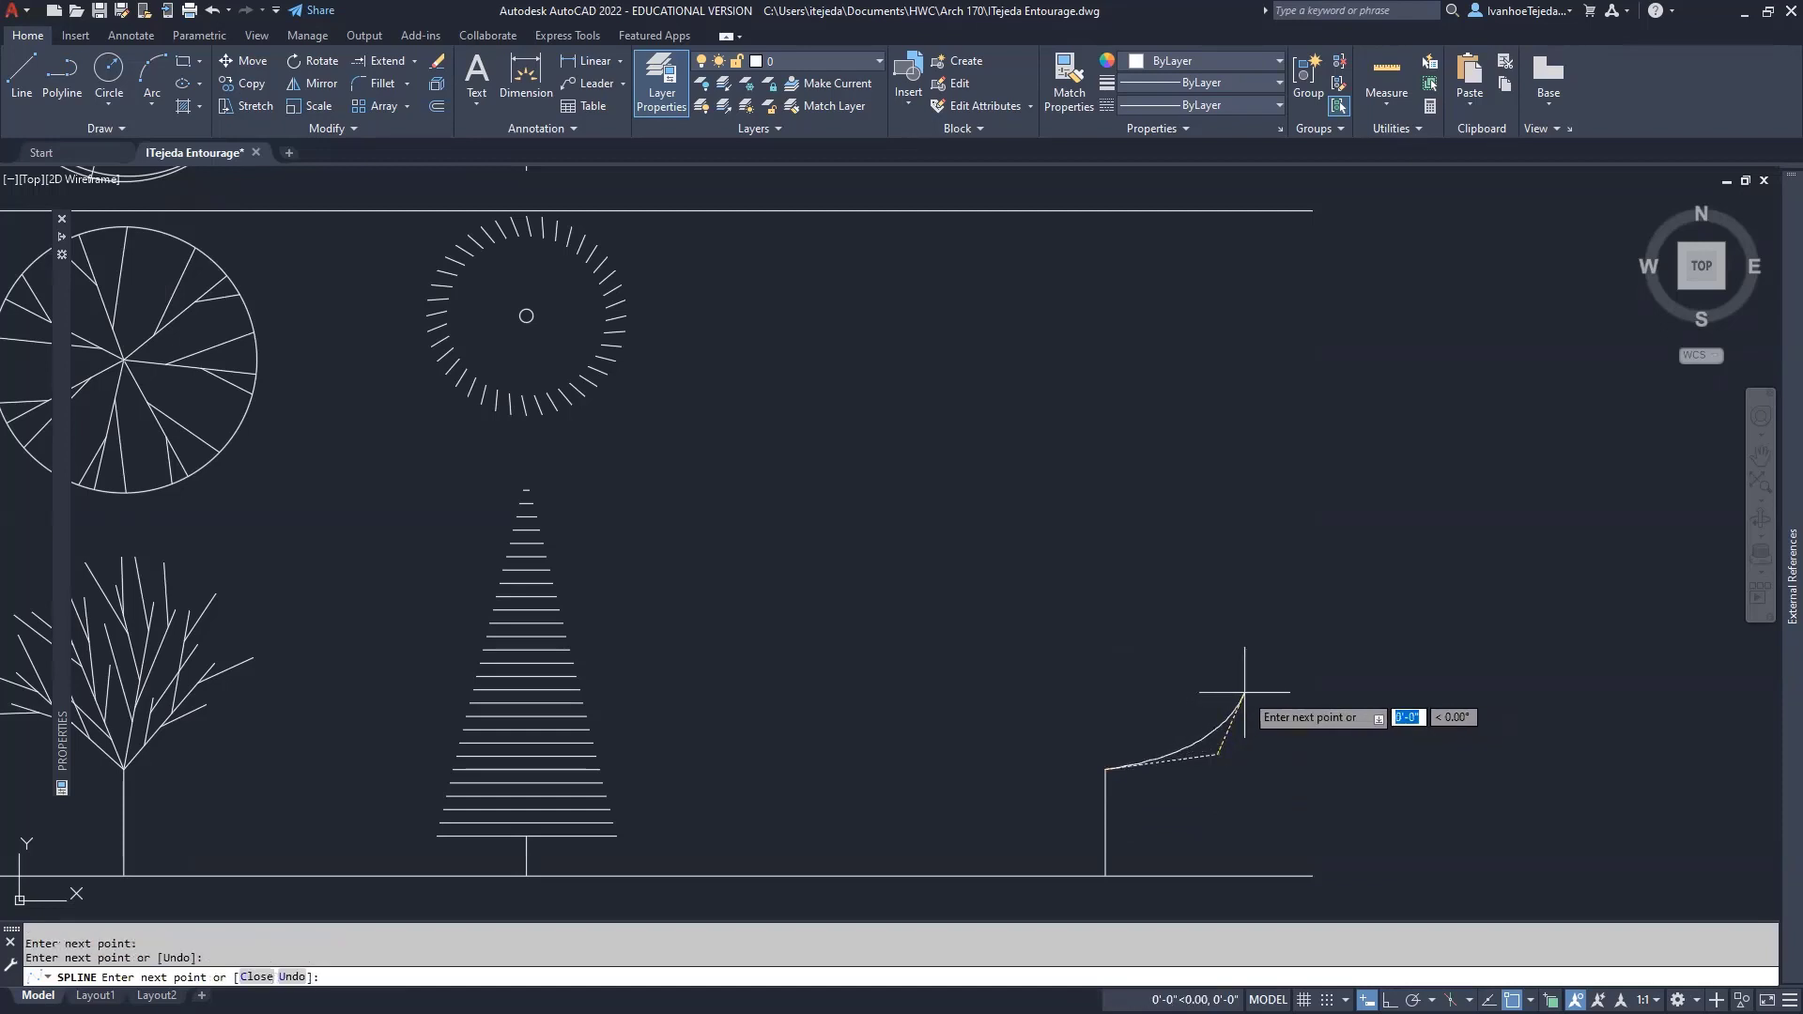
{"action": "left_click", "coordinate": [1301, 609]}
{"action": "left_click", "coordinate": [1279, 460]}
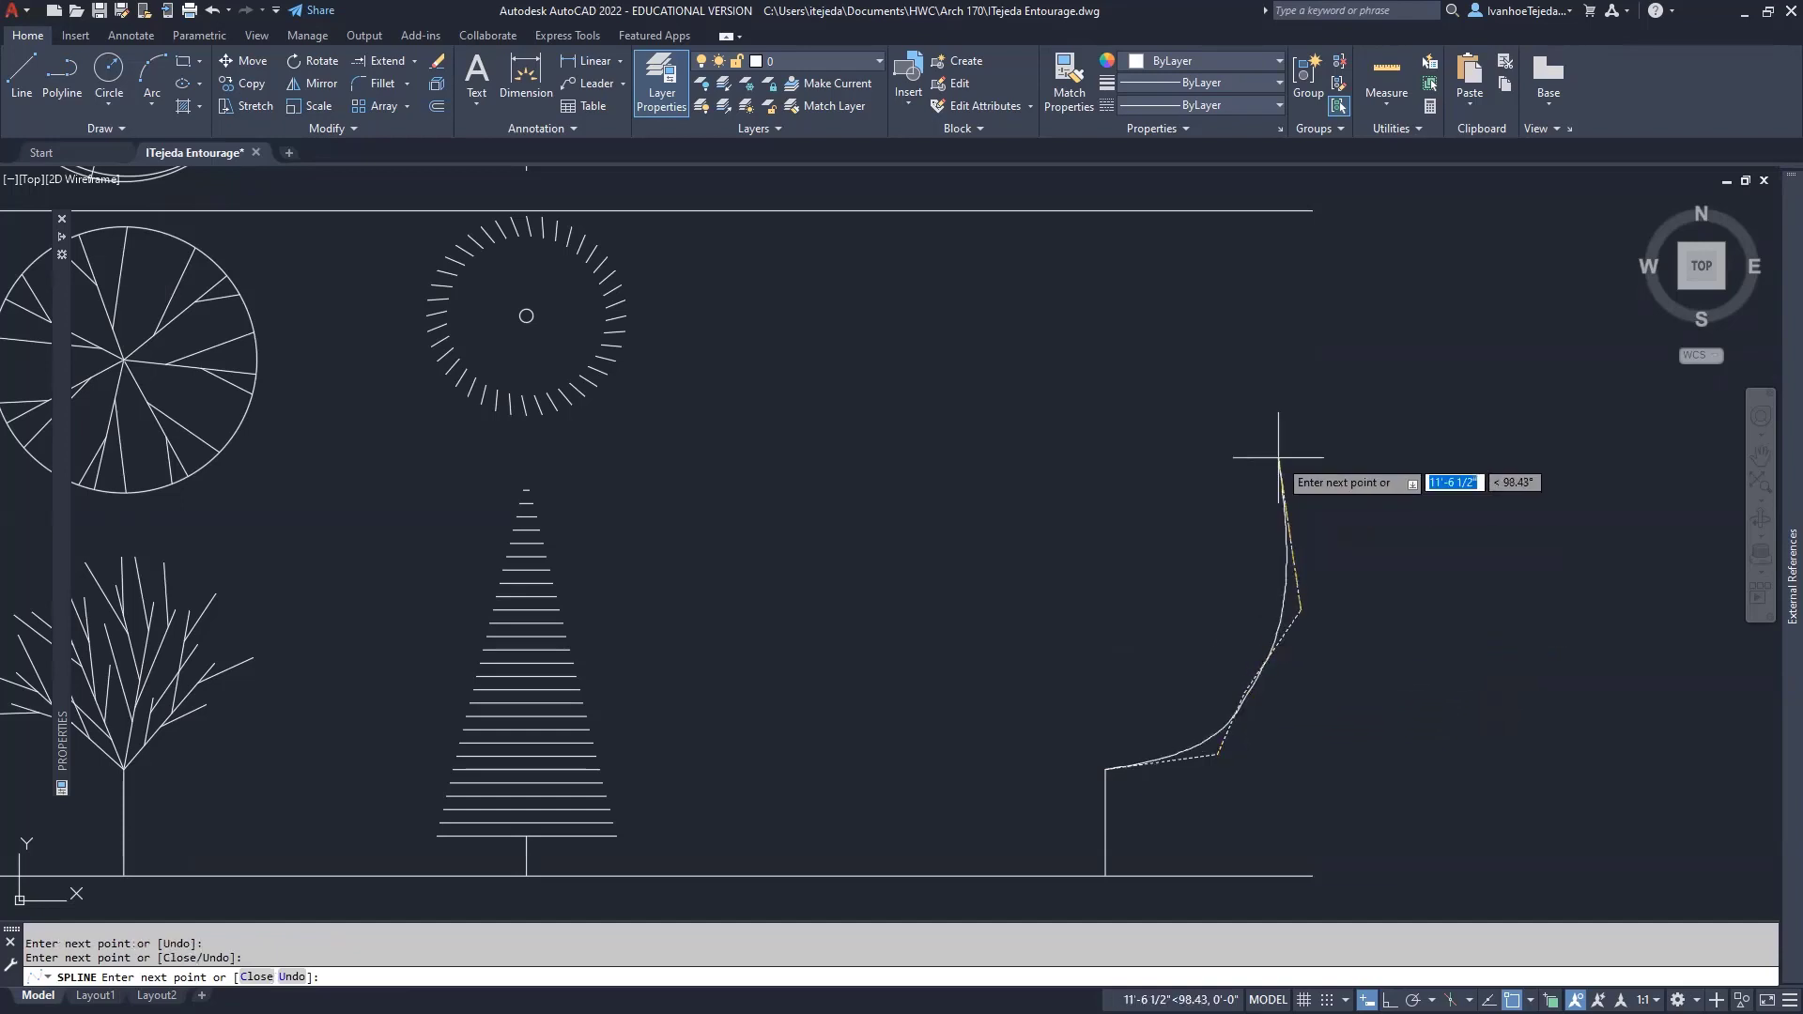
{"action": "left_click", "coordinate": [1260, 320]}
{"action": "left_click", "coordinate": [1144, 249]}
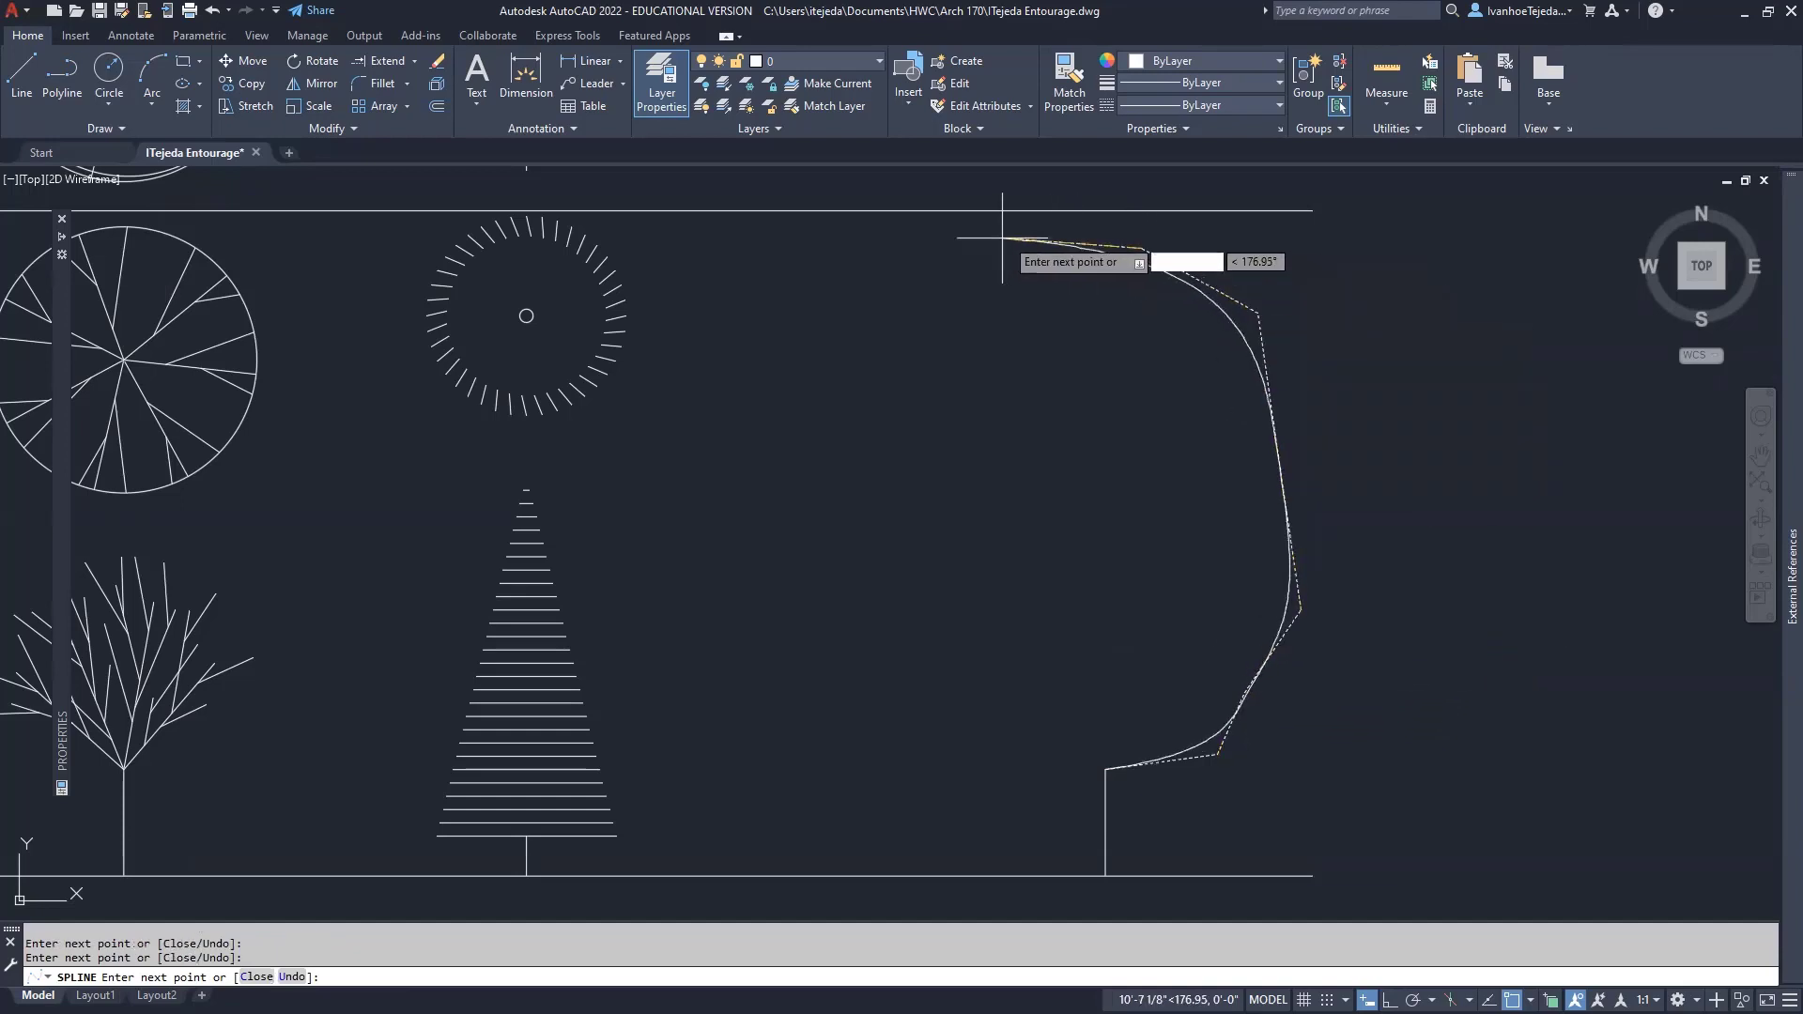
Continue the control-vertex spline over the canopy's top and down its left side, then close it at the trunk's top.
{"action": "left_click", "coordinate": [1008, 234]}
{"action": "left_click", "coordinate": [900, 323]}
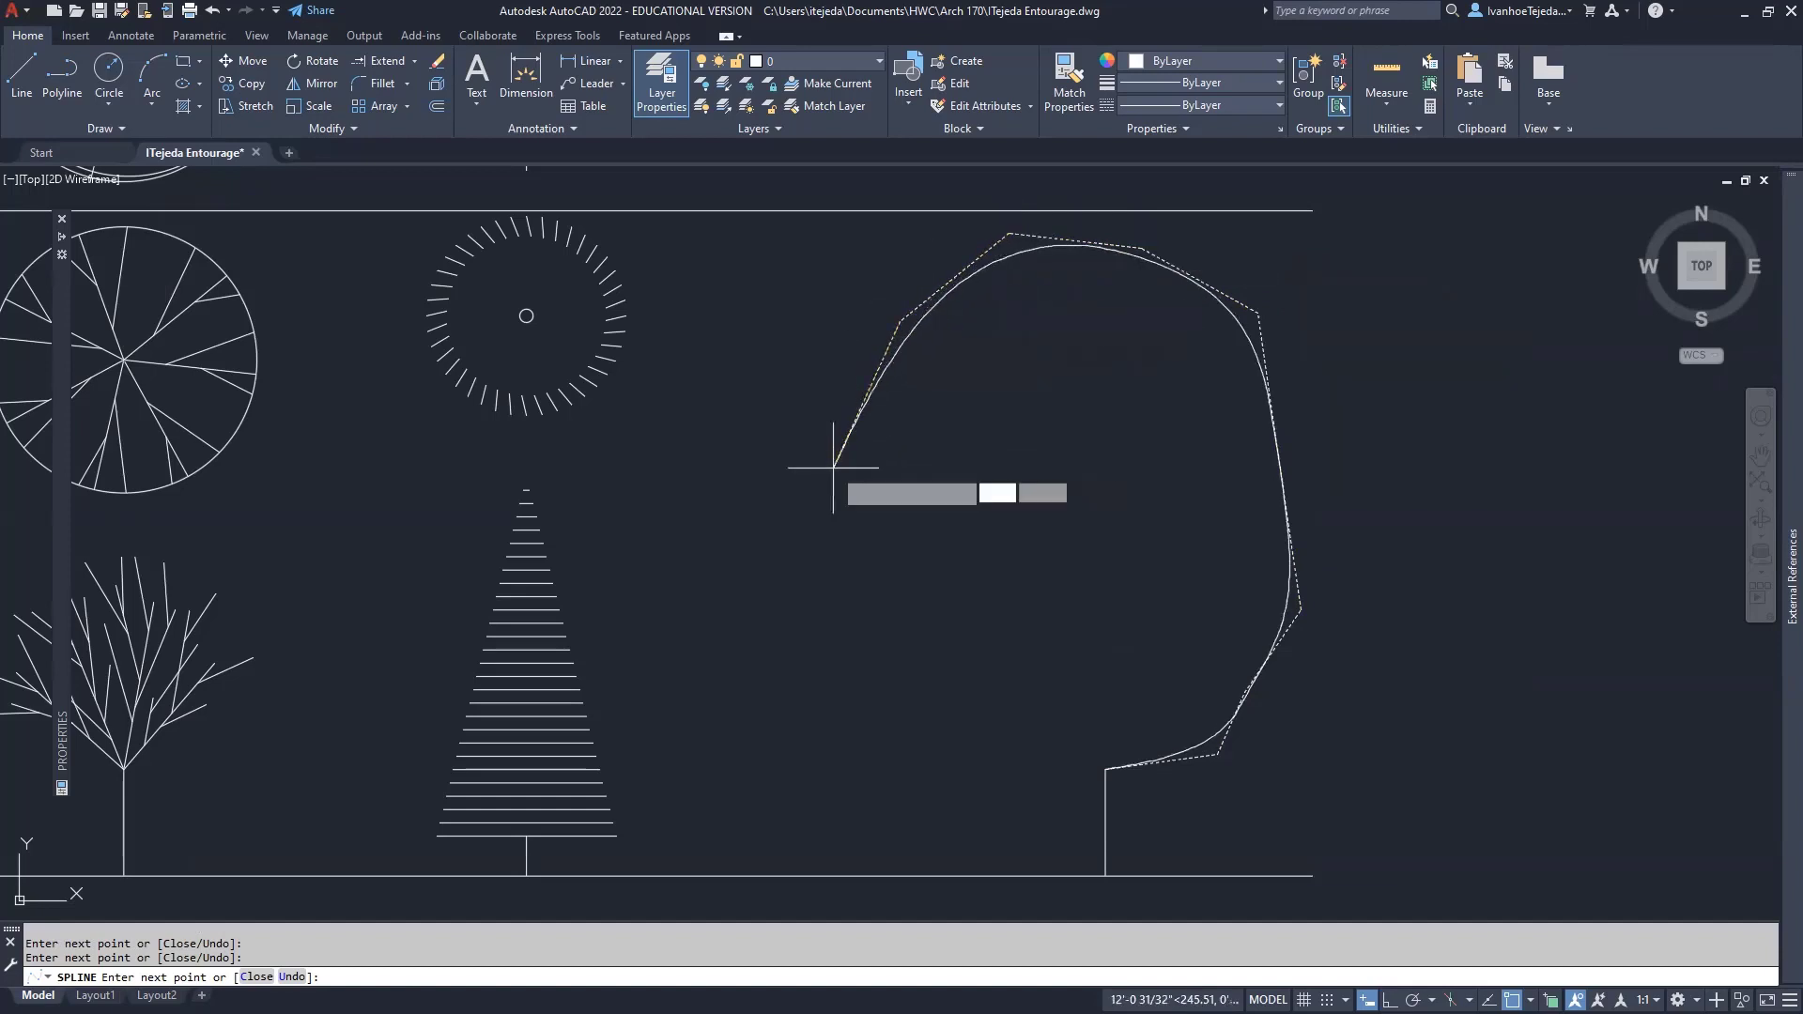
{"action": "left_click", "coordinate": [834, 467]}
{"action": "left_click", "coordinate": [930, 624]}
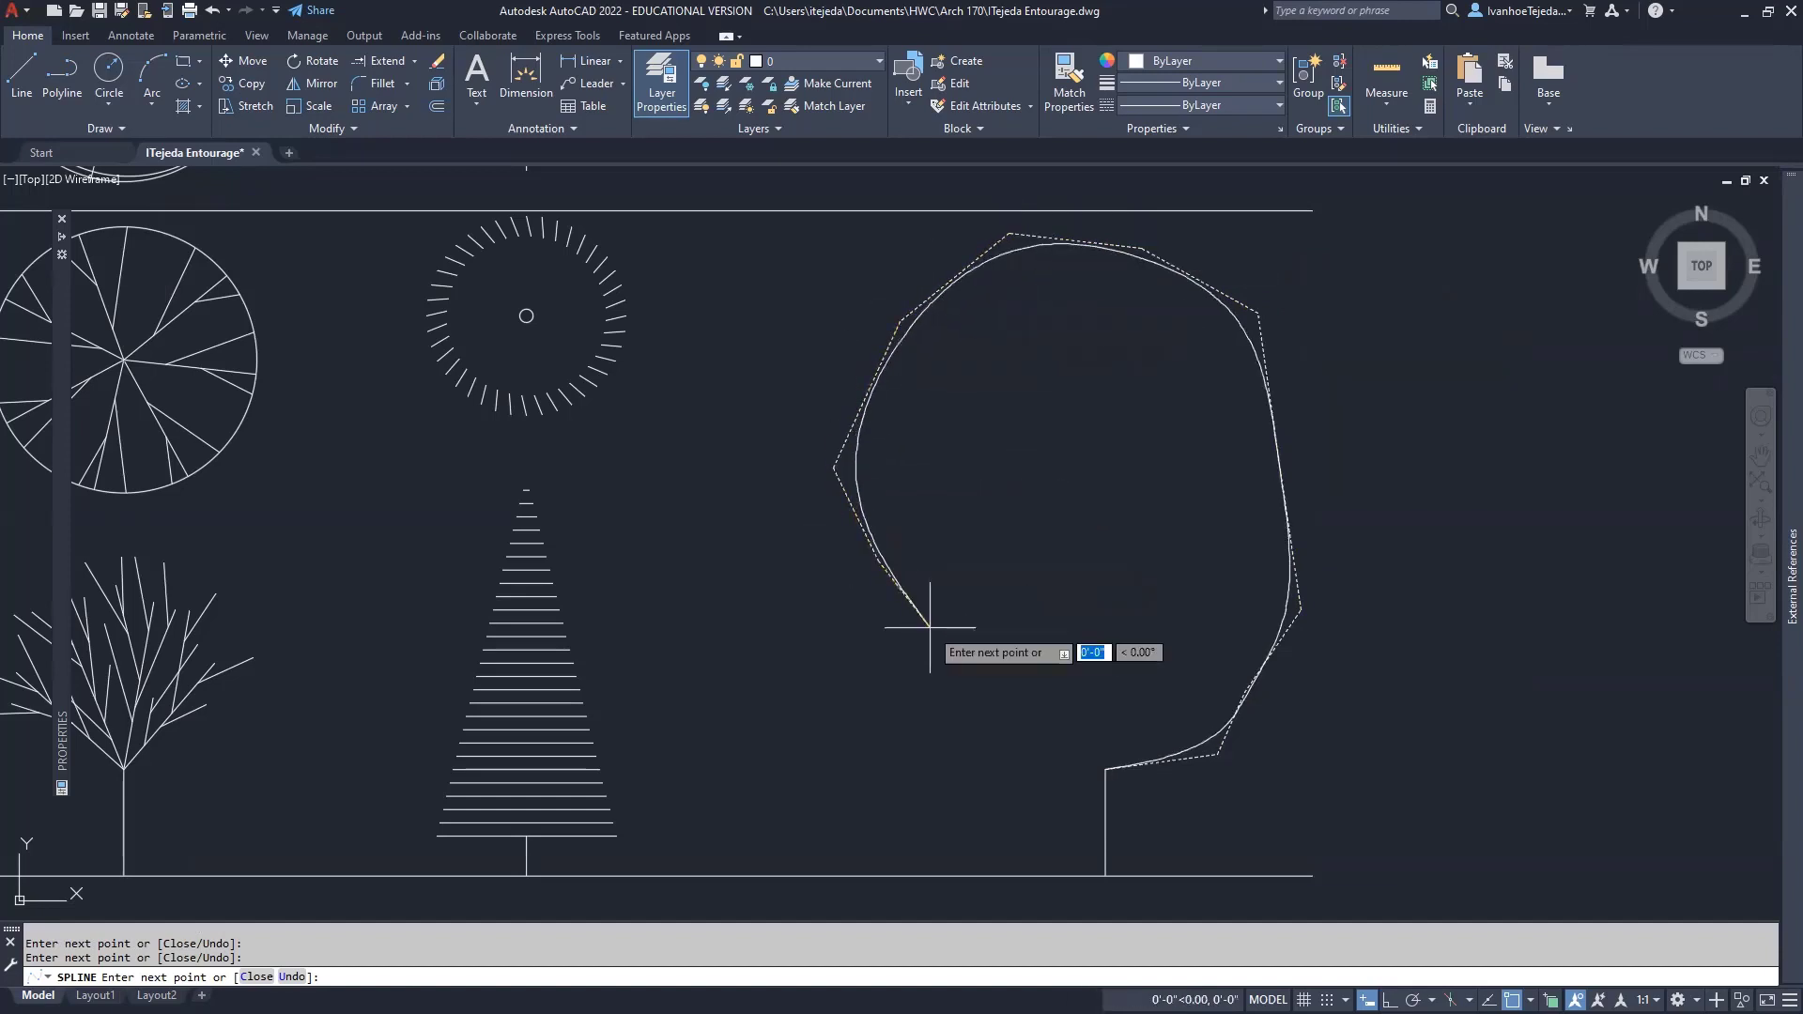
{"action": "left_click", "coordinate": [938, 725]}
{"action": "left_click", "coordinate": [982, 783]}
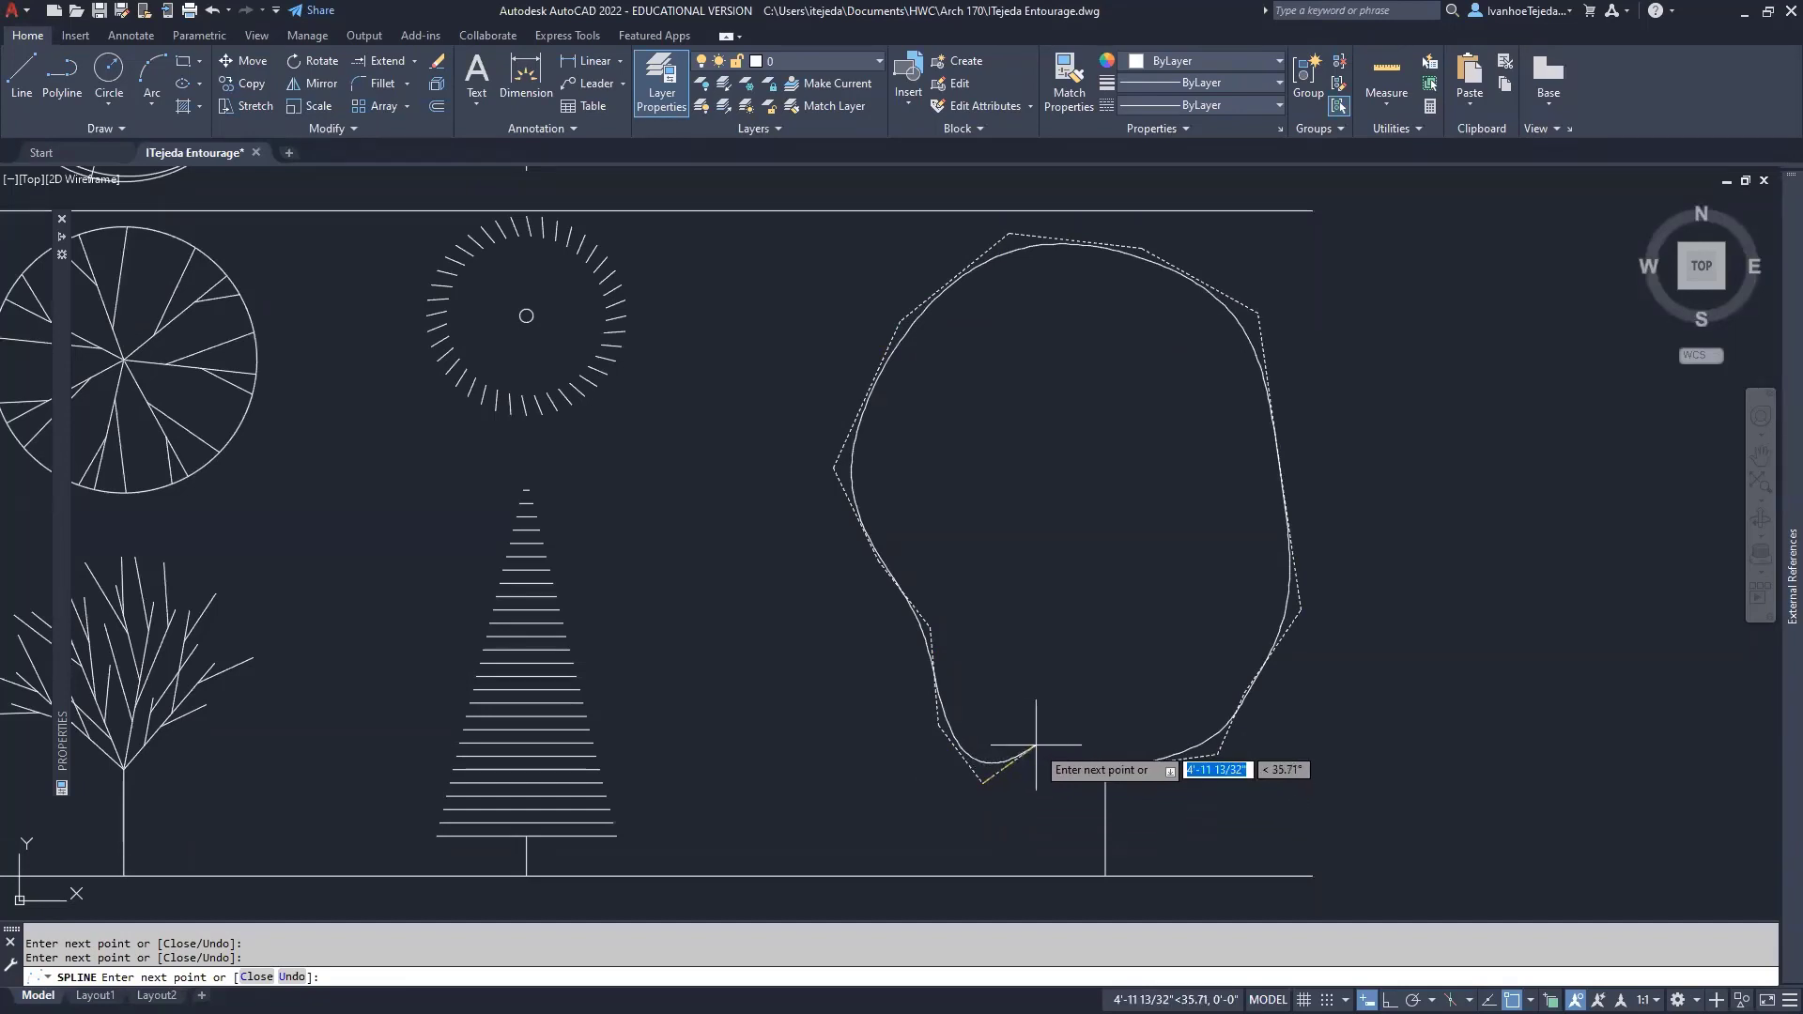
{"action": "type", "text": "c"}
{"action": "key", "text": "Return"}
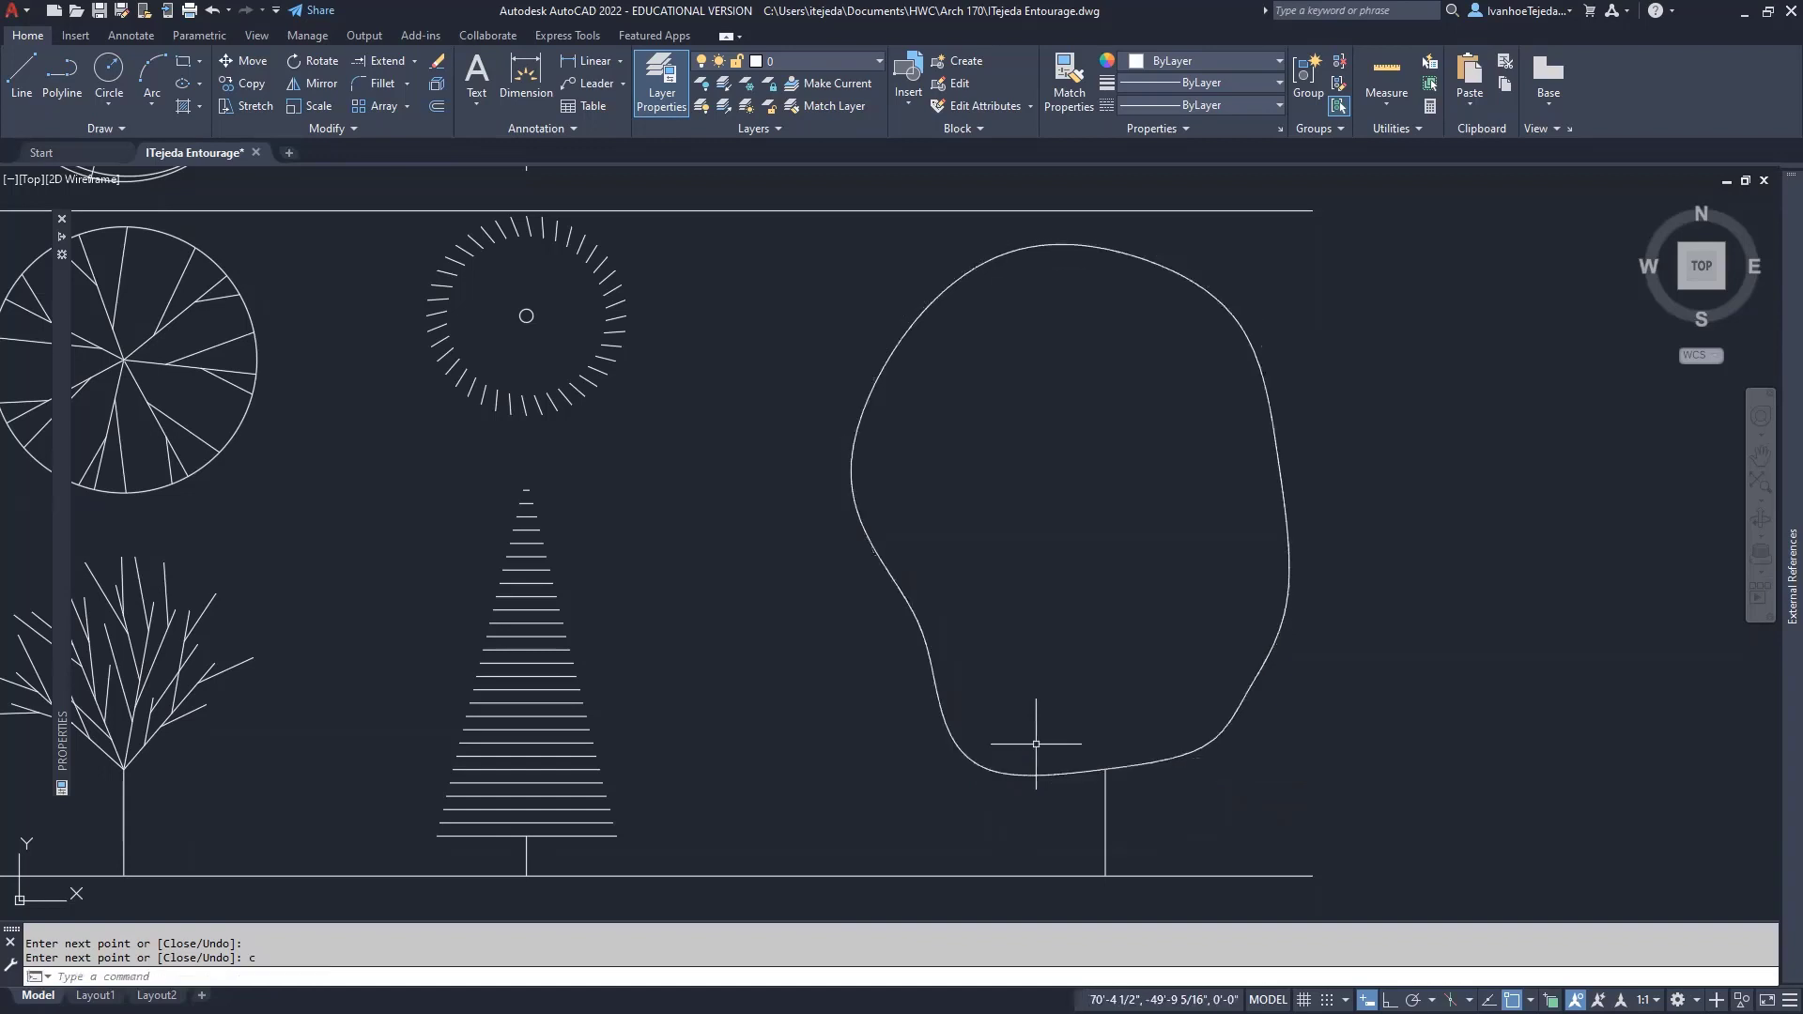
Switch the canopy spline to fit points and stretch the point midway up its right side outward.
{"action": "left_click", "coordinate": [1190, 757]}
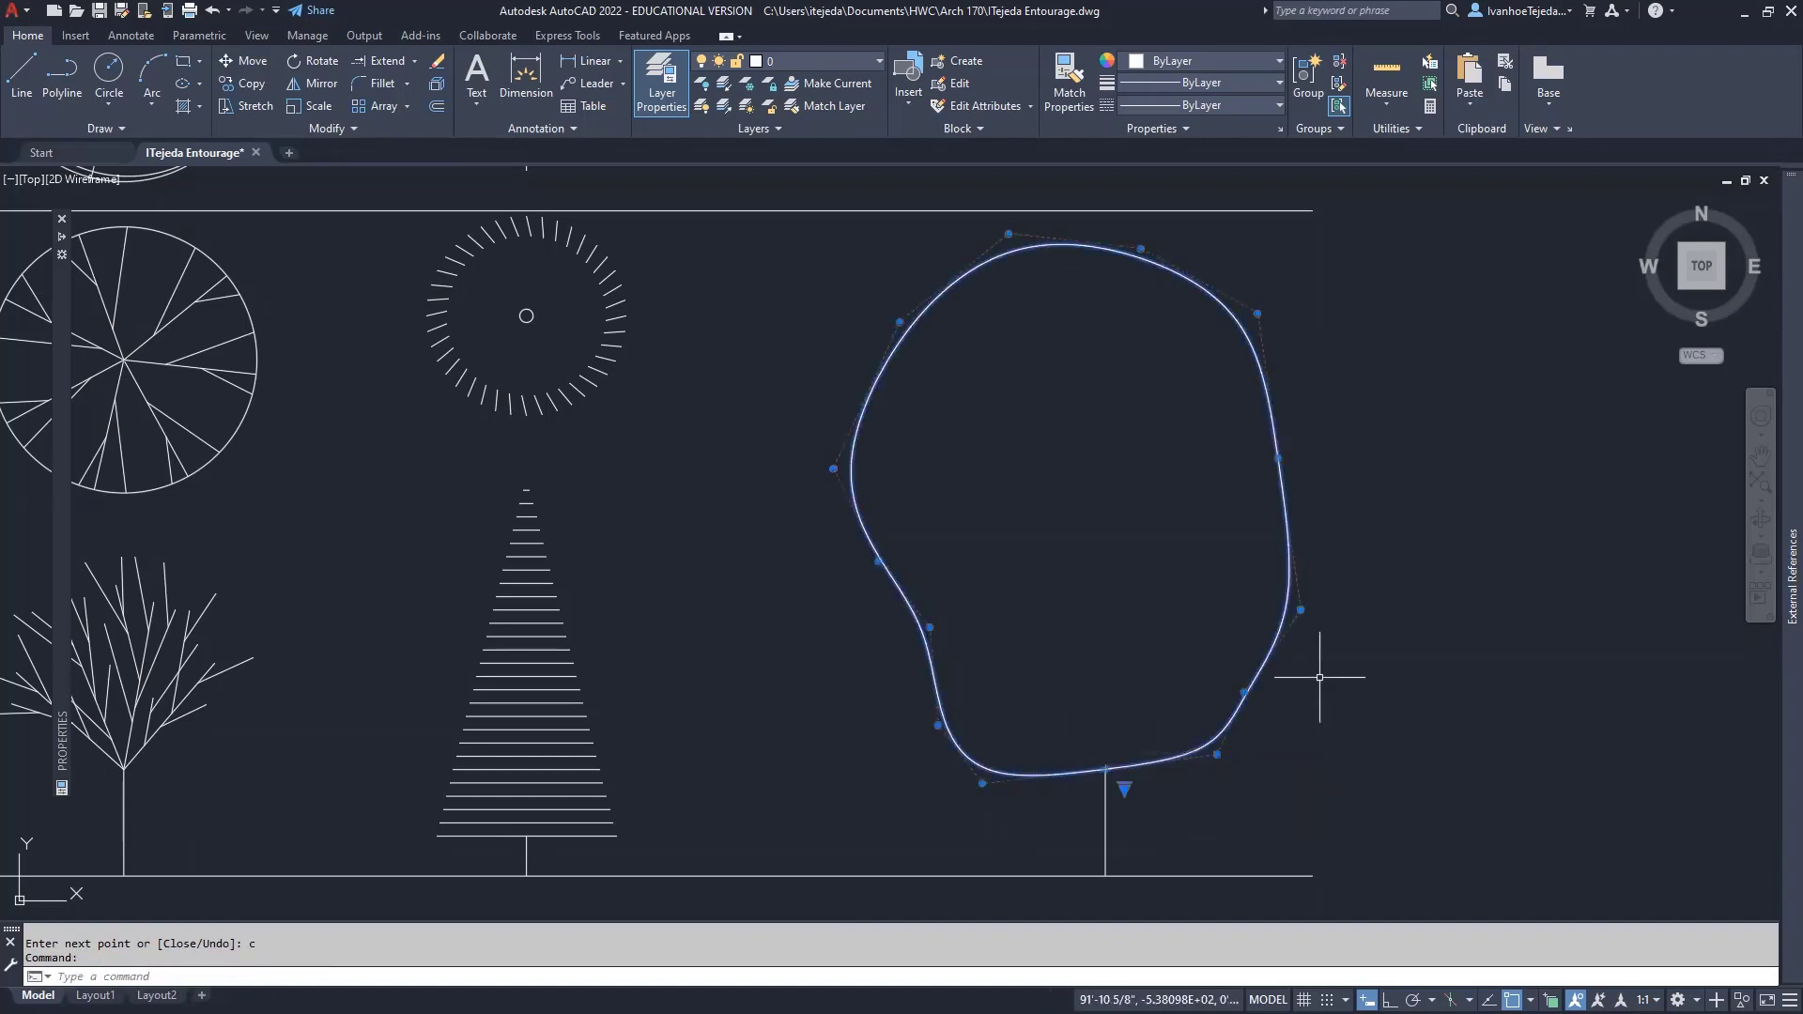
{"action": "left_click", "coordinate": [1124, 789]}
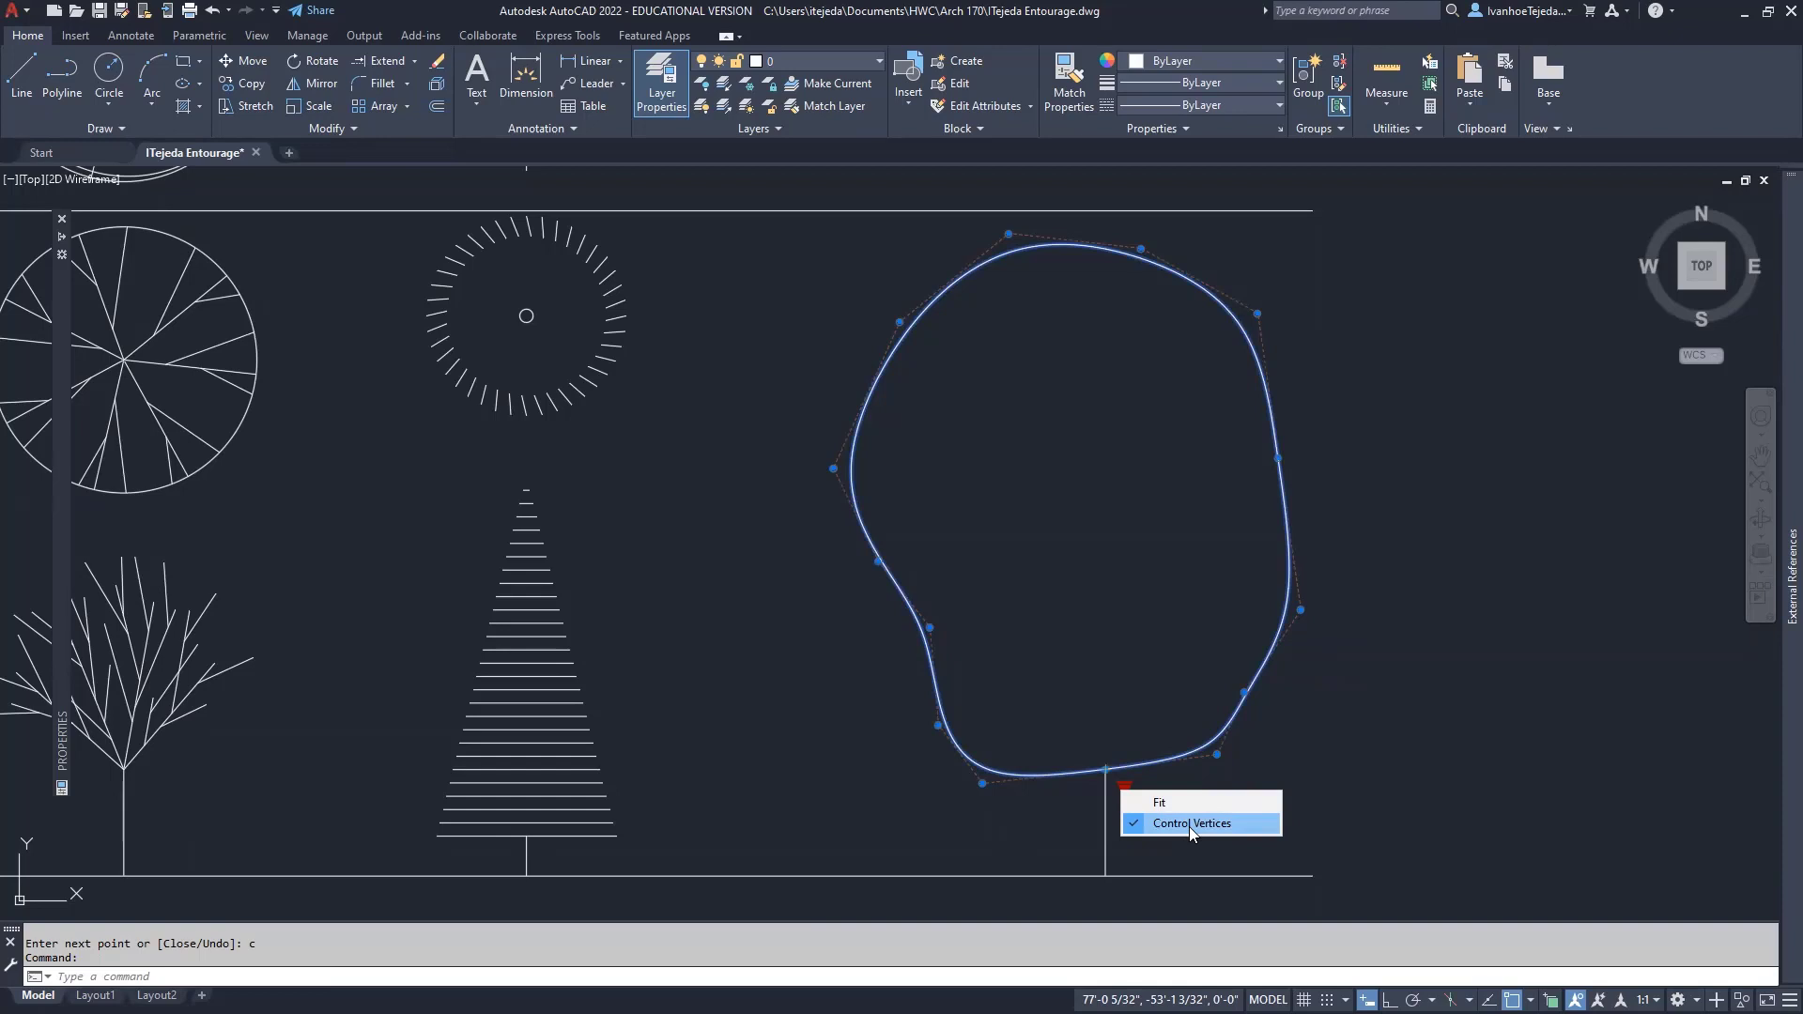
{"action": "left_click", "coordinate": [1137, 809]}
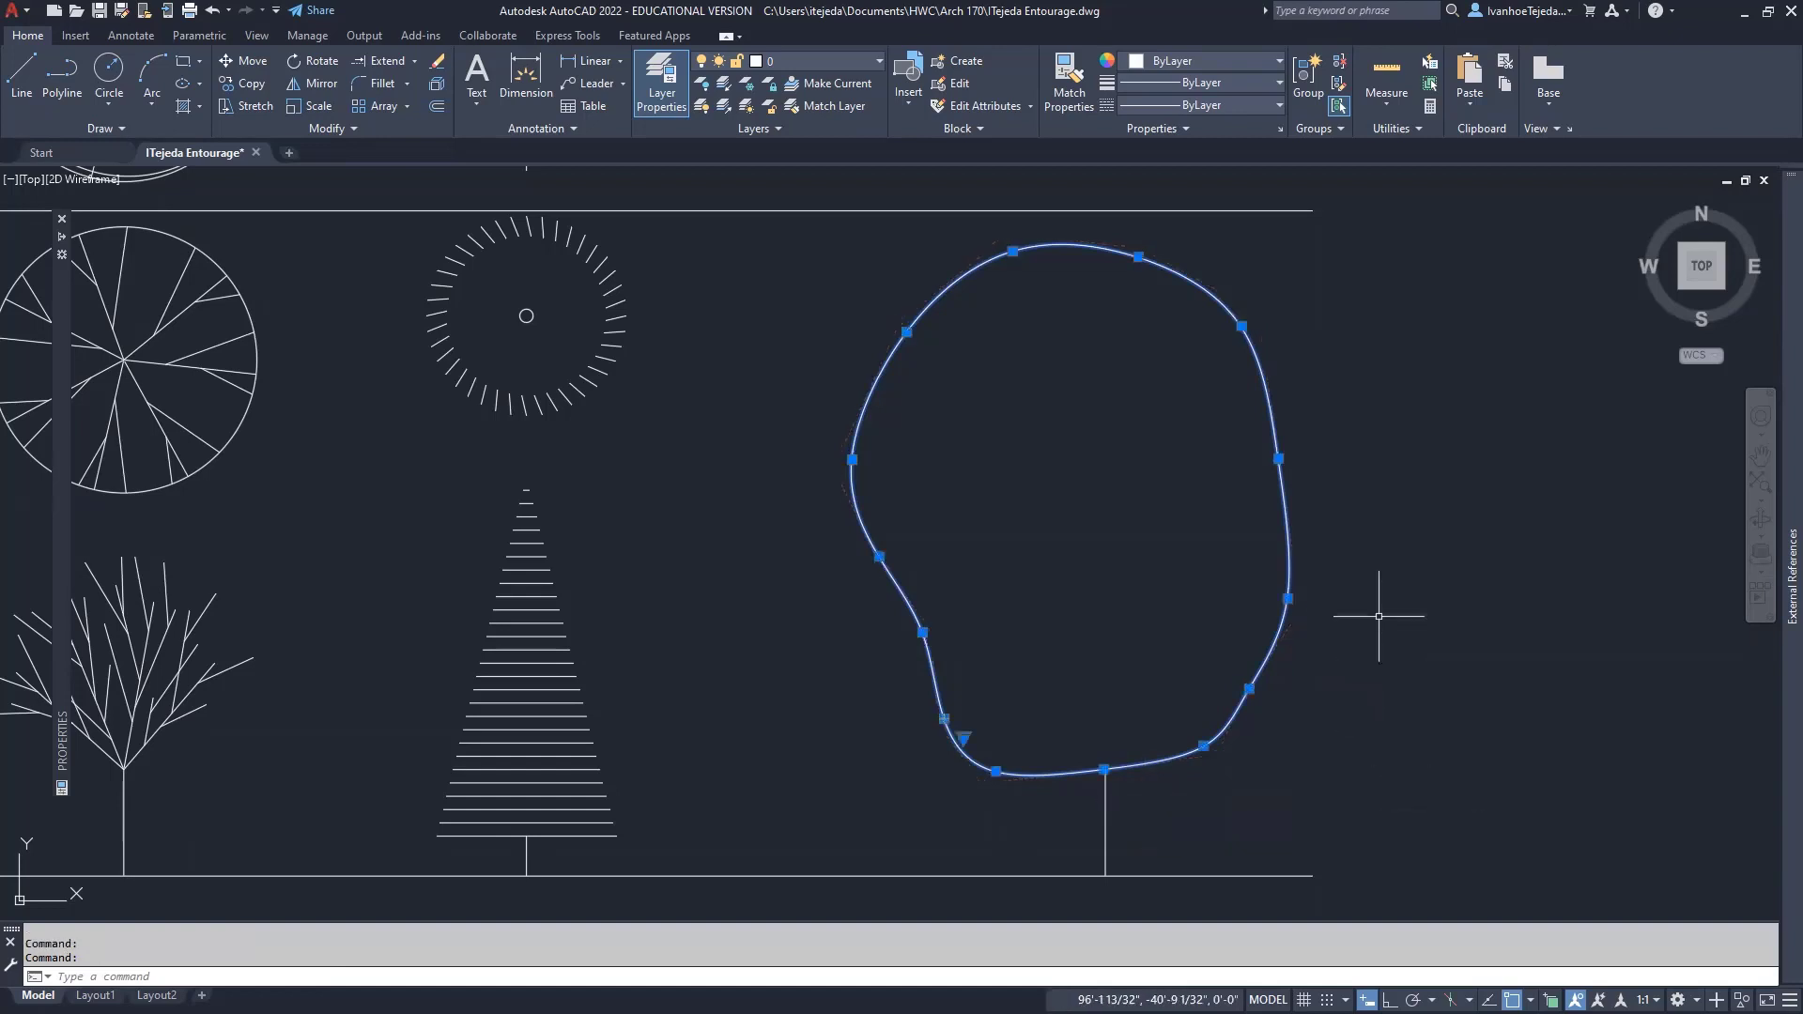
{"action": "left_click", "coordinate": [1279, 458]}
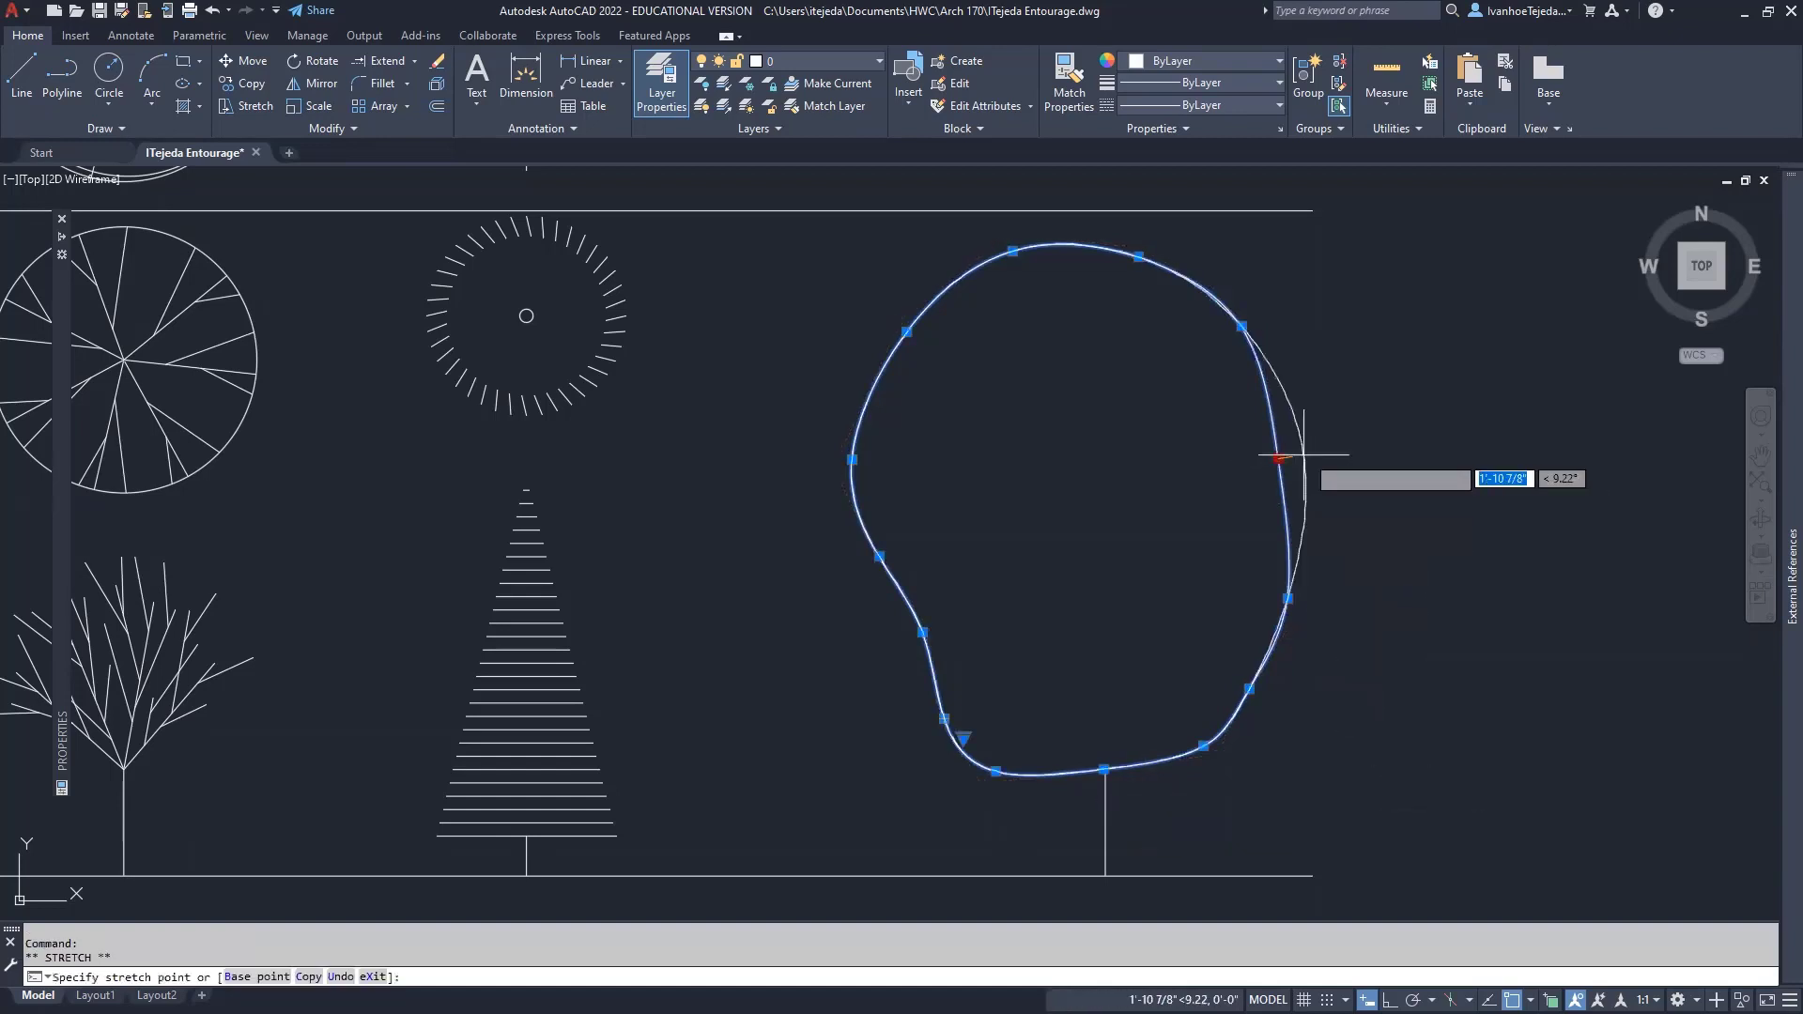
{"action": "left_click", "coordinate": [1307, 459]}
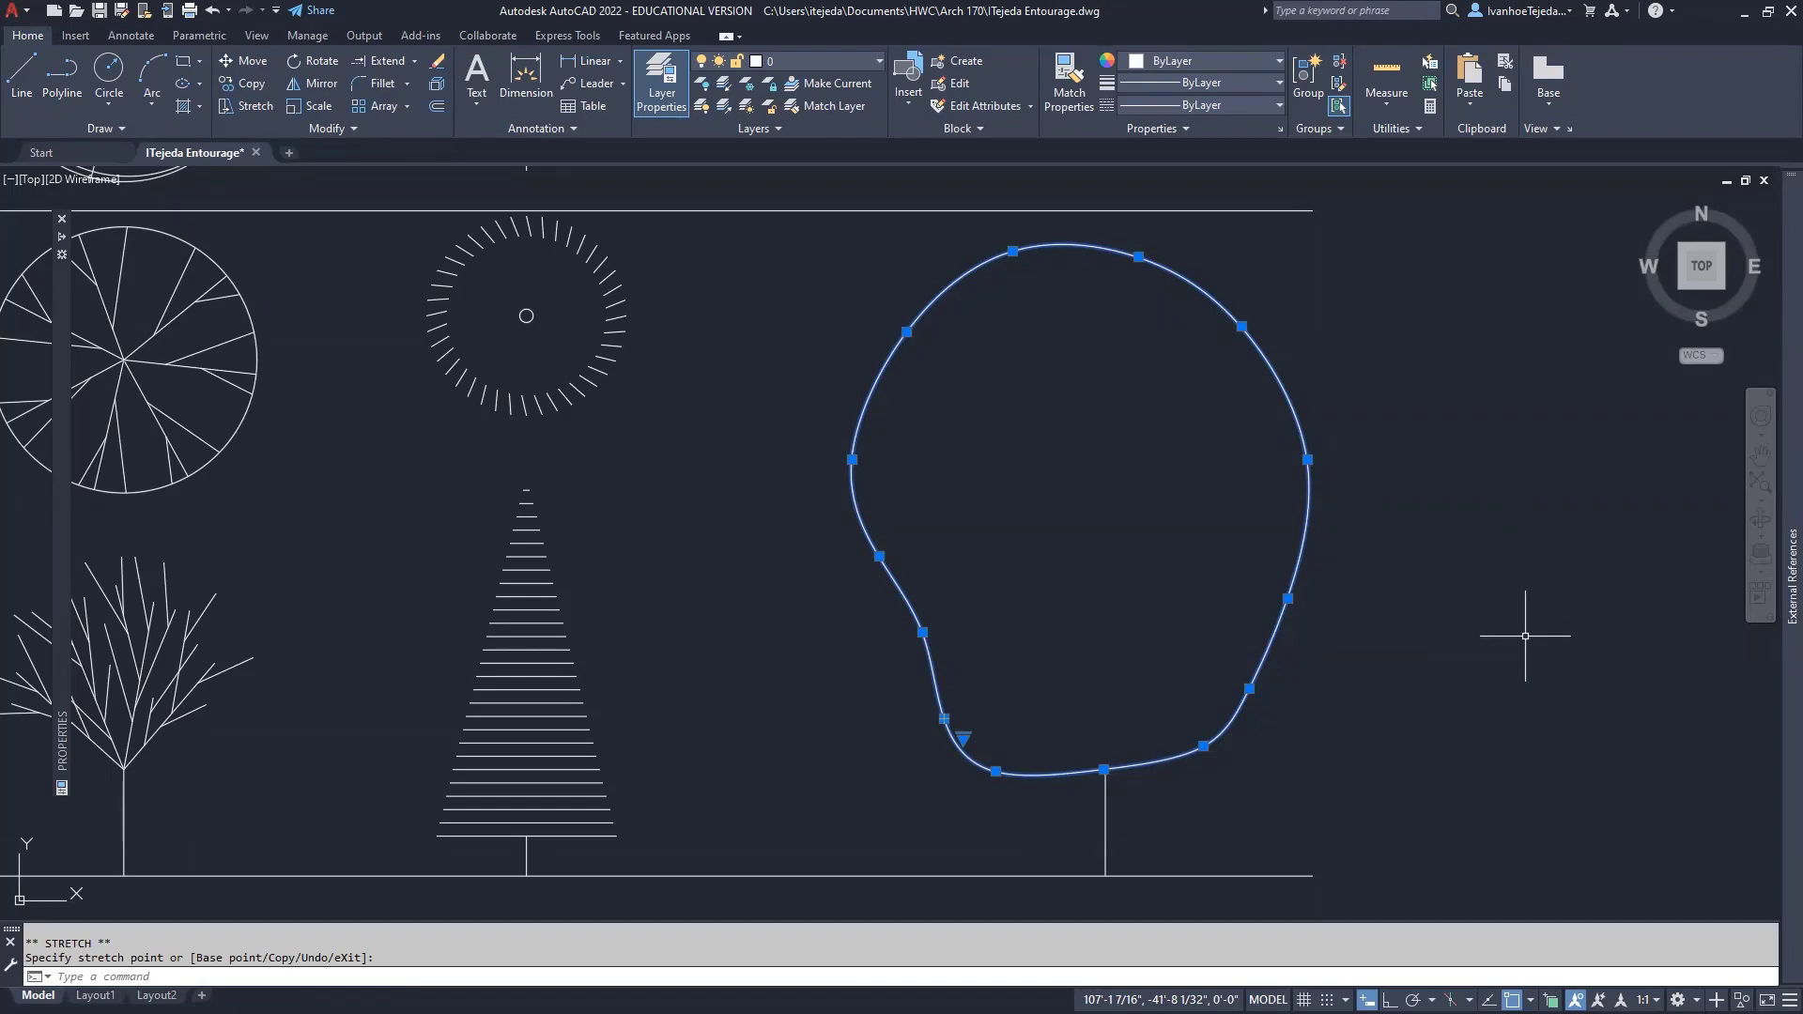
Erase the canopy spline and start a polyline at the trunk's top, running up the canopy's right side to just below the guide line.
{"action": "key", "text": "Delete"}
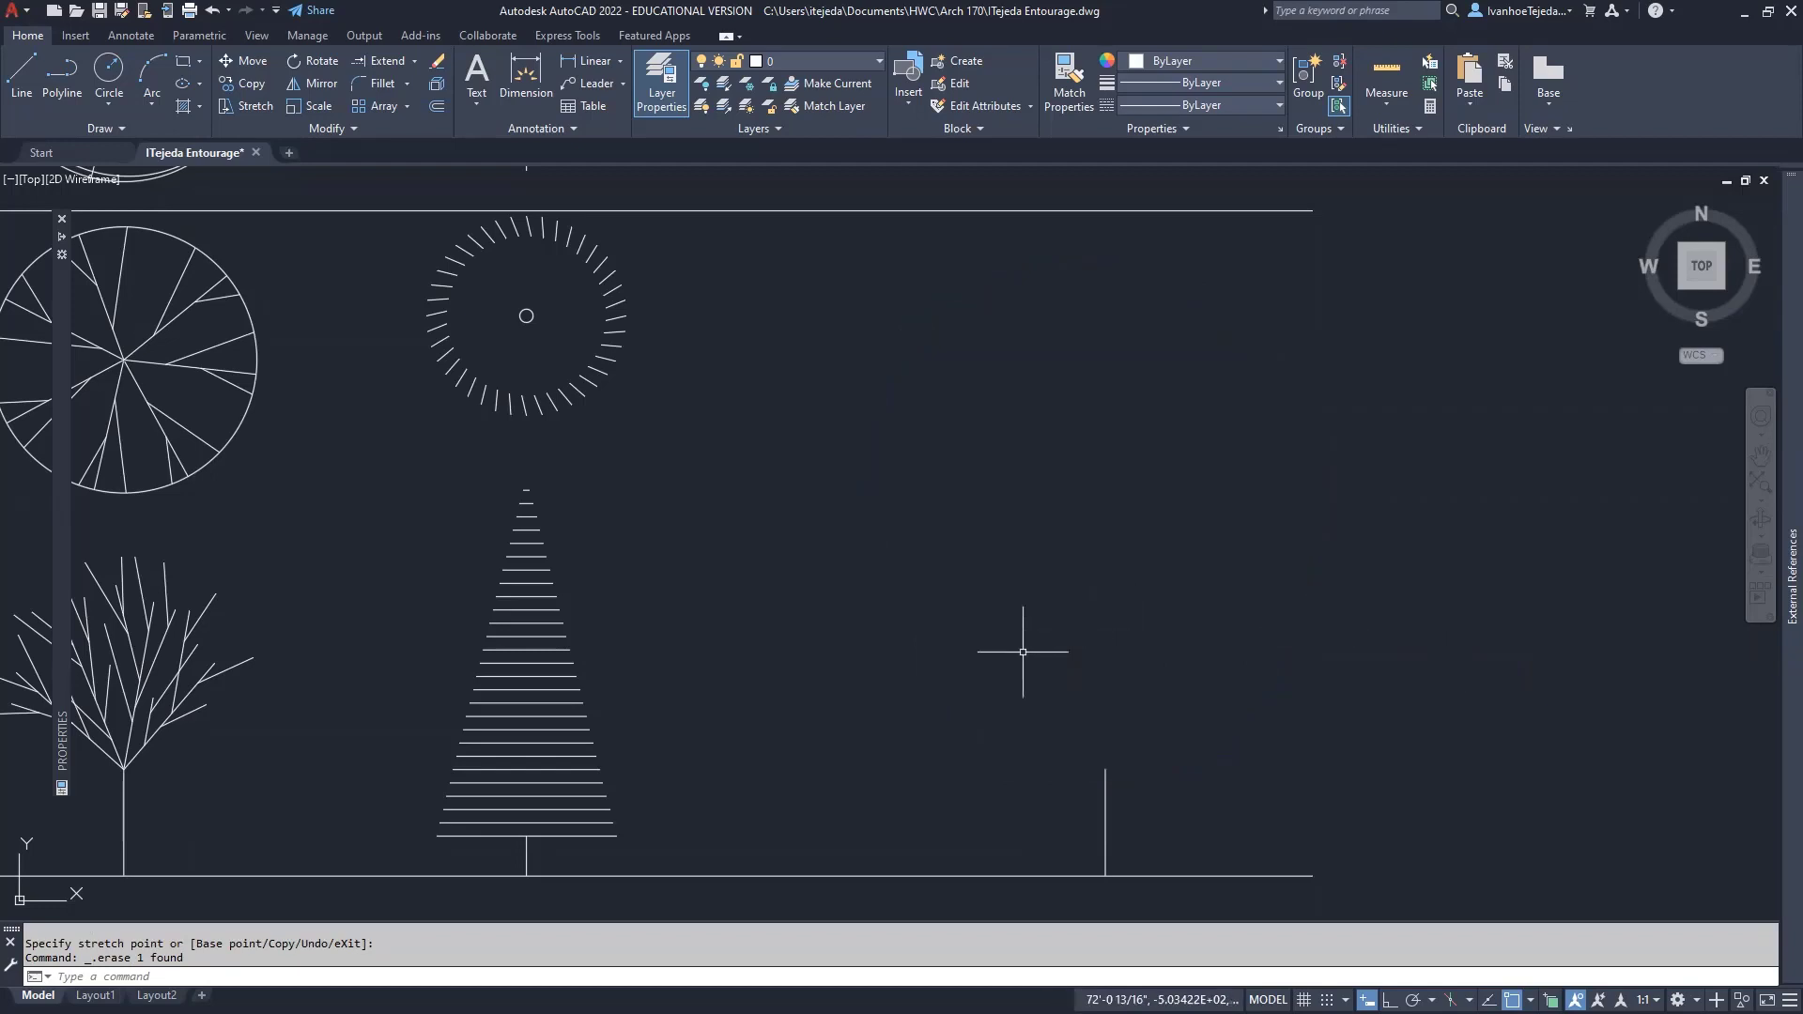
{"action": "left_click", "coordinate": [62, 85]}
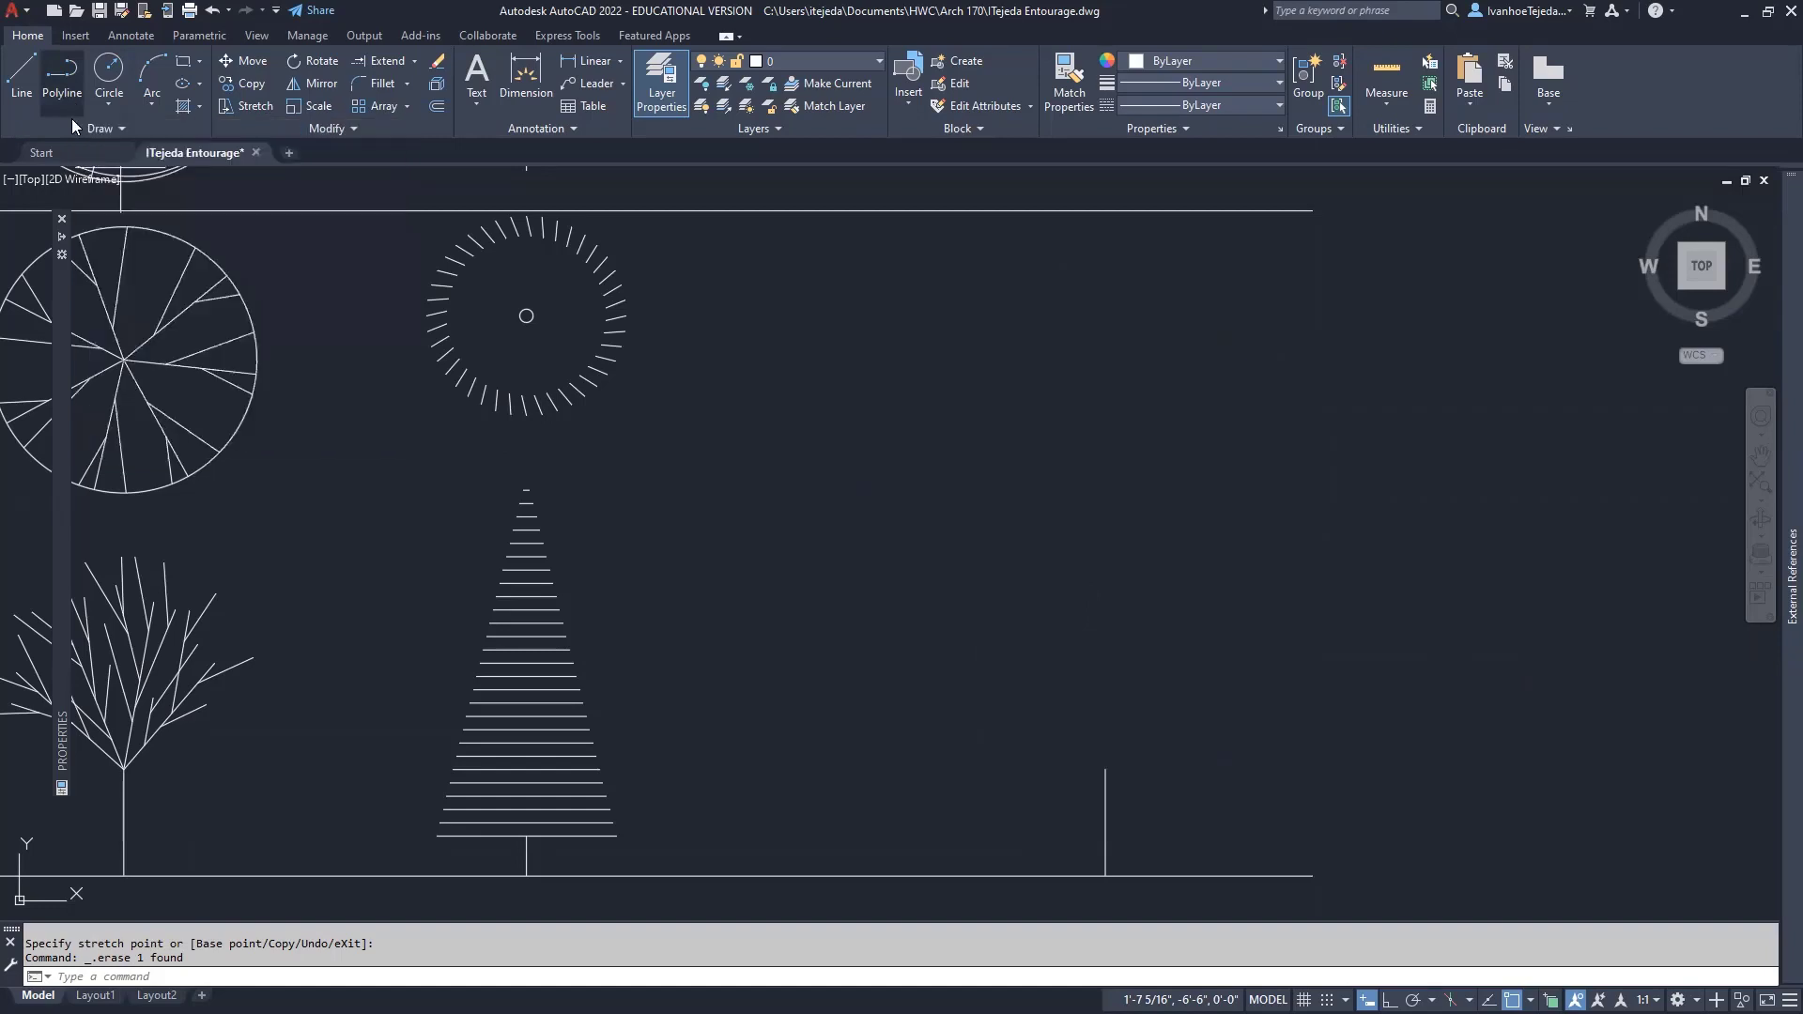
{"action": "left_click", "coordinate": [1106, 769]}
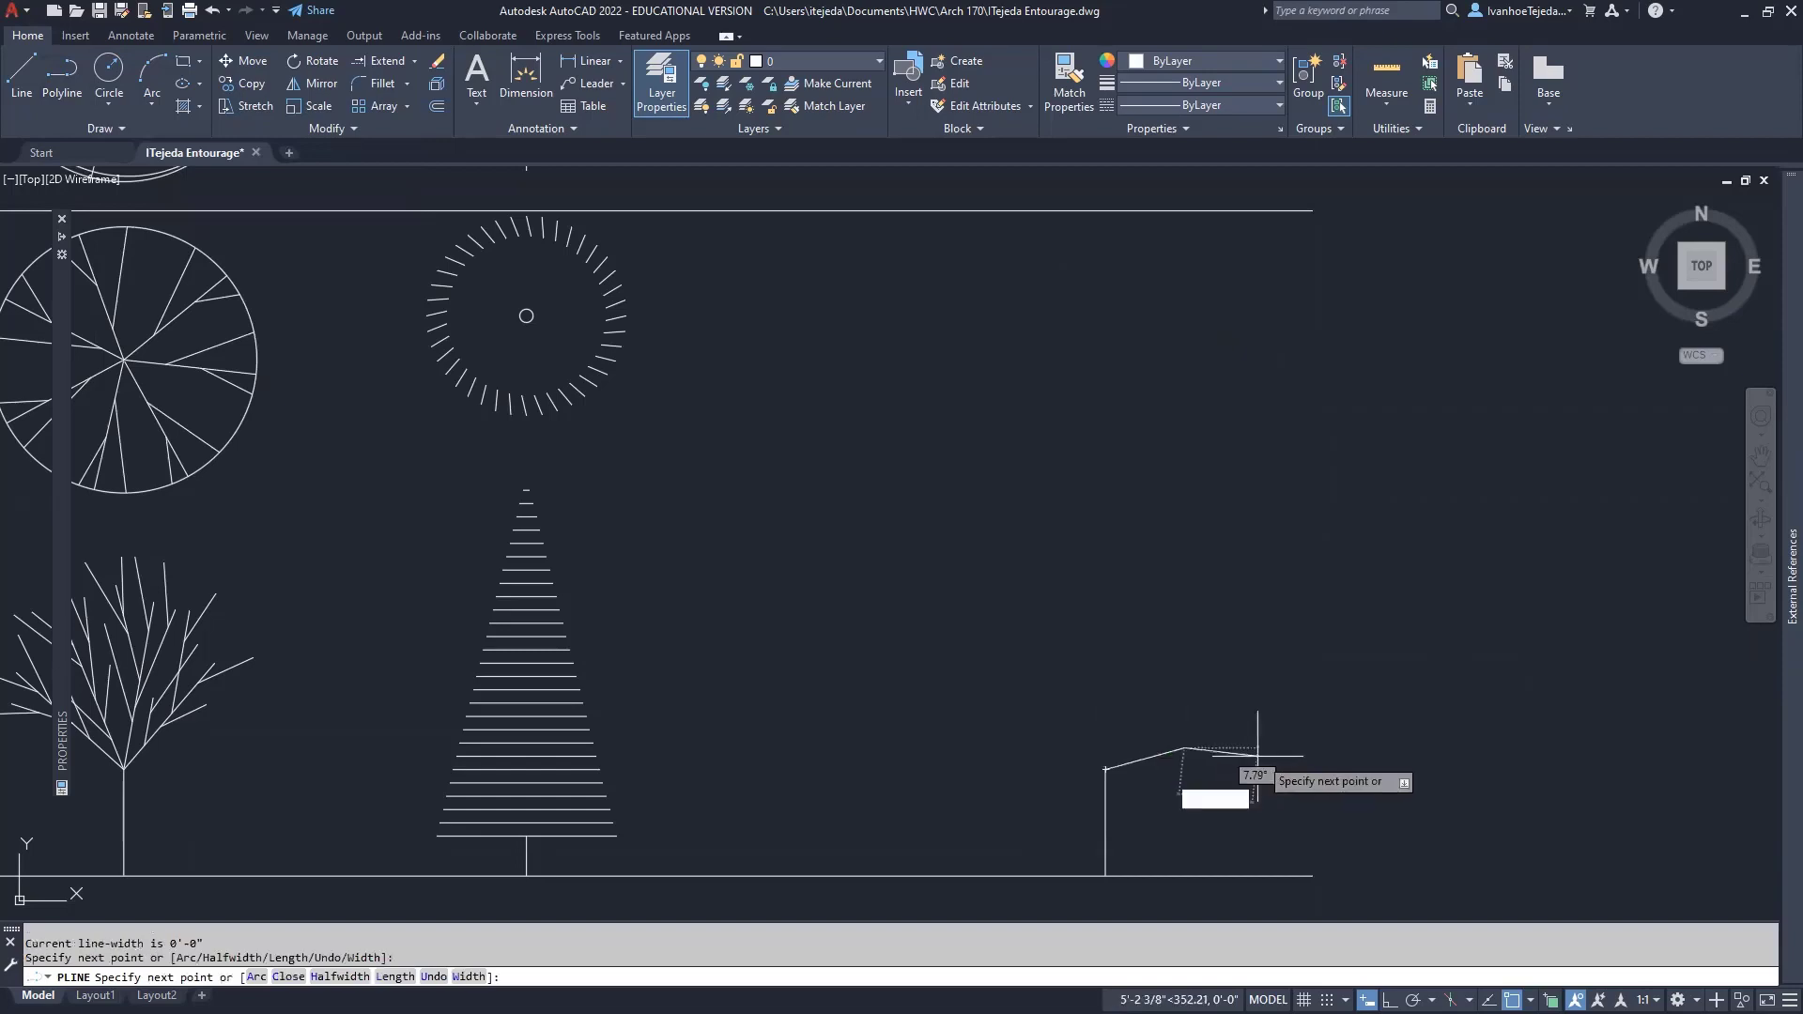
{"action": "left_click", "coordinate": [1279, 721]}
{"action": "left_click", "coordinate": [1281, 644]}
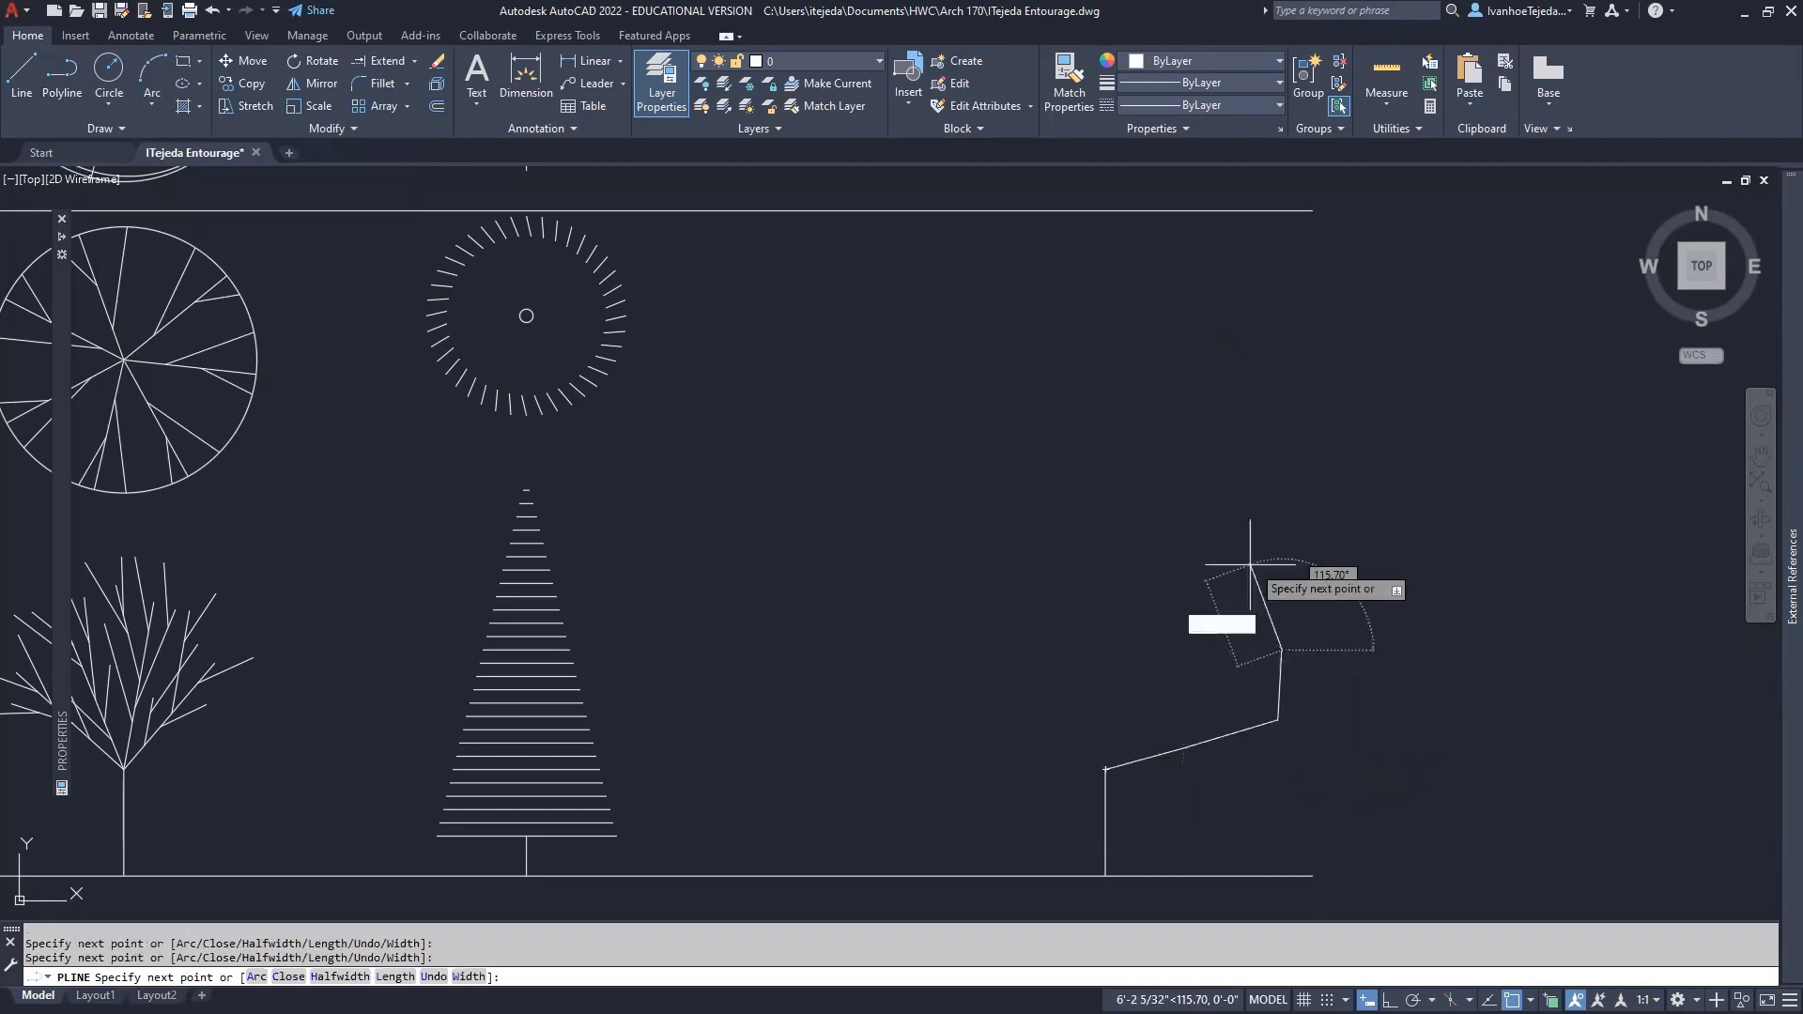
{"action": "left_click", "coordinate": [1277, 547]}
{"action": "left_click", "coordinate": [1298, 449]}
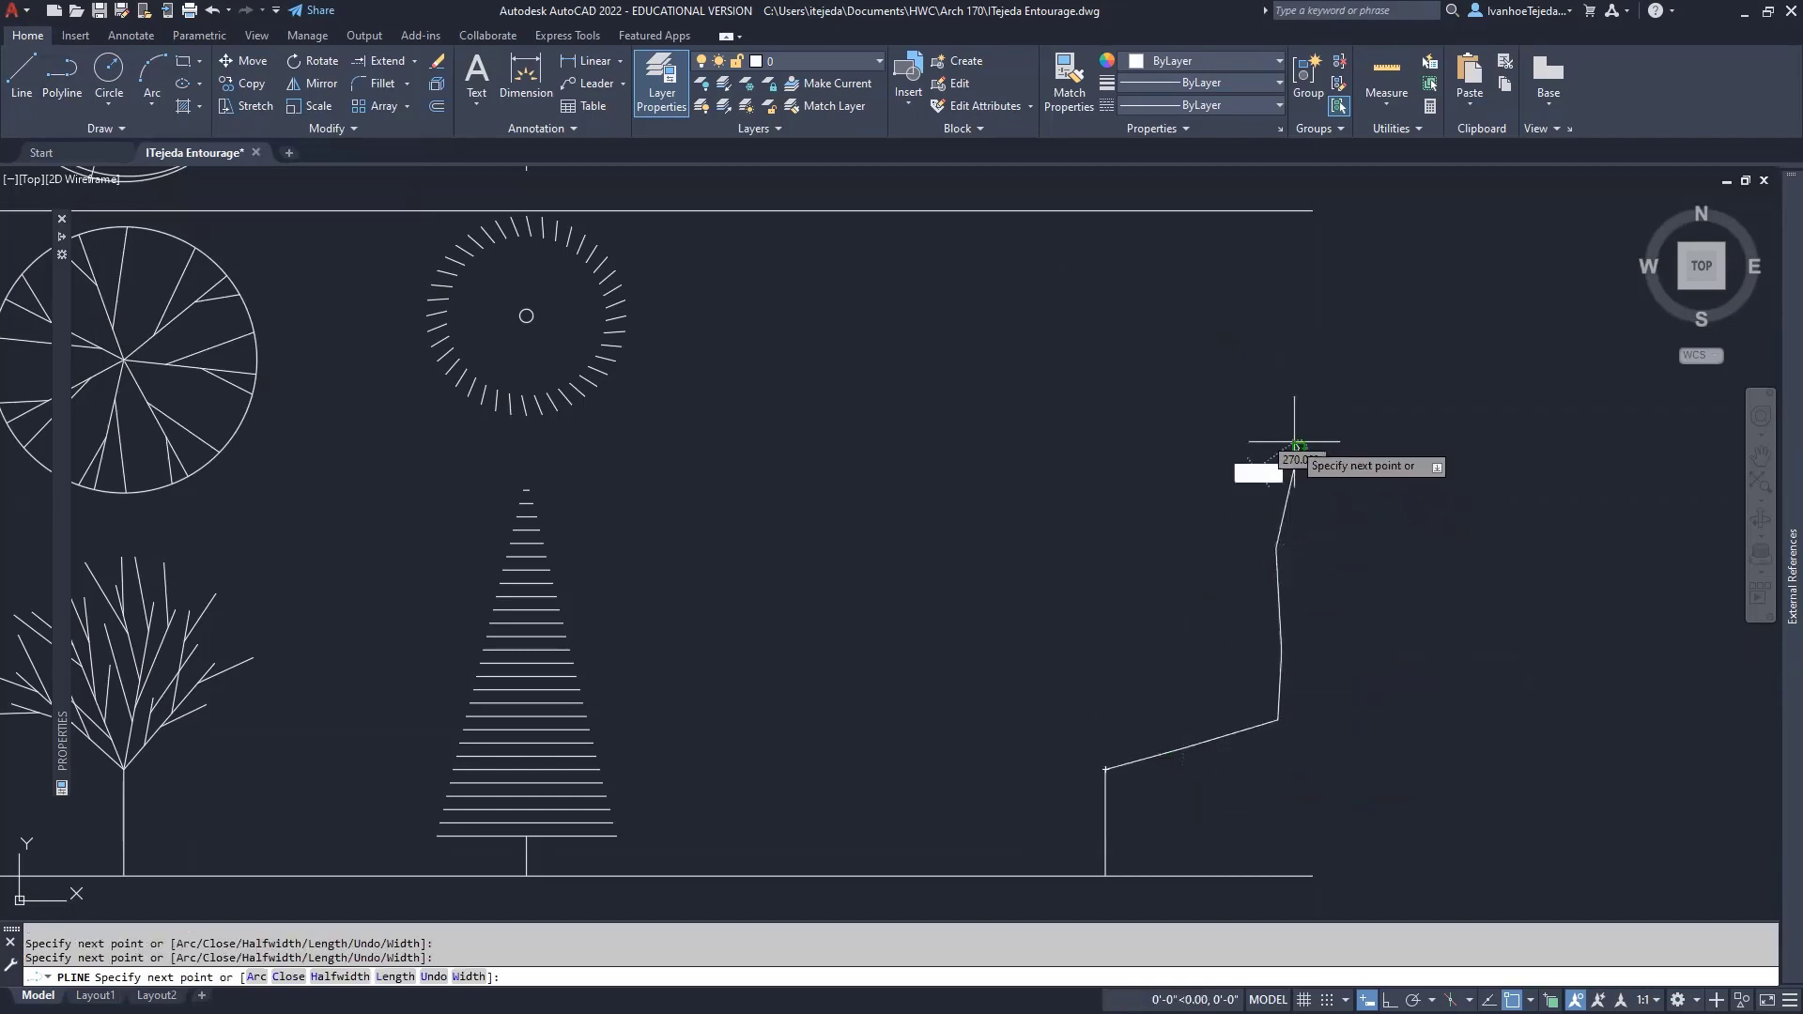
{"action": "left_click", "coordinate": [1233, 341]}
{"action": "left_click", "coordinate": [1200, 239]}
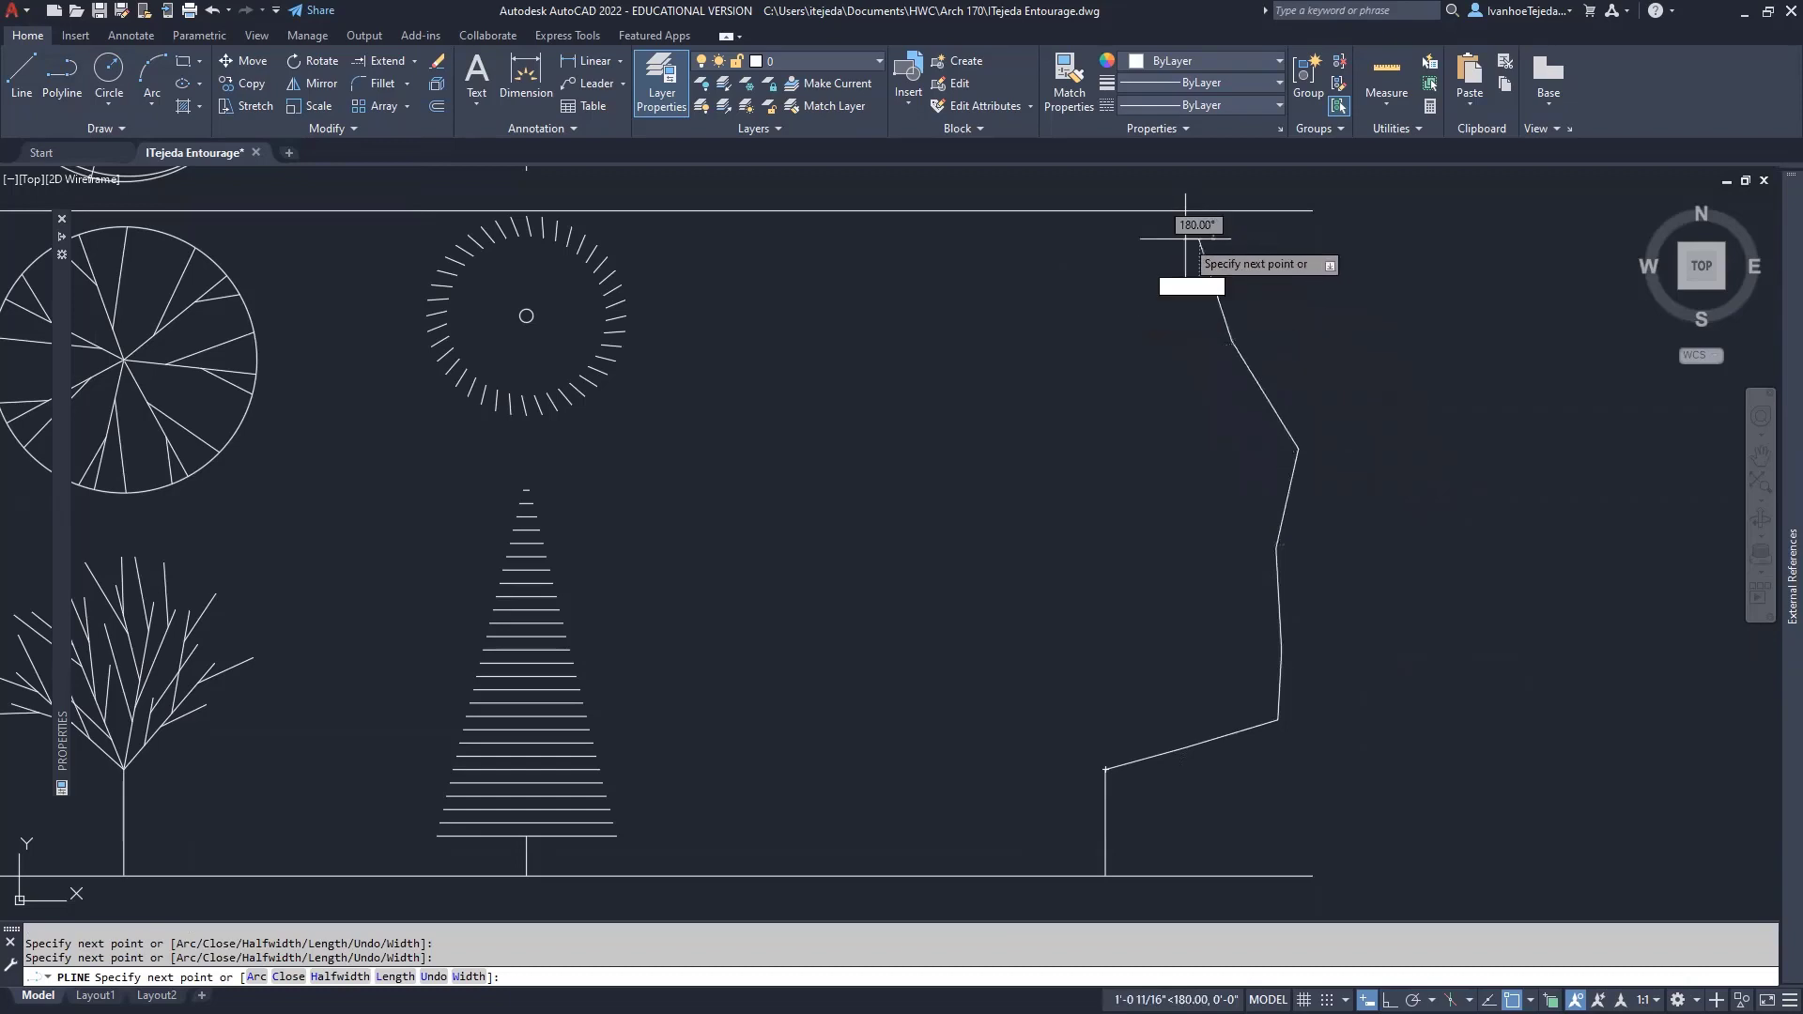
Continue the polyline over the canopy's top and down its irregular left side, then close it at the trunk's top.
{"action": "left_click", "coordinate": [1116, 223]}
{"action": "left_click", "coordinate": [967, 254]}
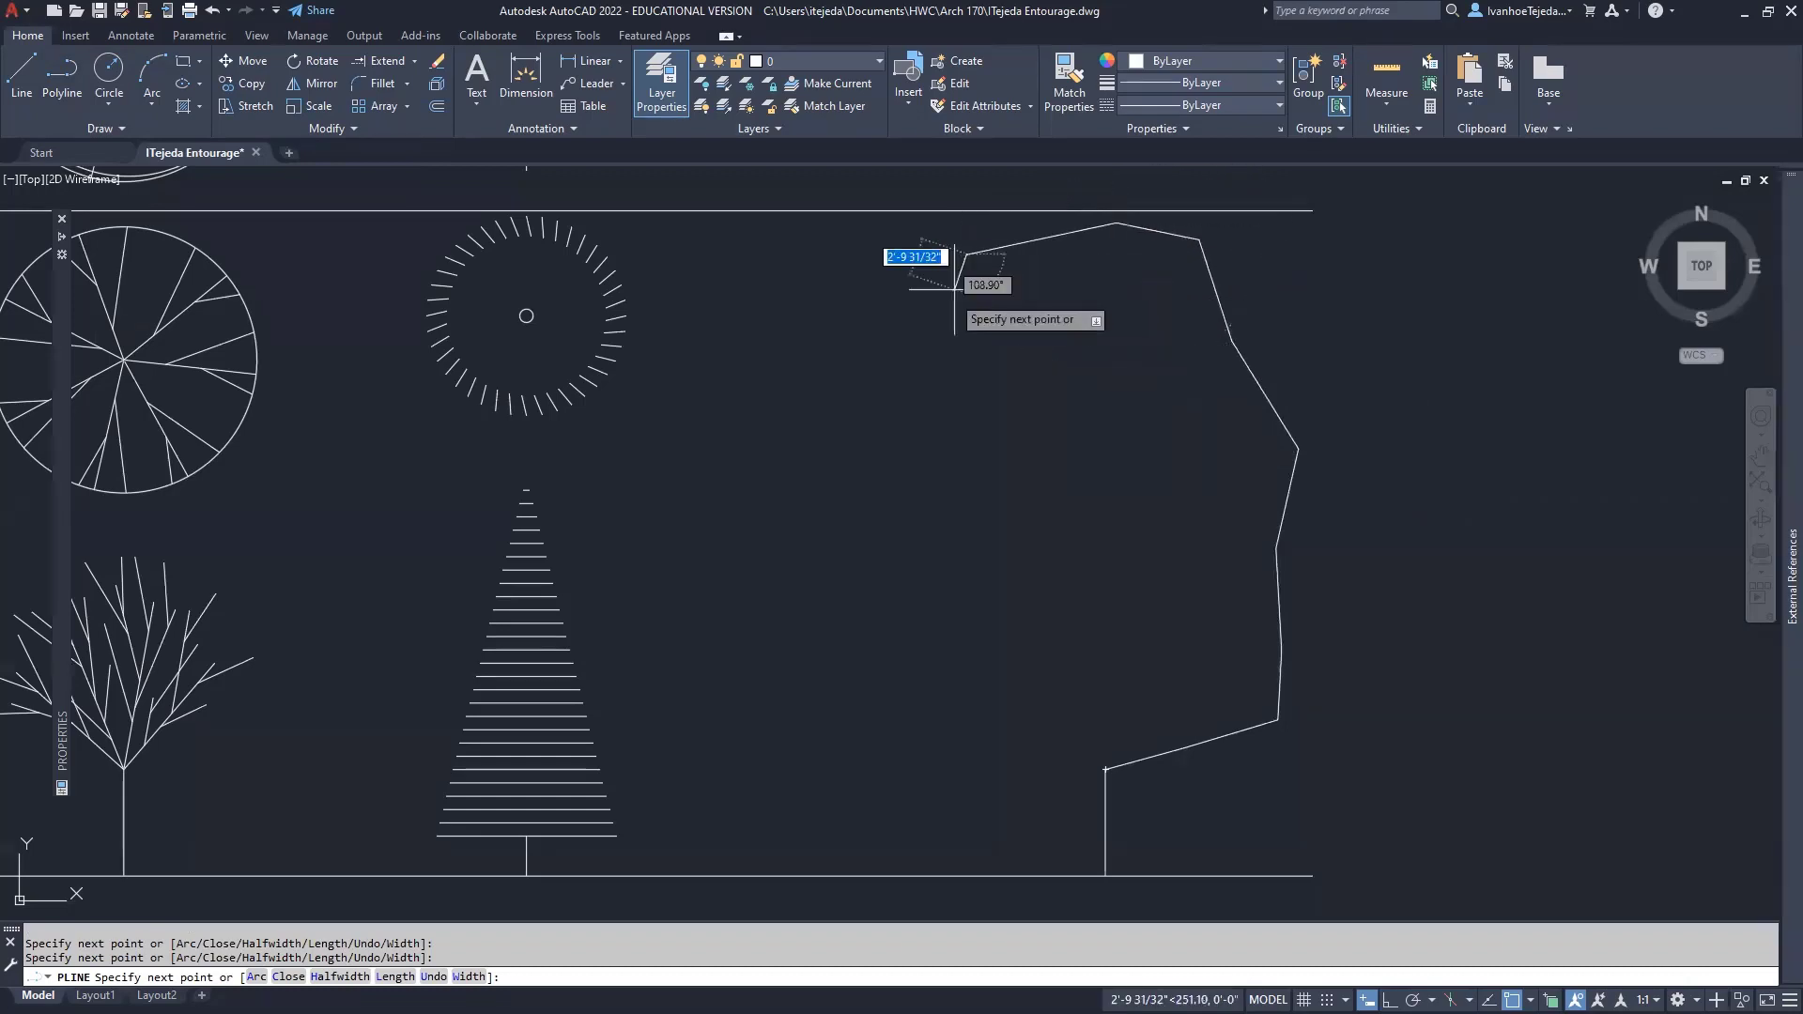
{"action": "left_click", "coordinate": [926, 339]}
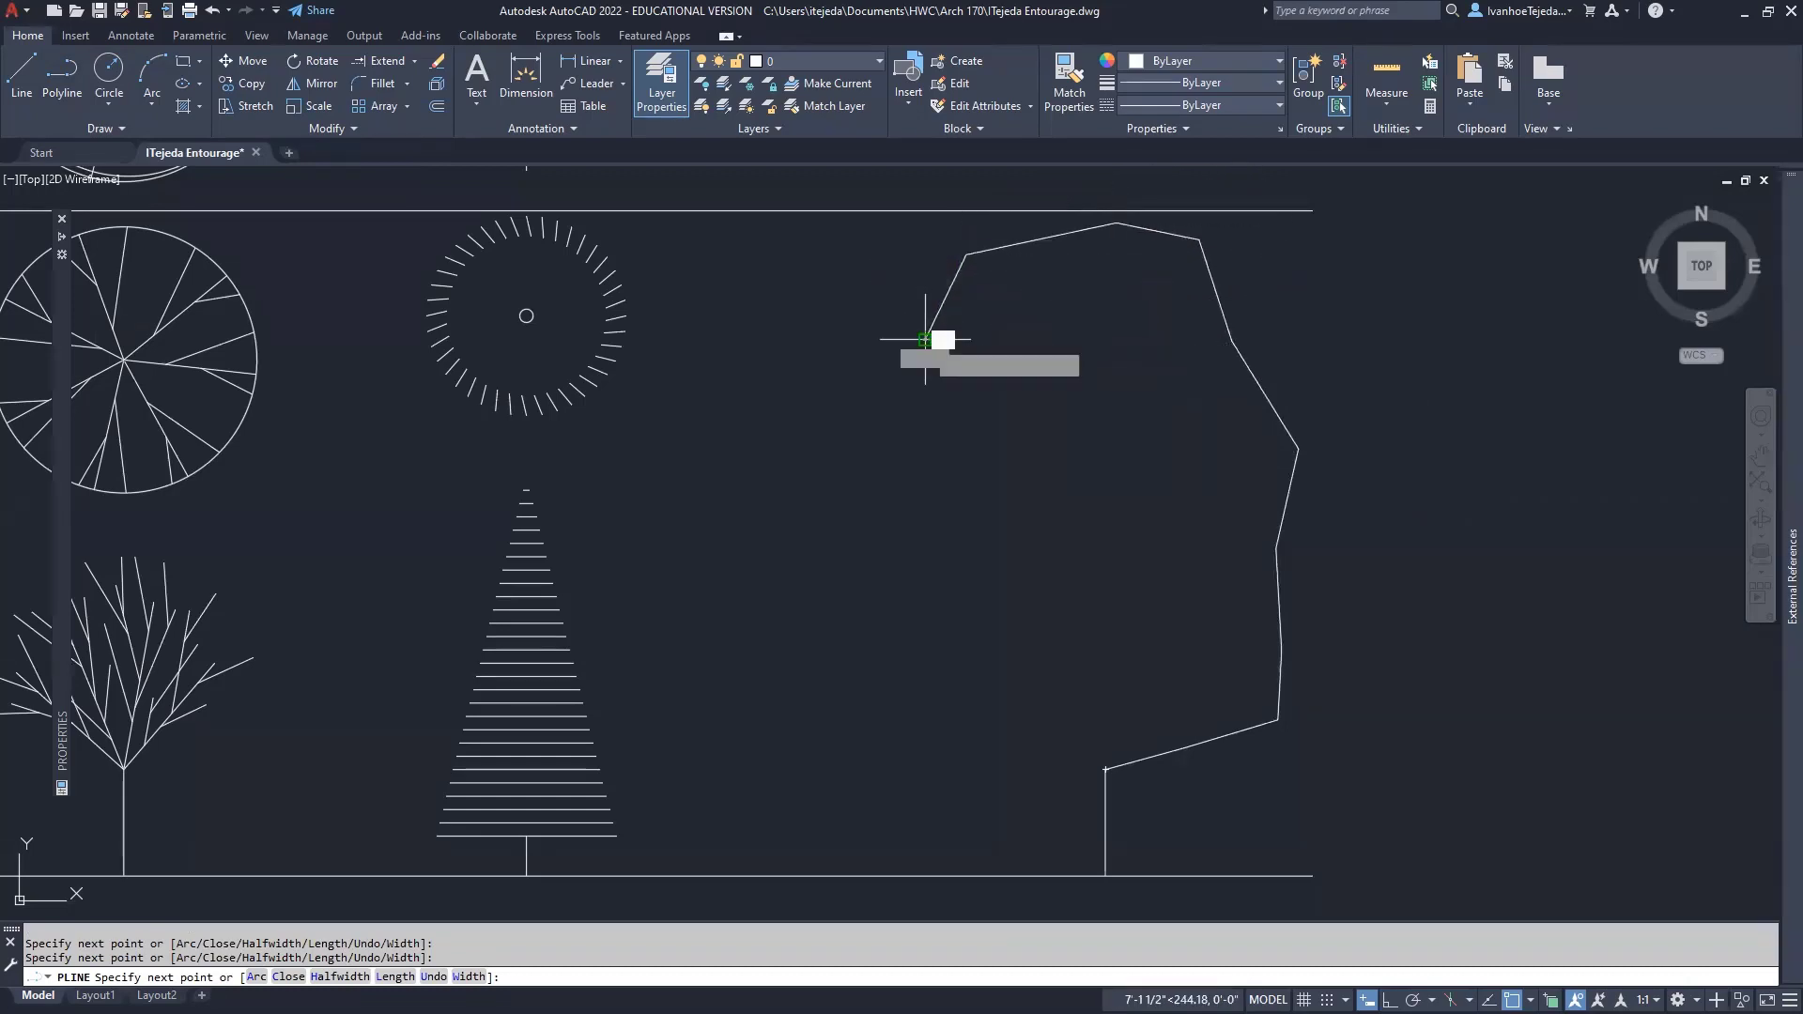
{"action": "left_click", "coordinate": [885, 472]}
{"action": "left_click", "coordinate": [935, 524]}
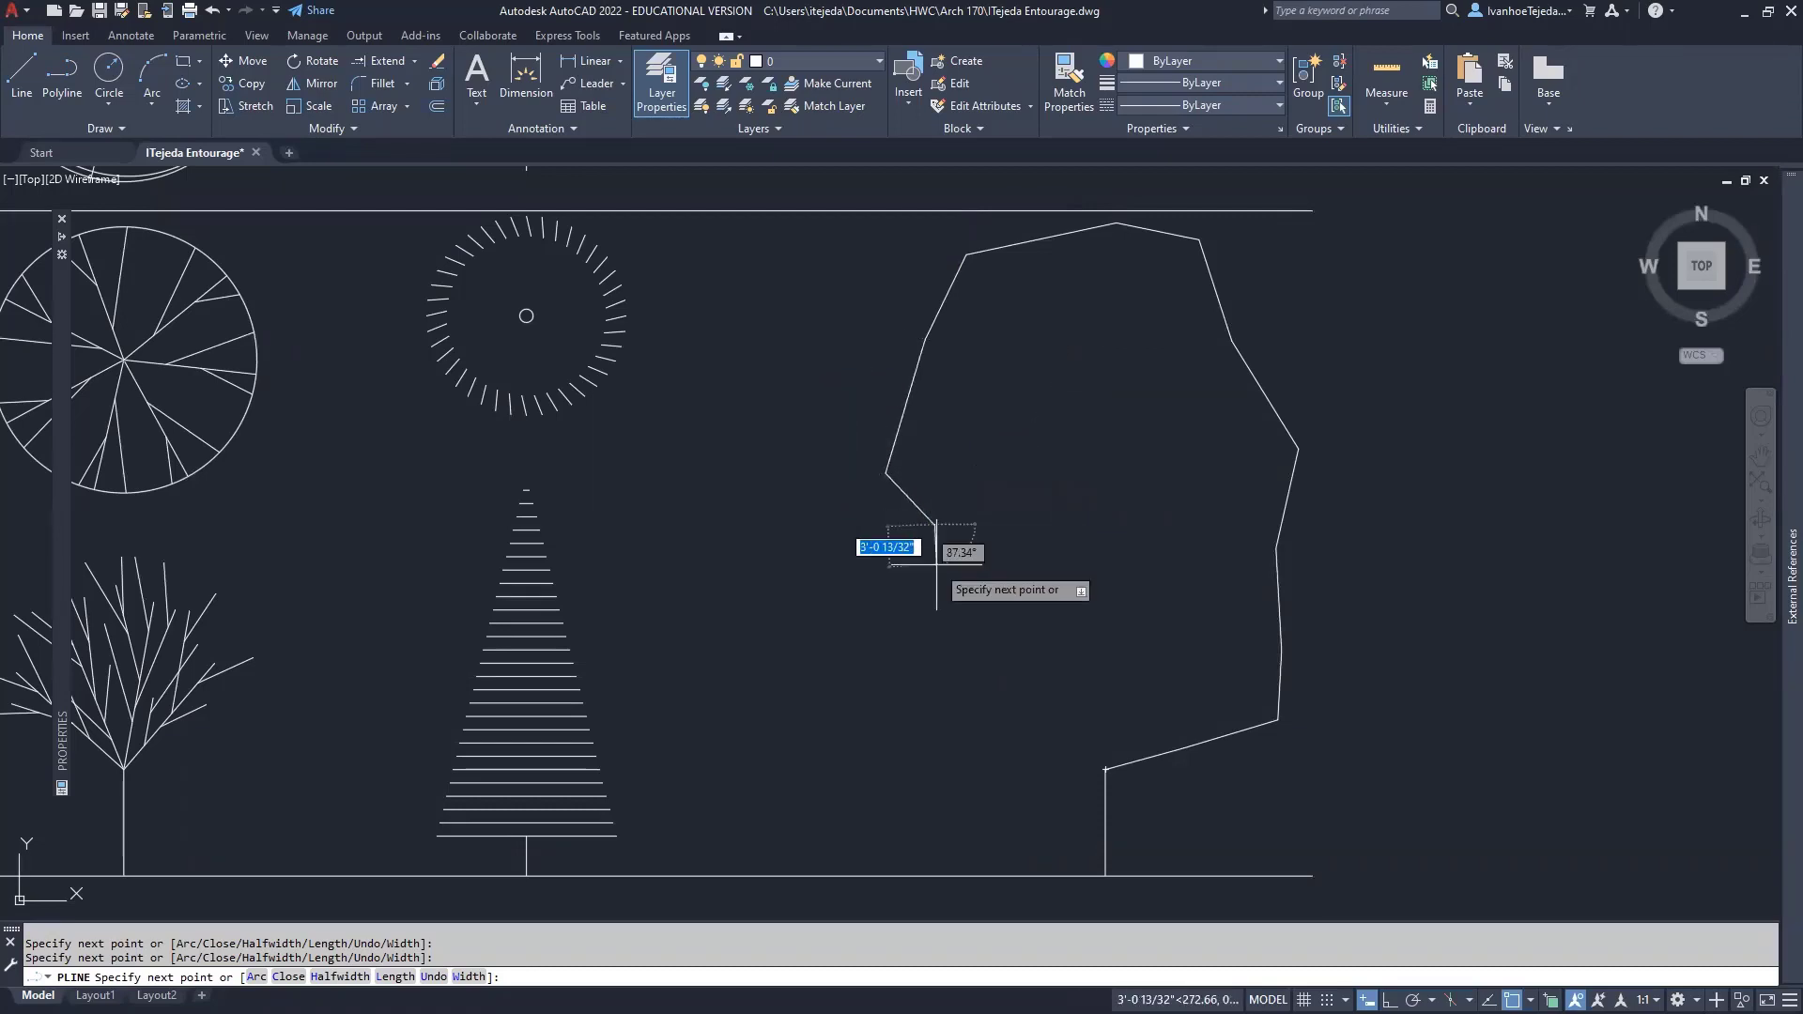
{"action": "left_click", "coordinate": [927, 582]}
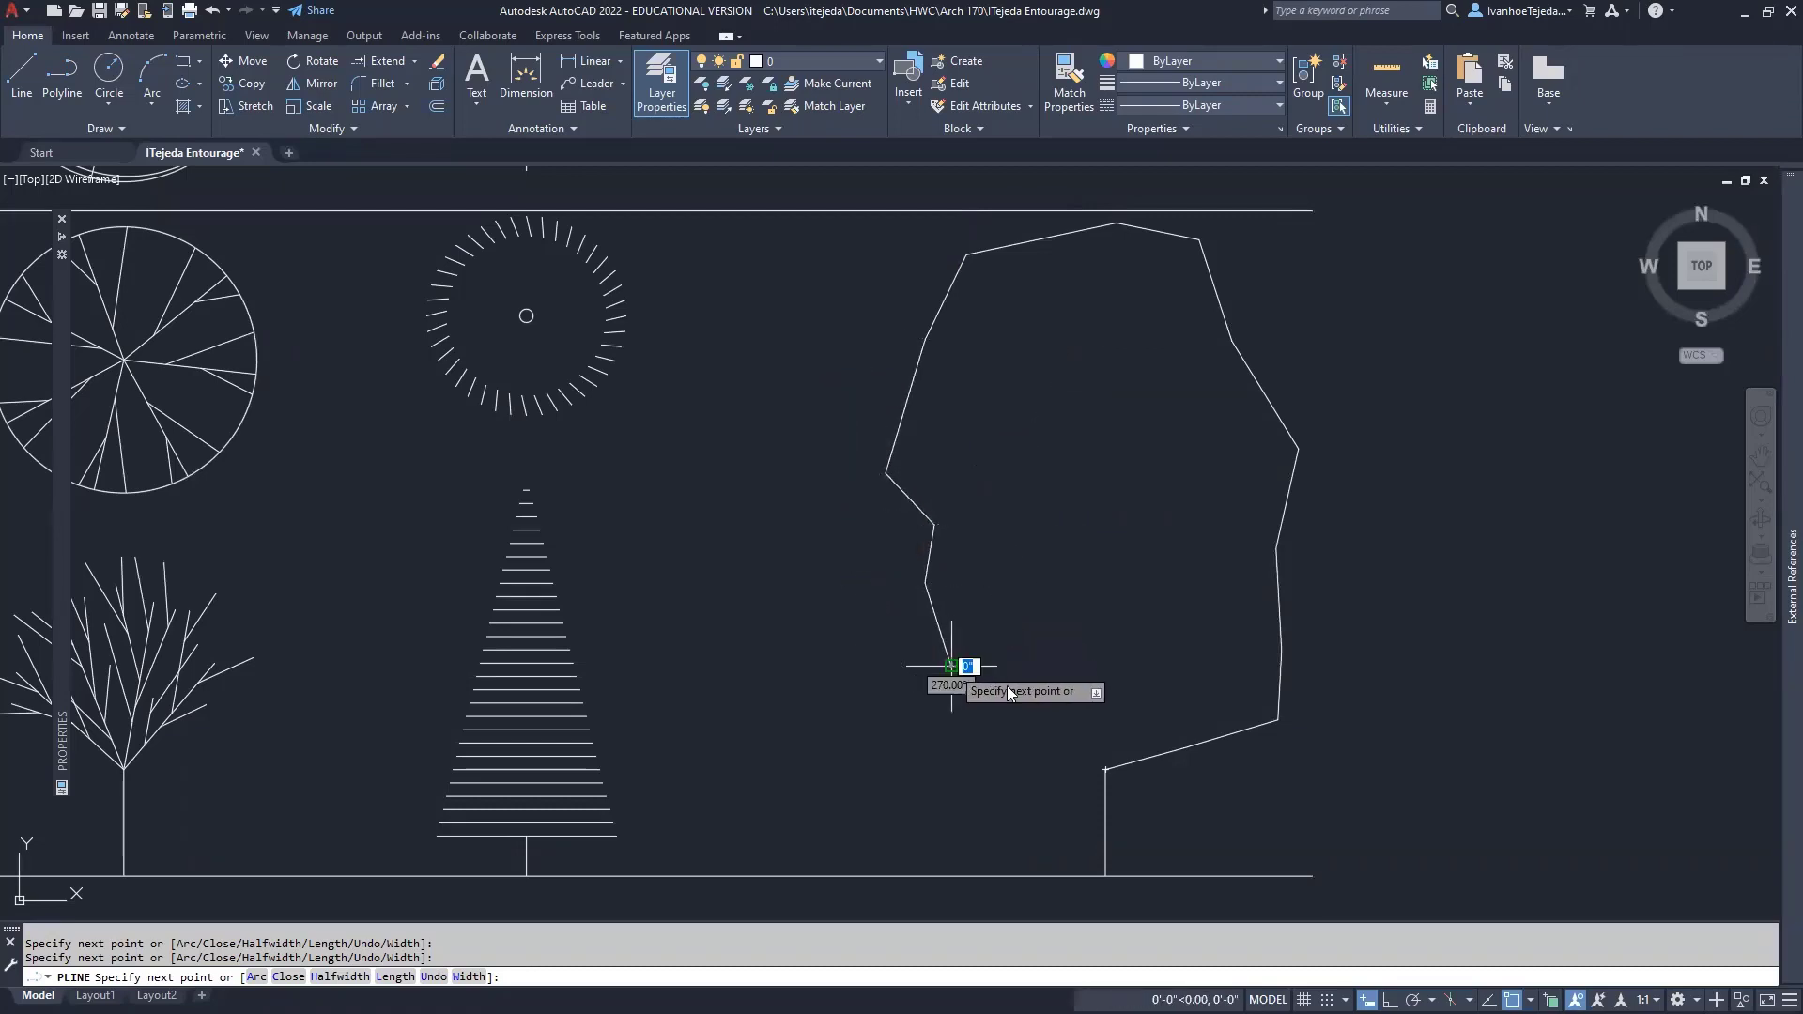
{"action": "left_click", "coordinate": [950, 666]}
{"action": "left_click", "coordinate": [1023, 699]}
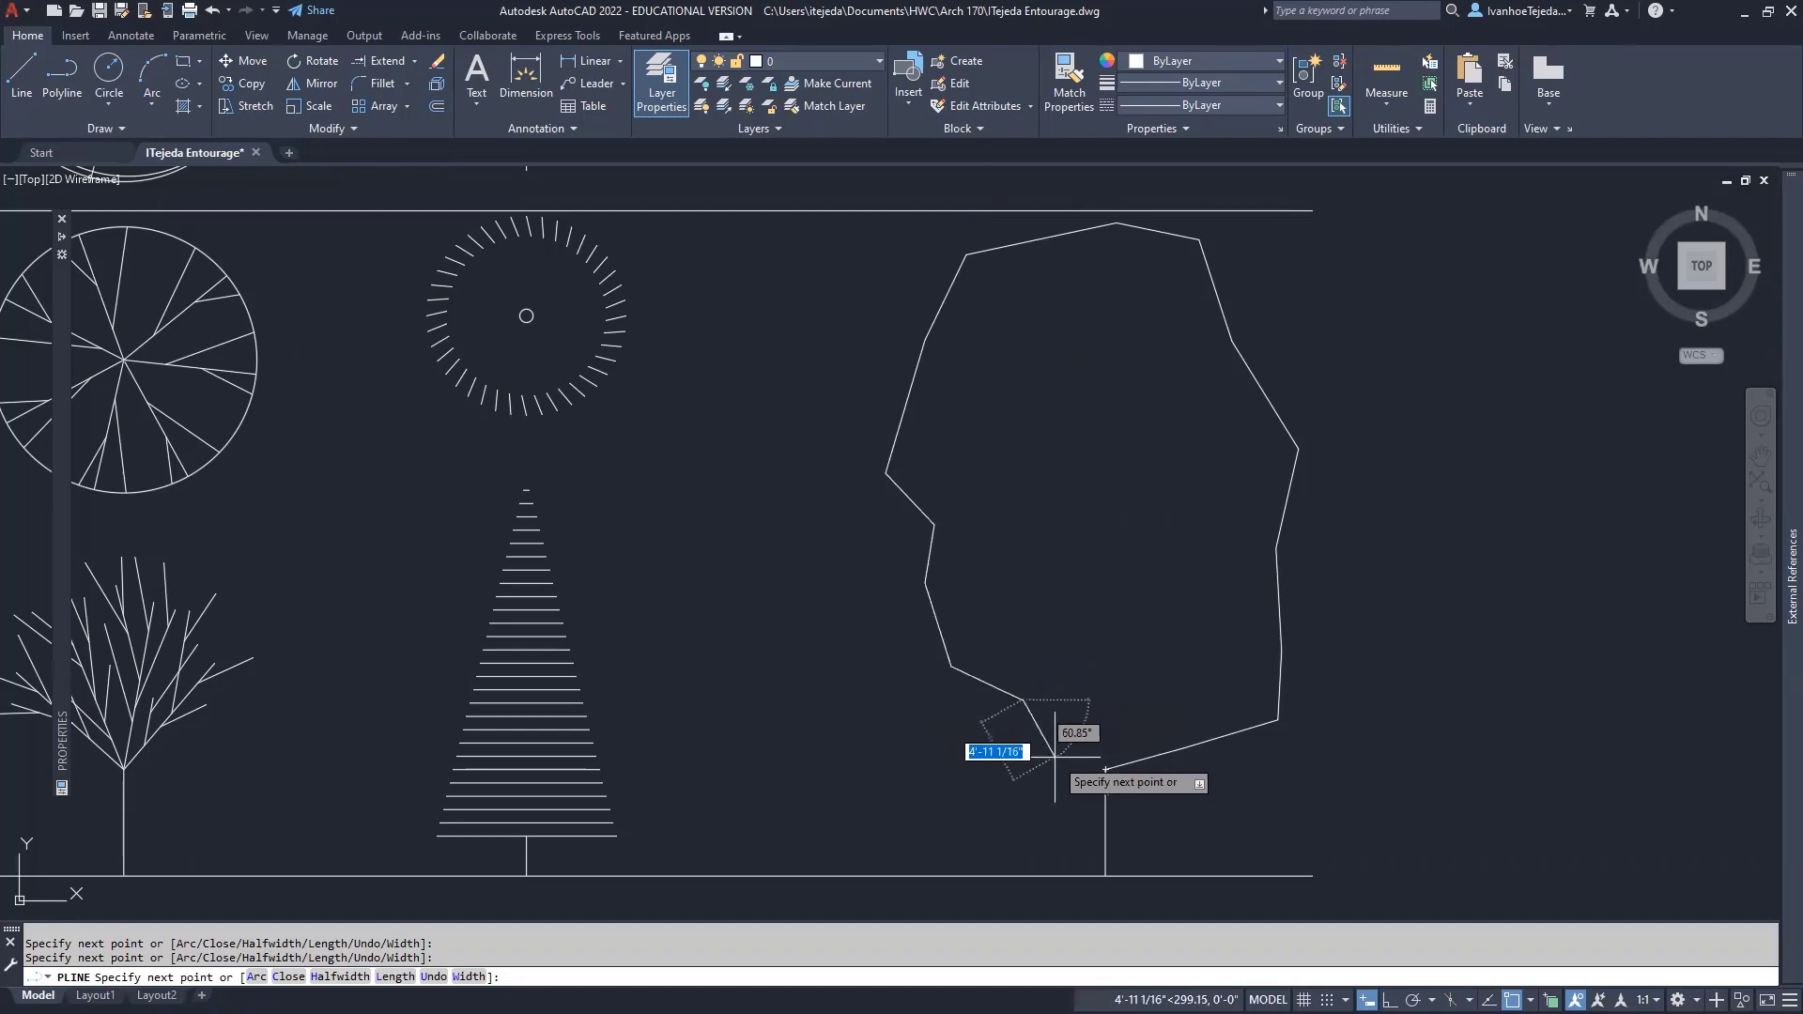
{"action": "left_click", "coordinate": [1054, 756]}
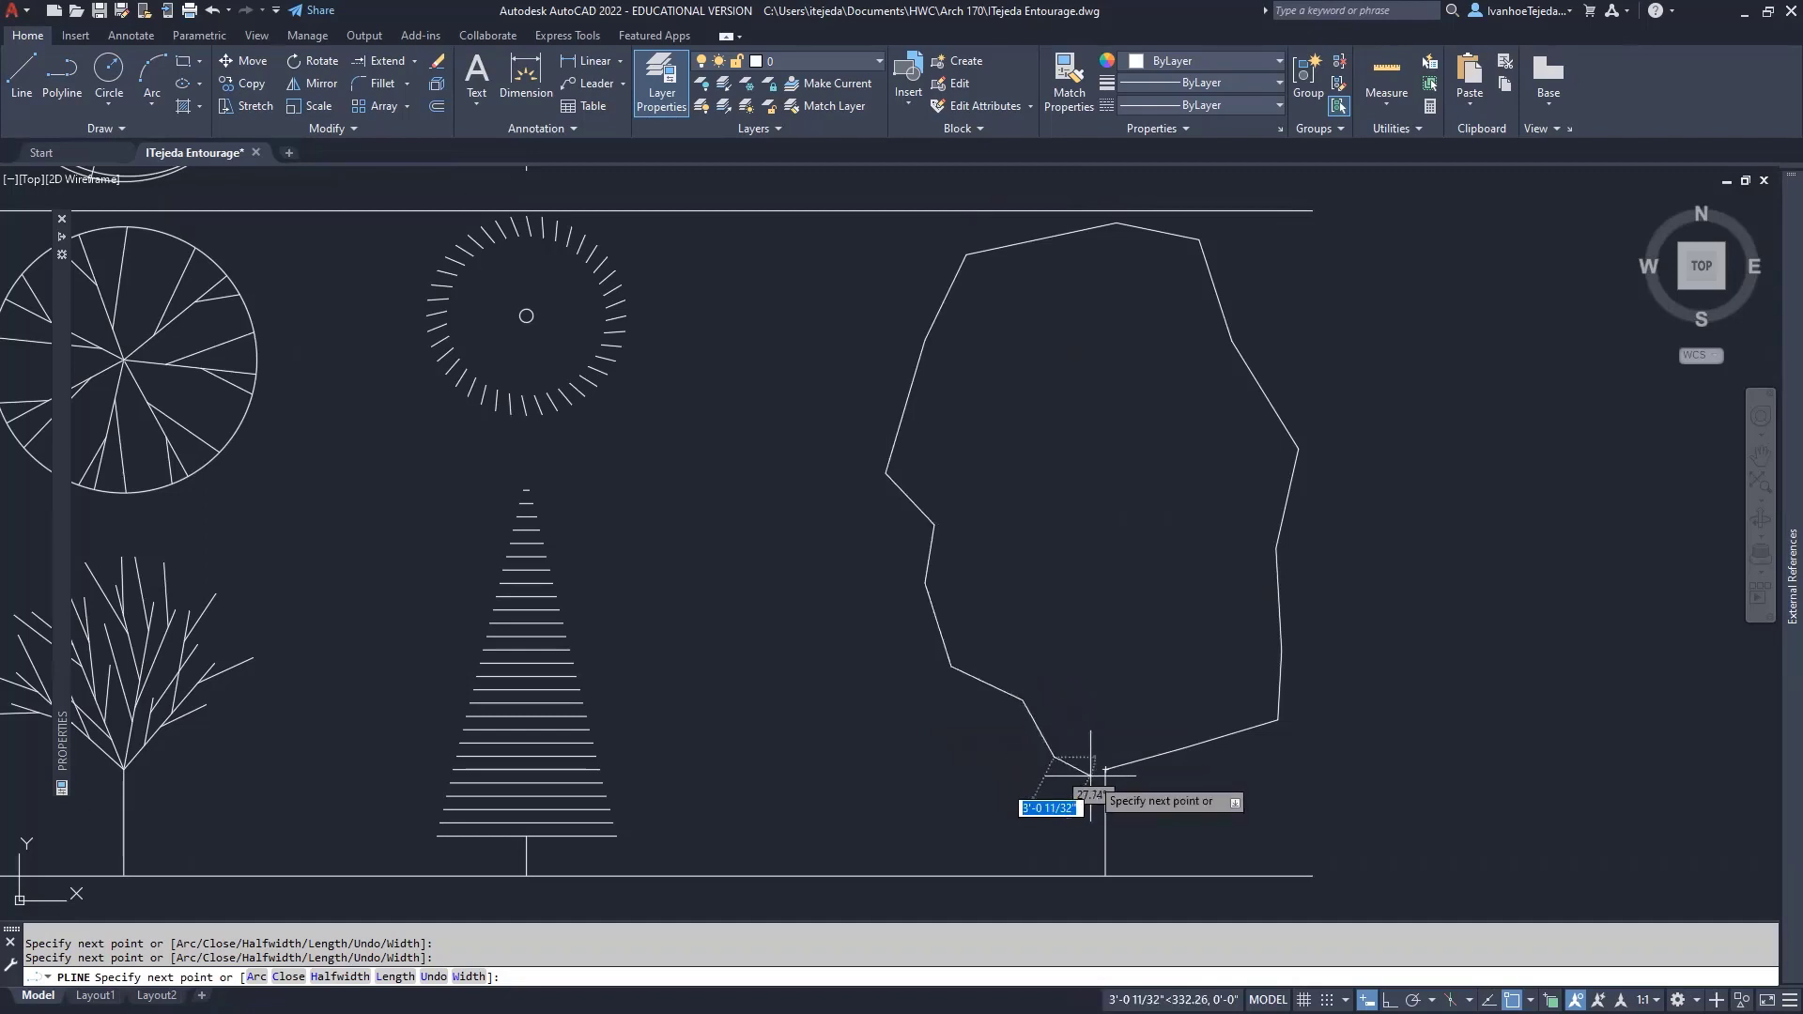
{"action": "type", "text": "c"}
{"action": "key", "text": "Return"}
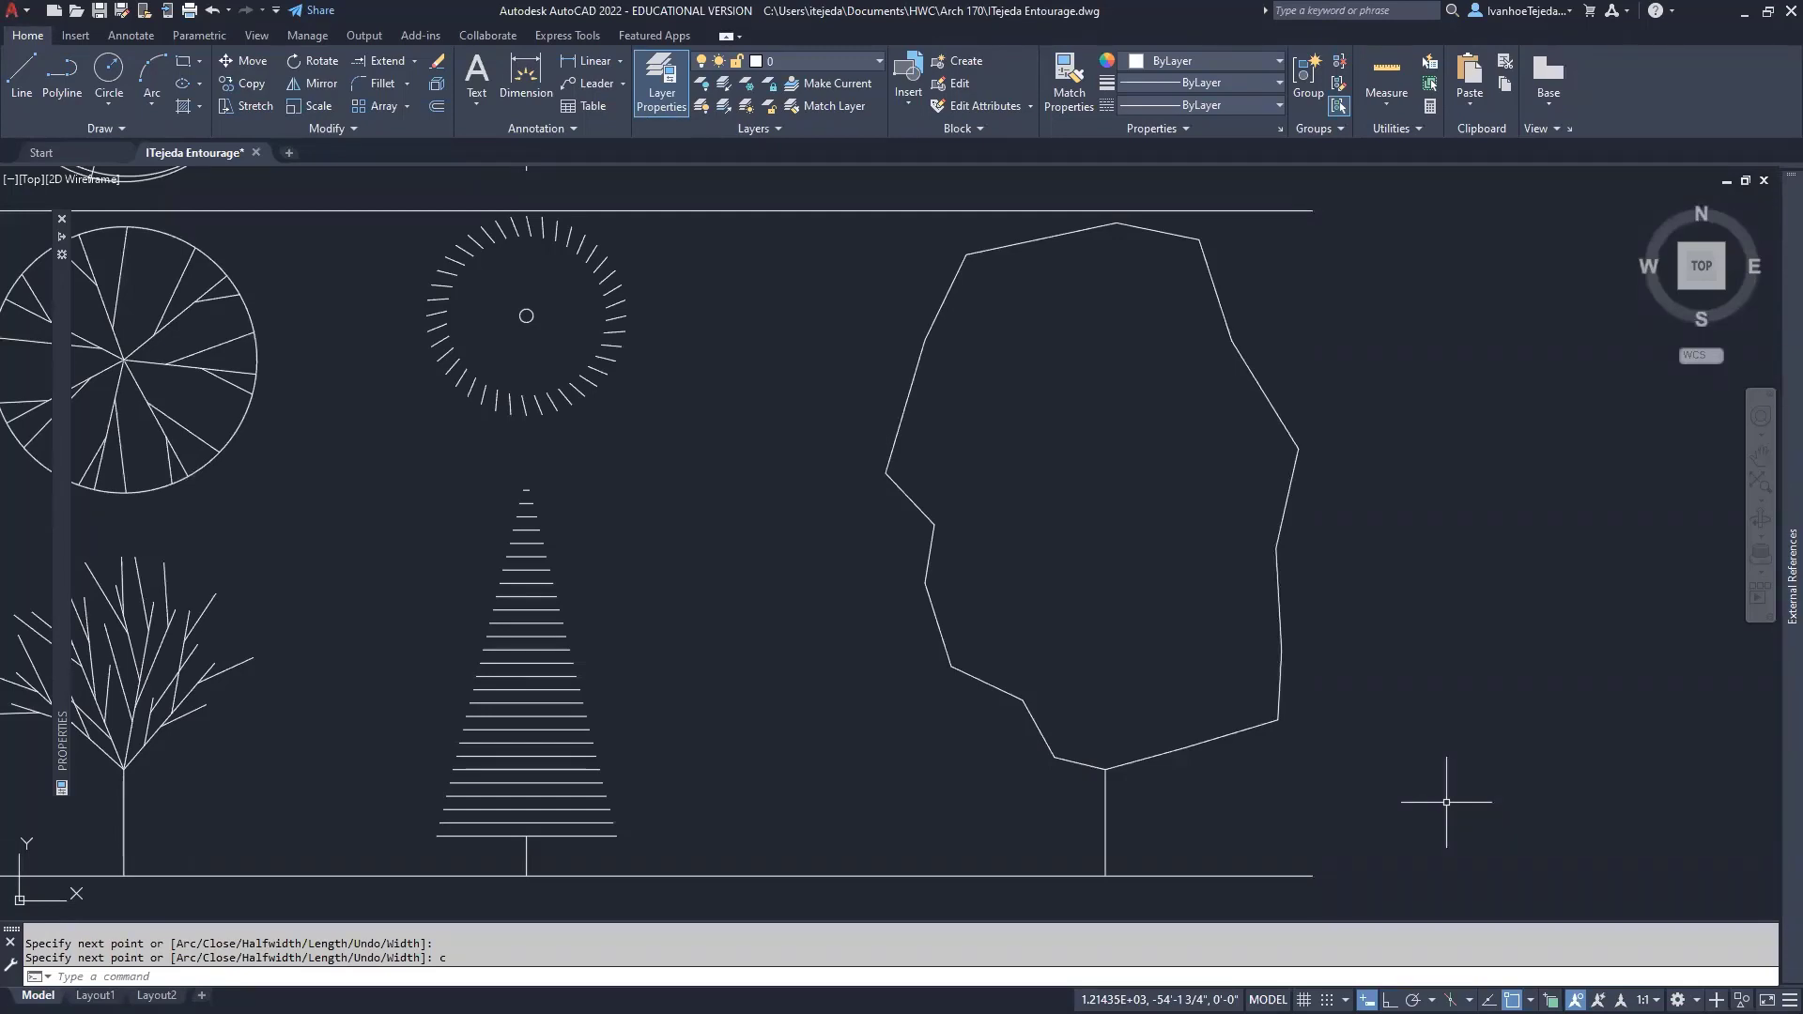
Smooth the closed canopy polyline into a curve with Edit Polyline's Spline option, then end the command.
{"action": "left_click", "coordinate": [115, 126]}
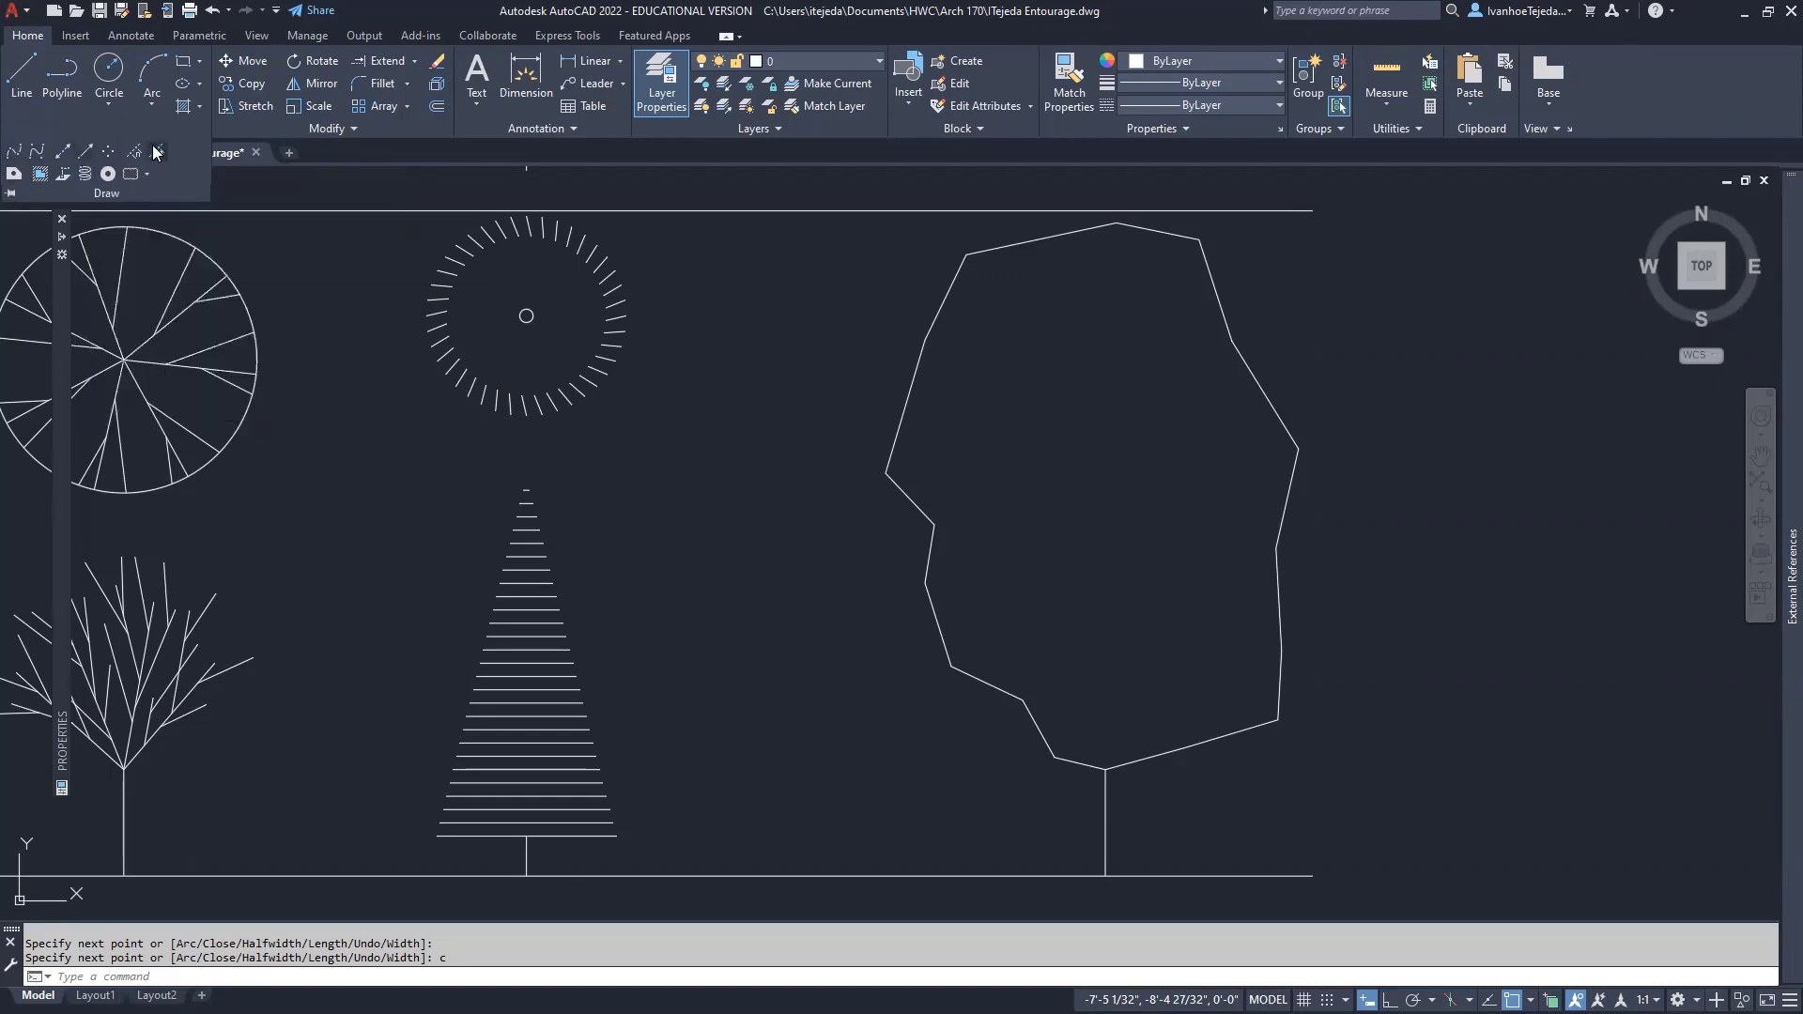
{"action": "left_click", "coordinate": [330, 130]}
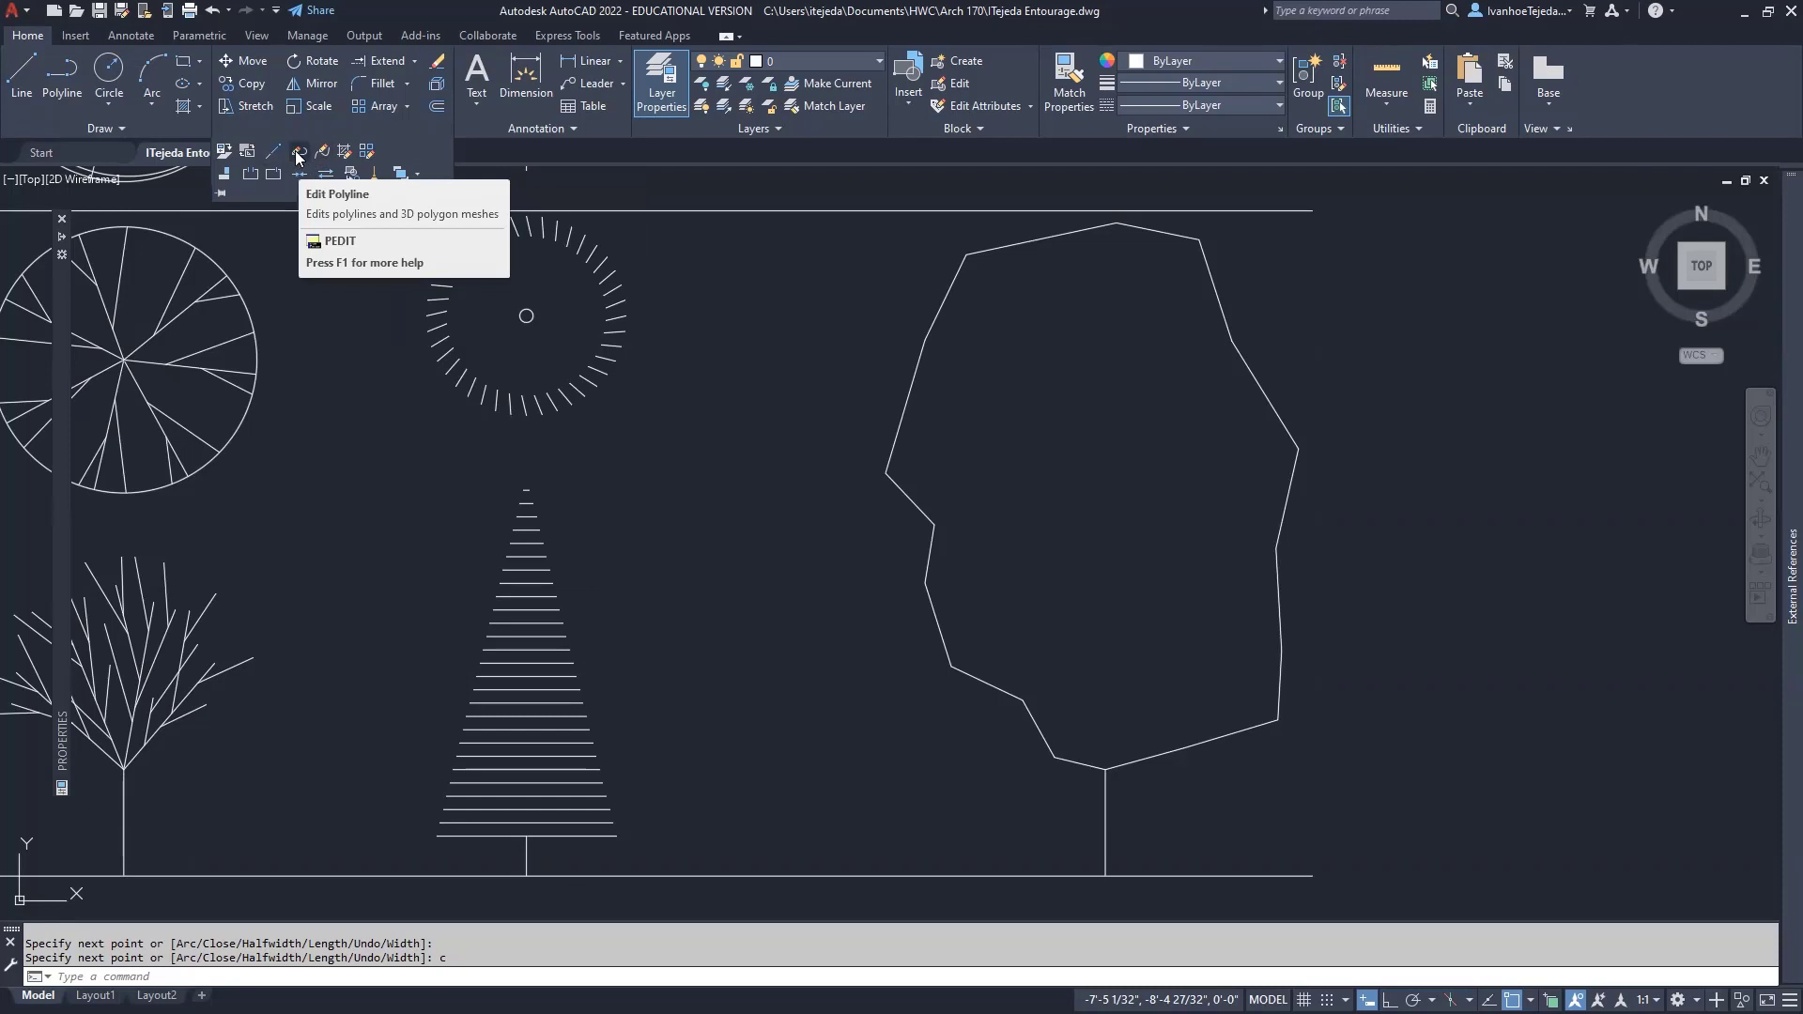
{"action": "left_click", "coordinate": [298, 152]}
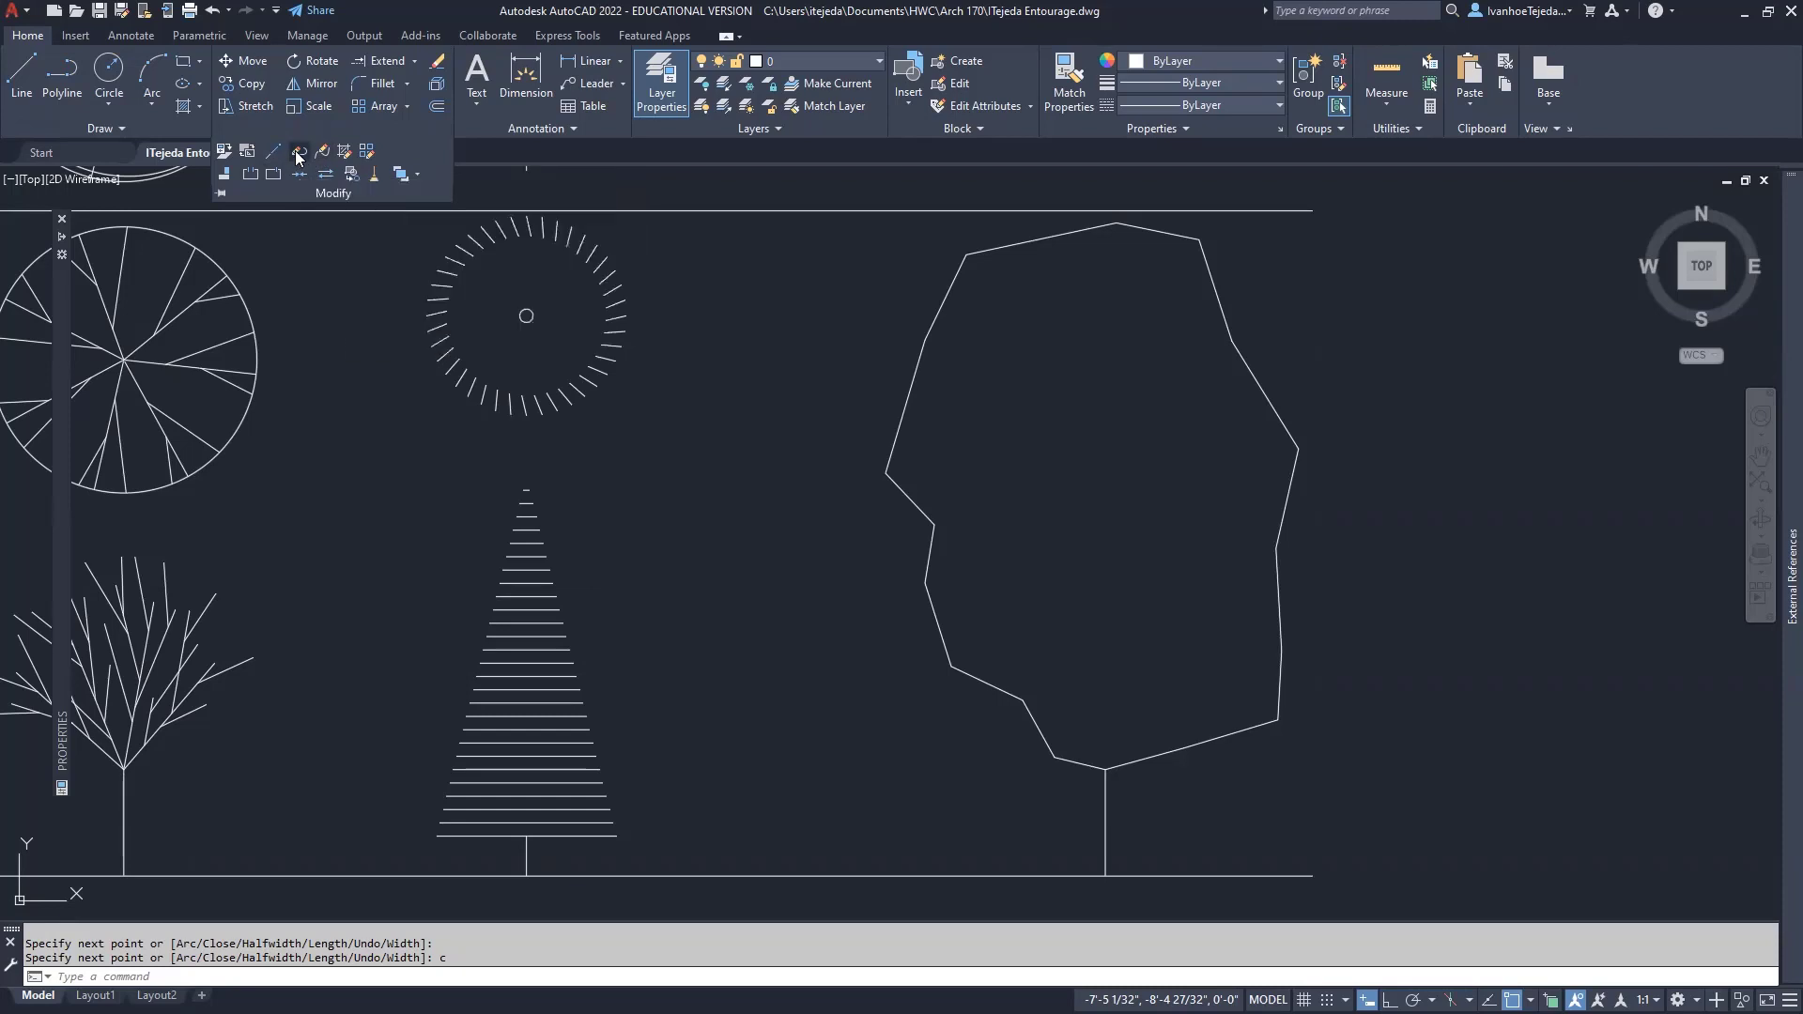
{"action": "left_click", "coordinate": [898, 434]}
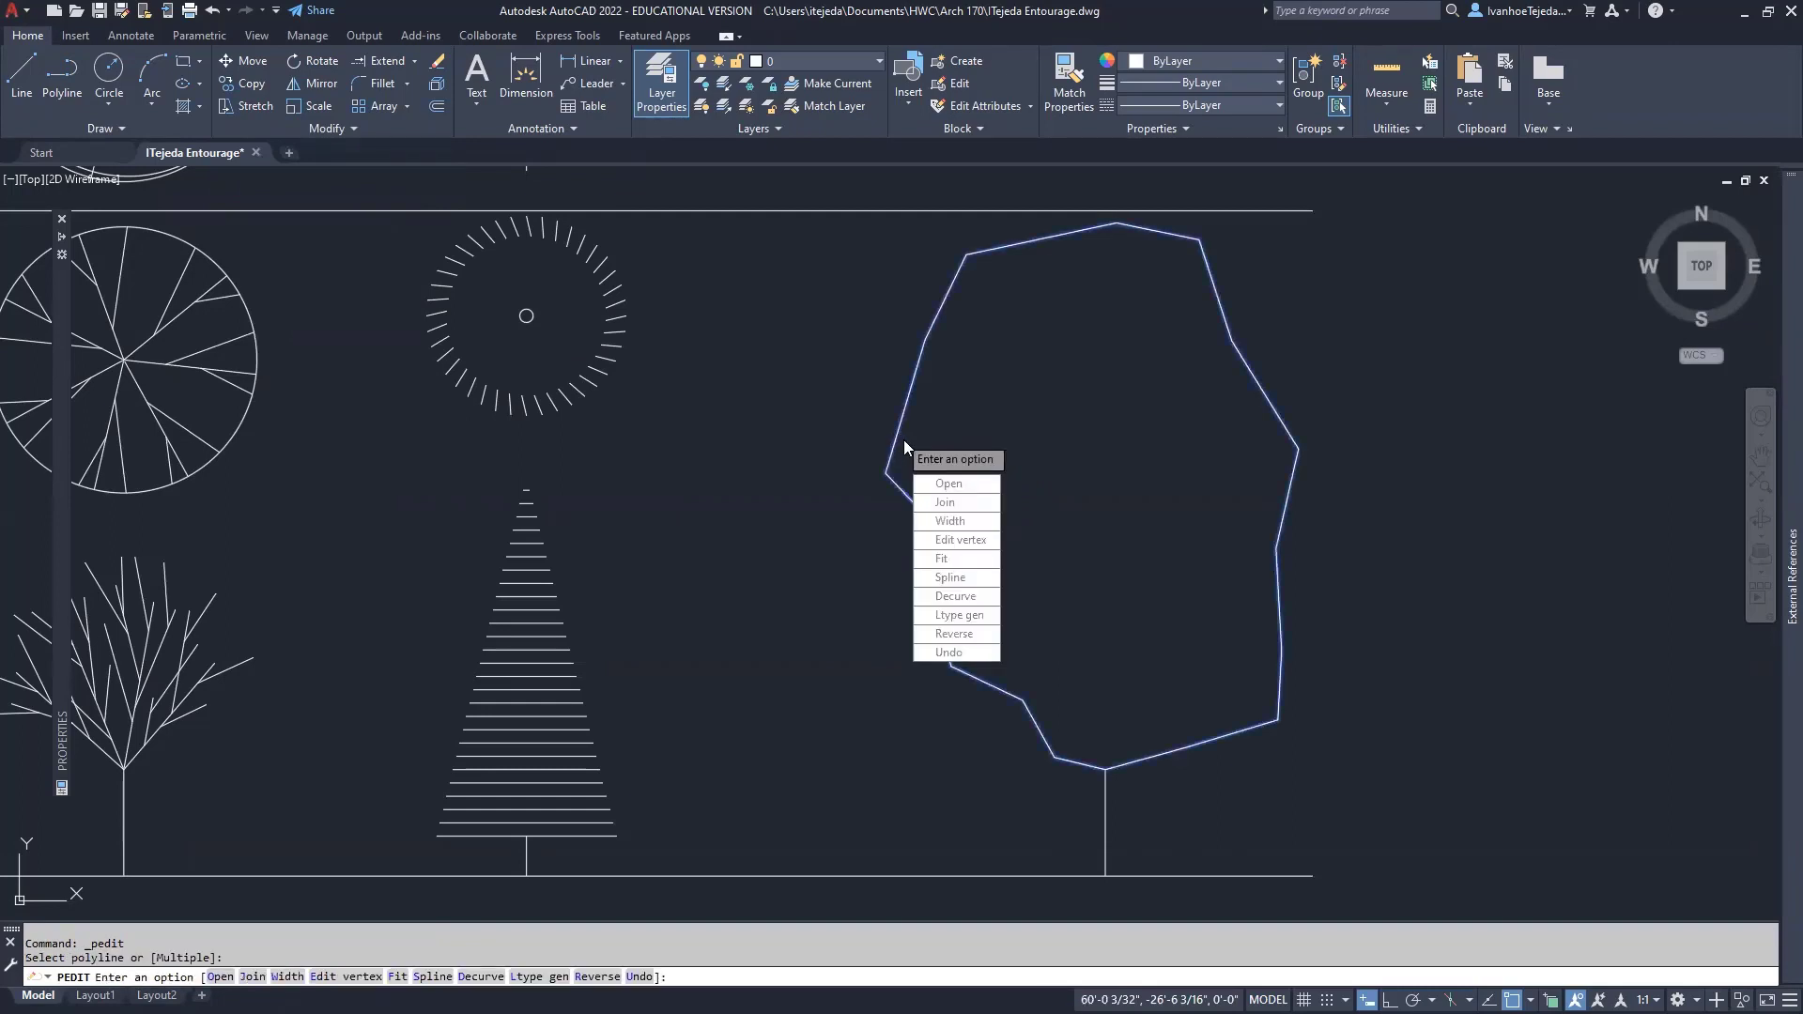
{"action": "left_click", "coordinate": [970, 582]}
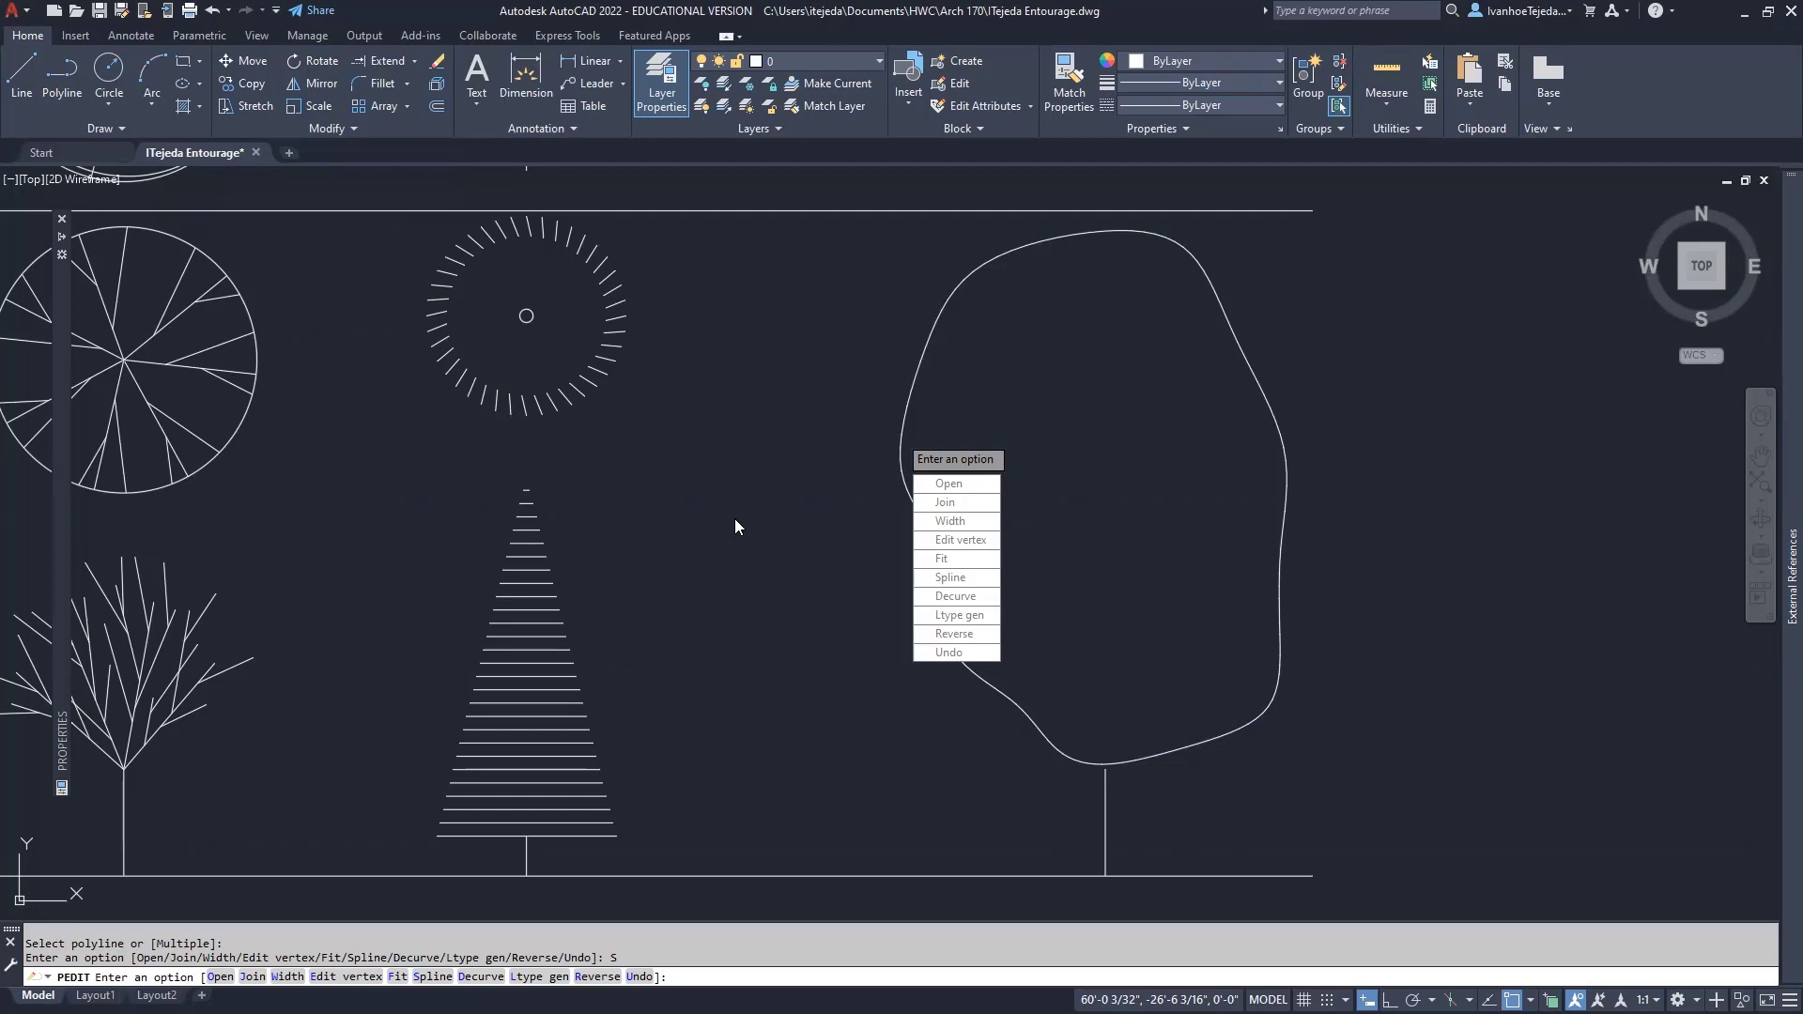
{"action": "key", "text": "Return"}
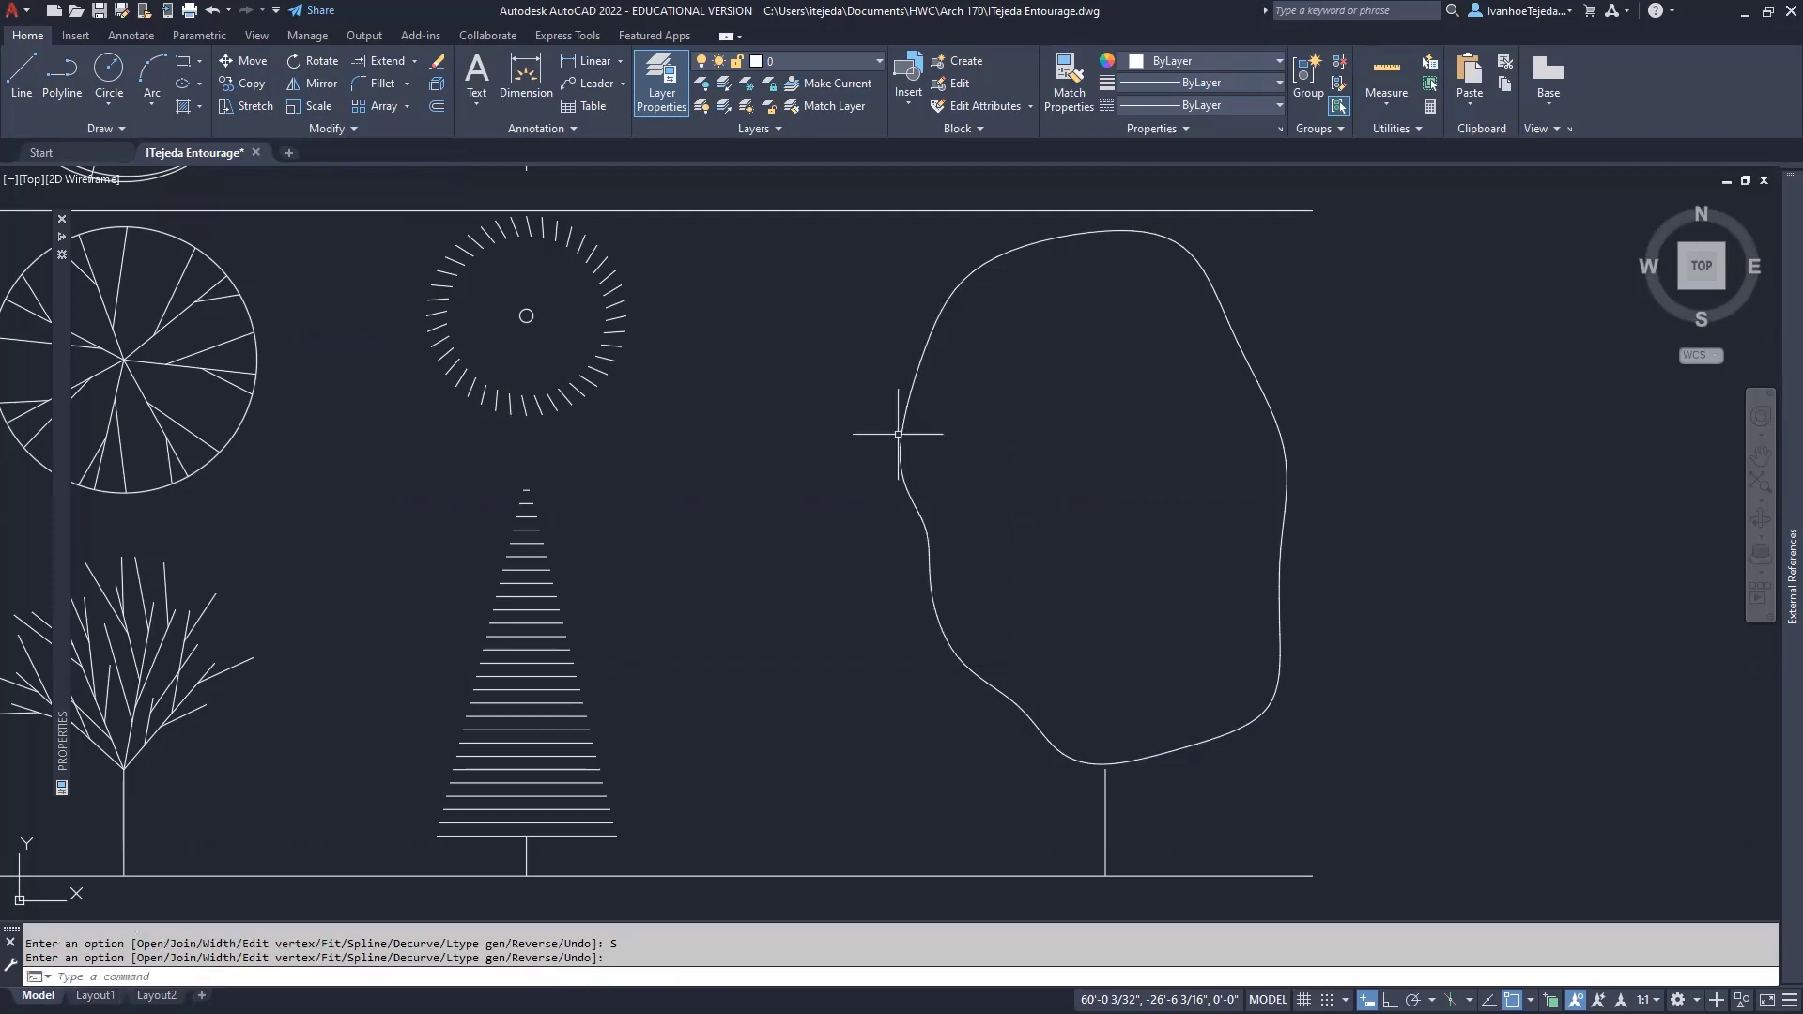
Stretch the smoothed canopy's outermost right-side vertex slightly outward, then deselect the polyline.
{"action": "left_click", "coordinate": [903, 413]}
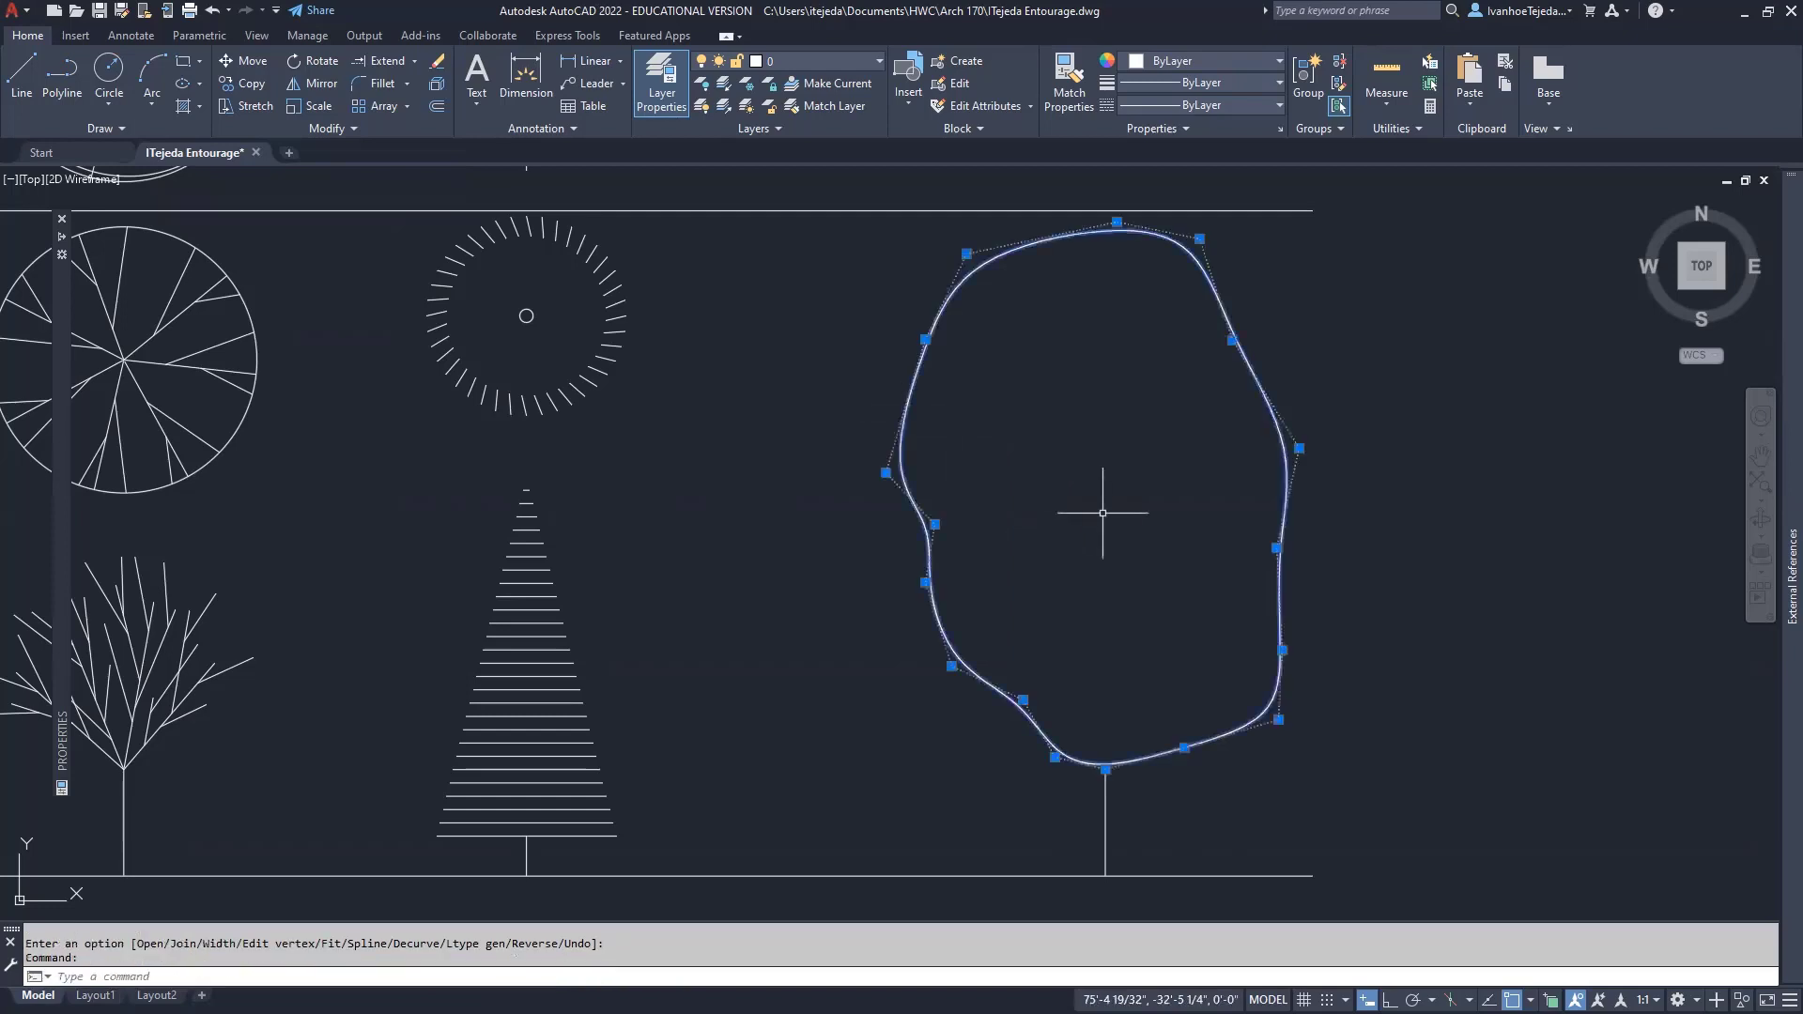
{"action": "left_click", "coordinate": [1299, 448]}
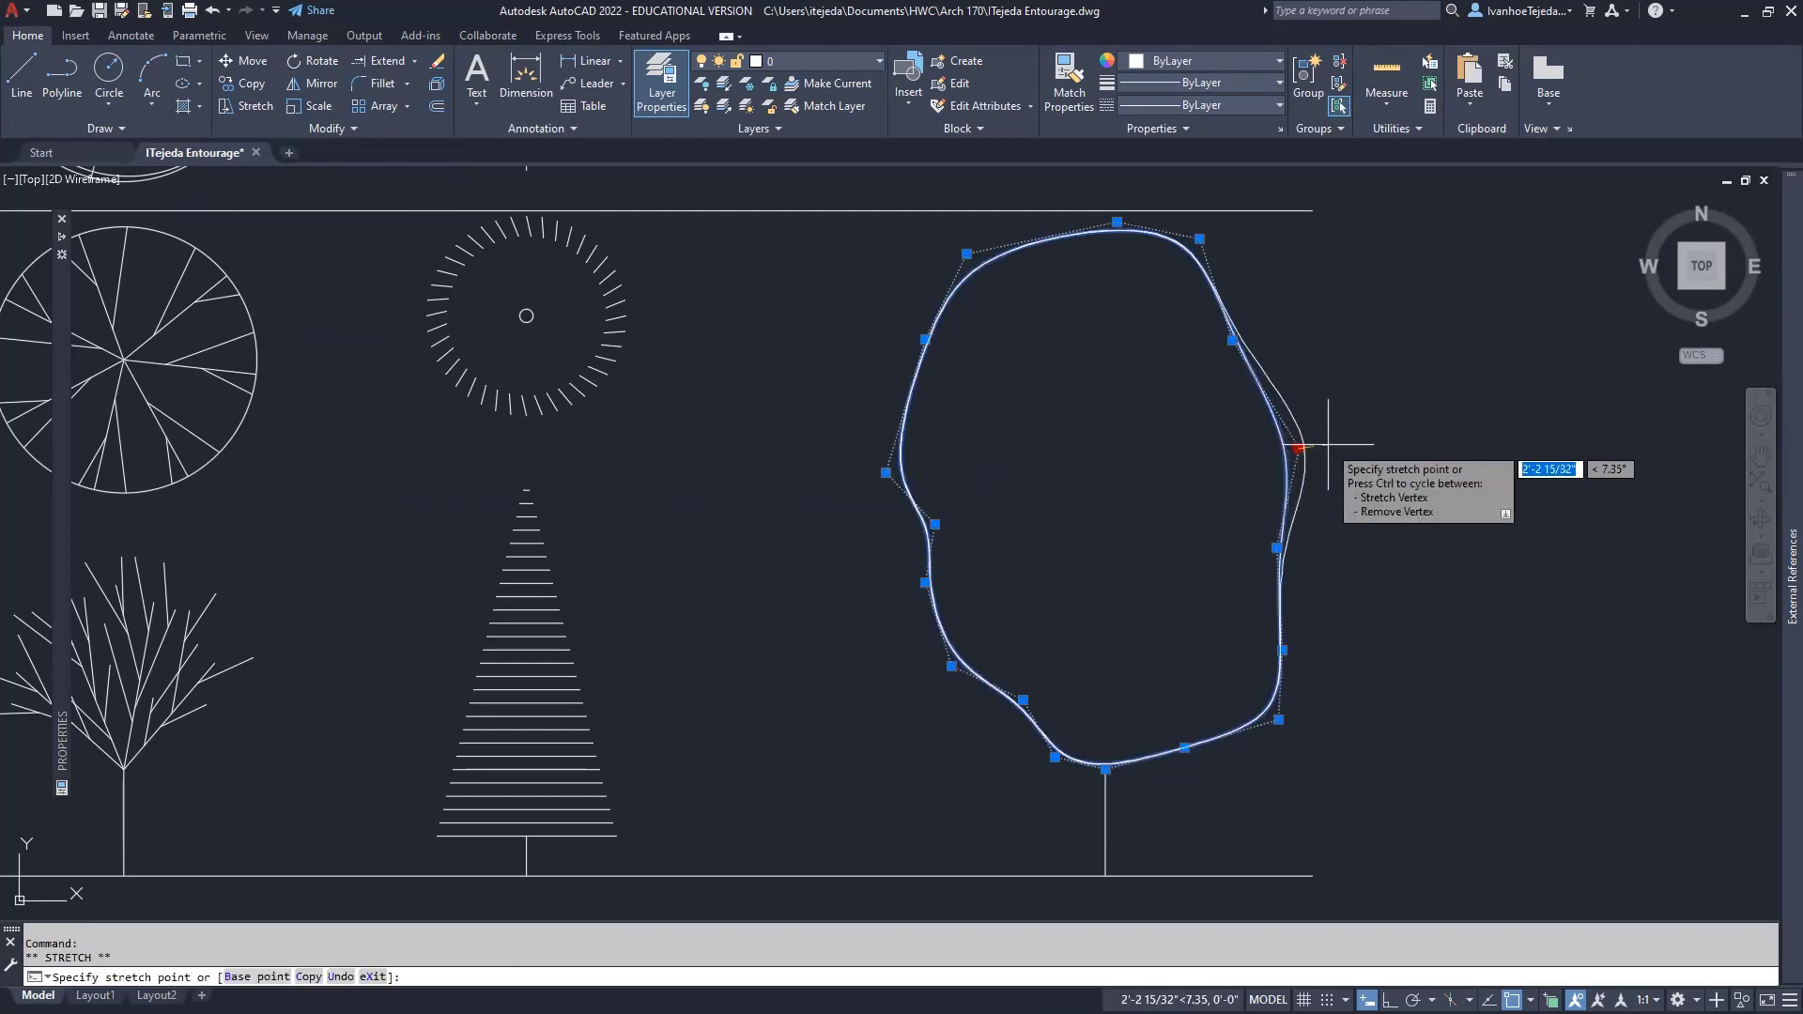
{"action": "left_click", "coordinate": [1329, 444]}
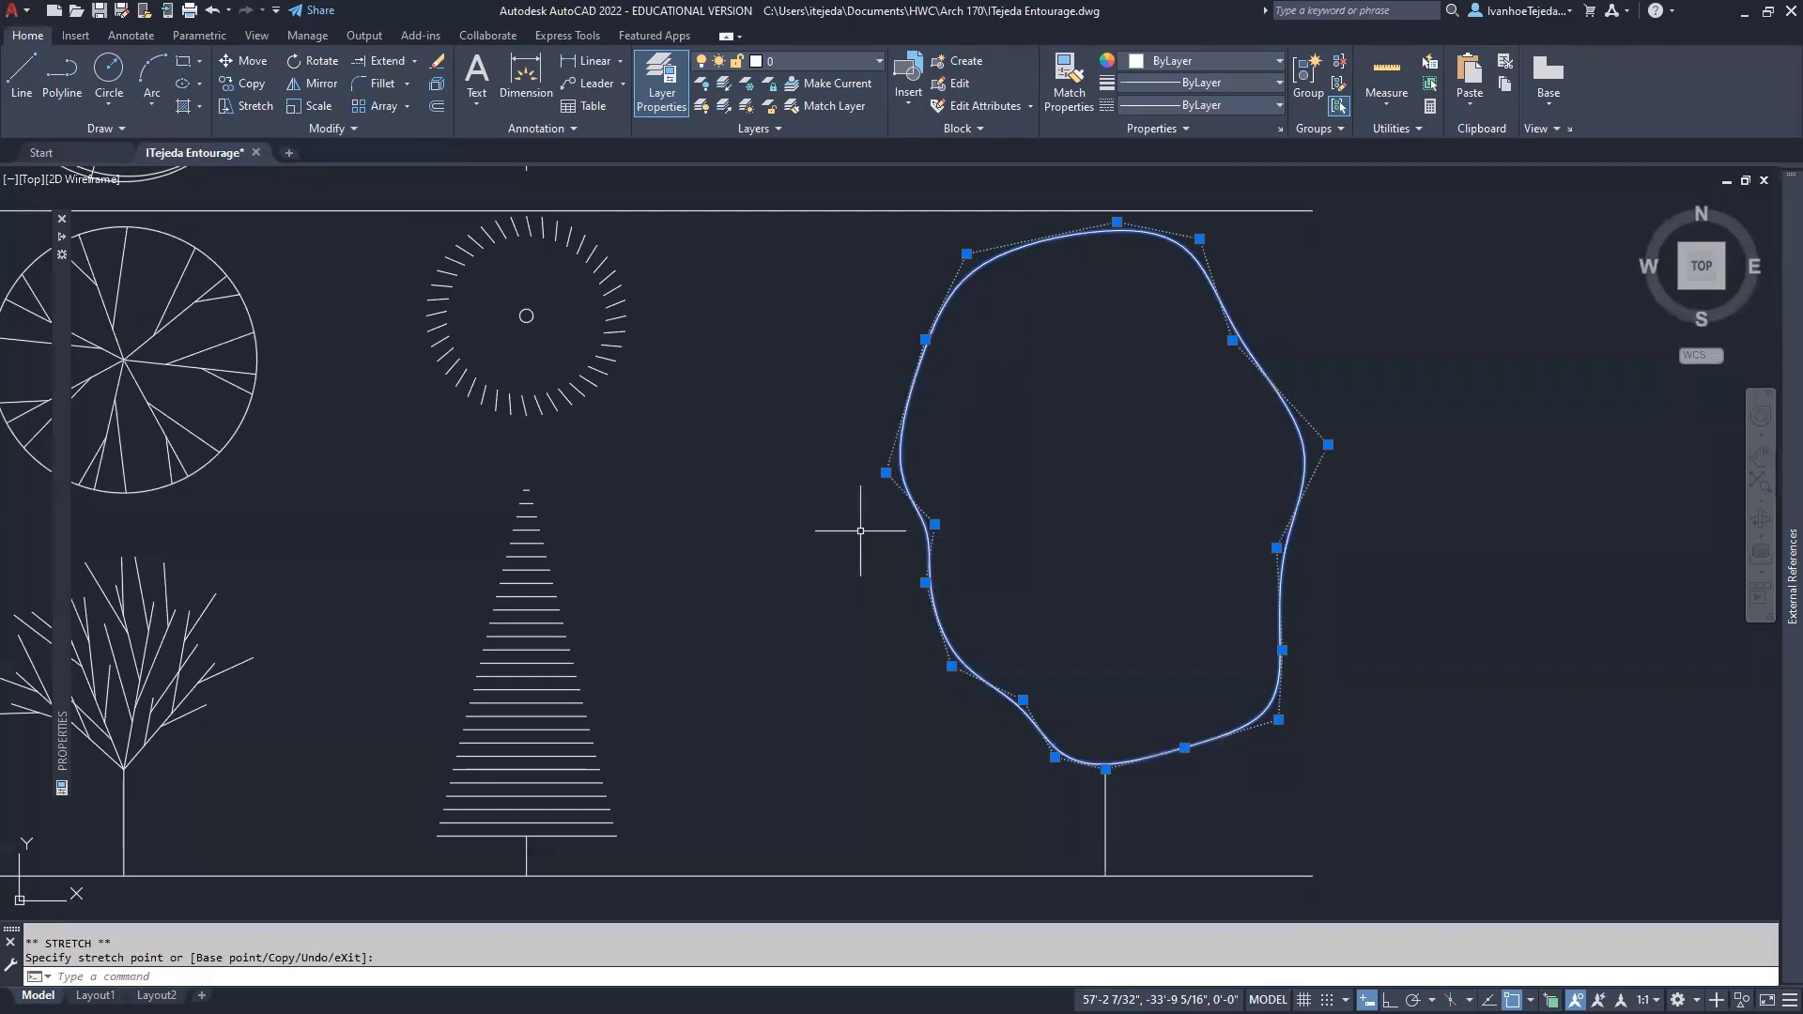
{"action": "key", "text": "Escape"}
{"action": "key", "text": "Escape"}
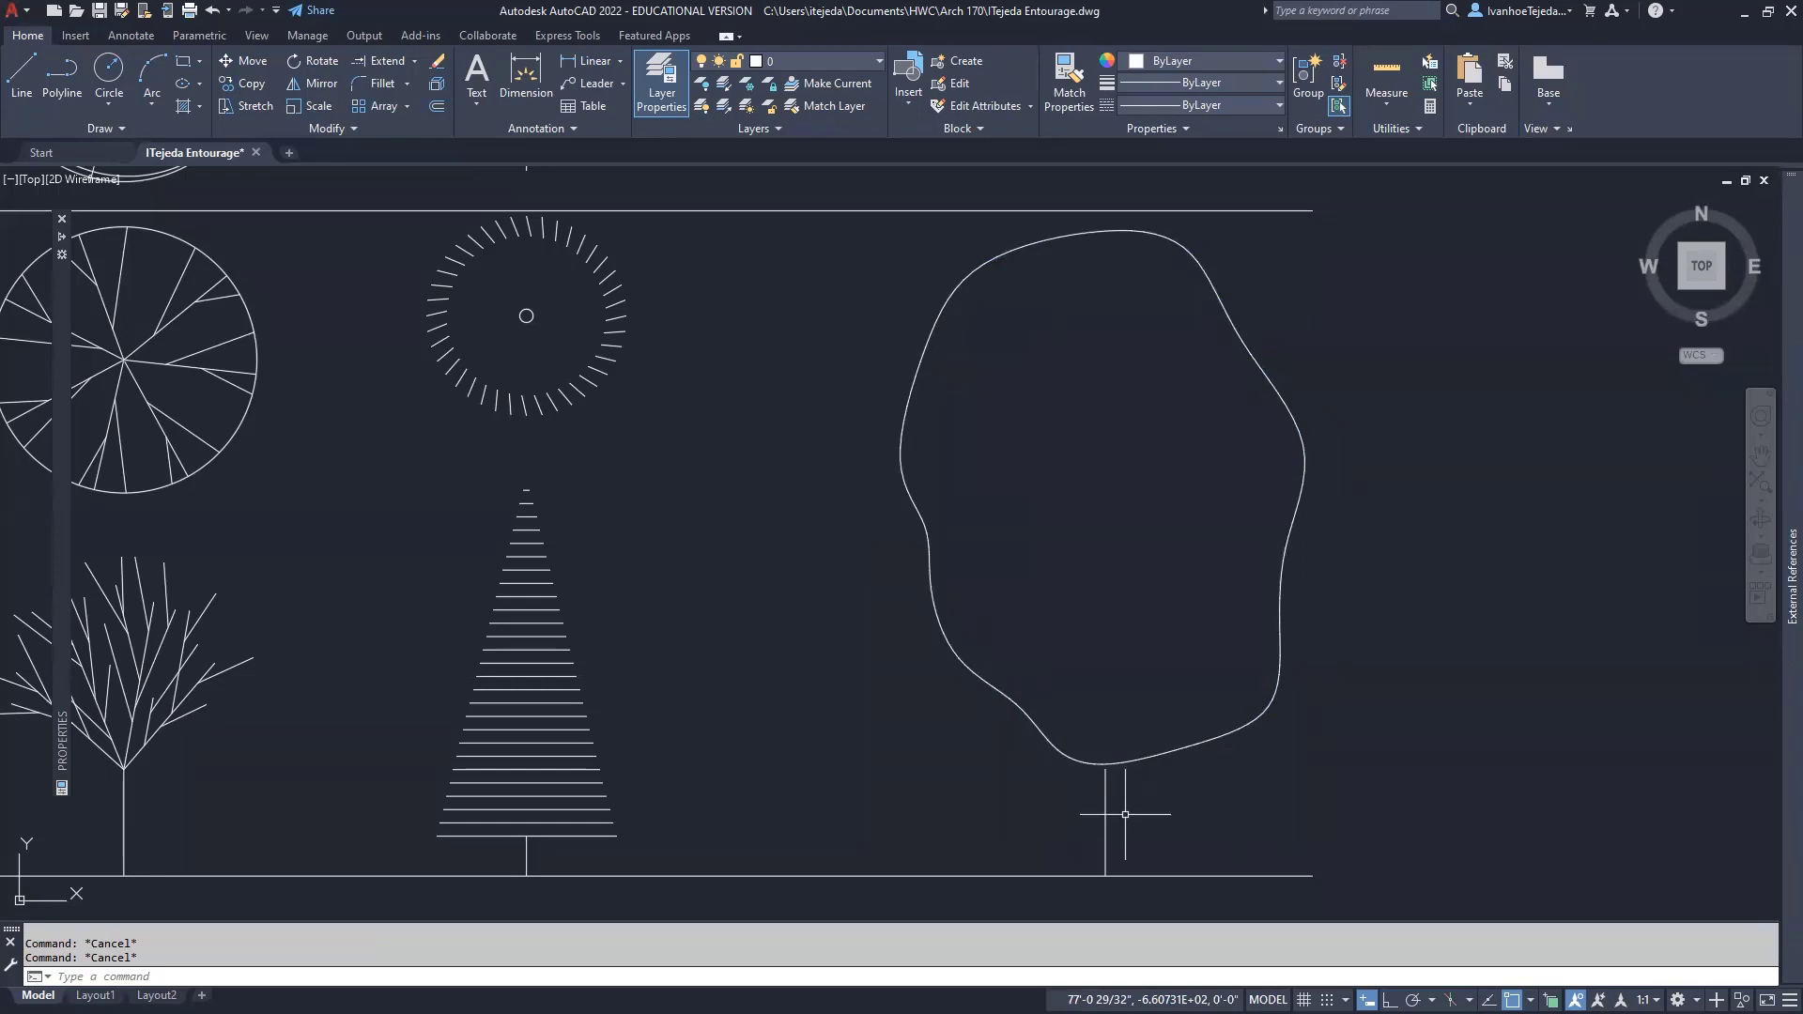
Stretch the canopy's bottom vertex slightly downward so the curve meets the trunk's top, then deselect the polyline.
{"action": "scroll", "coordinate": [1125, 814], "scroll_direction": "up", "scroll_amount": 8}
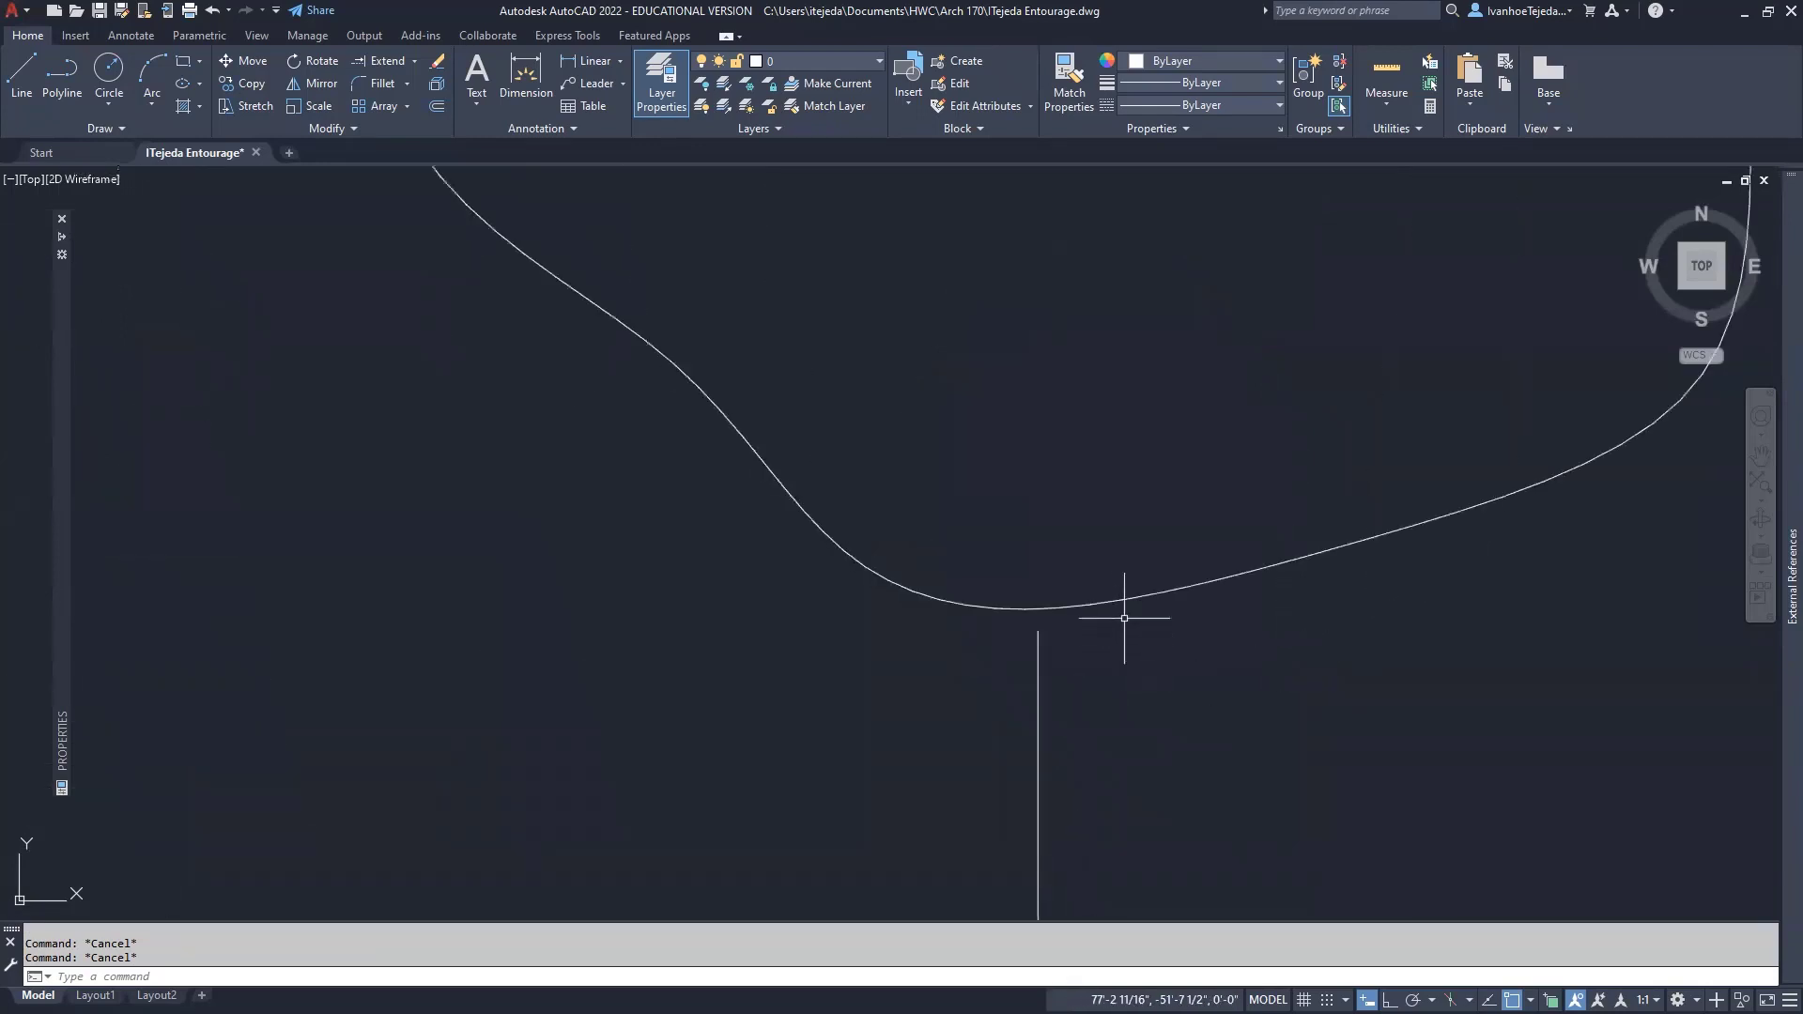
{"action": "left_click", "coordinate": [1120, 606]}
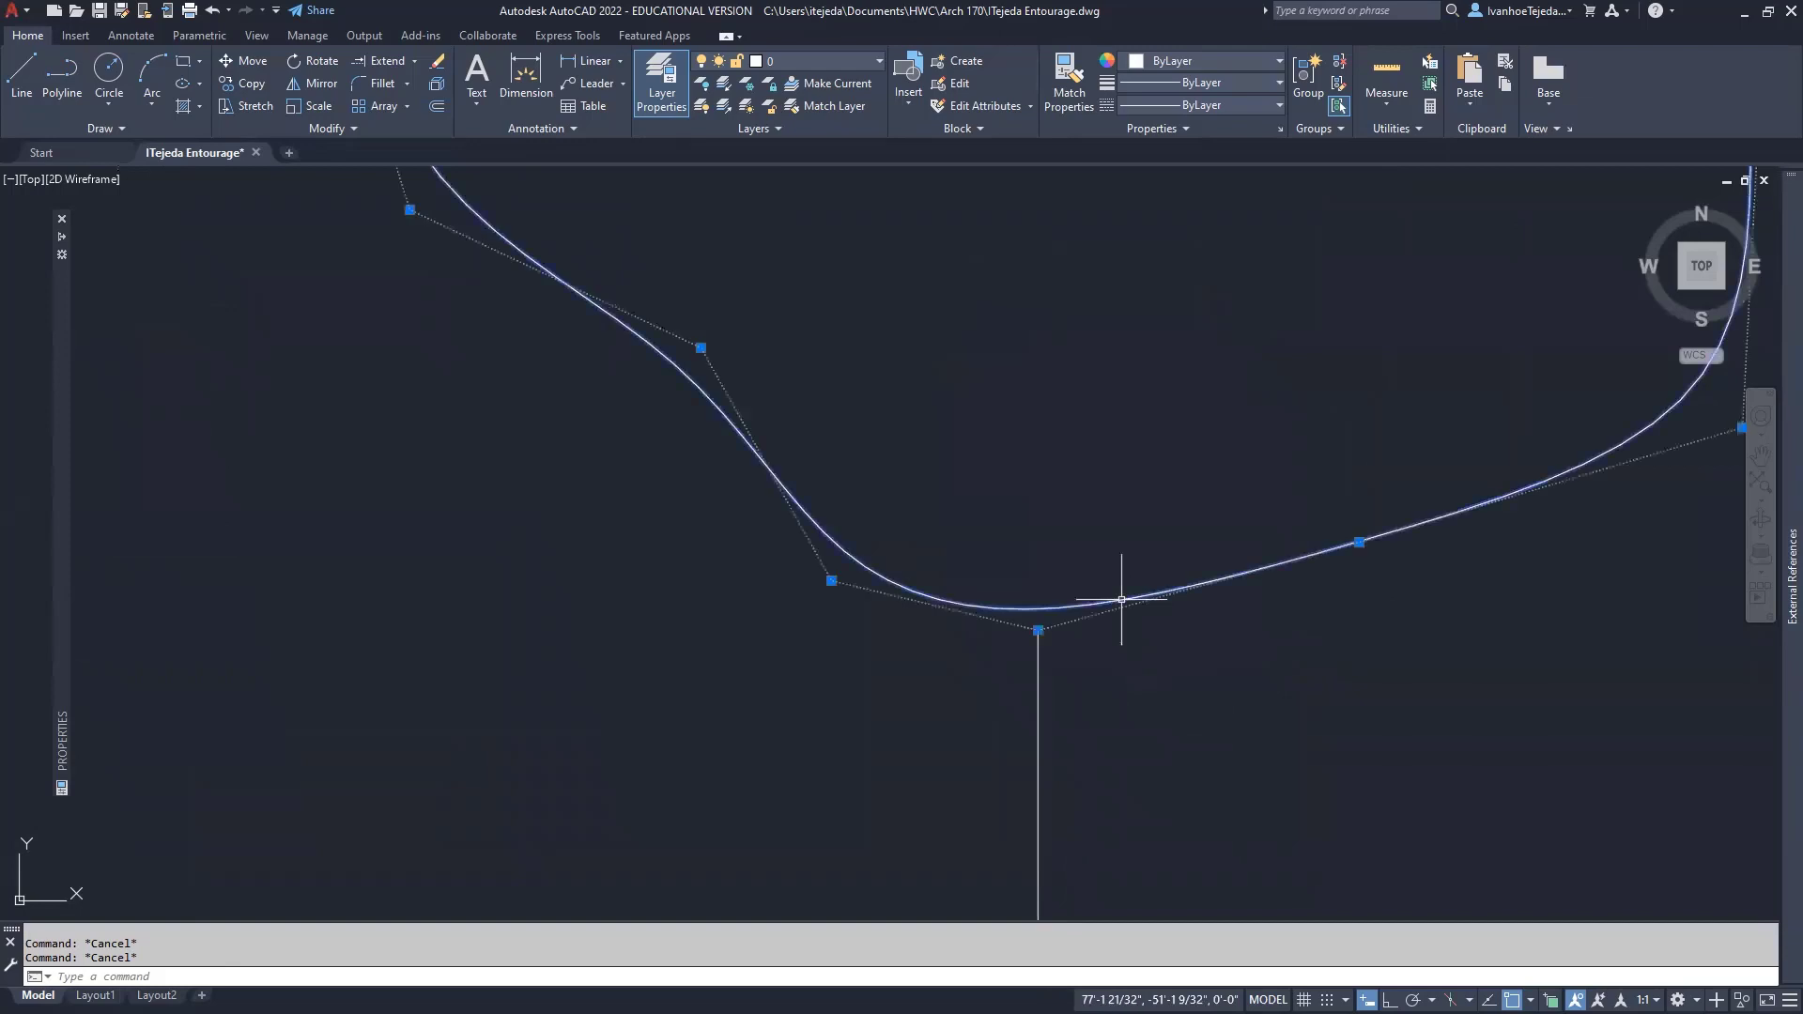
{"action": "left_click", "coordinate": [1038, 630]}
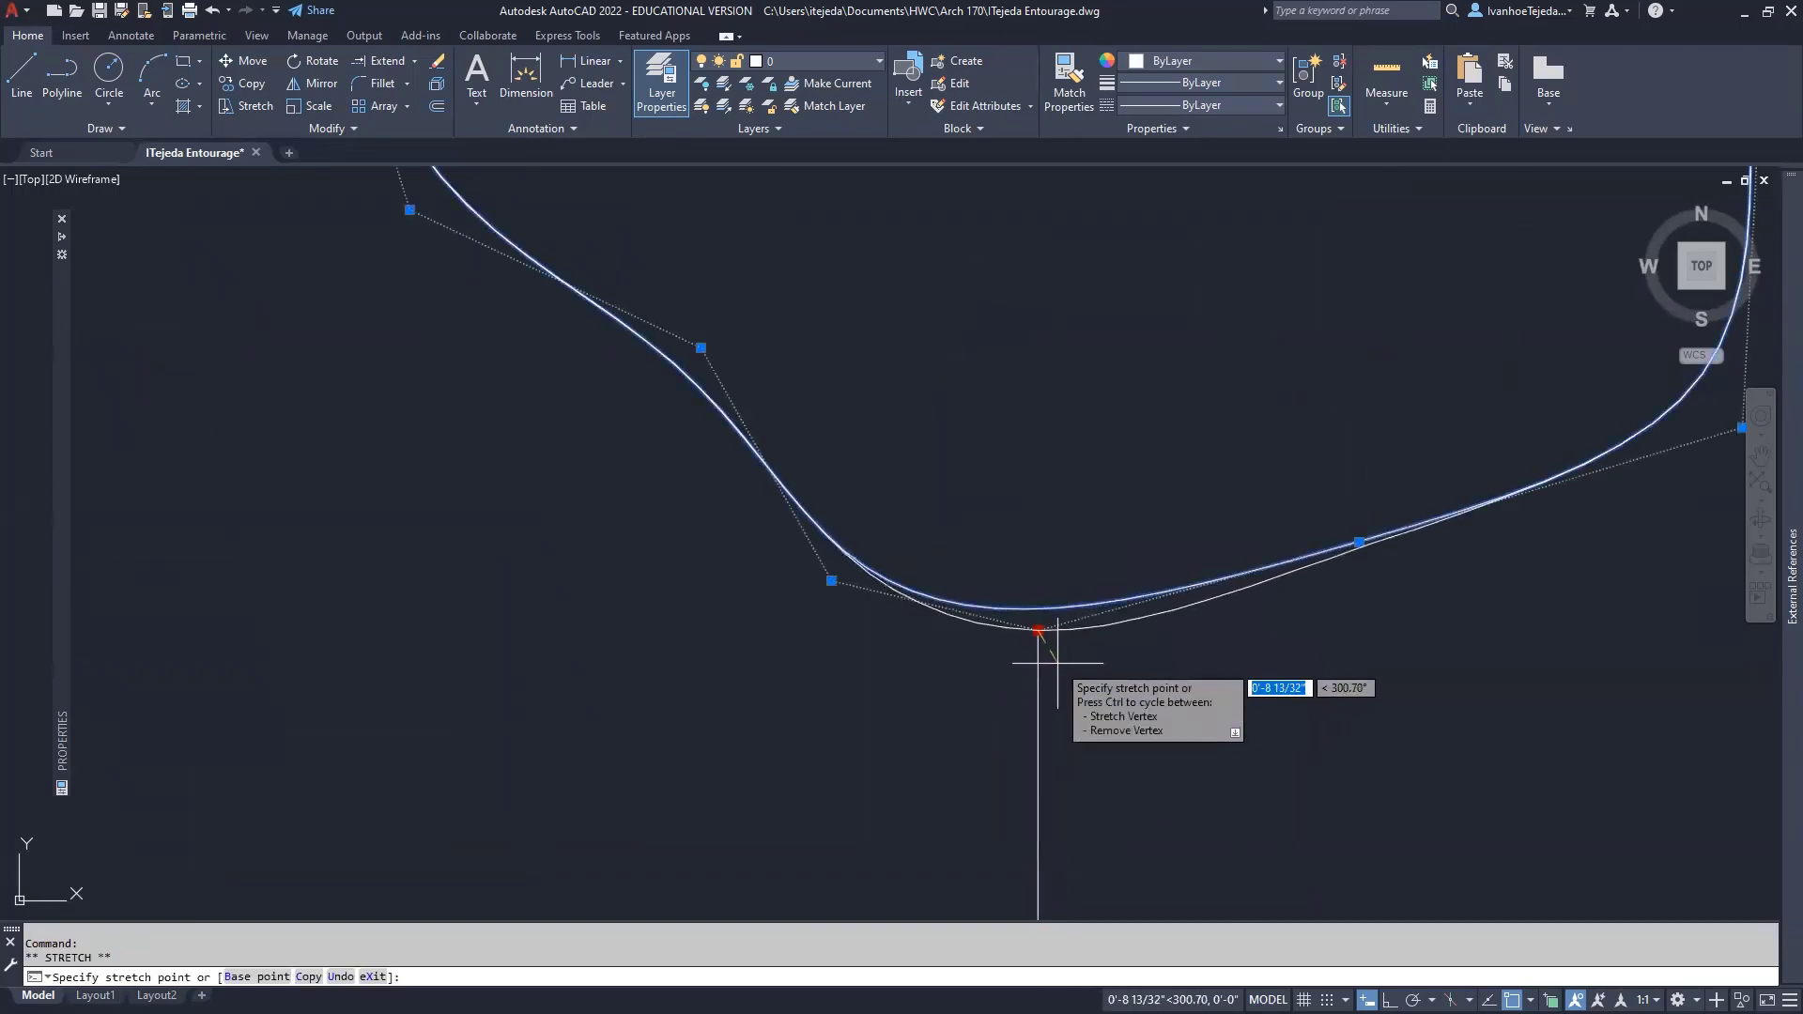
{"action": "left_click", "coordinate": [1058, 673]}
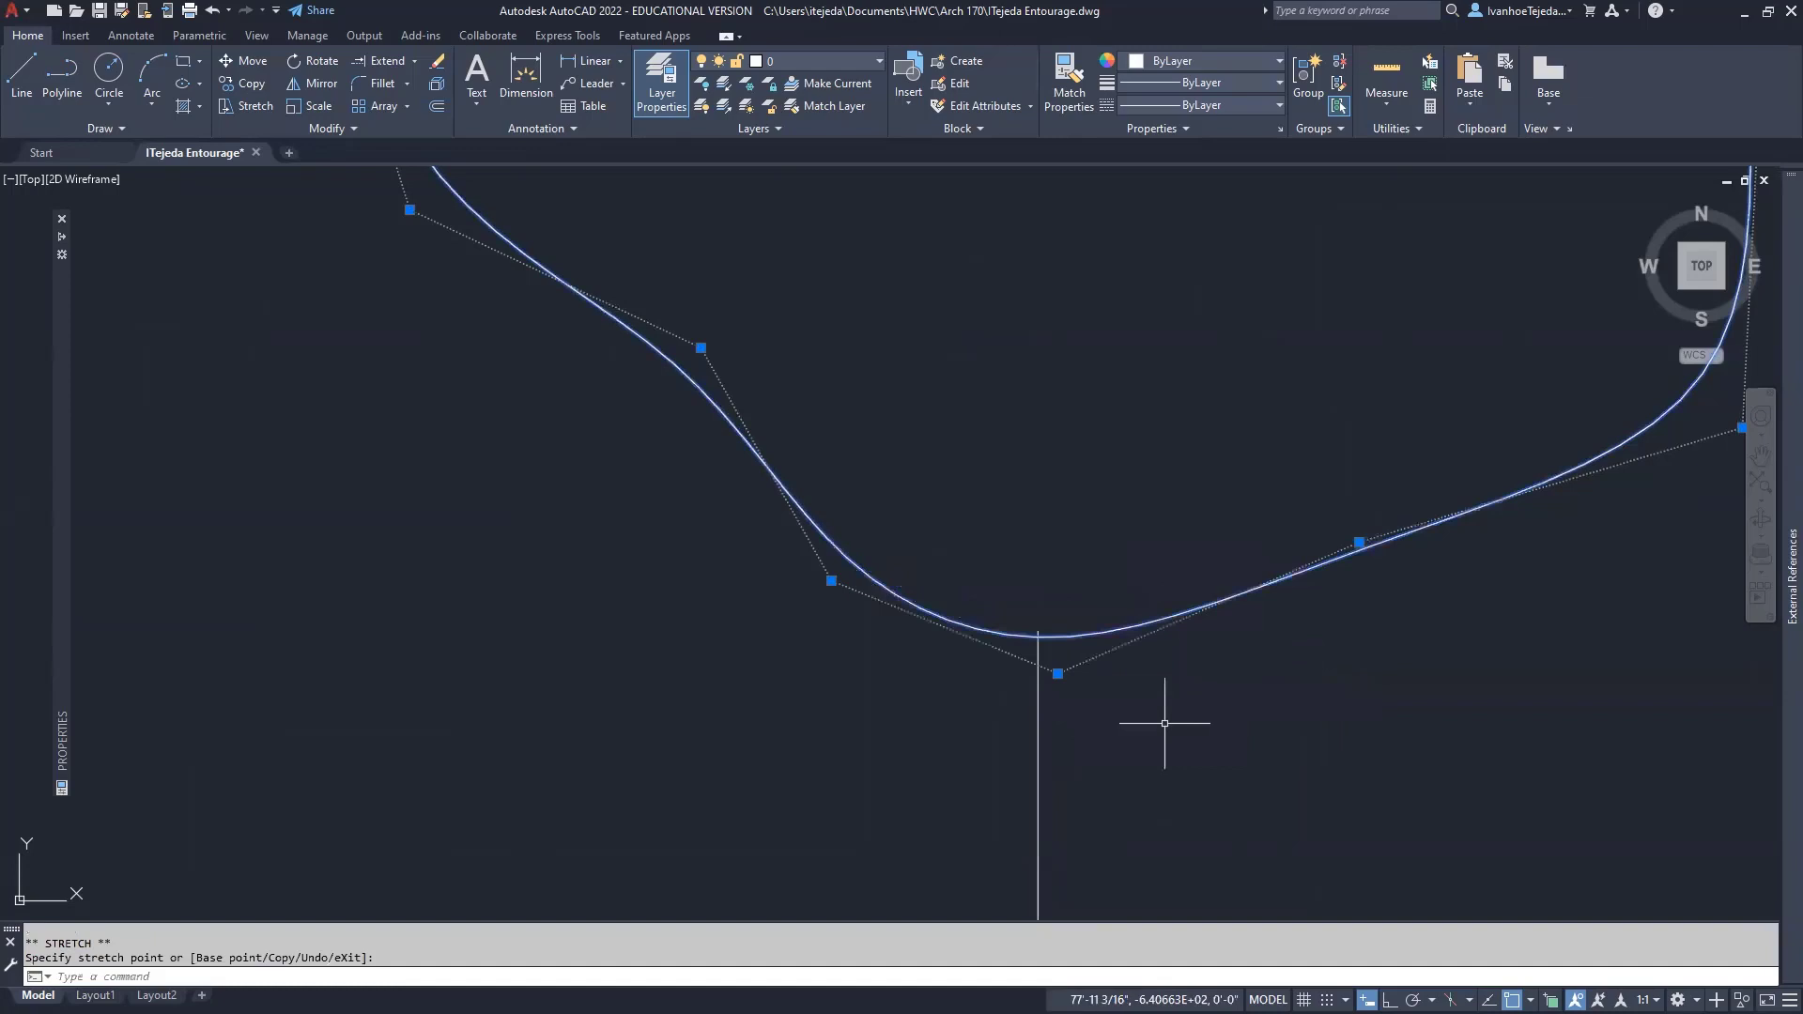
{"action": "key", "text": "Escape"}
{"action": "key", "text": "Escape"}
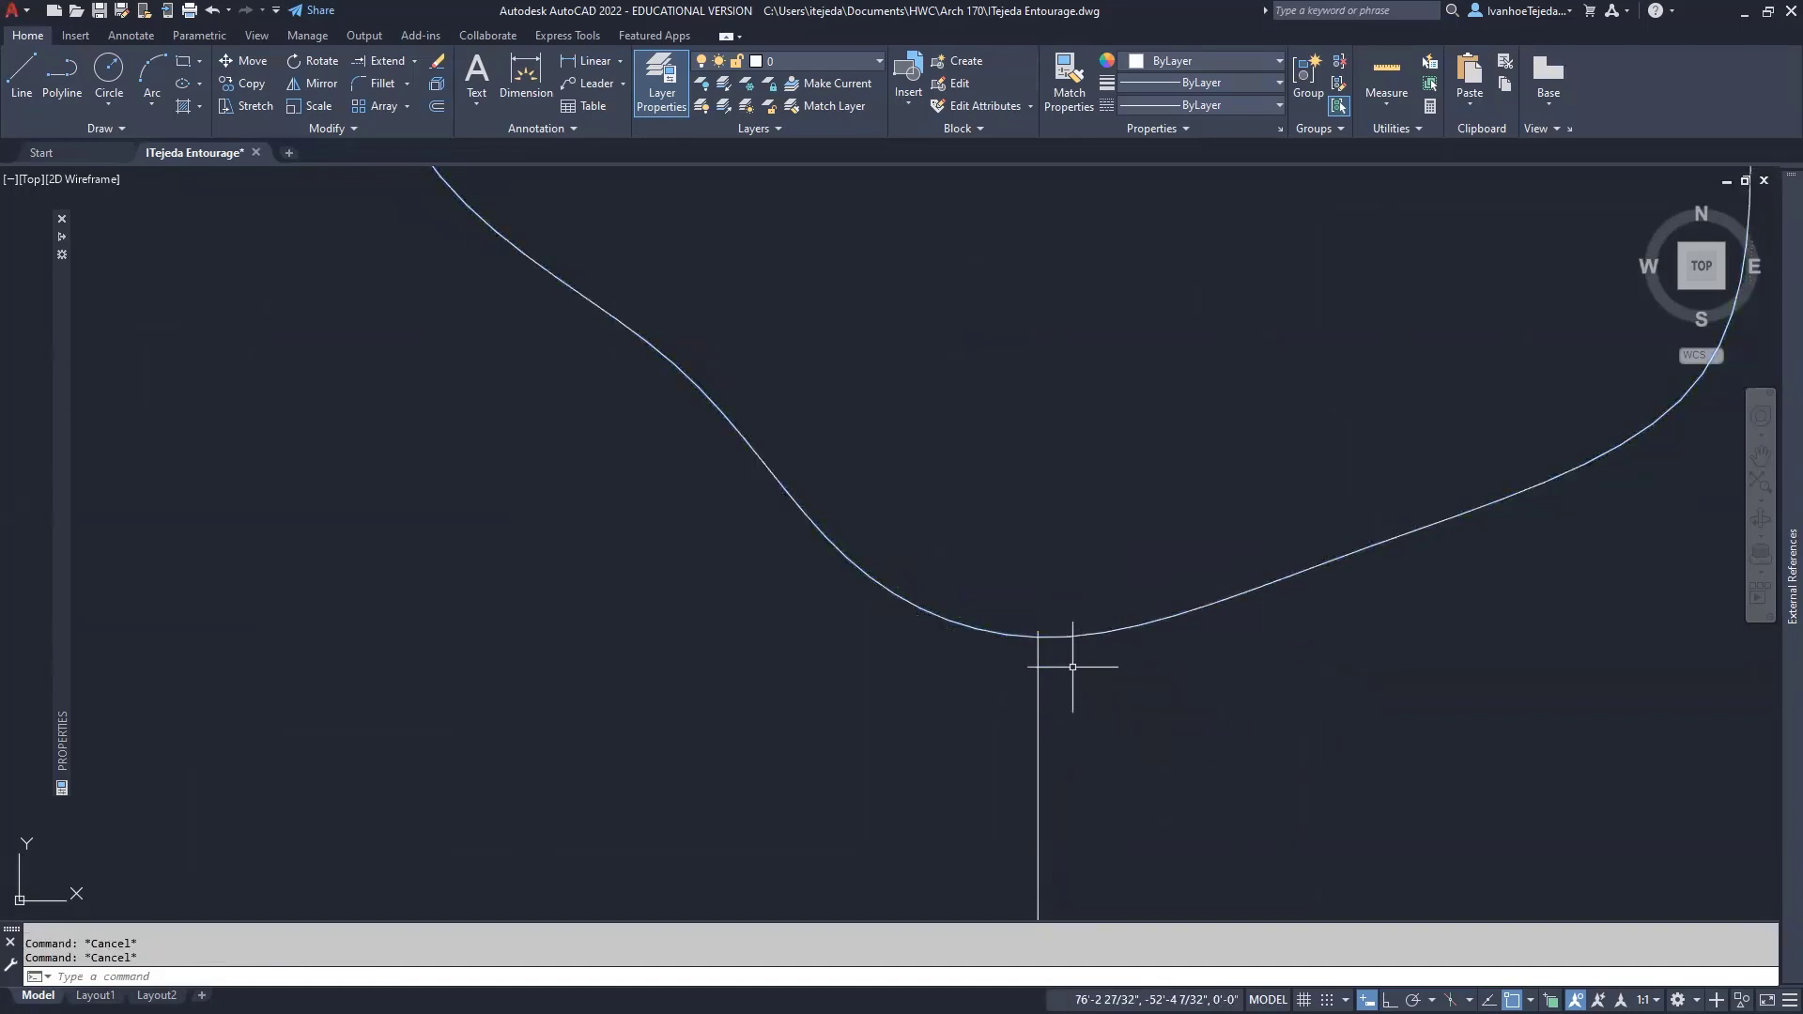
{"action": "scroll", "coordinate": [1073, 667], "scroll_direction": "down", "scroll_amount": 5}
{"action": "scroll", "coordinate": [1031, 729], "scroll_direction": "down", "scroll_amount": 3}
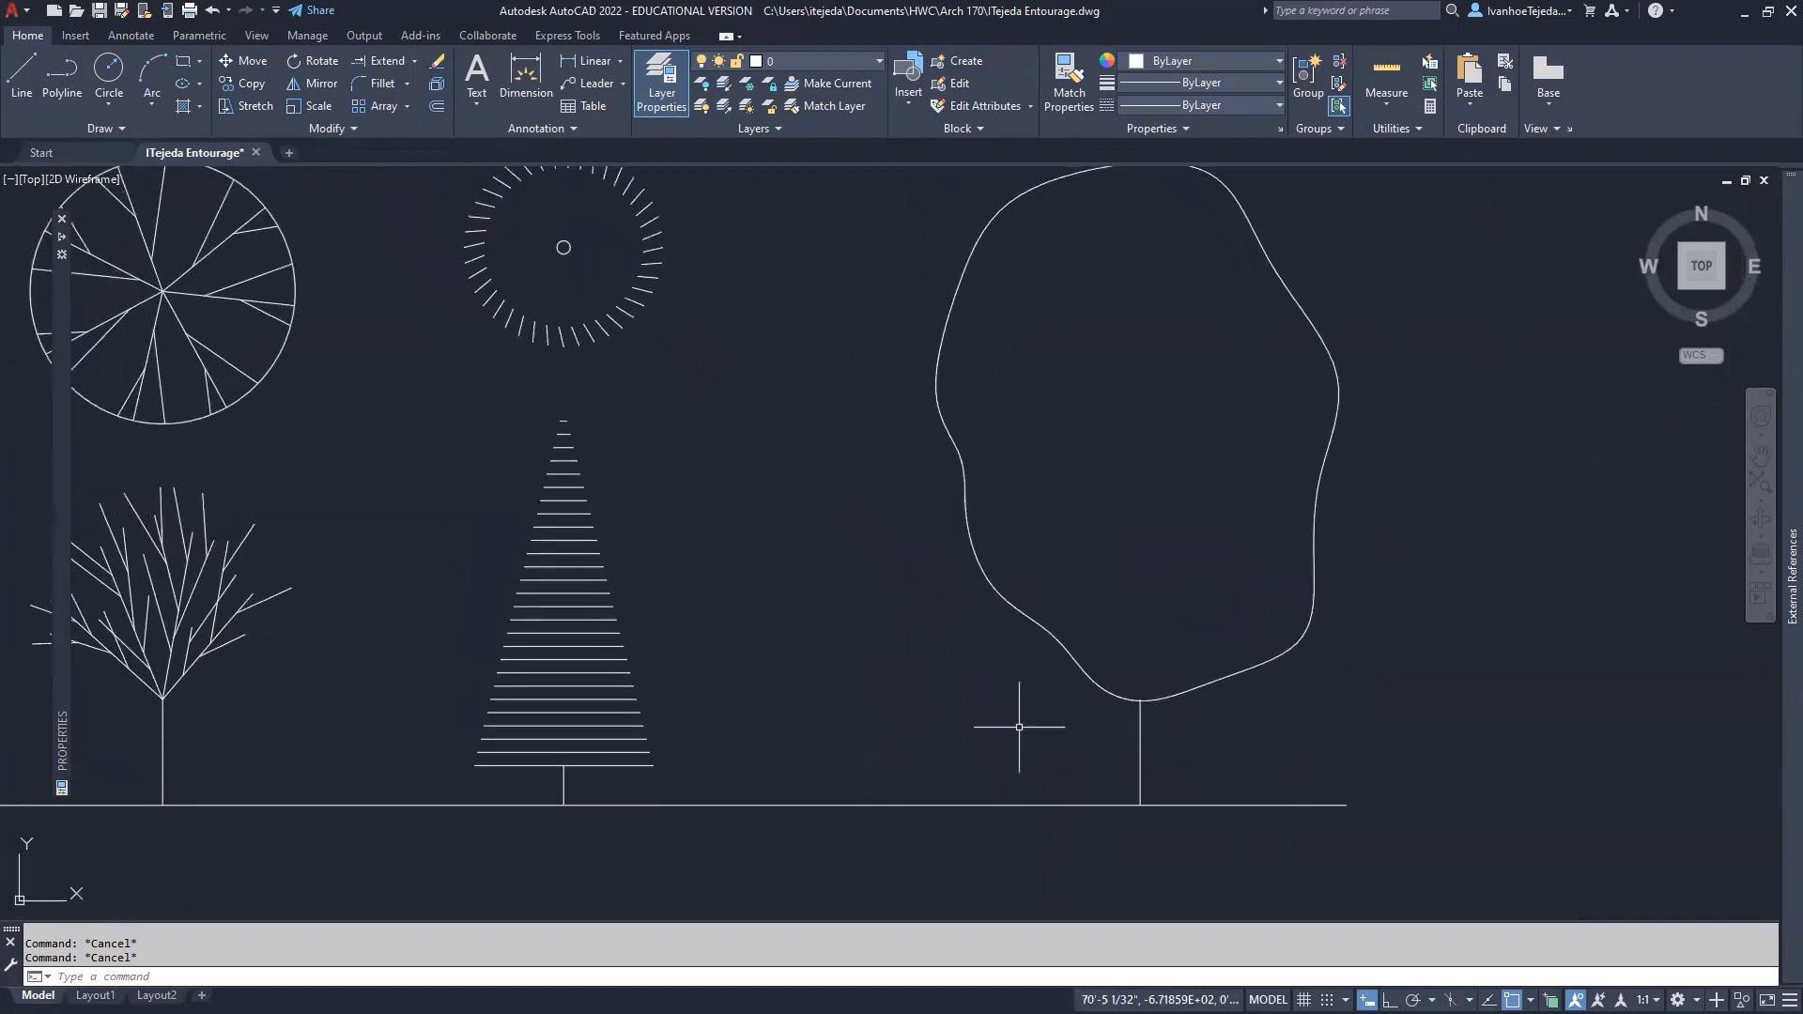
{"action": "middle_click_drag", "start_coordinate": [864, 666], "coordinate": [954, 725]}
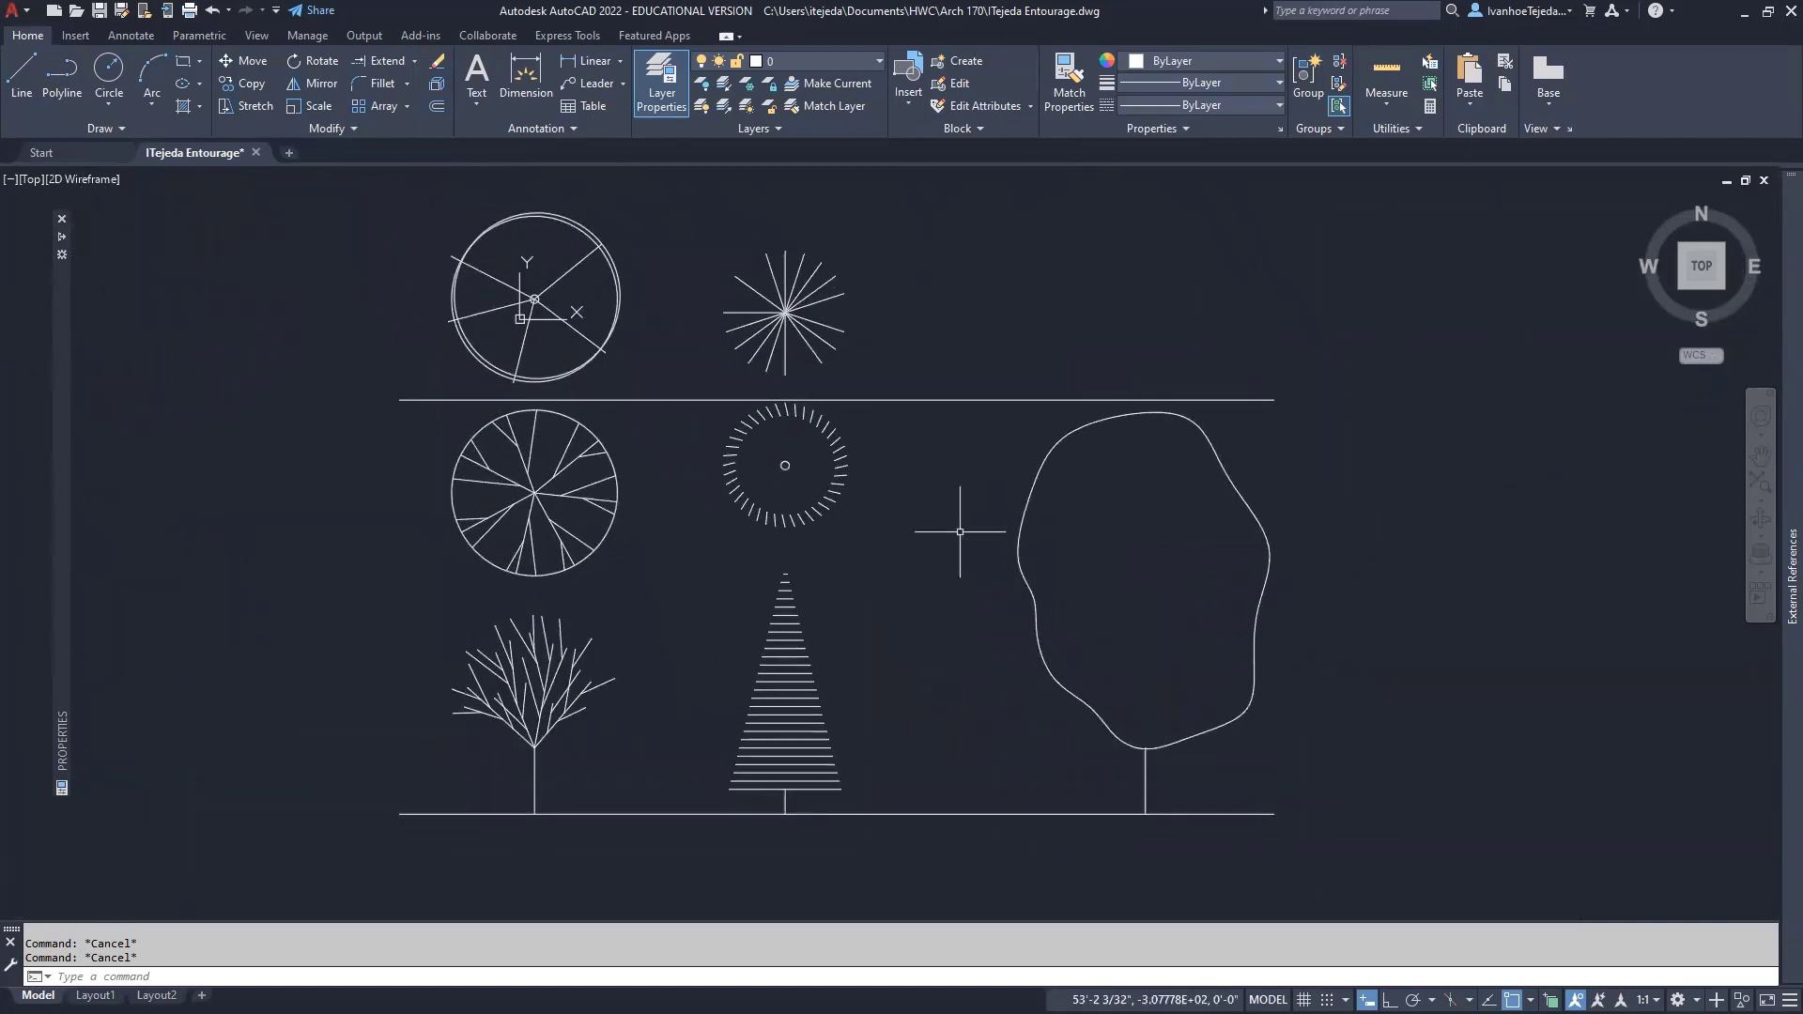
Erase the upper horizontal line that runs between the top and middle rows of tree symbols.
{"action": "left_click", "coordinate": [1001, 400]}
{"action": "key", "text": "Delete"}
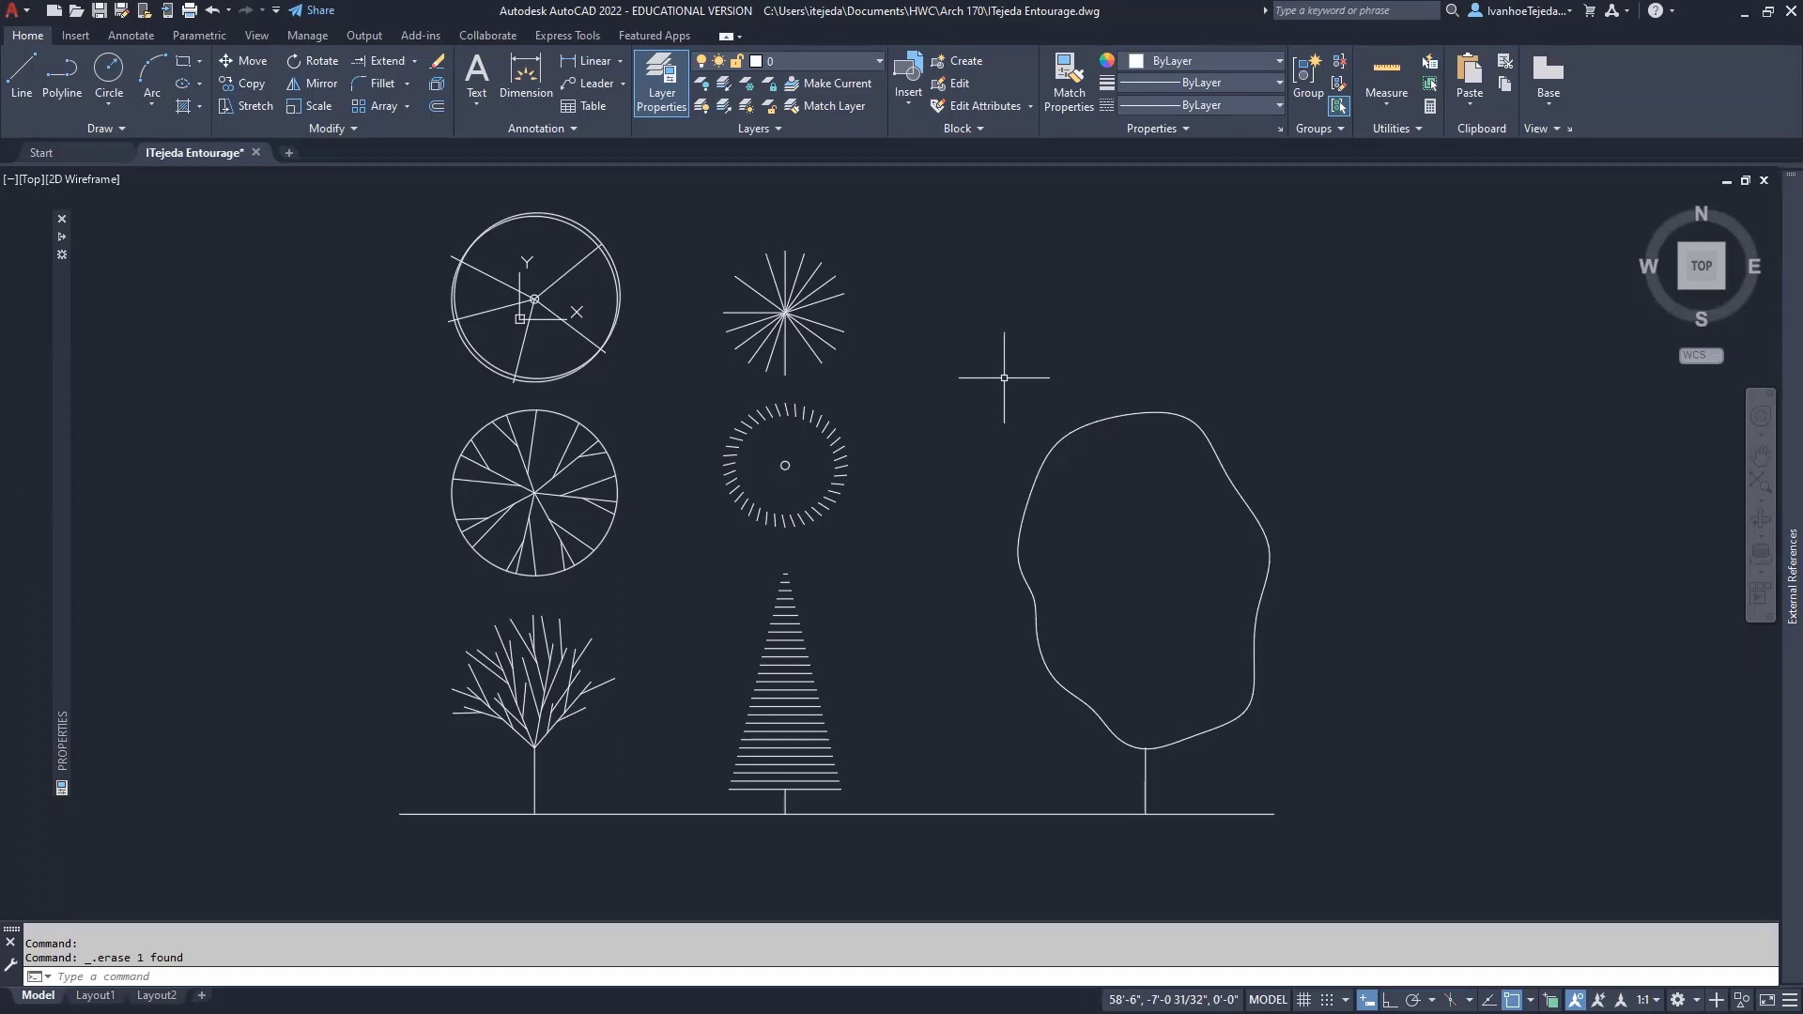
Move all tree symbols and the ground line by the line's left endpoint, about 66' at 72°, to just beside the origin, and save the drawing.
{"action": "middle_click_drag", "start_coordinate": [942, 407], "coordinate": [1080, 451]}
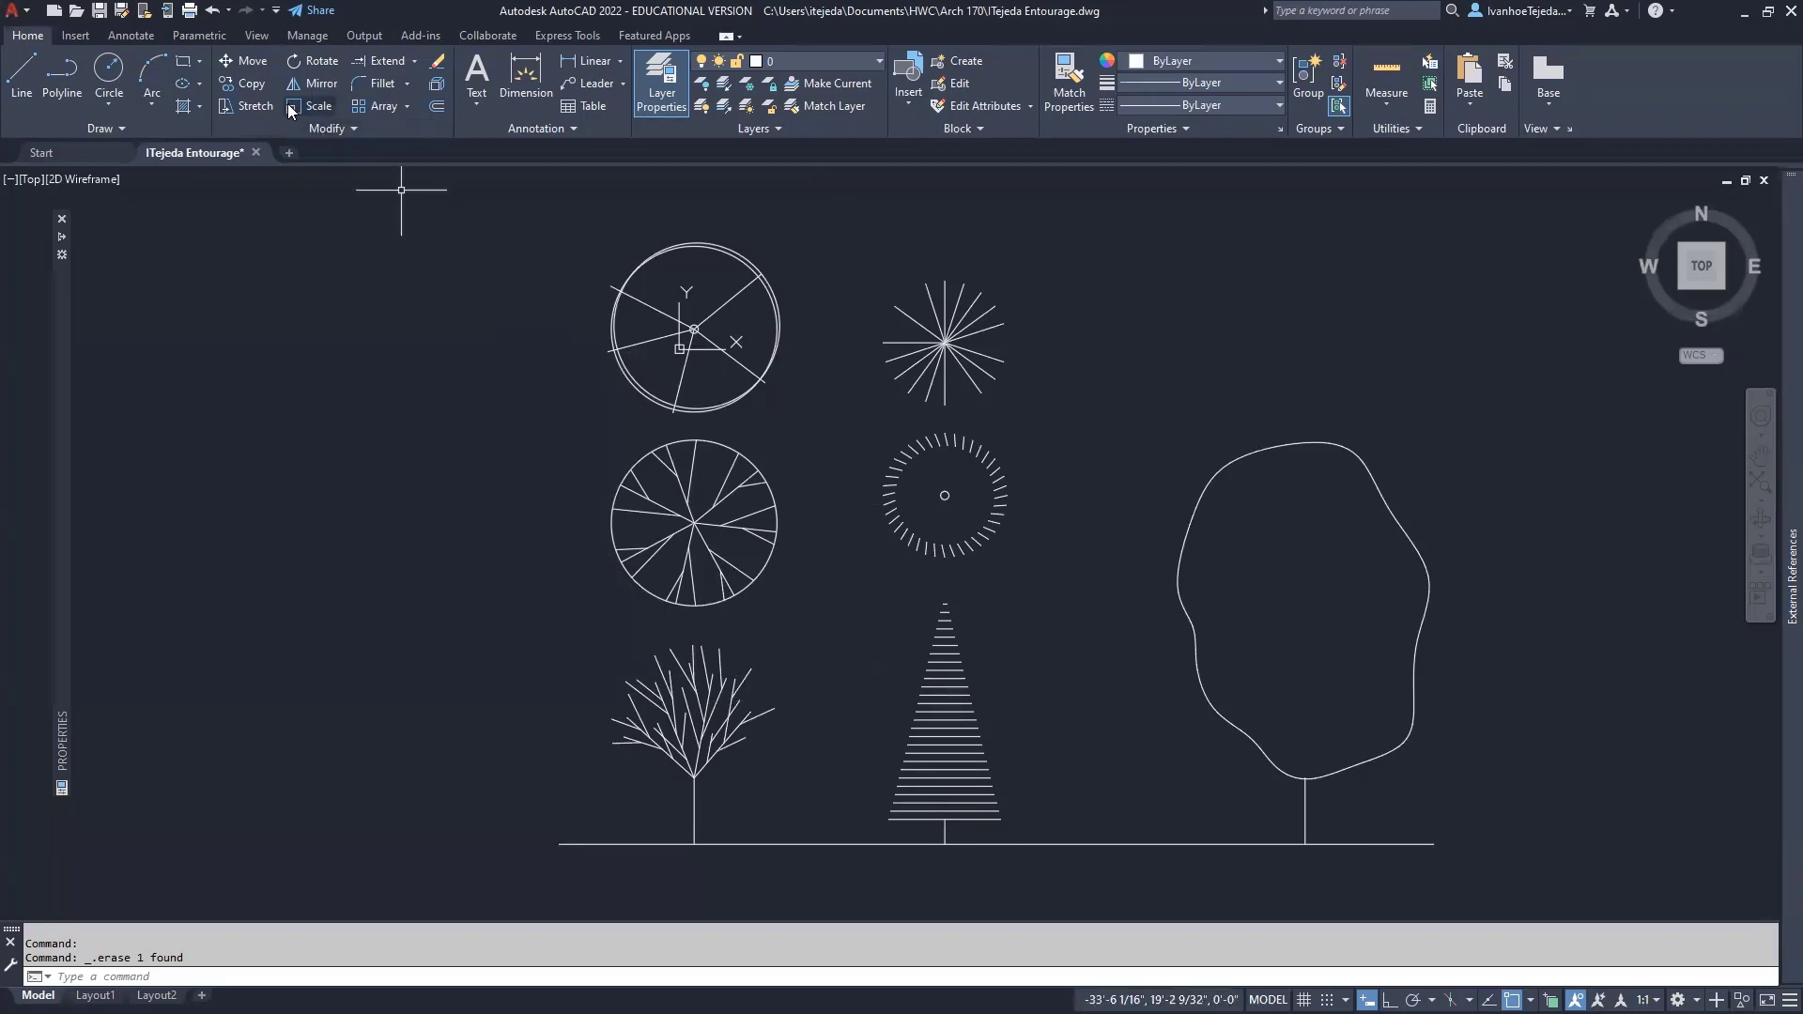
{"action": "left_click", "coordinate": [242, 60]}
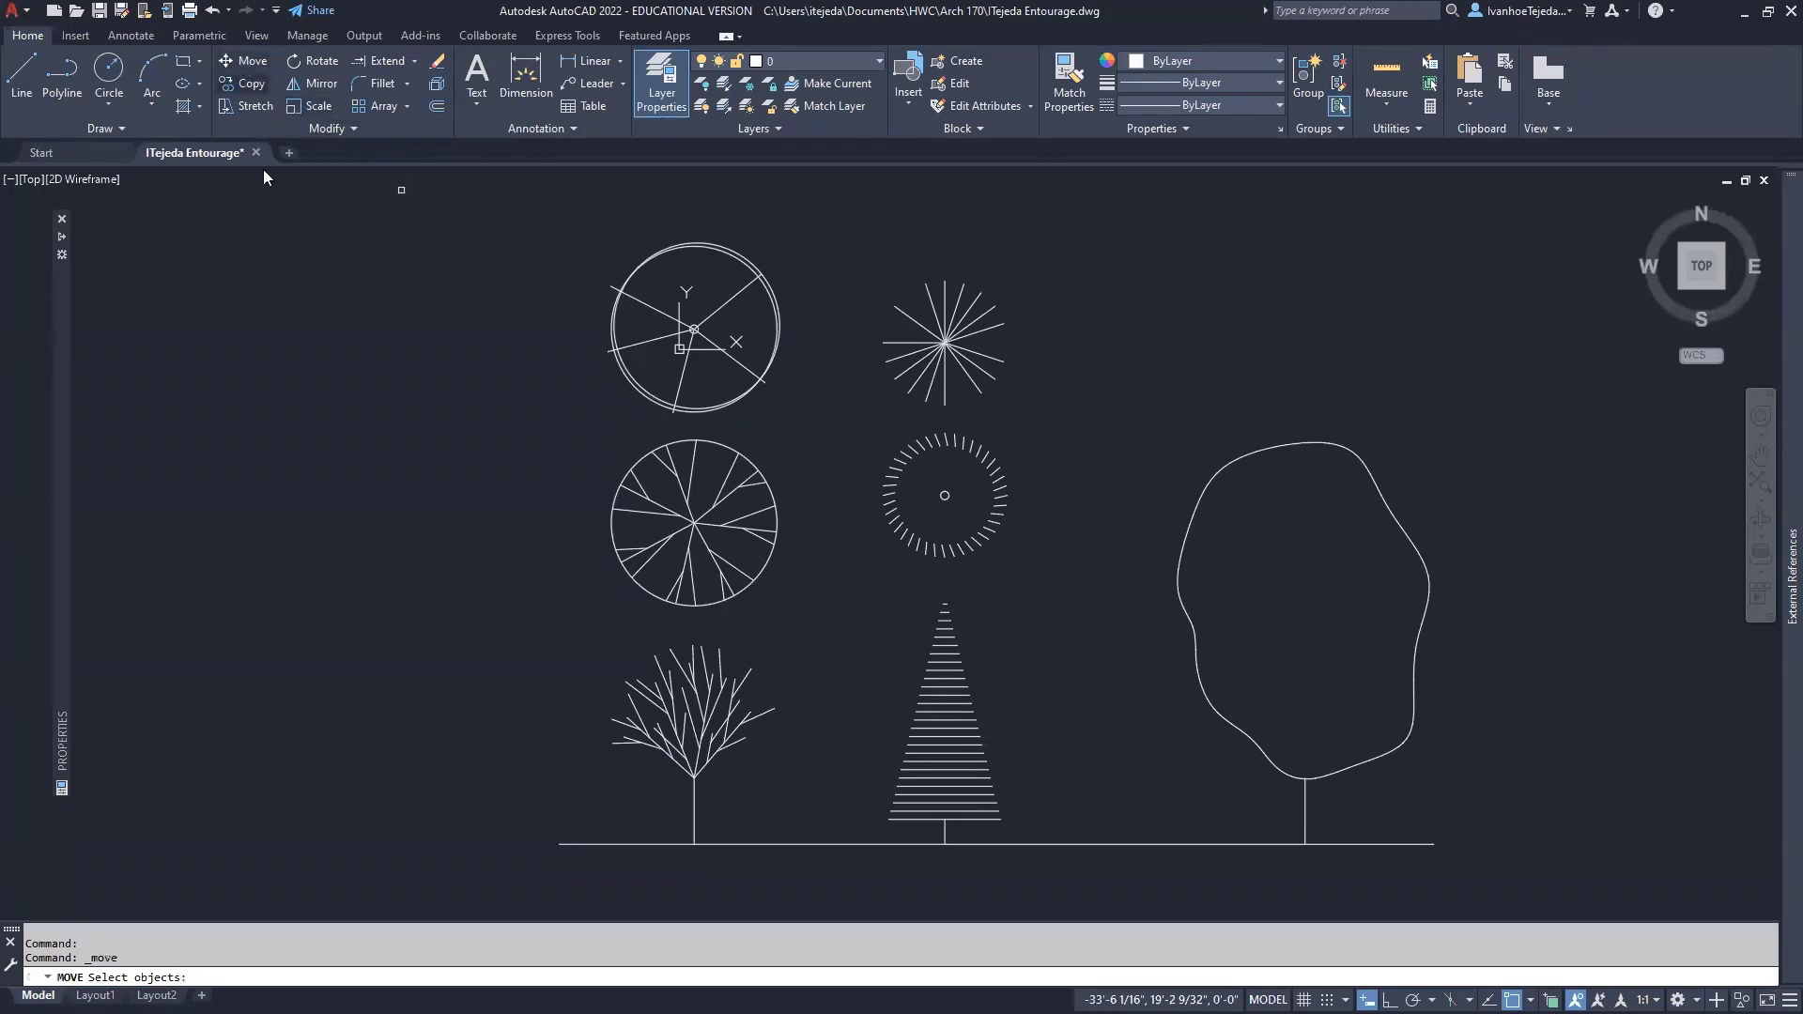
{"action": "left_click", "coordinate": [469, 196]}
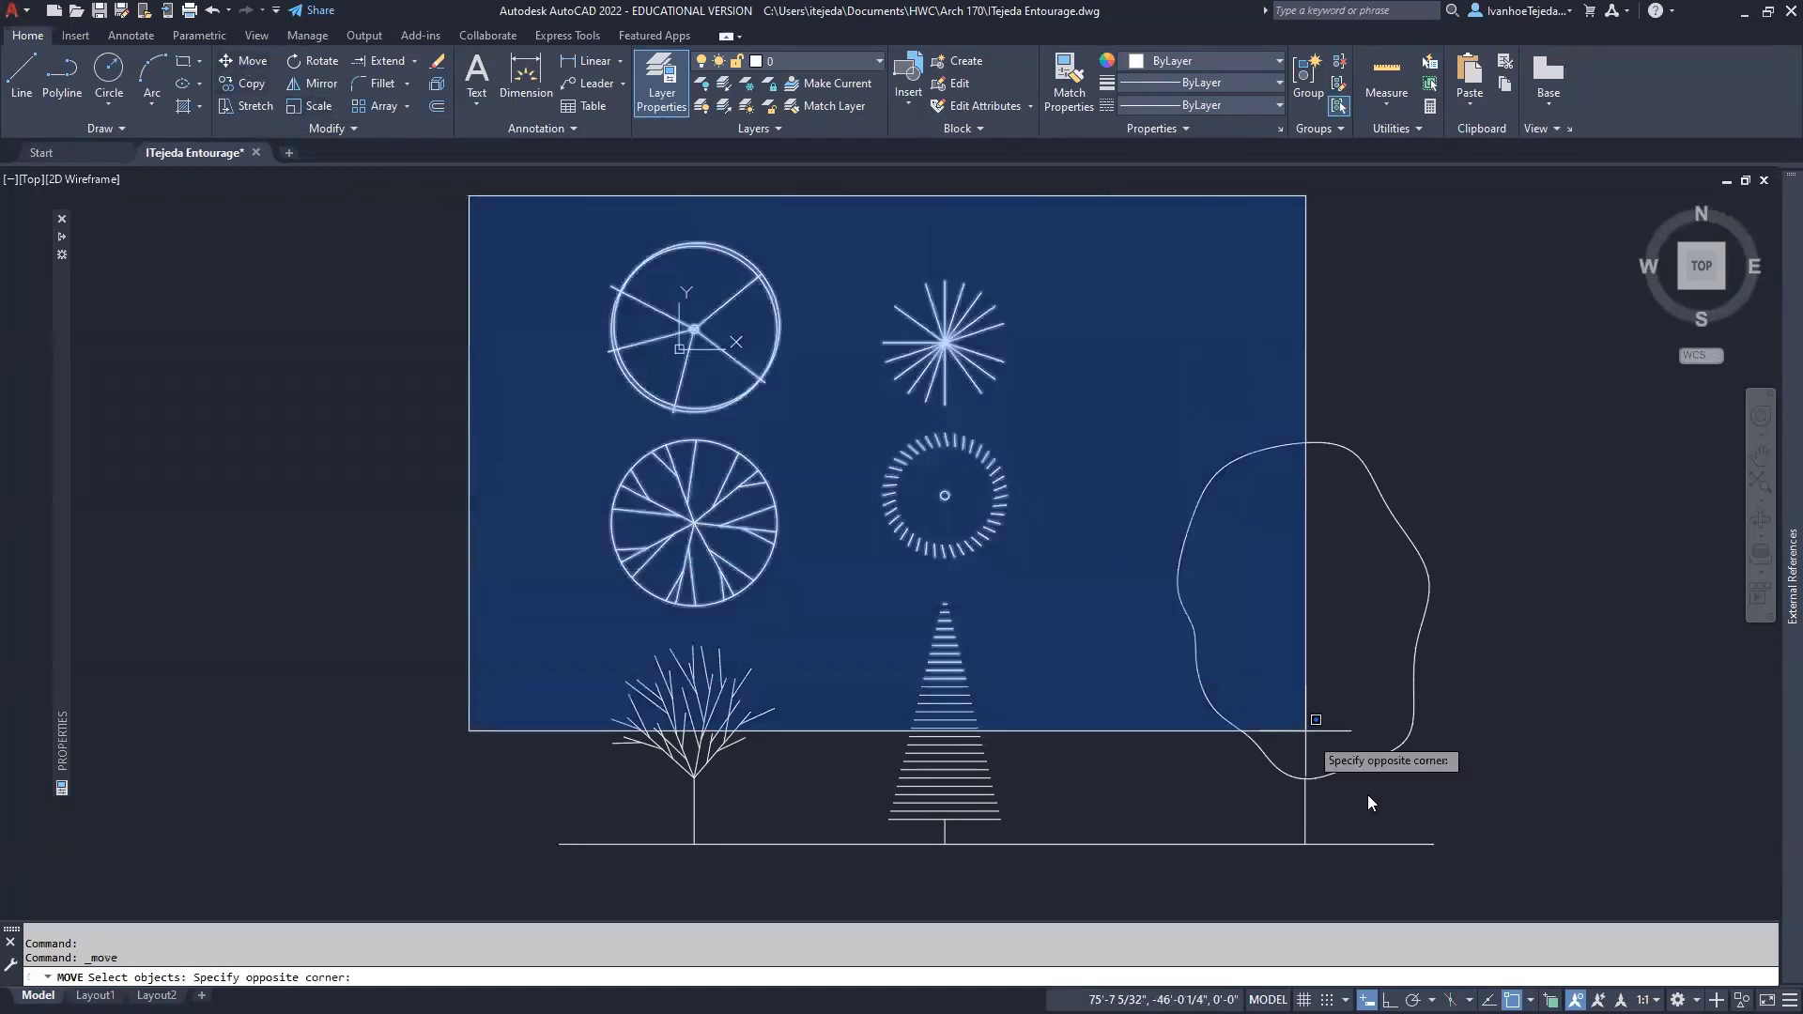
{"action": "left_click", "coordinate": [1499, 866]}
{"action": "key", "text": "Return"}
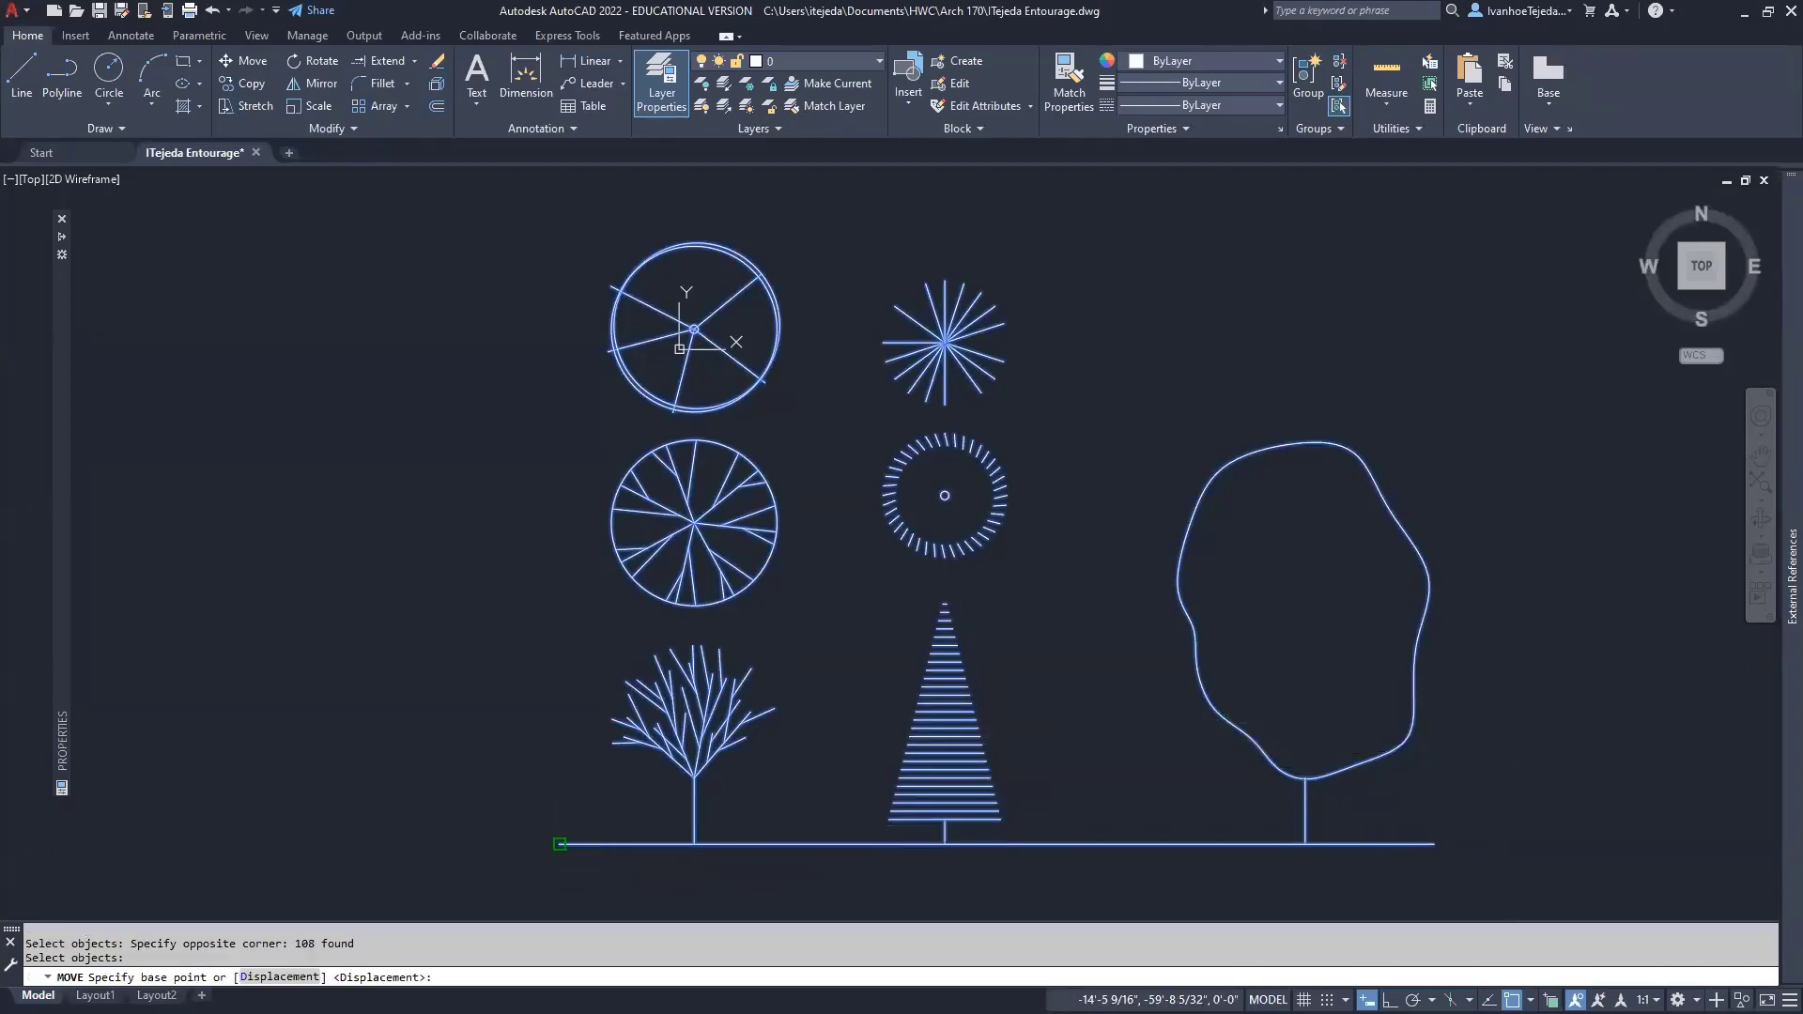
{"action": "left_click", "coordinate": [560, 844]}
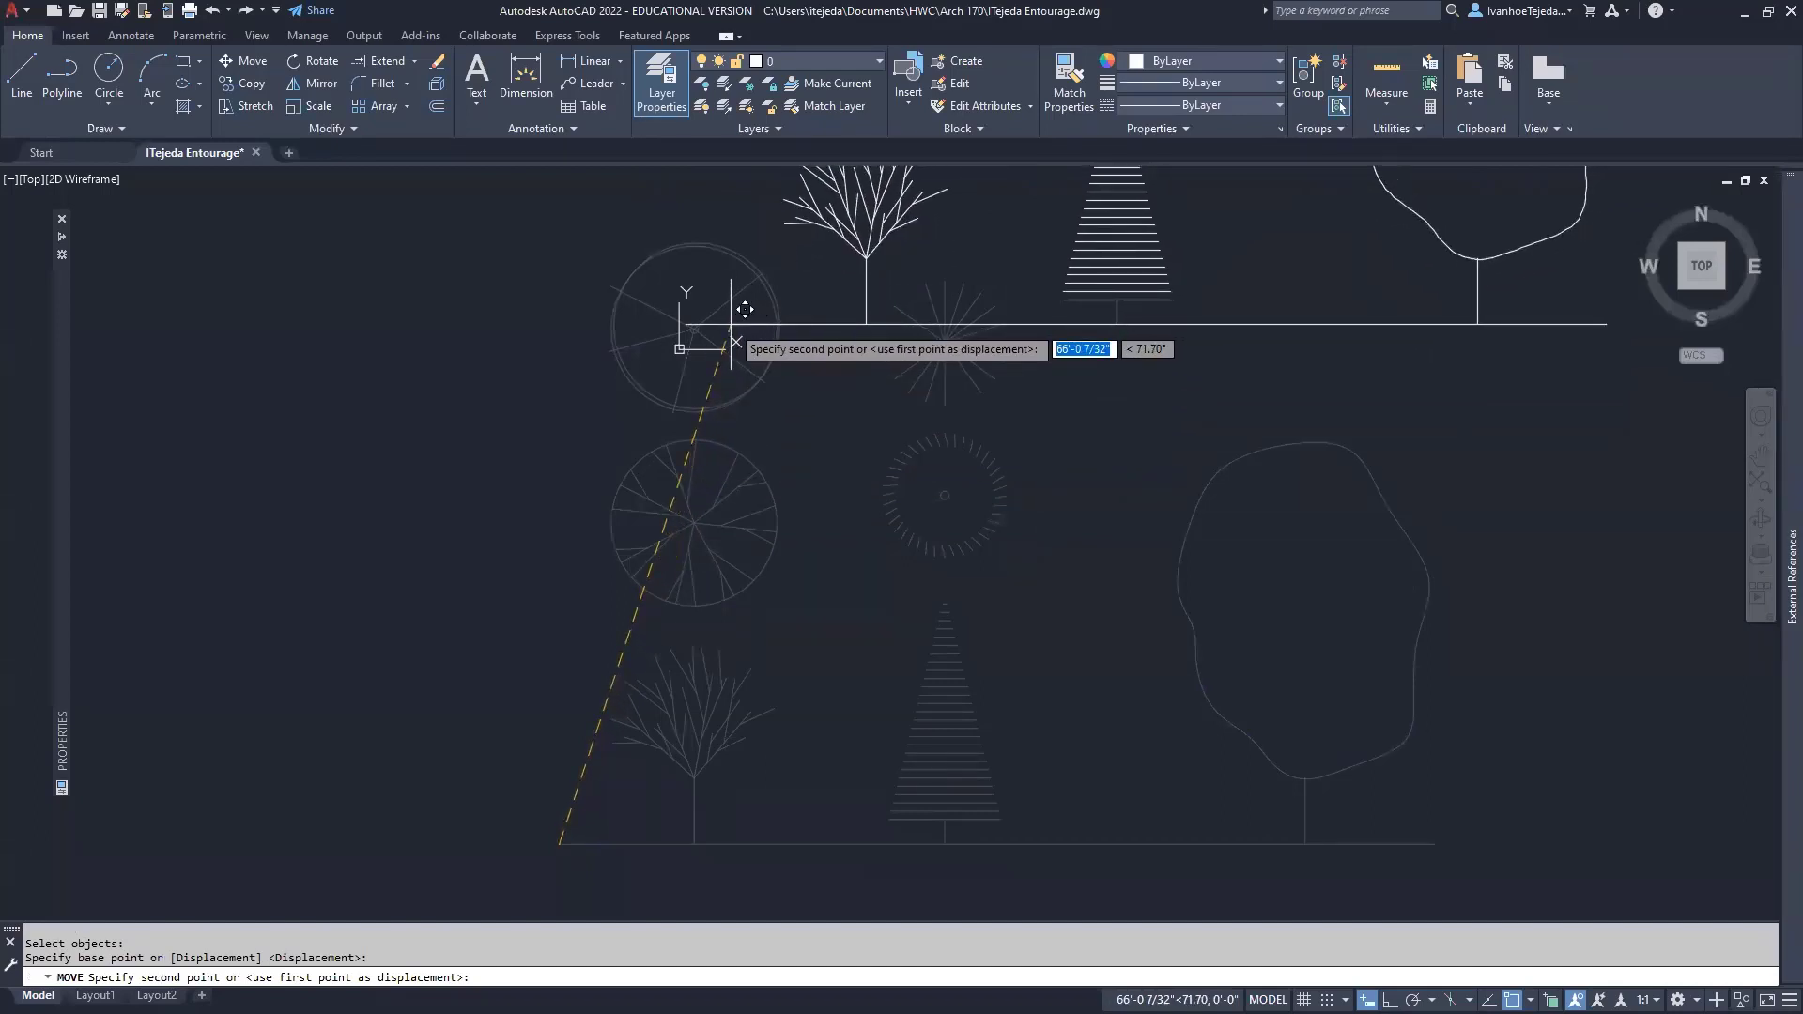
{"action": "left_click", "coordinate": [730, 324]}
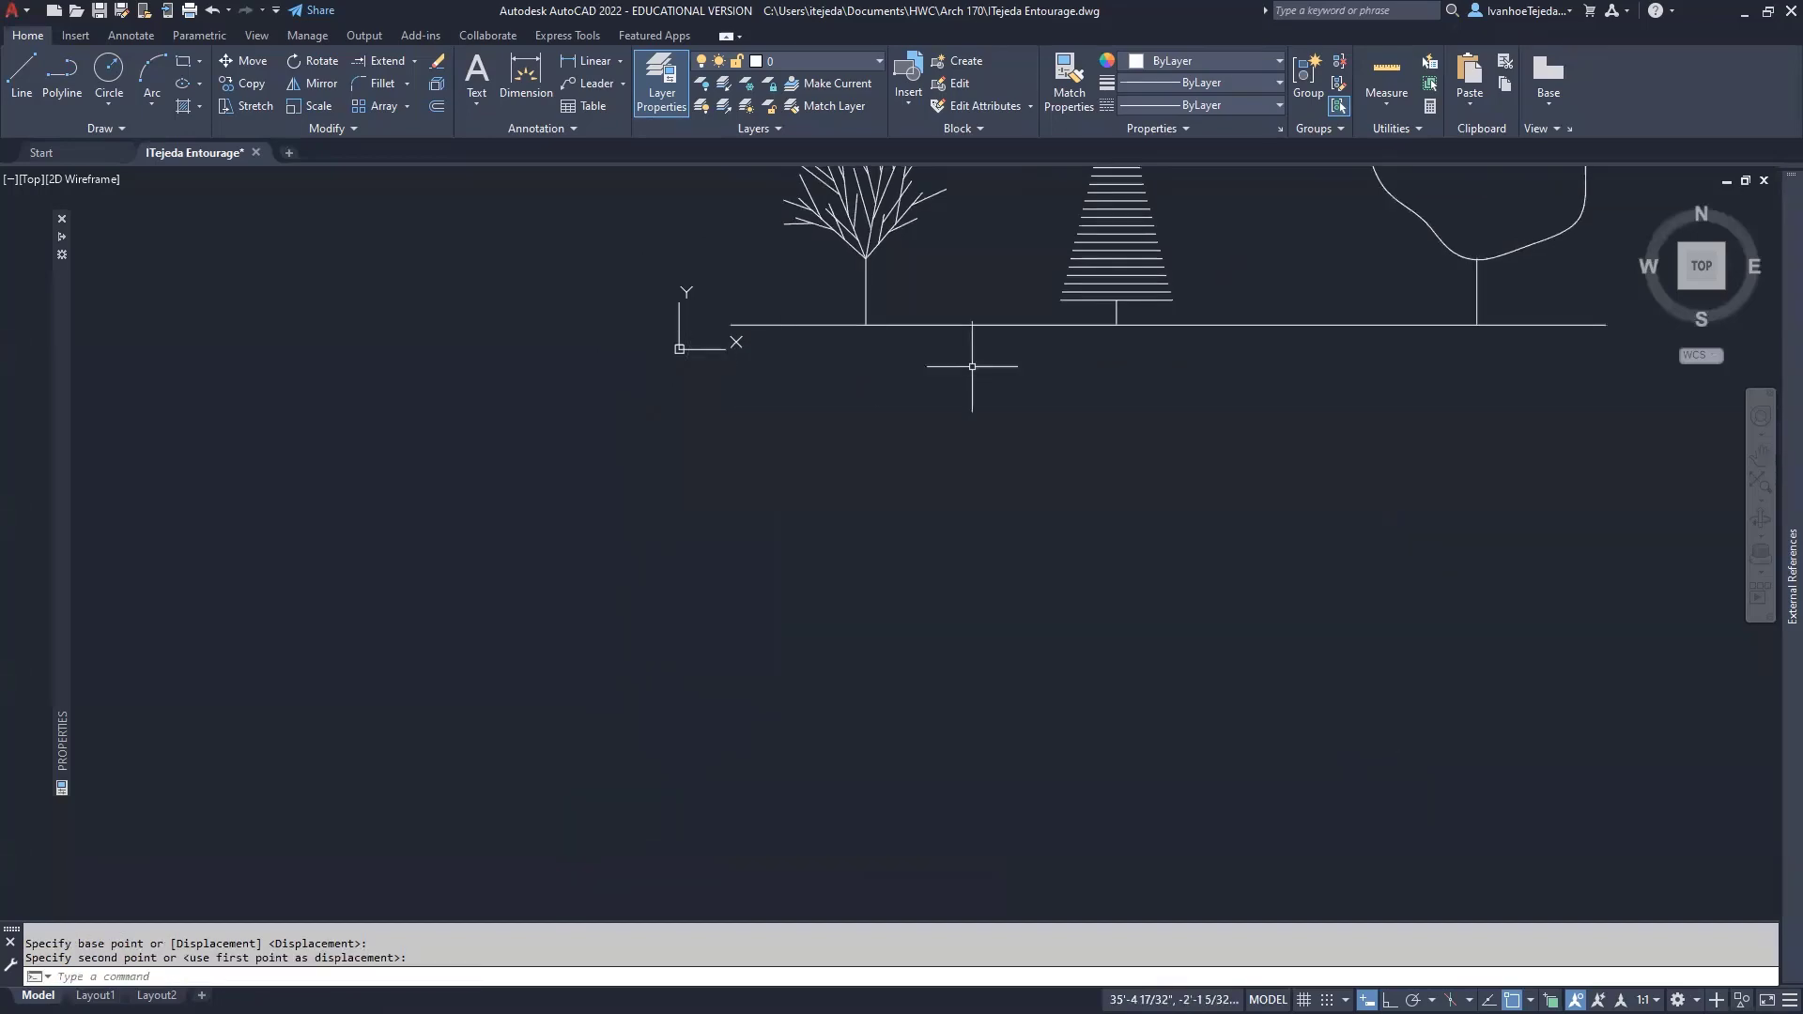
{"action": "middle_click_drag", "start_coordinate": [978, 375], "coordinate": [663, 873]}
{"action": "key", "text": "ctrl+s"}
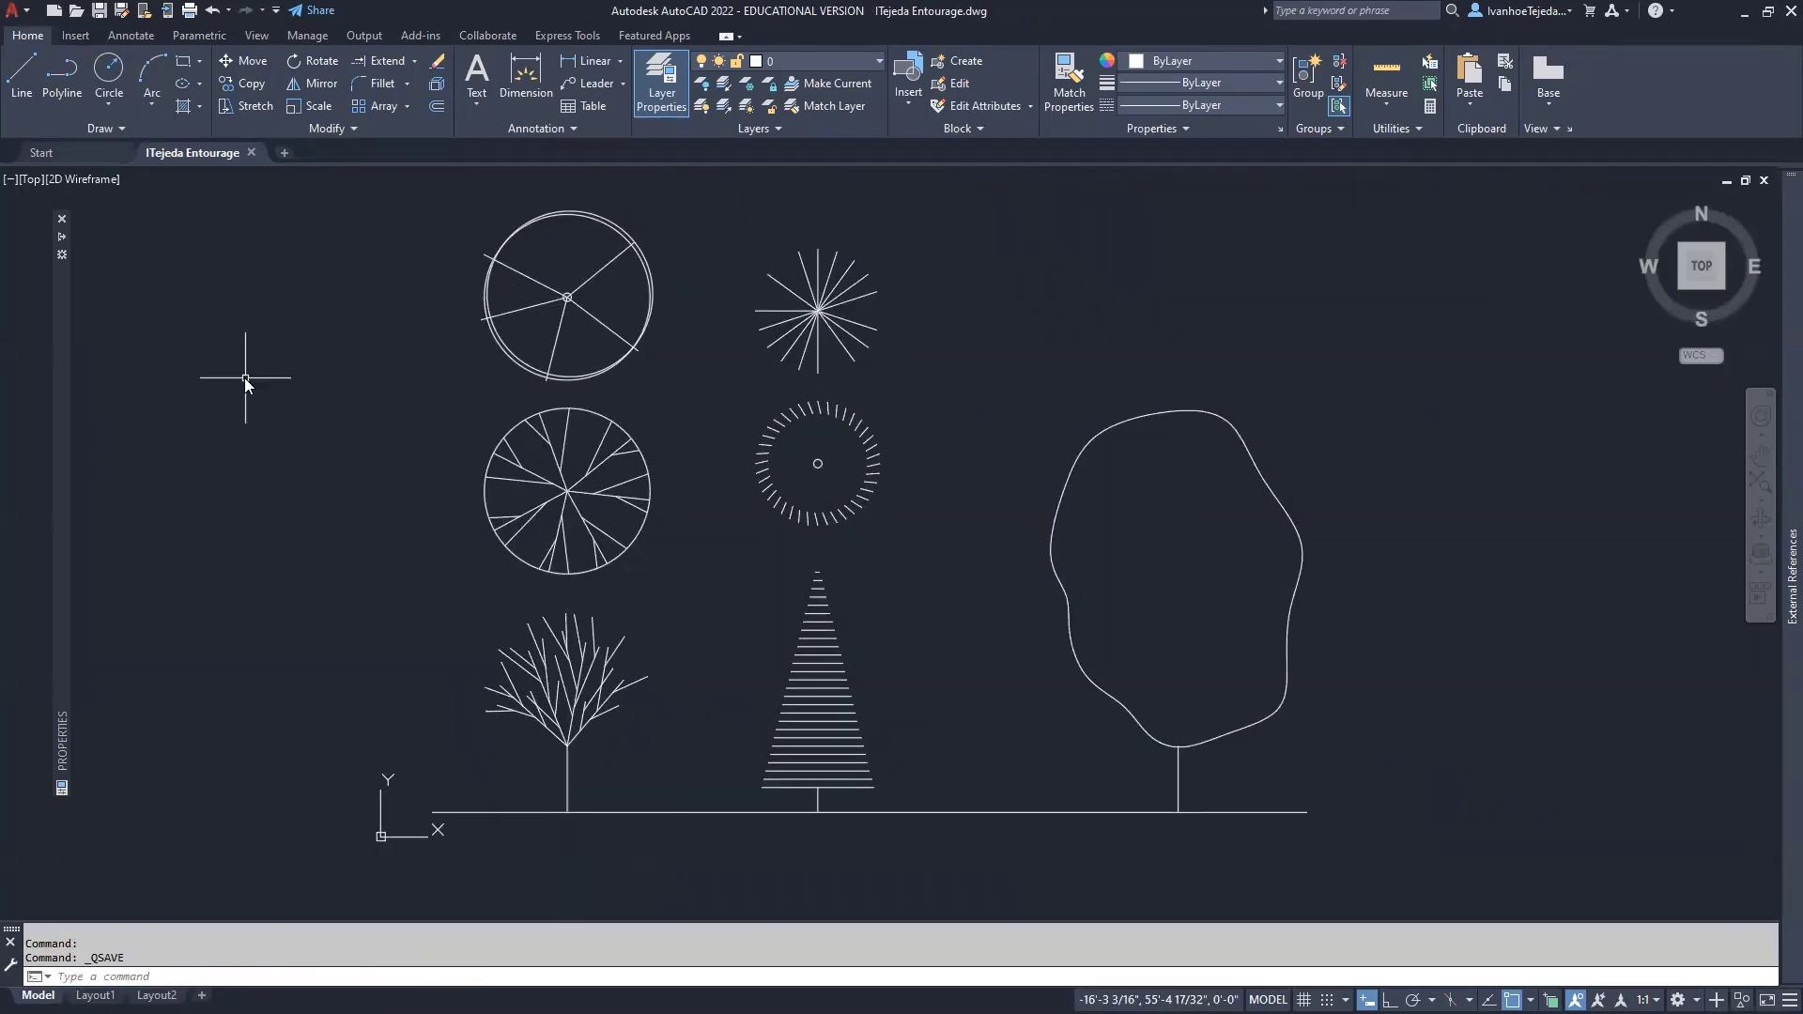